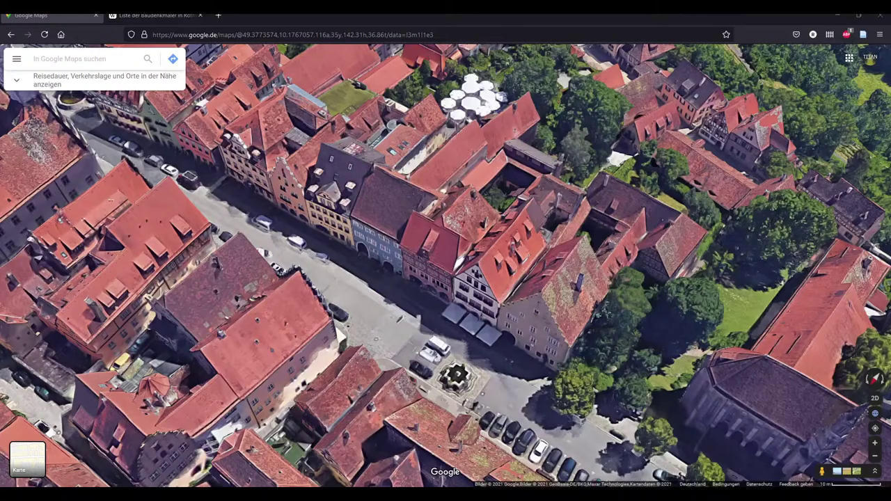
Orbit, tilt and zoom the map around the building, from overhead roofs to an oblique facade view
{"action": "scroll", "coordinate": [524, 310], "scroll_direction": "up", "scroll_amount": 3}
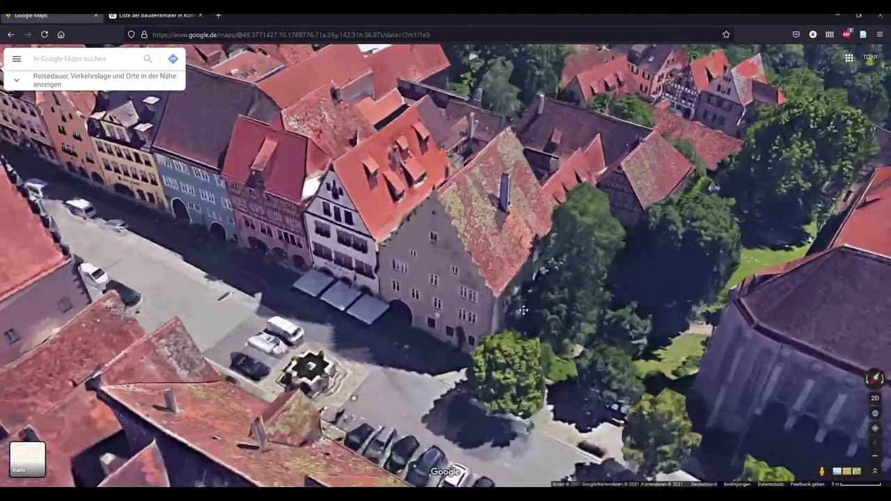
{"action": "left_click_drag", "start_coordinate": [523, 309], "coordinate": [438, 297], "text": "ctrl"}
{"action": "scroll", "coordinate": [517, 266], "scroll_direction": "down", "scroll_amount": 3}
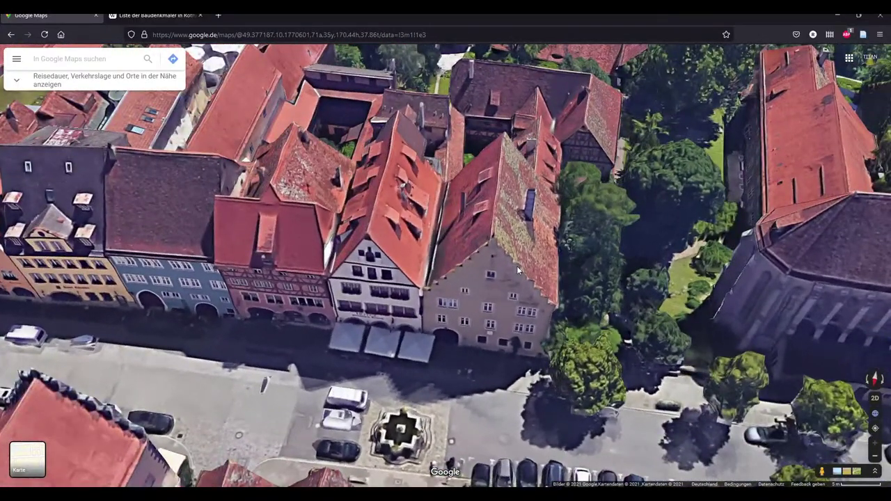
{"action": "scroll", "coordinate": [515, 269], "scroll_direction": "down", "scroll_amount": 2}
{"action": "scroll", "coordinate": [513, 276], "scroll_direction": "down", "scroll_amount": 5}
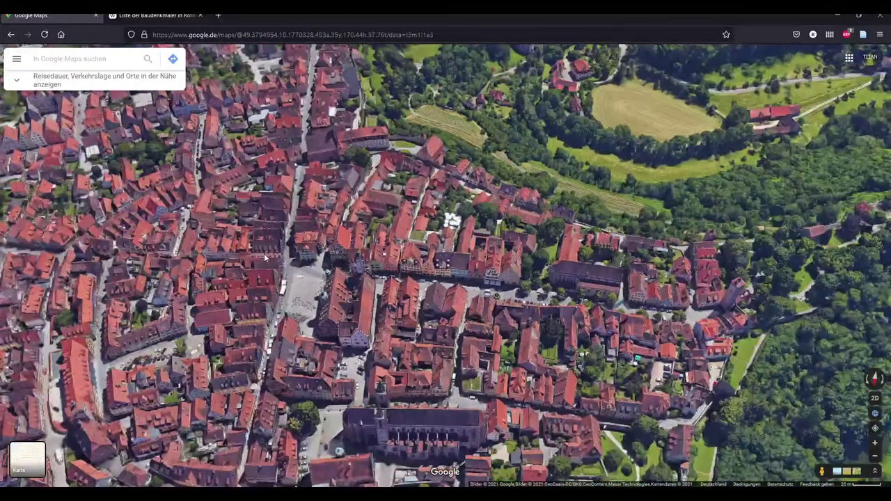
{"action": "scroll", "coordinate": [265, 257], "scroll_direction": "up", "scroll_amount": 5}
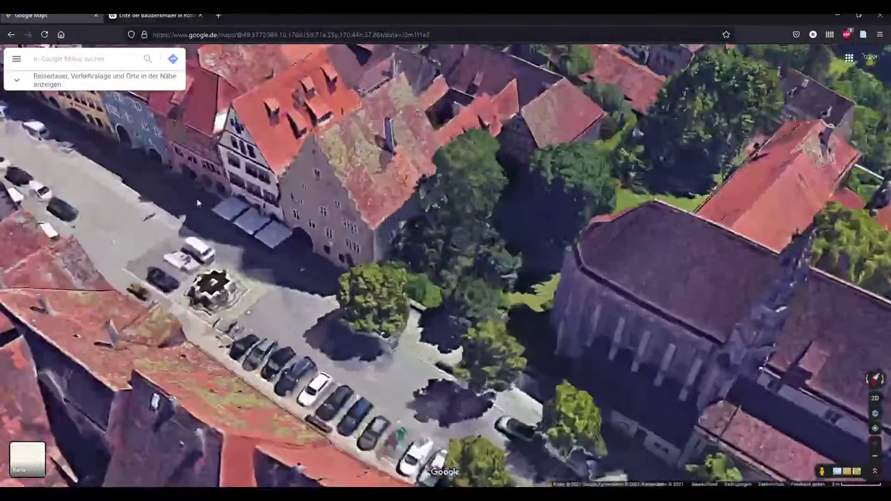
{"action": "scroll", "coordinate": [474, 236], "scroll_direction": "up", "scroll_amount": 1}
{"action": "scroll", "coordinate": [479, 258], "scroll_direction": "up", "scroll_amount": 1}
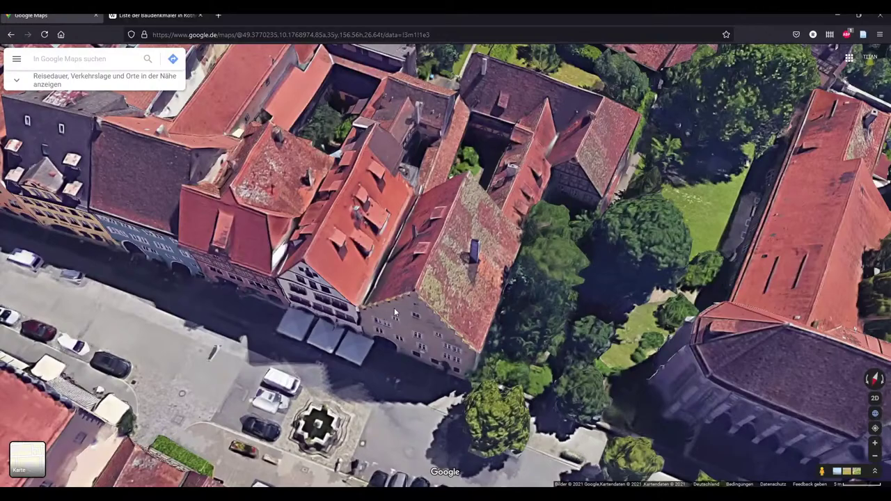
{"action": "left_click_drag", "start_coordinate": [431, 290], "coordinate": [477, 355], "text": "ctrl"}
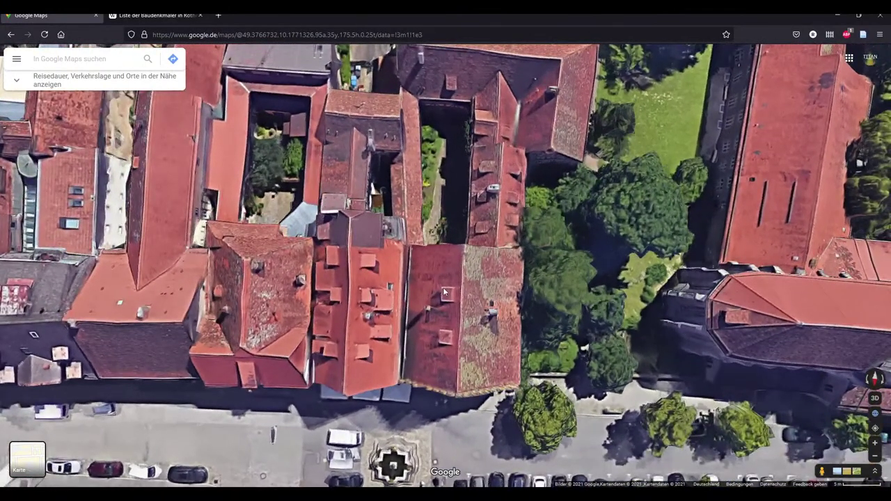
{"action": "scroll", "coordinate": [443, 285], "scroll_direction": "down", "scroll_amount": 1}
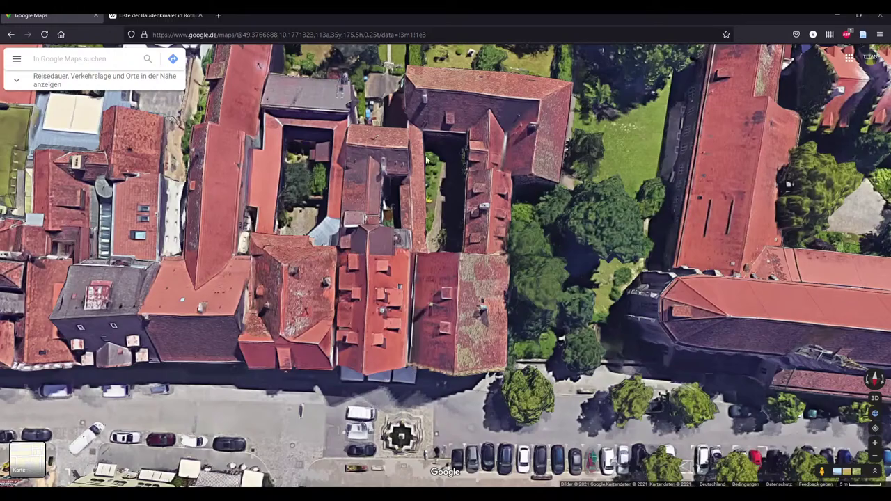
{"action": "scroll", "coordinate": [465, 124], "scroll_direction": "up", "scroll_amount": 1}
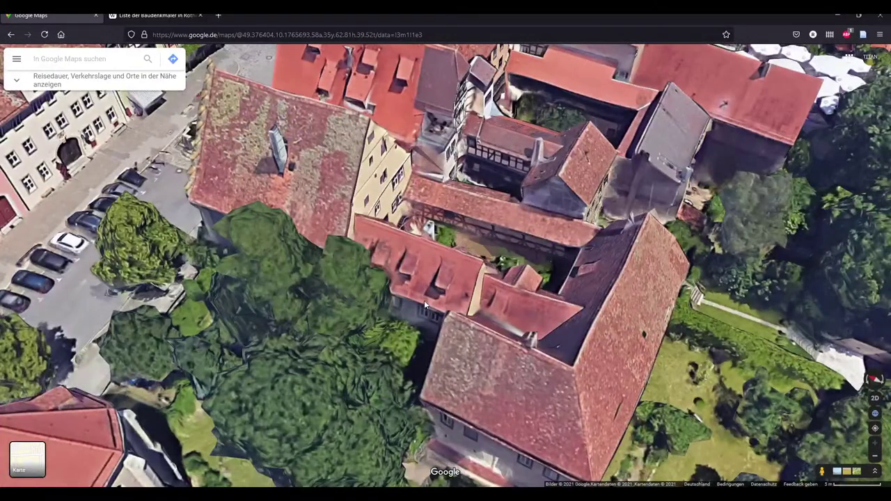
{"action": "scroll", "coordinate": [474, 337], "scroll_direction": "down", "scroll_amount": 2}
{"action": "scroll", "coordinate": [426, 276], "scroll_direction": "up", "scroll_amount": 2}
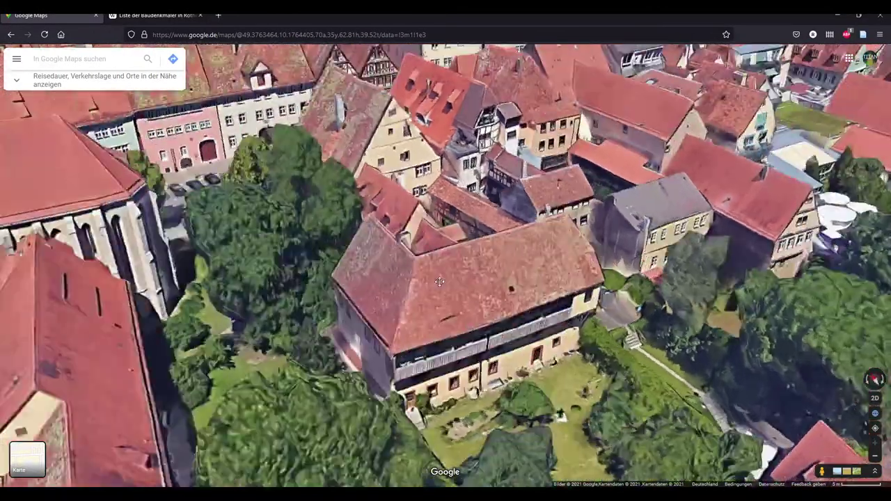
{"action": "scroll", "coordinate": [412, 267], "scroll_direction": "down", "scroll_amount": 2}
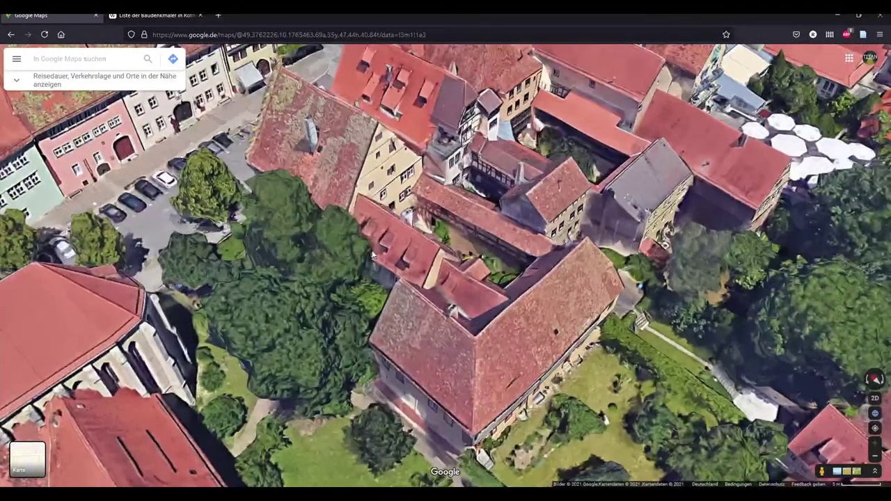
{"action": "scroll", "coordinate": [351, 254], "scroll_direction": "up", "scroll_amount": 2}
{"action": "left_click_drag", "start_coordinate": [351, 254], "coordinate": [388, 303], "text": "ctrl"}
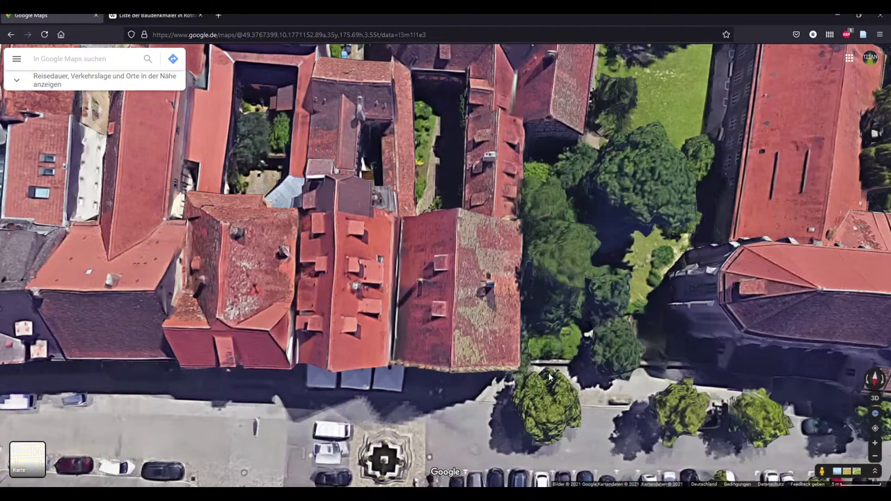
{"action": "left_click_drag", "start_coordinate": [449, 321], "coordinate": [456, 266], "text": "ctrl"}
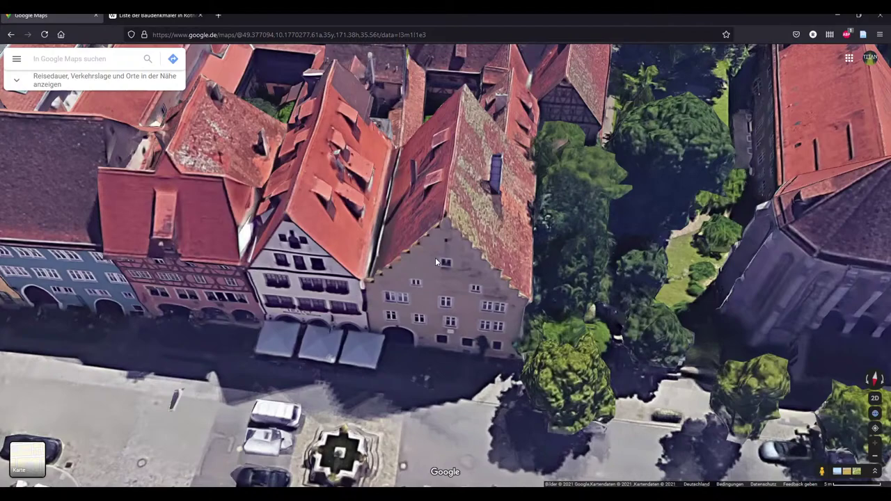
{"action": "left_click_drag", "start_coordinate": [435, 258], "coordinate": [453, 268], "text": "ctrl"}
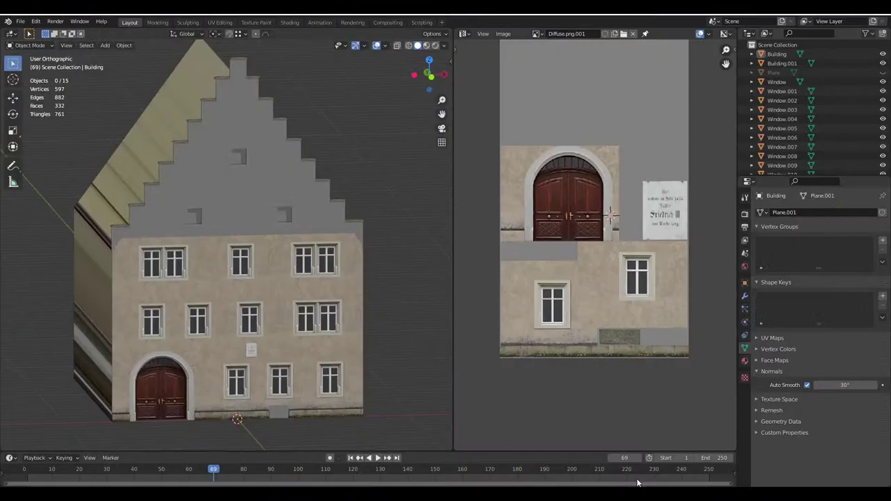
Widen the 3D Viewport by moving its divider with the Image Editor to the right
{"action": "scroll", "coordinate": [229, 237], "scroll_direction": "down", "scroll_amount": 3}
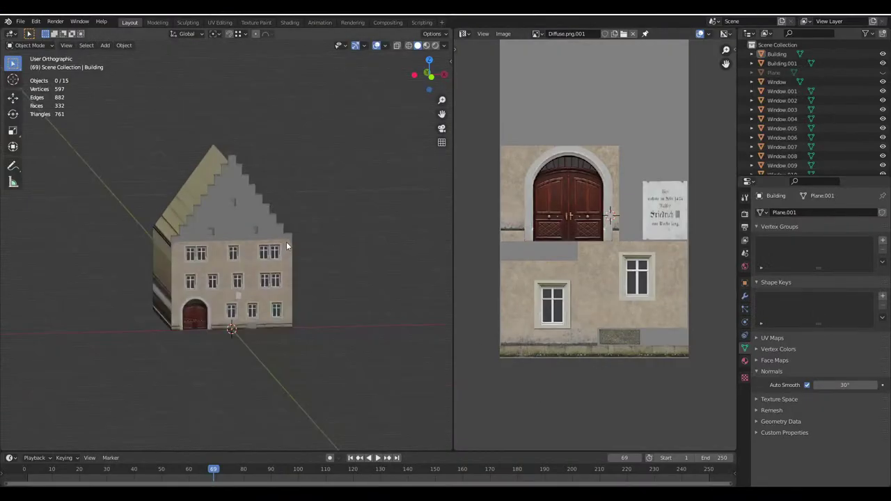
{"action": "middle_click_drag", "start_coordinate": [230, 236], "coordinate": [326, 234]}
{"action": "scroll", "coordinate": [288, 239], "scroll_direction": "up", "scroll_amount": 3}
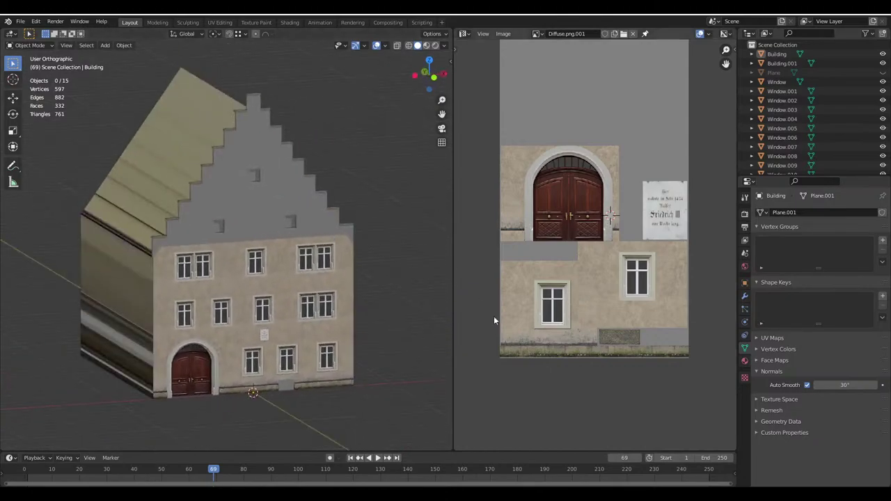
{"action": "left_click_drag", "start_coordinate": [457, 329], "coordinate": [547, 328]}
{"action": "scroll", "coordinate": [247, 237], "scroll_direction": "up", "scroll_amount": 6}
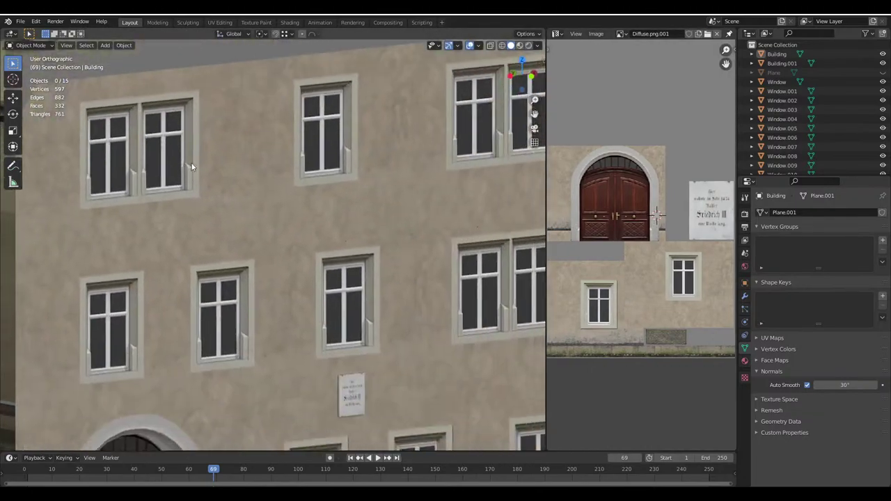
Orbit around the building from its long side wall and roof back to a near-frontal facade view
{"action": "middle_click_drag", "start_coordinate": [190, 165], "coordinate": [282, 238]}
{"action": "scroll", "coordinate": [332, 192], "scroll_direction": "down", "scroll_amount": 4}
{"action": "scroll", "coordinate": [341, 211], "scroll_direction": "down", "scroll_amount": 3}
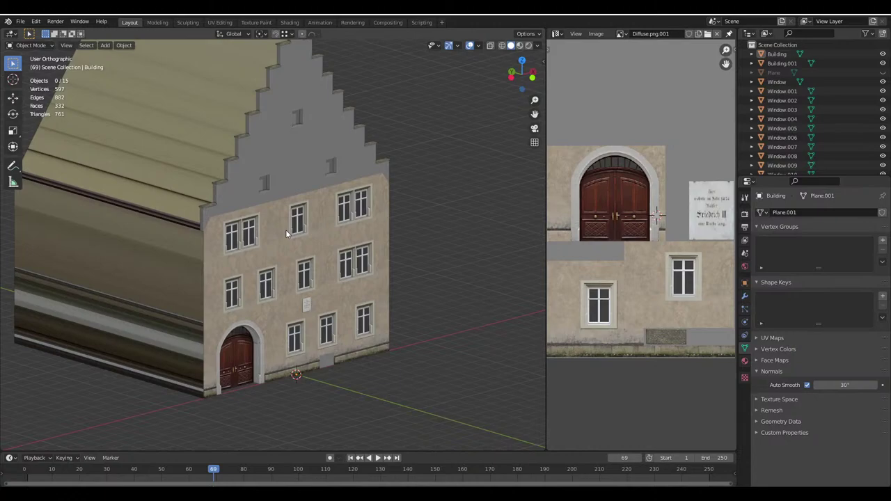
{"action": "middle_click_drag", "start_coordinate": [432, 339], "coordinate": [281, 246]}
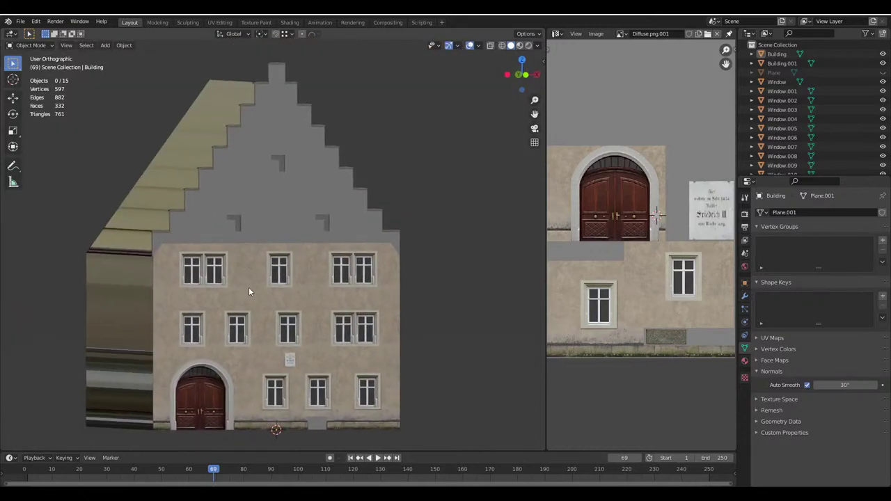
{"action": "middle_click_drag", "start_coordinate": [269, 313], "coordinate": [183, 342]}
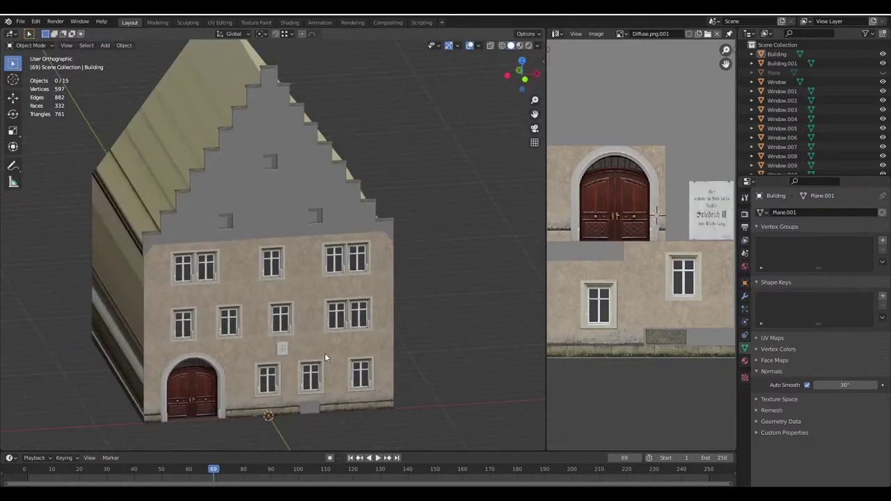
{"action": "middle_click_drag", "start_coordinate": [325, 357], "coordinate": [188, 287]}
{"action": "middle_click_drag", "start_coordinate": [242, 313], "coordinate": [229, 323]}
{"action": "scroll", "coordinate": [213, 310], "scroll_direction": "up", "scroll_amount": 2}
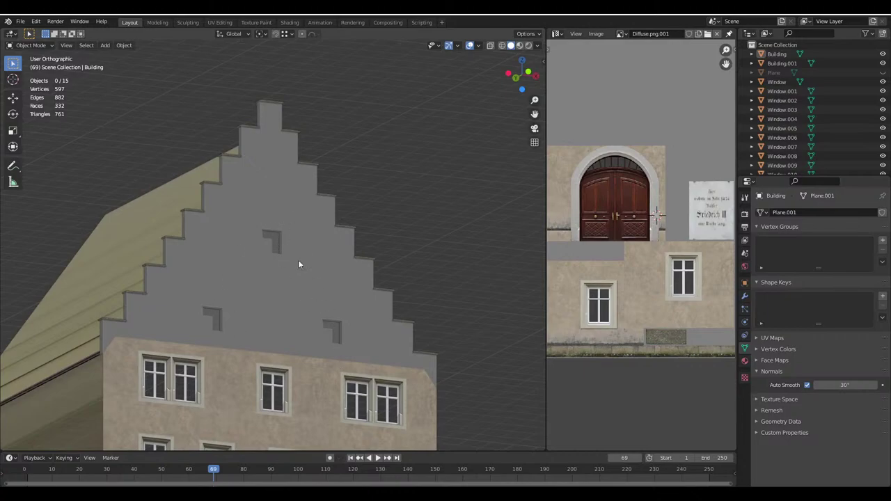
{"action": "middle_click_drag", "start_coordinate": [306, 255], "coordinate": [278, 247]}
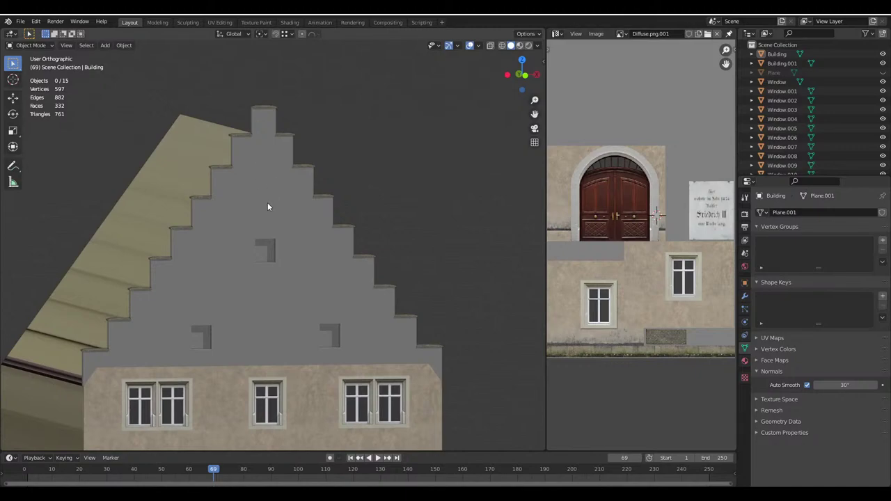
{"action": "middle_click_drag", "start_coordinate": [263, 225], "coordinate": [295, 89], "text": "shift"}
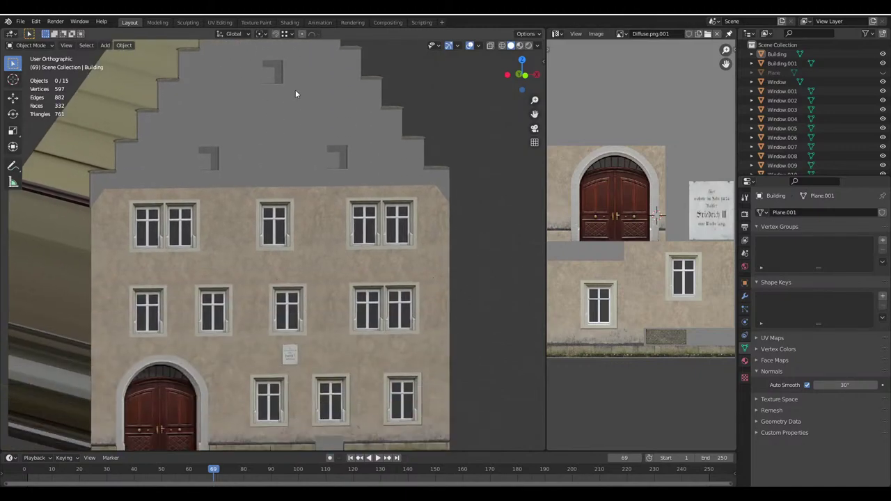
{"action": "scroll", "coordinate": [295, 89], "scroll_direction": "down", "scroll_amount": 3}
{"action": "middle_click_drag", "start_coordinate": [263, 232], "coordinate": [302, 382]}
{"action": "middle_click_drag", "start_coordinate": [195, 268], "coordinate": [298, 277]}
{"action": "scroll", "coordinate": [330, 263], "scroll_direction": "up", "scroll_amount": 2}
{"action": "scroll", "coordinate": [305, 229], "scroll_direction": "up", "scroll_amount": 5}
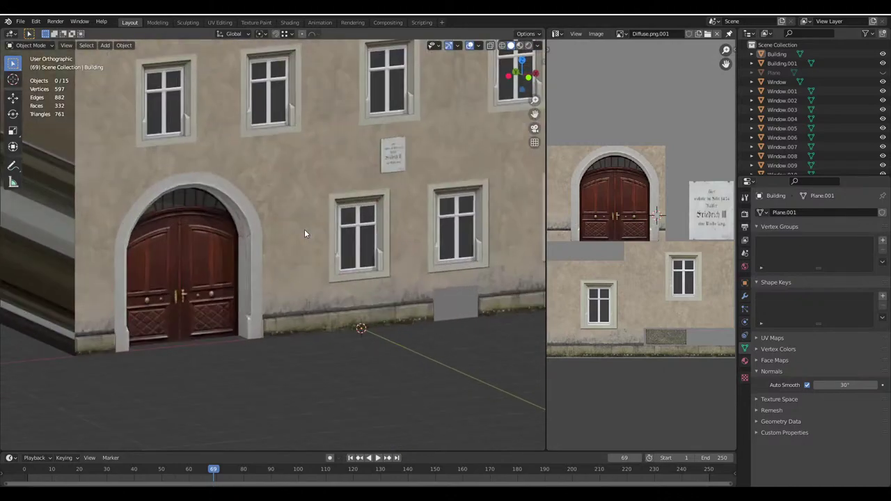
{"action": "middle_click_drag", "start_coordinate": [304, 229], "coordinate": [310, 222]}
{"action": "scroll", "coordinate": [310, 222], "scroll_direction": "down", "scroll_amount": 5}
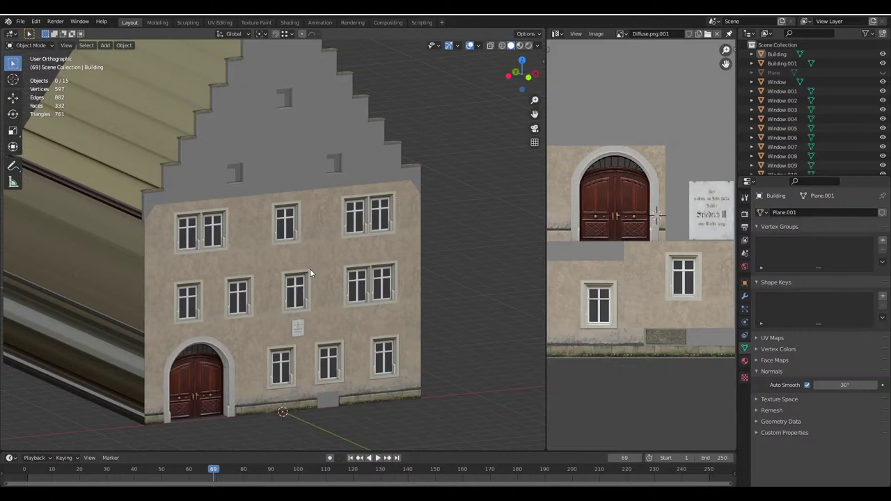
{"action": "middle_click_drag", "start_coordinate": [310, 269], "coordinate": [302, 260]}
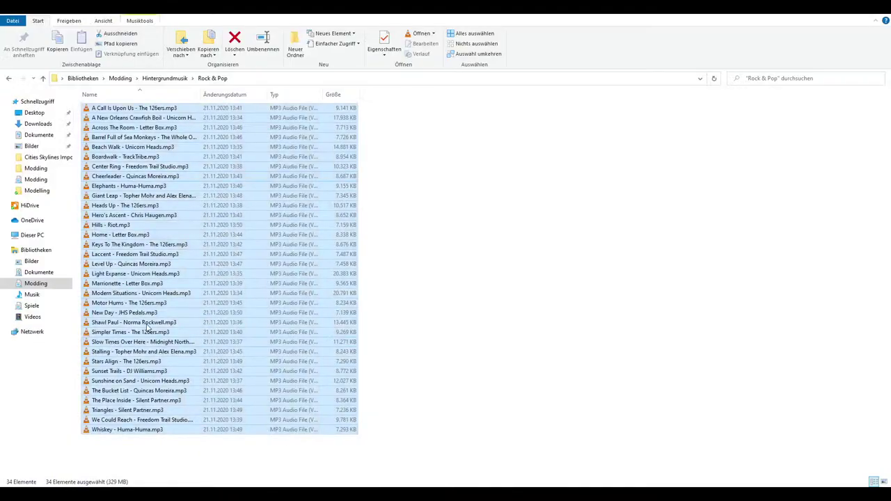
Browse the Modding library into Fotos > allgemeine Baustile
{"action": "left_click", "coordinate": [551, 337]}
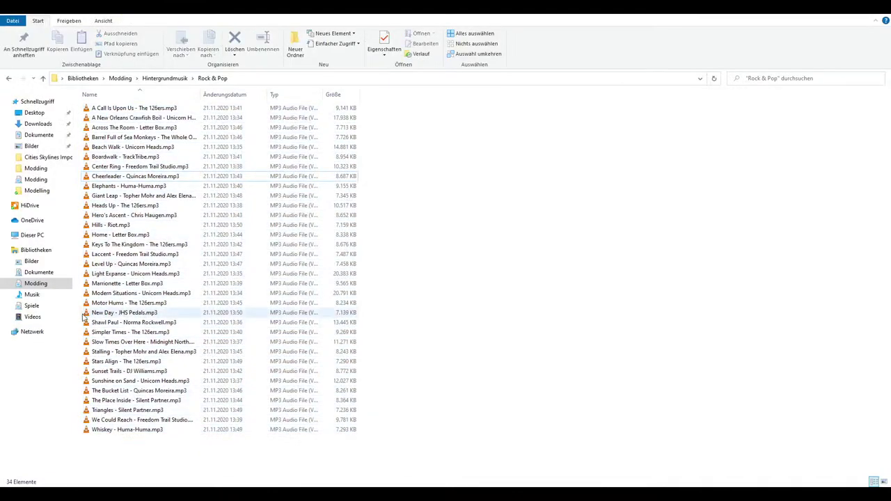
{"action": "left_click", "coordinate": [35, 285]}
{"action": "scroll", "coordinate": [486, 460], "scroll_direction": "down", "scroll_amount": 5}
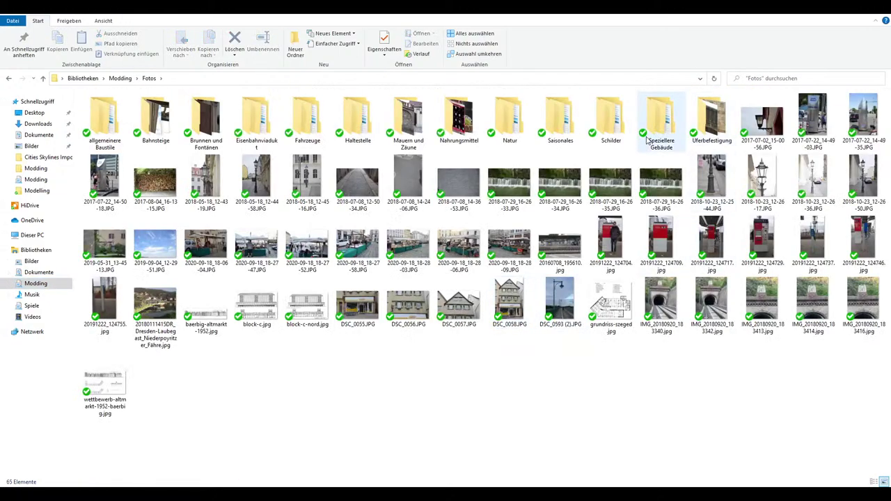
{"action": "double_click", "coordinate": [662, 124]}
{"action": "key", "text": "alt+Left"}
{"action": "double_click", "coordinate": [104, 130]}
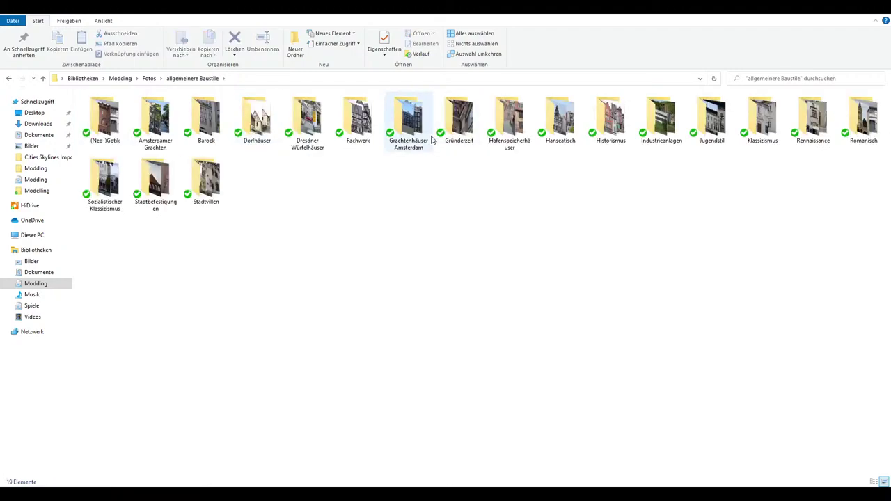
Open the (Neo-)Gotik folder and view the stepped-gable house photo
{"action": "left_click", "coordinate": [123, 130]}
{"action": "double_click", "coordinate": [122, 129]}
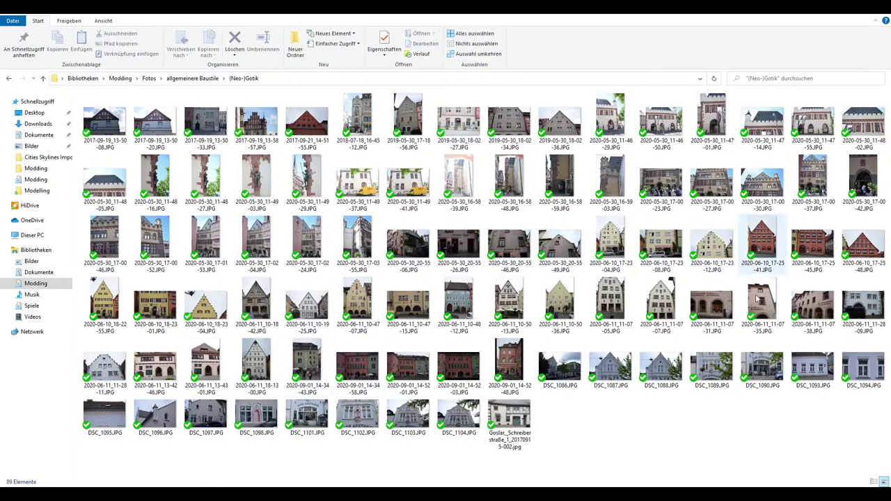
{"action": "double_click", "coordinate": [571, 305]}
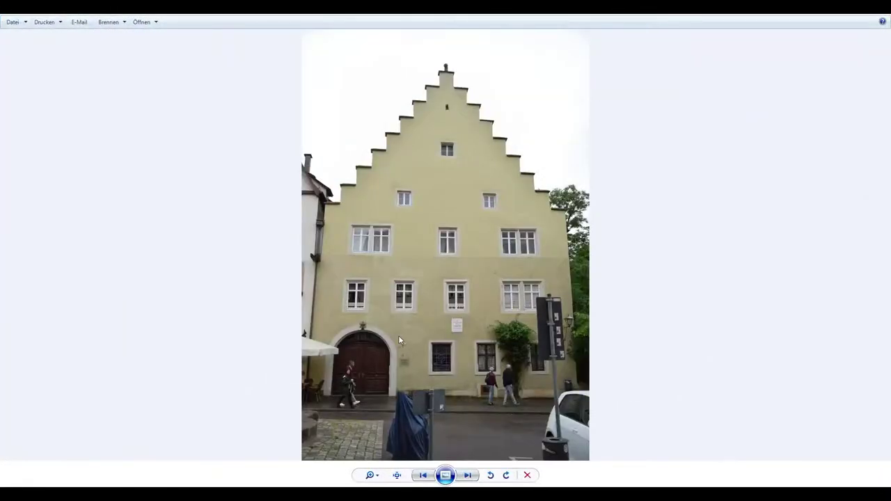
{"action": "scroll", "coordinate": [407, 261], "scroll_direction": "up", "scroll_amount": 1}
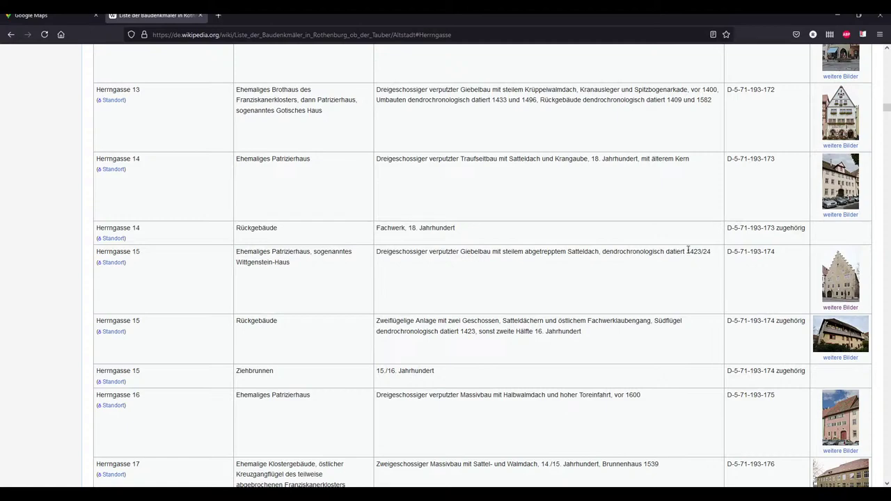
{"action": "left_click_drag", "start_coordinate": [688, 252], "coordinate": [702, 253]}
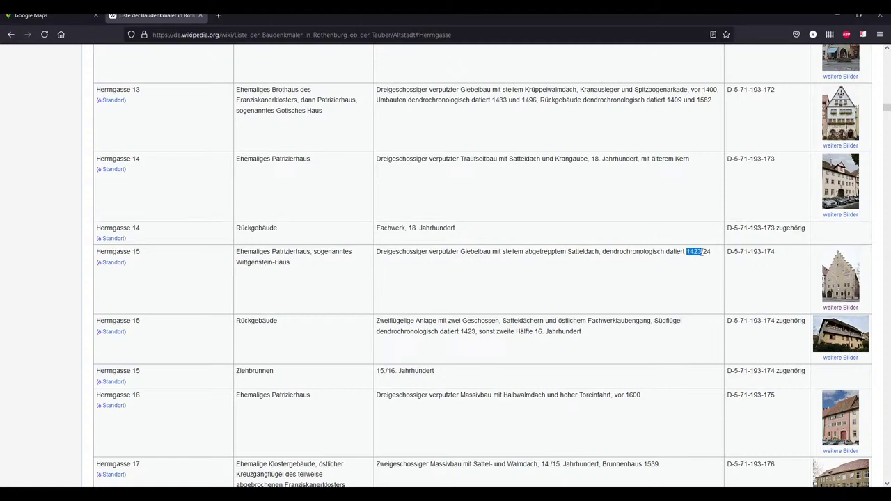
{"action": "left_click", "coordinate": [700, 254]}
{"action": "double_click", "coordinate": [692, 253]}
{"action": "left_click", "coordinate": [694, 278]}
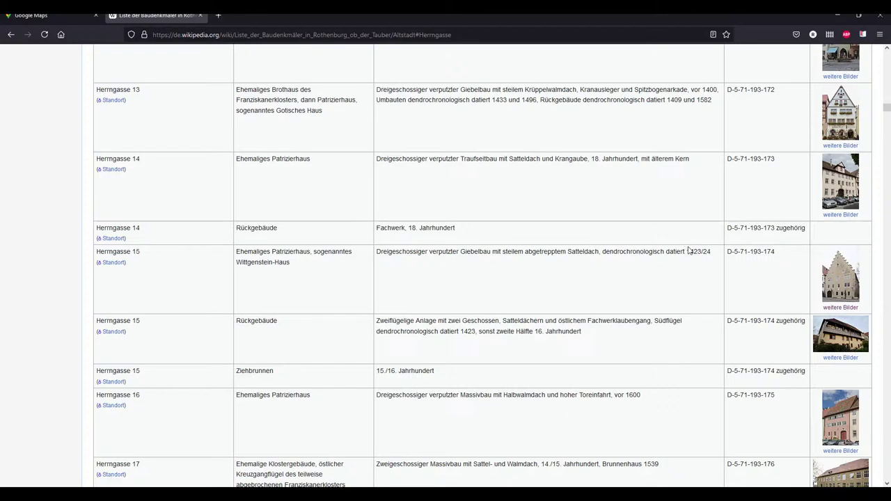
{"action": "left_click", "coordinate": [828, 298]}
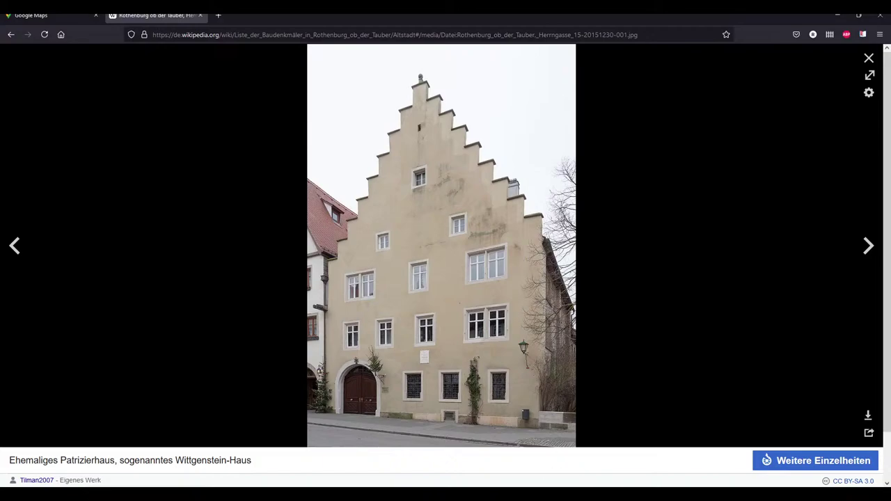
{"action": "key", "text": "alt+Tab"}
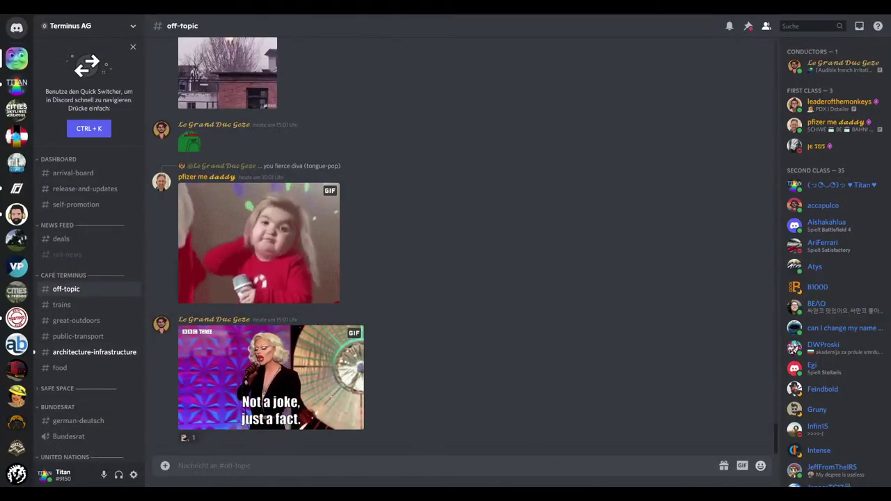
Return from Discord to the facade-textured Blender building model
{"action": "key", "text": "alt+Tab"}
{"action": "scroll", "coordinate": [304, 285], "scroll_direction": "up", "scroll_amount": 2}
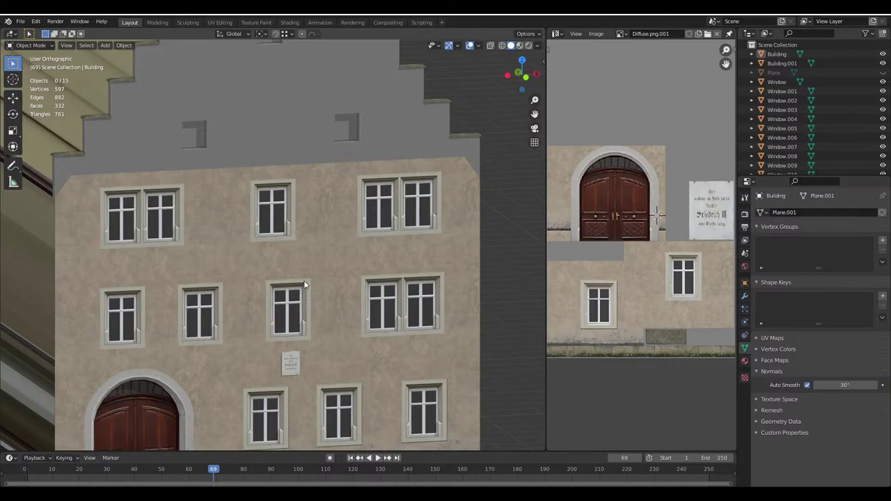
Orbit and zoom around the model, checking the front facade and both textured side walls
{"action": "middle_click_drag", "start_coordinate": [303, 280], "coordinate": [432, 328]}
{"action": "scroll", "coordinate": [323, 269], "scroll_direction": "down", "scroll_amount": 2}
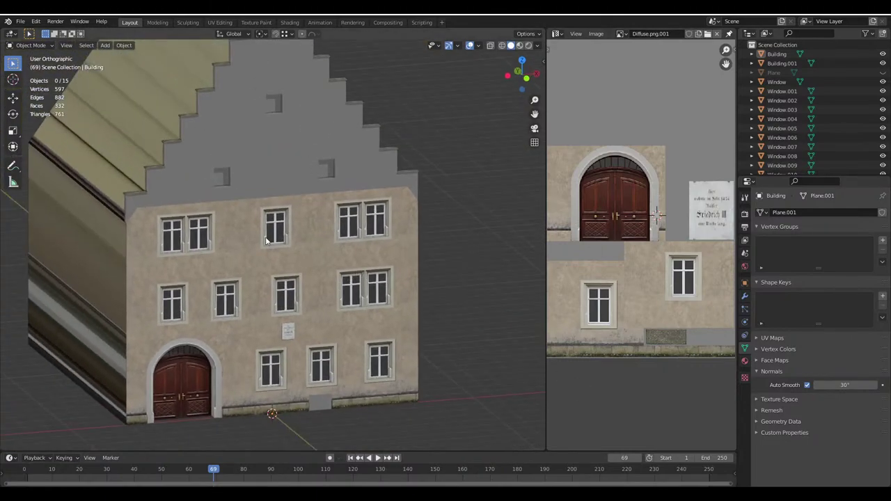
{"action": "middle_click_drag", "start_coordinate": [266, 240], "coordinate": [243, 229]}
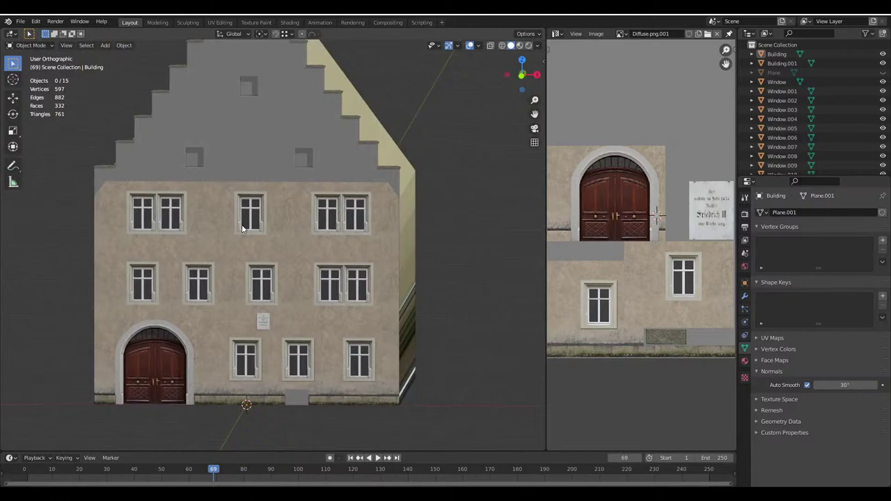
{"action": "middle_click_drag", "start_coordinate": [242, 224], "coordinate": [344, 285]}
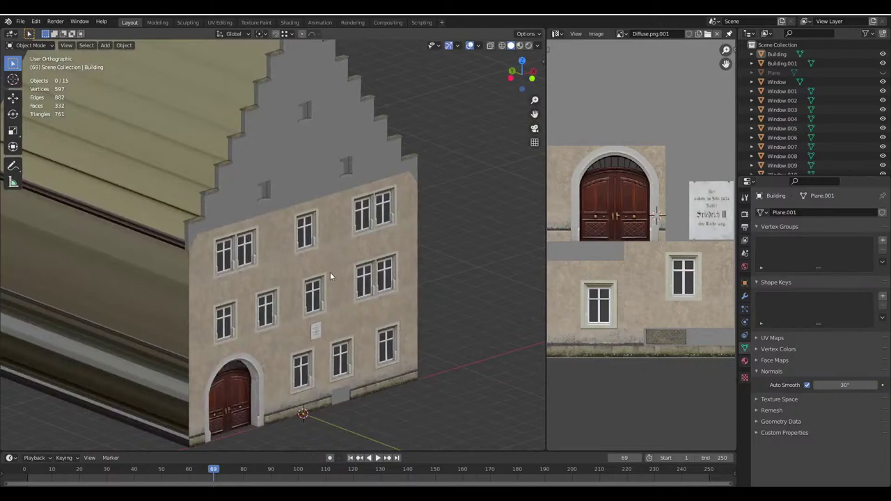
{"action": "middle_click_drag", "start_coordinate": [330, 272], "coordinate": [311, 268]}
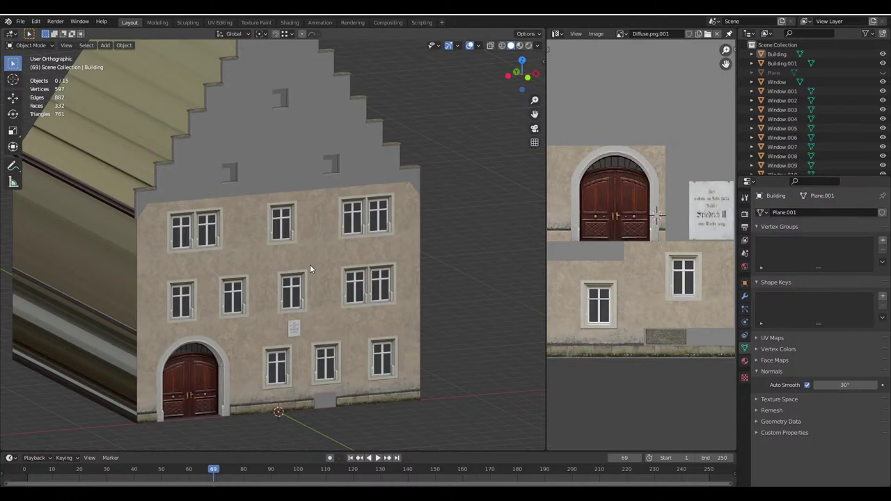
{"action": "middle_click_drag", "start_coordinate": [310, 268], "coordinate": [204, 212]}
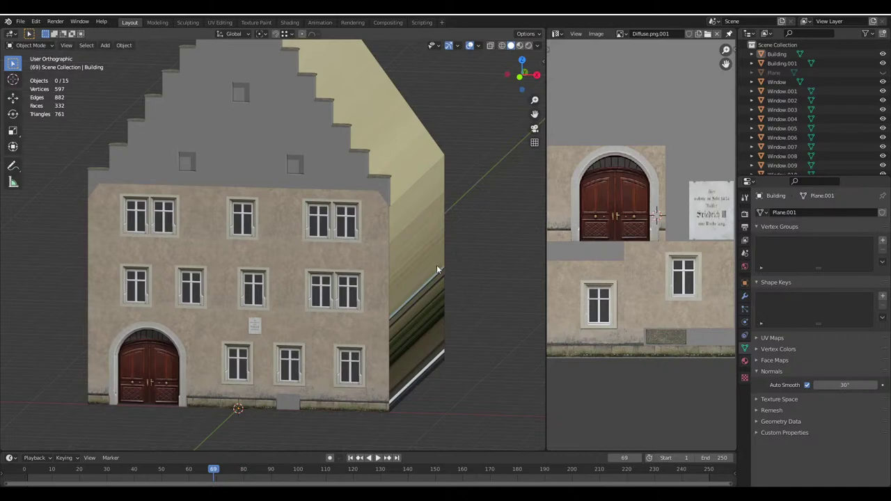
{"action": "middle_click_drag", "start_coordinate": [438, 268], "coordinate": [153, 175]}
{"action": "scroll", "coordinate": [224, 150], "scroll_direction": "down", "scroll_amount": 2}
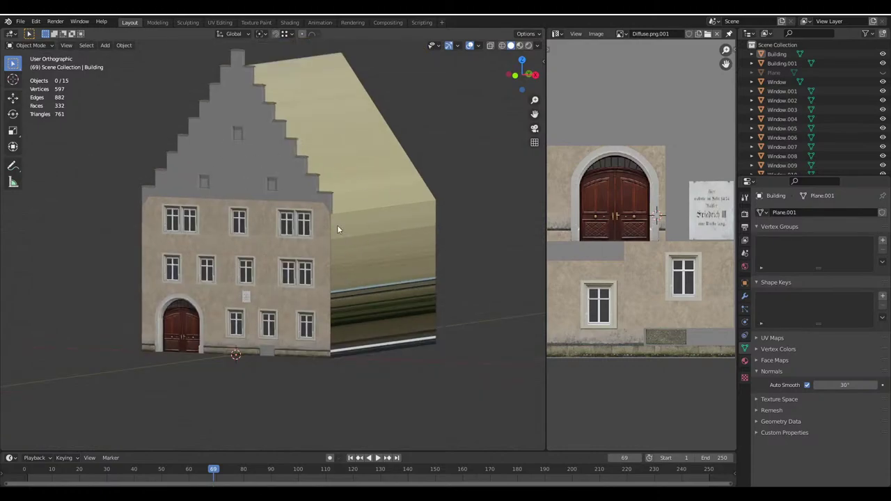
{"action": "middle_click_drag", "start_coordinate": [337, 230], "coordinate": [320, 306]}
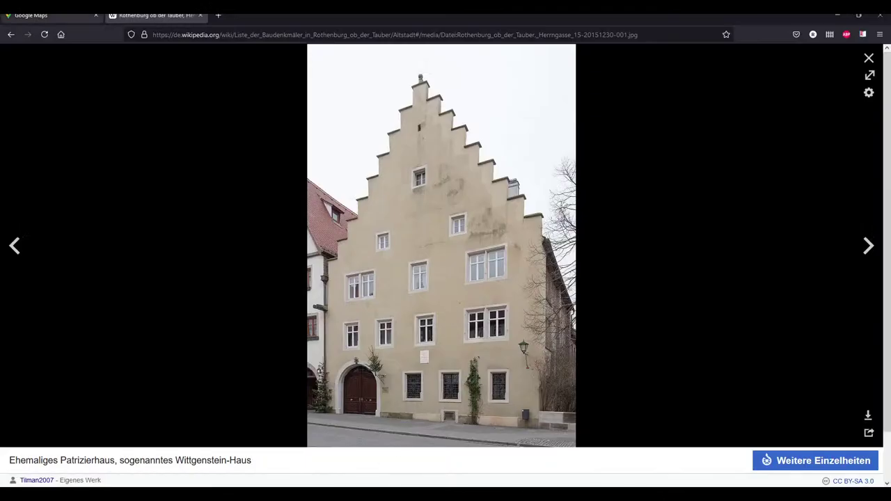
In the Google Maps aerial view, tilt and rotate around the real house from overhead to oblique
{"action": "left_click", "coordinate": [63, 26]}
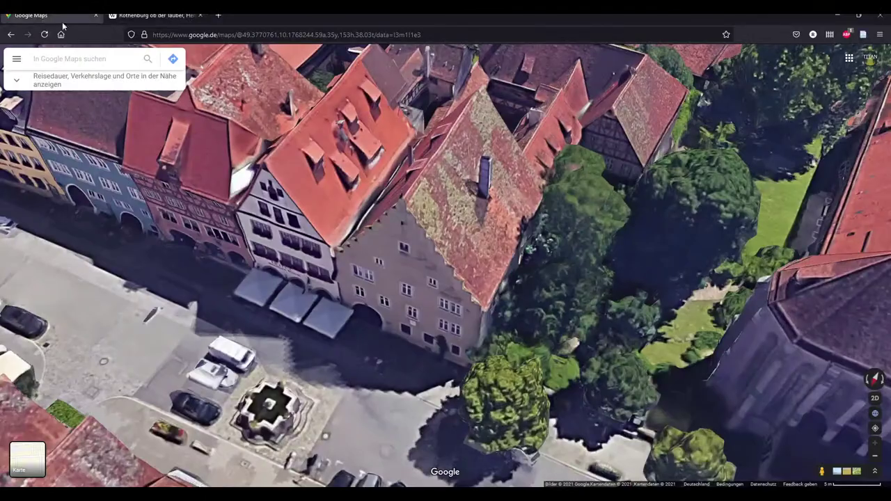
{"action": "left_click_drag", "start_coordinate": [476, 277], "coordinate": [443, 290], "text": "ctrl"}
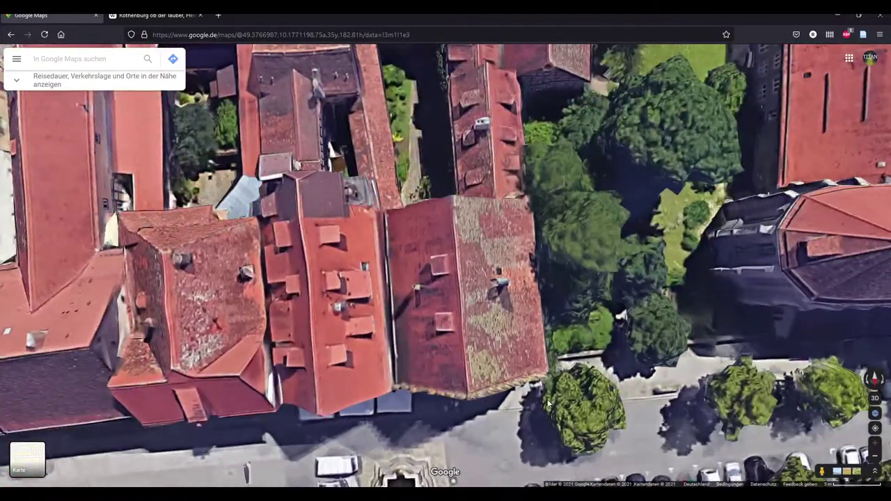
{"action": "left_click_drag", "start_coordinate": [443, 380], "coordinate": [493, 281], "text": "ctrl"}
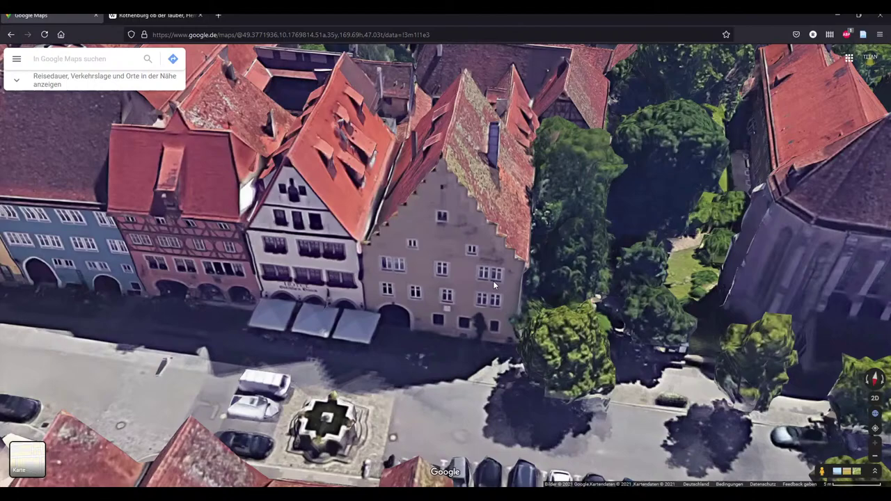
{"action": "left_click_drag", "start_coordinate": [493, 280], "coordinate": [460, 280], "text": "ctrl"}
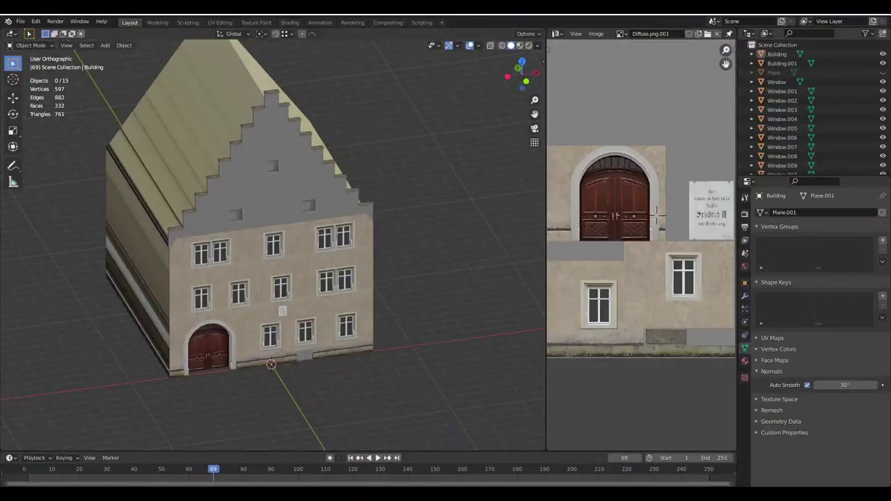
{"action": "middle_click_drag", "start_coordinate": [299, 264], "coordinate": [329, 268]}
Switch to front view and select the triangular gable face in Edit Mode
{"action": "key", "text": "KP_1"}
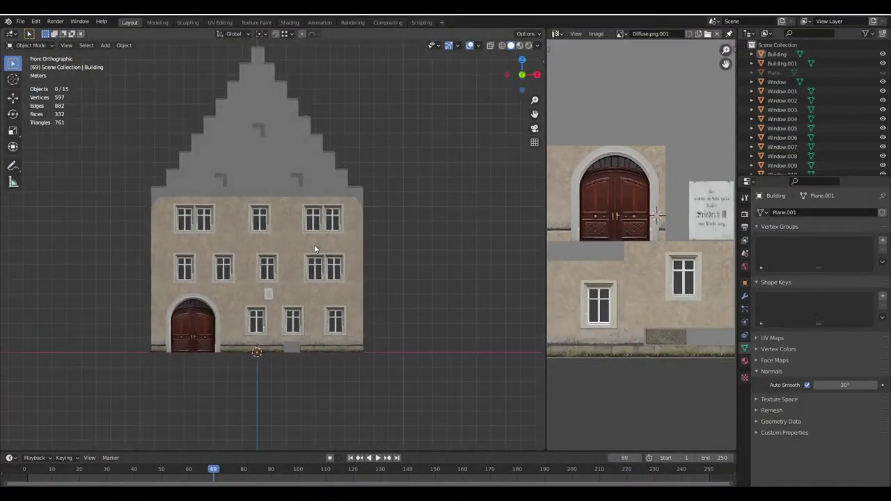
{"action": "scroll", "coordinate": [312, 189], "scroll_direction": "up", "scroll_amount": 7}
{"action": "key", "text": "Tab"}
{"action": "scroll", "coordinate": [330, 303], "scroll_direction": "down", "scroll_amount": 4}
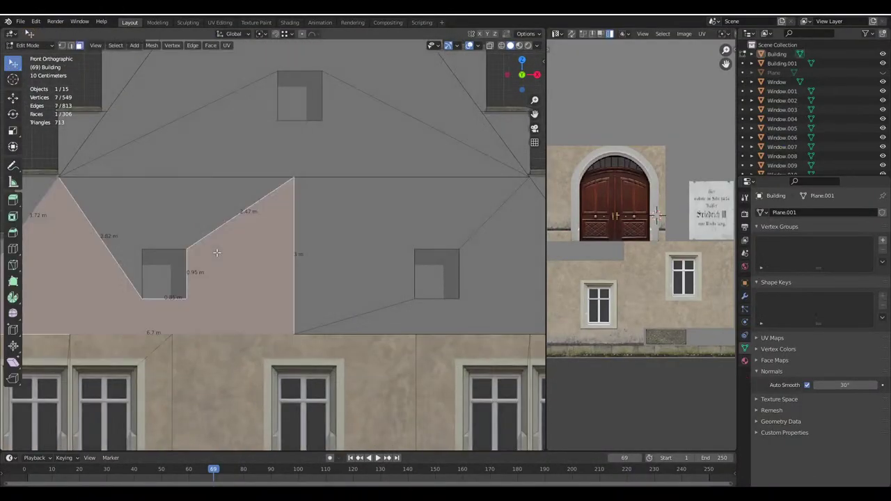
{"action": "key", "text": "Tab"}
{"action": "key", "text": "Tab"}
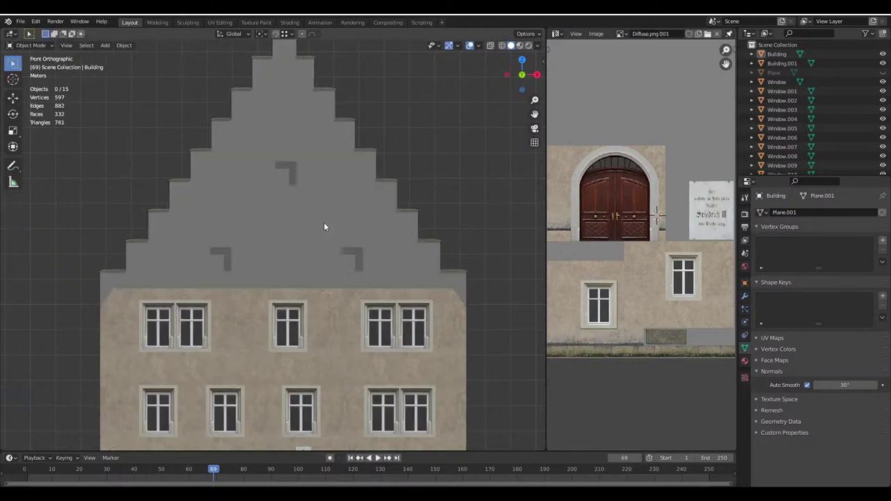
{"action": "left_click", "coordinate": [222, 230]}
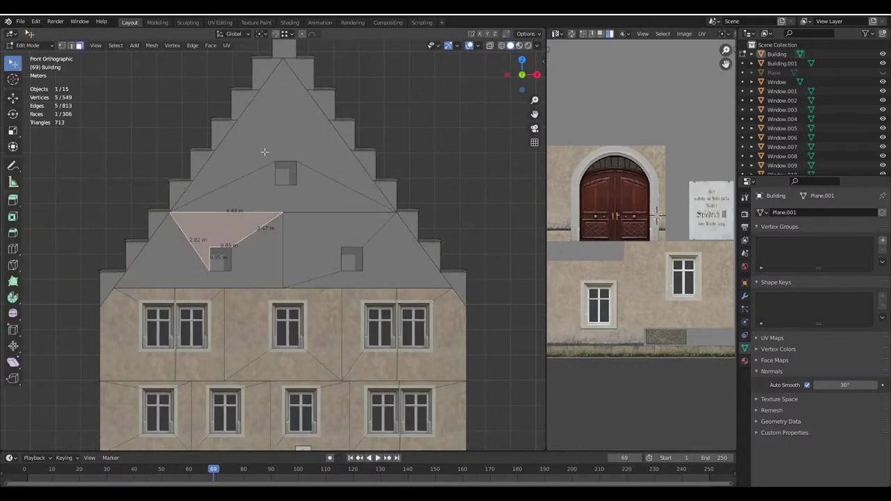
Deselect the gable face, nudge the view, and bring up the real gable's reference photo
{"action": "scroll", "coordinate": [394, 267], "scroll_direction": "up", "scroll_amount": 2}
{"action": "key", "text": "Tab"}
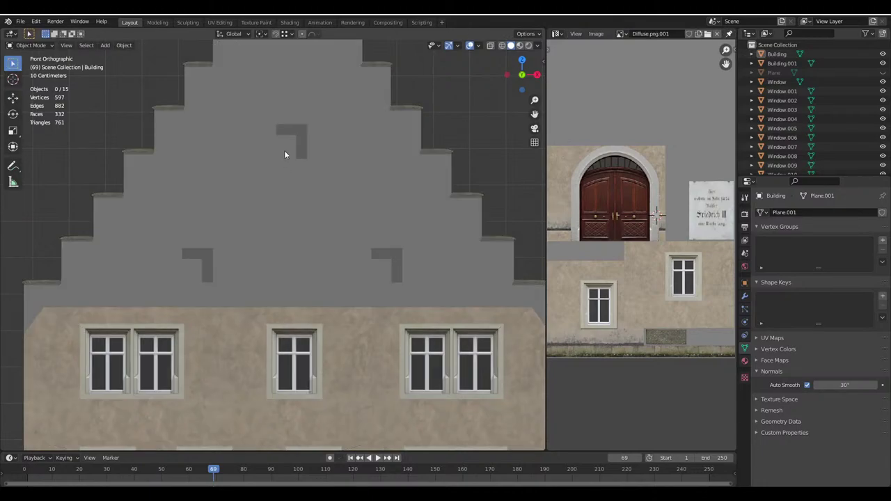
{"action": "key", "text": "Tab"}
{"action": "key", "text": "alt+a"}
{"action": "scroll", "coordinate": [292, 247], "scroll_direction": "down", "scroll_amount": 2}
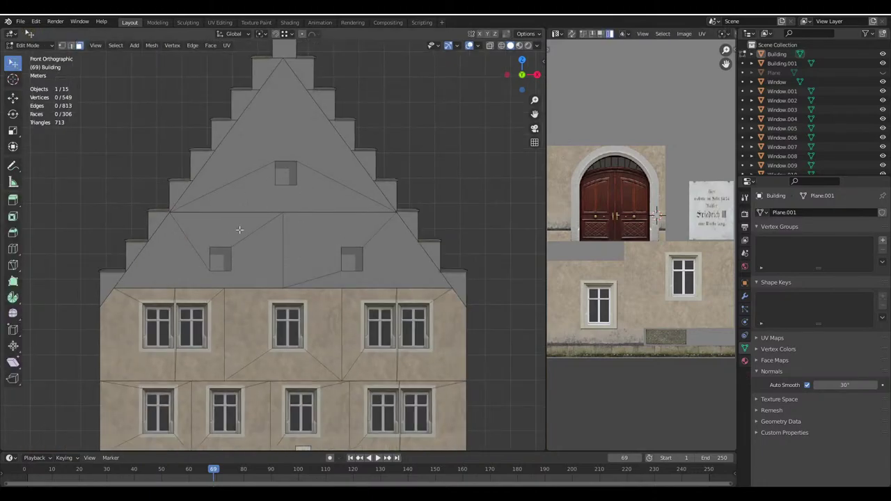
{"action": "middle_click_drag", "start_coordinate": [364, 217], "coordinate": [383, 246], "text": "shift"}
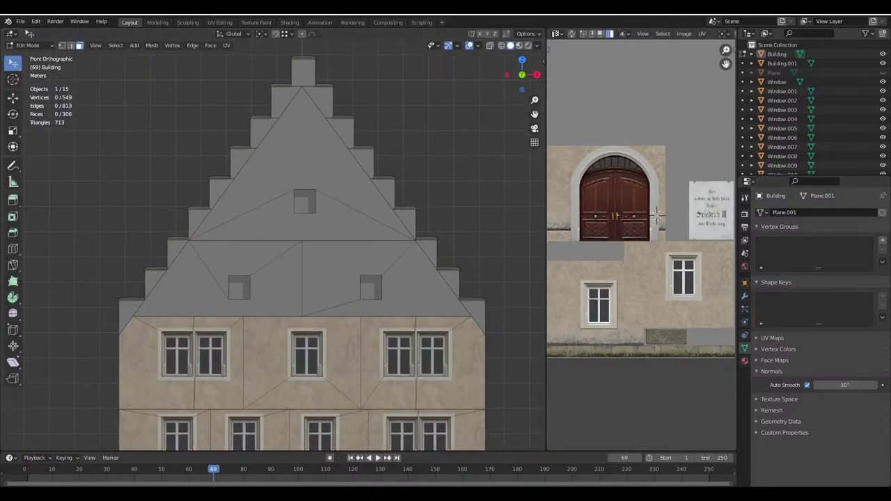
{"action": "key", "text": "alt+Tab"}
{"action": "scroll", "coordinate": [468, 121], "scroll_direction": "up", "scroll_amount": 4}
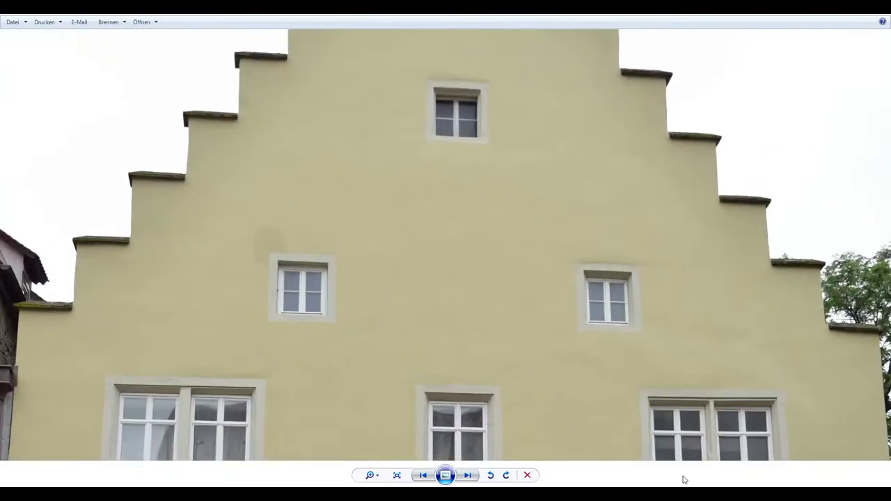
In File Explorer, go from the Modding library into the Cities Skylines folder
{"action": "key", "text": "alt+Tab"}
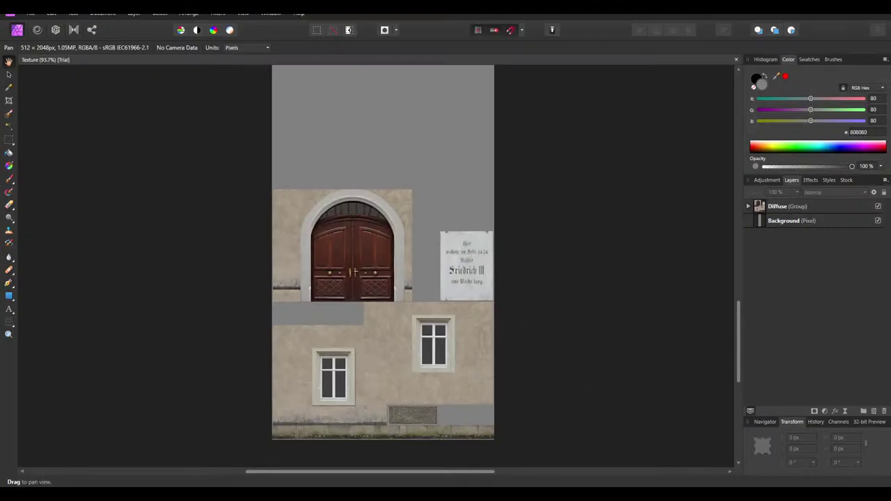
{"action": "key", "text": "alt+Tab"}
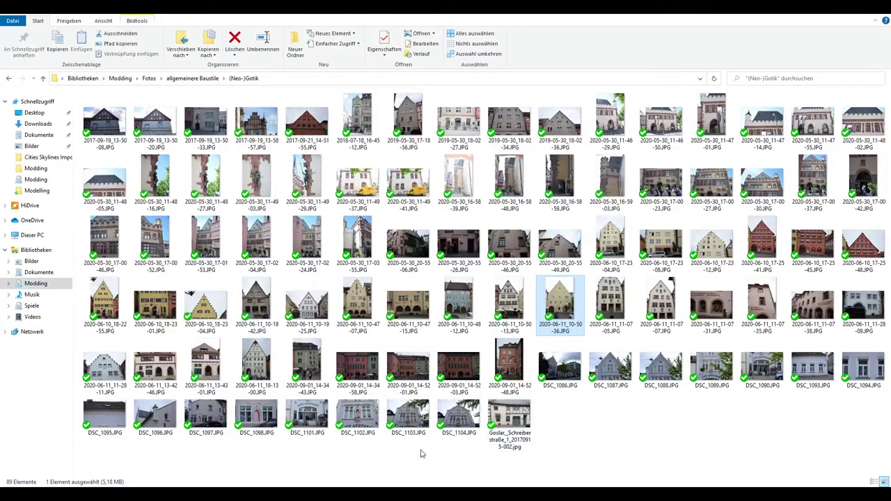
{"action": "left_click", "coordinate": [36, 283]}
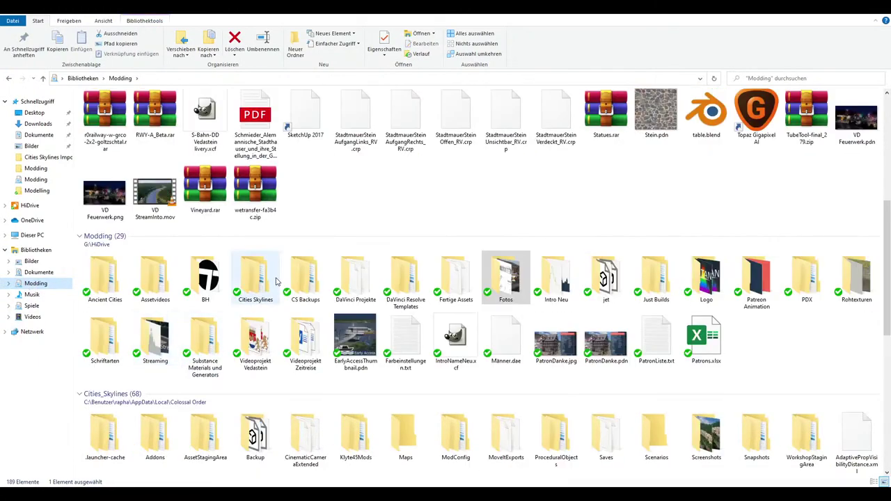
{"action": "double_click", "coordinate": [273, 280]}
{"action": "double_click", "coordinate": [109, 170]}
{"action": "left_click", "coordinate": [108, 178]}
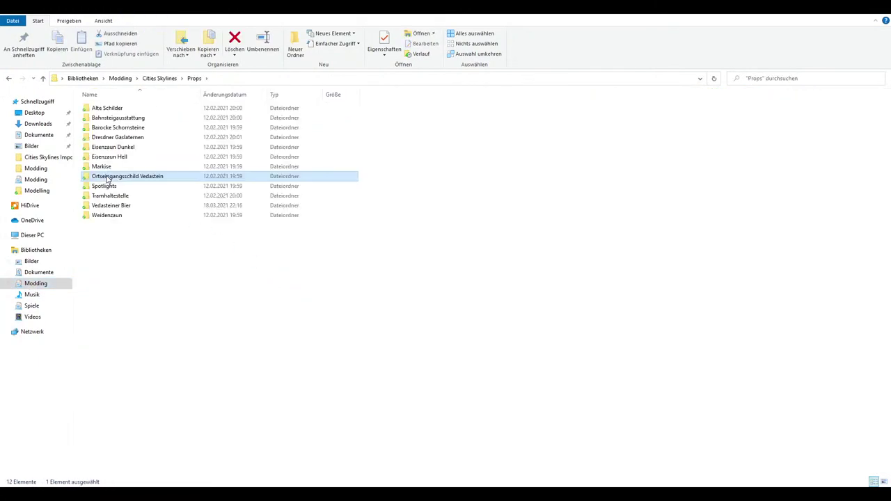
{"action": "key", "text": "BackSpace"}
{"action": "double_click", "coordinate": [108, 178]}
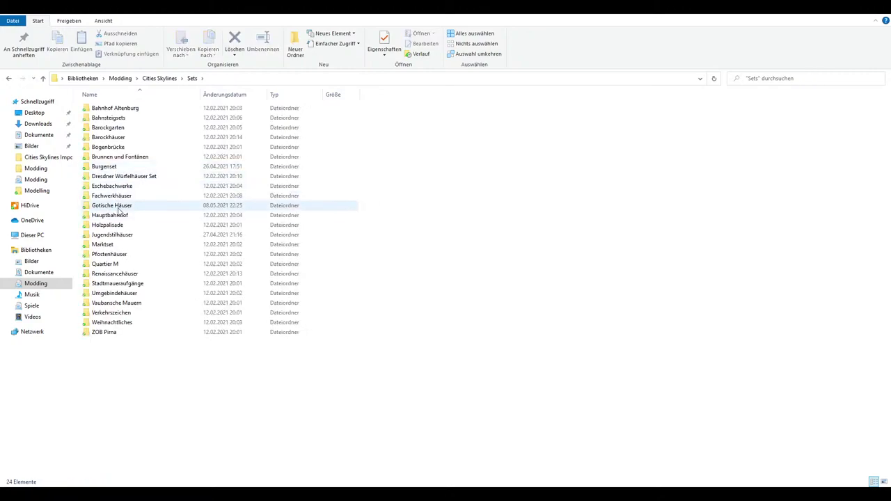
{"action": "double_click", "coordinate": [117, 208]}
{"action": "double_click", "coordinate": [115, 119]}
{"action": "left_click", "coordinate": [116, 120]}
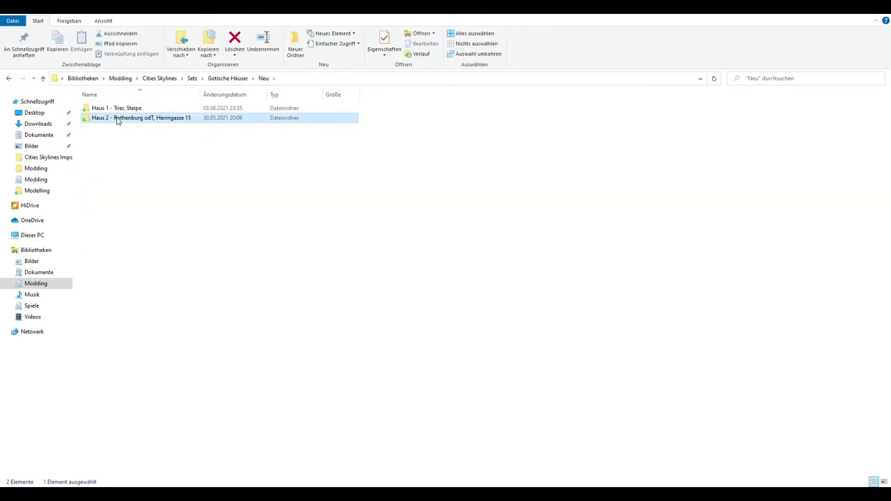
{"action": "double_click", "coordinate": [137, 118]}
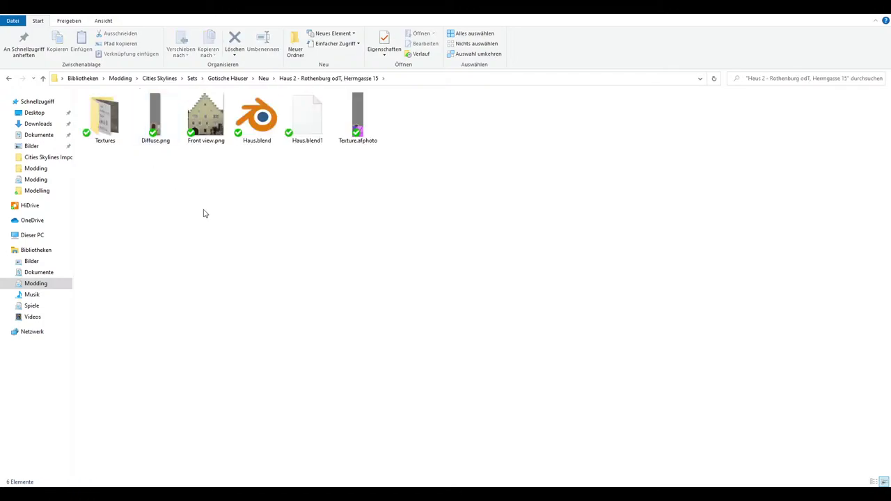
{"action": "double_click", "coordinate": [218, 137]}
{"action": "scroll", "coordinate": [481, 275], "scroll_direction": "up", "scroll_amount": 5}
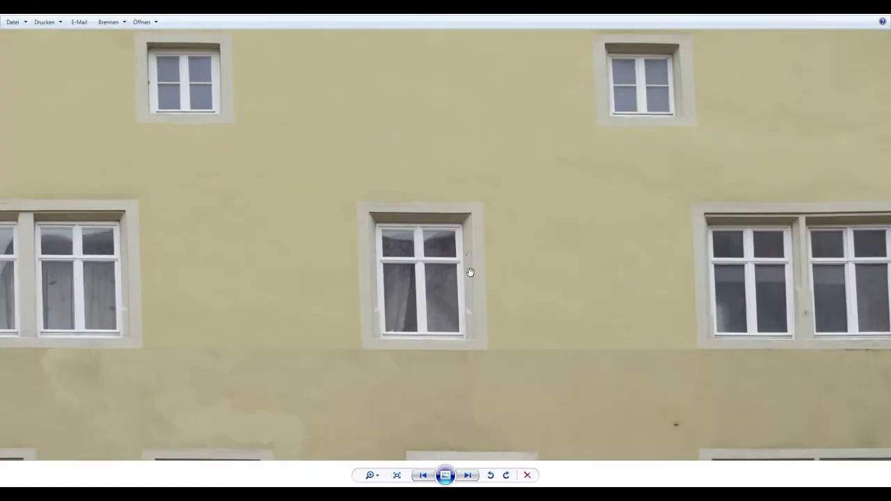
{"action": "scroll", "coordinate": [465, 270], "scroll_direction": "down", "scroll_amount": 5}
{"action": "left_click", "coordinate": [141, 21]}
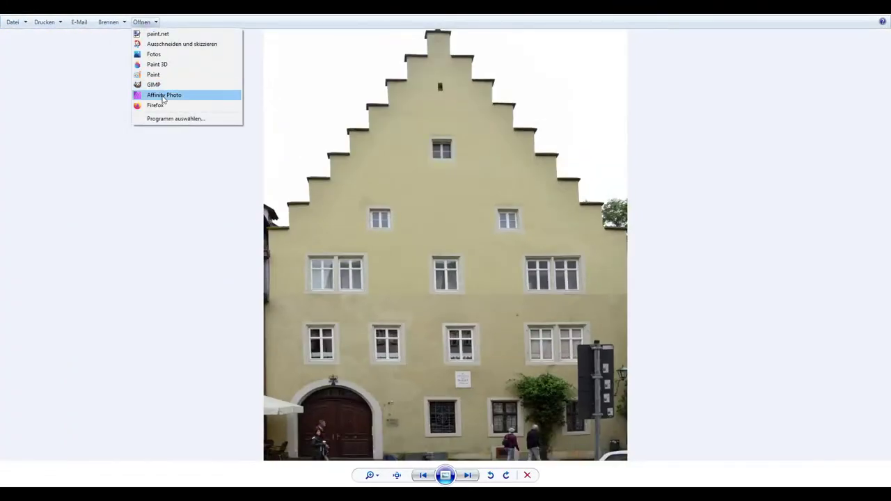
{"action": "left_click", "coordinate": [160, 93]}
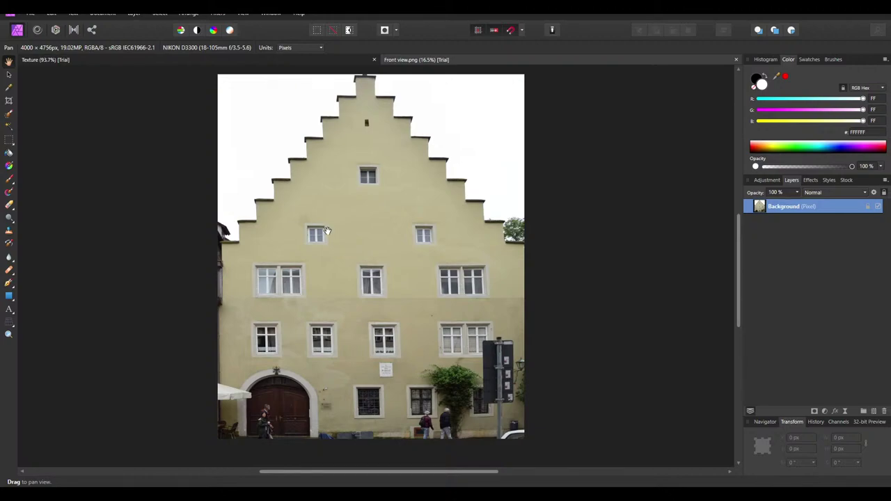
{"action": "scroll", "coordinate": [328, 235], "scroll_direction": "up", "scroll_amount": 4, "text": "ctrl"}
{"action": "scroll", "coordinate": [306, 223], "scroll_direction": "down", "scroll_amount": 4, "text": "ctrl"}
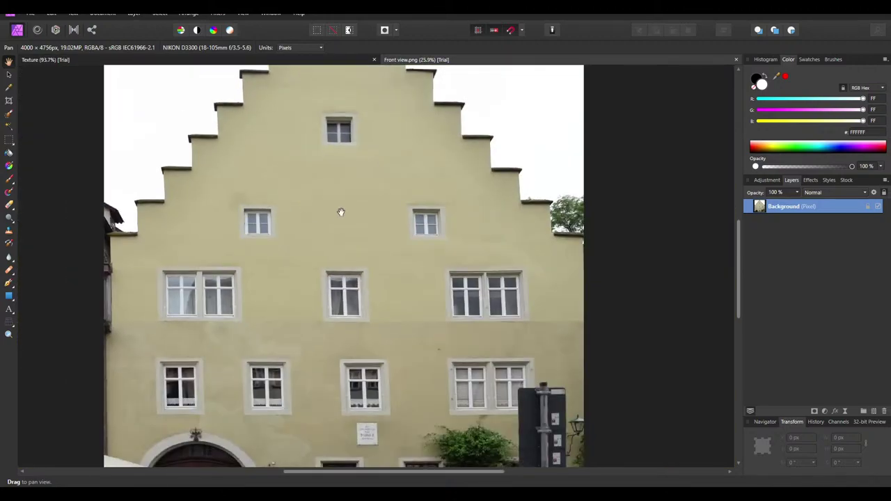
{"action": "scroll", "coordinate": [342, 212], "scroll_direction": "up", "scroll_amount": 1}
{"action": "scroll", "coordinate": [343, 211], "scroll_direction": "down", "scroll_amount": 1}
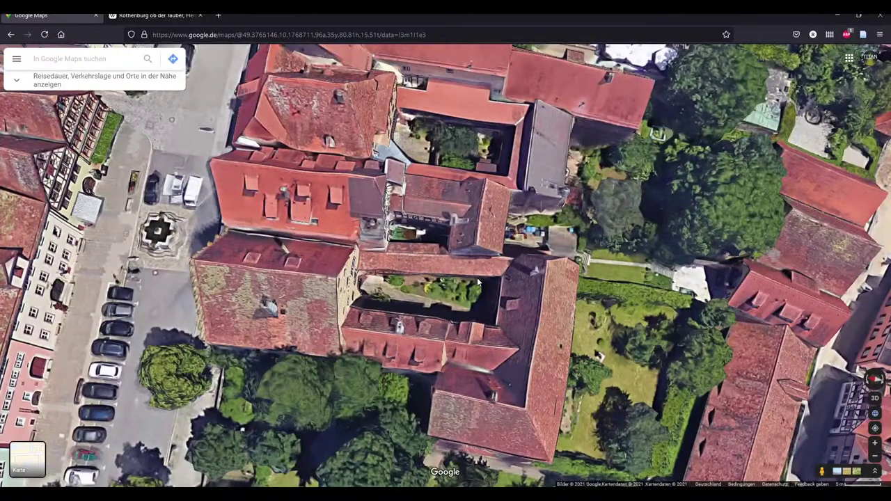
Pan, rotate and tilt the 3D aerial map until the gabled building's facade faces the view obliquely
{"action": "scroll", "coordinate": [477, 277], "scroll_direction": "up", "scroll_amount": 2}
{"action": "left_click_drag", "start_coordinate": [477, 277], "coordinate": [465, 315]}
{"action": "scroll", "coordinate": [529, 376], "scroll_direction": "up", "scroll_amount": 1}
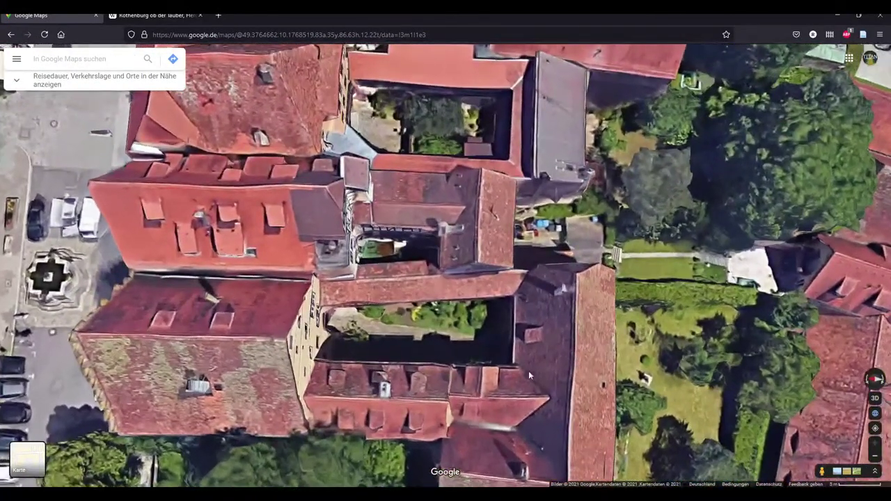
{"action": "left_click_drag", "start_coordinate": [528, 371], "coordinate": [390, 335], "text": "ctrl"}
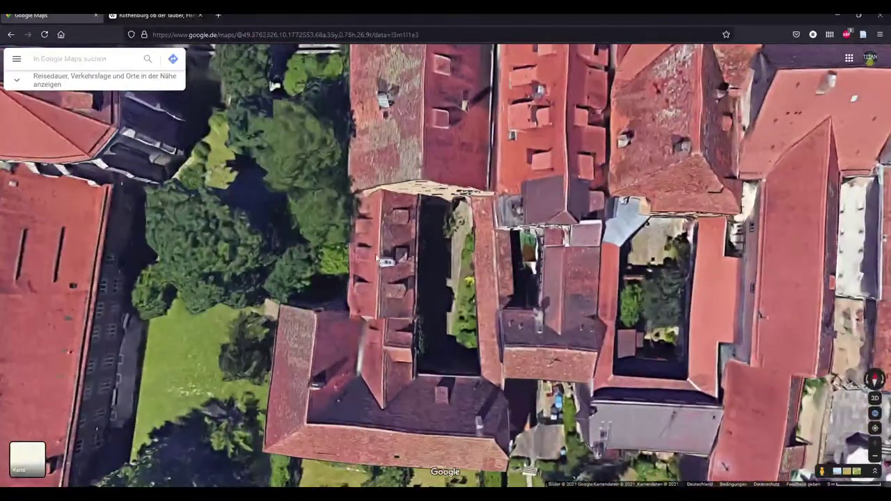
{"action": "left_click_drag", "start_coordinate": [376, 258], "coordinate": [275, 317], "text": "ctrl"}
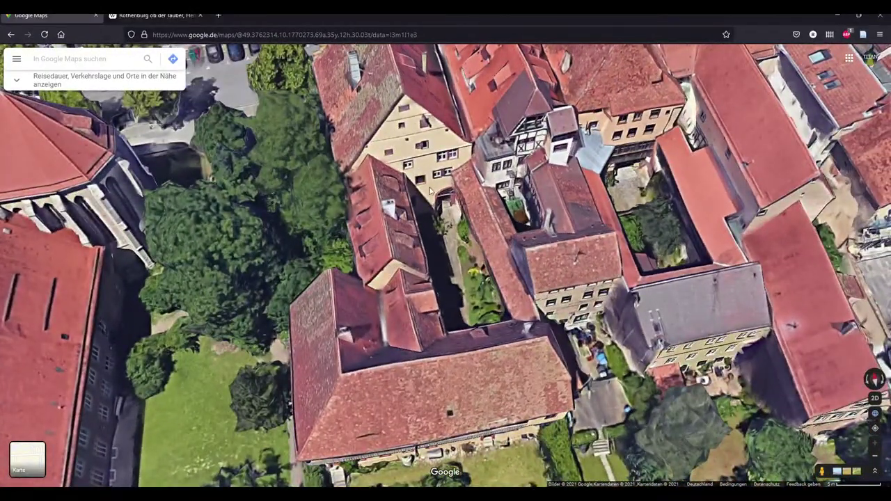
{"action": "left_click_drag", "start_coordinate": [380, 198], "coordinate": [392, 207], "text": "ctrl"}
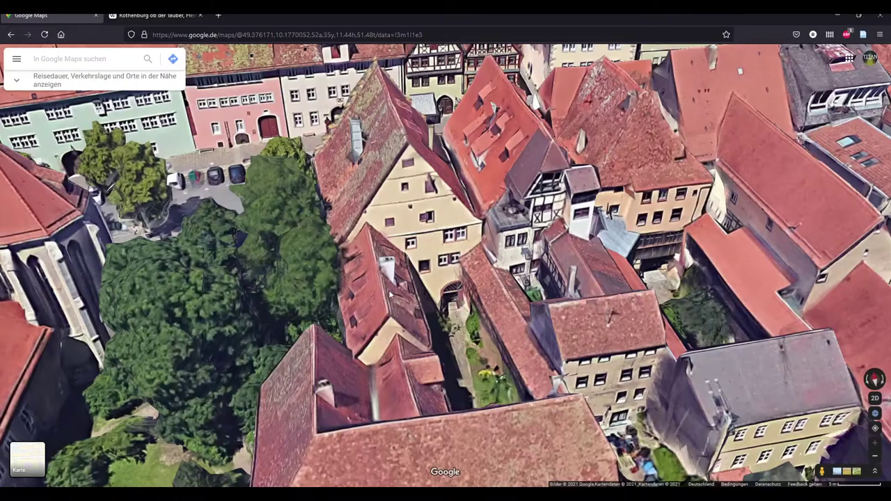
{"action": "left_click_drag", "start_coordinate": [320, 256], "coordinate": [656, 258], "text": "ctrl"}
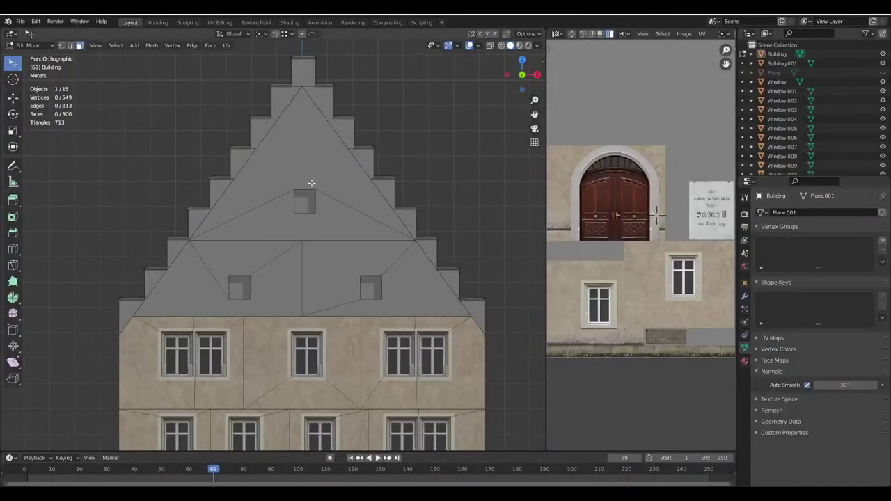
Select the lower and upper gable faces, toggle Edit Mode, then deselect them unchanged
{"action": "left_click", "coordinate": [320, 212]}
{"action": "left_click", "coordinate": [312, 174], "text": "shift"}
{"action": "key", "text": "Tab"}
{"action": "key", "text": "Tab"}
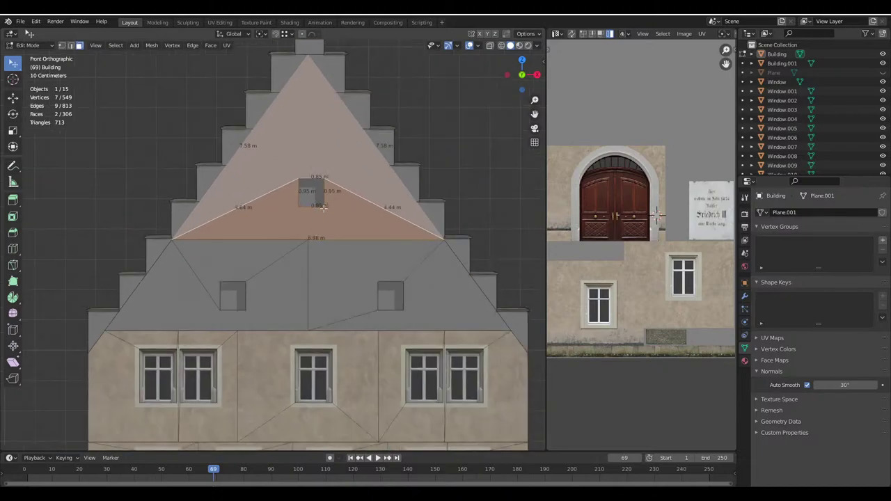
{"action": "key", "text": "Tab"}
{"action": "key", "text": "Tab"}
{"action": "key", "text": "alt+a"}
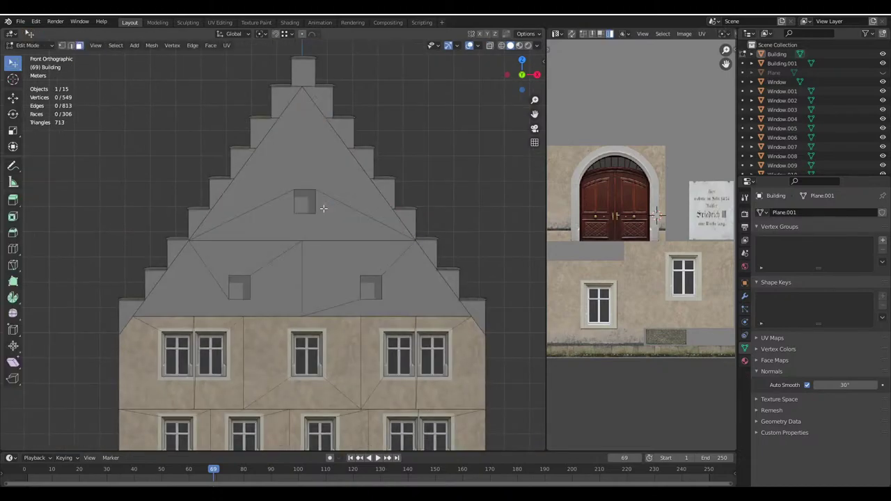
Pan the texture view, orbit to the building's right side, and bring up the gable reference photo
{"action": "scroll", "coordinate": [642, 230], "scroll_direction": "down", "scroll_amount": 4}
{"action": "middle_click_drag", "start_coordinate": [644, 224], "coordinate": [644, 259]}
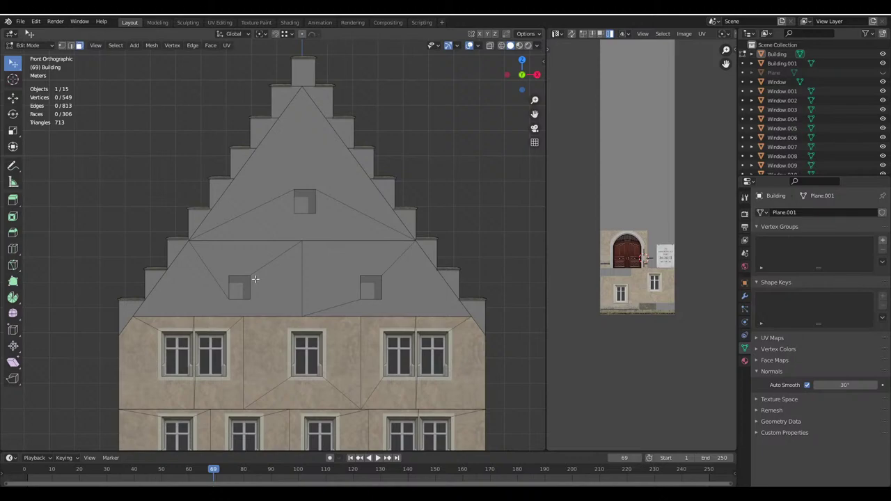
{"action": "scroll", "coordinate": [289, 203], "scroll_direction": "down", "scroll_amount": 2}
{"action": "middle_click_drag", "start_coordinate": [314, 214], "coordinate": [327, 282]}
{"action": "key", "text": "alt+Tab"}
Zoom and pan the reference photo onto the small gable windows' plaster borders, then return to Blender
{"action": "scroll", "coordinate": [469, 263], "scroll_direction": "down", "scroll_amount": 3}
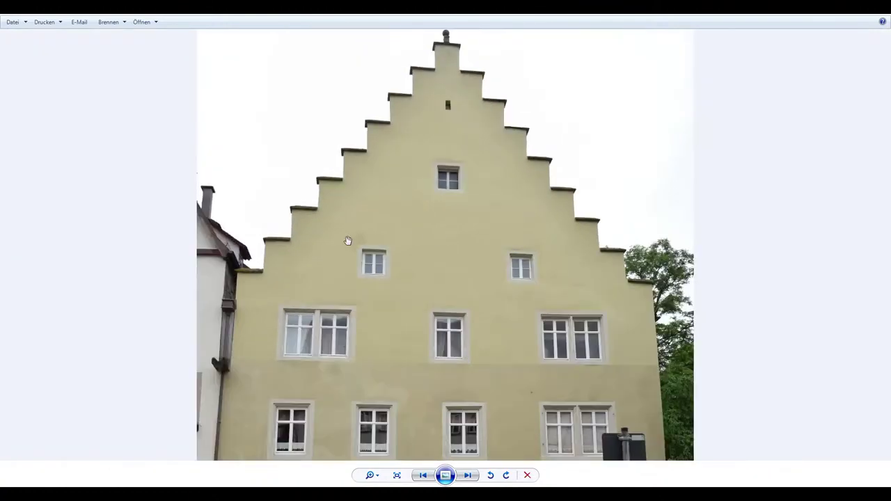
{"action": "scroll", "coordinate": [378, 286], "scroll_direction": "up", "scroll_amount": 1}
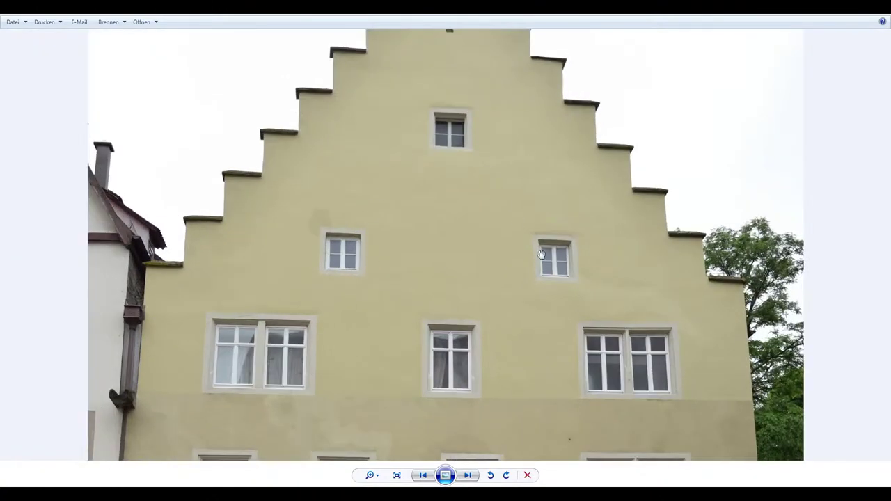
{"action": "left_click_drag", "start_coordinate": [434, 146], "coordinate": [473, 185]}
{"action": "scroll", "coordinate": [359, 305], "scroll_direction": "up", "scroll_amount": 2}
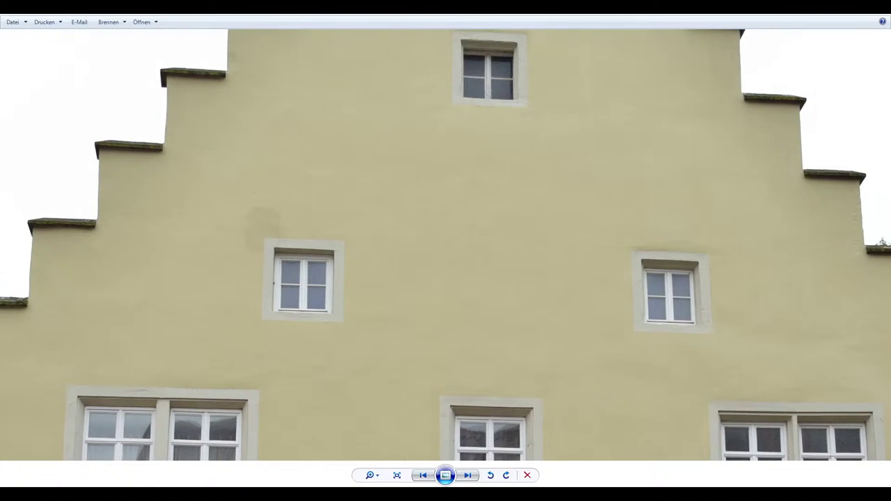
{"action": "left_click", "coordinate": [580, 496]}
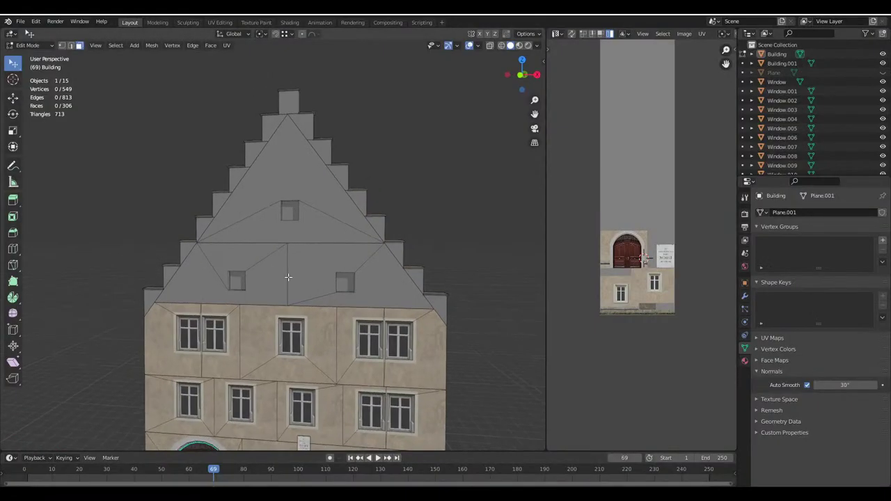
From the front view, select the two gable faces beside the window in edit mode
{"action": "key", "text": "KP_1"}
{"action": "scroll", "coordinate": [290, 277], "scroll_direction": "up", "scroll_amount": 2}
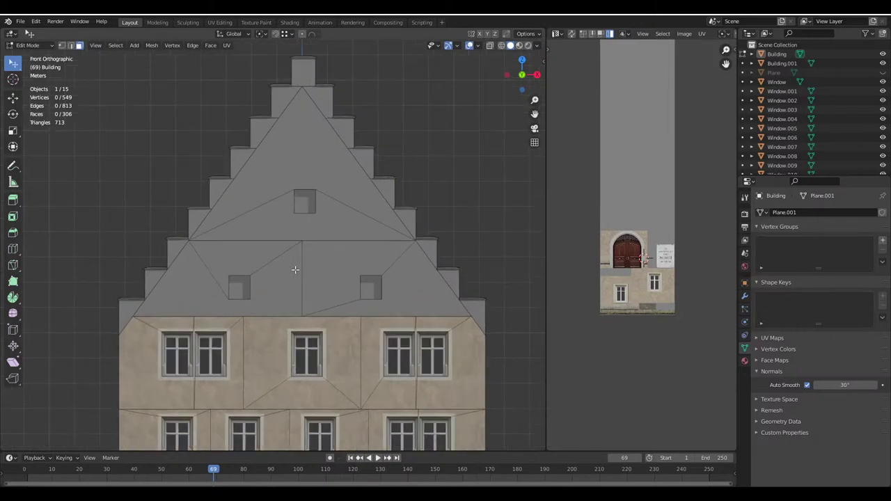
{"action": "scroll", "coordinate": [287, 299], "scroll_direction": "down", "scroll_amount": 2}
{"action": "scroll", "coordinate": [321, 319], "scroll_direction": "up", "scroll_amount": 3}
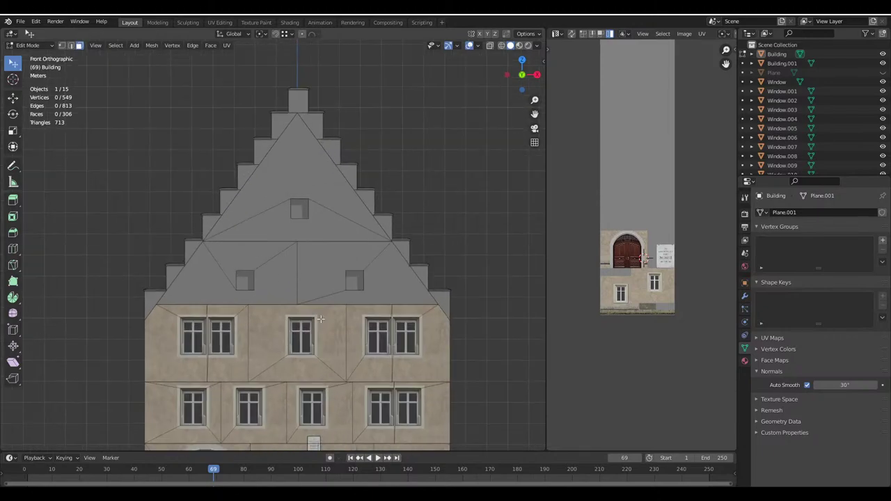
{"action": "scroll", "coordinate": [632, 317], "scroll_direction": "up", "scroll_amount": 3}
{"action": "scroll", "coordinate": [631, 316], "scroll_direction": "up", "scroll_amount": 1}
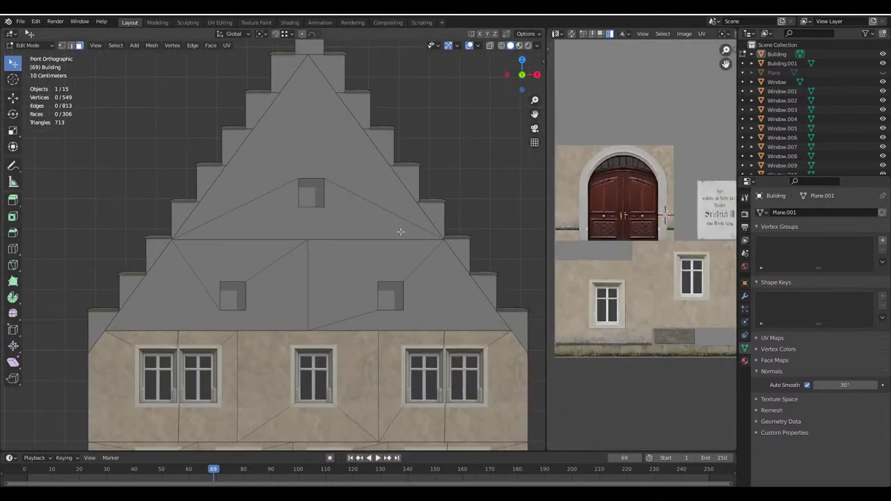
{"action": "middle_click_drag", "start_coordinate": [692, 275], "coordinate": [650, 284]}
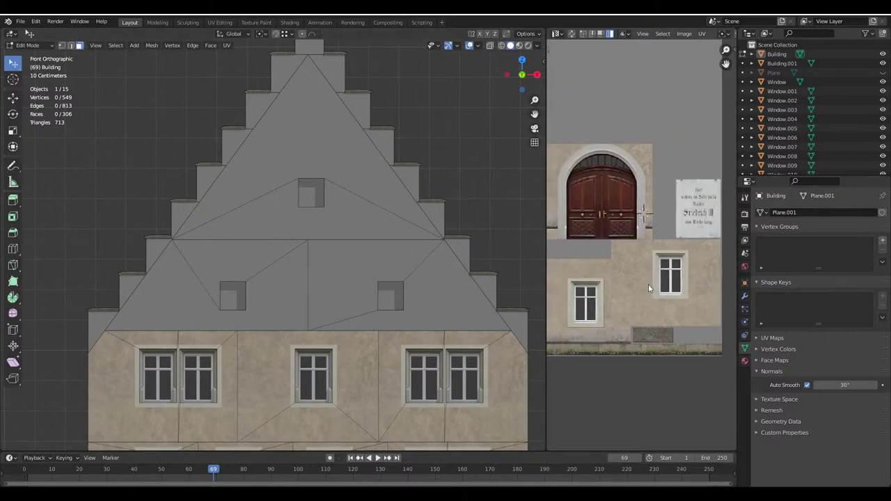
{"action": "left_click", "coordinate": [383, 279]}
{"action": "key", "text": "Tab"}
{"action": "key", "text": "Tab"}
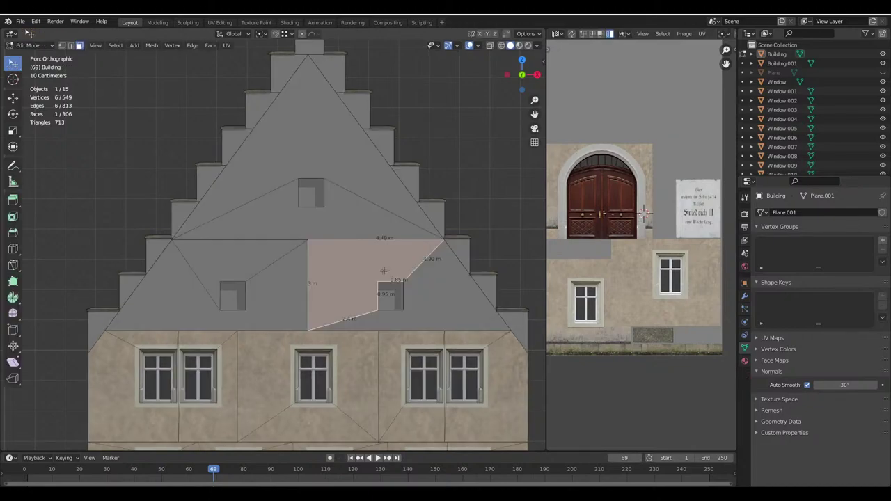
{"action": "middle_click_drag", "start_coordinate": [394, 284], "coordinate": [374, 263], "text": "shift"}
{"action": "left_click", "coordinate": [335, 257], "text": "shift"}
{"action": "scroll", "coordinate": [334, 257], "scroll_direction": "up", "scroll_amount": 2}
Inset the two selected gable faces with a 0.15 m thickness
{"action": "key", "text": "i"}
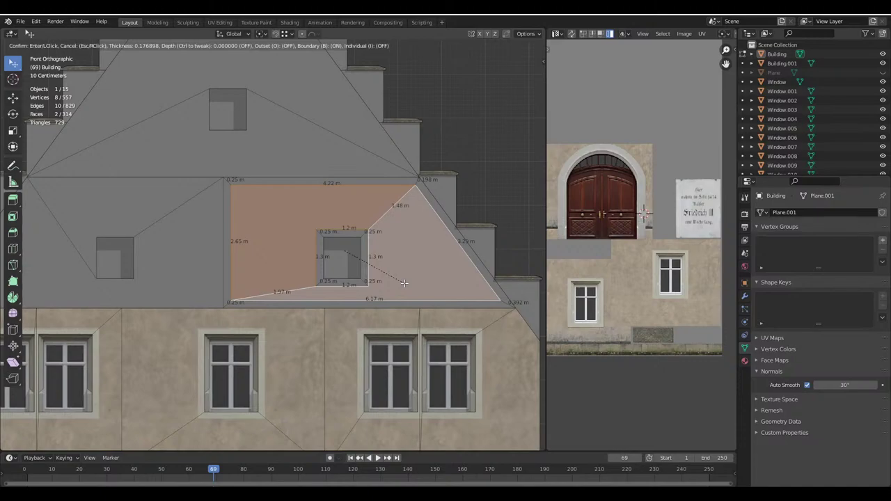
{"action": "key", "text": "BackSpace"}
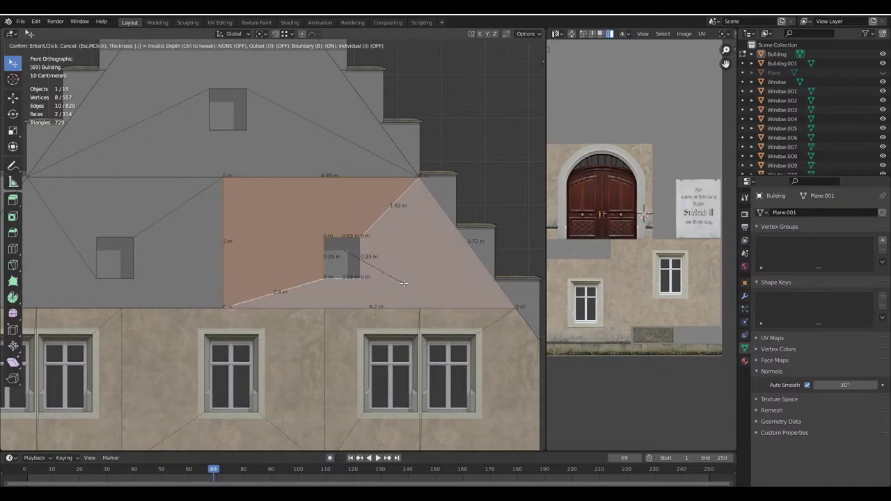
{"action": "type", "text": ".25"}
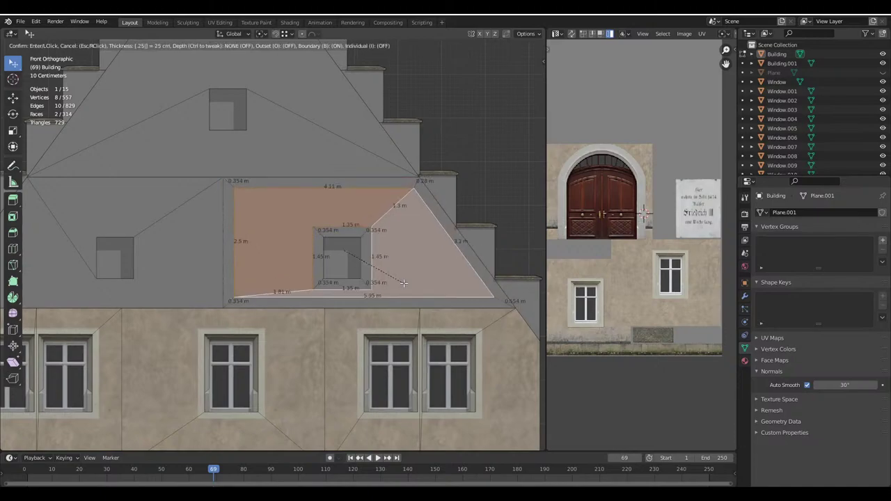
{"action": "key", "text": "BackSpace"}
{"action": "key", "text": "BackSpace"}
{"action": "key", "text": "BackSpace"}
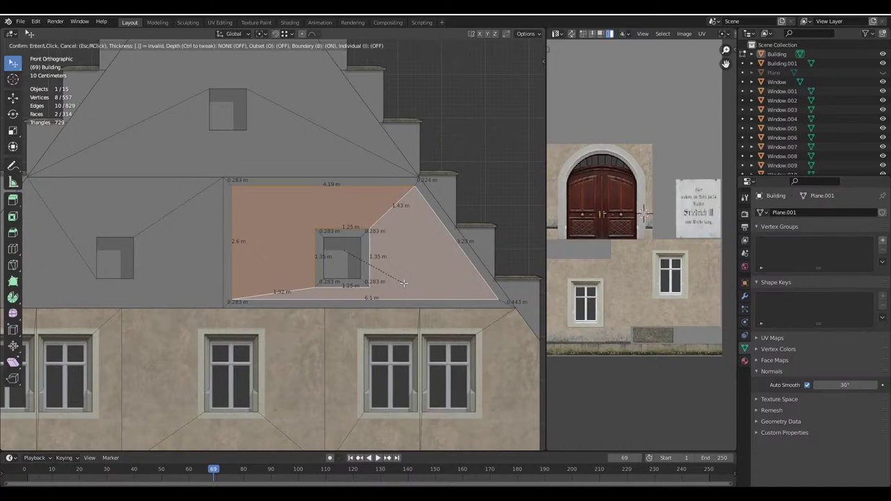
{"action": "type", "text": ".15"}
{"action": "key", "text": "Return"}
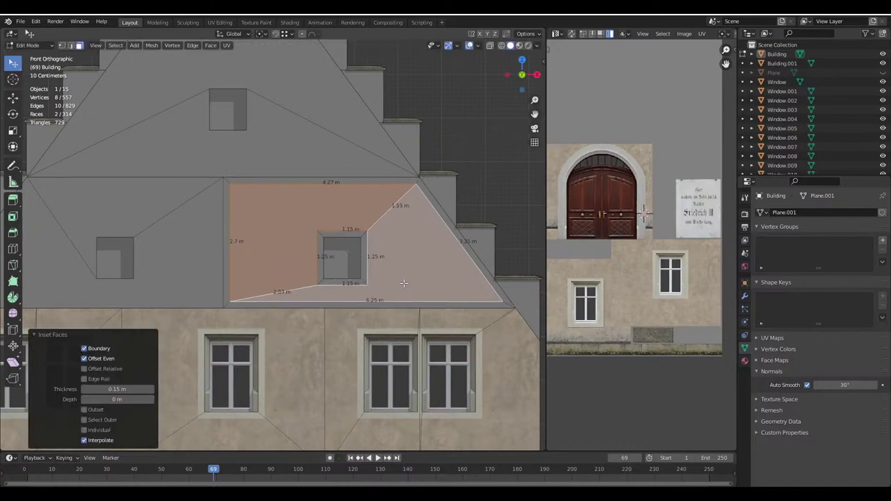
Select the left gable wall face, leave edit mode and check the gable from the front
{"action": "middle_click_drag", "start_coordinate": [399, 263], "coordinate": [413, 258], "text": "shift"}
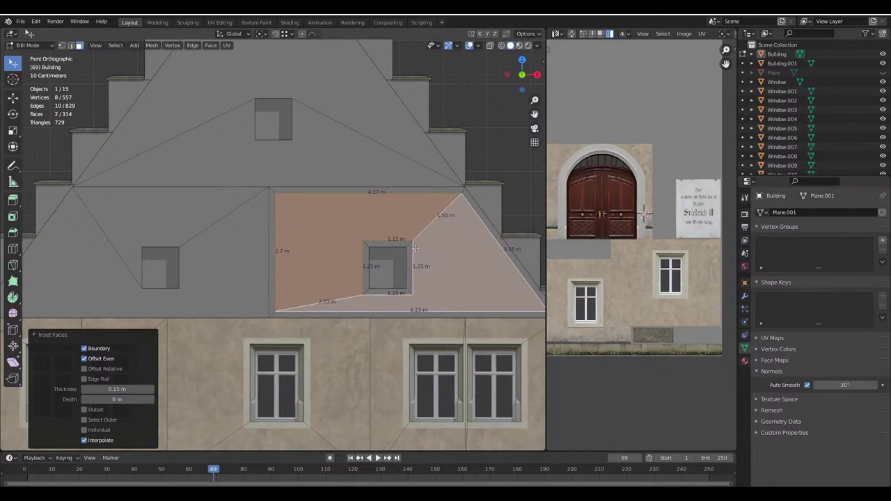
{"action": "left_click", "coordinate": [215, 266]}
{"action": "middle_click_drag", "start_coordinate": [184, 223], "coordinate": [302, 255], "text": "shift"}
{"action": "middle_click_drag", "start_coordinate": [444, 274], "coordinate": [300, 285], "text": "shift"}
{"action": "key", "text": "Tab"}
{"action": "key", "text": "Tab"}
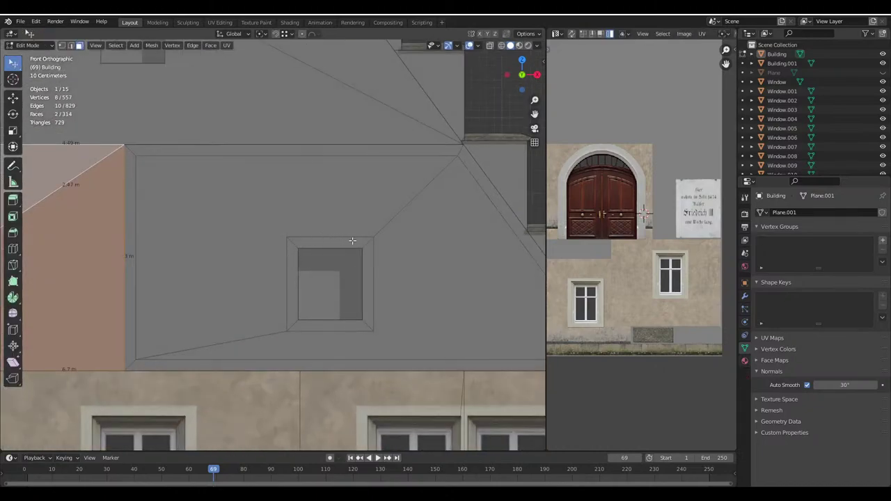
{"action": "scroll", "coordinate": [381, 297], "scroll_direction": "up", "scroll_amount": 4}
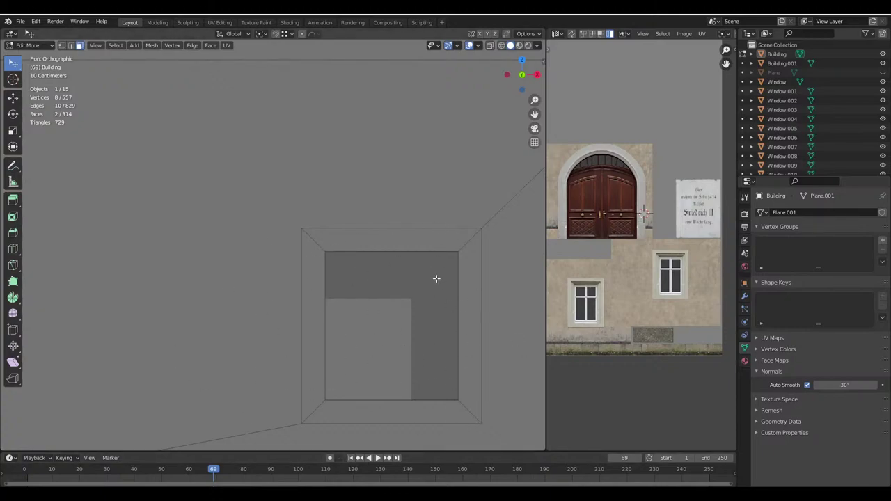
{"action": "scroll", "coordinate": [436, 276], "scroll_direction": "down", "scroll_amount": 8}
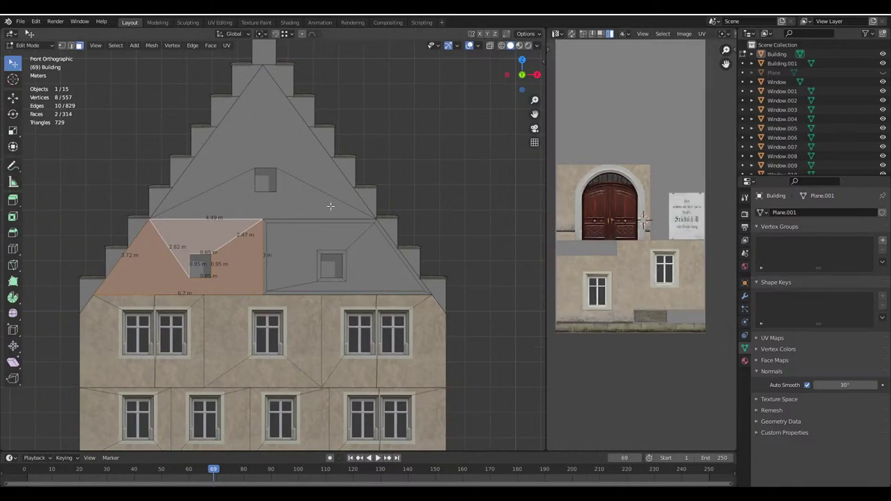
{"action": "scroll", "coordinate": [251, 166], "scroll_direction": "down", "scroll_amount": 3}
{"action": "middle_click_drag", "start_coordinate": [439, 256], "coordinate": [401, 290]}
{"action": "key", "text": "KP_1"}
{"action": "scroll", "coordinate": [233, 263], "scroll_direction": "up", "scroll_amount": 8}
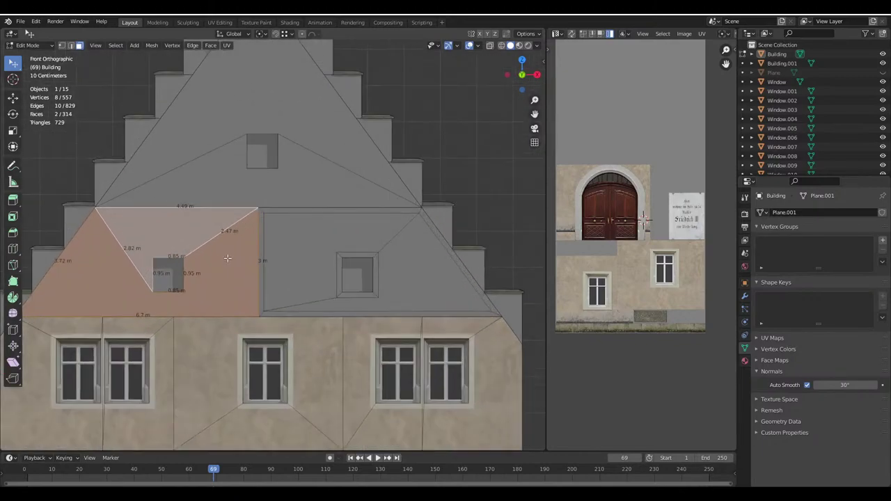
Inset the upper gable triangle faces by 0.15 m around the window hole
{"action": "key", "text": "i"}
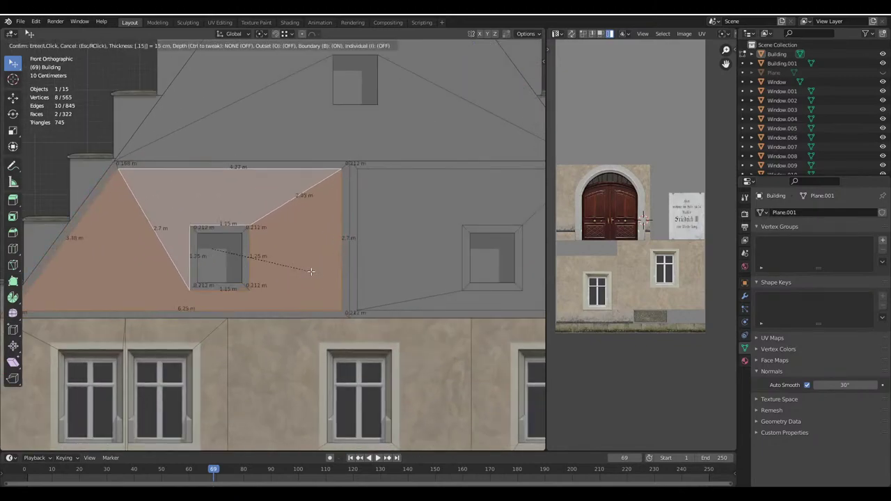
{"action": "left_click", "coordinate": [338, 217]}
{"action": "left_click", "coordinate": [369, 128]}
{"action": "middle_click_drag", "start_coordinate": [369, 128], "coordinate": [335, 263], "text": "shift"}
{"action": "left_click", "coordinate": [334, 194], "text": "shift"}
{"action": "type", "text": "i"}
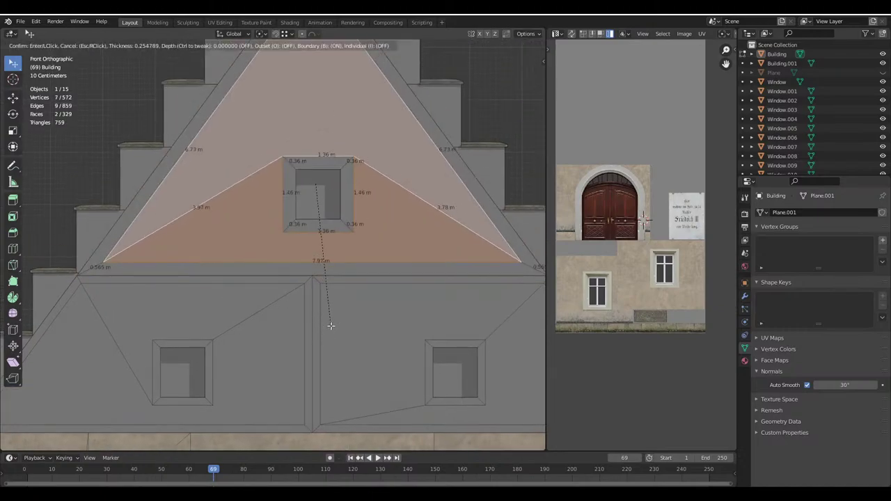
{"action": "type", "text": "0.15"}
{"action": "key", "text": "Return"}
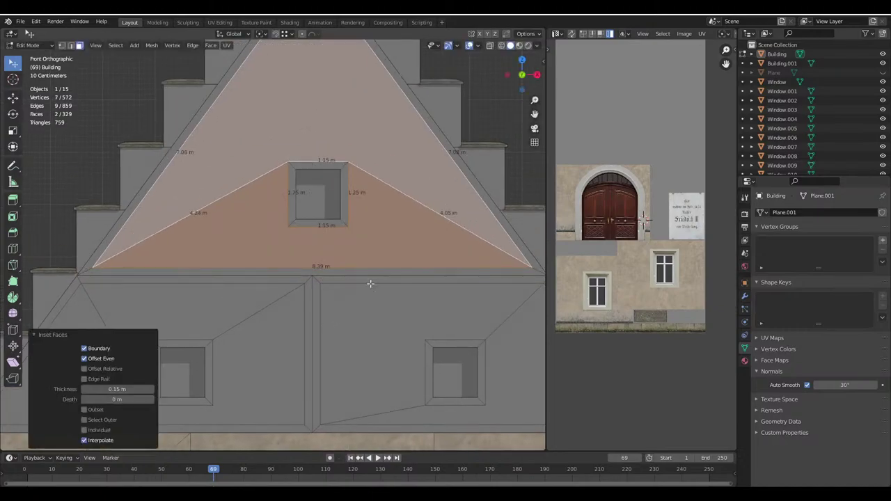
{"action": "middle_click_drag", "start_coordinate": [370, 283], "coordinate": [391, 160], "text": "ctrl"}
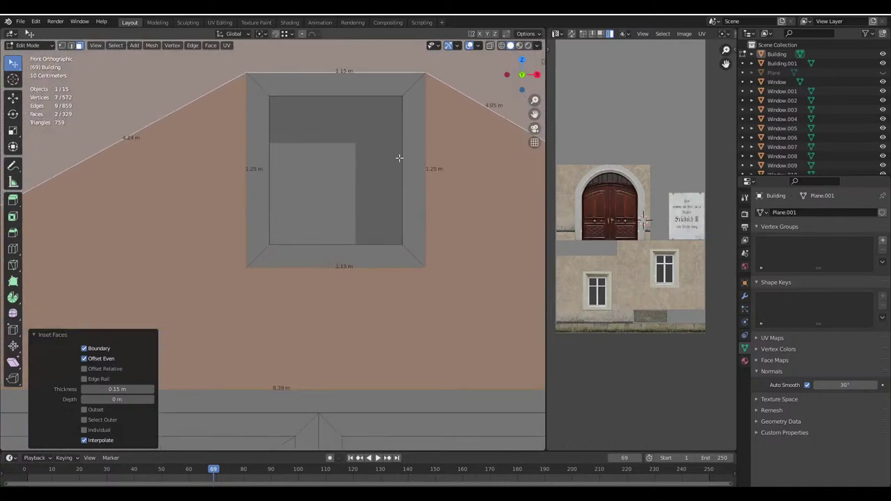
{"action": "scroll", "coordinate": [399, 158], "scroll_direction": "down", "scroll_amount": 3}
{"action": "middle_click_drag", "start_coordinate": [140, 310], "coordinate": [186, 251], "text": "shift"}
Dissolve the first two stray vertices on the gable edge
{"action": "left_click", "coordinate": [181, 251]}
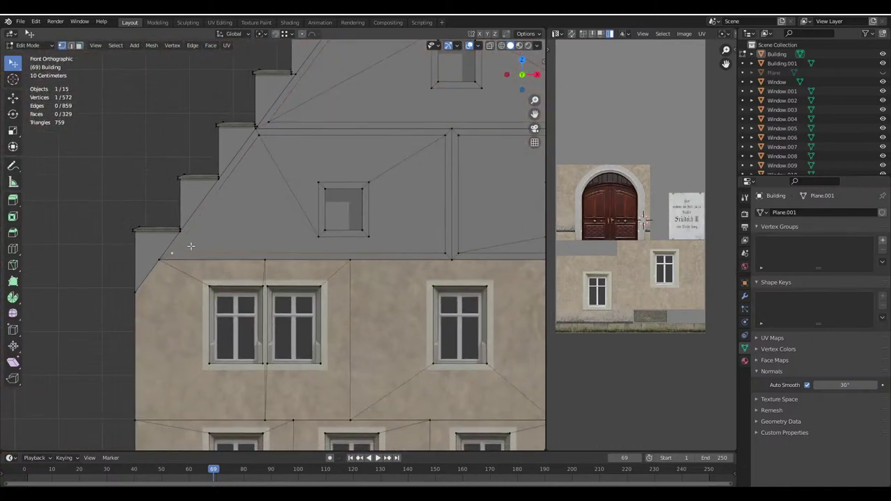
{"action": "key", "text": "x"}
{"action": "left_click", "coordinate": [203, 300]}
{"action": "left_click", "coordinate": [265, 147]}
{"action": "key", "text": "x"}
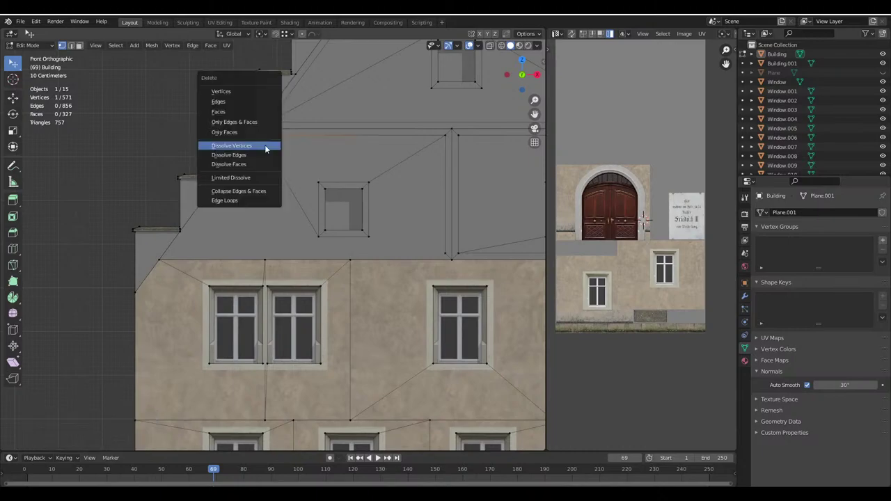
{"action": "left_click", "coordinate": [265, 147]}
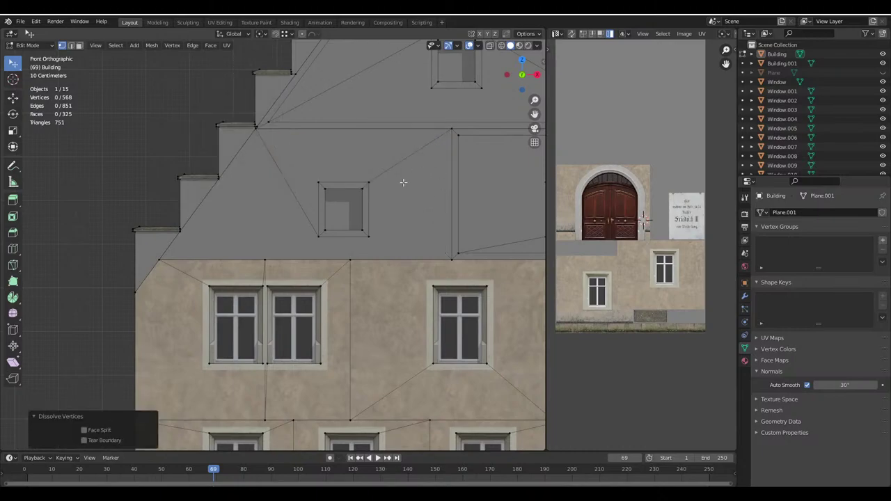
{"action": "scroll", "coordinate": [149, 231], "scroll_direction": "down", "scroll_amount": 3}
{"action": "scroll", "coordinate": [233, 256], "scroll_direction": "up", "scroll_amount": 4}
Dissolve three more stray vertices along the left and upper gable edges
{"action": "left_click", "coordinate": [171, 279]}
{"action": "key", "text": "x"}
{"action": "left_click", "coordinate": [174, 279]}
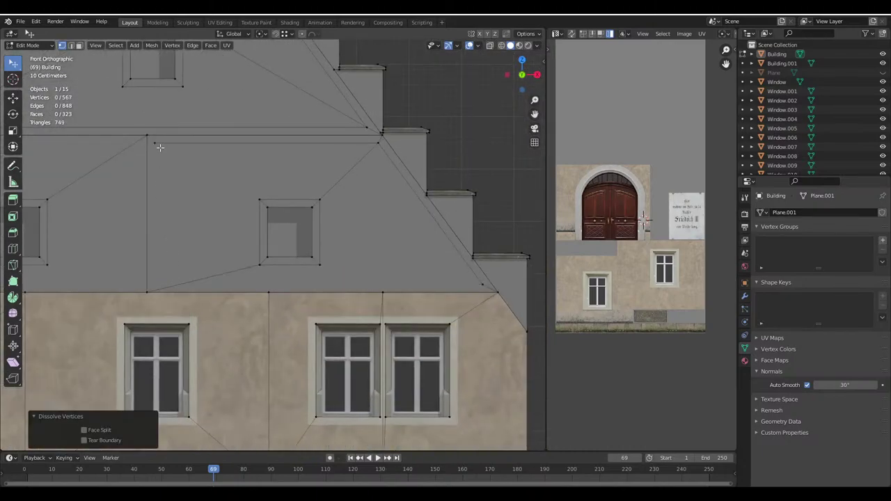
{"action": "left_click", "coordinate": [160, 147]}
{"action": "key", "text": "x"}
{"action": "left_click", "coordinate": [160, 148]}
{"action": "left_click", "coordinate": [370, 148]}
{"action": "key", "text": "x"}
{"action": "left_click", "coordinate": [369, 149]}
{"action": "scroll", "coordinate": [411, 233], "scroll_direction": "down", "scroll_amount": 2}
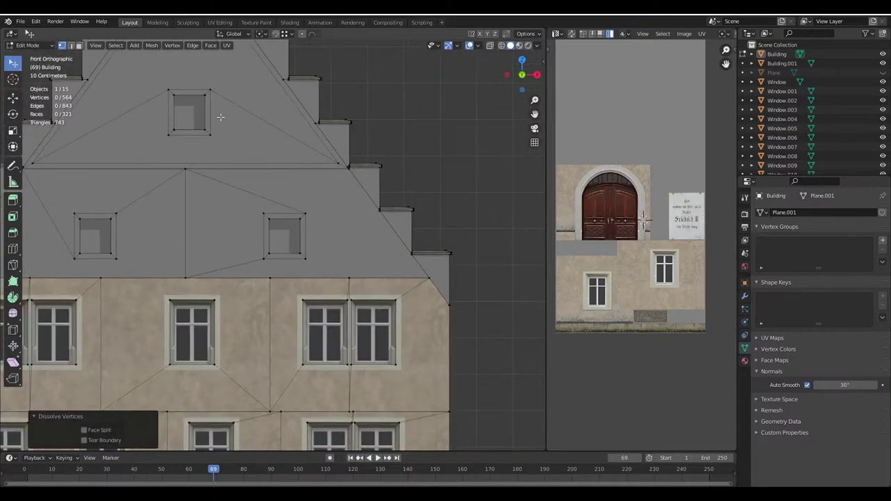
{"action": "middle_click_drag", "start_coordinate": [220, 117], "coordinate": [424, 262], "text": "shift"}
{"action": "scroll", "coordinate": [425, 261], "scroll_direction": "up", "scroll_amount": 1}
Dissolve the remaining stray vertices on the right and left sloping gable edges
{"action": "key", "text": "x"}
{"action": "left_click", "coordinate": [485, 306]}
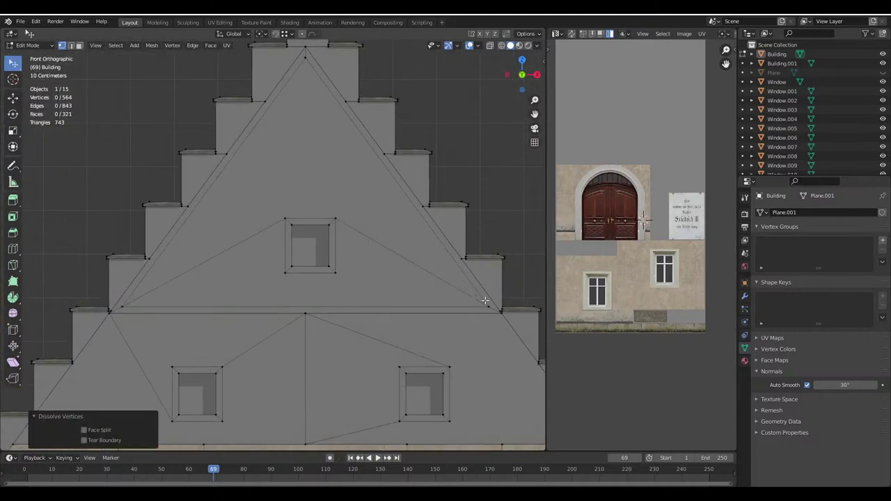
{"action": "left_click", "coordinate": [485, 301]}
{"action": "key", "text": "x"}
{"action": "left_click", "coordinate": [486, 301]}
{"action": "left_click", "coordinate": [122, 307]}
{"action": "key", "text": "x"}
{"action": "left_click", "coordinate": [123, 307]}
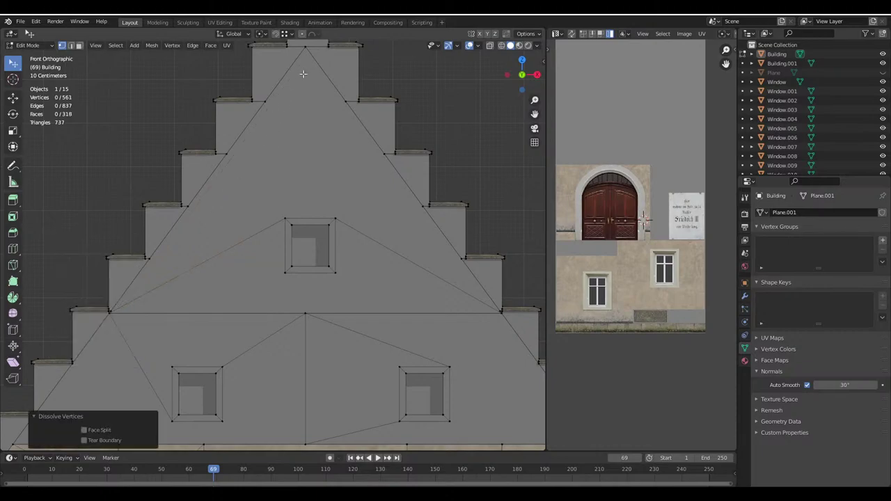
{"action": "scroll", "coordinate": [327, 230], "scroll_direction": "up", "scroll_amount": 3}
In face select mode, select the window frame's bottom, right, top and left faces
{"action": "key", "text": "3"}
{"action": "middle_click_drag", "start_coordinate": [261, 134], "coordinate": [177, 113], "text": "shift"}
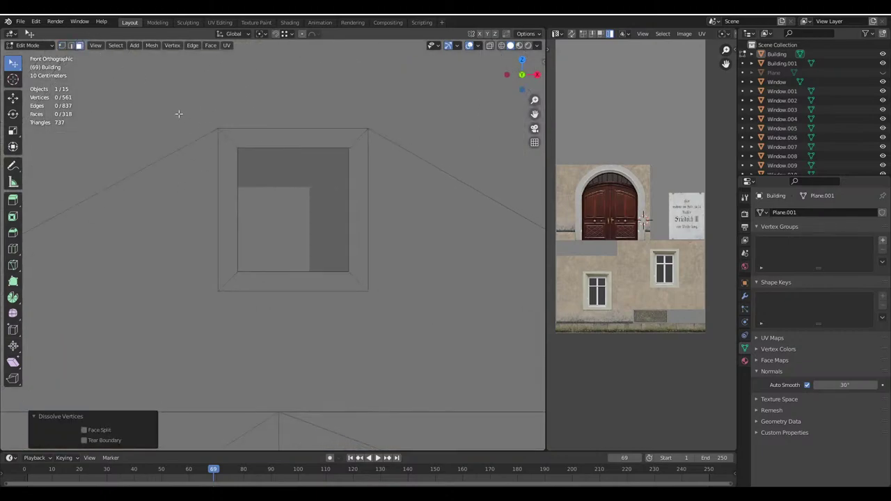
{"action": "left_click", "coordinate": [349, 280]}
{"action": "left_click", "coordinate": [367, 213], "text": "shift"}
{"action": "left_click", "coordinate": [264, 135], "text": "shift"}
{"action": "left_click", "coordinate": [228, 203], "text": "shift"}
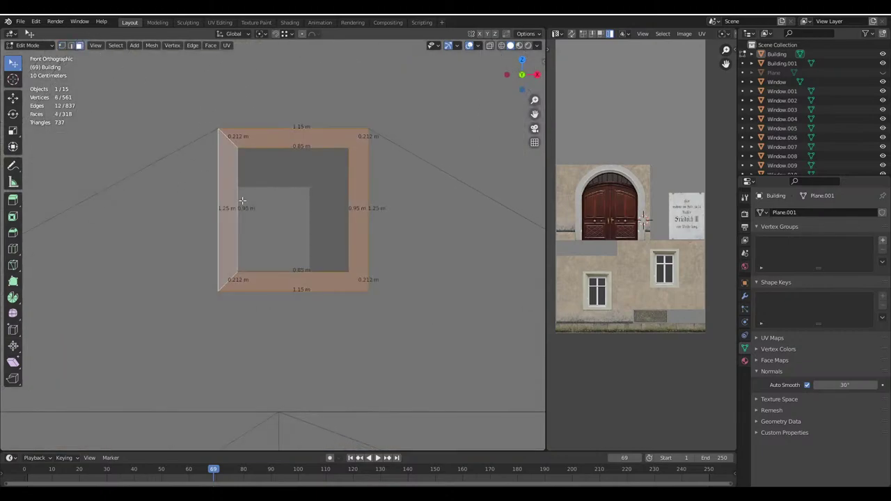
With see-through on, box-select the faces around the gable window, then deselect the two wall faces
{"action": "left_click", "coordinate": [501, 46]}
{"action": "key", "text": "b"}
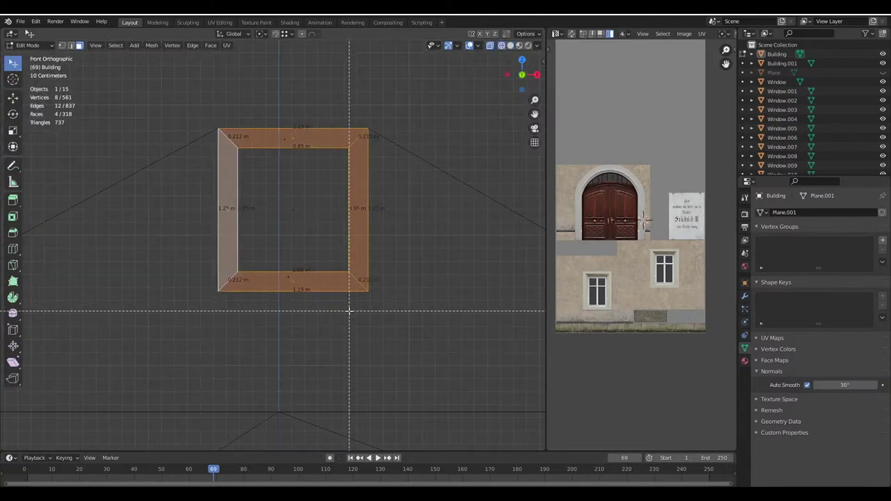
{"action": "left_click_drag", "start_coordinate": [376, 301], "coordinate": [196, 120]}
{"action": "scroll", "coordinate": [359, 193], "scroll_direction": "down", "scroll_amount": 3}
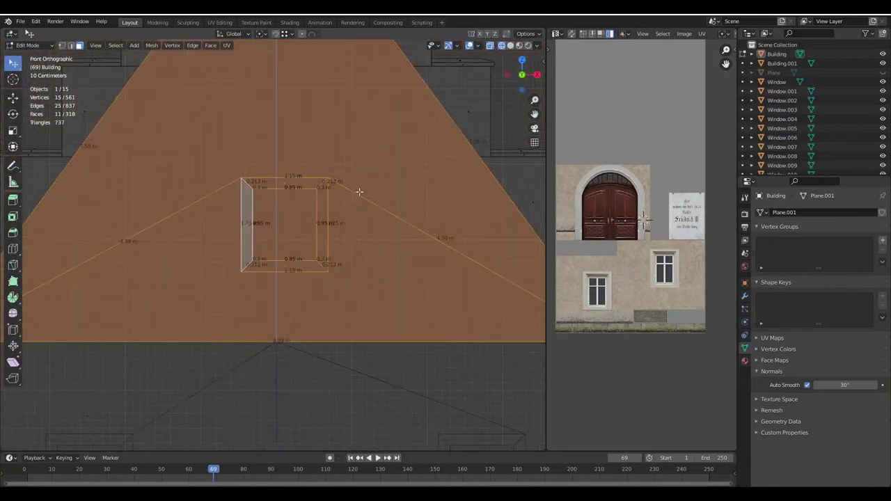
{"action": "left_click", "coordinate": [510, 45]}
{"action": "left_click", "coordinate": [382, 168], "text": "shift"}
{"action": "left_click", "coordinate": [311, 253], "text": "shift"}
{"action": "scroll", "coordinate": [307, 232], "scroll_direction": "up", "scroll_amount": 3}
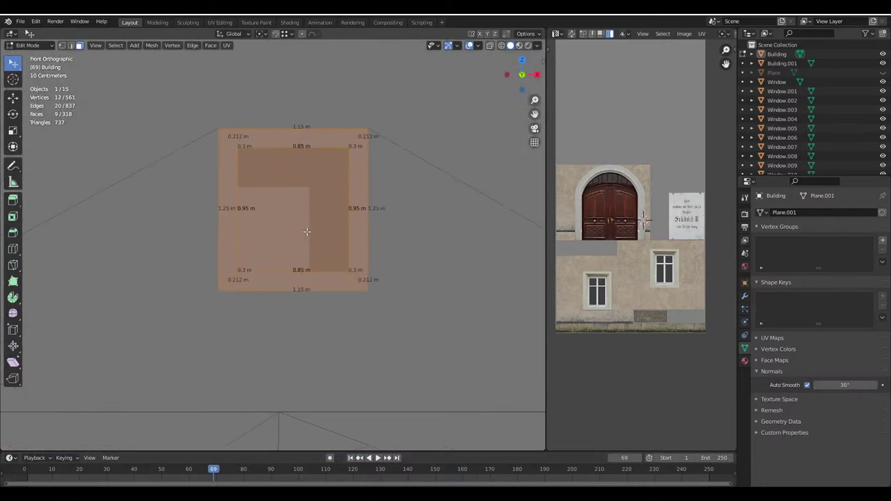
Save Haus.blend and select the lower window frame's top and right faces, centring on them
{"action": "key", "text": "ctrl+s"}
{"action": "scroll", "coordinate": [307, 232], "scroll_direction": "down", "scroll_amount": 2}
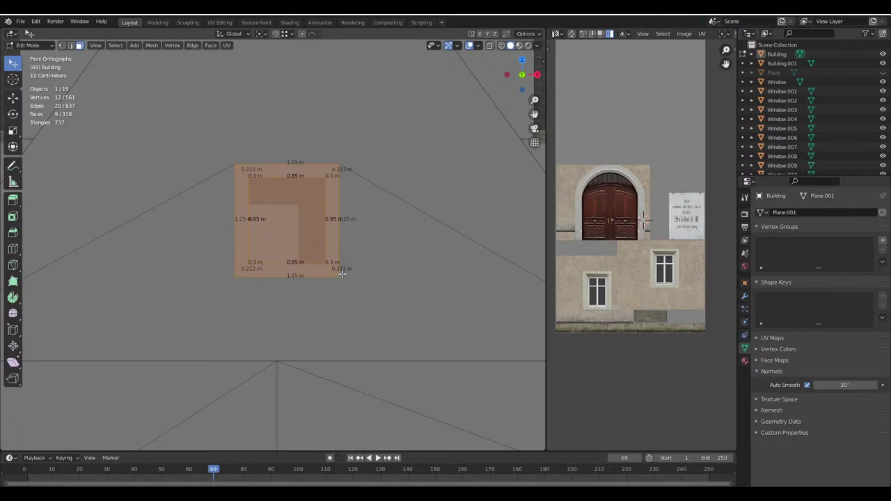
{"action": "scroll", "coordinate": [342, 274], "scroll_direction": "down", "scroll_amount": 4}
{"action": "left_click", "coordinate": [207, 293]}
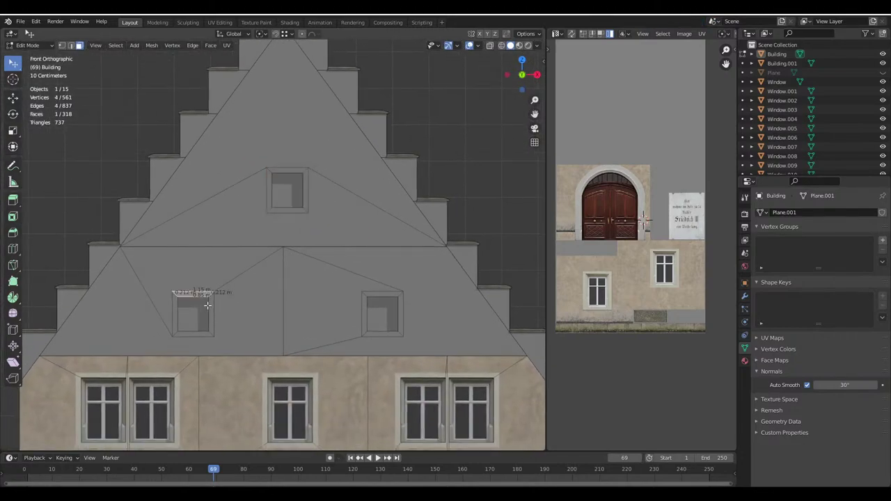
{"action": "left_click", "coordinate": [211, 310], "text": "shift"}
{"action": "scroll", "coordinate": [304, 272], "scroll_direction": "up", "scroll_amount": 4}
{"action": "scroll", "coordinate": [305, 272], "scroll_direction": "up", "scroll_amount": 1}
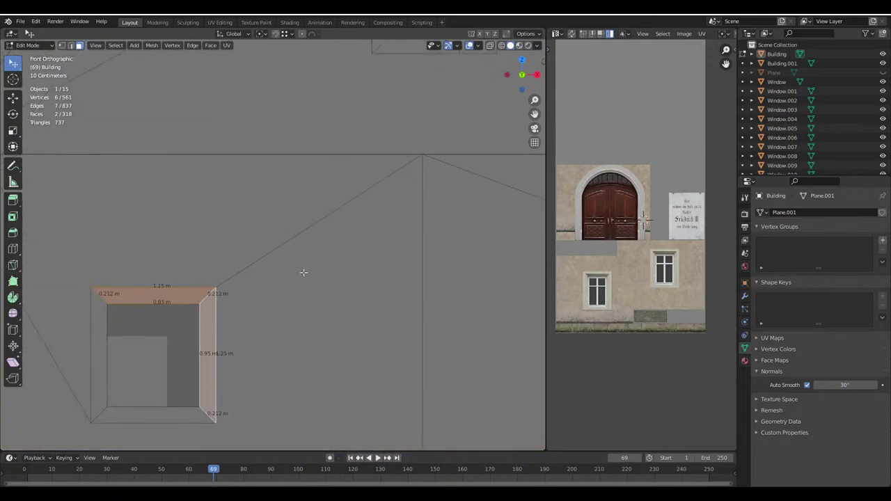
{"action": "key", "text": "KP_Decimal"}
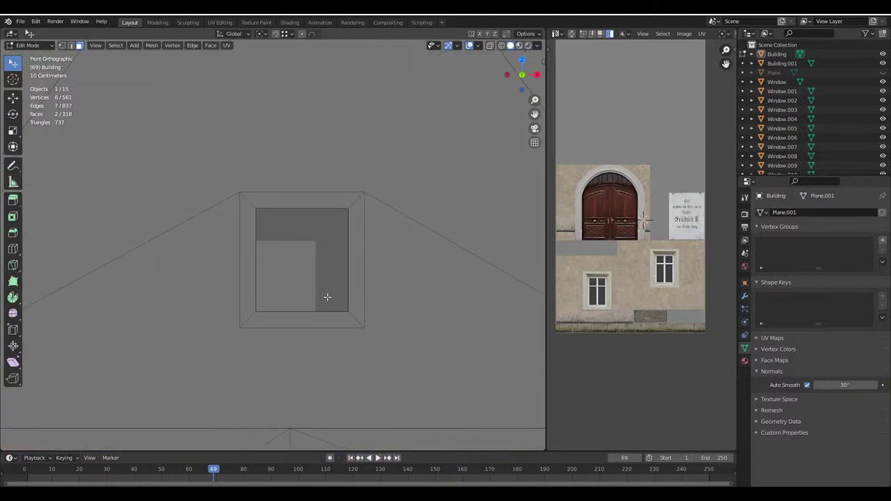
Box-select the window frame and surrounding wall faces and hide everything else with Shift+H
{"action": "left_click", "coordinate": [315, 208]}
{"action": "left_click", "coordinate": [358, 234]}
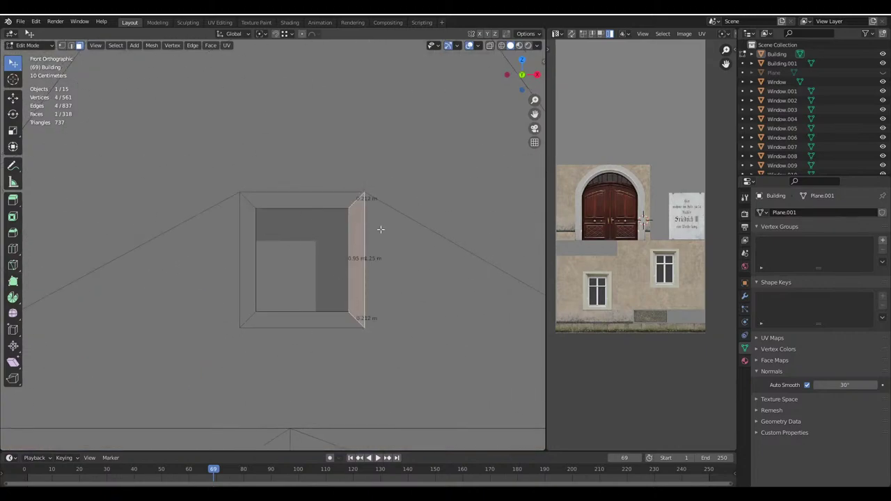
{"action": "left_click", "coordinate": [323, 195], "text": "shift"}
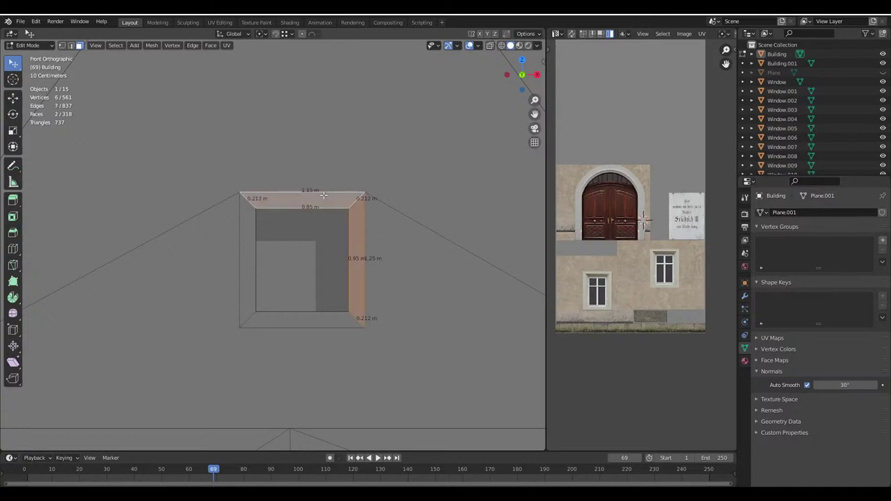
{"action": "left_click", "coordinate": [501, 45]}
{"action": "key", "text": "alt+a"}
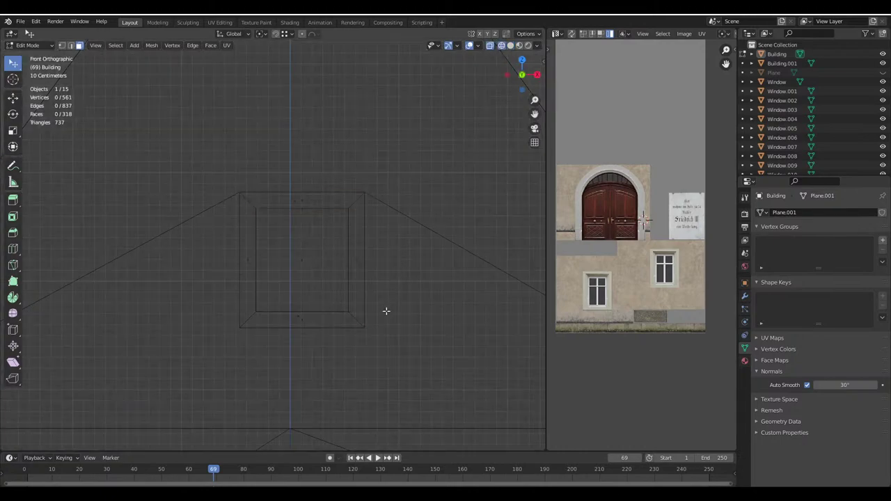
{"action": "left_click_drag", "start_coordinate": [368, 347], "coordinate": [217, 169]}
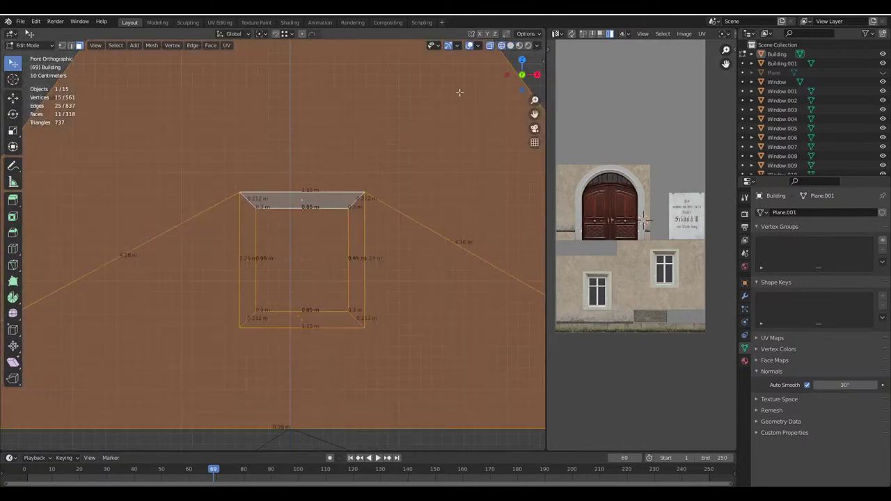
{"action": "left_click", "coordinate": [307, 309], "text": "shift"}
{"action": "key", "text": "alt+a"}
{"action": "left_click_drag", "start_coordinate": [390, 350], "coordinate": [199, 173]}
{"action": "key", "text": "shift+h"}
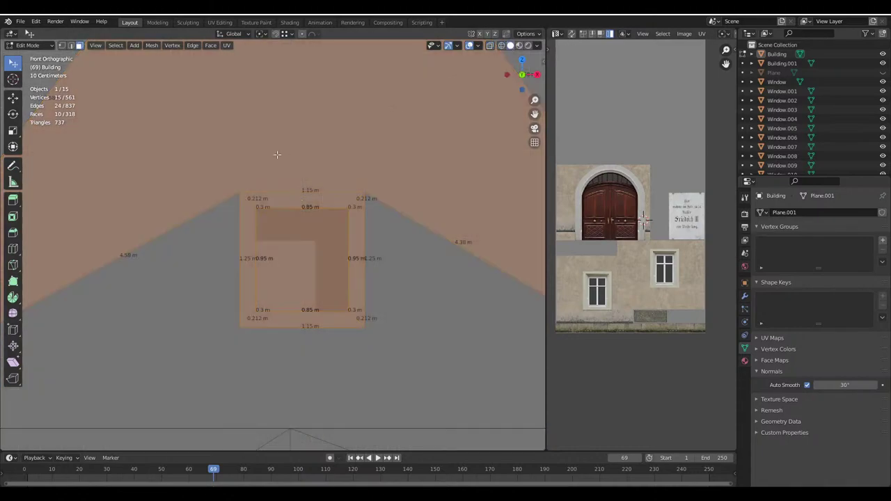
{"action": "left_click", "coordinate": [276, 153], "text": "shift"}
Show the isolated frame in wireframe, deselect all, and snip a screenshot of it
{"action": "scroll", "coordinate": [371, 241], "scroll_direction": "up", "scroll_amount": 2}
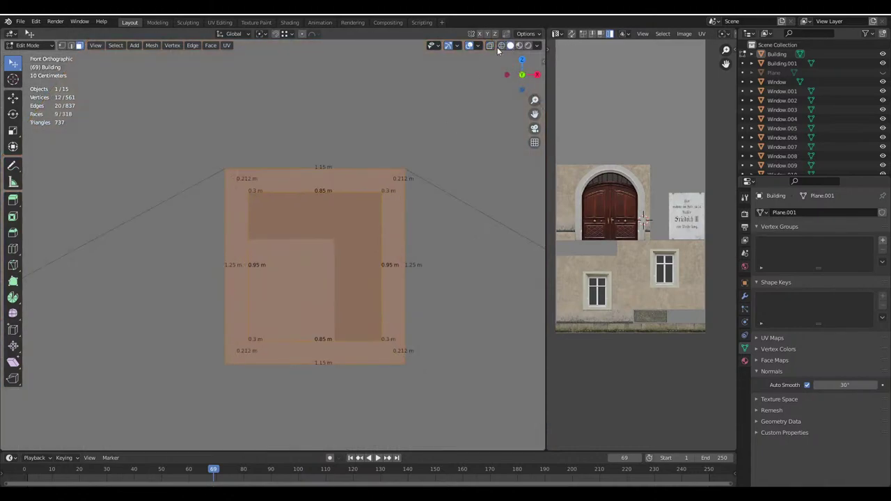
{"action": "left_click", "coordinate": [502, 46]}
{"action": "scroll", "coordinate": [434, 237], "scroll_direction": "up", "scroll_amount": 1}
{"action": "middle_click_drag", "start_coordinate": [434, 236], "coordinate": [411, 210], "text": "shift"}
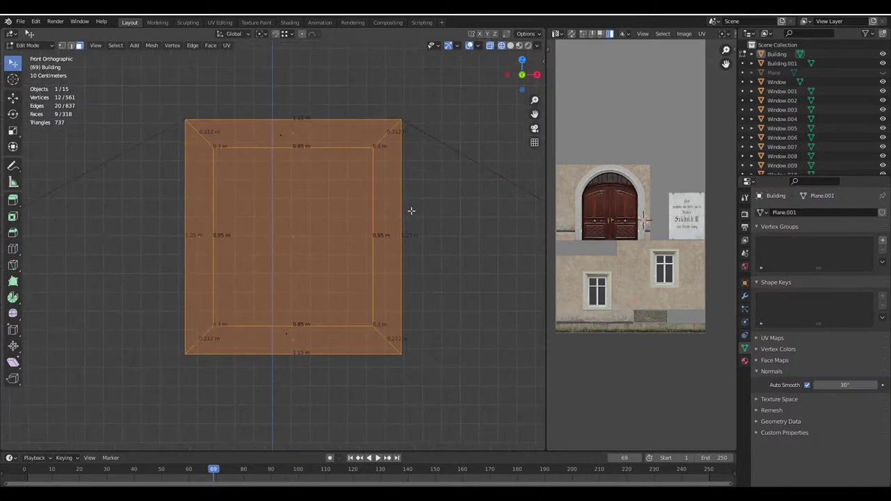
{"action": "key", "text": "alt+a"}
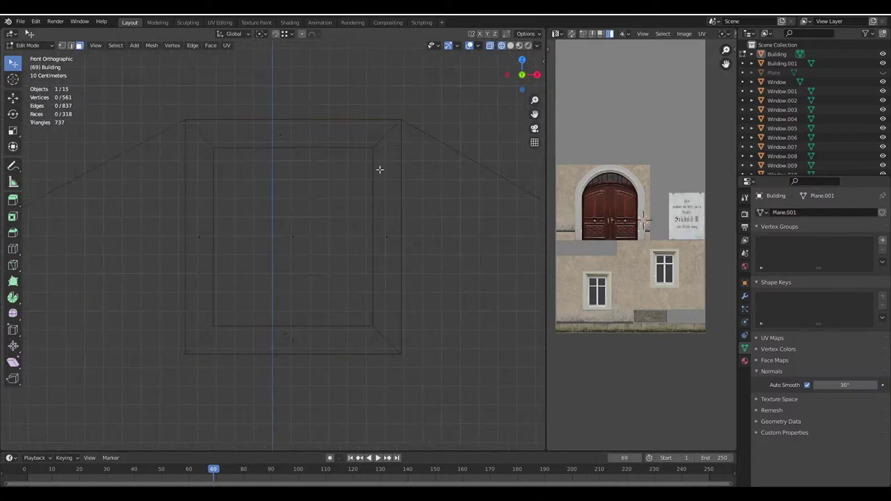
{"action": "scroll", "coordinate": [328, 312], "scroll_direction": "down", "scroll_amount": 5}
{"action": "scroll", "coordinate": [299, 235], "scroll_direction": "up", "scroll_amount": 5}
{"action": "scroll", "coordinate": [378, 384], "scroll_direction": "down", "scroll_amount": 2}
{"action": "scroll", "coordinate": [342, 222], "scroll_direction": "up", "scroll_amount": 1}
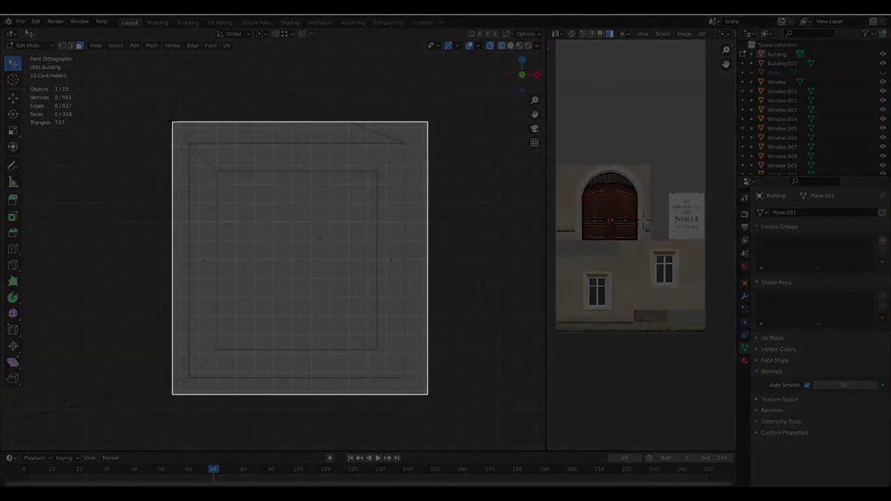
{"action": "left_click_drag", "start_coordinate": [172, 394], "coordinate": [168, 394]}
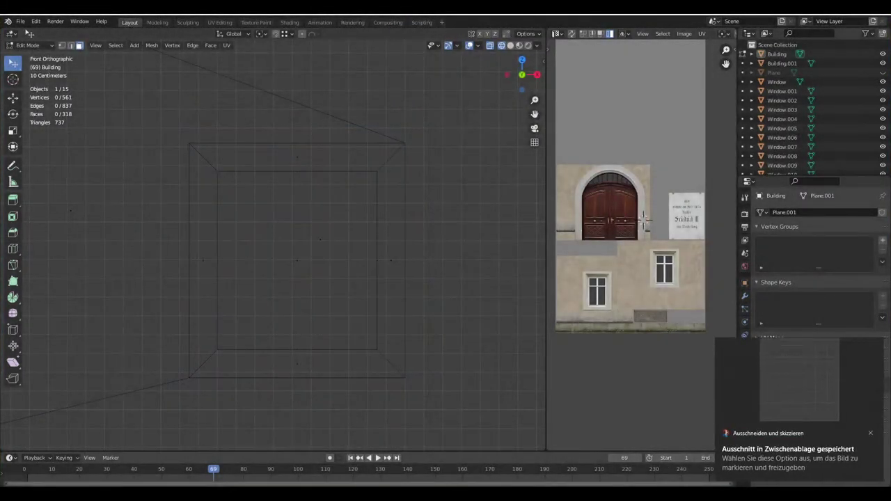
{"action": "key", "text": "alt+Tab"}
Create a new 1920x1080 document, paste the wireframe screenshot, and show the Adjustments list
{"action": "left_click", "coordinate": [30, 14]}
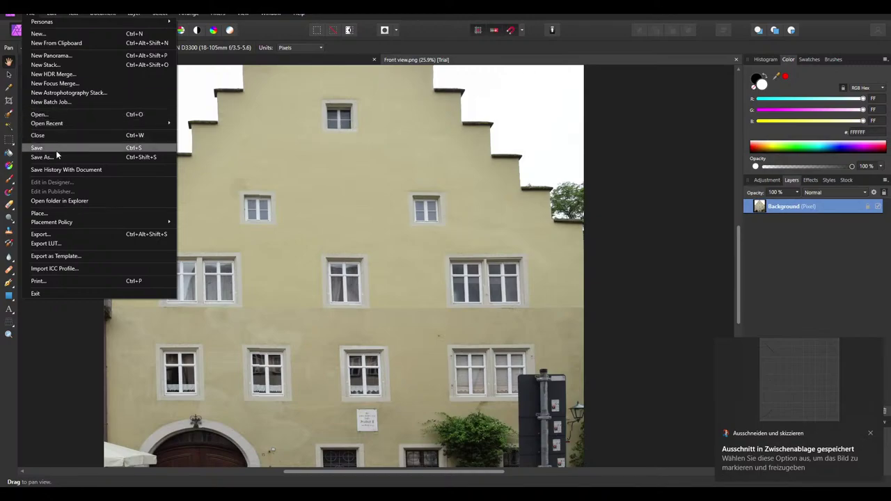
{"action": "left_click", "coordinate": [39, 33]}
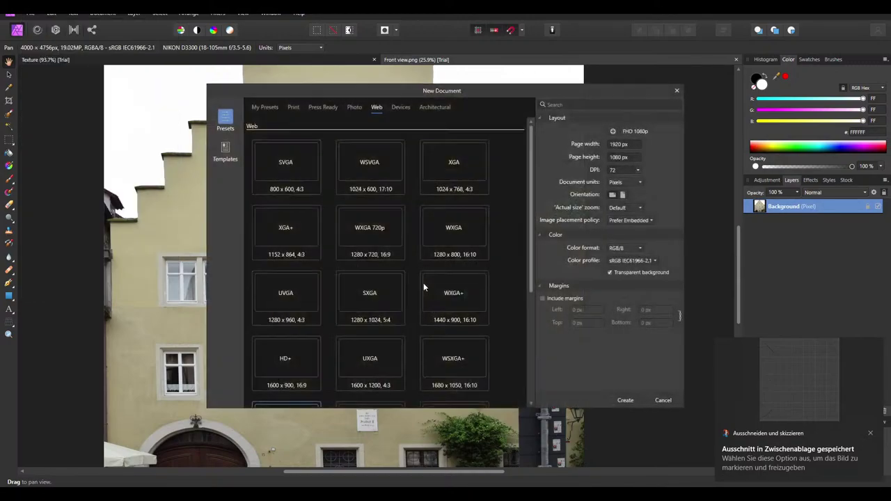
{"action": "left_click", "coordinate": [619, 144]}
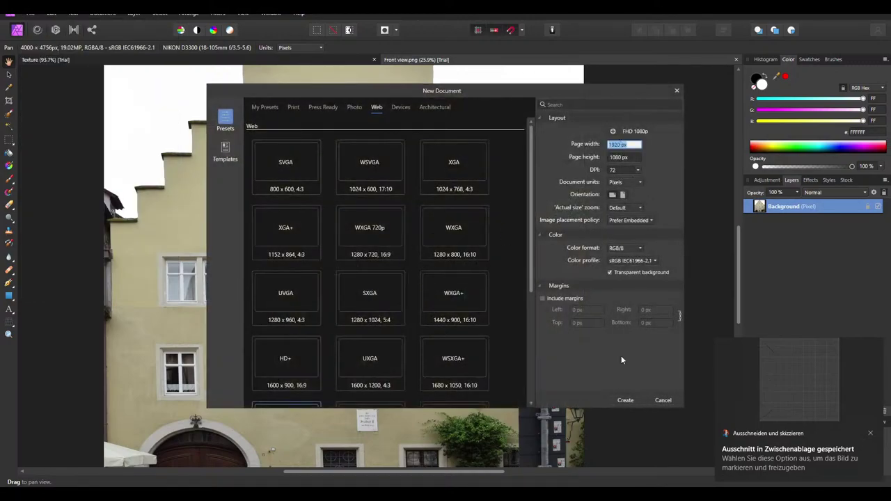
{"action": "left_click", "coordinate": [624, 400]}
{"action": "key", "text": "ctrl+v"}
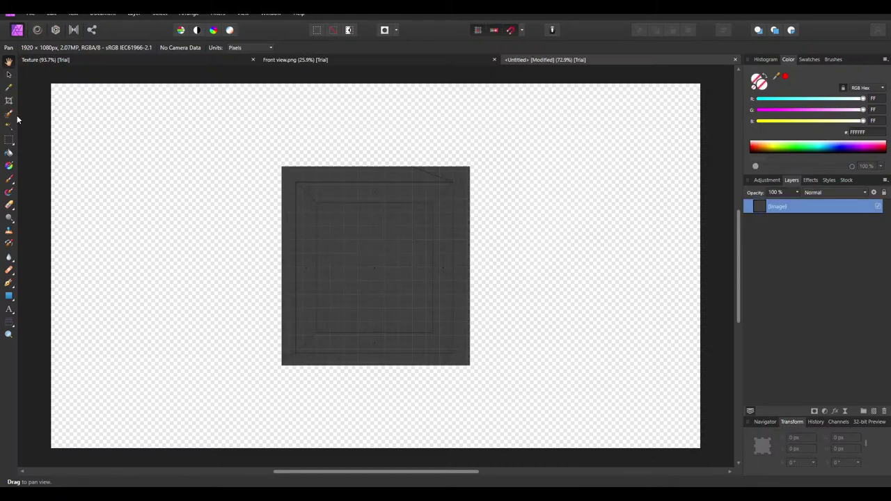
{"action": "left_click", "coordinate": [8, 73]}
{"action": "scroll", "coordinate": [359, 236], "scroll_direction": "up", "scroll_amount": 2, "text": "ctrl"}
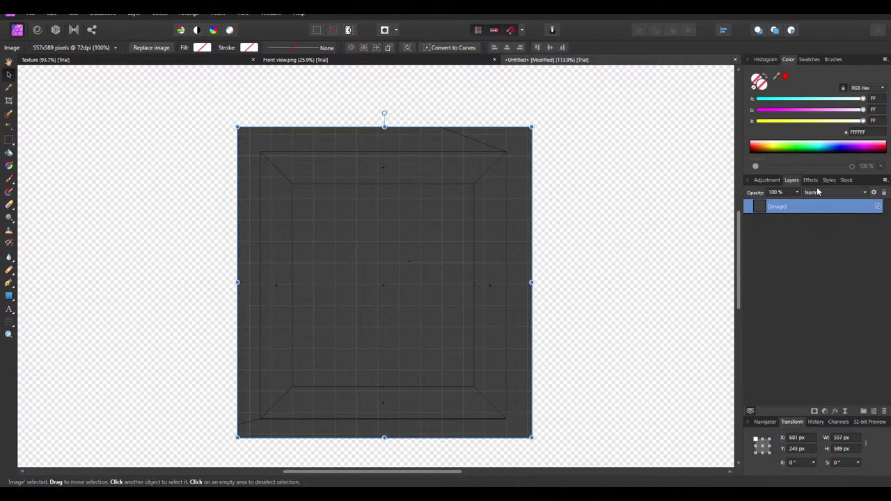
{"action": "left_click", "coordinate": [766, 180]}
Add a default Brightness / Contrast adjustment with Brightness and Contrast both at 100%
{"action": "left_click", "coordinate": [756, 333]}
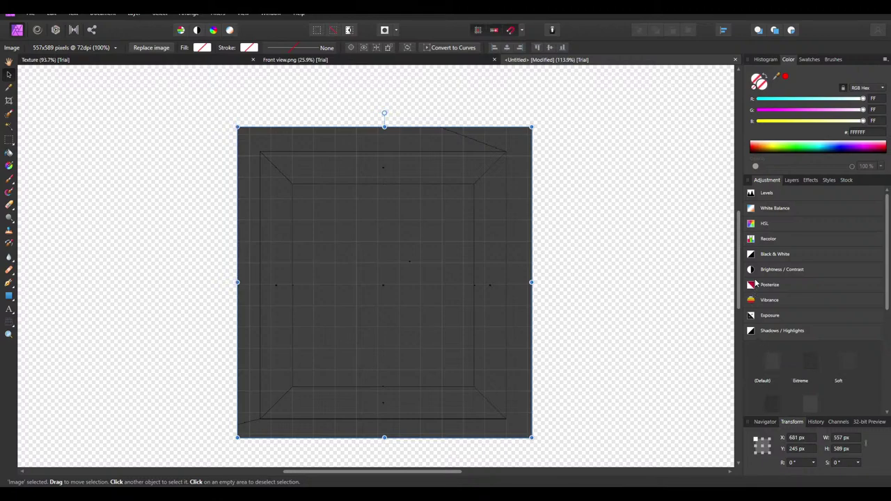
{"action": "left_click", "coordinate": [758, 269]}
{"action": "left_click", "coordinate": [765, 303]}
{"action": "left_click_drag", "start_coordinate": [607, 399], "coordinate": [686, 399]}
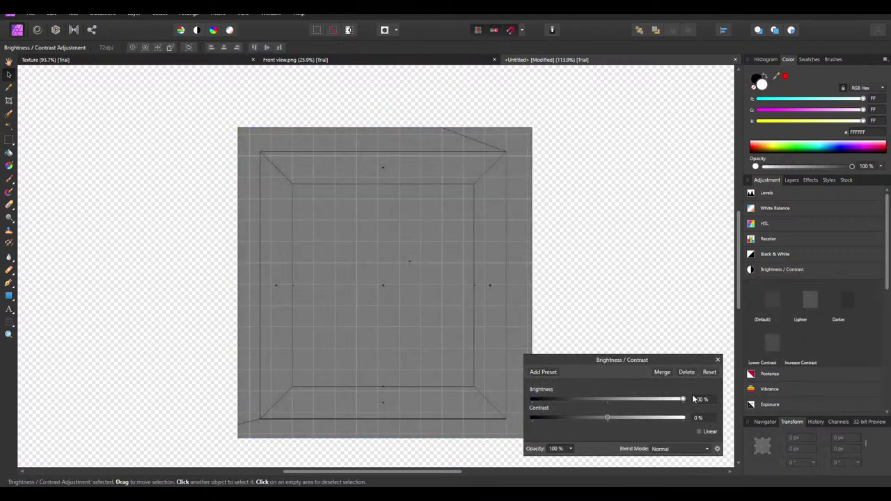
{"action": "left_click_drag", "start_coordinate": [612, 418], "coordinate": [713, 416]}
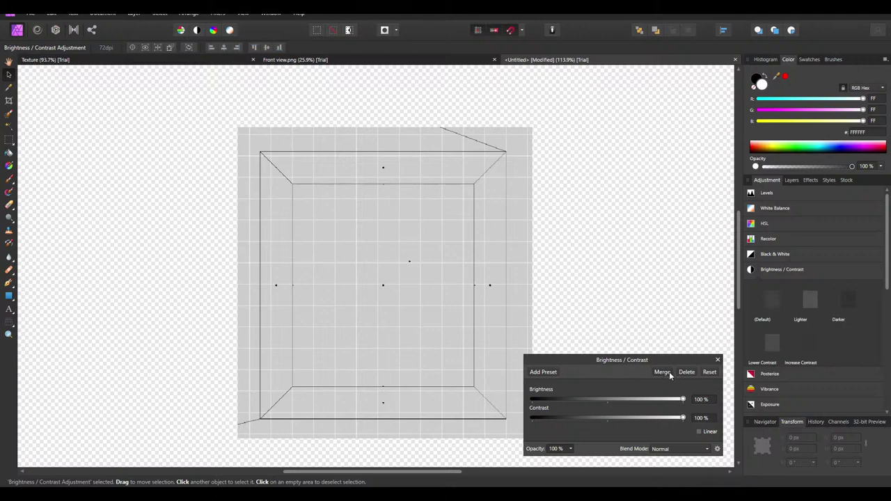
{"action": "left_click", "coordinate": [667, 373]}
Merge Visible into a new pixel layer and delete the old adjustment and Image layers
{"action": "left_click", "coordinate": [791, 180]}
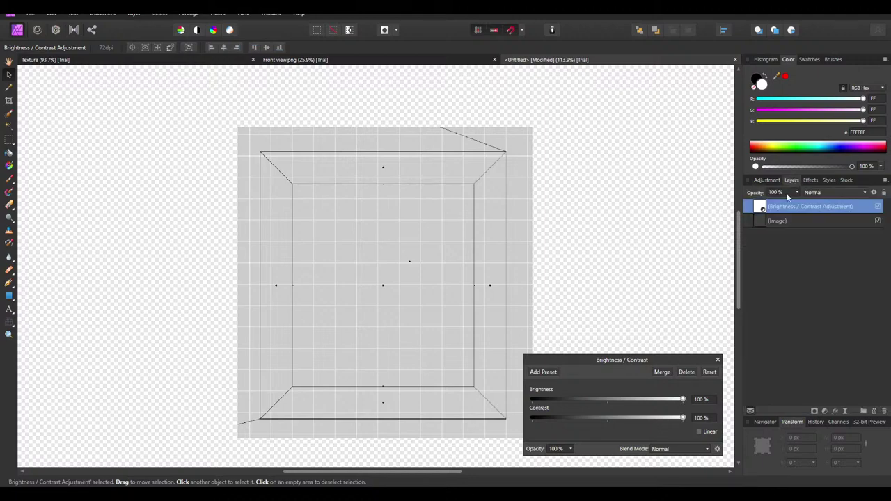
{"action": "left_click", "coordinate": [718, 360]}
{"action": "right_click", "coordinate": [773, 208]}
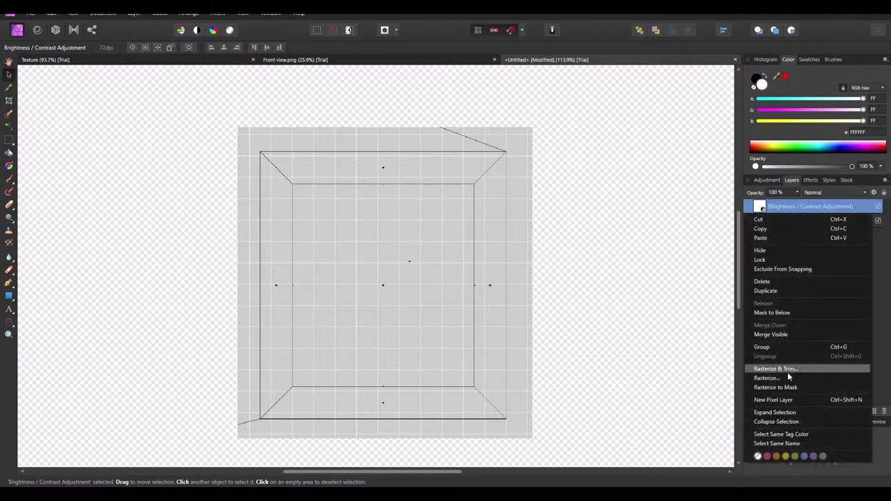
{"action": "left_click", "coordinate": [779, 334]}
{"action": "left_click", "coordinate": [800, 222]}
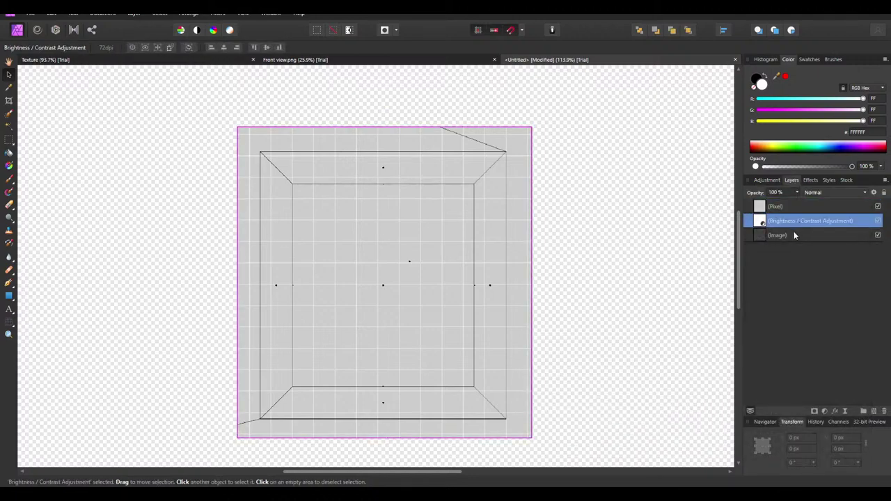
{"action": "left_click", "coordinate": [795, 235], "text": "shift"}
{"action": "key", "text": "Delete"}
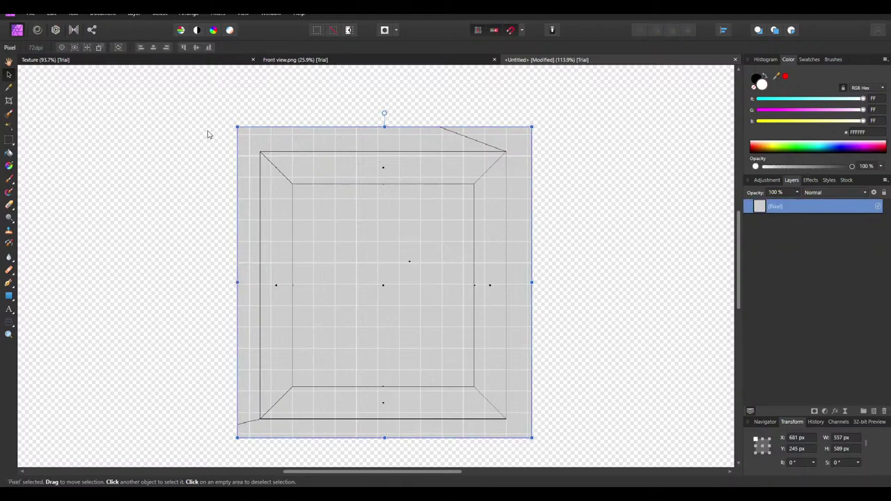
Fit the crop box to the window frame's outer corners and apply a 467 × 507 px crop
{"action": "left_click", "coordinate": [8, 101]}
{"action": "scroll", "coordinate": [518, 132], "scroll_direction": "up", "scroll_amount": 5, "text": "ctrl"}
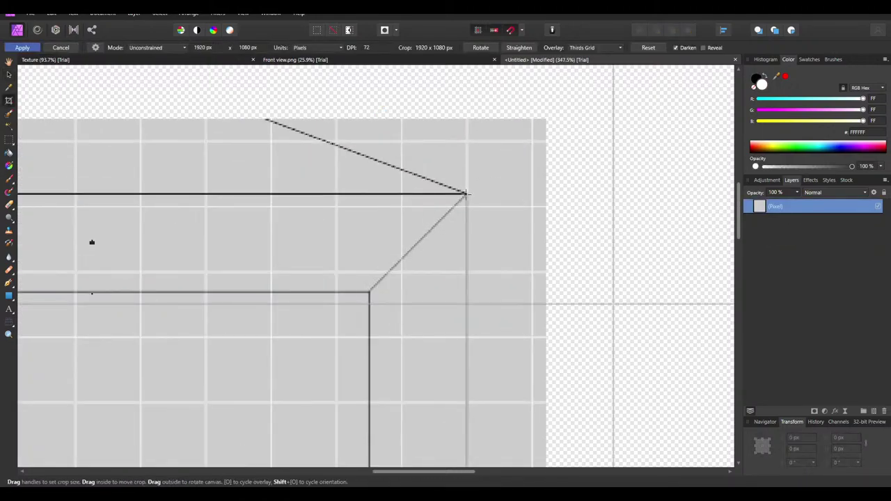
{"action": "left_click_drag", "start_coordinate": [466, 193], "coordinate": [197, 443]}
{"action": "scroll", "coordinate": [531, 193], "scroll_direction": "down", "scroll_amount": 4, "text": "ctrl"}
{"action": "scroll", "coordinate": [198, 444], "scroll_direction": "up", "scroll_amount": 6, "text": "ctrl"}
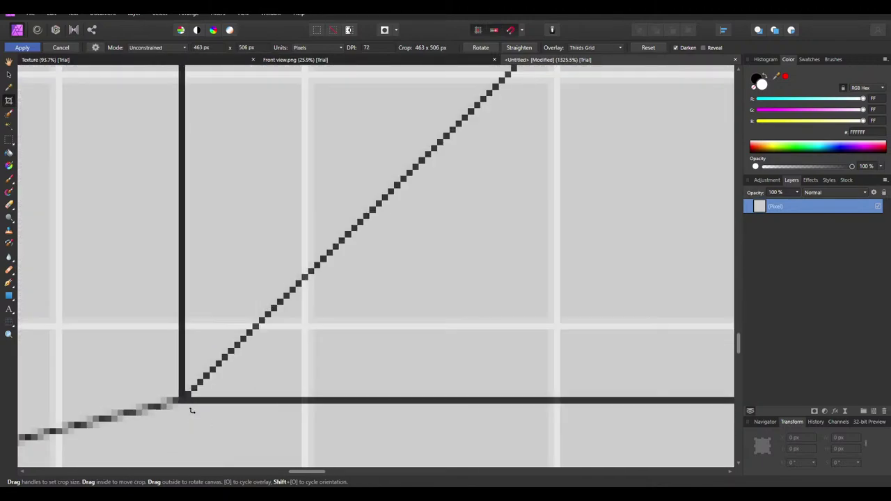
{"action": "left_click_drag", "start_coordinate": [192, 411], "coordinate": [175, 405]}
{"action": "scroll", "coordinate": [184, 399], "scroll_direction": "down", "scroll_amount": 6, "text": "ctrl"}
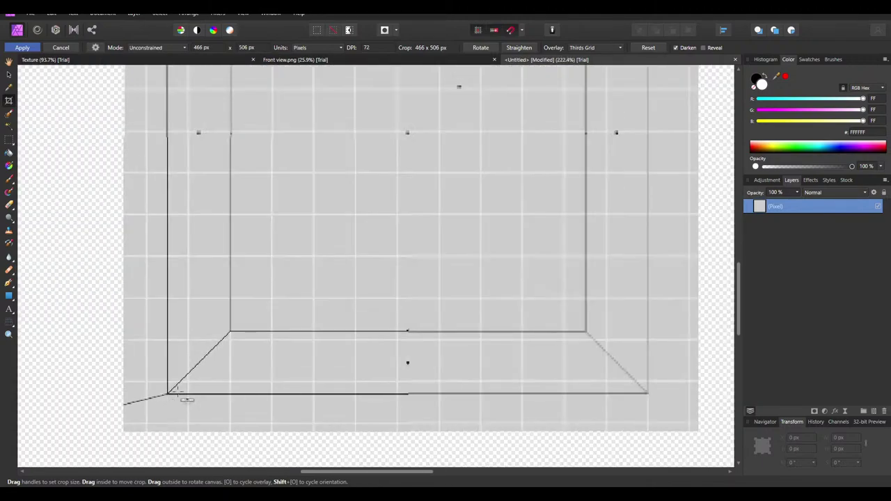
{"action": "scroll", "coordinate": [380, 262], "scroll_direction": "down", "scroll_amount": 3, "text": "ctrl"}
{"action": "scroll", "coordinate": [388, 185], "scroll_direction": "up", "scroll_amount": 8, "text": "ctrl"}
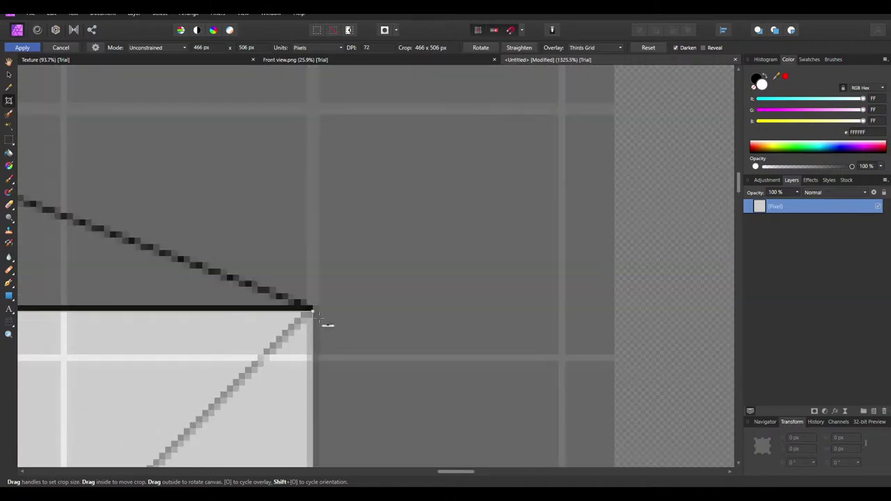
{"action": "left_click_drag", "start_coordinate": [311, 309], "coordinate": [319, 303]}
{"action": "scroll", "coordinate": [512, 225], "scroll_direction": "down", "scroll_amount": 8, "text": "ctrl"}
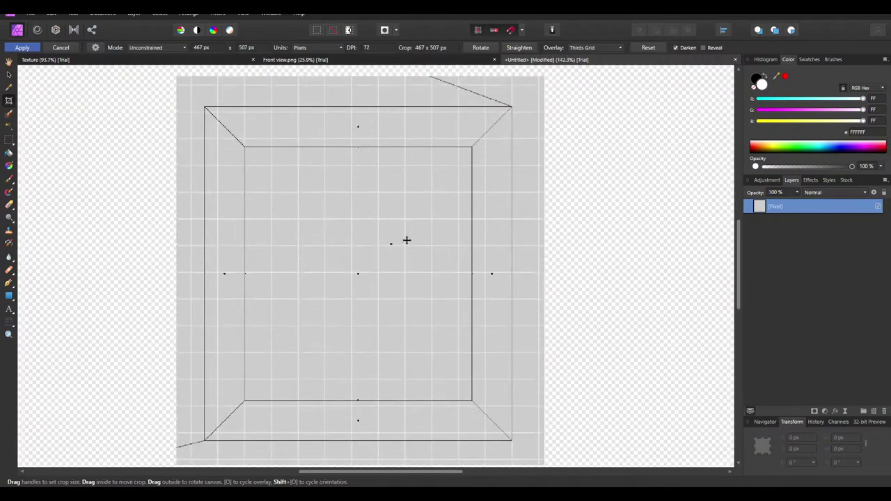
{"action": "key", "text": "Return"}
Rasterize and trim the pixel layer to the cropped canvas
{"action": "right_click", "coordinate": [759, 208]}
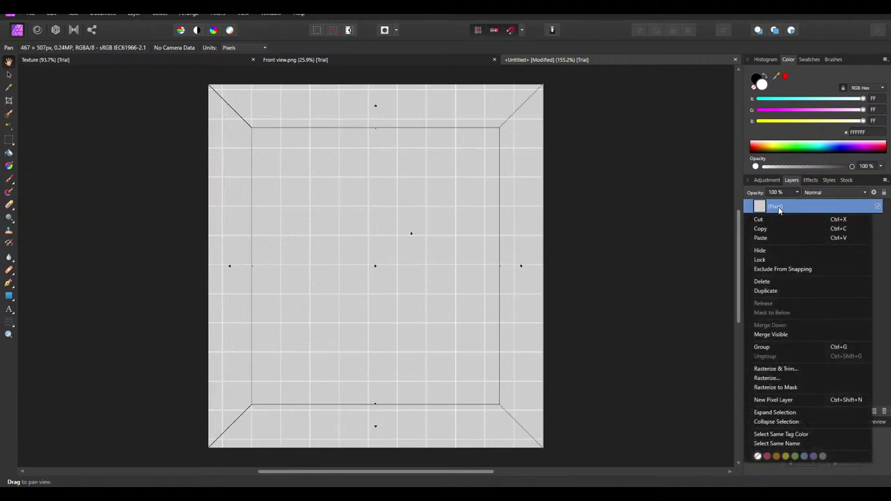
{"action": "left_click", "coordinate": [790, 369]}
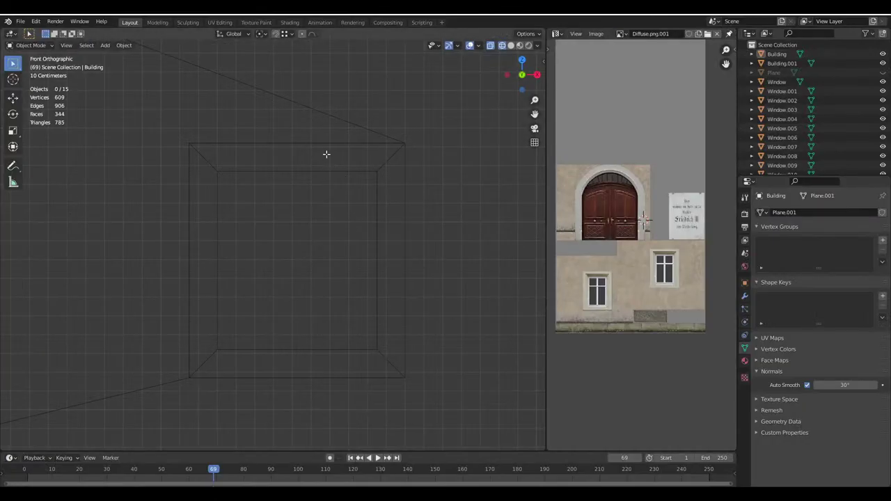
{"action": "left_click", "coordinate": [510, 46]}
{"action": "left_click", "coordinate": [276, 143]}
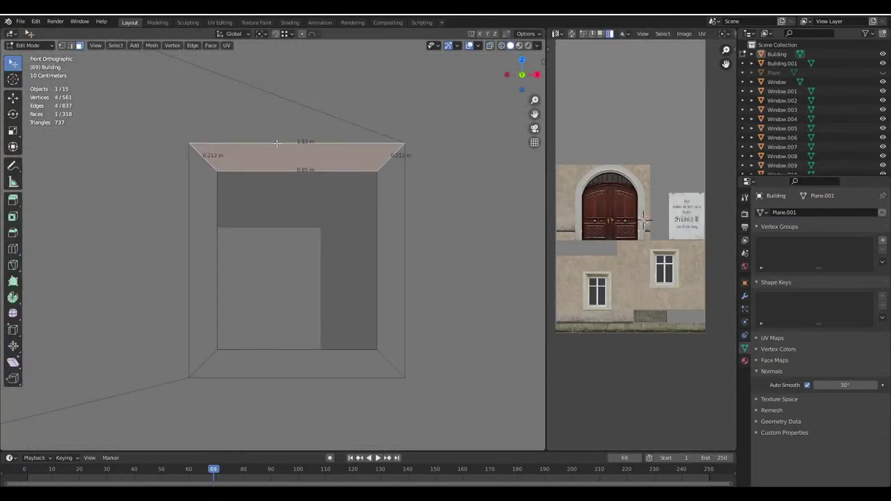
{"action": "left_click", "coordinate": [387, 239], "text": "shift"}
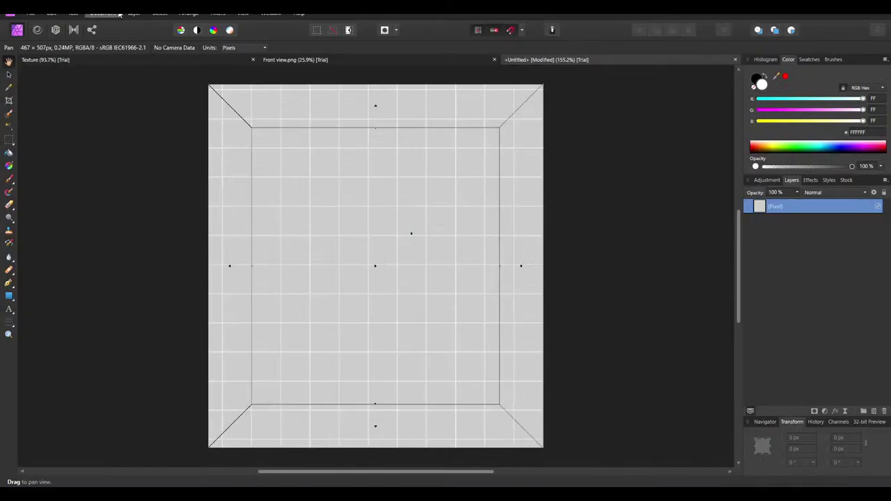
{"action": "left_click", "coordinate": [119, 13]}
Resample the document to width 115 px and height 125 px
{"action": "left_click", "coordinate": [230, 64]}
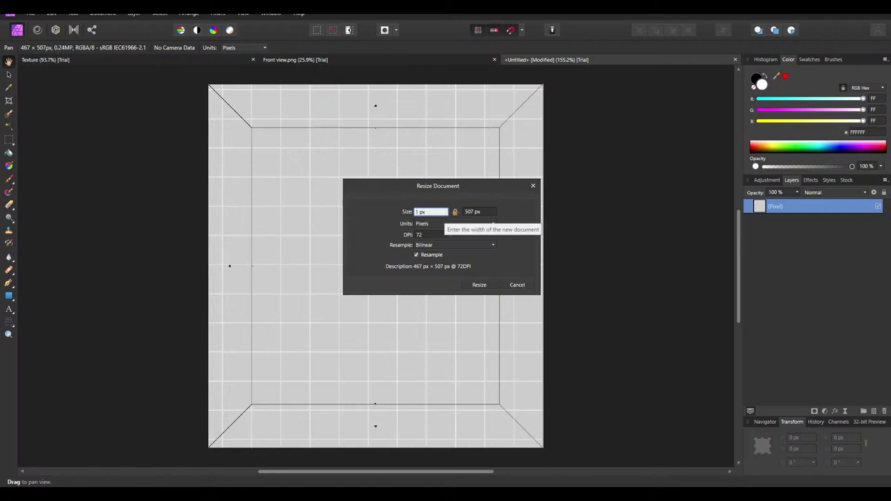
{"action": "type", "text": "115"}
{"action": "key", "text": "Tab"}
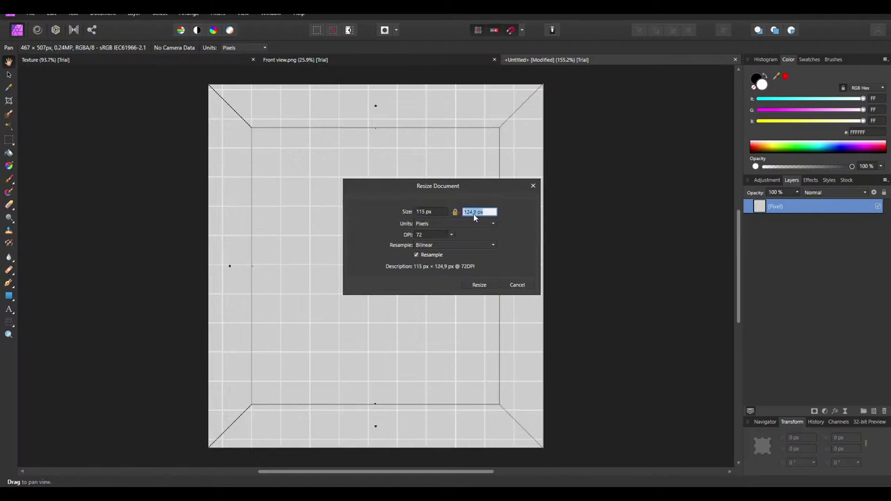
{"action": "left_click", "coordinate": [470, 212]}
{"action": "type", "text": "5"}
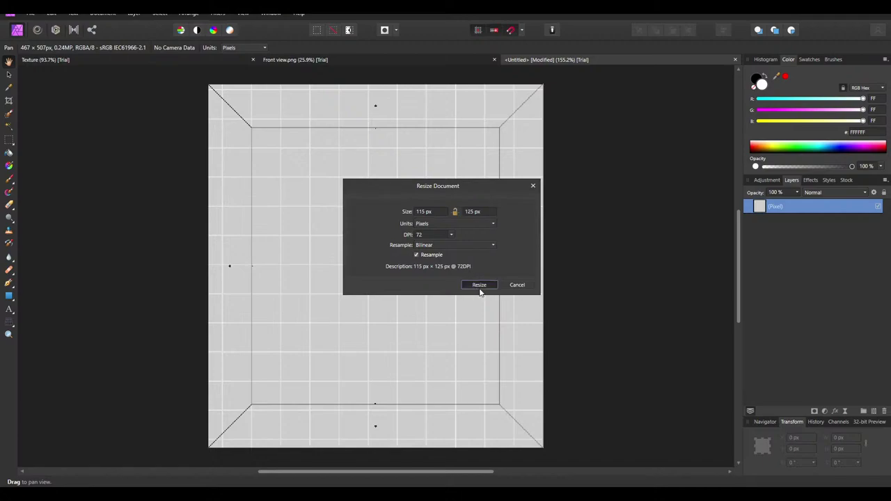
{"action": "left_click", "coordinate": [479, 286]}
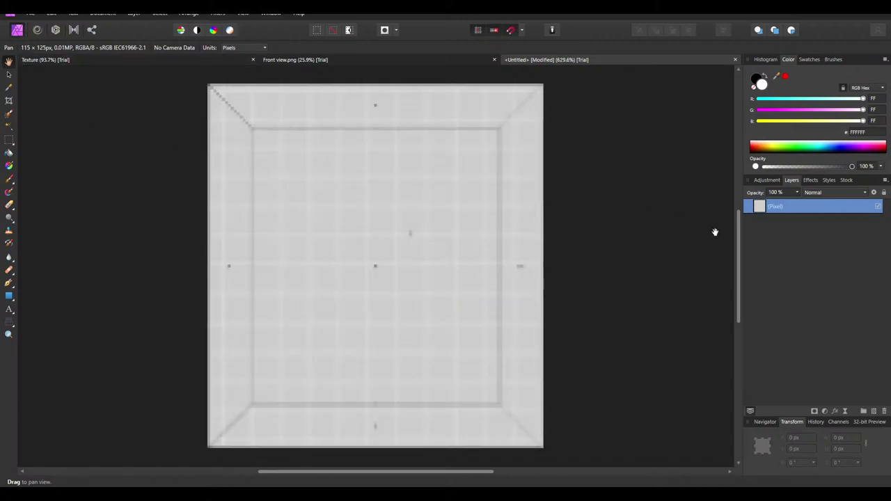
{"action": "double_click", "coordinate": [788, 206]}
Name the pixel layer Guidelines and open Archway.afphoto from the Textures folder
{"action": "type", "text": "Guidelines"}
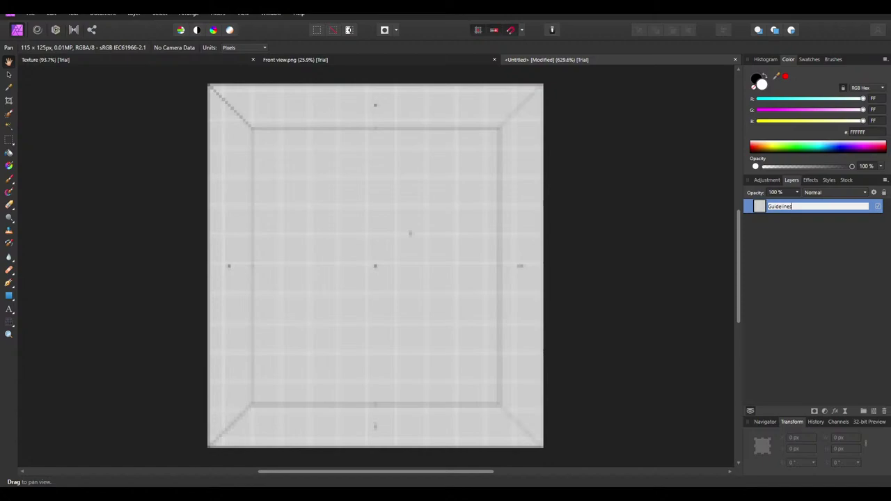
{"action": "key", "text": "Return"}
{"action": "left_click", "coordinate": [29, 14]}
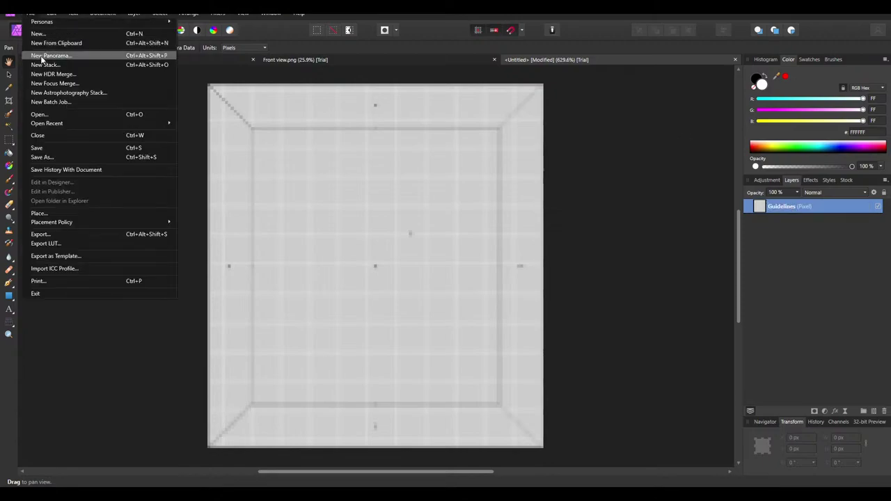
{"action": "key", "text": "alt+Tab"}
{"action": "left_click", "coordinate": [96, 117]}
{"action": "double_click", "coordinate": [95, 117]}
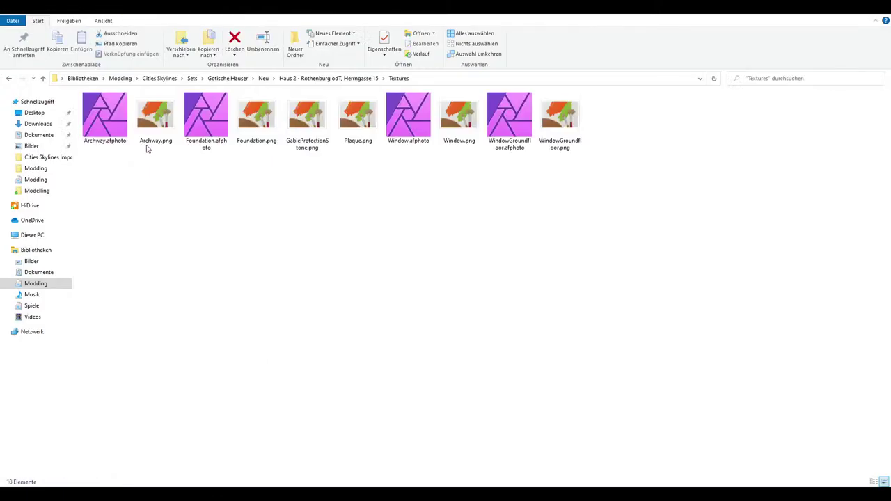
{"action": "double_click", "coordinate": [104, 119]}
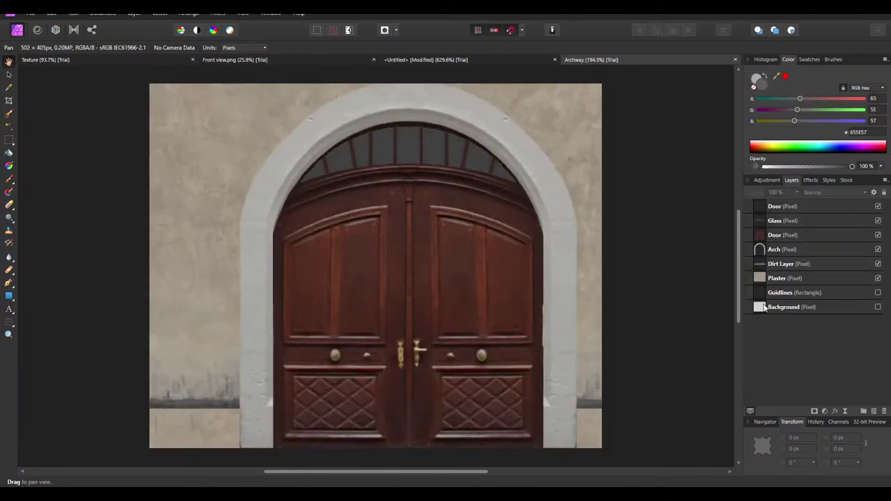
Rename the untitled document's layer to Background, comparing it with the Archway document
{"action": "left_click", "coordinate": [446, 61]}
{"action": "double_click", "coordinate": [800, 206]}
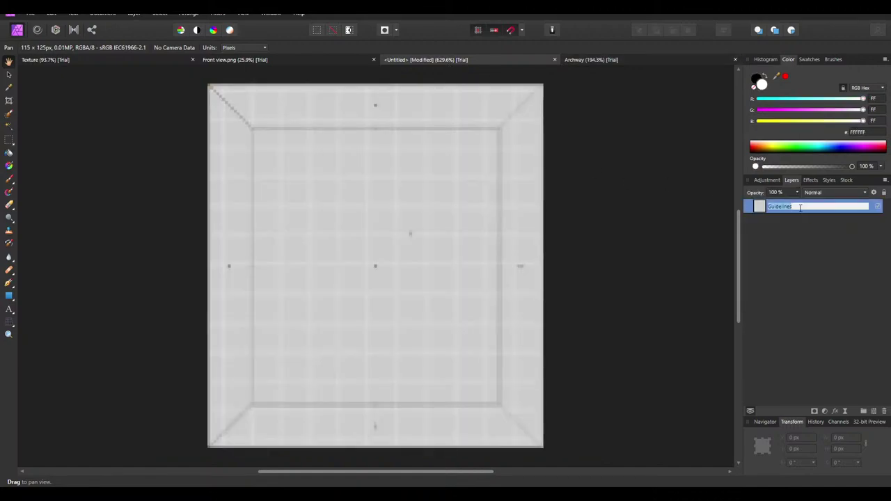
{"action": "type", "text": "Background"}
{"action": "key", "text": "Return"}
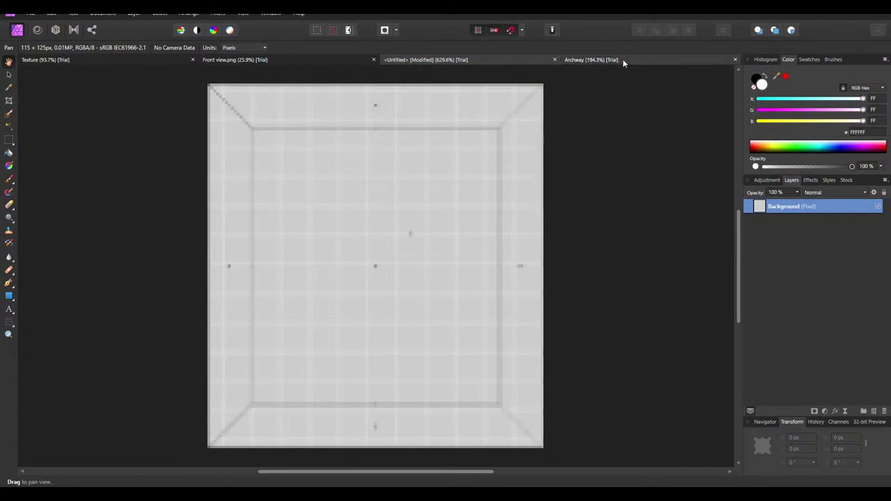
{"action": "left_click", "coordinate": [622, 60]}
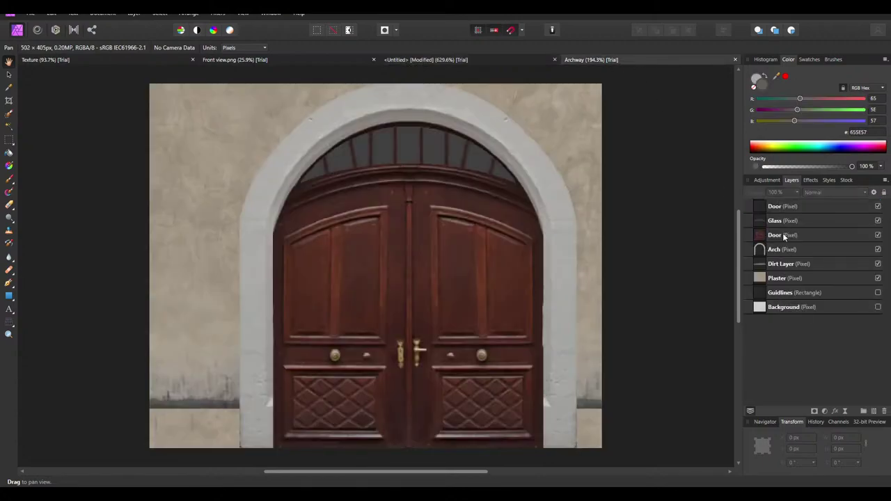
{"action": "left_click", "coordinate": [456, 61]}
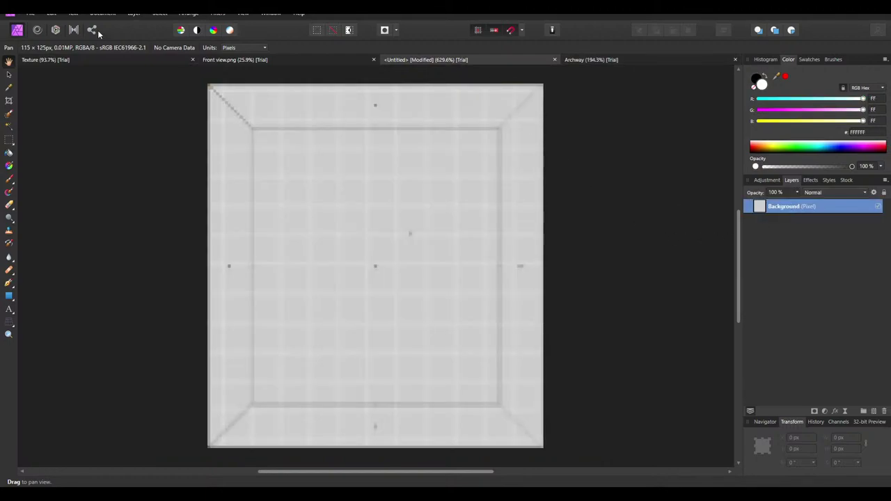
Browse the save location to Cities Skylines > Sets > Gotische Häuser > Neu > Haus 2 > Textures
{"action": "key", "text": "ctrl+s"}
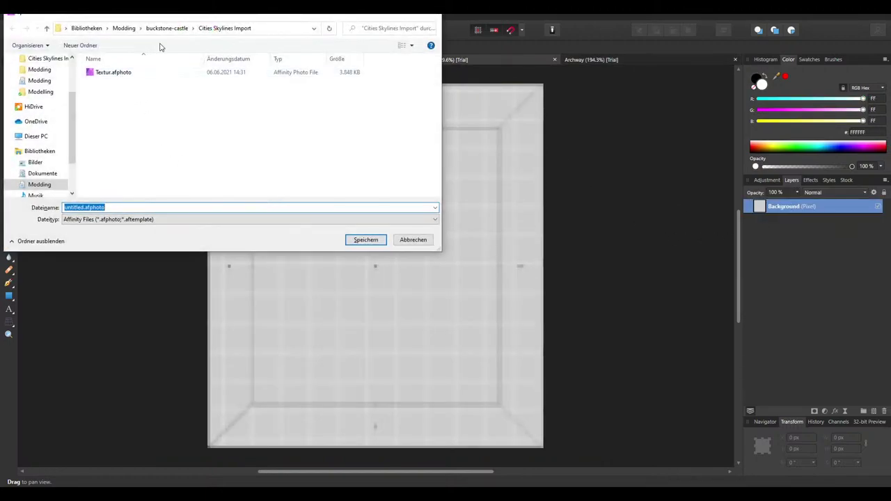
{"action": "left_click", "coordinate": [69, 185]}
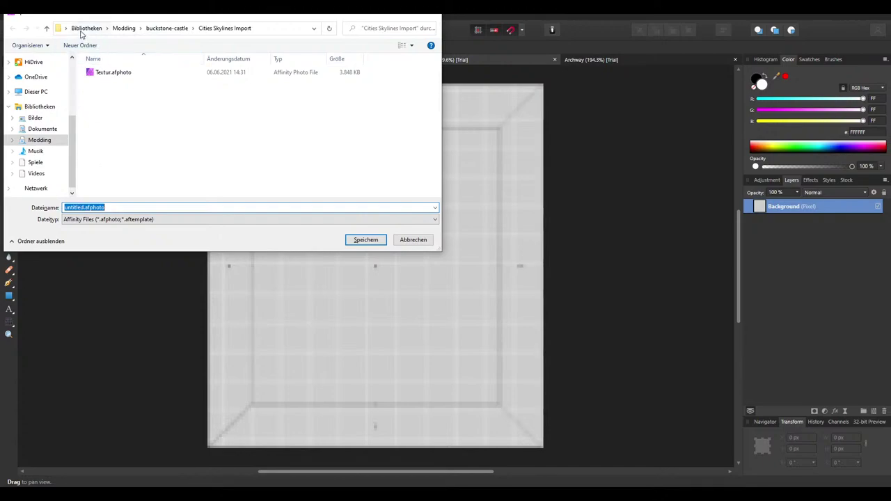
{"action": "scroll", "coordinate": [214, 175], "scroll_direction": "down", "scroll_amount": 5}
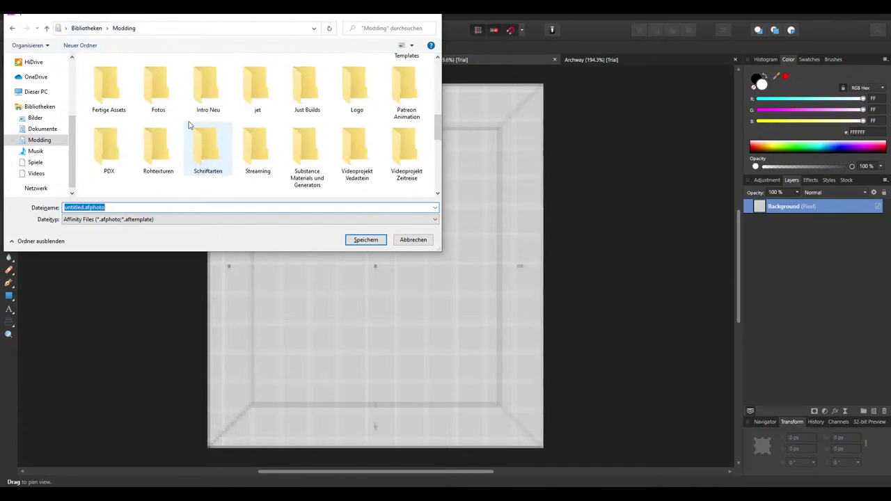
{"action": "scroll", "coordinate": [209, 122], "scroll_direction": "up", "scroll_amount": 1}
{"action": "left_click", "coordinate": [254, 90]}
{"action": "double_click", "coordinate": [254, 91]}
{"action": "double_click", "coordinate": [104, 138]}
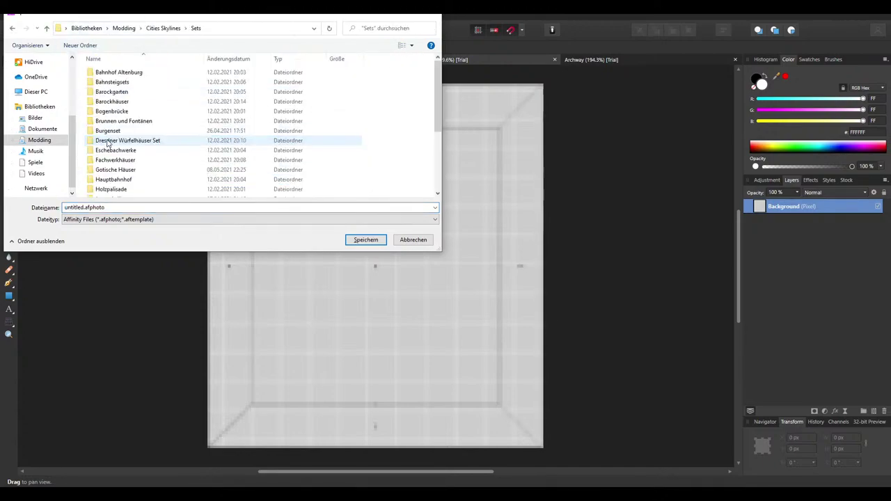
{"action": "double_click", "coordinate": [121, 169]}
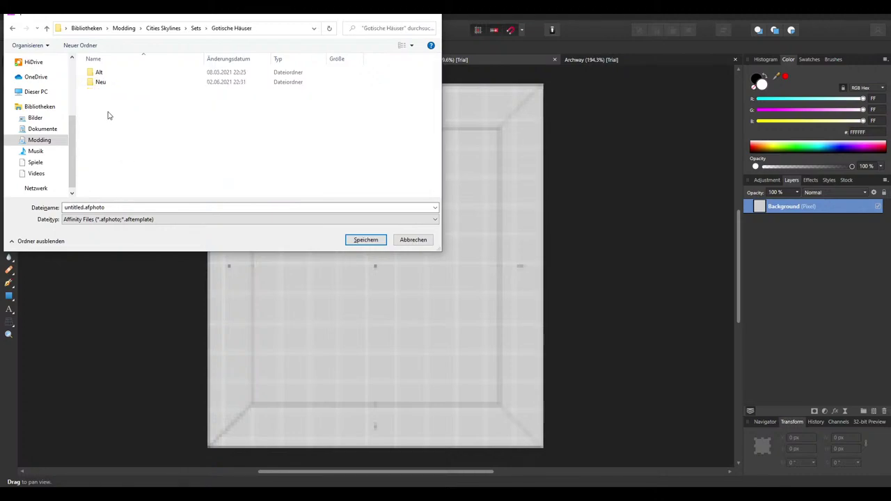
{"action": "double_click", "coordinate": [111, 81]}
{"action": "double_click", "coordinate": [139, 83]}
{"action": "double_click", "coordinate": [120, 73]}
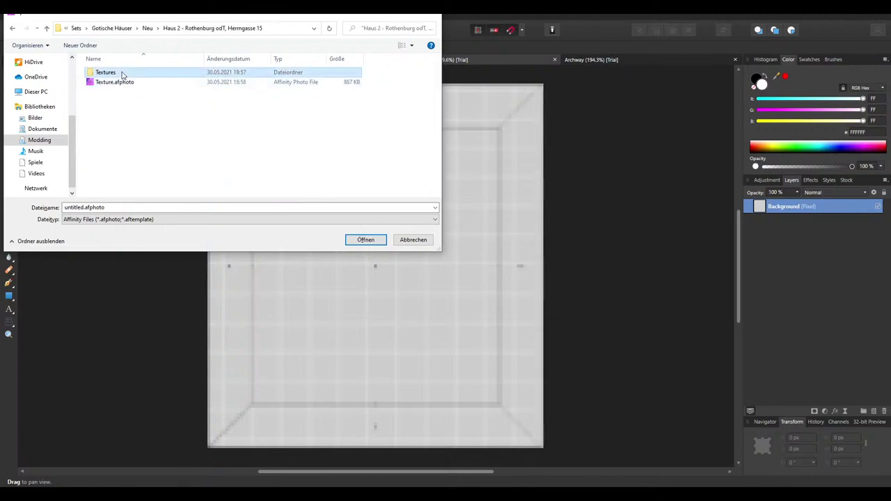
Name the file Gablewindow and save it
{"action": "left_click", "coordinate": [82, 207]}
{"action": "double_click", "coordinate": [78, 207]}
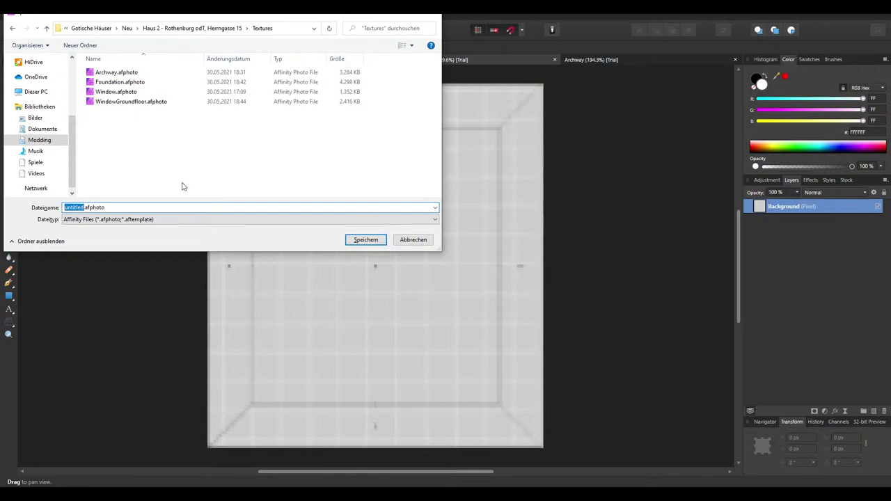
{"action": "type", "text": "Gsab"}
{"action": "key", "text": "BackSpace"}
{"action": "key", "text": "BackSpace"}
{"action": "key", "text": "BackSpace"}
{"action": "type", "text": "ablewindow"}
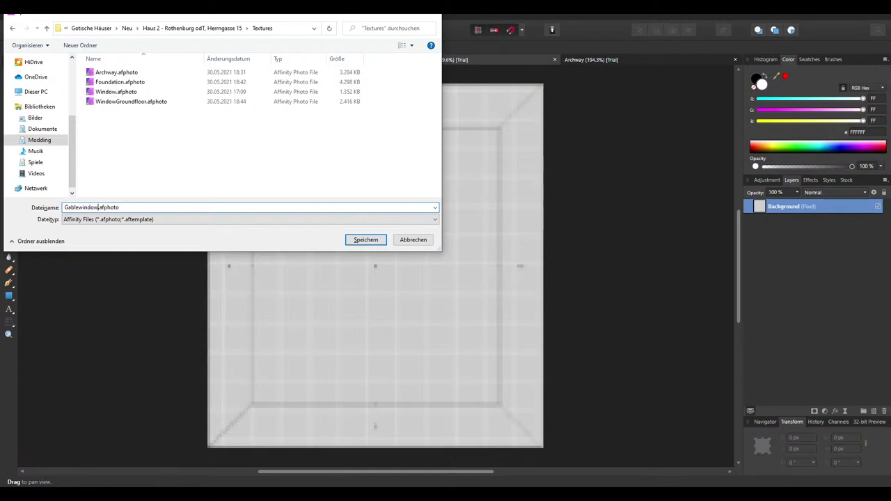
{"action": "key", "text": "Return"}
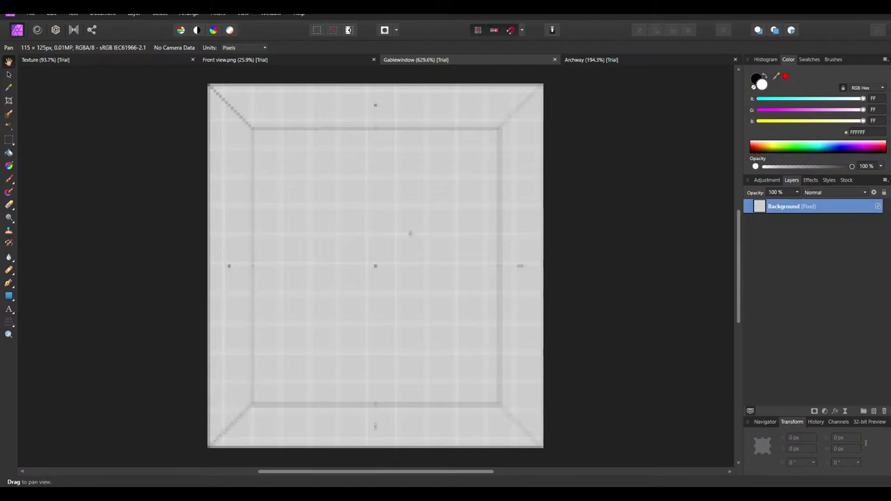
{"action": "key", "text": "alt+Tab"}
{"action": "scroll", "coordinate": [220, 122], "scroll_direction": "down", "scroll_amount": 2}
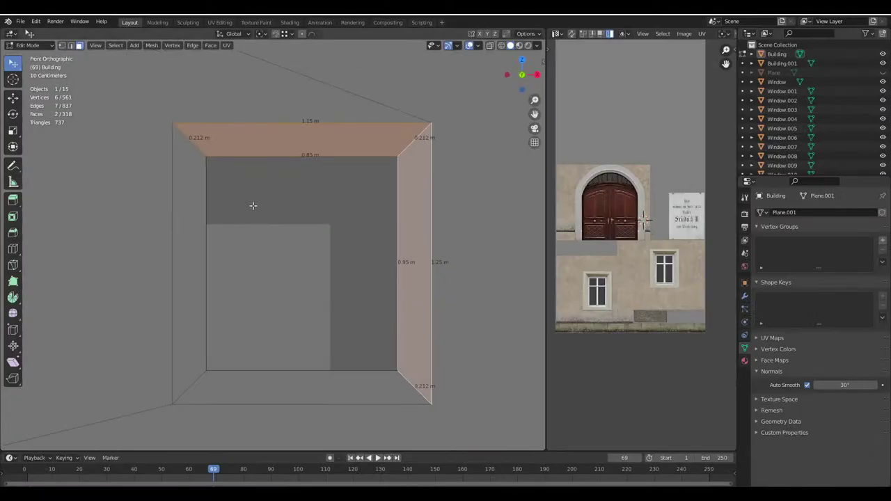
{"action": "middle_click_drag", "start_coordinate": [253, 206], "coordinate": [251, 221], "text": "shift"}
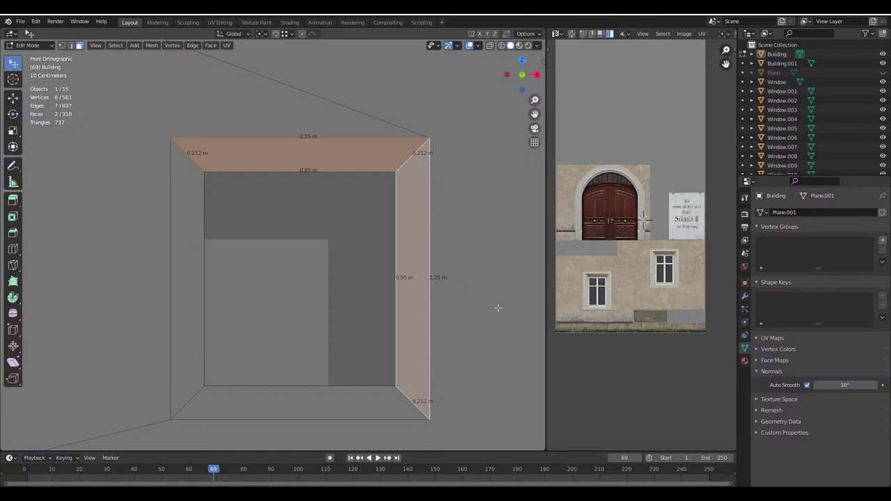
{"action": "left_click", "coordinate": [67, 46]}
{"action": "scroll", "coordinate": [235, 185], "scroll_direction": "up", "scroll_amount": 2, "text": "shift"}
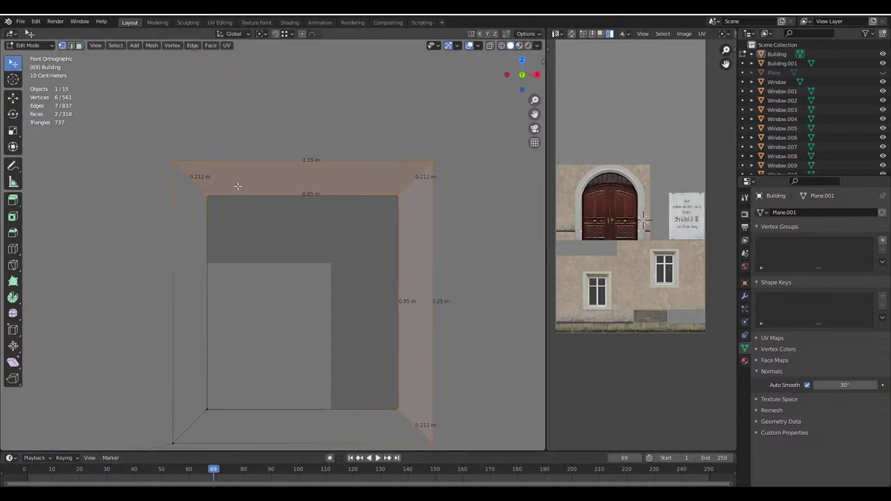
{"action": "left_click", "coordinate": [208, 209]}
{"action": "key", "text": "shift+z"}
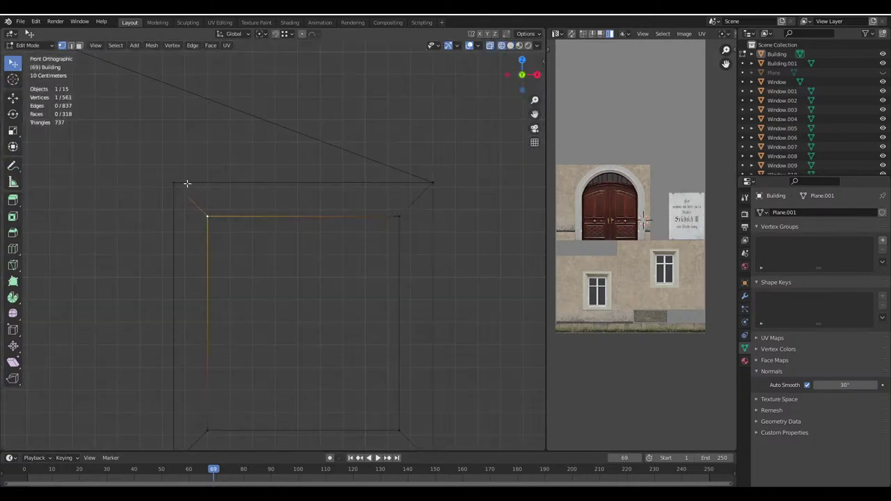
{"action": "left_click", "coordinate": [510, 45]}
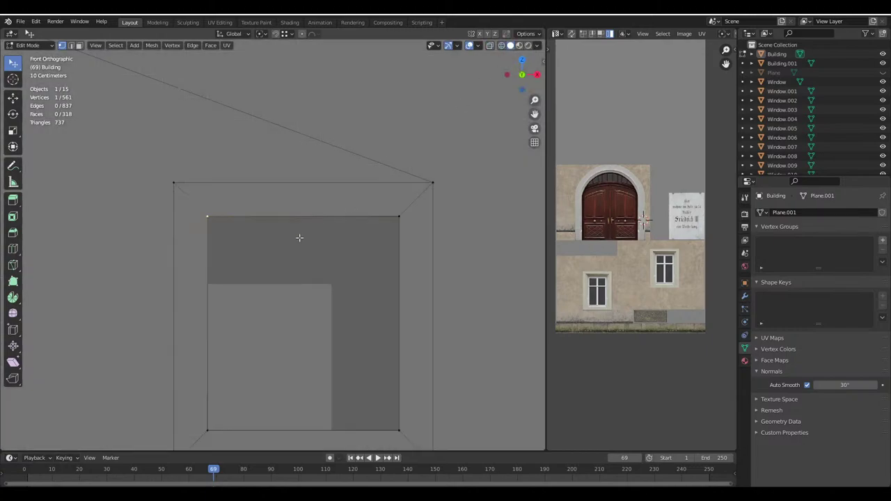
{"action": "key", "text": "e"}
{"action": "key", "text": "z"}
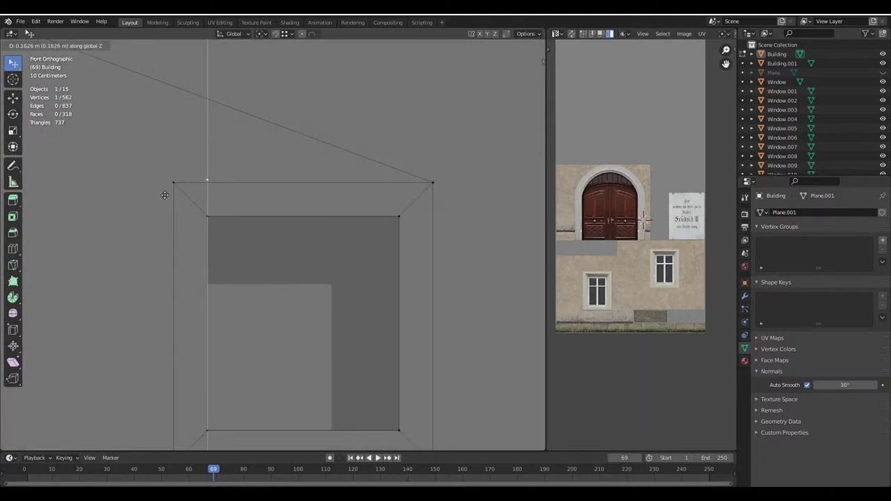
{"action": "left_click", "coordinate": [165, 197]}
{"action": "key", "text": "x"}
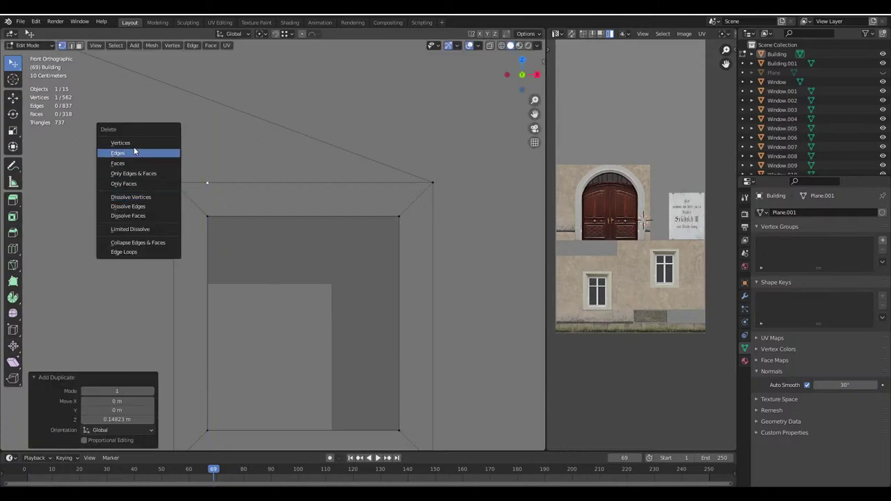
{"action": "left_click", "coordinate": [136, 142]}
{"action": "key", "text": "Tab"}
Open the Window.afphoto texture file
{"action": "key", "text": "alt+Tab"}
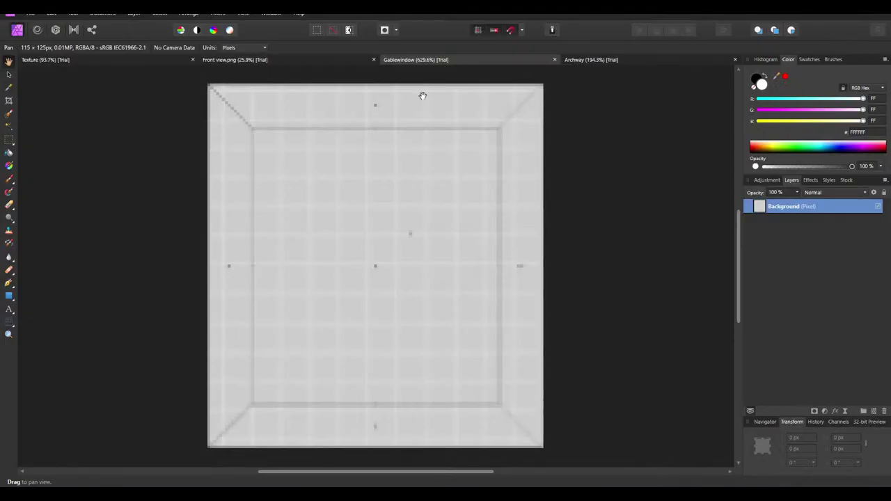
{"action": "left_click", "coordinate": [30, 13]}
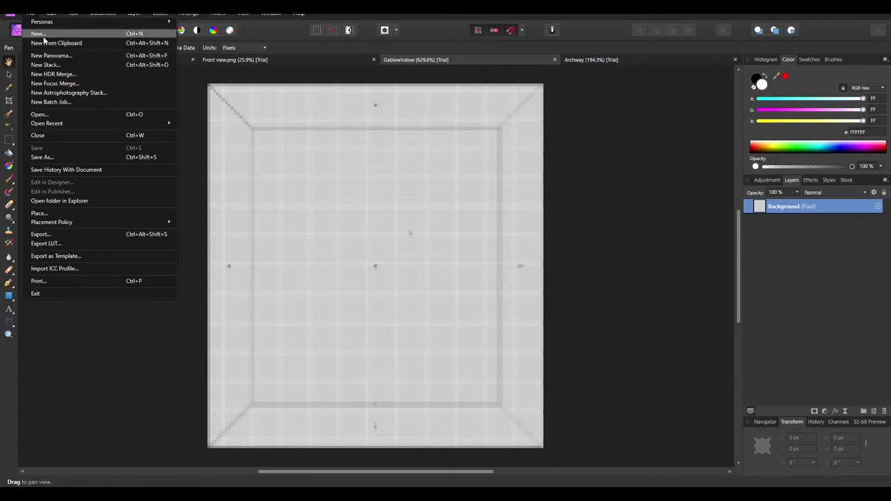
{"action": "left_click", "coordinate": [49, 120]}
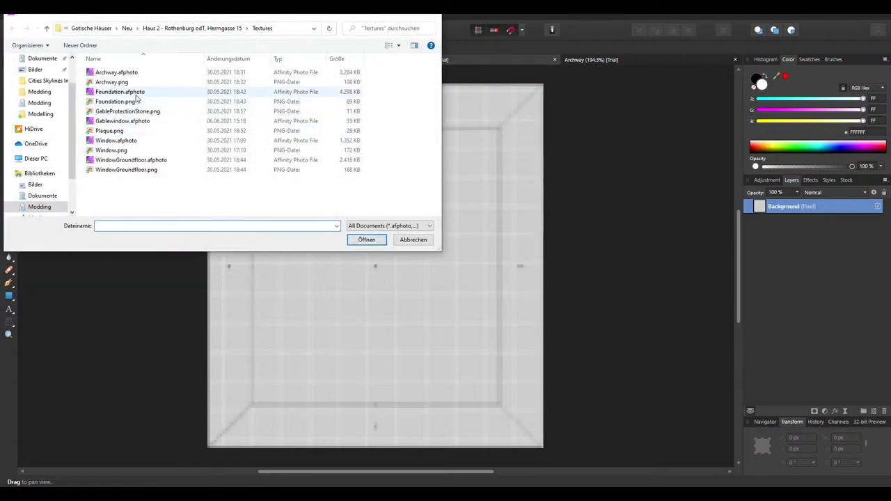
{"action": "double_click", "coordinate": [122, 140]}
Select the Frame Outside layer in Window and paste it into the Gablewindow document
{"action": "scroll", "coordinate": [441, 128], "scroll_direction": "up", "scroll_amount": 4, "text": "ctrl"}
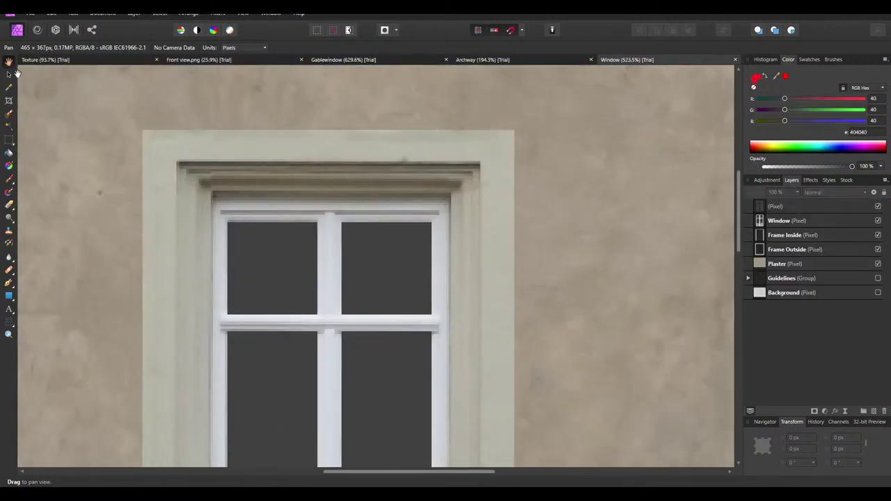
{"action": "left_click", "coordinate": [8, 75]}
{"action": "left_click", "coordinate": [790, 235]}
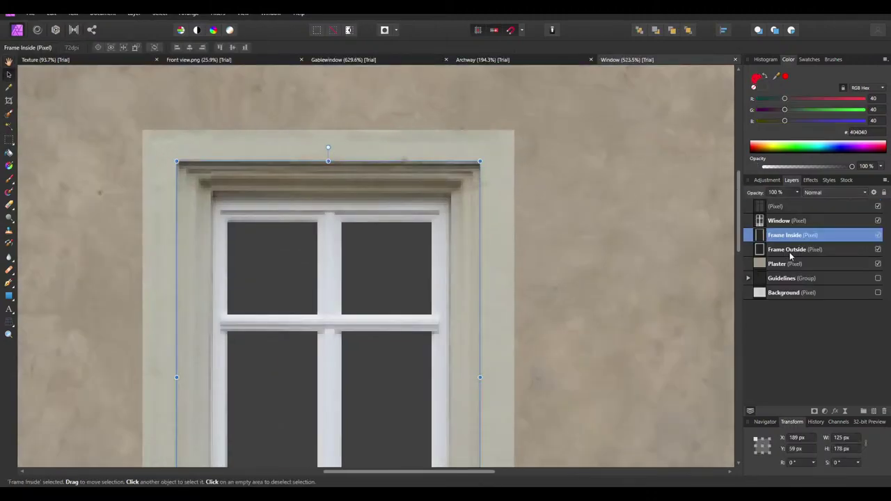
{"action": "left_click", "coordinate": [792, 252]}
{"action": "scroll", "coordinate": [416, 142], "scroll_direction": "down", "scroll_amount": 3, "text": "ctrl"}
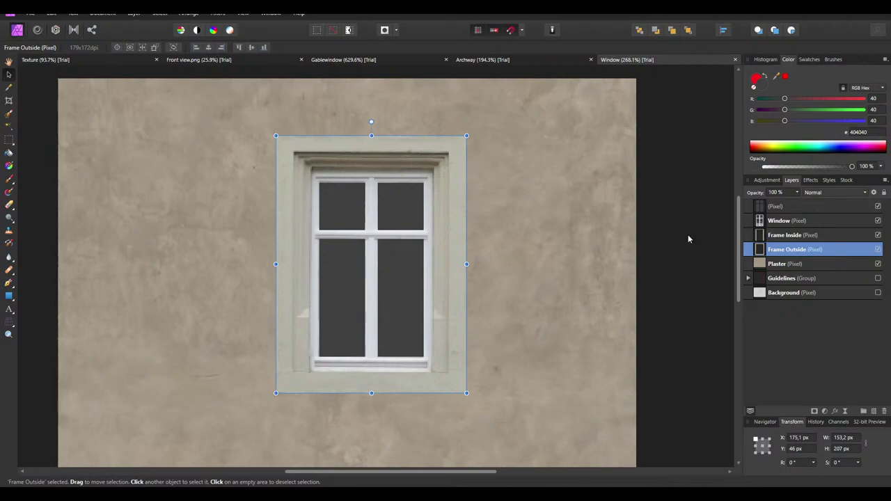
{"action": "left_click", "coordinate": [509, 61]}
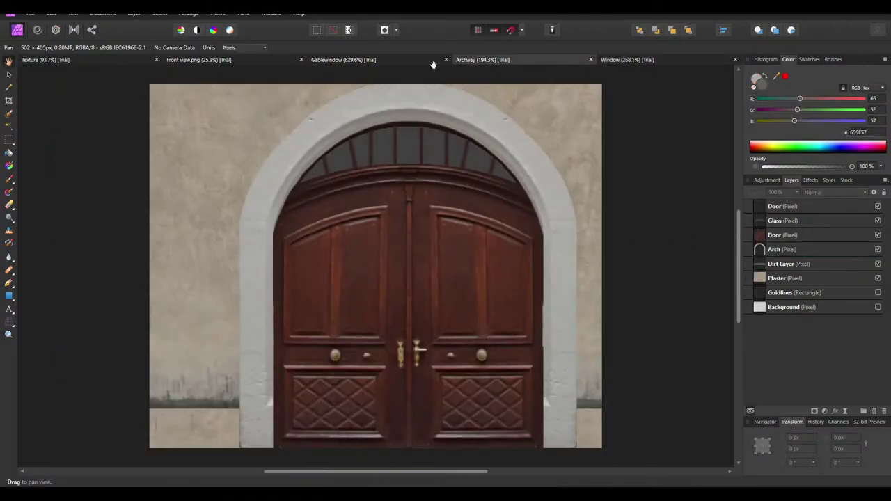
{"action": "left_click", "coordinate": [389, 62]}
{"action": "scroll", "coordinate": [452, 211], "scroll_direction": "down", "scroll_amount": 2, "text": "ctrl"}
{"action": "key", "text": "ctrl+v"}
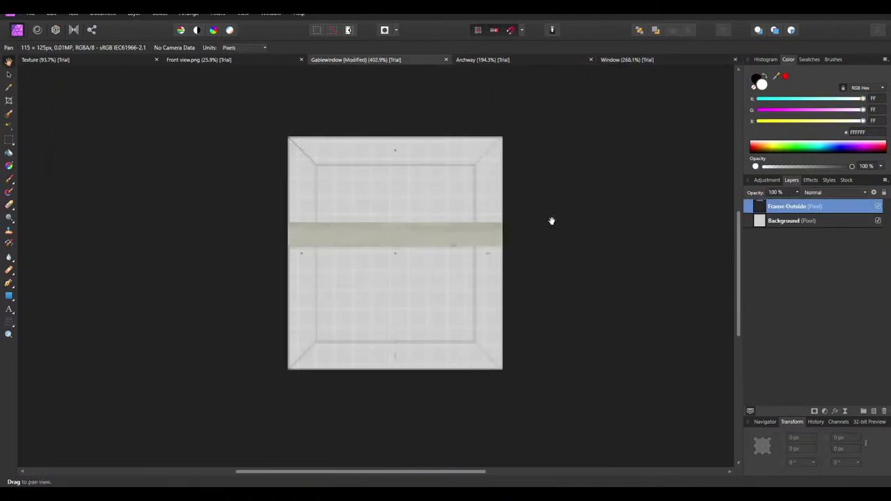
Rename the pasted layer Frame and set its anti-aliasing to Force Off
{"action": "double_click", "coordinate": [790, 207]}
{"action": "type", "text": "Frame"}
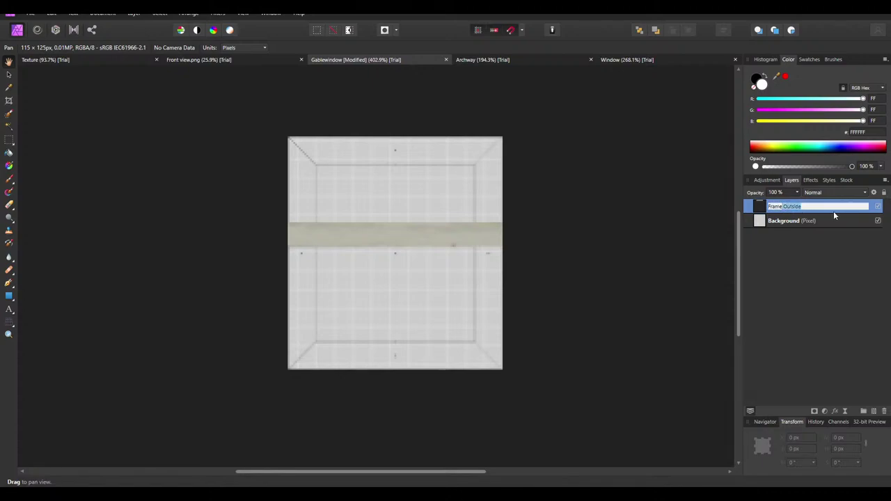
{"action": "key", "text": "Return"}
{"action": "left_click", "coordinate": [8, 74]}
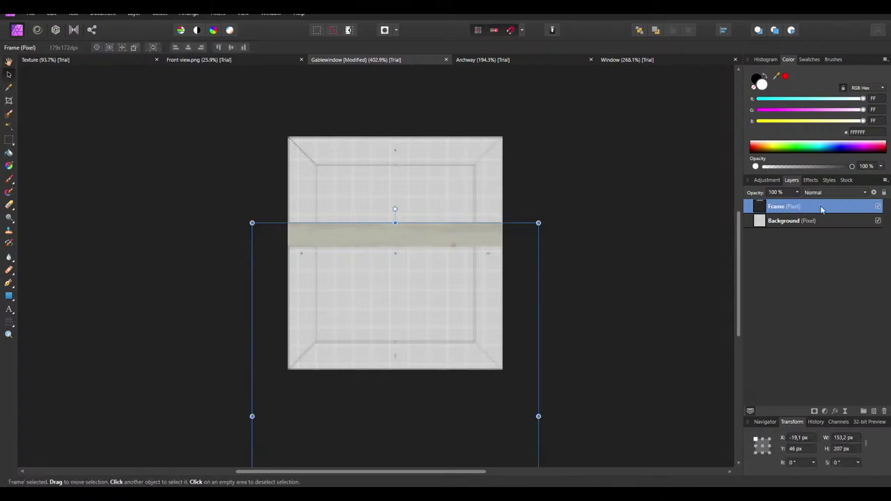
{"action": "left_click", "coordinate": [875, 193]}
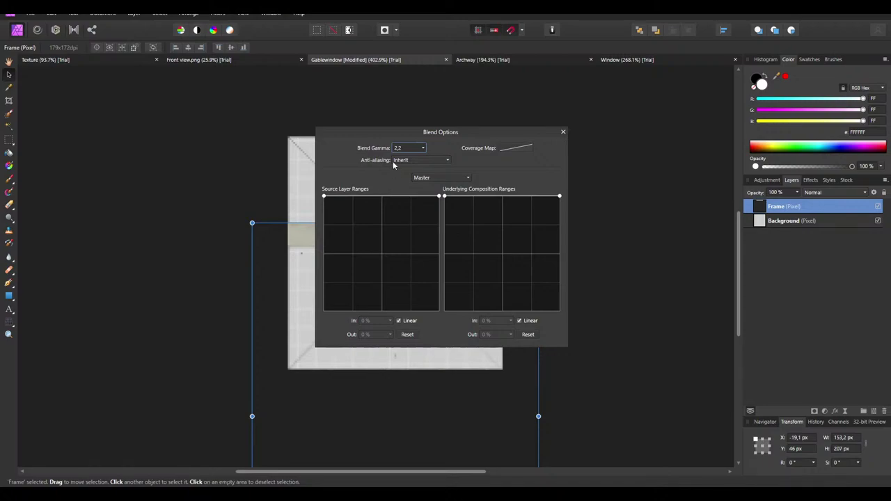
{"action": "left_click", "coordinate": [394, 161]}
{"action": "left_click", "coordinate": [415, 190]}
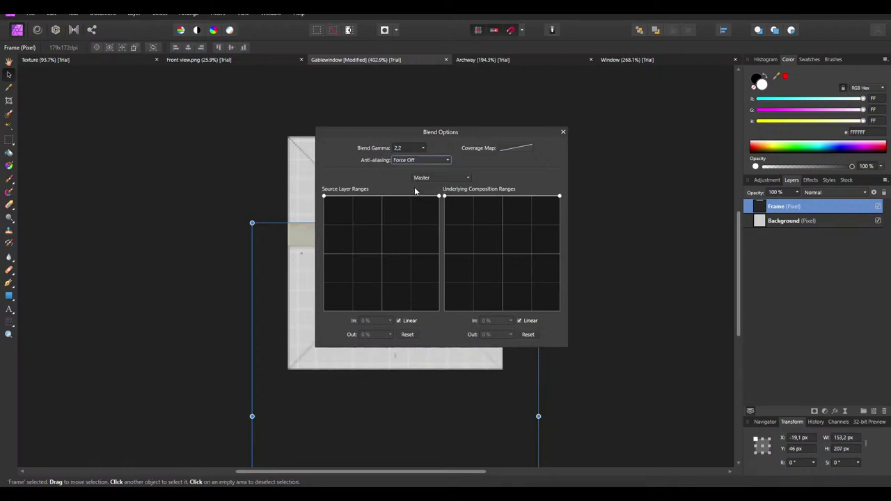
{"action": "left_click", "coordinate": [562, 132]}
Position the Frame layer at X -38.2, Y -83 px, corner aligned to the guide
{"action": "scroll", "coordinate": [452, 237], "scroll_direction": "up", "scroll_amount": 3, "text": "ctrl"}
{"action": "left_click_drag", "start_coordinate": [460, 237], "coordinate": [424, 100]}
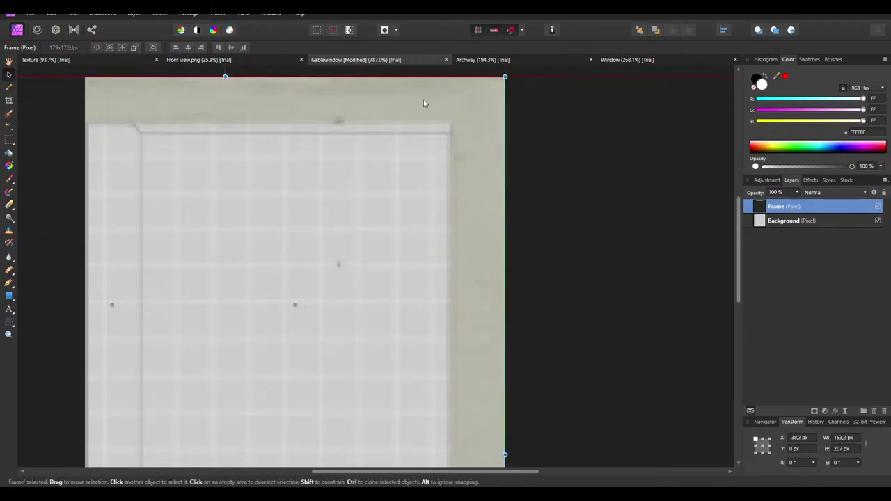
{"action": "scroll", "coordinate": [522, 134], "scroll_direction": "down", "scroll_amount": 2, "text": "ctrl"}
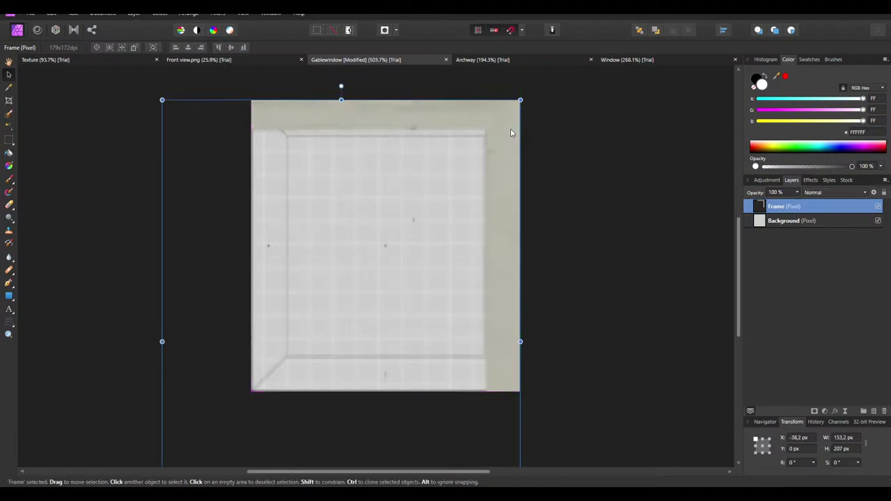
{"action": "key", "text": "shift+Up"}
{"action": "key", "text": "shift+Up"}
{"action": "key", "text": "shift+Up"}
{"action": "key", "text": "shift+Up"}
{"action": "key", "text": "shift+Up"}
{"action": "key", "text": "shift+Up"}
{"action": "key", "text": "shift+Up"}
{"action": "key", "text": "shift+Up"}
{"action": "key", "text": "shift+Up"}
{"action": "key", "text": "shift+Up"}
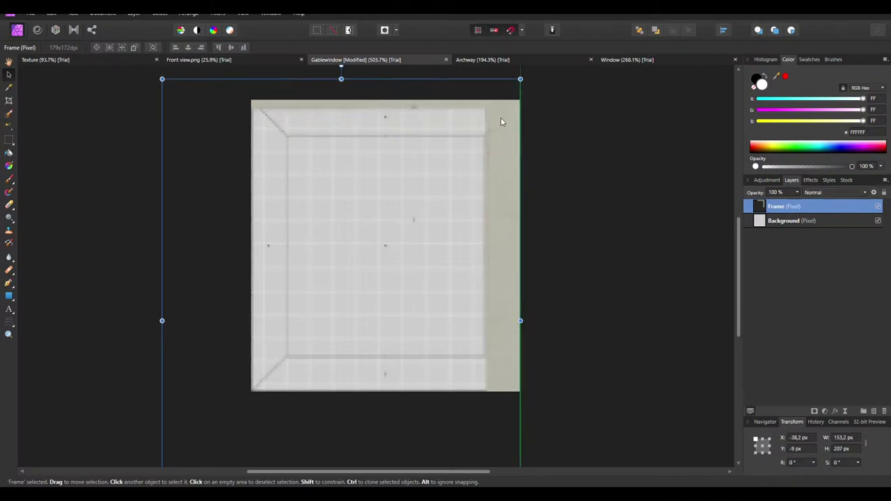
{"action": "key", "text": "Left"}
{"action": "key", "text": "Left"}
{"action": "key", "text": "Left"}
{"action": "key", "text": "Left"}
{"action": "key", "text": "Left"}
{"action": "key", "text": "Left"}
{"action": "key", "text": "Left"}
{"action": "left_click_drag", "start_coordinate": [497, 159], "coordinate": [507, 209]}
{"action": "left_click_drag", "start_coordinate": [495, 312], "coordinate": [502, 310]}
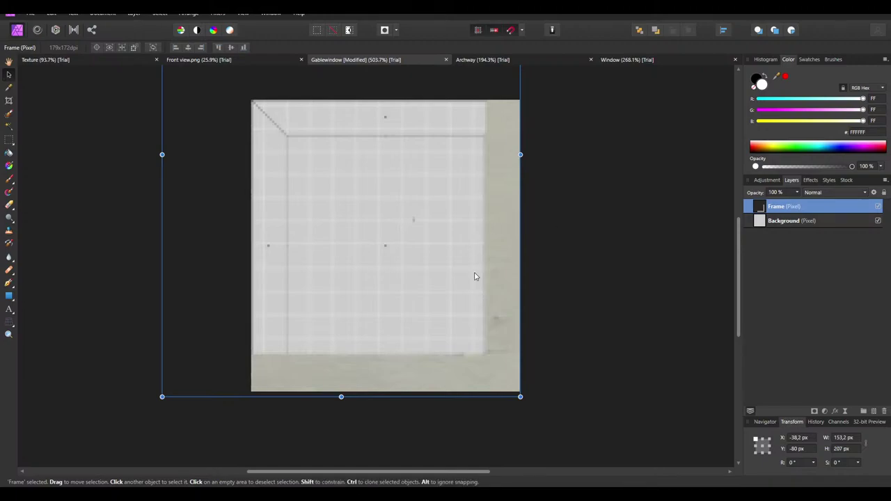
{"action": "left_click_drag", "start_coordinate": [475, 276], "coordinate": [490, 293]}
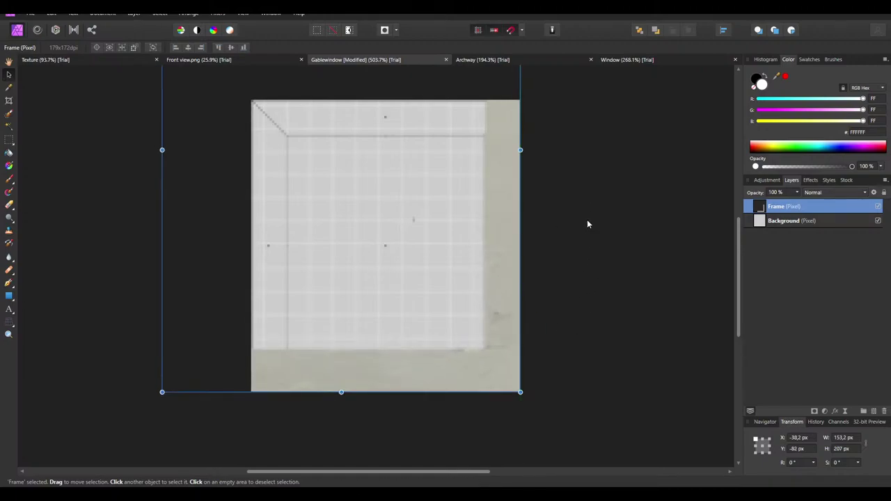
Paste the Frame Outside piece into Gablewindow again and move it up and right
{"action": "left_click", "coordinate": [480, 58]}
{"action": "left_click", "coordinate": [635, 61]}
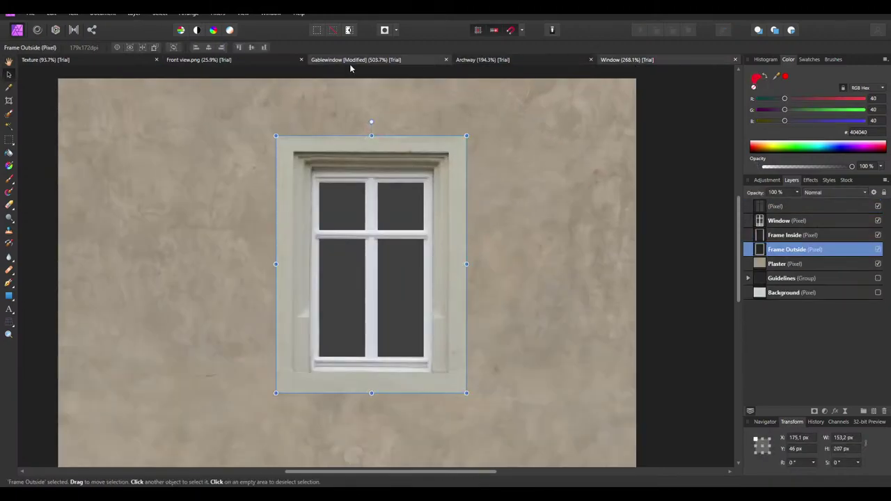
{"action": "left_click", "coordinate": [350, 60]}
{"action": "key", "text": "ctrl+v"}
{"action": "left_click_drag", "start_coordinate": [305, 230], "coordinate": [338, 116]}
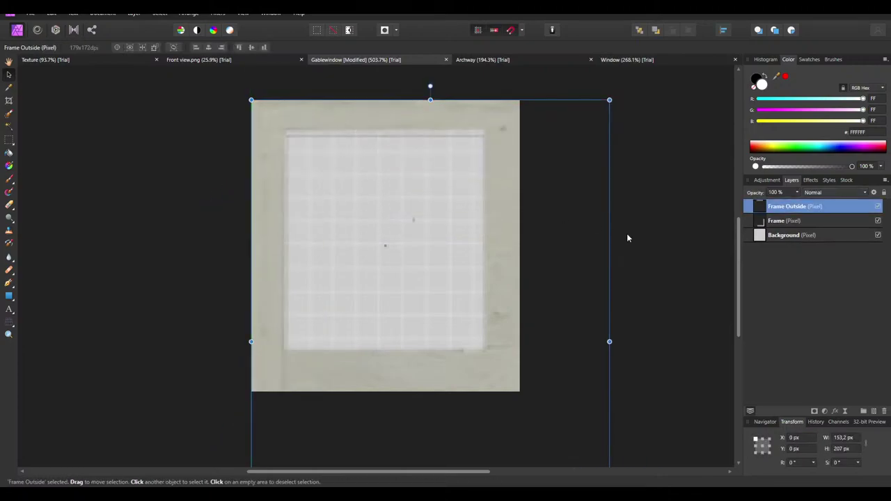
Deselect, hide the Background layer, and marquee the plaster border at the left edge
{"action": "left_click", "coordinate": [711, 256]}
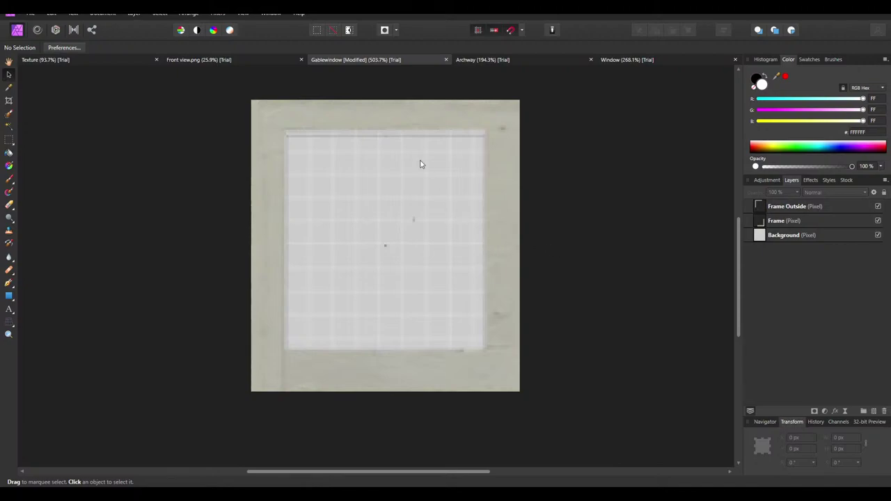
{"action": "scroll", "coordinate": [322, 113], "scroll_direction": "up", "scroll_amount": 2, "text": "ctrl"}
{"action": "scroll", "coordinate": [326, 153], "scroll_direction": "down", "scroll_amount": 1}
{"action": "scroll", "coordinate": [327, 123], "scroll_direction": "down", "scroll_amount": 2, "text": "ctrl"}
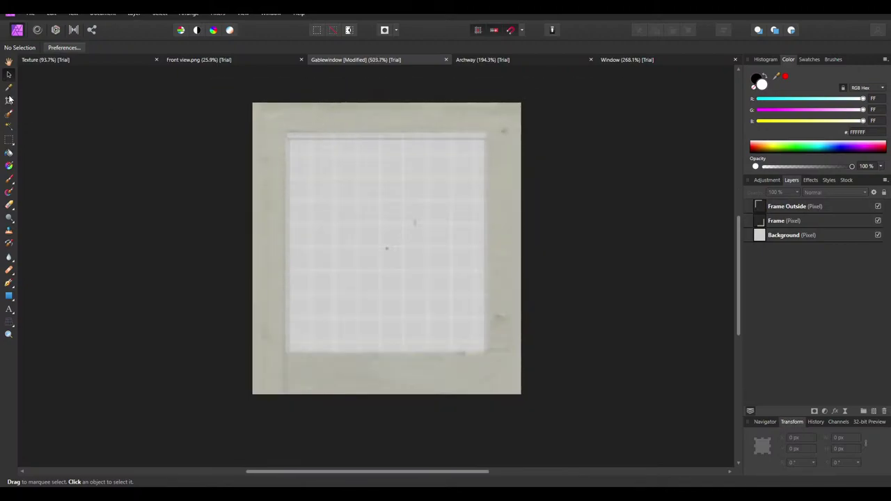
{"action": "left_click", "coordinate": [878, 235]}
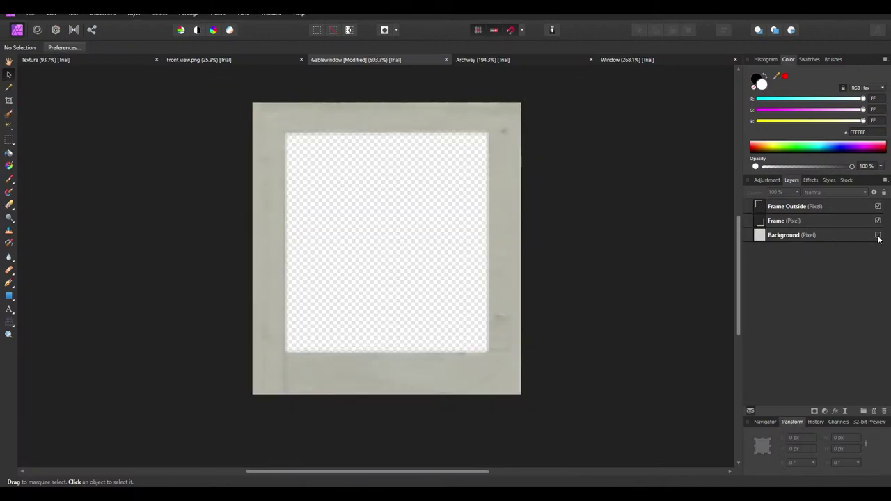
{"action": "scroll", "coordinate": [340, 320], "scroll_direction": "up", "scroll_amount": 2, "text": "ctrl"}
{"action": "scroll", "coordinate": [157, 204], "scroll_direction": "up", "scroll_amount": 1, "text": "ctrl"}
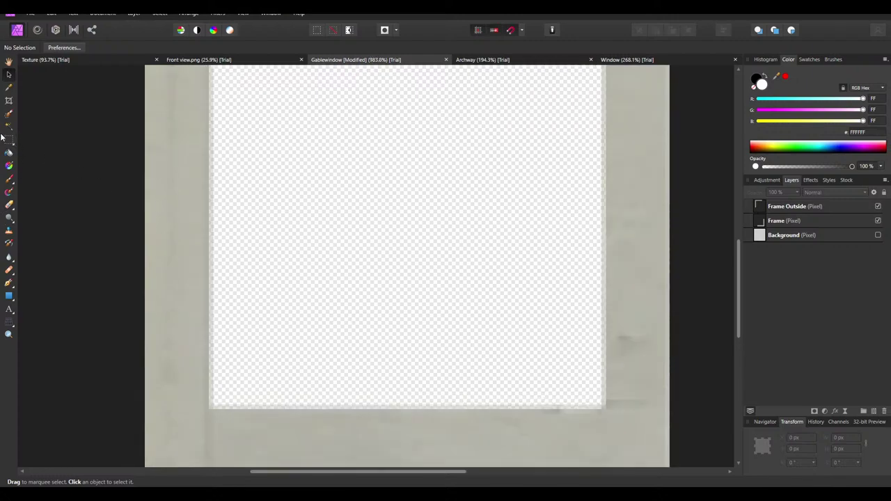
{"action": "key", "text": "m"}
{"action": "left_click_drag", "start_coordinate": [123, 163], "coordinate": [210, 221]}
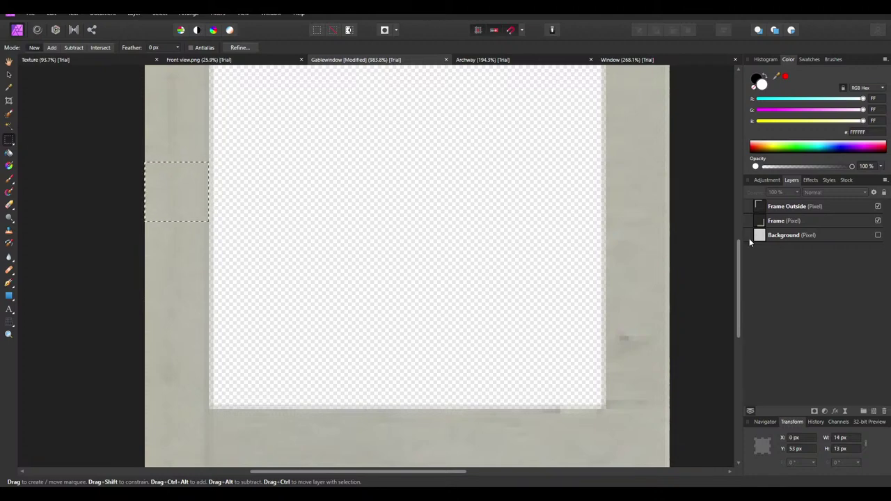
Show Background, hide the Frame layer, and measure the roughly 14 px left border strip
{"action": "left_click", "coordinate": [878, 235]}
{"action": "left_click", "coordinate": [877, 220]}
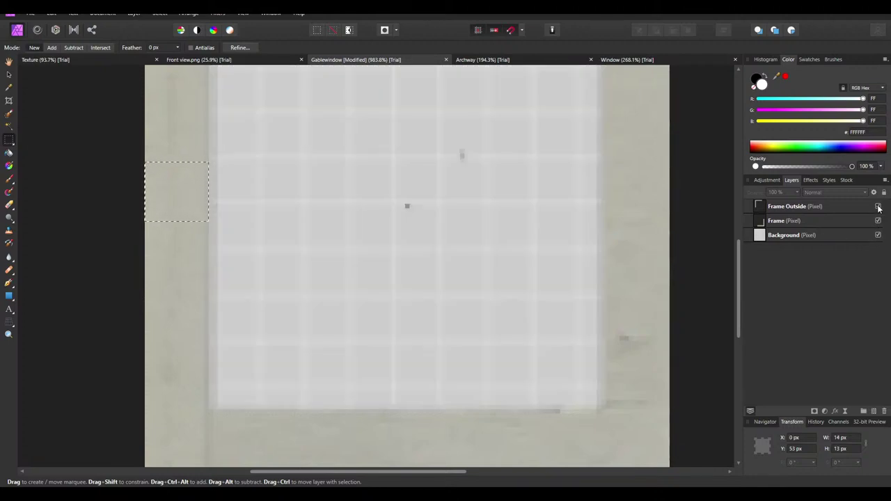
{"action": "scroll", "coordinate": [356, 259], "scroll_direction": "down", "scroll_amount": 3, "text": "ctrl"}
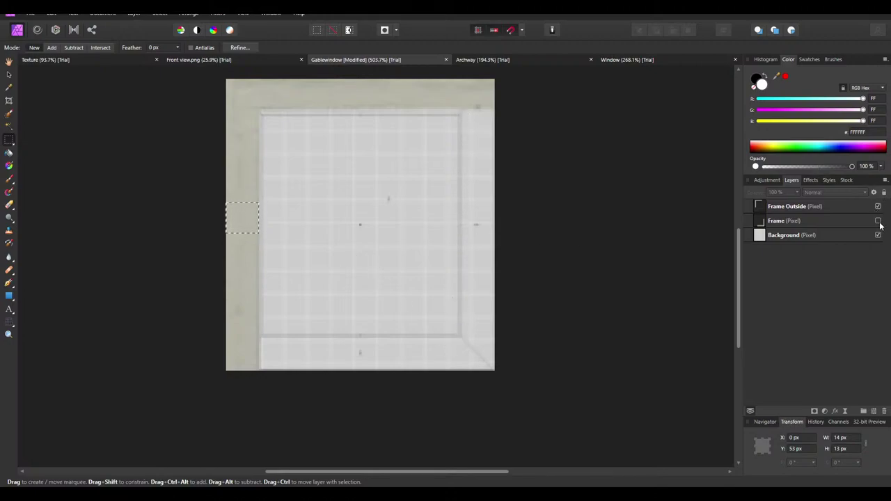
{"action": "left_click_drag", "start_coordinate": [203, 219], "coordinate": [213, 208]}
{"action": "scroll", "coordinate": [240, 235], "scroll_direction": "up", "scroll_amount": 3, "text": "ctrl"}
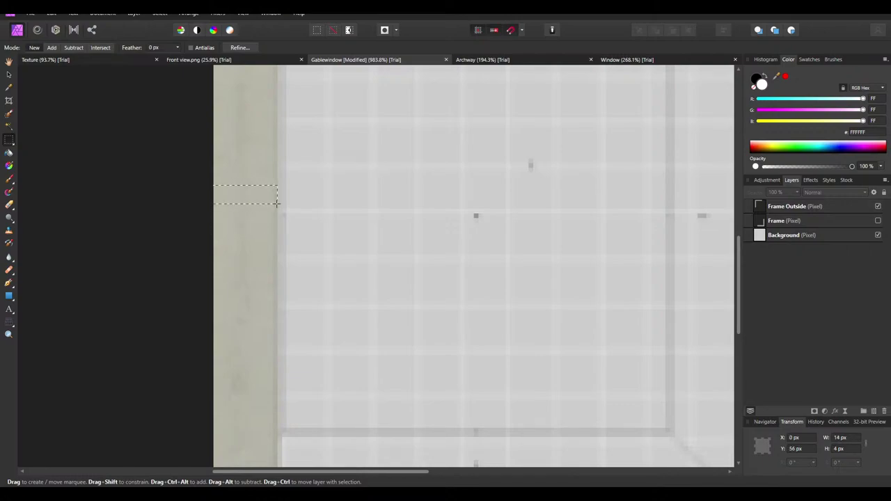
{"action": "scroll", "coordinate": [254, 195], "scroll_direction": "up", "scroll_amount": 3, "text": "ctrl"}
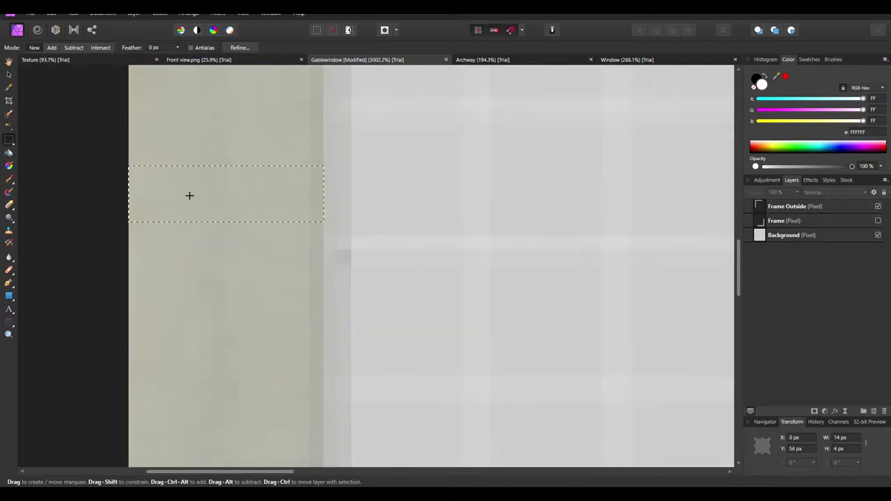
{"action": "left_click_drag", "start_coordinate": [137, 122], "coordinate": [345, 218]}
{"action": "scroll", "coordinate": [378, 213], "scroll_direction": "down", "scroll_amount": 3, "text": "ctrl"}
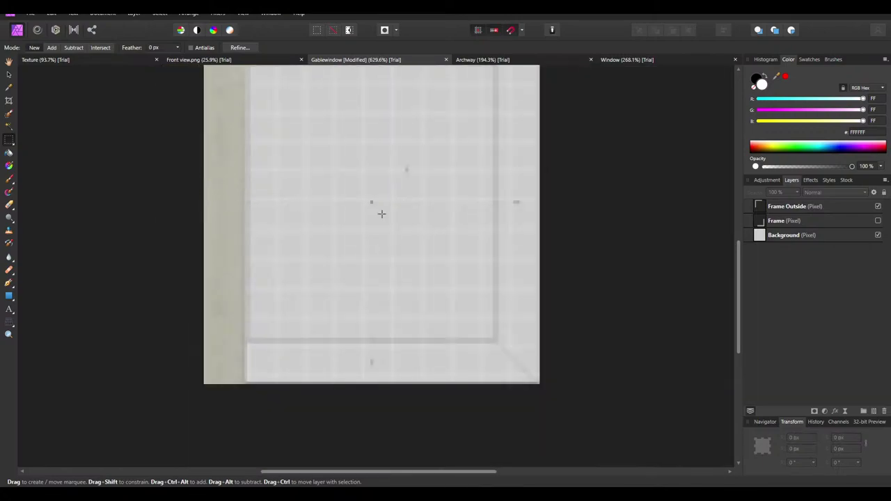
{"action": "scroll", "coordinate": [238, 108], "scroll_direction": "up", "scroll_amount": 1}
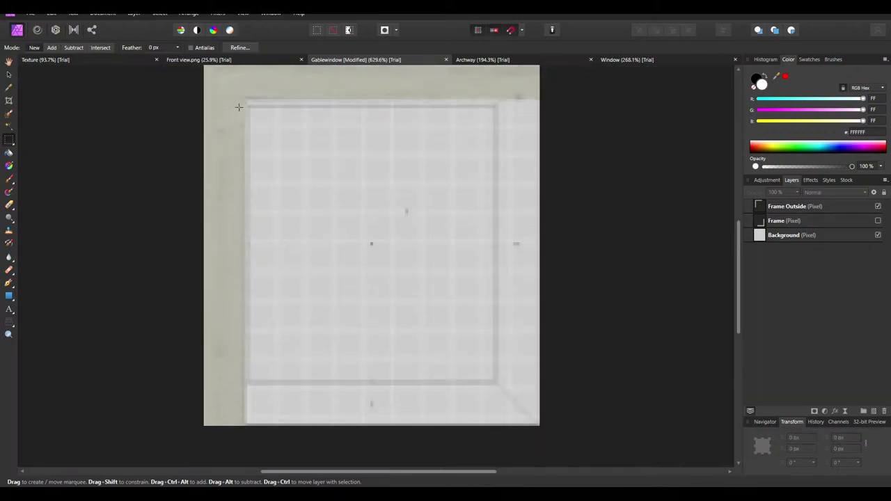
Move the Frame Outside layer to X 4, Y 4 px
{"action": "left_click", "coordinate": [9, 74]}
{"action": "left_click", "coordinate": [227, 85]}
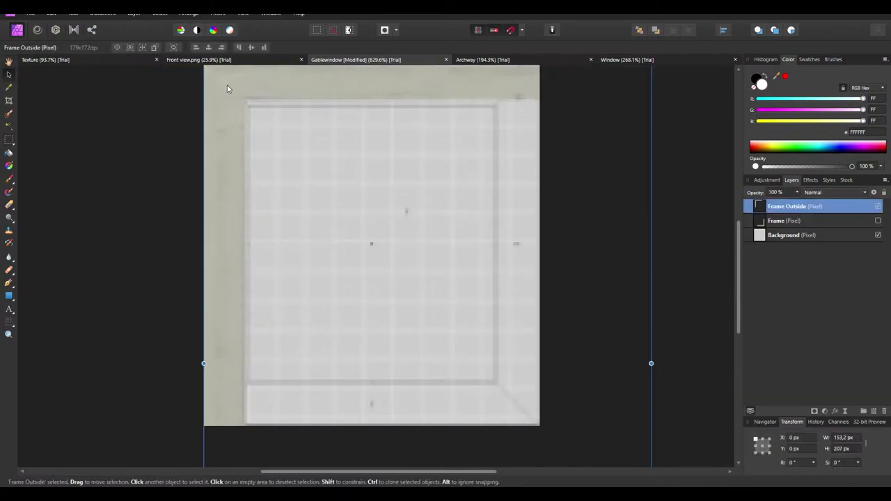
{"action": "left_click_drag", "start_coordinate": [227, 85], "coordinate": [263, 93]}
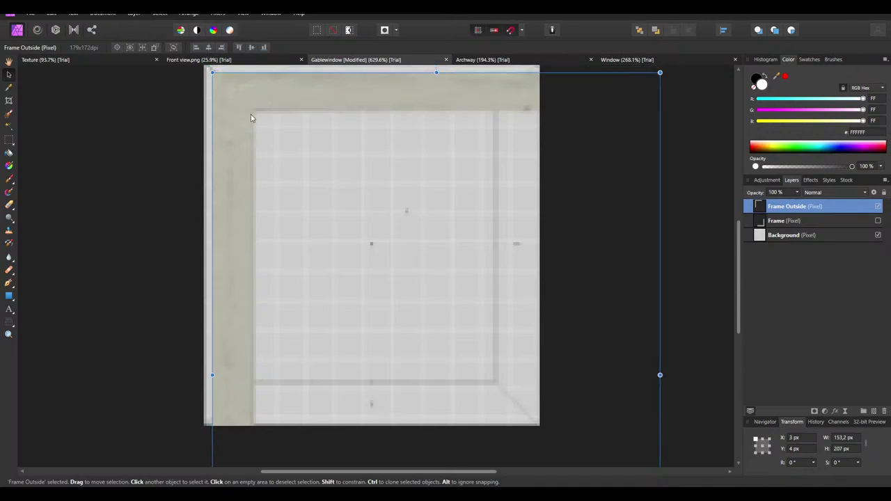
{"action": "scroll", "coordinate": [225, 82], "scroll_direction": "up", "scroll_amount": 5, "text": "ctrl"}
{"action": "scroll", "coordinate": [215, 131], "scroll_direction": "up", "scroll_amount": 4, "text": "ctrl"}
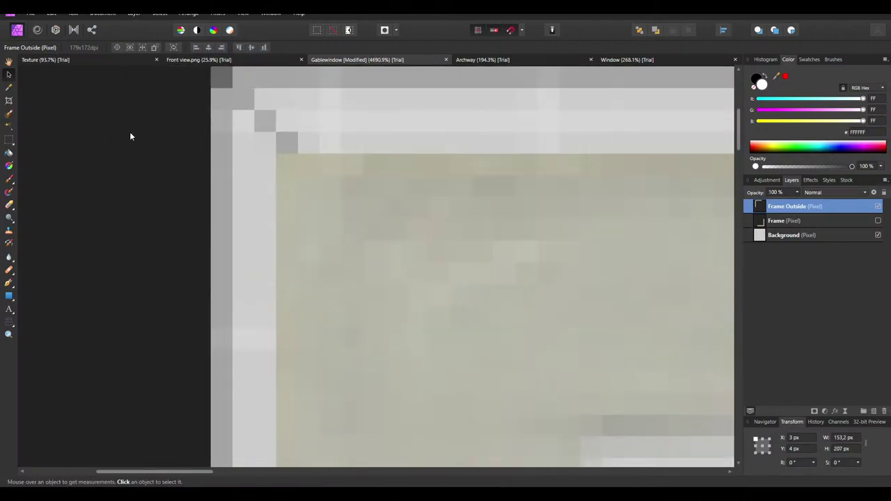
{"action": "left_click_drag", "start_coordinate": [308, 191], "coordinate": [313, 171]}
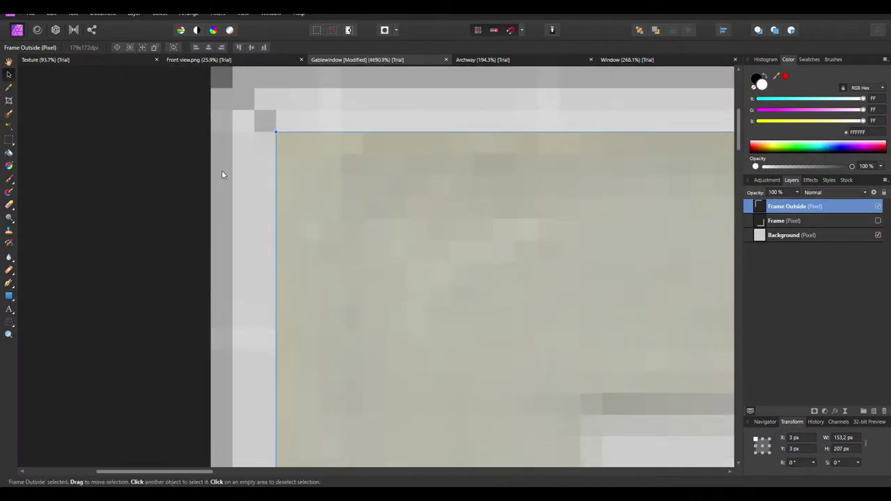
{"action": "scroll", "coordinate": [199, 110], "scroll_direction": "down", "scroll_amount": 7, "text": "ctrl"}
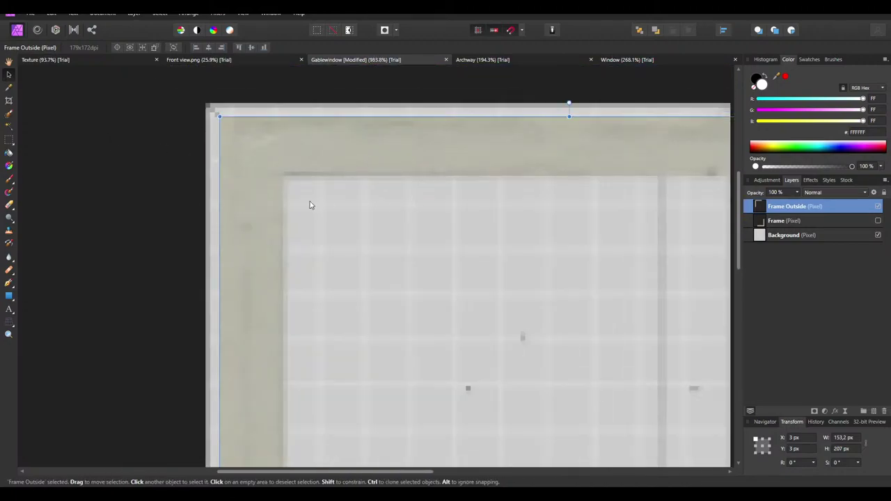
{"action": "key", "text": "Right"}
{"action": "key", "text": "Down"}
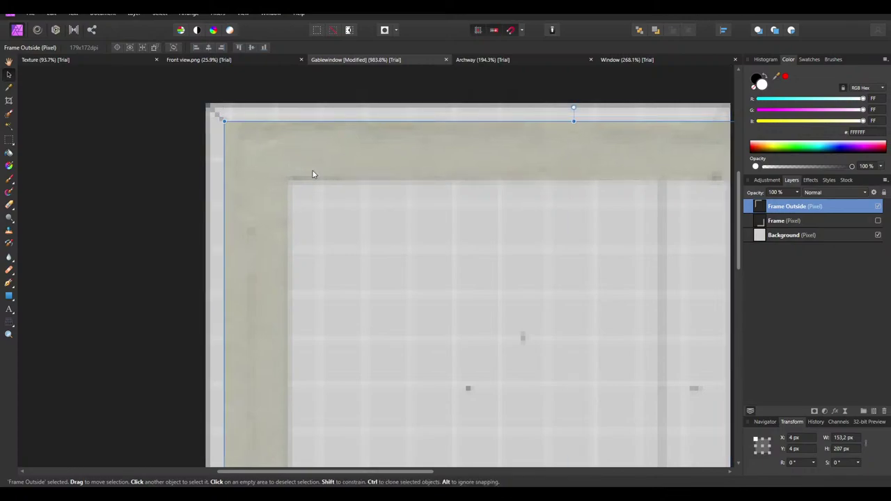
Measure a strip of the top border with a rectangular selection
{"action": "left_click", "coordinate": [7, 145]}
{"action": "scroll", "coordinate": [388, 109], "scroll_direction": "up", "scroll_amount": 3, "text": "ctrl"}
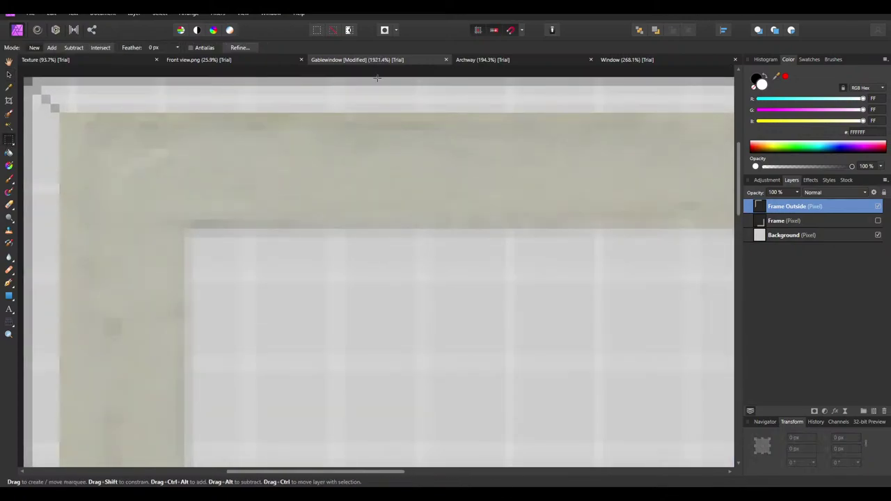
{"action": "left_click_drag", "start_coordinate": [381, 75], "coordinate": [350, 223]}
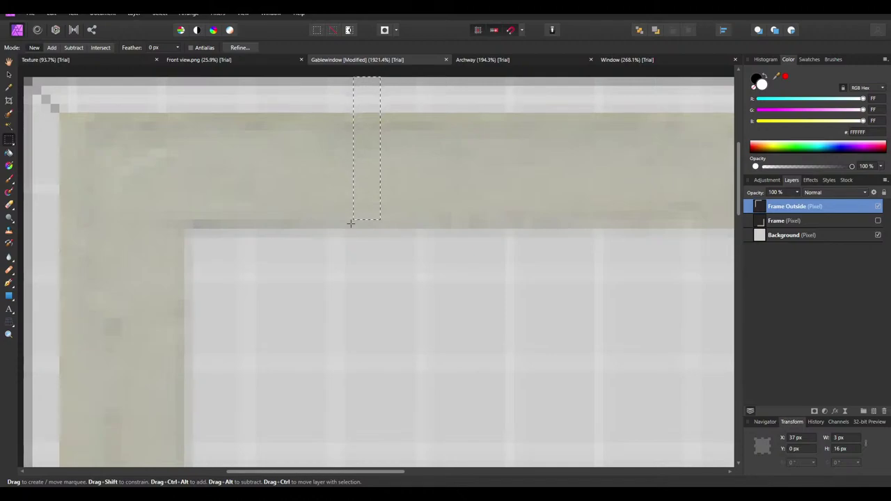
{"action": "scroll", "coordinate": [306, 170], "scroll_direction": "down", "scroll_amount": 5, "text": "ctrl"}
{"action": "scroll", "coordinate": [305, 171], "scroll_direction": "down", "scroll_amount": 2, "text": "ctrl"}
{"action": "scroll", "coordinate": [302, 219], "scroll_direction": "up", "scroll_amount": 3, "text": "ctrl"}
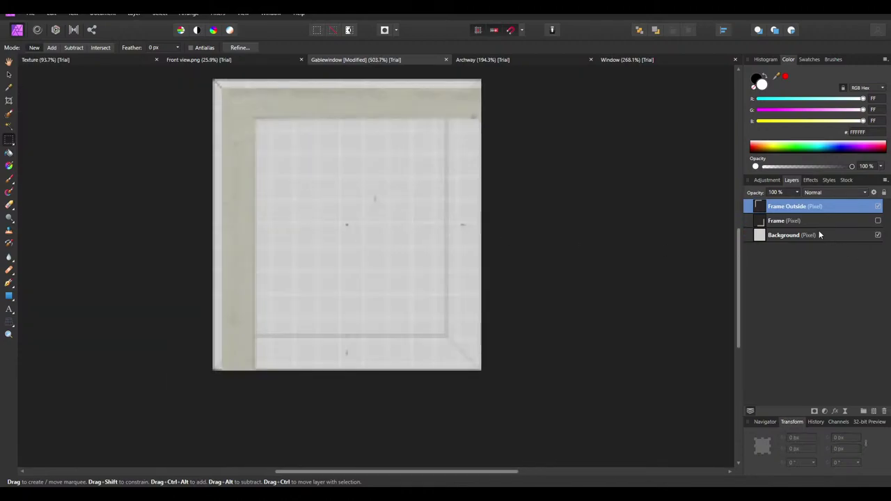
Try moving the Background layer, then undo the move
{"action": "left_click", "coordinate": [784, 234]}
{"action": "left_click", "coordinate": [784, 220]}
{"action": "left_click", "coordinate": [9, 74]}
{"action": "left_click", "coordinate": [366, 290]}
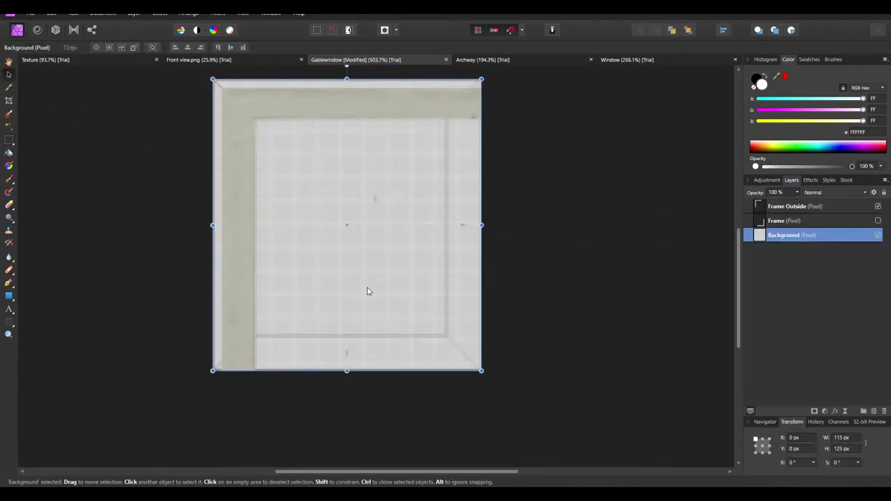
{"action": "left_click_drag", "start_coordinate": [366, 291], "coordinate": [345, 275]}
{"action": "key", "text": "ctrl+z"}
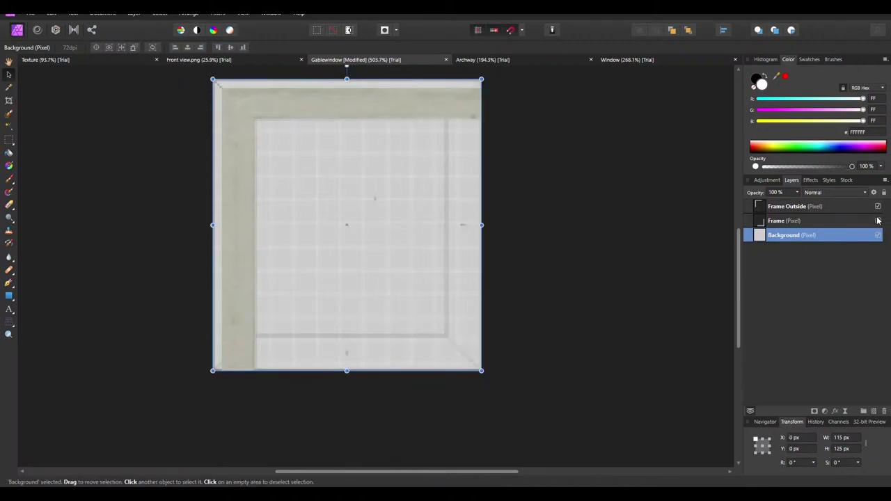
Make the Frame layer visible again, clear the selection, and reselect Frame Outside
{"action": "left_click", "coordinate": [877, 221]}
{"action": "left_click_drag", "start_coordinate": [439, 346], "coordinate": [437, 344]}
{"action": "left_click", "coordinate": [621, 357]}
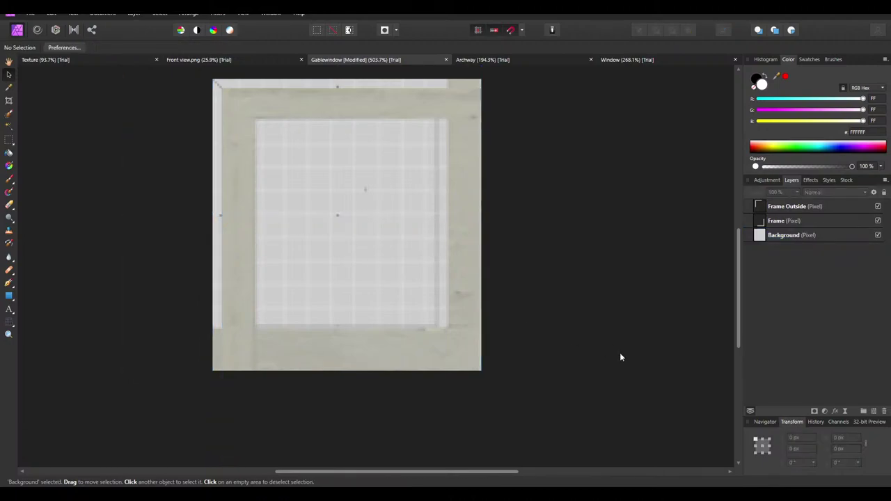
{"action": "left_click", "coordinate": [792, 208]}
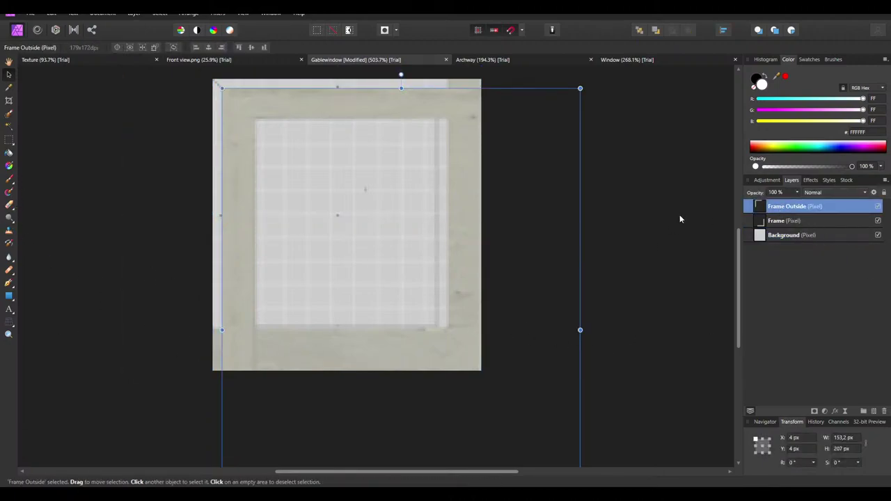
{"action": "left_click", "coordinate": [140, 198]}
{"action": "left_click", "coordinate": [245, 102]}
{"action": "left_click", "coordinate": [245, 102]}
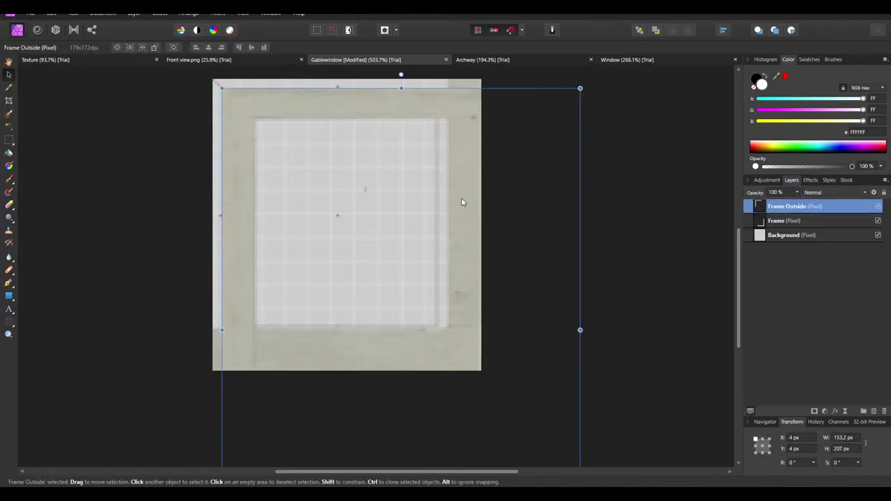
{"action": "scroll", "coordinate": [321, 140], "scroll_direction": "up", "scroll_amount": 1, "text": "ctrl"}
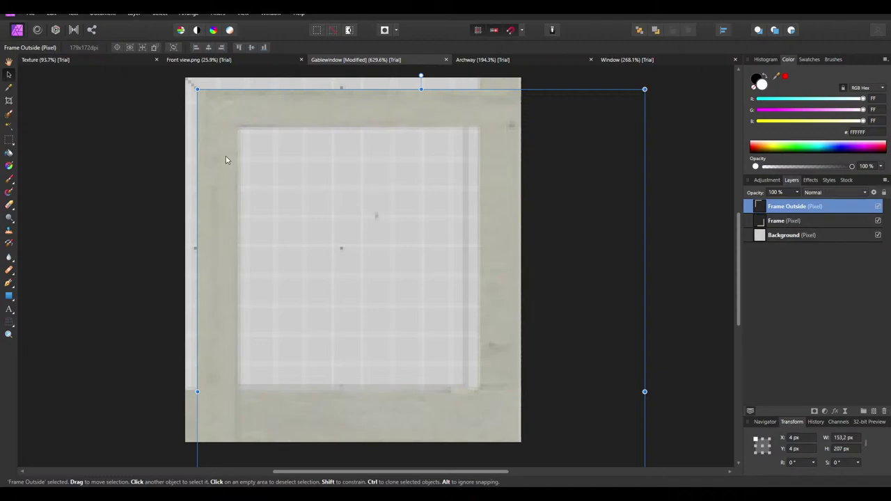
Place a copy of Frame Outside at the top-left corner, X 0, Y 0, checking layer alignment
{"action": "left_click_drag", "start_coordinate": [213, 114], "coordinate": [200, 103], "text": "ctrl"}
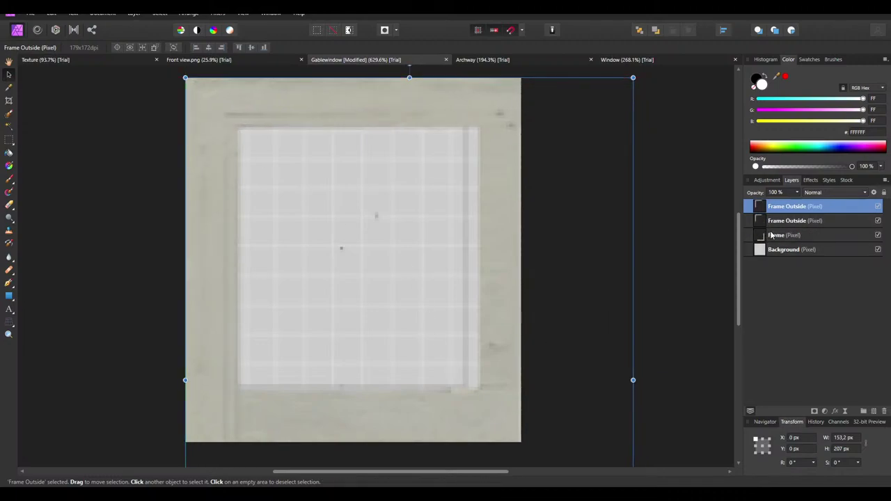
{"action": "left_click", "coordinate": [774, 235]}
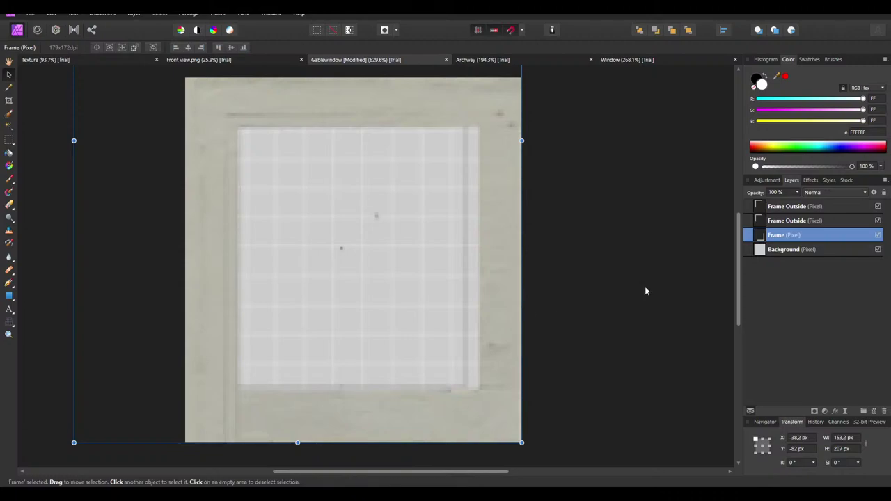
{"action": "left_click_drag", "start_coordinate": [502, 418], "coordinate": [501, 423]}
{"action": "left_click", "coordinate": [786, 249]}
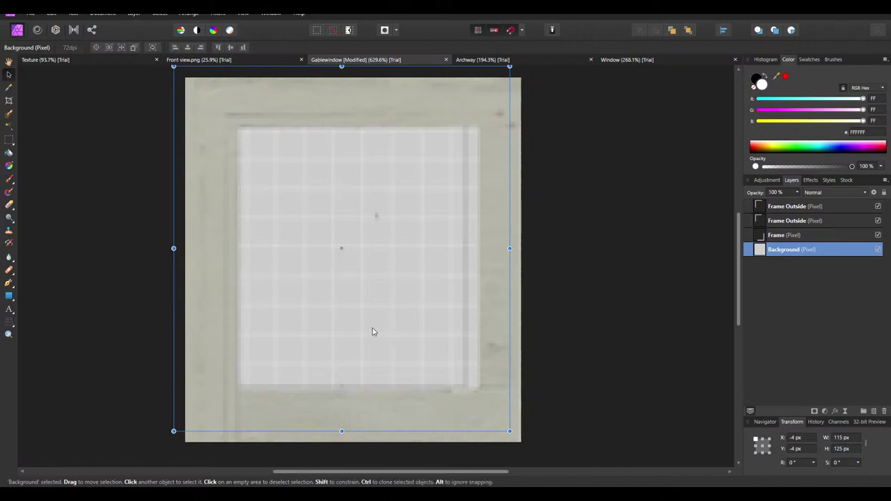
{"action": "left_click_drag", "start_coordinate": [373, 328], "coordinate": [382, 343]}
Add a copy of the Frame layer about 20 px higher, at X -42.2, Y -86 px
{"action": "left_click", "coordinate": [446, 374]}
{"action": "left_click_drag", "start_coordinate": [456, 404], "coordinate": [490, 424]}
{"action": "key", "text": "ctrl+j"}
{"action": "left_click", "coordinate": [548, 348]}
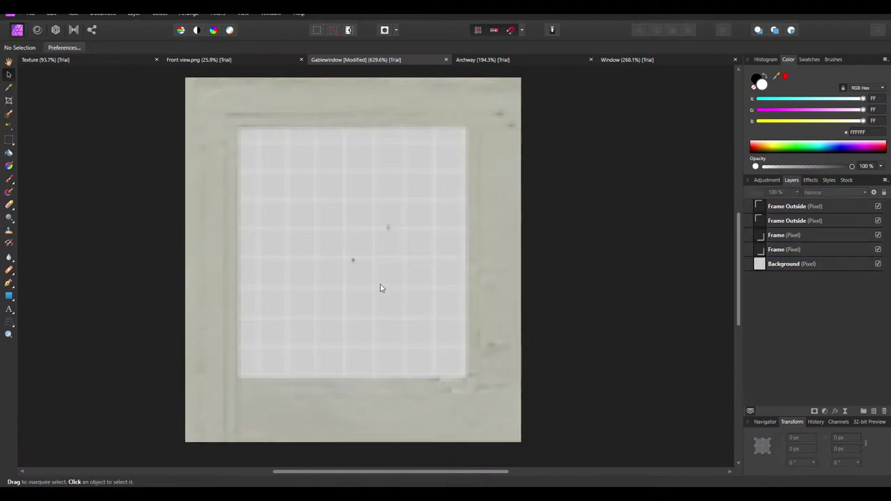
{"action": "scroll", "coordinate": [338, 330], "scroll_direction": "down", "scroll_amount": 1, "text": "ctrl"}
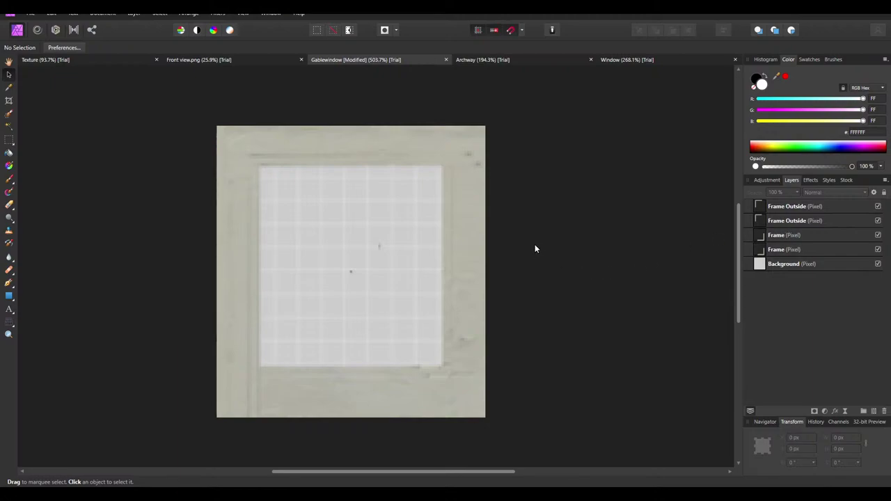
Choose the Erase Brush at 3 px width, 100% hardness, and target the Frame Outside layers
{"action": "scroll", "coordinate": [327, 244], "scroll_direction": "up", "scroll_amount": 3}
{"action": "scroll", "coordinate": [291, 235], "scroll_direction": "down", "scroll_amount": 4}
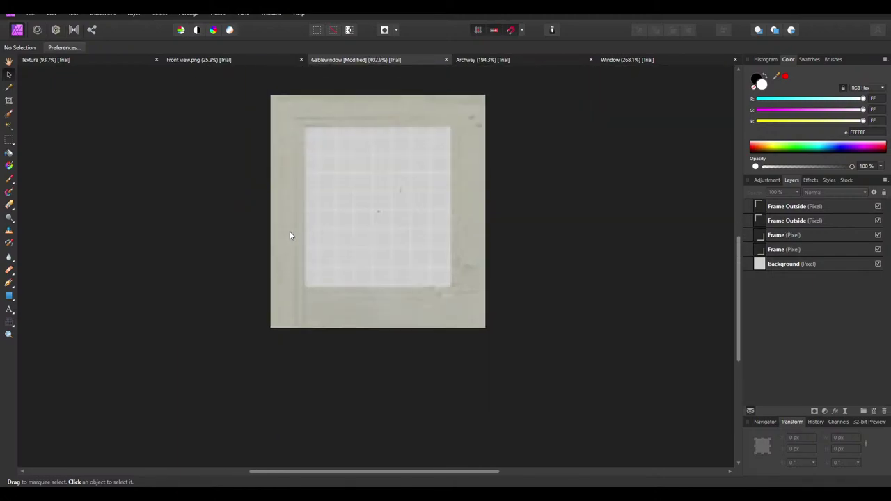
{"action": "left_click", "coordinate": [9, 205]}
{"action": "key", "text": "x"}
{"action": "scroll", "coordinate": [278, 83], "scroll_direction": "up", "scroll_amount": 3}
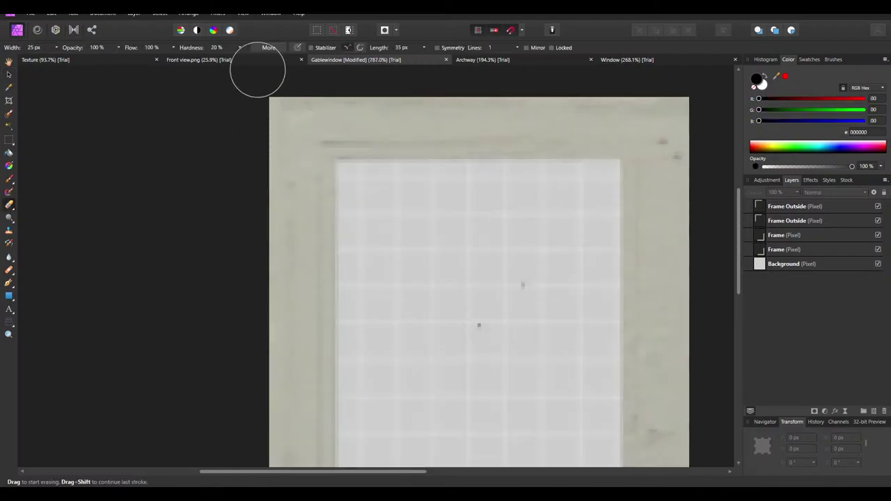
{"action": "scroll", "coordinate": [34, 47], "scroll_direction": "down", "scroll_amount": 10}
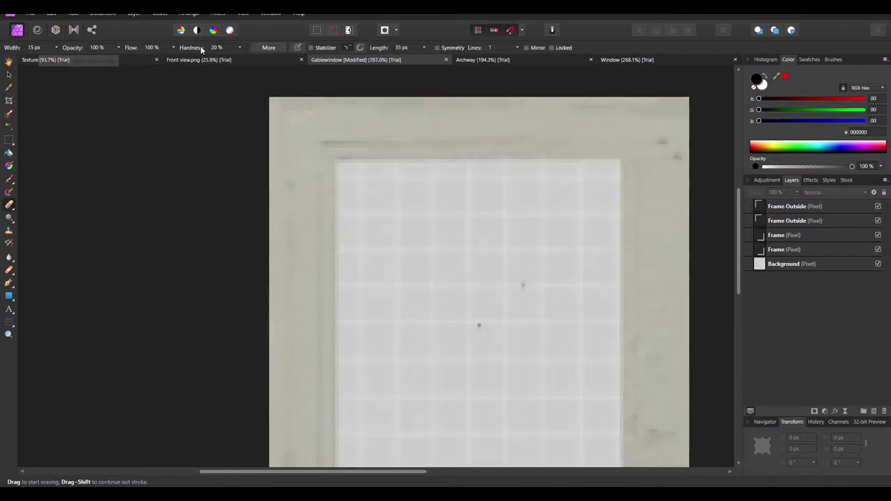
{"action": "scroll", "coordinate": [218, 48], "scroll_direction": "up", "scroll_amount": 8}
{"action": "scroll", "coordinate": [218, 50], "scroll_direction": "up", "scroll_amount": 16}
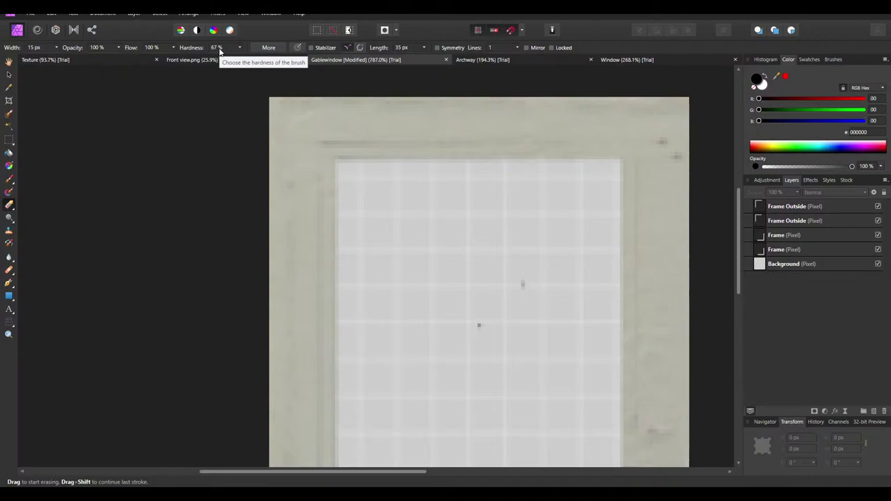
{"action": "scroll", "coordinate": [219, 50], "scroll_direction": "up", "scroll_amount": 4}
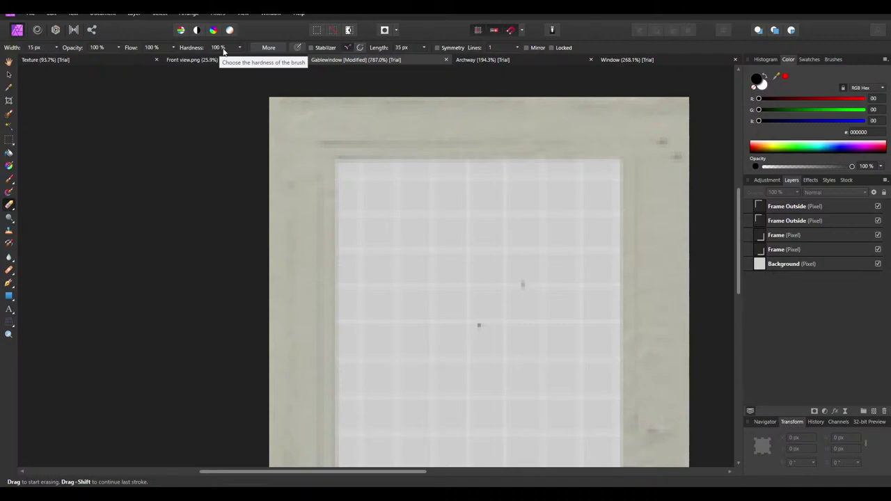
{"action": "left_click", "coordinate": [787, 206]}
{"action": "scroll", "coordinate": [428, 137], "scroll_direction": "up", "scroll_amount": 2}
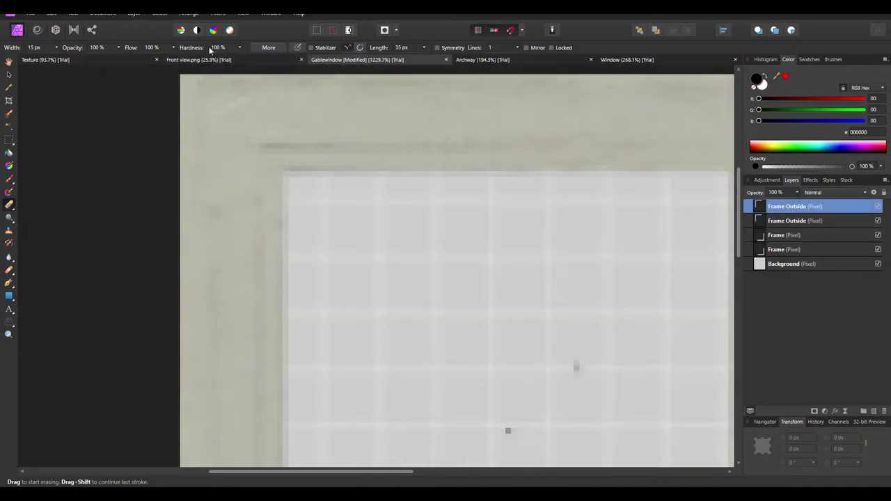
{"action": "scroll", "coordinate": [46, 51], "scroll_direction": "down", "scroll_amount": 7}
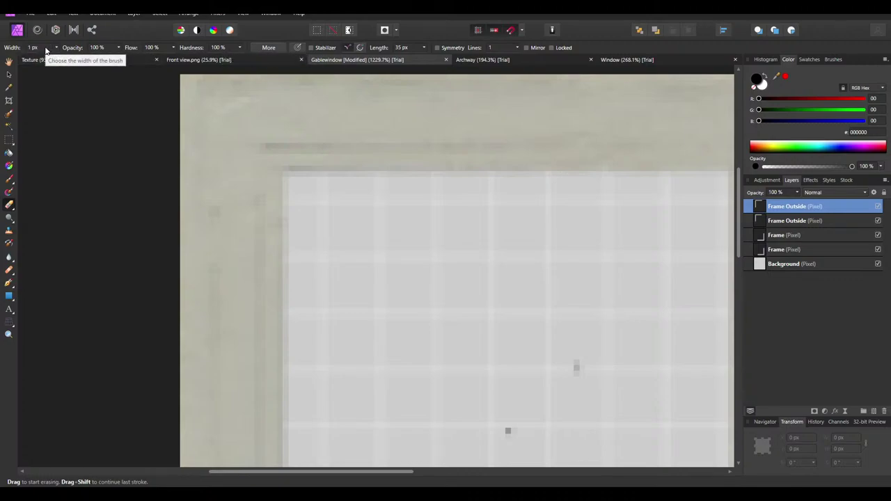
{"action": "scroll", "coordinate": [46, 50], "scroll_direction": "up", "scroll_amount": 2}
{"action": "left_click", "coordinate": [801, 220]}
Erase stray edge pixels along the frame, undoing a bad stroke, moving down through the Frame layers
{"action": "mouse_move", "coordinate": [437, 149]}
{"action": "left_mouse_down"}
{"action": "mouse_move", "coordinate": [280, 143]}
{"action": "mouse_move", "coordinate": [658, 146]}
{"action": "left_mouse_up"}
{"action": "key", "text": "ctrl+z"}
{"action": "key", "text": "ctrl+z"}
{"action": "scroll", "coordinate": [351, 134], "scroll_direction": "down", "scroll_amount": 3, "text": "ctrl"}
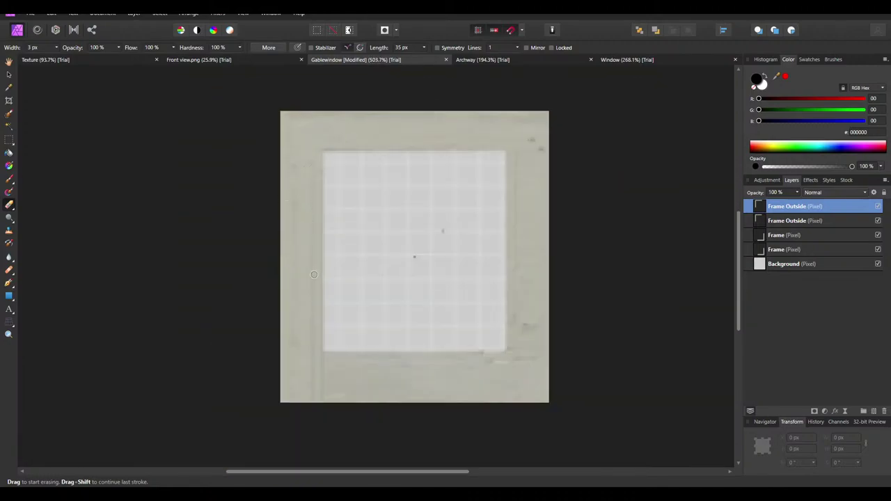
{"action": "scroll", "coordinate": [315, 389], "scroll_direction": "up", "scroll_amount": 2, "text": "ctrl"}
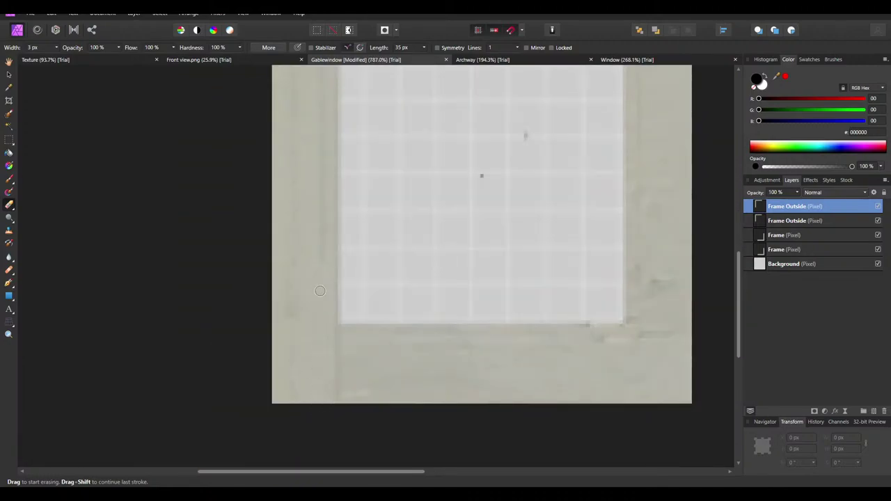
{"action": "scroll", "coordinate": [320, 171], "scroll_direction": "up", "scroll_amount": 3}
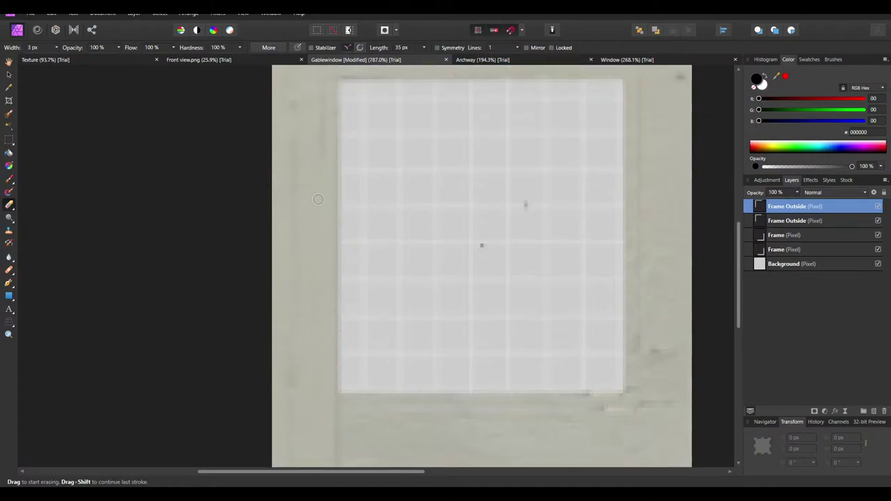
{"action": "scroll", "coordinate": [485, 368], "scroll_direction": "down", "scroll_amount": 5, "text": "ctrl"}
{"action": "scroll", "coordinate": [473, 225], "scroll_direction": "down", "scroll_amount": 3}
{"action": "scroll", "coordinate": [599, 167], "scroll_direction": "up", "scroll_amount": 5, "text": "ctrl"}
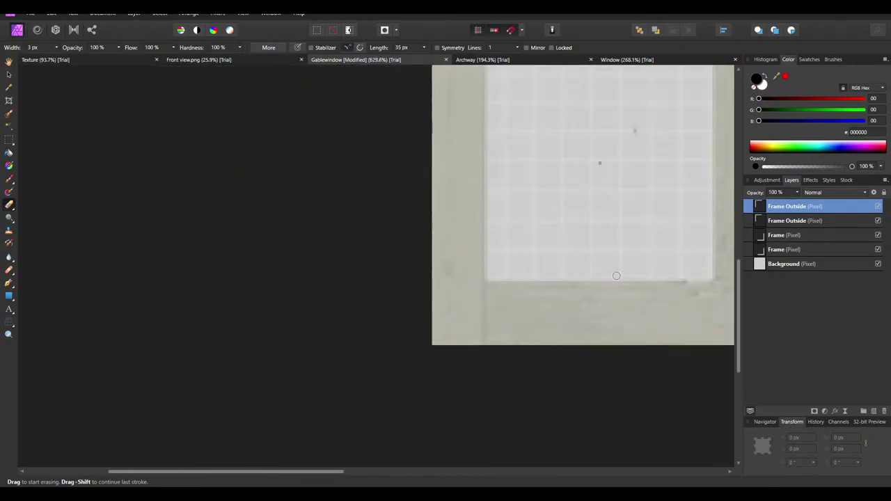
{"action": "scroll", "coordinate": [613, 261], "scroll_direction": "right", "scroll_amount": 3}
{"action": "key", "text": "alt+bracketleft"}
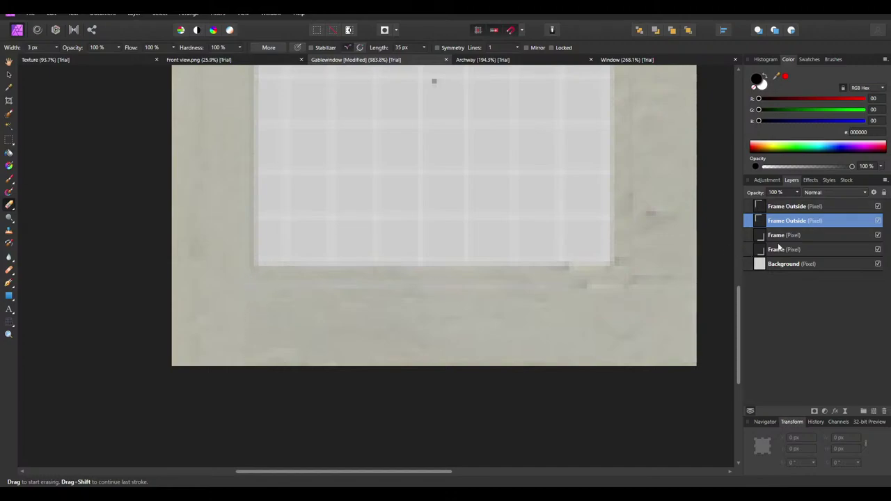
{"action": "key", "text": "alt+bracketleft"}
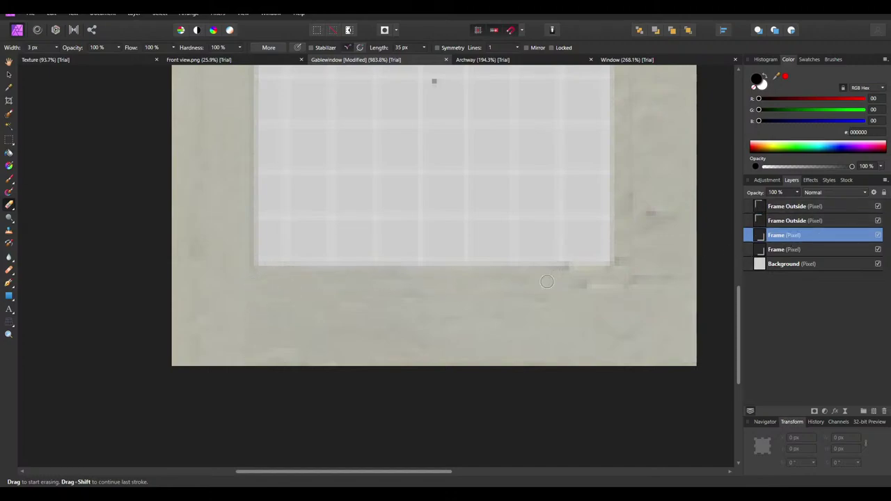
{"action": "scroll", "coordinate": [656, 274], "scroll_direction": "up", "scroll_amount": 1}
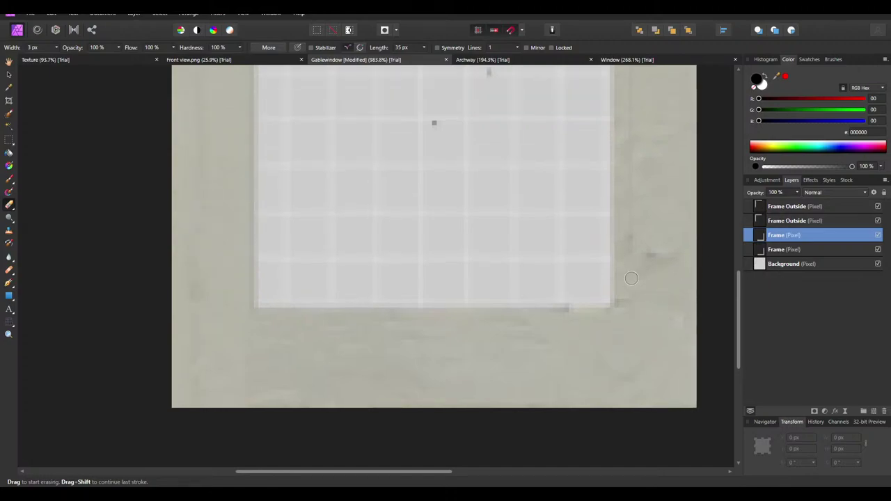
{"action": "scroll", "coordinate": [633, 146], "scroll_direction": "up", "scroll_amount": 1}
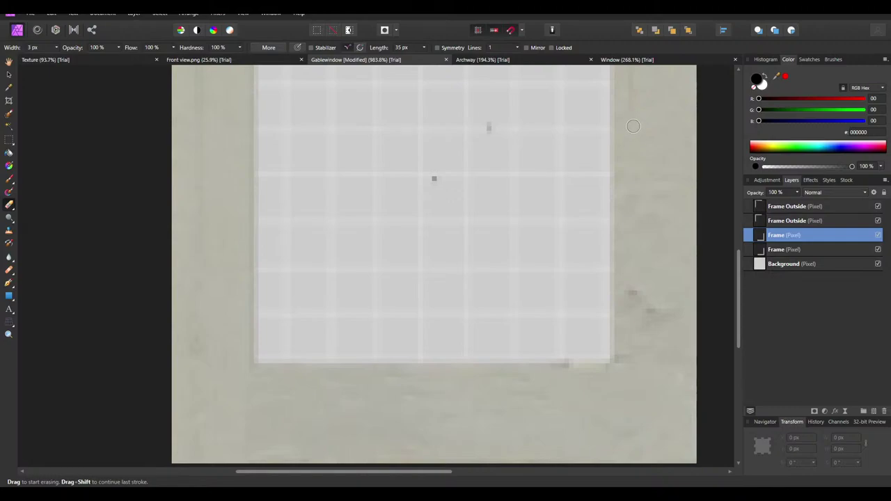
{"action": "scroll", "coordinate": [631, 112], "scroll_direction": "up", "scroll_amount": 3}
{"action": "scroll", "coordinate": [556, 126], "scroll_direction": "down", "scroll_amount": 4, "text": "ctrl"}
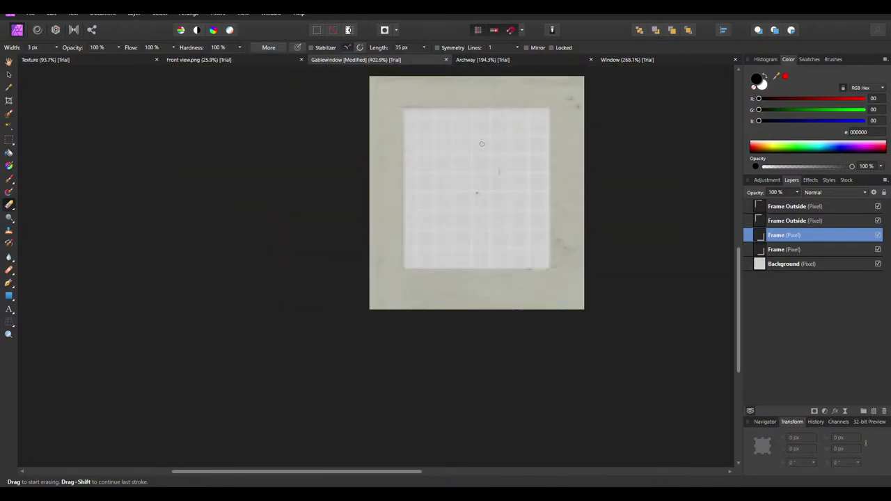
{"action": "scroll", "coordinate": [572, 117], "scroll_direction": "up", "scroll_amount": 2, "text": "ctrl"}
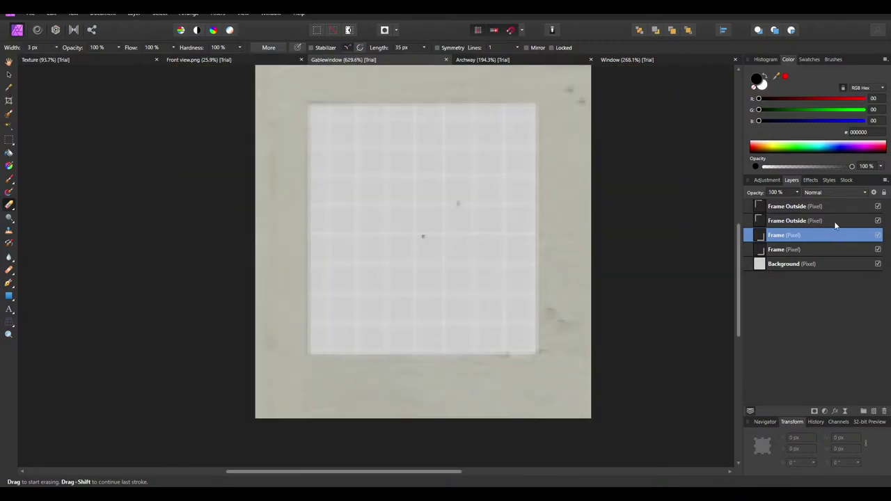
Merge the Frame Outside layers down repeatedly into a single Frame layer above Background
{"action": "left_click", "coordinate": [816, 207]}
{"action": "left_click", "coordinate": [786, 252], "text": "shift"}
{"action": "right_click", "coordinate": [787, 253]}
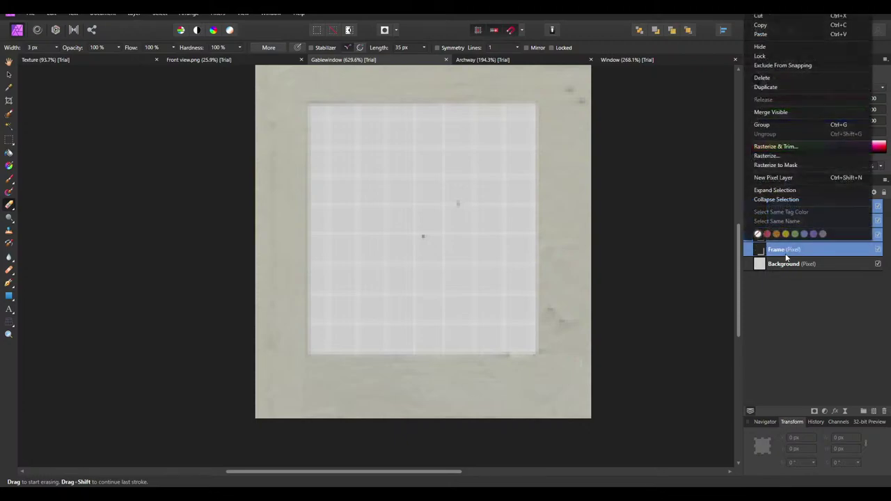
{"action": "key", "text": "Escape"}
{"action": "left_click", "coordinate": [790, 209]}
{"action": "right_click", "coordinate": [790, 209]}
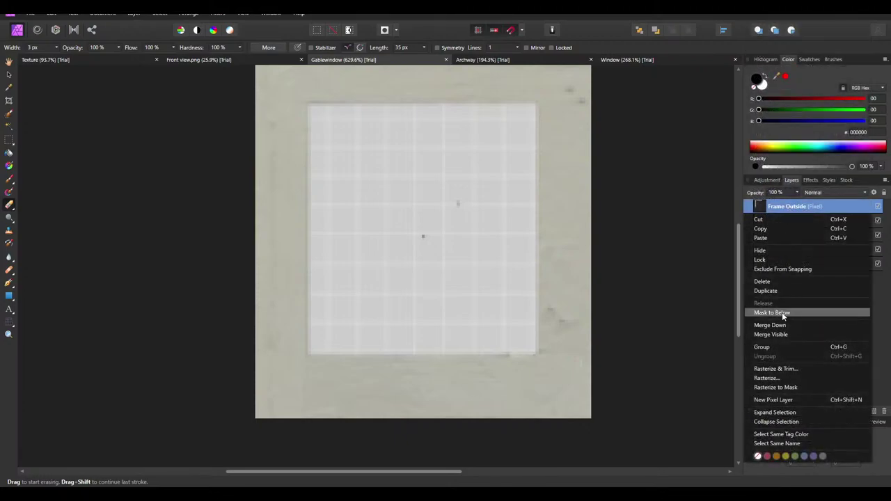
{"action": "left_click", "coordinate": [780, 323]}
{"action": "right_click", "coordinate": [783, 208]}
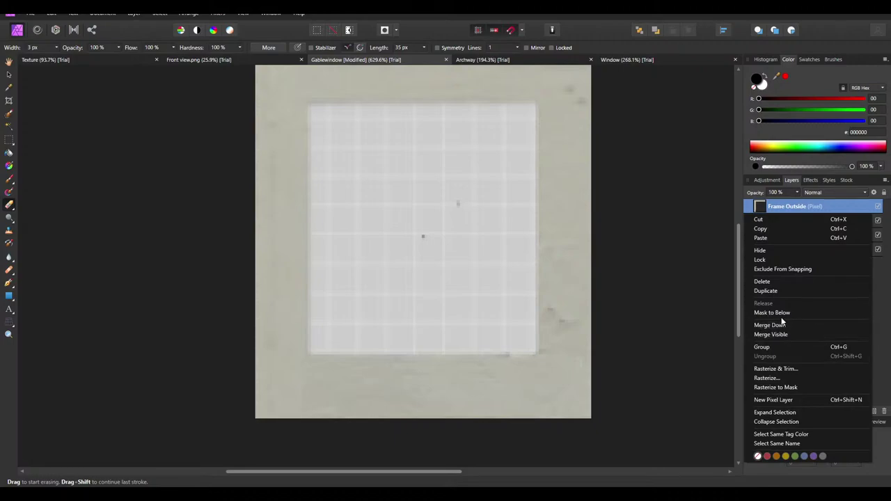
{"action": "left_click", "coordinate": [769, 325]}
{"action": "right_click", "coordinate": [781, 209]}
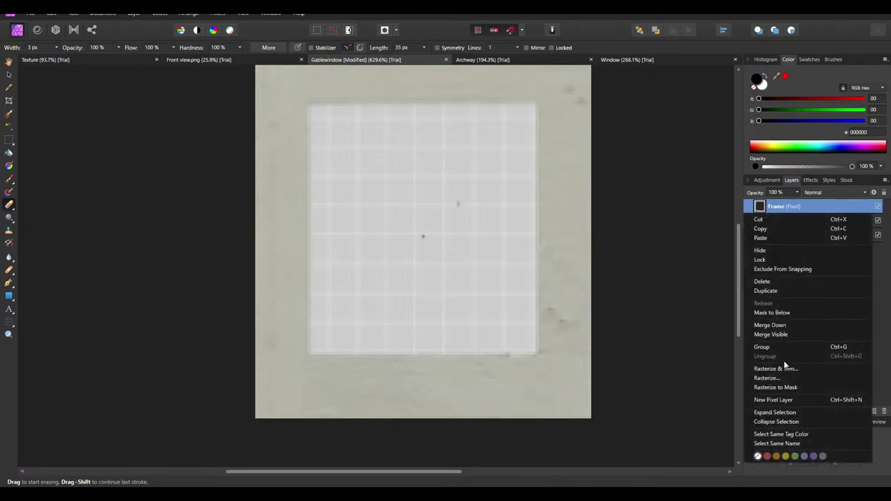
{"action": "left_click", "coordinate": [772, 325]}
Keep the layer named Frame, deselect with the Move Tool, and save Gablewindow
{"action": "double_click", "coordinate": [780, 207]}
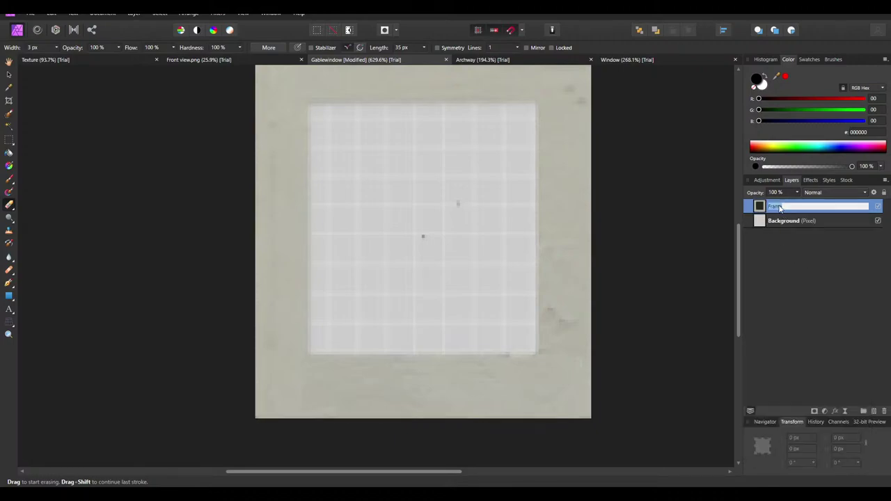
{"action": "key", "text": "Return"}
{"action": "left_click", "coordinate": [8, 74]}
{"action": "left_click", "coordinate": [91, 150]}
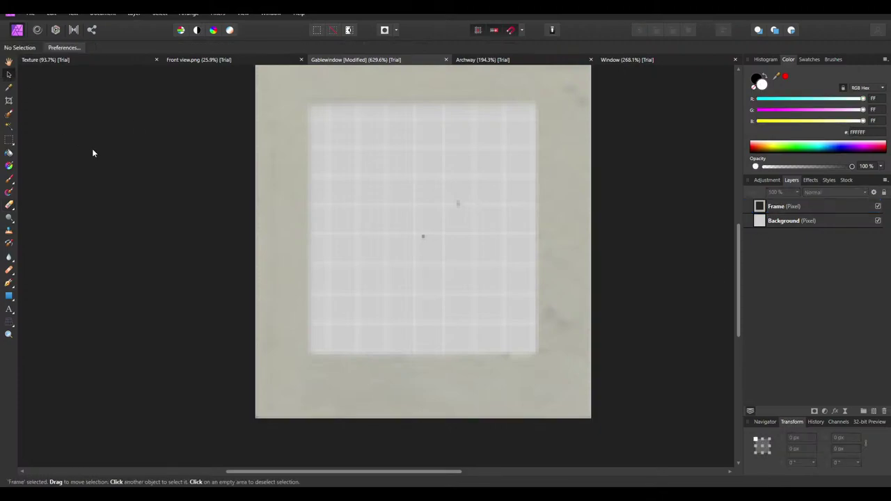
{"action": "key", "text": "ctrl+s"}
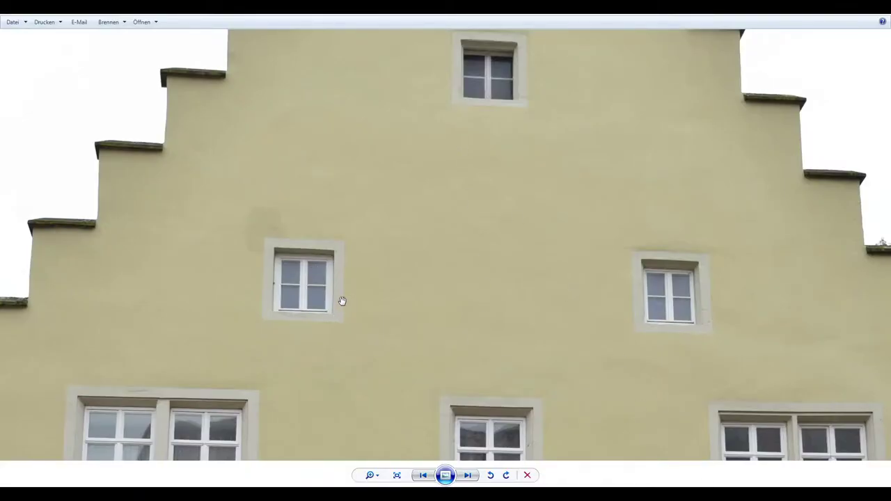
Pan over the gable photo 2020-06-11_10-50-36.JPG, then send it to Affinity Photo via Öffnen
{"action": "left_click_drag", "start_coordinate": [342, 301], "coordinate": [357, 175]}
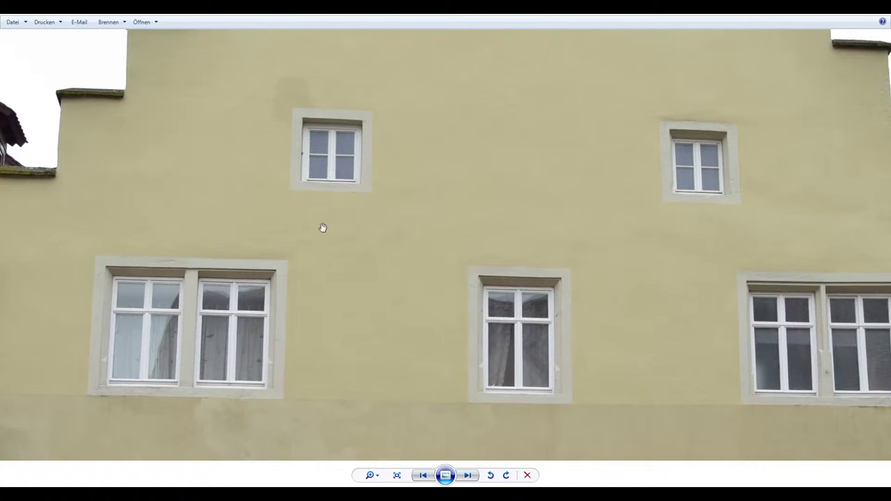
{"action": "left_click_drag", "start_coordinate": [321, 126], "coordinate": [320, 171]}
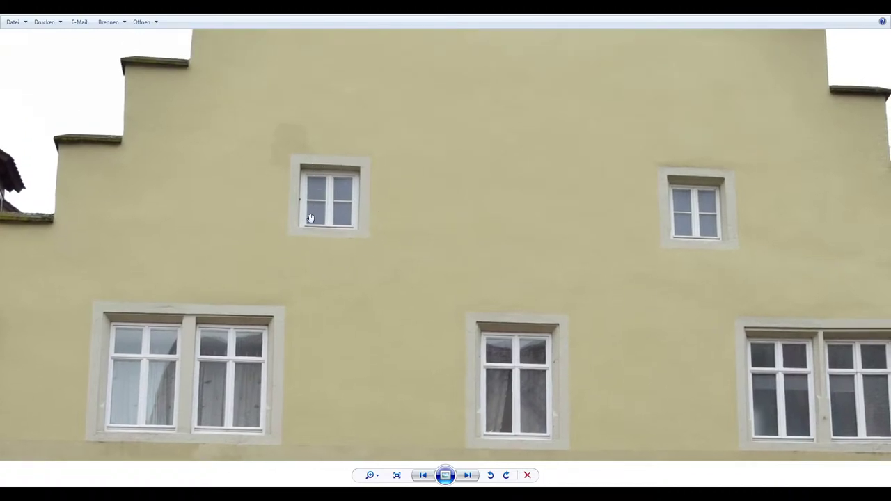
{"action": "left_click", "coordinate": [141, 22]}
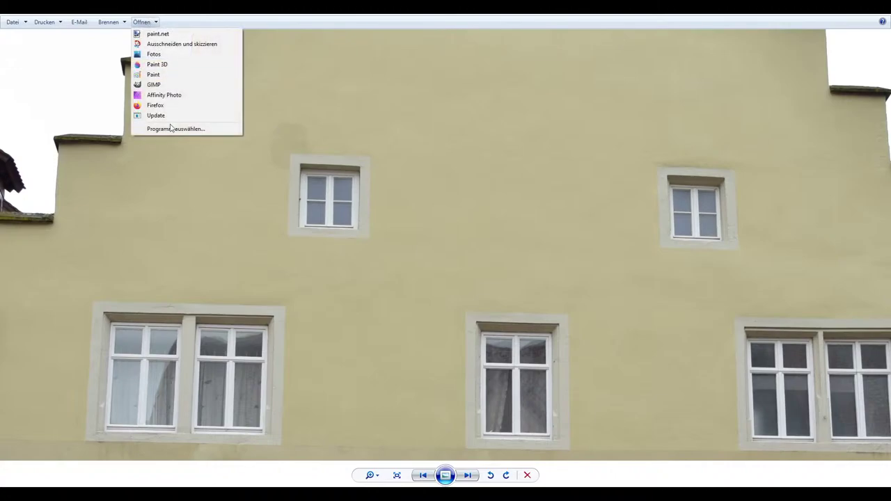
{"action": "left_click", "coordinate": [162, 94]}
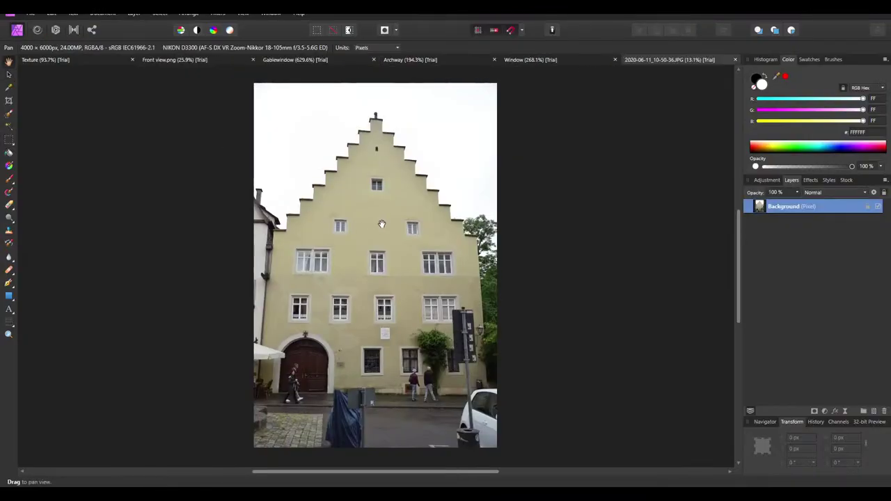
Apply Filters > Distort > Lens Correction to the gable photo
{"action": "scroll", "coordinate": [344, 232], "scroll_direction": "up", "scroll_amount": 5, "text": "ctrl"}
{"action": "scroll", "coordinate": [344, 232], "scroll_direction": "down", "scroll_amount": 7, "text": "ctrl"}
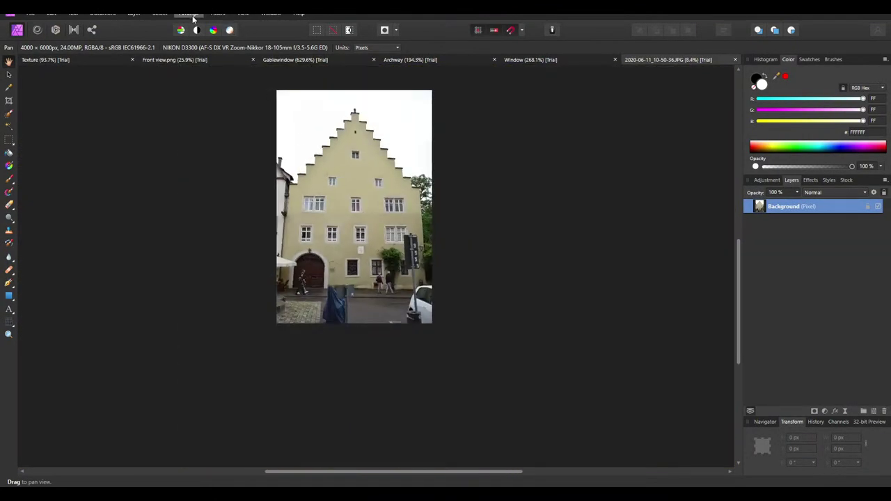
{"action": "left_click", "coordinate": [217, 13]}
{"action": "mouse_move", "coordinate": [233, 40]}
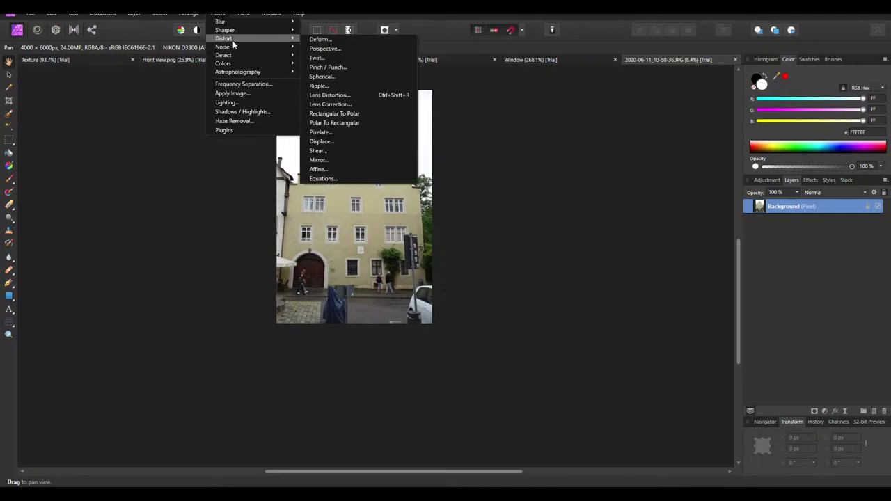
{"action": "left_click", "coordinate": [330, 103]}
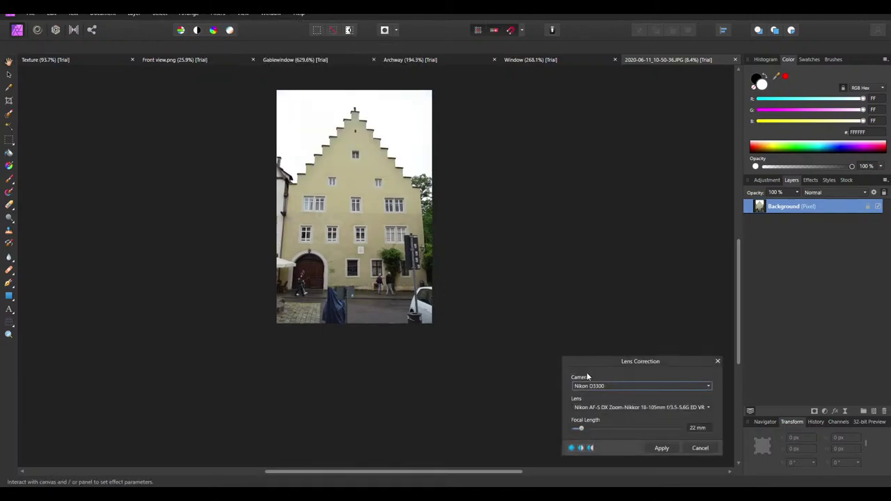
{"action": "left_click", "coordinate": [661, 448]}
Crop to a single window and Rasterize & Trim the Background to 218 × 227 px
{"action": "scroll", "coordinate": [418, 149], "scroll_direction": "up", "scroll_amount": 12, "text": "ctrl"}
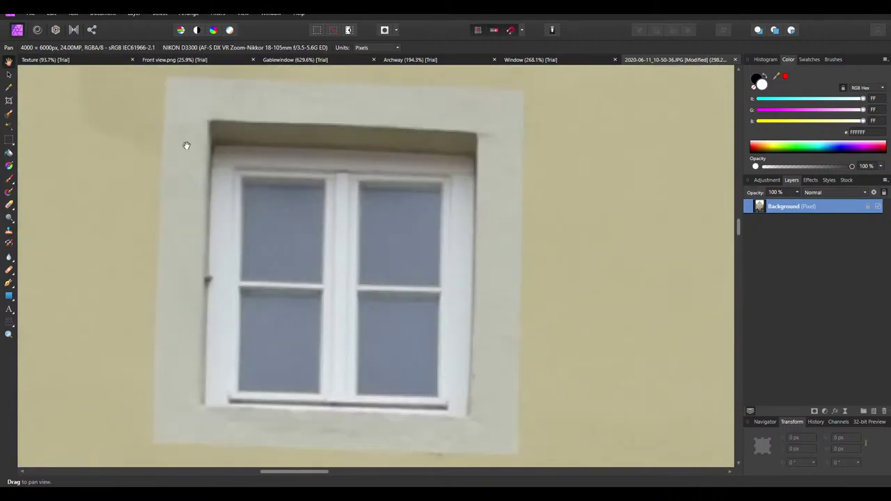
{"action": "left_click", "coordinate": [9, 100]}
{"action": "left_click_drag", "start_coordinate": [204, 119], "coordinate": [446, 383]}
{"action": "key", "text": "Return"}
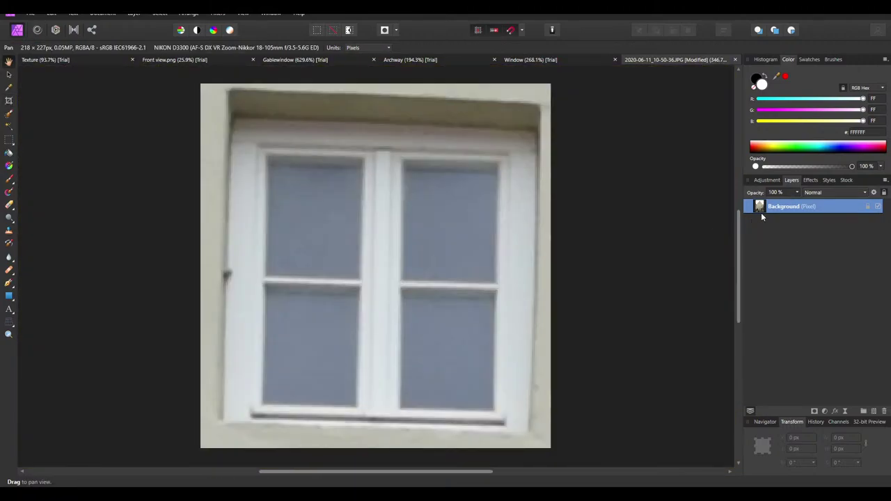
{"action": "right_click", "coordinate": [761, 209]}
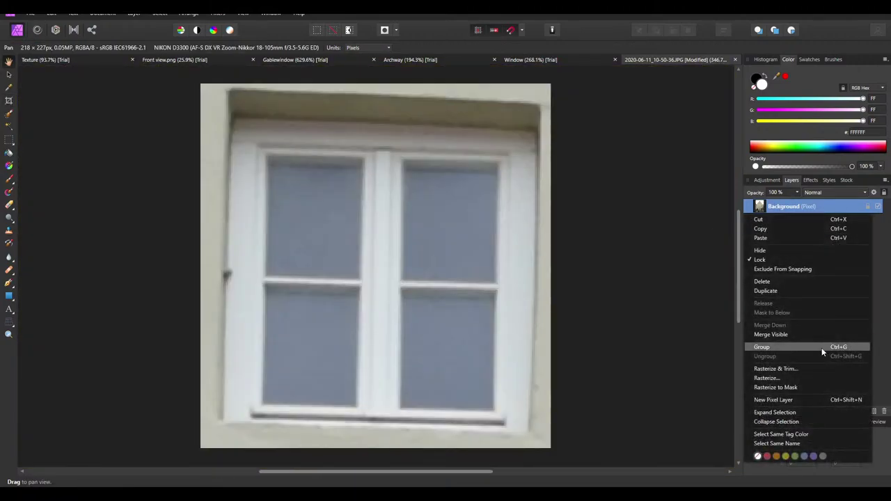
{"action": "left_click", "coordinate": [777, 366]}
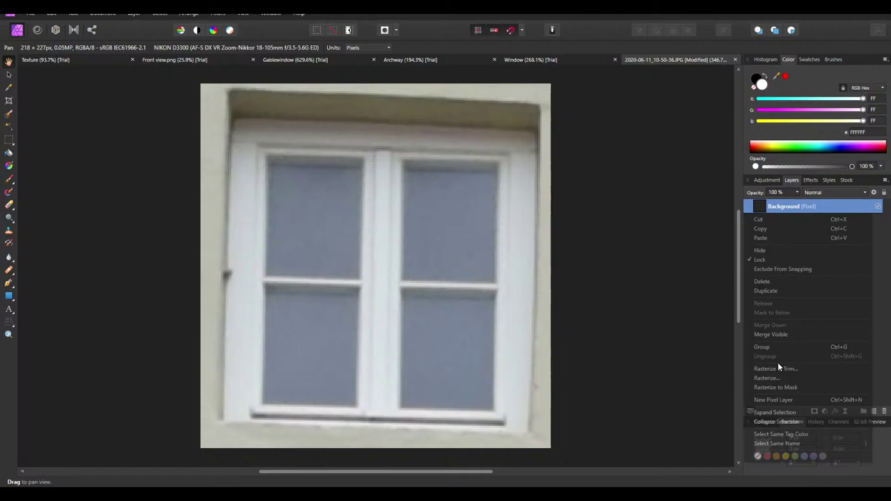
{"action": "left_click", "coordinate": [10, 321]}
Cancel a first Perspective attempt and Rasterize & Trim the Background layer again
{"action": "left_click", "coordinate": [665, 412]}
{"action": "left_click", "coordinate": [640, 430]}
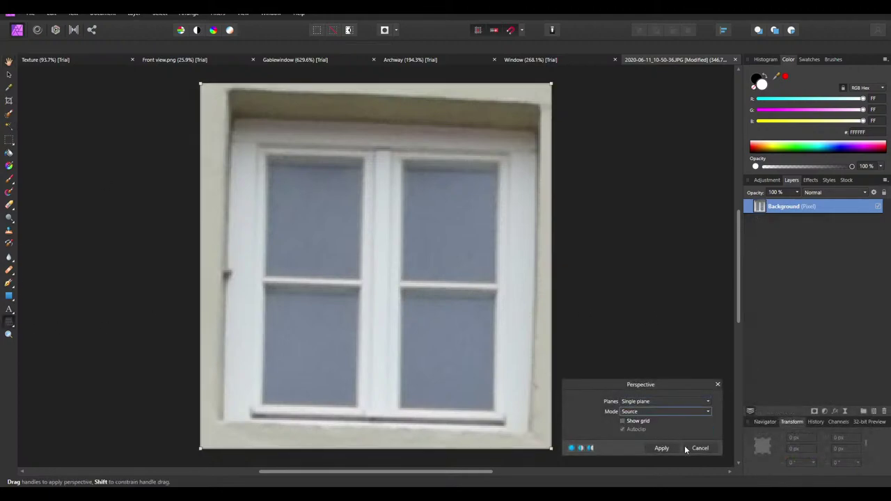
{"action": "left_click", "coordinate": [700, 447]}
{"action": "right_click", "coordinate": [797, 207]}
{"action": "left_click", "coordinate": [795, 369]}
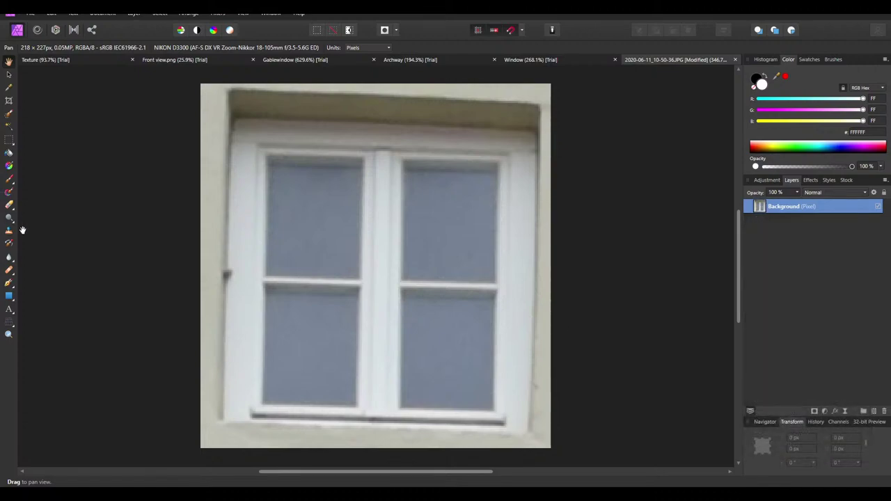
{"action": "left_click", "coordinate": [9, 321]}
Switch the Perspective mode from Destination to Source and turn on Show grid
{"action": "left_click", "coordinate": [629, 413]}
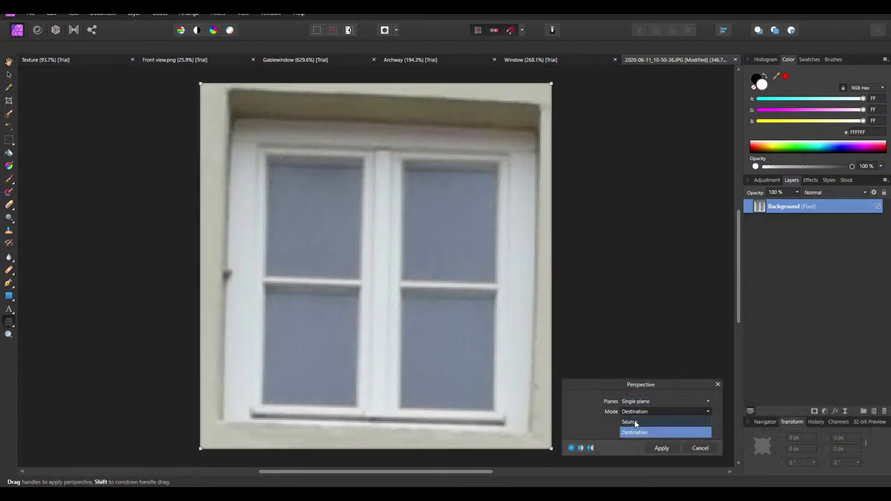
{"action": "left_click", "coordinate": [232, 104]}
{"action": "left_click_drag", "start_coordinate": [202, 84], "coordinate": [182, 81]}
{"action": "left_click", "coordinate": [630, 412]}
{"action": "left_click", "coordinate": [637, 423]}
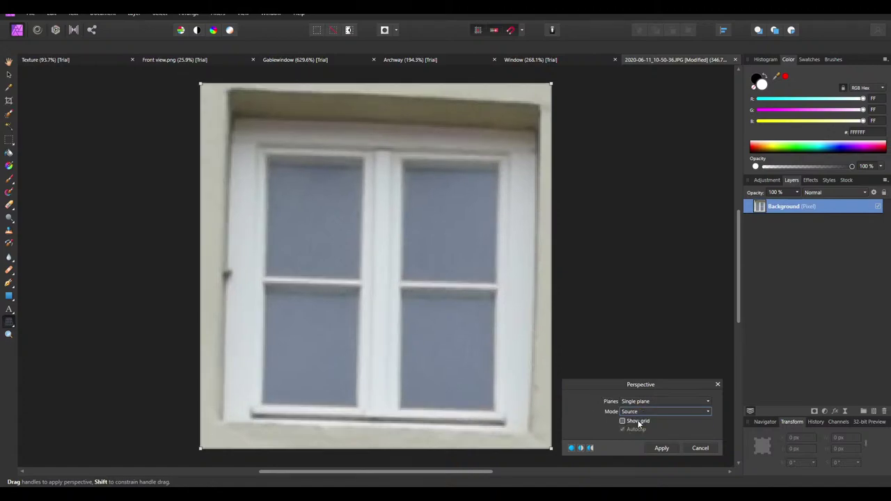
{"action": "left_click", "coordinate": [623, 421]}
Drag and fine-tune the four grid corners onto the window frame, then apply the perspective
{"action": "left_click_drag", "start_coordinate": [204, 87], "coordinate": [232, 117]}
{"action": "left_click_drag", "start_coordinate": [551, 84], "coordinate": [538, 131]}
{"action": "left_click_drag", "start_coordinate": [201, 448], "coordinate": [223, 422]}
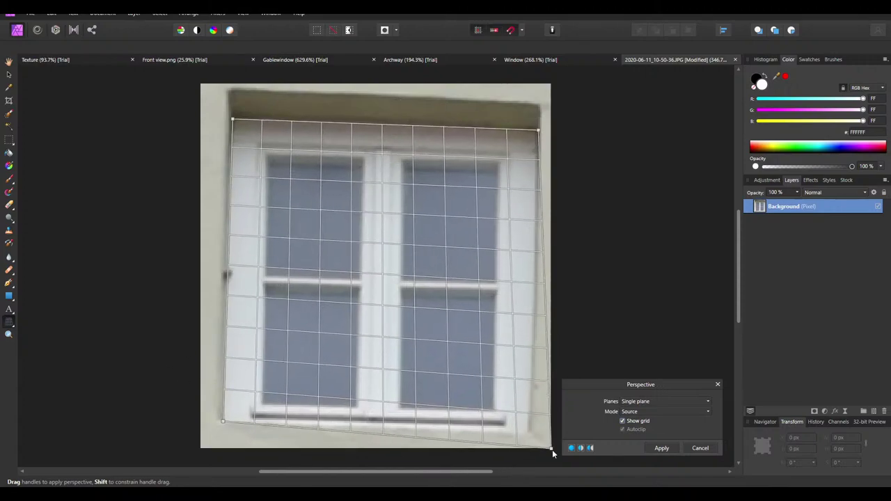
{"action": "left_click_drag", "start_coordinate": [550, 448], "coordinate": [529, 432]}
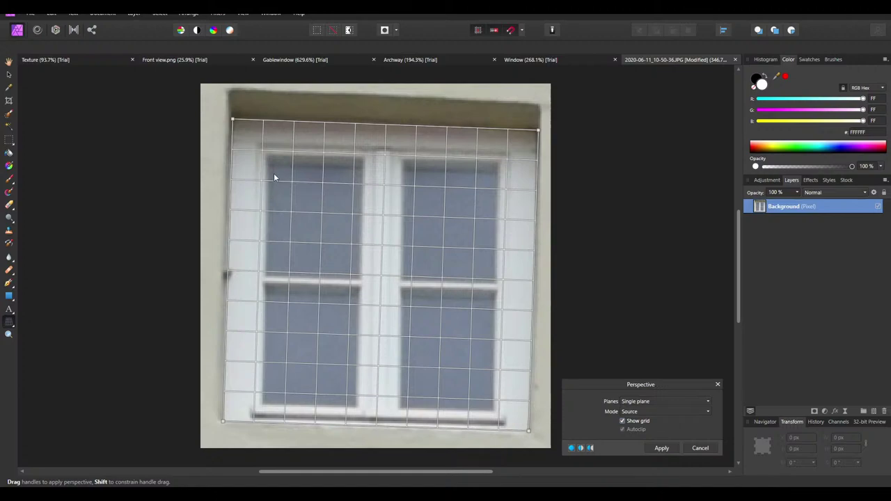
{"action": "left_click_drag", "start_coordinate": [222, 422], "coordinate": [223, 421]}
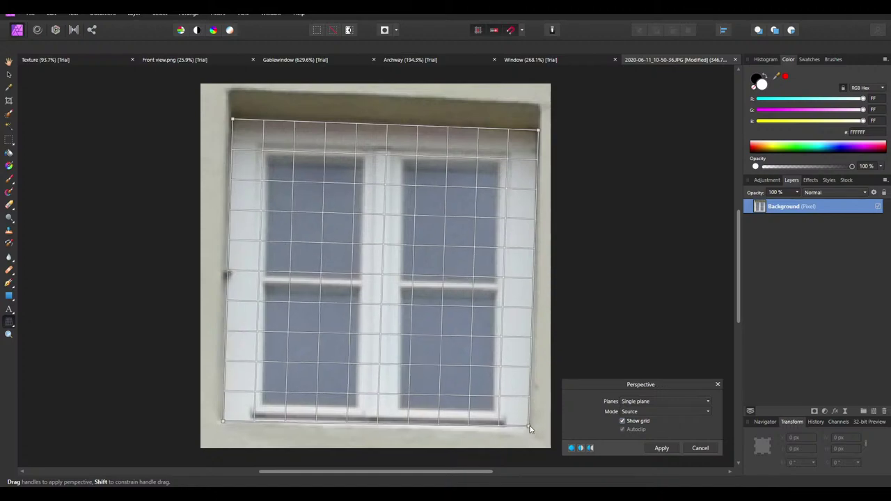
{"action": "left_click_drag", "start_coordinate": [530, 432], "coordinate": [529, 430]}
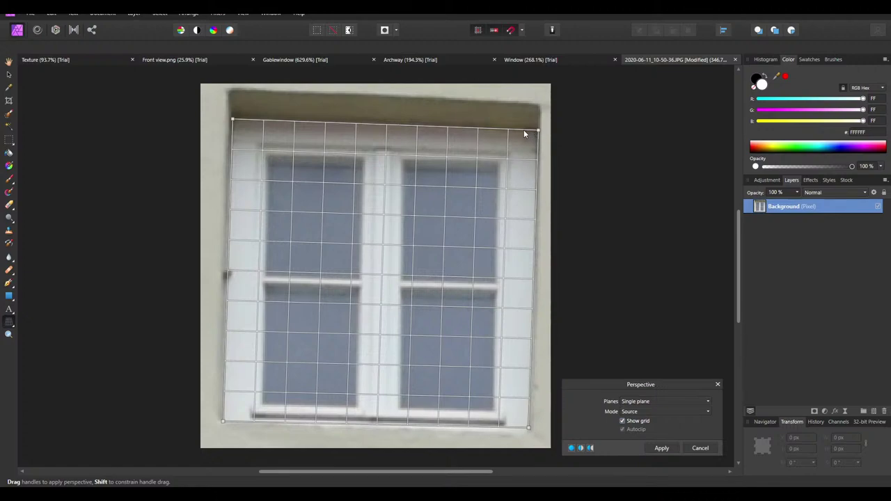
{"action": "left_click_drag", "start_coordinate": [538, 130], "coordinate": [536, 127]}
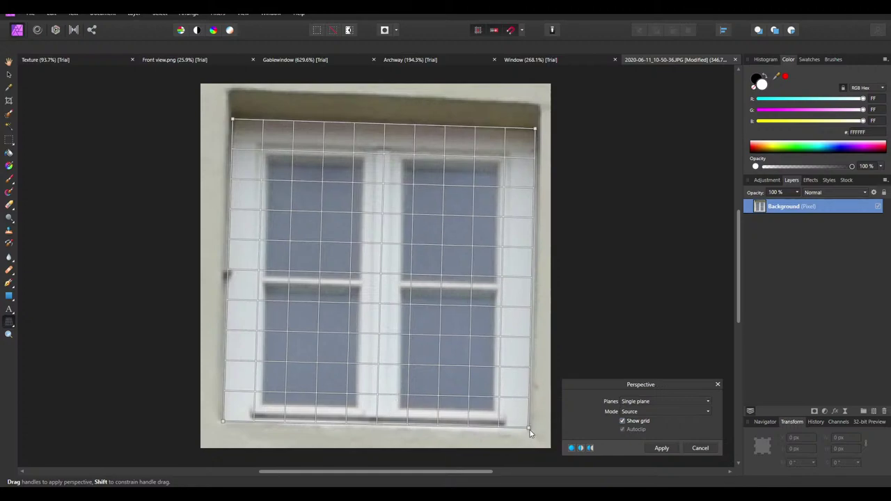
{"action": "left_click_drag", "start_coordinate": [532, 428], "coordinate": [536, 429]}
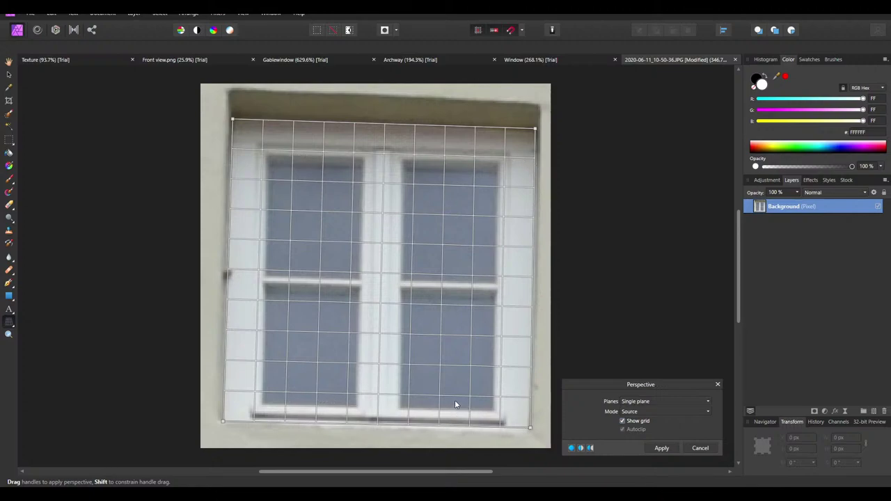
{"action": "left_click", "coordinate": [662, 447]}
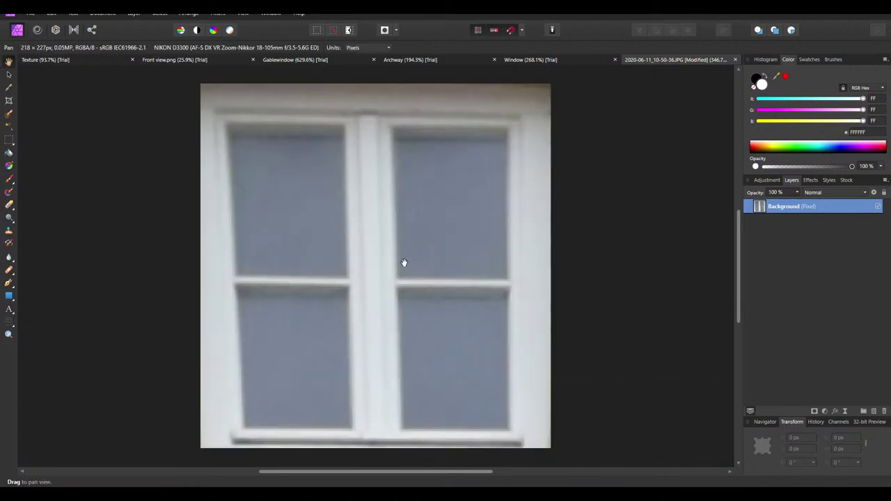
Undo and redo the Source-mode perspective, re-aligning all four corners to the frame before applying
{"action": "key", "text": "ctrl+z"}
{"action": "left_click", "coordinate": [10, 323]}
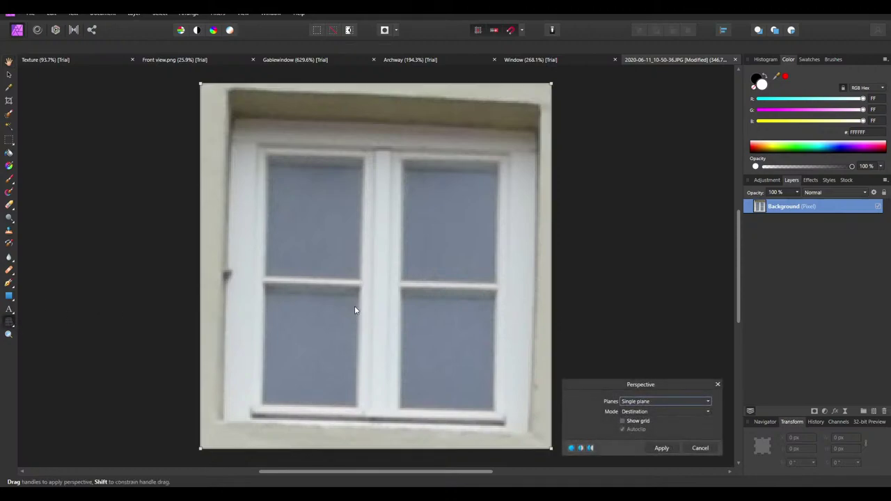
{"action": "left_click", "coordinate": [663, 412]}
{"action": "left_click", "coordinate": [630, 421]}
{"action": "left_click", "coordinate": [635, 423]}
{"action": "left_click_drag", "start_coordinate": [201, 84], "coordinate": [235, 119]}
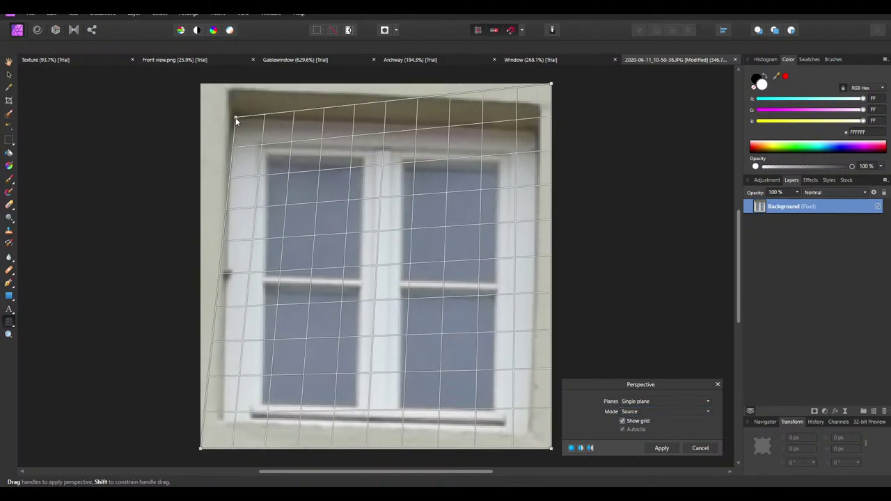
{"action": "left_click_drag", "start_coordinate": [552, 85], "coordinate": [537, 128]}
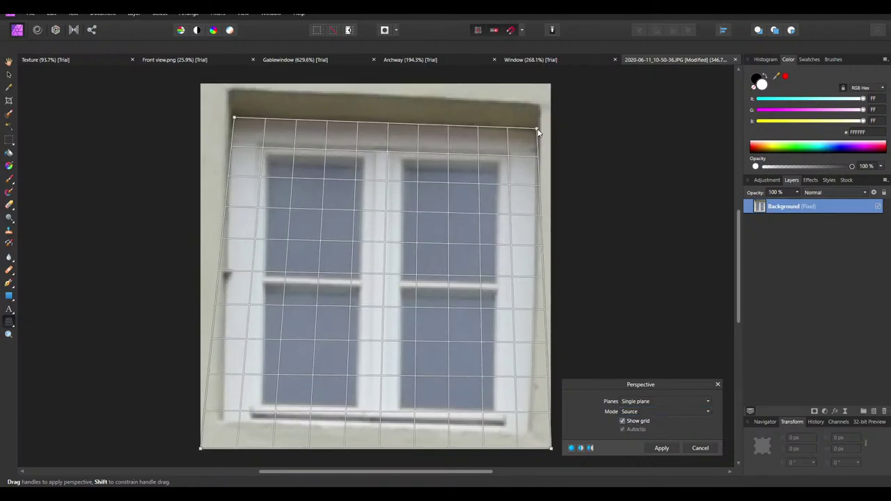
{"action": "left_click_drag", "start_coordinate": [201, 448], "coordinate": [224, 421]}
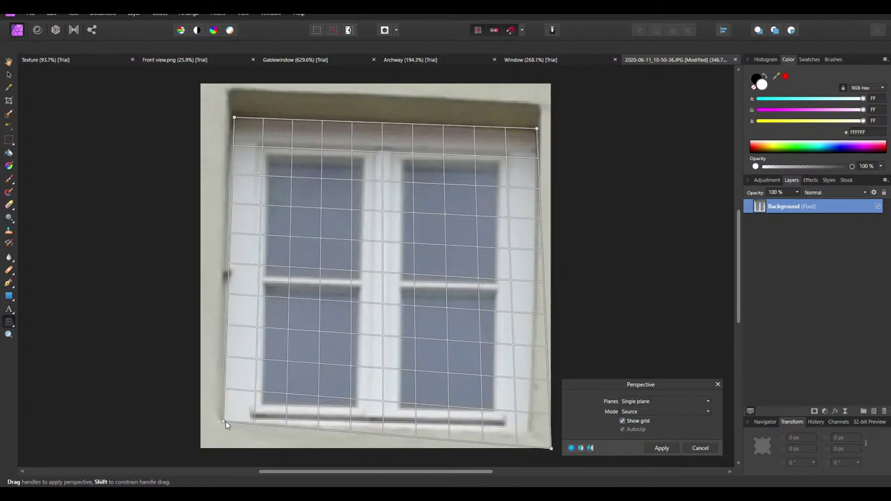
{"action": "left_click_drag", "start_coordinate": [551, 448], "coordinate": [527, 429]}
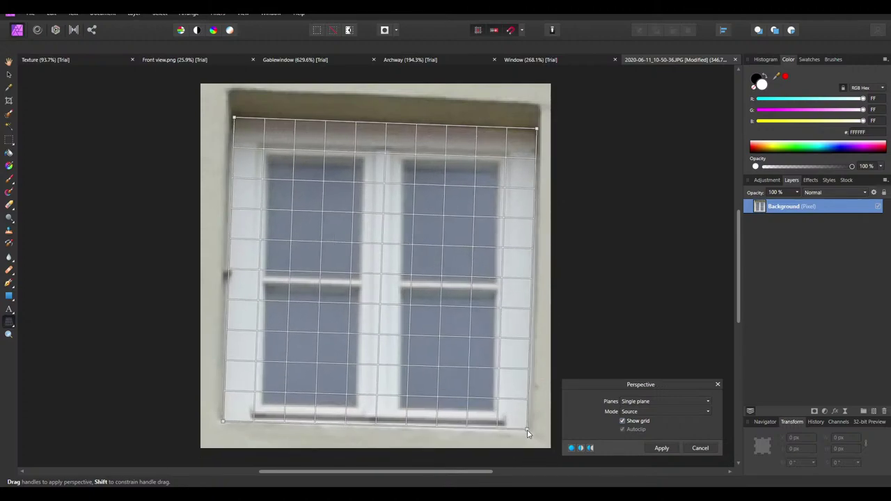
{"action": "left_click_drag", "start_coordinate": [538, 130], "coordinate": [535, 129]}
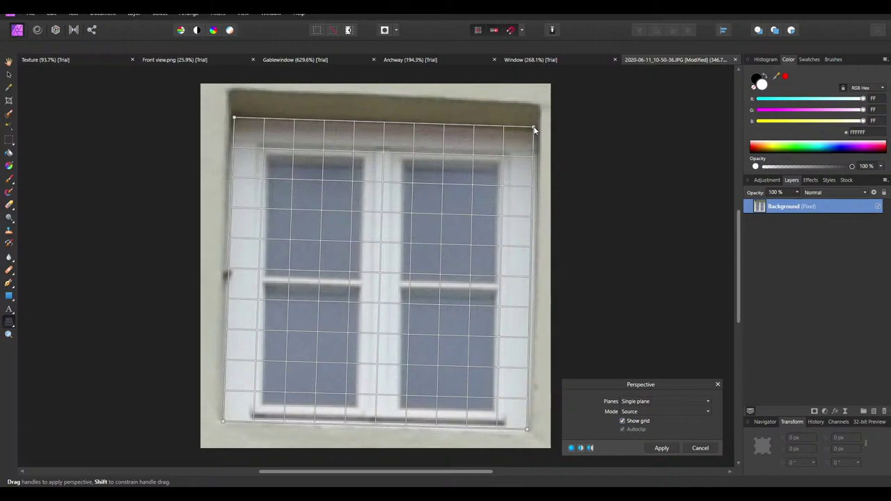
{"action": "left_click_drag", "start_coordinate": [528, 434], "coordinate": [530, 434]}
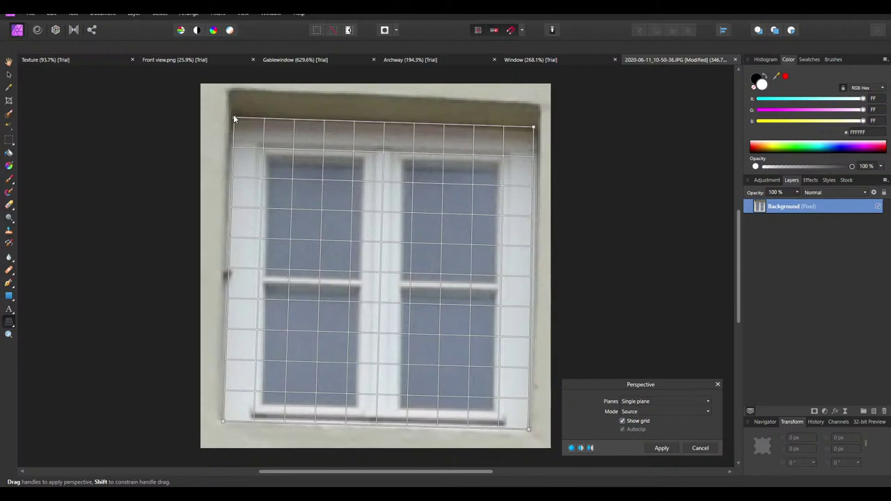
{"action": "left_click_drag", "start_coordinate": [234, 119], "coordinate": [231, 120]}
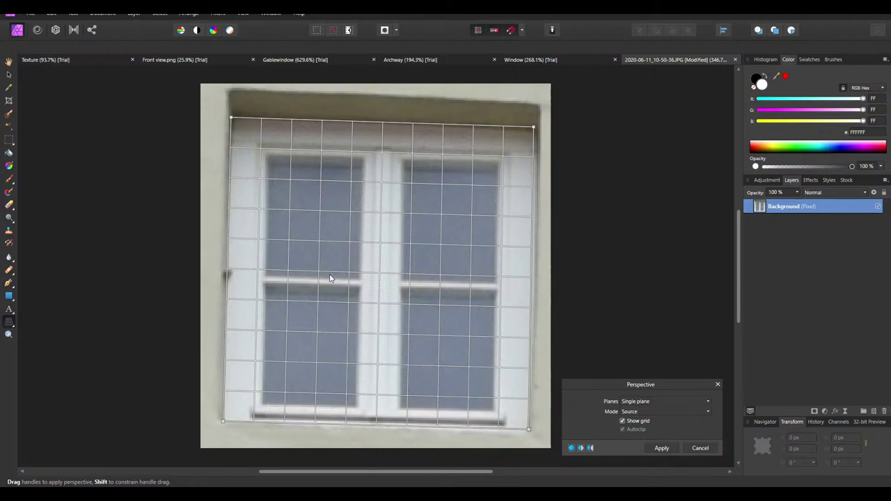
{"action": "left_click", "coordinate": [662, 448]}
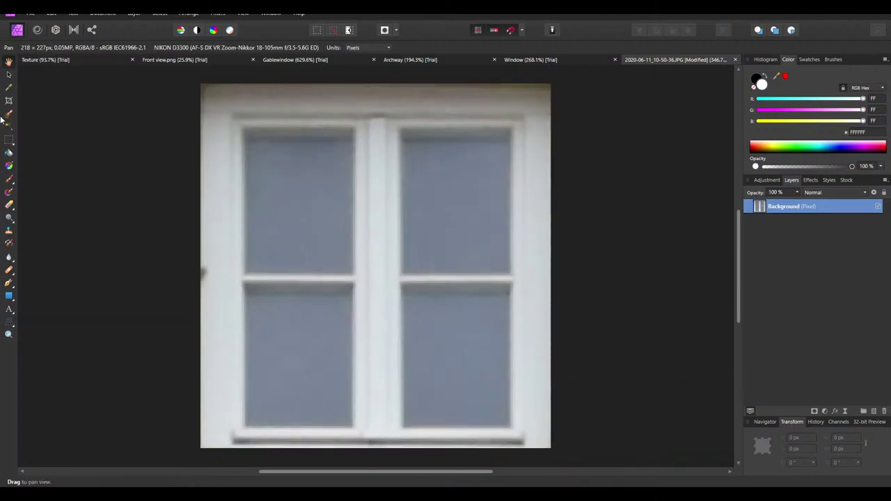
Sharpen the window with Unsharp Mask, factor raised to 0,643
{"action": "left_click", "coordinate": [217, 13]}
{"action": "mouse_move", "coordinate": [241, 41]}
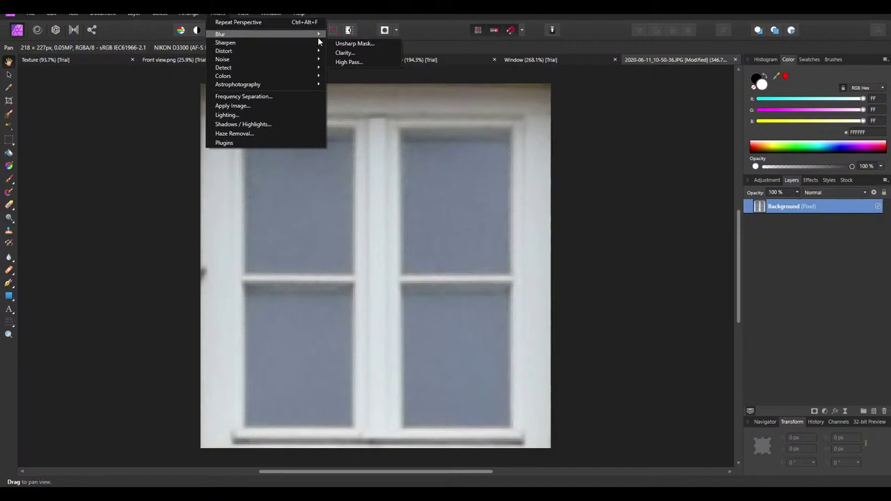
{"action": "left_click", "coordinate": [338, 43]}
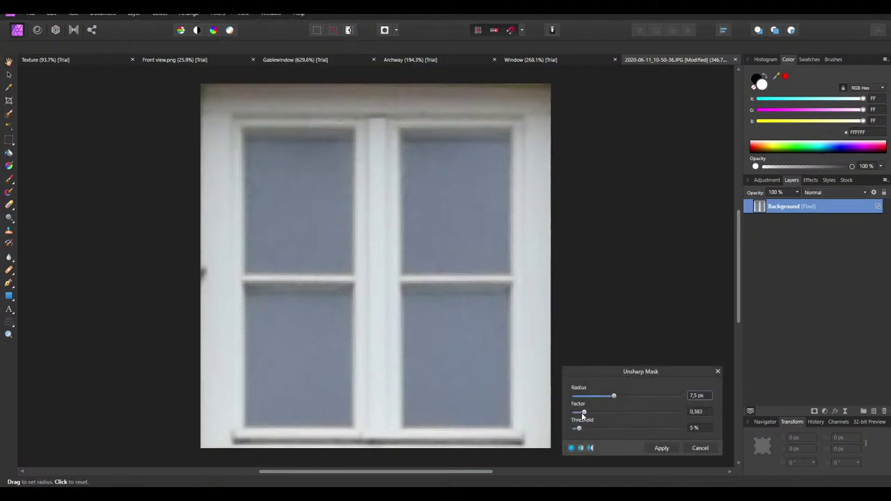
{"action": "left_click_drag", "start_coordinate": [582, 414], "coordinate": [592, 416]}
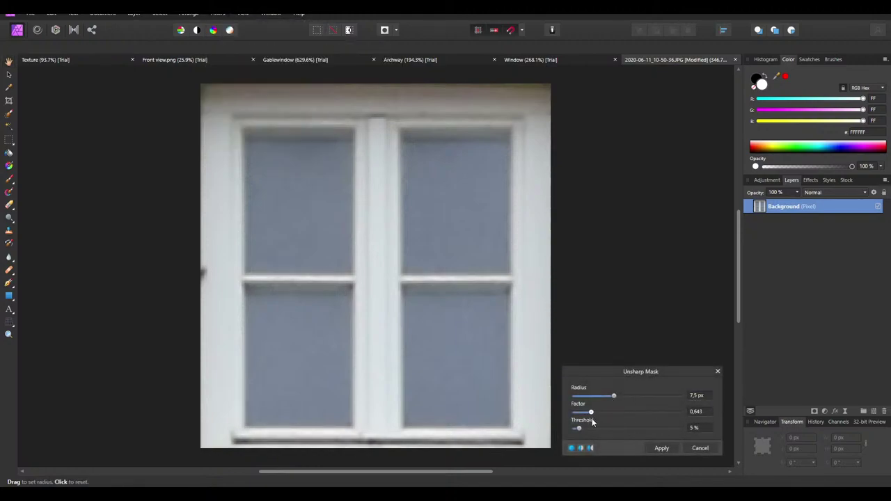
{"action": "left_click", "coordinate": [660, 448]}
Sample the grey of the window glass as the colour, then return to the Move Tool
{"action": "scroll", "coordinate": [342, 243], "scroll_direction": "down", "scroll_amount": 2, "text": "ctrl"}
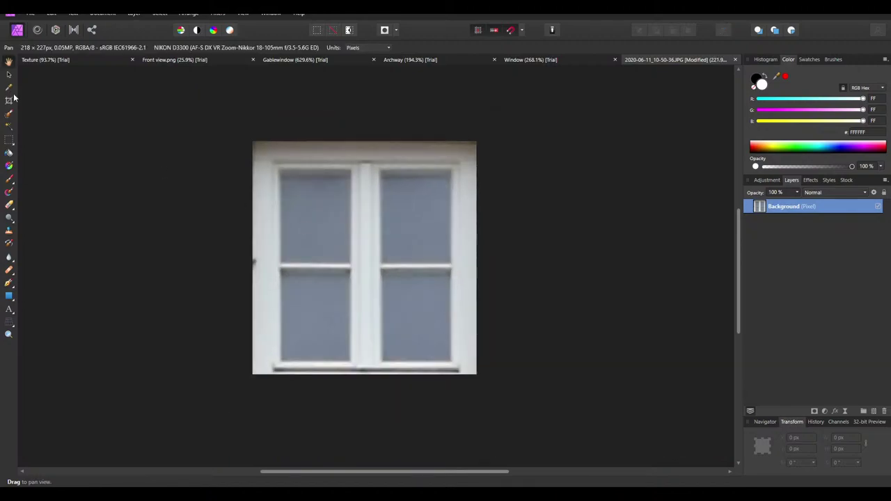
{"action": "left_click", "coordinate": [9, 87]}
{"action": "left_click", "coordinate": [345, 252]}
{"action": "key", "text": "v"}
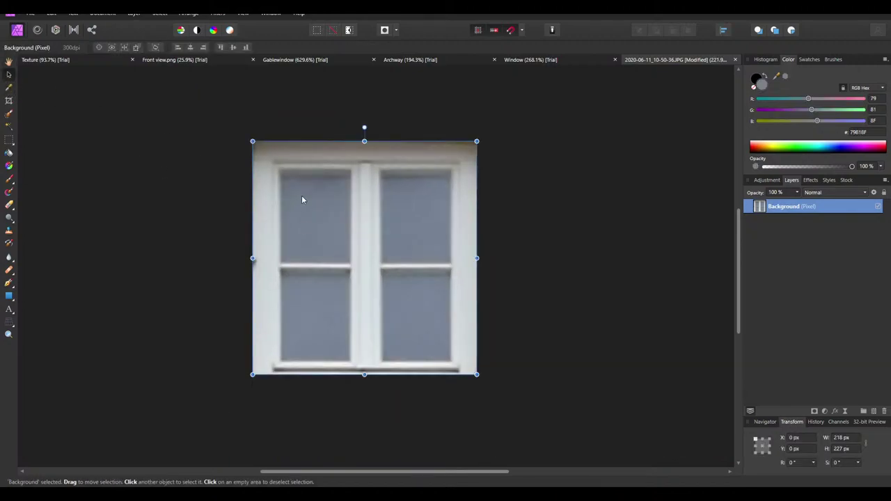
Flip through the Window, Archway and Gablewindow documents, then switch to Blender
{"action": "left_click", "coordinate": [537, 60]}
{"action": "left_click", "coordinate": [422, 60]}
{"action": "left_click", "coordinate": [295, 60]}
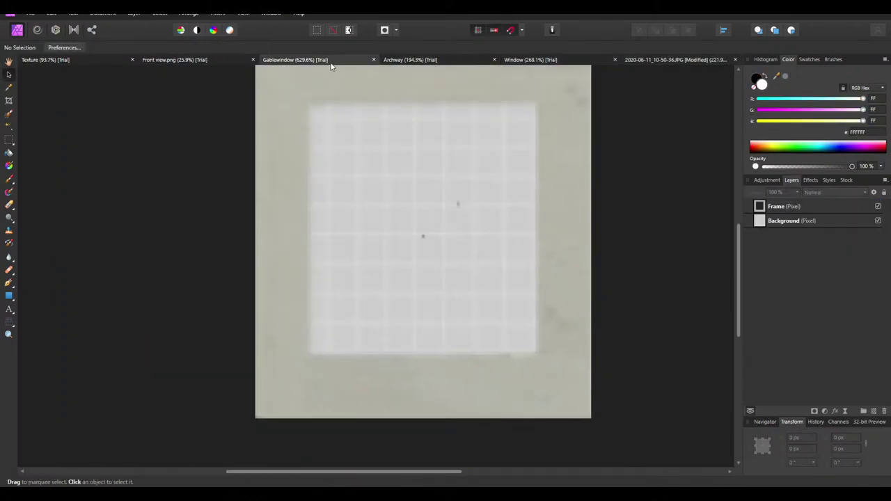
{"action": "scroll", "coordinate": [497, 181], "scroll_direction": "up", "scroll_amount": 1, "text": "ctrl"}
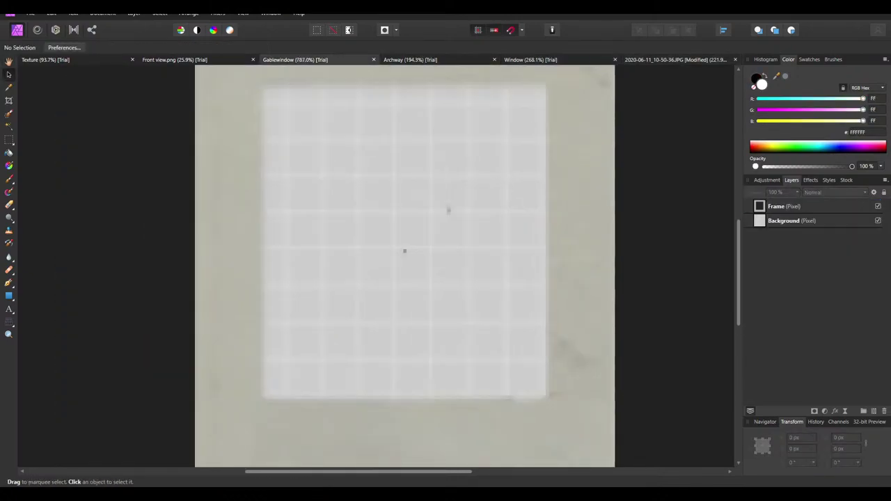
{"action": "key", "text": "alt+Tab"}
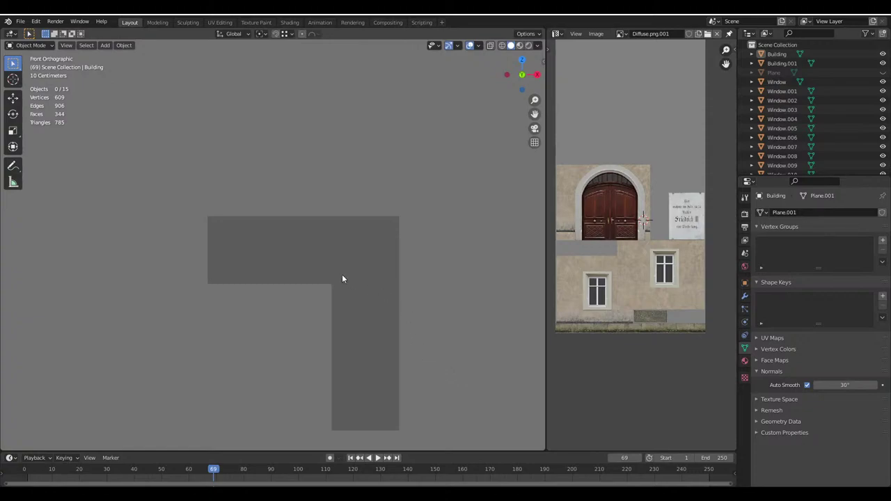
Put the Building into Edit Mode with face select and select the window recess's inner square face
{"action": "scroll", "coordinate": [342, 276], "scroll_direction": "down", "scroll_amount": 5}
{"action": "scroll", "coordinate": [309, 265], "scroll_direction": "up", "scroll_amount": 4}
{"action": "scroll", "coordinate": [295, 265], "scroll_direction": "up", "scroll_amount": 3}
{"action": "left_click", "coordinate": [295, 265]}
{"action": "key", "text": "Tab"}
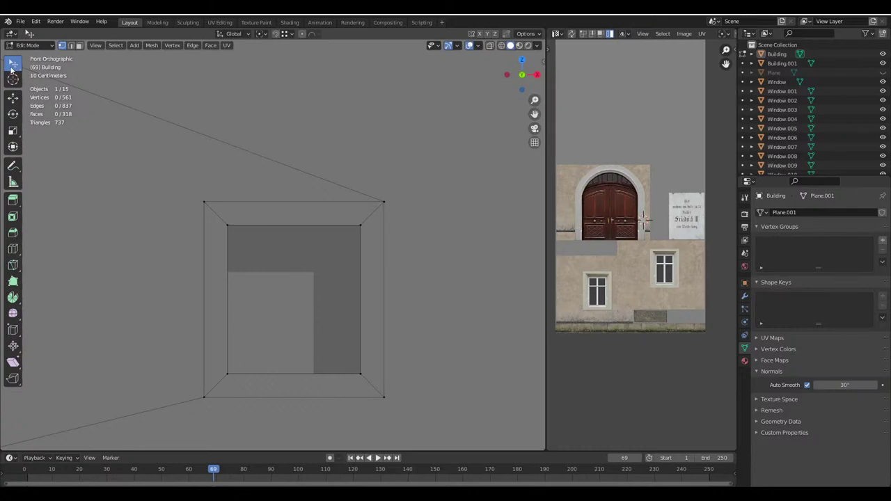
{"action": "key", "text": "3"}
{"action": "left_click", "coordinate": [214, 300]}
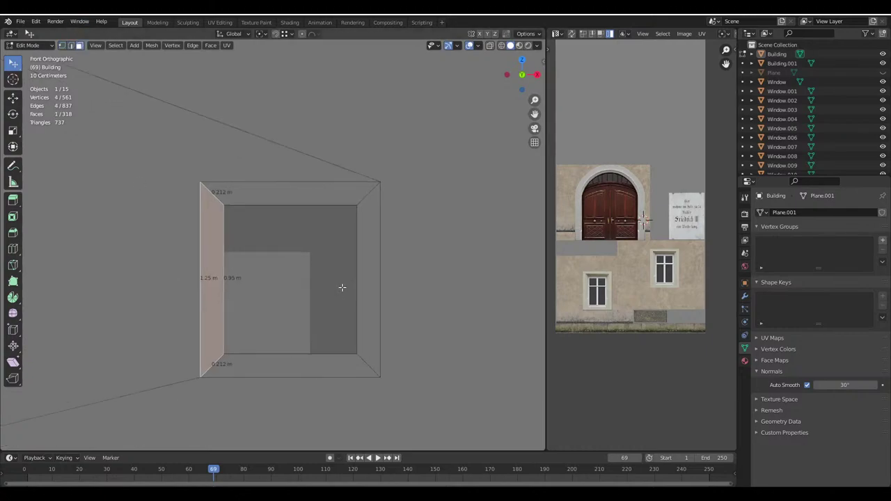
{"action": "left_click", "coordinate": [304, 275]}
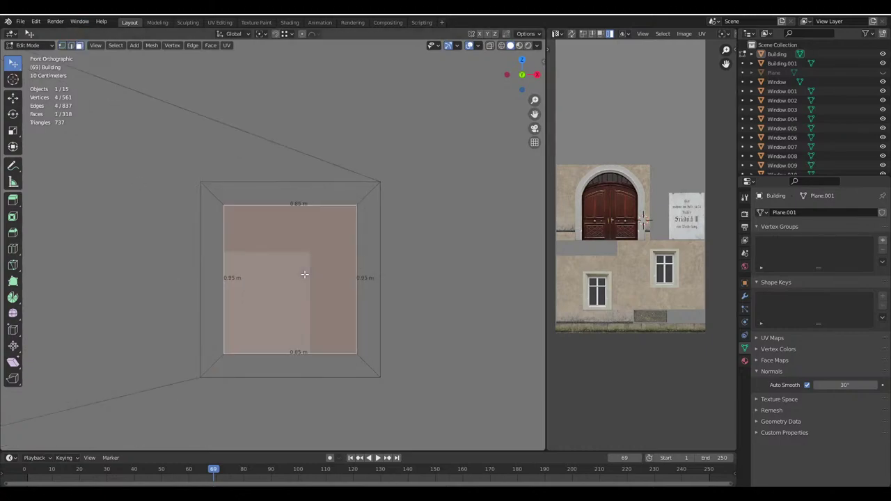
{"action": "scroll", "coordinate": [306, 286], "scroll_direction": "up", "scroll_amount": 2}
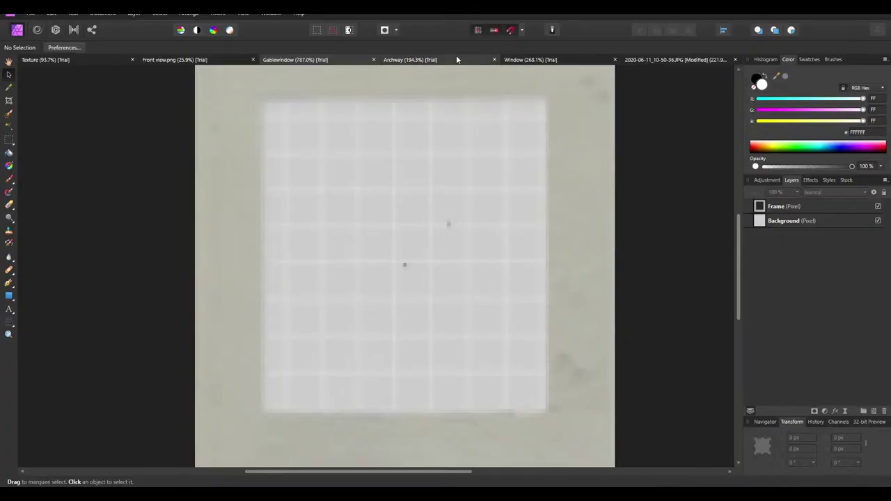
Paste the Window photo into Gablewindow, scale it to 93,2 × 97 px over the grid window
{"action": "left_click", "coordinate": [456, 59]}
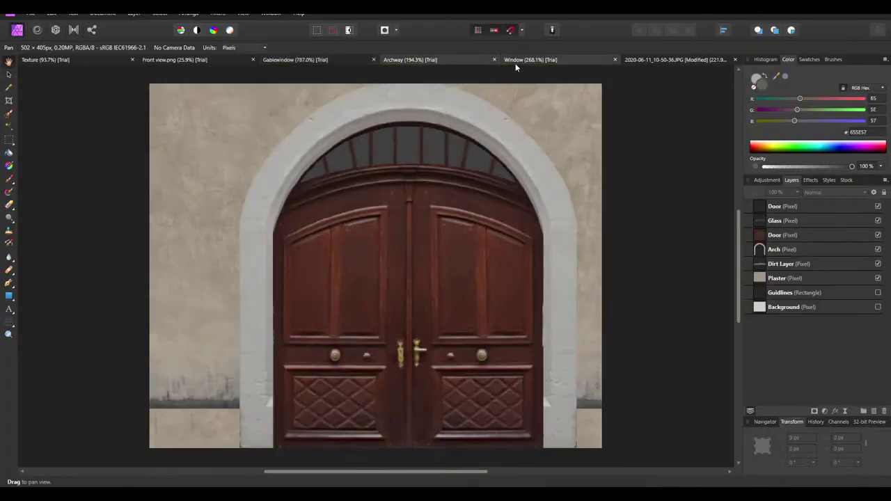
{"action": "left_click", "coordinate": [679, 59]}
{"action": "left_click", "coordinate": [393, 193]}
{"action": "left_click", "coordinate": [314, 60]}
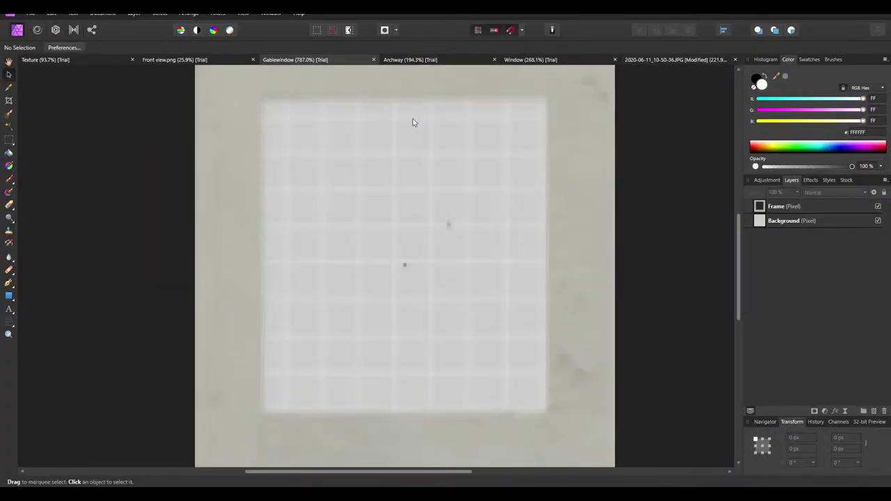
{"action": "key", "text": "ctrl+v"}
{"action": "key", "text": "ctrl+0"}
{"action": "scroll", "coordinate": [398, 180], "scroll_direction": "up", "scroll_amount": 5, "text": "ctrl"}
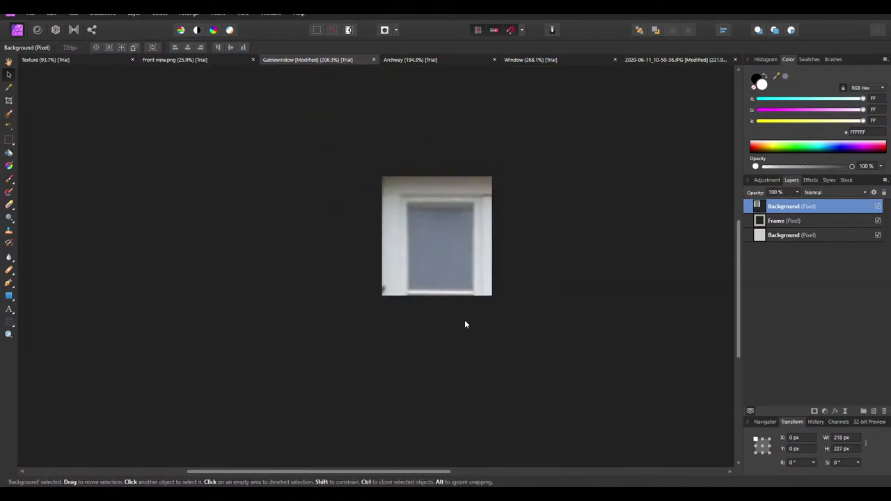
{"action": "left_click_drag", "start_coordinate": [591, 392], "coordinate": [476, 262]}
{"action": "scroll", "coordinate": [476, 262], "scroll_direction": "up", "scroll_amount": 4, "text": "ctrl"}
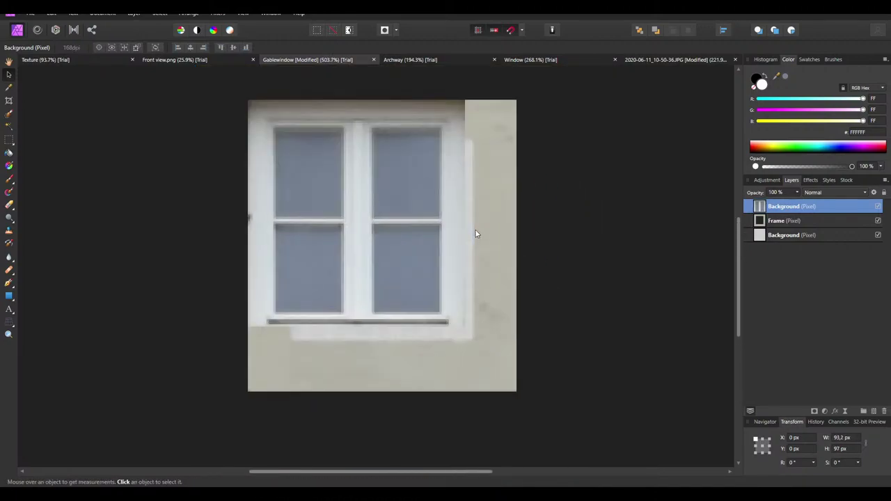
{"action": "left_click_drag", "start_coordinate": [406, 216], "coordinate": [430, 247]}
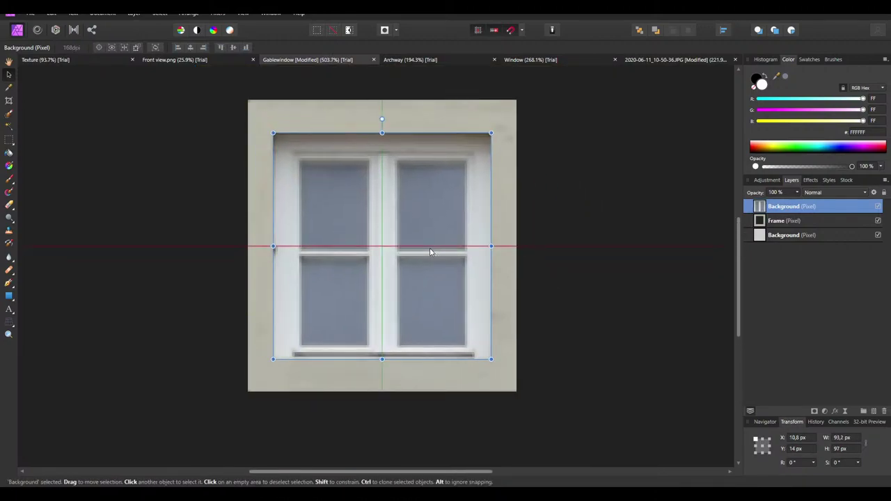
Set the window layer's Blend Options anti-aliasing to Force Off
{"action": "left_click", "coordinate": [874, 192]}
{"action": "left_click", "coordinate": [418, 160]}
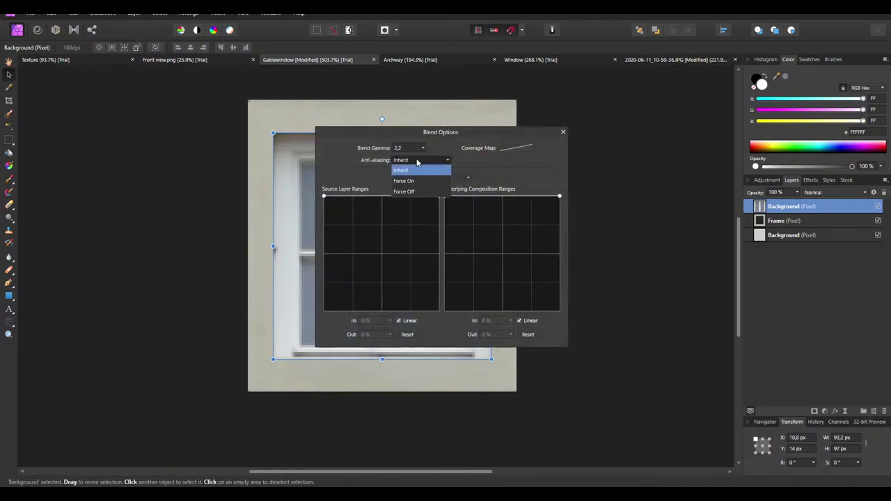
{"action": "left_click", "coordinate": [409, 194]}
{"action": "left_click", "coordinate": [563, 132]}
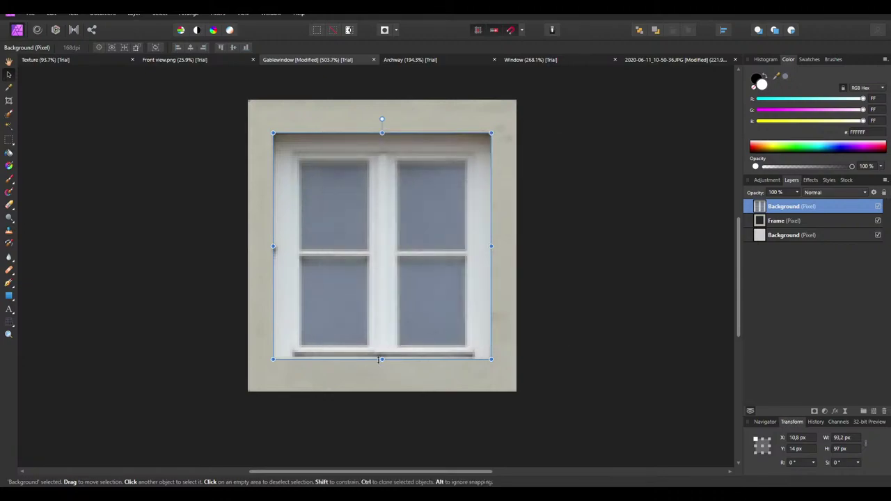
Roughly shrink and nudge the pasted window, setting its width to 85 px
{"action": "left_click_drag", "start_coordinate": [381, 359], "coordinate": [382, 355]}
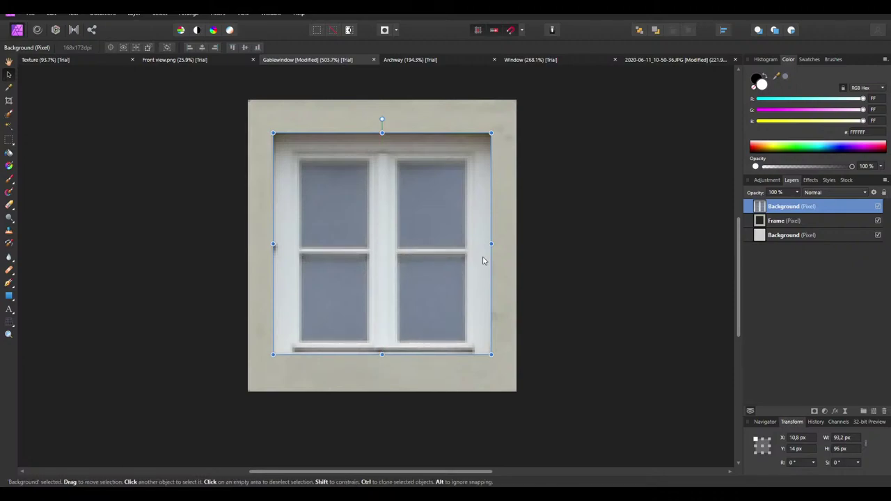
{"action": "left_click_drag", "start_coordinate": [491, 244], "coordinate": [474, 245]}
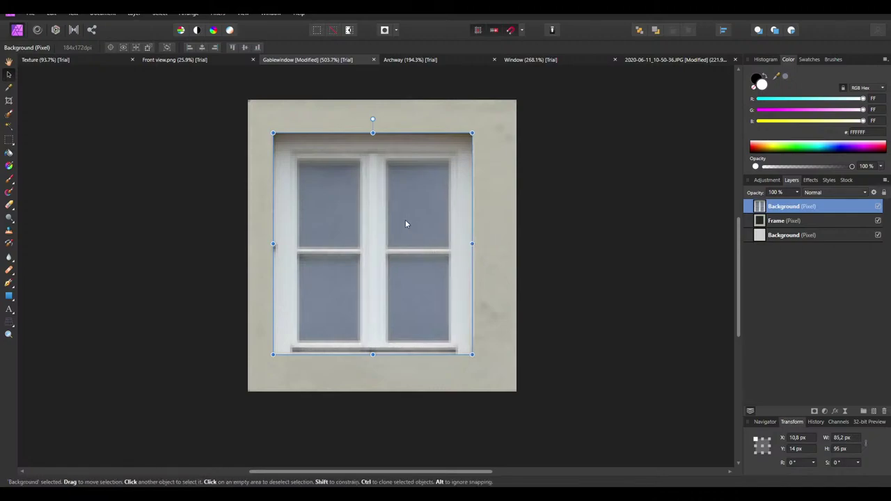
{"action": "scroll", "coordinate": [404, 222], "scroll_direction": "up", "scroll_amount": 1, "text": "ctrl"}
{"action": "key", "text": "Right"}
{"action": "key", "text": "Right"}
{"action": "key", "text": "Right"}
{"action": "key", "text": "Right"}
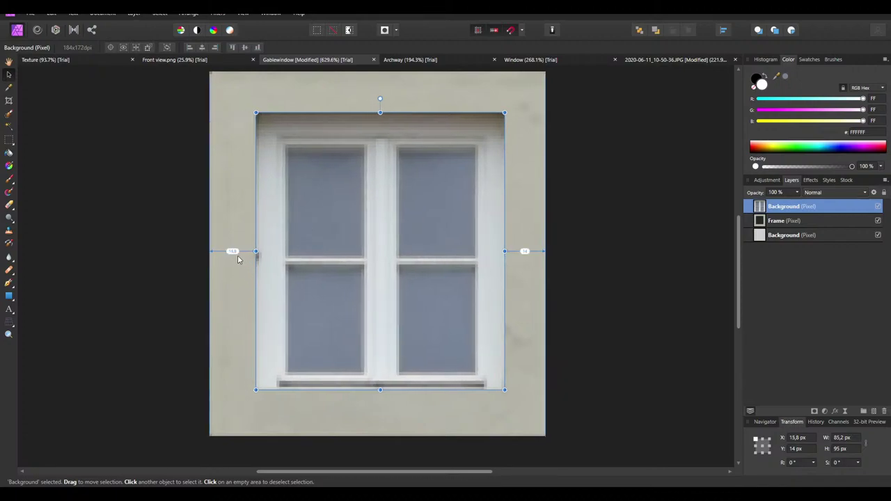
{"action": "key", "text": "Right"}
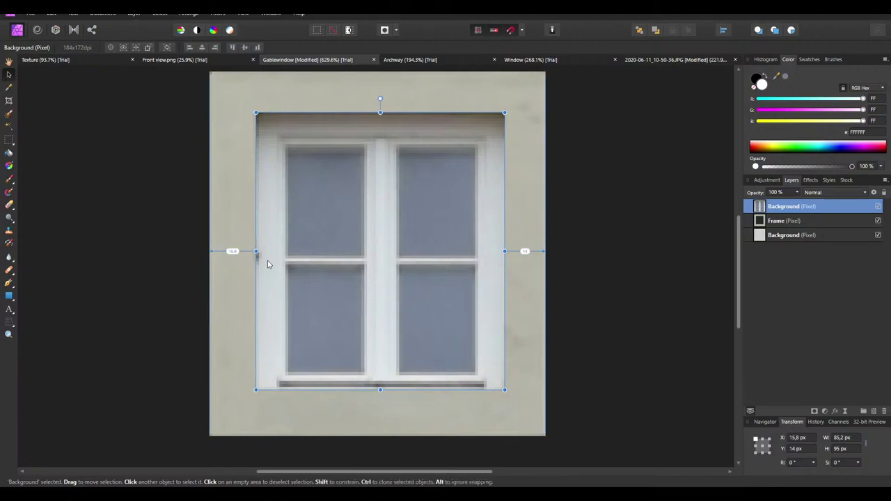
{"action": "scroll", "coordinate": [495, 264], "scroll_direction": "up", "scroll_amount": 2}
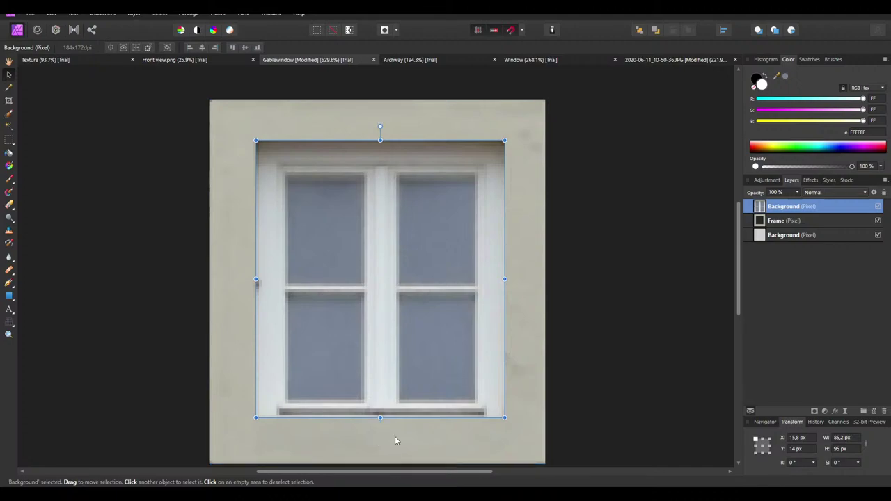
{"action": "key", "text": "Down"}
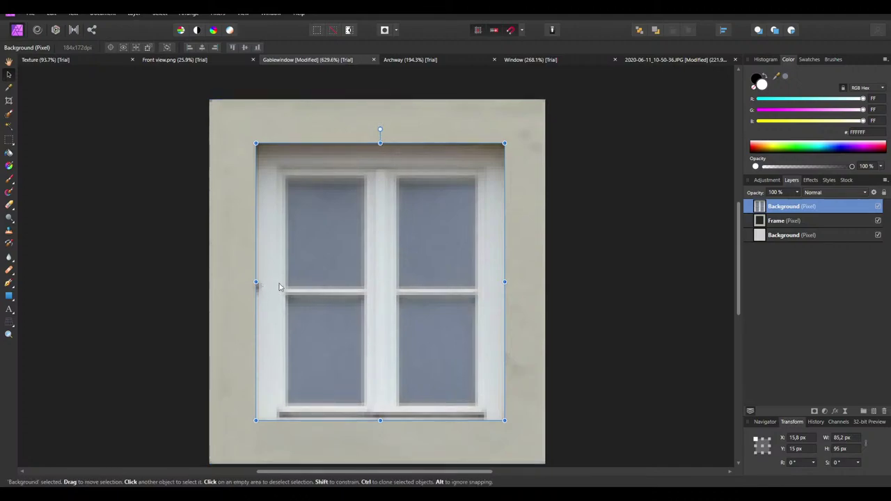
{"action": "left_click", "coordinate": [843, 438]}
{"action": "left_click", "coordinate": [843, 437]}
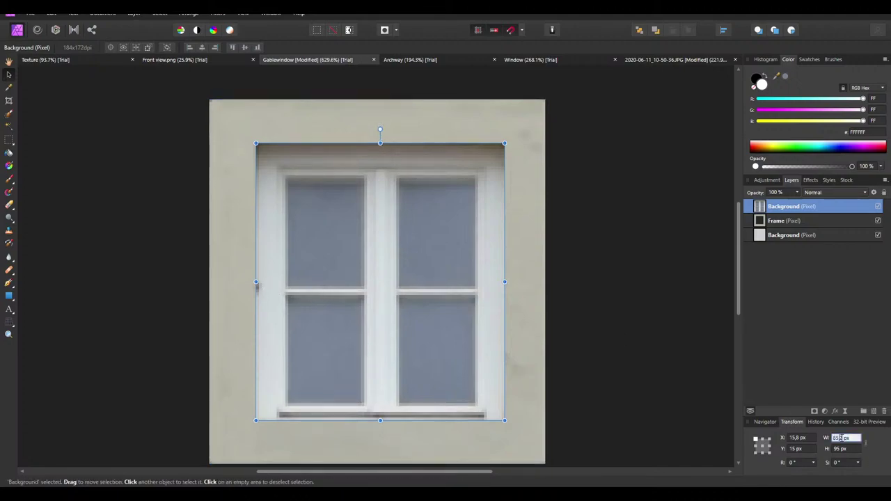
{"action": "key", "text": "Return"}
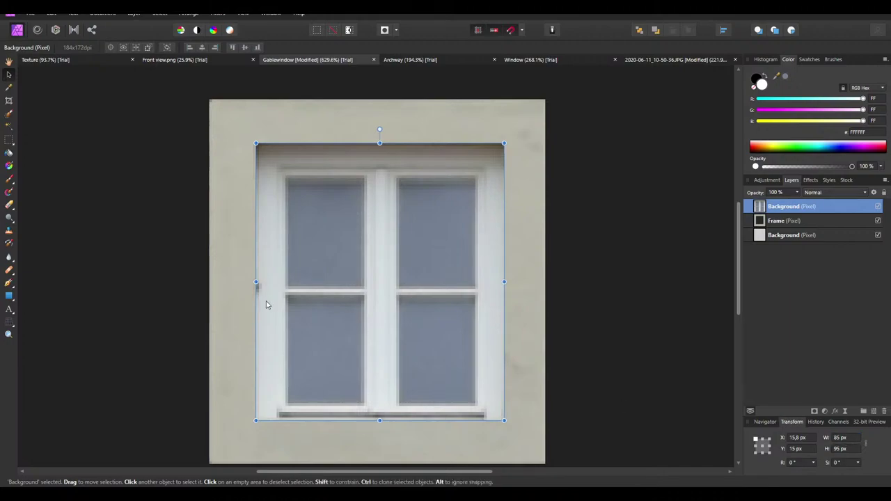
Refine the window to 84 × 93 px, aligned snugly inside the plaster surround
{"action": "key", "text": "Right"}
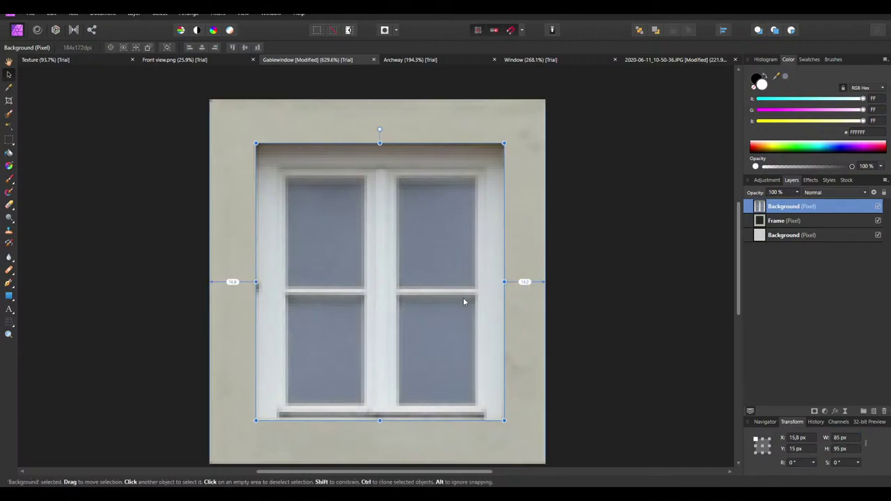
{"action": "key", "text": "Right"}
{"action": "left_click_drag", "start_coordinate": [367, 300], "coordinate": [362, 303]}
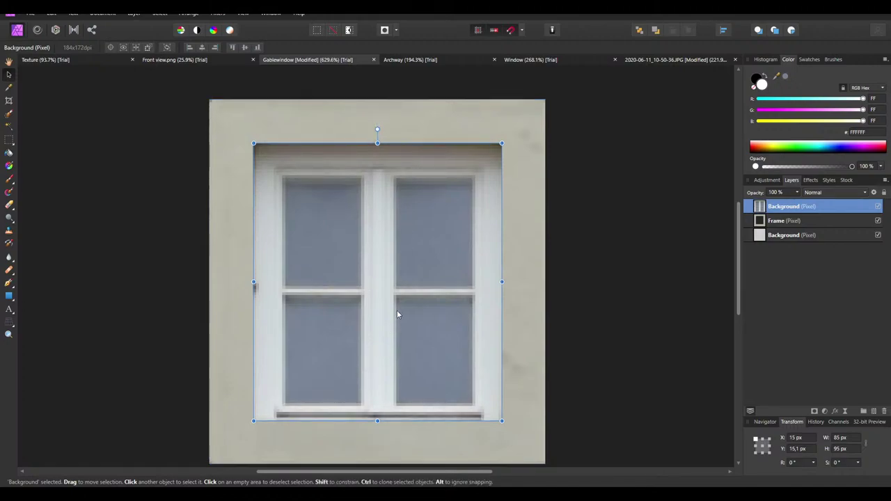
{"action": "left_click_drag", "start_coordinate": [376, 295], "coordinate": [378, 290]}
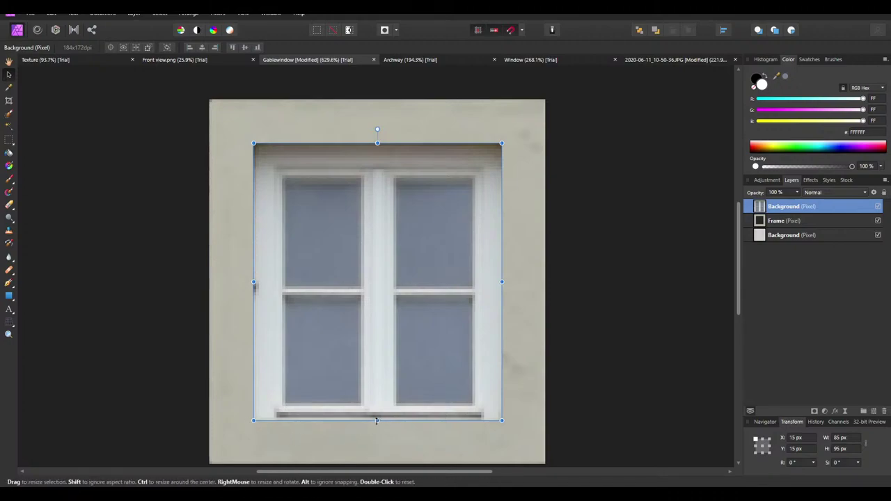
{"action": "left_click_drag", "start_coordinate": [377, 421], "coordinate": [376, 418]}
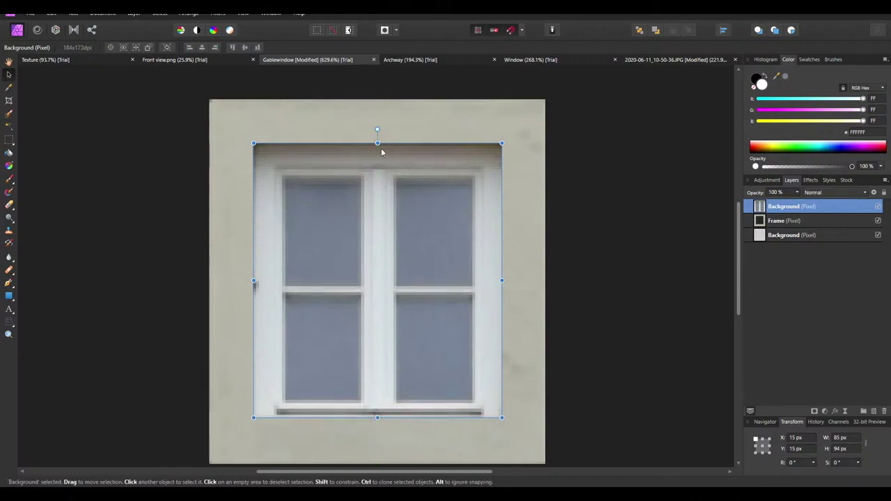
{"action": "left_click_drag", "start_coordinate": [377, 143], "coordinate": [376, 146]}
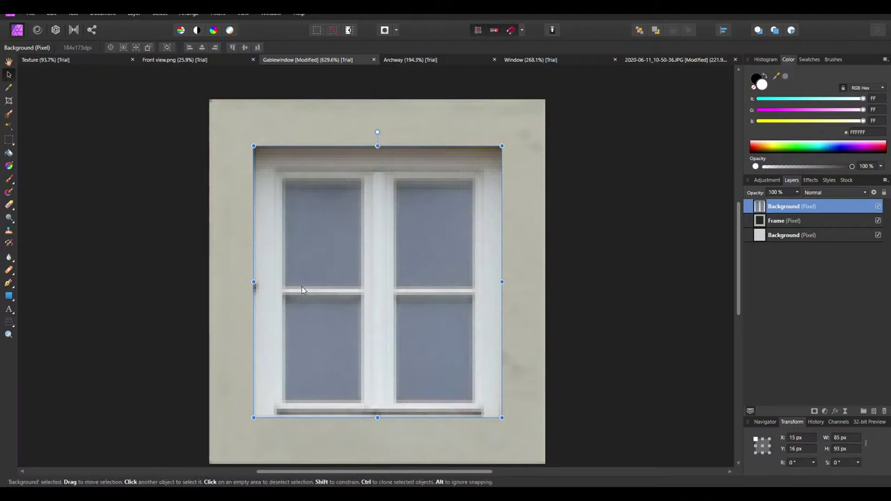
{"action": "left_click_drag", "start_coordinate": [254, 283], "coordinate": [257, 283]}
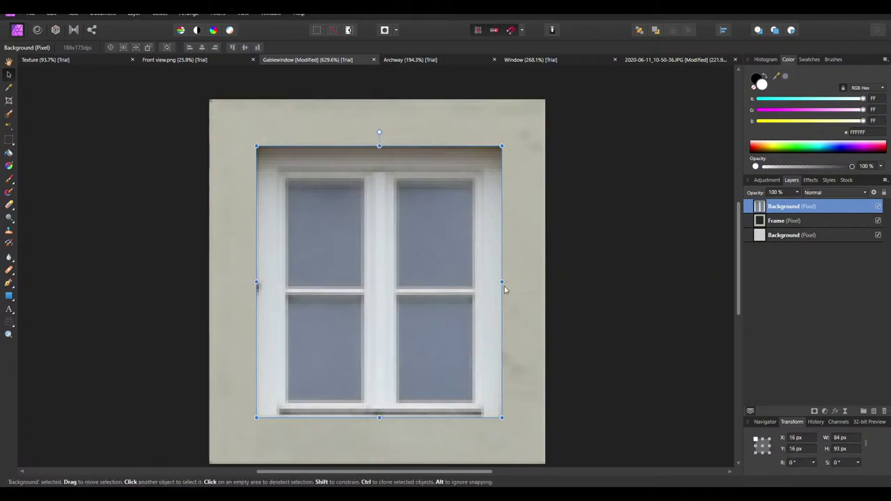
Trim the window to 83 px wide and sharpen it with Unsharp Mask
{"action": "left_click_drag", "start_coordinate": [501, 282], "coordinate": [498, 282]}
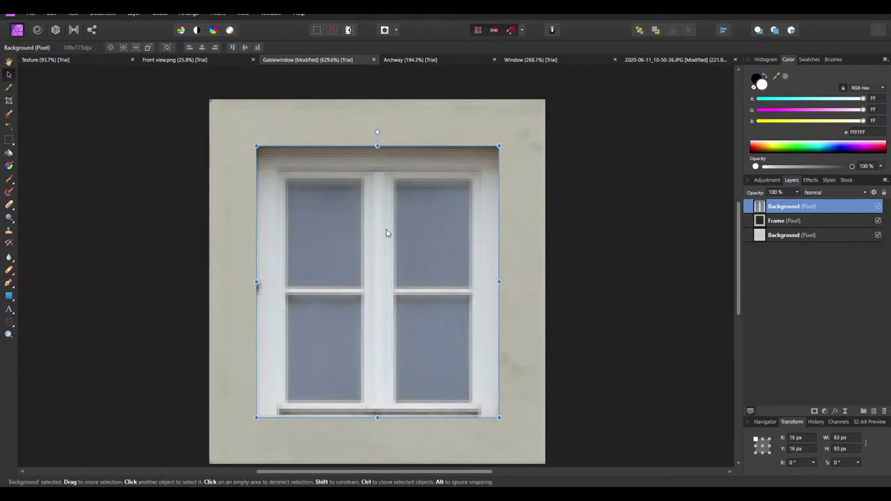
{"action": "left_click", "coordinate": [182, 14]}
{"action": "mouse_move", "coordinate": [218, 13]}
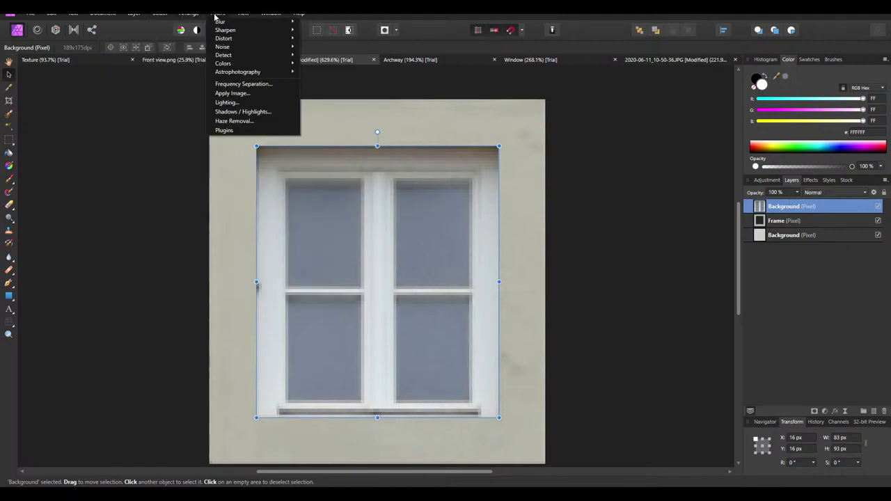
{"action": "mouse_move", "coordinate": [224, 34]}
{"action": "left_click", "coordinate": [318, 34]}
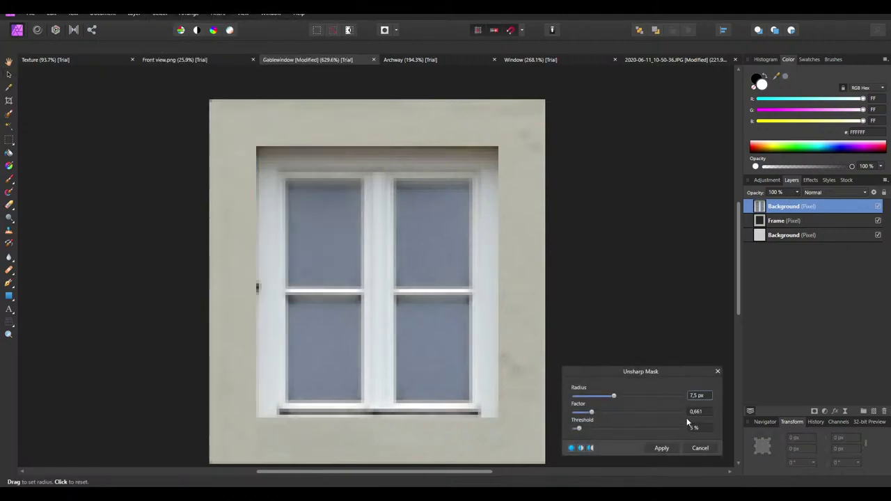
{"action": "left_click_drag", "start_coordinate": [592, 415], "coordinate": [584, 433]}
{"action": "left_click_drag", "start_coordinate": [614, 396], "coordinate": [593, 416]}
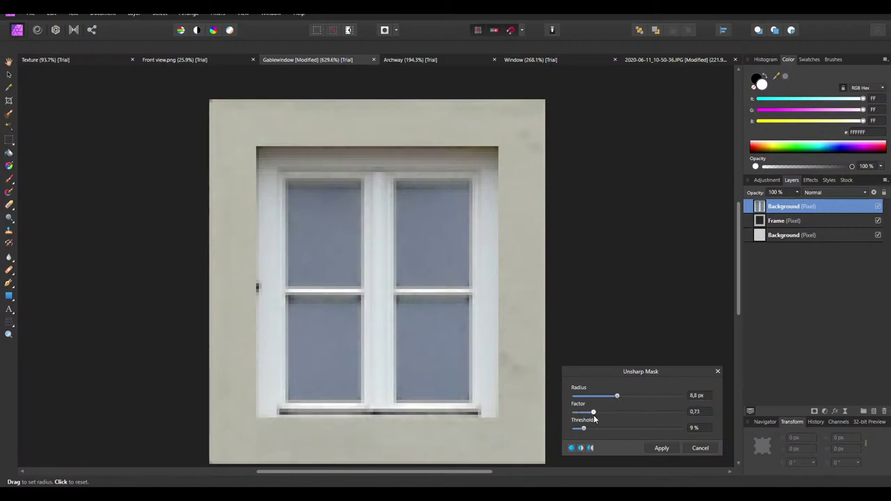
{"action": "left_click", "coordinate": [662, 448]}
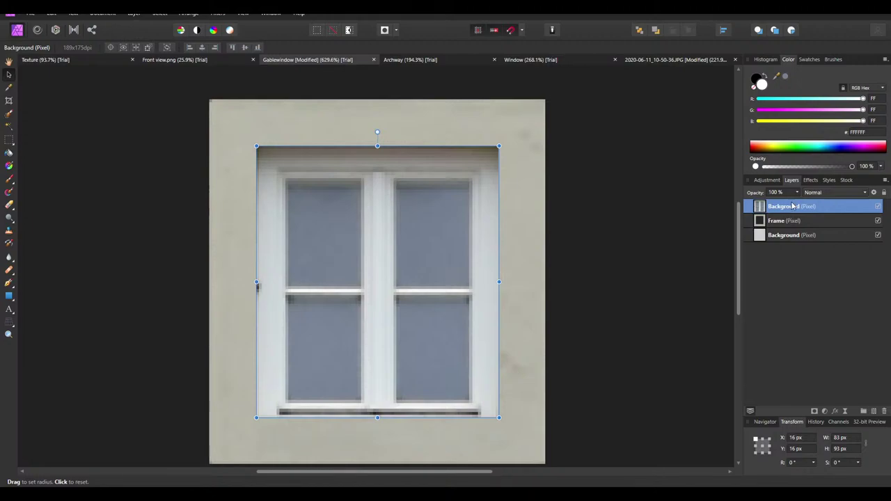
Rename the top Background layer to Window
{"action": "double_click", "coordinate": [792, 206]}
{"action": "type", "text": "Window"}
{"action": "key", "text": "Return"}
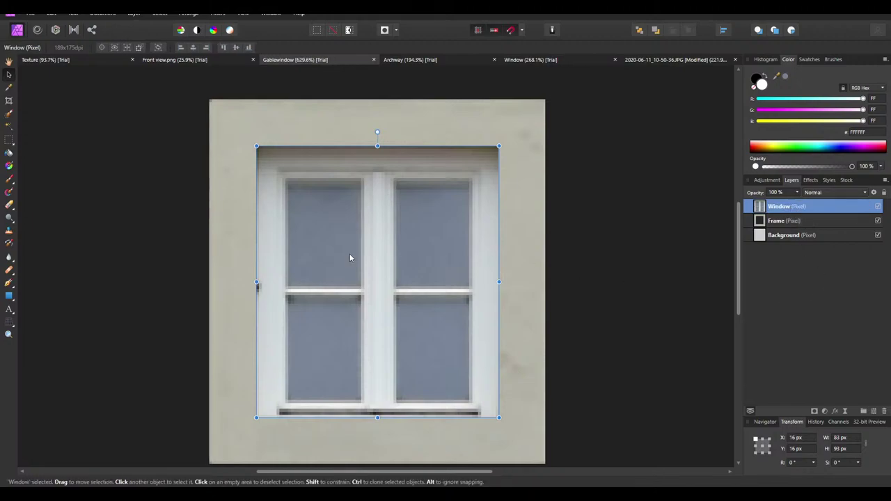
Set up the Rectangle tool with a dark grey fill of HSL lightness 25
{"action": "left_click", "coordinate": [9, 321]}
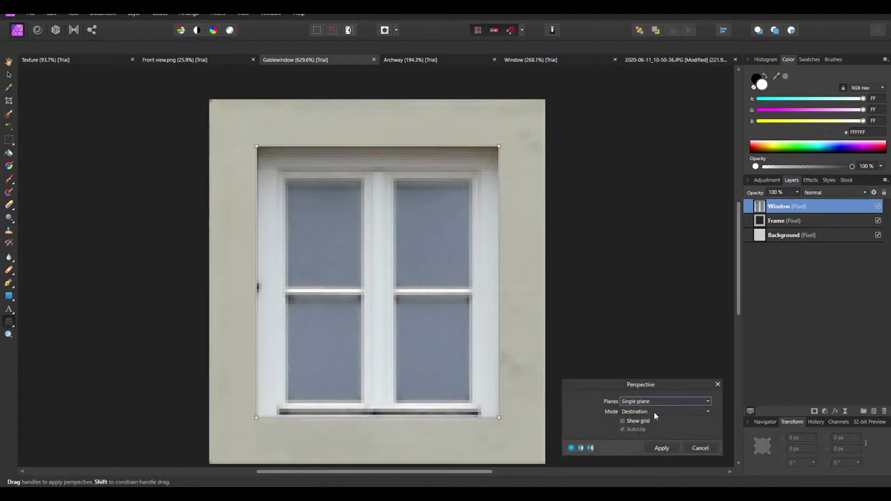
{"action": "left_click", "coordinate": [700, 448]}
{"action": "left_click", "coordinate": [9, 297]}
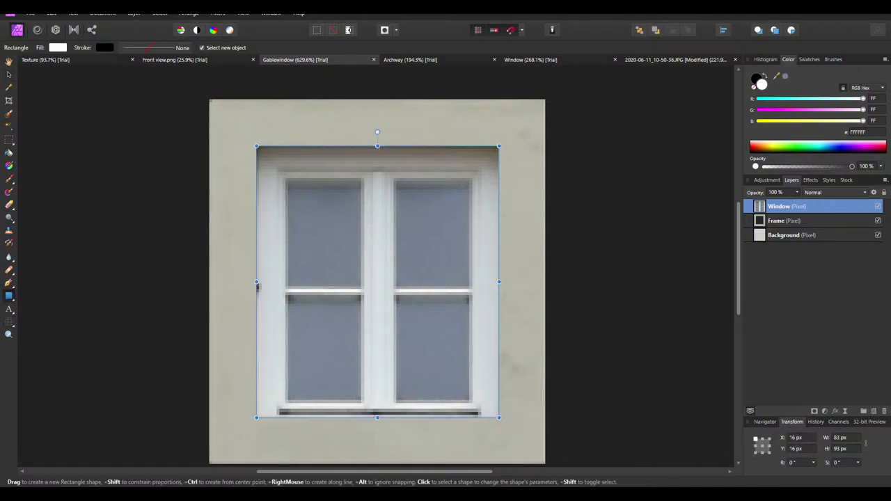
{"action": "left_click", "coordinate": [867, 89]}
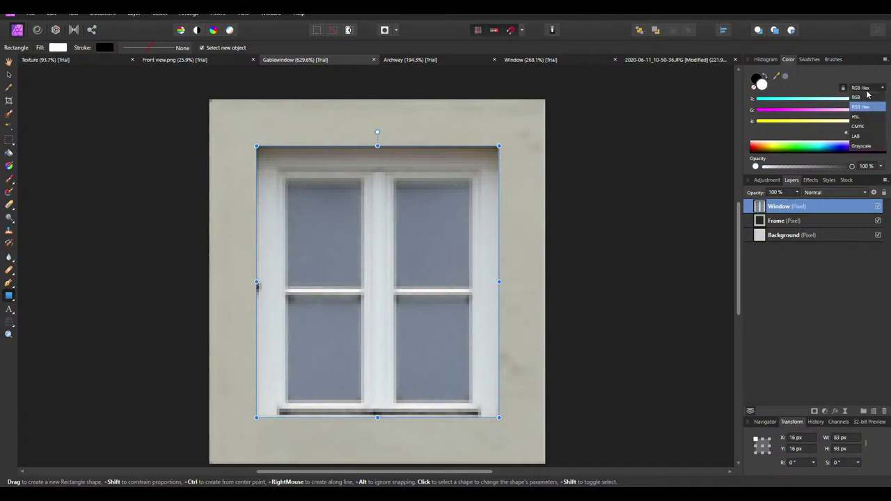
{"action": "left_click", "coordinate": [870, 106]}
{"action": "left_click", "coordinate": [875, 87]}
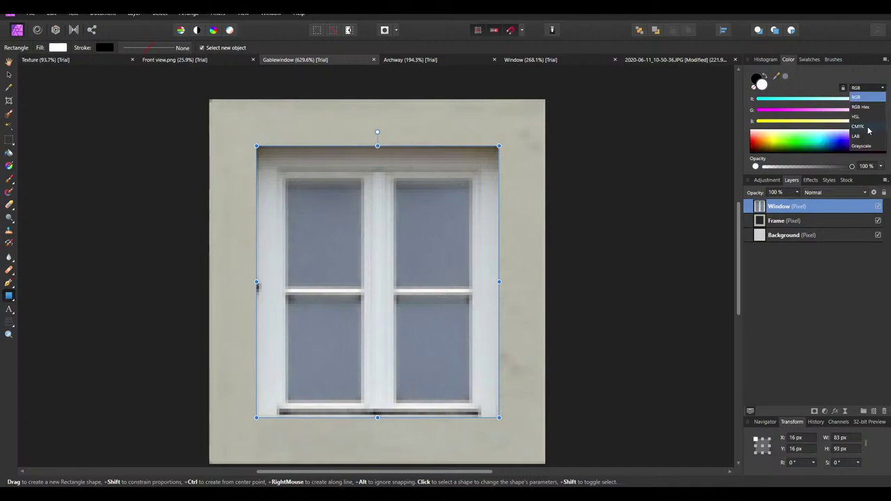
{"action": "left_click", "coordinate": [870, 123]}
{"action": "left_click", "coordinate": [876, 121]}
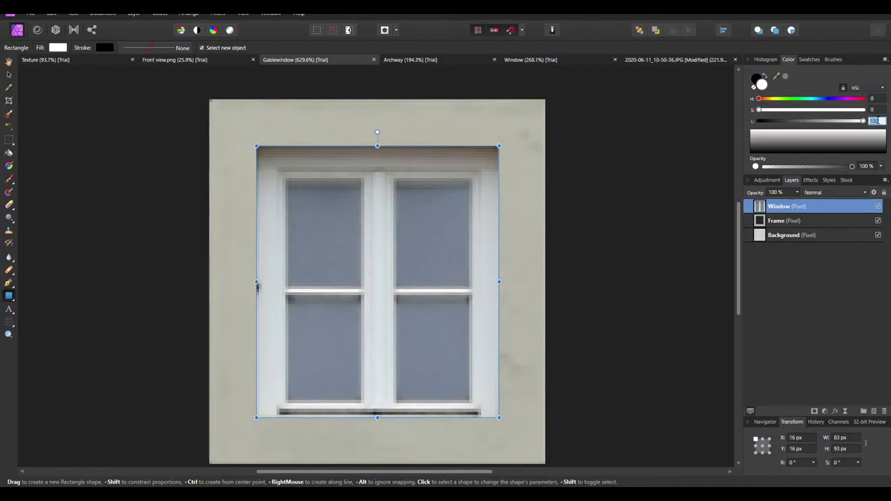
{"action": "type", "text": "75"}
{"action": "key", "text": "Return"}
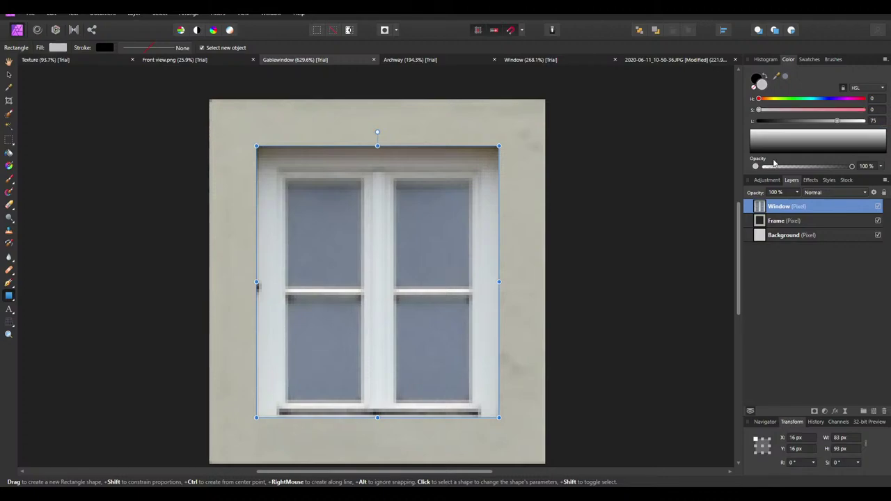
{"action": "type", "text": "25"}
{"action": "key", "text": "Return"}
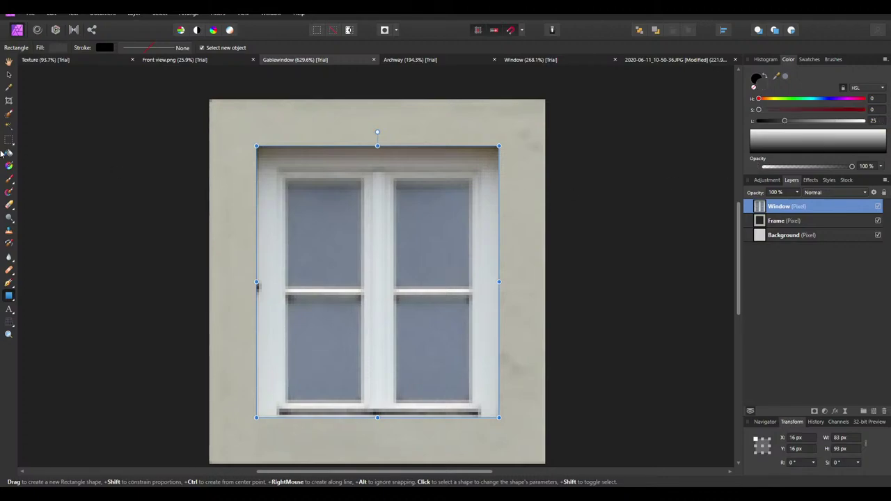
Draw a dark grey rectangle covering the upper-left window pane
{"action": "scroll", "coordinate": [348, 208], "scroll_direction": "up", "scroll_amount": 2, "text": "ctrl"}
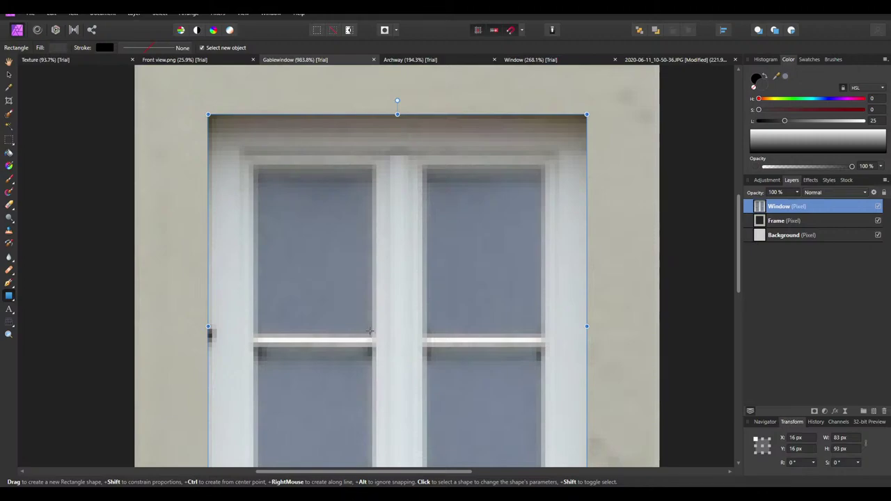
{"action": "left_click_drag", "start_coordinate": [368, 330], "coordinate": [253, 164]}
{"action": "left_click_drag", "start_coordinate": [367, 246], "coordinate": [374, 246]}
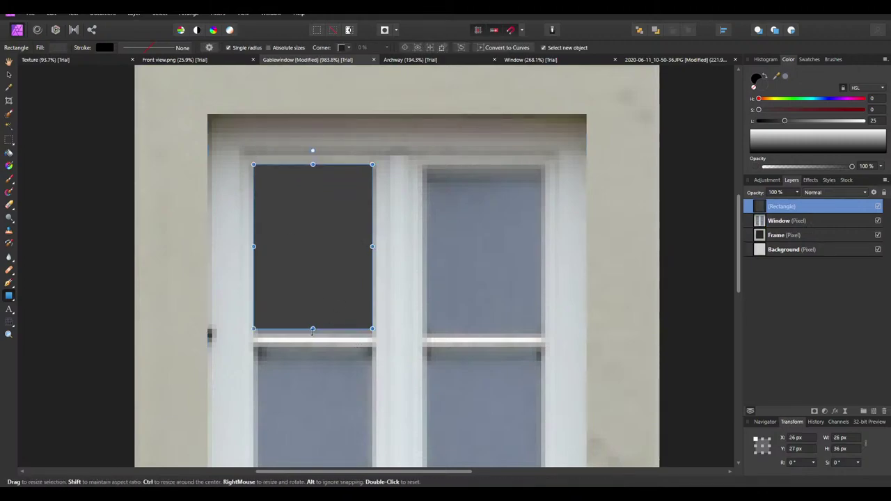
{"action": "left_click_drag", "start_coordinate": [312, 329], "coordinate": [313, 338]}
{"action": "scroll", "coordinate": [337, 262], "scroll_direction": "down", "scroll_amount": 1}
{"action": "left_click_drag", "start_coordinate": [333, 250], "coordinate": [478, 259], "text": "ctrl"}
{"action": "key", "text": "ctrl+z"}
Clone the rectangle onto the upper-right pane, then both onto the lower panes
{"action": "left_click", "coordinate": [9, 75]}
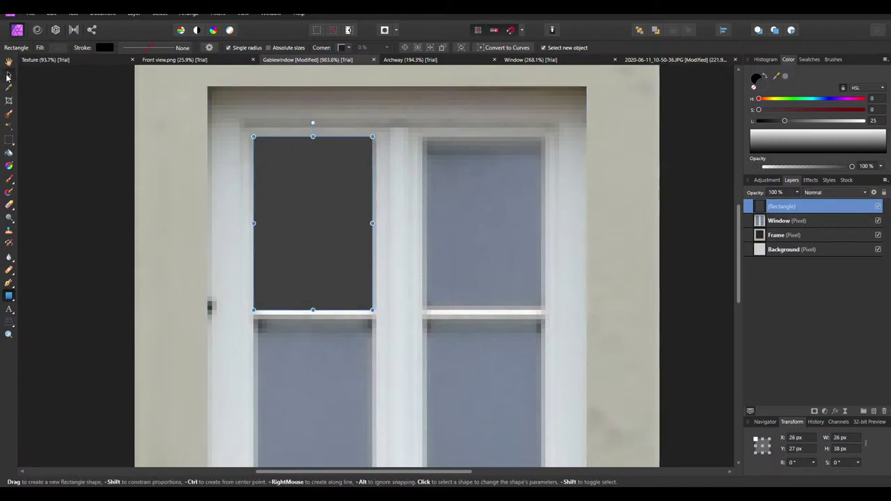
{"action": "mouse_move", "coordinate": [302, 206]}
{"action": "left_mouse_down", "text": "ctrl"}
{"action": "mouse_move", "coordinate": [483, 208]}
{"action": "mouse_move", "coordinate": [475, 209]}
{"action": "left_mouse_up", "text": "ctrl"}
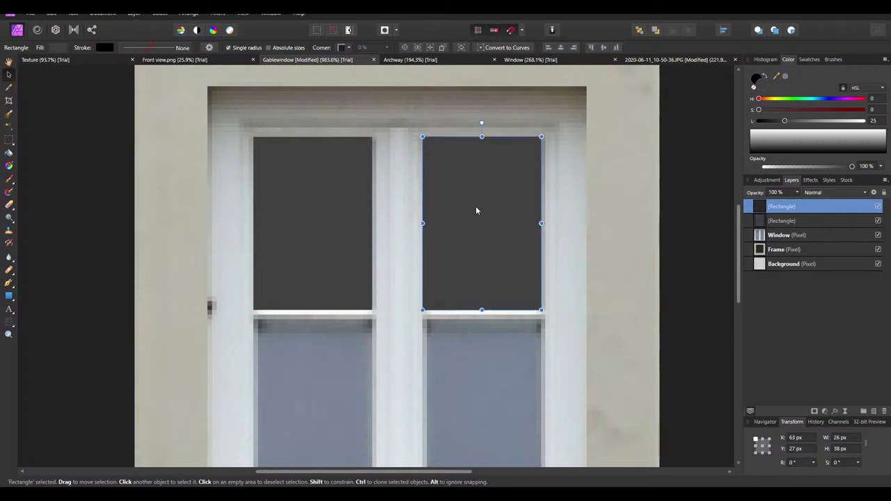
{"action": "scroll", "coordinate": [418, 198], "scroll_direction": "down", "scroll_amount": 1}
{"action": "left_click", "coordinate": [359, 188]}
{"action": "left_click", "coordinate": [487, 160], "text": "shift"}
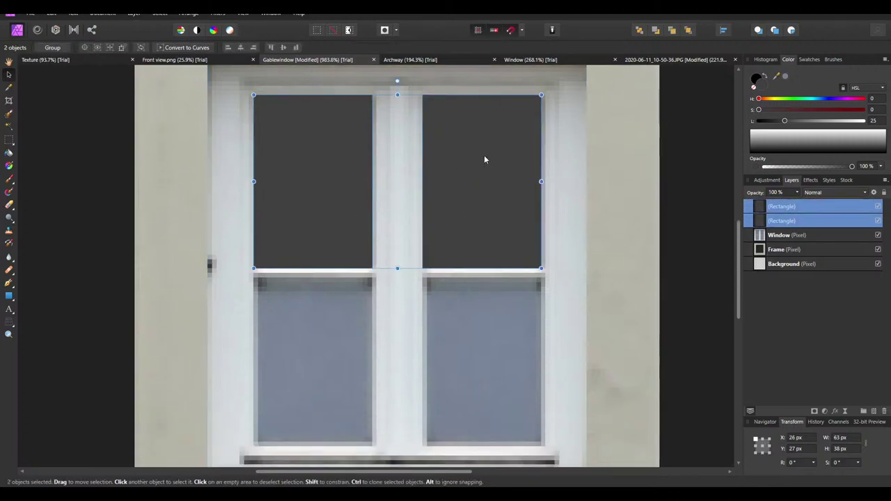
{"action": "mouse_move", "coordinate": [483, 160]}
{"action": "left_mouse_down", "text": "ctrl"}
{"action": "mouse_move", "coordinate": [483, 362]}
{"action": "mouse_move", "coordinate": [484, 332]}
{"action": "left_mouse_up", "text": "ctrl"}
Select all four pane rectangles and shift them 1 px left
{"action": "key", "text": "ctrl+d"}
{"action": "scroll", "coordinate": [446, 255], "scroll_direction": "up", "scroll_amount": 4}
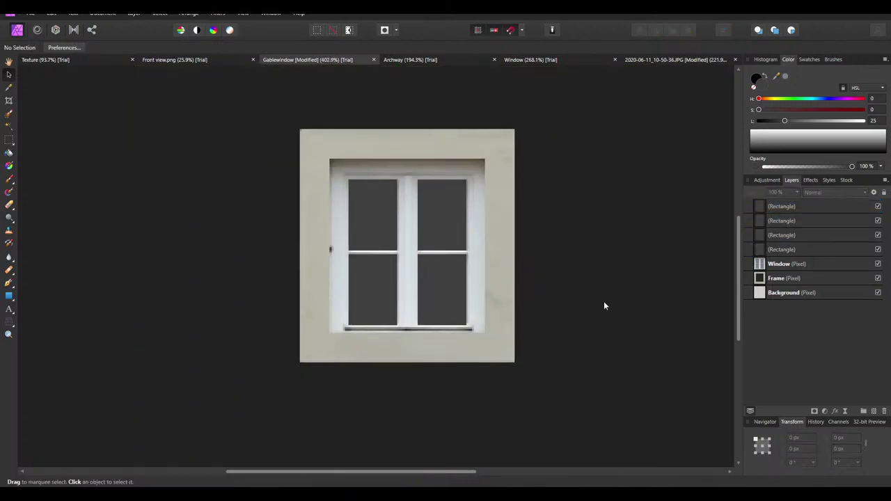
{"action": "left_click", "coordinate": [385, 221]}
{"action": "left_click", "coordinate": [434, 281], "text": "shift"}
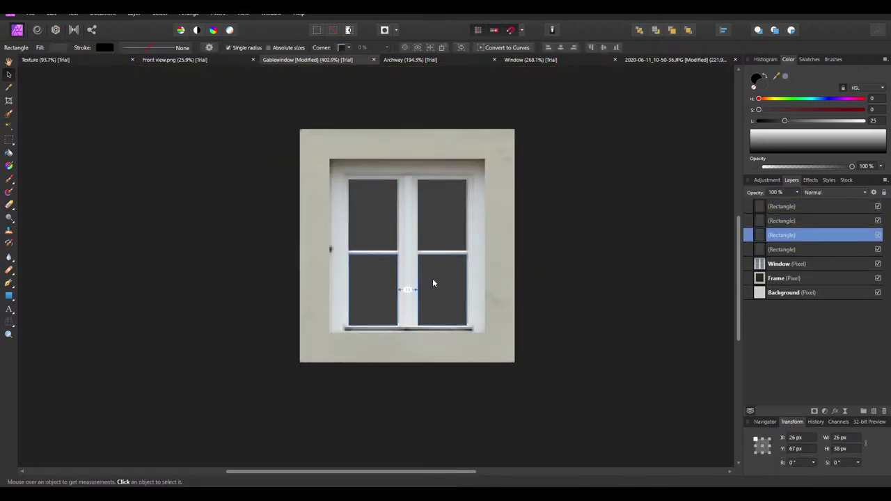
{"action": "left_click", "coordinate": [436, 250], "text": "shift"}
{"action": "left_click", "coordinate": [405, 233], "text": "shift"}
{"action": "left_click", "coordinate": [376, 274], "text": "shift"}
{"action": "left_click", "coordinate": [444, 279], "text": "shift"}
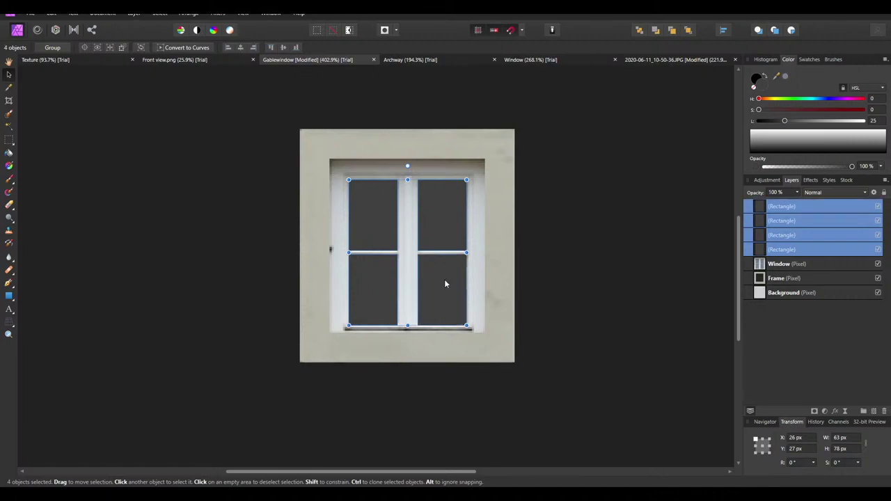
{"action": "scroll", "coordinate": [419, 275], "scroll_direction": "up", "scroll_amount": 1}
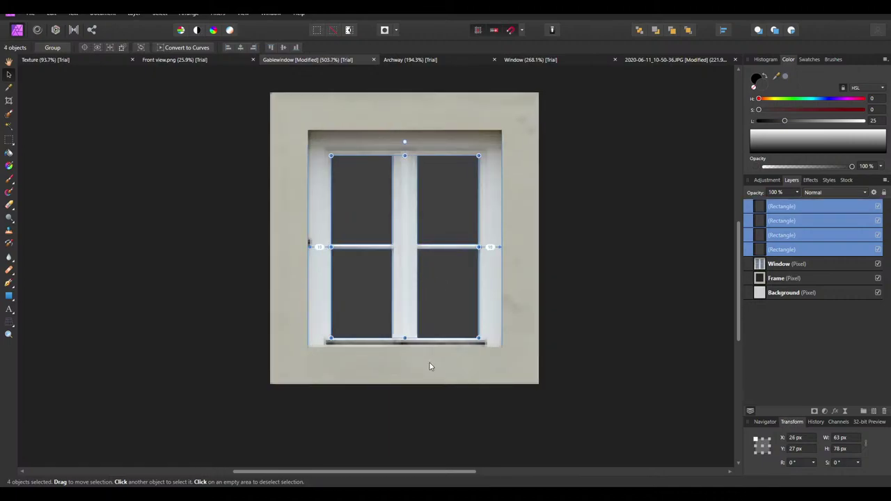
{"action": "key", "text": "Left"}
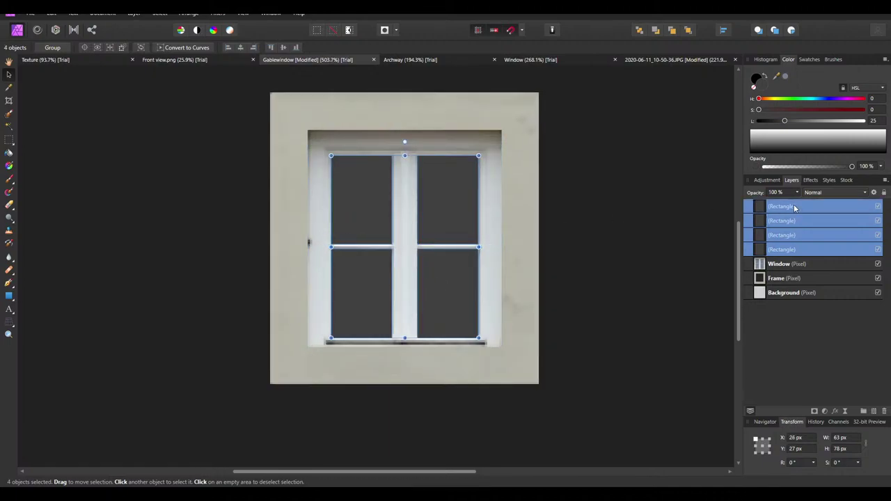
Rasterize the top rectangle layer (lower-right pane) into pixels
{"action": "right_click", "coordinate": [795, 208]}
{"action": "left_click", "coordinate": [800, 241]}
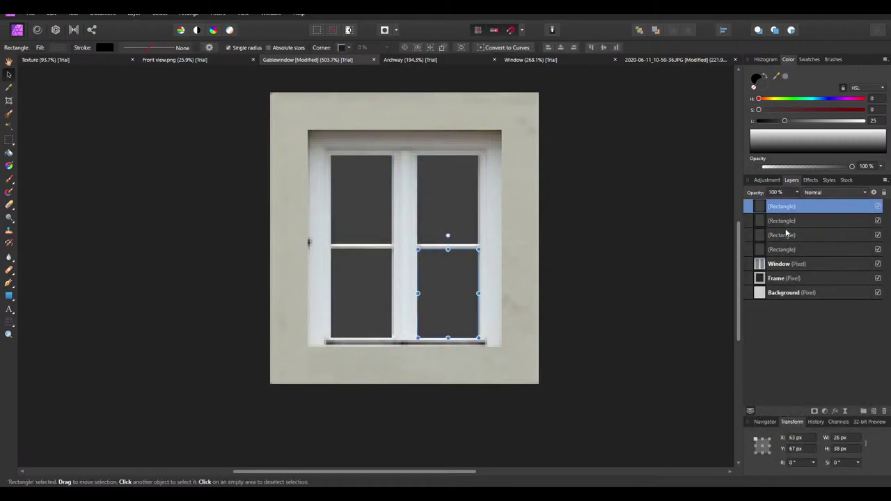
{"action": "left_click", "coordinate": [787, 252], "text": "shift"}
{"action": "right_click", "coordinate": [791, 209]}
{"action": "left_click", "coordinate": [801, 347]}
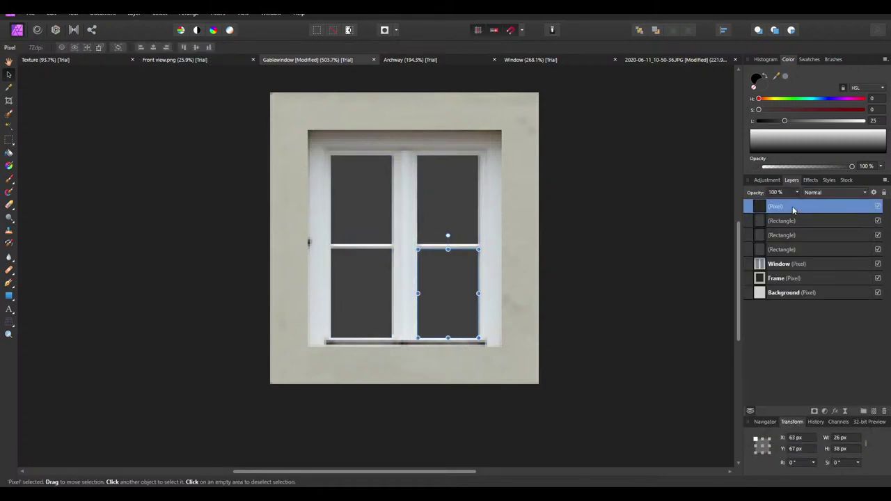
{"action": "right_click", "coordinate": [793, 209]}
{"action": "left_click", "coordinate": [779, 346]}
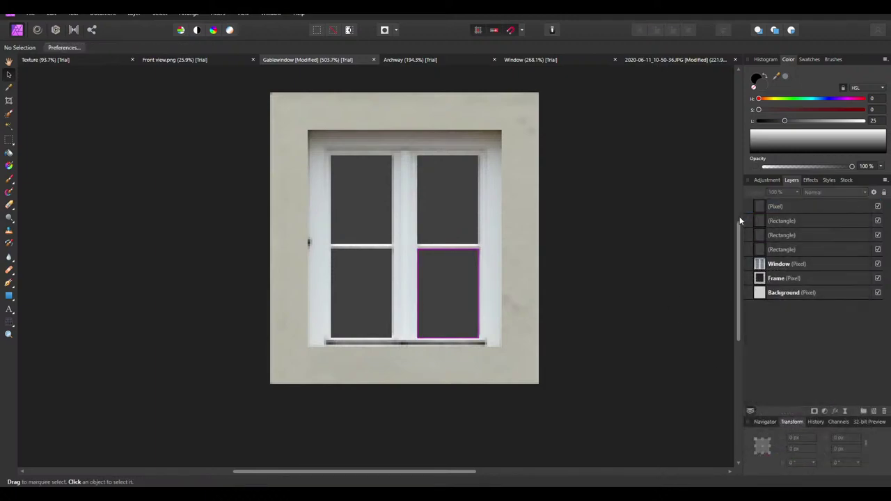
{"action": "left_click", "coordinate": [851, 203]}
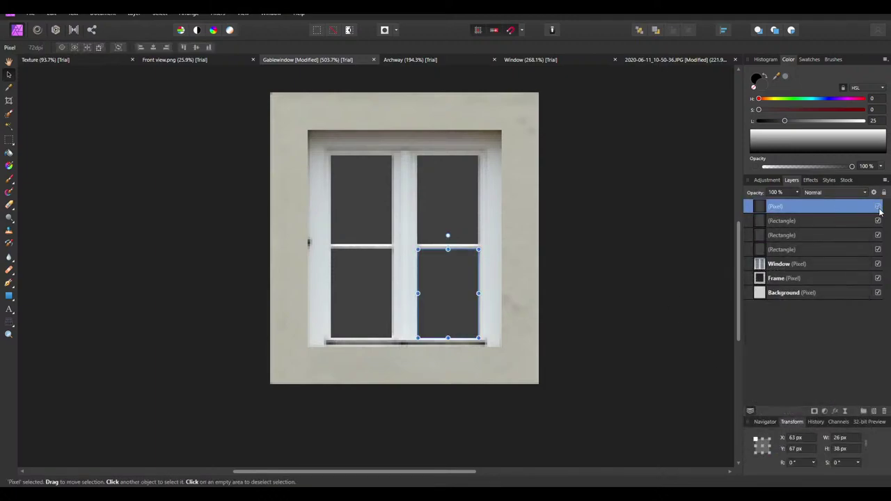
Rasterize the remaining upper-right, lower-left and upper-left pane rectangles
{"action": "left_click", "coordinate": [795, 221]}
{"action": "right_click", "coordinate": [795, 220]}
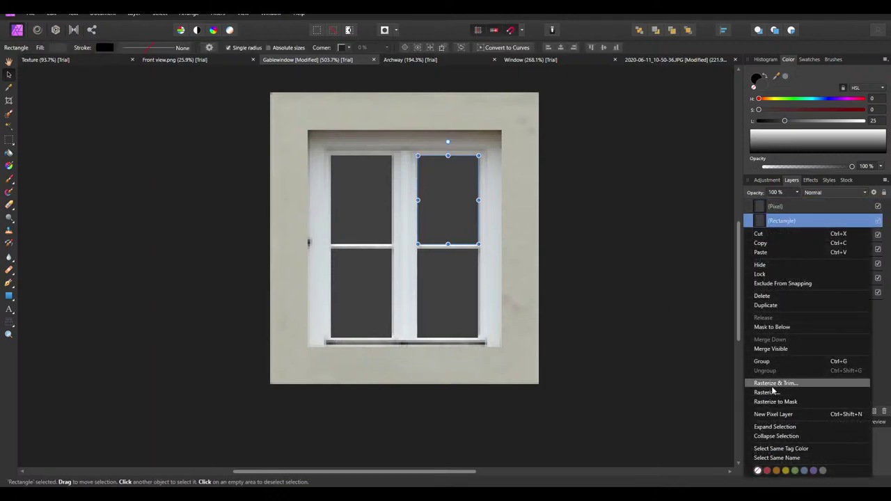
{"action": "left_click", "coordinate": [774, 387]}
{"action": "left_click", "coordinate": [799, 235]}
{"action": "right_click", "coordinate": [799, 235]}
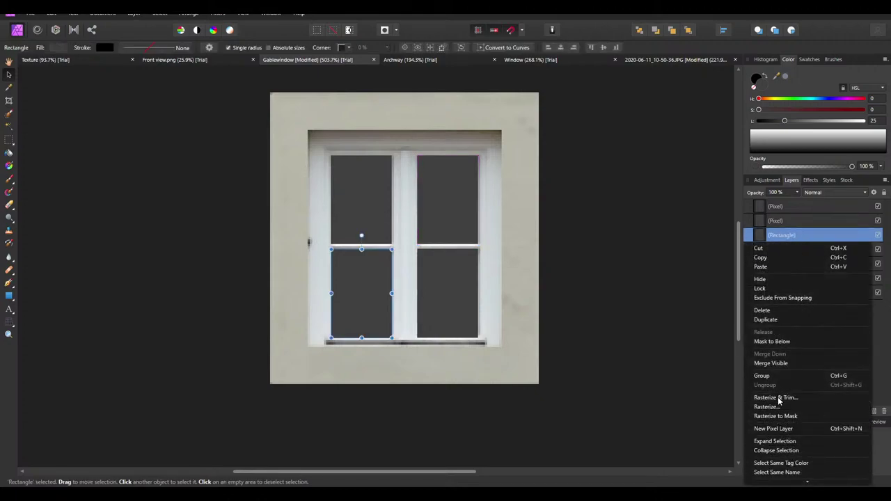
{"action": "left_click", "coordinate": [769, 400]}
{"action": "left_click", "coordinate": [793, 250]}
{"action": "right_click", "coordinate": [794, 250]}
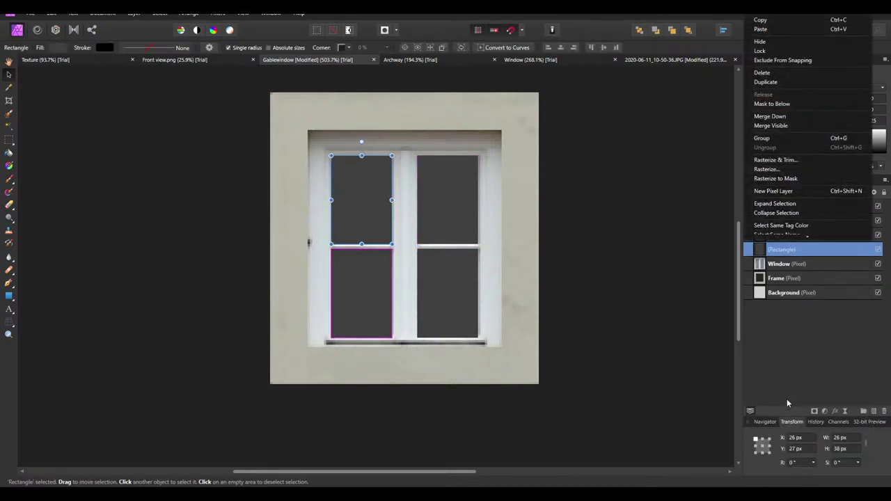
{"action": "left_click", "coordinate": [782, 159]}
Merge the four pane pixel layers down into a single layer
{"action": "left_click", "coordinate": [783, 207]}
{"action": "right_click", "coordinate": [783, 207]}
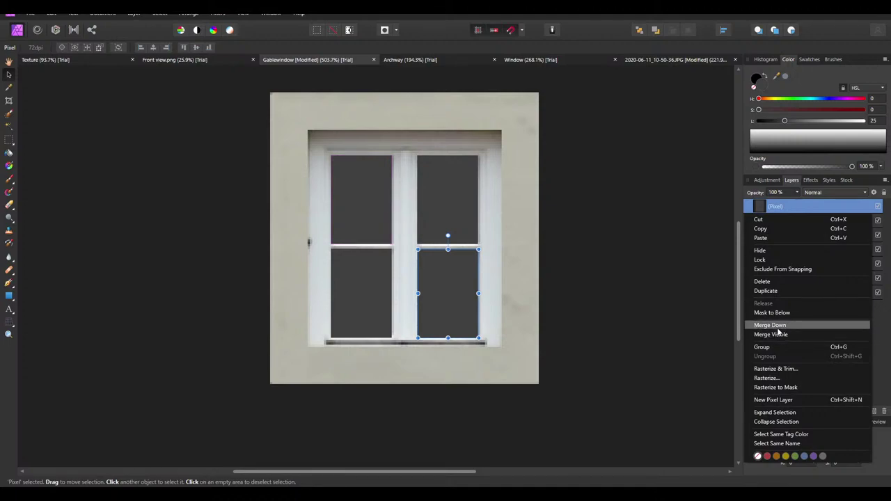
{"action": "left_click", "coordinate": [780, 325]}
{"action": "right_click", "coordinate": [780, 208]}
{"action": "left_click", "coordinate": [776, 326]}
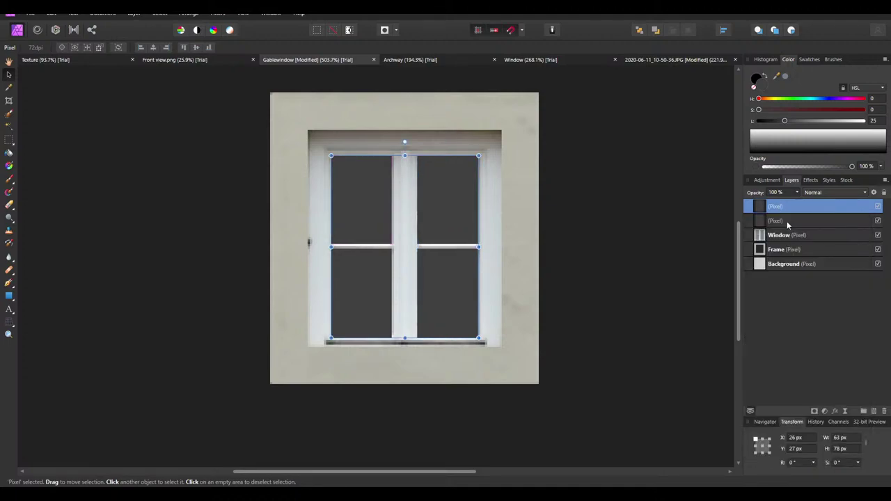
{"action": "right_click", "coordinate": [783, 208]}
{"action": "left_click", "coordinate": [774, 325]}
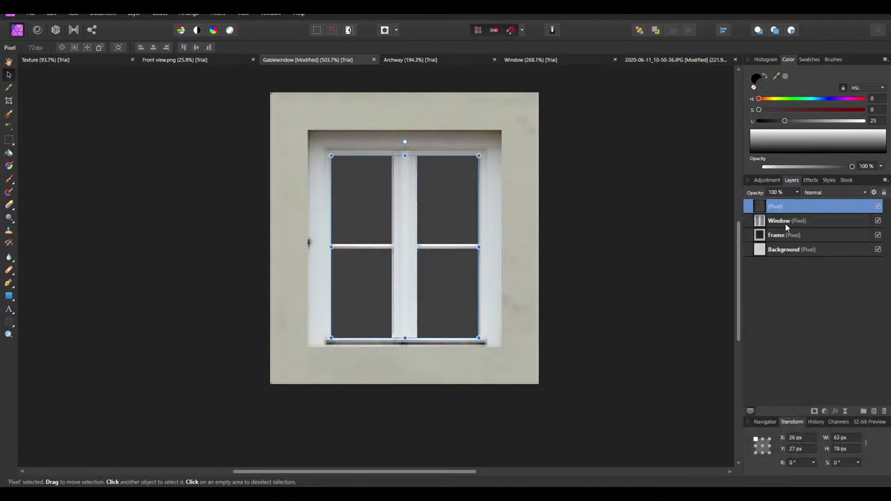
Name the merged layer Glass Surfaces and deselect
{"action": "double_click", "coordinate": [785, 207]}
{"action": "type", "text": "Glass"}
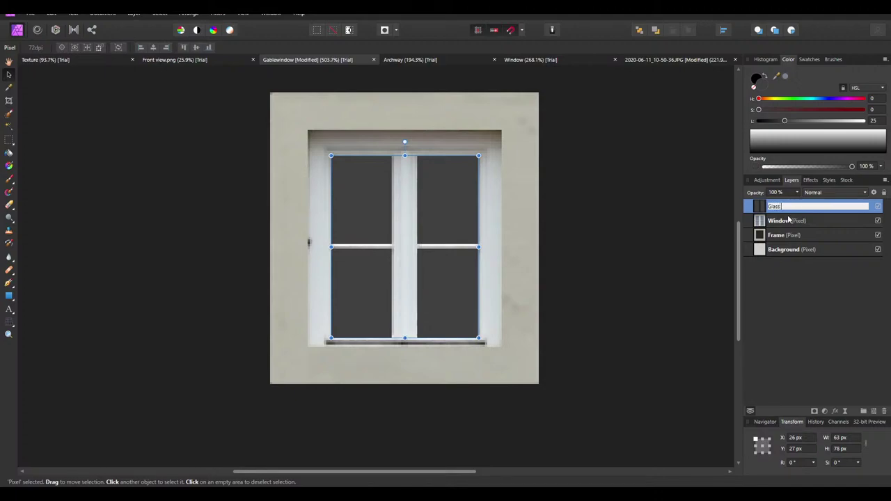
{"action": "type", "text": " Surfaces"}
{"action": "key", "text": "Return"}
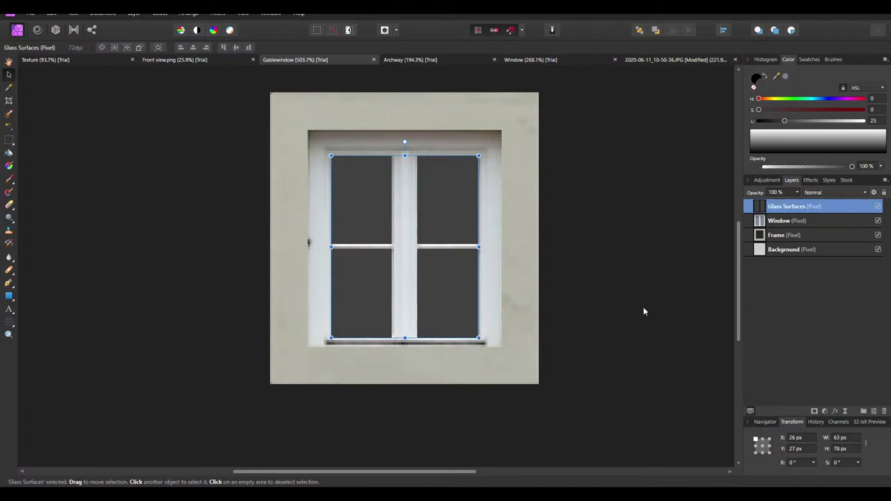
{"action": "left_click", "coordinate": [644, 311]}
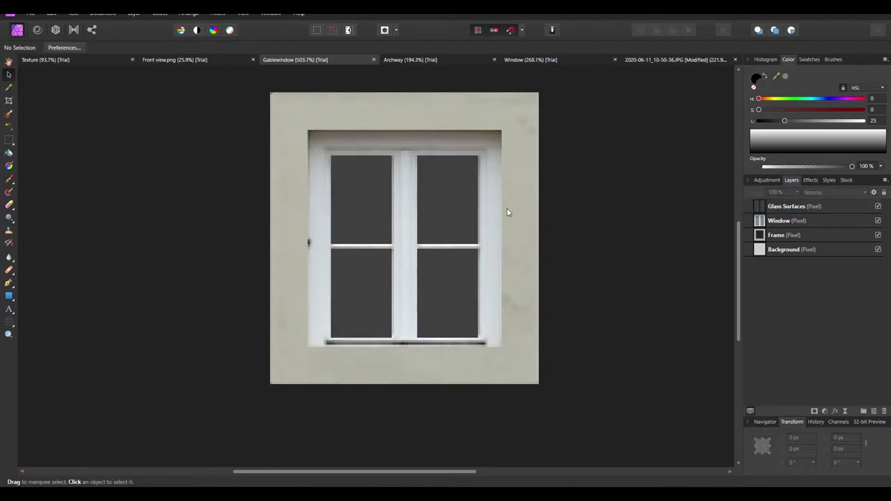
Bring up Export settings for Gablewindow, then the Windows app search
{"action": "left_click", "coordinate": [29, 13]}
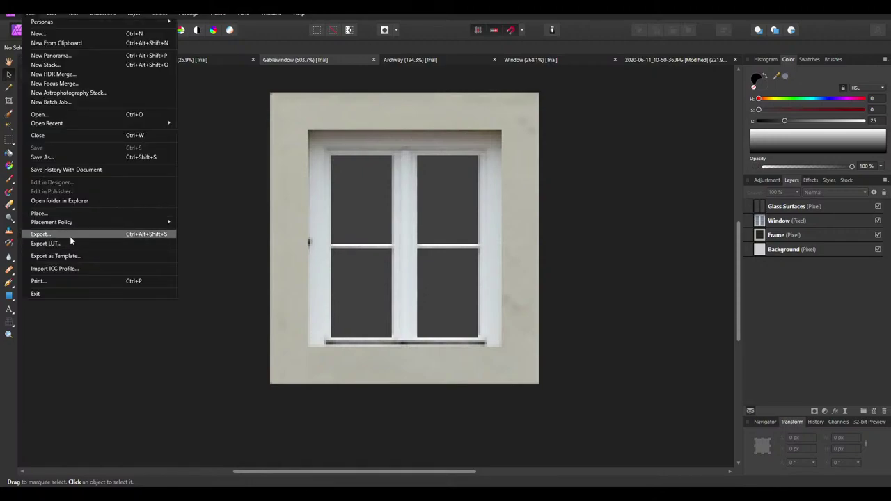
{"action": "left_click", "coordinate": [69, 235]}
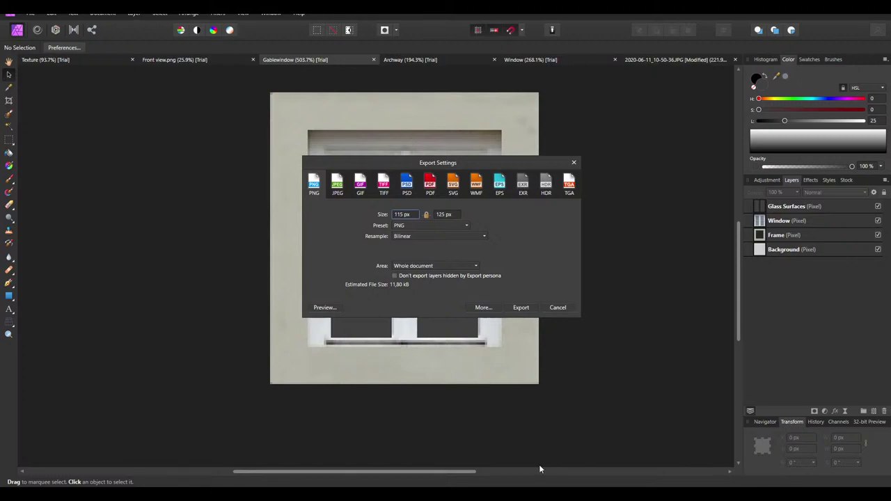
{"action": "key", "text": "super"}
Launch Rechner and calculate 125 × 0,64 = 80
{"action": "type", "text": "rechner"}
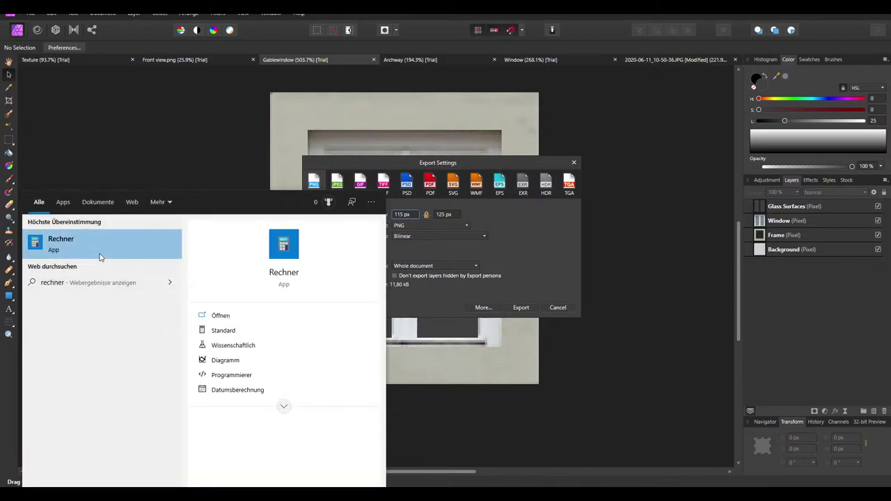
{"action": "left_click", "coordinate": [100, 254]}
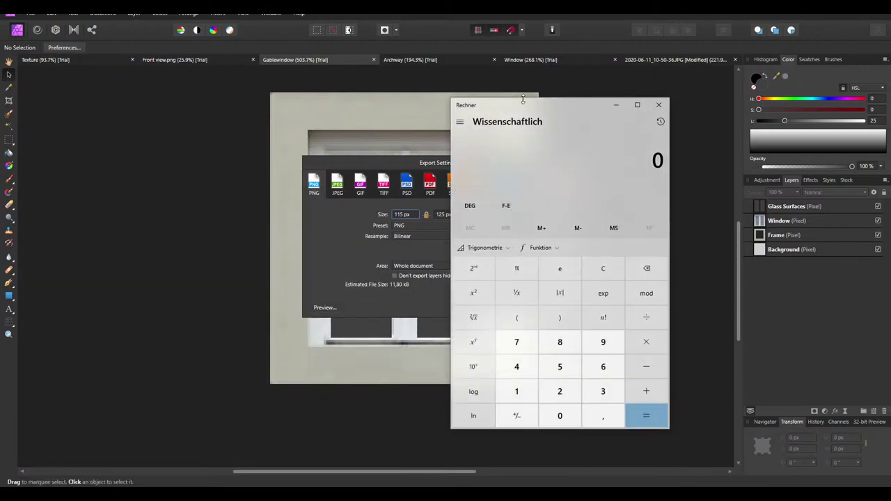
{"action": "left_click_drag", "start_coordinate": [523, 99], "coordinate": [687, 105]}
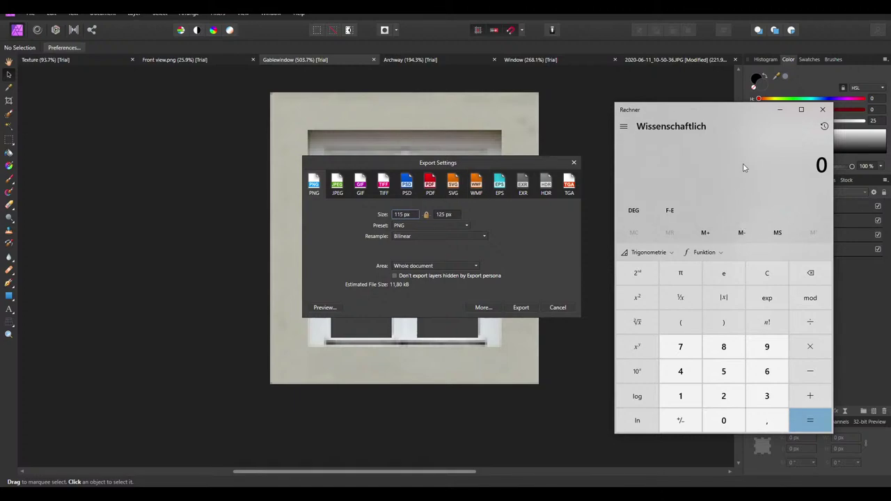
{"action": "type", "text": "125"}
{"action": "key", "text": "asterisk"}
{"action": "type", "text": ",64"}
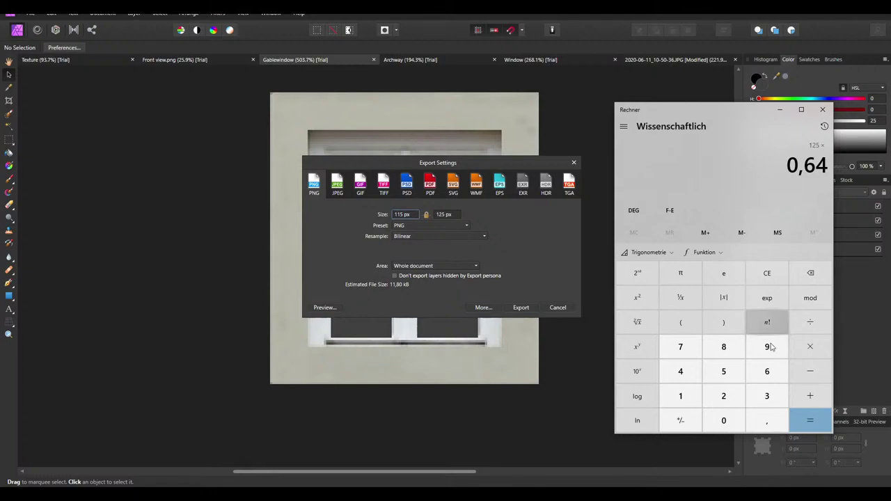
{"action": "left_click", "coordinate": [807, 421]}
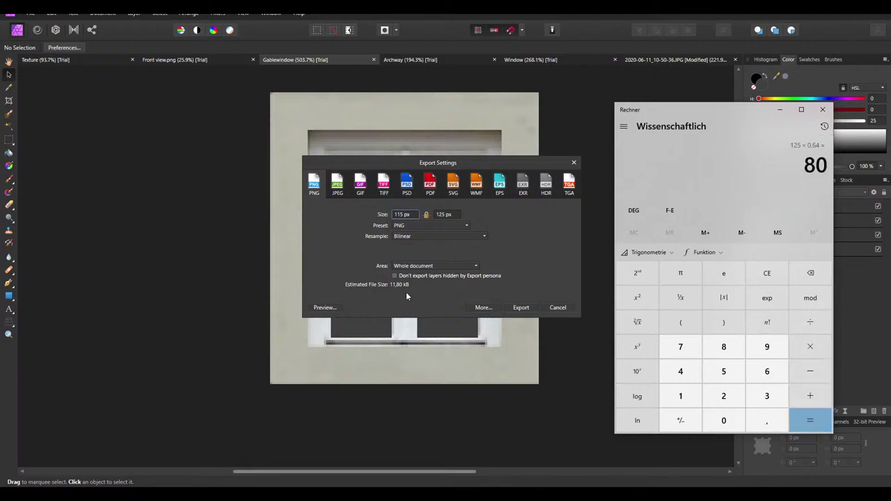
Export the gable window 80 px tall as Gablewindow.png into Textures
{"action": "left_click", "coordinate": [444, 217]}
{"action": "triple_click", "coordinate": [444, 216]}
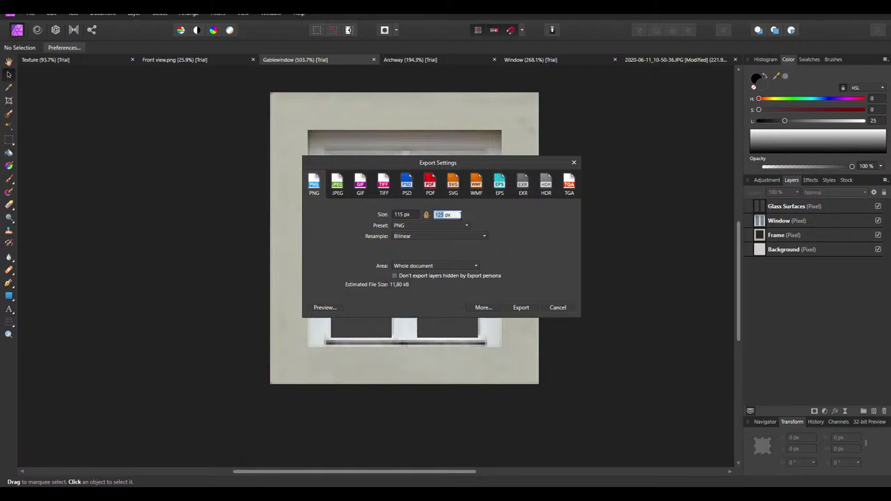
{"action": "type", "text": "80"}
{"action": "left_click", "coordinate": [527, 310]}
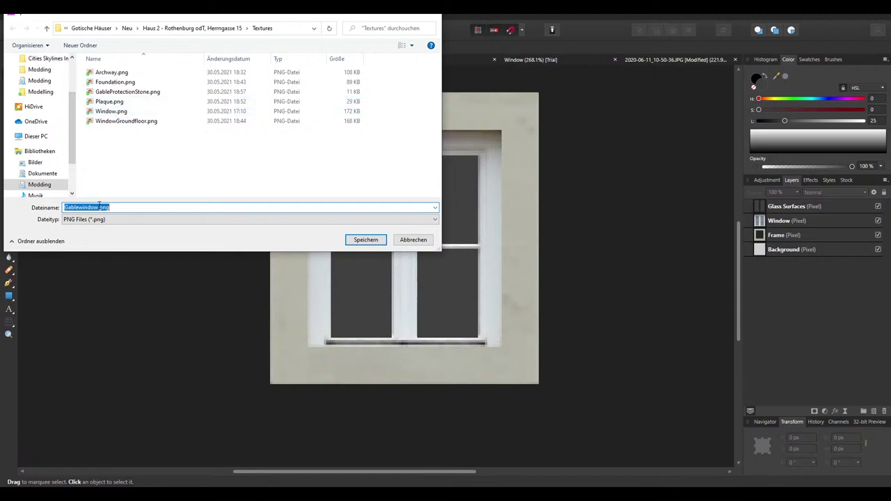
{"action": "left_click", "coordinate": [367, 240]}
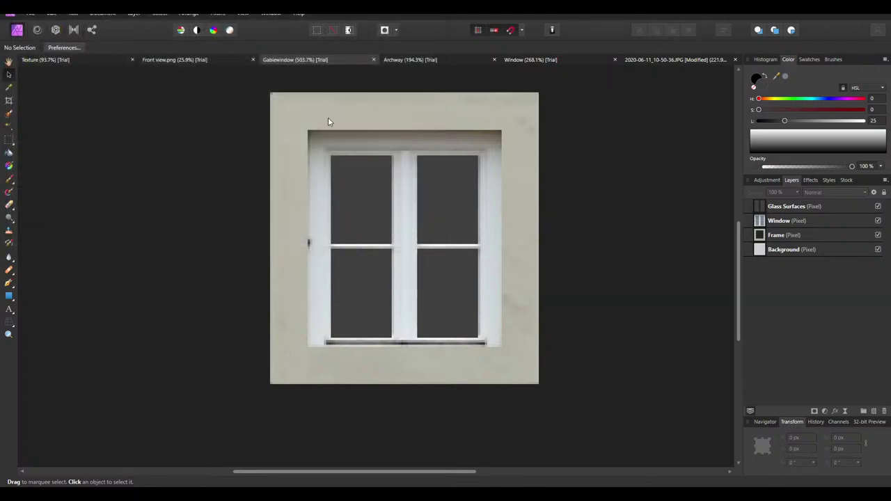
Place Gablewindow.png from the Textures folder into the Texture atlas document
{"action": "left_click", "coordinate": [653, 59]}
{"action": "left_click", "coordinate": [417, 59]}
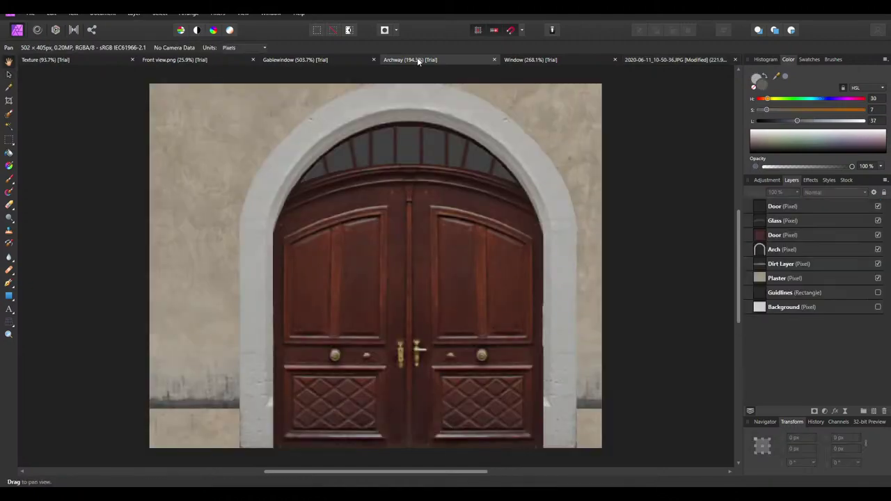
{"action": "left_click", "coordinate": [542, 60]}
{"action": "left_click", "coordinate": [202, 61]}
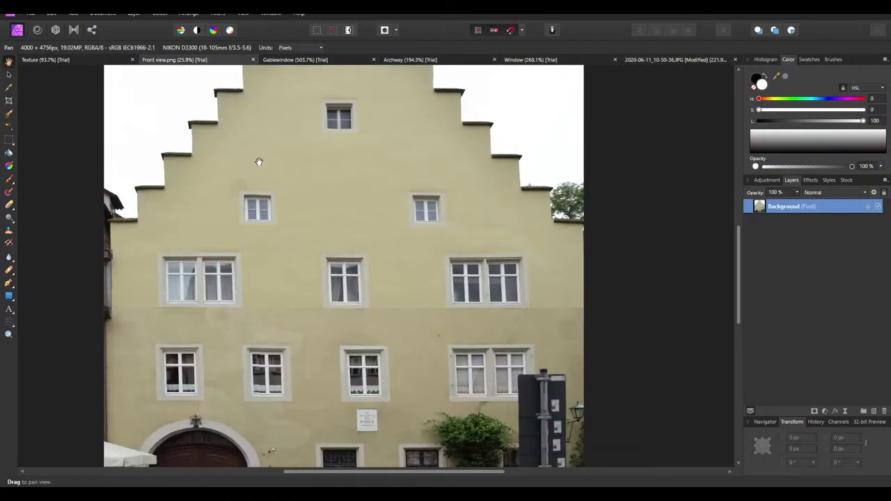
{"action": "left_click", "coordinate": [69, 61]}
{"action": "key", "text": "alt+Tab"}
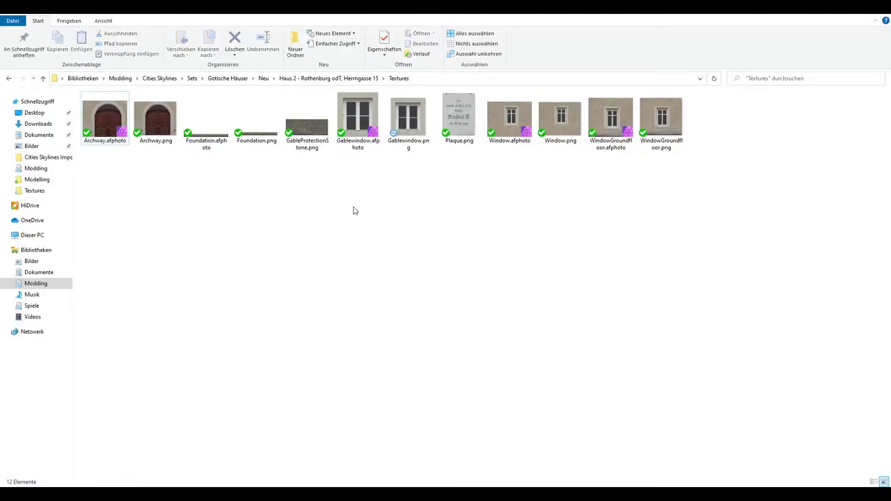
{"action": "left_click_drag", "start_coordinate": [409, 118], "coordinate": [481, 202]}
{"action": "key", "text": "ctrl+plus"}
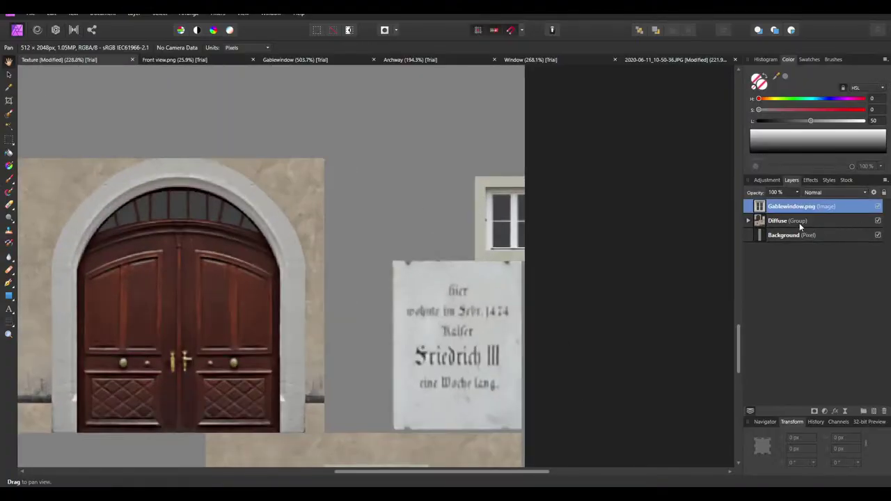
Move the Gablewindow.png layer into the Diffuse group below Plaque
{"action": "left_click", "coordinate": [794, 221]}
{"action": "left_click", "coordinate": [748, 220]}
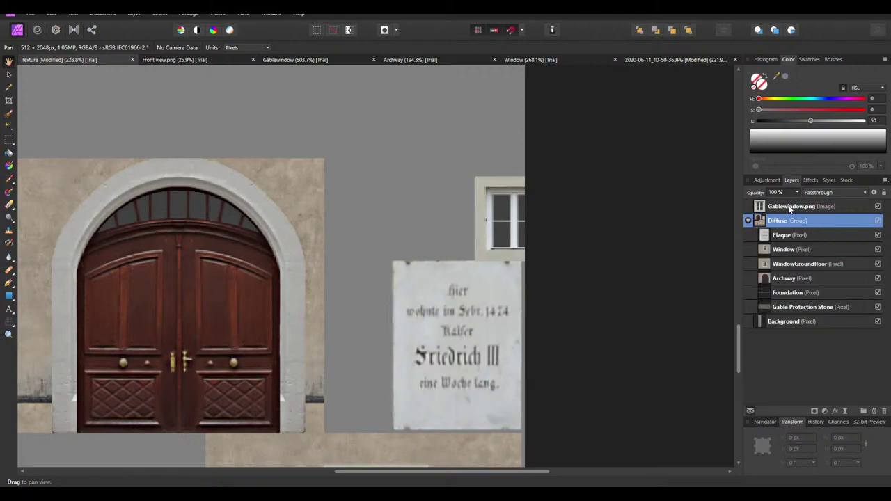
{"action": "left_click_drag", "start_coordinate": [791, 207], "coordinate": [759, 249]}
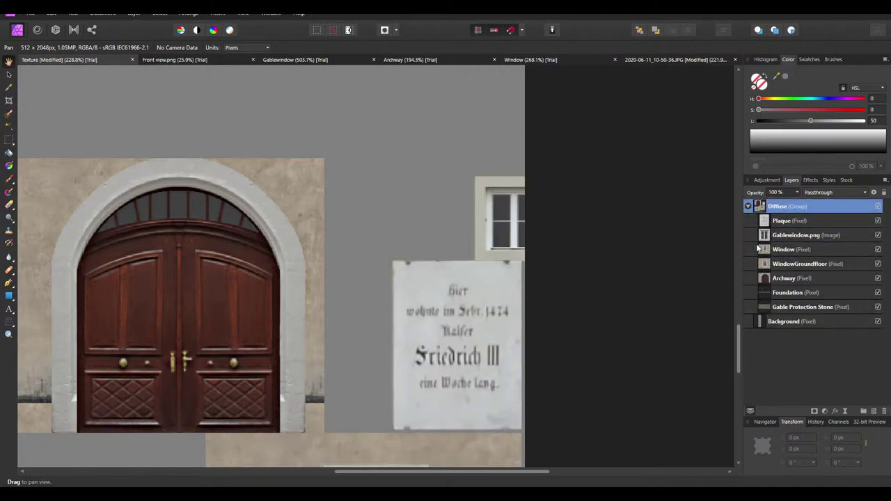
Move the gable window left next to the plaque in the atlas
{"action": "left_click", "coordinate": [8, 61]}
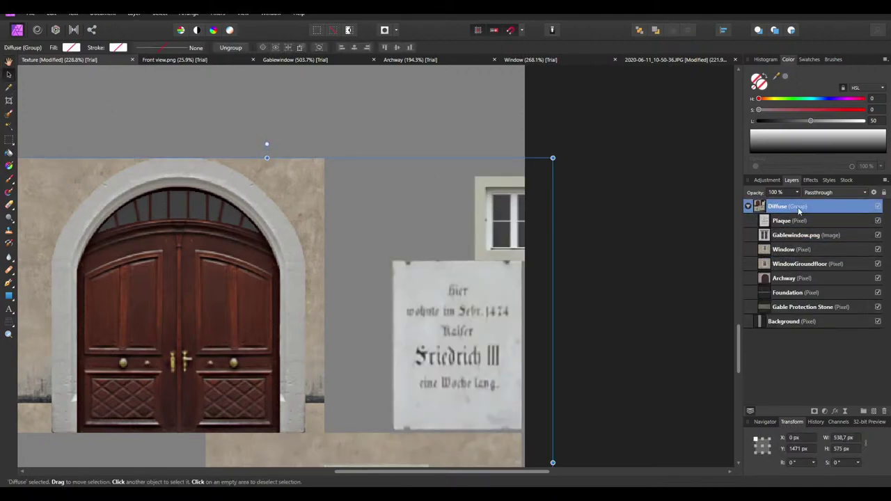
{"action": "double_click", "coordinate": [488, 227]}
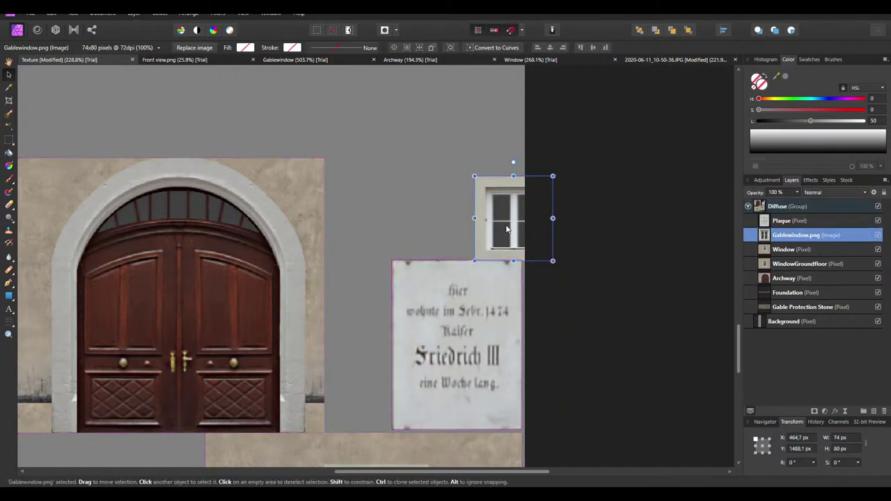
{"action": "left_click_drag", "start_coordinate": [488, 227], "coordinate": [409, 213]}
{"action": "scroll", "coordinate": [418, 225], "scroll_direction": "up", "scroll_amount": 8, "text": "ctrl"}
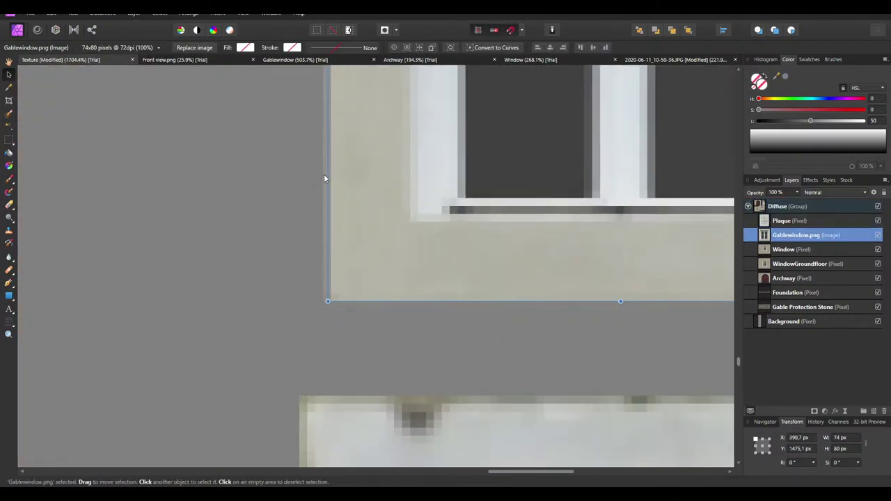
{"action": "scroll", "coordinate": [321, 170], "scroll_direction": "down", "scroll_amount": 6, "text": "ctrl"}
{"action": "scroll", "coordinate": [505, 250], "scroll_direction": "up", "scroll_amount": 5, "text": "ctrl"}
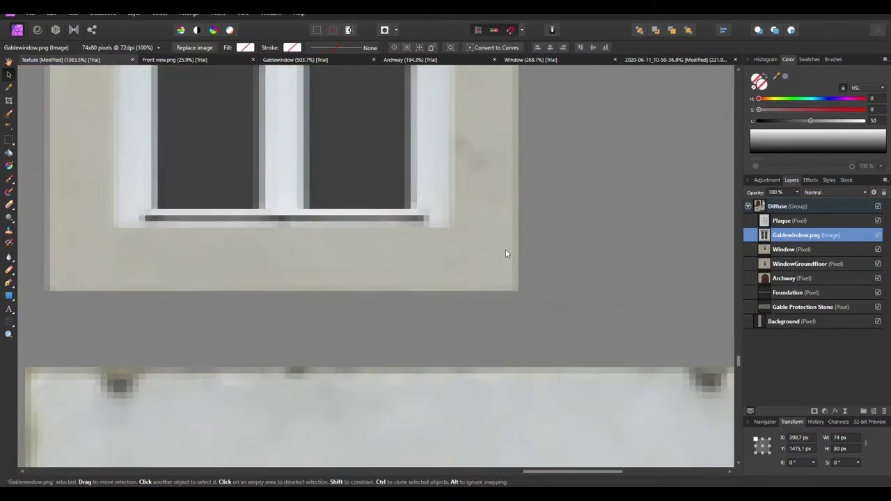
Turn off anti-aliasing for the Window layer and nudge the gable window right
{"action": "left_click", "coordinate": [874, 192]}
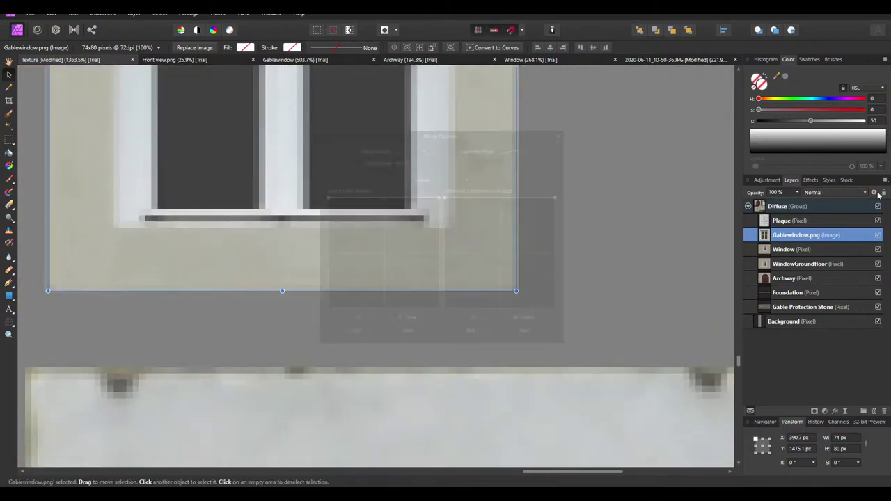
{"action": "left_click", "coordinate": [414, 160]}
{"action": "left_click", "coordinate": [404, 191]}
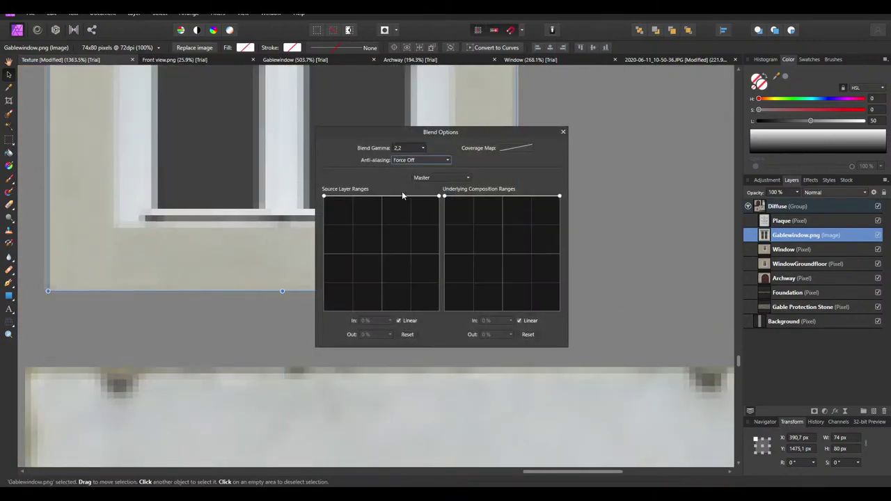
{"action": "left_click", "coordinate": [563, 132]}
{"action": "left_click_drag", "start_coordinate": [300, 237], "coordinate": [384, 248]}
Turn off anti-aliasing for the whole Diffuse group
{"action": "left_click", "coordinate": [803, 207]}
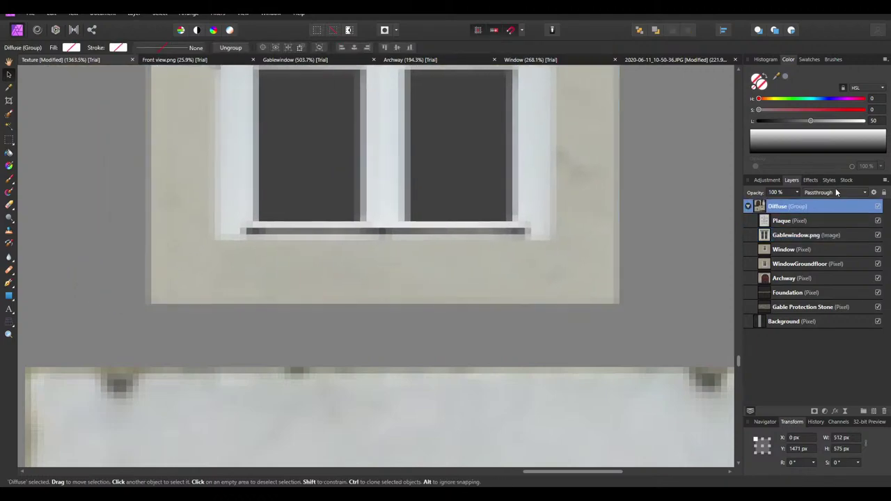
{"action": "left_click", "coordinate": [873, 192]}
{"action": "left_click", "coordinate": [419, 160]}
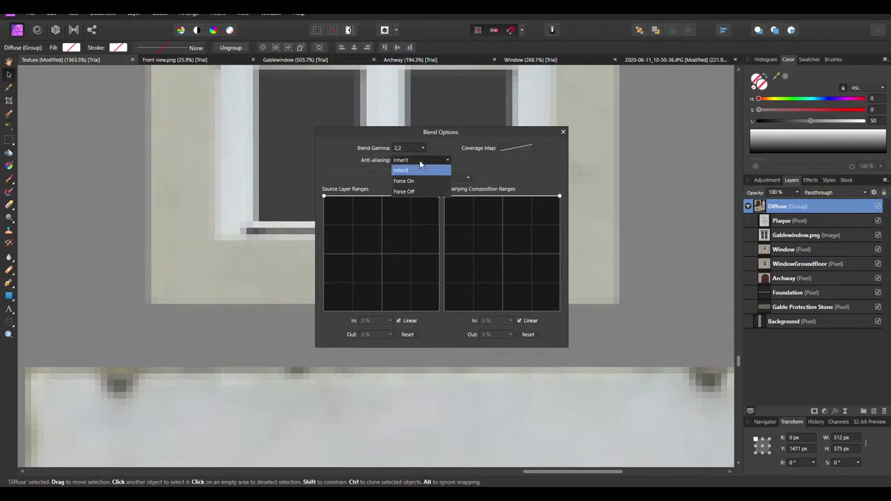
{"action": "left_click", "coordinate": [412, 192]}
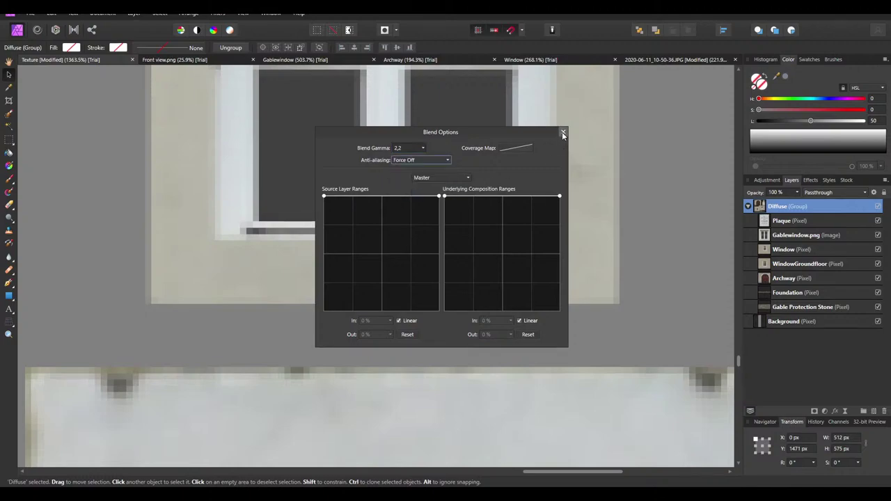
{"action": "left_click", "coordinate": [563, 132]}
Select the Gablewindow.png layer and zoom in to inspect its edges
{"action": "left_click", "coordinate": [786, 250]}
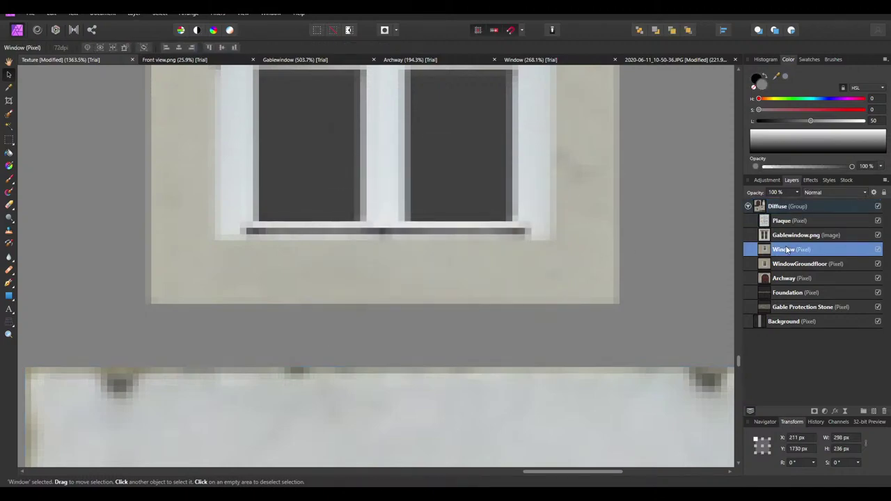
{"action": "left_click", "coordinate": [789, 235]}
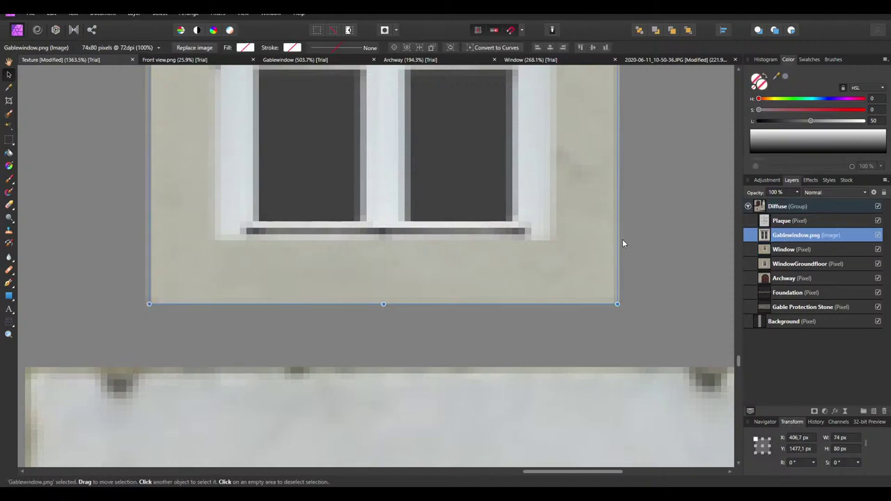
{"action": "scroll", "coordinate": [622, 241], "scroll_direction": "up", "scroll_amount": 6}
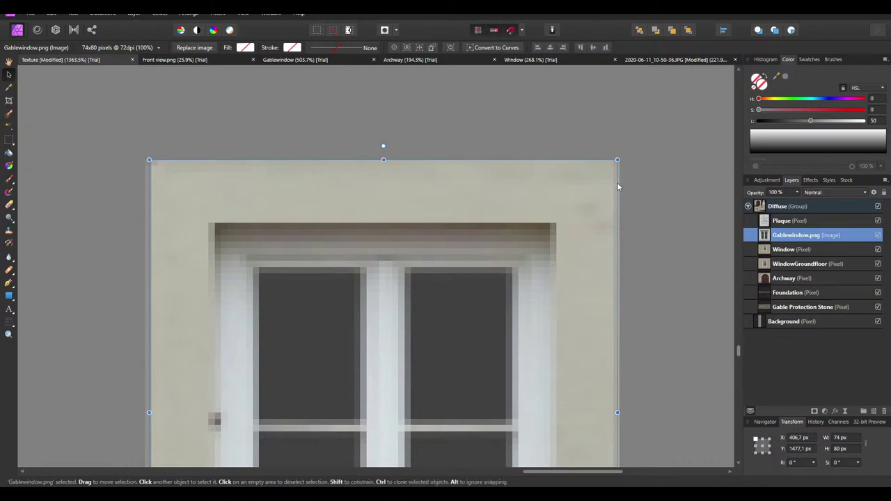
{"action": "scroll", "coordinate": [611, 180], "scroll_direction": "down", "scroll_amount": 5, "text": "ctrl"}
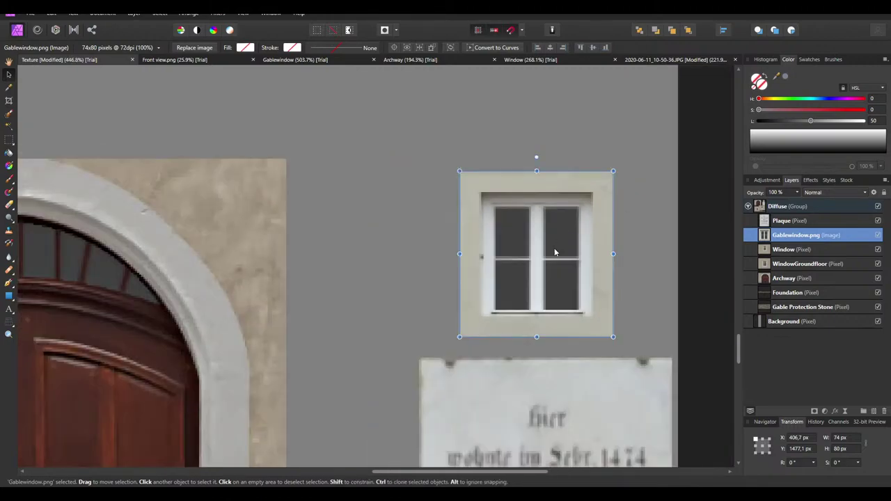
{"action": "scroll", "coordinate": [648, 196], "scroll_direction": "up", "scroll_amount": 4, "text": "ctrl"}
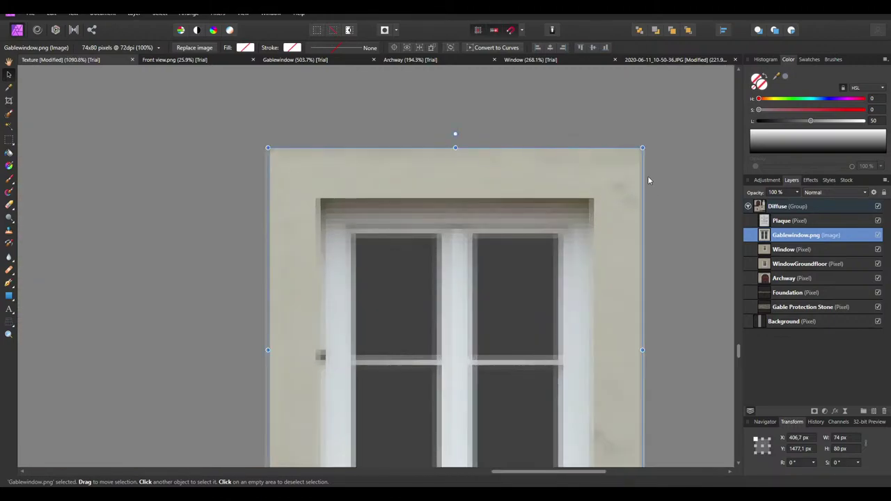
{"action": "scroll", "coordinate": [640, 182], "scroll_direction": "up", "scroll_amount": 5, "text": "ctrl"}
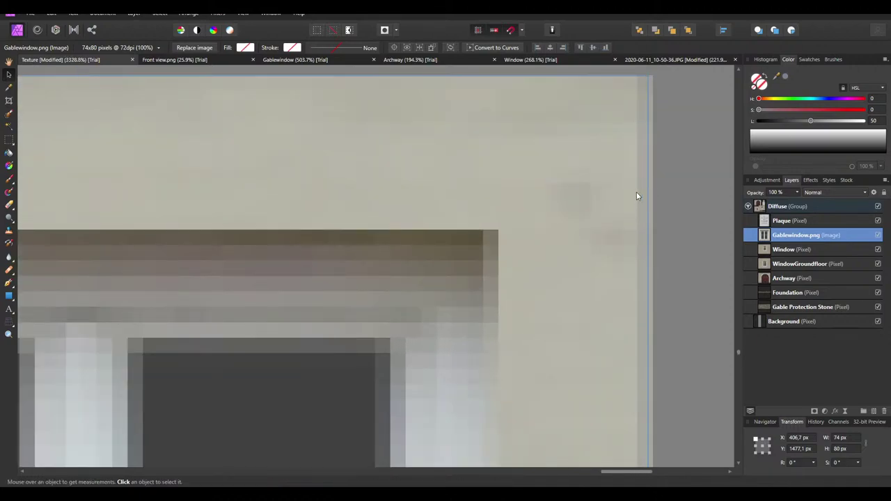
{"action": "scroll", "coordinate": [676, 161], "scroll_direction": "down", "scroll_amount": 6, "text": "ctrl"}
{"action": "scroll", "coordinate": [606, 144], "scroll_direction": "down", "scroll_amount": 6, "text": "ctrl"}
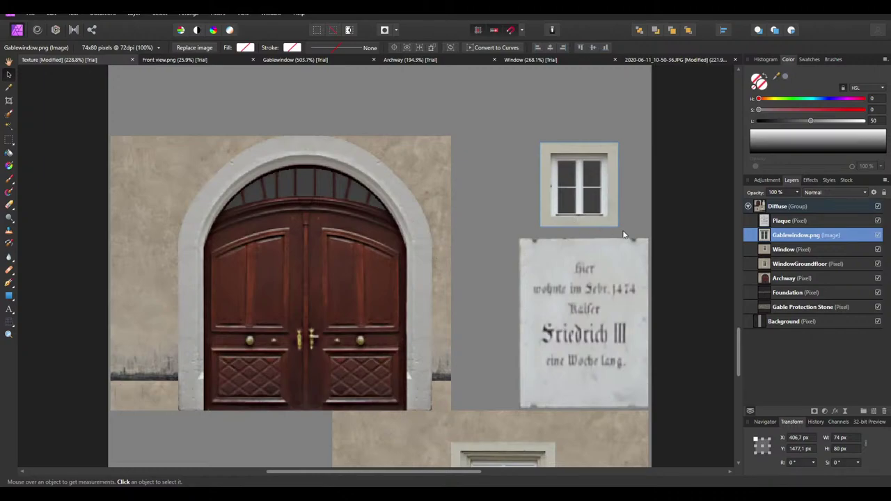
{"action": "left_click", "coordinate": [673, 240]}
{"action": "scroll", "coordinate": [585, 223], "scroll_direction": "up", "scroll_amount": 4, "text": "ctrl"}
{"action": "scroll", "coordinate": [583, 229], "scroll_direction": "down", "scroll_amount": 6, "text": "ctrl"}
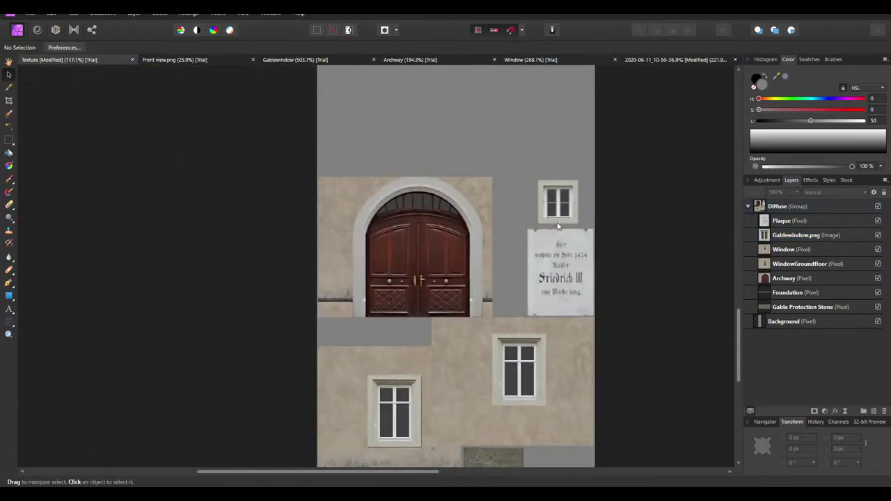
{"action": "scroll", "coordinate": [557, 226], "scroll_direction": "up", "scroll_amount": 4, "text": "ctrl"}
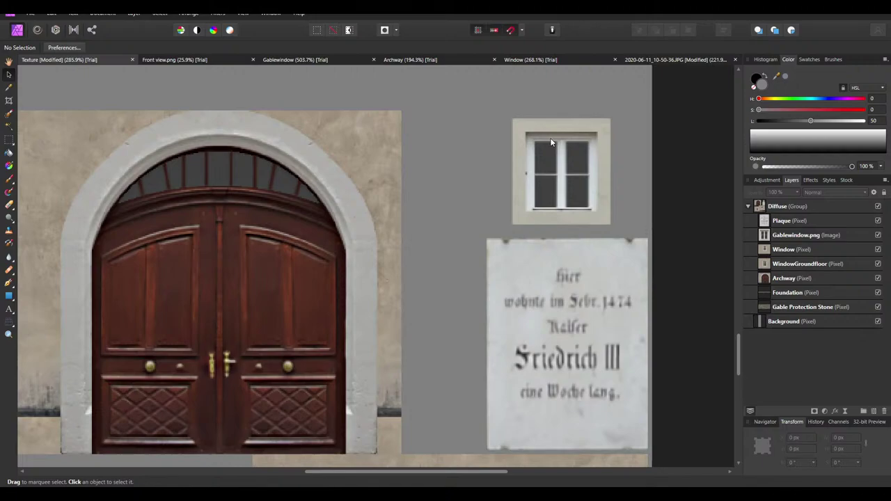
Move the gable window image left beside the archway
{"action": "left_click", "coordinate": [550, 148]}
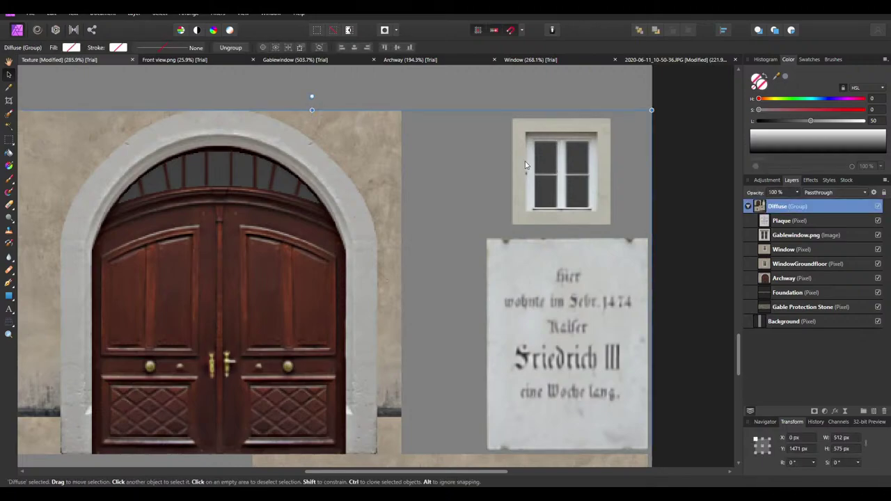
{"action": "left_click", "coordinate": [790, 248]}
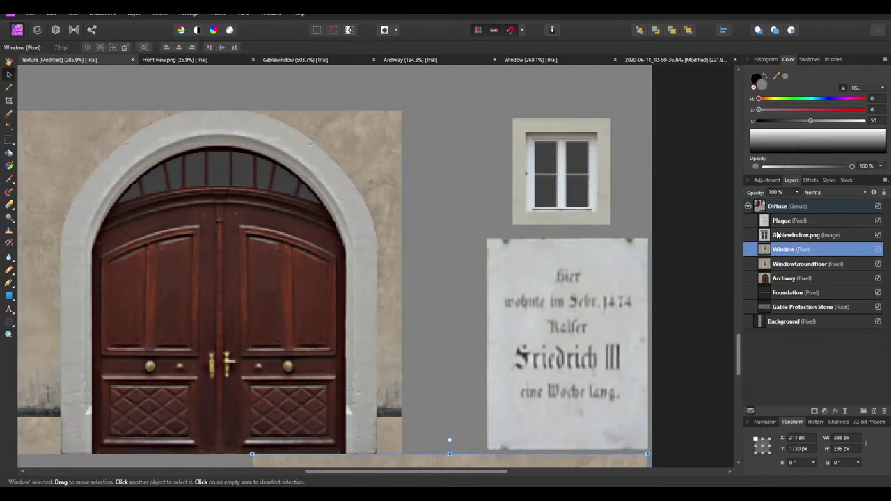
{"action": "left_click", "coordinate": [582, 178]}
{"action": "left_click_drag", "start_coordinate": [582, 178], "coordinate": [477, 191]}
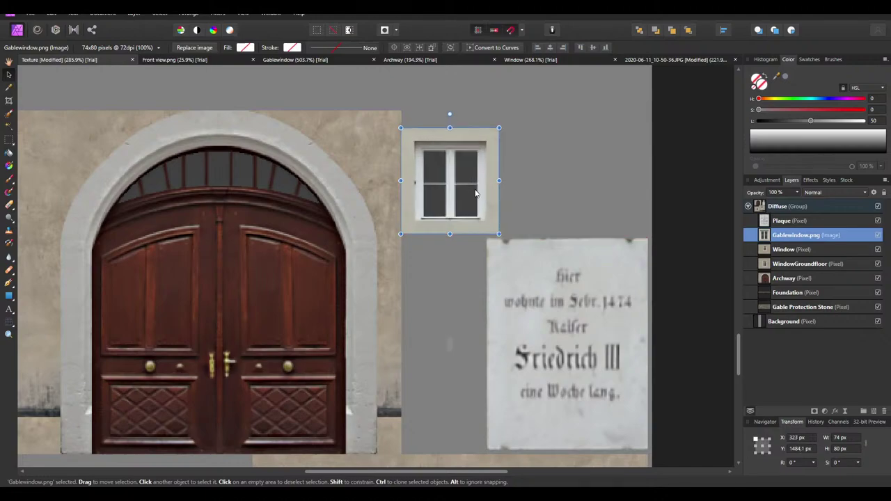
{"action": "left_click", "coordinate": [628, 184]}
Drag Gablewindow.png right onto the plaque's top, flush with the right edge at X 433, Y 1487 px
{"action": "left_click", "coordinate": [458, 201]}
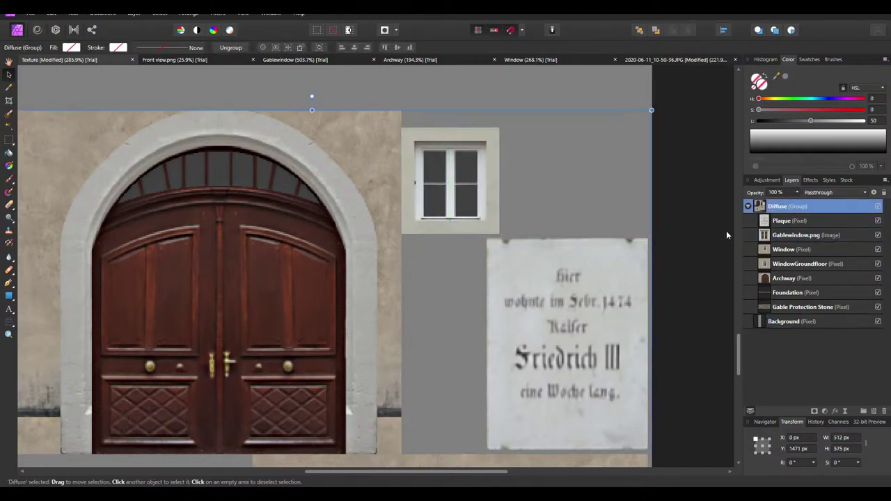
{"action": "left_click", "coordinate": [797, 235]}
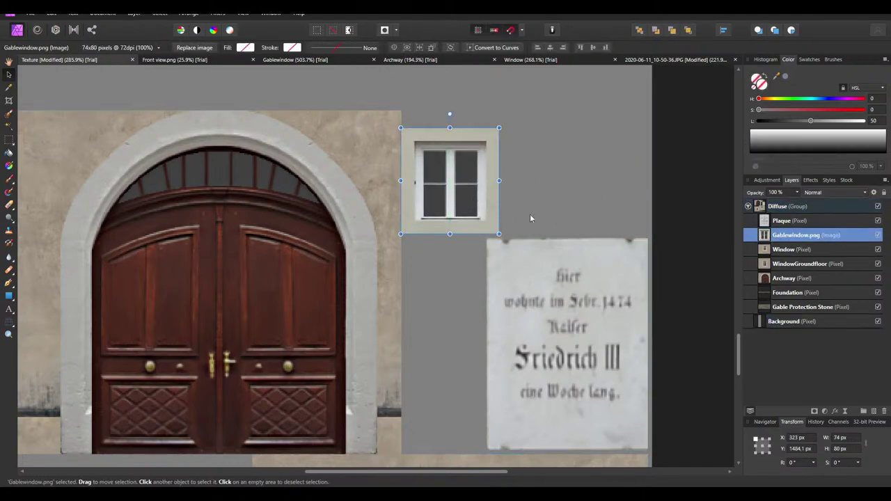
{"action": "left_click_drag", "start_coordinate": [455, 201], "coordinate": [603, 203]}
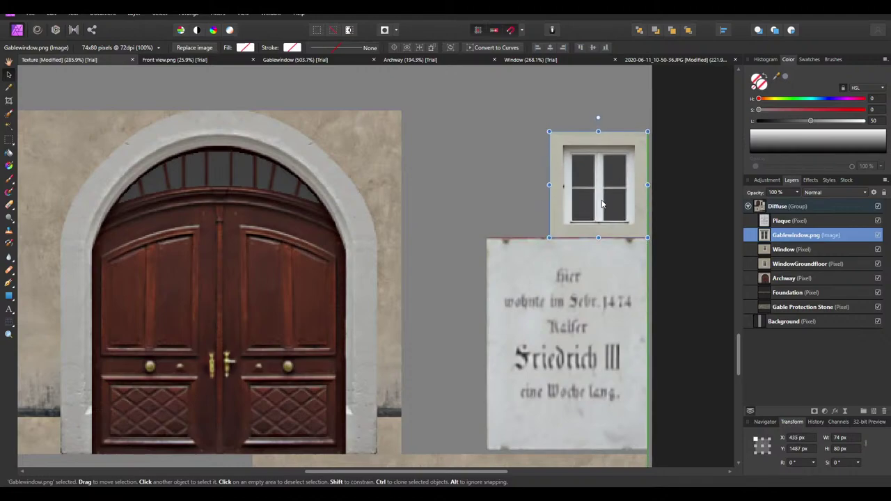
{"action": "left_click", "coordinate": [663, 252]}
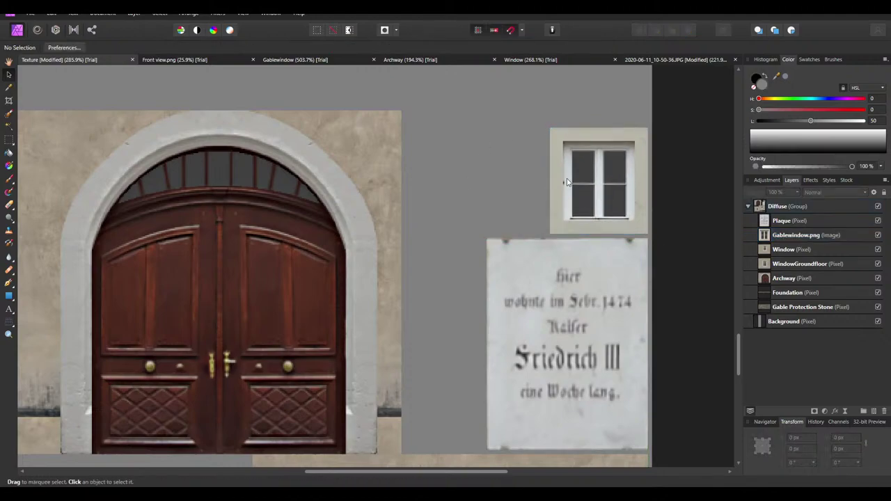
Save the texture atlas, check the Textures folder, and return to Blender
{"action": "scroll", "coordinate": [491, 187], "scroll_direction": "down", "scroll_amount": 5, "text": "ctrl"}
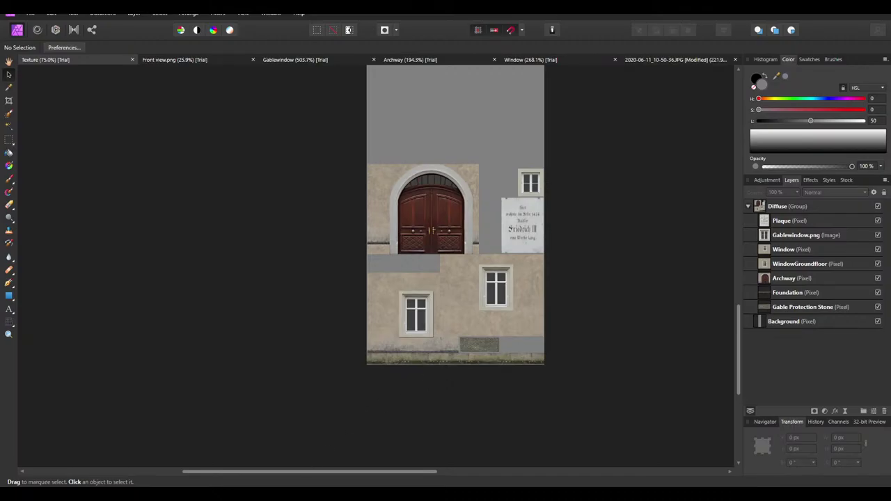
{"action": "key", "text": "alt+Tab"}
{"action": "left_click", "coordinate": [352, 207]}
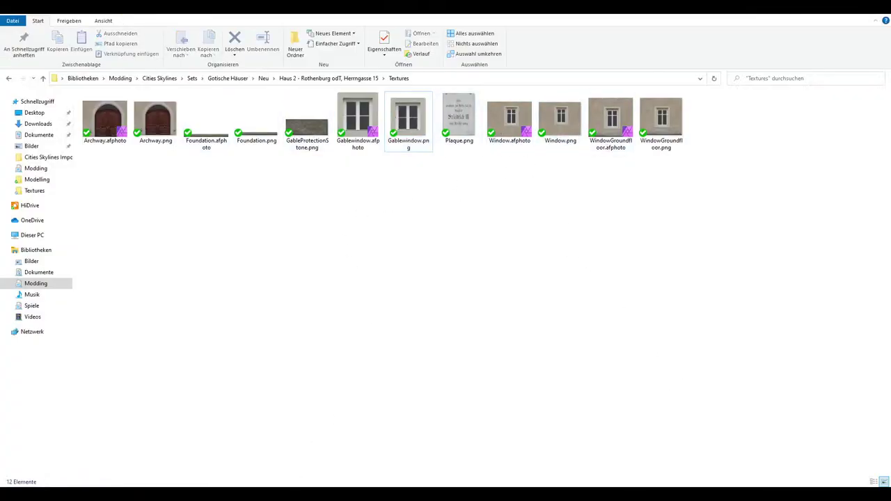
{"action": "left_click", "coordinate": [611, 455]}
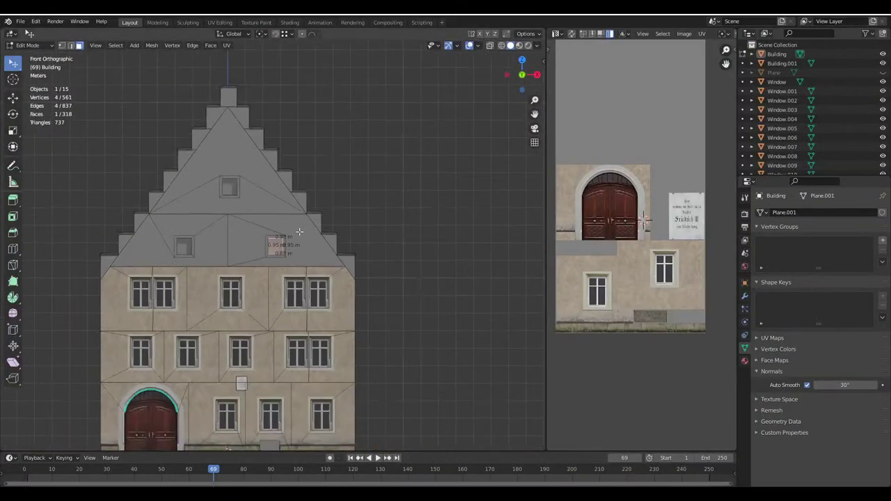
Select the Building object and enter Edit Mode on its mesh
{"action": "key", "text": "Tab"}
{"action": "middle_click_drag", "start_coordinate": [332, 251], "coordinate": [294, 266]}
{"action": "left_click", "coordinate": [304, 333]}
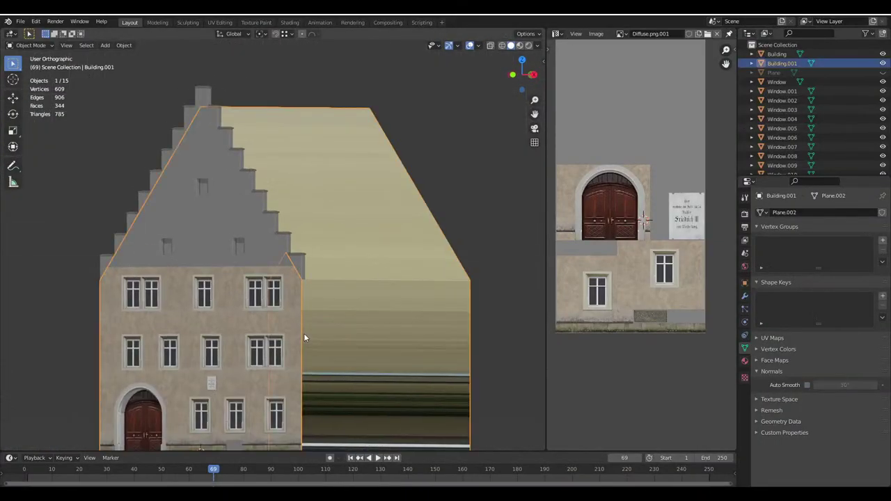
{"action": "middle_click_drag", "start_coordinate": [304, 337], "coordinate": [314, 262]}
{"action": "scroll", "coordinate": [214, 178], "scroll_direction": "up", "scroll_amount": 3}
{"action": "left_click", "coordinate": [250, 257]}
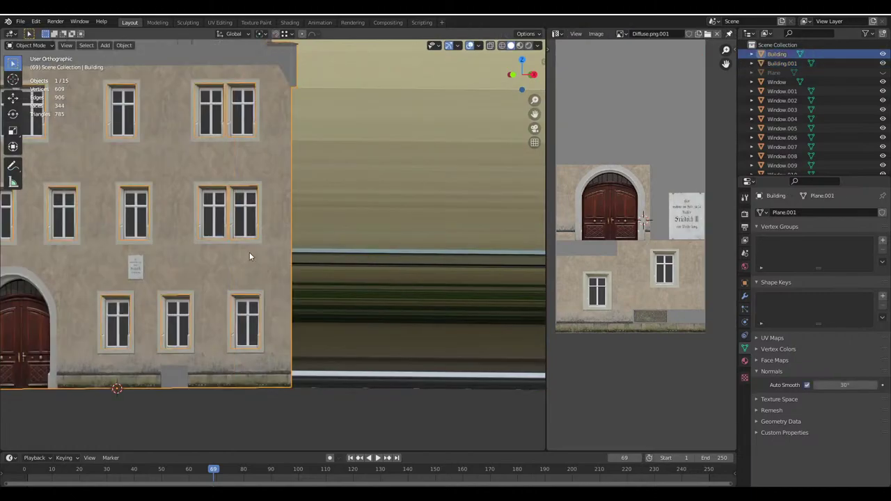
{"action": "key", "text": "Tab"}
{"action": "left_click", "coordinate": [260, 271]}
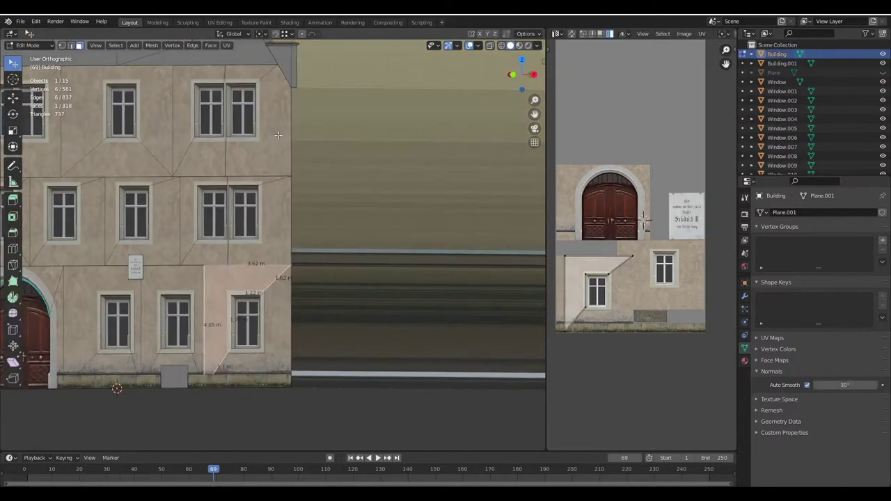
Select the triangular gable faces at the top of the facade
{"action": "middle_click_drag", "start_coordinate": [278, 135], "coordinate": [303, 185], "text": "shift"}
{"action": "scroll", "coordinate": [366, 181], "scroll_direction": "down", "scroll_amount": 5}
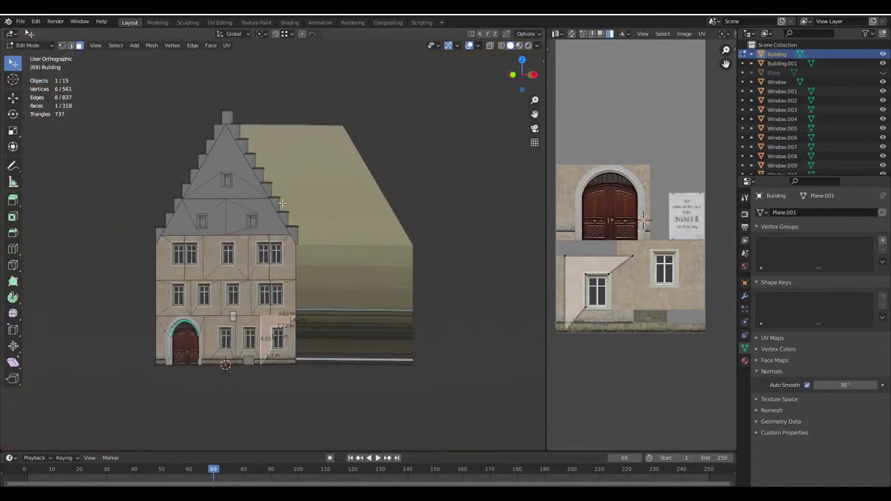
{"action": "scroll", "coordinate": [296, 174], "scroll_direction": "up", "scroll_amount": 3}
{"action": "left_click", "coordinate": [235, 170]}
{"action": "scroll", "coordinate": [258, 171], "scroll_direction": "up", "scroll_amount": 2}
{"action": "left_click", "coordinate": [257, 169], "text": "shift"}
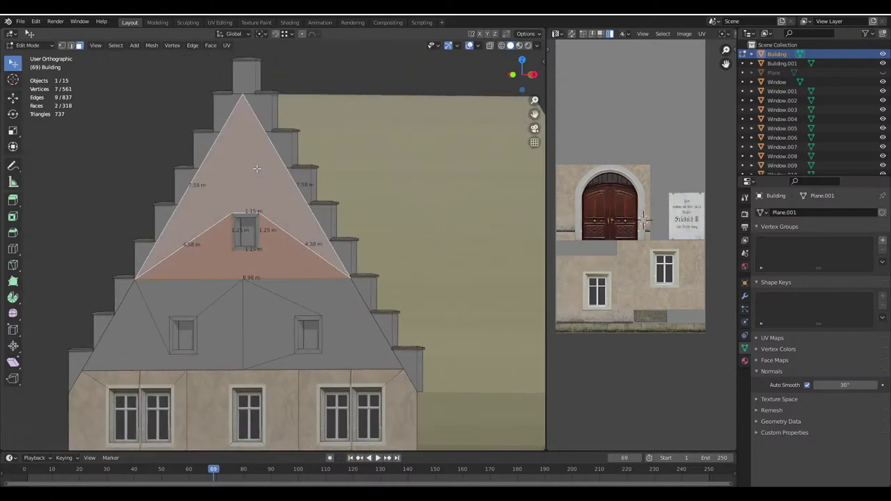
Subdivide both sloping gable edges to add a horizontal edge across the upper gable
{"action": "left_click", "coordinate": [71, 45]}
{"action": "left_click", "coordinate": [209, 157]}
{"action": "left_click", "coordinate": [282, 154], "text": "shift"}
{"action": "right_click", "coordinate": [280, 152]}
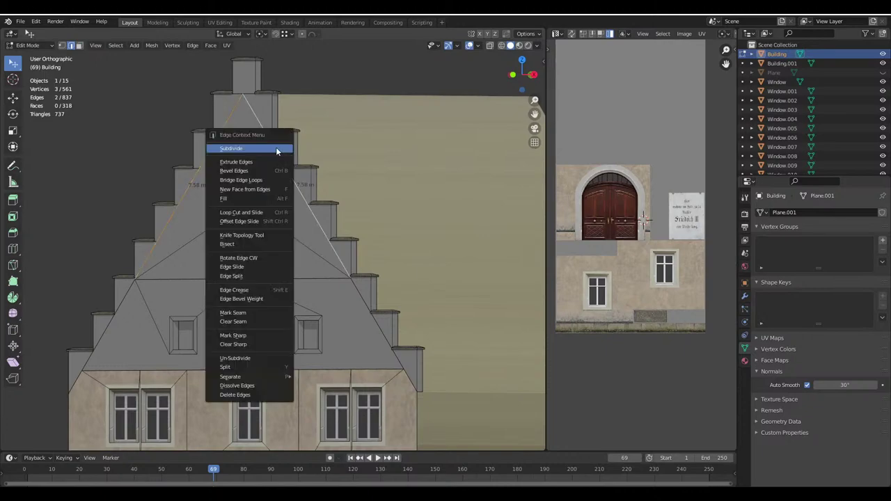
{"action": "left_click", "coordinate": [258, 153]}
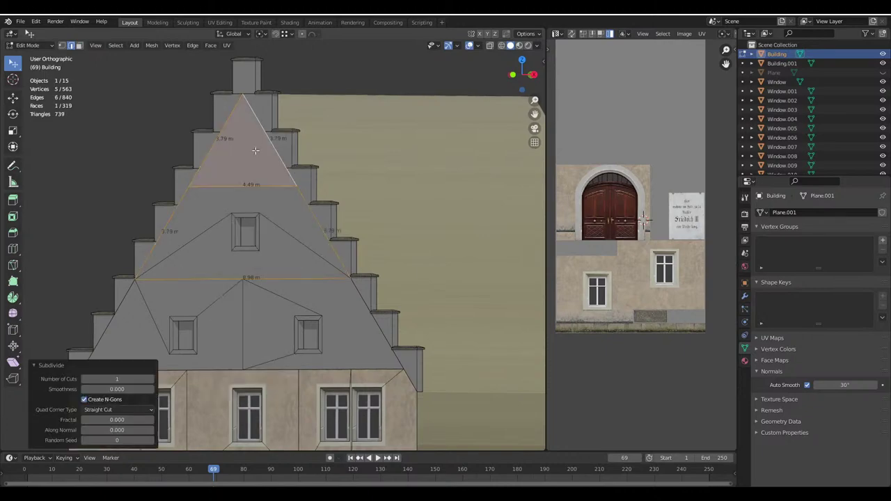
Check the new horizontal edge in see-through wireframe, then return to material preview
{"action": "left_click", "coordinate": [252, 271]}
{"action": "scroll", "coordinate": [252, 270], "scroll_direction": "up", "scroll_amount": 1}
{"action": "key", "text": "g"}
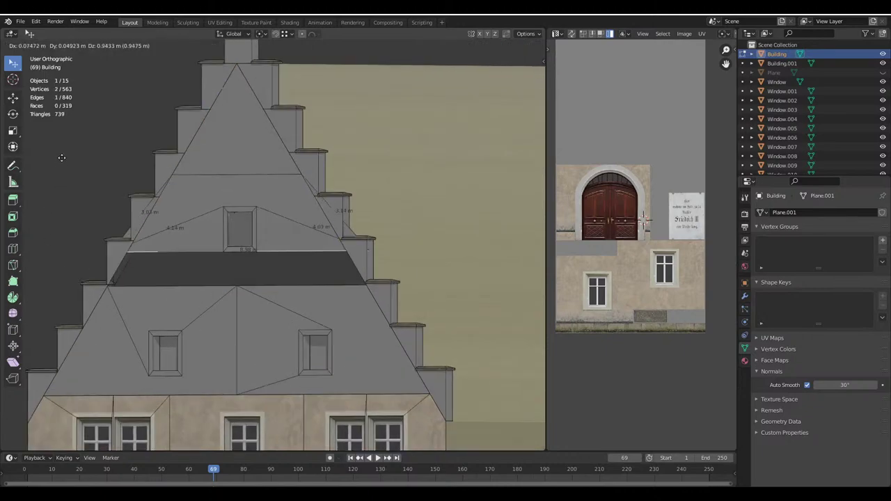
{"action": "key", "text": "Escape"}
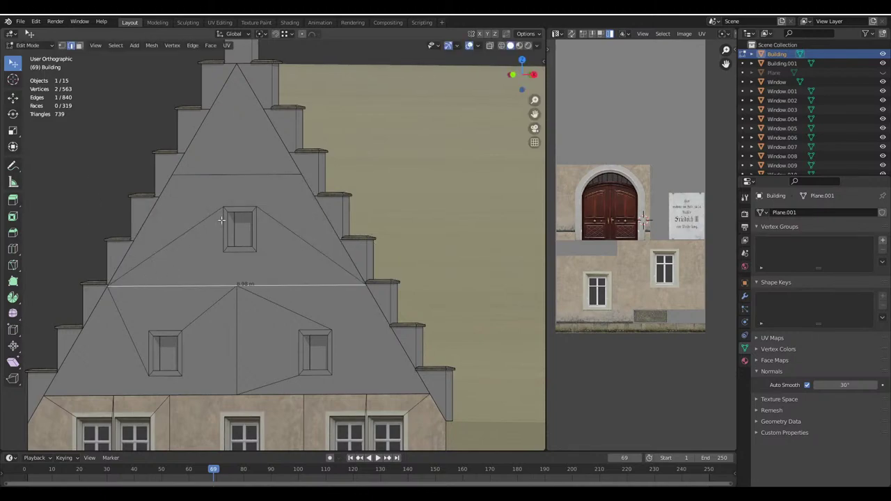
{"action": "key", "text": "shift+z"}
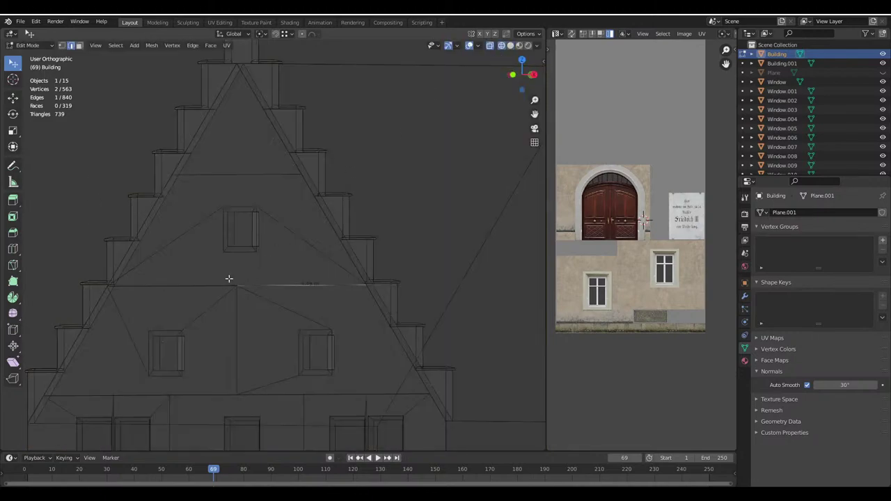
{"action": "left_click", "coordinate": [510, 45]}
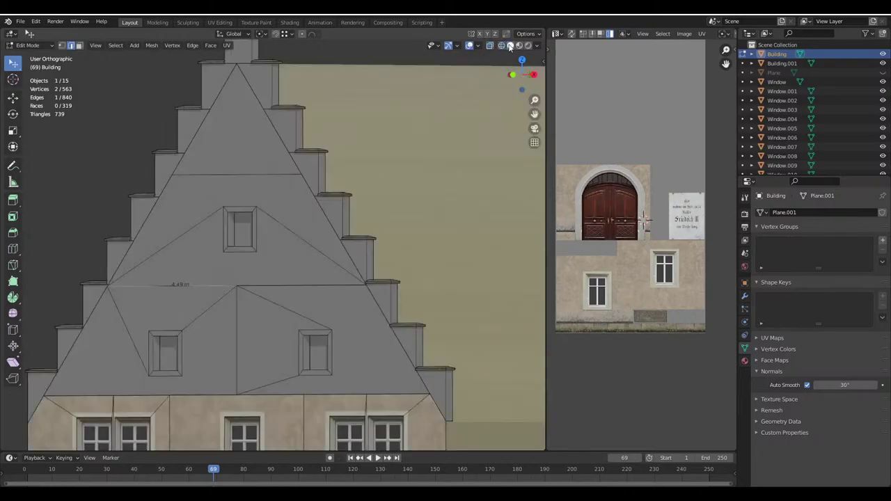
{"action": "middle_click_drag", "start_coordinate": [345, 118], "coordinate": [281, 196]}
{"action": "key", "text": "alt+q"}
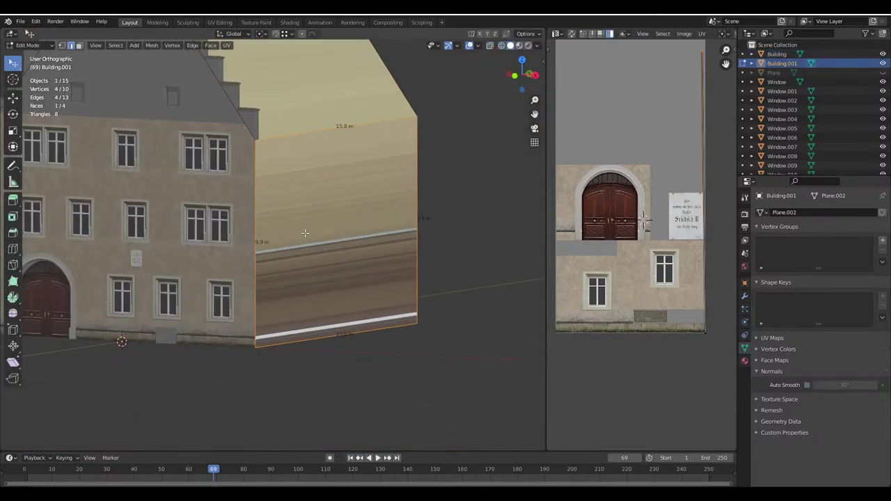
Clear the selection, save Haus.blend, and undo a trial loop cut on the side wall
{"action": "key", "text": "alt+a"}
{"action": "key", "text": "ctrl+s"}
{"action": "left_click", "coordinate": [13, 249]}
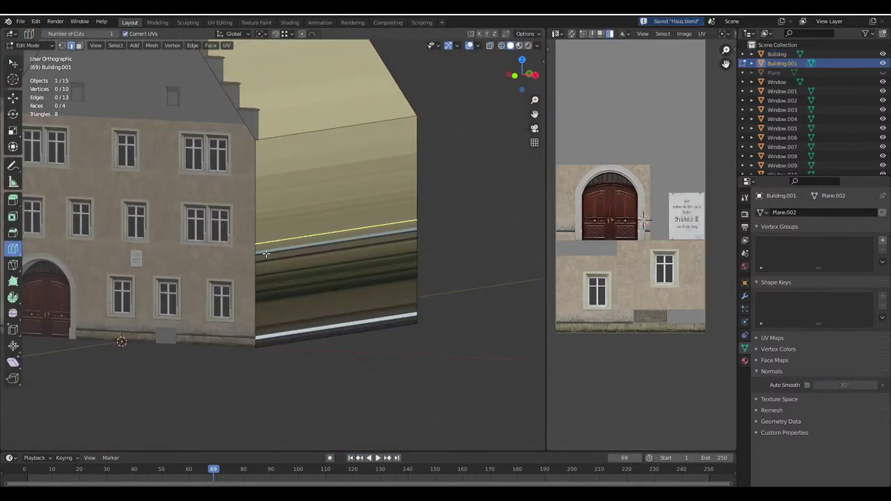
{"action": "left_click_drag", "start_coordinate": [262, 240], "coordinate": [220, 181]}
{"action": "key", "text": "ctrl+z"}
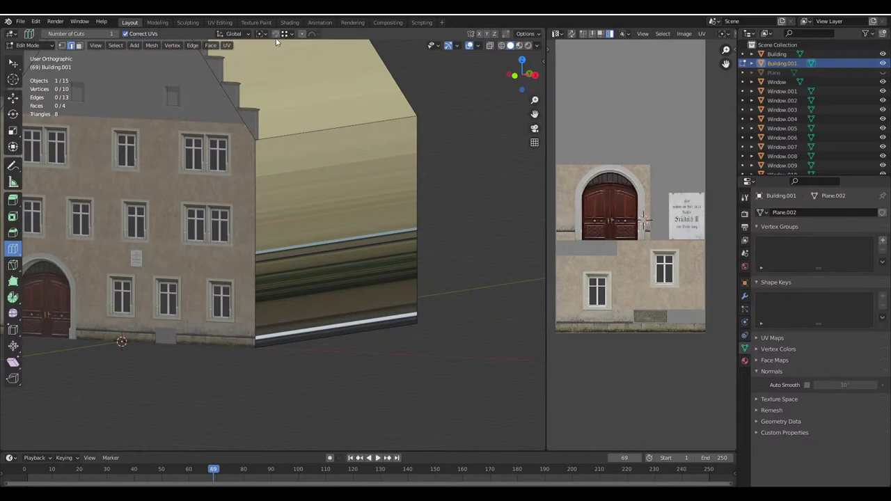
Turn on snapping and cut a centred edge loop across the side wall
{"action": "left_click", "coordinate": [275, 34]}
{"action": "left_click_drag", "start_coordinate": [263, 235], "coordinate": [254, 263]}
{"action": "key", "text": "ctrl+r"}
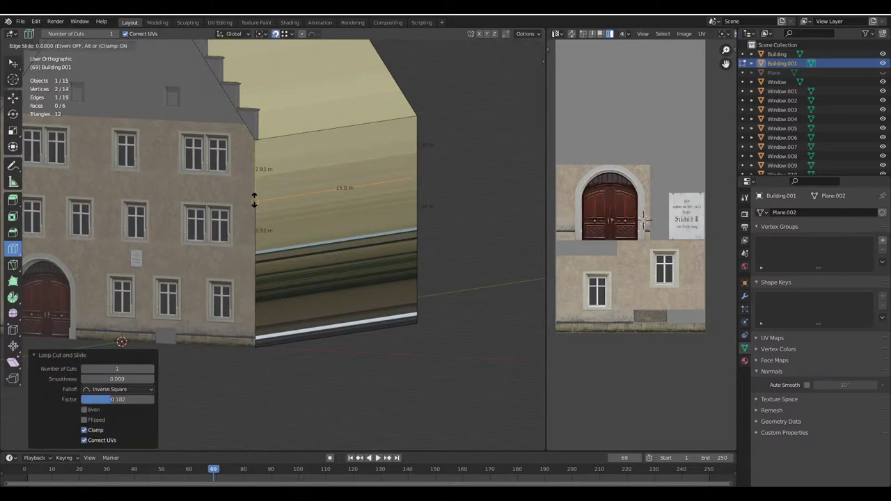
{"action": "left_click", "coordinate": [255, 201]}
{"action": "right_click", "coordinate": [255, 200]}
{"action": "middle_click_drag", "start_coordinate": [255, 200], "coordinate": [383, 232]}
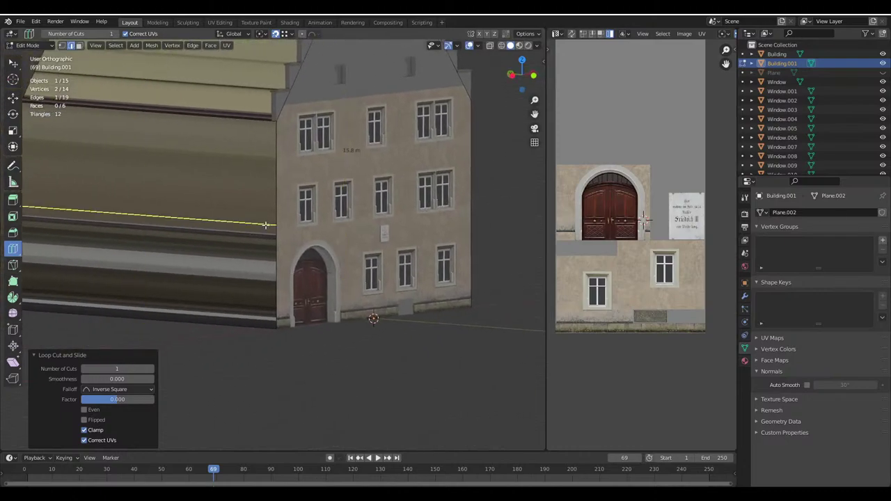
Add two more horizontal edge loops higher up the left wall
{"action": "left_click_drag", "start_coordinate": [267, 225], "coordinate": [278, 244]}
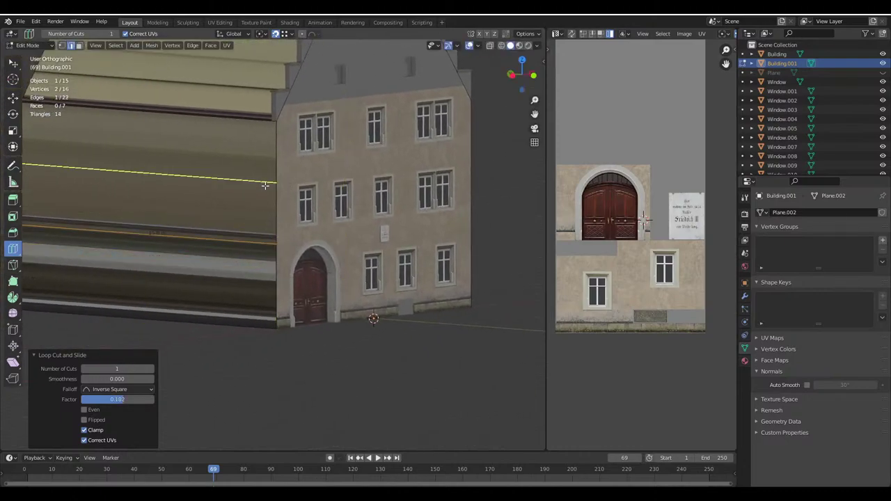
{"action": "left_click_drag", "start_coordinate": [277, 182], "coordinate": [277, 182]}
{"action": "left_click", "coordinate": [277, 183]}
{"action": "key", "text": "w"}
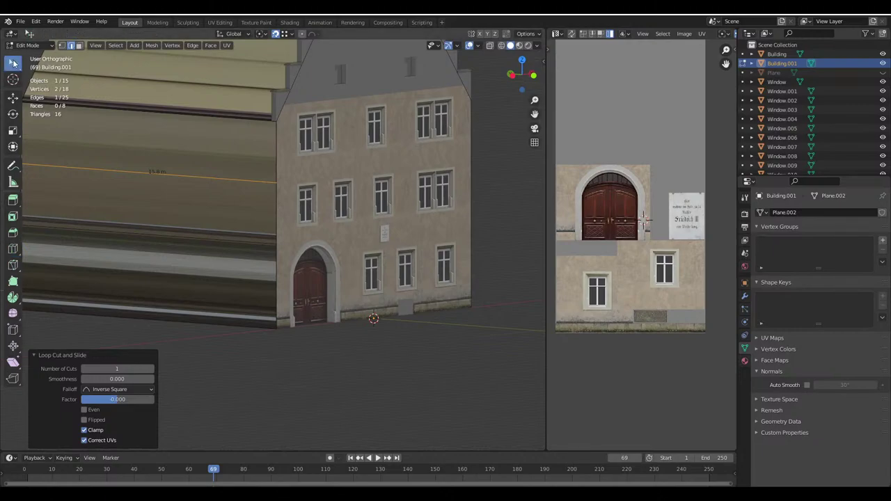
{"action": "left_click", "coordinate": [89, 115]}
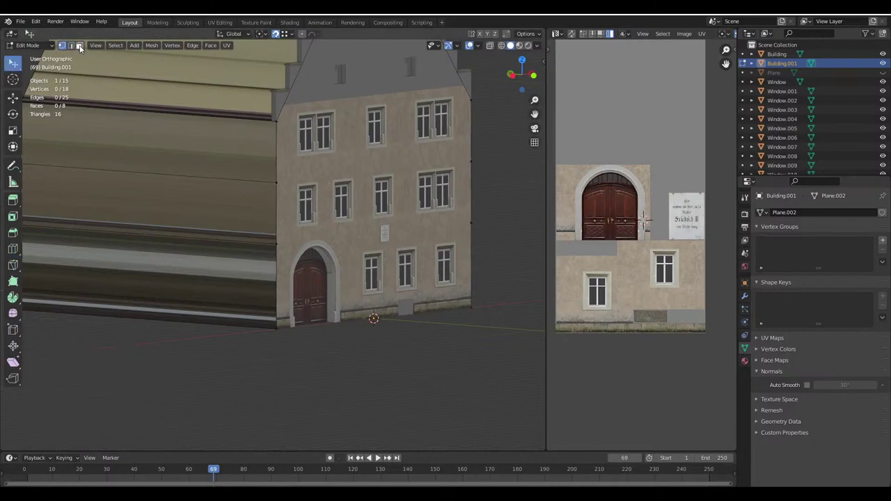
Switch to face select and pick a lower wall face, viewing up toward the stepped gable
{"action": "left_click", "coordinate": [79, 45]}
{"action": "left_click", "coordinate": [263, 304]}
{"action": "scroll", "coordinate": [279, 306], "scroll_direction": "up", "scroll_amount": 3}
{"action": "middle_click_drag", "start_coordinate": [413, 280], "coordinate": [283, 129]}
{"action": "scroll", "coordinate": [222, 158], "scroll_direction": "up", "scroll_amount": 2}
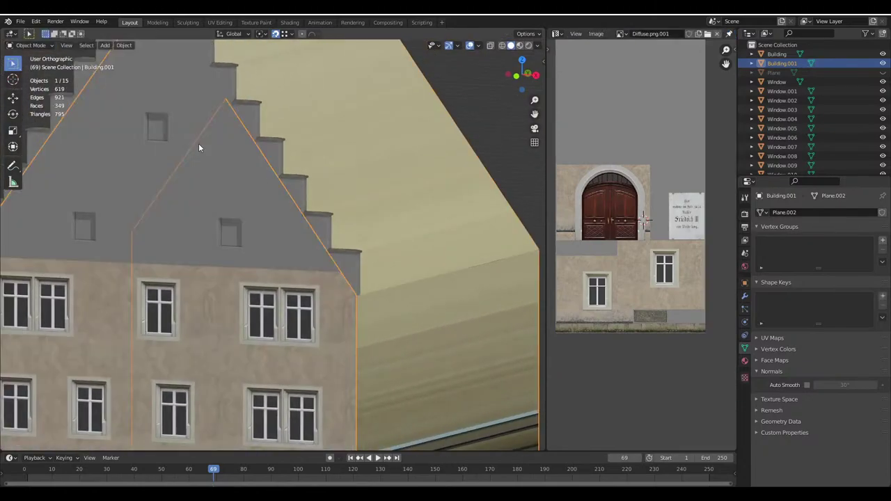
Edit the Building mesh and select its top triangular and trapezoid gable faces
{"action": "key", "text": "alt+q"}
{"action": "middle_click_drag", "start_coordinate": [179, 119], "coordinate": [268, 222]}
{"action": "left_click", "coordinate": [268, 223]}
{"action": "scroll", "coordinate": [273, 220], "scroll_direction": "up", "scroll_amount": 1}
{"action": "left_click", "coordinate": [249, 232]}
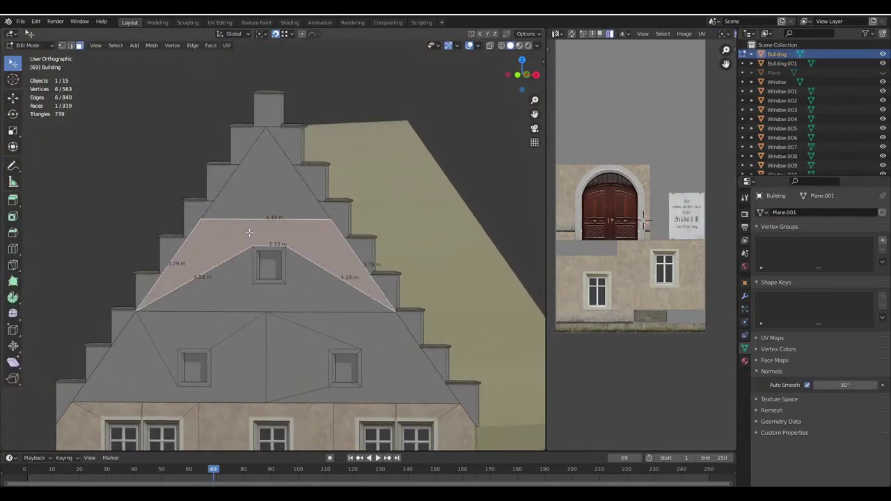
{"action": "left_click", "coordinate": [62, 45]}
{"action": "left_click", "coordinate": [394, 309]}
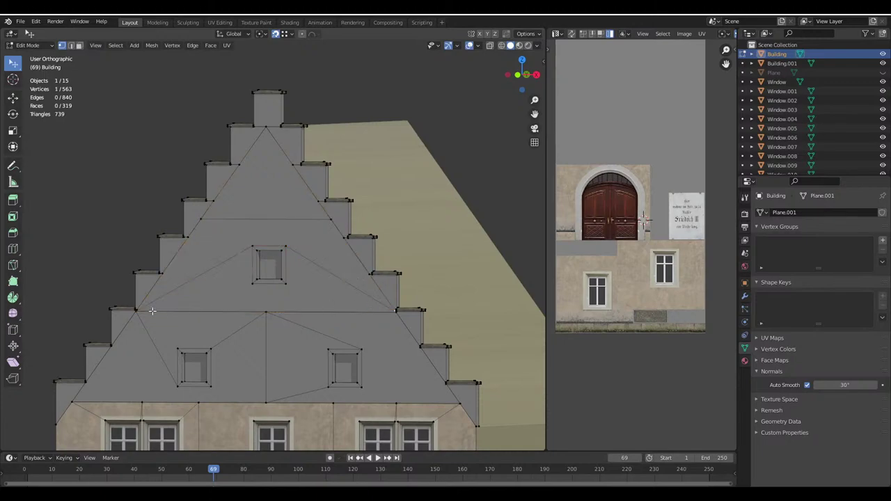
Extrude and raise the left gable corner vertex along Z, then delete it again
{"action": "left_click", "coordinate": [140, 315]}
{"action": "key", "text": "e"}
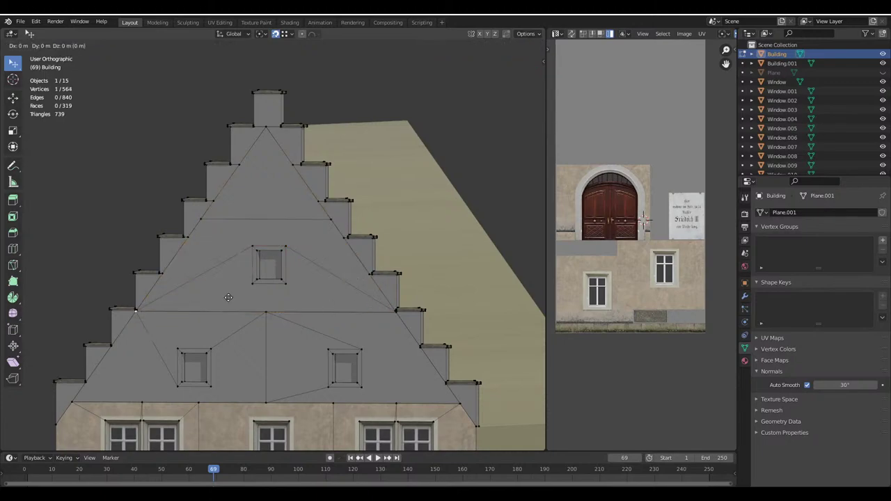
{"action": "key", "text": "z"}
{"action": "left_click", "coordinate": [200, 215]}
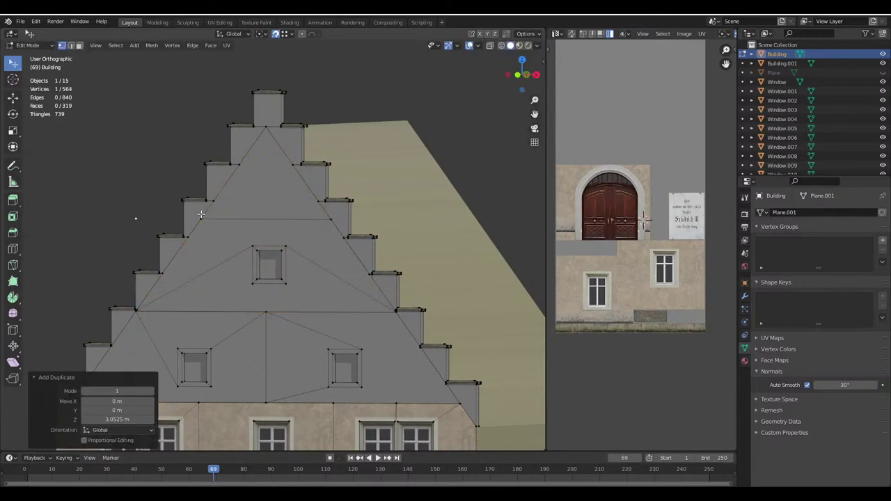
{"action": "key", "text": "g"}
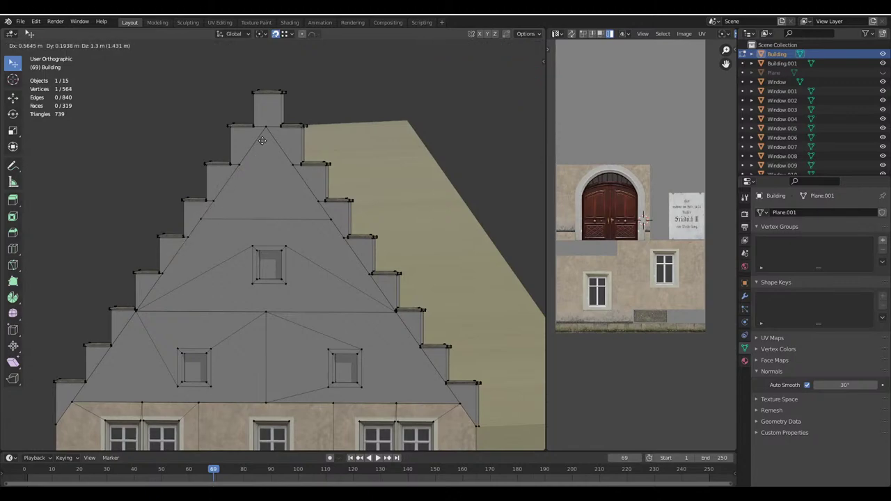
{"action": "key", "text": "z"}
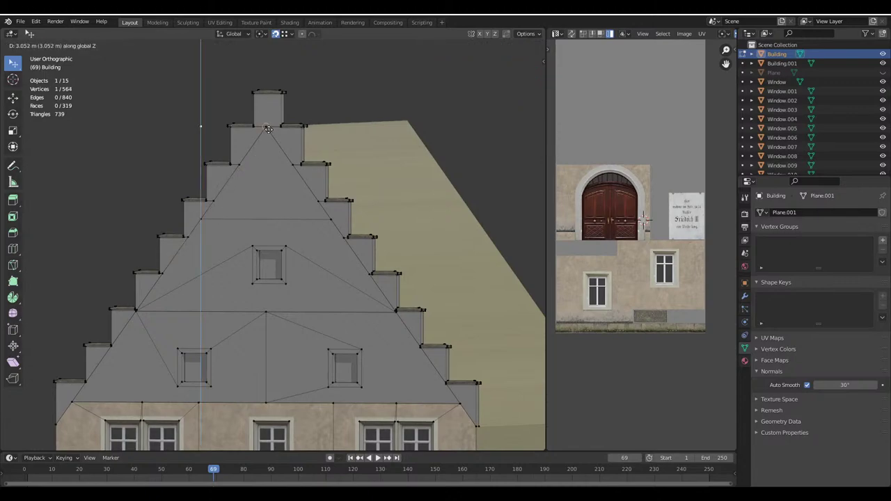
{"action": "left_click", "coordinate": [268, 129]}
{"action": "key", "text": "x"}
{"action": "left_click", "coordinate": [276, 131]}
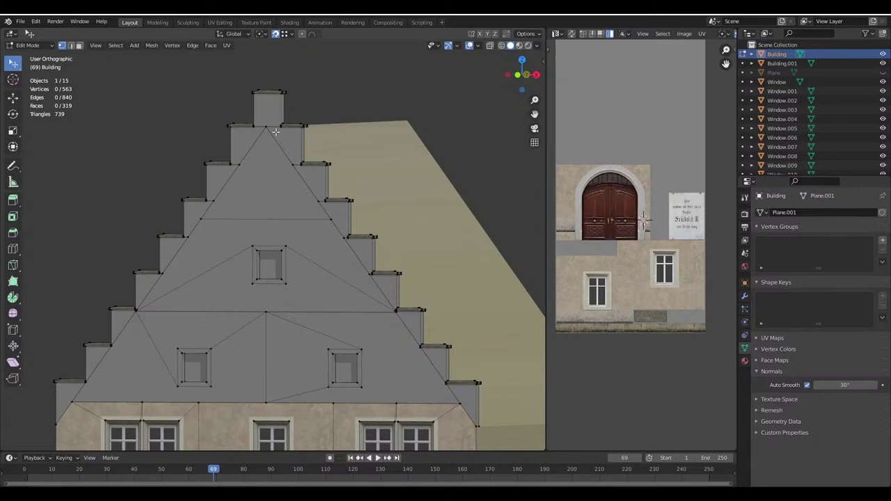
{"action": "key", "text": "alt+Tab"}
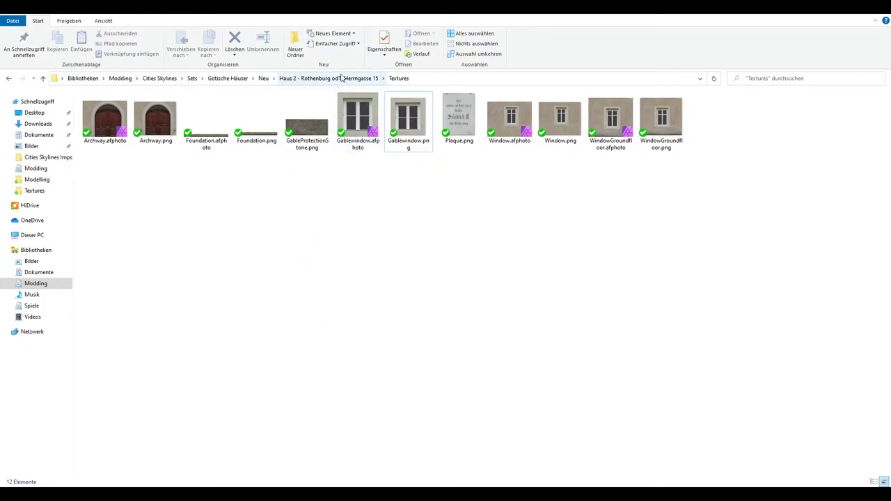
Open Gablewindow.png in Windows Photo Viewer, pan around it, close and reopen it
{"action": "double_click", "coordinate": [409, 117]}
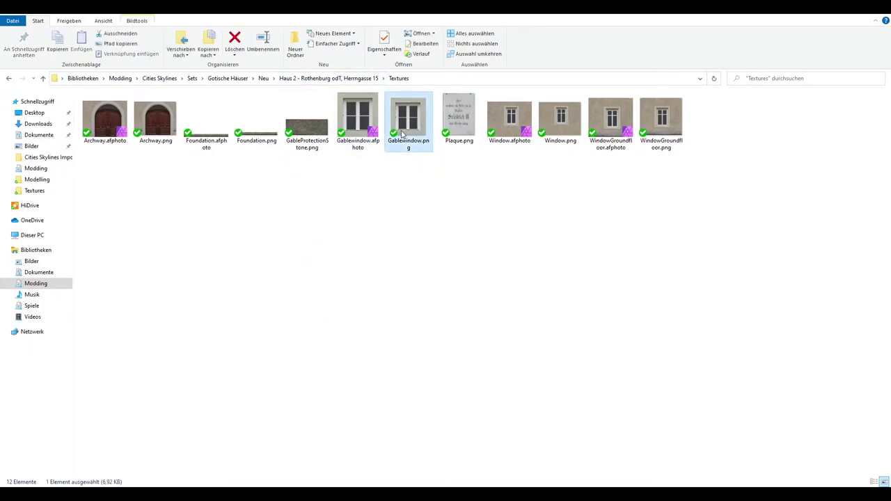
{"action": "scroll", "coordinate": [490, 261], "scroll_direction": "up", "scroll_amount": 5}
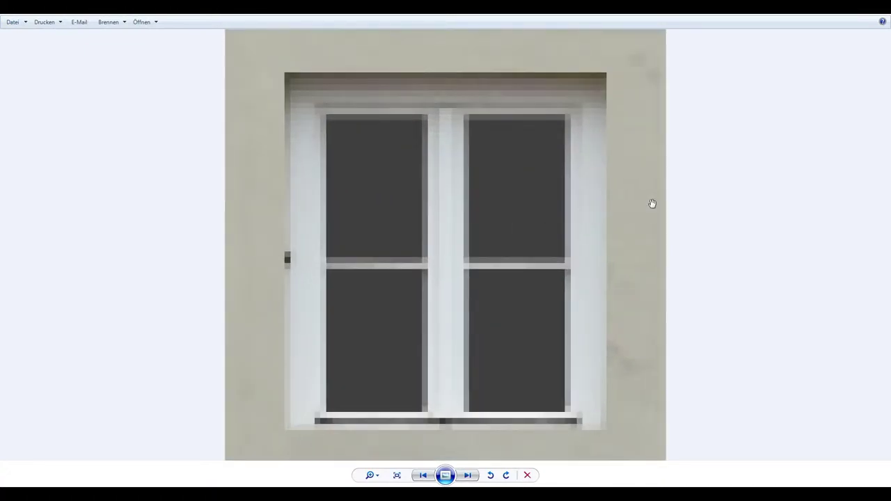
{"action": "left_click_drag", "start_coordinate": [650, 201], "coordinate": [561, 305]}
{"action": "left_click_drag", "start_coordinate": [400, 343], "coordinate": [416, 145]}
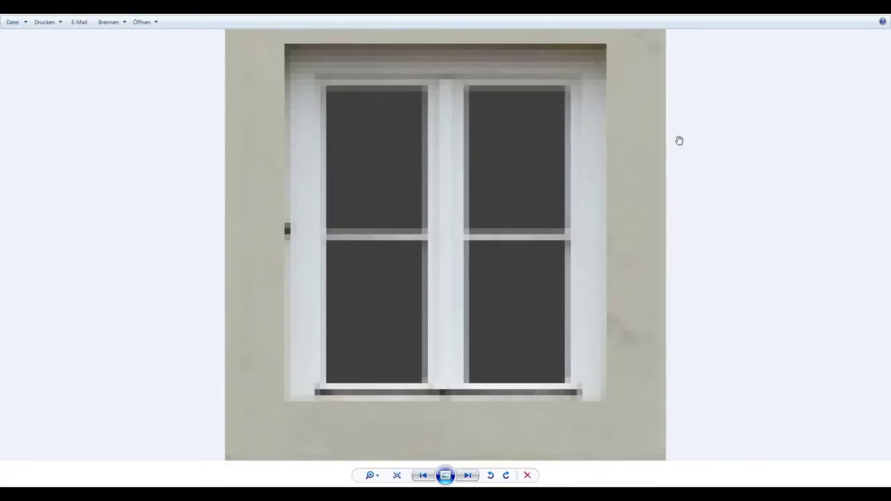
{"action": "left_click_drag", "start_coordinate": [678, 140], "coordinate": [663, 364]}
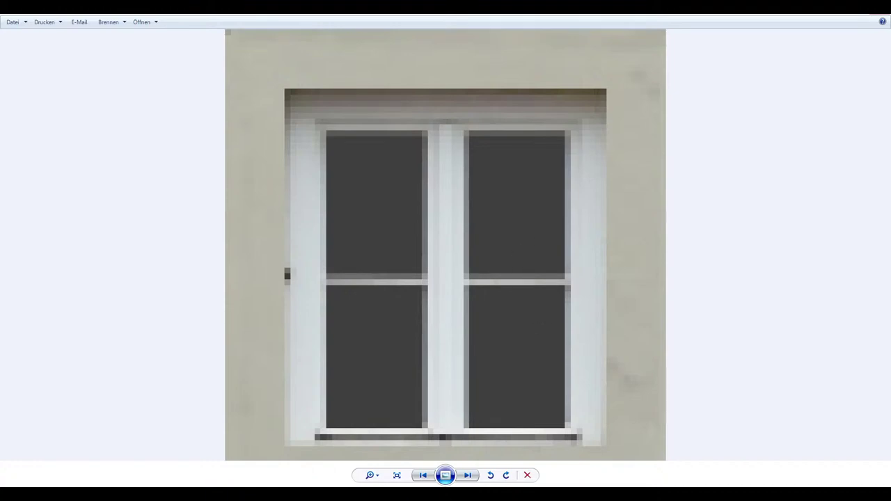
{"action": "key", "text": "alt+F4"}
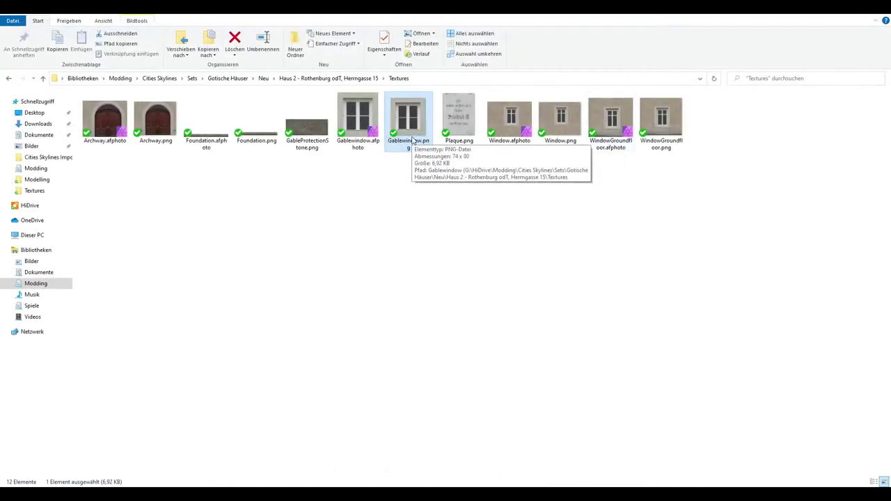
{"action": "left_click", "coordinate": [425, 217]}
{"action": "double_click", "coordinate": [408, 117]}
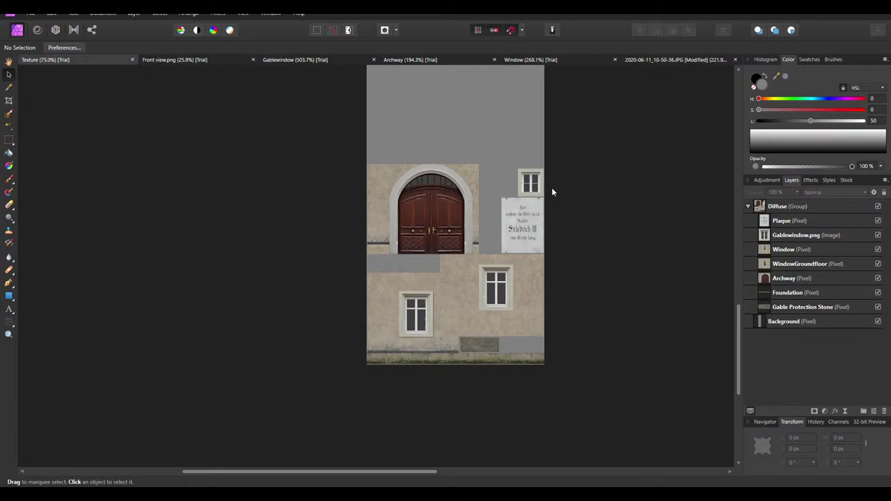
Select the Diffuse group and Gablewindow.png in the zoomed atlas, then deselect and zoom out
{"action": "scroll", "coordinate": [551, 187], "scroll_direction": "up", "scroll_amount": 10, "text": "ctrl"}
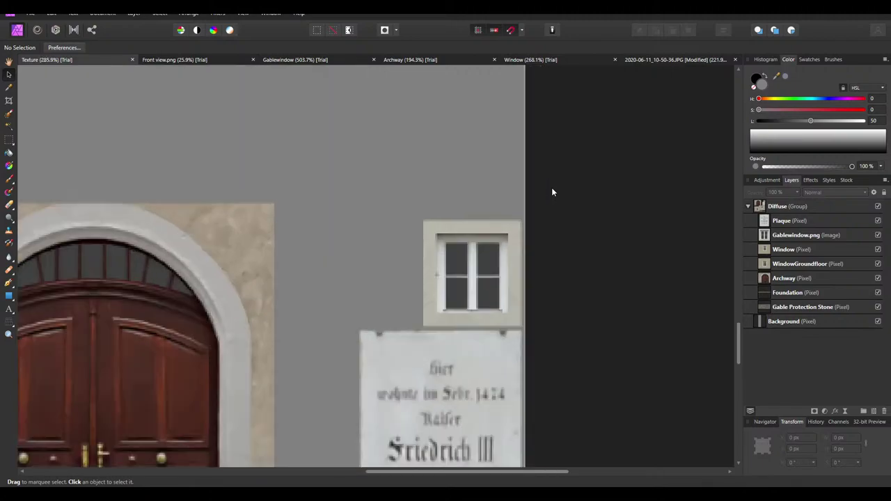
{"action": "scroll", "coordinate": [672, 383], "scroll_direction": "up", "scroll_amount": 2, "text": "ctrl"}
{"action": "left_click", "coordinate": [655, 367]}
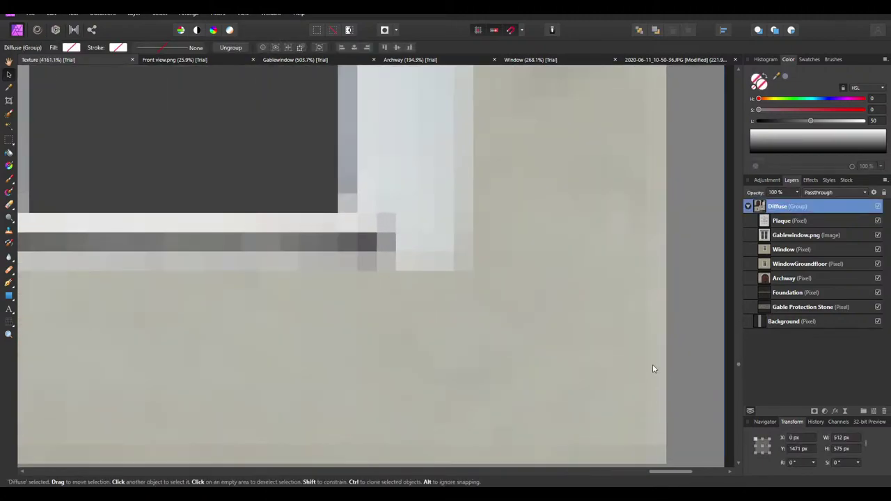
{"action": "scroll", "coordinate": [652, 364], "scroll_direction": "down", "scroll_amount": 3, "text": "ctrl"}
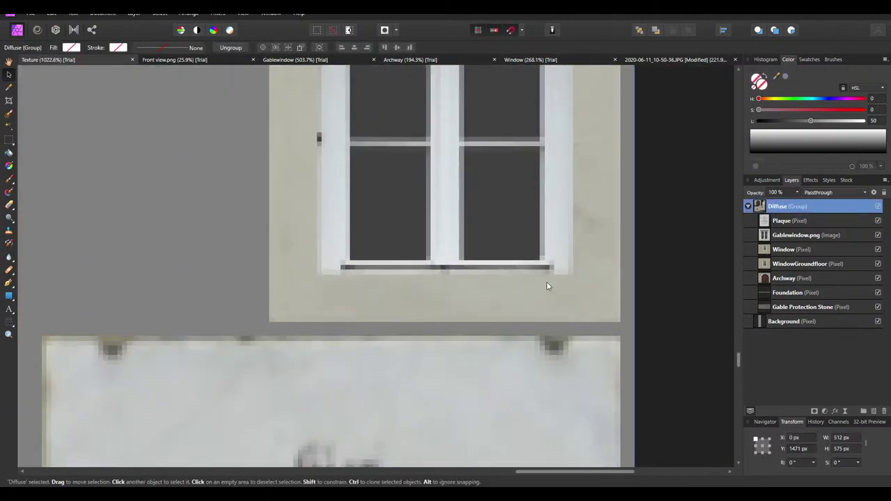
{"action": "left_click", "coordinate": [619, 264]}
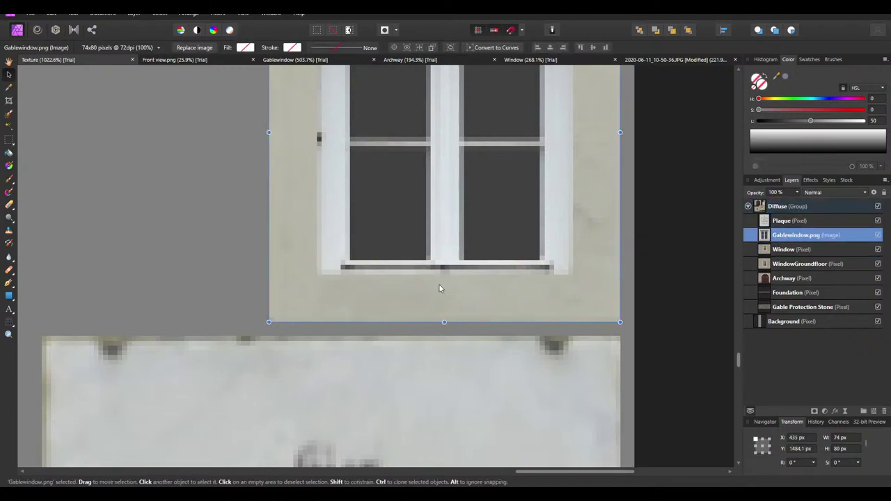
{"action": "scroll", "coordinate": [376, 299], "scroll_direction": "up", "scroll_amount": 4}
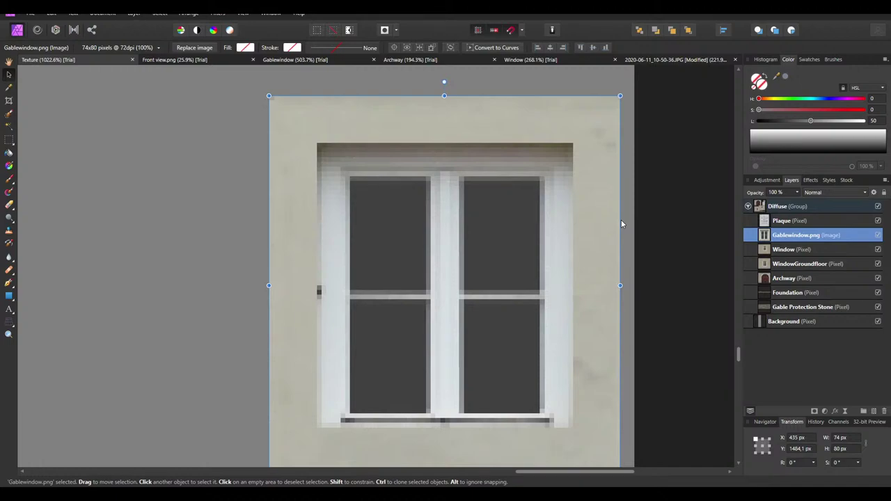
{"action": "left_click", "coordinate": [621, 222]}
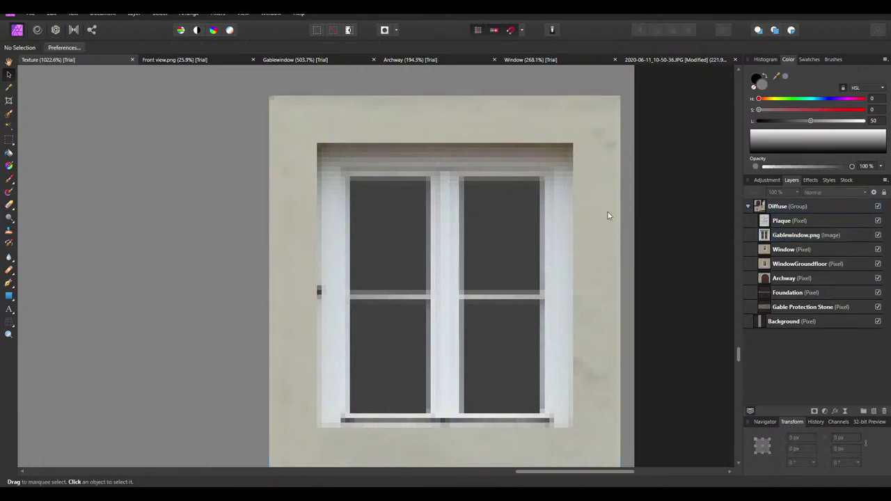
{"action": "scroll", "coordinate": [580, 188], "scroll_direction": "down", "scroll_amount": 5, "text": "ctrl"}
{"action": "scroll", "coordinate": [577, 190], "scroll_direction": "down", "scroll_amount": 1, "text": "ctrl"}
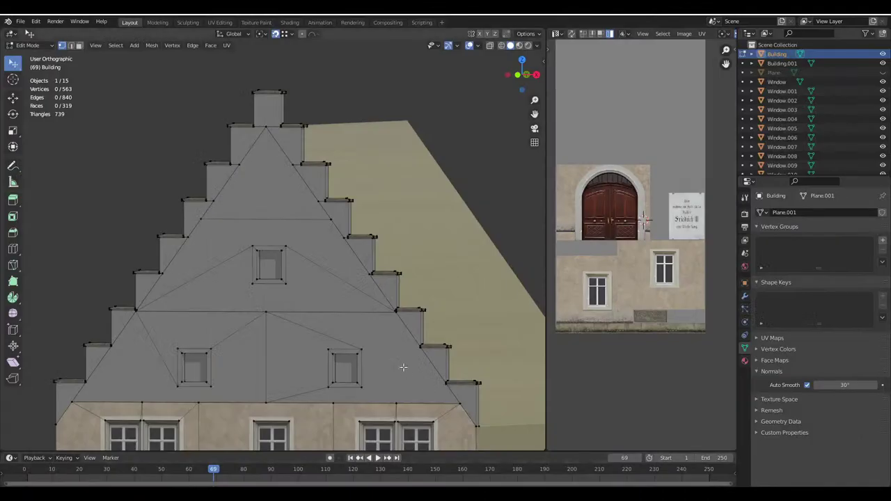
Edit Building.001 and select the lower side-wall face in face select mode
{"action": "scroll", "coordinate": [415, 316], "scroll_direction": "down", "scroll_amount": 5}
{"action": "key", "text": "Tab"}
{"action": "scroll", "coordinate": [428, 264], "scroll_direction": "up", "scroll_amount": 3}
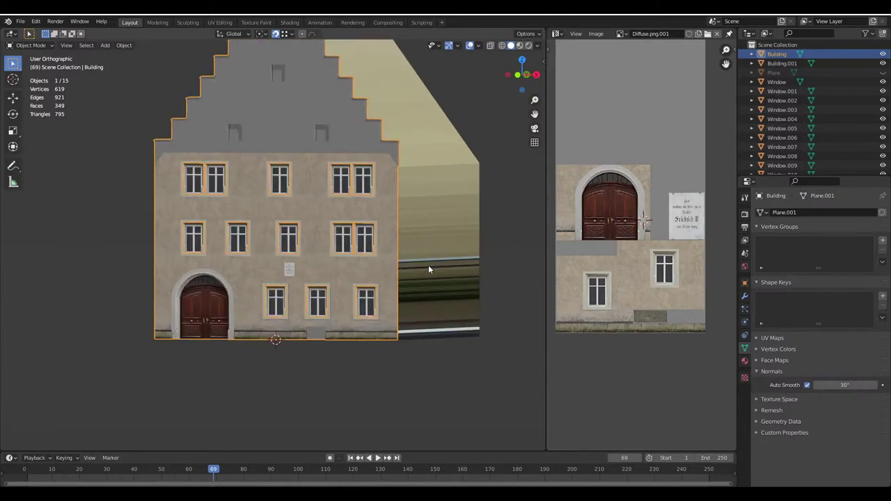
{"action": "left_click", "coordinate": [429, 265]}
{"action": "key", "text": "Tab"}
{"action": "middle_click_drag", "start_coordinate": [371, 271], "coordinate": [373, 280]}
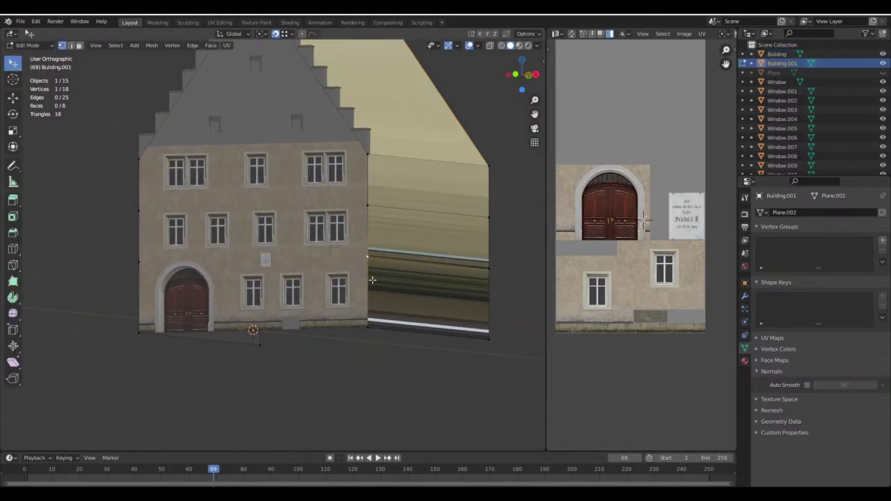
{"action": "left_click", "coordinate": [79, 45]}
{"action": "left_click", "coordinate": [433, 306]}
{"action": "middle_click_drag", "start_coordinate": [375, 258], "coordinate": [331, 307]}
{"action": "key", "text": "Tab"}
Deselect the side wall, orbit around the building, and re-enter Edit Mode on it
{"action": "key", "text": "alt+a"}
{"action": "middle_click_drag", "start_coordinate": [298, 360], "coordinate": [209, 306]}
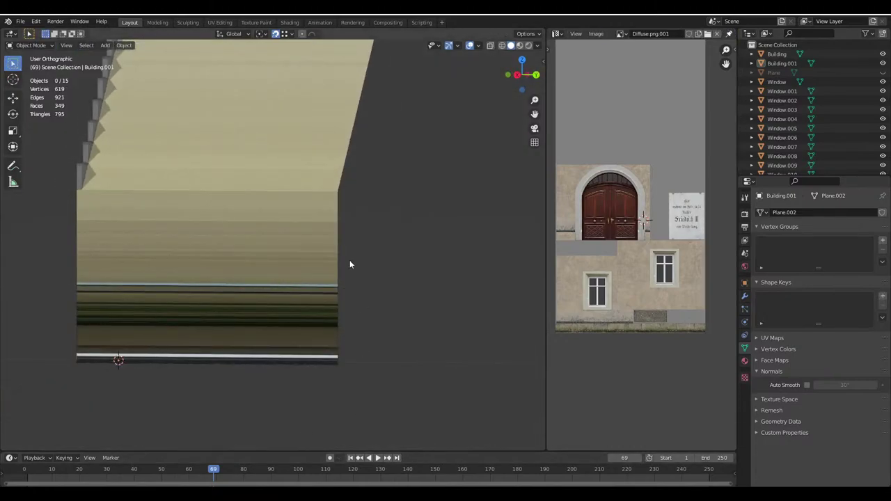
{"action": "middle_click_drag", "start_coordinate": [350, 263], "coordinate": [446, 259]}
{"action": "key", "text": "Tab"}
{"action": "scroll", "coordinate": [654, 275], "scroll_direction": "down", "scroll_amount": 5}
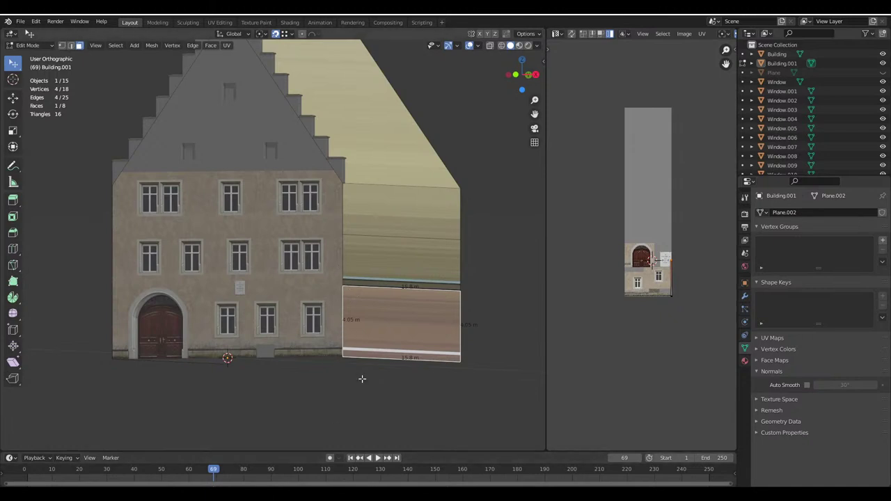
{"action": "left_click", "coordinate": [255, 454]}
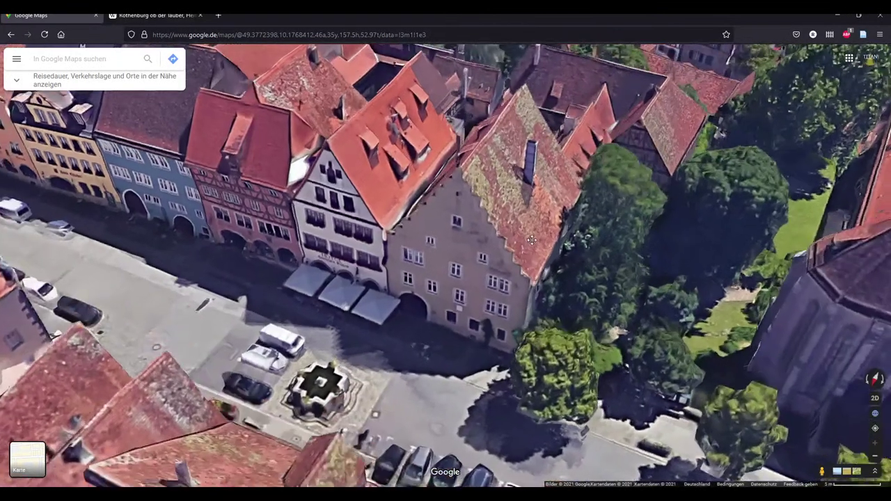
Rotate, zoom and tilt the Google Maps 3D view across the courtyard buildings
{"action": "left_click_drag", "start_coordinate": [532, 241], "coordinate": [357, 158]}
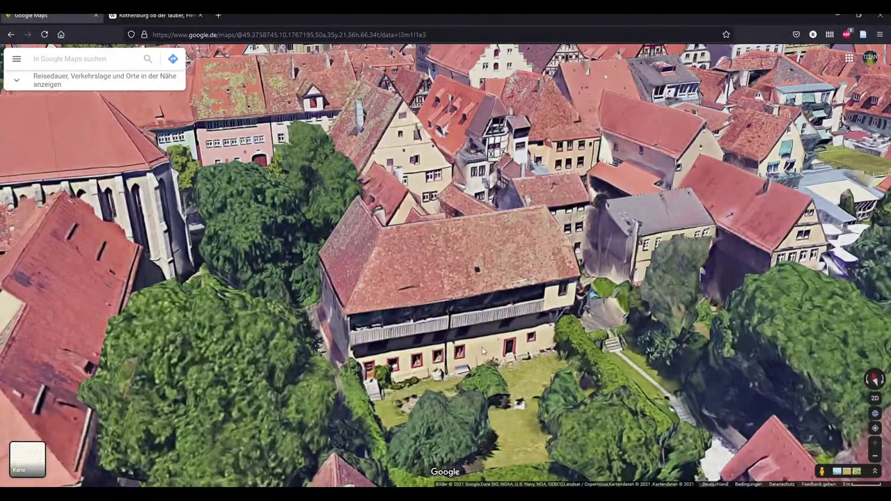
{"action": "scroll", "coordinate": [483, 348], "scroll_direction": "down", "scroll_amount": 3}
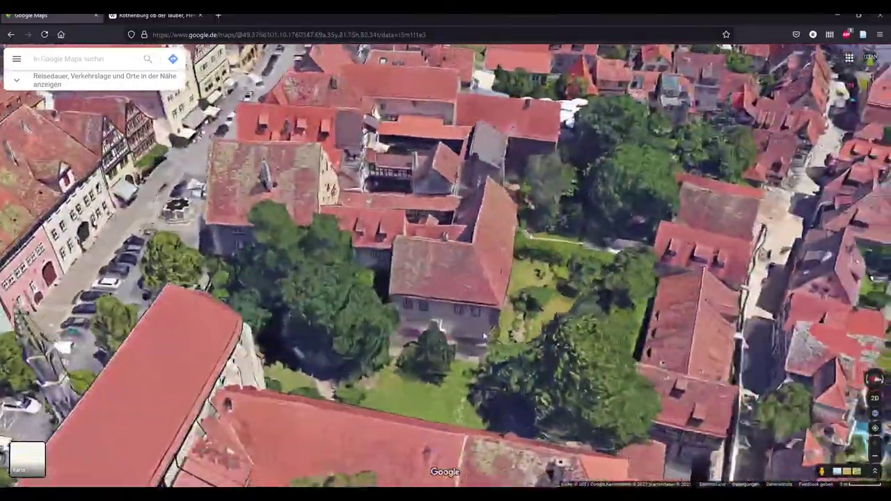
{"action": "left_click_drag", "start_coordinate": [484, 336], "coordinate": [594, 262]}
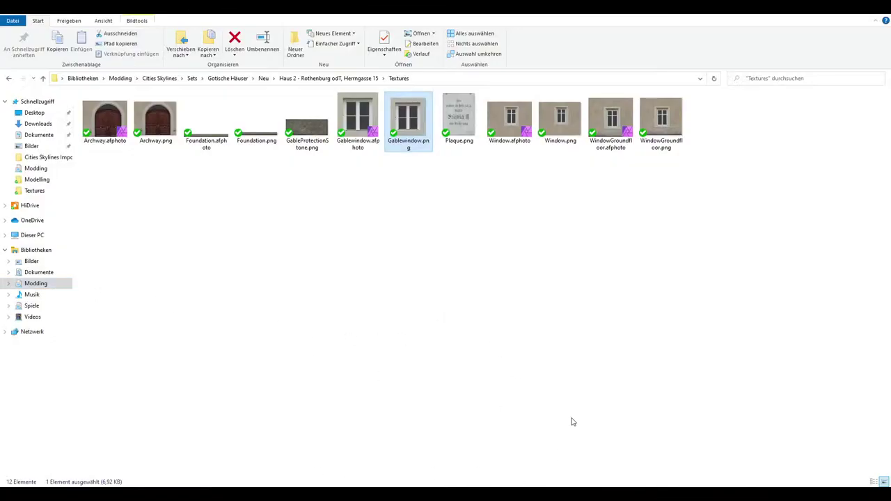
Go to textures.com in a new Firefox tab
{"action": "left_click", "coordinate": [418, 398]}
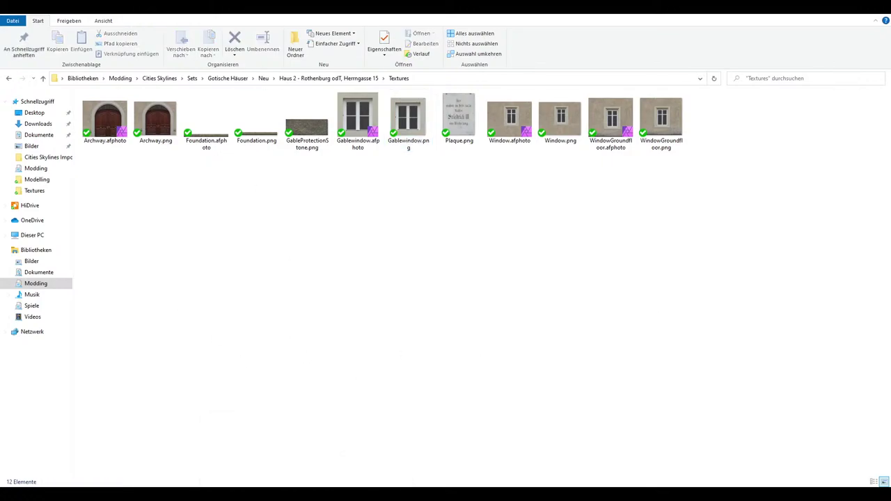
{"action": "left_click", "coordinate": [251, 453]}
{"action": "left_click", "coordinate": [215, 14]}
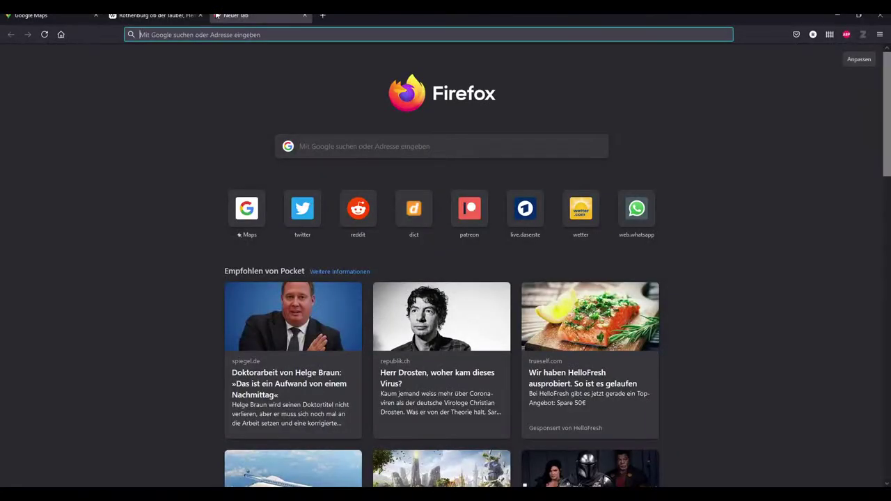
{"action": "type", "text": "textures.com/"}
{"action": "key", "text": "Return"}
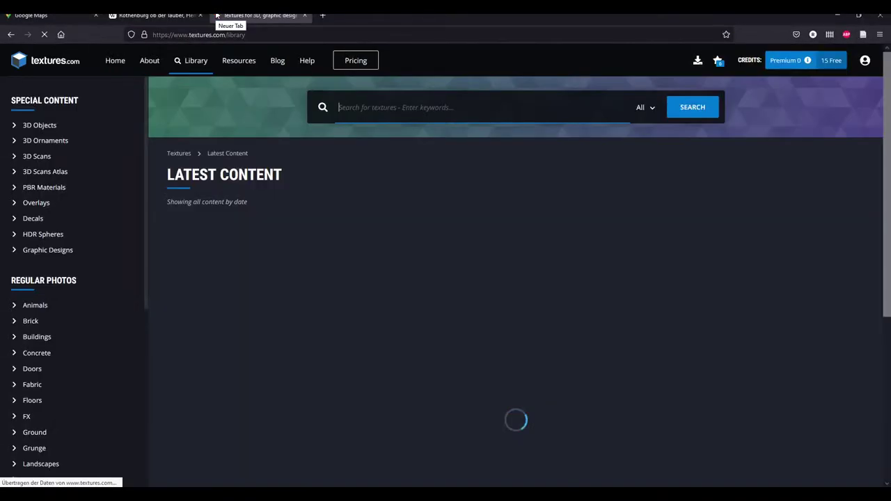
Browse to the Plaster > Dirty texture category
{"action": "scroll", "coordinate": [66, 327], "scroll_direction": "down", "scroll_amount": 5}
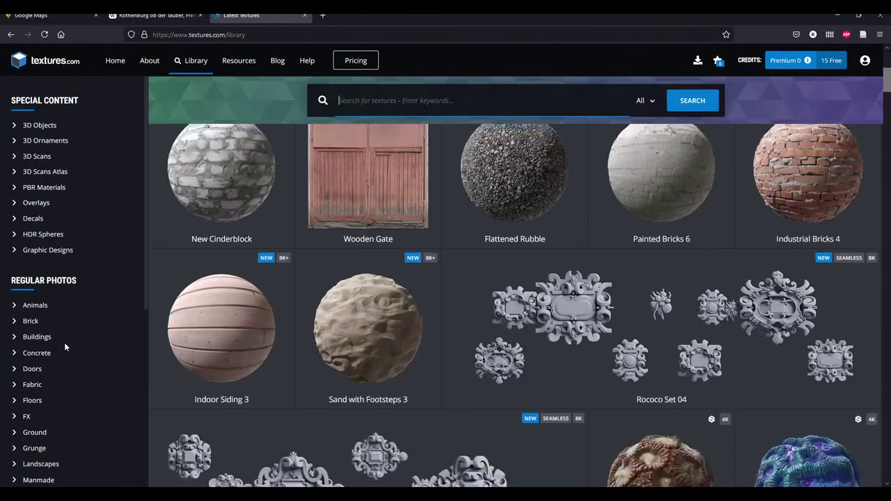
{"action": "scroll", "coordinate": [43, 366], "scroll_direction": "down", "scroll_amount": 5}
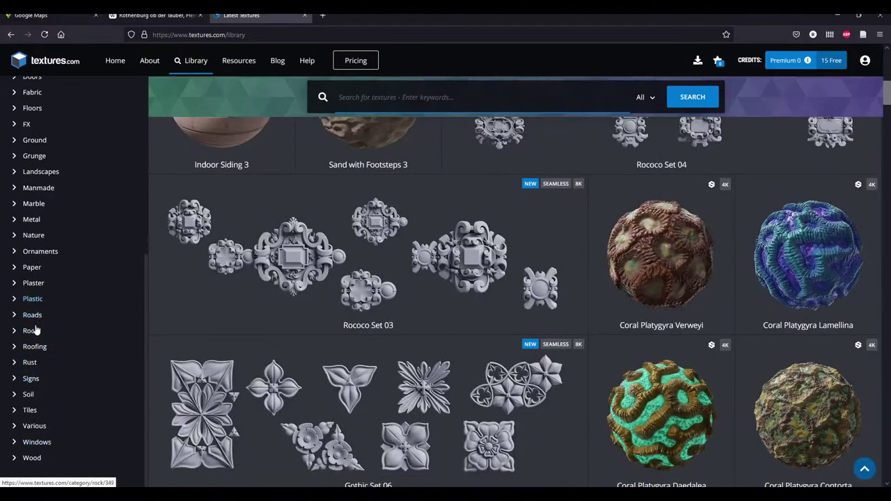
{"action": "left_click", "coordinate": [33, 282]}
{"action": "scroll", "coordinate": [446, 292], "scroll_direction": "down", "scroll_amount": 3}
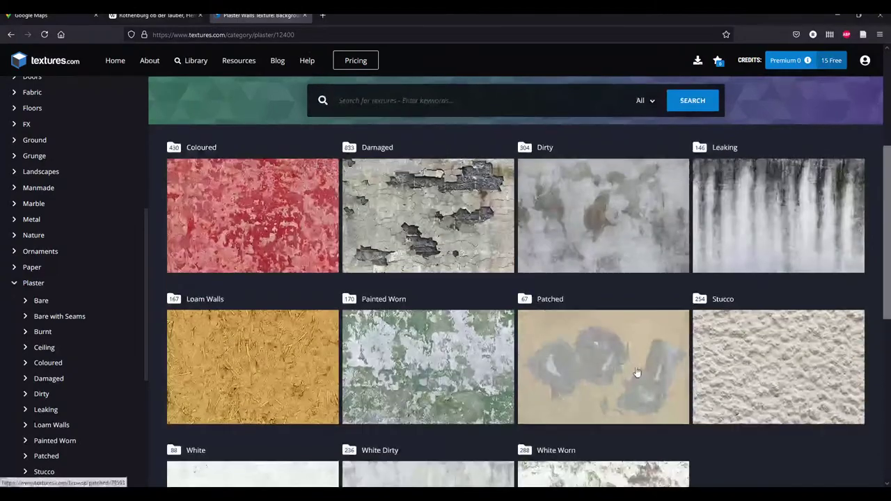
{"action": "scroll", "coordinate": [588, 237], "scroll_direction": "down", "scroll_amount": 4}
{"action": "scroll", "coordinate": [572, 208], "scroll_direction": "up", "scroll_amount": 3}
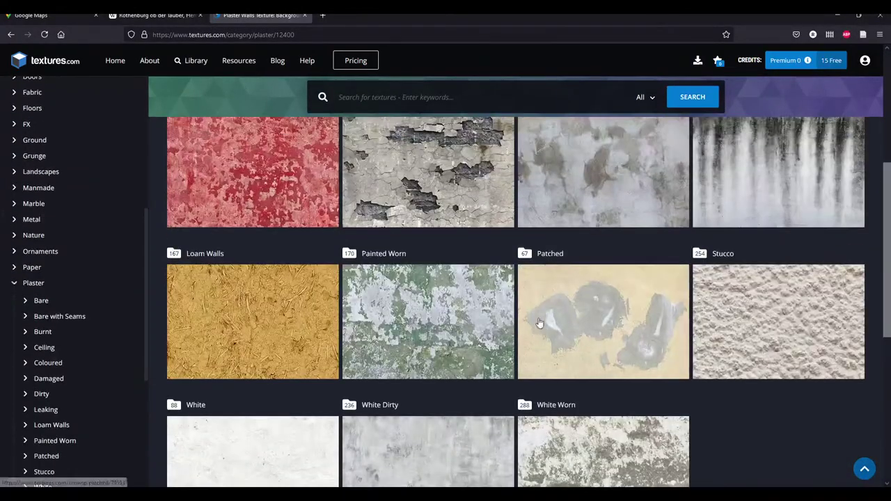
{"action": "left_click", "coordinate": [572, 196]}
Download PlasterDirty0324 at 512×512 and open it in Windows Photo Viewer
{"action": "scroll", "coordinate": [488, 335], "scroll_direction": "down", "scroll_amount": 5}
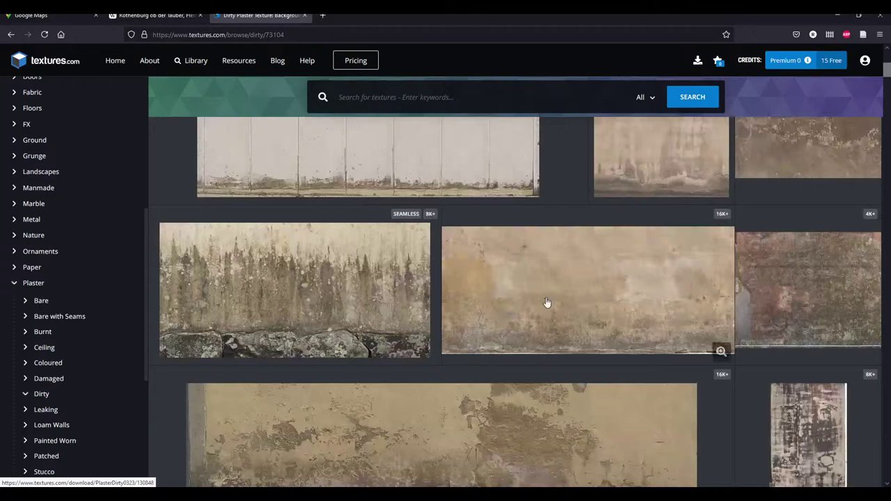
{"action": "scroll", "coordinate": [548, 304], "scroll_direction": "up", "scroll_amount": 4}
{"action": "left_click", "coordinate": [515, 251]}
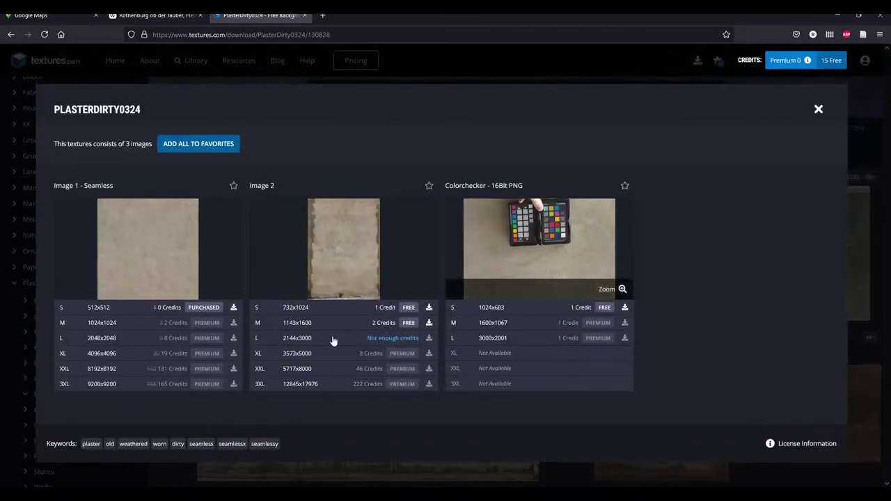
{"action": "left_click", "coordinate": [160, 313]}
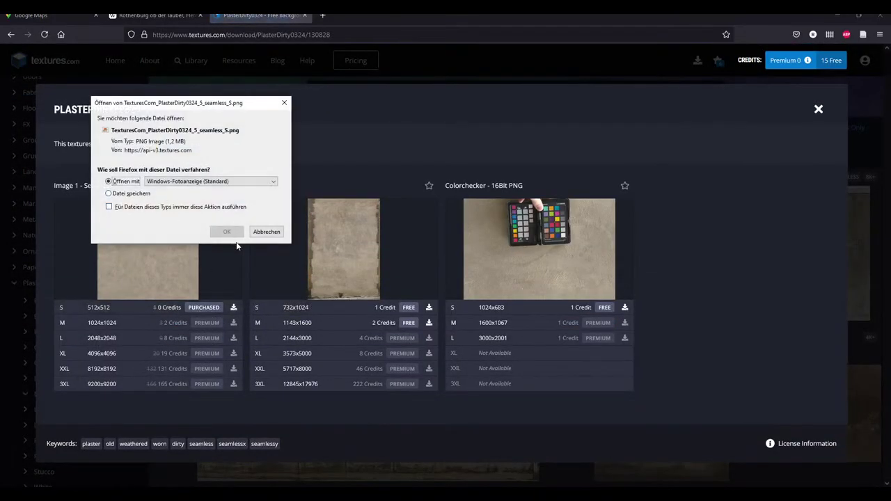
{"action": "left_click", "coordinate": [233, 230]}
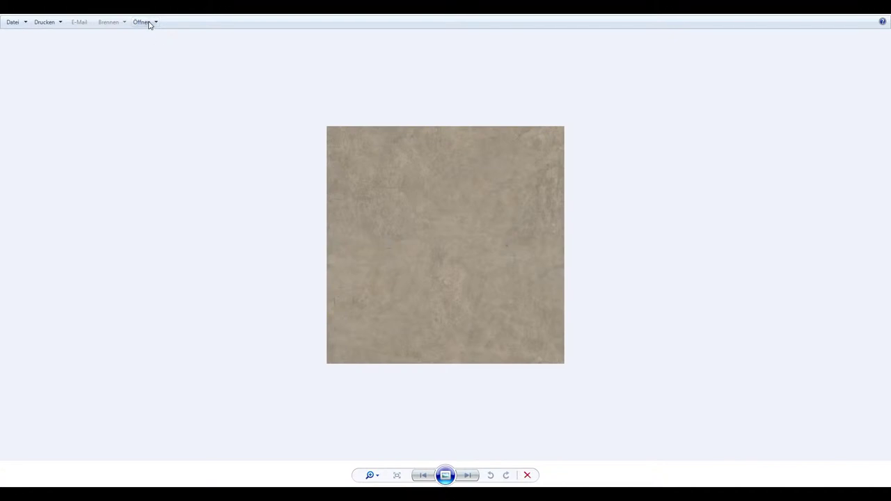
Open the plaster texture from Photo Viewer in Affinity Photo, with the Move Tool active
{"action": "left_click", "coordinate": [150, 22]}
{"action": "left_click", "coordinate": [164, 94]}
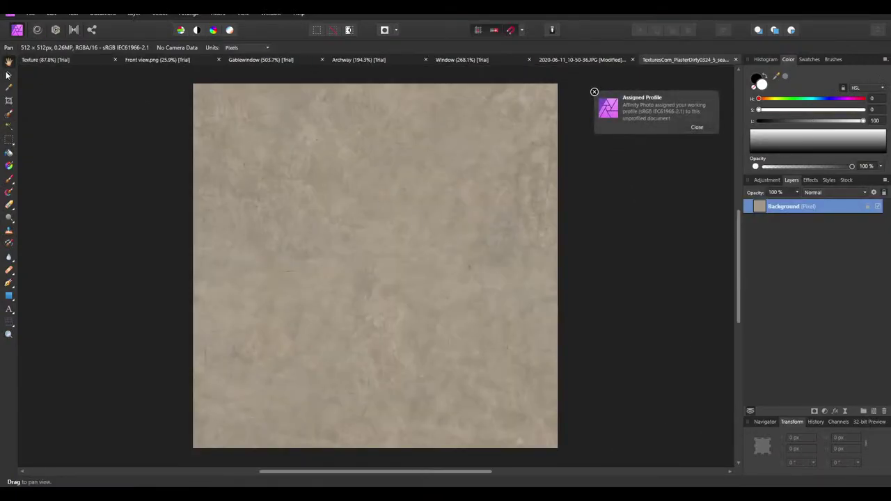
{"action": "left_click", "coordinate": [8, 74]}
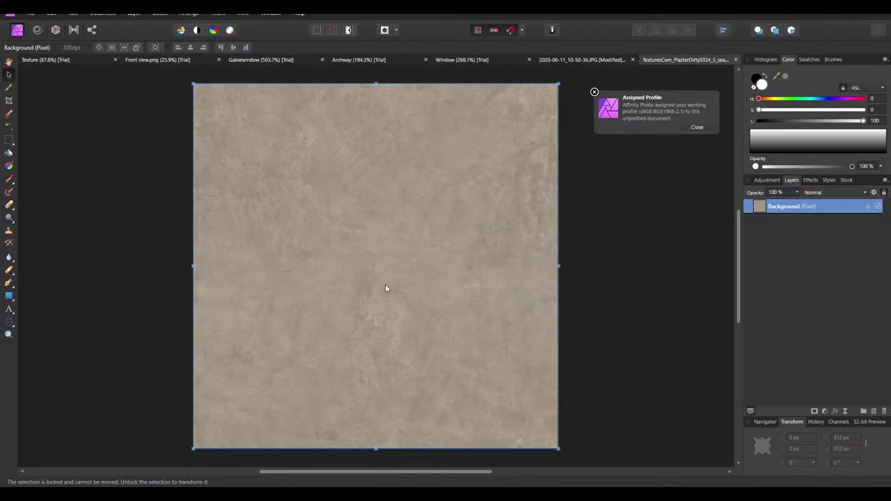
{"action": "left_click", "coordinate": [293, 61]}
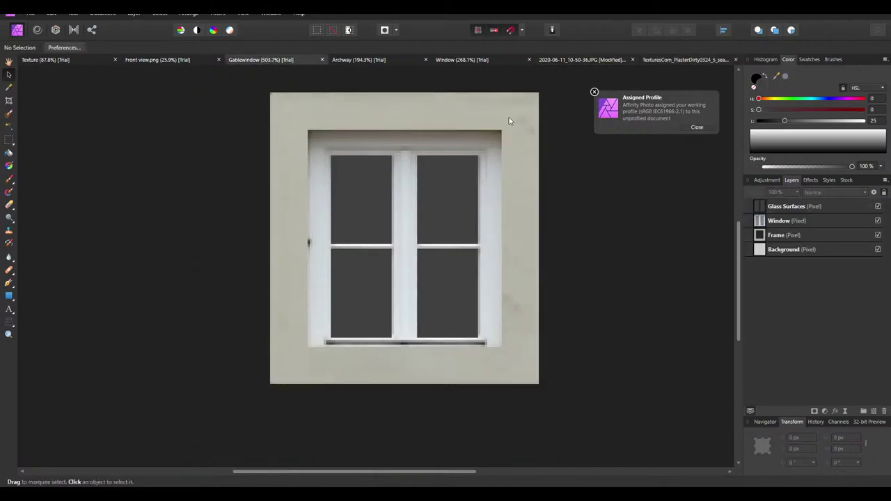
{"action": "left_click", "coordinate": [663, 61]}
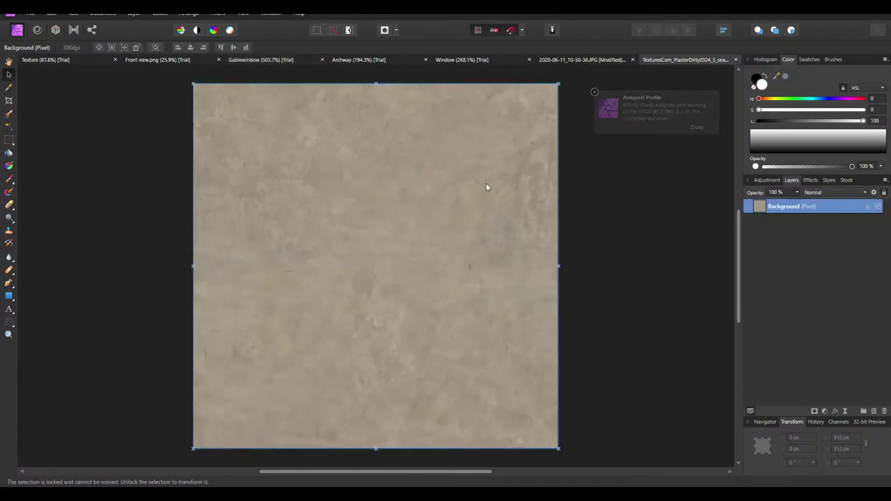
In the Archway document, hide the Dirt Layer, both Door layers and the Glass layer
{"action": "left_click", "coordinate": [352, 61]}
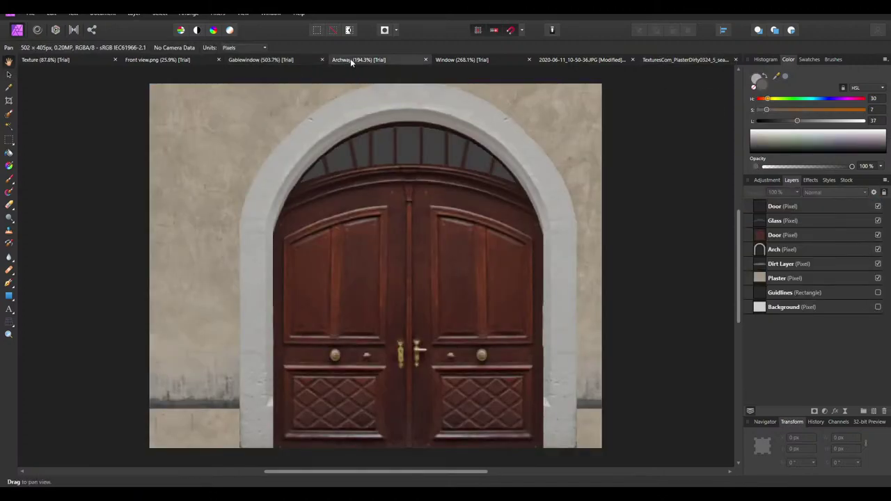
{"action": "left_click", "coordinate": [878, 264]}
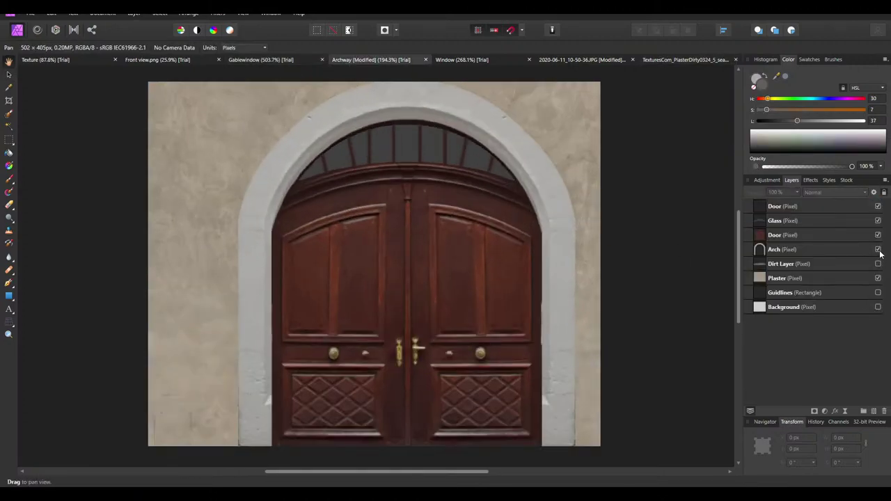
{"action": "left_click", "coordinate": [878, 221]}
{"action": "left_click", "coordinate": [878, 206]}
{"action": "left_click", "coordinate": [878, 235]}
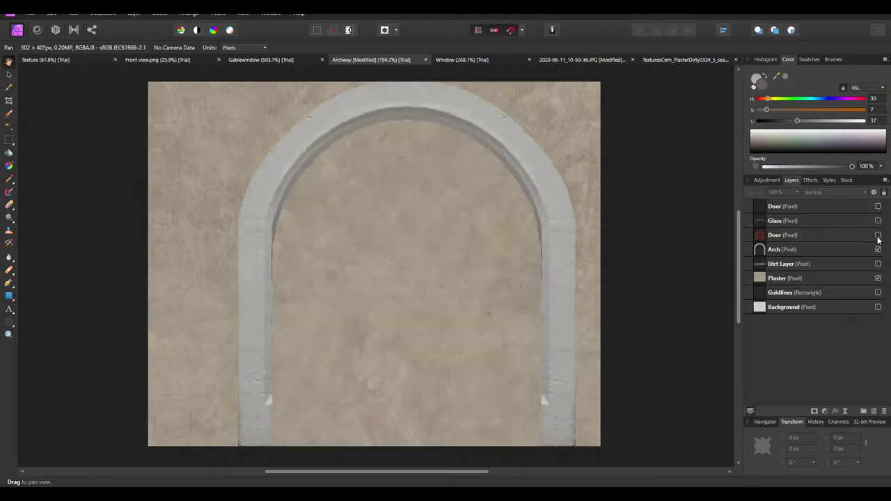
{"action": "left_click", "coordinate": [878, 249]}
Paste the plaster texture into Archway, then delete it and return to the PlasterDirty0324 document
{"action": "scroll", "coordinate": [513, 215], "scroll_direction": "down", "scroll_amount": 3, "text": "ctrl"}
{"action": "key", "text": "ctrl+v"}
{"action": "scroll", "coordinate": [472, 221], "scroll_direction": "up", "scroll_amount": 3, "text": "ctrl"}
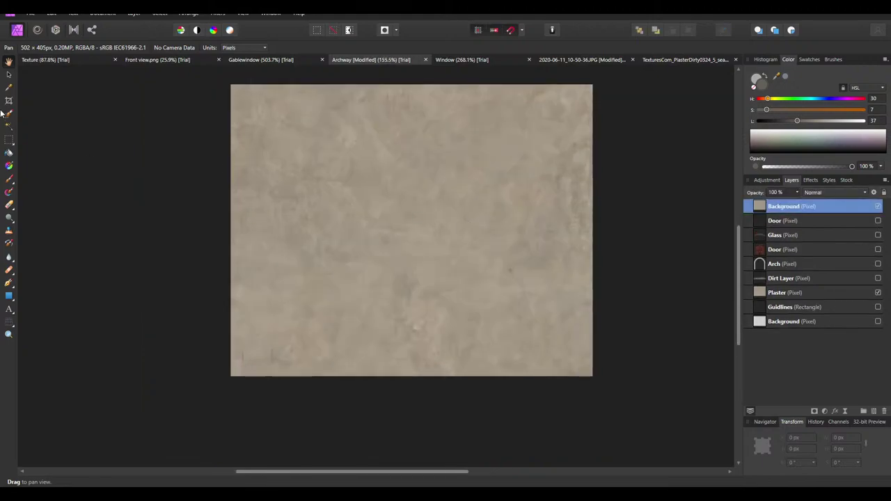
{"action": "left_click", "coordinate": [9, 74]}
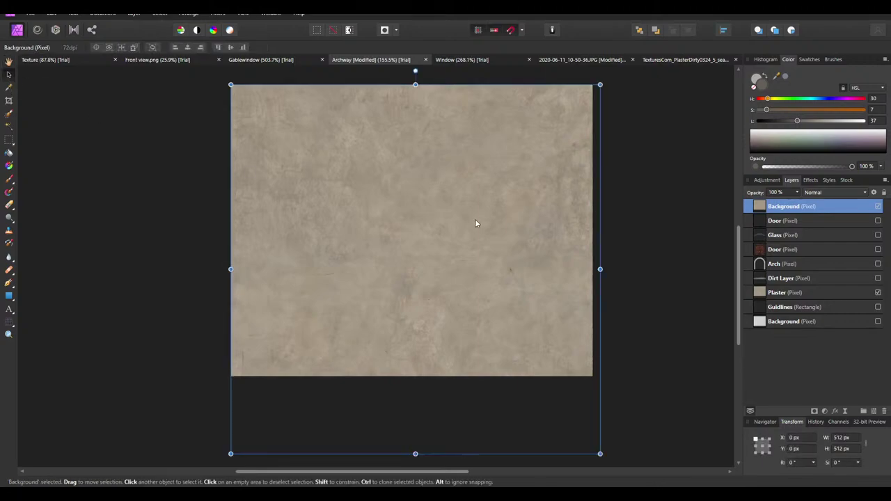
{"action": "left_click_drag", "start_coordinate": [475, 218], "coordinate": [291, 170]}
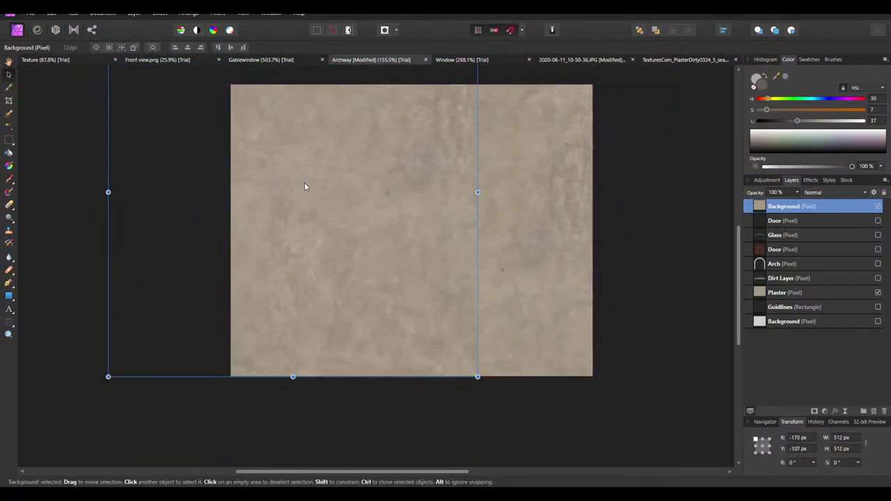
{"action": "key", "text": "Delete"}
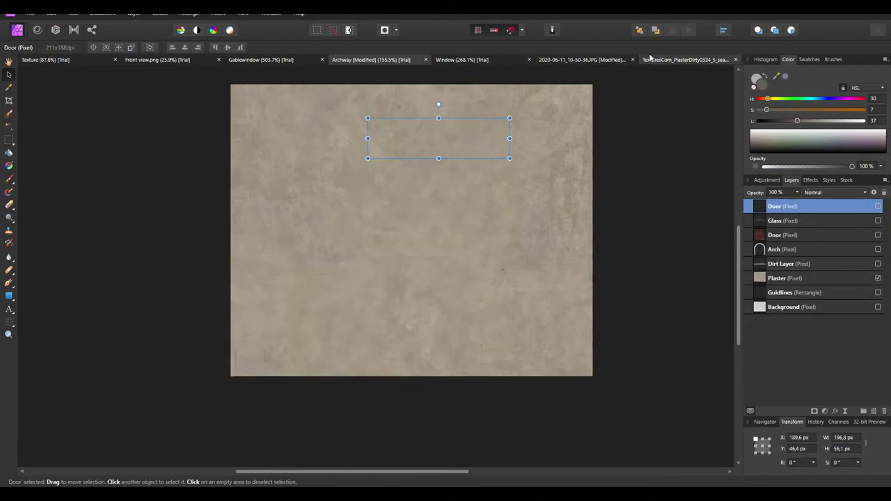
{"action": "left_click", "coordinate": [685, 59]}
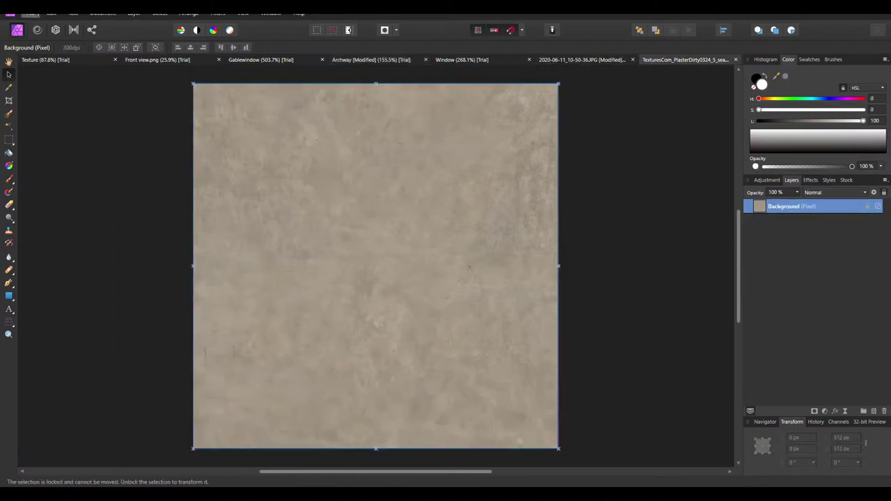
{"action": "left_click", "coordinate": [34, 14]}
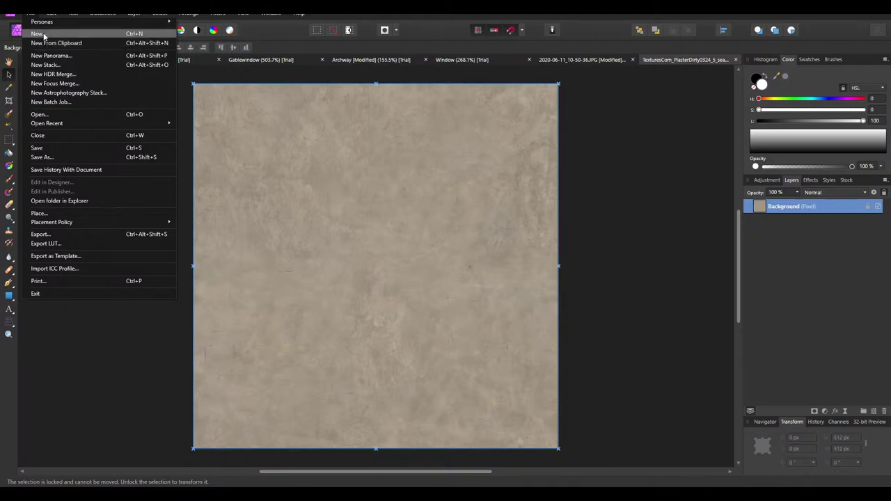
Create a new transparent document 800 px wide and 405 px high
{"action": "left_click", "coordinate": [45, 34]}
{"action": "left_click", "coordinate": [619, 144]}
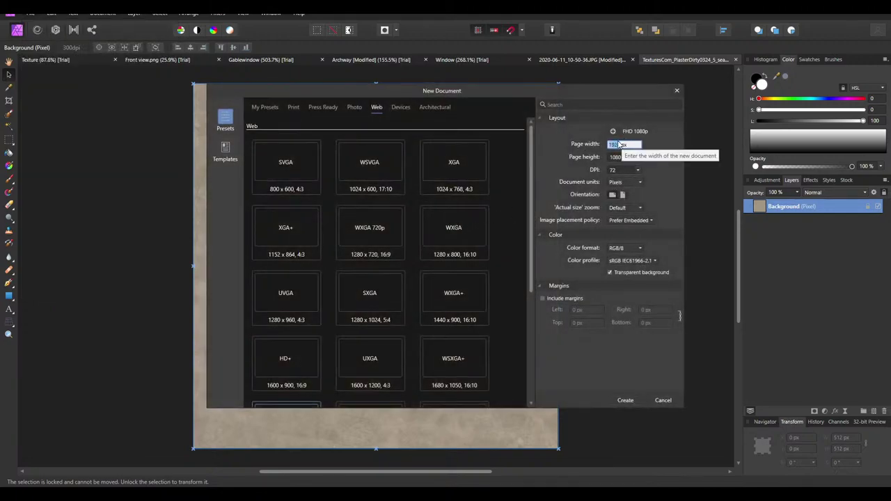
{"action": "type", "text": "800"}
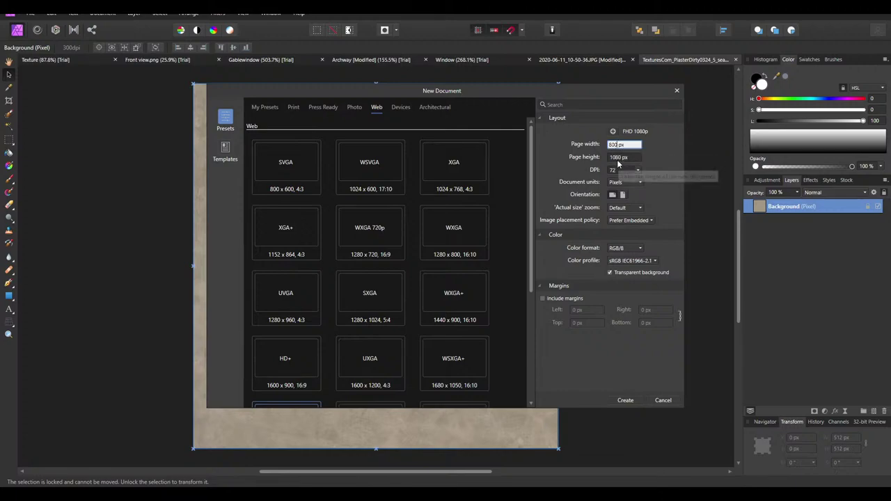
{"action": "left_click", "coordinate": [621, 158]}
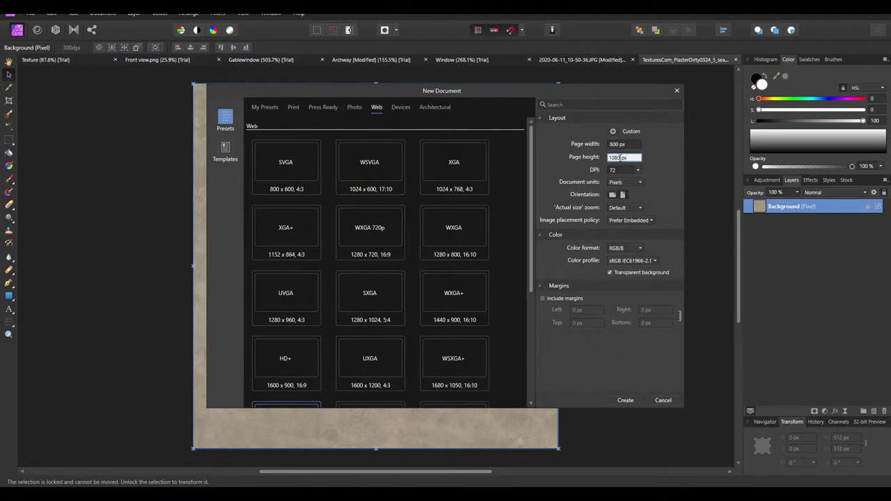
{"action": "type", "text": "405"}
{"action": "left_click", "coordinate": [625, 400]}
Paste the plaster texture at the left edge and place a duplicate to its right
{"action": "scroll", "coordinate": [550, 254], "scroll_direction": "down", "scroll_amount": 2, "text": "ctrl"}
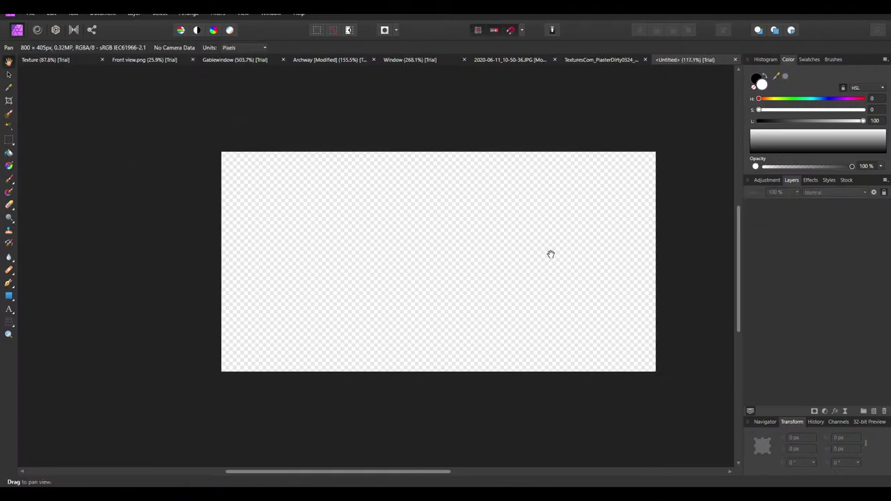
{"action": "key", "text": "ctrl+v"}
{"action": "key", "text": "v"}
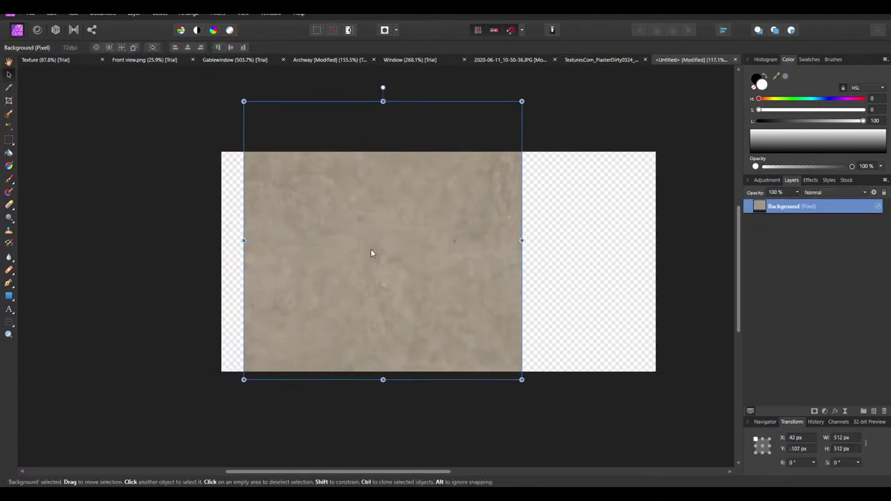
{"action": "left_click_drag", "start_coordinate": [370, 253], "coordinate": [347, 245]}
{"action": "scroll", "coordinate": [609, 355], "scroll_direction": "up", "scroll_amount": 1, "text": "ctrl"}
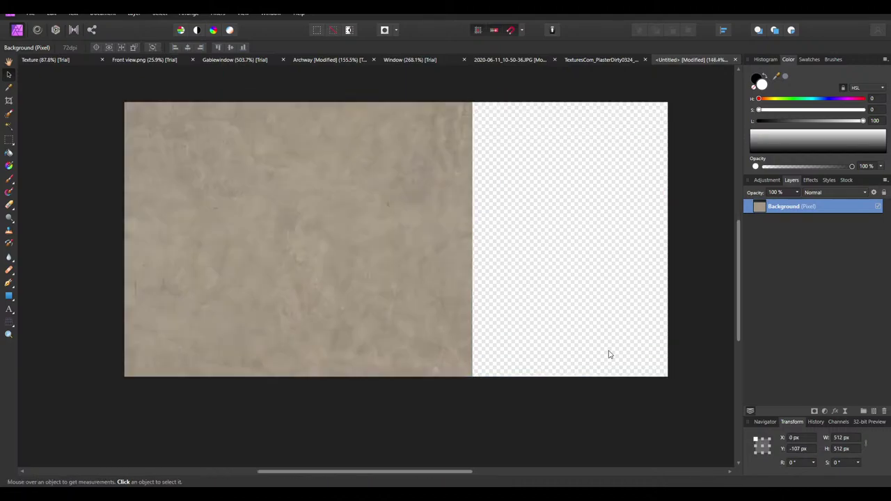
{"action": "key", "text": "ctrl+j"}
{"action": "left_click_drag", "start_coordinate": [360, 354], "coordinate": [431, 383]}
{"action": "key", "text": "ctrl+d"}
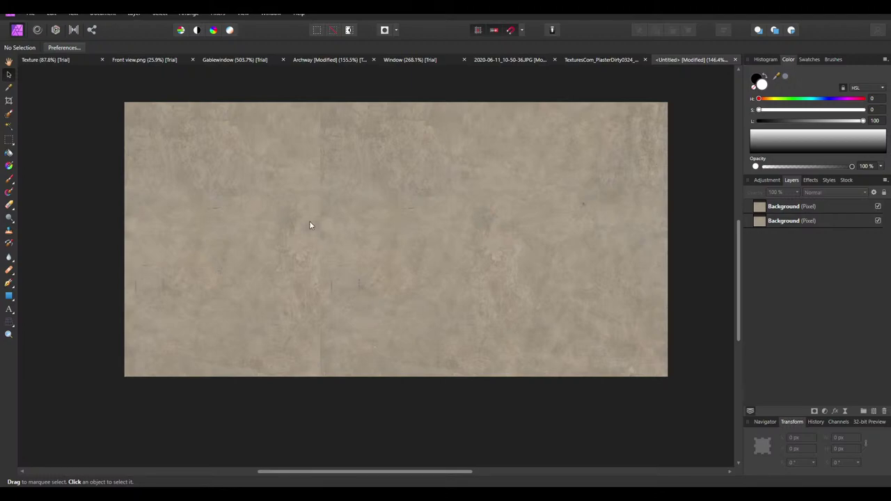
Select the top copy and set the Erase Brush to 71 px, 10% hardness
{"action": "left_click", "coordinate": [791, 212]}
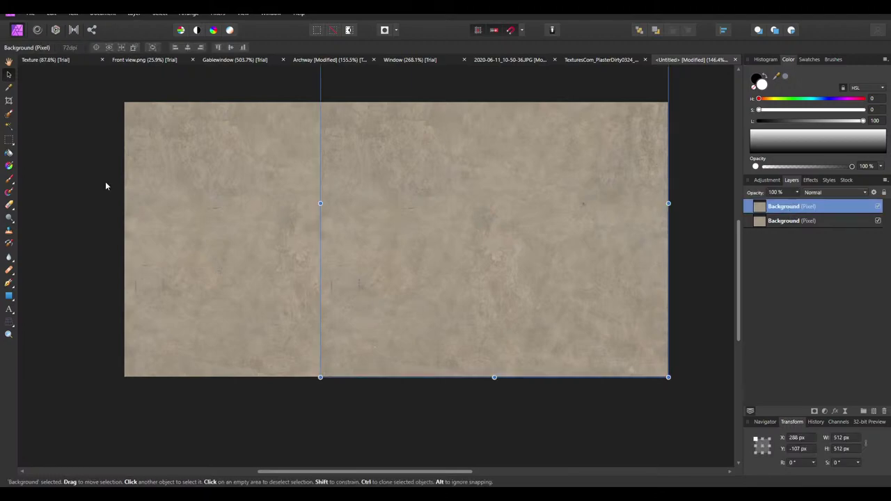
{"action": "left_click", "coordinate": [8, 207]}
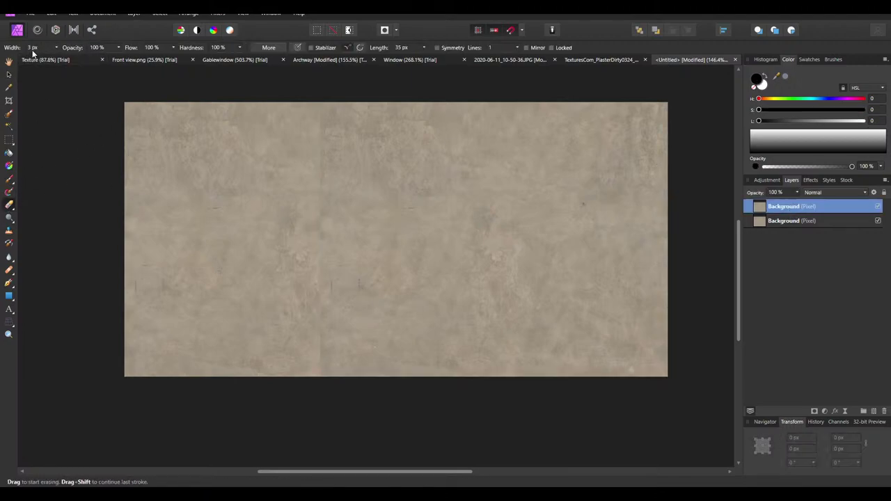
{"action": "scroll", "coordinate": [37, 50], "scroll_direction": "up", "scroll_amount": 5}
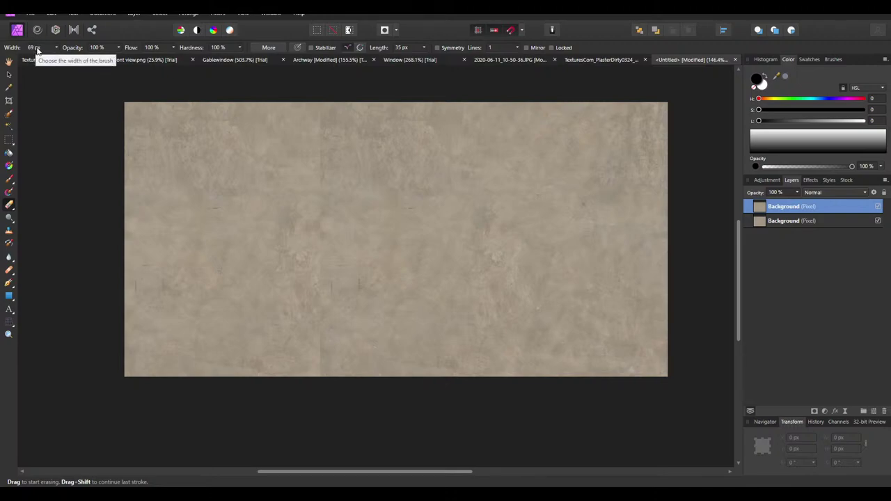
{"action": "scroll", "coordinate": [37, 50], "scroll_direction": "up", "scroll_amount": 2}
{"action": "scroll", "coordinate": [226, 50], "scroll_direction": "down", "scroll_amount": 7}
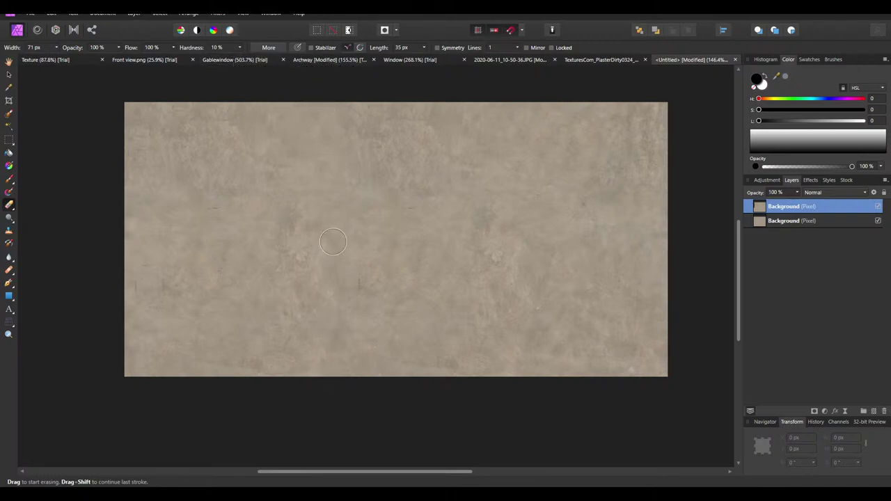
{"action": "scroll", "coordinate": [392, 317], "scroll_direction": "down", "scroll_amount": 4, "text": "ctrl"}
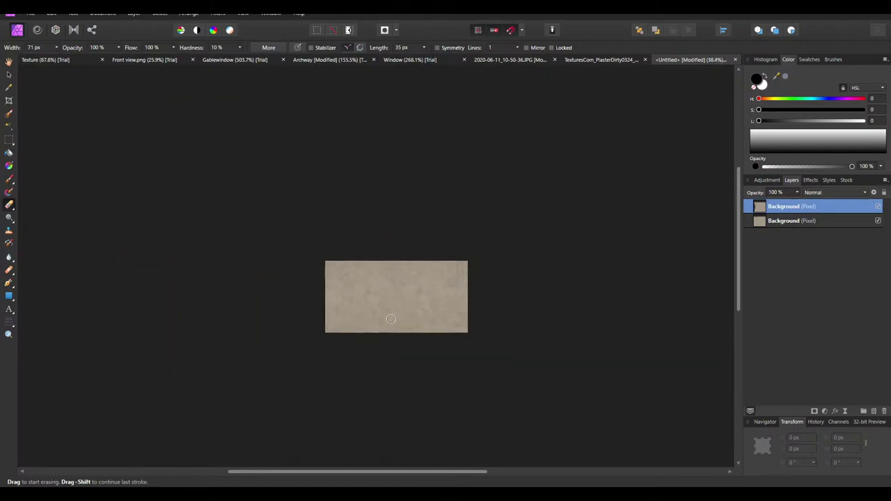
{"action": "scroll", "coordinate": [357, 327], "scroll_direction": "up", "scroll_amount": 3, "text": "ctrl"}
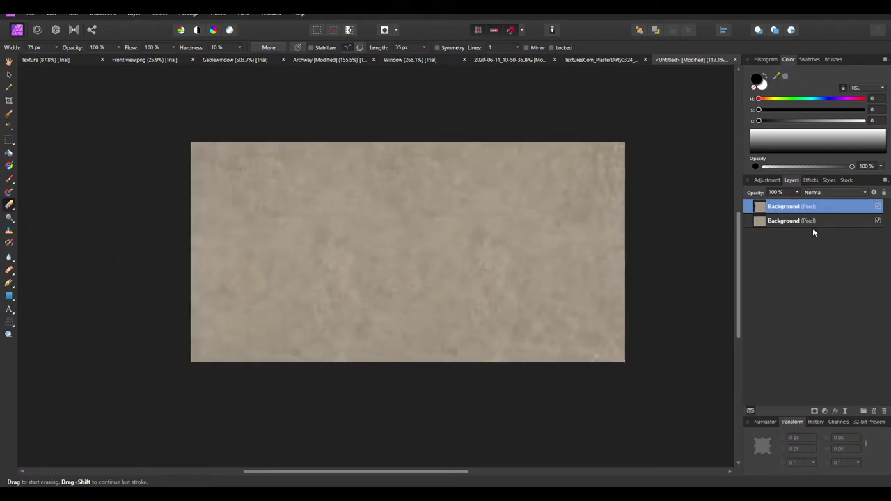
Merge the top plaster copy down and export the result as an 800 × 405 PNG
{"action": "right_click", "coordinate": [782, 207]}
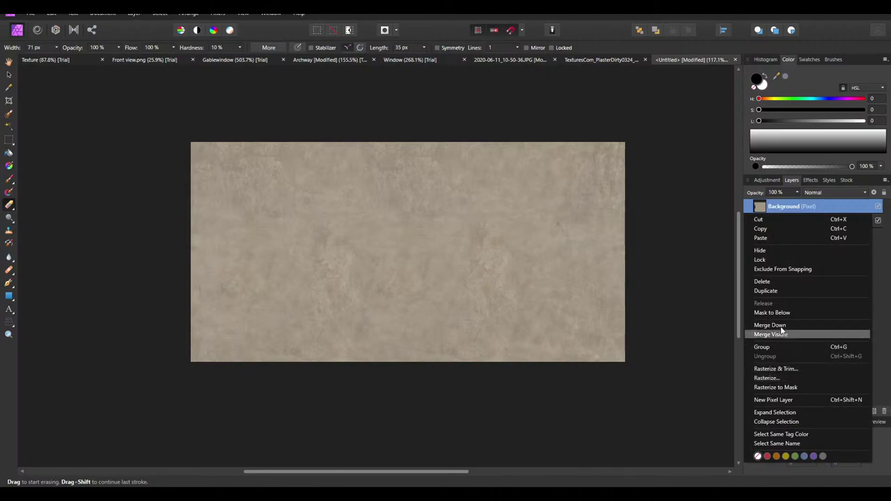
{"action": "left_click", "coordinate": [770, 325]}
{"action": "left_click", "coordinate": [30, 14]}
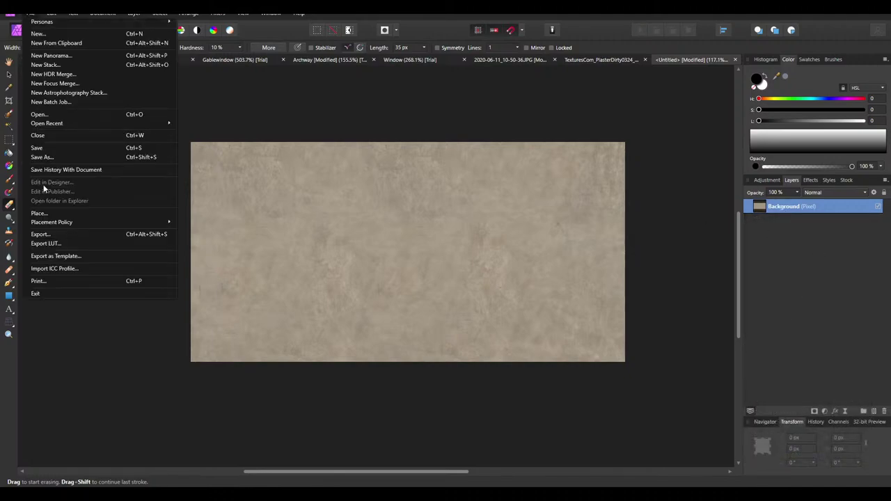
{"action": "left_click", "coordinate": [50, 235]}
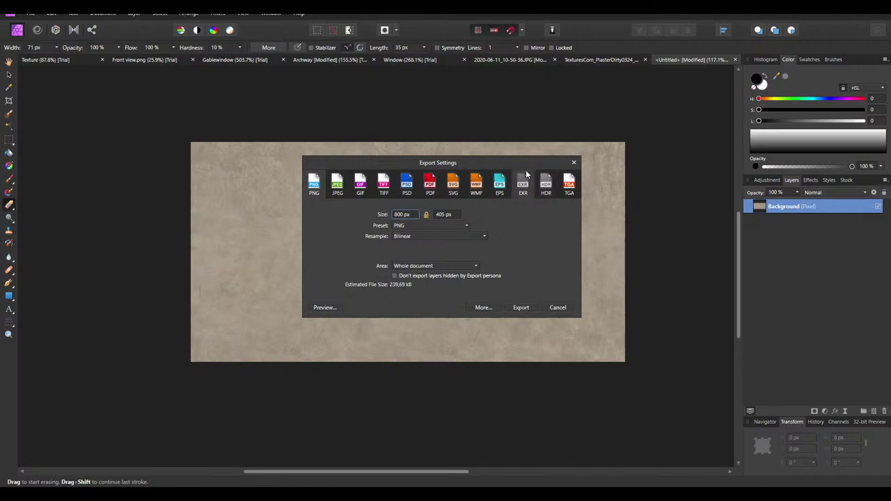
{"action": "left_click_drag", "start_coordinate": [523, 164], "coordinate": [509, 199]}
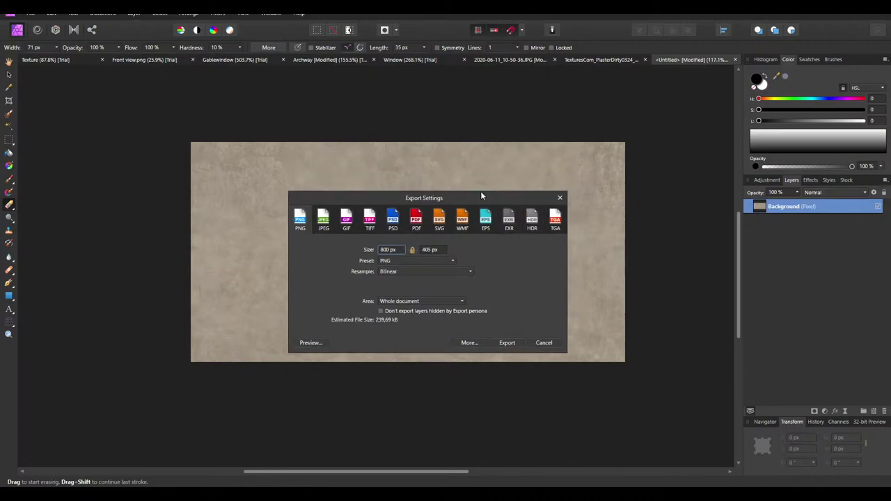
{"action": "left_click", "coordinate": [500, 343]}
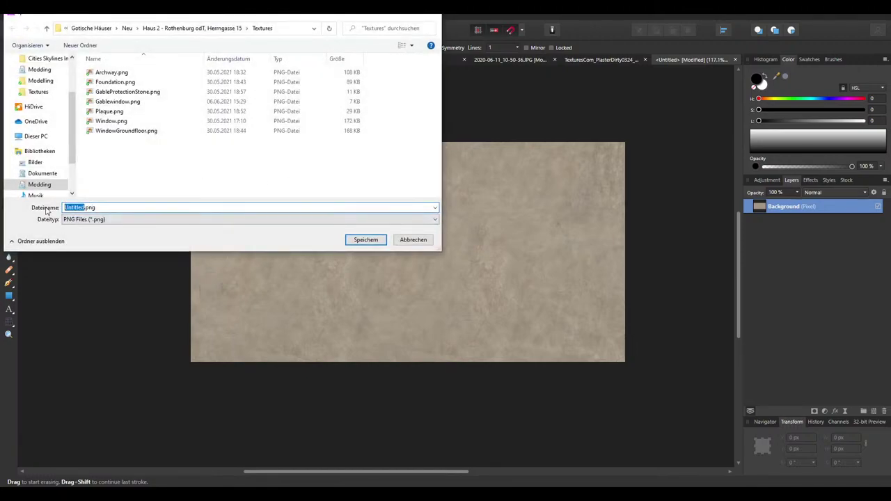
{"action": "type", "text": "Plaster"}
Save the export as Plaster.png and open Resize Document with the width field selected
{"action": "key", "text": "Return"}
{"action": "left_click", "coordinate": [97, 13]}
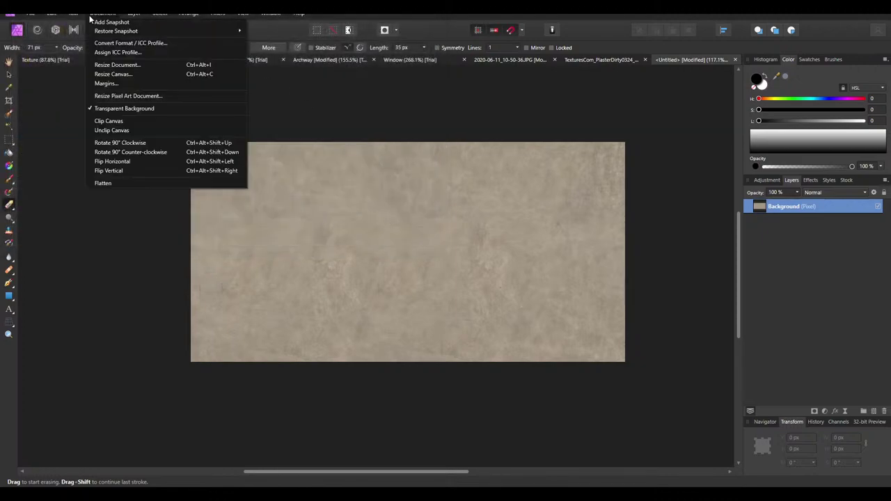
{"action": "left_click", "coordinate": [117, 64]}
{"action": "left_click", "coordinate": [425, 213]}
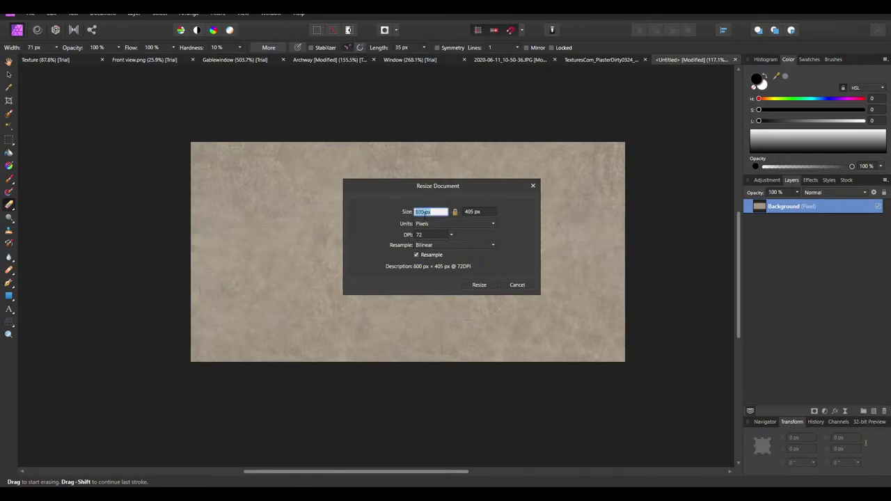
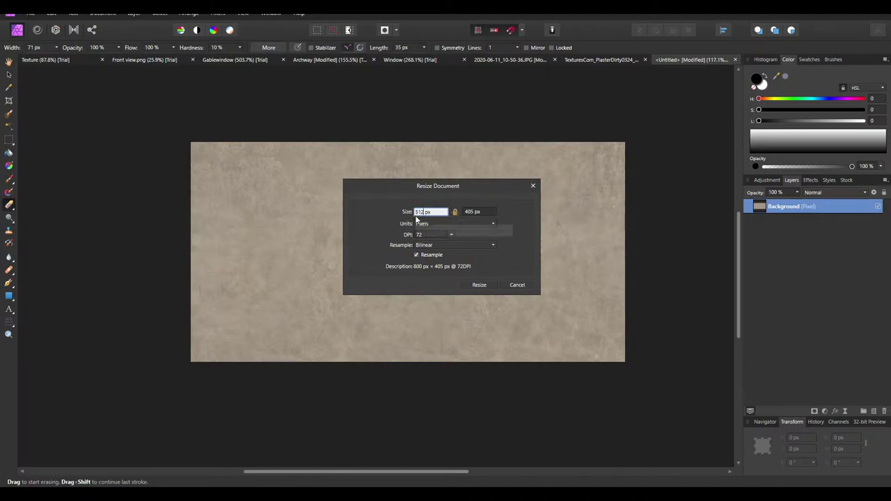
Resize the plaster texture to 512 px wide, with the height following to about 260 px
{"action": "left_click", "coordinate": [476, 285]}
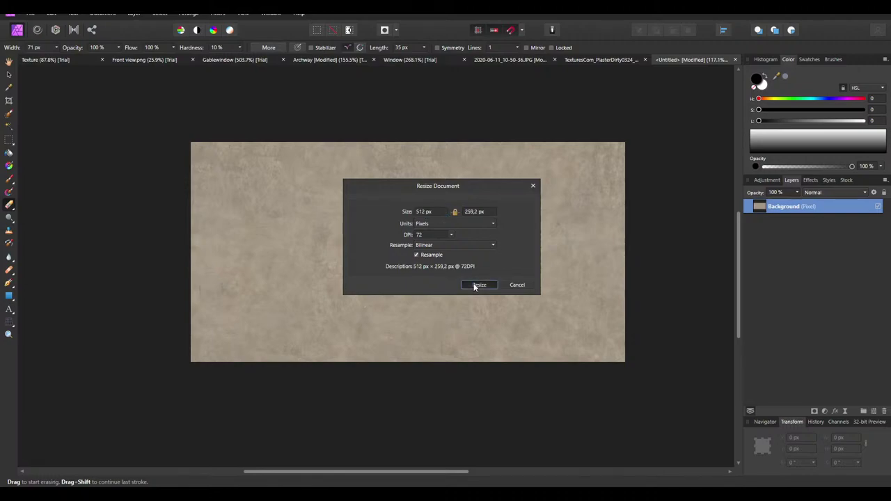
{"action": "left_click", "coordinate": [479, 212]}
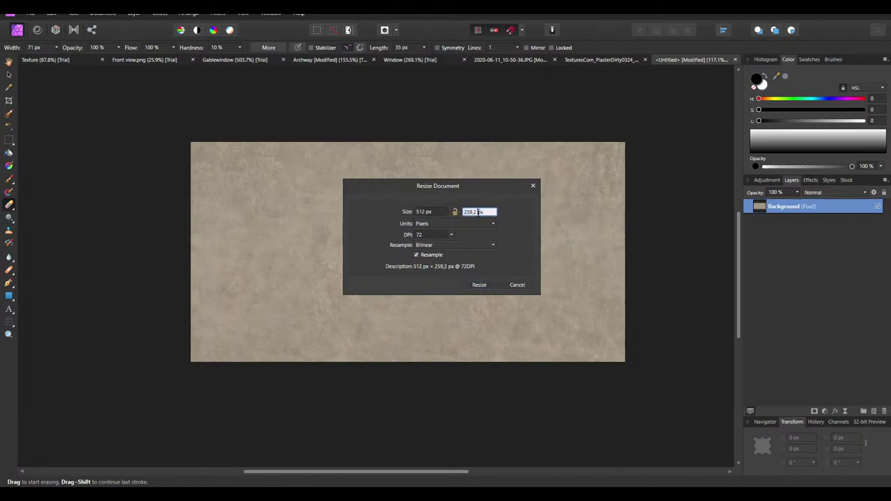
{"action": "left_click", "coordinate": [485, 286]}
Zoom in on the edges and nudge the Background layer to Y −0.5 px
{"action": "key", "text": "v"}
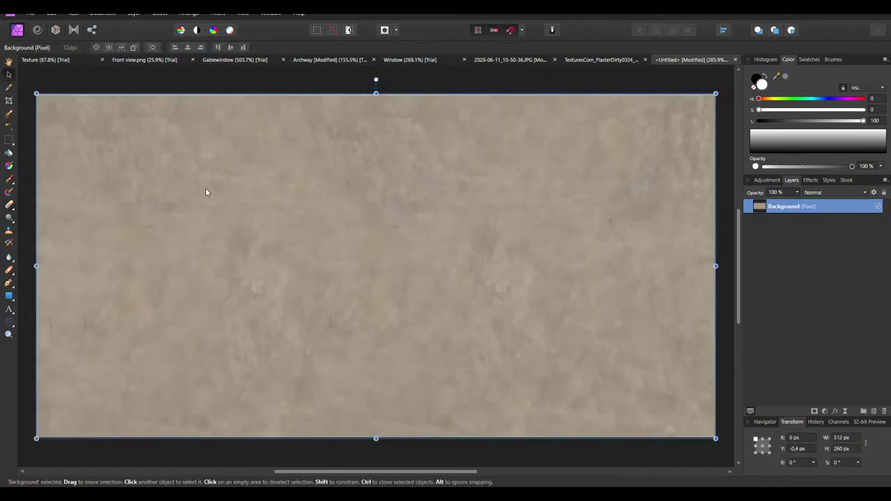
{"action": "scroll", "coordinate": [362, 93], "scroll_direction": "up", "scroll_amount": 8, "text": "ctrl"}
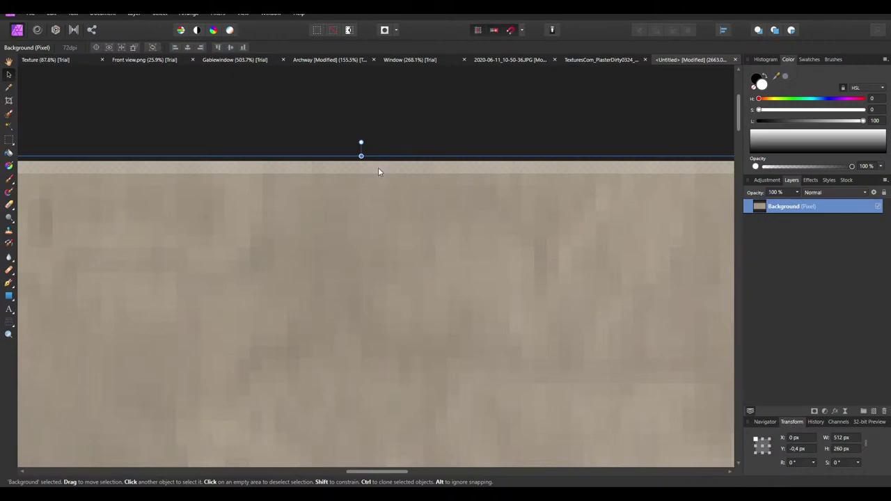
{"action": "scroll", "coordinate": [394, 139], "scroll_direction": "down", "scroll_amount": 12, "text": "ctrl"}
{"action": "scroll", "coordinate": [452, 157], "scroll_direction": "up", "scroll_amount": 6, "text": "ctrl"}
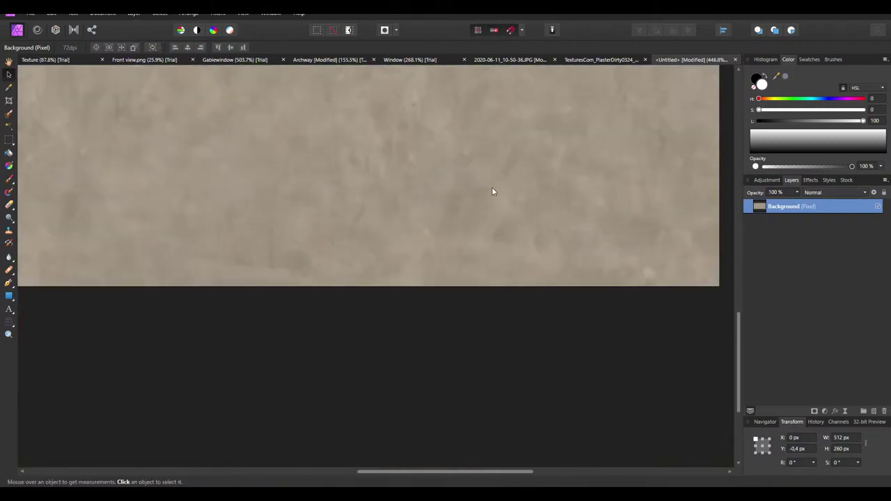
{"action": "scroll", "coordinate": [689, 307], "scroll_direction": "down", "scroll_amount": 2}
{"action": "scroll", "coordinate": [664, 233], "scroll_direction": "down", "scroll_amount": 8, "text": "ctrl"}
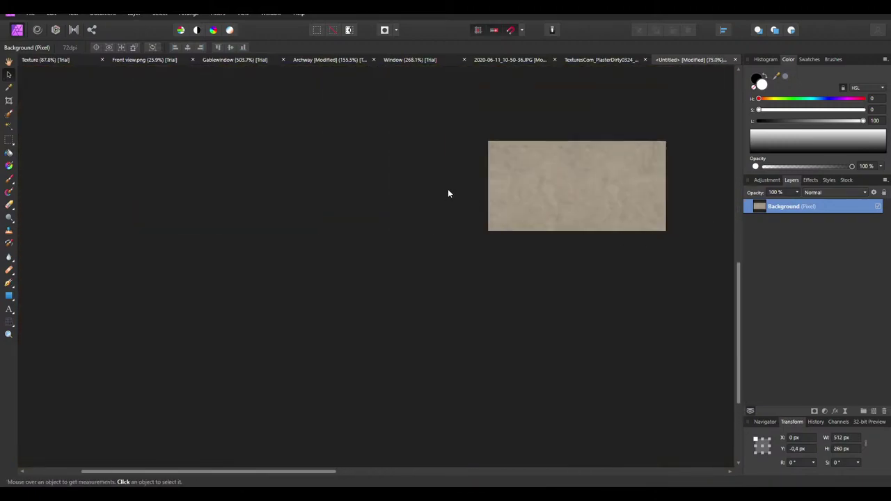
{"action": "scroll", "coordinate": [448, 194], "scroll_direction": "up", "scroll_amount": 12, "text": "ctrl"}
{"action": "scroll", "coordinate": [324, 217], "scroll_direction": "up", "scroll_amount": 1}
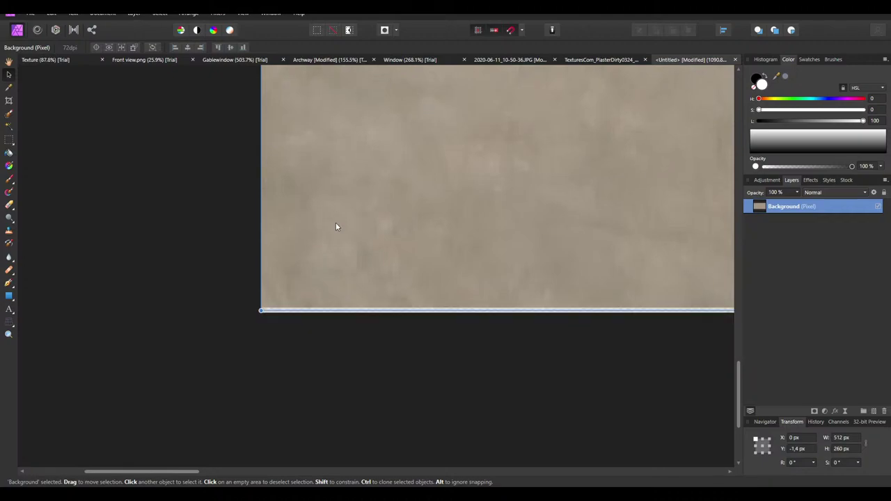
{"action": "left_click_drag", "start_coordinate": [336, 227], "coordinate": [336, 231]}
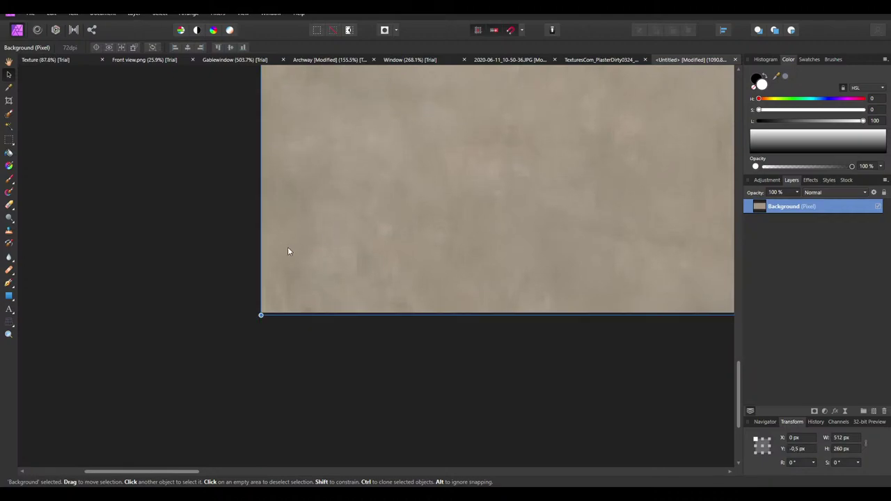
{"action": "scroll", "coordinate": [291, 250], "scroll_direction": "down", "scroll_amount": 3, "text": "ctrl"}
{"action": "scroll", "coordinate": [374, 275], "scroll_direction": "up", "scroll_amount": 2}
{"action": "scroll", "coordinate": [373, 275], "scroll_direction": "up", "scroll_amount": 4, "text": "ctrl"}
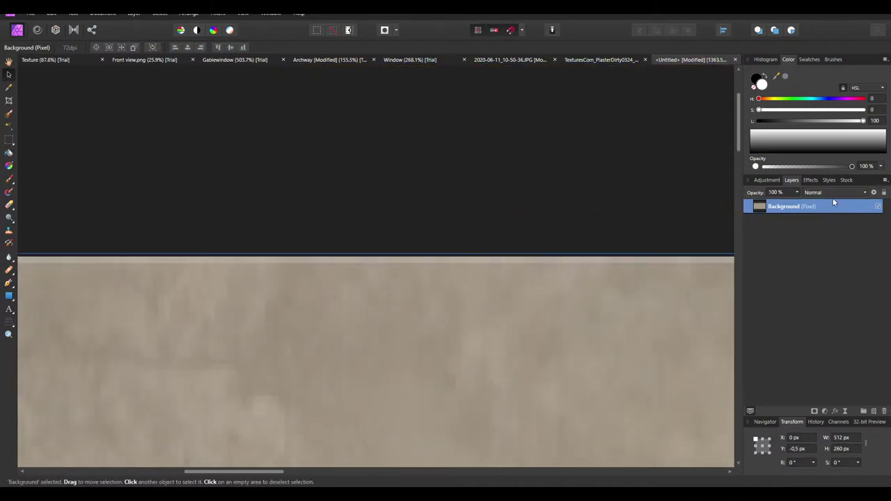
Return to the unresized 800 px texture and set the layer's anti-aliasing to Force Off
{"action": "left_click", "coordinate": [873, 193]}
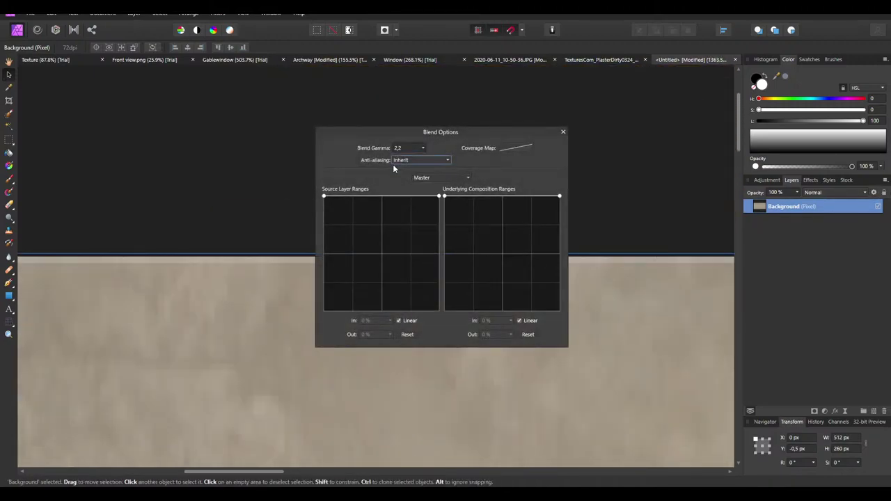
{"action": "left_click", "coordinate": [420, 161]}
{"action": "left_click", "coordinate": [409, 194]}
{"action": "key", "text": "Escape"}
{"action": "scroll", "coordinate": [373, 190], "scroll_direction": "down", "scroll_amount": 6, "text": "ctrl"}
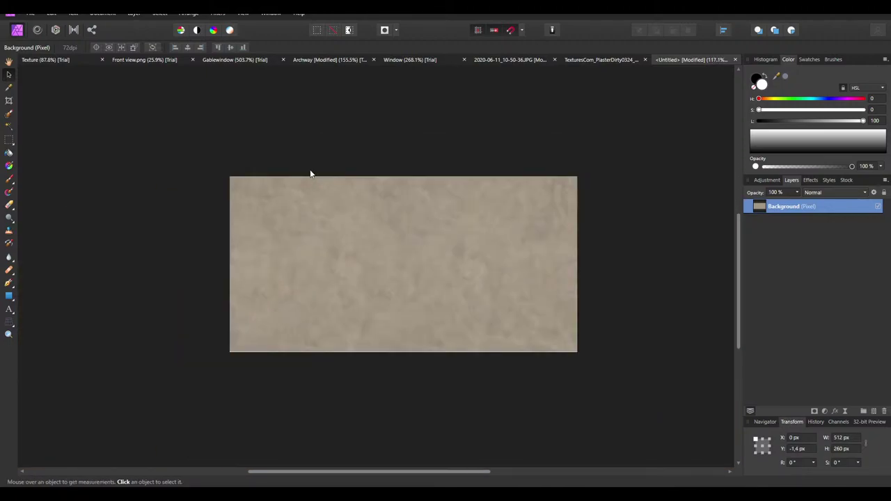
{"action": "key", "text": "ctrl+0"}
{"action": "left_click", "coordinate": [323, 213]}
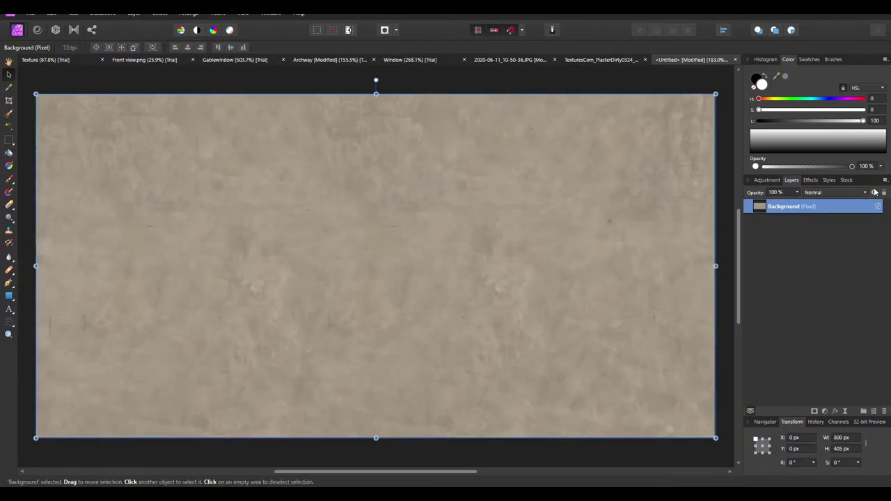
{"action": "left_click", "coordinate": [874, 193]}
{"action": "left_click", "coordinate": [418, 161]}
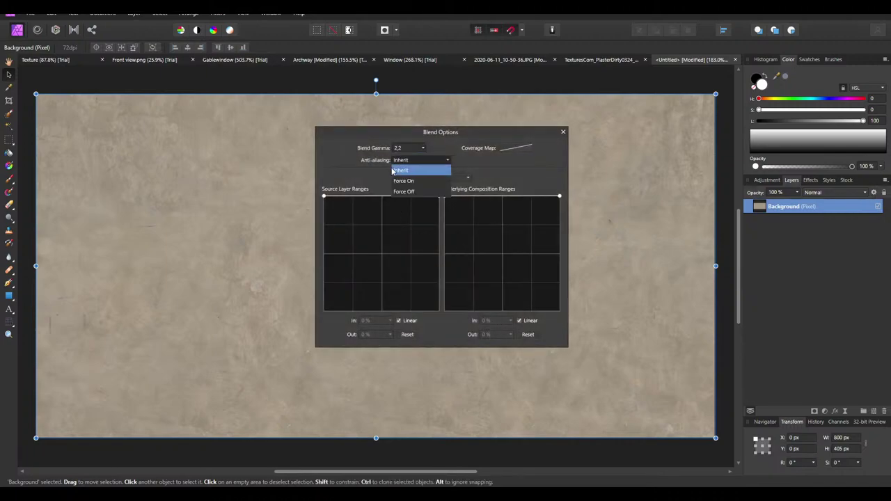
{"action": "left_click", "coordinate": [406, 192]}
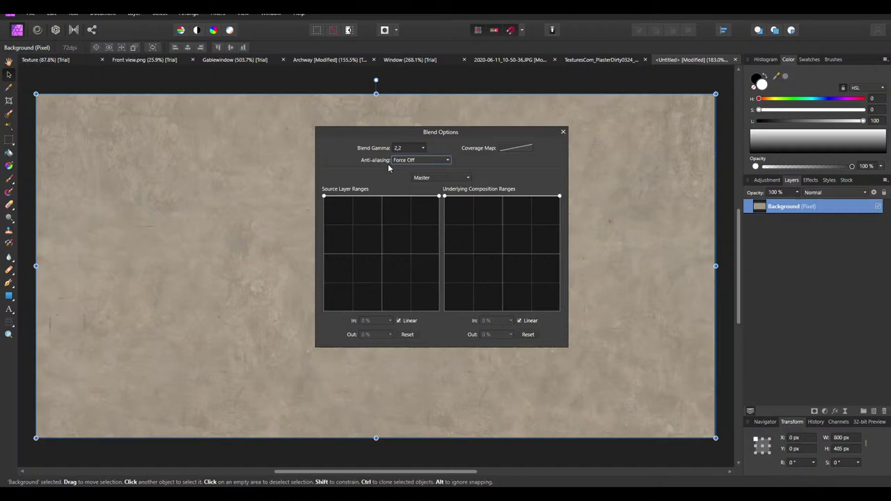
{"action": "left_click", "coordinate": [563, 132]}
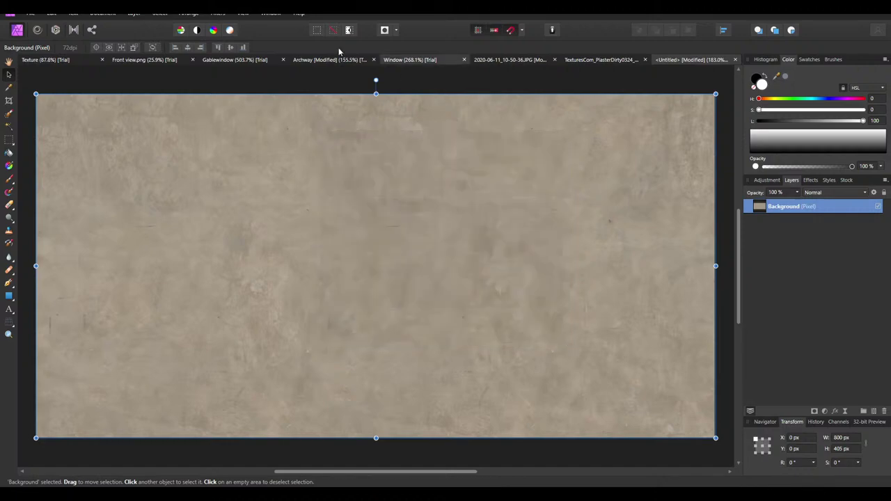
Resize the document to 512 px wide, about 259 px tall
{"action": "left_click", "coordinate": [102, 13]}
{"action": "left_click", "coordinate": [122, 64]}
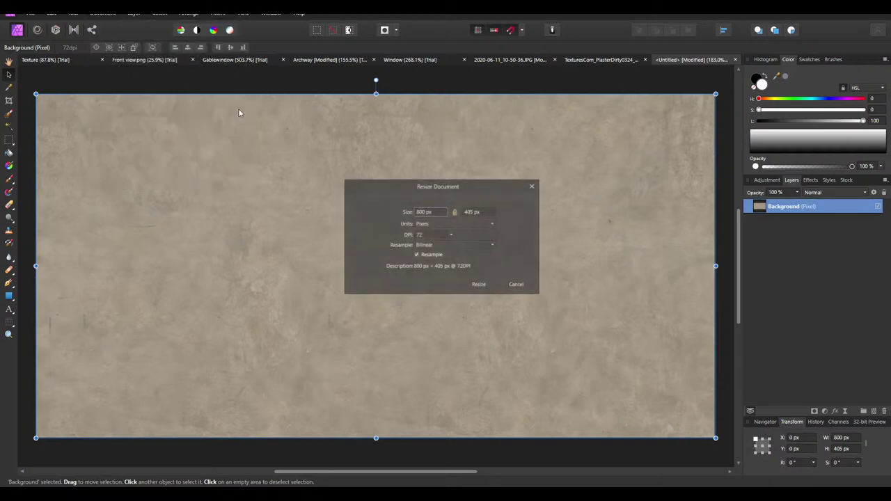
{"action": "double_click", "coordinate": [422, 211]}
{"action": "type", "text": "512"}
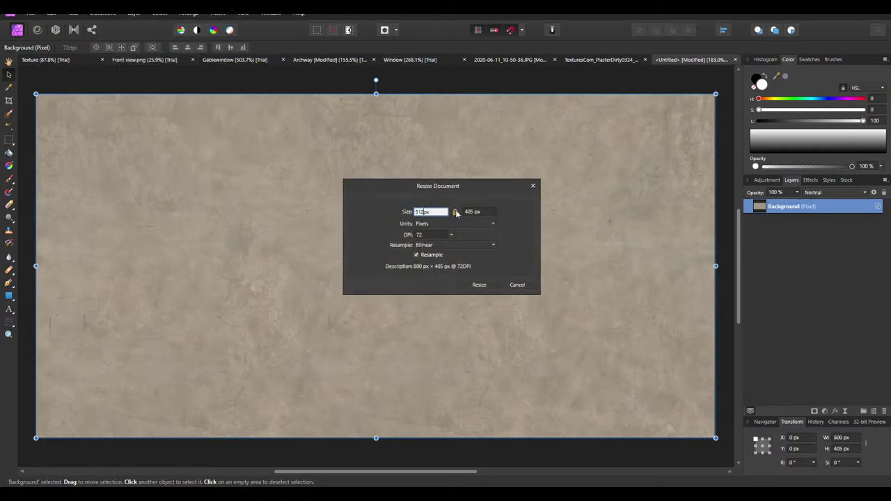
{"action": "key", "text": "Return"}
{"action": "left_click", "coordinate": [474, 212]}
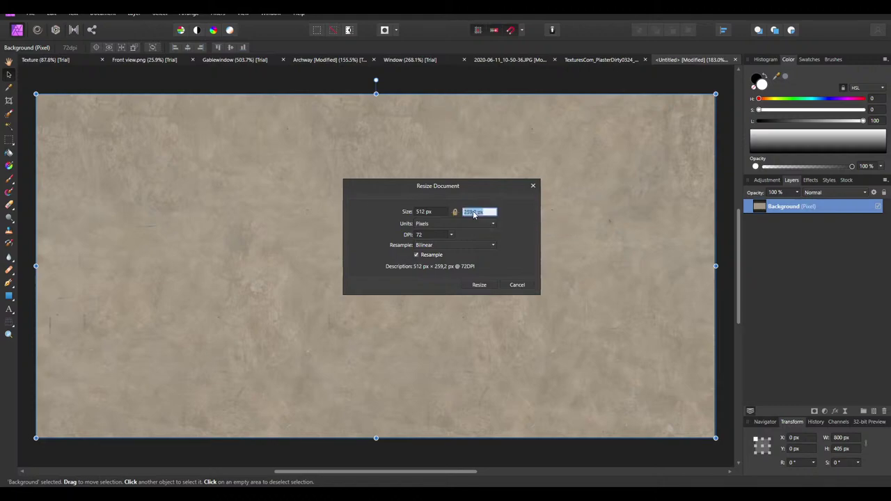
{"action": "left_click", "coordinate": [477, 212]}
{"action": "left_click", "coordinate": [481, 285]}
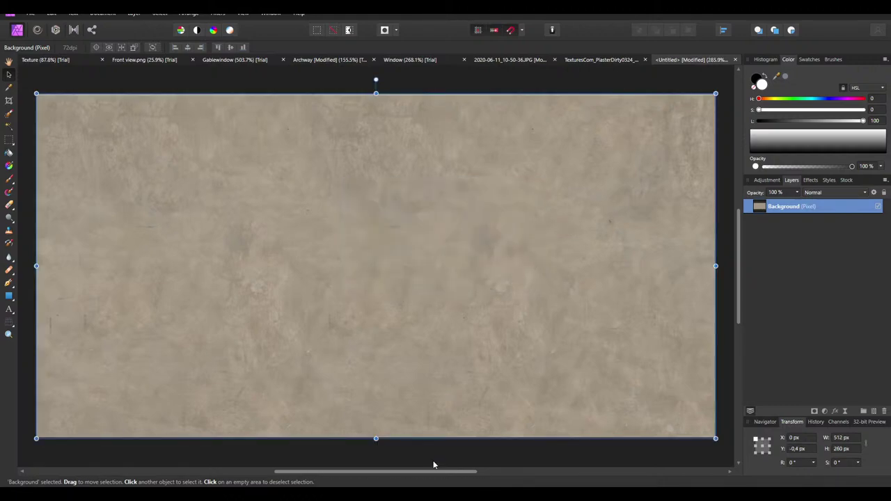
Select and copy the plaster texture layer, then move to the Window document
{"action": "scroll", "coordinate": [387, 153], "scroll_direction": "down", "scroll_amount": 10, "text": "ctrl"}
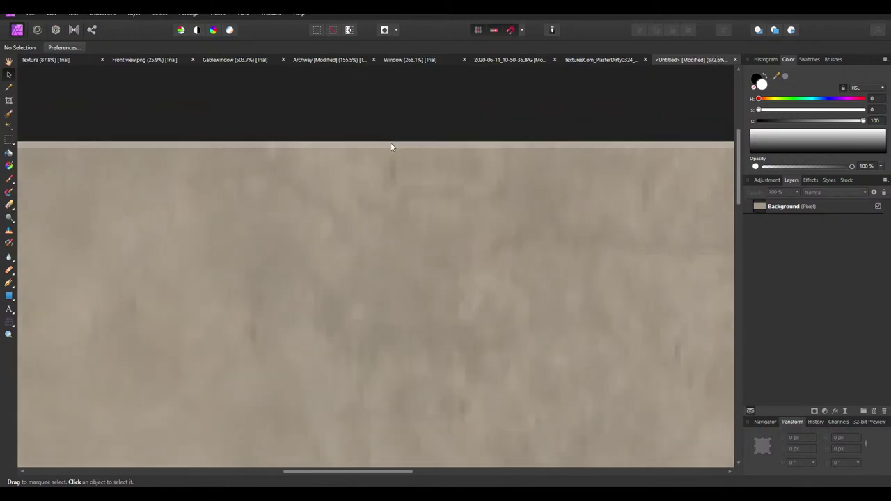
{"action": "left_click", "coordinate": [302, 200]}
{"action": "left_click", "coordinate": [418, 156]}
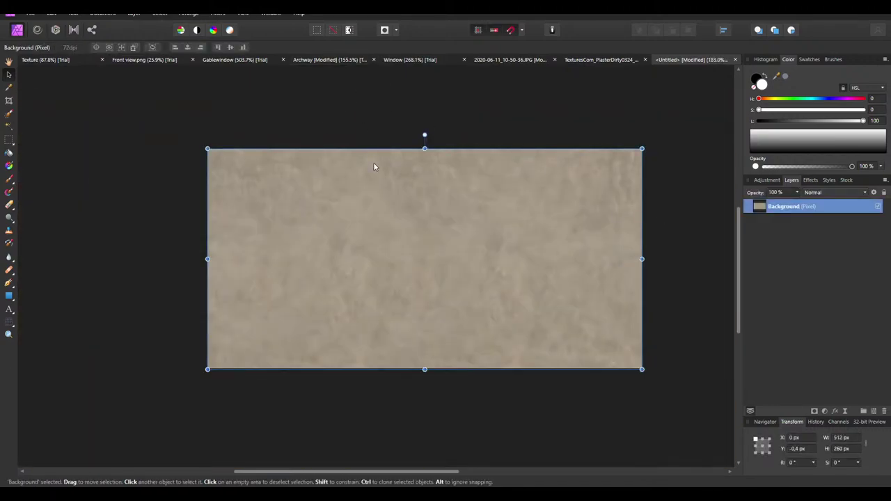
{"action": "left_click", "coordinate": [515, 90]}
{"action": "key", "text": "ctrl+a"}
{"action": "left_click", "coordinate": [587, 60]}
Switch through the document tabs to the facade Texture document
{"action": "left_click", "coordinate": [397, 60]}
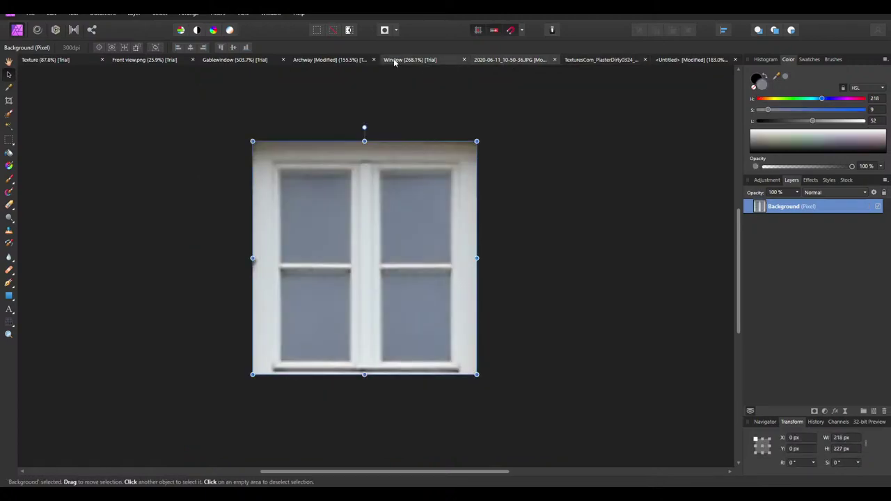
{"action": "left_click", "coordinate": [330, 60]}
{"action": "left_click", "coordinate": [46, 60]}
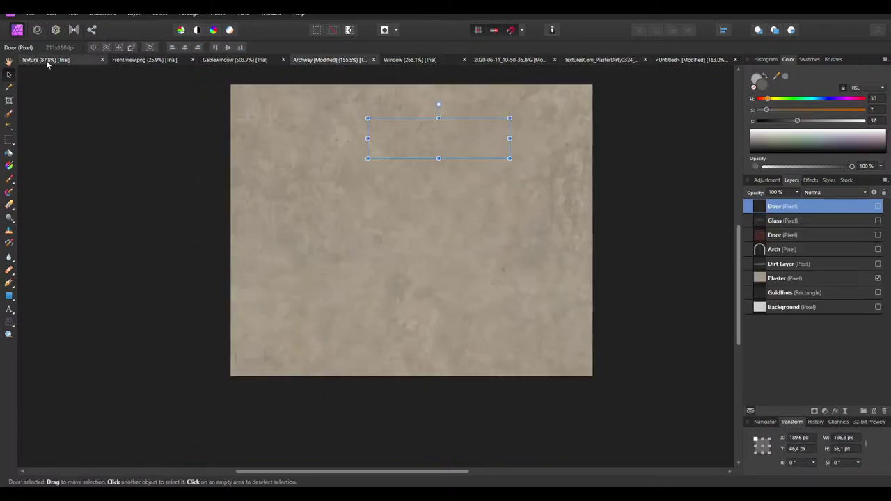
{"action": "scroll", "coordinate": [445, 195], "scroll_direction": "up", "scroll_amount": 2, "text": "ctrl"}
{"action": "scroll", "coordinate": [456, 234], "scroll_direction": "up", "scroll_amount": 5, "text": "ctrl"}
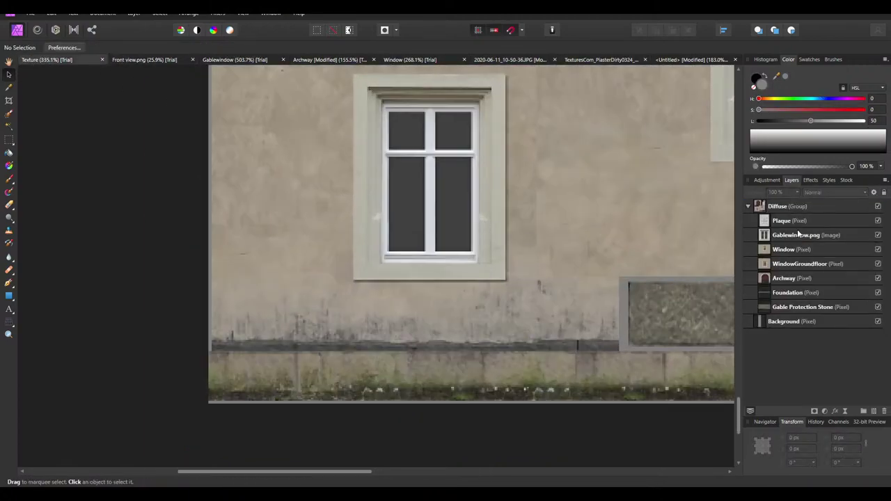
Paste the plaster below Gable Protection Stone and rename the layer Plaster
{"action": "key", "text": "ctrl+v"}
{"action": "left_click_drag", "start_coordinate": [784, 207], "coordinate": [761, 330]}
{"action": "double_click", "coordinate": [802, 322]}
{"action": "type", "text": "P"}
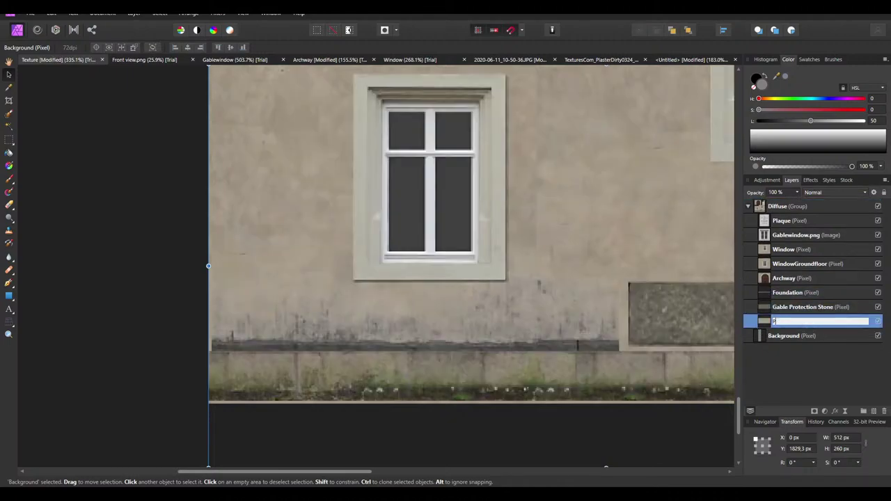
{"action": "type", "text": "laster"}
{"action": "key", "text": "Return"}
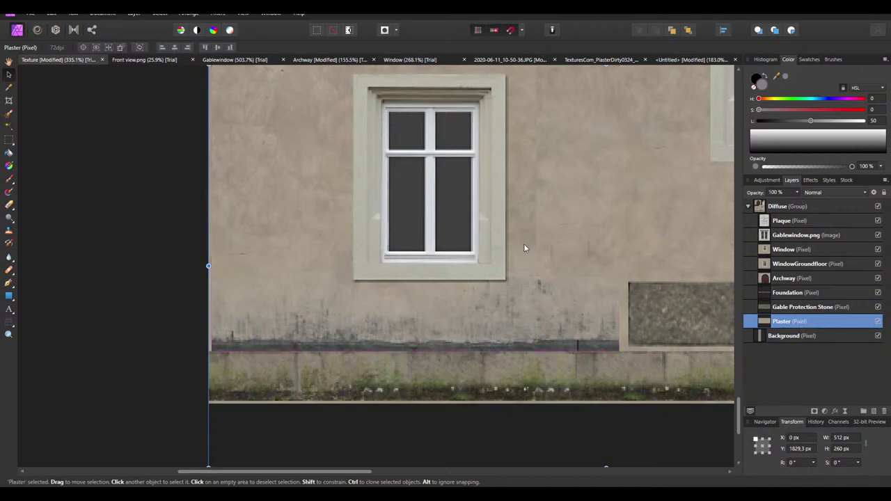
{"action": "scroll", "coordinate": [523, 248], "scroll_direction": "down", "scroll_amount": 4, "text": "ctrl"}
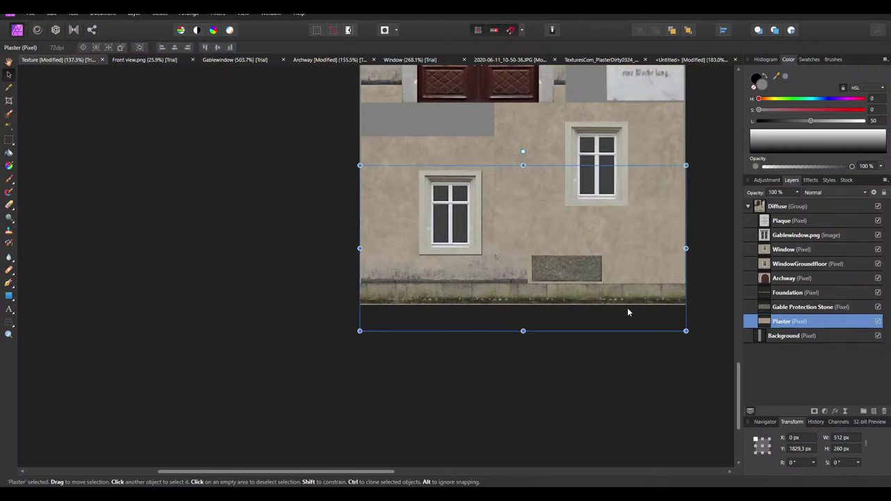
Shift the plaster layer up about 75 px
{"action": "left_click_drag", "start_coordinate": [519, 180], "coordinate": [514, 126]}
{"action": "scroll", "coordinate": [500, 306], "scroll_direction": "down", "scroll_amount": 5, "text": "ctrl"}
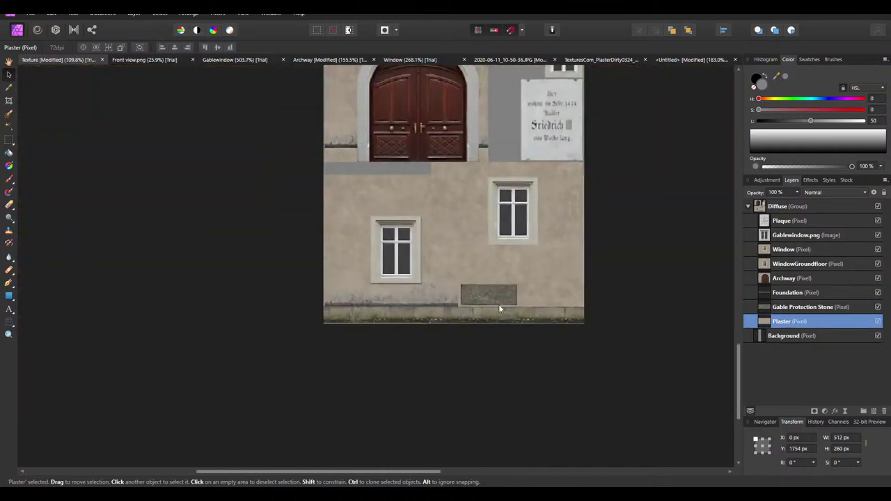
{"action": "scroll", "coordinate": [452, 294], "scroll_direction": "up", "scroll_amount": 3}
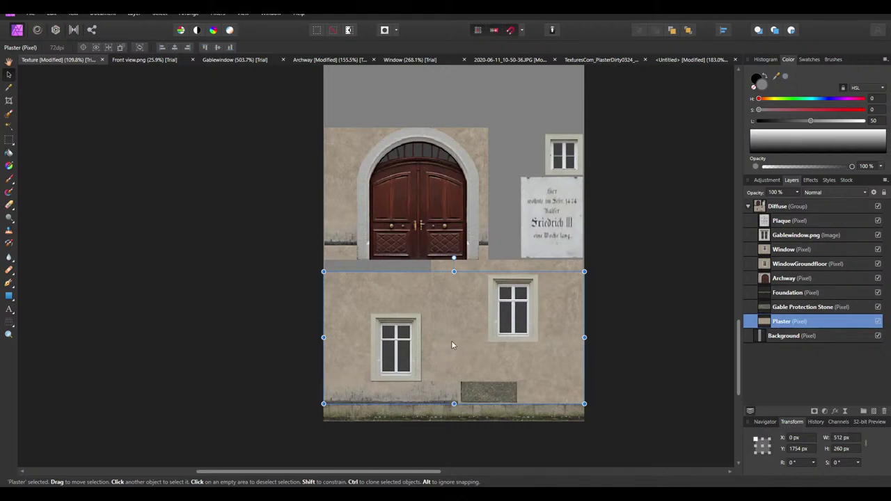
Select WindowGroundfloor, Window, Gable Protection Stone, Archway, Plaque and Gablewindow.png and move them up to Y 1211 px
{"action": "left_click", "coordinate": [399, 346]}
{"action": "left_click", "coordinate": [480, 394]}
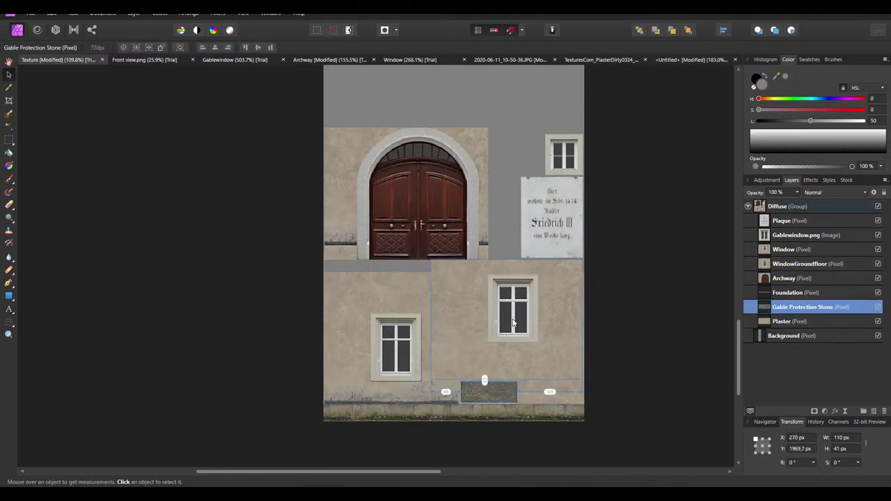
{"action": "left_click", "coordinate": [417, 352]}
{"action": "left_click", "coordinate": [515, 307], "text": "shift"}
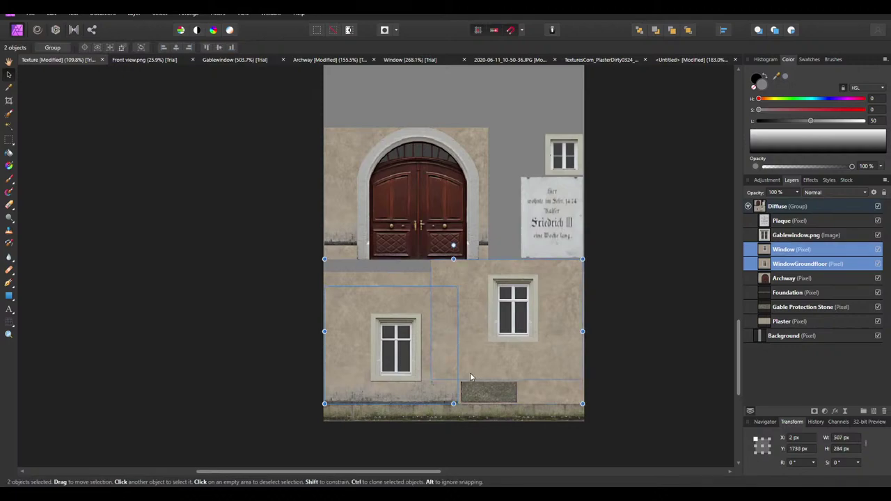
{"action": "left_click", "coordinate": [405, 353]}
{"action": "left_click", "coordinate": [482, 392], "text": "shift"}
{"action": "left_click", "coordinate": [514, 309], "text": "shift"}
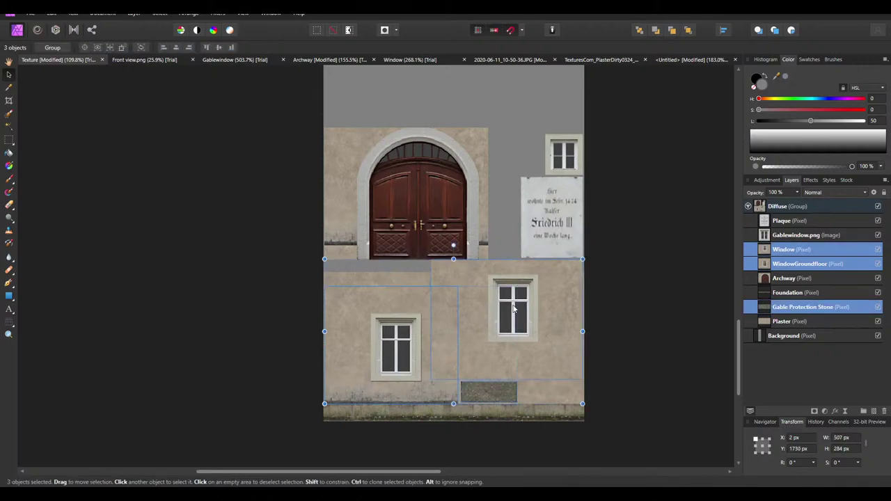
{"action": "left_click", "coordinate": [475, 211], "text": "shift"}
{"action": "left_click", "coordinate": [537, 215], "text": "shift"}
{"action": "left_click", "coordinate": [554, 161], "text": "shift"}
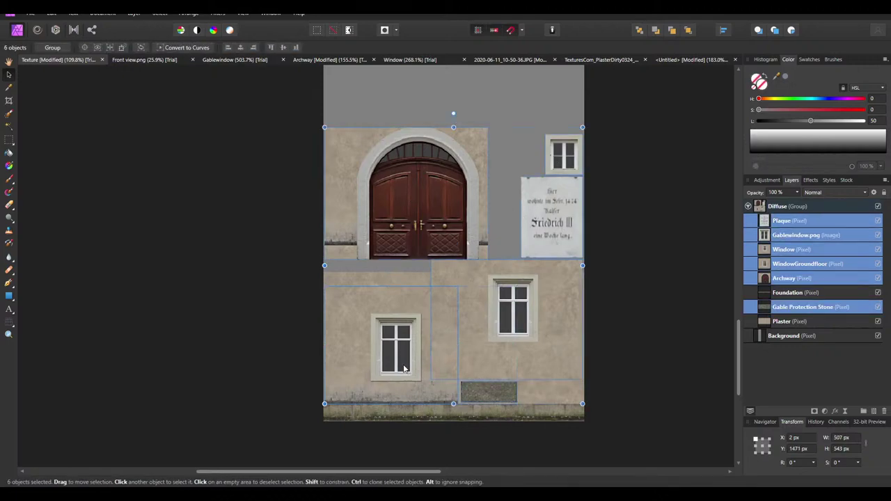
{"action": "left_click_drag", "start_coordinate": [404, 369], "coordinate": [400, 239]}
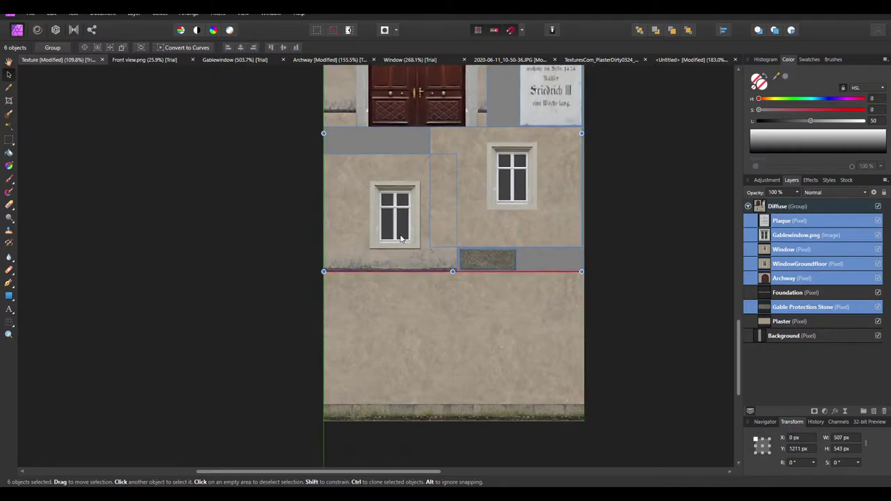
{"action": "scroll", "coordinate": [397, 265], "scroll_direction": "up", "scroll_amount": 4, "text": "ctrl"}
{"action": "scroll", "coordinate": [317, 300], "scroll_direction": "down", "scroll_amount": 5, "text": "ctrl"}
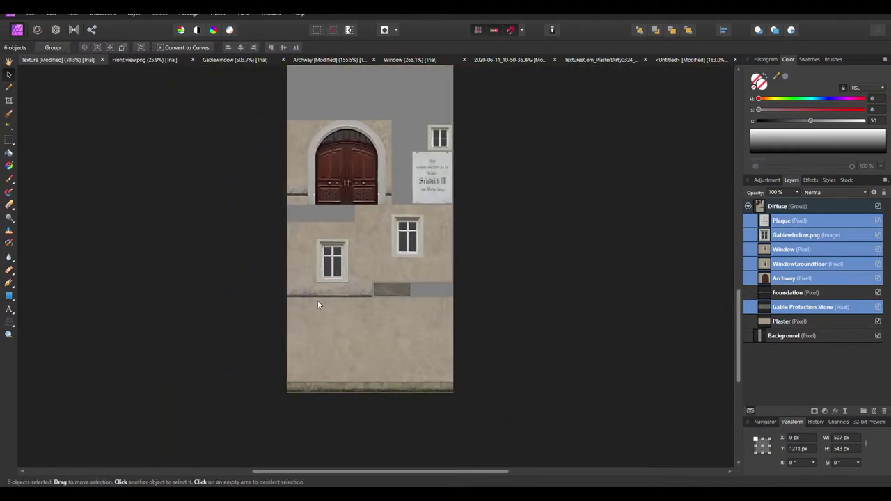
{"action": "scroll", "coordinate": [317, 300], "scroll_direction": "up", "scroll_amount": 5, "text": "ctrl"}
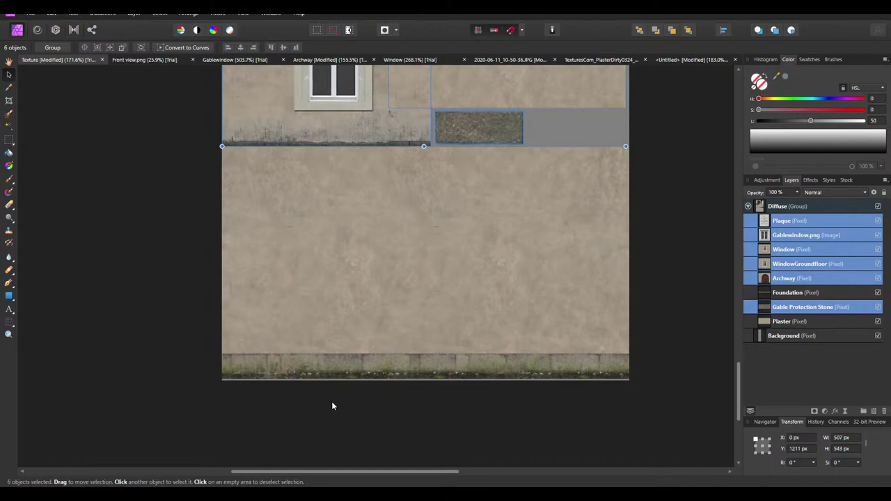
{"action": "scroll", "coordinate": [327, 398], "scroll_direction": "up", "scroll_amount": 2}
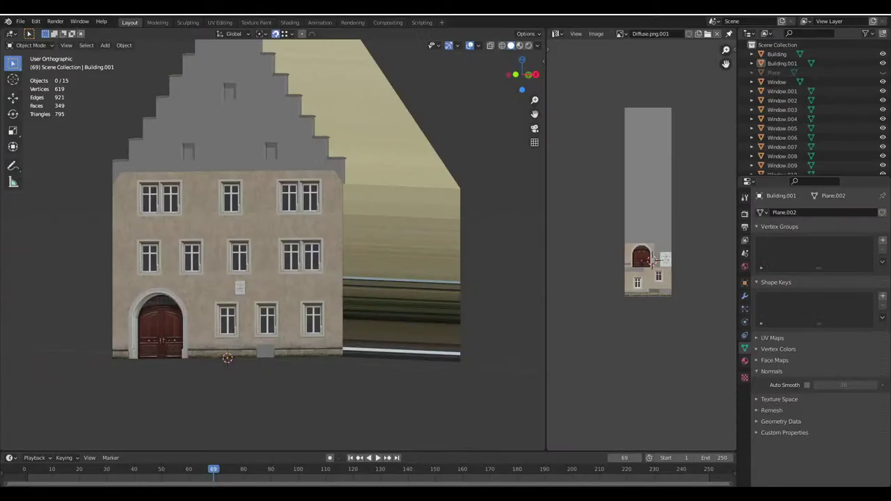
{"action": "scroll", "coordinate": [282, 300], "scroll_direction": "up", "scroll_amount": 3}
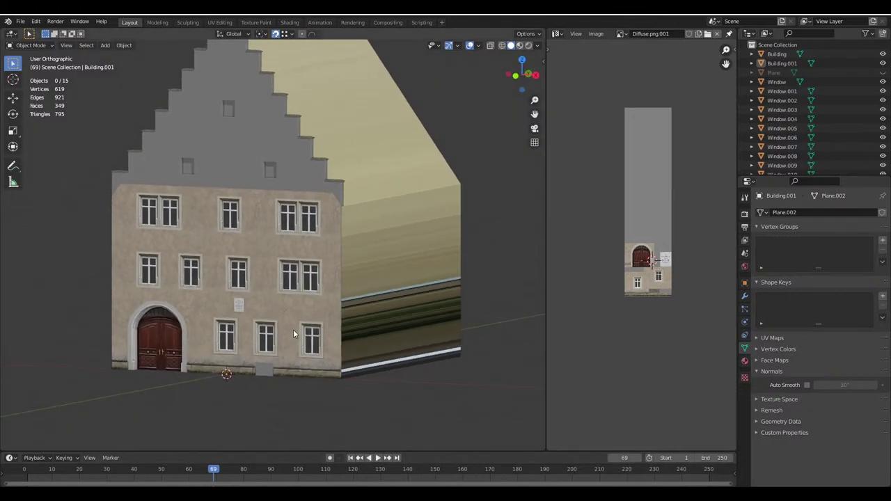
{"action": "scroll", "coordinate": [293, 330], "scroll_direction": "up", "scroll_amount": 5}
{"action": "scroll", "coordinate": [332, 357], "scroll_direction": "down", "scroll_amount": 3}
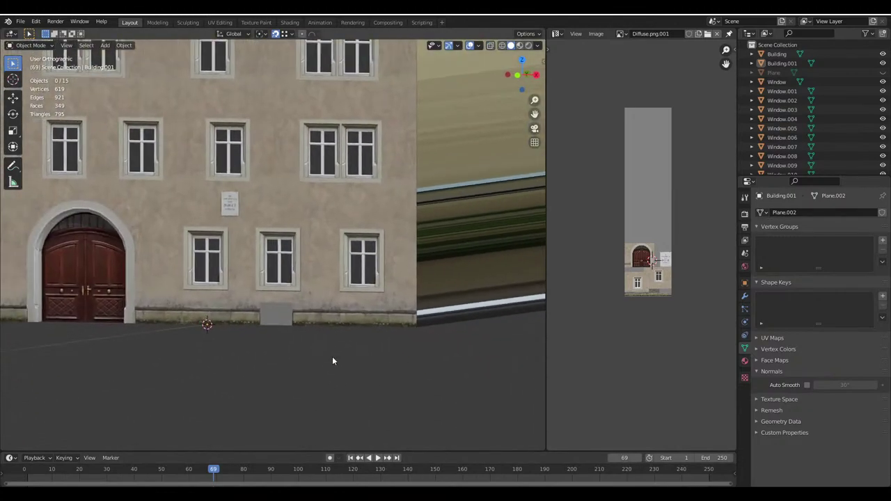
{"action": "middle_click_drag", "start_coordinate": [332, 357], "coordinate": [338, 254]}
{"action": "scroll", "coordinate": [310, 282], "scroll_direction": "up", "scroll_amount": 3}
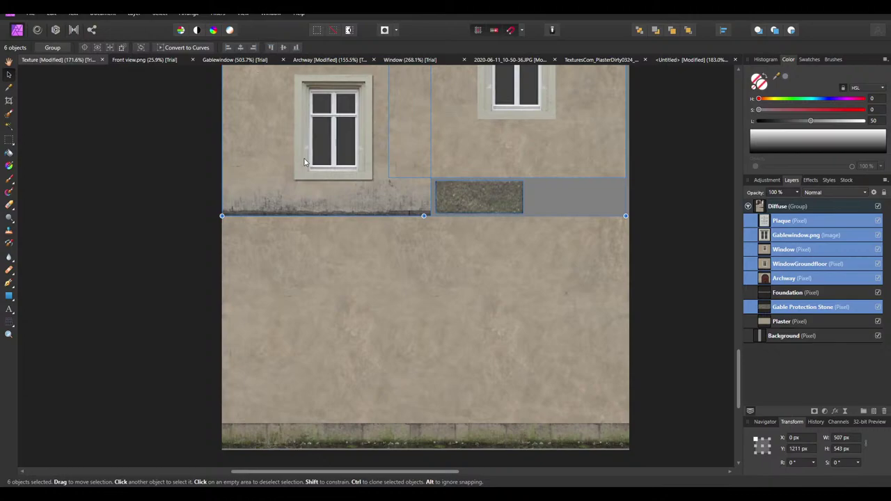
Deselect the facade layers, save the Texture document, and switch to the untitled plaster document
{"action": "scroll", "coordinate": [392, 183], "scroll_direction": "up", "scroll_amount": 4, "text": "ctrl"}
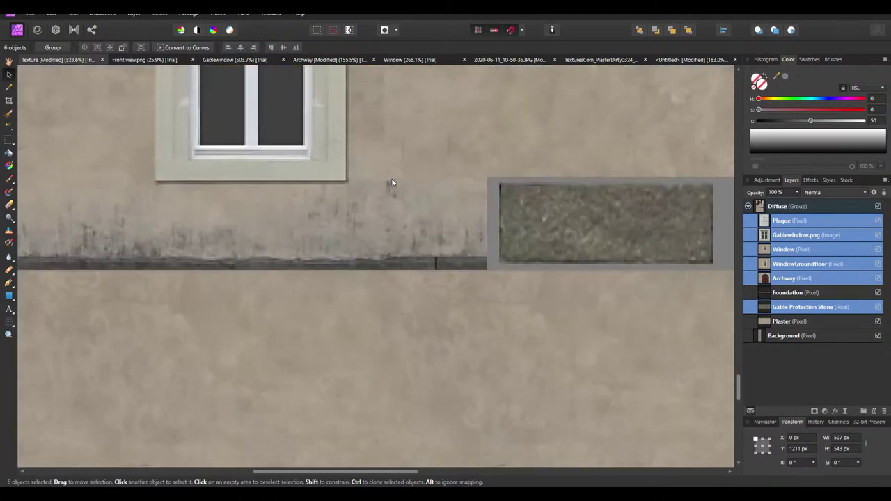
{"action": "scroll", "coordinate": [378, 266], "scroll_direction": "down", "scroll_amount": 2, "text": "ctrl"}
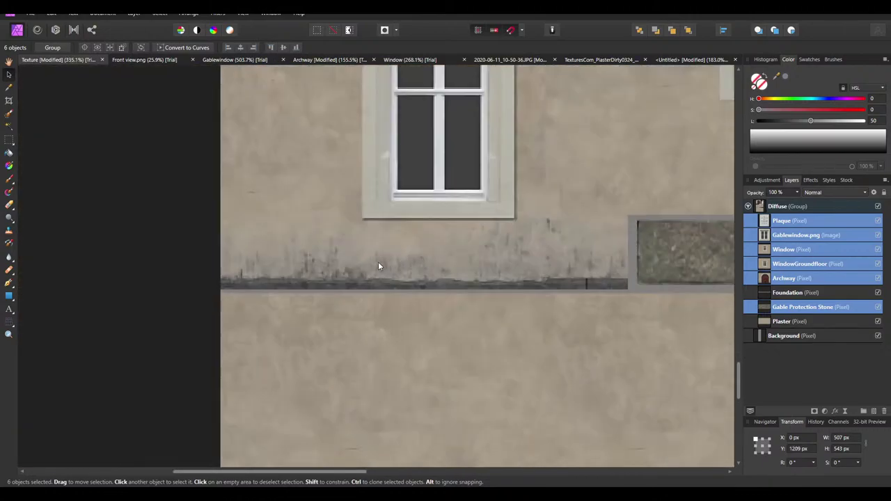
{"action": "scroll", "coordinate": [378, 267], "scroll_direction": "up", "scroll_amount": 1, "text": "ctrl"}
{"action": "scroll", "coordinate": [344, 247], "scroll_direction": "down", "scroll_amount": 4, "text": "ctrl"}
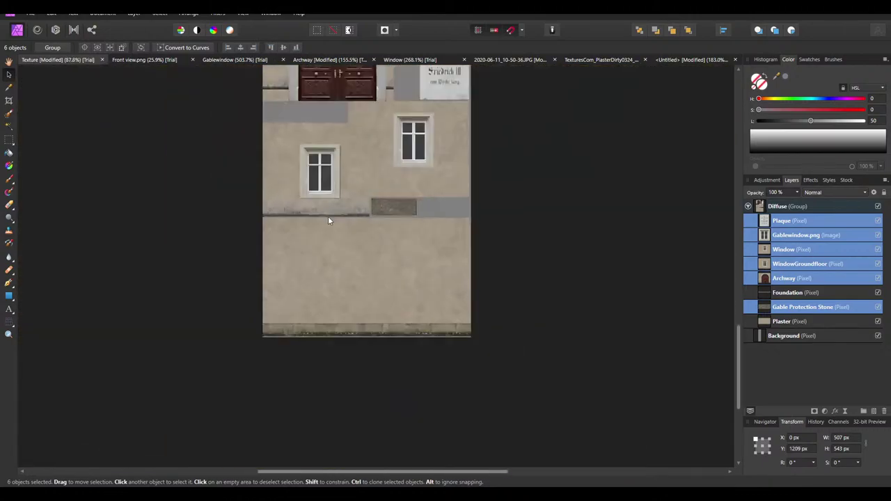
{"action": "scroll", "coordinate": [328, 220], "scroll_direction": "down", "scroll_amount": 1, "text": "ctrl"}
{"action": "left_click", "coordinate": [546, 222]}
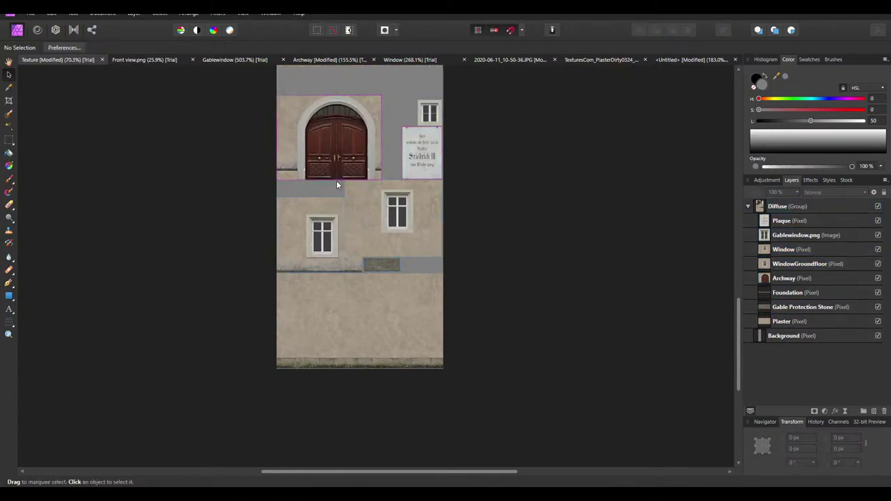
{"action": "key", "text": "ctrl+s"}
{"action": "left_click", "coordinate": [679, 59]}
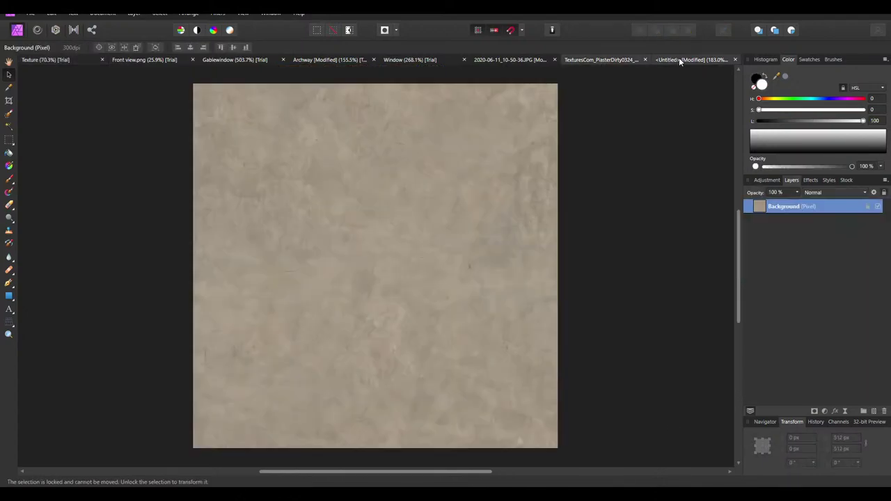
Undo the last edit and save the plaster document as Plaster
{"action": "key", "text": "ctrl+z"}
{"action": "key", "text": "ctrl+z"}
{"action": "key", "text": "ctrl+z"}
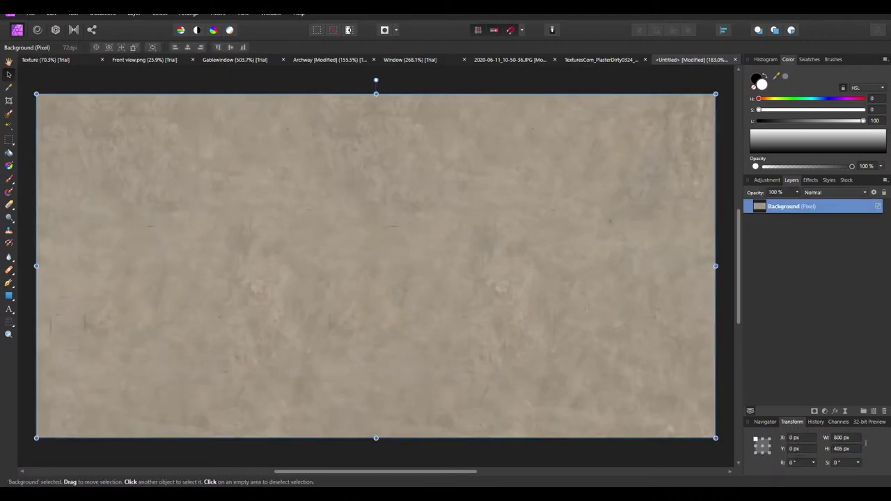
{"action": "left_click", "coordinate": [30, 14]}
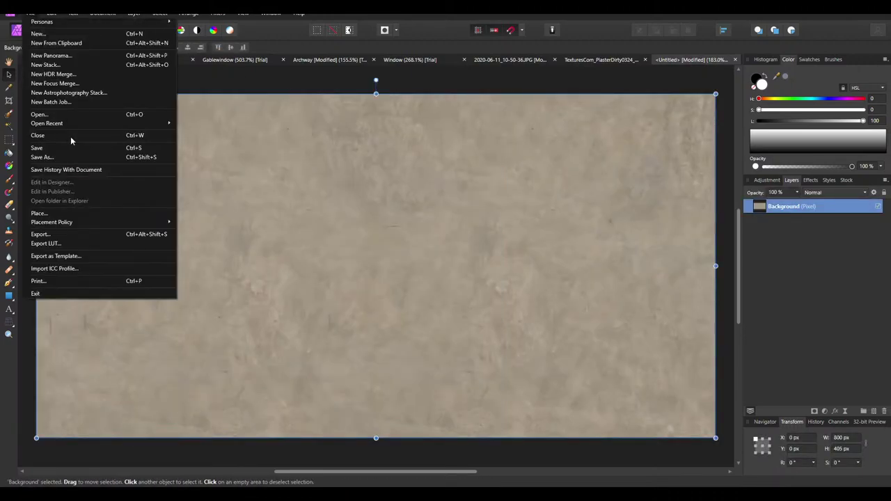
{"action": "left_click", "coordinate": [485, 77]}
{"action": "key", "text": "ctrl+s"}
{"action": "left_click", "coordinate": [88, 207]}
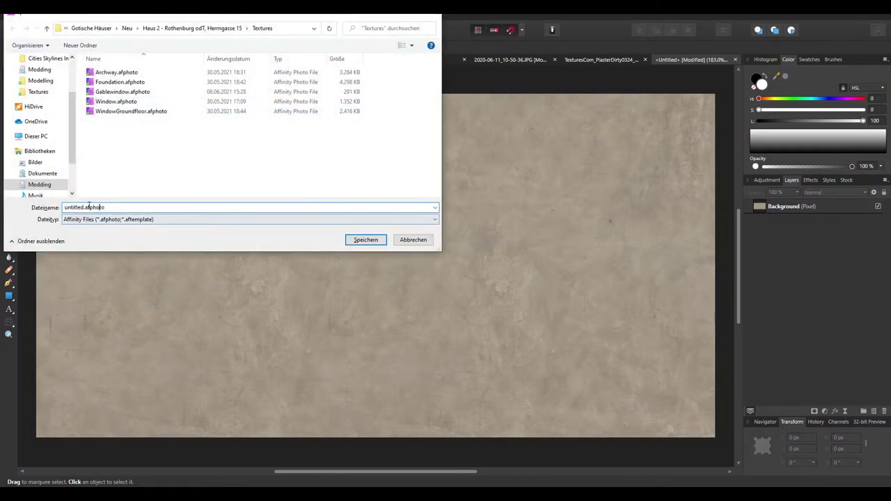
{"action": "double_click", "coordinate": [81, 208]}
{"action": "type", "text": "Plaster"}
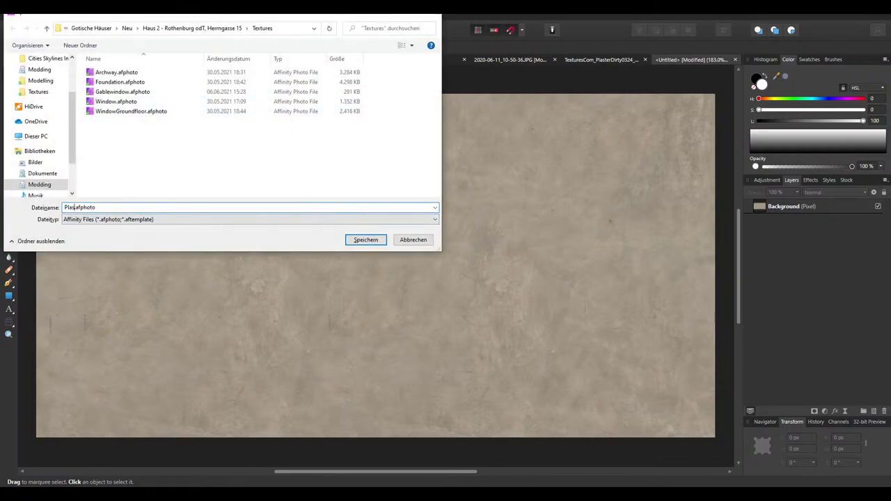
{"action": "key", "text": "Return"}
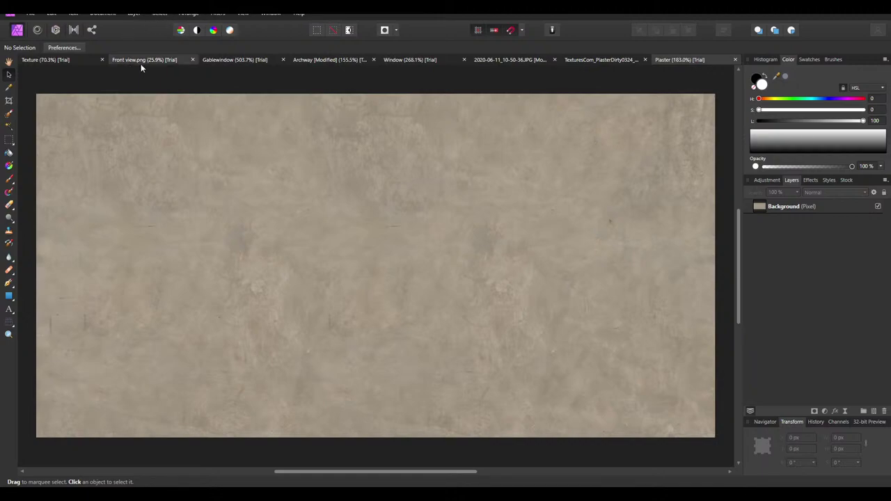
Open WindowGroundfloor.afphoto
{"action": "left_click", "coordinate": [250, 61]}
{"action": "left_click", "coordinate": [328, 60]}
{"action": "left_click", "coordinate": [401, 59]}
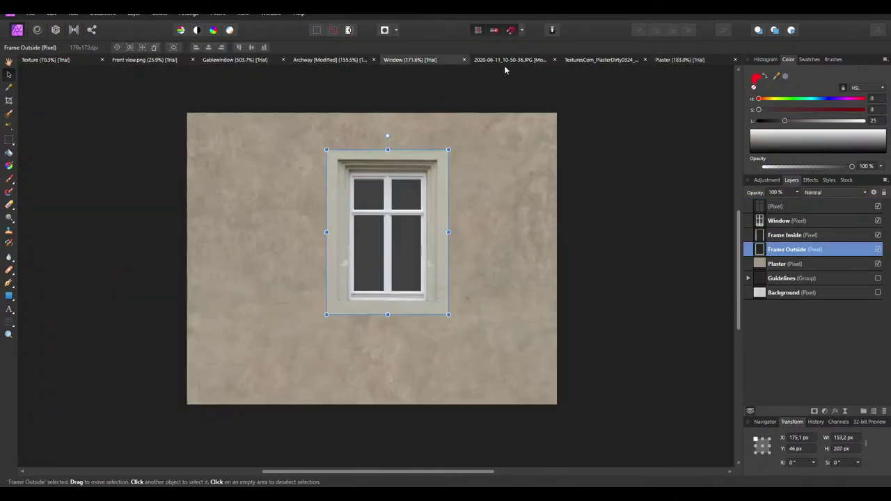
{"action": "left_click", "coordinate": [510, 60]}
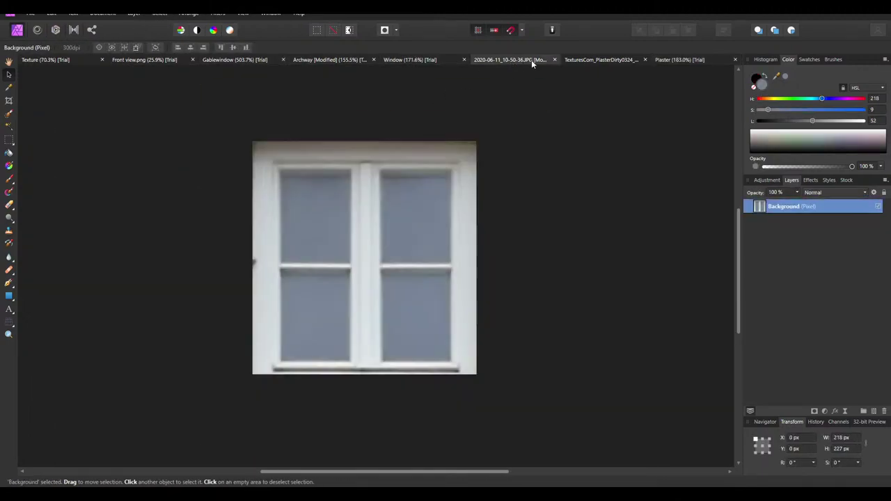
{"action": "left_click", "coordinate": [584, 59]}
{"action": "left_click", "coordinate": [30, 13]}
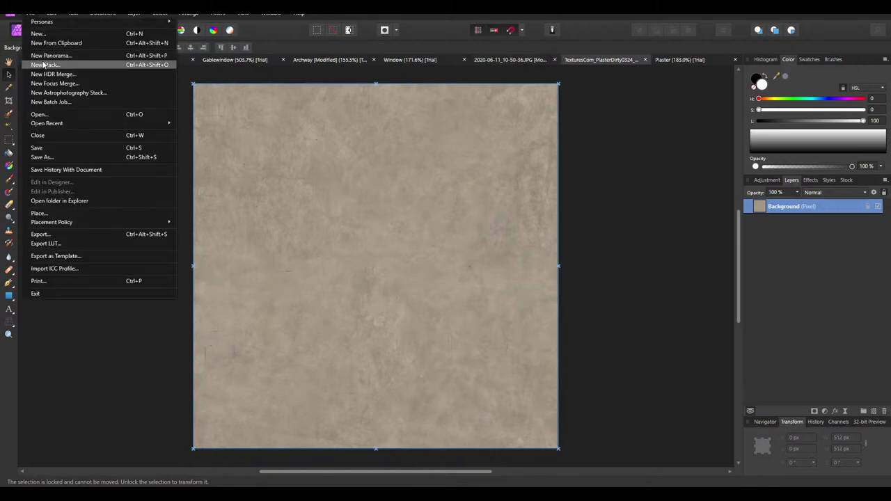
{"action": "left_click", "coordinate": [51, 121]}
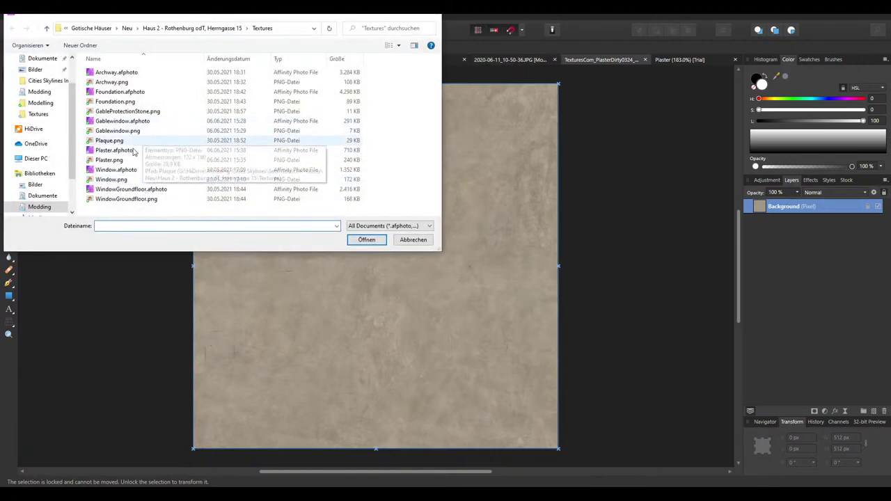
{"action": "left_click", "coordinate": [132, 189]}
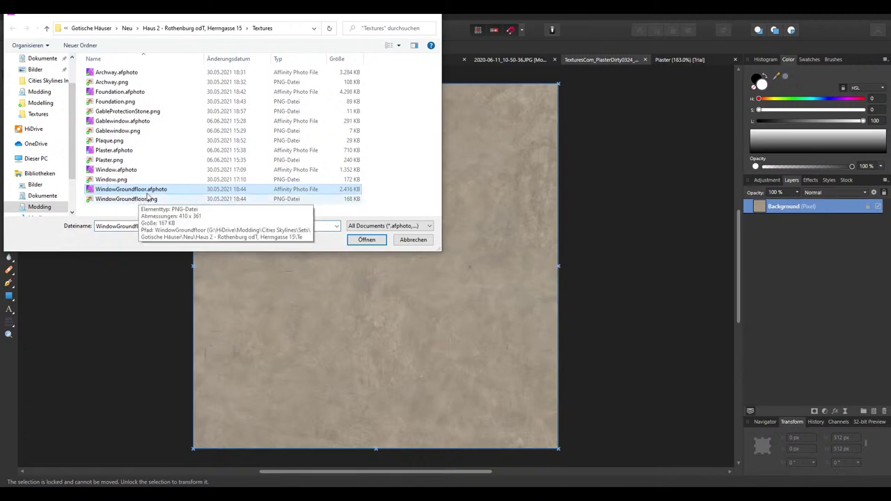
{"action": "double_click", "coordinate": [149, 192]}
Bring the Dirt Layer into Plaster, add a second copy along the bottom right, and save
{"action": "key", "text": "v"}
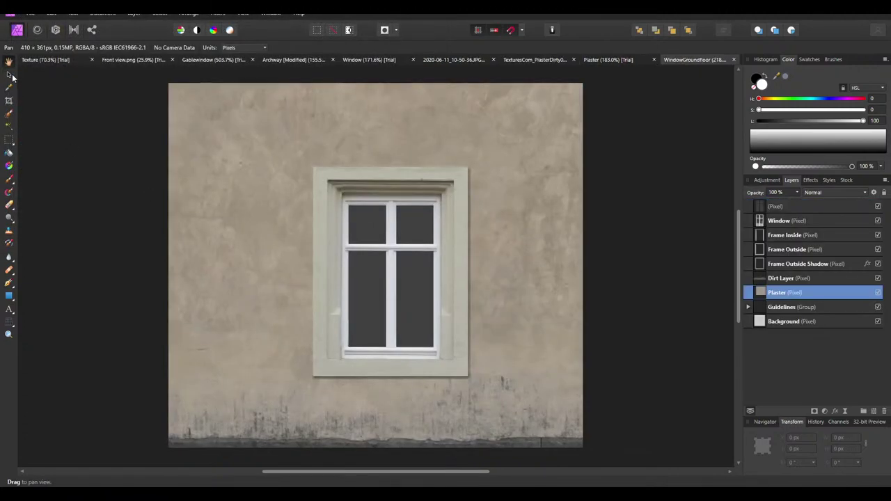
{"action": "left_click", "coordinate": [366, 433]}
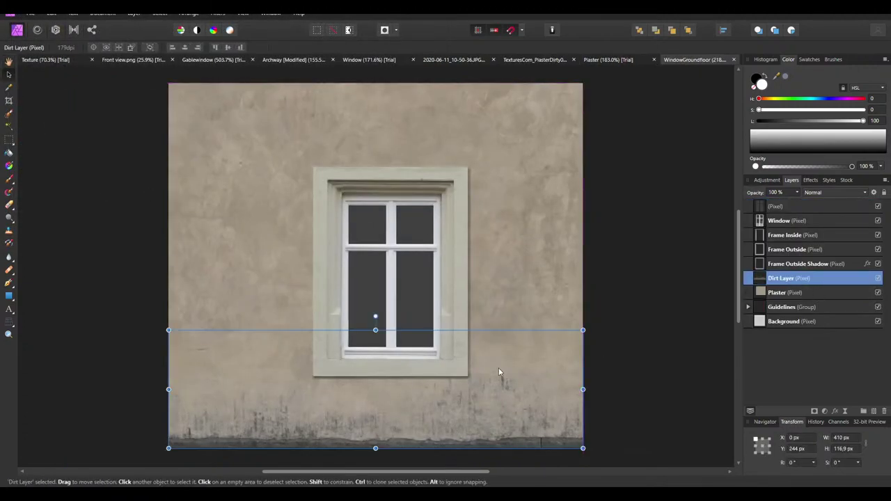
{"action": "left_click", "coordinate": [588, 61]}
{"action": "key", "text": "ctrl+v"}
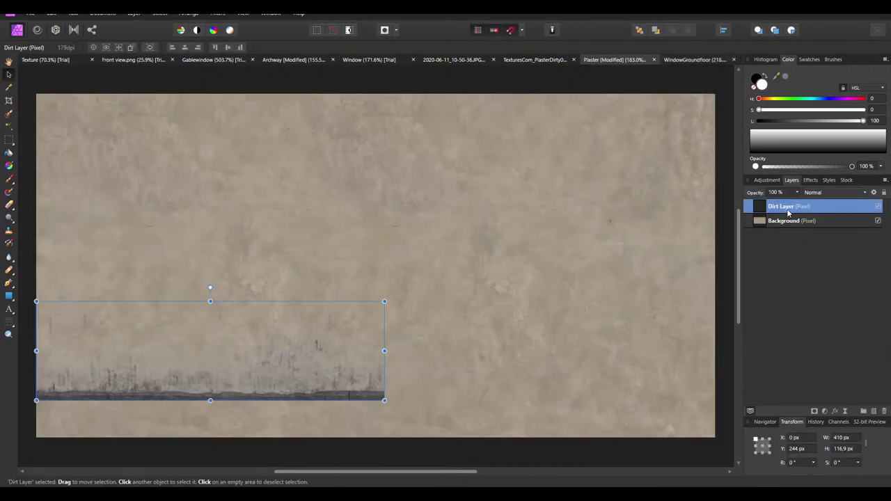
{"action": "mouse_move", "coordinate": [273, 371]}
{"action": "left_mouse_down"}
{"action": "mouse_move", "coordinate": [273, 409]}
{"action": "mouse_move", "coordinate": [242, 388]}
{"action": "mouse_move", "coordinate": [508, 403]}
{"action": "mouse_move", "coordinate": [496, 403]}
{"action": "left_mouse_up"}
{"action": "scroll", "coordinate": [419, 330], "scroll_direction": "down", "scroll_amount": 3, "text": "ctrl"}
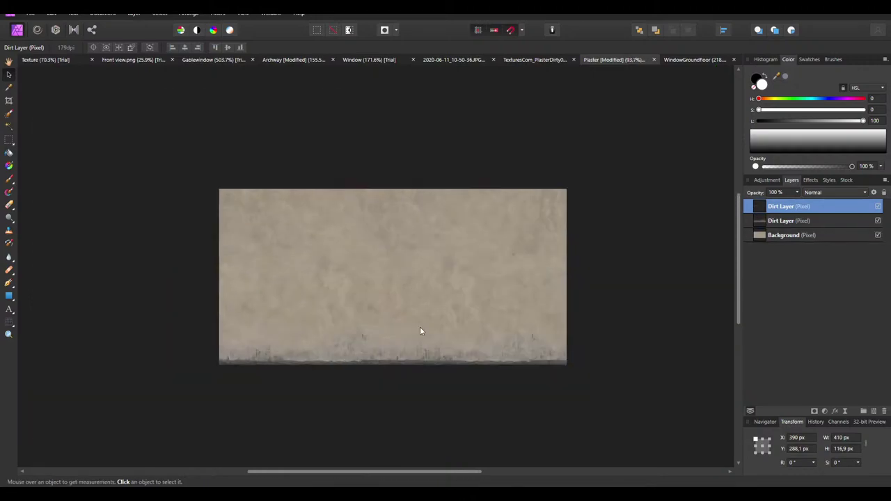
{"action": "left_click", "coordinate": [394, 429]}
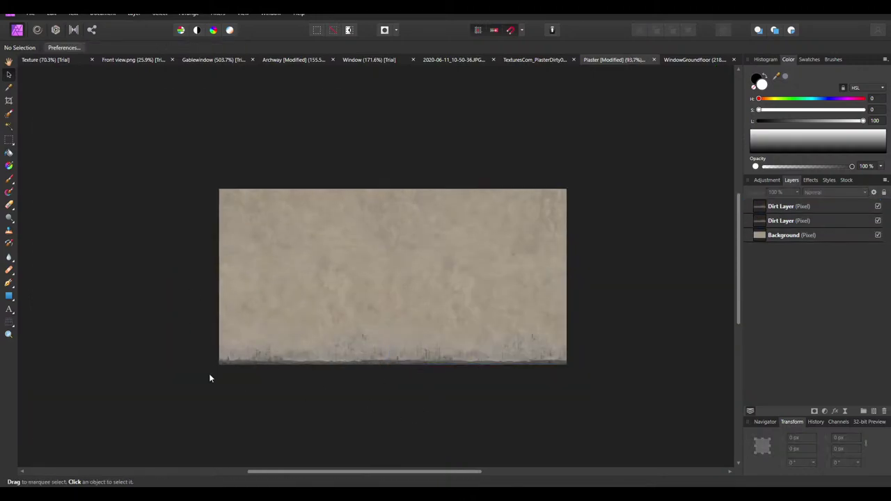
{"action": "key", "text": "ctrl+s"}
{"action": "scroll", "coordinate": [417, 388], "scroll_direction": "up", "scroll_amount": 3, "text": "ctrl"}
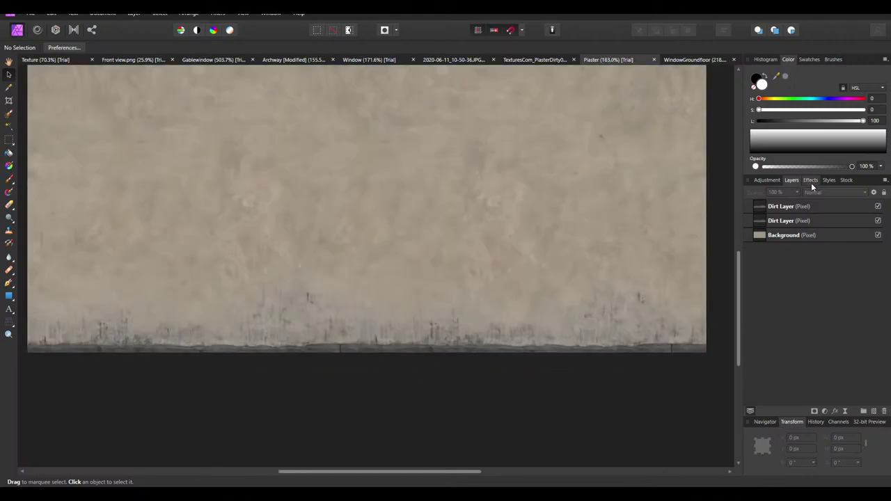
Merge the two Dirt Layers into one
{"action": "right_click", "coordinate": [781, 202]}
{"action": "left_click", "coordinate": [784, 325]}
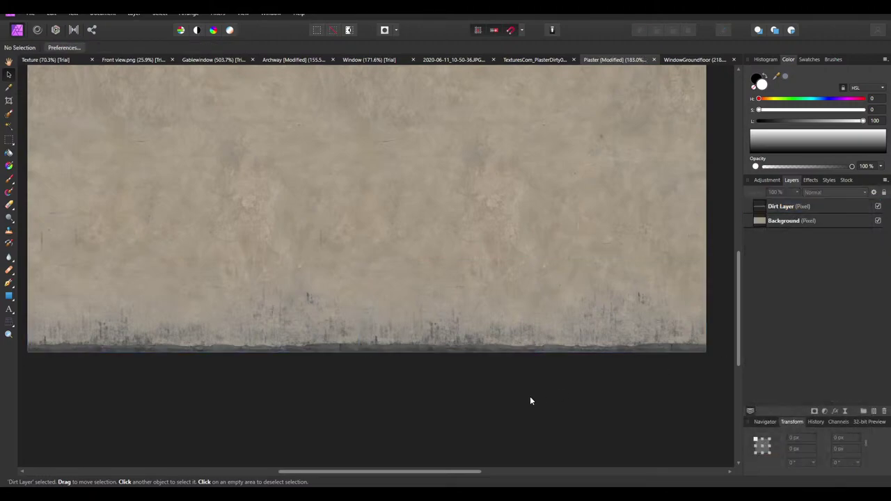
{"action": "scroll", "coordinate": [490, 282], "scroll_direction": "down", "scroll_amount": 2, "text": "ctrl"}
Export the plaster as a 512 × 259 px PNG, overwriting Plaster.png
{"action": "left_click", "coordinate": [30, 13]}
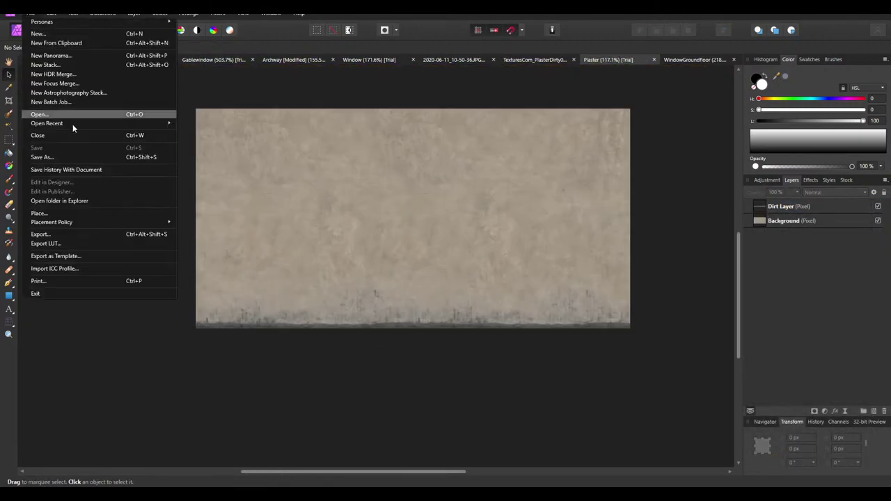
{"action": "left_click", "coordinate": [60, 234]}
{"action": "left_click", "coordinate": [401, 214]}
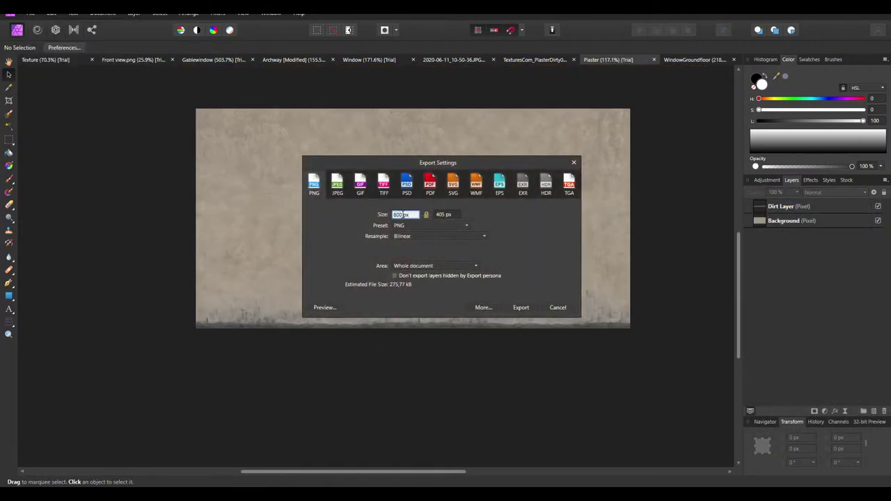
{"action": "type", "text": "512"}
{"action": "left_click", "coordinate": [446, 216]}
{"action": "left_click", "coordinate": [443, 216]}
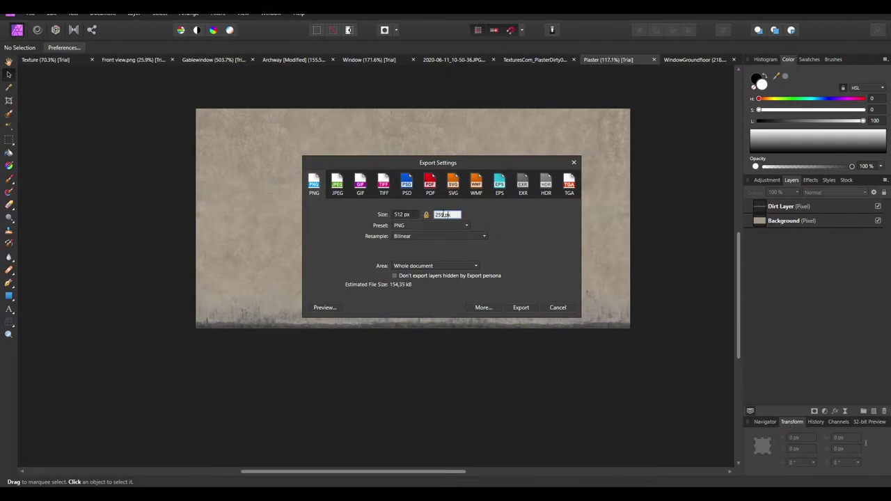
{"action": "left_click", "coordinate": [520, 308]}
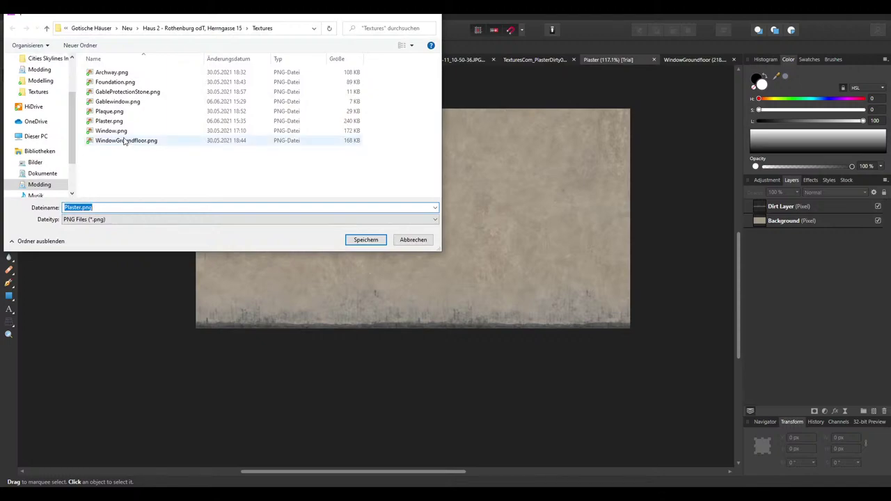
{"action": "double_click", "coordinate": [122, 120]}
{"action": "left_click", "coordinate": [471, 290]}
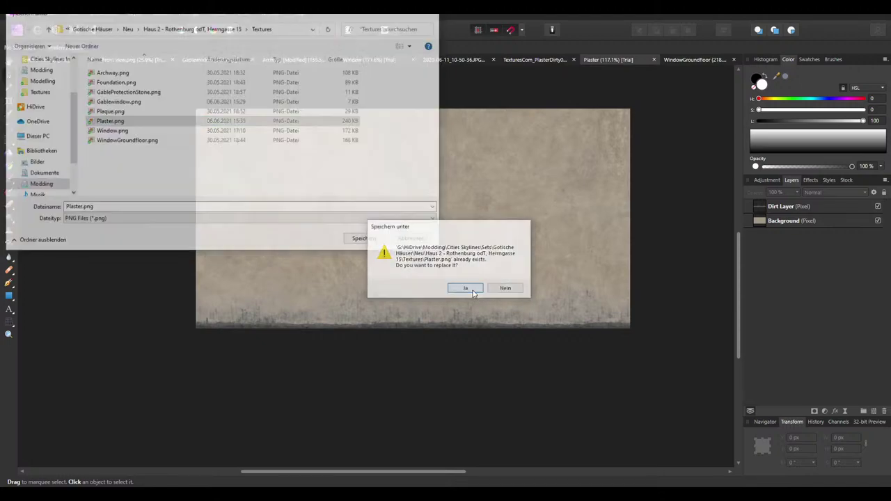
{"action": "left_click", "coordinate": [510, 60]}
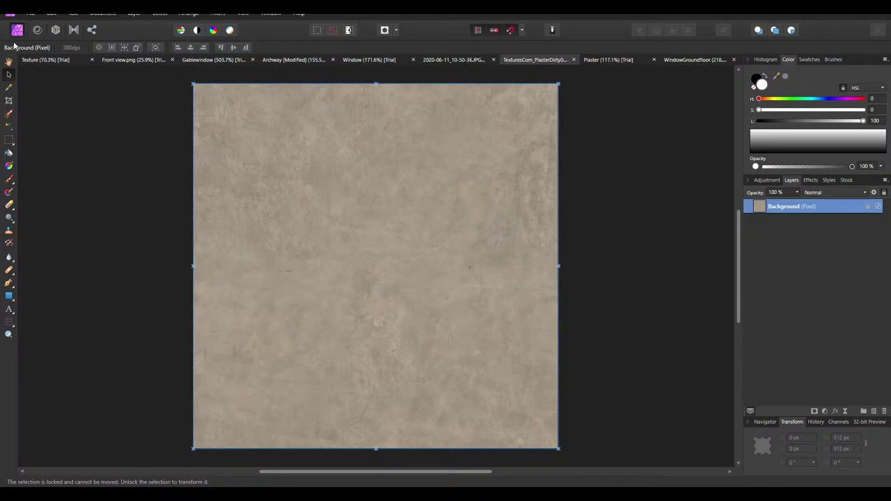
Delete the old Plaster layer from the facade Texture document
{"action": "left_click", "coordinate": [31, 60]}
{"action": "left_click", "coordinate": [331, 306]}
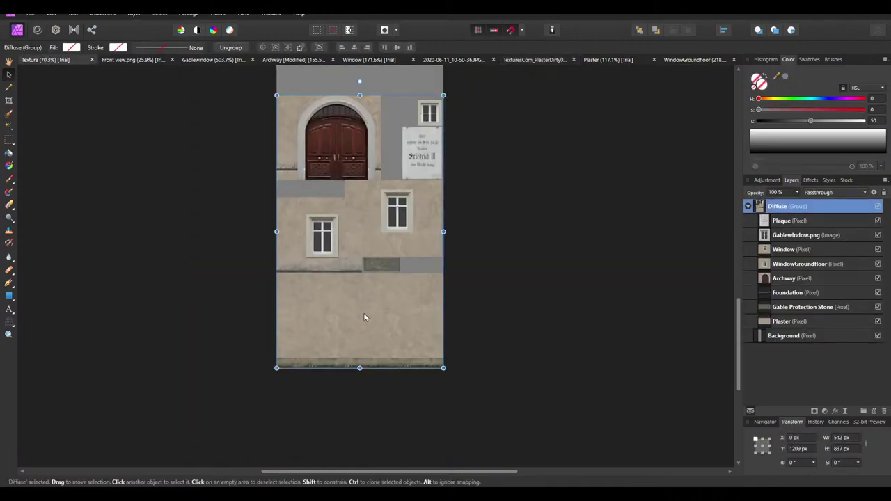
{"action": "left_click", "coordinate": [791, 322]}
{"action": "key", "text": "Delete"}
Drag Plaster.png in from Explorer, align it to the left edge, and place it above Background
{"action": "key", "text": "alt+Tab"}
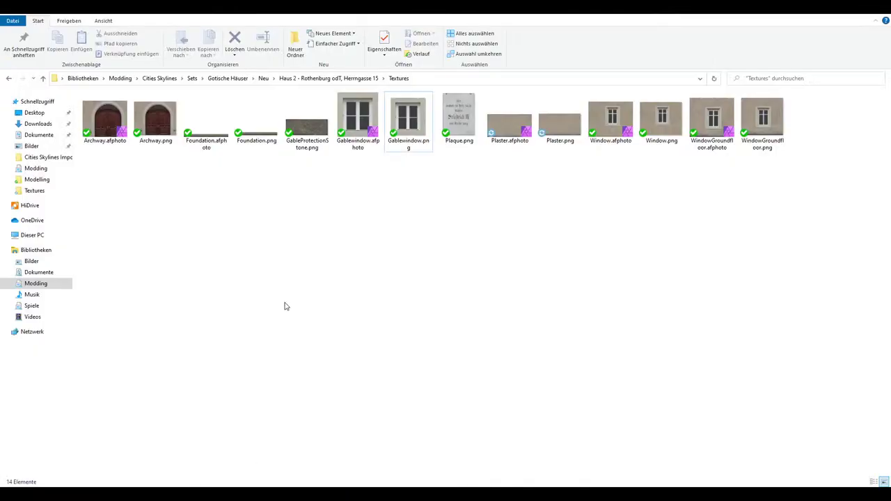
{"action": "left_click_drag", "start_coordinate": [559, 123], "coordinate": [397, 299]}
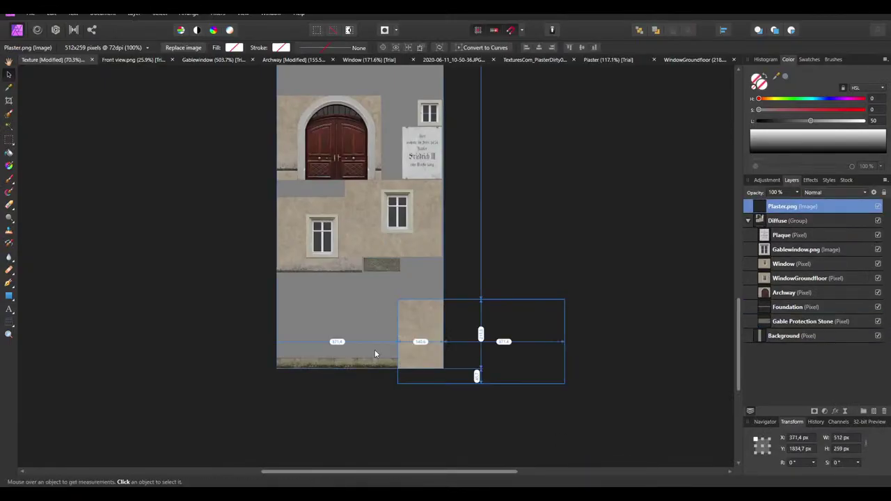
{"action": "scroll", "coordinate": [375, 354], "scroll_direction": "up", "scroll_amount": 4, "text": "ctrl"}
{"action": "left_click_drag", "start_coordinate": [502, 348], "coordinate": [132, 270]}
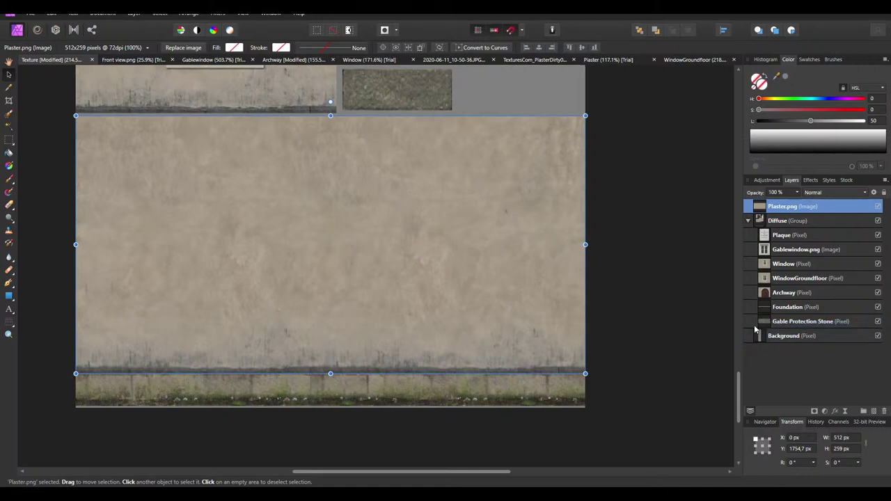
{"action": "left_click_drag", "start_coordinate": [756, 330], "coordinate": [755, 330]}
Nudge the Plaster.png image to sit just on the foundation strip and check the edge
{"action": "left_click_drag", "start_coordinate": [384, 268], "coordinate": [388, 273]}
{"action": "scroll", "coordinate": [394, 325], "scroll_direction": "up", "scroll_amount": 6, "text": "ctrl"}
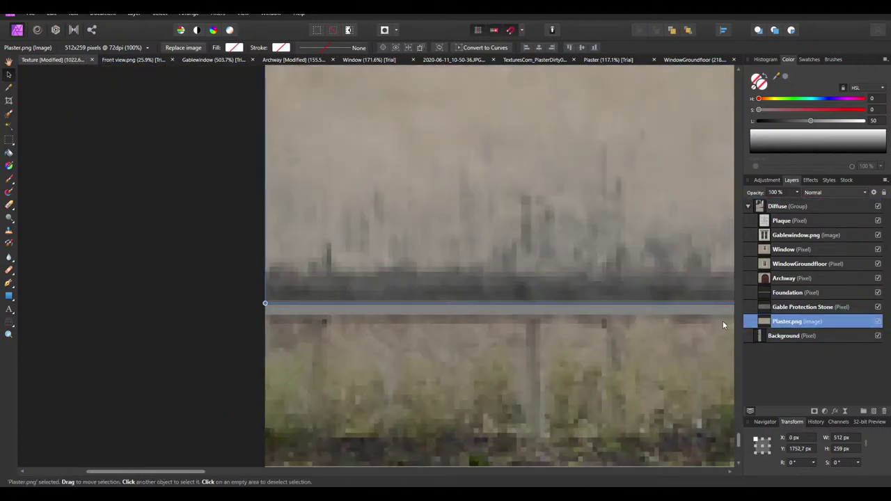
{"action": "key", "text": "Down"}
{"action": "key", "text": "Down"}
{"action": "scroll", "coordinate": [394, 304], "scroll_direction": "up", "scroll_amount": 3, "text": "ctrl"}
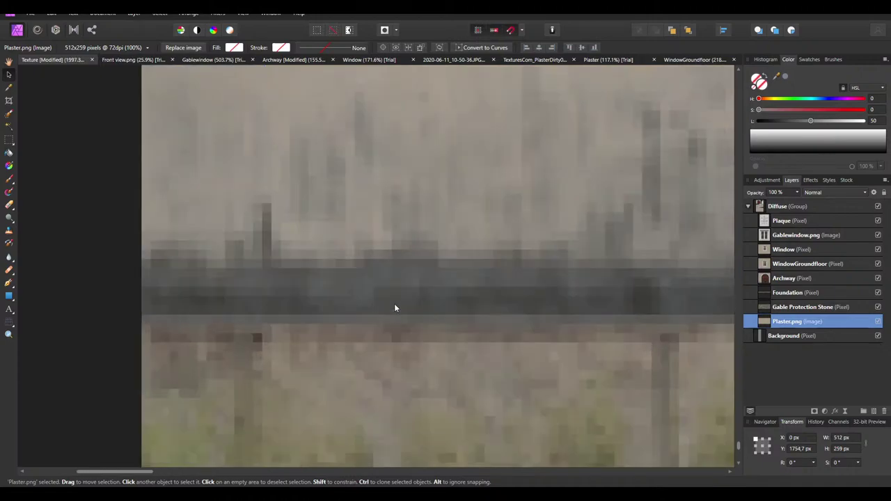
{"action": "key", "text": "Up"}
{"action": "key", "text": "Down"}
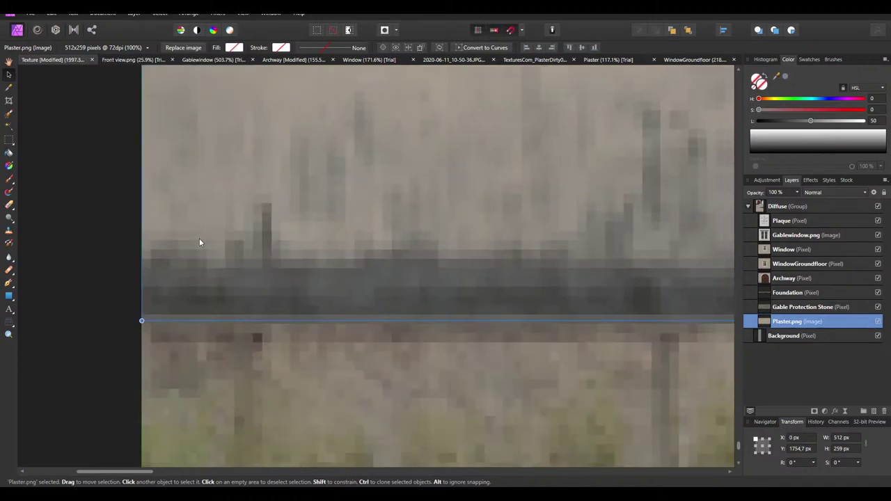
{"action": "scroll", "coordinate": [199, 242], "scroll_direction": "down", "scroll_amount": 6, "text": "ctrl"}
{"action": "scroll", "coordinate": [307, 293], "scroll_direction": "down", "scroll_amount": 4, "text": "ctrl"}
{"action": "left_click", "coordinate": [351, 296]}
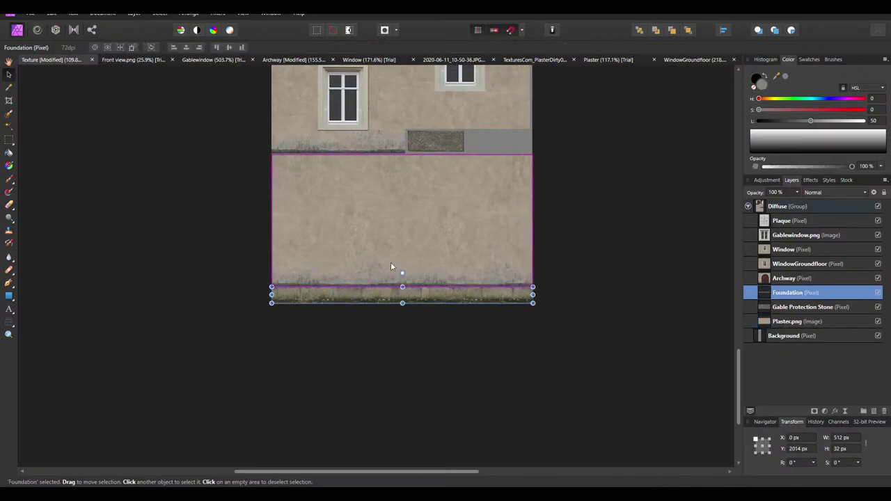
{"action": "scroll", "coordinate": [543, 320], "scroll_direction": "up", "scroll_amount": 1}
{"action": "left_click", "coordinate": [610, 295]}
{"action": "scroll", "coordinate": [456, 264], "scroll_direction": "up", "scroll_amount": 3}
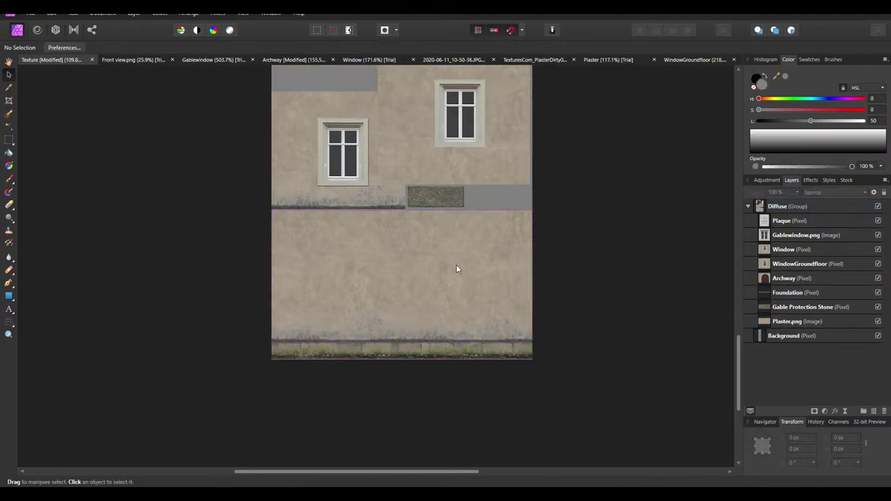
{"action": "scroll", "coordinate": [407, 285], "scroll_direction": "down", "scroll_amount": 4, "text": "ctrl"}
{"action": "scroll", "coordinate": [377, 272], "scroll_direction": "up", "scroll_amount": 5, "text": "ctrl"}
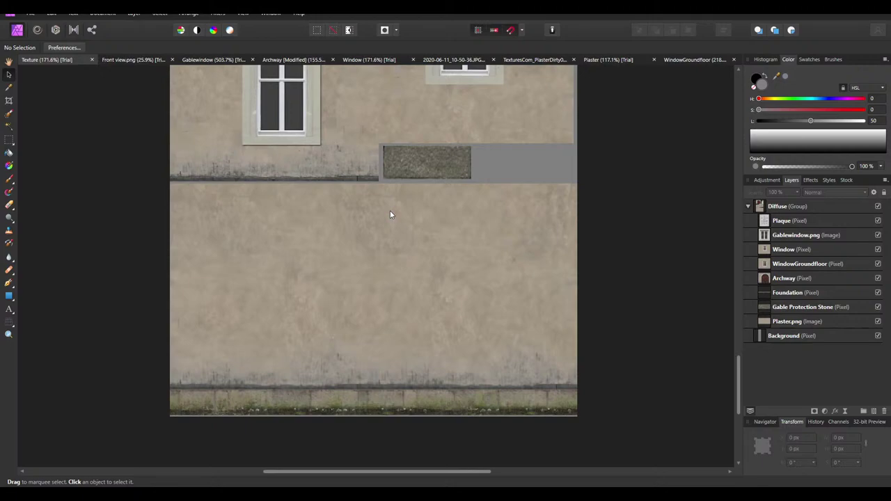
{"action": "scroll", "coordinate": [395, 314], "scroll_direction": "up", "scroll_amount": 2}
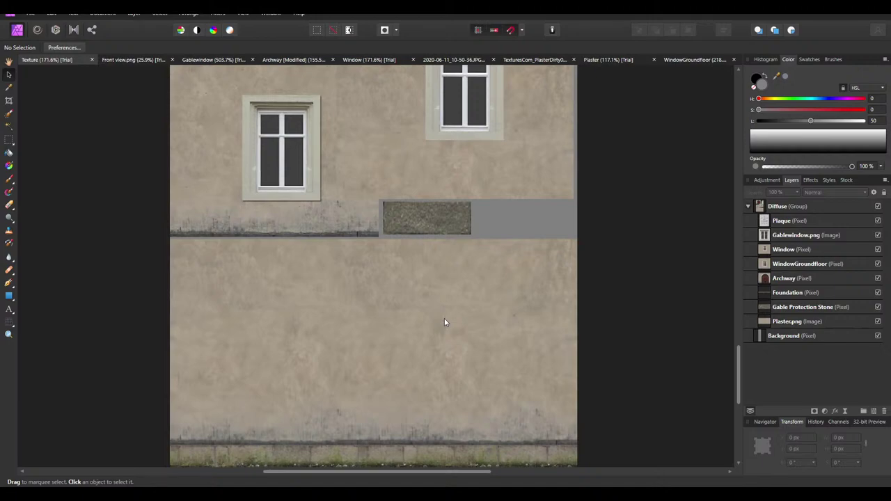
{"action": "scroll", "coordinate": [444, 319], "scroll_direction": "down", "scroll_amount": 1}
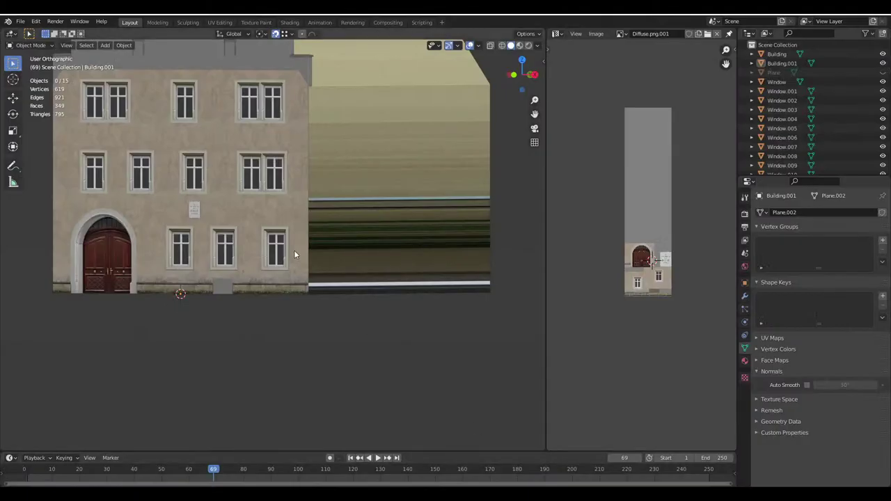
{"action": "scroll", "coordinate": [294, 250], "scroll_direction": "up", "scroll_amount": 2}
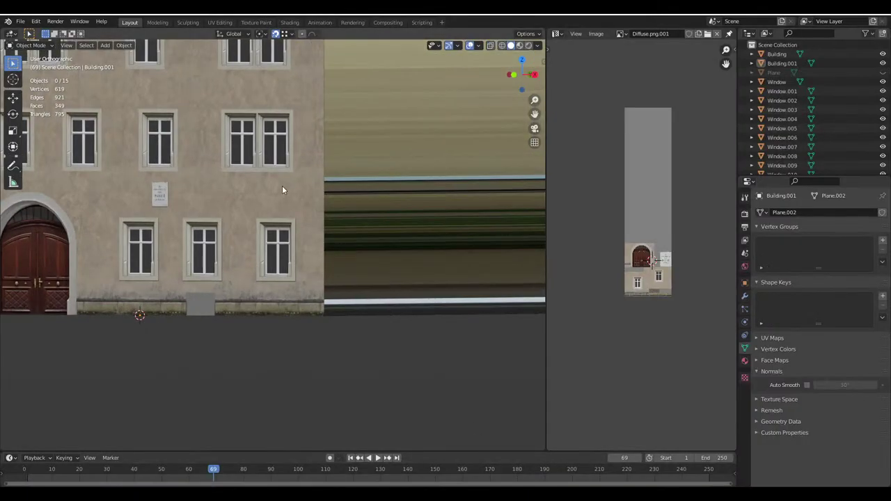
{"action": "left_click", "coordinate": [281, 184]}
{"action": "key", "text": "Tab"}
{"action": "middle_click_drag", "start_coordinate": [330, 128], "coordinate": [316, 232], "text": "shift"}
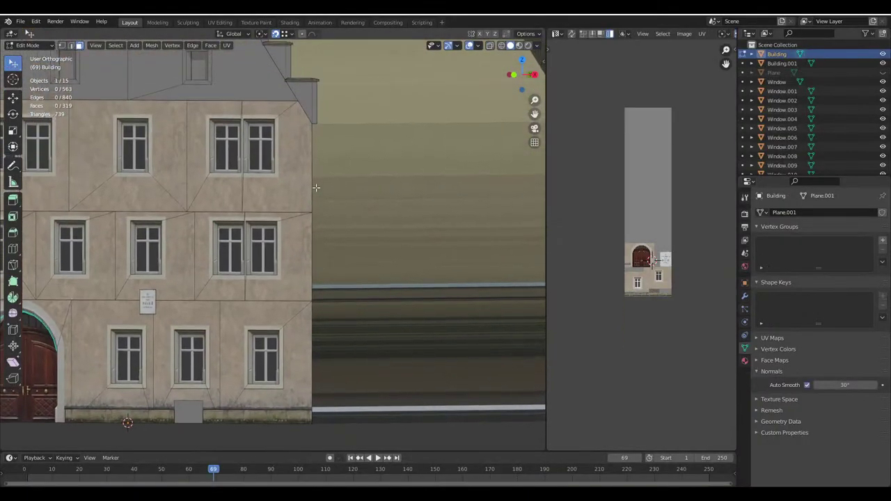
{"action": "scroll", "coordinate": [315, 142], "scroll_direction": "down", "scroll_amount": 3}
{"action": "middle_click_drag", "start_coordinate": [209, 94], "coordinate": [243, 142], "text": "shift"}
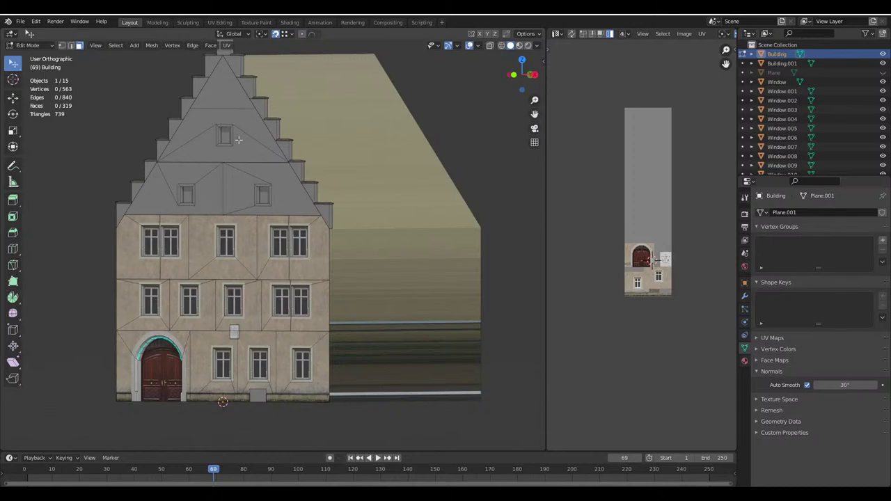
{"action": "left_click", "coordinate": [325, 374]}
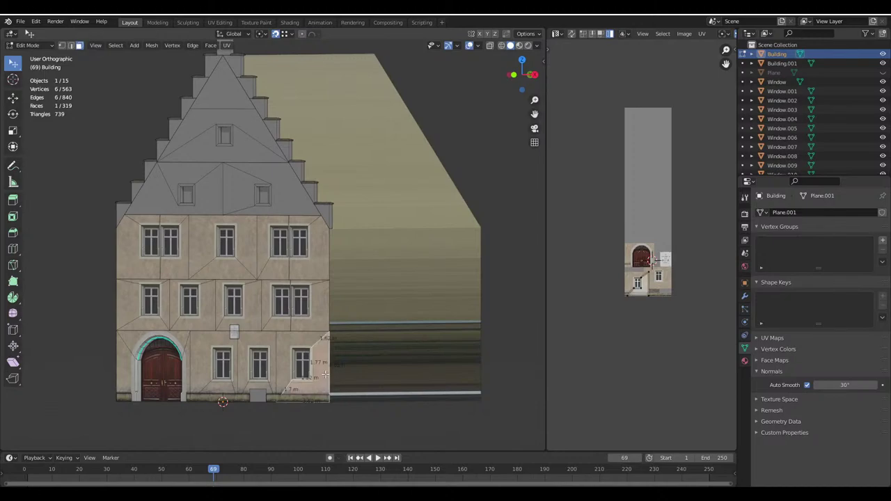
{"action": "scroll", "coordinate": [357, 351], "scroll_direction": "up", "scroll_amount": 5}
{"action": "middle_click_drag", "start_coordinate": [322, 406], "coordinate": [303, 274], "text": "shift"}
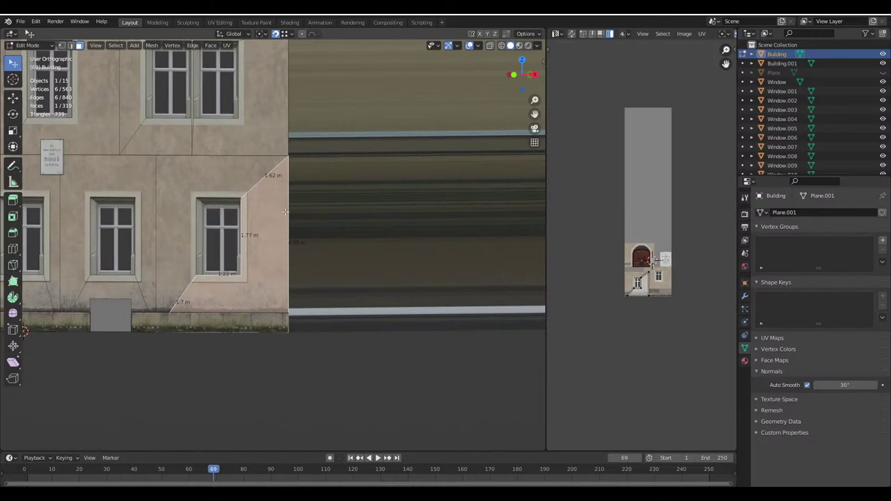
{"action": "scroll", "coordinate": [285, 212], "scroll_direction": "down", "scroll_amount": 3}
{"action": "middle_click_drag", "start_coordinate": [306, 254], "coordinate": [311, 279]}
{"action": "key", "text": "Tab"}
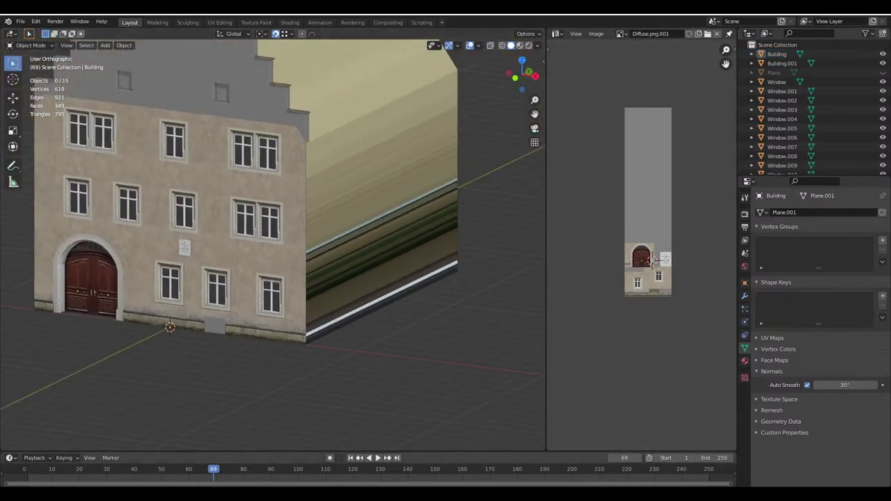
{"action": "key", "text": "alt+Tab"}
{"action": "scroll", "coordinate": [417, 252], "scroll_direction": "down", "scroll_amount": 5}
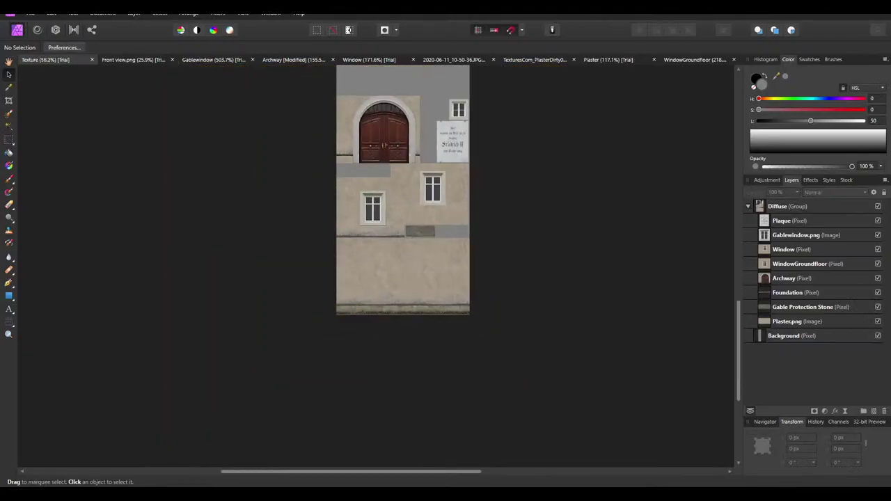
Export the facade texture as a 512 × 2048 PNG, overwriting Diffuse.png in the house folder
{"action": "left_click", "coordinate": [30, 13]}
{"action": "left_click", "coordinate": [35, 234]}
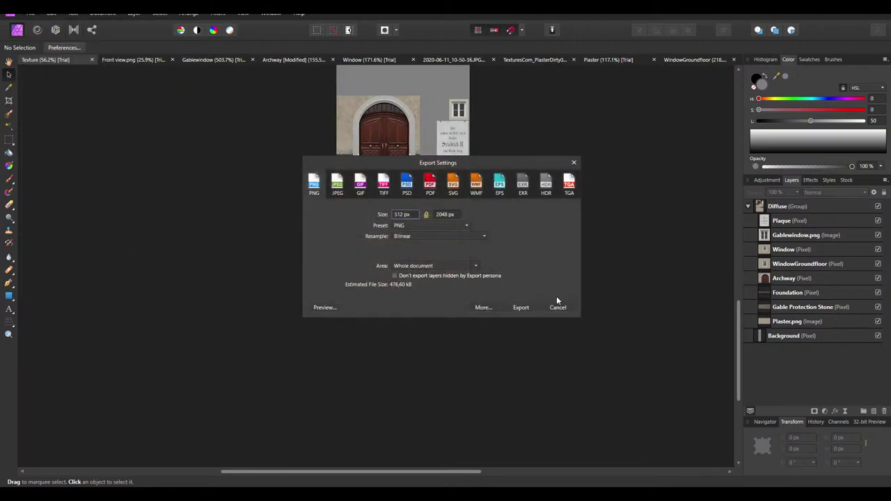
{"action": "left_click", "coordinate": [529, 308]}
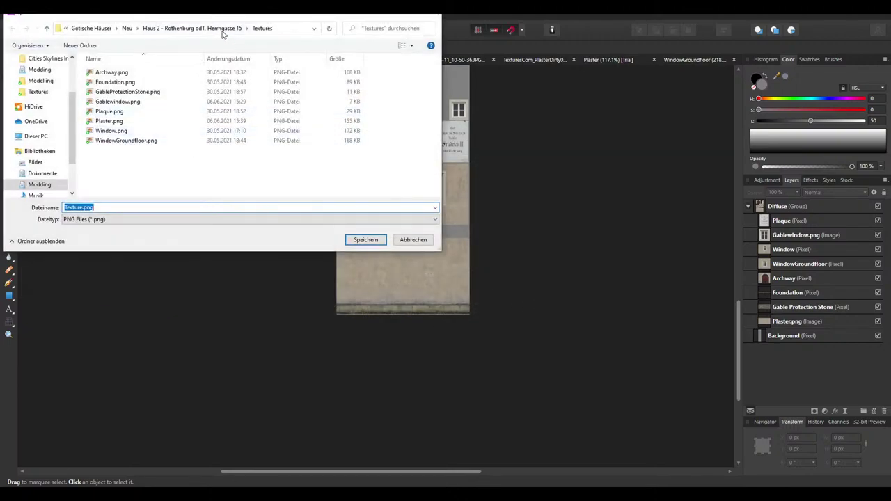
{"action": "left_click", "coordinate": [222, 29]}
{"action": "double_click", "coordinate": [109, 82]}
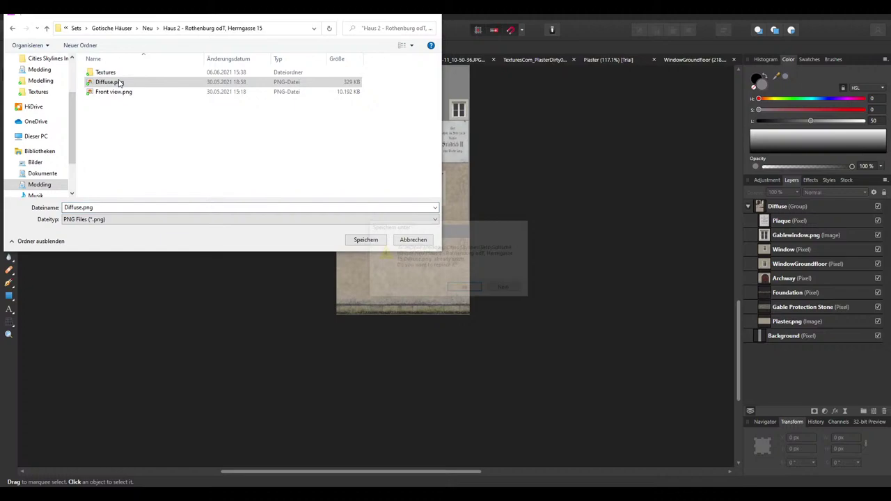
{"action": "left_click", "coordinate": [463, 289]}
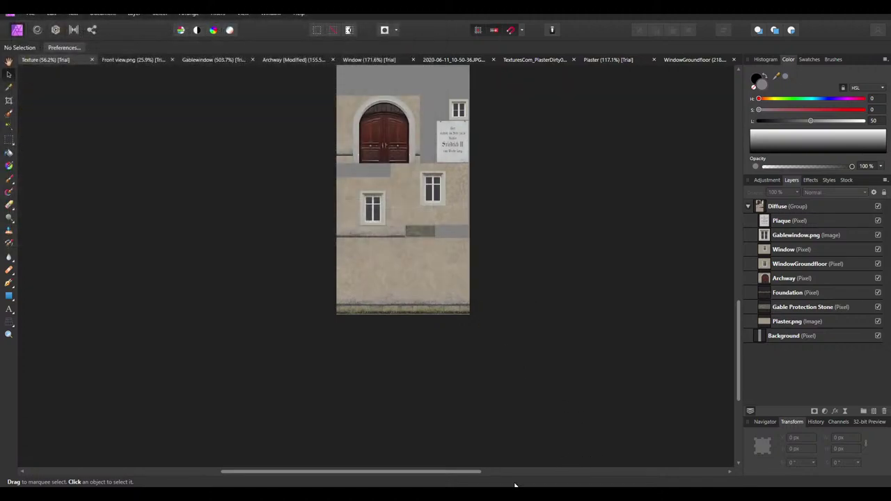
Reload Diffuse.png and select all faces of the ground-floor window Window.007 in Edit Mode
{"action": "key", "text": "alt+Tab"}
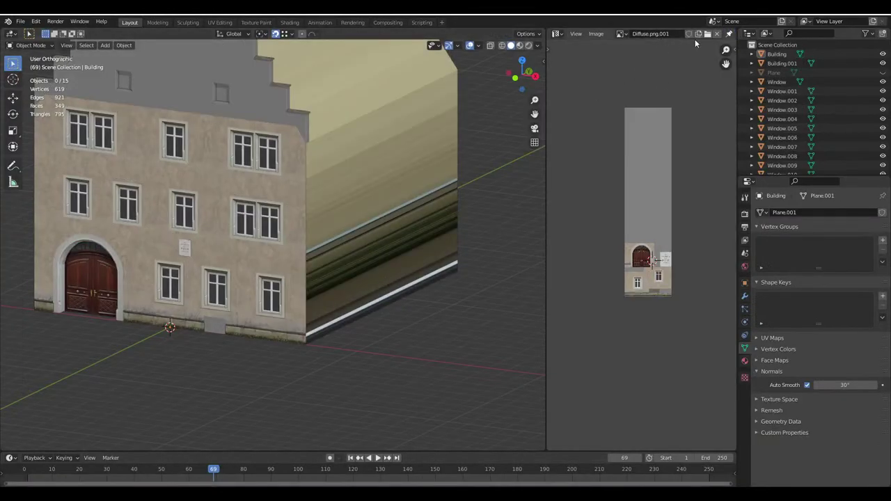
{"action": "left_click", "coordinate": [708, 35]}
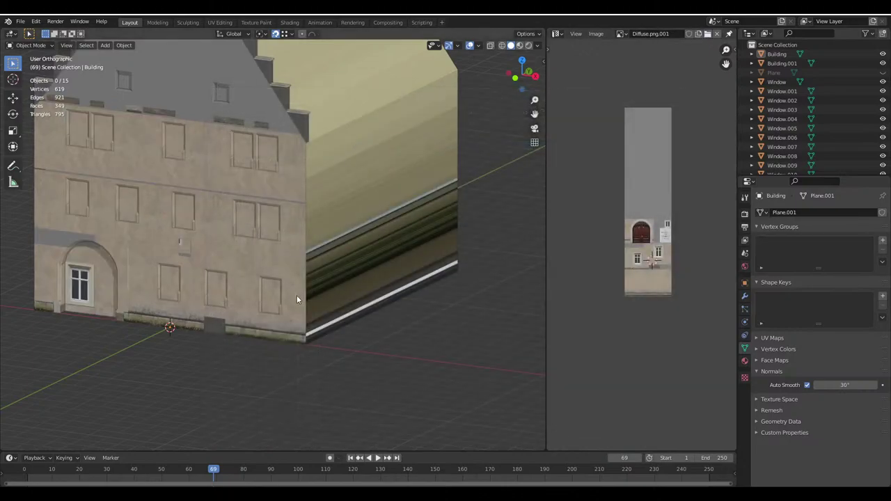
{"action": "key", "text": "Tab"}
{"action": "left_click", "coordinate": [243, 271]}
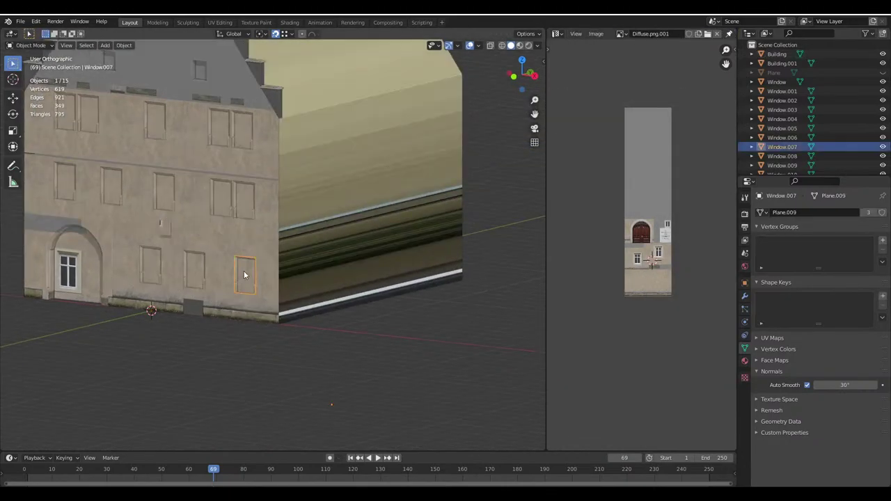
{"action": "key", "text": "Tab"}
{"action": "scroll", "coordinate": [647, 317], "scroll_direction": "up", "scroll_amount": 4}
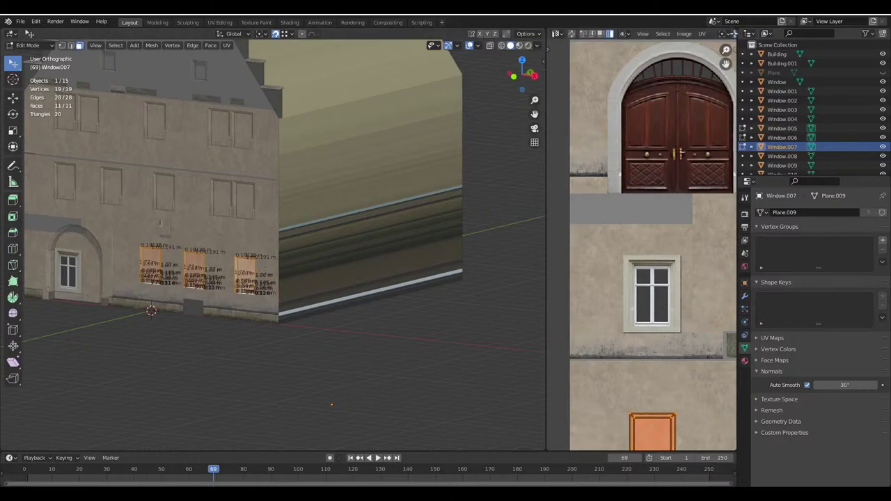
{"action": "left_click_drag", "start_coordinate": [537, 153], "coordinate": [488, 152]}
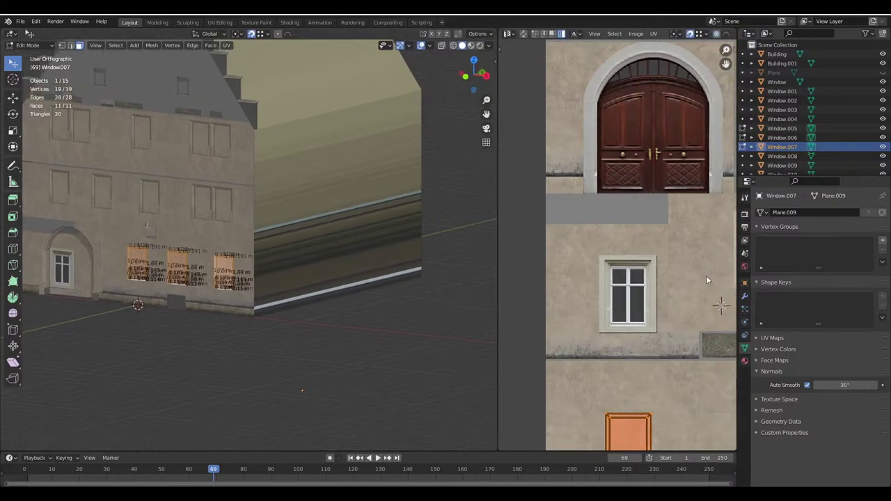
Move Window.007's UV island vertically onto the texture's ground-floor window picture
{"action": "key", "text": "g"}
{"action": "key", "text": "Return"}
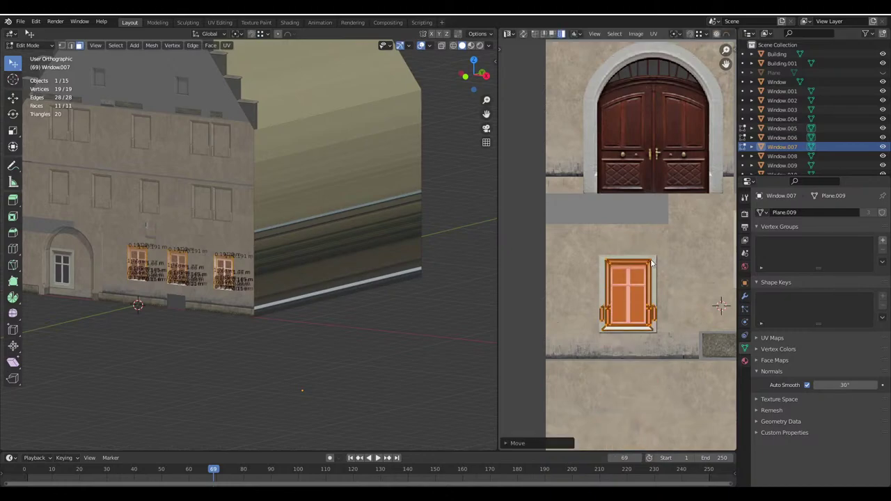
{"action": "scroll", "coordinate": [610, 266], "scroll_direction": "up", "scroll_amount": 7}
{"action": "key", "text": "g"}
{"action": "key", "text": "y"}
{"action": "scroll", "coordinate": [658, 185], "scroll_direction": "down", "scroll_amount": 2}
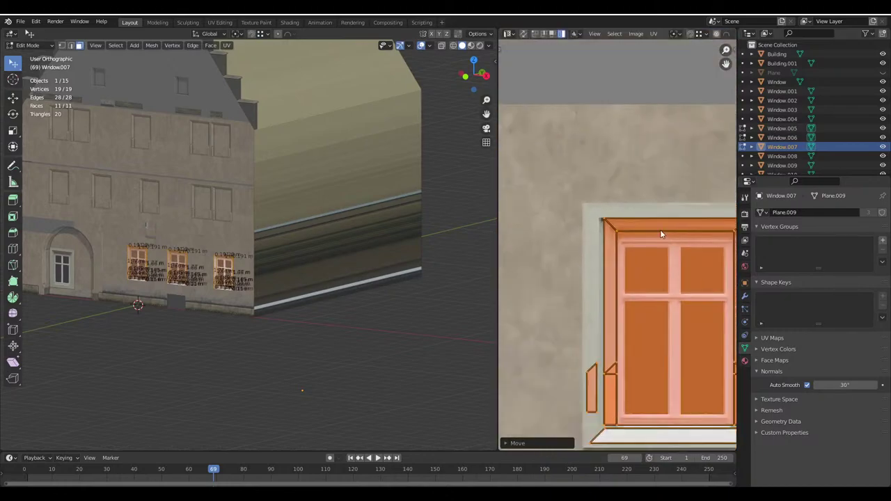
{"action": "scroll", "coordinate": [655, 188], "scroll_direction": "up", "scroll_amount": 2}
{"action": "scroll", "coordinate": [651, 189], "scroll_direction": "down", "scroll_amount": 2, "text": "shift"}
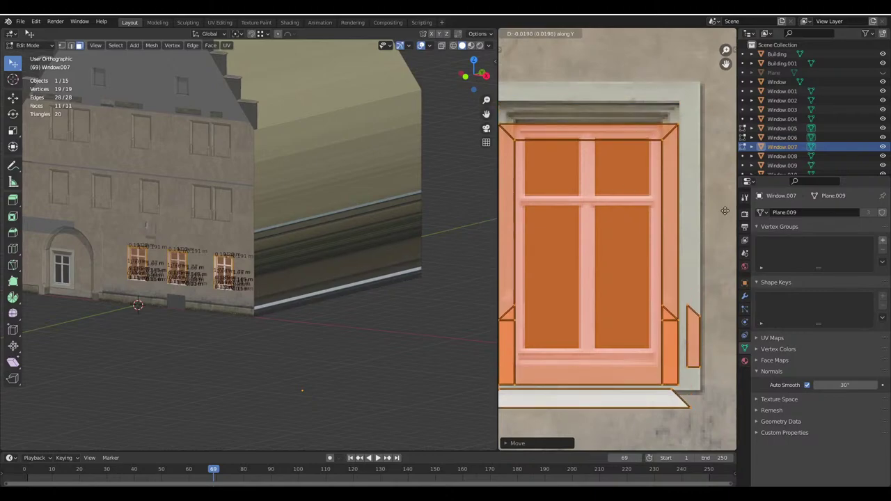
{"action": "left_click", "coordinate": [648, 219]}
Leave Edit Mode and start editing the Building mesh
{"action": "key", "text": "Tab"}
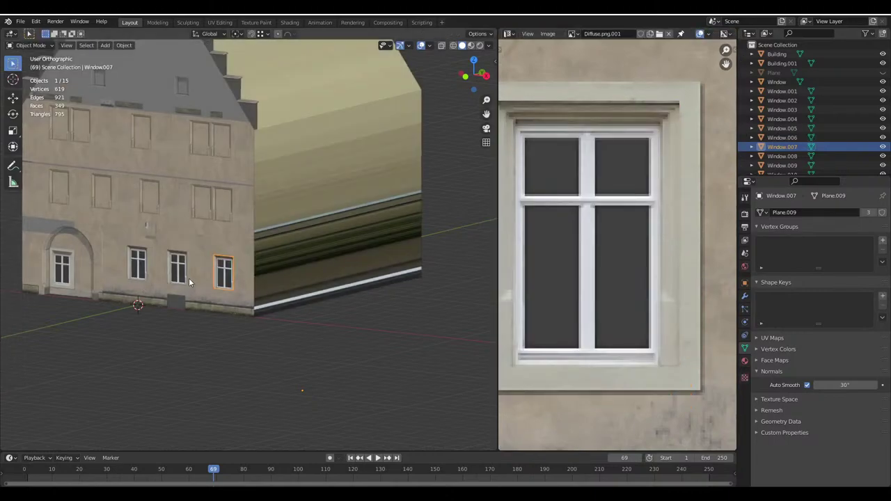
{"action": "left_click", "coordinate": [198, 258]}
{"action": "key", "text": "Tab"}
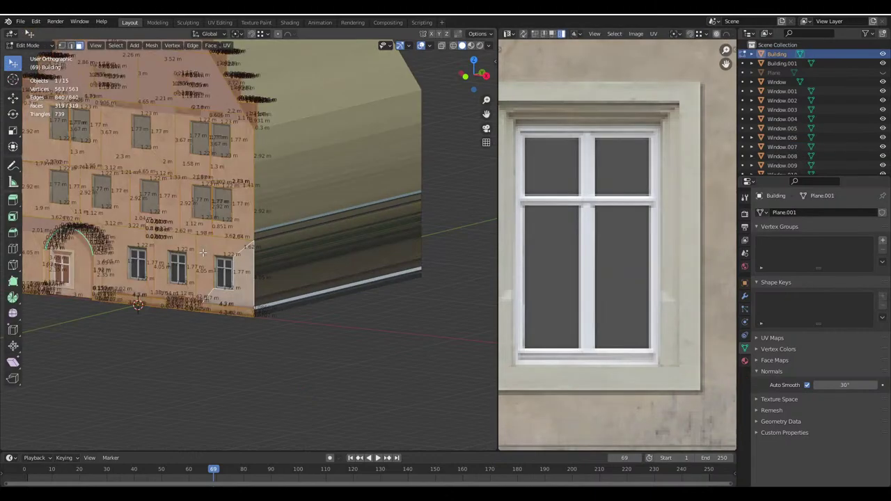
Shift all of the Building's UV islands up to match the rearranged facade texture
{"action": "scroll", "coordinate": [635, 288], "scroll_direction": "down", "scroll_amount": 8}
{"action": "scroll", "coordinate": [640, 91], "scroll_direction": "up", "scroll_amount": 2}
{"action": "key", "text": "a"}
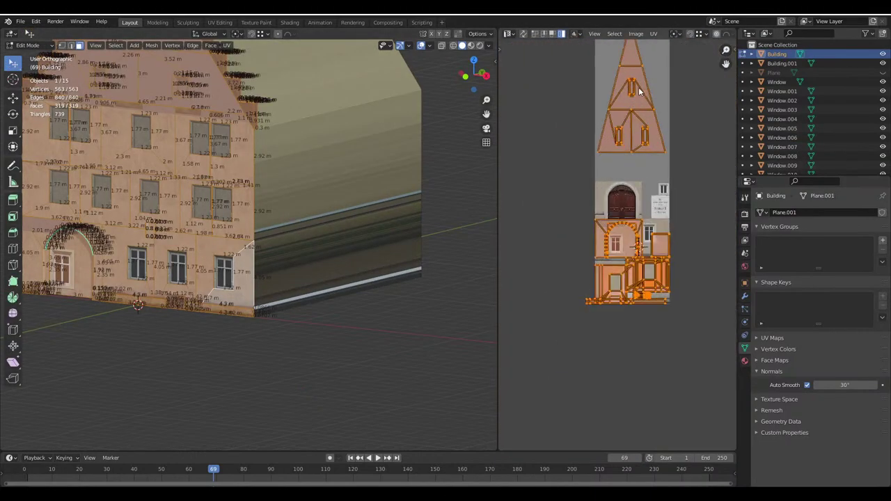
{"action": "scroll", "coordinate": [623, 209], "scroll_direction": "up", "scroll_amount": 4}
{"action": "key", "text": "g"}
{"action": "key", "text": "y"}
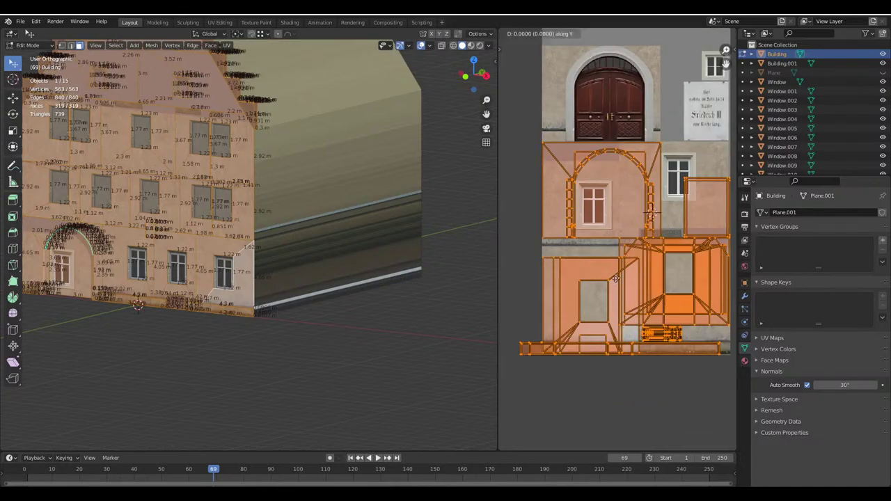
{"action": "left_click", "coordinate": [623, 189]}
{"action": "scroll", "coordinate": [622, 275], "scroll_direction": "up", "scroll_amount": 6}
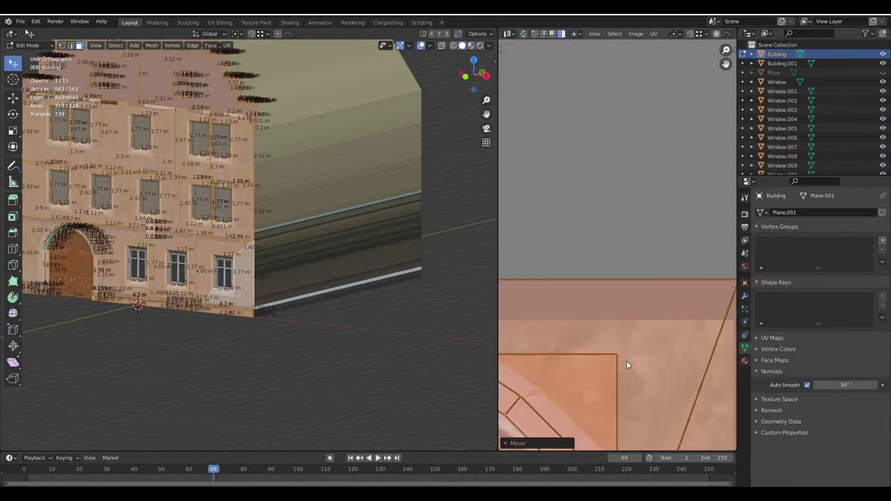
{"action": "key", "text": "g"}
{"action": "key", "text": "y"}
{"action": "scroll", "coordinate": [631, 312], "scroll_direction": "down", "scroll_amount": 5}
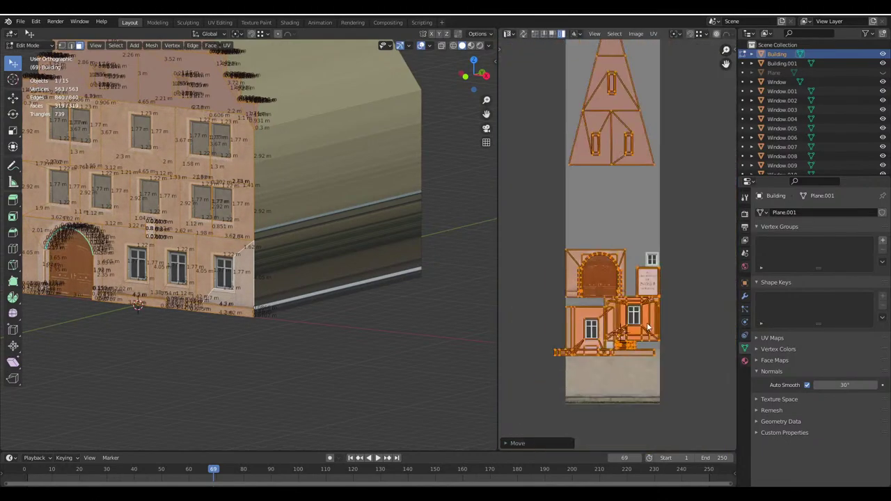
{"action": "scroll", "coordinate": [646, 218], "scroll_direction": "up", "scroll_amount": 5}
Move the bottom strip's UVs down onto the texture's foundation dirt band
{"action": "key", "text": "Tab"}
{"action": "middle_click_drag", "start_coordinate": [327, 209], "coordinate": [374, 212]}
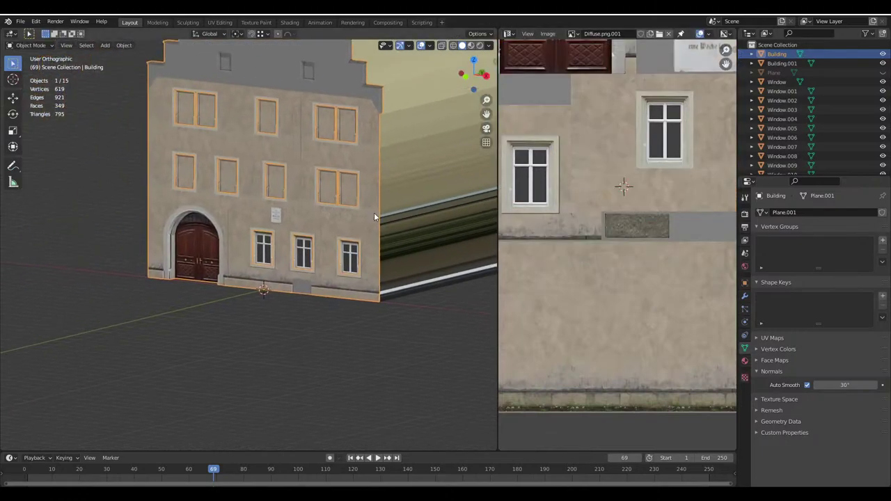
{"action": "key", "text": "Tab"}
{"action": "scroll", "coordinate": [672, 248], "scroll_direction": "down", "scroll_amount": 1}
{"action": "key", "text": "alt+a"}
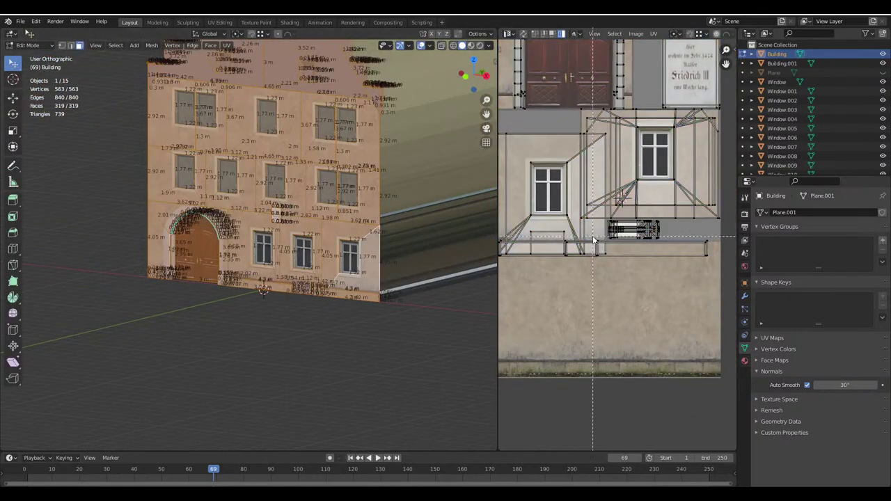
{"action": "scroll", "coordinate": [719, 283], "scroll_direction": "down", "scroll_amount": 3}
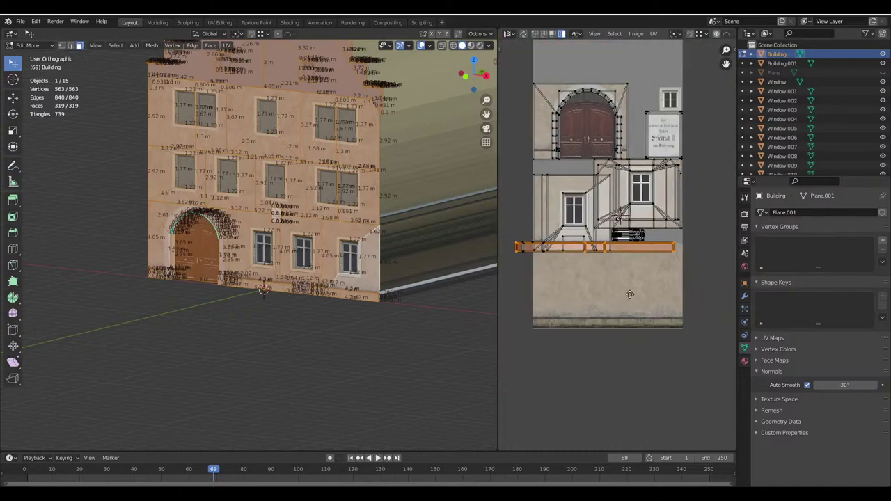
{"action": "key", "text": "g"}
{"action": "key", "text": "Escape"}
{"action": "key", "text": "g"}
{"action": "key", "text": "y"}
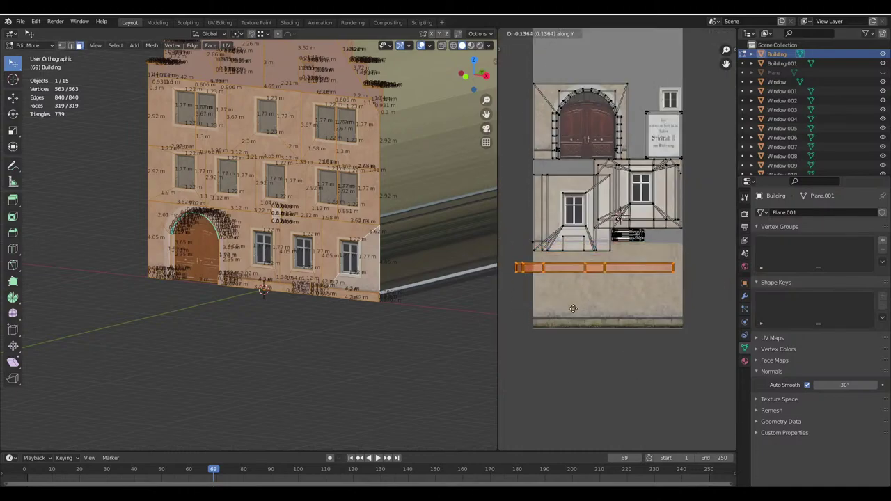
{"action": "scroll", "coordinate": [613, 292], "scroll_direction": "up", "scroll_amount": 5}
{"action": "key", "text": "g"}
{"action": "key", "text": "y"}
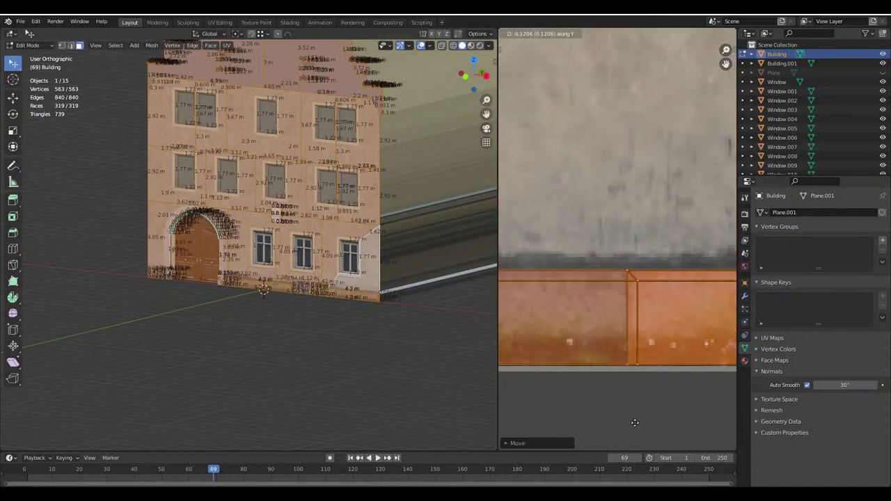
{"action": "scroll", "coordinate": [646, 333], "scroll_direction": "up", "scroll_amount": 3}
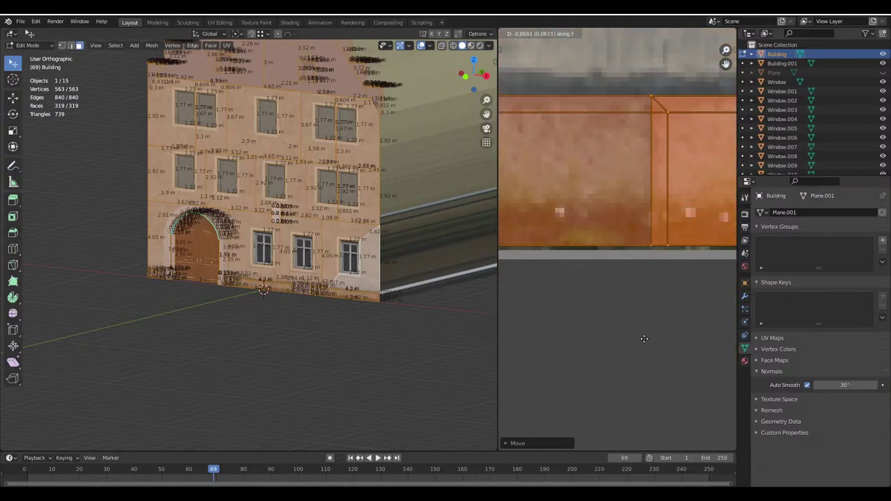
Inspect the grimy base band from a frontal view, then leave Edit Mode
{"action": "key", "text": "Tab"}
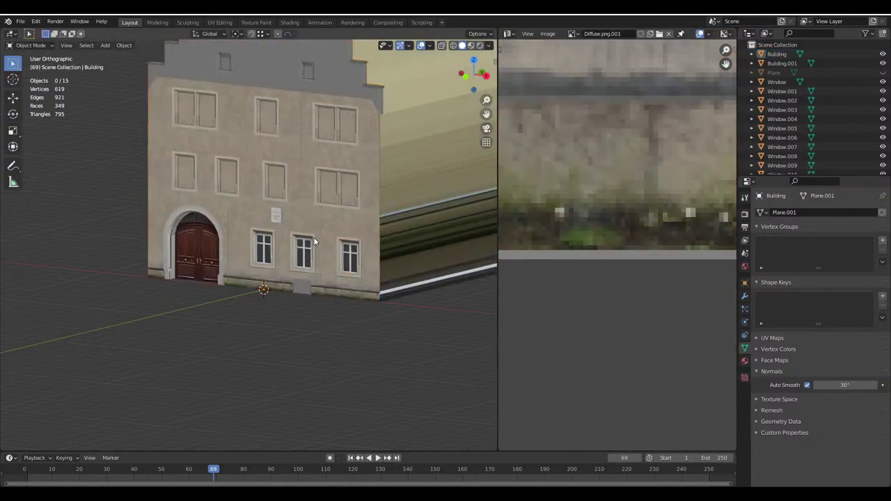
{"action": "middle_click_drag", "start_coordinate": [417, 314], "coordinate": [473, 265]}
{"action": "key", "text": "Tab"}
{"action": "key", "text": "Tab"}
Shift the upper window Window.003's UVs vertically onto the window image
{"action": "left_click", "coordinate": [358, 237]}
{"action": "key", "text": "Tab"}
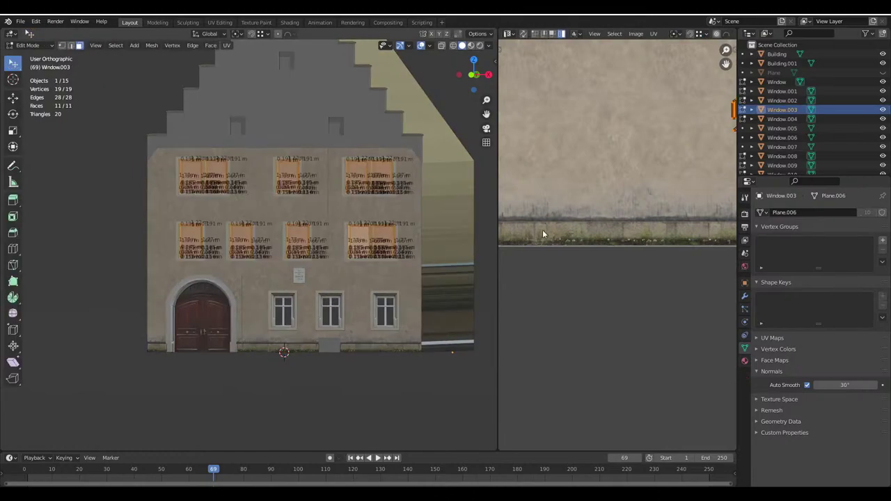
{"action": "key", "text": "Home"}
{"action": "key", "text": "g"}
{"action": "key", "text": "y"}
{"action": "scroll", "coordinate": [616, 298], "scroll_direction": "up", "scroll_amount": 8}
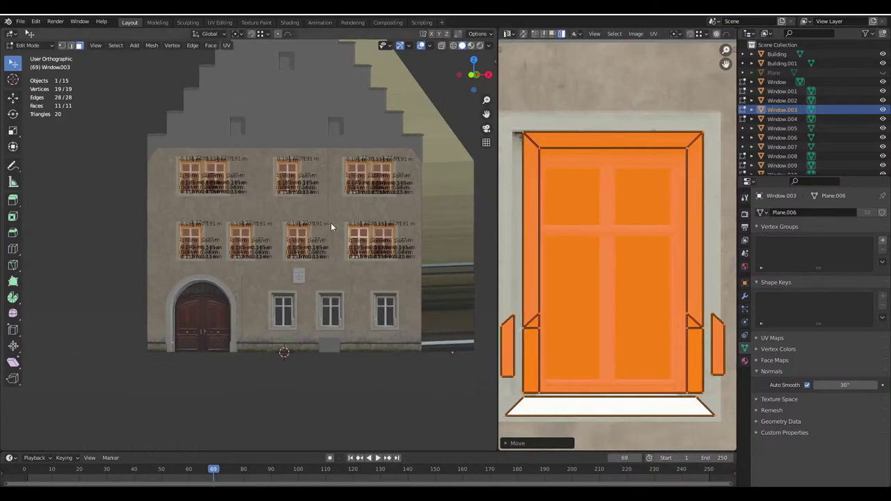
{"action": "key", "text": "Tab"}
{"action": "scroll", "coordinate": [354, 219], "scroll_direction": "up", "scroll_amount": 10}
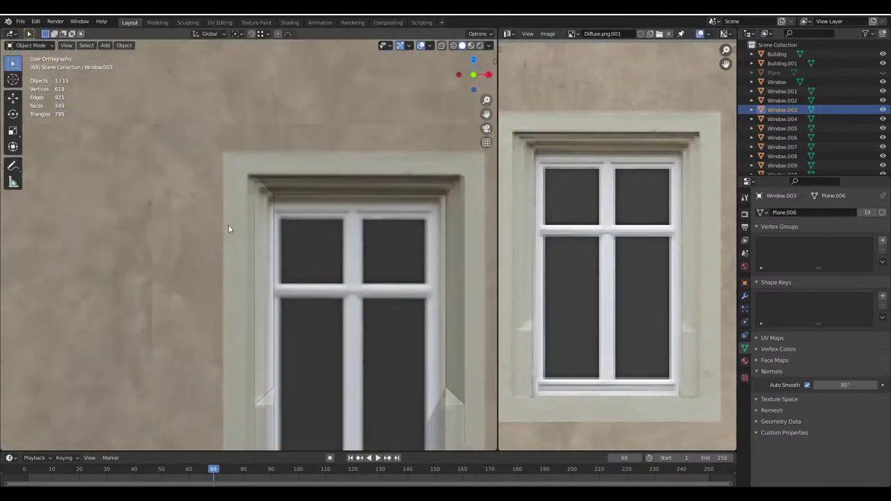
{"action": "key", "text": "Tab"}
{"action": "key", "text": "Tab"}
Bring the arched door into view and check the Building's door UVs in Edit Mode
{"action": "scroll", "coordinate": [293, 195], "scroll_direction": "down", "scroll_amount": 5}
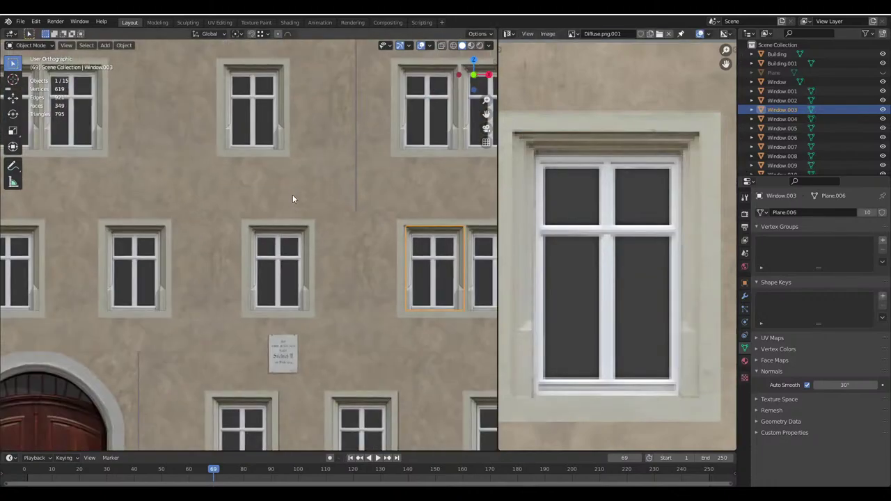
{"action": "middle_click_drag", "start_coordinate": [292, 194], "coordinate": [323, 222], "text": "shift"}
{"action": "scroll", "coordinate": [323, 221], "scroll_direction": "up", "scroll_amount": 2}
{"action": "middle_click_drag", "start_coordinate": [265, 296], "coordinate": [320, 219], "text": "shift"}
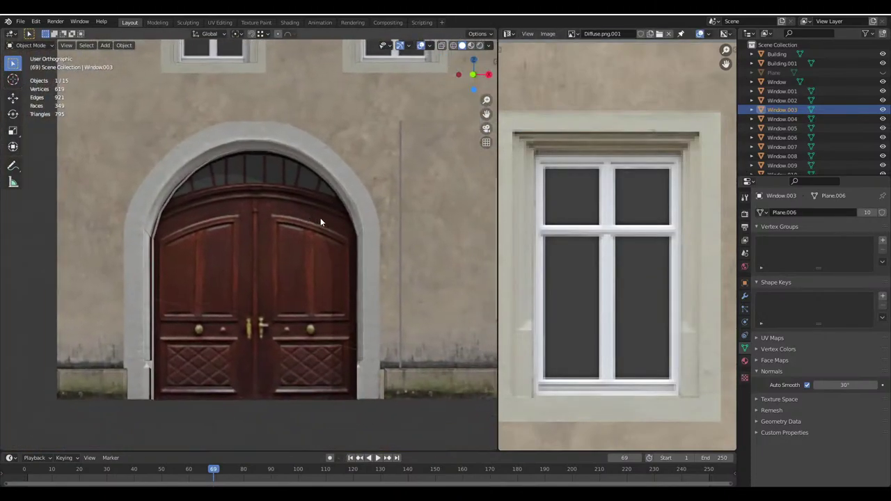
{"action": "left_click", "coordinate": [382, 218]}
{"action": "key", "text": "Tab"}
{"action": "scroll", "coordinate": [655, 226], "scroll_direction": "down", "scroll_amount": 2}
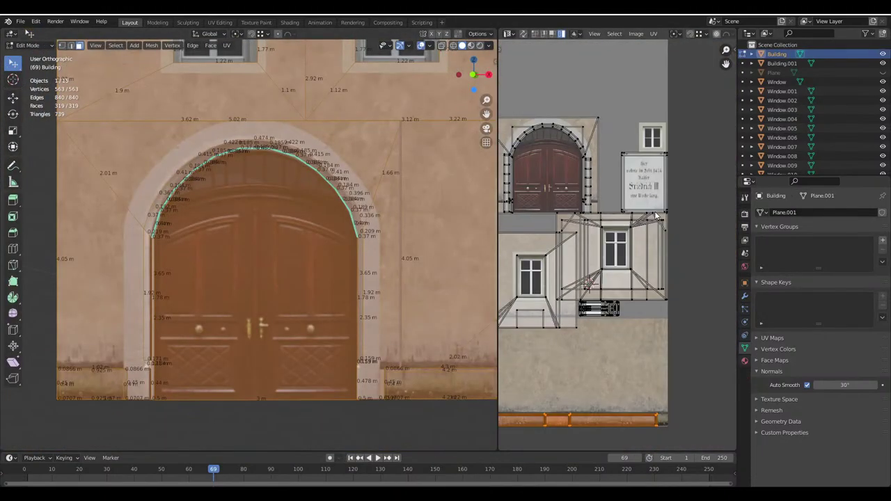
{"action": "scroll", "coordinate": [654, 226], "scroll_direction": "up", "scroll_amount": 2}
{"action": "scroll", "coordinate": [655, 227], "scroll_direction": "up", "scroll_amount": 4}
{"action": "scroll", "coordinate": [583, 238], "scroll_direction": "down", "scroll_amount": 2}
{"action": "scroll", "coordinate": [594, 218], "scroll_direction": "up", "scroll_amount": 5}
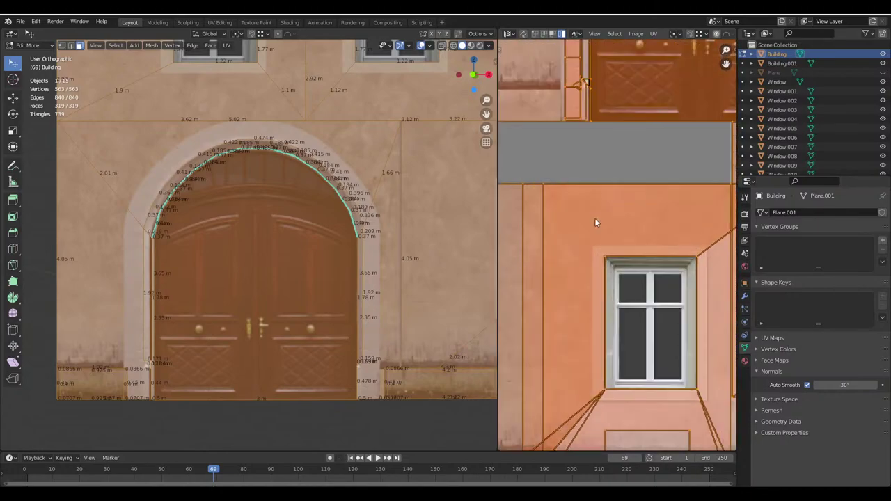
{"action": "scroll", "coordinate": [639, 239], "scroll_direction": "down", "scroll_amount": 3}
{"action": "scroll", "coordinate": [545, 254], "scroll_direction": "up", "scroll_amount": 4}
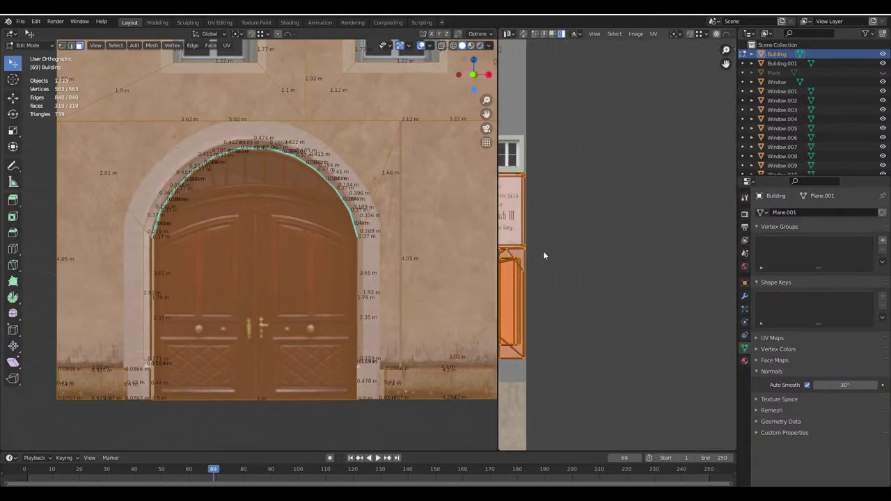
{"action": "scroll", "coordinate": [603, 261], "scroll_direction": "down", "scroll_amount": 2}
{"action": "scroll", "coordinate": [641, 160], "scroll_direction": "up", "scroll_amount": 4}
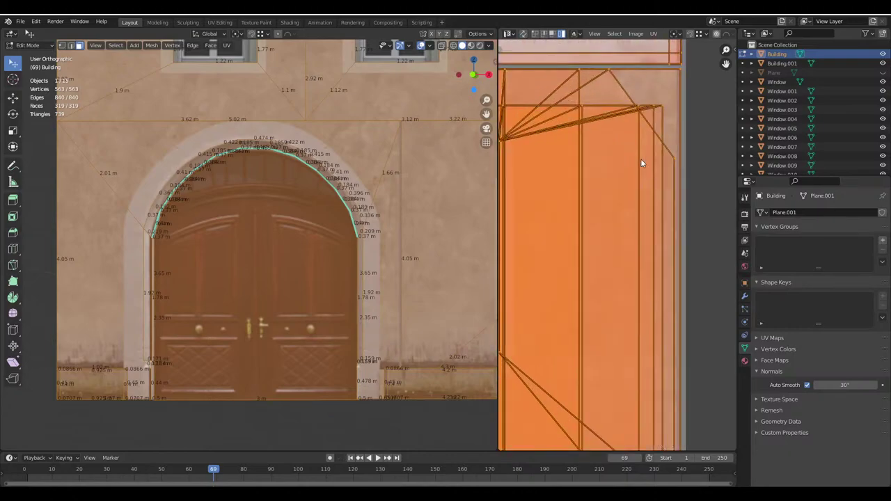
{"action": "scroll", "coordinate": [675, 222], "scroll_direction": "down", "scroll_amount": 4}
{"action": "scroll", "coordinate": [675, 223], "scroll_direction": "up", "scroll_amount": 5}
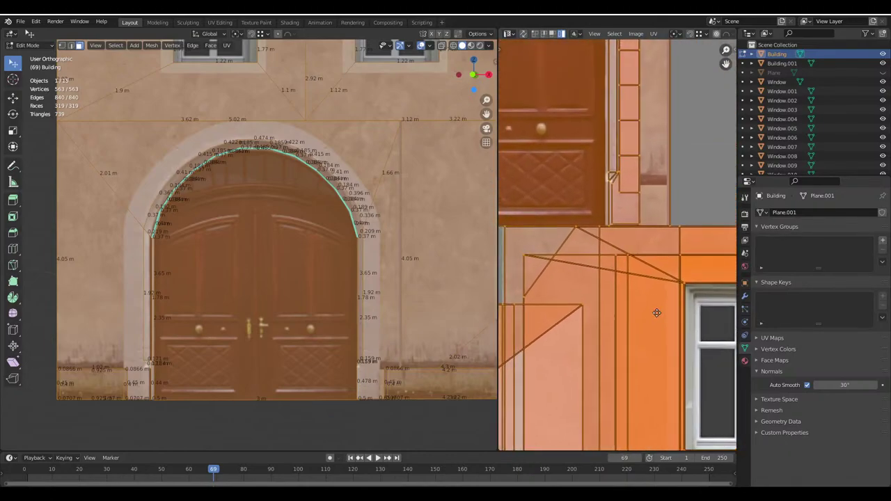
{"action": "scroll", "coordinate": [643, 223], "scroll_direction": "up", "scroll_amount": 1}
{"action": "scroll", "coordinate": [624, 227], "scroll_direction": "up", "scroll_amount": 1}
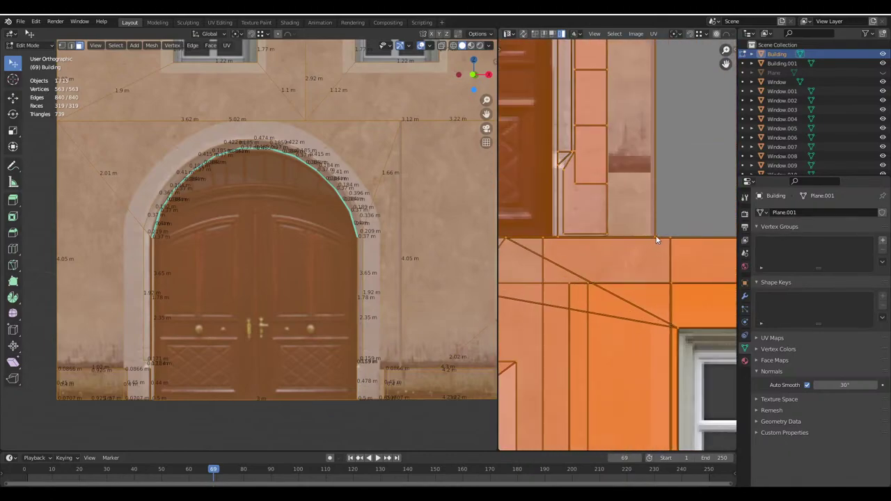
Return to object mode, view the gable side, and save Haus.blend
{"action": "key", "text": "Tab"}
{"action": "scroll", "coordinate": [318, 229], "scroll_direction": "down", "scroll_amount": 6}
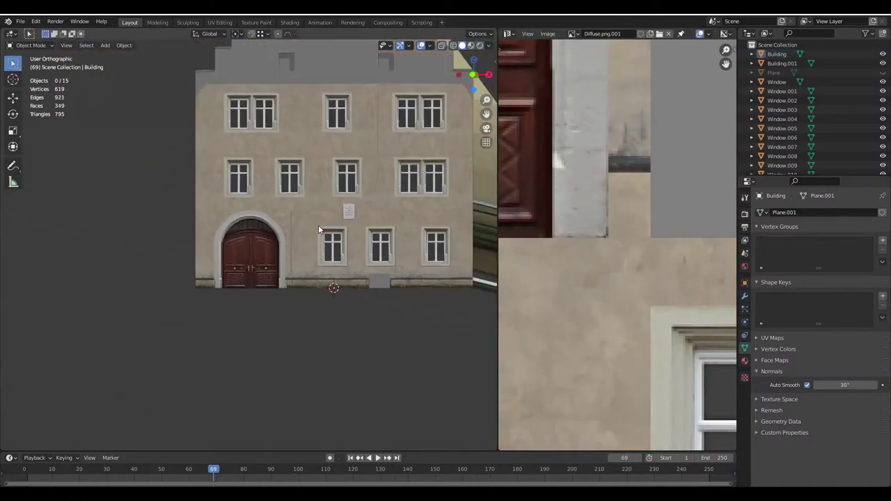
{"action": "middle_click_drag", "start_coordinate": [319, 230], "coordinate": [279, 248]}
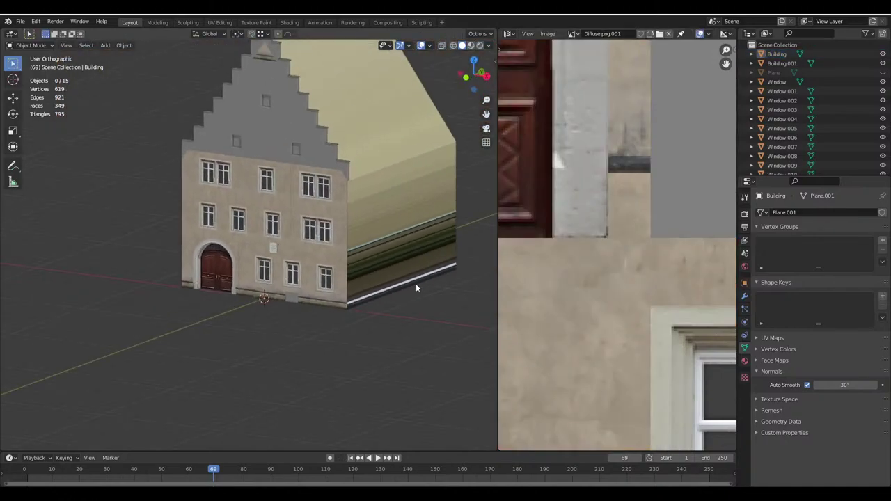
{"action": "key", "text": "ctrl+s"}
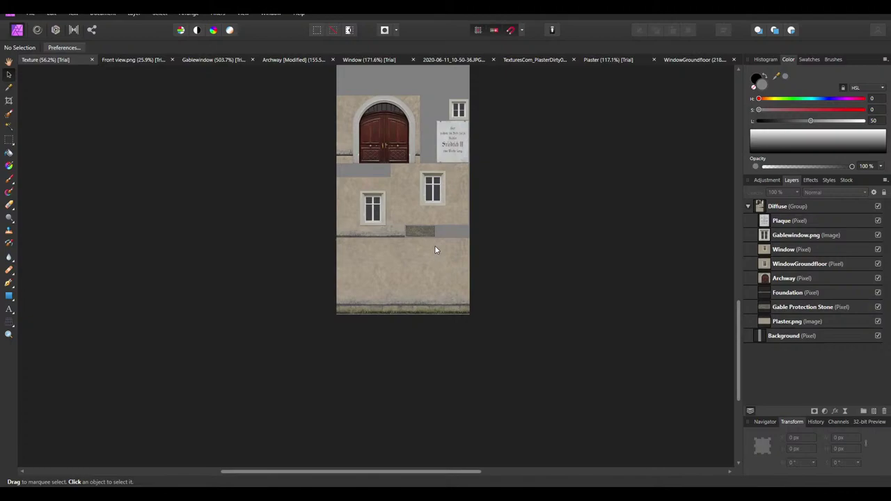
Select the Plaque through Gable Protection Stone layers and nudge them 2 px right
{"action": "scroll", "coordinate": [434, 245], "scroll_direction": "up", "scroll_amount": 2}
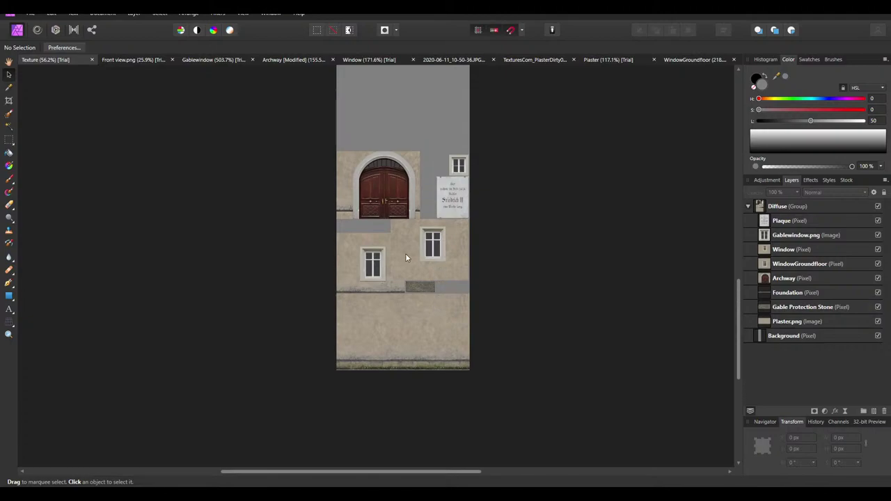
{"action": "scroll", "coordinate": [411, 240], "scroll_direction": "up", "scroll_amount": 3, "text": "ctrl"}
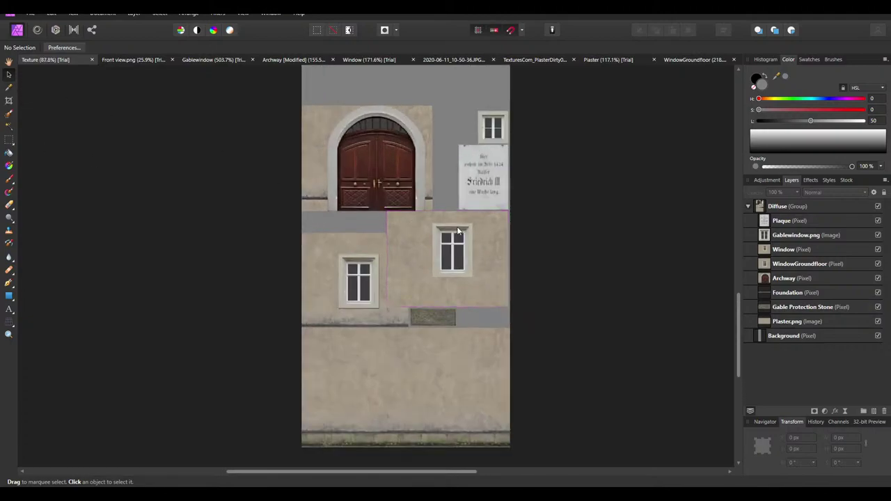
{"action": "scroll", "coordinate": [301, 205], "scroll_direction": "up", "scroll_amount": 5, "text": "ctrl"}
{"action": "scroll", "coordinate": [349, 207], "scroll_direction": "down", "scroll_amount": 5, "text": "ctrl"}
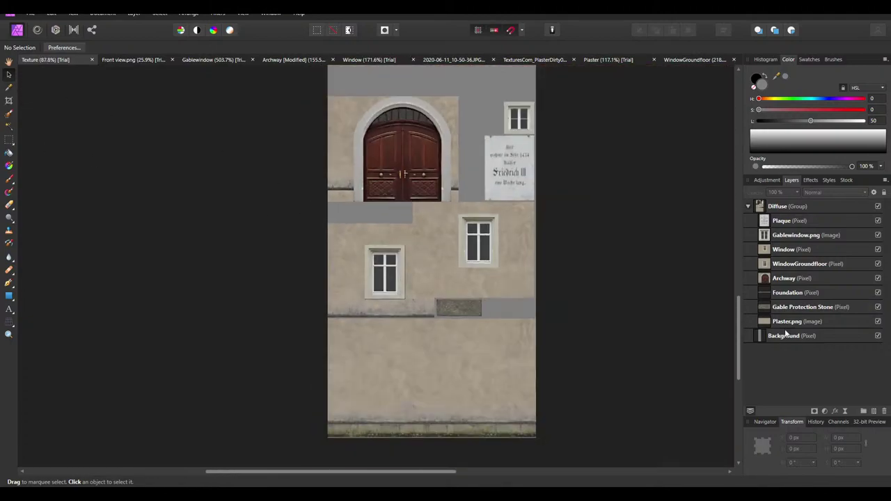
{"action": "left_click", "coordinate": [790, 221]}
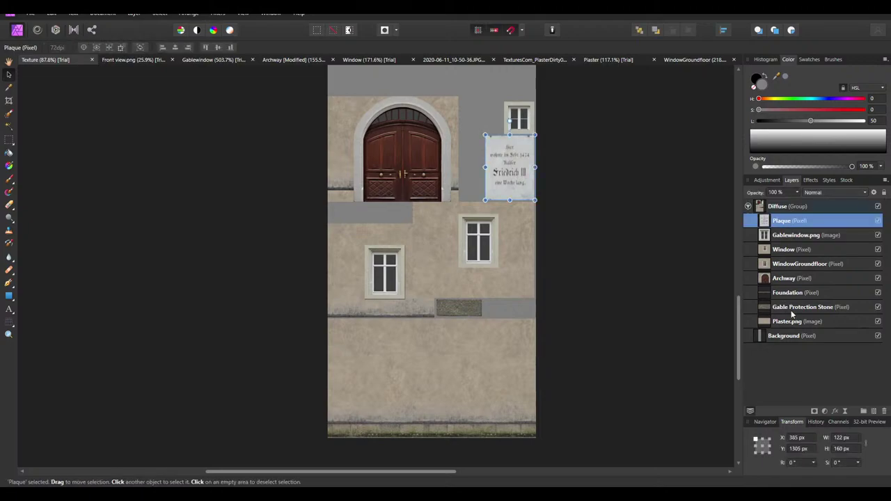
{"action": "left_click", "coordinate": [791, 309], "text": "shift"}
{"action": "scroll", "coordinate": [461, 274], "scroll_direction": "up", "scroll_amount": 2, "text": "ctrl"}
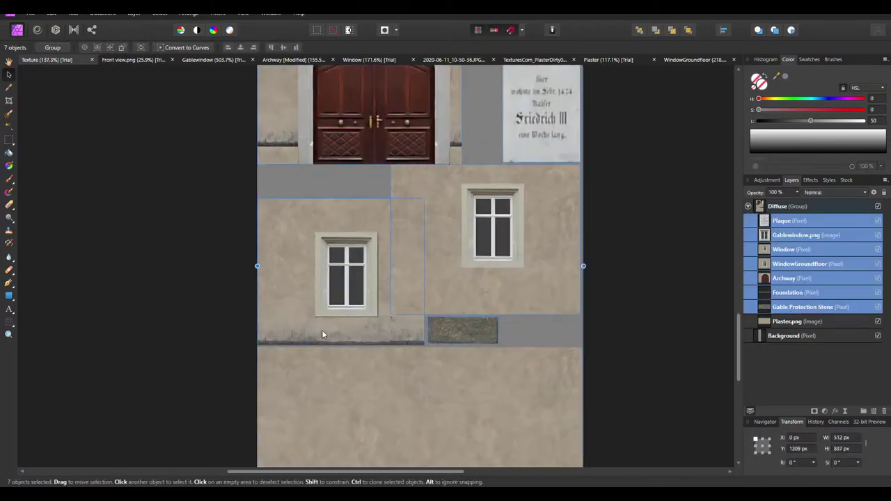
{"action": "key", "text": "Right"}
{"action": "key", "text": "Right"}
Nudge those layers slightly further right, then deselect and fit the whole texture in view
{"action": "scroll", "coordinate": [254, 348], "scroll_direction": "up", "scroll_amount": 8, "text": "ctrl"}
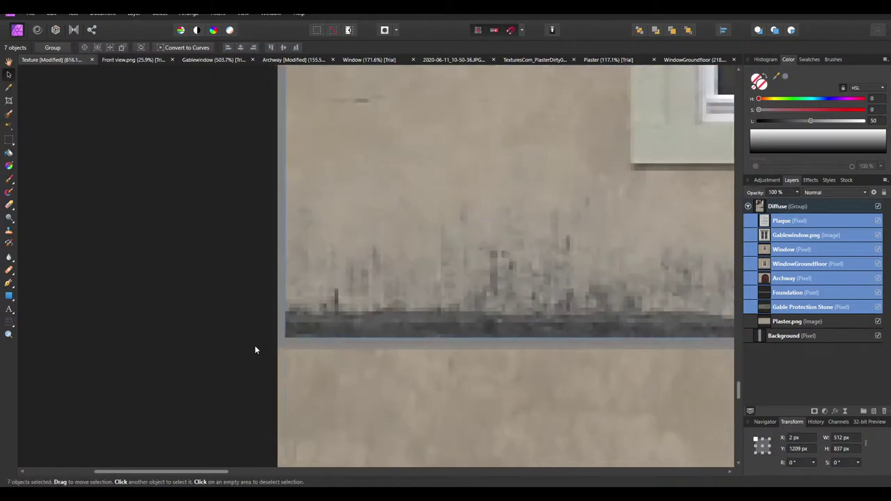
{"action": "scroll", "coordinate": [286, 262], "scroll_direction": "up", "scroll_amount": 4}
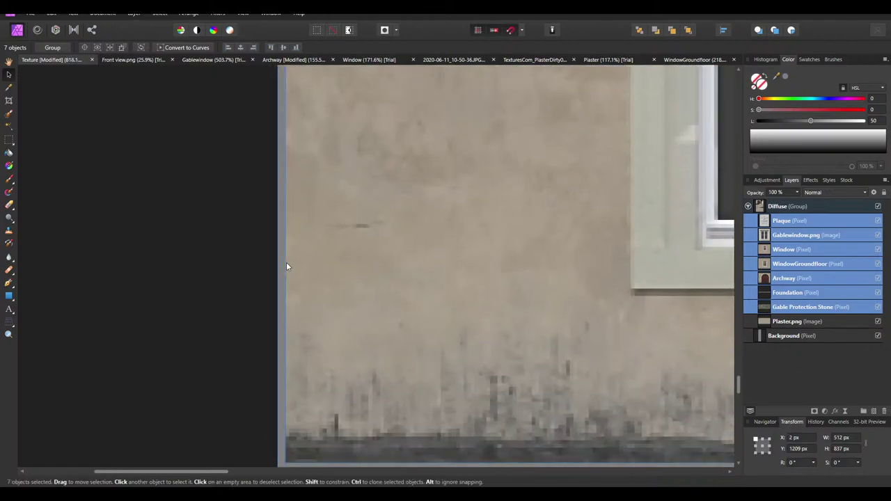
{"action": "scroll", "coordinate": [286, 267], "scroll_direction": "down", "scroll_amount": 5, "text": "ctrl"}
{"action": "scroll", "coordinate": [244, 229], "scroll_direction": "down", "scroll_amount": 6, "text": "ctrl"}
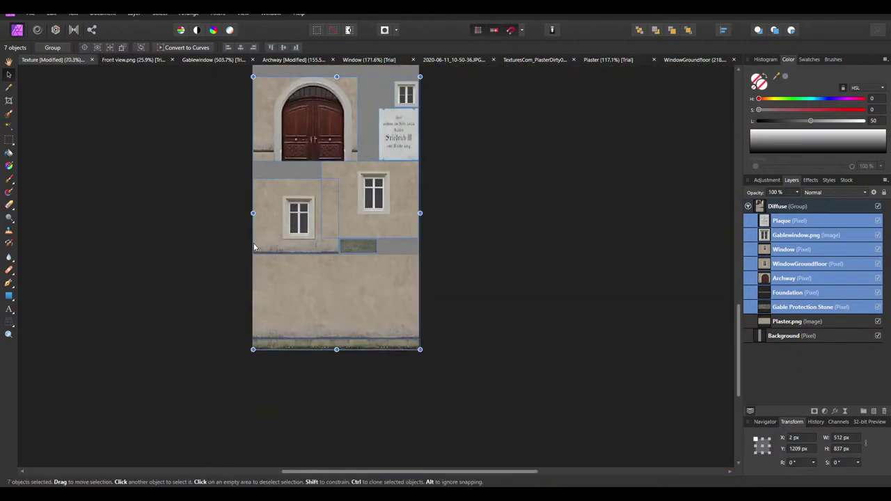
{"action": "key", "text": "Right"}
{"action": "key", "text": "Right"}
{"action": "scroll", "coordinate": [421, 228], "scroll_direction": "up", "scroll_amount": 6, "text": "ctrl"}
{"action": "left_click", "coordinate": [559, 246]}
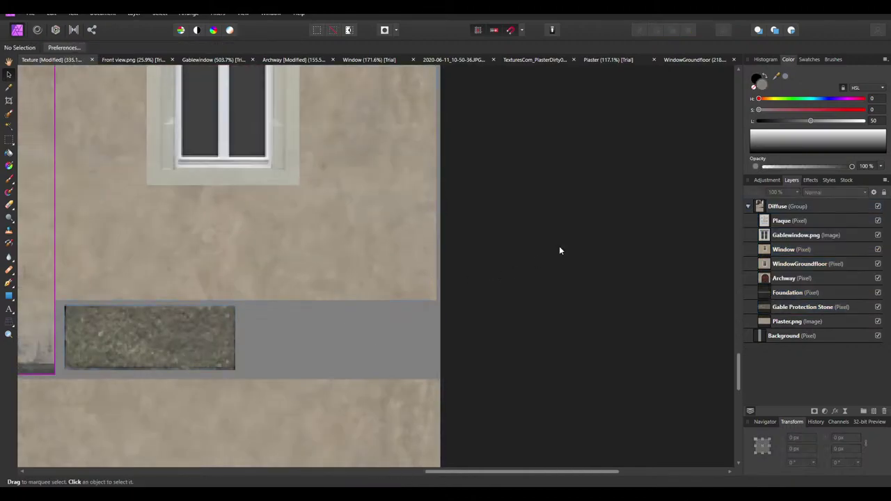
{"action": "key", "text": "ctrl+0"}
Cancel a first export attempt and review the Diffuse group's Plaster.png, Gable Protection Stone and Foundation layers
{"action": "left_click", "coordinate": [30, 13]}
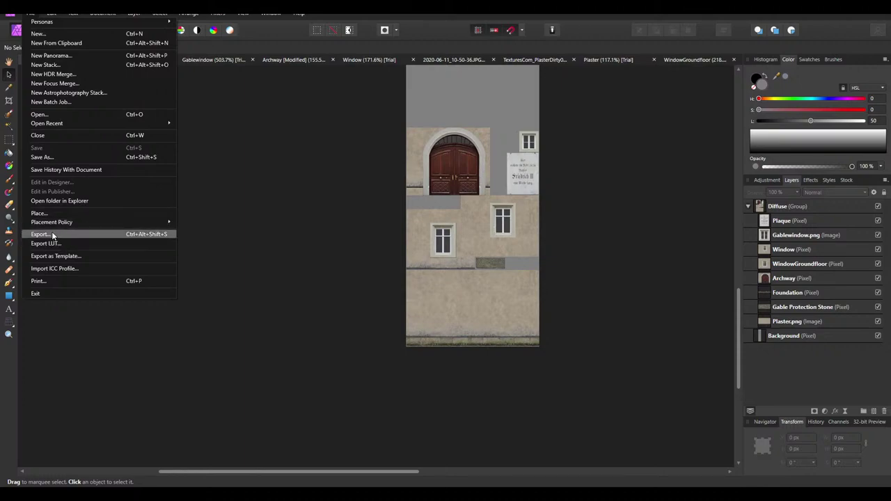
{"action": "left_click", "coordinate": [41, 234]}
{"action": "left_click", "coordinate": [557, 308]}
{"action": "scroll", "coordinate": [398, 342], "scroll_direction": "up", "scroll_amount": 8, "text": "ctrl"}
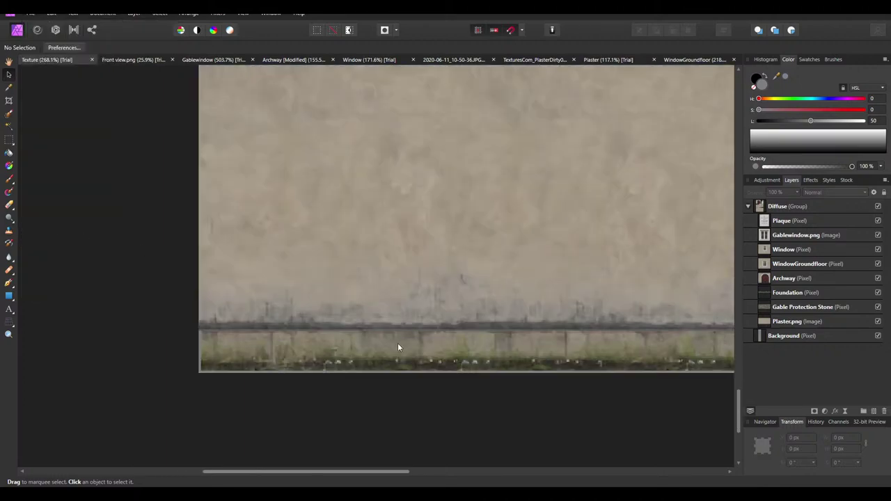
{"action": "left_click", "coordinate": [229, 341]}
{"action": "left_click", "coordinate": [806, 325]}
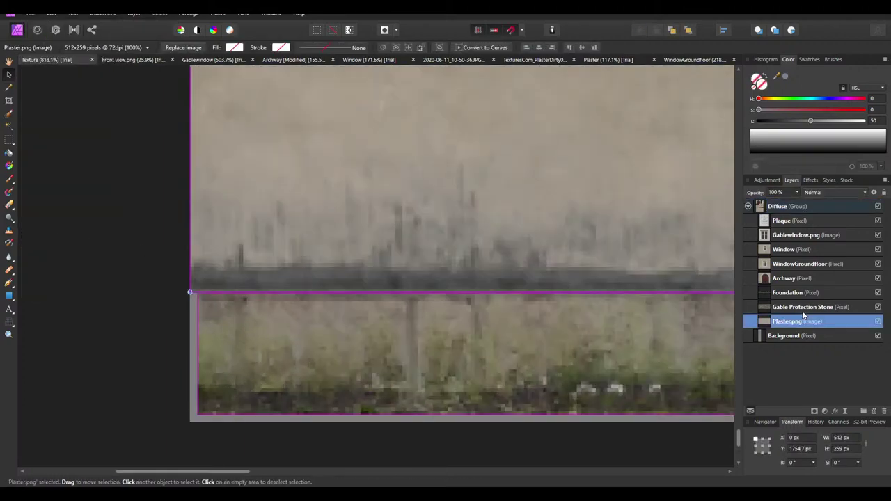
{"action": "left_click", "coordinate": [801, 309]}
{"action": "left_click", "coordinate": [515, 359]}
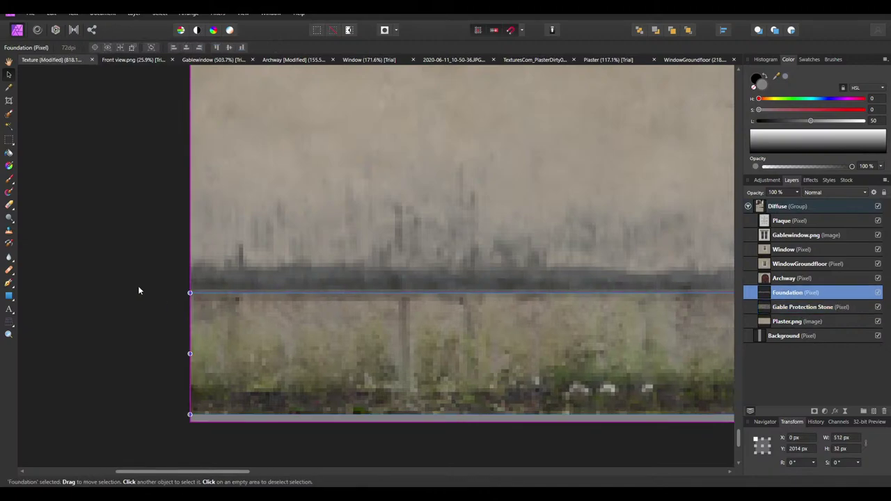
{"action": "scroll", "coordinate": [184, 279], "scroll_direction": "down", "scroll_amount": 3, "text": "ctrl"}
{"action": "left_click", "coordinate": [625, 314]}
{"action": "scroll", "coordinate": [389, 284], "scroll_direction": "down", "scroll_amount": 10, "text": "ctrl"}
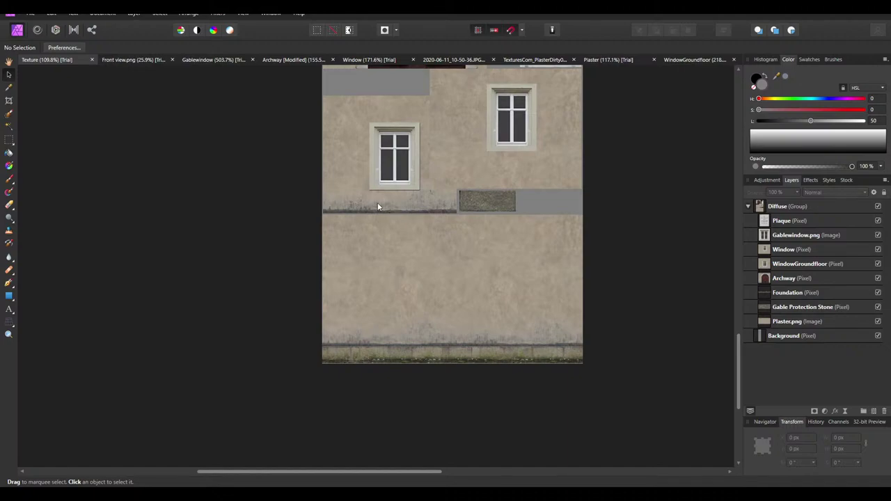
Re-export the texture as PNG, replacing the existing Diffuse.png
{"action": "left_click", "coordinate": [32, 13]}
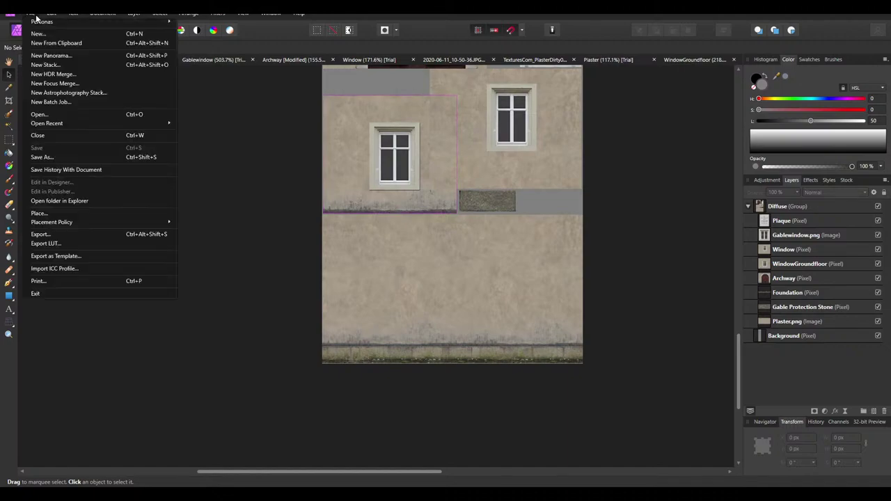
{"action": "left_click", "coordinate": [59, 232]}
{"action": "left_click", "coordinate": [520, 308]}
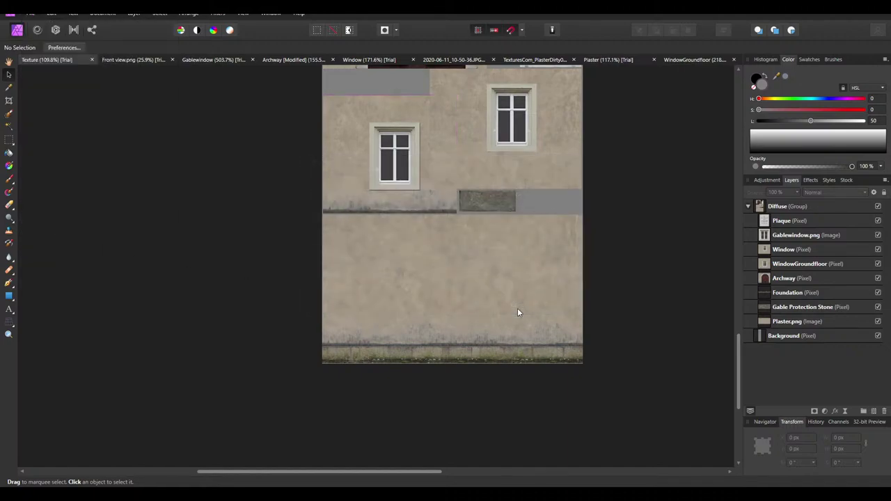
{"action": "left_click", "coordinate": [109, 81]}
{"action": "left_click", "coordinate": [367, 239]}
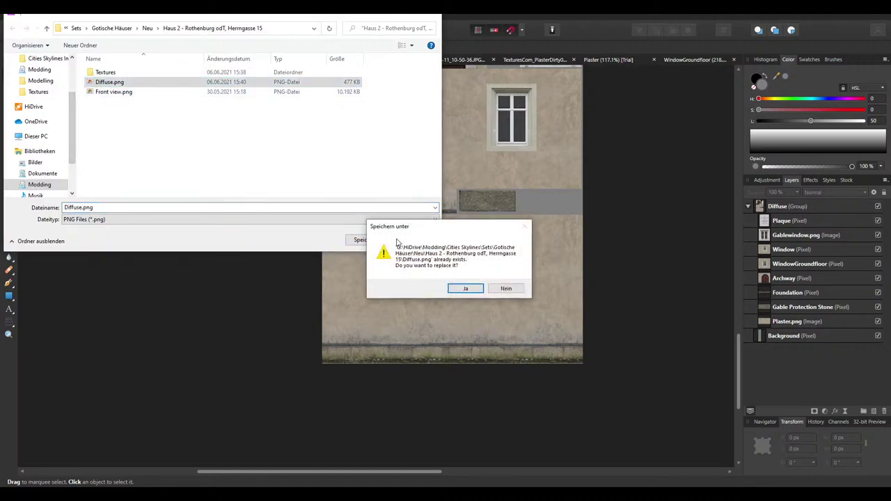
{"action": "left_click", "coordinate": [466, 288]}
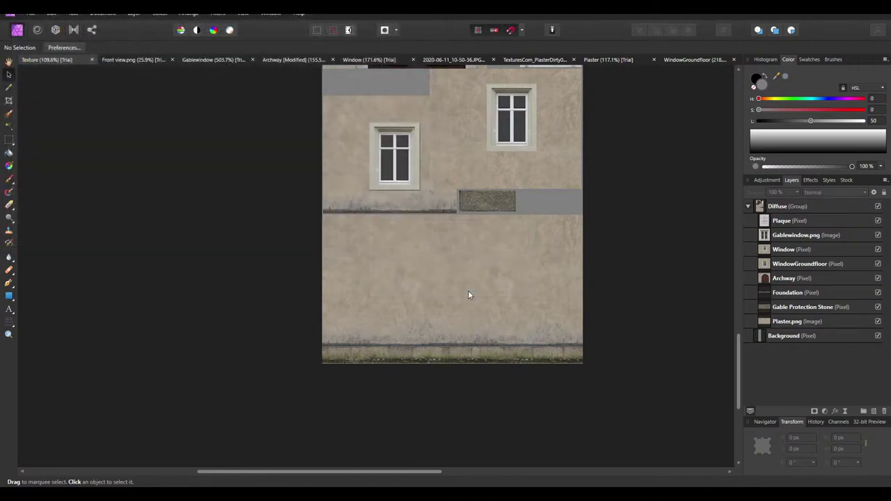
Reload the updated Diffuse.png as the texture image and check the UV layout
{"action": "key", "text": "alt+Tab"}
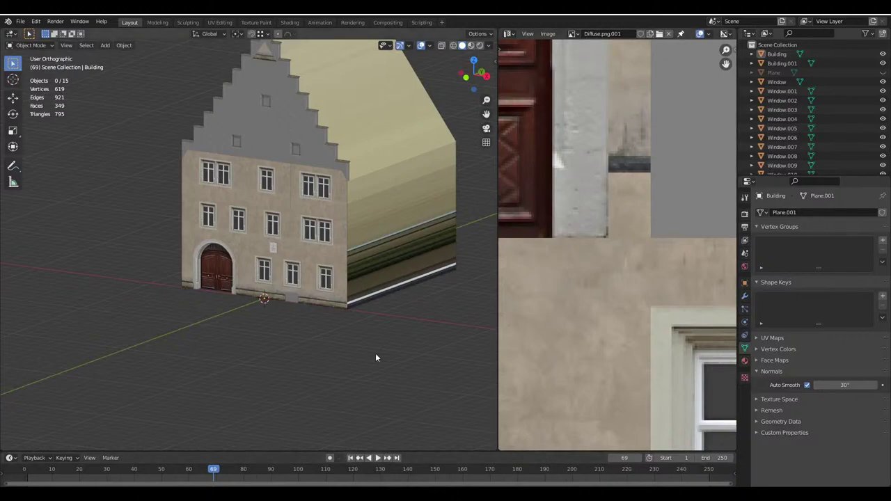
{"action": "left_click", "coordinate": [657, 36]}
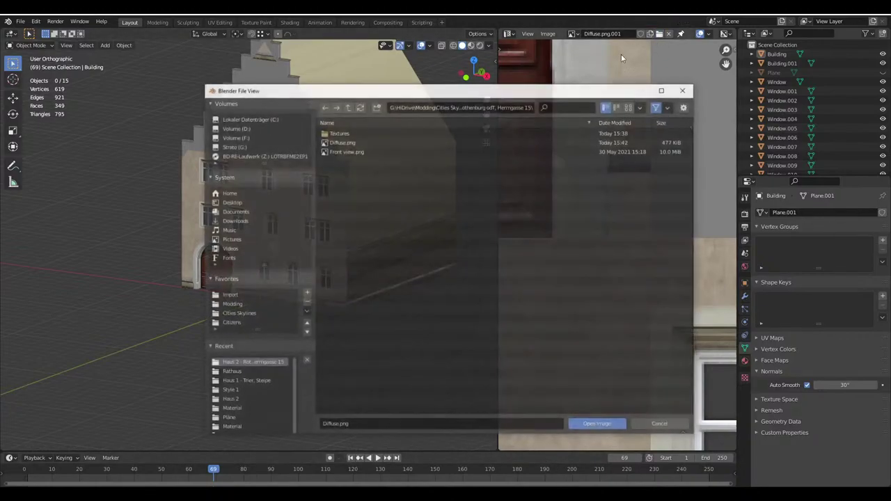
{"action": "double_click", "coordinate": [353, 147]}
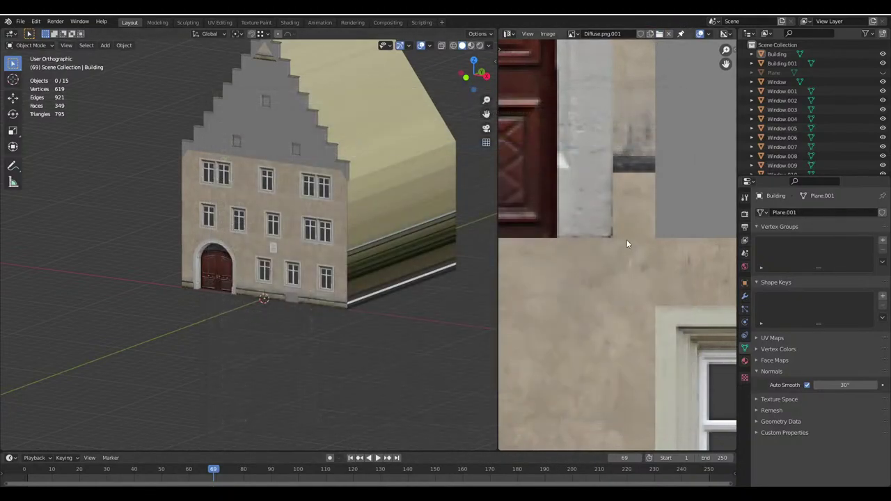
{"action": "scroll", "coordinate": [647, 257], "scroll_direction": "down", "scroll_amount": 5}
{"action": "key", "text": "Tab"}
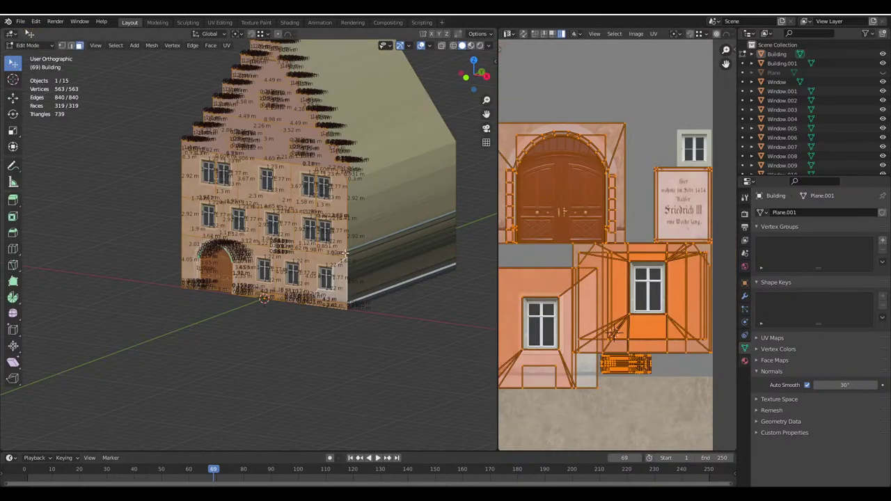
{"action": "scroll", "coordinate": [641, 211], "scroll_direction": "up", "scroll_amount": 6}
{"action": "key", "text": "Tab"}
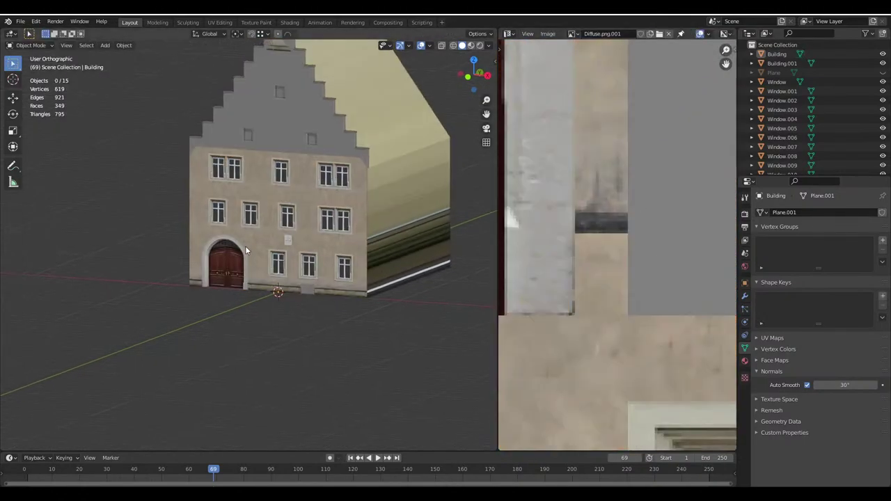
{"action": "scroll", "coordinate": [292, 244], "scroll_direction": "up", "scroll_amount": 5}
{"action": "key", "text": "Tab"}
Select Window.005 and slide its side UV islands horizontally along X
{"action": "key", "text": "Tab"}
{"action": "left_click", "coordinate": [351, 273]}
{"action": "key", "text": "Tab"}
{"action": "scroll", "coordinate": [640, 252], "scroll_direction": "down", "scroll_amount": 5}
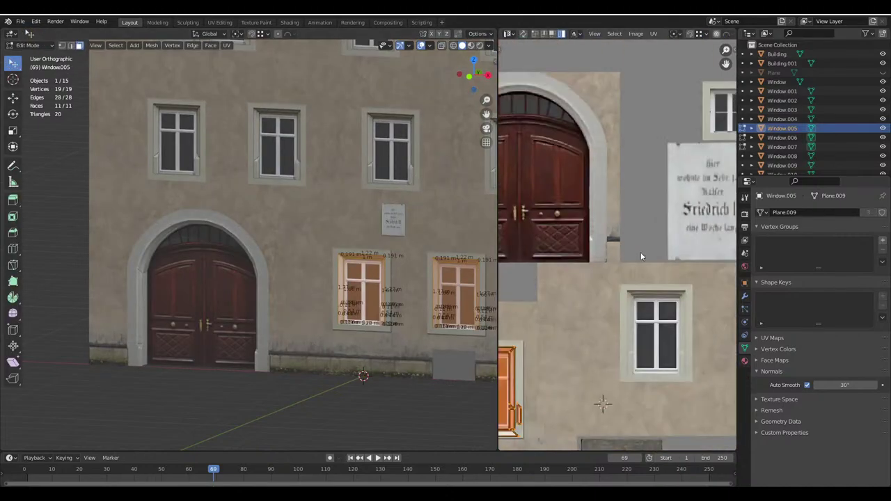
{"action": "scroll", "coordinate": [594, 255], "scroll_direction": "up", "scroll_amount": 5}
{"action": "scroll", "coordinate": [595, 256], "scroll_direction": "up", "scroll_amount": 3}
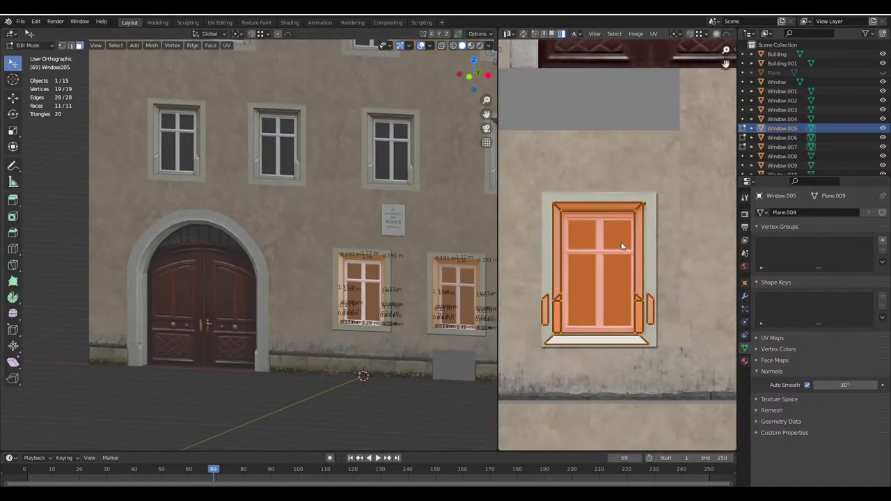
{"action": "scroll", "coordinate": [287, 236], "scroll_direction": "down", "scroll_amount": 2}
{"action": "scroll", "coordinate": [288, 236], "scroll_direction": "up", "scroll_amount": 6}
{"action": "scroll", "coordinate": [287, 237], "scroll_direction": "down", "scroll_amount": 5}
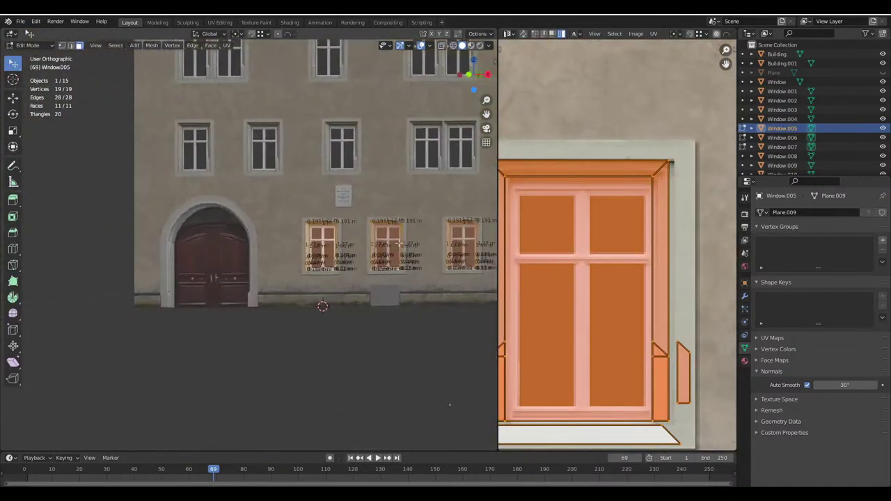
{"action": "scroll", "coordinate": [445, 250], "scroll_direction": "up", "scroll_amount": 3}
{"action": "scroll", "coordinate": [656, 269], "scroll_direction": "up", "scroll_amount": 1}
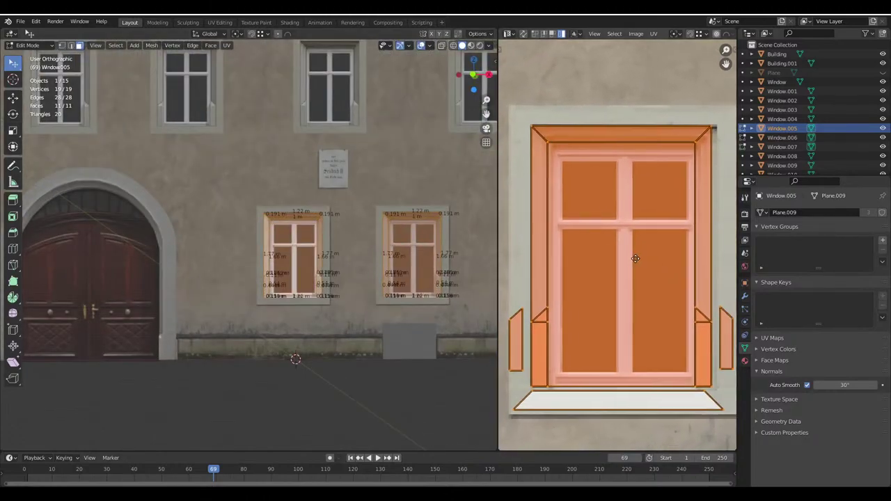
{"action": "key", "text": "g"}
{"action": "key", "text": "x"}
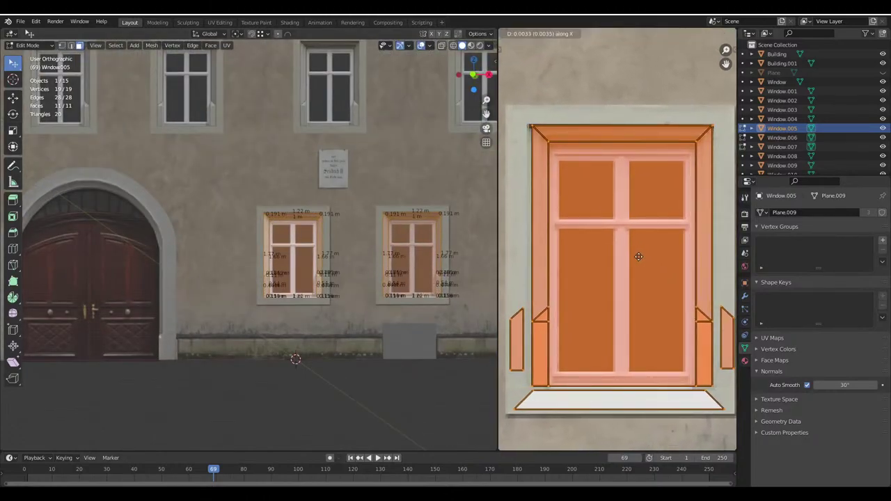
{"action": "left_click", "coordinate": [639, 256]}
{"action": "key", "text": "Tab"}
Inspect the window texture, then nudge Window.005's UVs along X once more
{"action": "scroll", "coordinate": [291, 252], "scroll_direction": "up", "scroll_amount": 6}
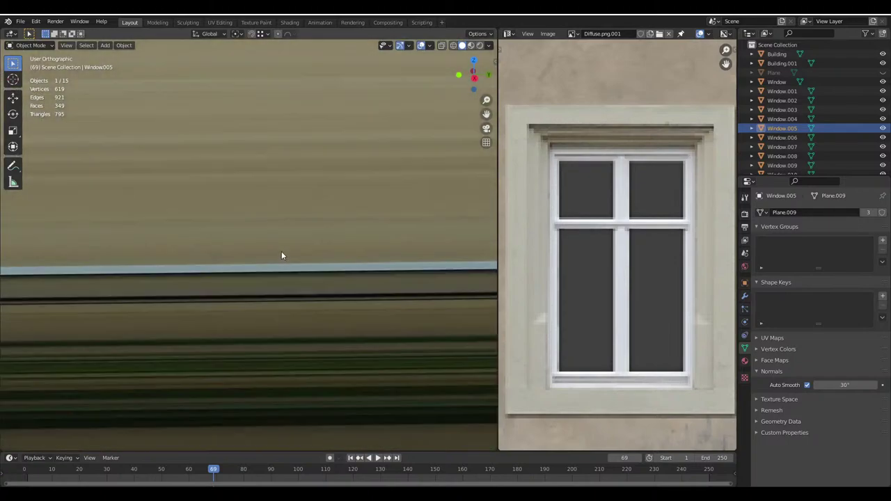
{"action": "scroll", "coordinate": [334, 259], "scroll_direction": "down", "scroll_amount": 6}
{"action": "scroll", "coordinate": [291, 276], "scroll_direction": "up", "scroll_amount": 6}
{"action": "scroll", "coordinate": [316, 273], "scroll_direction": "down", "scroll_amount": 1}
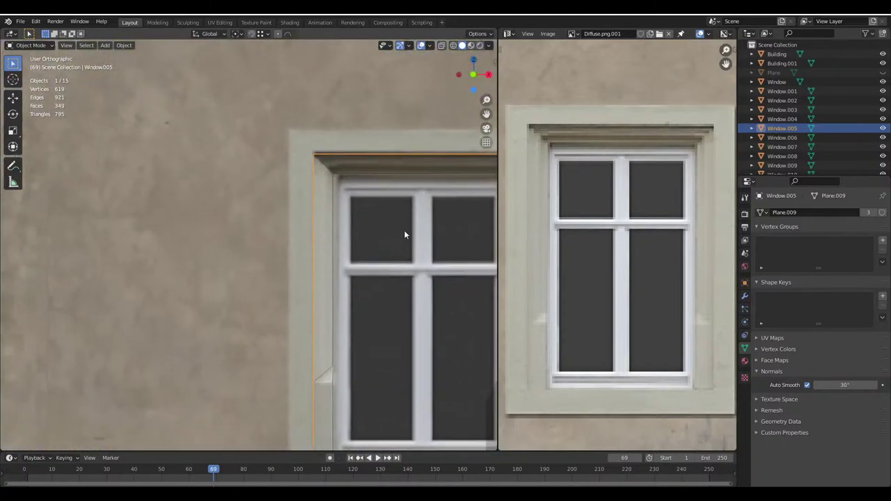
{"action": "scroll", "coordinate": [404, 230], "scroll_direction": "up", "scroll_amount": 3}
{"action": "key", "text": "Tab"}
{"action": "key", "text": "g"}
{"action": "key", "text": "x"}
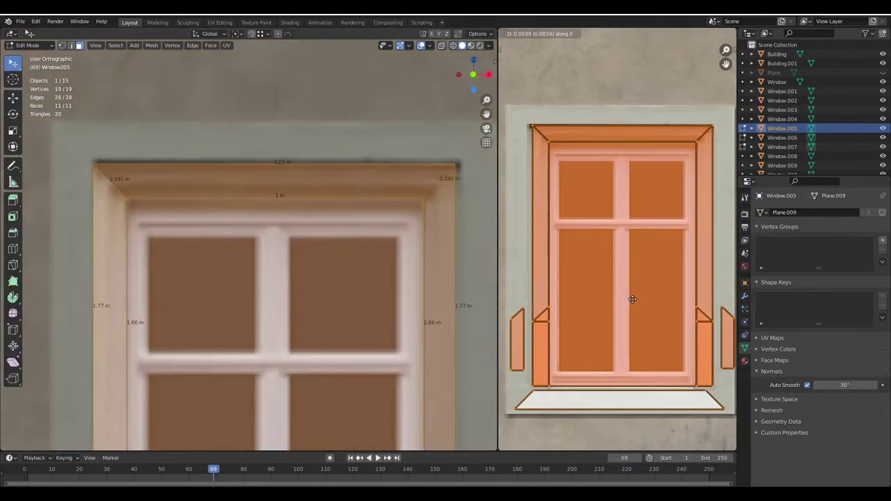
{"action": "left_click", "coordinate": [631, 300]}
{"action": "key", "text": "Tab"}
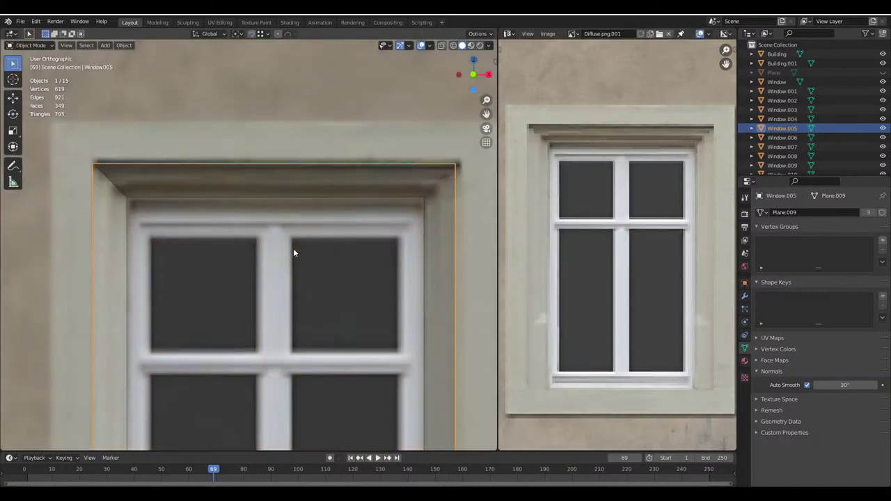
{"action": "scroll", "coordinate": [293, 247], "scroll_direction": "down", "scroll_amount": 5}
{"action": "scroll", "coordinate": [241, 291], "scroll_direction": "up", "scroll_amount": 3}
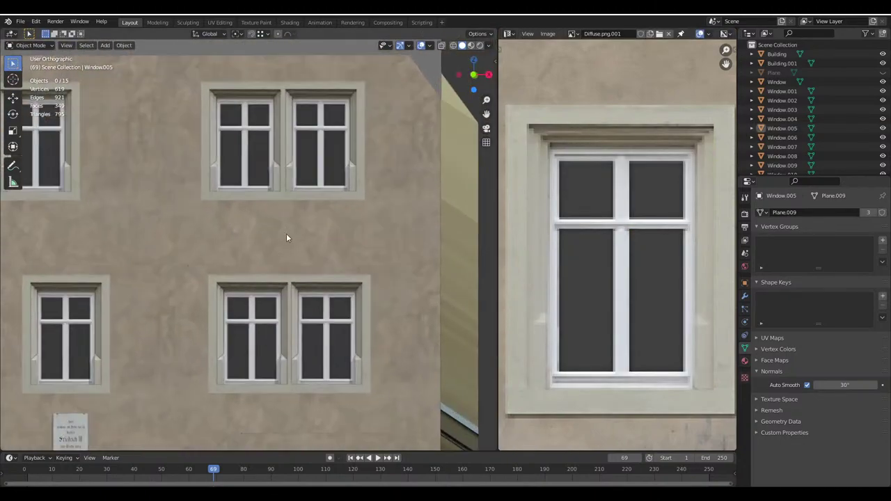
{"action": "scroll", "coordinate": [286, 237], "scroll_direction": "down", "scroll_amount": 2}
{"action": "scroll", "coordinate": [280, 220], "scroll_direction": "up", "scroll_amount": 3}
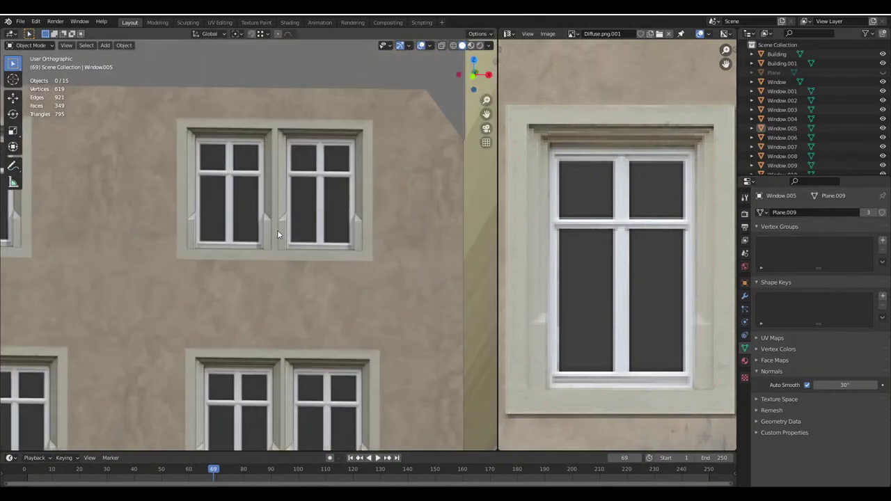
Select the side wall faces of Building.001 in Edit Mode
{"action": "scroll", "coordinate": [277, 234], "scroll_direction": "down", "scroll_amount": 4}
{"action": "middle_click_drag", "start_coordinate": [275, 260], "coordinate": [276, 317]}
{"action": "key", "text": "Tab"}
{"action": "key", "text": "Tab"}
{"action": "left_click", "coordinate": [279, 271]}
{"action": "key", "text": "Tab"}
{"action": "left_click", "coordinate": [286, 230], "text": "shift"}
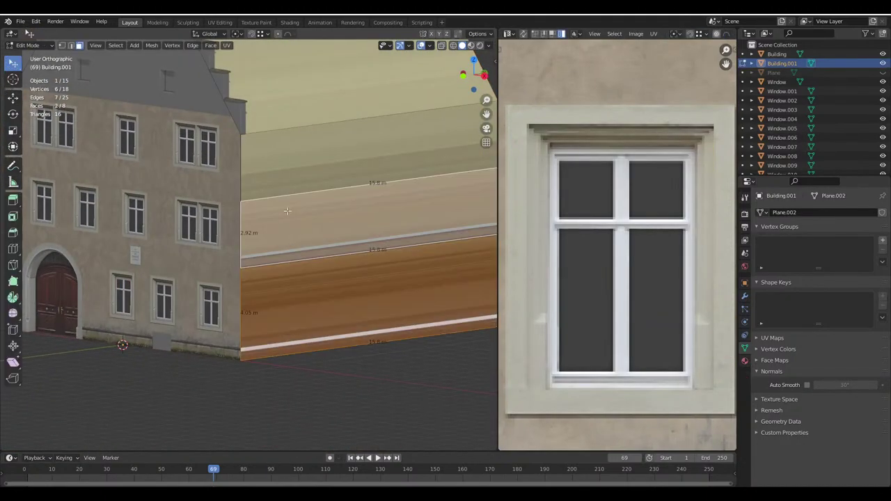
{"action": "left_click", "coordinate": [289, 176], "text": "shift"}
{"action": "middle_click_drag", "start_coordinate": [277, 175], "coordinate": [279, 313]}
{"action": "left_click", "coordinate": [84, 327], "text": "shift"}
{"action": "left_click", "coordinate": [108, 242], "text": "shift"}
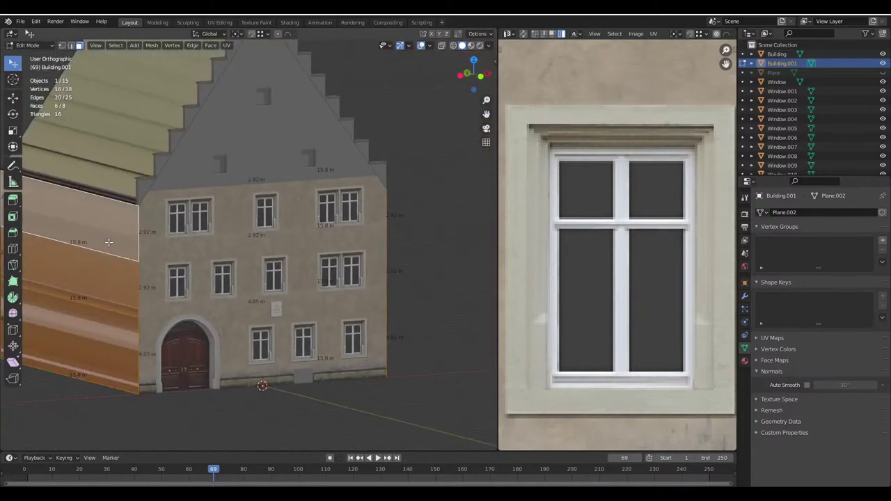
Unwrap the selected wall faces, then project their UVs from the right view (Numpad 3)
{"action": "key", "text": "u"}
{"action": "left_click", "coordinate": [109, 243]}
{"action": "middle_click_drag", "start_coordinate": [109, 242], "coordinate": [245, 275]}
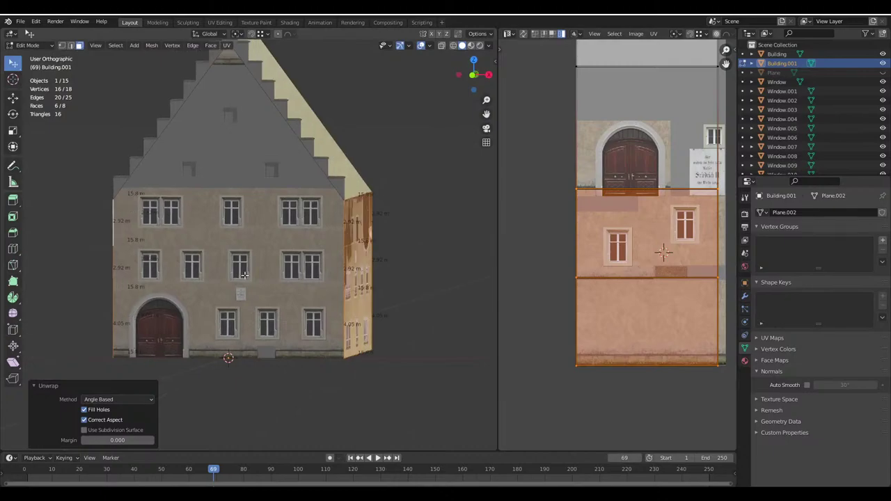
{"action": "key", "text": "KP_3"}
{"action": "key", "text": "u"}
{"action": "left_click", "coordinate": [212, 353]}
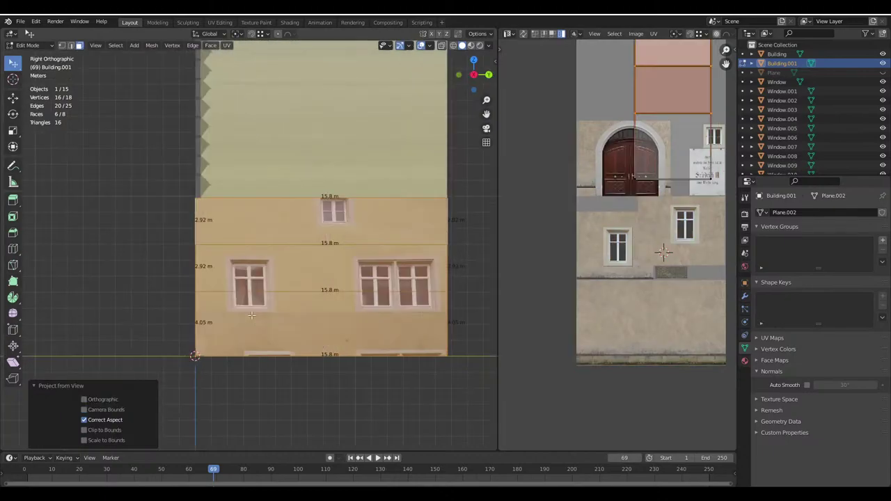
{"action": "middle_click_drag", "start_coordinate": [212, 353], "coordinate": [362, 327]}
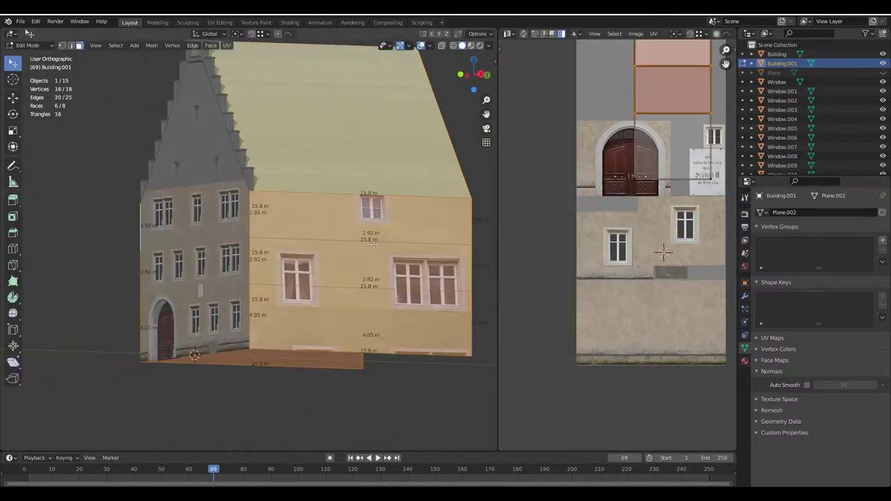
Add a new material slot using the Diffuse material and assign it to the selected faces
{"action": "left_click", "coordinate": [745, 360]}
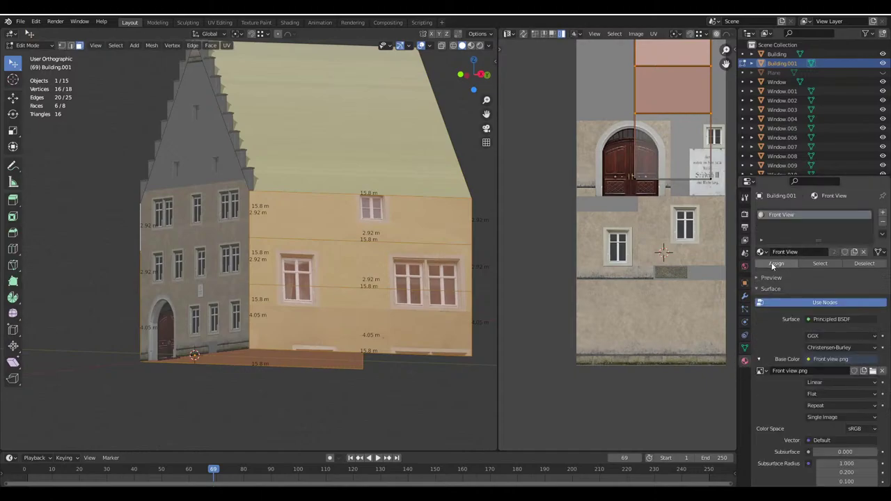
{"action": "left_click", "coordinate": [882, 212]}
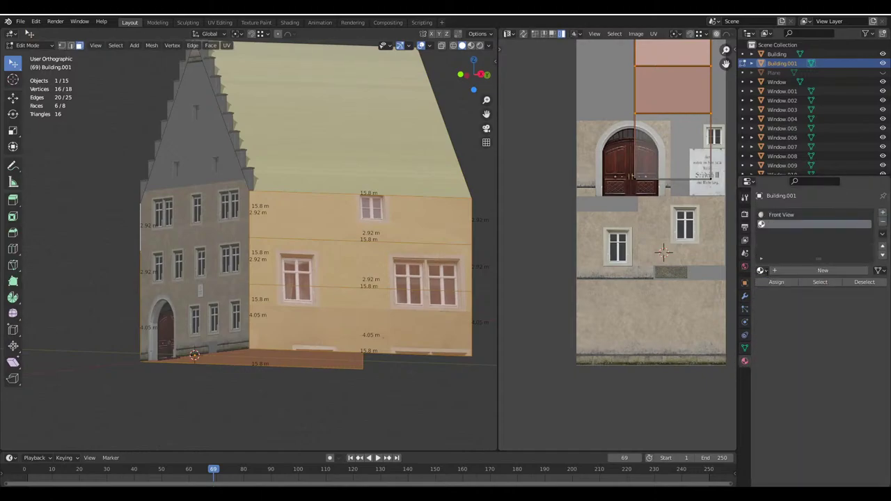
{"action": "left_click", "coordinate": [761, 270]}
{"action": "left_click", "coordinate": [800, 289]}
{"action": "left_click", "coordinate": [777, 282]}
{"action": "middle_click_drag", "start_coordinate": [306, 272], "coordinate": [367, 271]}
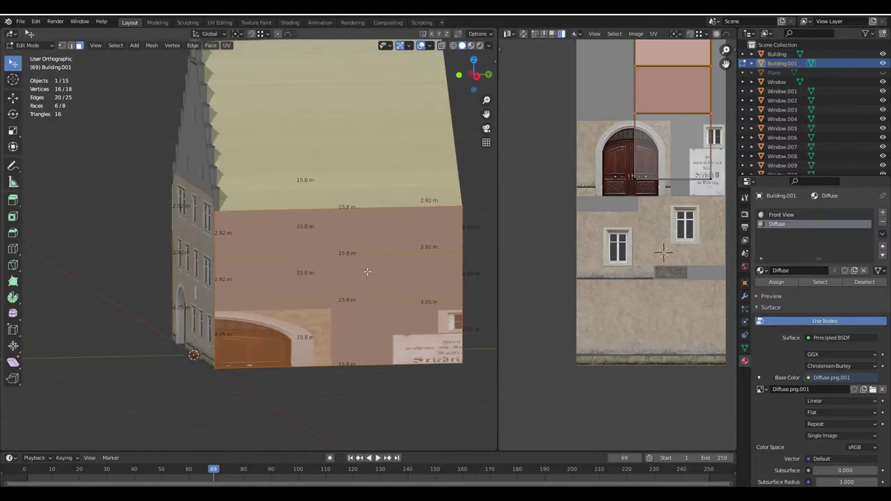
{"action": "key", "text": "KP_3"}
Re-project the wall UVs from the straight-on view and move them onto plain plaster
{"action": "key", "text": "u"}
{"action": "left_click", "coordinate": [367, 271]}
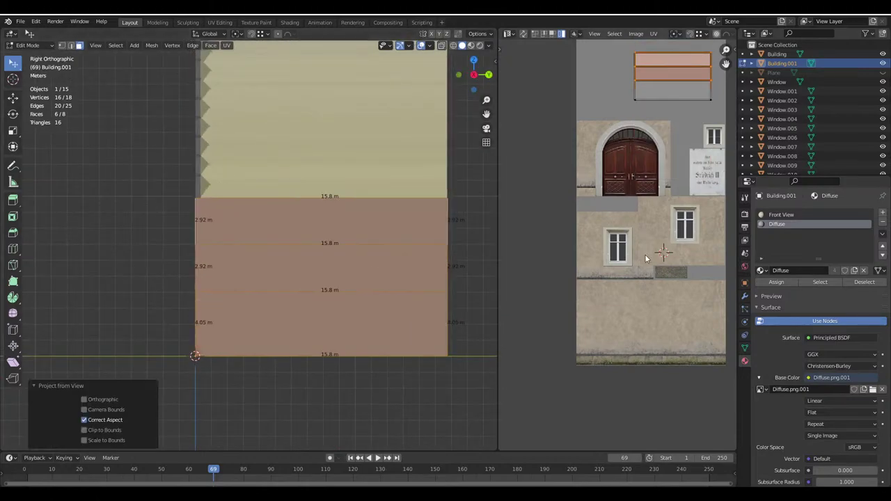
{"action": "scroll", "coordinate": [648, 278], "scroll_direction": "down", "scroll_amount": 3}
{"action": "scroll", "coordinate": [640, 313], "scroll_direction": "up", "scroll_amount": 2}
{"action": "key", "text": "g"}
{"action": "left_click", "coordinate": [639, 331]}
{"action": "scroll", "coordinate": [640, 327], "scroll_direction": "up", "scroll_amount": 5}
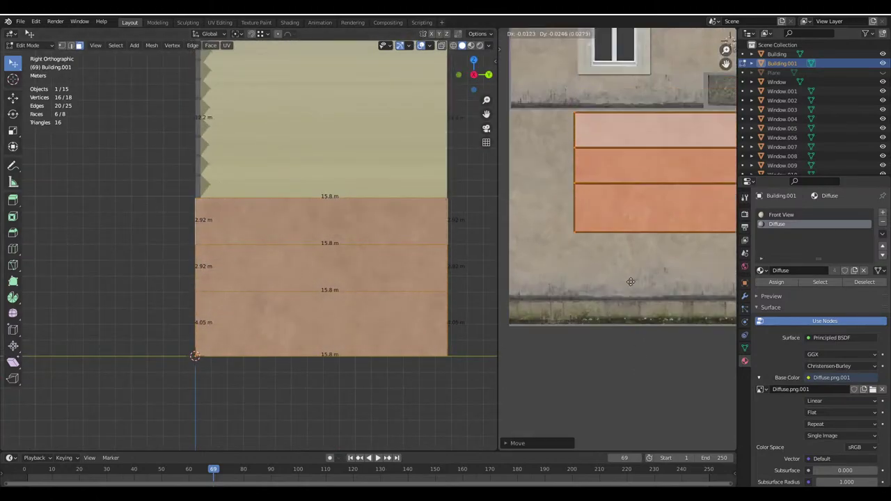
Move the wall UVs up over the texture's window area, panning toward the seam
{"action": "middle_click_drag", "start_coordinate": [636, 318], "coordinate": [643, 394]}
{"action": "key", "text": "g"}
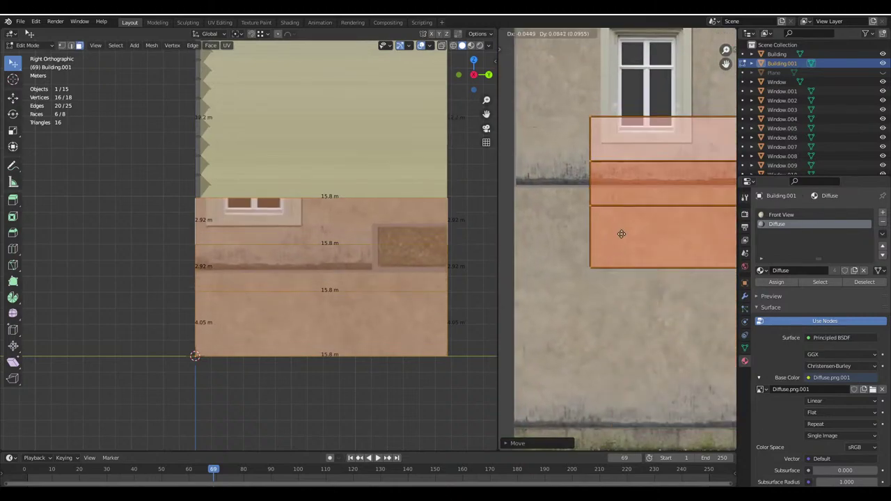
{"action": "left_click", "coordinate": [620, 248]}
{"action": "scroll", "coordinate": [657, 304], "scroll_direction": "up", "scroll_amount": 6}
{"action": "scroll", "coordinate": [658, 309], "scroll_direction": "up", "scroll_amount": 2}
{"action": "key", "text": "g"}
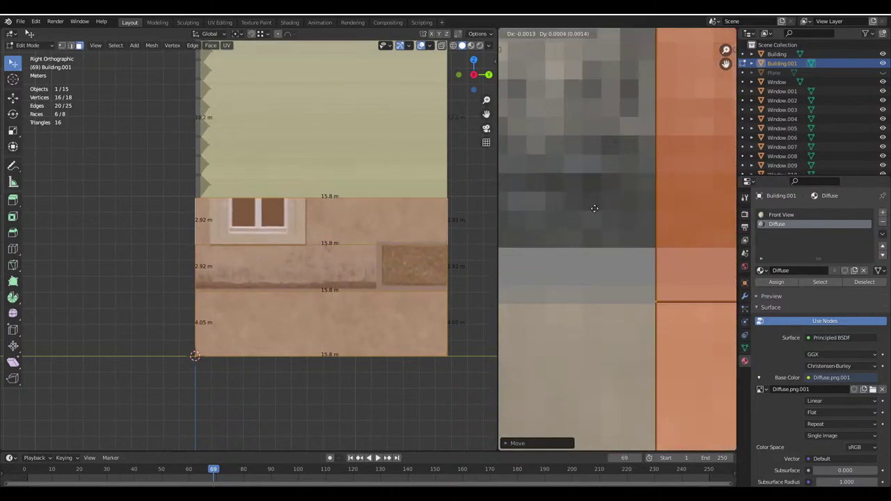
{"action": "middle_click_drag", "start_coordinate": [625, 235], "coordinate": [523, 67]}
{"action": "left_click_drag", "start_coordinate": [500, 51], "coordinate": [521, 52]}
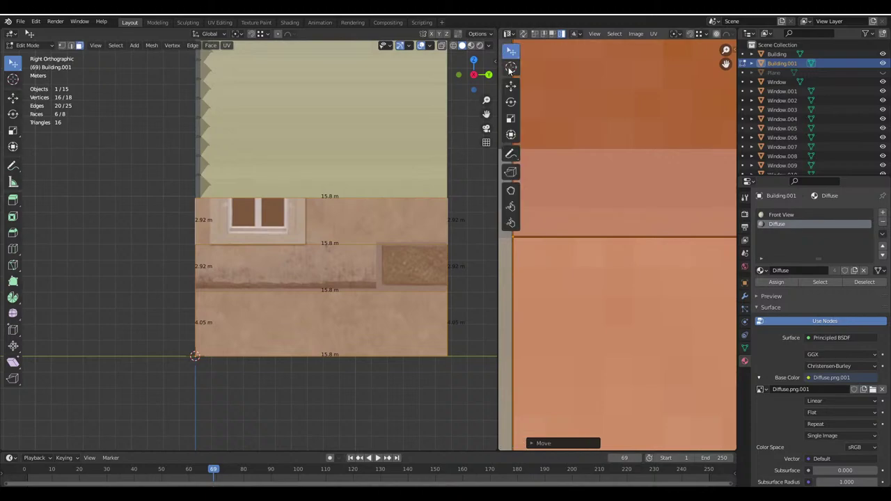
{"action": "middle_click_drag", "start_coordinate": [628, 241], "coordinate": [629, 225]}
Scale the wall UVs up around the 2D cursor pivot to align the seam
{"action": "key", "text": "g"}
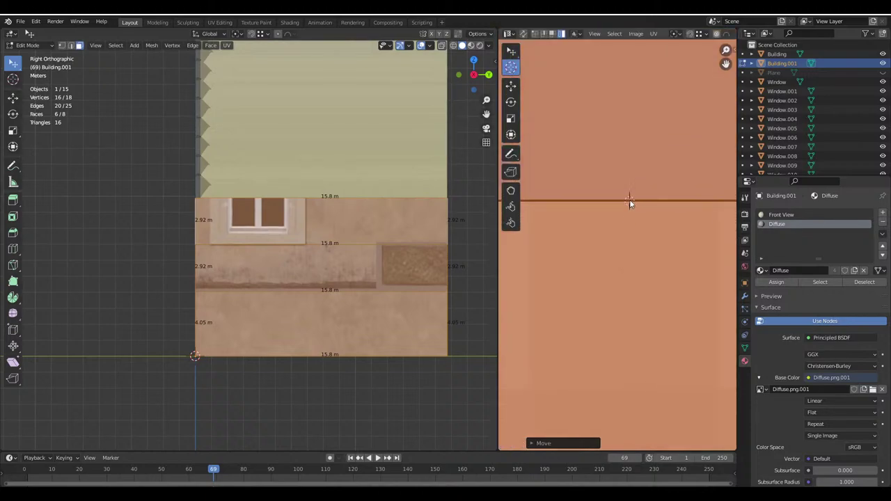
{"action": "left_click", "coordinate": [676, 35]}
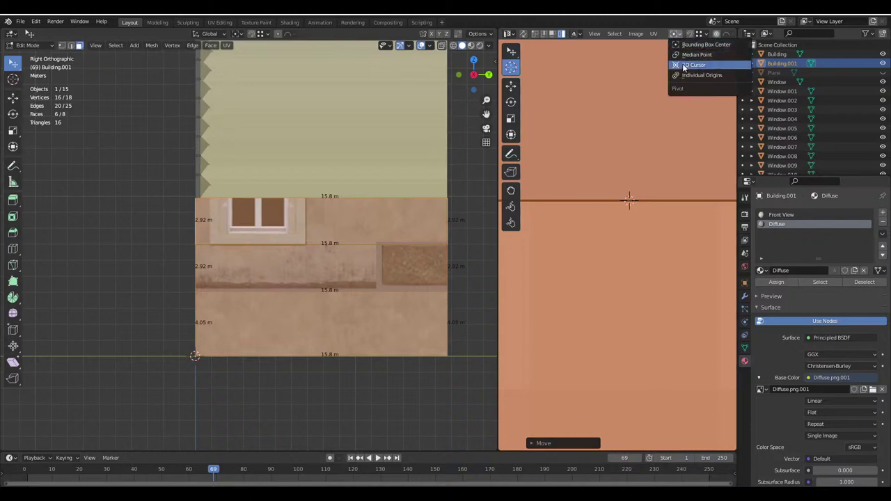
{"action": "scroll", "coordinate": [638, 138], "scroll_direction": "down", "scroll_amount": 4}
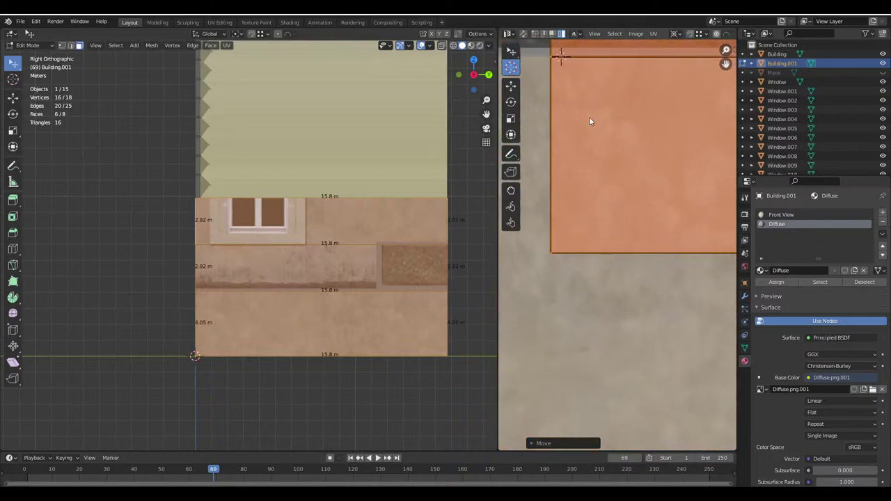
{"action": "key", "text": "s"}
{"action": "left_click", "coordinate": [643, 324]}
{"action": "scroll", "coordinate": [647, 167], "scroll_direction": "down", "scroll_amount": 3}
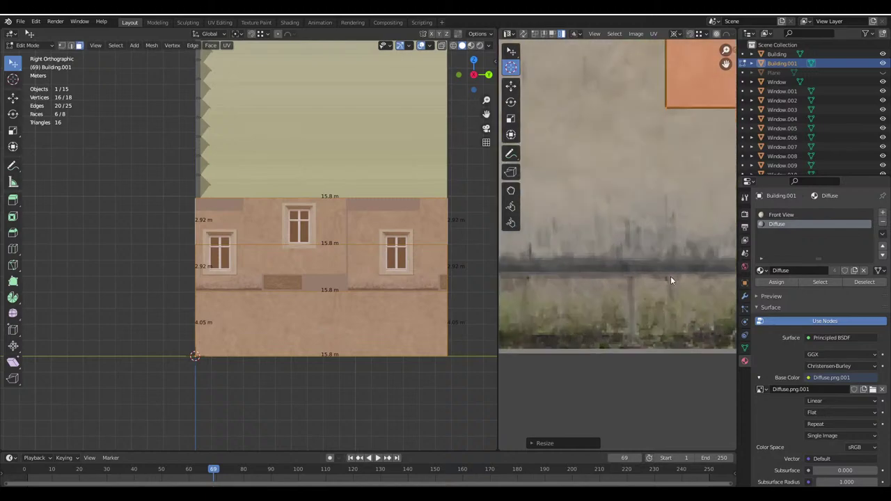
{"action": "scroll", "coordinate": [386, 309], "scroll_direction": "up", "scroll_amount": 2}
{"action": "middle_click_drag", "start_coordinate": [385, 309], "coordinate": [660, 268]}
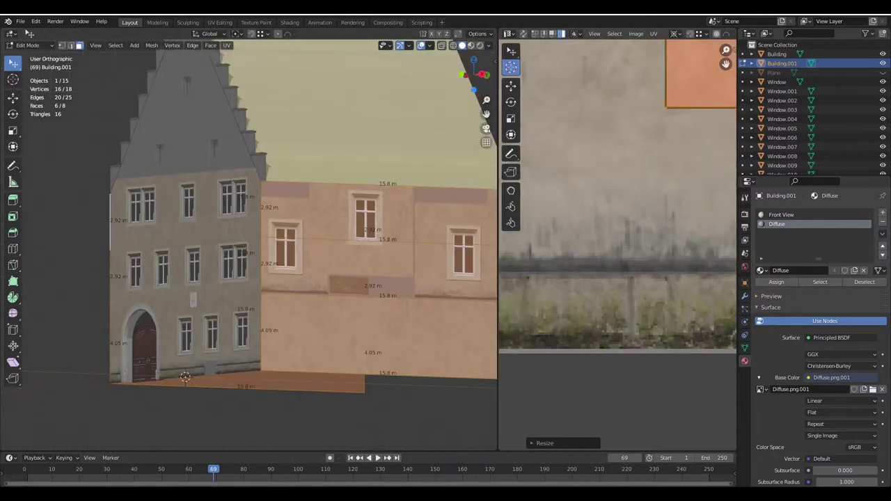
{"action": "key", "text": "s"}
{"action": "scroll", "coordinate": [649, 243], "scroll_direction": "up", "scroll_amount": 4}
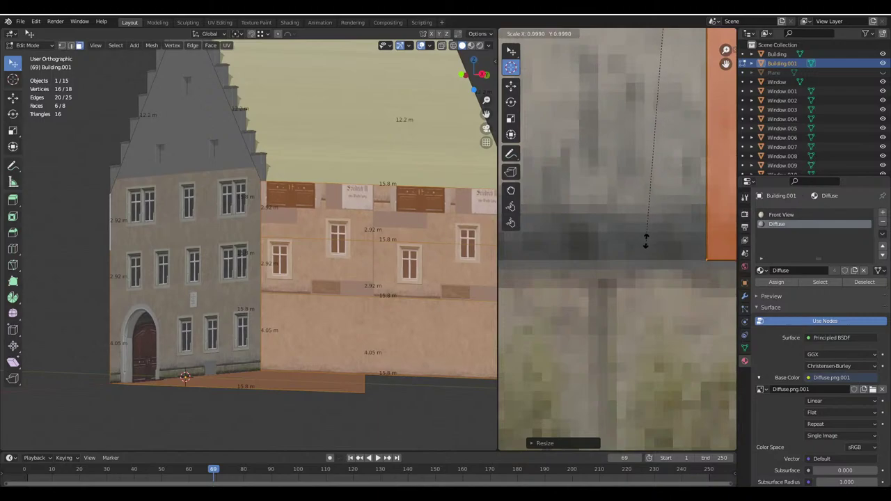
{"action": "left_click", "coordinate": [646, 240]}
Enable snapping and raise the side wing's bottom edge 0.45 m along Z
{"action": "scroll", "coordinate": [233, 279], "scroll_direction": "down", "scroll_amount": 2}
{"action": "scroll", "coordinate": [234, 279], "scroll_direction": "up", "scroll_amount": 6}
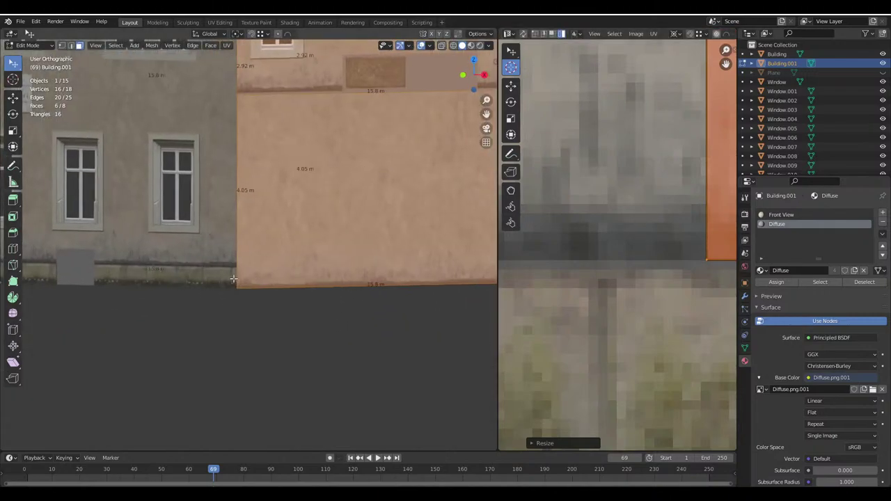
{"action": "scroll", "coordinate": [234, 280], "scroll_direction": "up", "scroll_amount": 3}
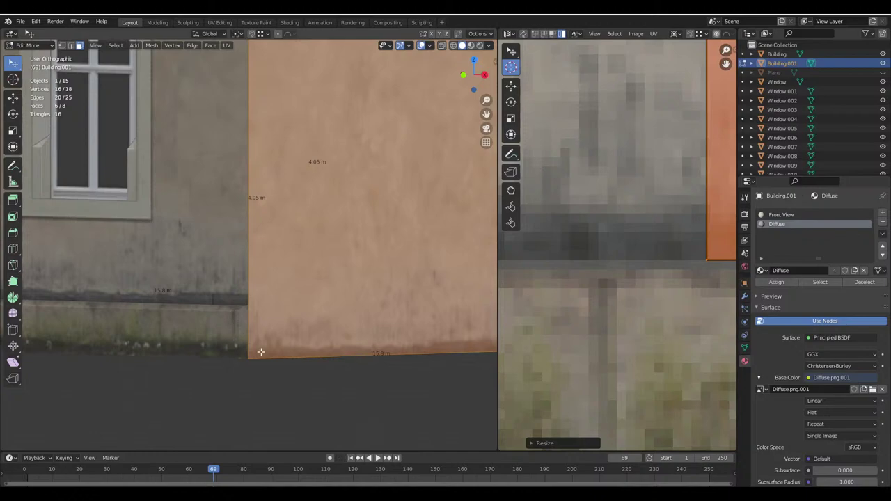
{"action": "scroll", "coordinate": [258, 327], "scroll_direction": "down", "scroll_amount": 3}
{"action": "scroll", "coordinate": [632, 254], "scroll_direction": "down", "scroll_amount": 3}
{"action": "scroll", "coordinate": [285, 292], "scroll_direction": "up", "scroll_amount": 2}
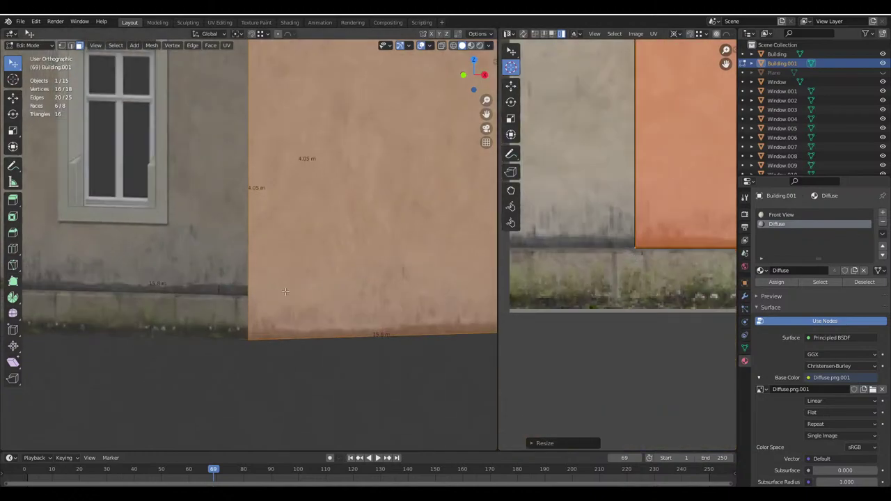
{"action": "scroll", "coordinate": [284, 249], "scroll_direction": "down", "scroll_amount": 3}
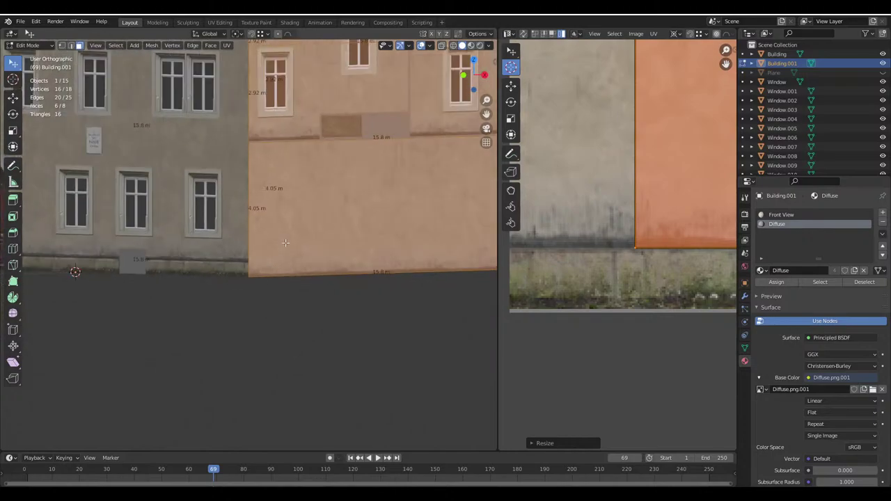
{"action": "left_click", "coordinate": [72, 45]}
{"action": "middle_click_drag", "start_coordinate": [366, 269], "coordinate": [276, 214]}
{"action": "scroll", "coordinate": [291, 264], "scroll_direction": "up", "scroll_amount": 5}
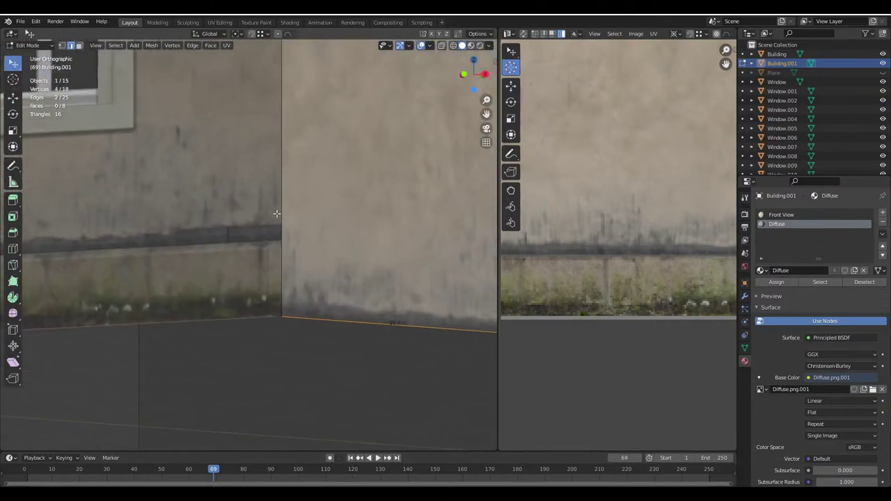
{"action": "left_click", "coordinate": [252, 34]}
{"action": "left_click", "coordinate": [477, 34]}
{"action": "key", "text": "g"}
{"action": "key", "text": "z"}
{"action": "left_click", "coordinate": [296, 264]}
{"action": "scroll", "coordinate": [279, 251], "scroll_direction": "down", "scroll_amount": 6}
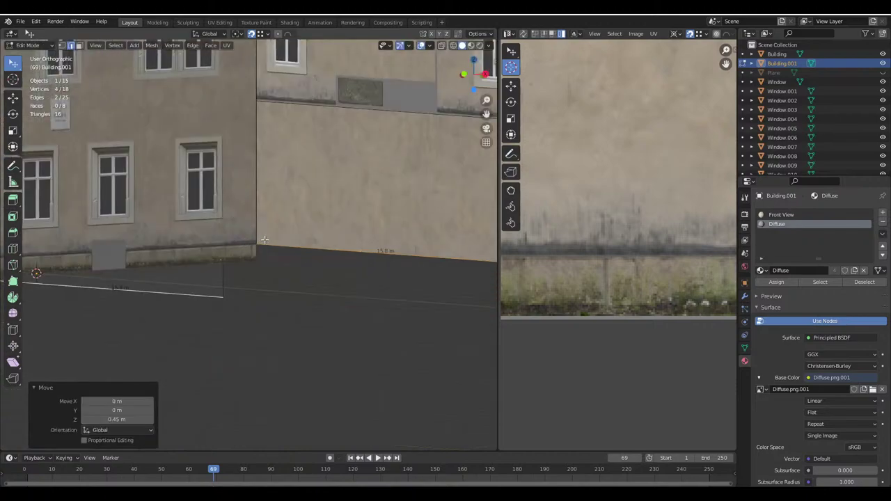
Select the side wing's wall faces and move their UVs onto the plaster area
{"action": "left_click", "coordinate": [79, 46]}
{"action": "scroll", "coordinate": [279, 230], "scroll_direction": "down", "scroll_amount": 5}
{"action": "left_click", "coordinate": [302, 227]}
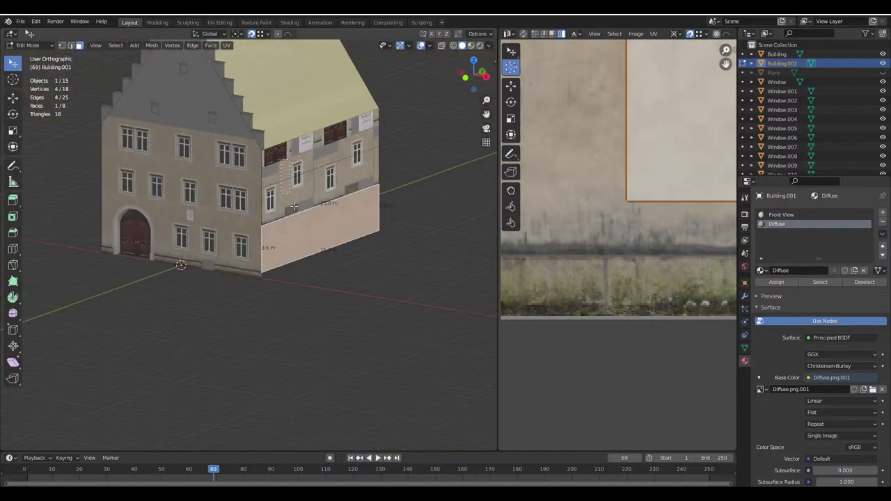
{"action": "middle_click_drag", "start_coordinate": [293, 206], "coordinate": [157, 211]}
{"action": "key", "text": "ctrl+l"}
{"action": "left_click", "coordinate": [155, 247], "text": "shift"}
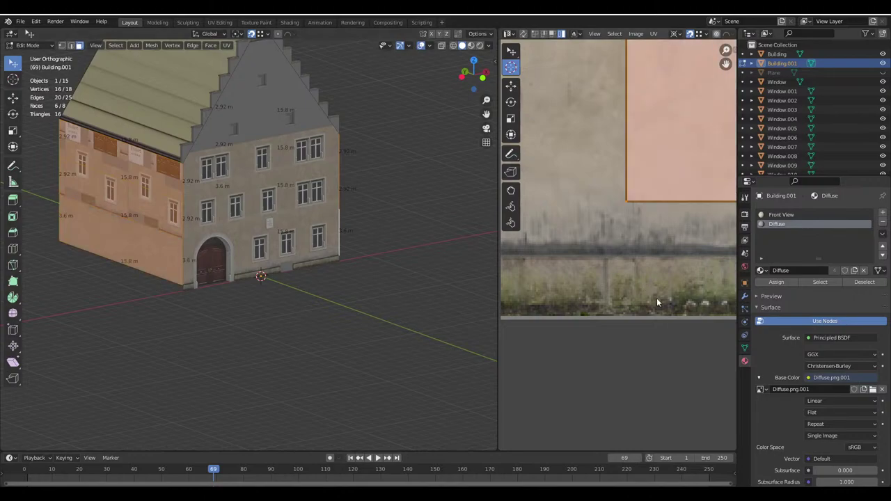
{"action": "scroll", "coordinate": [647, 265], "scroll_direction": "up", "scroll_amount": 3}
{"action": "key", "text": "g"}
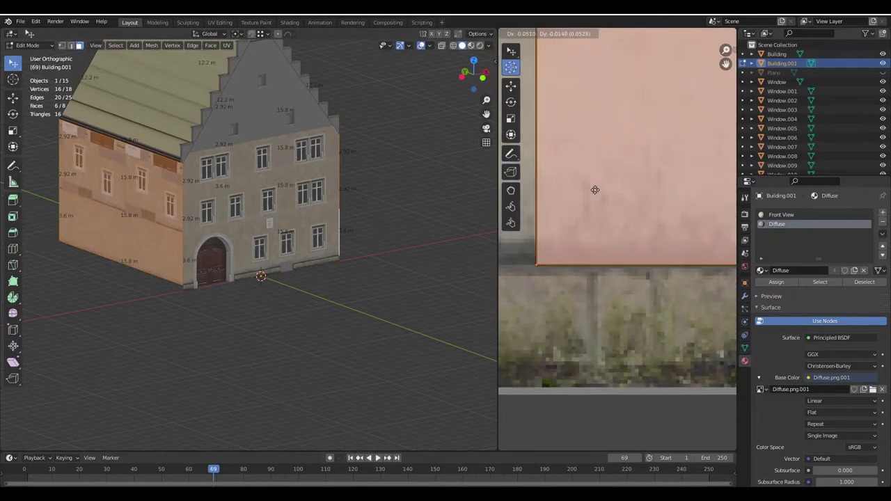
{"action": "left_click", "coordinate": [593, 192]}
Add the left side wall faces and shift their UV island down onto plain plaster
{"action": "key", "text": "Tab"}
{"action": "middle_click_drag", "start_coordinate": [376, 227], "coordinate": [327, 210]}
{"action": "scroll", "coordinate": [267, 202], "scroll_direction": "up", "scroll_amount": 3}
{"action": "key", "text": "Tab"}
{"action": "left_click", "coordinate": [91, 161], "text": "shift"}
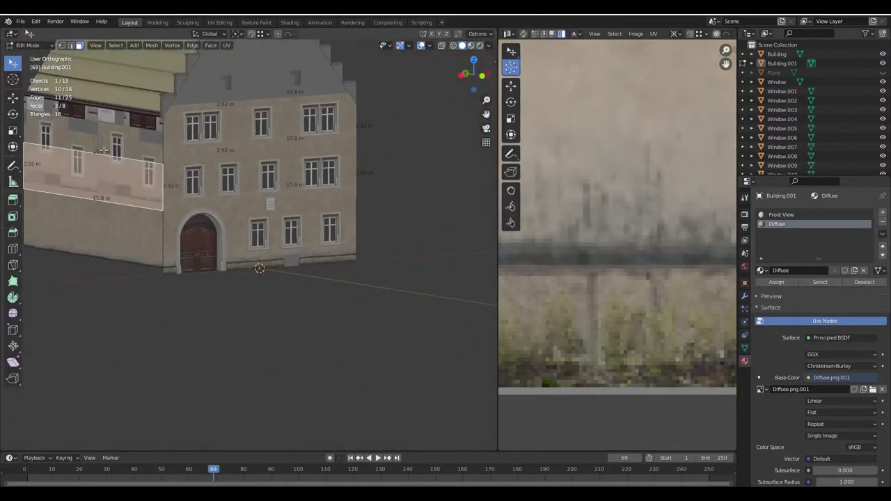
{"action": "scroll", "coordinate": [688, 234], "scroll_direction": "down", "scroll_amount": 3}
{"action": "key", "text": "g"}
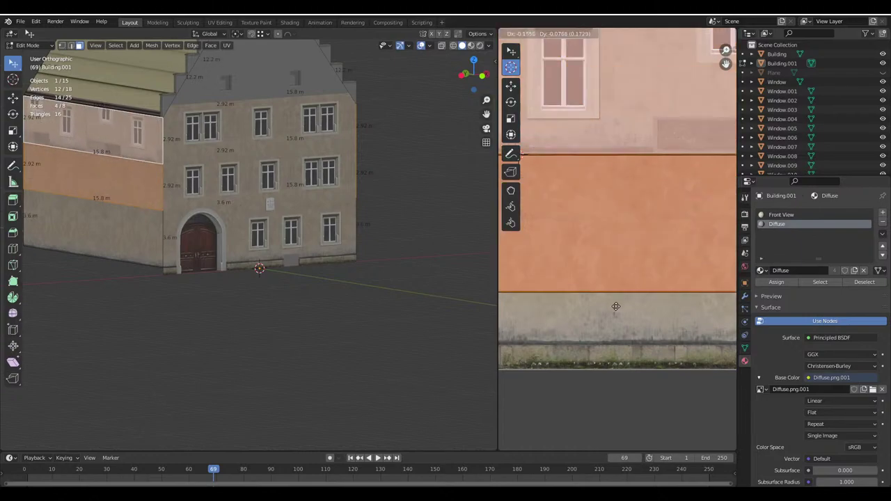
{"action": "left_click", "coordinate": [613, 311]}
Move the right side wall face's UVs onto the plaster area and return to Object Mode
{"action": "key", "text": "alt+a"}
{"action": "middle_click_drag", "start_coordinate": [144, 147], "coordinate": [223, 160]}
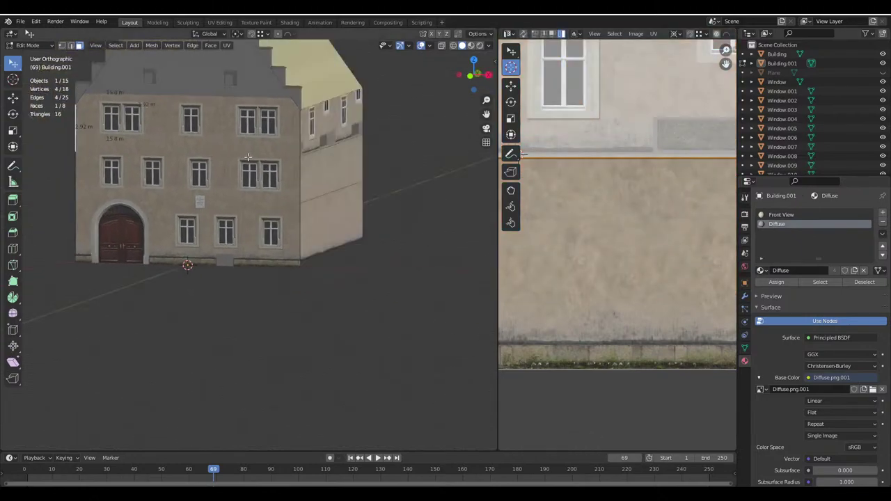
{"action": "left_click", "coordinate": [331, 125]}
{"action": "scroll", "coordinate": [619, 209], "scroll_direction": "down", "scroll_amount": 3}
{"action": "key", "text": "g"}
{"action": "left_click", "coordinate": [617, 220]}
{"action": "scroll", "coordinate": [626, 222], "scroll_direction": "up", "scroll_amount": 5}
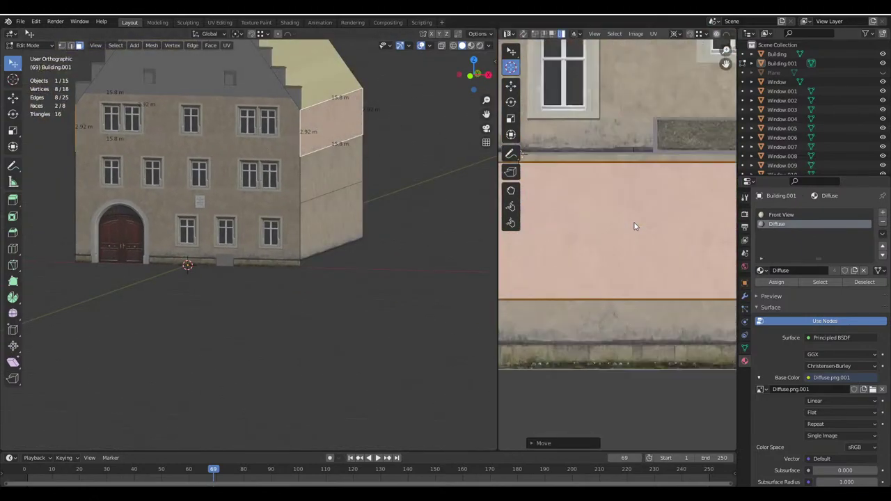
{"action": "key", "text": "g"}
{"action": "left_click", "coordinate": [667, 220]}
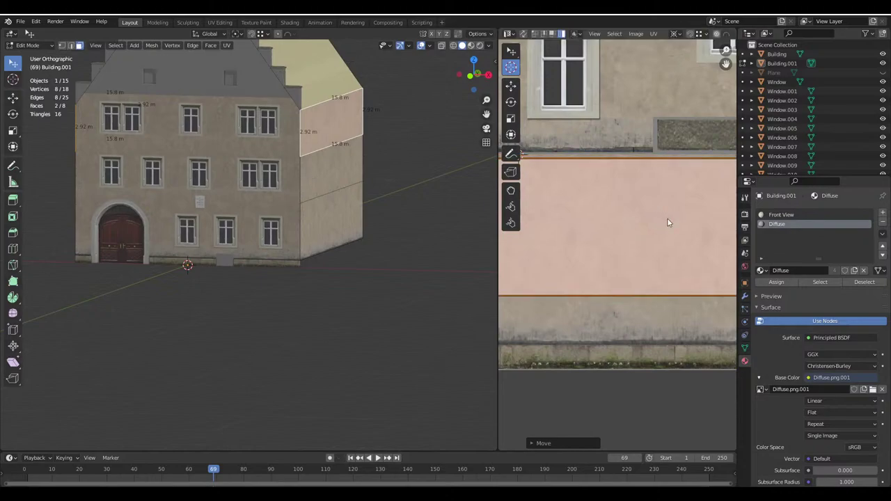
{"action": "key", "text": "Tab"}
{"action": "middle_click_drag", "start_coordinate": [325, 234], "coordinate": [271, 131]}
{"action": "scroll", "coordinate": [215, 201], "scroll_direction": "up", "scroll_amount": 3}
{"action": "scroll", "coordinate": [215, 201], "scroll_direction": "down", "scroll_amount": 3}
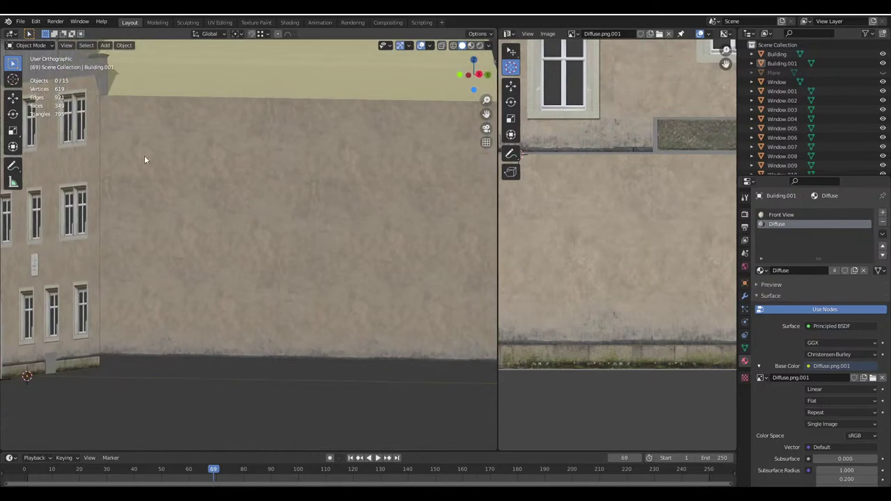
{"action": "middle_click_drag", "start_coordinate": [334, 181], "coordinate": [353, 195]}
{"action": "scroll", "coordinate": [288, 206], "scroll_direction": "up", "scroll_amount": 3}
{"action": "scroll", "coordinate": [288, 206], "scroll_direction": "up", "scroll_amount": 2}
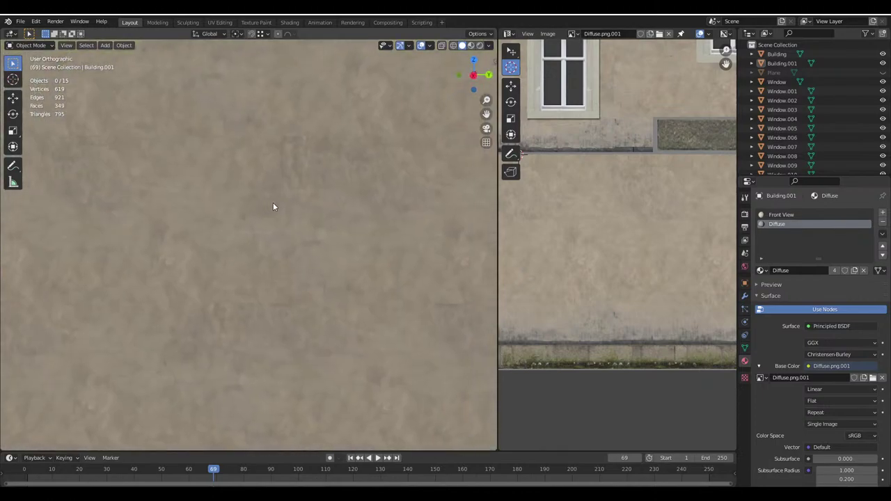
{"action": "scroll", "coordinate": [294, 145], "scroll_direction": "down", "scroll_amount": 4}
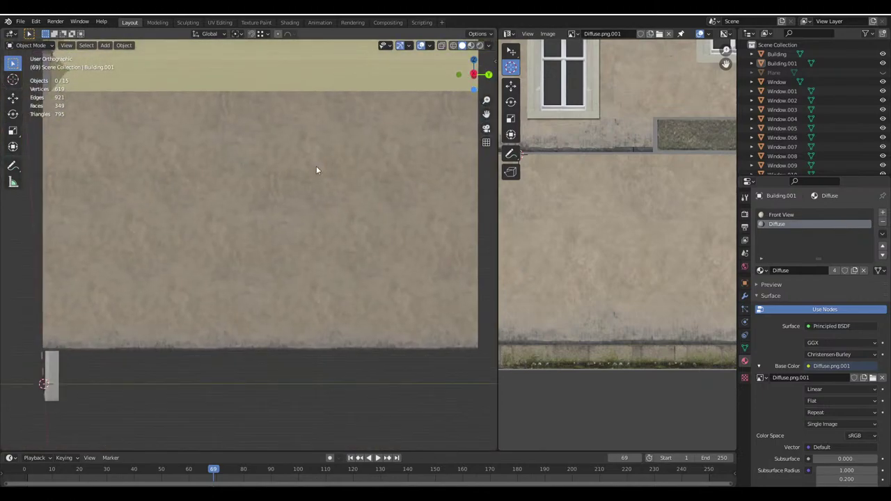
{"action": "middle_click_drag", "start_coordinate": [329, 182], "coordinate": [255, 221]}
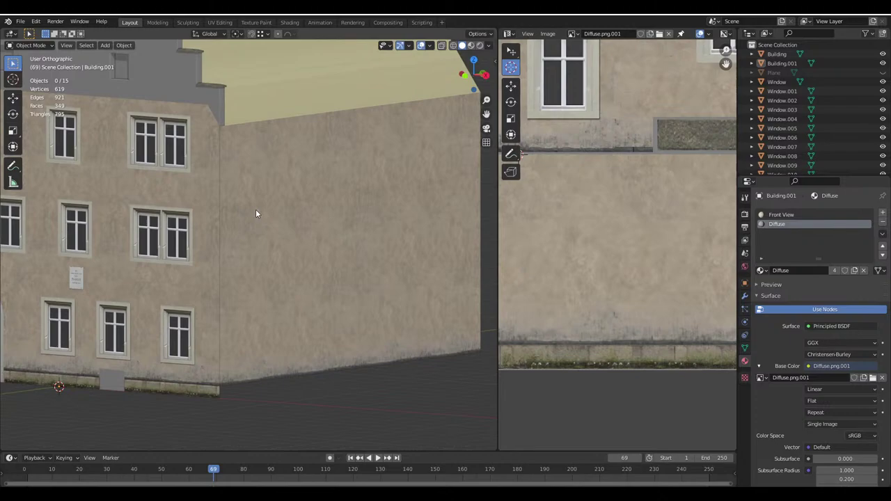
{"action": "middle_click_drag", "start_coordinate": [256, 209], "coordinate": [227, 153]}
{"action": "left_click", "coordinate": [226, 153]}
{"action": "key", "text": "Tab"}
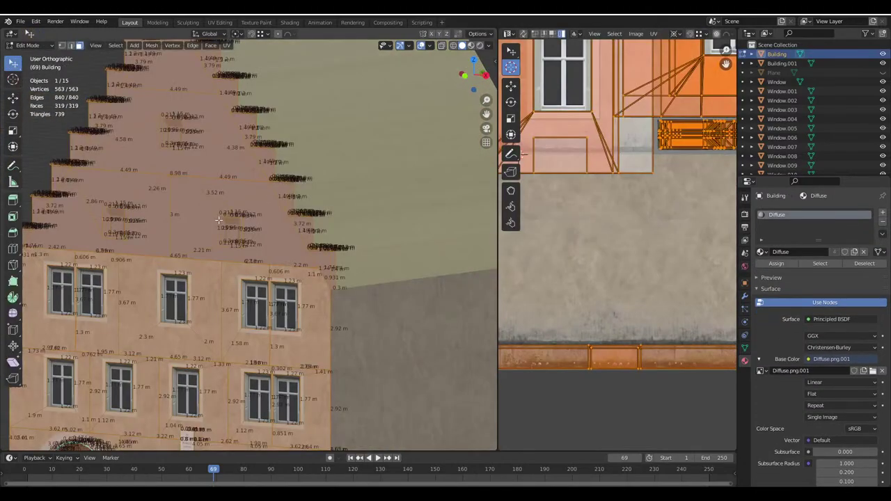
In front wireframe view, box-select the lower gable window's faces
{"action": "left_click", "coordinate": [219, 220]}
{"action": "key", "text": "KP_1"}
{"action": "scroll", "coordinate": [236, 206], "scroll_direction": "up", "scroll_amount": 6}
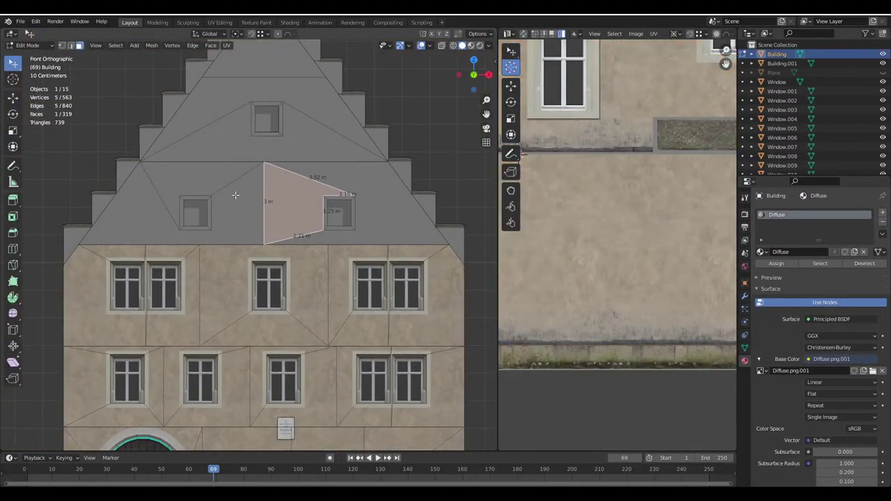
{"action": "key", "text": "shift+z"}
{"action": "key", "text": "alt+a"}
{"action": "scroll", "coordinate": [237, 206], "scroll_direction": "up", "scroll_amount": 1}
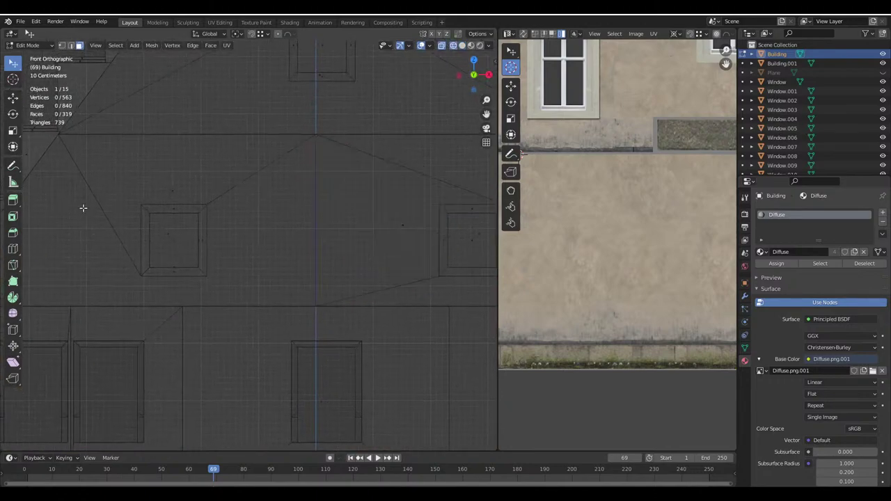
{"action": "key", "text": "b"}
{"action": "left_click_drag", "start_coordinate": [136, 203], "coordinate": [213, 285]}
{"action": "scroll", "coordinate": [256, 229], "scroll_direction": "down", "scroll_amount": 1}
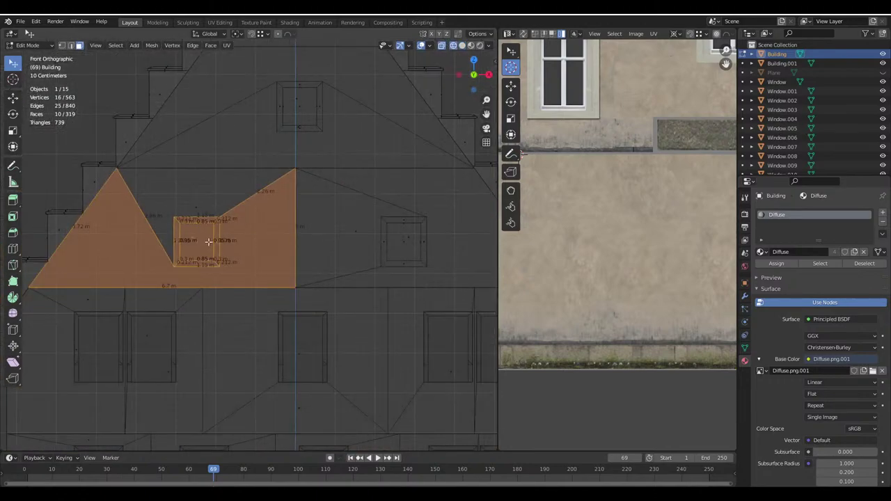
Select both the upper and lower gable windows' faces and delete them
{"action": "key", "text": "alt+a"}
{"action": "left_click_drag", "start_coordinate": [328, 135], "coordinate": [272, 74]}
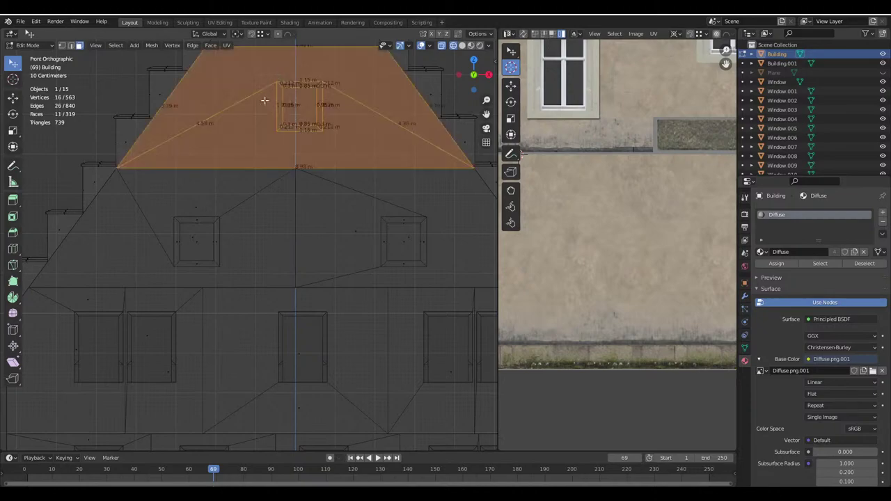
{"action": "key", "text": "b"}
{"action": "left_click_drag", "start_coordinate": [230, 273], "coordinate": [173, 214]}
{"action": "left_click", "coordinate": [461, 46]}
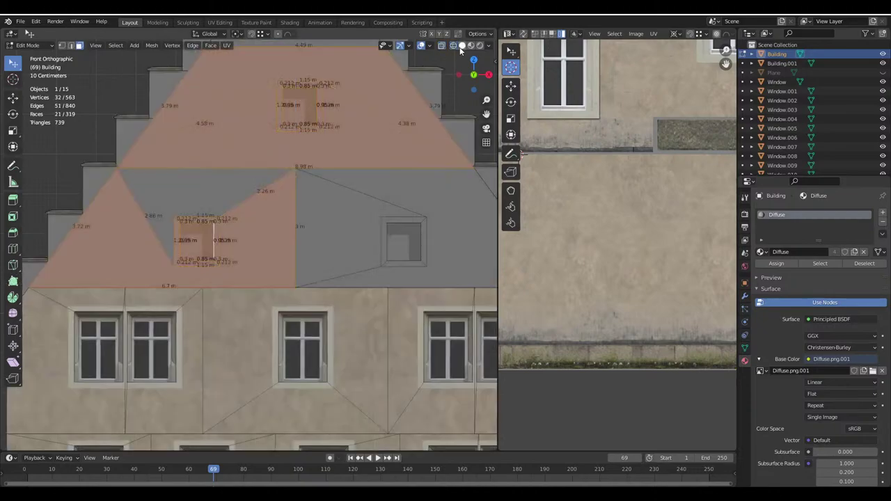
{"action": "scroll", "coordinate": [310, 208], "scroll_direction": "down", "scroll_amount": 1}
{"action": "key", "text": "x"}
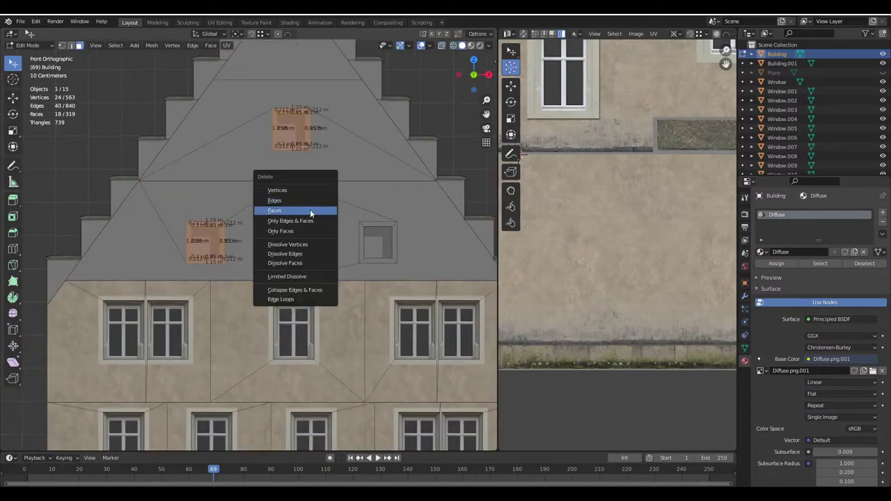
{"action": "left_click", "coordinate": [309, 211]}
Separate the faces around the right gable window into a new object, Building.002
{"action": "left_click", "coordinate": [453, 46]}
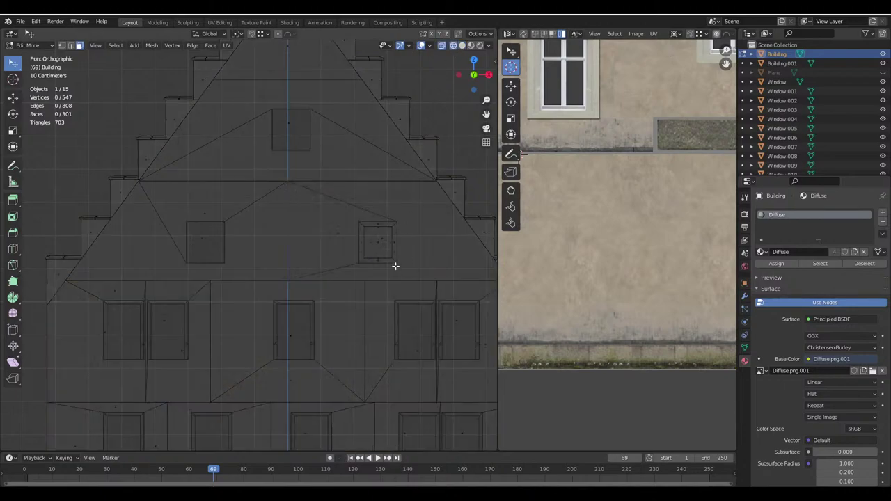
{"action": "mouse_move", "coordinate": [397, 268]}
{"action": "left_mouse_down"}
{"action": "mouse_move", "coordinate": [390, 239]}
{"action": "mouse_move", "coordinate": [358, 215]}
{"action": "left_mouse_up"}
{"action": "left_click", "coordinate": [462, 45]}
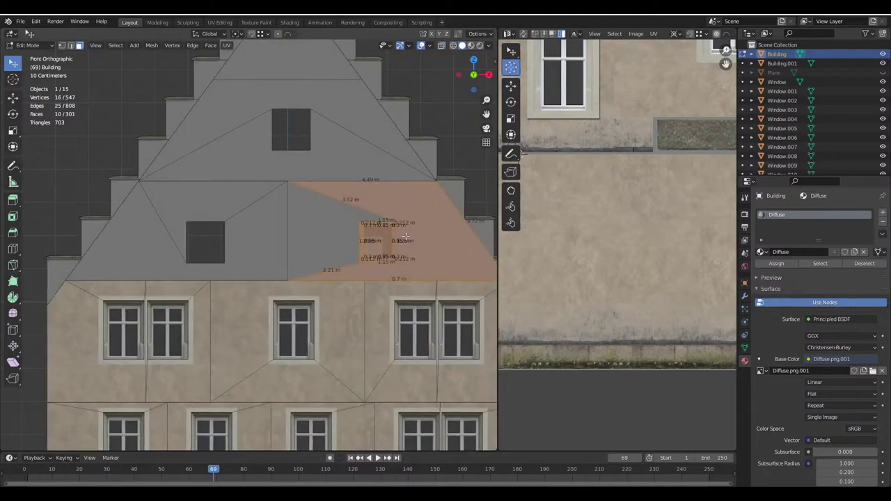
{"action": "left_click", "coordinate": [406, 230], "text": "shift"}
{"action": "key", "text": "p"}
{"action": "left_click", "coordinate": [405, 230]}
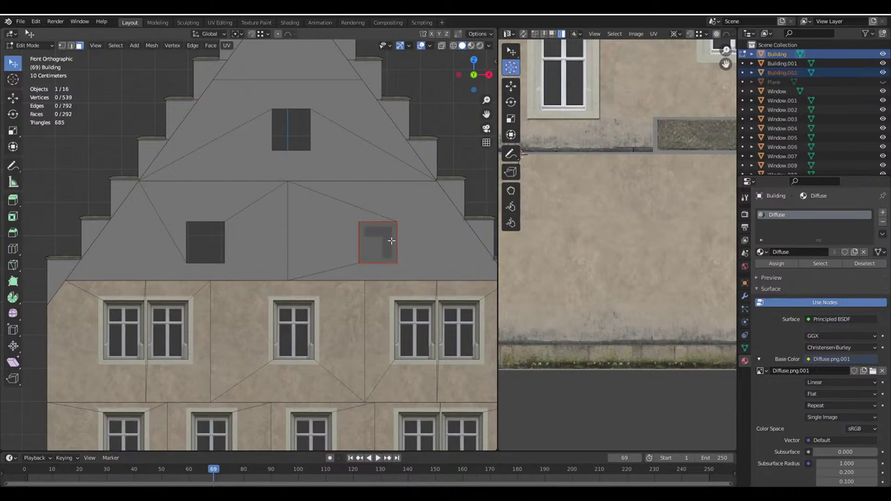
{"action": "key", "text": "Tab"}
{"action": "left_click", "coordinate": [371, 232]}
{"action": "key", "text": "Tab"}
{"action": "key", "text": "Tab"}
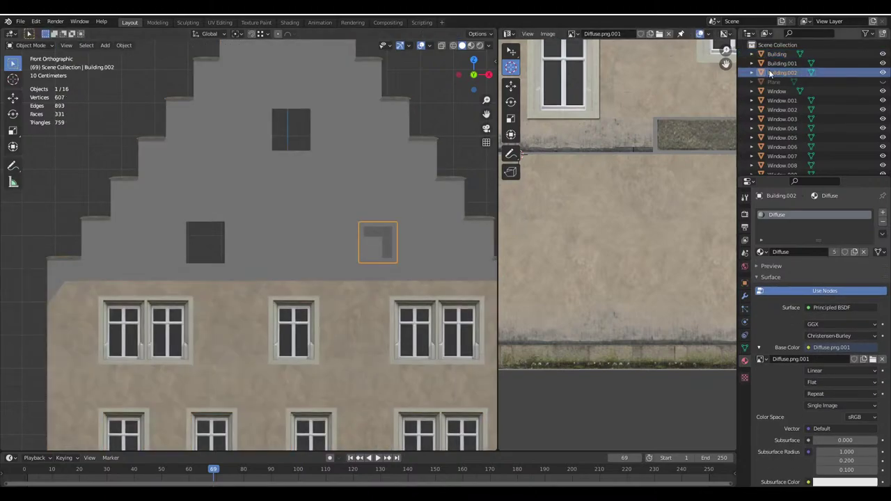
Rename Building.002 to 'GableWindow'
{"action": "double_click", "coordinate": [782, 73]}
{"action": "type", "text": "Ga"}
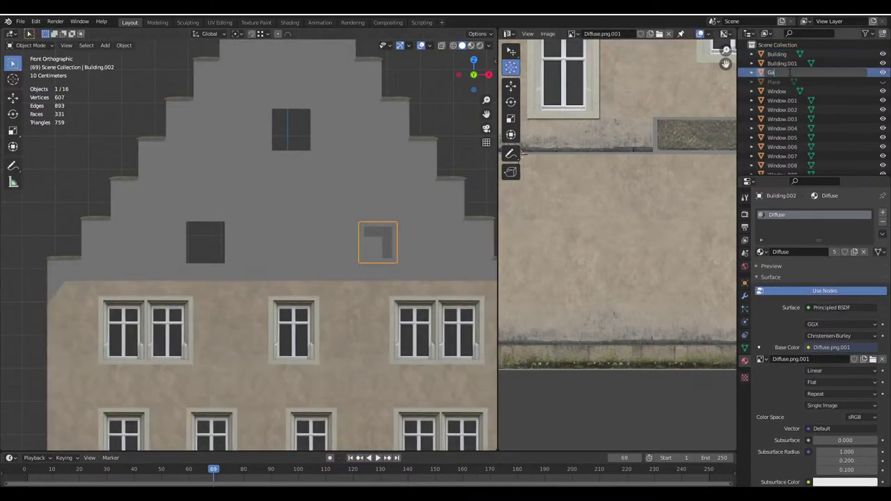
{"action": "type", "text": "bleWindow"}
{"action": "key", "text": "Return"}
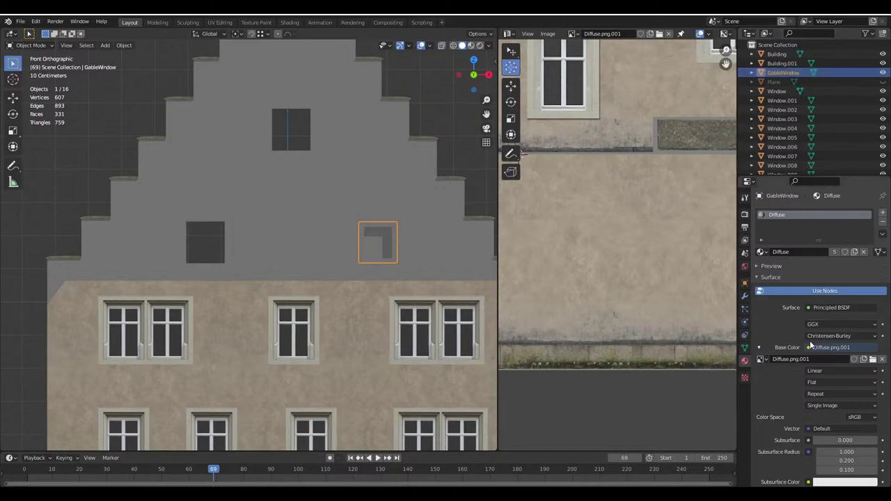
Snap a linked duplicate of GableWindow onto the left dark gable opening
{"action": "key", "text": "alt+d"}
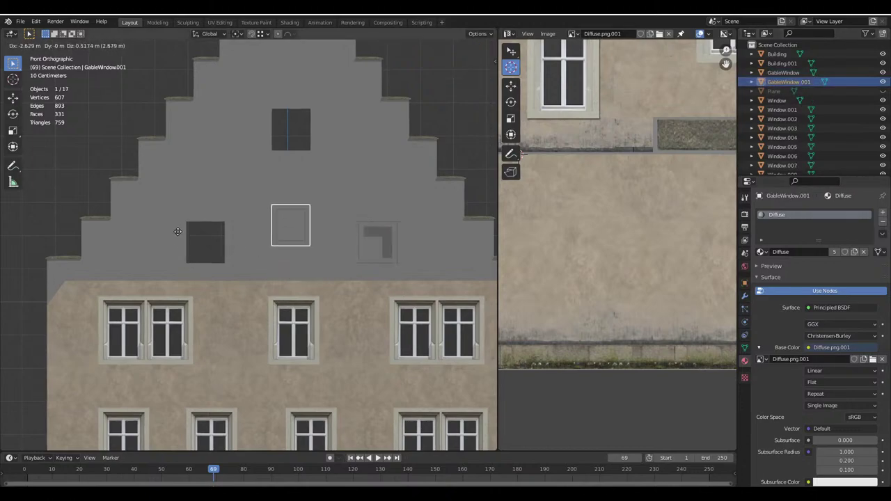
{"action": "left_click", "coordinate": [244, 237]}
{"action": "left_click", "coordinate": [250, 34]}
{"action": "key", "text": "g"}
{"action": "left_click", "coordinate": [228, 228]}
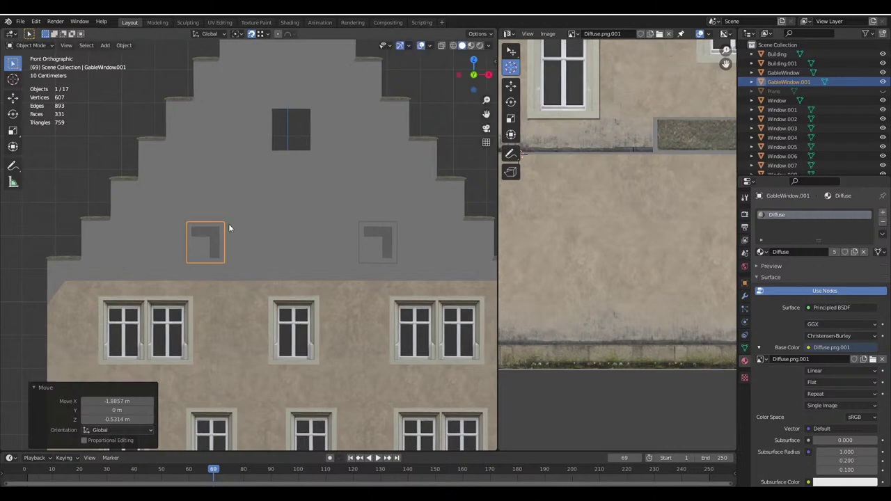
Place another linked copy on the top opening, then reselect a gable window in front view
{"action": "key", "text": "shift+d"}
{"action": "left_click", "coordinate": [344, 213]}
{"action": "key", "text": "alt+a"}
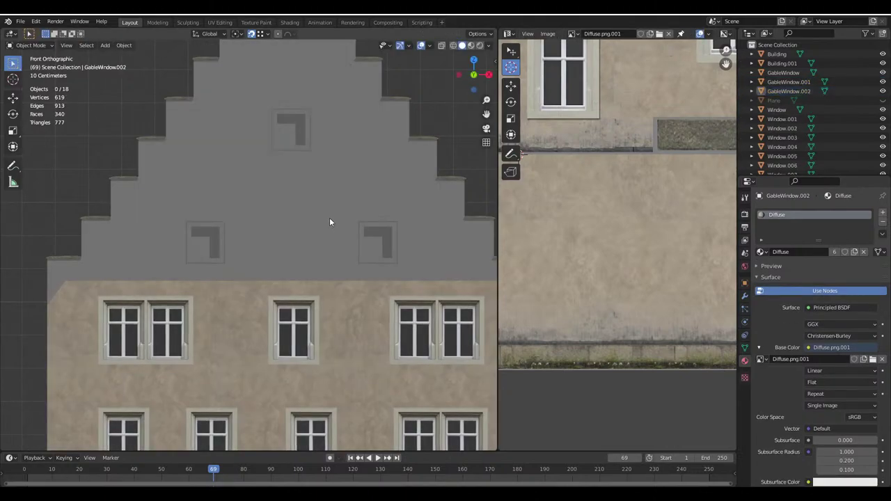
{"action": "scroll", "coordinate": [300, 226], "scroll_direction": "up", "scroll_amount": 3}
{"action": "middle_click_drag", "start_coordinate": [330, 221], "coordinate": [275, 255]}
{"action": "scroll", "coordinate": [300, 226], "scroll_direction": "down", "scroll_amount": 5}
{"action": "key", "text": "KP_1"}
{"action": "left_click", "coordinate": [312, 245]}
Project the gable window's UVs from view and move the island onto the image's window
{"action": "key", "text": "Tab"}
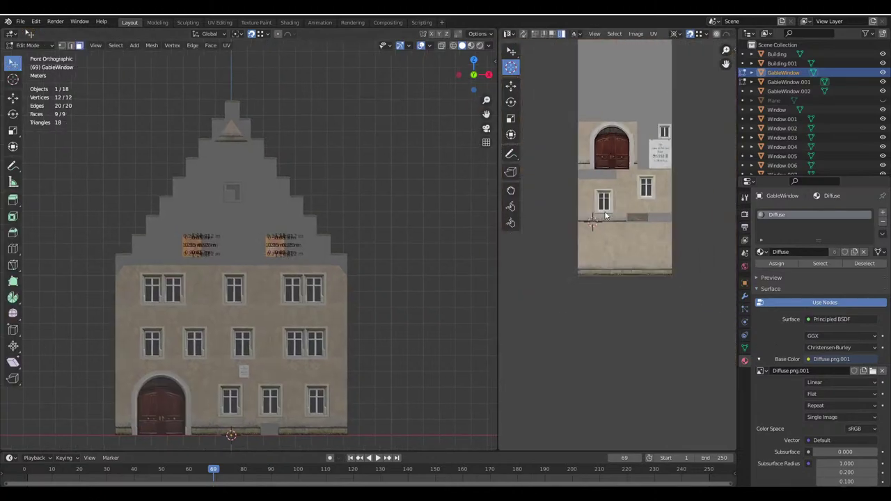
{"action": "right_click", "coordinate": [264, 249]}
{"action": "key", "text": "Escape"}
{"action": "scroll", "coordinate": [264, 243], "scroll_direction": "up", "scroll_amount": 7}
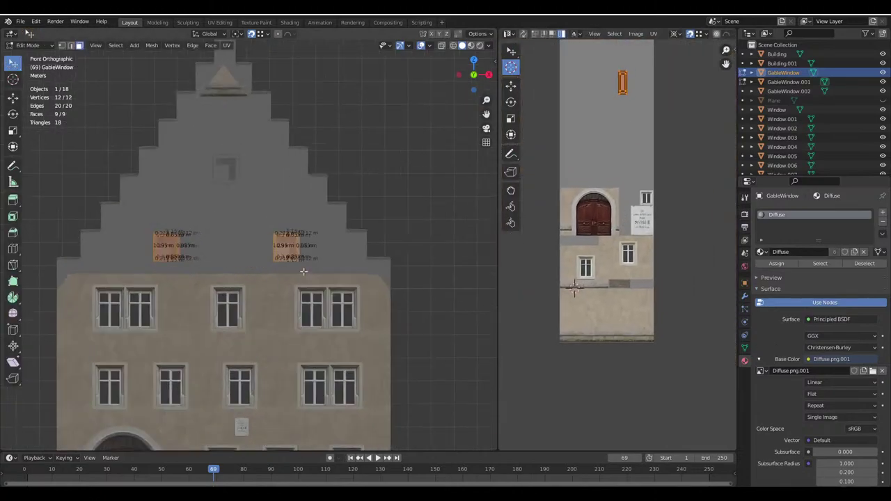
{"action": "middle_click_drag", "start_coordinate": [343, 242], "coordinate": [311, 256], "text": "shift"}
{"action": "key", "text": "u"}
{"action": "left_click", "coordinate": [292, 251]}
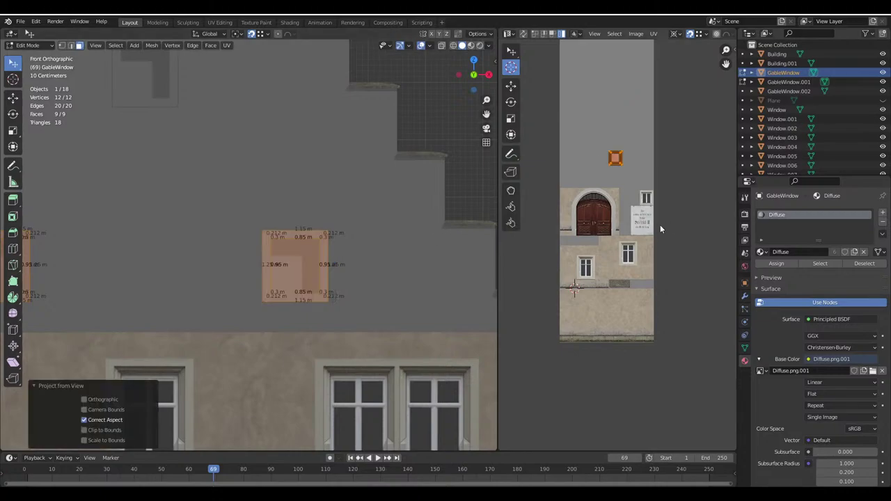
{"action": "scroll", "coordinate": [626, 184], "scroll_direction": "up", "scroll_amount": 5}
{"action": "left_click_drag", "start_coordinate": [547, 87], "coordinate": [642, 206]}
{"action": "left_click_drag", "start_coordinate": [498, 251], "coordinate": [383, 247]}
{"action": "scroll", "coordinate": [571, 230], "scroll_direction": "up", "scroll_amount": 5}
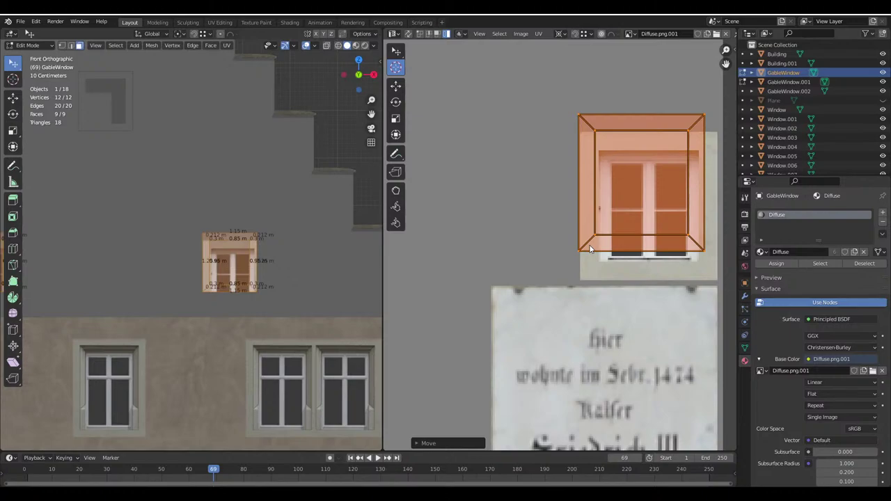
{"action": "scroll", "coordinate": [551, 337], "scroll_direction": "up", "scroll_amount": 2}
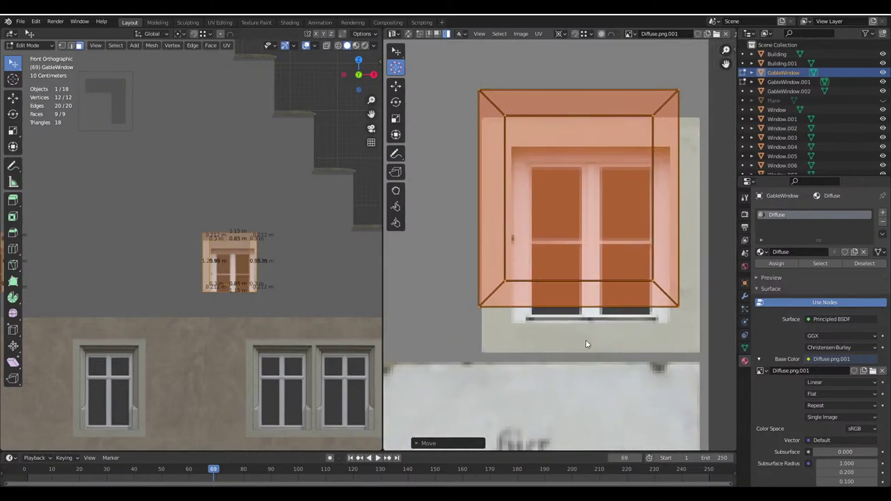
Move and scale the UV face until it fits the window frame in the facade image
{"action": "key", "text": "g"}
{"action": "left_click", "coordinate": [611, 406]}
{"action": "scroll", "coordinate": [589, 387], "scroll_direction": "up", "scroll_amount": 1}
{"action": "key", "text": "s"}
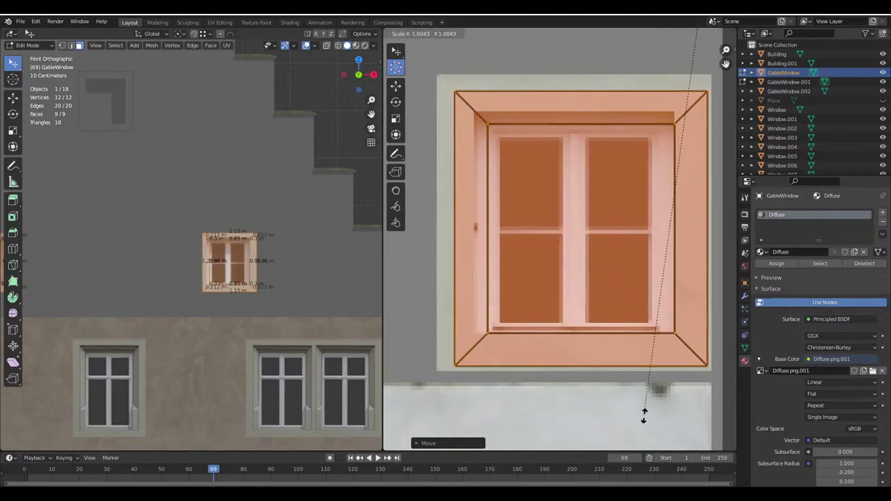
{"action": "left_click", "coordinate": [645, 417]}
{"action": "left_click", "coordinate": [559, 34]}
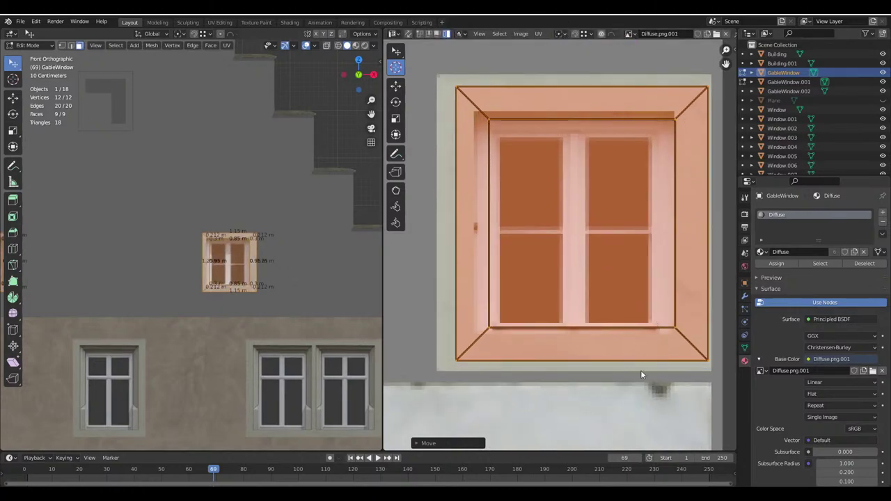
{"action": "key", "text": "s"}
{"action": "left_click", "coordinate": [604, 400]}
{"action": "key", "text": "g"}
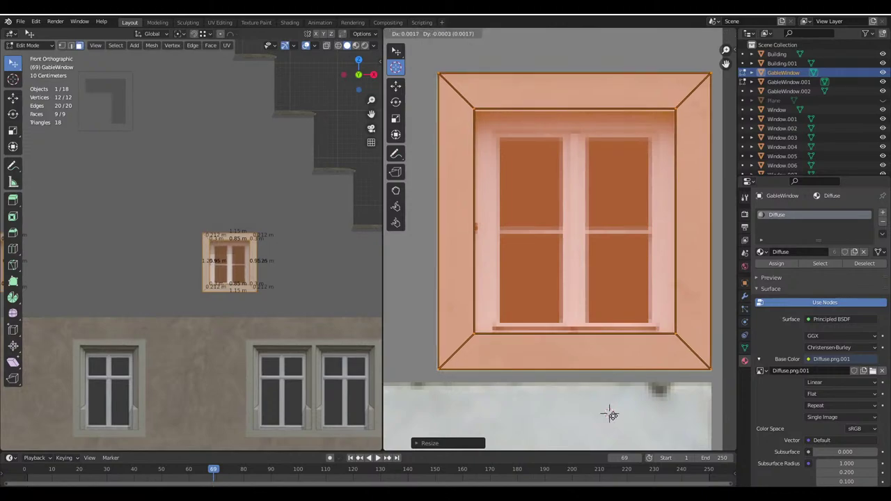
{"action": "left_click", "coordinate": [610, 416]}
{"action": "key", "text": "s"}
{"action": "right_click", "coordinate": [610, 415]}
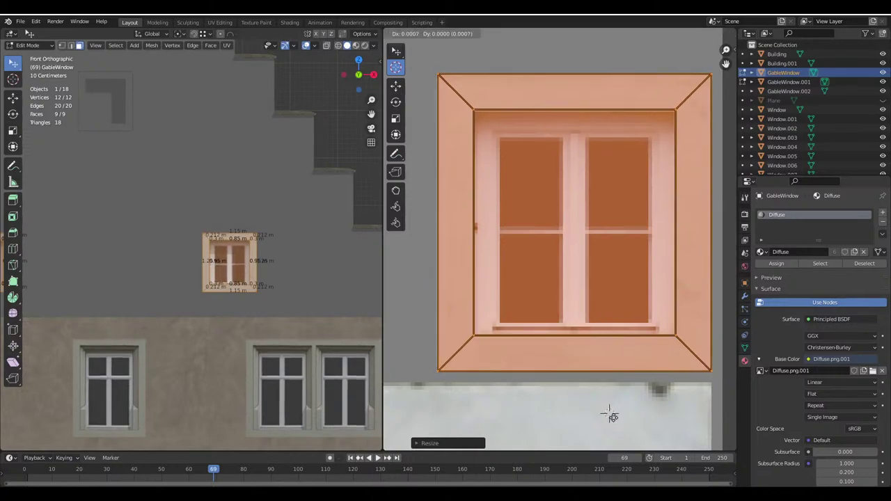
{"action": "right_click", "coordinate": [611, 417]}
Delete the top gable window, GableWindow.002
{"action": "key", "text": "Tab"}
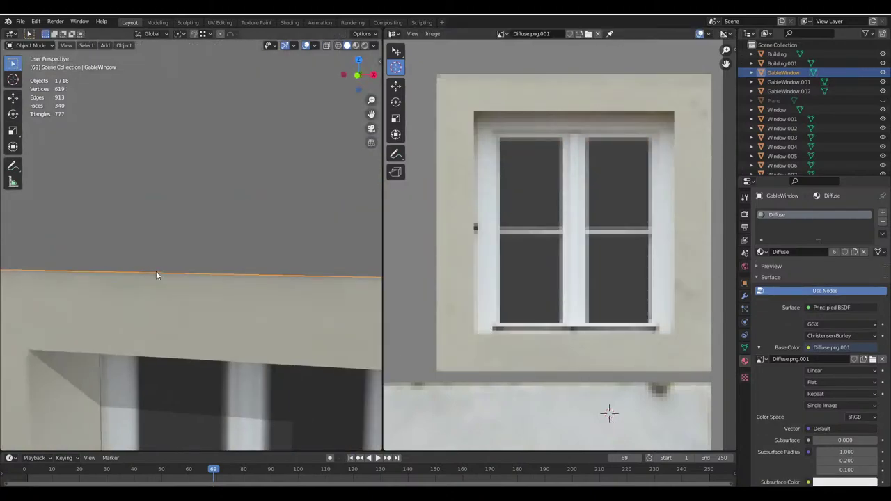
{"action": "scroll", "coordinate": [156, 271], "scroll_direction": "down", "scroll_amount": 5}
{"action": "middle_click_drag", "start_coordinate": [156, 271], "coordinate": [184, 277]}
{"action": "scroll", "coordinate": [185, 273], "scroll_direction": "up", "scroll_amount": 5}
{"action": "key", "text": "Delete"}
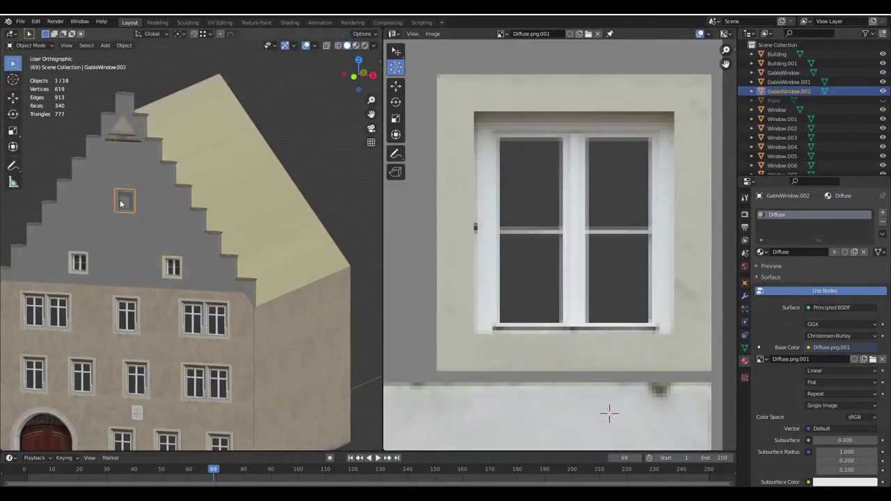
{"action": "scroll", "coordinate": [195, 202], "scroll_direction": "up", "scroll_amount": 3}
{"action": "key", "text": "KP_5"}
Shift a linked copy of the textured gable window along X into the empty top opening
{"action": "left_click", "coordinate": [102, 271]}
{"action": "middle_click_drag", "start_coordinate": [128, 253], "coordinate": [182, 268], "text": "shift"}
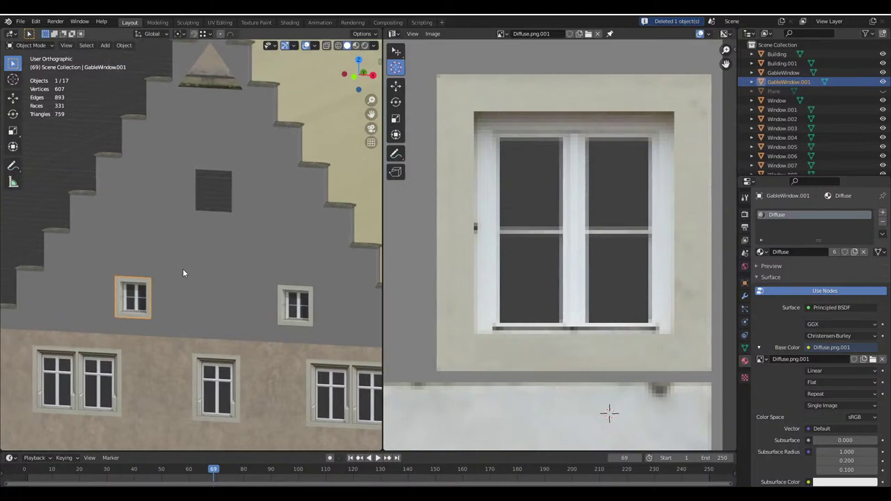
{"action": "key", "text": "shift+d"}
{"action": "key", "text": "x"}
{"action": "left_click", "coordinate": [240, 168]}
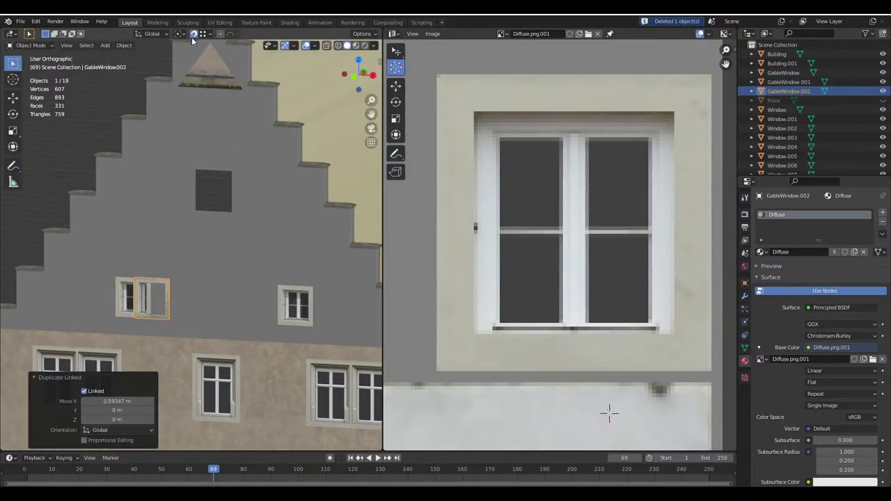
{"action": "key", "text": "g"}
{"action": "left_click", "coordinate": [240, 184]}
{"action": "key", "text": "Tab"}
{"action": "key", "text": "Tab"}
Select the gable window's left jamb, top reveal, sill and right jamb faces
{"action": "scroll", "coordinate": [185, 170], "scroll_direction": "up", "scroll_amount": 3}
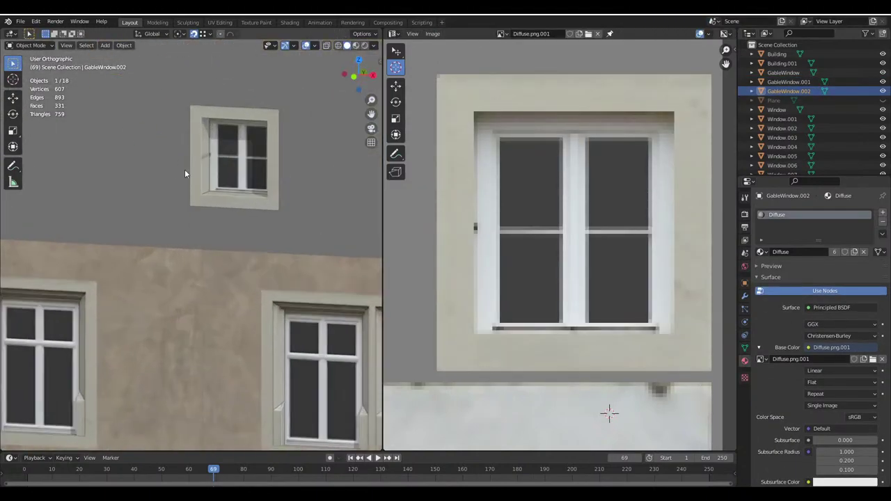
{"action": "left_click", "coordinate": [231, 178]}
{"action": "middle_click_drag", "start_coordinate": [229, 178], "coordinate": [215, 184], "text": "shift"}
{"action": "key", "text": "Tab"}
{"action": "left_click", "coordinate": [186, 174]}
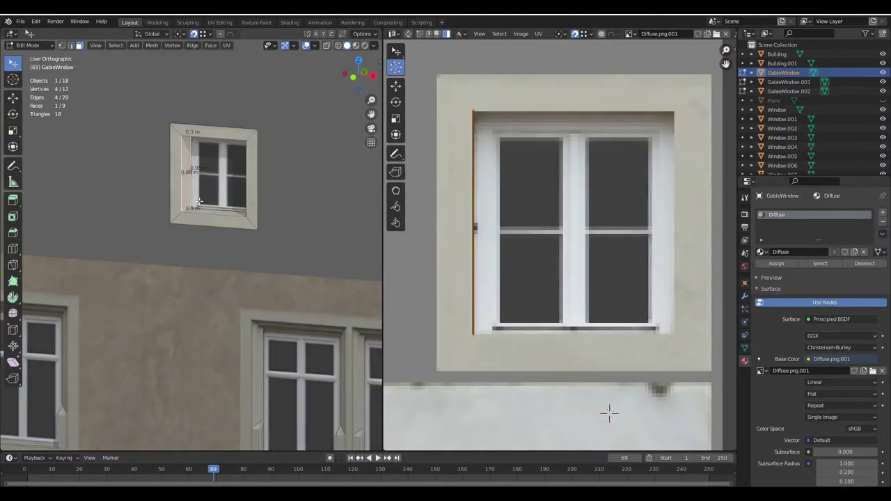
{"action": "scroll", "coordinate": [199, 207], "scroll_direction": "down", "scroll_amount": 3}
{"action": "scroll", "coordinate": [213, 234], "scroll_direction": "up", "scroll_amount": 3}
{"action": "middle_click_drag", "start_coordinate": [213, 235], "coordinate": [188, 217], "text": "shift"}
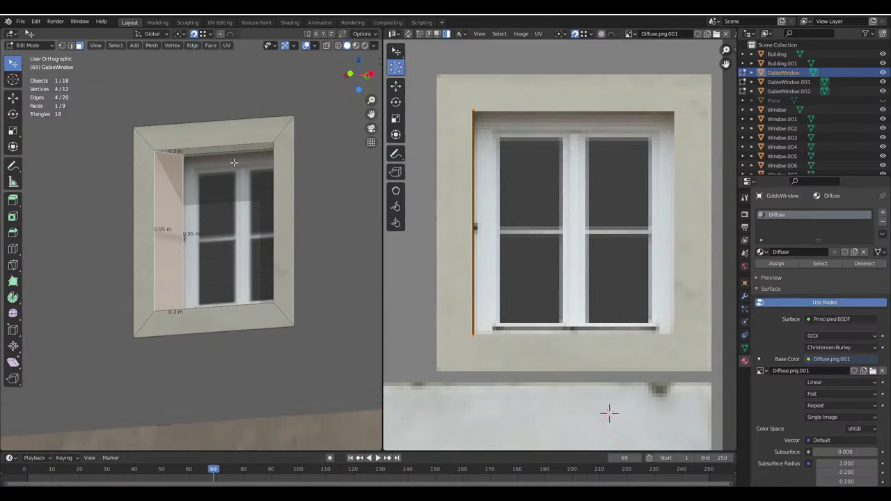
{"action": "left_click", "coordinate": [198, 149], "text": "shift"}
{"action": "scroll", "coordinate": [245, 201], "scroll_direction": "down", "scroll_amount": 4}
{"action": "middle_click_drag", "start_coordinate": [246, 201], "coordinate": [100, 209]}
{"action": "scroll", "coordinate": [364, 335], "scroll_direction": "up", "scroll_amount": 5}
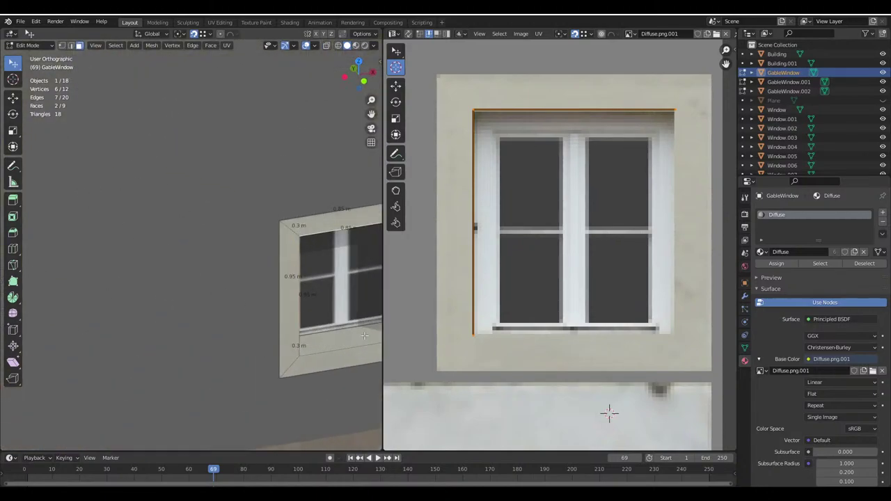
{"action": "left_click", "coordinate": [364, 335], "text": "shift"}
{"action": "scroll", "coordinate": [364, 336], "scroll_direction": "down", "scroll_amount": 2}
{"action": "left_click", "coordinate": [312, 272], "text": "shift"}
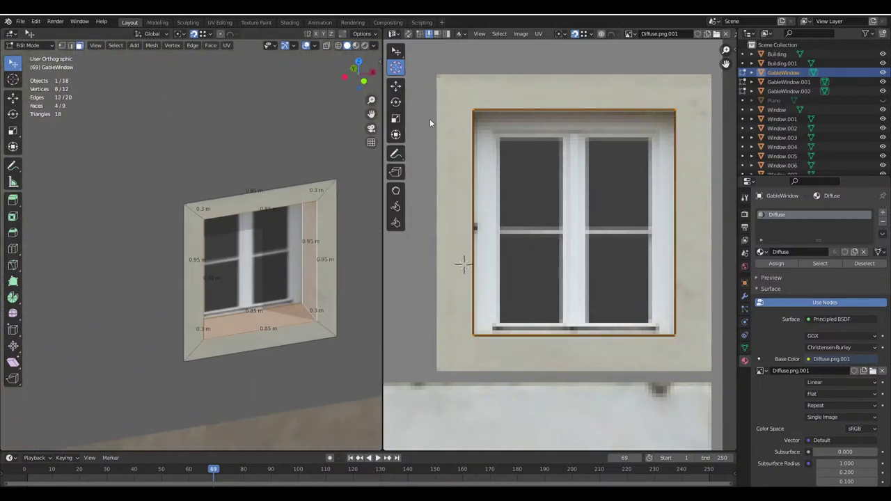
Shift the left UV edge left and stretch the right UV strip horizontally
{"action": "key", "text": "w"}
{"action": "key", "text": "g"}
{"action": "key", "text": "x"}
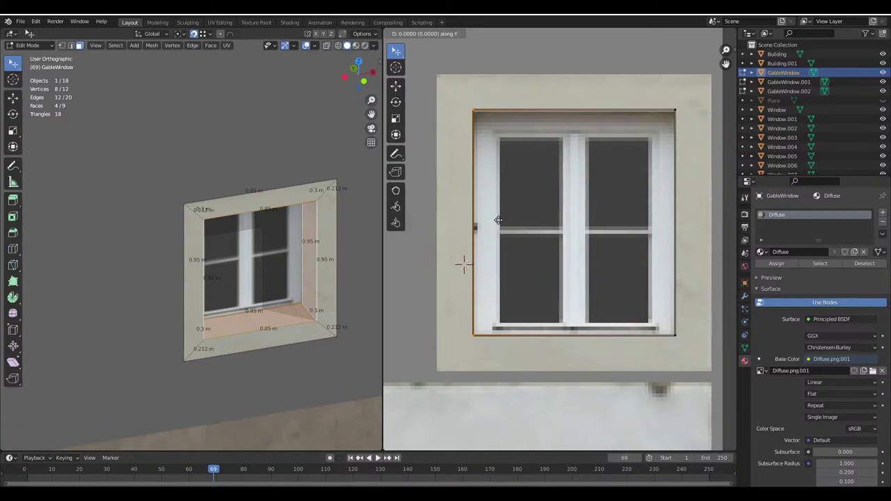
{"action": "key", "text": "Escape"}
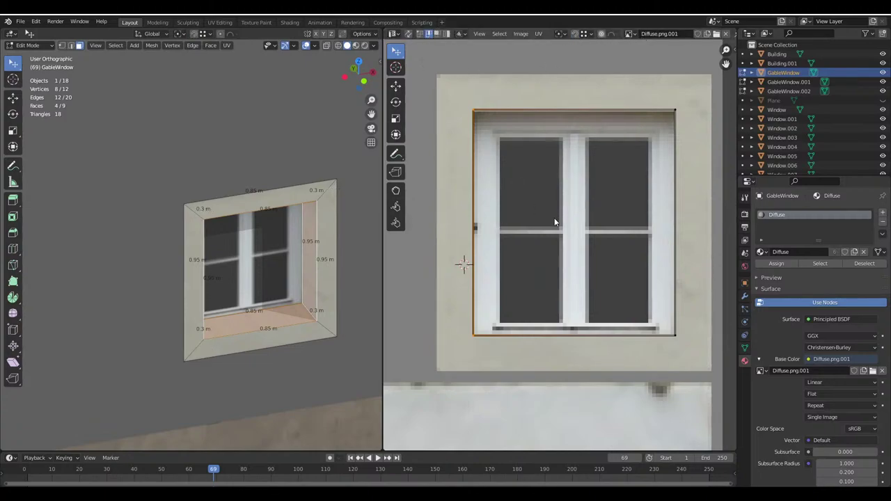
{"action": "key", "text": "g"}
{"action": "left_click", "coordinate": [521, 223]}
{"action": "key", "text": "g"}
{"action": "key", "text": "Escape"}
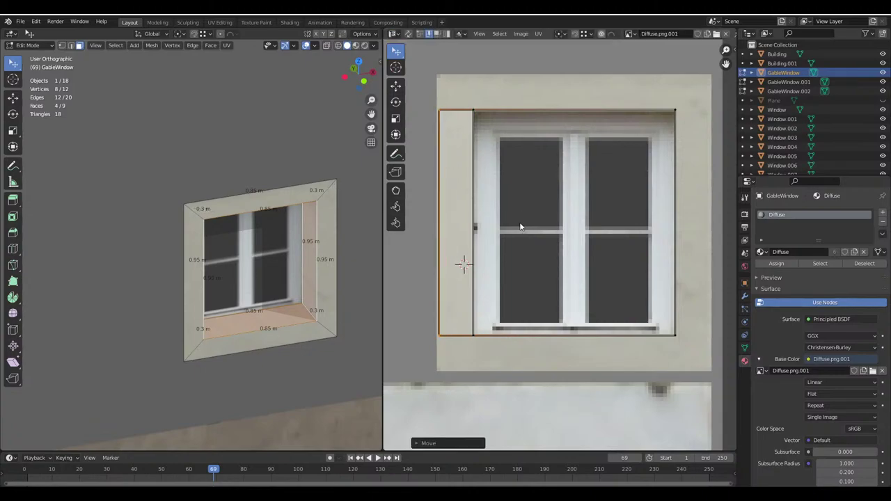
{"action": "key", "text": "g"}
{"action": "key", "text": "x"}
{"action": "left_click", "coordinate": [665, 221]}
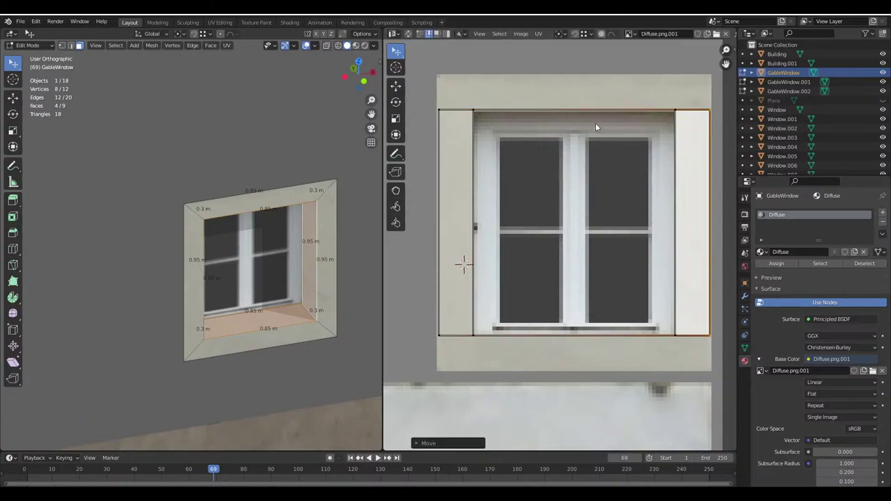
Pull the top and bottom reveal UV edges outward into trapezoids
{"action": "left_click", "coordinate": [578, 162]}
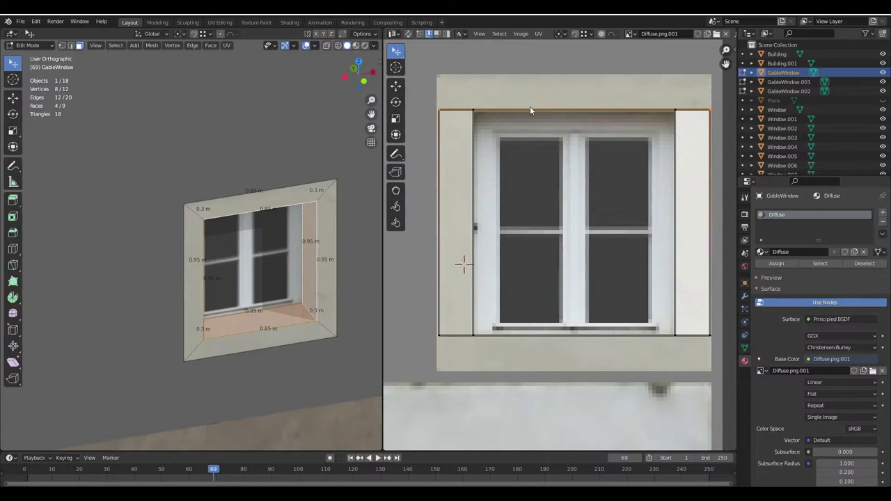
{"action": "left_click", "coordinate": [524, 336]}
{"action": "key", "text": "g"}
{"action": "key", "text": "y"}
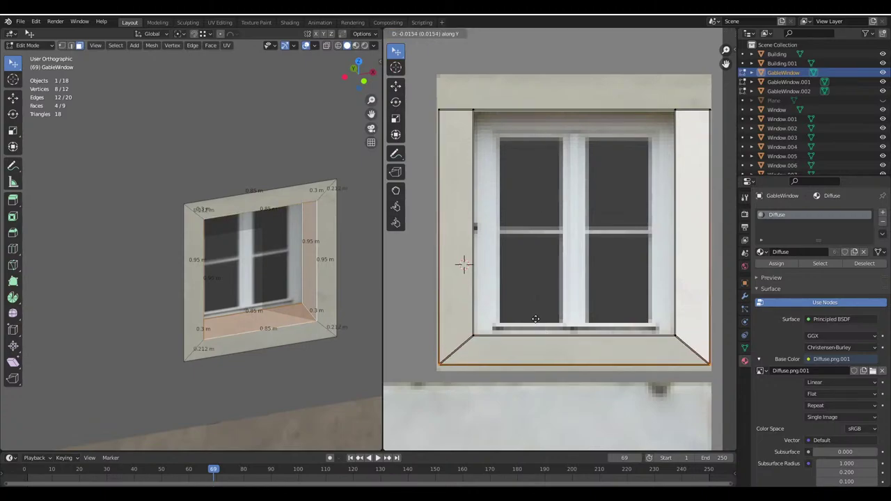
{"action": "key", "text": "Escape"}
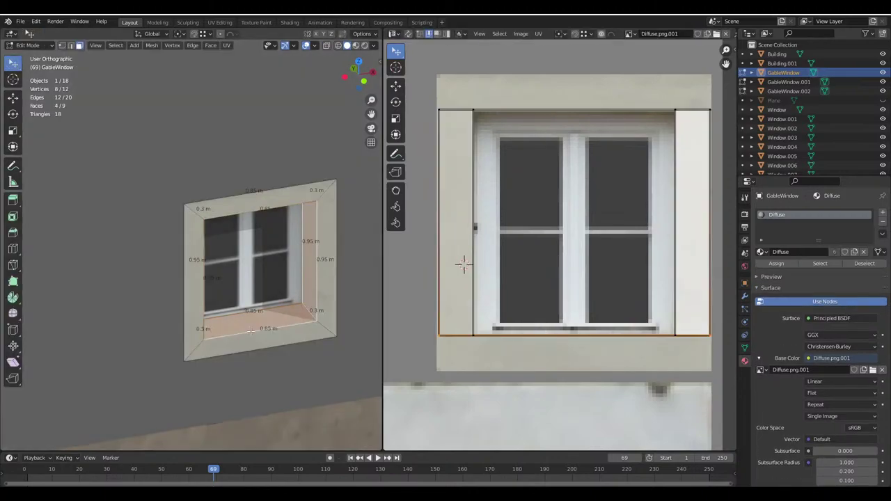
{"action": "left_click", "coordinate": [257, 322]}
{"action": "middle_click_drag", "start_coordinate": [258, 322], "coordinate": [234, 213]}
{"action": "middle_click_drag", "start_coordinate": [229, 139], "coordinate": [258, 202]}
{"action": "left_click", "coordinate": [261, 148], "text": "shift"}
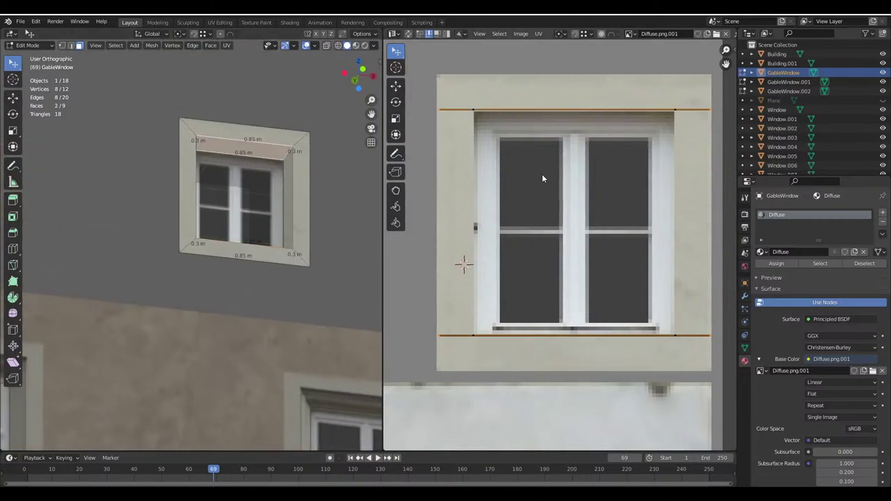
{"action": "key", "text": "g"}
{"action": "left_click", "coordinate": [539, 141]}
{"action": "left_click", "coordinate": [527, 337]}
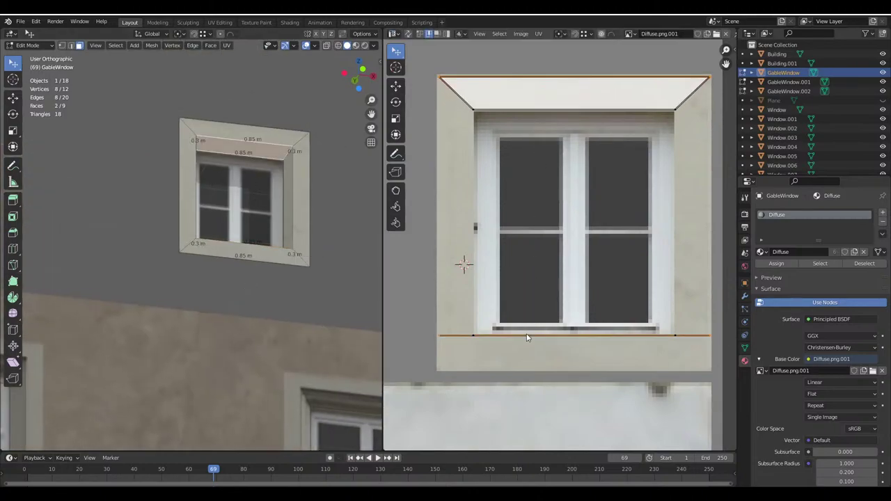
{"action": "key", "text": "g"}
{"action": "left_click", "coordinate": [523, 358]}
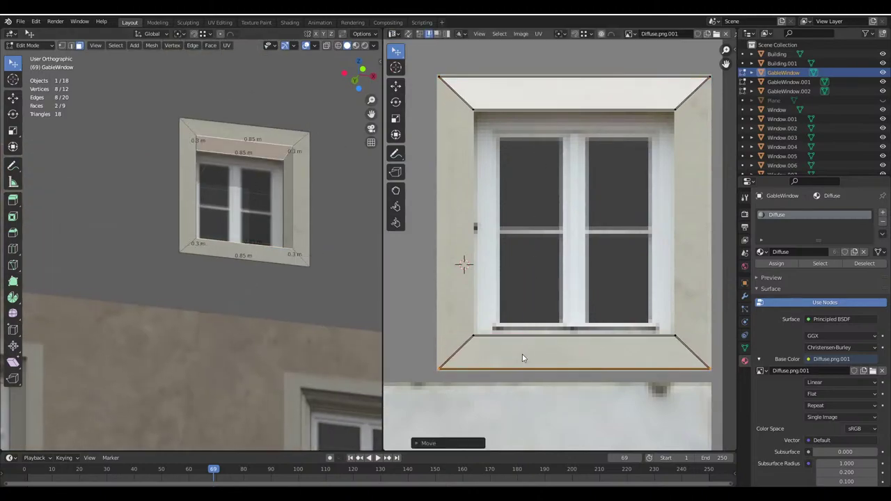
With UV snapping on, align the left reveal corners with the frame edge
{"action": "left_click", "coordinate": [433, 63]}
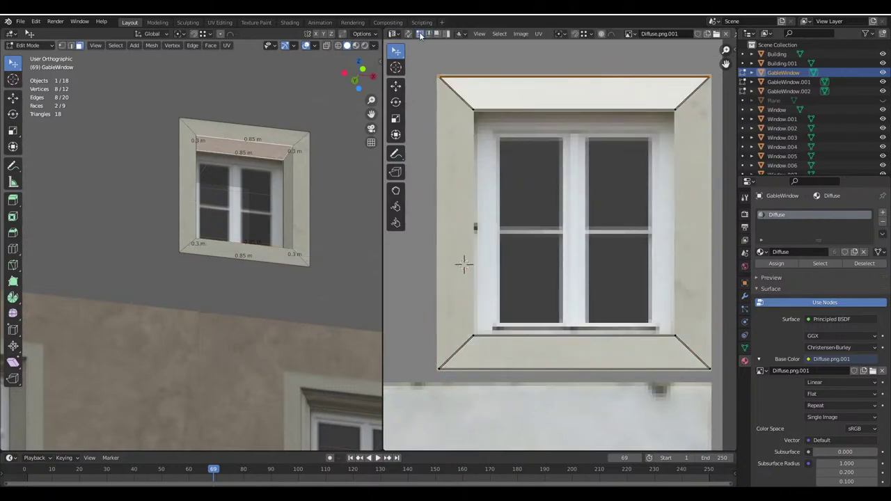
{"action": "left_click", "coordinate": [439, 368], "text": "shift"}
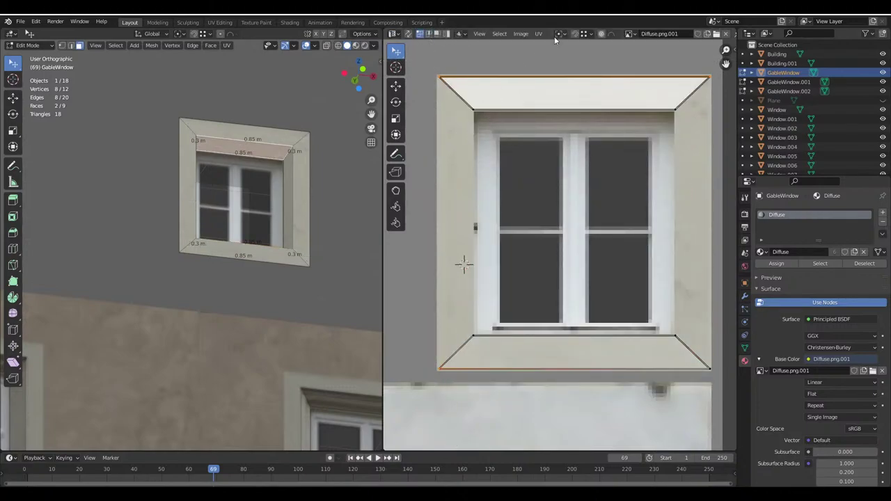
{"action": "left_click", "coordinate": [483, 110], "text": "shift"}
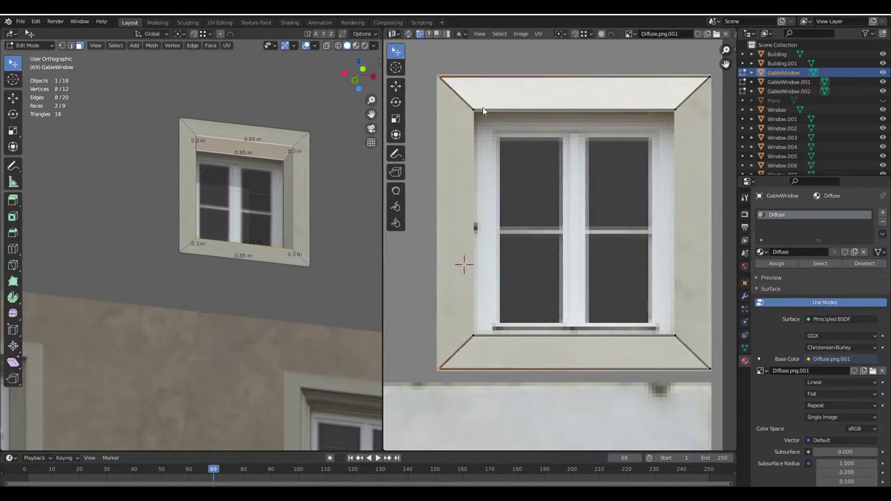
{"action": "left_click", "coordinate": [575, 34]}
{"action": "key", "text": "g"}
{"action": "left_click_drag", "start_coordinate": [691, 394], "coordinate": [724, 152]}
{"action": "key", "text": "g"}
{"action": "key", "text": "x"}
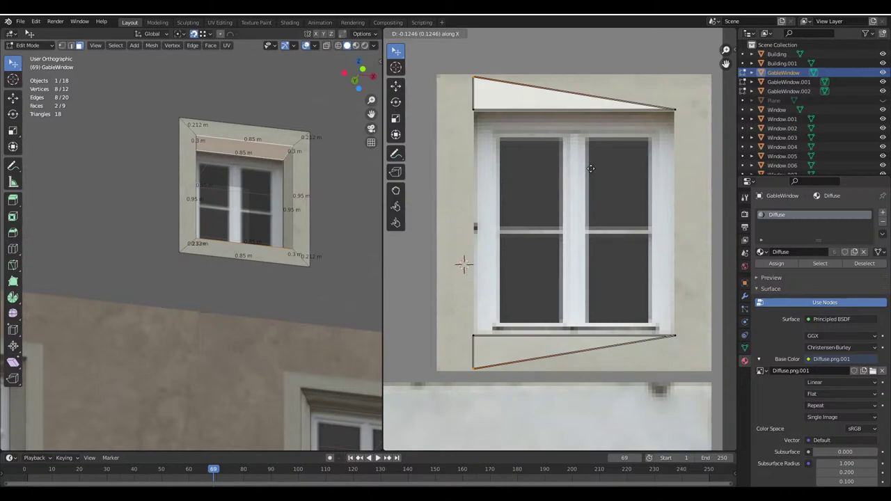
{"action": "right_click", "coordinate": [678, 124]}
Return to Object Mode, orbit out to the whole building and widen the 3D view
{"action": "key", "text": "Tab"}
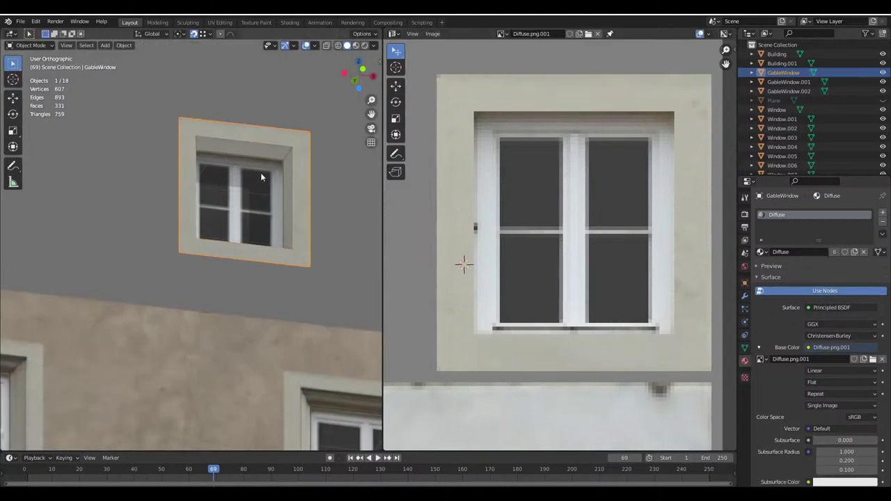
{"action": "scroll", "coordinate": [261, 172], "scroll_direction": "down", "scroll_amount": 6}
{"action": "scroll", "coordinate": [252, 224], "scroll_direction": "down", "scroll_amount": 3}
{"action": "middle_click_drag", "start_coordinate": [252, 224], "coordinate": [177, 218]}
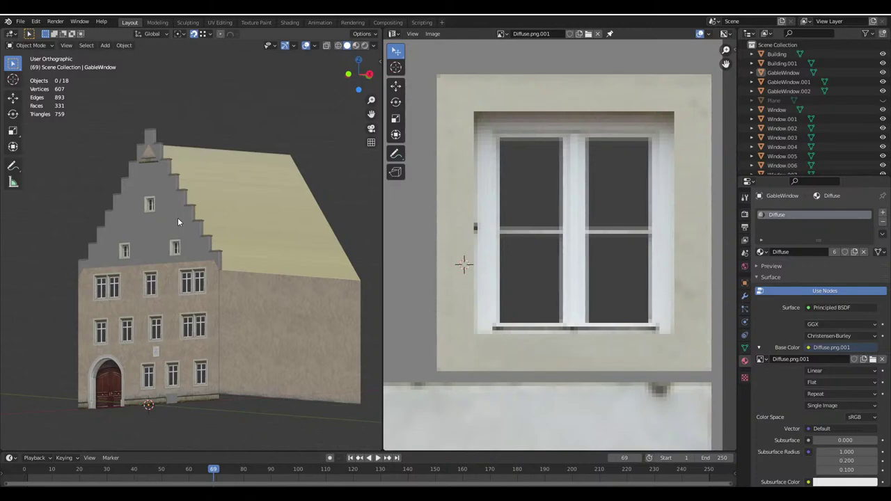
{"action": "scroll", "coordinate": [178, 217], "scroll_direction": "up", "scroll_amount": 3}
{"action": "key", "text": "Tab"}
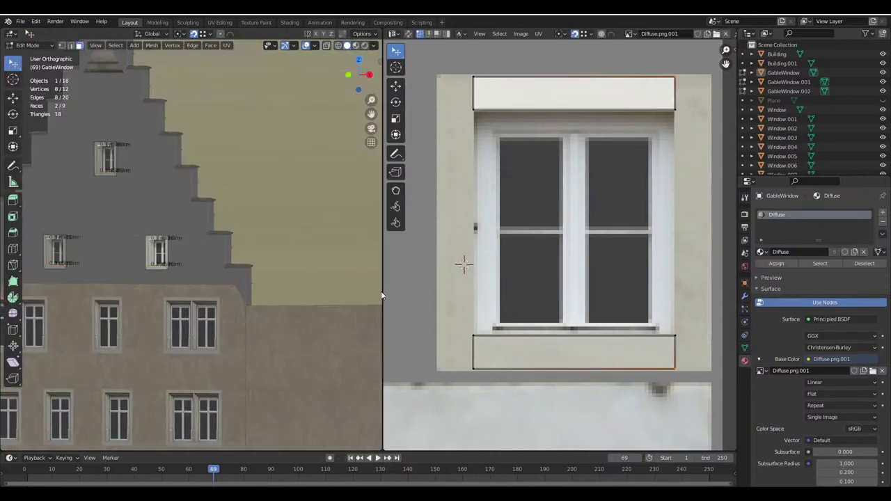
{"action": "left_click_drag", "start_coordinate": [382, 291], "coordinate": [570, 285]}
{"action": "key", "text": "Tab"}
Orbit and zoom until the gable window is seen head-on
{"action": "scroll", "coordinate": [213, 277], "scroll_direction": "up", "scroll_amount": 3}
{"action": "middle_click_drag", "start_coordinate": [213, 278], "coordinate": [261, 308]}
{"action": "scroll", "coordinate": [270, 201], "scroll_direction": "up", "scroll_amount": 2}
{"action": "scroll", "coordinate": [275, 291], "scroll_direction": "down", "scroll_amount": 3}
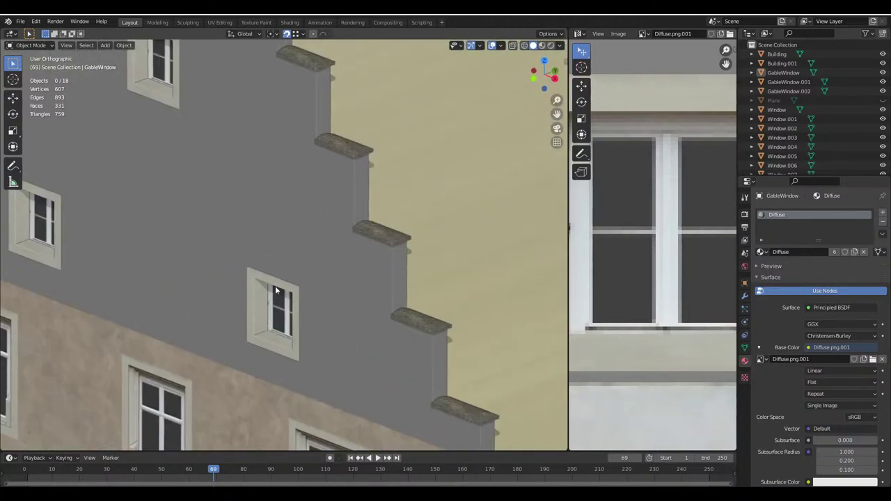
{"action": "scroll", "coordinate": [276, 291], "scroll_direction": "up", "scroll_amount": 3}
{"action": "middle_click_drag", "start_coordinate": [295, 274], "coordinate": [324, 202]}
{"action": "scroll", "coordinate": [311, 221], "scroll_direction": "up", "scroll_amount": 2}
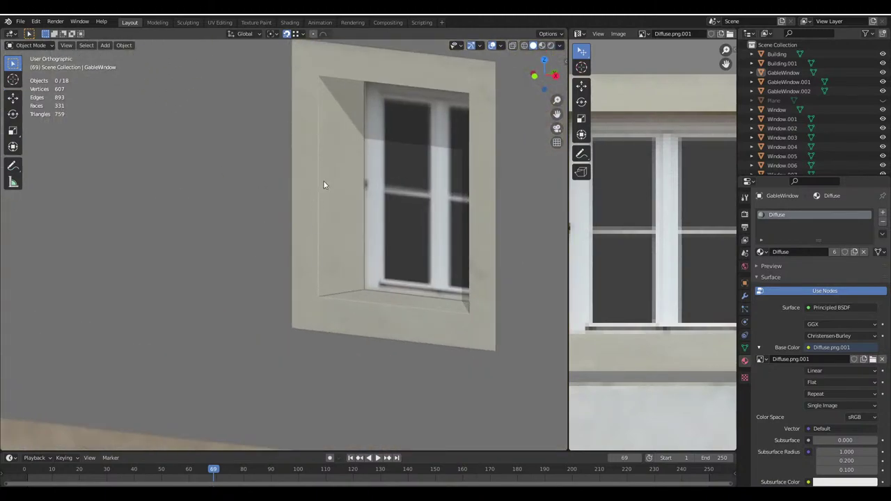
{"action": "middle_click_drag", "start_coordinate": [340, 328], "coordinate": [418, 292]}
{"action": "scroll", "coordinate": [629, 265], "scroll_direction": "down", "scroll_amount": 4}
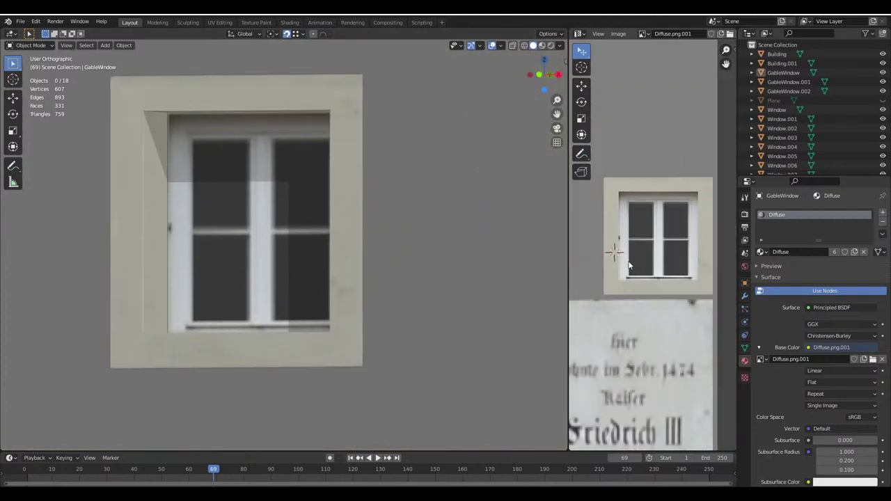
Inspect the UVs of the frame's two left reveal faces, then save as Haus.blend
{"action": "key", "text": "Tab"}
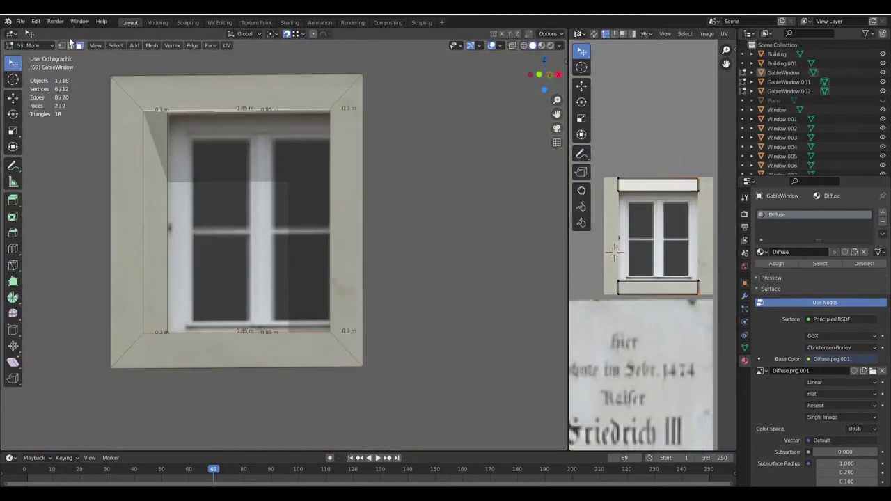
{"action": "left_click", "coordinate": [161, 230]}
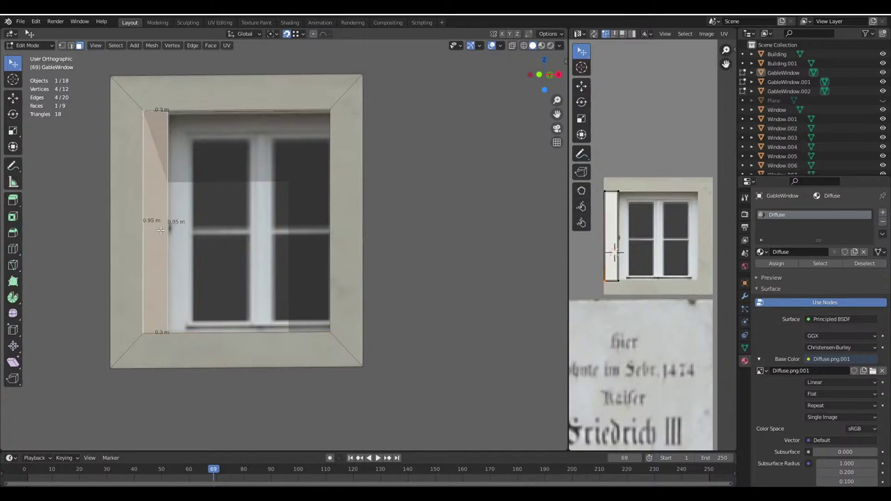
{"action": "left_click", "coordinate": [129, 229], "text": "shift"}
{"action": "key", "text": "KP_Decimal"}
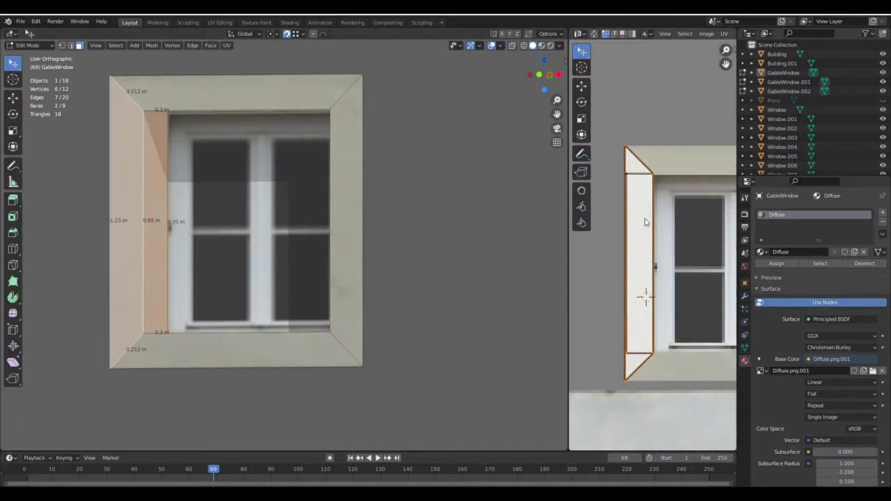
{"action": "scroll", "coordinate": [90, 220], "scroll_direction": "down", "scroll_amount": 6}
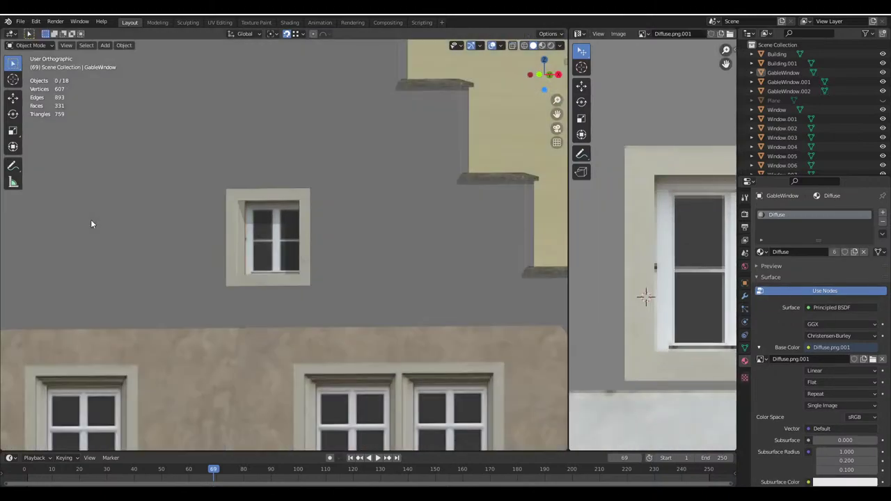
{"action": "scroll", "coordinate": [284, 257], "scroll_direction": "up", "scroll_amount": 2}
{"action": "key", "text": "ctrl+s"}
Edit the Building mesh and select the stepped gable wall faces
{"action": "key", "text": "Tab"}
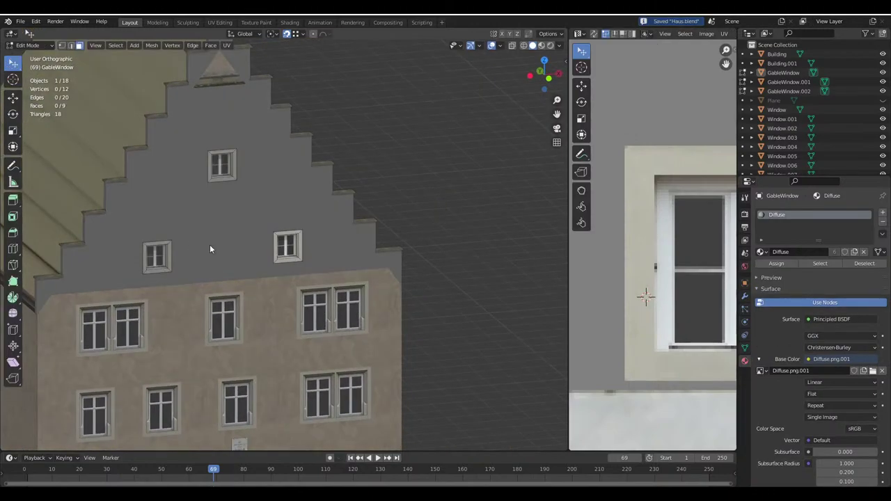
{"action": "left_click", "coordinate": [210, 244]}
{"action": "key", "text": "Tab"}
{"action": "left_click", "coordinate": [180, 218]}
{"action": "left_click", "coordinate": [180, 218], "text": "shift"}
{"action": "scroll", "coordinate": [209, 206], "scroll_direction": "up", "scroll_amount": 5}
{"action": "key", "text": "b"}
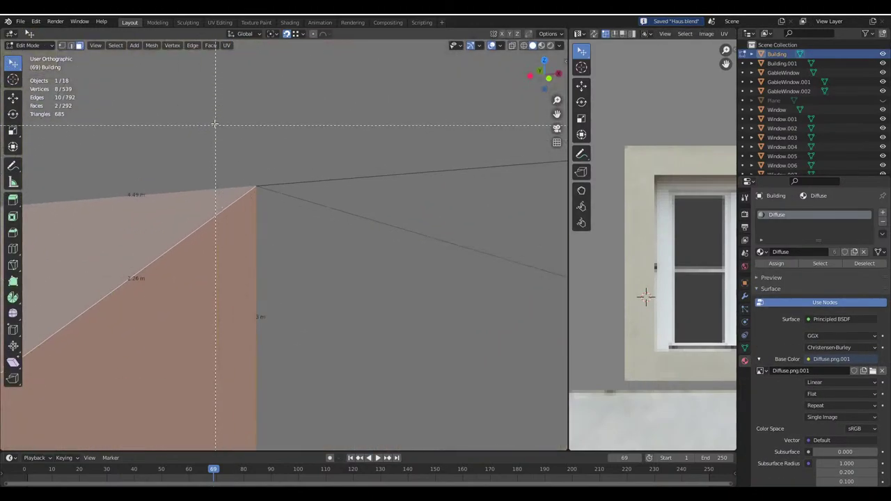
{"action": "scroll", "coordinate": [277, 229], "scroll_direction": "down", "scroll_amount": 5}
{"action": "left_click_drag", "start_coordinate": [267, 95], "coordinate": [265, 91]}
{"action": "scroll", "coordinate": [265, 90], "scroll_direction": "down", "scroll_amount": 5}
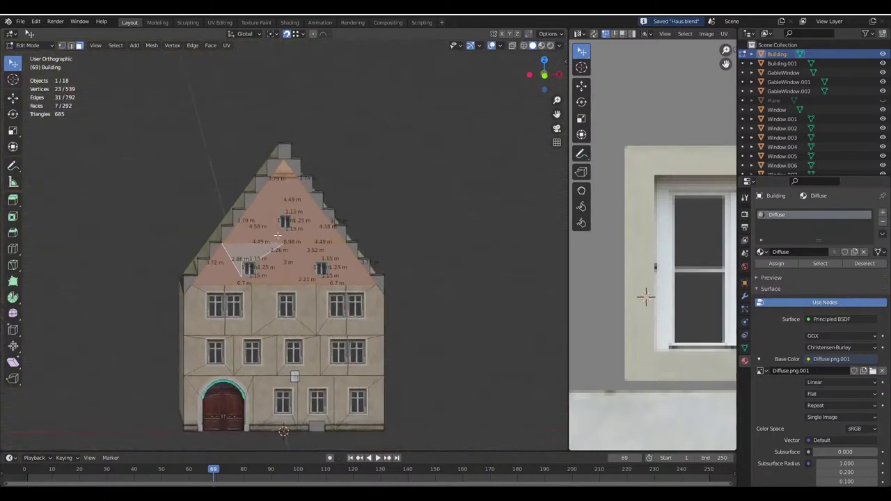
{"action": "scroll", "coordinate": [388, 281], "scroll_direction": "up", "scroll_amount": 5}
{"action": "middle_click_drag", "start_coordinate": [278, 208], "coordinate": [204, 245]}
From the front view, UV-unwrap the gable faces with Project from View
{"action": "key", "text": "KP_1"}
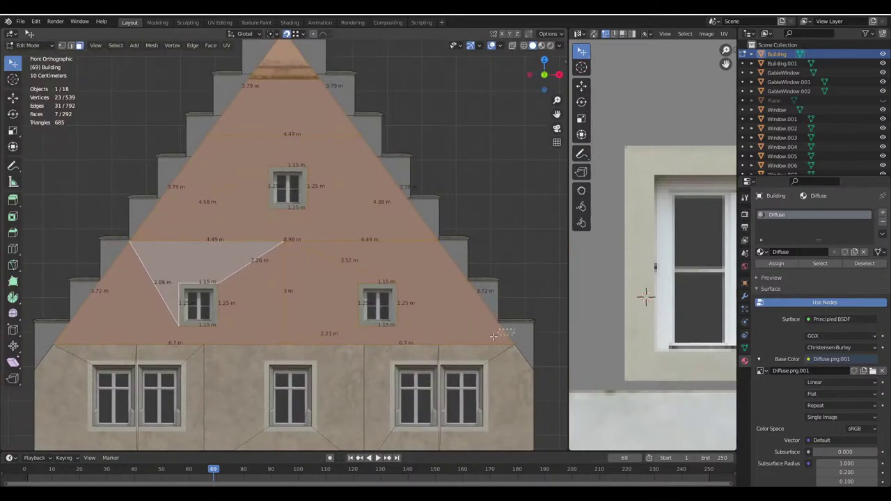
{"action": "left_click_drag", "start_coordinate": [493, 336], "coordinate": [462, 298], "text": "shift"}
{"action": "key", "text": "ctrl+z"}
{"action": "scroll", "coordinate": [390, 274], "scroll_direction": "down", "scroll_amount": 3}
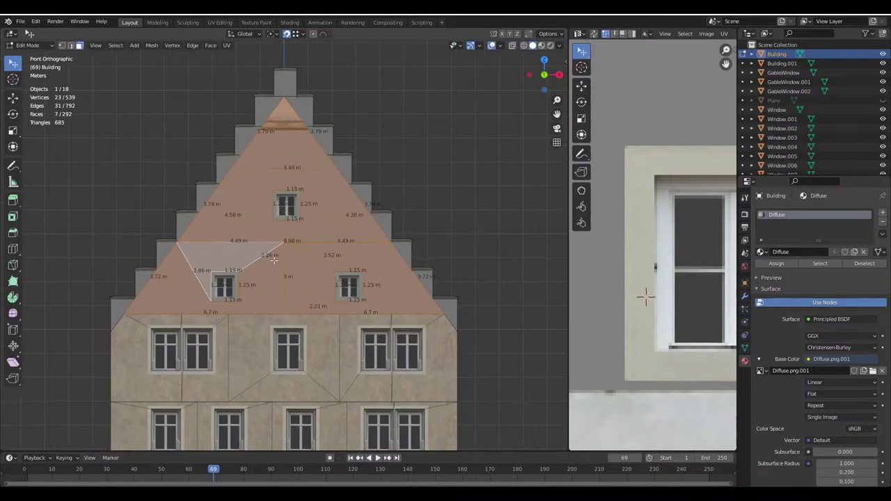
{"action": "middle_click_drag", "start_coordinate": [390, 274], "coordinate": [394, 270]}
{"action": "key", "text": "u"}
{"action": "left_click", "coordinate": [394, 271]}
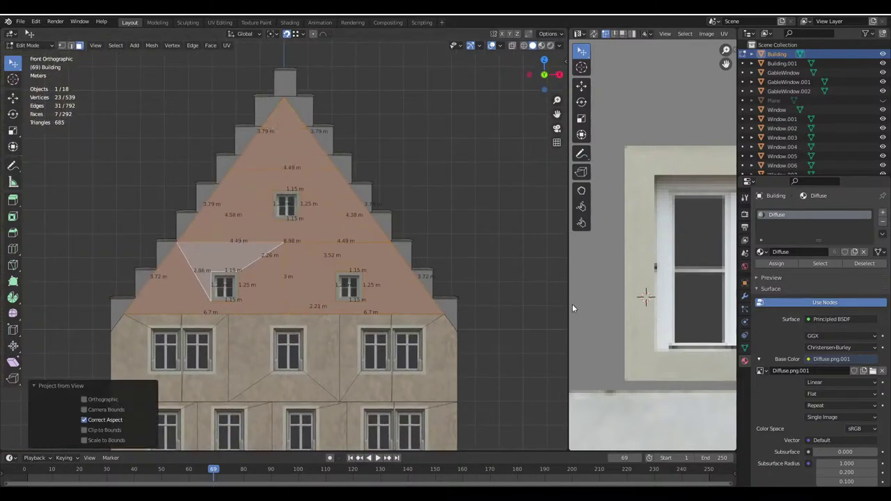
Scale up the gable UVs and move them over the facade image's plaster area
{"action": "left_click_drag", "start_coordinate": [562, 304], "coordinate": [320, 304]}
{"action": "scroll", "coordinate": [529, 237], "scroll_direction": "down", "scroll_amount": 3}
{"action": "scroll", "coordinate": [530, 237], "scroll_direction": "up", "scroll_amount": 3}
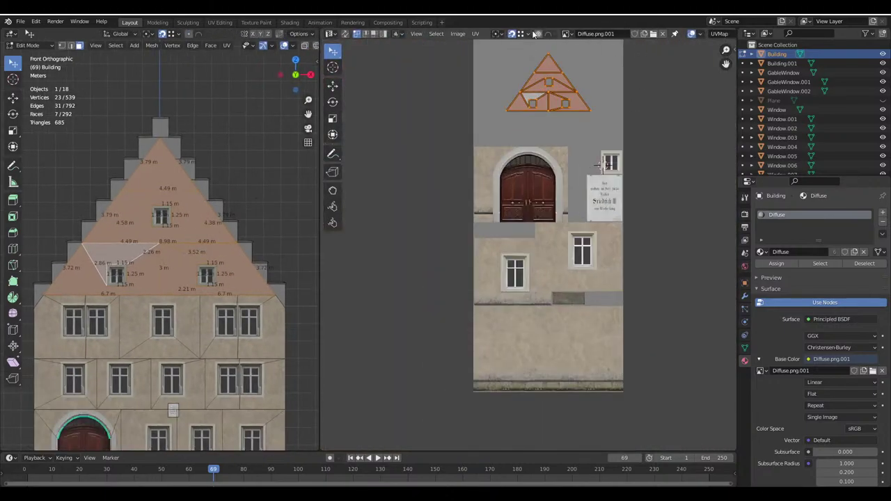
{"action": "left_click", "coordinate": [520, 35]}
{"action": "middle_click_drag", "start_coordinate": [160, 278], "coordinate": [192, 209], "text": "shift"}
{"action": "key", "text": "s"}
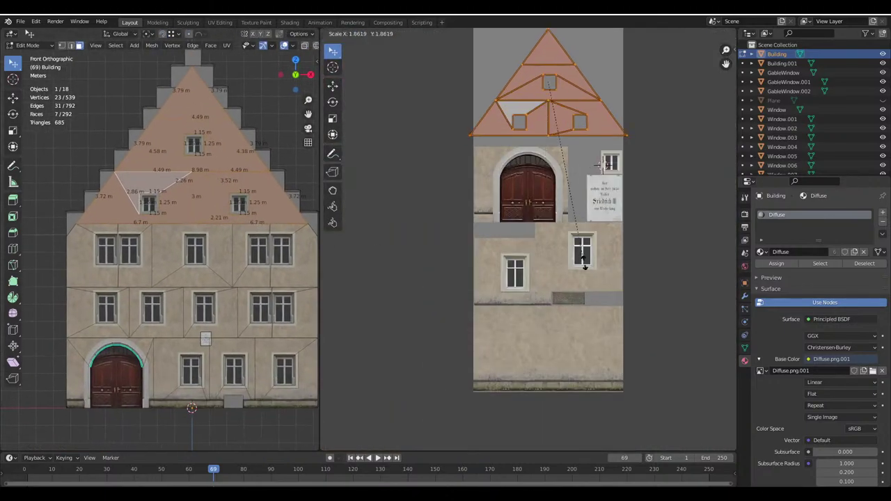
{"action": "left_click", "coordinate": [601, 286]}
{"action": "key", "text": "g"}
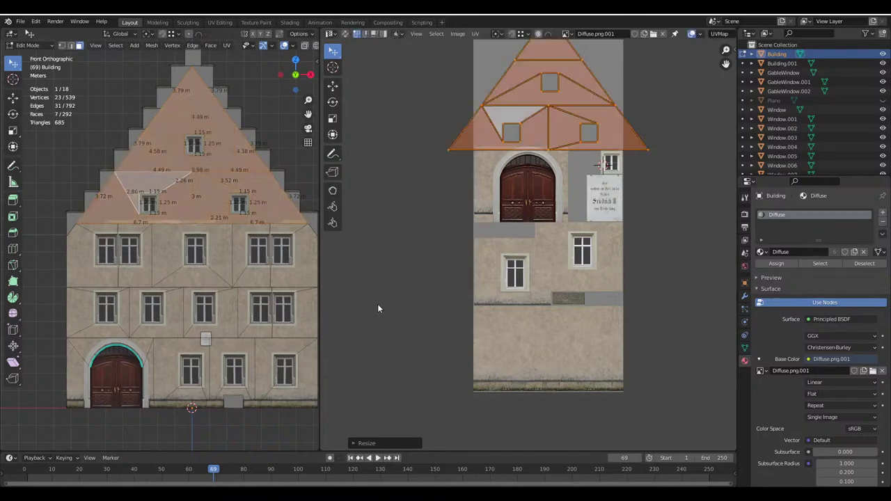
{"action": "left_click", "coordinate": [510, 384]}
Back in Object Mode, widen the 3D view, pan down the facade and deselect everything
{"action": "key", "text": "Tab"}
{"action": "scroll", "coordinate": [175, 192], "scroll_direction": "up", "scroll_amount": 5}
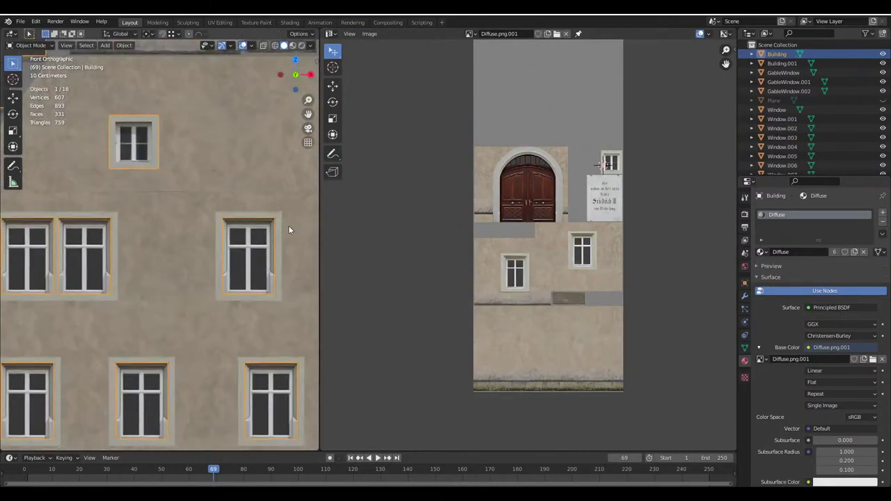
{"action": "left_click_drag", "start_coordinate": [319, 242], "coordinate": [485, 242]}
{"action": "middle_click_drag", "start_coordinate": [354, 156], "coordinate": [312, 243], "text": "shift"}
{"action": "key", "text": "alt+a"}
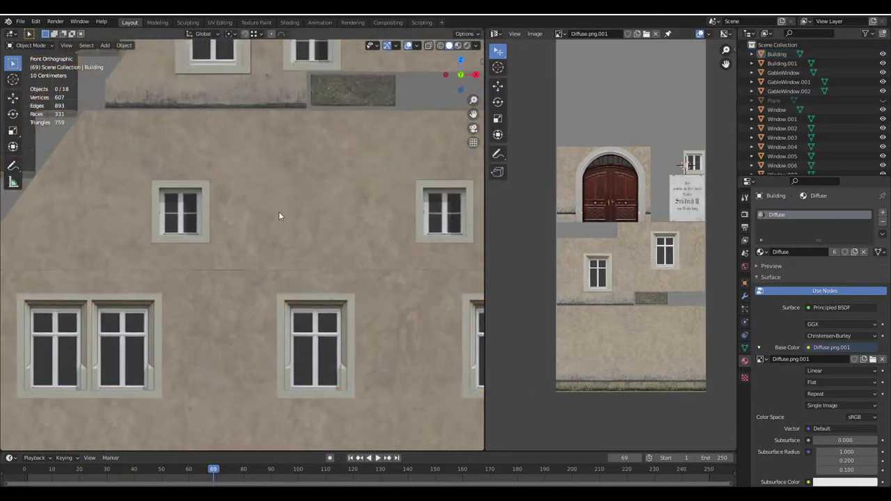
{"action": "scroll", "coordinate": [420, 336], "scroll_direction": "down", "scroll_amount": 2}
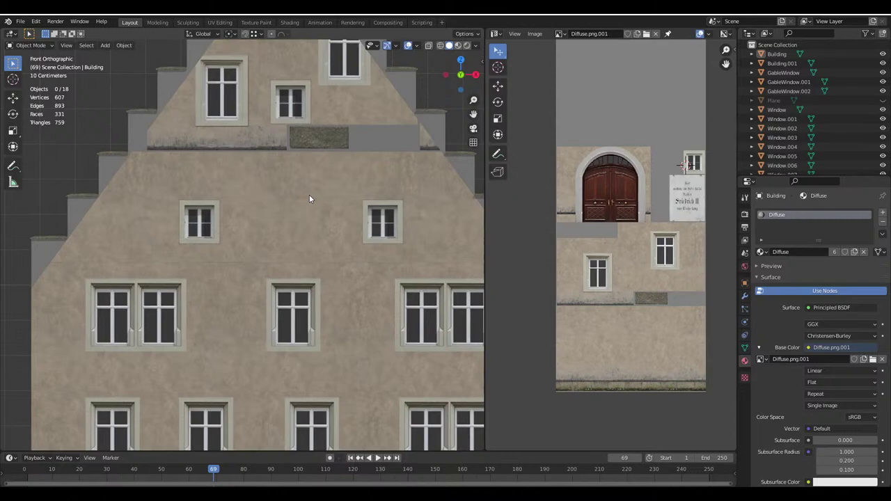
In Edit Mode, select three upper gable faces and move their UVs to a new spot
{"action": "key", "text": "Tab"}
{"action": "left_click", "coordinate": [303, 133]}
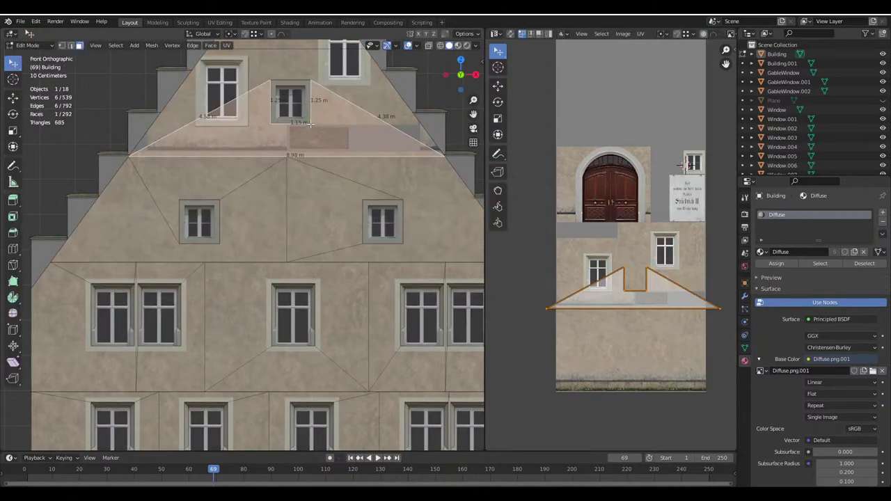
{"action": "key", "text": "Tab"}
{"action": "scroll", "coordinate": [273, 353], "scroll_direction": "down", "scroll_amount": 5, "text": "shift"}
{"action": "scroll", "coordinate": [285, 238], "scroll_direction": "up", "scroll_amount": 3}
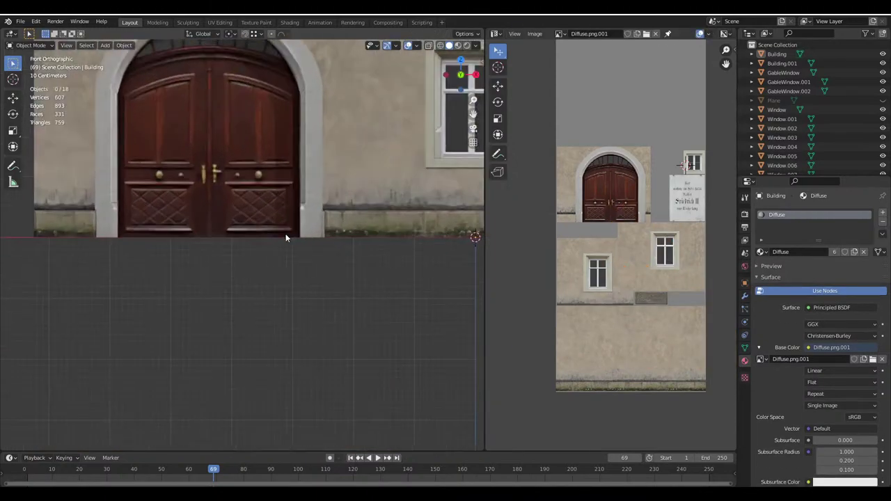
{"action": "scroll", "coordinate": [317, 141], "scroll_direction": "down", "scroll_amount": 3}
{"action": "key", "text": "Tab"}
{"action": "scroll", "coordinate": [316, 141], "scroll_direction": "up", "scroll_amount": 6, "text": "shift"}
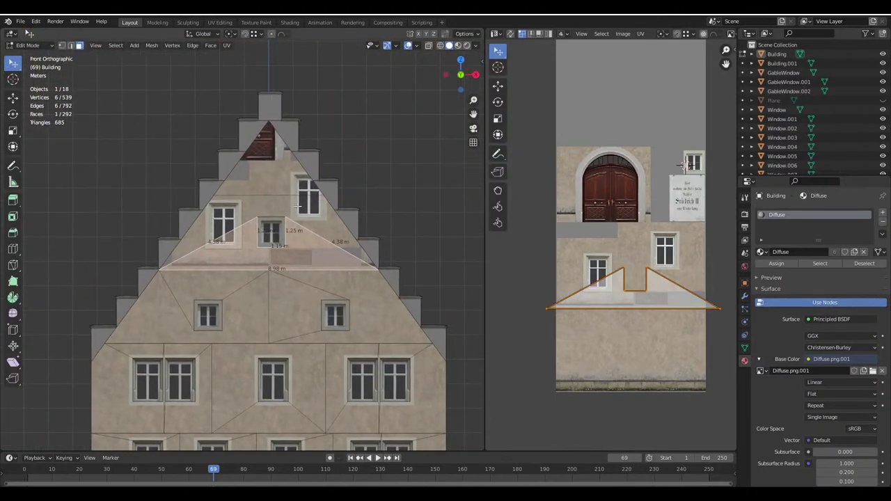
{"action": "left_click", "coordinate": [268, 201]}
{"action": "left_click", "coordinate": [268, 160], "text": "shift"}
{"action": "left_click", "coordinate": [268, 252], "text": "shift"}
{"action": "key", "text": "g"}
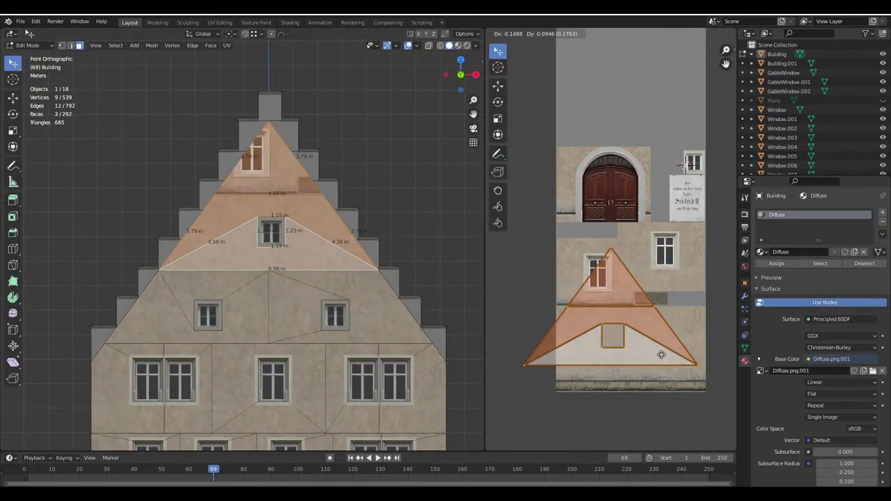
{"action": "left_click", "coordinate": [661, 359]}
Move the top gable face's UV triangle onto plain plaster and return to an orthographic view
{"action": "left_click", "coordinate": [274, 161]}
{"action": "key", "text": "g"}
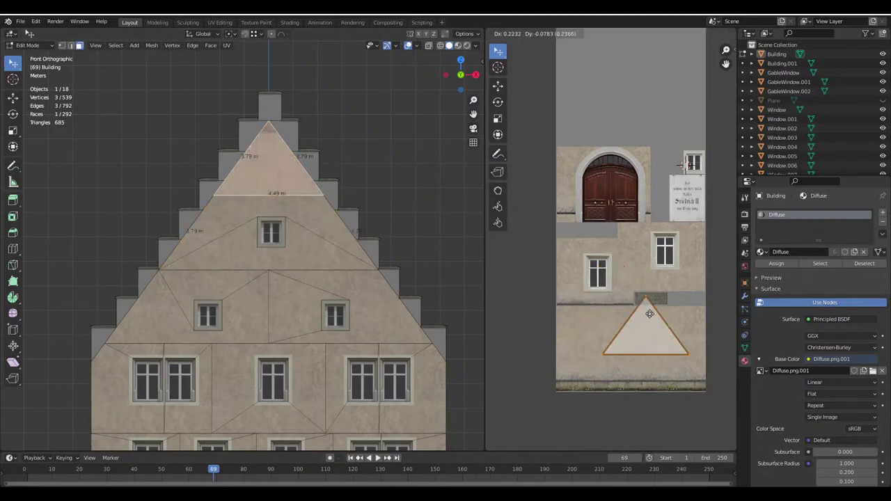
{"action": "left_click", "coordinate": [655, 315]}
{"action": "key", "text": "Tab"}
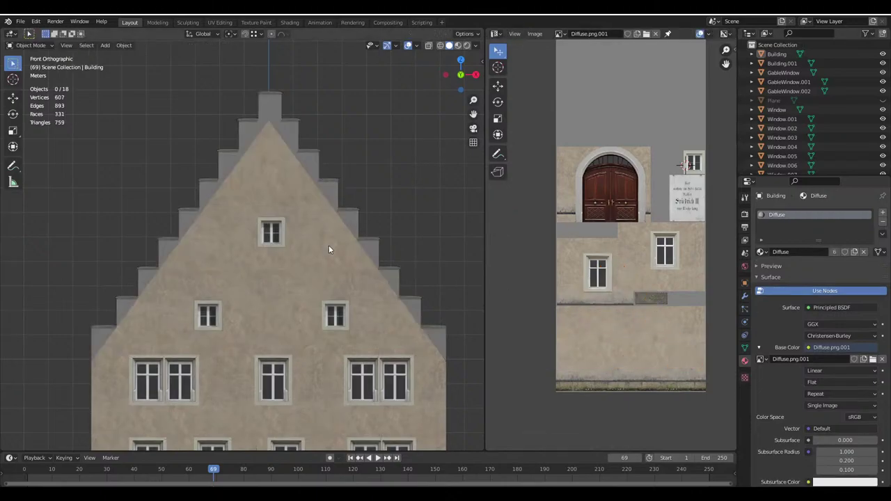
{"action": "middle_click_drag", "start_coordinate": [329, 245], "coordinate": [267, 253]}
{"action": "key", "text": "KP_5"}
Select a thin side face at a gable step and add linked step faces up the gable
{"action": "scroll", "coordinate": [330, 299], "scroll_direction": "up", "scroll_amount": 4}
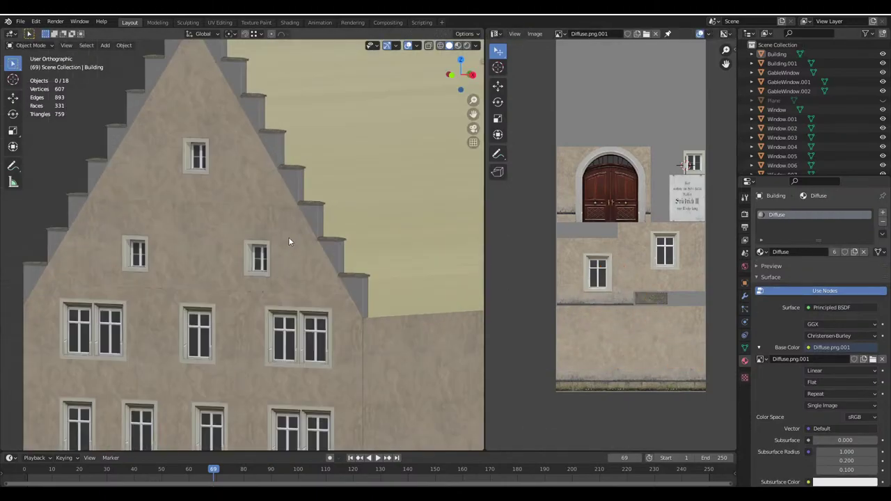
{"action": "key", "text": "Tab"}
{"action": "scroll", "coordinate": [325, 264], "scroll_direction": "down", "scroll_amount": 3}
{"action": "scroll", "coordinate": [324, 264], "scroll_direction": "up", "scroll_amount": 3}
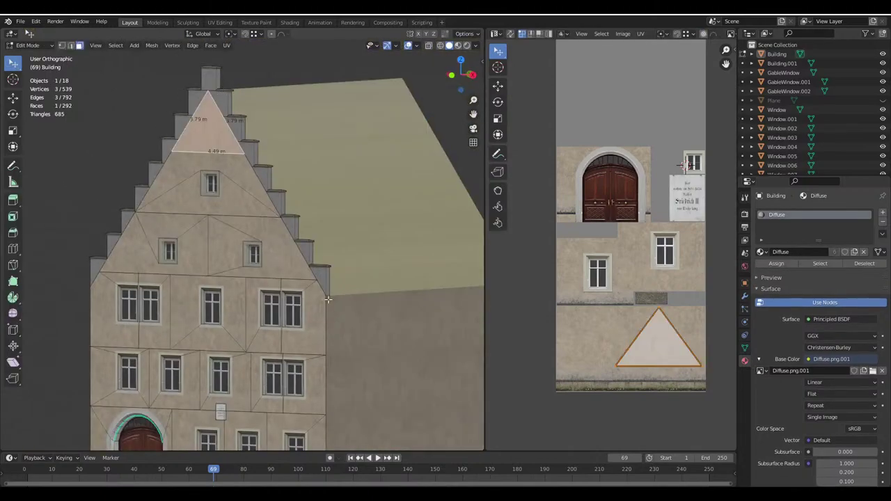
{"action": "scroll", "coordinate": [374, 282], "scroll_direction": "up", "scroll_amount": 2}
{"action": "left_click", "coordinate": [347, 279]}
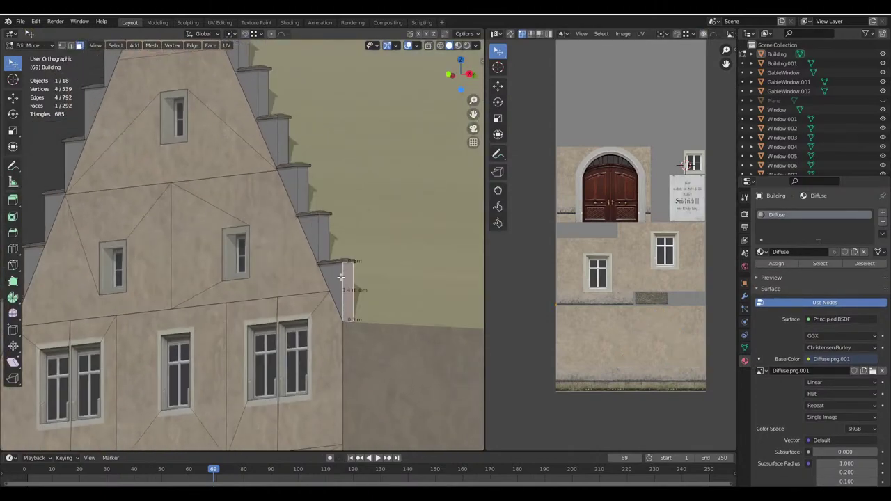
{"action": "key", "text": "ctrl+l"}
{"action": "middle_click_drag", "start_coordinate": [340, 277], "coordinate": [216, 269]}
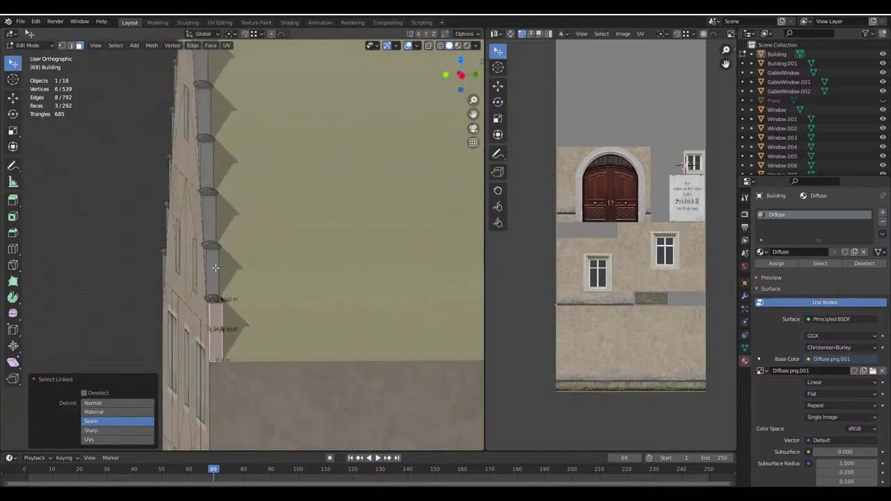
{"action": "key", "text": "l"}
{"action": "key", "text": "l"}
{"action": "key", "text": "l"}
{"action": "middle_click_drag", "start_coordinate": [205, 104], "coordinate": [380, 283]}
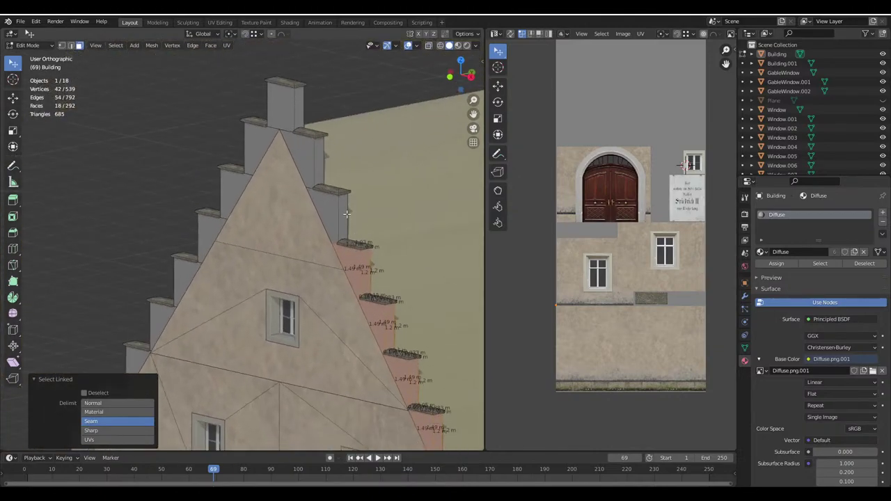
{"action": "key", "text": "l"}
{"action": "key", "text": "l"}
{"action": "key", "text": "l"}
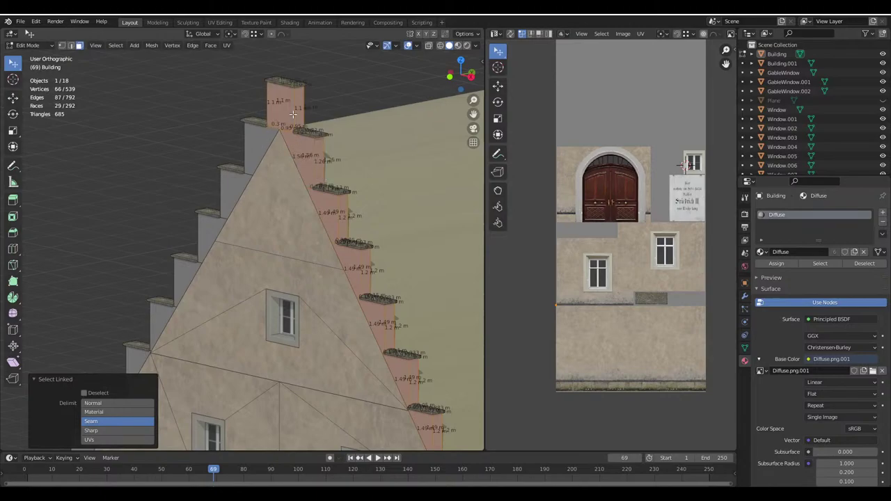
{"action": "middle_click_drag", "start_coordinate": [293, 113], "coordinate": [362, 265]}
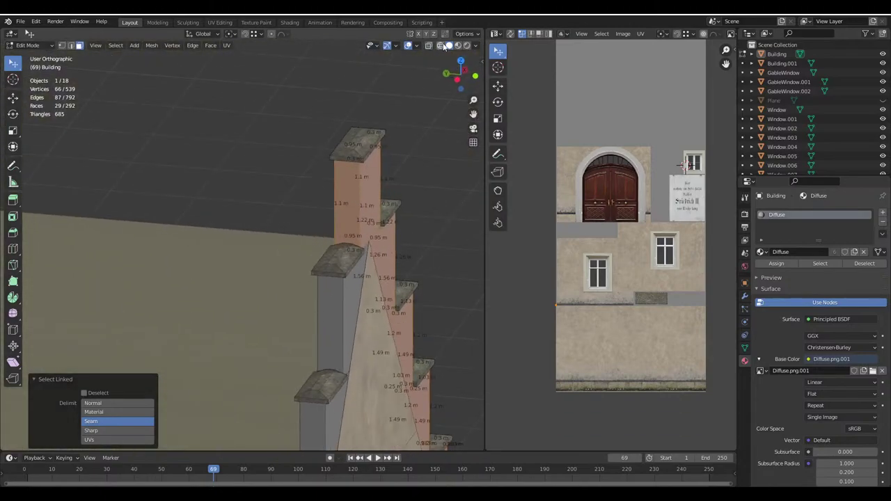
Trim the upper selection, add the remaining lower step faces, and unwrap them
{"action": "left_click", "coordinate": [445, 46]}
{"action": "left_click", "coordinate": [450, 46]}
{"action": "key", "text": "ctrl+z"}
{"action": "key", "text": "l"}
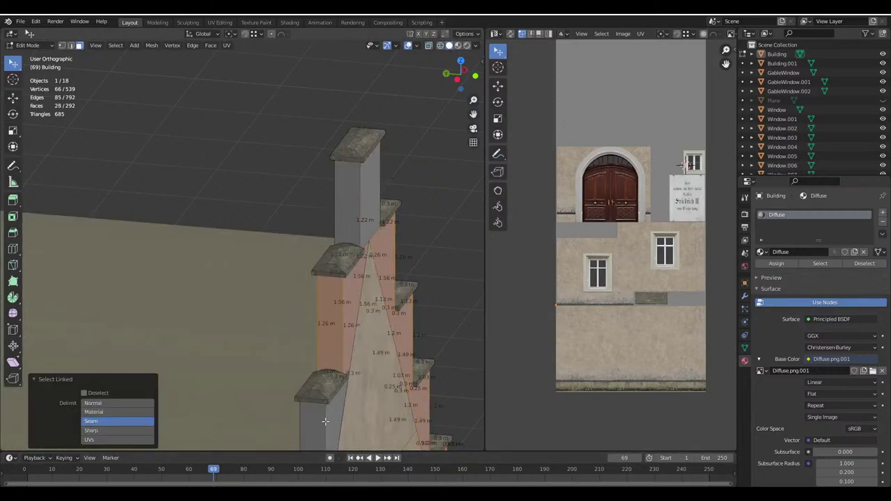
{"action": "middle_click_drag", "start_coordinate": [338, 340], "coordinate": [289, 190]}
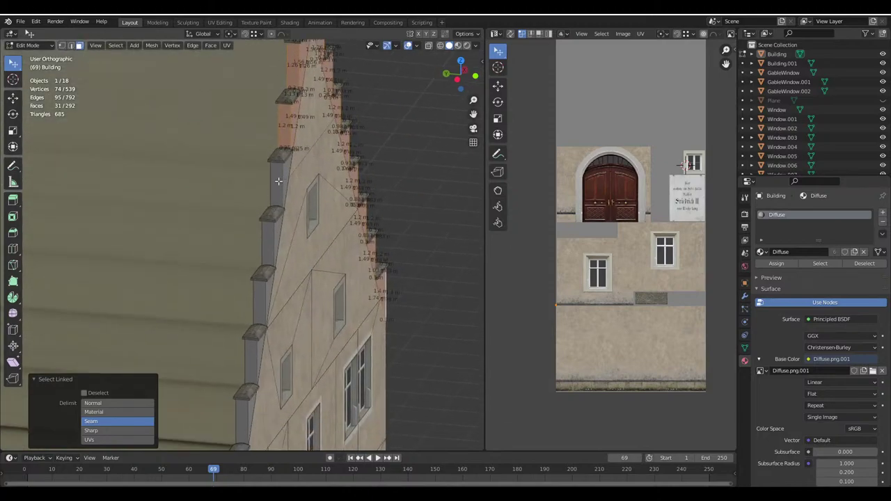
{"action": "key", "text": "l"}
{"action": "key", "text": "l"}
{"action": "key", "text": "l"}
{"action": "key", "text": "l"}
{"action": "key", "text": "l"}
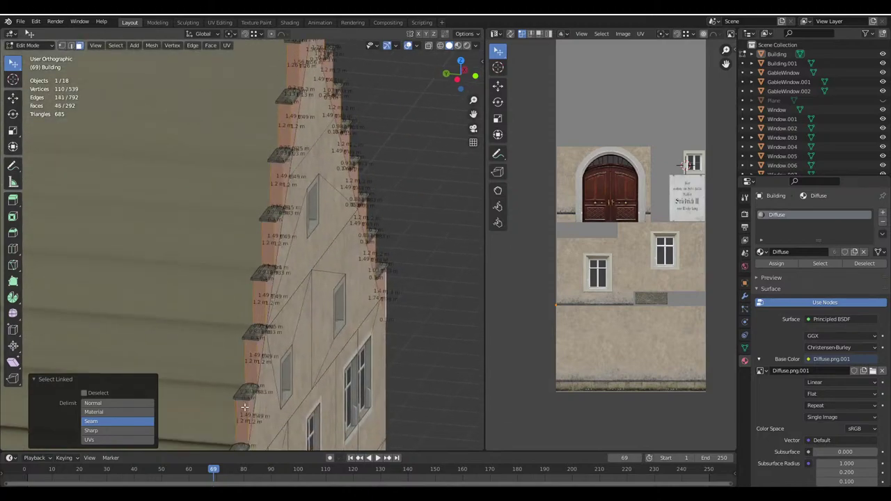
{"action": "middle_click_drag", "start_coordinate": [248, 406], "coordinate": [237, 275], "text": "shift"}
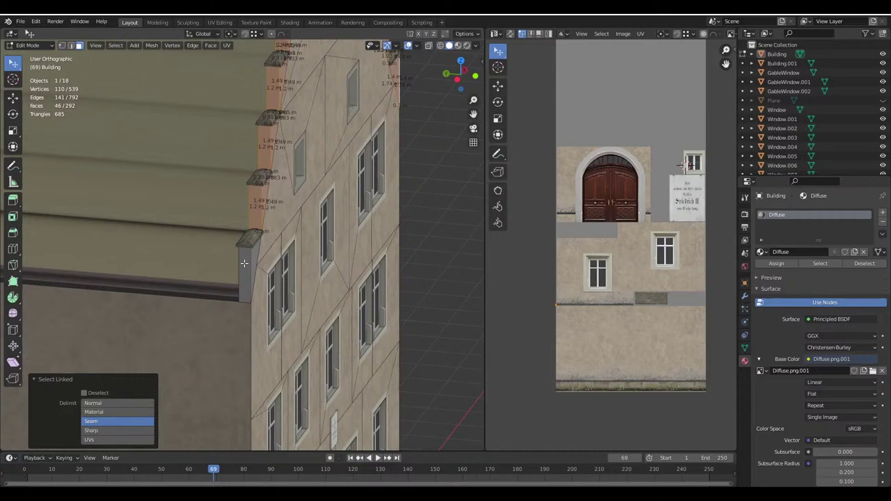
{"action": "key", "text": "l"}
{"action": "key", "text": "u"}
{"action": "left_click", "coordinate": [223, 185]}
View the facade frontally, pick a small UV triangle, and orbit around the gable steps
{"action": "scroll", "coordinate": [629, 358], "scroll_direction": "down", "scroll_amount": 3}
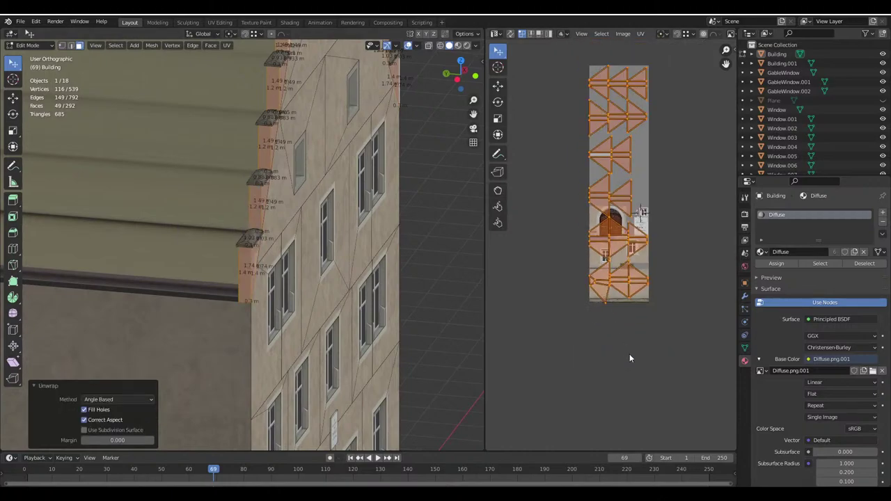
{"action": "middle_click_drag", "start_coordinate": [337, 247], "coordinate": [327, 230]}
{"action": "scroll", "coordinate": [328, 230], "scroll_direction": "up", "scroll_amount": 3}
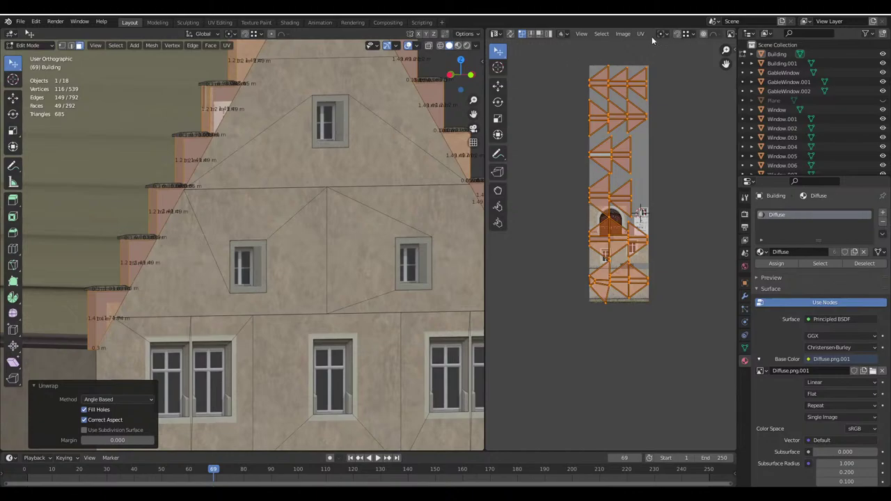
{"action": "left_click", "coordinate": [590, 277]}
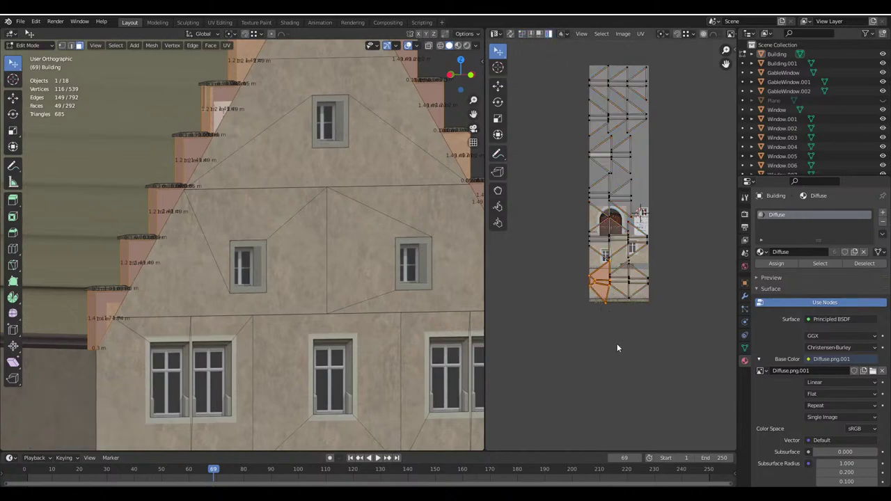
{"action": "middle_click_drag", "start_coordinate": [481, 223], "coordinate": [456, 314], "text": "shift"}
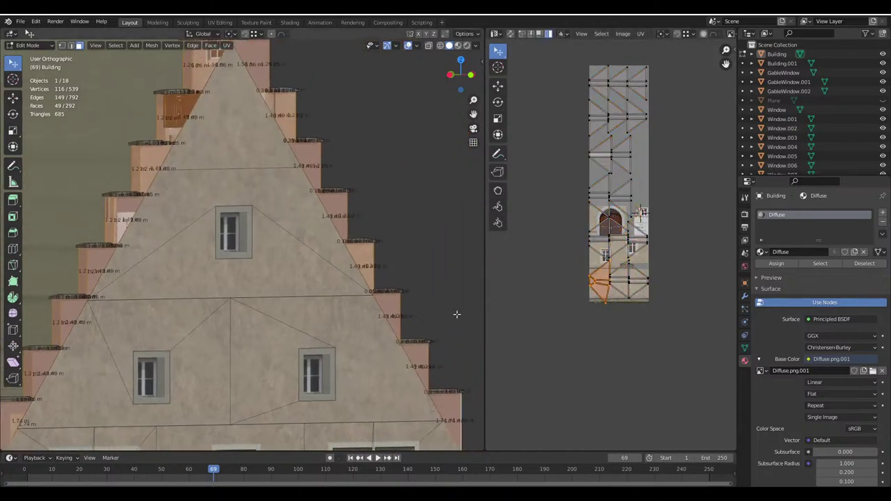
{"action": "scroll", "coordinate": [312, 301], "scroll_direction": "up", "scroll_amount": 5}
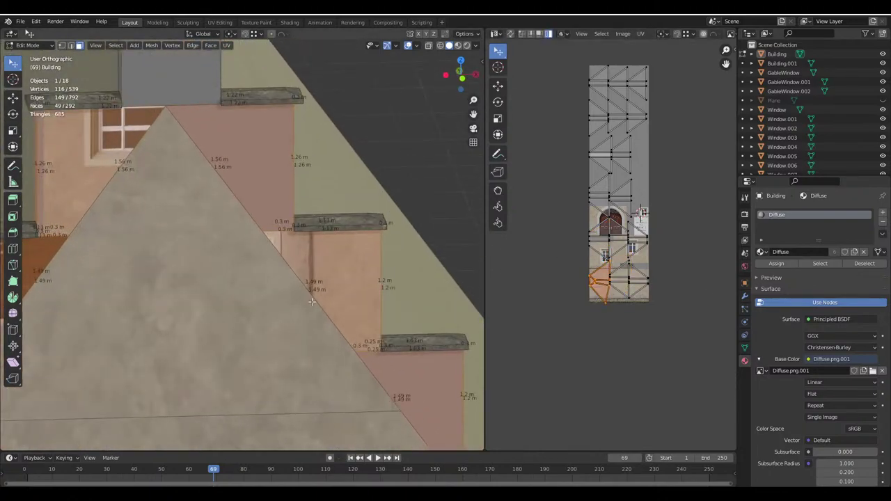
{"action": "middle_click_drag", "start_coordinate": [312, 300], "coordinate": [334, 264]}
Using see-through view, select and delete the stray small face at the lower step
{"action": "key", "text": "shift+z"}
{"action": "scroll", "coordinate": [348, 209], "scroll_direction": "up", "scroll_amount": 4}
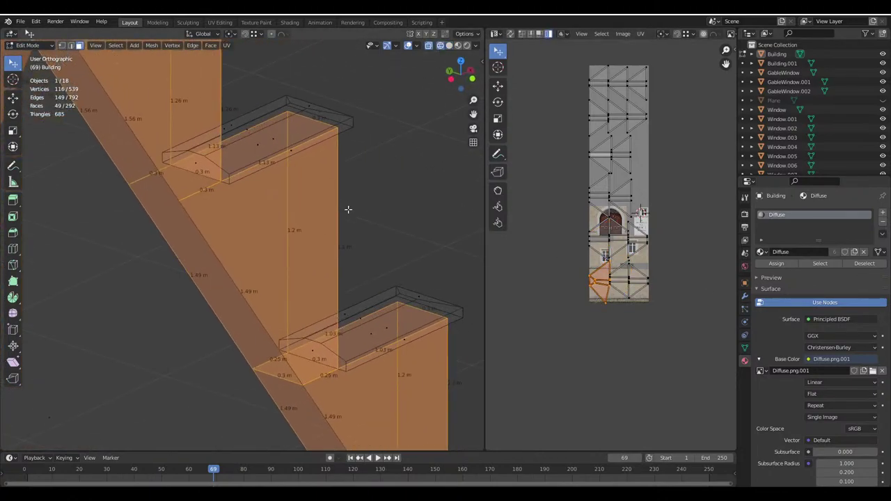
{"action": "left_click", "coordinate": [303, 371]}
{"action": "key", "text": "x"}
{"action": "left_click", "coordinate": [299, 370]}
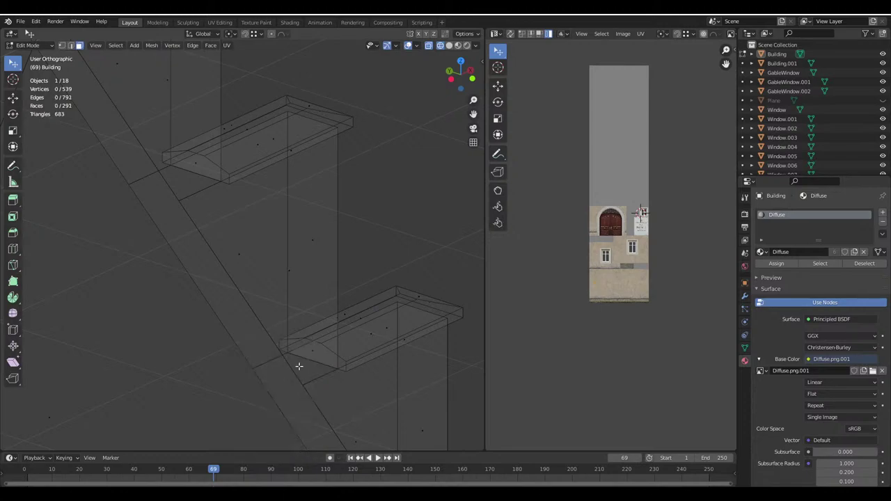
{"action": "left_click", "coordinate": [457, 45]}
{"action": "scroll", "coordinate": [348, 174], "scroll_direction": "down", "scroll_amount": 4}
Select the first several gable step blocks as linked faces
{"action": "middle_click_drag", "start_coordinate": [348, 174], "coordinate": [259, 198]}
{"action": "key", "text": "l"}
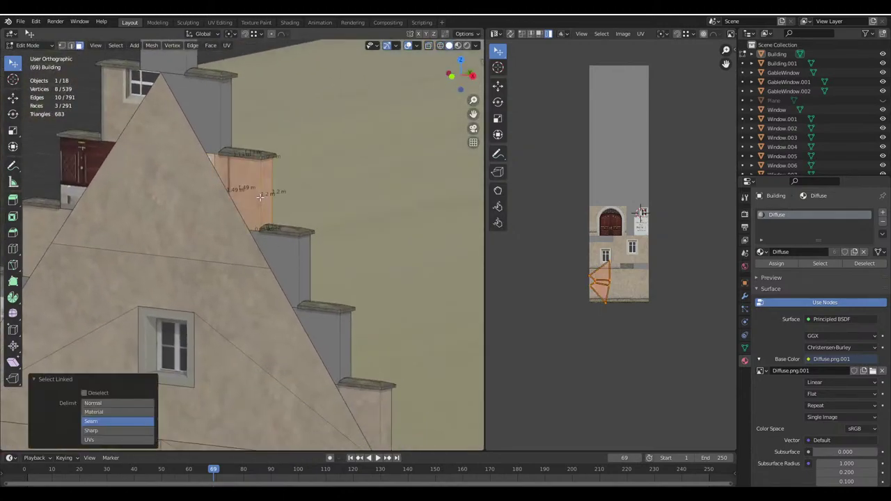
{"action": "key", "text": "l"}
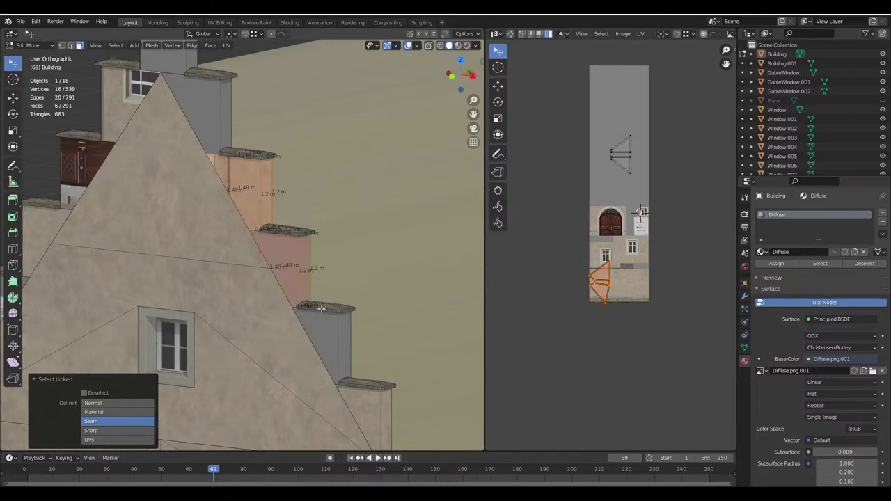
{"action": "key", "text": "l"}
{"action": "scroll", "coordinate": [320, 328], "scroll_direction": "down", "scroll_amount": 2}
{"action": "key", "text": "l"}
Add the lower-right and left-side step blocks and unwrap all of them along their seams
{"action": "key", "text": "l"}
{"action": "key", "text": "l"}
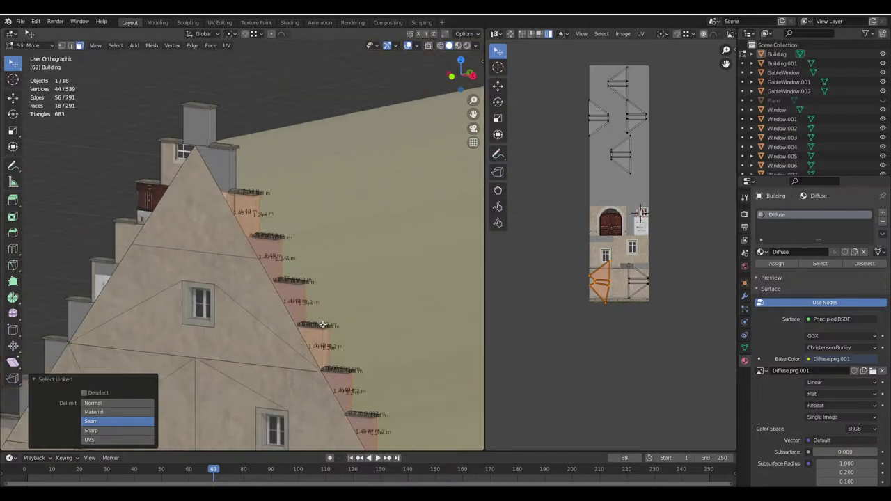
{"action": "middle_click_drag", "start_coordinate": [362, 418], "coordinate": [384, 301]}
{"action": "key", "text": "l"}
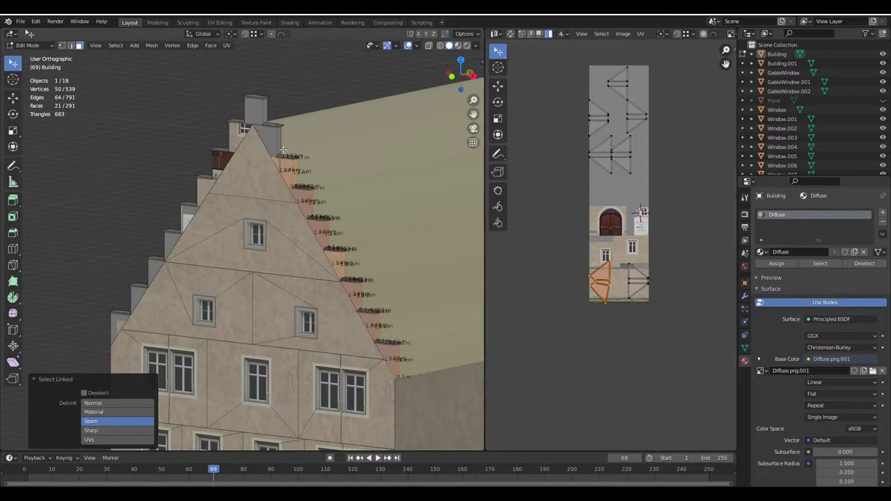
{"action": "key", "text": "l"}
{"action": "key", "text": "l"}
{"action": "key", "text": "l"}
{"action": "key", "text": "l"}
{"action": "key", "text": "l"}
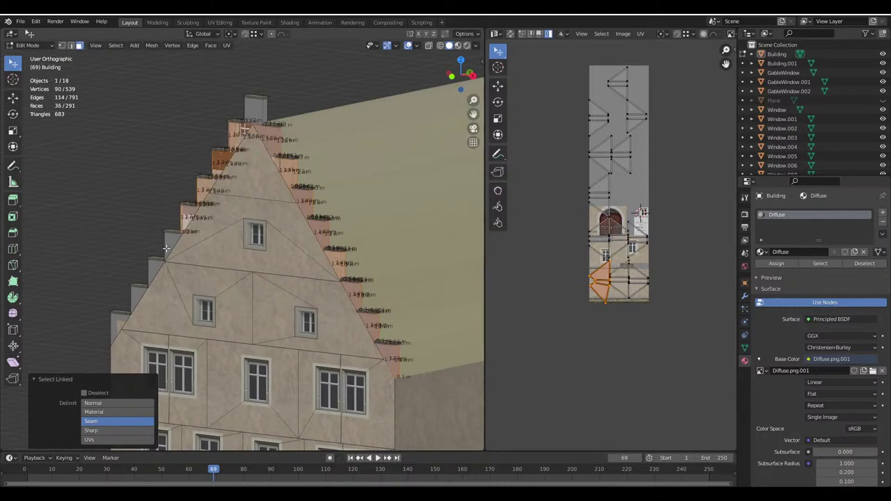
{"action": "key", "text": "l"}
{"action": "key", "text": "l"}
{"action": "key", "text": "l"}
{"action": "key", "text": "l"}
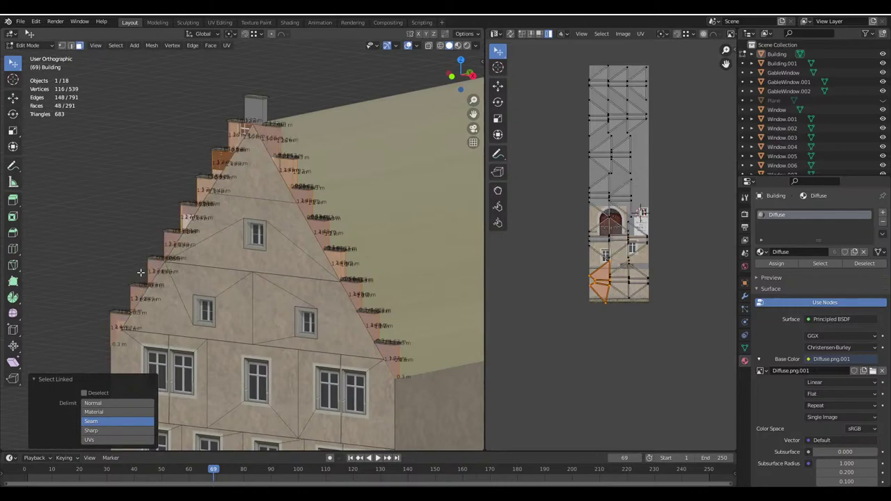
{"action": "key", "text": "u"}
{"action": "left_click", "coordinate": [141, 272]}
{"action": "type", "text": "s"}
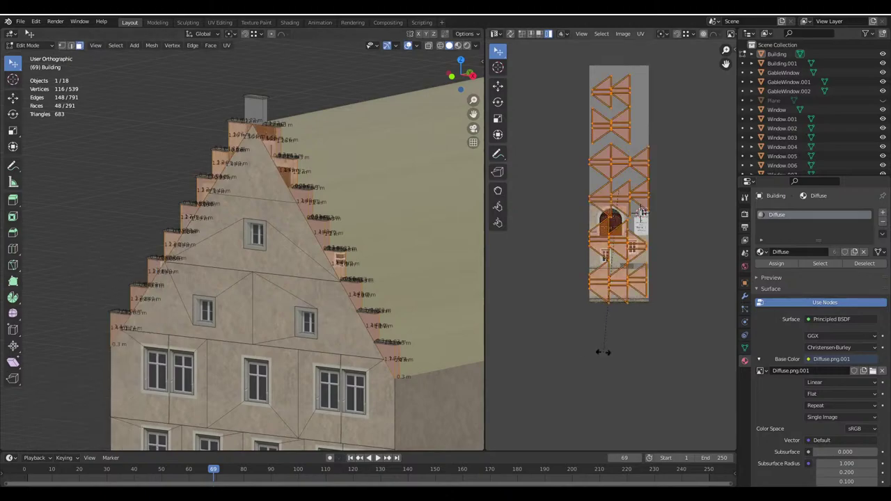
{"action": "type", "text": "r90"}
Turn the UV islands 90°, shrink them, and fit them onto the lower plaster strip
{"action": "key", "text": "Return"}
{"action": "scroll", "coordinate": [602, 352], "scroll_direction": "up", "scroll_amount": 1}
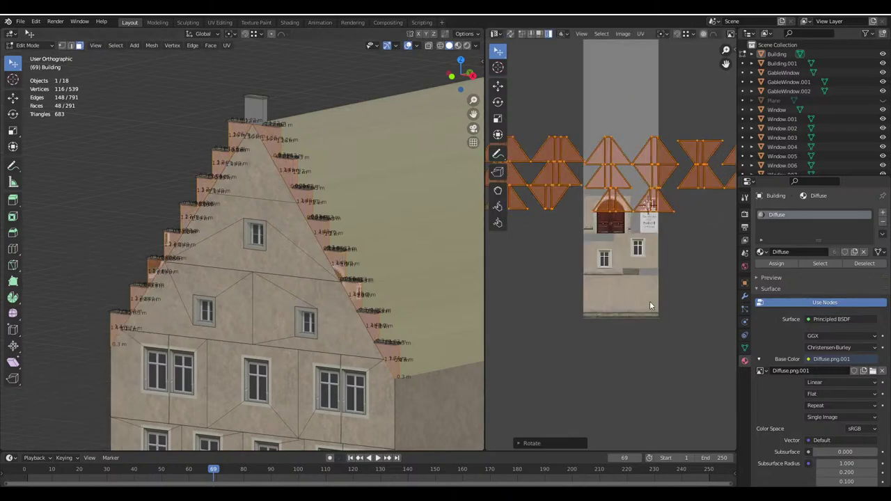
{"action": "key", "text": "s"}
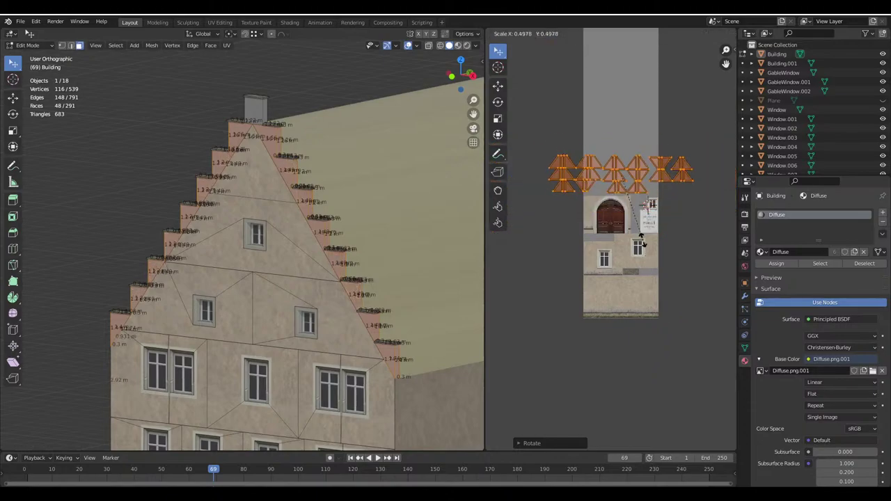
{"action": "right_click", "coordinate": [652, 349]}
{"action": "key", "text": "s"}
{"action": "left_click", "coordinate": [616, 182]}
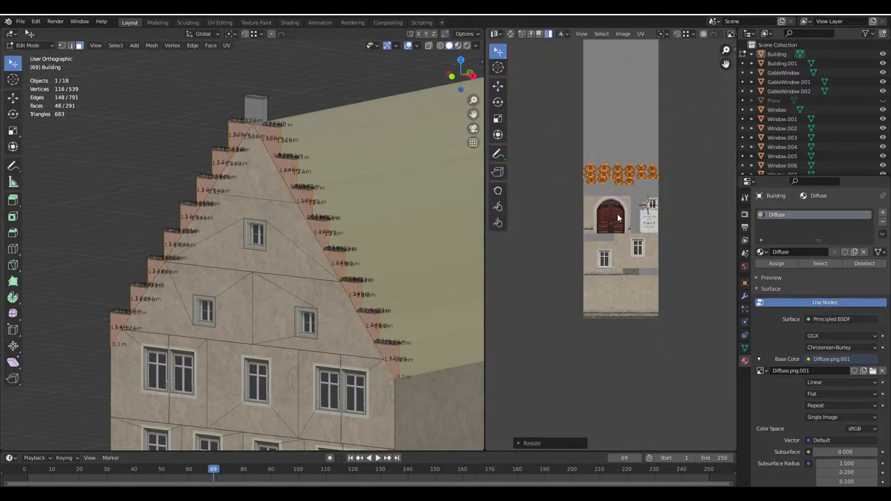
{"action": "key", "text": "g"}
{"action": "left_click", "coordinate": [617, 322]}
{"action": "scroll", "coordinate": [617, 321], "scroll_direction": "up", "scroll_amount": 2}
{"action": "key", "text": "s"}
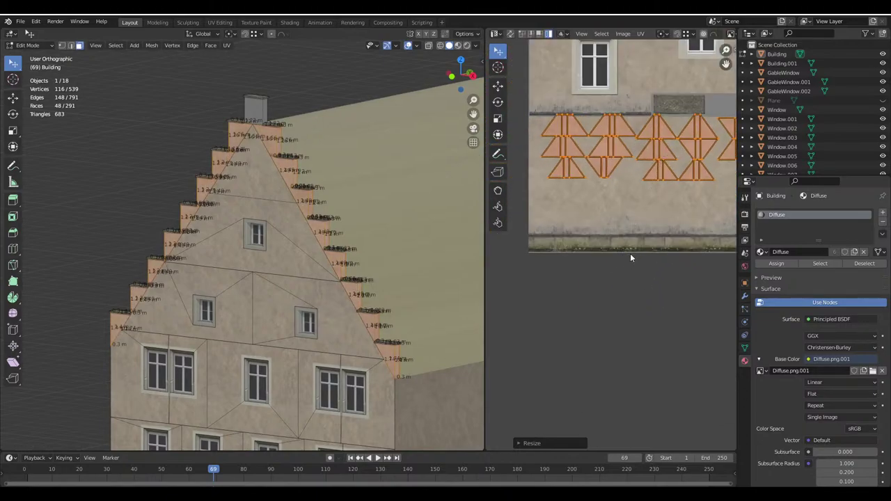
{"action": "scroll", "coordinate": [618, 324], "scroll_direction": "up", "scroll_amount": 1}
{"action": "left_click", "coordinate": [619, 326]}
Preview the gable from the front, then move the islands to a new position on the texture
{"action": "key", "text": "KP_1"}
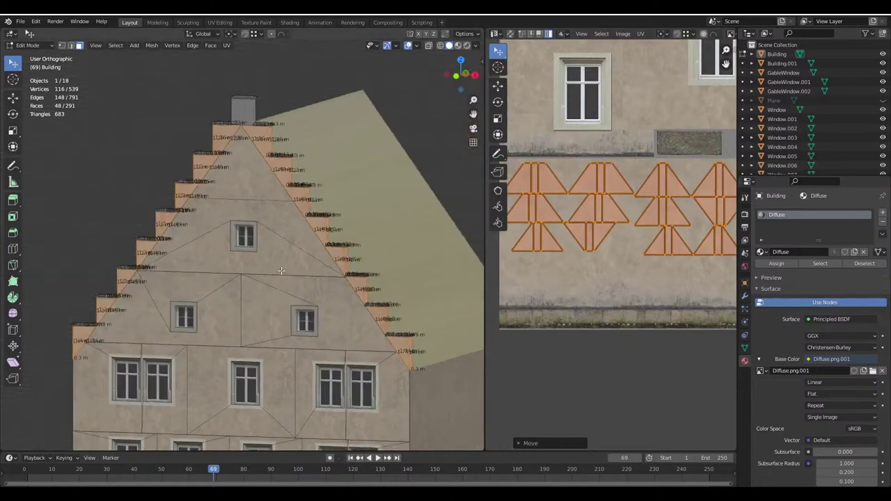
{"action": "scroll", "coordinate": [291, 263], "scroll_direction": "up", "scroll_amount": 6}
{"action": "key", "text": "Tab"}
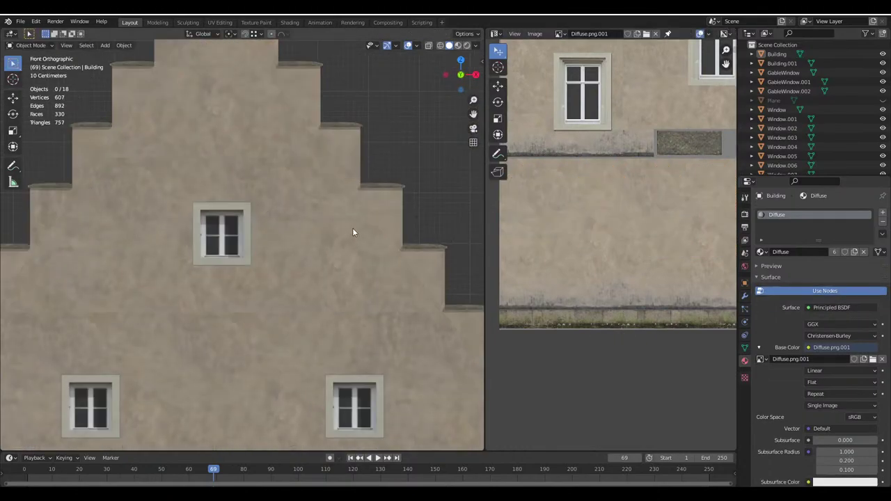
{"action": "scroll", "coordinate": [280, 228], "scroll_direction": "down", "scroll_amount": 2}
{"action": "key", "text": "Tab"}
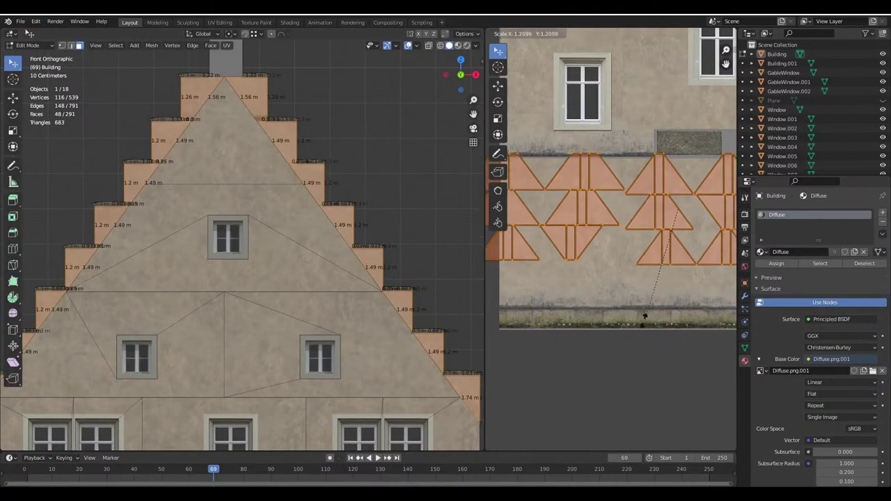
{"action": "key", "text": "s"}
{"action": "left_click", "coordinate": [614, 340]}
{"action": "key", "text": "s"}
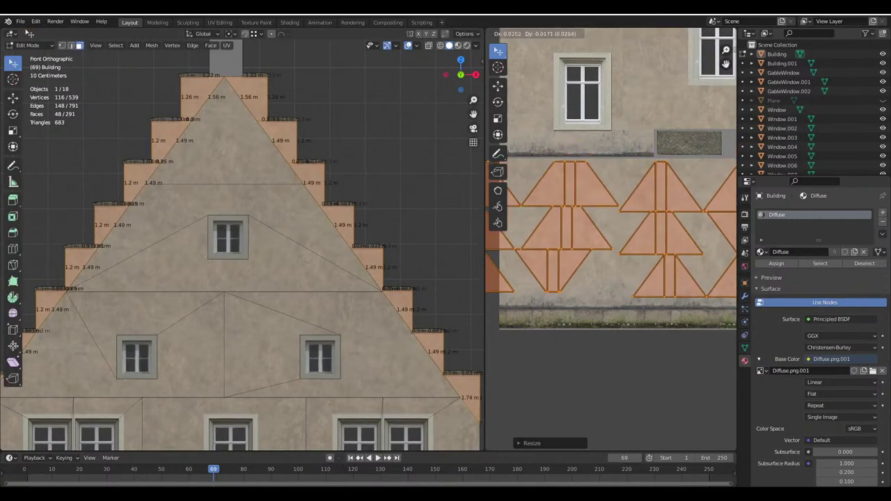
{"action": "key", "text": "Escape"}
{"action": "key", "text": "g"}
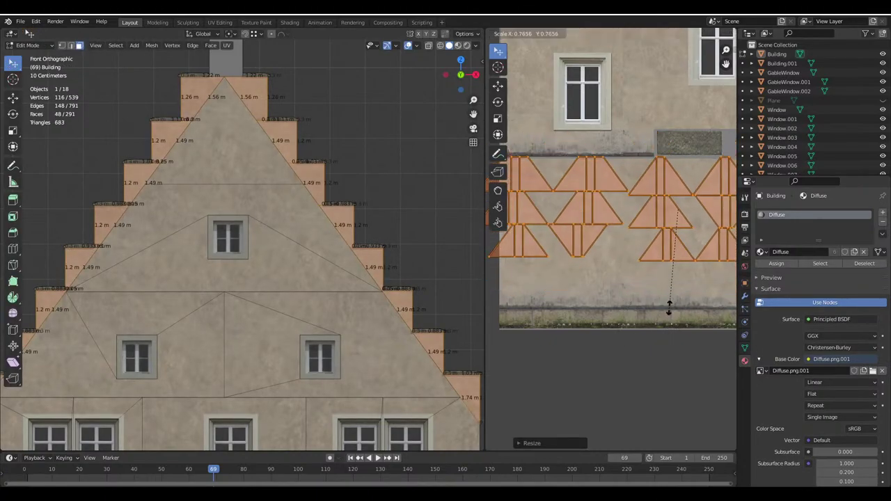
{"action": "left_click", "coordinate": [668, 312]}
Turn the islands 180°, then turn one single island 180° and slot it among the others
{"action": "key", "text": "g"}
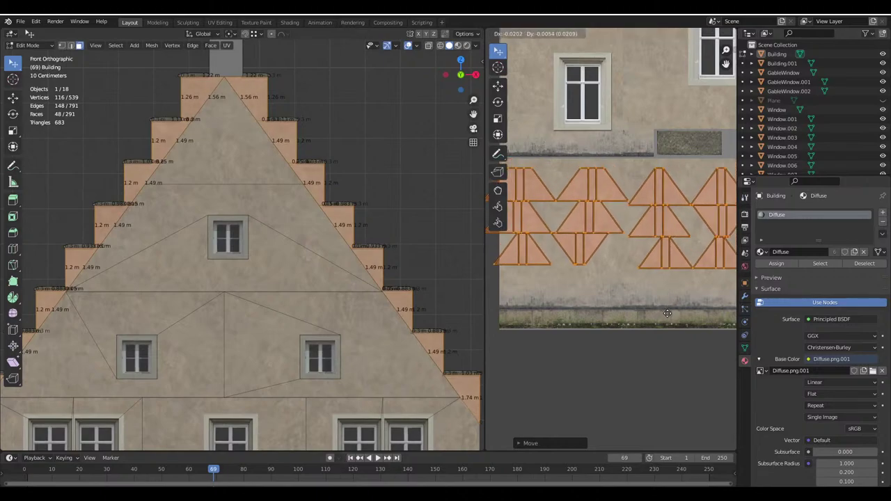
{"action": "type", "text": "r180"}
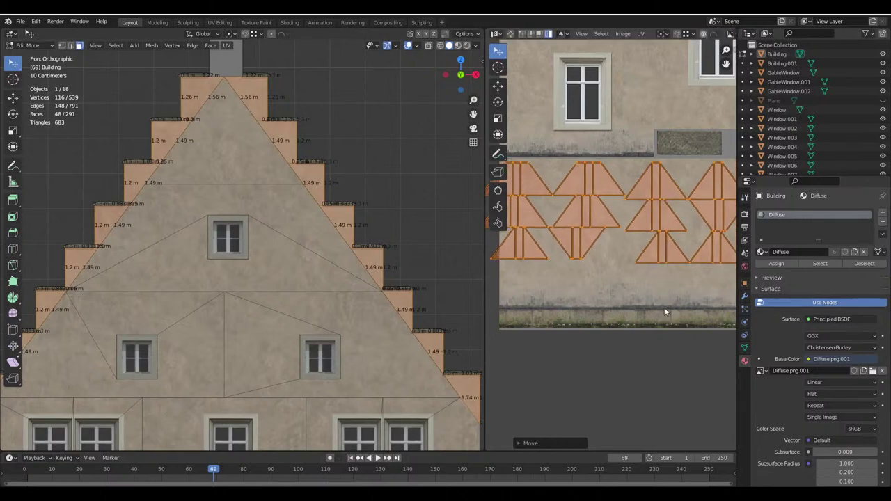
{"action": "key", "text": "Return"}
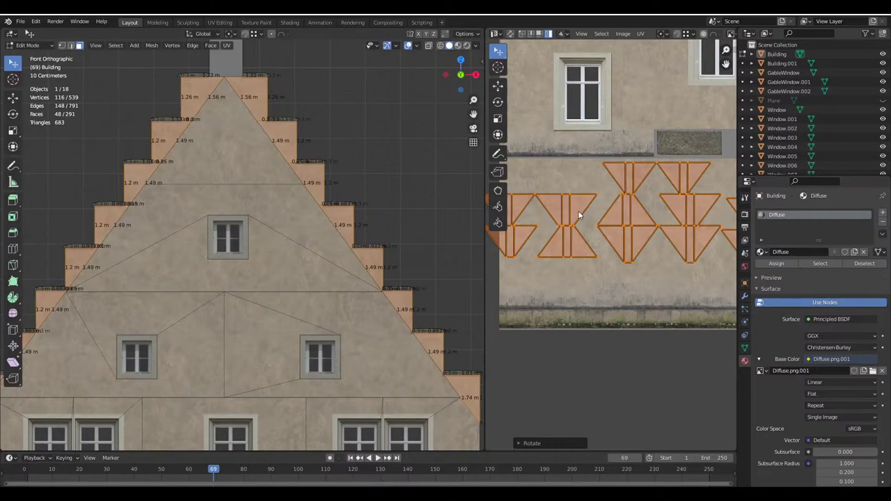
{"action": "left_click", "coordinate": [578, 211]}
{"action": "scroll", "coordinate": [578, 210], "scroll_direction": "down", "scroll_amount": 1}
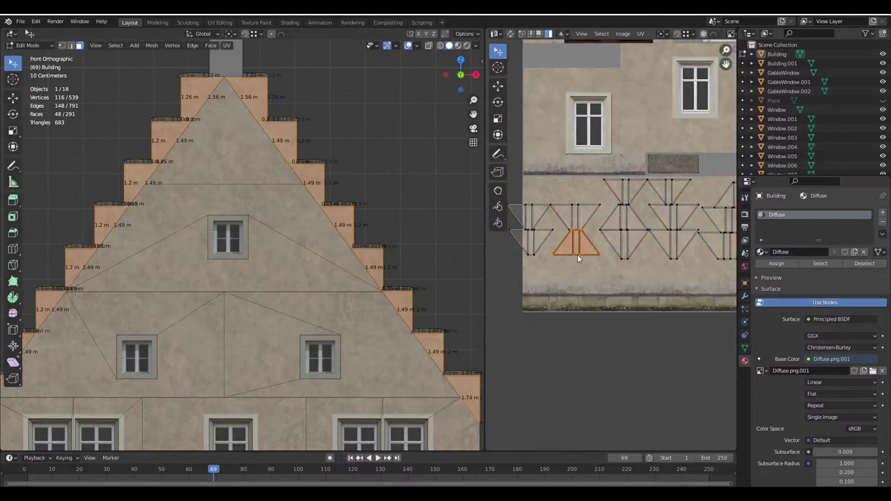
{"action": "type", "text": "r180"}
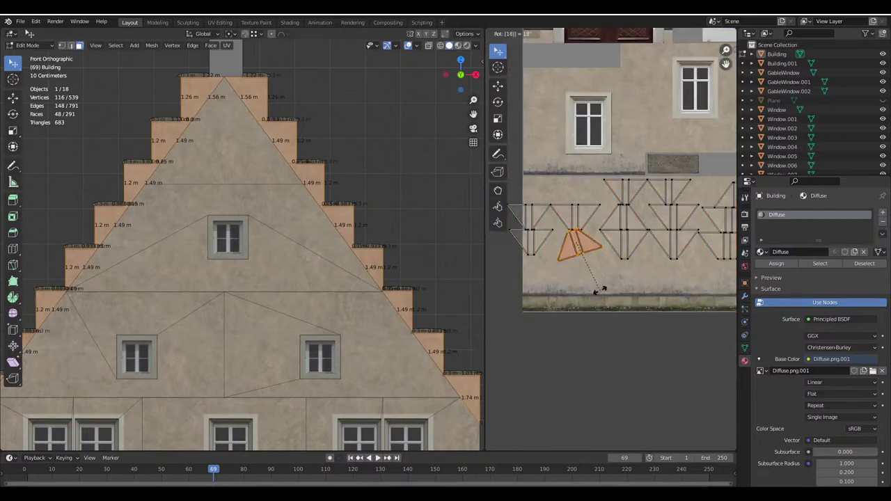
{"action": "key", "text": "Return"}
{"action": "middle_click_drag", "start_coordinate": [601, 290], "coordinate": [571, 279]}
{"action": "left_click_drag", "start_coordinate": [534, 240], "coordinate": [584, 241]}
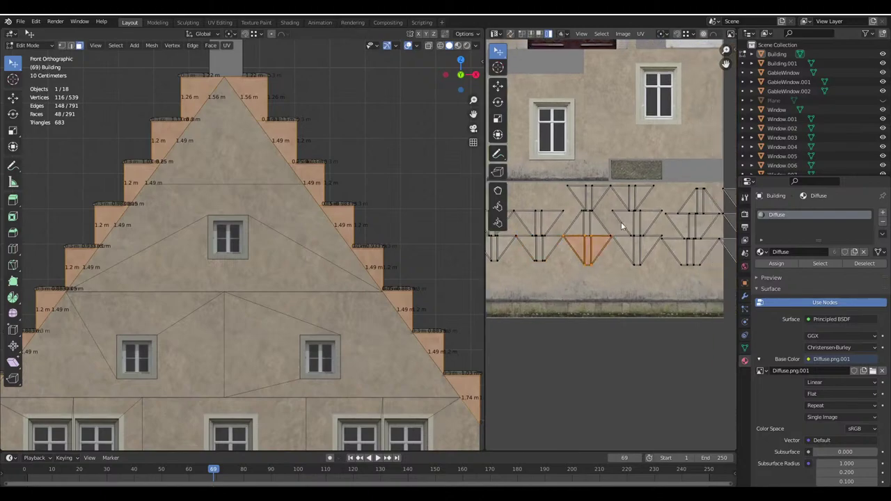
{"action": "scroll", "coordinate": [692, 256], "scroll_direction": "down", "scroll_amount": 2}
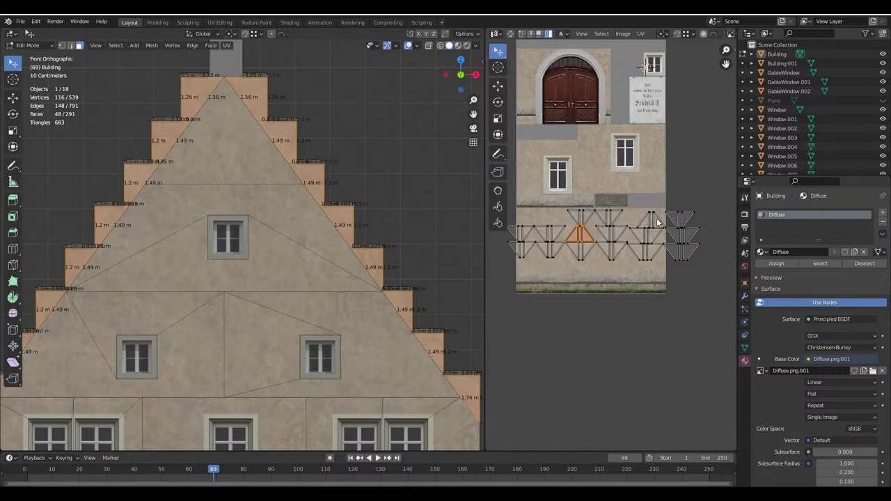
Change the rotation pivot, rotate the two chosen islands, and return to Object Mode to check
{"action": "left_click", "coordinate": [662, 34]}
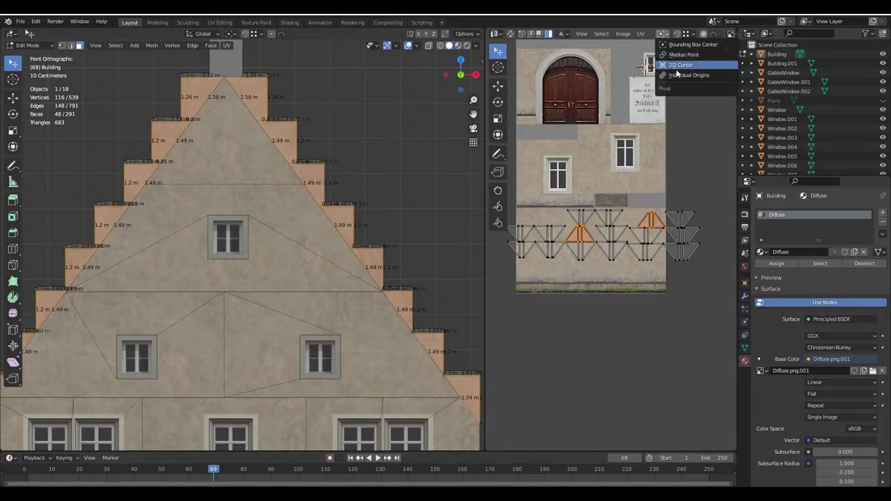
{"action": "left_click", "coordinate": [679, 81]}
{"action": "key", "text": "r"}
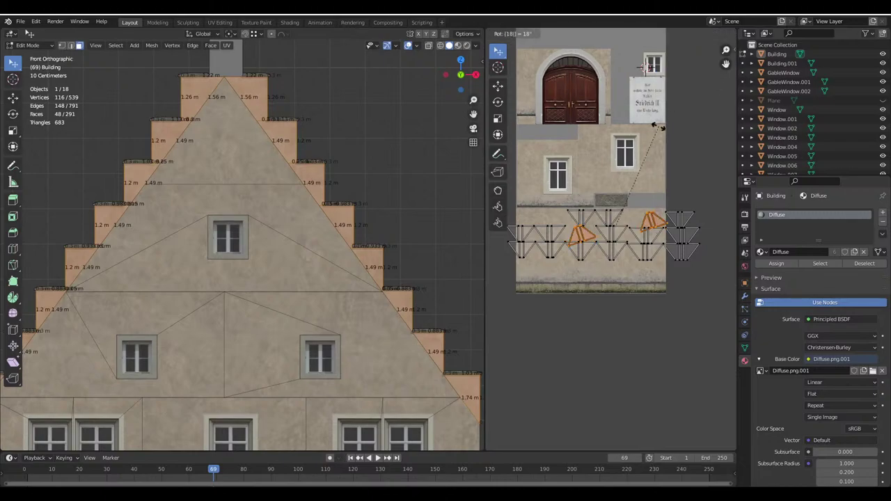
{"action": "left_click", "coordinate": [661, 130]}
{"action": "key", "text": "Tab"}
{"action": "scroll", "coordinate": [282, 253], "scroll_direction": "down", "scroll_amount": 2}
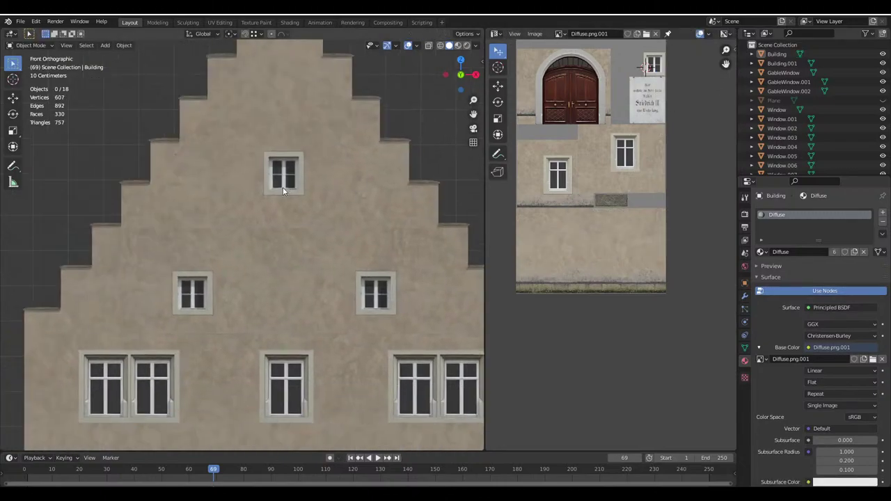
{"action": "scroll", "coordinate": [128, 243], "scroll_direction": "up", "scroll_amount": 5}
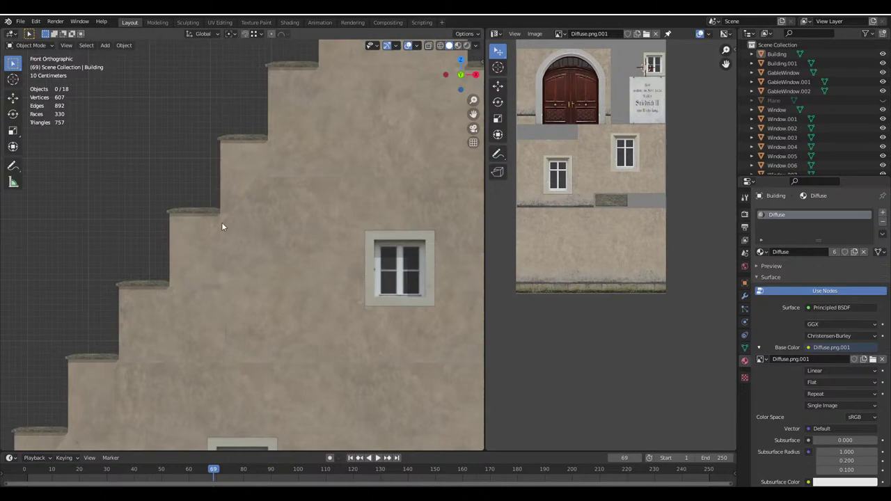
{"action": "scroll", "coordinate": [237, 265], "scroll_direction": "up", "scroll_amount": 2}
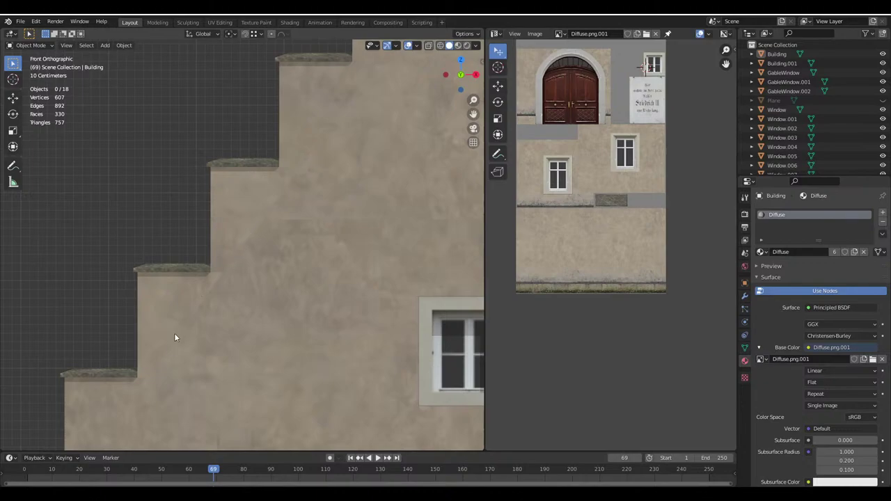
{"action": "left_click", "coordinate": [142, 385]}
{"action": "key", "text": "Tab"}
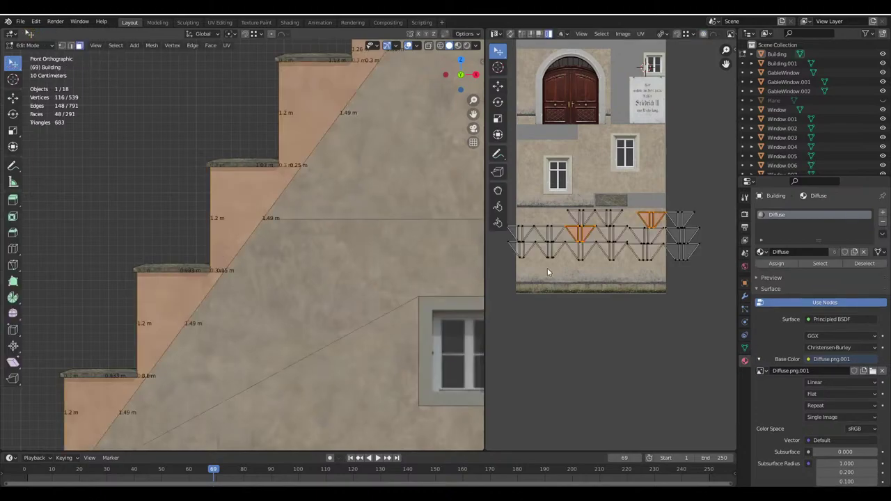
{"action": "scroll", "coordinate": [617, 365], "scroll_direction": "up", "scroll_amount": 2}
{"action": "key", "text": "s"}
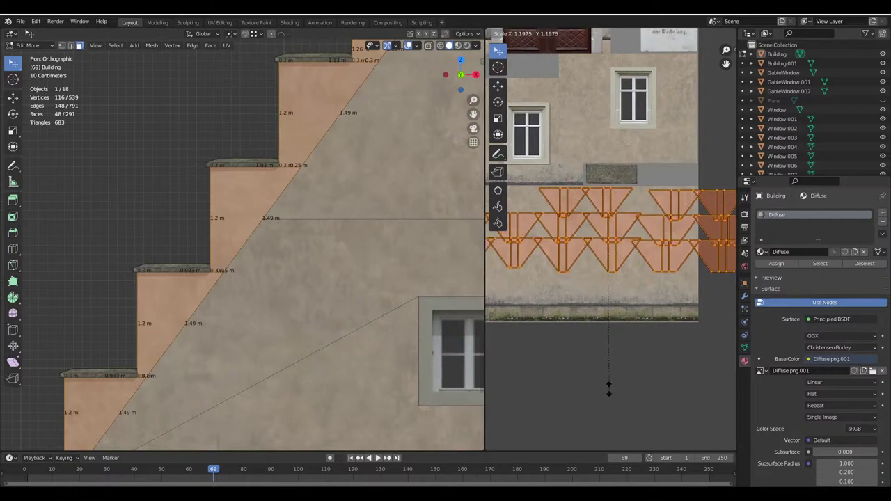
{"action": "left_click", "coordinate": [640, 355]}
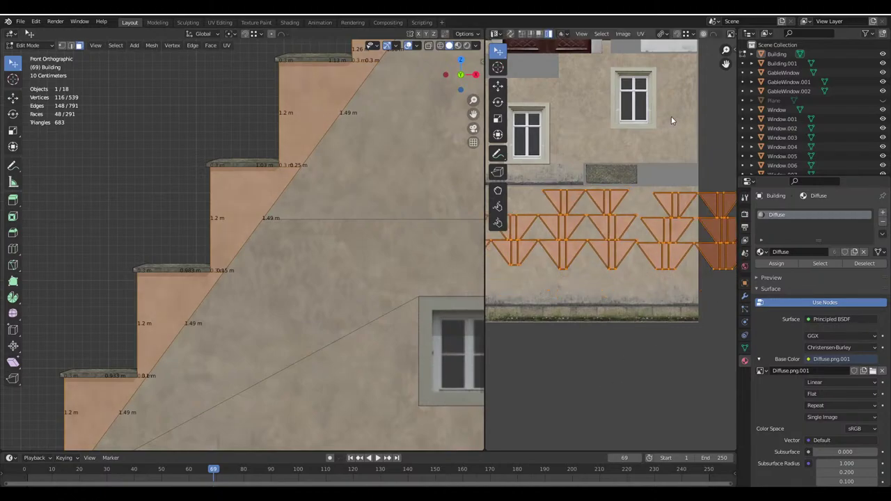
{"action": "key", "text": "s"}
{"action": "right_click", "coordinate": [648, 112]}
{"action": "key", "text": "s"}
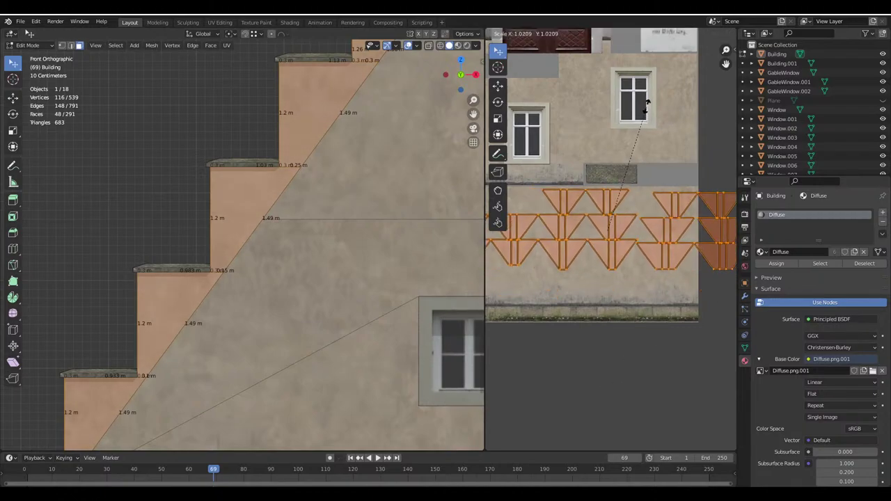
{"action": "left_click", "coordinate": [648, 104]}
{"action": "key", "text": "Tab"}
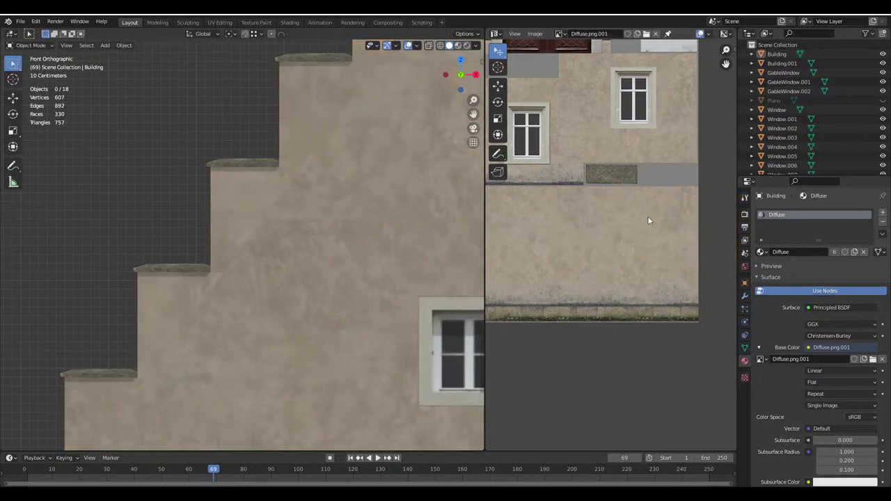
{"action": "key", "text": "Tab"}
{"action": "key", "text": "s"}
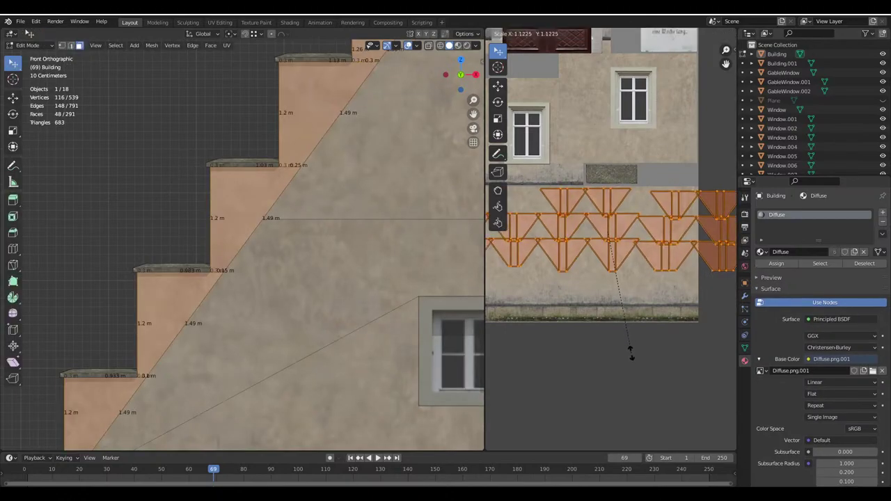
{"action": "left_click", "coordinate": [630, 355]}
{"action": "key", "text": "g"}
{"action": "left_click", "coordinate": [627, 365]}
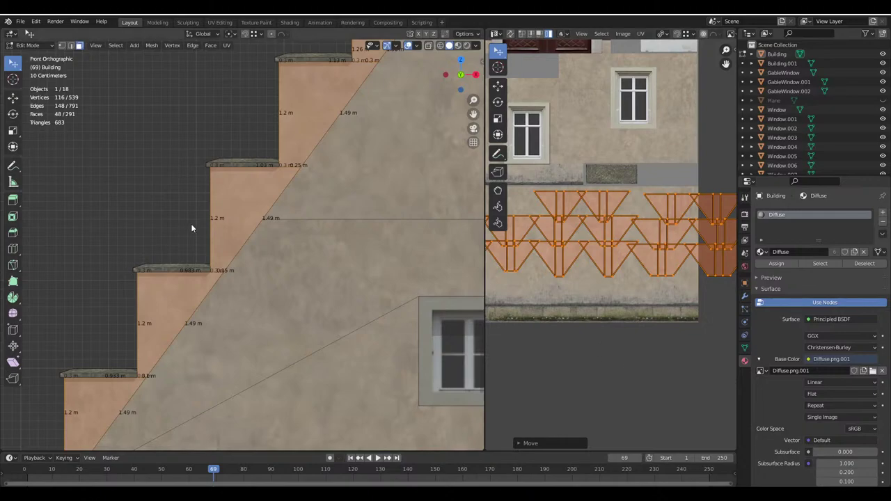
{"action": "key", "text": "Tab"}
{"action": "scroll", "coordinate": [187, 212], "scroll_direction": "down", "scroll_amount": 6}
{"action": "scroll", "coordinate": [242, 243], "scroll_direction": "down", "scroll_amount": 5}
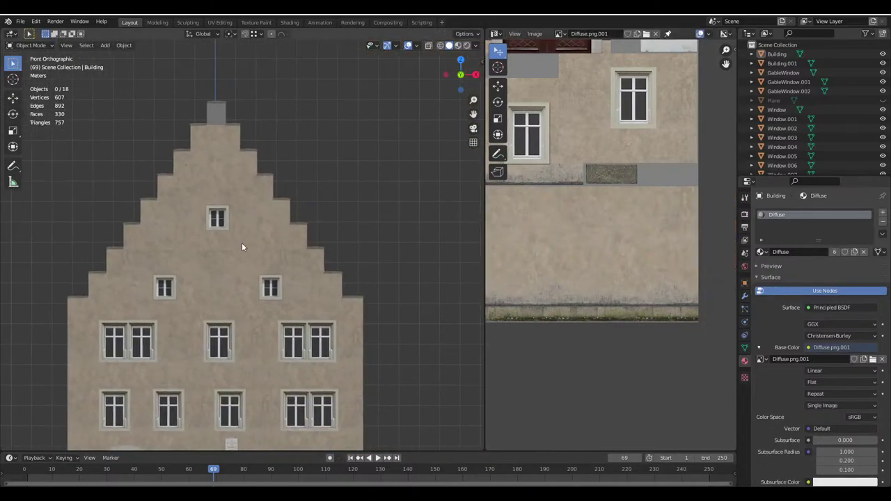
{"action": "middle_click_drag", "start_coordinate": [295, 262], "coordinate": [238, 203]}
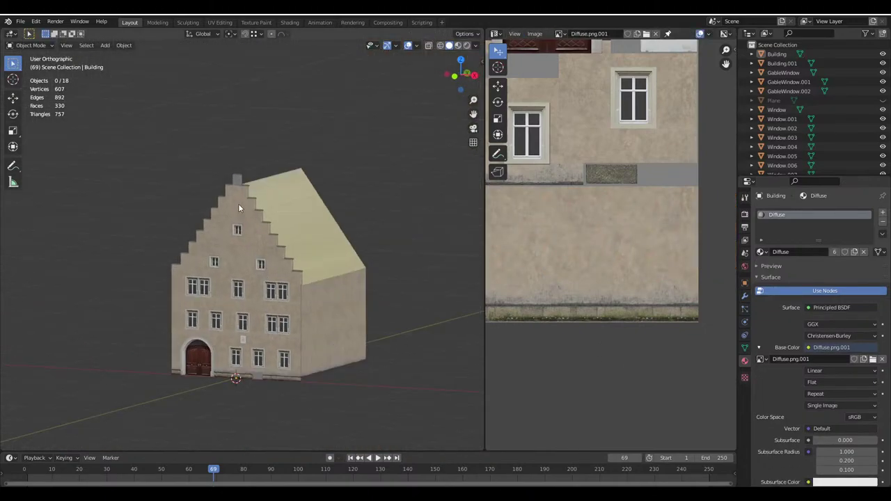
In Edit Mode, select the chimney's side, front and thin left faces
{"action": "scroll", "coordinate": [236, 229], "scroll_direction": "up", "scroll_amount": 4}
{"action": "key", "text": "Tab"}
{"action": "scroll", "coordinate": [250, 292], "scroll_direction": "up", "scroll_amount": 5}
{"action": "left_click", "coordinate": [257, 314]}
{"action": "middle_click_drag", "start_coordinate": [257, 314], "coordinate": [408, 201]}
{"action": "left_click", "coordinate": [363, 213], "text": "shift"}
{"action": "middle_click_drag", "start_coordinate": [242, 219], "coordinate": [82, 176]}
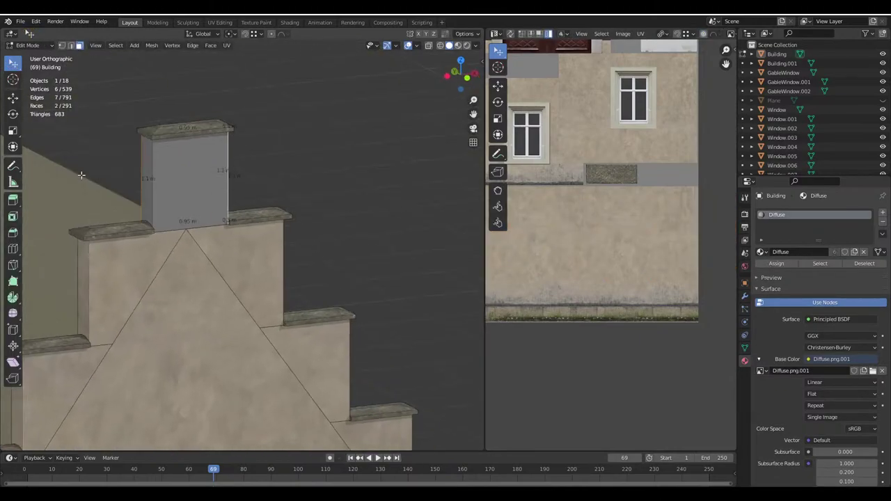
{"action": "left_click", "coordinate": [161, 192], "text": "shift"}
{"action": "left_click", "coordinate": [142, 189], "text": "shift"}
{"action": "key", "text": "KP_1"}
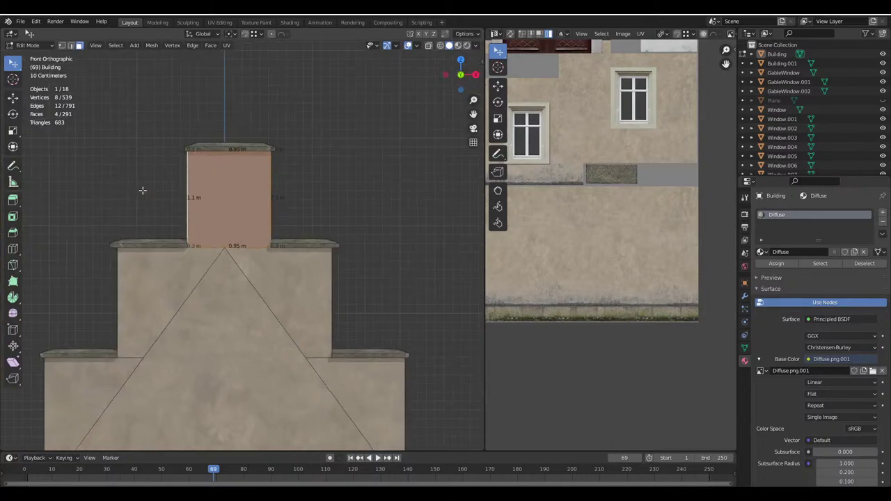
Cube-project the chimney faces onto the texture, then unwrap them
{"action": "key", "text": "u"}
{"action": "left_click", "coordinate": [139, 236]}
{"action": "scroll", "coordinate": [584, 242], "scroll_direction": "down", "scroll_amount": 6}
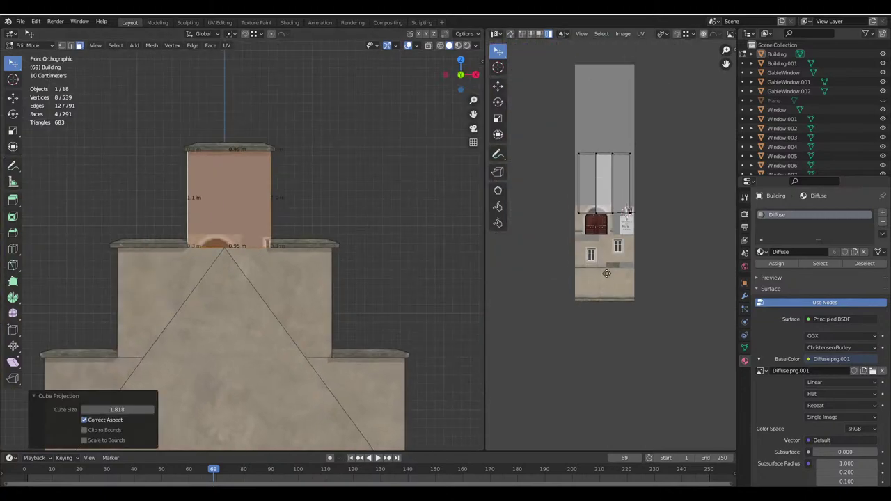
{"action": "scroll", "coordinate": [608, 283], "scroll_direction": "up", "scroll_amount": 4}
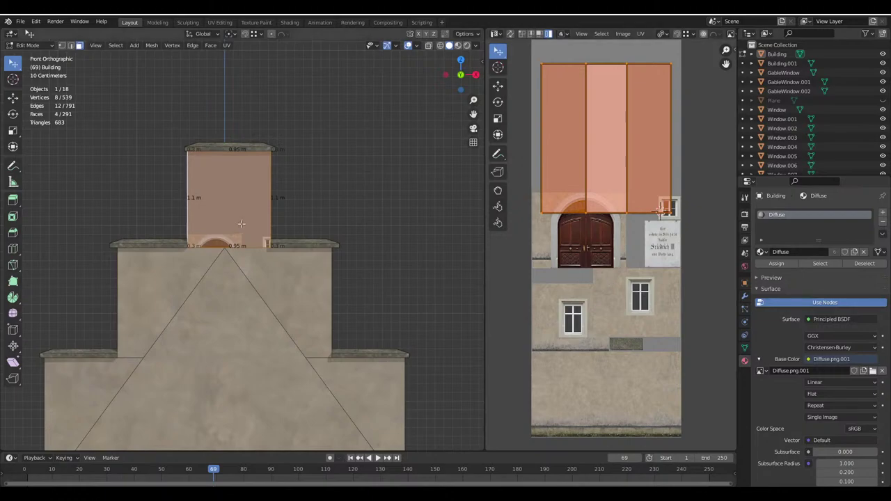
{"action": "key", "text": "u"}
{"action": "left_click", "coordinate": [208, 174]}
{"action": "middle_click_drag", "start_coordinate": [209, 175], "coordinate": [387, 280]}
{"action": "key", "text": "KP_5"}
{"action": "middle_click_drag", "start_coordinate": [330, 266], "coordinate": [307, 228]}
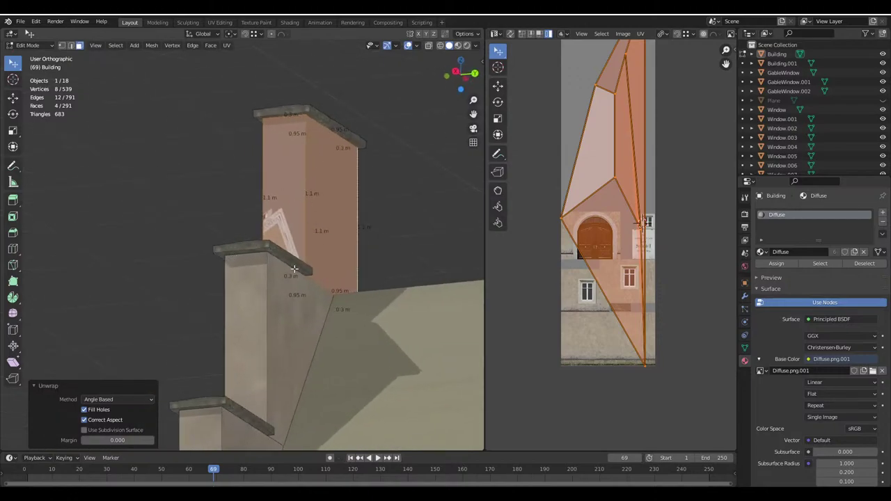
{"action": "middle_click_drag", "start_coordinate": [295, 268], "coordinate": [263, 293]}
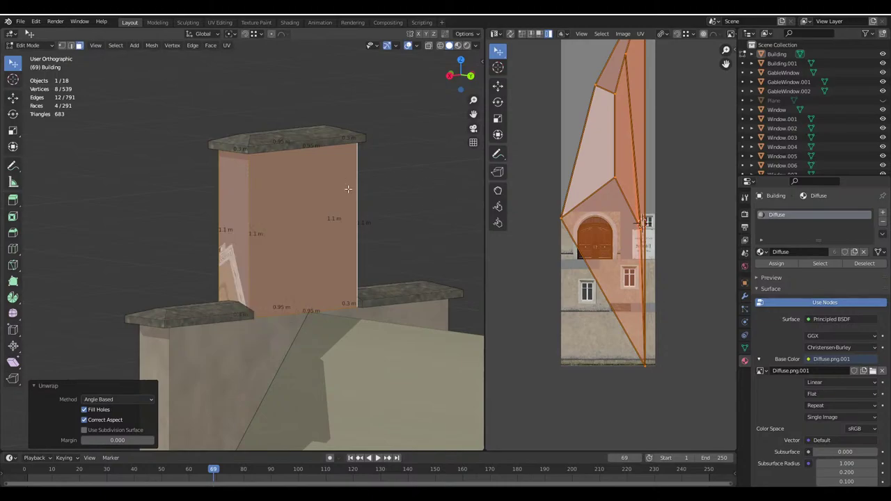
Reselect just the chimney's front face, then add its left side face
{"action": "middle_click_drag", "start_coordinate": [594, 201], "coordinate": [585, 252]}
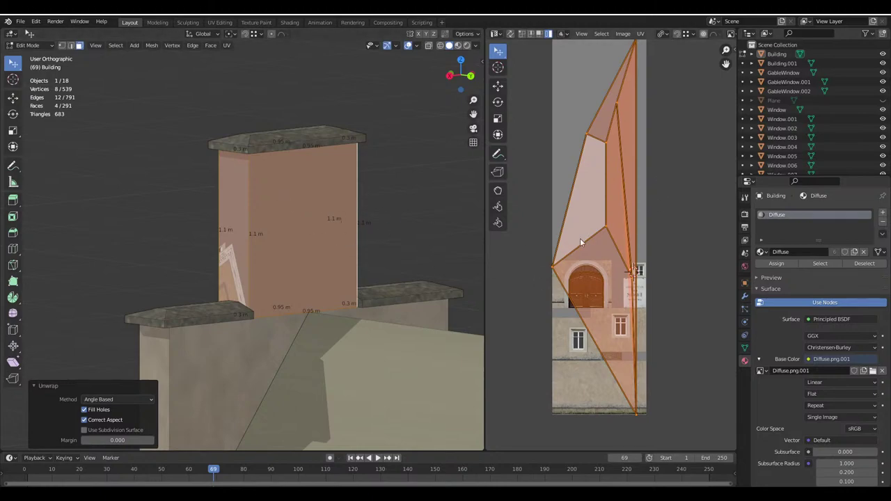
{"action": "left_click", "coordinate": [299, 221]}
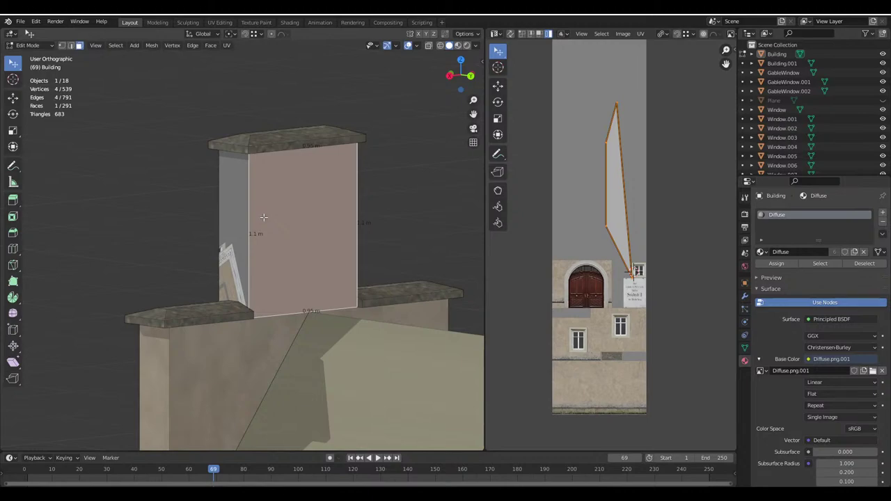
{"action": "middle_click_drag", "start_coordinate": [304, 216], "coordinate": [361, 203]}
{"action": "key", "text": "g"}
{"action": "key", "text": "Escape"}
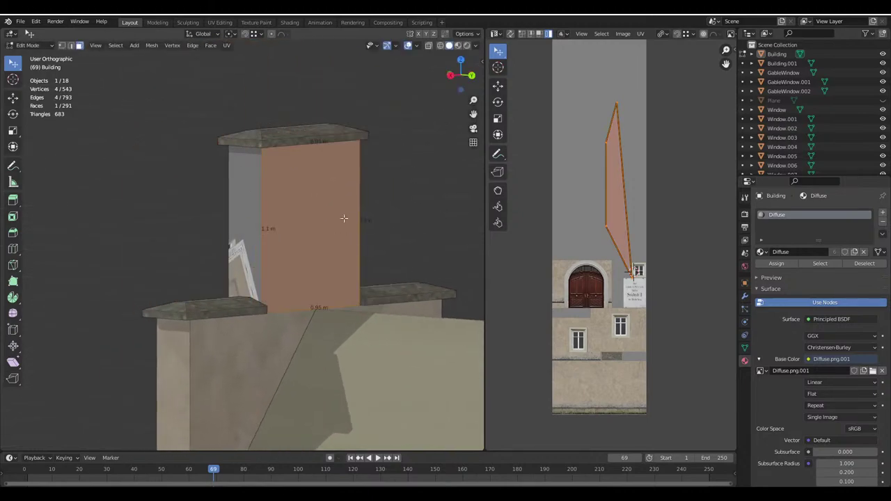
{"action": "left_click", "coordinate": [243, 241], "text": "shift"}
Merge the chimney's duplicate vertices by distance, select its linked faces and unwrap them
{"action": "key", "text": "m"}
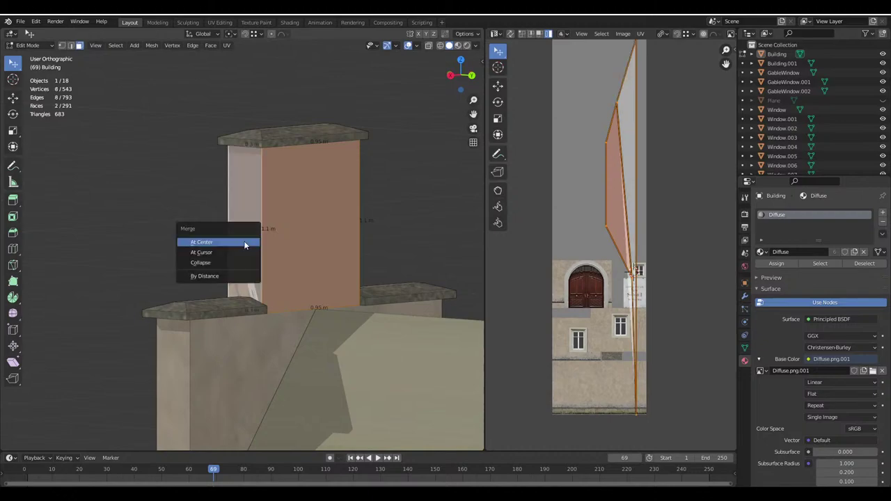
{"action": "left_click", "coordinate": [220, 275]}
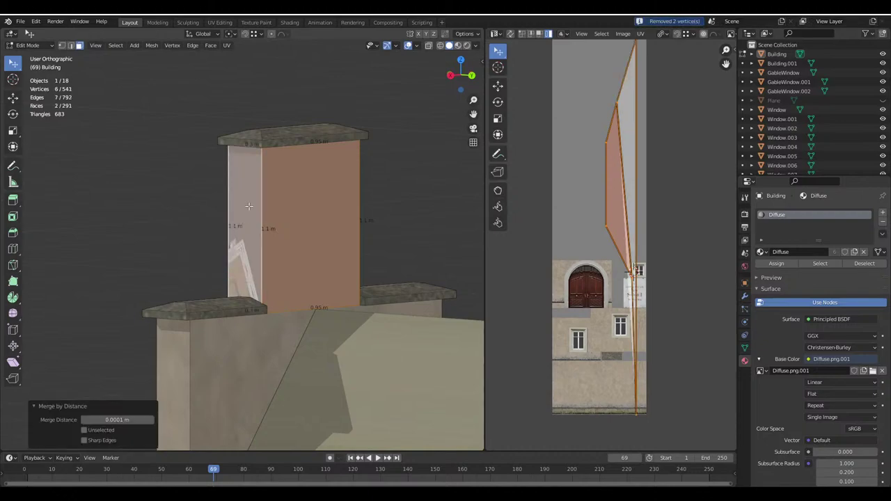
{"action": "key", "text": "l"}
{"action": "key", "text": "u"}
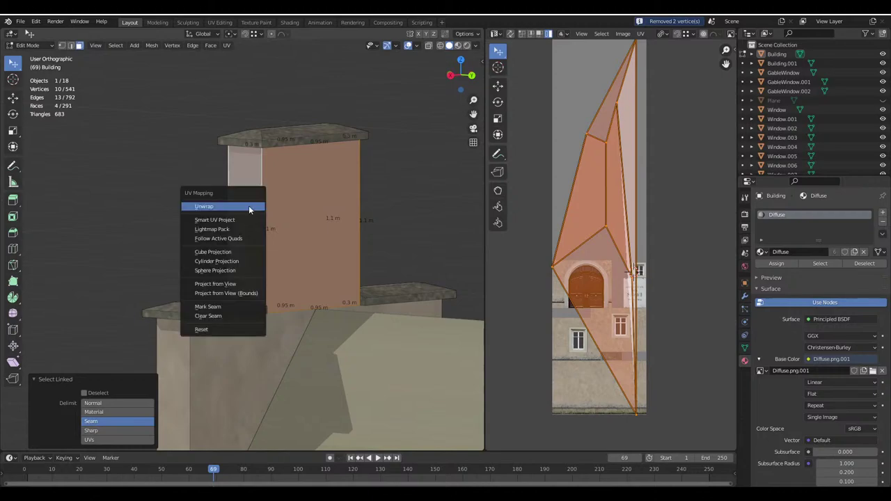
{"action": "left_click", "coordinate": [249, 204]}
{"action": "scroll", "coordinate": [639, 259], "scroll_direction": "up", "scroll_amount": 4}
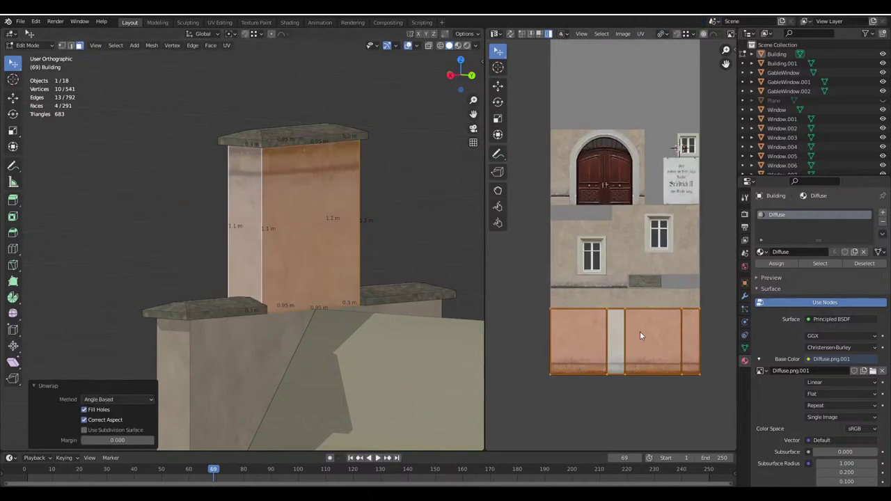
Scale the chimney's UV islands down and move them onto the plain plaster area
{"action": "key", "text": "s"}
{"action": "left_click", "coordinate": [646, 404]}
{"action": "key", "text": "g"}
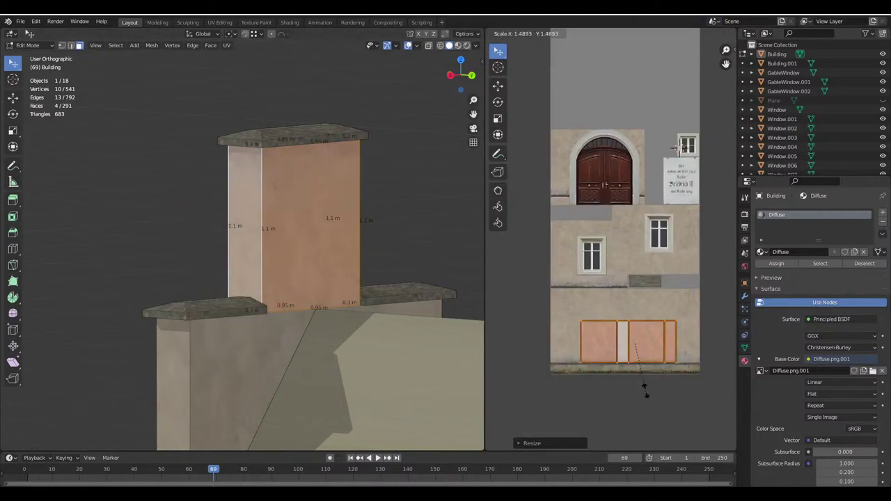
{"action": "key", "text": "s"}
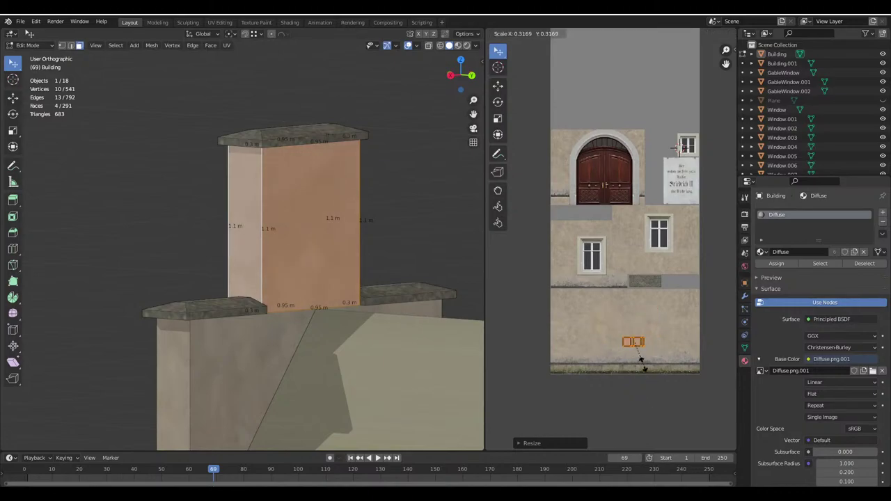
{"action": "left_click", "coordinate": [655, 377]}
{"action": "key", "text": "g"}
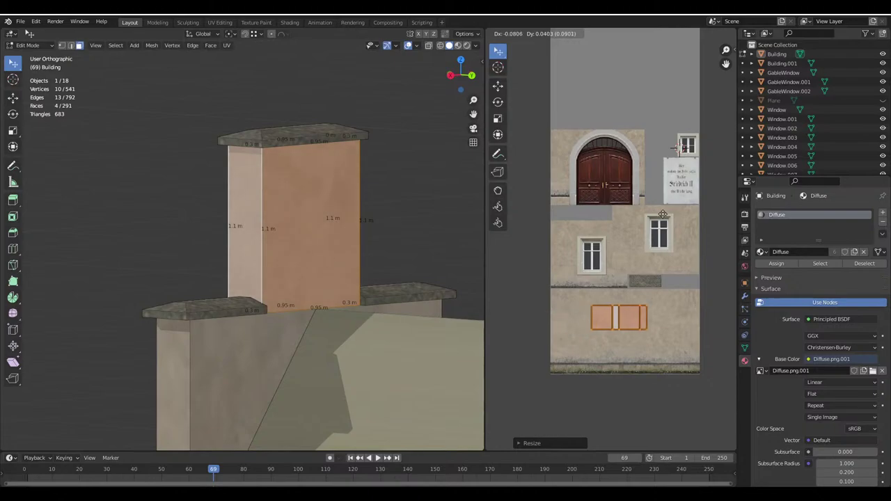
{"action": "left_click", "coordinate": [667, 217]}
Nudge the chimney's UV faces slightly in Edit Mode, then return to Object Mode
{"action": "key", "text": "Tab"}
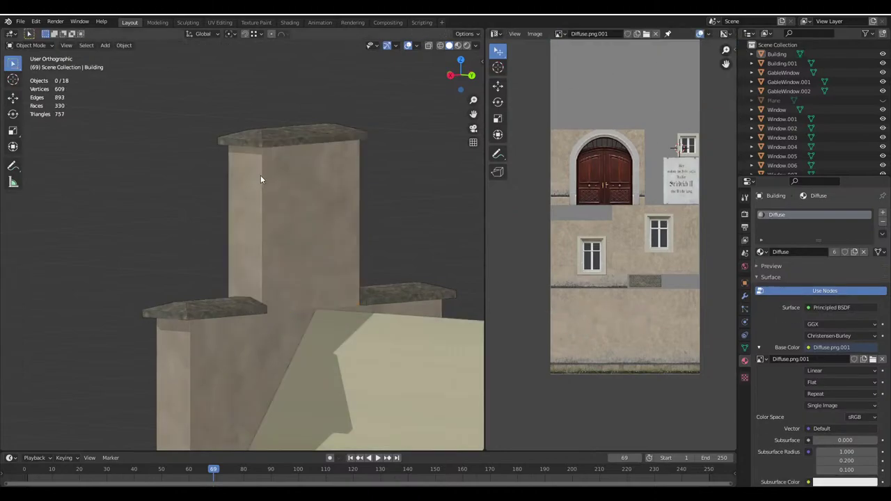
{"action": "middle_click_drag", "start_coordinate": [261, 175], "coordinate": [368, 221]}
{"action": "key", "text": "Tab"}
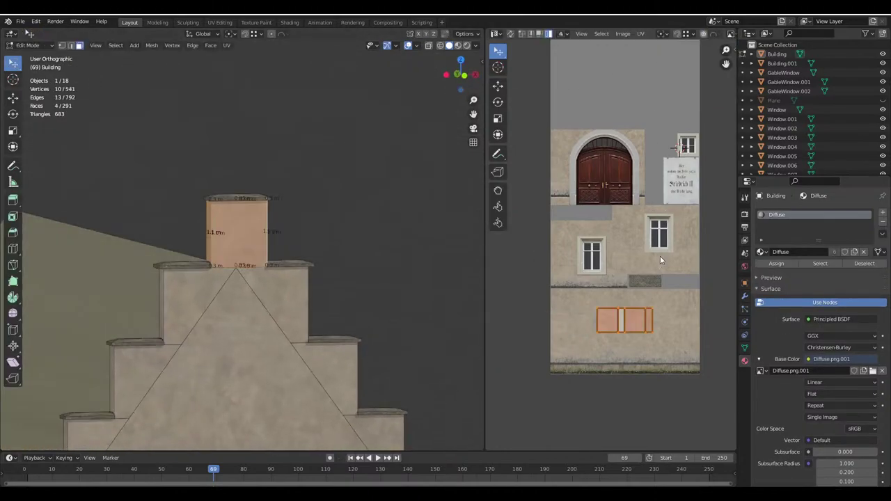
{"action": "key", "text": "g"}
{"action": "left_click", "coordinate": [672, 248]}
{"action": "key", "text": "Tab"}
{"action": "middle_click_drag", "start_coordinate": [200, 236], "coordinate": [318, 243]}
{"action": "scroll", "coordinate": [253, 205], "scroll_direction": "down", "scroll_amount": 6}
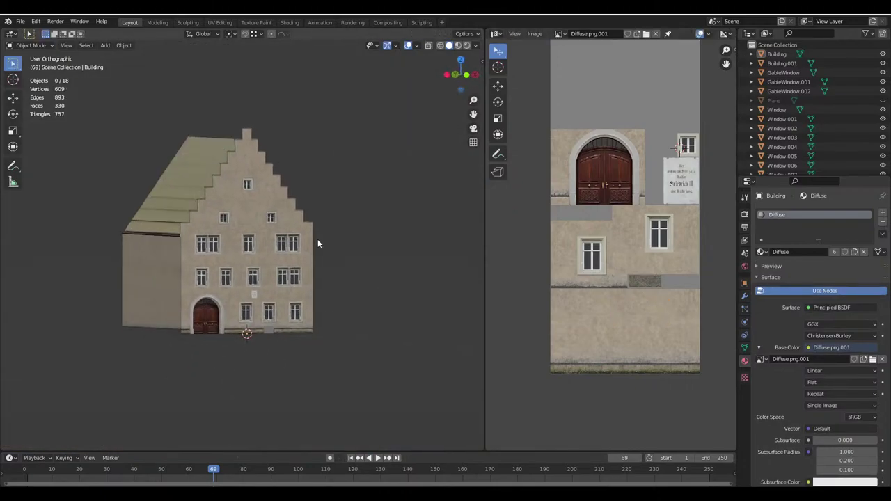
Save the project as Haus.blend and inspect the grey patch at the facade base
{"action": "key", "text": "ctrl+s"}
{"action": "scroll", "coordinate": [252, 359], "scroll_direction": "up", "scroll_amount": 10}
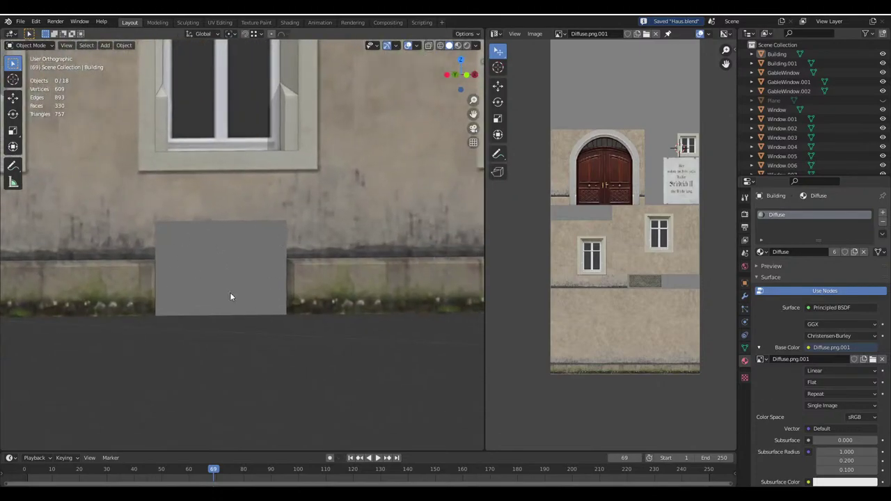
{"action": "middle_click_drag", "start_coordinate": [230, 297], "coordinate": [293, 288], "text": "shift"}
{"action": "scroll", "coordinate": [294, 288], "scroll_direction": "up", "scroll_amount": 3}
{"action": "scroll", "coordinate": [243, 265], "scroll_direction": "down", "scroll_amount": 3}
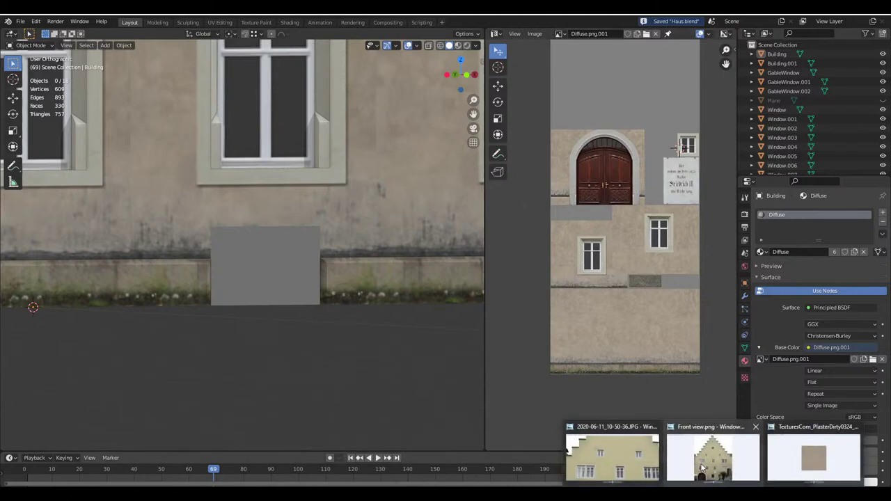
Bring up the house reference photo in Photo Viewer and zoom in on its cellar window
{"action": "mouse_move", "coordinate": [743, 487]}
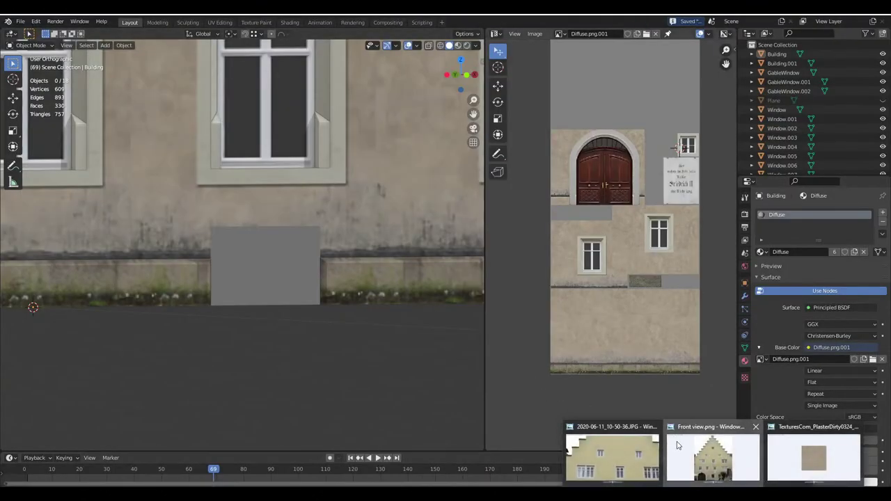
{"action": "left_click", "coordinate": [679, 446]}
{"action": "key", "text": "Right"}
{"action": "key", "text": "Left"}
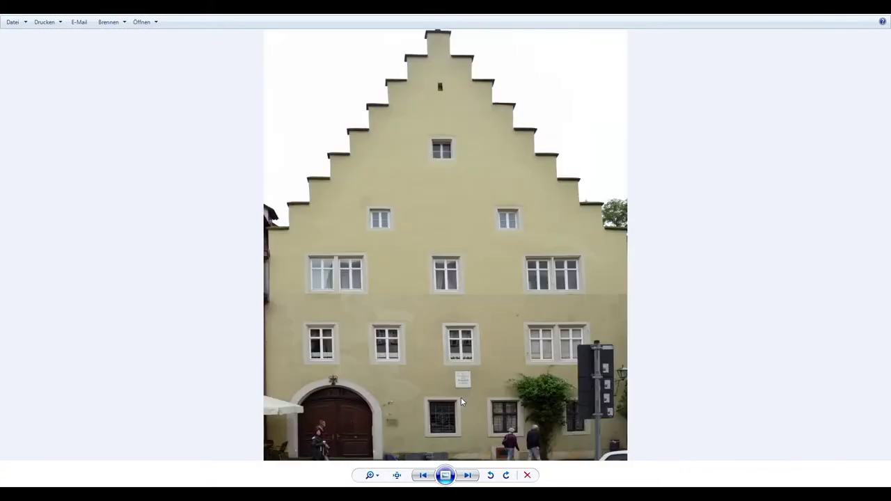
{"action": "key", "text": "Right"}
{"action": "key", "text": "Left"}
{"action": "scroll", "coordinate": [601, 448], "scroll_direction": "up", "scroll_amount": 4}
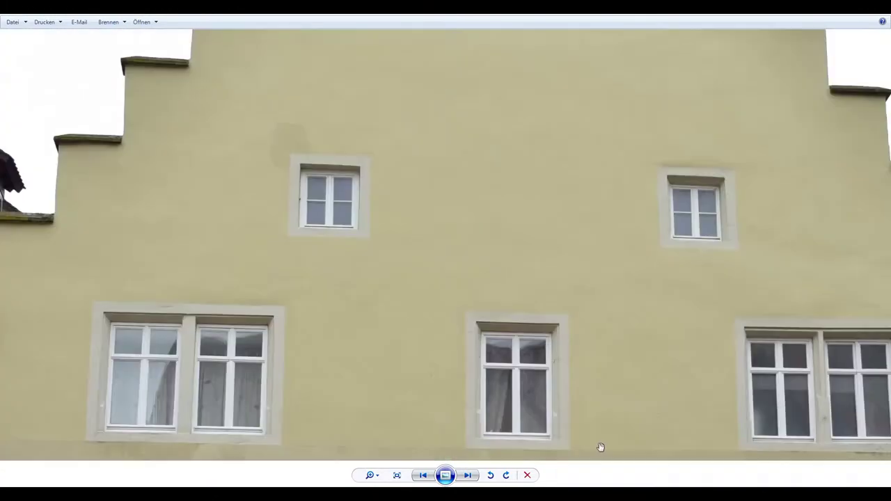
{"action": "left_click_drag", "start_coordinate": [429, 373], "coordinate": [445, 144]}
{"action": "left_click_drag", "start_coordinate": [696, 459], "coordinate": [374, 79]}
{"action": "scroll", "coordinate": [522, 237], "scroll_direction": "up", "scroll_amount": 2}
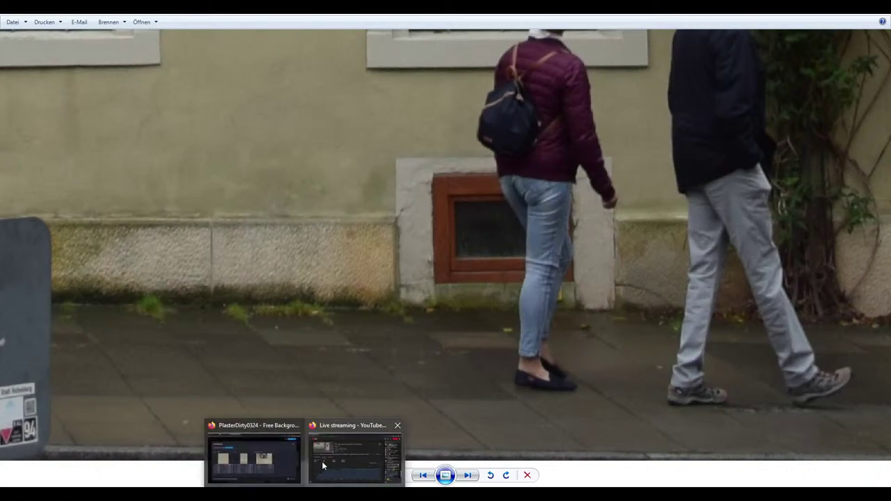
Switch to Firefox's Rothenburg ob der Tauber page
{"action": "mouse_move", "coordinate": [295, 459]}
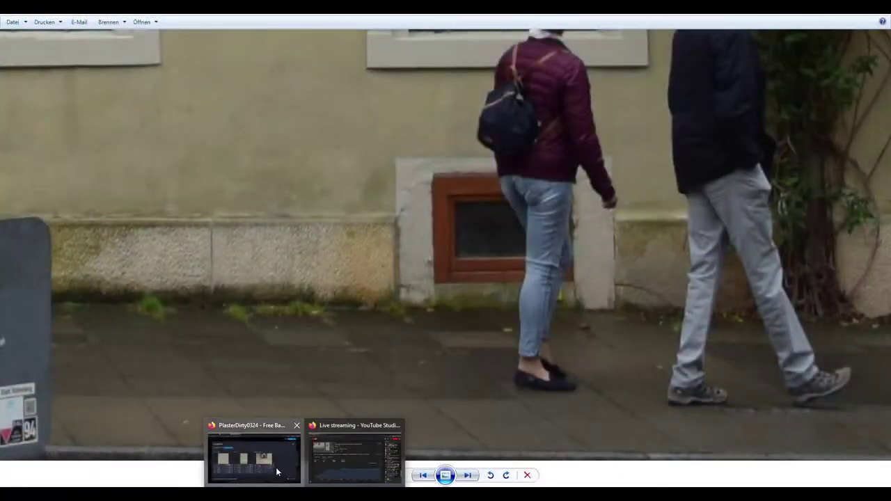
{"action": "left_click", "coordinate": [276, 467]}
{"action": "left_click", "coordinate": [153, 15]}
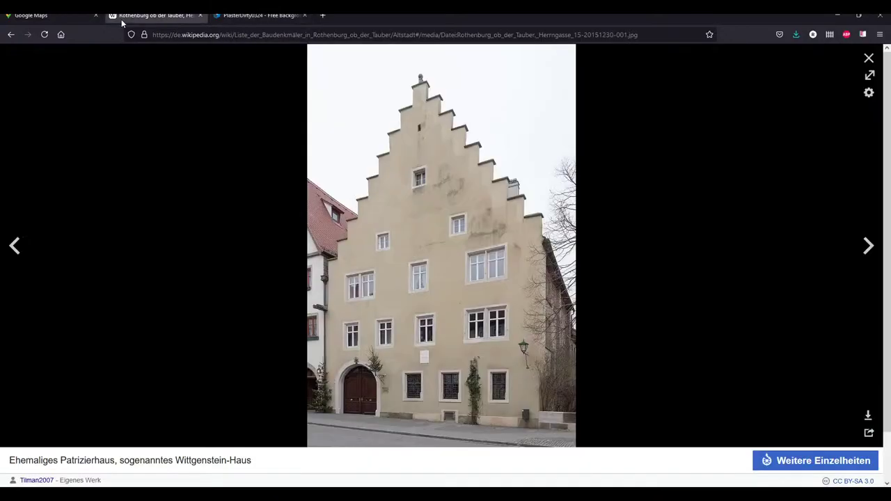
{"action": "left_click", "coordinate": [11, 34]}
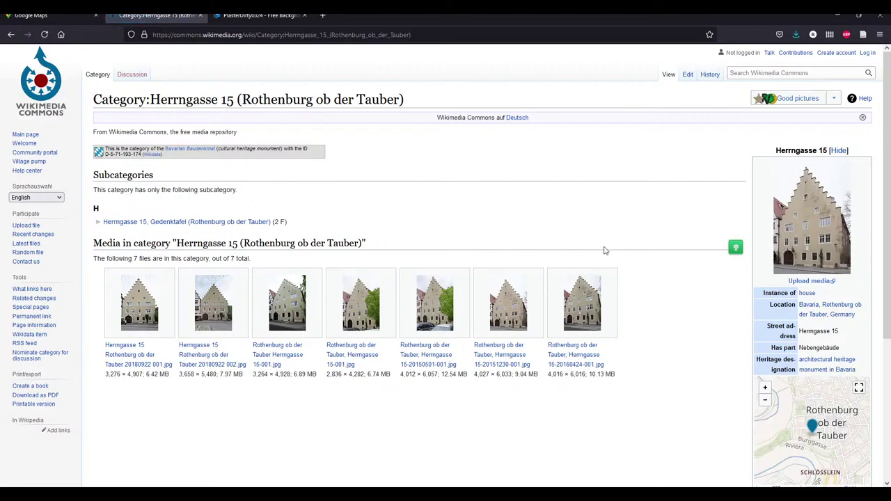
{"action": "left_click", "coordinate": [134, 323]}
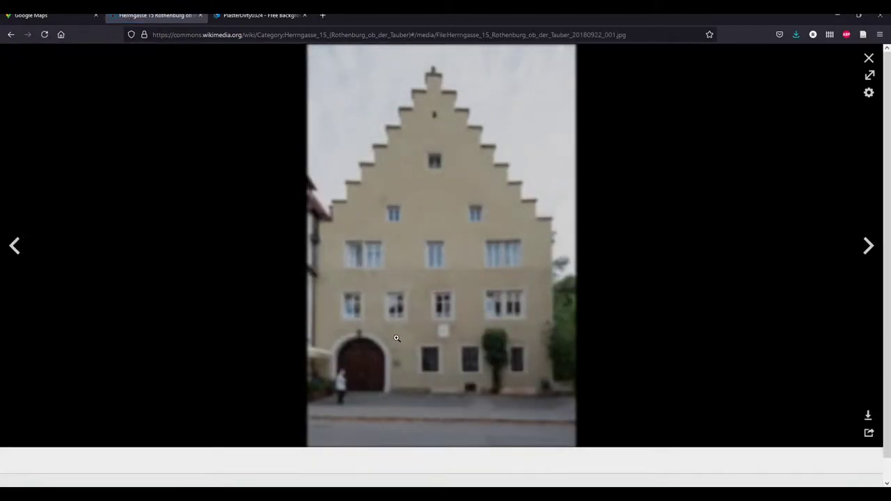
{"action": "left_click", "coordinate": [484, 407]}
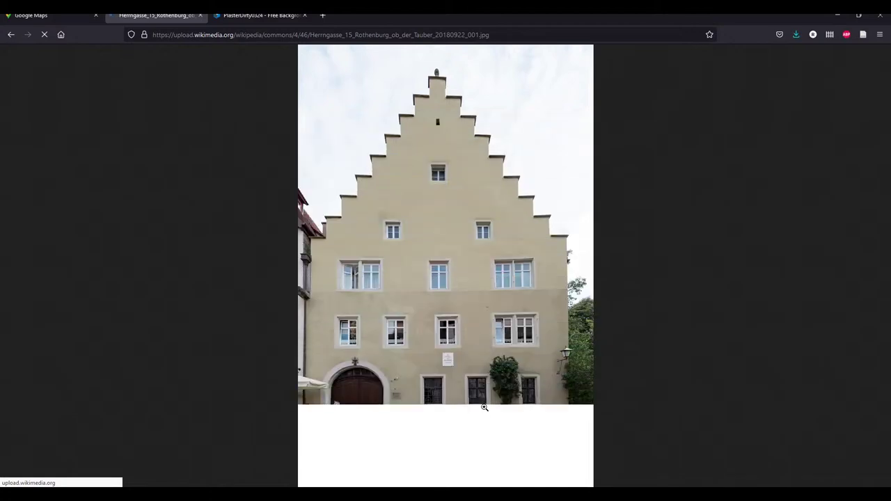
{"action": "left_click", "coordinate": [480, 407]}
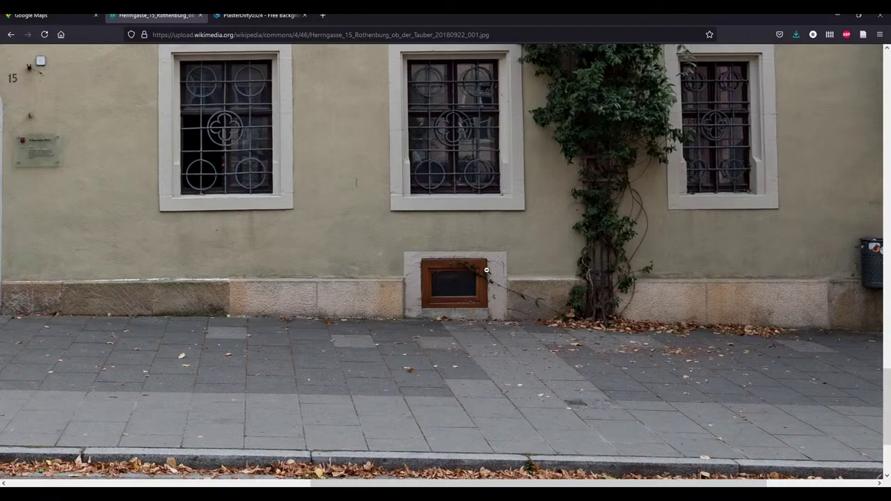
Copy the full-size image with Grafik kopieren
{"action": "scroll", "coordinate": [468, 300], "scroll_direction": "up", "scroll_amount": 3}
{"action": "scroll", "coordinate": [488, 313], "scroll_direction": "down", "scroll_amount": 3}
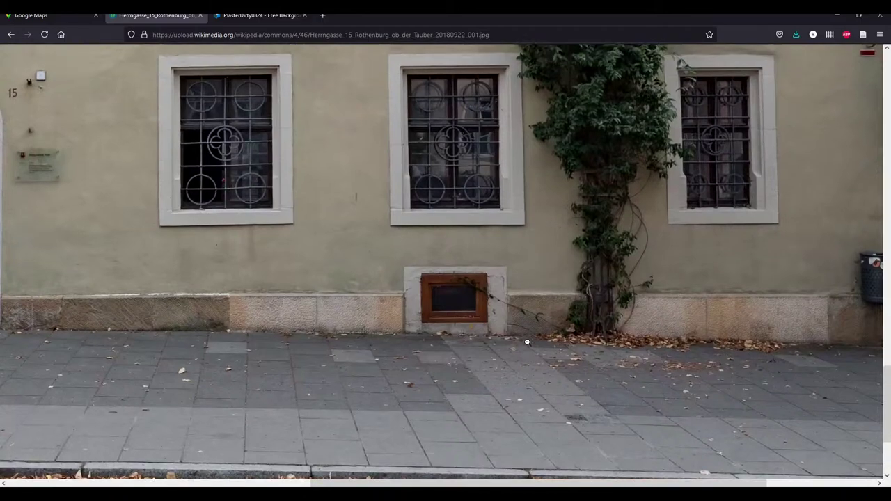
{"action": "scroll", "coordinate": [522, 336], "scroll_direction": "up", "scroll_amount": 1}
{"action": "right_click", "coordinate": [453, 314]}
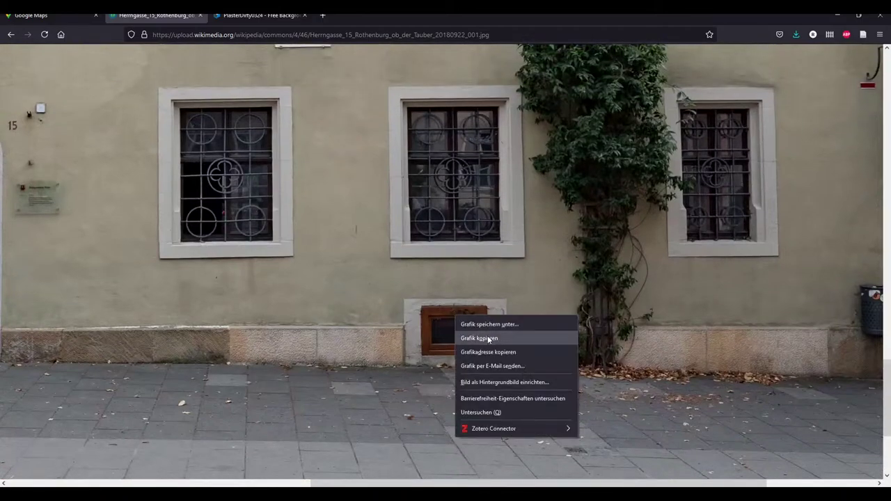
{"action": "left_click", "coordinate": [489, 339]}
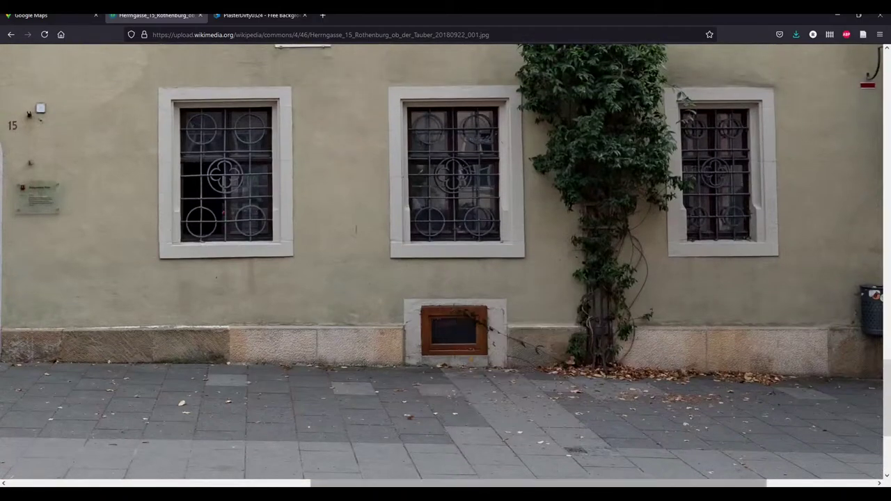
Zoom between fit and full size to inspect the plaque, ground-floor windows and cellar window
{"action": "scroll", "coordinate": [435, 251], "scroll_direction": "up", "scroll_amount": 10}
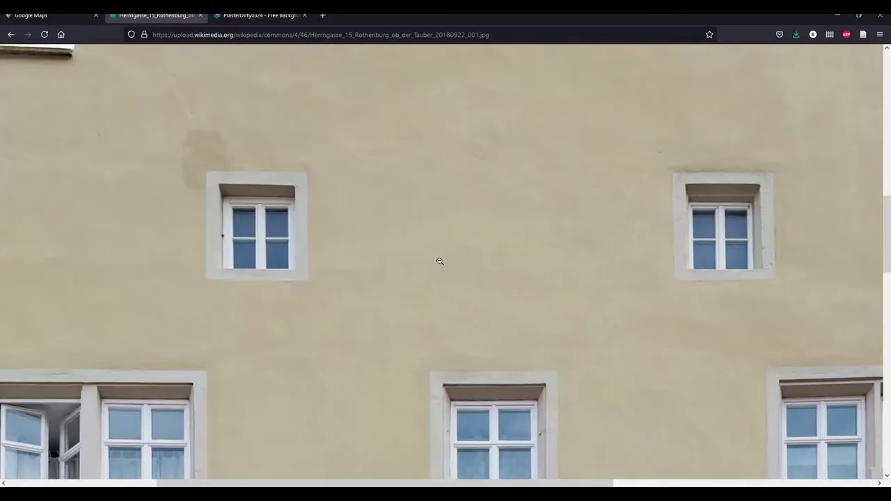
{"action": "scroll", "coordinate": [458, 309], "scroll_direction": "down", "scroll_amount": 4}
{"action": "left_click", "coordinate": [457, 309]}
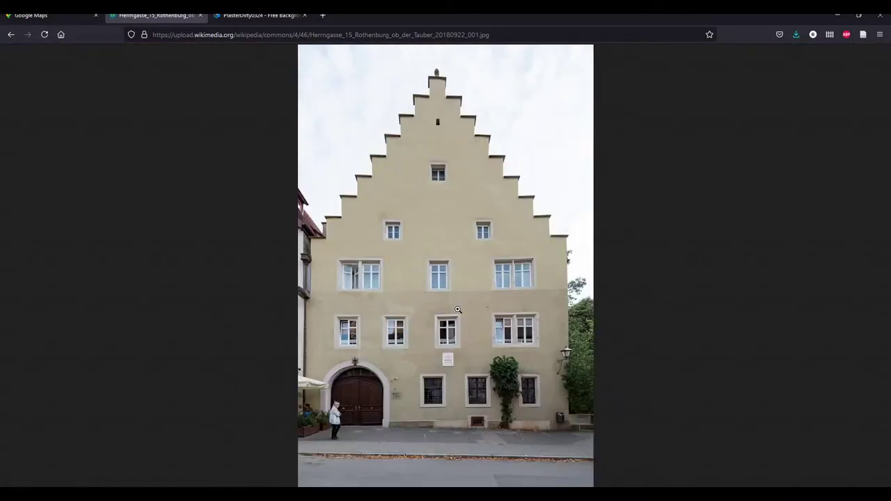
{"action": "left_click", "coordinate": [455, 367]}
{"action": "scroll", "coordinate": [451, 387], "scroll_direction": "down", "scroll_amount": 3}
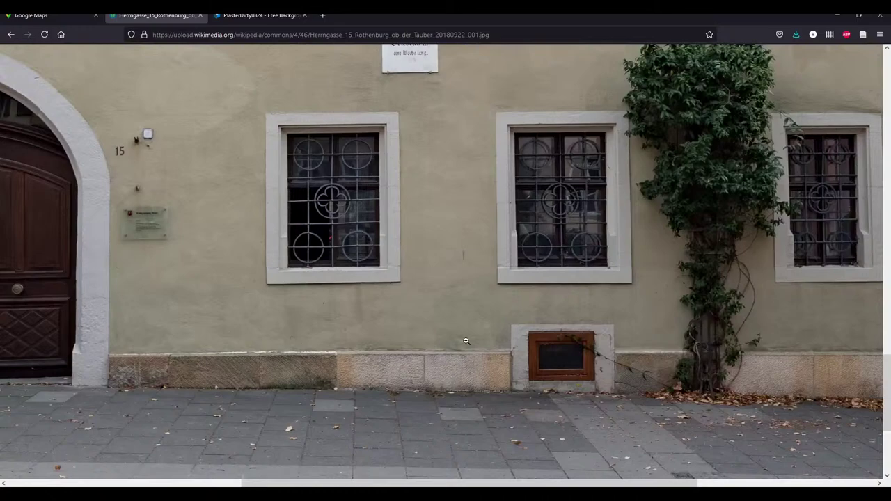
{"action": "left_click", "coordinate": [471, 358]}
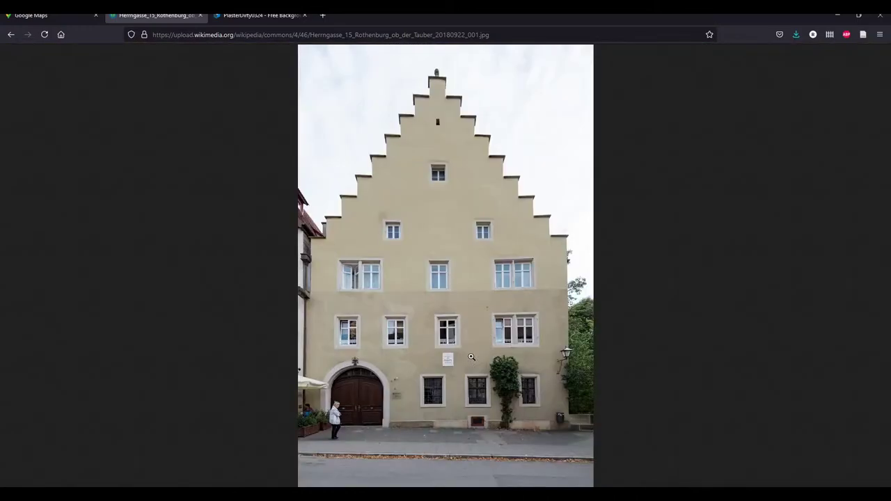
{"action": "left_click", "coordinate": [470, 357]}
{"action": "scroll", "coordinate": [470, 357], "scroll_direction": "down", "scroll_amount": 3}
{"action": "left_click", "coordinate": [451, 264]}
{"action": "left_click", "coordinate": [440, 269]}
{"action": "left_click", "coordinate": [450, 289]}
{"action": "left_click", "coordinate": [462, 360]}
{"action": "left_click", "coordinate": [501, 347]}
{"action": "left_click", "coordinate": [463, 422]}
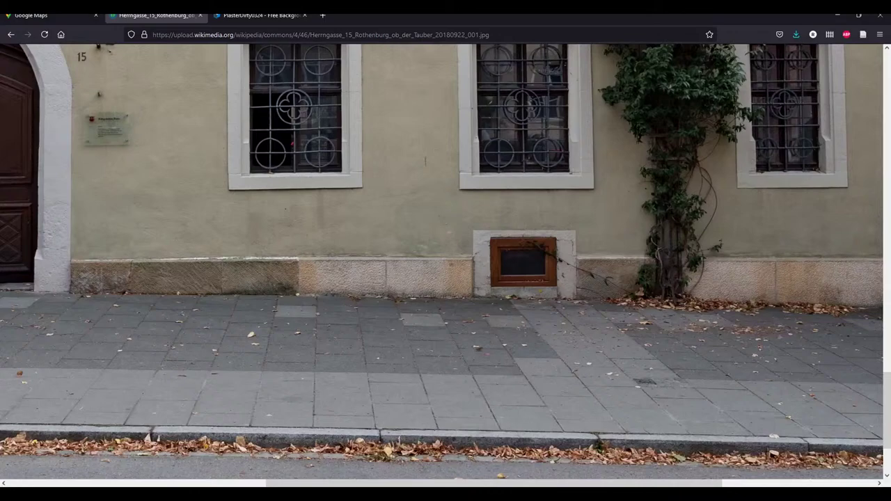
Compare against another cellar-window photo, then copy the full-size Wikimedia image again
{"action": "left_click", "coordinate": [602, 445]}
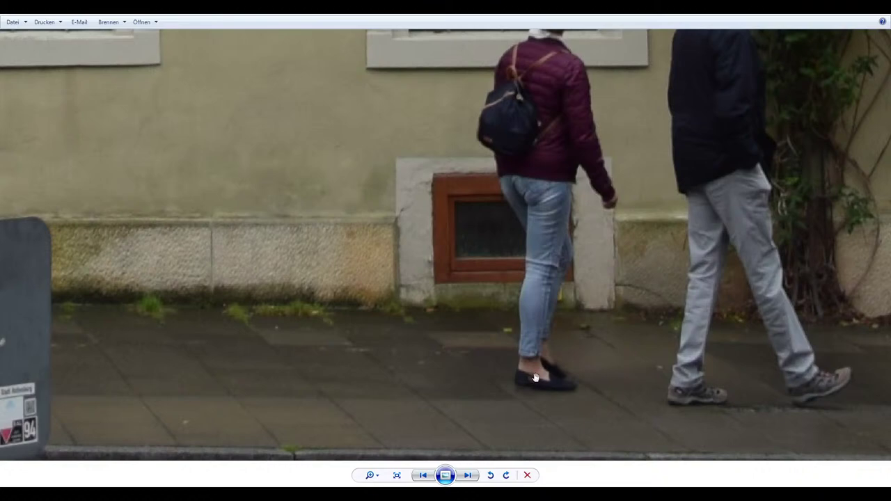
{"action": "left_click", "coordinate": [292, 456]}
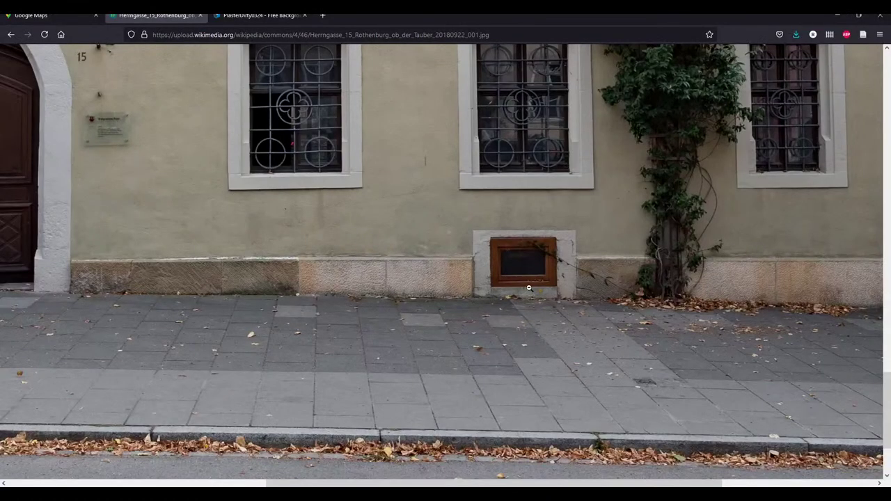
{"action": "right_click", "coordinate": [488, 233]}
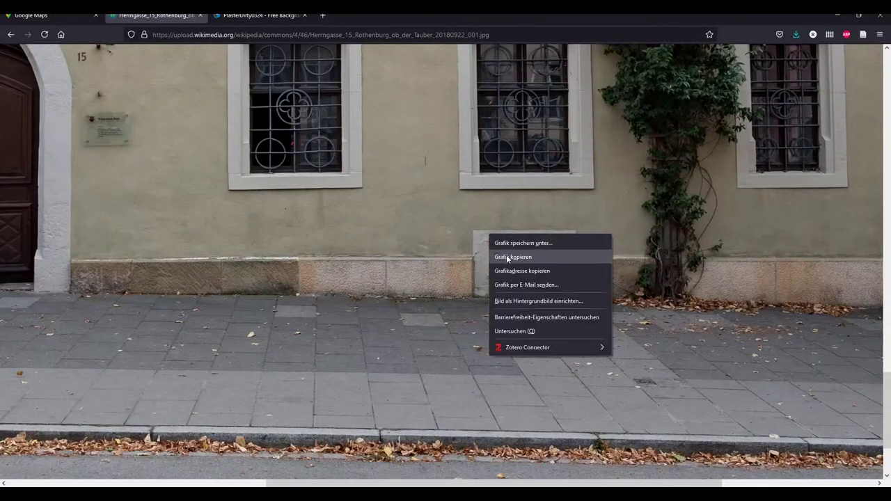
{"action": "left_click", "coordinate": [508, 258]}
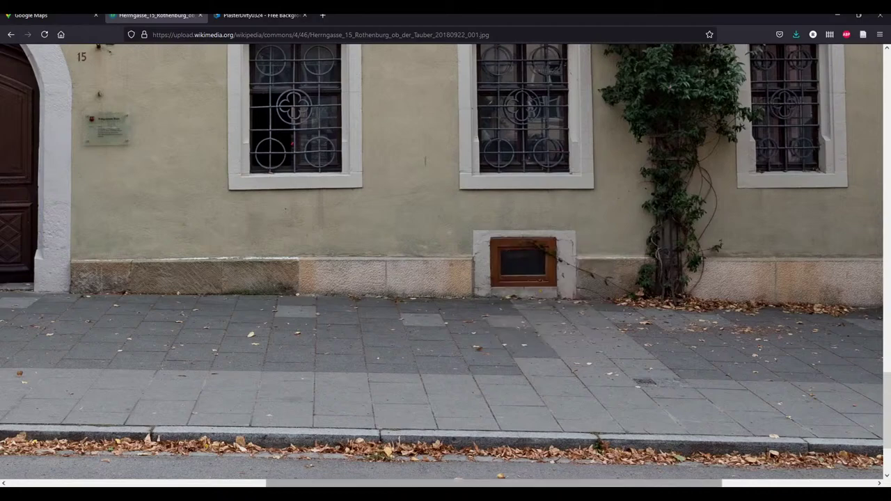
Create a new Affinity Photo document and paste the copied house photo into it
{"action": "key", "text": "alt+Tab"}
{"action": "left_click", "coordinate": [31, 14]}
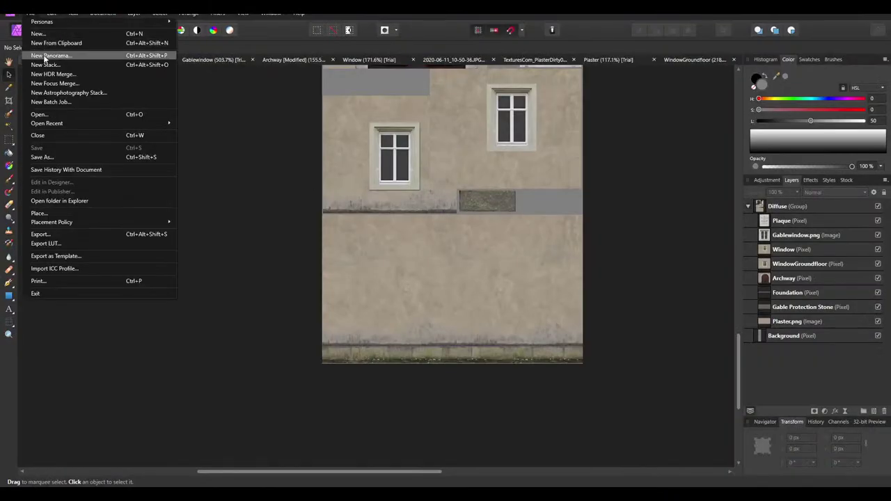
{"action": "left_click", "coordinate": [38, 33]}
{"action": "left_click", "coordinate": [624, 400]}
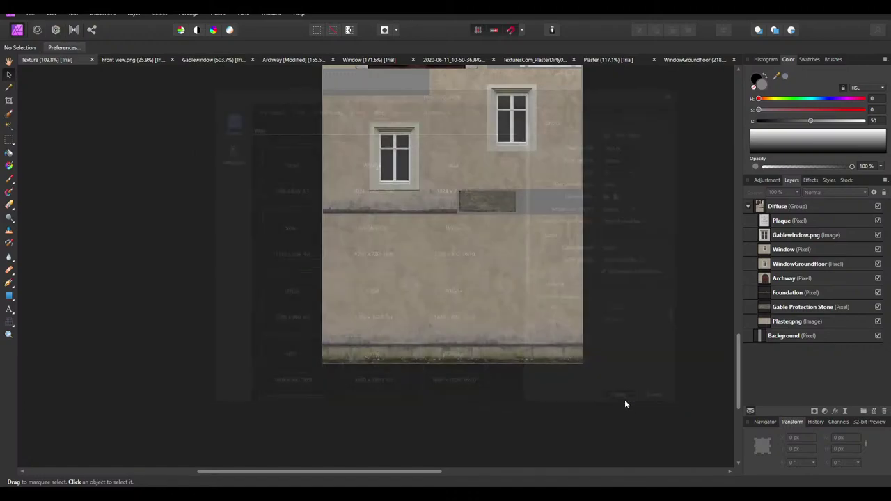
{"action": "key", "text": "ctrl+v"}
Move the pasted photo so its street level shows on the canvas
{"action": "left_click", "coordinate": [11, 74]}
{"action": "scroll", "coordinate": [467, 261], "scroll_direction": "down", "scroll_amount": 2}
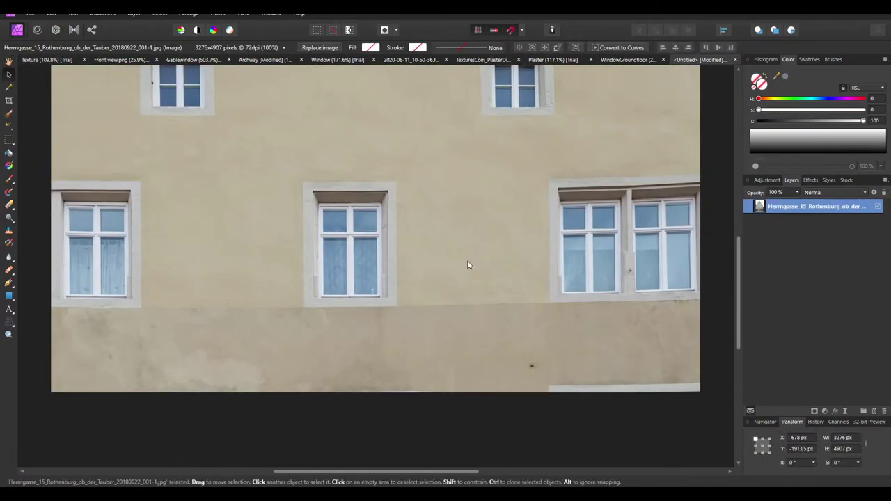
{"action": "scroll", "coordinate": [467, 260], "scroll_direction": "down", "scroll_amount": 3, "text": "ctrl"}
{"action": "left_click_drag", "start_coordinate": [467, 260], "coordinate": [429, 195]}
{"action": "scroll", "coordinate": [346, 193], "scroll_direction": "up", "scroll_amount": 6, "text": "ctrl"}
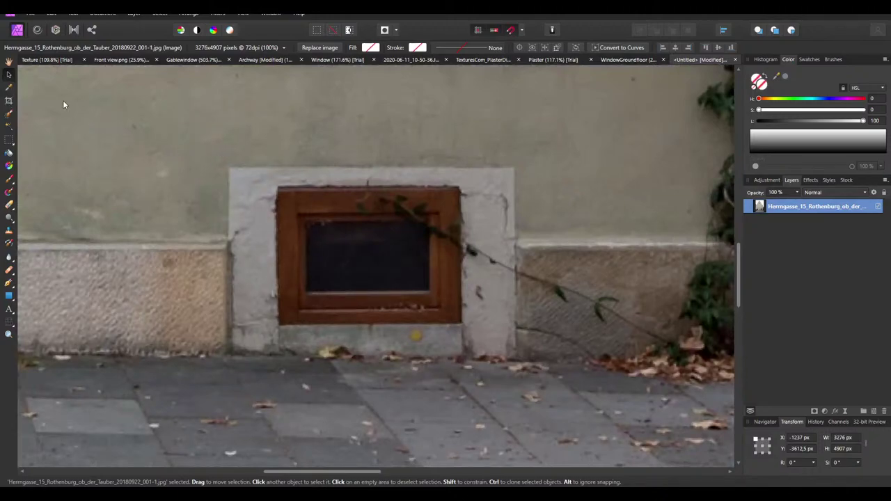
Crop the canvas around the cellar window and rasterize and trim the photo layer
{"action": "left_click", "coordinate": [9, 101]}
{"action": "left_click_drag", "start_coordinate": [209, 148], "coordinate": [539, 373]}
{"action": "key", "text": "Return"}
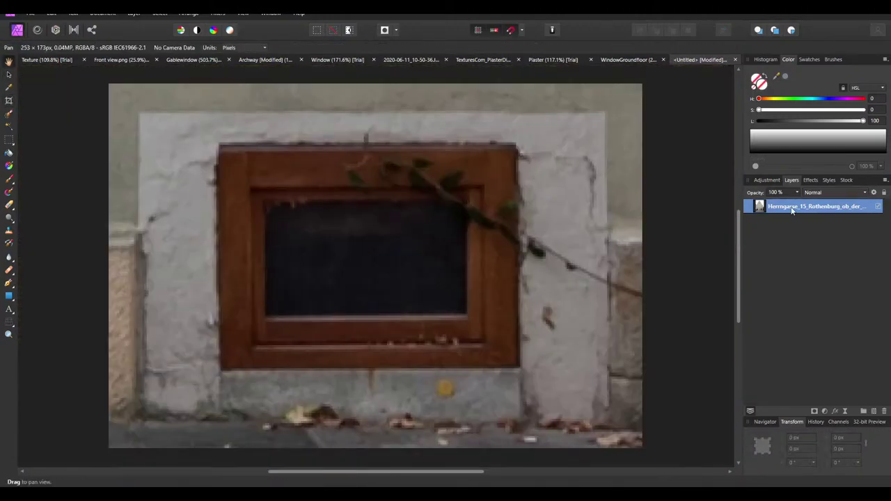
{"action": "right_click", "coordinate": [799, 207]}
{"action": "left_click", "coordinate": [803, 368]}
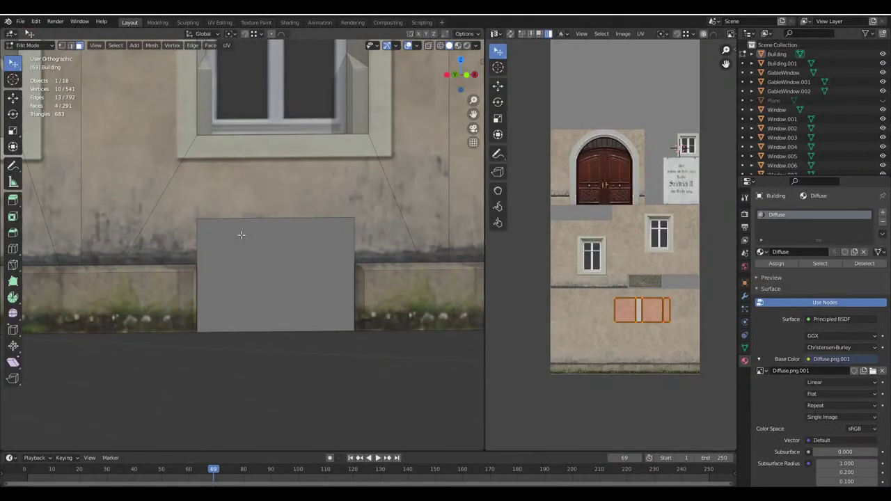
{"action": "left_click", "coordinate": [263, 259]}
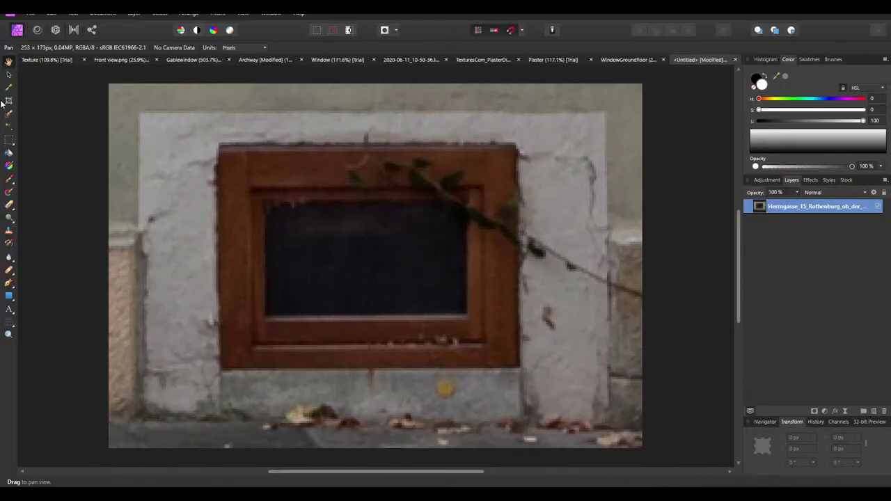
Tighten the crop to the window and stone surround at 223 × 147 px, then trim the layer
{"action": "left_click", "coordinate": [9, 101]}
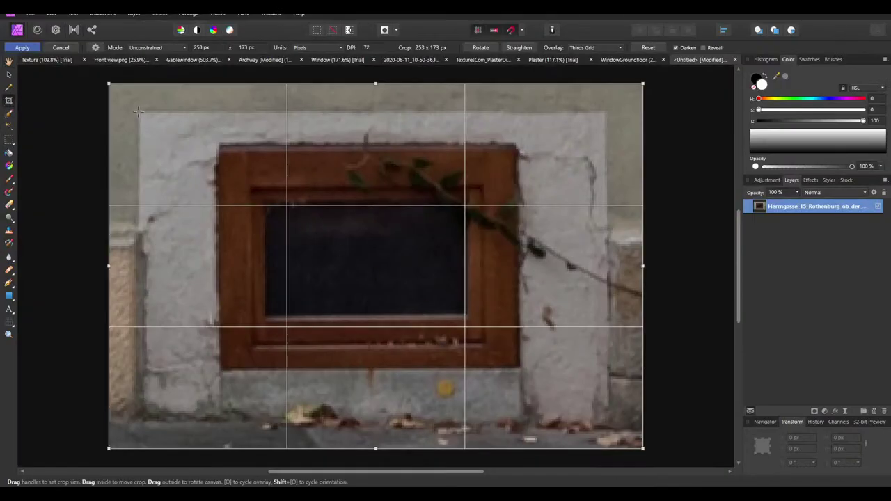
{"action": "left_click_drag", "start_coordinate": [138, 110], "coordinate": [607, 421]}
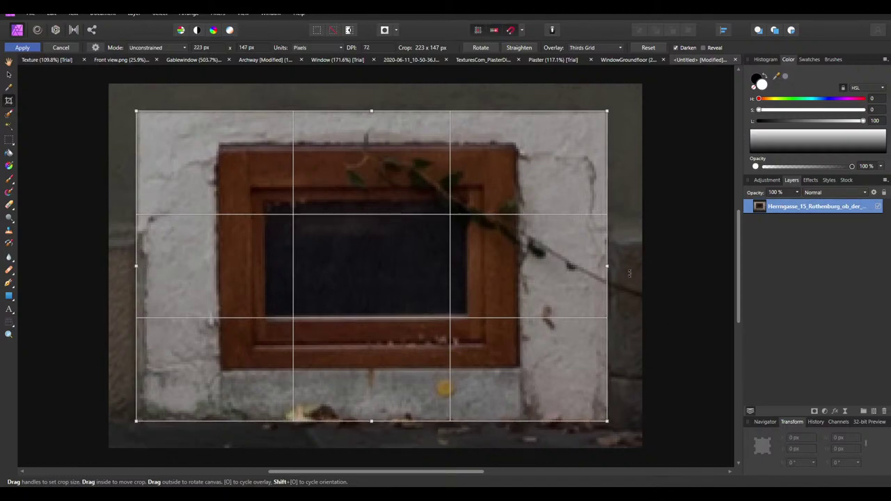
{"action": "key", "text": "h"}
{"action": "scroll", "coordinate": [279, 218], "scroll_direction": "down", "scroll_amount": 4, "text": "ctrl"}
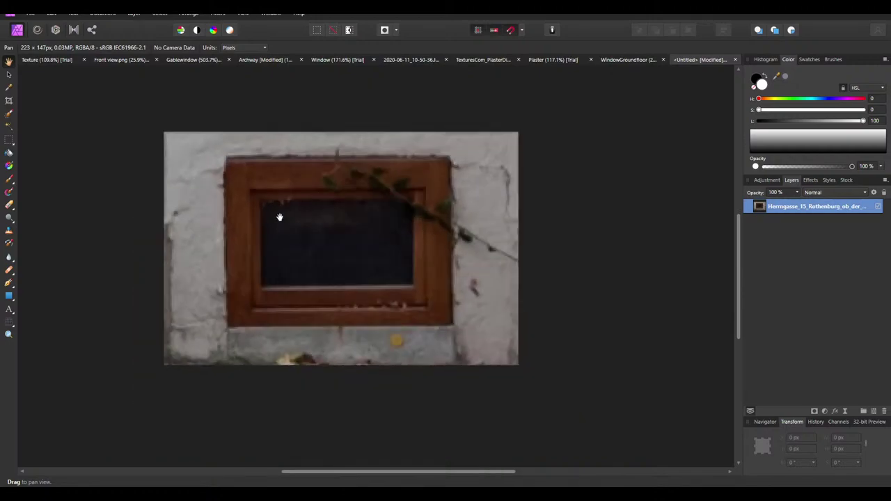
{"action": "left_click", "coordinate": [8, 75]}
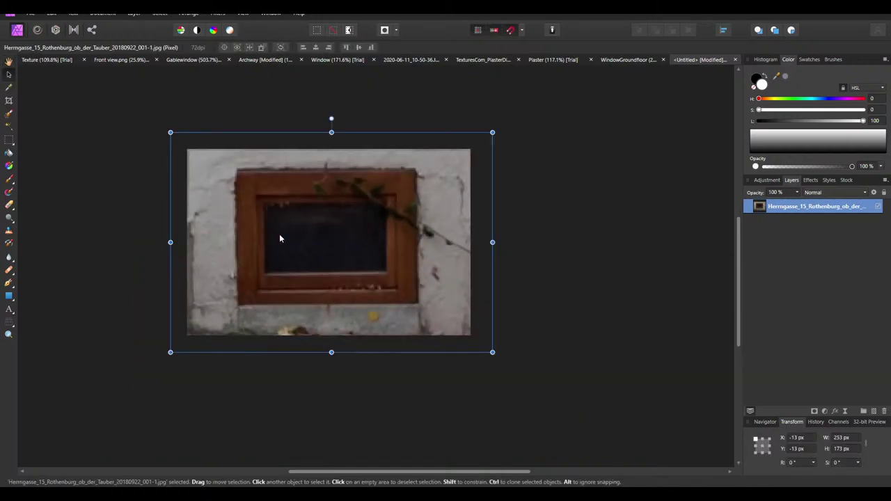
{"action": "right_click", "coordinate": [794, 212]}
{"action": "left_click", "coordinate": [791, 370]}
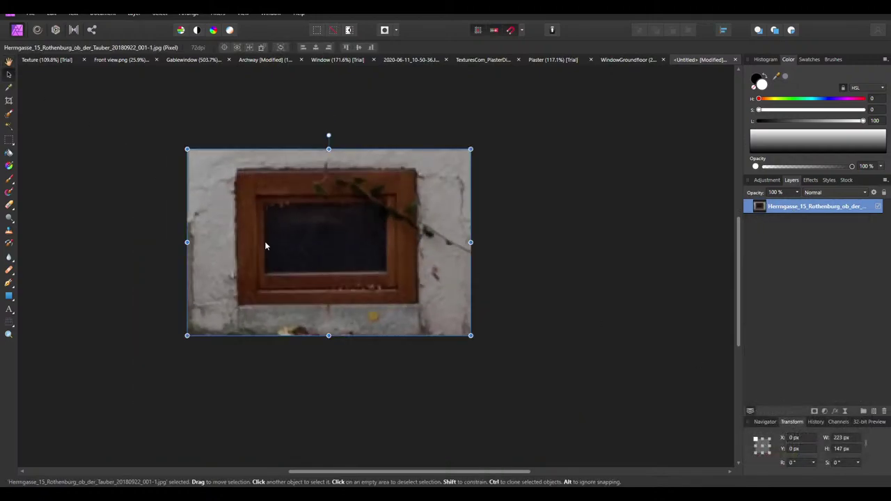
{"action": "scroll", "coordinate": [265, 241], "scroll_direction": "up", "scroll_amount": 1, "text": "ctrl"}
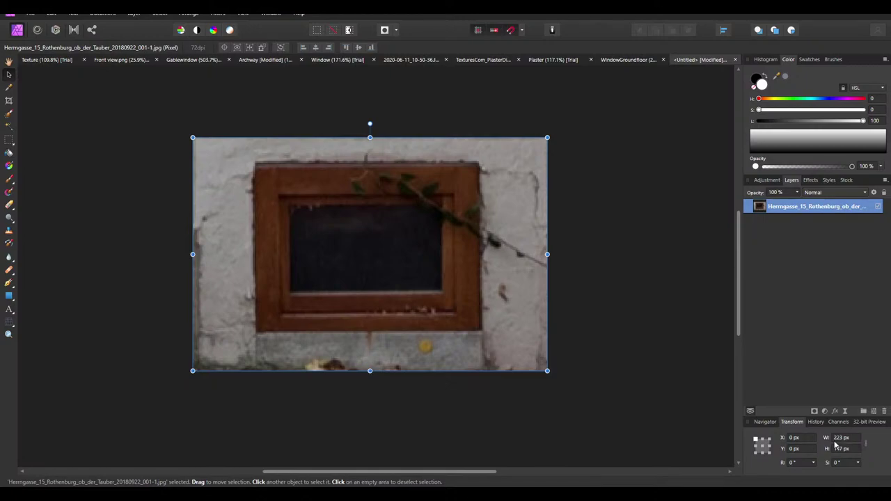
{"action": "scroll", "coordinate": [536, 225], "scroll_direction": "up", "scroll_amount": 2, "text": "ctrl"}
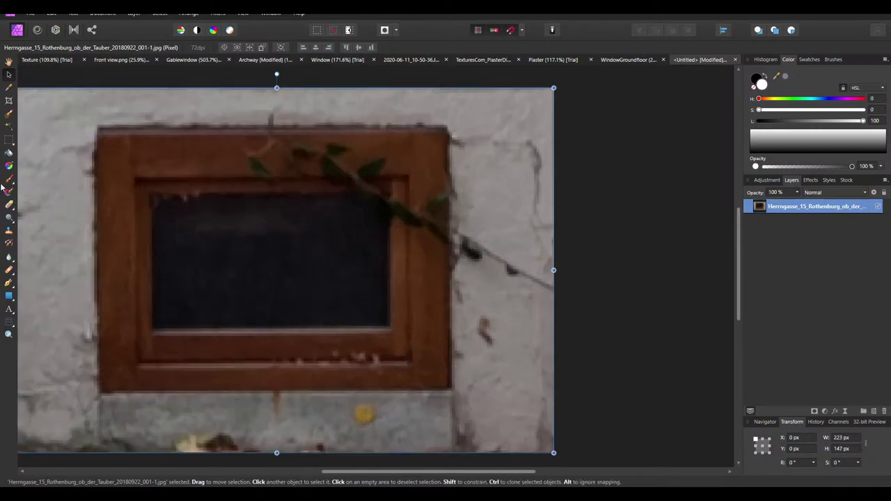
Clone plaster over the dark leaf tip using a plaster source point
{"action": "left_click", "coordinate": [9, 204]}
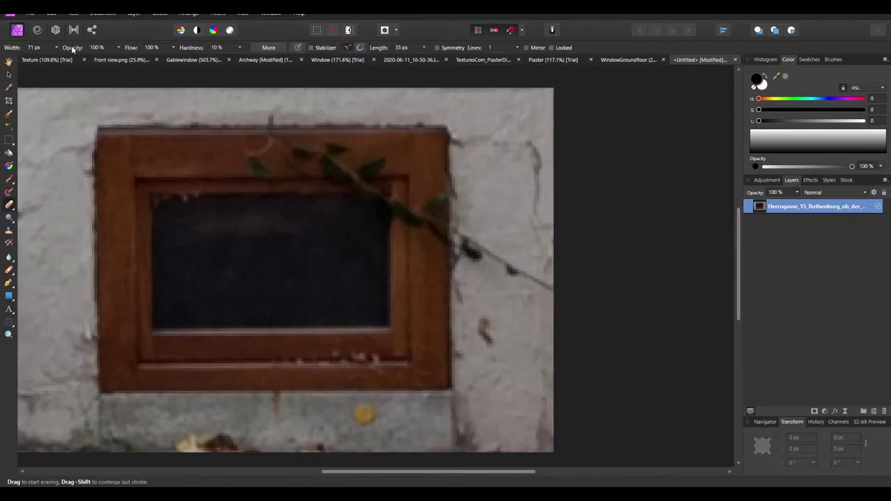
{"action": "left_click", "coordinate": [9, 231]}
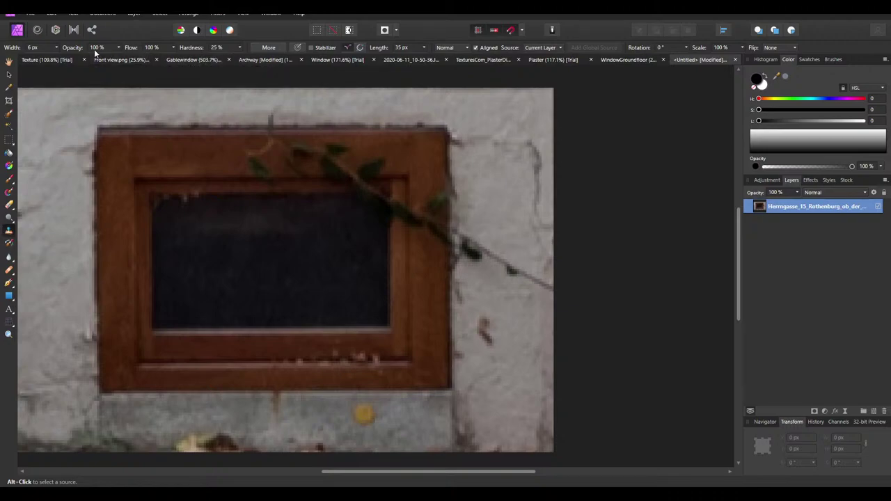
{"action": "left_click", "coordinate": [514, 317], "text": "alt"}
{"action": "scroll", "coordinate": [522, 272], "scroll_direction": "up", "scroll_amount": 2, "text": "ctrl"}
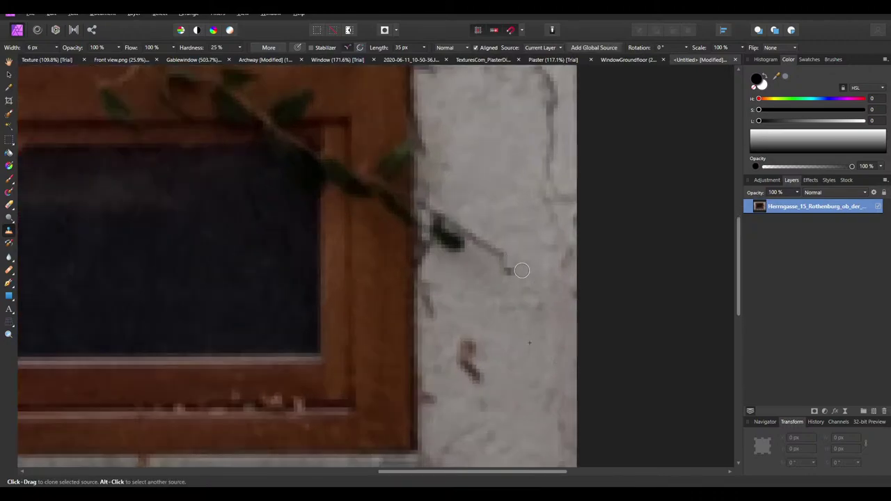
{"action": "mouse_move", "coordinate": [495, 244]}
{"action": "left_mouse_down"}
{"action": "mouse_move", "coordinate": [445, 240]}
{"action": "mouse_move", "coordinate": [438, 231]}
{"action": "mouse_move", "coordinate": [444, 216]}
{"action": "mouse_move", "coordinate": [466, 234]}
{"action": "mouse_move", "coordinate": [496, 153]}
{"action": "mouse_move", "coordinate": [451, 228]}
{"action": "mouse_move", "coordinate": [438, 216]}
{"action": "mouse_move", "coordinate": [436, 238]}
{"action": "mouse_move", "coordinate": [436, 229]}
{"action": "mouse_move", "coordinate": [453, 253]}
{"action": "mouse_move", "coordinate": [481, 254]}
{"action": "left_mouse_up"}
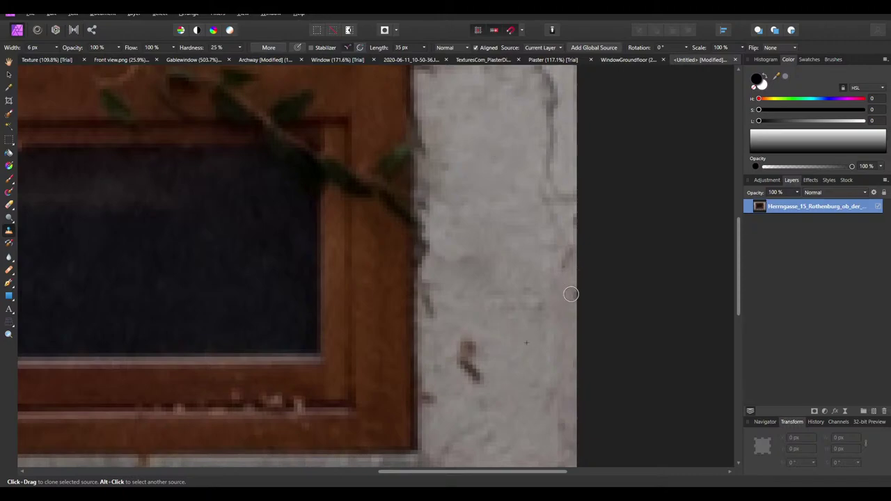
{"action": "scroll", "coordinate": [571, 294], "scroll_direction": "down", "scroll_amount": 5, "text": "ctrl"}
{"action": "scroll", "coordinate": [471, 260], "scroll_direction": "up", "scroll_amount": 4, "text": "ctrl"}
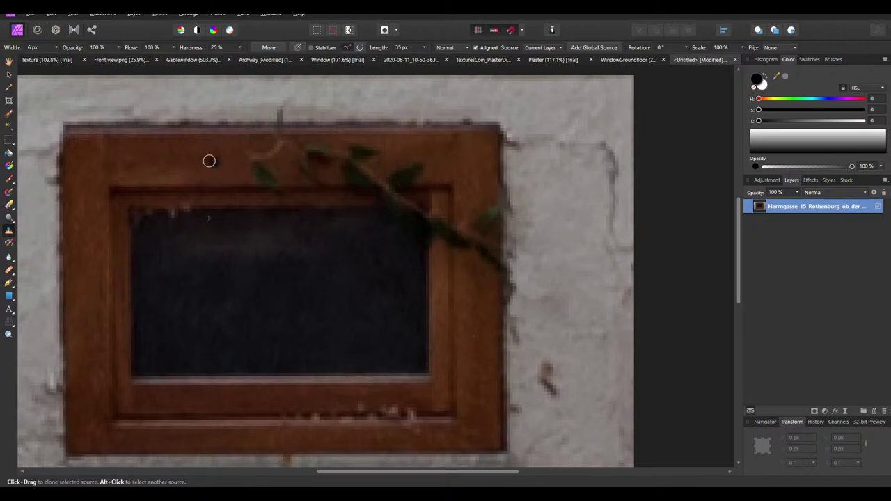
Widen the clone brush to 17 px and clone out the pale branch above the frame
{"action": "left_click_drag", "start_coordinate": [32, 47], "coordinate": [39, 47]}
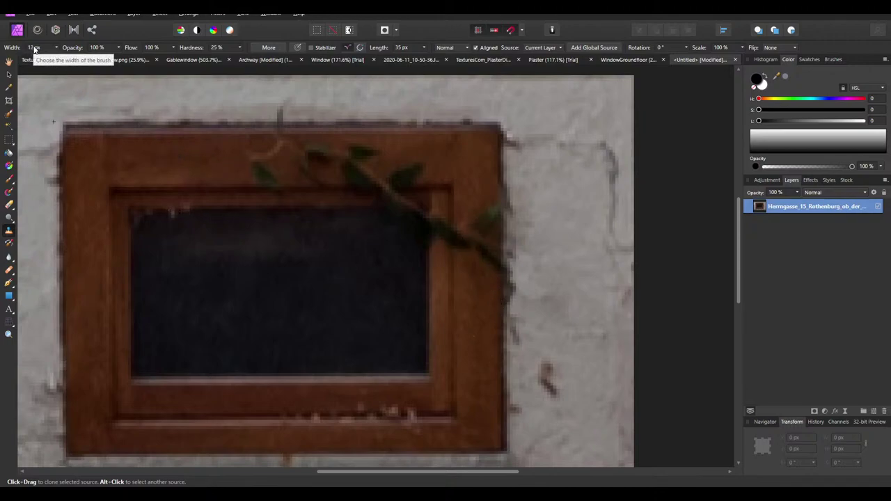
{"action": "scroll", "coordinate": [175, 158], "scroll_direction": "up", "scroll_amount": 3, "text": "ctrl"}
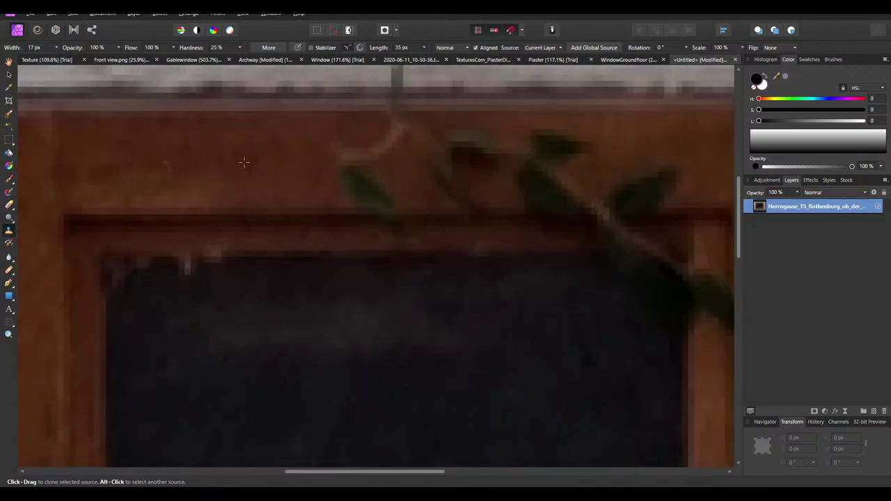
{"action": "mouse_move", "coordinate": [348, 165]}
{"action": "left_mouse_down"}
{"action": "mouse_move", "coordinate": [393, 172]}
{"action": "mouse_move", "coordinate": [389, 143]}
{"action": "mouse_move", "coordinate": [423, 142]}
{"action": "mouse_move", "coordinate": [347, 160]}
{"action": "mouse_move", "coordinate": [339, 175]}
{"action": "mouse_move", "coordinate": [388, 181]}
{"action": "mouse_move", "coordinate": [340, 190]}
{"action": "mouse_move", "coordinate": [336, 179]}
{"action": "mouse_move", "coordinate": [364, 208]}
{"action": "mouse_move", "coordinate": [276, 188]}
{"action": "mouse_move", "coordinate": [336, 176]}
{"action": "mouse_move", "coordinate": [389, 234]}
{"action": "mouse_move", "coordinate": [353, 172]}
{"action": "mouse_move", "coordinate": [468, 178]}
{"action": "mouse_move", "coordinate": [454, 175]}
{"action": "mouse_move", "coordinate": [455, 153]}
{"action": "mouse_move", "coordinate": [524, 159]}
{"action": "mouse_move", "coordinate": [464, 149]}
{"action": "mouse_move", "coordinate": [496, 151]}
{"action": "mouse_move", "coordinate": [470, 151]}
{"action": "mouse_move", "coordinate": [417, 176]}
{"action": "left_mouse_up"}
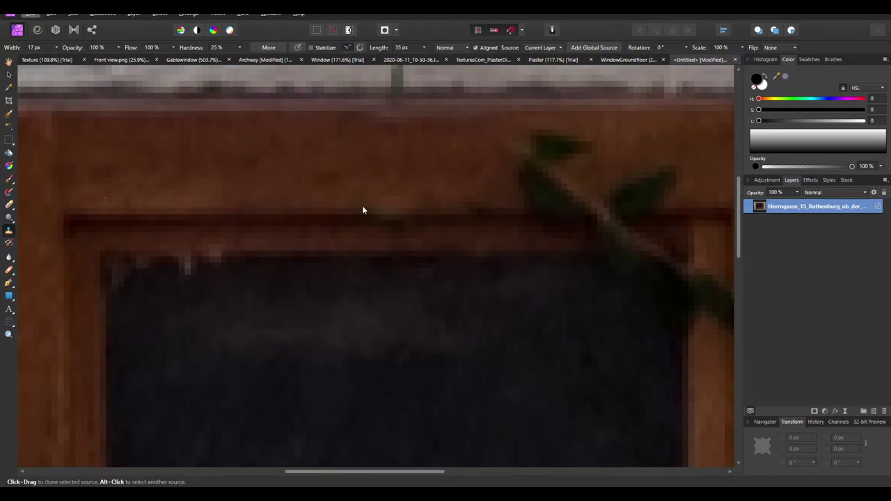
{"action": "scroll", "coordinate": [202, 220], "scroll_direction": "down", "scroll_amount": 3, "text": "ctrl"}
{"action": "scroll", "coordinate": [312, 213], "scroll_direction": "up", "scroll_amount": 2, "text": "ctrl"}
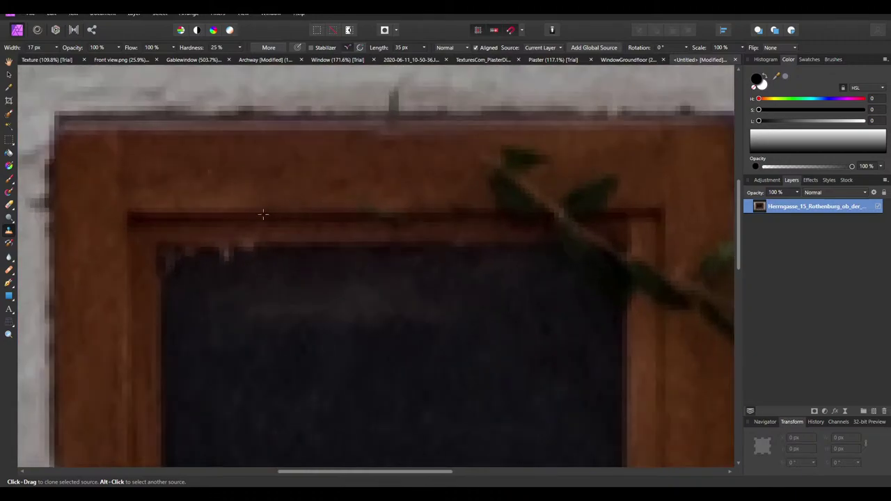
Sample wood on the frame beam and paint it over the leaf stem
{"action": "left_click", "coordinate": [302, 215], "text": "alt"}
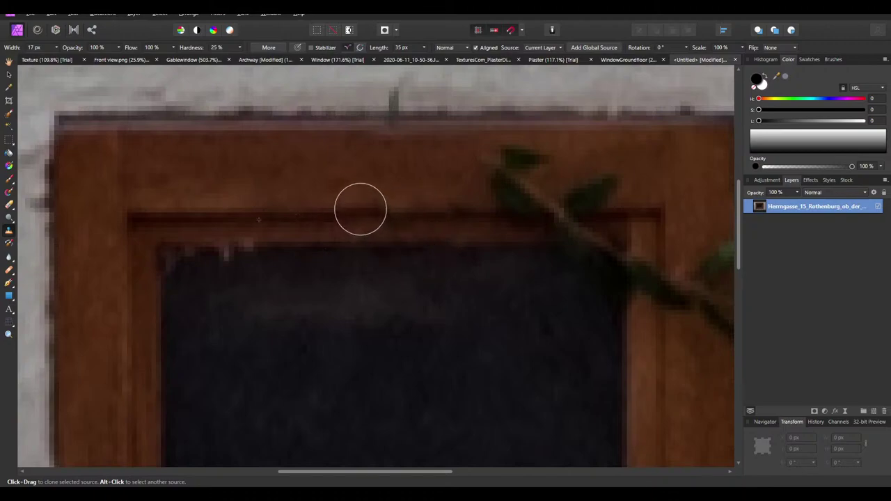
{"action": "left_click", "coordinate": [273, 214], "text": "alt"}
{"action": "left_click", "coordinate": [342, 213], "text": "alt"}
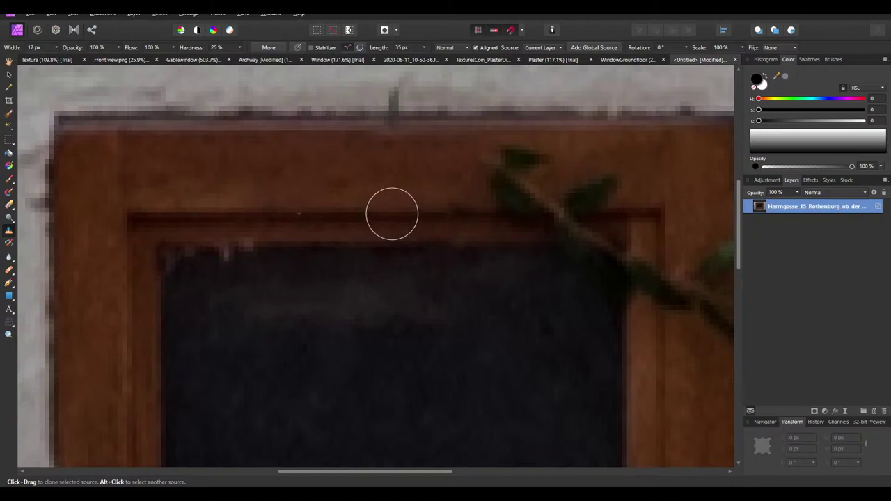
{"action": "mouse_move", "coordinate": [438, 213]}
{"action": "left_mouse_down"}
{"action": "mouse_move", "coordinate": [613, 213]}
{"action": "mouse_move", "coordinate": [483, 199]}
{"action": "mouse_move", "coordinate": [636, 209]}
{"action": "left_mouse_up"}
Clone out the small dark leaf on the window's upper frame
{"action": "left_click", "coordinate": [463, 179], "text": "alt"}
{"action": "mouse_move", "coordinate": [463, 178]}
{"action": "left_mouse_down"}
{"action": "mouse_move", "coordinate": [505, 177]}
{"action": "mouse_move", "coordinate": [513, 163]}
{"action": "mouse_move", "coordinate": [615, 181]}
{"action": "left_mouse_up"}
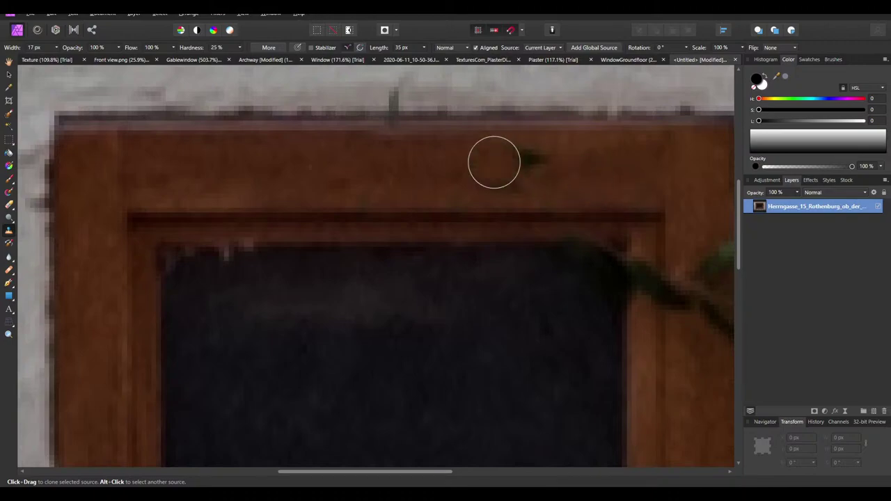
{"action": "mouse_move", "coordinate": [494, 161]}
{"action": "left_mouse_down"}
{"action": "mouse_move", "coordinate": [530, 161]}
{"action": "mouse_move", "coordinate": [512, 175]}
{"action": "left_mouse_up"}
{"action": "scroll", "coordinate": [529, 188], "scroll_direction": "down", "scroll_amount": 3, "text": "ctrl"}
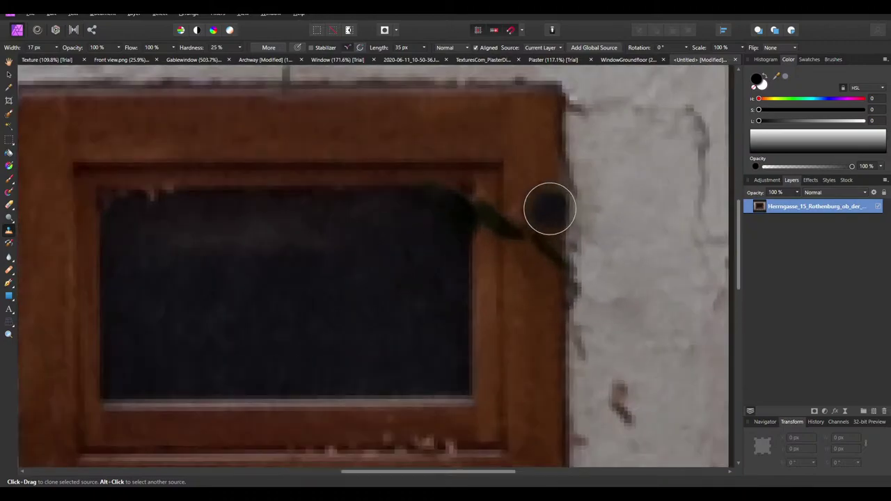
{"action": "scroll", "coordinate": [549, 207], "scroll_direction": "up", "scroll_amount": 3, "text": "ctrl"}
Clone away the vine crossing the frame's right edge, resampling fresh frame wood as needed
{"action": "mouse_move", "coordinate": [525, 294]}
{"action": "left_mouse_down"}
{"action": "mouse_move", "coordinate": [523, 242]}
{"action": "mouse_move", "coordinate": [487, 234]}
{"action": "left_mouse_up"}
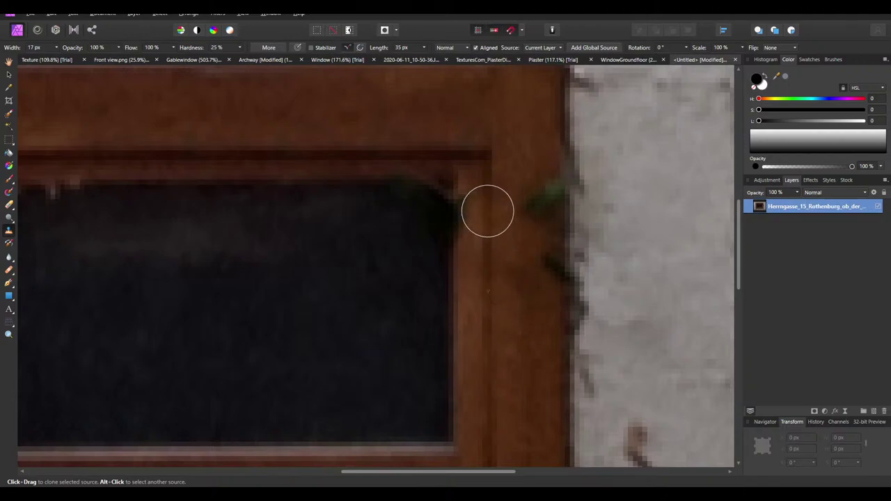
{"action": "mouse_move", "coordinate": [529, 296]}
{"action": "left_mouse_down"}
{"action": "mouse_move", "coordinate": [539, 195]}
{"action": "mouse_move", "coordinate": [540, 251]}
{"action": "left_mouse_up"}
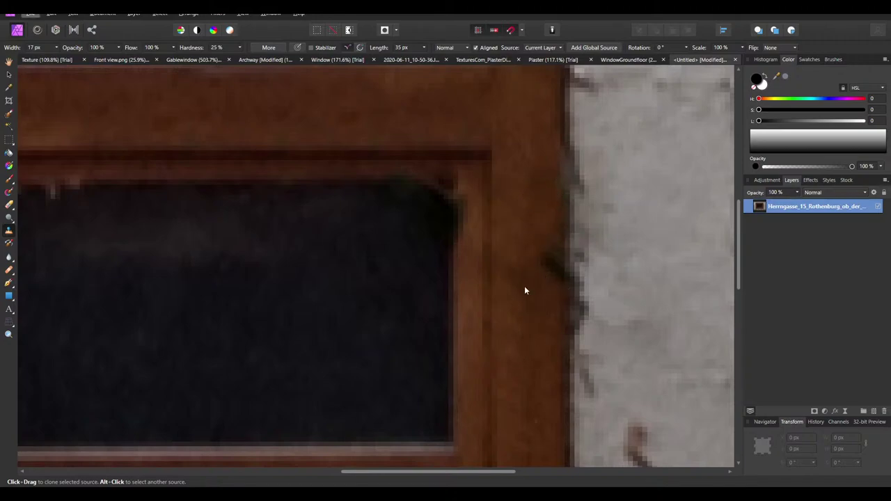
{"action": "scroll", "coordinate": [543, 271], "scroll_direction": "down", "scroll_amount": 1, "text": "ctrl"}
{"action": "mouse_move", "coordinate": [507, 358]}
{"action": "left_mouse_down"}
{"action": "mouse_move", "coordinate": [508, 160]}
{"action": "mouse_move", "coordinate": [515, 251]}
{"action": "left_mouse_up"}
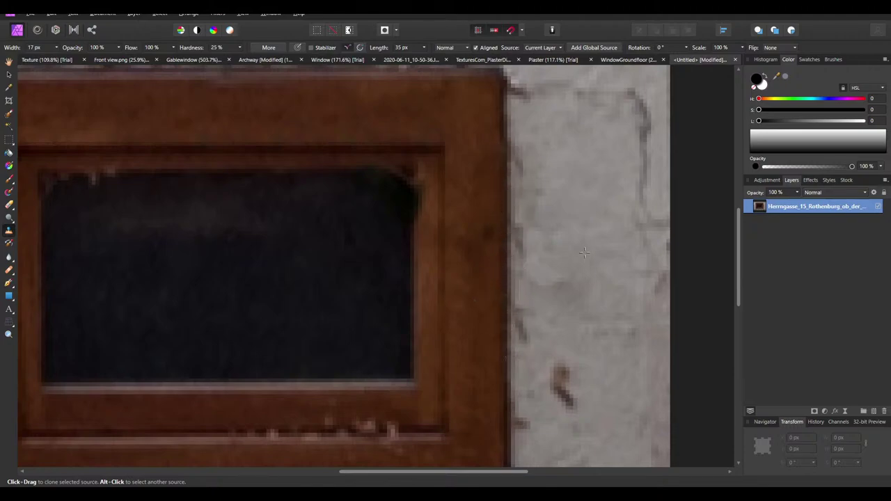
{"action": "left_click", "coordinate": [556, 263], "text": "alt"}
{"action": "left_click", "coordinate": [491, 245]}
{"action": "left_click", "coordinate": [472, 292], "text": "alt"}
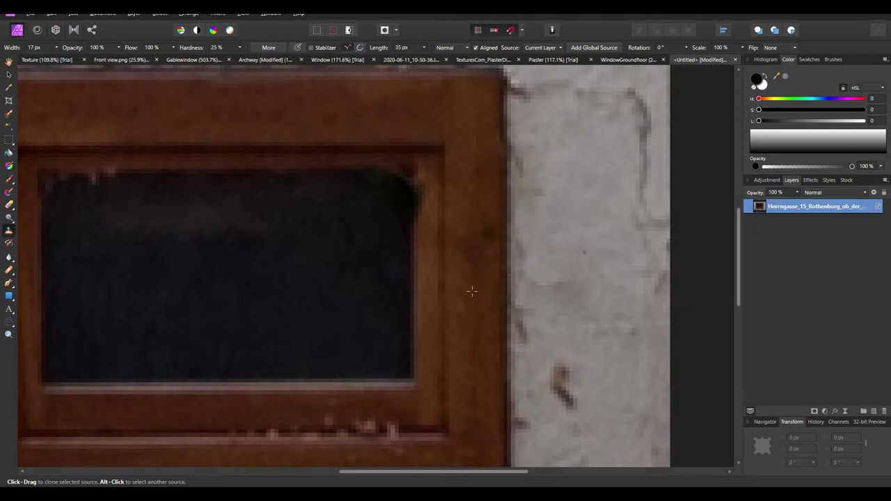
{"action": "left_click_drag", "start_coordinate": [483, 235], "coordinate": [477, 235]}
{"action": "scroll", "coordinate": [473, 235], "scroll_direction": "down", "scroll_amount": 2, "text": "ctrl"}
{"action": "scroll", "coordinate": [433, 223], "scroll_direction": "up", "scroll_amount": 2, "text": "ctrl"}
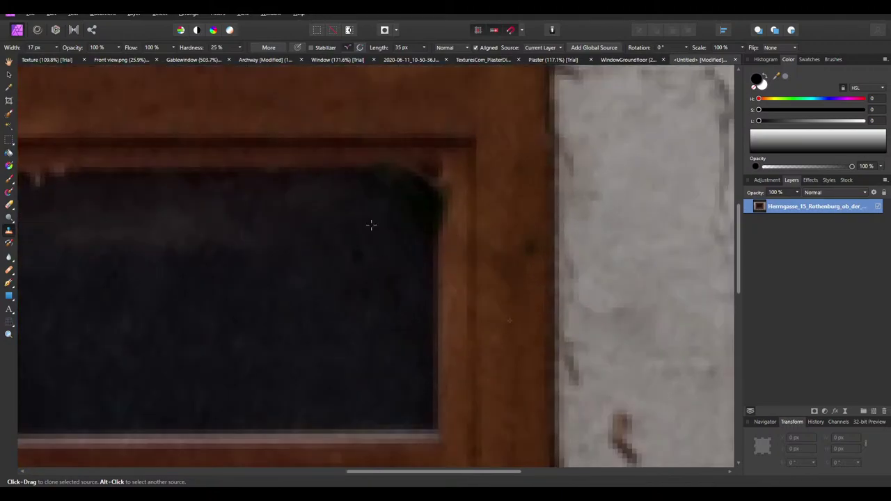
Fill the glass's top-right corner with dark glass and set new clone sources on the frame
{"action": "mouse_move", "coordinate": [388, 191]}
{"action": "left_mouse_down"}
{"action": "mouse_move", "coordinate": [410, 194]}
{"action": "mouse_move", "coordinate": [404, 236]}
{"action": "left_mouse_up"}
{"action": "left_click", "coordinate": [370, 225], "text": "alt"}
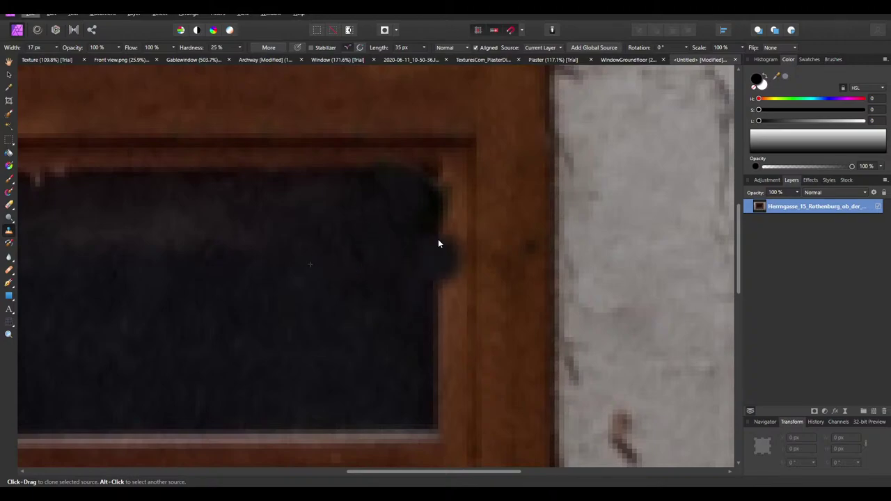
{"action": "left_click", "coordinate": [435, 280], "text": "alt"}
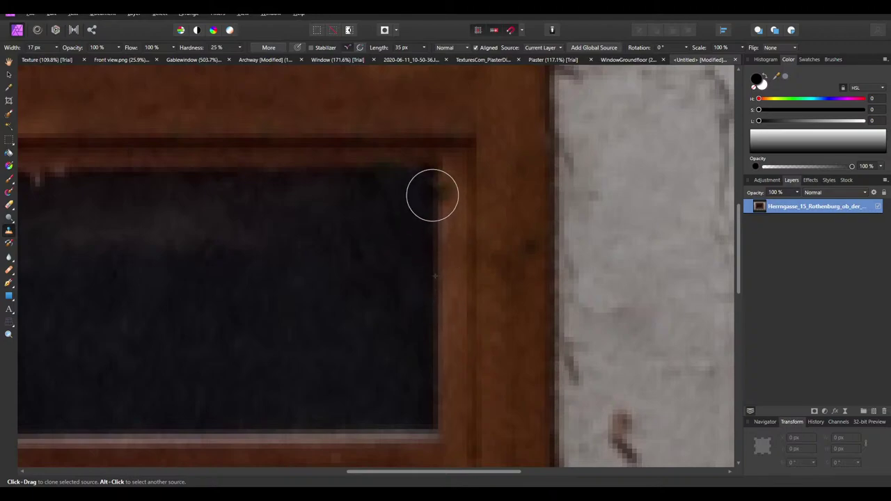
{"action": "left_click", "coordinate": [329, 169], "text": "alt"}
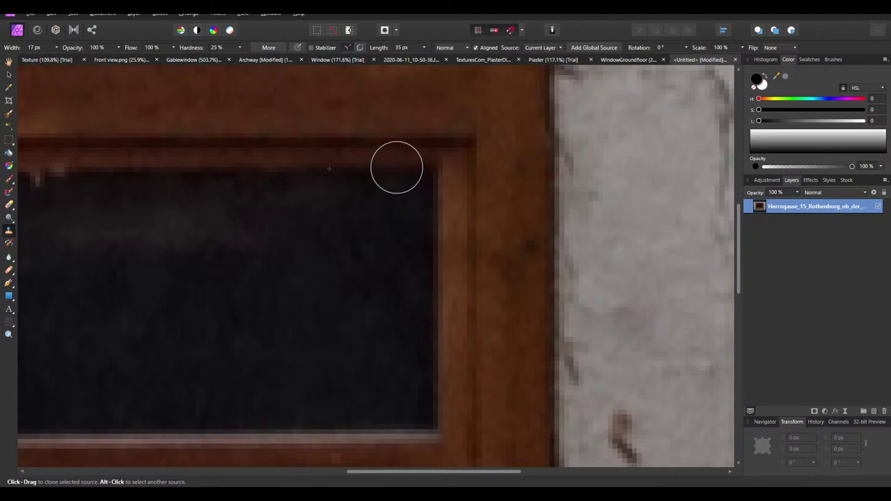
{"action": "scroll", "coordinate": [436, 213], "scroll_direction": "down", "scroll_amount": 5, "text": "ctrl"}
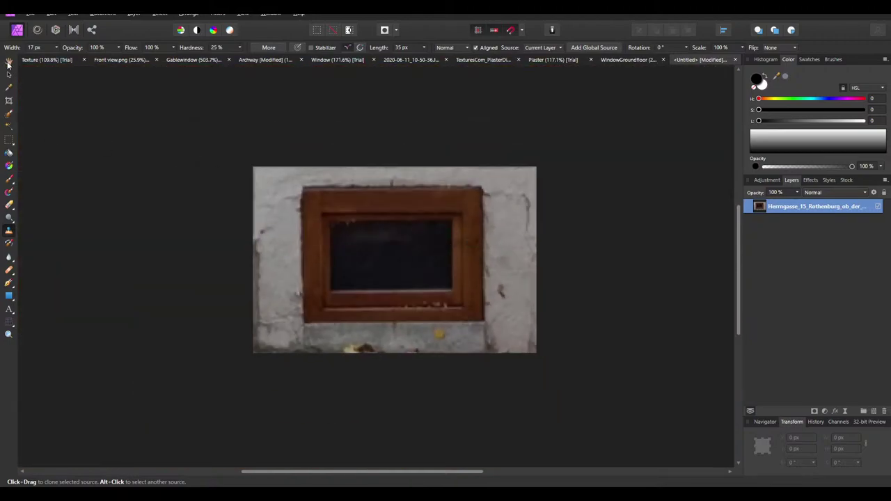
Reselect the photo layer and return to the Clone Brush after briefly switching to the eraser
{"action": "left_click", "coordinate": [9, 62]}
{"action": "left_click", "coordinate": [420, 357]}
{"action": "scroll", "coordinate": [426, 307], "scroll_direction": "down", "scroll_amount": 3, "text": "ctrl"}
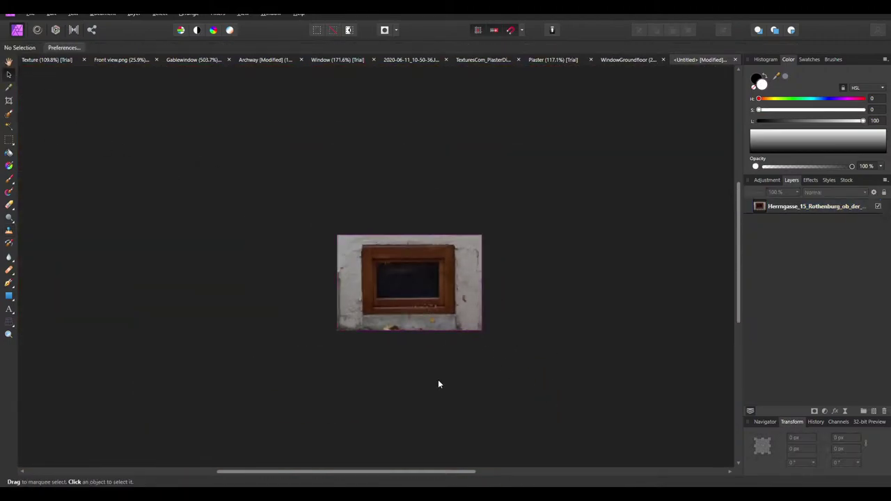
{"action": "scroll", "coordinate": [357, 293], "scroll_direction": "up", "scroll_amount": 1, "text": "ctrl"}
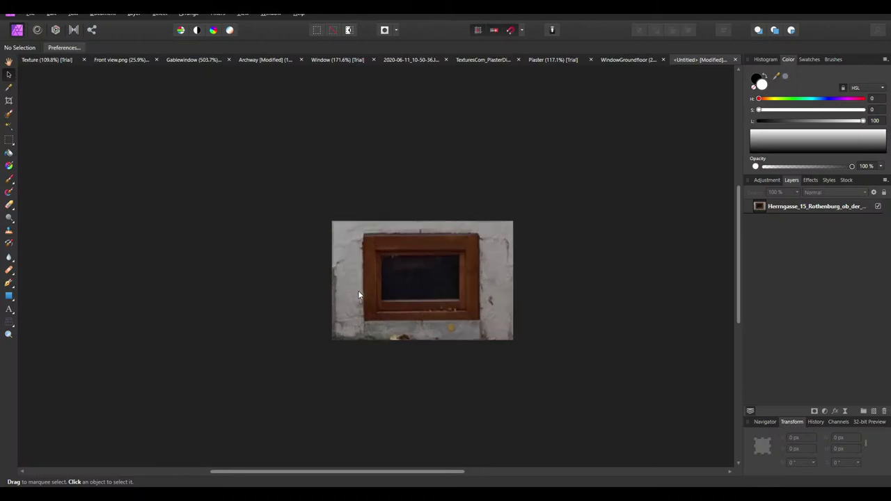
{"action": "scroll", "coordinate": [358, 292], "scroll_direction": "up", "scroll_amount": 2, "text": "ctrl"}
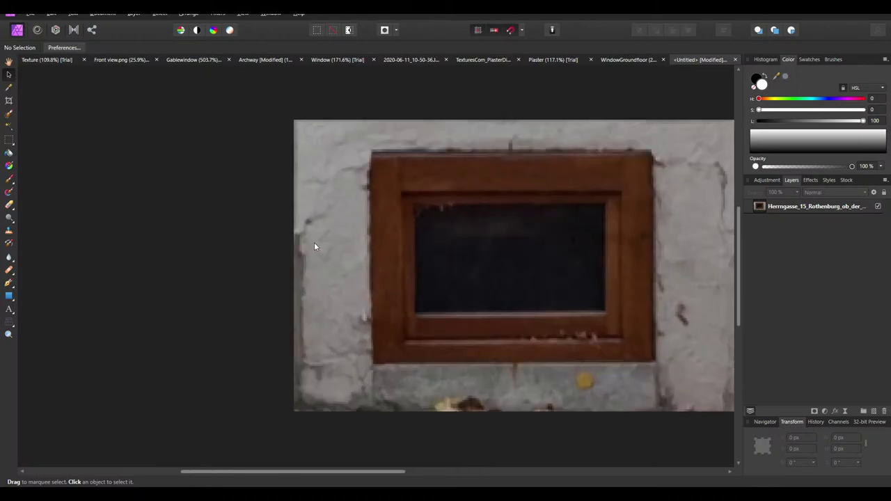
{"action": "left_click", "coordinate": [9, 205]}
{"action": "scroll", "coordinate": [321, 301], "scroll_direction": "up", "scroll_amount": 1, "text": "ctrl"}
{"action": "left_click", "coordinate": [9, 232]}
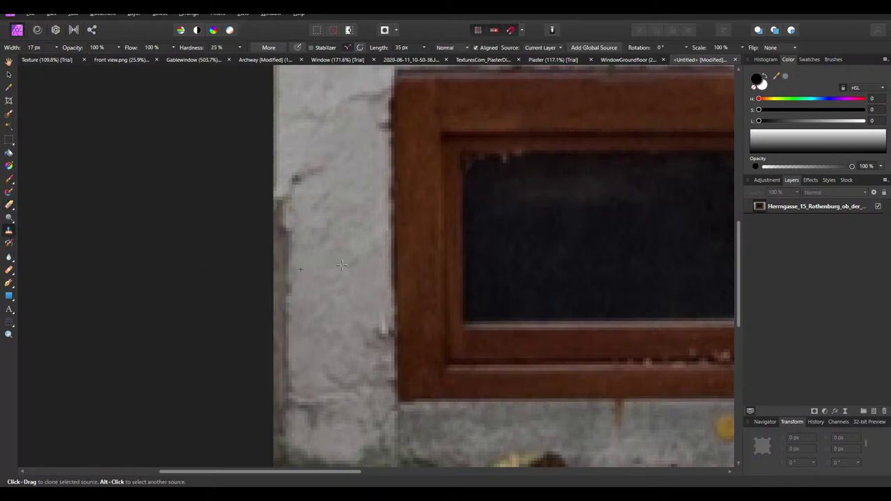
{"action": "left_click", "coordinate": [328, 257], "text": "alt"}
{"action": "left_click", "coordinate": [9, 74]}
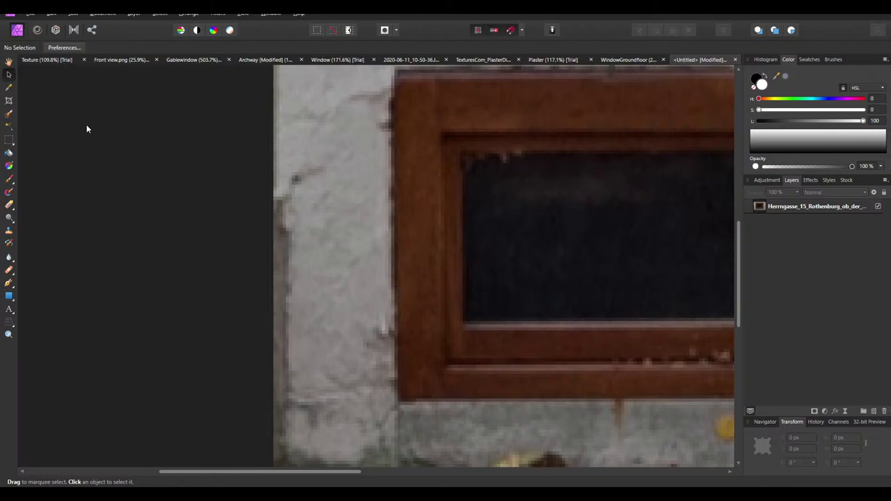
{"action": "left_click", "coordinate": [327, 199]}
{"action": "left_click", "coordinate": [9, 230]}
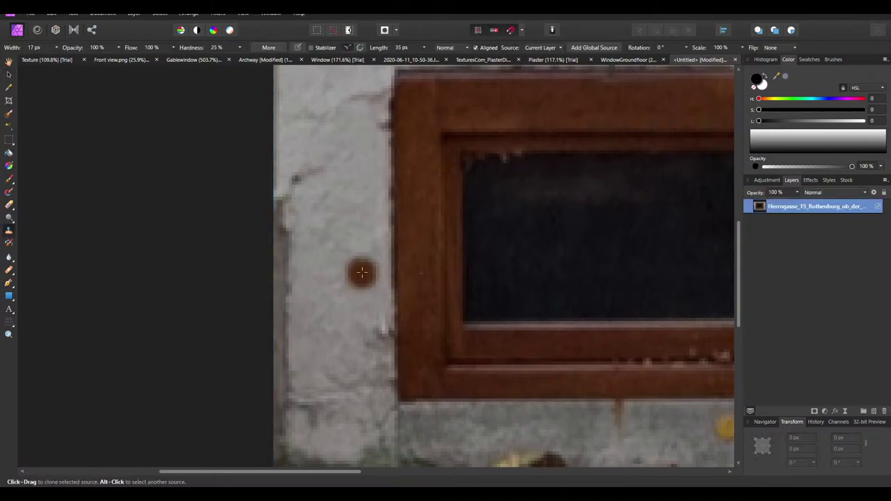
Lighten the dark border along the wall's left edge with cloned plaster
{"action": "mouse_move", "coordinate": [273, 256]}
{"action": "left_mouse_down"}
{"action": "mouse_move", "coordinate": [280, 218]}
{"action": "mouse_move", "coordinate": [276, 313]}
{"action": "mouse_move", "coordinate": [278, 211]}
{"action": "mouse_move", "coordinate": [273, 328]}
{"action": "mouse_move", "coordinate": [280, 342]}
{"action": "mouse_move", "coordinate": [282, 321]}
{"action": "mouse_move", "coordinate": [280, 372]}
{"action": "mouse_move", "coordinate": [301, 393]}
{"action": "mouse_move", "coordinate": [278, 392]}
{"action": "mouse_move", "coordinate": [278, 413]}
{"action": "mouse_move", "coordinate": [304, 438]}
{"action": "mouse_move", "coordinate": [277, 450]}
{"action": "mouse_move", "coordinate": [276, 410]}
{"action": "left_mouse_up"}
{"action": "scroll", "coordinate": [330, 443], "scroll_direction": "down", "scroll_amount": 1}
{"action": "scroll", "coordinate": [197, 299], "scroll_direction": "down", "scroll_amount": 8, "text": "ctrl"}
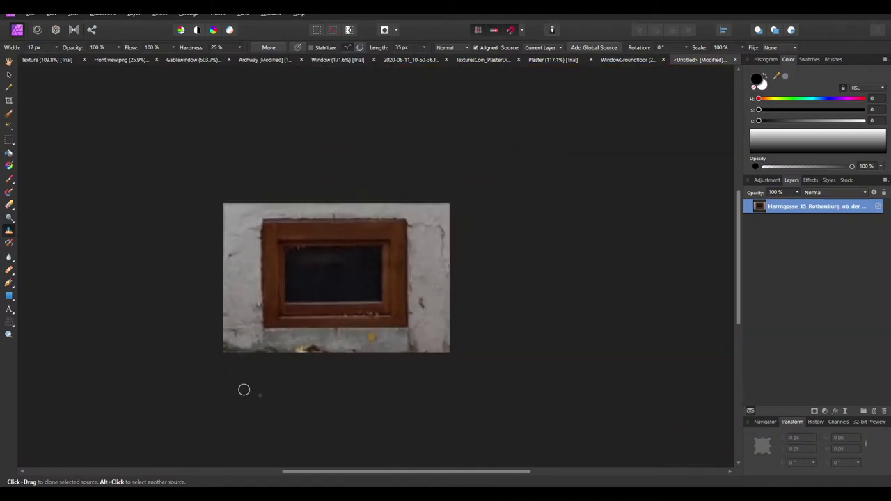
Select the cellar window image layer and bring up the Gablewindow document
{"action": "left_click", "coordinate": [9, 74]}
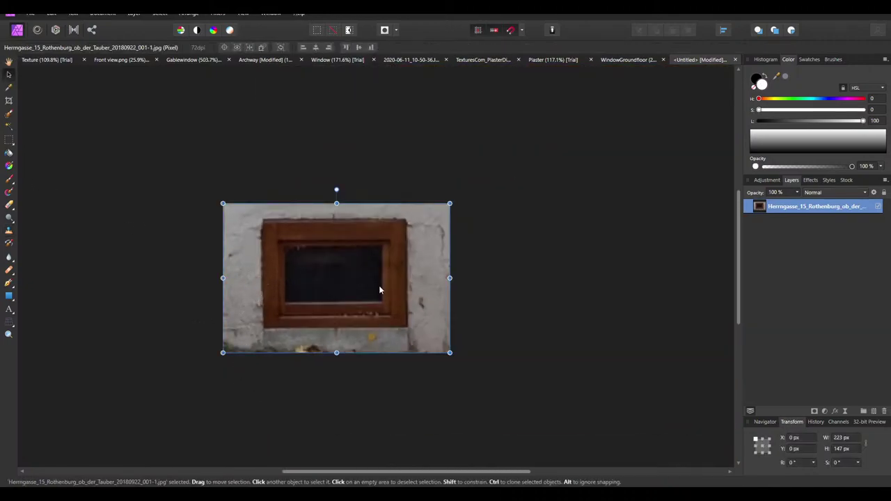
{"action": "scroll", "coordinate": [319, 271], "scroll_direction": "up", "scroll_amount": 1, "text": "ctrl"}
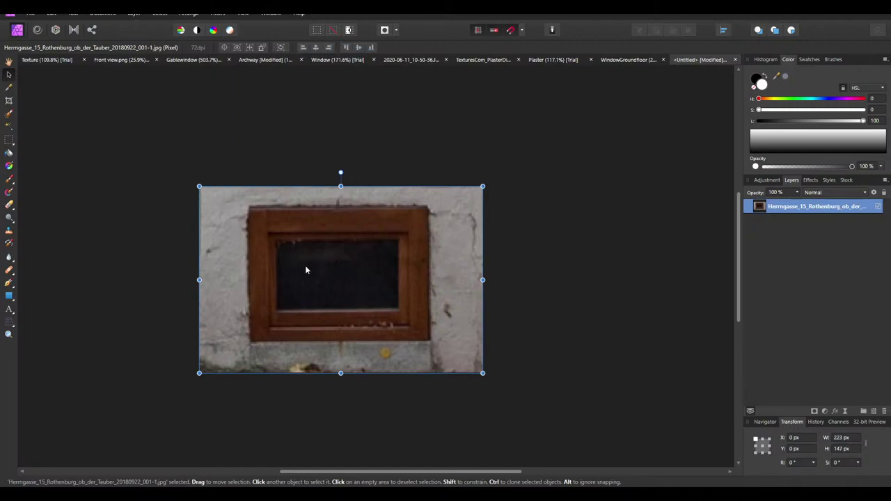
{"action": "scroll", "coordinate": [278, 334], "scroll_direction": "up", "scroll_amount": 1, "text": "ctrl"}
{"action": "left_click", "coordinate": [607, 319]}
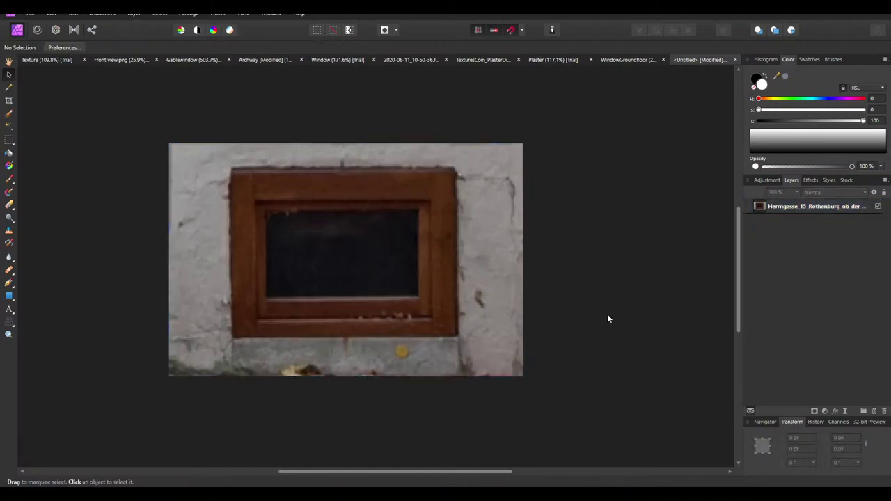
{"action": "left_click", "coordinate": [326, 200]}
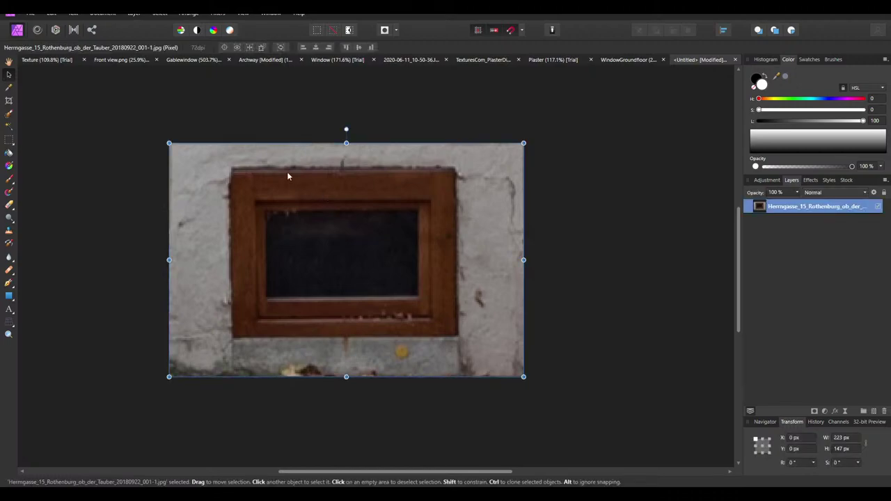
{"action": "left_click", "coordinate": [192, 60]}
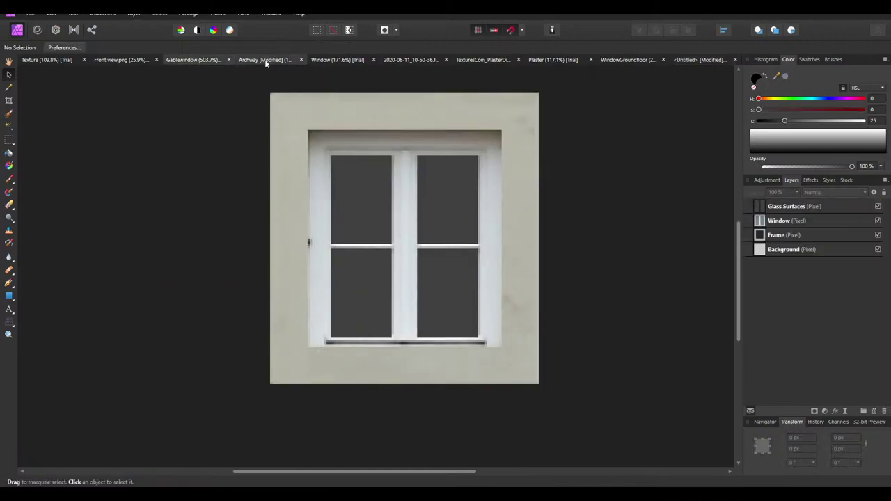
Flip through the Archway, Window, Plaster and WindowGroundfloor documents to reach the Texture facade
{"action": "left_click", "coordinate": [266, 60]}
{"action": "left_click", "coordinate": [338, 60]}
{"action": "left_click", "coordinate": [400, 60]}
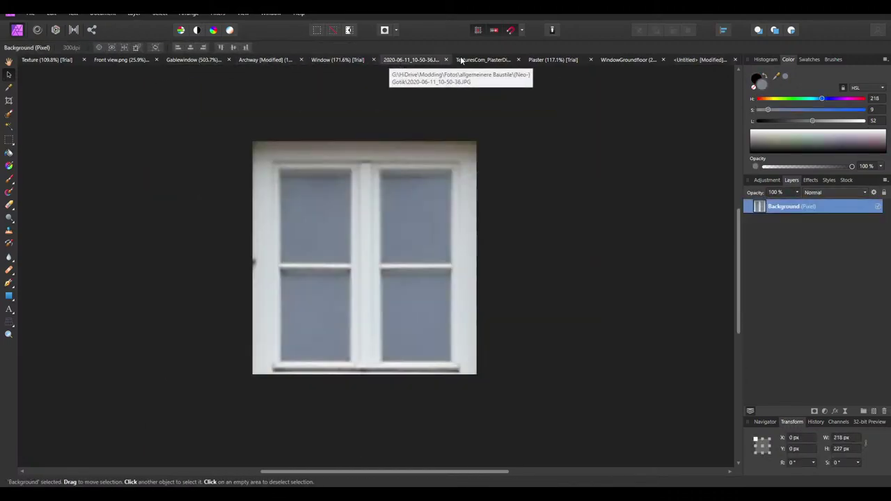
{"action": "left_click", "coordinate": [460, 60]}
{"action": "left_click", "coordinate": [553, 60]}
{"action": "left_click", "coordinate": [629, 60]}
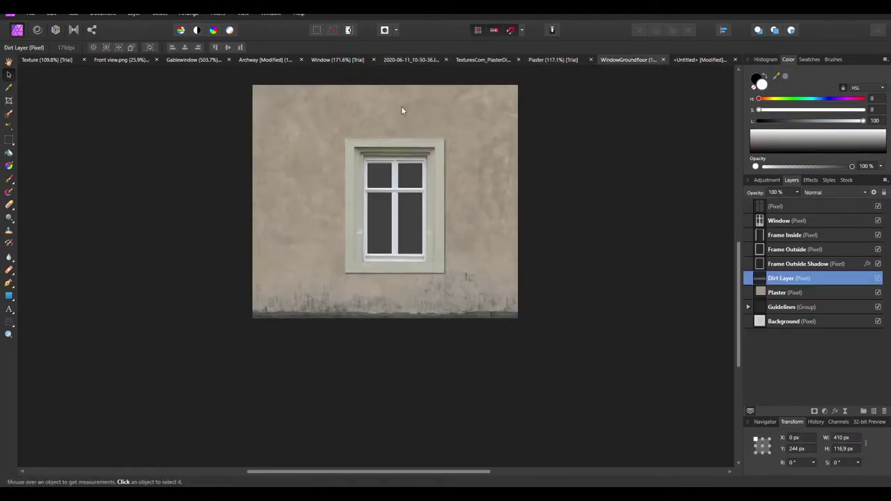
{"action": "scroll", "coordinate": [386, 328], "scroll_direction": "up", "scroll_amount": 2, "text": "ctrl"}
{"action": "left_click", "coordinate": [506, 273]}
{"action": "scroll", "coordinate": [506, 273], "scroll_direction": "up", "scroll_amount": 3}
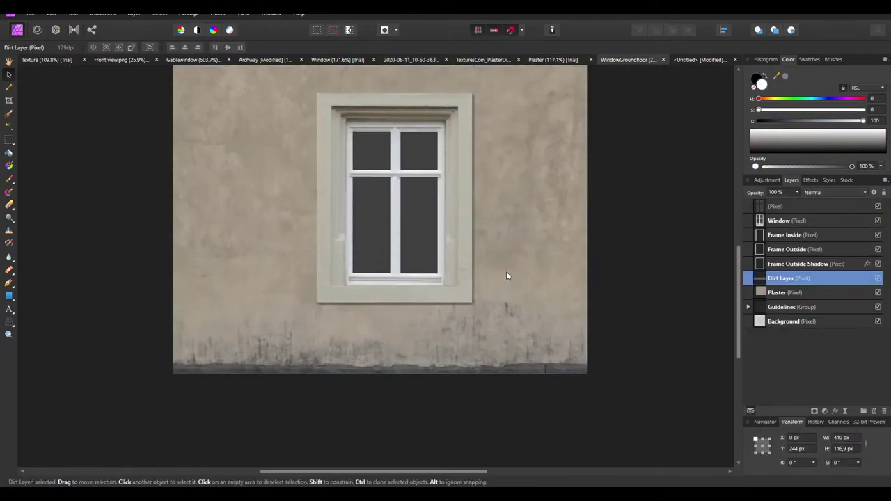
{"action": "left_click", "coordinate": [56, 60]}
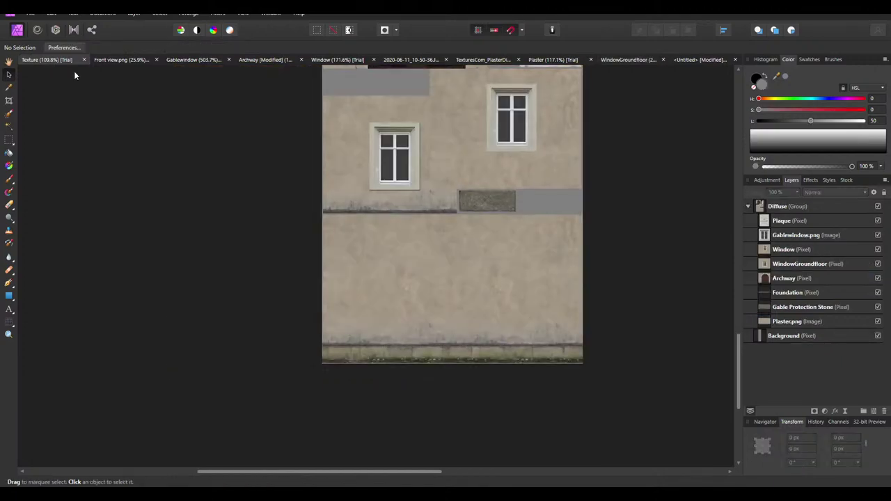
{"action": "scroll", "coordinate": [502, 184], "scroll_direction": "up", "scroll_amount": 3, "text": "ctrl"}
Paste the cellar window photo, shrink it to about 119 × 78 px on the ledge, and deselect
{"action": "key", "text": "ctrl+v"}
{"action": "left_click_drag", "start_coordinate": [284, 230], "coordinate": [543, 193]}
{"action": "left_click_drag", "start_coordinate": [635, 153], "coordinate": [532, 217]}
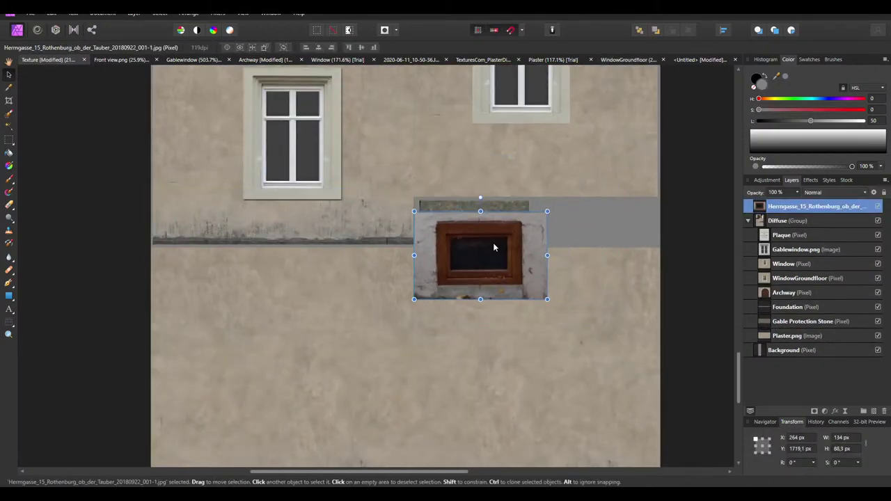
{"action": "left_click_drag", "start_coordinate": [493, 246], "coordinate": [449, 197]}
{"action": "scroll", "coordinate": [448, 196], "scroll_direction": "down", "scroll_amount": 2, "text": "ctrl"}
{"action": "scroll", "coordinate": [457, 203], "scroll_direction": "up", "scroll_amount": 1, "text": "ctrl"}
{"action": "scroll", "coordinate": [539, 159], "scroll_direction": "up", "scroll_amount": 1, "text": "ctrl"}
{"action": "left_click_drag", "start_coordinate": [543, 146], "coordinate": [539, 203]}
{"action": "key", "text": "ctrl+d"}
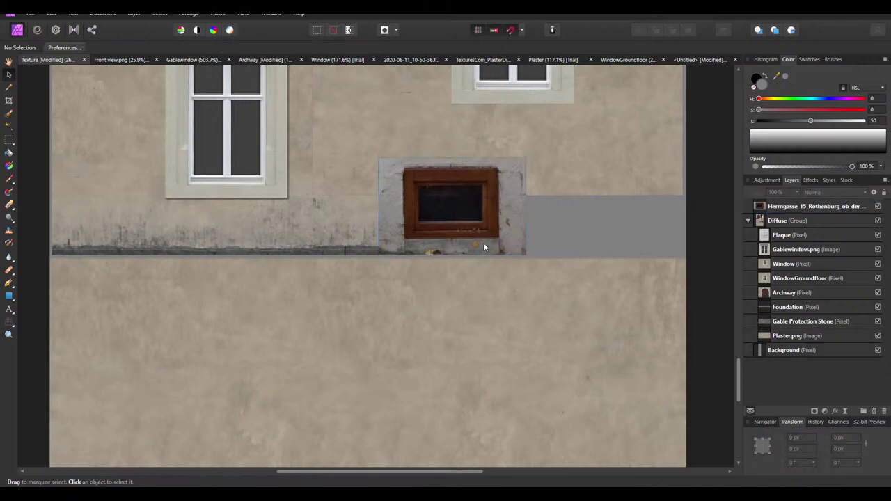
Compare the placement against the facade reference photo in Photo Viewer
{"action": "scroll", "coordinate": [408, 260], "scroll_direction": "down", "scroll_amount": 4, "text": "ctrl"}
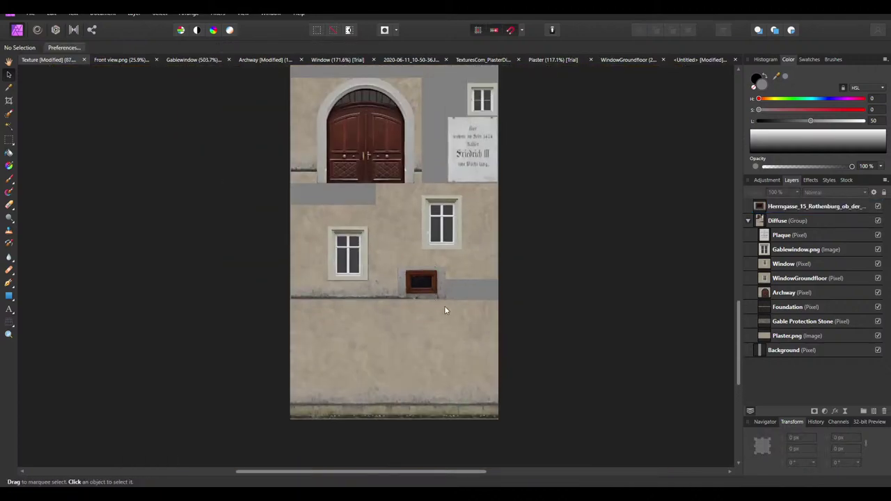
{"action": "mouse_move", "coordinate": [724, 495]}
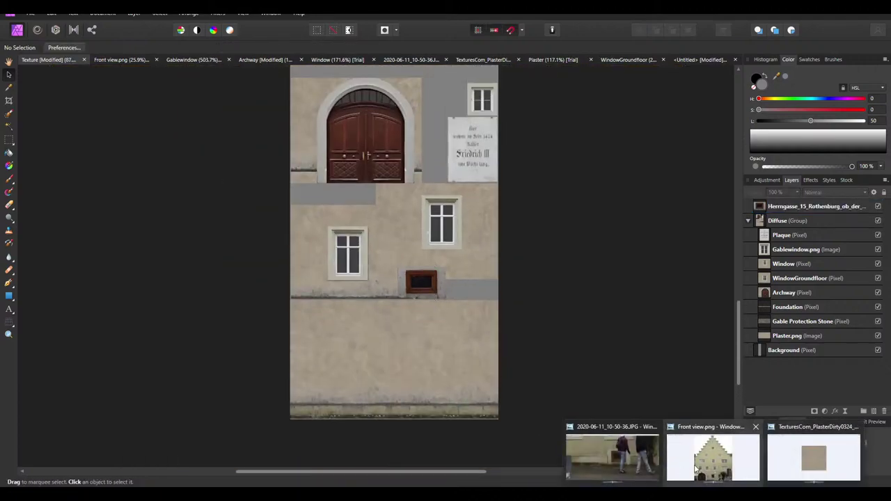
{"action": "left_click", "coordinate": [713, 452]}
{"action": "scroll", "coordinate": [530, 429], "scroll_direction": "up", "scroll_amount": 3}
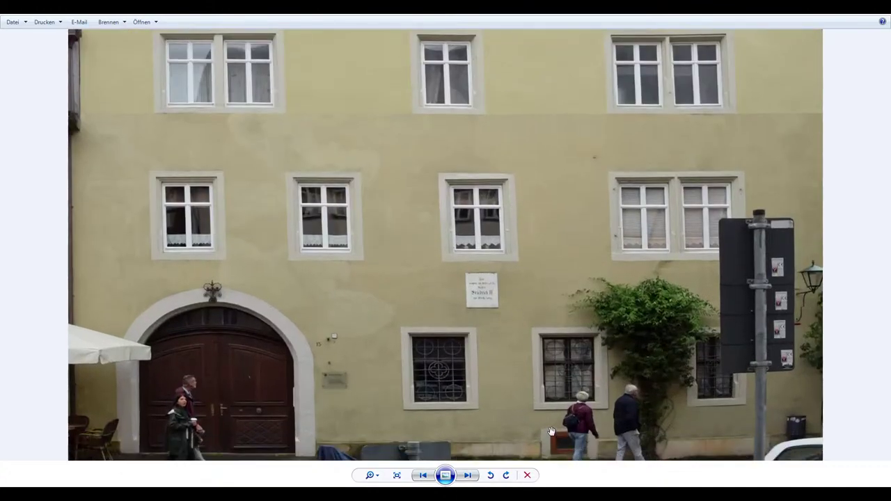
{"action": "key", "text": "alt+Tab"}
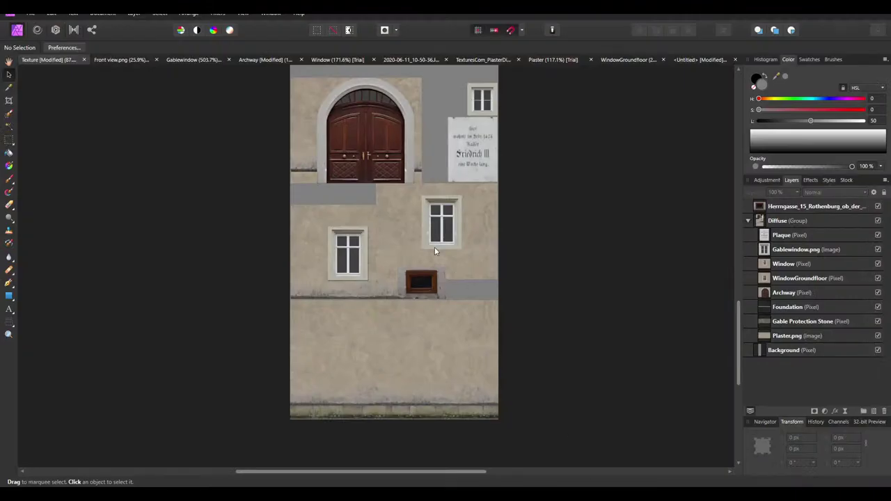
Brighten the cellar window image with the +1 stop Exposure preset and merge it in
{"action": "left_click", "coordinate": [406, 290]}
{"action": "scroll", "coordinate": [411, 289], "scroll_direction": "up", "scroll_amount": 2, "text": "ctrl"}
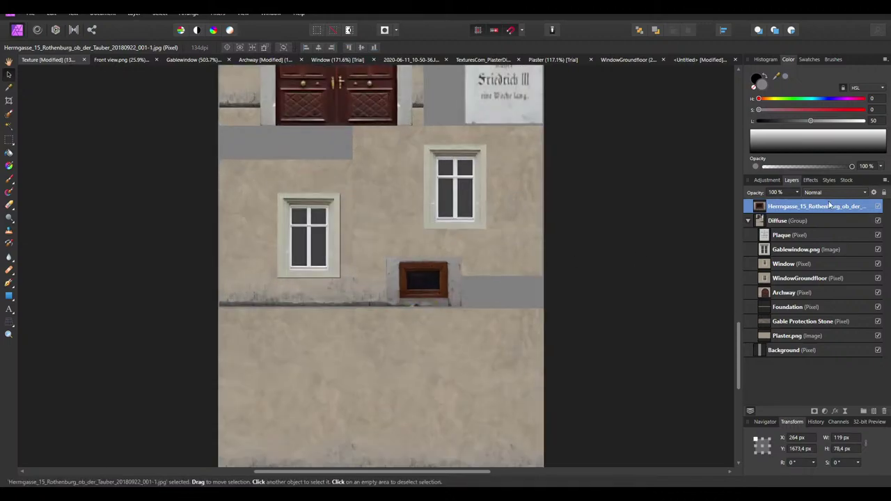
{"action": "left_click", "coordinate": [768, 180]}
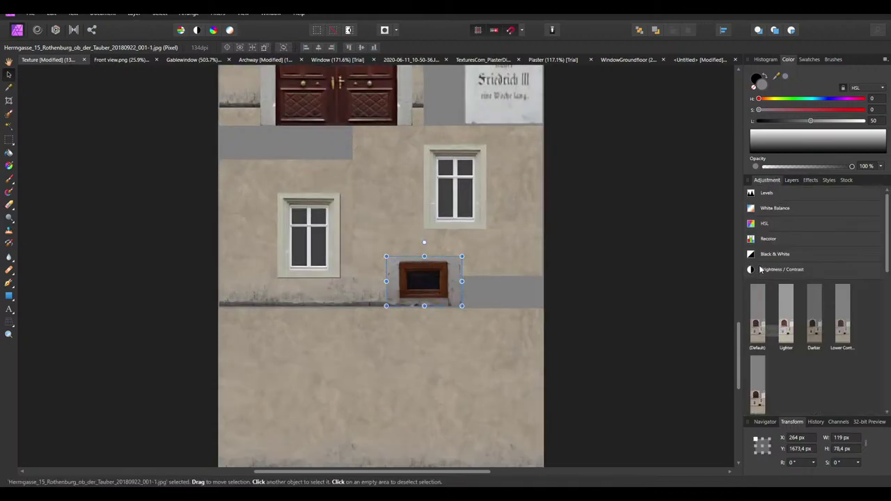
{"action": "scroll", "coordinate": [766, 320], "scroll_direction": "down", "scroll_amount": 5}
{"action": "scroll", "coordinate": [772, 334], "scroll_direction": "down", "scroll_amount": 3}
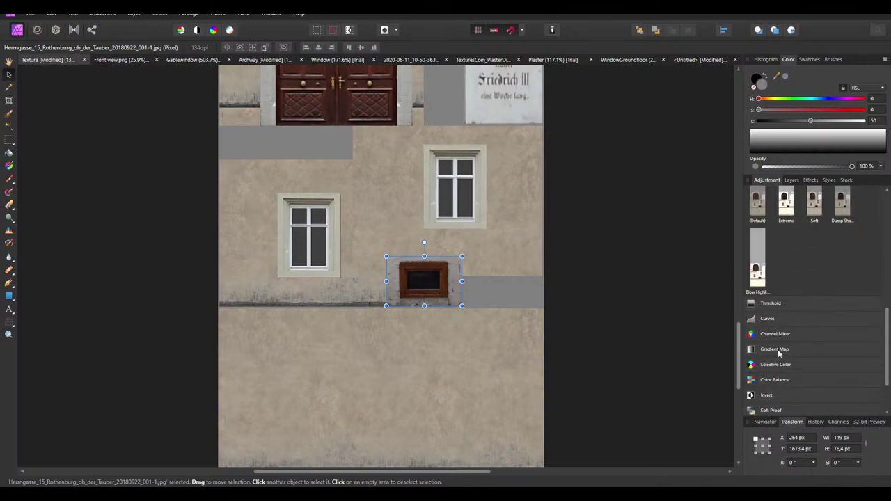
{"action": "scroll", "coordinate": [768, 356], "scroll_direction": "up", "scroll_amount": 3}
{"action": "left_click", "coordinate": [751, 239]}
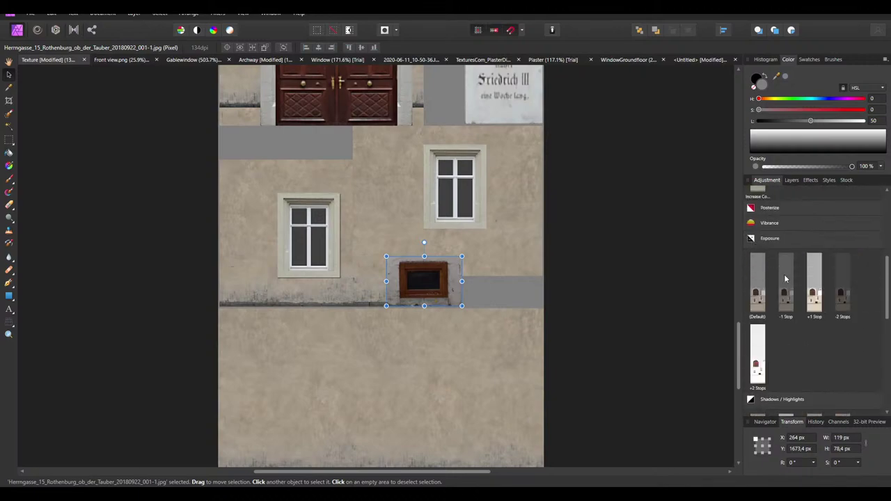
{"action": "left_click", "coordinate": [815, 299]}
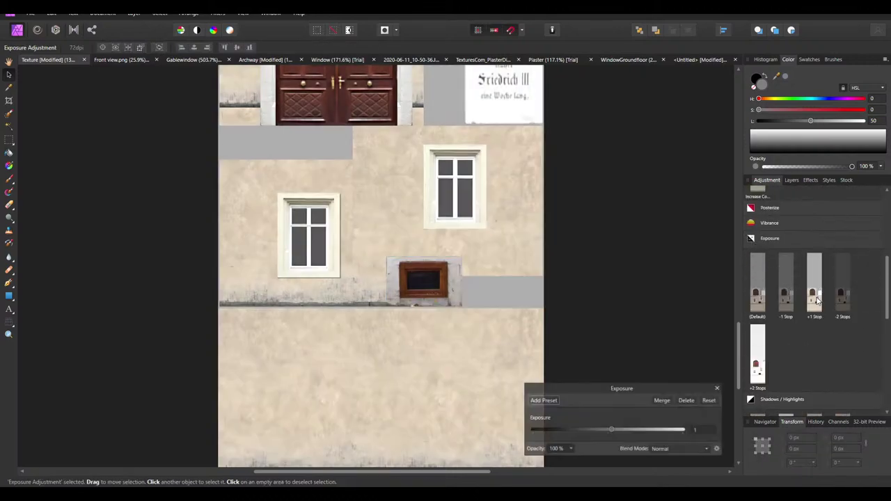
{"action": "left_click", "coordinate": [662, 400]}
{"action": "scroll", "coordinate": [446, 330], "scroll_direction": "down", "scroll_amount": 2, "text": "ctrl"}
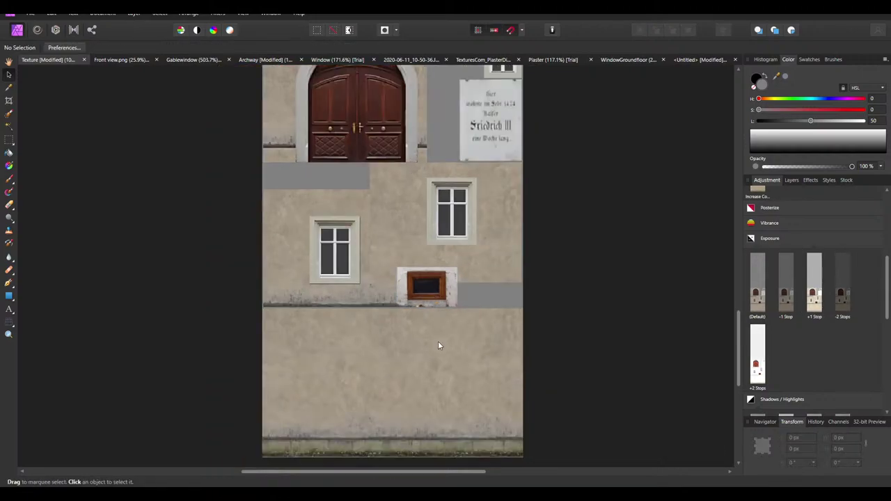
Merge a second Exposure of about 0.677 into the window image, then zoom in
{"action": "left_click", "coordinate": [418, 300]}
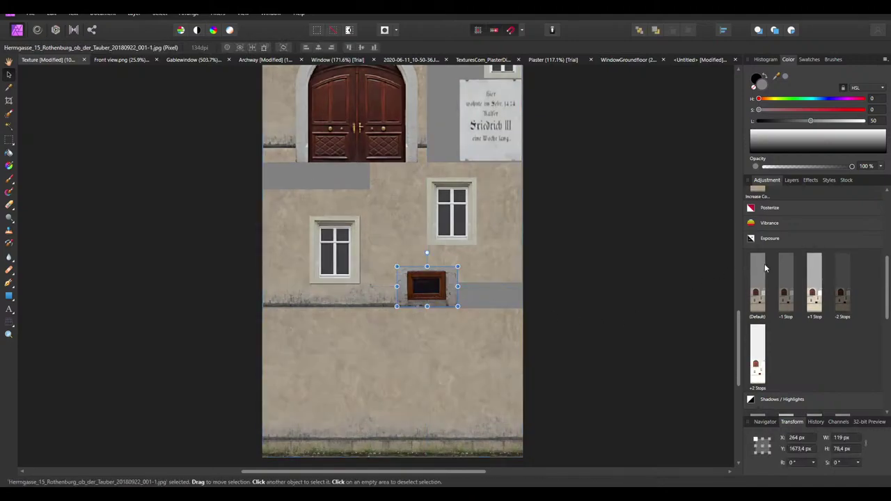
{"action": "scroll", "coordinate": [675, 288], "scroll_direction": "up", "scroll_amount": 2, "text": "ctrl"}
{"action": "left_click", "coordinate": [758, 294]}
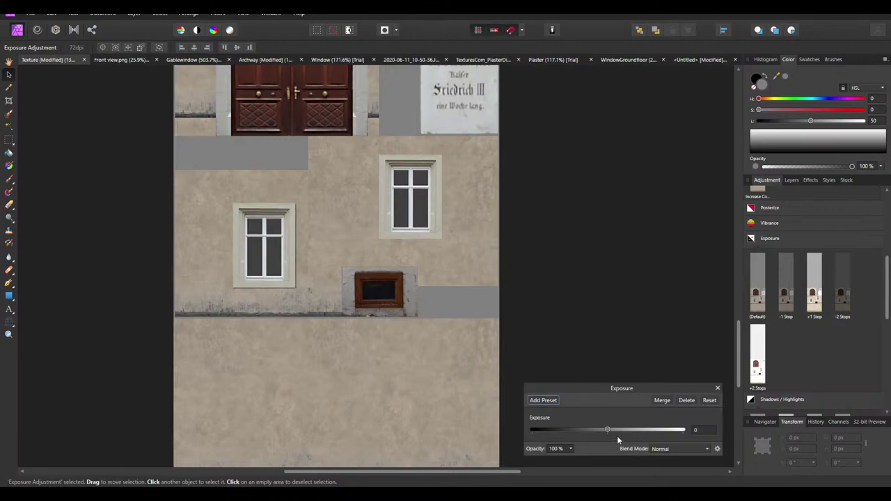
{"action": "left_click_drag", "start_coordinate": [606, 429], "coordinate": [610, 430]}
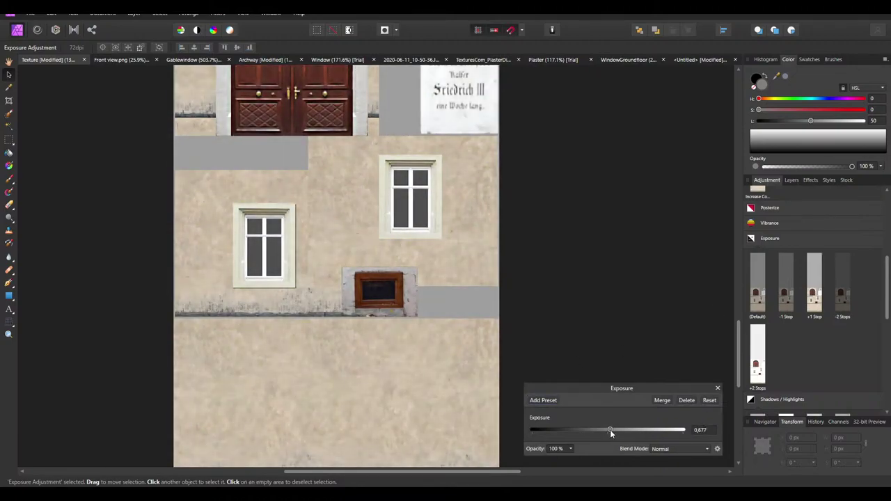
{"action": "left_click", "coordinate": [661, 400]}
{"action": "scroll", "coordinate": [489, 322], "scroll_direction": "down", "scroll_amount": 2, "text": "ctrl"}
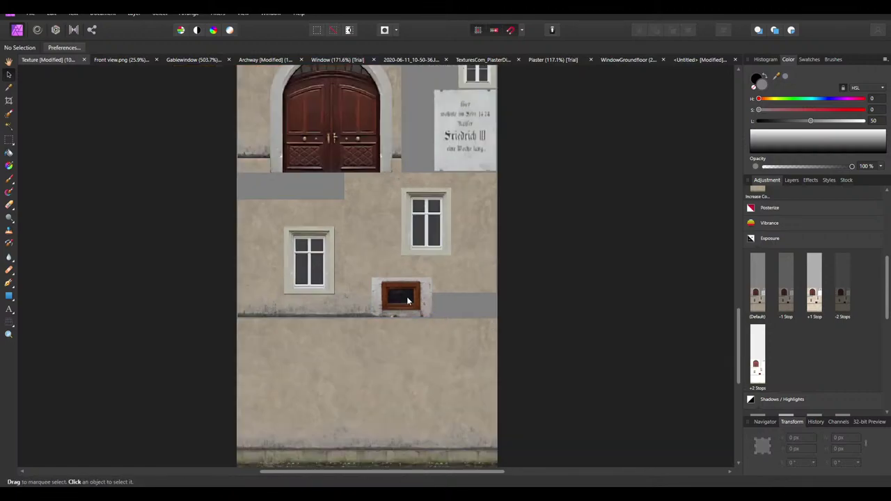
{"action": "left_click", "coordinate": [464, 293]}
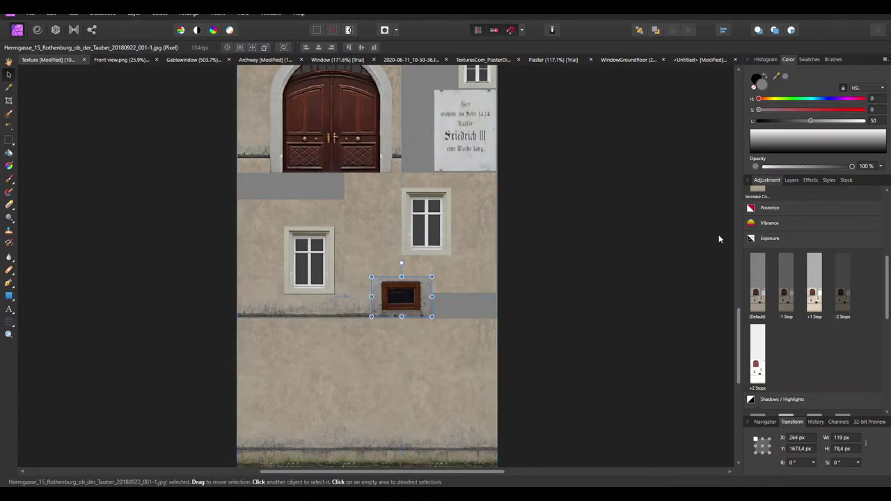
{"action": "scroll", "coordinate": [765, 276], "scroll_direction": "up", "scroll_amount": 2}
{"action": "key", "text": "ctrl+plus"}
Try a first Brightness/Contrast merge on the window image, then undo it
{"action": "scroll", "coordinate": [761, 322], "scroll_direction": "up", "scroll_amount": 3}
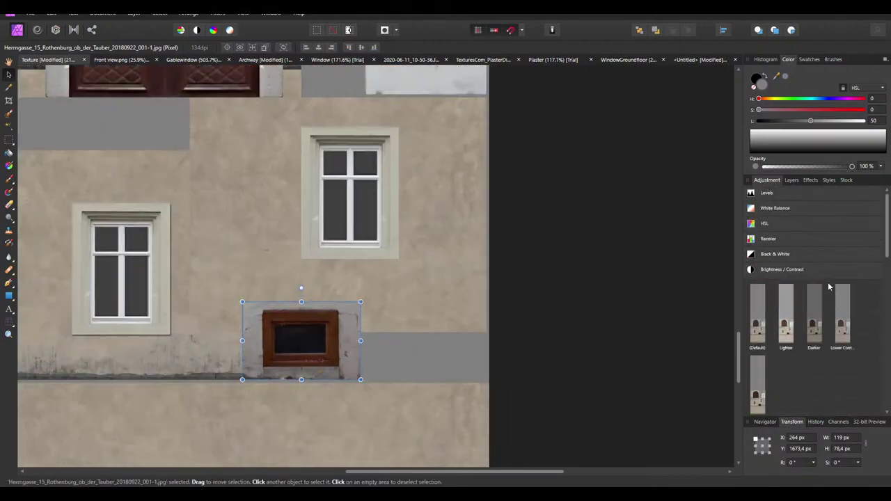
{"action": "left_click", "coordinate": [761, 322]}
{"action": "left_click_drag", "start_coordinate": [606, 402], "coordinate": [626, 419]}
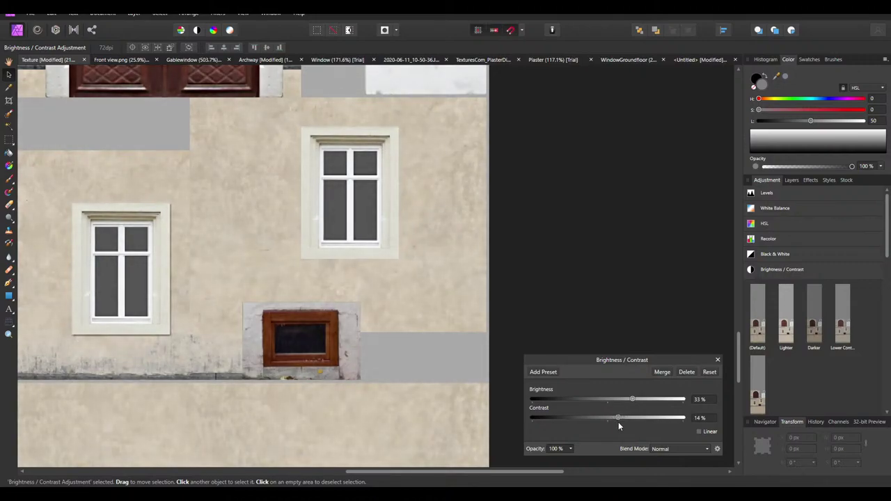
{"action": "left_click", "coordinate": [661, 371]}
{"action": "left_click", "coordinate": [598, 362]}
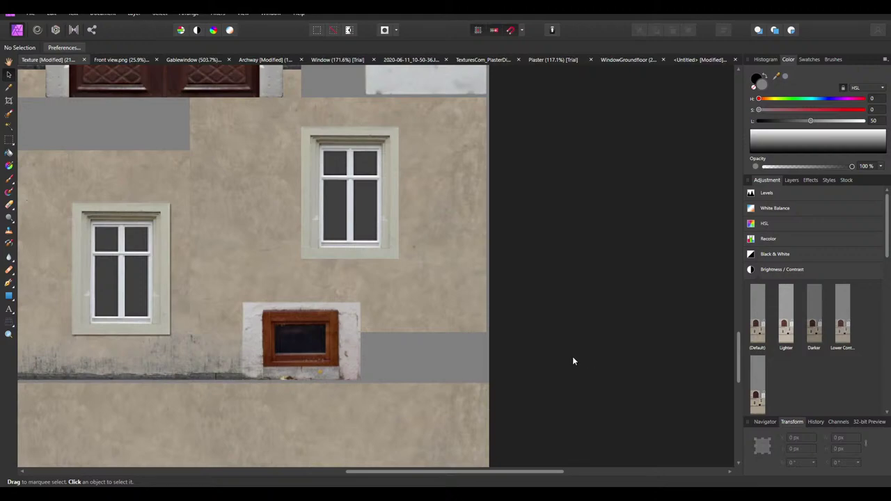
{"action": "scroll", "coordinate": [572, 361], "scroll_direction": "down", "scroll_amount": 4, "text": "ctrl"}
{"action": "scroll", "coordinate": [447, 367], "scroll_direction": "up", "scroll_amount": 5, "text": "ctrl"}
{"action": "left_click", "coordinate": [447, 367]}
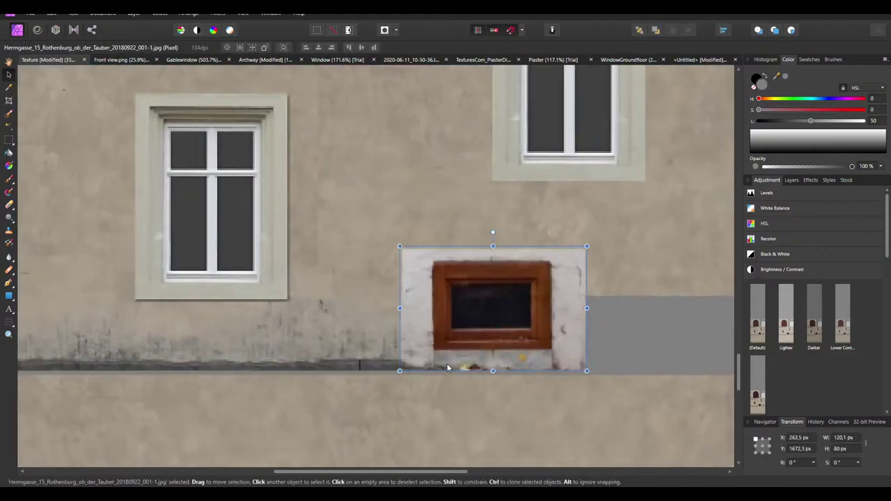
{"action": "key", "text": "ctrl+z"}
{"action": "scroll", "coordinate": [438, 352], "scroll_direction": "down", "scroll_amount": 3, "text": "ctrl"}
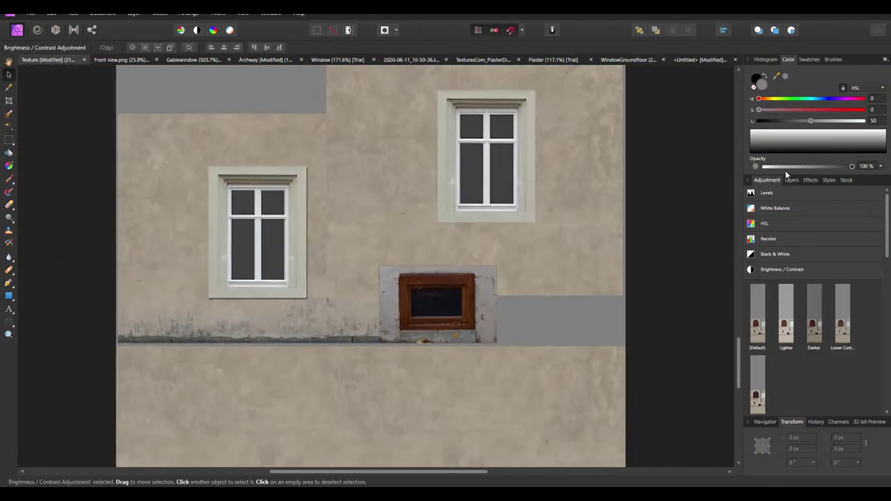
Merge a Brightness/Contrast of 18% brightness and 9% contrast into the window image
{"action": "left_click", "coordinate": [764, 317]}
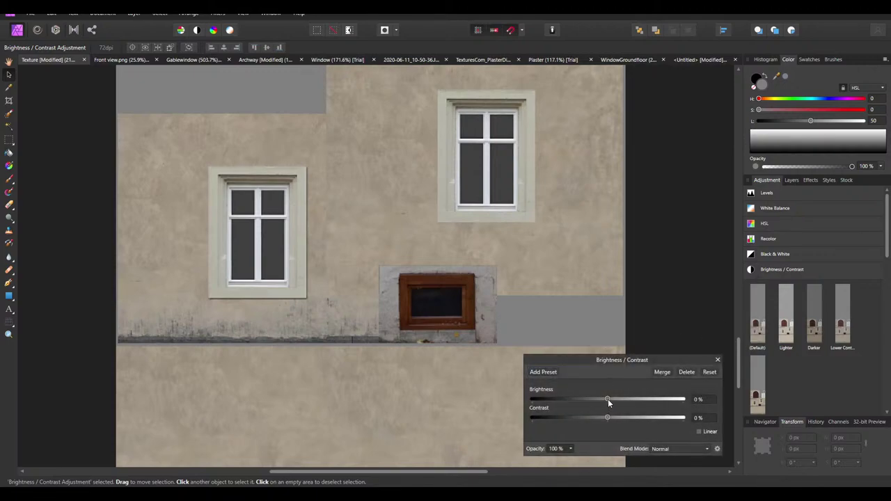
{"action": "left_click_drag", "start_coordinate": [607, 399], "coordinate": [620, 399]}
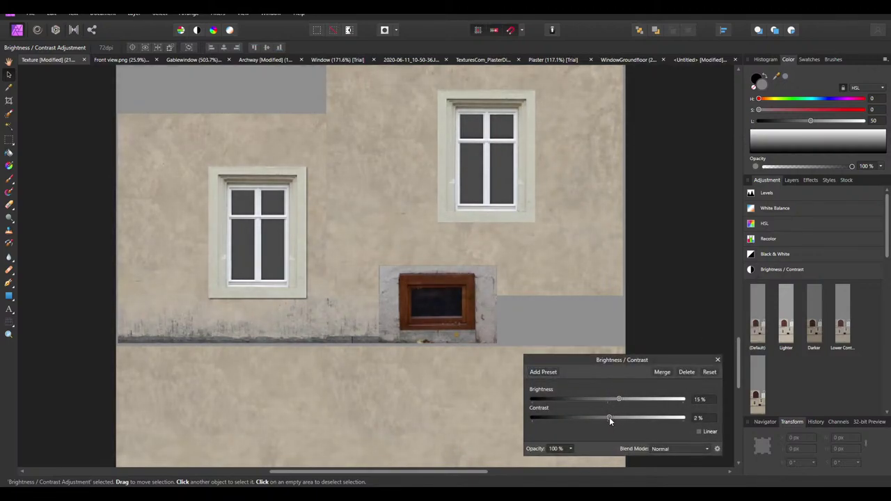
{"action": "left_click_drag", "start_coordinate": [613, 417], "coordinate": [615, 417]}
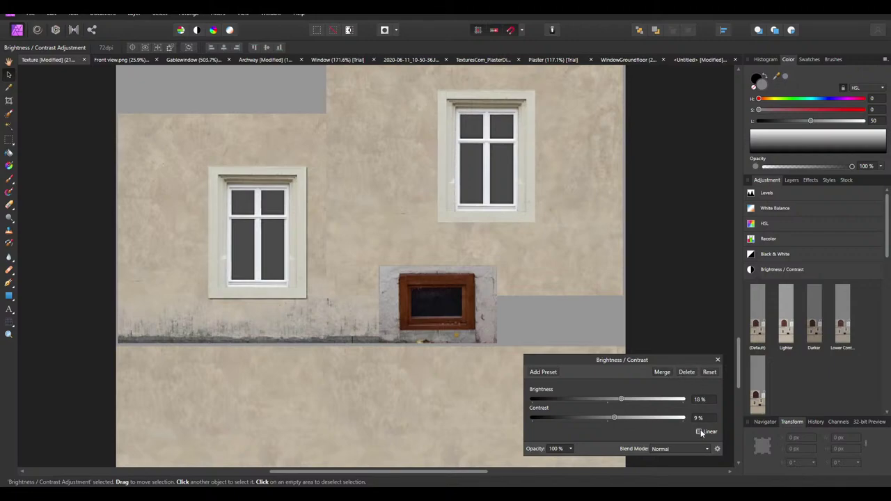
{"action": "left_click", "coordinate": [660, 372]}
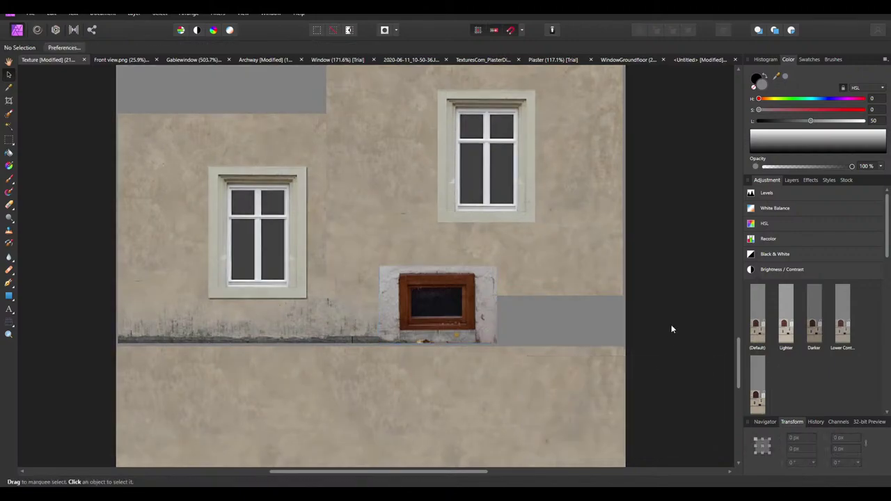
{"action": "scroll", "coordinate": [396, 354], "scroll_direction": "down", "scroll_amount": 4, "text": "ctrl"}
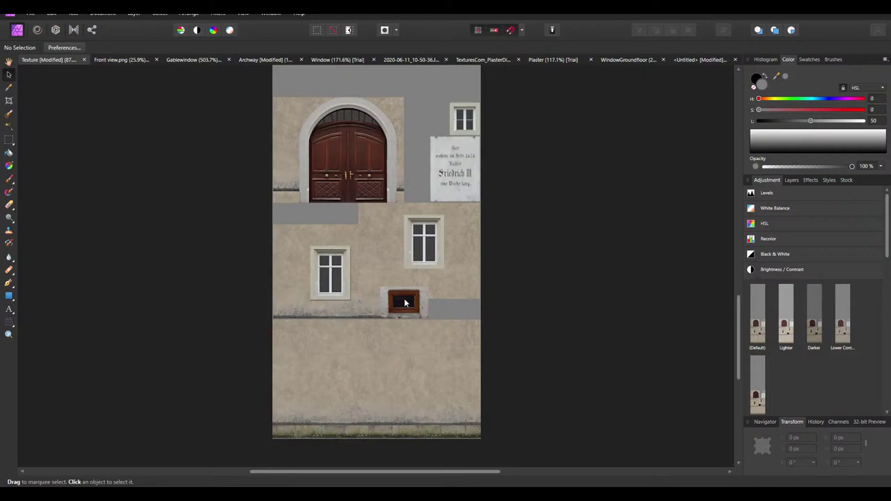
In the Untitled document, merge a Brightness/Contrast of 18% brightness into the window photo
{"action": "left_click", "coordinate": [697, 59]}
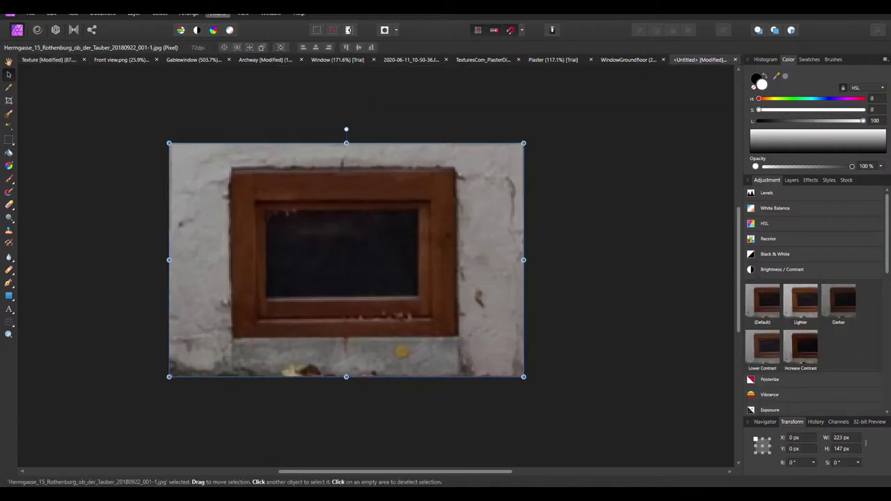
{"action": "left_click", "coordinate": [766, 301]}
{"action": "left_click", "coordinate": [706, 398]}
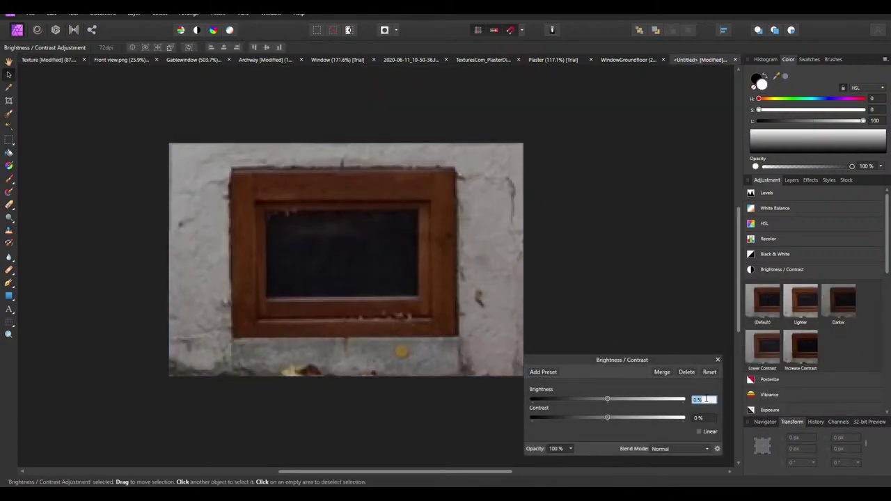
{"action": "type", "text": "18"}
{"action": "left_click", "coordinate": [706, 417]}
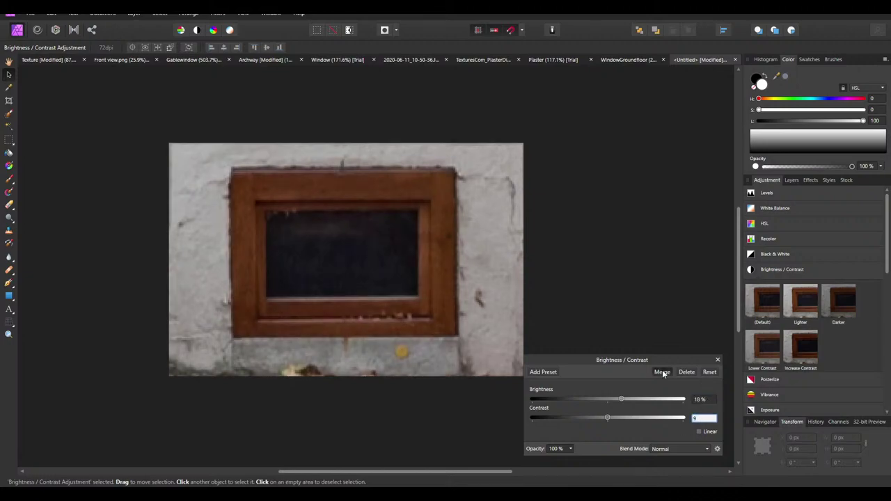
{"action": "left_click", "coordinate": [662, 372]}
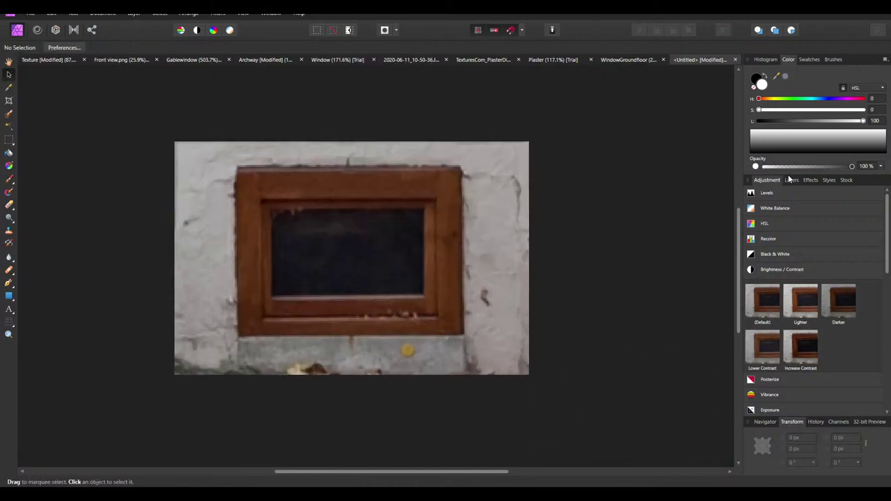
Rasterize and trim the window photo layer and add an empty pixel layer above it
{"action": "left_click", "coordinate": [791, 179]}
{"action": "scroll", "coordinate": [447, 233], "scroll_direction": "up", "scroll_amount": 1, "text": "ctrl"}
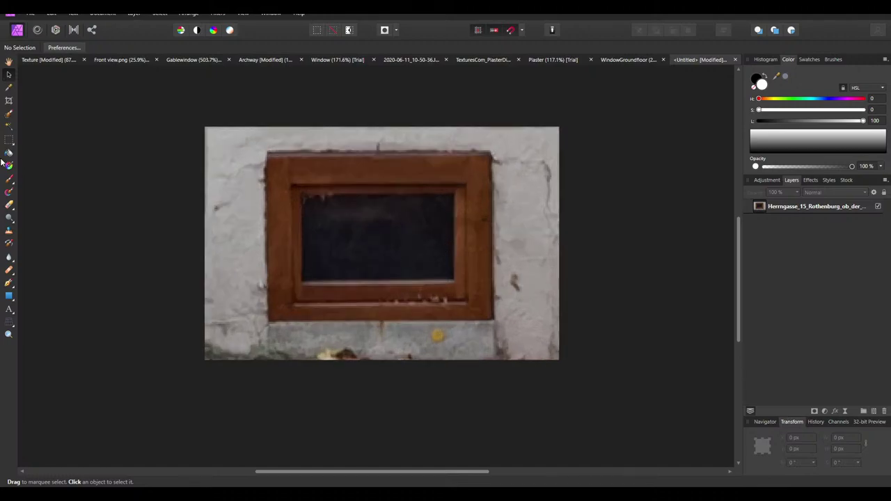
{"action": "scroll", "coordinate": [451, 231], "scroll_direction": "down", "scroll_amount": 5, "text": "ctrl"}
{"action": "scroll", "coordinate": [451, 275], "scroll_direction": "up", "scroll_amount": 4, "text": "ctrl"}
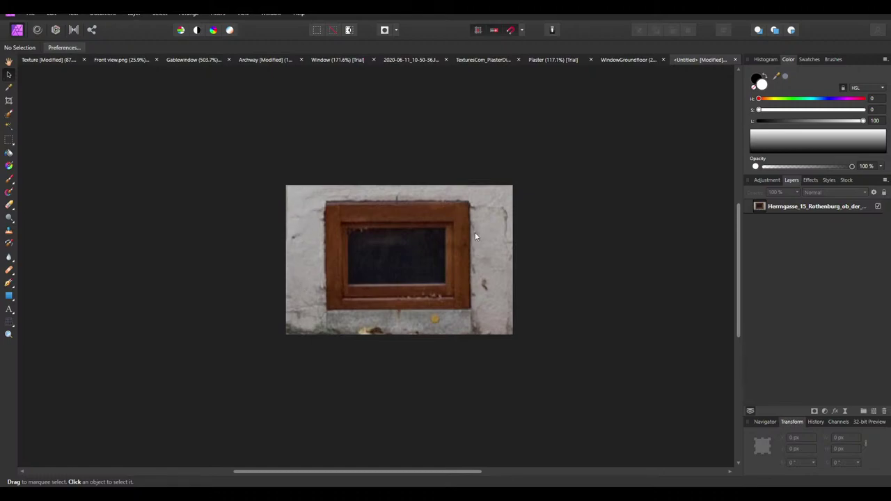
{"action": "right_click", "coordinate": [813, 208]}
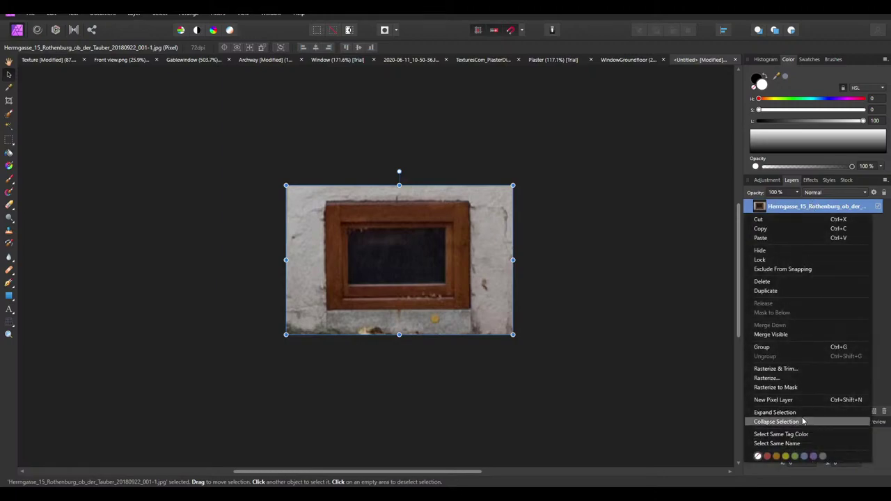
{"action": "left_click", "coordinate": [788, 369]}
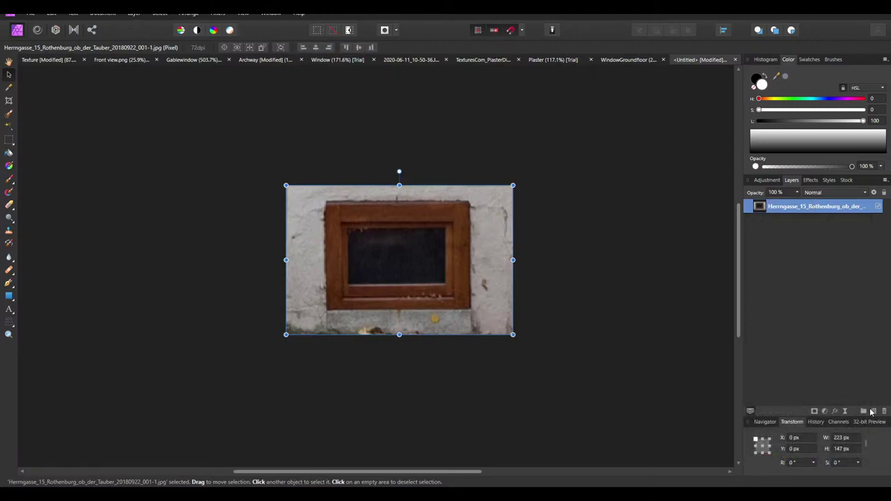
{"action": "left_click", "coordinate": [874, 412]}
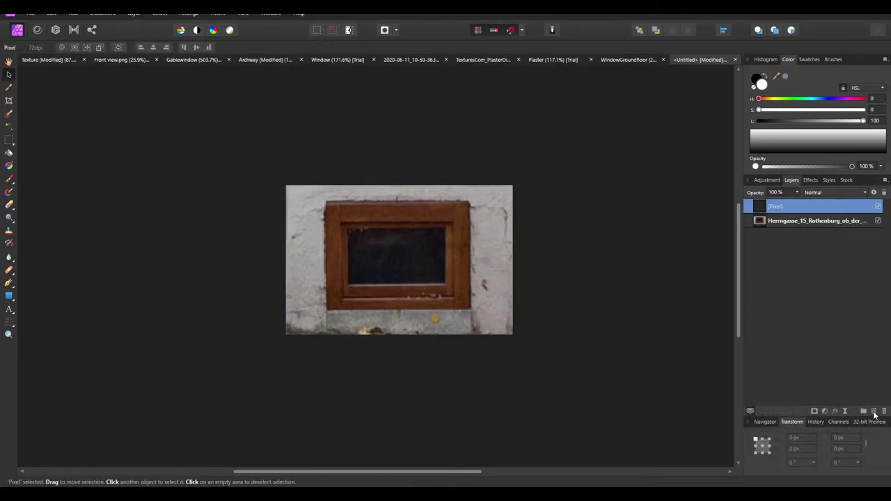
{"action": "left_click", "coordinate": [809, 221]}
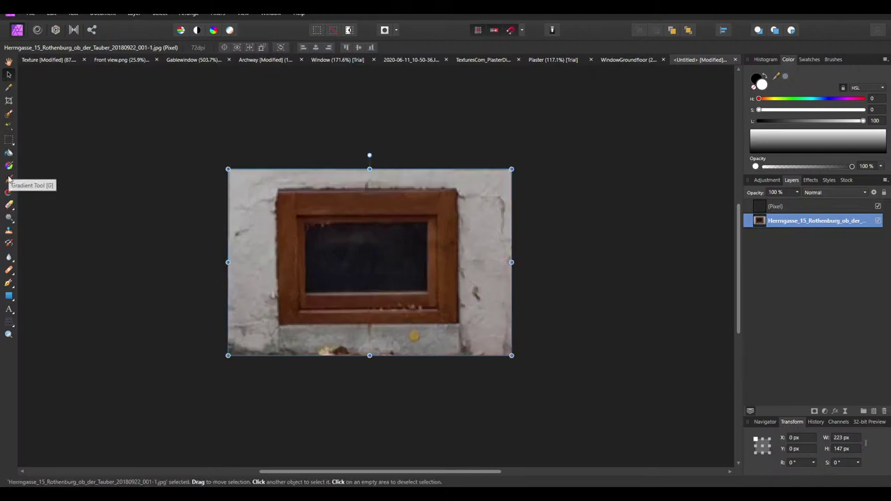
Sample the light grey wall colour and set the new pixel layer's blend mode to Average
{"action": "left_click", "coordinate": [9, 88]}
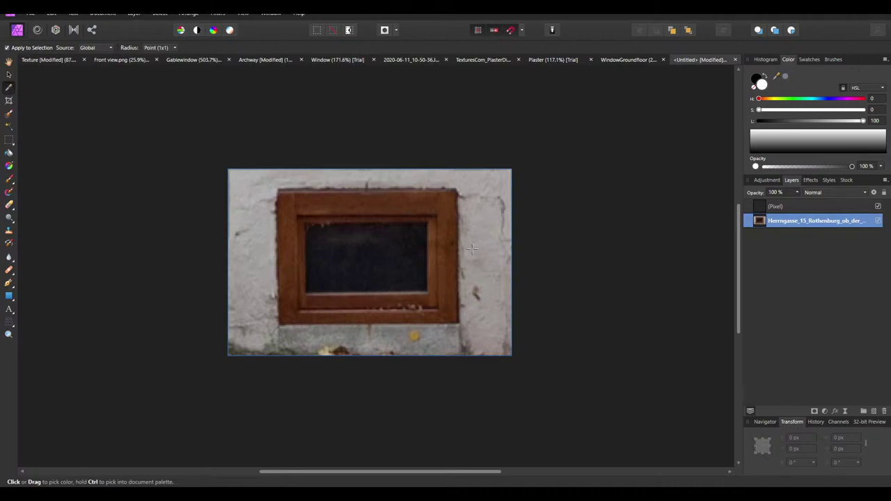
{"action": "left_click_drag", "start_coordinate": [472, 229], "coordinate": [471, 239]}
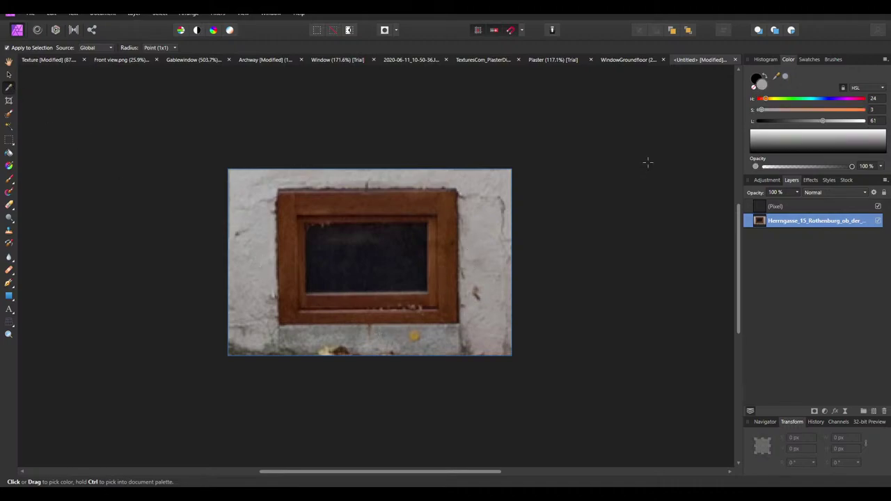
{"action": "left_click", "coordinate": [769, 77]}
{"action": "left_click", "coordinate": [778, 206]}
{"action": "left_click", "coordinate": [834, 192]}
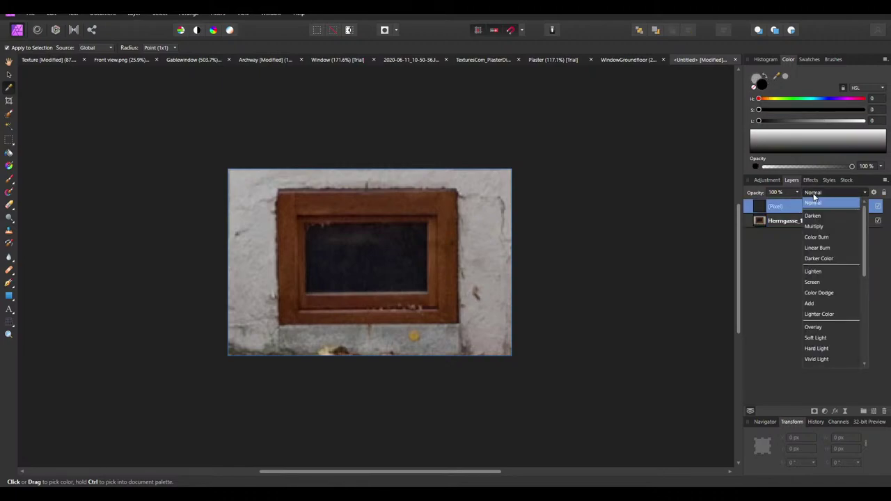
{"action": "scroll", "coordinate": [826, 335], "scroll_direction": "down", "scroll_amount": 3}
{"action": "scroll", "coordinate": [826, 338], "scroll_direction": "down", "scroll_amount": 1}
{"action": "left_click", "coordinate": [825, 303]}
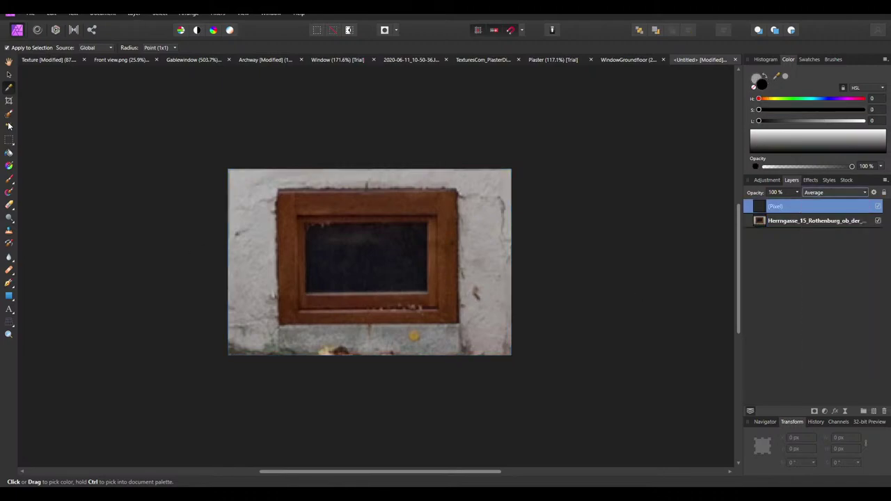
Paint the sampled wall grey across the entire window photo
{"action": "left_click", "coordinate": [10, 178]}
{"action": "key", "text": "x"}
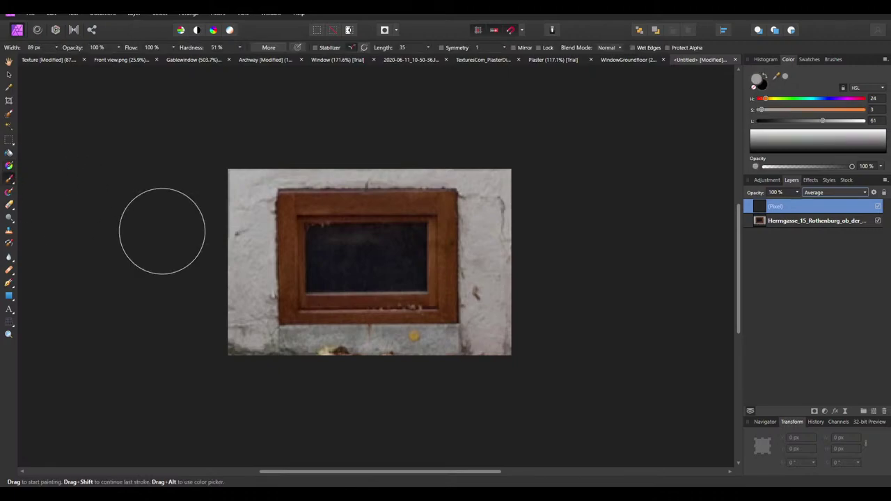
{"action": "mouse_move", "coordinate": [243, 176]}
{"action": "left_mouse_down"}
{"action": "mouse_move", "coordinate": [235, 327]}
{"action": "mouse_move", "coordinate": [434, 339]}
{"action": "mouse_move", "coordinate": [492, 301]}
{"action": "mouse_move", "coordinate": [497, 160]}
{"action": "mouse_move", "coordinate": [264, 181]}
{"action": "mouse_move", "coordinate": [247, 312]}
{"action": "mouse_move", "coordinate": [248, 305]}
{"action": "mouse_move", "coordinate": [497, 238]}
{"action": "mouse_move", "coordinate": [341, 332]}
{"action": "mouse_move", "coordinate": [672, 302]}
{"action": "left_mouse_up"}
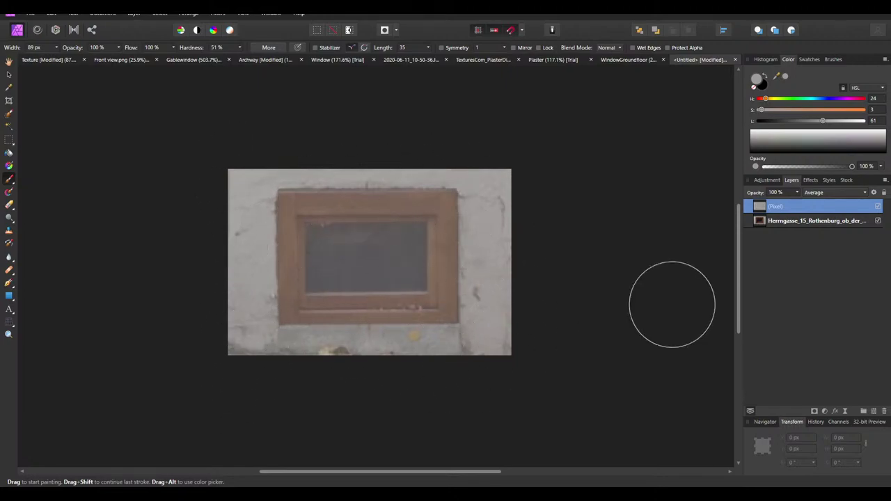
Clear the grey overlay from a rectangle around the window frame and a strip across its top
{"action": "left_click", "coordinate": [9, 139]}
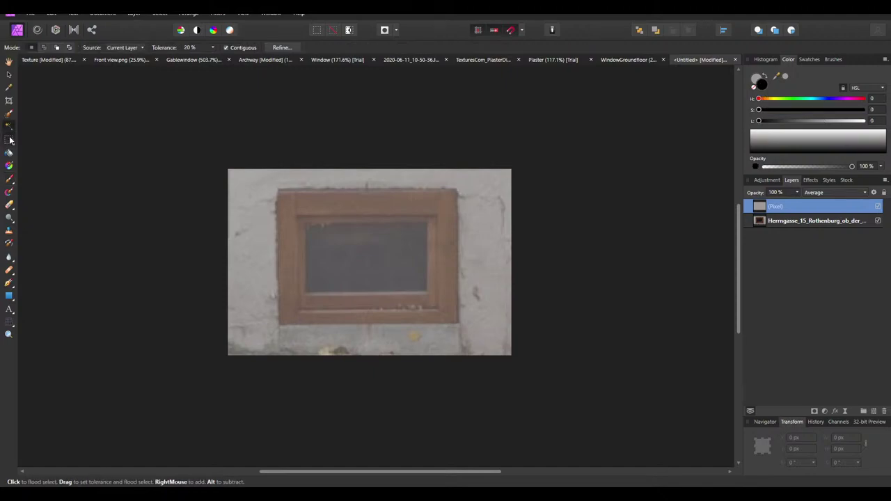
{"action": "scroll", "coordinate": [426, 279], "scroll_direction": "up", "scroll_amount": 1, "text": "ctrl"}
{"action": "left_click_drag", "start_coordinate": [470, 335], "coordinate": [243, 179]}
{"action": "key", "text": "Delete"}
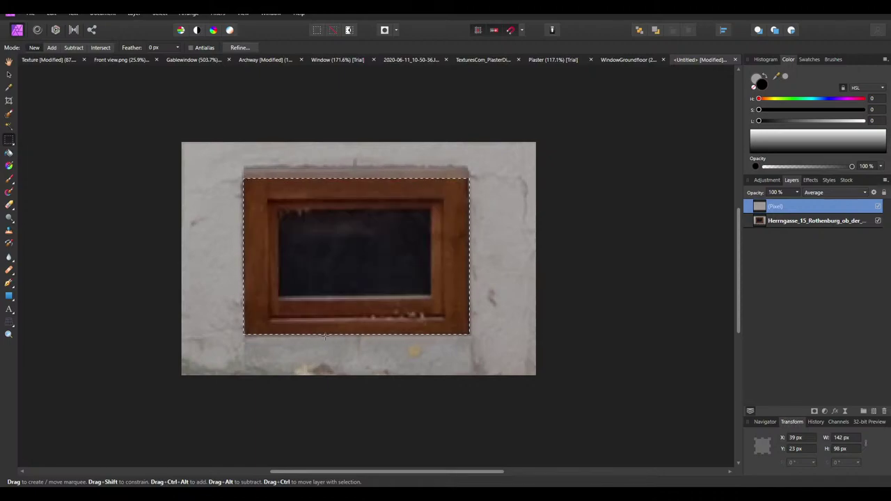
{"action": "scroll", "coordinate": [380, 334], "scroll_direction": "up", "scroll_amount": 1, "text": "ctrl"}
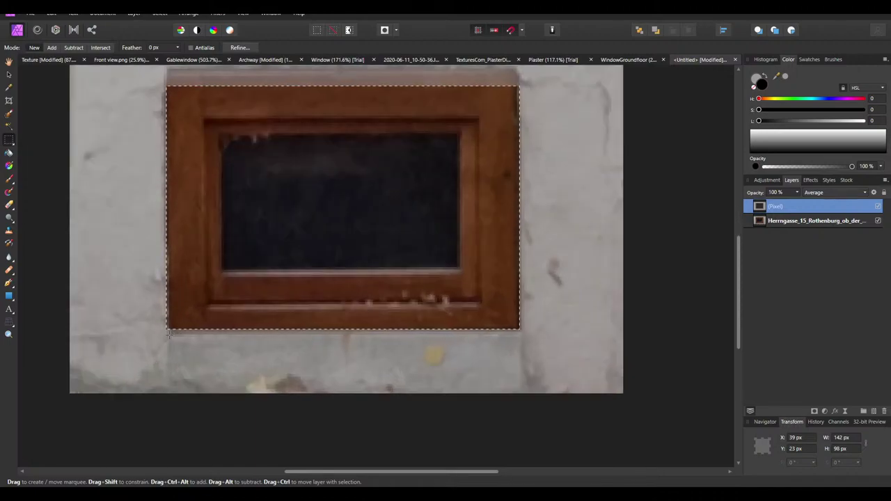
{"action": "left_click_drag", "start_coordinate": [167, 331], "coordinate": [520, 299]}
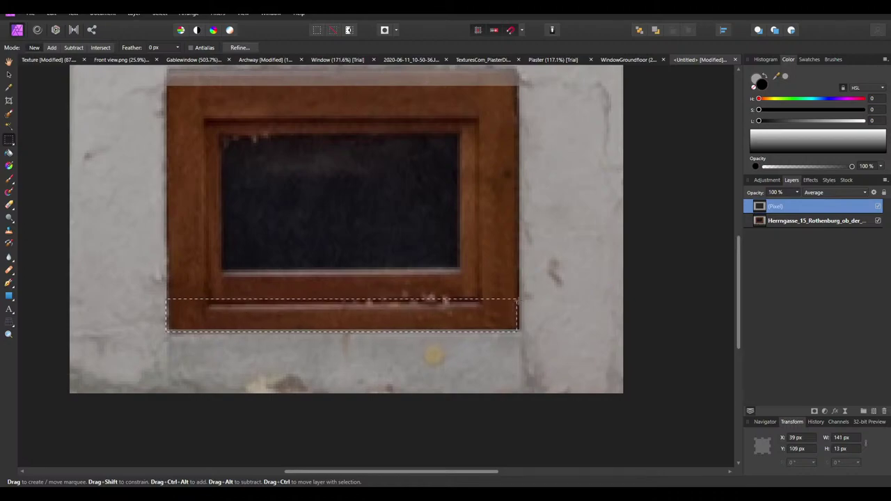
{"action": "scroll", "coordinate": [513, 151], "scroll_direction": "up", "scroll_amount": 2}
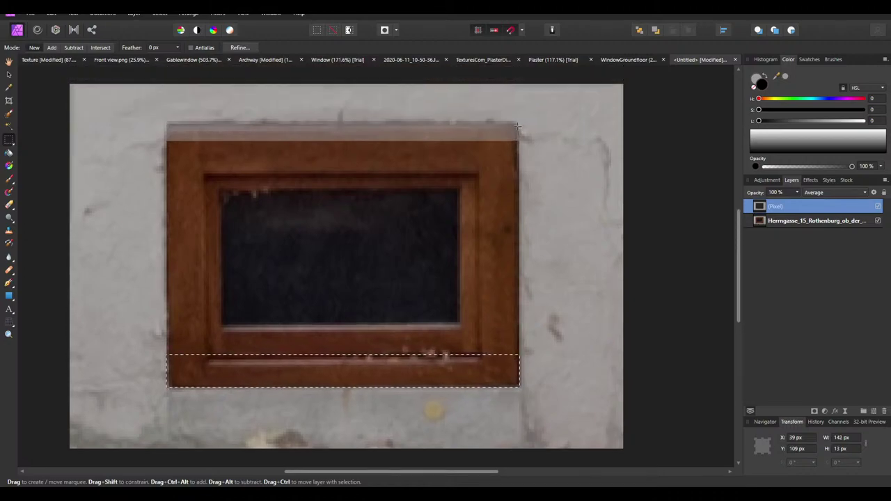
{"action": "left_click_drag", "start_coordinate": [517, 126], "coordinate": [166, 173]}
{"action": "key", "text": "alt+BackSpace"}
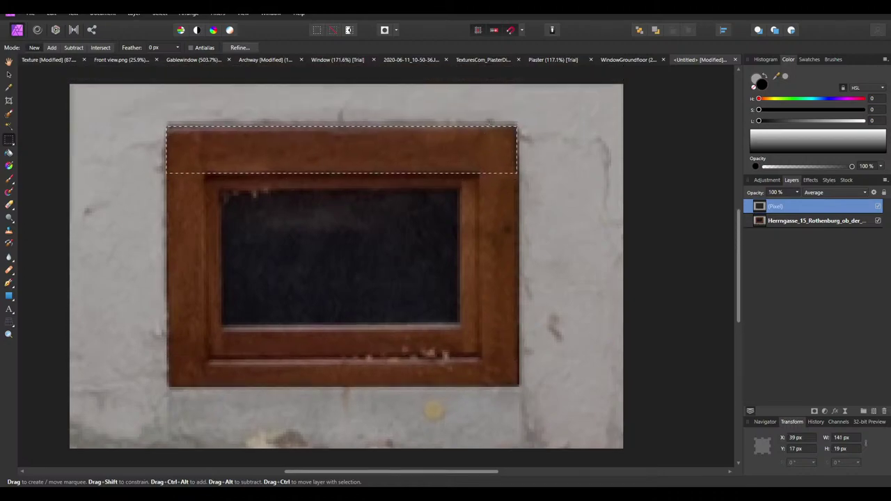
Clear the overlay from the frame's thin top edge strip and top-right corner
{"action": "left_click", "coordinate": [505, 120]}
{"action": "left_click_drag", "start_coordinate": [517, 142], "coordinate": [166, 124]}
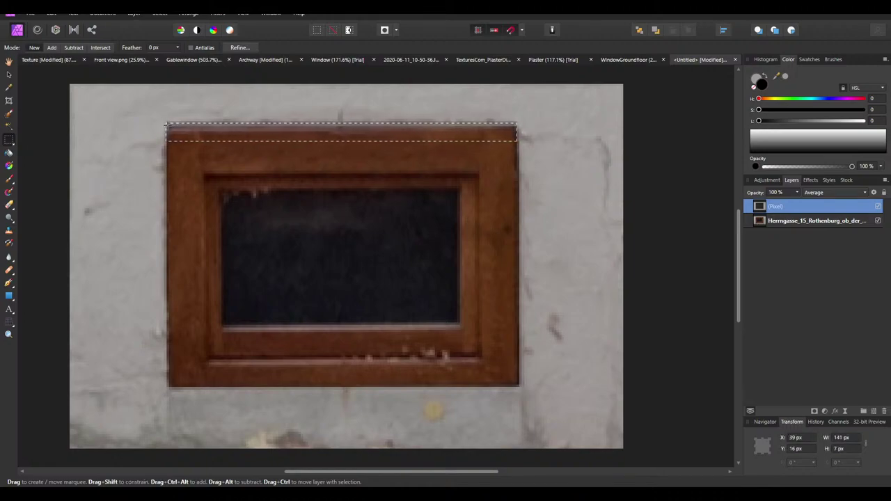
{"action": "key", "text": "alt+BackSpace"}
{"action": "left_click", "coordinate": [456, 201]}
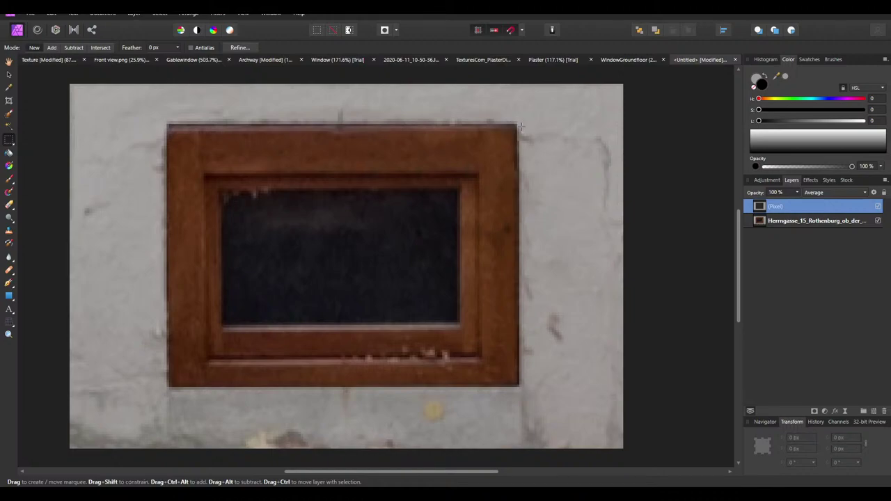
{"action": "left_click_drag", "start_coordinate": [515, 127], "coordinate": [494, 148]}
{"action": "key", "text": "alt+BackSpace"}
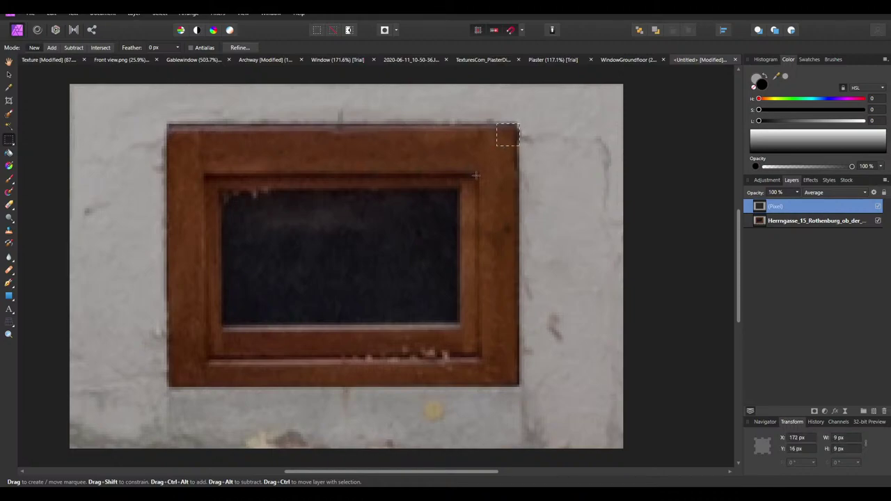
{"action": "key", "text": "ctrl+d"}
Adjust the grey overlay layer's opacity, comparing it at lower and full settings
{"action": "scroll", "coordinate": [459, 189], "scroll_direction": "down", "scroll_amount": 5, "text": "ctrl"}
{"action": "scroll", "coordinate": [474, 156], "scroll_direction": "up", "scroll_amount": 2, "text": "ctrl"}
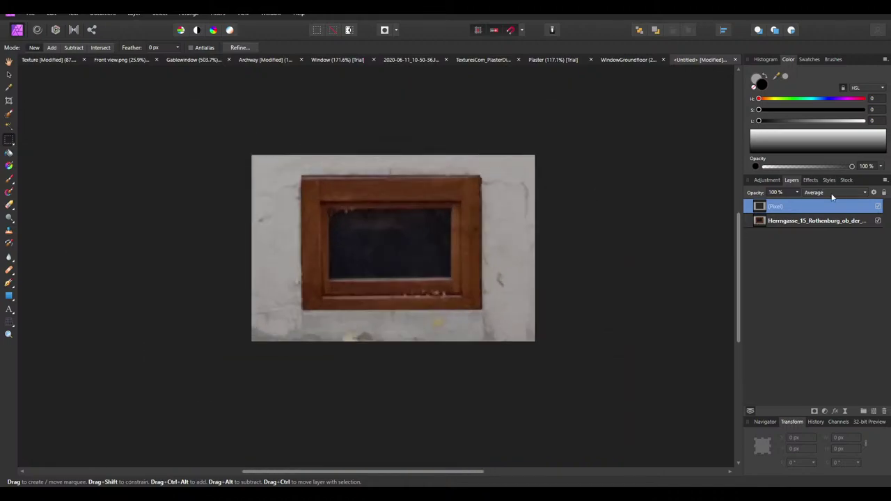
{"action": "left_click", "coordinate": [790, 193]}
{"action": "left_click_drag", "start_coordinate": [798, 194], "coordinate": [761, 220]}
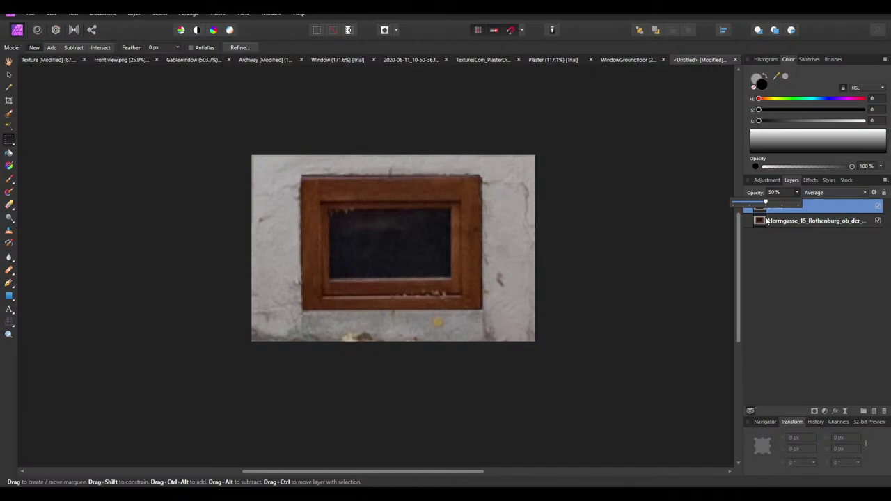
{"action": "left_click_drag", "start_coordinate": [766, 221], "coordinate": [765, 230]}
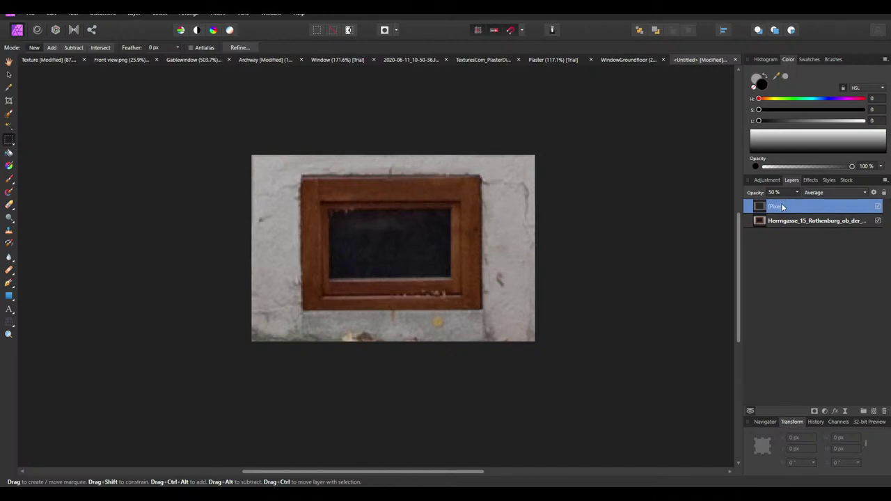
Switch to the Erase Brush for removing parts of the overlay
{"action": "left_click", "coordinate": [9, 203]}
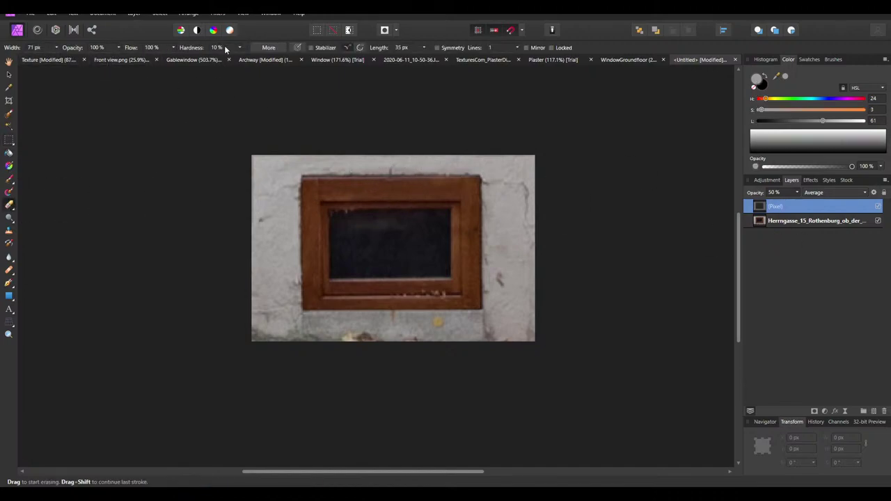
{"action": "scroll", "coordinate": [41, 49], "scroll_direction": "up", "scroll_amount": 5}
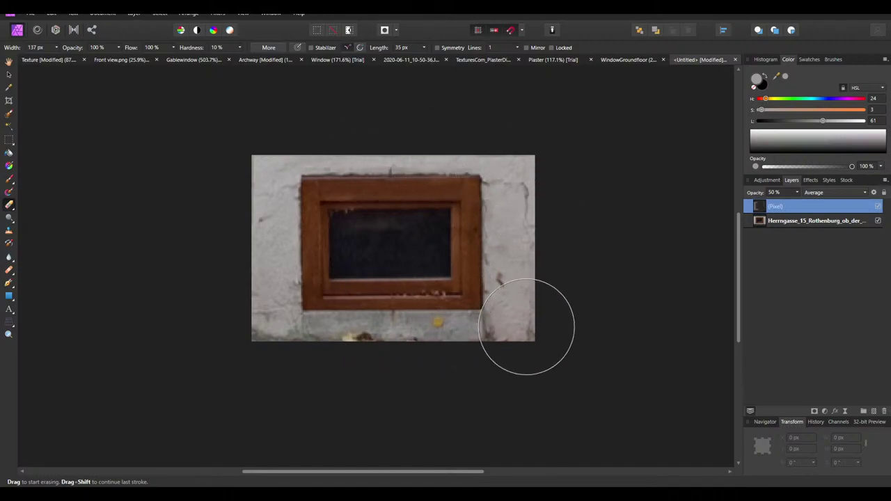
{"action": "scroll", "coordinate": [487, 306], "scroll_direction": "down", "scroll_amount": 3, "text": "ctrl"}
{"action": "scroll", "coordinate": [488, 306], "scroll_direction": "up", "scroll_amount": 3, "text": "ctrl"}
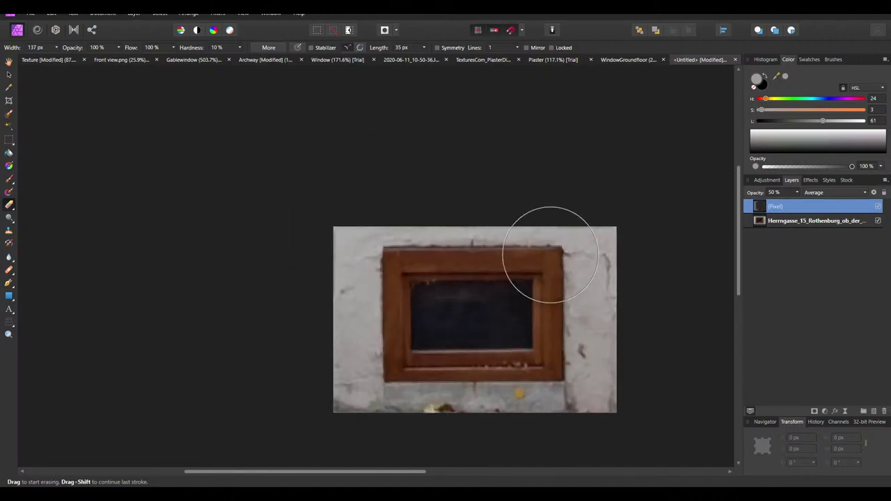
{"action": "left_click_drag", "start_coordinate": [781, 205], "coordinate": [770, 182]}
Add a default Brightness / Contrast adjustment with lowered brightness and check the layer stack
{"action": "left_click", "coordinate": [768, 180]}
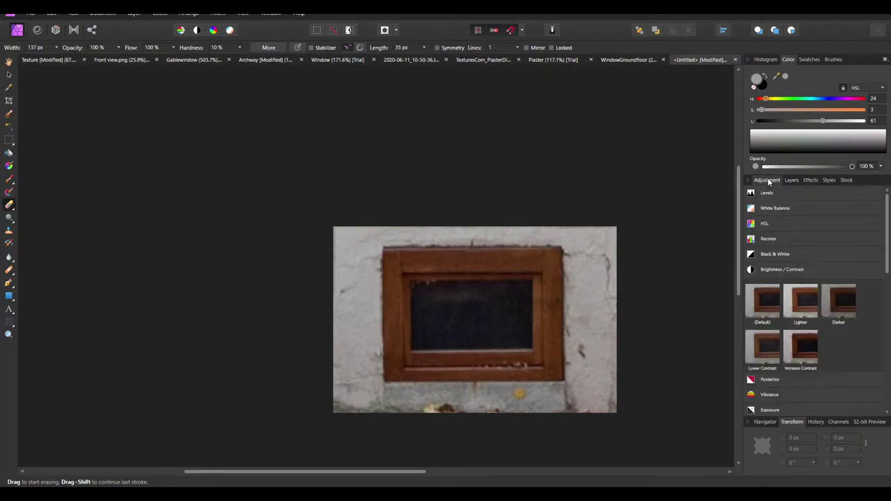
{"action": "left_click", "coordinate": [762, 304]}
{"action": "left_click_drag", "start_coordinate": [606, 400], "coordinate": [601, 402]}
{"action": "left_click", "coordinate": [662, 372]}
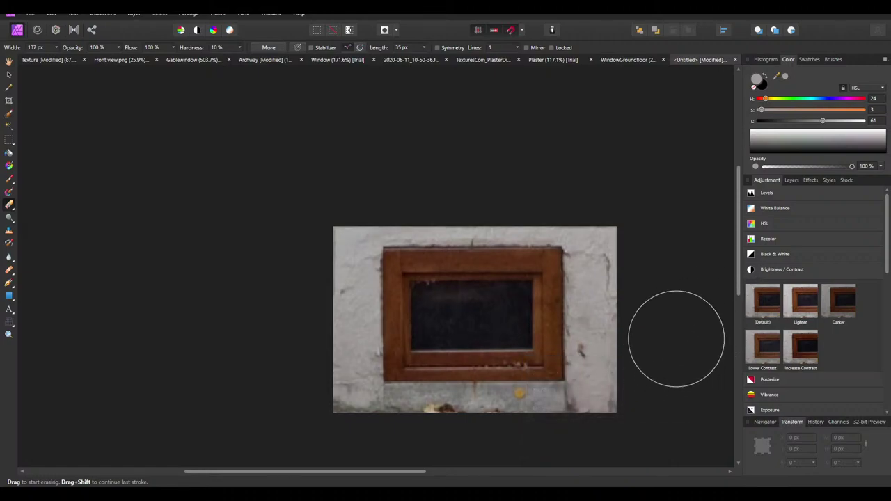
{"action": "left_click", "coordinate": [792, 180]}
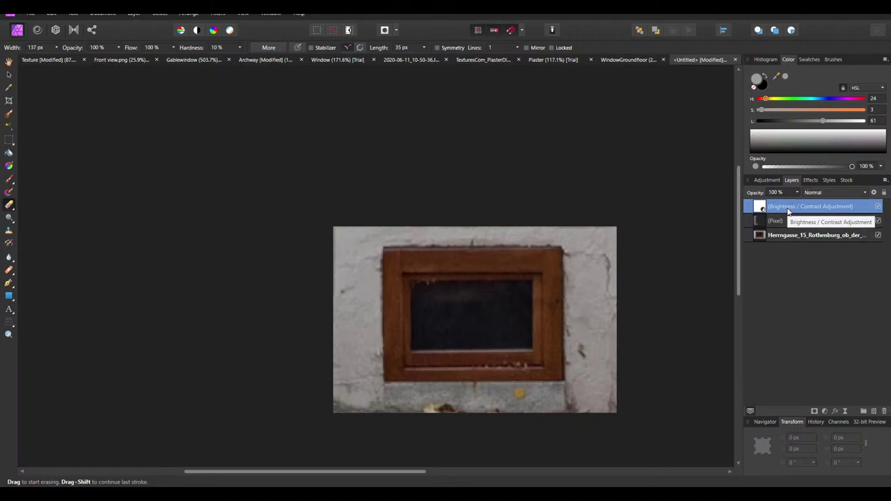
Replace the adjustment layer with a new Brightness / Contrast at -98% brightness
{"action": "key", "text": "Delete"}
{"action": "left_click", "coordinate": [767, 180]}
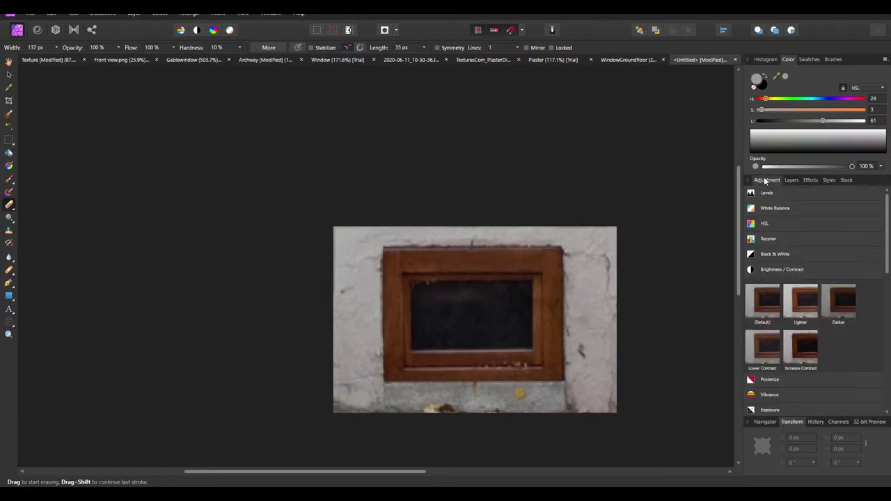
{"action": "left_click", "coordinate": [766, 302]}
{"action": "left_click_drag", "start_coordinate": [607, 399], "coordinate": [533, 399]}
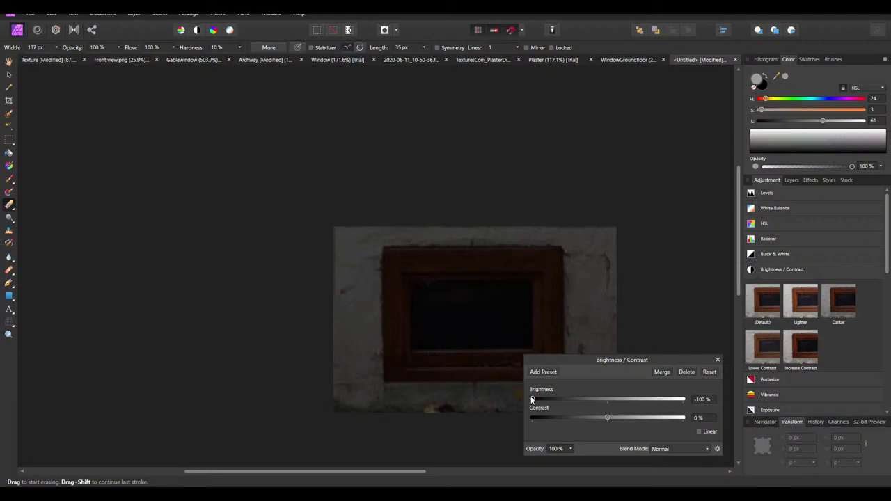
{"action": "left_click", "coordinate": [659, 373]}
{"action": "left_click", "coordinate": [786, 181]}
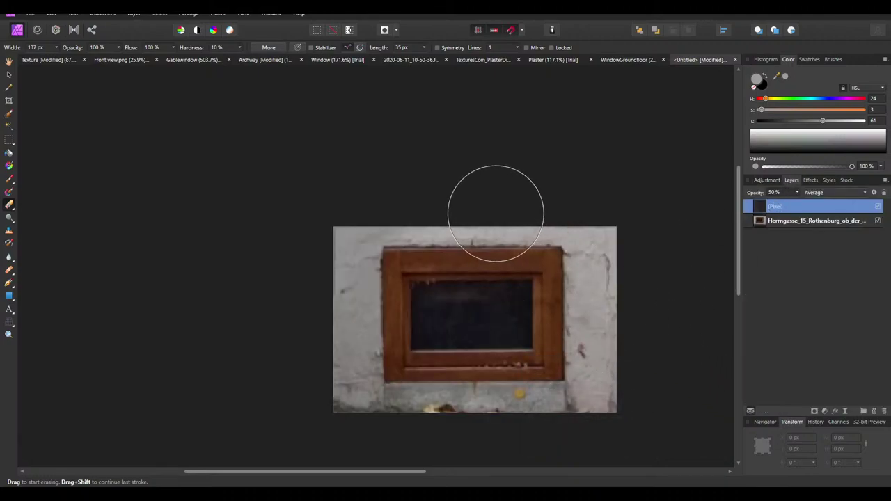
Reapply Brightness / Contrast with a slight darkening of about -15% and merge it
{"action": "key", "text": "ctrl+z"}
{"action": "key", "text": "ctrl+z"}
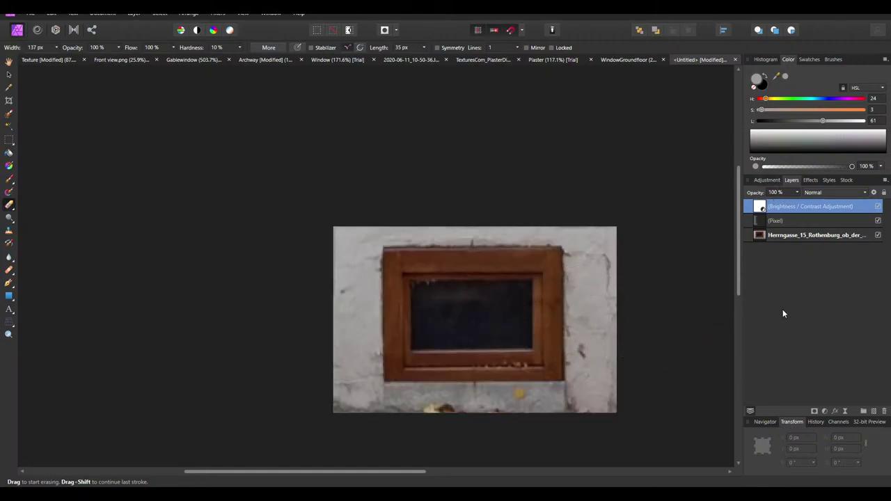
{"action": "key", "text": "ctrl+shift+z"}
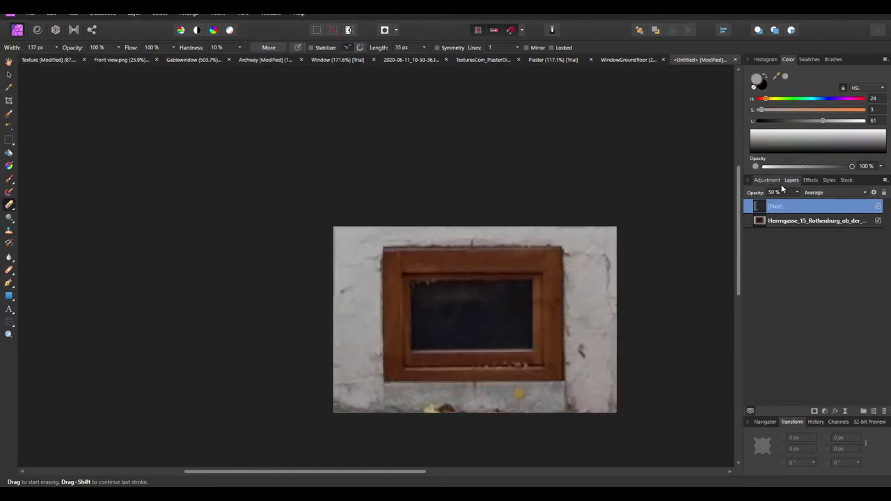
{"action": "left_click", "coordinate": [767, 180]}
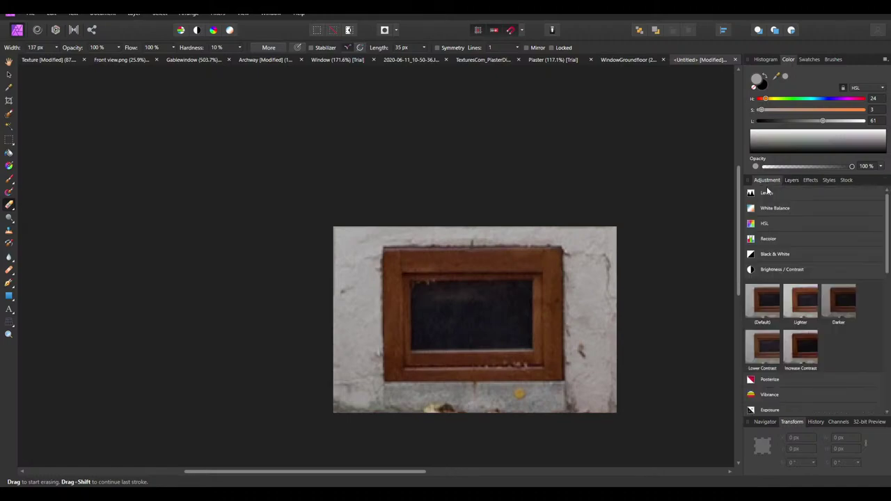
{"action": "left_click", "coordinate": [771, 307]}
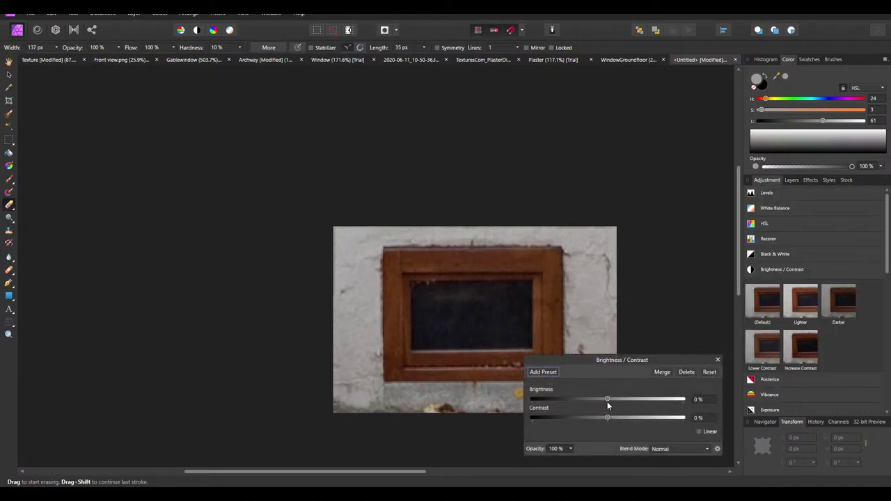
{"action": "left_click_drag", "start_coordinate": [607, 400], "coordinate": [597, 401]}
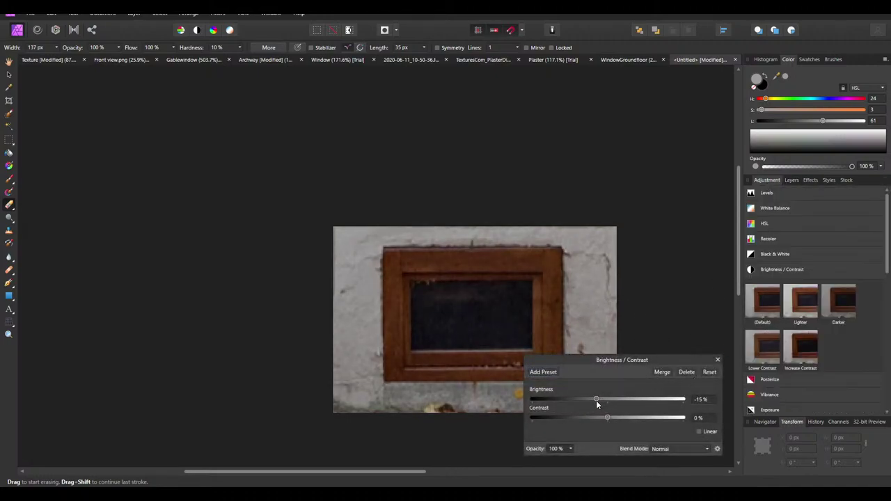
{"action": "left_click", "coordinate": [662, 372]}
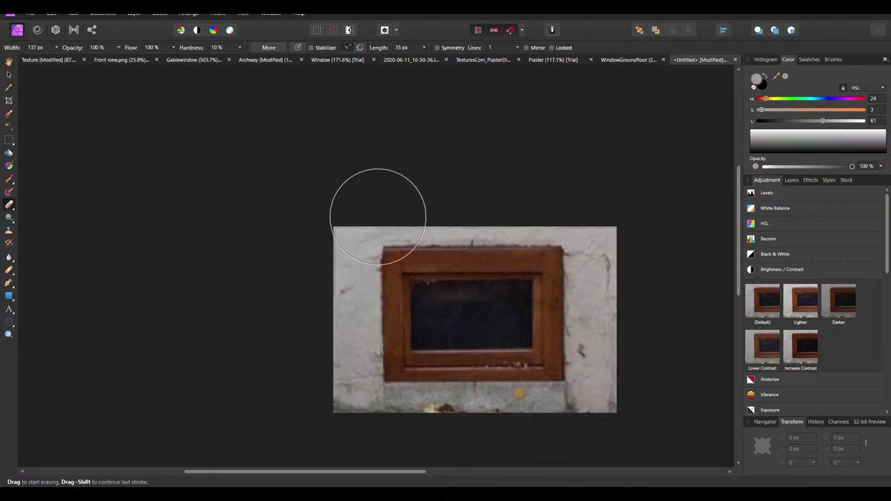
Try merging the Brightness / Contrast layer down into the overlay, then undo it
{"action": "scroll", "coordinate": [378, 216], "scroll_direction": "down", "scroll_amount": 4, "text": "ctrl"}
{"action": "scroll", "coordinate": [399, 232], "scroll_direction": "up", "scroll_amount": 2, "text": "ctrl"}
{"action": "scroll", "coordinate": [420, 328], "scroll_direction": "up", "scroll_amount": 8, "text": "ctrl"}
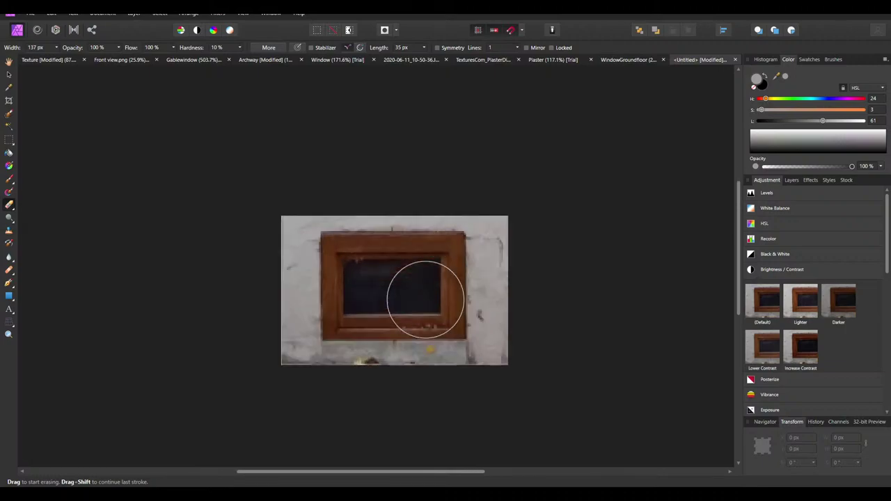
{"action": "scroll", "coordinate": [453, 348], "scroll_direction": "down", "scroll_amount": 5, "text": "ctrl"}
{"action": "scroll", "coordinate": [552, 341], "scroll_direction": "up", "scroll_amount": 3, "text": "ctrl"}
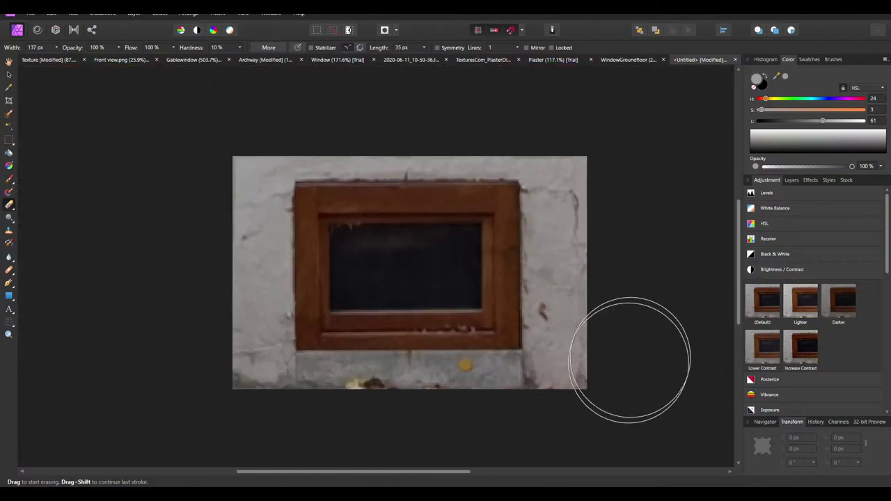
{"action": "scroll", "coordinate": [449, 300], "scroll_direction": "down", "scroll_amount": 4, "text": "ctrl"}
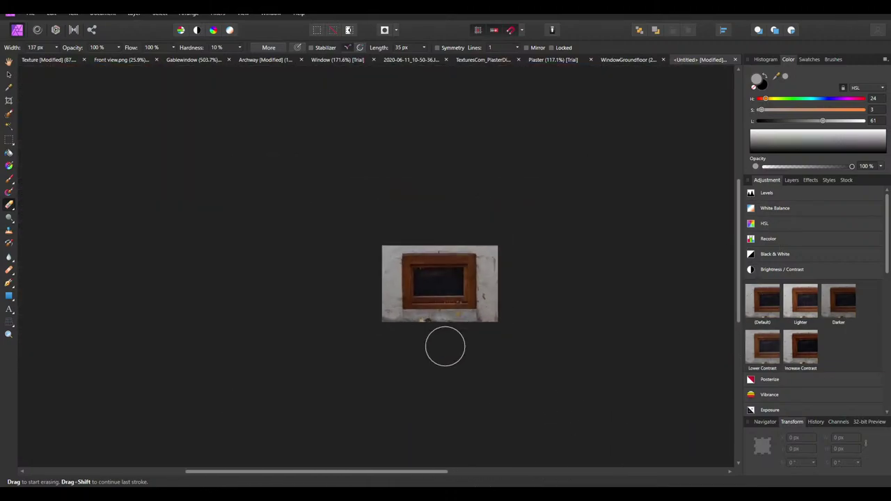
{"action": "left_click", "coordinate": [792, 180]}
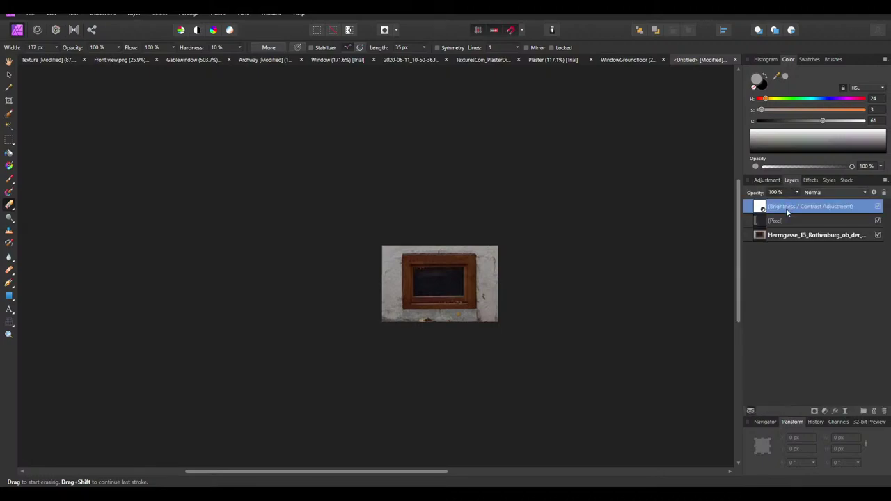
{"action": "right_click", "coordinate": [781, 213]}
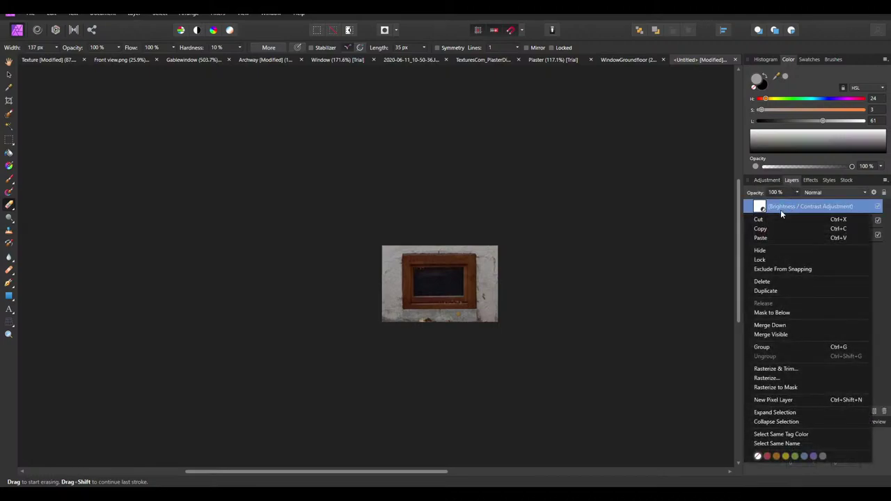
{"action": "left_click", "coordinate": [774, 324]}
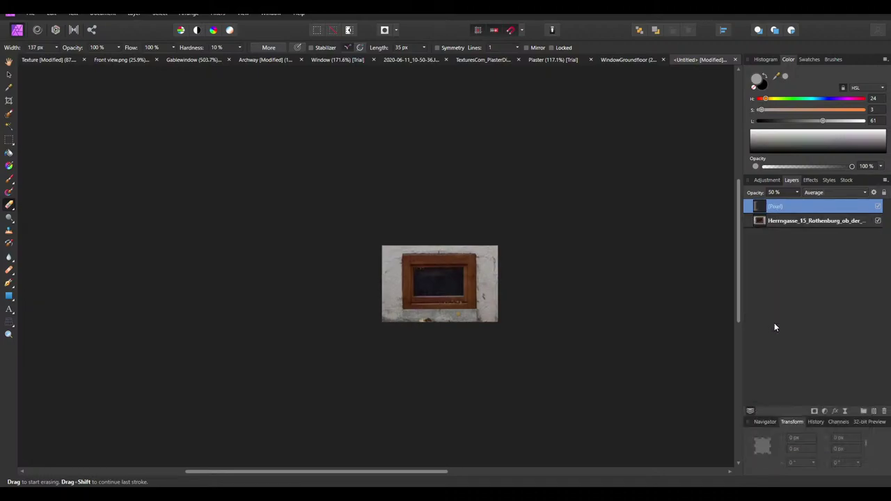
{"action": "key", "text": "ctrl+z"}
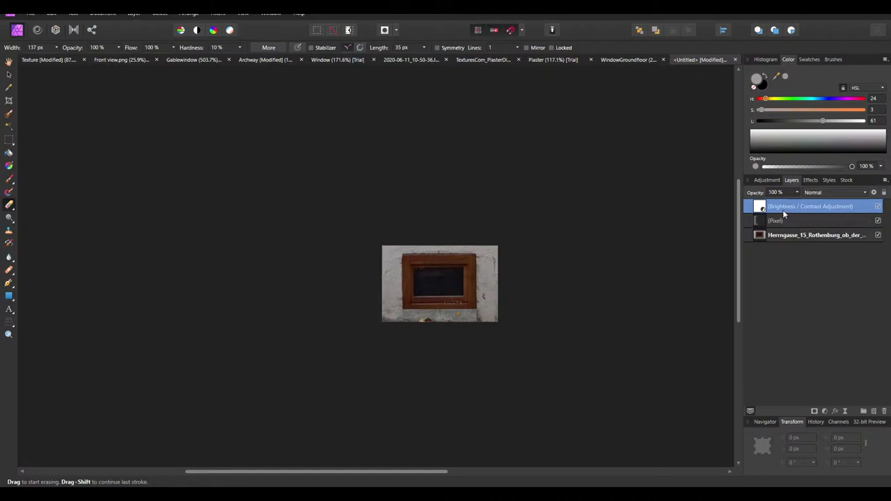
Add a Brightness / Contrast with a typed negative Brightness of about -25% and merge it
{"action": "scroll", "coordinate": [466, 279], "scroll_direction": "up", "scroll_amount": 3, "text": "ctrl"}
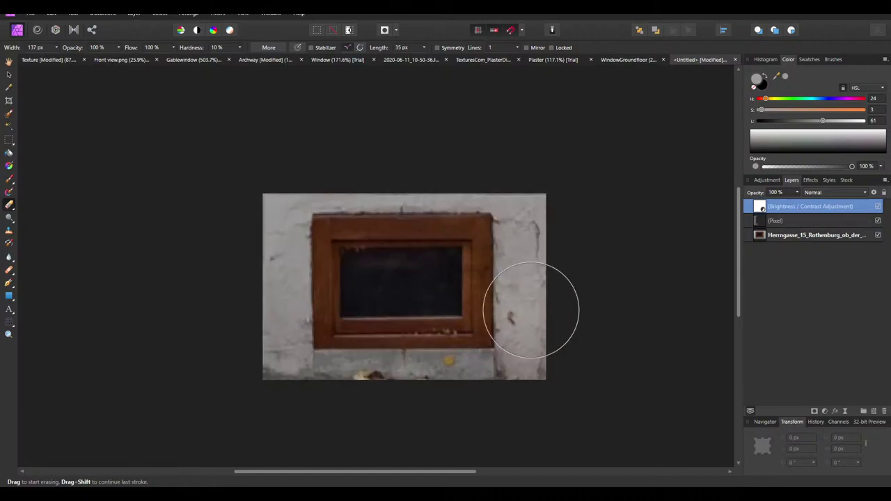
{"action": "left_click", "coordinate": [767, 179]}
{"action": "left_click", "coordinate": [756, 313]}
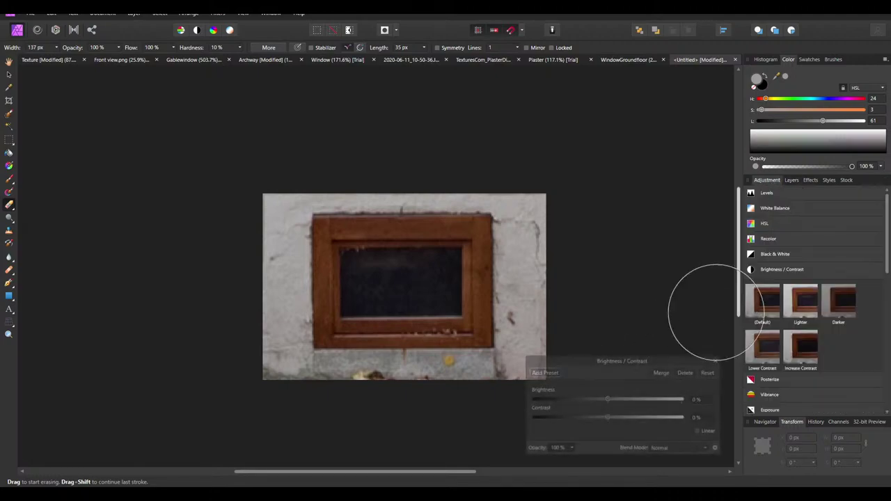
{"action": "left_click", "coordinate": [700, 401]}
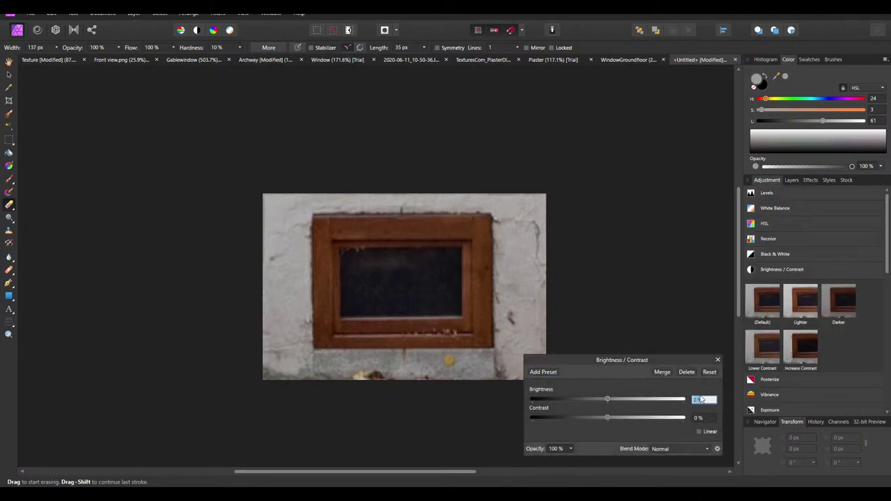
{"action": "type", "text": "-25"}
{"action": "left_click", "coordinate": [666, 373]}
{"action": "left_click", "coordinate": [789, 180]}
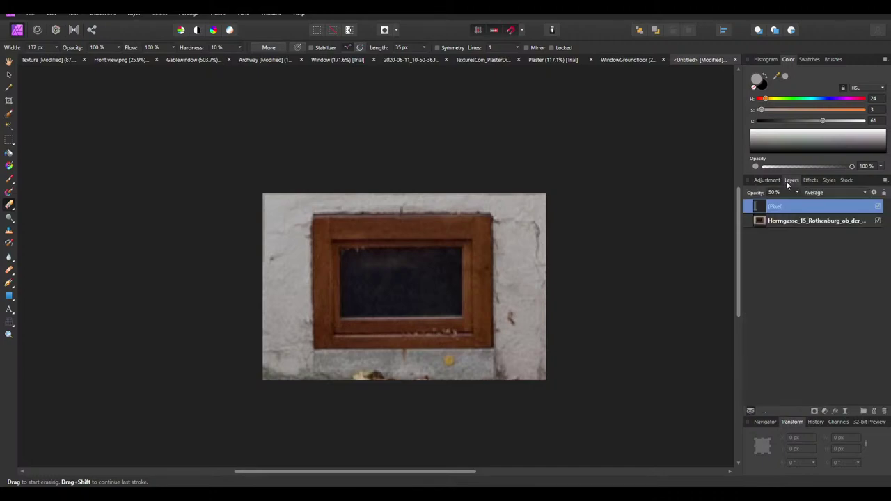
{"action": "scroll", "coordinate": [490, 348], "scroll_direction": "down", "scroll_amount": 3, "text": "ctrl"}
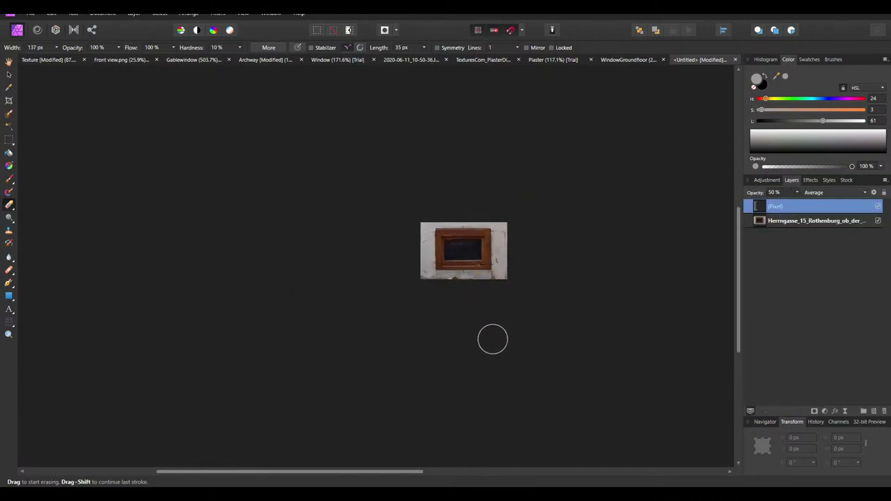
{"action": "scroll", "coordinate": [438, 239], "scroll_direction": "up", "scroll_amount": 3, "text": "ctrl"}
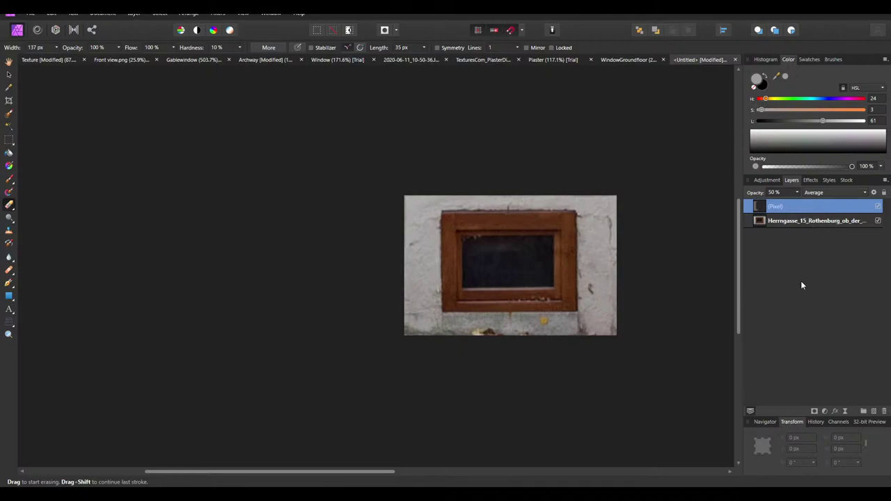
Delete the extra Pixel layer and switch to the View tool
{"action": "key", "text": "Delete"}
{"action": "left_click", "coordinate": [9, 62]}
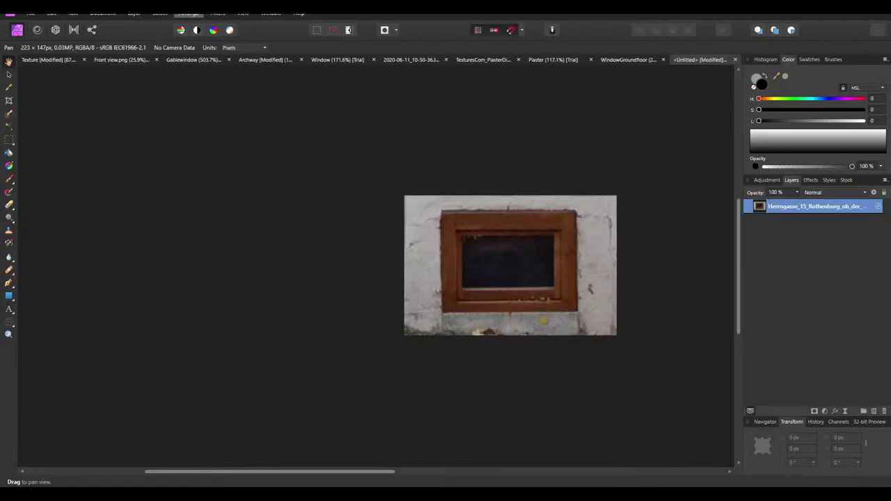
{"action": "left_click", "coordinate": [134, 14]}
{"action": "mouse_move", "coordinate": [158, 13]}
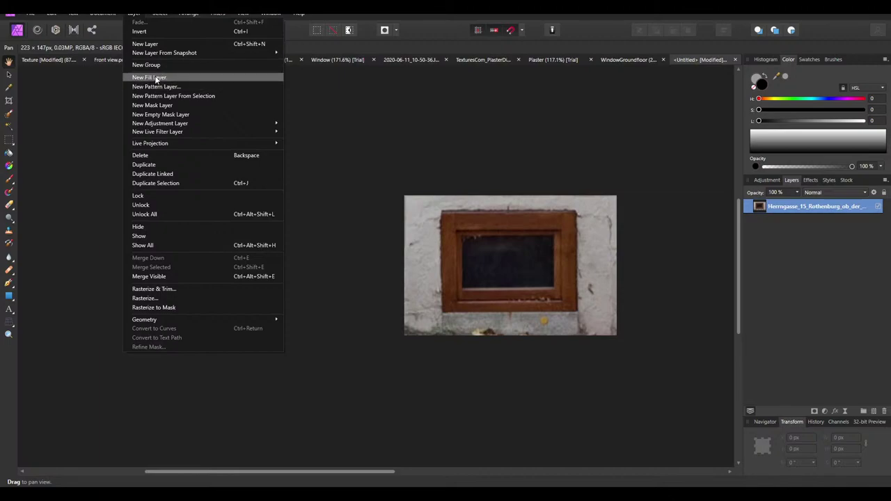
{"action": "mouse_move", "coordinate": [102, 13]}
Resize the window photo document to 112 × 75 px
{"action": "left_click", "coordinate": [120, 65]}
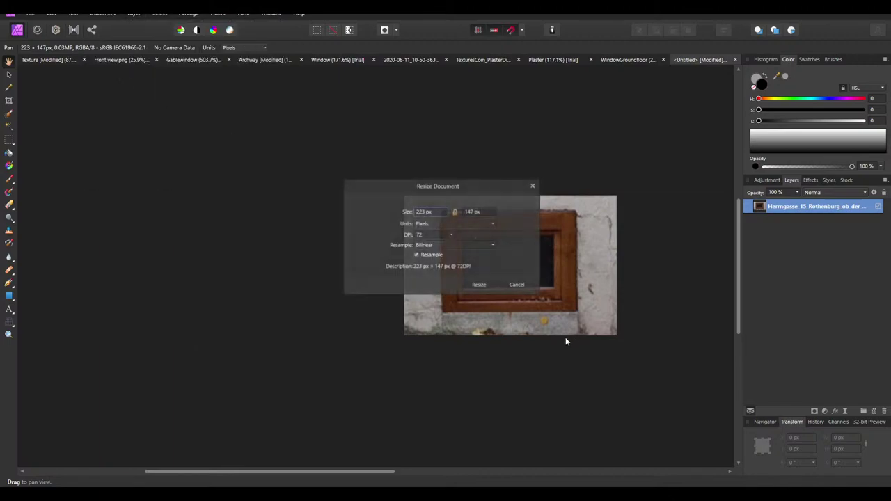
{"action": "left_click", "coordinate": [419, 214]}
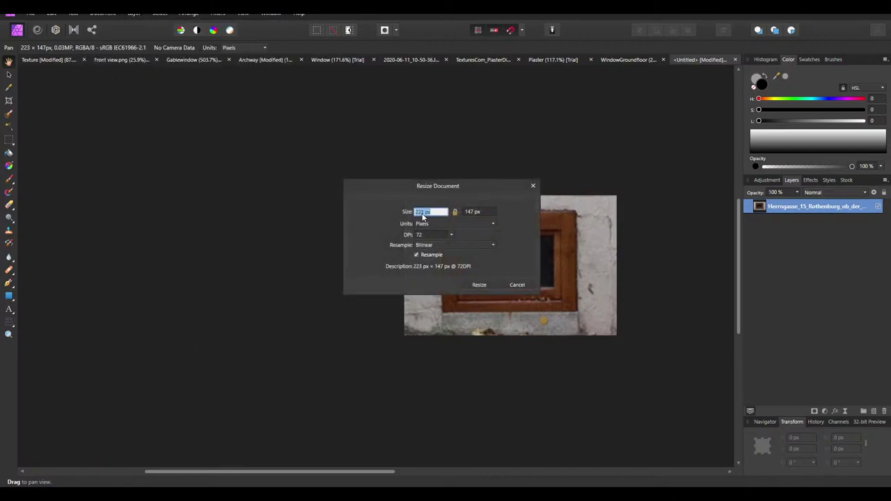
{"action": "type", "text": "12px"}
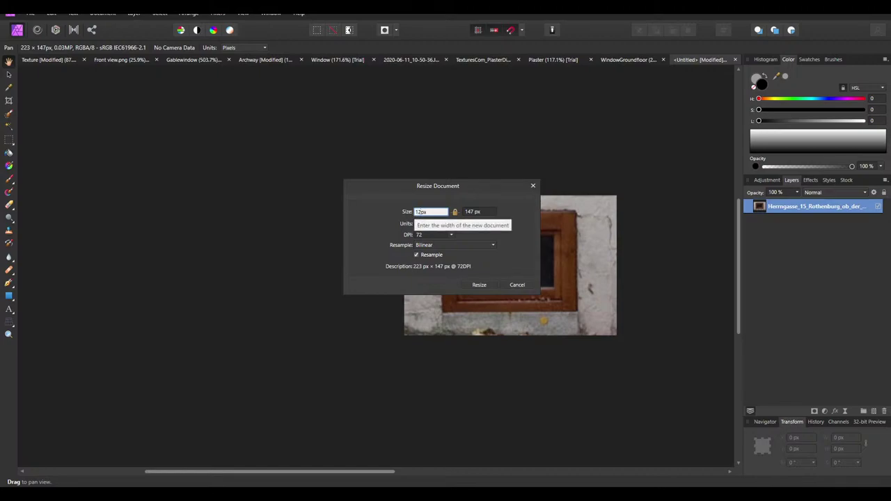
{"action": "left_click", "coordinate": [415, 212]}
{"action": "type", "text": "1"}
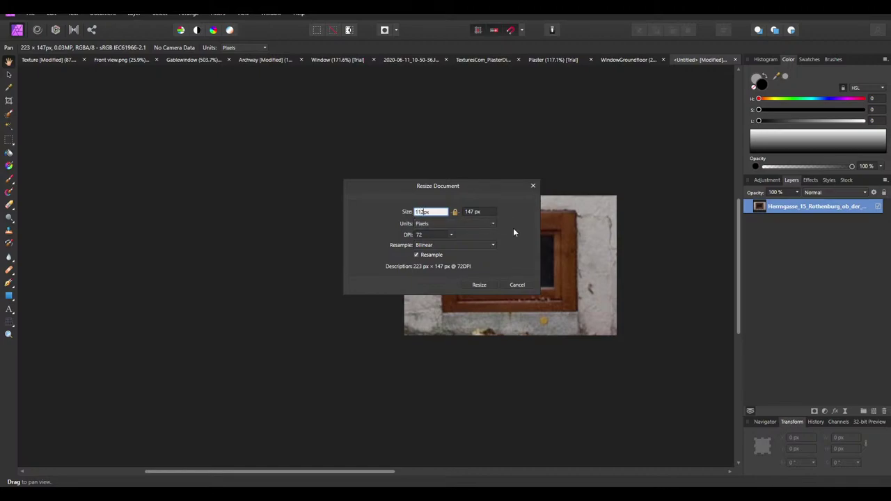
{"action": "key", "text": "Tab"}
{"action": "left_click", "coordinate": [474, 212]}
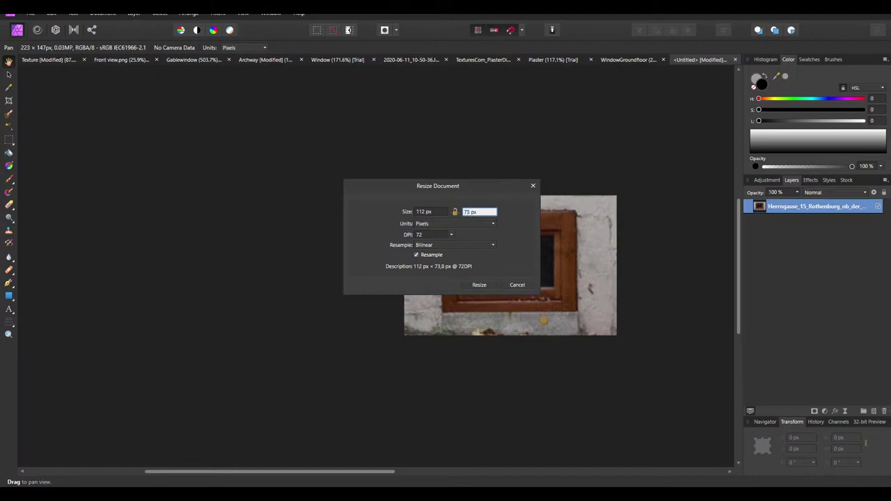
{"action": "key", "text": "Tab"}
{"action": "left_click", "coordinate": [480, 285]}
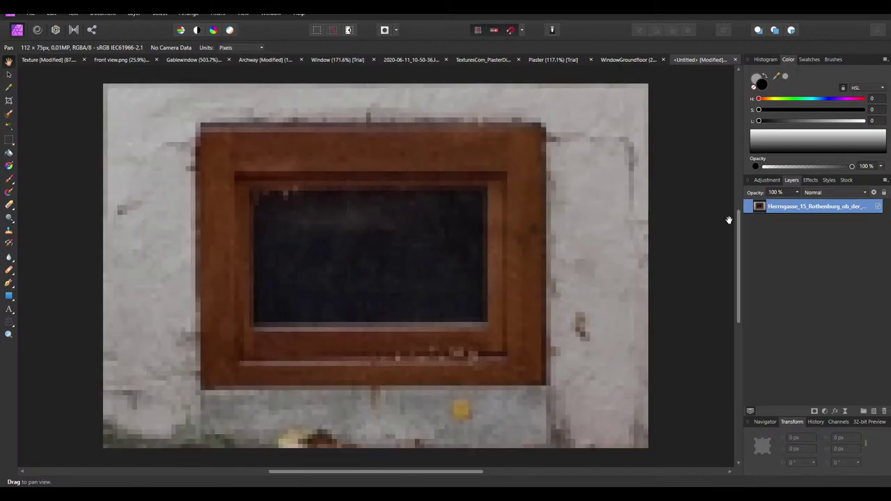
Name the photo layer 'Window' and zoom in on the pixelated wooden frame
{"action": "left_click", "coordinate": [828, 193]}
{"action": "double_click", "coordinate": [776, 206]}
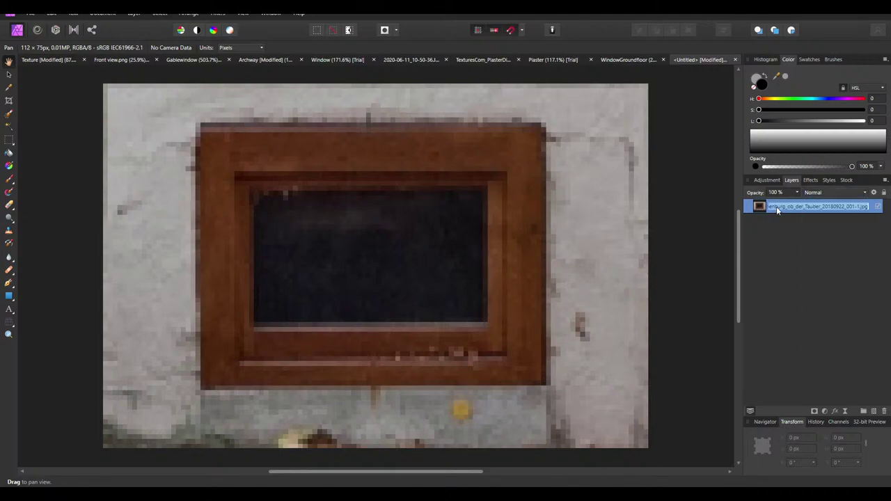
{"action": "type", "text": "Wdinw"}
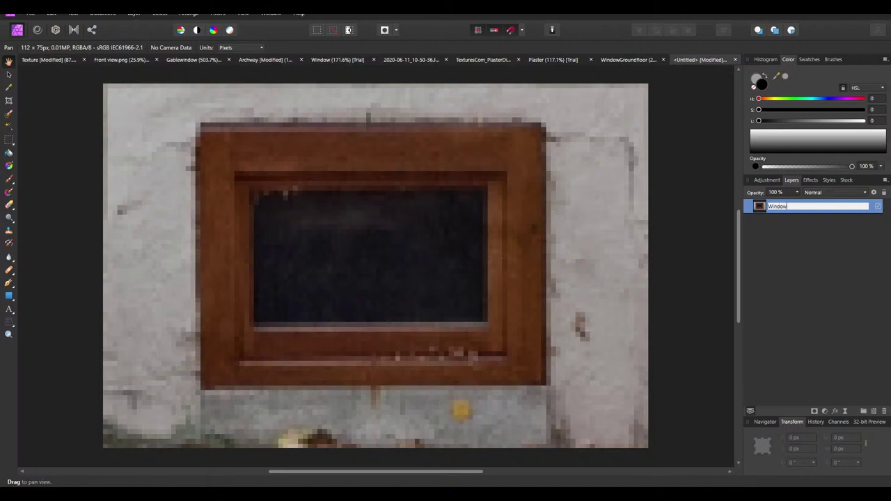
{"action": "key", "text": "Return"}
{"action": "scroll", "coordinate": [461, 214], "scroll_direction": "down", "scroll_amount": 2, "text": "ctrl"}
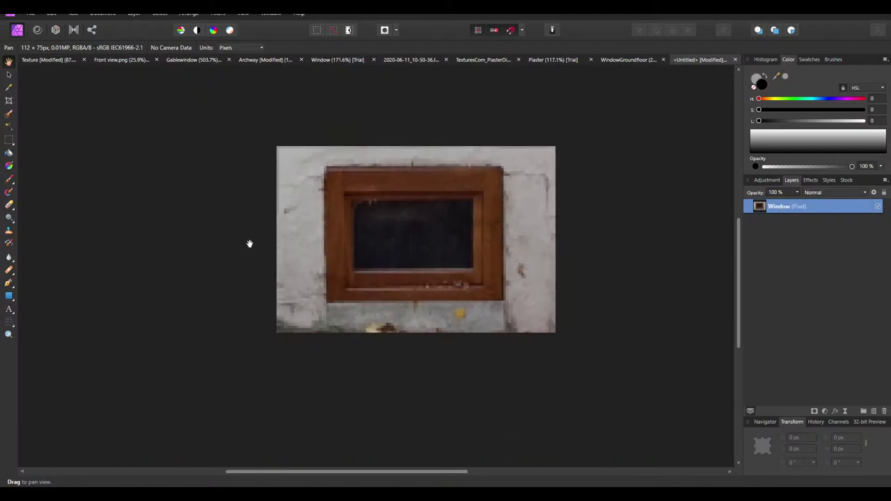
{"action": "scroll", "coordinate": [513, 295], "scroll_direction": "down", "scroll_amount": 1}
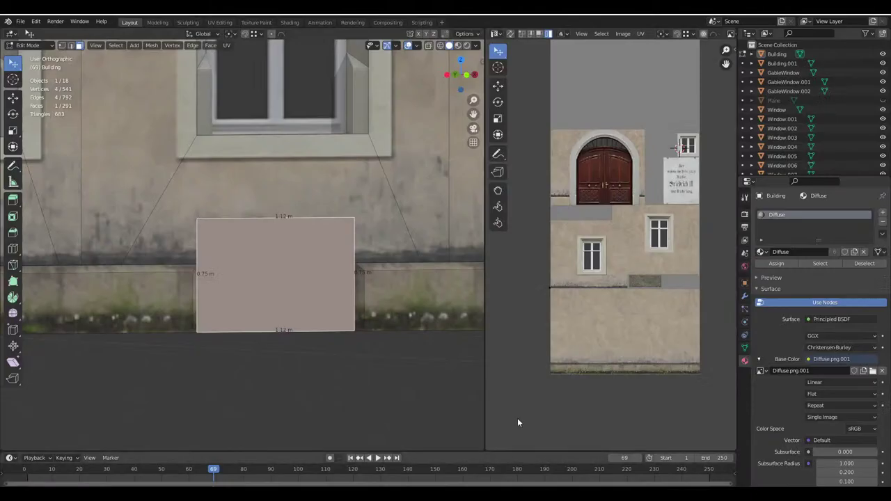
{"action": "scroll", "coordinate": [559, 281], "scroll_direction": "down", "scroll_amount": 4}
{"action": "scroll", "coordinate": [428, 288], "scroll_direction": "down", "scroll_amount": 8}
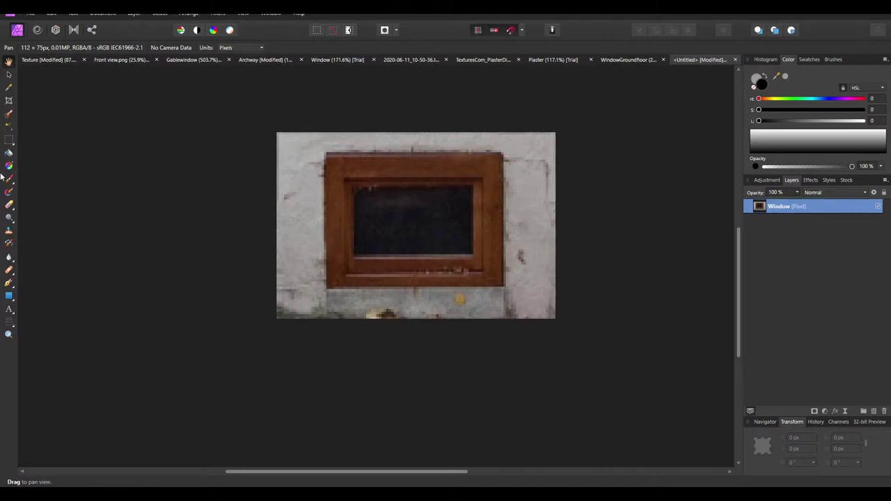
{"action": "scroll", "coordinate": [306, 203], "scroll_direction": "down", "scroll_amount": 3, "text": "ctrl"}
{"action": "scroll", "coordinate": [333, 225], "scroll_direction": "up", "scroll_amount": 4, "text": "ctrl"}
{"action": "scroll", "coordinate": [346, 219], "scroll_direction": "down", "scroll_amount": 6, "text": "ctrl"}
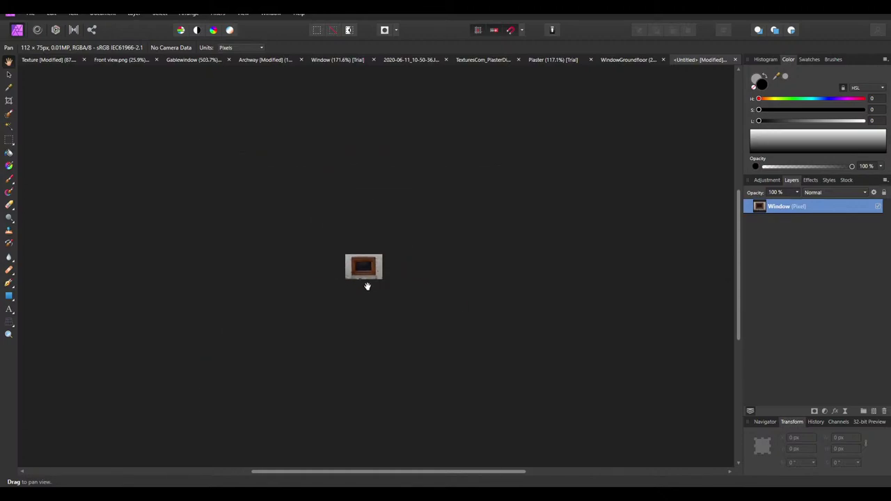
{"action": "scroll", "coordinate": [367, 282], "scroll_direction": "up", "scroll_amount": 4, "text": "ctrl"}
{"action": "scroll", "coordinate": [334, 231], "scroll_direction": "up", "scroll_amount": 2, "text": "ctrl"}
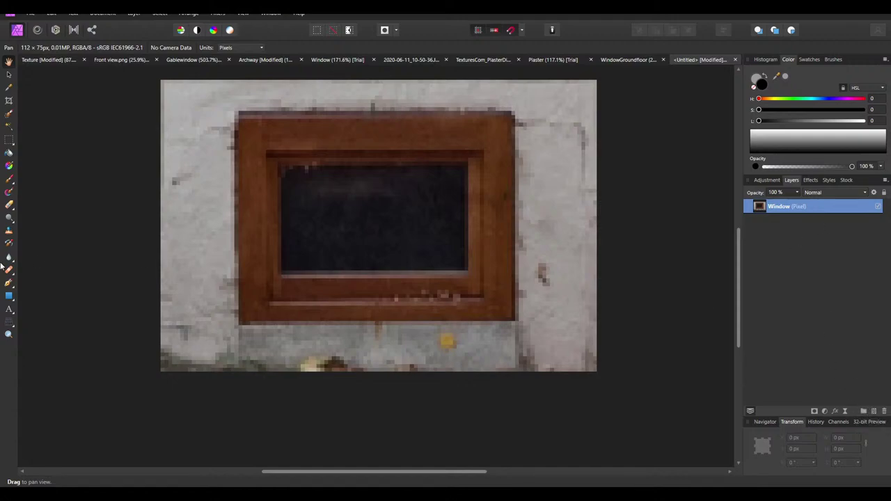
Draw a dark grey rectangle with lightness 25 over the window glass
{"action": "left_click", "coordinate": [9, 296]}
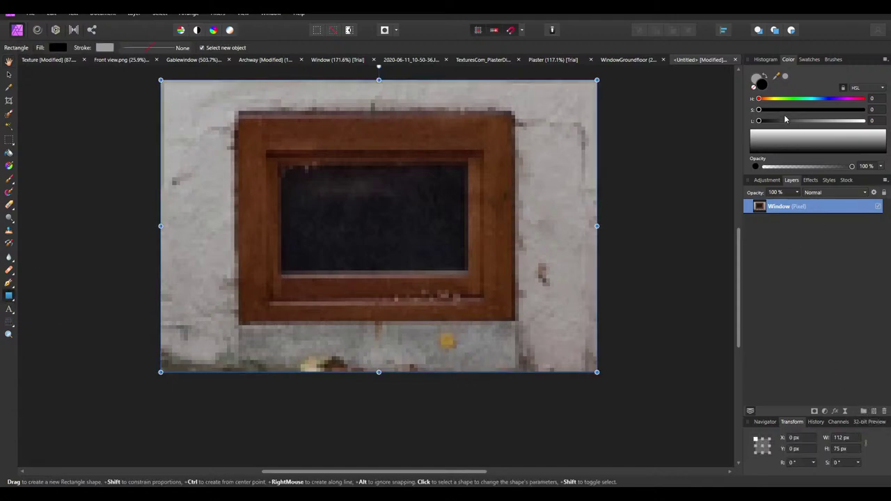
{"action": "left_click", "coordinate": [766, 75]}
{"action": "left_click", "coordinate": [876, 121]}
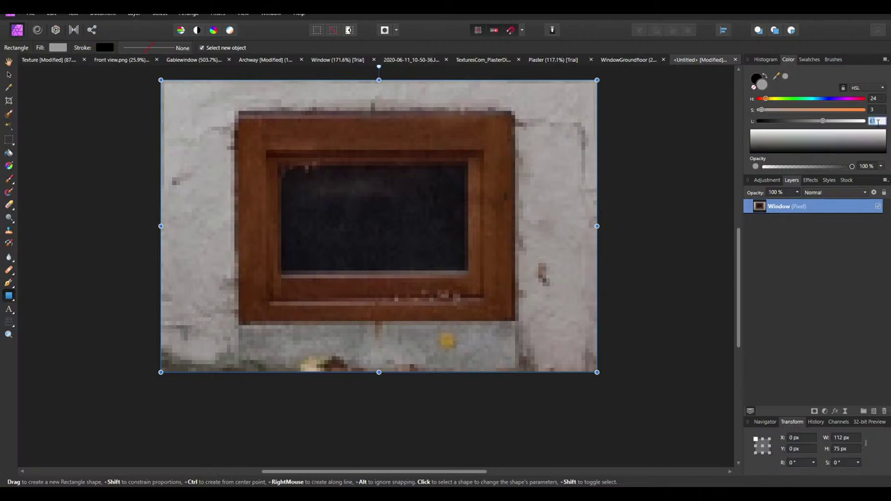
{"action": "type", "text": "25"}
{"action": "key", "text": "Return"}
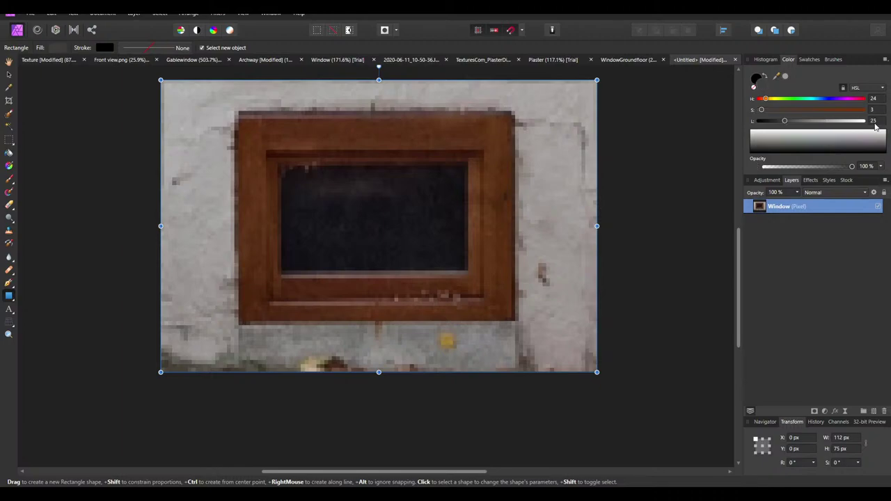
{"action": "mouse_move", "coordinate": [311, 178]}
{"action": "left_mouse_down"}
{"action": "mouse_move", "coordinate": [467, 261]}
{"action": "mouse_move", "coordinate": [470, 272]}
{"action": "mouse_move", "coordinate": [277, 162]}
{"action": "left_mouse_up"}
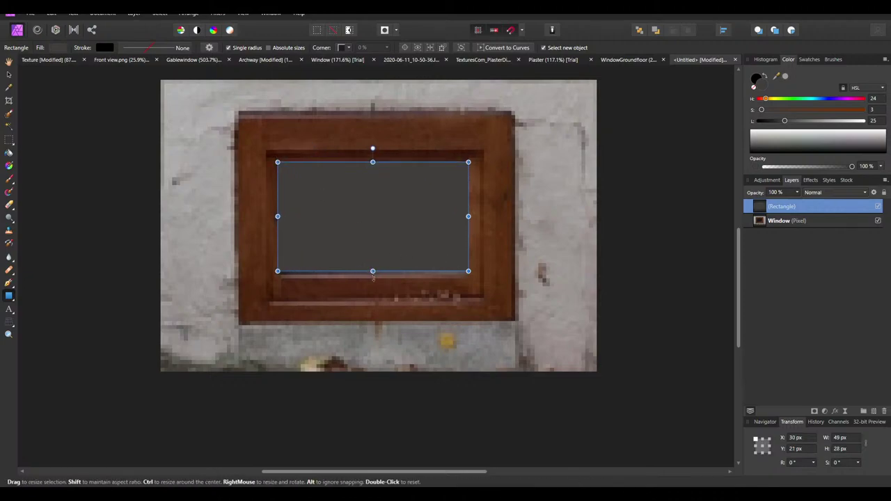
{"action": "left_click_drag", "start_coordinate": [372, 270], "coordinate": [372, 274]}
{"action": "left_click", "coordinate": [419, 411]}
{"action": "scroll", "coordinate": [447, 323], "scroll_direction": "down", "scroll_amount": 3, "text": "ctrl"}
Rename the rectangle layer to 'Glass'
{"action": "left_click", "coordinate": [782, 206]}
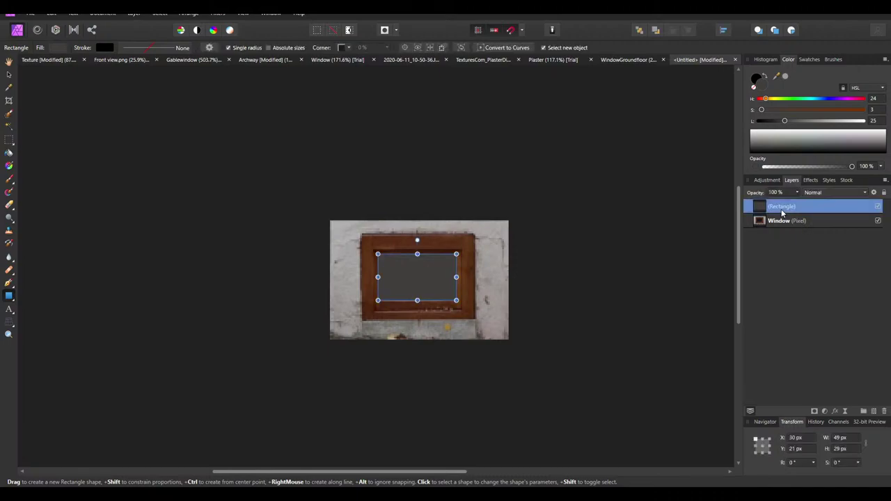
{"action": "double_click", "coordinate": [782, 206]}
{"action": "type", "text": "class"}
{"action": "key", "text": "Return"}
Save the document as BasementWindow
{"action": "key", "text": "ctrl+s"}
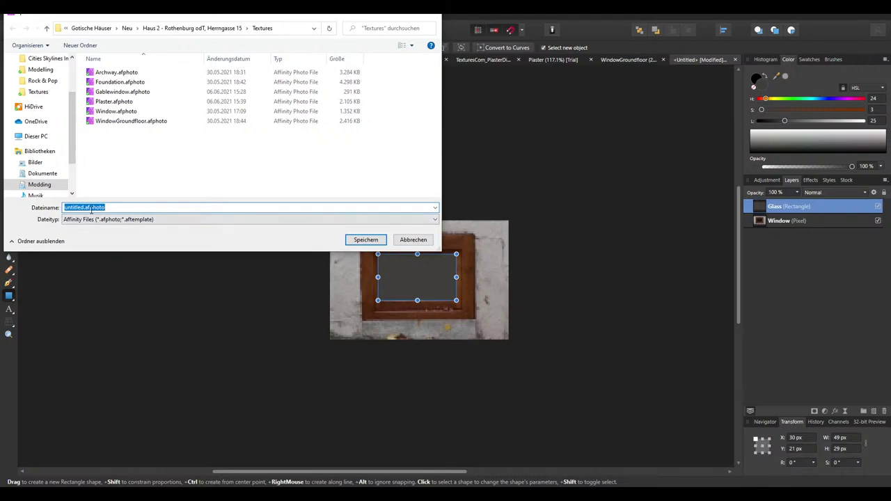
{"action": "type", "text": "BasementWindow"}
{"action": "key", "text": "Return"}
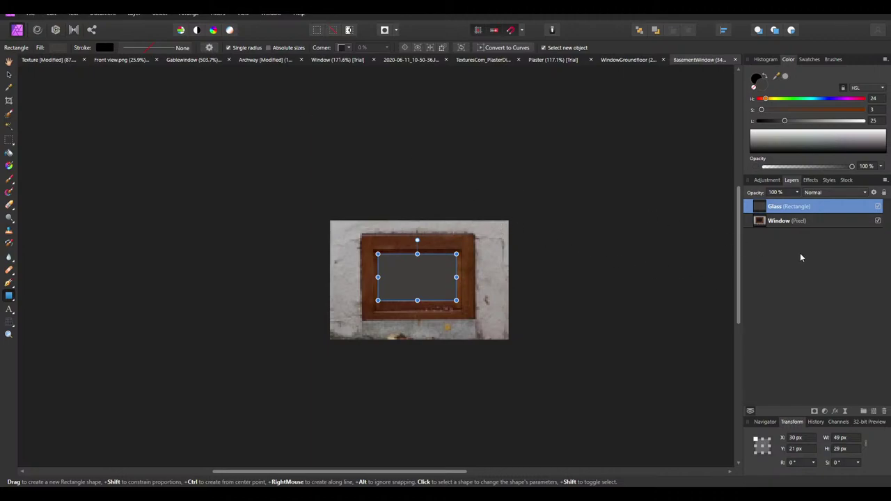
Sharpen the Window photo layer with Unsharp Mask at a 5 px radius
{"action": "left_click", "coordinate": [805, 223]}
{"action": "left_click", "coordinate": [217, 13]}
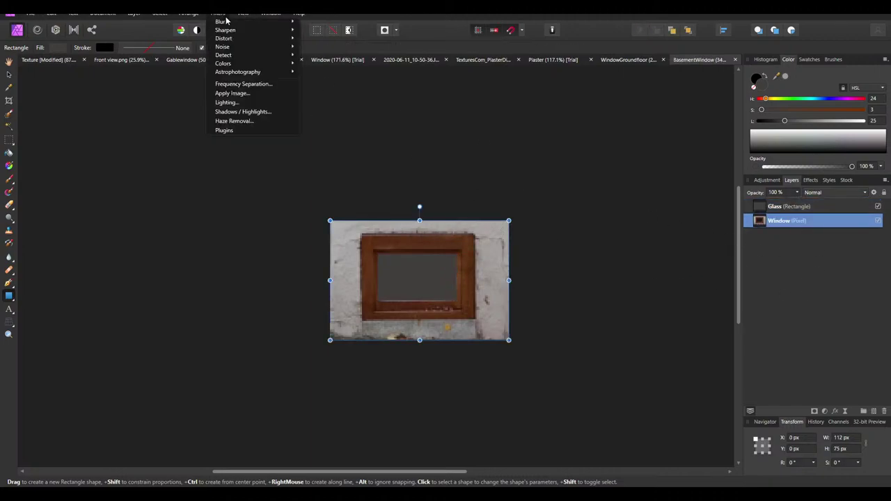
{"action": "mouse_move", "coordinate": [233, 33]}
{"action": "left_click", "coordinate": [328, 30]}
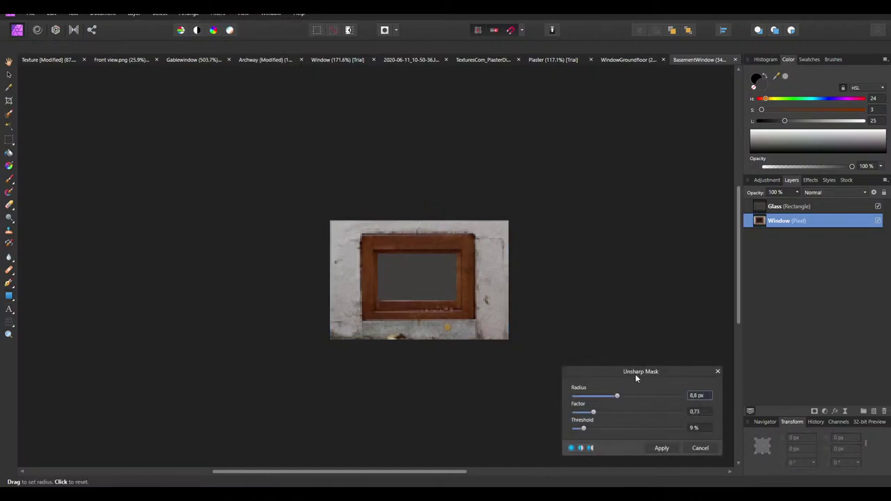
{"action": "left_click_drag", "start_coordinate": [617, 397], "coordinate": [612, 396]}
{"action": "left_click", "coordinate": [667, 448]}
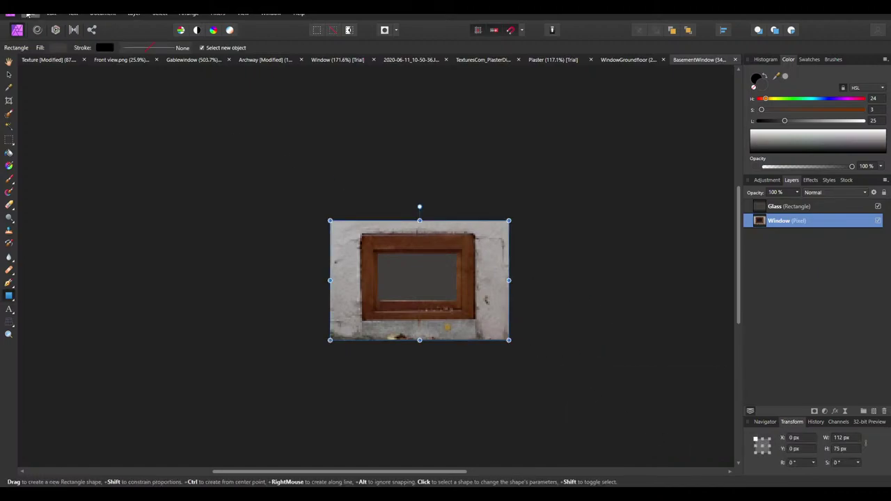
In Export settings, calculate the new width as 112 × 0,64 in the calculator
{"action": "left_click", "coordinate": [30, 14]}
{"action": "left_click", "coordinate": [524, 268]}
{"action": "left_click", "coordinate": [30, 14]}
{"action": "left_click", "coordinate": [65, 232]}
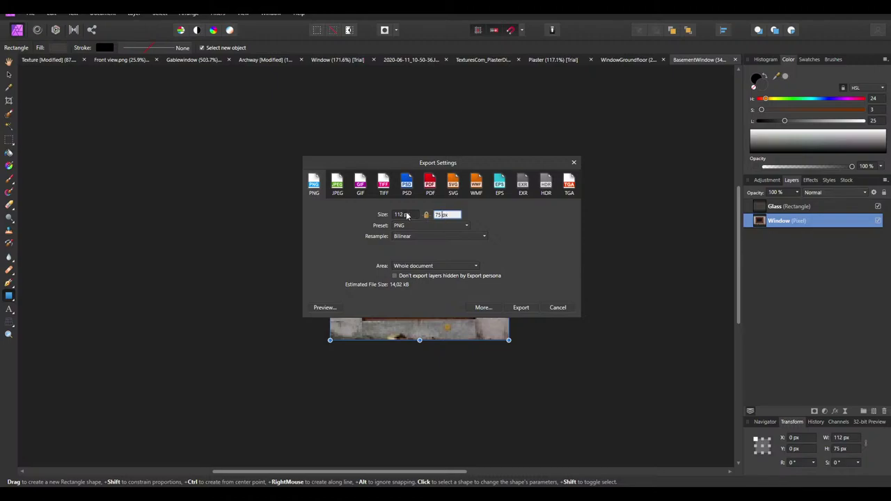
{"action": "left_click", "coordinate": [405, 214]}
{"action": "left_click_drag", "start_coordinate": [401, 215], "coordinate": [377, 218]}
{"action": "key", "text": "alt+Tab"}
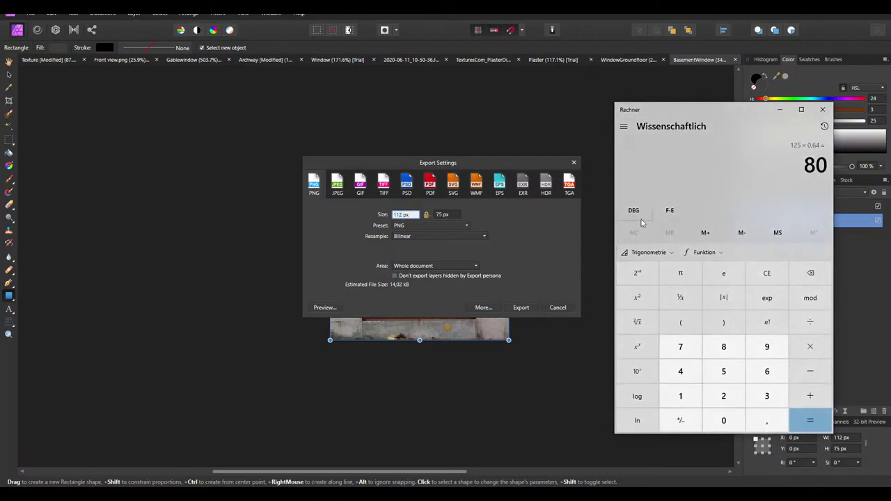
{"action": "type", "text": "112"}
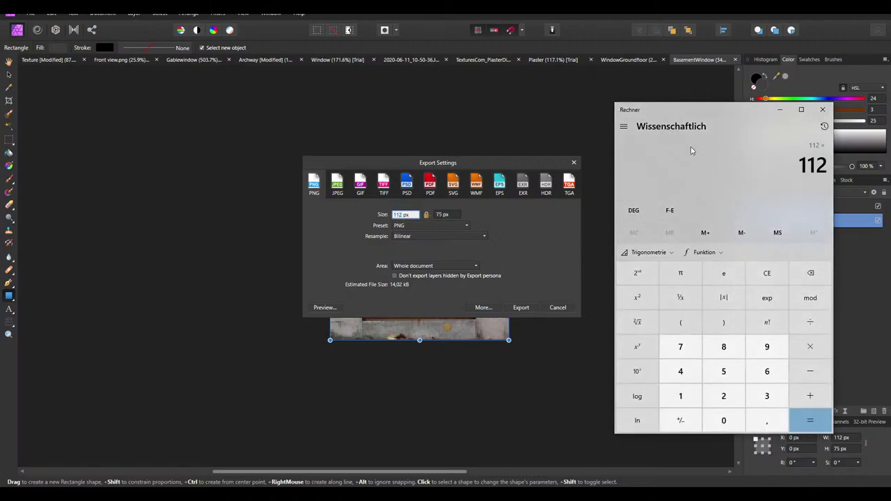
{"action": "type", "text": "*0,64"}
{"action": "key", "text": "Return"}
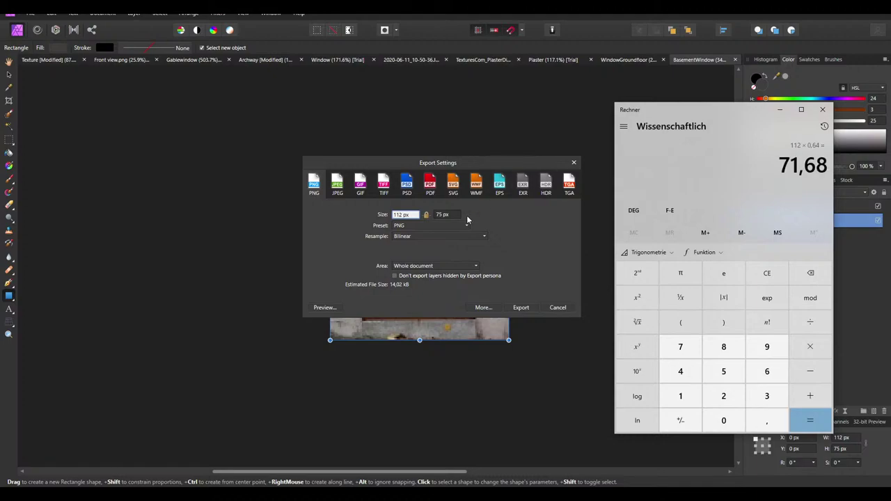
Export at 72 px width as BasementWindow.png into the Textures folder
{"action": "left_click", "coordinate": [402, 215]}
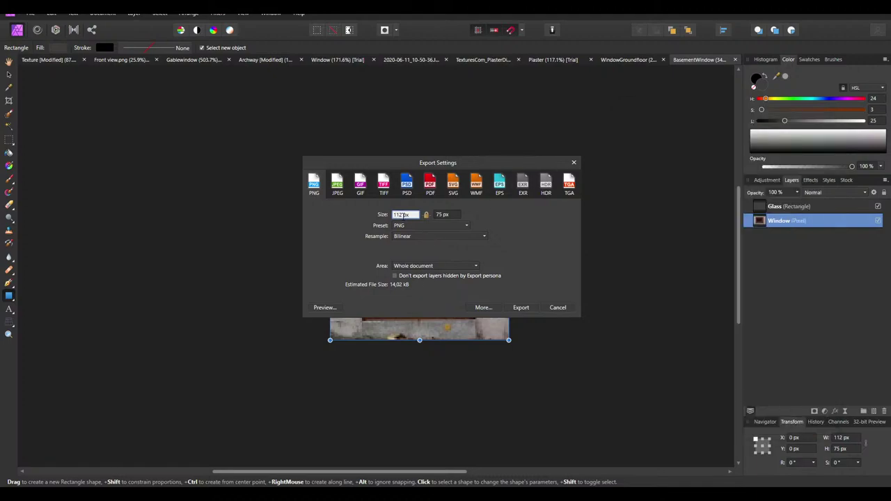
{"action": "type", "text": "72"}
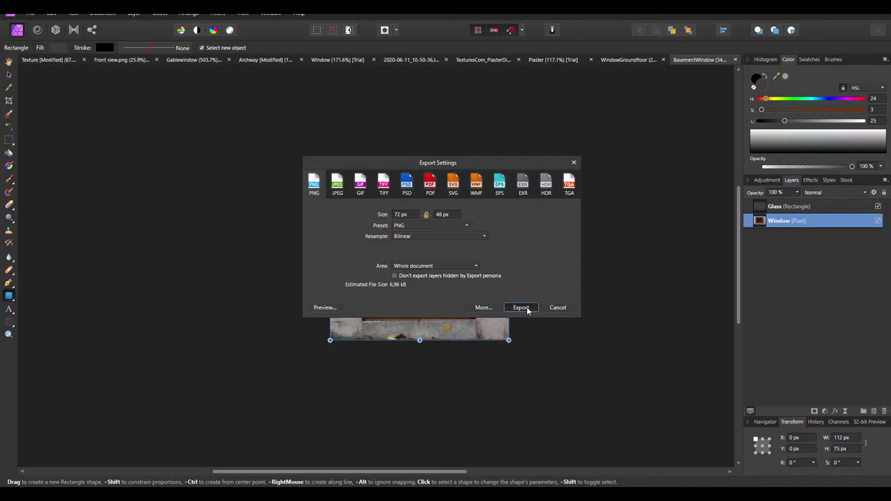
{"action": "left_click", "coordinate": [527, 311]}
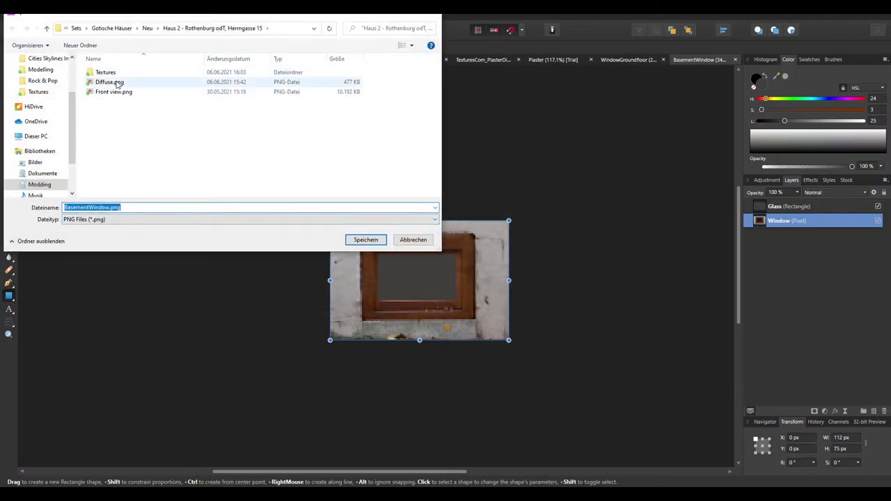
{"action": "double_click", "coordinate": [106, 72]}
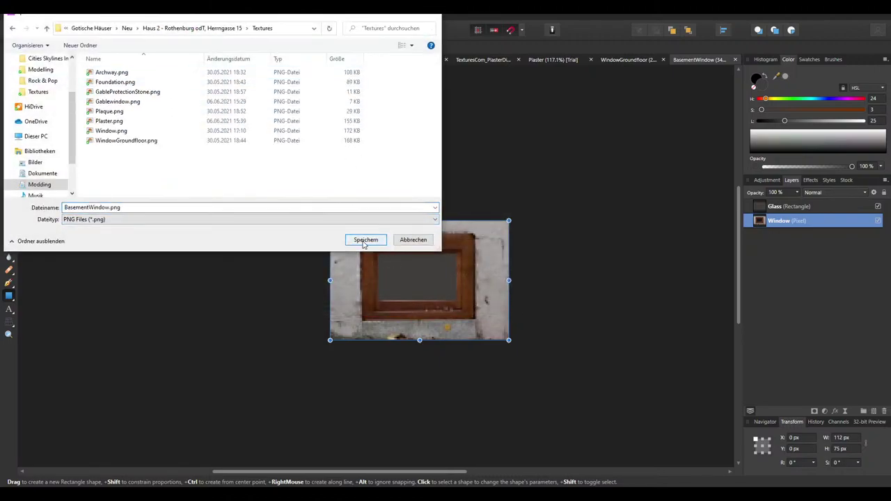
{"action": "left_click", "coordinate": [365, 240]}
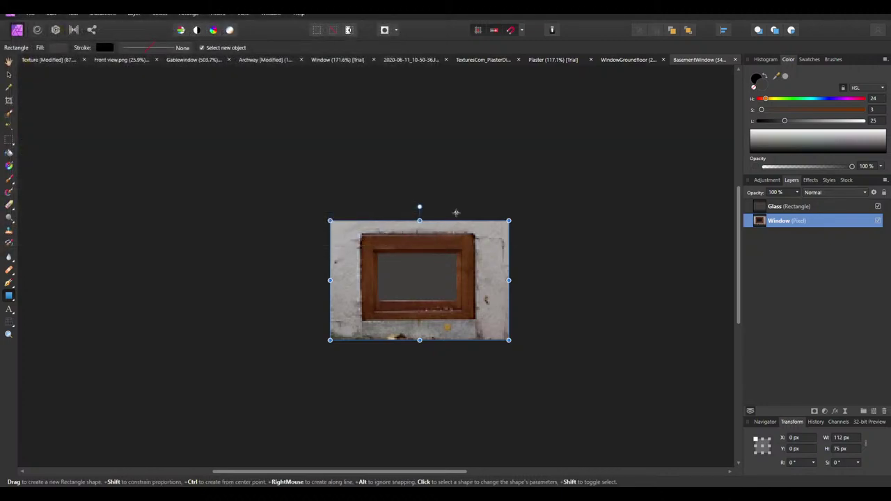
In the Texture document, remove the pasted window and the old basement window layers
{"action": "left_click", "coordinate": [51, 60]}
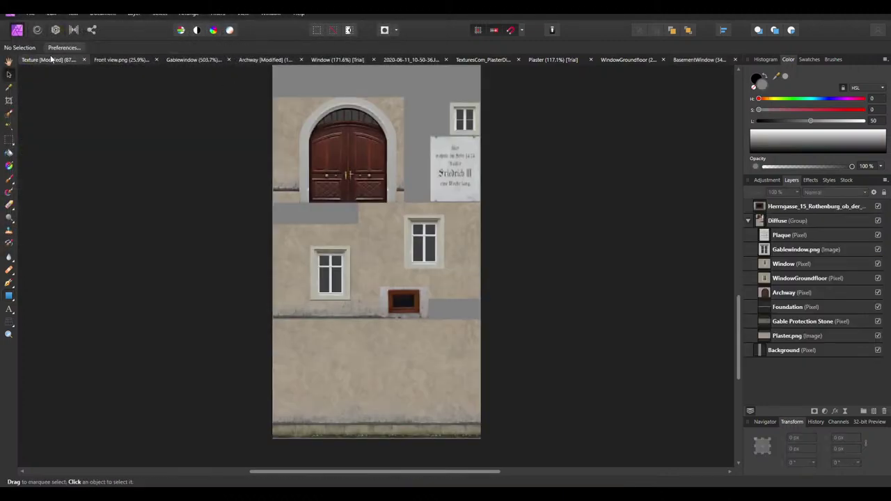
{"action": "scroll", "coordinate": [401, 174], "scroll_direction": "up", "scroll_amount": 2, "text": "ctrl"}
{"action": "key", "text": "ctrl+v"}
{"action": "scroll", "coordinate": [408, 188], "scroll_direction": "up", "scroll_amount": 1}
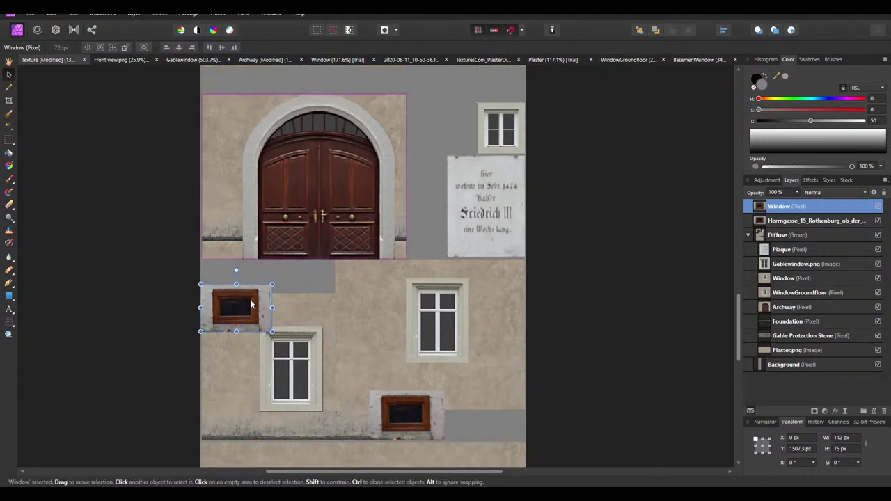
{"action": "left_click_drag", "start_coordinate": [252, 304], "coordinate": [438, 151]}
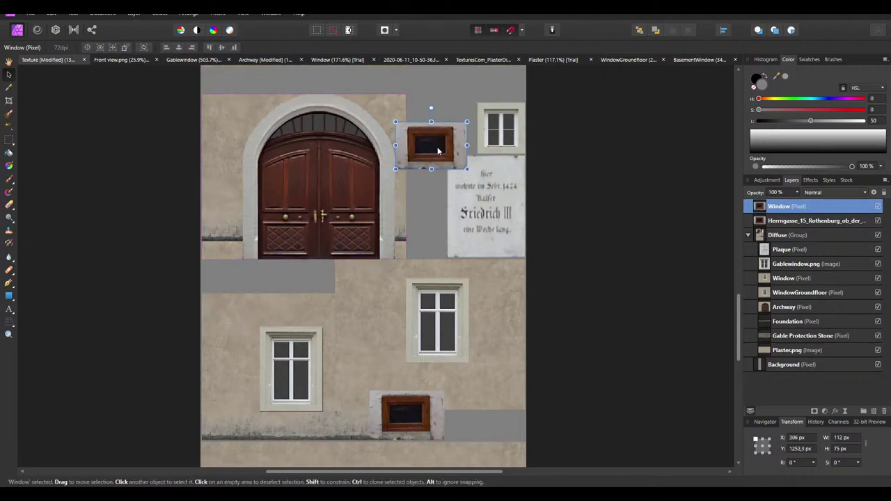
{"action": "key", "text": "Delete"}
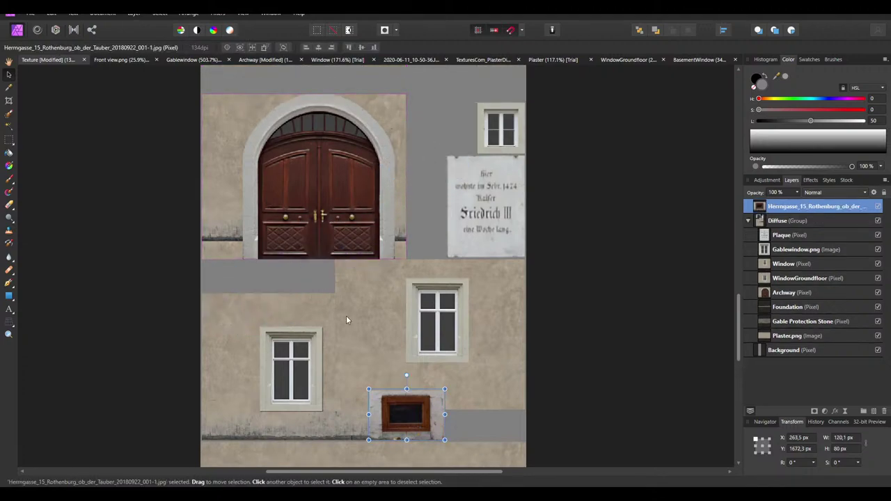
{"action": "key", "text": "Delete"}
Drag BasementWindow.png from the Textures folder into the Texture document
{"action": "key", "text": "alt+Tab"}
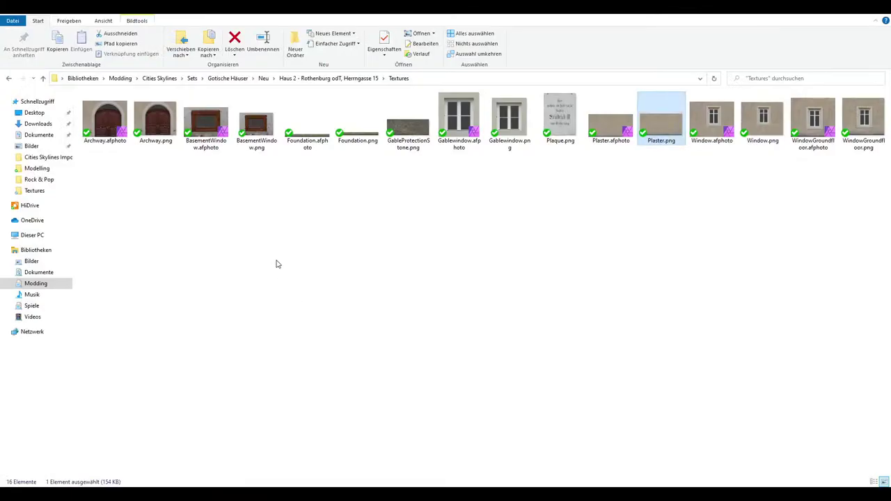
{"action": "left_click", "coordinate": [277, 263]}
{"action": "left_click_drag", "start_coordinate": [258, 126], "coordinate": [462, 388]}
{"action": "scroll", "coordinate": [472, 350], "scroll_direction": "down", "scroll_amount": 3}
{"action": "scroll", "coordinate": [472, 380], "scroll_direction": "up", "scroll_amount": 5, "text": "ctrl"}
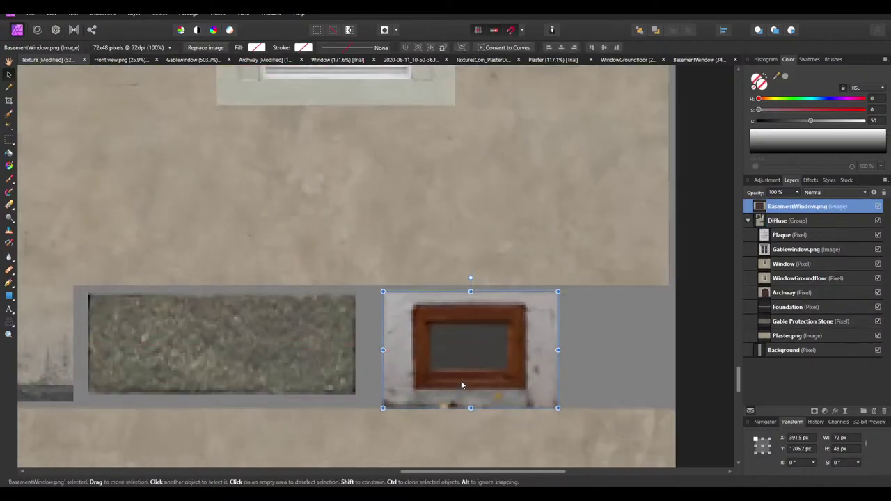
Set the image layer's Blend Options anti-aliasing to Force Off
{"action": "left_click", "coordinate": [874, 194]}
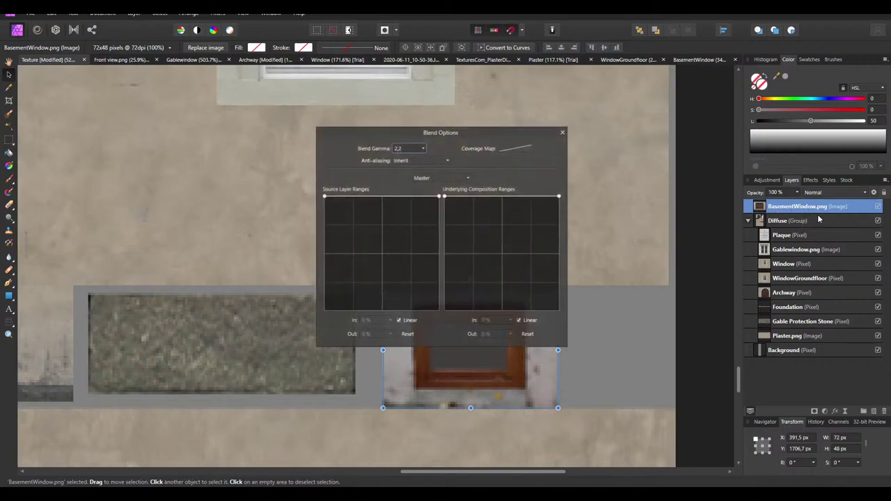
{"action": "left_click", "coordinate": [413, 161]}
{"action": "left_click", "coordinate": [412, 191]}
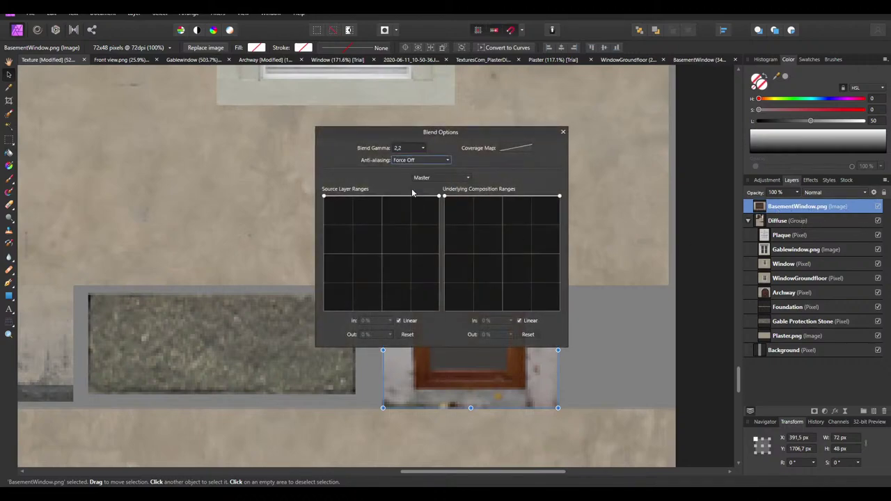
{"action": "left_click", "coordinate": [563, 132]}
Nudge and drag the basement window image toward the facade's grey strip
{"action": "scroll", "coordinate": [453, 380], "scroll_direction": "up", "scroll_amount": 2, "text": "ctrl"}
{"action": "key", "text": "Left"}
{"action": "key", "text": "Left"}
{"action": "key", "text": "Left"}
{"action": "key", "text": "Left"}
{"action": "key", "text": "Left"}
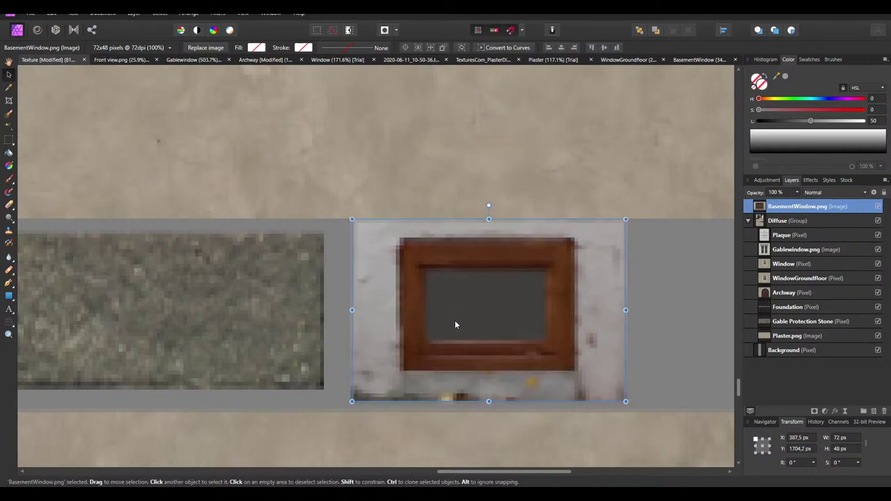
{"action": "key", "text": "Up"}
{"action": "left_click_drag", "start_coordinate": [449, 327], "coordinate": [179, 121]}
{"action": "scroll", "coordinate": [474, 299], "scroll_direction": "down", "scroll_amount": 5, "text": "ctrl"}
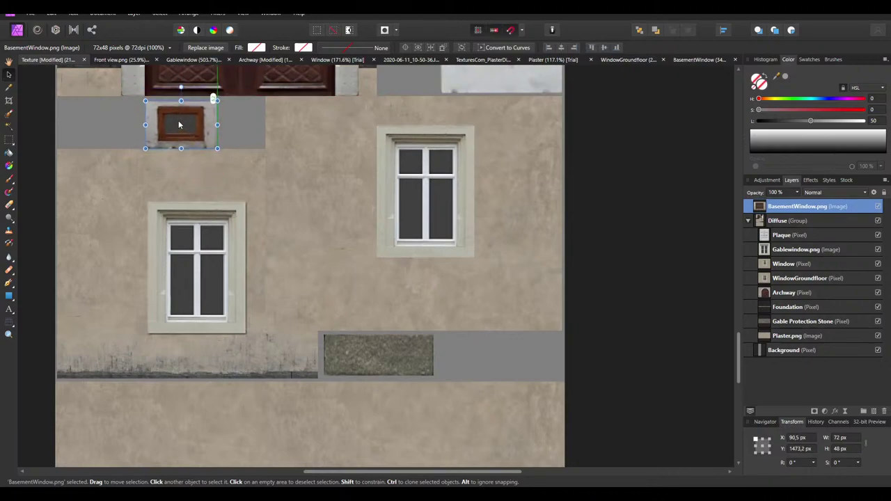
{"action": "scroll", "coordinate": [174, 112], "scroll_direction": "up", "scroll_amount": 3, "text": "ctrl"}
{"action": "left_click_drag", "start_coordinate": [222, 167], "coordinate": [485, 298]}
Place the basement window beside the foundation stone and deselect
{"action": "scroll", "coordinate": [352, 205], "scroll_direction": "down", "scroll_amount": 3, "text": "ctrl"}
{"action": "left_click_drag", "start_coordinate": [401, 212], "coordinate": [649, 372]}
{"action": "left_click_drag", "start_coordinate": [653, 250], "coordinate": [699, 365]}
{"action": "scroll", "coordinate": [541, 332], "scroll_direction": "down", "scroll_amount": 2, "text": "ctrl"}
{"action": "scroll", "coordinate": [541, 332], "scroll_direction": "up", "scroll_amount": 3, "text": "ctrl"}
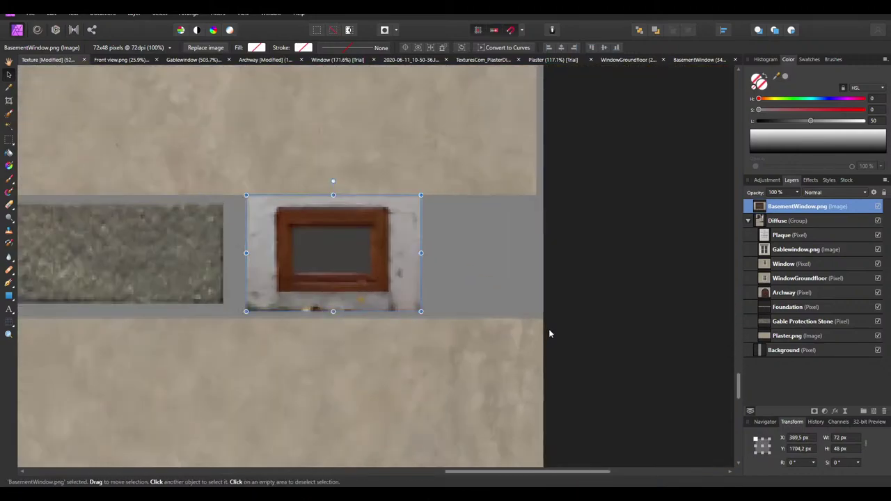
{"action": "left_click", "coordinate": [440, 293]}
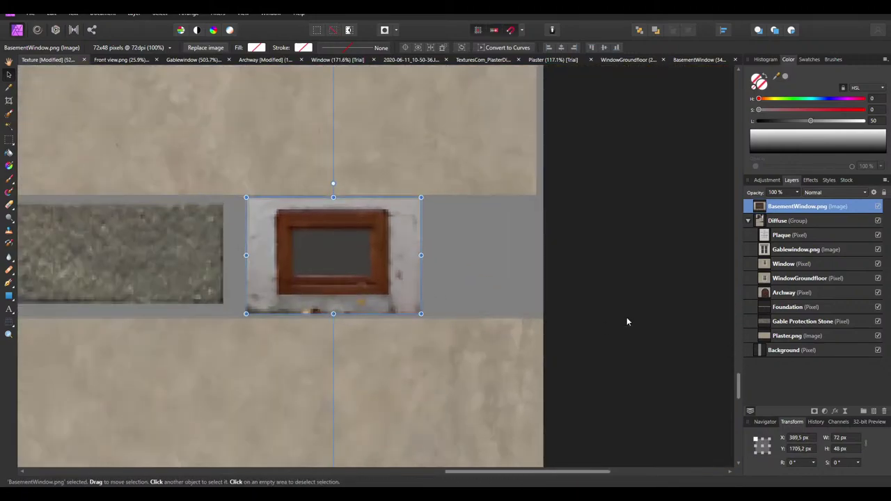
{"action": "left_click", "coordinate": [604, 256]}
{"action": "scroll", "coordinate": [477, 293], "scroll_direction": "down", "scroll_amount": 3, "text": "ctrl"}
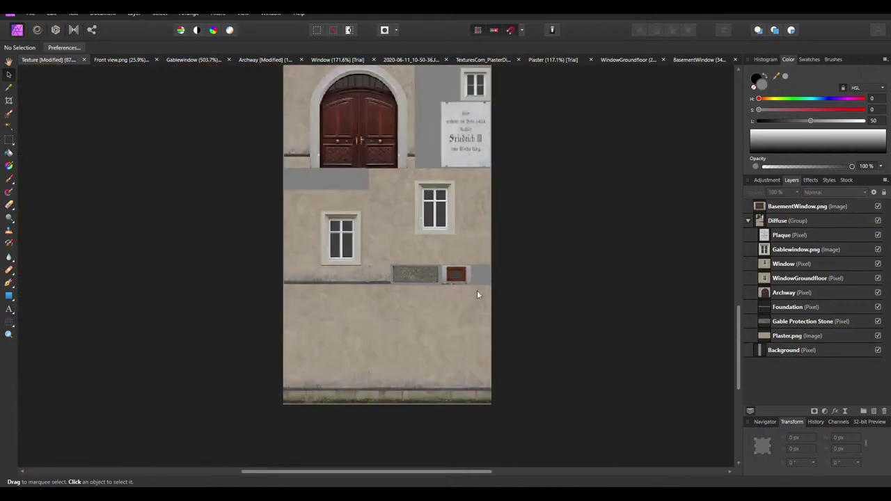
Export the facade texture as PNG, overwriting Diffuse.png in the house folder
{"action": "left_click", "coordinate": [30, 14]}
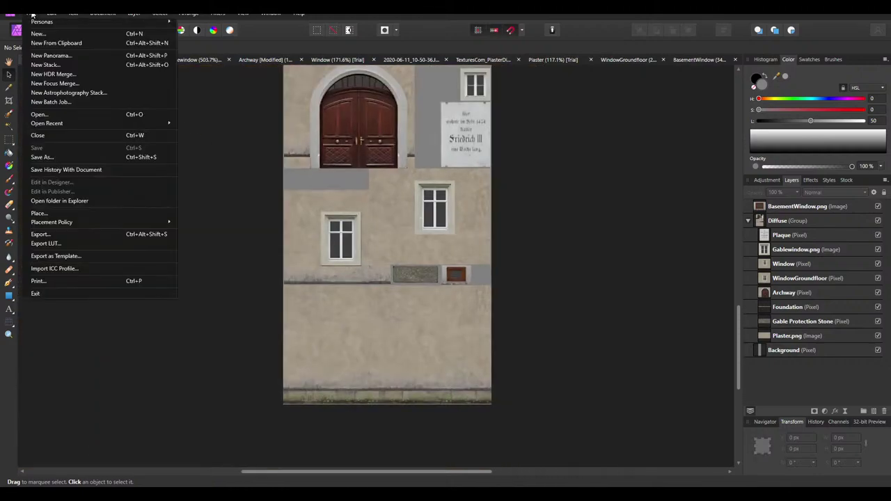
{"action": "left_click", "coordinate": [65, 232]}
{"action": "left_click", "coordinate": [520, 307]}
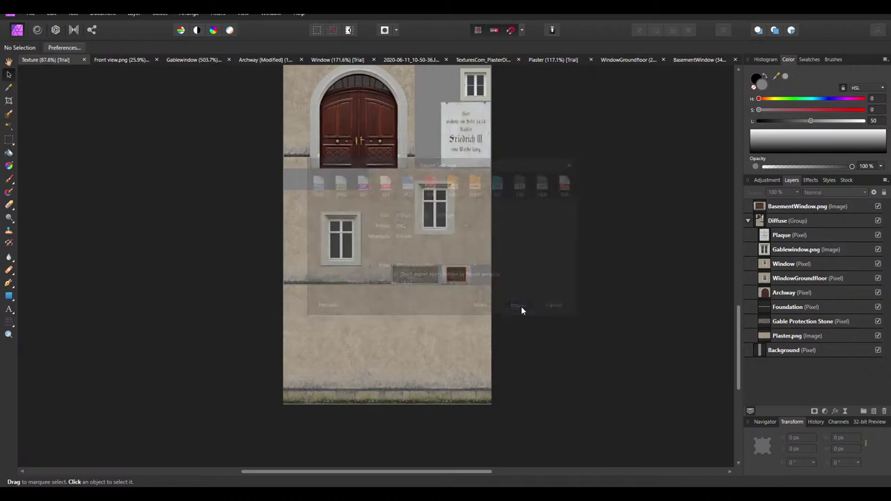
{"action": "left_click", "coordinate": [228, 28]}
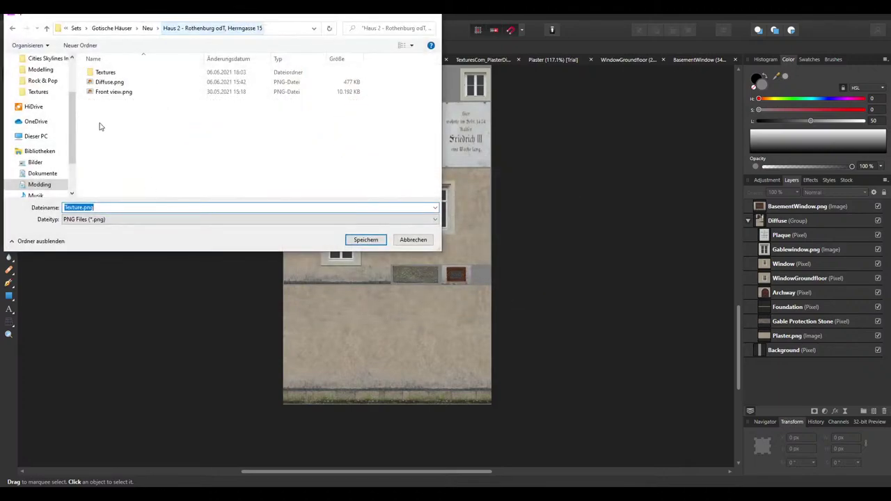
{"action": "left_click", "coordinate": [115, 82]}
{"action": "left_click", "coordinate": [366, 240]}
{"action": "left_click", "coordinate": [464, 289]}
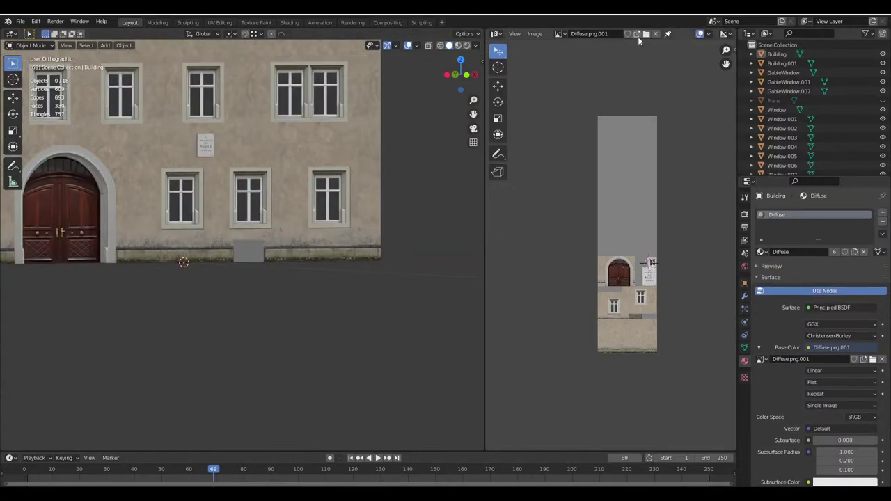
Reload the updated texture, unwrap the basement window face and rotate its UVs 90°
{"action": "left_click", "coordinate": [646, 33]}
{"action": "double_click", "coordinate": [373, 141]}
{"action": "key", "text": "Tab"}
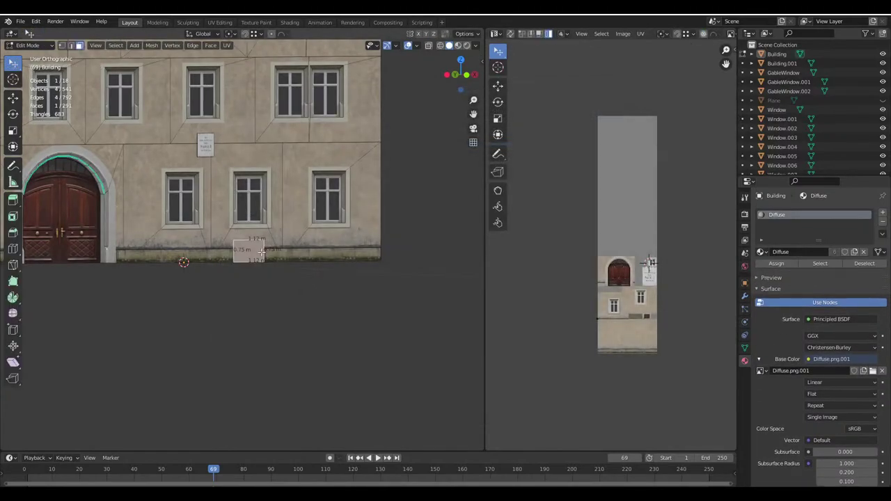
{"action": "key", "text": "u"}
{"action": "left_click", "coordinate": [265, 253]}
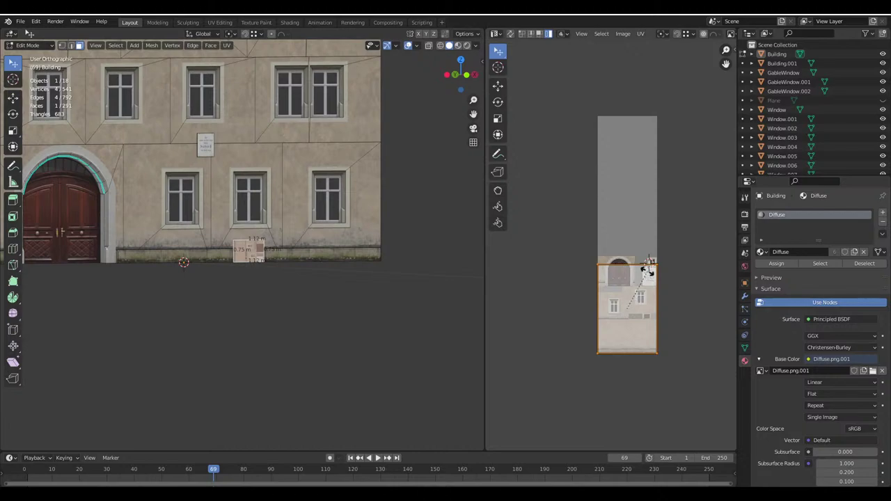
{"action": "type", "text": "90"}
{"action": "key", "text": "Return"}
Scale and move the UV island onto the basement window area of the texture
{"action": "key", "text": "s"}
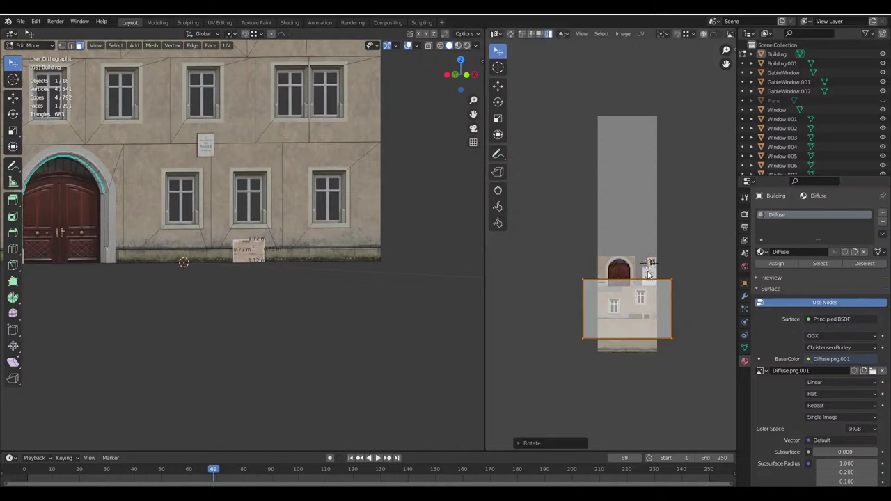
{"action": "scroll", "coordinate": [589, 254], "scroll_direction": "up", "scroll_amount": 6}
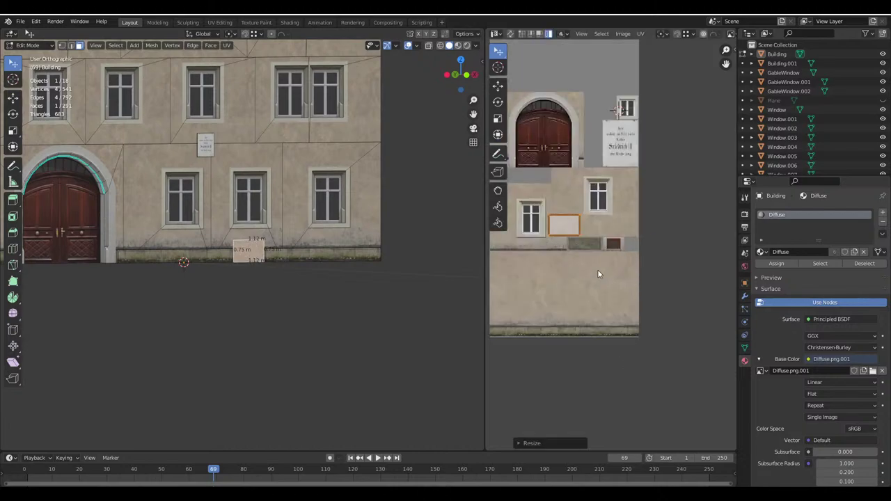
{"action": "left_click", "coordinate": [526, 334]}
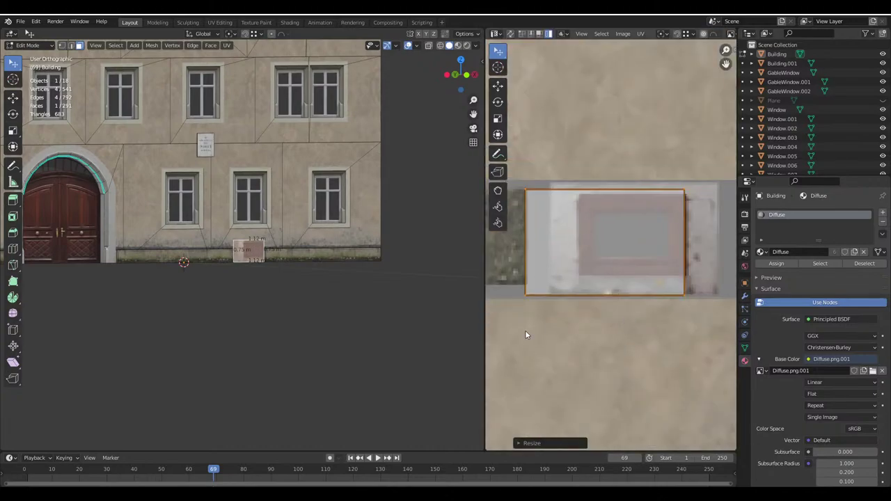
{"action": "left_click_drag", "start_coordinate": [487, 335], "coordinate": [282, 337]}
{"action": "scroll", "coordinate": [558, 344], "scroll_direction": "up", "scroll_amount": 2}
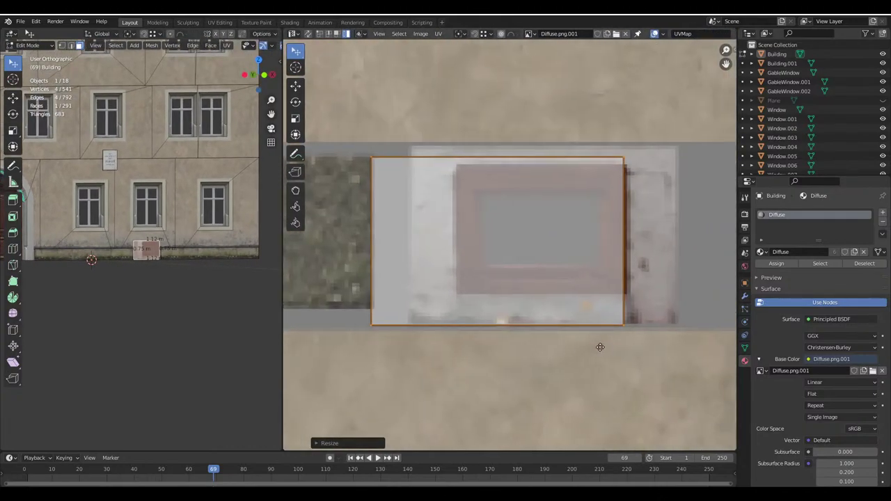
{"action": "key", "text": "g"}
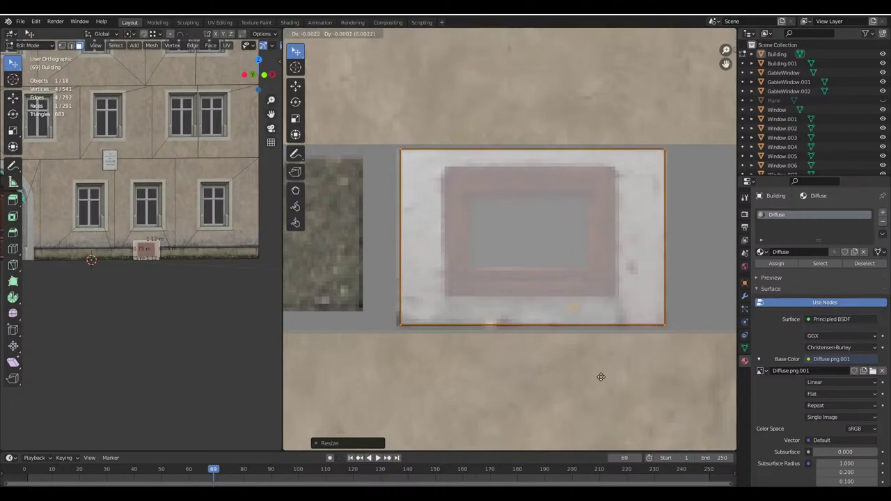
{"action": "left_click", "coordinate": [597, 374]}
Return to Object Mode and widen the 3D viewport beside the UV image editor
{"action": "key", "text": "Tab"}
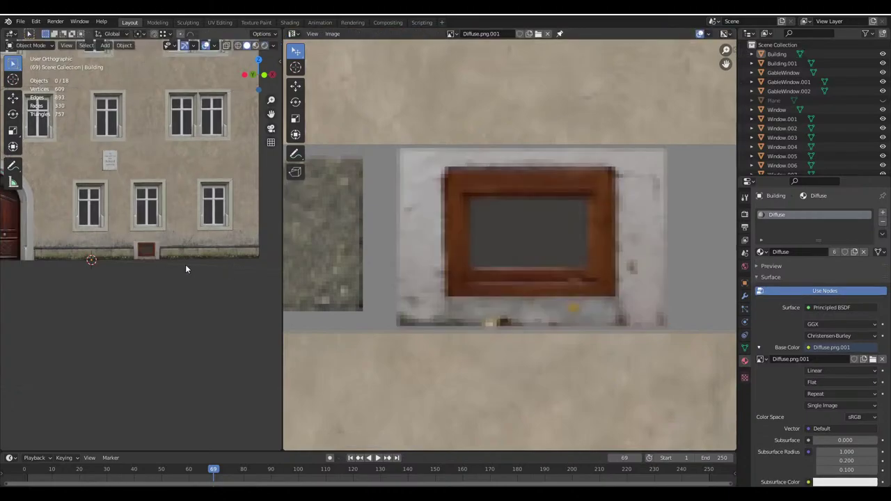
{"action": "scroll", "coordinate": [186, 264], "scroll_direction": "up", "scroll_amount": 3}
{"action": "scroll", "coordinate": [230, 273], "scroll_direction": "up", "scroll_amount": 3}
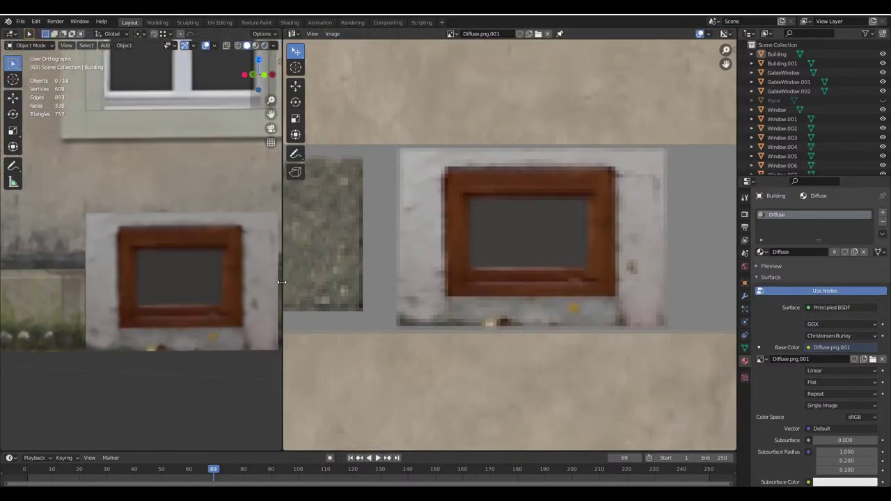
{"action": "left_click_drag", "start_coordinate": [283, 285], "coordinate": [573, 292]}
{"action": "scroll", "coordinate": [242, 223], "scroll_direction": "down", "scroll_amount": 4}
{"action": "scroll", "coordinate": [325, 265], "scroll_direction": "down", "scroll_amount": 3}
{"action": "middle_click_drag", "start_coordinate": [324, 264], "coordinate": [288, 281]}
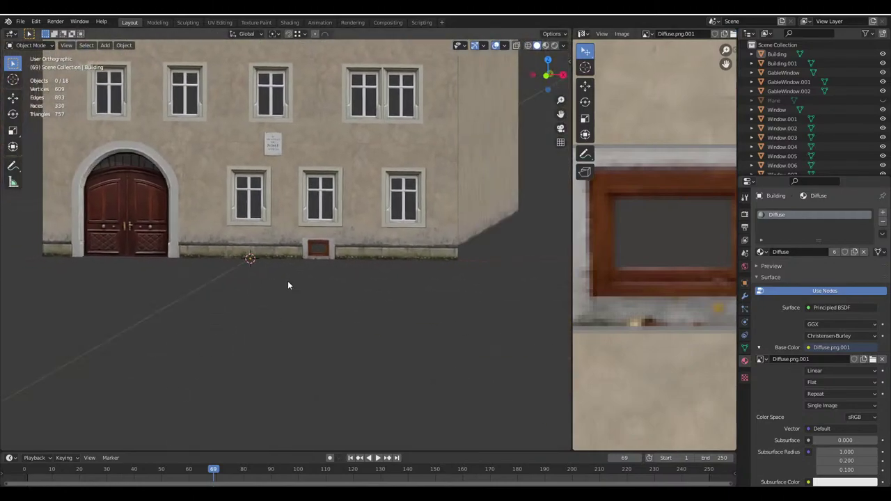
Zoom and orbit in on the lower basement window to inspect its texture on the facade
{"action": "scroll", "coordinate": [223, 307], "scroll_direction": "up", "scroll_amount": 2}
{"action": "scroll", "coordinate": [222, 304], "scroll_direction": "up", "scroll_amount": 3}
{"action": "middle_click_drag", "start_coordinate": [294, 315], "coordinate": [254, 196], "text": "shift"}
{"action": "scroll", "coordinate": [304, 265], "scroll_direction": "up", "scroll_amount": 4}
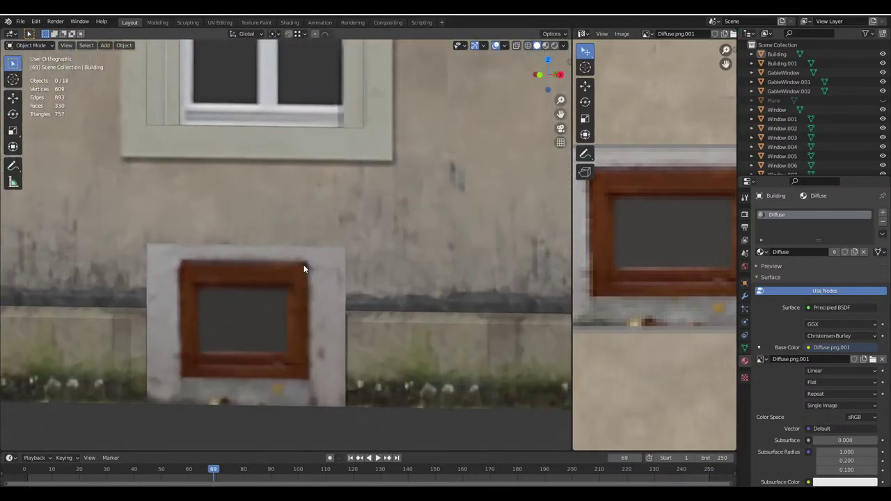
{"action": "middle_click_drag", "start_coordinate": [298, 272], "coordinate": [314, 269]}
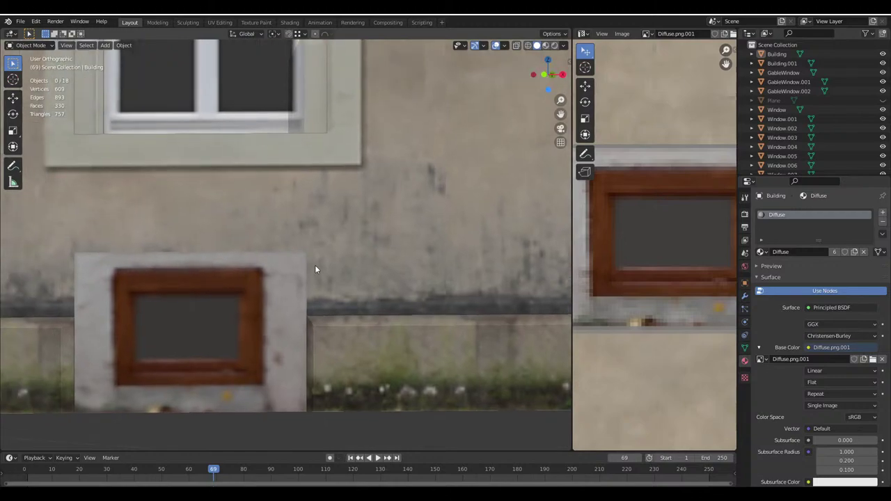
{"action": "middle_click_drag", "start_coordinate": [318, 188], "coordinate": [299, 200]}
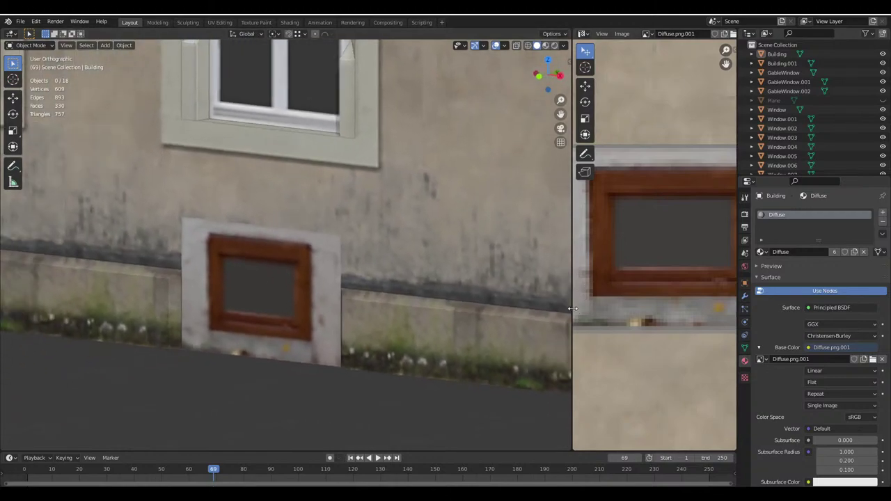
{"action": "left_click_drag", "start_coordinate": [573, 308], "coordinate": [484, 308]}
{"action": "scroll", "coordinate": [327, 251], "scroll_direction": "down", "scroll_amount": 5}
{"action": "middle_click_drag", "start_coordinate": [349, 243], "coordinate": [337, 243]}
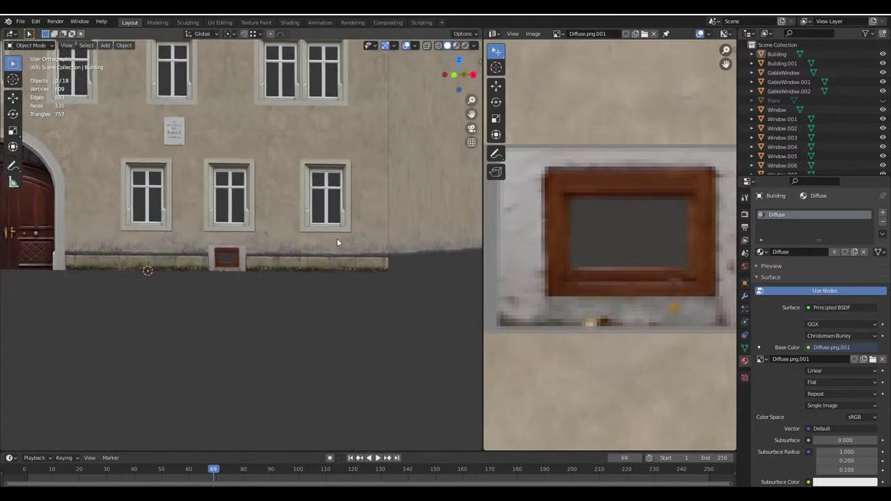
{"action": "scroll", "coordinate": [337, 240], "scroll_direction": "down", "scroll_amount": 4}
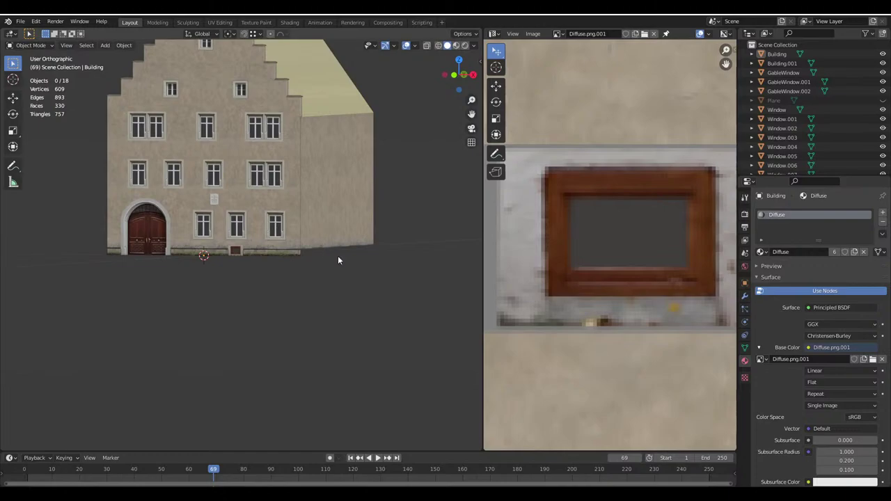
{"action": "scroll", "coordinate": [278, 251], "scroll_direction": "up", "scroll_amount": 10}
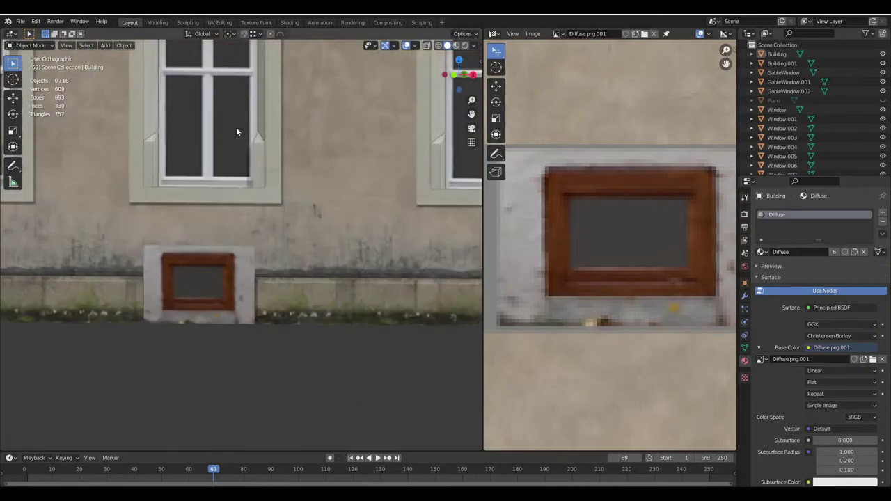
{"action": "scroll", "coordinate": [304, 243], "scroll_direction": "down", "scroll_amount": 2}
Orbit the facade for angled and corner views, ending on the roof and gable from above
{"action": "middle_click_drag", "start_coordinate": [304, 243], "coordinate": [302, 278]}
{"action": "scroll", "coordinate": [278, 307], "scroll_direction": "up", "scroll_amount": 5}
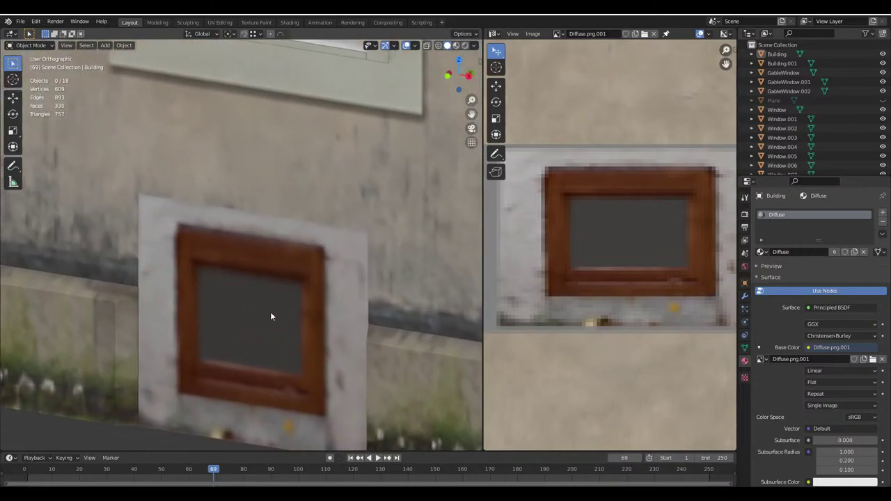
{"action": "middle_click_drag", "start_coordinate": [270, 317], "coordinate": [300, 243], "text": "shift"}
{"action": "scroll", "coordinate": [298, 247], "scroll_direction": "up", "scroll_amount": 3}
{"action": "scroll", "coordinate": [297, 245], "scroll_direction": "down", "scroll_amount": 4}
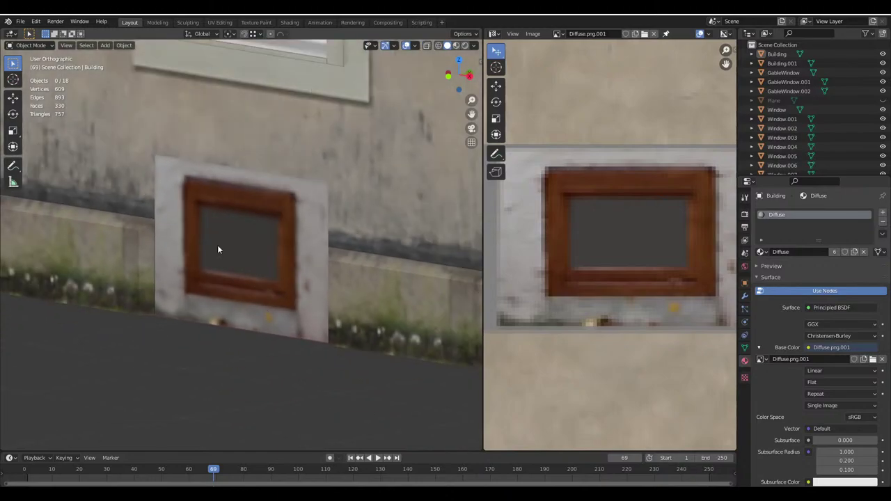
{"action": "scroll", "coordinate": [328, 307], "scroll_direction": "down", "scroll_amount": 6}
{"action": "middle_click_drag", "start_coordinate": [339, 323], "coordinate": [326, 292]}
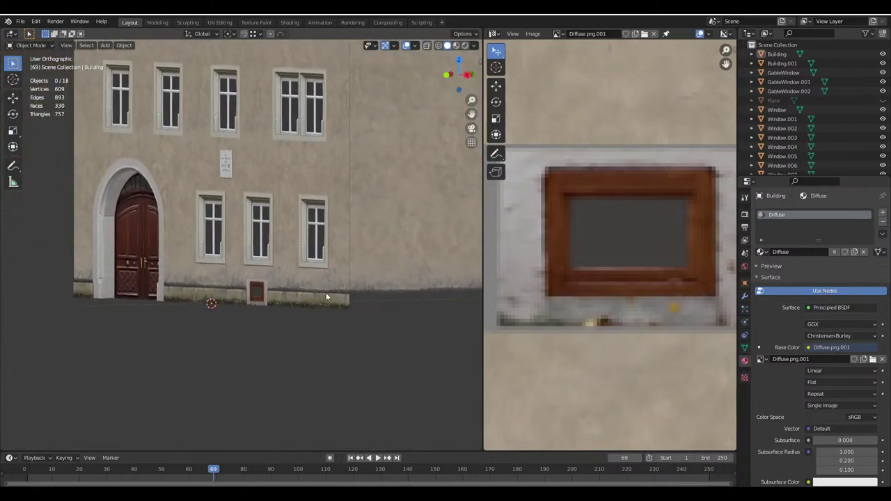
{"action": "scroll", "coordinate": [293, 278], "scroll_direction": "up", "scroll_amount": 3}
{"action": "scroll", "coordinate": [236, 261], "scroll_direction": "down", "scroll_amount": 3}
{"action": "middle_click_drag", "start_coordinate": [221, 253], "coordinate": [223, 306]}
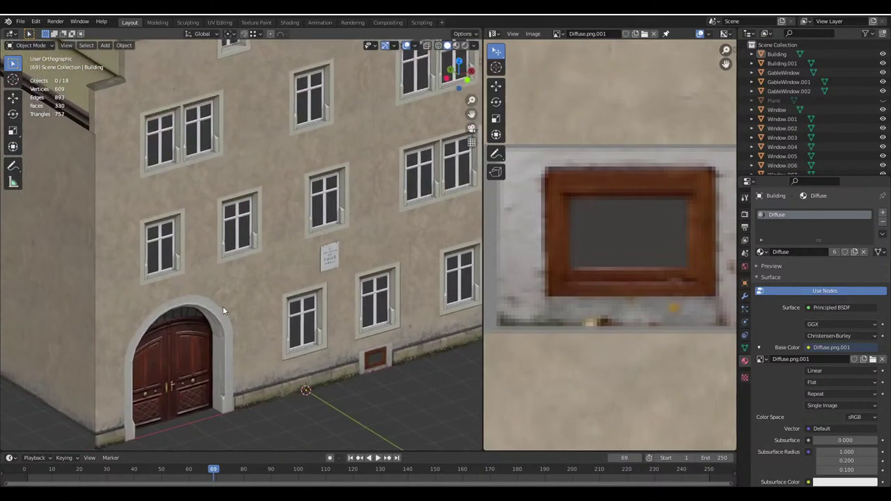
{"action": "scroll", "coordinate": [265, 287], "scroll_direction": "up", "scroll_amount": 2}
{"action": "middle_click_drag", "start_coordinate": [264, 287], "coordinate": [253, 289]}
{"action": "scroll", "coordinate": [213, 291], "scroll_direction": "down", "scroll_amount": 3}
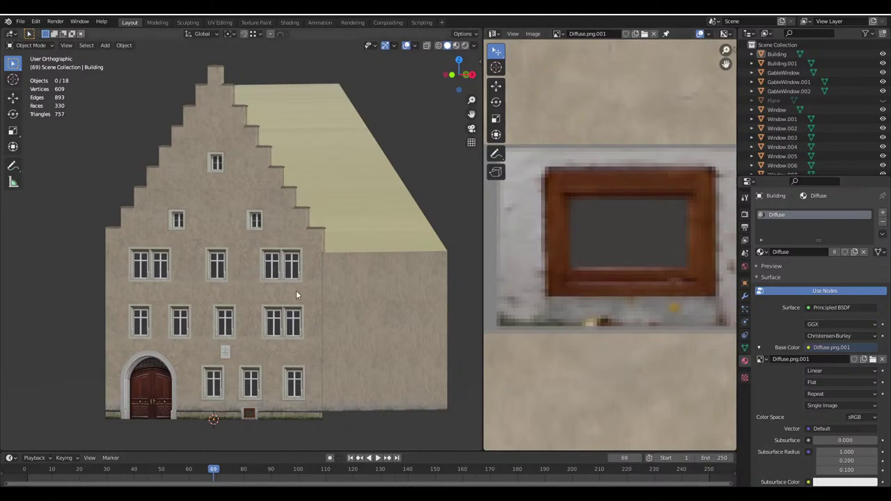
{"action": "scroll", "coordinate": [277, 329], "scroll_direction": "up", "scroll_amount": 8}
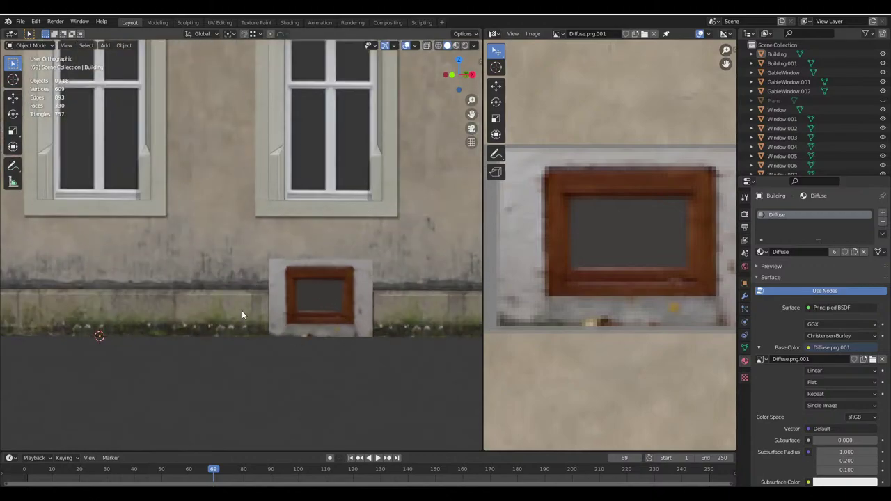
{"action": "scroll", "coordinate": [328, 296], "scroll_direction": "down", "scroll_amount": 8}
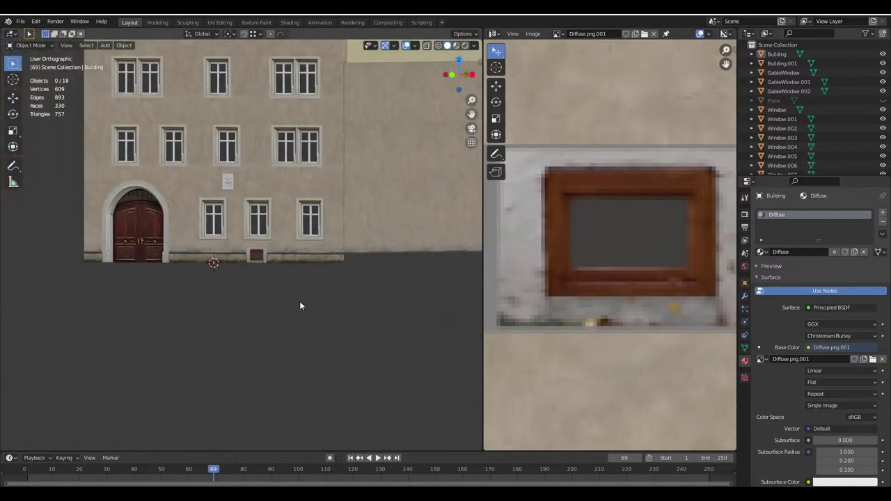
{"action": "scroll", "coordinate": [257, 284], "scroll_direction": "up", "scroll_amount": 3}
{"action": "scroll", "coordinate": [257, 283], "scroll_direction": "up", "scroll_amount": 2}
{"action": "scroll", "coordinate": [253, 271], "scroll_direction": "down", "scroll_amount": 4}
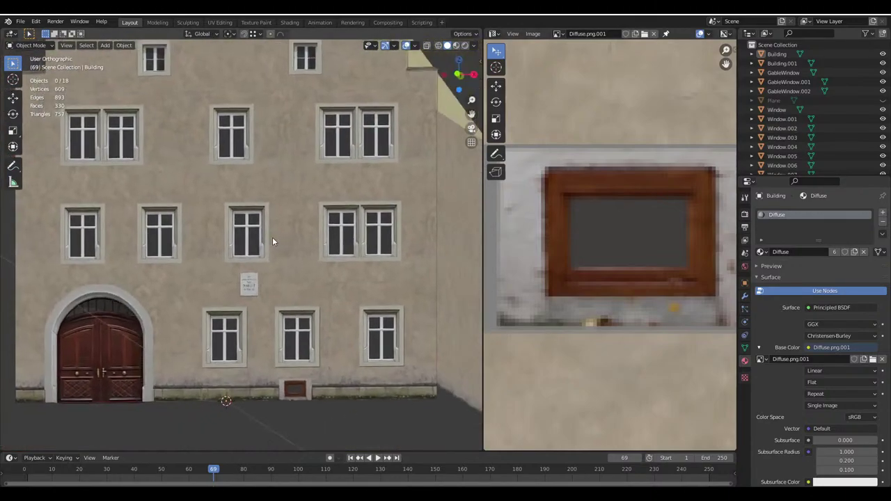
{"action": "middle_click_drag", "start_coordinate": [272, 238], "coordinate": [304, 266]}
{"action": "scroll", "coordinate": [292, 338], "scroll_direction": "up", "scroll_amount": 4}
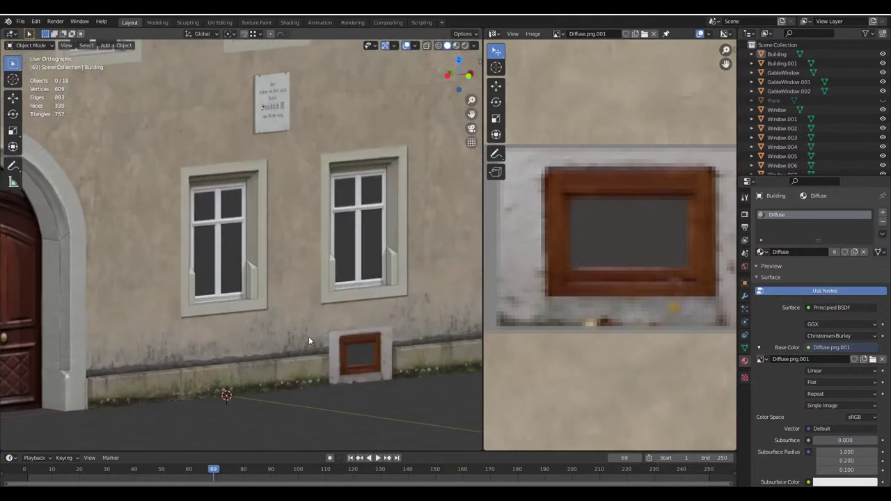
{"action": "scroll", "coordinate": [376, 348], "scroll_direction": "down", "scroll_amount": 5}
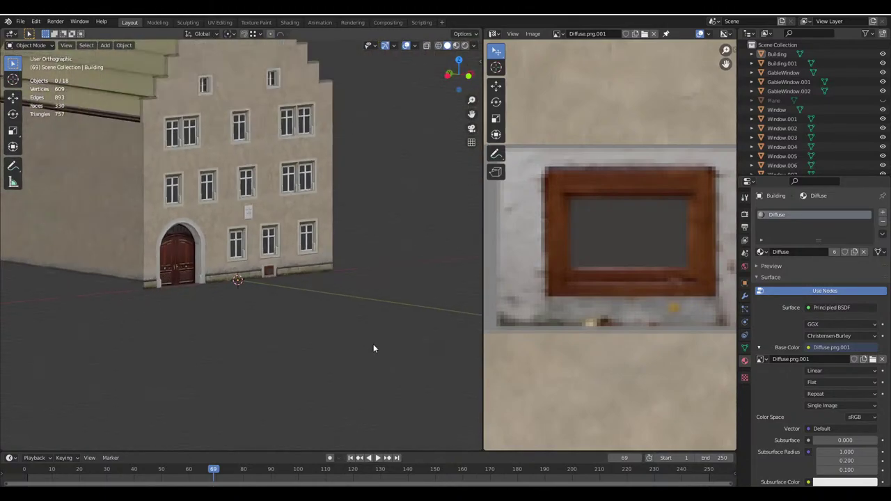
{"action": "middle_click_drag", "start_coordinate": [373, 344], "coordinate": [304, 272]}
Save Haus.blend, then select both roof slopes of Building.001 in Edit Mode
{"action": "key", "text": "ctrl+s"}
{"action": "scroll", "coordinate": [304, 272], "scroll_direction": "down", "scroll_amount": 4}
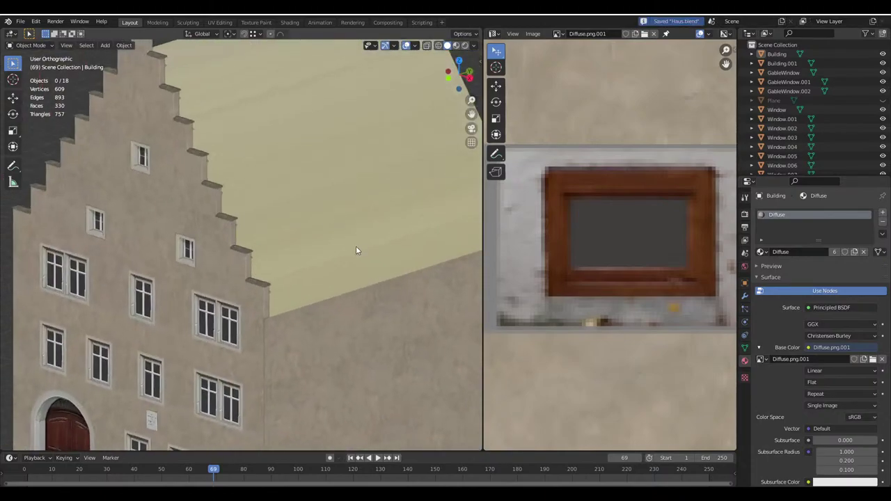
{"action": "left_click", "coordinate": [358, 251]}
{"action": "key", "text": "Tab"}
{"action": "scroll", "coordinate": [337, 218], "scroll_direction": "down", "scroll_amount": 2}
{"action": "left_click", "coordinate": [174, 139], "text": "shift"}
Orbit around the house to check the roof's long side and the gable
{"action": "middle_click_drag", "start_coordinate": [338, 218], "coordinate": [258, 238]}
{"action": "scroll", "coordinate": [259, 239], "scroll_direction": "up", "scroll_amount": 2}
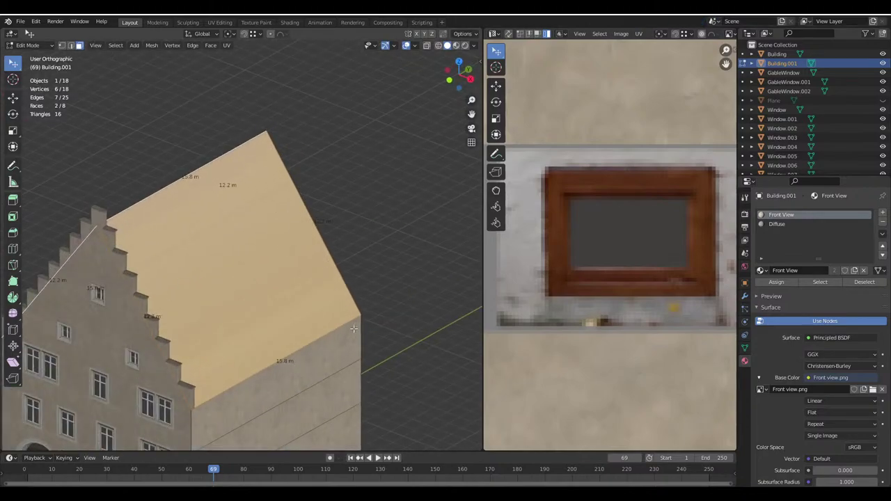
{"action": "middle_click_drag", "start_coordinate": [353, 329], "coordinate": [286, 197]}
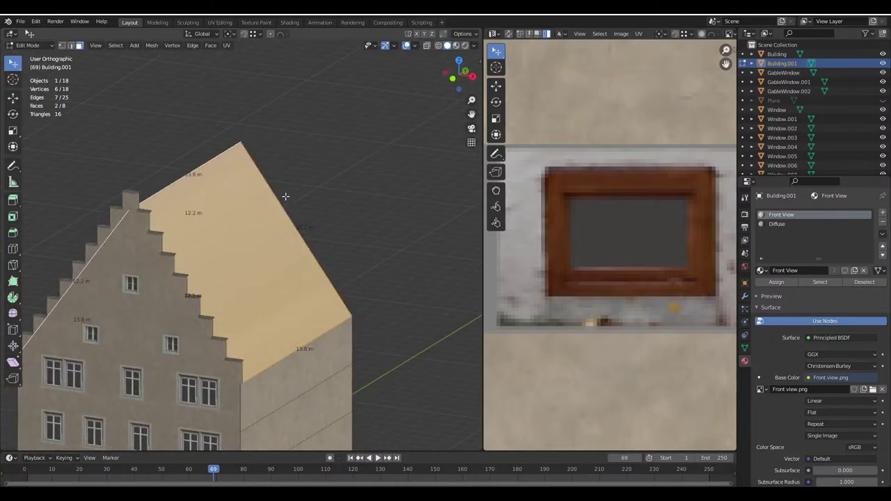
{"action": "middle_click_drag", "start_coordinate": [316, 256], "coordinate": [138, 193]}
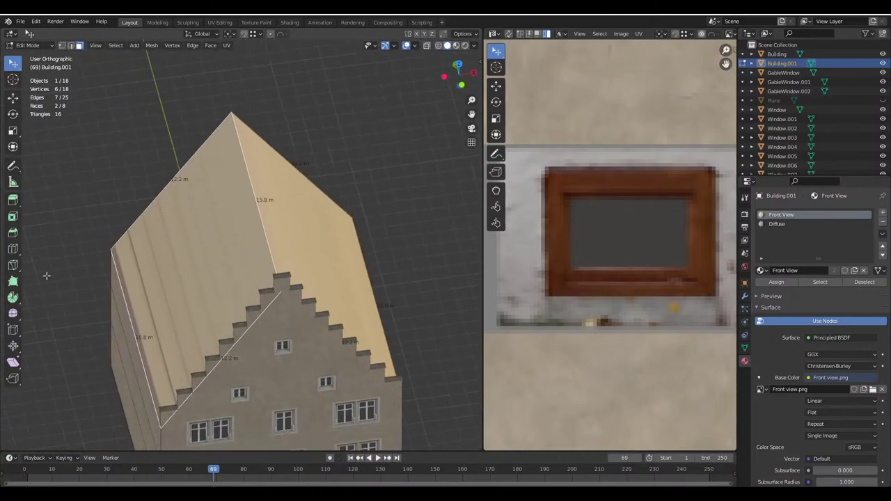
{"action": "middle_click_drag", "start_coordinate": [259, 257], "coordinate": [254, 236]}
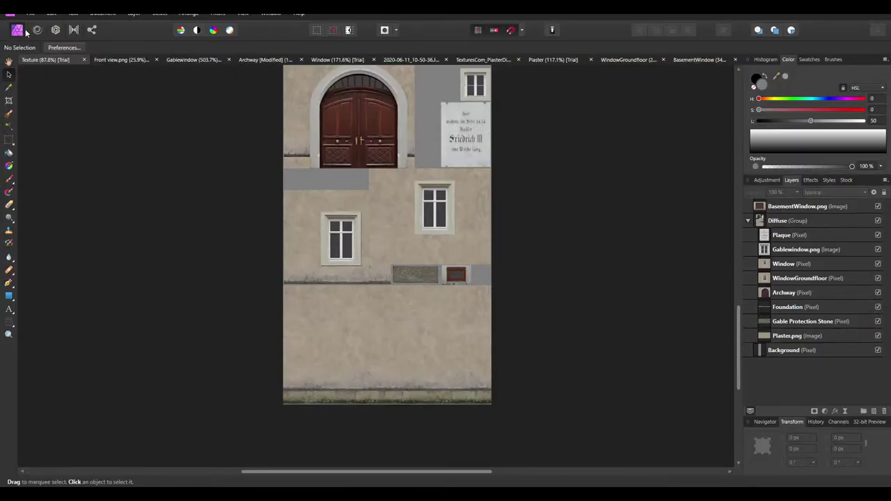
Create a transparent 800 × 1220 px document, then bring up the facade photo in Photo Viewer
{"action": "left_click", "coordinate": [21, 30]}
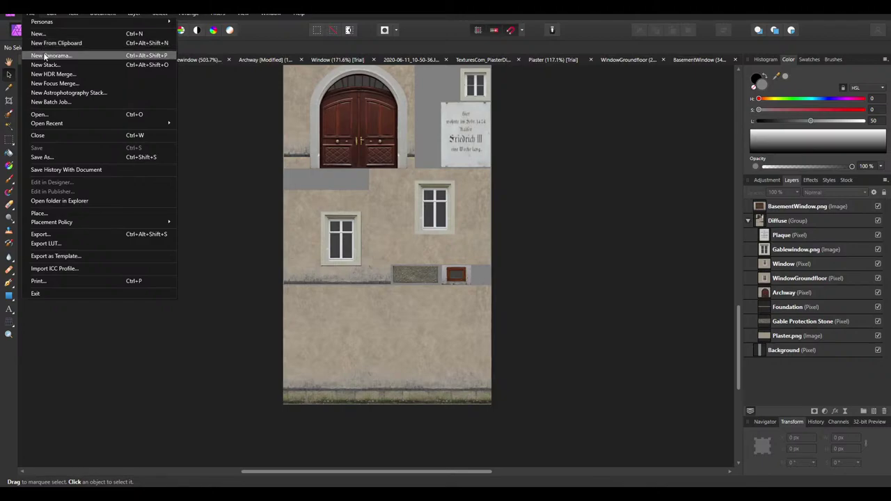
{"action": "left_click", "coordinate": [49, 35]}
{"action": "left_click", "coordinate": [625, 145]}
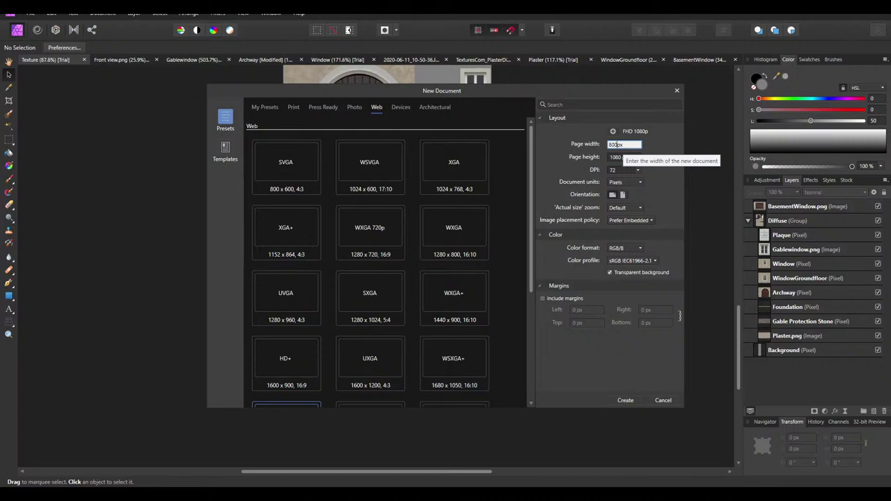
{"action": "left_click", "coordinate": [618, 159]}
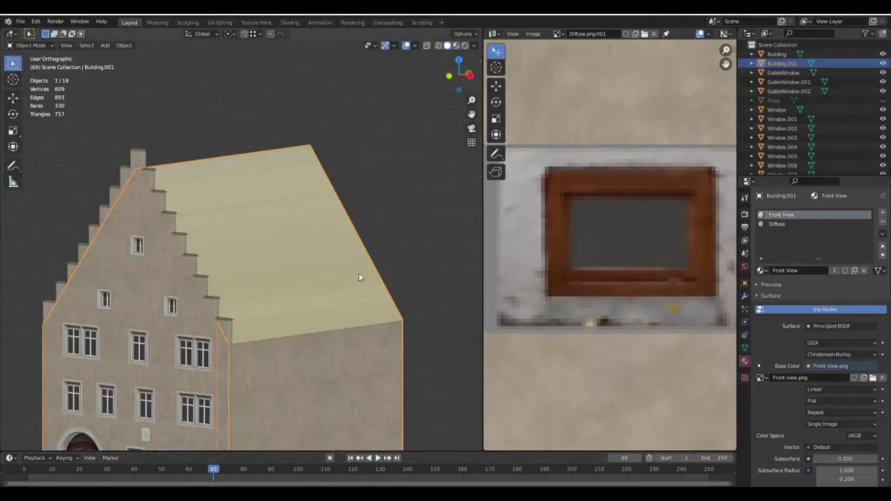
{"action": "key", "text": "Tab"}
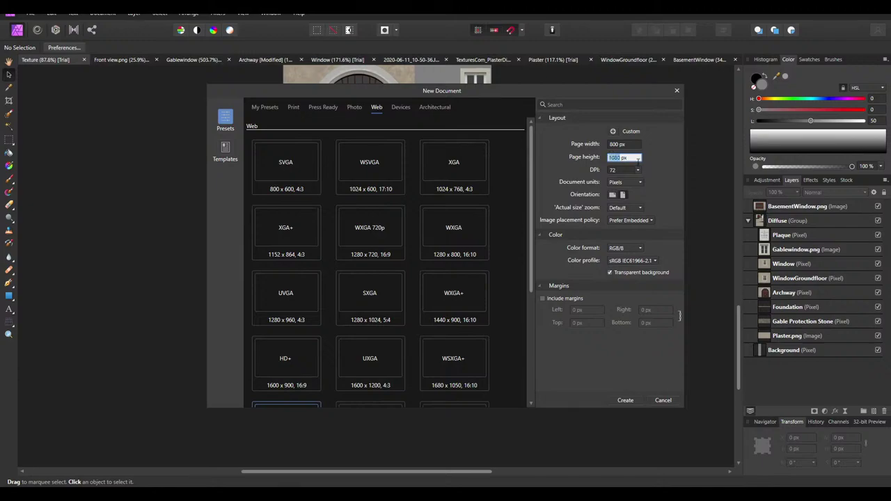
{"action": "type", "text": "122"}
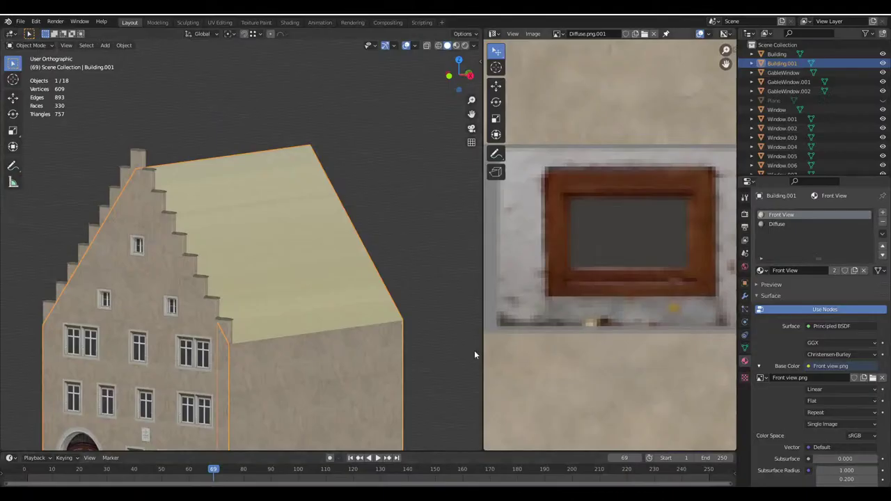
{"action": "key", "text": "Tab"}
{"action": "key", "text": "Tab"}
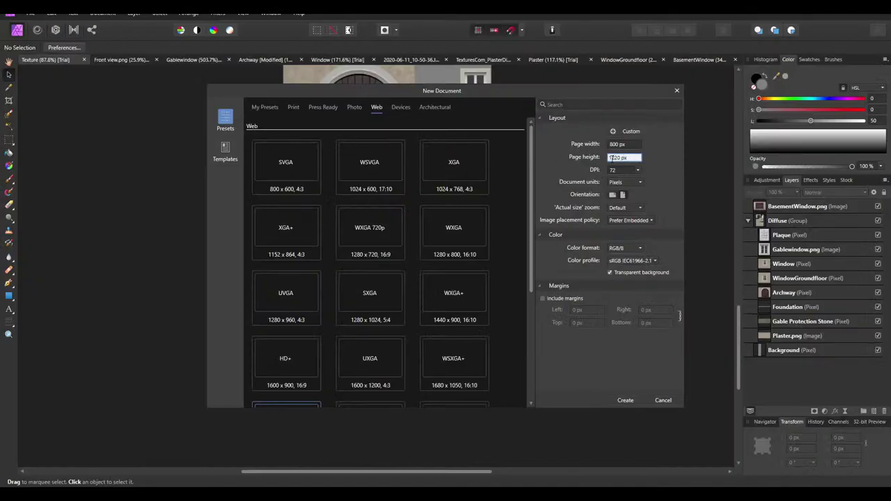
{"action": "left_click", "coordinate": [630, 401]}
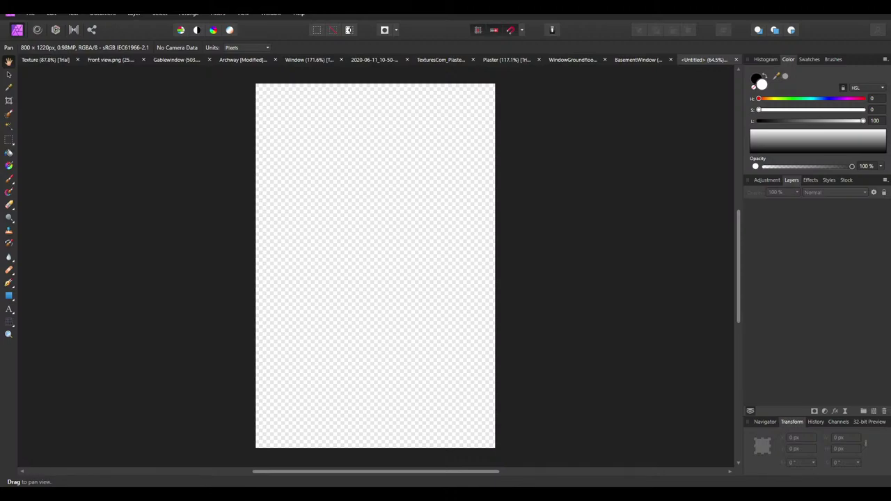
{"action": "left_click", "coordinate": [724, 470]}
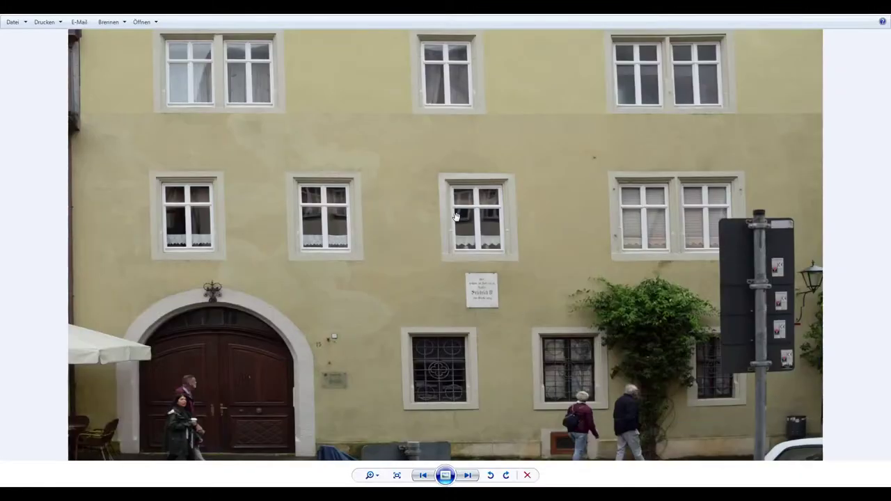
Bring the Wikimedia facade image forward, fit it, and return to the Commons media viewer
{"action": "scroll", "coordinate": [455, 216], "scroll_direction": "down", "scroll_amount": 5}
{"action": "mouse_move", "coordinate": [306, 496]}
{"action": "left_click", "coordinate": [215, 456]}
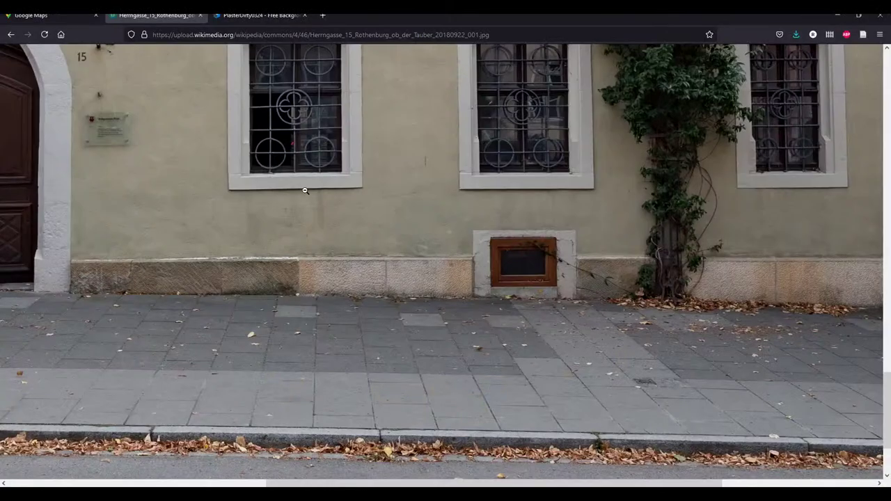
{"action": "scroll", "coordinate": [304, 190], "scroll_direction": "up", "scroll_amount": 5}
{"action": "left_click", "coordinate": [304, 190]}
{"action": "left_click", "coordinate": [10, 34]}
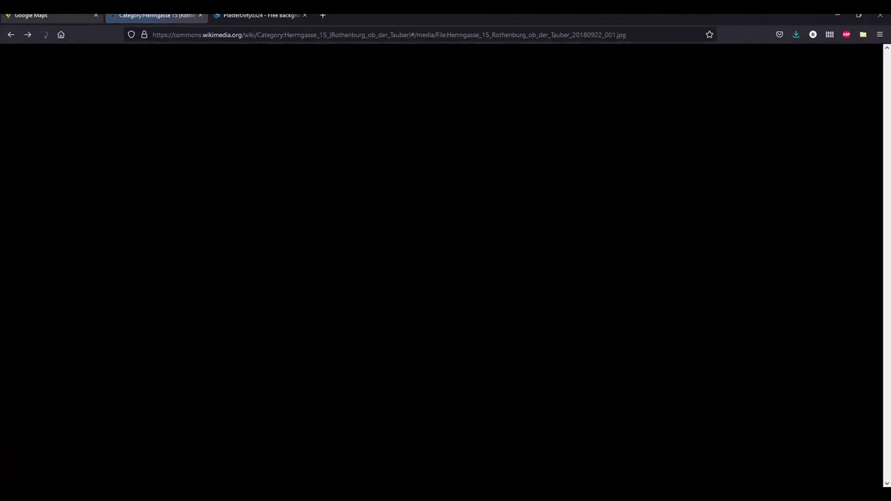
{"action": "left_click", "coordinate": [868, 246]}
{"action": "left_click", "coordinate": [869, 246]}
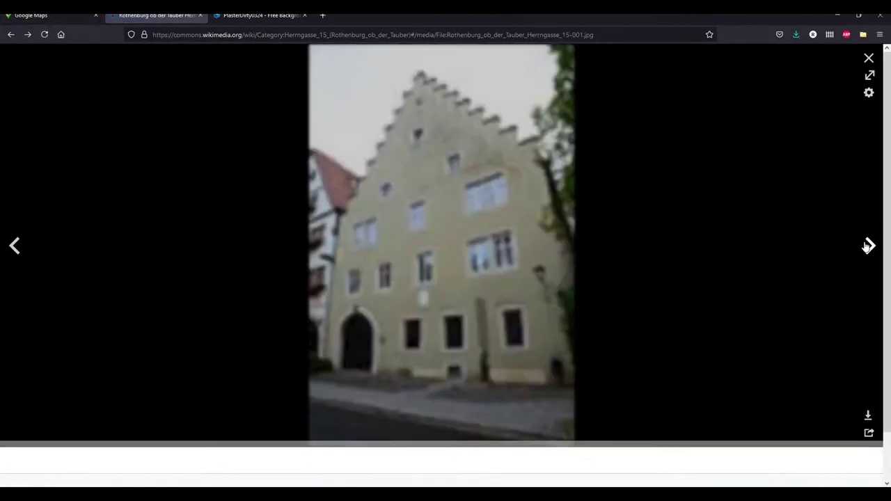
{"action": "left_click", "coordinate": [868, 245]}
{"action": "left_click", "coordinate": [869, 246]}
{"action": "left_click", "coordinate": [868, 246]}
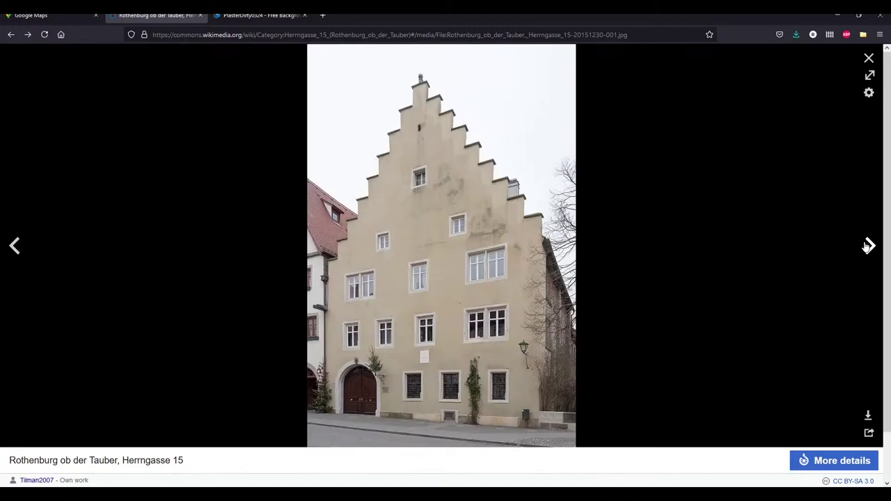
{"action": "left_click", "coordinate": [39, 16]}
{"action": "left_click_drag", "start_coordinate": [487, 239], "coordinate": [462, 239]}
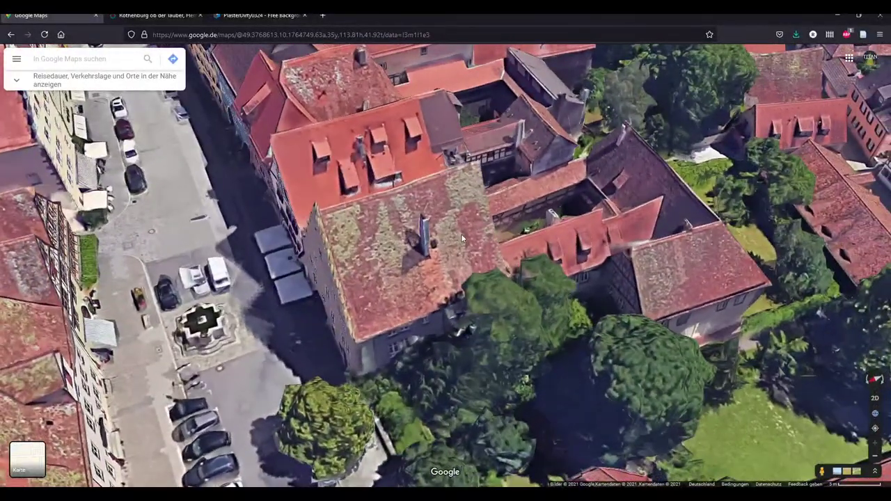
Orbit the 3-D map around the mossy tiled roof, then open a new browser tab
{"action": "left_click_drag", "start_coordinate": [404, 292], "coordinate": [377, 302]}
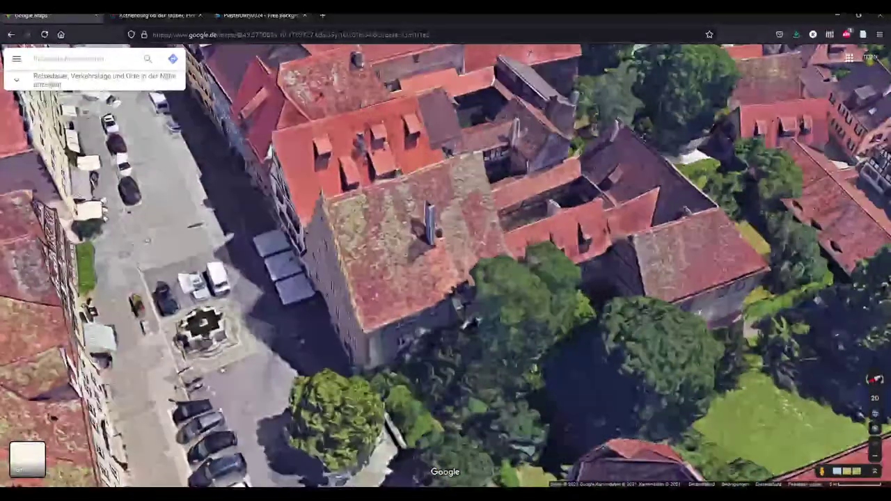
{"action": "left_click", "coordinate": [323, 14]}
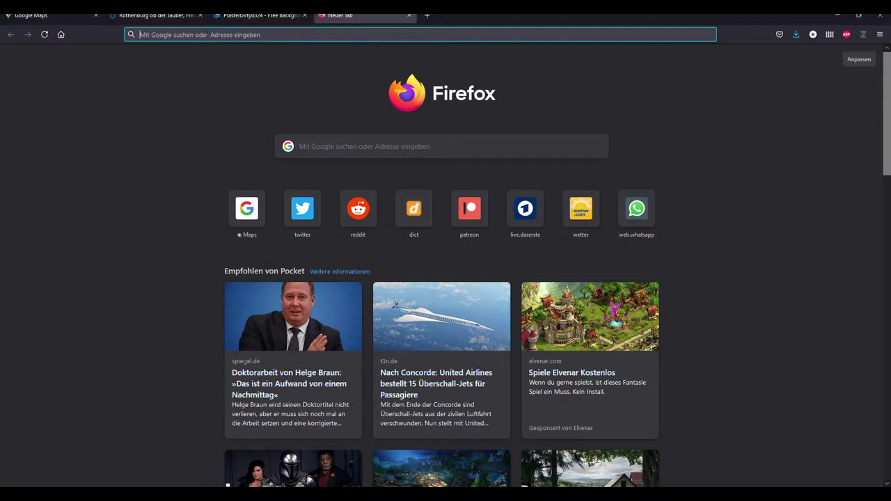
Search Google Images for 'roithenburg ob der tauber luftbild'
{"action": "type", "text": "roithe"}
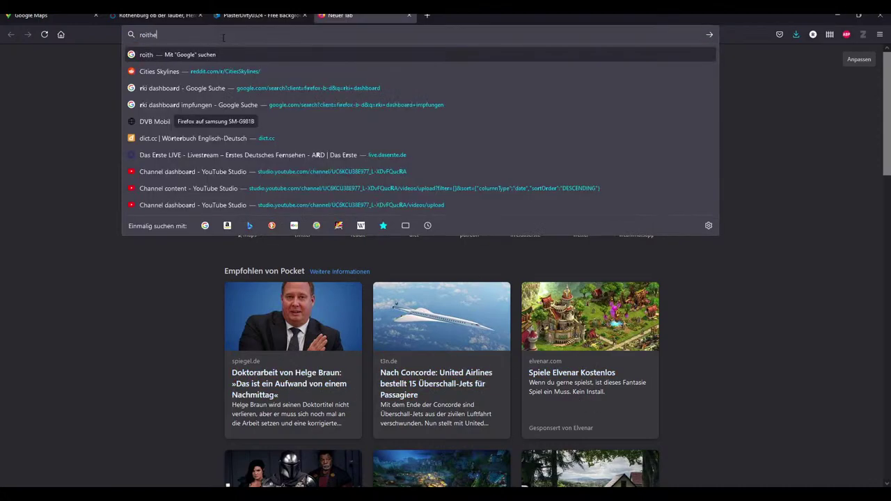
{"action": "type", "text": "nburg ob der tauber luftbild"}
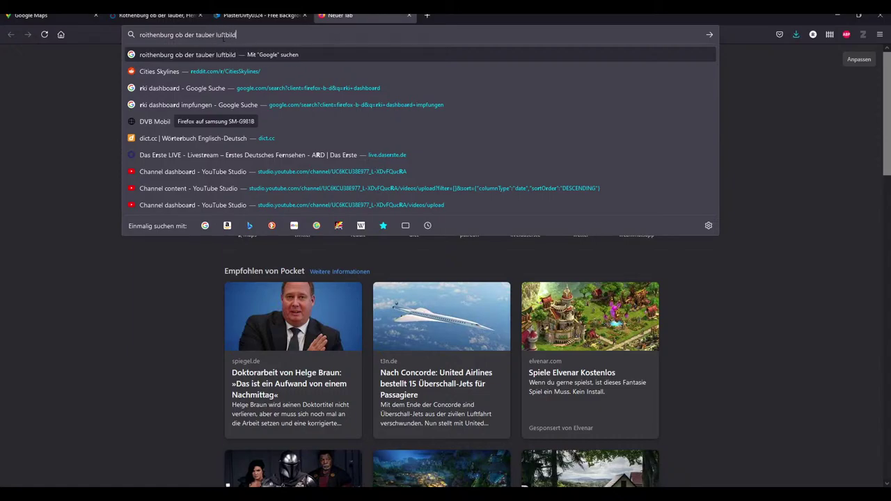
{"action": "key", "text": "Return"}
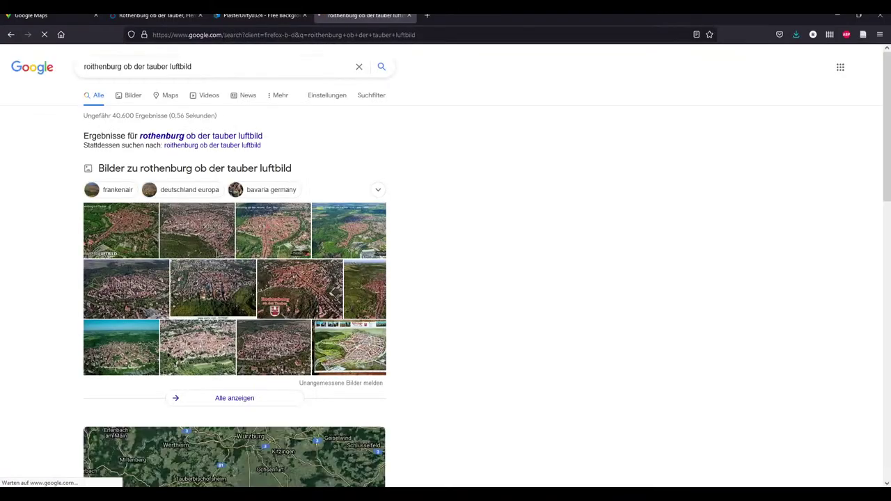
{"action": "left_click", "coordinate": [139, 100]}
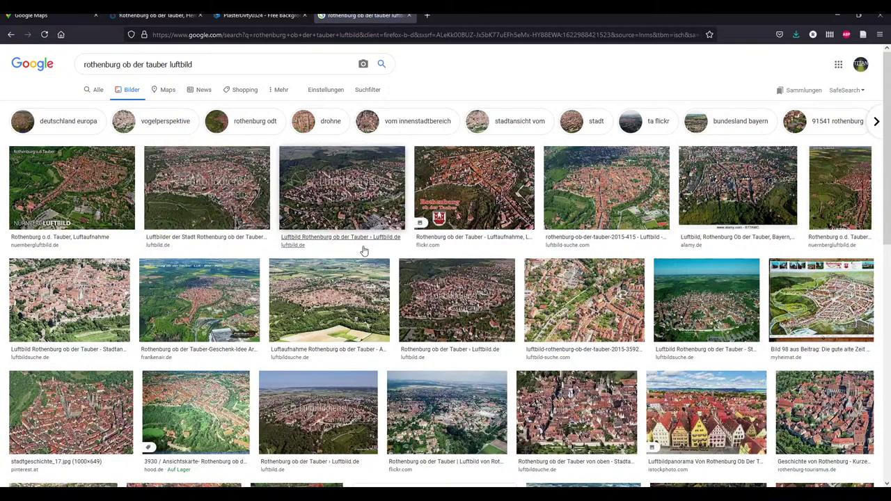
Preview Rothenburg aerial images and read the Geschichte von Rothenburg source page
{"action": "left_click", "coordinate": [590, 407]}
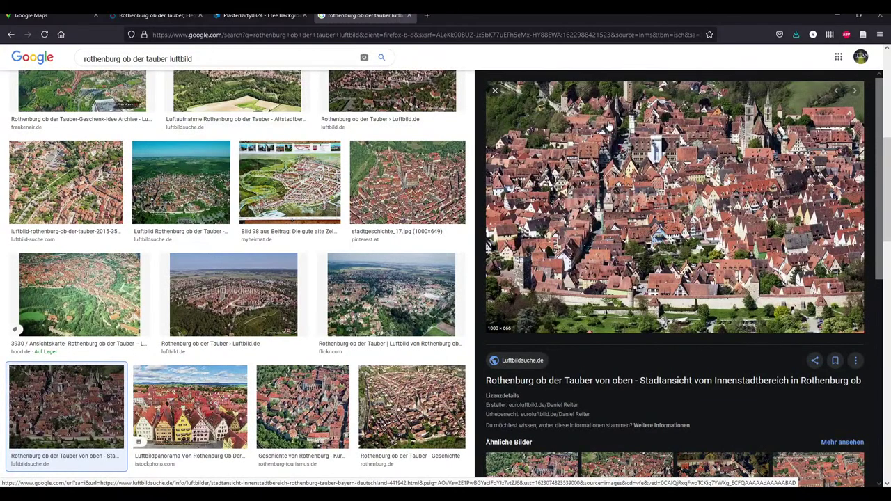
{"action": "scroll", "coordinate": [342, 325], "scroll_direction": "down", "scroll_amount": 3}
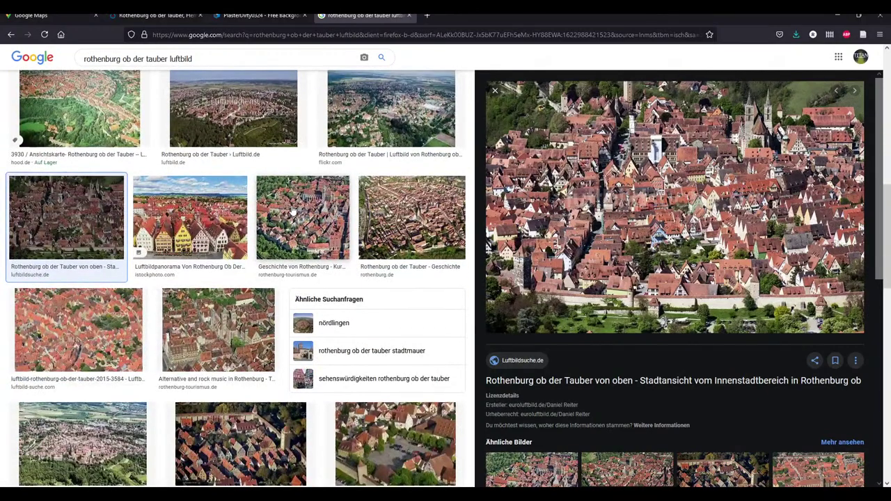
{"action": "left_click", "coordinate": [314, 223]}
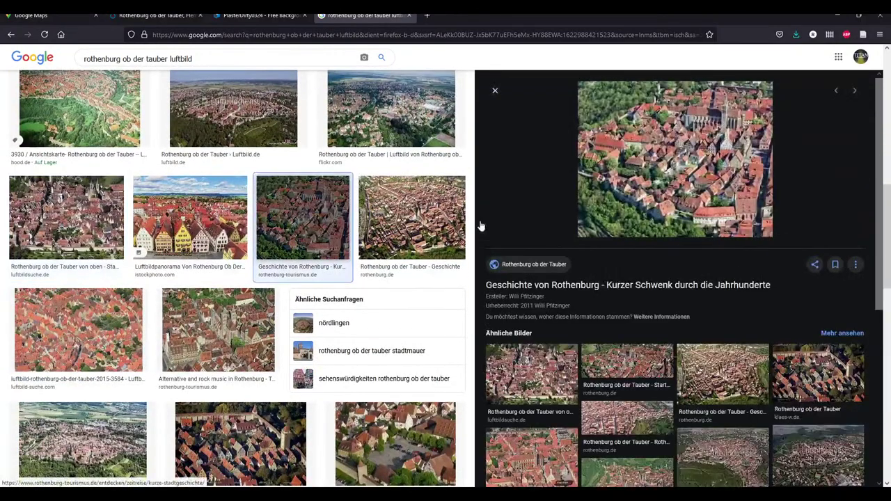
{"action": "left_click", "coordinate": [645, 154]}
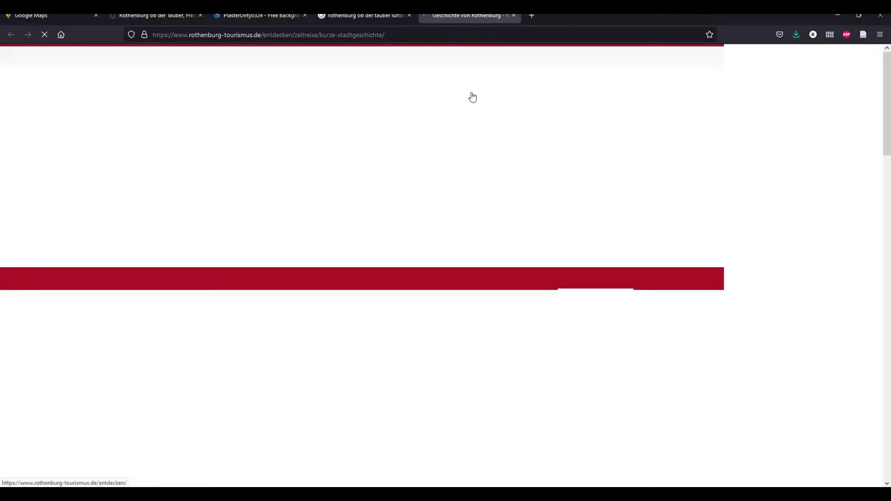
{"action": "scroll", "coordinate": [360, 292], "scroll_direction": "down", "scroll_amount": 5}
{"action": "scroll", "coordinate": [358, 294], "scroll_direction": "down", "scroll_amount": 15}
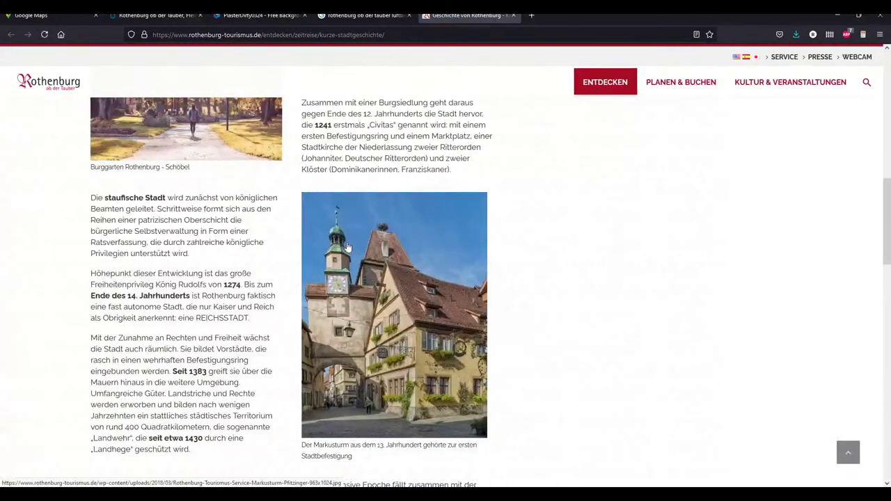
{"action": "scroll", "coordinate": [395, 271], "scroll_direction": "down", "scroll_amount": 10}
{"action": "left_click", "coordinate": [362, 15]}
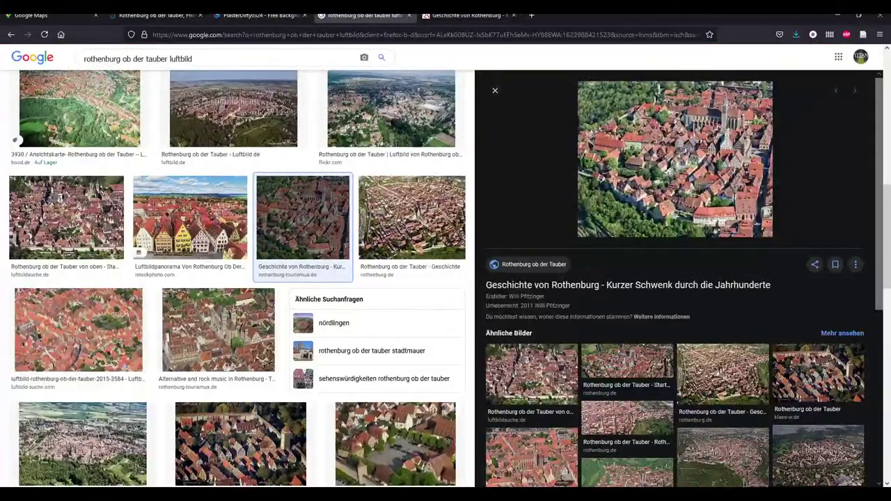
Preview the Luftaufnahme, alamy, Nürnberg Luftbild and luftbild.de aerial photos
{"action": "scroll", "coordinate": [211, 199], "scroll_direction": "down", "scroll_amount": 4}
{"action": "scroll", "coordinate": [211, 198], "scroll_direction": "up", "scroll_amount": 2}
{"action": "scroll", "coordinate": [226, 242], "scroll_direction": "down", "scroll_amount": 1}
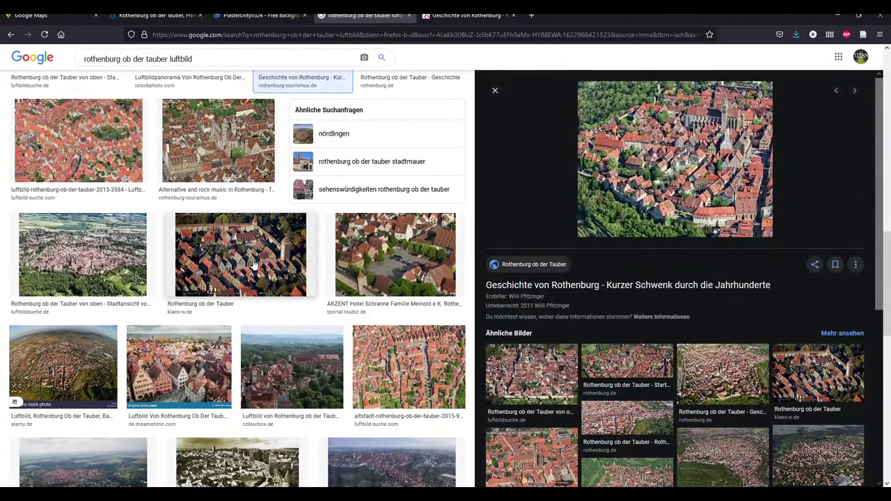
{"action": "scroll", "coordinate": [427, 304], "scroll_direction": "down", "scroll_amount": 3}
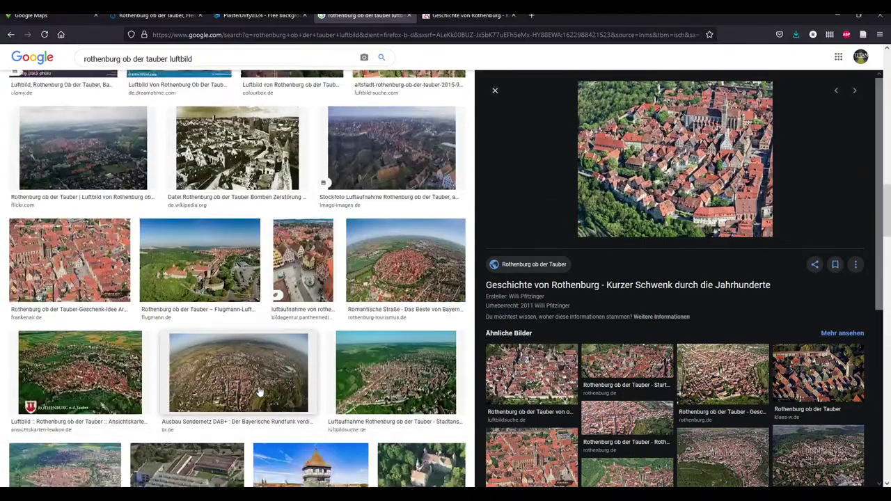
{"action": "scroll", "coordinate": [258, 314], "scroll_direction": "down", "scroll_amount": 2}
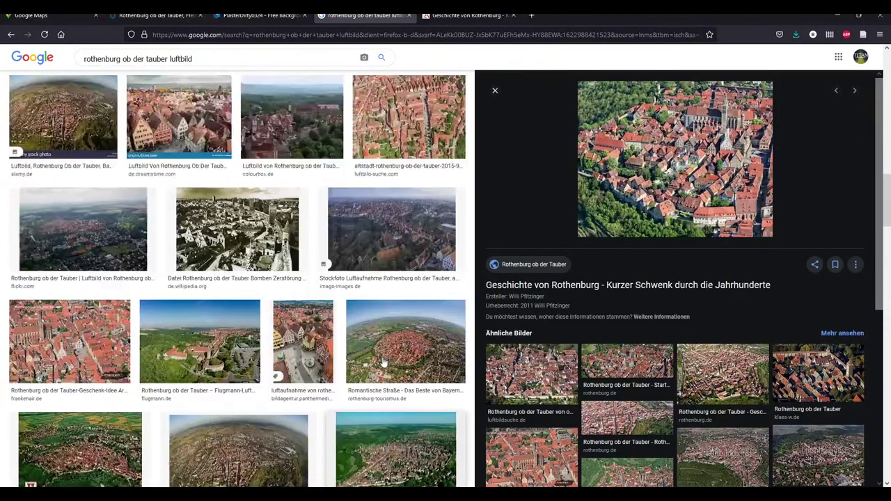
{"action": "scroll", "coordinate": [78, 242], "scroll_direction": "up", "scroll_amount": 2}
{"action": "scroll", "coordinate": [78, 242], "scroll_direction": "up", "scroll_amount": 5}
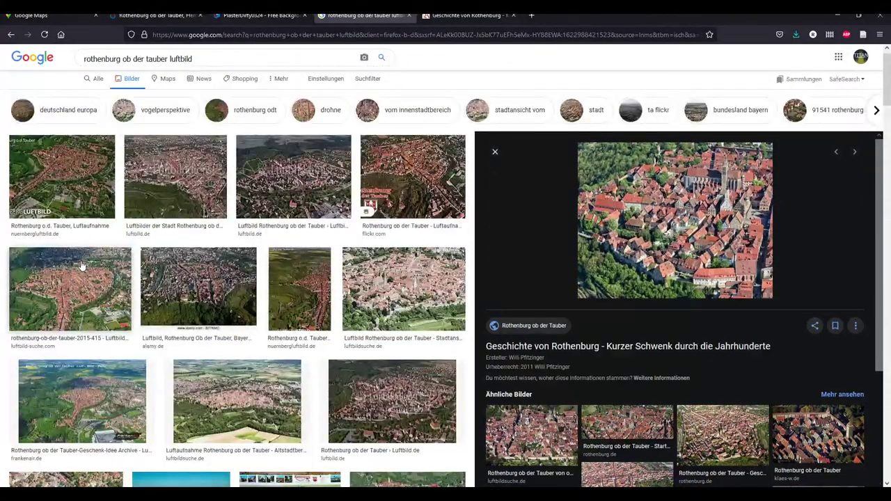
{"action": "left_click", "coordinate": [104, 174]}
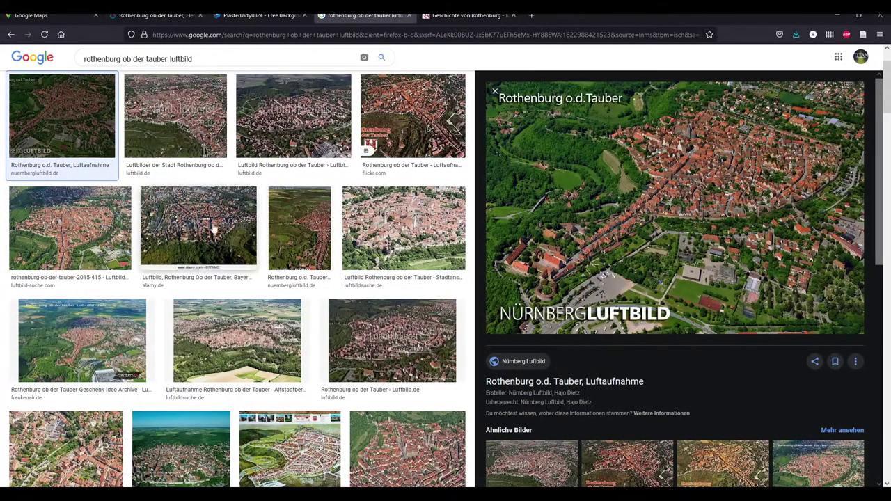
{"action": "left_click", "coordinate": [237, 226]}
{"action": "left_click", "coordinate": [303, 226]}
{"action": "left_click", "coordinate": [309, 130]}
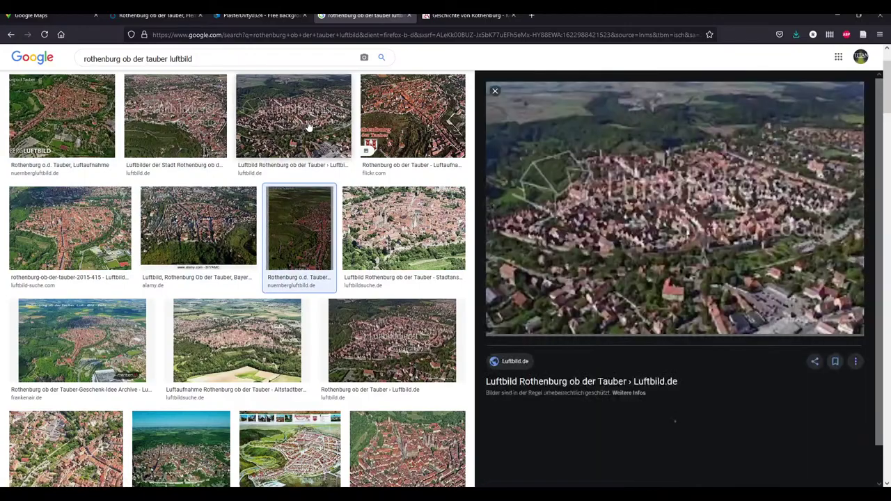
Scroll further through the aerial image results, then switch to the Wikimedia photo tab
{"action": "scroll", "coordinate": [339, 273], "scroll_direction": "down", "scroll_amount": 8}
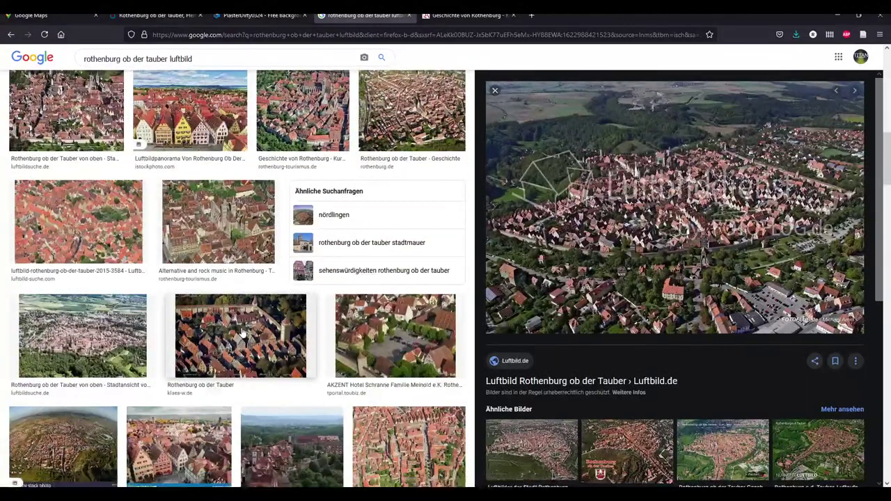
{"action": "scroll", "coordinate": [411, 286], "scroll_direction": "down", "scroll_amount": 5}
{"action": "scroll", "coordinate": [415, 287], "scroll_direction": "down", "scroll_amount": 5}
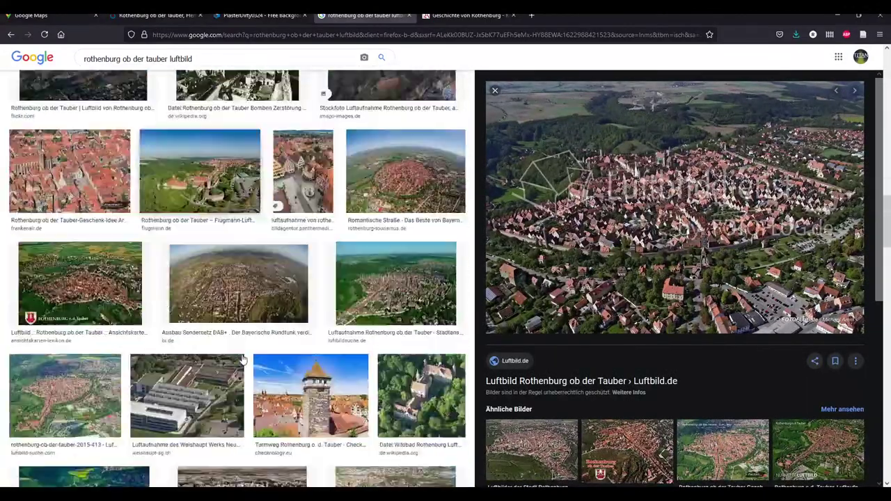
{"action": "scroll", "coordinate": [326, 294], "scroll_direction": "down", "scroll_amount": 3}
{"action": "scroll", "coordinate": [326, 293], "scroll_direction": "down", "scroll_amount": 2}
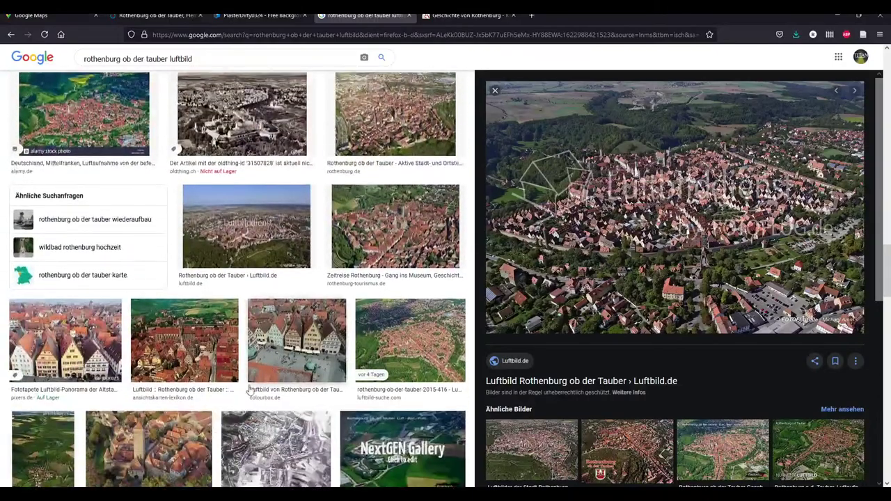
{"action": "scroll", "coordinate": [348, 313], "scroll_direction": "down", "scroll_amount": 3}
{"action": "scroll", "coordinate": [354, 323], "scroll_direction": "down", "scroll_amount": 3}
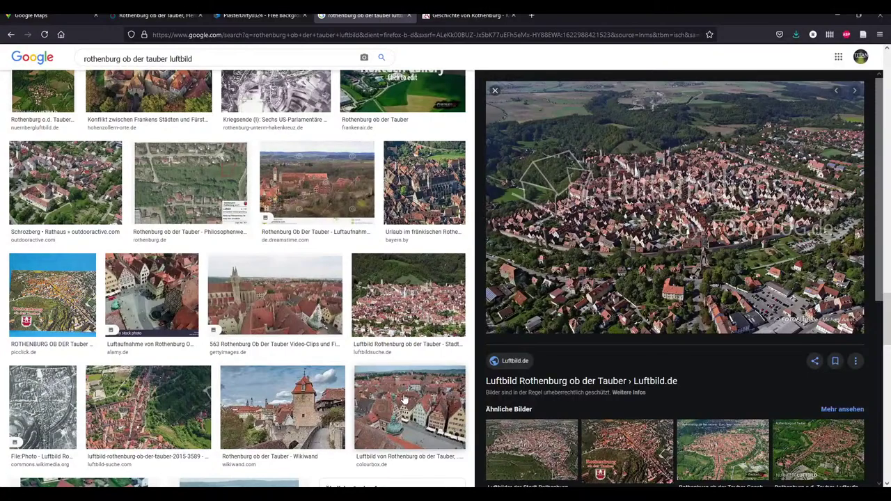
{"action": "scroll", "coordinate": [316, 408], "scroll_direction": "down", "scroll_amount": 3}
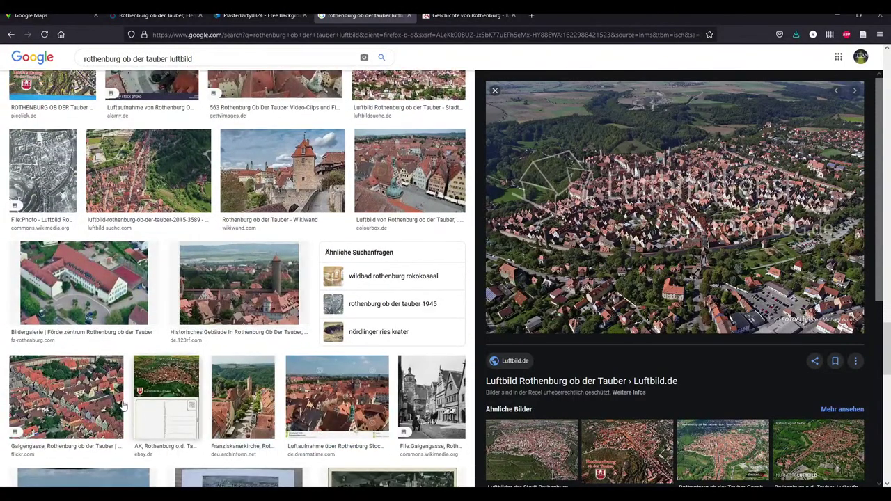
{"action": "scroll", "coordinate": [418, 400], "scroll_direction": "down", "scroll_amount": 3}
{"action": "scroll", "coordinate": [410, 400], "scroll_direction": "down", "scroll_amount": 2}
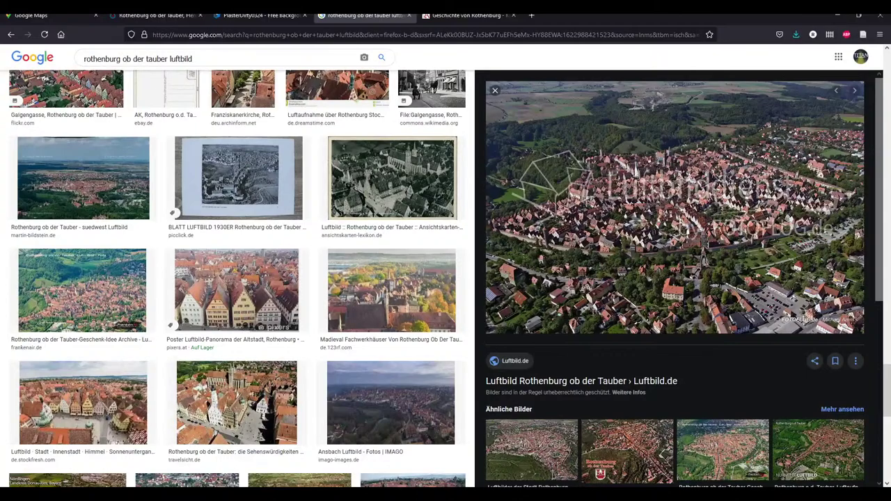
{"action": "left_click", "coordinate": [155, 15]}
Close the PlasterDirty0324 download window and collapse the Plaster category list
{"action": "left_click", "coordinate": [259, 15]}
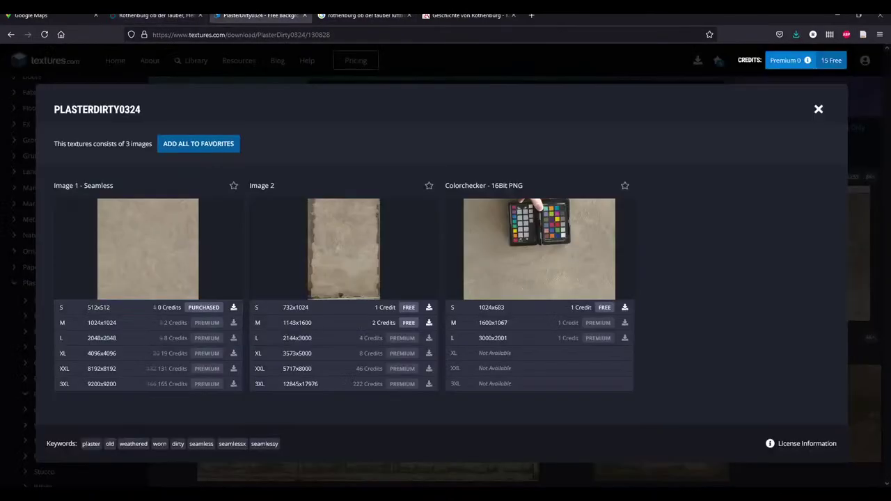
{"action": "left_click", "coordinate": [8, 35]}
{"action": "left_click", "coordinate": [33, 282]}
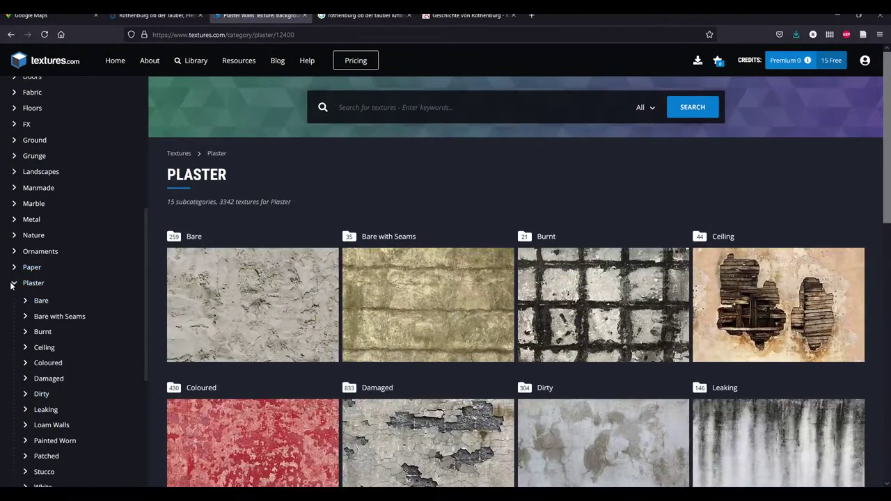
{"action": "left_click", "coordinate": [15, 283]}
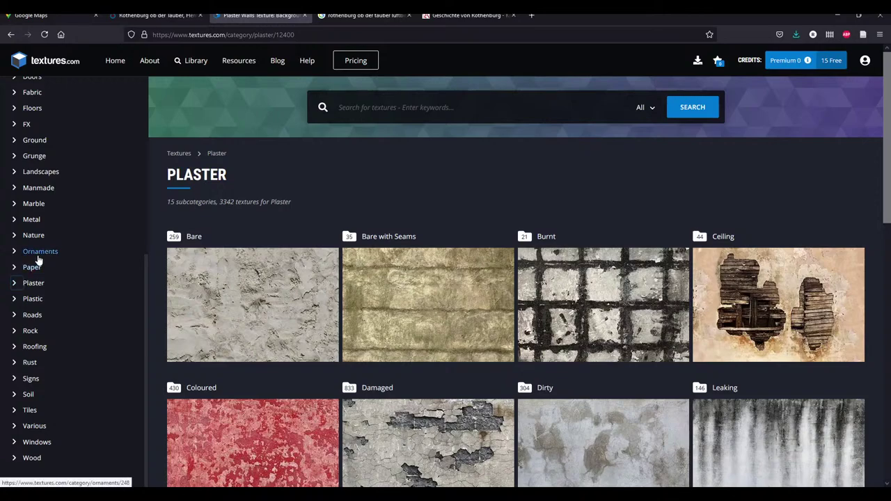
Move down the category sidebar past Wood to the Roofing category
{"action": "scroll", "coordinate": [119, 371], "scroll_direction": "down", "scroll_amount": 7}
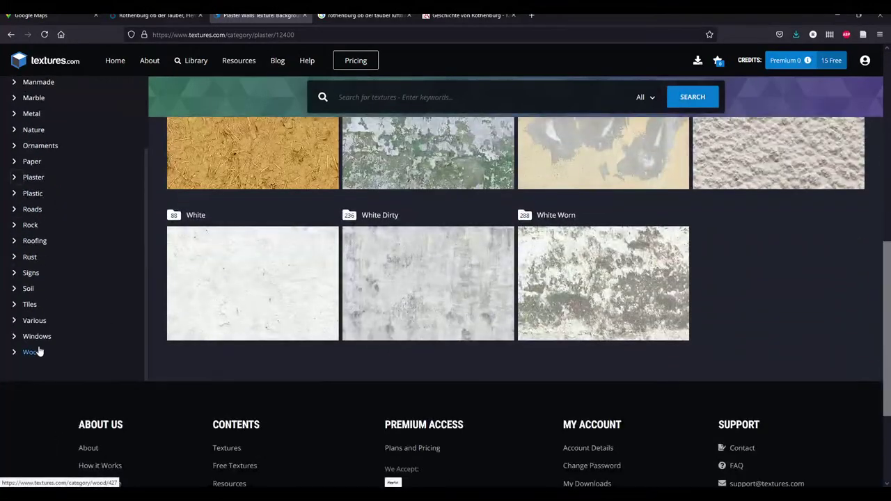
{"action": "left_click", "coordinate": [32, 352]}
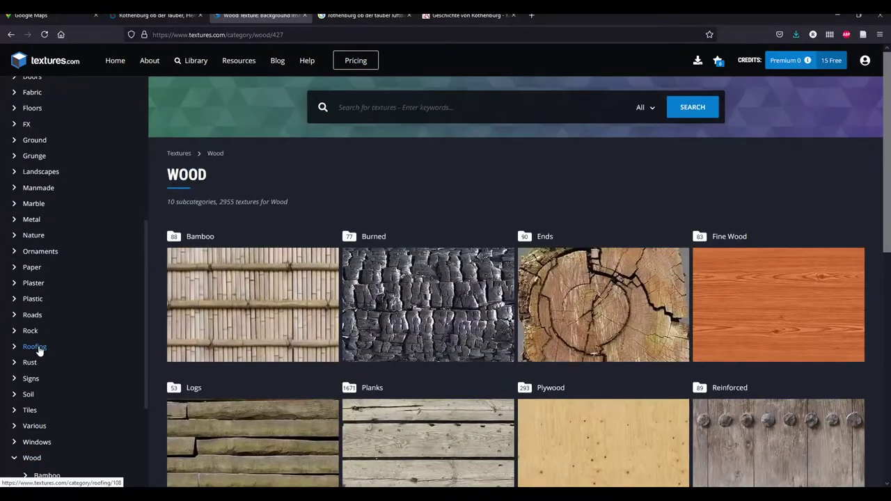
{"action": "scroll", "coordinate": [517, 319], "scroll_direction": "down", "scroll_amount": 3}
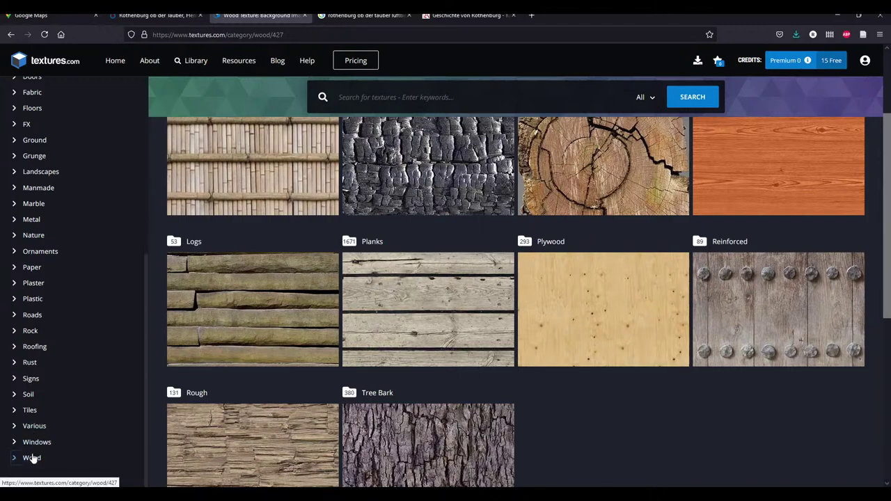
{"action": "scroll", "coordinate": [38, 446], "scroll_direction": "down", "scroll_amount": 2}
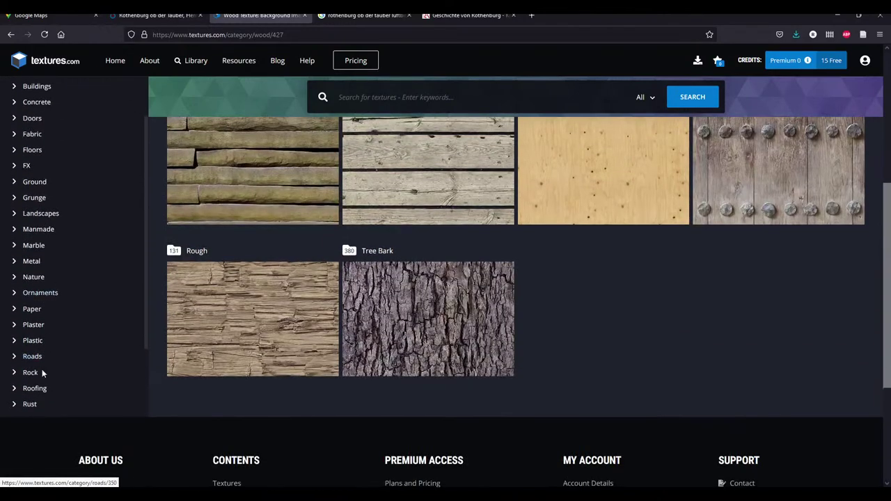
{"action": "left_click", "coordinate": [34, 389]}
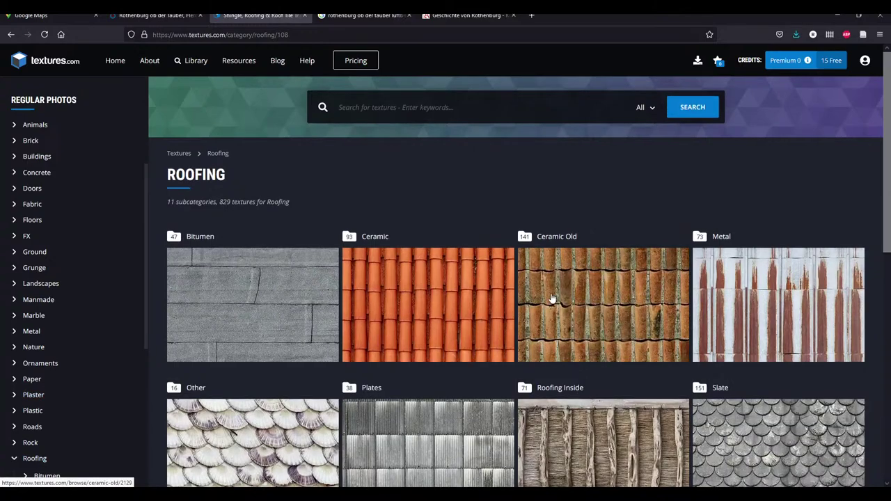
Filter Ceramic Old roof tiles to seamless only, scroll the grid, then return to the Rothenburg 3-D map
{"action": "left_click", "coordinate": [592, 303]}
{"action": "left_click", "coordinate": [828, 178]}
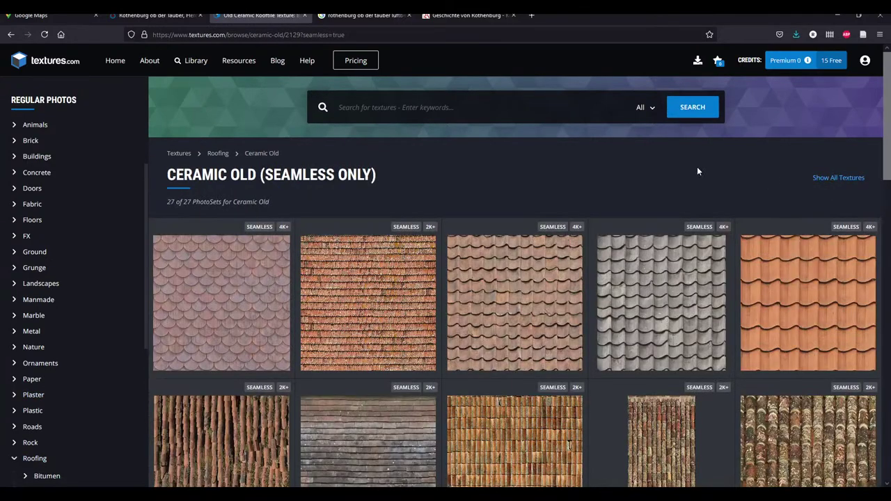
{"action": "scroll", "coordinate": [470, 188], "scroll_direction": "down", "scroll_amount": 3}
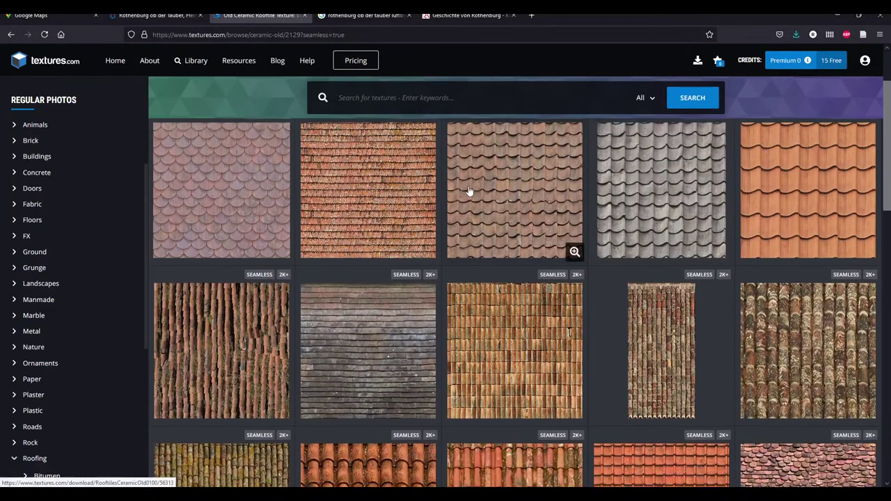
{"action": "scroll", "coordinate": [471, 193], "scroll_direction": "down", "scroll_amount": 5}
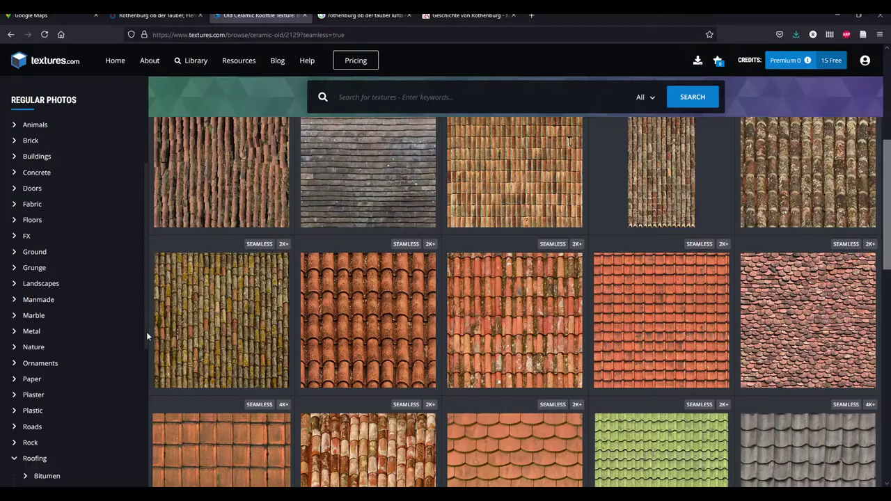
{"action": "scroll", "coordinate": [362, 393], "scroll_direction": "down", "scroll_amount": 10}
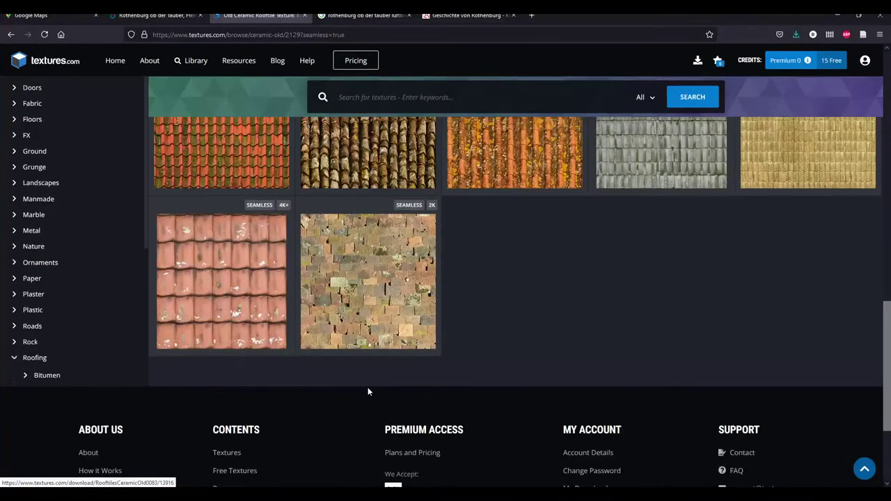
{"action": "key", "text": "ctrl+1"}
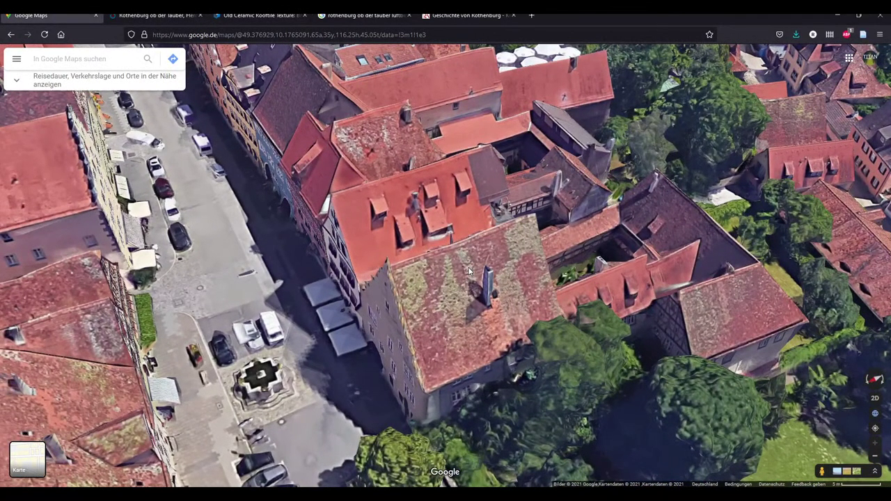
{"action": "key", "text": "ctrl+Tab"}
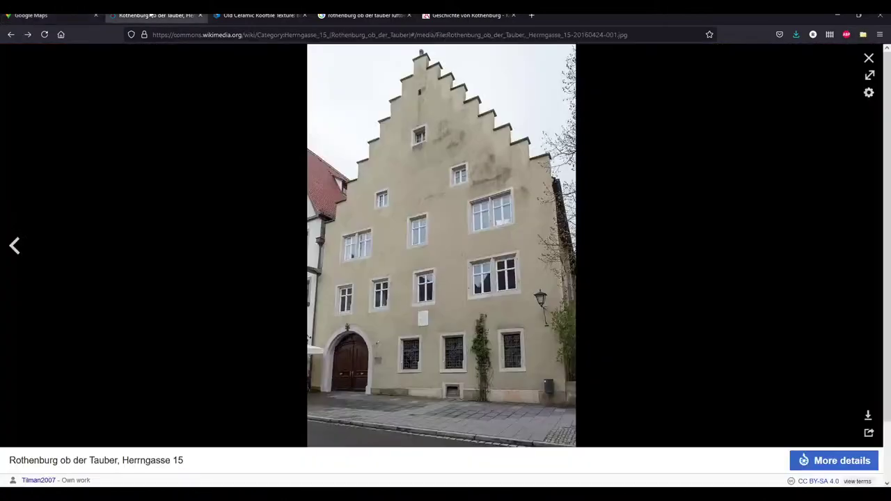
{"action": "key", "text": "ctrl+Tab"}
{"action": "scroll", "coordinate": [442, 318], "scroll_direction": "up", "scroll_amount": 4}
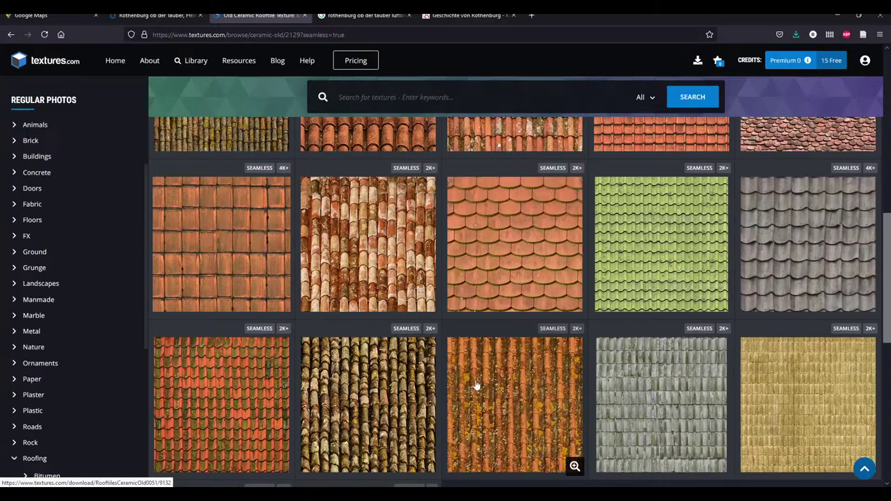
{"action": "left_click", "coordinate": [32, 14]}
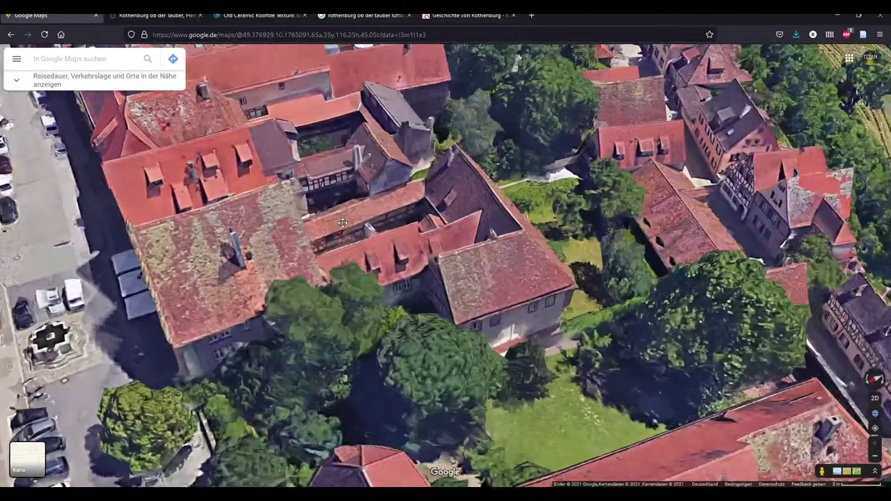
{"action": "left_click", "coordinate": [157, 14]}
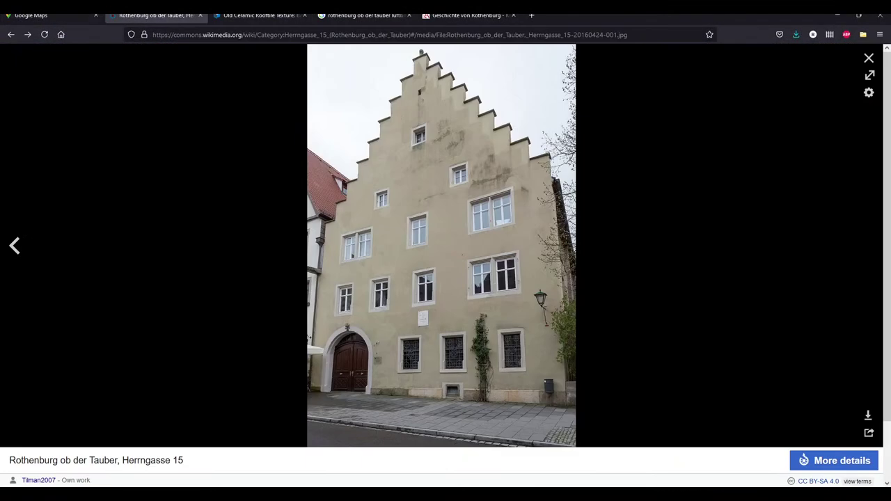
{"action": "left_click", "coordinate": [237, 15]}
{"action": "scroll", "coordinate": [481, 320], "scroll_direction": "up", "scroll_amount": 3}
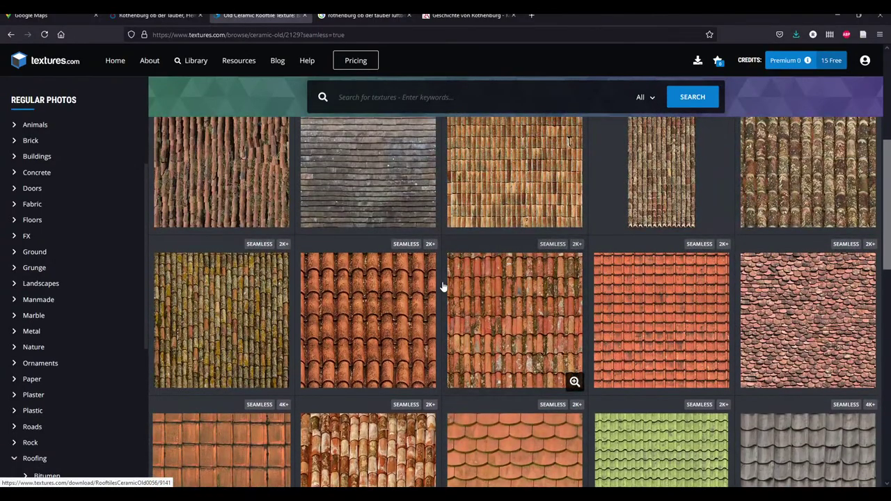
{"action": "scroll", "coordinate": [443, 286], "scroll_direction": "down", "scroll_amount": 5}
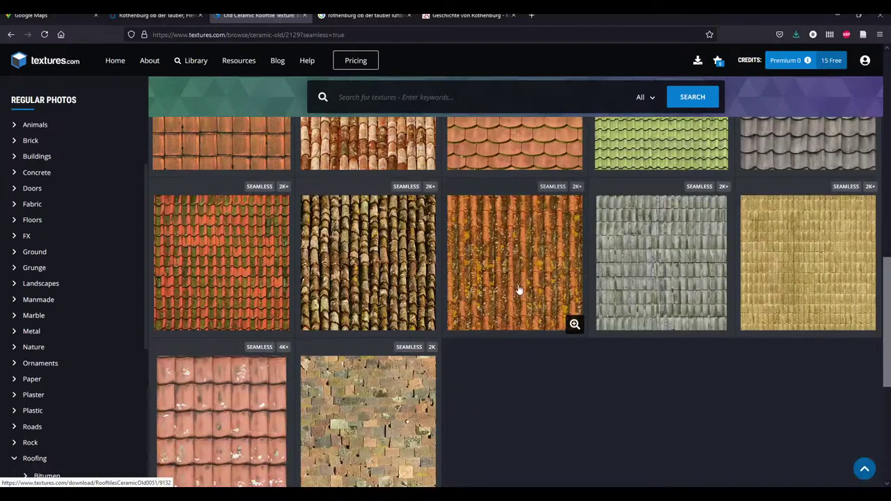
{"action": "scroll", "coordinate": [518, 290], "scroll_direction": "up", "scroll_amount": 3}
Save the 1024x1024 seamless RooftilesCeramicOld0056 image from textures.com to disk
{"action": "left_click", "coordinate": [495, 211]}
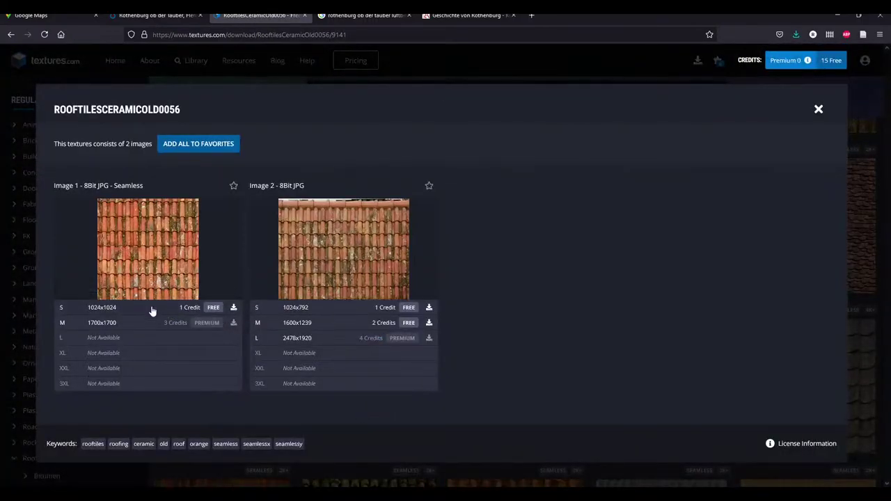
{"action": "left_click", "coordinate": [179, 314]}
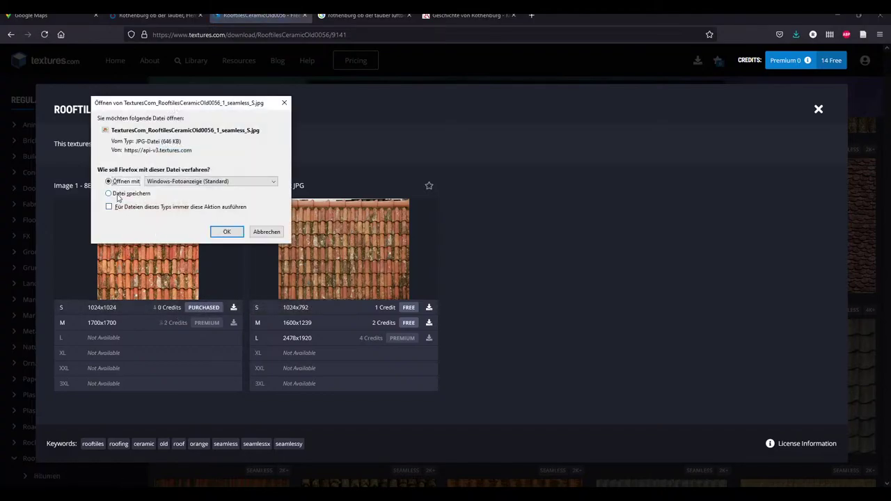
{"action": "left_click", "coordinate": [139, 193]}
{"action": "left_click", "coordinate": [227, 231]}
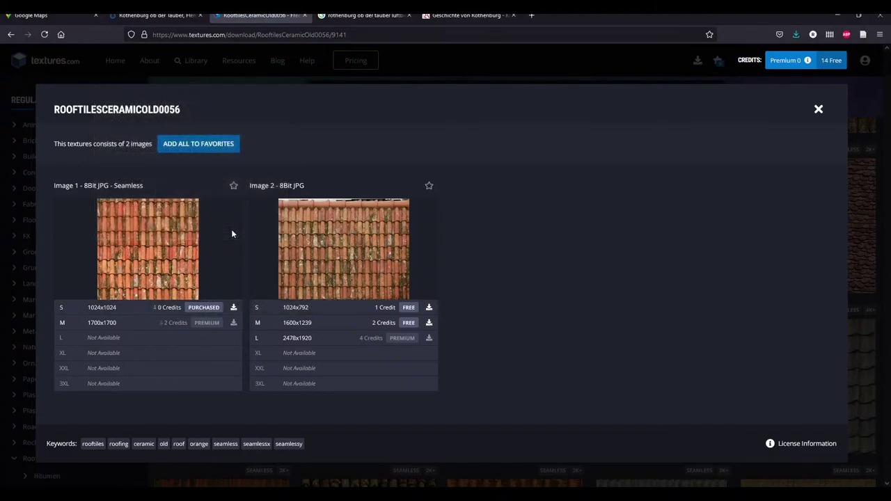
{"action": "left_click", "coordinate": [616, 418]}
Download the same texture again and open it in Affinity Photo through the photo viewer
{"action": "left_click", "coordinate": [136, 310]}
{"action": "left_click", "coordinate": [109, 181]}
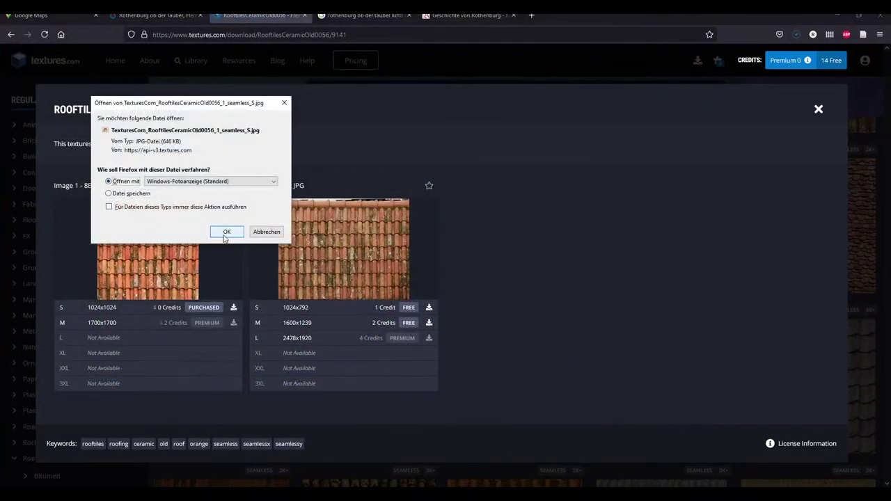
{"action": "left_click", "coordinate": [227, 232]}
{"action": "left_click_drag", "start_coordinate": [446, 6], "coordinate": [209, 1]}
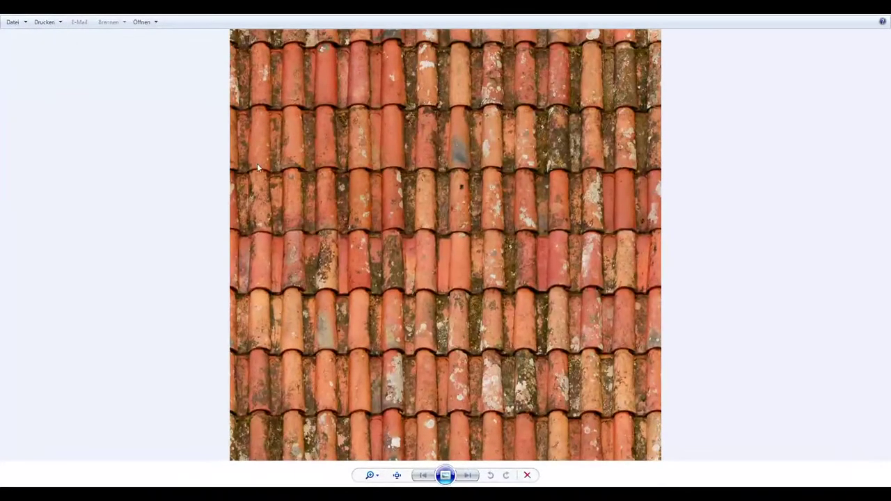
{"action": "left_click", "coordinate": [144, 22]}
{"action": "left_click", "coordinate": [167, 93]}
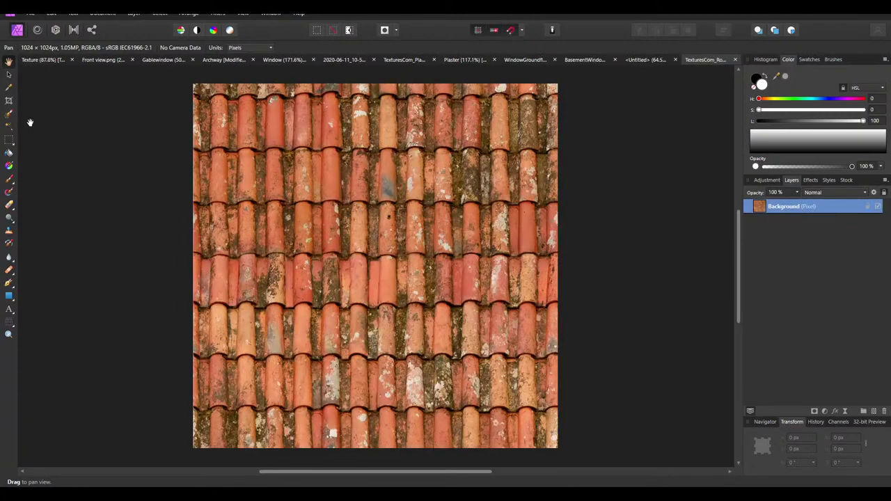
Copy the roof tile Background layer and switch to the untitled 800×1220 document
{"action": "left_click", "coordinate": [8, 74]}
{"action": "scroll", "coordinate": [330, 257], "scroll_direction": "down", "scroll_amount": 3, "text": "ctrl"}
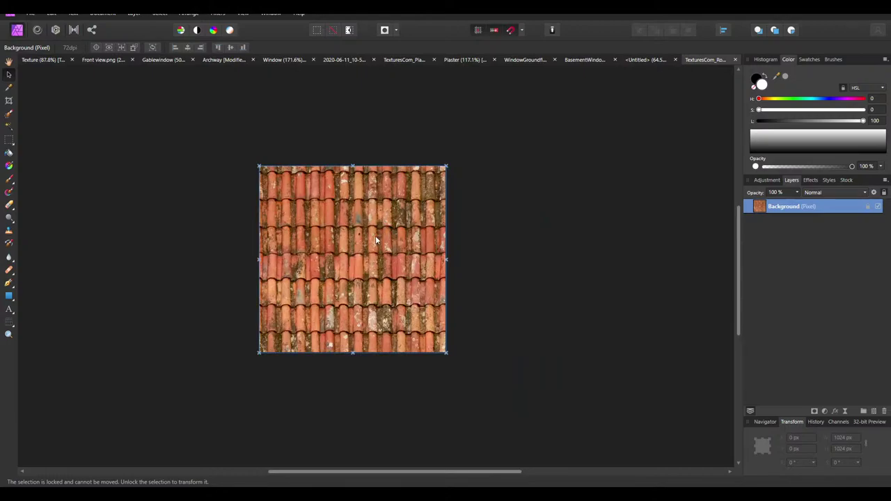
{"action": "scroll", "coordinate": [377, 251], "scroll_direction": "up", "scroll_amount": 4, "text": "ctrl"}
{"action": "scroll", "coordinate": [400, 259], "scroll_direction": "down", "scroll_amount": 2, "text": "ctrl"}
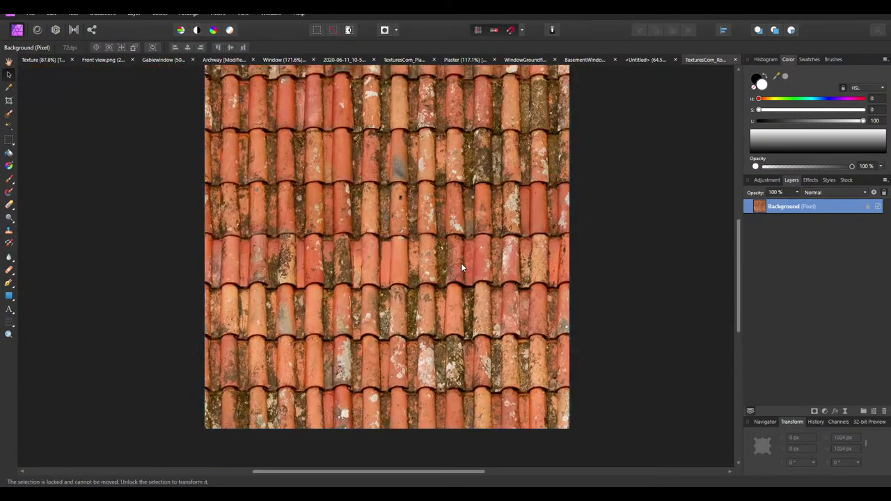
{"action": "scroll", "coordinate": [460, 268], "scroll_direction": "down", "scroll_amount": 1, "text": "ctrl"}
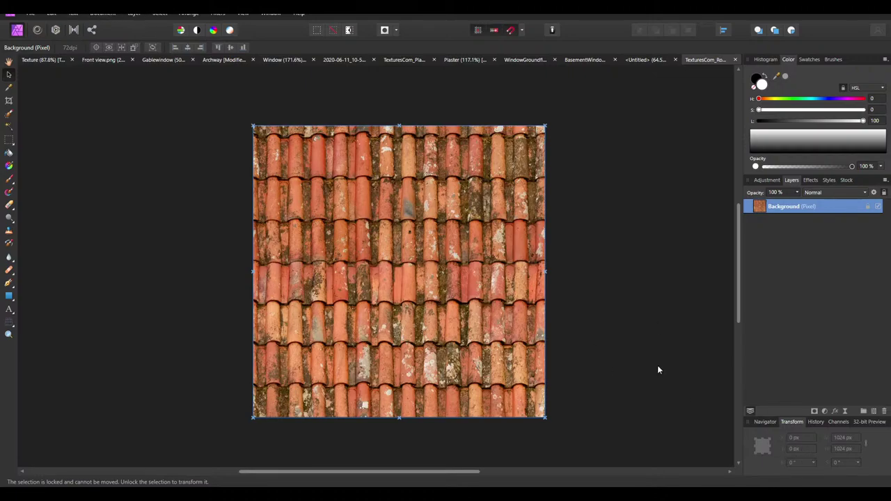
{"action": "right_click", "coordinate": [778, 209]}
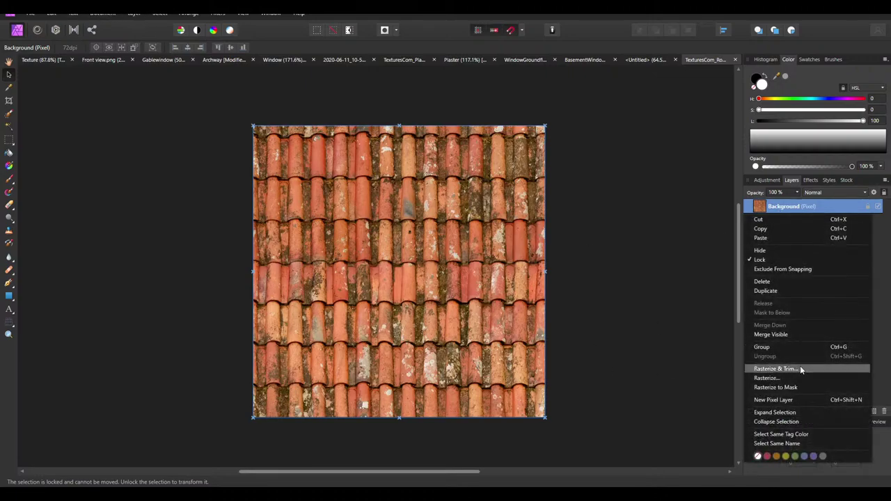
{"action": "left_click", "coordinate": [499, 270]}
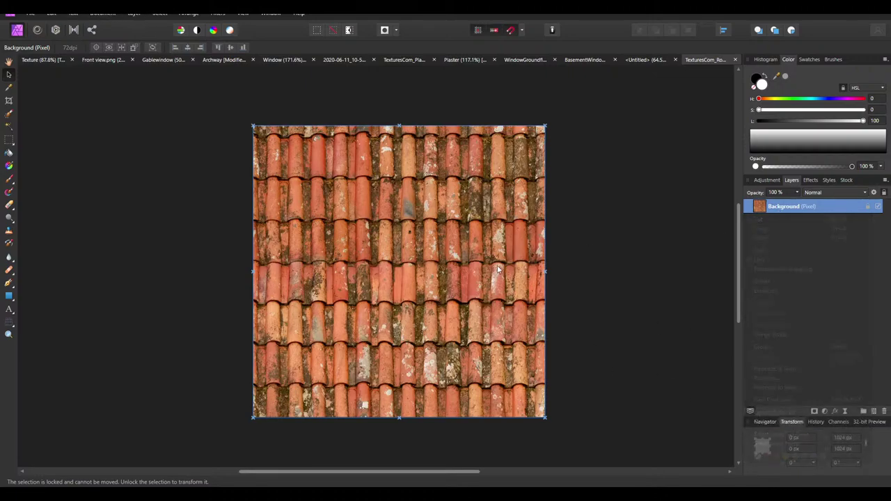
{"action": "left_click", "coordinate": [642, 61]}
Resize the roof tile texture layer to 200 × 200 px in the Transform panel
{"action": "key", "text": "v"}
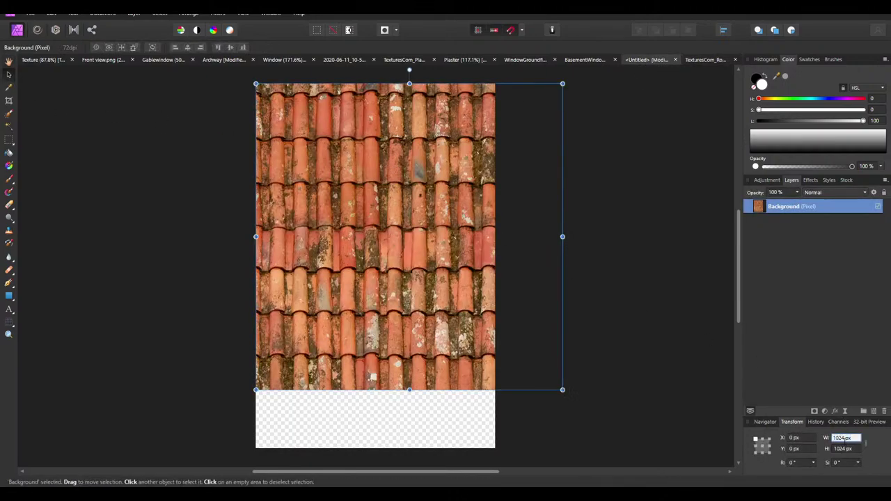
{"action": "key", "text": "Return"}
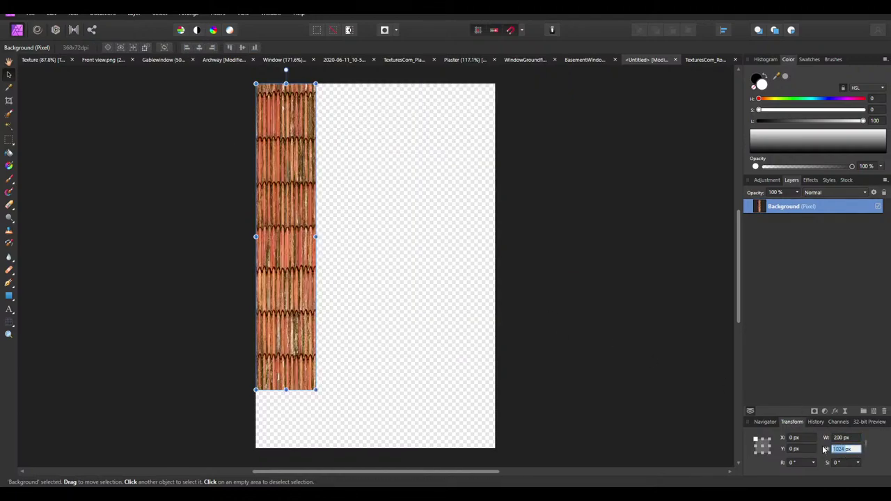
{"action": "key", "text": "Return"}
{"action": "scroll", "coordinate": [287, 93], "scroll_direction": "up", "scroll_amount": 3, "text": "ctrl"}
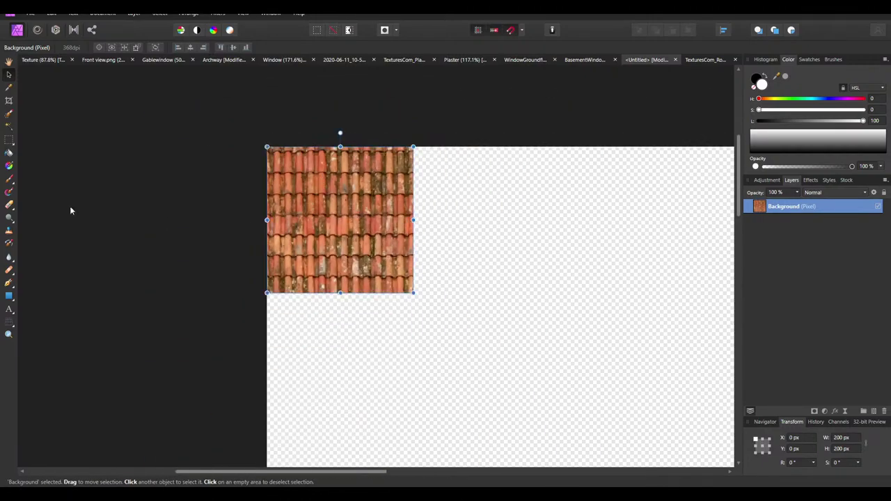
Measure a single roof tile with a rectangular selection
{"action": "left_click", "coordinate": [10, 139]}
{"action": "scroll", "coordinate": [348, 230], "scroll_direction": "up", "scroll_amount": 4, "text": "ctrl"}
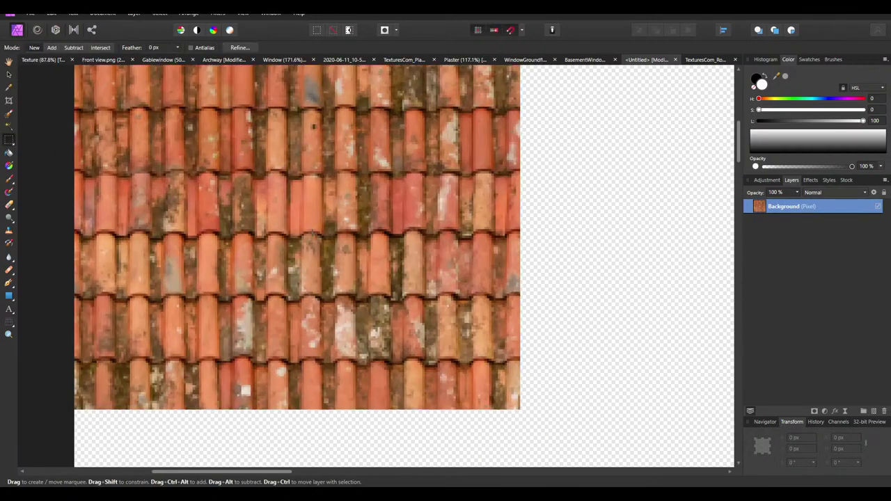
{"action": "left_click_drag", "start_coordinate": [313, 234], "coordinate": [319, 177]}
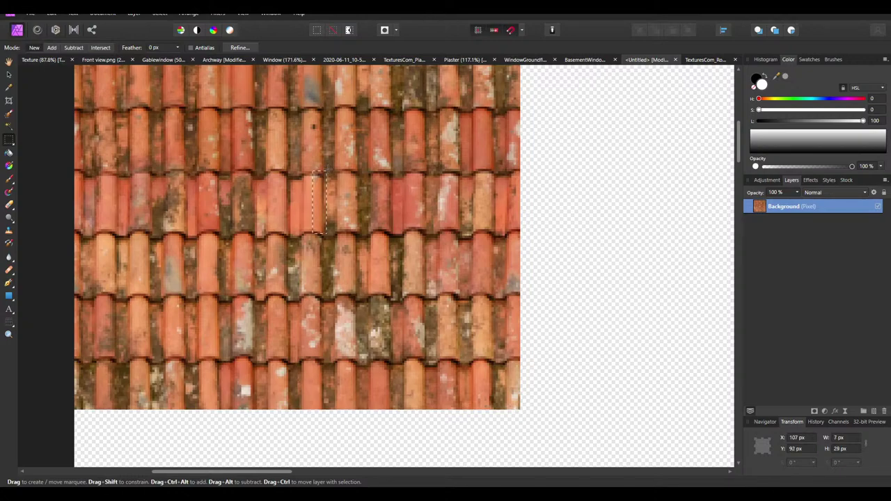
{"action": "left_click_drag", "start_coordinate": [334, 167], "coordinate": [335, 166]}
{"action": "scroll", "coordinate": [335, 165], "scroll_direction": "down", "scroll_amount": 3, "text": "ctrl"}
Place a duplicate of the 200 px tile directly to its right at X 200, Y 0
{"action": "left_click", "coordinate": [9, 74]}
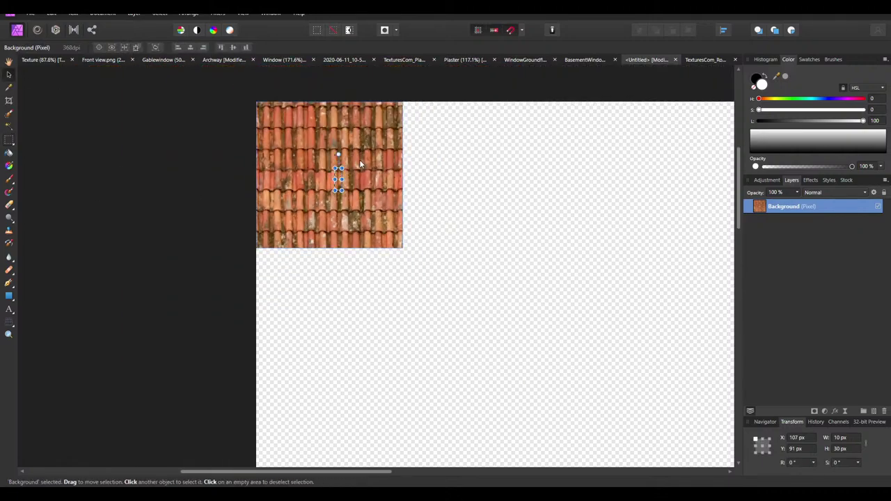
{"action": "scroll", "coordinate": [276, 114], "scroll_direction": "up", "scroll_amount": 1, "text": "ctrl"}
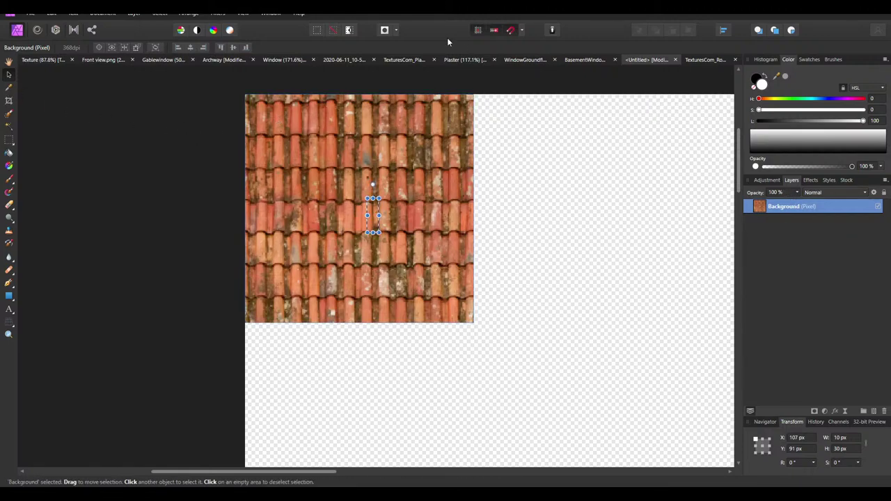
{"action": "left_click", "coordinate": [333, 31]}
{"action": "scroll", "coordinate": [282, 172], "scroll_direction": "right", "scroll_amount": 3}
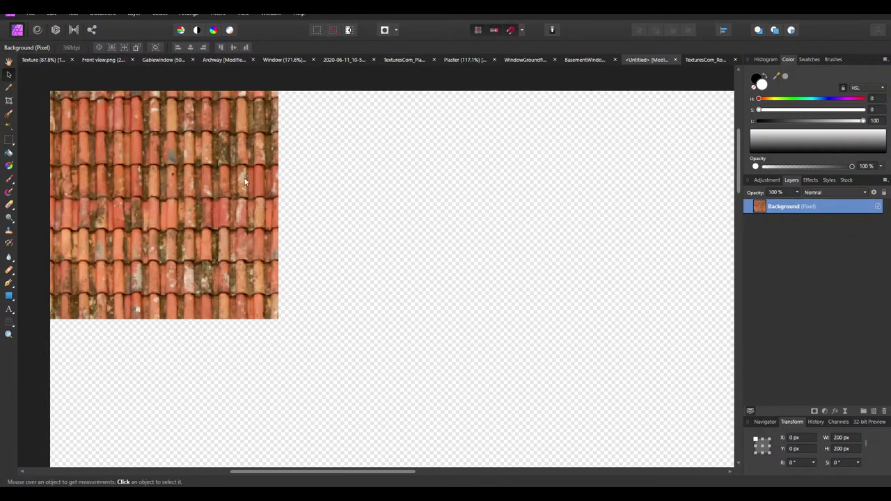
{"action": "mouse_move", "coordinate": [243, 203]}
{"action": "left_mouse_down", "text": "ctrl"}
{"action": "mouse_move", "coordinate": [406, 234]}
{"action": "mouse_move", "coordinate": [516, 235]}
{"action": "left_mouse_up", "text": "ctrl"}
{"action": "mouse_move", "coordinate": [419, 280]}
{"action": "left_mouse_down"}
{"action": "mouse_move", "coordinate": [374, 237]}
{"action": "mouse_move", "coordinate": [374, 248]}
{"action": "left_mouse_up"}
{"action": "scroll", "coordinate": [209, 219], "scroll_direction": "down", "scroll_amount": 3, "text": "ctrl"}
{"action": "scroll", "coordinate": [242, 227], "scroll_direction": "up", "scroll_amount": 1, "text": "ctrl"}
Fill an 800 px row with four 200 px roof tiles and select all four
{"action": "scroll", "coordinate": [243, 222], "scroll_direction": "up", "scroll_amount": 1, "text": "ctrl"}
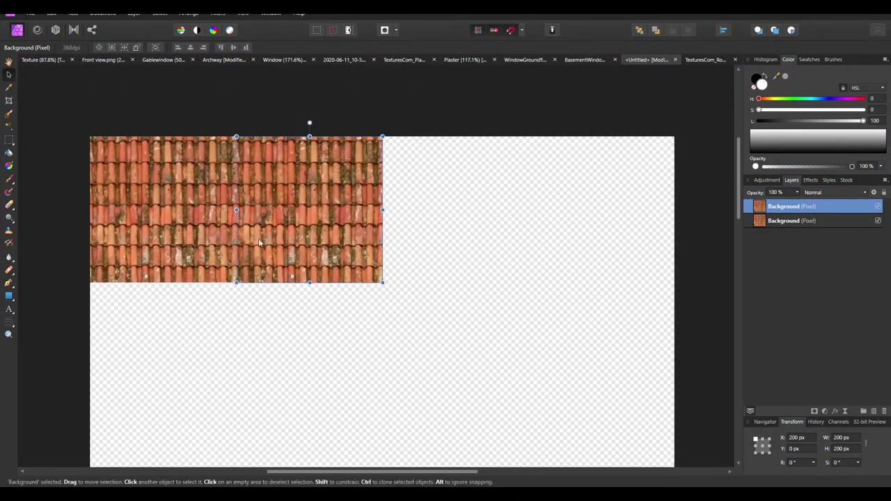
{"action": "left_click", "coordinate": [184, 239]}
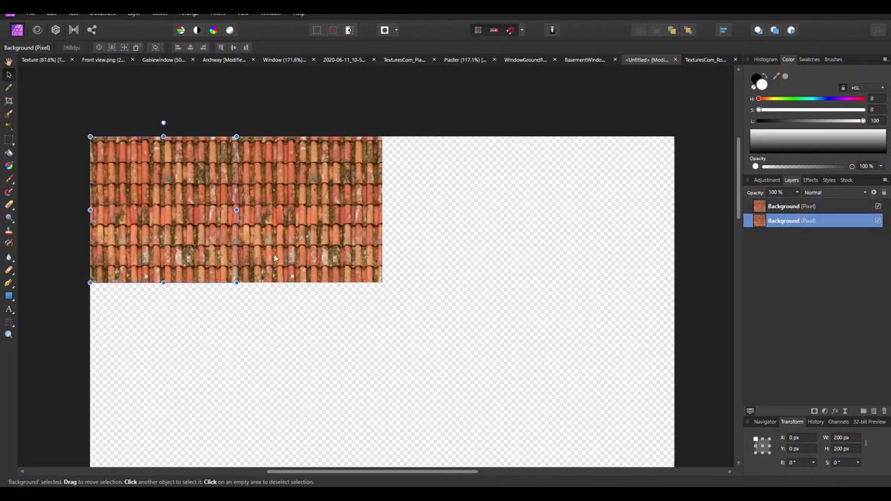
{"action": "left_click", "coordinate": [279, 253]}
{"action": "left_click", "coordinate": [201, 250], "text": "shift"}
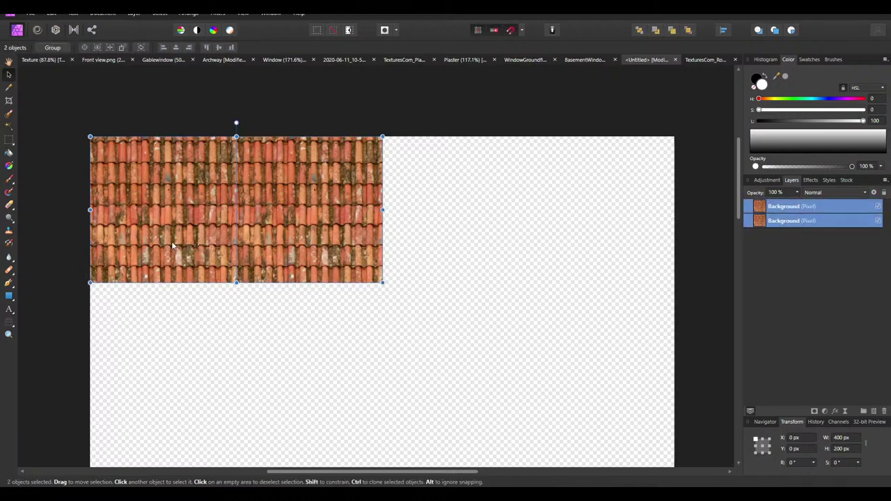
{"action": "left_click_drag", "start_coordinate": [172, 240], "coordinate": [181, 244]}
{"action": "left_click", "coordinate": [611, 235], "text": "shift"}
{"action": "scroll", "coordinate": [612, 235], "scroll_direction": "down", "scroll_amount": 2}
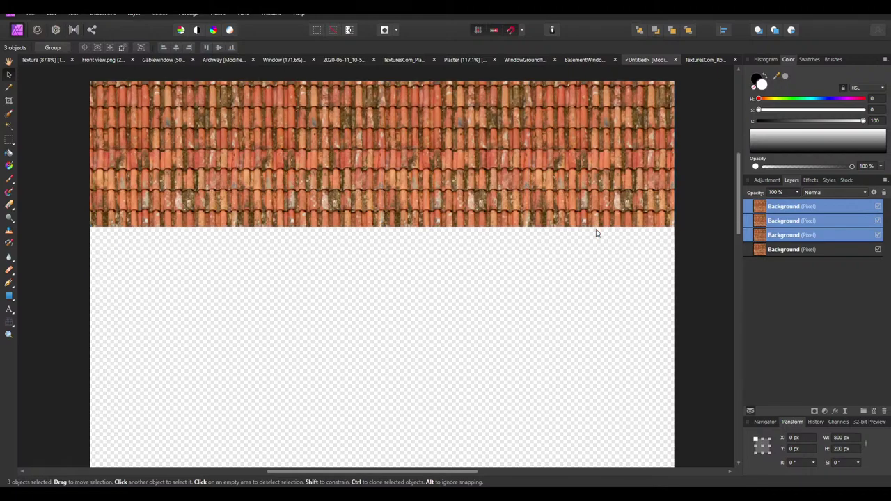
{"action": "left_click", "coordinate": [789, 206]}
{"action": "left_click", "coordinate": [799, 251], "text": "shift"}
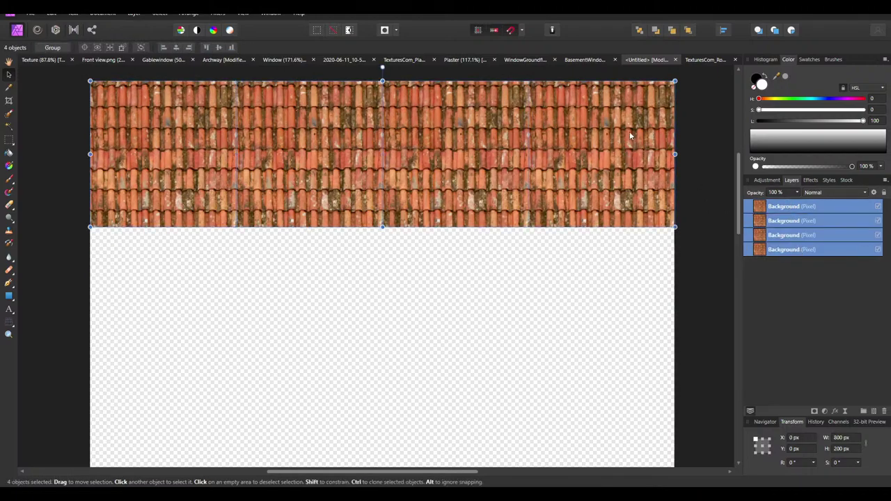
Clone the tile row downward, placing copies at Y 400 and Y 1200 px, then deselect
{"action": "mouse_move", "coordinate": [629, 117]}
{"action": "left_mouse_down", "text": "ctrl"}
{"action": "mouse_move", "coordinate": [612, 297]}
{"action": "mouse_move", "coordinate": [626, 263]}
{"action": "left_mouse_up", "text": "ctrl"}
{"action": "scroll", "coordinate": [581, 189], "scroll_direction": "down", "scroll_amount": 3}
{"action": "scroll", "coordinate": [580, 189], "scroll_direction": "down", "scroll_amount": 2, "text": "ctrl"}
{"action": "mouse_move", "coordinate": [591, 175]}
{"action": "left_mouse_down"}
{"action": "mouse_move", "coordinate": [564, 275]}
{"action": "mouse_move", "coordinate": [600, 265]}
{"action": "mouse_move", "coordinate": [600, 190]}
{"action": "mouse_move", "coordinate": [603, 269]}
{"action": "mouse_move", "coordinate": [603, 249]}
{"action": "mouse_move", "coordinate": [593, 243]}
{"action": "mouse_move", "coordinate": [611, 228]}
{"action": "mouse_move", "coordinate": [586, 333]}
{"action": "mouse_move", "coordinate": [608, 324]}
{"action": "left_mouse_up"}
{"action": "scroll", "coordinate": [603, 249], "scroll_direction": "down", "scroll_amount": 4}
{"action": "left_click_drag", "start_coordinate": [611, 390], "coordinate": [627, 408], "text": "ctrl"}
{"action": "left_click", "coordinate": [626, 410]}
Review the filled canvas and select the top tile layer
{"action": "scroll", "coordinate": [425, 277], "scroll_direction": "down", "scroll_amount": 5, "text": "ctrl"}
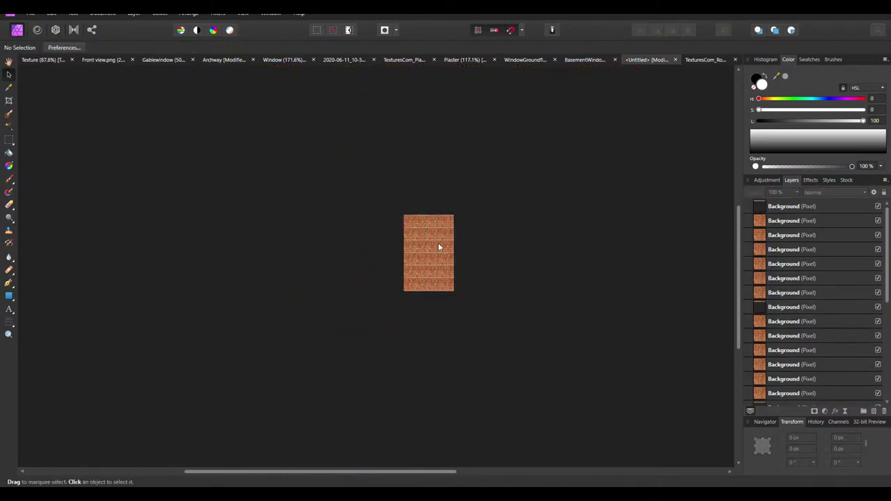
{"action": "scroll", "coordinate": [438, 242], "scroll_direction": "up", "scroll_amount": 2, "text": "ctrl"}
{"action": "scroll", "coordinate": [432, 246], "scroll_direction": "up", "scroll_amount": 10, "text": "ctrl"}
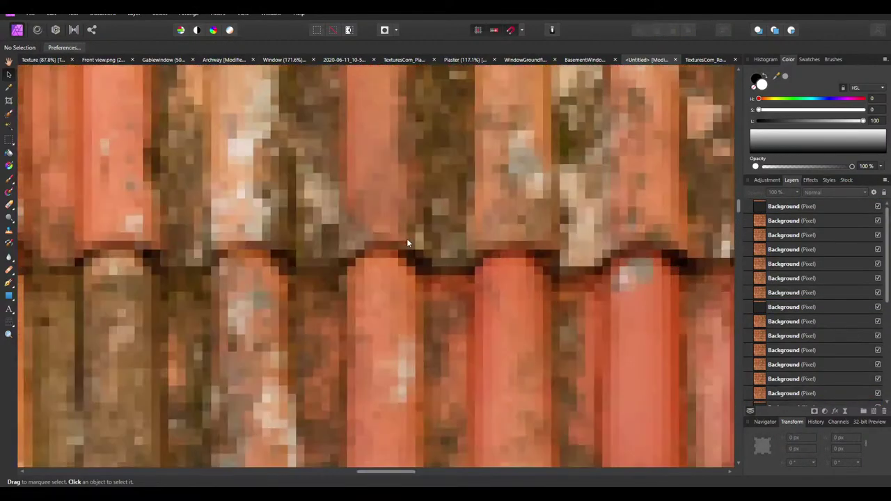
{"action": "scroll", "coordinate": [368, 242], "scroll_direction": "down", "scroll_amount": 10, "text": "ctrl"}
{"action": "scroll", "coordinate": [367, 259], "scroll_direction": "up", "scroll_amount": 3, "text": "ctrl"}
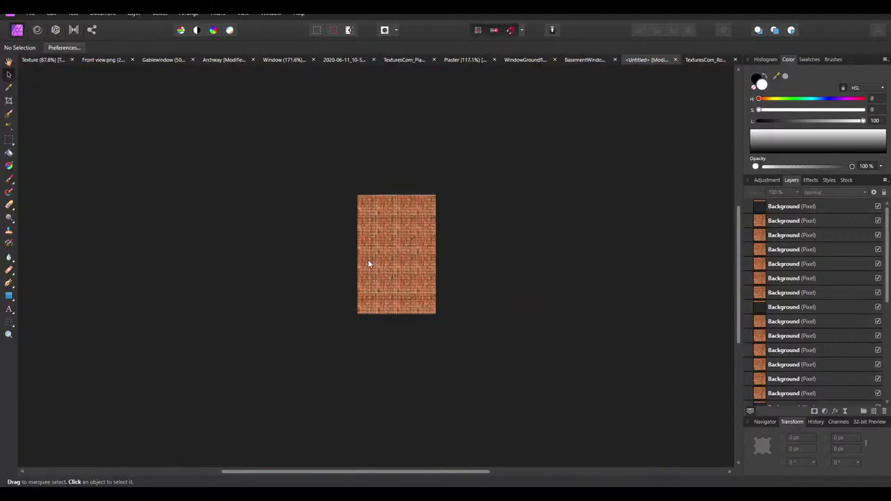
{"action": "left_click", "coordinate": [778, 211]}
Merge all visible tile layers into one layer with Merge Visible
{"action": "right_click", "coordinate": [777, 208]}
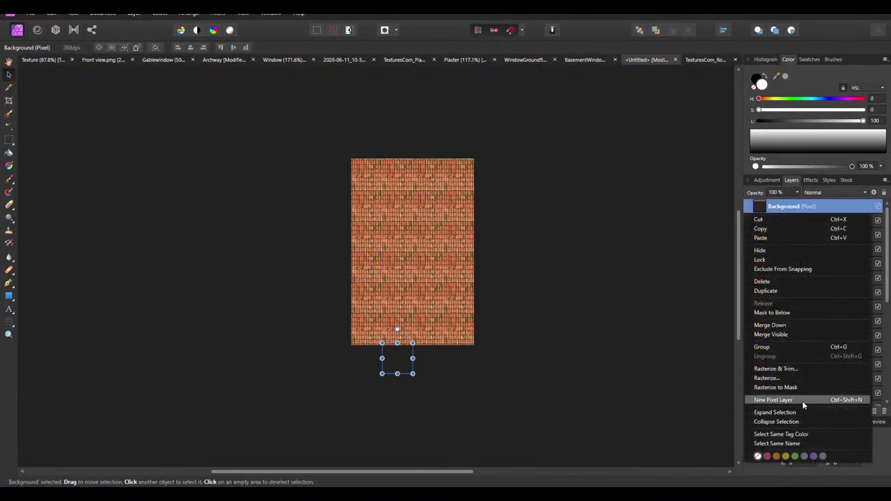
{"action": "left_click", "coordinate": [770, 335]}
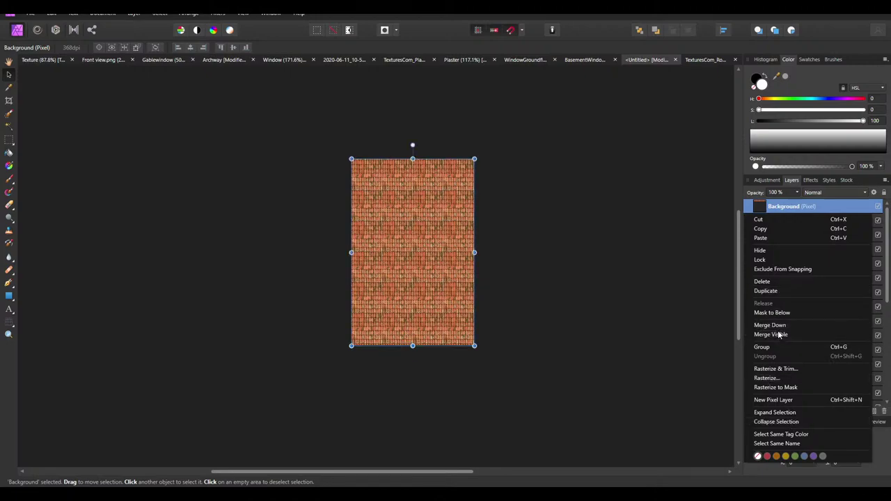
{"action": "scroll", "coordinate": [428, 261], "scroll_direction": "up", "scroll_amount": 3, "text": "ctrl"}
{"action": "scroll", "coordinate": [428, 261], "scroll_direction": "down", "scroll_amount": 5, "text": "ctrl"}
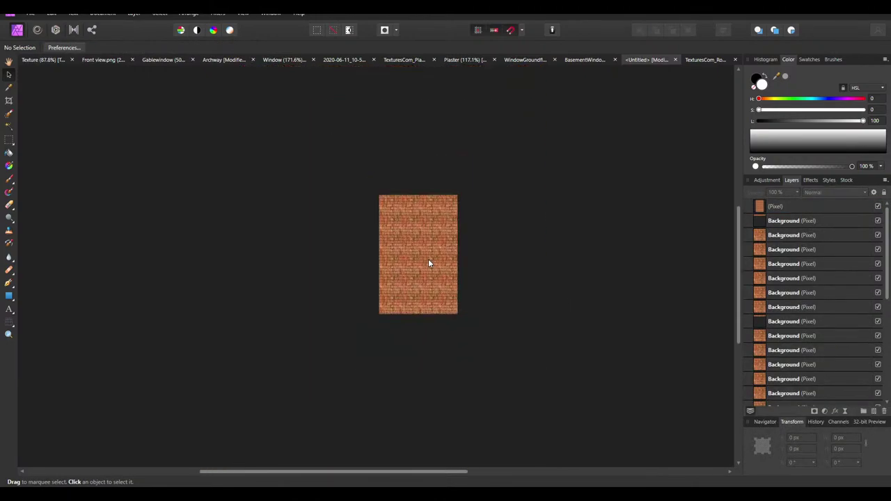
{"action": "scroll", "coordinate": [429, 262], "scroll_direction": "up", "scroll_amount": 3, "text": "ctrl"}
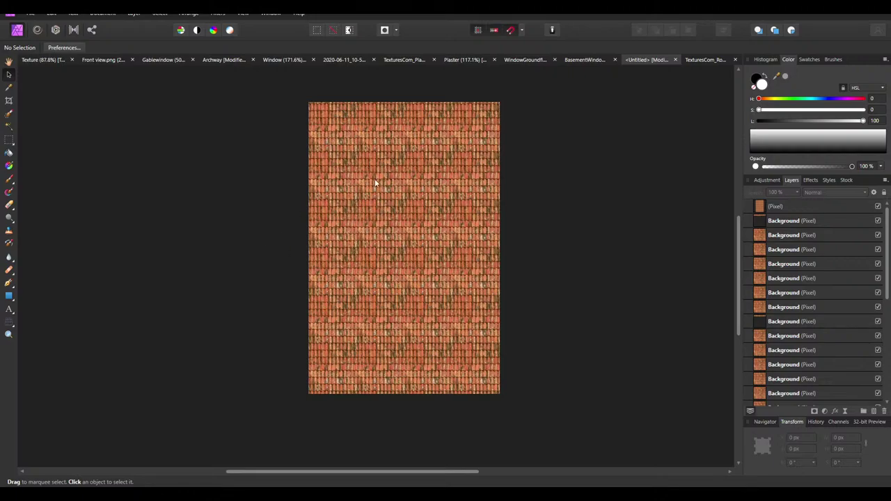
{"action": "scroll", "coordinate": [449, 293], "scroll_direction": "down", "scroll_amount": 3, "text": "ctrl"}
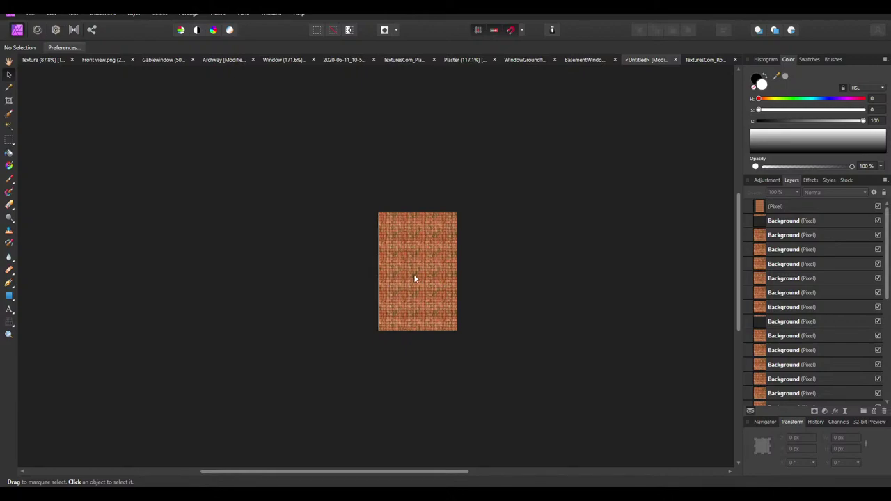
Remove the merged 800×1220 tile layer and several individual tile layers
{"action": "left_click", "coordinate": [764, 206]}
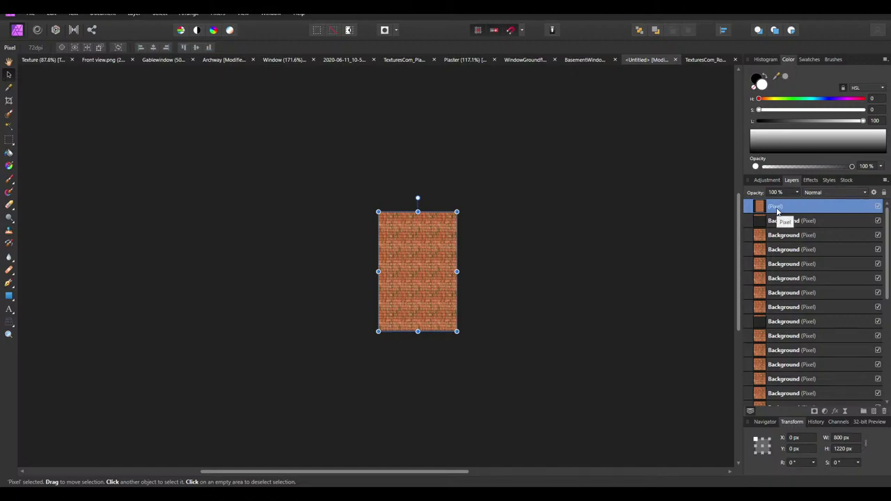
{"action": "key", "text": "ctrl+z"}
{"action": "key", "text": "ctrl+z"}
{"action": "key", "text": "ctrl+z"}
{"action": "key", "text": "ctrl+z"}
{"action": "key", "text": "ctrl+z"}
{"action": "key", "text": "ctrl+z"}
{"action": "key", "text": "ctrl+z"}
{"action": "key", "text": "ctrl+z"}
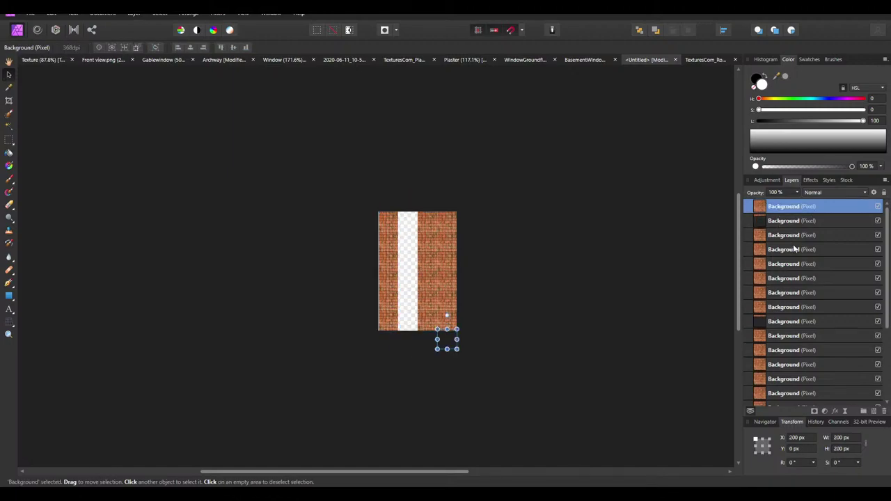
{"action": "key", "text": "ctrl+z"}
{"action": "key", "text": "ctrl+z"}
{"action": "key", "text": "ctrl+z"}
{"action": "key", "text": "ctrl+z"}
{"action": "key", "text": "ctrl+z"}
{"action": "key", "text": "ctrl+z"}
{"action": "key", "text": "ctrl+z"}
{"action": "key", "text": "ctrl+z"}
{"action": "key", "text": "ctrl+z"}
{"action": "key", "text": "ctrl+z"}
{"action": "key", "text": "ctrl+z"}
{"action": "key", "text": "ctrl+z"}
{"action": "key", "text": "ctrl+z"}
{"action": "key", "text": "ctrl+z"}
{"action": "key", "text": "ctrl+z"}
{"action": "key", "text": "ctrl+z"}
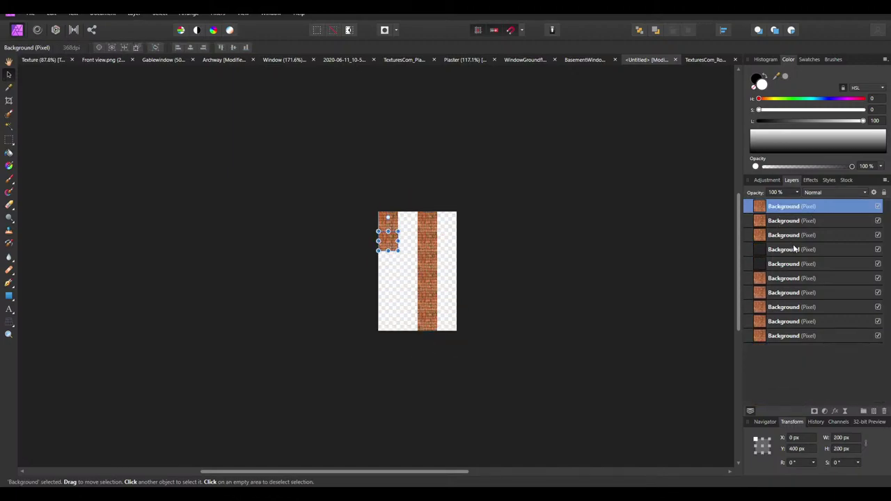
Return to the roofing grid and start the 1024x1024 seamless RoofTilesCeramicOld0058 download
{"action": "scroll", "coordinate": [441, 278], "scroll_direction": "up", "scroll_amount": 1, "text": "ctrl"}
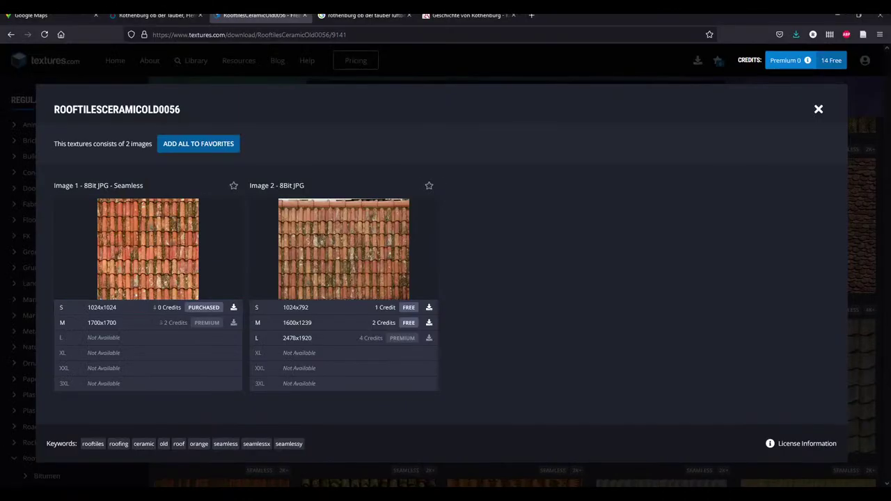
{"action": "key", "text": "alt+Left"}
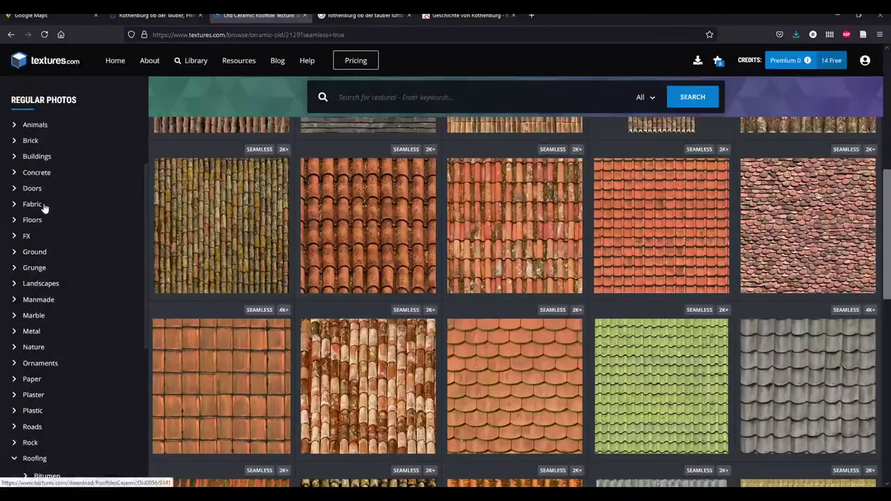
{"action": "left_click", "coordinate": [364, 243]}
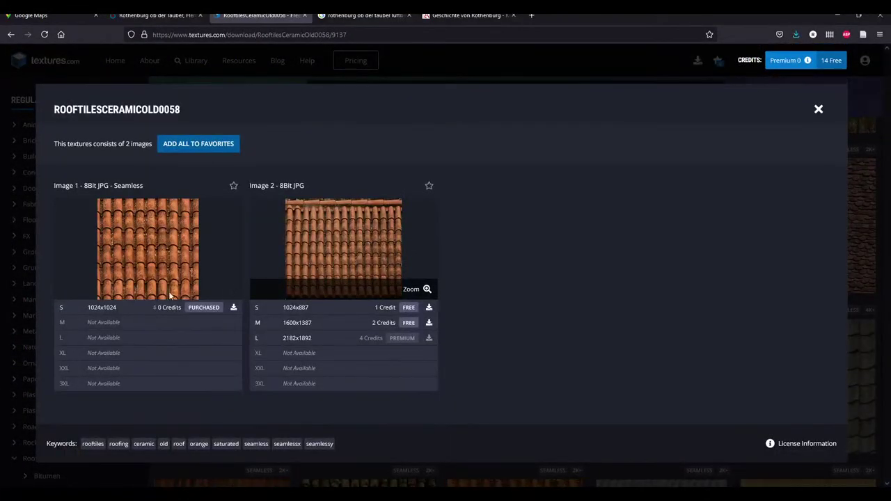
{"action": "left_click", "coordinate": [153, 313]}
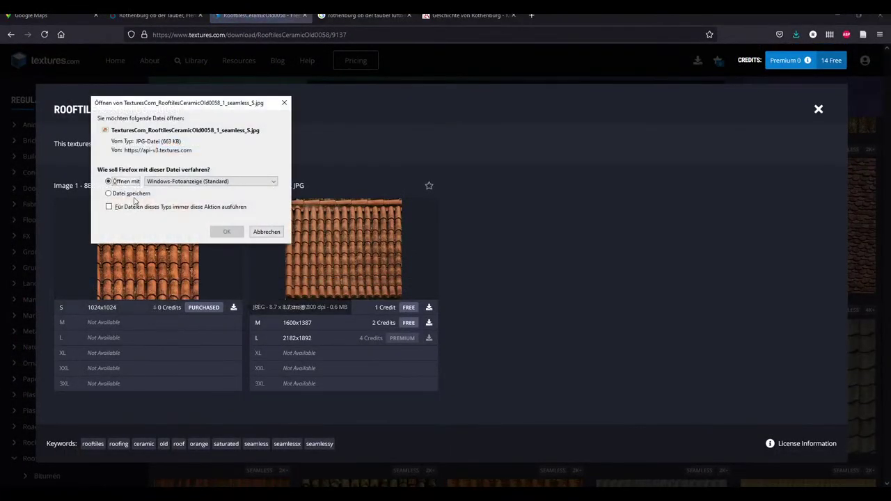
Open the downloaded RooftilesCeramicOld0058 JPG in Affinity Photo via the photo viewer
{"action": "left_click", "coordinate": [224, 231]}
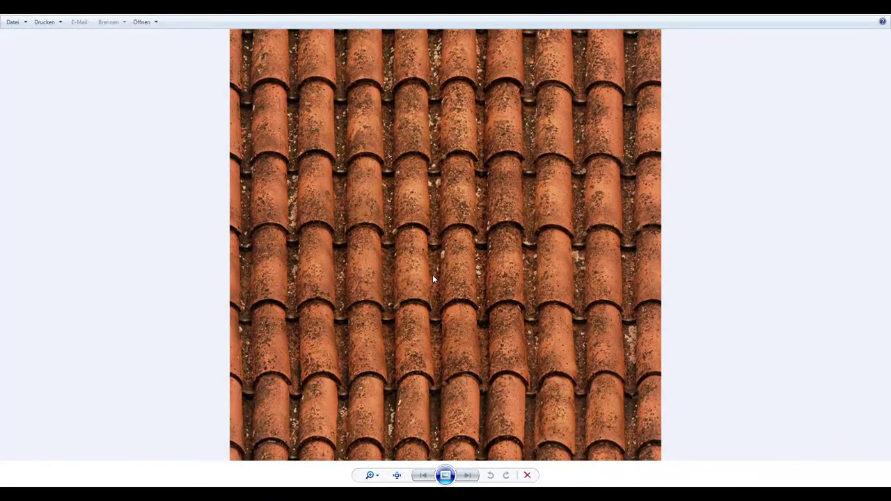
{"action": "left_click", "coordinate": [136, 25]}
{"action": "left_click", "coordinate": [163, 95]}
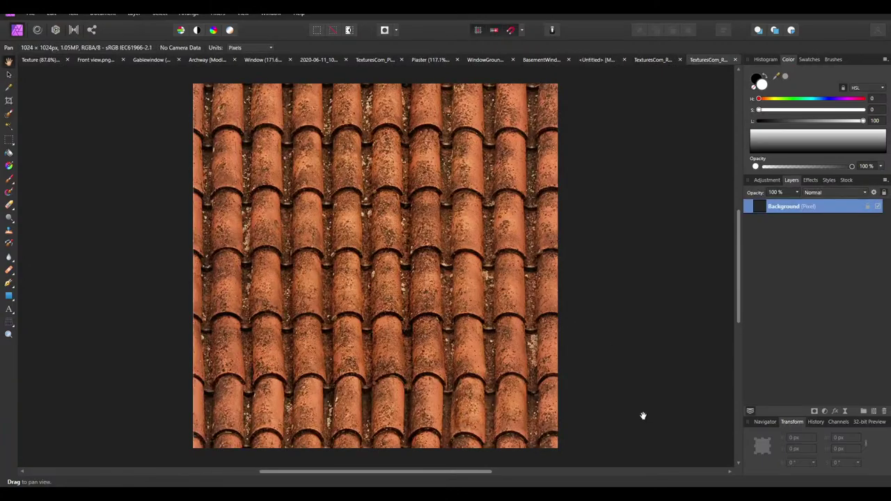
Close the two leftover photo viewer windows
{"action": "mouse_move", "coordinate": [710, 443]}
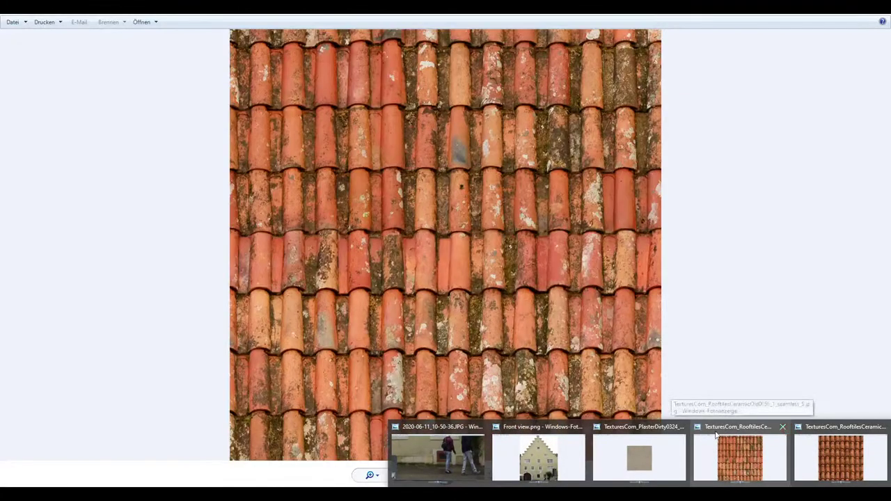
{"action": "left_click", "coordinate": [781, 427]}
{"action": "left_click", "coordinate": [782, 427]}
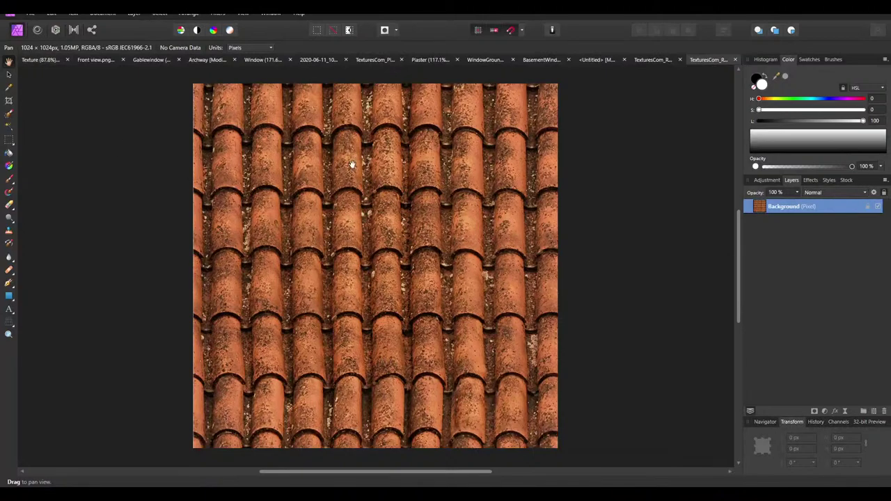
Resize the tile document to 200 px wide and draw a thin rectangular selection on one tile
{"action": "left_click", "coordinate": [102, 14]}
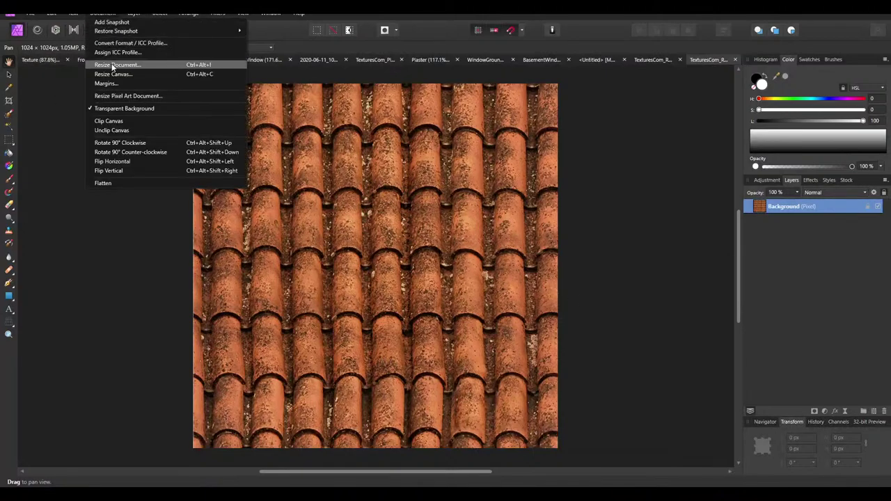
{"action": "left_click", "coordinate": [113, 65]}
{"action": "left_click", "coordinate": [433, 210]}
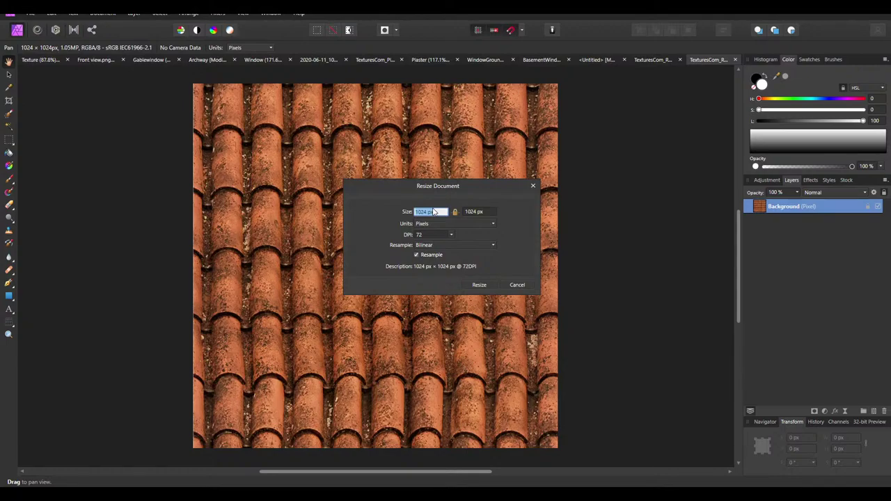
{"action": "type", "text": "200"}
{"action": "left_click", "coordinate": [479, 285]}
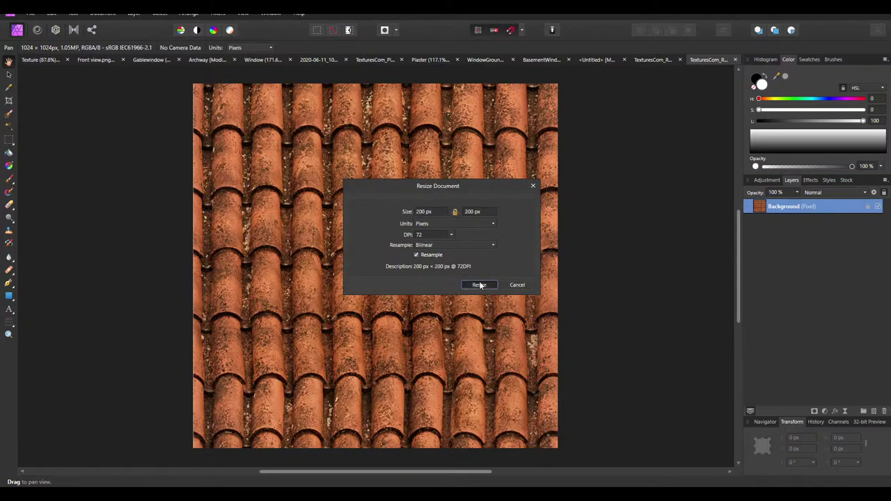
{"action": "left_click", "coordinate": [9, 139]}
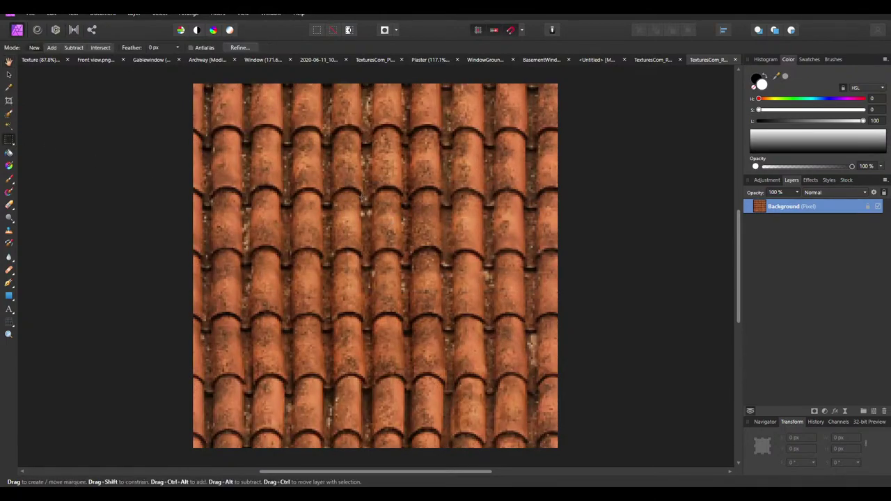
{"action": "left_click_drag", "start_coordinate": [349, 185], "coordinate": [361, 257]}
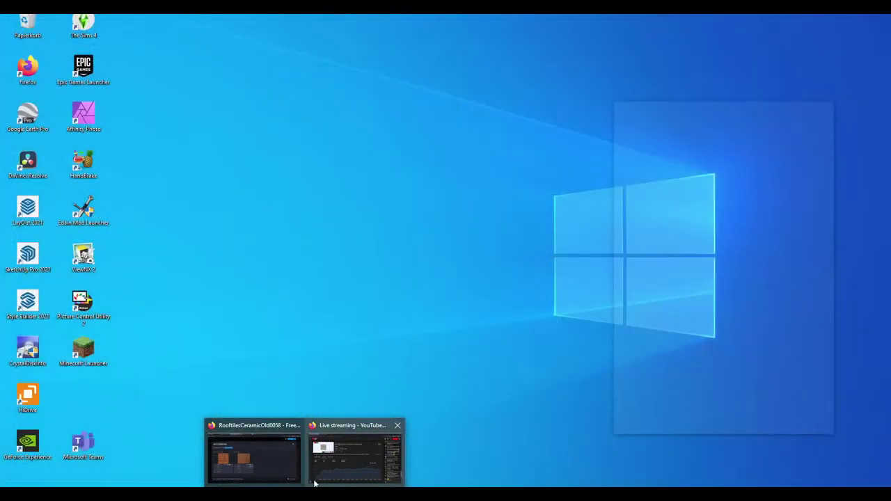
Search Google for 'roof tile' in Firefox
{"action": "left_click", "coordinate": [324, 449]}
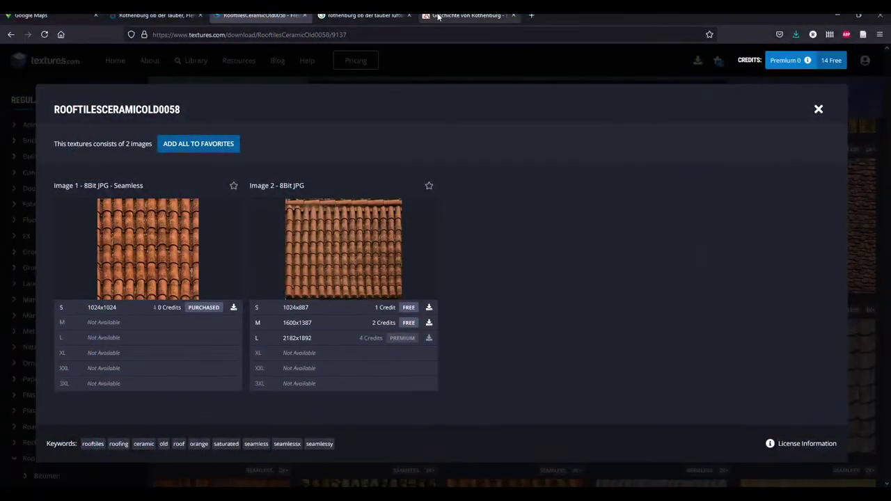
{"action": "left_click", "coordinate": [459, 15]}
{"action": "left_click", "coordinate": [431, 30]}
{"action": "type", "text": "roof tile"}
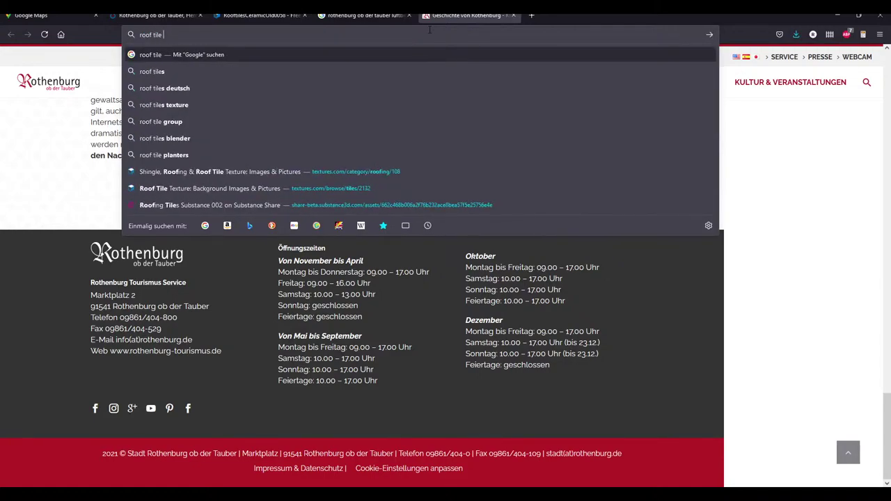
{"action": "key", "text": "Return"}
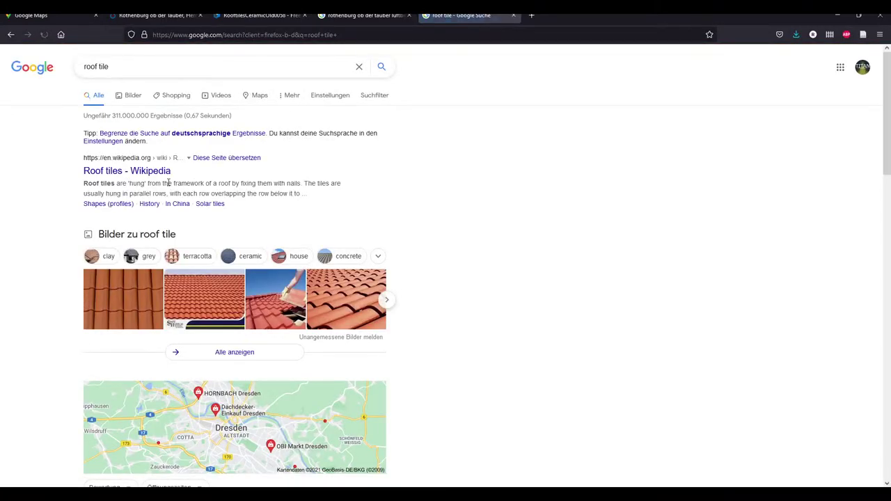
Open the Roofing Superstore result and its Low Pitch Roof Tiles category
{"action": "scroll", "coordinate": [534, 249], "scroll_direction": "down", "scroll_amount": 3}
{"action": "scroll", "coordinate": [191, 356], "scroll_direction": "down", "scroll_amount": 7}
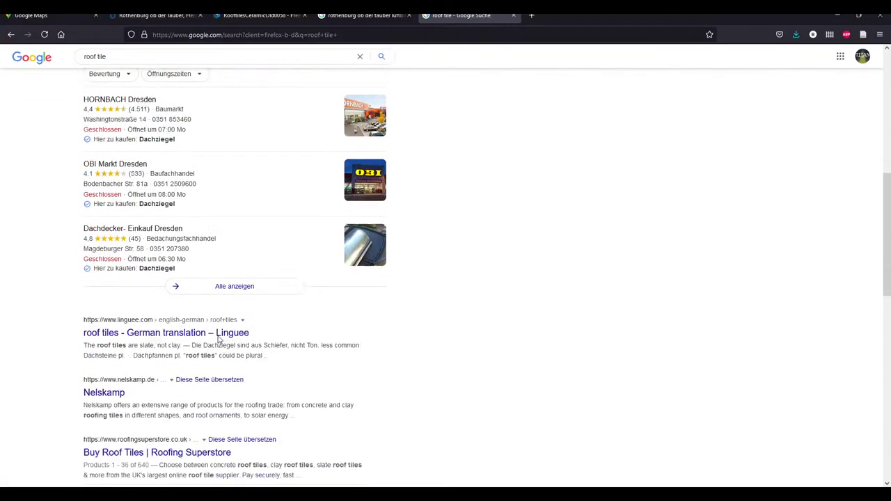
{"action": "left_click", "coordinate": [146, 252]}
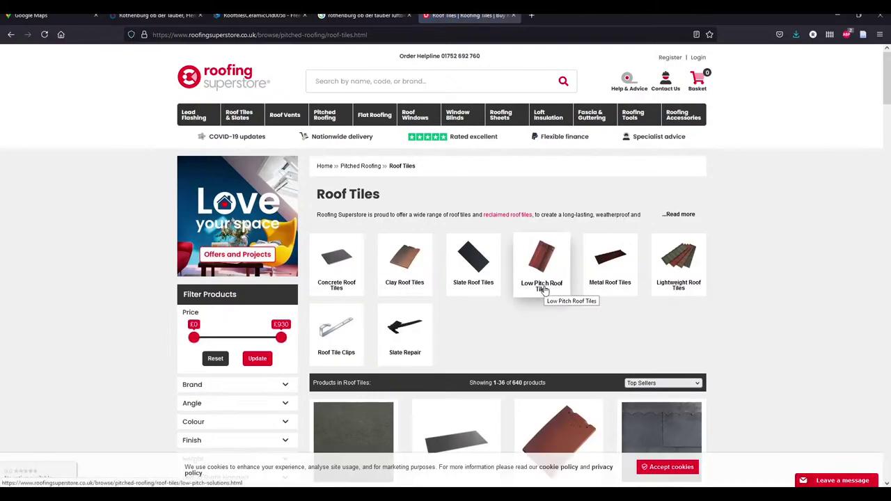
{"action": "scroll", "coordinate": [544, 289], "scroll_direction": "down", "scroll_amount": 2}
{"action": "scroll", "coordinate": [546, 245], "scroll_direction": "down", "scroll_amount": 5}
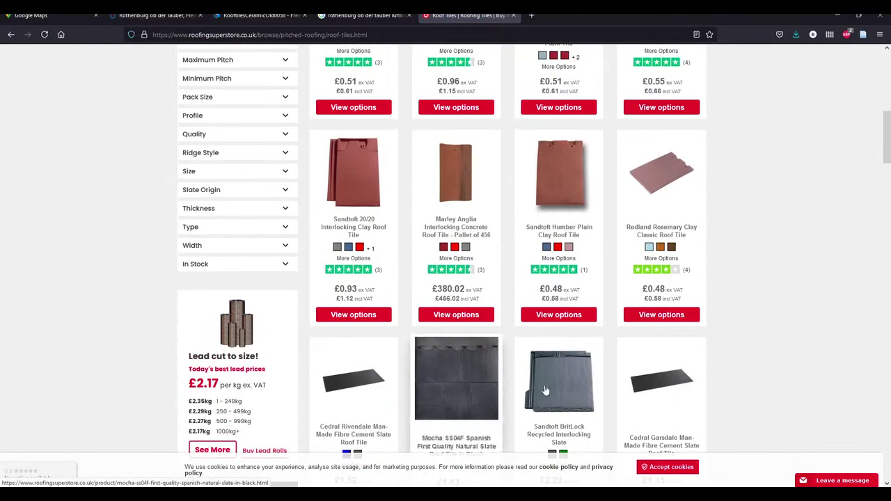
{"action": "scroll", "coordinate": [547, 229], "scroll_direction": "up", "scroll_amount": 6}
{"action": "left_click", "coordinate": [544, 216]}
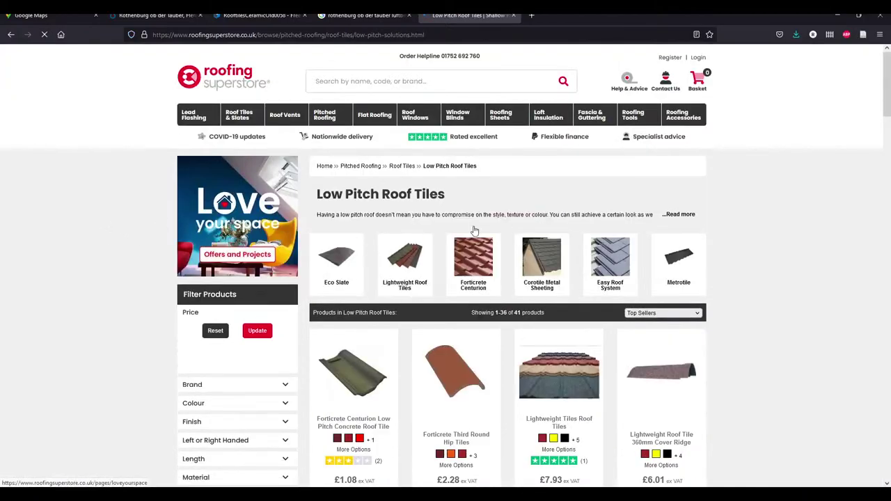
Open the Forticrete Centurion range and its Double Bonded Roof Tile product page
{"action": "scroll", "coordinate": [556, 243], "scroll_direction": "down", "scroll_amount": 4}
{"action": "scroll", "coordinate": [317, 419], "scroll_direction": "down", "scroll_amount": 10}
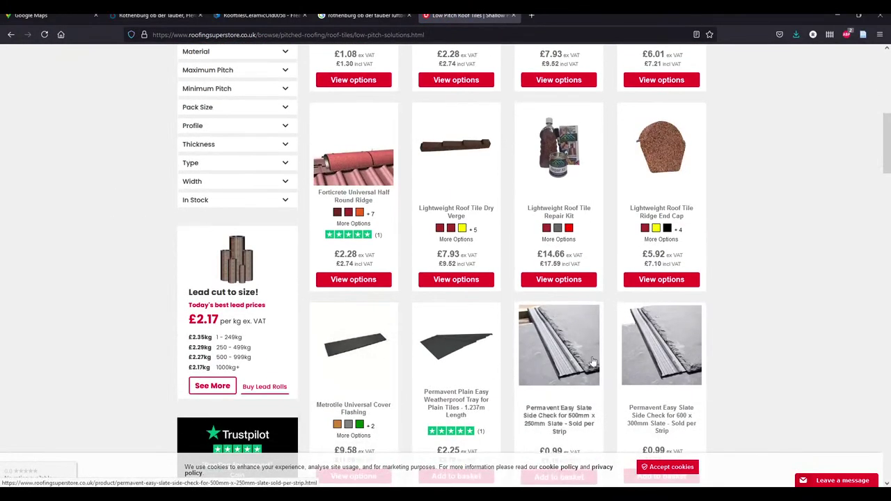
{"action": "scroll", "coordinate": [454, 358], "scroll_direction": "up", "scroll_amount": 12}
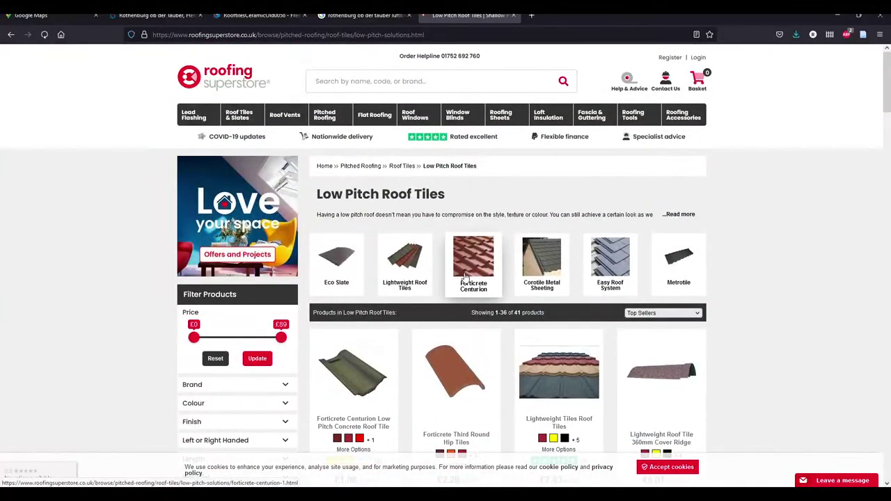
{"action": "left_click", "coordinate": [466, 276]}
{"action": "scroll", "coordinate": [245, 256], "scroll_direction": "down", "scroll_amount": 5}
{"action": "scroll", "coordinate": [245, 256], "scroll_direction": "up", "scroll_amount": 5}
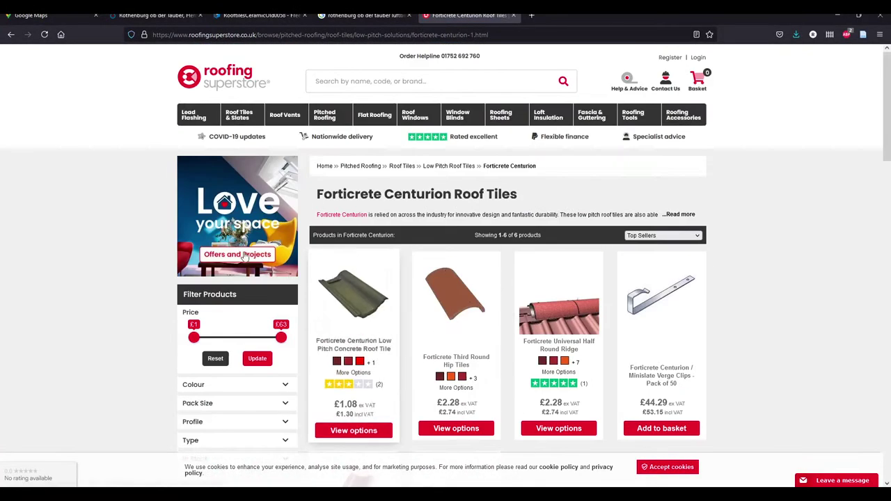
{"action": "scroll", "coordinate": [245, 256], "scroll_direction": "down", "scroll_amount": 3}
{"action": "left_click", "coordinate": [371, 336]}
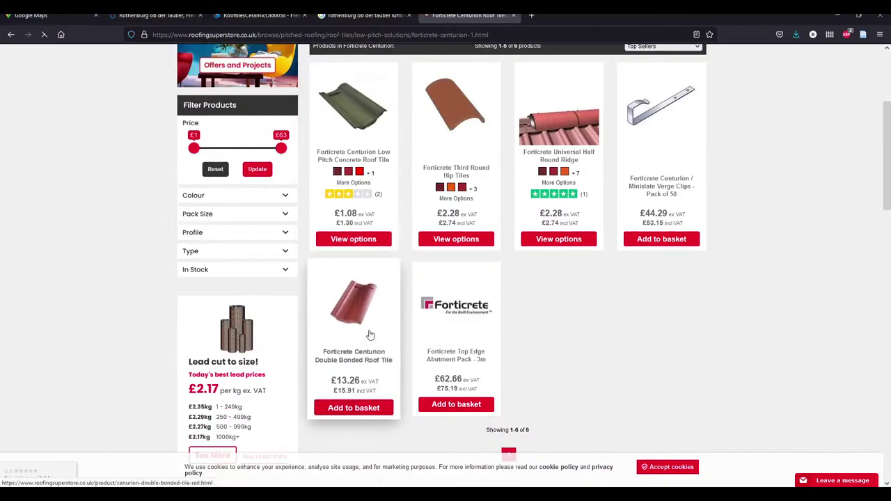
{"action": "mouse_move", "coordinate": [714, 500]}
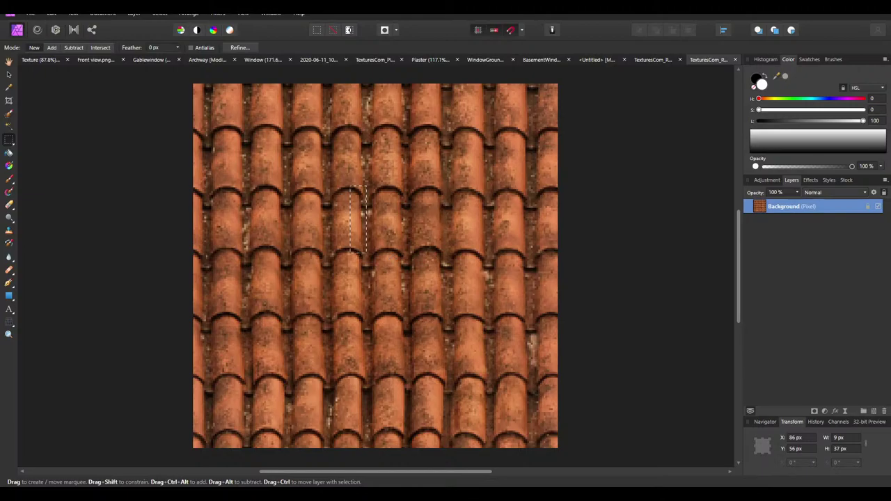
Browse the Double Bonded Roof Tile page, dismissing the £15-off signup offer
{"action": "left_click", "coordinate": [254, 456]}
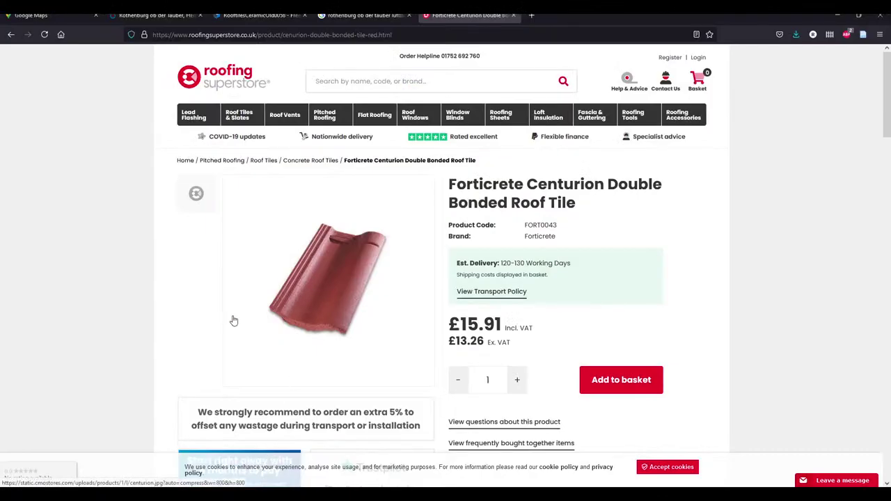
{"action": "scroll", "coordinate": [234, 320], "scroll_direction": "down", "scroll_amount": 6}
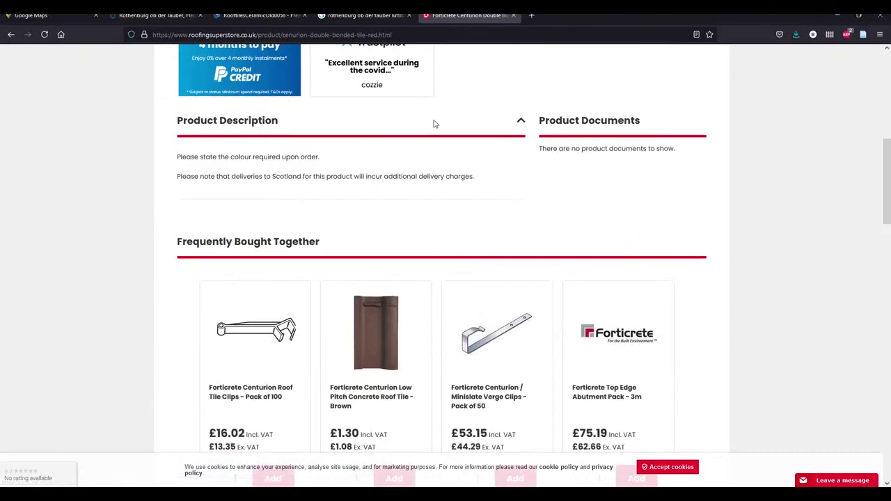
{"action": "scroll", "coordinate": [139, 242], "scroll_direction": "up", "scroll_amount": 6}
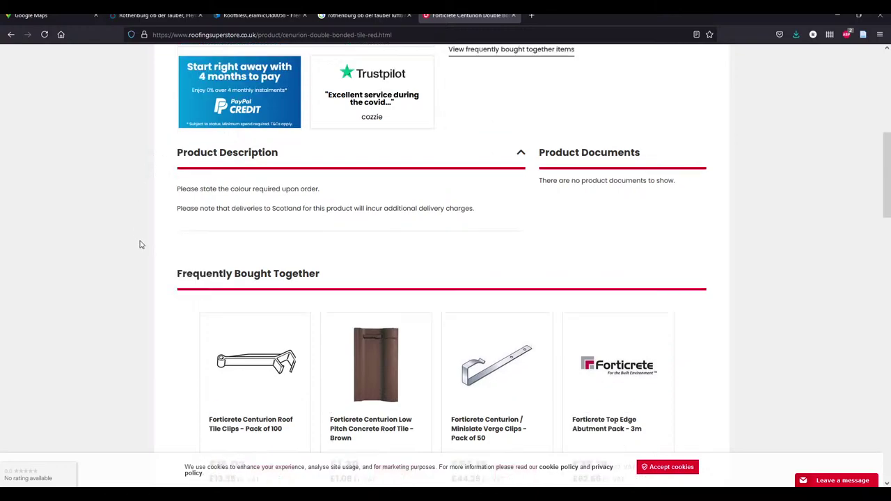
{"action": "scroll", "coordinate": [146, 240], "scroll_direction": "down", "scroll_amount": 2}
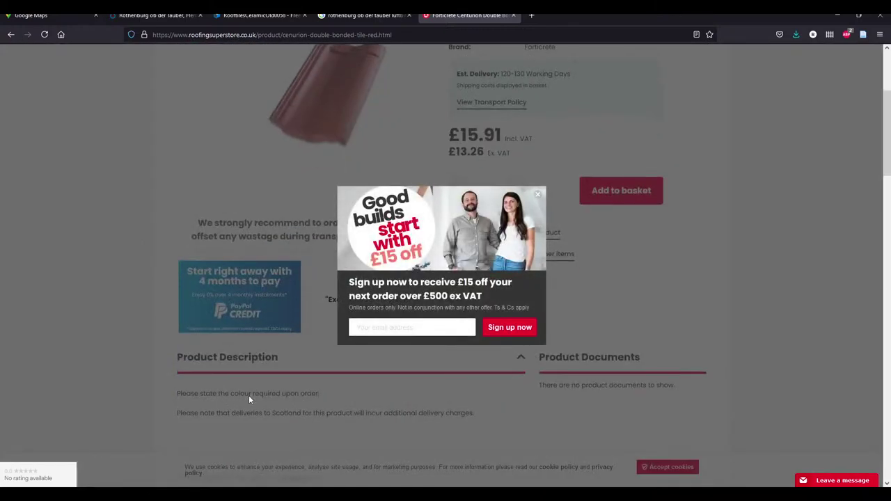
{"action": "left_click", "coordinate": [537, 197]}
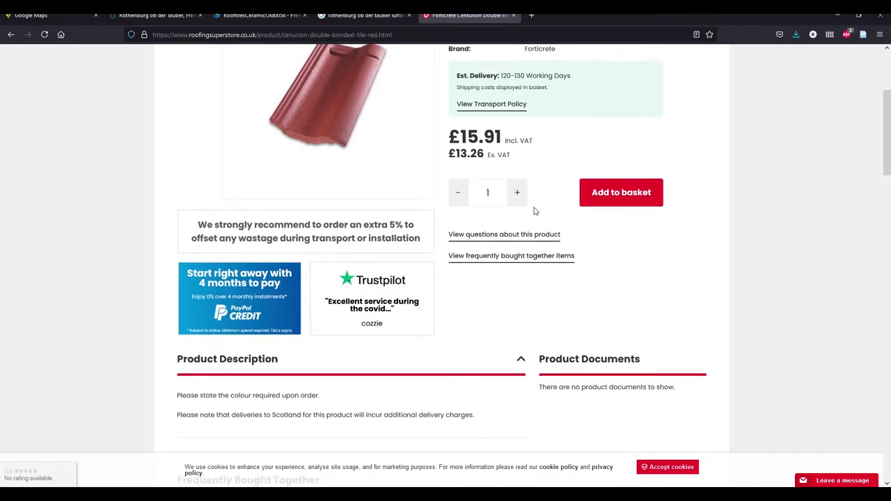
{"action": "scroll", "coordinate": [530, 195], "scroll_direction": "up", "scroll_amount": 2}
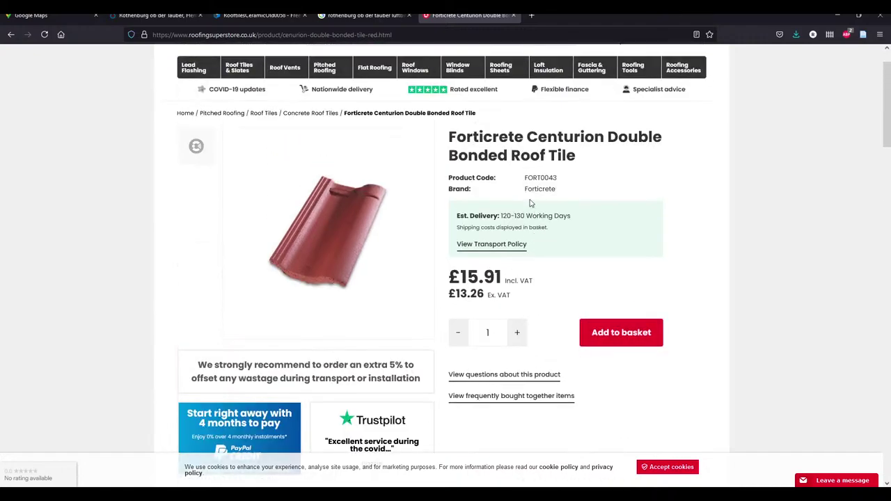
{"action": "scroll", "coordinate": [447, 253], "scroll_direction": "down", "scroll_amount": 7}
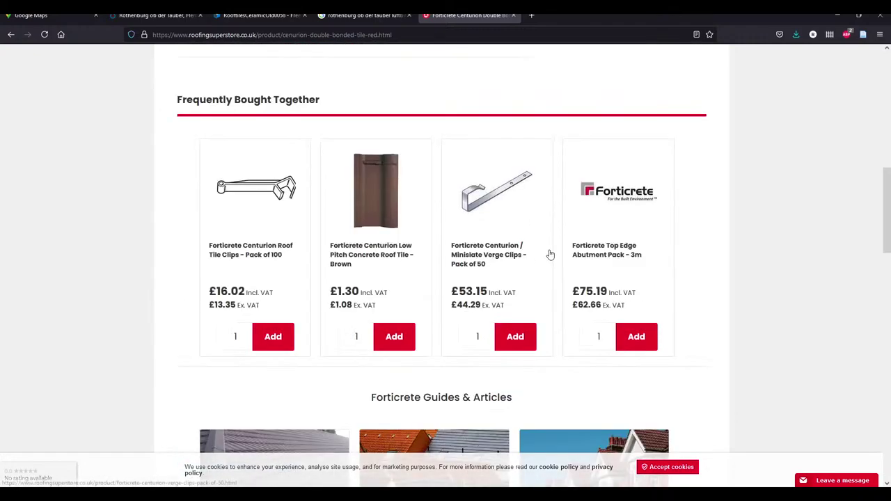
{"action": "scroll", "coordinate": [562, 226], "scroll_direction": "up", "scroll_amount": 3}
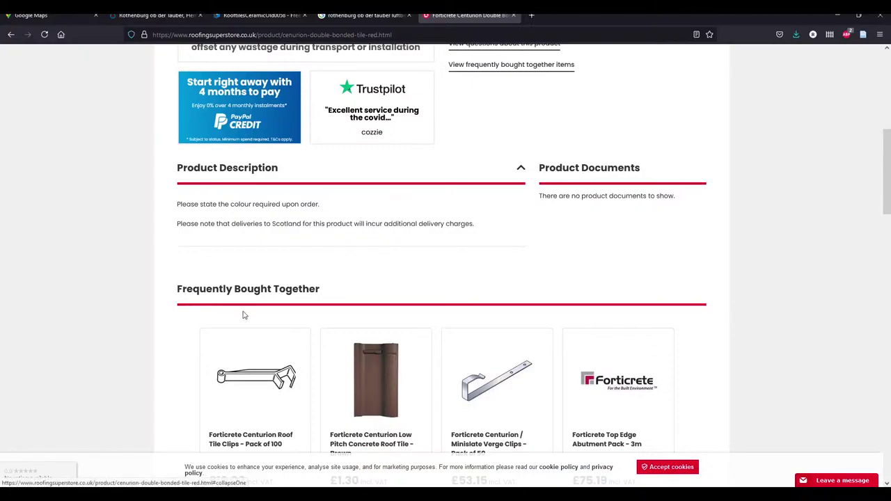
{"action": "scroll", "coordinate": [152, 247], "scroll_direction": "down", "scroll_amount": 8}
Go back through the Roofing Superstore pages to the Google 'roof tile' results
{"action": "left_click", "coordinate": [11, 34]}
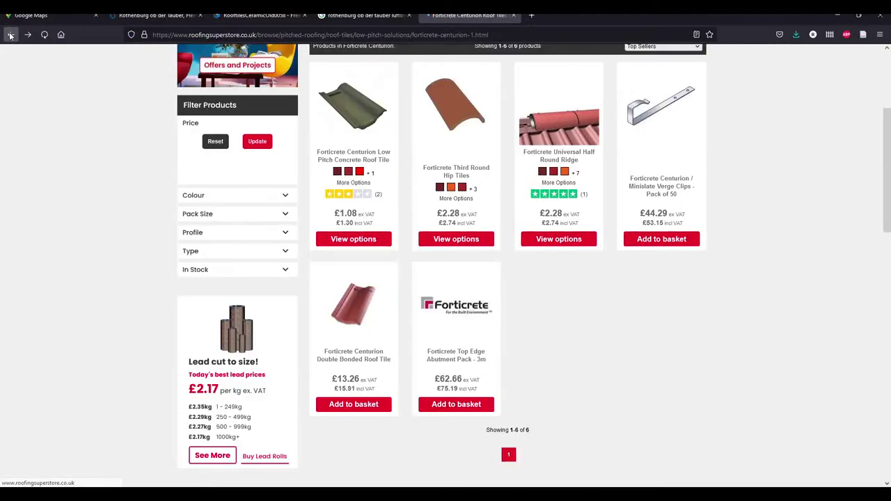
{"action": "left_click", "coordinate": [10, 34]}
{"action": "left_click", "coordinate": [11, 34]}
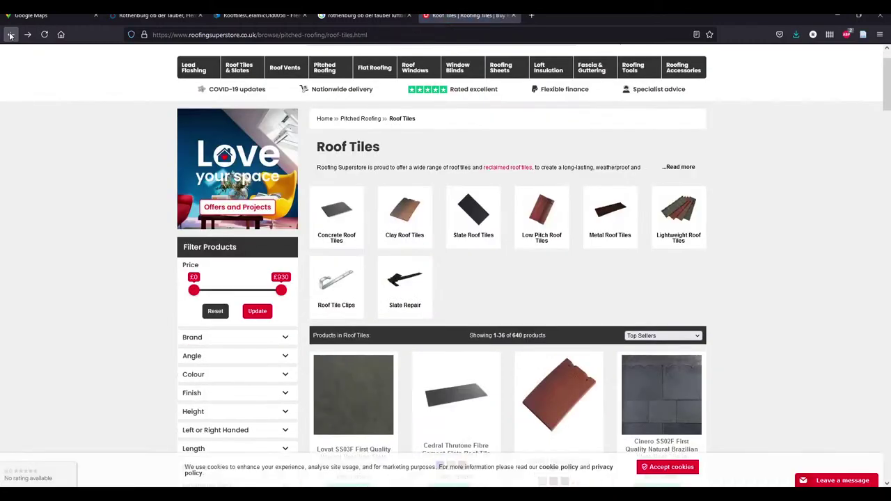
{"action": "left_click", "coordinate": [11, 34]}
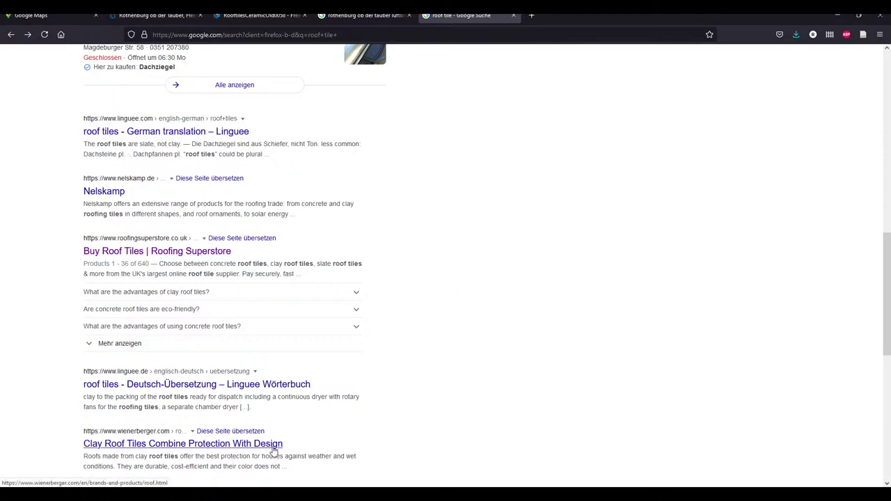
Search Google for 'dachziehel' and scroll through the results
{"action": "left_click", "coordinate": [245, 35]}
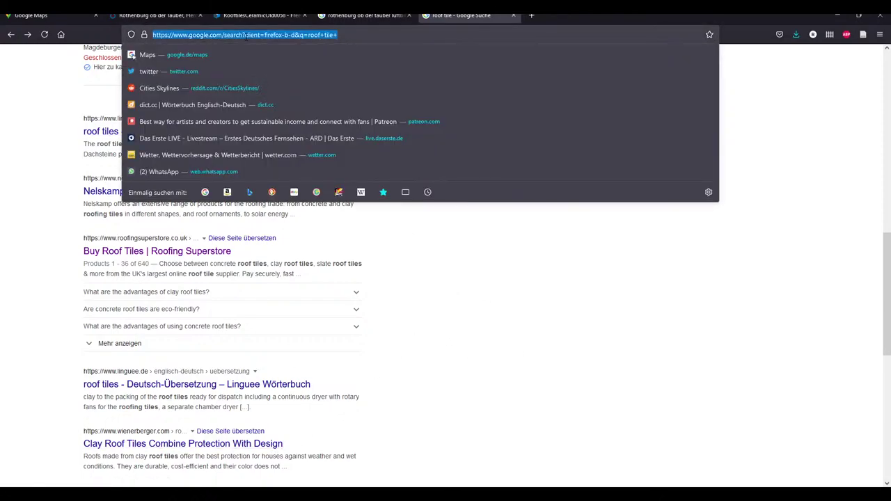
{"action": "type", "text": "dachziehel"}
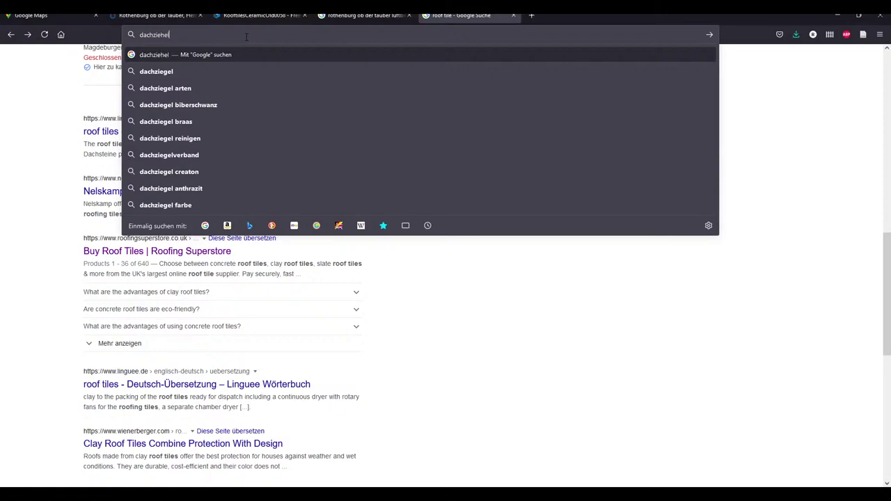
{"action": "key", "text": "Return"}
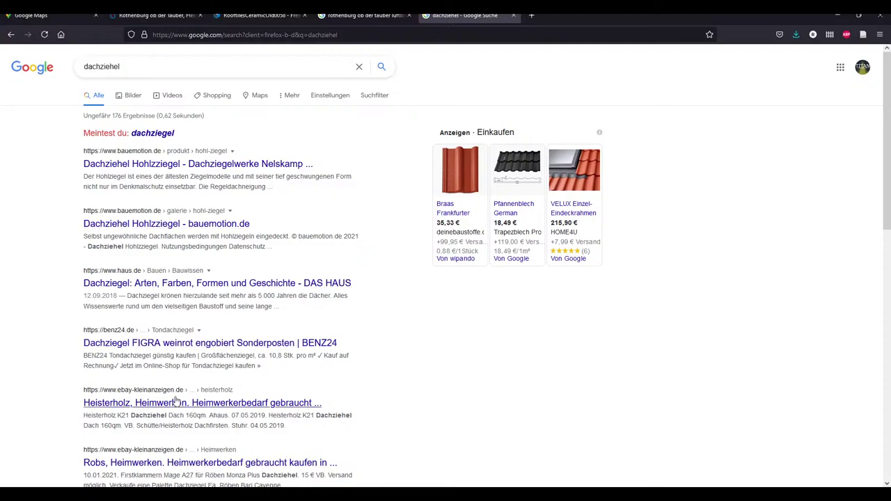
{"action": "scroll", "coordinate": [170, 428], "scroll_direction": "down", "scroll_amount": 3}
{"action": "scroll", "coordinate": [152, 358], "scroll_direction": "down", "scroll_amount": 3}
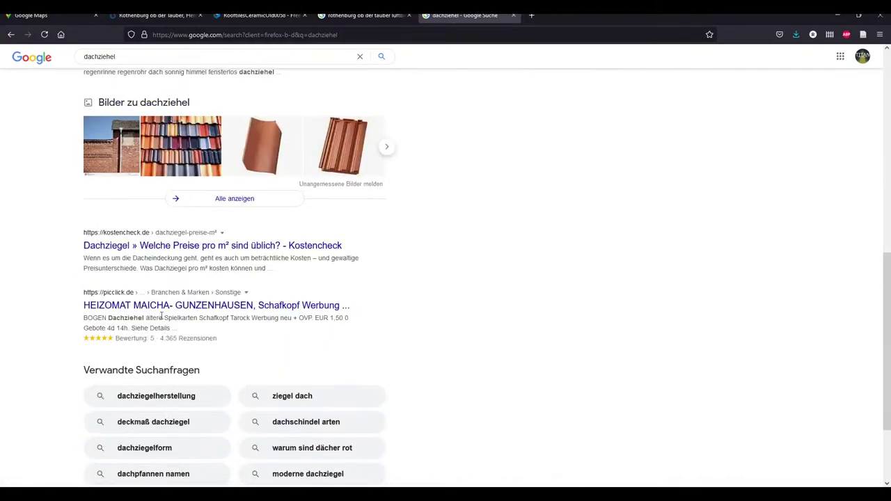
{"action": "scroll", "coordinate": [159, 412], "scroll_direction": "up", "scroll_amount": 6}
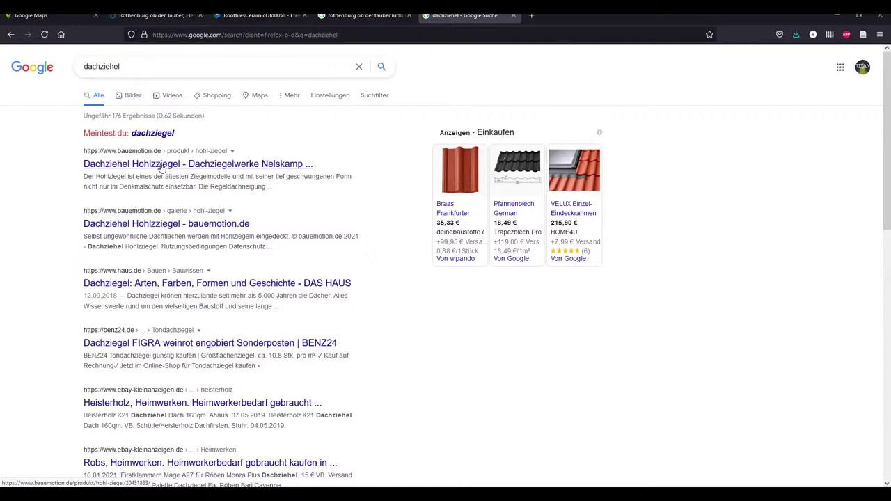
Look over the Nelskamp Hohlziegel page on bauemotion.de, then go back to the results
{"action": "left_click", "coordinate": [161, 166]}
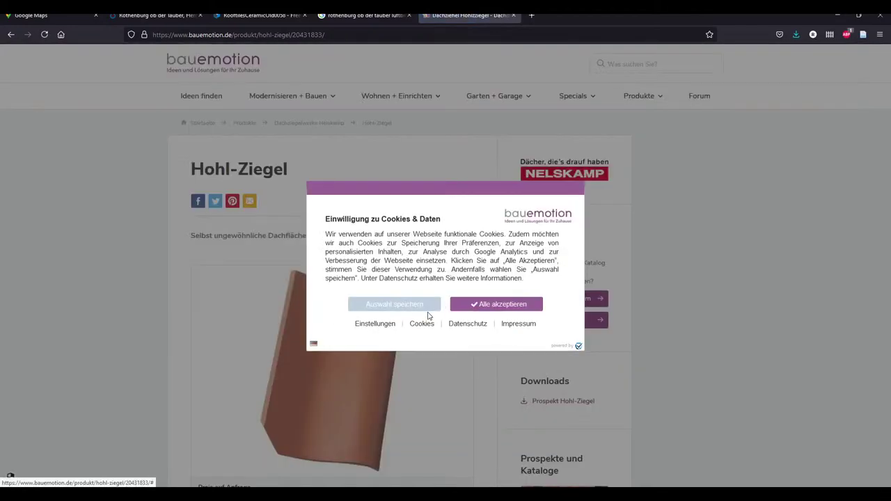
{"action": "left_click", "coordinate": [416, 308]}
{"action": "scroll", "coordinate": [241, 302], "scroll_direction": "down", "scroll_amount": 4}
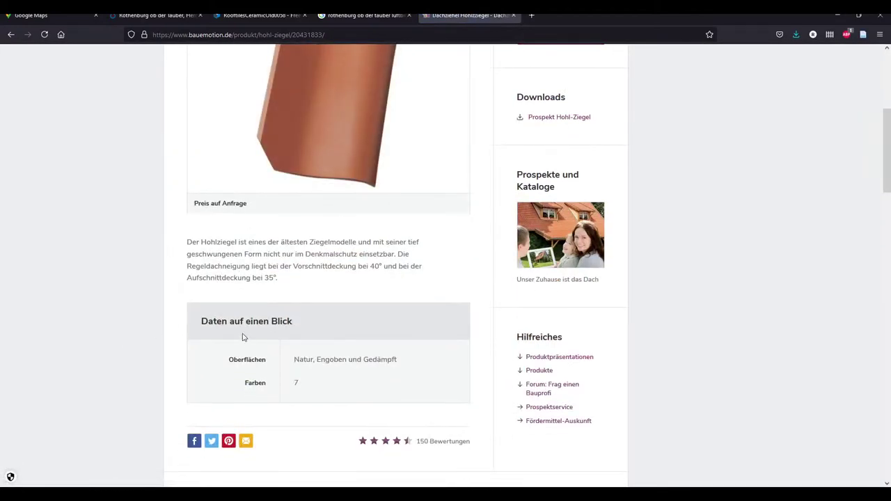
{"action": "scroll", "coordinate": [241, 293], "scroll_direction": "up", "scroll_amount": 2}
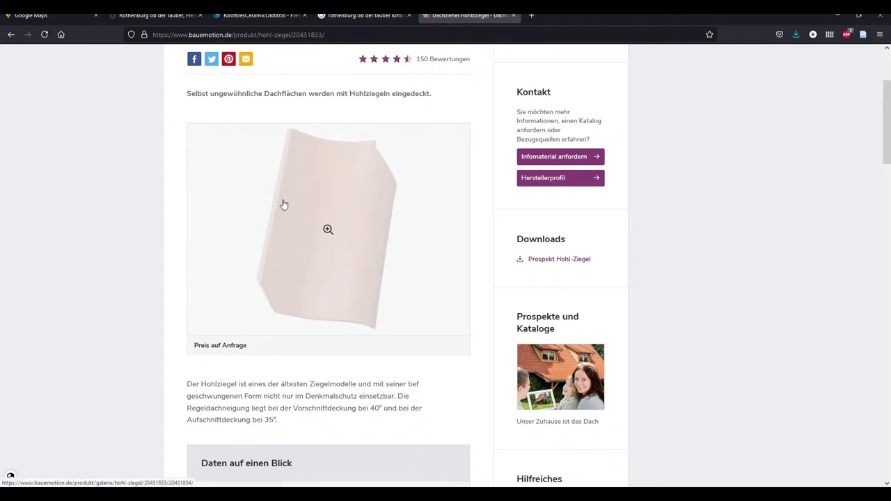
{"action": "scroll", "coordinate": [350, 385], "scroll_direction": "down", "scroll_amount": 8}
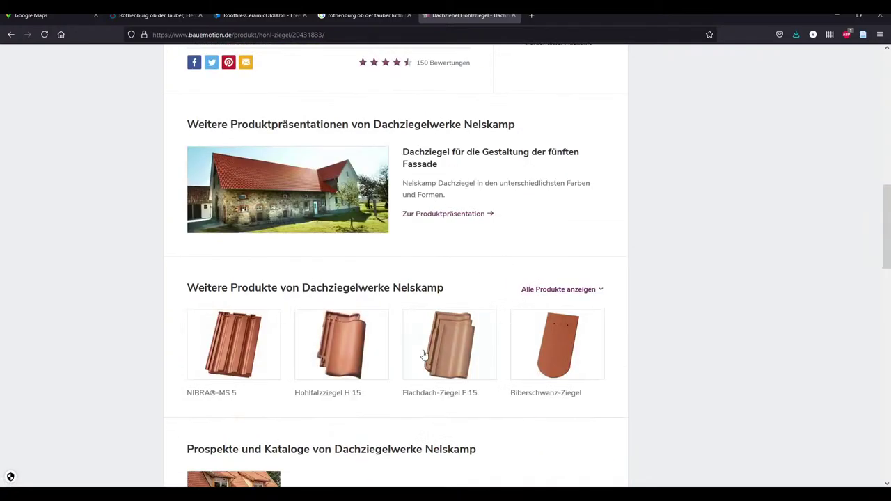
{"action": "scroll", "coordinate": [617, 379], "scroll_direction": "down", "scroll_amount": 9}
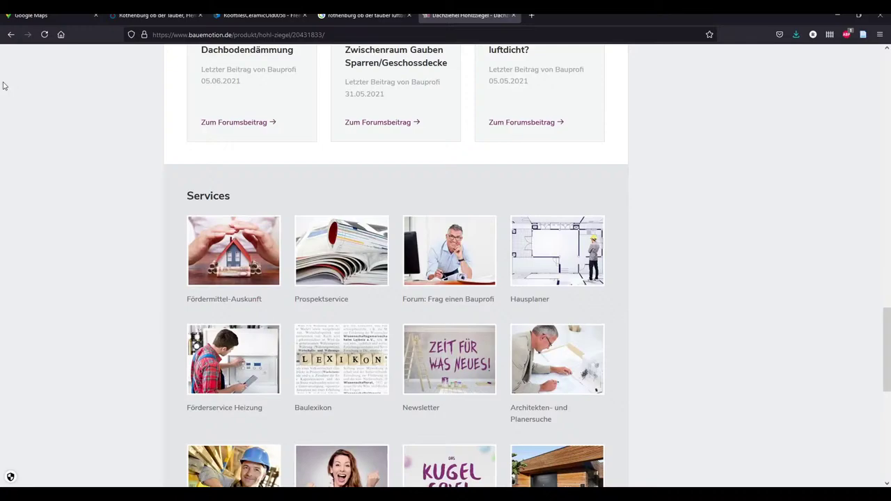
{"action": "left_click", "coordinate": [10, 34]}
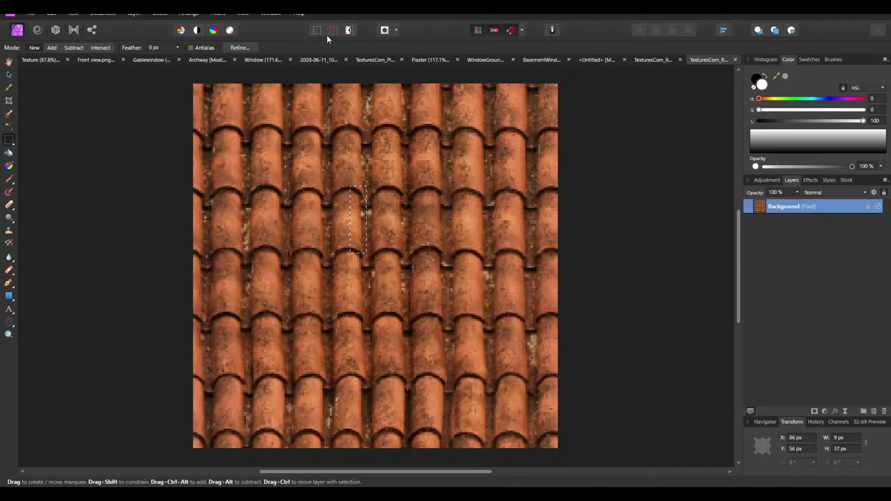
Clone the roof tile rightward in the untitled document, ending with a fourth tile at X 600 px
{"action": "left_click", "coordinate": [532, 87]}
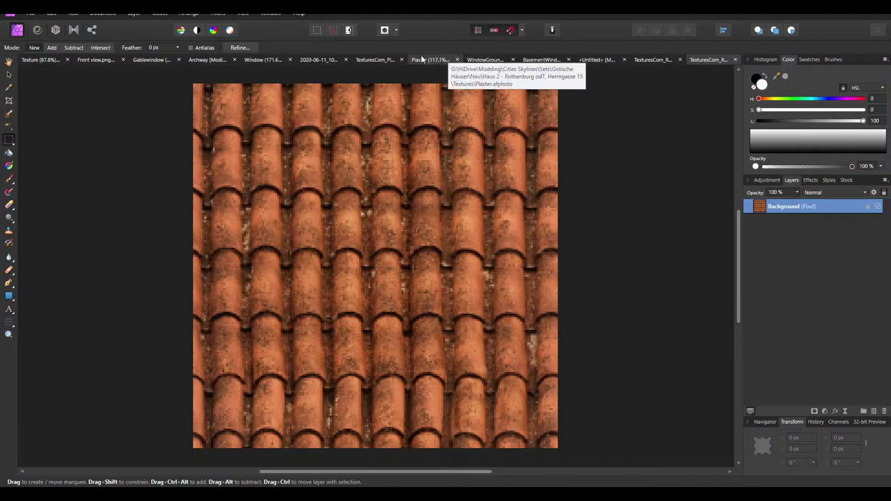
{"action": "left_click", "coordinate": [591, 60]}
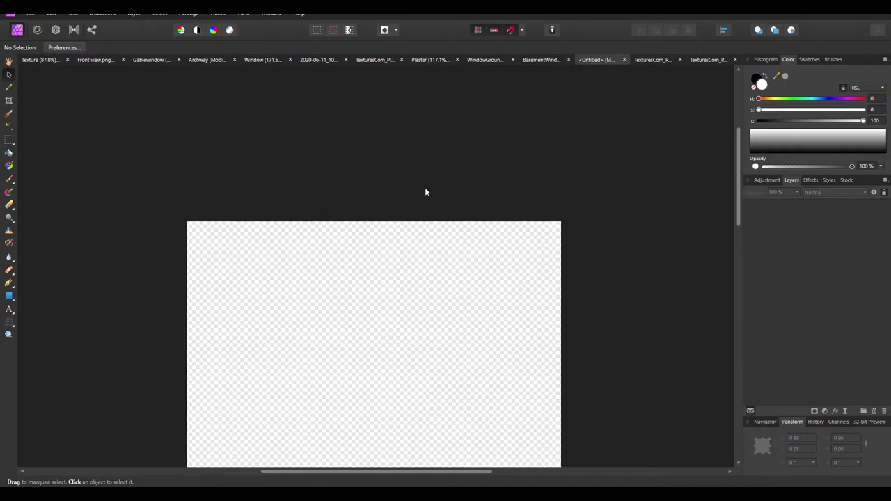
{"action": "scroll", "coordinate": [222, 259], "scroll_direction": "up", "scroll_amount": 2, "text": "ctrl"}
{"action": "mouse_move", "coordinate": [223, 259]}
{"action": "left_mouse_down", "text": "ctrl"}
{"action": "mouse_move", "coordinate": [299, 272]}
{"action": "mouse_move", "coordinate": [431, 264]}
{"action": "mouse_move", "coordinate": [618, 289]}
{"action": "mouse_move", "coordinate": [594, 255]}
{"action": "mouse_move", "coordinate": [593, 263]}
{"action": "left_mouse_up", "text": "ctrl"}
{"action": "scroll", "coordinate": [593, 262], "scroll_direction": "down", "scroll_amount": 2, "text": "ctrl"}
{"action": "scroll", "coordinate": [481, 244], "scroll_direction": "up", "scroll_amount": 2, "text": "ctrl"}
{"action": "mouse_move", "coordinate": [463, 274]}
{"action": "left_mouse_down", "text": "ctrl"}
{"action": "mouse_move", "coordinate": [632, 259]}
{"action": "mouse_move", "coordinate": [621, 257]}
{"action": "left_mouse_up", "text": "ctrl"}
Close one TexturesCom document and select the bottom roof-tile layer
{"action": "left_click", "coordinate": [678, 59]}
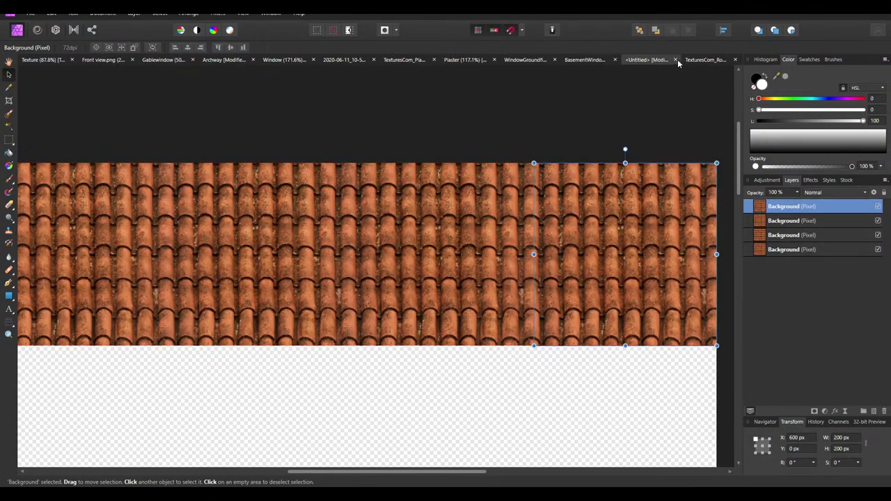
{"action": "left_click", "coordinate": [514, 124]}
{"action": "scroll", "coordinate": [508, 137], "scroll_direction": "down", "scroll_amount": 3, "text": "ctrl"}
{"action": "scroll", "coordinate": [507, 160], "scroll_direction": "up", "scroll_amount": 5, "text": "ctrl"}
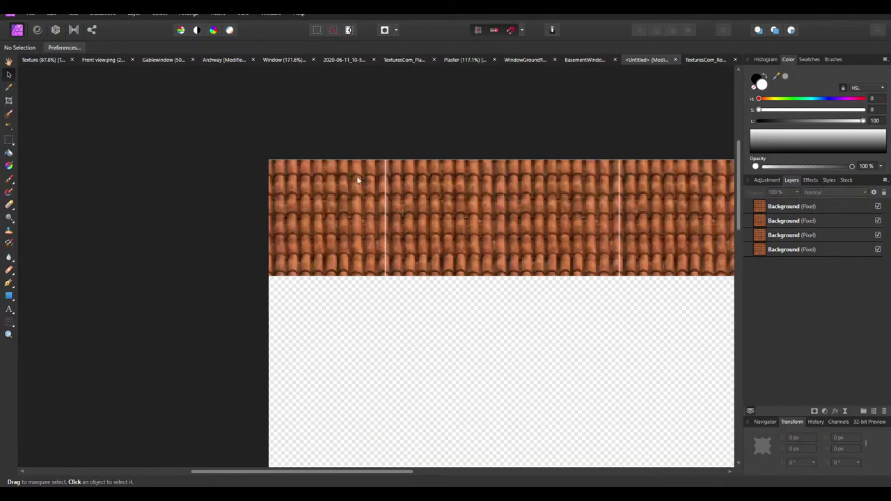
{"action": "scroll", "coordinate": [300, 255], "scroll_direction": "down", "scroll_amount": 1}
{"action": "scroll", "coordinate": [592, 423], "scroll_direction": "up", "scroll_amount": 2}
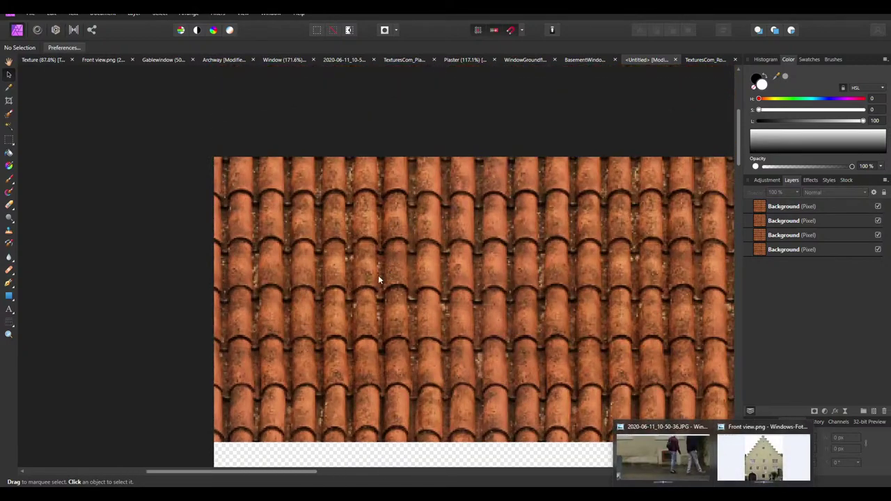
{"action": "left_click", "coordinate": [391, 262]}
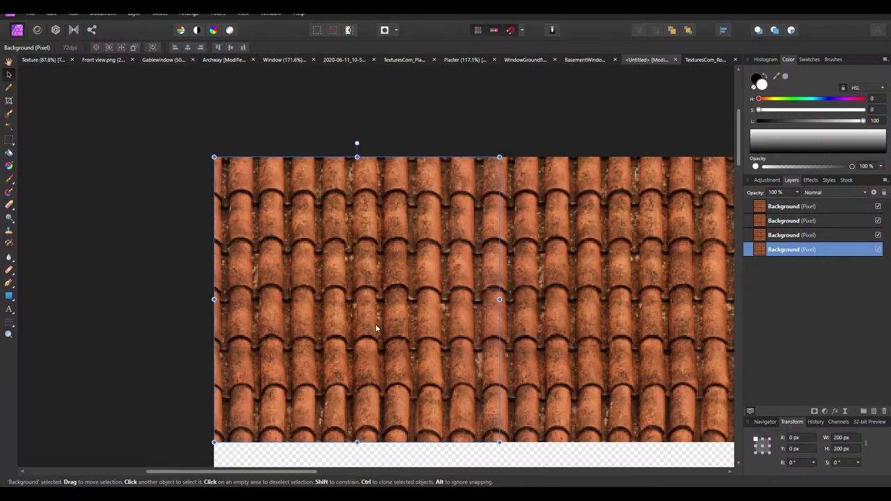
{"action": "mouse_move", "coordinate": [312, 443]}
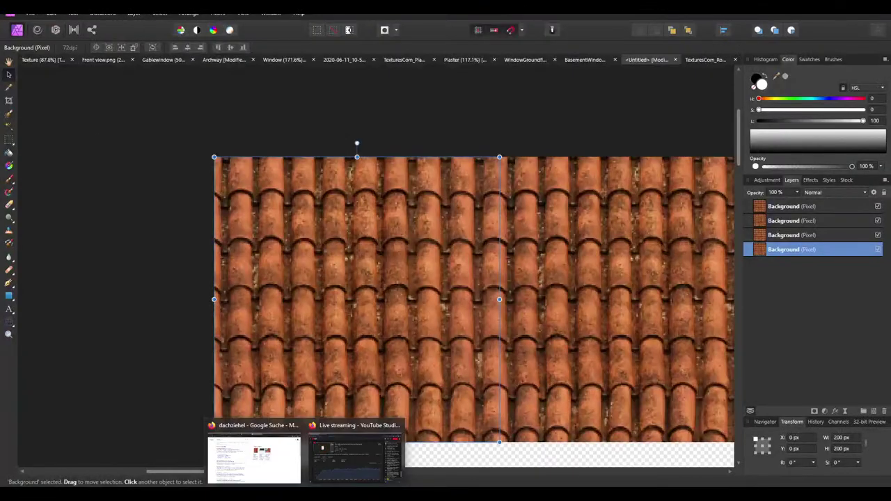
Orbit the Google Maps 3D view of red rooftops, then return to the textures.com listing
{"action": "left_click", "coordinate": [259, 456]}
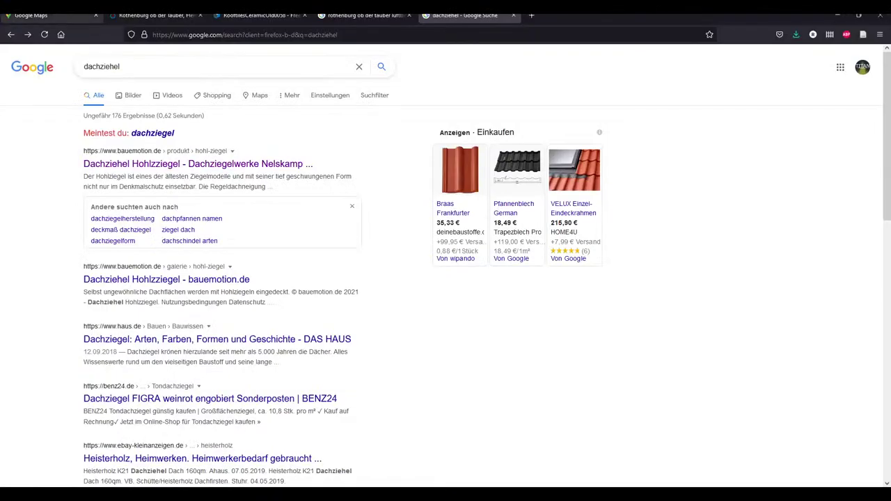
{"action": "left_click", "coordinate": [42, 15]}
{"action": "left_click_drag", "start_coordinate": [345, 245], "coordinate": [271, 343], "text": "ctrl"}
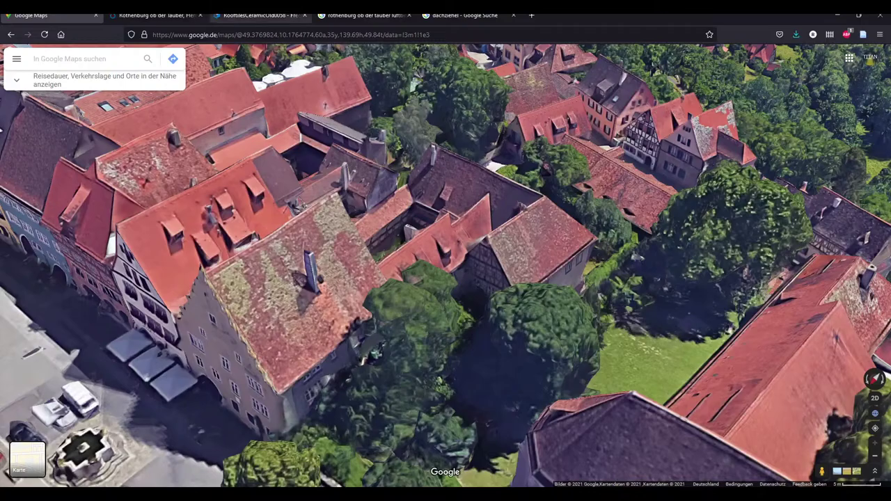
{"action": "left_click", "coordinate": [254, 14]}
{"action": "left_click", "coordinate": [154, 15]}
{"action": "left_click", "coordinate": [254, 15]}
Close the texture preview and browse the Old Ceramic Roof Tiles grid
{"action": "key", "text": "Escape"}
{"action": "scroll", "coordinate": [237, 334], "scroll_direction": "down", "scroll_amount": 1}
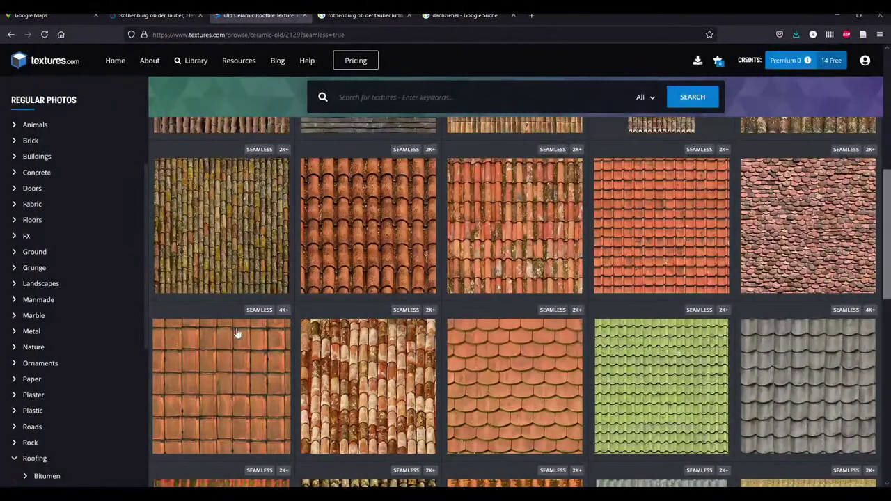
{"action": "scroll", "coordinate": [417, 404], "scroll_direction": "down", "scroll_amount": 3}
{"action": "scroll", "coordinate": [508, 374], "scroll_direction": "up", "scroll_amount": 3}
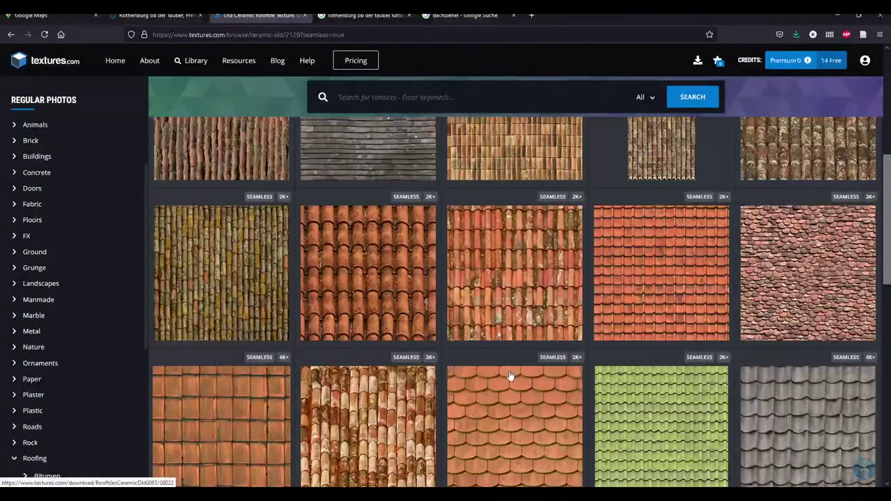
{"action": "scroll", "coordinate": [509, 376], "scroll_direction": "up", "scroll_amount": 5}
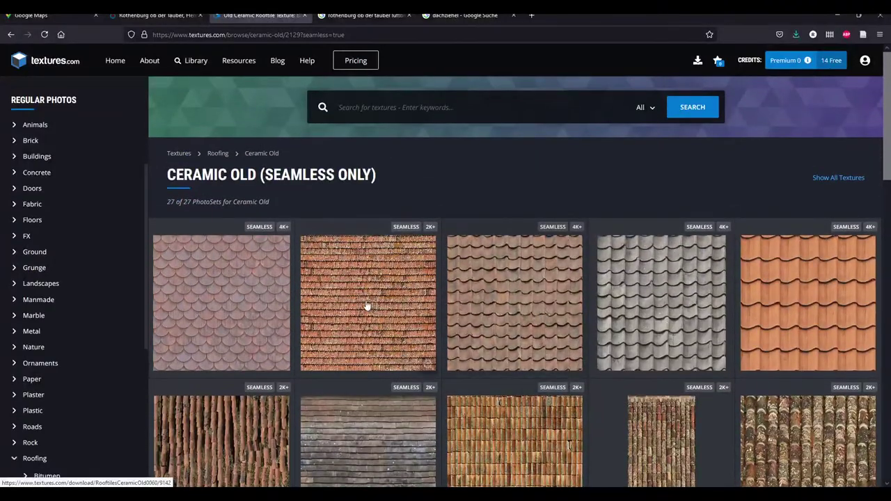
{"action": "scroll", "coordinate": [501, 310], "scroll_direction": "down", "scroll_amount": 6}
{"action": "scroll", "coordinate": [798, 229], "scroll_direction": "up", "scroll_amount": 2}
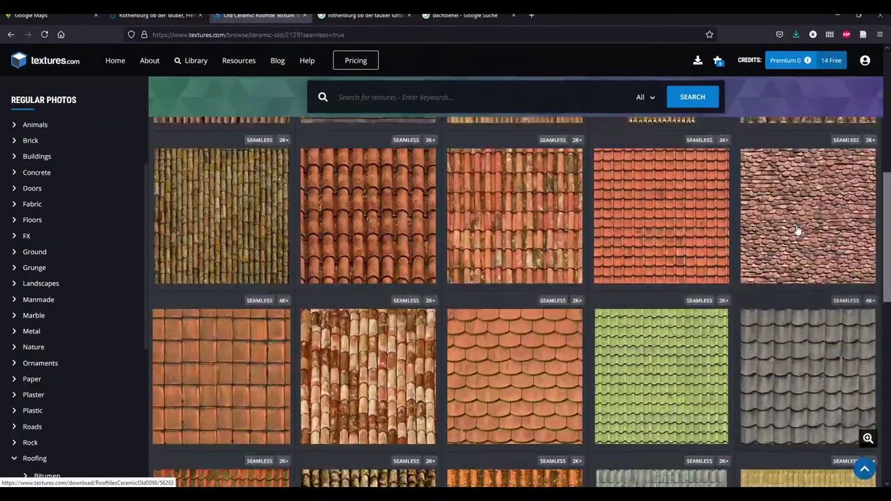
{"action": "scroll", "coordinate": [798, 229], "scroll_direction": "up", "scroll_amount": 1}
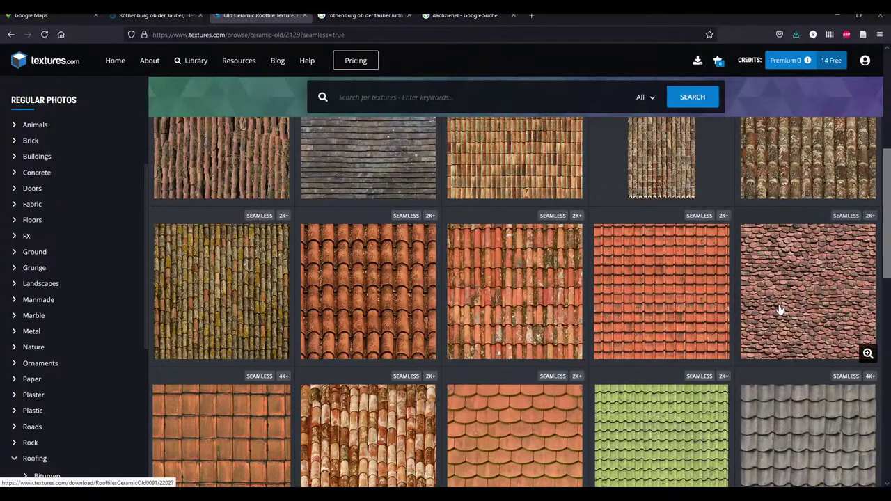
{"action": "scroll", "coordinate": [780, 310], "scroll_direction": "down", "scroll_amount": 1}
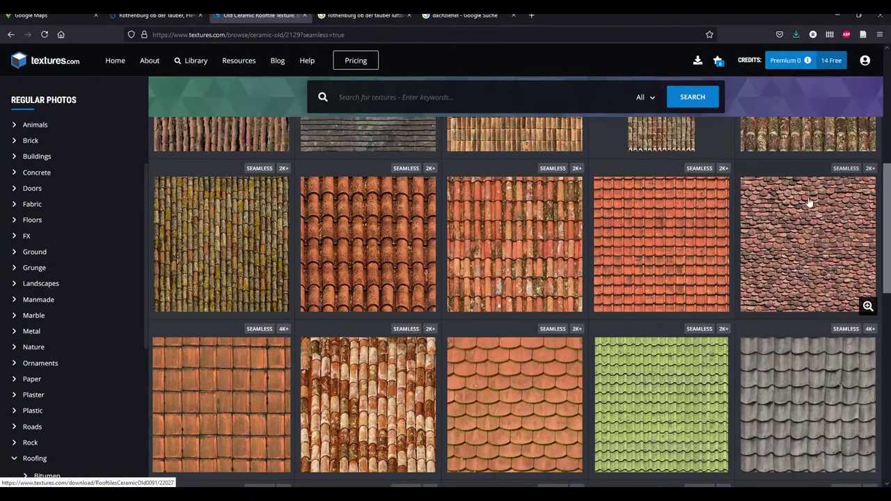
{"action": "scroll", "coordinate": [806, 222], "scroll_direction": "down", "scroll_amount": 3}
{"action": "scroll", "coordinate": [518, 222], "scroll_direction": "down", "scroll_amount": 2}
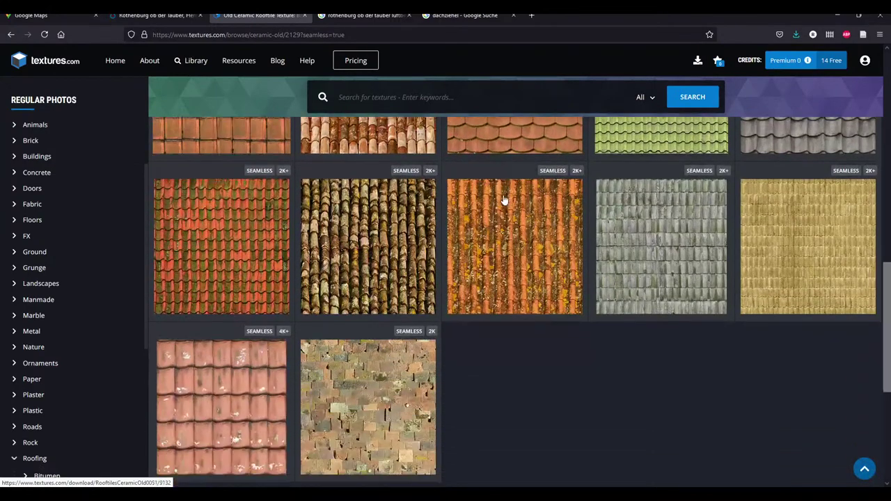
{"action": "scroll", "coordinate": [526, 226], "scroll_direction": "up", "scroll_amount": 2}
Download ROOFTILESCERAMICOLD0087's small 1300x1300 seamless image and open it in Windows Photo Viewer
{"action": "left_click", "coordinate": [515, 202]}
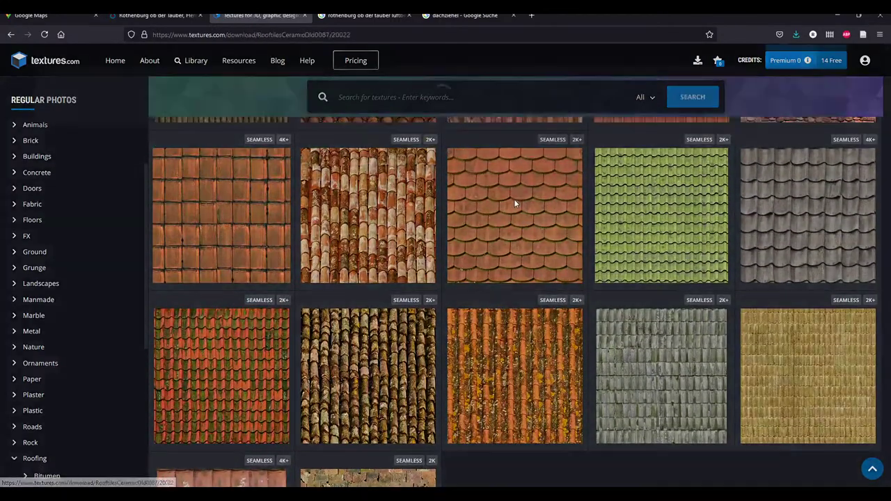
{"action": "mouse_move", "coordinate": [155, 261]}
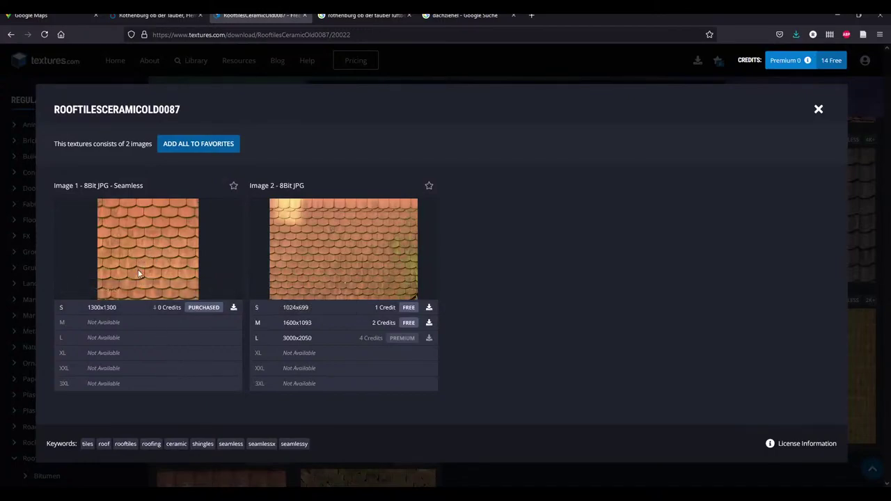
{"action": "mouse_move", "coordinate": [134, 234]}
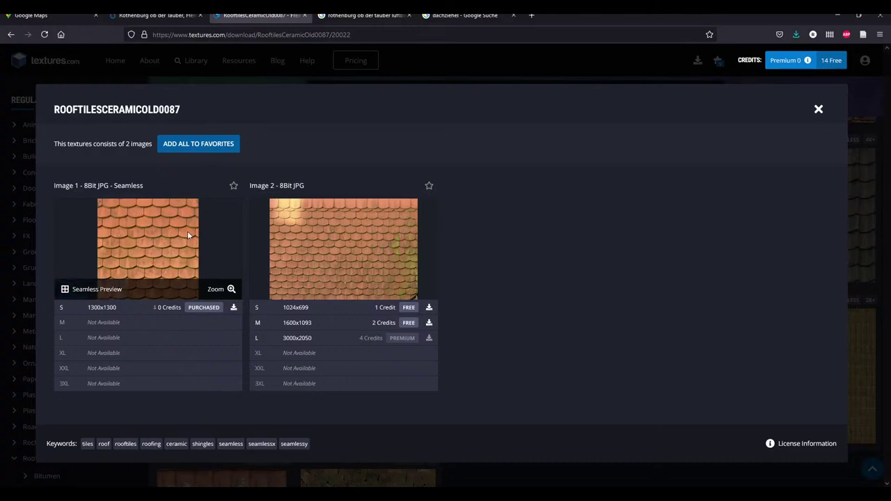
{"action": "left_click", "coordinate": [129, 314]}
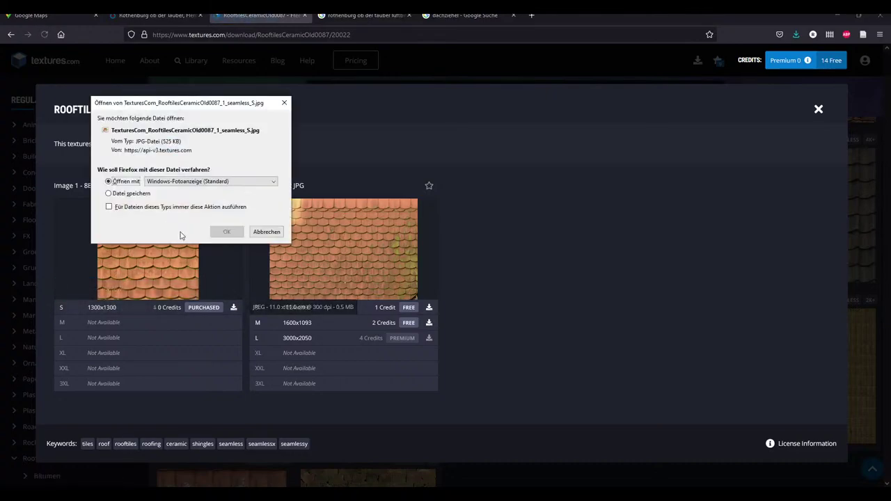
{"action": "left_click", "coordinate": [226, 233]}
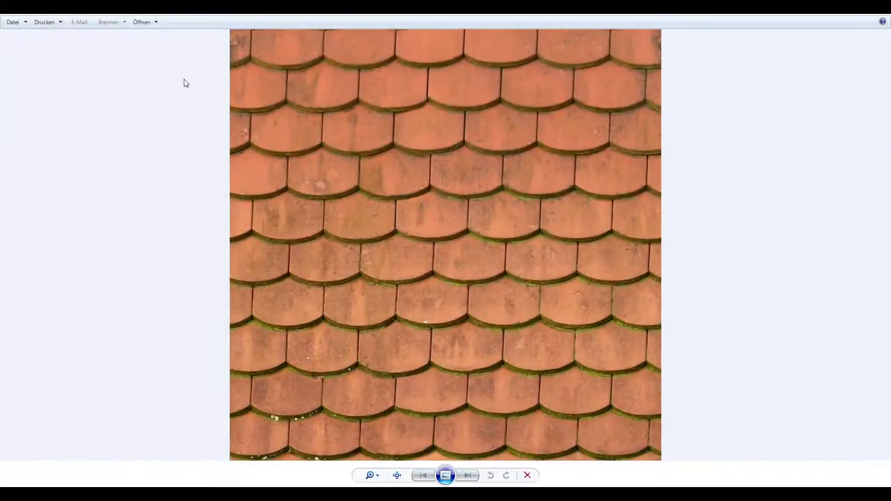
Open RooftilesCeramicOld0087 from the photo viewer in Affinity Photo
{"action": "left_click", "coordinate": [142, 22]}
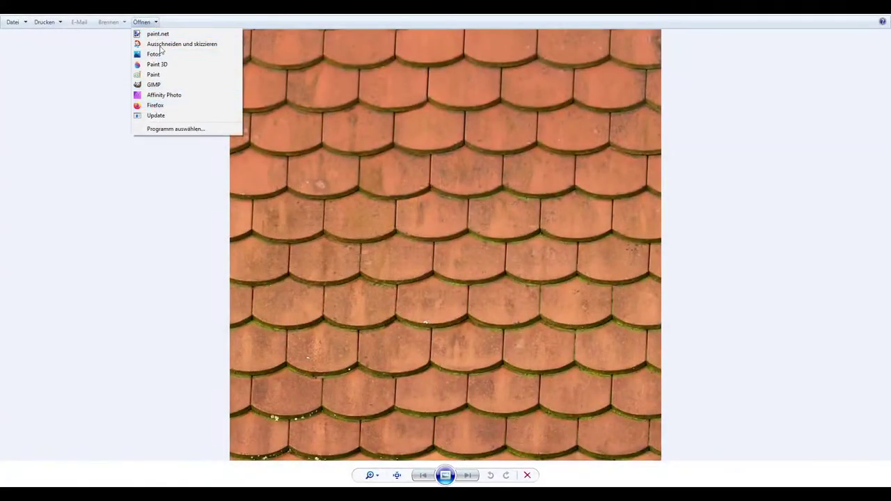
{"action": "left_click", "coordinate": [159, 95]}
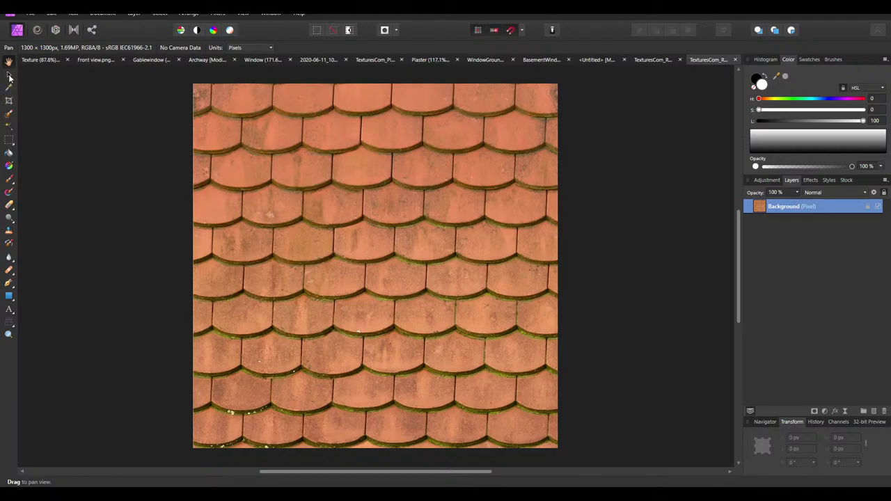
Replace the untitled document's old tile layers with the pasted scalloped tile image
{"action": "left_click", "coordinate": [9, 74]}
{"action": "left_click", "coordinate": [597, 60]}
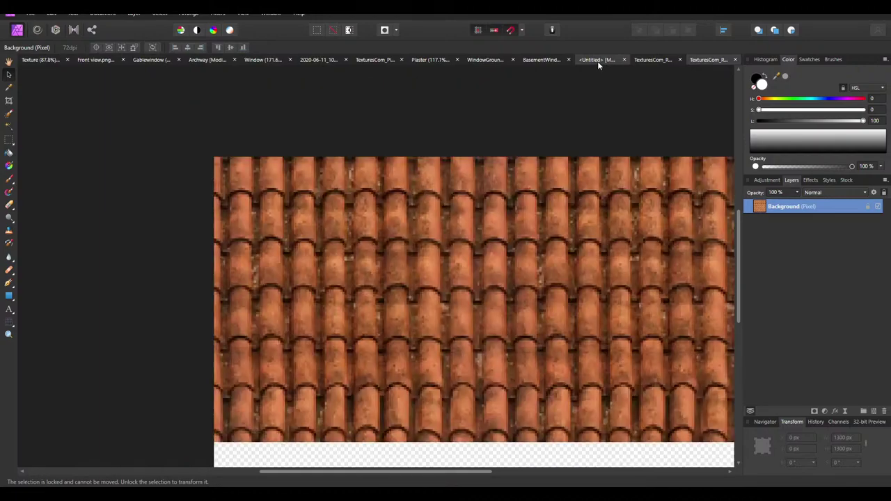
{"action": "key", "text": "Delete"}
{"action": "key", "text": "Delete"}
{"action": "key", "text": "Delete"}
{"action": "key", "text": "Delete"}
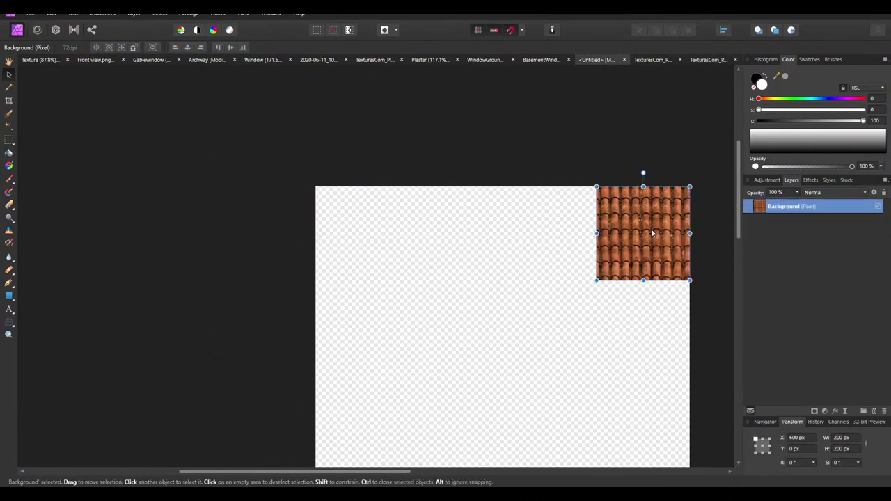
{"action": "key", "text": "ctrl+v"}
{"action": "key", "text": "ctrl+0"}
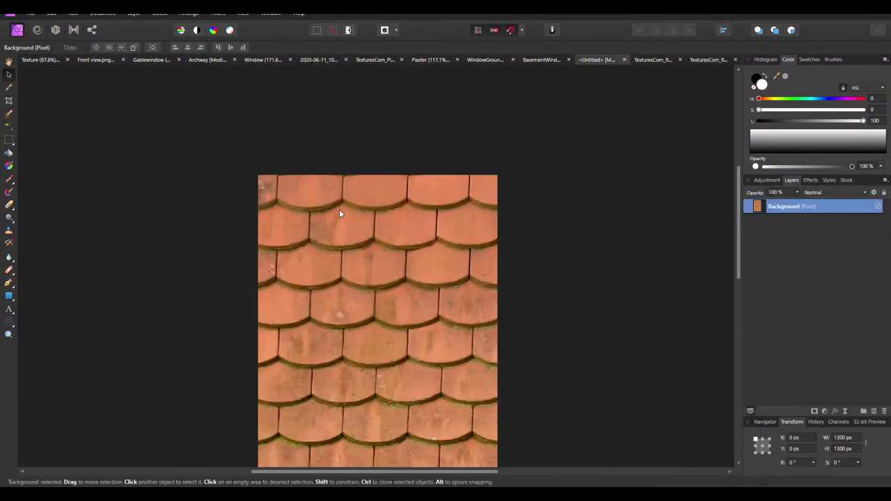
Scale the pasted tile layer to 200 × 200 px in the Transform panel
{"action": "left_click", "coordinate": [843, 440]}
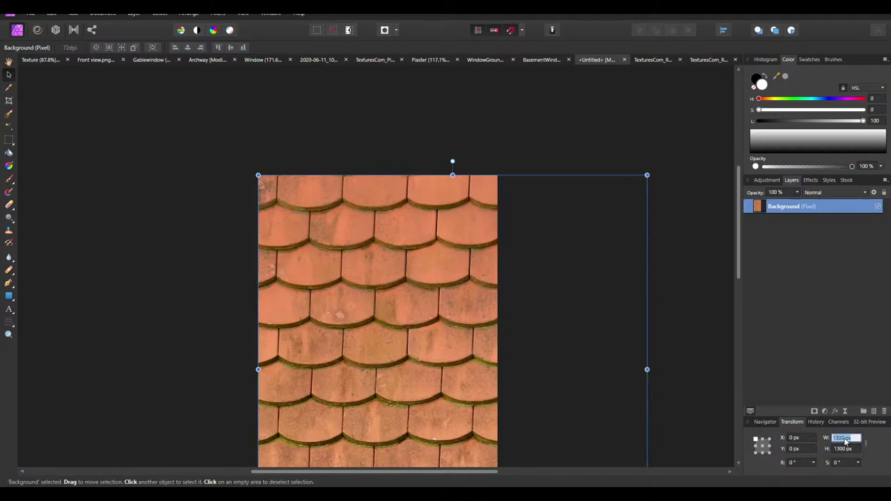
{"action": "type", "text": "200"}
{"action": "left_click", "coordinate": [843, 449]}
{"action": "left_click", "coordinate": [842, 449]}
{"action": "double_click", "coordinate": [842, 449]}
{"action": "type", "text": "20"}
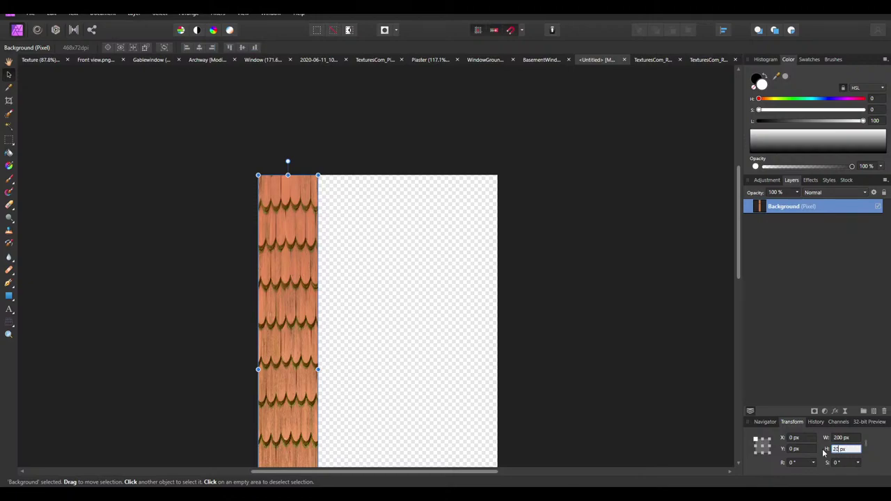
{"action": "key", "text": "Return"}
Draw a small rectangular marquee across one roof tile
{"action": "scroll", "coordinate": [278, 192], "scroll_direction": "up", "scroll_amount": 8, "text": "ctrl"}
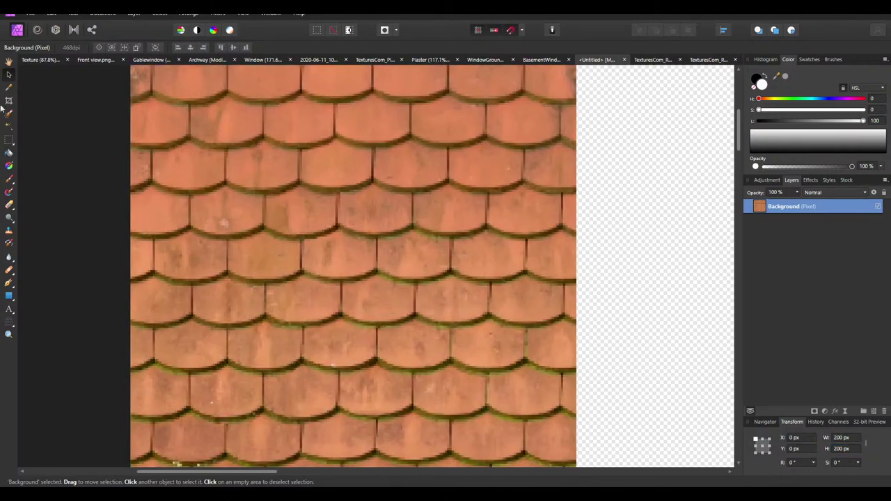
{"action": "left_click", "coordinate": [9, 140]}
{"action": "left_click_drag", "start_coordinate": [297, 167], "coordinate": [375, 186]}
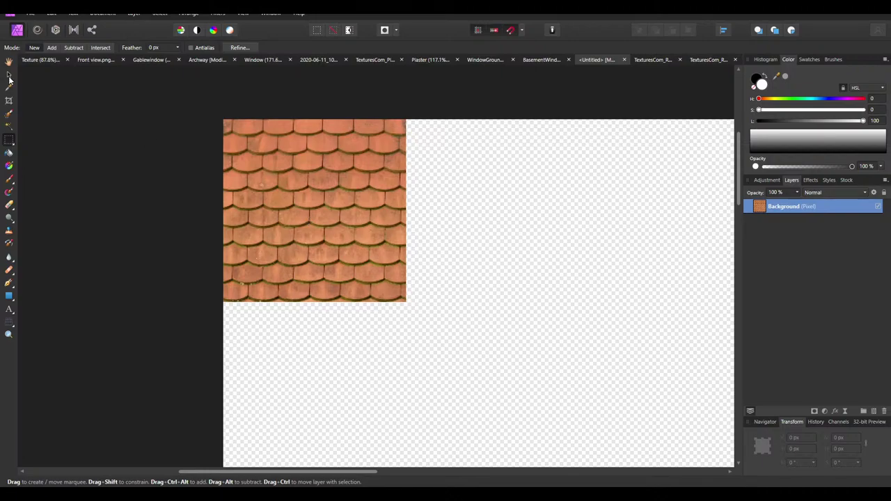
Duplicate the tile layer to X 200 px, beside the original
{"action": "left_click", "coordinate": [9, 75]}
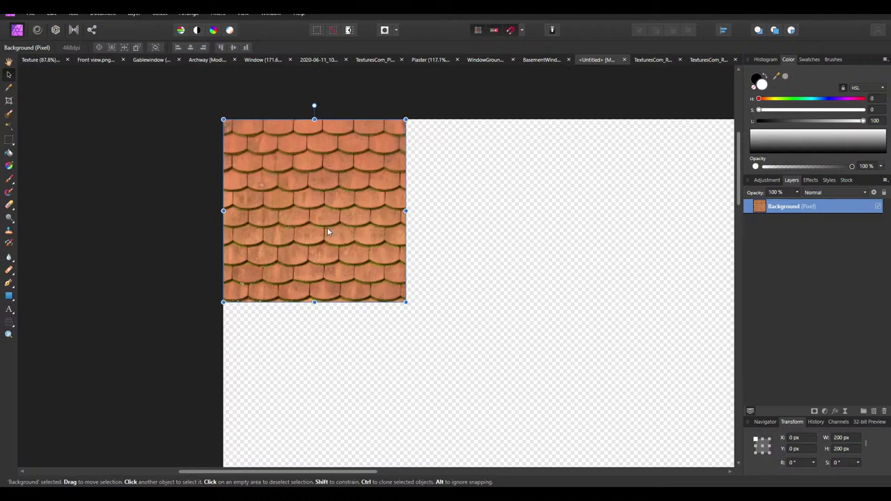
{"action": "left_click_drag", "start_coordinate": [327, 230], "coordinate": [437, 209], "text": "ctrl"}
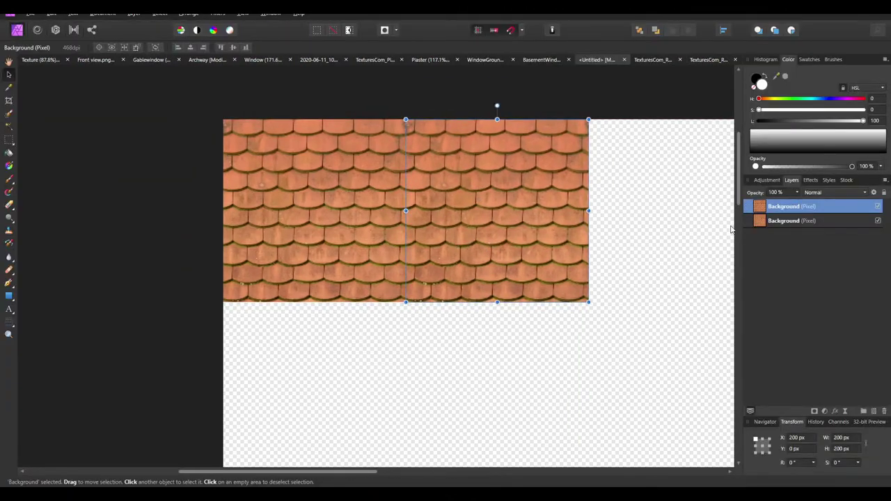
{"action": "scroll", "coordinate": [483, 200], "scroll_direction": "up", "scroll_amount": 1, "text": "ctrl"}
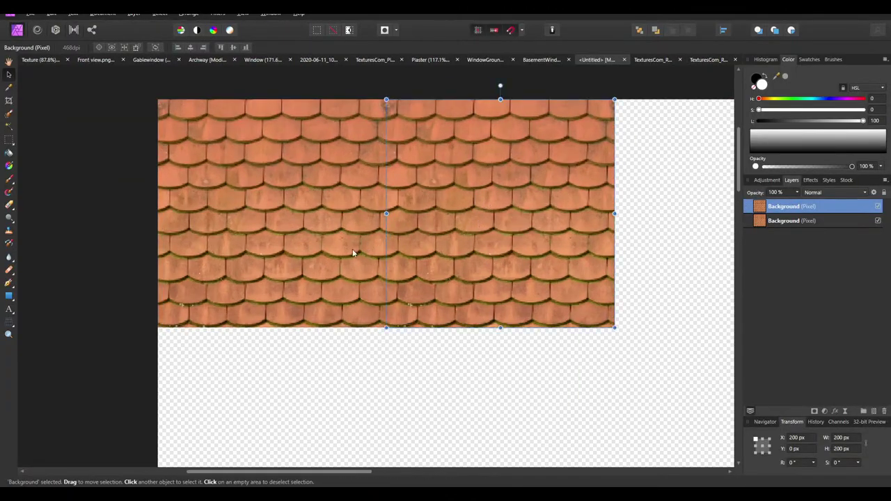
Cycle through the Effects, Stock, Layers and History panels, then select the right-hand tile copy
{"action": "left_click", "coordinate": [810, 180]}
{"action": "left_click", "coordinate": [846, 181]}
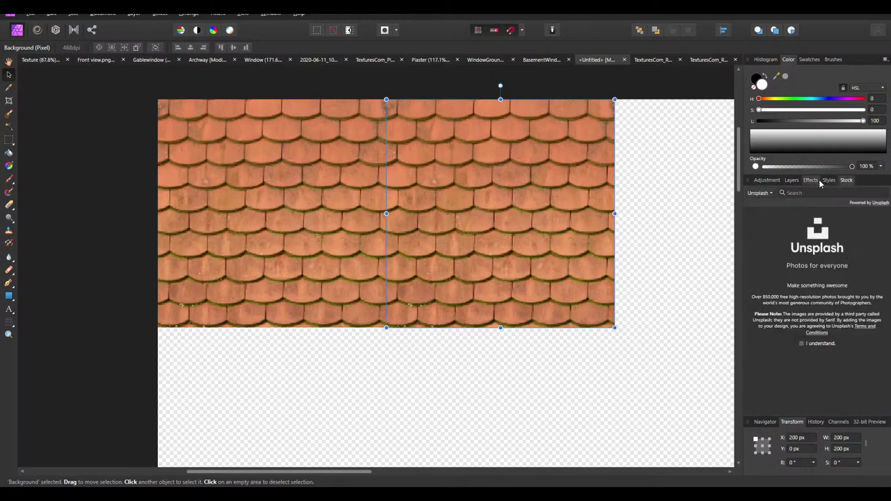
{"action": "left_click", "coordinate": [811, 180]}
{"action": "left_click", "coordinate": [793, 180]}
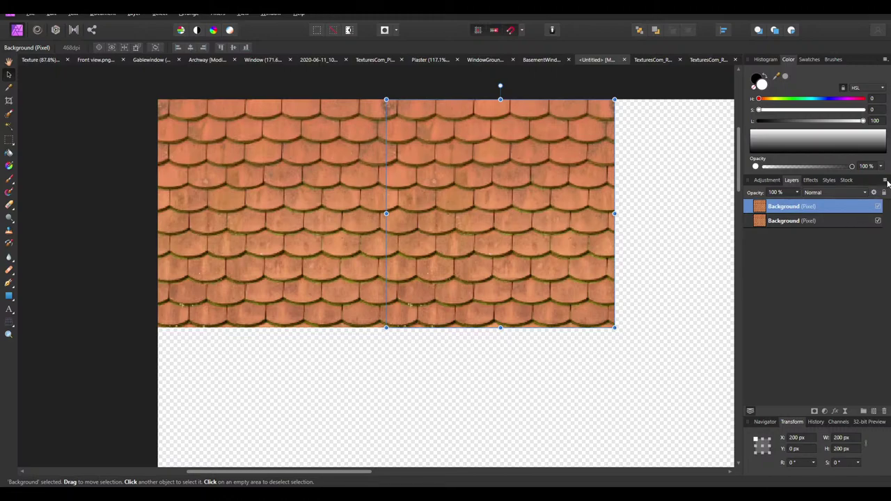
{"action": "left_click", "coordinate": [886, 181]}
{"action": "left_click", "coordinate": [808, 314]}
{"action": "left_click", "coordinate": [815, 422]}
{"action": "left_click", "coordinate": [791, 330]}
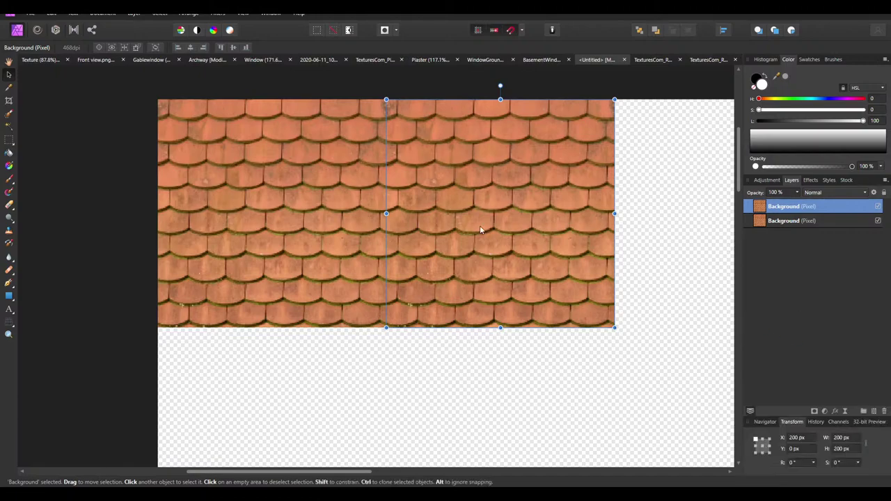
{"action": "scroll", "coordinate": [345, 197], "scroll_direction": "down", "scroll_amount": 1, "text": "ctrl"}
{"action": "left_click", "coordinate": [399, 210]}
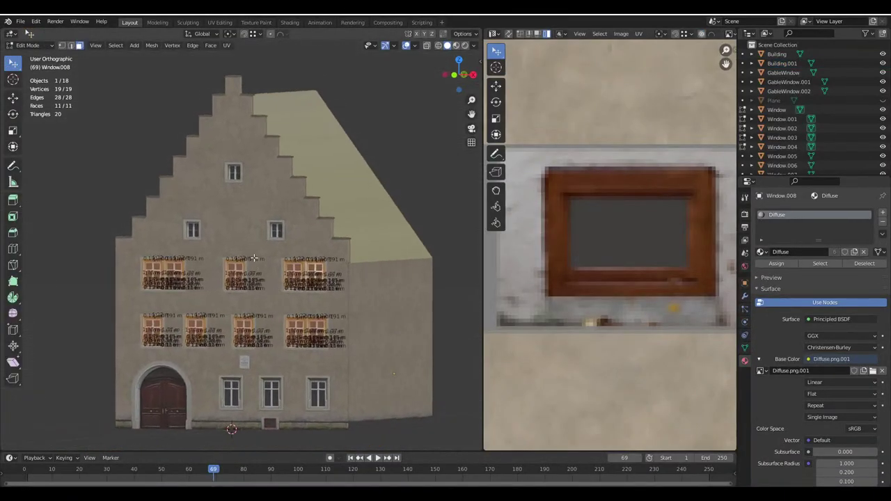
Return to object mode in Blender and bring the house facade closer into view
{"action": "scroll", "coordinate": [254, 258], "scroll_direction": "up", "scroll_amount": 3}
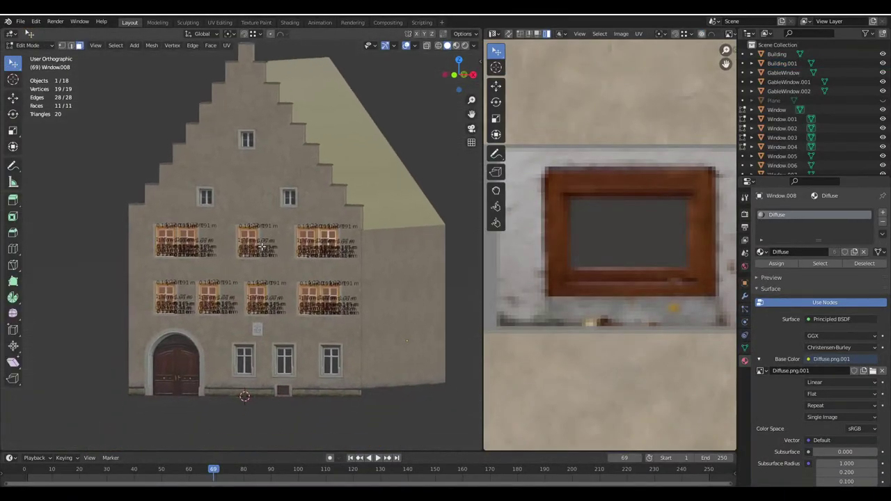
{"action": "key", "text": "Tab"}
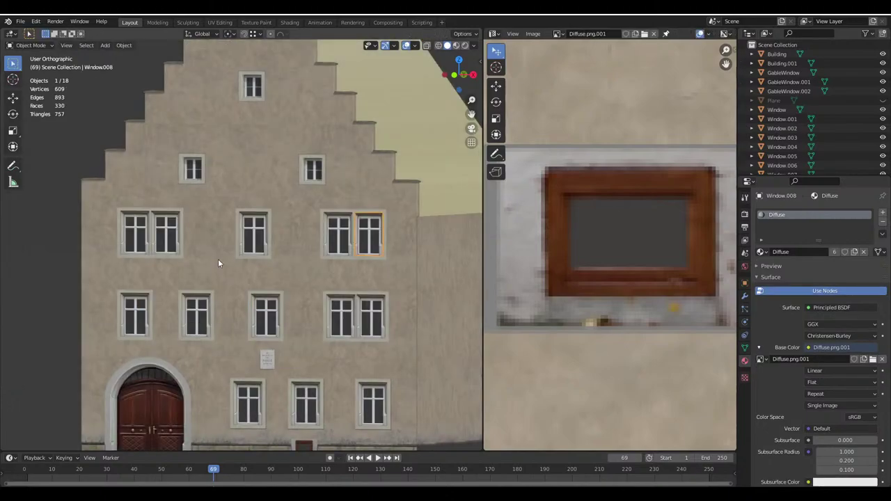
{"action": "middle_click_drag", "start_coordinate": [218, 259], "coordinate": [218, 237]}
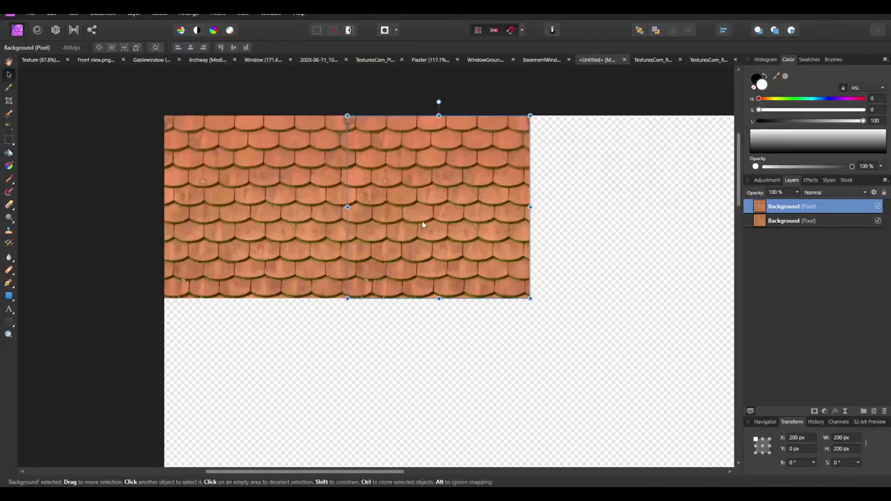
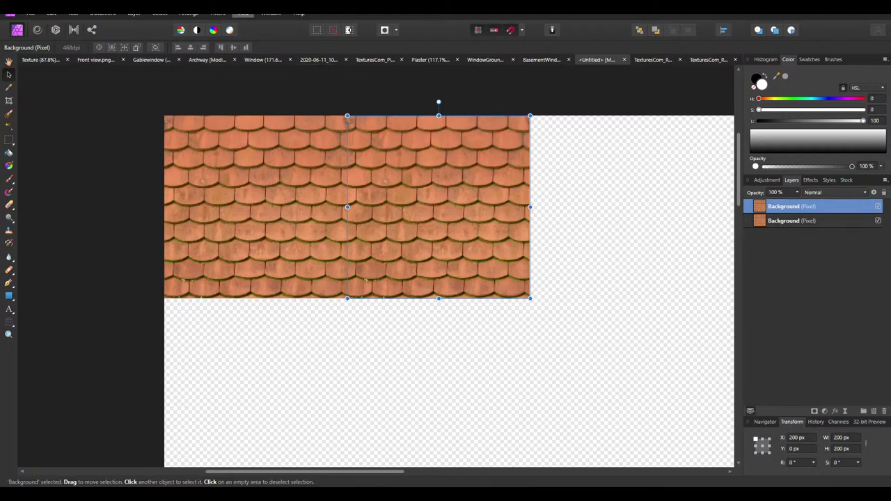
Clone the roof tile across the canvas to make a row of four tiles reaching X 600
{"action": "left_click", "coordinate": [237, 13]}
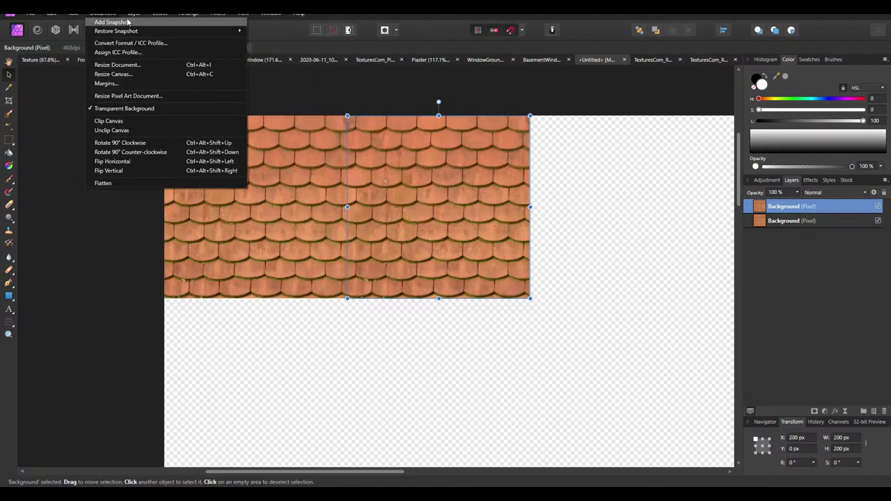
{"action": "mouse_move", "coordinate": [130, 13]}
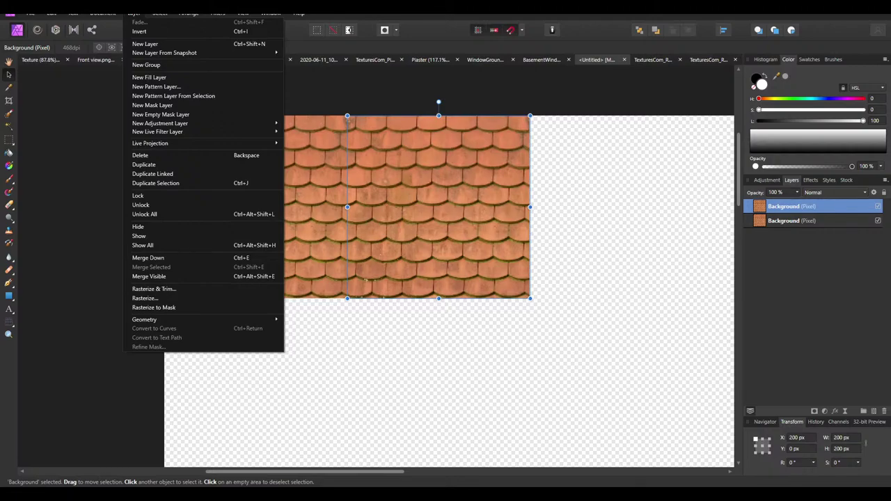
{"action": "mouse_move", "coordinate": [93, 14]}
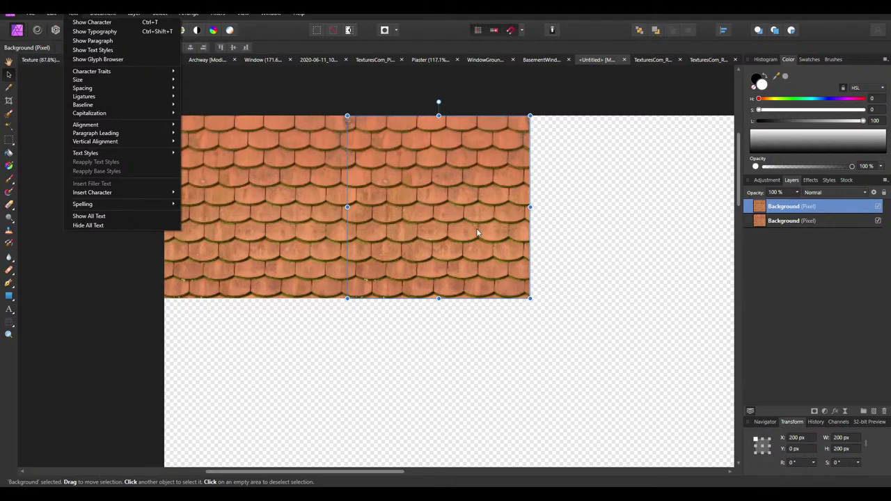
{"action": "left_click", "coordinate": [435, 221]}
{"action": "scroll", "coordinate": [367, 199], "scroll_direction": "down", "scroll_amount": 1, "text": "ctrl"}
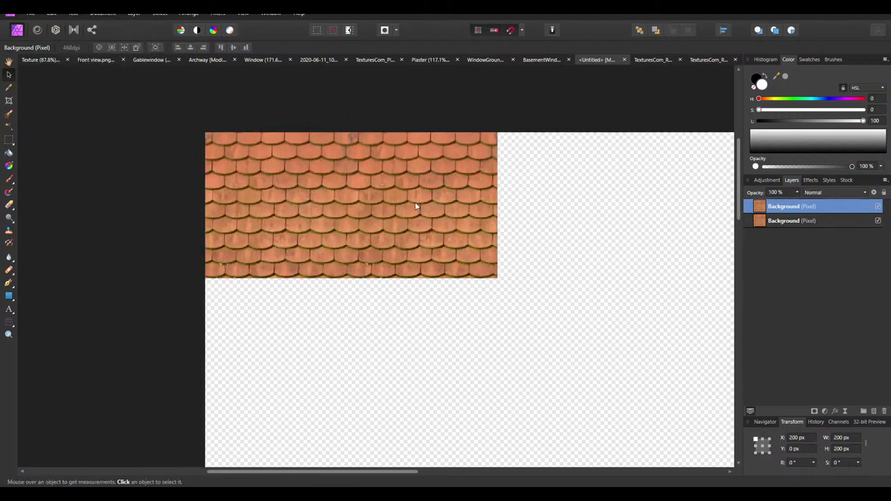
{"action": "left_click_drag", "start_coordinate": [415, 202], "coordinate": [533, 216]}
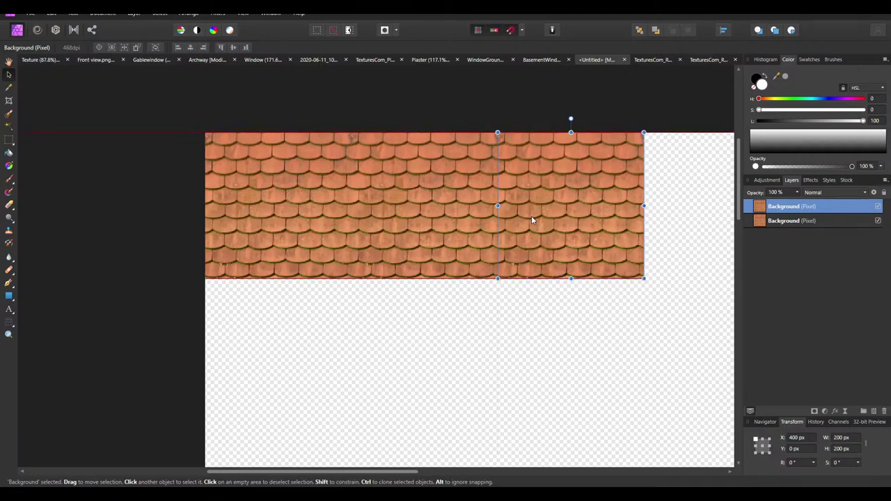
{"action": "scroll", "coordinate": [399, 211], "scroll_direction": "down", "scroll_amount": 1, "text": "ctrl"}
{"action": "scroll", "coordinate": [399, 211], "scroll_direction": "up", "scroll_amount": 1, "text": "ctrl"}
{"action": "mouse_move", "coordinate": [460, 206]}
{"action": "left_mouse_down", "text": "ctrl"}
{"action": "mouse_move", "coordinate": [385, 208]}
{"action": "mouse_move", "coordinate": [530, 210]}
{"action": "left_mouse_up", "text": "ctrl"}
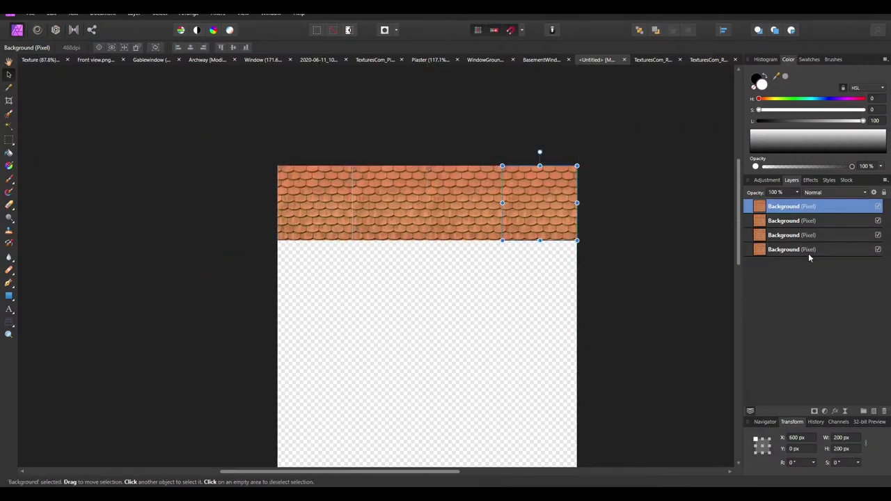
Select the four-tile row, copy it down three times to make four rows, then deselect
{"action": "left_click", "coordinate": [815, 250], "text": "shift"}
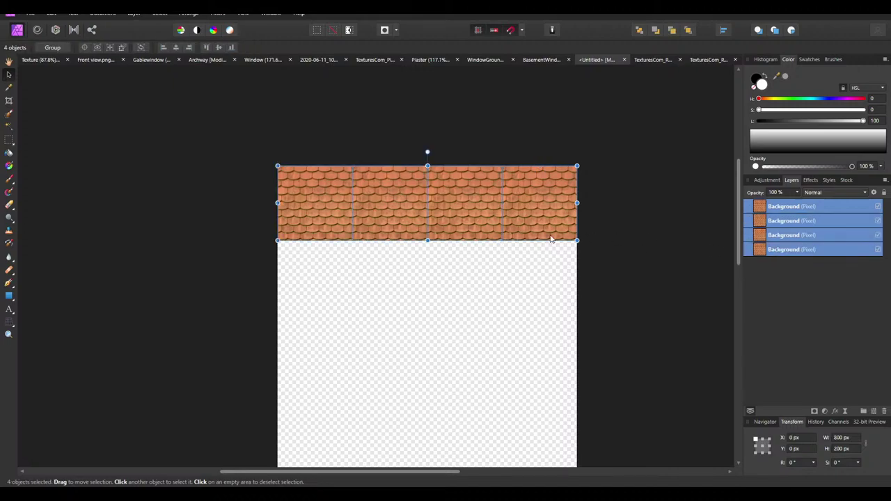
{"action": "left_click", "coordinate": [311, 196]}
{"action": "left_click", "coordinate": [801, 206], "text": "shift"}
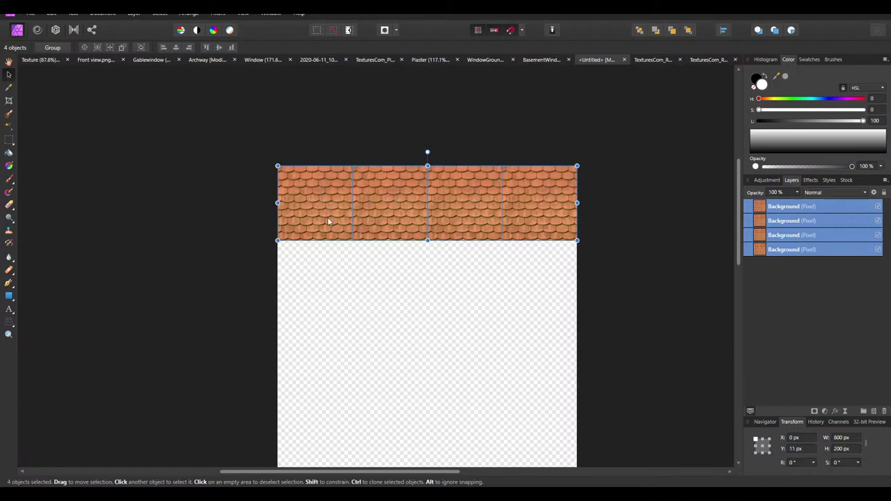
{"action": "left_click_drag", "start_coordinate": [320, 186], "coordinate": [318, 258], "text": "ctrl"}
{"action": "scroll", "coordinate": [324, 238], "scroll_direction": "down", "scroll_amount": 2}
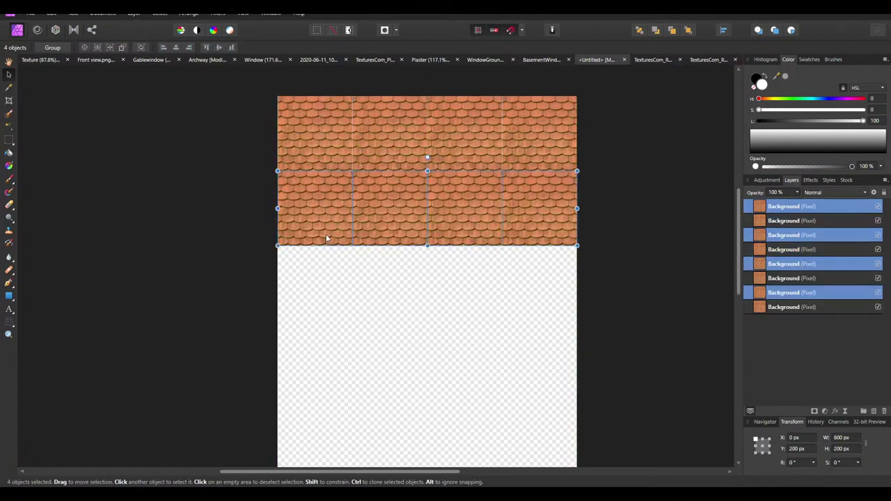
{"action": "left_click_drag", "start_coordinate": [326, 221], "coordinate": [318, 251], "text": "ctrl"}
{"action": "scroll", "coordinate": [318, 237], "scroll_direction": "down", "scroll_amount": 2}
{"action": "left_click_drag", "start_coordinate": [318, 209], "coordinate": [318, 273], "text": "ctrl"}
{"action": "key", "text": "ctrl+d"}
{"action": "scroll", "coordinate": [393, 299], "scroll_direction": "down", "scroll_amount": 5, "text": "ctrl"}
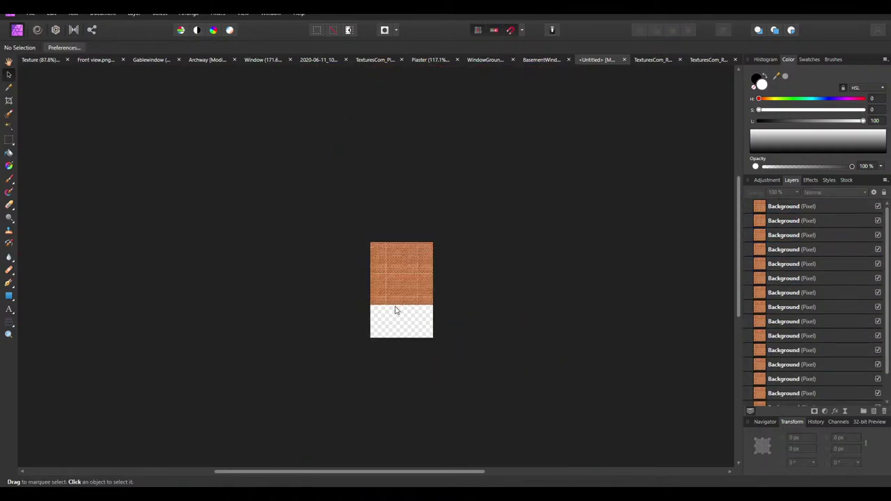
{"action": "scroll", "coordinate": [396, 310], "scroll_direction": "up", "scroll_amount": 5, "text": "ctrl"}
Check the tile layers' context menus, then clear the selection
{"action": "right_click", "coordinate": [460, 212]}
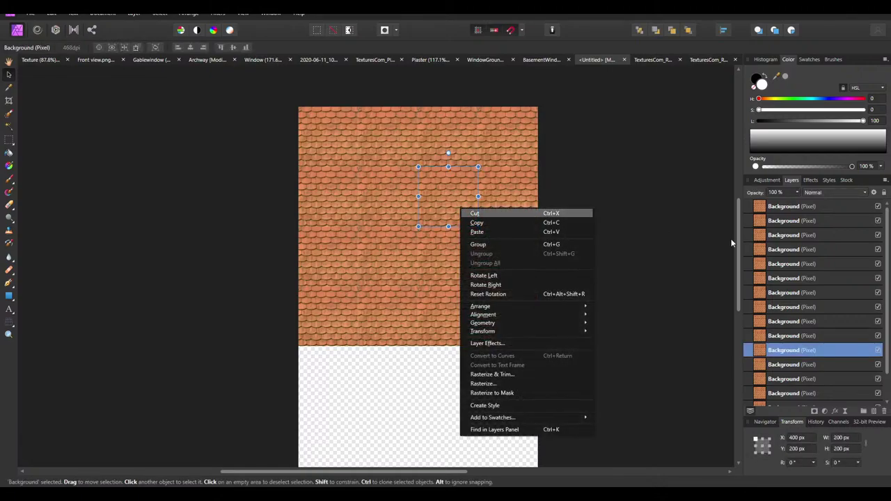
{"action": "key", "text": "Escape"}
{"action": "right_click", "coordinate": [757, 222]}
{"action": "left_click", "coordinate": [648, 307]}
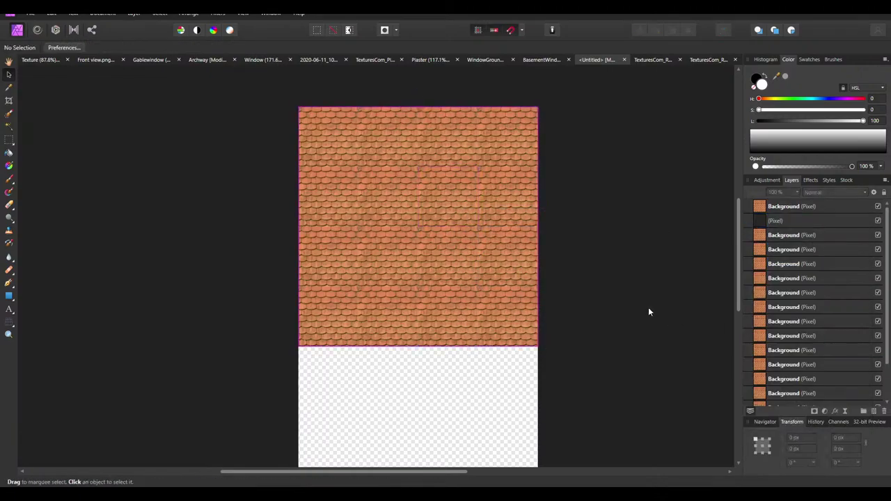
{"action": "scroll", "coordinate": [470, 292], "scroll_direction": "down", "scroll_amount": 4, "text": "ctrl"}
{"action": "scroll", "coordinate": [461, 290], "scroll_direction": "up", "scroll_amount": 2, "text": "ctrl"}
{"action": "scroll", "coordinate": [469, 291], "scroll_direction": "up", "scroll_amount": 1, "text": "ctrl"}
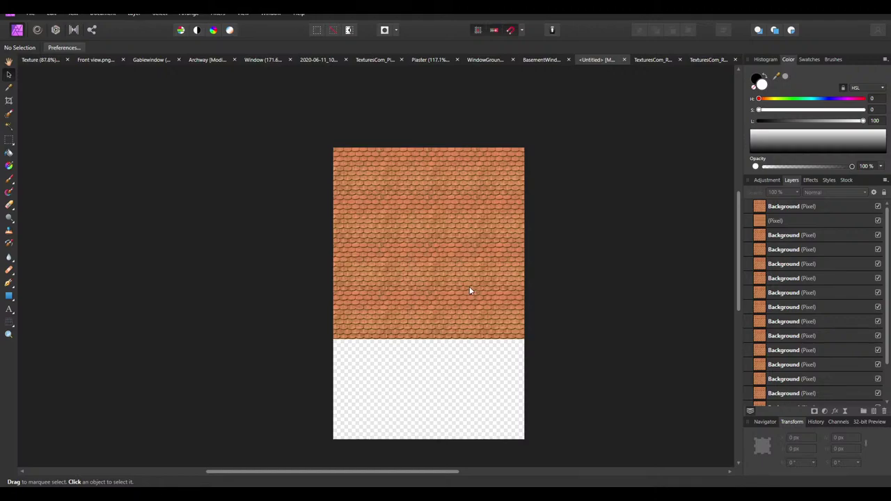
{"action": "left_click", "coordinate": [470, 290]}
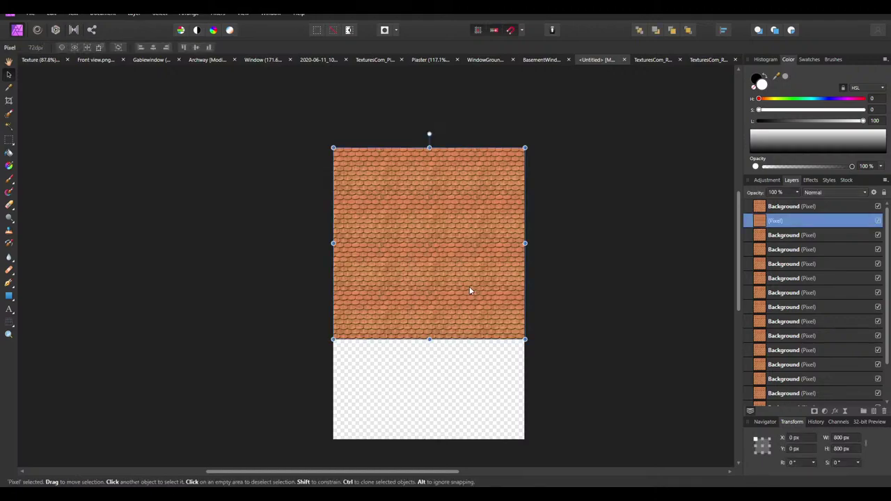
{"action": "scroll", "coordinate": [443, 328], "scroll_direction": "down", "scroll_amount": 2}
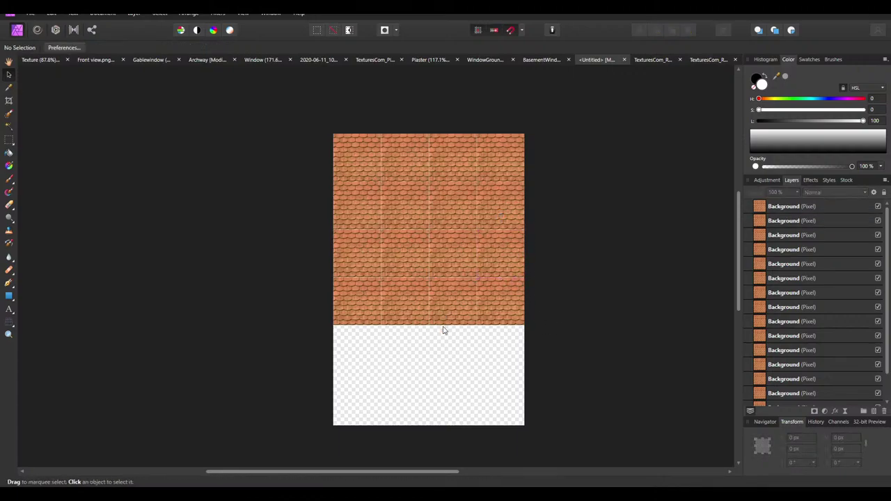
Select the eight tiles making up the bottom two rows
{"action": "left_click", "coordinate": [354, 271]}
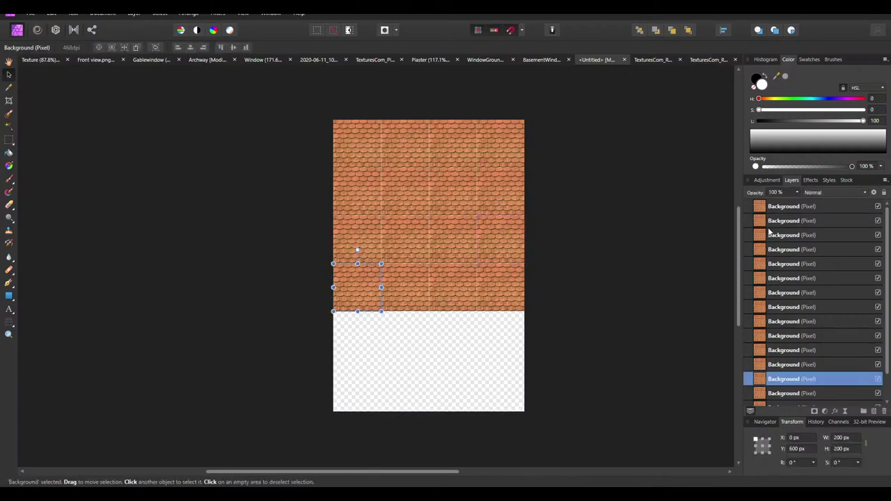
{"action": "left_click", "coordinate": [494, 287]}
{"action": "left_click", "coordinate": [380, 300]}
{"action": "left_click", "coordinate": [418, 292], "text": "shift"}
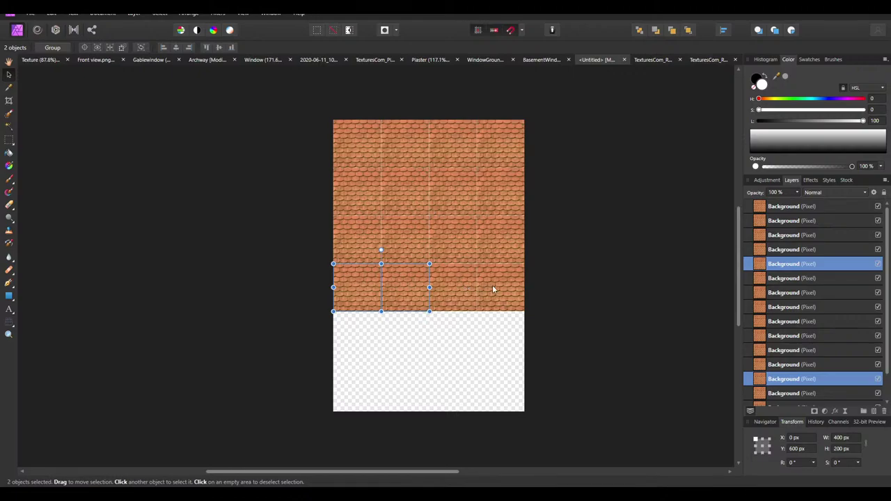
{"action": "left_click", "coordinate": [492, 284], "text": "shift"}
{"action": "left_click", "coordinate": [453, 278], "text": "shift"}
{"action": "left_click", "coordinate": [351, 229], "text": "shift"}
{"action": "left_click", "coordinate": [399, 236], "text": "shift"}
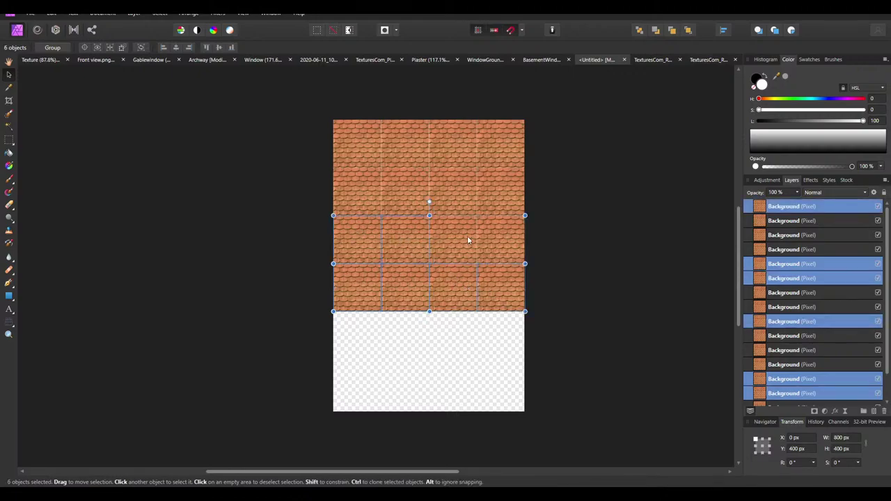
{"action": "left_click", "coordinate": [503, 238], "text": "shift"}
{"action": "left_click", "coordinate": [456, 242], "text": "shift"}
Clone the two rows down to X 0, Y 800 and deselect
{"action": "left_click_drag", "start_coordinate": [361, 234], "coordinate": [356, 379]}
{"action": "scroll", "coordinate": [362, 329], "scroll_direction": "down", "scroll_amount": 2}
{"action": "left_click", "coordinate": [575, 297]}
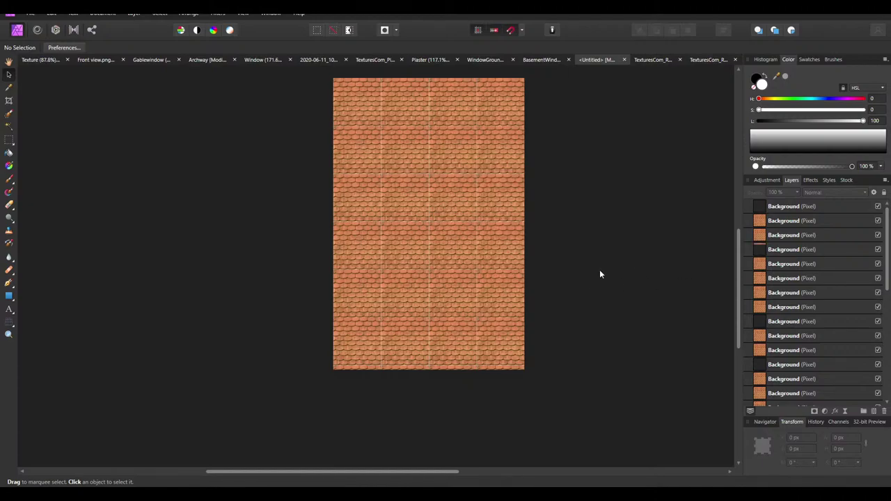
{"action": "scroll", "coordinate": [601, 274], "scroll_direction": "up", "scroll_amount": 1}
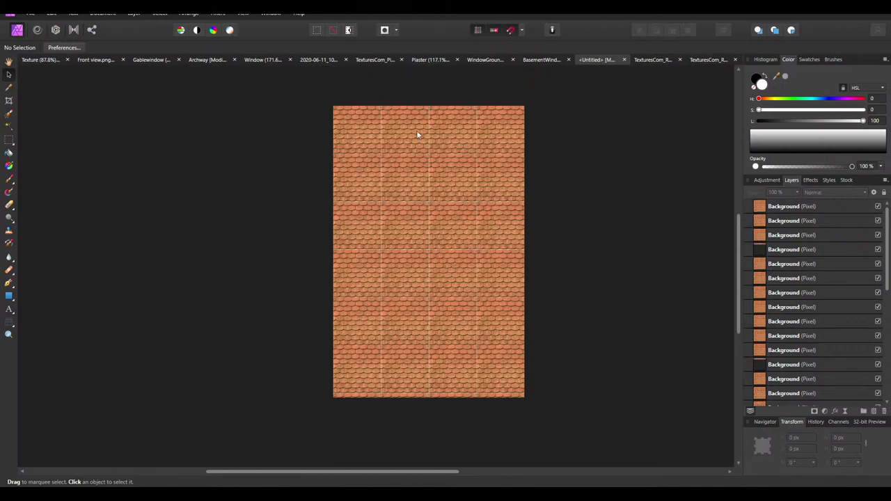
Merge all visible tiles into one new layer
{"action": "right_click", "coordinate": [788, 212]}
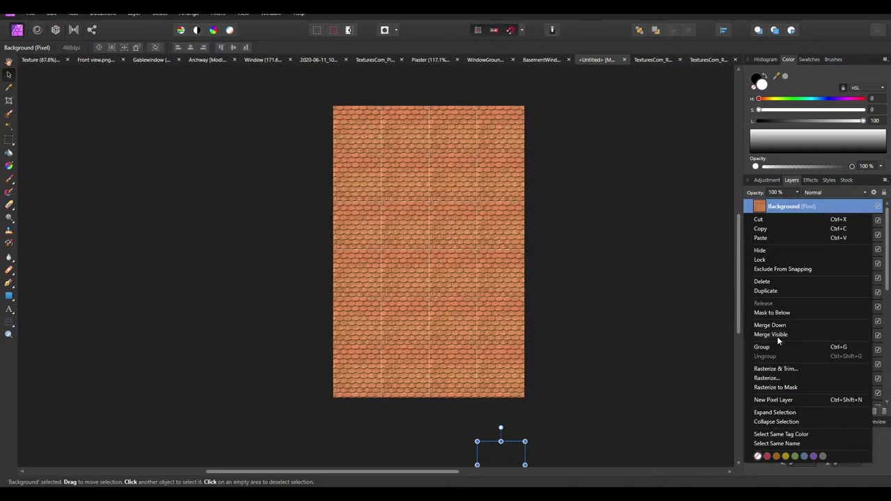
{"action": "left_click", "coordinate": [777, 336]}
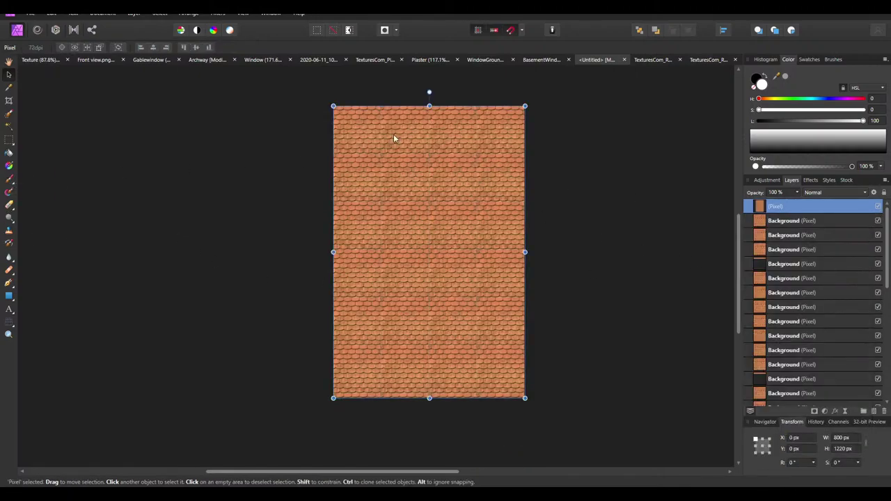
{"action": "scroll", "coordinate": [394, 136], "scroll_direction": "up", "scroll_amount": 2, "text": "ctrl"}
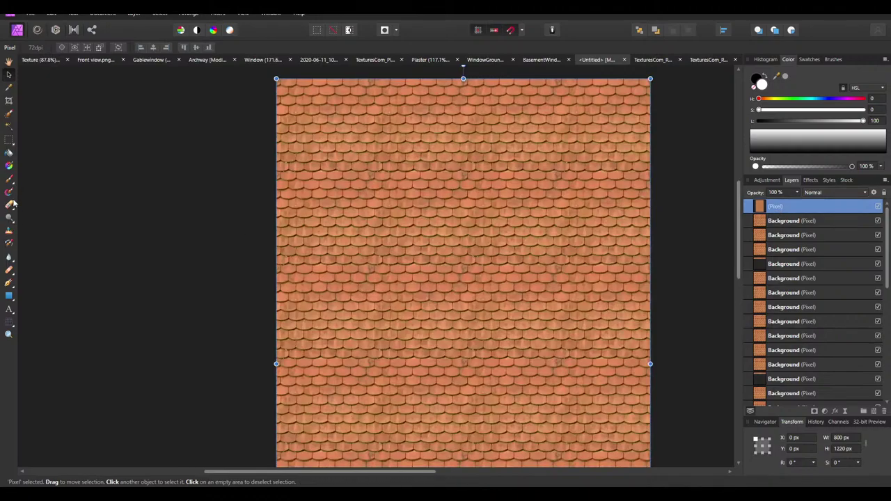
Sample a darker, duller tile colour with the Color Picker and swap primary and secondary colours
{"action": "left_click", "coordinate": [12, 88]}
{"action": "scroll", "coordinate": [423, 243], "scroll_direction": "up", "scroll_amount": 4, "text": "ctrl"}
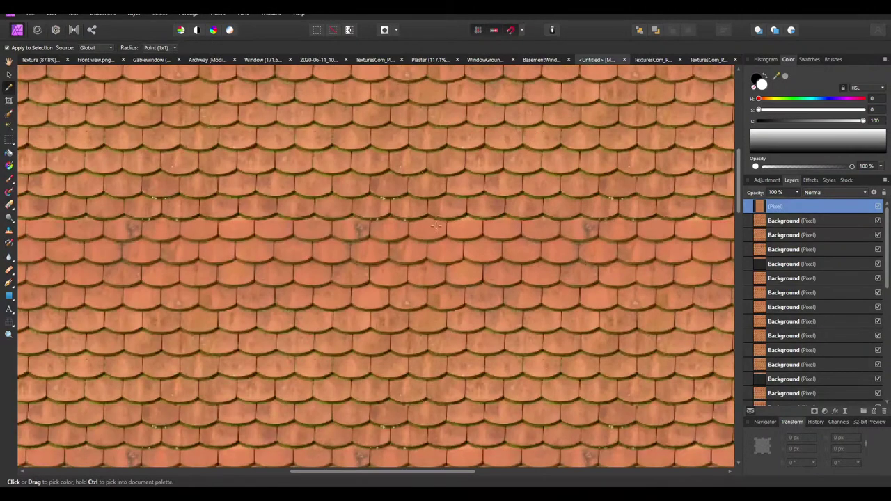
{"action": "scroll", "coordinate": [423, 243], "scroll_direction": "down", "scroll_amount": 2, "text": "ctrl"}
{"action": "scroll", "coordinate": [423, 243], "scroll_direction": "up", "scroll_amount": 2, "text": "ctrl"}
{"action": "left_click", "coordinate": [380, 237]}
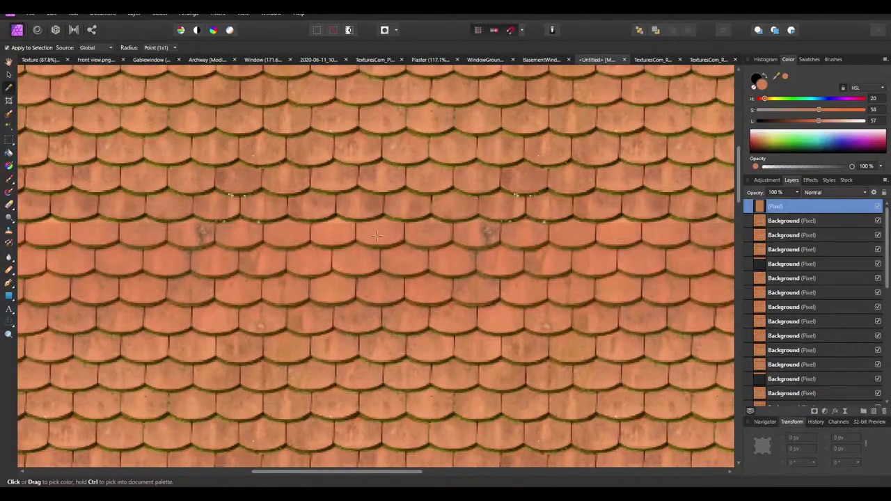
{"action": "left_click", "coordinate": [379, 230]}
{"action": "left_click", "coordinate": [374, 233]}
{"action": "left_click", "coordinate": [366, 204]}
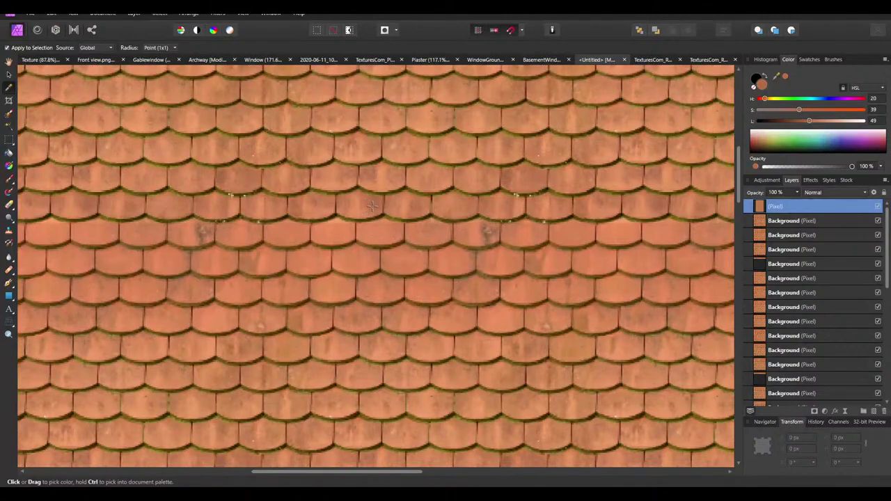
{"action": "left_click", "coordinate": [770, 78]}
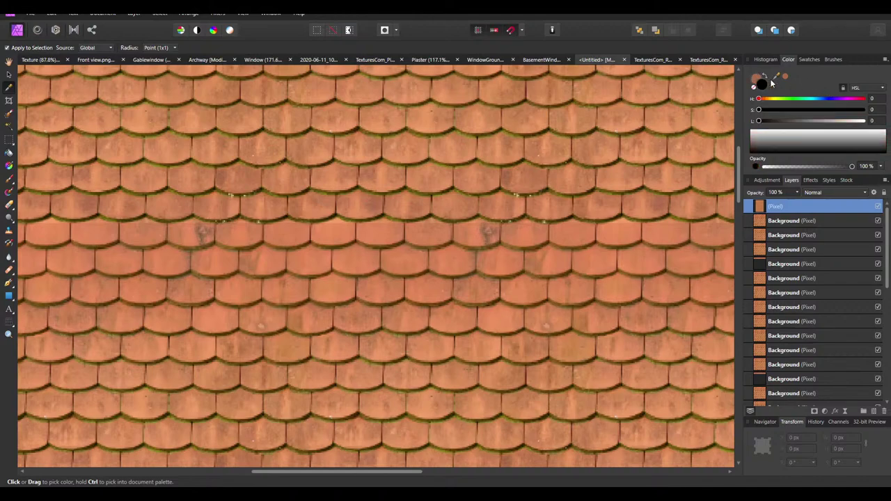
Add a new pixel layer and set its blend mode to Average
{"action": "left_click", "coordinate": [875, 411]}
{"action": "left_click", "coordinate": [834, 192]}
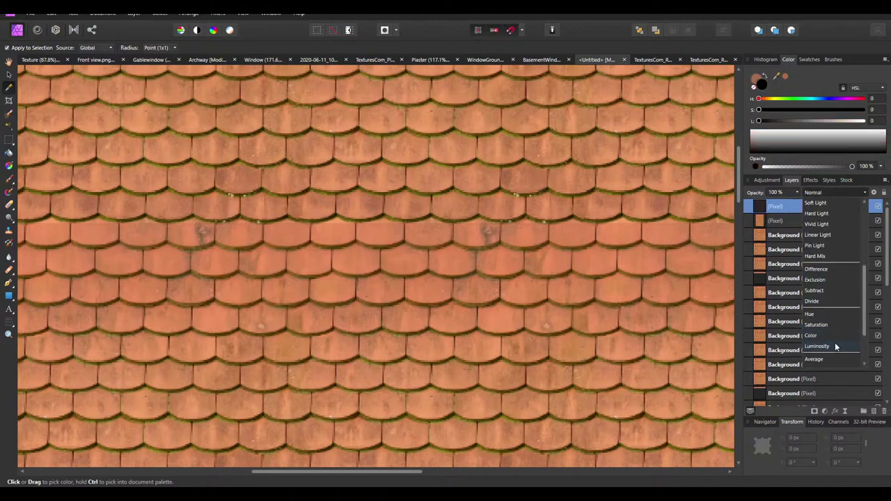
{"action": "left_click", "coordinate": [829, 346]}
{"action": "scroll", "coordinate": [376, 265], "scroll_direction": "down", "scroll_amount": 5, "text": "ctrl"}
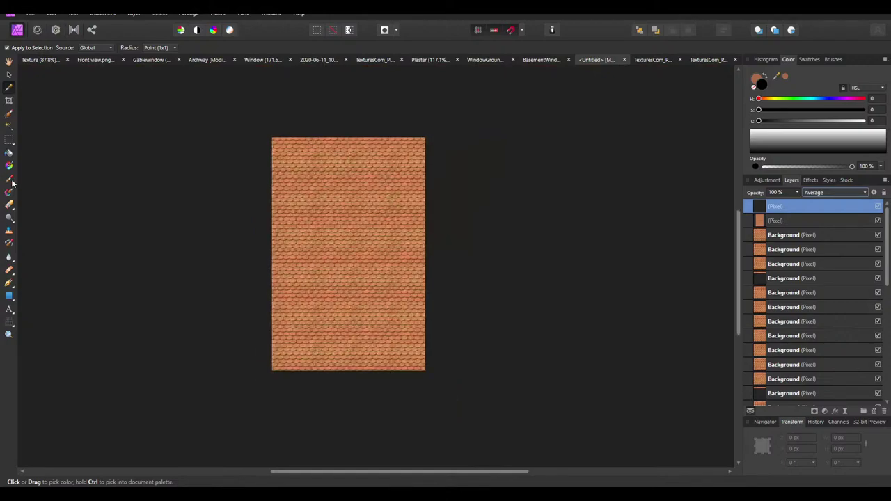
{"action": "left_click", "coordinate": [8, 298]}
{"action": "scroll", "coordinate": [338, 249], "scroll_direction": "up", "scroll_amount": 1, "text": "ctrl"}
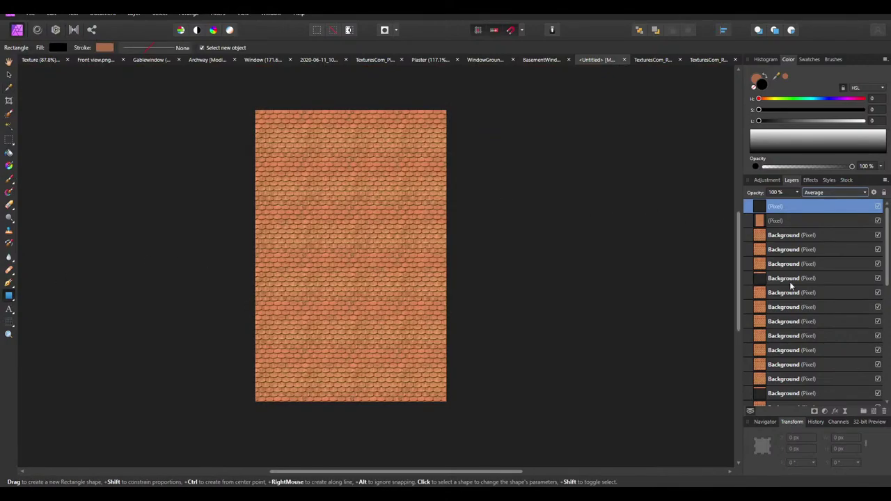
Delete the empty top layer and draw a tile-coloured rectangle covering the whole 800 × 1220 canvas
{"action": "key", "text": "Delete"}
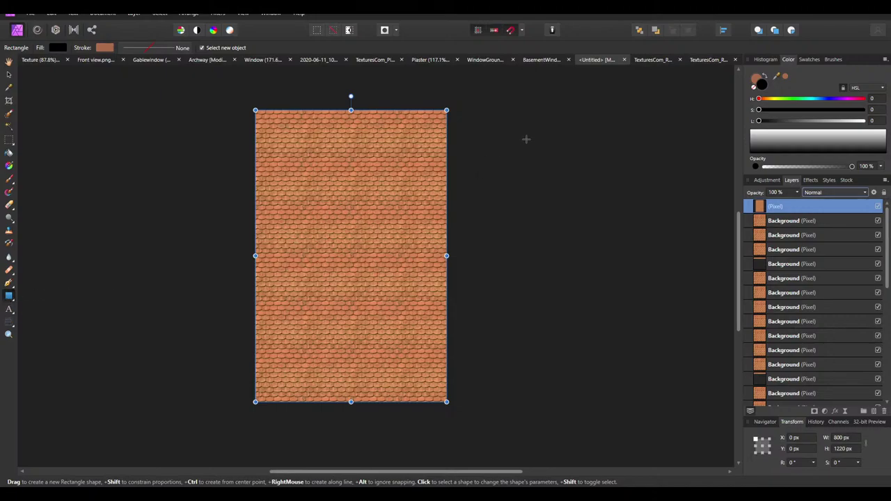
{"action": "scroll", "coordinate": [385, 133], "scroll_direction": "up", "scroll_amount": 1, "text": "ctrl"}
{"action": "mouse_move", "coordinate": [393, 161]}
{"action": "left_mouse_down"}
{"action": "mouse_move", "coordinate": [412, 137]}
{"action": "mouse_move", "coordinate": [293, 266]}
{"action": "left_mouse_up"}
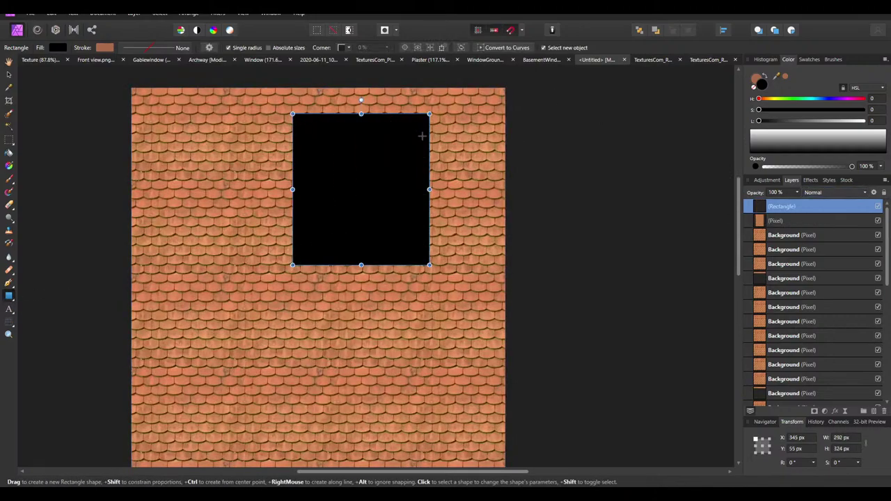
{"action": "left_click", "coordinate": [766, 75]}
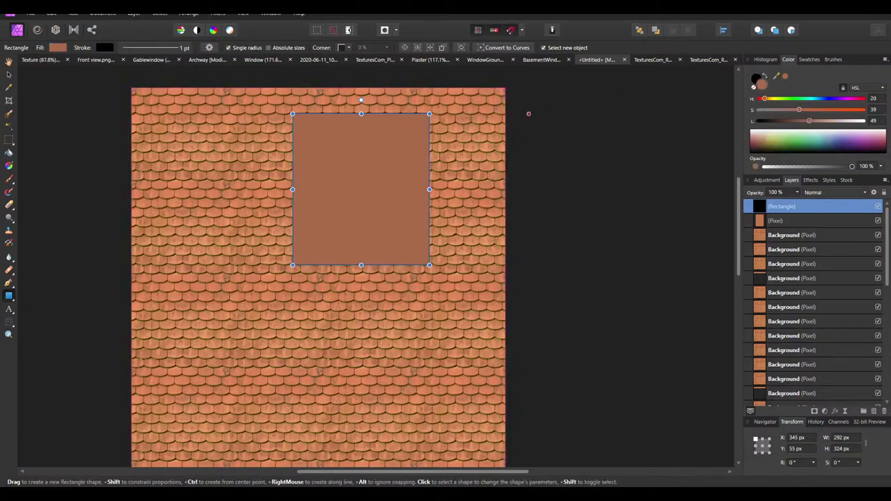
{"action": "left_click_drag", "start_coordinate": [430, 114], "coordinate": [505, 88]}
{"action": "scroll", "coordinate": [493, 100], "scroll_direction": "down", "scroll_amount": 2}
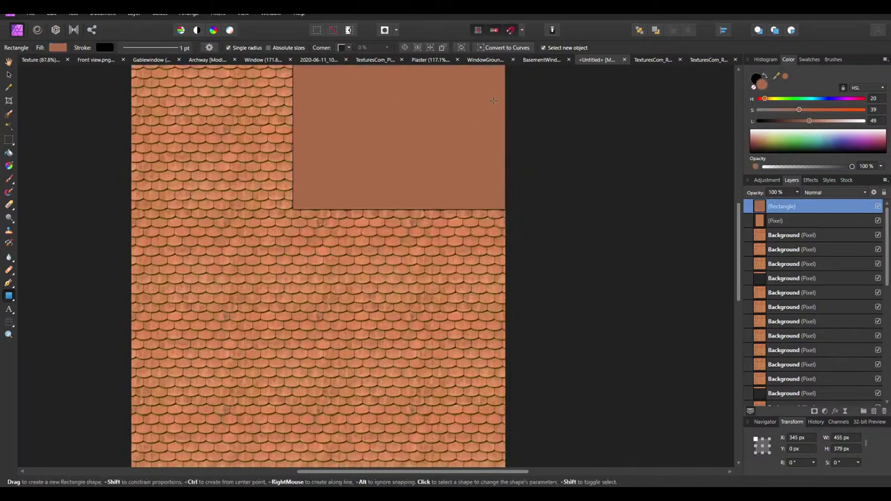
{"action": "scroll", "coordinate": [493, 101], "scroll_direction": "down", "scroll_amount": 3, "text": "ctrl"}
{"action": "left_click_drag", "start_coordinate": [405, 155], "coordinate": [321, 360]}
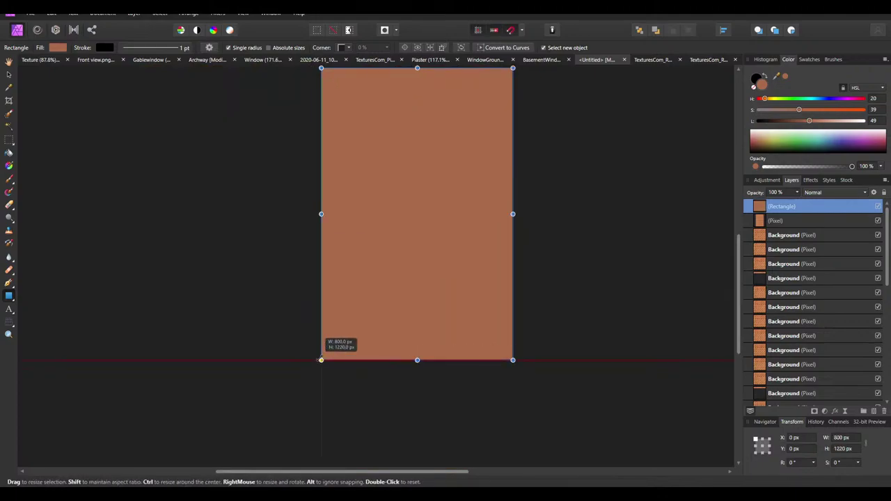
Set the brown rectangle's blend mode to Average
{"action": "left_click", "coordinate": [836, 192]}
{"action": "scroll", "coordinate": [834, 327], "scroll_direction": "down", "scroll_amount": 3}
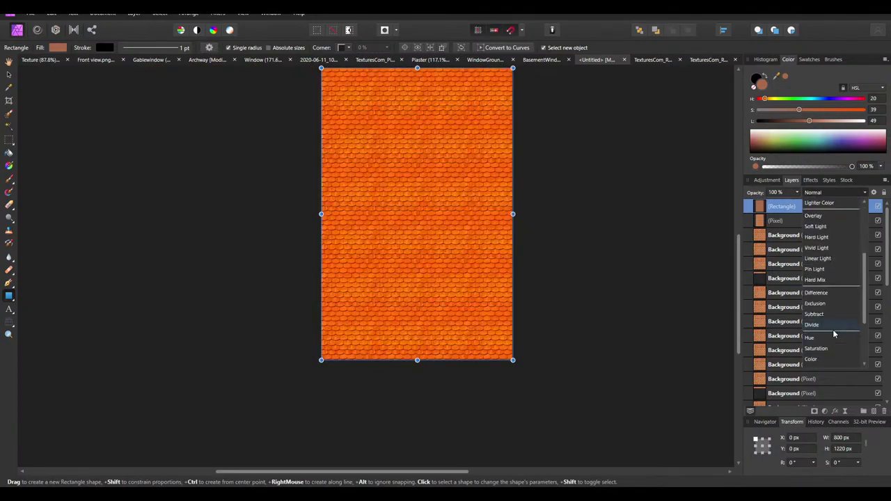
{"action": "scroll", "coordinate": [834, 334], "scroll_direction": "down", "scroll_amount": 2}
{"action": "left_click", "coordinate": [826, 309]}
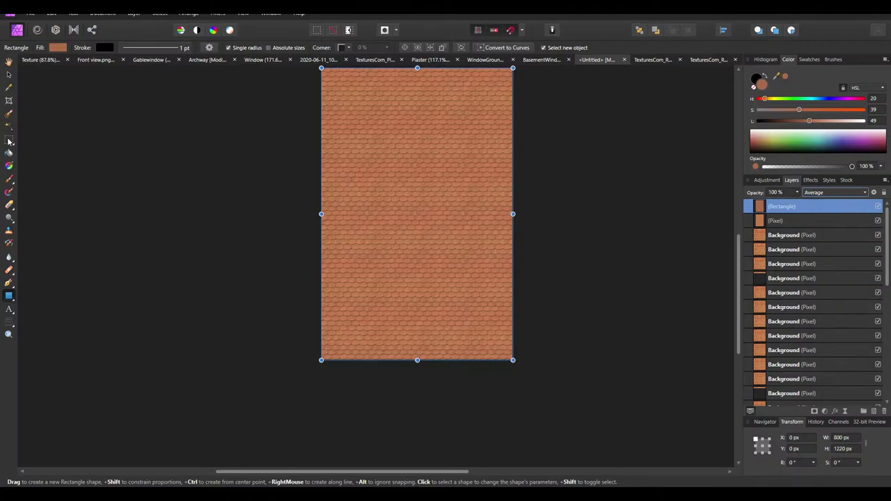
{"action": "left_click", "coordinate": [8, 61]}
{"action": "scroll", "coordinate": [340, 323], "scroll_direction": "down", "scroll_amount": 4, "text": "ctrl"}
{"action": "scroll", "coordinate": [362, 305], "scroll_direction": "up", "scroll_amount": 3, "text": "ctrl"}
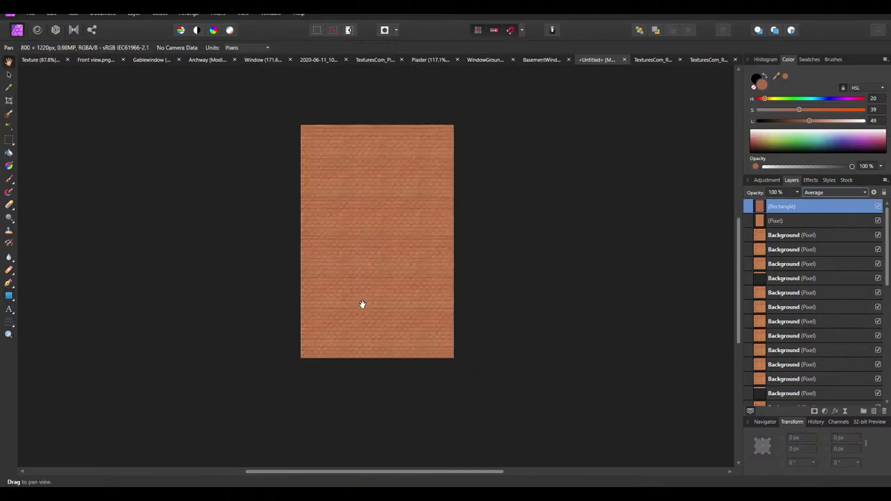
{"action": "scroll", "coordinate": [362, 304], "scroll_direction": "up", "scroll_amount": 1, "text": "ctrl"}
{"action": "scroll", "coordinate": [366, 269], "scroll_direction": "up", "scroll_amount": 1, "text": "ctrl"}
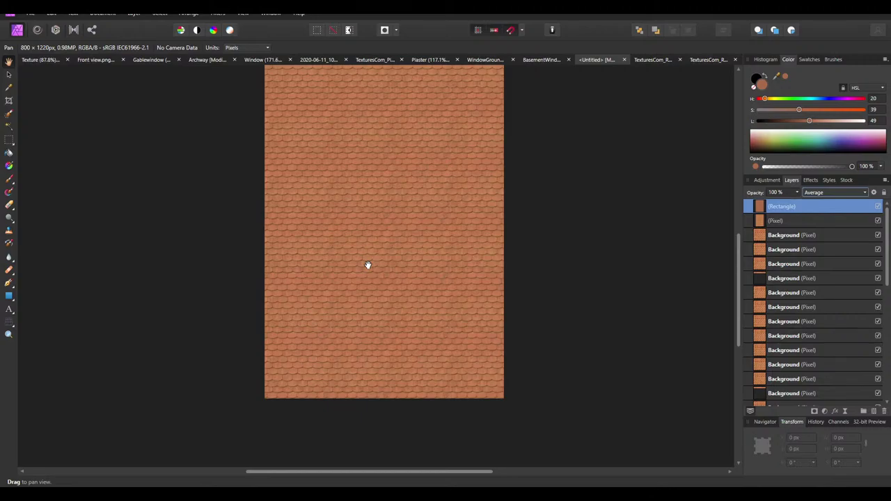
Try a marquee selection across a tile, then deselect and fit the document in view
{"action": "left_click", "coordinate": [9, 140]}
{"action": "scroll", "coordinate": [332, 259], "scroll_direction": "up", "scroll_amount": 6, "text": "ctrl"}
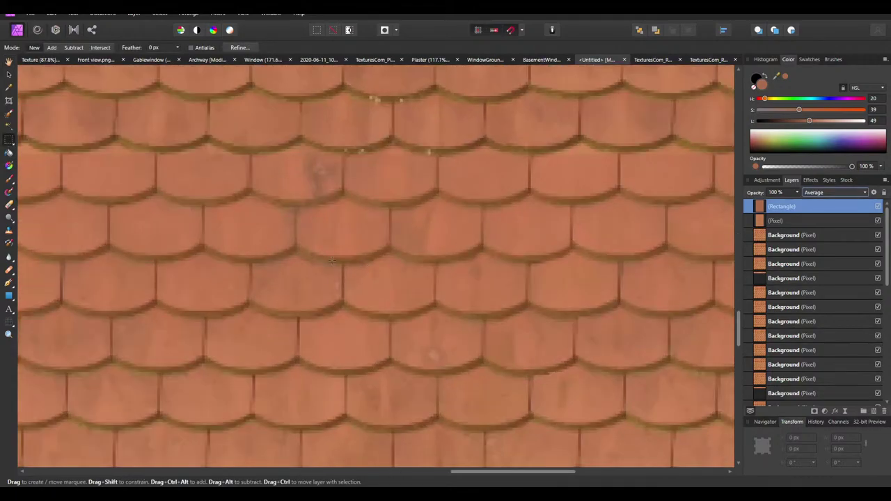
{"action": "left_click_drag", "start_coordinate": [295, 223], "coordinate": [391, 247]}
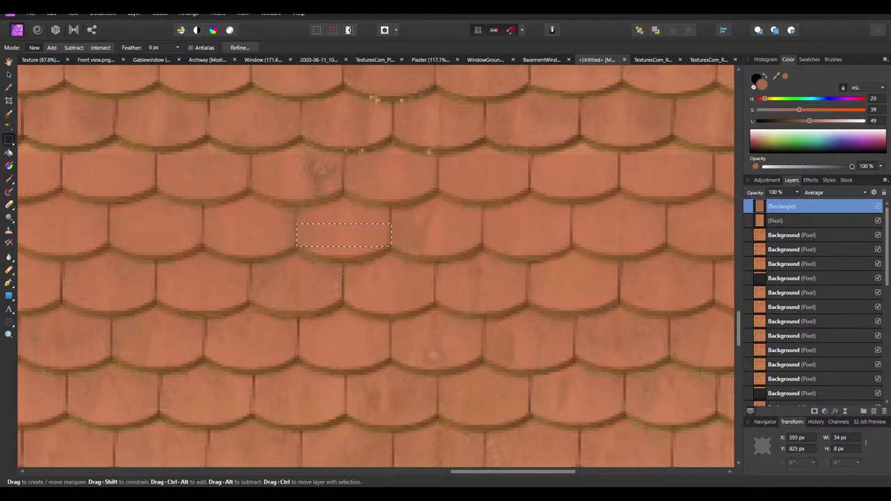
{"action": "left_click_drag", "start_coordinate": [346, 275], "coordinate": [437, 291]}
{"action": "key", "text": "ctrl+d"}
{"action": "key", "text": "ctrl+0"}
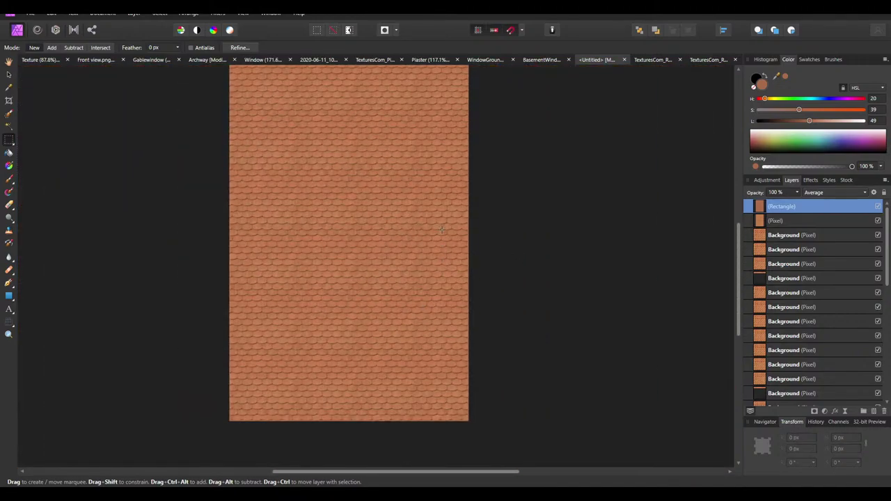
Delete the (Pixel) layer, undoing an accidental tile shift and a premature deletion of tile layers
{"action": "left_click", "coordinate": [8, 62]}
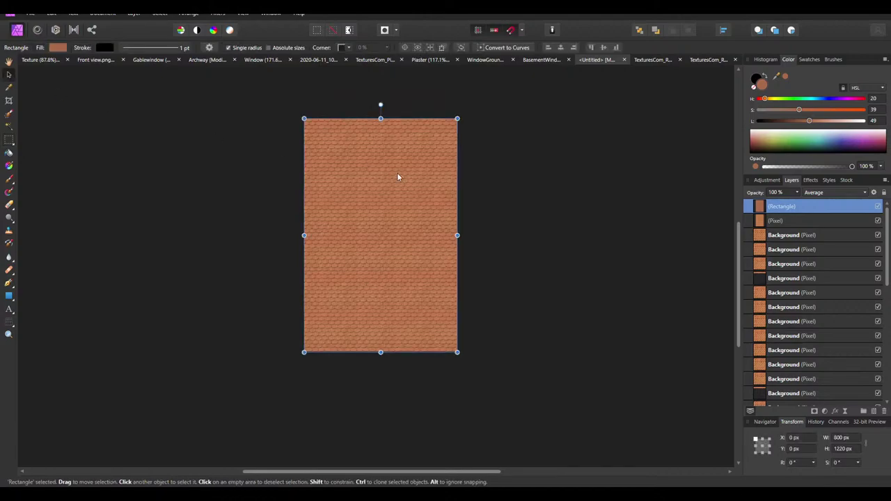
{"action": "left_click", "coordinate": [778, 229]}
{"action": "key", "text": "Delete"}
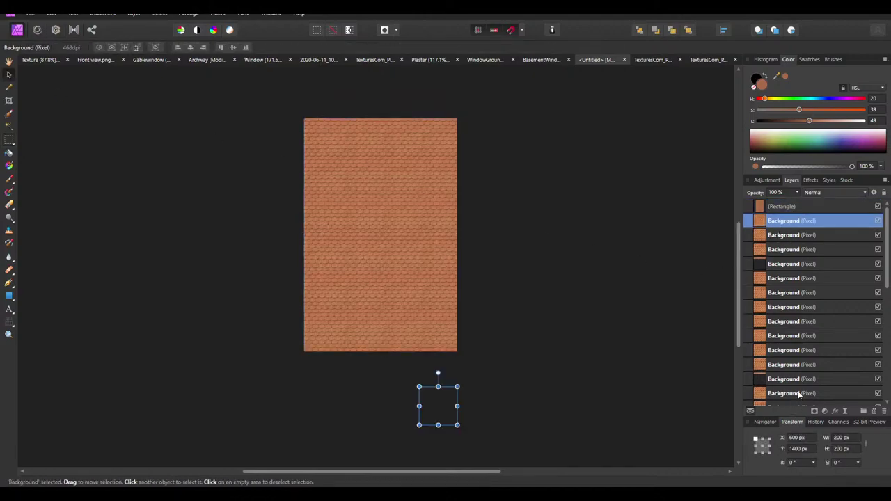
{"action": "left_click", "coordinate": [799, 394], "text": "shift"}
{"action": "key", "text": "ctrl+z"}
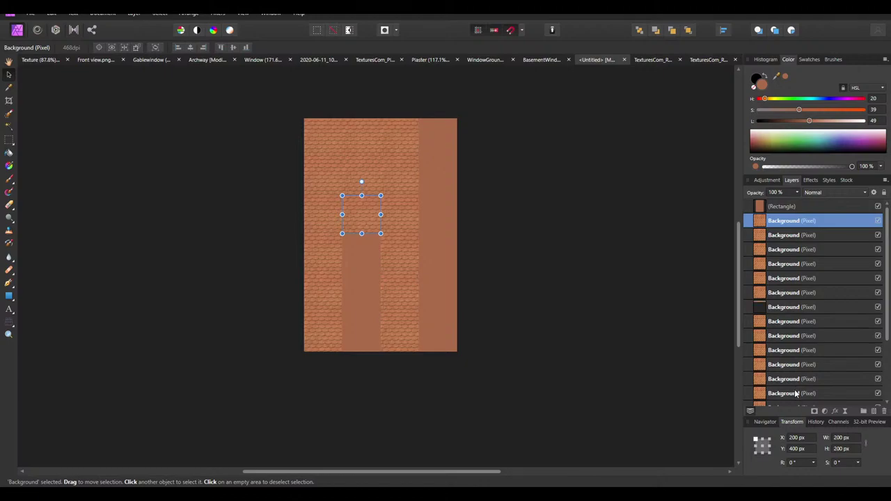
{"action": "left_click", "coordinate": [795, 394], "text": "shift"}
{"action": "key", "text": "ctrl+z"}
{"action": "left_click", "coordinate": [794, 295], "text": "shift"}
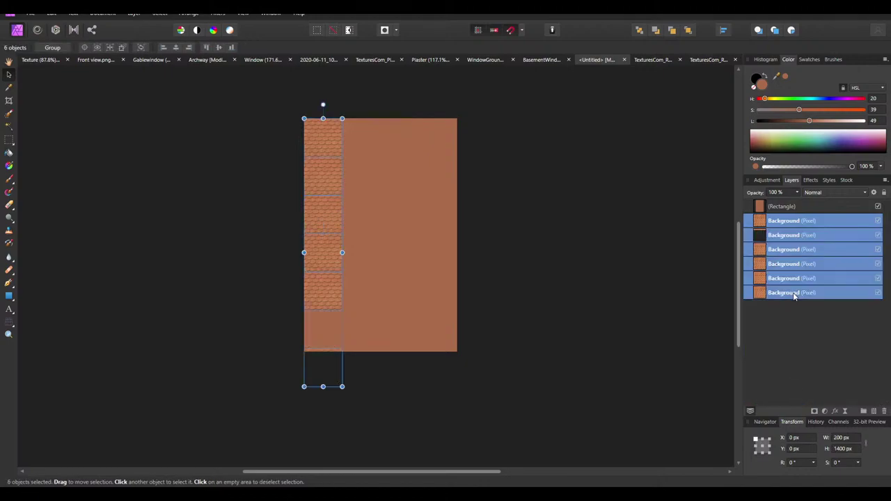
{"action": "key", "text": "Delete"}
{"action": "key", "text": "ctrl+z"}
Select the five surplus Background tile layers and delete them, leaving one 200 px tile
{"action": "left_click", "coordinate": [352, 155]}
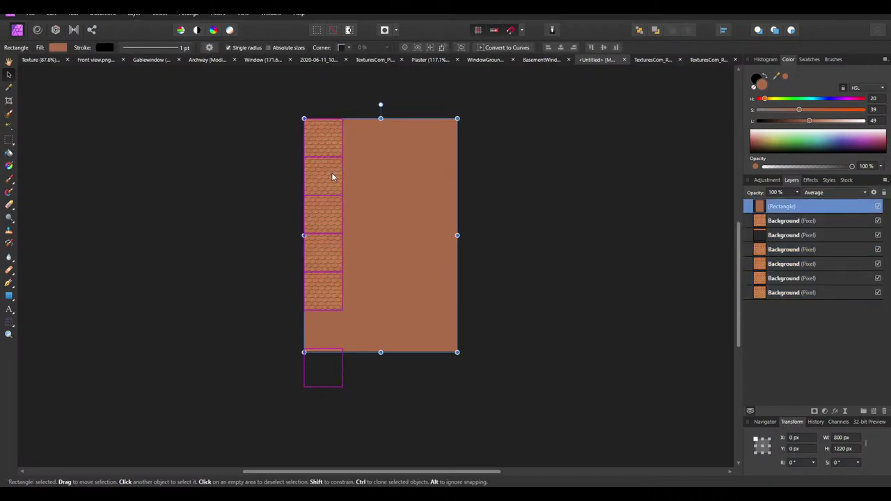
{"action": "left_click", "coordinate": [776, 235]}
{"action": "left_click", "coordinate": [787, 250]}
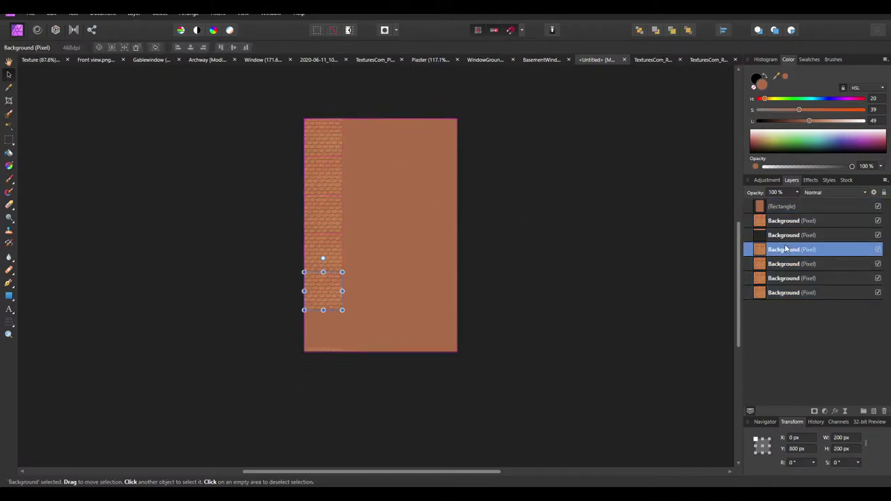
{"action": "left_click", "coordinate": [790, 264]}
{"action": "left_click", "coordinate": [791, 279]}
{"action": "left_click", "coordinate": [790, 292]}
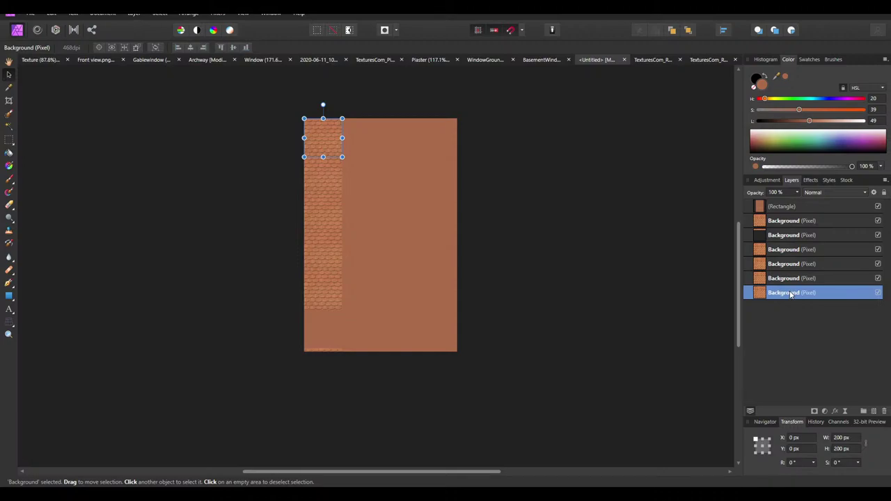
{"action": "left_click", "coordinate": [791, 279]}
{"action": "left_click", "coordinate": [785, 221], "text": "shift"}
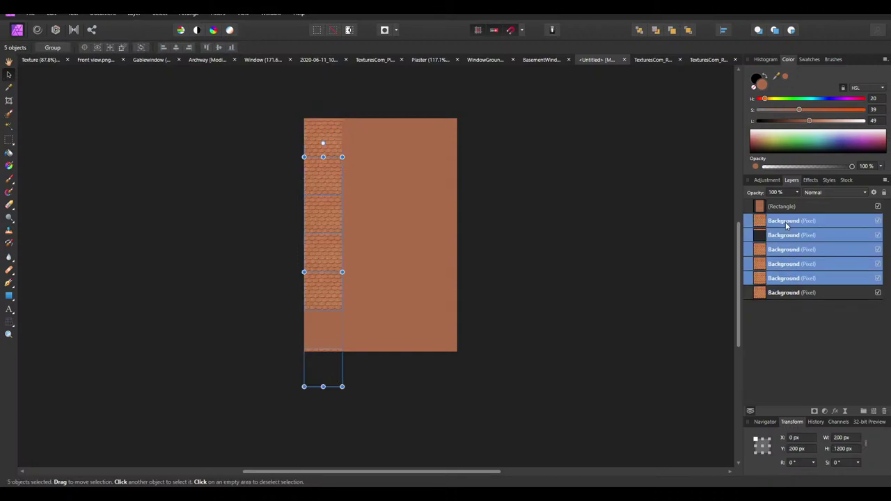
{"action": "key", "text": "Delete"}
{"action": "scroll", "coordinate": [345, 123], "scroll_direction": "up", "scroll_amount": 3, "text": "ctrl"}
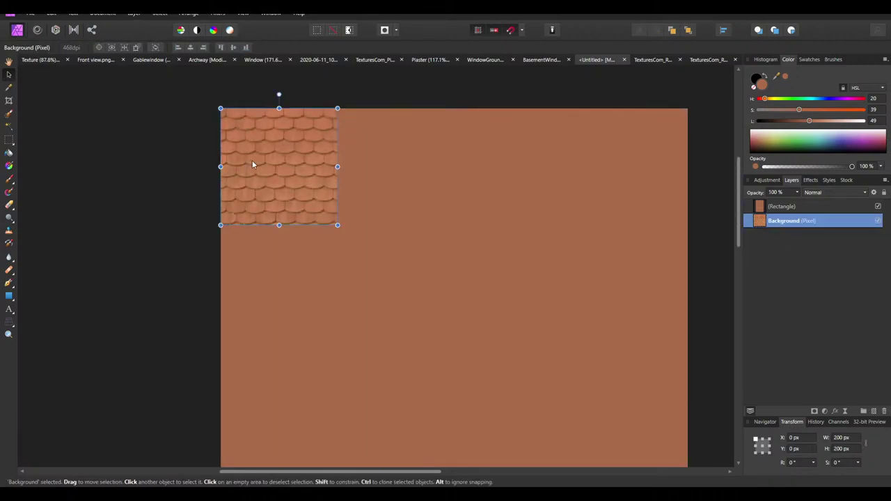
{"action": "scroll", "coordinate": [252, 164], "scroll_direction": "up", "scroll_amount": 3, "text": "ctrl"}
{"action": "left_click", "coordinate": [842, 437]}
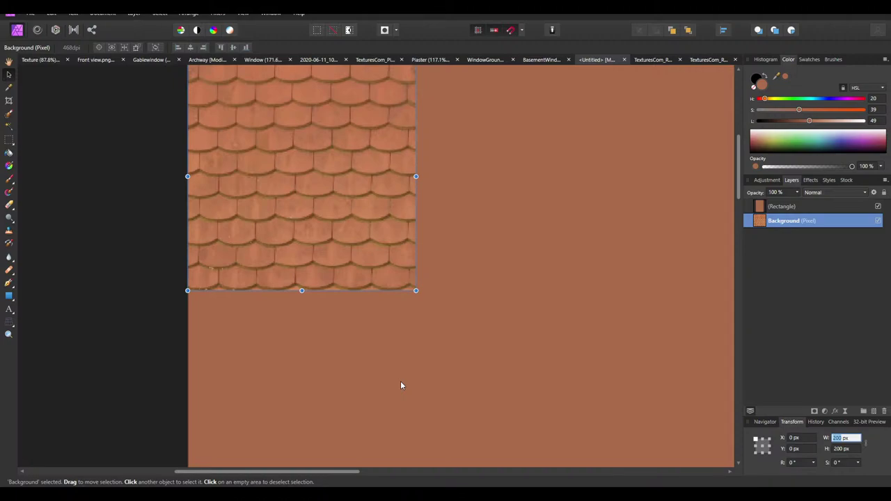
In Calculator, try 800/4 and 200/800/5, then compute 800 ÷ 5 = 160
{"action": "left_click", "coordinate": [330, 463]}
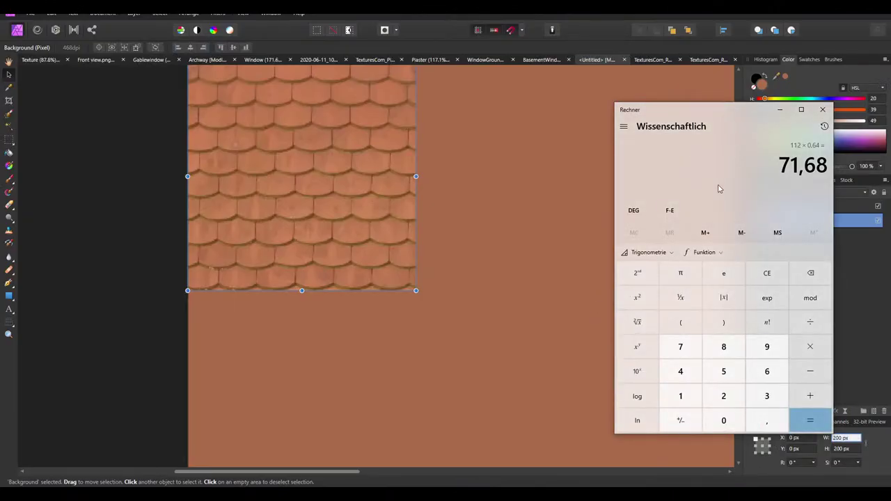
{"action": "type", "text": "800"}
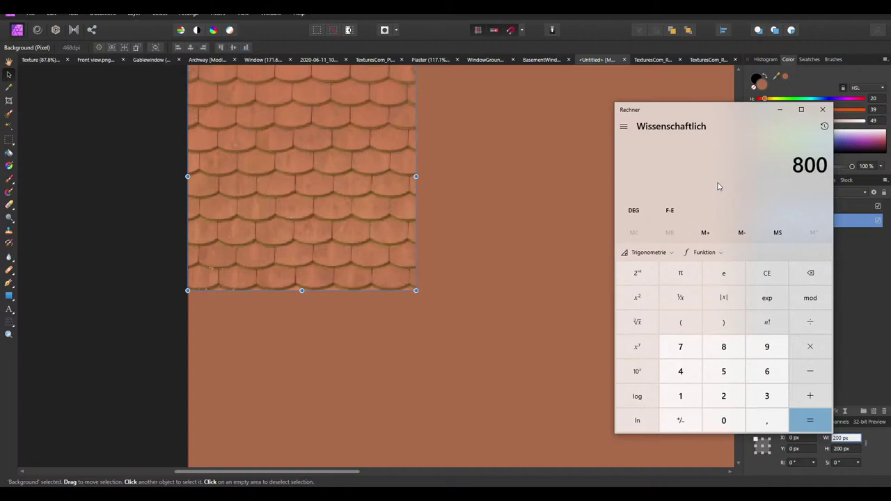
{"action": "type", "text": "/4"}
{"action": "key", "text": "Return"}
{"action": "type", "text": "/0"}
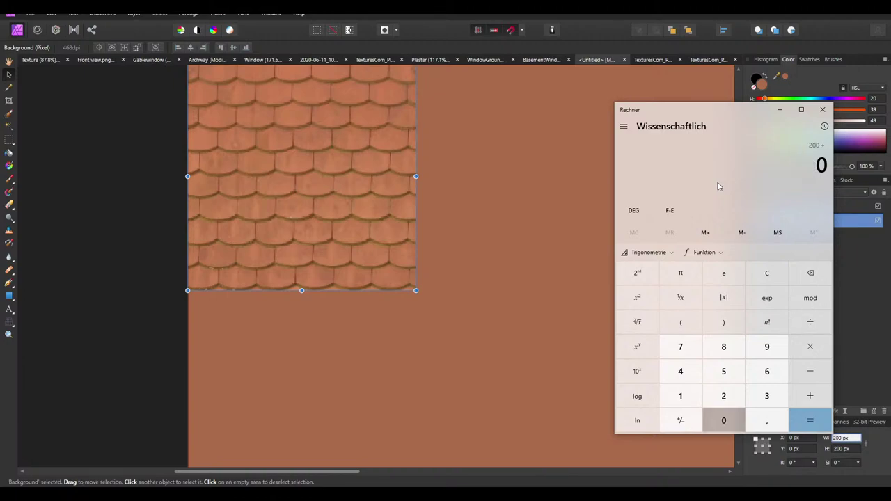
{"action": "type", "text": "800"}
{"action": "key", "text": "Return"}
{"action": "key", "text": "Return"}
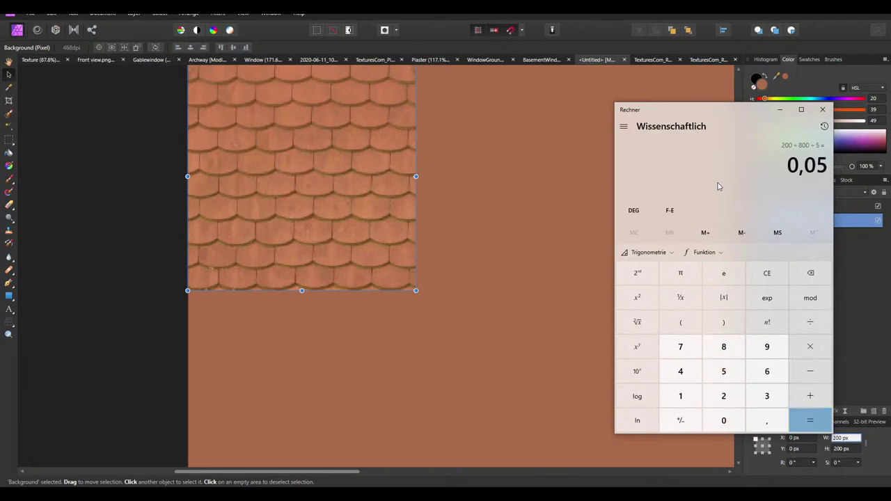
{"action": "key", "text": "Return"}
{"action": "key", "text": "Return"}
{"action": "key", "text": "Return"}
{"action": "key", "text": "Return"}
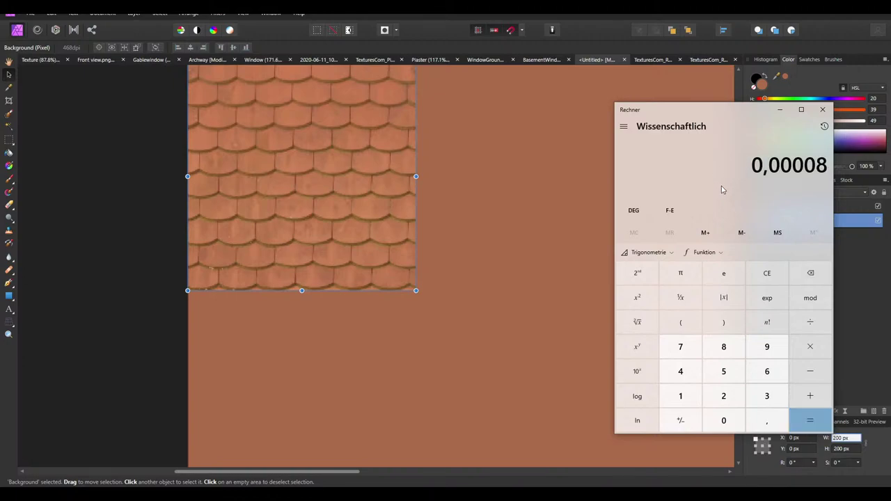
{"action": "type", "text": "800/5"}
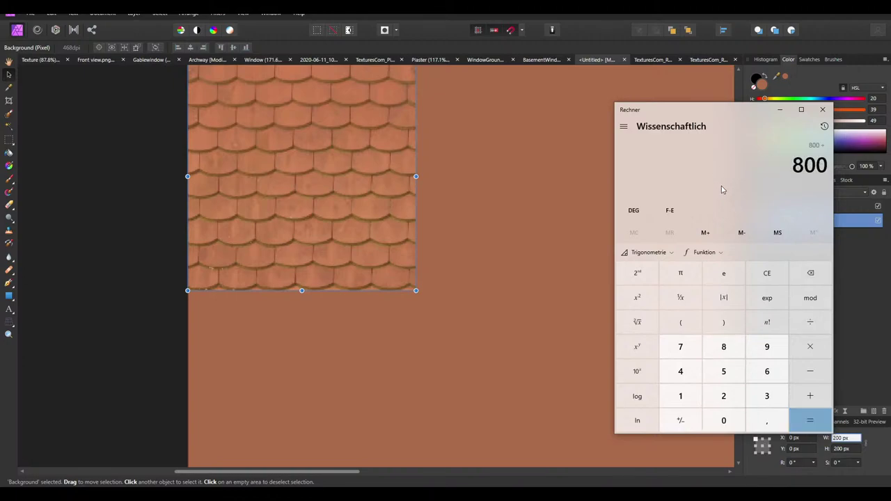
{"action": "key", "text": "Return"}
Enter 160 px as the tile layer's width and height in the transform fields
{"action": "left_click", "coordinate": [841, 438]}
{"action": "double_click", "coordinate": [841, 438]}
{"action": "type", "text": "16"}
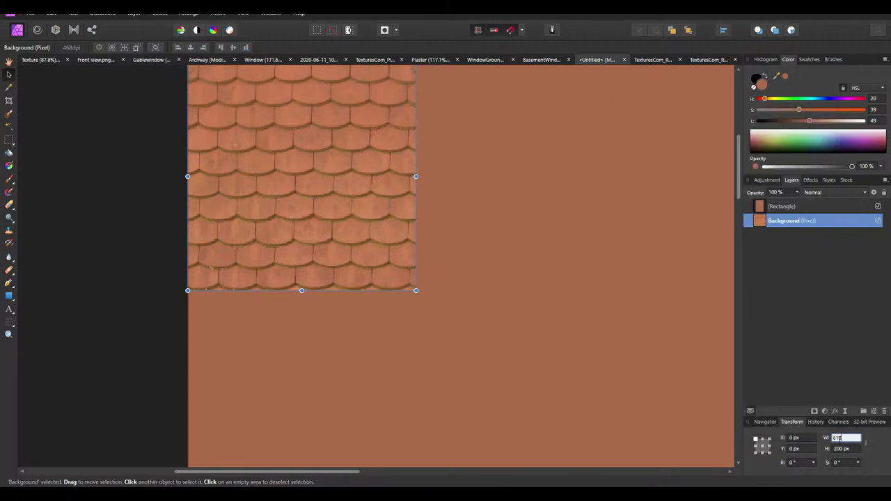
{"action": "type", "text": "0"}
{"action": "key", "text": "Tab"}
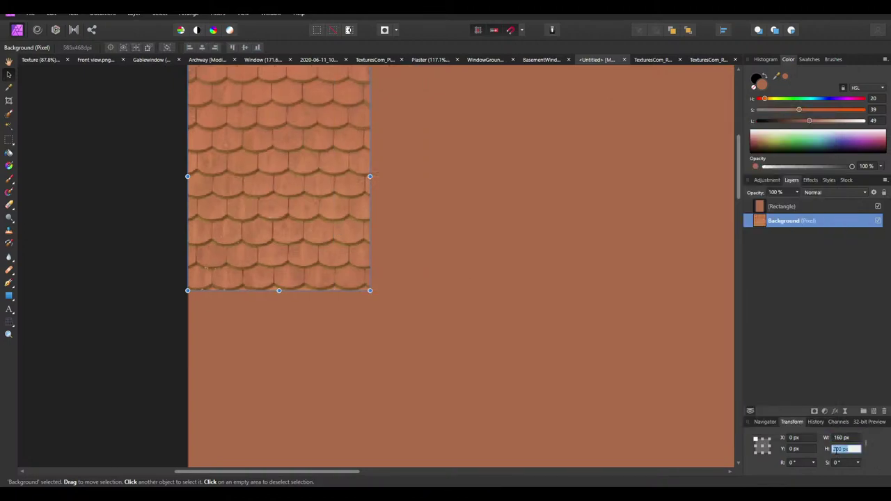
{"action": "type", "text": "160"}
{"action": "key", "text": "Return"}
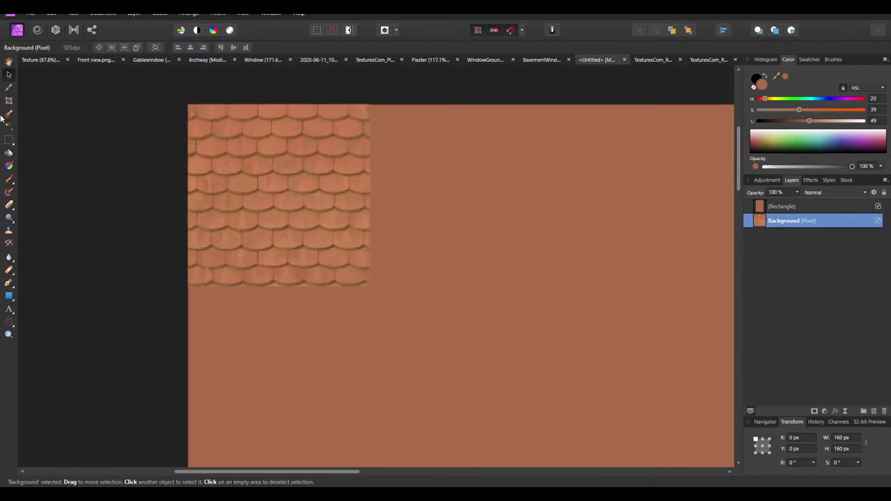
Draw a small rectangular marquee on the roof tiles, then clear it
{"action": "key", "text": "m"}
{"action": "scroll", "coordinate": [236, 167], "scroll_direction": "up", "scroll_amount": 1, "text": "ctrl"}
{"action": "left_click_drag", "start_coordinate": [282, 200], "coordinate": [322, 217]}
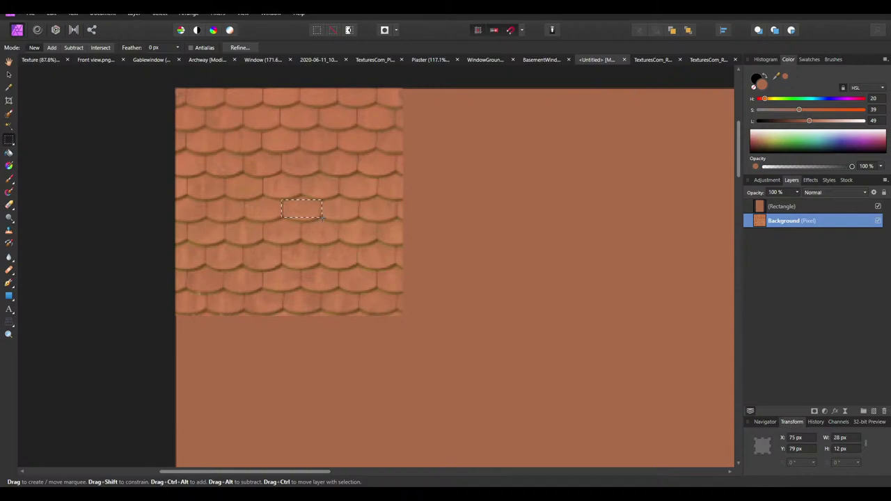
{"action": "left_click", "coordinate": [321, 220]}
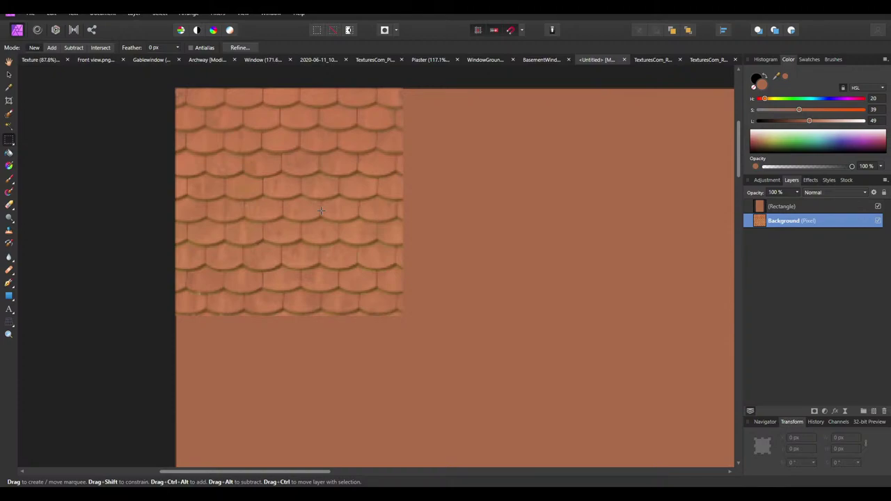
Clone the tile texture to the right, hide the brown backdrop, and delete the copy
{"action": "left_click", "coordinate": [9, 74]}
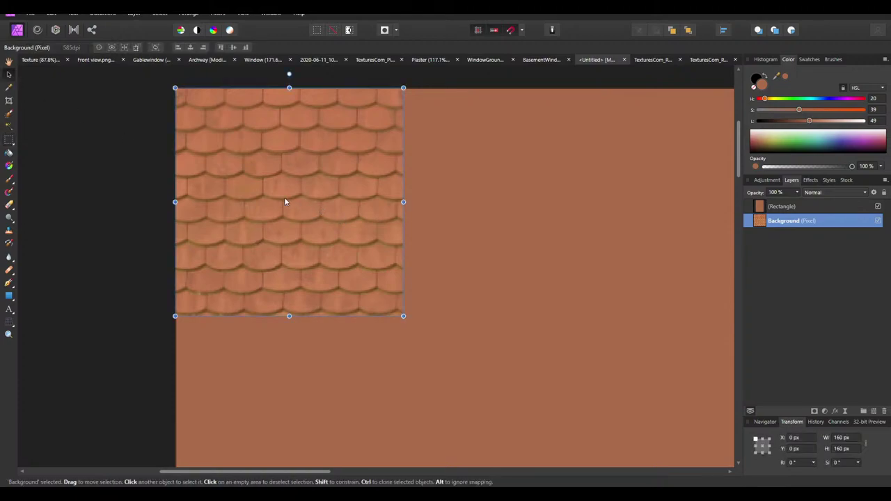
{"action": "mouse_move", "coordinate": [284, 197]}
{"action": "left_mouse_down", "text": "ctrl"}
{"action": "mouse_move", "coordinate": [494, 233]}
{"action": "mouse_move", "coordinate": [530, 199]}
{"action": "mouse_move", "coordinate": [514, 194]}
{"action": "left_mouse_up", "text": "ctrl"}
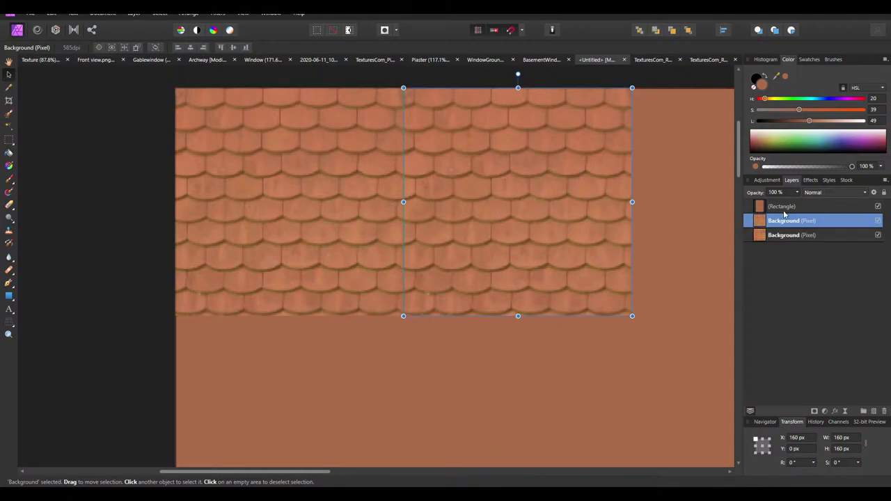
{"action": "left_click", "coordinate": [878, 207]}
{"action": "scroll", "coordinate": [440, 191], "scroll_direction": "down", "scroll_amount": 2, "text": "ctrl"}
{"action": "key", "text": "ctrl+d"}
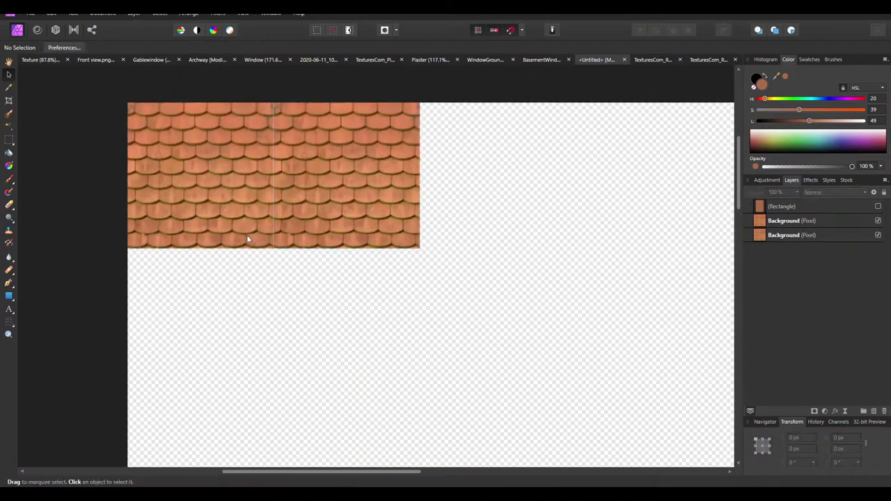
{"action": "scroll", "coordinate": [251, 235], "scroll_direction": "up", "scroll_amount": 5, "text": "ctrl"}
{"action": "left_click_drag", "start_coordinate": [287, 231], "coordinate": [341, 256]}
{"action": "key", "text": "Delete"}
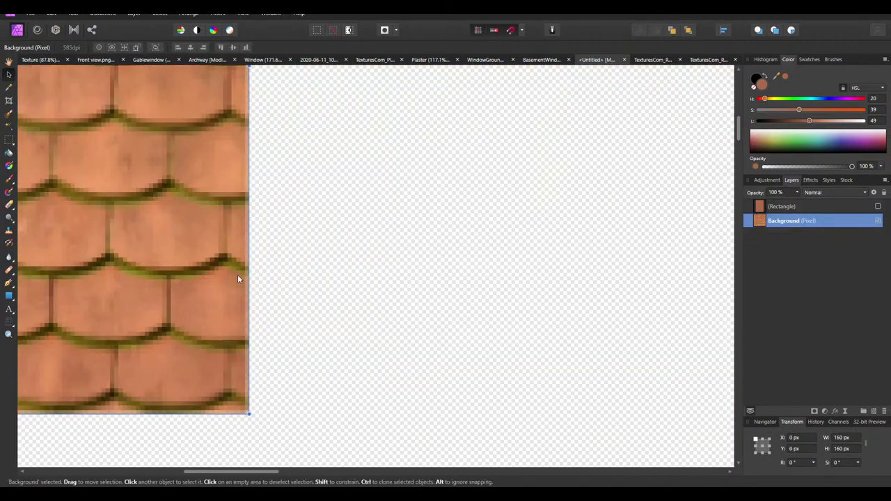
Place another tile copy flush right of the original, then delete it
{"action": "scroll", "coordinate": [479, 316], "scroll_direction": "left", "scroll_amount": 5}
{"action": "scroll", "coordinate": [418, 348], "scroll_direction": "down", "scroll_amount": 1}
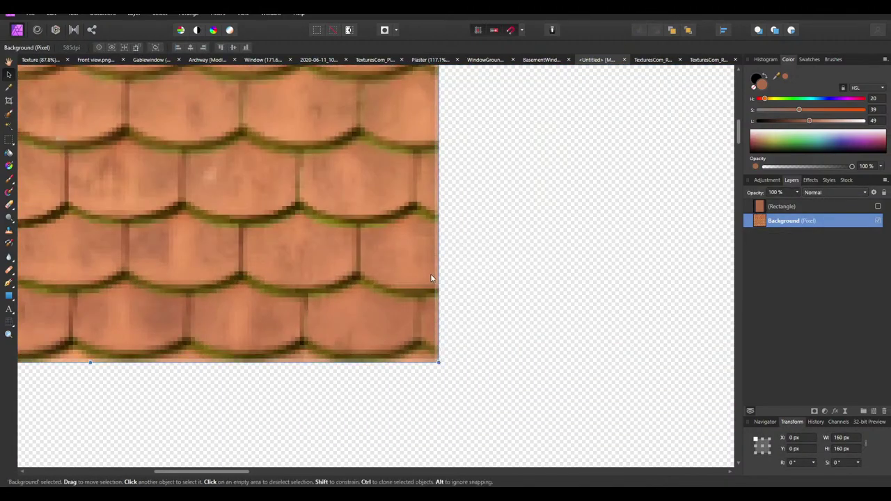
{"action": "scroll", "coordinate": [422, 211], "scroll_direction": "up", "scroll_amount": 1}
{"action": "left_click_drag", "start_coordinate": [436, 204], "coordinate": [857, 204], "text": "ctrl"}
{"action": "scroll", "coordinate": [326, 195], "scroll_direction": "down", "scroll_amount": 3, "text": "ctrl"}
{"action": "left_click", "coordinate": [311, 227]}
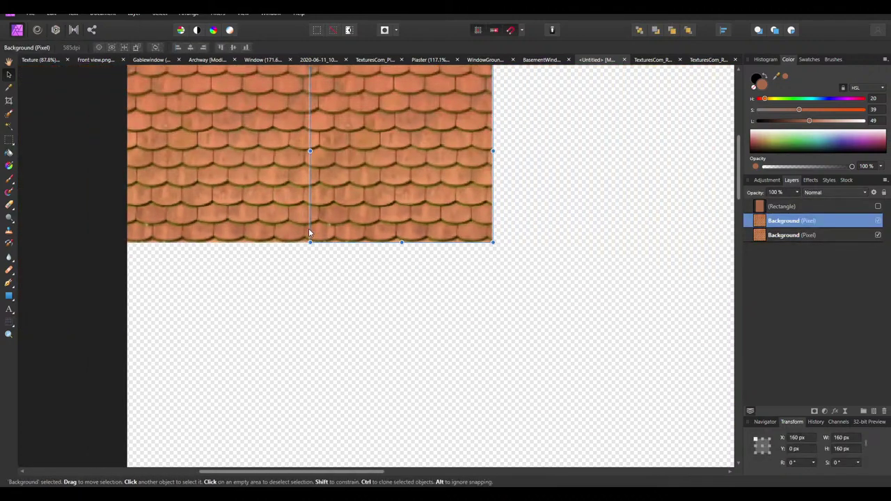
{"action": "key", "text": "Delete"}
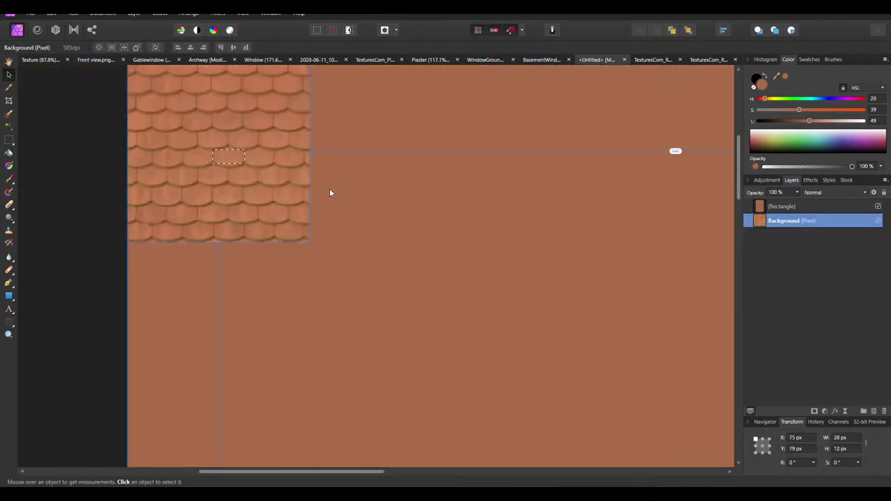
Hide the brown backdrop again and drag the tile's handles to about 160 × 157 px
{"action": "scroll", "coordinate": [289, 259], "scroll_direction": "up", "scroll_amount": 2, "text": "ctrl"}
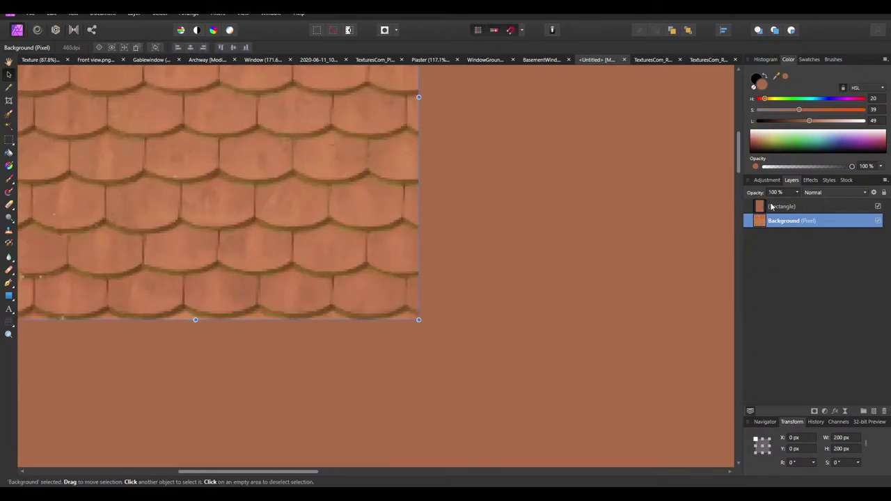
{"action": "left_click", "coordinate": [878, 206]}
{"action": "left_click", "coordinate": [489, 300]}
{"action": "scroll", "coordinate": [397, 325], "scroll_direction": "up", "scroll_amount": 1, "text": "ctrl"}
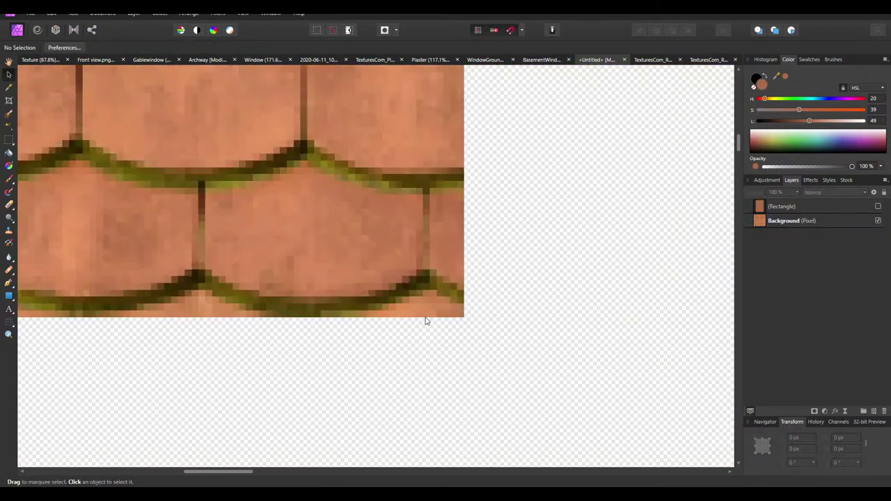
{"action": "left_click", "coordinate": [411, 238]}
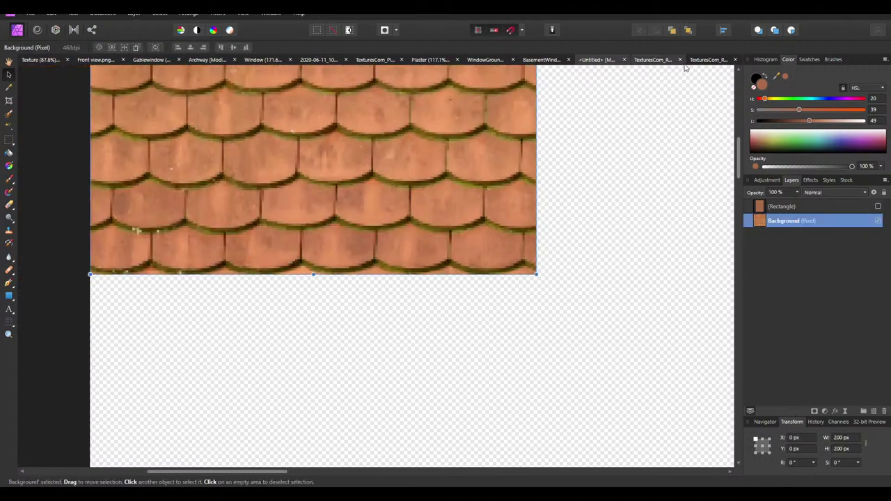
{"action": "scroll", "coordinate": [612, 174], "scroll_direction": "up", "scroll_amount": 2}
{"action": "left_click_drag", "start_coordinate": [536, 134], "coordinate": [446, 135]}
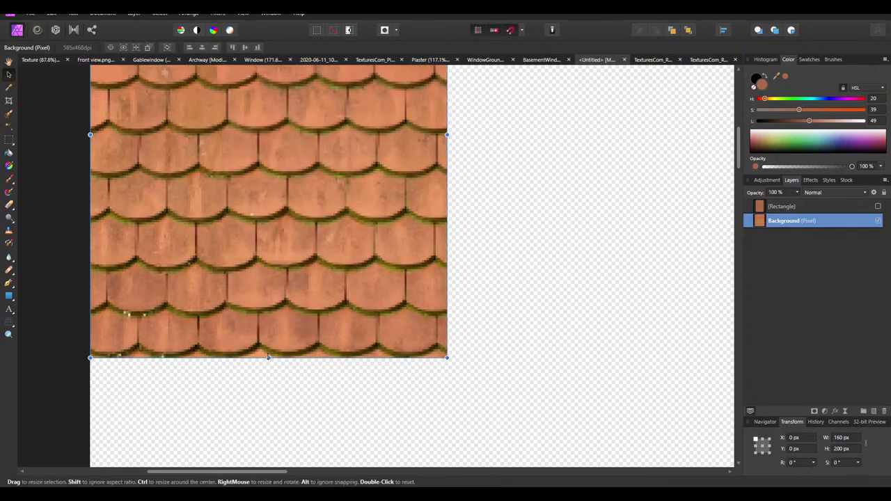
{"action": "left_click_drag", "start_coordinate": [268, 357], "coordinate": [259, 267]}
{"action": "left_click", "coordinate": [75, 371]}
{"action": "scroll", "coordinate": [466, 252], "scroll_direction": "up", "scroll_amount": 10, "text": "ctrl"}
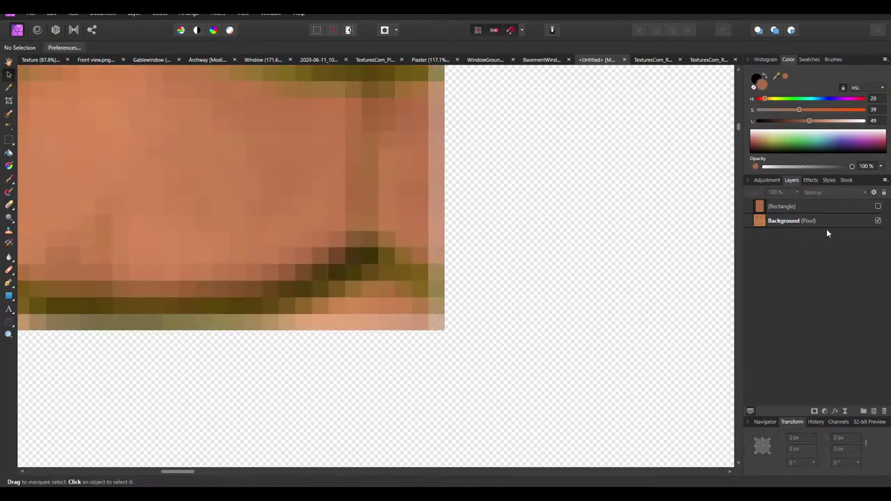
Set Anti-aliasing to Force Off in the tile layer's Blend Options
{"action": "left_click", "coordinate": [823, 220]}
{"action": "left_click", "coordinate": [874, 193]}
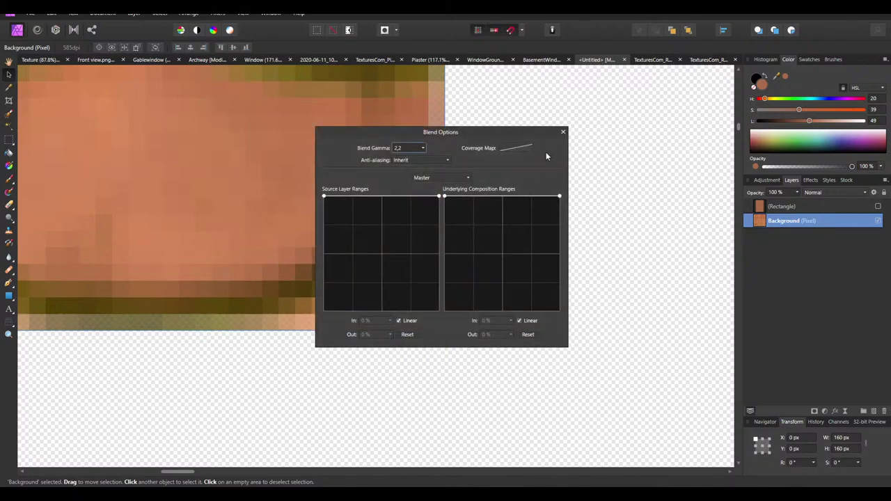
{"action": "left_click", "coordinate": [564, 132]}
{"action": "scroll", "coordinate": [417, 147], "scroll_direction": "down", "scroll_amount": 10, "text": "ctrl"}
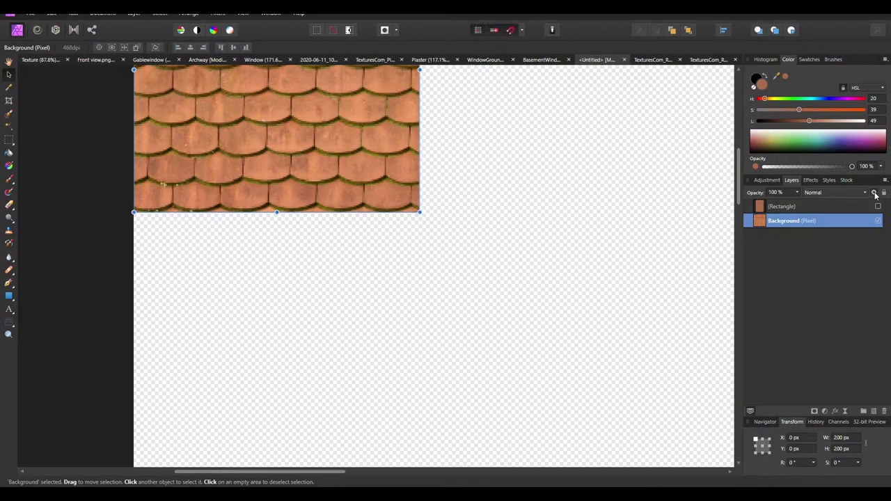
{"action": "left_click", "coordinate": [874, 192]}
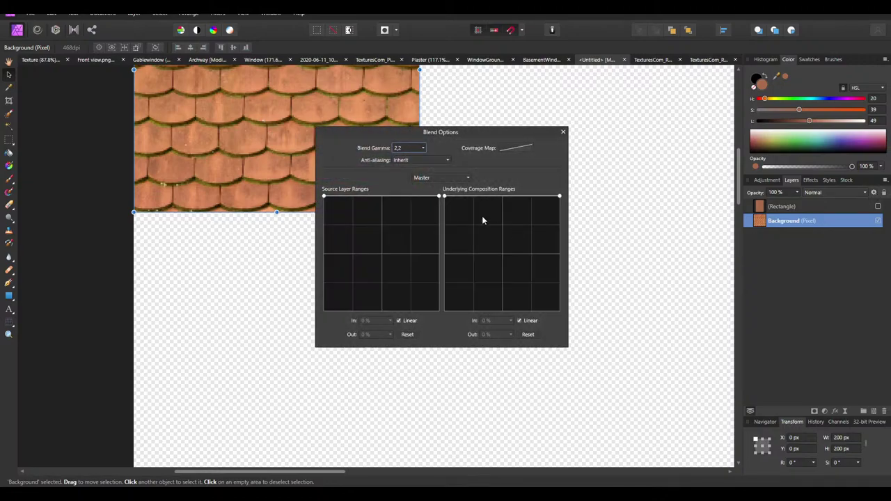
{"action": "left_click", "coordinate": [401, 161]}
{"action": "left_click", "coordinate": [412, 192]}
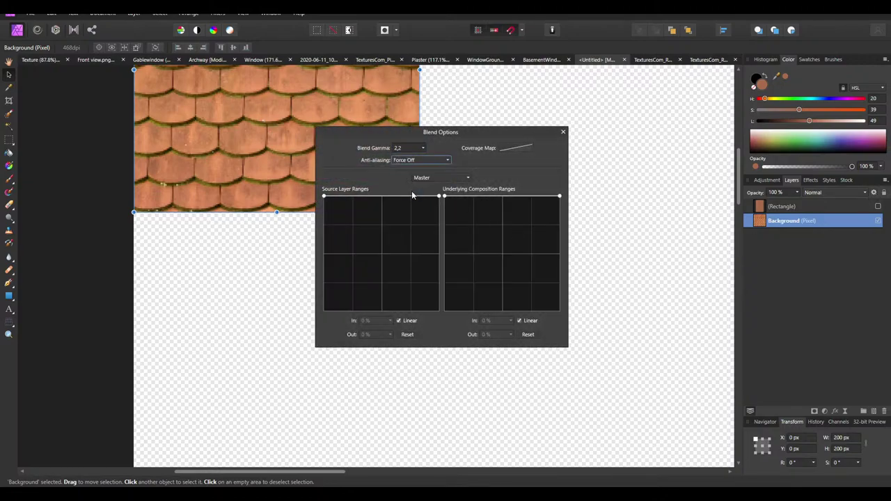
{"action": "left_click", "coordinate": [563, 133]}
{"action": "scroll", "coordinate": [269, 162], "scroll_direction": "up", "scroll_amount": 3, "text": "ctrl"}
{"action": "scroll", "coordinate": [306, 283], "scroll_direction": "up", "scroll_amount": 1}
Drag the tile layer's handles to about 161 × 160 px
{"action": "left_click_drag", "start_coordinate": [291, 303], "coordinate": [299, 193]}
{"action": "scroll", "coordinate": [565, 199], "scroll_direction": "up", "scroll_amount": 4}
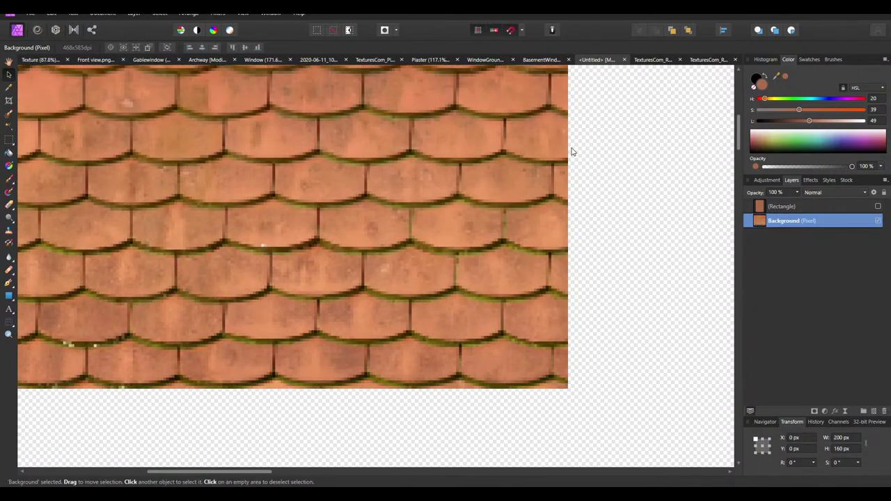
{"action": "left_click_drag", "start_coordinate": [569, 165], "coordinate": [458, 171]}
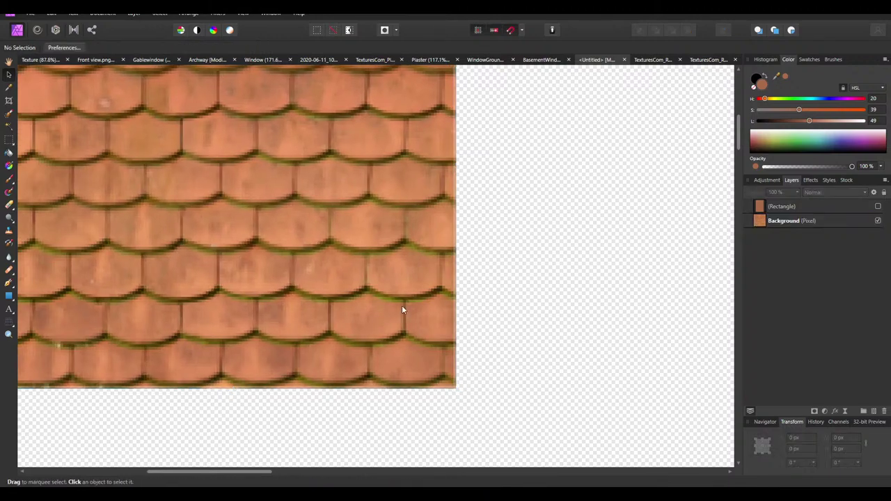
Clone the tile into a row of copies at X 160, X 480 and the row's end
{"action": "scroll", "coordinate": [341, 231], "scroll_direction": "down", "scroll_amount": 1, "text": "ctrl"}
{"action": "scroll", "coordinate": [314, 242], "scroll_direction": "down", "scroll_amount": 1, "text": "ctrl"}
{"action": "mouse_move", "coordinate": [314, 242]}
{"action": "left_mouse_down", "text": "ctrl"}
{"action": "mouse_move", "coordinate": [467, 223]}
{"action": "mouse_move", "coordinate": [609, 224]}
{"action": "mouse_move", "coordinate": [637, 197]}
{"action": "mouse_move", "coordinate": [630, 191]}
{"action": "left_mouse_up", "text": "ctrl"}
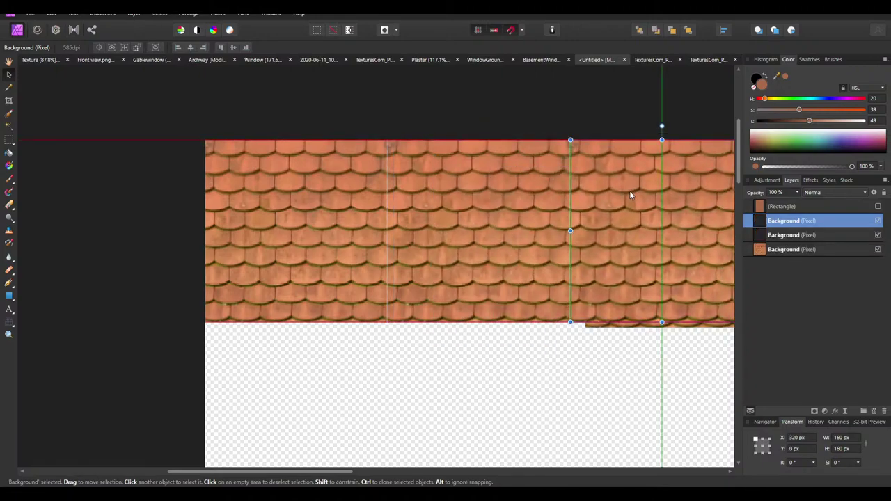
{"action": "scroll", "coordinate": [452, 199], "scroll_direction": "down", "scroll_amount": 1, "text": "ctrl"}
{"action": "scroll", "coordinate": [531, 203], "scroll_direction": "up", "scroll_amount": 2, "text": "ctrl"}
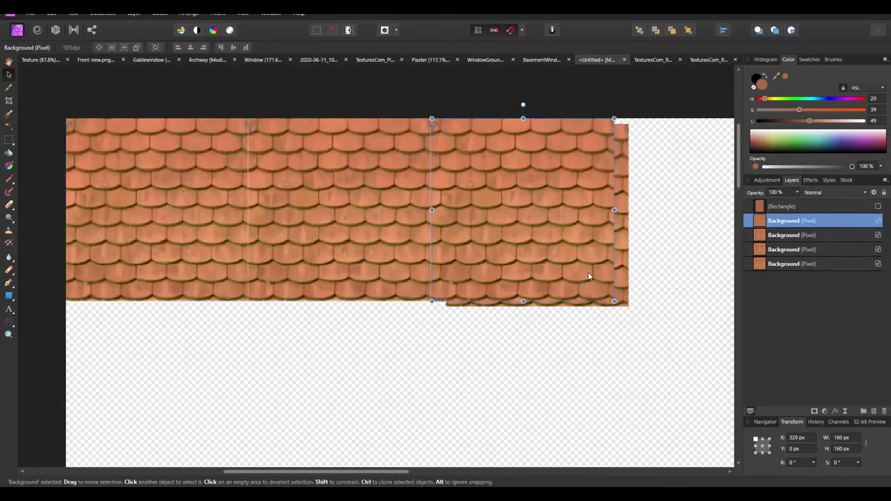
{"action": "left_click", "coordinate": [625, 294]}
{"action": "left_click_drag", "start_coordinate": [492, 215], "coordinate": [660, 214]}
{"action": "scroll", "coordinate": [403, 200], "scroll_direction": "down", "scroll_amount": 2, "text": "ctrl"}
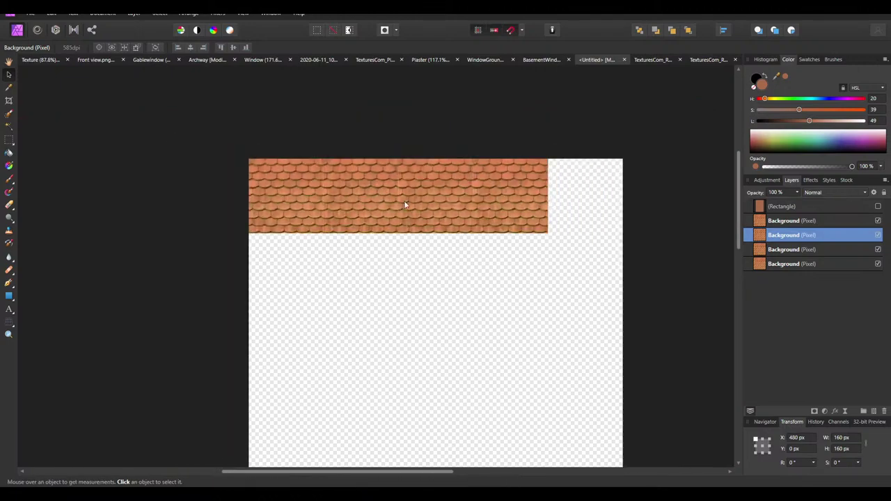
{"action": "left_click_drag", "start_coordinate": [529, 200], "coordinate": [589, 191]}
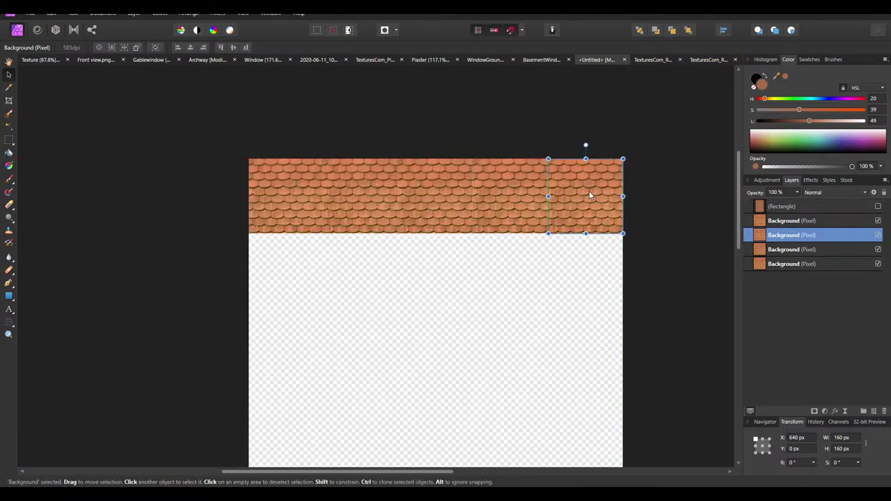
Merge all visible tiles into one new Pixel layer forming an 800 × 160 px strip
{"action": "left_click", "coordinate": [788, 221]}
{"action": "right_click", "coordinate": [788, 223]}
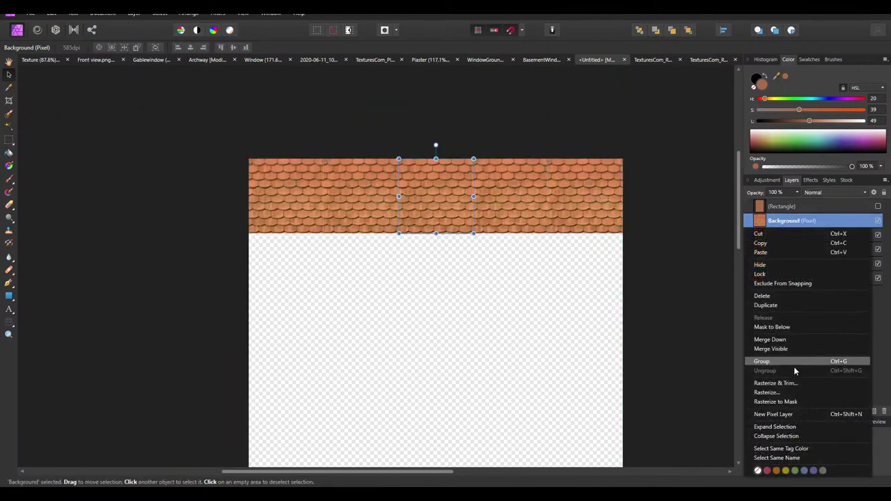
{"action": "left_click", "coordinate": [773, 348]}
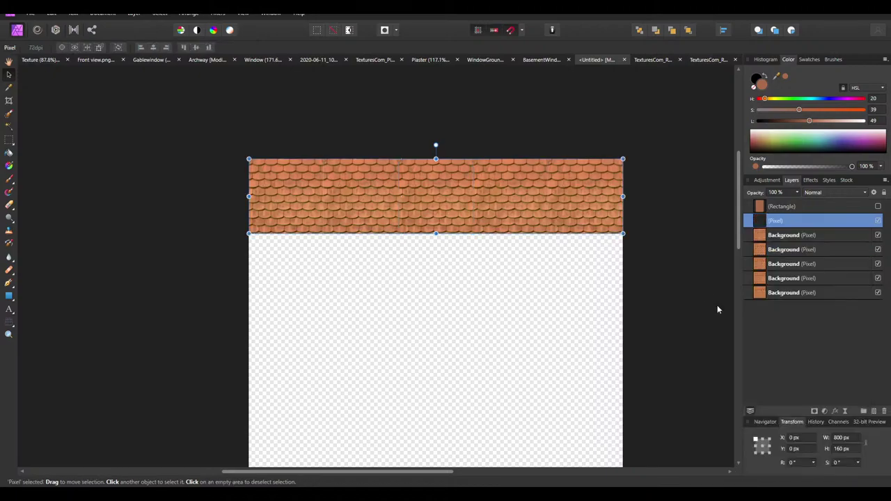
{"action": "scroll", "coordinate": [416, 207], "scroll_direction": "up", "scroll_amount": 4, "text": "ctrl"}
{"action": "scroll", "coordinate": [257, 241], "scroll_direction": "up", "scroll_amount": 4, "text": "ctrl"}
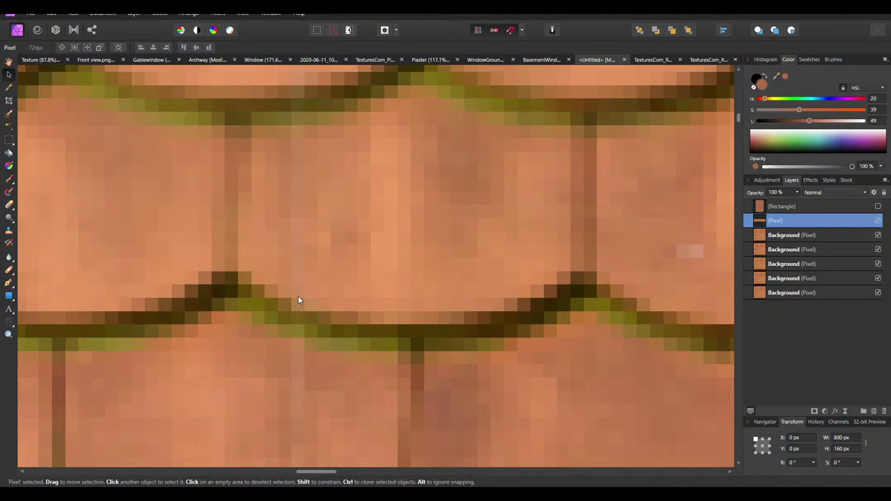
{"action": "scroll", "coordinate": [548, 284], "scroll_direction": "down", "scroll_amount": 2, "text": "ctrl"}
{"action": "scroll", "coordinate": [370, 271], "scroll_direction": "down", "scroll_amount": 2, "text": "ctrl"}
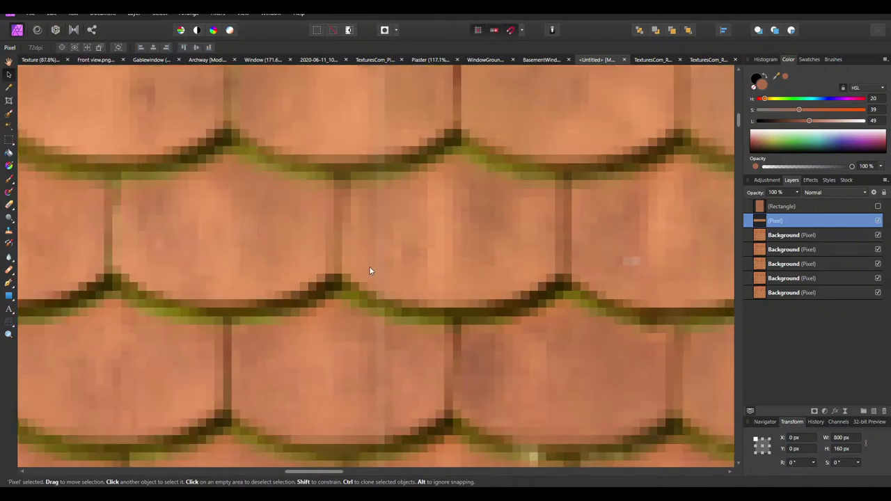
{"action": "scroll", "coordinate": [369, 270], "scroll_direction": "up", "scroll_amount": 4, "text": "ctrl"}
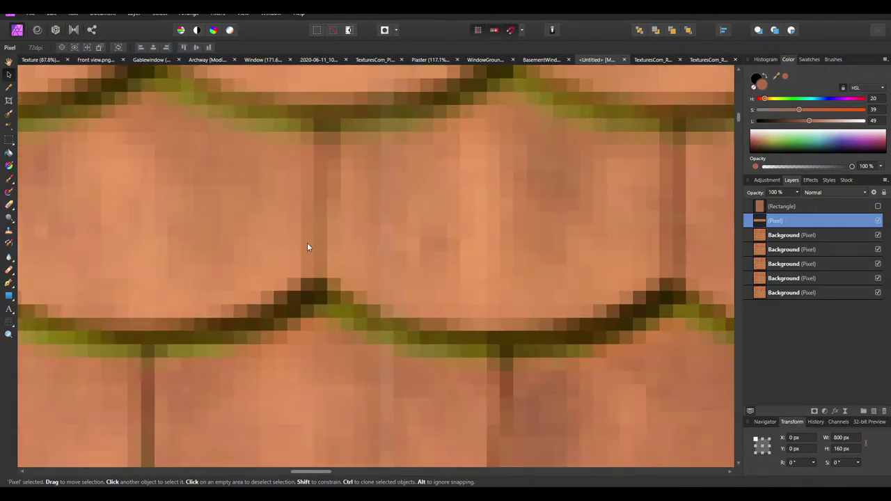
{"action": "scroll", "coordinate": [399, 246], "scroll_direction": "down", "scroll_amount": 4, "text": "ctrl"}
{"action": "scroll", "coordinate": [526, 313], "scroll_direction": "up", "scroll_amount": 4, "text": "ctrl"}
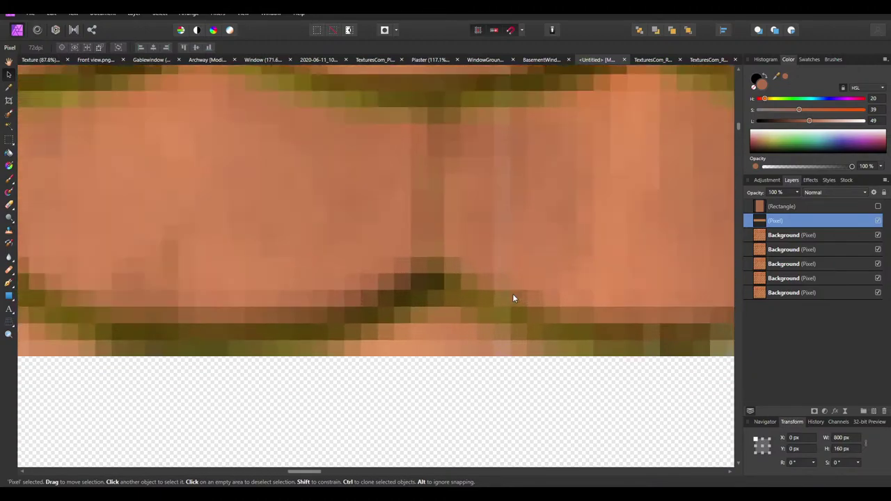
{"action": "scroll", "coordinate": [513, 295], "scroll_direction": "down", "scroll_amount": 2, "text": "ctrl"}
{"action": "scroll", "coordinate": [529, 280], "scroll_direction": "down", "scroll_amount": 2, "text": "ctrl"}
{"action": "scroll", "coordinate": [240, 250], "scroll_direction": "up", "scroll_amount": 5, "text": "ctrl"}
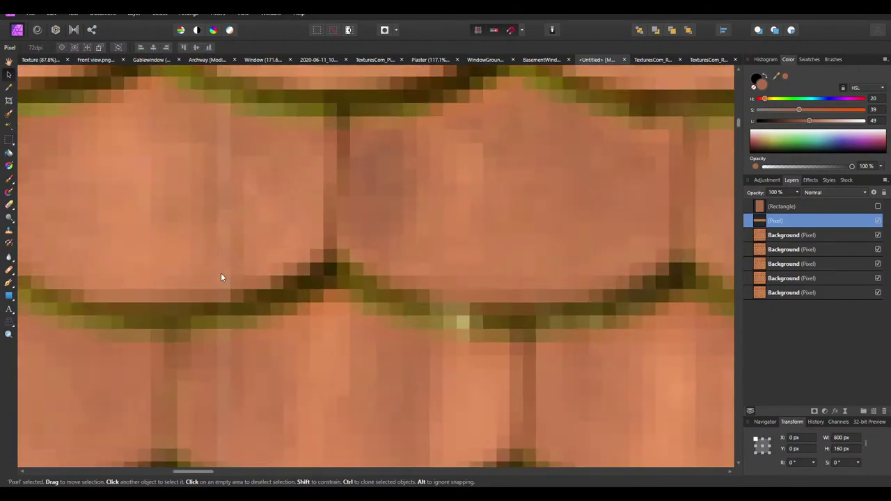
{"action": "scroll", "coordinate": [359, 346], "scroll_direction": "down", "scroll_amount": 6, "text": "ctrl"}
Delete the Pixel strip and all Background tile layers, then bring File Explorer forward
{"action": "left_click", "coordinate": [471, 360]}
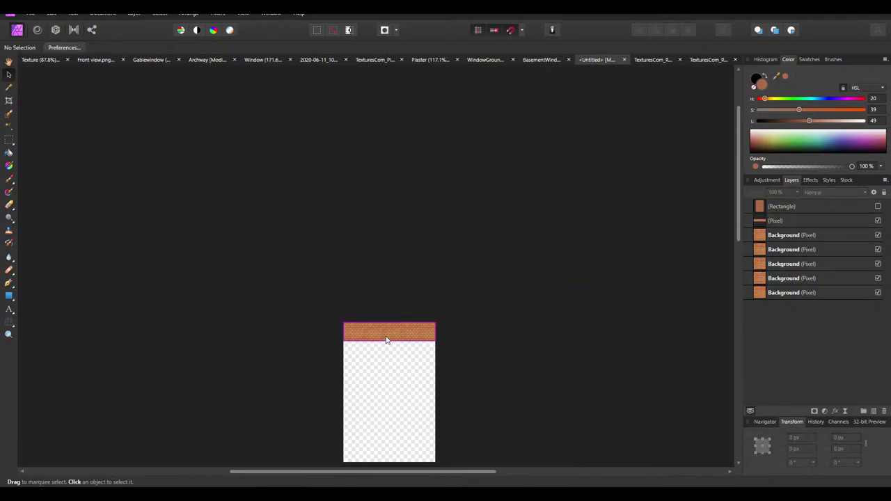
{"action": "scroll", "coordinate": [297, 380], "scroll_direction": "up", "scroll_amount": 3, "text": "ctrl"}
{"action": "scroll", "coordinate": [297, 379], "scroll_direction": "up", "scroll_amount": 2, "text": "ctrl"}
{"action": "left_click", "coordinate": [360, 348]}
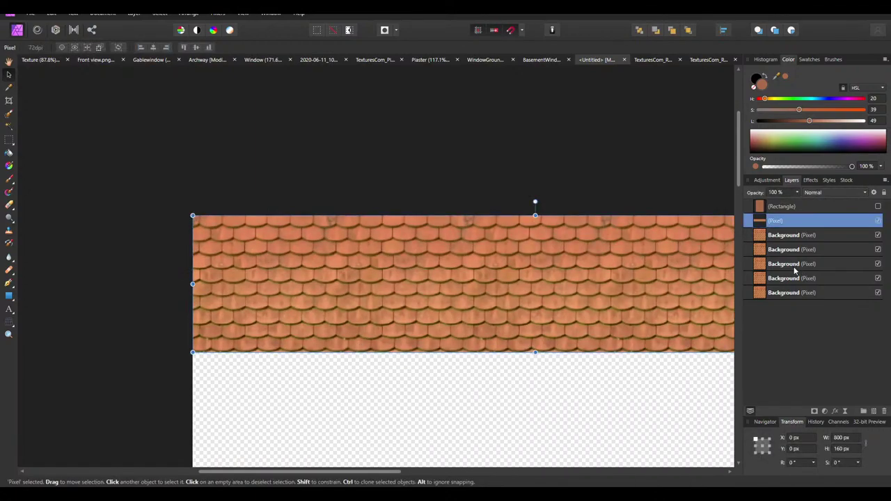
{"action": "left_click", "coordinate": [785, 296], "text": "shift"}
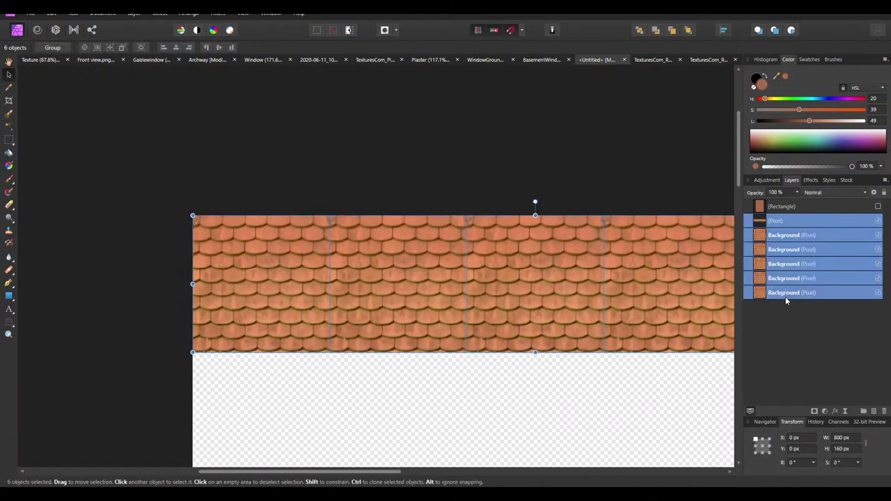
{"action": "key", "text": "Delete"}
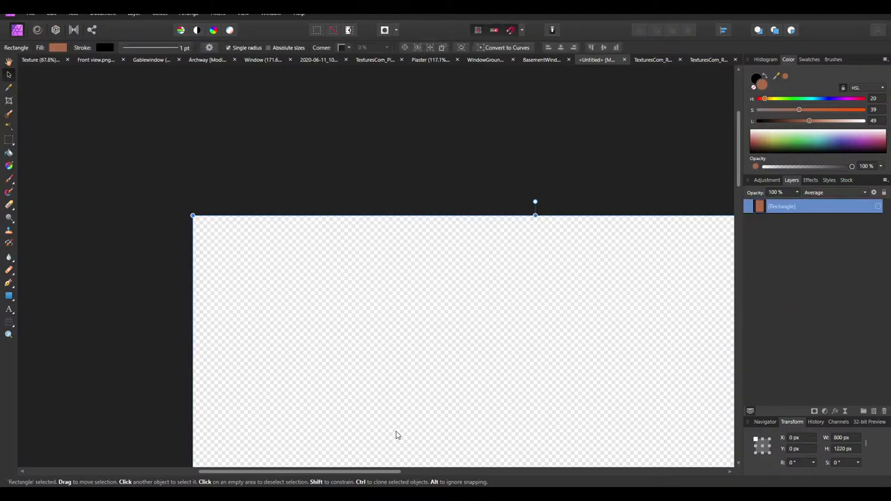
{"action": "left_click", "coordinate": [252, 456]}
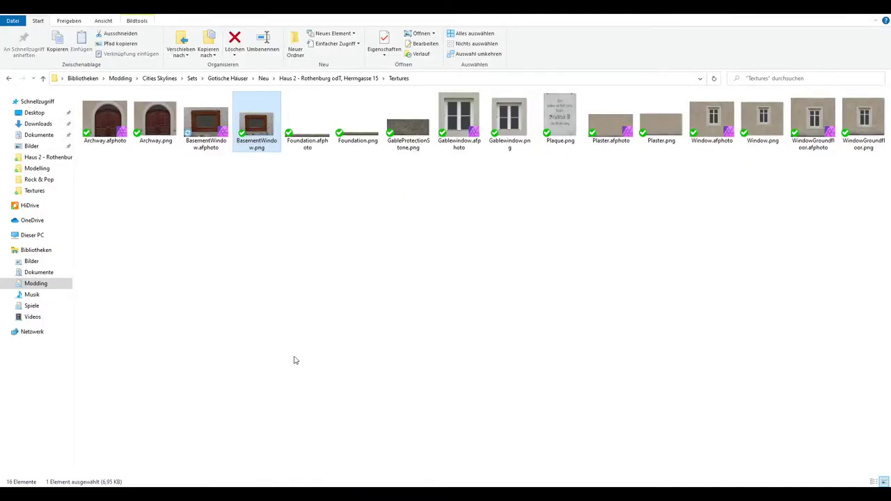
Navigate up through the breadcrumb and open the Sets folder
{"action": "left_click", "coordinate": [224, 78]}
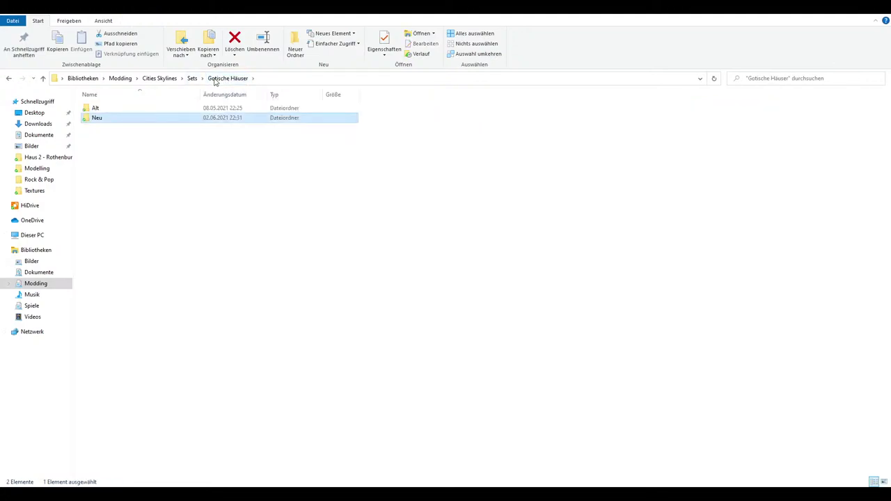
{"action": "left_click", "coordinate": [192, 78]}
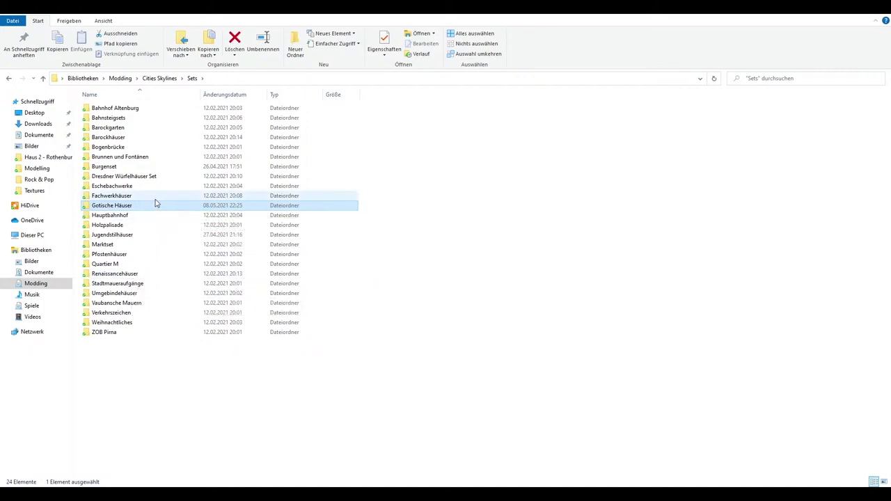
{"action": "mouse_move", "coordinate": [156, 202]}
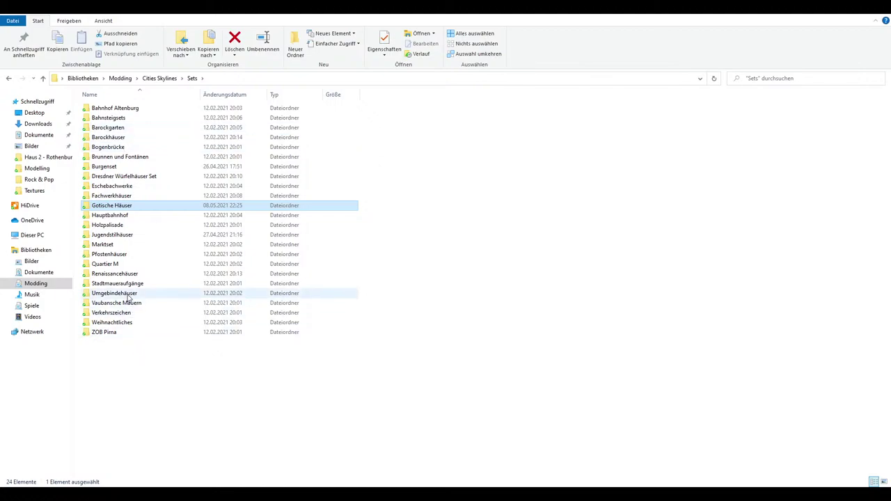
{"action": "mouse_move", "coordinate": [127, 298]}
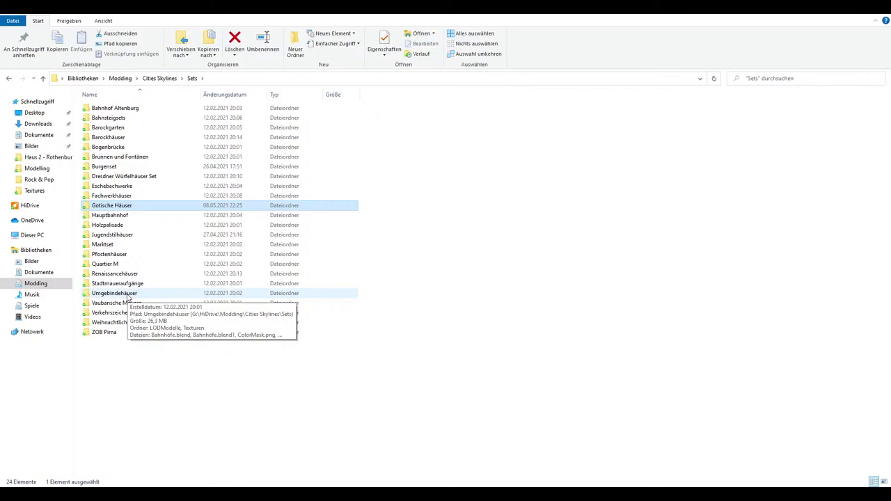
{"action": "left_click", "coordinate": [157, 79]}
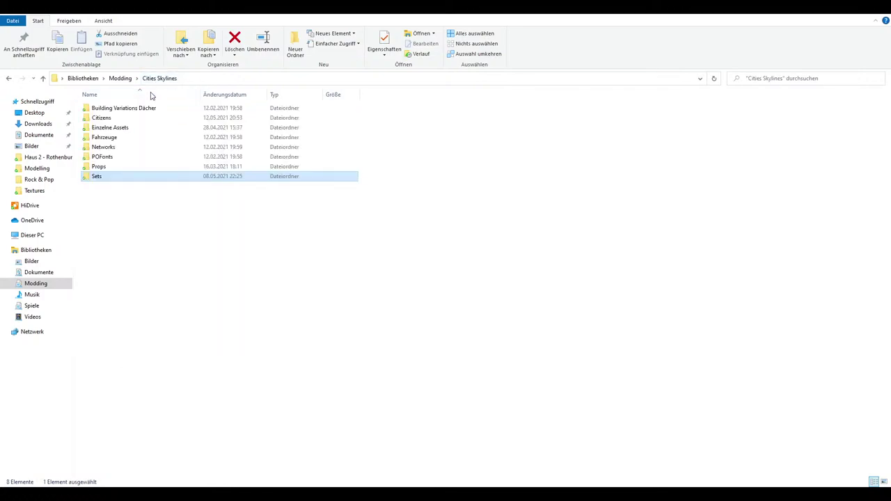
{"action": "left_click", "coordinate": [128, 131]}
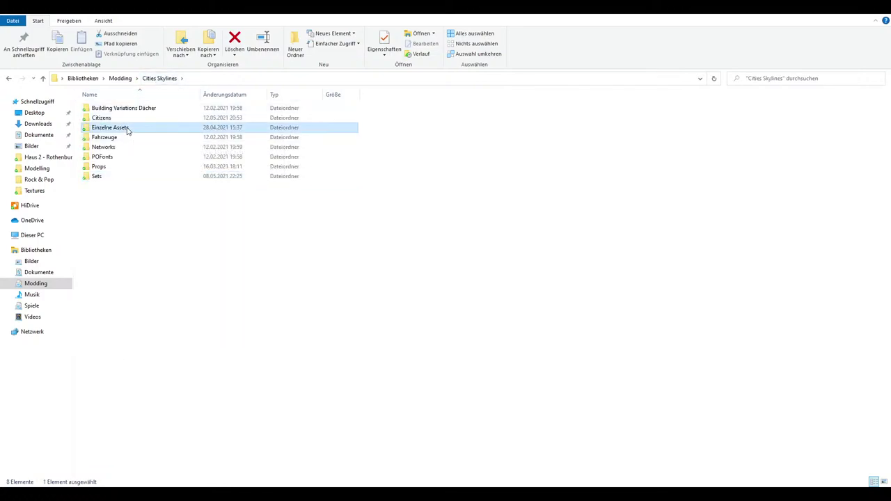
{"action": "left_click", "coordinate": [166, 223]}
{"action": "left_click", "coordinate": [106, 179]}
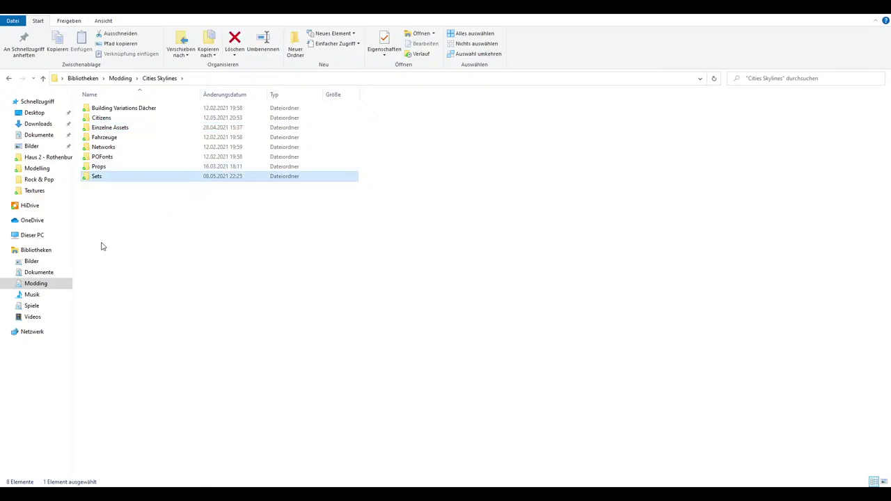
{"action": "double_click", "coordinate": [104, 179]}
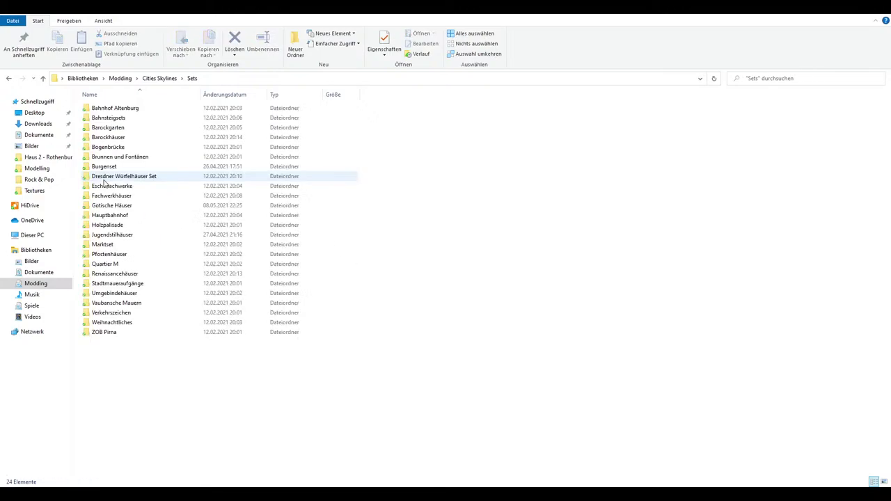
Open Jugendstilhäuser, then the Haus 3 folder, then its Texturen folder
{"action": "double_click", "coordinate": [120, 238]}
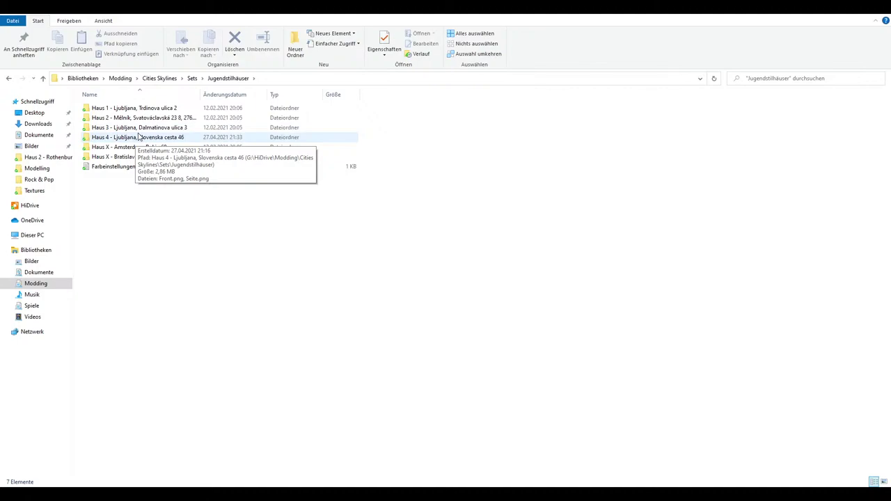
{"action": "double_click", "coordinate": [146, 129]}
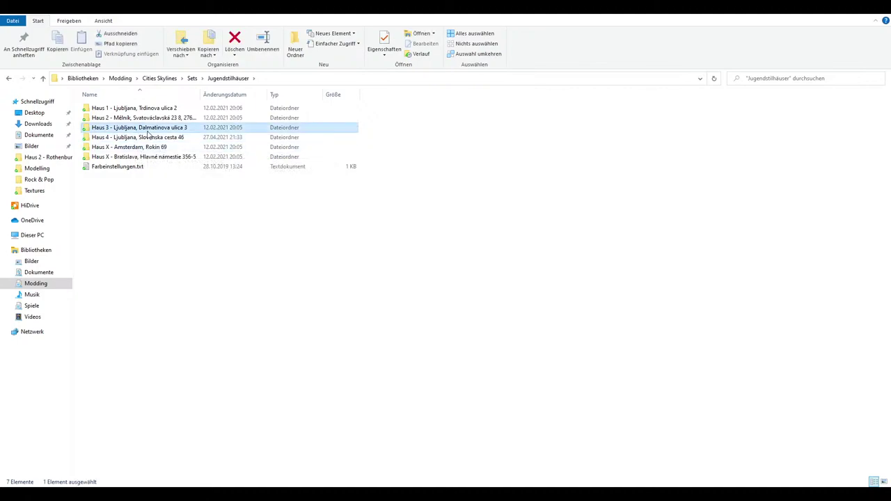
{"action": "left_click", "coordinate": [105, 109]}
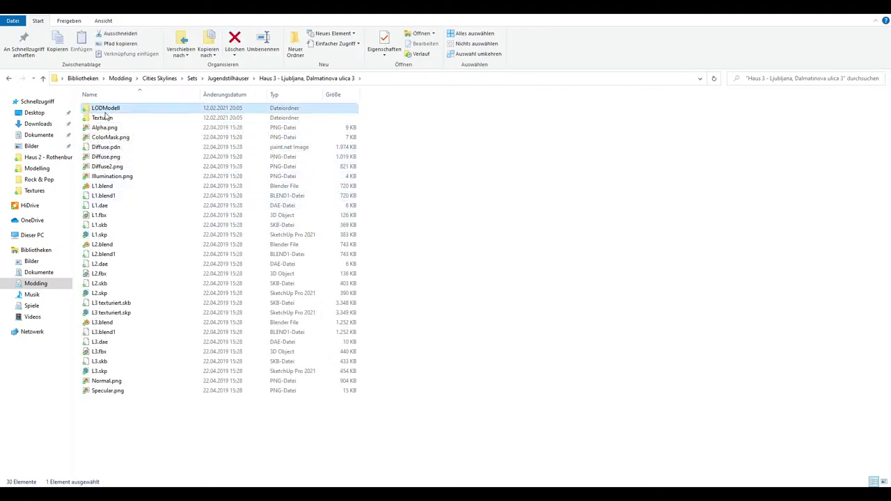
{"action": "double_click", "coordinate": [108, 118]}
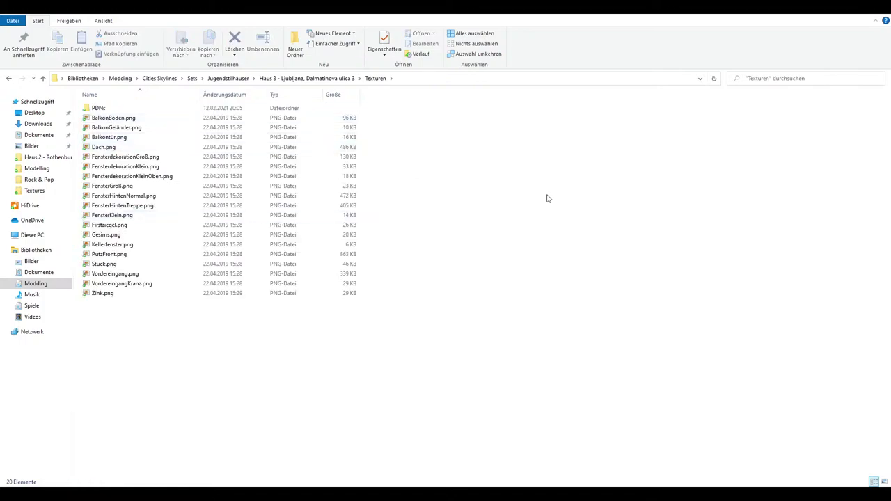
Switch the view to Große Symbole and open Dach.png
{"action": "right_click", "coordinate": [576, 196]}
{"action": "mouse_move", "coordinate": [651, 216]}
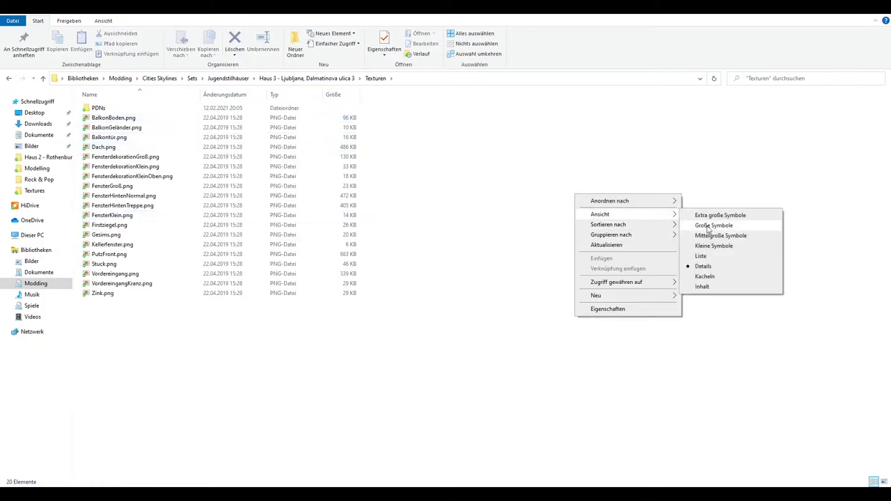
{"action": "left_click", "coordinate": [715, 226]}
{"action": "left_click", "coordinate": [323, 139]}
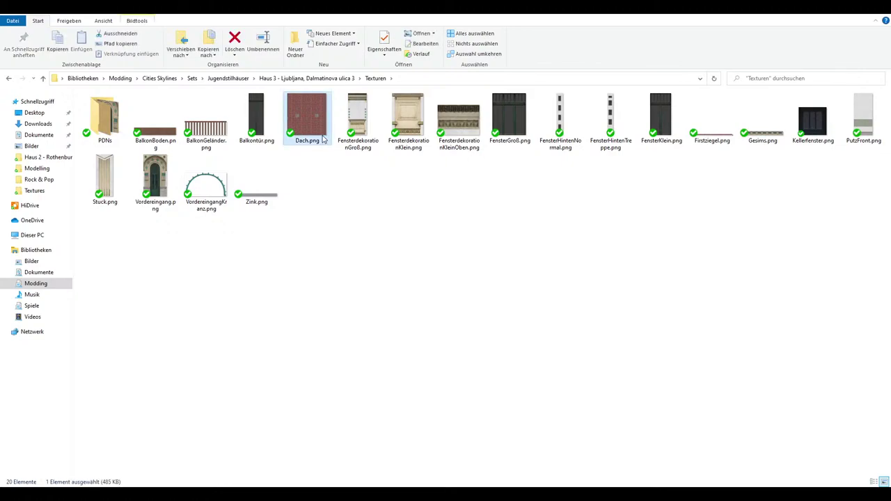
{"action": "double_click", "coordinate": [316, 141]}
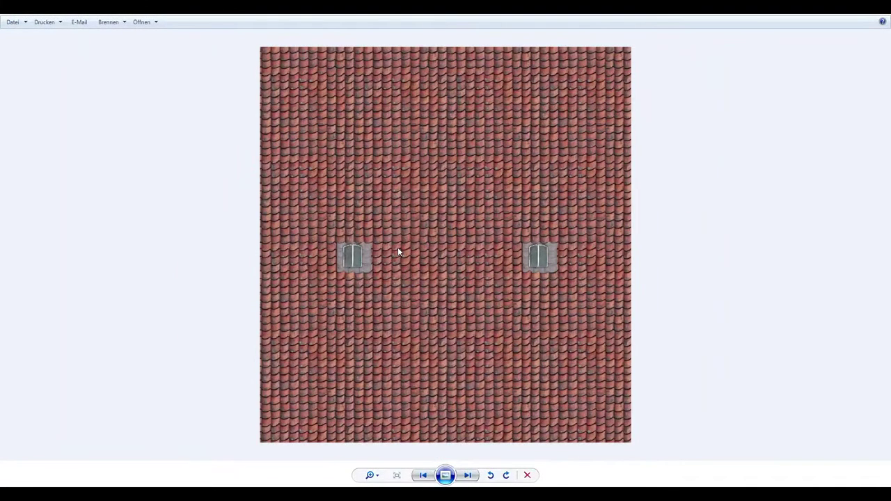
Zoom in and out on Dach.png to inspect its two dormers, then close the viewer
{"action": "scroll", "coordinate": [395, 241], "scroll_direction": "up", "scroll_amount": 2}
{"action": "scroll", "coordinate": [438, 273], "scroll_direction": "down", "scroll_amount": 2}
{"action": "scroll", "coordinate": [365, 263], "scroll_direction": "up", "scroll_amount": 2}
{"action": "scroll", "coordinate": [363, 261], "scroll_direction": "down", "scroll_amount": 2}
{"action": "left_click", "coordinate": [527, 474]}
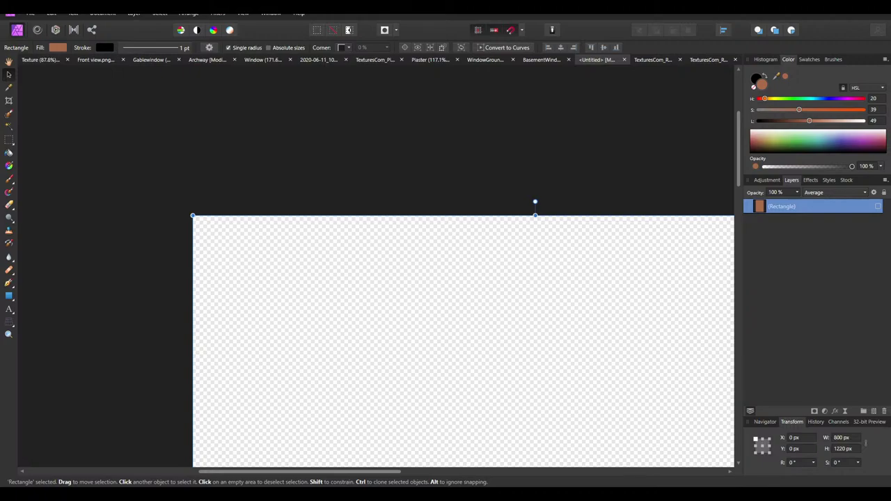
Restore the deleted roof-tile layers, then delete the Pixel strip and all tiles except the first
{"action": "mouse_move", "coordinate": [252, 496]}
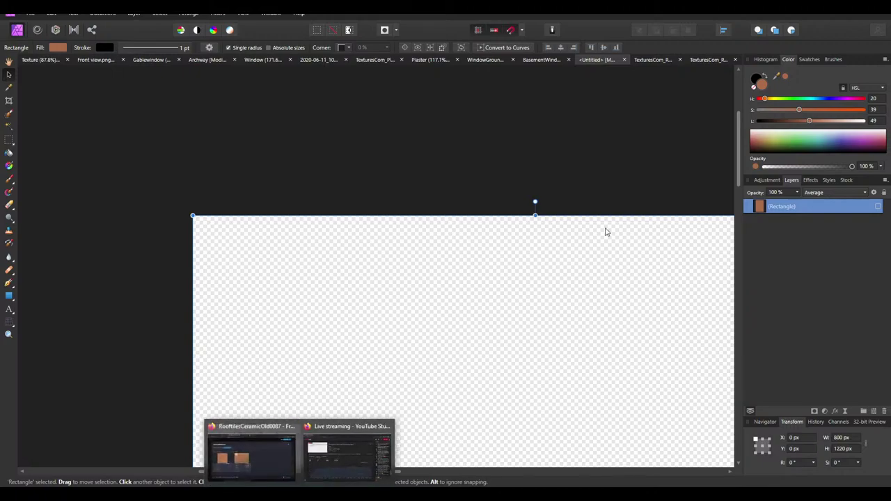
{"action": "key", "text": "ctrl+v"}
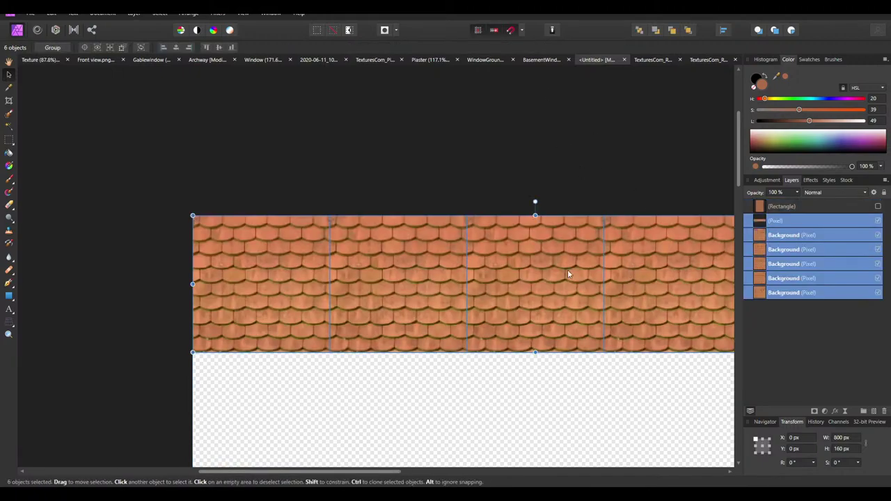
{"action": "left_click", "coordinate": [368, 263]}
{"action": "scroll", "coordinate": [442, 272], "scroll_direction": "down", "scroll_amount": 2, "text": "ctrl"}
{"action": "key", "text": "Delete"}
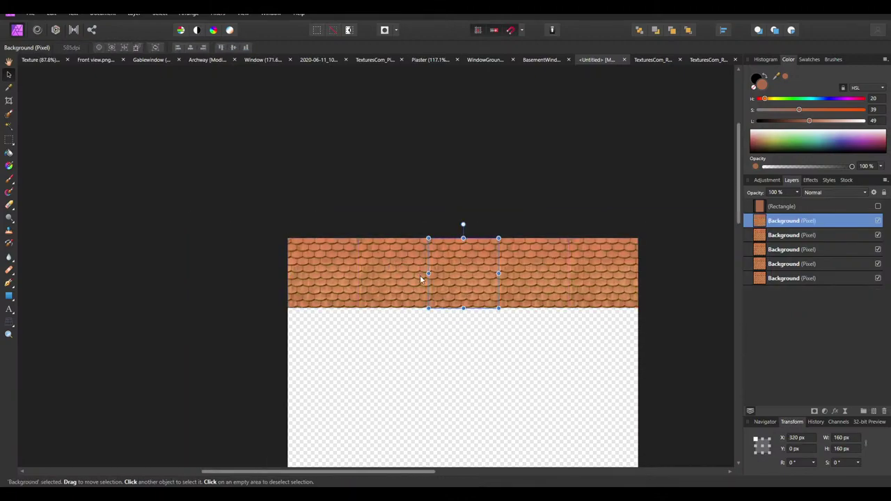
{"action": "key", "text": "Delete"}
{"action": "key", "text": "Delete"}
{"action": "key", "text": "Delete"}
{"action": "key", "text": "Delete"}
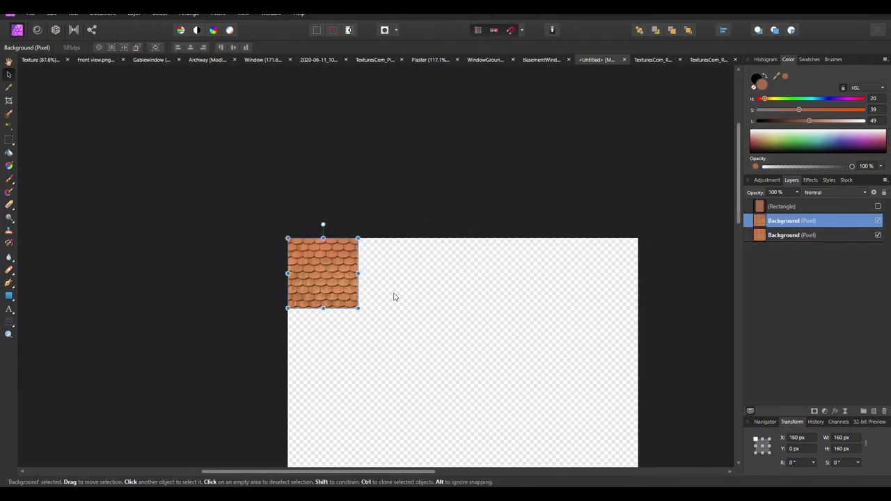
{"action": "key", "text": "Delete"}
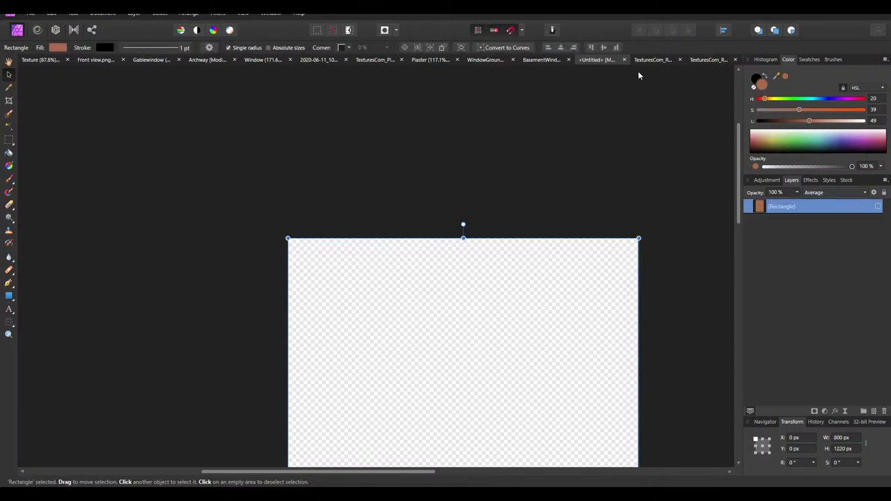
Resize the TexturesCom texture document to 160 px and uncheck Lock on its Background layer
{"action": "left_click", "coordinate": [698, 61]}
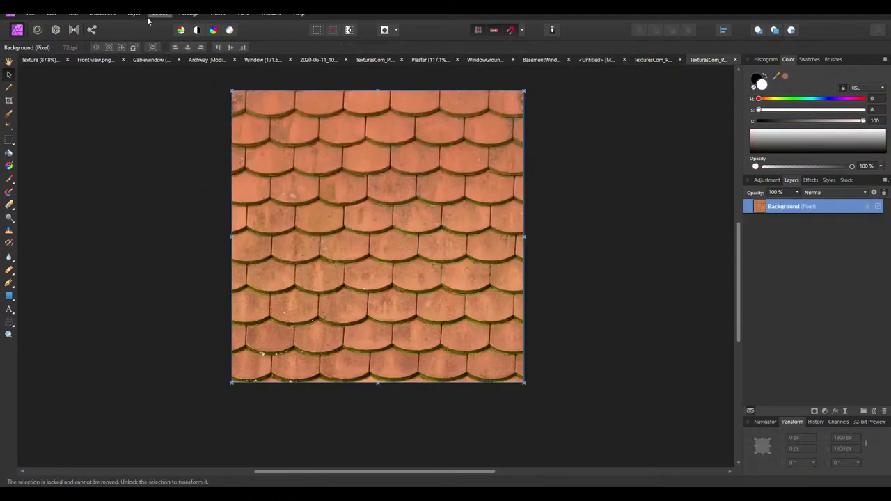
{"action": "left_click", "coordinate": [102, 14]}
{"action": "left_click", "coordinate": [123, 55]}
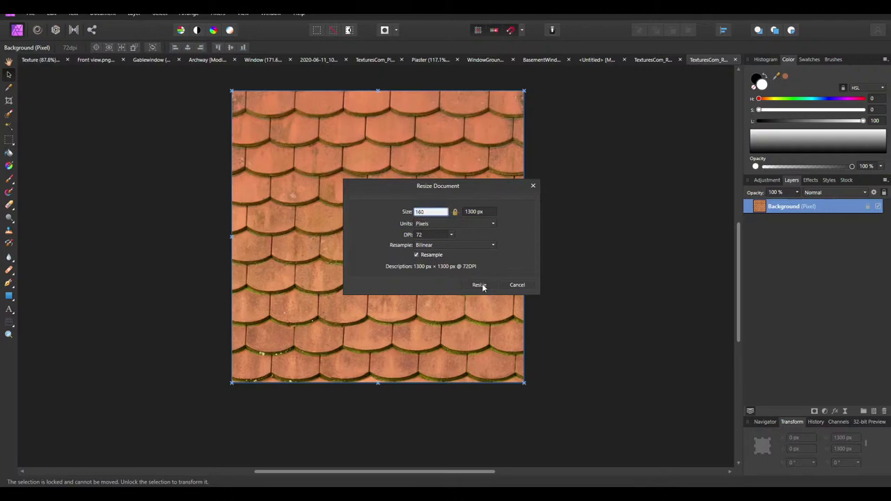
{"action": "left_click", "coordinate": [480, 284]}
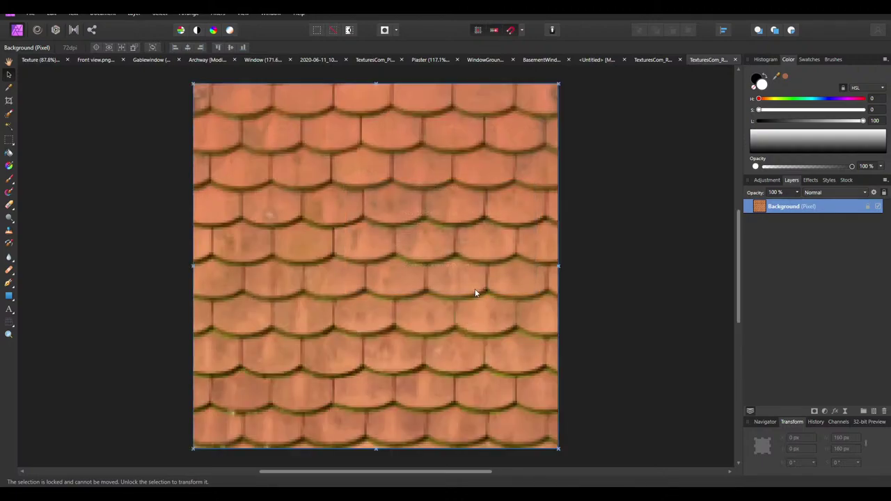
{"action": "right_click", "coordinate": [789, 207]}
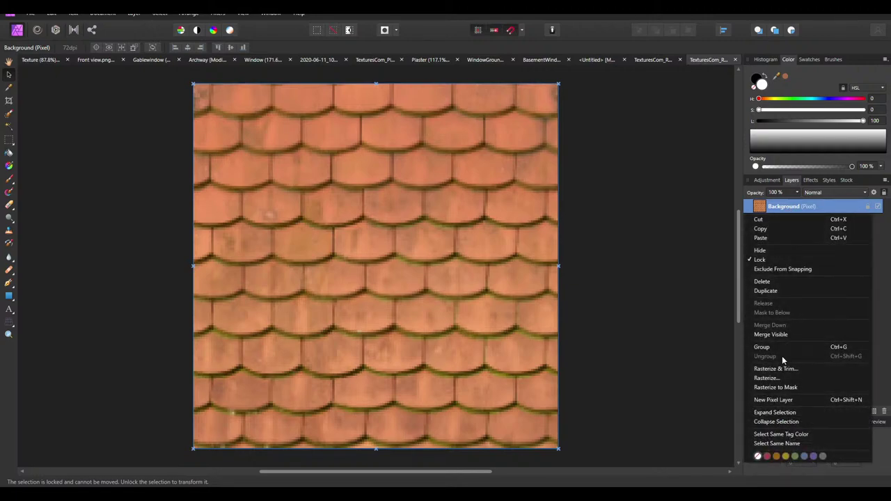
{"action": "left_click", "coordinate": [783, 369]}
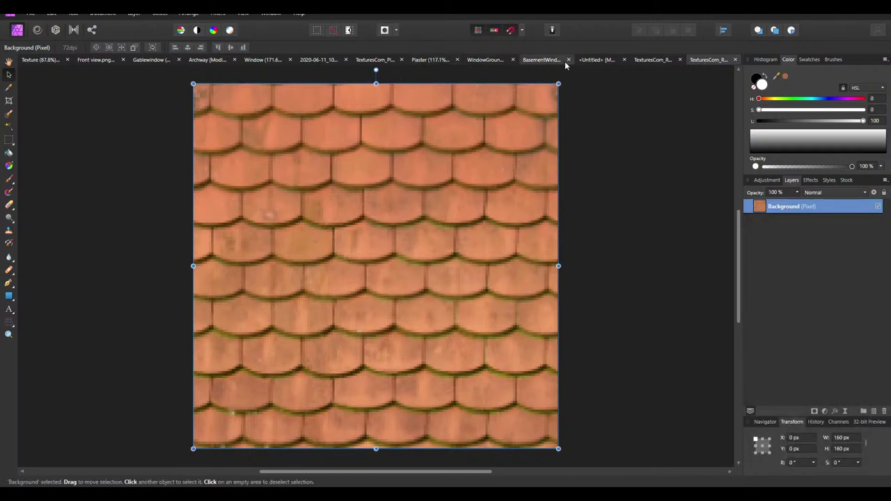
{"action": "left_click", "coordinate": [586, 60]}
Paste the tile texture, try clipping it inside the Rectangle, then undo the clipping
{"action": "key", "text": "ctrl+v"}
{"action": "scroll", "coordinate": [355, 298], "scroll_direction": "up", "scroll_amount": 6, "text": "ctrl"}
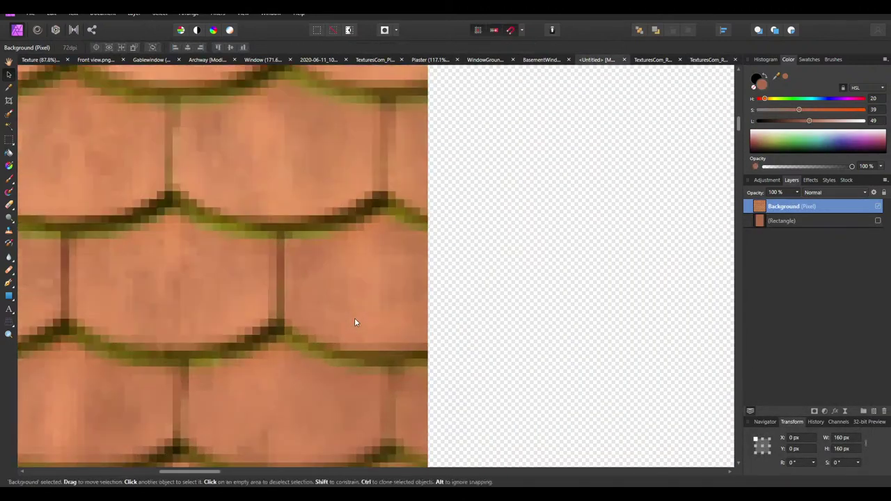
{"action": "scroll", "coordinate": [427, 362], "scroll_direction": "down", "scroll_amount": 1}
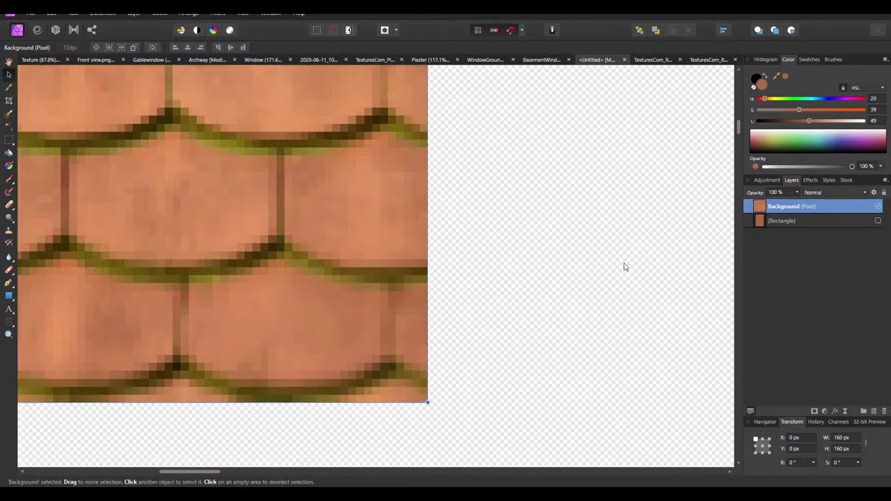
{"action": "left_click_drag", "start_coordinate": [823, 207], "coordinate": [804, 225]}
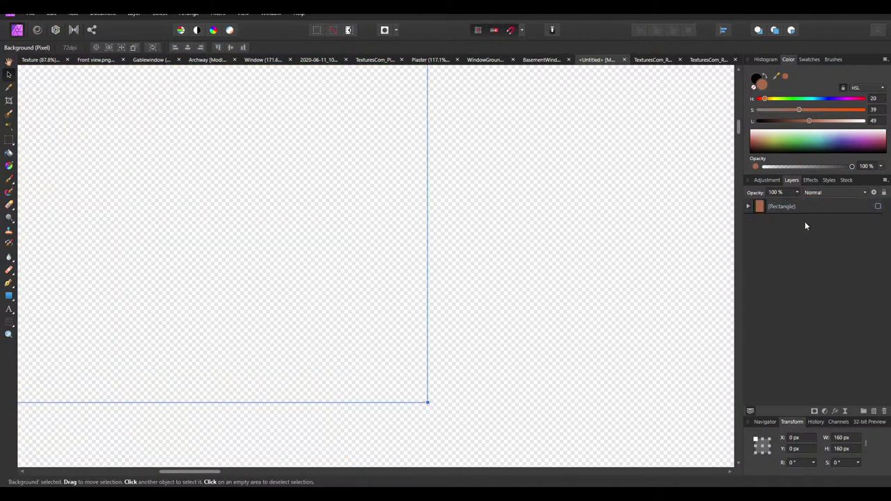
{"action": "left_click", "coordinate": [748, 207]}
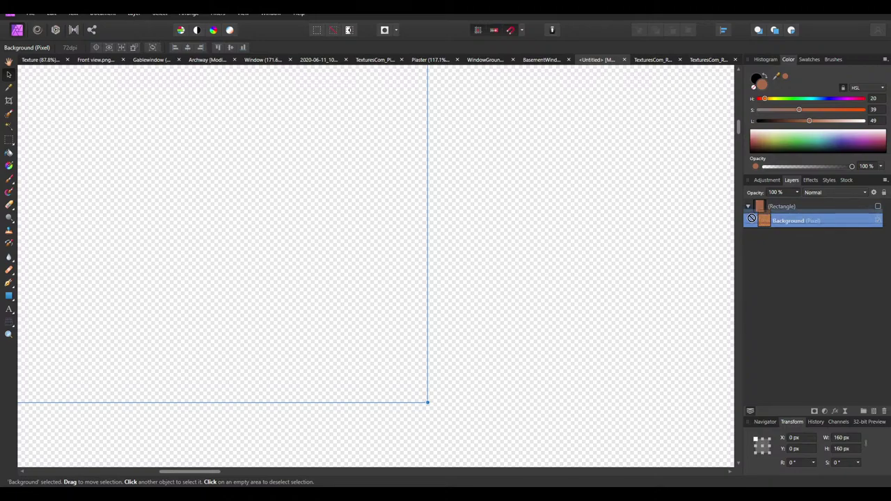
{"action": "left_click_drag", "start_coordinate": [751, 218], "coordinate": [793, 206]}
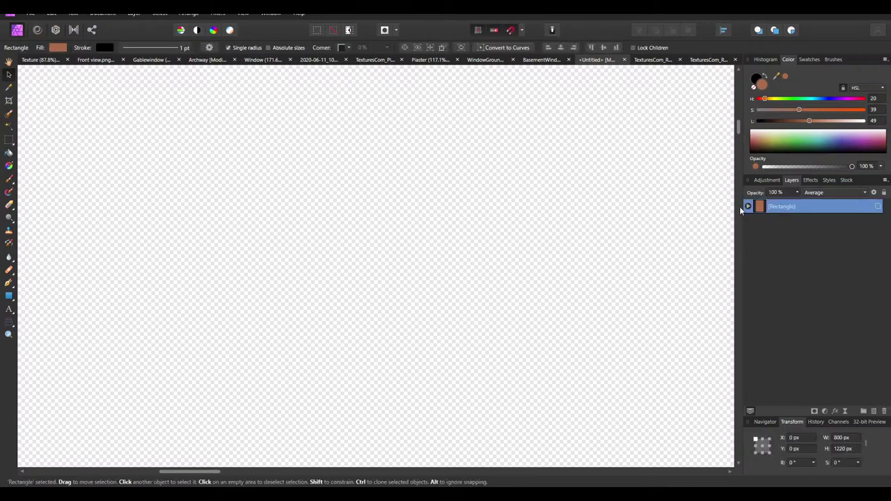
{"action": "left_click_drag", "start_coordinate": [770, 216], "coordinate": [751, 216]}
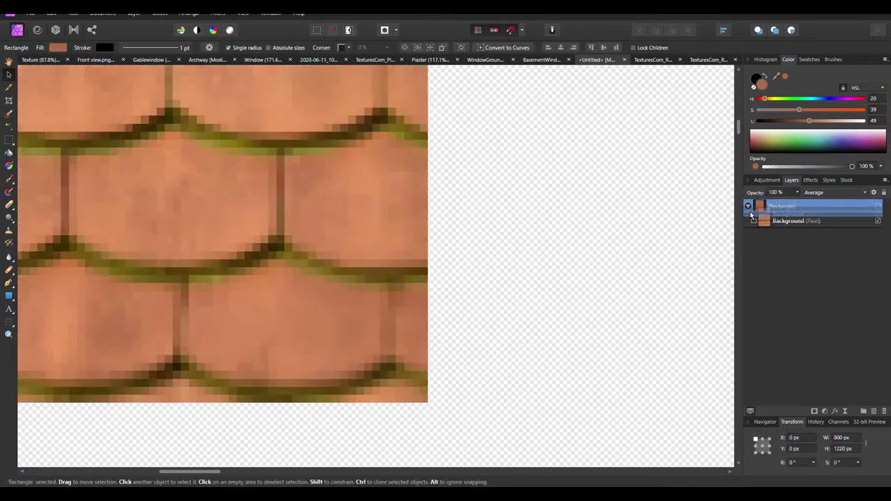
{"action": "key", "text": "ctrl+z"}
{"action": "key", "text": "ctrl+z"}
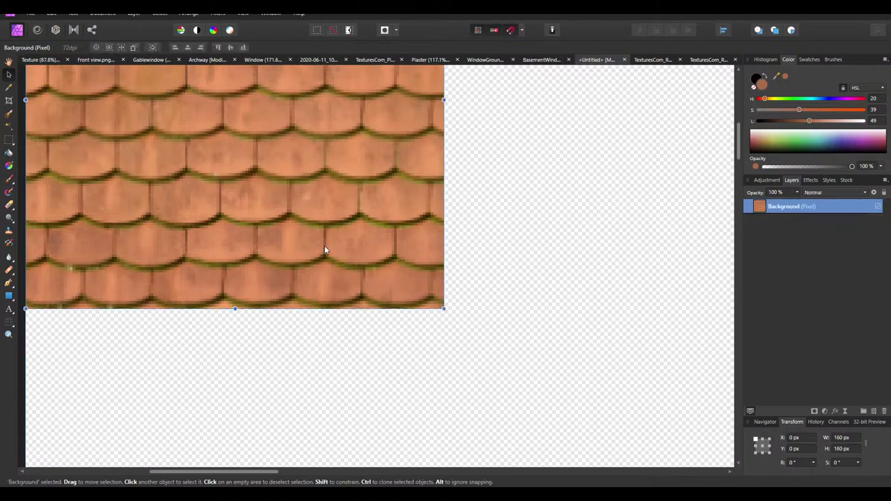
Ctrl-drag a copy of the tile to sit snugly right of the original
{"action": "scroll", "coordinate": [91, 152], "scroll_direction": "down", "scroll_amount": 4, "text": "ctrl"}
{"action": "mouse_move", "coordinate": [202, 216]}
{"action": "left_mouse_down", "text": "ctrl"}
{"action": "mouse_move", "coordinate": [324, 195]}
{"action": "mouse_move", "coordinate": [315, 188]}
{"action": "mouse_move", "coordinate": [319, 212]}
{"action": "mouse_move", "coordinate": [297, 221]}
{"action": "mouse_move", "coordinate": [308, 220]}
{"action": "mouse_move", "coordinate": [267, 200]}
{"action": "mouse_move", "coordinate": [262, 167]}
{"action": "mouse_move", "coordinate": [271, 191]}
{"action": "mouse_move", "coordinate": [248, 172]}
{"action": "mouse_move", "coordinate": [438, 188]}
{"action": "mouse_move", "coordinate": [422, 183]}
{"action": "mouse_move", "coordinate": [536, 191]}
{"action": "mouse_move", "coordinate": [597, 179]}
{"action": "left_mouse_up", "text": "ctrl"}
{"action": "scroll", "coordinate": [338, 128], "scroll_direction": "up", "scroll_amount": 2, "text": "ctrl"}
Line up duplicated roof-tile copies side by side to extend a horizontal tile row
{"action": "left_click", "coordinate": [198, 165]}
{"action": "scroll", "coordinate": [452, 202], "scroll_direction": "down", "scroll_amount": 2, "text": "ctrl"}
{"action": "scroll", "coordinate": [452, 202], "scroll_direction": "up", "scroll_amount": 2, "text": "ctrl"}
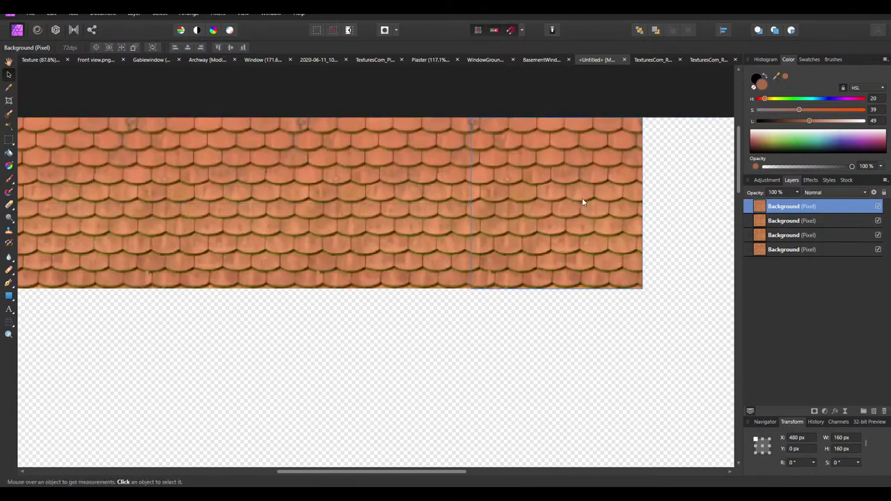
{"action": "left_click_drag", "start_coordinate": [582, 198], "coordinate": [656, 185]}
{"action": "key", "text": "ctrl+j"}
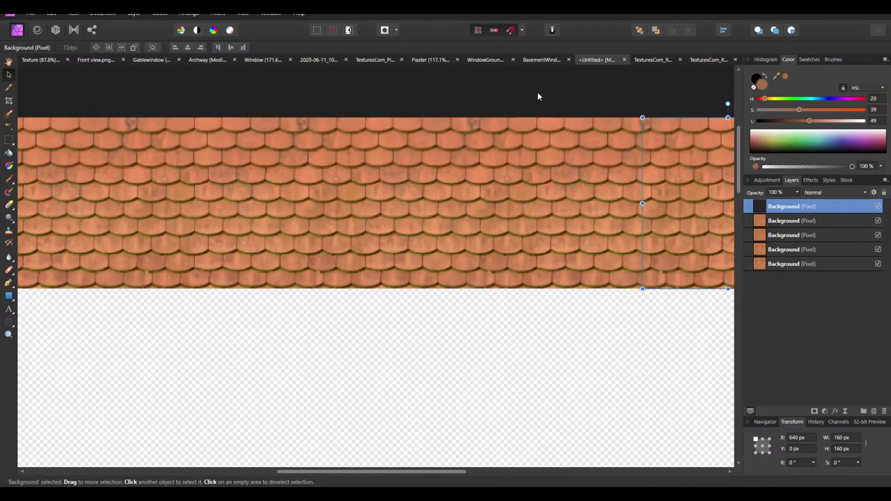
{"action": "scroll", "coordinate": [446, 160], "scroll_direction": "down", "scroll_amount": 1, "text": "ctrl"}
{"action": "scroll", "coordinate": [373, 195], "scroll_direction": "down", "scroll_amount": 2, "text": "ctrl"}
{"action": "left_click", "coordinate": [605, 272]}
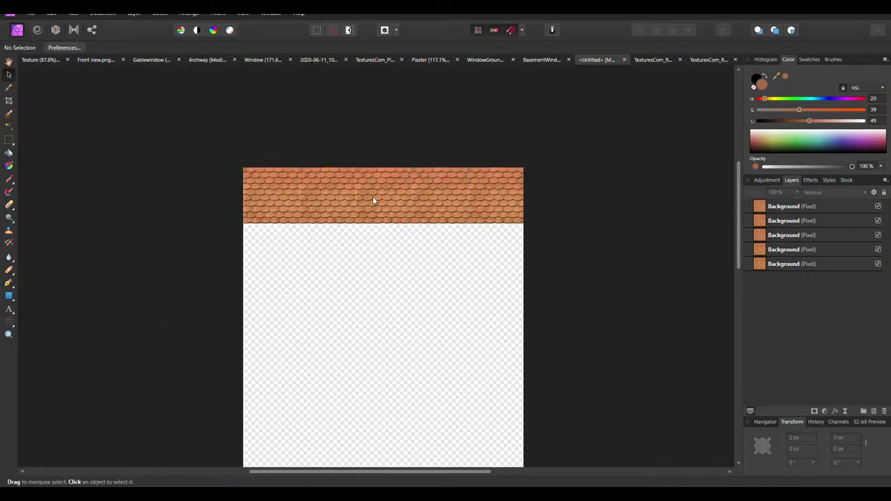
Merge the visible tiles into a single 800 × 160 px roof strip layer
{"action": "scroll", "coordinate": [368, 200], "scroll_direction": "up", "scroll_amount": 4, "text": "ctrl"}
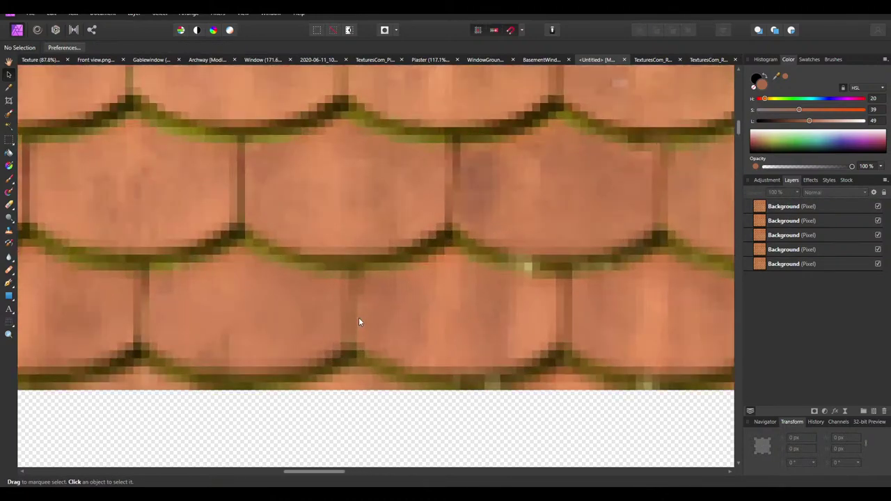
{"action": "scroll", "coordinate": [356, 293], "scroll_direction": "down", "scroll_amount": 5, "text": "ctrl"}
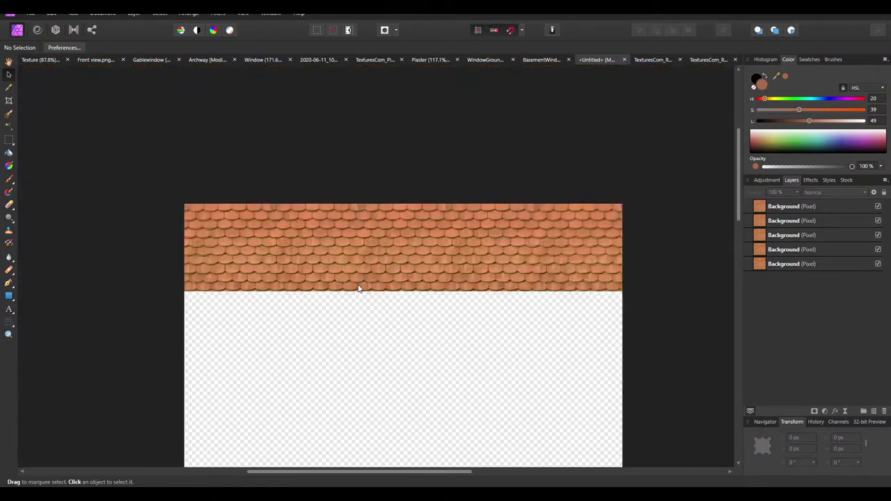
{"action": "scroll", "coordinate": [276, 271], "scroll_direction": "up", "scroll_amount": 6, "text": "ctrl"}
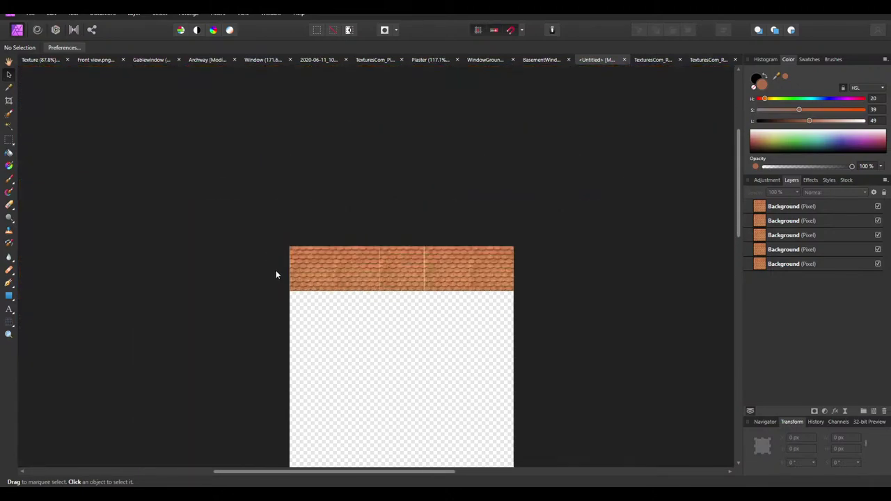
{"action": "scroll", "coordinate": [341, 308], "scroll_direction": "down", "scroll_amount": 5, "text": "ctrl"}
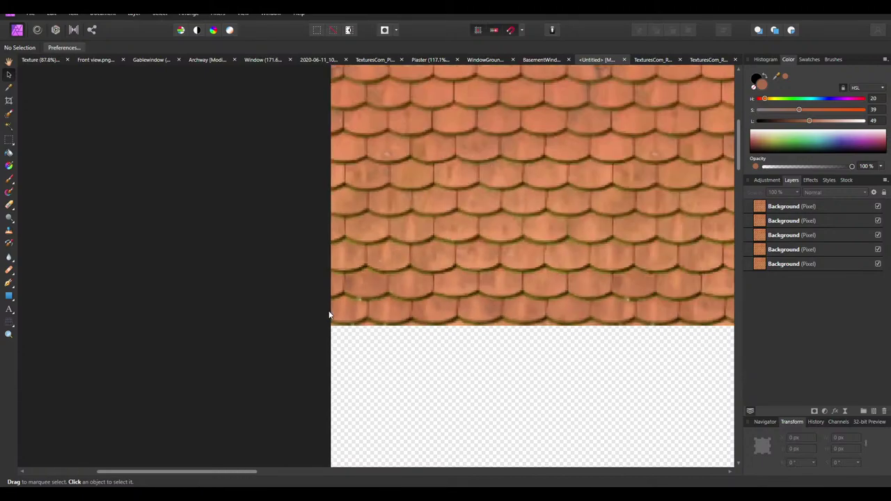
{"action": "right_click", "coordinate": [787, 206]}
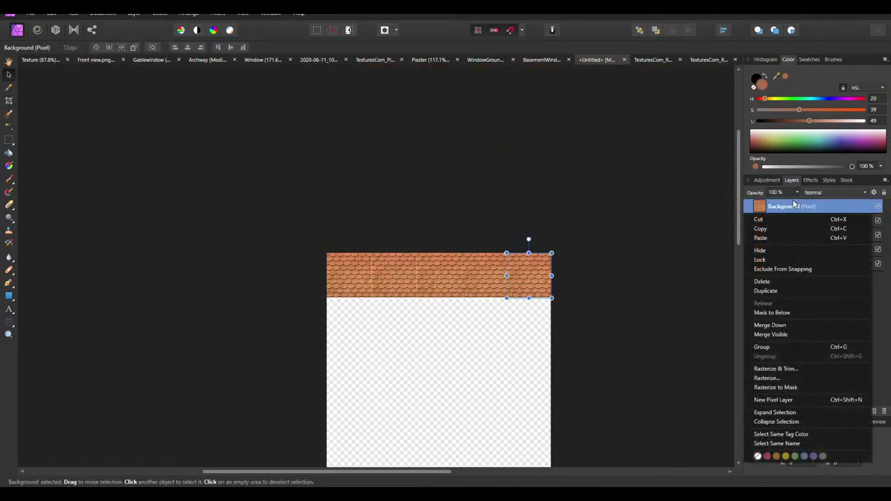
{"action": "left_click", "coordinate": [780, 334]}
Place a copy of the roof strip directly below the original and clear the selection
{"action": "scroll", "coordinate": [424, 255], "scroll_direction": "up", "scroll_amount": 5, "text": "ctrl"}
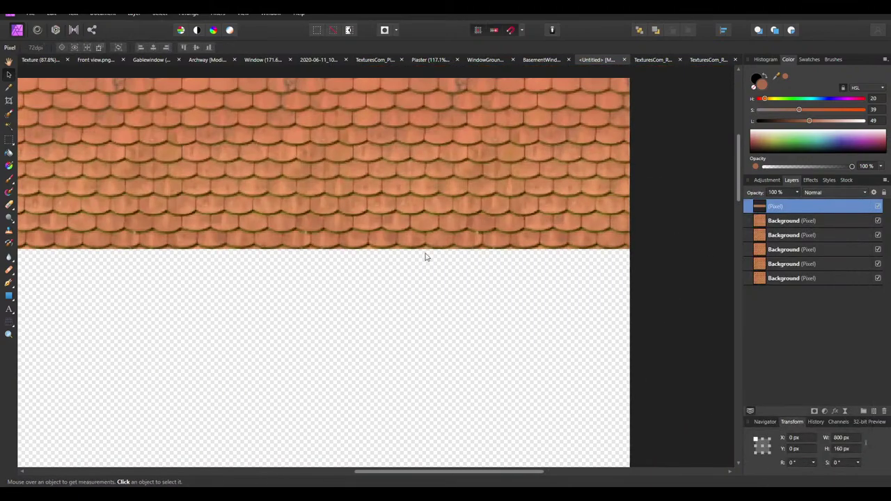
{"action": "scroll", "coordinate": [511, 264], "scroll_direction": "down", "scroll_amount": 3, "text": "ctrl"}
{"action": "mouse_move", "coordinate": [541, 203]}
{"action": "left_mouse_down", "text": "ctrl"}
{"action": "mouse_move", "coordinate": [543, 308]}
{"action": "mouse_move", "coordinate": [543, 293]}
{"action": "left_mouse_up", "text": "ctrl"}
{"action": "key", "text": "ctrl+d"}
{"action": "scroll", "coordinate": [504, 284], "scroll_direction": "up", "scroll_amount": 4, "text": "ctrl"}
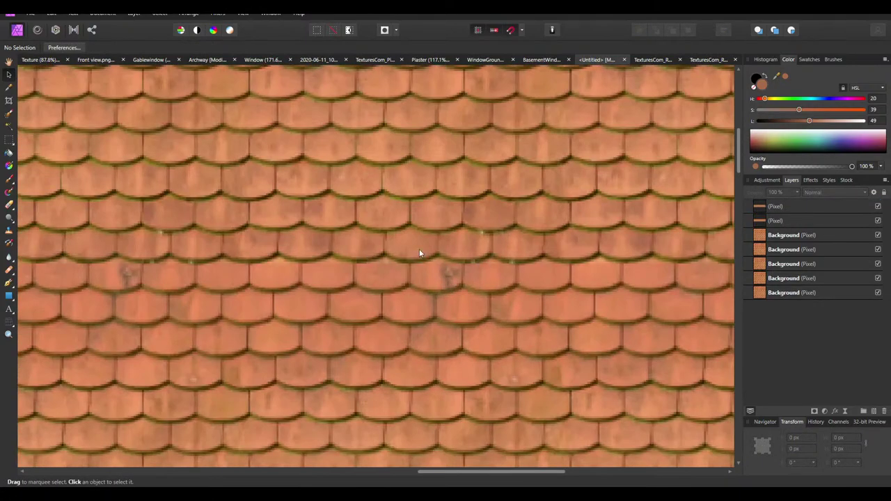
{"action": "scroll", "coordinate": [419, 253], "scroll_direction": "down", "scroll_amount": 4, "text": "ctrl"}
{"action": "scroll", "coordinate": [362, 260], "scroll_direction": "up", "scroll_amount": 4, "text": "ctrl"}
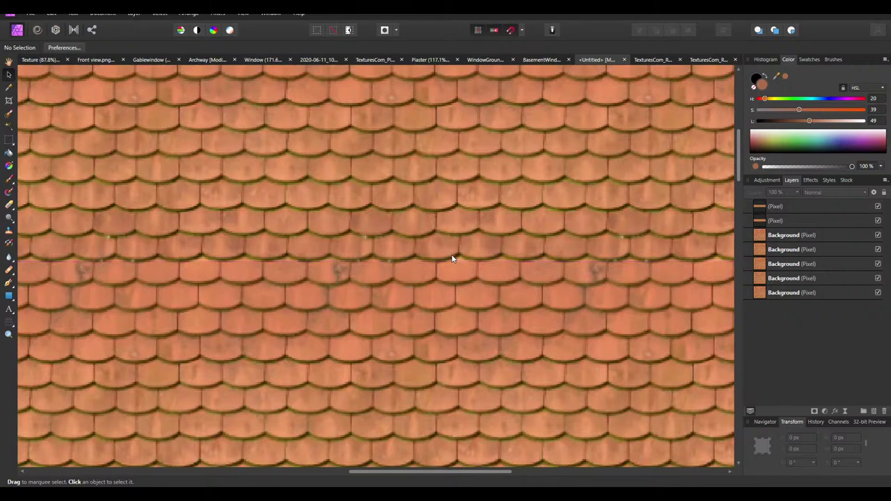
{"action": "scroll", "coordinate": [479, 315], "scroll_direction": "down", "scroll_amount": 3, "text": "ctrl"}
Stack further strip copies down the canvas until the tile rows reach the bottom
{"action": "left_click", "coordinate": [478, 320]}
{"action": "scroll", "coordinate": [507, 262], "scroll_direction": "down", "scroll_amount": 3, "text": "ctrl"}
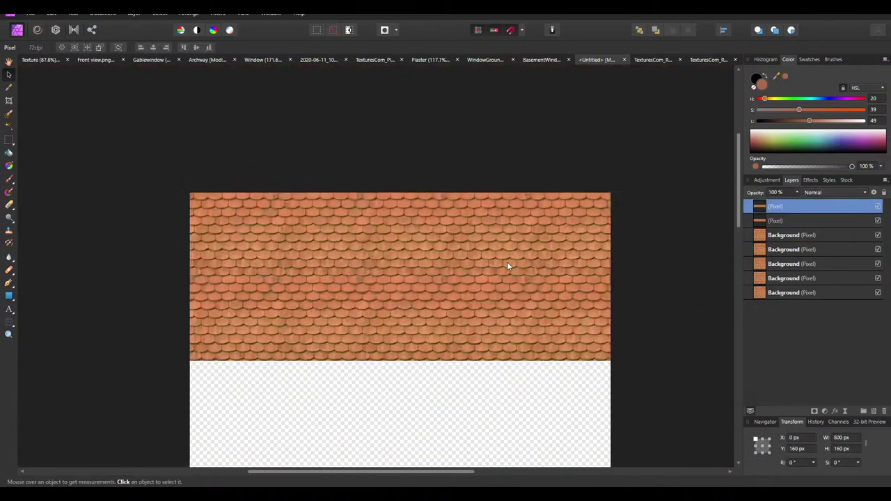
{"action": "scroll", "coordinate": [547, 308], "scroll_direction": "down", "scroll_amount": 1}
{"action": "left_click_drag", "start_coordinate": [568, 266], "coordinate": [566, 337], "text": "ctrl"}
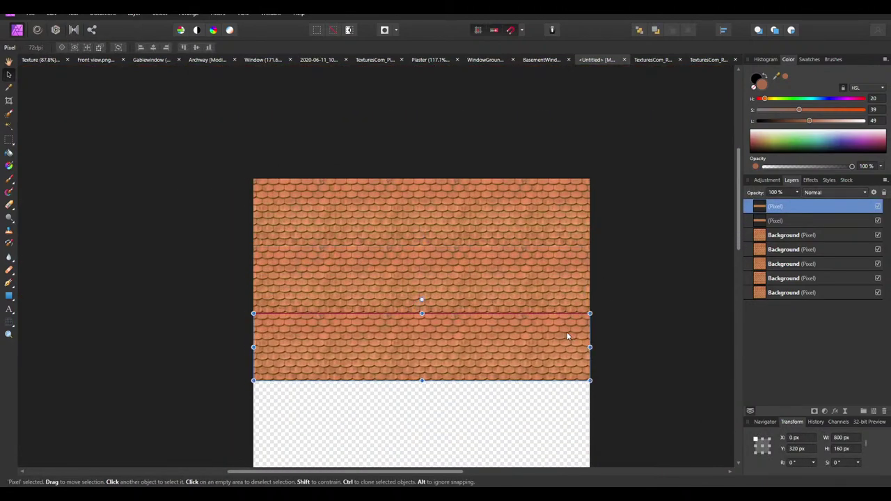
{"action": "scroll", "coordinate": [606, 296], "scroll_direction": "down", "scroll_amount": 2}
{"action": "left_click_drag", "start_coordinate": [570, 306], "coordinate": [570, 341]}
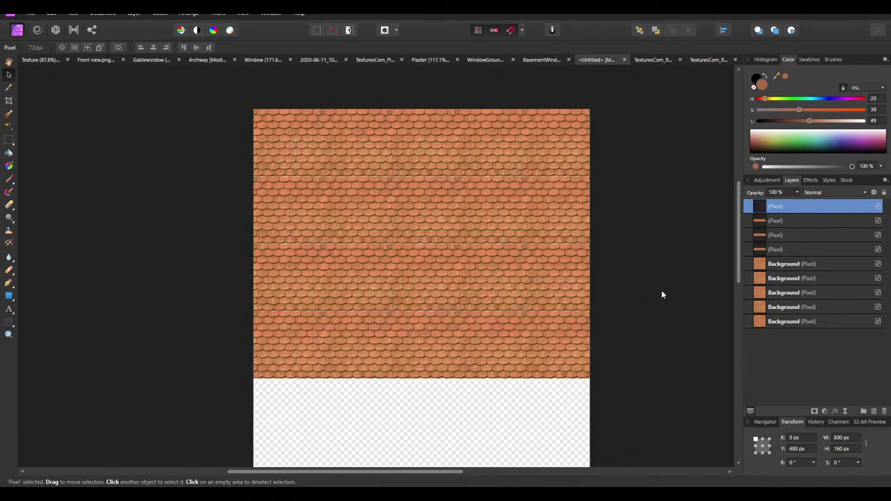
{"action": "scroll", "coordinate": [661, 290], "scroll_direction": "down", "scroll_amount": 3}
{"action": "left_click_drag", "start_coordinate": [566, 180], "coordinate": [571, 242], "text": "ctrl"}
{"action": "scroll", "coordinate": [564, 257], "scroll_direction": "down", "scroll_amount": 2}
{"action": "left_click_drag", "start_coordinate": [559, 272], "coordinate": [573, 412], "text": "ctrl"}
Merge all visible strips into one 800 × 1220 px texture layer and deselect it
{"action": "right_click", "coordinate": [777, 210]}
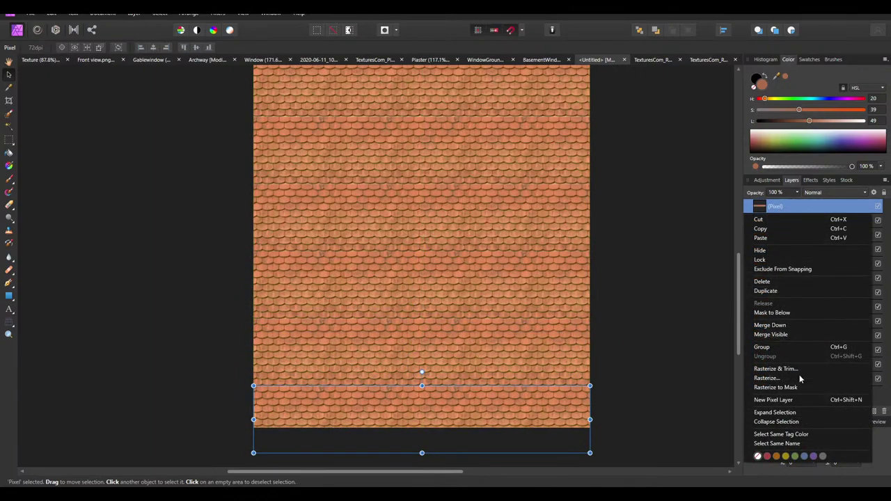
{"action": "left_click", "coordinate": [771, 334]}
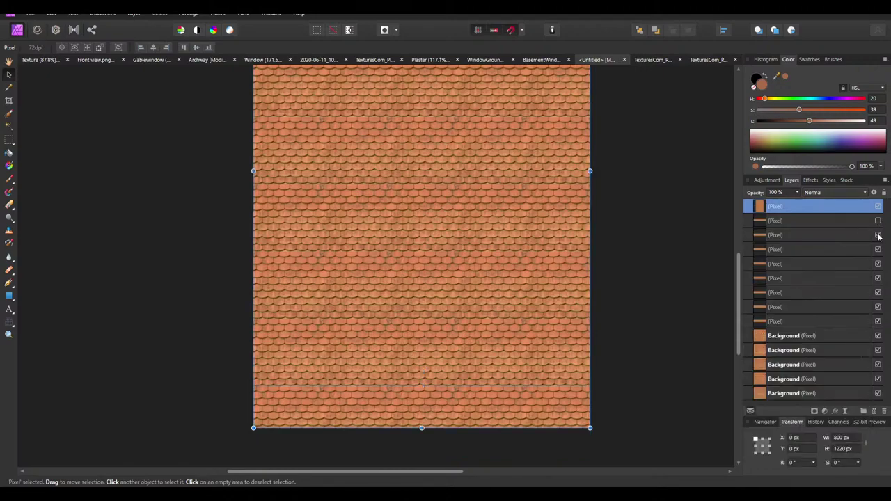
{"action": "left_click", "coordinate": [640, 336]}
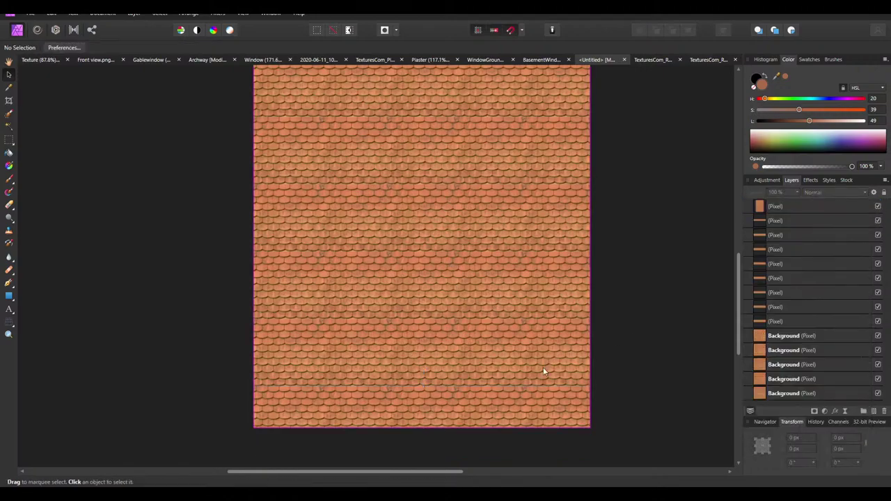
Draw a brown rectangle that covers the entire 800 × 1220 canvas
{"action": "left_click", "coordinate": [802, 200]}
{"action": "left_click", "coordinate": [777, 182]}
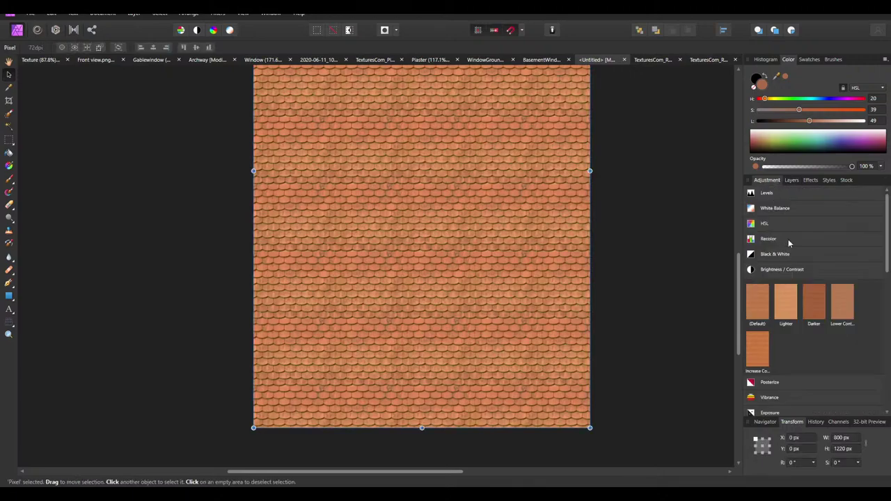
{"action": "left_click", "coordinate": [791, 180]}
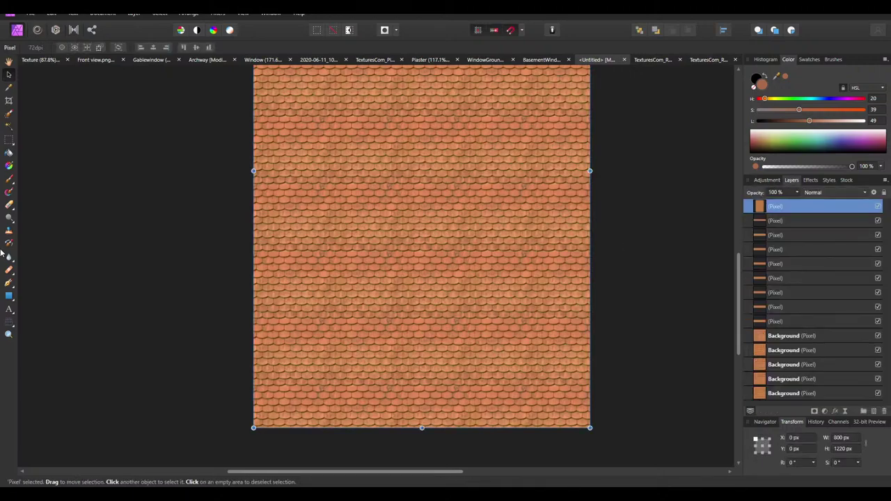
{"action": "left_click", "coordinate": [9, 295]}
{"action": "mouse_move", "coordinate": [387, 228]}
{"action": "left_mouse_down"}
{"action": "mouse_move", "coordinate": [400, 236]}
{"action": "mouse_move", "coordinate": [462, 334]}
{"action": "mouse_move", "coordinate": [589, 424]}
{"action": "left_mouse_up"}
{"action": "scroll", "coordinate": [391, 332], "scroll_direction": "up", "scroll_amount": 3}
{"action": "scroll", "coordinate": [391, 332], "scroll_direction": "up", "scroll_amount": 2}
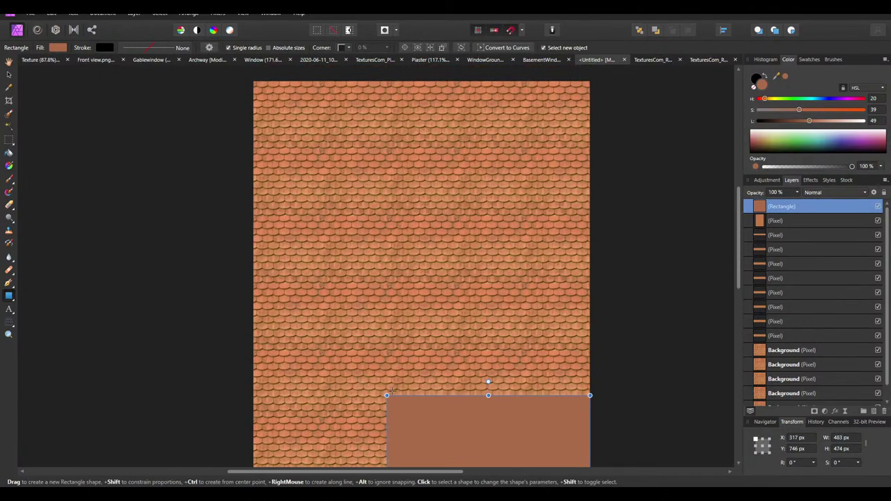
{"action": "left_click_drag", "start_coordinate": [387, 392], "coordinate": [253, 82]}
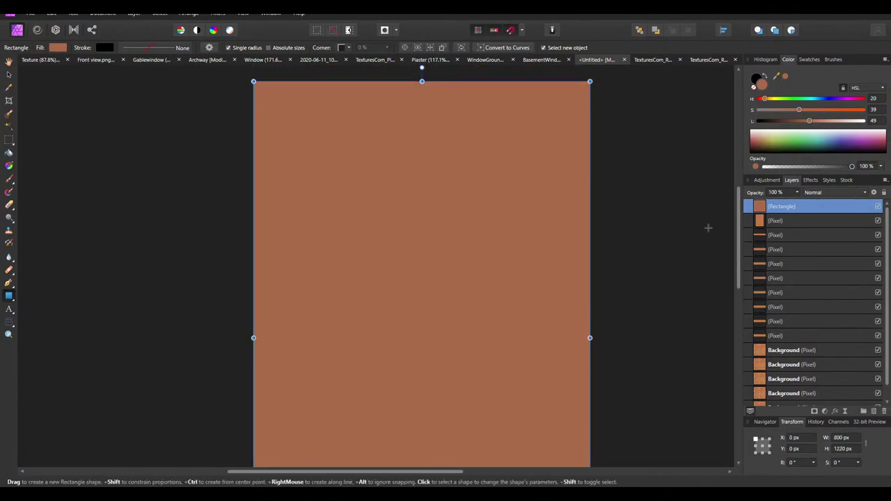
Move the rectangle layer beneath the texture layer and rename it 'RoofColor'
{"action": "left_click_drag", "start_coordinate": [774, 208], "coordinate": [761, 230]}
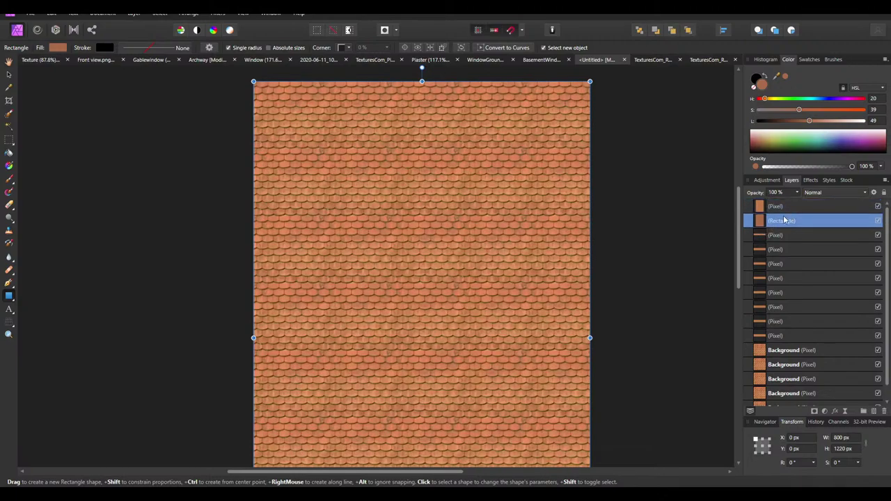
{"action": "double_click", "coordinate": [780, 220]}
{"action": "type", "text": "RoofColo"}
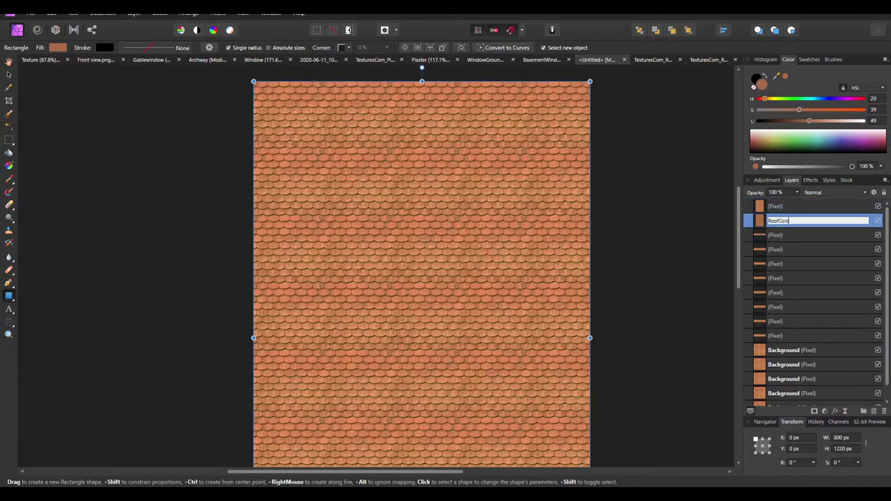
{"action": "type", "text": "r"}
{"action": "key", "text": "Return"}
{"action": "left_click", "coordinate": [792, 208]}
Apply a Black & White adjustment to the roof tiles and merge it into the layer
{"action": "left_click", "coordinate": [821, 193]}
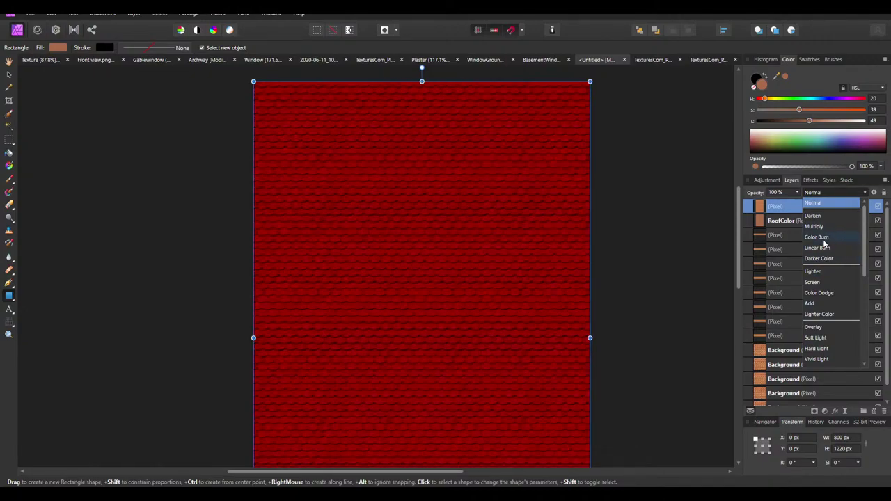
{"action": "left_click", "coordinate": [814, 203]}
{"action": "left_click", "coordinate": [765, 180]}
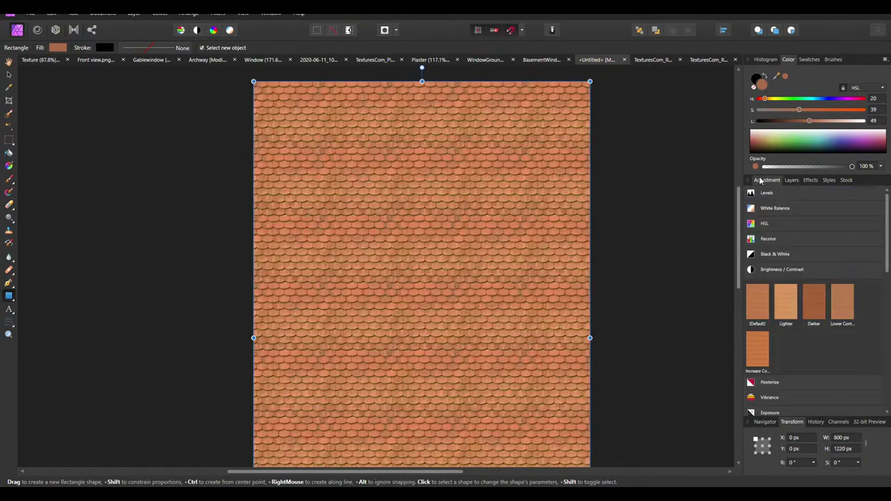
{"action": "left_click", "coordinate": [758, 301]}
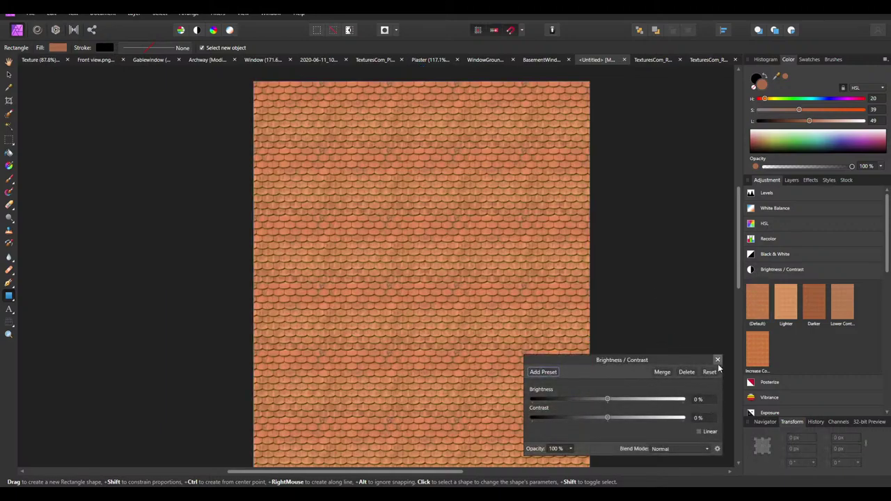
{"action": "left_click", "coordinate": [686, 372]}
{"action": "left_click", "coordinate": [768, 254]}
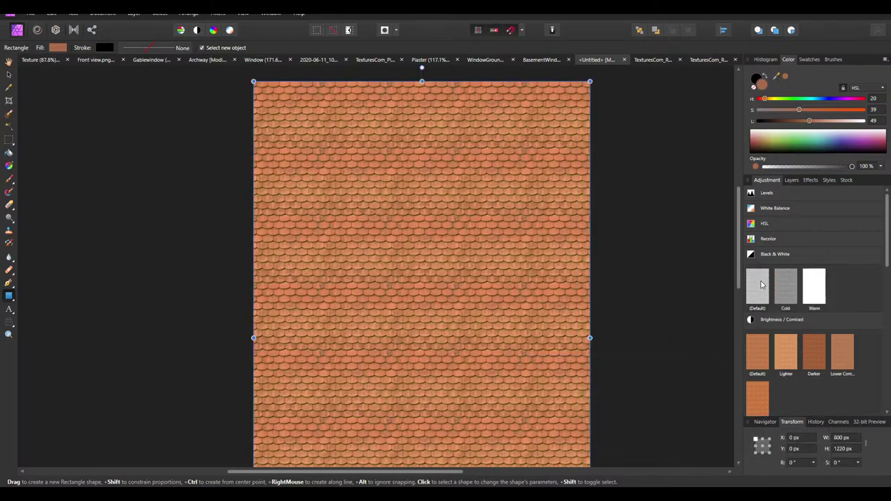
{"action": "left_click", "coordinate": [760, 284]}
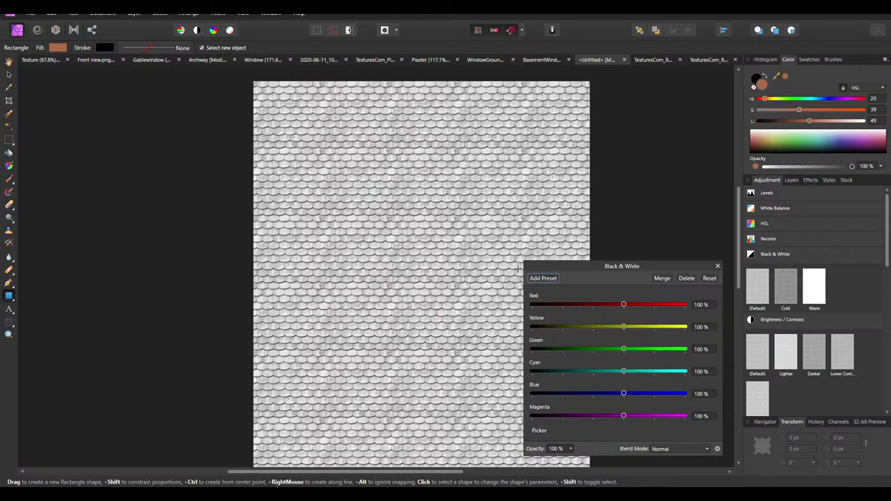
{"action": "left_click", "coordinate": [664, 281]}
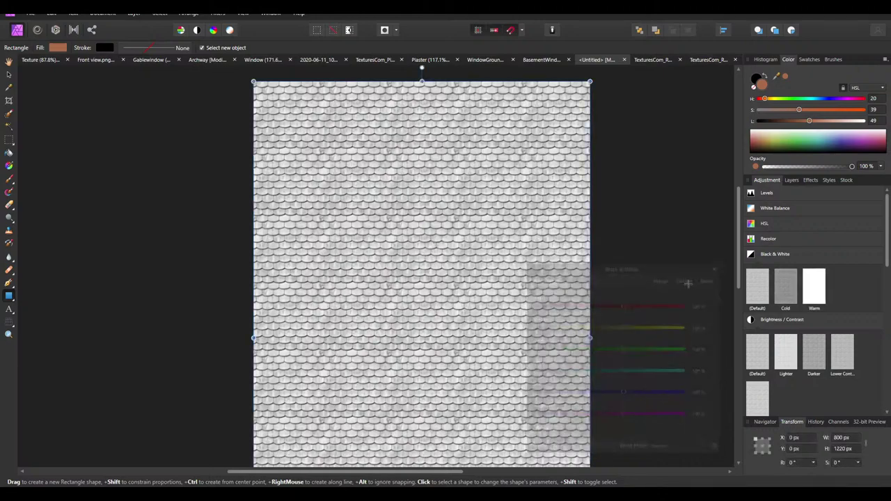
{"action": "left_click", "coordinate": [792, 179]}
Set the grey tile layer's blend mode to Multiply so RoofColor tints it brown
{"action": "left_click", "coordinate": [812, 193]}
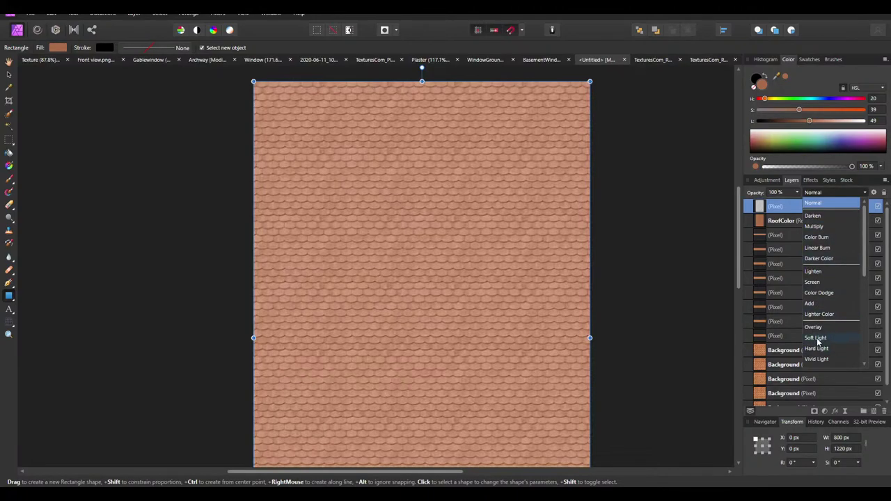
{"action": "scroll", "coordinate": [819, 354], "scroll_direction": "down", "scroll_amount": 1}
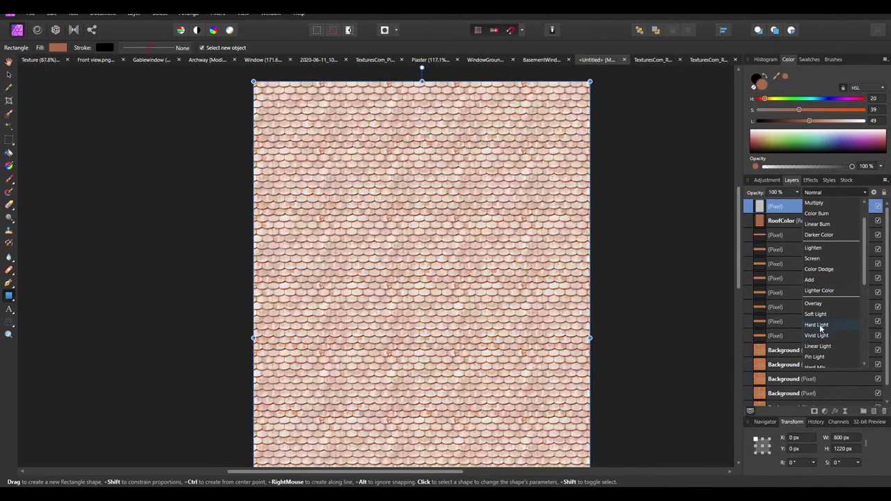
{"action": "scroll", "coordinate": [822, 331], "scroll_direction": "down", "scroll_amount": 3}
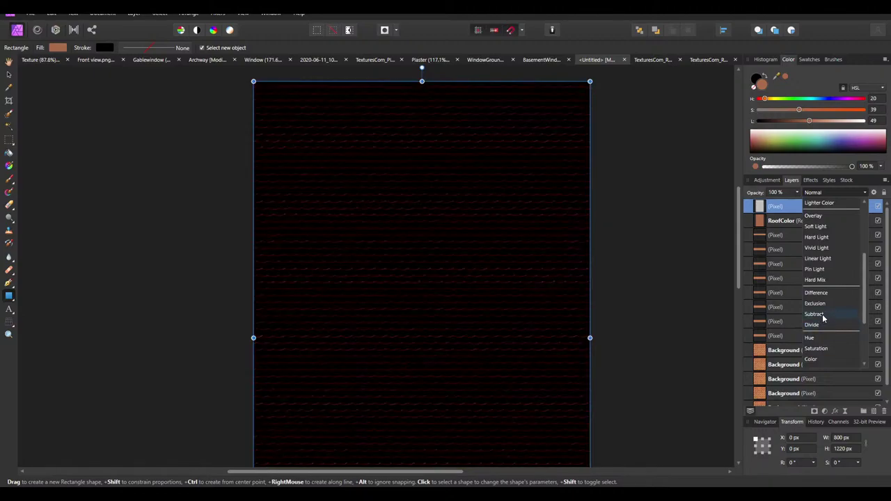
{"action": "scroll", "coordinate": [821, 334], "scroll_direction": "down", "scroll_amount": 3}
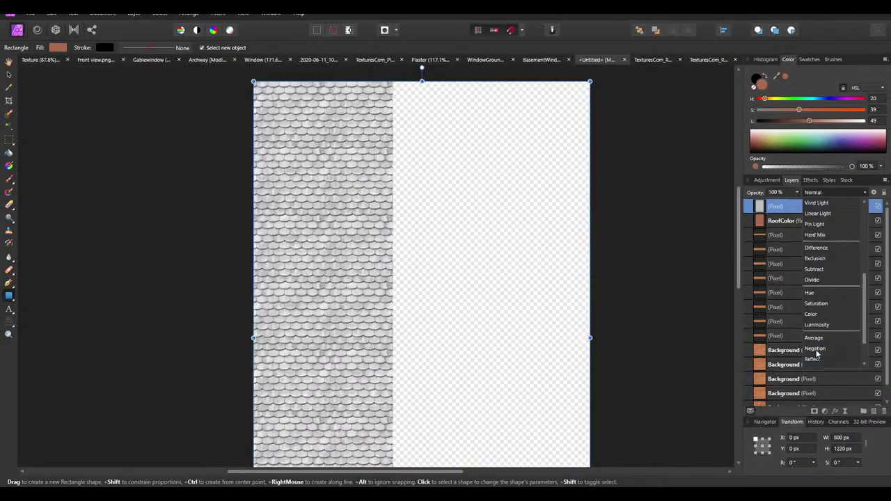
{"action": "scroll", "coordinate": [816, 250], "scroll_direction": "up", "scroll_amount": 6}
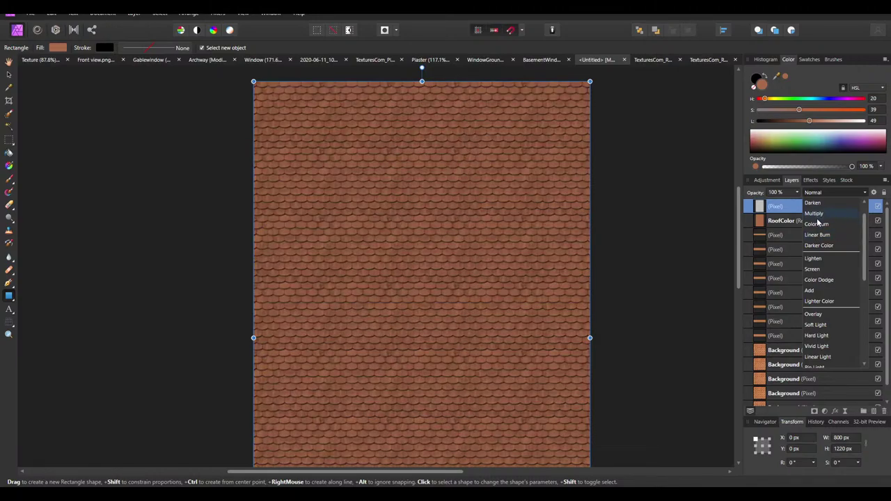
{"action": "left_click", "coordinate": [818, 215]}
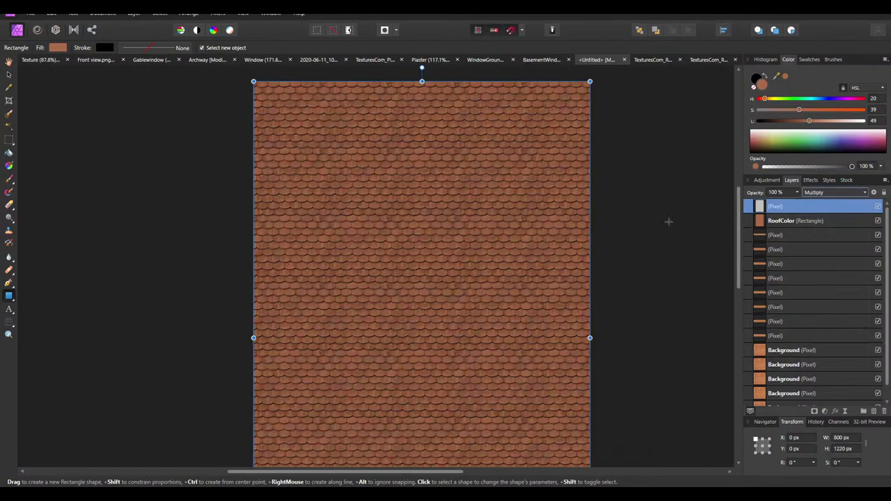
{"action": "scroll", "coordinate": [453, 272], "scroll_direction": "up", "scroll_amount": 3, "text": "ctrl"}
{"action": "scroll", "coordinate": [455, 268], "scroll_direction": "down", "scroll_amount": 6, "text": "ctrl"}
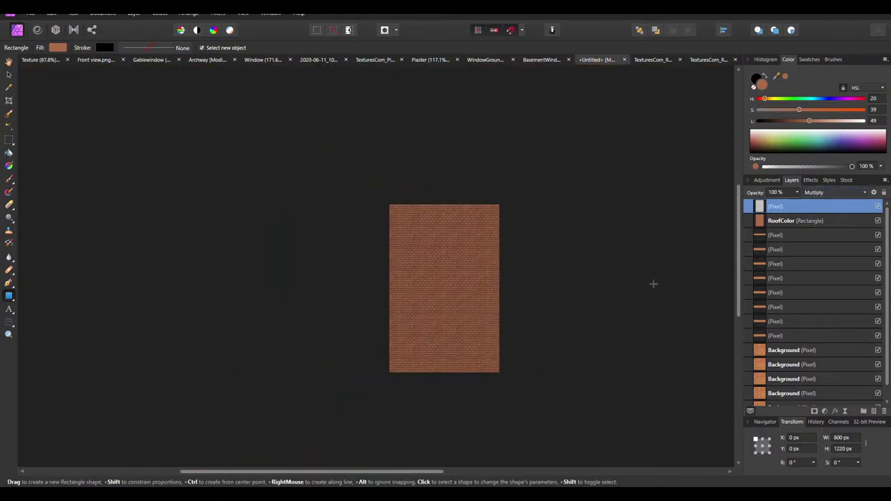
{"action": "left_click", "coordinate": [653, 283]}
{"action": "scroll", "coordinate": [444, 325], "scroll_direction": "up", "scroll_amount": 3, "text": "ctrl"}
{"action": "scroll", "coordinate": [466, 299], "scroll_direction": "down", "scroll_amount": 3, "text": "ctrl"}
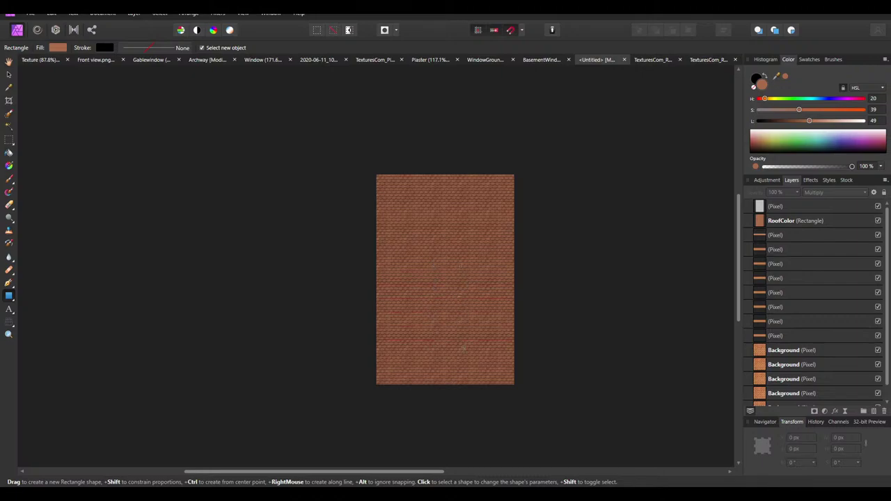
Rename the top pixel layer to 'RoofTile Overlay'
{"action": "scroll", "coordinate": [449, 334], "scroll_direction": "down", "scroll_amount": 5}
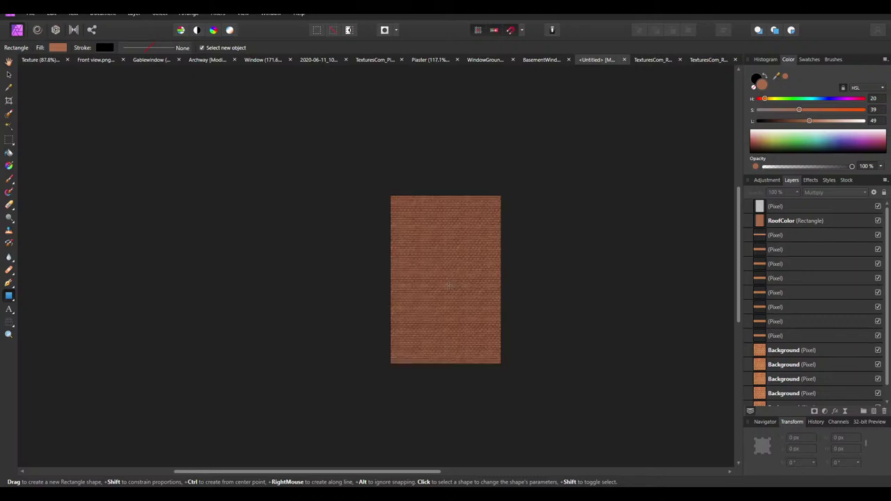
{"action": "scroll", "coordinate": [451, 358], "scroll_direction": "up", "scroll_amount": 3}
{"action": "scroll", "coordinate": [451, 358], "scroll_direction": "up", "scroll_amount": 3}
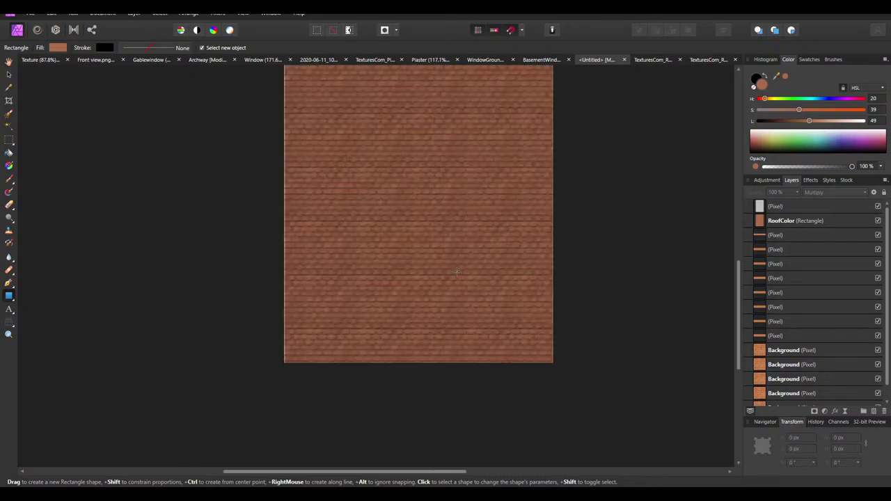
{"action": "double_click", "coordinate": [785, 207]}
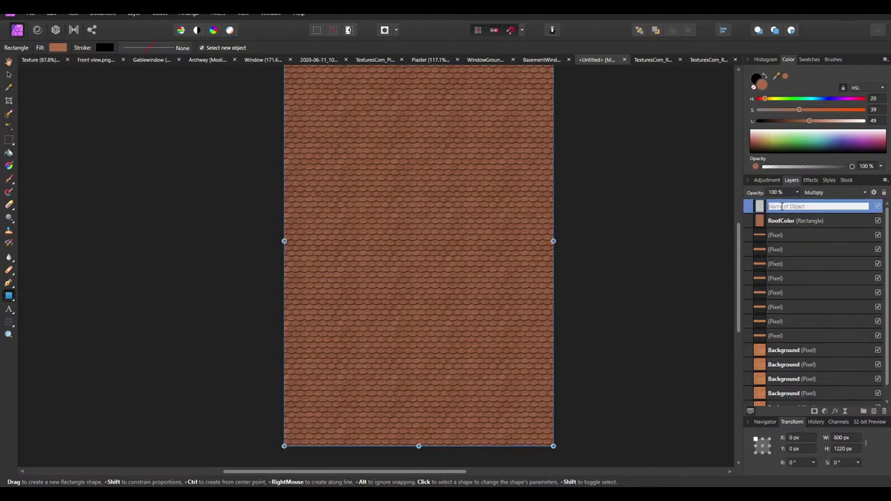
{"action": "type", "text": "RoofTile Overlay"}
{"action": "key", "text": "Return"}
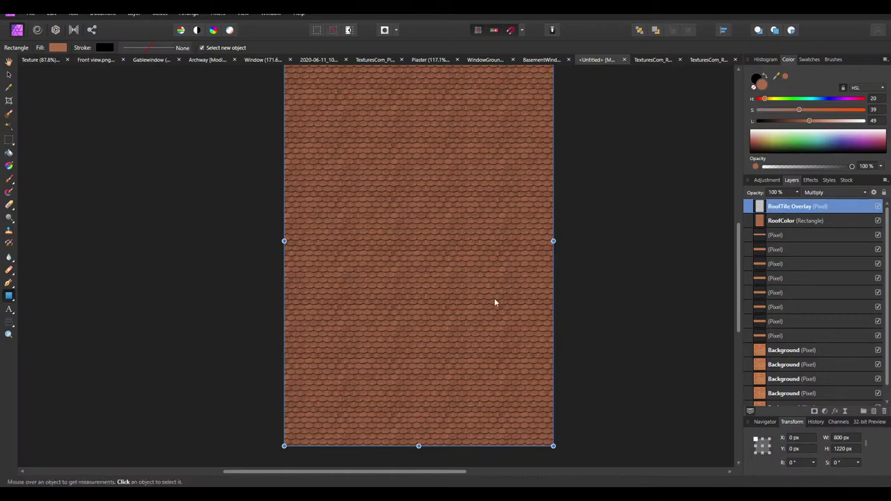
Save the document under the file name Roof.afphoto
{"action": "key", "text": "ctrl+s"}
{"action": "left_click_drag", "start_coordinate": [82, 207], "coordinate": [64, 208]}
{"action": "type", "text": "Roof.afphoto"}
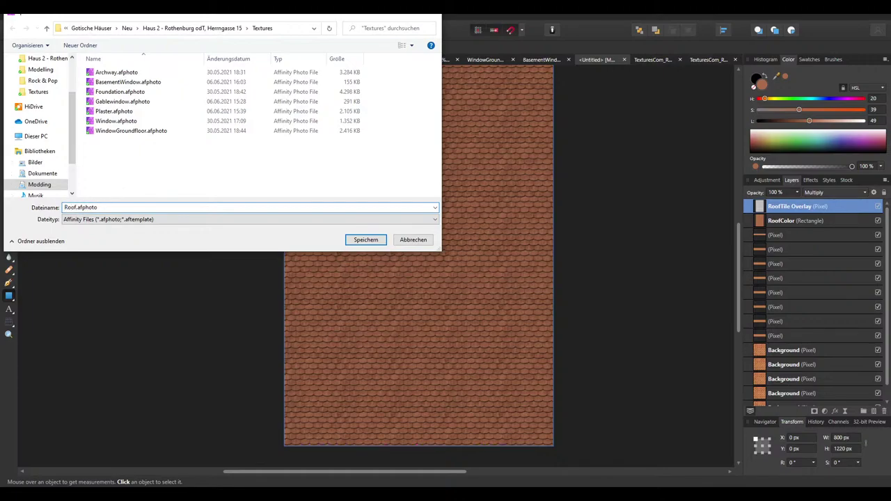
{"action": "key", "text": "Return"}
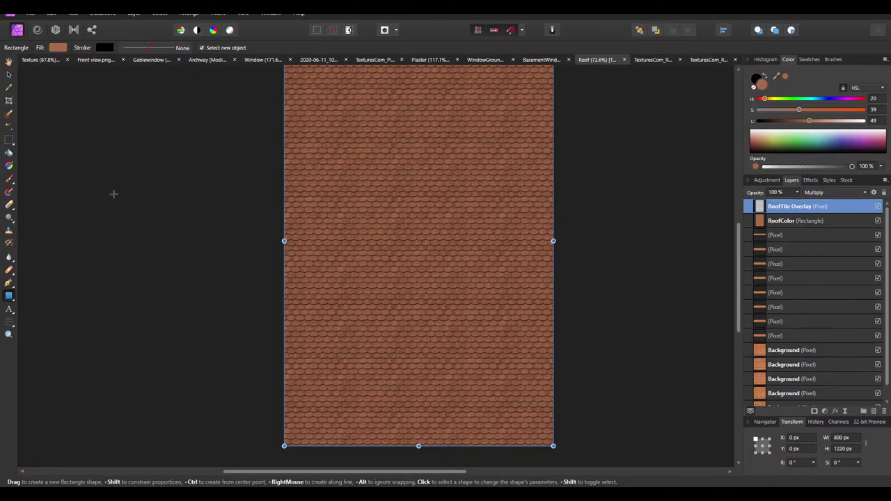
Return to the Move tool, clear the layer selection and bring up the browser windows
{"action": "left_click", "coordinate": [9, 75]}
{"action": "left_click", "coordinate": [626, 316]}
{"action": "scroll", "coordinate": [461, 294], "scroll_direction": "down", "scroll_amount": 3, "text": "ctrl"}
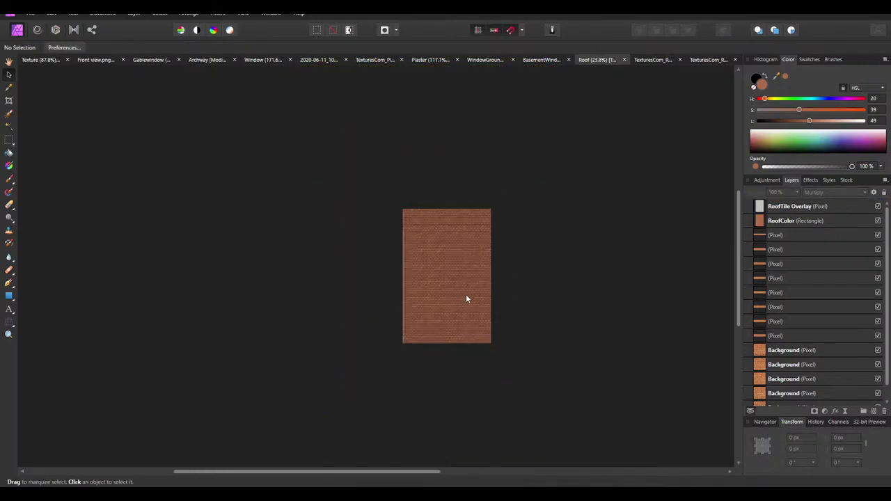
{"action": "scroll", "coordinate": [467, 298], "scroll_direction": "up", "scroll_amount": 10, "text": "ctrl"}
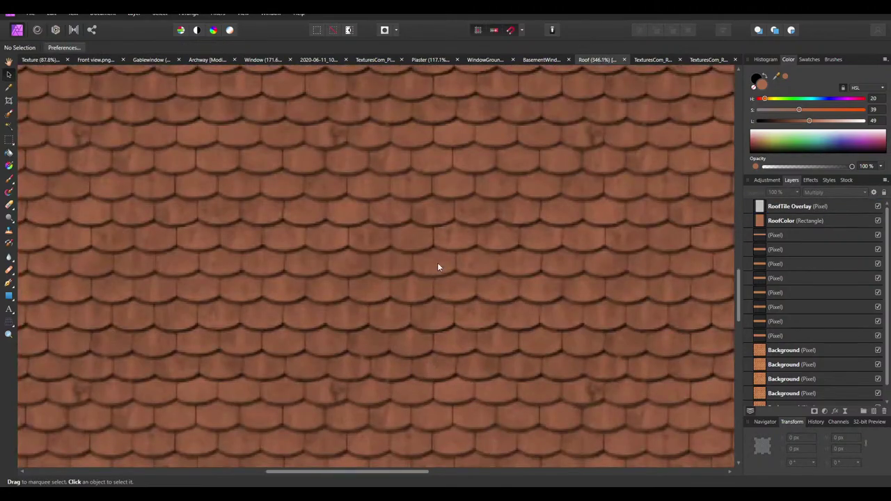
{"action": "scroll", "coordinate": [437, 264], "scroll_direction": "down", "scroll_amount": 5, "text": "ctrl"}
{"action": "scroll", "coordinate": [434, 260], "scroll_direction": "up", "scroll_amount": 3, "text": "ctrl"}
{"action": "scroll", "coordinate": [488, 268], "scroll_direction": "down", "scroll_amount": 6, "text": "ctrl"}
{"action": "scroll", "coordinate": [497, 271], "scroll_direction": "up", "scroll_amount": 1}
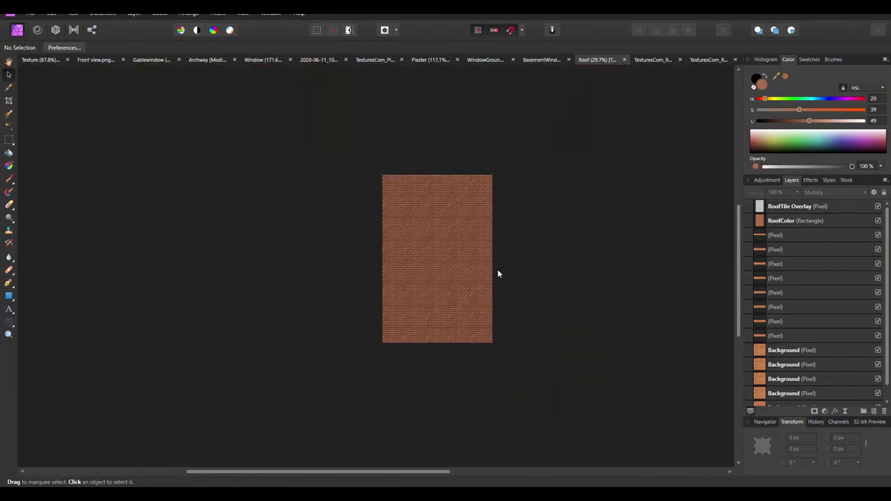
{"action": "scroll", "coordinate": [439, 276], "scroll_direction": "up", "scroll_amount": 1, "text": "ctrl"}
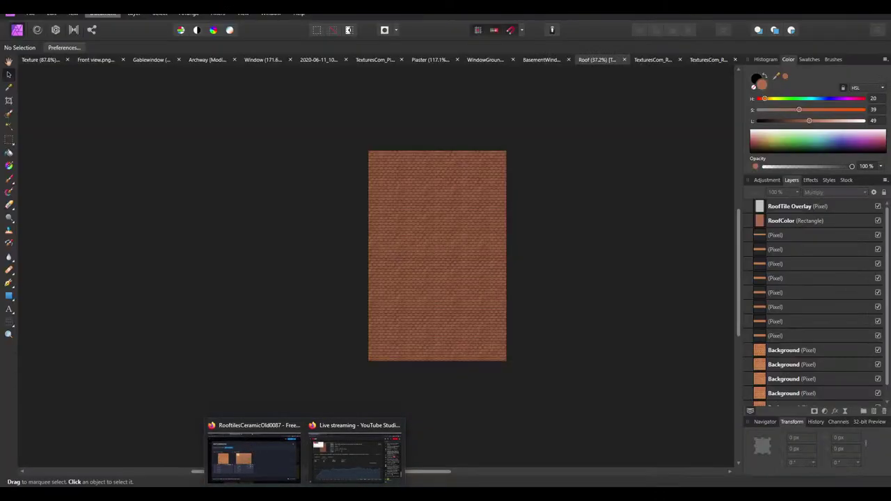
{"action": "left_click", "coordinate": [51, 13]}
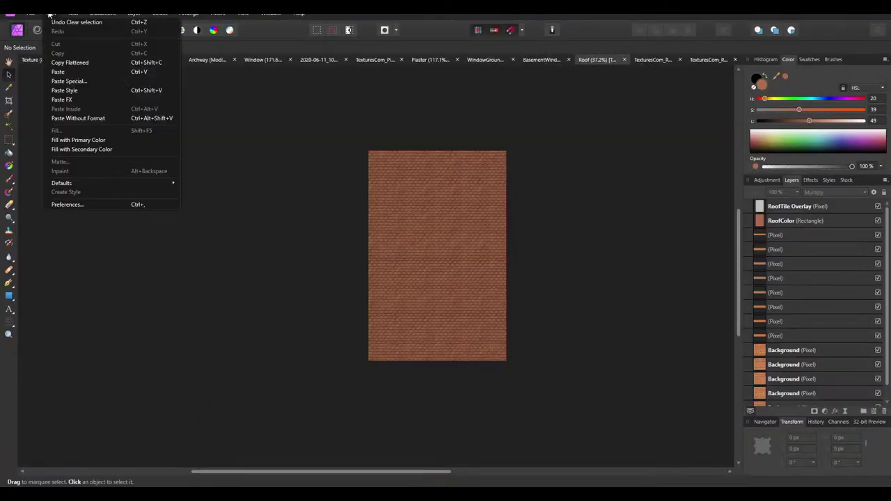
Review the rooftop in the Google Maps 3D view and the Wikimedia monument pages
{"action": "left_click", "coordinate": [294, 460]}
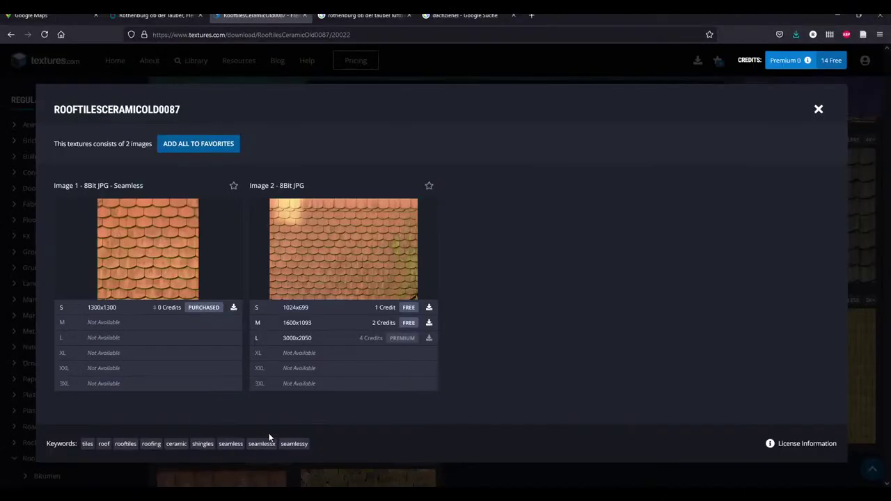
{"action": "left_click", "coordinate": [42, 14]}
{"action": "left_click_drag", "start_coordinate": [262, 206], "coordinate": [313, 294], "text": "ctrl"}
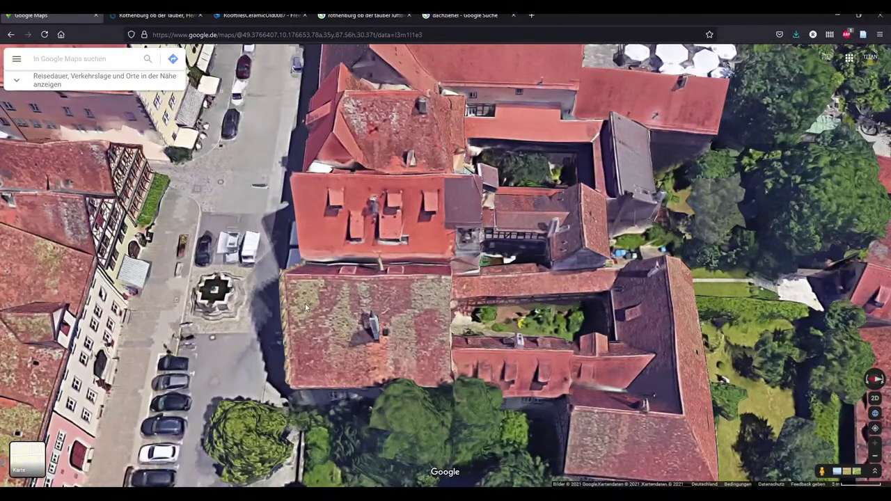
{"action": "left_click_drag", "start_coordinate": [423, 313], "coordinate": [448, 339], "text": "ctrl"}
{"action": "left_click", "coordinate": [147, 15]}
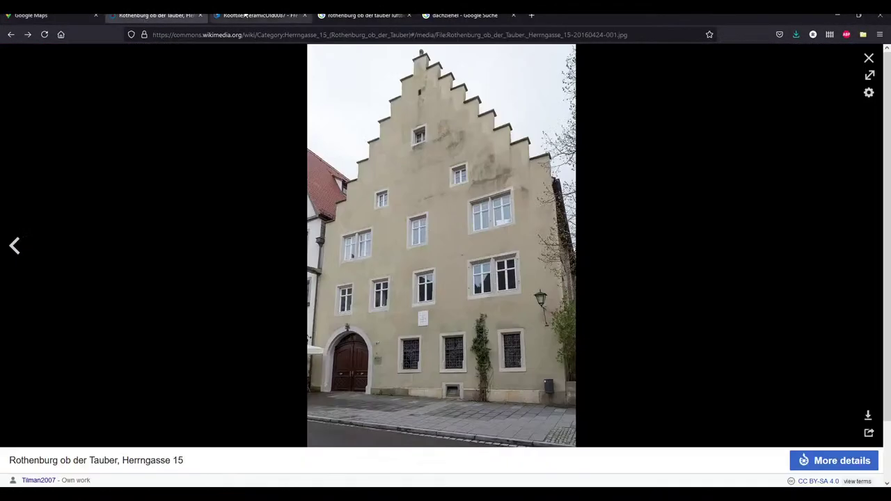
{"action": "left_click", "coordinate": [10, 37]}
{"action": "left_click", "coordinate": [10, 36]}
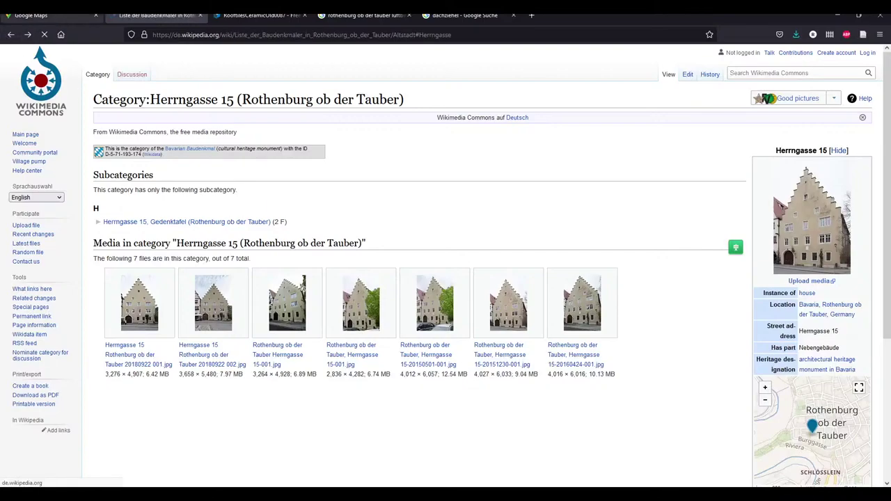
Go back from the textures.com download page to the old ceramic roof tile library
{"action": "left_click", "coordinate": [261, 16]}
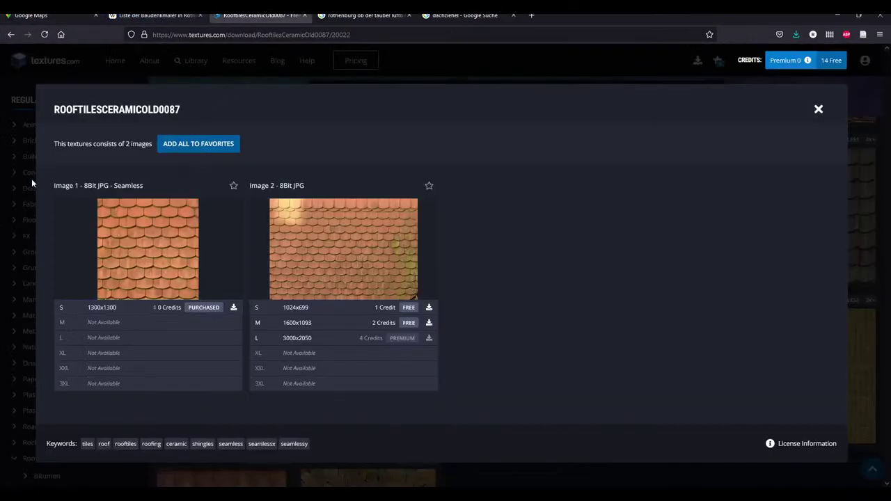
{"action": "left_click", "coordinate": [11, 35]}
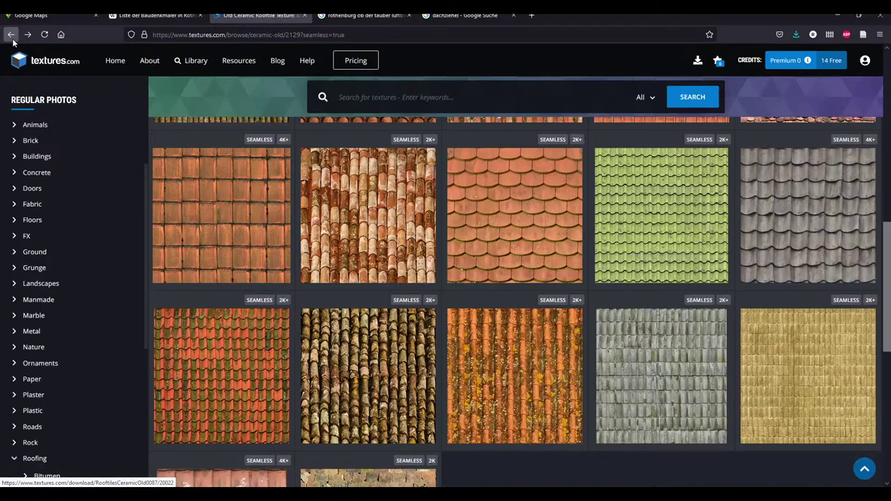
{"action": "left_click", "coordinate": [10, 35]}
{"action": "left_click", "coordinate": [10, 35]}
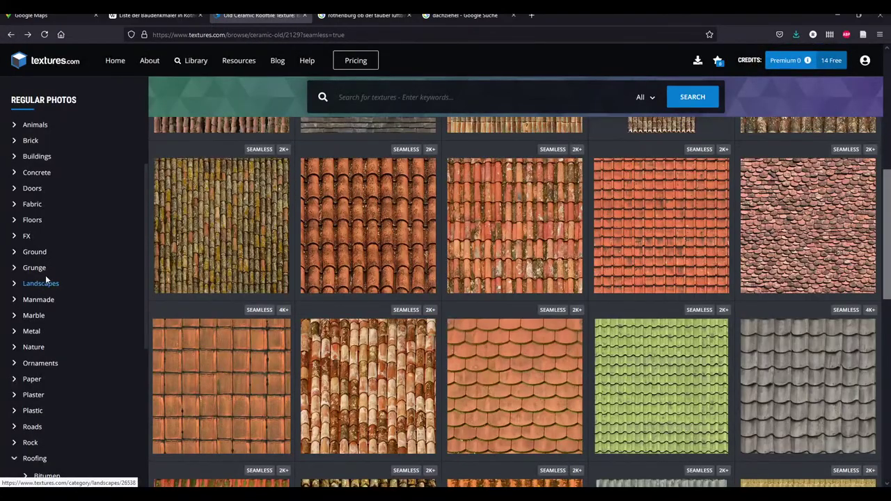
{"action": "scroll", "coordinate": [46, 230], "scroll_direction": "up", "scroll_amount": 2}
Browse the textures.com Overlays category, then return to the Decals category
{"action": "left_click", "coordinate": [32, 218]}
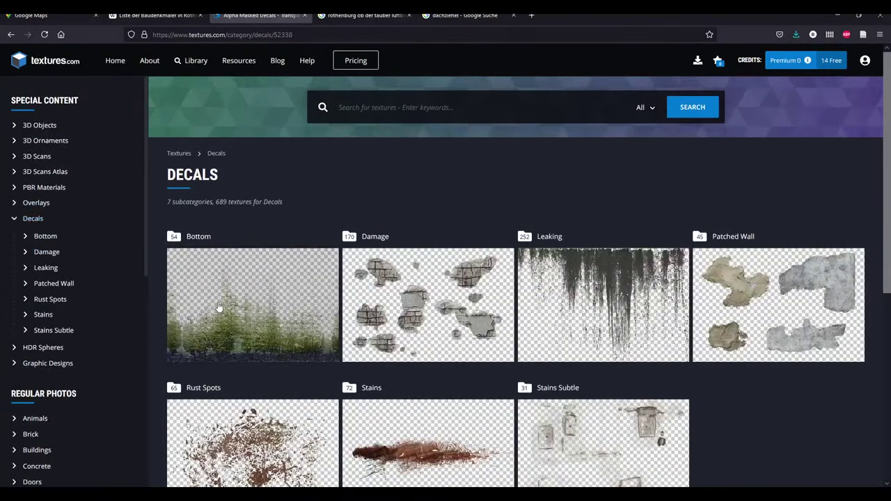
{"action": "left_click", "coordinate": [35, 207]}
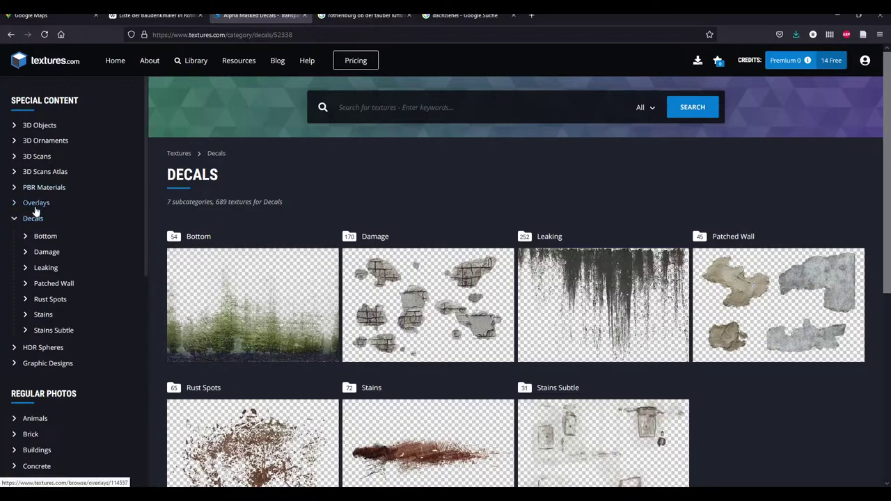
{"action": "scroll", "coordinate": [387, 403], "scroll_direction": "down", "scroll_amount": 5}
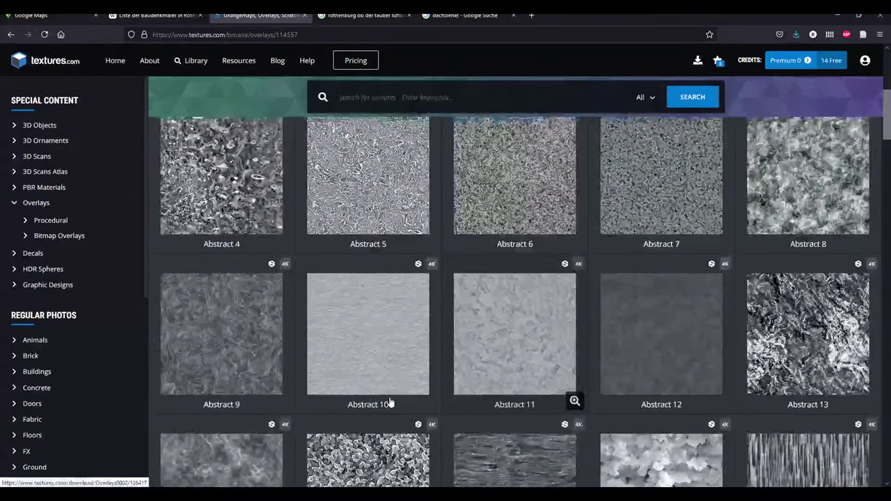
{"action": "scroll", "coordinate": [286, 369], "scroll_direction": "up", "scroll_amount": 4}
{"action": "scroll", "coordinate": [514, 346], "scroll_direction": "down", "scroll_amount": 12}
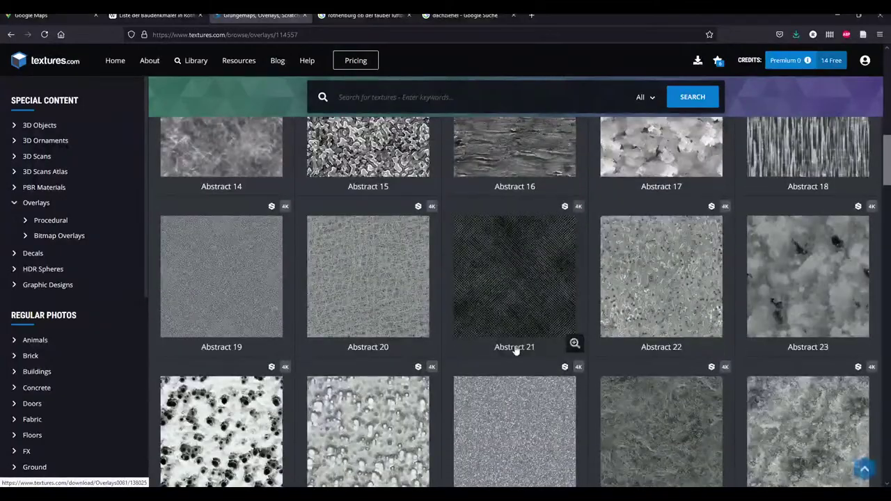
{"action": "scroll", "coordinate": [578, 333], "scroll_direction": "down", "scroll_amount": 10}
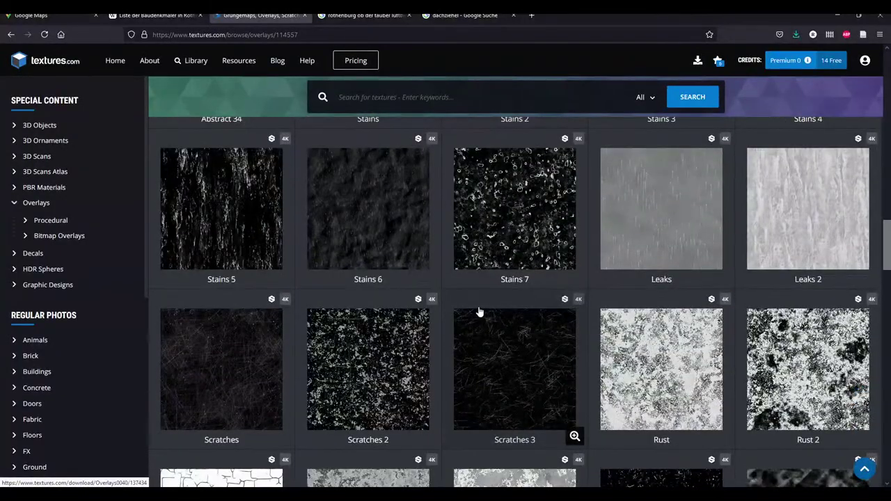
{"action": "scroll", "coordinate": [475, 332], "scroll_direction": "down", "scroll_amount": 10}
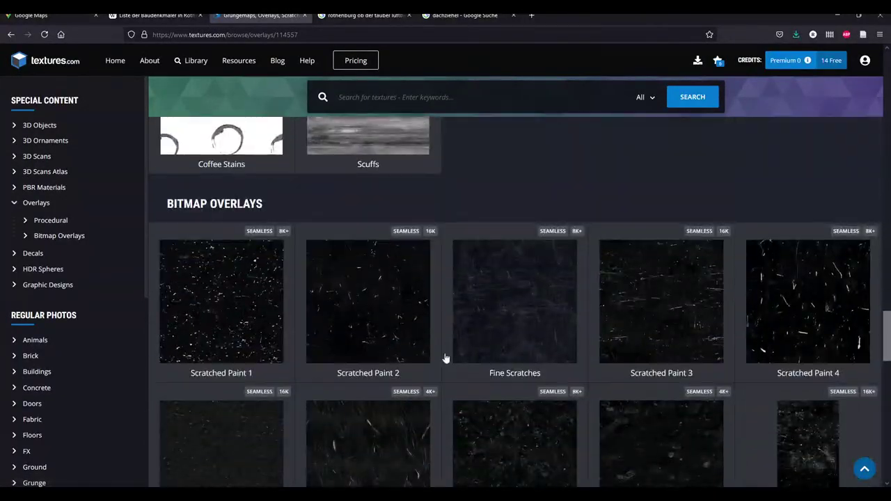
{"action": "scroll", "coordinate": [253, 311], "scroll_direction": "down", "scroll_amount": 5}
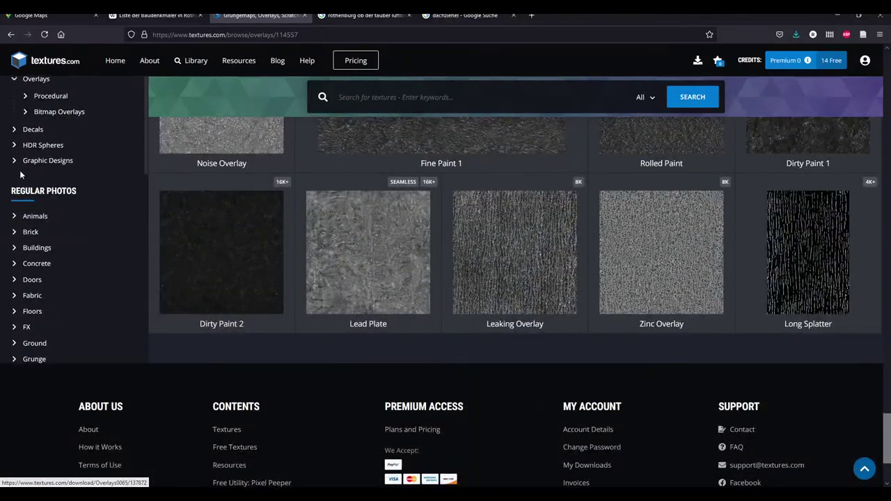
{"action": "scroll", "coordinate": [27, 222], "scroll_direction": "up", "scroll_amount": 3}
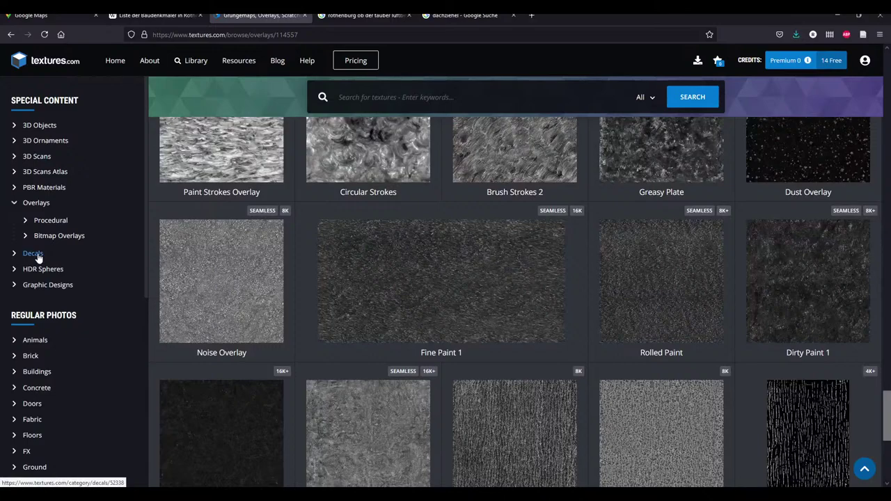
{"action": "left_click", "coordinate": [33, 253]}
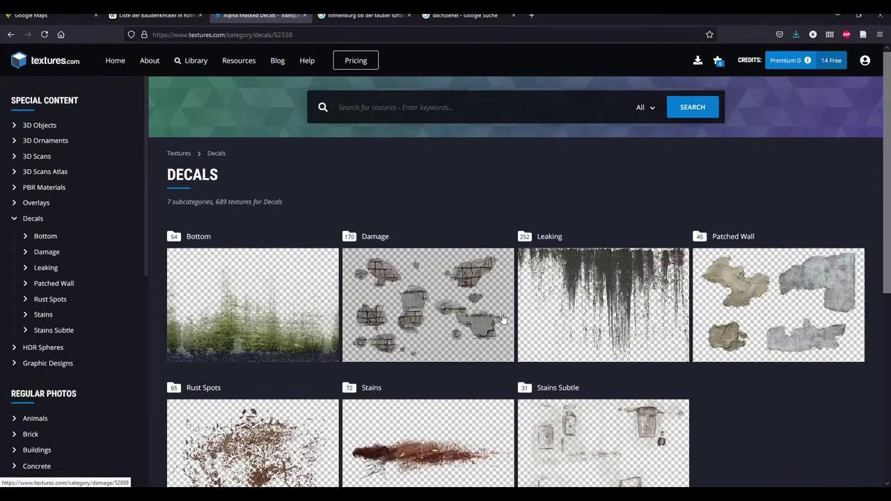
{"action": "scroll", "coordinate": [425, 371], "scroll_direction": "down", "scroll_amount": 1}
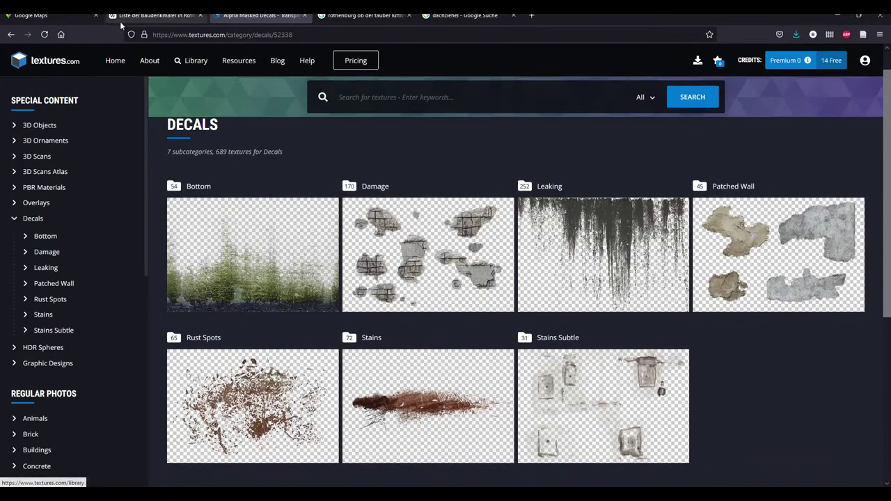
Recheck the rooftop aerial view and monuments list, then return to the Decals page
{"action": "left_click", "coordinate": [49, 17]}
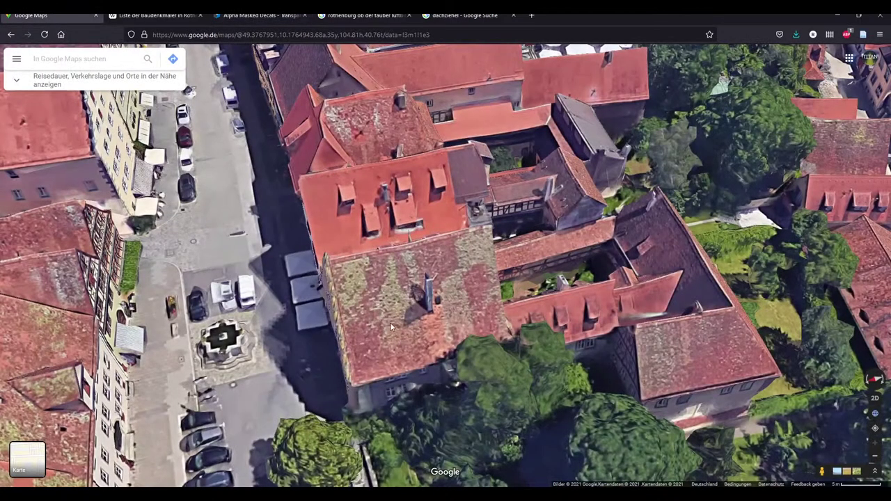
{"action": "left_click", "coordinate": [153, 18]}
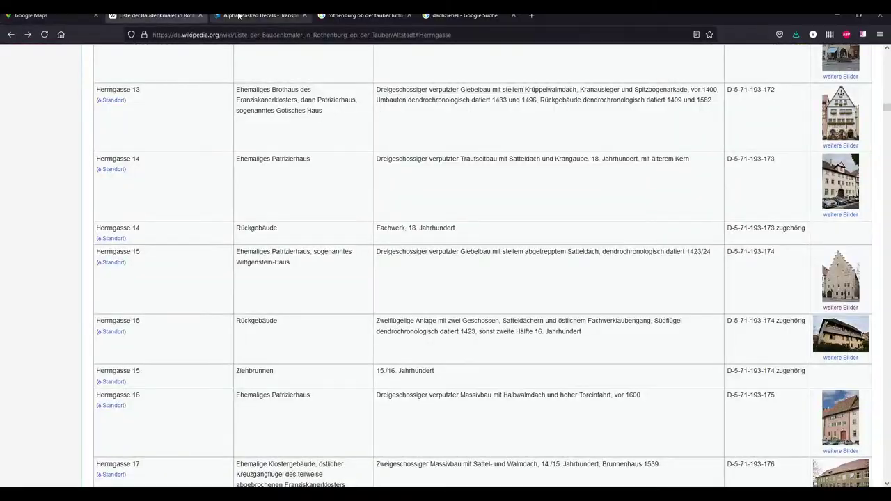
{"action": "left_click", "coordinate": [241, 17]}
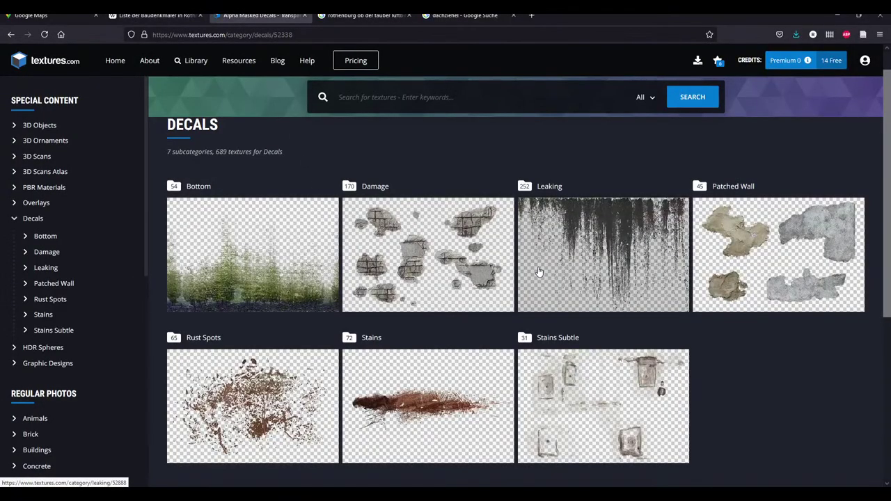
Browse the Stains decals subcategory on Textures.com
{"action": "left_click", "coordinate": [420, 398]}
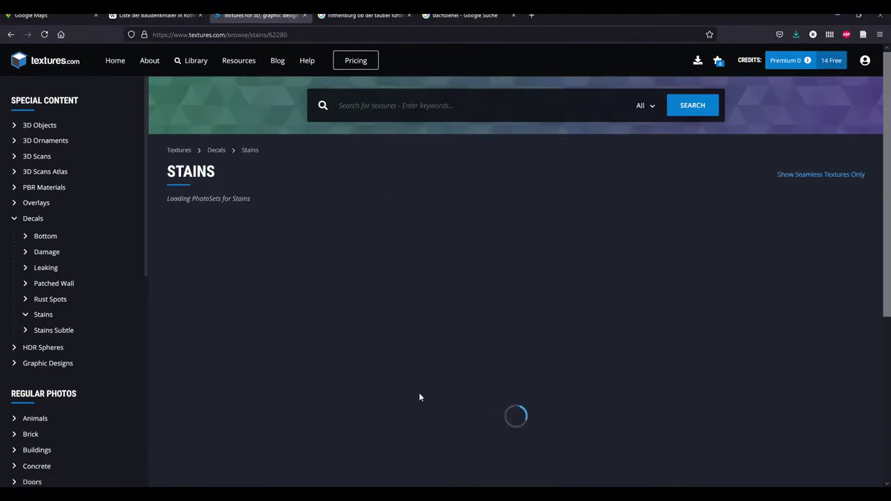
{"action": "scroll", "coordinate": [347, 323], "scroll_direction": "down", "scroll_amount": 4}
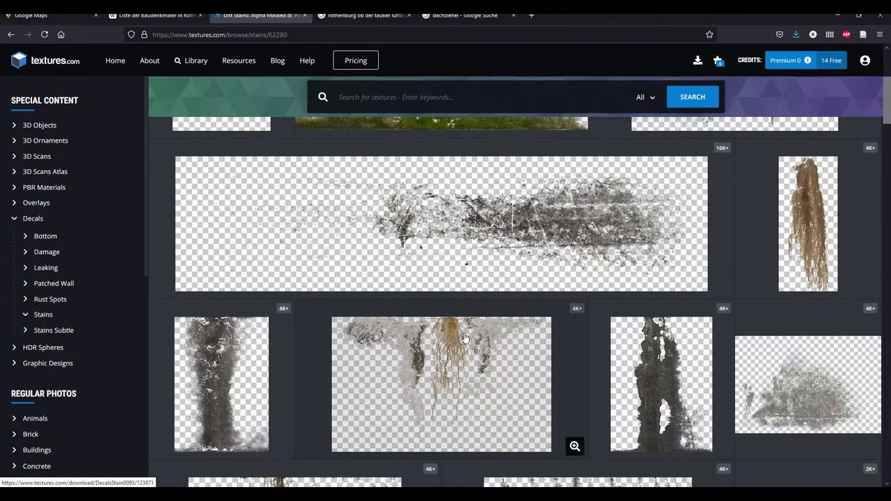
{"action": "scroll", "coordinate": [593, 352], "scroll_direction": "down", "scroll_amount": 5}
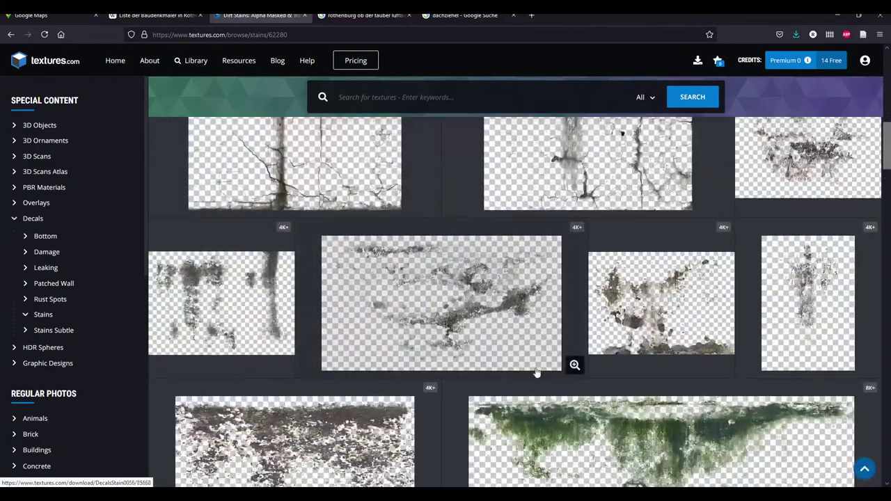
{"action": "scroll", "coordinate": [360, 368], "scroll_direction": "down", "scroll_amount": 6}
{"action": "scroll", "coordinate": [360, 368], "scroll_direction": "down", "scroll_amount": 10}
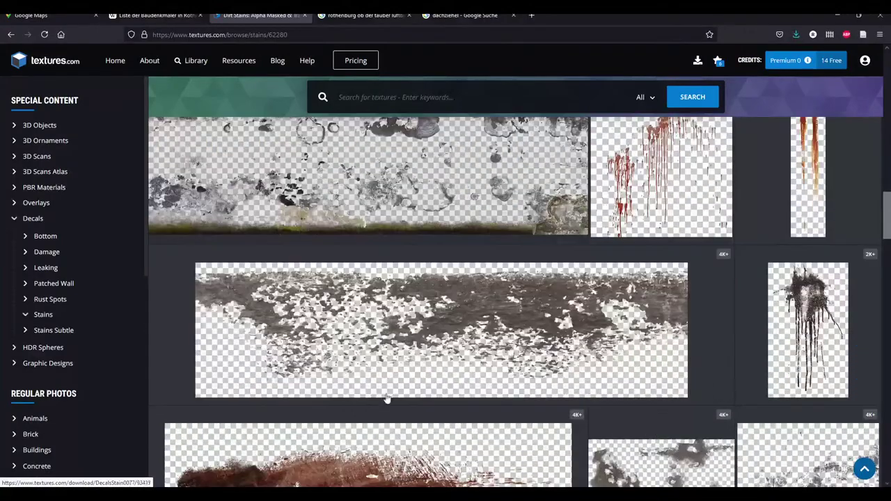
{"action": "scroll", "coordinate": [346, 355], "scroll_direction": "down", "scroll_amount": 12}
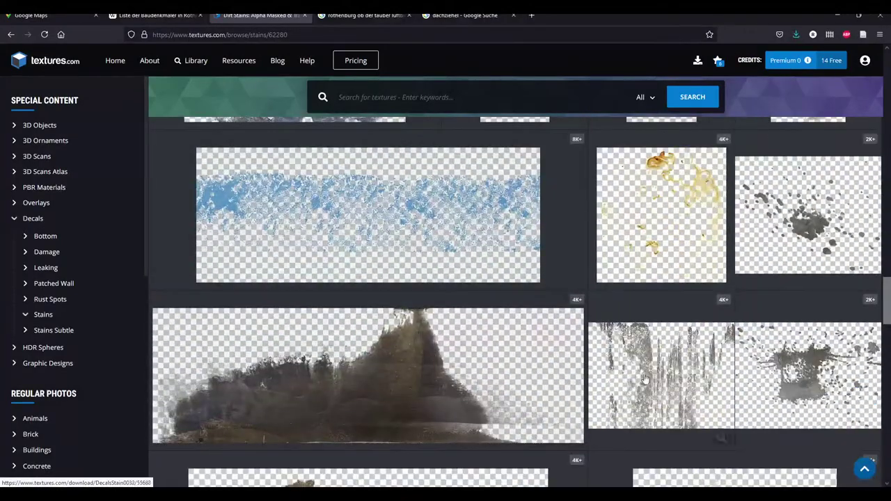
{"action": "scroll", "coordinate": [408, 340], "scroll_direction": "down", "scroll_amount": 7}
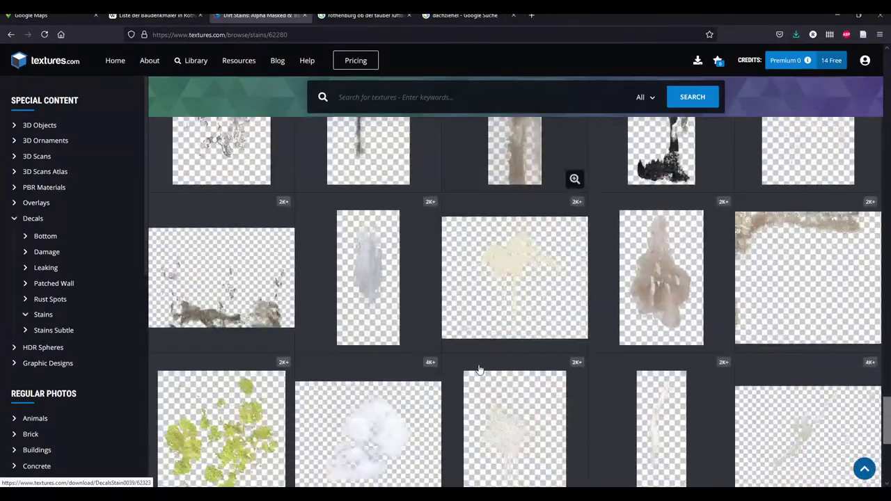
{"action": "scroll", "coordinate": [720, 376], "scroll_direction": "up", "scroll_amount": 4}
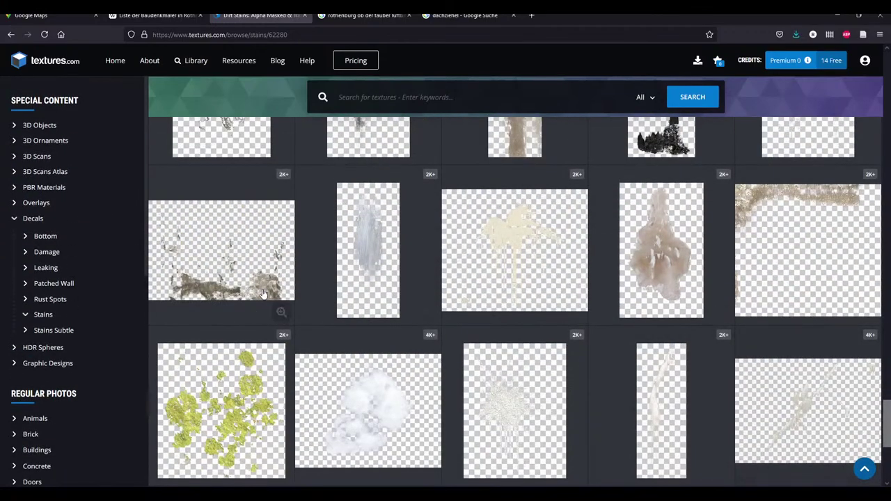
Go back to the Decals overview and browse the Bottom decals subcategory
{"action": "left_click", "coordinate": [10, 34]}
{"action": "left_click", "coordinate": [203, 249]}
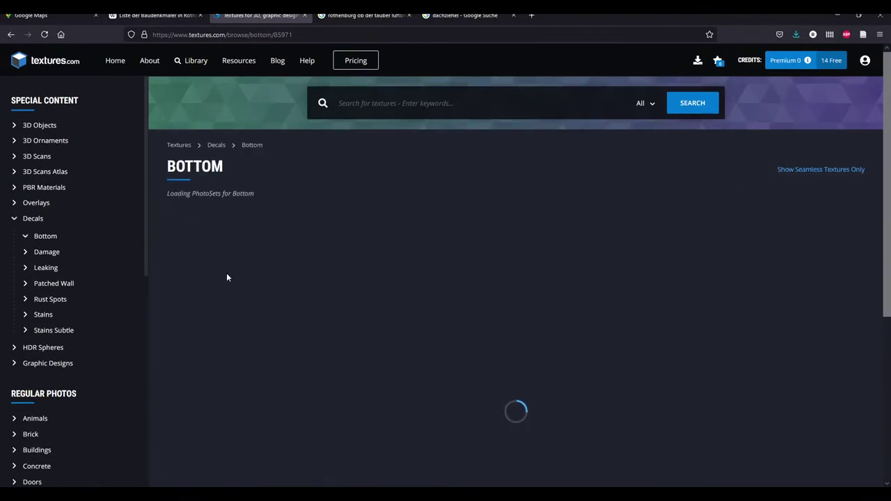
{"action": "scroll", "coordinate": [495, 346], "scroll_direction": "down", "scroll_amount": 10}
{"action": "scroll", "coordinate": [447, 327], "scroll_direction": "down", "scroll_amount": 6}
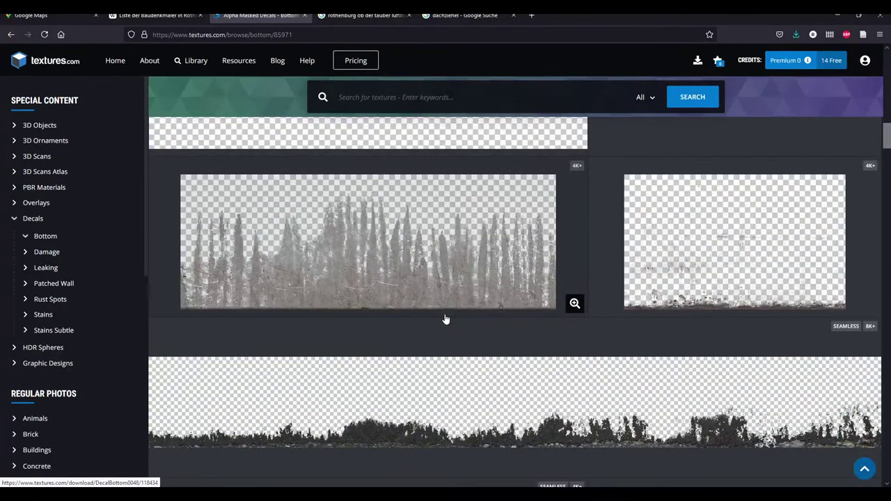
{"action": "scroll", "coordinate": [445, 320], "scroll_direction": "down", "scroll_amount": 8}
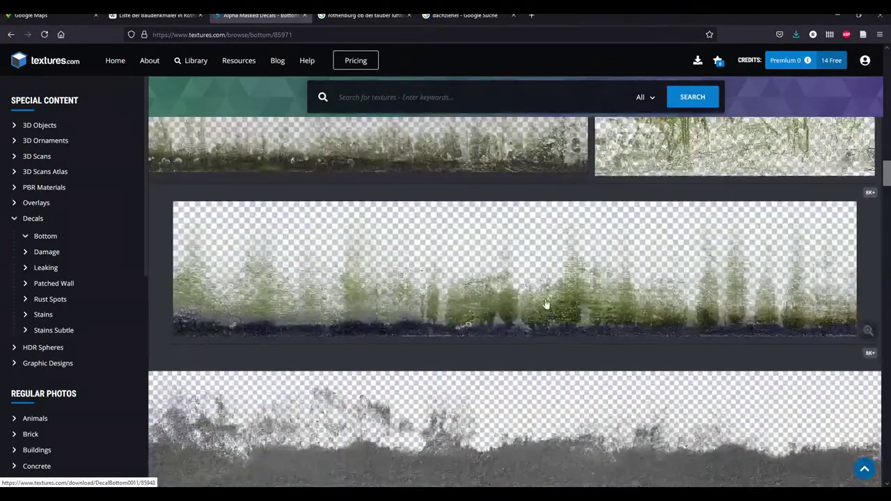
{"action": "scroll", "coordinate": [443, 325], "scroll_direction": "down", "scroll_amount": 8}
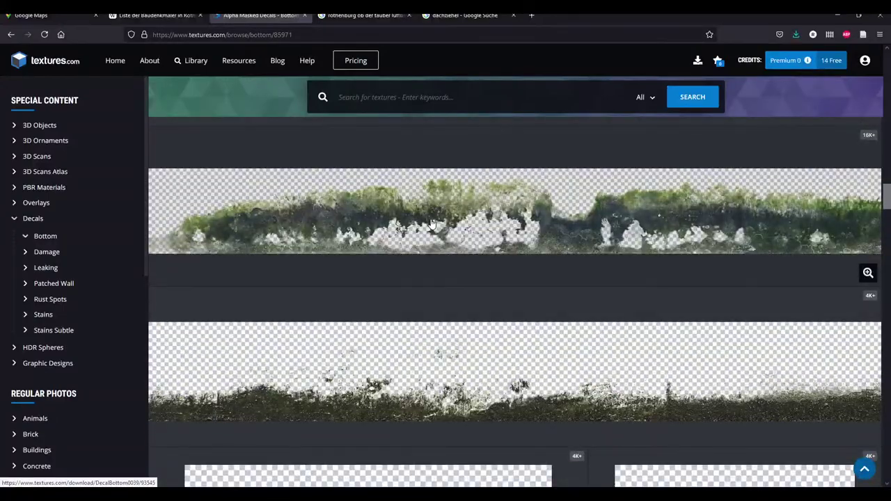
{"action": "scroll", "coordinate": [421, 344], "scroll_direction": "down", "scroll_amount": 8}
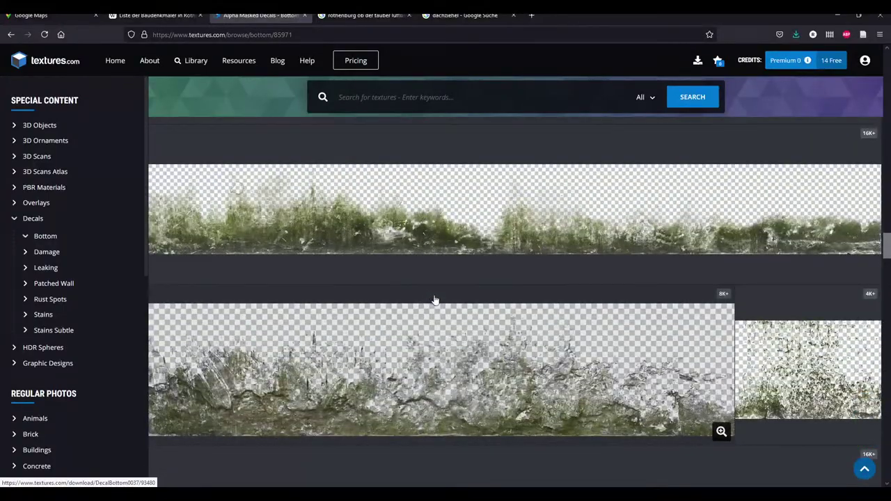
{"action": "scroll", "coordinate": [469, 220], "scroll_direction": "down", "scroll_amount": 8}
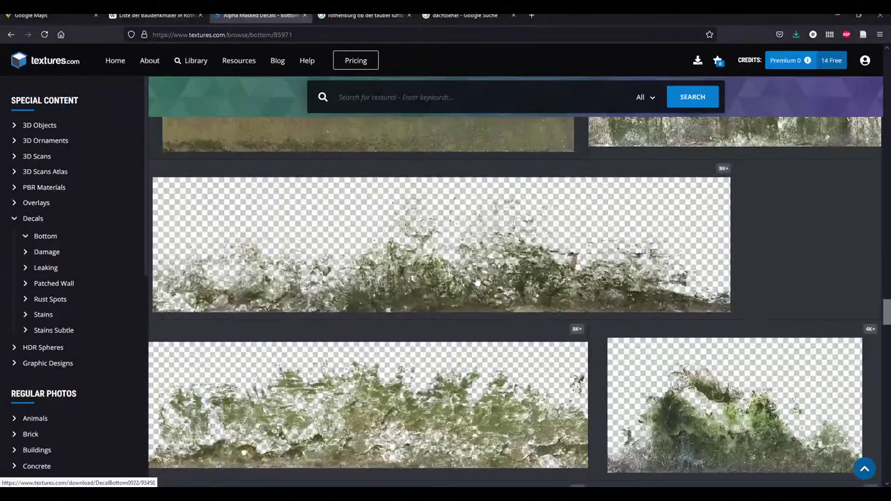
{"action": "scroll", "coordinate": [476, 281], "scroll_direction": "down", "scroll_amount": 8}
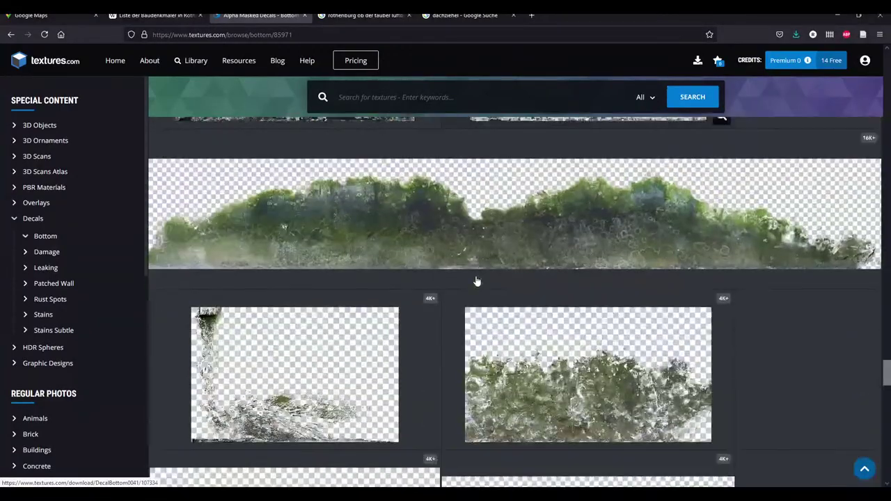
{"action": "scroll", "coordinate": [495, 313], "scroll_direction": "up", "scroll_amount": 3}
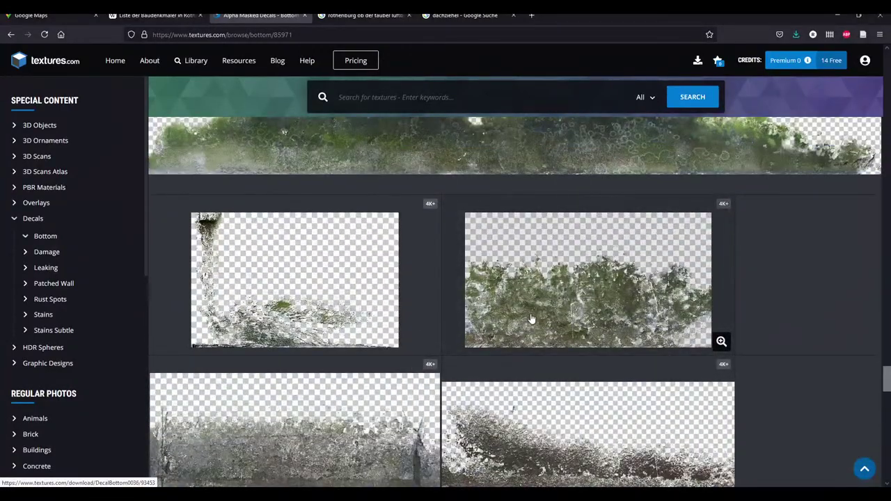
Download and save the small masked version of the mossy DecalBottom0036 decal
{"action": "left_click", "coordinate": [579, 296]}
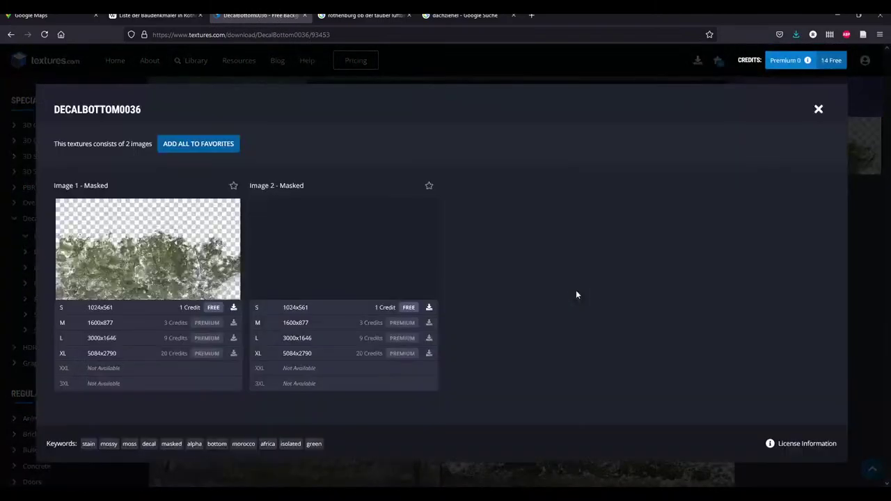
{"action": "left_click", "coordinate": [153, 309]}
{"action": "left_click", "coordinate": [108, 193]}
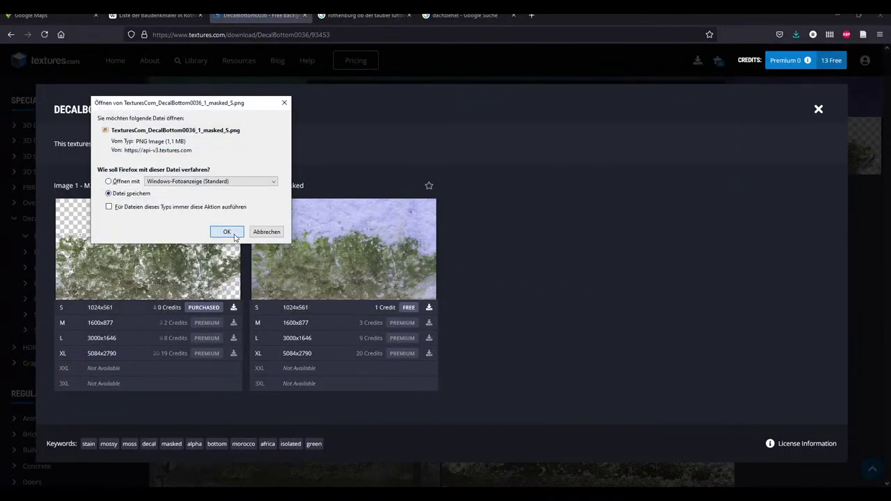
{"action": "left_click", "coordinate": [226, 231]}
{"action": "left_click", "coordinate": [617, 419]}
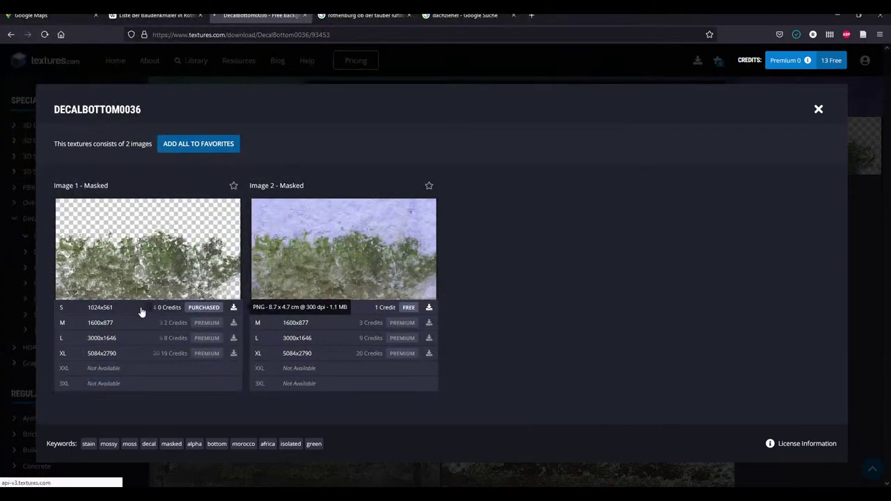
Open the DecalBottom0036 image in Photo Viewer, then open it in Affinity Photo
{"action": "left_click", "coordinate": [146, 309]}
{"action": "left_click", "coordinate": [108, 181]}
{"action": "left_click", "coordinate": [226, 231]}
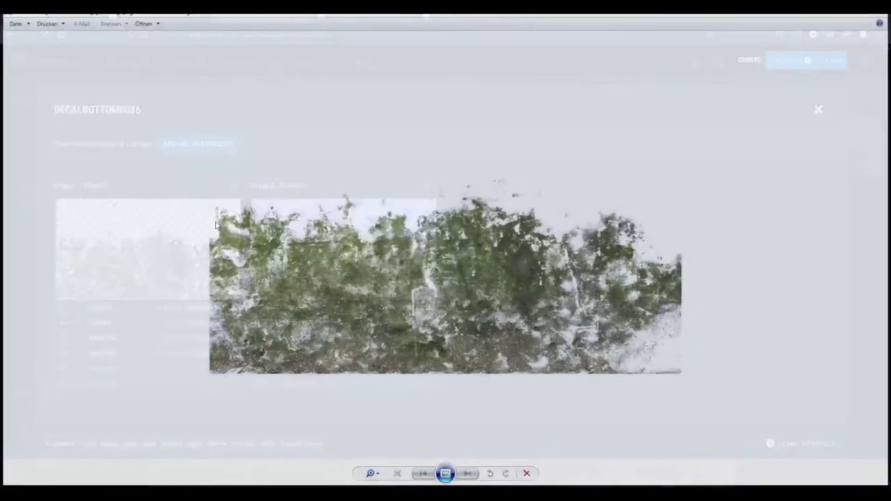
{"action": "left_click", "coordinate": [142, 21]}
{"action": "left_click", "coordinate": [162, 96]}
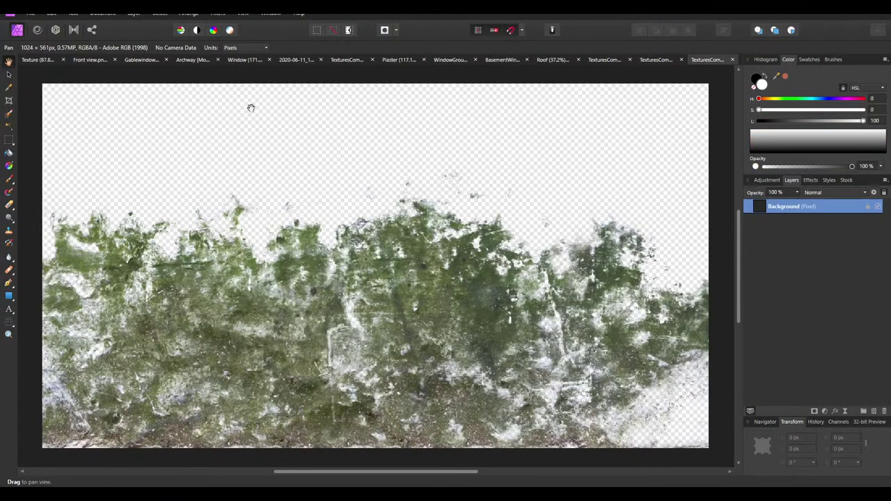
Paste the copied moss decal into the Roof document
{"action": "key", "text": "v"}
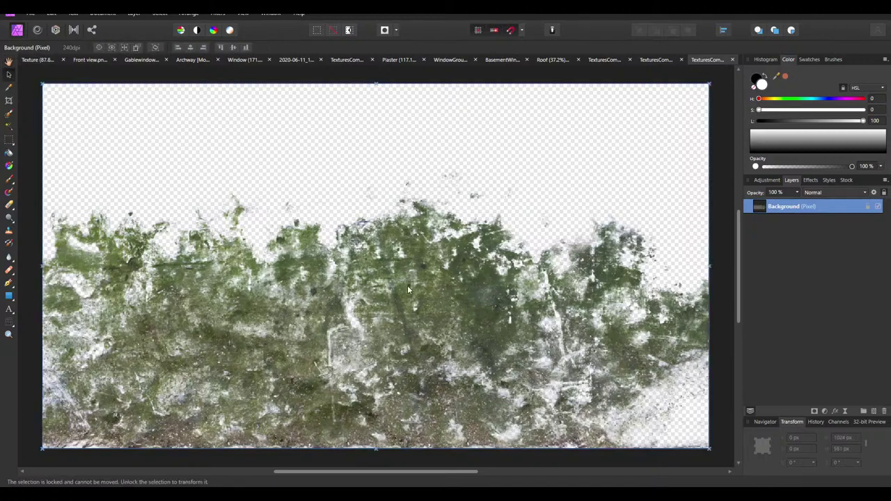
{"action": "left_click", "coordinate": [651, 60]}
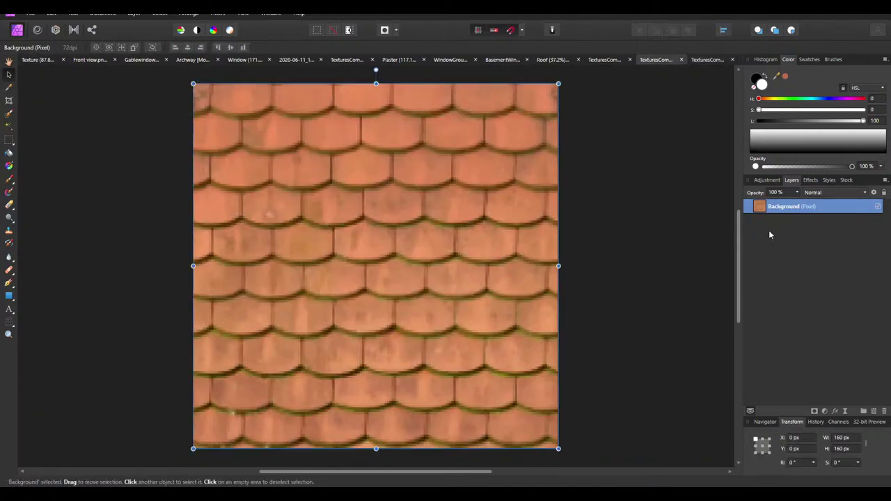
{"action": "left_click", "coordinate": [600, 59]}
{"action": "key", "text": "m"}
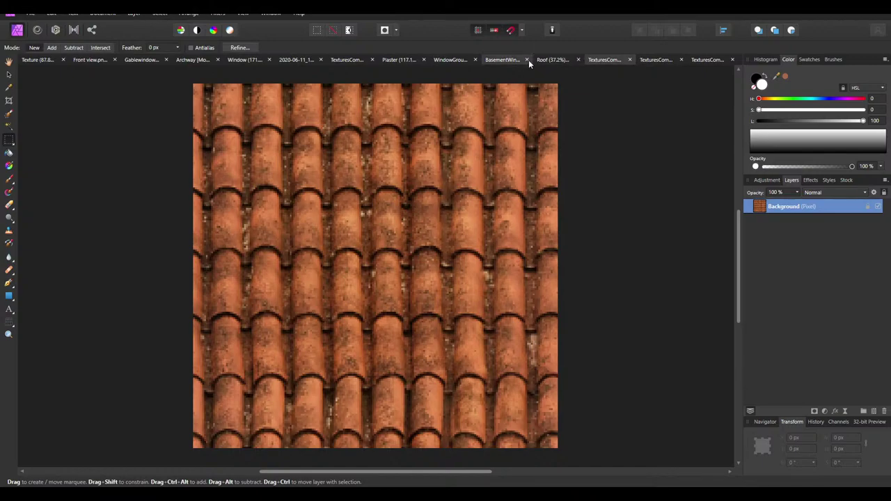
{"action": "left_click", "coordinate": [568, 59]}
{"action": "key", "text": "ctrl+v"}
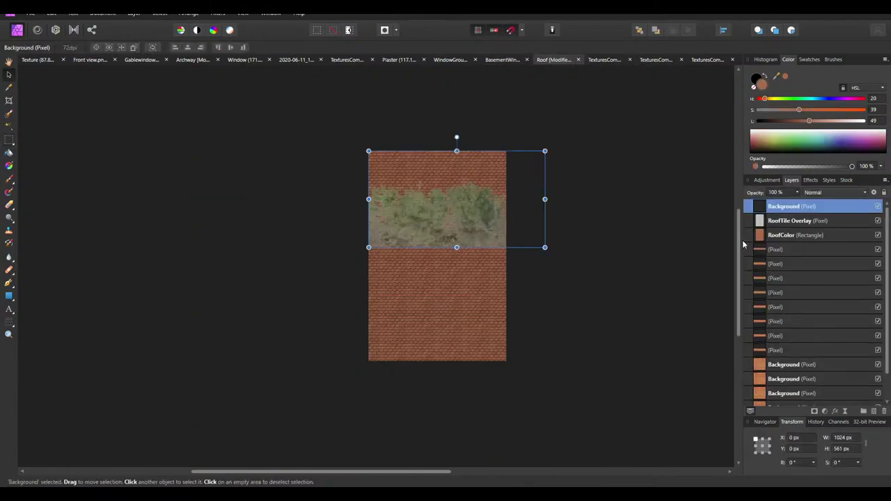
Group the pasted moss layer, name the group 'Dirt', and select the moss layer
{"action": "left_click", "coordinate": [864, 412]}
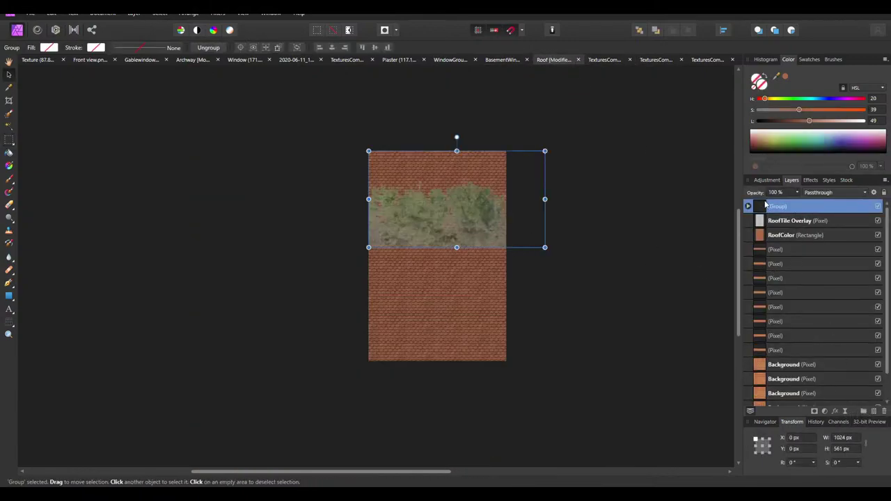
{"action": "left_click", "coordinate": [748, 206]}
{"action": "double_click", "coordinate": [784, 206]}
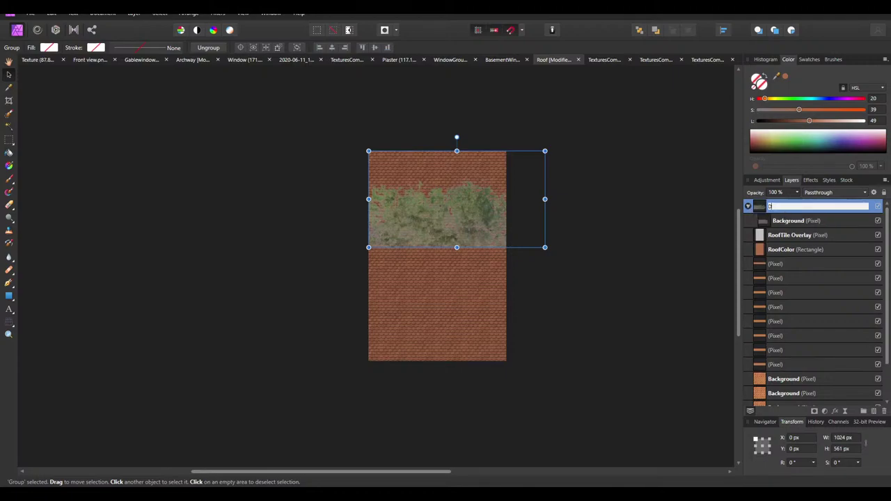
{"action": "type", "text": "Dirt"}
{"action": "key", "text": "Return"}
{"action": "left_click", "coordinate": [788, 220]}
Rotate the moss decal by -90°, snap it to the roof's left edge, and lower it 16 px
{"action": "scroll", "coordinate": [529, 204], "scroll_direction": "up", "scroll_amount": 1, "text": "ctrl"}
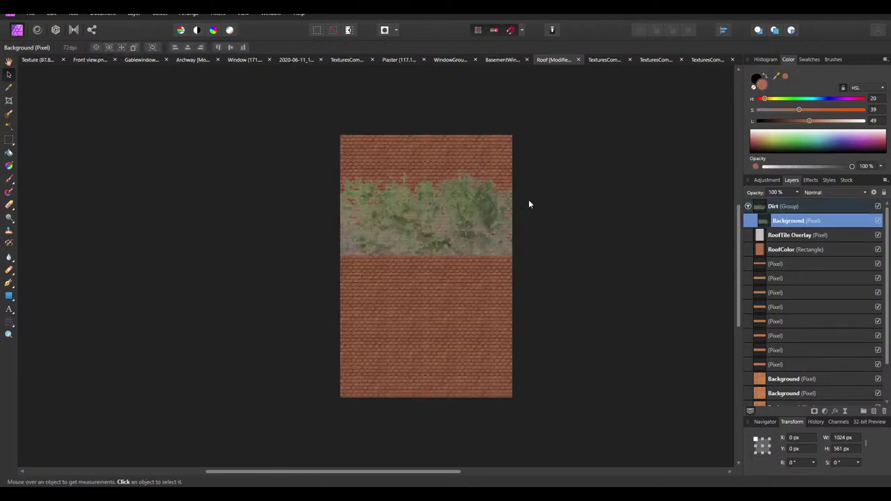
{"action": "left_click_drag", "start_coordinate": [451, 122], "coordinate": [525, 195]}
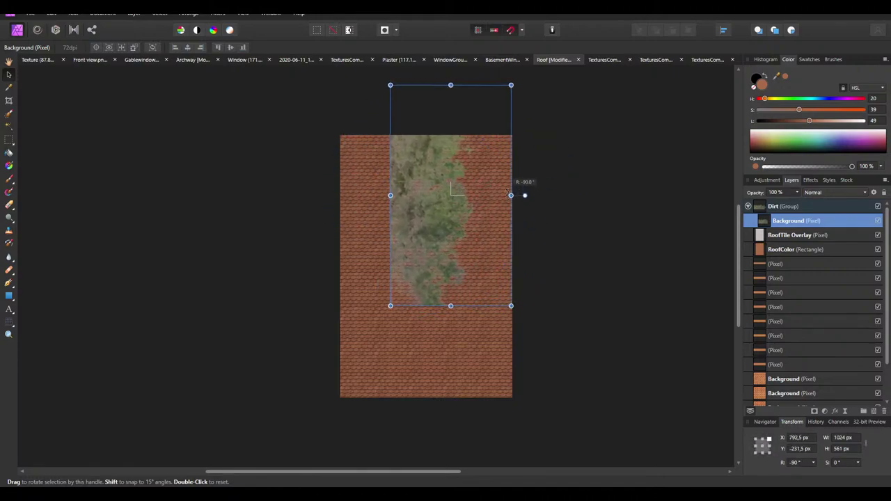
{"action": "left_click_drag", "start_coordinate": [433, 184], "coordinate": [383, 222]}
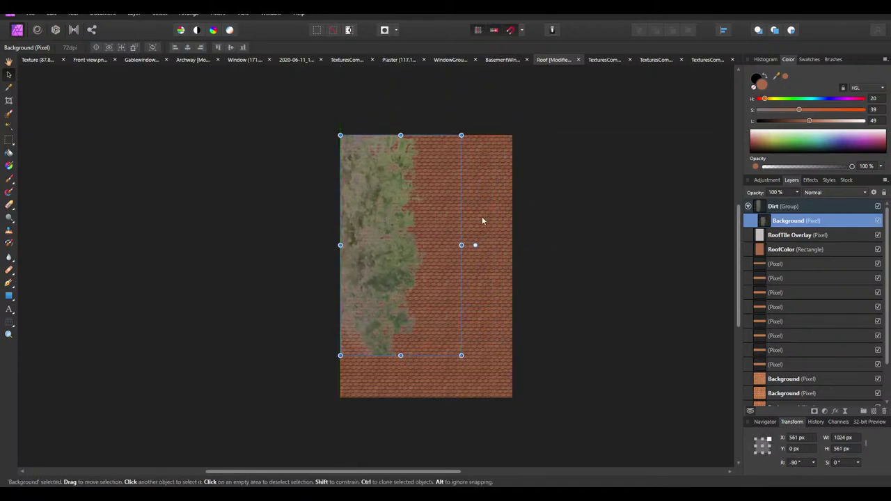
{"action": "scroll", "coordinate": [380, 303], "scroll_direction": "up", "scroll_amount": 1, "text": "ctrl"}
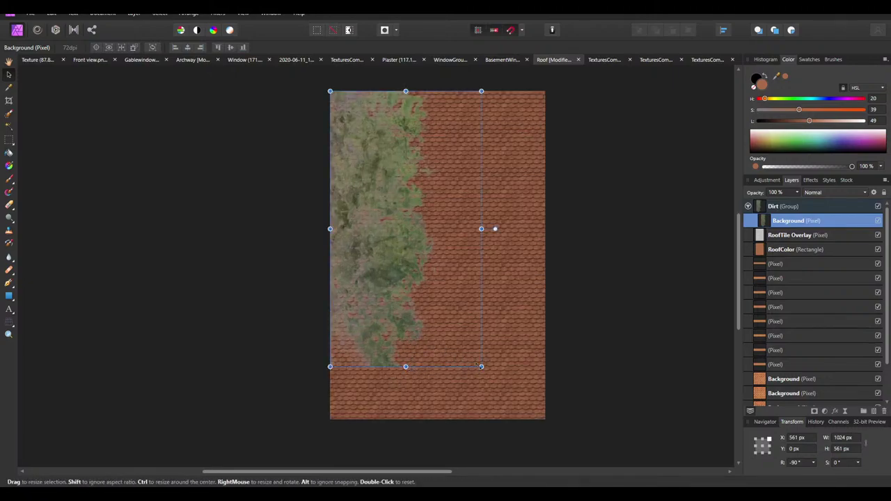
{"action": "left_click_drag", "start_coordinate": [475, 364], "coordinate": [475, 367]}
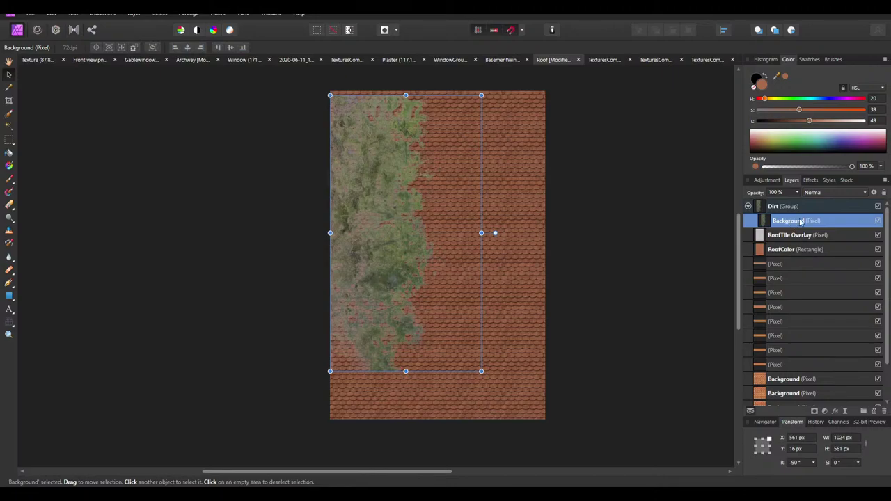
{"action": "left_click", "coordinate": [839, 196]}
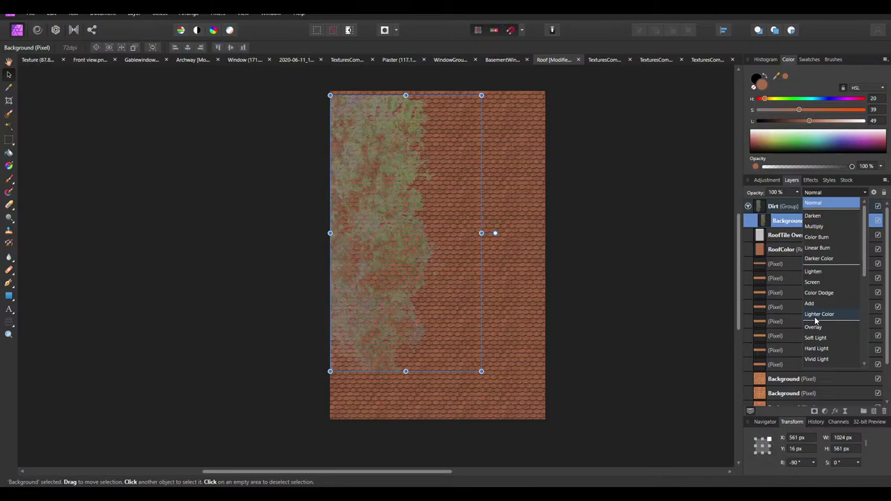
Preview the blend modes and set the moss decal layer to Darker Color
{"action": "scroll", "coordinate": [815, 340], "scroll_direction": "down", "scroll_amount": 1}
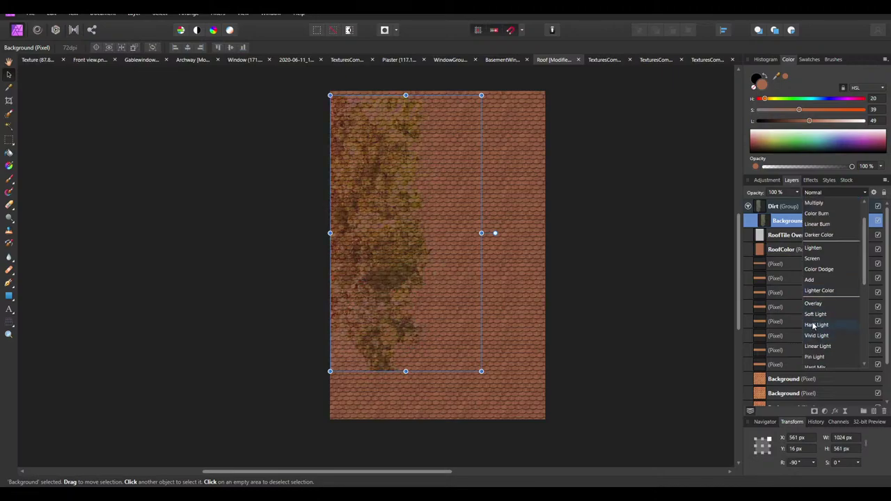
{"action": "scroll", "coordinate": [813, 326], "scroll_direction": "down", "scroll_amount": 5}
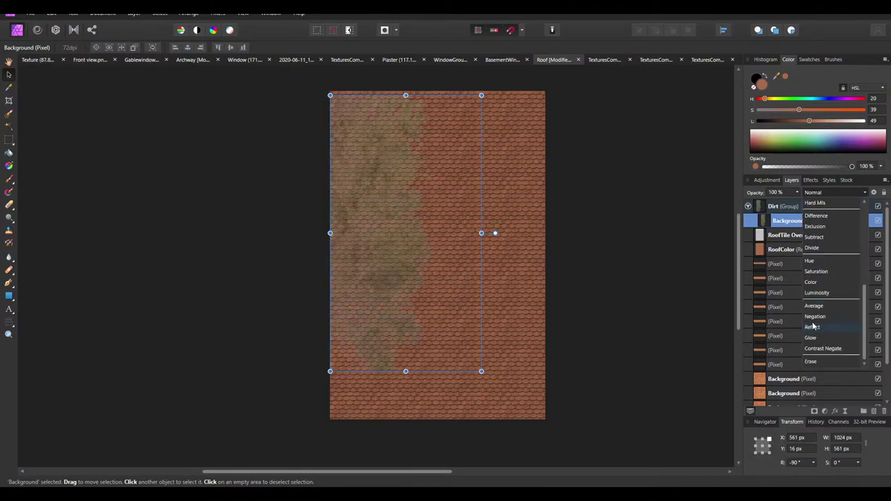
{"action": "scroll", "coordinate": [814, 326], "scroll_direction": "down", "scroll_amount": 2}
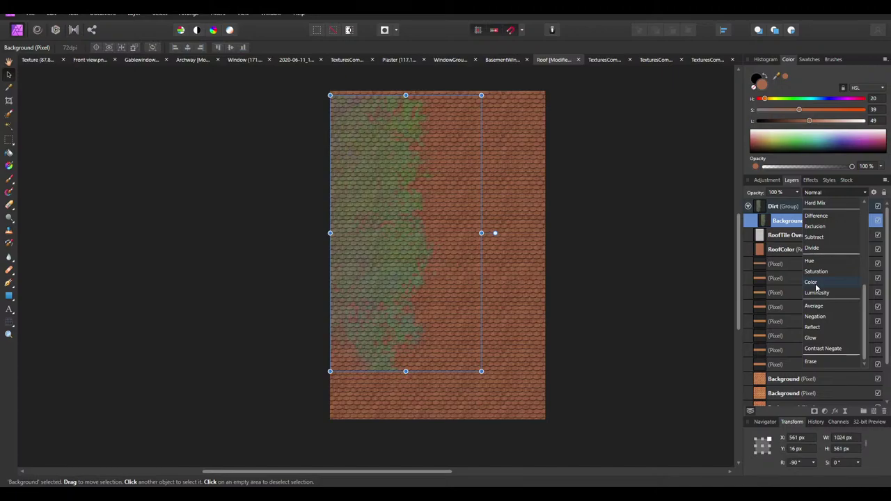
{"action": "scroll", "coordinate": [816, 286], "scroll_direction": "up", "scroll_amount": 7}
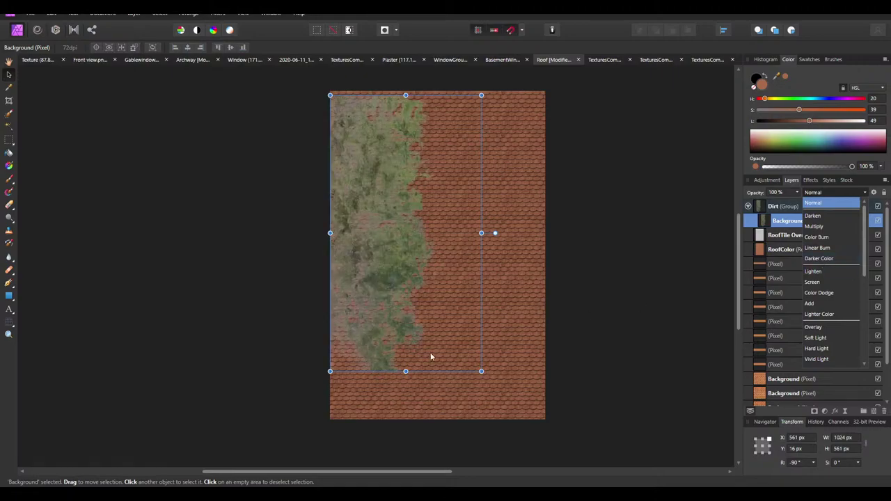
{"action": "left_click", "coordinate": [822, 262]}
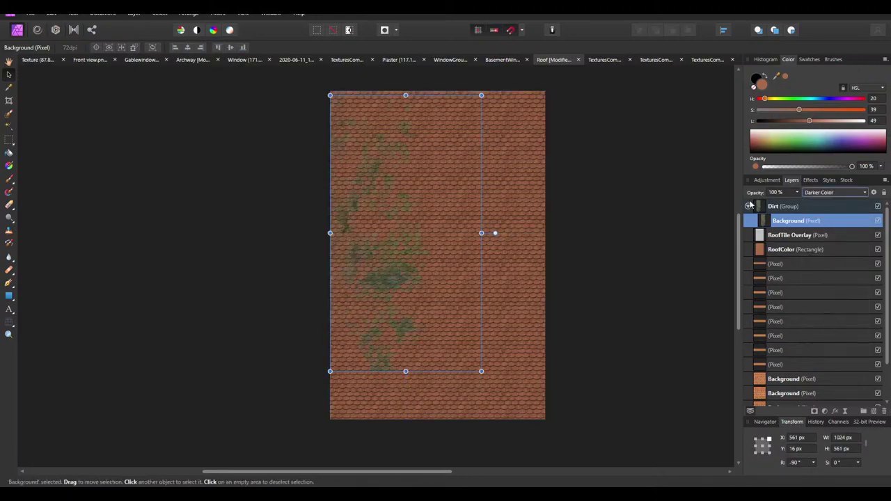
{"action": "left_click", "coordinate": [767, 179]}
{"action": "scroll", "coordinate": [464, 270], "scroll_direction": "up", "scroll_amount": 2, "text": "ctrl"}
{"action": "left_click", "coordinate": [568, 279]}
{"action": "scroll", "coordinate": [413, 280], "scroll_direction": "up", "scroll_amount": 1}
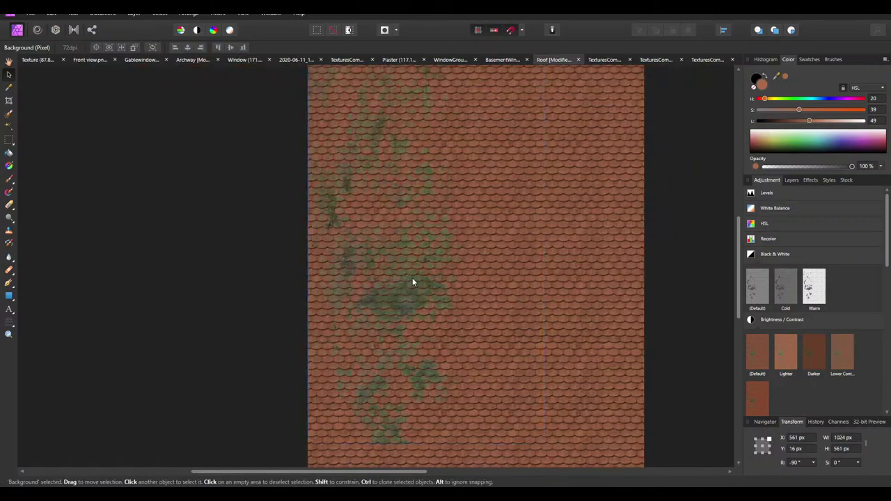
{"action": "scroll", "coordinate": [772, 346], "scroll_direction": "down", "scroll_amount": 3}
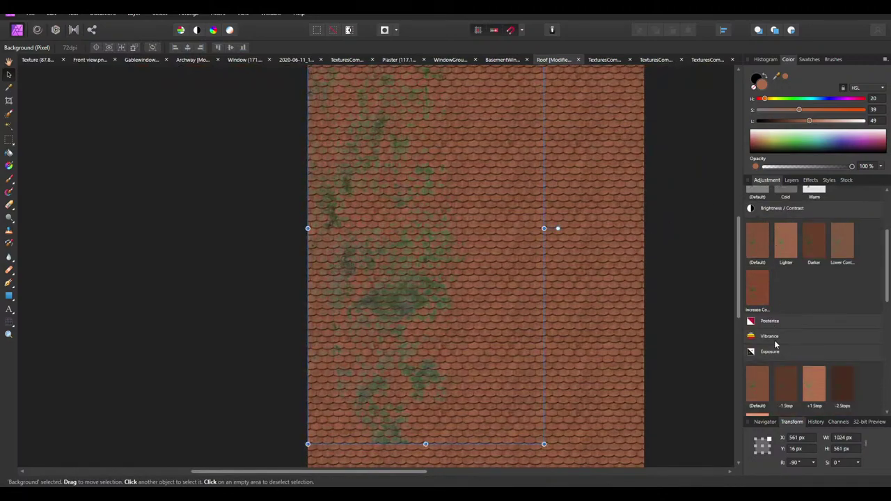
{"action": "scroll", "coordinate": [790, 355], "scroll_direction": "up", "scroll_amount": 3}
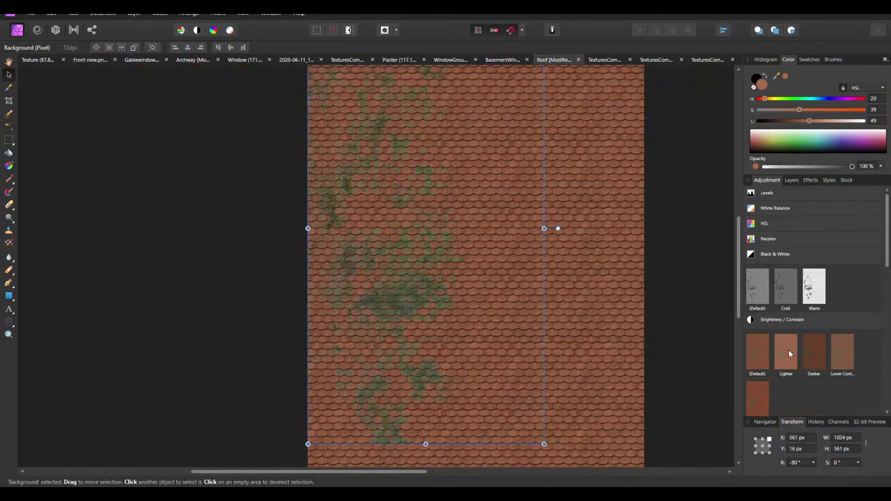
{"action": "left_click", "coordinate": [751, 255]}
{"action": "left_click", "coordinate": [757, 226]}
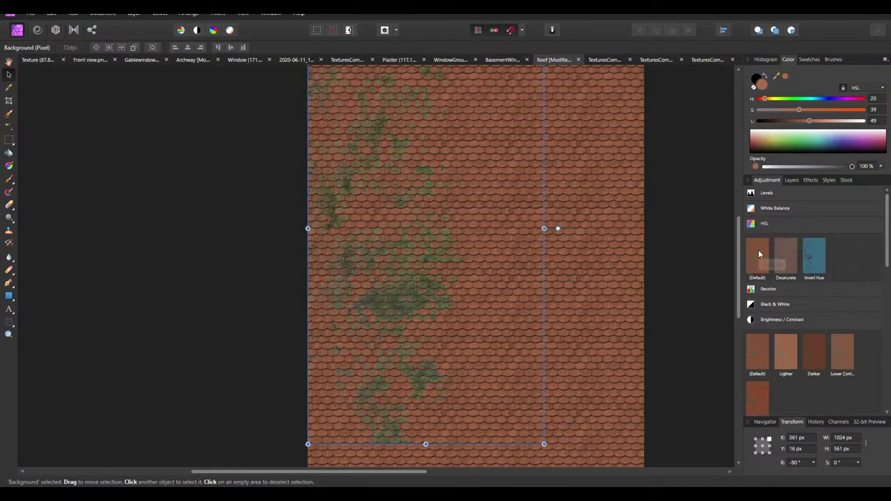
{"action": "left_click", "coordinate": [758, 252]}
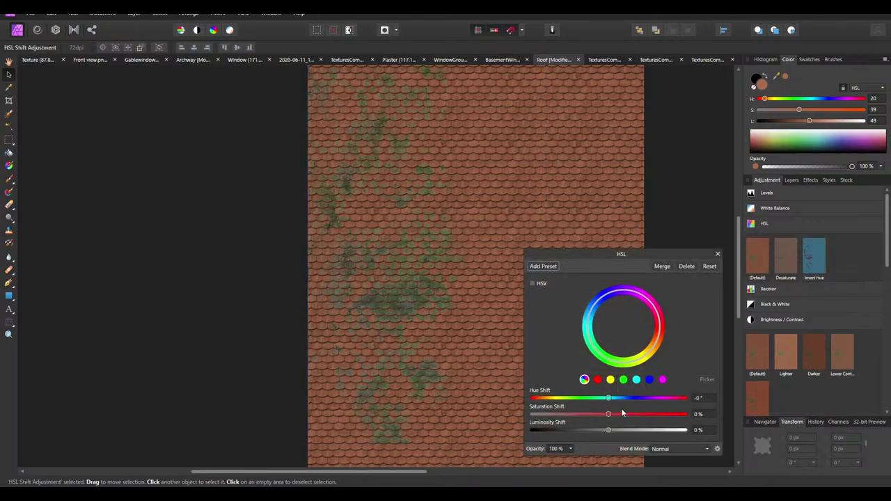
{"action": "left_click_drag", "start_coordinate": [609, 398], "coordinate": [605, 401]}
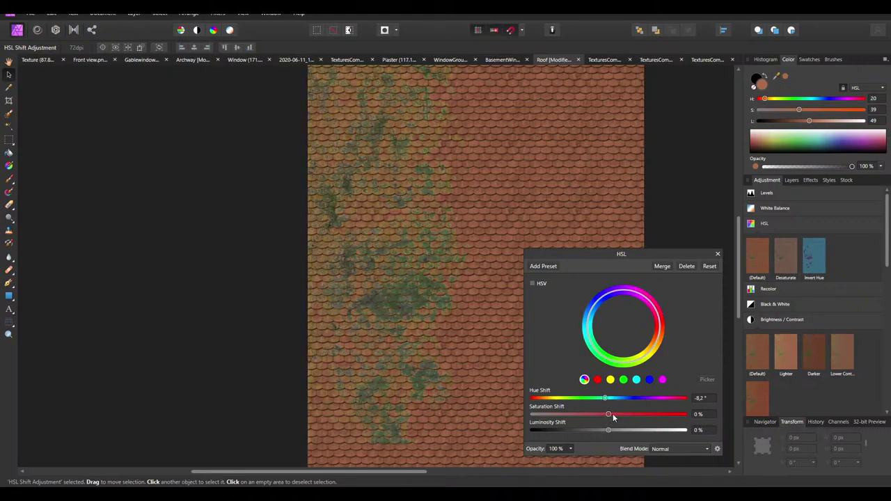
{"action": "left_click", "coordinate": [713, 266]}
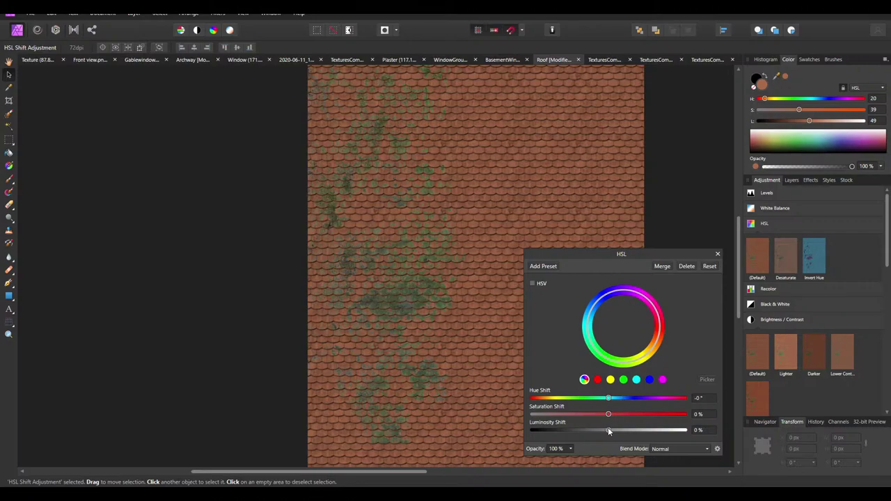
{"action": "left_click_drag", "start_coordinate": [608, 430], "coordinate": [609, 432]}
{"action": "left_click_drag", "start_coordinate": [609, 401], "coordinate": [673, 399]}
Discard the HSL adjustment, add a Vibrance adjustment at about 43%, and merge it into the moss
{"action": "left_click", "coordinate": [687, 266]}
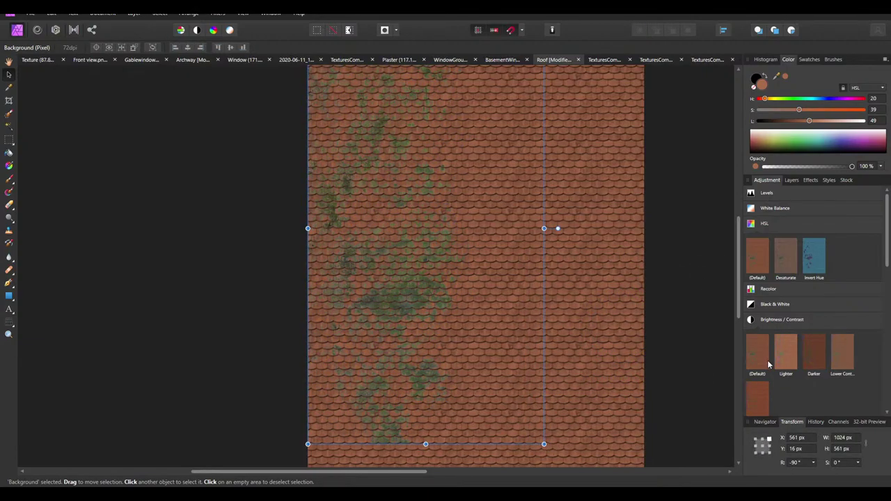
{"action": "scroll", "coordinate": [793, 365], "scroll_direction": "down", "scroll_amount": 3}
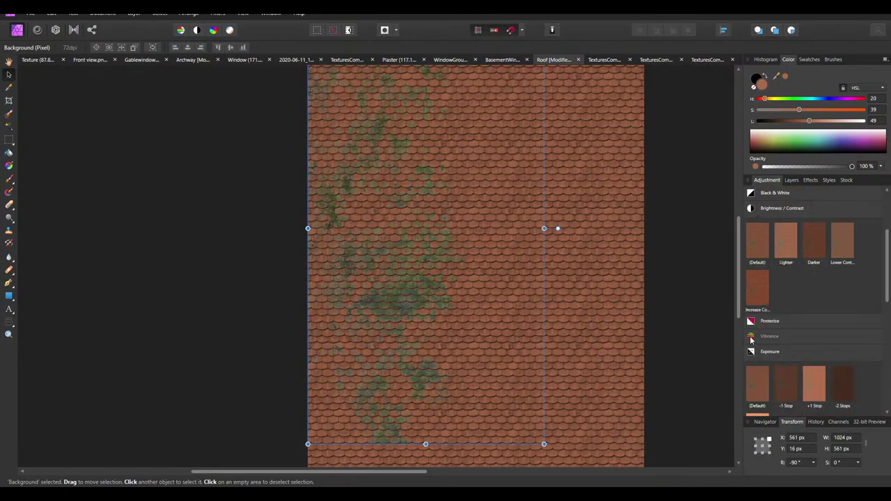
{"action": "left_click", "coordinate": [751, 340]}
{"action": "left_click", "coordinate": [756, 367]}
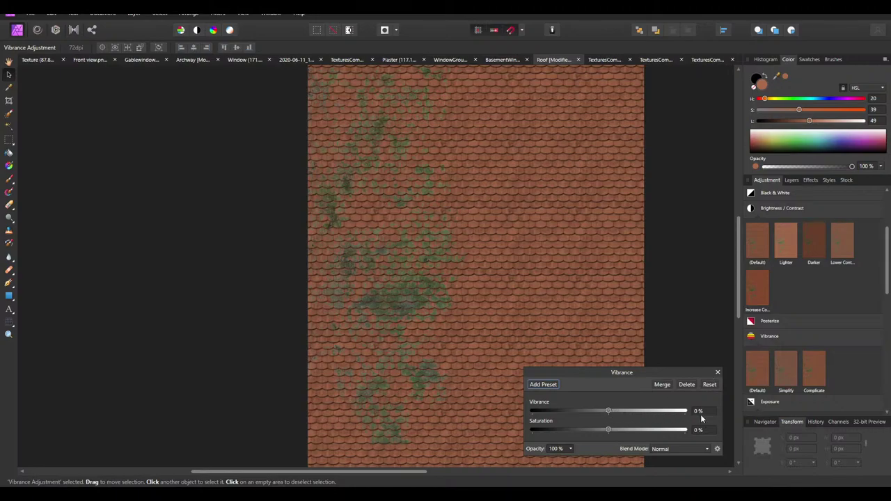
{"action": "left_click_drag", "start_coordinate": [608, 411], "coordinate": [550, 416]}
{"action": "left_click_drag", "start_coordinate": [685, 416], "coordinate": [583, 431]}
{"action": "left_click", "coordinate": [662, 384]}
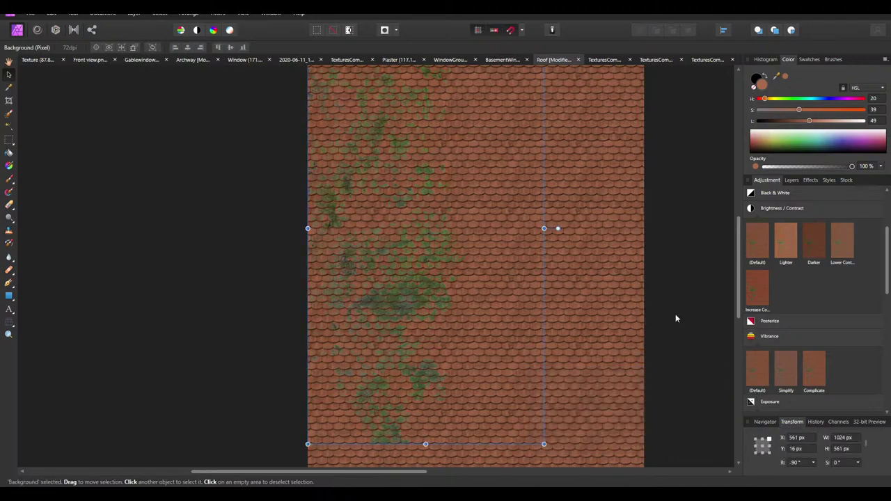
{"action": "left_click", "coordinate": [676, 316]}
{"action": "scroll", "coordinate": [464, 327], "scroll_direction": "down", "scroll_amount": 3, "text": "ctrl"}
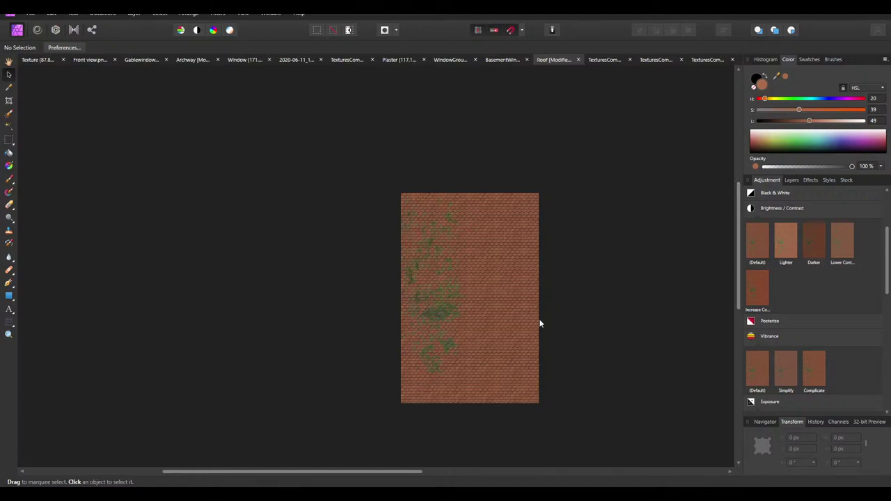
In the browser, close the old download window, check the aerial roof reference, and return to Bottom decals
{"action": "scroll", "coordinate": [452, 340], "scroll_direction": "up", "scroll_amount": 2, "text": "ctrl"}
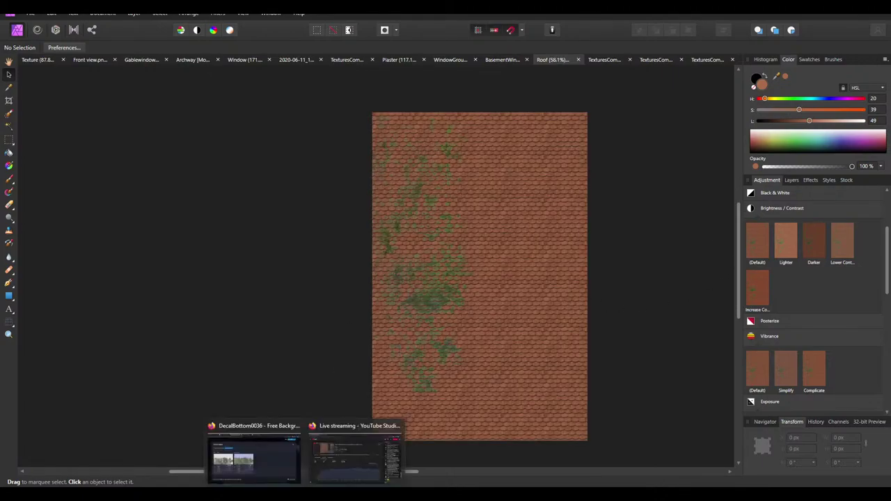
{"action": "left_click", "coordinate": [276, 454]}
{"action": "left_click", "coordinate": [1, 261]}
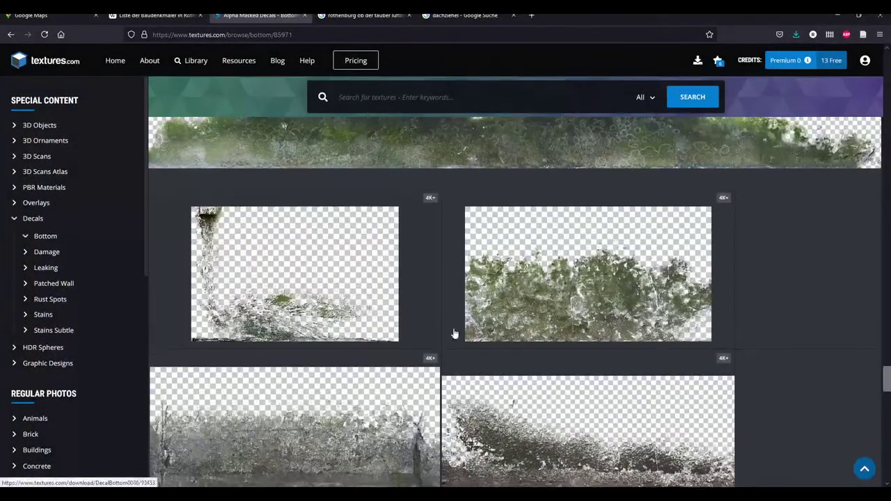
{"action": "scroll", "coordinate": [454, 332], "scroll_direction": "down", "scroll_amount": 10}
{"action": "scroll", "coordinate": [456, 330], "scroll_direction": "down", "scroll_amount": 10}
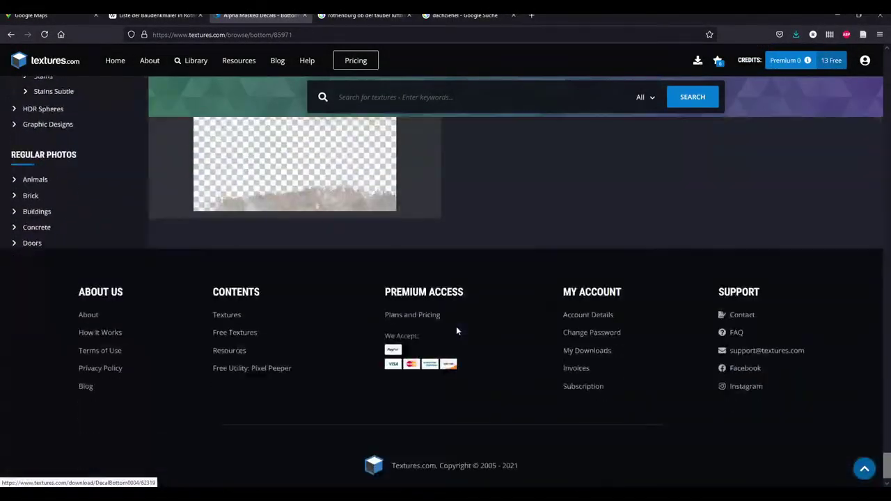
{"action": "scroll", "coordinate": [581, 357], "scroll_direction": "down", "scroll_amount": 10}
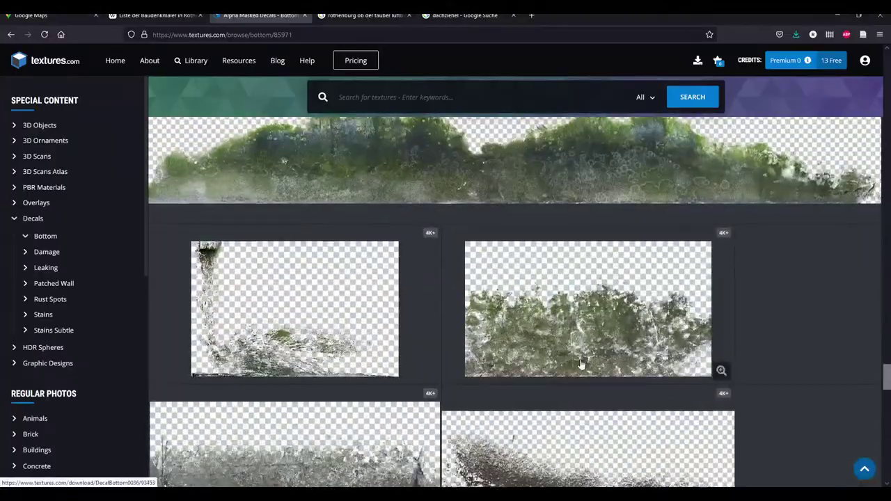
{"action": "left_click", "coordinate": [42, 15]}
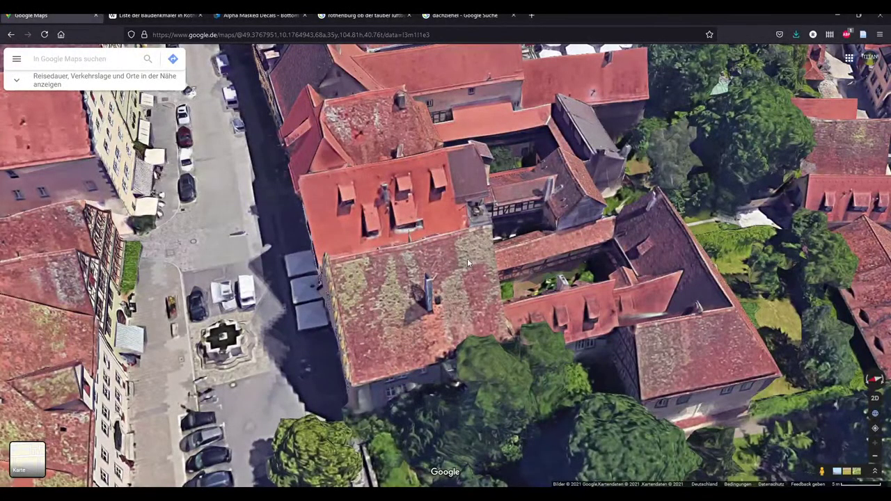
{"action": "left_click", "coordinate": [259, 15]}
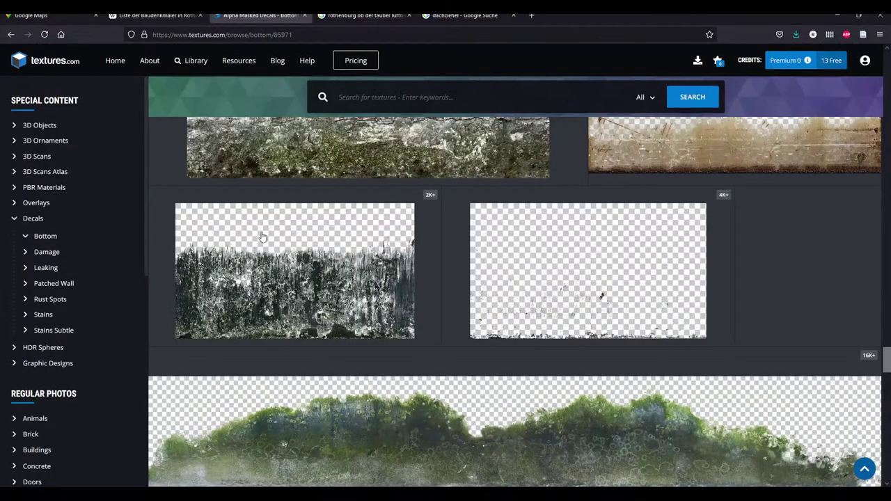
{"action": "scroll", "coordinate": [464, 351], "scroll_direction": "up", "scroll_amount": 3}
{"action": "scroll", "coordinate": [446, 327], "scroll_direction": "down", "scroll_amount": 5}
{"action": "scroll", "coordinate": [428, 307], "scroll_direction": "up", "scroll_amount": 6}
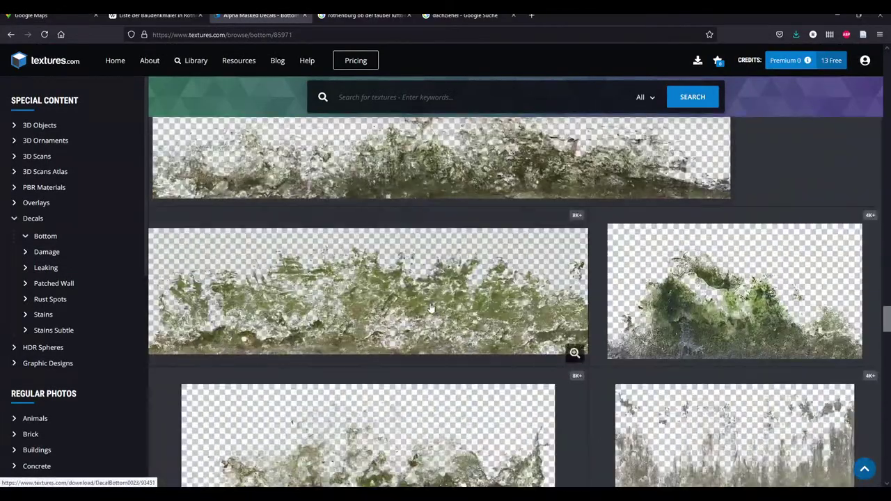
{"action": "scroll", "coordinate": [425, 305], "scroll_direction": "up", "scroll_amount": 5}
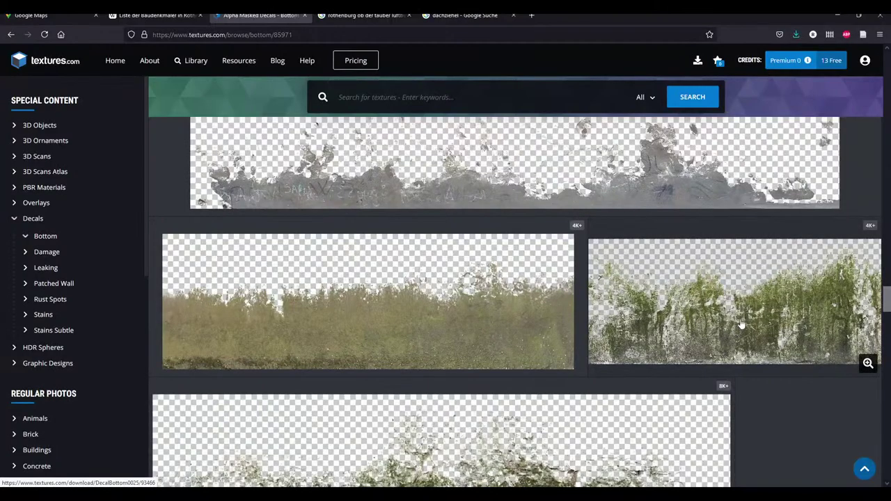
{"action": "scroll", "coordinate": [732, 318], "scroll_direction": "up", "scroll_amount": 1}
Download the free small masked DecalBottom0025 decal and list programs to open it
{"action": "left_click", "coordinate": [694, 343]}
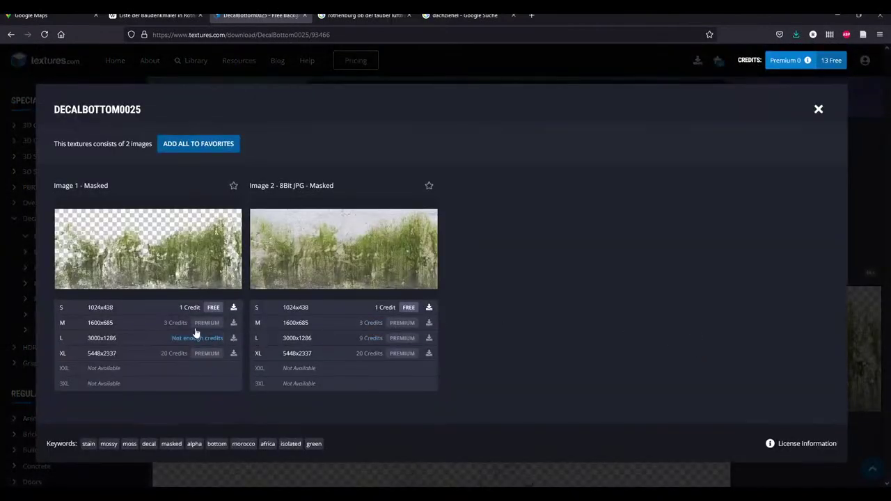
{"action": "left_click", "coordinate": [170, 309]}
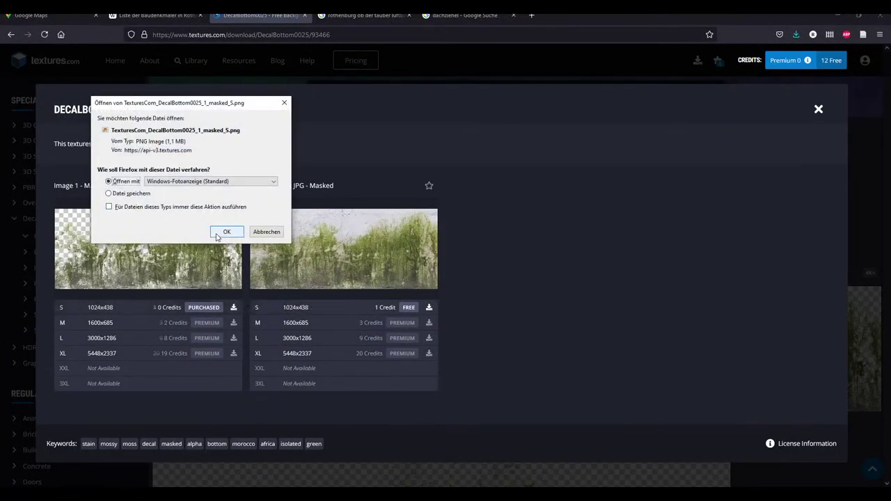
{"action": "left_click", "coordinate": [221, 233]}
{"action": "left_click", "coordinate": [141, 21]}
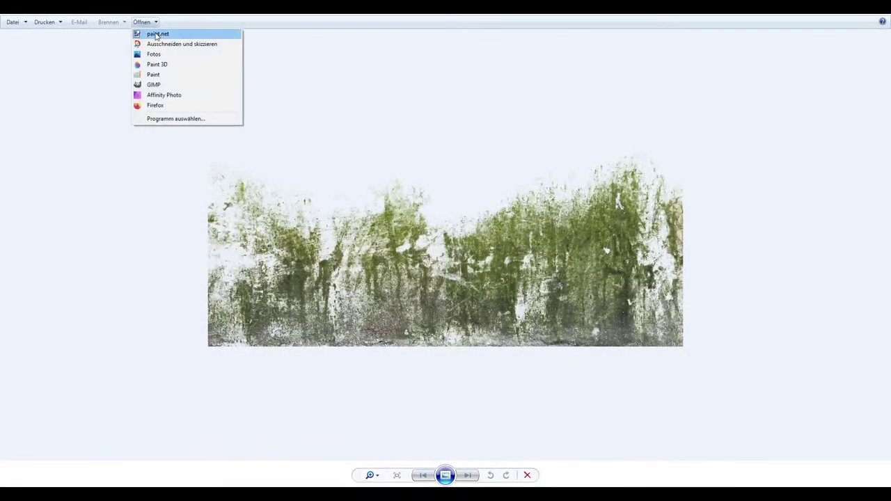
{"action": "left_click", "coordinate": [143, 32]}
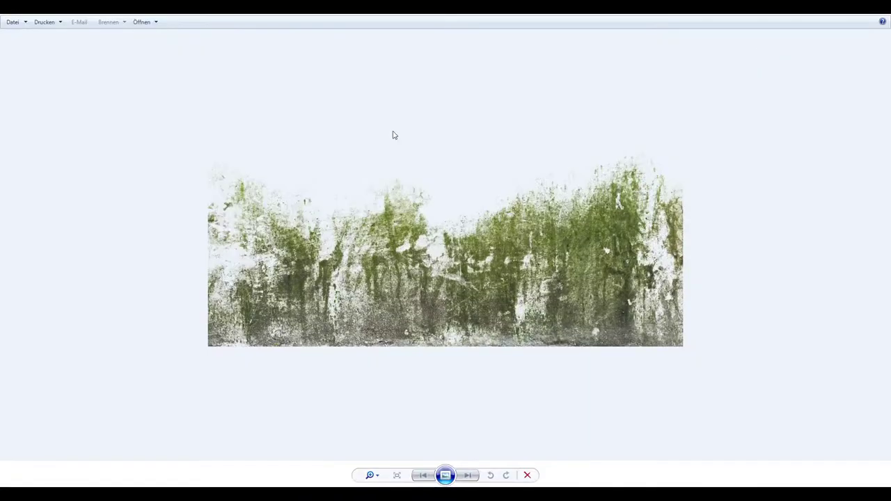
{"action": "left_click", "coordinate": [156, 24]}
Open the moss PNG in Affinity Photo, paste it into the Roof document, and move it into Dirt
{"action": "left_click", "coordinate": [158, 95]}
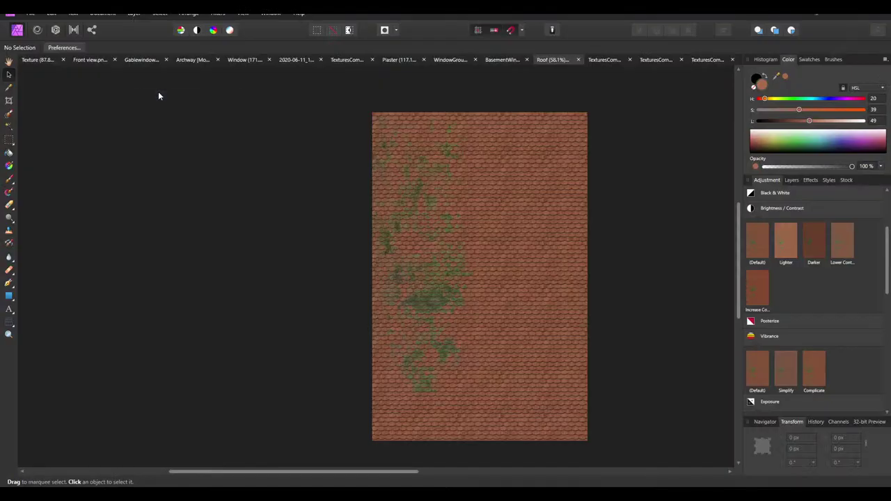
{"action": "left_click", "coordinate": [8, 74]}
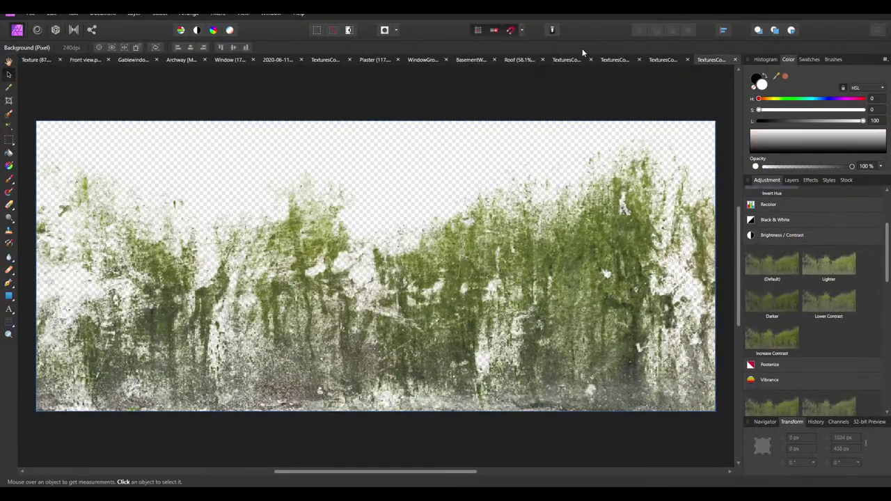
{"action": "left_click", "coordinate": [516, 59]}
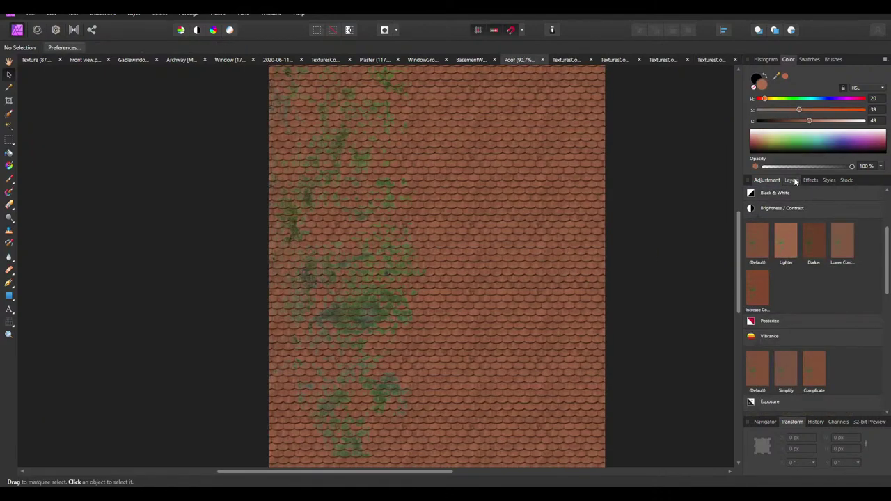
{"action": "left_click", "coordinate": [792, 180]}
{"action": "scroll", "coordinate": [516, 181], "scroll_direction": "down", "scroll_amount": 2, "text": "ctrl"}
{"action": "scroll", "coordinate": [579, 218], "scroll_direction": "up", "scroll_amount": 1, "text": "ctrl"}
{"action": "key", "text": "ctrl+v"}
{"action": "left_click_drag", "start_coordinate": [781, 207], "coordinate": [776, 222]}
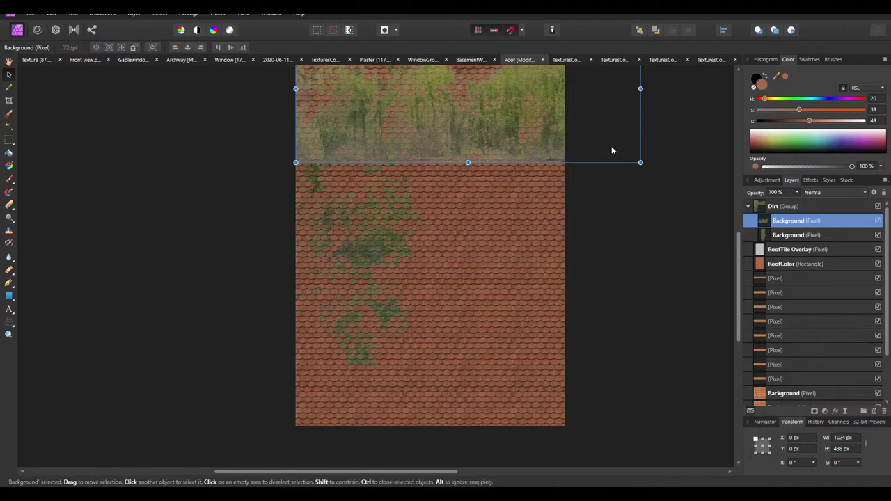
Rotate the second moss decal to 180° along the roof's top edge and shrink it to 800 px wide
{"action": "scroll", "coordinate": [585, 136], "scroll_direction": "down", "scroll_amount": 2, "text": "ctrl"}
{"action": "scroll", "coordinate": [599, 121], "scroll_direction": "up", "scroll_amount": 1, "text": "ctrl"}
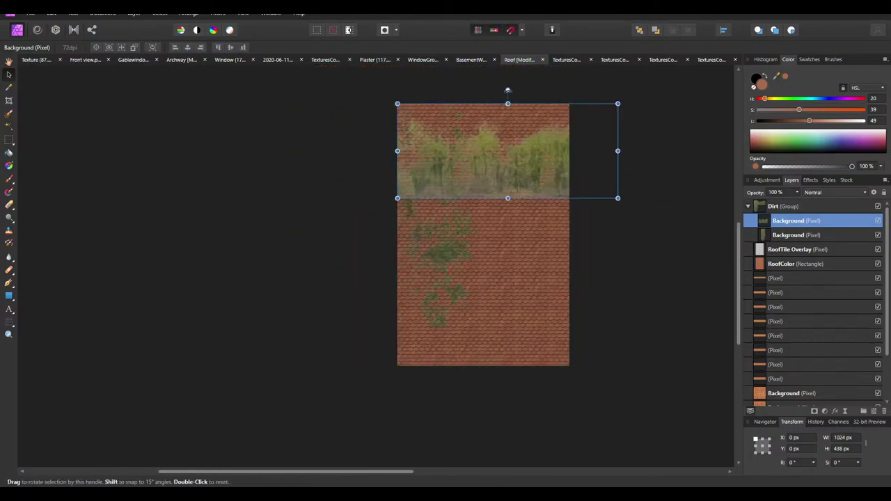
{"action": "left_click_drag", "start_coordinate": [508, 90], "coordinate": [472, 151]}
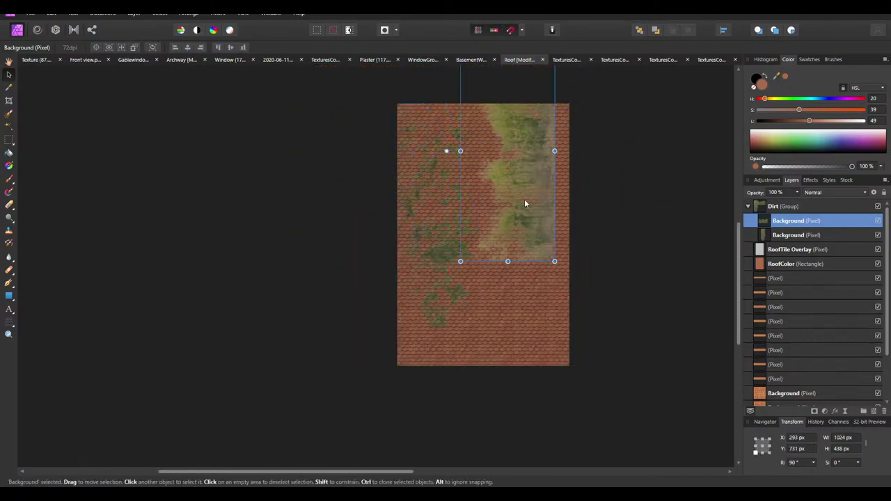
{"action": "left_click_drag", "start_coordinate": [524, 199], "coordinate": [543, 307]}
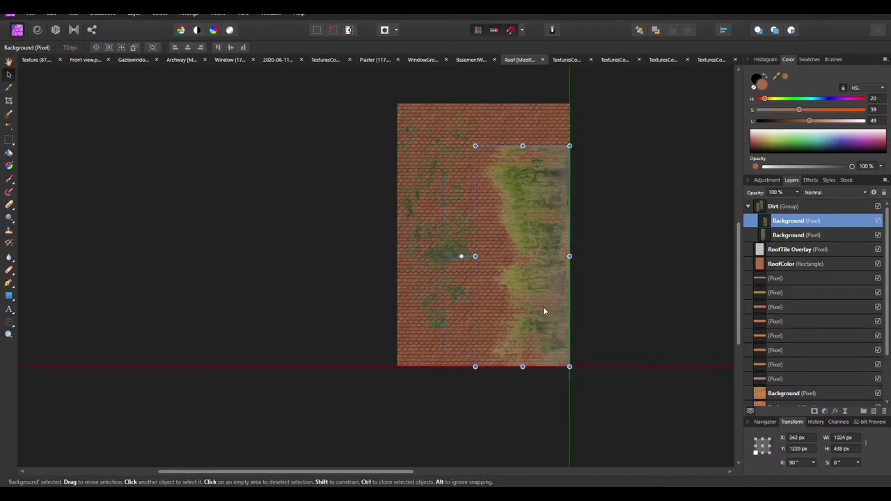
{"action": "scroll", "coordinate": [552, 304], "scroll_direction": "up", "scroll_amount": 1, "text": "ctrl"}
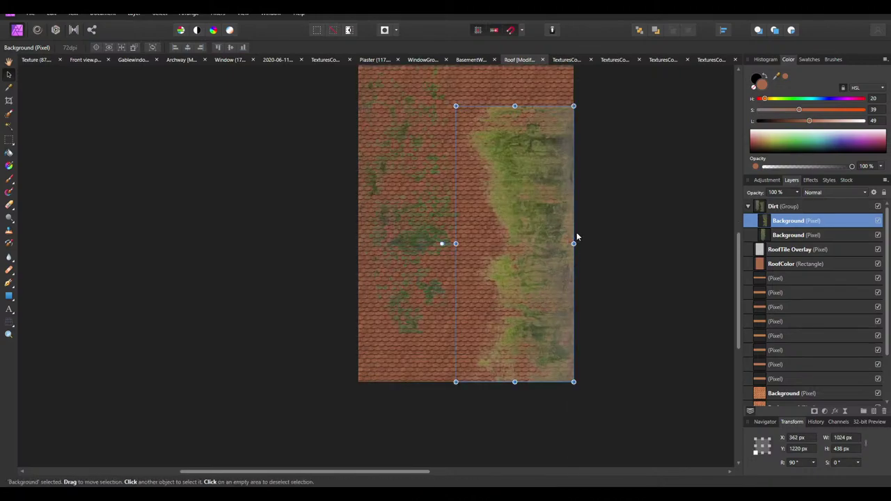
{"action": "left_click_drag", "start_coordinate": [441, 244], "coordinate": [513, 318]}
{"action": "scroll", "coordinate": [457, 304], "scroll_direction": "up", "scroll_amount": 2}
{"action": "left_click_drag", "start_coordinate": [456, 304], "coordinate": [443, 174]}
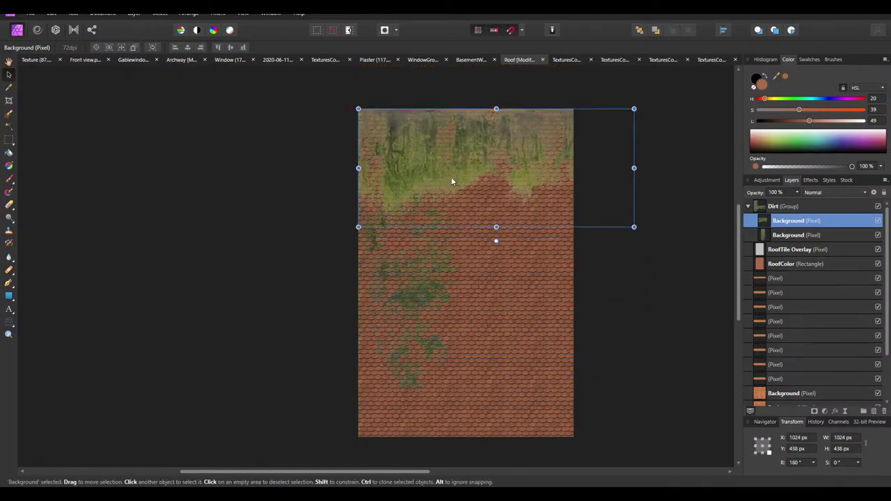
{"action": "left_click_drag", "start_coordinate": [639, 227], "coordinate": [582, 185]}
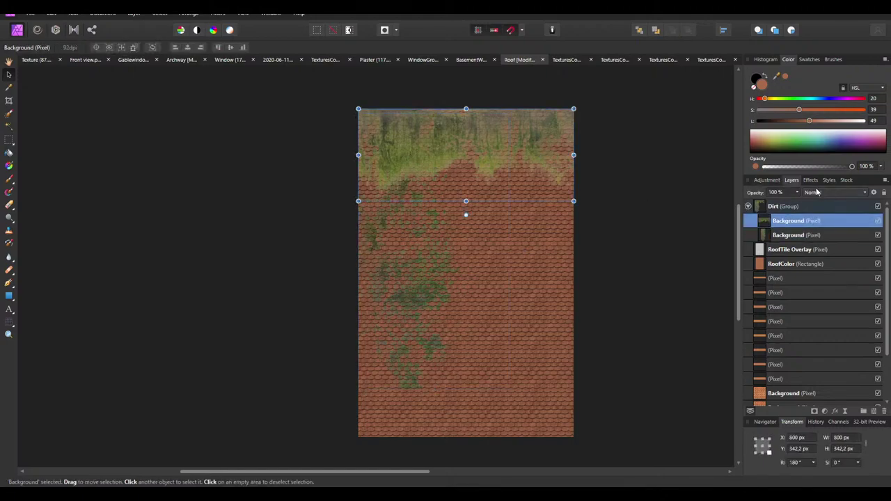
{"action": "left_click", "coordinate": [818, 192]}
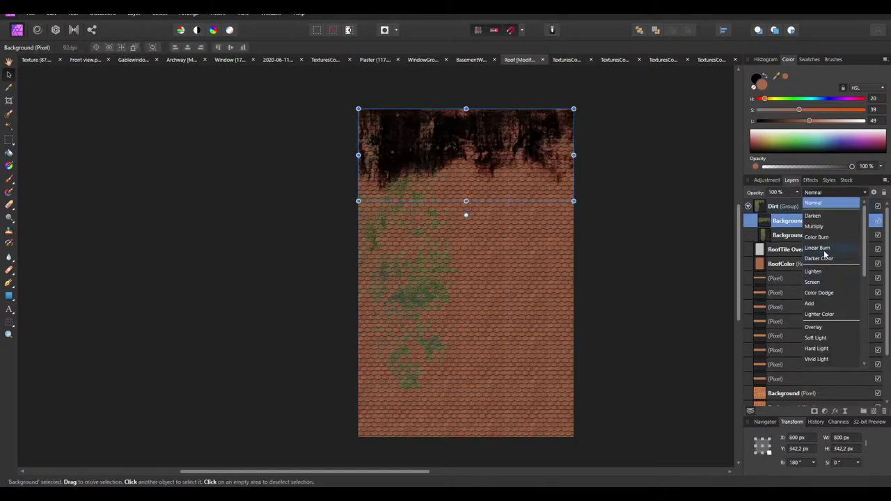
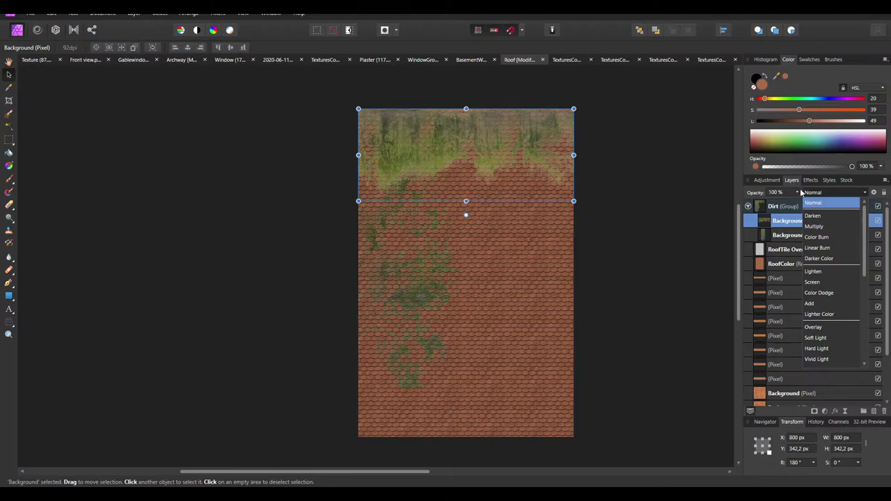
Keep the upper dirt layer at Normal blend mode and lower its opacity to about 45%
{"action": "left_click", "coordinate": [797, 194]}
{"action": "left_click", "coordinate": [796, 193]}
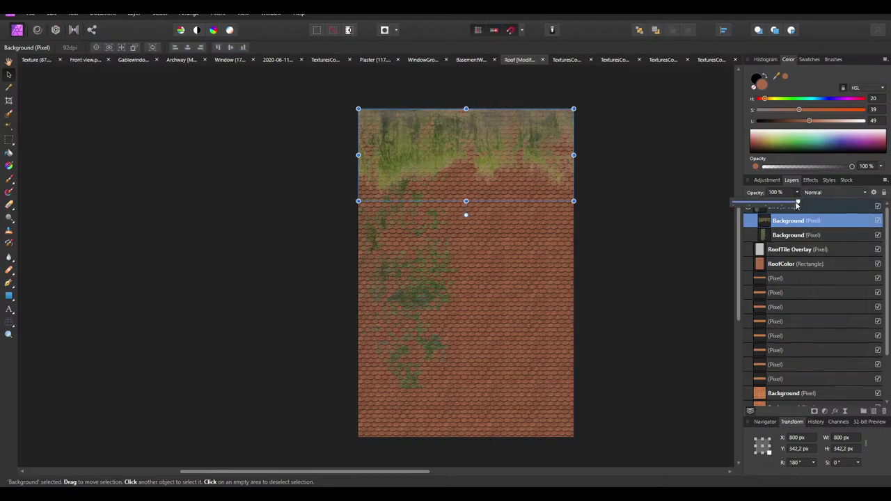
{"action": "left_click_drag", "start_coordinate": [796, 204], "coordinate": [752, 206]}
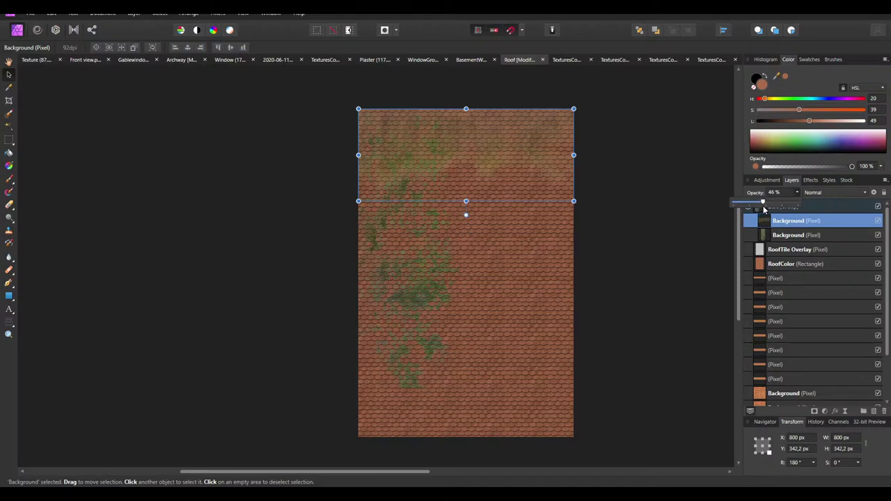
{"action": "left_click", "coordinate": [692, 257]}
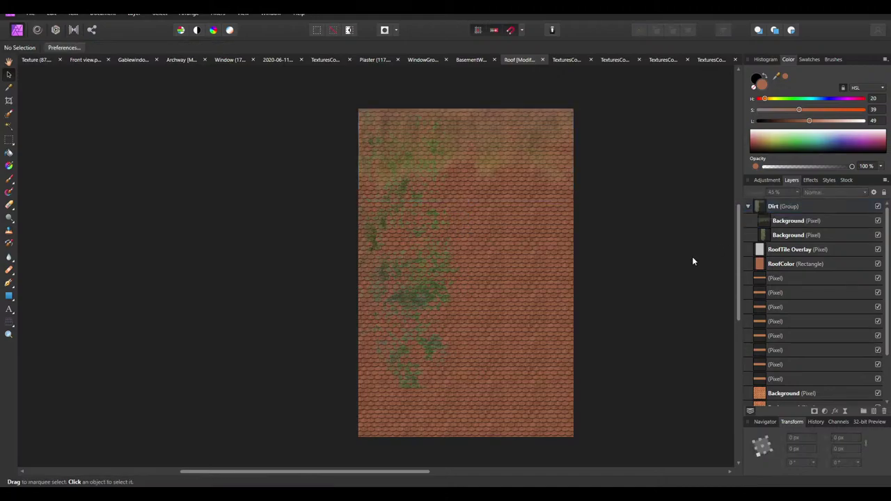
Move the second dirt layer right and down across the roof tiles
{"action": "left_click", "coordinate": [783, 235]}
{"action": "left_click", "coordinate": [785, 222]}
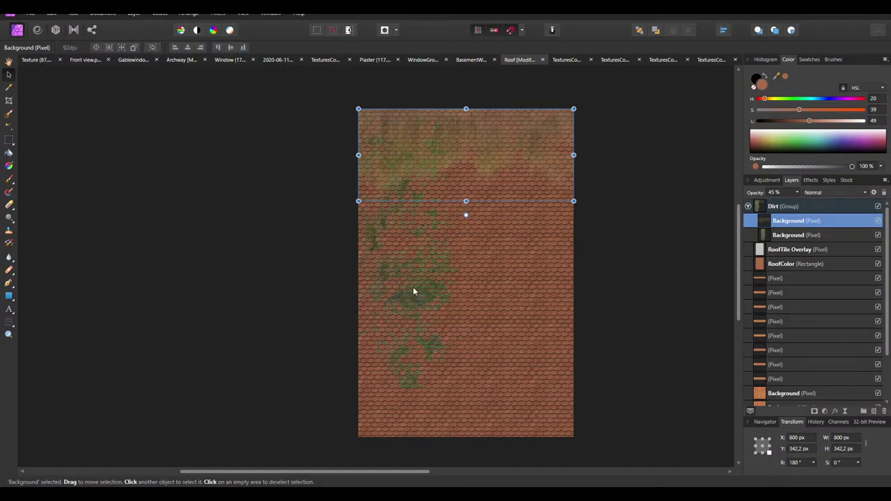
{"action": "left_click_drag", "start_coordinate": [401, 295], "coordinate": [510, 339]}
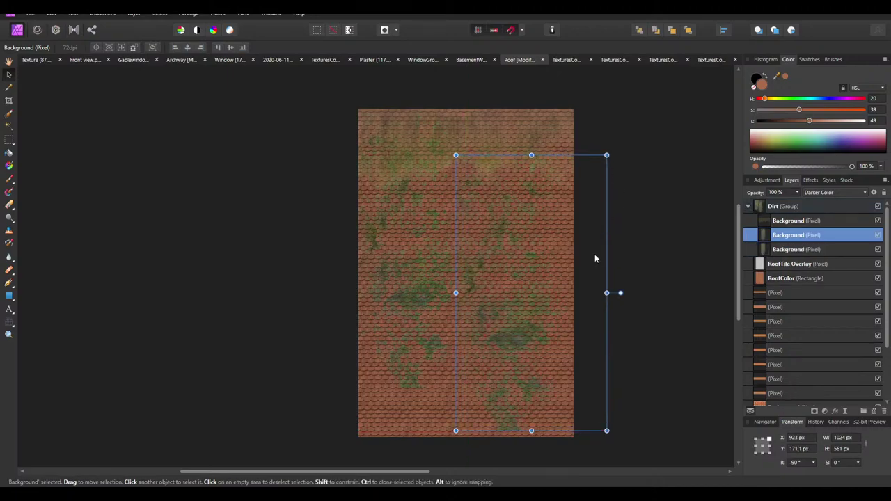
Rotate the dirt layer 180°, shift it into place, and duplicate it with Ctrl+J
{"action": "left_click_drag", "start_coordinate": [620, 293], "coordinate": [425, 294]}
{"action": "left_click_drag", "start_coordinate": [550, 348], "coordinate": [530, 224]}
{"action": "key", "text": "ctrl+j"}
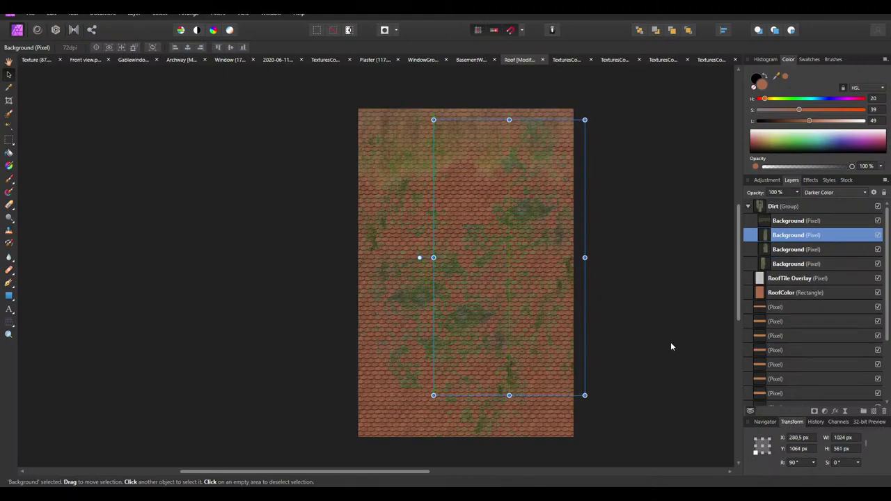
Select the new dirt copy together with the other dirt copies
{"action": "left_click", "coordinate": [670, 346]}
{"action": "left_click", "coordinate": [779, 265]}
{"action": "left_click", "coordinate": [785, 237], "text": "shift"}
{"action": "scroll", "coordinate": [487, 326], "scroll_direction": "up", "scroll_amount": 2, "text": "ctrl"}
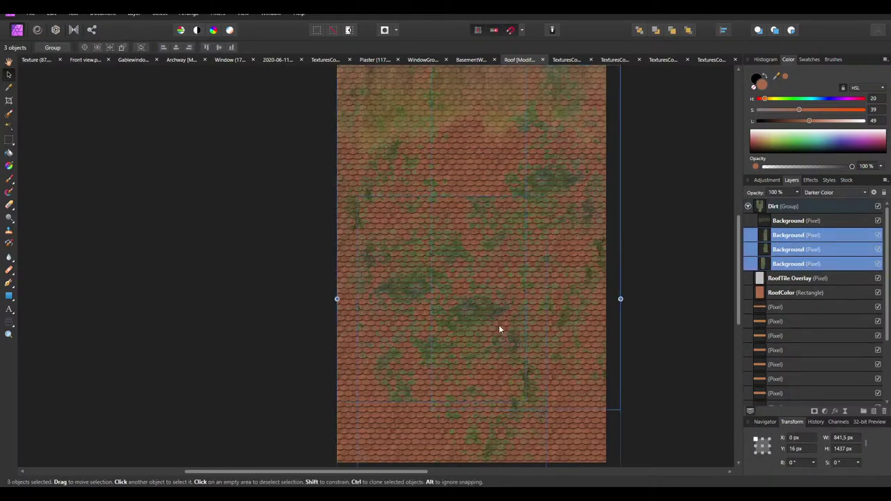
{"action": "scroll", "coordinate": [462, 279], "scroll_direction": "down", "scroll_amount": 1, "text": "ctrl"}
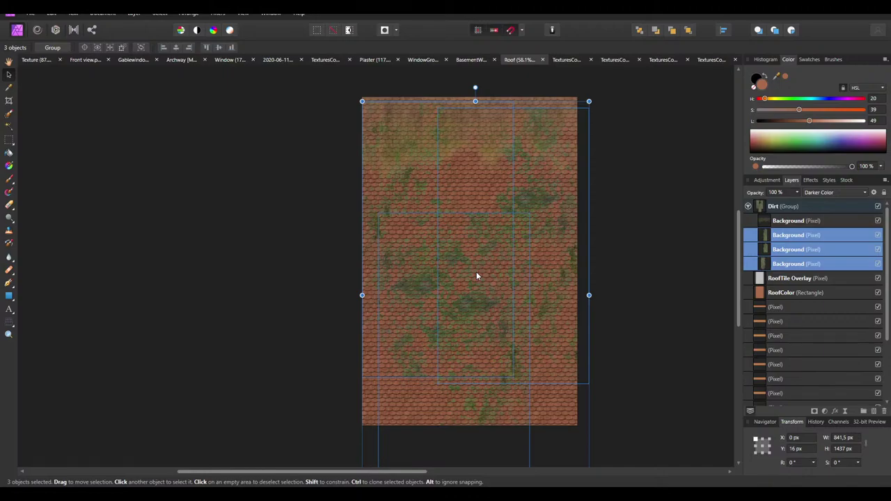
Add a default White Balance adjustment, warm it to 13%, and merge it into the dirt layer
{"action": "left_click", "coordinate": [768, 180]}
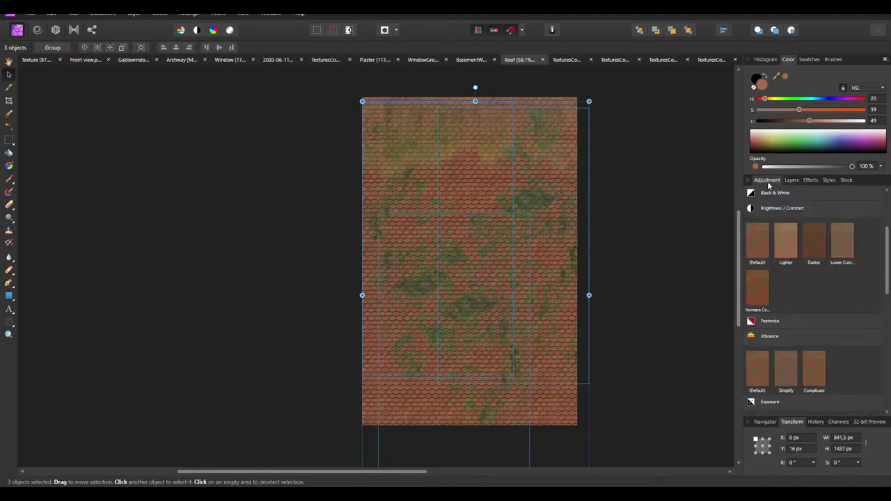
{"action": "scroll", "coordinate": [777, 378], "scroll_direction": "down", "scroll_amount": 4}
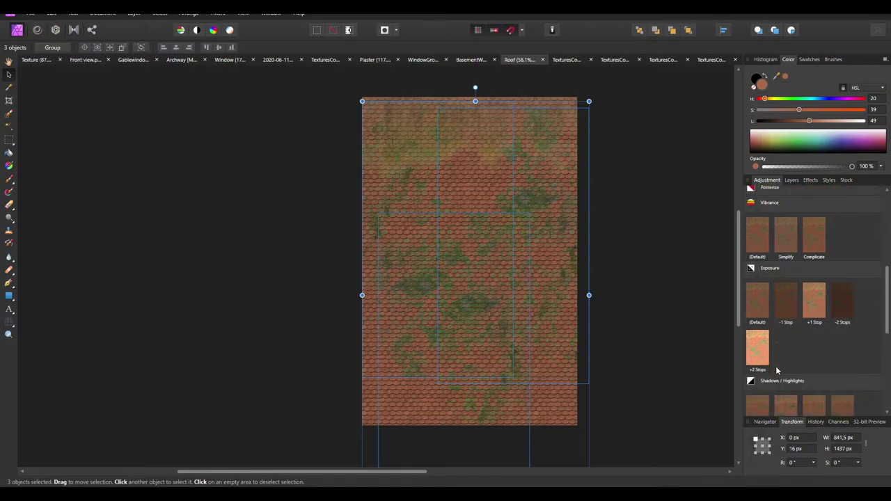
{"action": "scroll", "coordinate": [778, 376], "scroll_direction": "up", "scroll_amount": 3}
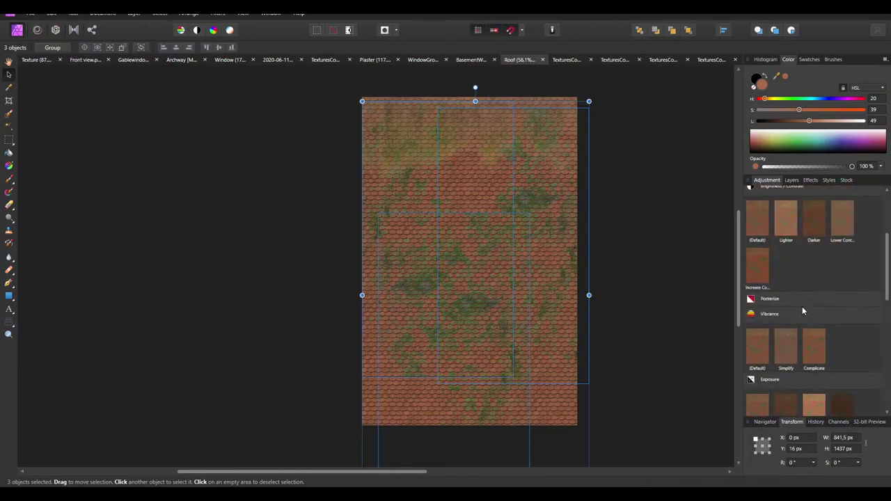
{"action": "scroll", "coordinate": [802, 307], "scroll_direction": "up", "scroll_amount": 3}
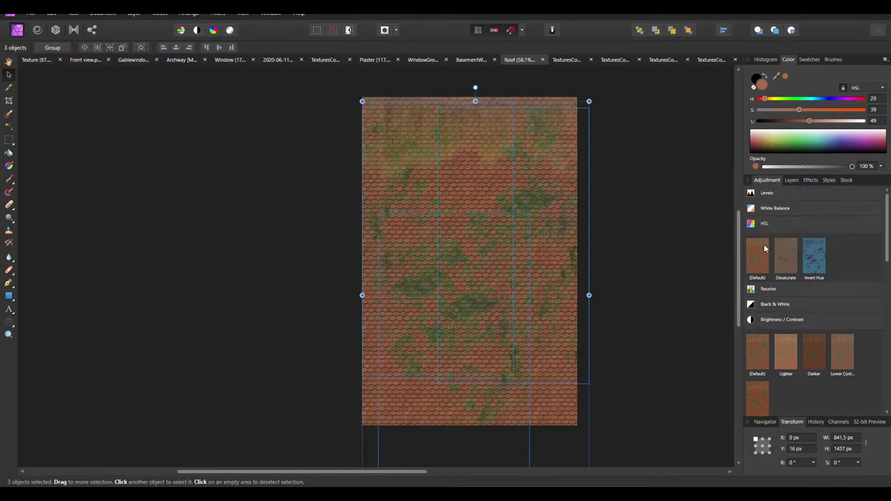
{"action": "left_click", "coordinate": [753, 209]}
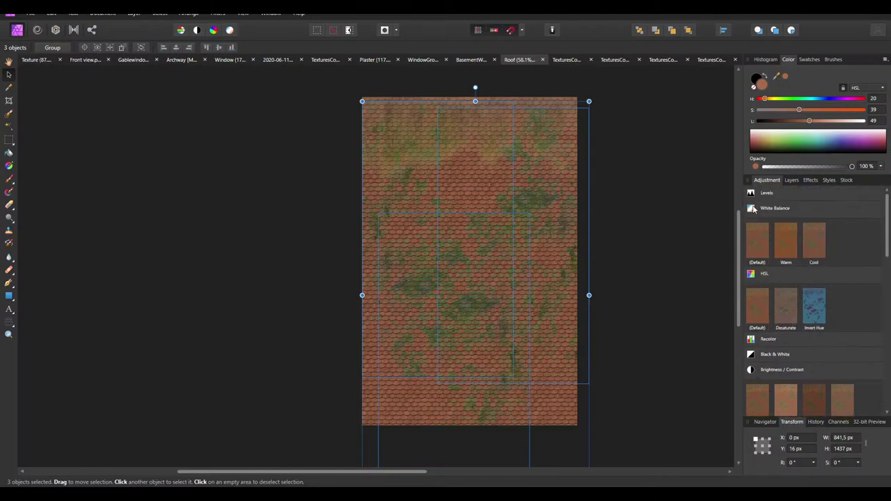
{"action": "left_click", "coordinate": [762, 243]}
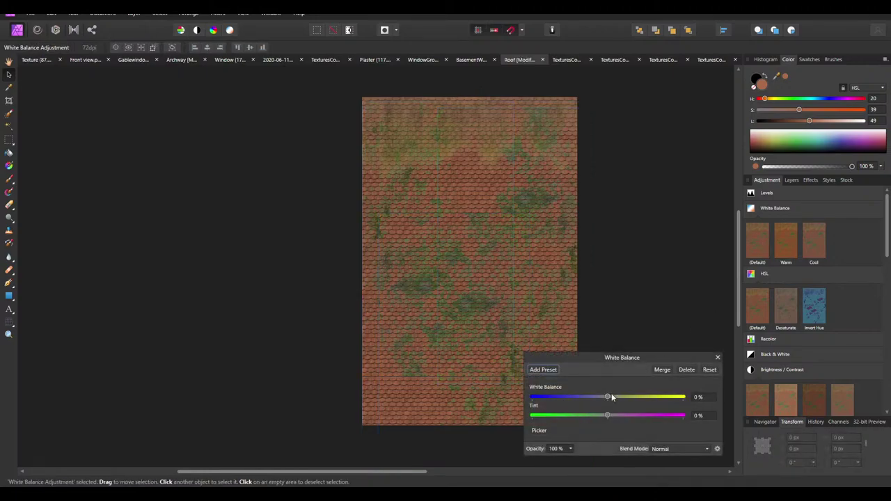
{"action": "left_click_drag", "start_coordinate": [606, 397], "coordinate": [610, 407]}
{"action": "left_click", "coordinate": [659, 372]}
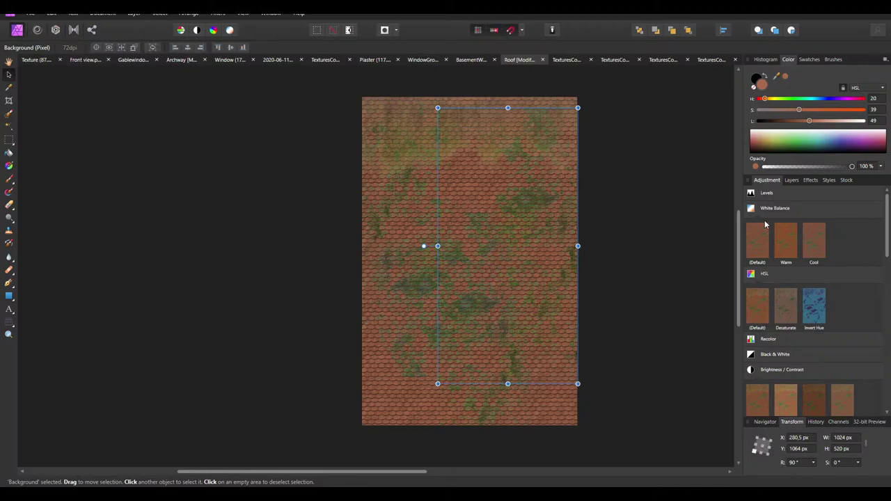
Undo the White Balance merge and move the adjustment layer in the layer stack
{"action": "left_click", "coordinate": [789, 181]}
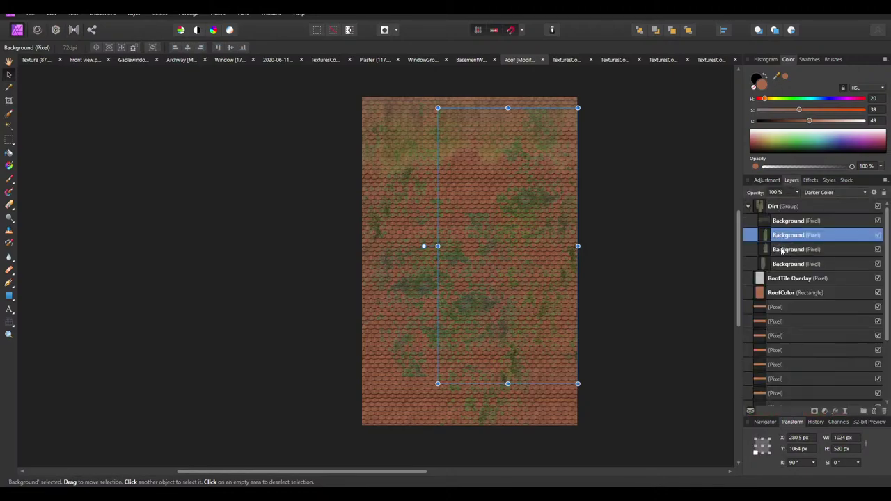
{"action": "key", "text": "alt"}
{"action": "key", "text": "ctrl+z"}
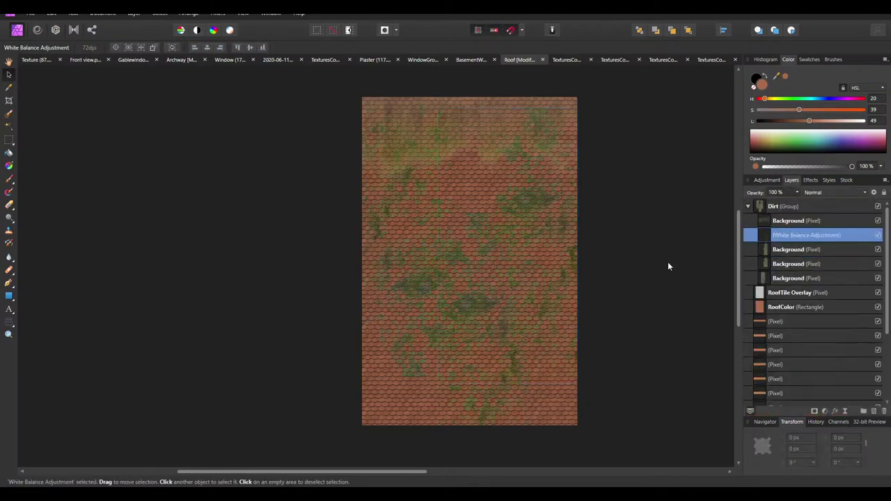
{"action": "left_click_drag", "start_coordinate": [766, 236], "coordinate": [787, 250]}
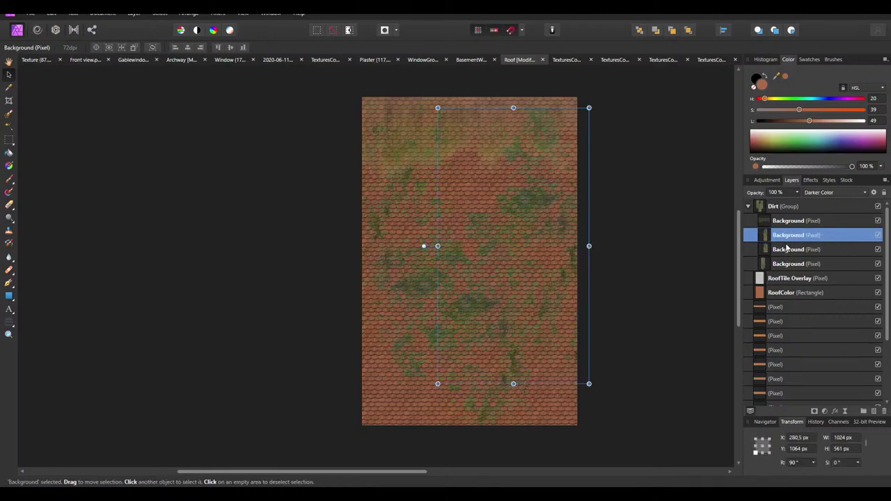
Set the second and fourth dirt copies to 50% opacity
{"action": "left_click", "coordinate": [798, 193]}
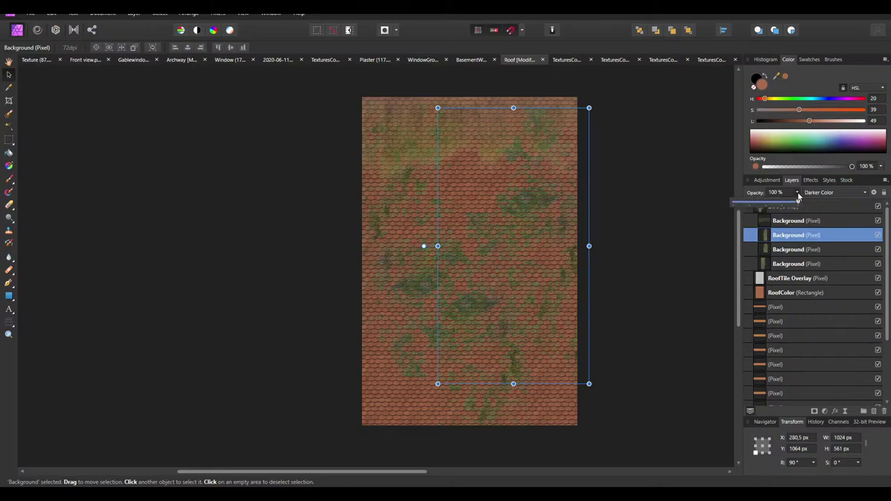
{"action": "left_click_drag", "start_coordinate": [799, 204], "coordinate": [767, 205]}
{"action": "left_click", "coordinate": [783, 250]}
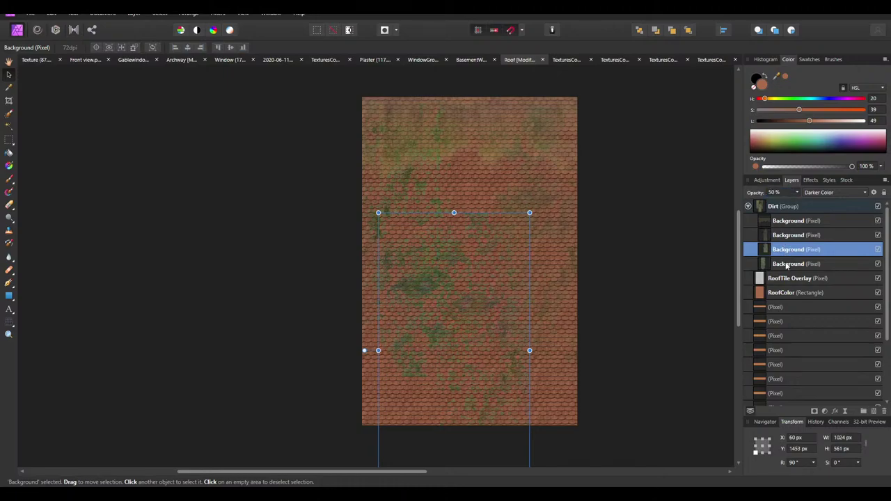
{"action": "left_click", "coordinate": [789, 263]}
{"action": "left_click", "coordinate": [776, 193]}
{"action": "type", "text": "50"}
{"action": "key", "text": "Return"}
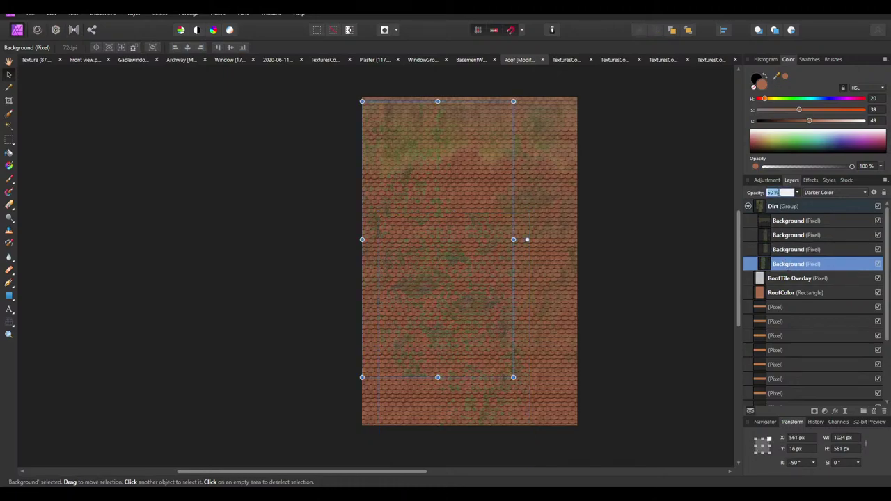
{"action": "left_click", "coordinate": [781, 249]}
{"action": "left_click", "coordinate": [784, 235]}
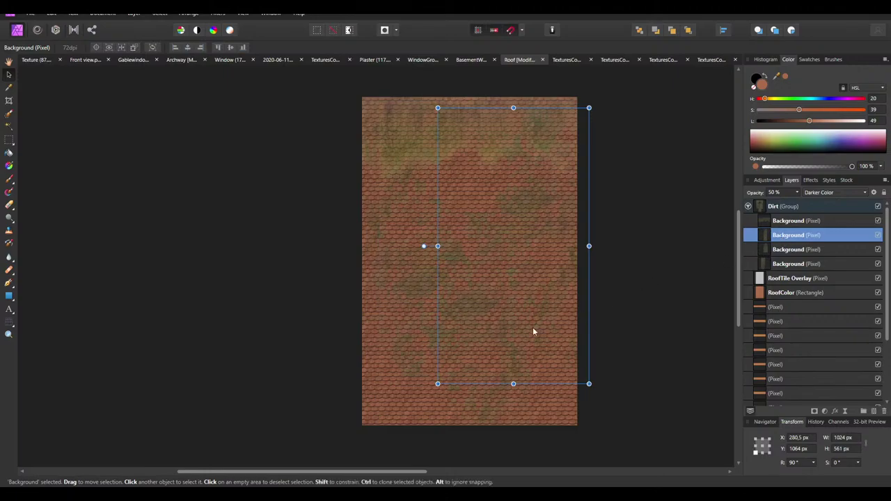
{"action": "scroll", "coordinate": [533, 327], "scroll_direction": "down", "scroll_amount": 2, "text": "ctrl"}
{"action": "left_click", "coordinate": [574, 376]}
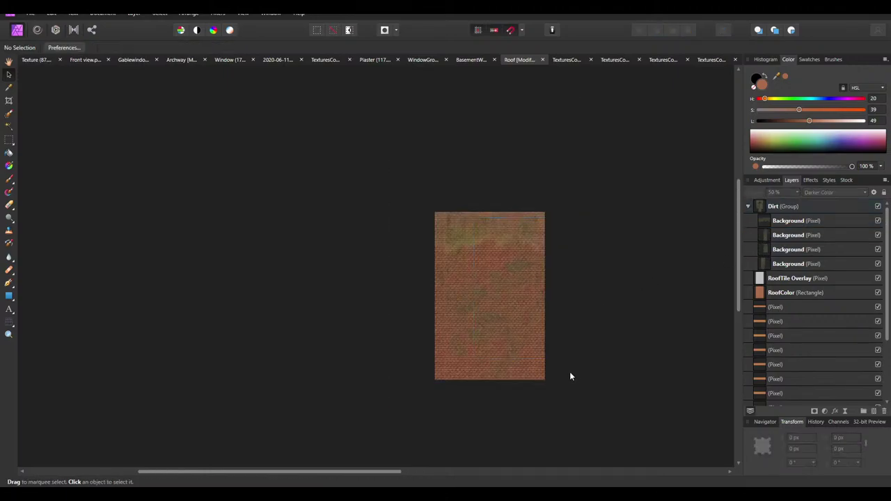
Delete the leftover tile pixel and background layers beneath RoofColor
{"action": "scroll", "coordinate": [524, 355], "scroll_direction": "up", "scroll_amount": 3, "text": "ctrl"}
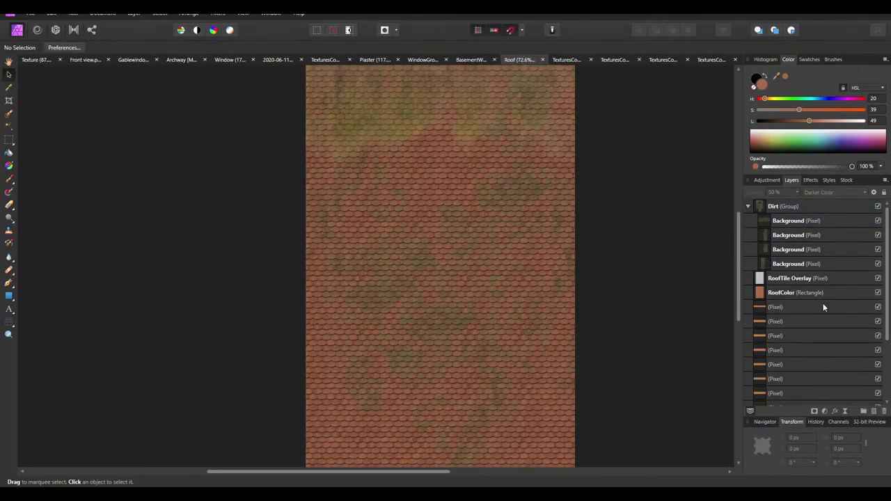
{"action": "left_click", "coordinate": [796, 308]}
{"action": "left_click", "coordinate": [784, 365], "text": "shift"}
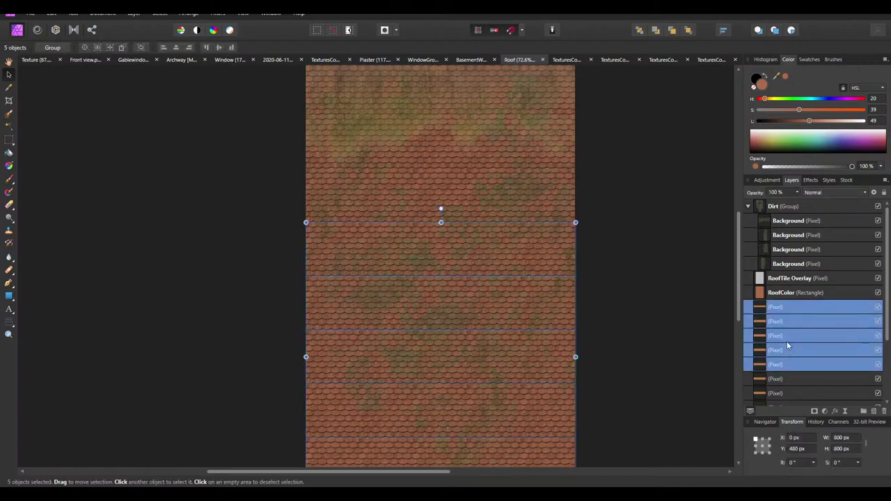
{"action": "key", "text": "Delete"}
{"action": "left_click", "coordinate": [793, 394]}
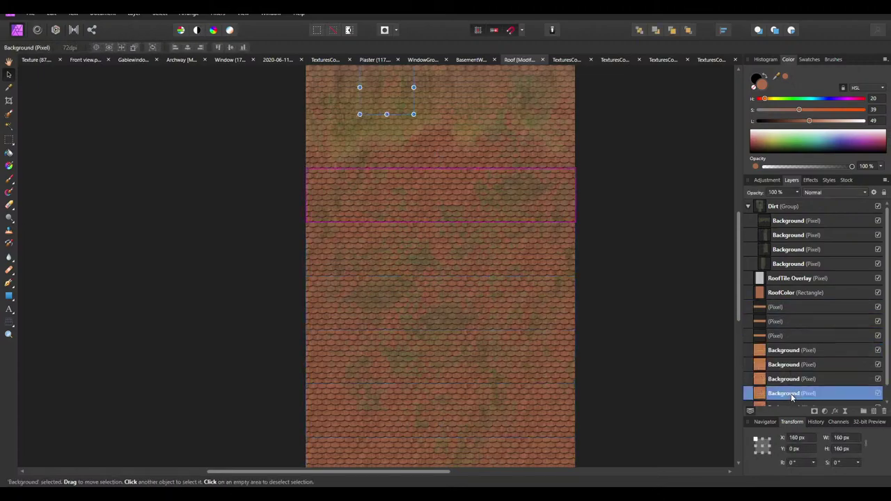
{"action": "left_click", "coordinate": [780, 306], "text": "shift"}
{"action": "key", "text": "Delete"}
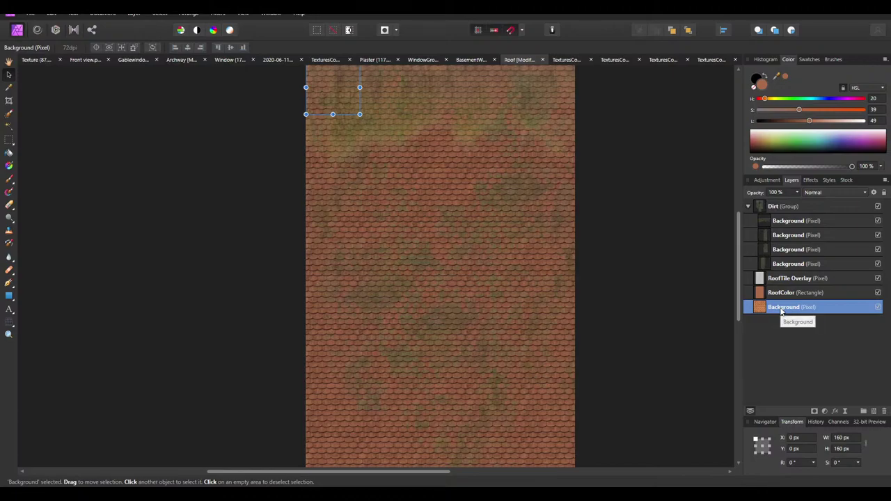
{"action": "key", "text": "Delete"}
{"action": "scroll", "coordinate": [401, 280], "scroll_direction": "down", "scroll_amount": 2, "text": "ctrl"}
Export the RoofColor texture as Roof.png into the house's Textures folder
{"action": "left_click", "coordinate": [401, 280]}
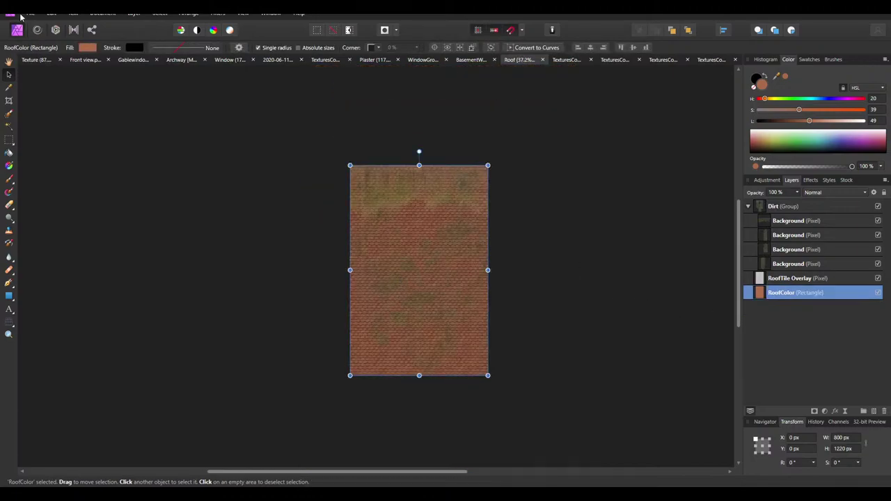
{"action": "left_click", "coordinate": [31, 13]}
{"action": "left_click", "coordinate": [59, 235]}
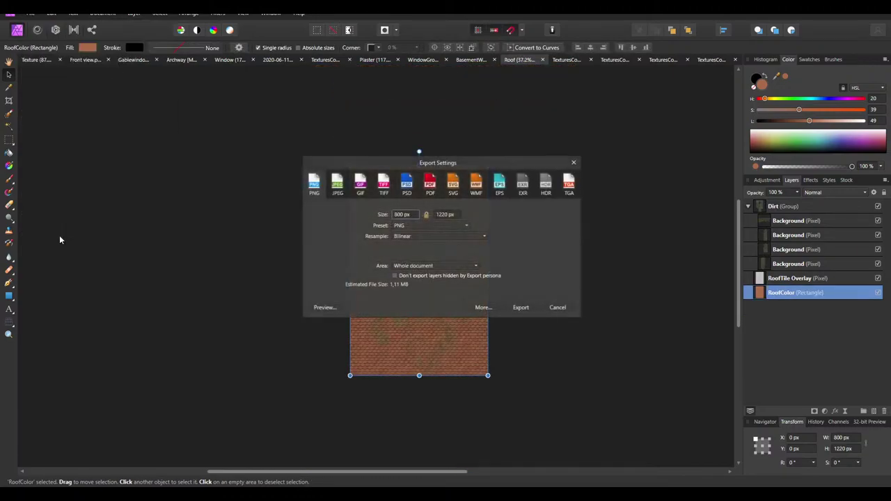
{"action": "left_click", "coordinate": [522, 309]}
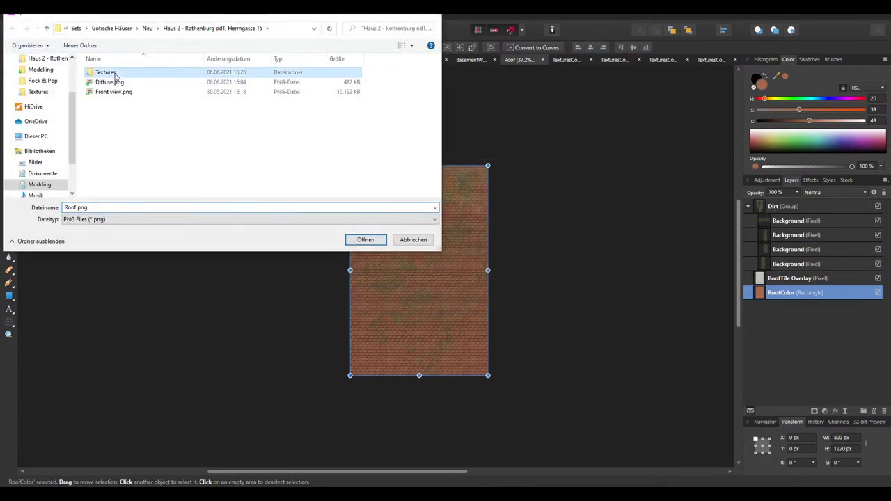
{"action": "double_click", "coordinate": [105, 72]}
{"action": "left_click", "coordinate": [112, 72]}
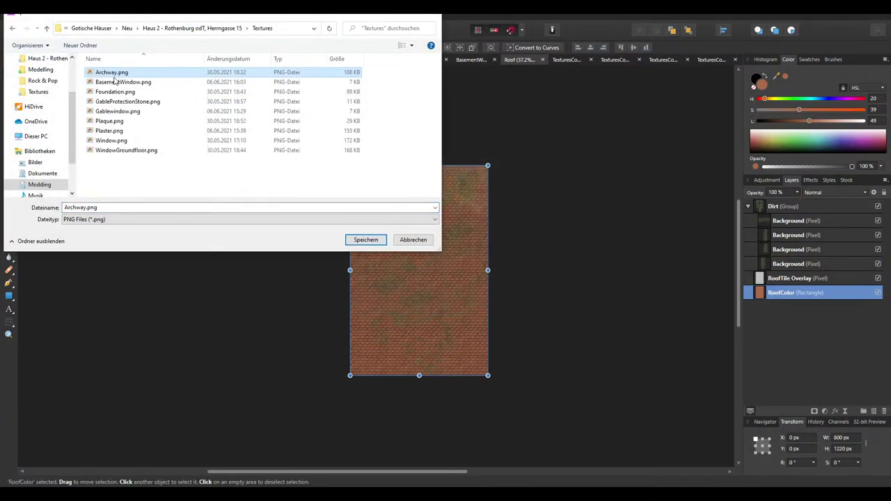
{"action": "double_click", "coordinate": [81, 207]}
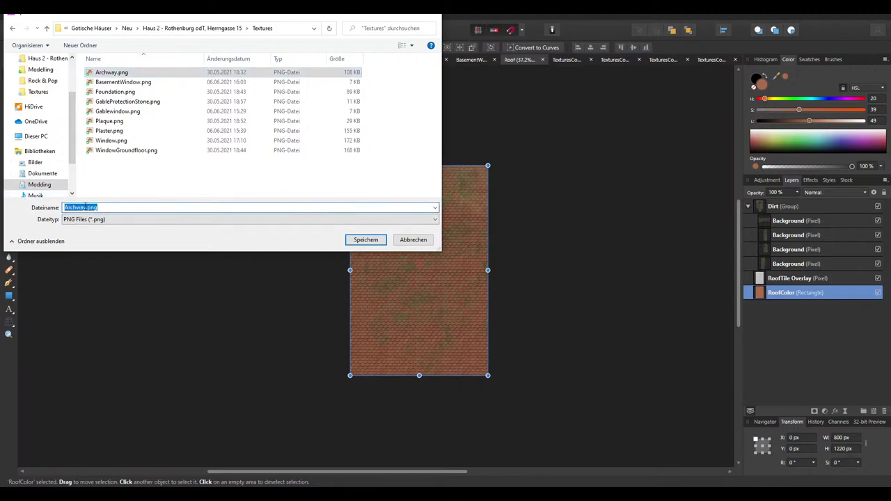
{"action": "left_click_drag", "start_coordinate": [87, 208], "coordinate": [34, 213]}
{"action": "type", "text": "Roof"}
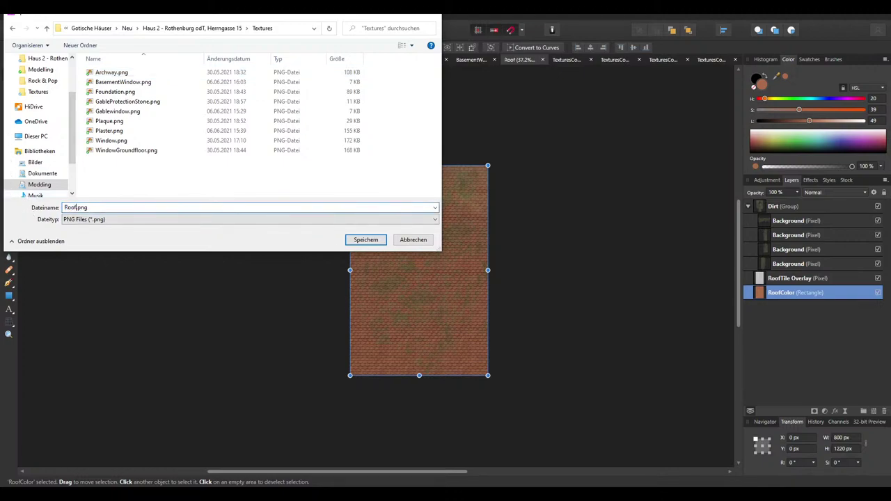
{"action": "key", "text": "Return"}
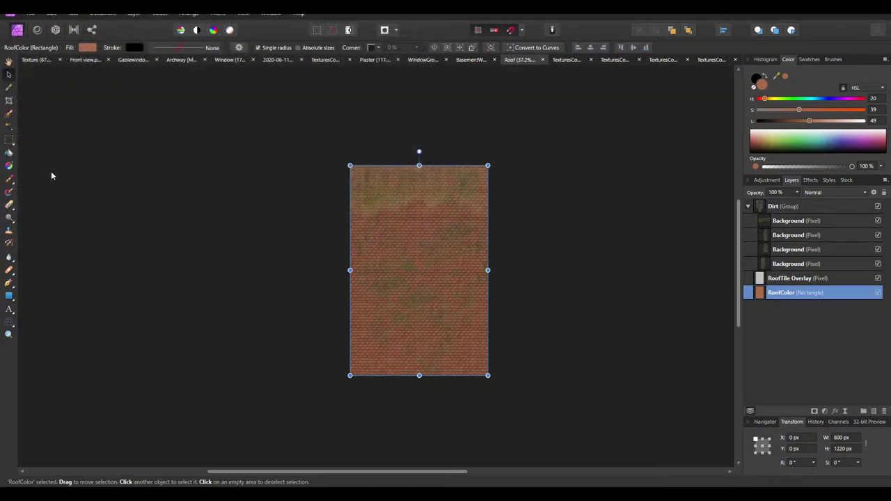
Re-export Roof.png at 512 × 781 px, overwriting the existing file
{"action": "left_click", "coordinate": [27, 14]}
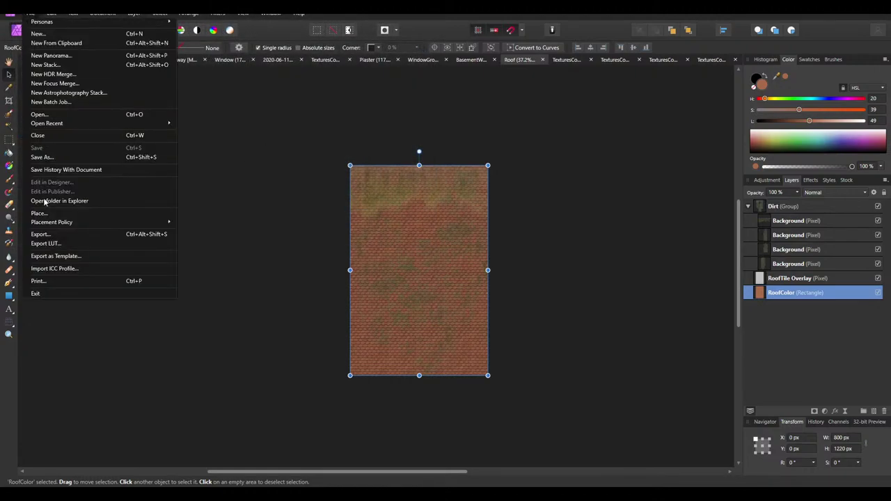
{"action": "left_click", "coordinate": [42, 235]}
{"action": "left_click", "coordinate": [404, 215]}
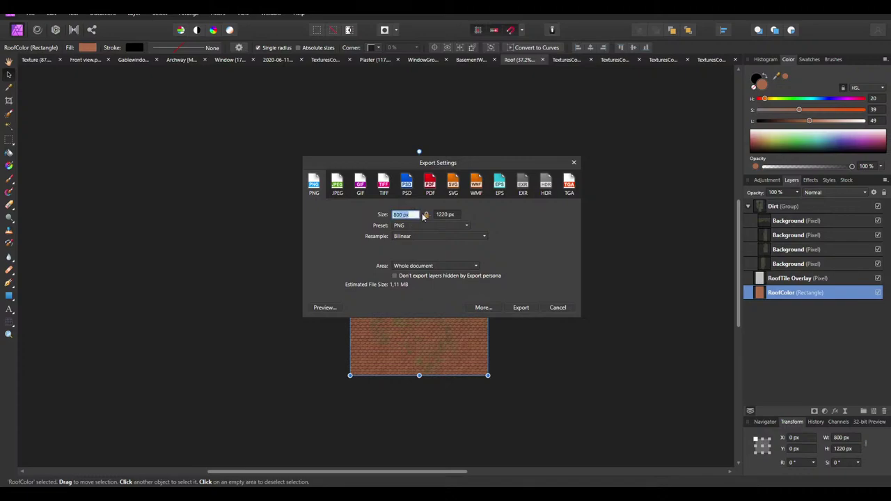
{"action": "double_click", "coordinate": [404, 215]}
{"action": "key", "text": "Tab"}
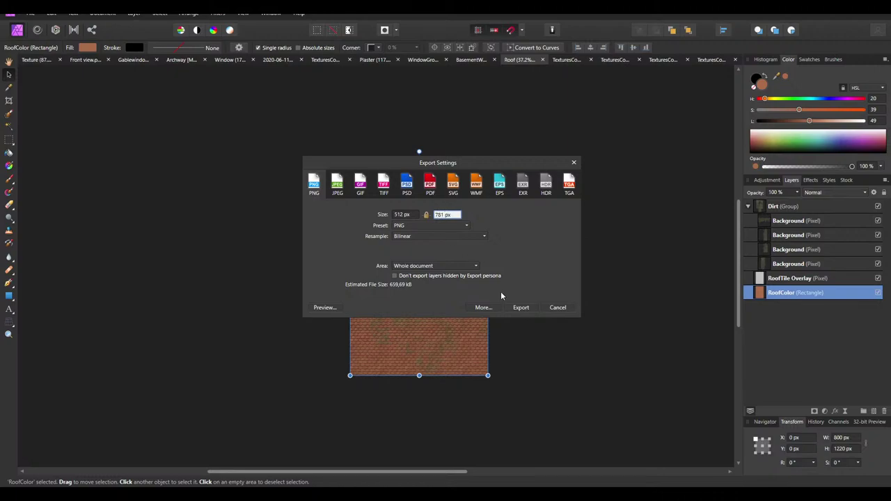
{"action": "left_click", "coordinate": [525, 309]}
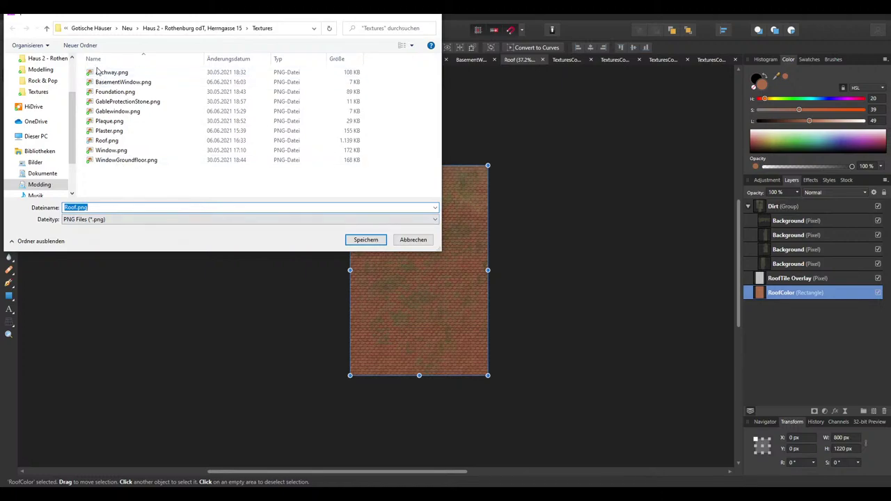
{"action": "left_click", "coordinate": [108, 140]}
{"action": "left_click", "coordinate": [365, 239]}
{"action": "left_click", "coordinate": [460, 287]}
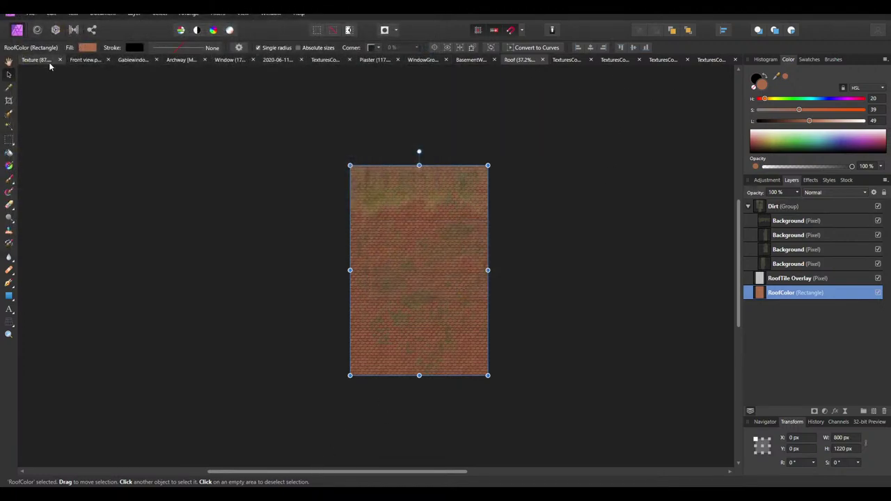
Switch to the facade Texture document, then over to File Explorer
{"action": "left_click", "coordinate": [35, 59]}
{"action": "scroll", "coordinate": [479, 216], "scroll_direction": "down", "scroll_amount": 5, "text": "ctrl"}
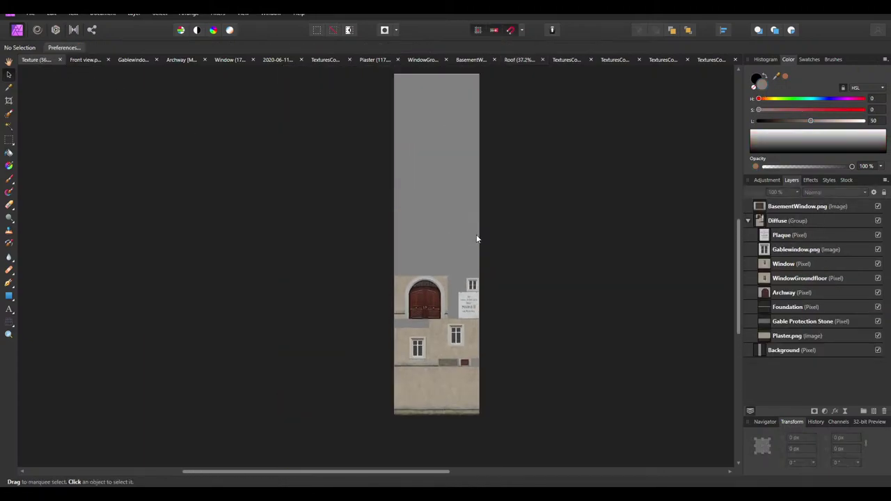
{"action": "key", "text": "alt+Tab"}
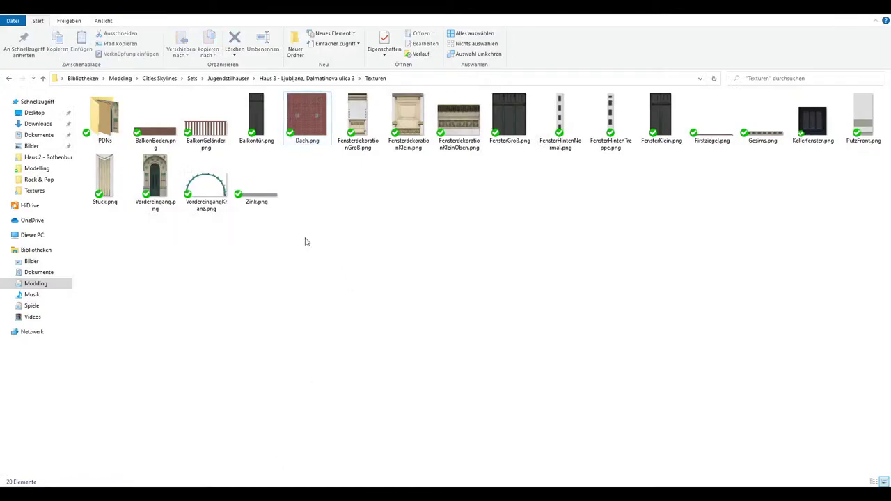
Navigate to Sets > Gotische Häuser > Neu > Haus 2 > Textures
{"action": "left_click", "coordinate": [192, 78]}
{"action": "double_click", "coordinate": [125, 208]}
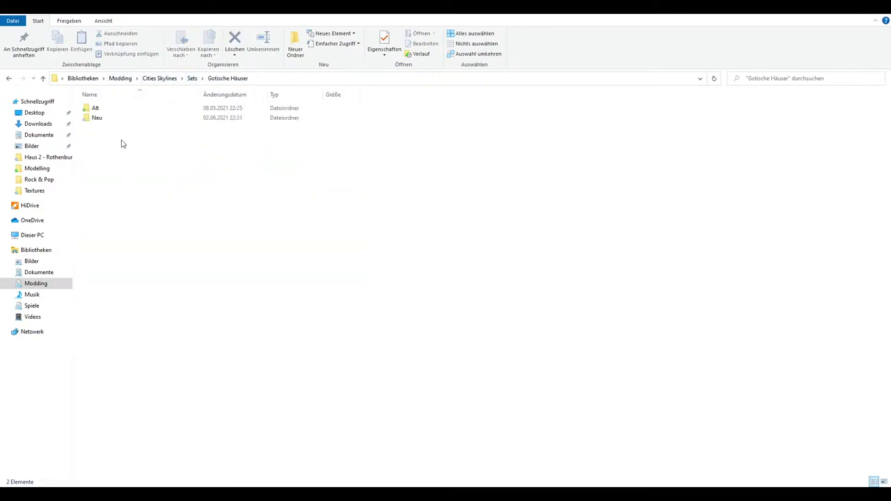
{"action": "double_click", "coordinate": [116, 118]}
{"action": "double_click", "coordinate": [116, 120]}
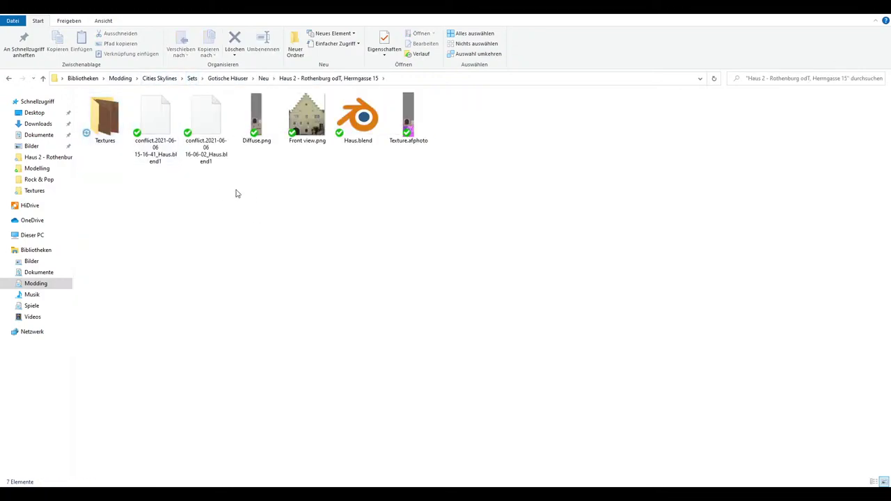
{"action": "left_click_drag", "start_coordinate": [221, 192], "coordinate": [129, 136]}
{"action": "double_click", "coordinate": [116, 126]}
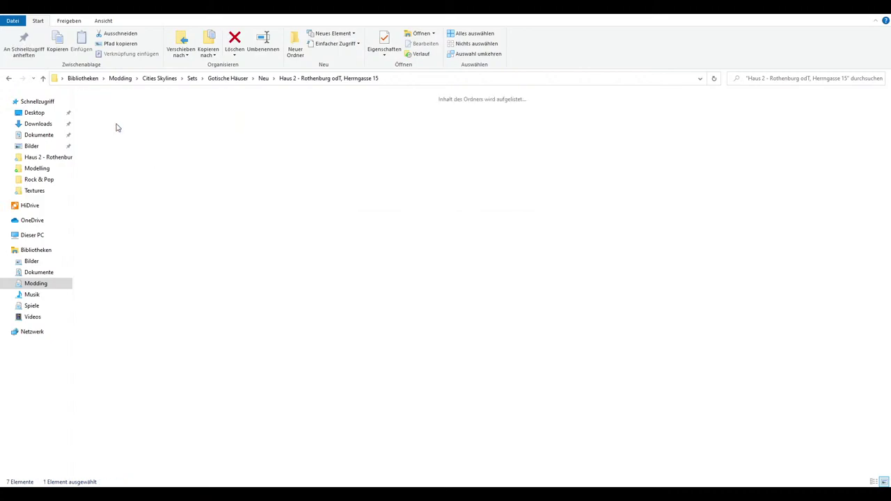
Drag Roof.png from Explorer onto the facade texture canvas in Affinity Photo
{"action": "left_click_drag", "start_coordinate": [149, 229], "coordinate": [731, 205]}
{"action": "left_click", "coordinate": [751, 142]}
{"action": "left_click_drag", "start_coordinate": [752, 142], "coordinate": [421, 166]}
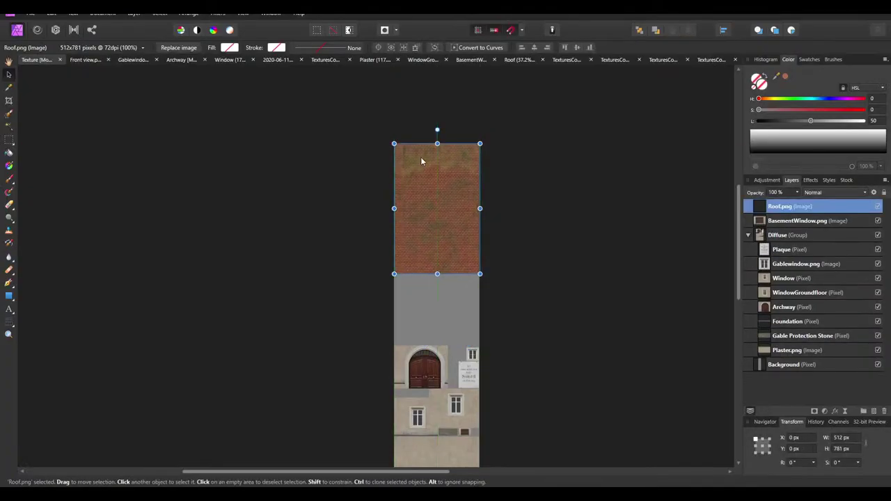
Nudge the placed roof tiles down to 20 px from the top edge and deselect
{"action": "scroll", "coordinate": [426, 146], "scroll_direction": "up", "scroll_amount": 5, "text": "ctrl"}
{"action": "key", "text": "Down"}
{"action": "key", "text": "Down"}
{"action": "key", "text": "Down"}
{"action": "key", "text": "Down"}
{"action": "key", "text": "Down"}
{"action": "key", "text": "Down"}
{"action": "key", "text": "Down"}
{"action": "key", "text": "Down"}
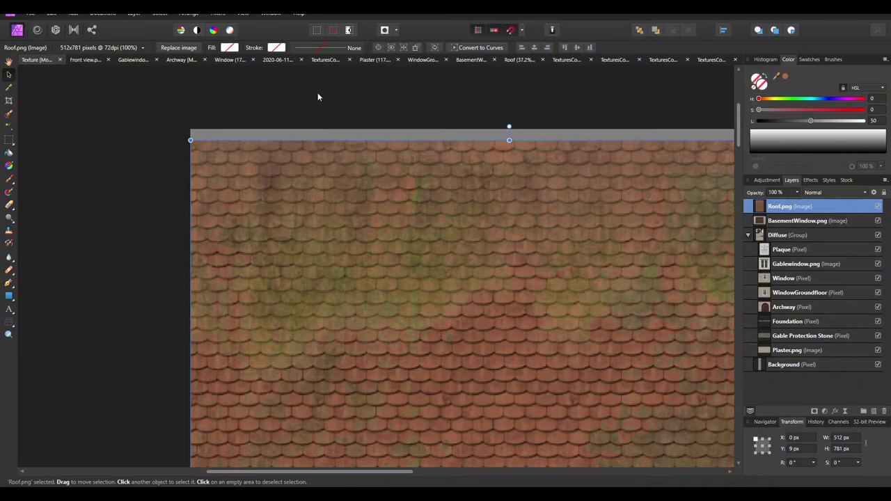
{"action": "key", "text": "Down"}
{"action": "key", "text": "Down"}
{"action": "key", "text": "Down"}
{"action": "key", "text": "Down"}
{"action": "key", "text": "Down"}
{"action": "key", "text": "Down"}
{"action": "key", "text": "Down"}
{"action": "key", "text": "Down"}
{"action": "key", "text": "Down"}
{"action": "key", "text": "Down"}
{"action": "key", "text": "Down"}
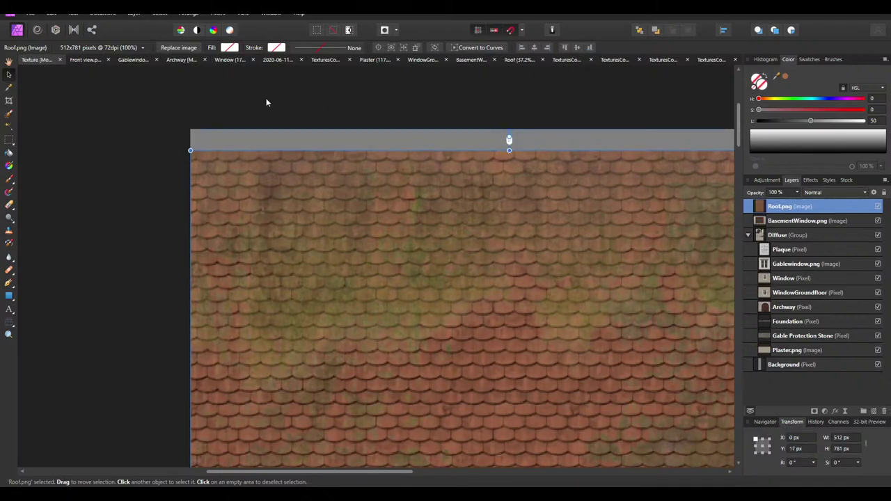
{"action": "left_click", "coordinate": [287, 104]}
Orbit the Blender model to inspect the stepped gable, then return to Affinity Photo
{"action": "scroll", "coordinate": [308, 111], "scroll_direction": "down", "scroll_amount": 4, "text": "ctrl"}
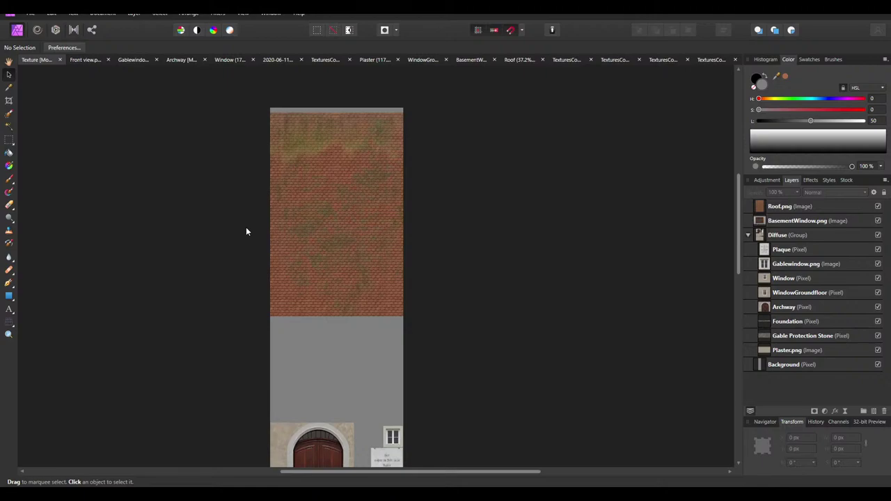
{"action": "scroll", "coordinate": [248, 188], "scroll_direction": "up", "scroll_amount": 2, "text": "ctrl"}
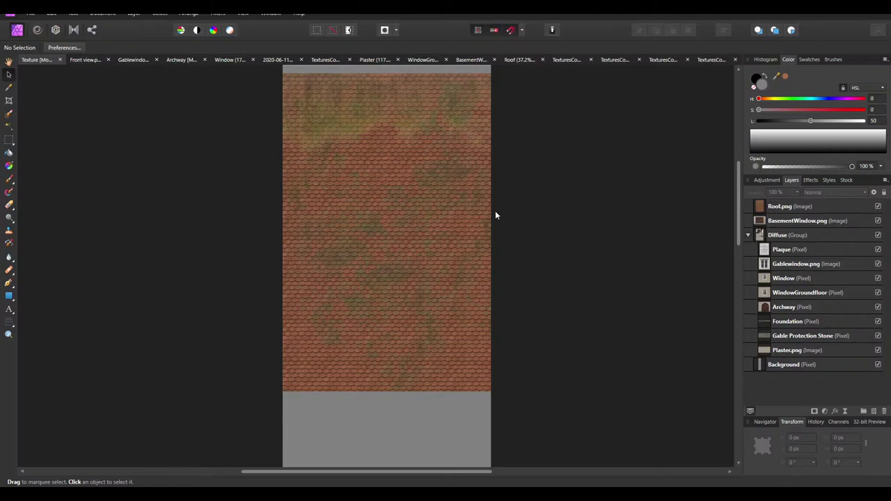
{"action": "scroll", "coordinate": [447, 198], "scroll_direction": "down", "scroll_amount": 4, "text": "ctrl"}
{"action": "scroll", "coordinate": [440, 169], "scroll_direction": "up", "scroll_amount": 1, "text": "ctrl"}
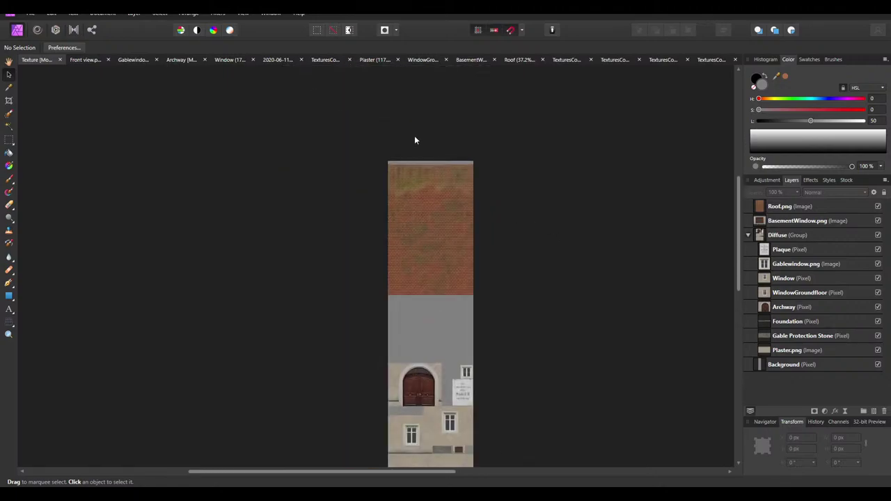
{"action": "scroll", "coordinate": [424, 163], "scroll_direction": "up", "scroll_amount": 5, "text": "ctrl"}
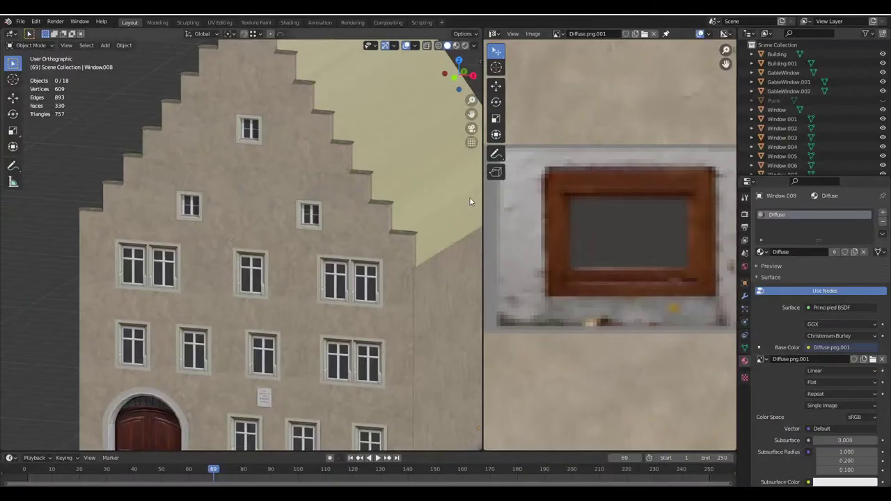
{"action": "middle_click_drag", "start_coordinate": [469, 197], "coordinate": [294, 184]}
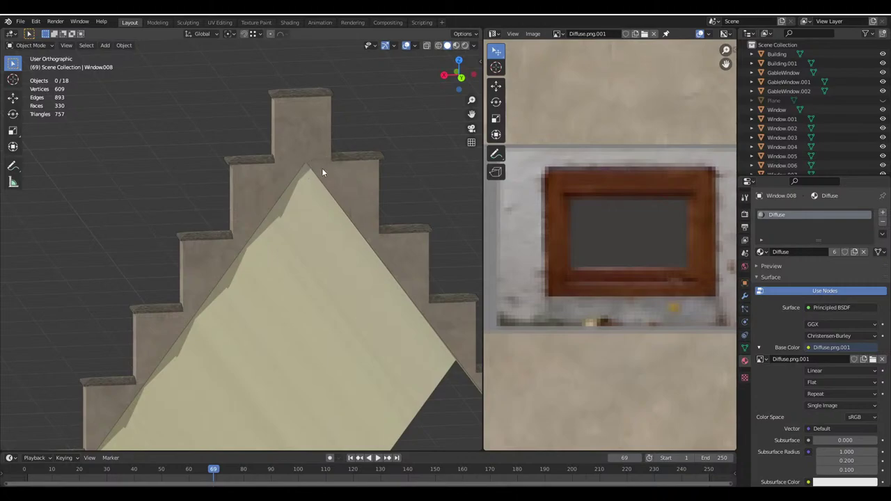
{"action": "middle_click_drag", "start_coordinate": [344, 206], "coordinate": [385, 324]}
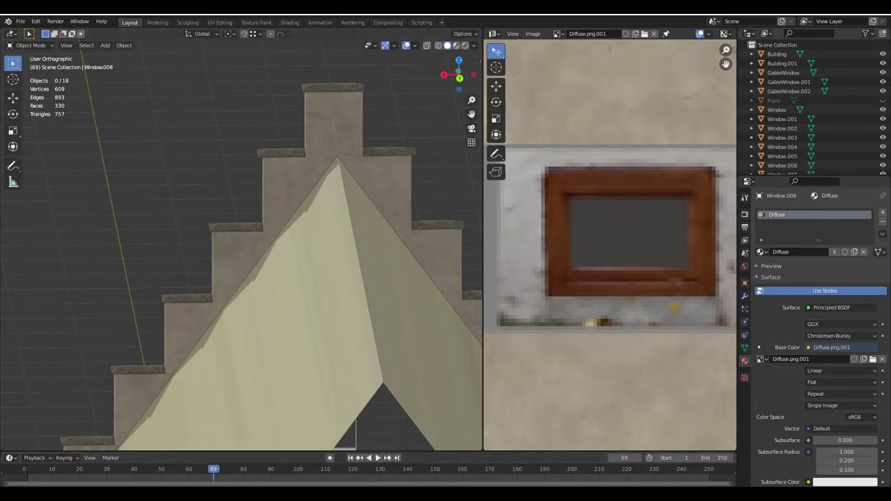
{"action": "key", "text": "alt+Tab"}
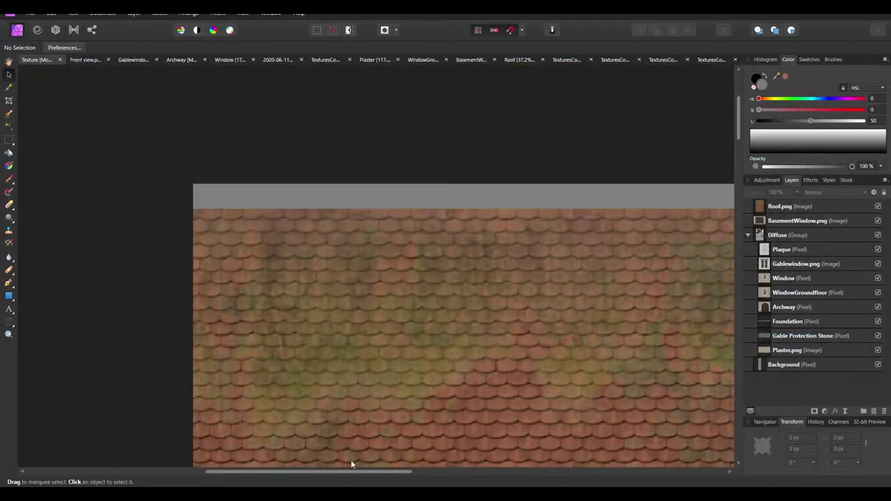
Switch from Affinity Photo to File Explorer showing the Rothenburg house's Textures folder
{"action": "mouse_move", "coordinate": [285, 468]}
{"action": "key", "text": "alt+Tab"}
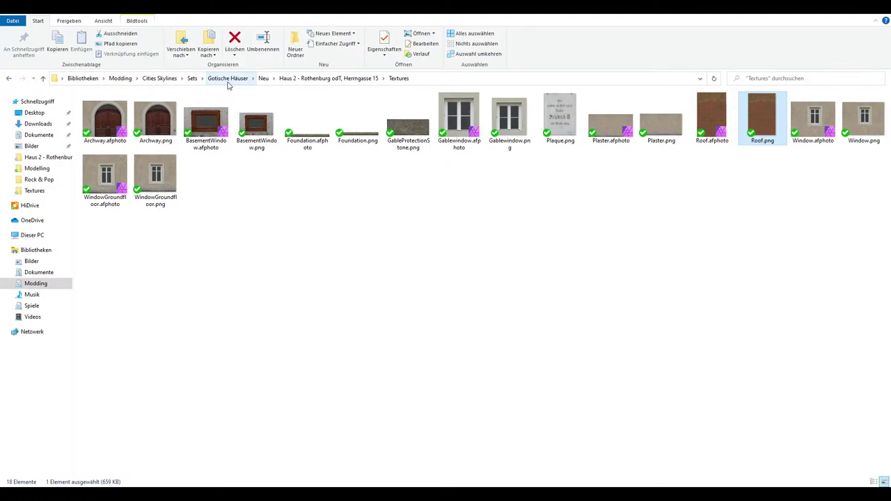
Navigate via Einzelne Assets into Stiftskirche Quedlinburg > Texturen
{"action": "left_click", "coordinate": [227, 81]}
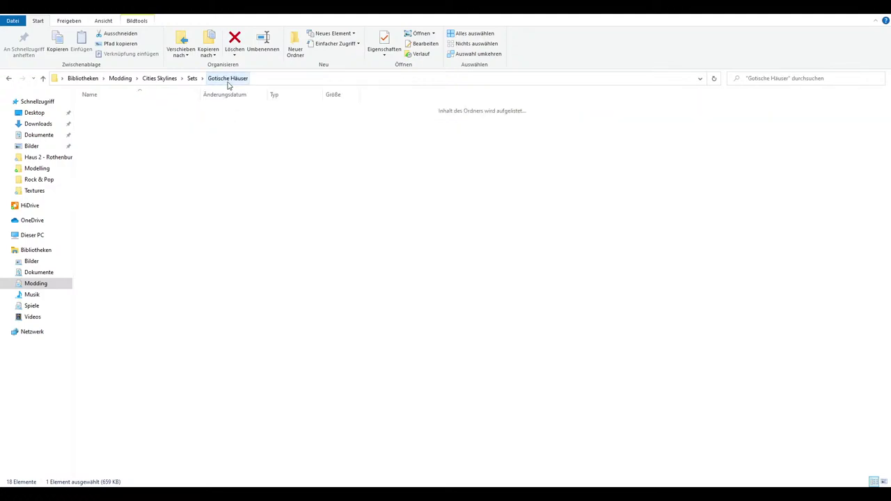
{"action": "left_click", "coordinate": [192, 78]}
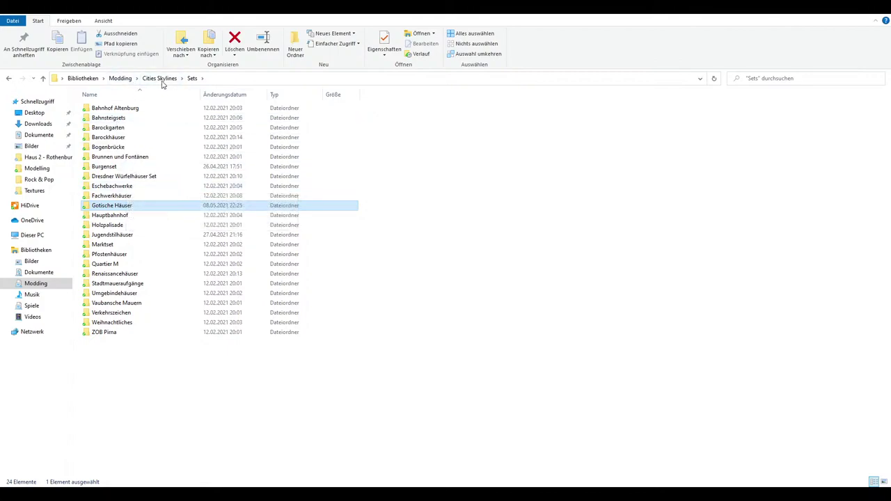
{"action": "left_click", "coordinate": [162, 79]}
{"action": "double_click", "coordinate": [120, 127]}
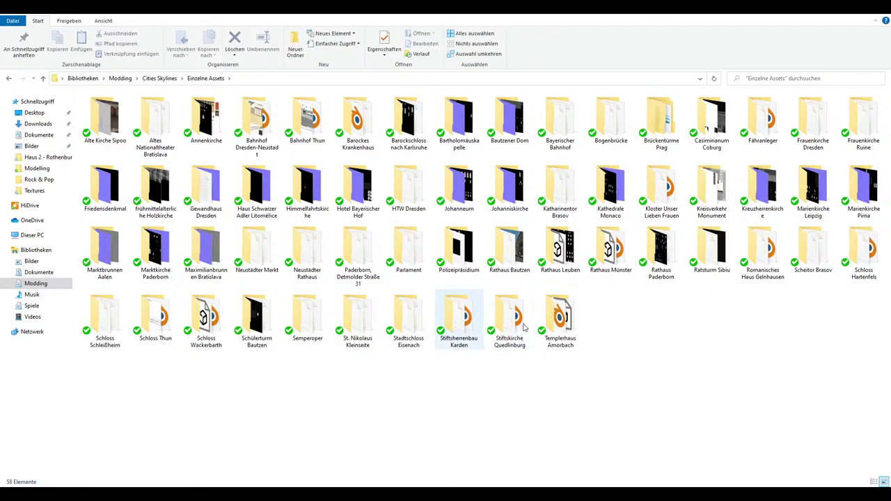
{"action": "left_click", "coordinate": [515, 325]}
{"action": "double_click", "coordinate": [515, 325]}
{"action": "double_click", "coordinate": [104, 115]}
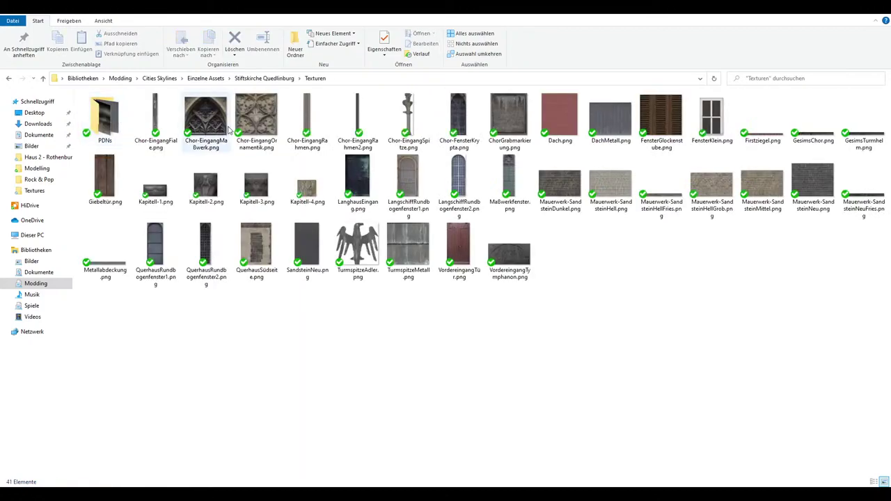
Preview the Firstziegel.png ridge-tile image, close it, and open the PDNs folder
{"action": "left_click", "coordinate": [769, 139]}
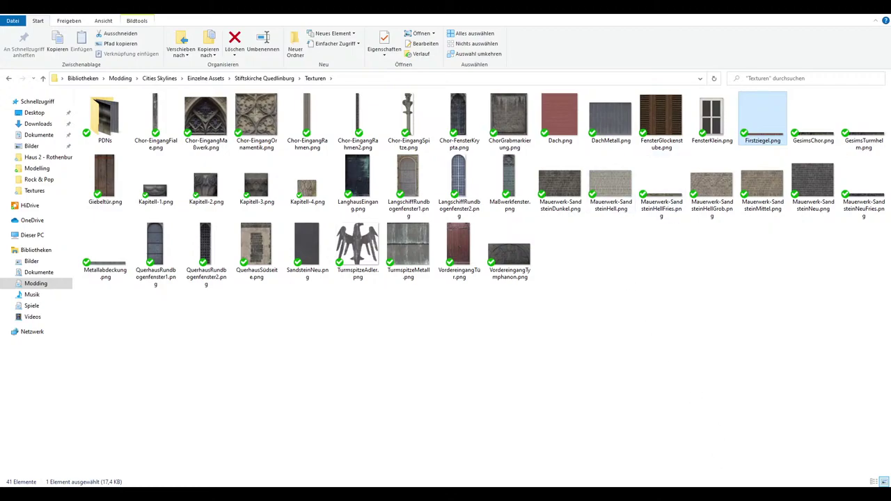
{"action": "double_click", "coordinate": [764, 143]}
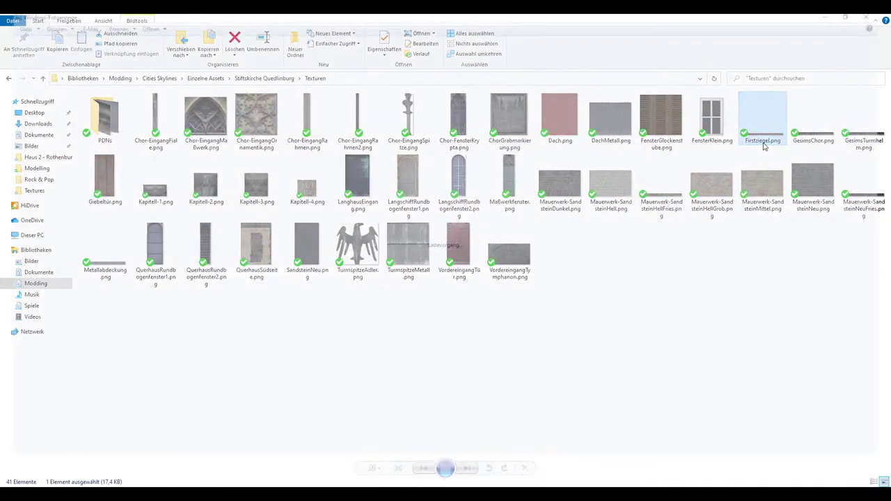
{"action": "scroll", "coordinate": [425, 267], "scroll_direction": "up", "scroll_amount": 5}
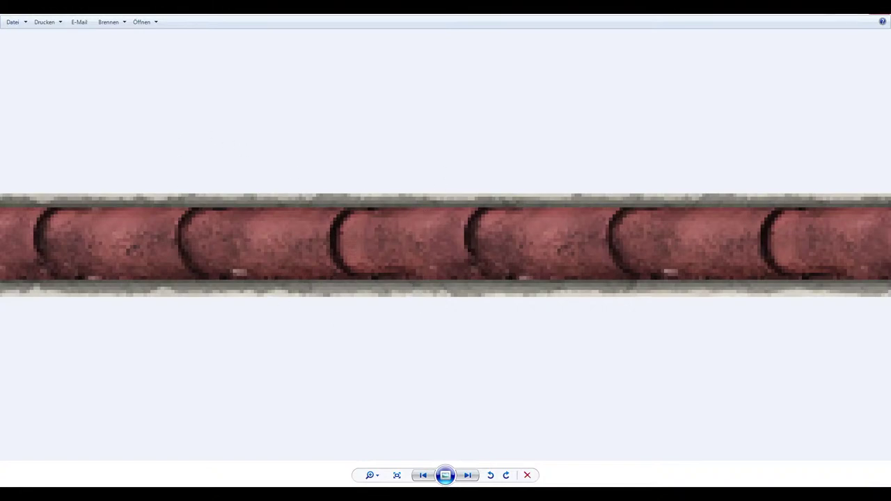
{"action": "key", "text": "alt+F4"}
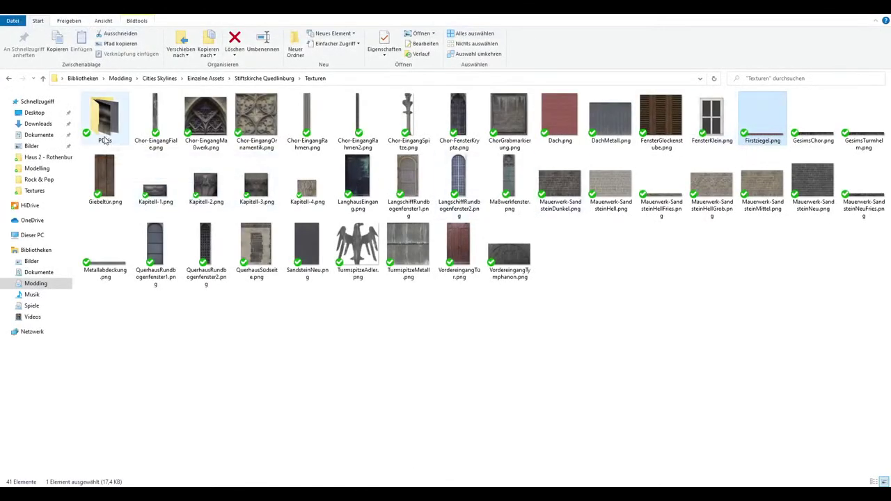
{"action": "double_click", "coordinate": [104, 119]}
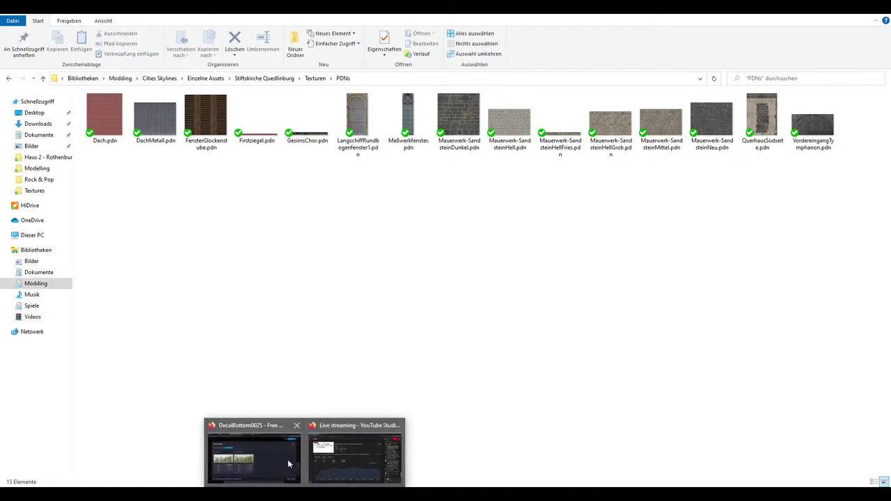
{"action": "left_click", "coordinate": [282, 461]}
{"action": "left_click", "coordinate": [32, 14]}
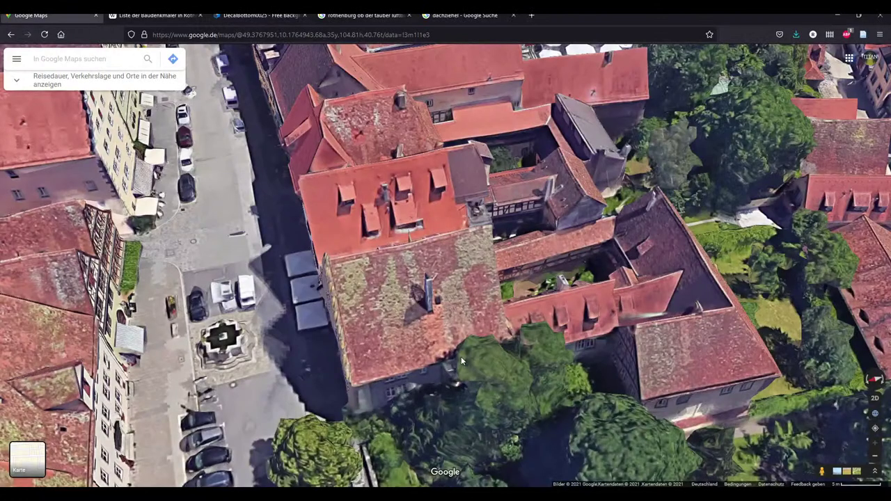
{"action": "left_click_drag", "start_coordinate": [461, 356], "coordinate": [513, 306], "text": "ctrl"}
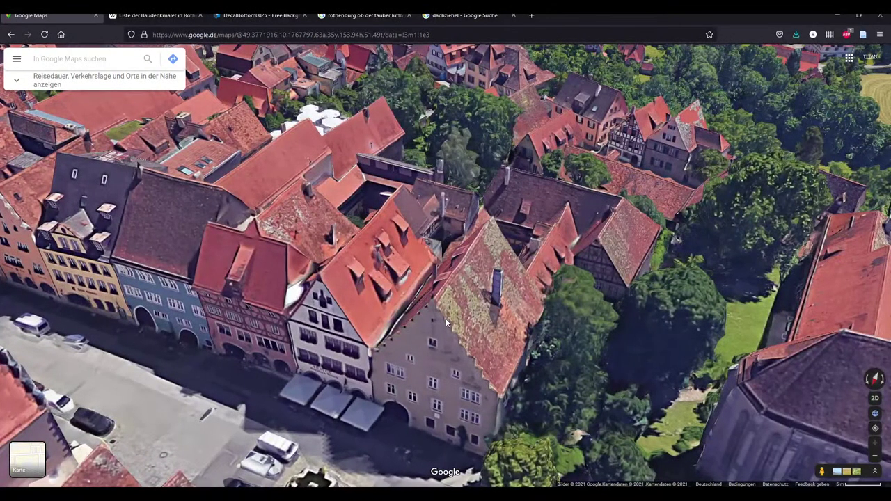
{"action": "scroll", "coordinate": [446, 318], "scroll_direction": "down", "scroll_amount": 1}
{"action": "left_click", "coordinate": [430, 246]}
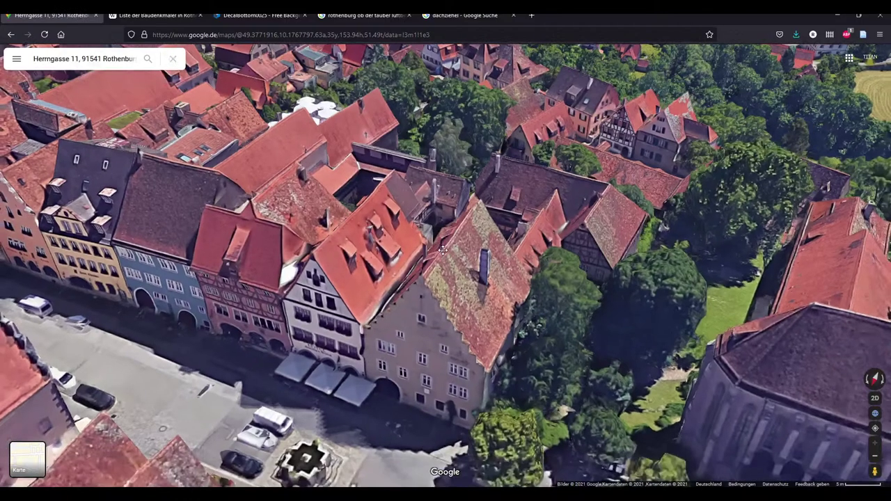
{"action": "scroll", "coordinate": [470, 297], "scroll_direction": "down", "scroll_amount": 1}
{"action": "scroll", "coordinate": [469, 297], "scroll_direction": "down", "scroll_amount": 3}
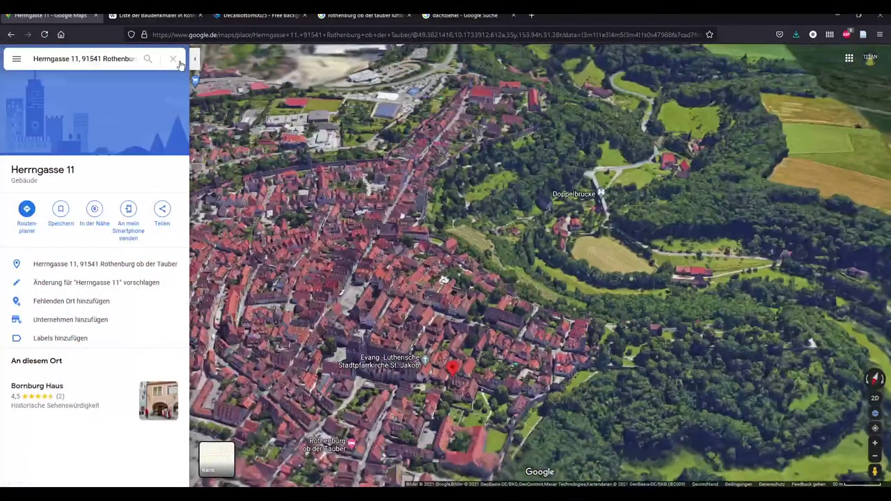
{"action": "left_click", "coordinate": [172, 59]}
{"action": "scroll", "coordinate": [505, 310], "scroll_direction": "up", "scroll_amount": 5}
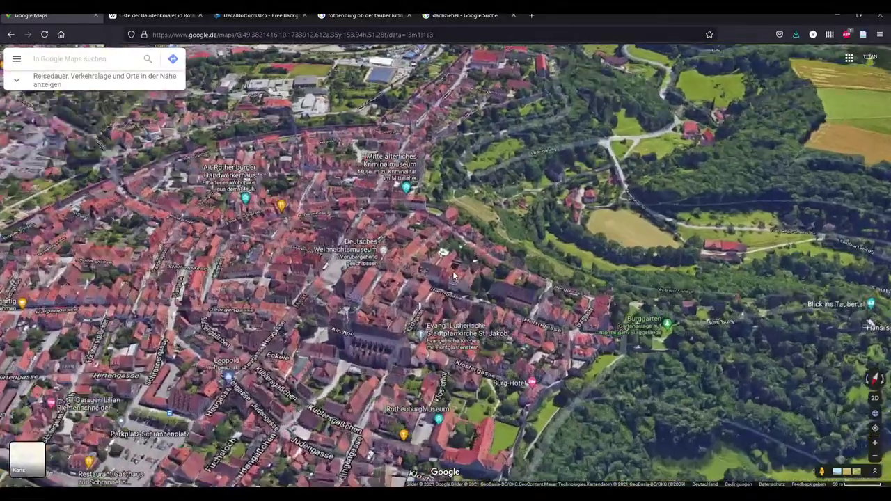
{"action": "scroll", "coordinate": [505, 310], "scroll_direction": "up", "scroll_amount": 2}
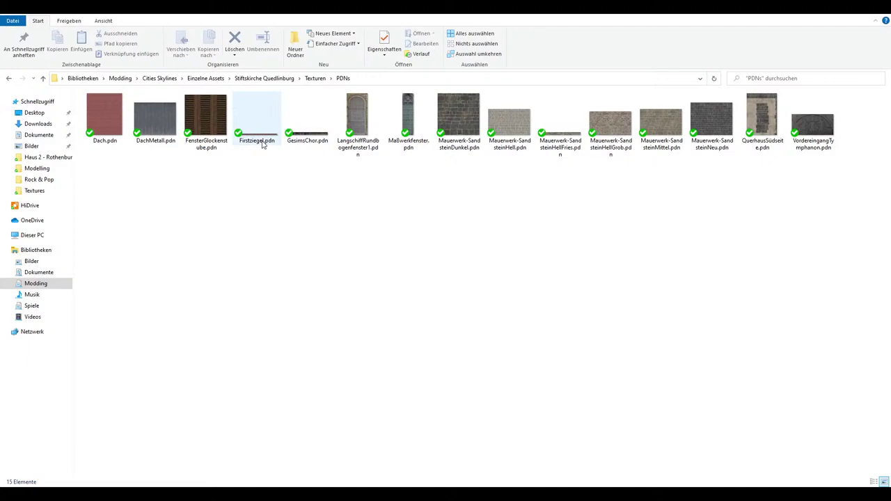
Open the Firstziegel.pdn ridge-tile image from the PDNs folder in Paint.NET
{"action": "mouse_move", "coordinate": [263, 145]}
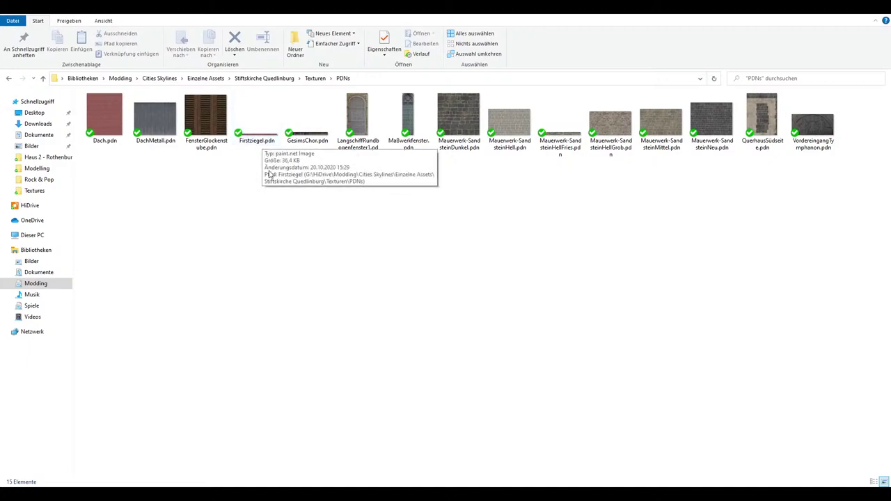
{"action": "left_click", "coordinate": [262, 145]}
{"action": "double_click", "coordinate": [262, 144]}
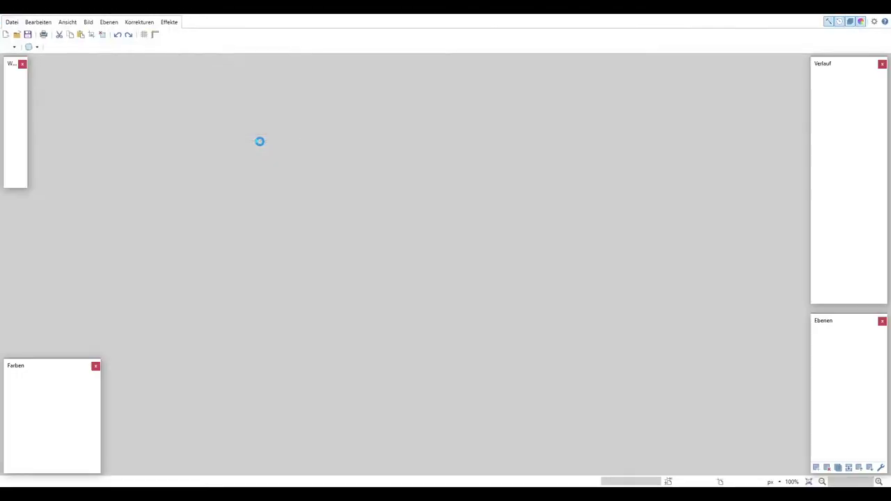
{"action": "scroll", "coordinate": [449, 279], "scroll_direction": "up", "scroll_amount": 1, "text": "ctrl"}
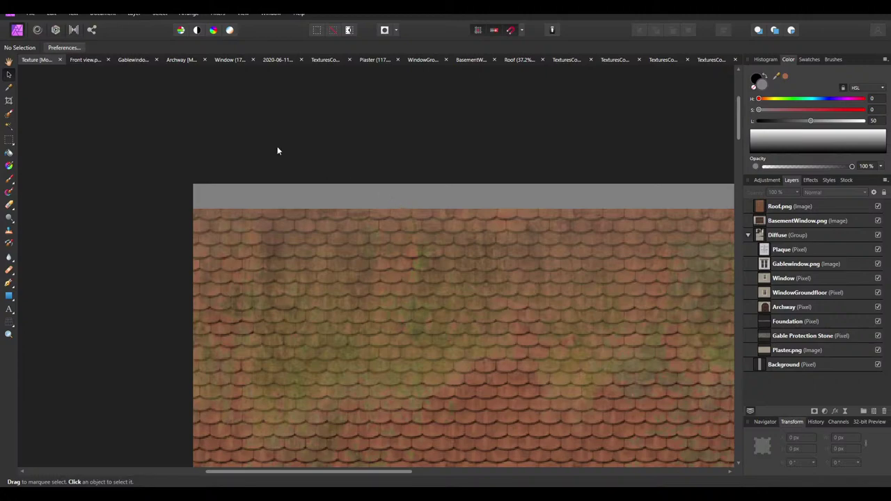
Move Roof.png under the Diffuse header and BasementWindow.png between Gable Protection Stone and Plaster.png
{"action": "left_click_drag", "start_coordinate": [770, 206], "coordinate": [767, 245]}
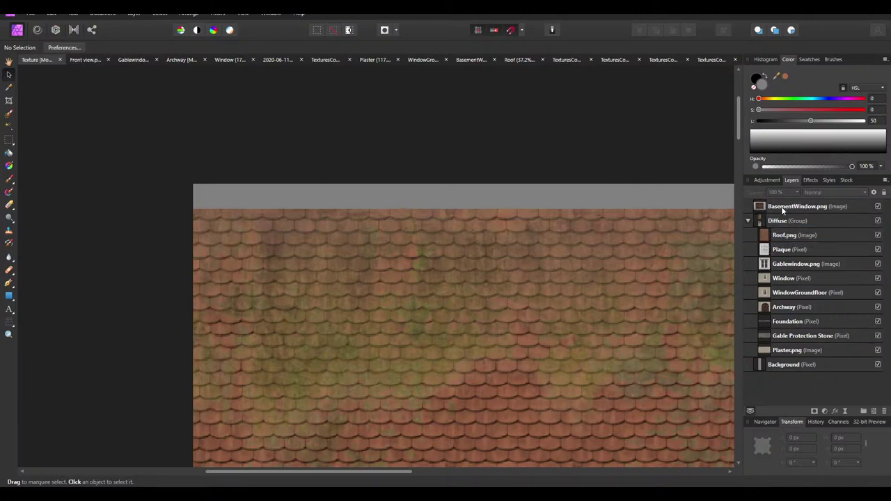
{"action": "left_click_drag", "start_coordinate": [782, 209], "coordinate": [763, 341]}
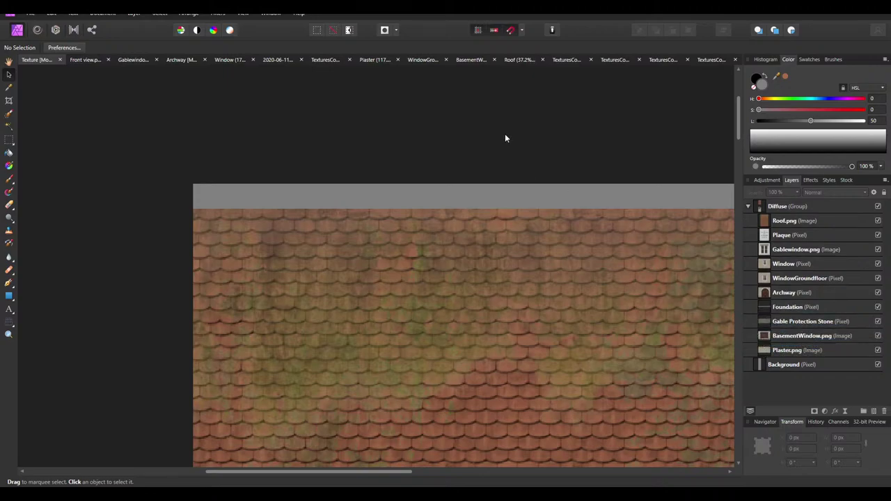
{"action": "scroll", "coordinate": [346, 154], "scroll_direction": "down", "scroll_amount": 3, "text": "ctrl"}
{"action": "scroll", "coordinate": [367, 148], "scroll_direction": "up", "scroll_amount": 3, "text": "ctrl"}
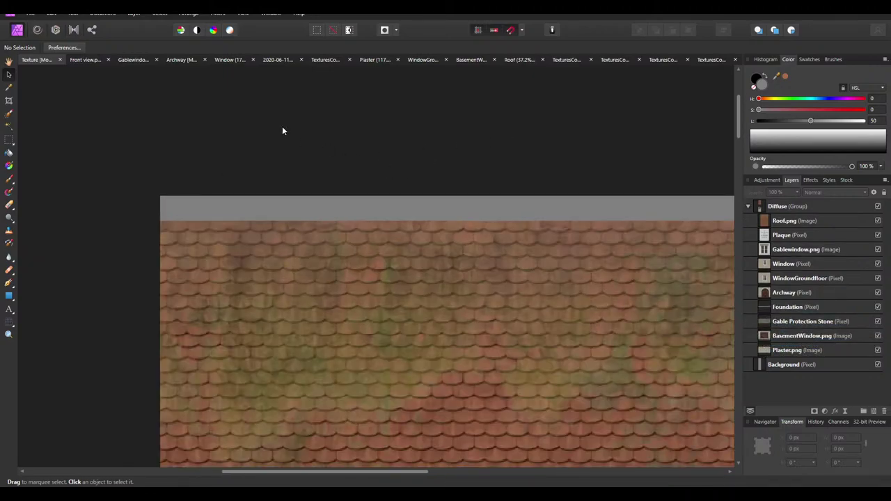
{"action": "scroll", "coordinate": [282, 131], "scroll_direction": "down", "scroll_amount": 3, "text": "ctrl"}
{"action": "scroll", "coordinate": [324, 266], "scroll_direction": "down", "scroll_amount": 2, "text": "ctrl"}
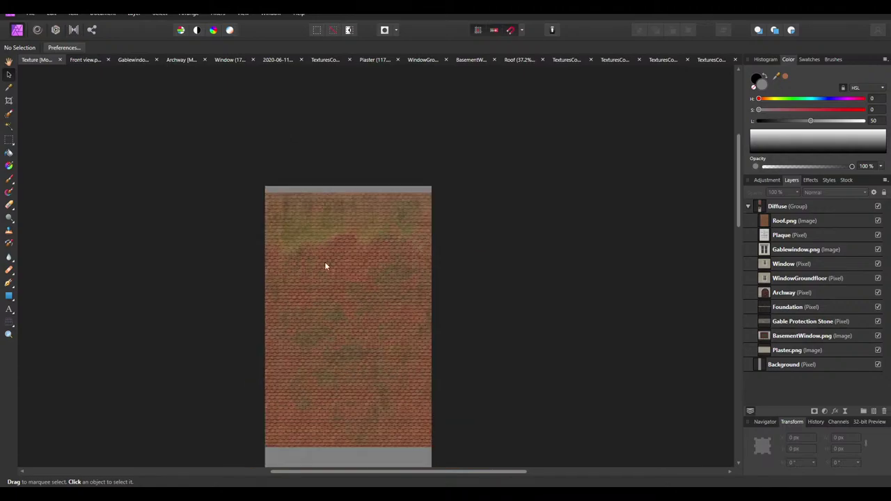
{"action": "scroll", "coordinate": [325, 160], "scroll_direction": "up", "scroll_amount": 4, "text": "ctrl"}
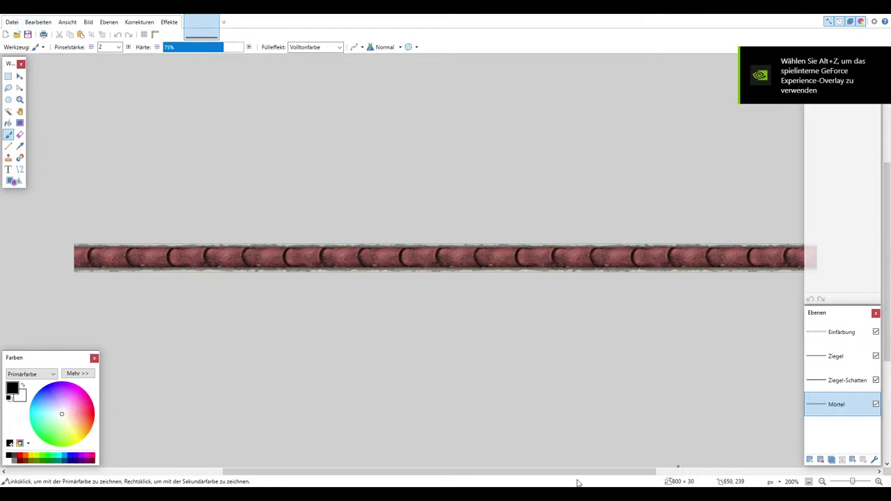
{"action": "key", "text": "alt+Tab"}
{"action": "key", "text": "alt+Tab"}
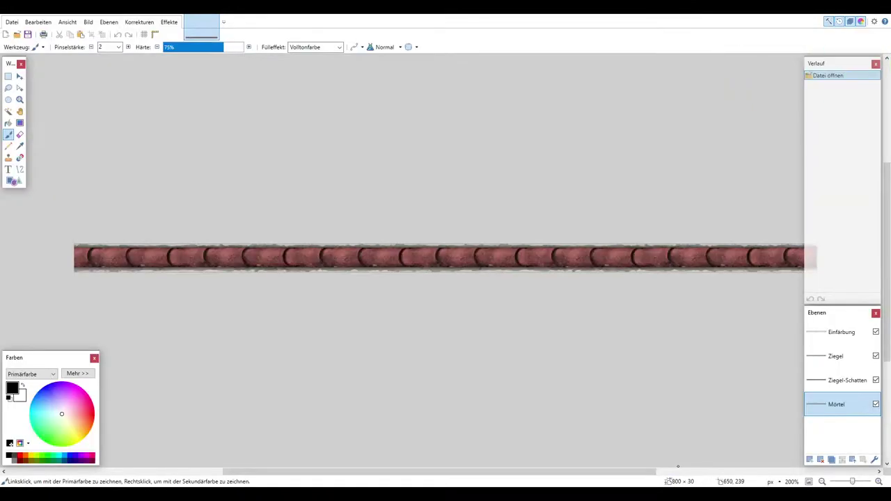
{"action": "key", "text": "alt+Tab"}
Create a new 800 × 30 px document
{"action": "left_click", "coordinate": [30, 14]}
{"action": "left_click", "coordinate": [34, 36]}
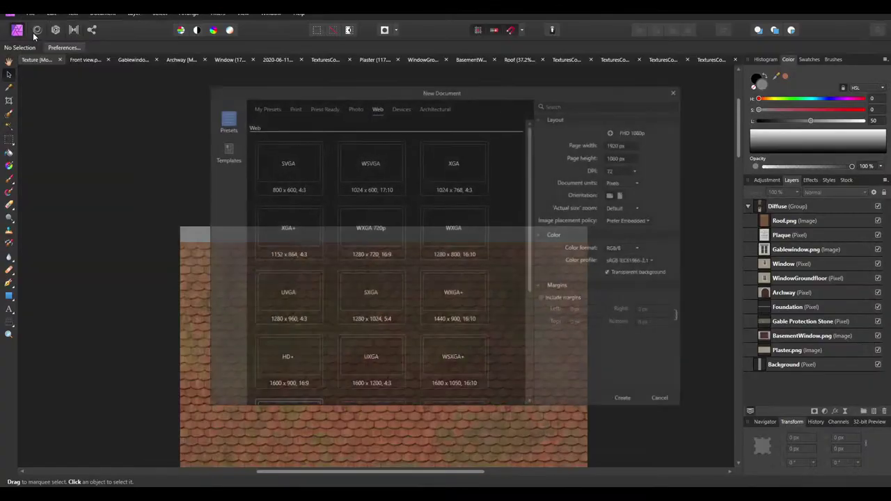
{"action": "left_click", "coordinate": [620, 144]}
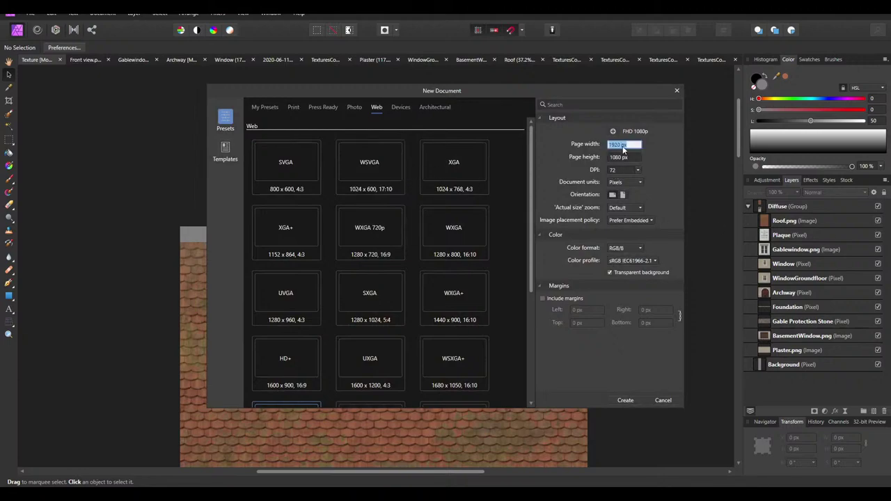
{"action": "type", "text": "800"}
{"action": "left_click", "coordinate": [628, 158]}
{"action": "type", "text": "30"}
{"action": "key", "text": "Return"}
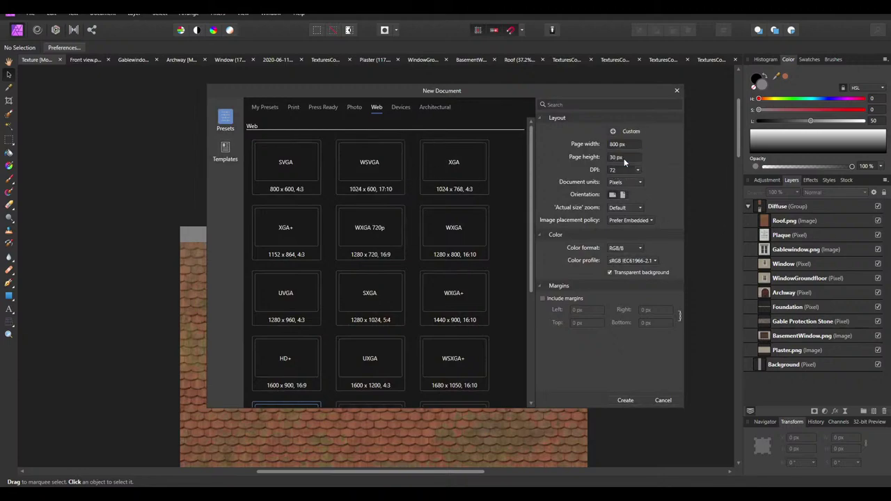
{"action": "left_click", "coordinate": [625, 400]}
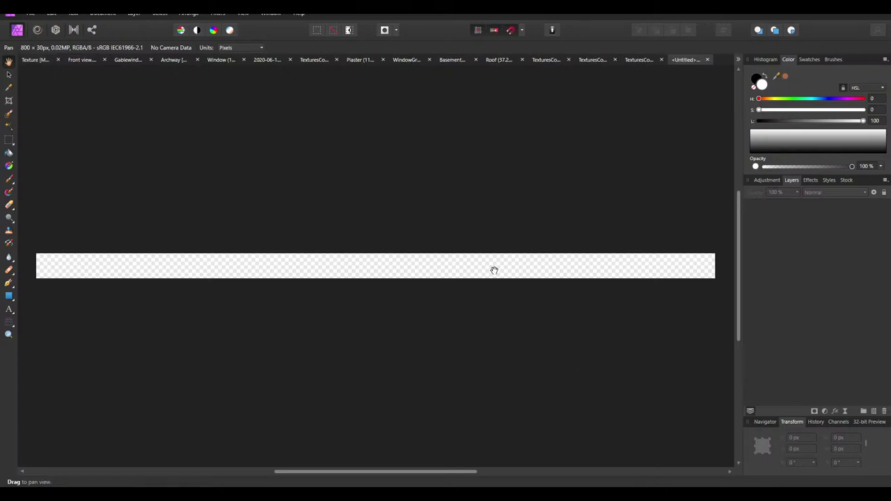
Start saving the document and clear the 'untitled' placeholder file name
{"action": "left_click", "coordinate": [28, 14]}
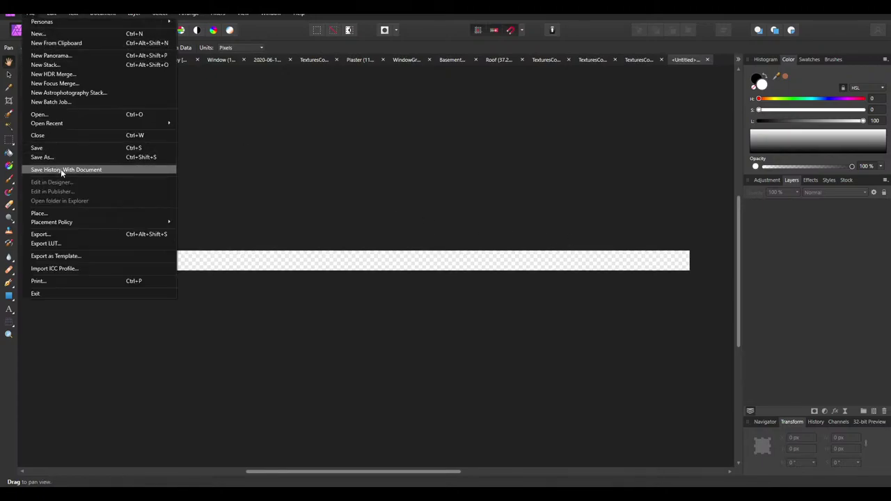
{"action": "left_click", "coordinate": [45, 144]}
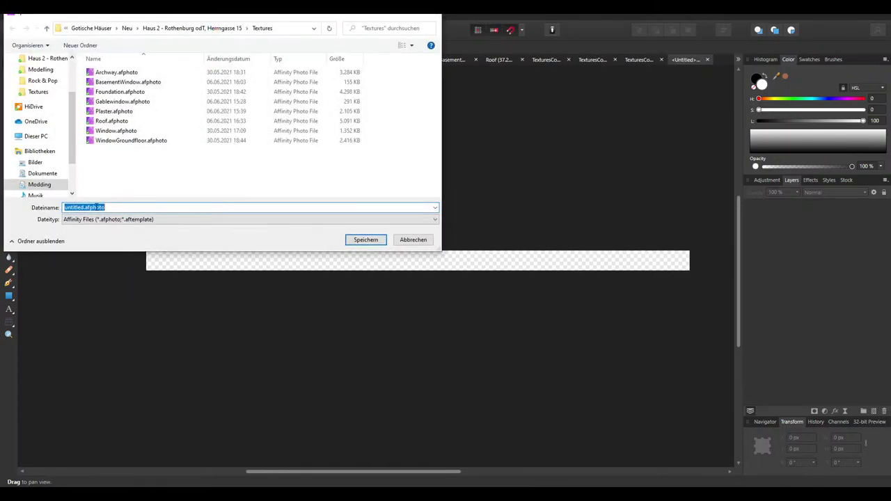
{"action": "left_click_drag", "start_coordinate": [84, 206], "coordinate": [64, 207]}
{"action": "key", "text": "BackSpace"}
Go to dict.cc in Firefox and search for Firstziegel to find its English name
{"action": "left_click", "coordinate": [271, 459]}
{"action": "left_click", "coordinate": [440, 17]}
{"action": "left_click", "coordinate": [440, 34]}
{"action": "type", "text": "dict.cc/"}
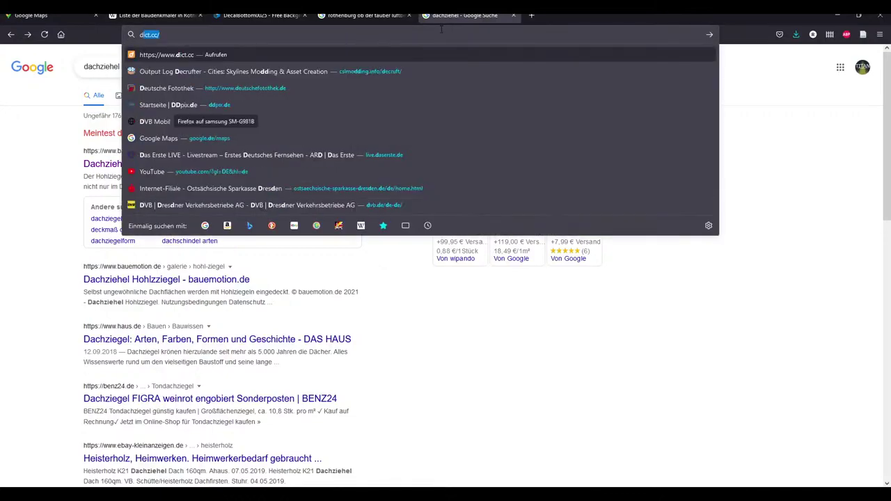
{"action": "key", "text": "Return"}
{"action": "type", "text": "Firstziegel"}
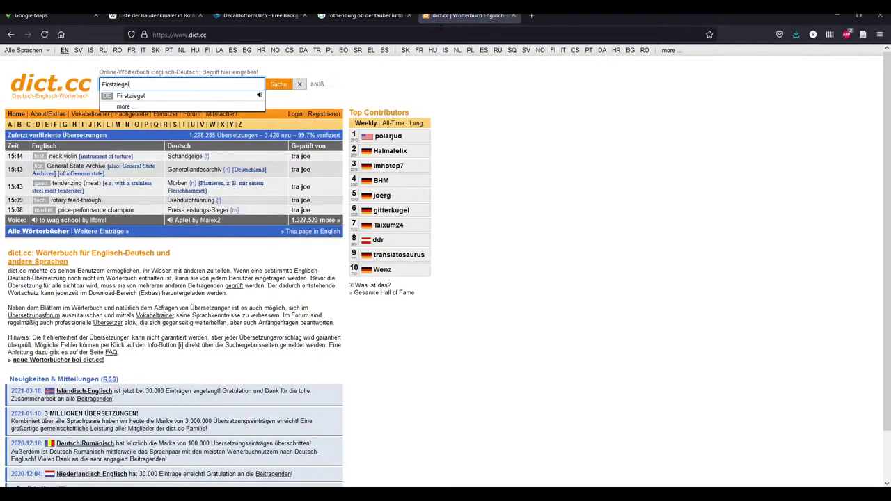
{"action": "key", "text": "Return"}
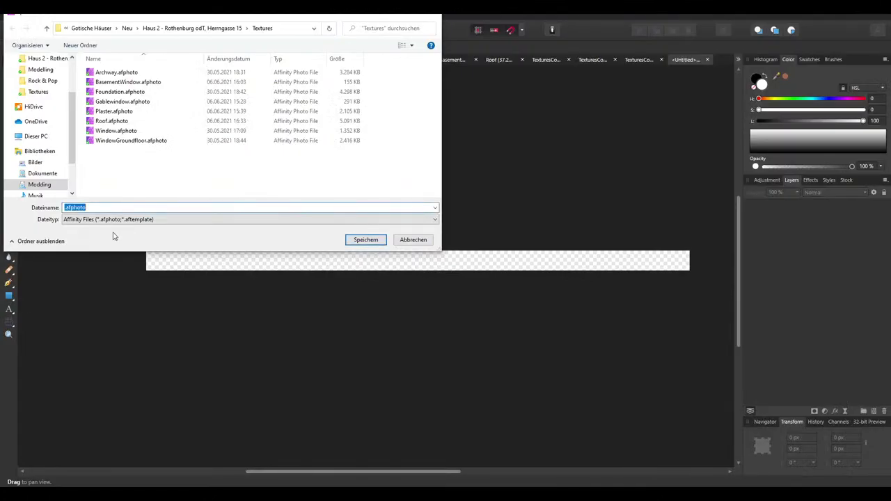
Enter Ridgetiles before .afphoto in the file name and save
{"action": "left_click", "coordinate": [68, 209]}
{"action": "type", "text": "Ridgetiles"}
{"action": "key", "text": "Return"}
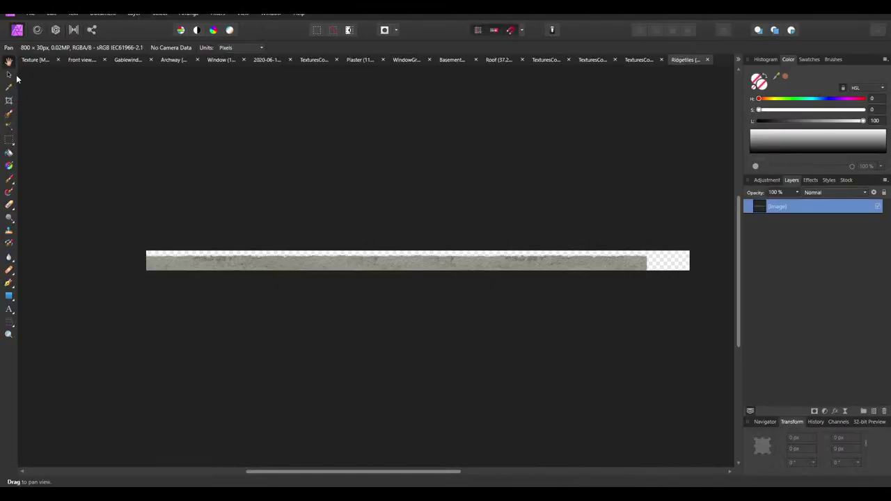
Slide the mortar texture to X 0 so it fills the canvas and rename its layer Mortar
{"action": "left_click", "coordinate": [9, 73]}
{"action": "left_click_drag", "start_coordinate": [181, 257], "coordinate": [223, 256]}
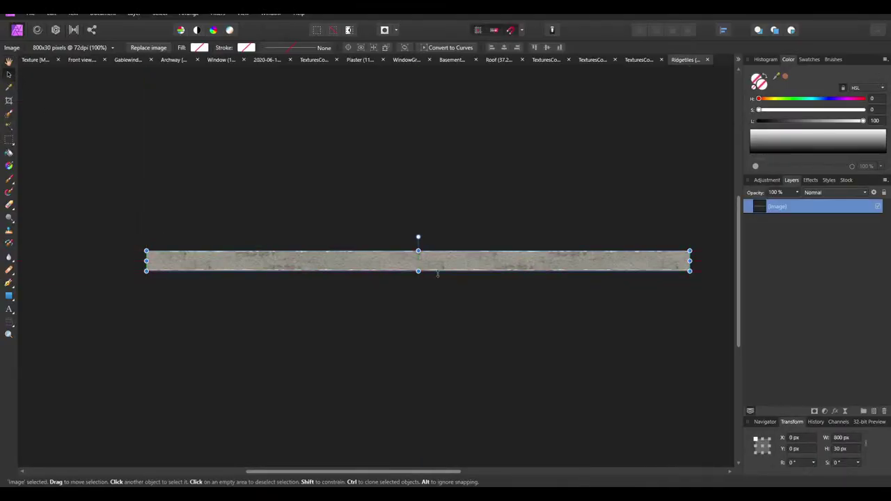
{"action": "double_click", "coordinate": [791, 206]}
{"action": "type", "text": "Mortar"}
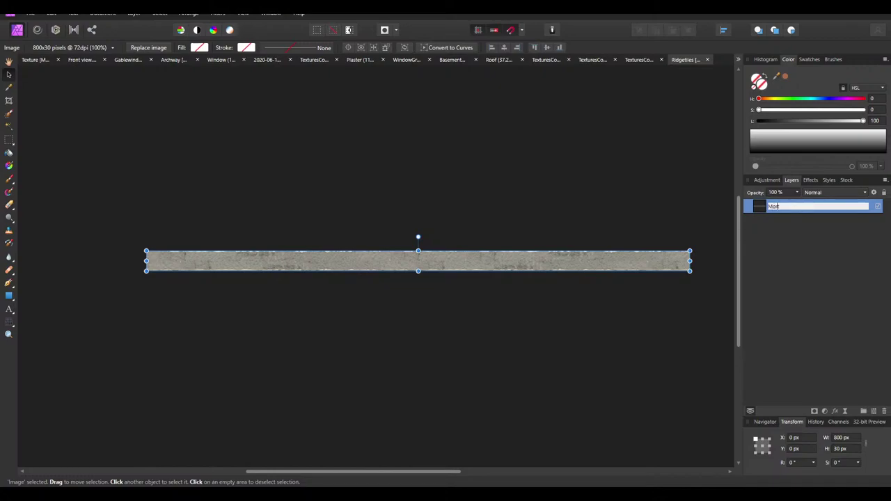
{"action": "key", "text": "Return"}
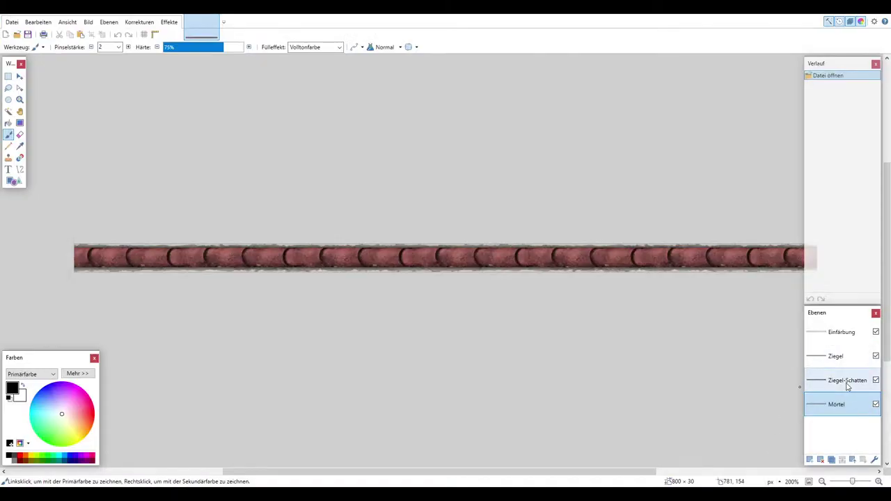
{"action": "left_click", "coordinate": [846, 383]}
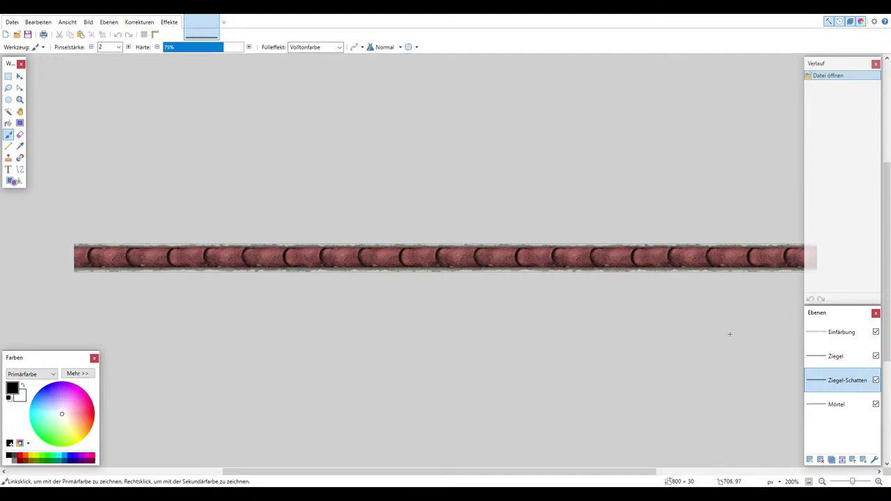
Compare the bricks with and without the Ziegel-Schatten shadow, then hide it and select the Ziegel layer
{"action": "left_click", "coordinate": [876, 380]}
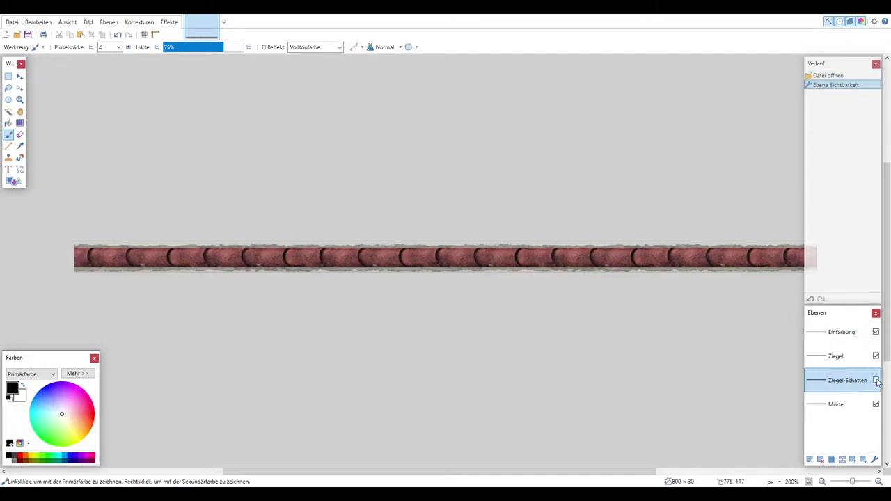
{"action": "left_click", "coordinate": [876, 380]}
{"action": "left_click", "coordinate": [876, 380]}
{"action": "left_click", "coordinate": [876, 380]}
{"action": "left_click", "coordinate": [876, 380]}
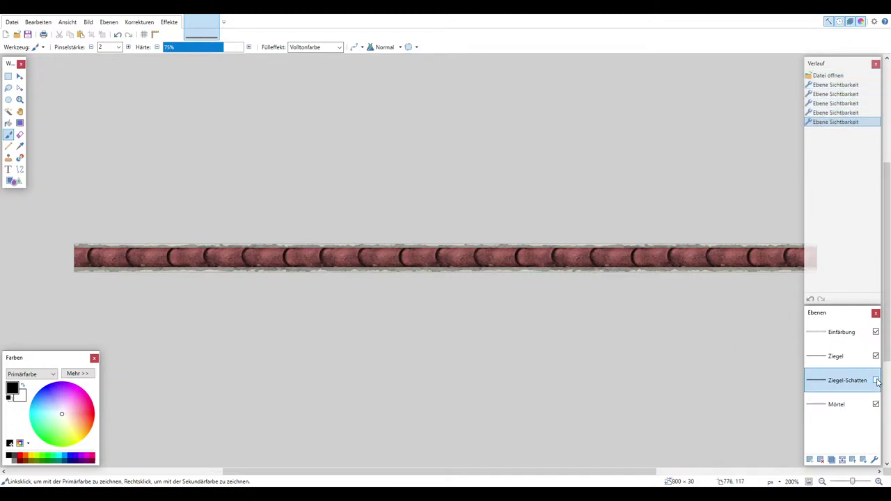
{"action": "left_click", "coordinate": [876, 380]}
{"action": "left_click", "coordinate": [854, 362]}
{"action": "scroll", "coordinate": [568, 280], "scroll_direction": "down", "scroll_amount": 2, "text": "ctrl"}
{"action": "left_click", "coordinate": [876, 380]}
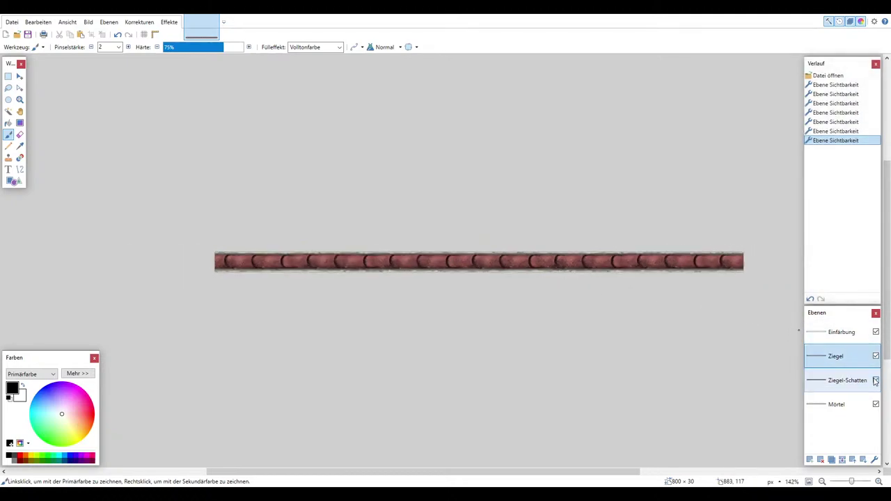
{"action": "scroll", "coordinate": [693, 278], "scroll_direction": "up", "scroll_amount": 2, "text": "ctrl"}
{"action": "scroll", "coordinate": [667, 248], "scroll_direction": "up", "scroll_amount": 5, "text": "ctrl"}
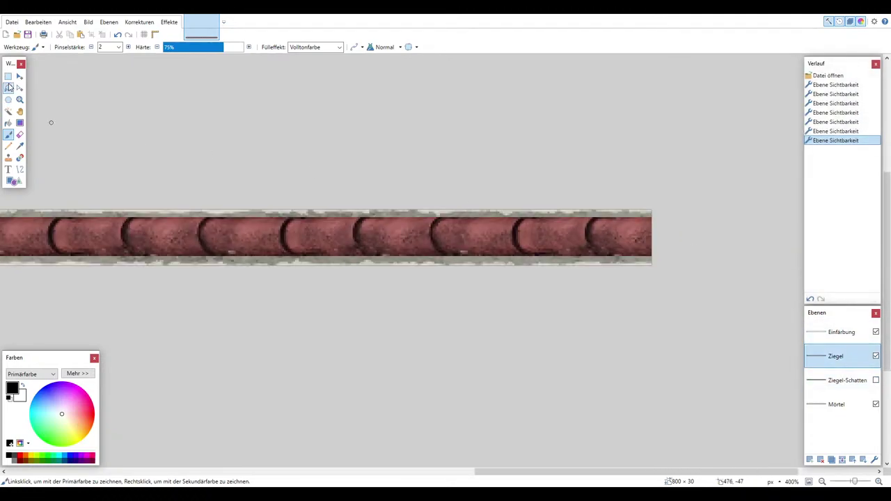
Rectangle-select the entire 800×21 brick strip
{"action": "left_click", "coordinate": [9, 76]}
{"action": "scroll", "coordinate": [724, 240], "scroll_direction": "up", "scroll_amount": 1, "text": "ctrl"}
{"action": "left_click_drag", "start_coordinate": [652, 276], "coordinate": [635, 258]}
{"action": "scroll", "coordinate": [635, 259], "scroll_direction": "down", "scroll_amount": 3, "text": "ctrl"}
{"action": "left_click_drag", "start_coordinate": [800, 237], "coordinate": [237, 221]}
{"action": "scroll", "coordinate": [180, 220], "scroll_direction": "up", "scroll_amount": 3, "text": "ctrl"}
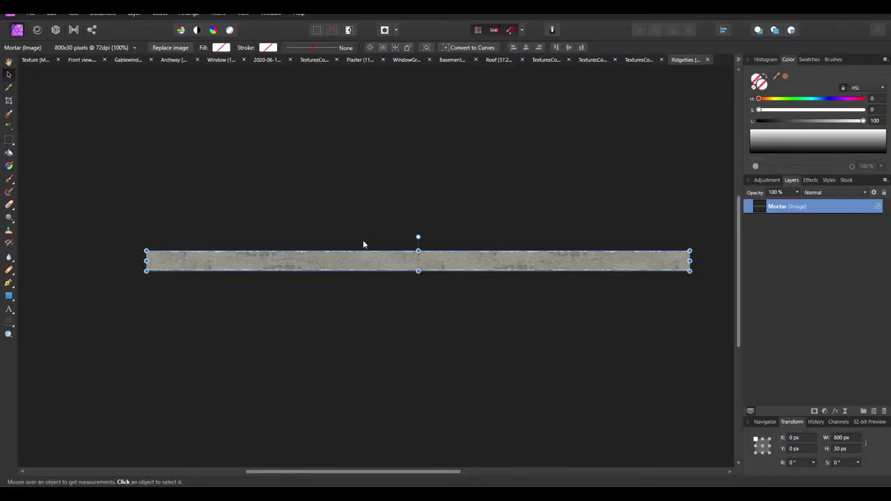
Paste the brick strip, align it over the mortar strip, and name the layer Tiles
{"action": "key", "text": "ctrl+v"}
{"action": "left_click_drag", "start_coordinate": [181, 262], "coordinate": [221, 263]}
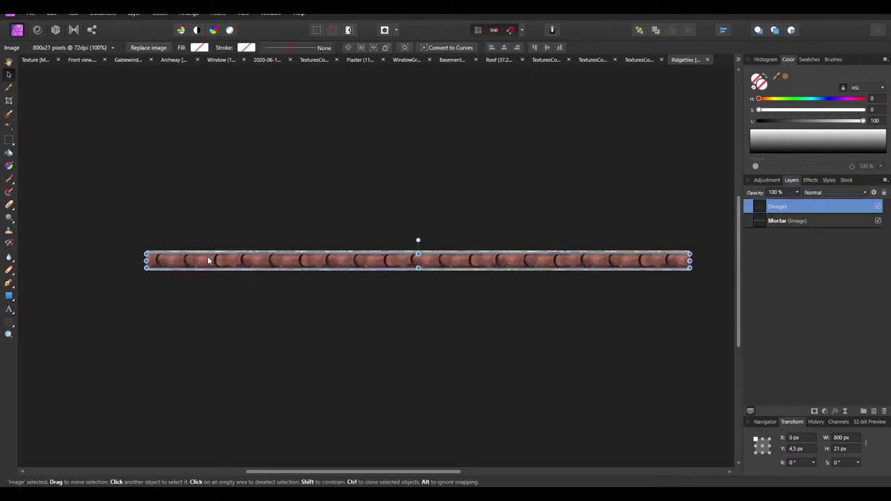
{"action": "double_click", "coordinate": [782, 205]}
{"action": "type", "text": "Tiles"}
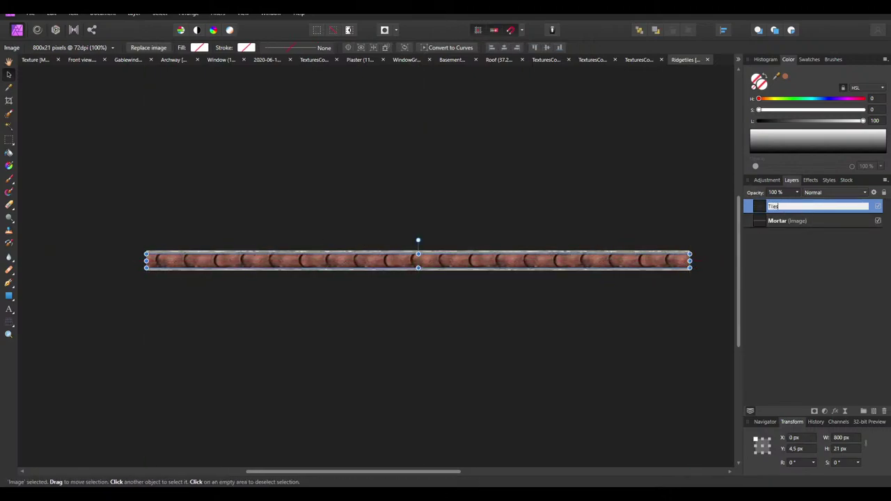
{"action": "key", "text": "Return"}
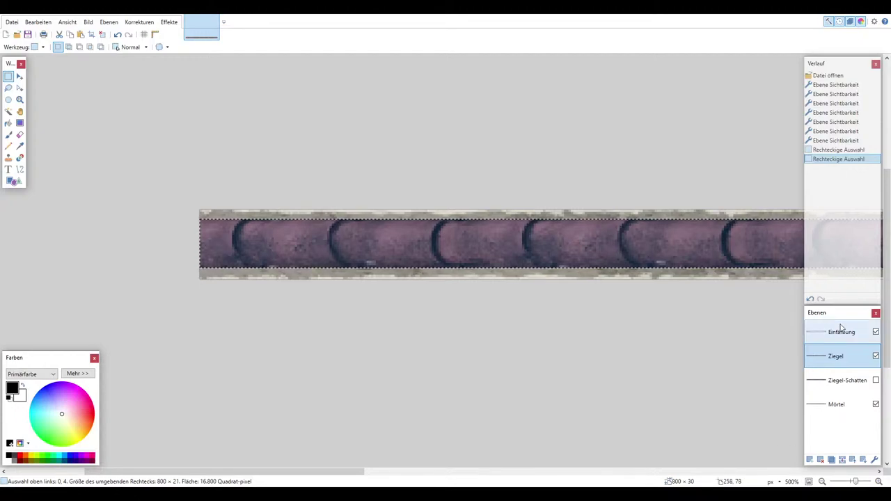
Clear the selection and hide the Einfärbung tint layer on the bricks
{"action": "left_click", "coordinate": [848, 339]}
{"action": "key", "text": "ctrl+d"}
{"action": "left_click", "coordinate": [876, 333]}
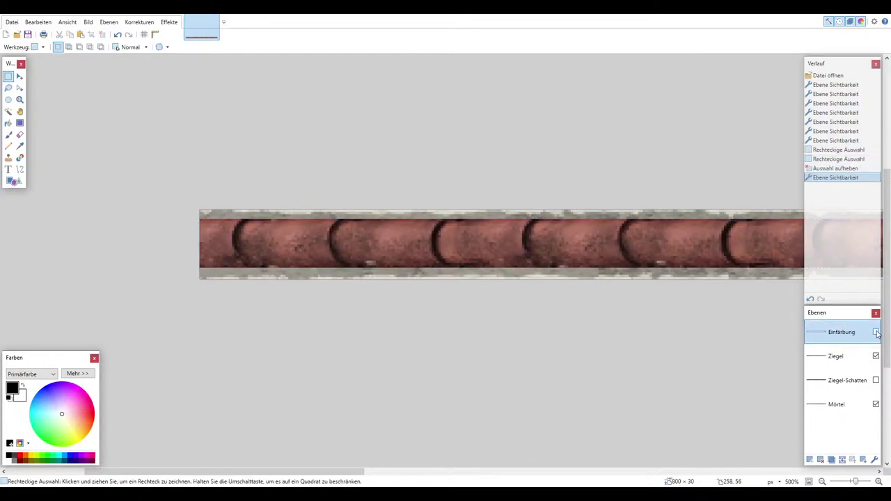
{"action": "scroll", "coordinate": [757, 321], "scroll_direction": "down", "scroll_amount": 2, "text": "ctrl"}
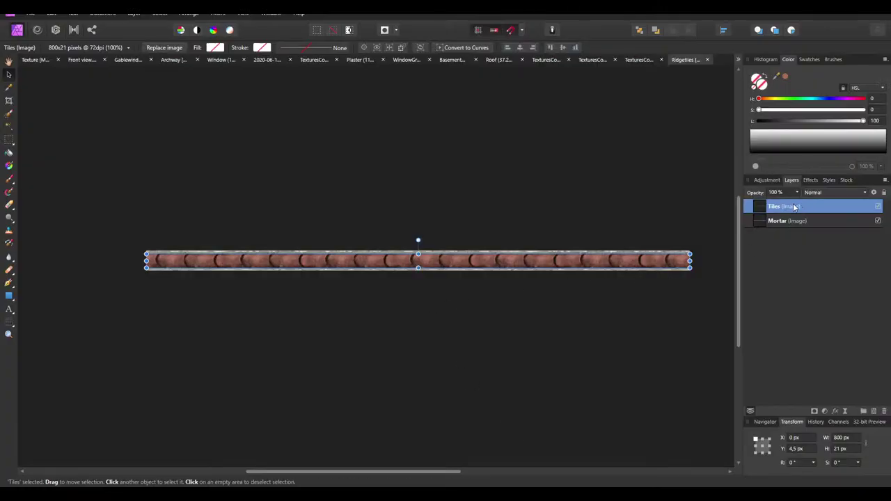
Set the Tiles layer's blend-option anti-aliasing to Force Off
{"action": "scroll", "coordinate": [580, 398], "scroll_direction": "up", "scroll_amount": 2, "text": "ctrl"}
{"action": "left_click", "coordinate": [580, 398]}
{"action": "left_click", "coordinate": [606, 316]}
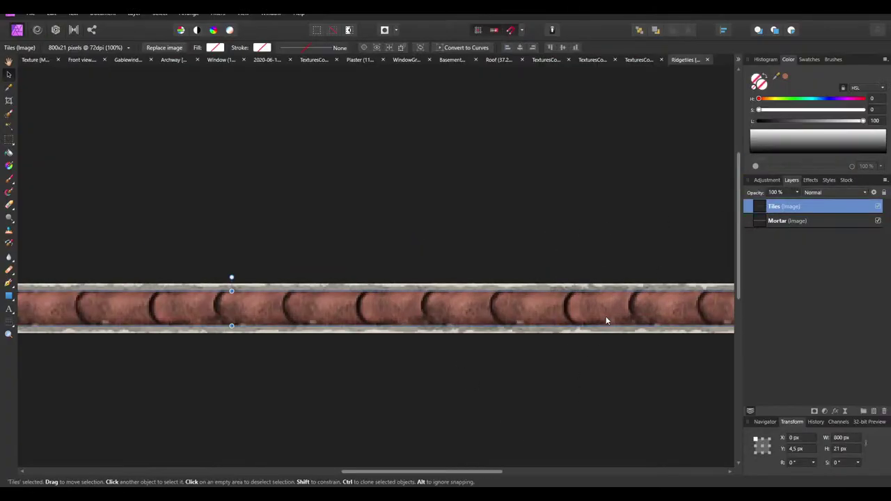
{"action": "scroll", "coordinate": [375, 383], "scroll_direction": "up", "scroll_amount": 3, "text": "ctrl"}
{"action": "left_click", "coordinate": [873, 193]}
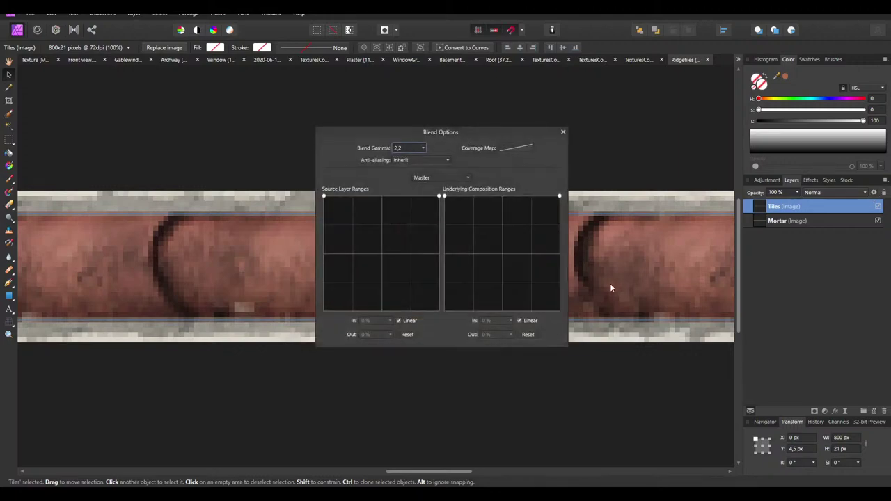
{"action": "left_click", "coordinate": [417, 158]}
{"action": "left_click", "coordinate": [410, 190]}
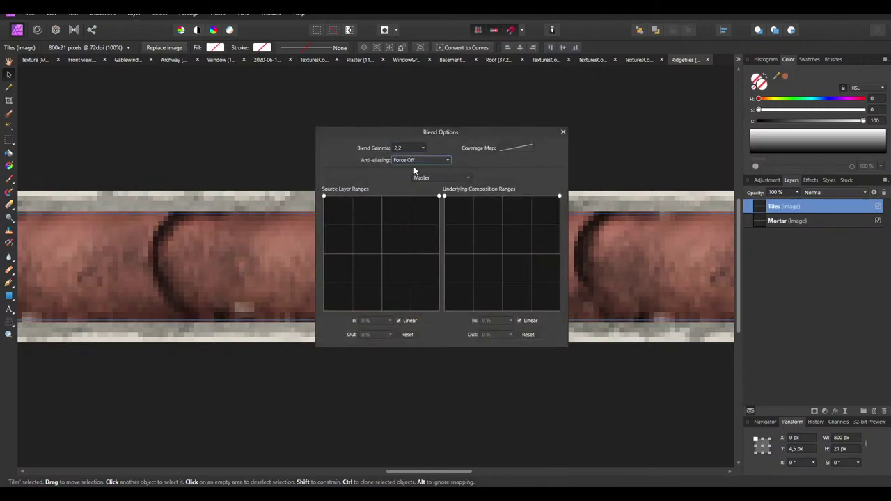
{"action": "left_click", "coordinate": [564, 132]}
Reselect the brick strip and bring up the layer effects list
{"action": "left_click", "coordinate": [517, 141]}
{"action": "scroll", "coordinate": [516, 141], "scroll_direction": "down", "scroll_amount": 5, "text": "ctrl"}
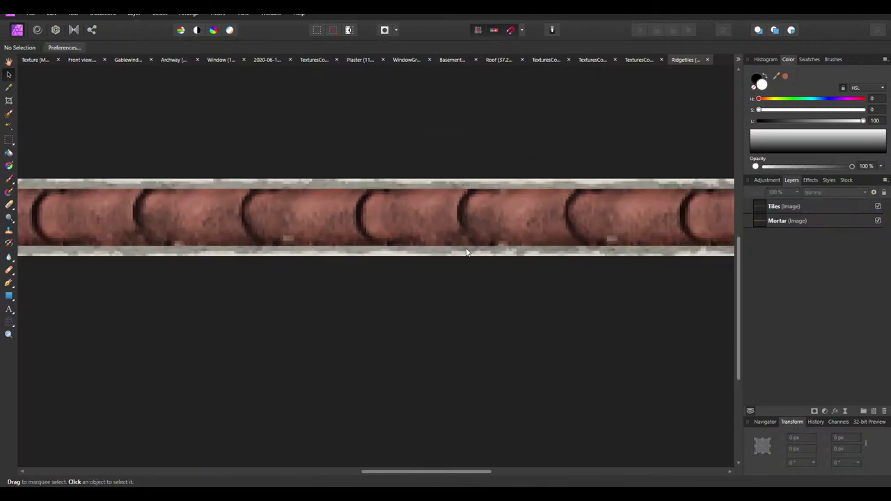
{"action": "left_click", "coordinate": [454, 214]}
{"action": "scroll", "coordinate": [399, 211], "scroll_direction": "up", "scroll_amount": 4, "text": "ctrl"}
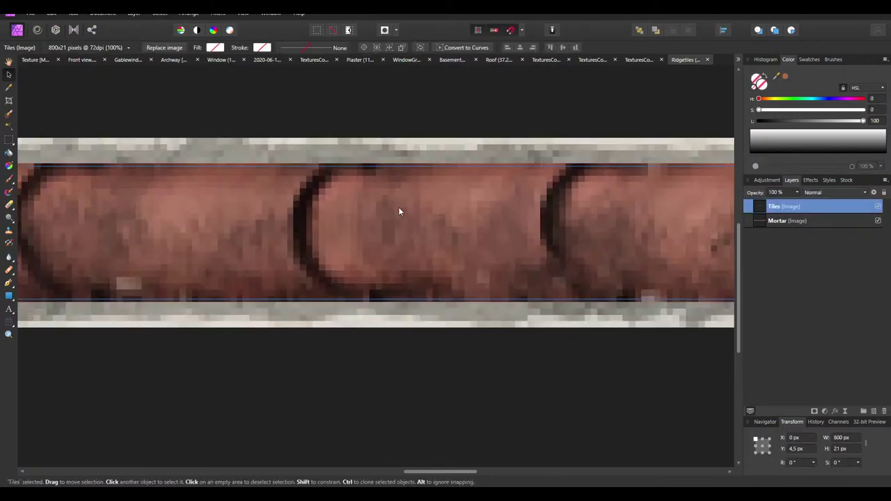
{"action": "scroll", "coordinate": [365, 255], "scroll_direction": "up", "scroll_amount": 1, "text": "ctrl"}
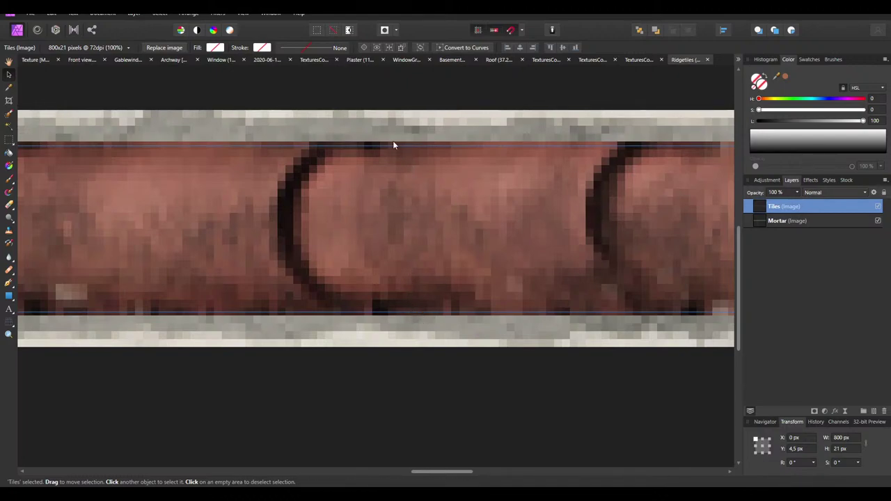
{"action": "left_click", "coordinate": [812, 179]}
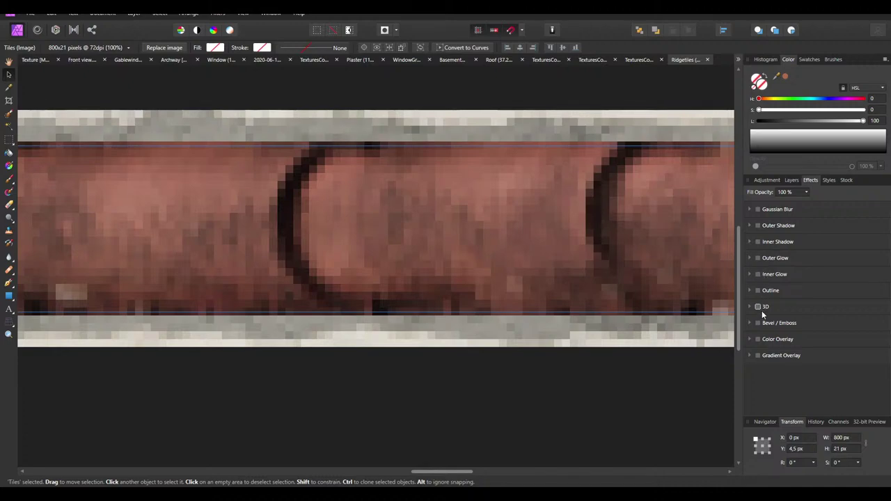
Enable an Outer Shadow on the Tiles bricks with a slight initial offset and radius
{"action": "left_click", "coordinate": [758, 226]}
{"action": "left_click_drag", "start_coordinate": [777, 279], "coordinate": [836, 257]}
{"action": "scroll", "coordinate": [442, 293], "scroll_direction": "down", "scroll_amount": 3, "text": "ctrl"}
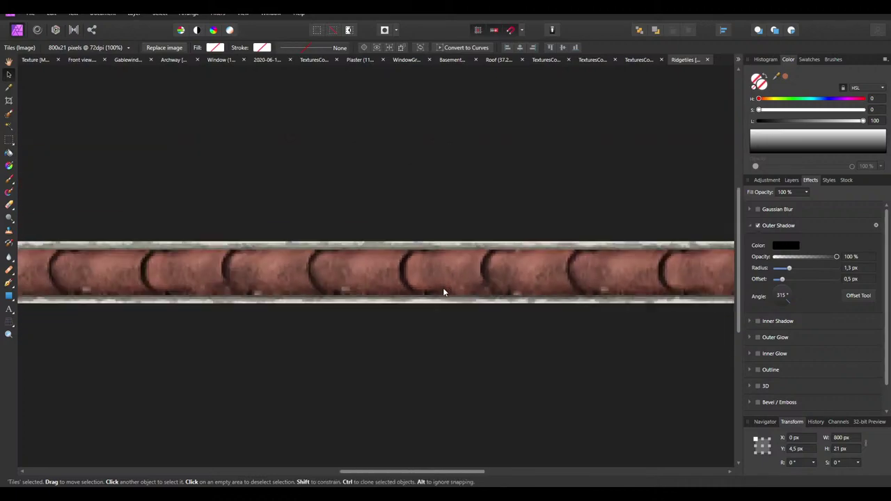
{"action": "scroll", "coordinate": [443, 292], "scroll_direction": "down", "scroll_amount": 4, "text": "ctrl"}
{"action": "left_click", "coordinate": [477, 345]}
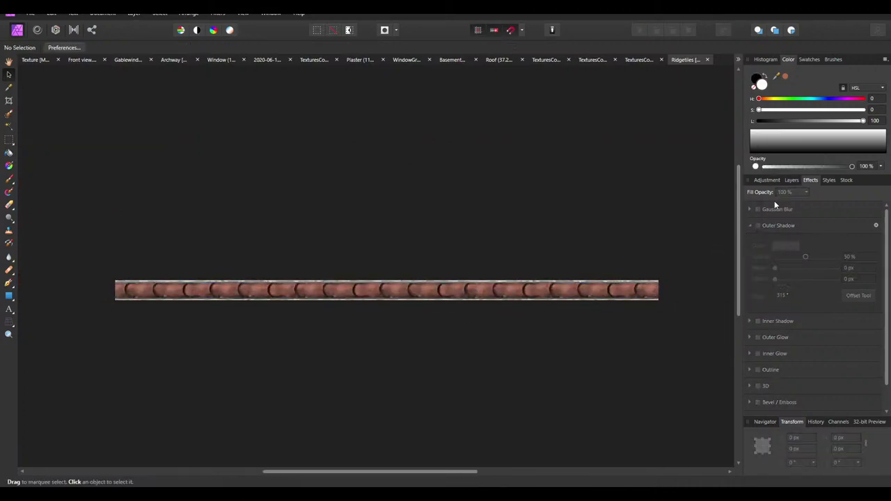
{"action": "left_click", "coordinate": [559, 291]}
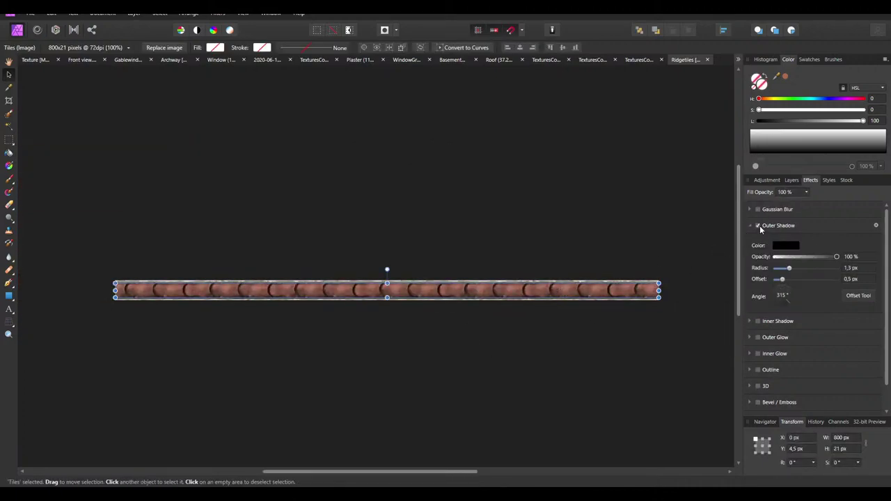
Compare the shadow on and off, then set offset to 0 px and radius to about 5 px
{"action": "left_click", "coordinate": [758, 225]}
{"action": "left_click", "coordinate": [758, 226]}
{"action": "left_click", "coordinate": [758, 225]}
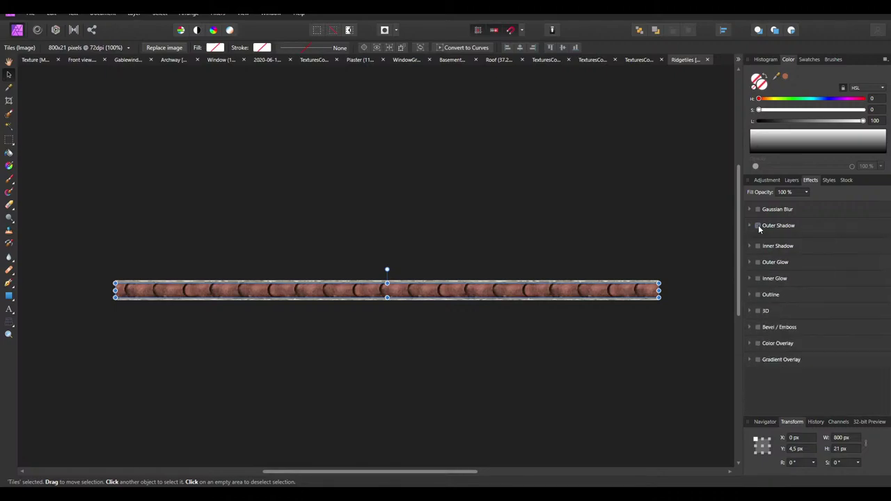
{"action": "left_click", "coordinate": [758, 225]}
{"action": "left_click_drag", "start_coordinate": [790, 270], "coordinate": [785, 281]}
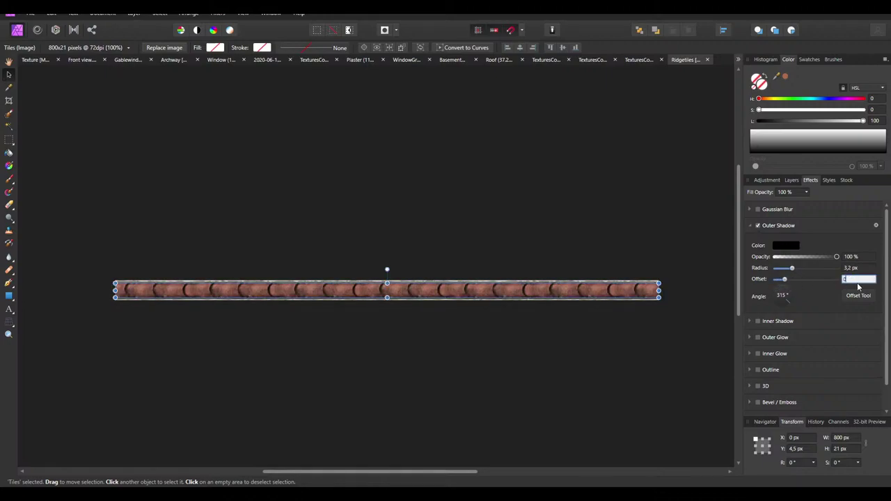
{"action": "type", "text": "0"}
{"action": "key", "text": "Return"}
{"action": "left_click_drag", "start_coordinate": [792, 269], "coordinate": [795, 270]}
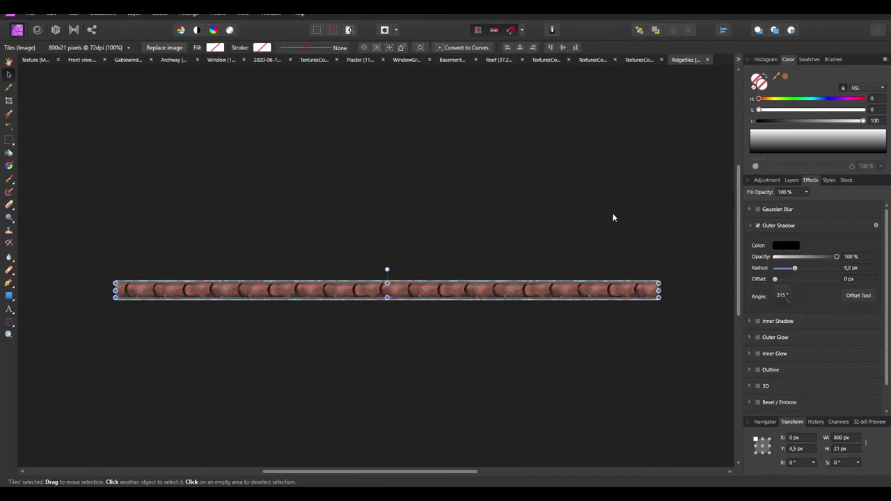
{"action": "left_click", "coordinate": [517, 268]}
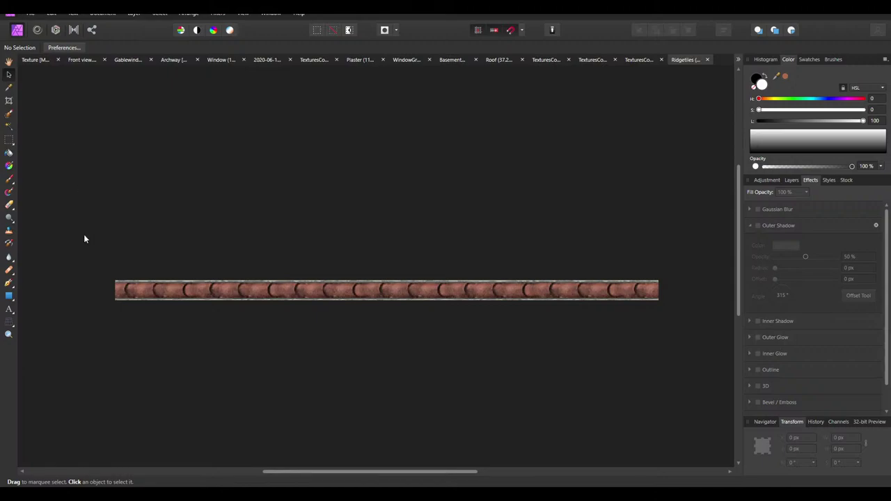
Save the ridge-tile strip as Ridgetiles.png in Textures, then switch back to the main texture document
{"action": "left_click", "coordinate": [30, 13]}
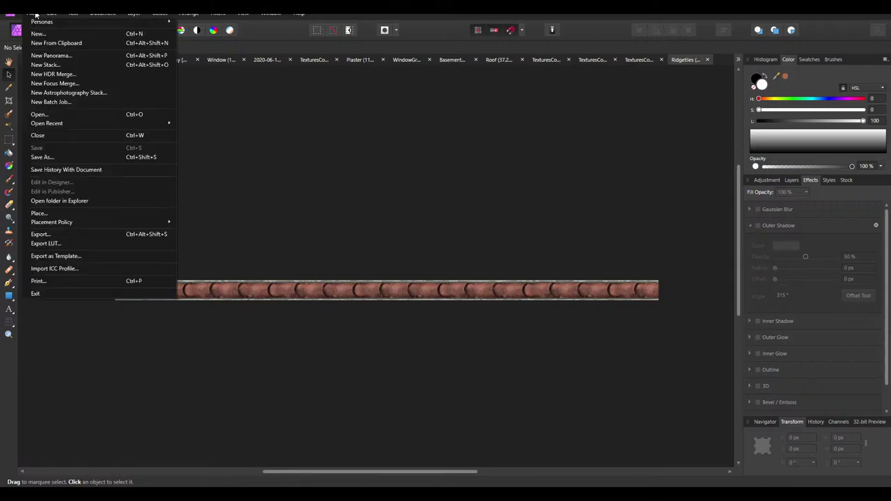
{"action": "left_click", "coordinate": [59, 234]}
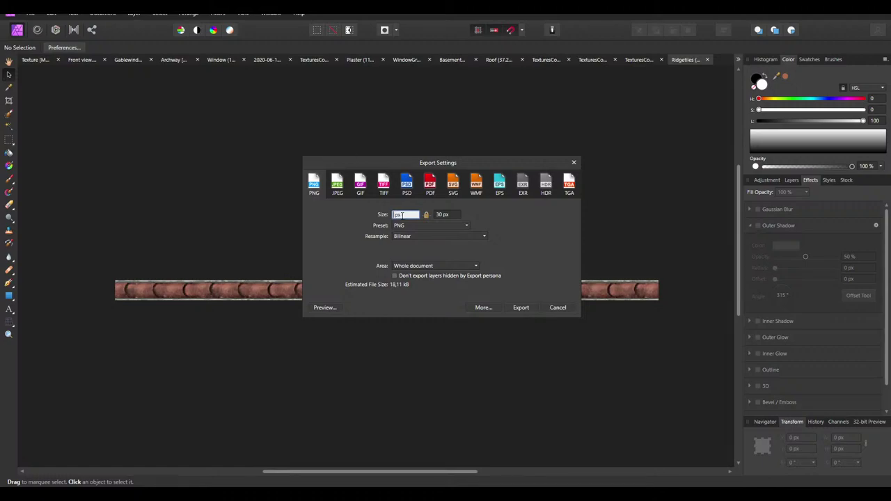
{"action": "left_click", "coordinate": [520, 307]}
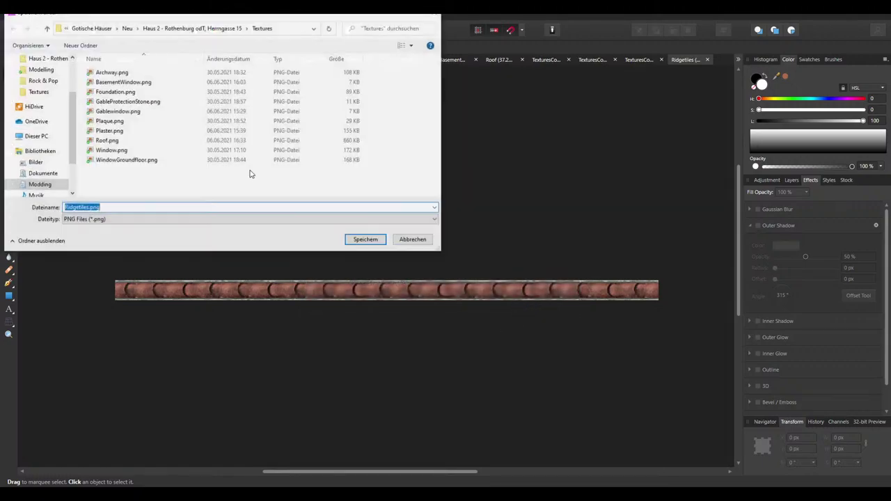
{"action": "left_click", "coordinate": [364, 239]}
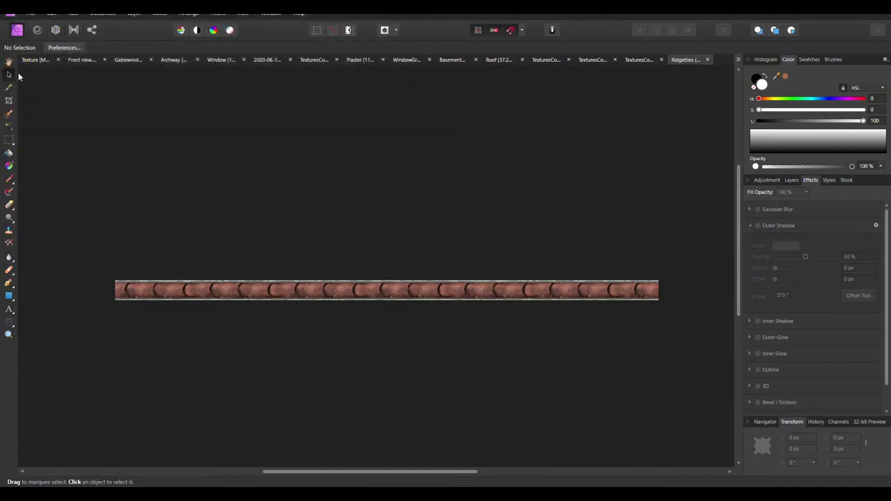
{"action": "left_click", "coordinate": [35, 59]}
Go up from PDNs to Haus 2's Textures folder and drag Ridgetiles.png into Affinity Photo
{"action": "key", "text": "alt+Tab"}
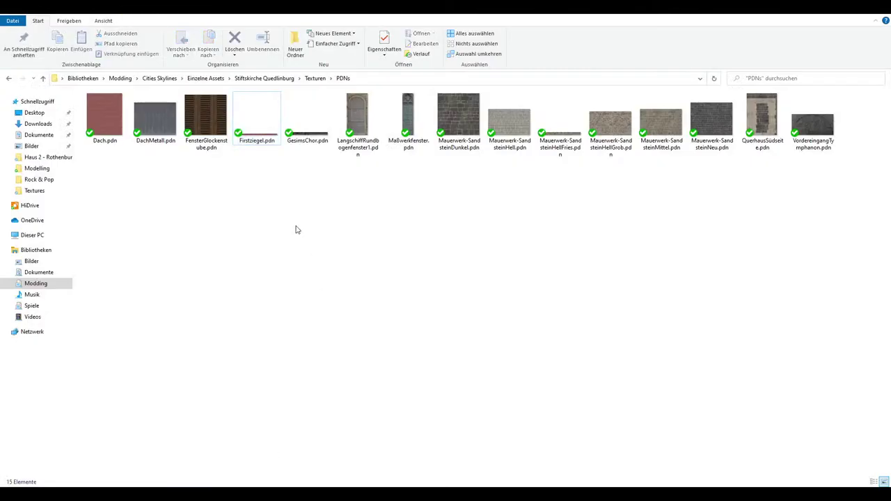
{"action": "key", "text": "BackSpace"}
{"action": "key", "text": "BackSpace"}
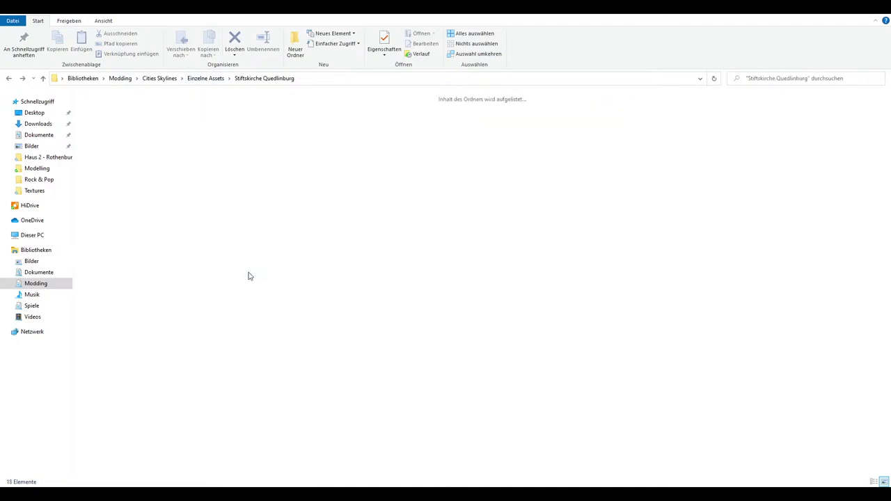
{"action": "key", "text": "BackSpace"}
{"action": "key", "text": "BackSpace"}
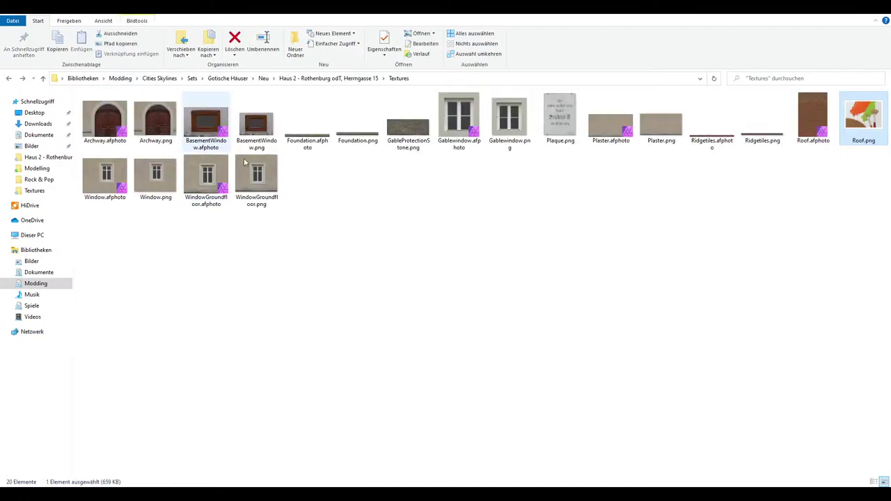
{"action": "left_click_drag", "start_coordinate": [763, 125], "coordinate": [226, 235]}
Snap the ridge-tile strip to the left edge and shift the Diffuse group 20 px down
{"action": "scroll", "coordinate": [124, 225], "scroll_direction": "up", "scroll_amount": 5, "text": "ctrl"}
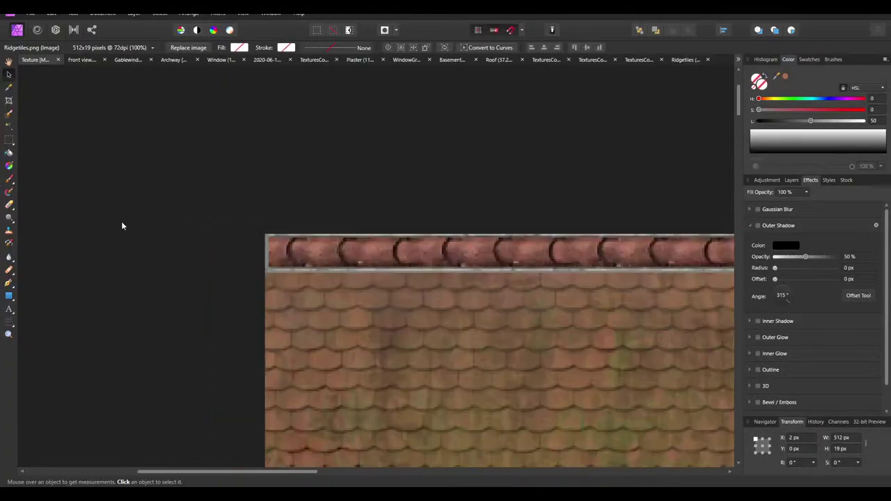
{"action": "left_click_drag", "start_coordinate": [427, 272], "coordinate": [419, 269]}
{"action": "left_click_drag", "start_coordinate": [408, 327], "coordinate": [412, 330]}
Move the Ridgetiles layer into the Diffuse group, just above the roof tiles
{"action": "scroll", "coordinate": [166, 225], "scroll_direction": "down", "scroll_amount": 4, "text": "ctrl"}
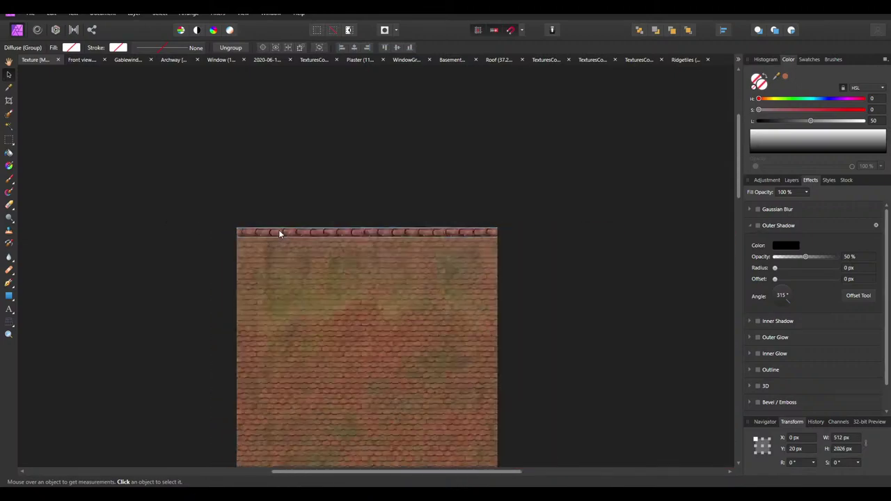
{"action": "scroll", "coordinate": [507, 285], "scroll_direction": "down", "scroll_amount": 1}
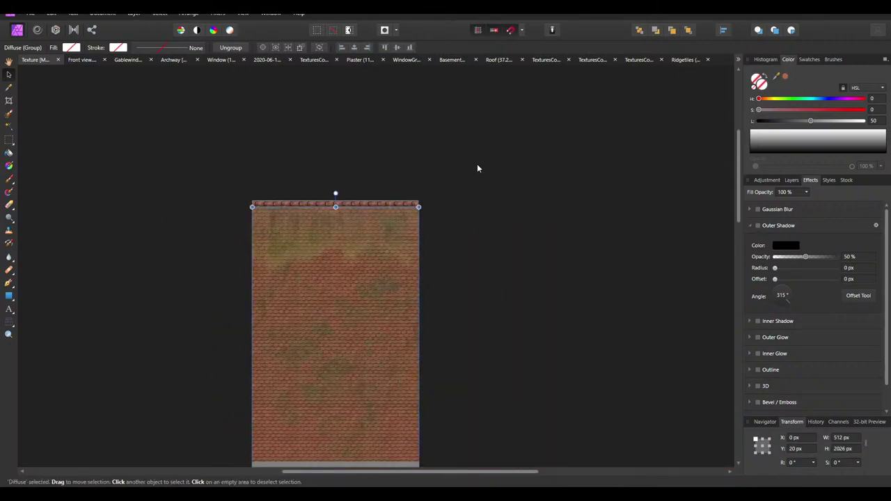
{"action": "left_click", "coordinate": [163, 227]}
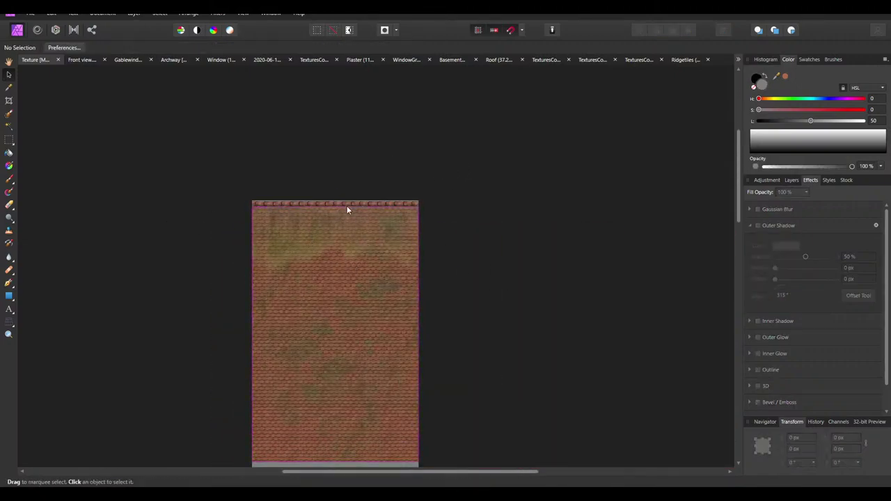
{"action": "left_click", "coordinate": [768, 179]}
{"action": "left_click", "coordinate": [791, 180]}
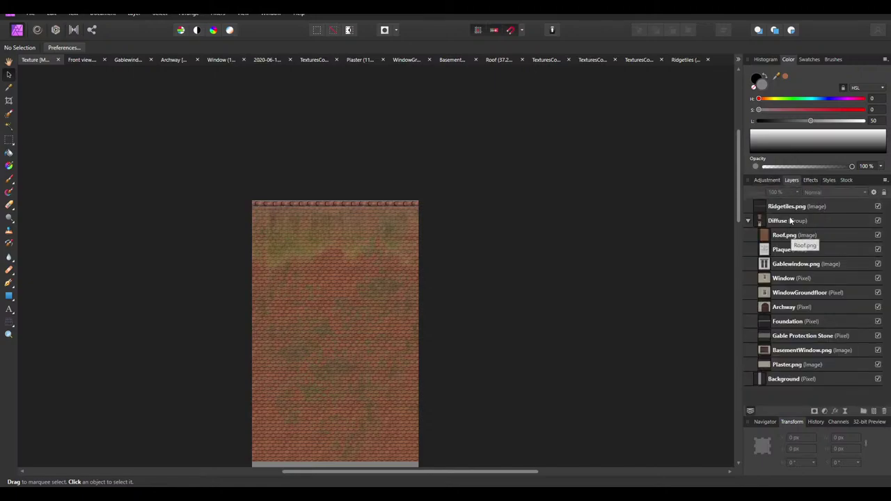
{"action": "left_click_drag", "start_coordinate": [785, 205], "coordinate": [790, 231]}
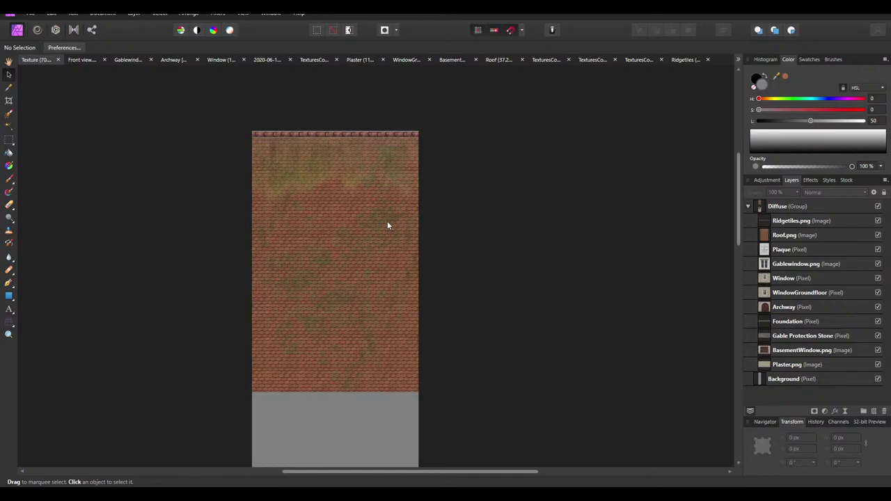
{"action": "scroll", "coordinate": [387, 225], "scroll_direction": "down", "scroll_amount": 5}
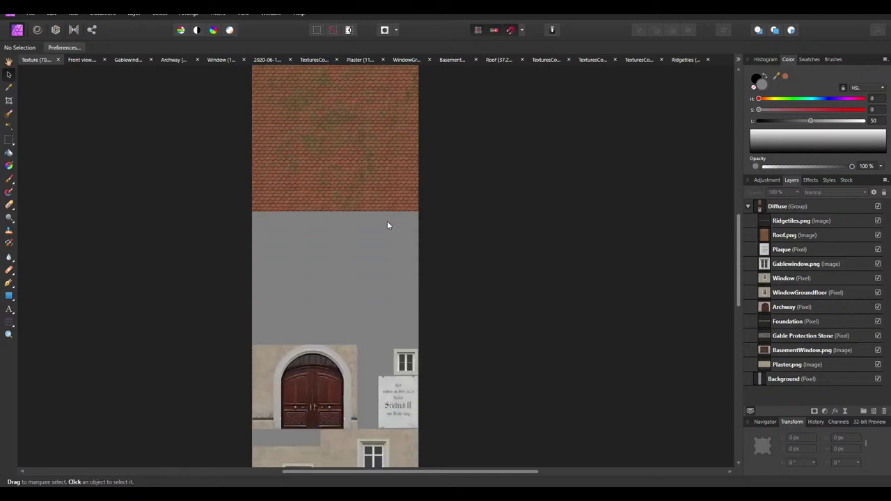
Export the combined atlas as PNG, overwriting Diffuse.png in the Haus 2 house folder
{"action": "scroll", "coordinate": [388, 225], "scroll_direction": "up", "scroll_amount": 5}
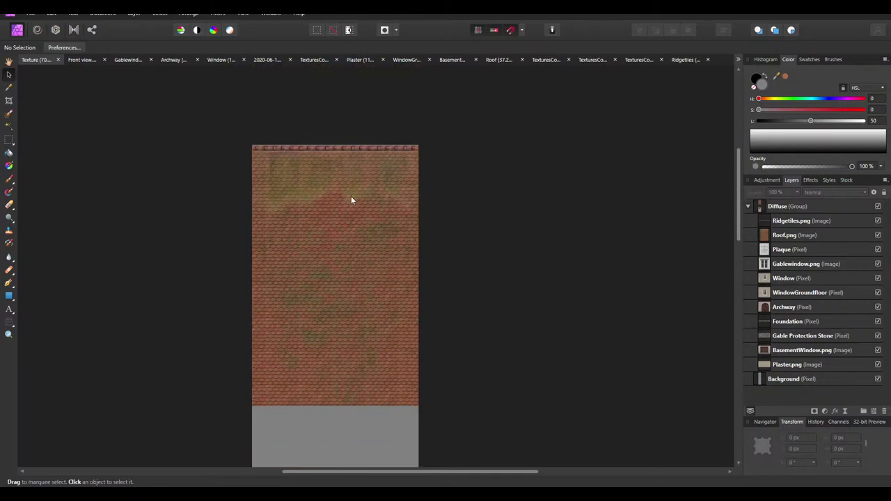
{"action": "left_click", "coordinate": [30, 14]}
{"action": "left_click", "coordinate": [167, 235]}
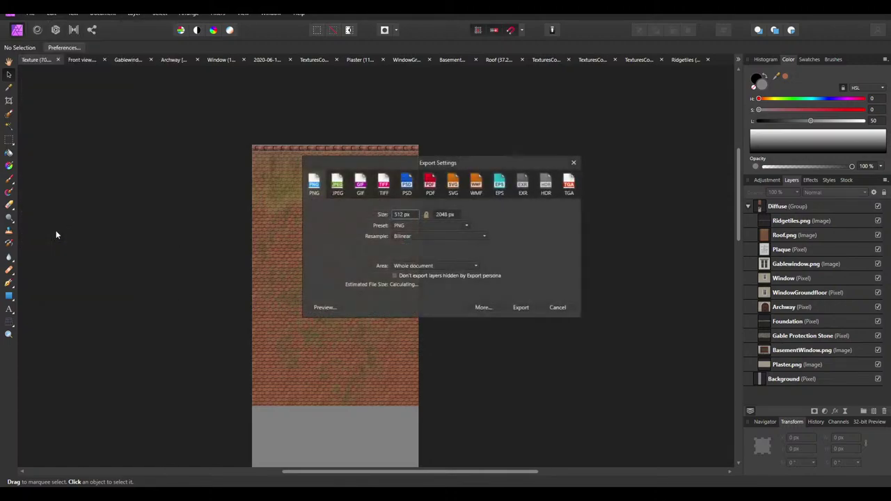
{"action": "left_click", "coordinate": [521, 307]}
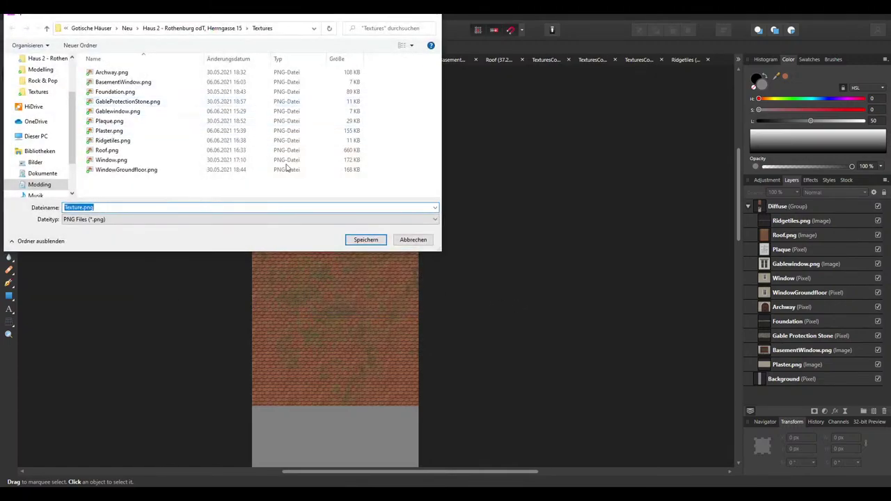
{"action": "left_click", "coordinate": [220, 28]}
{"action": "double_click", "coordinate": [109, 81]}
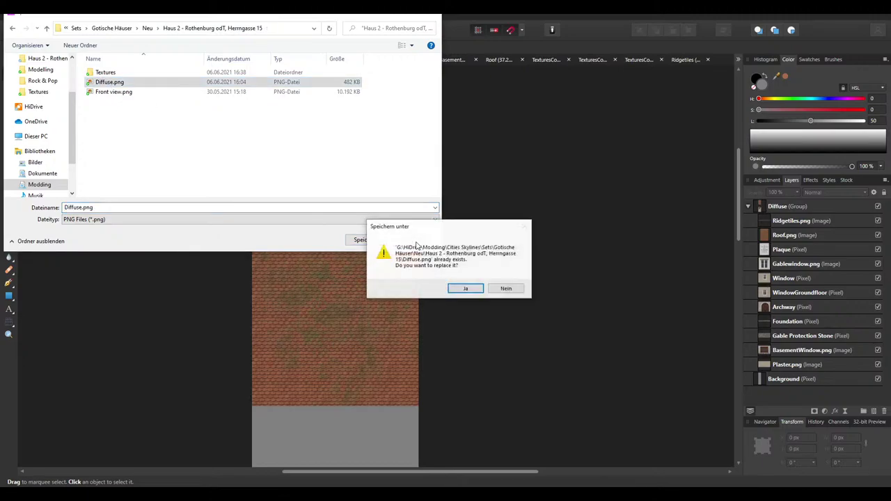
{"action": "left_click", "coordinate": [466, 289]}
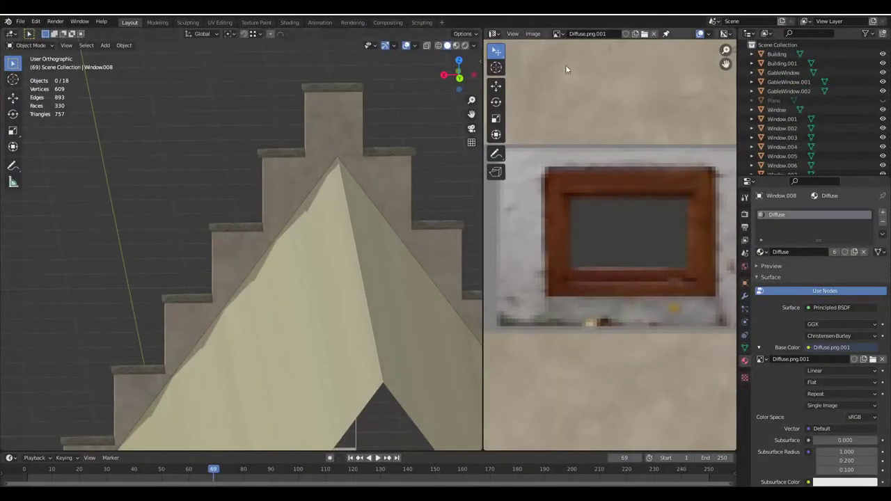
Load the updated Diffuse.png into Blender's image editor
{"action": "left_click", "coordinate": [643, 34]}
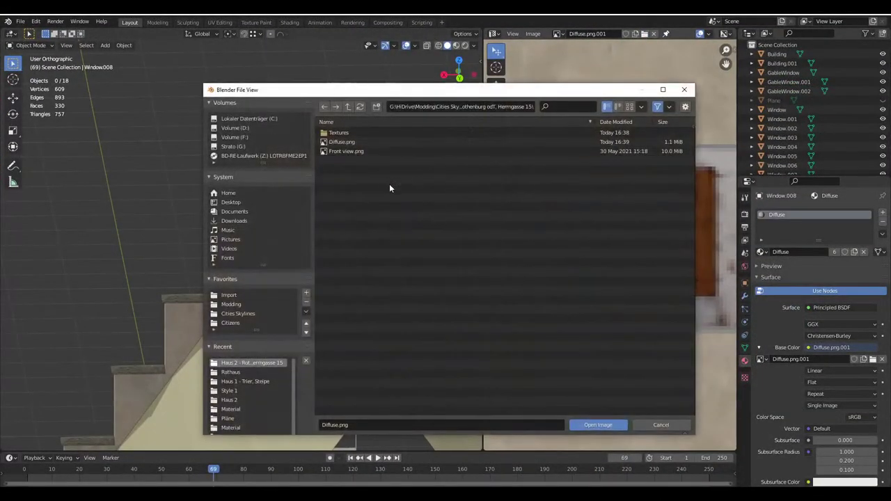
{"action": "double_click", "coordinate": [335, 144]}
{"action": "scroll", "coordinate": [620, 252], "scroll_direction": "down", "scroll_amount": 8}
Select both roof faces of Building.001, assign the Diffuse material, and unwrap them
{"action": "key", "text": "Tab"}
{"action": "middle_click_drag", "start_coordinate": [234, 278], "coordinate": [251, 275]}
{"action": "left_click", "coordinate": [270, 293]}
{"action": "left_click", "coordinate": [317, 271], "text": "shift"}
{"action": "key", "text": "u"}
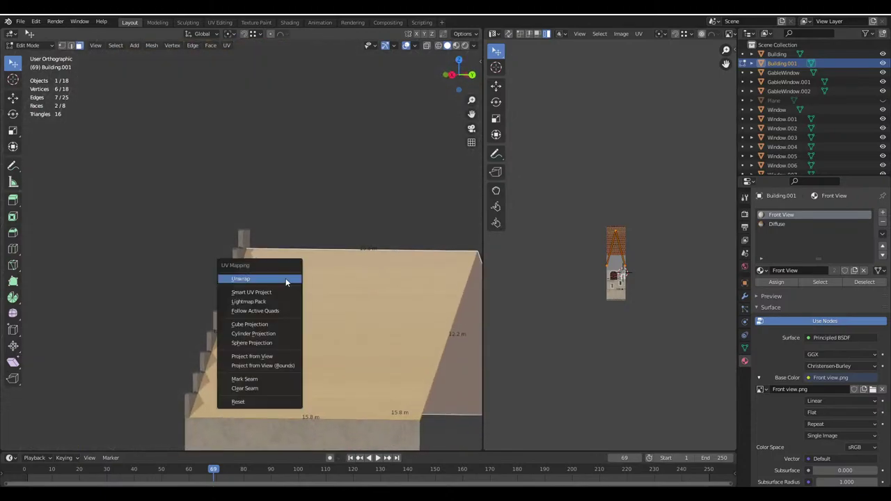
{"action": "left_click", "coordinate": [244, 276]}
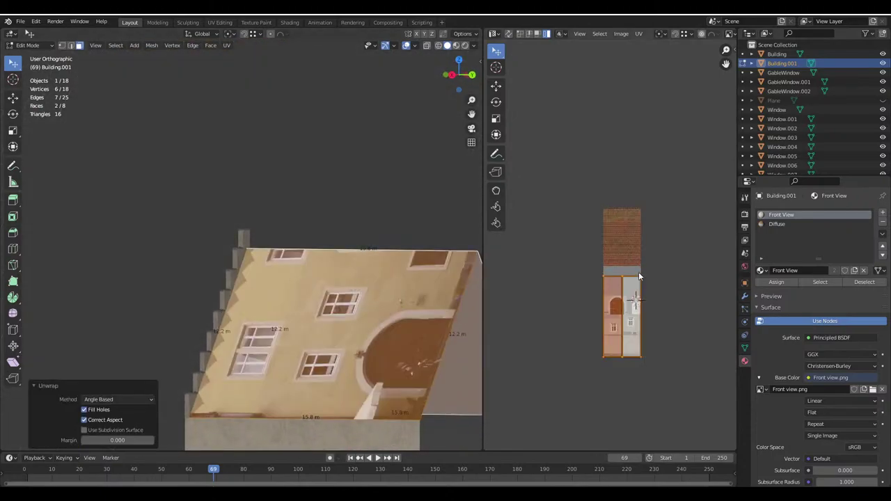
{"action": "left_click", "coordinate": [777, 223]}
{"action": "left_click", "coordinate": [778, 282]}
{"action": "key", "text": "u"}
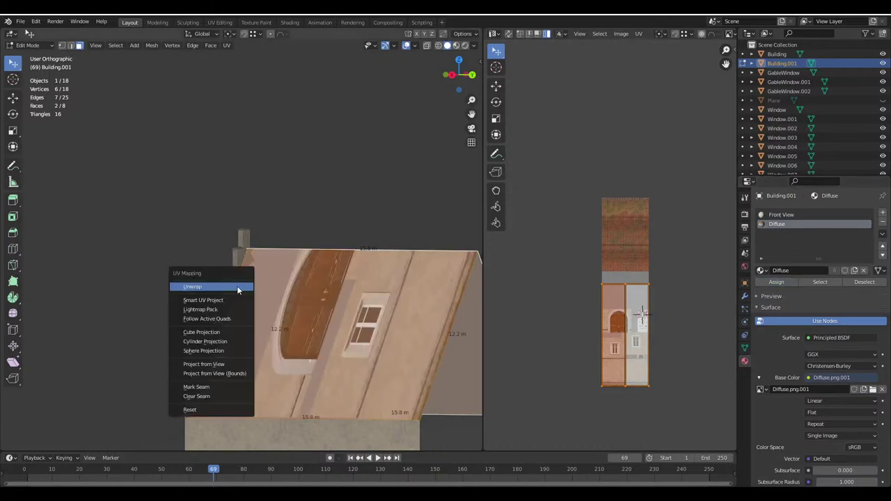
{"action": "left_click", "coordinate": [237, 287]}
Move the roof UV island onto the roof-tile area and rotate it 90°
{"action": "key", "text": "g"}
{"action": "left_click", "coordinate": [648, 253]}
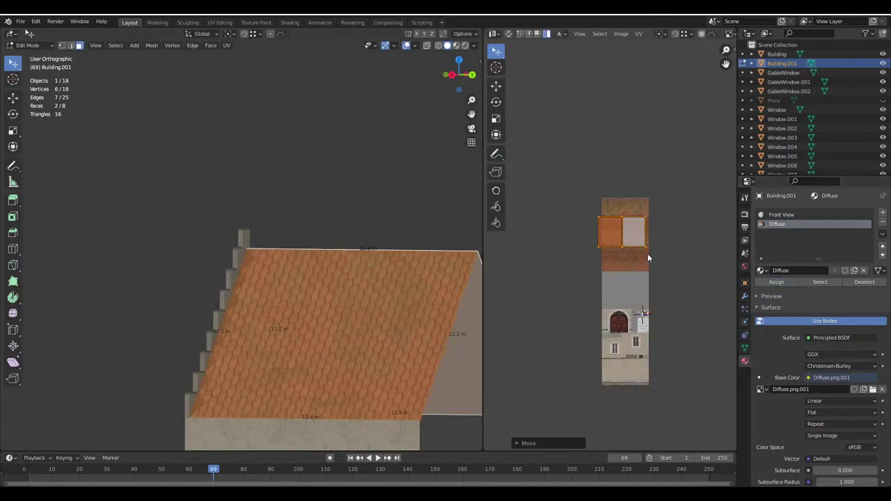
{"action": "key", "text": "r"}
{"action": "key", "text": "9"}
{"action": "key", "text": "0"}
{"action": "key", "text": "Return"}
{"action": "scroll", "coordinate": [647, 253], "scroll_direction": "up", "scroll_amount": 5}
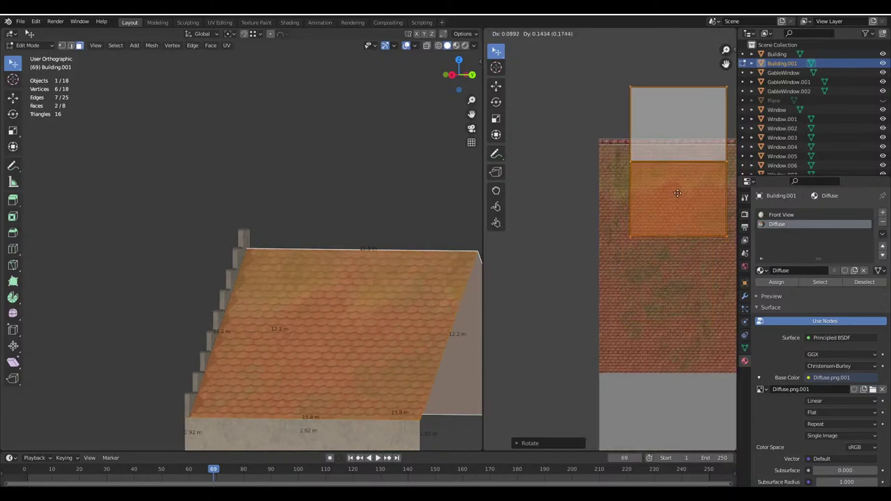
{"action": "scroll", "coordinate": [653, 290], "scroll_direction": "up", "scroll_amount": 8}
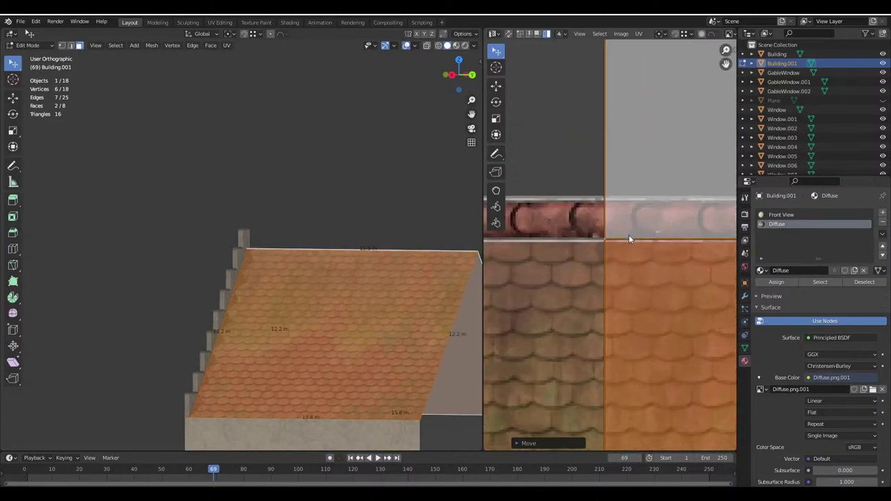
{"action": "key", "text": "g"}
{"action": "scroll", "coordinate": [634, 259], "scroll_direction": "up", "scroll_amount": 4}
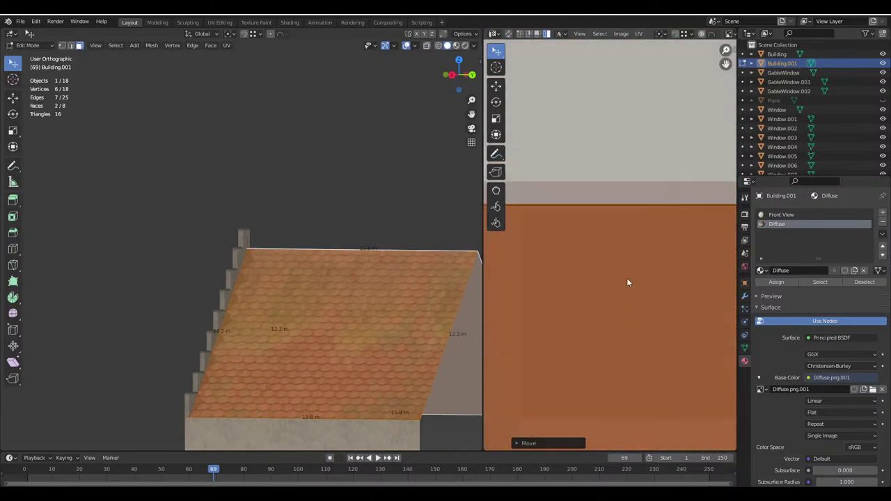
{"action": "left_click", "coordinate": [628, 184]}
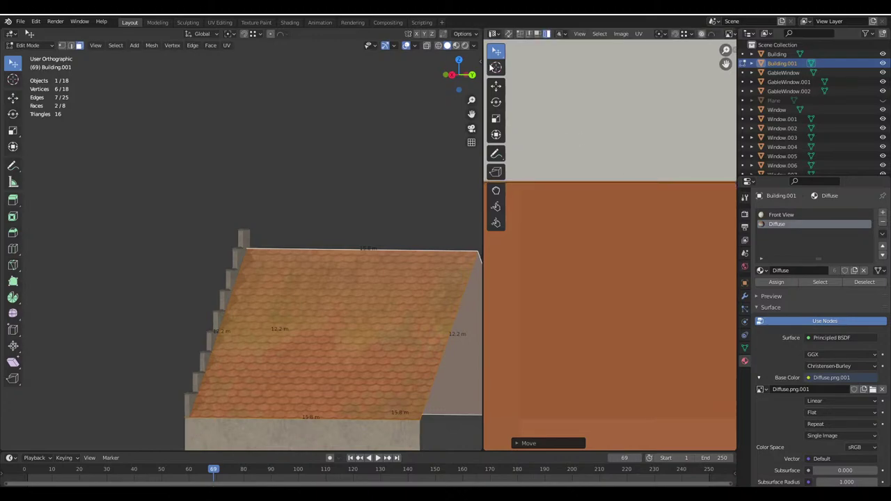
Set the pivot to the 2D cursor and enlarge the roof UV island about 2.15 times
{"action": "left_click", "coordinate": [493, 67]}
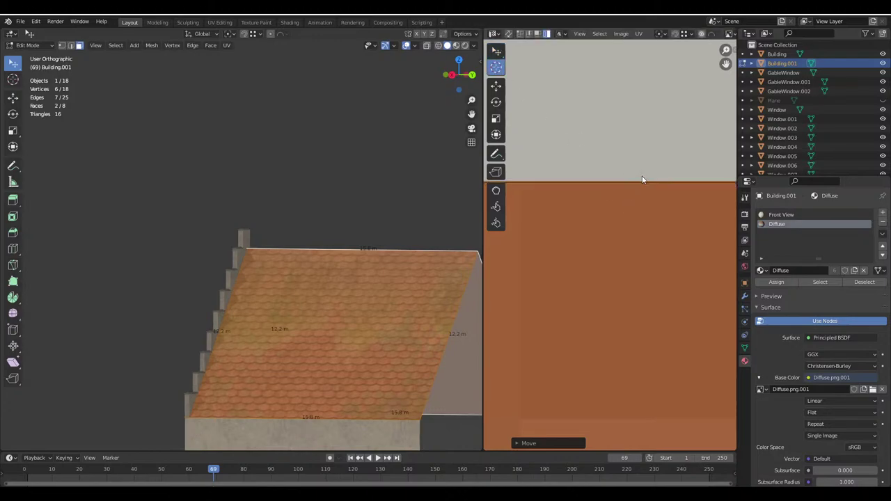
{"action": "left_click", "coordinate": [661, 34]}
{"action": "left_click", "coordinate": [678, 64]}
{"action": "scroll", "coordinate": [605, 127], "scroll_direction": "up", "scroll_amount": 4}
{"action": "scroll", "coordinate": [673, 327], "scroll_direction": "down", "scroll_amount": 2}
{"action": "scroll", "coordinate": [673, 330], "scroll_direction": "down", "scroll_amount": 5}
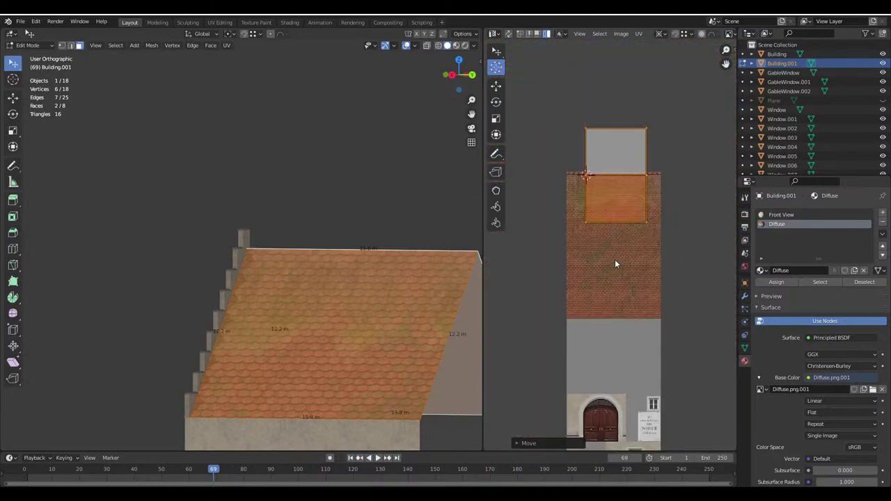
{"action": "key", "text": "s"}
{"action": "left_click", "coordinate": [646, 357]}
{"action": "scroll", "coordinate": [642, 316], "scroll_direction": "up", "scroll_amount": 6}
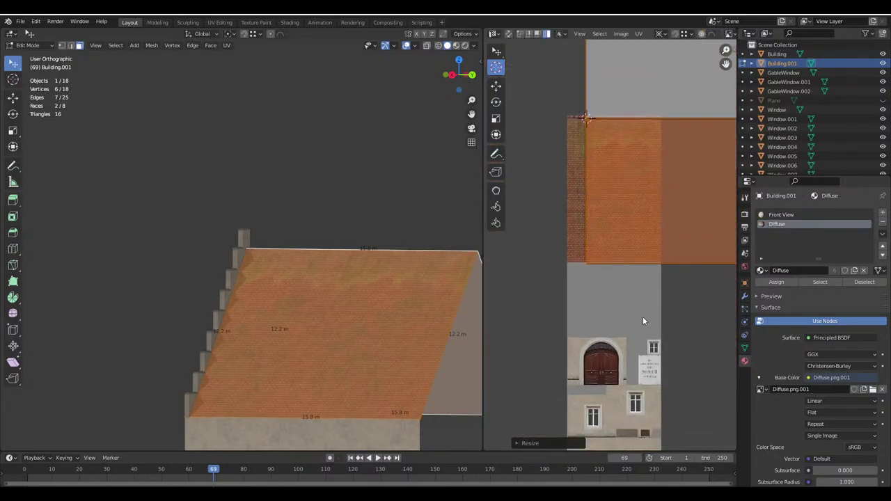
Scale the roof island back down, reposition it on the tiles, and deselect the wall face
{"action": "key", "text": "s"}
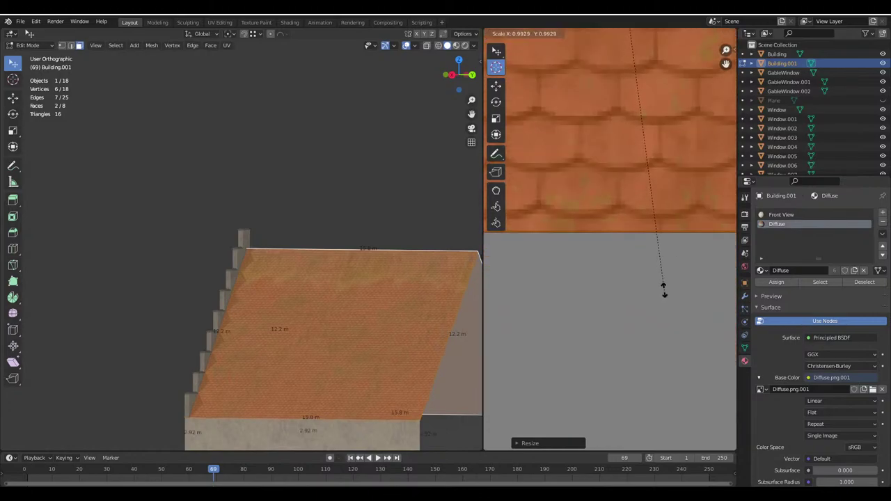
{"action": "left_click", "coordinate": [664, 296]}
{"action": "scroll", "coordinate": [662, 309], "scroll_direction": "down", "scroll_amount": 3}
{"action": "scroll", "coordinate": [662, 309], "scroll_direction": "down", "scroll_amount": 3}
{"action": "key", "text": "g"}
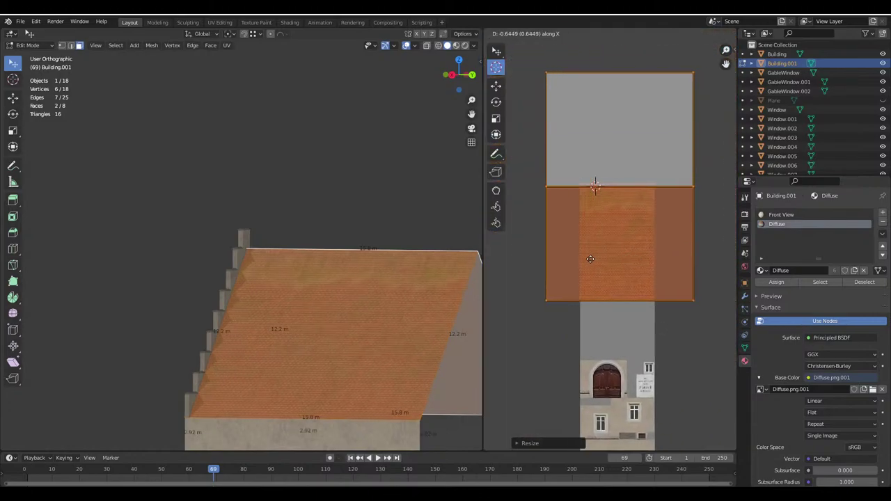
{"action": "left_click", "coordinate": [640, 263]}
{"action": "middle_click_drag", "start_coordinate": [355, 241], "coordinate": [387, 319]}
{"action": "left_click", "coordinate": [376, 115]}
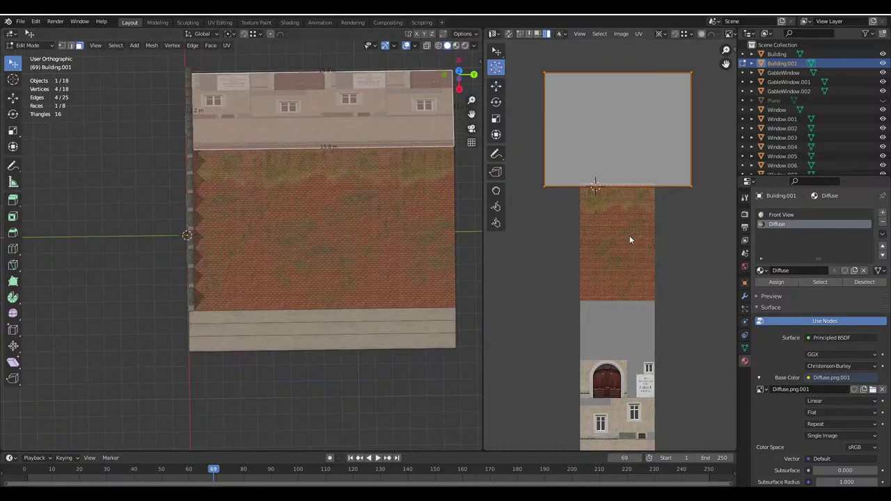
Rotate the roof UVs 180° and return to Object Mode
{"action": "type", "text": "r180"}
{"action": "key", "text": "Return"}
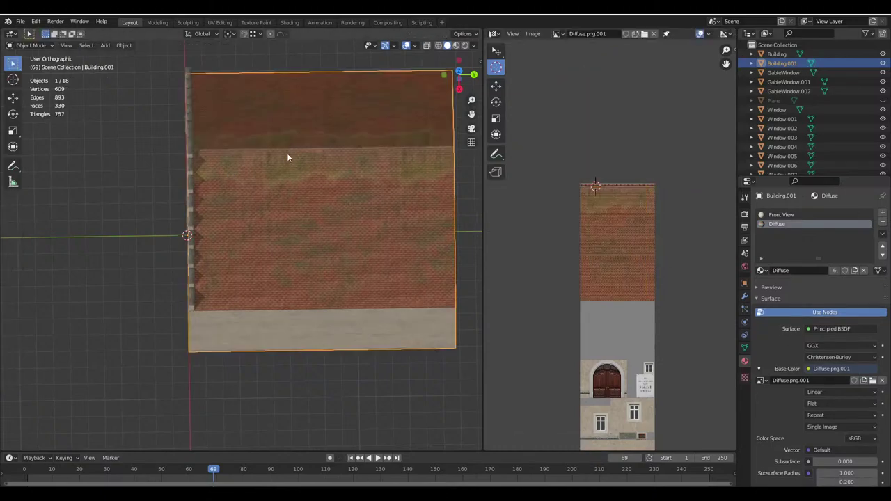
{"action": "scroll", "coordinate": [300, 270], "scroll_direction": "up", "scroll_amount": 5}
{"action": "scroll", "coordinate": [295, 270], "scroll_direction": "down", "scroll_amount": 6}
{"action": "key", "text": "Tab"}
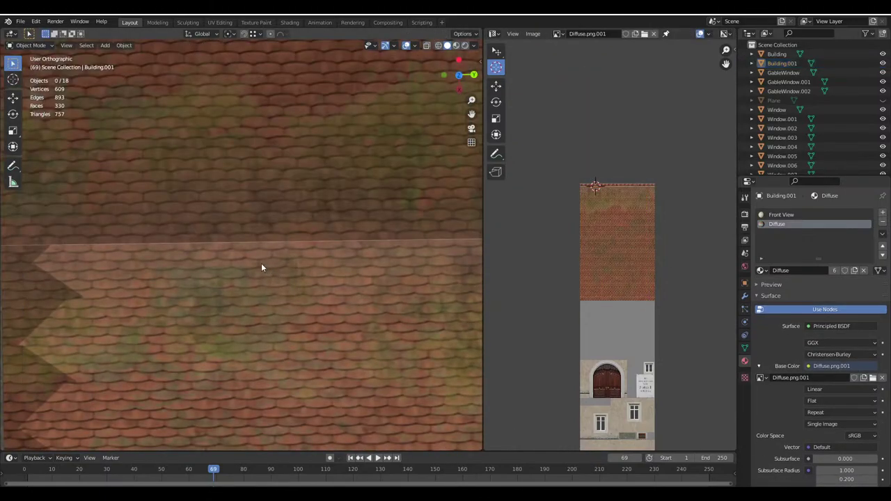
Orbit around the house to inspect the mossy roof-tile texture from several angles
{"action": "middle_click_drag", "start_coordinate": [321, 335], "coordinate": [223, 244]}
{"action": "scroll", "coordinate": [225, 242], "scroll_direction": "up", "scroll_amount": 4}
{"action": "scroll", "coordinate": [284, 269], "scroll_direction": "down", "scroll_amount": 3}
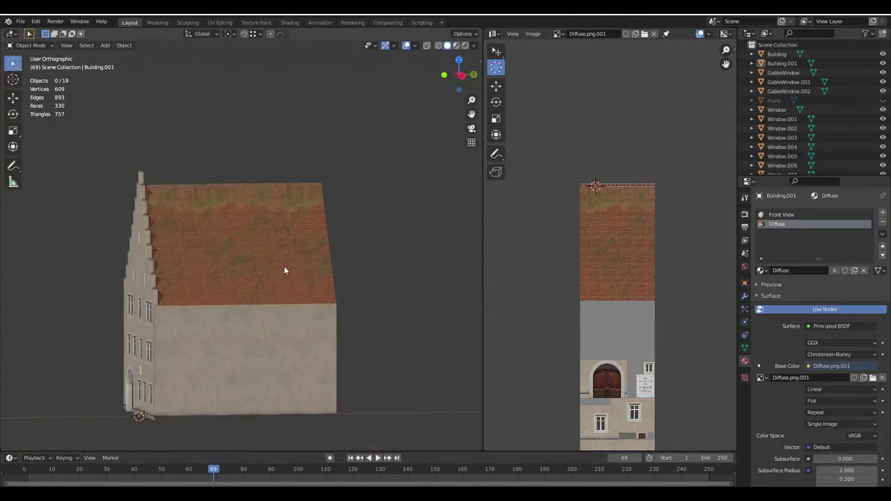
{"action": "middle_click_drag", "start_coordinate": [284, 268], "coordinate": [326, 275]}
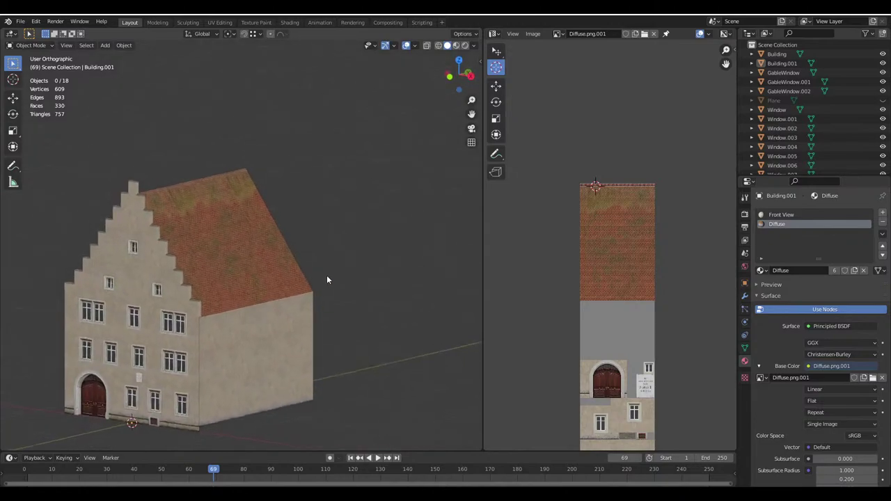
{"action": "scroll", "coordinate": [241, 268], "scroll_direction": "up", "scroll_amount": 3}
{"action": "middle_click_drag", "start_coordinate": [241, 268], "coordinate": [226, 268]}
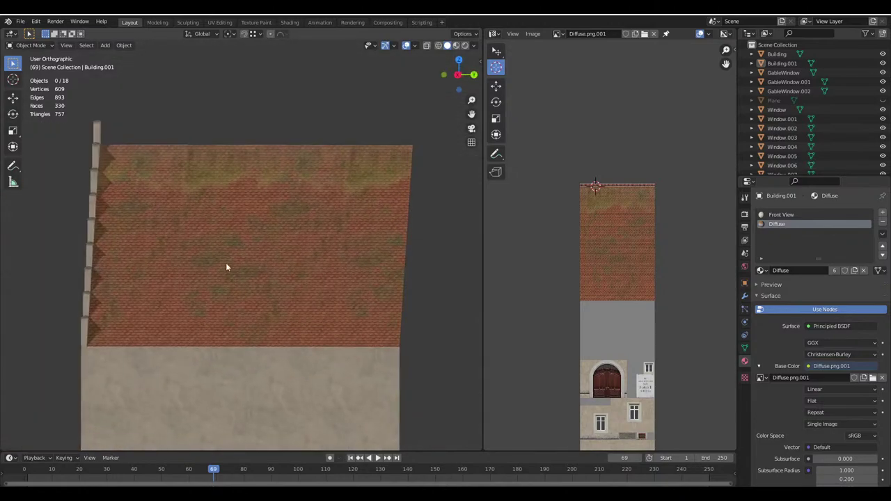
{"action": "middle_click_drag", "start_coordinate": [296, 292], "coordinate": [317, 249]}
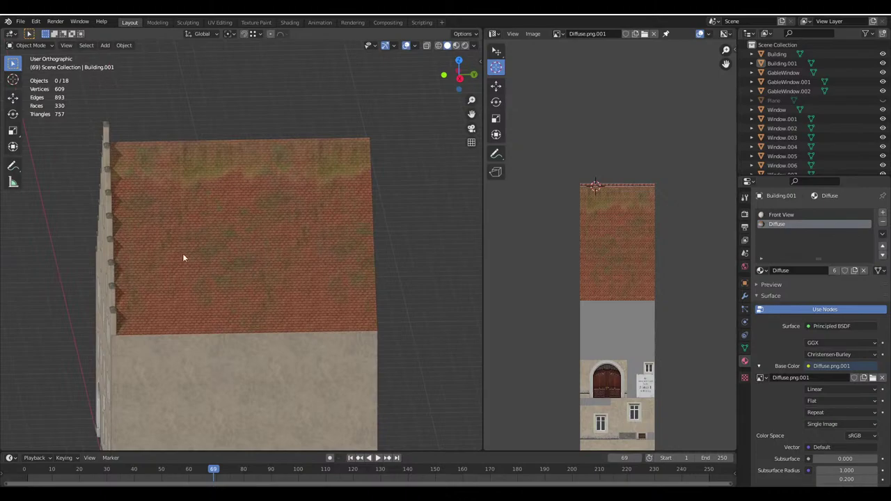
{"action": "scroll", "coordinate": [241, 242], "scroll_direction": "down", "scroll_amount": 5}
{"action": "middle_click_drag", "start_coordinate": [241, 241], "coordinate": [318, 248]}
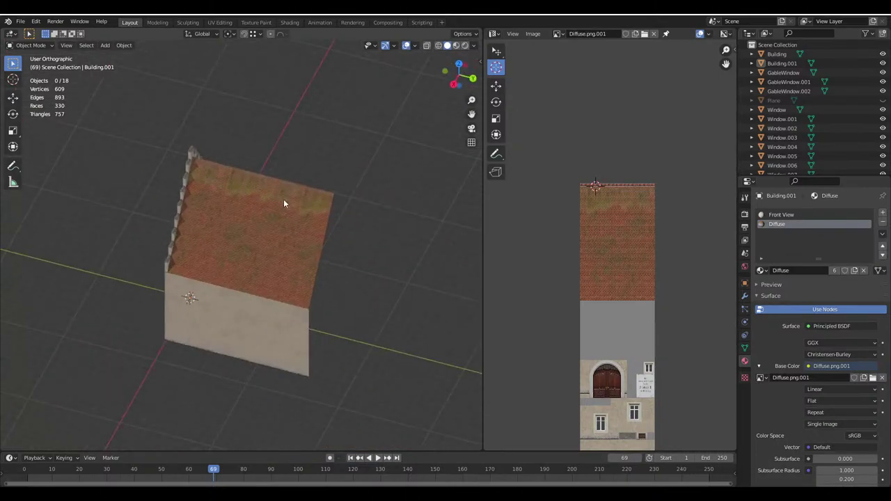
{"action": "middle_click_drag", "start_coordinate": [284, 203], "coordinate": [222, 232]}
{"action": "middle_click_drag", "start_coordinate": [234, 267], "coordinate": [299, 278]}
Enter Edit Mode on the building and switch to vertex selection near the gable
{"action": "key", "text": "Tab"}
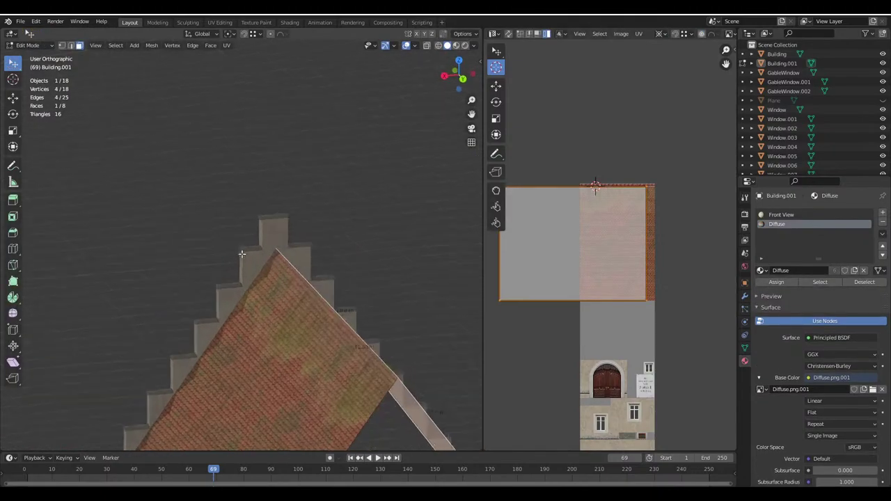
{"action": "middle_click_drag", "start_coordinate": [67, 59], "coordinate": [54, 72]}
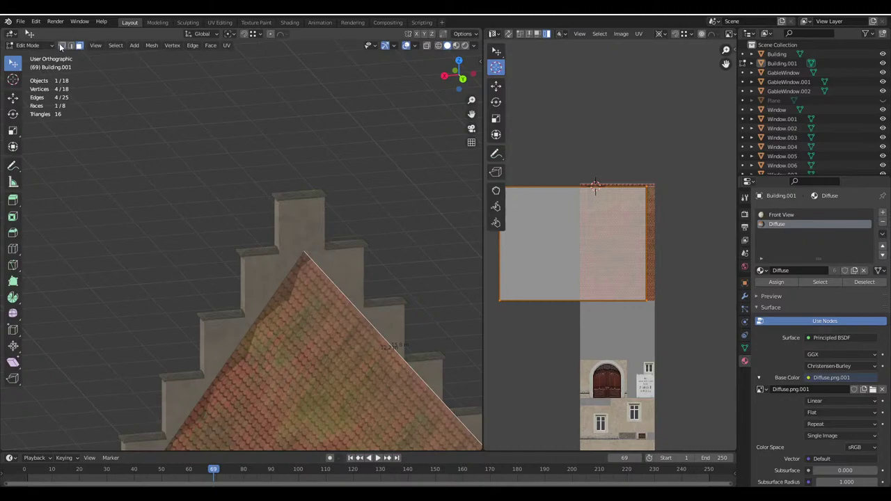
{"action": "left_click", "coordinate": [62, 46]}
{"action": "left_click", "coordinate": [302, 270]}
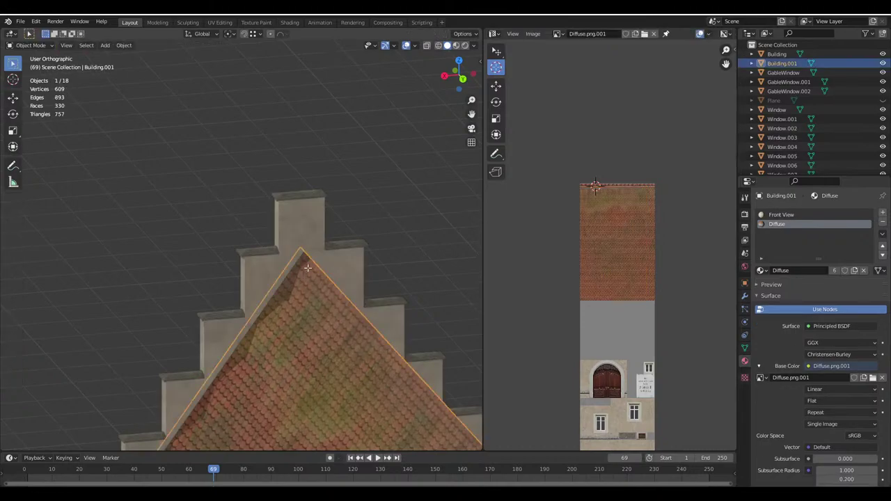
{"action": "middle_click_drag", "start_coordinate": [301, 270], "coordinate": [295, 224]}
{"action": "scroll", "coordinate": [419, 263], "scroll_direction": "down", "scroll_amount": 5}
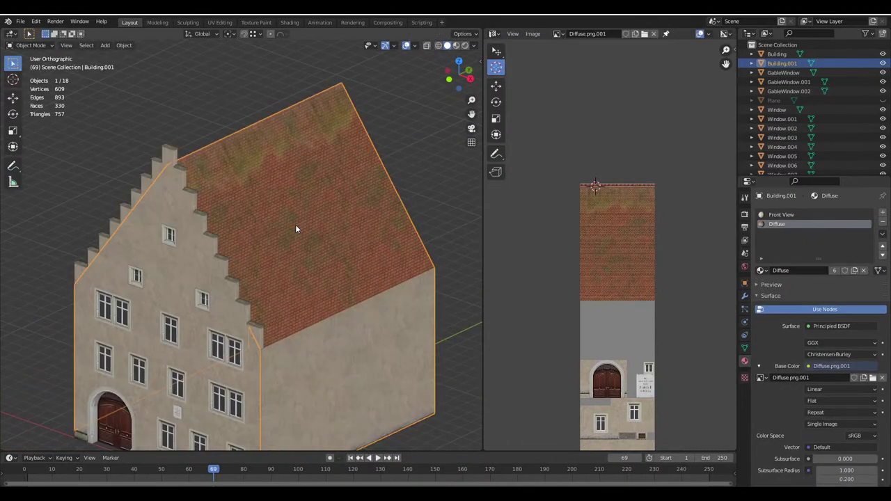
{"action": "left_click", "coordinate": [236, 193]}
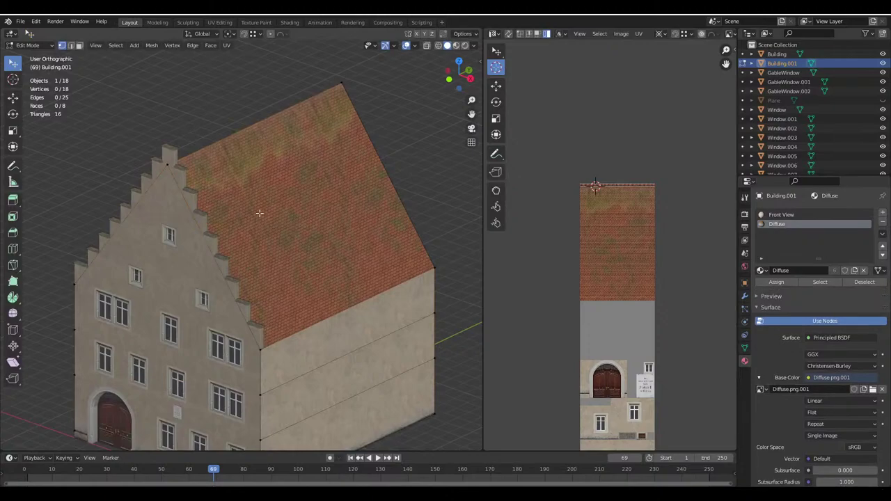
Select both roof faces and split them off from the walls with Y
{"action": "left_click", "coordinate": [212, 141]}
{"action": "middle_click_drag", "start_coordinate": [213, 142], "coordinate": [226, 232]}
{"action": "scroll", "coordinate": [273, 285], "scroll_direction": "down", "scroll_amount": 2}
{"action": "scroll", "coordinate": [273, 284], "scroll_direction": "up", "scroll_amount": 3}
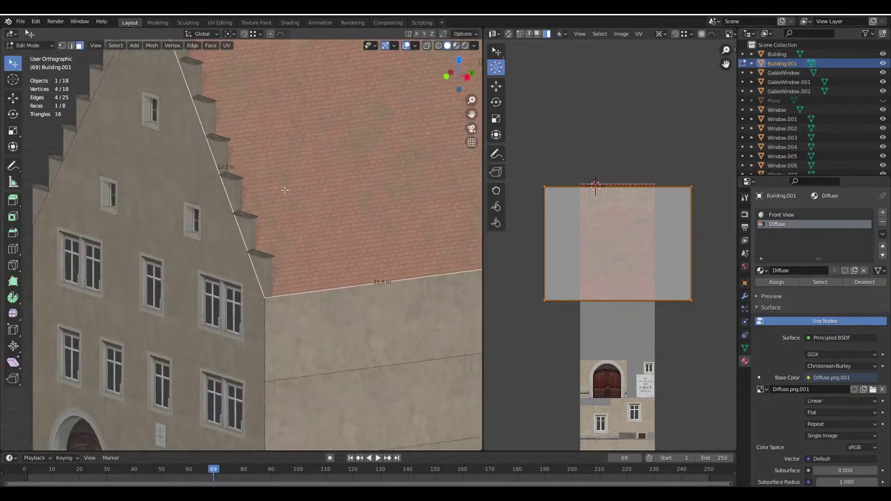
{"action": "middle_click_drag", "start_coordinate": [273, 284], "coordinate": [297, 248]}
{"action": "left_click", "coordinate": [297, 248], "text": "shift"}
{"action": "scroll", "coordinate": [242, 217], "scroll_direction": "up", "scroll_amount": 2}
{"action": "middle_click_drag", "start_coordinate": [242, 217], "coordinate": [215, 192]}
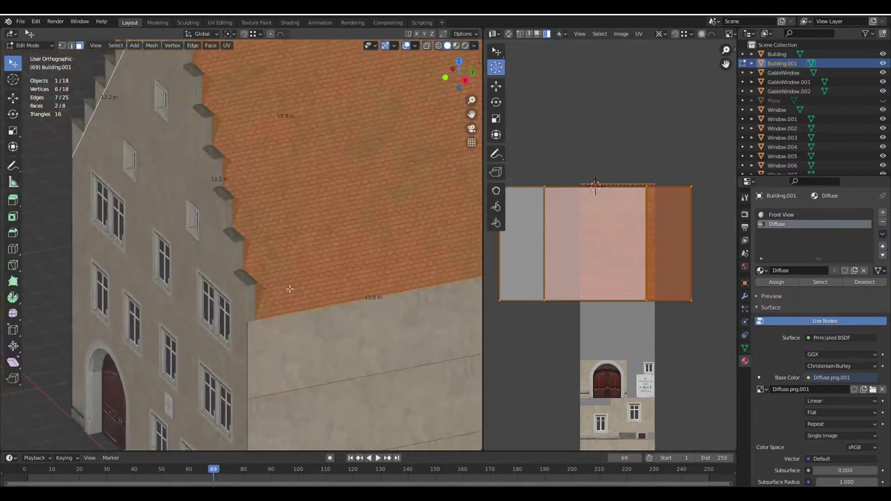
{"action": "key", "text": "y"}
Select the roof edge along the gable and move it along the Y axis
{"action": "middle_click_drag", "start_coordinate": [253, 220], "coordinate": [268, 225]}
{"action": "left_click", "coordinate": [194, 93], "text": "alt"}
{"action": "scroll", "coordinate": [266, 224], "scroll_direction": "up", "scroll_amount": 2}
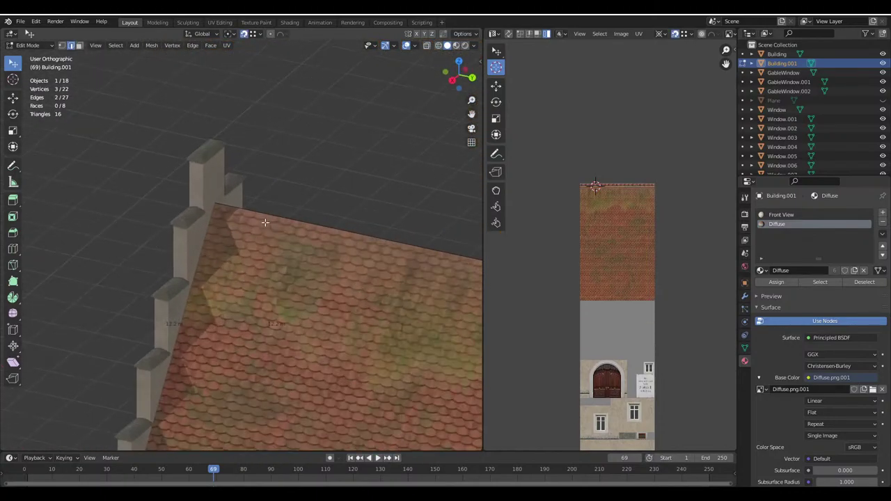
{"action": "left_click", "coordinate": [463, 33]}
{"action": "scroll", "coordinate": [318, 205], "scroll_direction": "up", "scroll_amount": 3, "text": "shift"}
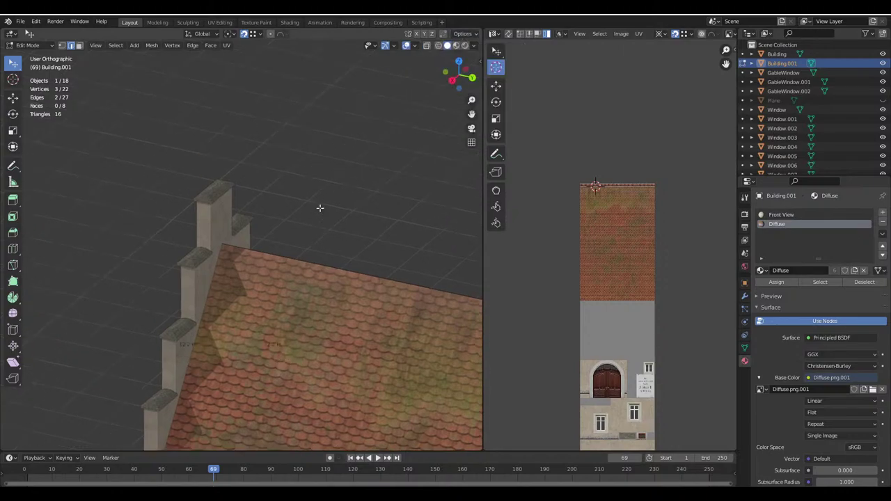
{"action": "key", "text": "g"}
{"action": "key", "text": "y"}
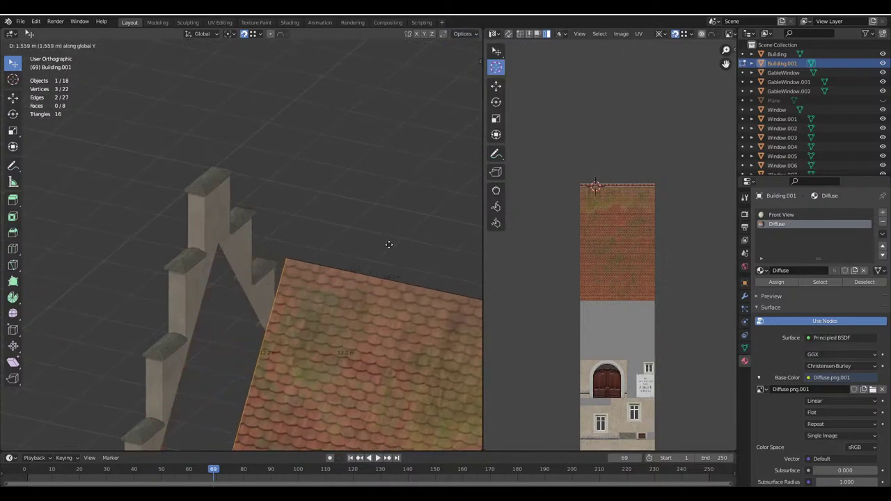
{"action": "left_click", "coordinate": [206, 236]}
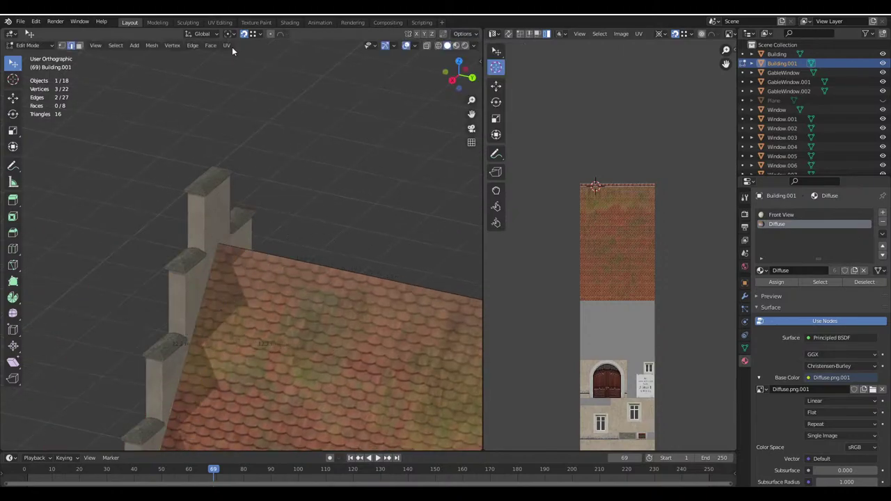
Enable face snapping and snap the roof edge against the stepped gable
{"action": "left_click", "coordinate": [259, 34]}
{"action": "left_click", "coordinate": [227, 89]}
{"action": "key", "text": "g"}
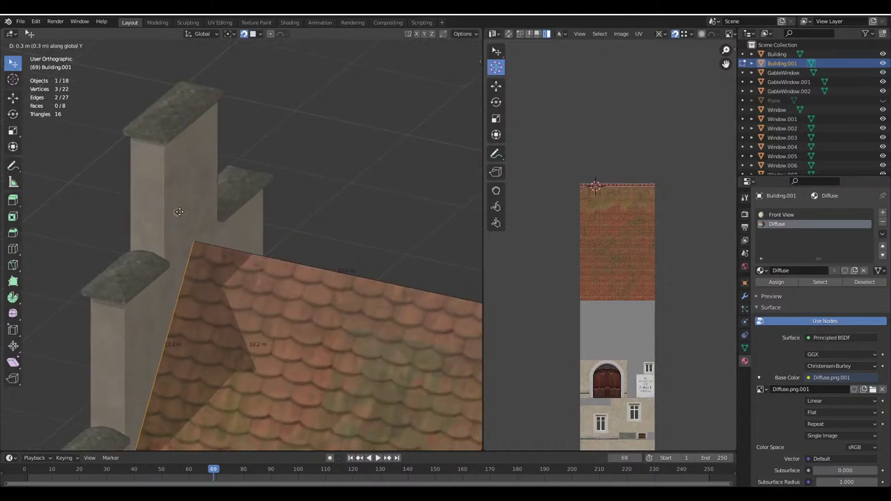
{"action": "left_click", "coordinate": [201, 223]}
{"action": "key", "text": "Tab"}
{"action": "scroll", "coordinate": [250, 265], "scroll_direction": "down", "scroll_amount": 3}
{"action": "scroll", "coordinate": [258, 209], "scroll_direction": "up", "scroll_amount": 5}
{"action": "key", "text": "Tab"}
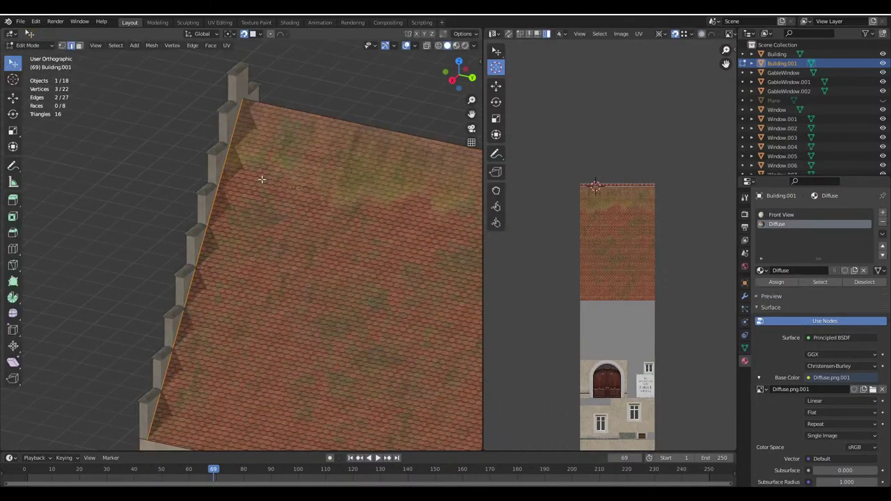
{"action": "key", "text": "Tab"}
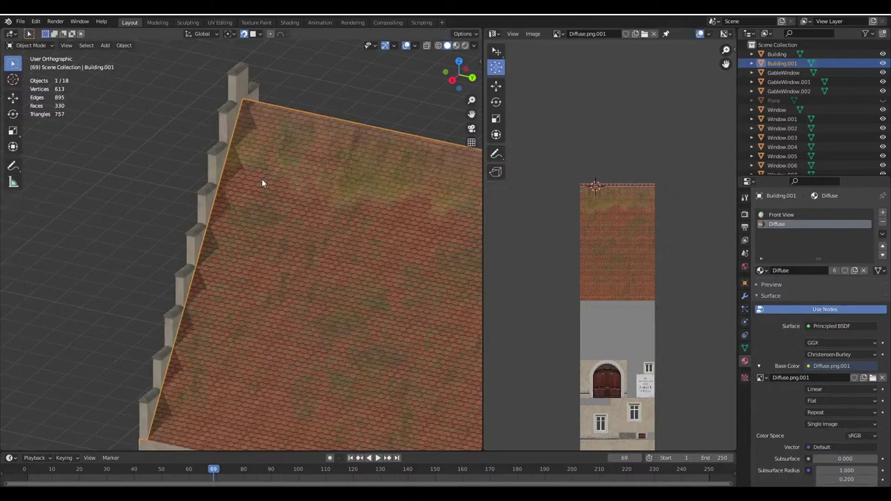
{"action": "key", "text": "Tab"}
{"action": "key", "text": "Tab"}
{"action": "key", "text": "alt+a"}
{"action": "middle_click_drag", "start_coordinate": [262, 179], "coordinate": [219, 185]}
{"action": "scroll", "coordinate": [387, 182], "scroll_direction": "up", "scroll_amount": 3}
{"action": "middle_click_drag", "start_coordinate": [388, 186], "coordinate": [299, 222]}
{"action": "scroll", "coordinate": [286, 255], "scroll_direction": "up", "scroll_amount": 4}
{"action": "scroll", "coordinate": [299, 266], "scroll_direction": "up", "scroll_amount": 2}
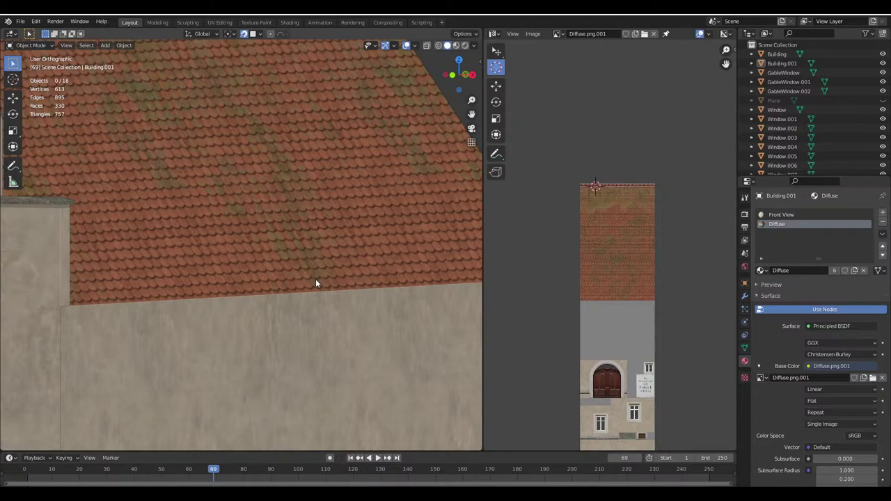
{"action": "middle_click_drag", "start_coordinate": [316, 283], "coordinate": [324, 281]}
{"action": "scroll", "coordinate": [338, 293], "scroll_direction": "down", "scroll_amount": 4}
{"action": "scroll", "coordinate": [322, 292], "scroll_direction": "up", "scroll_amount": 5}
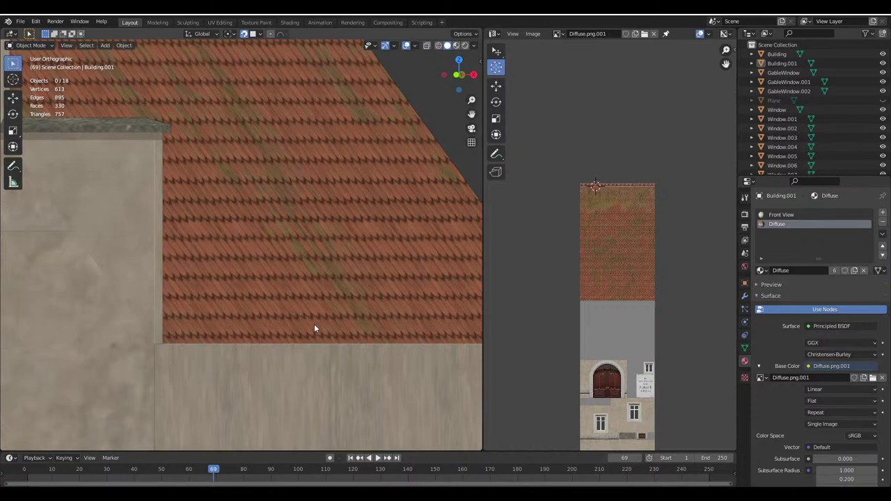
{"action": "scroll", "coordinate": [335, 306], "scroll_direction": "down", "scroll_amount": 2}
{"action": "scroll", "coordinate": [342, 319], "scroll_direction": "up", "scroll_amount": 1}
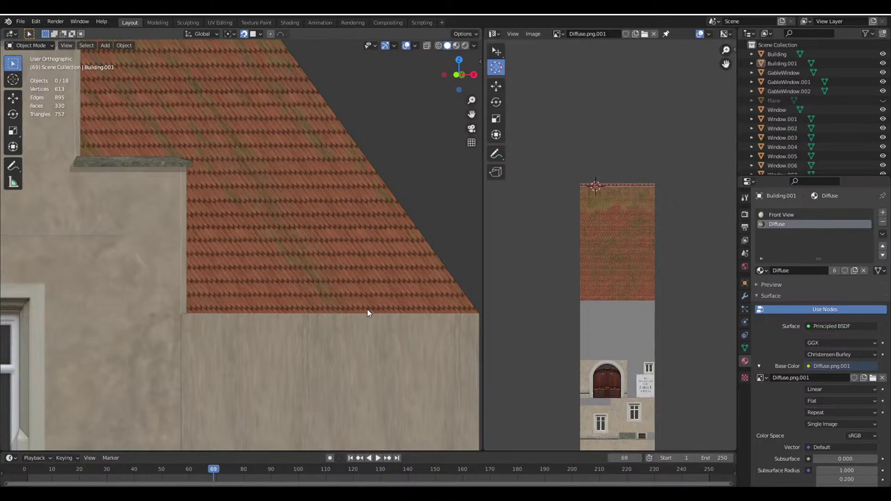
{"action": "scroll", "coordinate": [367, 311], "scroll_direction": "down", "scroll_amount": 3}
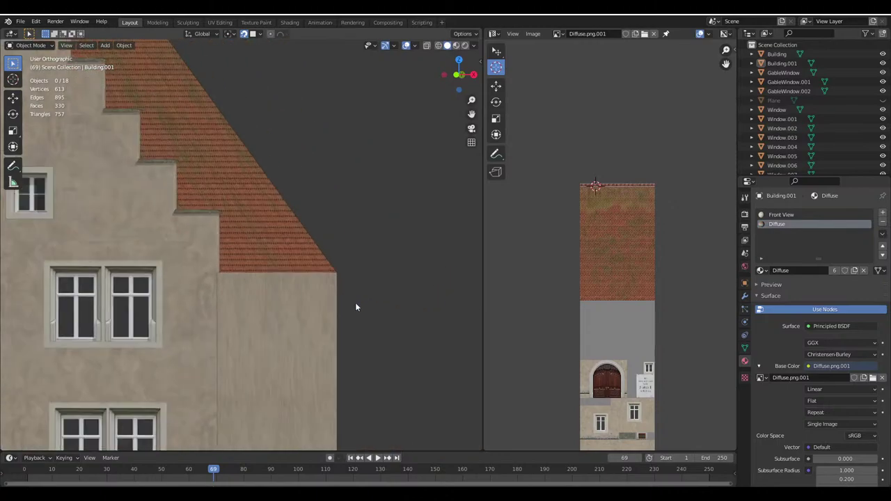
{"action": "middle_click_drag", "start_coordinate": [358, 304], "coordinate": [265, 265]}
Loop-cut two new edge loops across the roof slopes close to the eave
{"action": "key", "text": "Tab"}
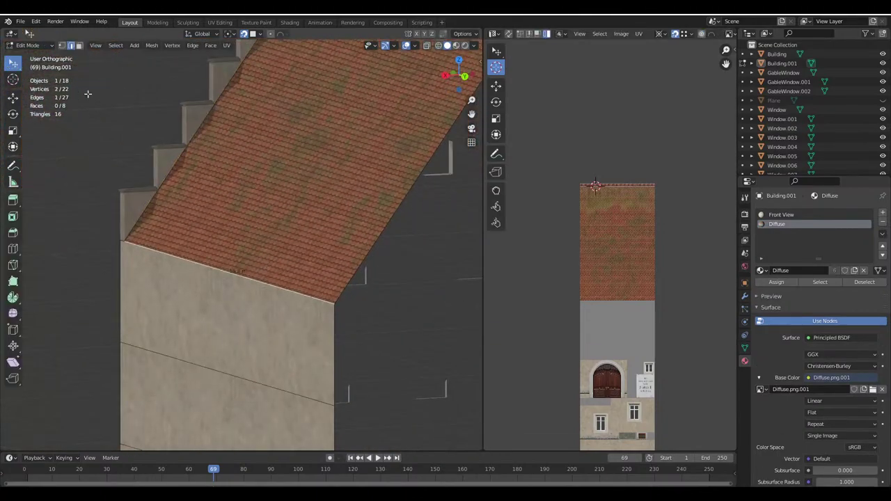
{"action": "middle_click_drag", "start_coordinate": [155, 123], "coordinate": [133, 179]}
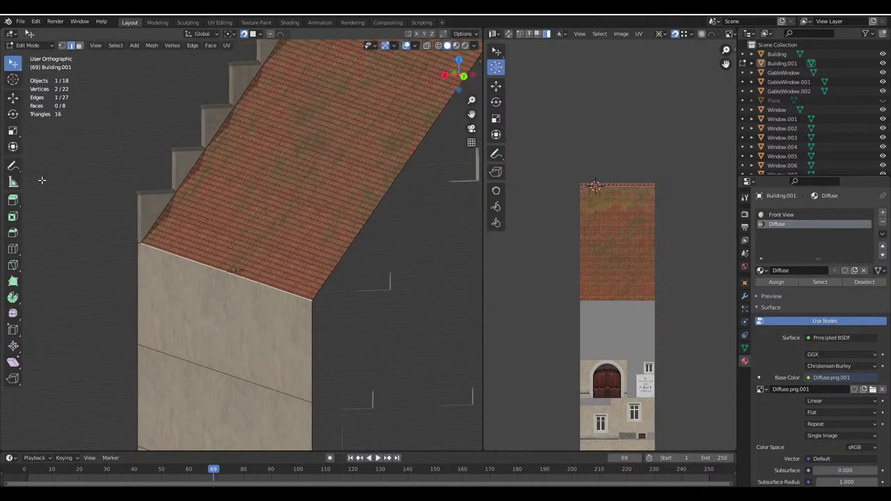
{"action": "left_click", "coordinate": [13, 249]}
{"action": "scroll", "coordinate": [307, 193], "scroll_direction": "up", "scroll_amount": 1}
{"action": "scroll", "coordinate": [215, 160], "scroll_direction": "down", "scroll_amount": 2}
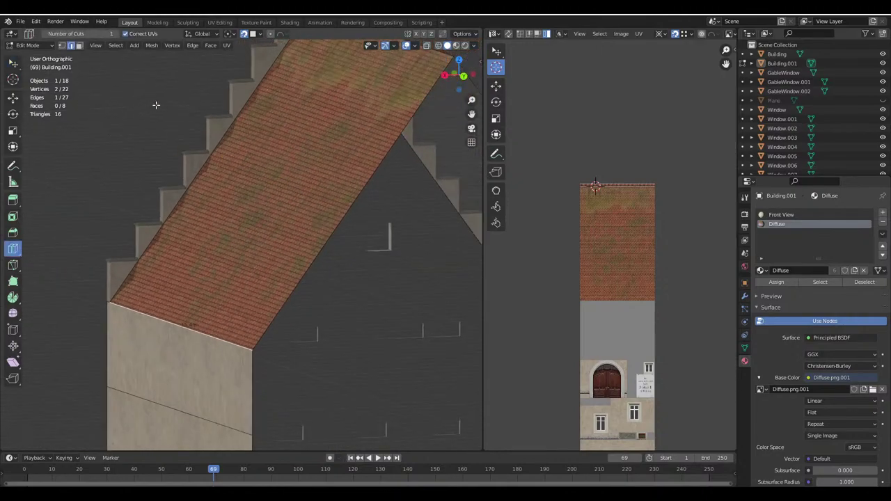
{"action": "left_click_drag", "start_coordinate": [213, 157], "coordinate": [137, 242]}
{"action": "middle_click_drag", "start_coordinate": [136, 242], "coordinate": [373, 239]}
{"action": "left_click_drag", "start_coordinate": [388, 200], "coordinate": [431, 222]}
{"action": "left_click", "coordinate": [431, 222]}
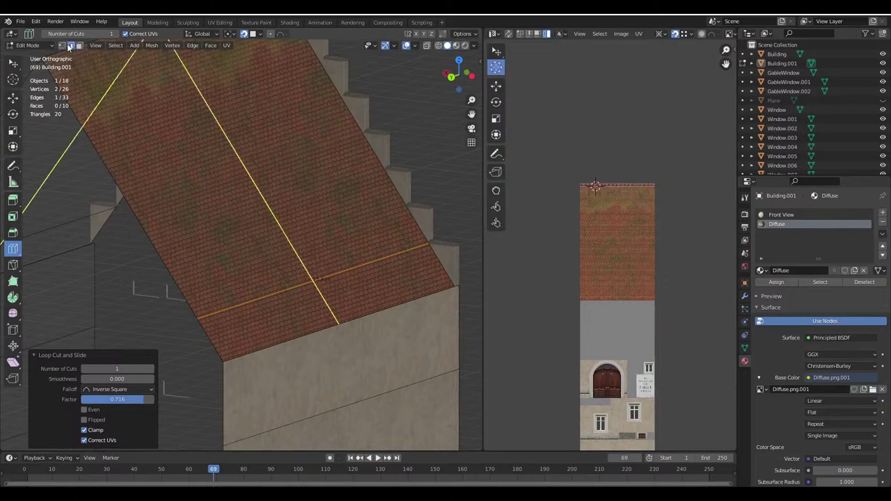
{"action": "left_click", "coordinate": [13, 64]}
{"action": "left_click", "coordinate": [416, 46]}
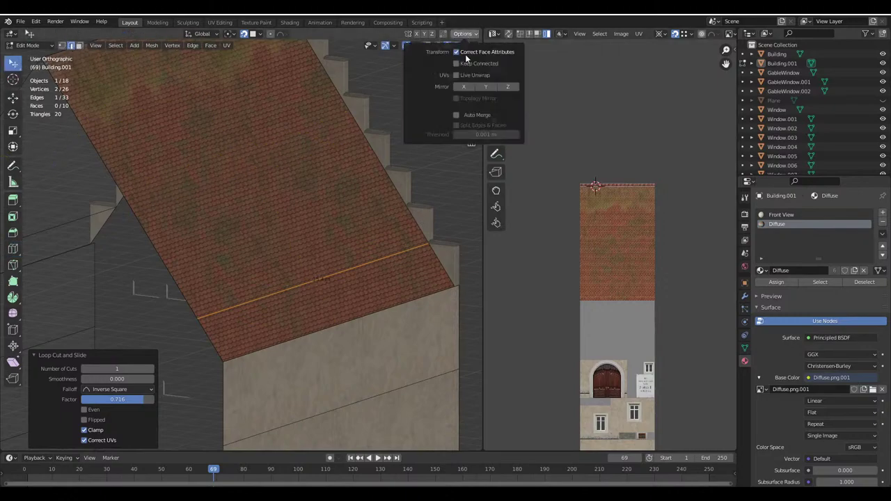
Move one roof eave edge 0.2 m along X
{"action": "left_click", "coordinate": [316, 329], "text": "shift"}
{"action": "scroll", "coordinate": [316, 329], "scroll_direction": "down", "scroll_amount": 3}
{"action": "middle_click_drag", "start_coordinate": [316, 330], "coordinate": [215, 329]}
{"action": "scroll", "coordinate": [215, 329], "scroll_direction": "up", "scroll_amount": 3}
{"action": "left_click", "coordinate": [215, 329]}
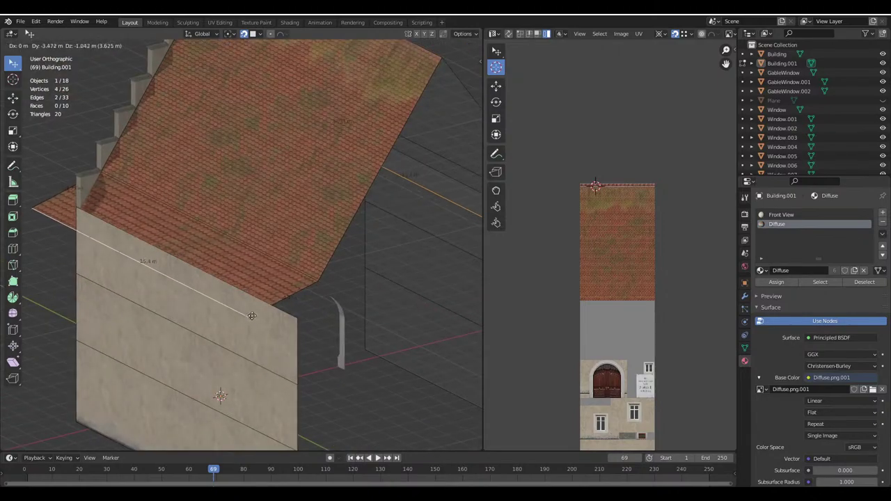
{"action": "scroll", "coordinate": [389, 322], "scroll_direction": "down", "scroll_amount": 3, "text": "shift"}
{"action": "key", "text": "g"}
{"action": "key", "text": "x"}
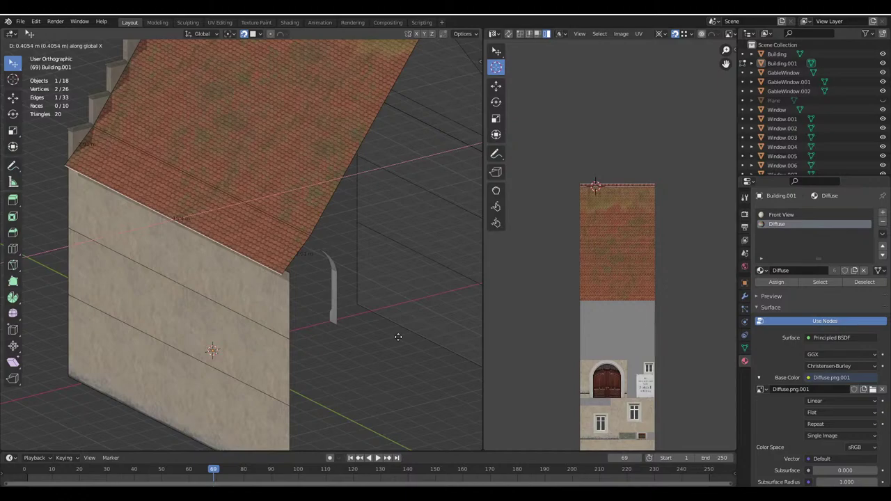
{"action": "type", "text": ".05"}
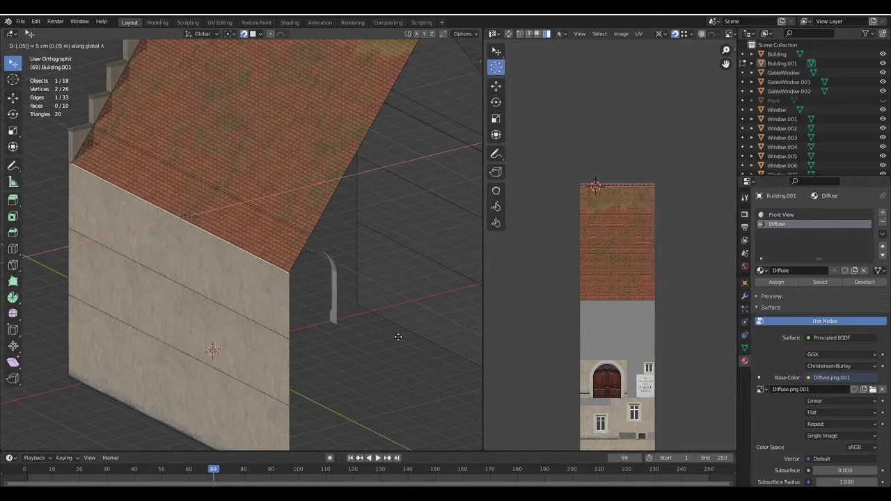
{"action": "key", "text": "BackSpace"}
{"action": "key", "text": "BackSpace"}
{"action": "type", "text": "2"}
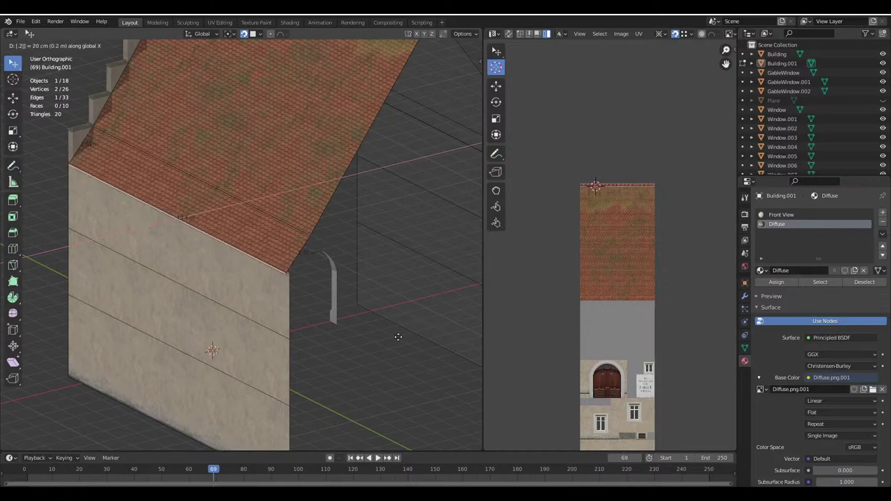
{"action": "key", "text": "Return"}
Move the opposite eave edge 0.1 m in negative X
{"action": "middle_click_drag", "start_coordinate": [397, 337], "coordinate": [304, 249]}
{"action": "left_click", "coordinate": [303, 250]}
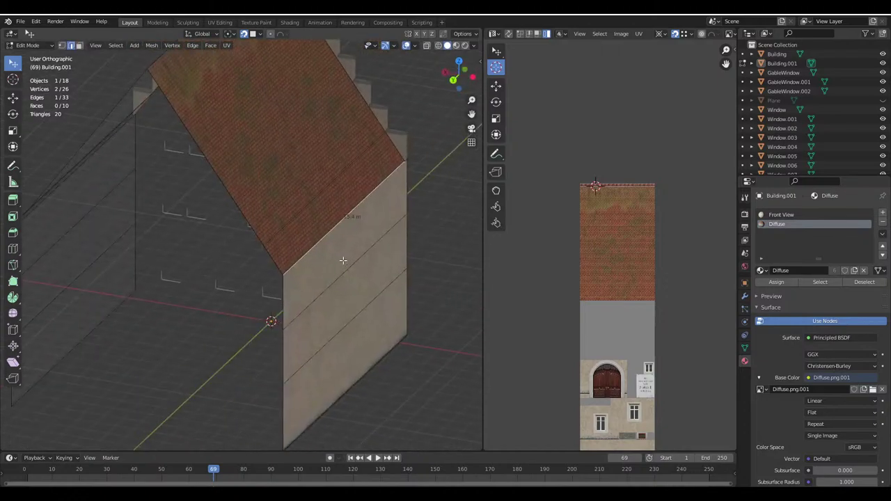
{"action": "type", "text": "gx"}
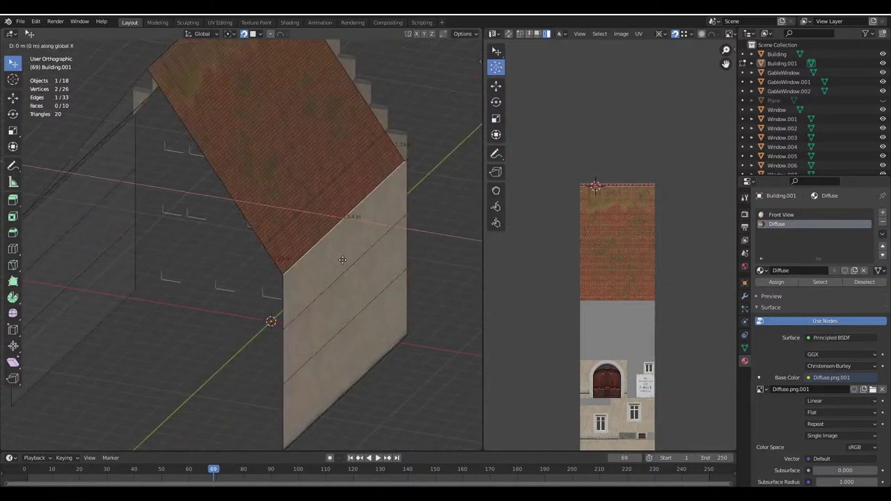
{"action": "type", "text": ".1"}
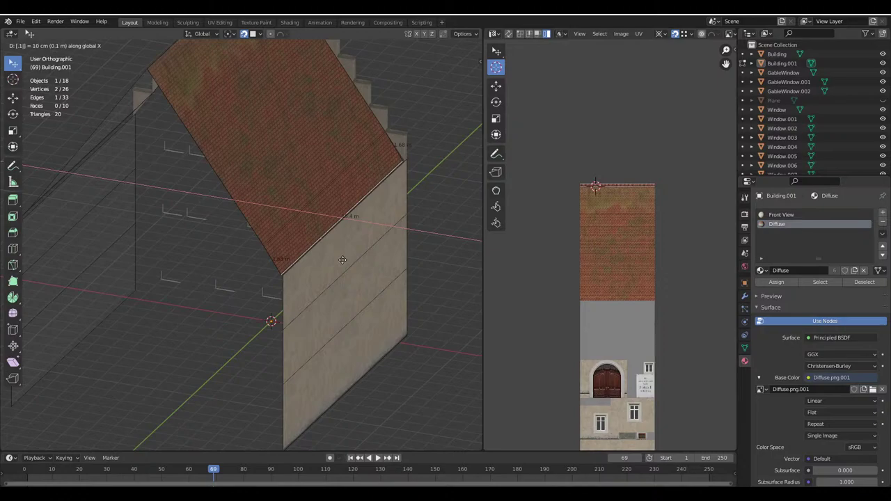
{"action": "type", "text": "-"}
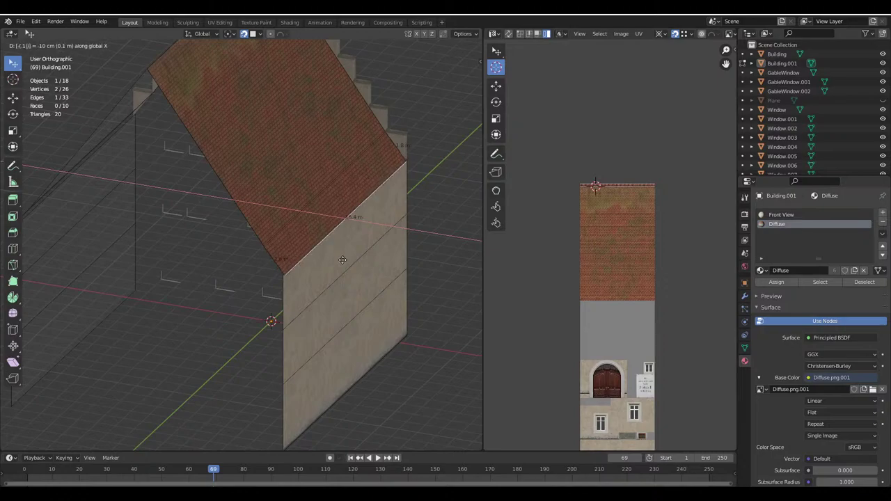
{"action": "key", "text": "Return"}
Check the roof overhang in Object Mode from the gable front
{"action": "middle_click_drag", "start_coordinate": [342, 258], "coordinate": [240, 202]}
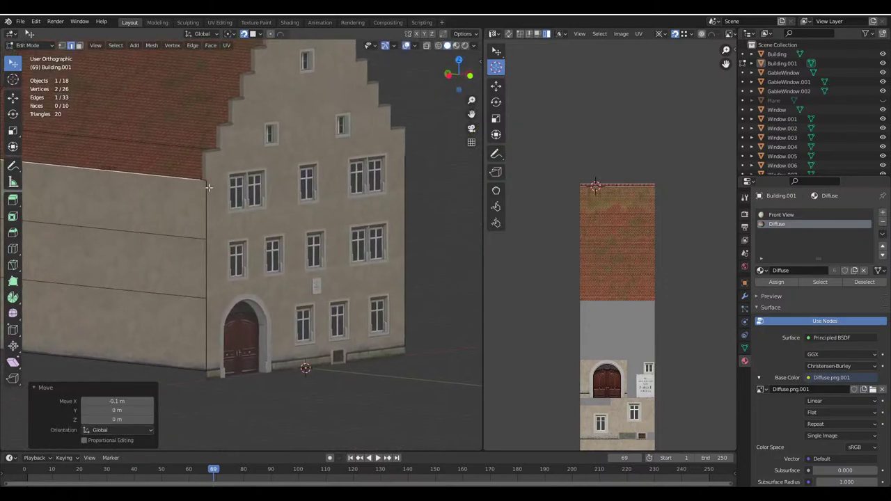
{"action": "scroll", "coordinate": [262, 178], "scroll_direction": "up", "scroll_amount": 2}
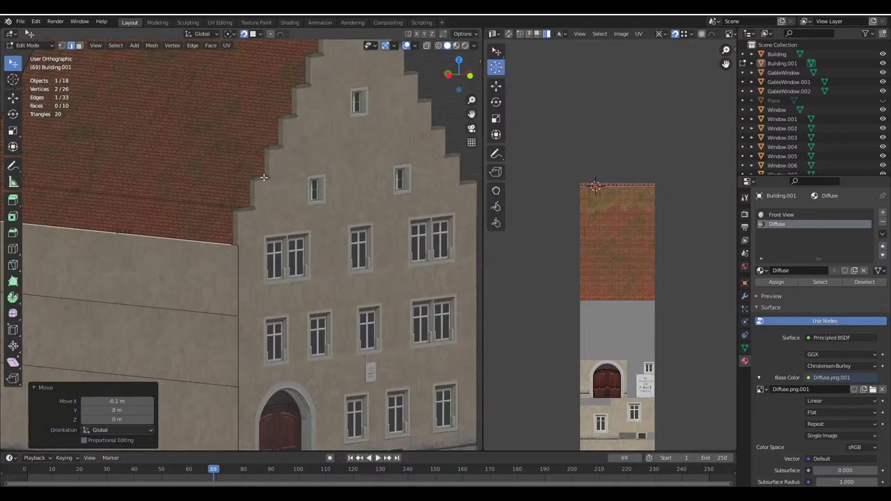
{"action": "scroll", "coordinate": [264, 177], "scroll_direction": "up", "scroll_amount": 6}
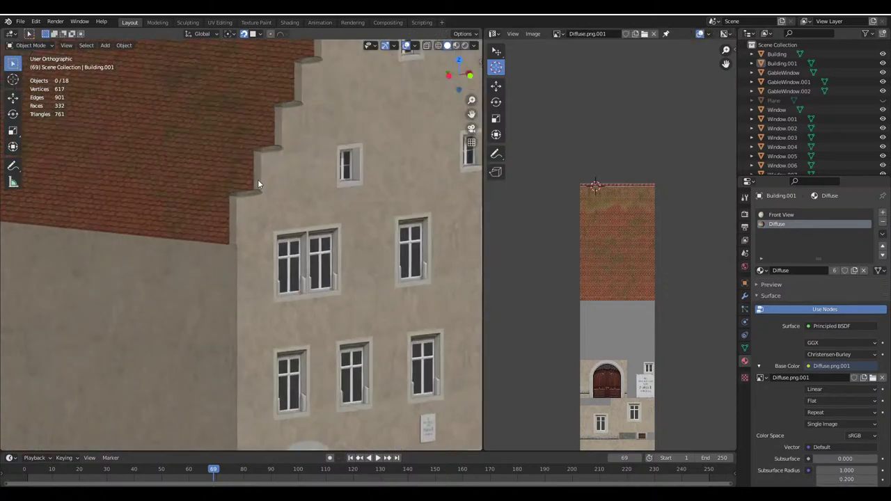
{"action": "scroll", "coordinate": [209, 129], "scroll_direction": "up", "scroll_amount": 2}
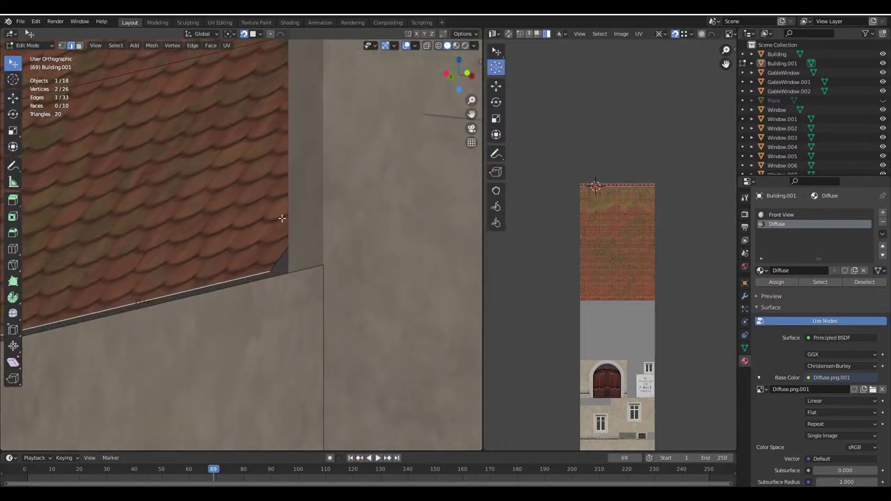
{"action": "scroll", "coordinate": [286, 236], "scroll_direction": "down", "scroll_amount": 8}
{"action": "scroll", "coordinate": [257, 249], "scroll_direction": "up", "scroll_amount": 4}
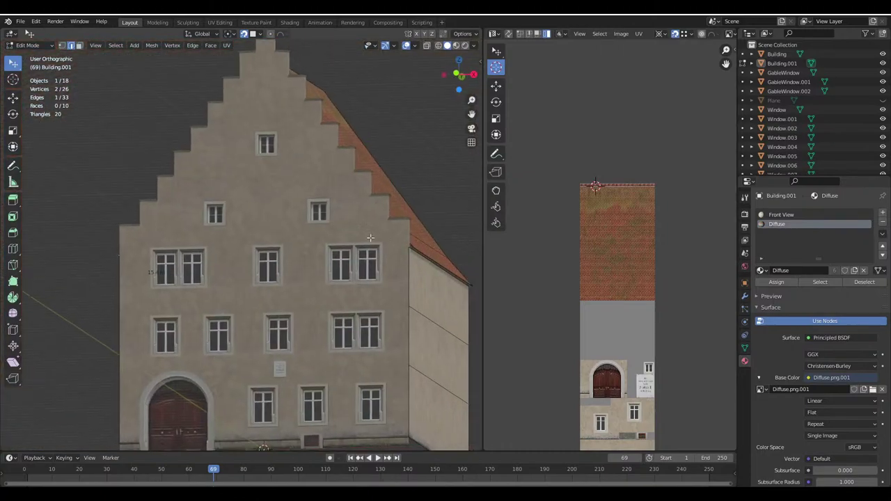
{"action": "key", "text": "Tab"}
{"action": "key", "text": "Tab"}
{"action": "middle_click_drag", "start_coordinate": [305, 271], "coordinate": [281, 260]}
Extrude the selected eave edges 0.2 m down along Z
{"action": "key", "text": "e"}
{"action": "key", "text": "z"}
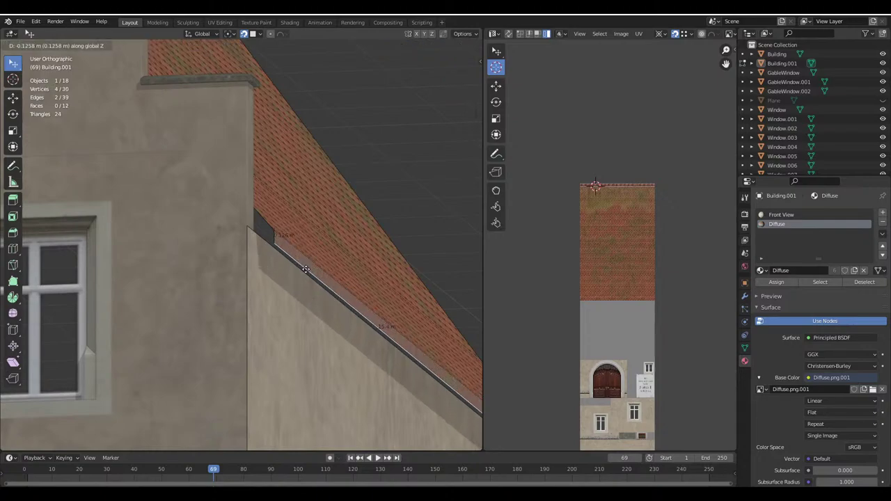
{"action": "type", "text": ".2"}
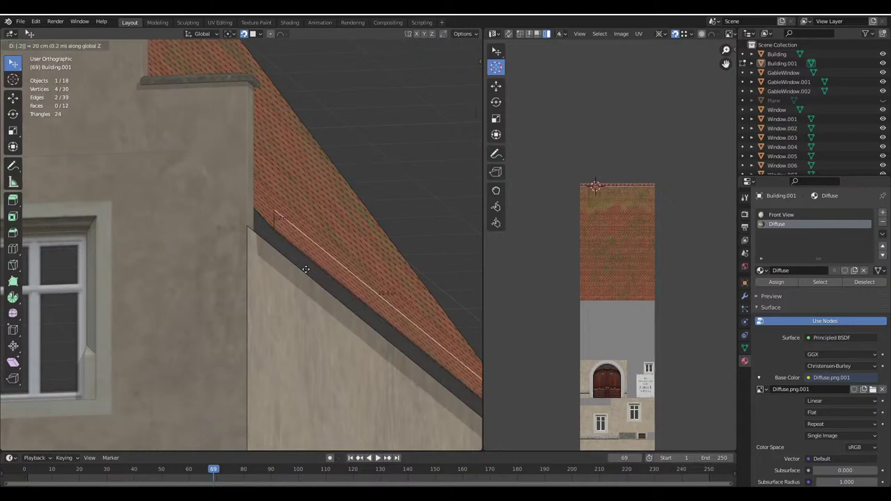
{"action": "type", "text": "-"}
{"action": "key", "text": "Return"}
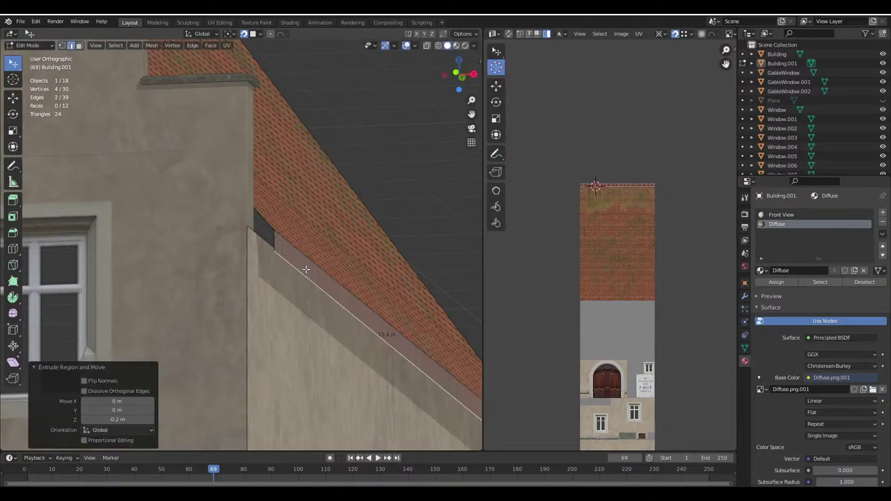
Shift the trim's end edge -0.2 m along X, then a further 0.1 m
{"action": "left_click", "coordinate": [292, 270]}
{"action": "key", "text": "g"}
{"action": "key", "text": "x"}
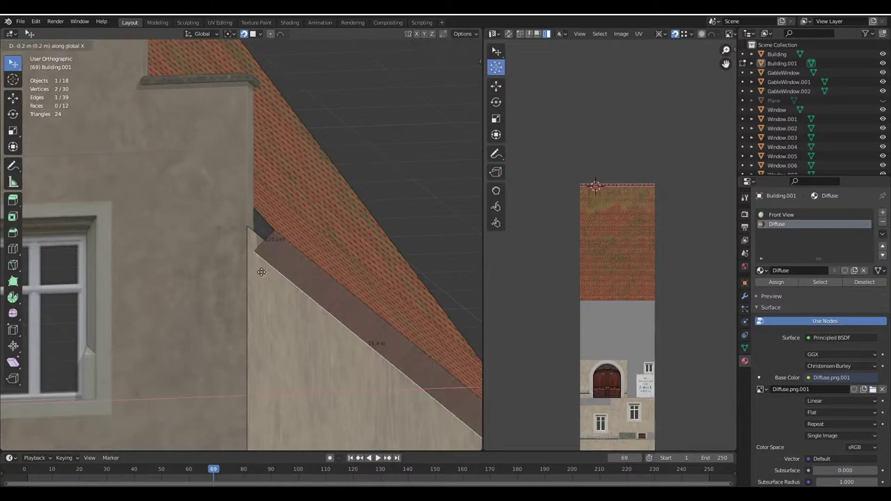
{"action": "left_click", "coordinate": [253, 260]}
{"action": "scroll", "coordinate": [252, 260], "scroll_direction": "down", "scroll_amount": 5}
{"action": "middle_click_drag", "start_coordinate": [265, 251], "coordinate": [279, 240]}
{"action": "scroll", "coordinate": [283, 239], "scroll_direction": "up", "scroll_amount": 5}
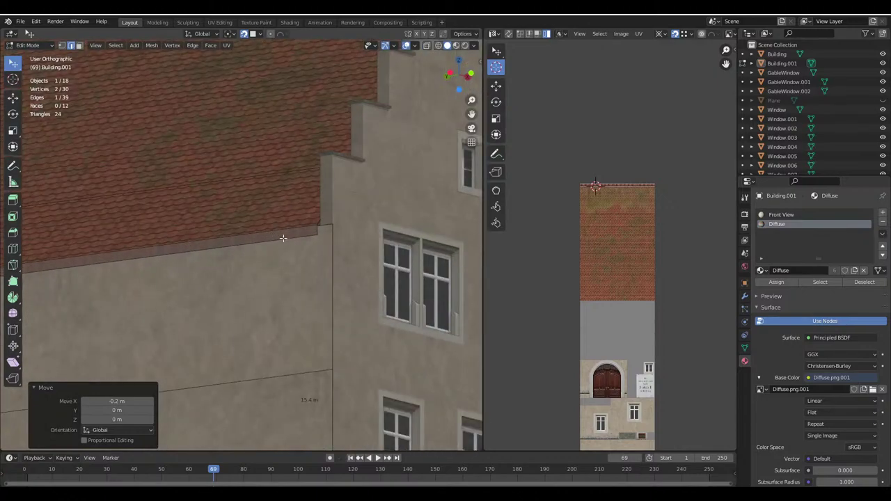
{"action": "key", "text": "g"}
{"action": "key", "text": "x"}
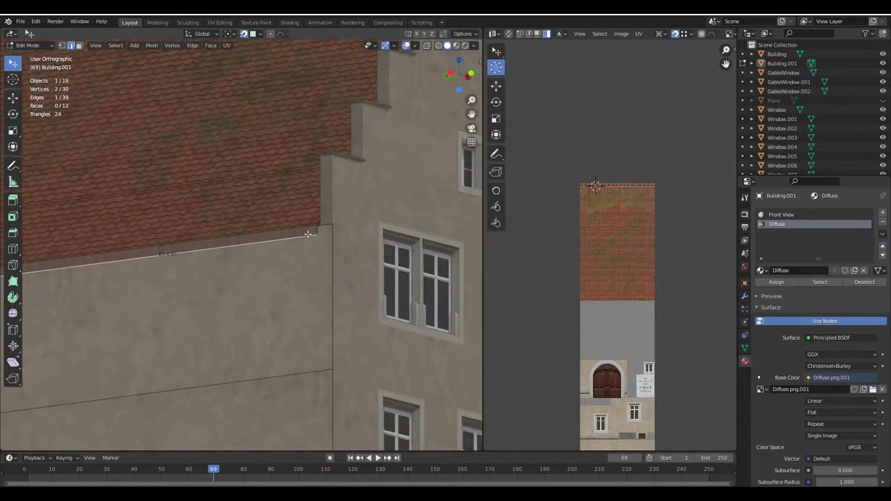
{"action": "left_click", "coordinate": [319, 259]}
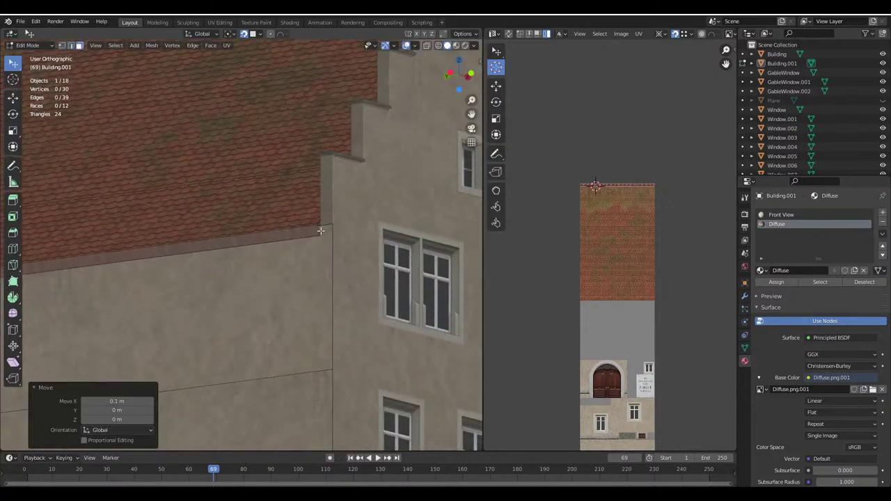
In face select mode, unwrap the trim face along the gable roof edge
{"action": "left_click", "coordinate": [79, 45], "text": "ctrl"}
{"action": "middle_click_drag", "start_coordinate": [258, 223], "coordinate": [283, 231]}
{"action": "left_click", "coordinate": [298, 216]}
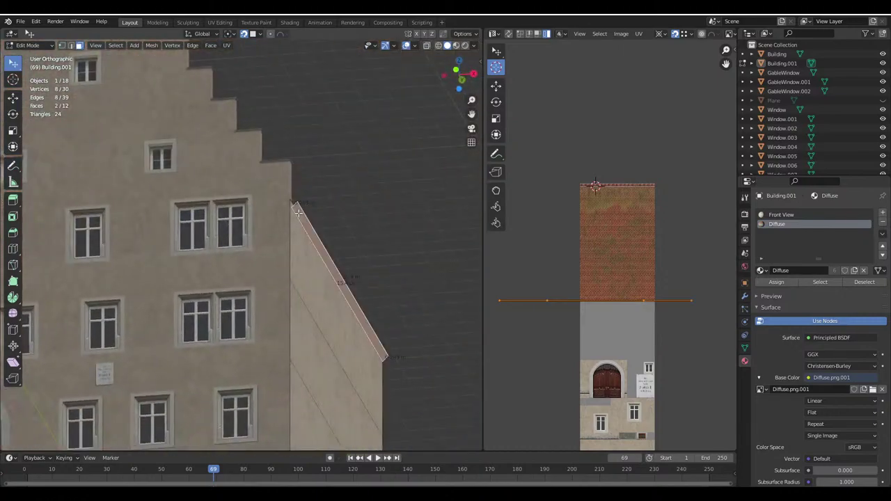
{"action": "key", "text": "u"}
{"action": "left_click", "coordinate": [300, 213]}
Add the eave trim face and unwrap both trim faces together
{"action": "scroll", "coordinate": [655, 278], "scroll_direction": "down", "scroll_amount": 5}
{"action": "scroll", "coordinate": [655, 283], "scroll_direction": "up", "scroll_amount": 7}
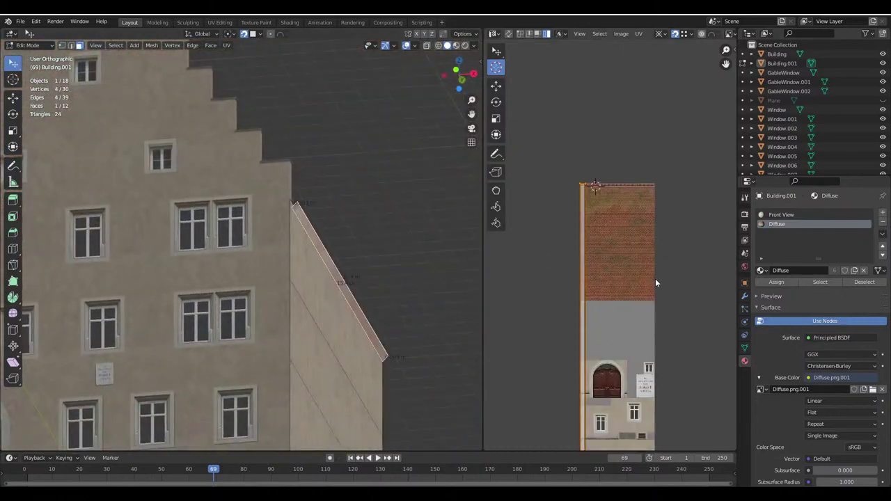
{"action": "middle_click_drag", "start_coordinate": [327, 243], "coordinate": [355, 247]}
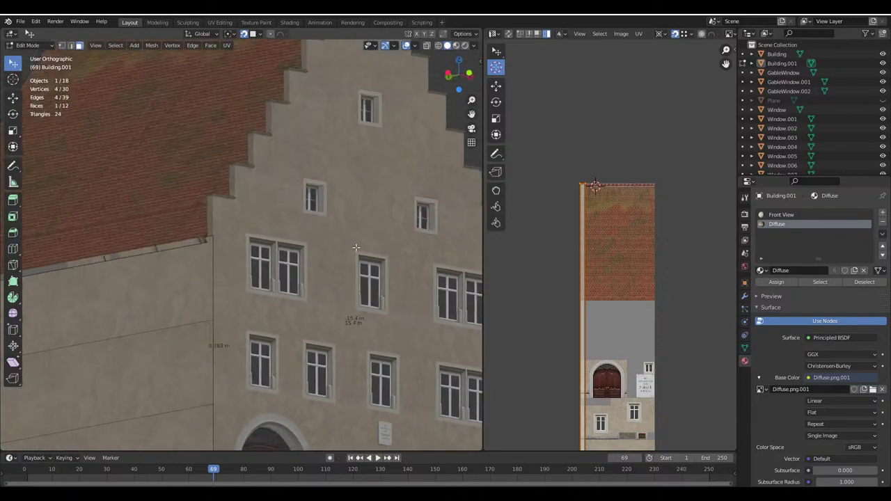
{"action": "left_click", "coordinate": [204, 238], "text": "shift"}
{"action": "key", "text": "u"}
{"action": "left_click", "coordinate": [148, 224]}
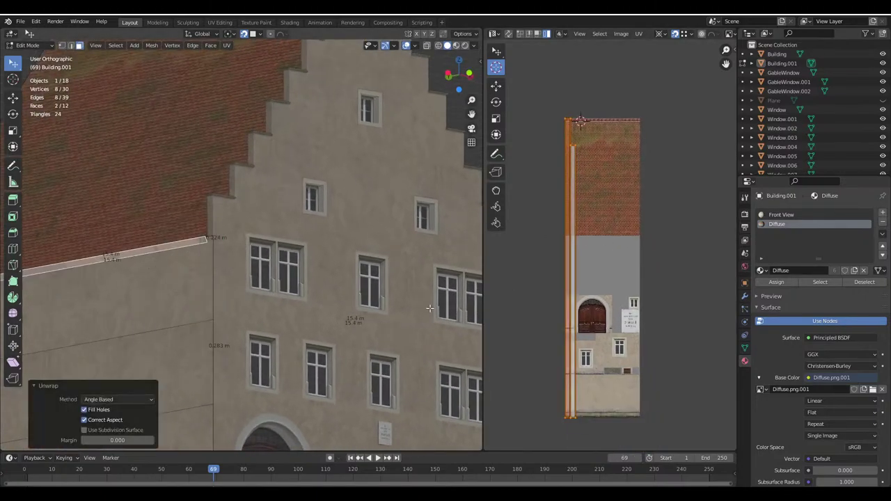
Preview the textured trim in Object Mode, then return to Edit Mode with edge select
{"action": "middle_click_drag", "start_coordinate": [429, 308], "coordinate": [513, 301]}
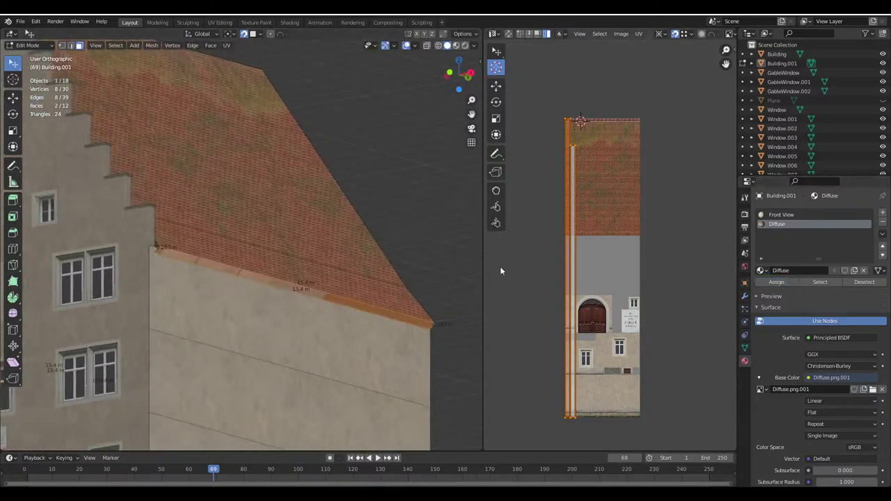
{"action": "middle_click_drag", "start_coordinate": [389, 271], "coordinate": [234, 266]}
{"action": "key", "text": "Tab"}
{"action": "scroll", "coordinate": [234, 266], "scroll_direction": "up", "scroll_amount": 5}
{"action": "key", "text": "Tab"}
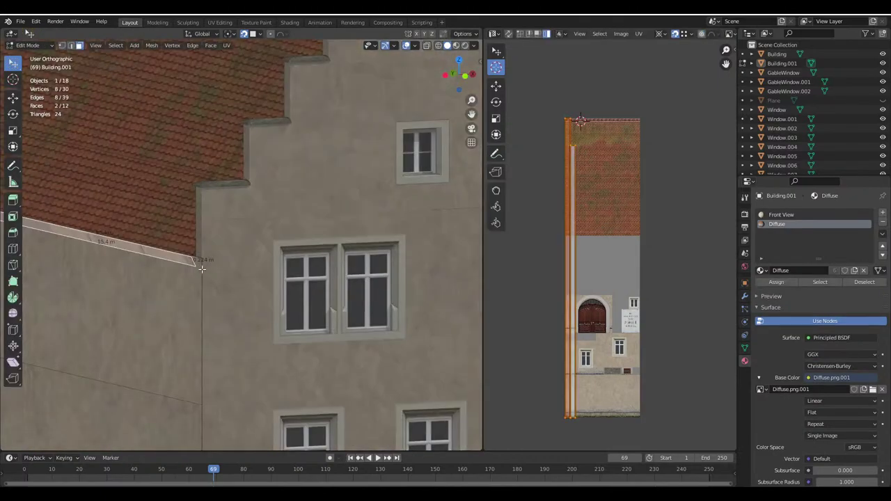
{"action": "left_click", "coordinate": [71, 45]}
Select the trim's corner end edge and change the snapping target
{"action": "left_click", "coordinate": [165, 256]}
{"action": "scroll", "coordinate": [164, 255], "scroll_direction": "up", "scroll_amount": 6}
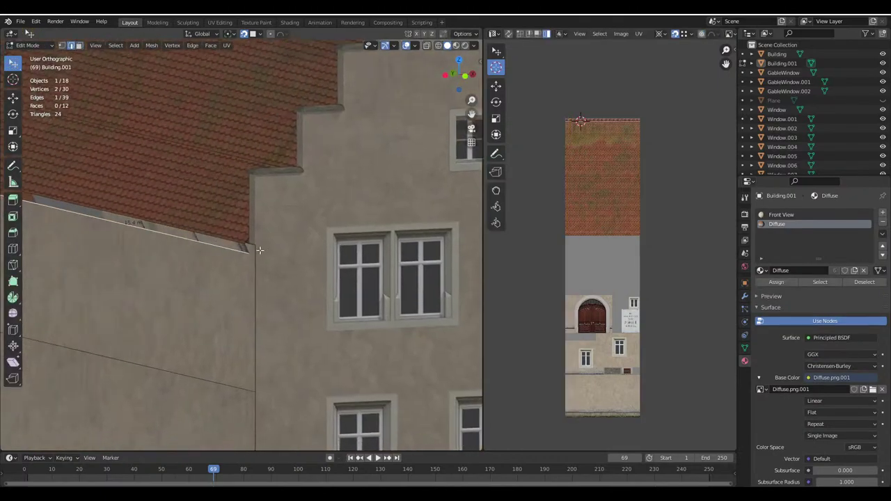
{"action": "key", "text": "g"}
{"action": "key", "text": "x"}
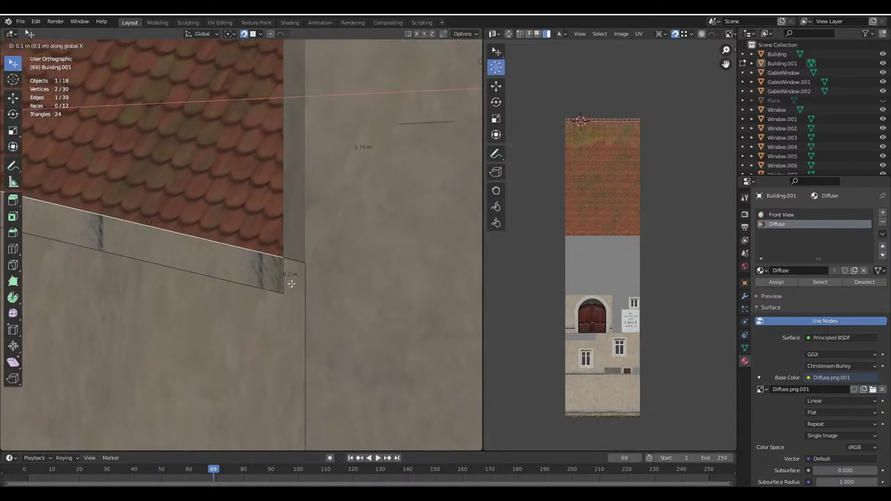
{"action": "key", "text": "Escape"}
{"action": "left_click", "coordinate": [253, 34]}
{"action": "left_click", "coordinate": [241, 91]}
Try moving the trim strip 0.1 m and -0.4 m along X, undoing both
{"action": "key", "text": "g"}
{"action": "key", "text": "y"}
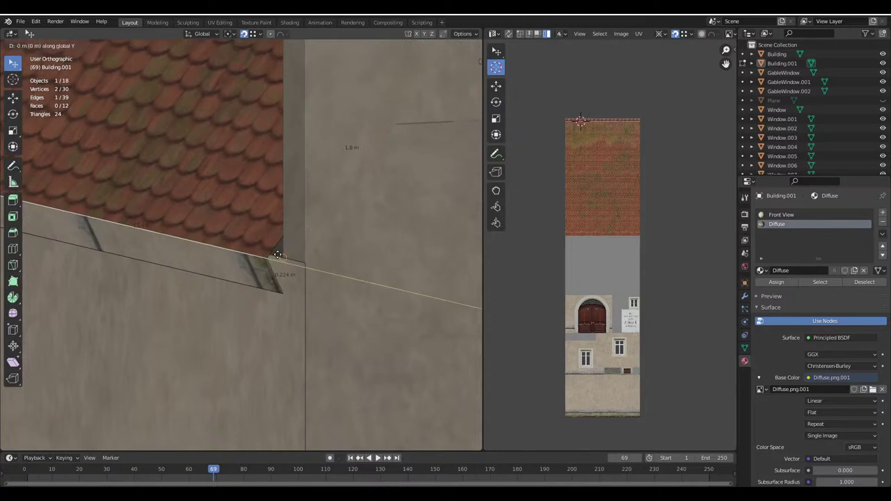
{"action": "key", "text": "x"}
{"action": "left_click", "coordinate": [281, 255]}
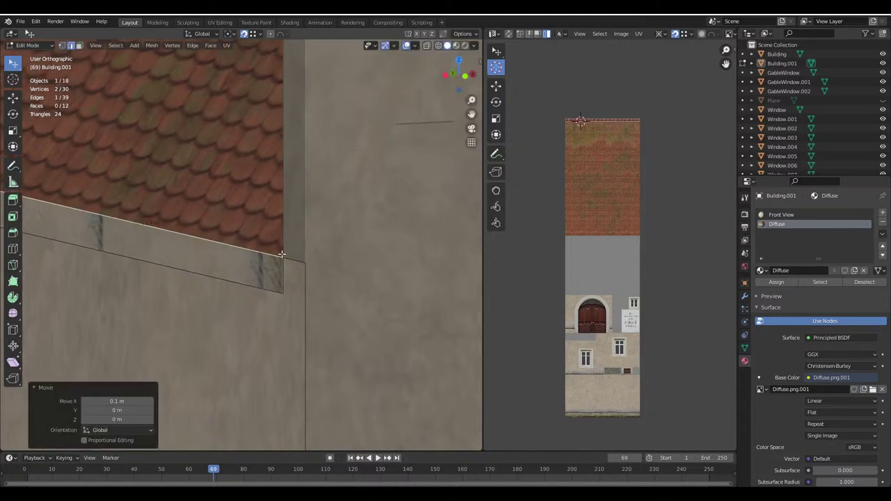
{"action": "key", "text": "ctrl+z"}
{"action": "type", "text": "gx"}
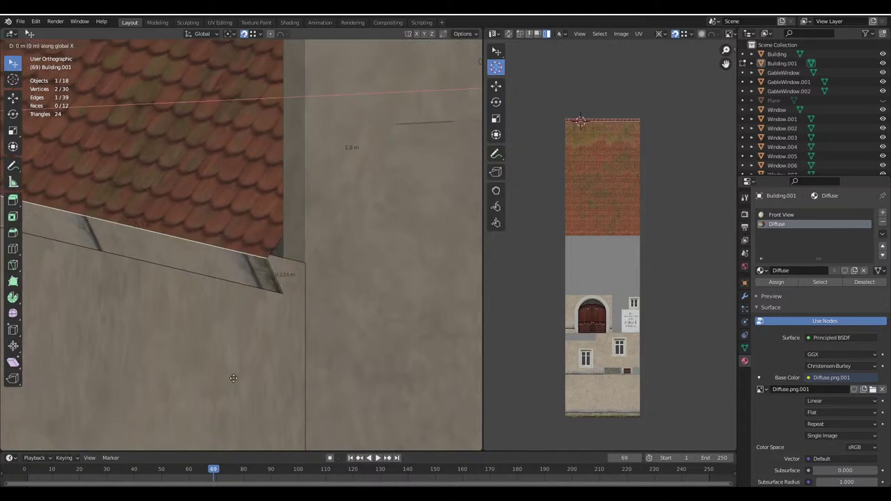
{"action": "type", "text": "-0.4"}
{"action": "key", "text": "Return"}
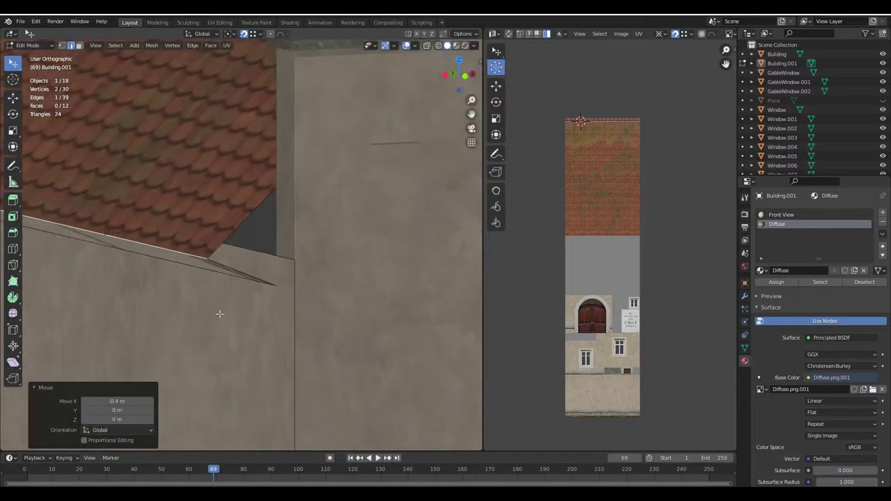
{"action": "scroll", "coordinate": [219, 313], "scroll_direction": "down", "scroll_amount": 3}
{"action": "key", "text": "ctrl+z"}
Move the trim strip -0.1 m along X to meet the gable corner
{"action": "key", "text": "g"}
{"action": "key", "text": "x"}
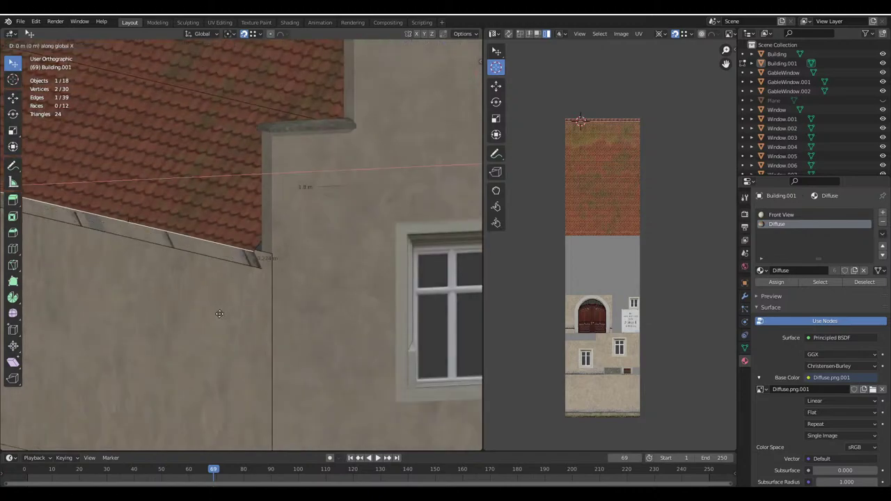
{"action": "type", "text": "-0.1"}
{"action": "key", "text": "Return"}
{"action": "scroll", "coordinate": [219, 314], "scroll_direction": "down", "scroll_amount": 3}
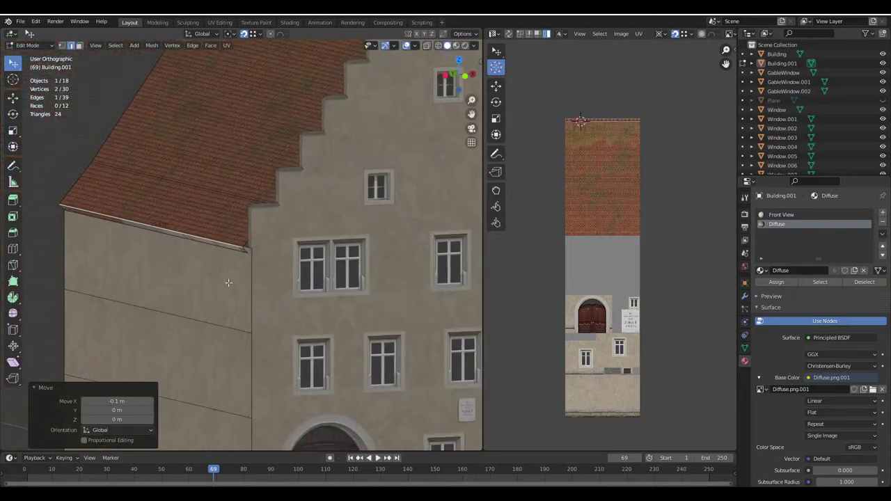
{"action": "scroll", "coordinate": [209, 279], "scroll_direction": "up", "scroll_amount": 3}
{"action": "scroll", "coordinate": [186, 259], "scroll_direction": "down", "scroll_amount": 3}
{"action": "scroll", "coordinate": [186, 259], "scroll_direction": "up", "scroll_amount": 1}
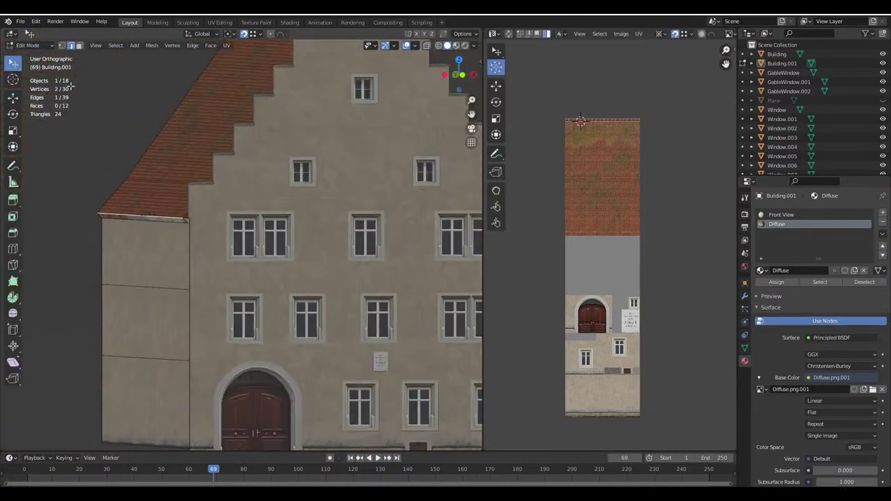
In face select mode, select the side wall's two trim faces
{"action": "left_click", "coordinate": [79, 46]}
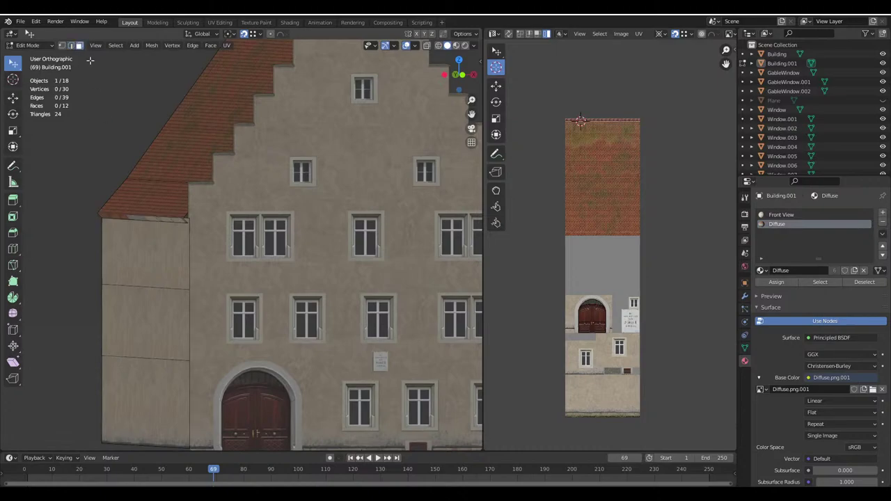
{"action": "left_click", "coordinate": [161, 216]}
{"action": "middle_click_drag", "start_coordinate": [162, 217], "coordinate": [297, 238]}
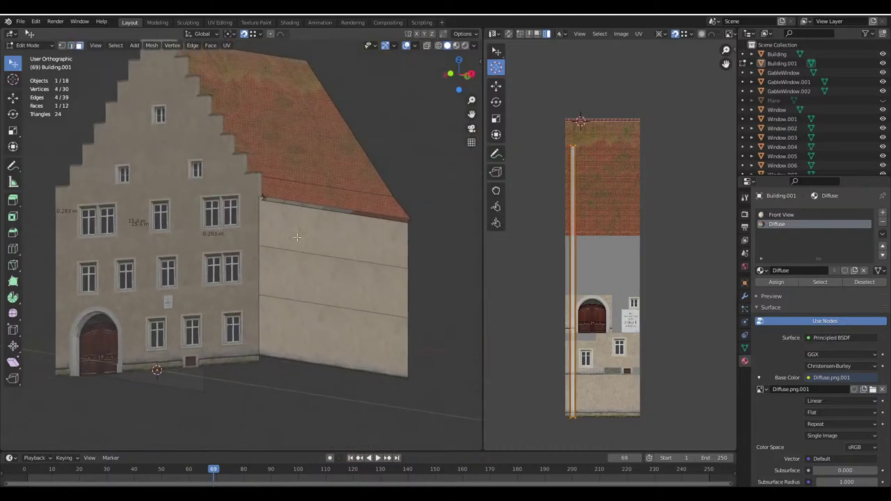
{"action": "key", "text": "shift+g"}
{"action": "left_click", "coordinate": [295, 200]}
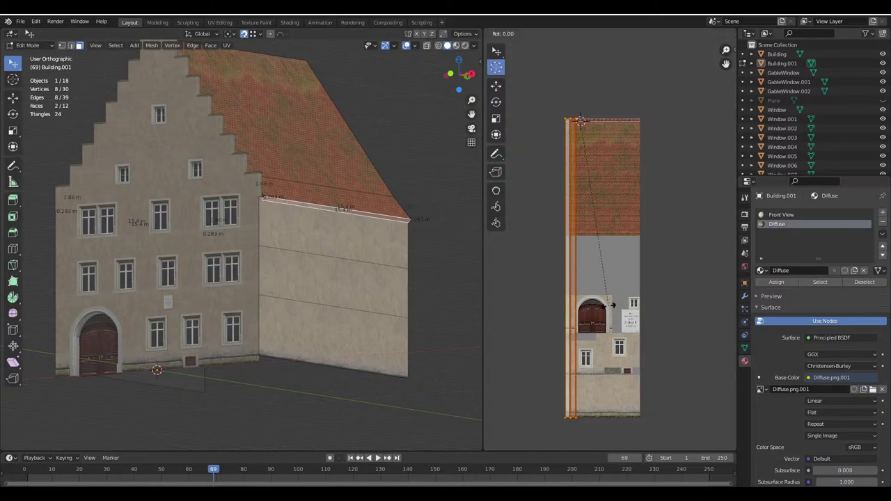
Rotate the trim's UV strip 90 degrees, set the UV pivot, and move and scale it
{"action": "type", "text": "r90"}
{"action": "key", "text": "Return"}
{"action": "left_click", "coordinate": [675, 36]}
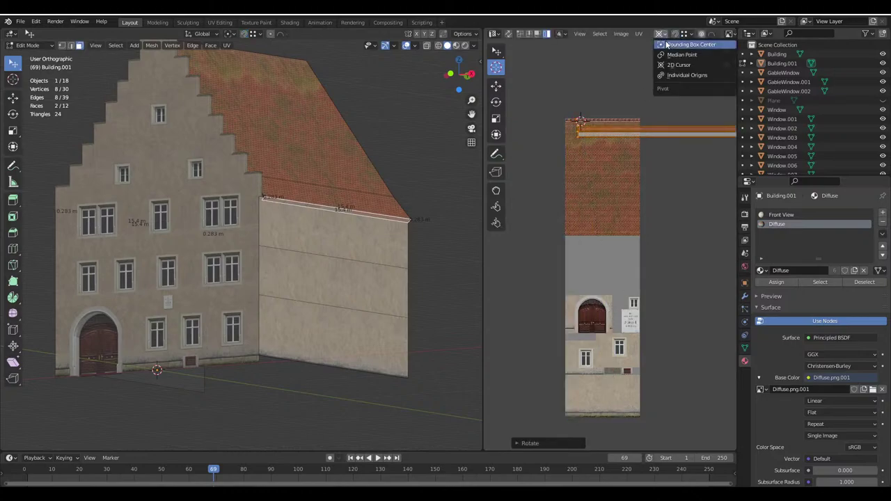
{"action": "left_click", "coordinate": [696, 65]}
{"action": "key", "text": "g"}
{"action": "left_click", "coordinate": [647, 307]}
{"action": "key", "text": "s"}
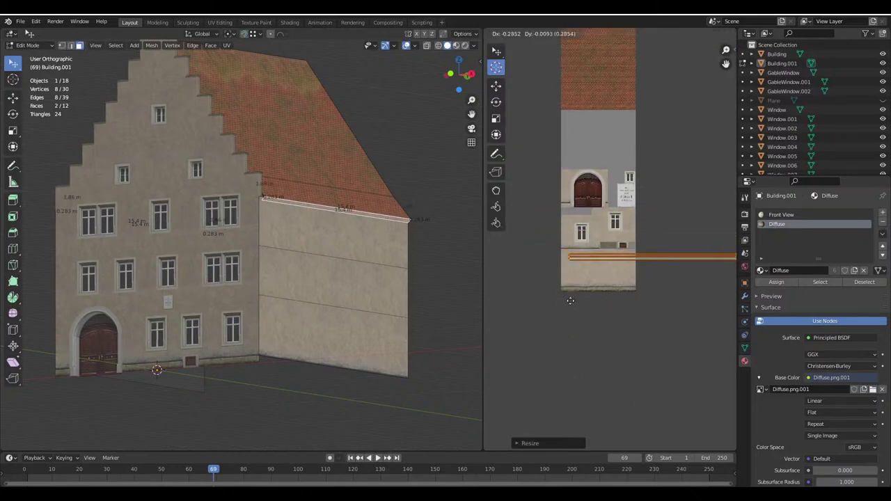
{"action": "left_click", "coordinate": [647, 338]}
Add the wall face below the roof line, reselect the trim's UV strip and rescale it
{"action": "left_click", "coordinate": [334, 237], "text": "shift"}
{"action": "key", "text": "g"}
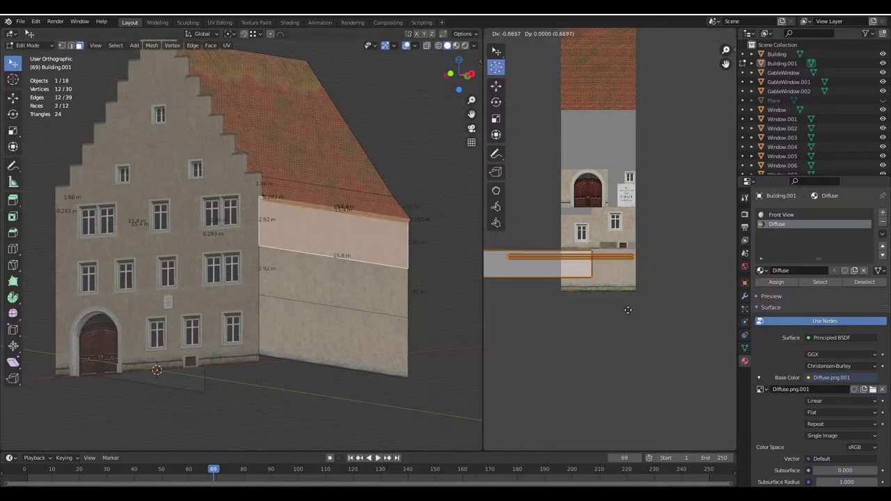
{"action": "key", "text": "Escape"}
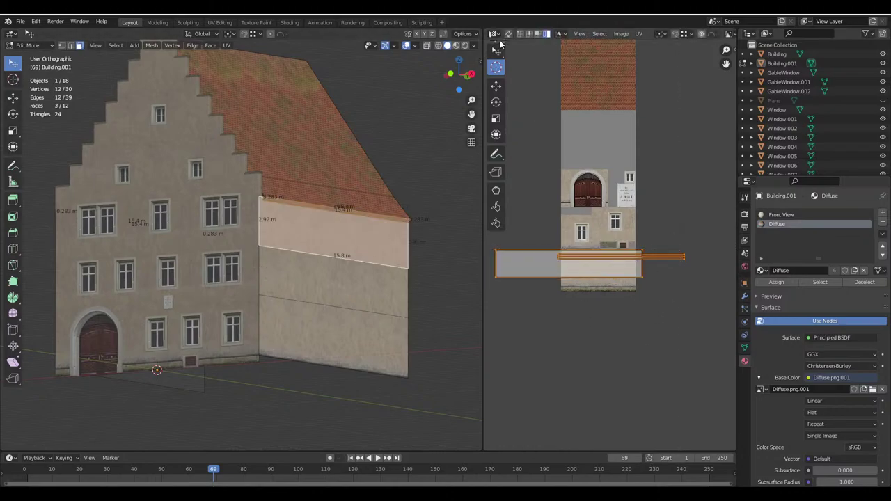
{"action": "key", "text": "w"}
{"action": "key", "text": "alt+a"}
{"action": "left_click_drag", "start_coordinate": [681, 259], "coordinate": [685, 261]}
{"action": "key", "text": "s"}
{"action": "left_click", "coordinate": [656, 279]}
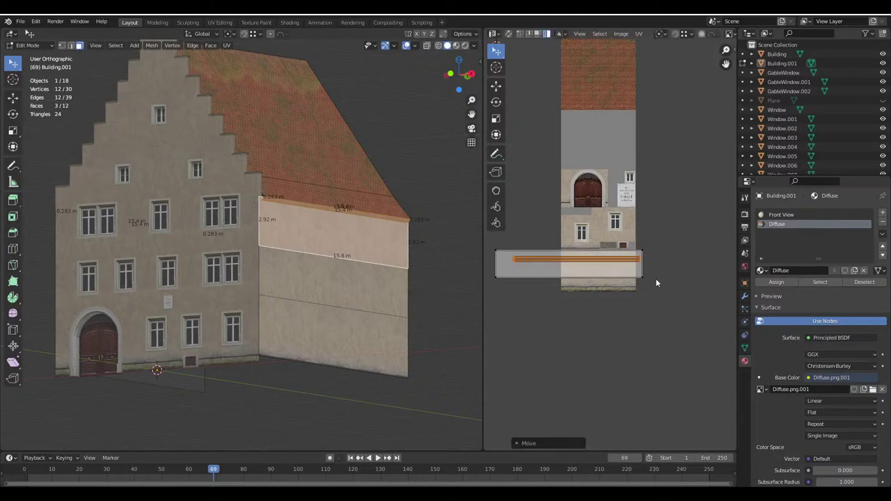
Position the UV strip over the plaster band and check the texture in Object Mode
{"action": "key", "text": "g"}
{"action": "left_click", "coordinate": [652, 334]}
{"action": "key", "text": "g"}
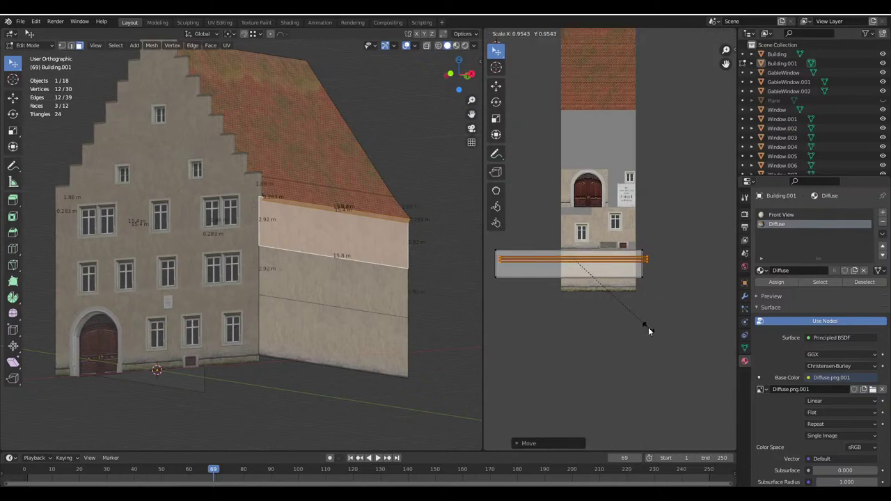
{"action": "left_click", "coordinate": [645, 326]}
{"action": "key", "text": "Tab"}
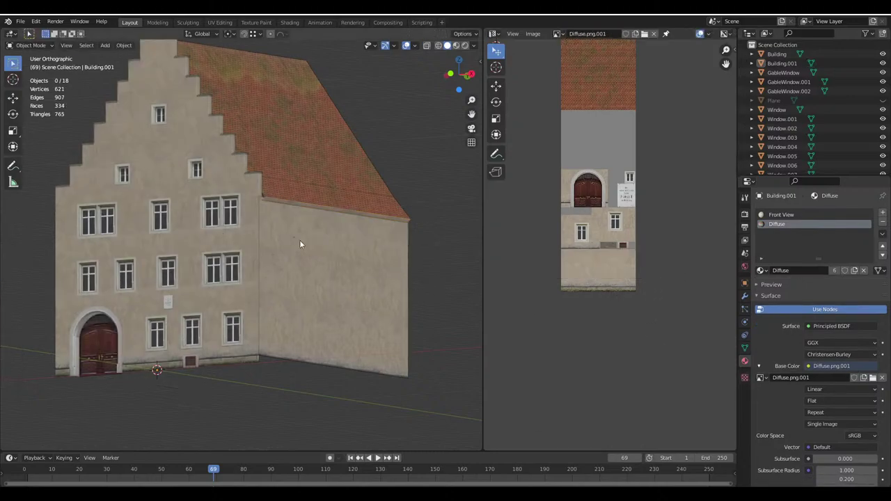
{"action": "middle_click_drag", "start_coordinate": [300, 240], "coordinate": [316, 236]}
{"action": "scroll", "coordinate": [292, 244], "scroll_direction": "up", "scroll_amount": 5}
{"action": "scroll", "coordinate": [275, 230], "scroll_direction": "up", "scroll_amount": 6}
In vertex select mode, select the two vertices at the trim's corner
{"action": "key", "text": "Tab"}
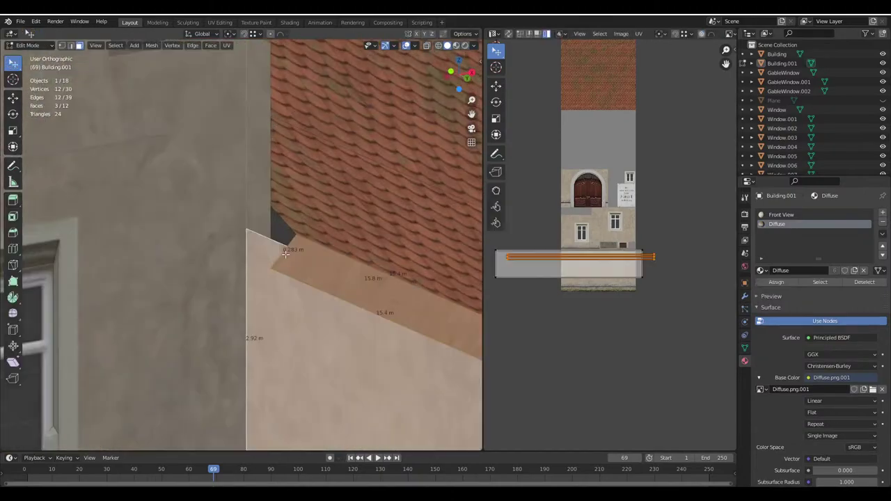
{"action": "left_click", "coordinate": [62, 46]}
{"action": "left_click", "coordinate": [293, 284]}
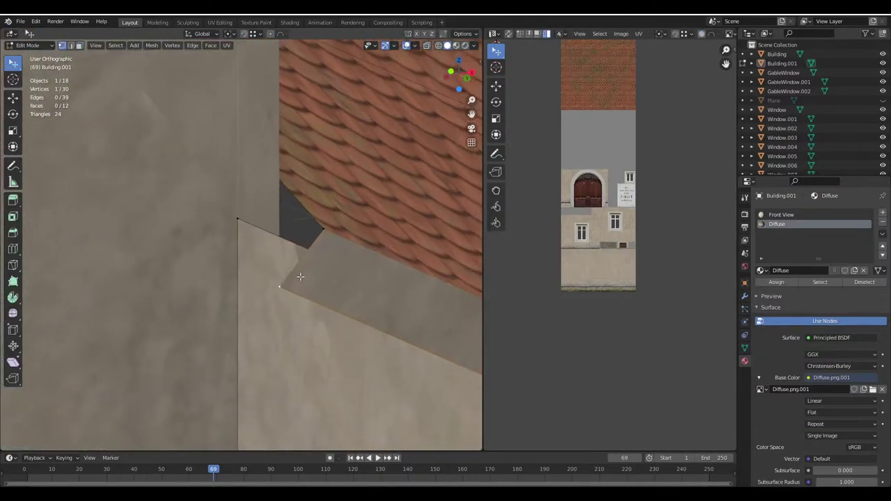
{"action": "scroll", "coordinate": [186, 270], "scroll_direction": "down", "scroll_amount": 5}
{"action": "scroll", "coordinate": [243, 279], "scroll_direction": "up", "scroll_amount": 6}
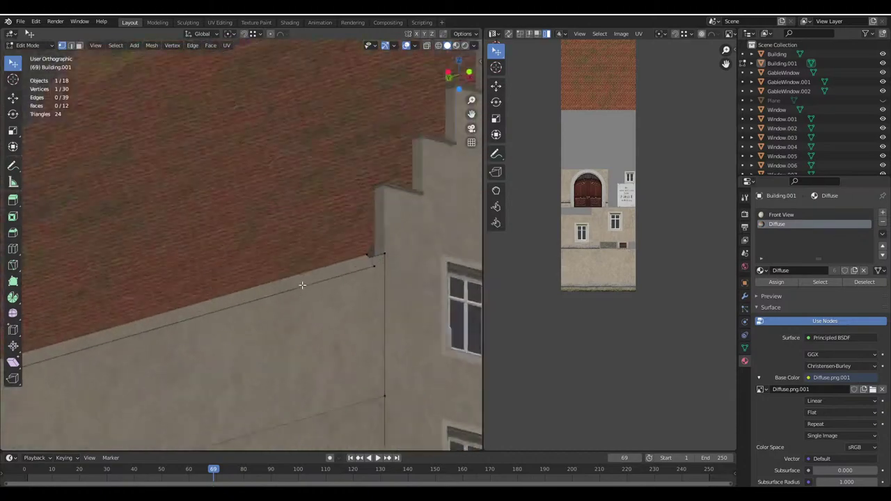
{"action": "scroll", "coordinate": [291, 221], "scroll_direction": "up", "scroll_amount": 3}
{"action": "left_click", "coordinate": [99, 209], "text": "shift"}
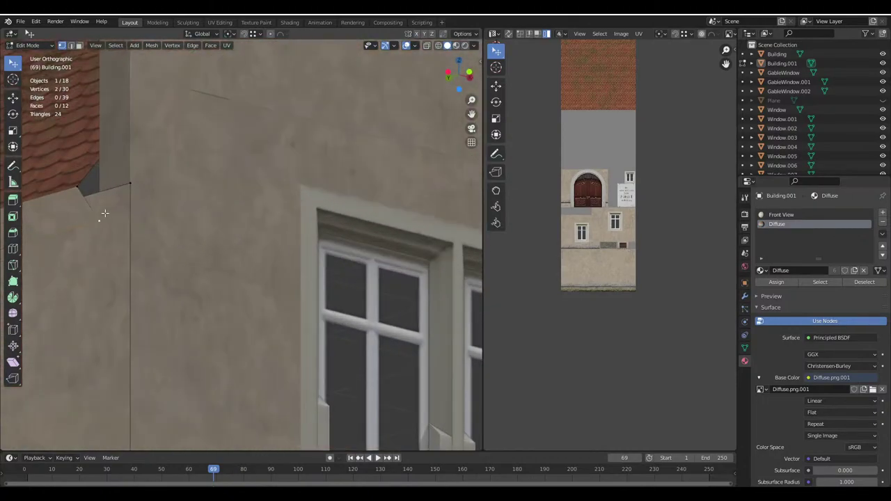
{"action": "middle_click_drag", "start_coordinate": [100, 209], "coordinate": [224, 70]}
Enable vertex snapping and extrude the two vertices along Z to the corner
{"action": "left_click", "coordinate": [243, 34]}
{"action": "left_click", "coordinate": [254, 33]}
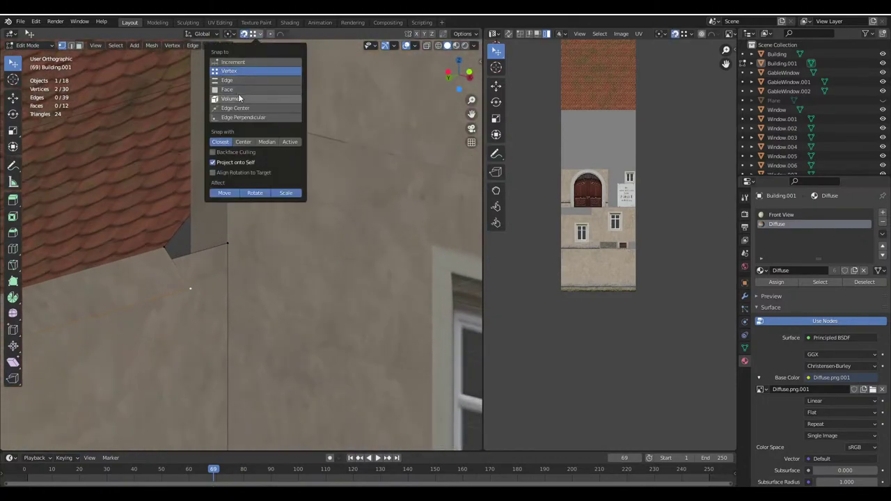
{"action": "left_click", "coordinate": [240, 97]}
{"action": "middle_click_drag", "start_coordinate": [217, 284], "coordinate": [245, 300], "text": "shift"}
{"action": "key", "text": "e"}
{"action": "key", "text": "z"}
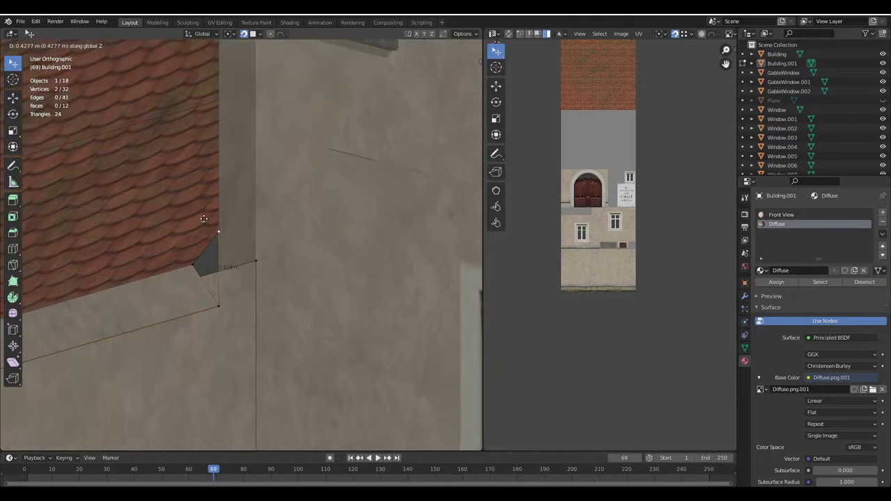
{"action": "left_click", "coordinate": [91, 75]}
Fill two faces across the gap between the trim and the gable corner
{"action": "left_click", "coordinate": [197, 269], "text": "shift"}
{"action": "key", "text": "f"}
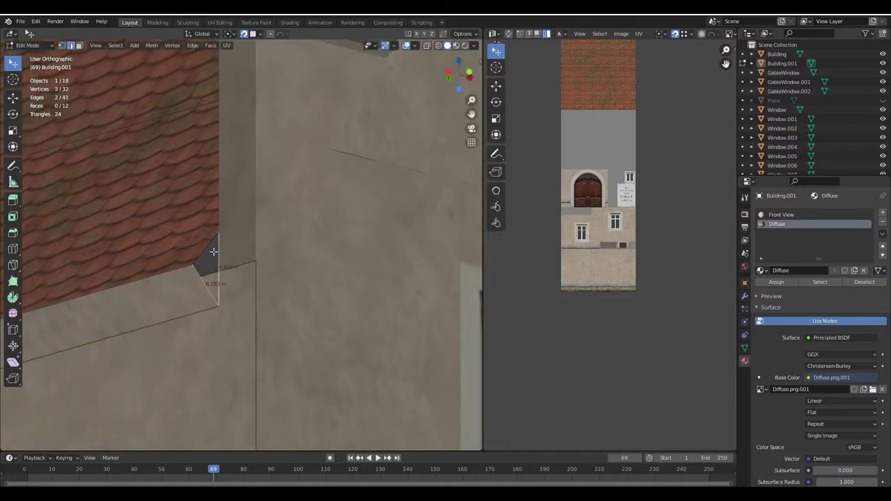
{"action": "middle_click_drag", "start_coordinate": [215, 253], "coordinate": [365, 295]}
{"action": "scroll", "coordinate": [304, 291], "scroll_direction": "up", "scroll_amount": 2}
{"action": "scroll", "coordinate": [305, 291], "scroll_direction": "up", "scroll_amount": 2}
{"action": "left_click", "coordinate": [227, 196], "text": "shift"}
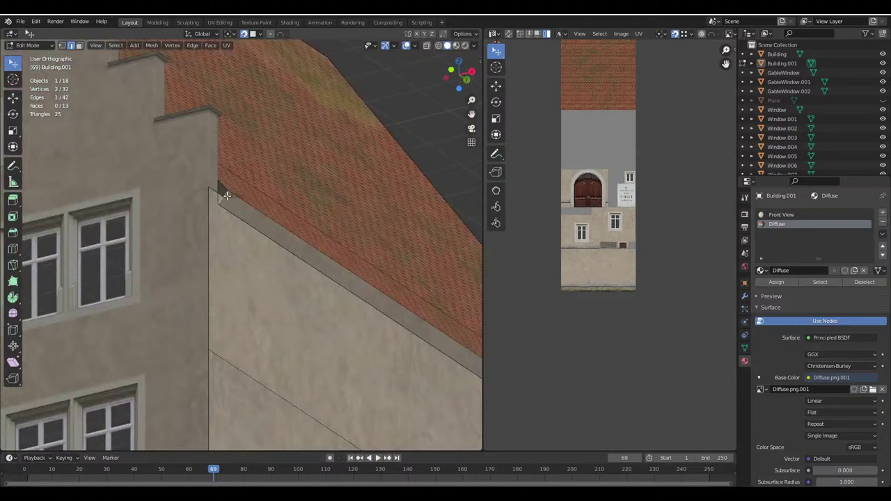
{"action": "left_click", "coordinate": [220, 192], "text": "shift"}
{"action": "key", "text": "f"}
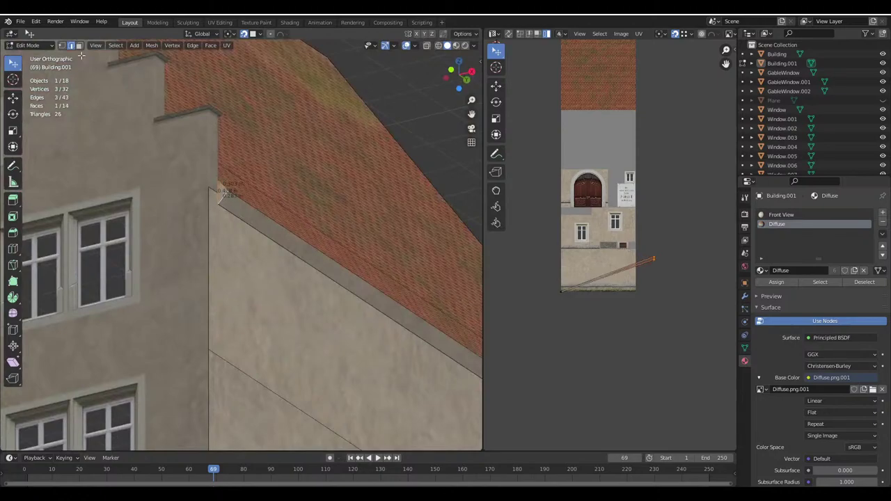
Select the new corner faces and UV-unwrap them
{"action": "middle_click_drag", "start_coordinate": [212, 202], "coordinate": [261, 232]}
{"action": "left_click", "coordinate": [216, 227], "text": "shift"}
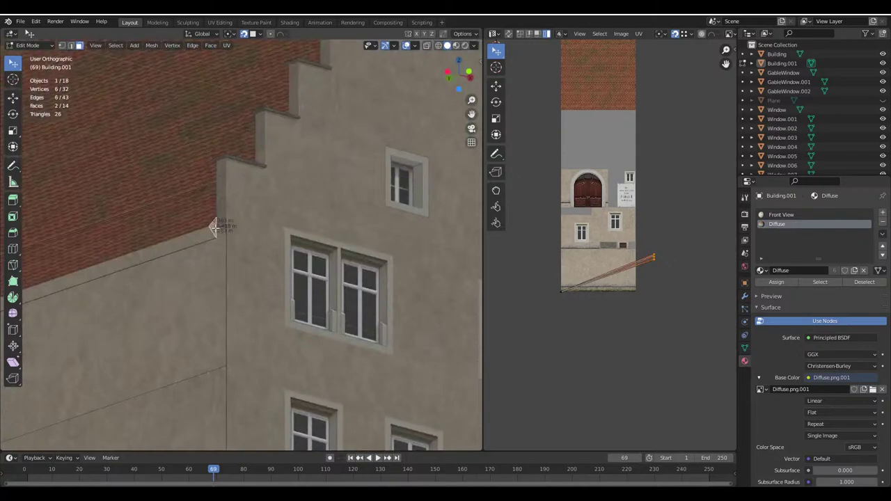
{"action": "key", "text": "u"}
{"action": "left_click", "coordinate": [215, 228]}
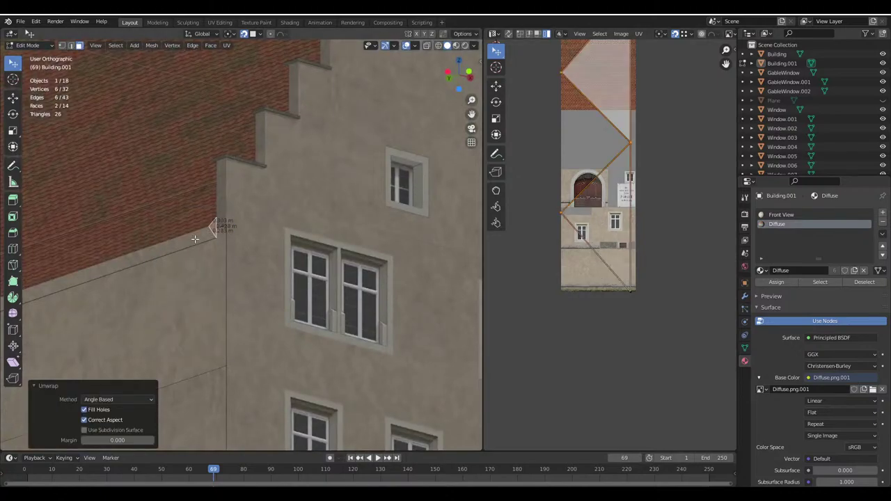
Show only the selected corner triangles in the UV Editor, then move their UVs down the texture and shrink them
{"action": "left_click", "coordinate": [195, 239], "text": "shift"}
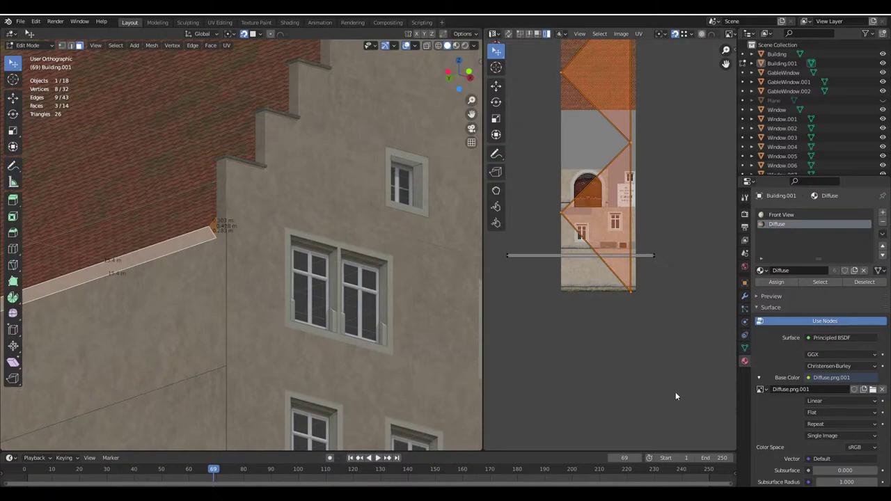
{"action": "left_click", "coordinate": [674, 34]}
{"action": "left_click_drag", "start_coordinate": [597, 142], "coordinate": [616, 262]}
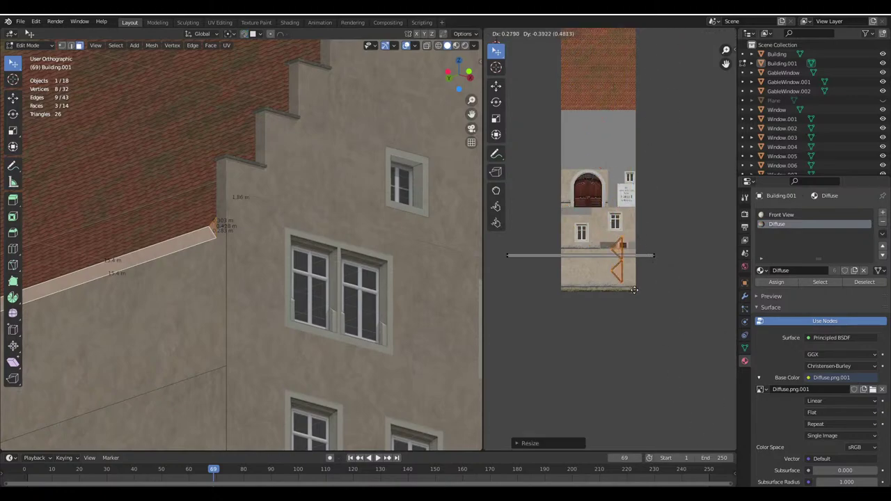
{"action": "scroll", "coordinate": [673, 366], "scroll_direction": "up", "scroll_amount": 2}
{"action": "key", "text": "s"}
{"action": "left_click", "coordinate": [603, 220]}
Move the triangle UVs up and narrow them along the X axis
{"action": "scroll", "coordinate": [599, 316], "scroll_direction": "up", "scroll_amount": 8}
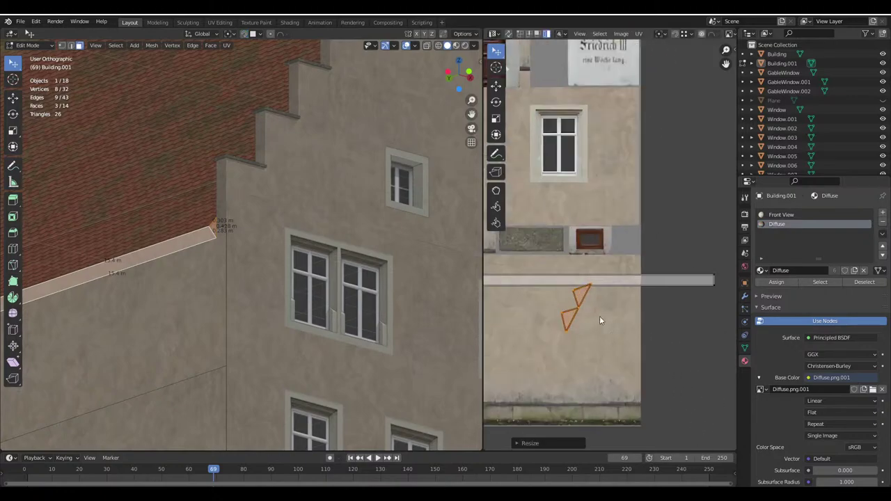
{"action": "key", "text": "g"}
{"action": "left_click", "coordinate": [649, 323]}
{"action": "key", "text": "s"}
{"action": "key", "text": "x"}
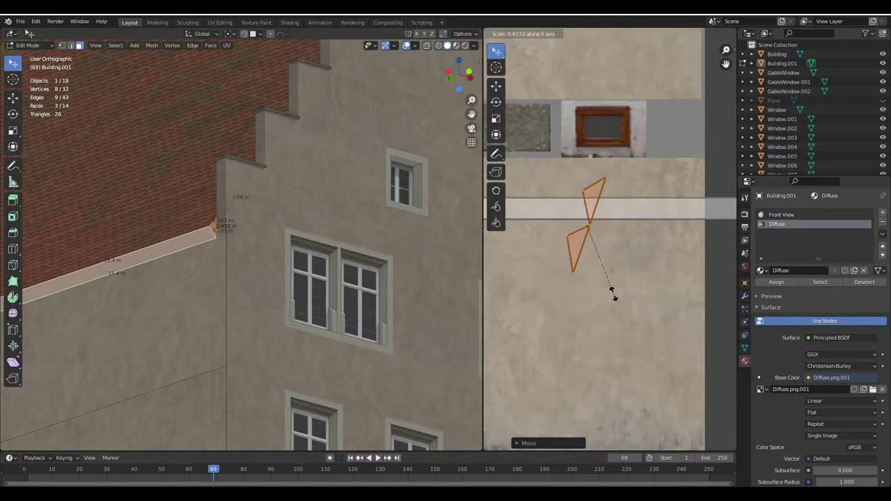
{"action": "left_click", "coordinate": [596, 265]}
Rotate the triangle UVs, then place and shrink them onto a plain plaster area
{"action": "scroll", "coordinate": [643, 342], "scroll_direction": "up", "scroll_amount": 3}
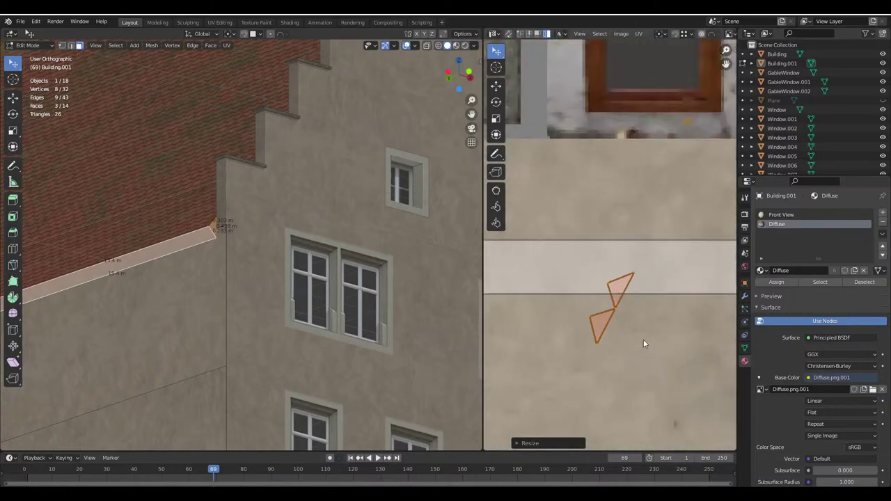
{"action": "key", "text": "r"}
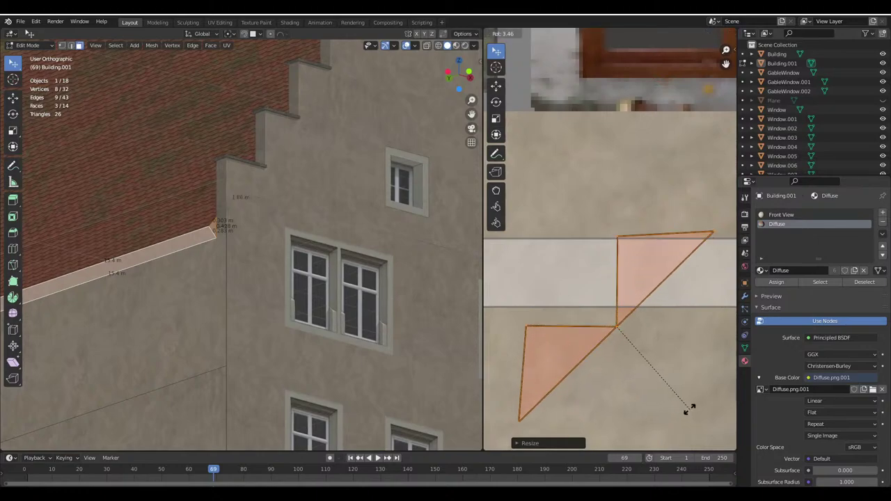
{"action": "left_click", "coordinate": [690, 408]}
{"action": "key", "text": "g"}
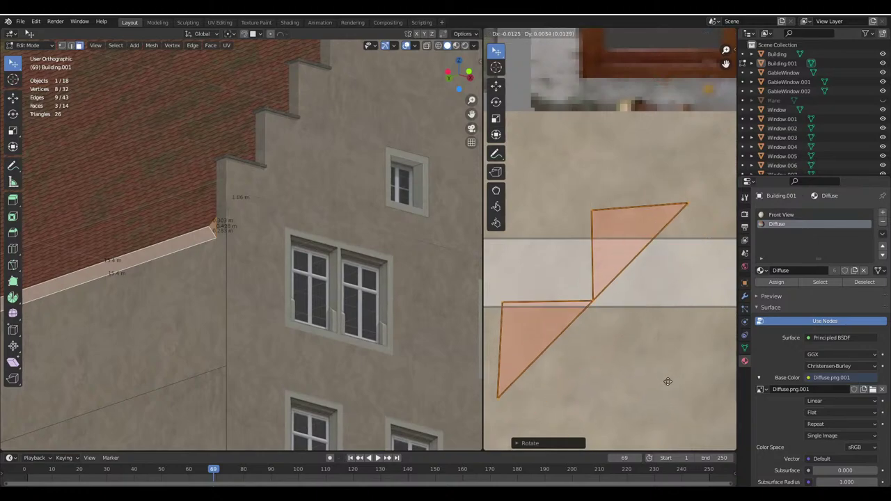
{"action": "left_click", "coordinate": [667, 387]}
{"action": "key", "text": "s"}
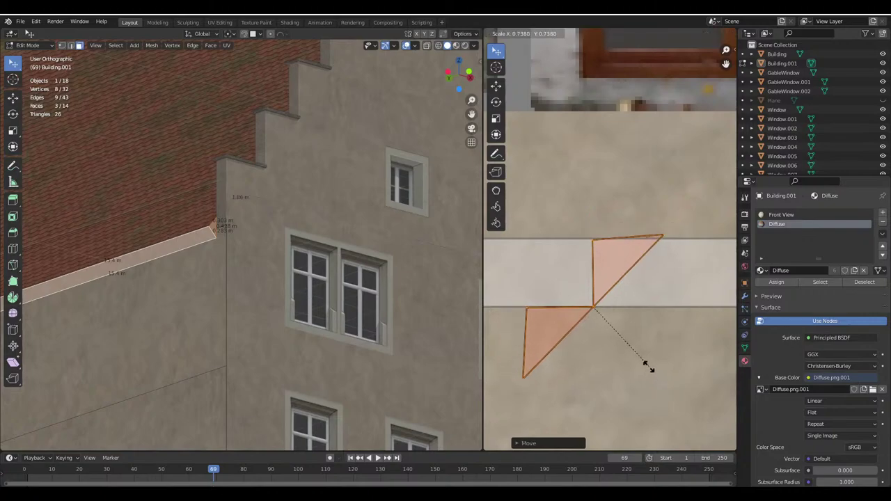
{"action": "left_click", "coordinate": [649, 371]}
Return to Object Mode, turn the view to face the gable, and save Haus.blend
{"action": "key", "text": "Tab"}
{"action": "scroll", "coordinate": [247, 274], "scroll_direction": "down", "scroll_amount": 4}
{"action": "scroll", "coordinate": [271, 319], "scroll_direction": "up", "scroll_amount": 3}
{"action": "middle_click_drag", "start_coordinate": [247, 274], "coordinate": [203, 271]}
{"action": "key", "text": "ctrl+s"}
{"action": "scroll", "coordinate": [265, 316], "scroll_direction": "down", "scroll_amount": 4}
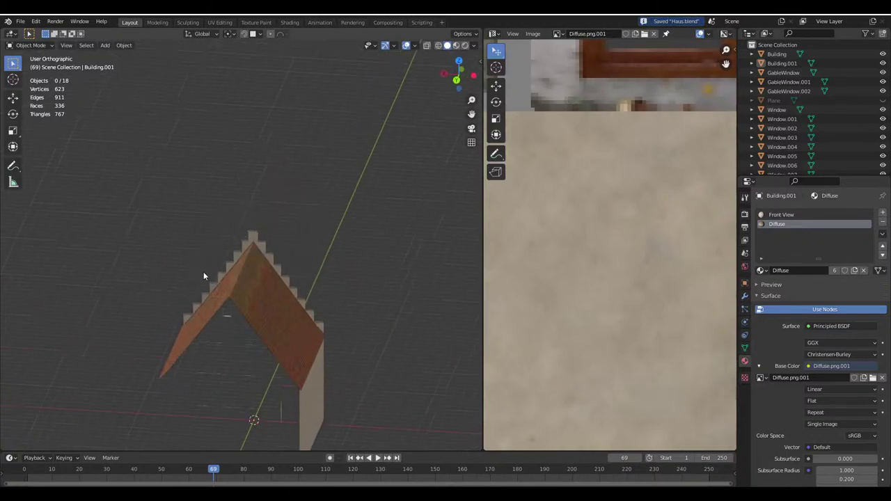
Re-enter Edit Mode and select the roof's apex vertex, viewing the gable nearly head-on
{"action": "scroll", "coordinate": [283, 277], "scroll_direction": "up", "scroll_amount": 3}
{"action": "key", "text": "Tab"}
{"action": "middle_click_drag", "start_coordinate": [282, 276], "coordinate": [278, 292]}
{"action": "left_click", "coordinate": [207, 279]}
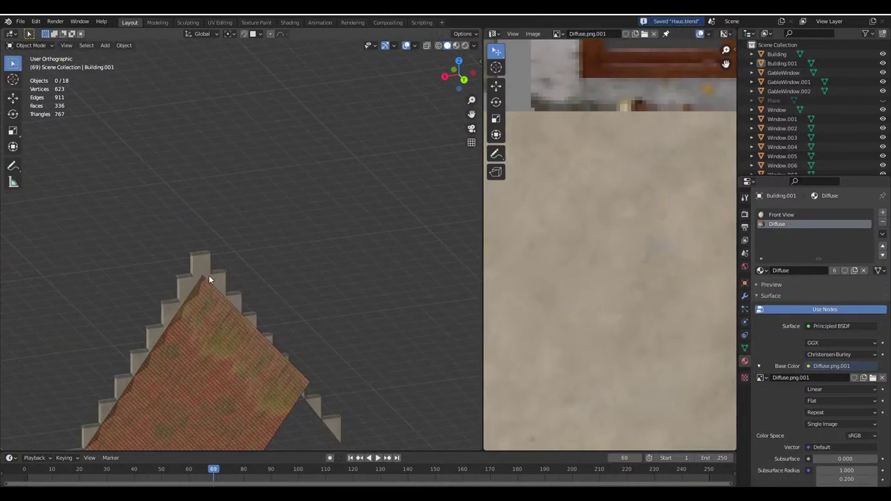
{"action": "middle_click_drag", "start_coordinate": [208, 279], "coordinate": [267, 305], "text": "shift"}
{"action": "scroll", "coordinate": [222, 257], "scroll_direction": "up", "scroll_amount": 2}
{"action": "scroll", "coordinate": [267, 282], "scroll_direction": "up", "scroll_amount": 3}
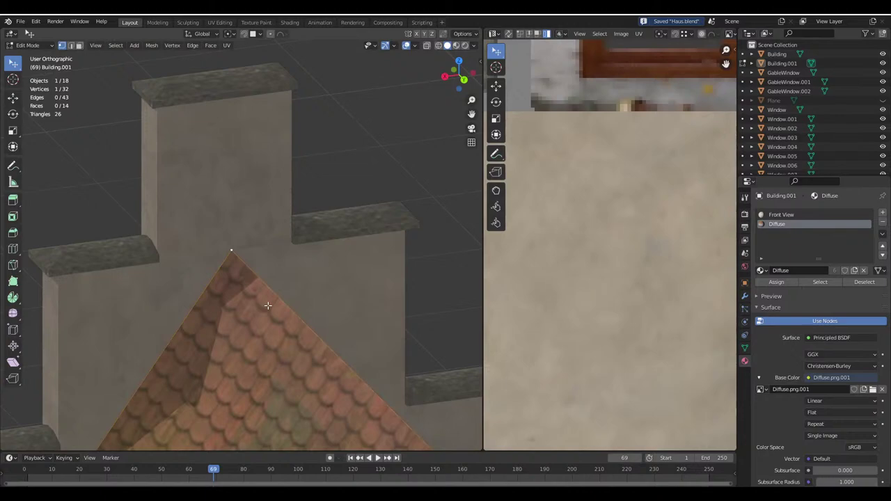
{"action": "middle_click_drag", "start_coordinate": [239, 278], "coordinate": [385, 239]}
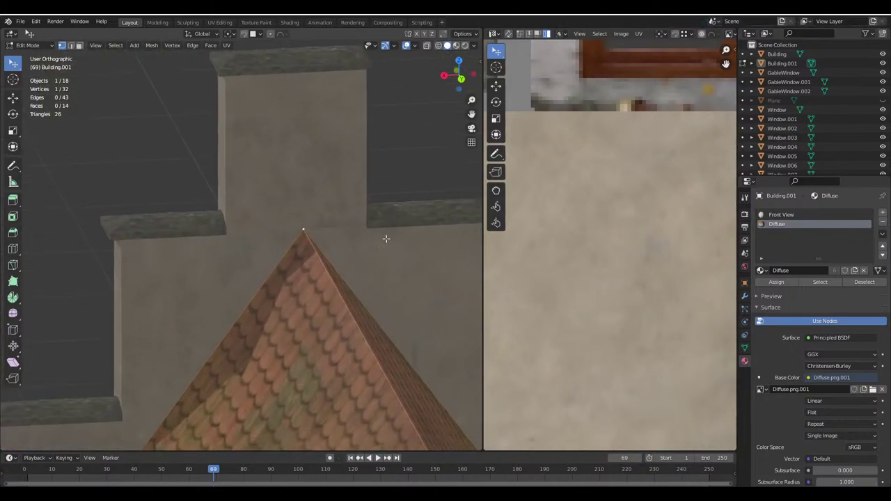
Snap the 3D cursor to the selected apex vertex
{"action": "key", "text": "shift+s"}
{"action": "key", "text": "Escape"}
{"action": "key", "text": "shift+s"}
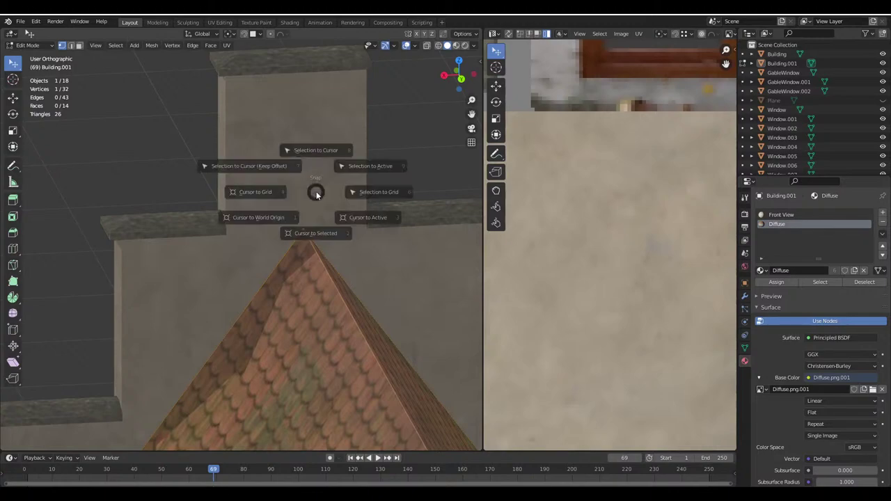
{"action": "left_click", "coordinate": [314, 245]}
{"action": "scroll", "coordinate": [314, 243], "scroll_direction": "down", "scroll_amount": 5}
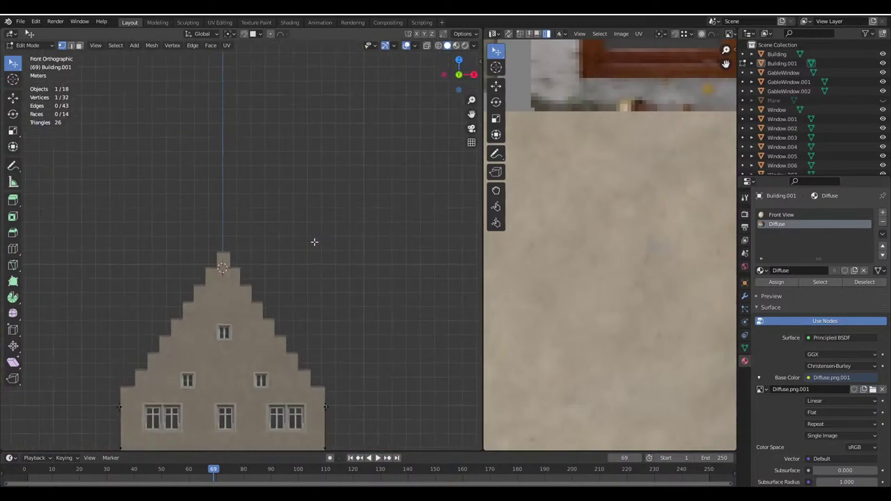
Check the cursor from orthographic front and top views, then save Haus.blend
{"action": "key", "text": "KP_5"}
{"action": "key", "text": "KP_4"}
{"action": "key", "text": "KP_4"}
{"action": "key", "text": "KP_4"}
{"action": "key", "text": "KP_4"}
{"action": "key", "text": "KP_4"}
{"action": "key", "text": "KP_4"}
{"action": "key", "text": "KP_4"}
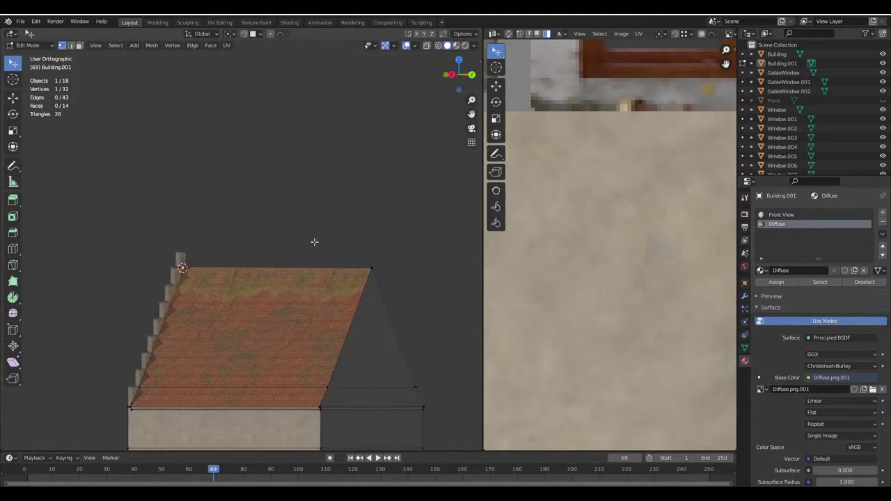
{"action": "key", "text": "KP_5"}
{"action": "key", "text": "KP_6"}
{"action": "key", "text": "KP_6"}
{"action": "key", "text": "KP_6"}
{"action": "key", "text": "KP_8"}
{"action": "key", "text": "KP_8"}
{"action": "key", "text": "KP_8"}
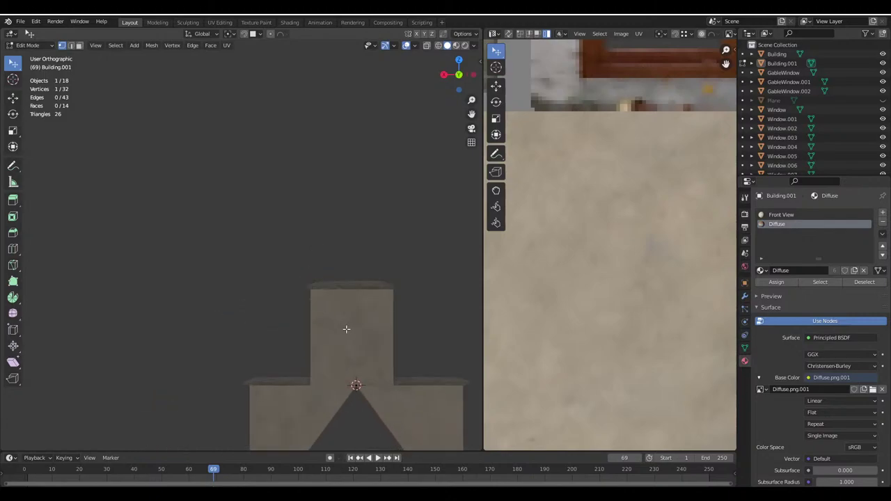
{"action": "scroll", "coordinate": [346, 329], "scroll_direction": "up", "scroll_amount": 5}
{"action": "key", "text": "ctrl+s"}
Add a circle mesh at the 3D cursor and frame the view on it
{"action": "key", "text": "shift+a"}
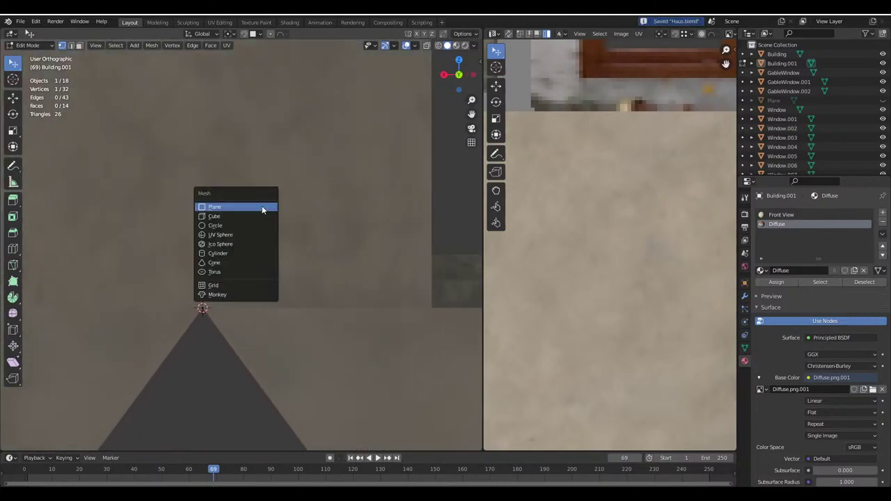
{"action": "left_click", "coordinate": [248, 225]}
{"action": "key", "text": "KP_Decimal"}
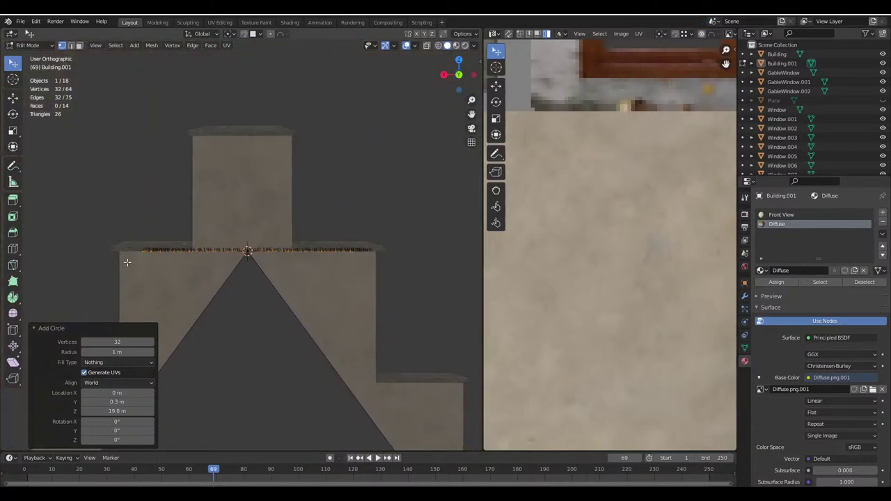
Give the circle Y and Z rotation of 90° and a 0.15 m radius, then bring up the Firefox dictionary page
{"action": "left_click", "coordinate": [119, 431]}
{"action": "type", "text": "90"}
{"action": "key", "text": "Return"}
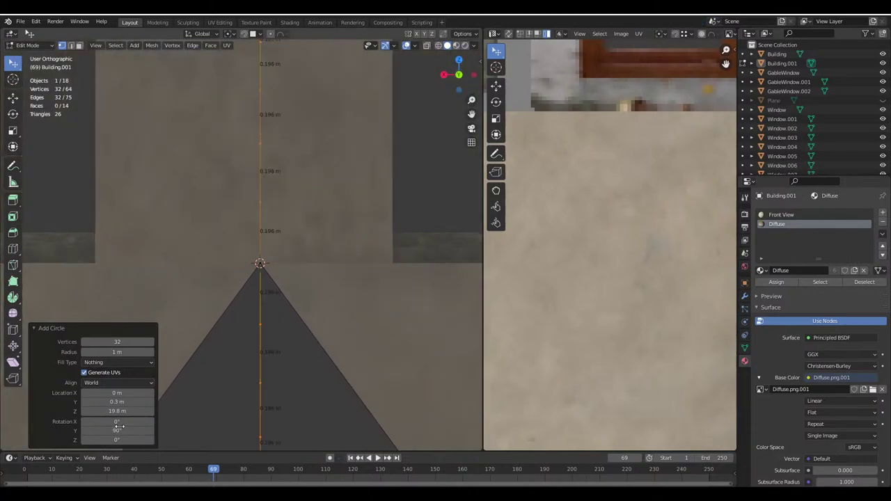
{"action": "left_click", "coordinate": [126, 440]}
{"action": "type", "text": "9"}
{"action": "key", "text": "Return"}
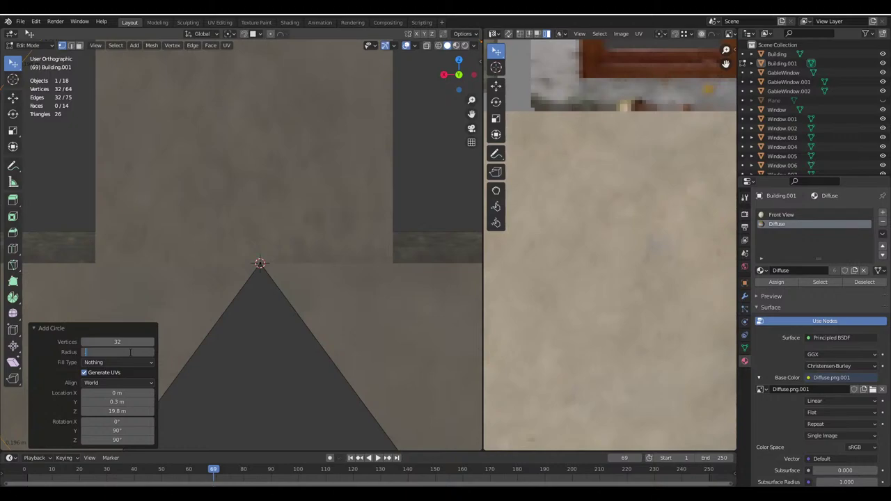
{"action": "key", "text": "Return"}
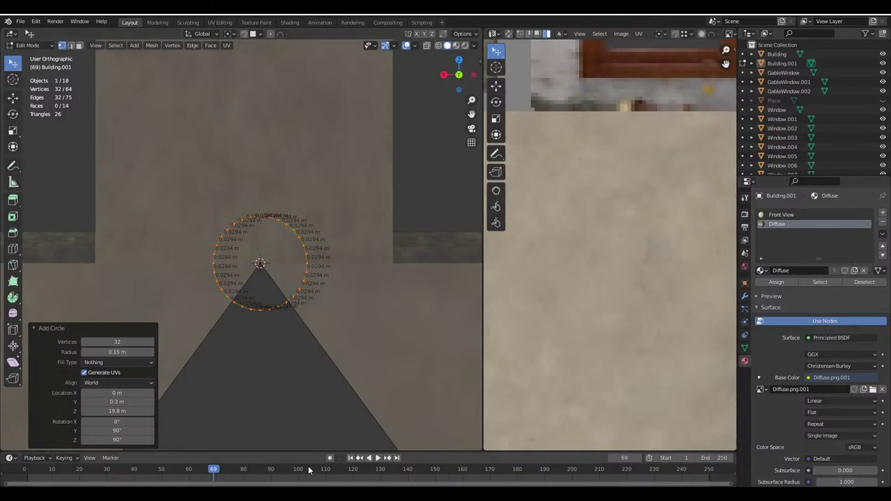
{"action": "mouse_move", "coordinate": [315, 463]}
{"action": "left_click", "coordinate": [273, 465]}
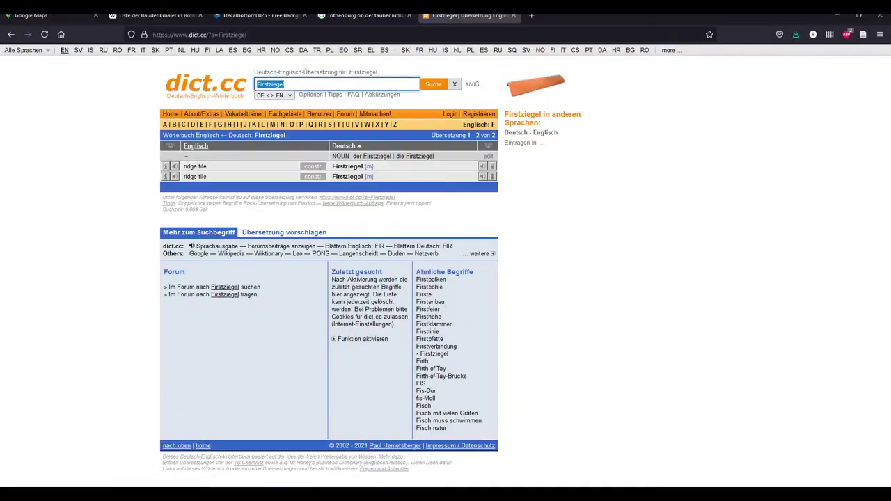
Search Google for 'ridge tile' and open the half-round ridge tile image preview
{"action": "left_click", "coordinate": [344, 35]}
{"action": "type", "text": "ridge tile"}
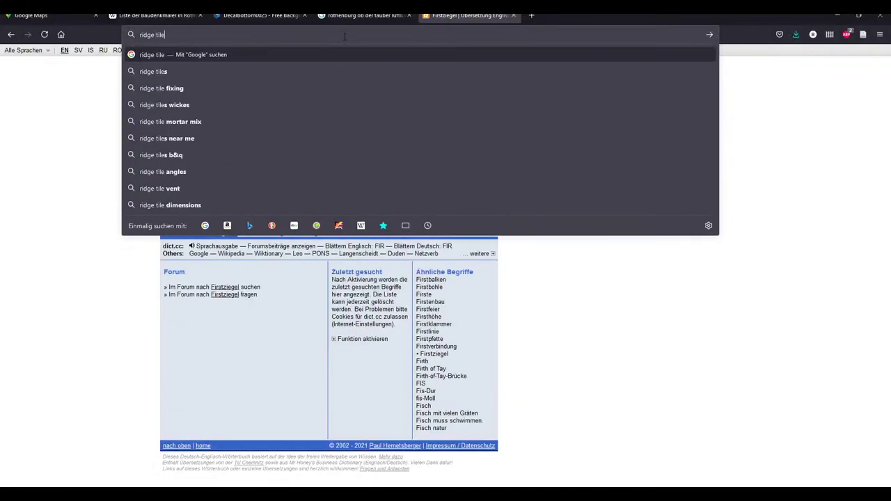
{"action": "key", "text": "Return"}
{"action": "scroll", "coordinate": [346, 350], "scroll_direction": "down", "scroll_amount": 2}
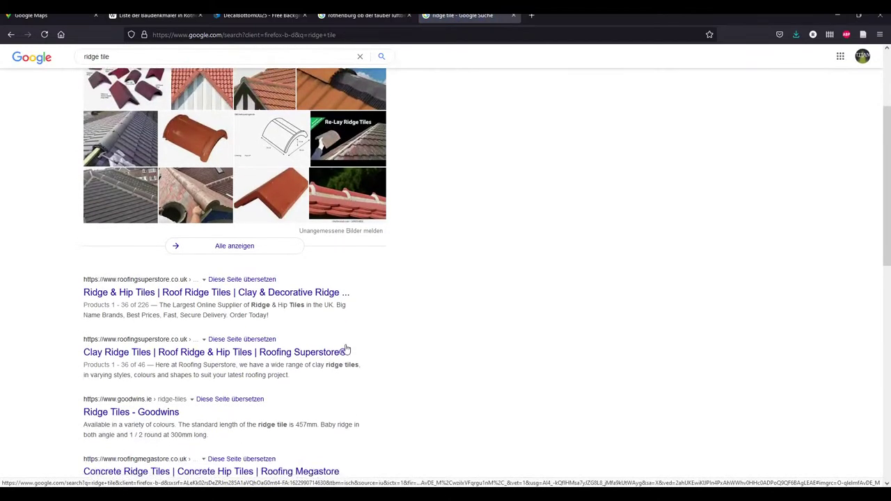
{"action": "left_click", "coordinate": [289, 150]}
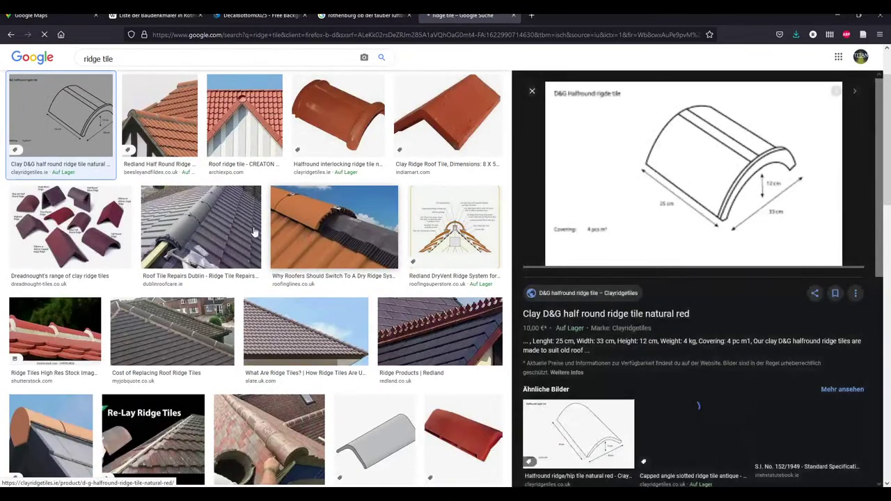
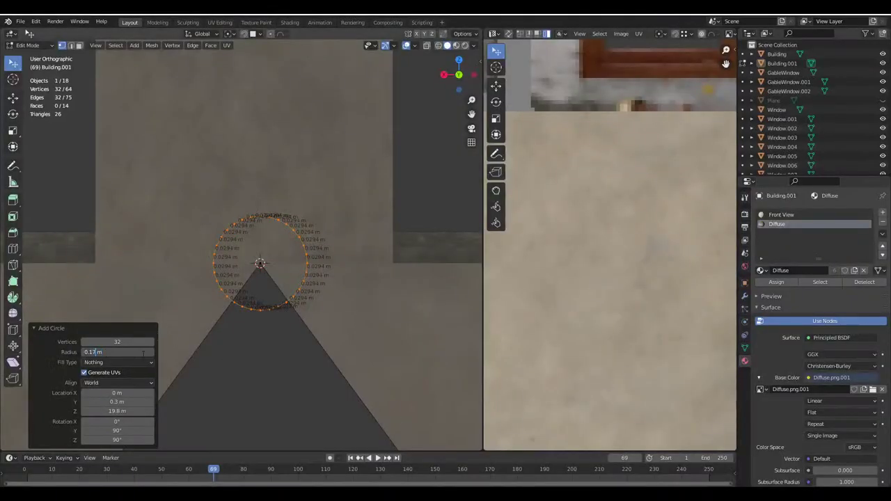
Give the added circle a 0.17 m radius and 8 vertices
{"action": "key", "text": "Return"}
{"action": "scroll", "coordinate": [124, 350], "scroll_direction": "up", "scroll_amount": 3}
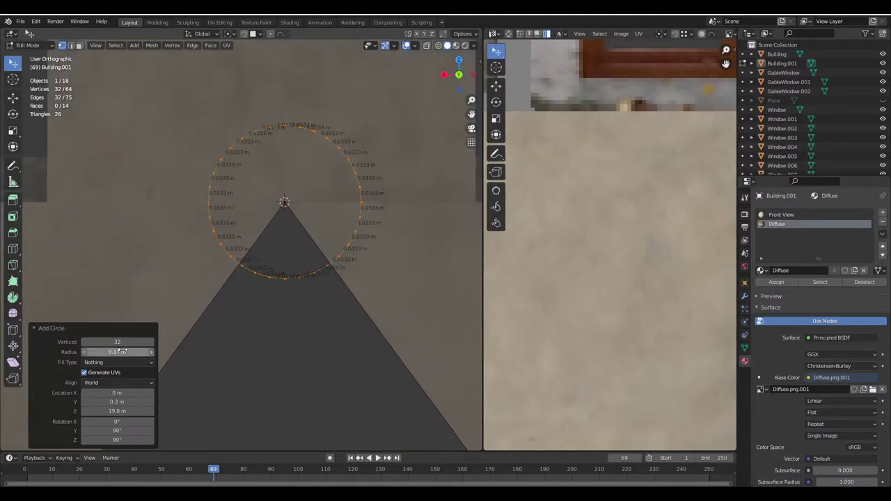
{"action": "double_click", "coordinate": [118, 342]}
{"action": "key", "text": "Return"}
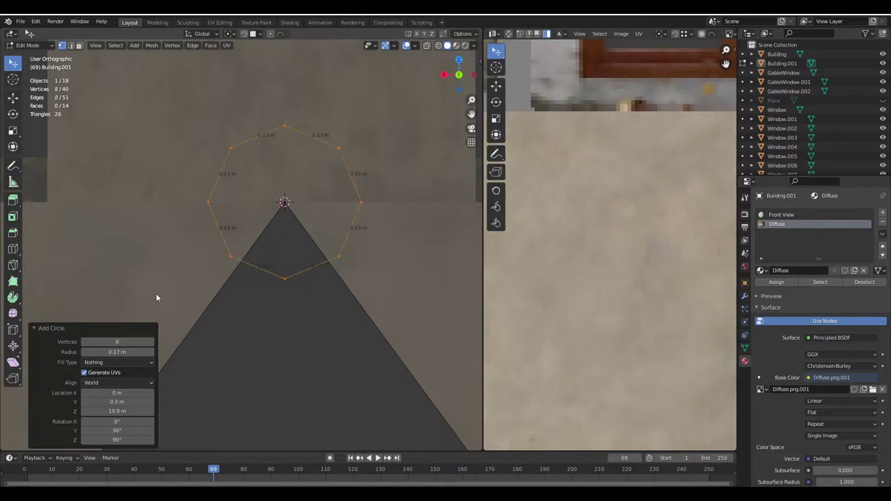
Delete the circle's bottom edges in Edge select mode, leaving an open arc
{"action": "left_click", "coordinate": [74, 46]}
{"action": "left_click", "coordinate": [340, 219]}
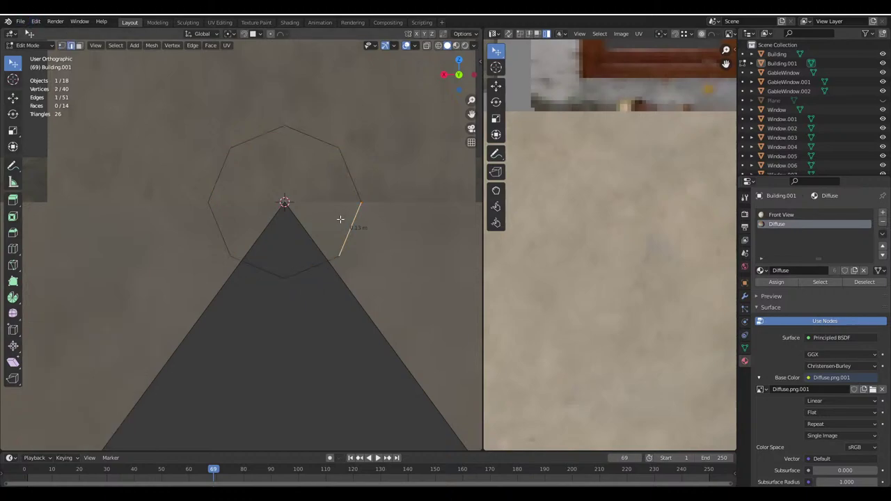
{"action": "key", "text": "x"}
{"action": "left_click", "coordinate": [300, 264]}
With Increment snapping, lower the arc along Z onto the gable peak, then return to Object Mode
{"action": "left_click", "coordinate": [254, 33]}
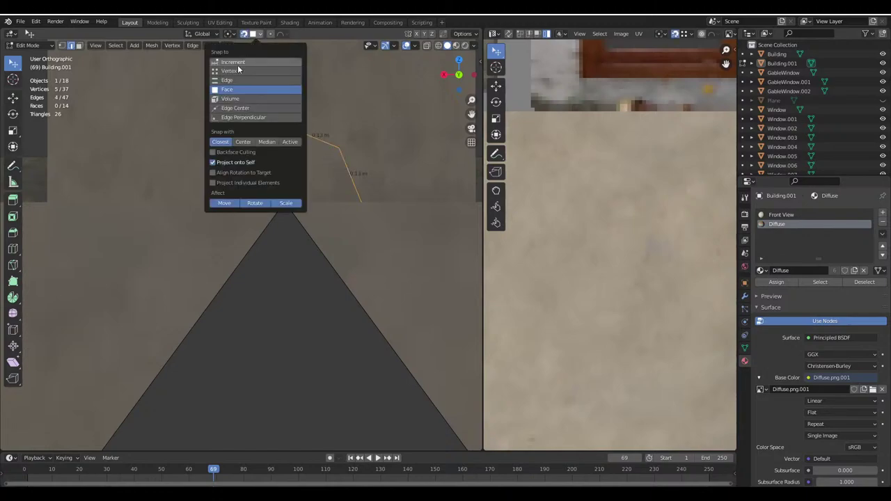
{"action": "left_click", "coordinate": [237, 61]}
{"action": "key", "text": "g"}
{"action": "key", "text": "z"}
{"action": "left_click", "coordinate": [280, 249]}
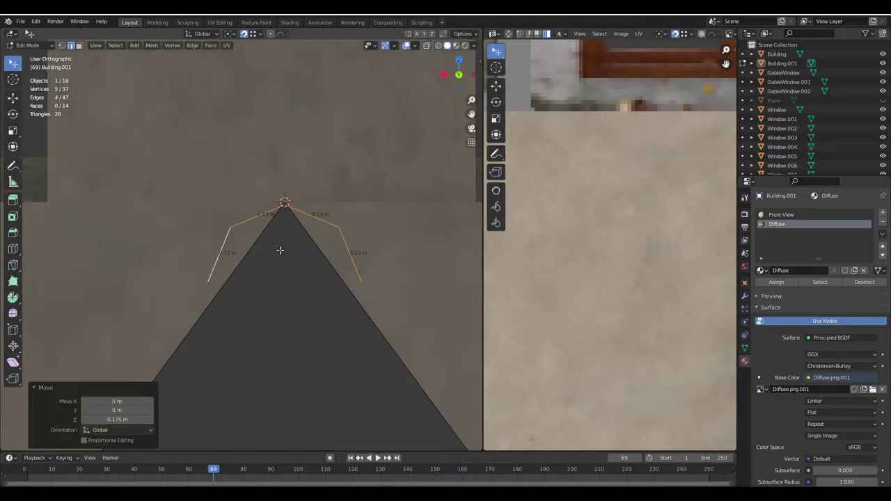
{"action": "key", "text": "g"}
{"action": "key", "text": "z"}
{"action": "left_click", "coordinate": [284, 201]}
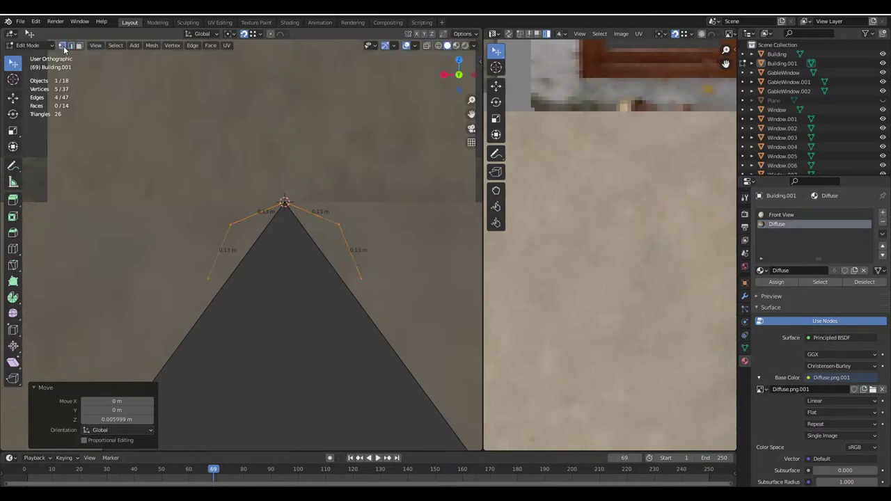
{"action": "left_click", "coordinate": [178, 264]}
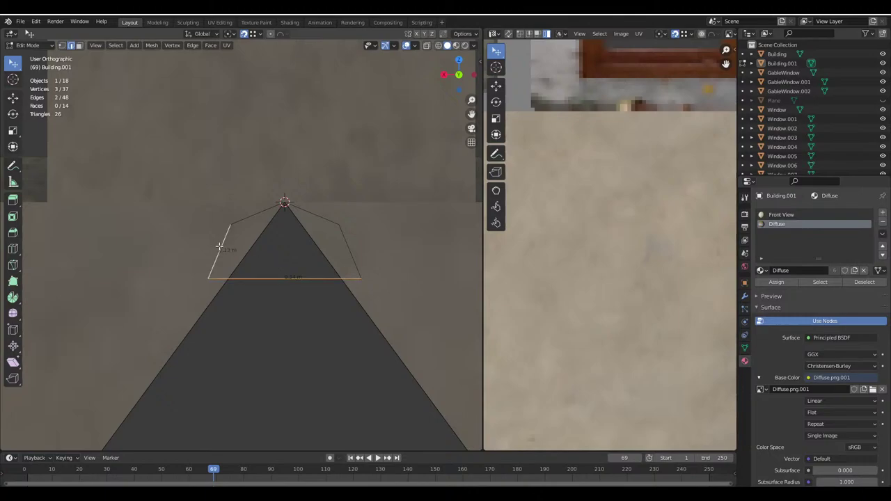
{"action": "key", "text": "Tab"}
{"action": "scroll", "coordinate": [339, 238], "scroll_direction": "down", "scroll_amount": 3}
Extrude the peak profile along the X axis to form the ridge cap strip
{"action": "middle_click_drag", "start_coordinate": [308, 241], "coordinate": [178, 222]}
{"action": "scroll", "coordinate": [239, 258], "scroll_direction": "up", "scroll_amount": 3}
{"action": "scroll", "coordinate": [322, 207], "scroll_direction": "up", "scroll_amount": 3}
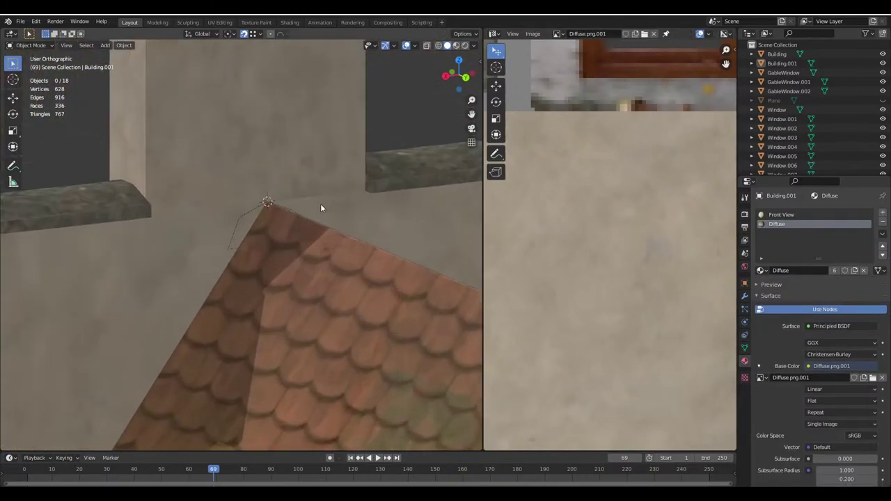
{"action": "key", "text": "Tab"}
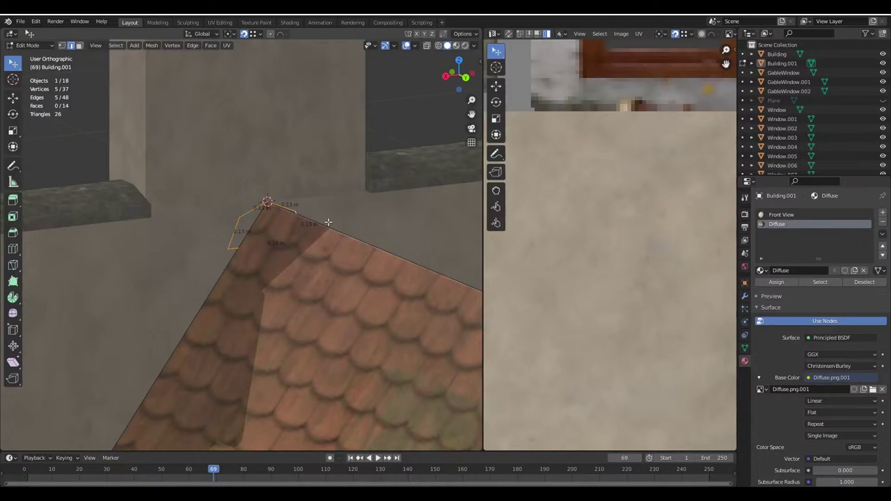
{"action": "middle_click_drag", "start_coordinate": [328, 221], "coordinate": [229, 244]}
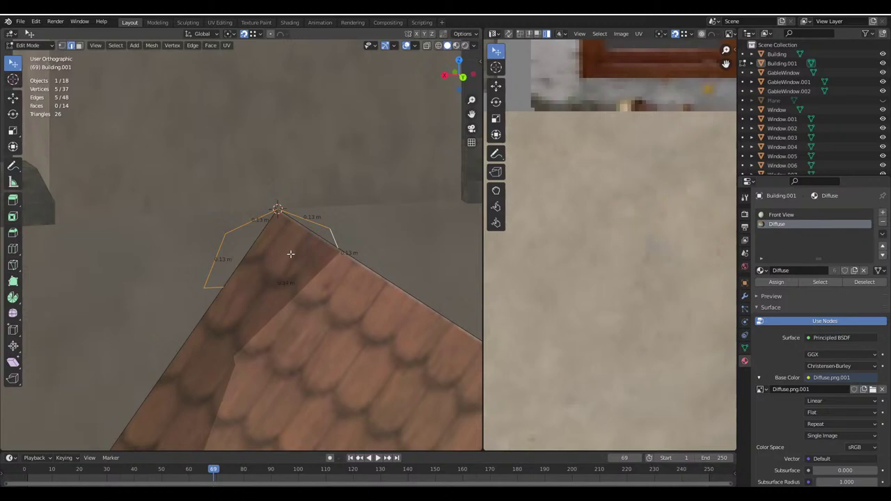
{"action": "scroll", "coordinate": [186, 177], "scroll_direction": "down", "scroll_amount": 5}
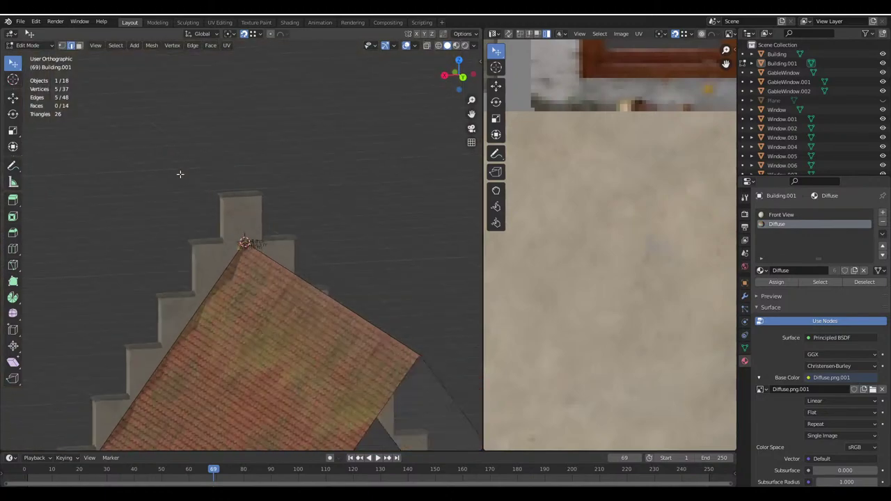
{"action": "middle_click_drag", "start_coordinate": [259, 276], "coordinate": [252, 191], "text": "shift"}
{"action": "scroll", "coordinate": [305, 206], "scroll_direction": "up", "scroll_amount": 4}
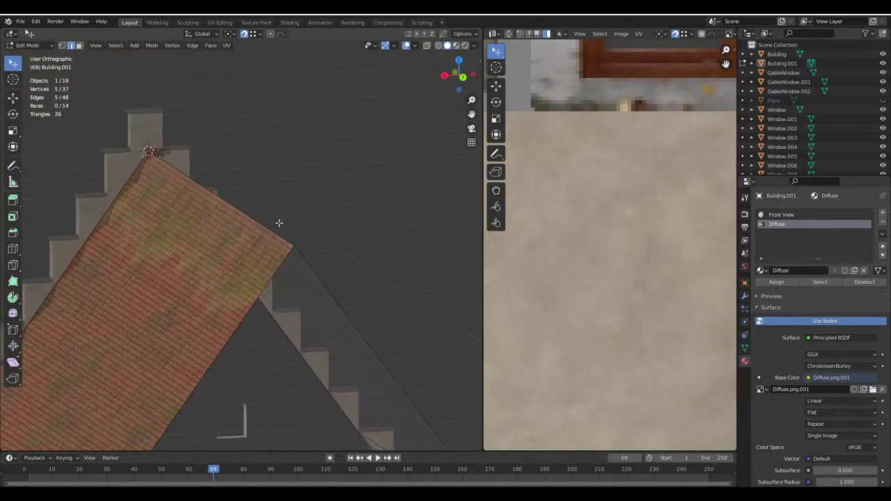
{"action": "key", "text": "e"}
{"action": "key", "text": "x"}
{"action": "left_click", "coordinate": [319, 249]}
Select the roof faces and Merge by Distance, removing 2 duplicate vertices
{"action": "key", "text": "Tab"}
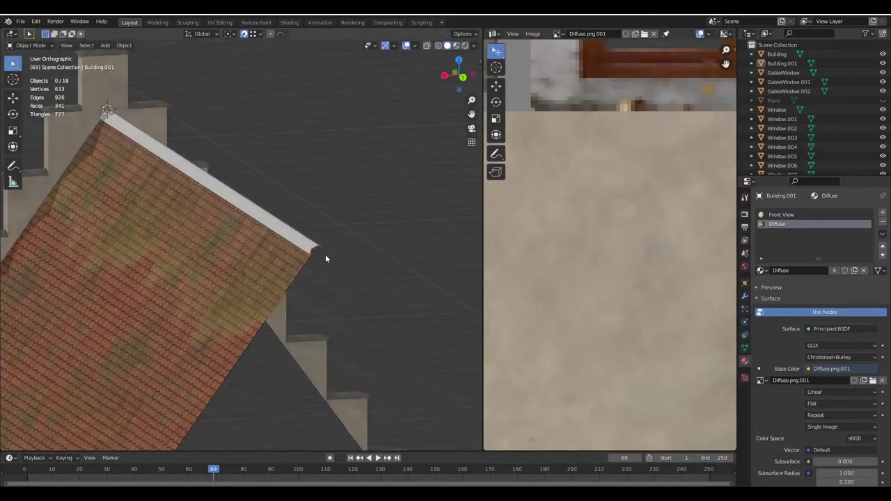
{"action": "middle_click_drag", "start_coordinate": [325, 255], "coordinate": [248, 245]}
{"action": "key", "text": "Tab"}
{"action": "scroll", "coordinate": [272, 271], "scroll_direction": "up", "scroll_amount": 3}
{"action": "left_click", "coordinate": [79, 45]}
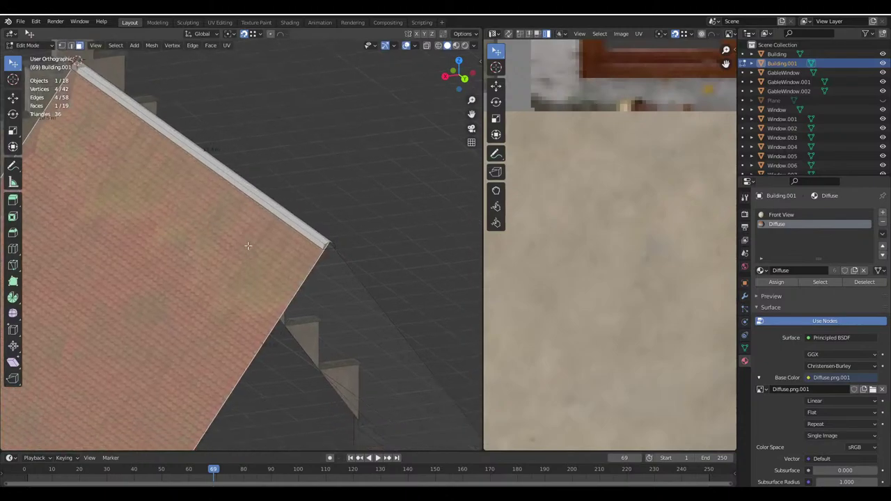
{"action": "scroll", "coordinate": [247, 245], "scroll_direction": "down", "scroll_amount": 3}
{"action": "middle_click_drag", "start_coordinate": [214, 320], "coordinate": [261, 280], "text": "shift"}
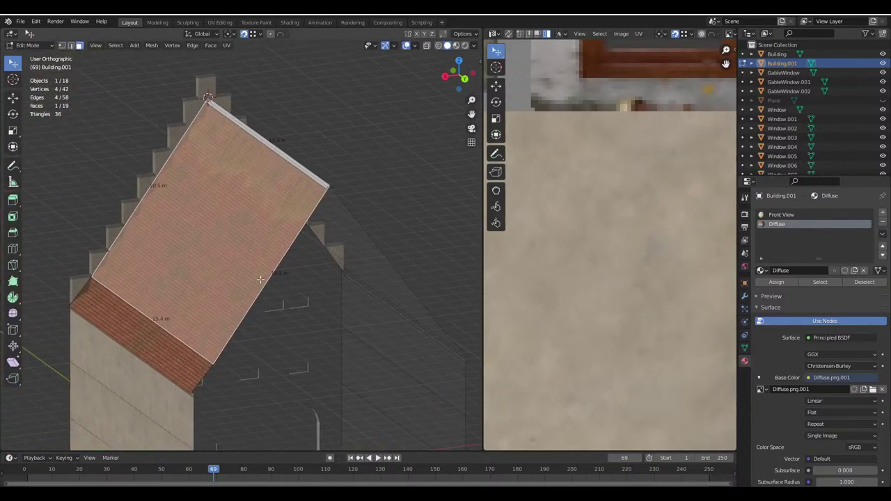
{"action": "left_click", "coordinate": [173, 347], "text": "shift"}
{"action": "key", "text": "m"}
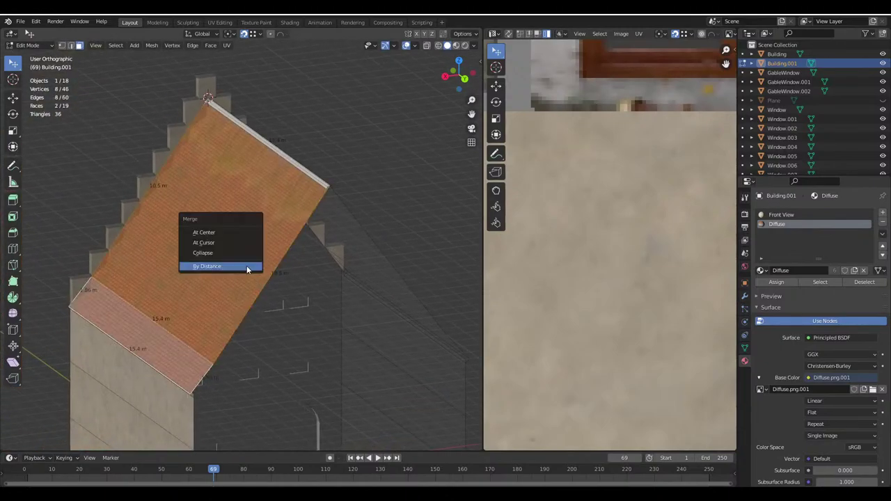
{"action": "left_click", "coordinate": [245, 266]}
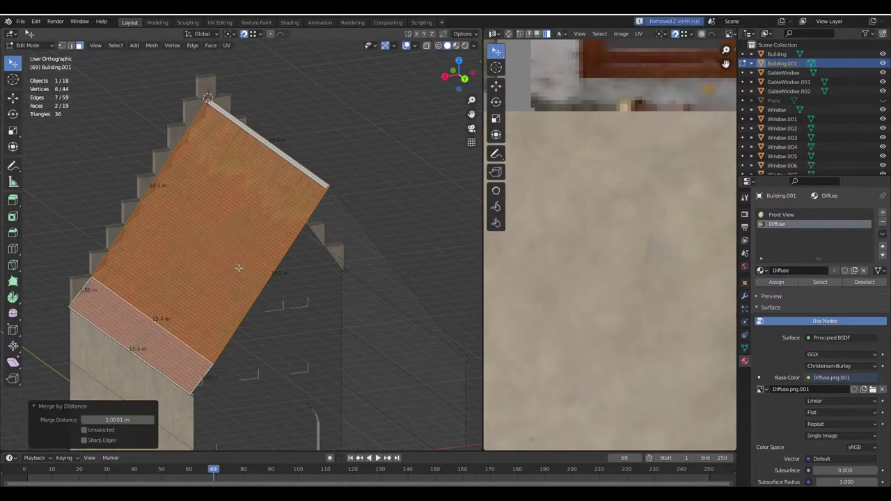
Select the ridge cap's end vertices
{"action": "scroll", "coordinate": [45, 87], "scroll_direction": "up", "scroll_amount": 3}
{"action": "scroll", "coordinate": [294, 275], "scroll_direction": "up", "scroll_amount": 6}
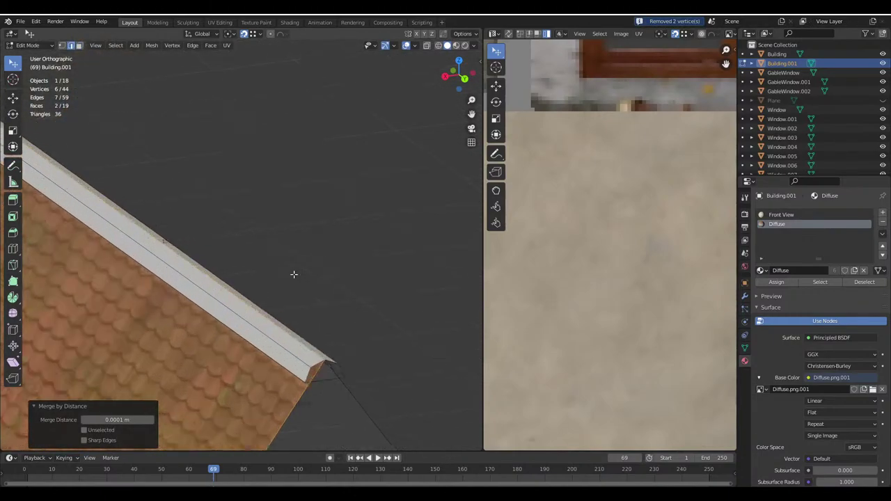
{"action": "scroll", "coordinate": [298, 168], "scroll_direction": "down", "scroll_amount": 3}
{"action": "left_click", "coordinate": [299, 171]}
{"action": "scroll", "coordinate": [299, 173], "scroll_direction": "up", "scroll_amount": 4}
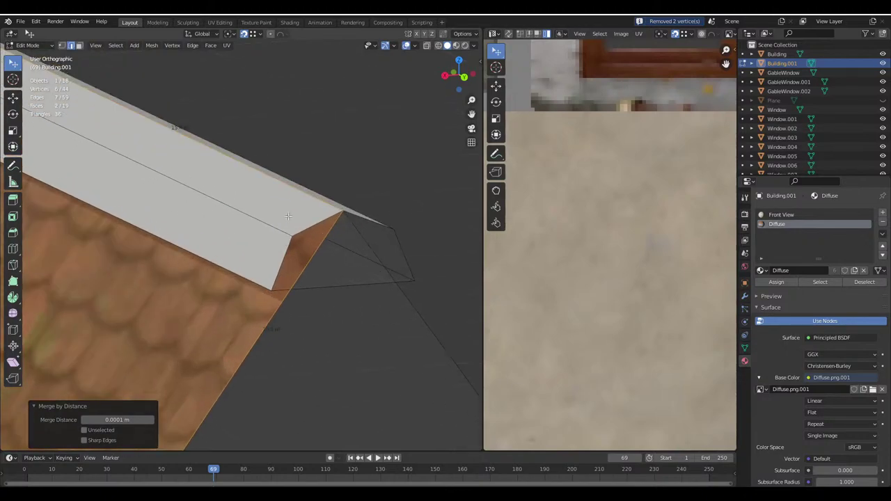
Move the ridge cap's end vertices down to close the gap with the roof
{"action": "key", "text": "g"}
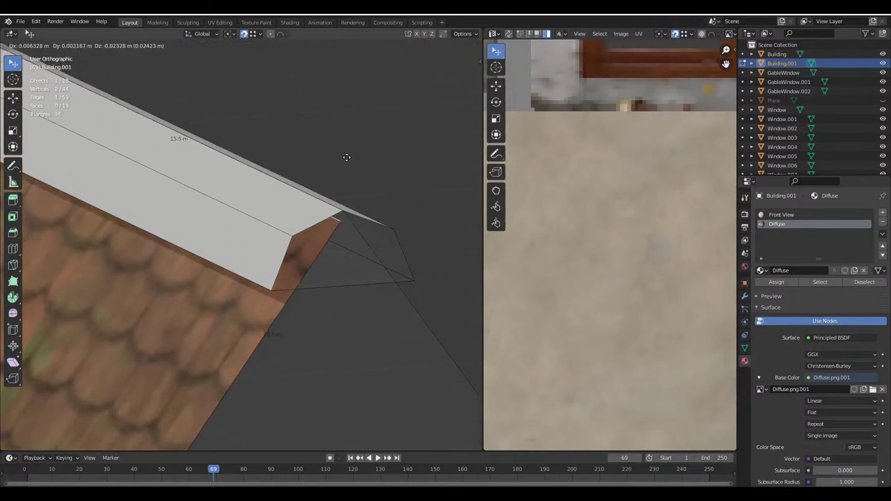
{"action": "left_click", "coordinate": [263, 283]}
{"action": "left_click", "coordinate": [464, 32]}
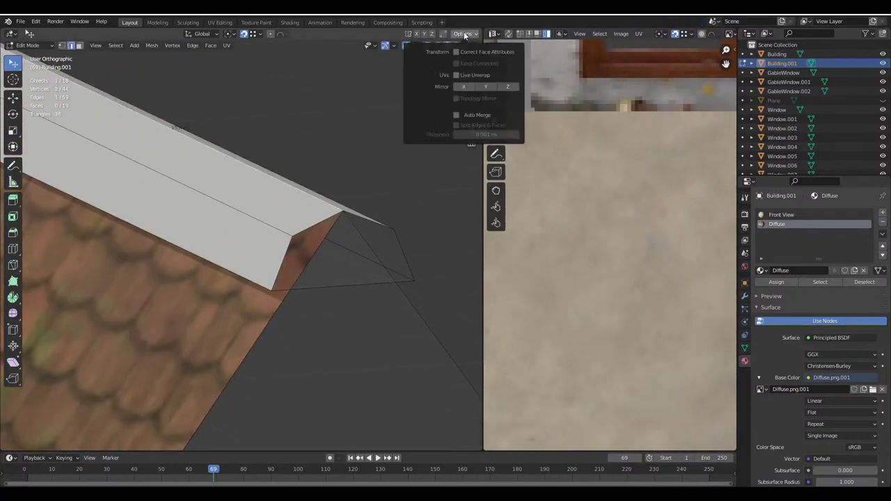
{"action": "key", "text": "ctrl+z"}
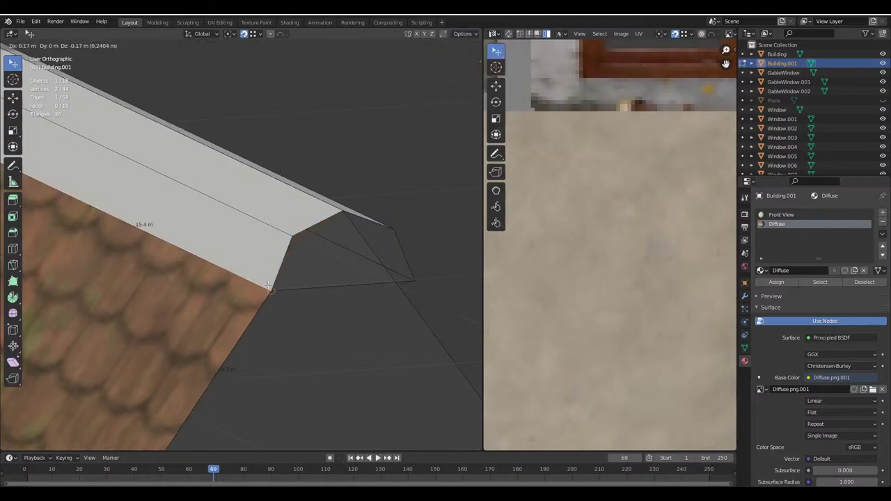
{"action": "key", "text": "g"}
{"action": "left_click", "coordinate": [365, 243]}
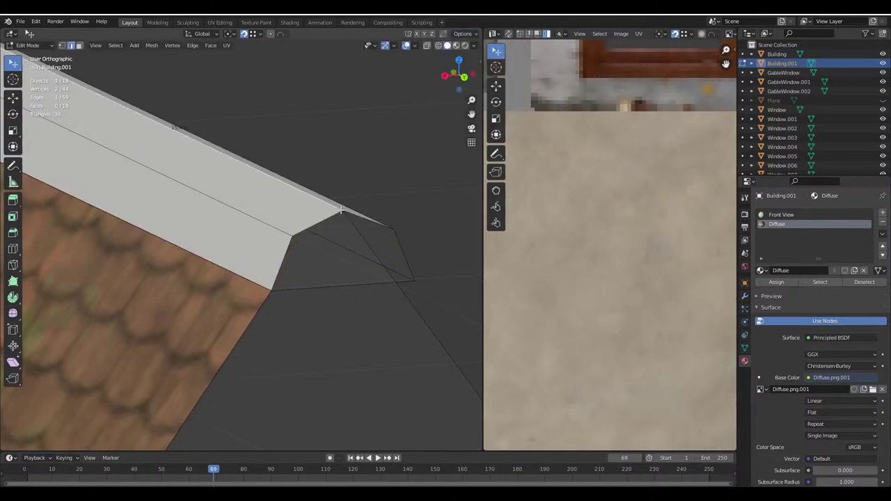
{"action": "left_click", "coordinate": [426, 45]}
{"action": "key", "text": "g"}
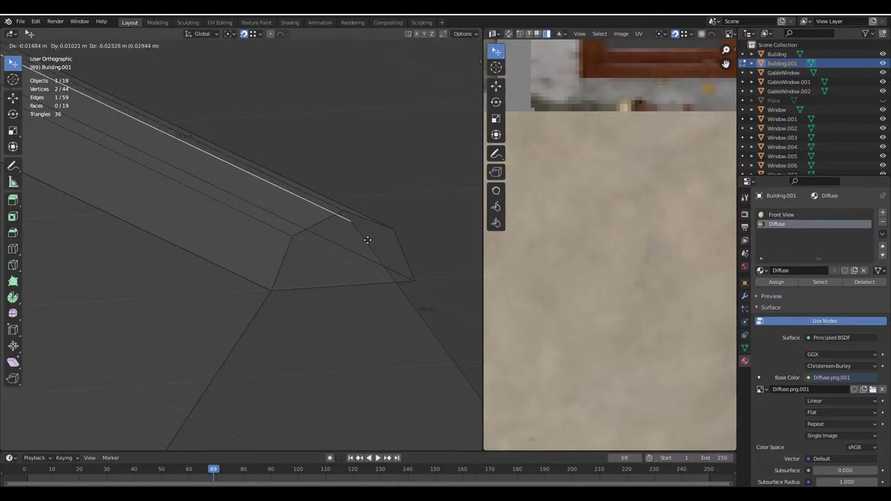
{"action": "key", "text": "Escape"}
{"action": "left_click", "coordinate": [406, 46]}
{"action": "key", "text": "g"}
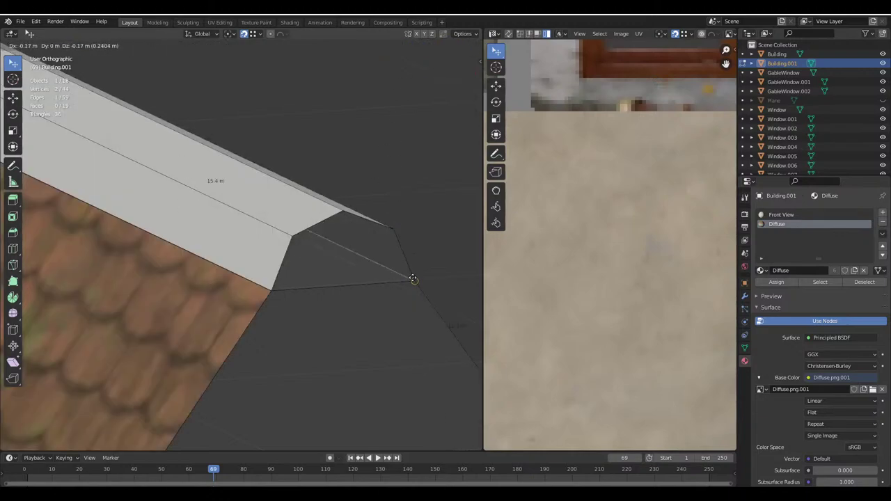
{"action": "left_click", "coordinate": [412, 278]}
Delete the stray face at the end of the ridge cap
{"action": "key", "text": "x"}
{"action": "left_click", "coordinate": [321, 286]}
{"action": "scroll", "coordinate": [313, 286], "scroll_direction": "down", "scroll_amount": 3}
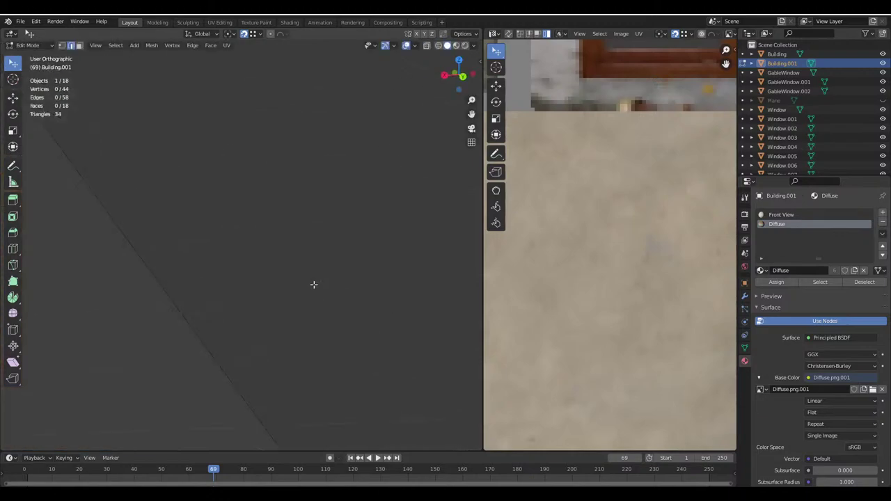
{"action": "middle_click_drag", "start_coordinate": [307, 288], "coordinate": [246, 313]}
Box-select the ridge cap faces along the roof peak in Face select mode
{"action": "key", "text": "Tab"}
{"action": "key", "text": "alt+a"}
{"action": "key", "text": "Tab"}
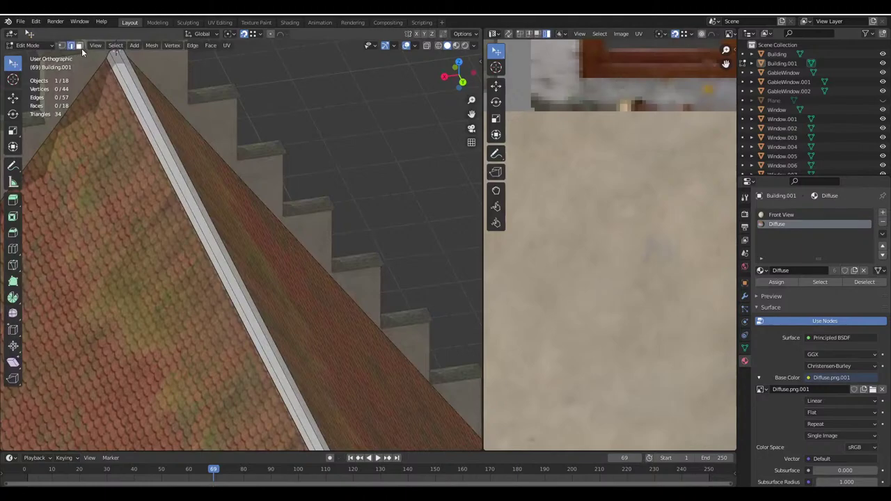
{"action": "left_click", "coordinate": [79, 45]}
{"action": "middle_click_drag", "start_coordinate": [230, 265], "coordinate": [376, 243]}
{"action": "left_click", "coordinate": [288, 253]}
{"action": "key", "text": "b"}
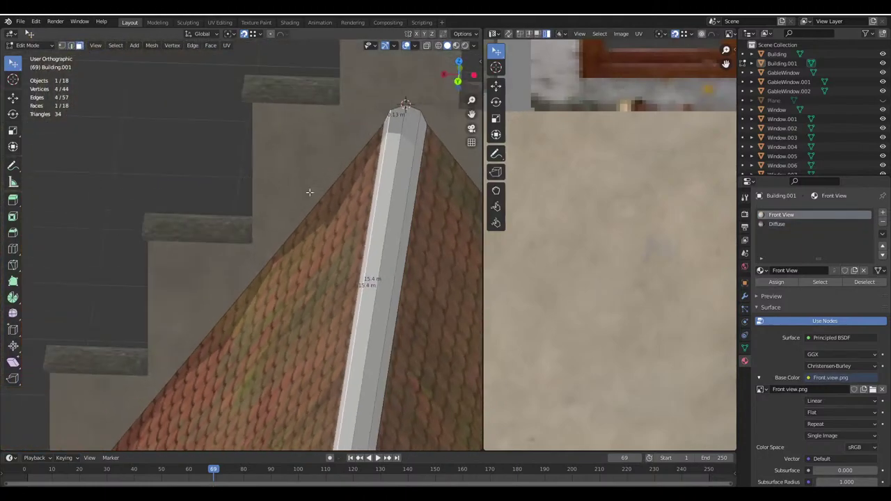
{"action": "left_click_drag", "start_coordinate": [399, 237], "coordinate": [382, 219]}
Flip the ridge faces' normals and save the project as Haus.blend
{"action": "left_click", "coordinate": [151, 45]}
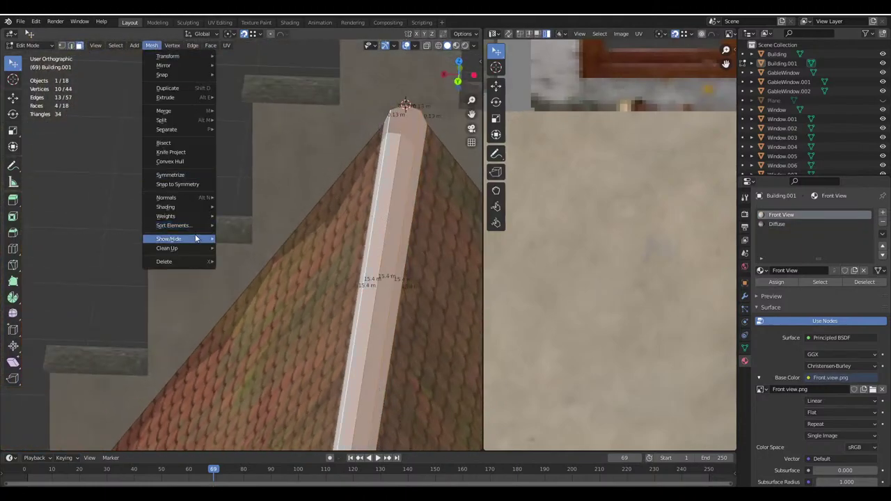
{"action": "mouse_move", "coordinate": [179, 205]}
{"action": "left_click", "coordinate": [242, 206]}
{"action": "scroll", "coordinate": [242, 206], "scroll_direction": "down", "scroll_amount": 5}
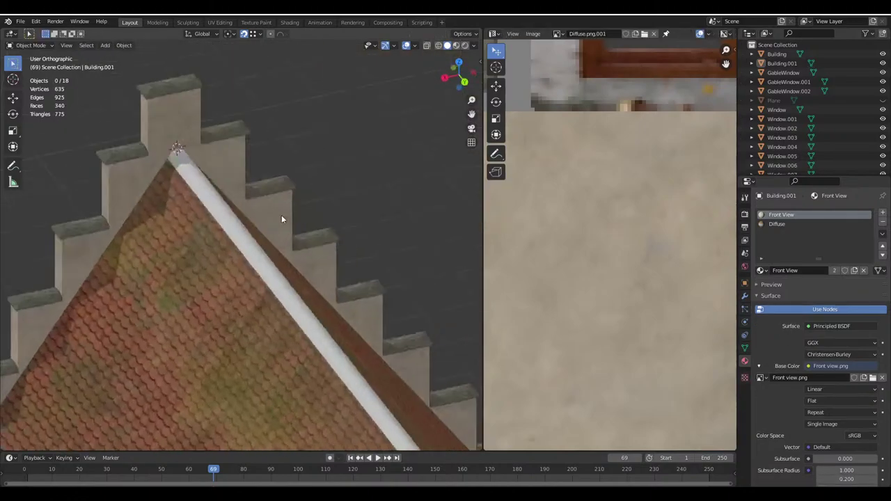
{"action": "middle_click_drag", "start_coordinate": [281, 214], "coordinate": [355, 235]}
{"action": "key", "text": "Tab"}
{"action": "key", "text": "ctrl+s"}
Unwrap the ridge faces, rotate the UVs 90°, and assign the Diffuse roof material
{"action": "left_click", "coordinate": [294, 241]}
{"action": "key", "text": "Tab"}
{"action": "key", "text": "u"}
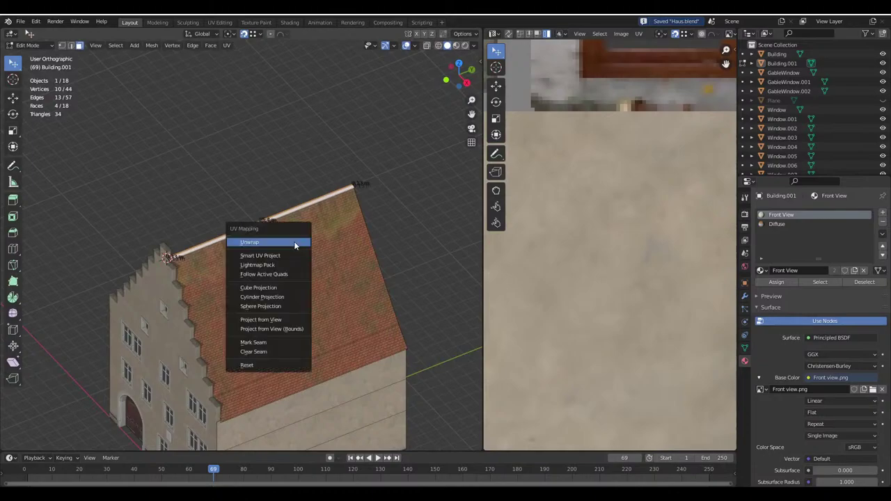
{"action": "left_click", "coordinate": [294, 241]}
{"action": "scroll", "coordinate": [635, 242], "scroll_direction": "down", "scroll_amount": 6}
{"action": "type", "text": "r90"}
{"action": "key", "text": "Return"}
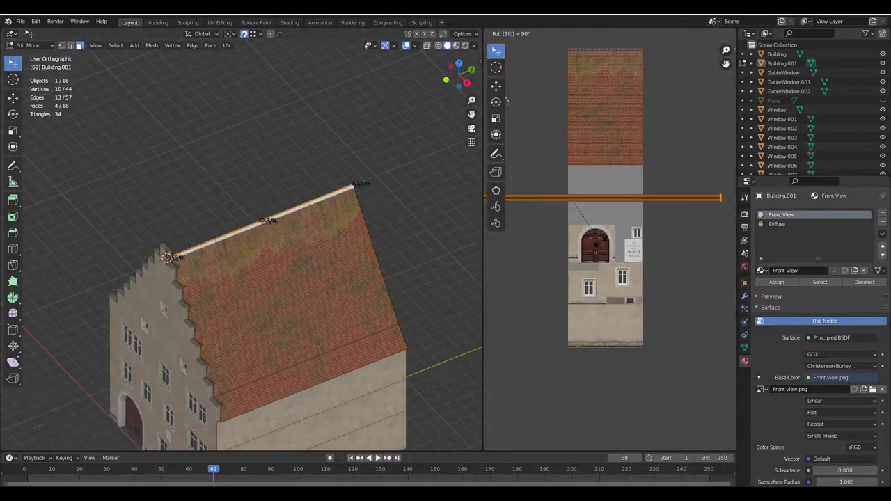
{"action": "left_click", "coordinate": [780, 224]}
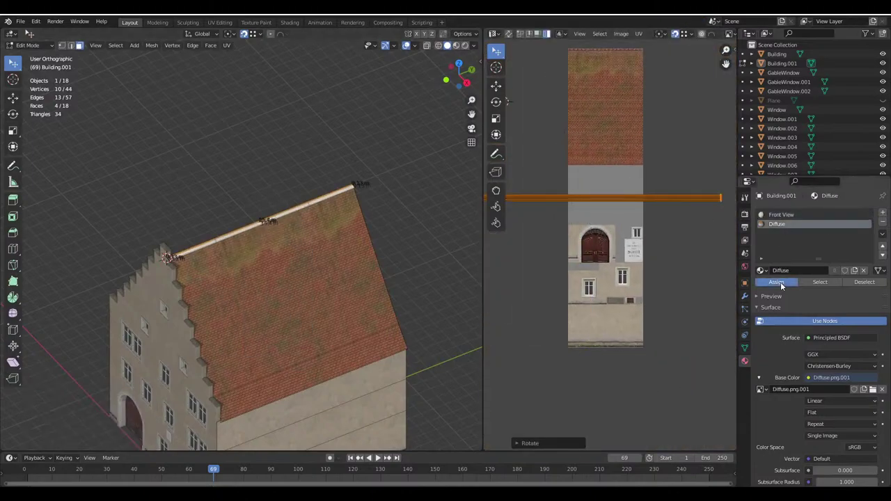
{"action": "left_click", "coordinate": [777, 282]}
Re-unwrap the ridge faces onto the roof texture and rotate the UV strip 90°
{"action": "key", "text": "u"}
{"action": "left_click", "coordinate": [280, 256]}
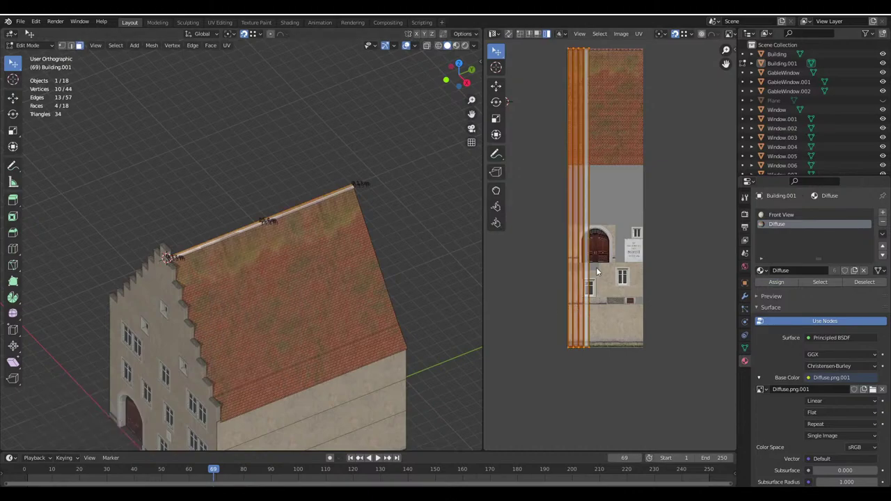
{"action": "type", "text": "r90"}
{"action": "key", "text": "Return"}
{"action": "middle_click_drag", "start_coordinate": [599, 268], "coordinate": [617, 366]}
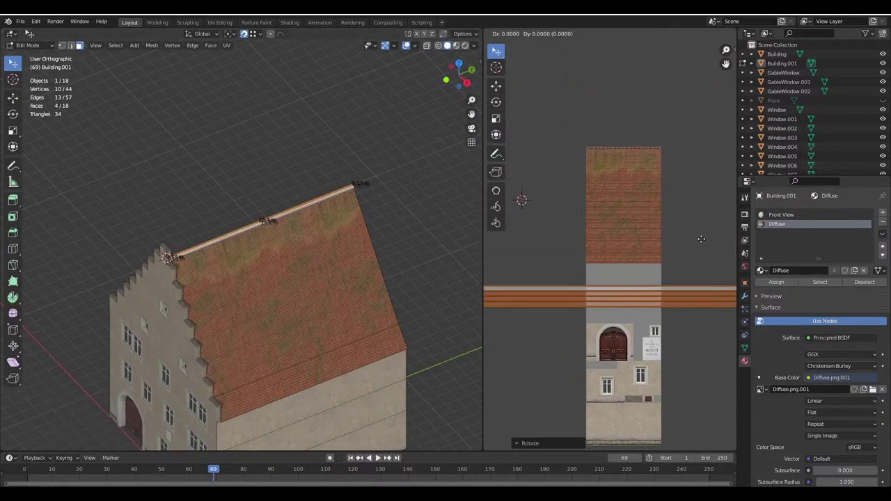
{"action": "middle_click_drag", "start_coordinate": [666, 145], "coordinate": [676, 233]}
{"action": "scroll", "coordinate": [618, 362], "scroll_direction": "up", "scroll_amount": 4}
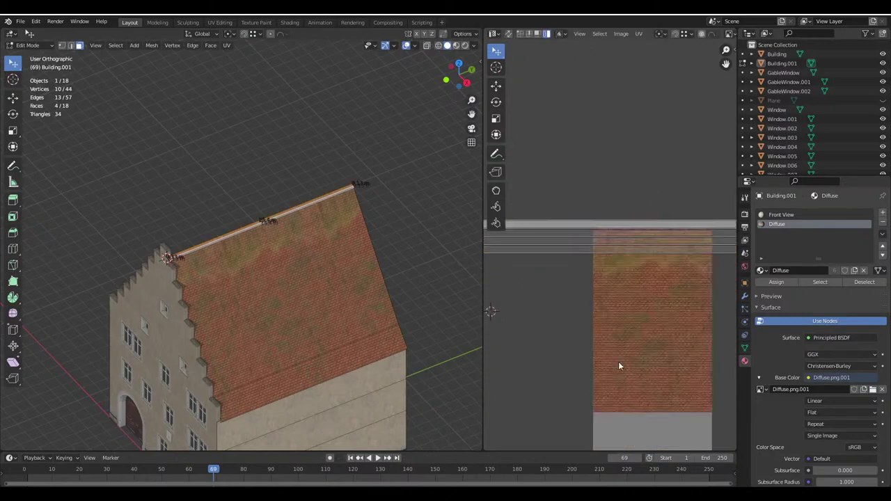
Scale and move the ridge UV strip onto the texture's ridge tile row
{"action": "key", "text": "s"}
{"action": "left_click", "coordinate": [608, 261]}
{"action": "scroll", "coordinate": [608, 261], "scroll_direction": "up", "scroll_amount": 2}
{"action": "key", "text": "g"}
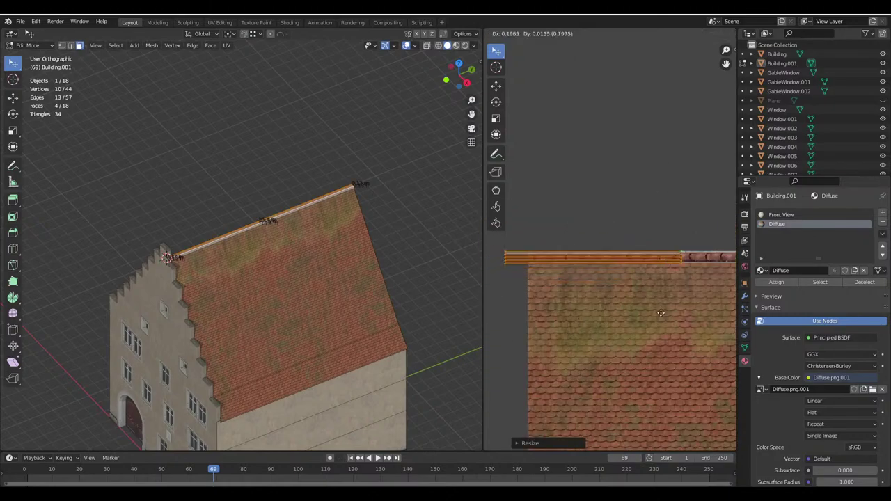
{"action": "left_click", "coordinate": [613, 304]}
{"action": "scroll", "coordinate": [666, 277], "scroll_direction": "up", "scroll_amount": 4}
{"action": "scroll", "coordinate": [666, 280], "scroll_direction": "up", "scroll_amount": 2}
{"action": "key", "text": "s"}
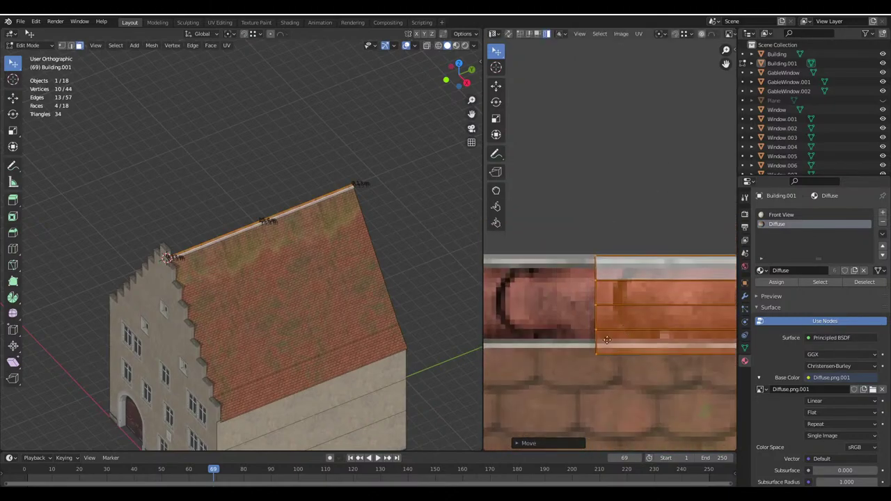
{"action": "scroll", "coordinate": [606, 390], "scroll_direction": "up", "scroll_amount": 2}
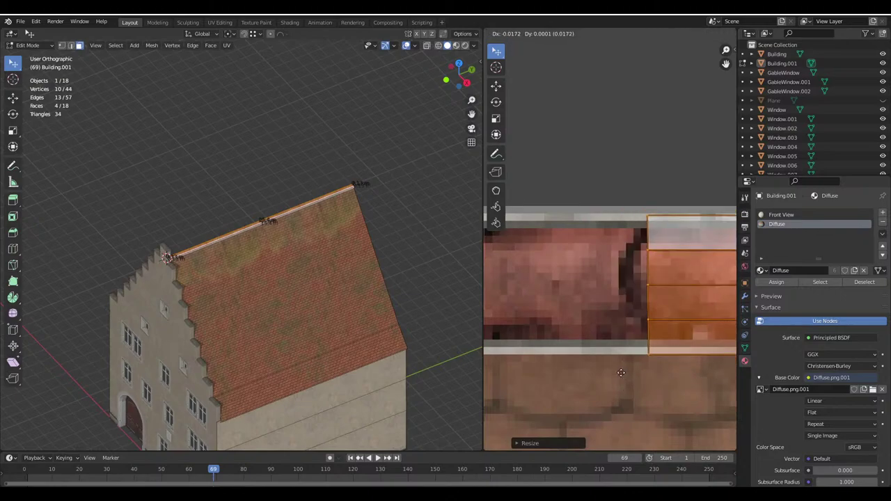
{"action": "left_click", "coordinate": [622, 376]}
{"action": "key", "text": "g"}
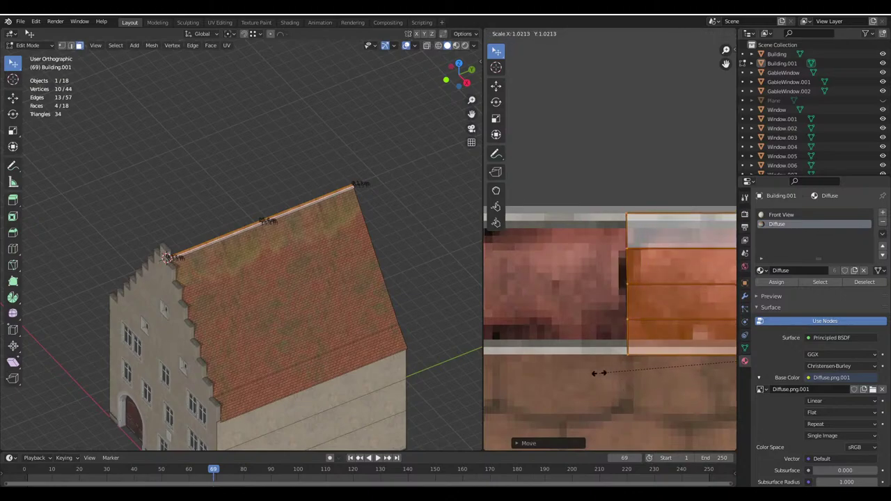
{"action": "left_click", "coordinate": [606, 372]}
Inspect the ridge tiles side-on, then trial stretching and rotating the UV strip without applying
{"action": "key", "text": "Tab"}
{"action": "middle_click_drag", "start_coordinate": [375, 304], "coordinate": [332, 332]}
{"action": "scroll", "coordinate": [320, 314], "scroll_direction": "up", "scroll_amount": 6}
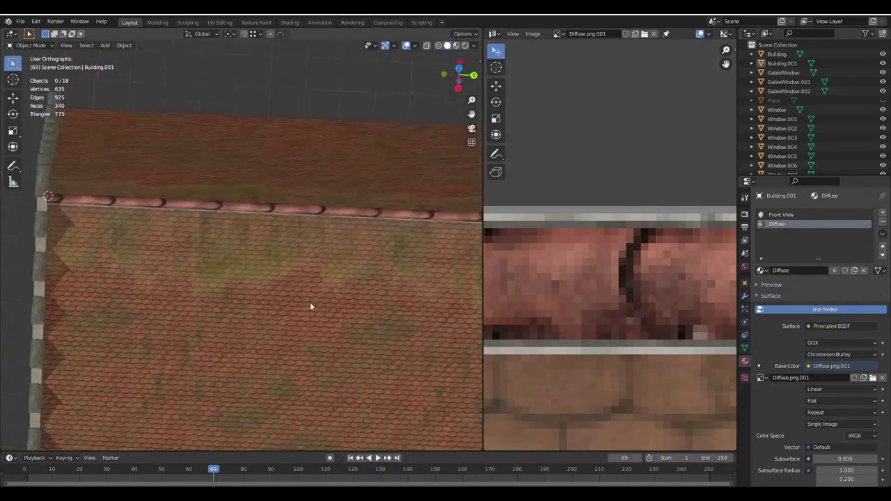
{"action": "middle_click_drag", "start_coordinate": [199, 244], "coordinate": [209, 240]}
{"action": "key", "text": "Tab"}
{"action": "scroll", "coordinate": [548, 301], "scroll_direction": "down", "scroll_amount": 5}
{"action": "key", "text": "s"}
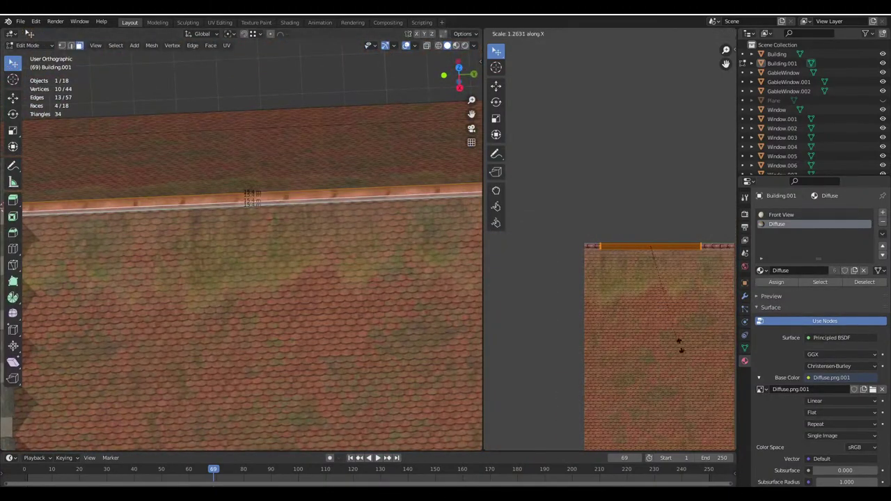
{"action": "key", "text": "x"}
{"action": "key", "text": "Escape"}
{"action": "key", "text": "r"}
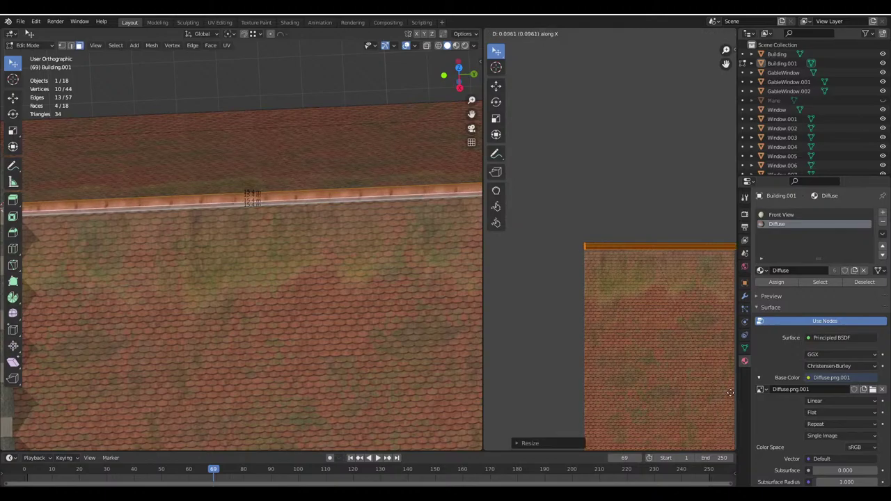
{"action": "key", "text": "Escape"}
Lengthen the ridge UV strip slightly along its X axis
{"action": "key", "text": "Tab"}
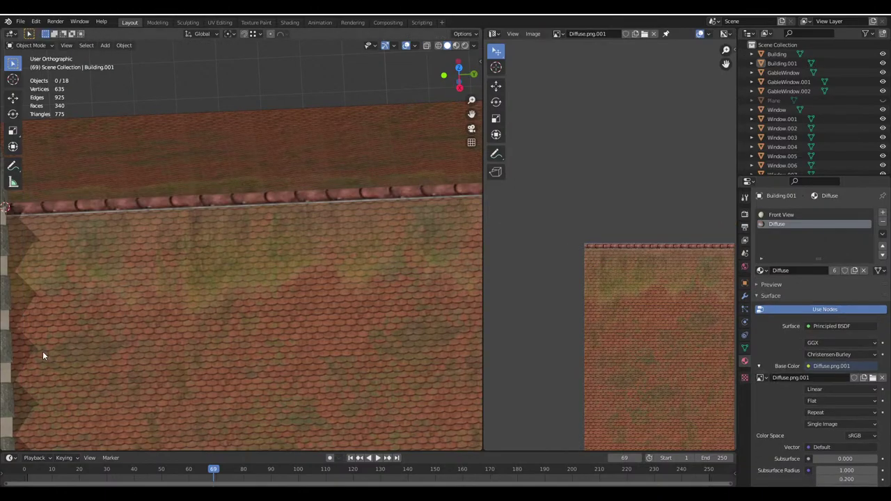
{"action": "middle_click_drag", "start_coordinate": [43, 351], "coordinate": [391, 259]}
{"action": "middle_click_drag", "start_coordinate": [294, 244], "coordinate": [235, 248]}
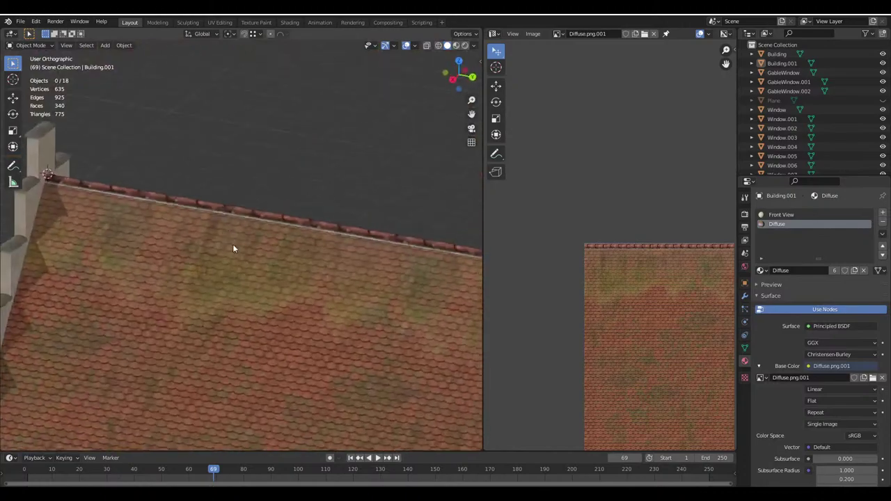
{"action": "key", "text": "Tab"}
{"action": "scroll", "coordinate": [661, 348], "scroll_direction": "up", "scroll_amount": 3}
{"action": "key", "text": "s"}
{"action": "key", "text": "x"}
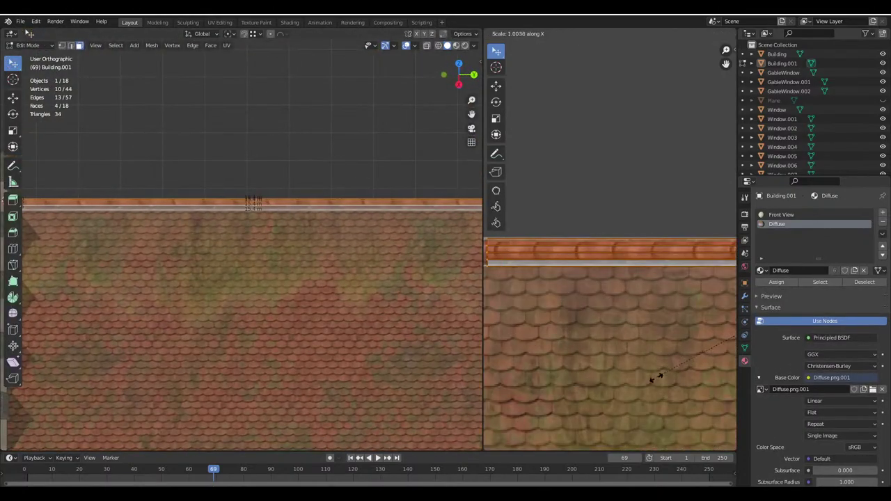
{"action": "left_click", "coordinate": [644, 390]}
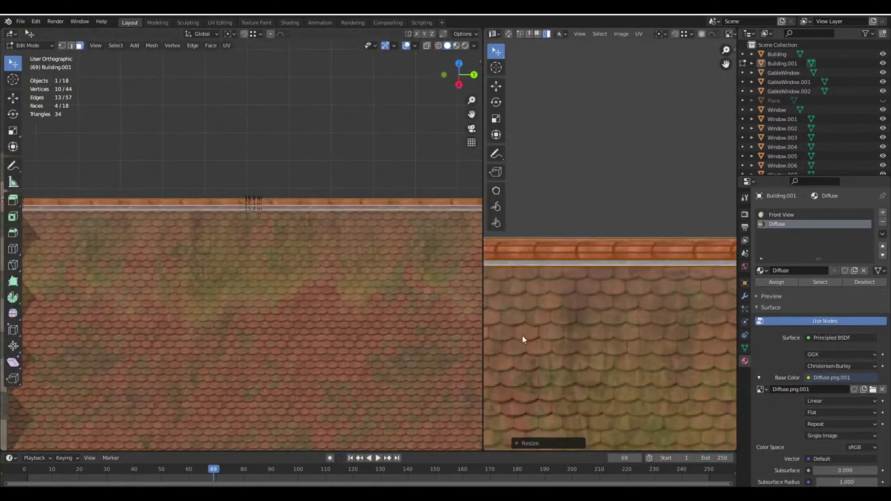
Orbit around the gabled roof in Object Mode to review the ridge tiles
{"action": "key", "text": "Tab"}
{"action": "middle_click_drag", "start_coordinate": [293, 279], "coordinate": [223, 364]}
{"action": "scroll", "coordinate": [311, 264], "scroll_direction": "up", "scroll_amount": 3}
{"action": "scroll", "coordinate": [339, 267], "scroll_direction": "up", "scroll_amount": 2}
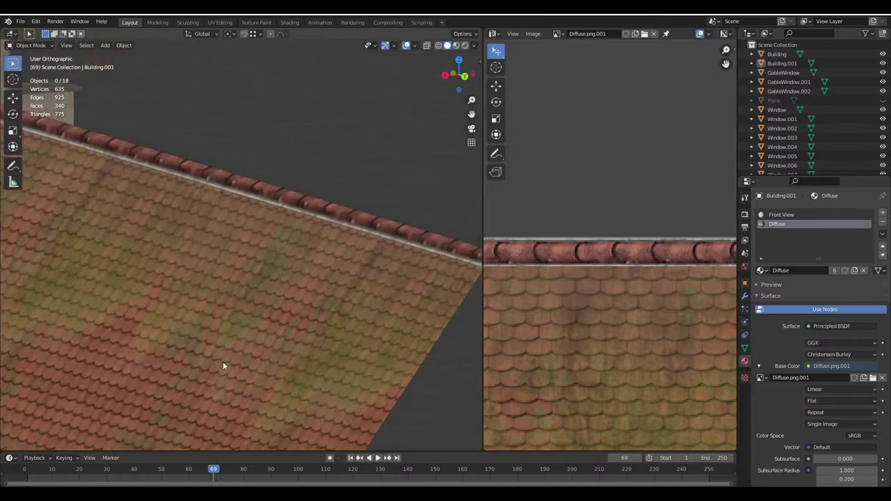
{"action": "mouse_move", "coordinate": [247, 493]}
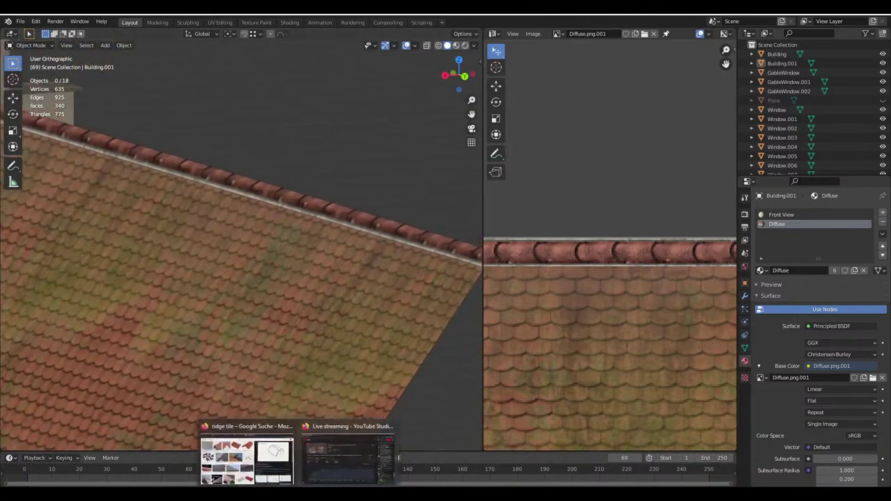
{"action": "left_click", "coordinate": [247, 458]}
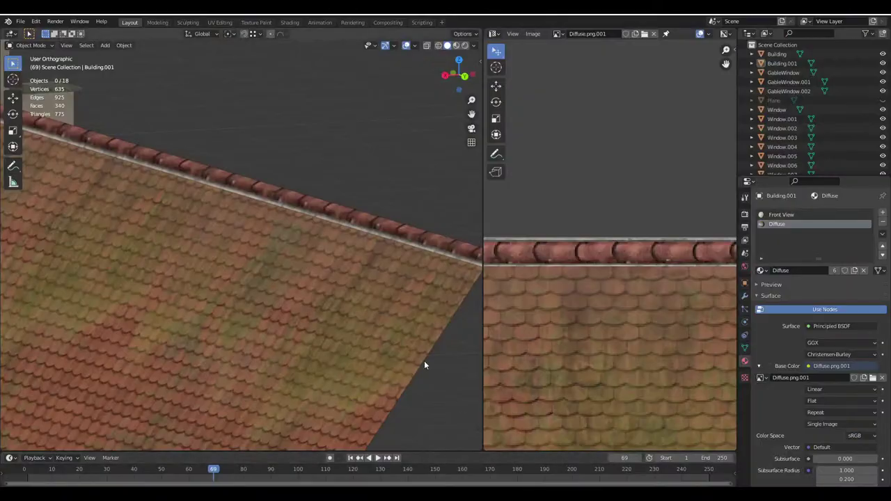
{"action": "scroll", "coordinate": [411, 258], "scroll_direction": "down", "scroll_amount": 2}
Orbit to the stepped gable, select the roof object, and enter Edit Mode on Building.001
{"action": "scroll", "coordinate": [412, 257], "scroll_direction": "down", "scroll_amount": 2}
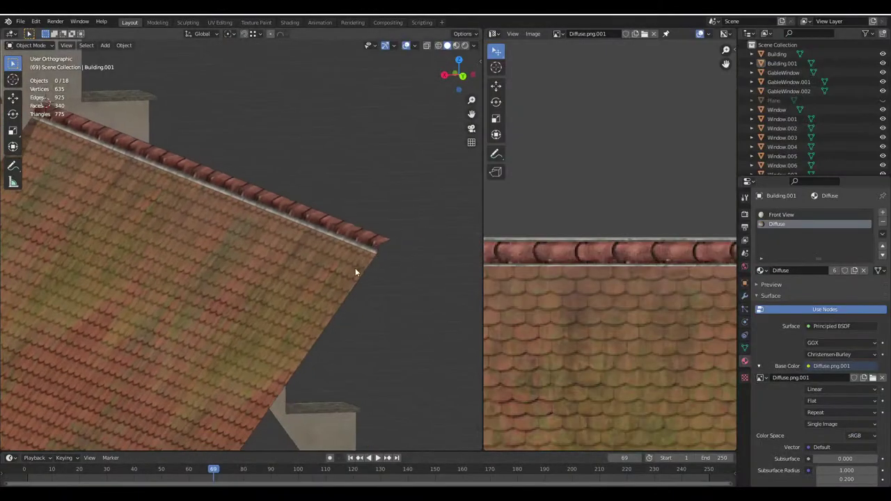
{"action": "middle_click_drag", "start_coordinate": [357, 269], "coordinate": [244, 220]}
{"action": "scroll", "coordinate": [311, 259], "scroll_direction": "down", "scroll_amount": 5}
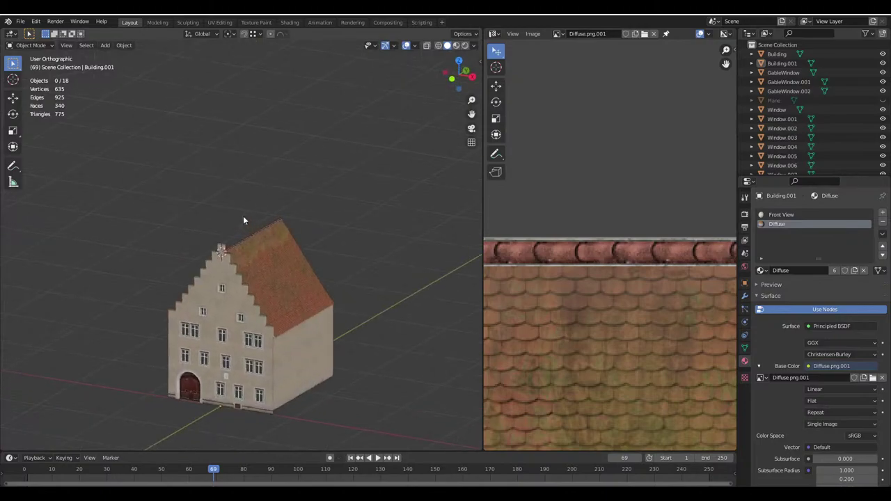
{"action": "scroll", "coordinate": [250, 229], "scroll_direction": "up", "scroll_amount": 3}
{"action": "scroll", "coordinate": [244, 278], "scroll_direction": "down", "scroll_amount": 2}
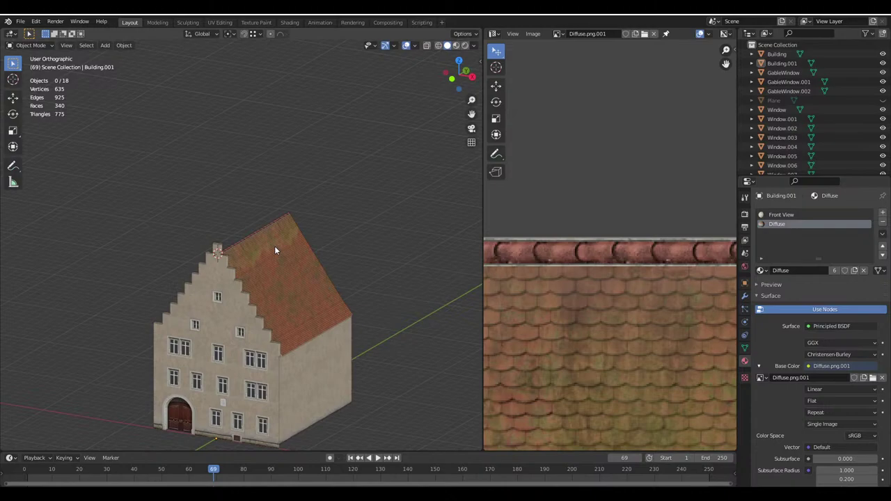
{"action": "scroll", "coordinate": [274, 250], "scroll_direction": "up", "scroll_amount": 3}
{"action": "middle_click_drag", "start_coordinate": [281, 234], "coordinate": [229, 243]}
{"action": "scroll", "coordinate": [233, 242], "scroll_direction": "up", "scroll_amount": 2}
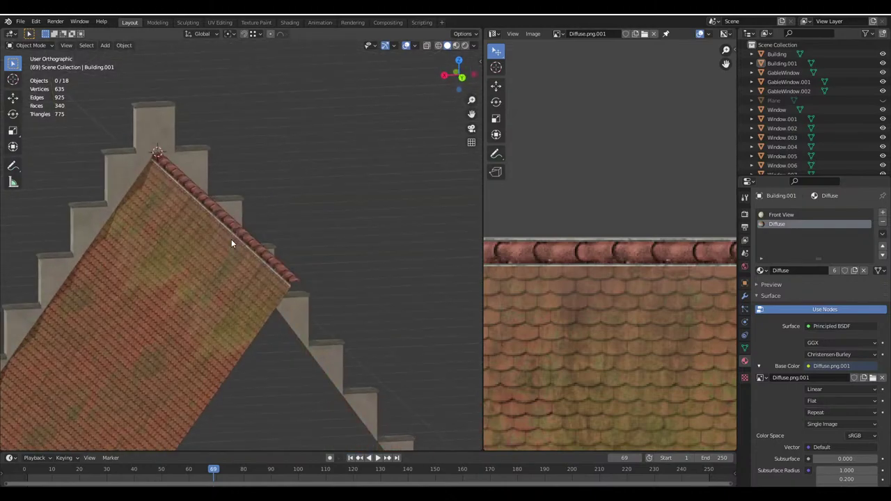
{"action": "left_click", "coordinate": [257, 259]}
{"action": "key", "text": "Tab"}
{"action": "scroll", "coordinate": [288, 272], "scroll_direction": "up", "scroll_amount": 3}
Select the ridge faces on both sides of the gable and save the file
{"action": "left_click", "coordinate": [289, 274], "text": "shift"}
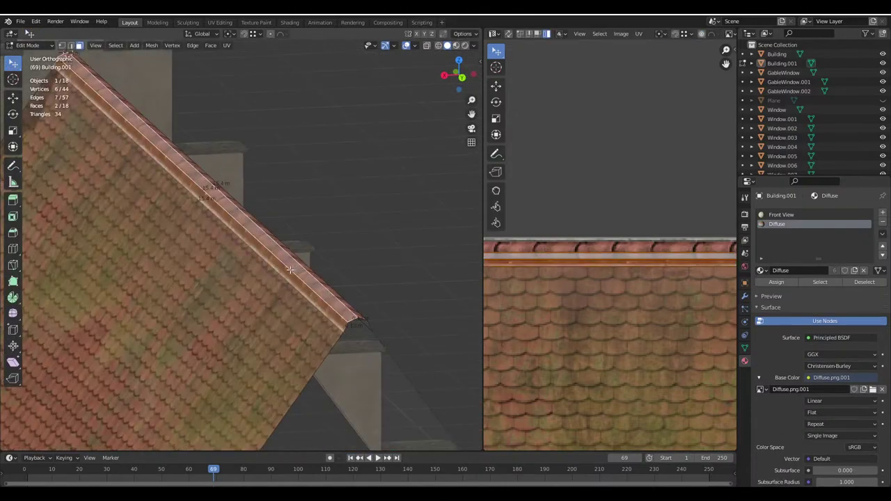
{"action": "middle_click_drag", "start_coordinate": [289, 274], "coordinate": [144, 198]}
{"action": "left_click", "coordinate": [144, 199], "text": "shift"}
{"action": "middle_click_drag", "start_coordinate": [189, 165], "coordinate": [258, 205]}
{"action": "left_click", "coordinate": [251, 253], "text": "shift"}
{"action": "key", "text": "ctrl+s"}
Bring up a zoomed-in front view centred on the gable peak and save again
{"action": "key", "text": "KP_4"}
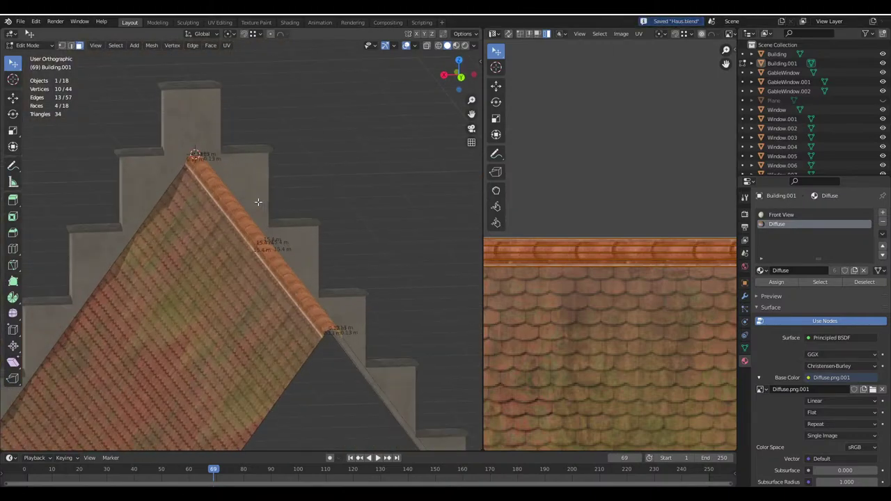
{"action": "key", "text": "KP_8"}
{"action": "key", "text": "KP_8"}
{"action": "key", "text": "KP_1"}
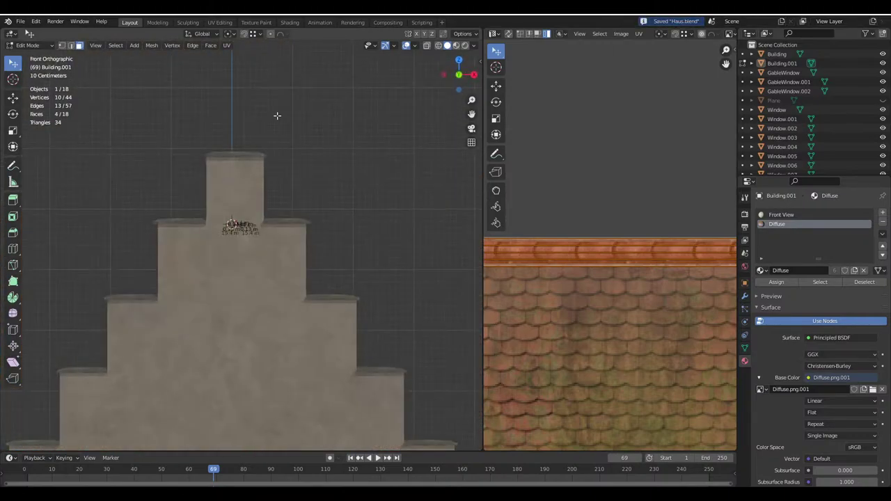
{"action": "key", "text": "KP_8"}
{"action": "key", "text": "KP_4"}
{"action": "key", "text": "KP_4"}
{"action": "key", "text": "KP_4"}
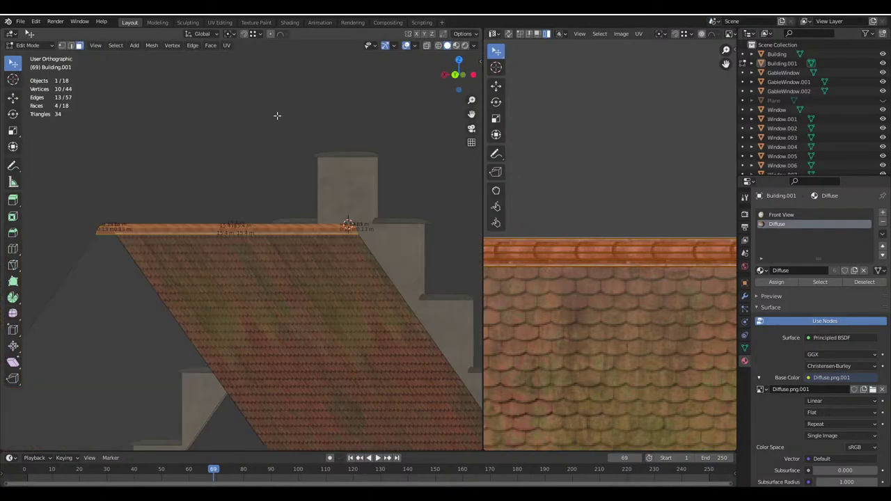
{"action": "key", "text": "KP_6"}
{"action": "key", "text": "KP_6"}
{"action": "key", "text": "KP_6"}
{"action": "key", "text": "KP_2"}
{"action": "scroll", "coordinate": [253, 208], "scroll_direction": "up", "scroll_amount": 3}
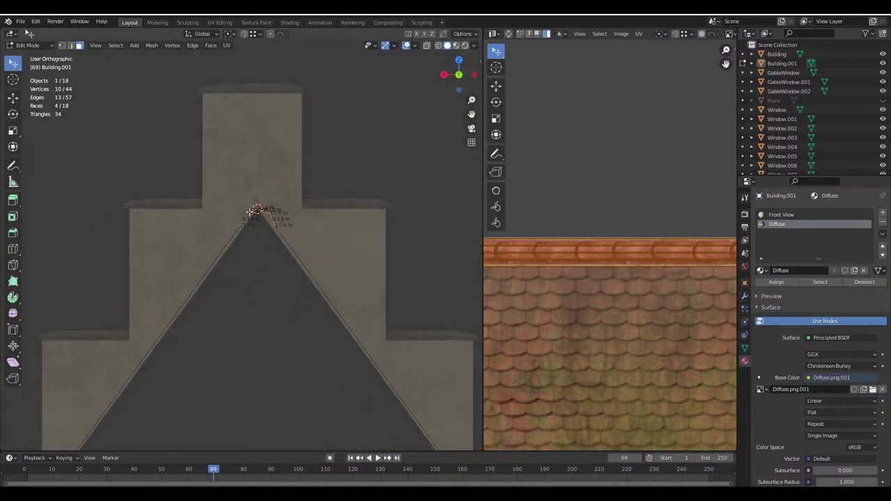
{"action": "scroll", "coordinate": [255, 210], "scroll_direction": "up", "scroll_amount": 3}
{"action": "key", "text": "ctrl+s"}
{"action": "middle_click_drag", "start_coordinate": [235, 211], "coordinate": [220, 183], "text": "shift"}
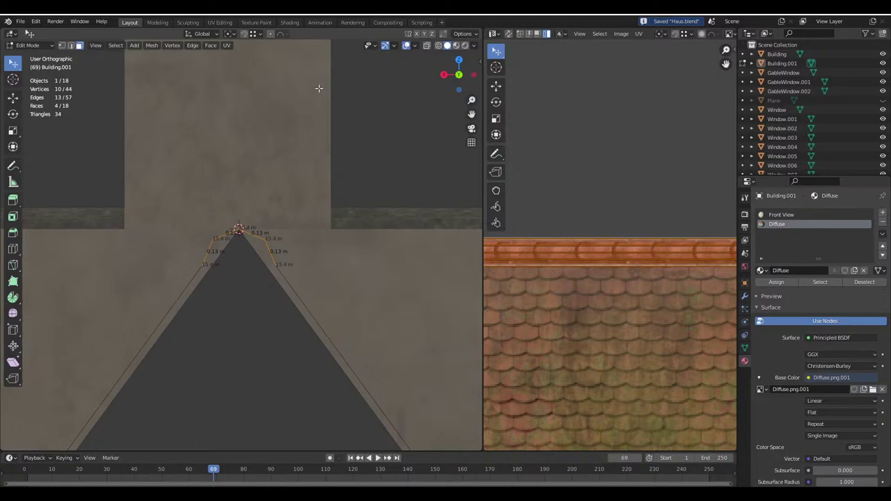
With pivot at Median Point, scale the peak vertices to 0.731, excluding the Y axis
{"action": "left_click", "coordinate": [232, 34]}
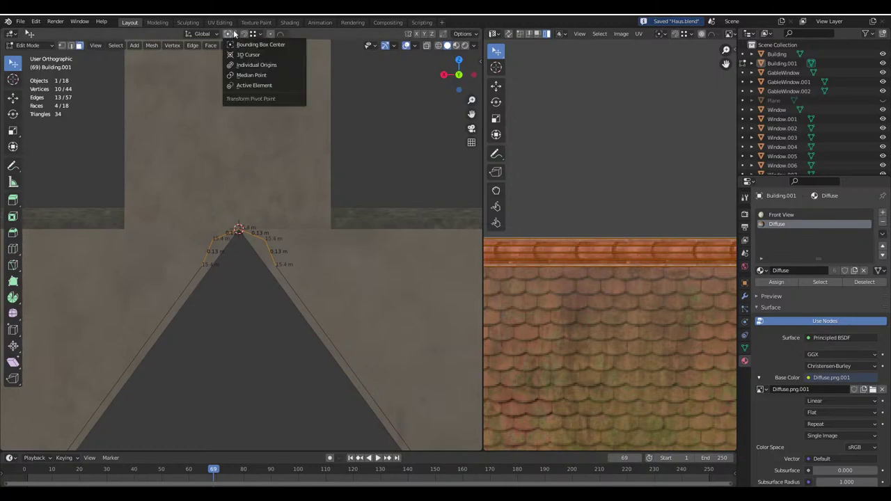
{"action": "left_click", "coordinate": [251, 74]}
{"action": "scroll", "coordinate": [89, 307], "scroll_direction": "up", "scroll_amount": 2}
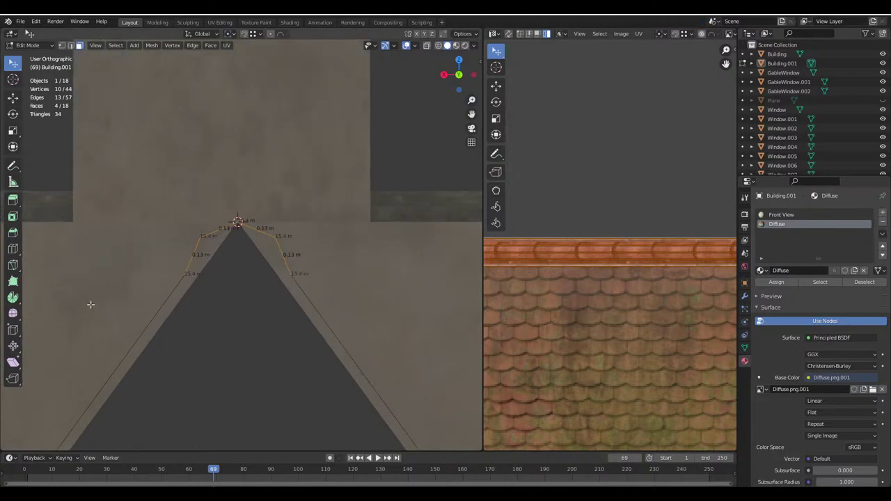
{"action": "scroll", "coordinate": [90, 305], "scroll_direction": "up", "scroll_amount": 1}
{"action": "key", "text": "s"}
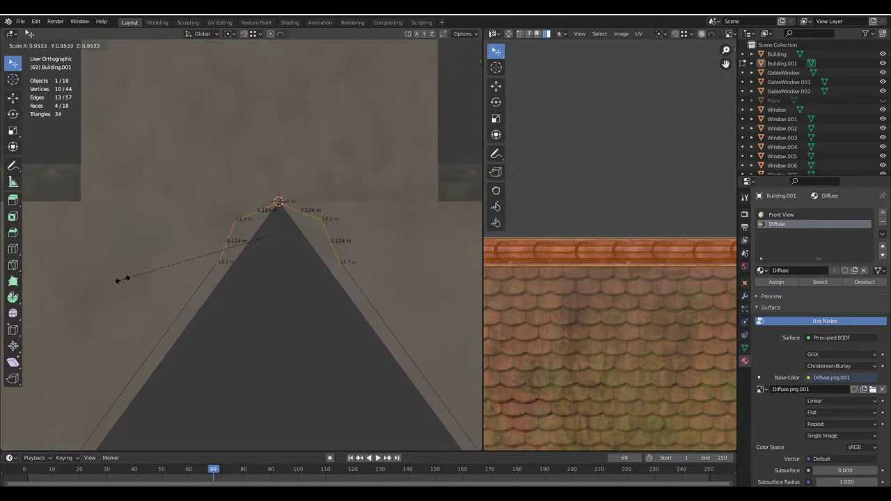
{"action": "key", "text": "shift+y"}
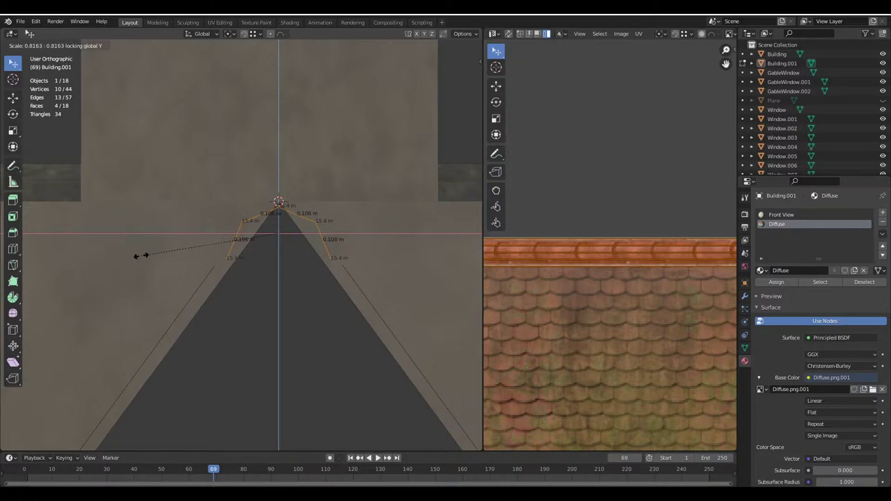
{"action": "key", "text": "Escape"}
{"action": "left_click", "coordinate": [229, 33]}
{"action": "left_click", "coordinate": [233, 71]}
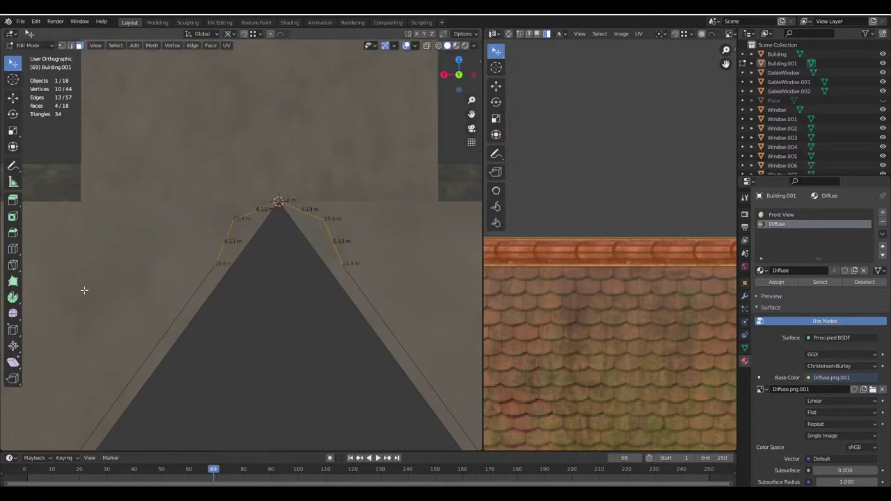
{"action": "key", "text": "s"}
{"action": "key", "text": "shift+y"}
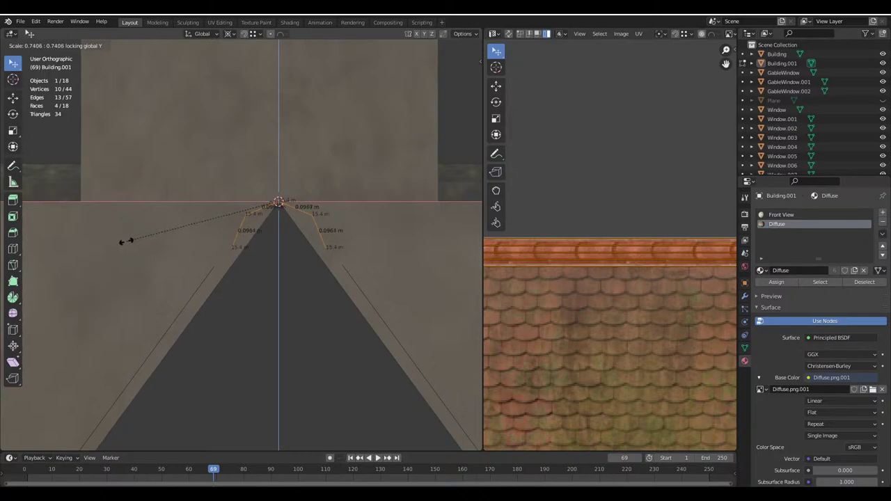
{"action": "left_click", "coordinate": [126, 241]}
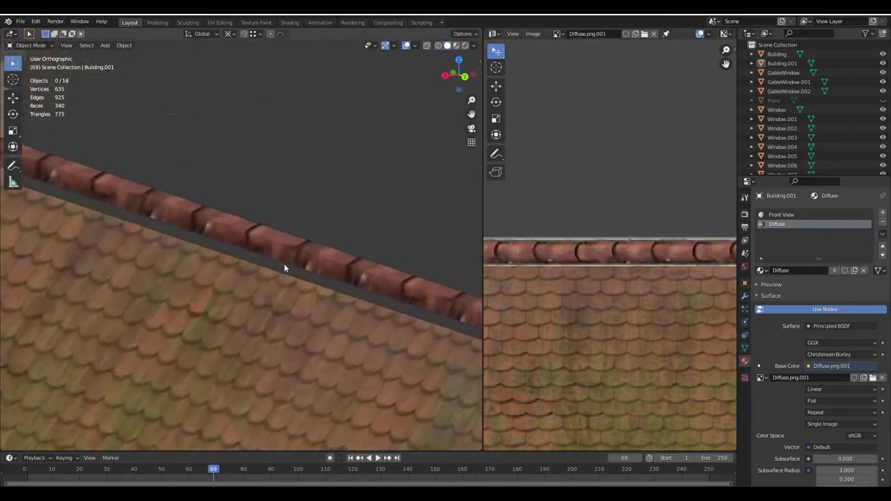
Enter Edit Mode on the roof with X-ray, edge select and snapping turned on
{"action": "middle_click_drag", "start_coordinate": [284, 267], "coordinate": [244, 98]}
{"action": "key", "text": "Tab"}
{"action": "key", "text": "alt+z"}
{"action": "left_click", "coordinate": [71, 45]}
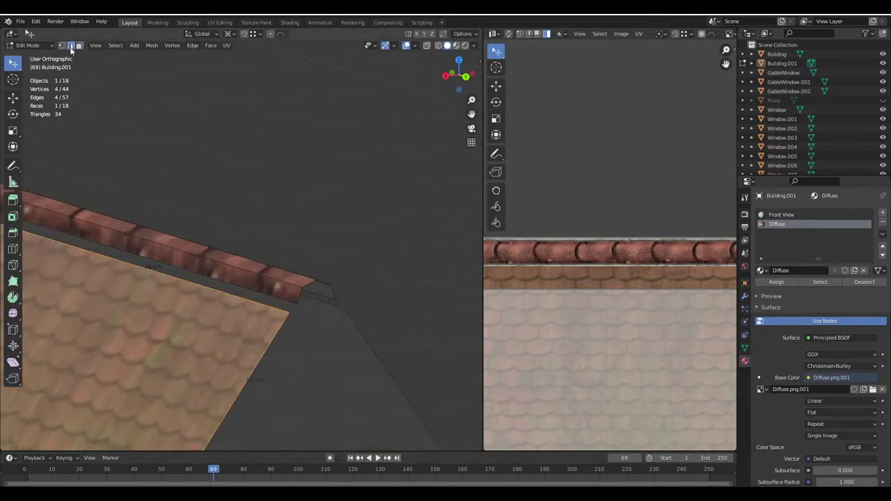
{"action": "key", "text": "shift+Tab"}
{"action": "left_click", "coordinate": [253, 35]}
Snap the roof's top edge up under the ridge tiles, return to Object Mode and save Haus.blend
{"action": "left_click", "coordinate": [261, 304]}
{"action": "key", "text": "g"}
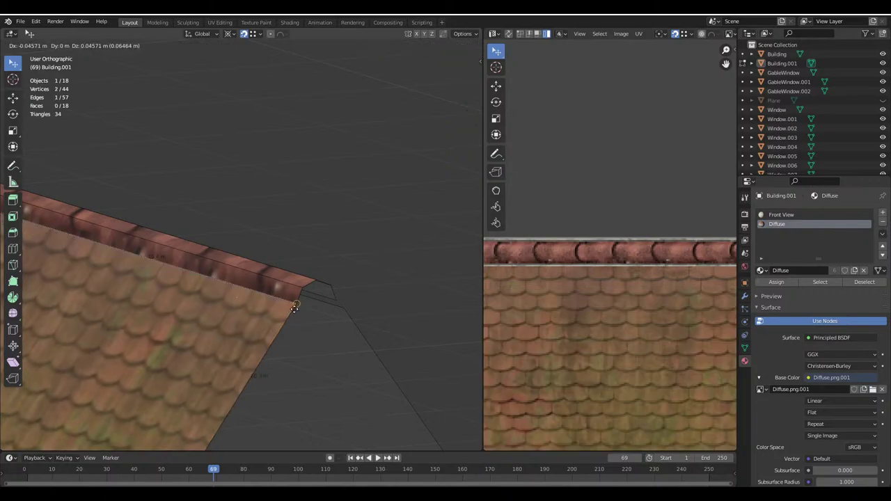
{"action": "left_click", "coordinate": [295, 307]}
{"action": "middle_click_drag", "start_coordinate": [294, 308], "coordinate": [274, 235]}
{"action": "scroll", "coordinate": [274, 235], "scroll_direction": "up", "scroll_amount": 2}
{"action": "key", "text": "g"}
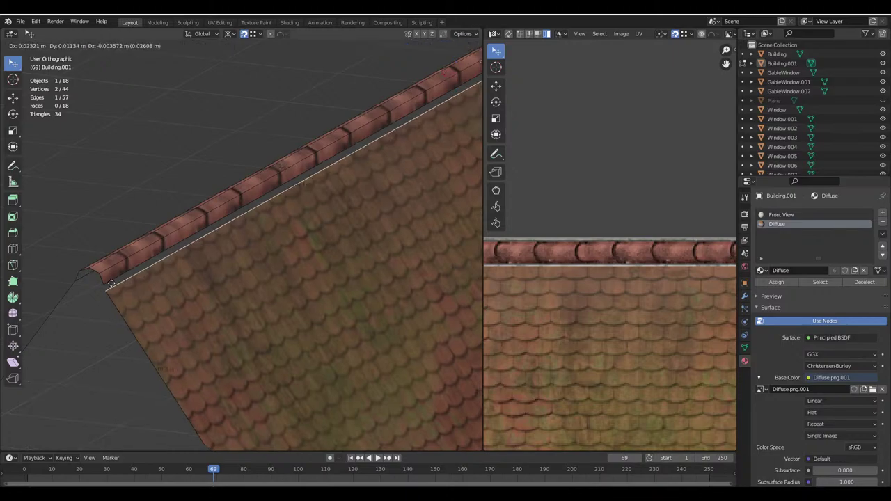
{"action": "left_click", "coordinate": [107, 284]}
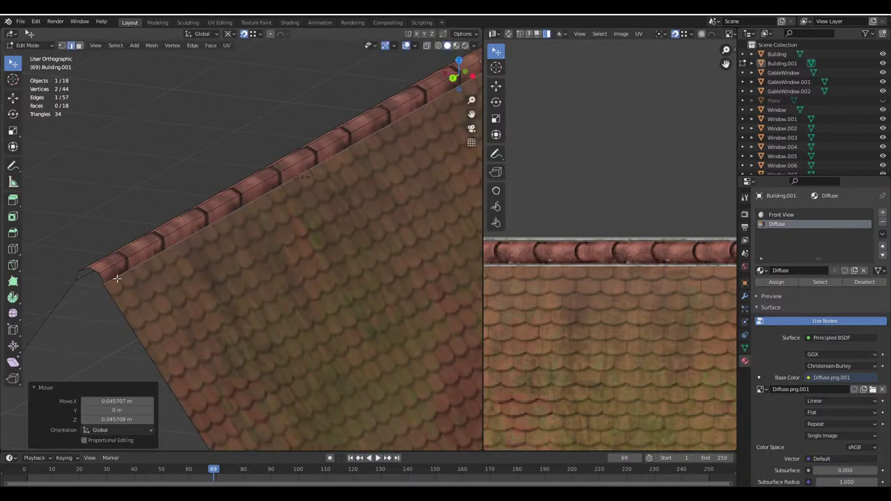
{"action": "key", "text": "Tab"}
{"action": "middle_click_drag", "start_coordinate": [248, 247], "coordinate": [306, 288]}
{"action": "key", "text": "ctrl+s"}
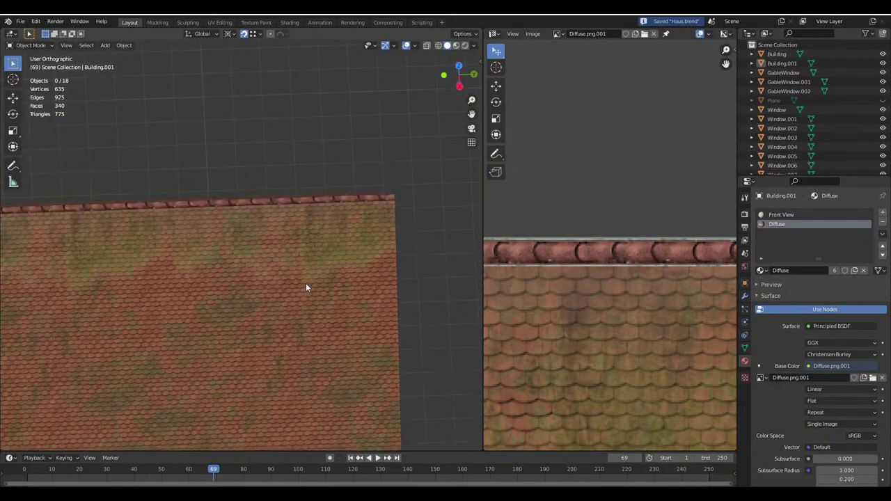
{"action": "key", "text": "alt+Tab"}
Scroll down the texture sheet and hide the panels so the canvas fills the window
{"action": "scroll", "coordinate": [384, 232], "scroll_direction": "down", "scroll_amount": 3}
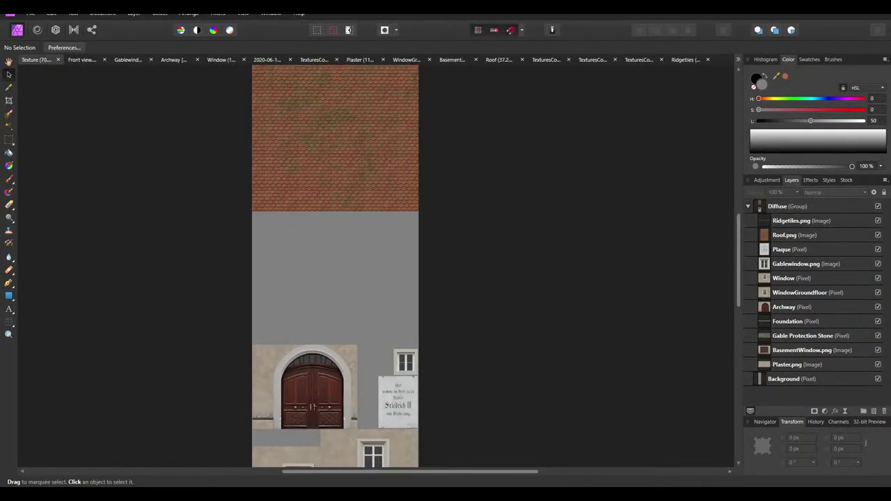
{"action": "key", "text": "Tab"}
{"action": "key", "text": "Tab"}
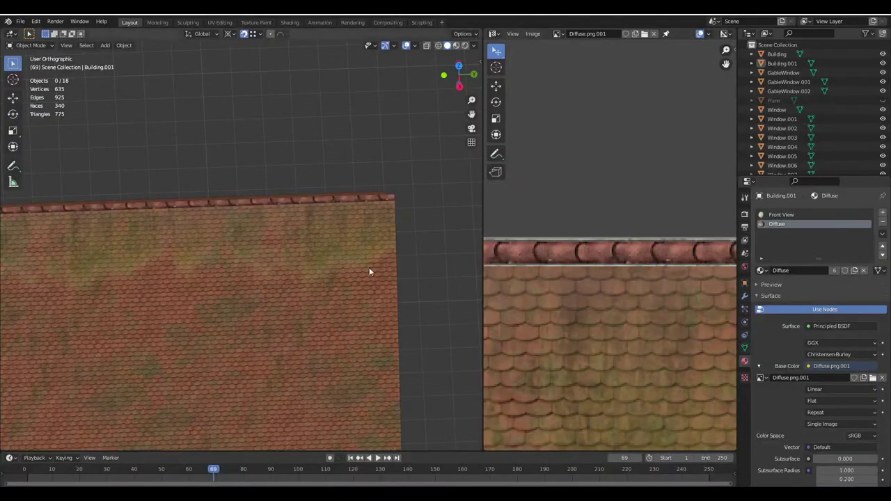
{"action": "middle_click_drag", "start_coordinate": [369, 267], "coordinate": [353, 249]}
Select the ridge faces, unwrap them, and rotate their UVs by 90°
{"action": "left_click", "coordinate": [79, 45], "text": "ctrl"}
{"action": "left_click", "coordinate": [267, 265], "text": "shift"}
{"action": "key", "text": "u"}
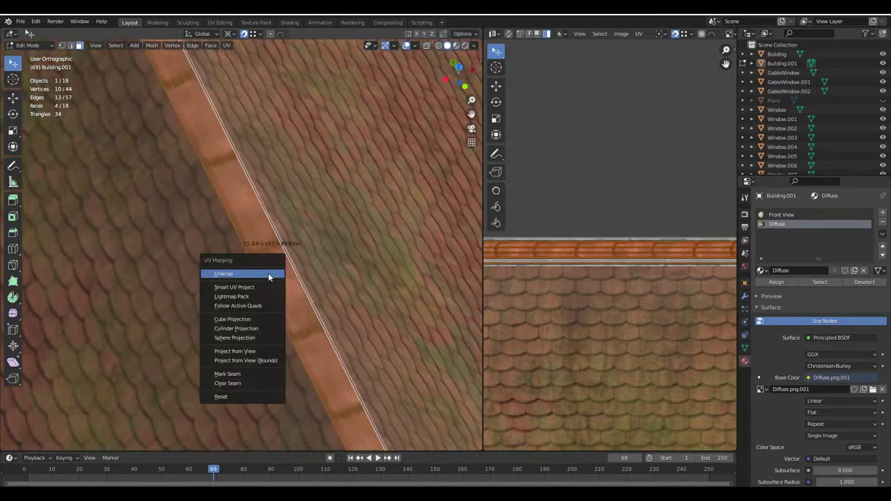
{"action": "left_click", "coordinate": [268, 273]}
{"action": "scroll", "coordinate": [622, 283], "scroll_direction": "down", "scroll_amount": 5}
{"action": "key", "text": "r"}
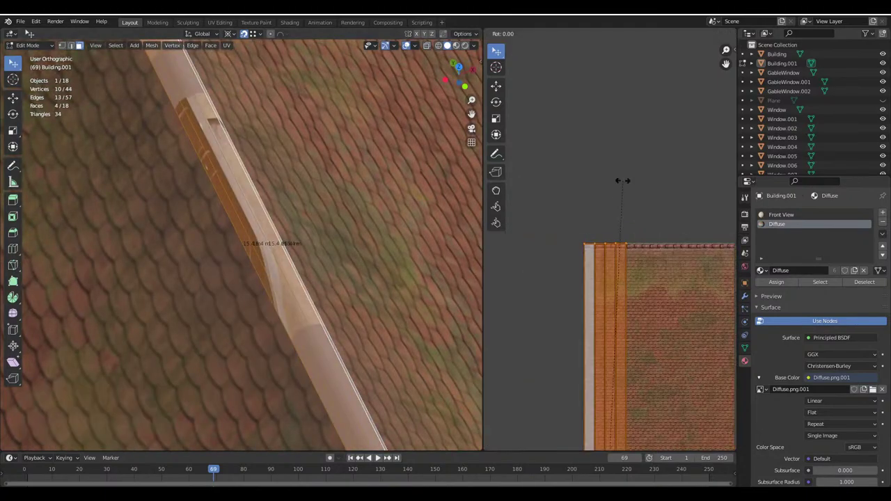
{"action": "type", "text": "90"}
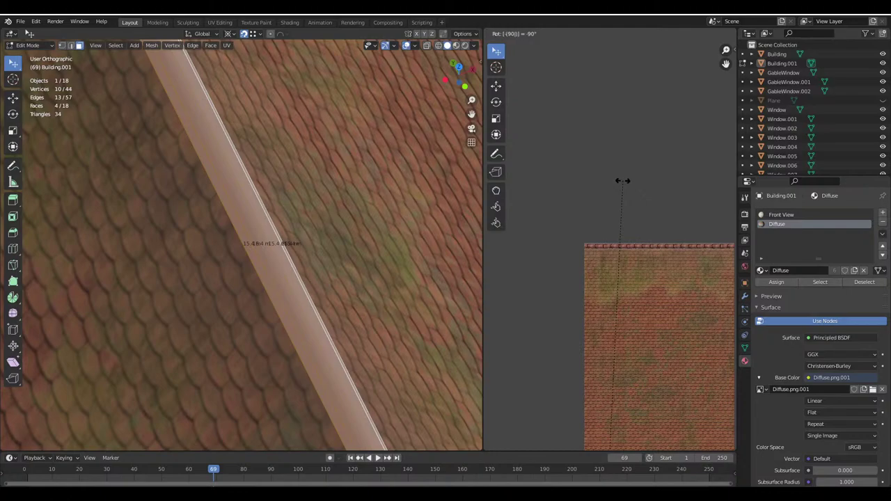
{"action": "key", "text": "Return"}
Reposition and rescale the ridge UV strip over the tile image
{"action": "key", "text": "g"}
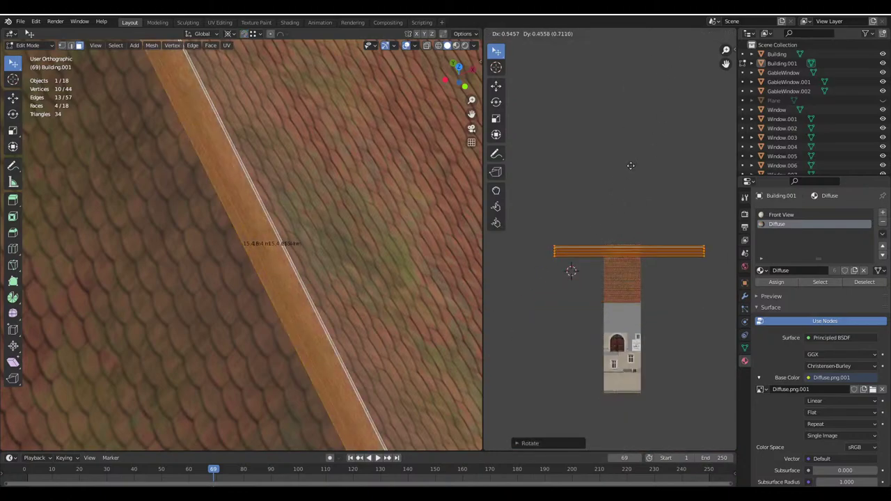
{"action": "scroll", "coordinate": [609, 245], "scroll_direction": "up", "scroll_amount": 4}
{"action": "left_click", "coordinate": [623, 290]}
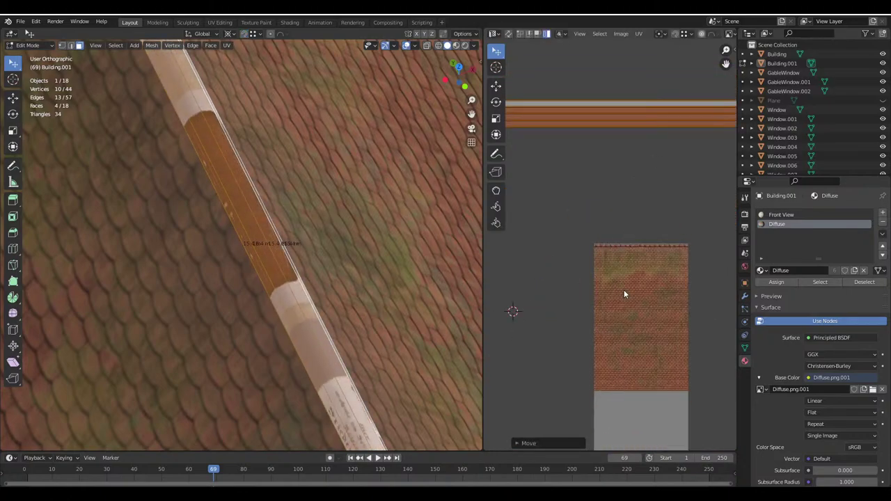
{"action": "key", "text": "s"}
{"action": "left_click", "coordinate": [636, 295]}
{"action": "scroll", "coordinate": [637, 290], "scroll_direction": "up", "scroll_amount": 4}
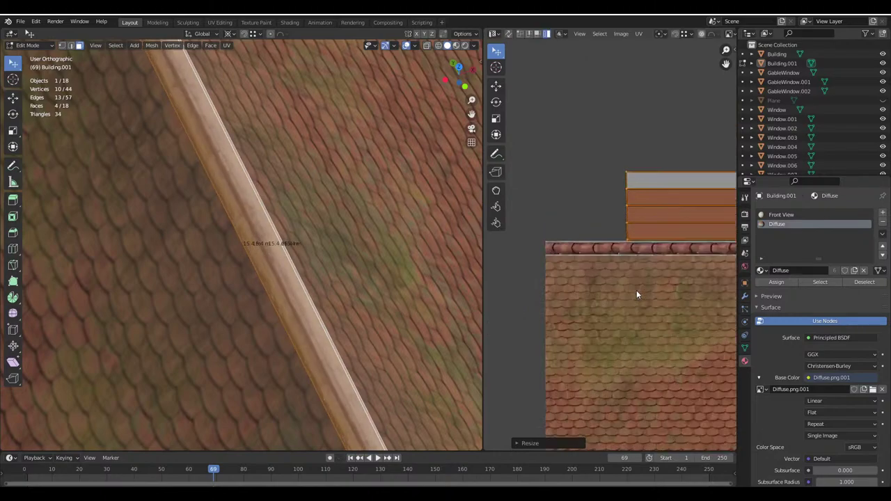
{"action": "key", "text": "g"}
{"action": "left_click", "coordinate": [588, 338]}
{"action": "key", "text": "s"}
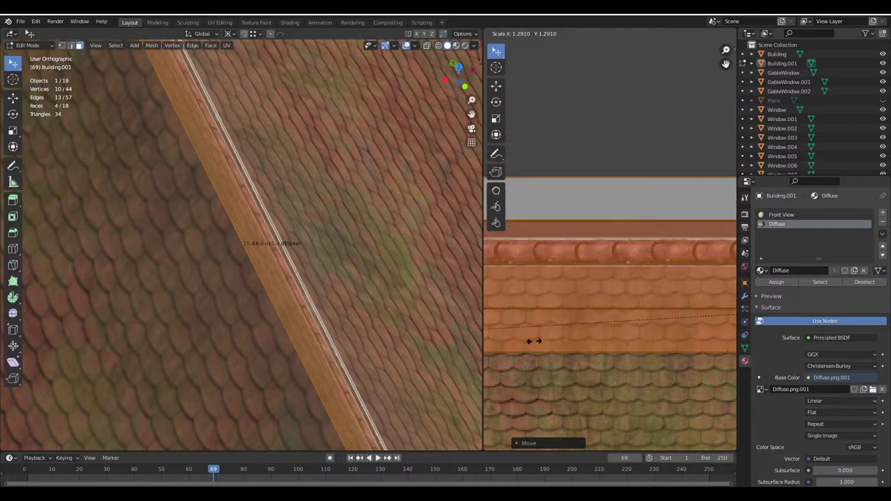
{"action": "left_click", "coordinate": [536, 341]}
Move the UV strip onto the ridge-tile texture and shrink it to fit the top ridge row
{"action": "right_click", "coordinate": [578, 334]}
{"action": "scroll", "coordinate": [633, 272], "scroll_direction": "down", "scroll_amount": 2}
{"action": "key", "text": "s"}
{"action": "key", "text": "g"}
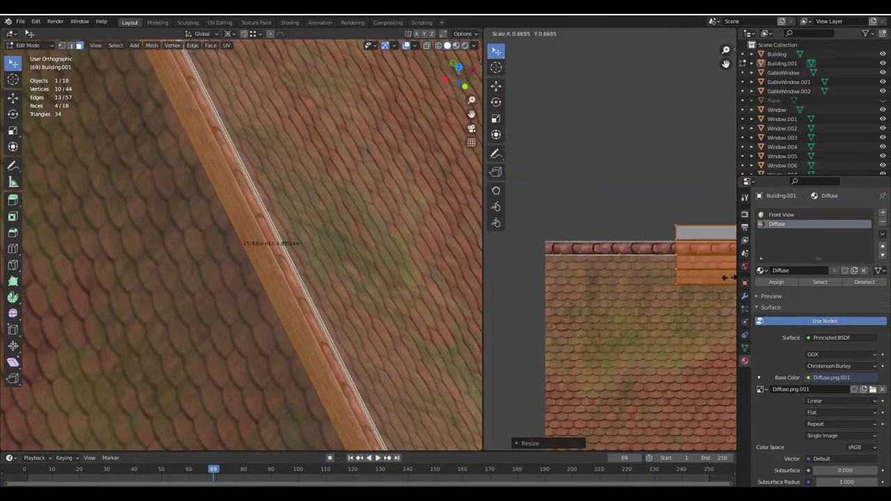
{"action": "left_click", "coordinate": [662, 300]}
{"action": "scroll", "coordinate": [664, 293], "scroll_direction": "down", "scroll_amount": 3}
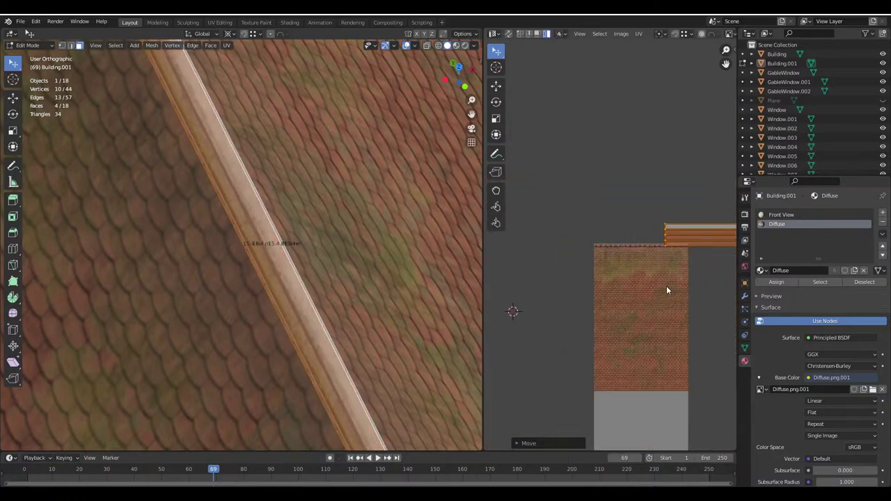
{"action": "key", "text": "g"}
{"action": "left_click", "coordinate": [544, 298]}
{"action": "key", "text": "s"}
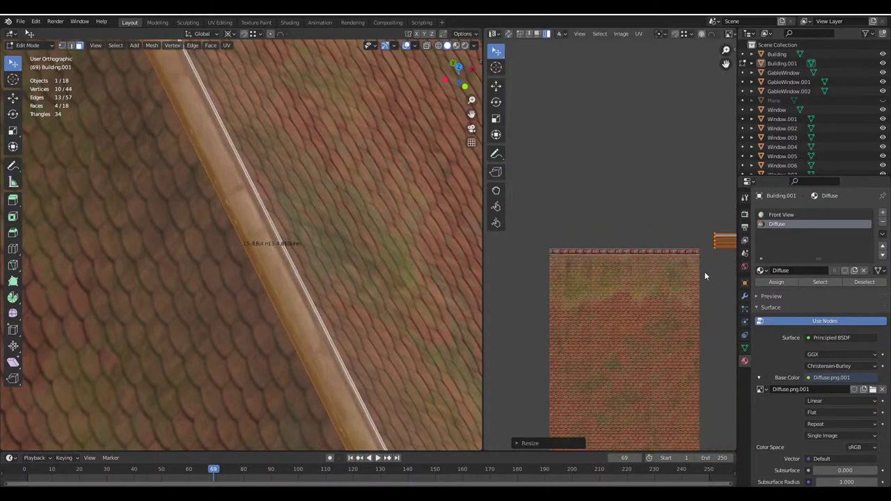
{"action": "left_click", "coordinate": [630, 272]}
Enlarge the strip slightly, align it, and stretch the ridge UVs along X
{"action": "scroll", "coordinate": [630, 271], "scroll_direction": "up", "scroll_amount": 6}
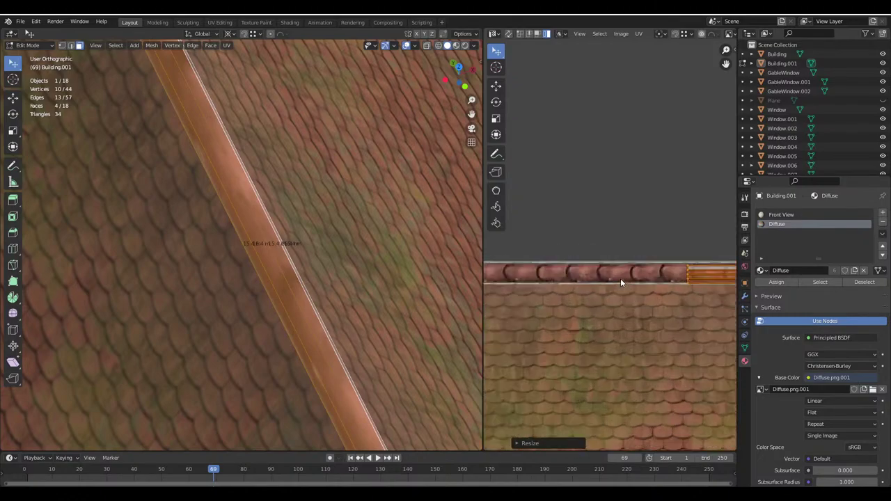
{"action": "key", "text": "s"}
{"action": "left_click", "coordinate": [536, 296]}
{"action": "scroll", "coordinate": [536, 296], "scroll_direction": "up", "scroll_amount": 3}
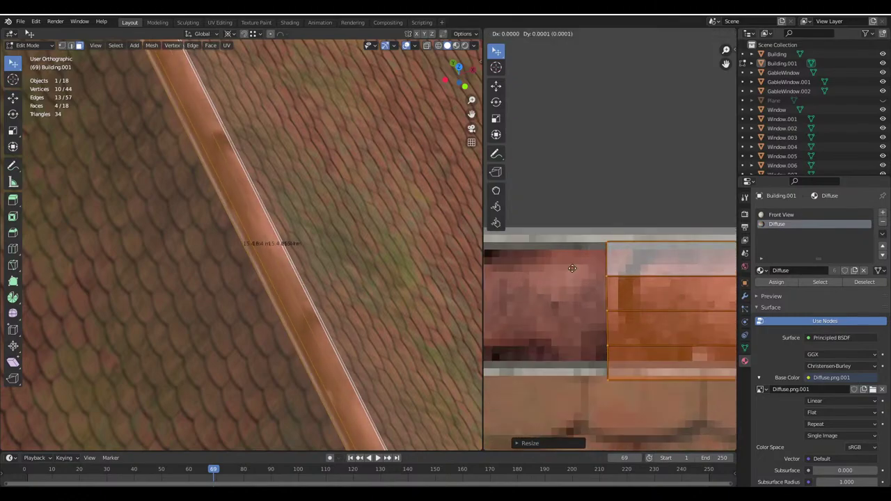
{"action": "key", "text": "g"}
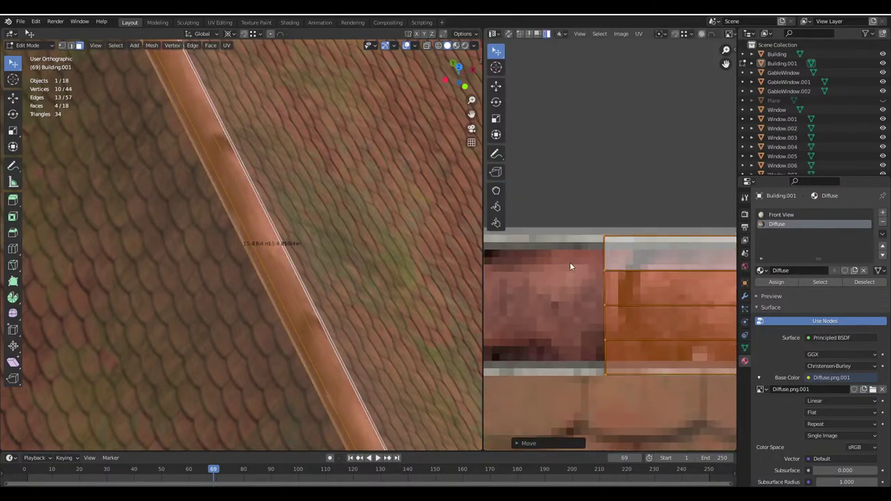
{"action": "left_click", "coordinate": [570, 262]}
{"action": "middle_click_drag", "start_coordinate": [366, 243], "coordinate": [601, 259]}
{"action": "scroll", "coordinate": [600, 263], "scroll_direction": "down", "scroll_amount": 5}
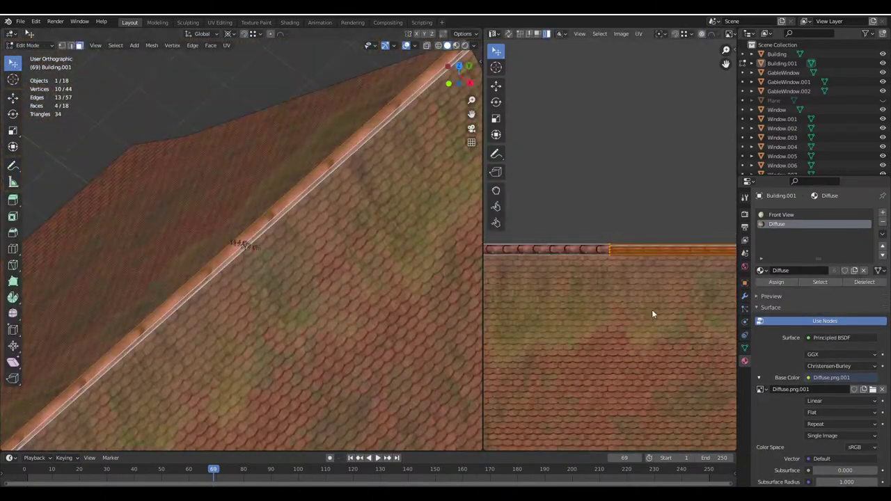
{"action": "key", "text": "s"}
{"action": "key", "text": "x"}
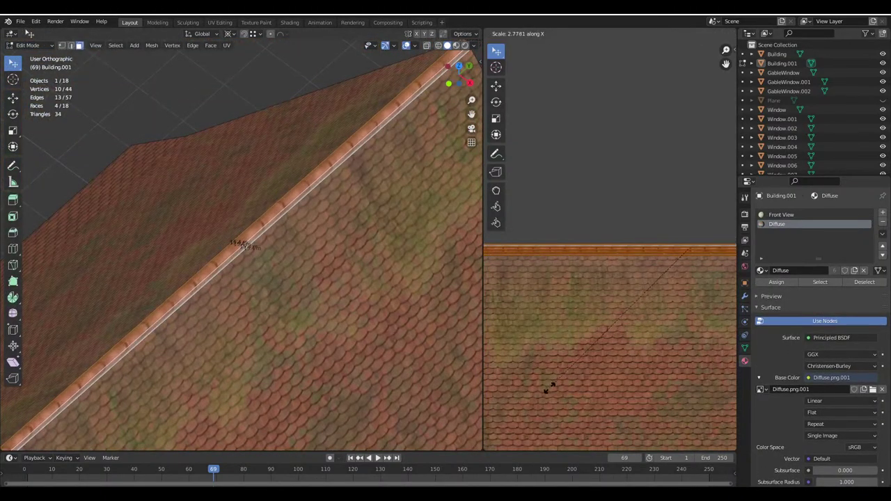
{"action": "left_click", "coordinate": [550, 387]}
Rotate the UV strip 90° and slide it along X, then view the textured result
{"action": "type", "text": "r90"}
{"action": "key", "text": "Return"}
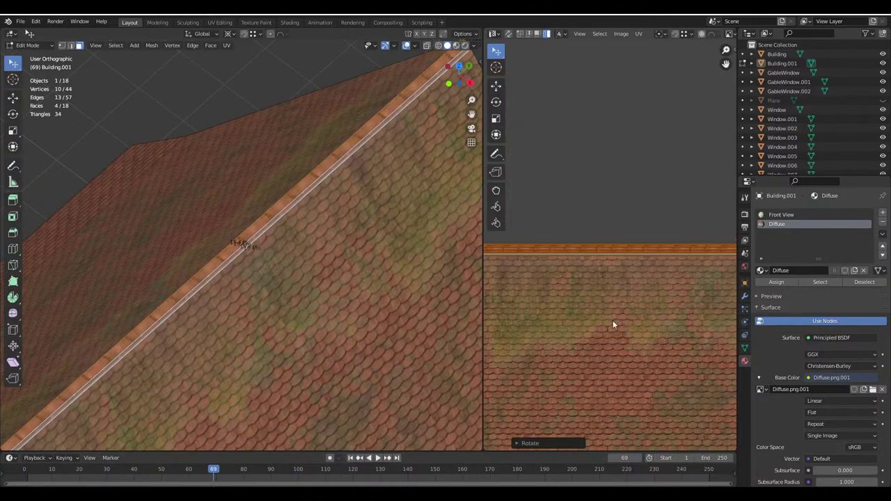
{"action": "scroll", "coordinate": [612, 321], "scroll_direction": "down", "scroll_amount": 3}
{"action": "key", "text": "g"}
{"action": "key", "text": "x"}
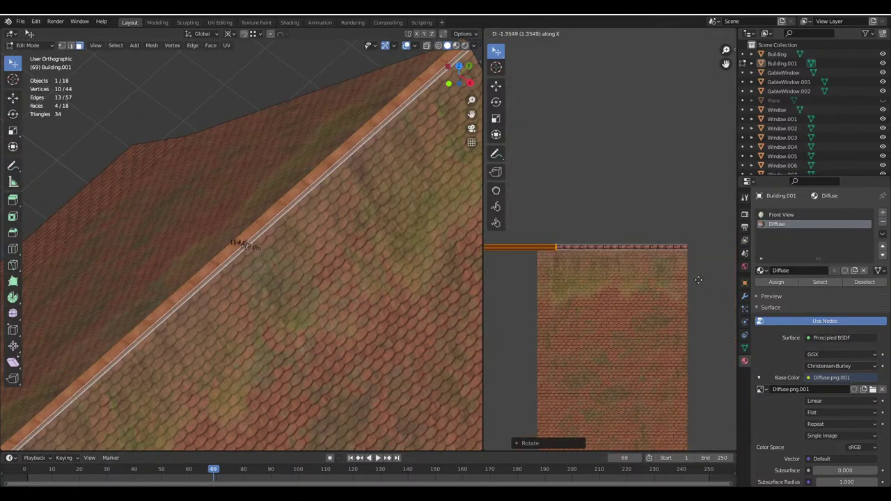
{"action": "left_click", "coordinate": [587, 290]}
{"action": "key", "text": "Tab"}
Orbit and zoom around the textured house to inspect the front facade, side wall and roof
{"action": "middle_click_drag", "start_coordinate": [258, 249], "coordinate": [334, 222]}
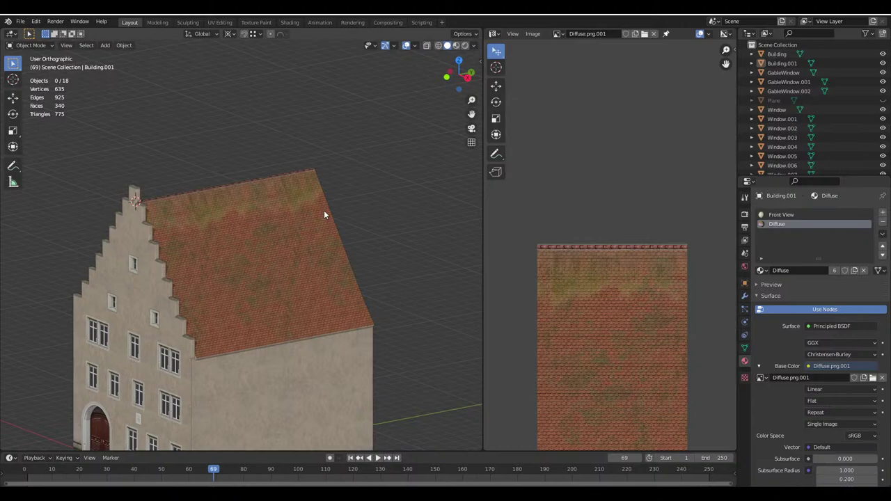
{"action": "middle_click_drag", "start_coordinate": [324, 211], "coordinate": [342, 285]}
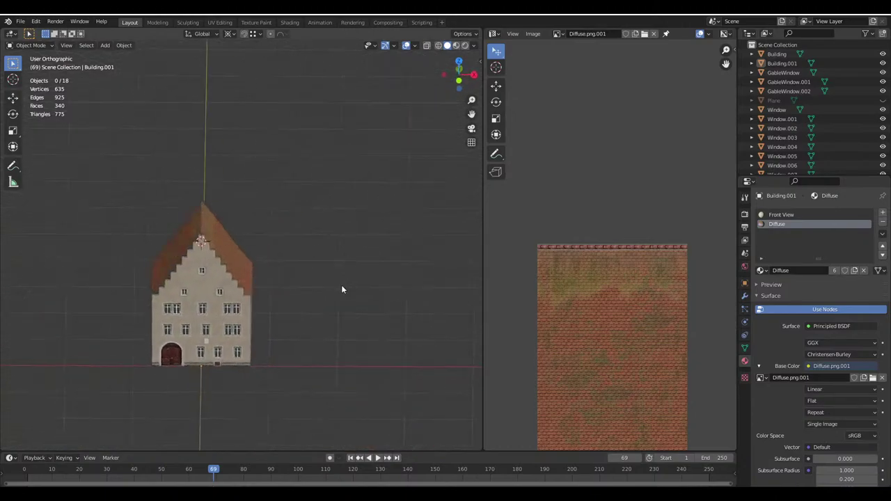
{"action": "scroll", "coordinate": [277, 234], "scroll_direction": "up", "scroll_amount": 4}
{"action": "scroll", "coordinate": [278, 234], "scroll_direction": "up", "scroll_amount": 8}
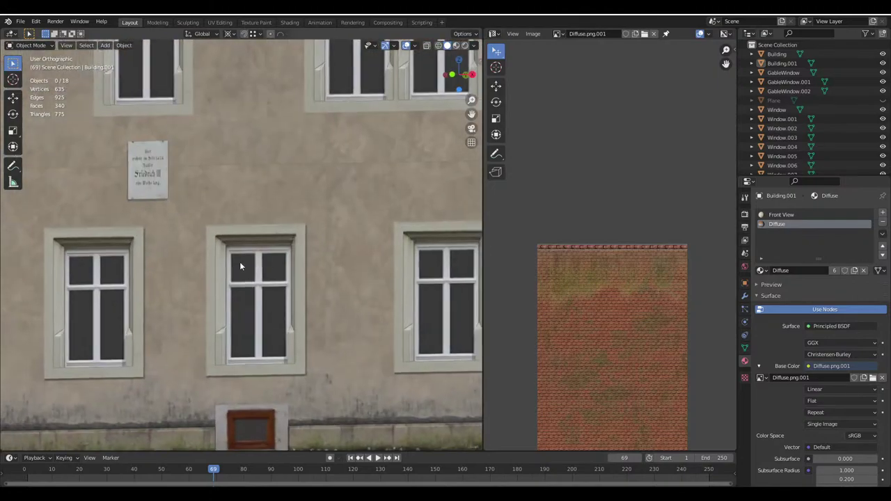
{"action": "scroll", "coordinate": [195, 267], "scroll_direction": "down", "scroll_amount": 3}
{"action": "middle_click_drag", "start_coordinate": [196, 268], "coordinate": [189, 272]}
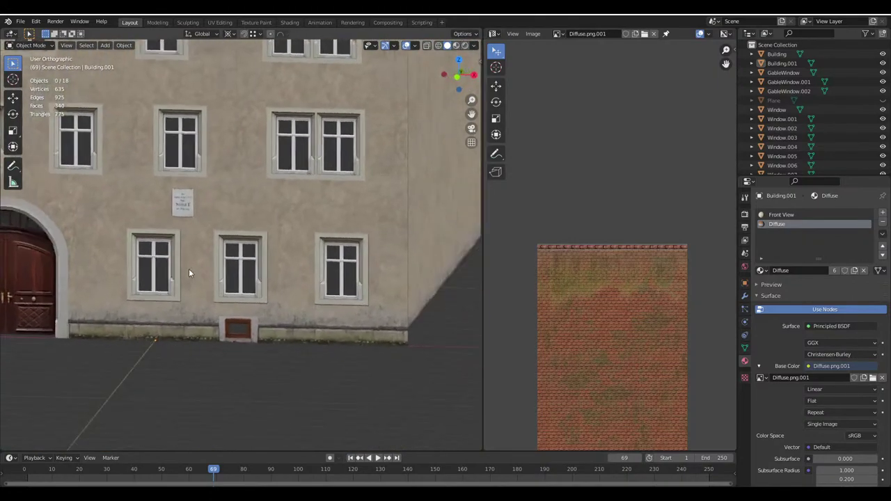
{"action": "scroll", "coordinate": [189, 273], "scroll_direction": "down", "scroll_amount": 3}
{"action": "scroll", "coordinate": [245, 266], "scroll_direction": "down", "scroll_amount": 2}
{"action": "middle_click_drag", "start_coordinate": [245, 266], "coordinate": [289, 224]}
{"action": "scroll", "coordinate": [288, 278], "scroll_direction": "down", "scroll_amount": 2}
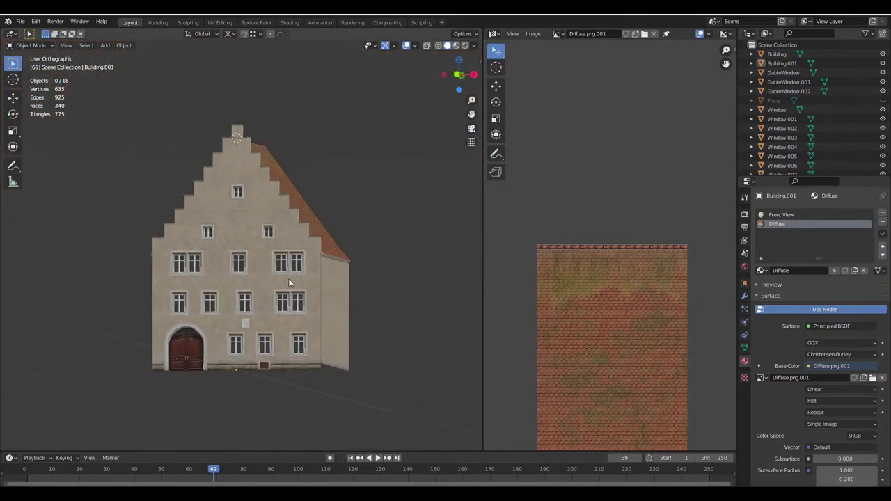
{"action": "middle_click_drag", "start_coordinate": [288, 279], "coordinate": [519, 294]}
Drag the area border right to widen the 3D viewport, then re-enter Edit Mode
{"action": "left_click_drag", "start_coordinate": [481, 290], "coordinate": [596, 290]}
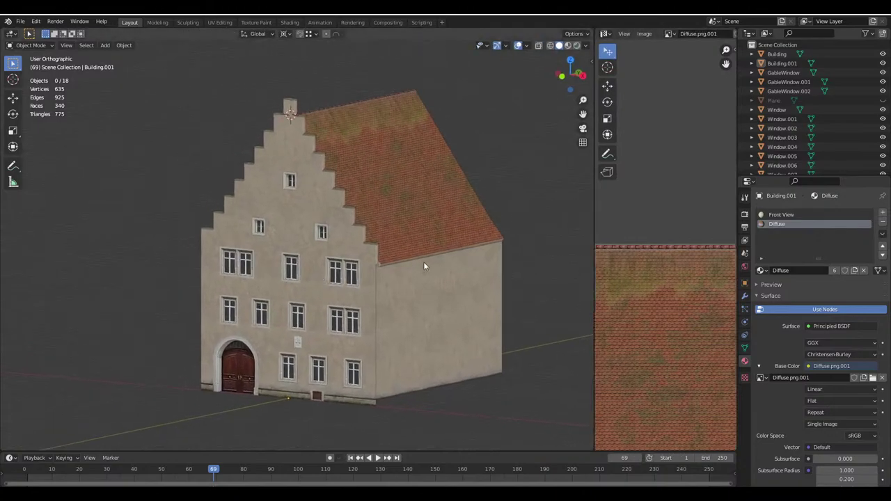
{"action": "middle_click_drag", "start_coordinate": [423, 261], "coordinate": [348, 258]}
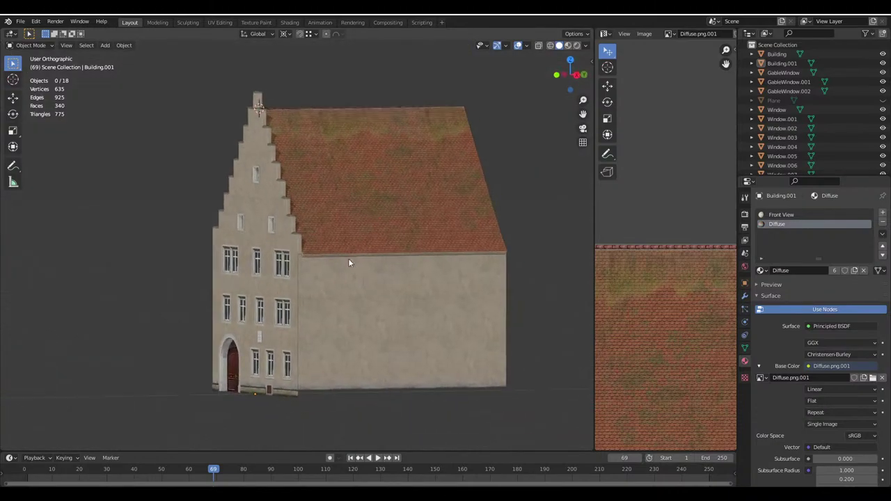
{"action": "scroll", "coordinate": [324, 257], "scroll_direction": "up", "scroll_amount": 2}
{"action": "key", "text": "Tab"}
Rotate and tilt the Google Maps 3D view of the real house, then return to Blender's Object Mode
{"action": "mouse_move", "coordinate": [339, 462]}
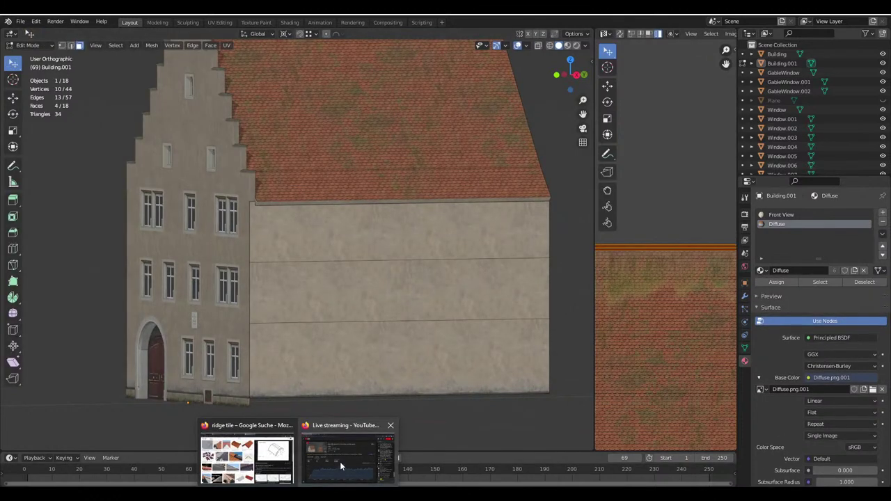
{"action": "left_click", "coordinate": [247, 458]}
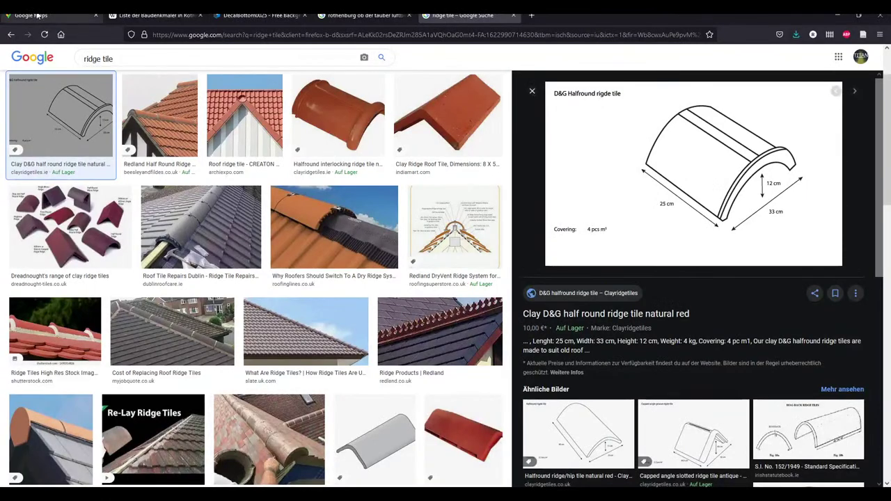
{"action": "key", "text": "ctrl+Tab"}
{"action": "left_click_drag", "start_coordinate": [402, 272], "coordinate": [360, 340], "text": "ctrl"}
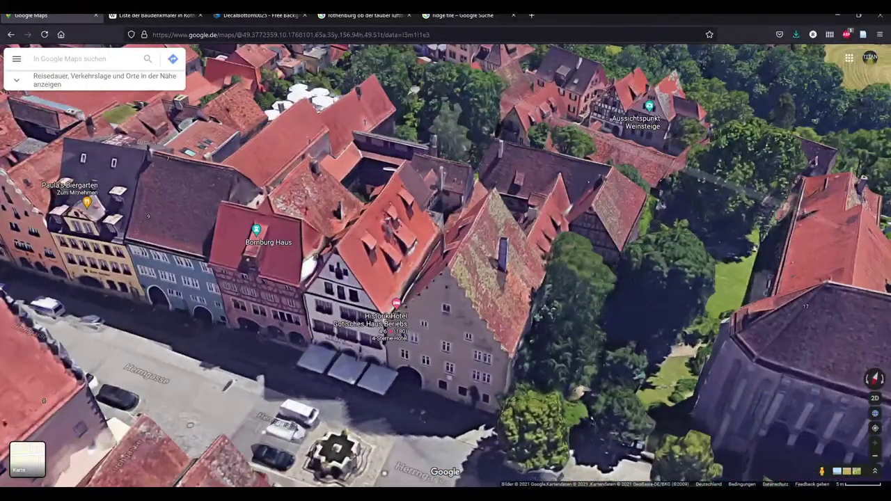
{"action": "key", "text": "alt+Tab"}
{"action": "key", "text": "Tab"}
{"action": "middle_click_drag", "start_coordinate": [360, 340], "coordinate": [391, 253]}
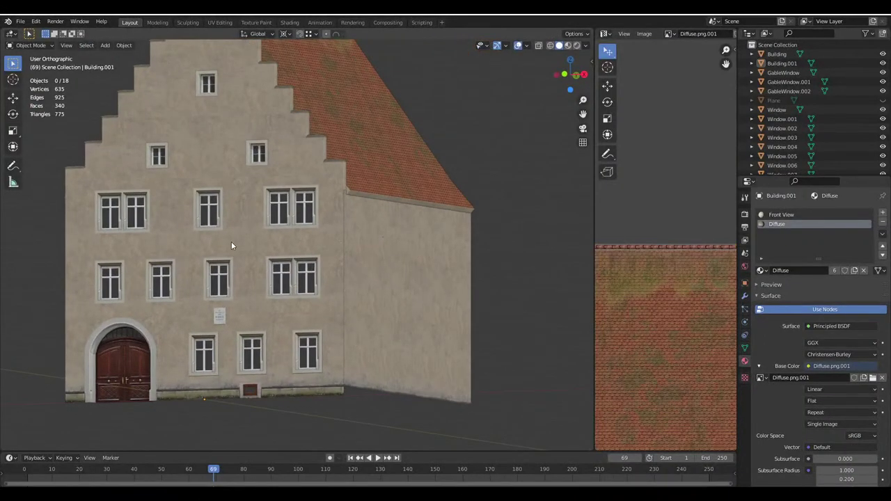
Enter Edit Mode on the Building object and select the plinth's front and top faces
{"action": "middle_click_drag", "start_coordinate": [232, 246], "coordinate": [314, 257]}
{"action": "scroll", "coordinate": [288, 259], "scroll_direction": "down", "scroll_amount": 3}
{"action": "scroll", "coordinate": [339, 273], "scroll_direction": "up", "scroll_amount": 2}
{"action": "left_click", "coordinate": [277, 189]}
{"action": "key", "text": "Tab"}
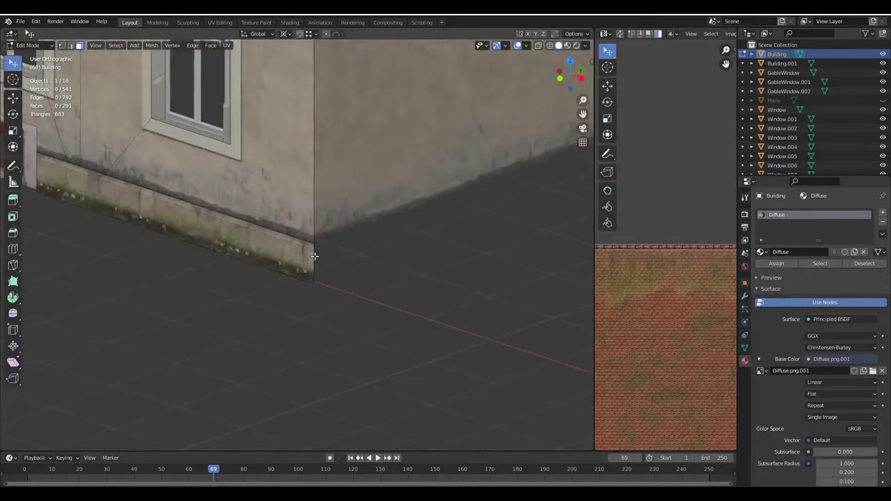
{"action": "left_click", "coordinate": [197, 220]}
{"action": "left_click", "coordinate": [307, 251]}
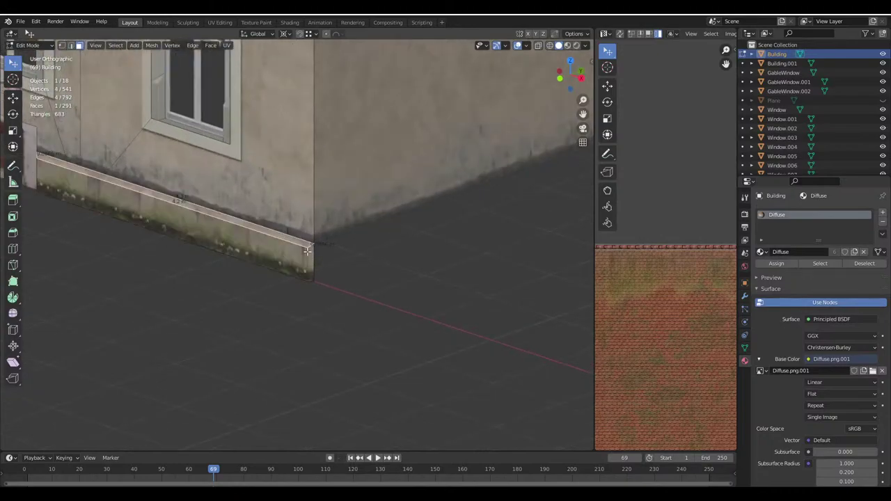
Push the plinth's vertical corner edge out 0.05 m along the X axis
{"action": "left_click", "coordinate": [72, 46], "text": "shift"}
{"action": "left_click", "coordinate": [306, 259]}
{"action": "middle_click_drag", "start_coordinate": [307, 259], "coordinate": [249, 241]}
{"action": "scroll", "coordinate": [240, 231], "scroll_direction": "up", "scroll_amount": 2}
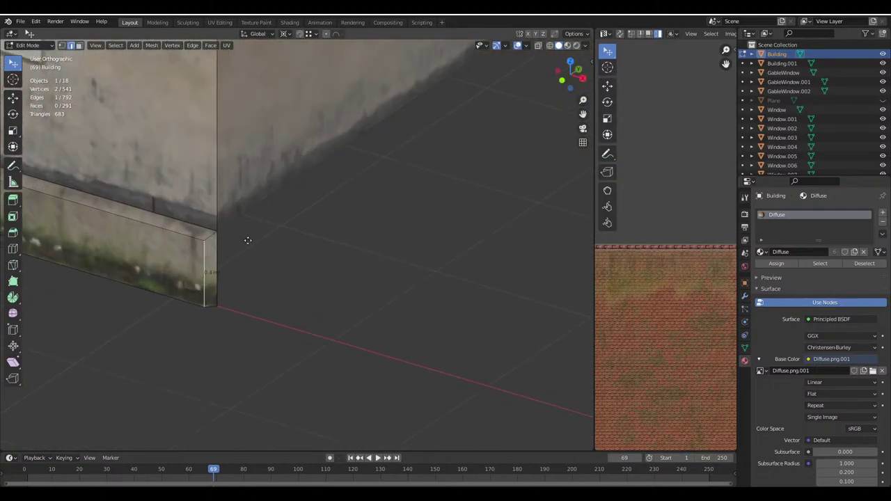
{"action": "key", "text": "g"}
{"action": "key", "text": "Escape"}
{"action": "middle_click_drag", "start_coordinate": [298, 256], "coordinate": [245, 190]}
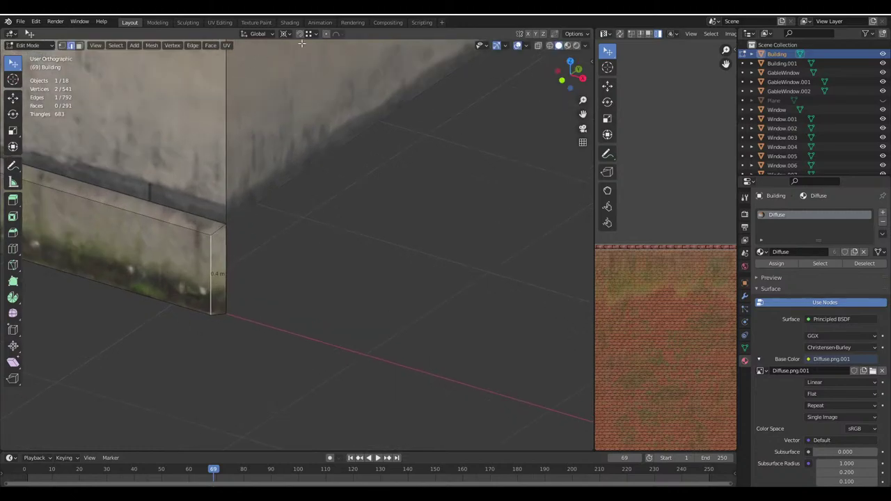
{"action": "key", "text": "g"}
{"action": "key", "text": "x"}
{"action": "left_click", "coordinate": [227, 225]}
{"action": "key", "text": "g"}
{"action": "key", "text": "x"}
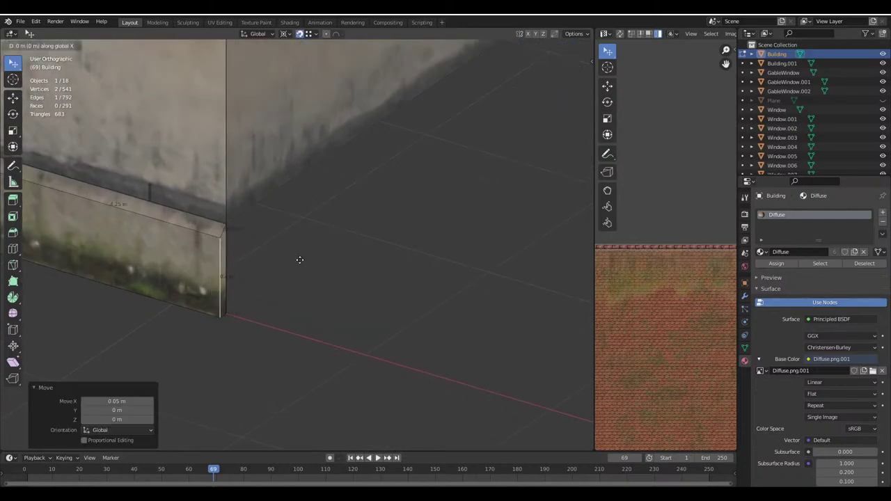
{"action": "key", "text": "Escape"}
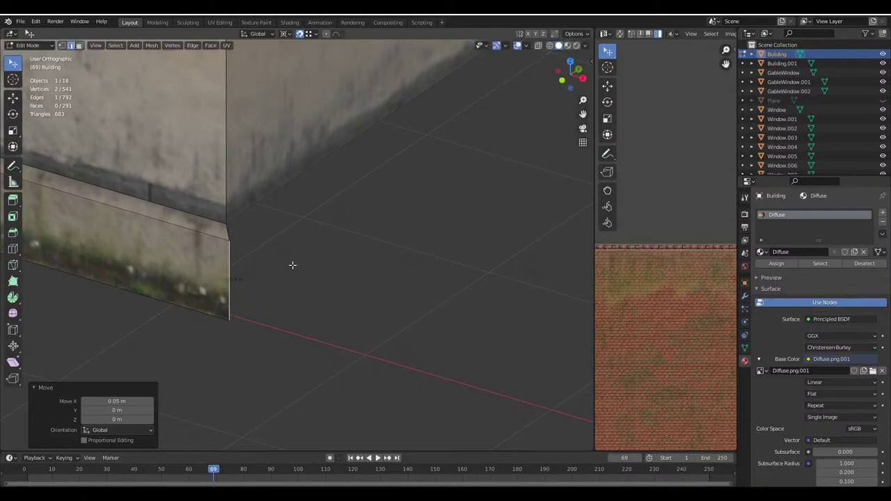
Dissolve the extra edge on the plinth and save Haus.blend
{"action": "middle_click_drag", "start_coordinate": [295, 265], "coordinate": [271, 223]}
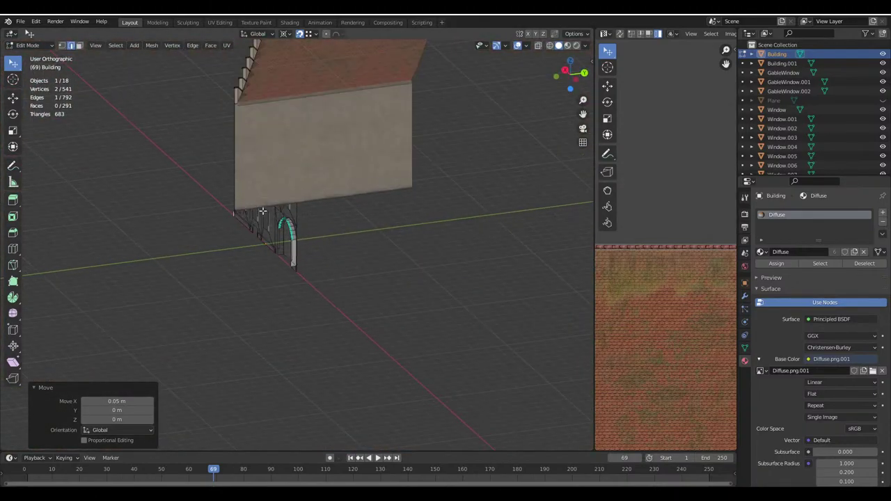
{"action": "scroll", "coordinate": [221, 206], "scroll_direction": "up", "scroll_amount": 4}
{"action": "middle_click_drag", "start_coordinate": [221, 206], "coordinate": [167, 266]}
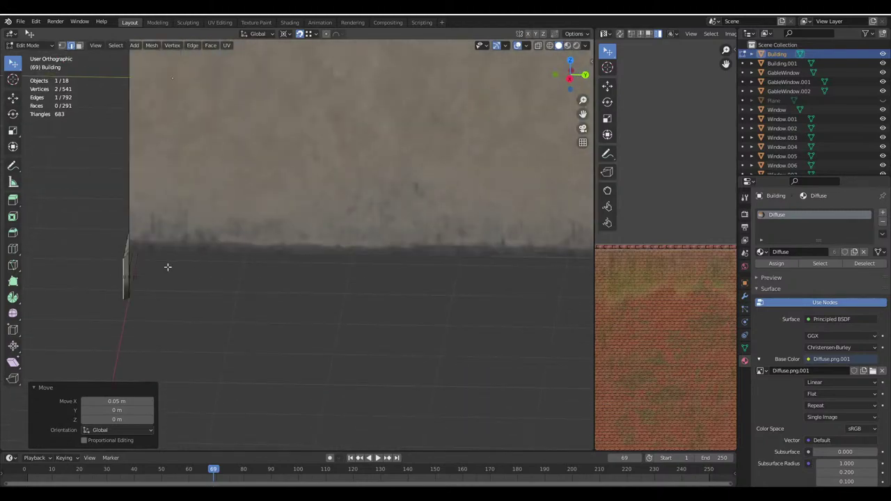
{"action": "right_click", "coordinate": [128, 266]}
{"action": "key", "text": "Escape"}
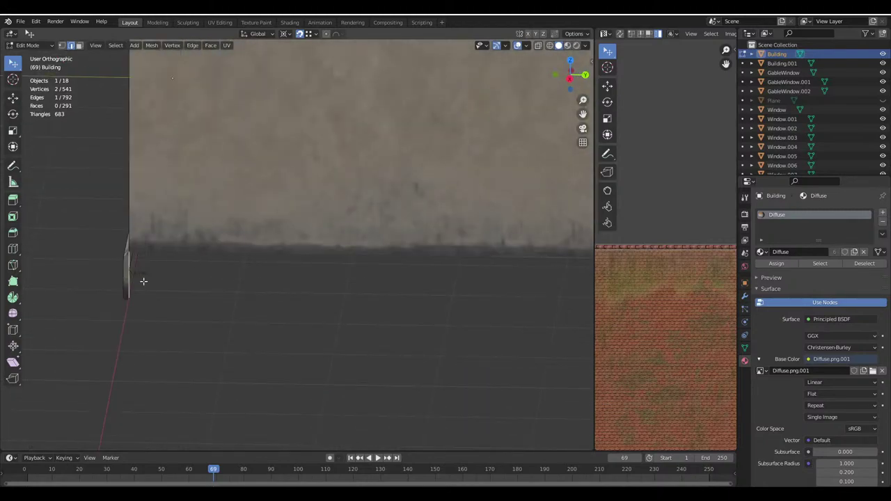
{"action": "middle_click_drag", "start_coordinate": [143, 280], "coordinate": [235, 268]}
{"action": "right_click", "coordinate": [139, 273]}
{"action": "left_click", "coordinate": [138, 272]}
{"action": "key", "text": "ctrl+s"}
Select the plinth's top and front faces in face mode and save again
{"action": "key", "text": "3"}
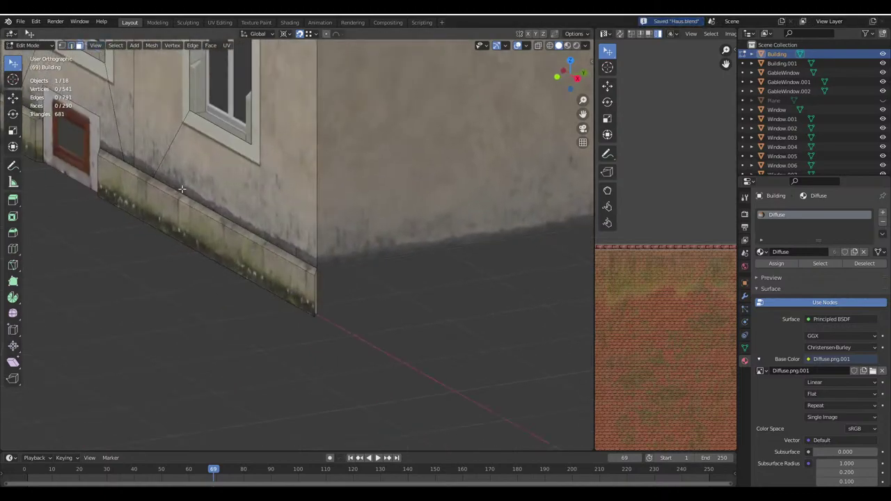
{"action": "left_click", "coordinate": [170, 190]}
{"action": "left_click", "coordinate": [166, 202], "text": "shift"}
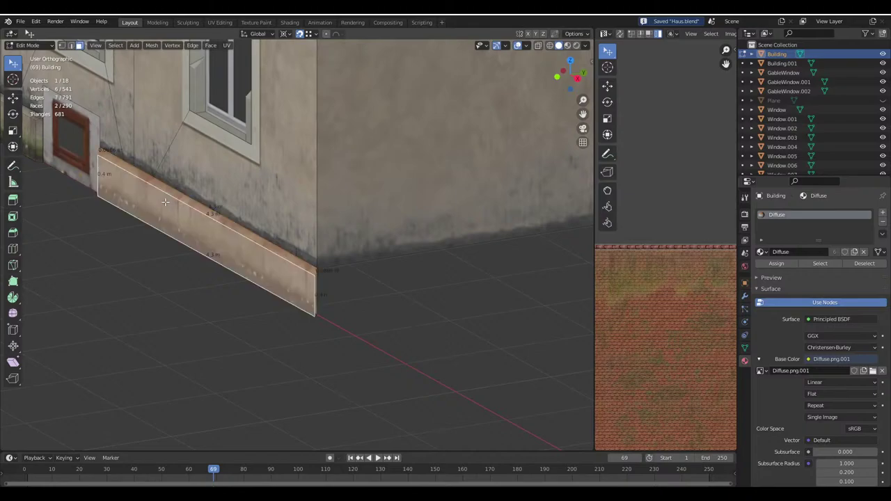
{"action": "left_click", "coordinate": [573, 34]}
{"action": "left_click", "coordinate": [571, 53]}
{"action": "key", "text": "ctrl+s"}
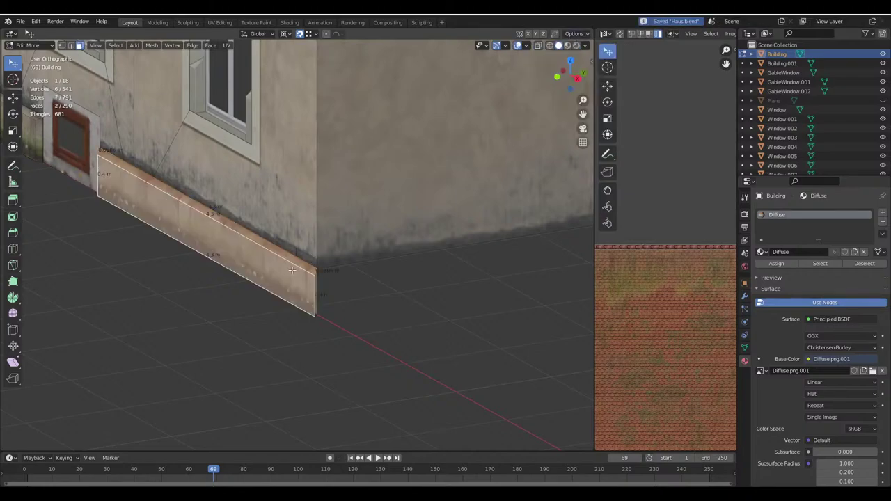
{"action": "scroll", "coordinate": [215, 299], "scroll_direction": "down", "scroll_amount": 2}
Duplicate the two plinth faces and rotate the copy 90° around Z about its bounding box centre
{"action": "key", "text": "g"}
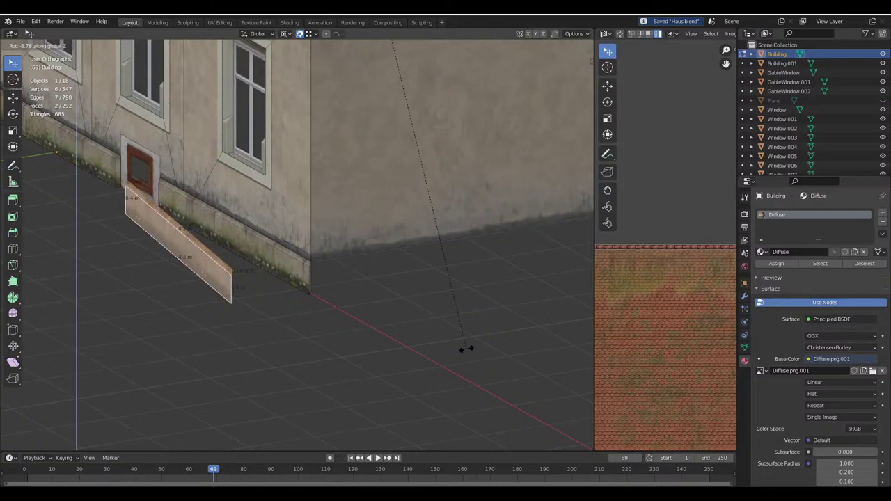
{"action": "left_click", "coordinate": [463, 348]}
{"action": "left_click", "coordinate": [291, 35]}
{"action": "left_click", "coordinate": [313, 44]}
{"action": "type", "text": "rz"}
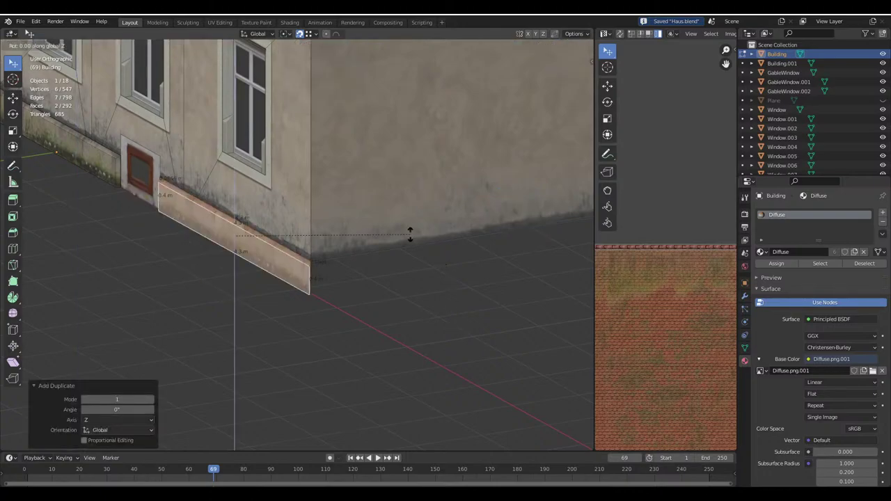
{"action": "type", "text": "90"}
{"action": "key", "text": "Return"}
Move the rotated plinth strip along the side wall and into the wall corner
{"action": "key", "text": "g"}
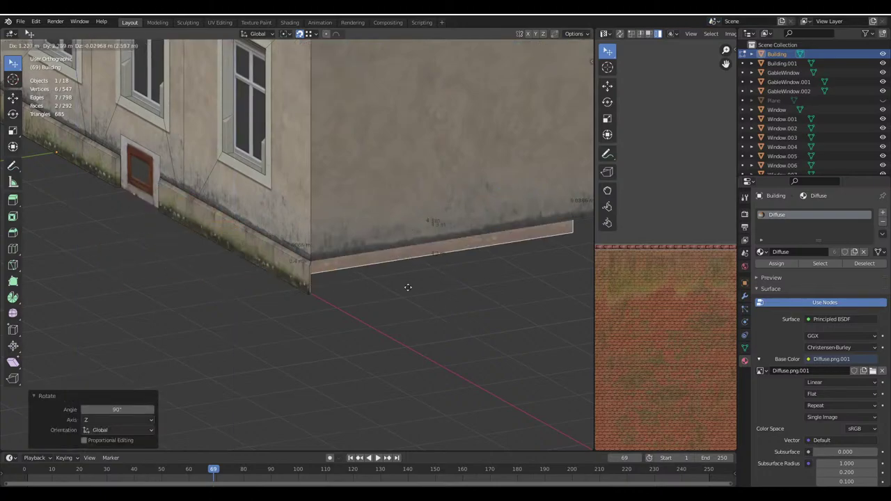
{"action": "left_click", "coordinate": [350, 290]}
{"action": "scroll", "coordinate": [351, 290], "scroll_direction": "up", "scroll_amount": 3}
{"action": "key", "text": "g"}
{"action": "left_click", "coordinate": [330, 275]}
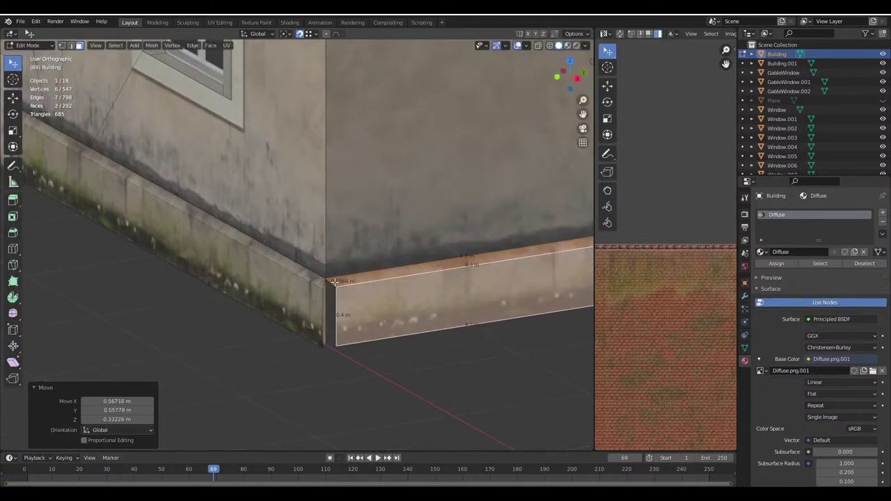
{"action": "middle_click_drag", "start_coordinate": [330, 274], "coordinate": [303, 296]}
{"action": "middle_click_drag", "start_coordinate": [170, 283], "coordinate": [181, 278]}
{"action": "scroll", "coordinate": [181, 278], "scroll_direction": "up", "scroll_amount": 2}
Delete the stray corner vertex and edge, then shift the plinth's left end edge 0.1 m along Y
{"action": "left_click", "coordinate": [75, 45]}
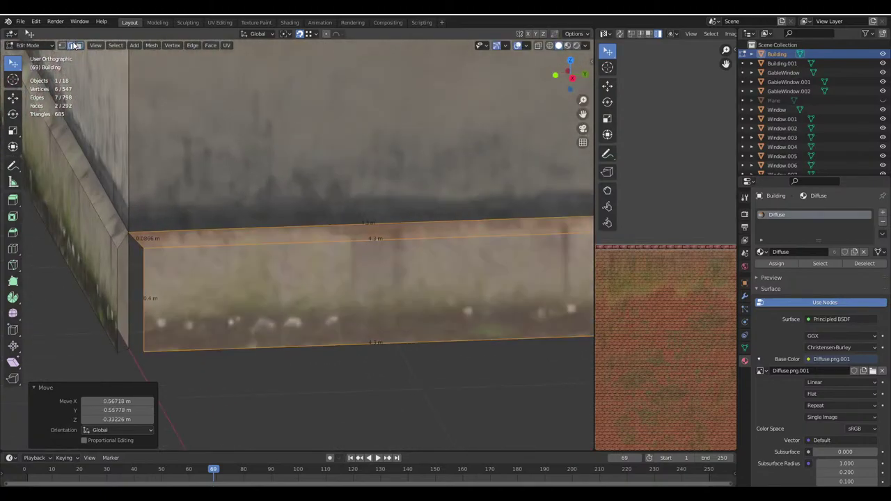
{"action": "left_click", "coordinate": [126, 272]}
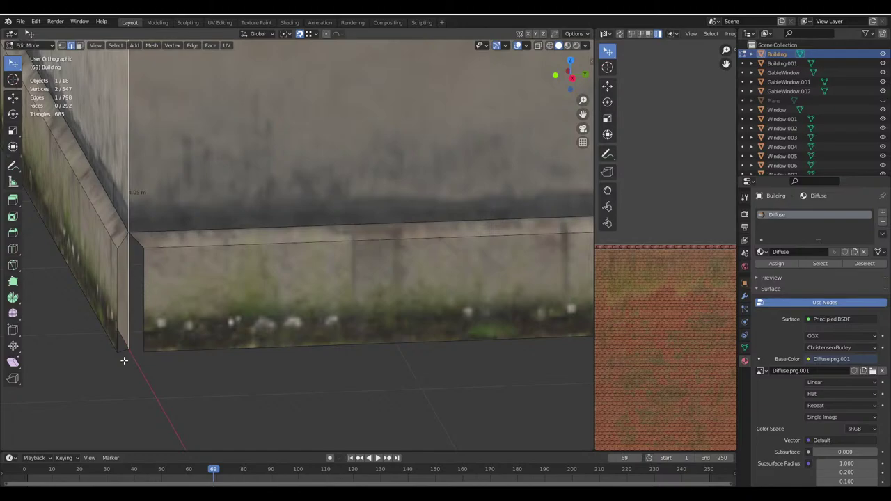
{"action": "key", "text": "x"}
{"action": "left_click", "coordinate": [125, 353]}
{"action": "left_click", "coordinate": [141, 276]}
{"action": "middle_click_drag", "start_coordinate": [141, 275], "coordinate": [212, 296]}
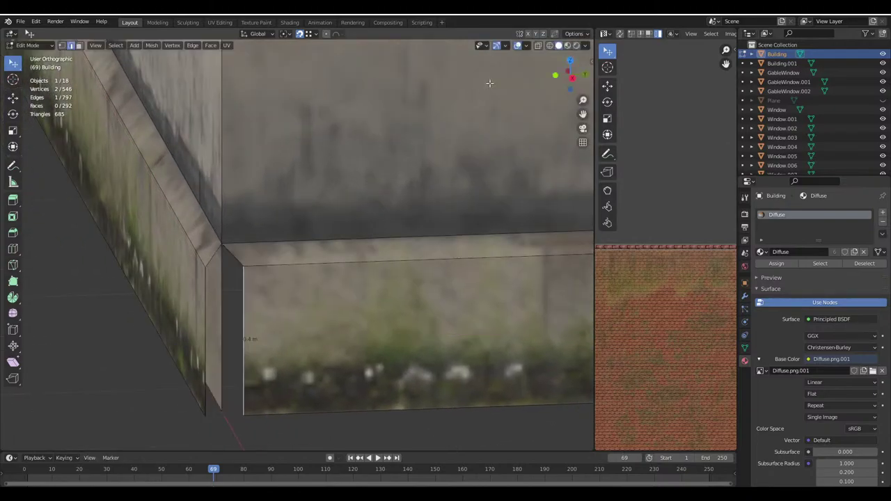
{"action": "left_click", "coordinate": [574, 34]}
{"action": "key", "text": "g"}
{"action": "key", "text": "y"}
{"action": "left_click", "coordinate": [199, 266]}
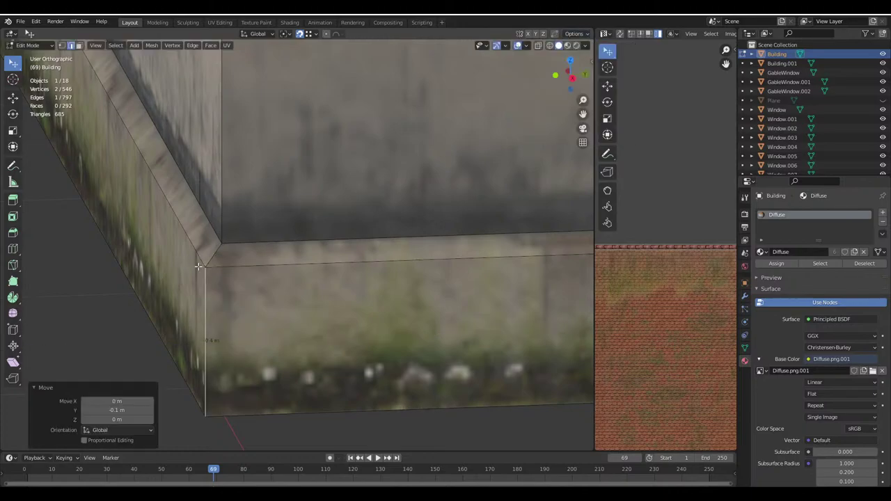
Stretch the plinth strip 11.4 m along the side wall and save Haus.blend
{"action": "middle_click_drag", "start_coordinate": [107, 72], "coordinate": [269, 210]}
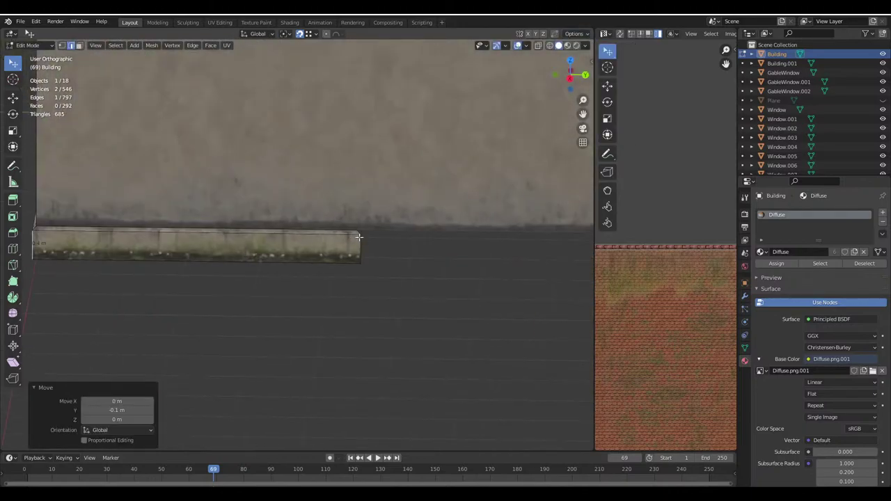
{"action": "left_click", "coordinate": [371, 283]}
{"action": "middle_click_drag", "start_coordinate": [371, 284], "coordinate": [194, 291]}
{"action": "left_click", "coordinate": [194, 291]}
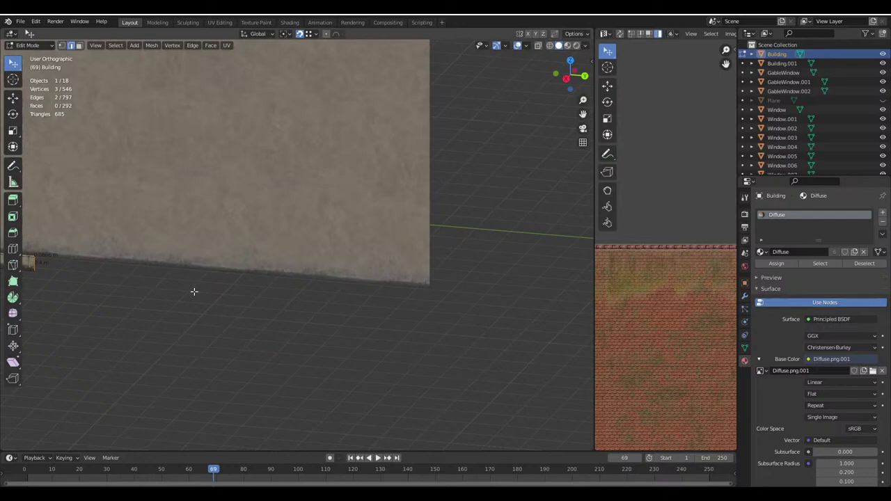
{"action": "left_click", "coordinate": [393, 265], "text": "alt"}
{"action": "key", "text": "u"}
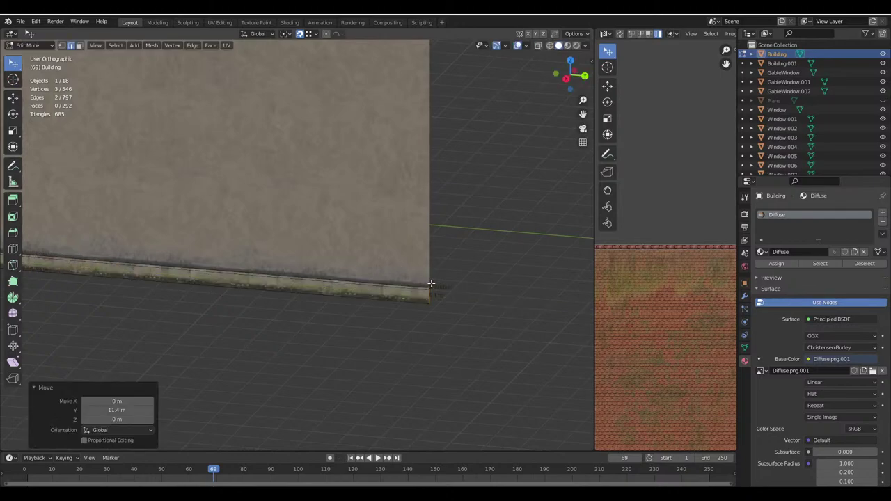
{"action": "key", "text": "Tab"}
{"action": "left_click", "coordinate": [280, 283]}
{"action": "middle_click_drag", "start_coordinate": [431, 283], "coordinate": [348, 278]}
{"action": "key", "text": "ctrl+s"}
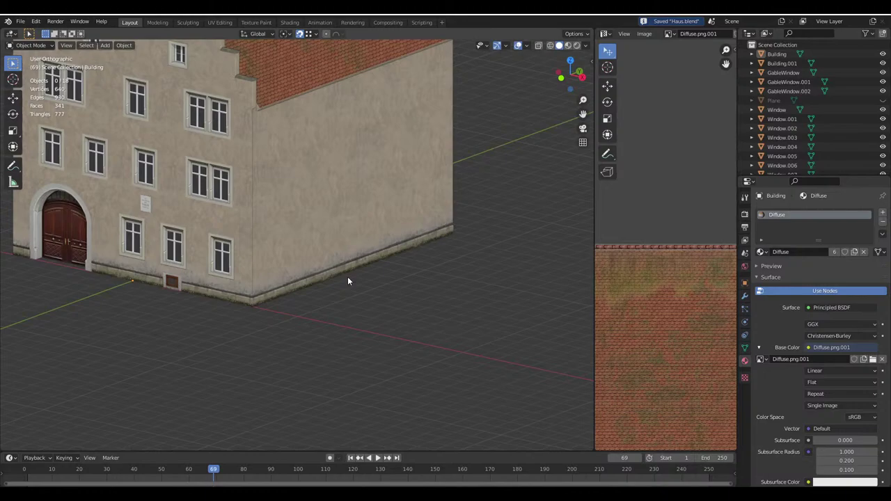
Enter Edit Mode on the Building and select the side-wall plinth faces
{"action": "scroll", "coordinate": [349, 278], "scroll_direction": "up", "scroll_amount": 8}
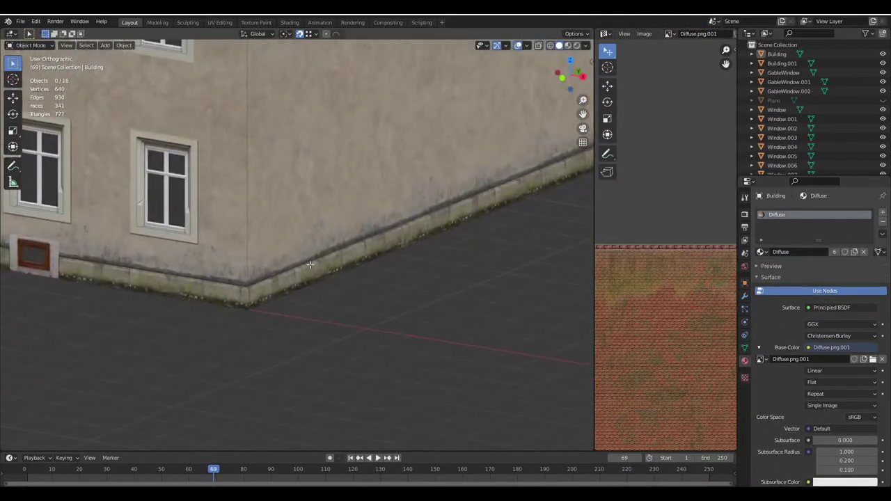
{"action": "left_click", "coordinate": [310, 265]}
{"action": "key", "text": "Tab"}
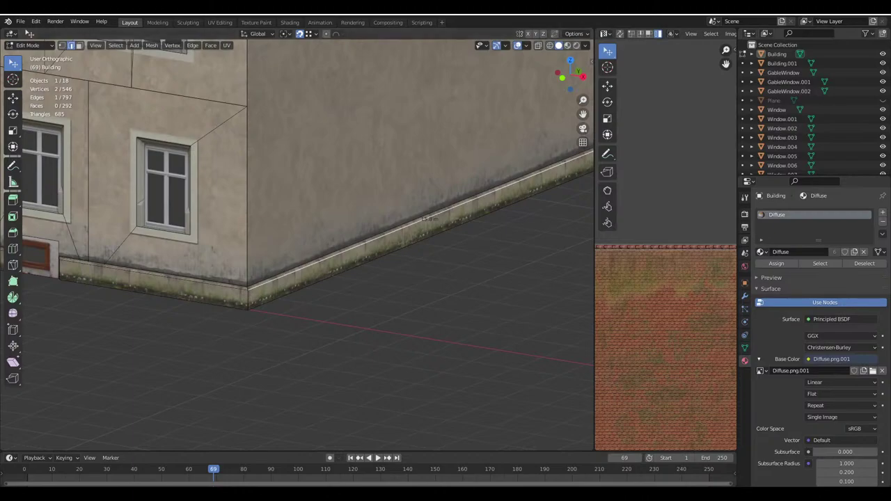
{"action": "left_click", "coordinate": [80, 46]}
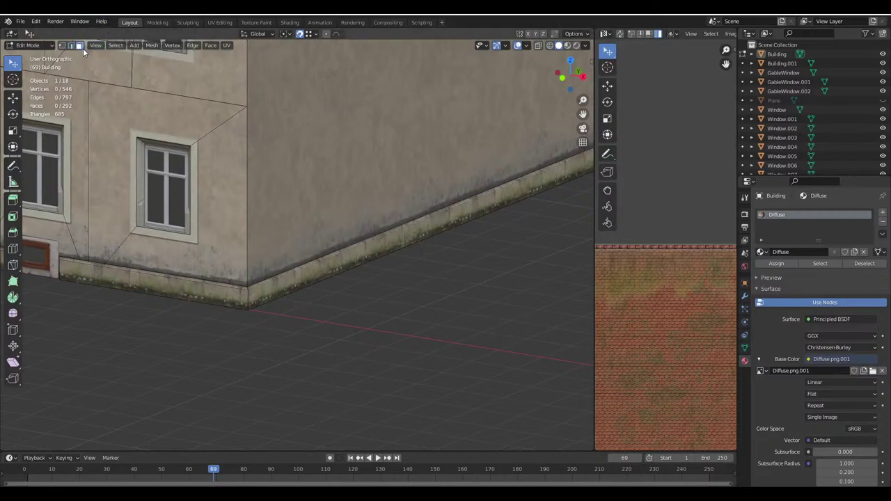
{"action": "left_click", "coordinate": [297, 273], "text": "alt"}
{"action": "middle_click_drag", "start_coordinate": [297, 273], "coordinate": [327, 243]}
{"action": "scroll", "coordinate": [356, 277], "scroll_direction": "up", "scroll_amount": 4}
{"action": "scroll", "coordinate": [263, 230], "scroll_direction": "up", "scroll_amount": 3}
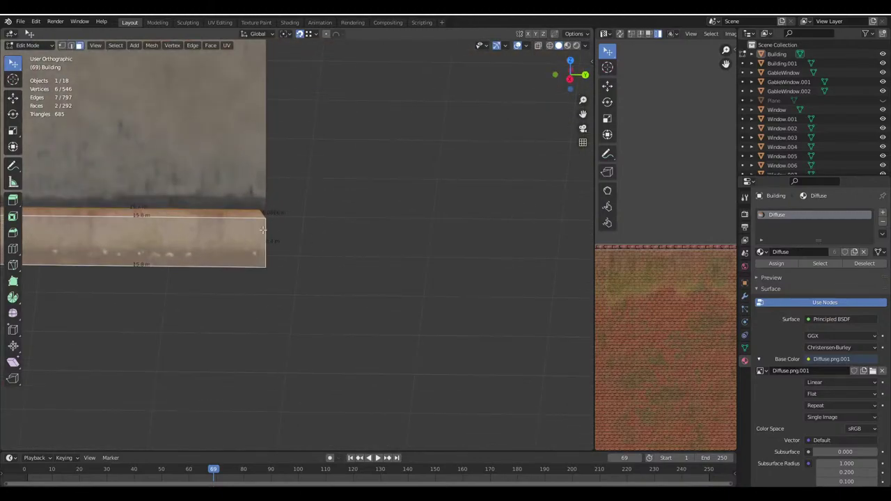
{"action": "scroll", "coordinate": [263, 230], "scroll_direction": "up", "scroll_amount": 3}
Extend the plinth's top end edge 0.05 m along Y to meet the wall corner
{"action": "left_click", "coordinate": [71, 46]}
{"action": "left_click", "coordinate": [330, 251]}
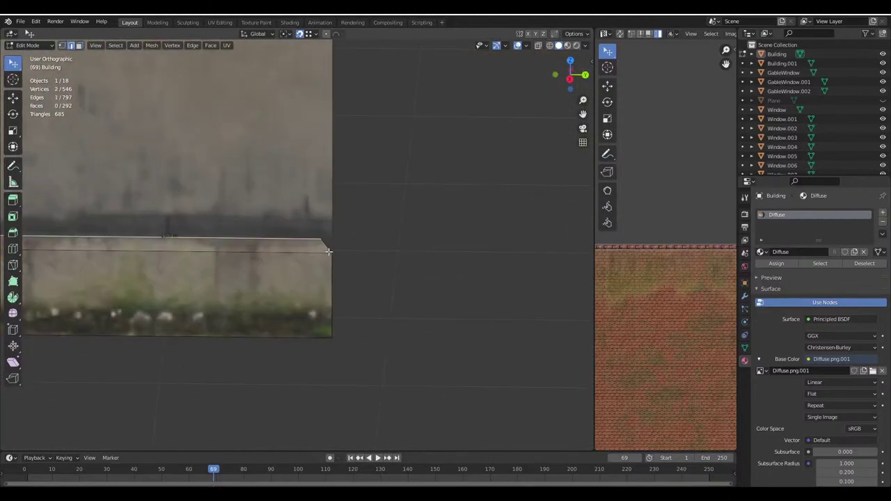
{"action": "key", "text": "g"}
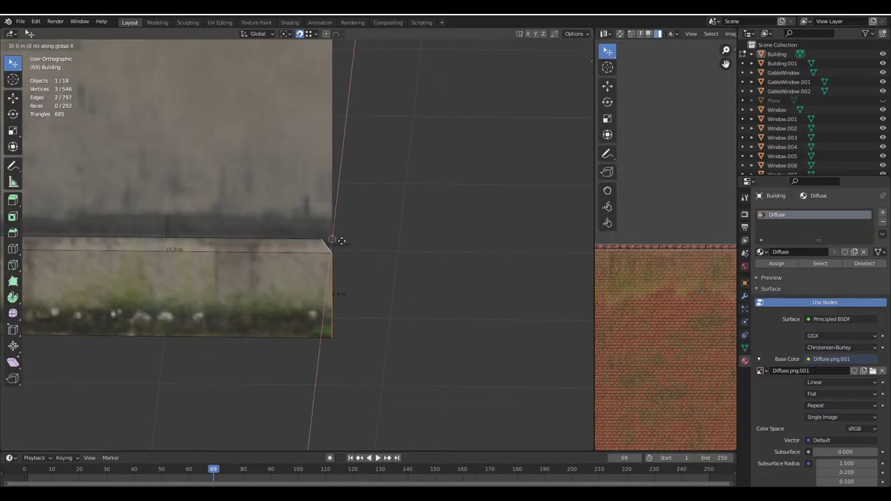
{"action": "key", "text": "y"}
{"action": "left_click", "coordinate": [345, 244]}
Reselect both plinth faces, save Haus.blend and return to Object Mode
{"action": "middle_click_drag", "start_coordinate": [348, 244], "coordinate": [426, 233]}
{"action": "left_click", "coordinate": [79, 45]}
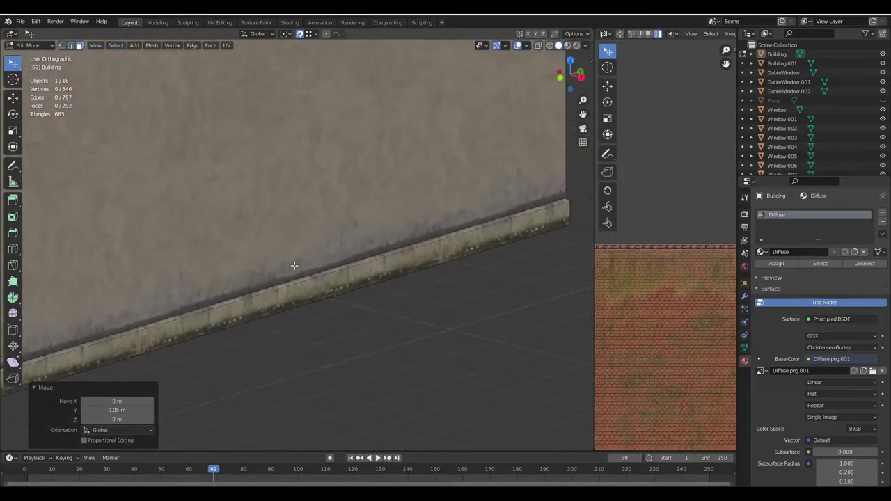
{"action": "left_click", "coordinate": [325, 279]}
{"action": "left_click", "coordinate": [327, 273], "text": "shift"}
{"action": "key", "text": "ctrl+s"}
{"action": "scroll", "coordinate": [379, 287], "scroll_direction": "down", "scroll_amount": 5}
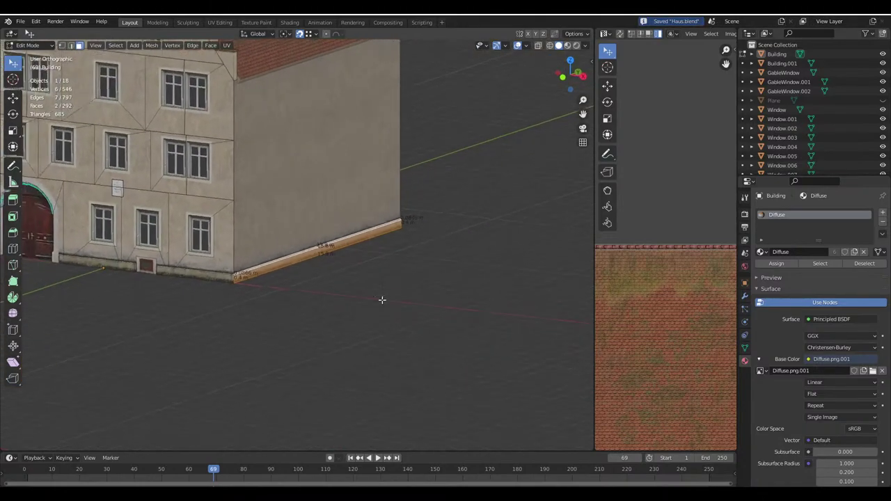
{"action": "middle_click_drag", "start_coordinate": [382, 302], "coordinate": [376, 335]}
{"action": "key", "text": "Tab"}
{"action": "scroll", "coordinate": [350, 315], "scroll_direction": "up", "scroll_amount": 2}
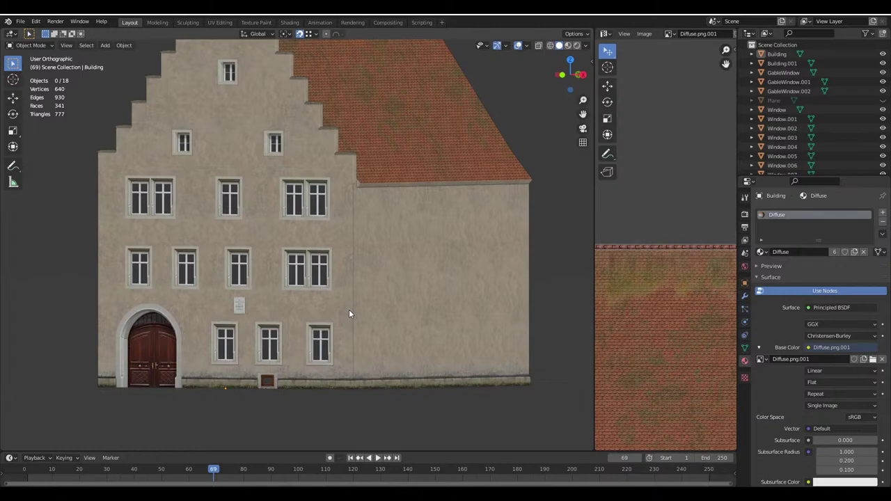
Zoom in and out to inspect the gable front, then orbit to the building's side corner
{"action": "scroll", "coordinate": [348, 309], "scroll_direction": "down", "scroll_amount": 1}
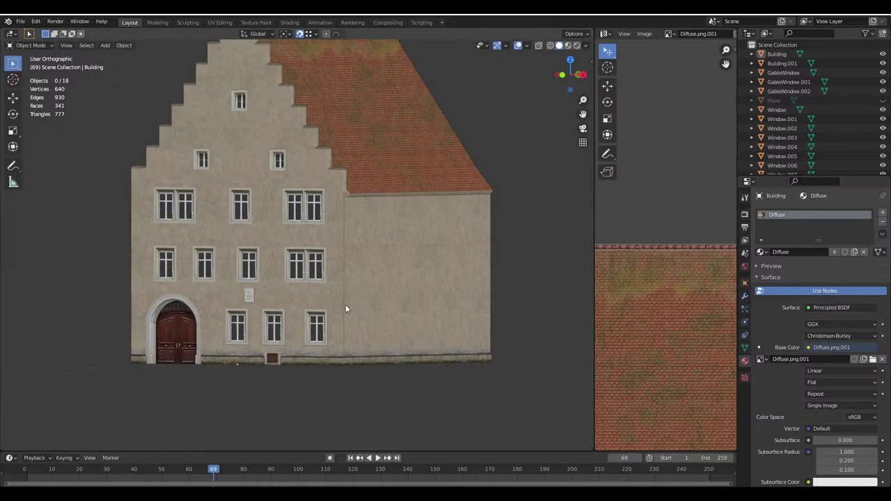
{"action": "scroll", "coordinate": [346, 304], "scroll_direction": "up", "scroll_amount": 5}
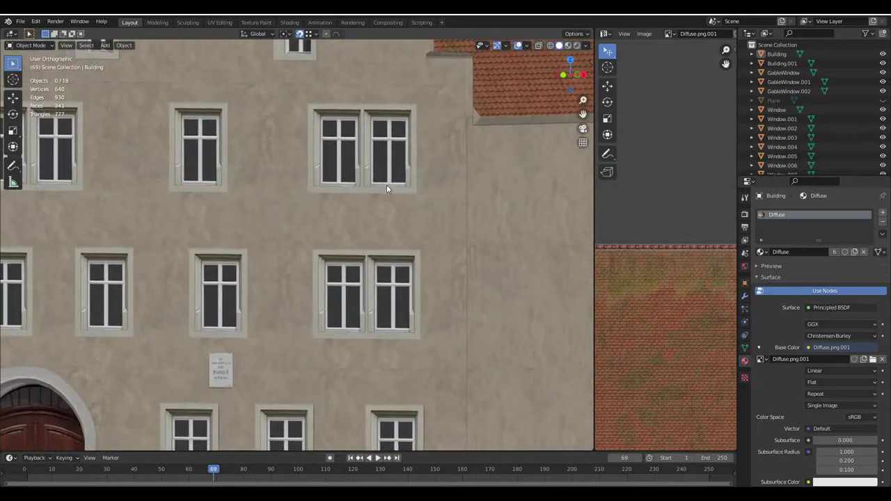
{"action": "scroll", "coordinate": [381, 305], "scroll_direction": "up", "scroll_amount": 3}
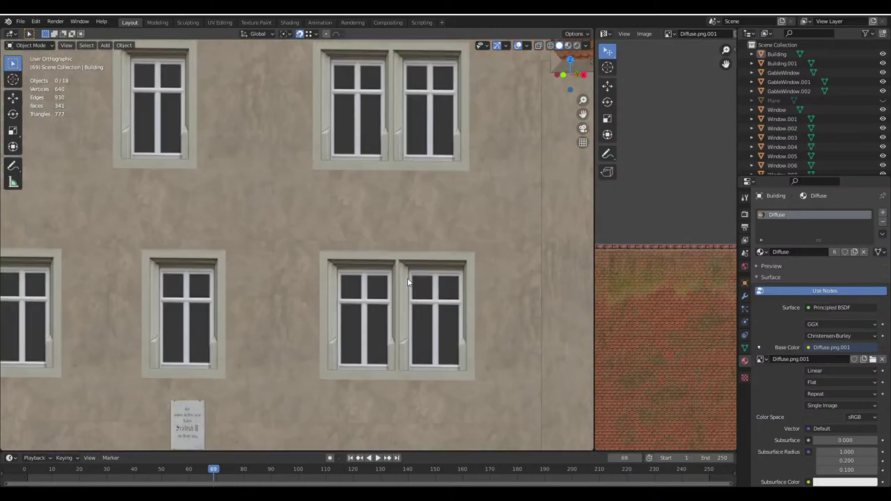
{"action": "scroll", "coordinate": [408, 282], "scroll_direction": "down", "scroll_amount": 3}
{"action": "scroll", "coordinate": [408, 282], "scroll_direction": "down", "scroll_amount": 2}
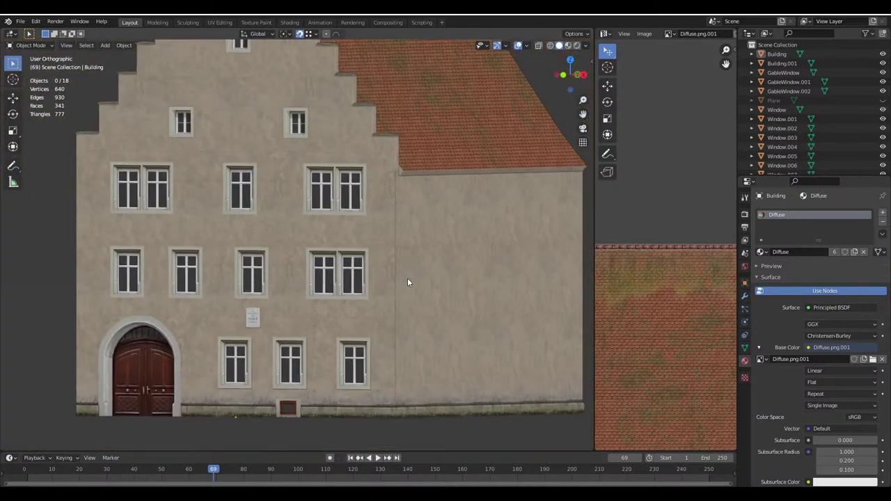
{"action": "scroll", "coordinate": [408, 282], "scroll_direction": "down", "scroll_amount": 4}
{"action": "middle_click_drag", "start_coordinate": [361, 310], "coordinate": [370, 212]}
Re-enter Edit Mode on the Building, save Haus.blend, and select the side-wall plinth strip
{"action": "scroll", "coordinate": [370, 211], "scroll_direction": "up", "scroll_amount": 3}
{"action": "key", "text": "Tab"}
{"action": "left_click", "coordinate": [353, 290]}
{"action": "key", "text": "ctrl+s"}
{"action": "scroll", "coordinate": [295, 233], "scroll_direction": "up", "scroll_amount": 5}
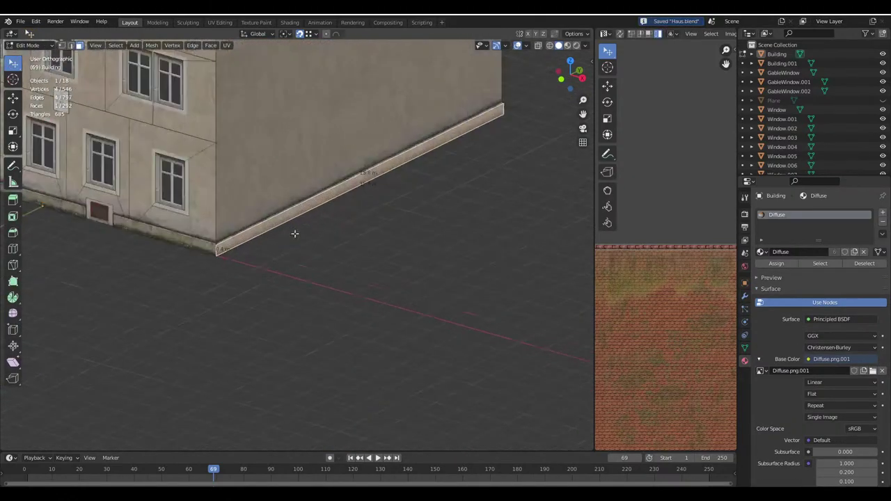
{"action": "left_click", "coordinate": [227, 220]}
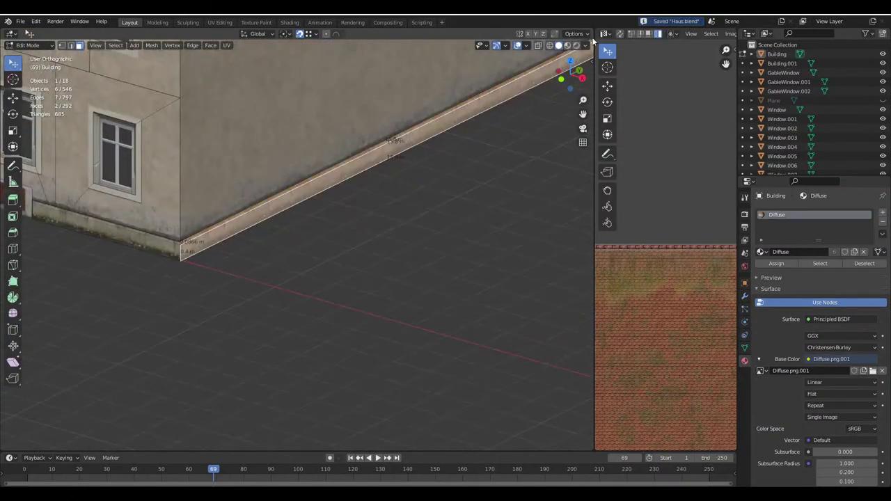
Enable correct face attributes, then duplicate the side plinth strip and rotate the copy 180° around Z
{"action": "left_click", "coordinate": [570, 33]}
{"action": "left_click", "coordinate": [569, 54]}
{"action": "scroll", "coordinate": [357, 263], "scroll_direction": "down", "scroll_amount": 3}
{"action": "middle_click_drag", "start_coordinate": [357, 262], "coordinate": [396, 306]}
{"action": "key", "text": "shift+d"}
{"action": "left_click", "coordinate": [213, 350]}
{"action": "type", "text": "rz180"}
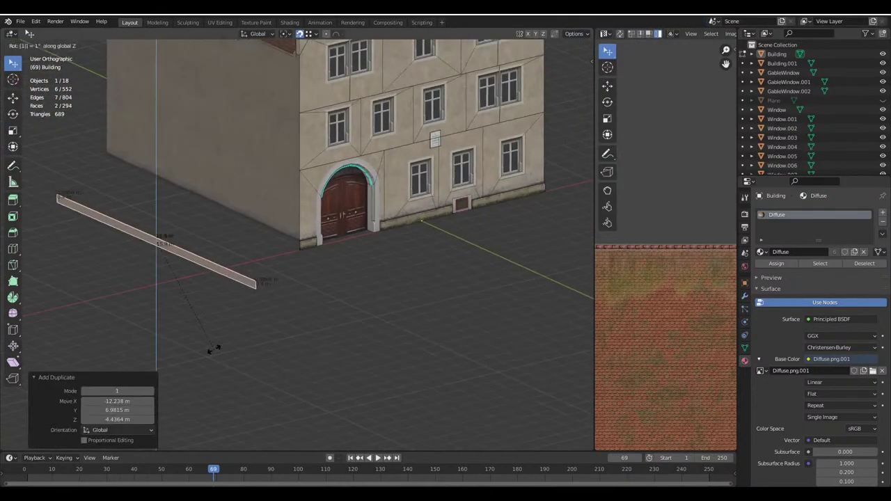
{"action": "key", "text": "Return"}
Move the rotated plinth copy to the front corner, fitting its end against the side plinth
{"action": "scroll", "coordinate": [213, 350], "scroll_direction": "up", "scroll_amount": 3}
{"action": "key", "text": "g"}
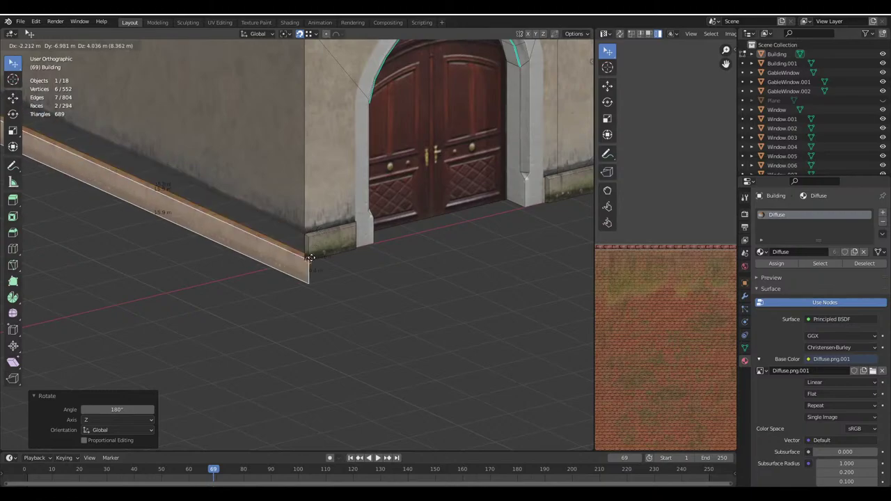
{"action": "left_click", "coordinate": [308, 254]}
{"action": "scroll", "coordinate": [309, 256], "scroll_direction": "up", "scroll_amount": 4}
{"action": "scroll", "coordinate": [308, 256], "scroll_direction": "up", "scroll_amount": 2}
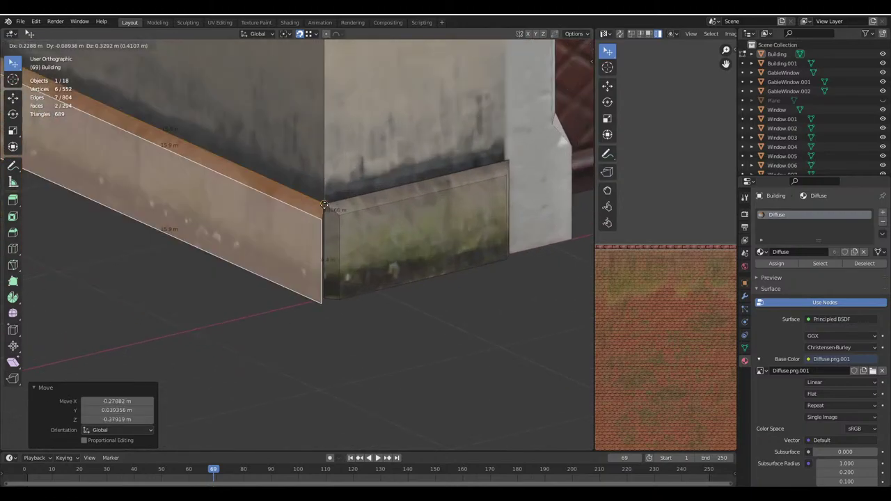
{"action": "key", "text": "g"}
{"action": "left_click", "coordinate": [341, 234]}
Delete the thin side face where the two plinth strips meet at the corner
{"action": "left_click", "coordinate": [343, 233]}
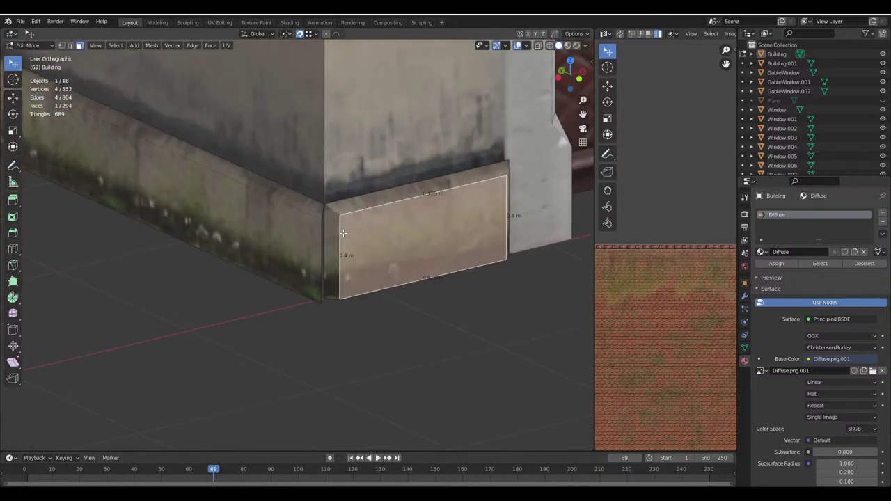
{"action": "key", "text": "x"}
{"action": "left_click", "coordinate": [324, 238]}
{"action": "key", "text": "x"}
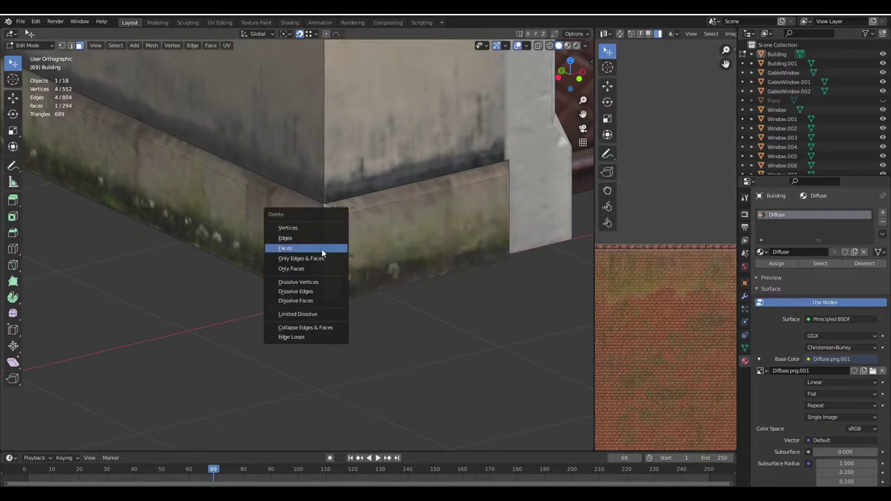
{"action": "left_click", "coordinate": [321, 248]}
{"action": "scroll", "coordinate": [176, 99], "scroll_direction": "up", "scroll_amount": 3}
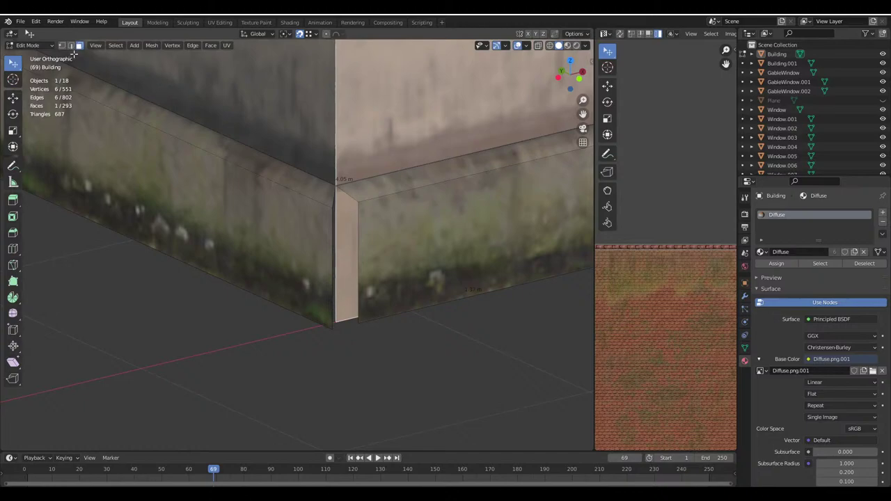
Shift the thin vertical plinth corner edge 0.1 m to close the gap
{"action": "left_click", "coordinate": [365, 229]}
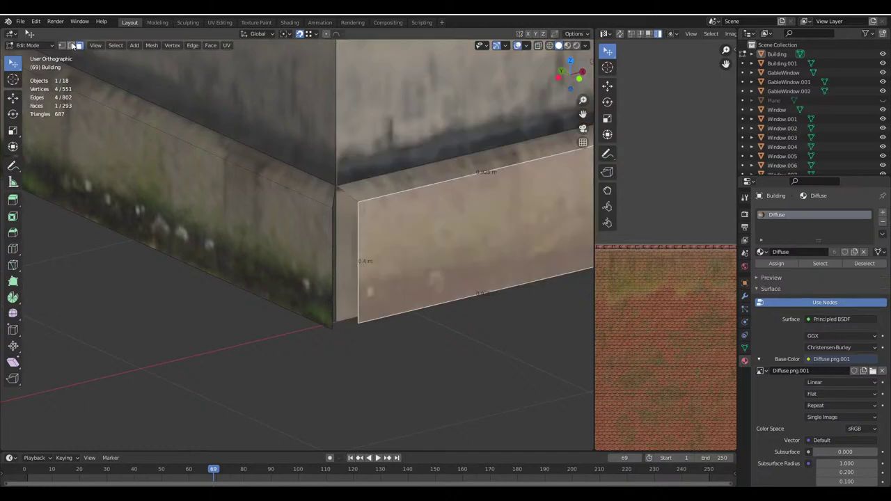
{"action": "left_click", "coordinate": [356, 218]}
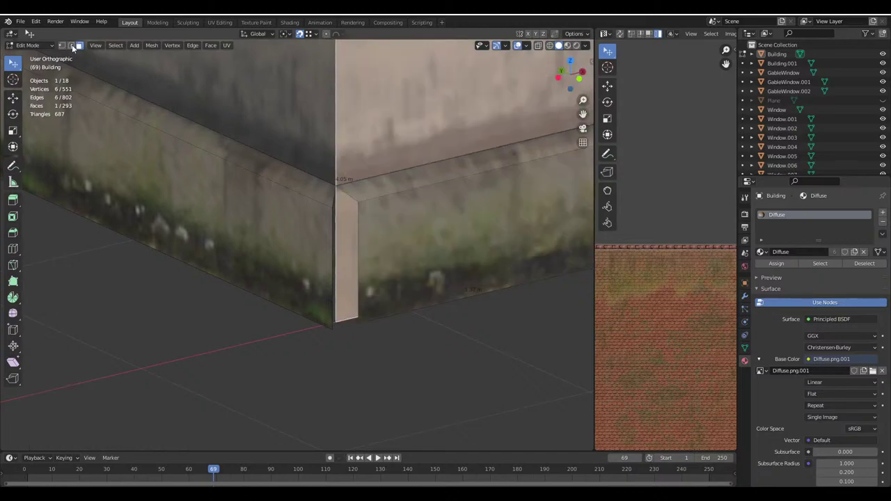
{"action": "key", "text": "alt+a"}
{"action": "left_click", "coordinate": [351, 218]}
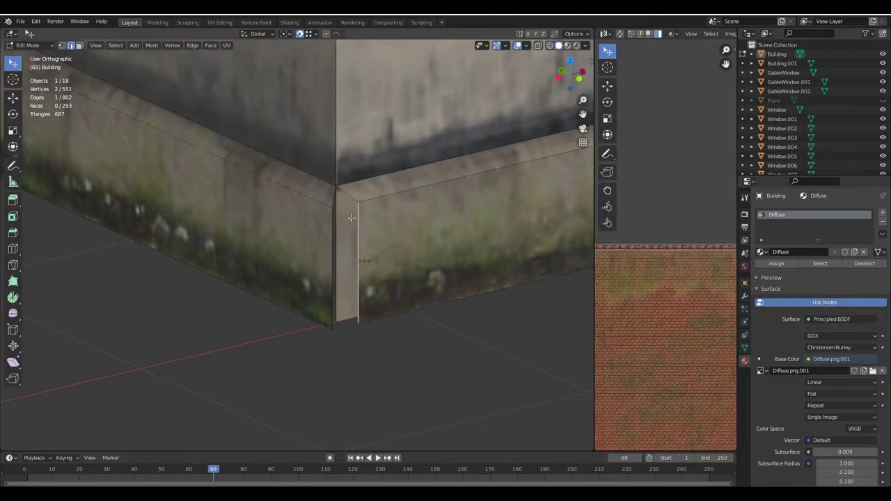
{"action": "key", "text": "ctrl+x"}
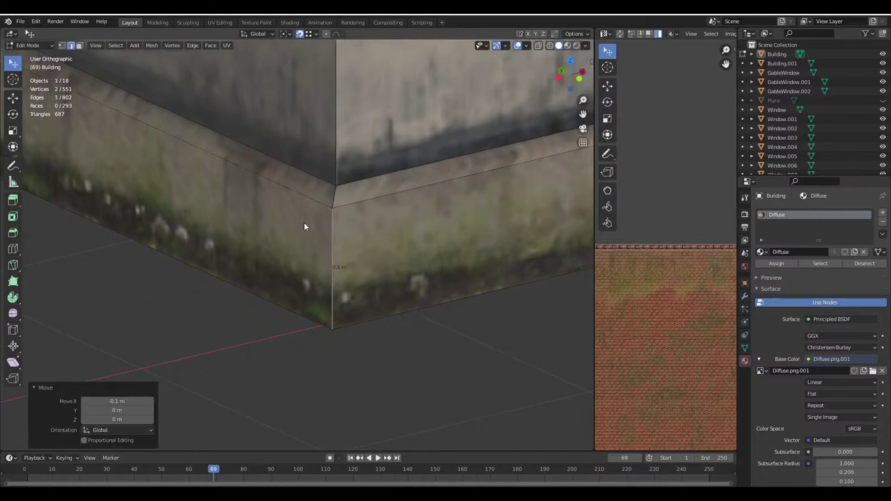
{"action": "key", "text": "Tab"}
{"action": "scroll", "coordinate": [322, 232], "scroll_direction": "down", "scroll_amount": 3}
Move the other plinth corner edge along the X axis so the corner meets cleanly
{"action": "key", "text": "Tab"}
{"action": "left_click", "coordinate": [319, 238]}
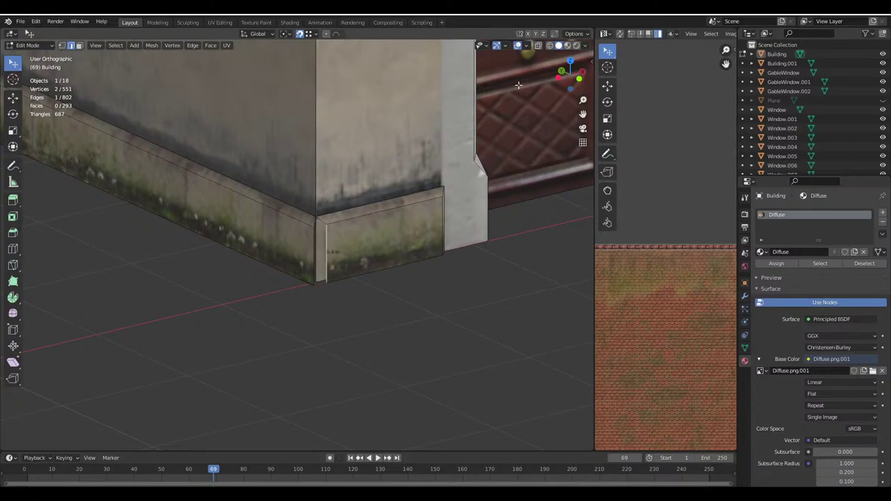
{"action": "left_click", "coordinate": [577, 34]}
{"action": "left_click", "coordinate": [574, 34]}
{"action": "scroll", "coordinate": [323, 222], "scroll_direction": "up", "scroll_amount": 4}
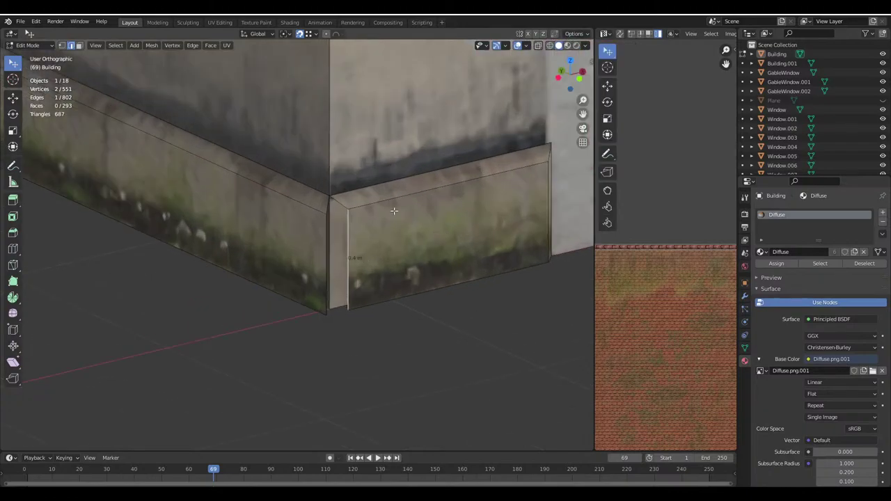
{"action": "key", "text": "g"}
{"action": "key", "text": "x"}
{"action": "left_click", "coordinate": [328, 215]}
Return to Object Mode, save Haus.blend, and bring up the Google Maps reference
{"action": "key", "text": "Tab"}
{"action": "scroll", "coordinate": [261, 290], "scroll_direction": "down", "scroll_amount": 6}
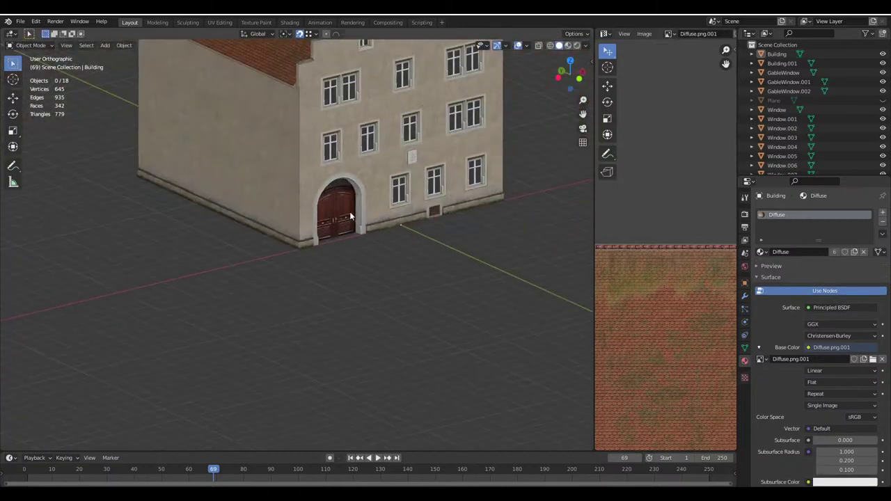
{"action": "middle_click_drag", "start_coordinate": [264, 313], "coordinate": [297, 336]}
{"action": "key", "text": "ctrl+s"}
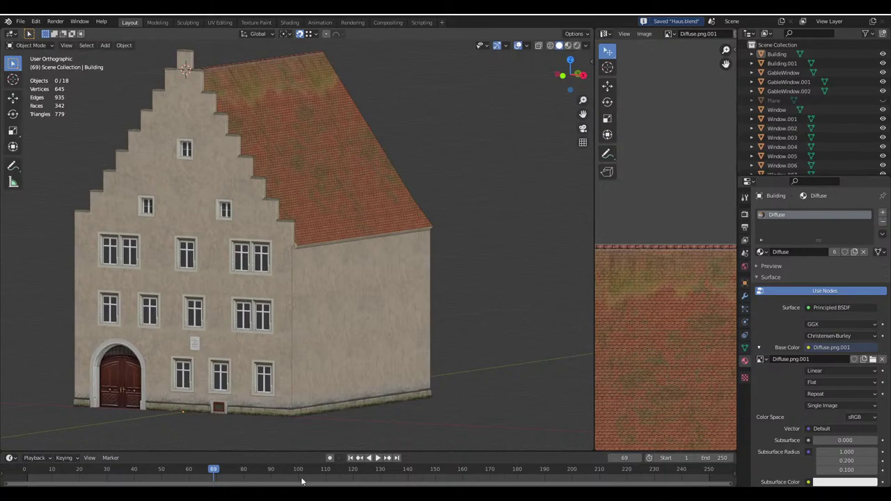
{"action": "mouse_move", "coordinate": [298, 496]}
{"action": "left_click", "coordinate": [247, 459]}
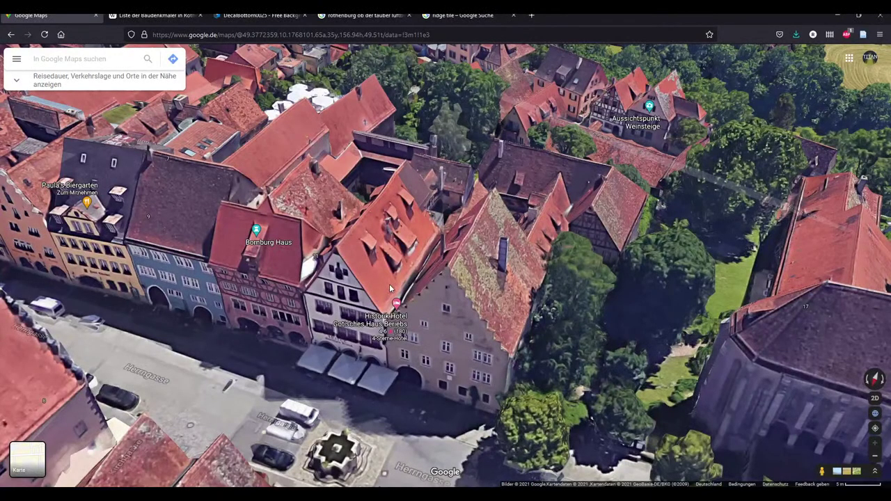
Shift the Google Maps 3-D view of the real house, then put Blender's building into Edit Mode
{"action": "left_click_drag", "start_coordinate": [389, 284], "coordinate": [292, 293]}
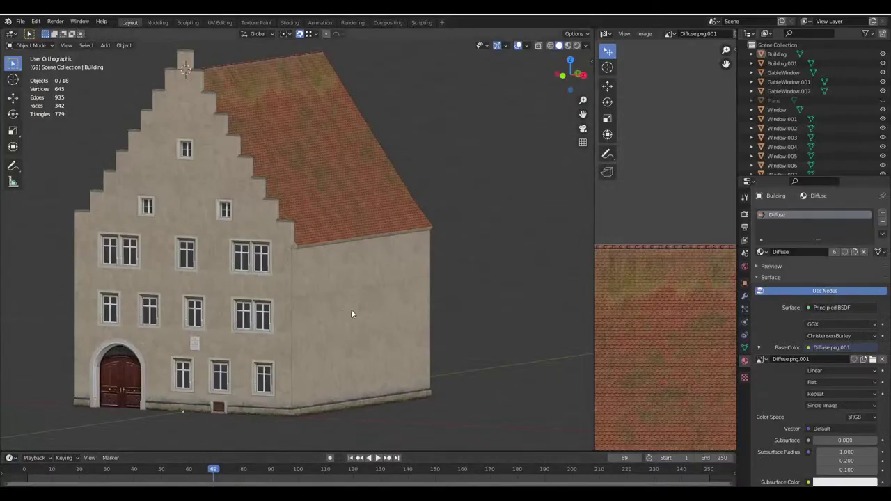
{"action": "key", "text": "Tab"}
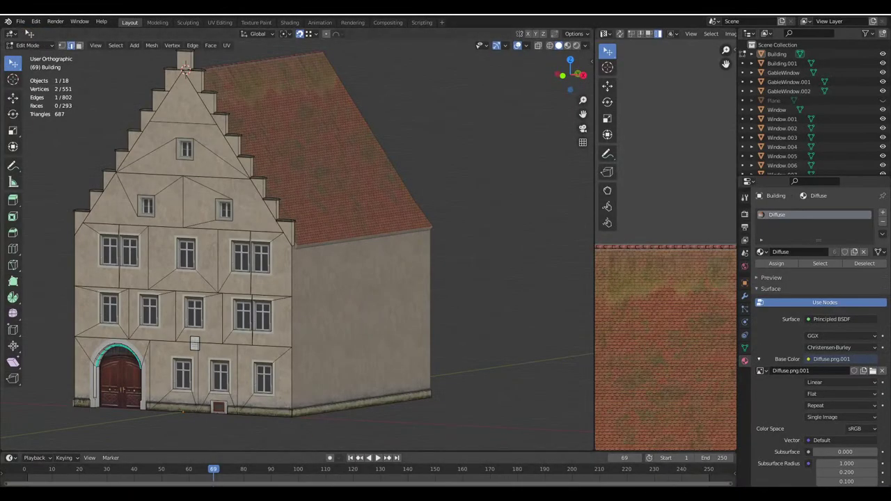
View the front facade with the door head-on, save, and return to Object Mode
{"action": "scroll", "coordinate": [356, 317], "scroll_direction": "up", "scroll_amount": 2}
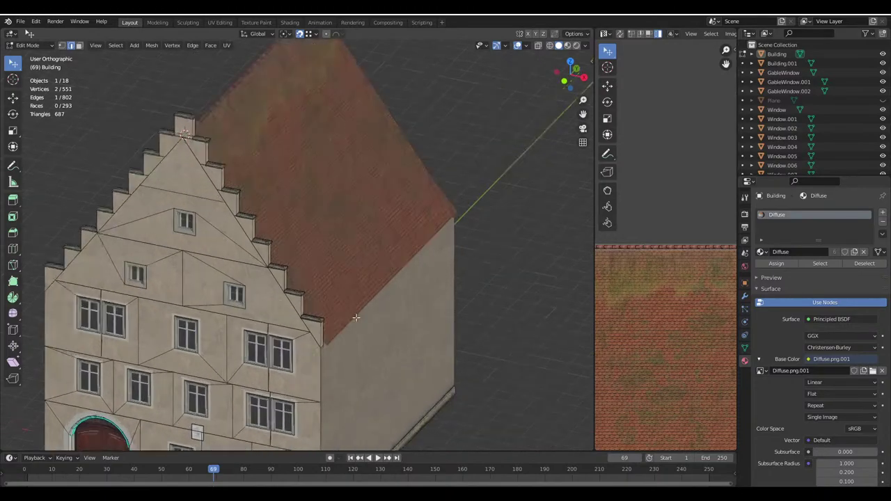
{"action": "middle_click_drag", "start_coordinate": [356, 317], "coordinate": [423, 341]}
{"action": "key", "text": "ctrl+s"}
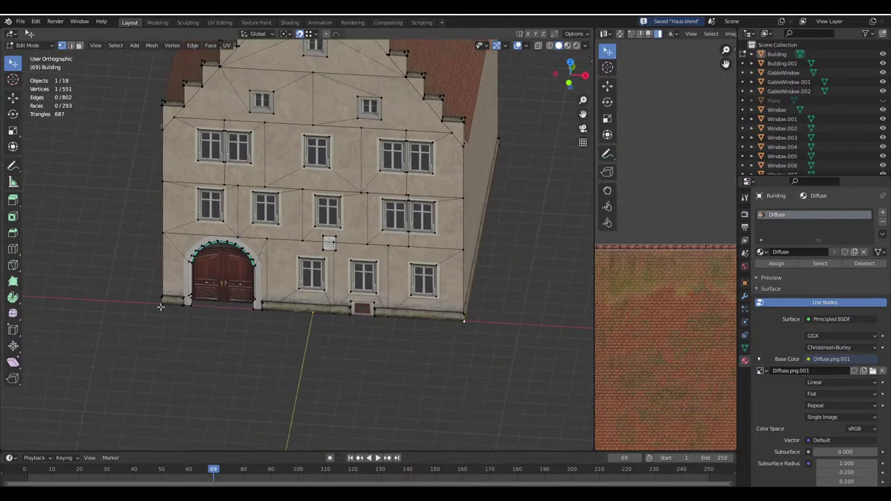
{"action": "middle_click_drag", "start_coordinate": [358, 365], "coordinate": [358, 376]}
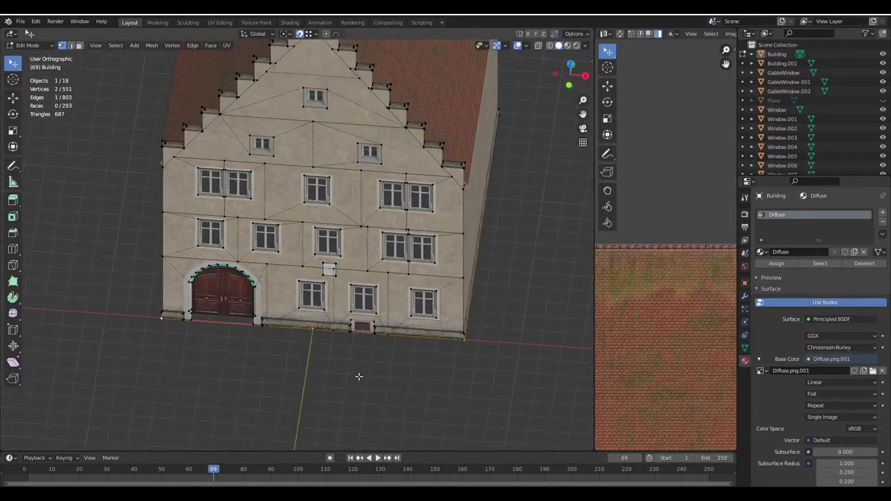
{"action": "scroll", "coordinate": [356, 329], "scroll_direction": "up", "scroll_amount": 5}
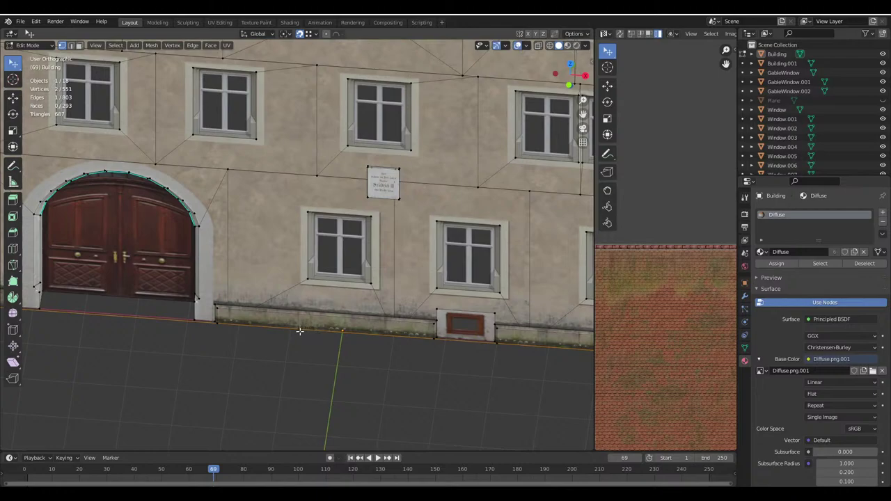
{"action": "scroll", "coordinate": [340, 352], "scroll_direction": "down", "scroll_amount": 5}
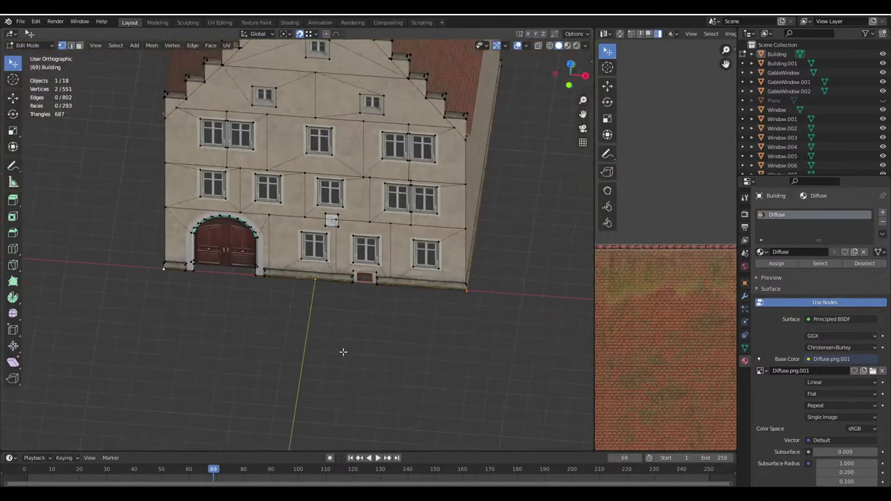
{"action": "key", "text": "Tab"}
Orbit around the blank side wall and on to the stepped-gable front
{"action": "middle_click_drag", "start_coordinate": [339, 356], "coordinate": [230, 331]}
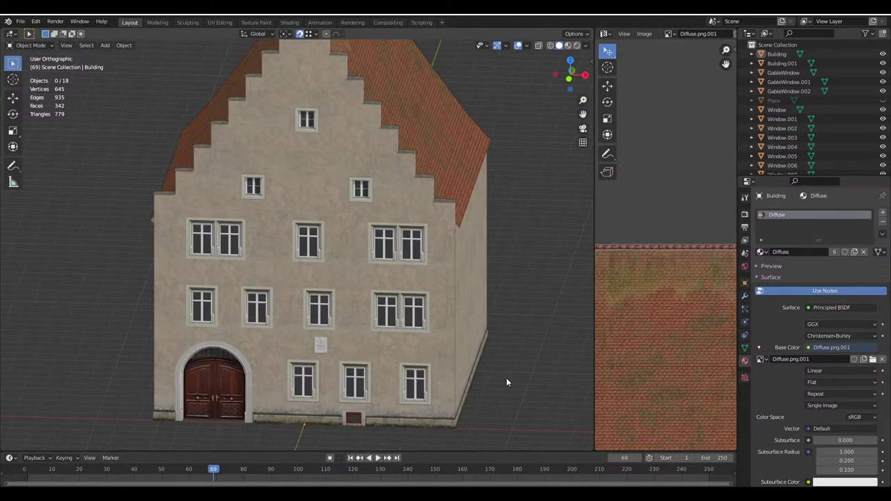
{"action": "middle_click_drag", "start_coordinate": [507, 378], "coordinate": [465, 367]}
{"action": "scroll", "coordinate": [465, 366], "scroll_direction": "up", "scroll_amount": 2}
{"action": "scroll", "coordinate": [312, 319], "scroll_direction": "down", "scroll_amount": 4}
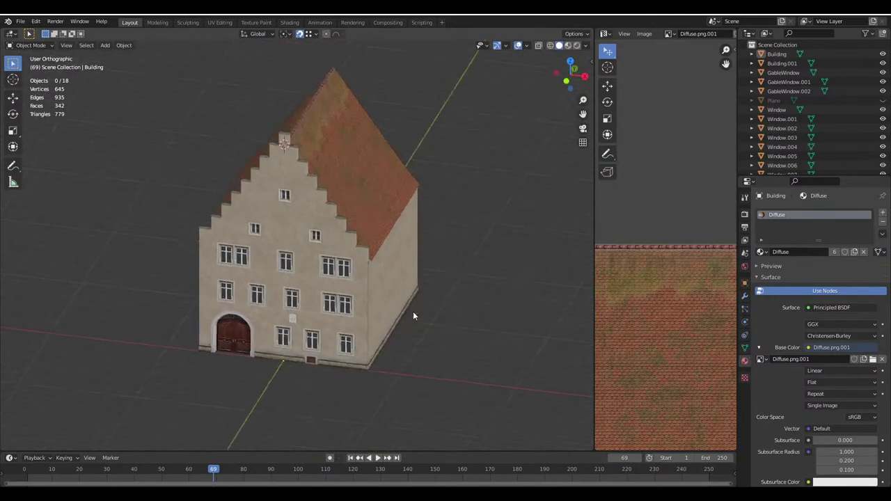
{"action": "middle_click_drag", "start_coordinate": [414, 312], "coordinate": [422, 282]}
{"action": "middle_click_drag", "start_coordinate": [479, 286], "coordinate": [325, 275]}
{"action": "scroll", "coordinate": [326, 277], "scroll_direction": "up", "scroll_amount": 3}
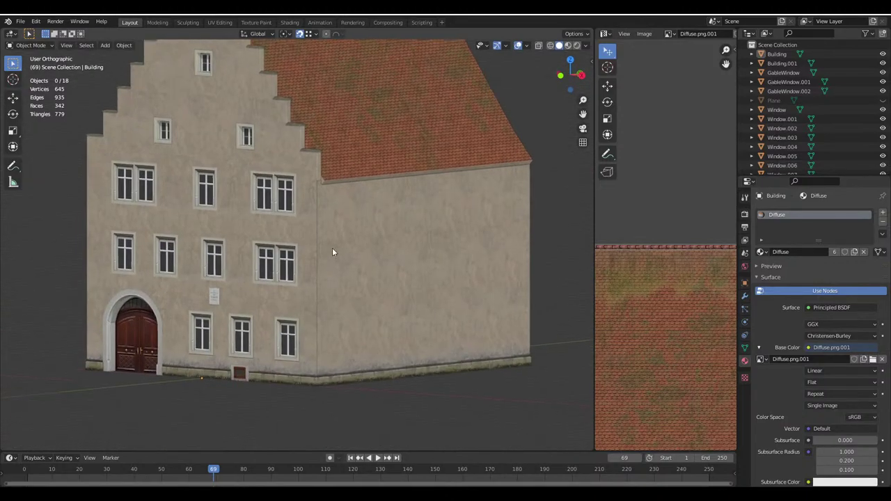
Select Window.004, save, check Building.001 in Edit Mode, then select the main Building object
{"action": "left_click", "coordinate": [291, 248]}
{"action": "scroll", "coordinate": [291, 248], "scroll_direction": "up", "scroll_amount": 3}
{"action": "key", "text": "ctrl+s"}
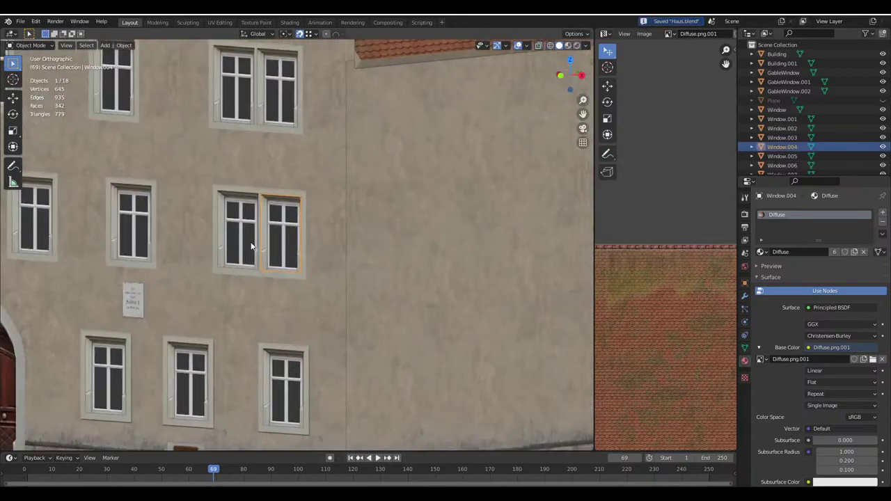
{"action": "scroll", "coordinate": [261, 249], "scroll_direction": "down", "scroll_amount": 5}
{"action": "scroll", "coordinate": [342, 247], "scroll_direction": "up", "scroll_amount": 2}
{"action": "left_click", "coordinate": [343, 247]}
{"action": "key", "text": "Tab"}
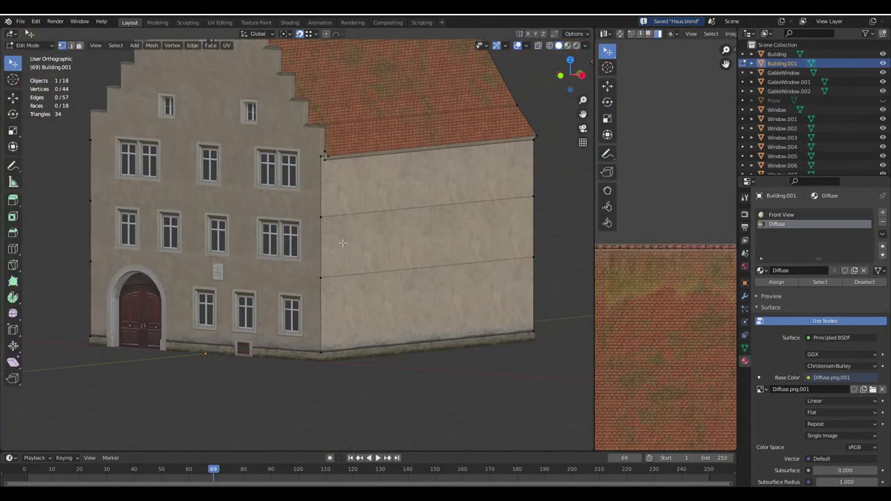
{"action": "middle_click_drag", "start_coordinate": [342, 242], "coordinate": [331, 231]}
{"action": "scroll", "coordinate": [331, 231], "scroll_direction": "up", "scroll_amount": 3}
{"action": "key", "text": "Tab"}
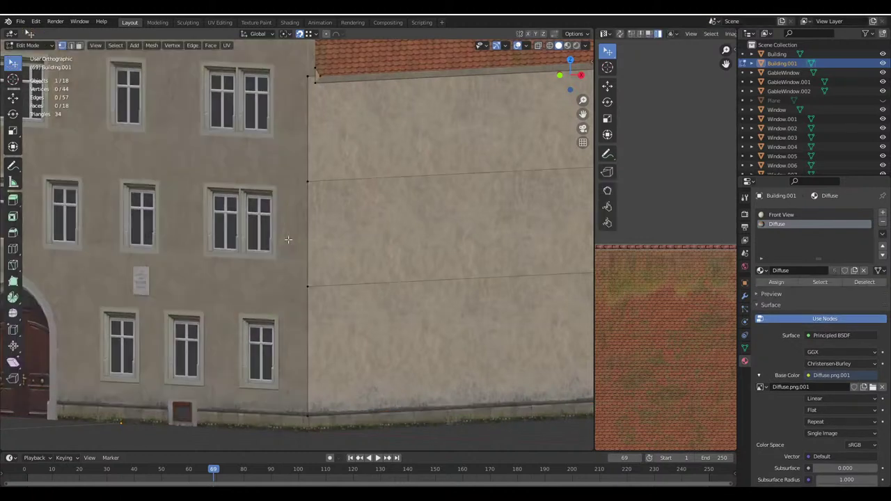
{"action": "left_click", "coordinate": [273, 221]}
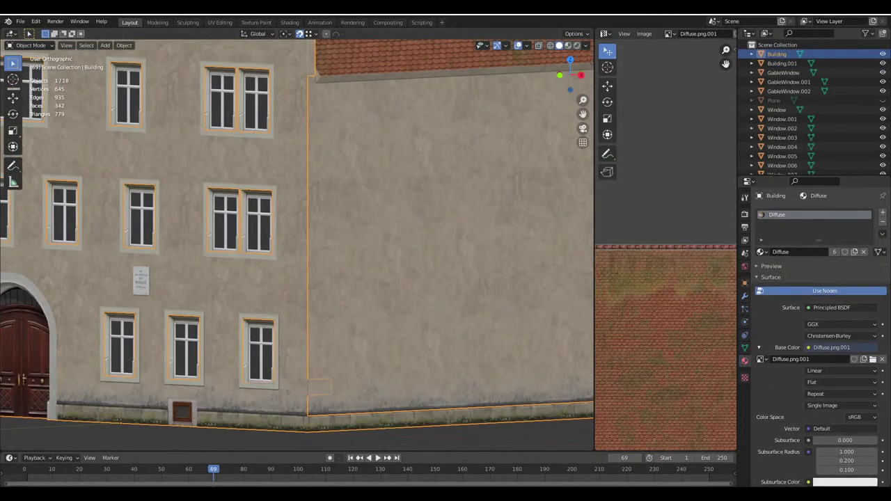
Rotate the Google Maps view to see the real house's side wall
{"action": "left_click", "coordinate": [224, 457]}
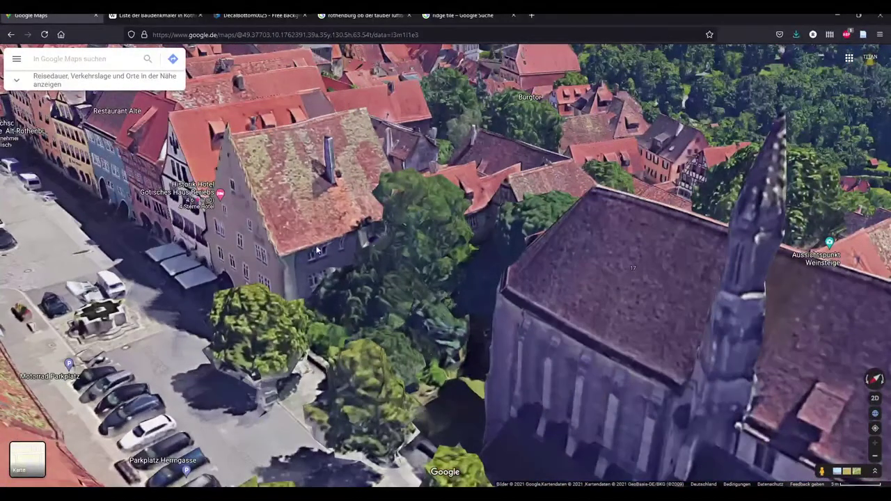
{"action": "left_click_drag", "start_coordinate": [307, 290], "coordinate": [284, 304], "text": "ctrl"}
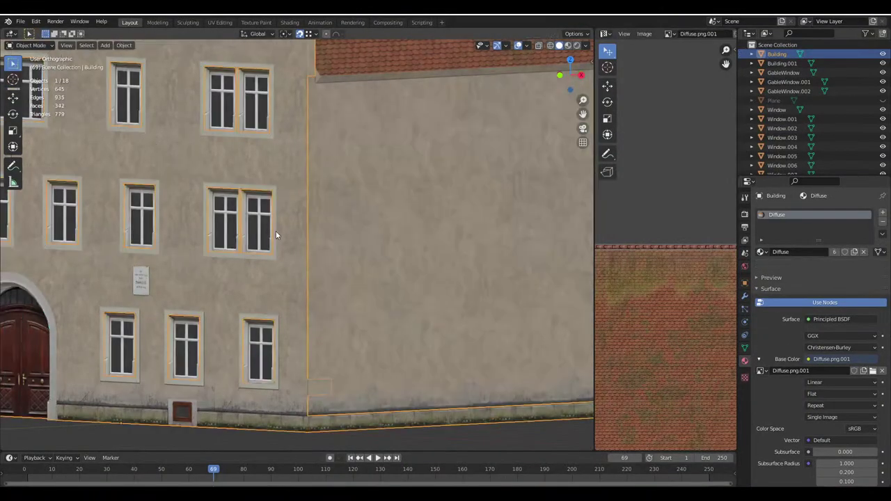
{"action": "scroll", "coordinate": [275, 231], "scroll_direction": "up", "scroll_amount": 2}
In face select mode, select the window face and its neighbouring wall faces
{"action": "left_click", "coordinate": [79, 45]}
{"action": "scroll", "coordinate": [276, 230], "scroll_direction": "up", "scroll_amount": 3}
{"action": "left_click", "coordinate": [275, 230]}
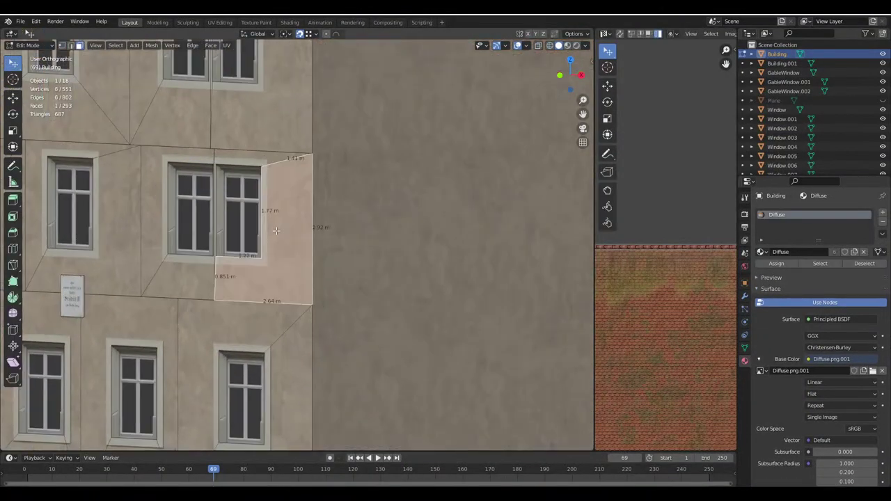
{"action": "left_click", "coordinate": [197, 252], "text": "shift"}
{"action": "left_click", "coordinate": [160, 175], "text": "shift"}
{"action": "middle_click_drag", "start_coordinate": [202, 121], "coordinate": [236, 232], "text": "shift"}
{"action": "scroll", "coordinate": [335, 308], "scroll_direction": "down", "scroll_amount": 3}
{"action": "middle_click_drag", "start_coordinate": [334, 309], "coordinate": [396, 215]}
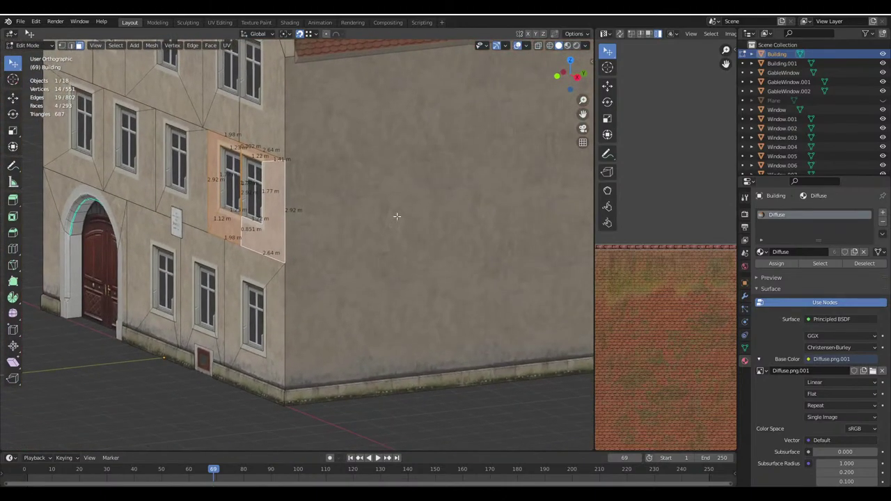
Try duplicating the selected window faces, undo the copies, and return to Object Mode
{"action": "key", "text": "shift+d"}
{"action": "left_click", "coordinate": [526, 428]}
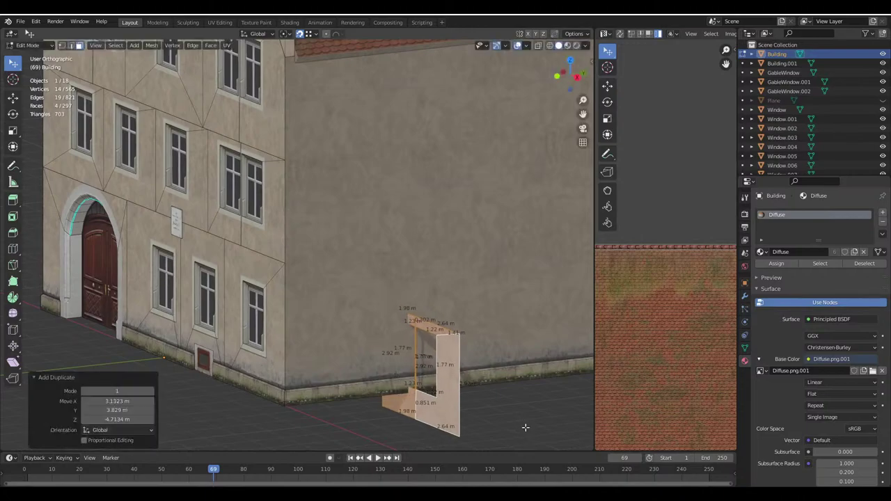
{"action": "key", "text": "ctrl+z"}
{"action": "key", "text": "ctrl+z"}
{"action": "key", "text": "ctrl+shift+z"}
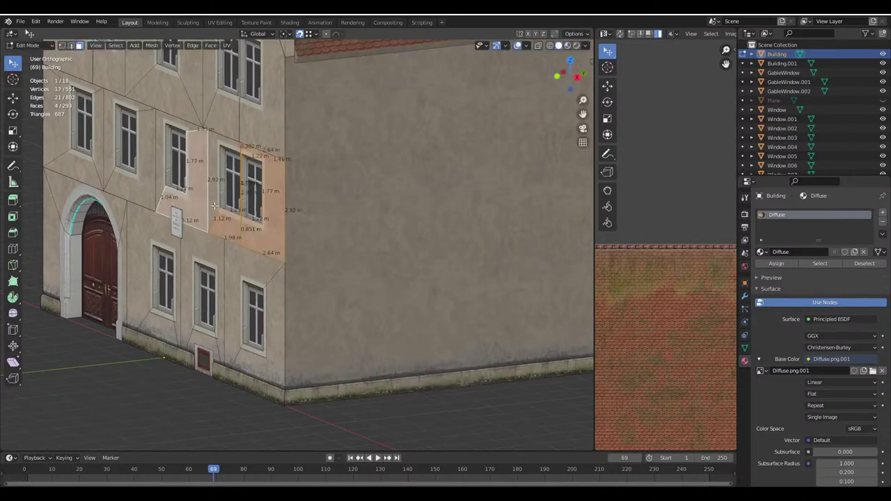
{"action": "left_click", "coordinate": [574, 33]}
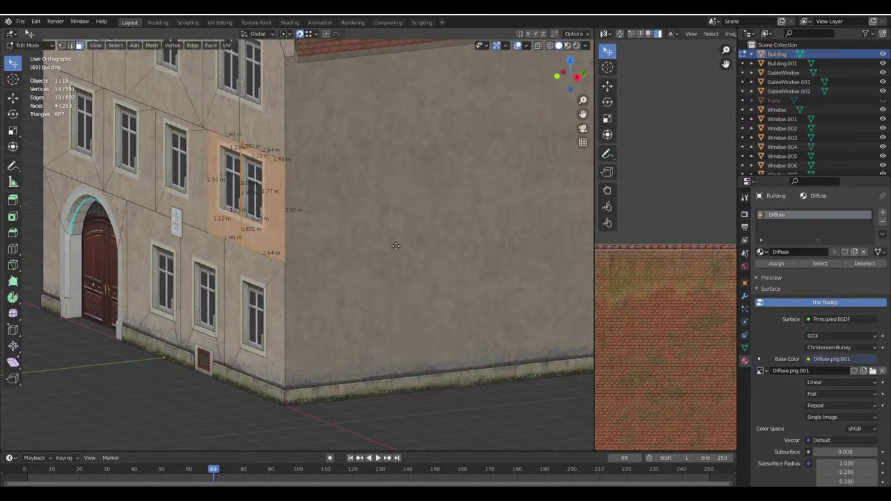
{"action": "key", "text": "shift+d"}
{"action": "left_click", "coordinate": [469, 319]}
{"action": "key", "text": "ctrl+z"}
{"action": "key", "text": "ctrl+z"}
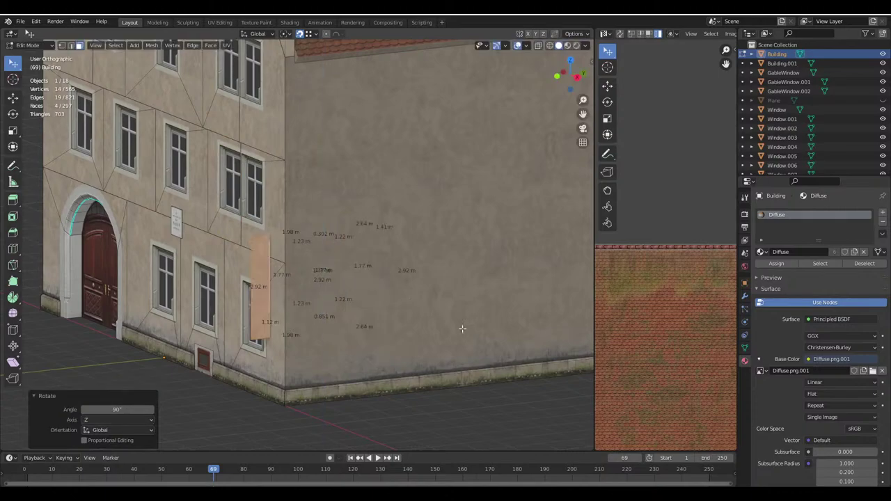
{"action": "key", "text": "Tab"}
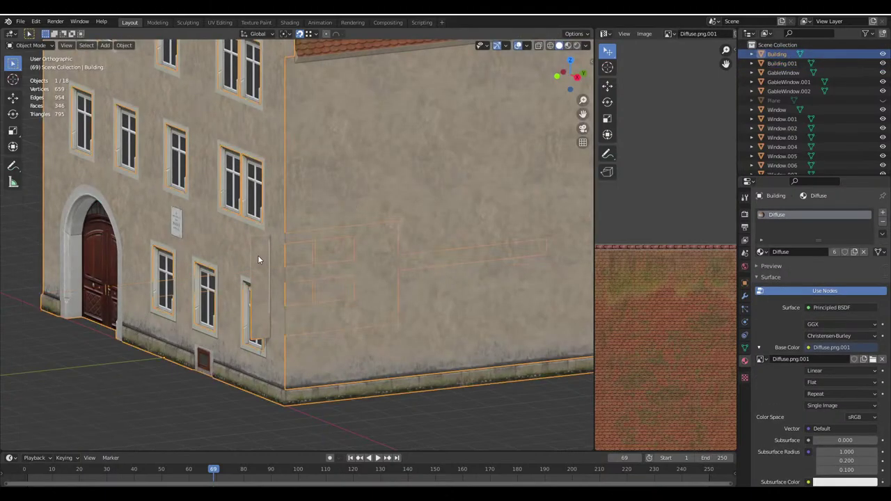
With X-ray on, select the linked window surround, move it onto the side wall, then deselect
{"action": "key", "text": "Tab"}
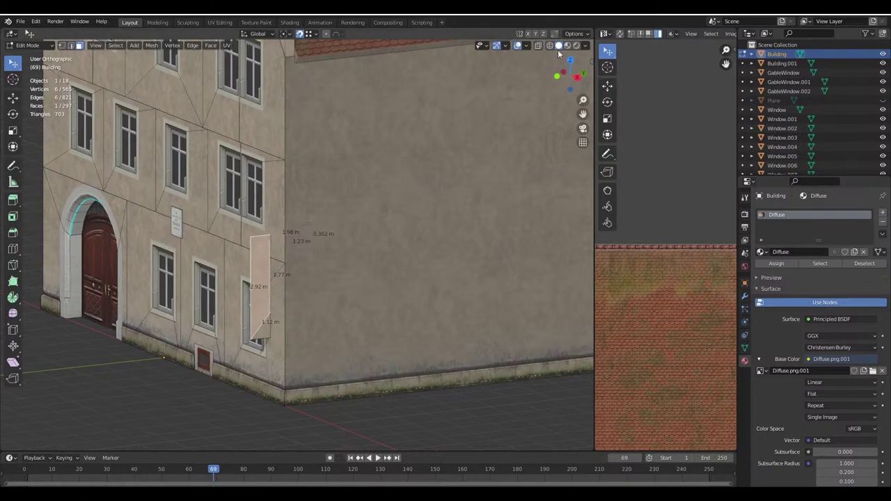
{"action": "key", "text": "alt+z"}
{"action": "middle_click_drag", "start_coordinate": [404, 332], "coordinate": [360, 372]}
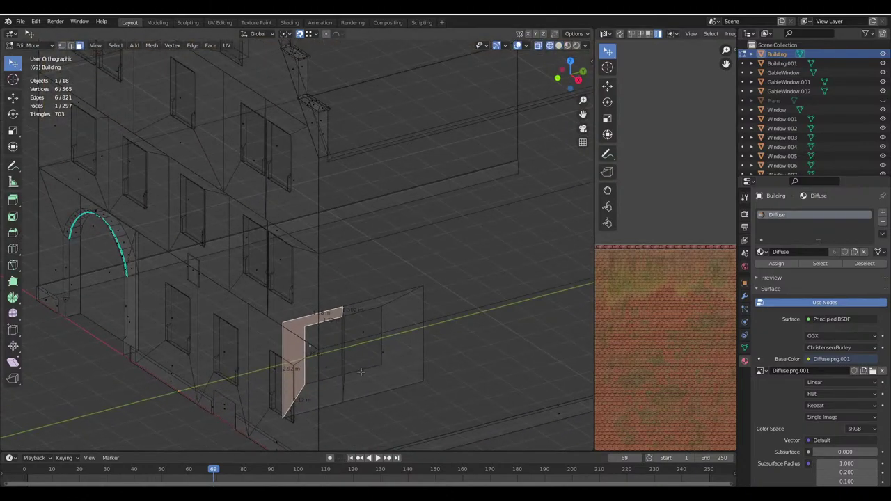
{"action": "key", "text": "l"}
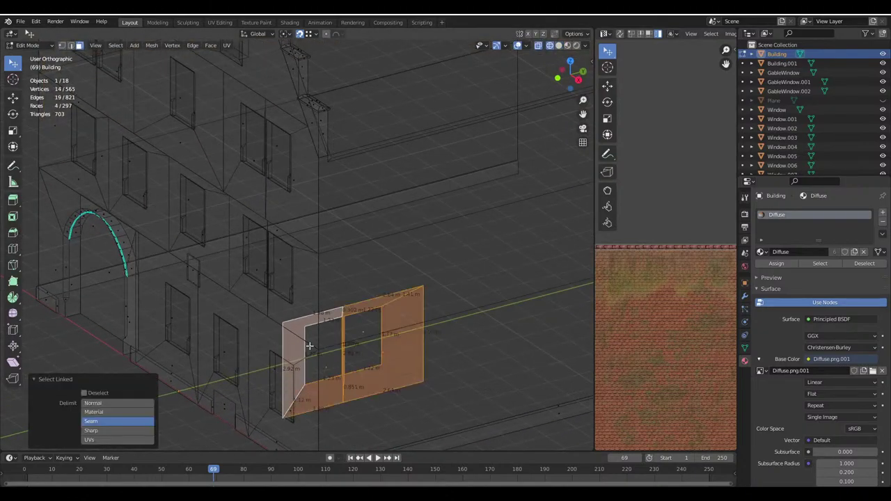
{"action": "left_click", "coordinate": [560, 45]}
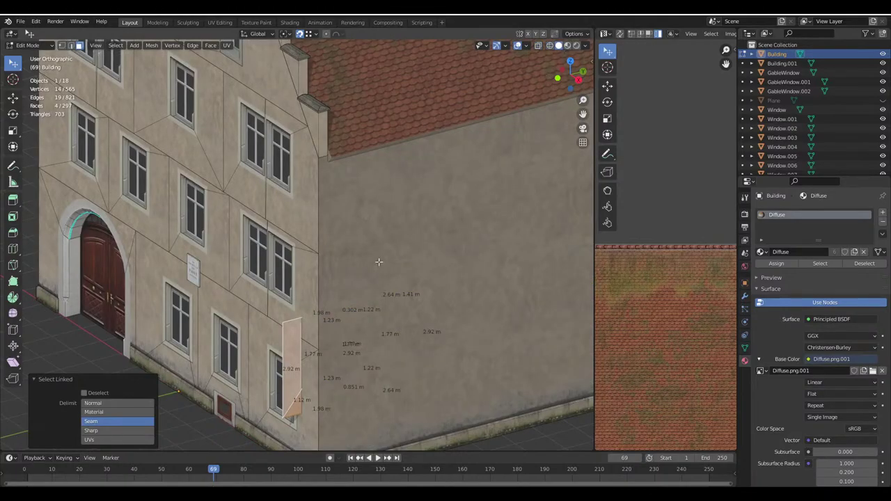
{"action": "key", "text": "g"}
{"action": "left_click", "coordinate": [400, 154]}
{"action": "middle_click_drag", "start_coordinate": [401, 154], "coordinate": [318, 359]}
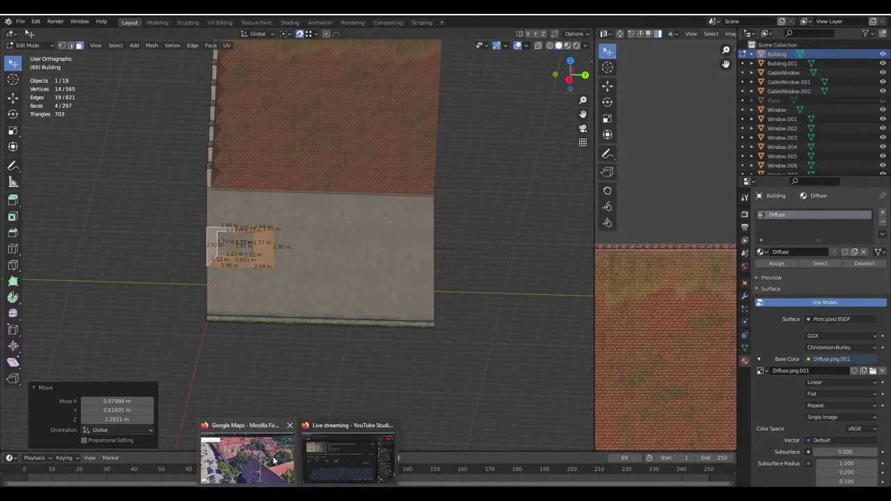
{"action": "left_click", "coordinate": [345, 351]}
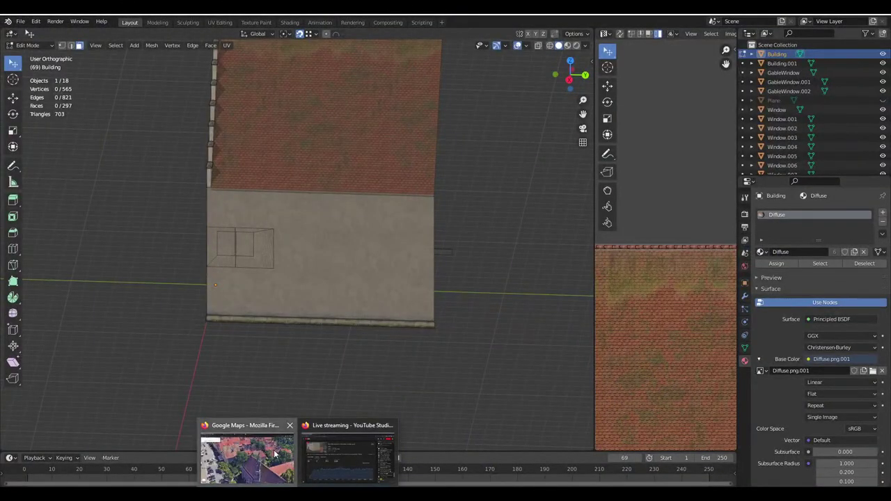
{"action": "left_click", "coordinate": [249, 461]}
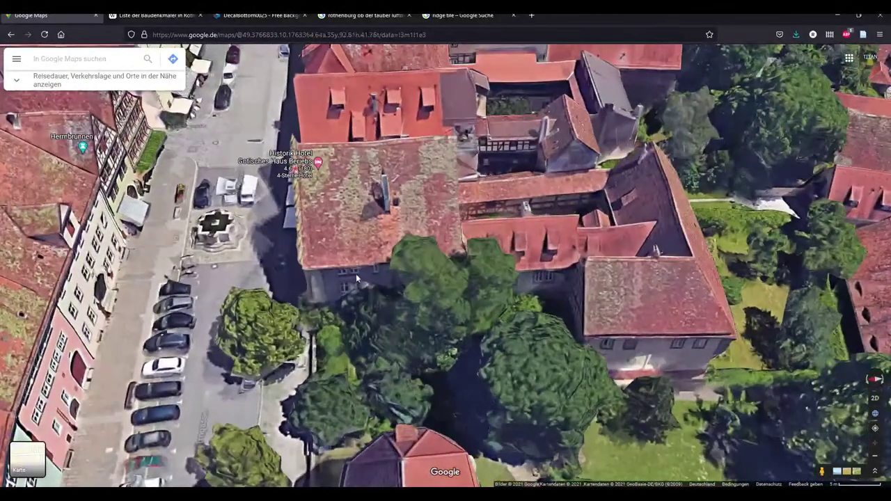
Rotate the Google Maps 3D view toward the hotel's side wall, then return to Blender
{"action": "left_click_drag", "start_coordinate": [395, 277], "coordinate": [445, 269], "text": "ctrl"}
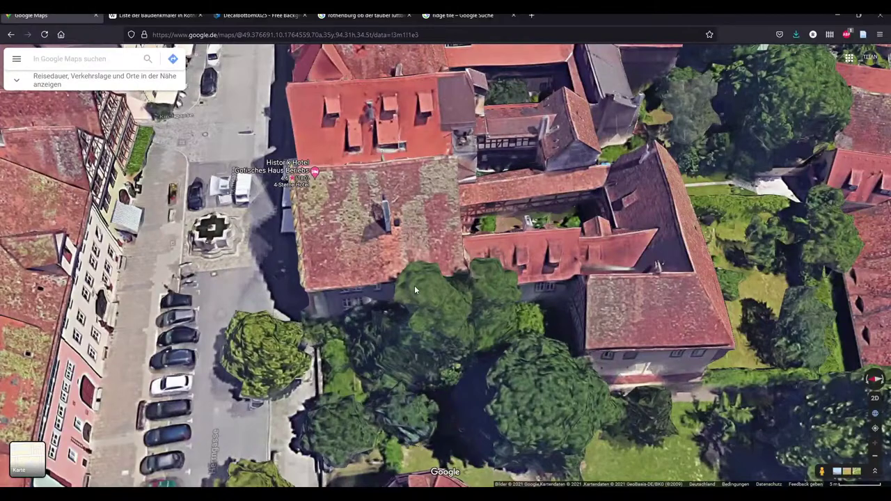
{"action": "key", "text": "alt+Tab"}
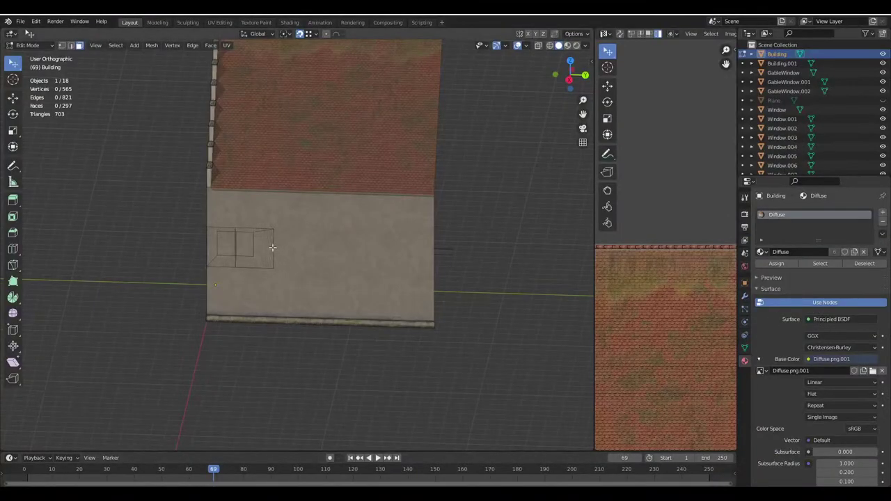
Select the linked double window surround and move it 2 m along the Y axis
{"action": "key", "text": "ctrl+l"}
{"action": "scroll", "coordinate": [266, 255], "scroll_direction": "up", "scroll_amount": 2}
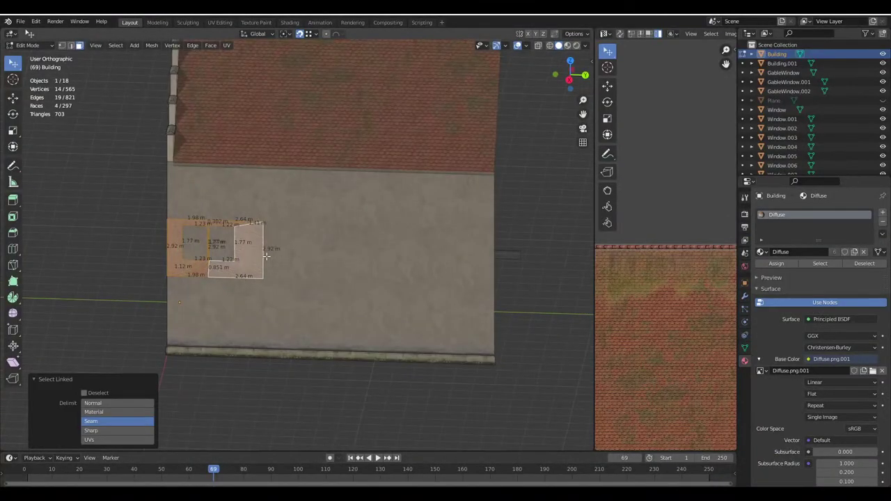
{"action": "scroll", "coordinate": [292, 254], "scroll_direction": "up", "scroll_amount": 2}
{"action": "middle_click_drag", "start_coordinate": [314, 253], "coordinate": [349, 257], "text": "shift"}
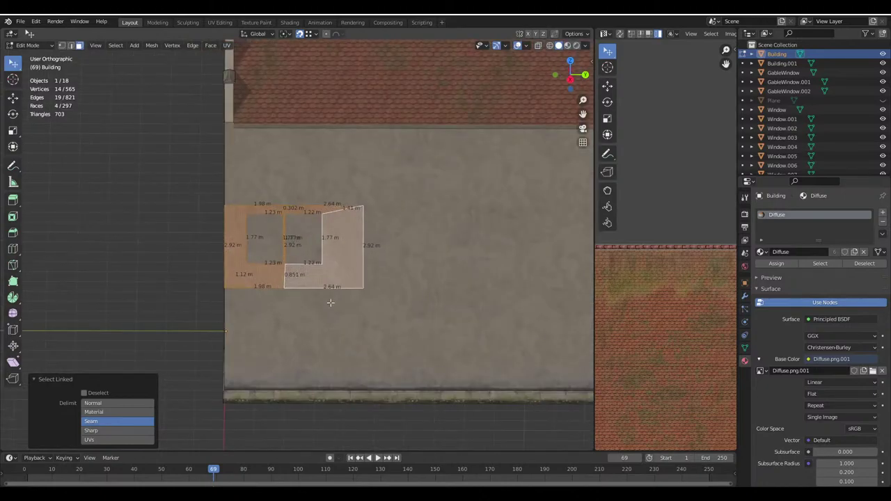
{"action": "key", "text": "g"}
{"action": "key", "text": "y"}
{"action": "middle_click_drag", "start_coordinate": [388, 302], "coordinate": [360, 390]}
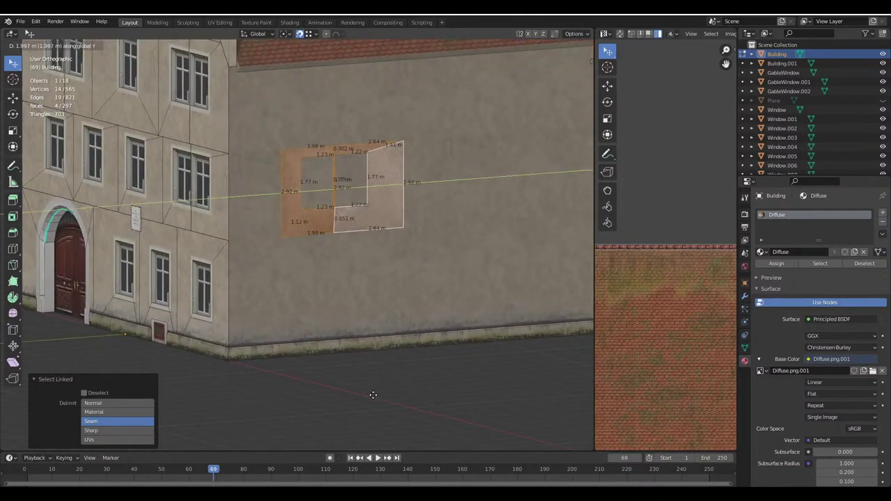
{"action": "type", "text": "2"}
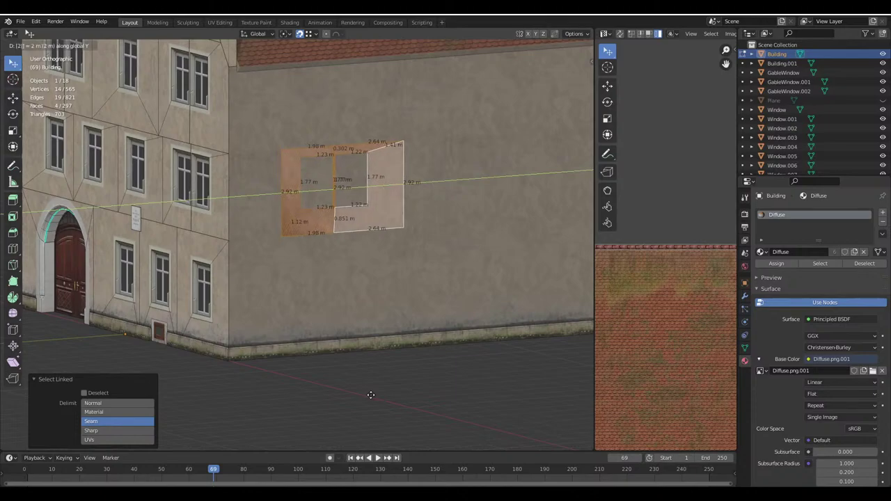
{"action": "key", "text": "Return"}
Duplicate a single front-facade window frame onto the side wall, rotated 90° around Z
{"action": "middle_click_drag", "start_coordinate": [371, 395], "coordinate": [320, 303]}
{"action": "middle_click_drag", "start_coordinate": [266, 265], "coordinate": [273, 267]}
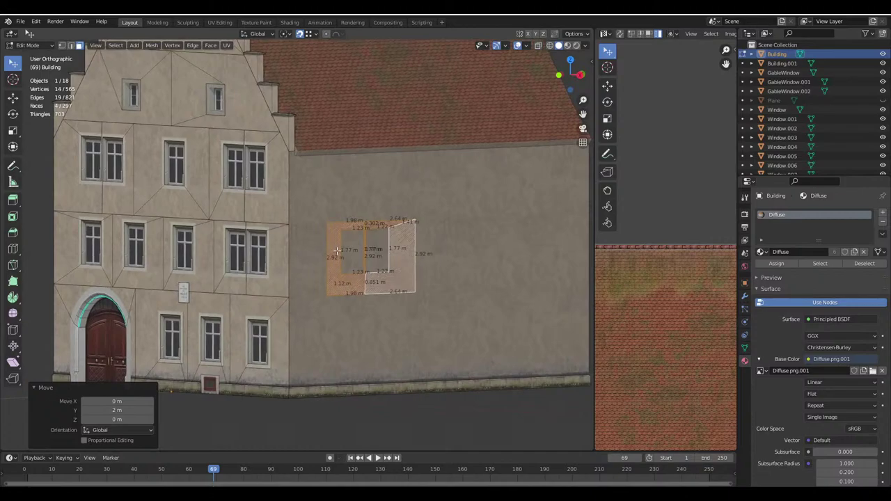
{"action": "left_click", "coordinate": [196, 275]}
{"action": "middle_click_drag", "start_coordinate": [180, 263], "coordinate": [244, 306]}
{"action": "key", "text": "shift+d"}
{"action": "left_click", "coordinate": [495, 394]}
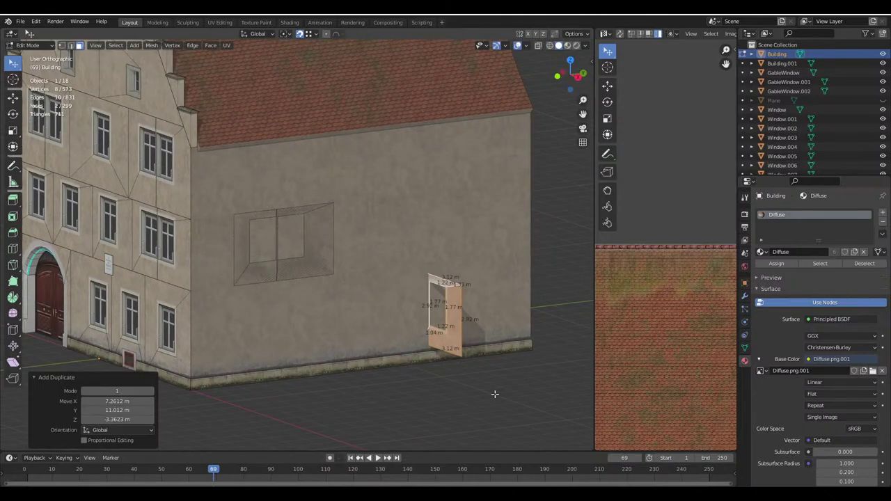
{"action": "key", "text": "r"}
{"action": "key", "text": "z"}
{"action": "key", "text": "9"}
{"action": "key", "text": "0"}
{"action": "key", "text": "Return"}
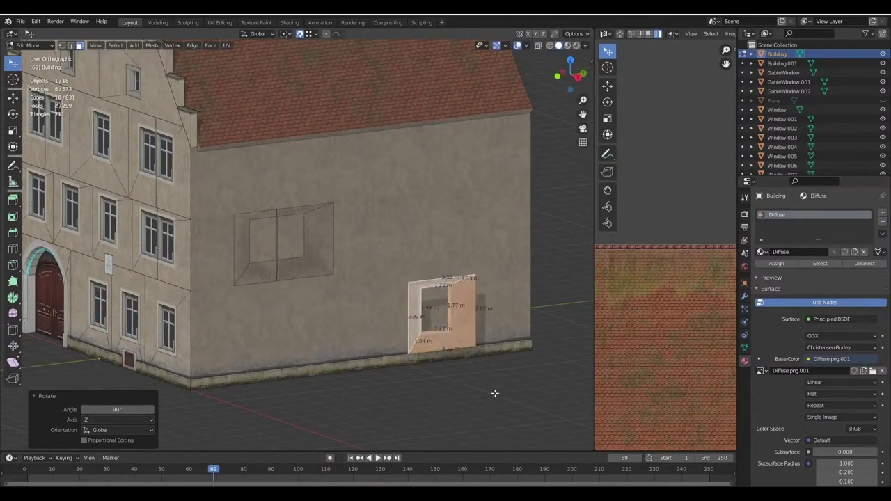
Position the rotated window copy along the side wall beside the double window
{"action": "key", "text": "g"}
{"action": "left_click", "coordinate": [354, 273]}
{"action": "middle_click_drag", "start_coordinate": [353, 272], "coordinate": [338, 281]}
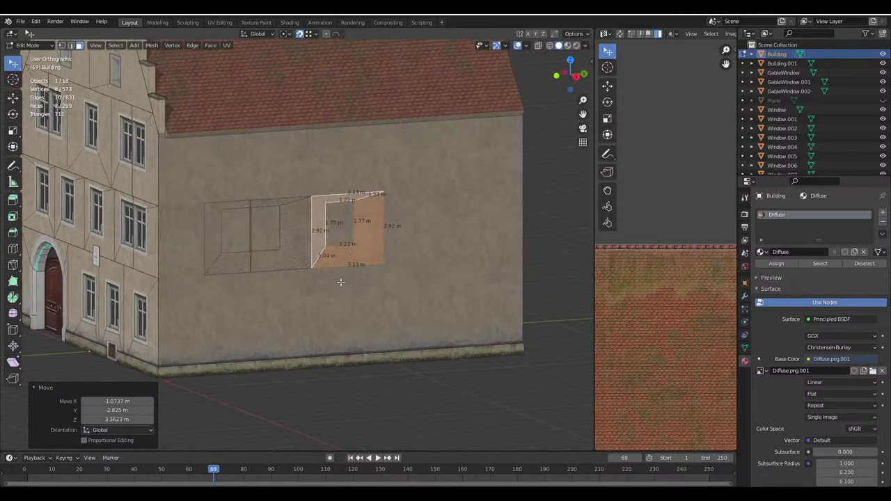
{"action": "key", "text": "g"}
{"action": "key", "text": "x"}
{"action": "key", "text": "y"}
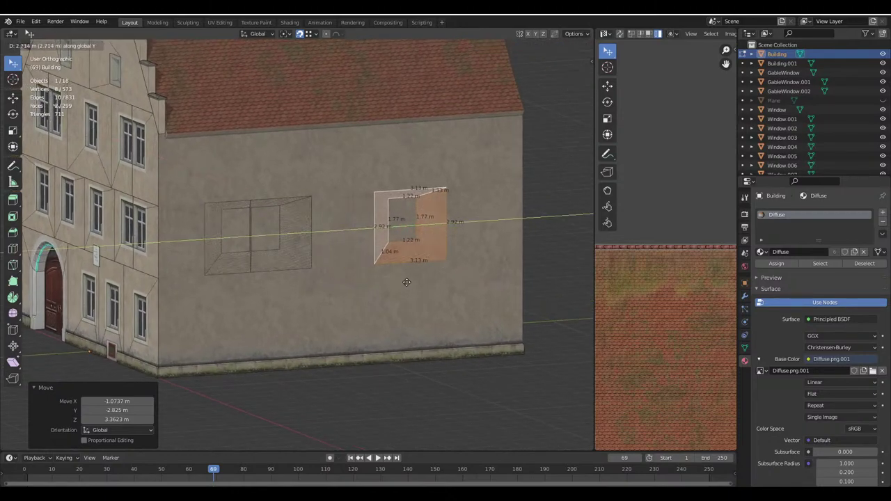
{"action": "left_click", "coordinate": [363, 284]}
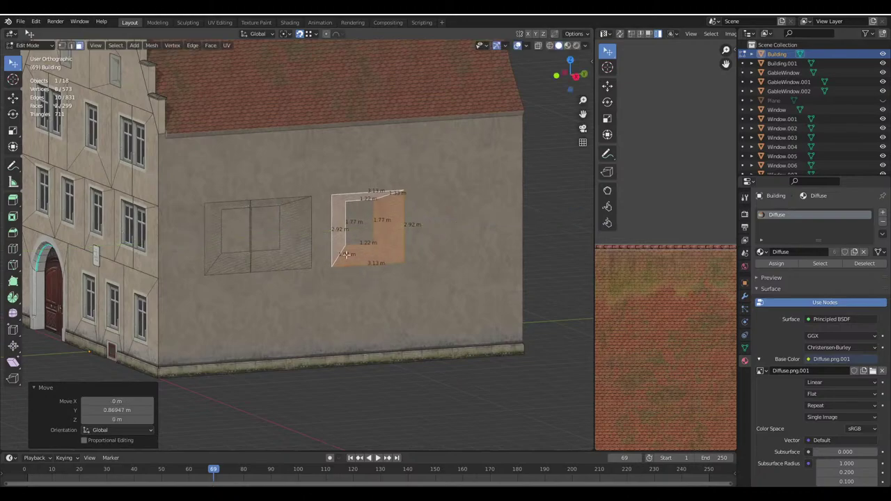
Duplicate the single window frame 4 m along Y, leave Edit Mode, and save Haus.blend
{"action": "key", "text": "shift+r"}
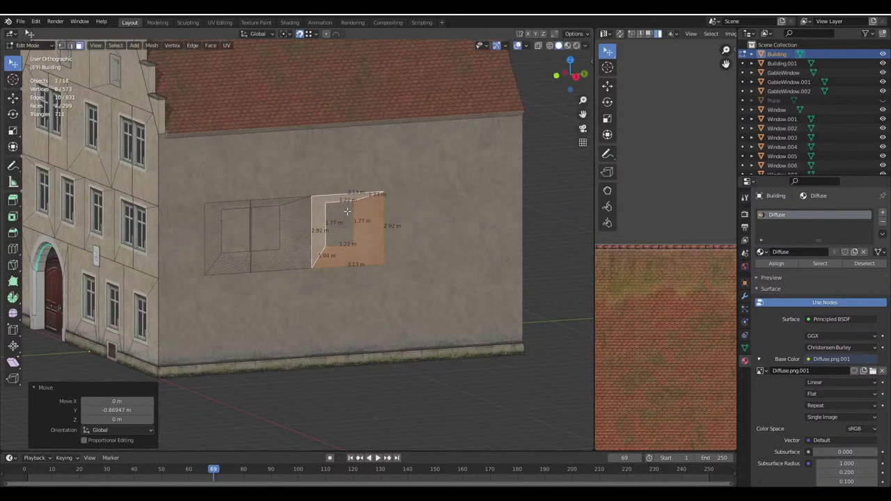
{"action": "key", "text": "shift+d"}
{"action": "key", "text": "y"}
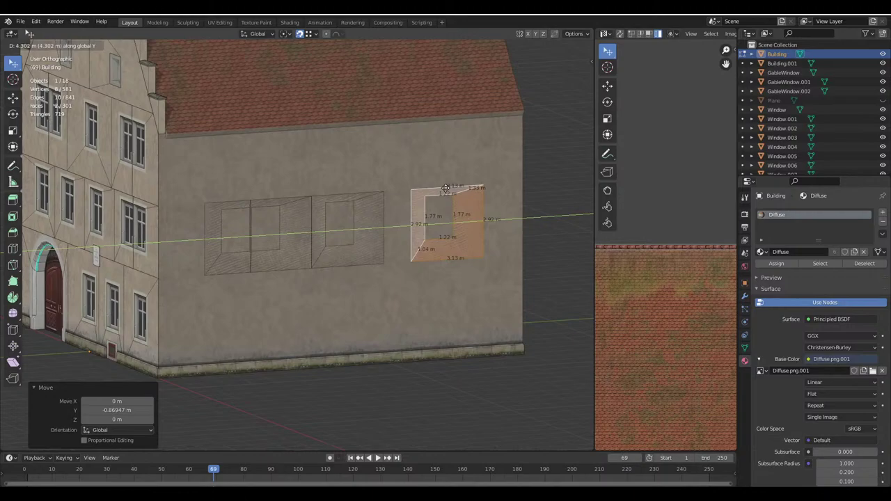
{"action": "type", "text": "4"}
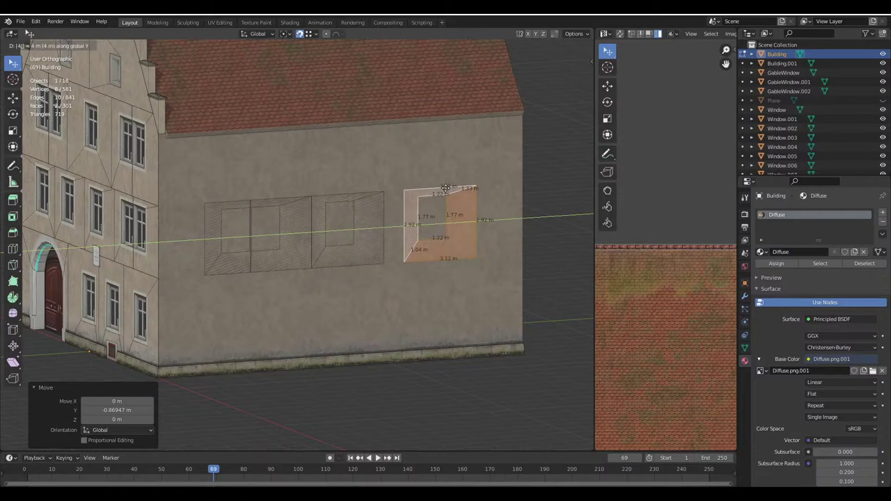
{"action": "key", "text": "Return"}
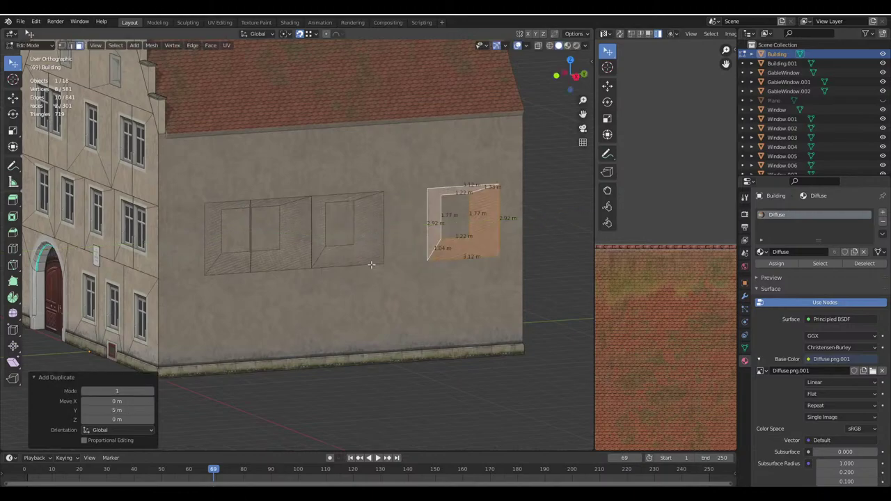
{"action": "key", "text": "Tab"}
{"action": "key", "text": "Tab"}
{"action": "key", "text": "ctrl+s"}
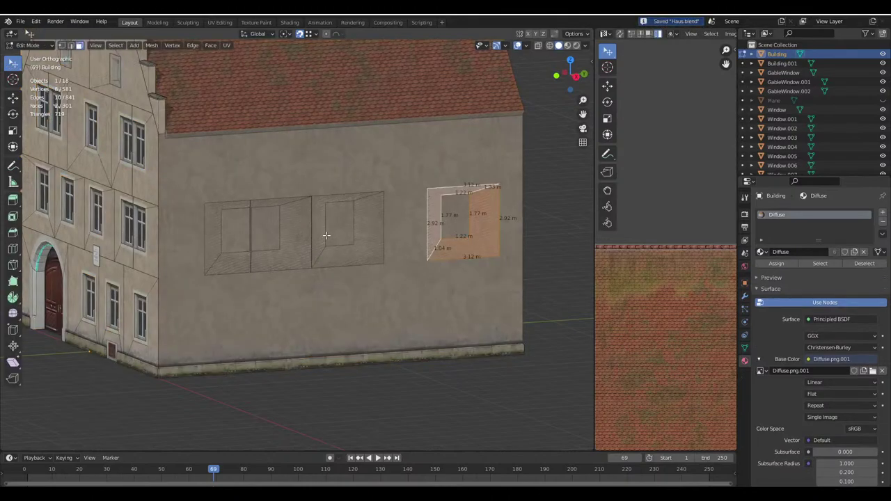
Save the house file and enter Edit Mode on the Building.001 wall band
{"action": "middle_click_drag", "start_coordinate": [326, 236], "coordinate": [357, 266]}
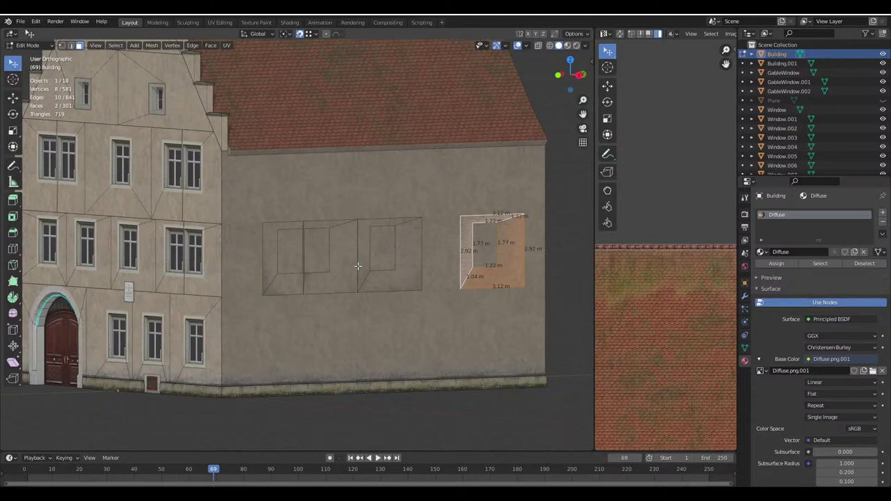
{"action": "key", "text": "ctrl+s"}
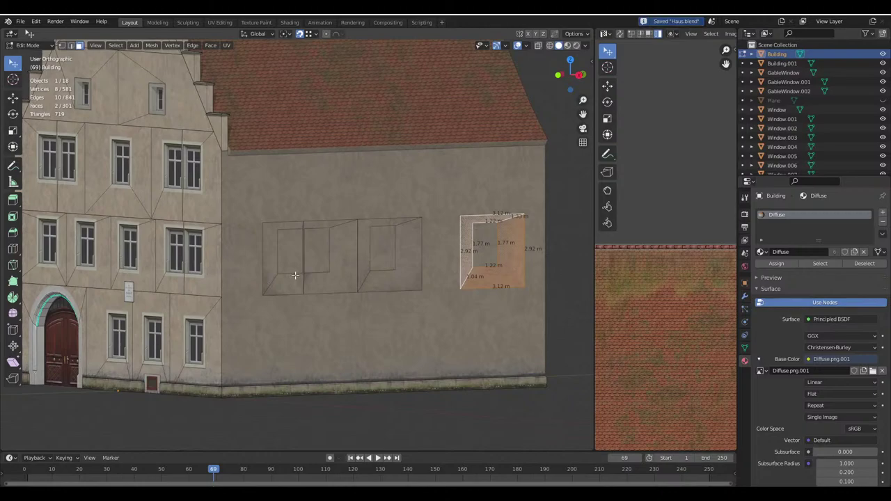
{"action": "key", "text": "Tab"}
{"action": "left_click", "coordinate": [247, 263]}
{"action": "key", "text": "Tab"}
{"action": "middle_click_drag", "start_coordinate": [309, 245], "coordinate": [262, 237], "text": "shift"}
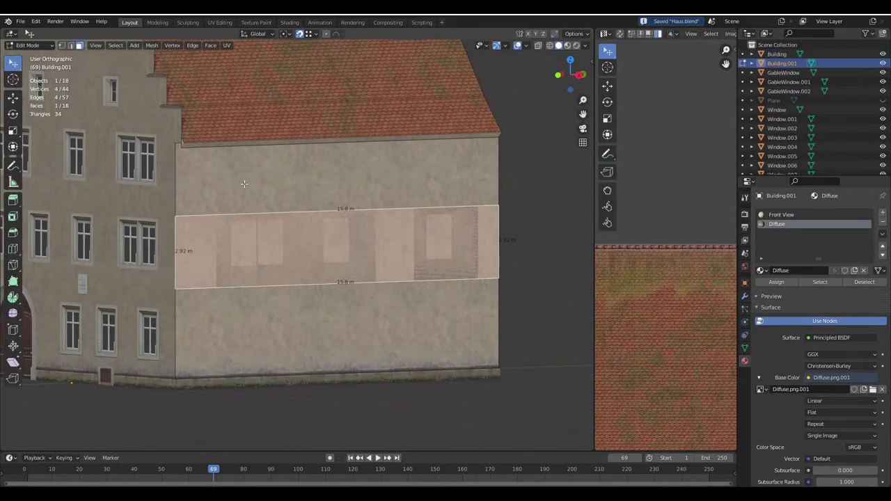
{"action": "key", "text": "y"}
{"action": "scroll", "coordinate": [262, 237], "scroll_direction": "up", "scroll_amount": 1}
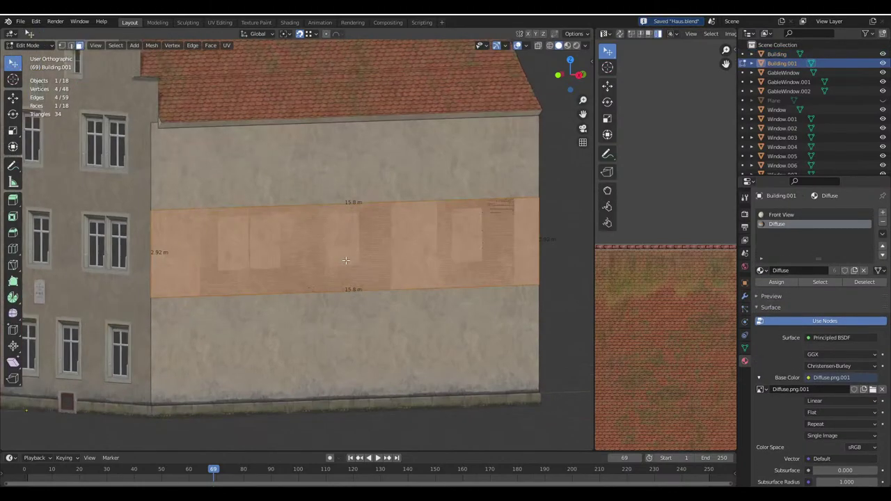
{"action": "left_click", "coordinate": [157, 240]}
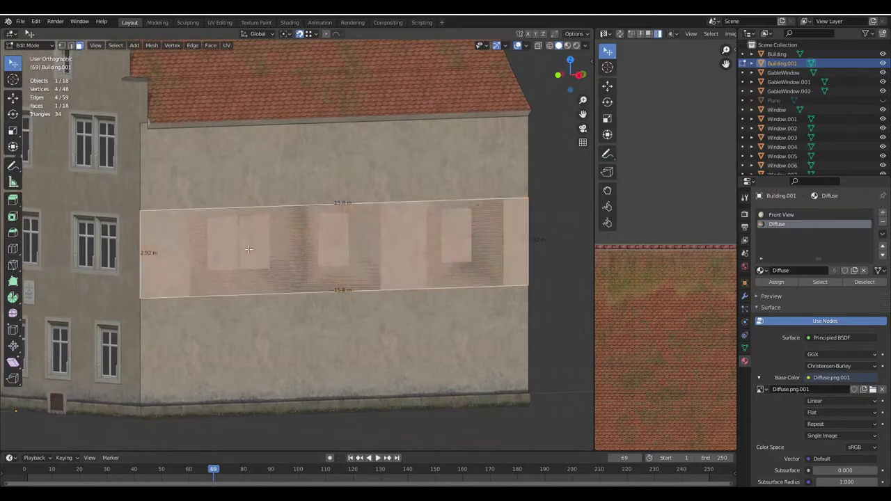
{"action": "key", "text": "ctrl+s"}
Add two vertical loop cuts across the side-wall window band
{"action": "left_click", "coordinate": [12, 248]}
{"action": "left_click_drag", "start_coordinate": [176, 226], "coordinate": [223, 286]}
{"action": "left_click_drag", "start_coordinate": [411, 209], "coordinate": [502, 280]}
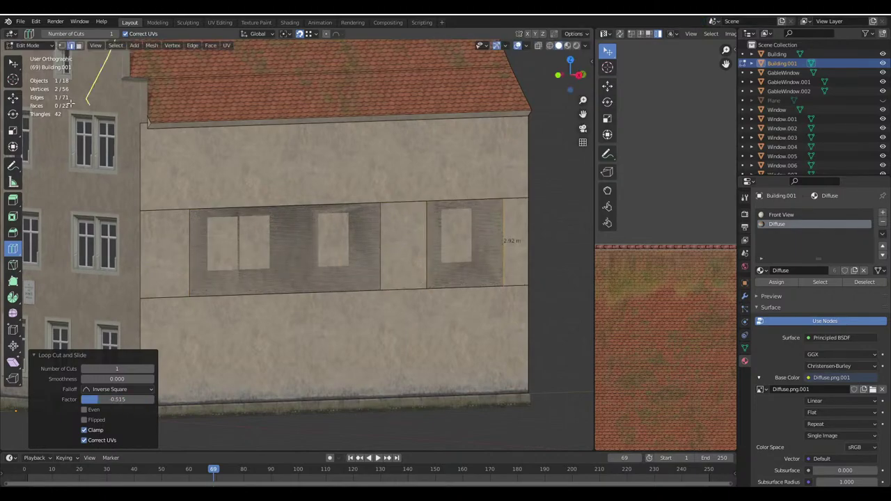
Delete the two window patch faces and return to Object Mode
{"action": "left_click", "coordinate": [12, 61]}
{"action": "left_click", "coordinate": [78, 46]}
{"action": "left_click", "coordinate": [356, 249]}
{"action": "left_click", "coordinate": [456, 231], "text": "shift"}
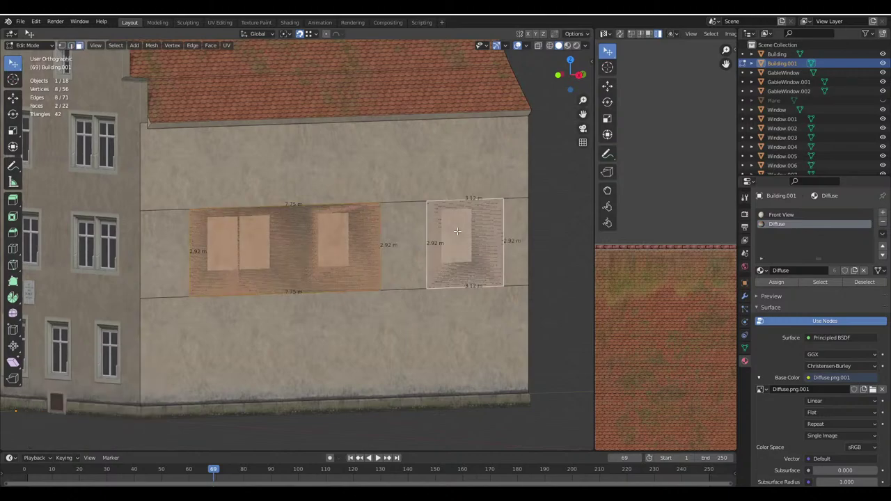
{"action": "key", "text": "x"}
{"action": "left_click", "coordinate": [455, 231]}
{"action": "key", "text": "Tab"}
{"action": "left_click", "coordinate": [283, 269], "text": "shift"}
Make a linked copy of the existing window and rotate it 90° about Z
{"action": "key", "text": "alt+a"}
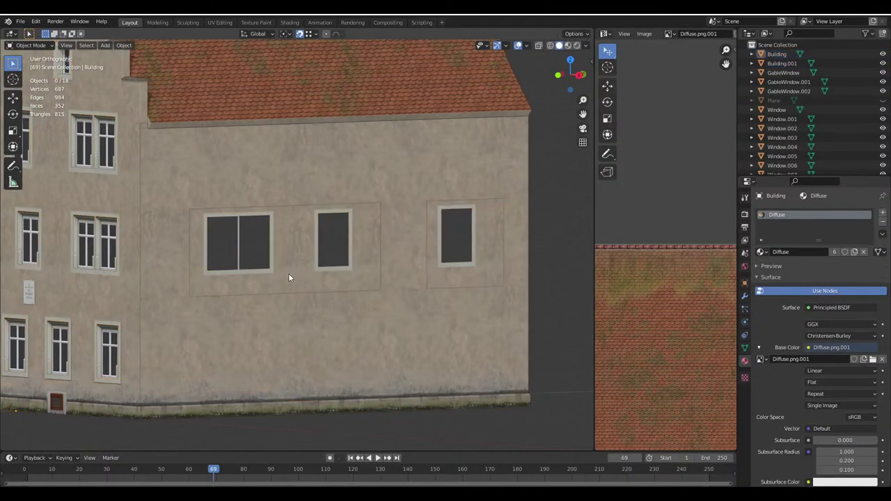
{"action": "middle_click_drag", "start_coordinate": [288, 277], "coordinate": [370, 235]}
{"action": "left_click", "coordinate": [285, 308]}
{"action": "left_click", "coordinate": [197, 238]}
{"action": "middle_click_drag", "start_coordinate": [197, 238], "coordinate": [270, 275]}
{"action": "key", "text": "alt+d"}
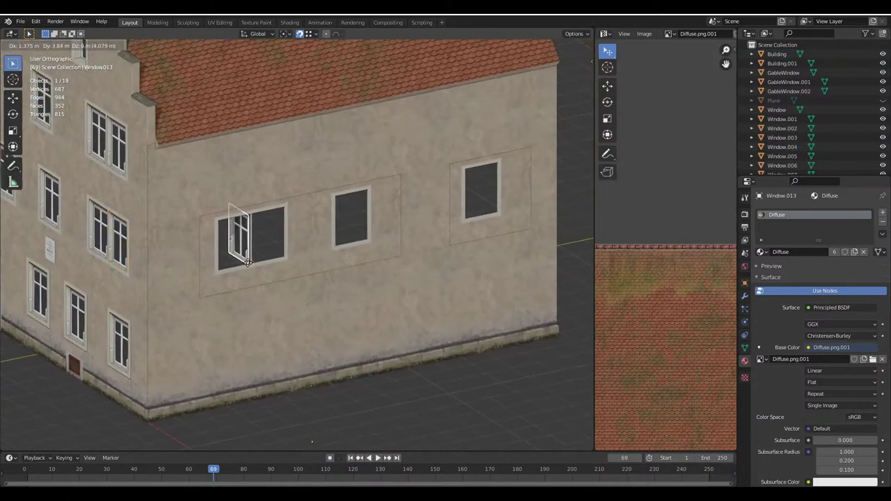
{"action": "left_click", "coordinate": [304, 256]}
{"action": "scroll", "coordinate": [304, 256], "scroll_direction": "up", "scroll_amount": 3}
{"action": "type", "text": "rz"}
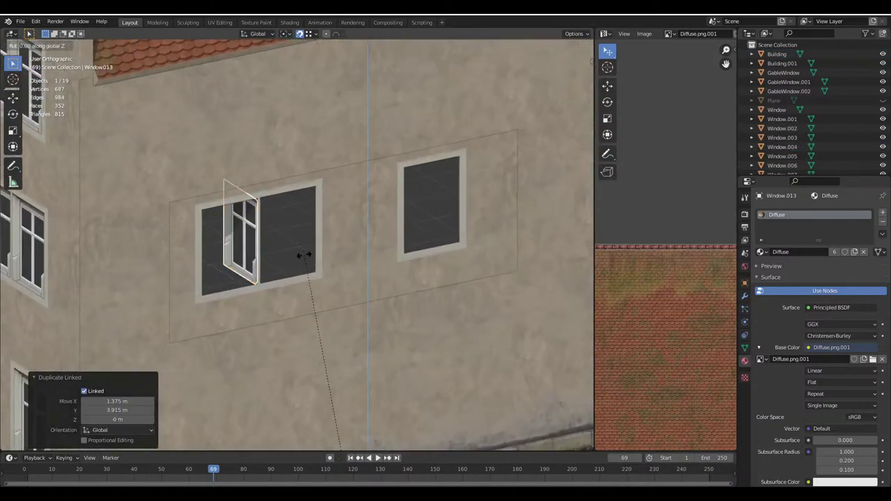
{"action": "type", "text": "90"}
{"action": "key", "text": "Return"}
Move the copied window into the left half of the wide opening
{"action": "key", "text": "g"}
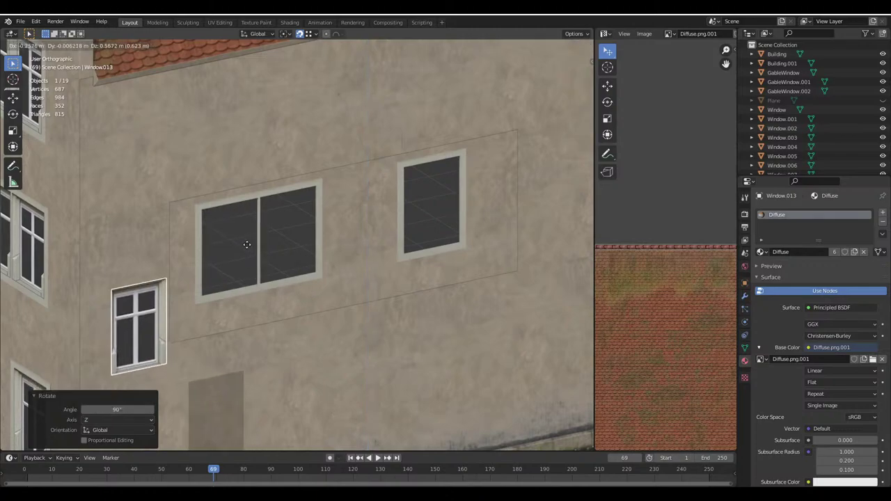
{"action": "left_click", "coordinate": [153, 320]}
{"action": "scroll", "coordinate": [153, 321], "scroll_direction": "up", "scroll_amount": 4}
{"action": "key", "text": "g"}
{"action": "left_click", "coordinate": [153, 302]}
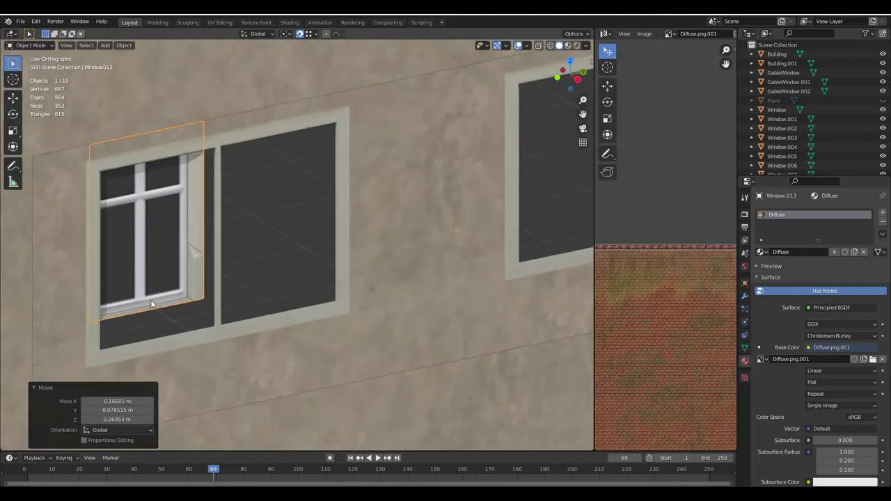
{"action": "key", "text": "g"}
{"action": "left_click", "coordinate": [208, 307]}
Place linked window copies in the wide opening's right half and the right opening
{"action": "key", "text": "alt+d"}
{"action": "left_click", "coordinate": [323, 297]}
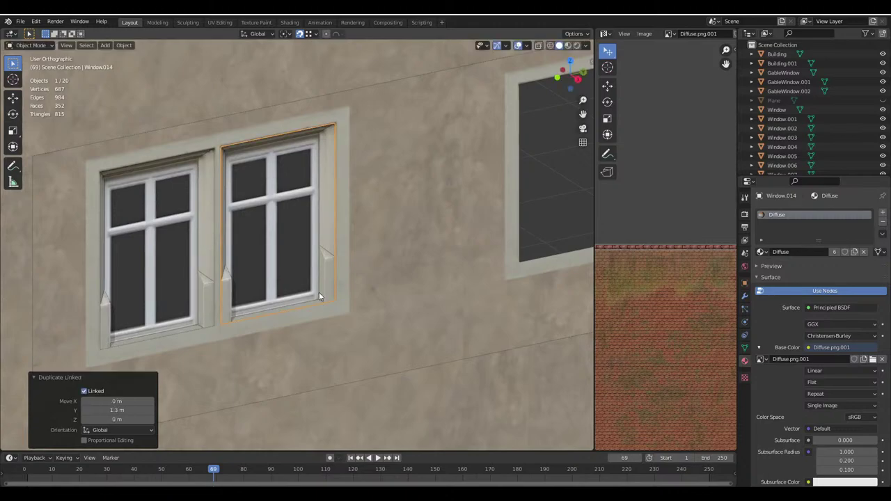
{"action": "scroll", "coordinate": [319, 291], "scroll_direction": "down", "scroll_amount": 3}
{"action": "key", "text": "alt+d"}
{"action": "left_click", "coordinate": [450, 245]}
{"action": "scroll", "coordinate": [449, 245], "scroll_direction": "down", "scroll_amount": 2}
{"action": "left_click", "coordinate": [552, 212]}
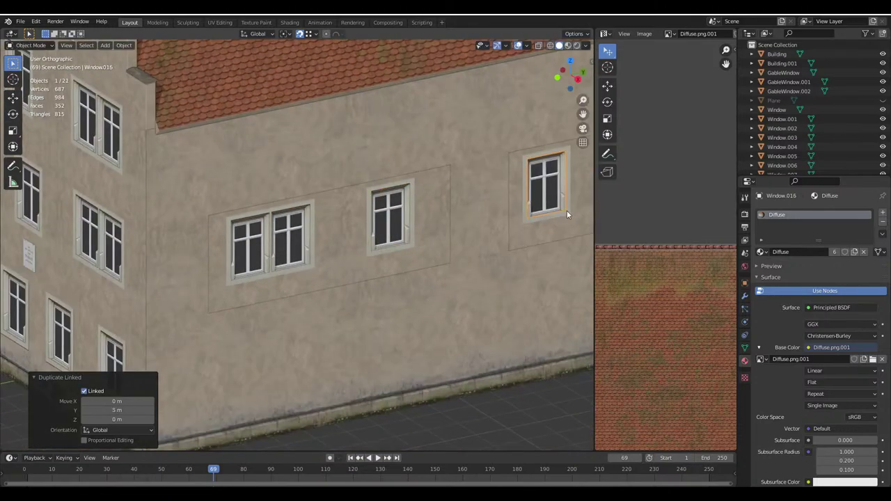
{"action": "scroll", "coordinate": [399, 254], "scroll_direction": "down", "scroll_amount": 3}
{"action": "middle_click_drag", "start_coordinate": [399, 255], "coordinate": [346, 262]}
Save the file and look over the new windows across the facade
{"action": "key", "text": "ctrl+s"}
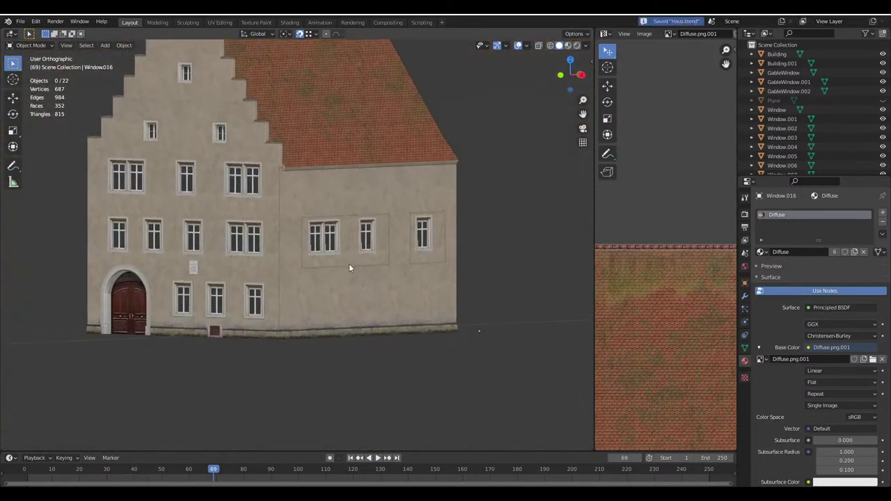
{"action": "scroll", "coordinate": [349, 264], "scroll_direction": "up", "scroll_amount": 3}
{"action": "middle_click_drag", "start_coordinate": [465, 303], "coordinate": [339, 288], "text": "shift"}
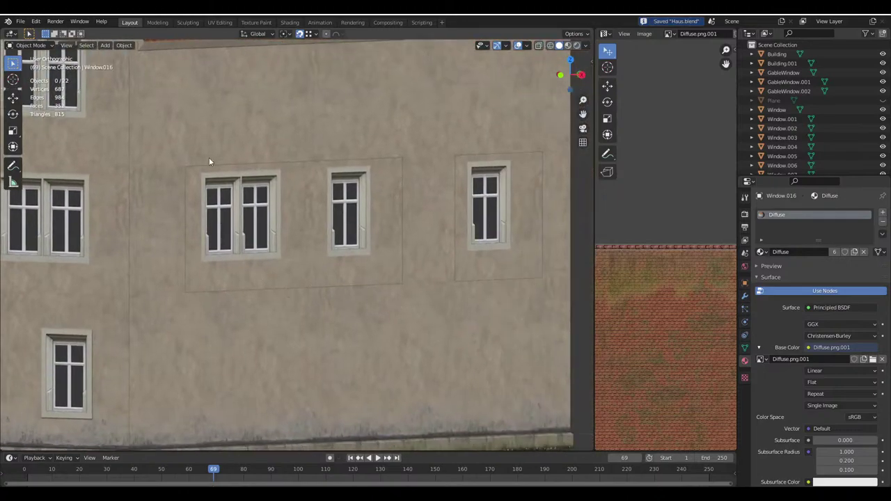
{"action": "scroll", "coordinate": [388, 273], "scroll_direction": "down", "scroll_amount": 4}
{"action": "scroll", "coordinate": [384, 270], "scroll_direction": "up", "scroll_amount": 4}
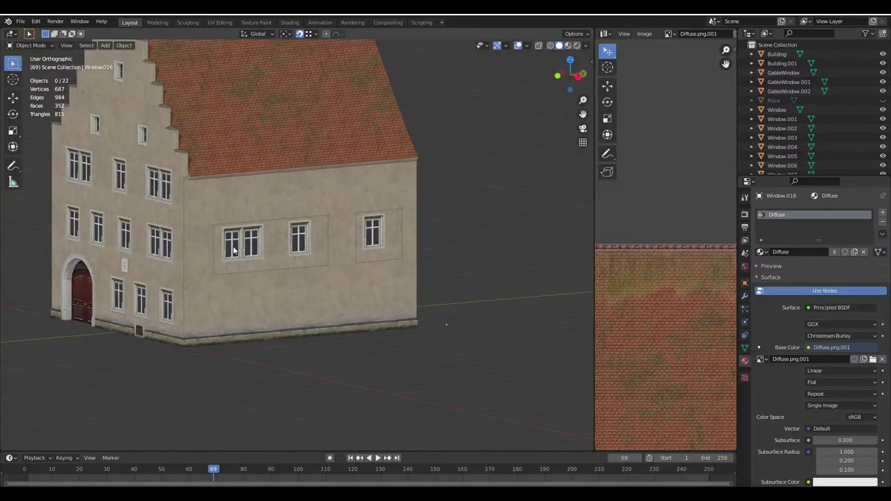
{"action": "scroll", "coordinate": [244, 254], "scroll_direction": "down", "scroll_amount": 4}
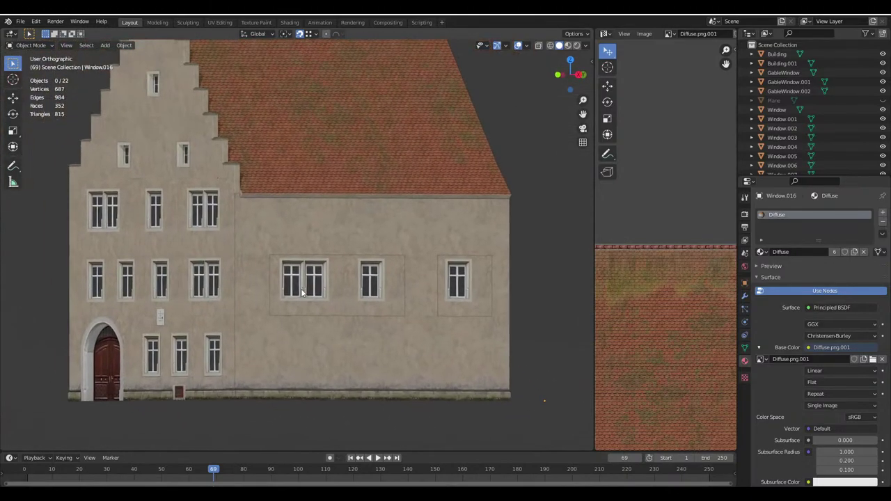
{"action": "scroll", "coordinate": [286, 261], "scroll_direction": "up", "scroll_amount": 2}
{"action": "scroll", "coordinate": [287, 263], "scroll_direction": "up", "scroll_amount": 3}
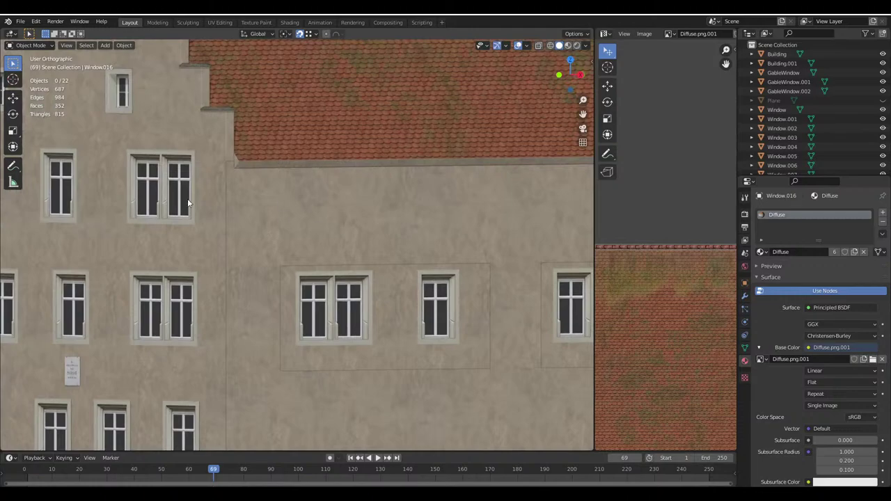
{"action": "scroll", "coordinate": [229, 184], "scroll_direction": "up", "scroll_amount": 1}
{"action": "middle_click_drag", "start_coordinate": [229, 183], "coordinate": [334, 233], "text": "shift"}
{"action": "scroll", "coordinate": [321, 218], "scroll_direction": "up", "scroll_amount": 3}
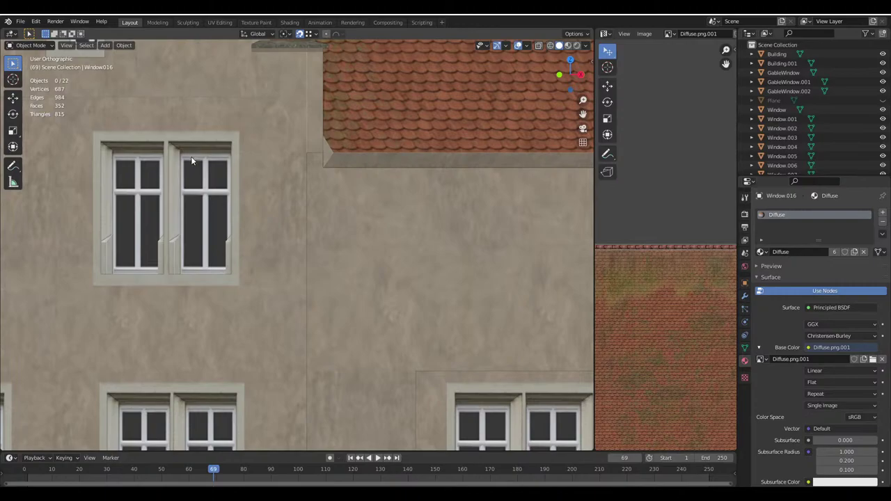
{"action": "scroll", "coordinate": [343, 279], "scroll_direction": "down", "scroll_amount": 8}
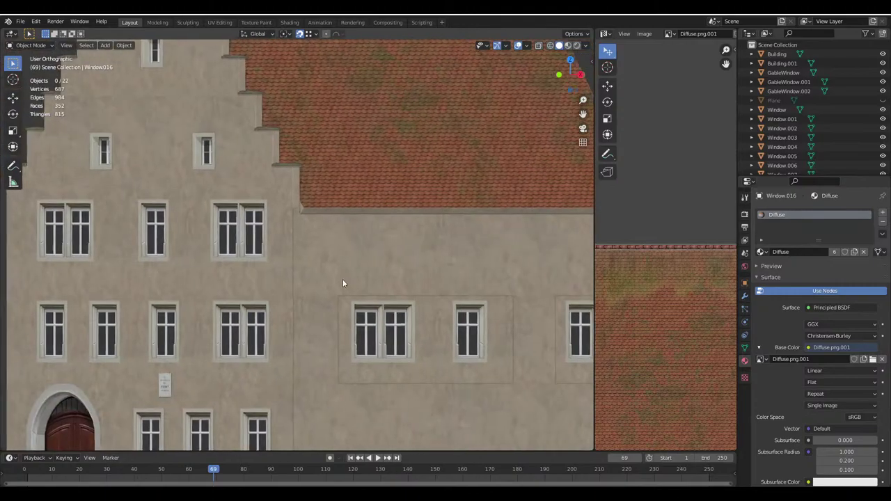
{"action": "middle_click_drag", "start_coordinate": [343, 279], "coordinate": [419, 333]}
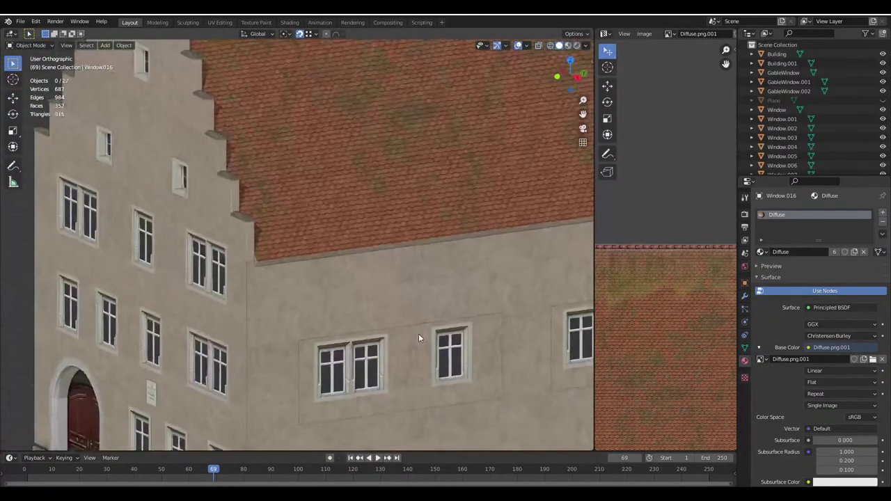
{"action": "scroll", "coordinate": [322, 260], "scroll_direction": "up", "scroll_amount": 2}
Switch to the Google Maps reference and zoom and tilt the 3D aerial view of the houses
{"action": "left_click", "coordinate": [340, 224]}
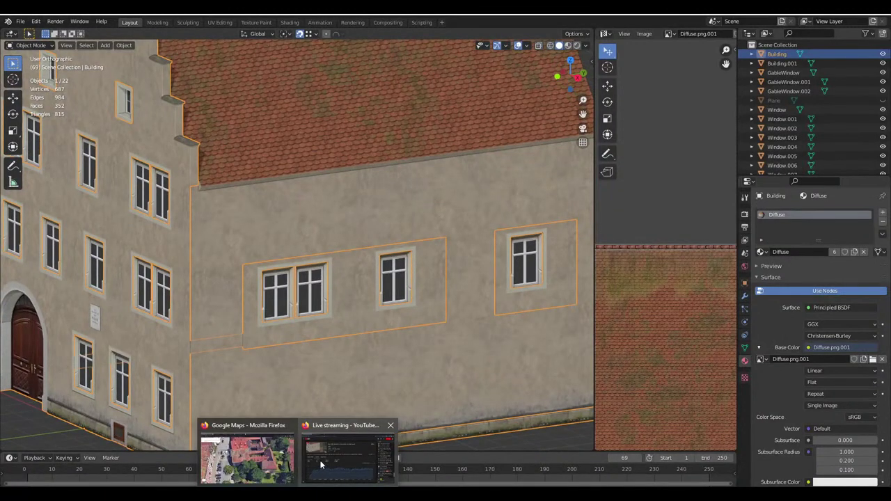
{"action": "left_click", "coordinate": [242, 453]}
{"action": "scroll", "coordinate": [411, 314], "scroll_direction": "up", "scroll_amount": 3}
{"action": "left_click_drag", "start_coordinate": [411, 314], "coordinate": [405, 235]}
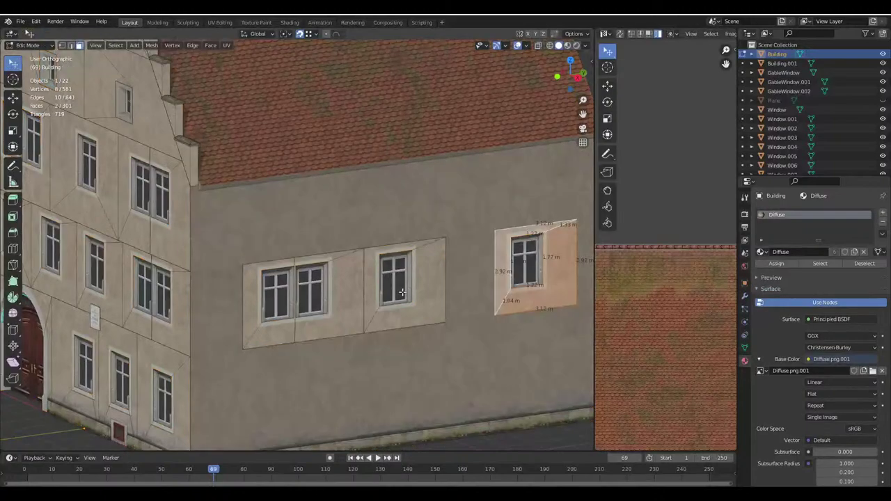
{"action": "middle_click_drag", "start_coordinate": [376, 278], "coordinate": [320, 276]}
Delete the middle window's two surround faces and the window object itself
{"action": "left_click", "coordinate": [344, 263]}
{"action": "left_click", "coordinate": [344, 263], "text": "shift"}
{"action": "key", "text": "x"}
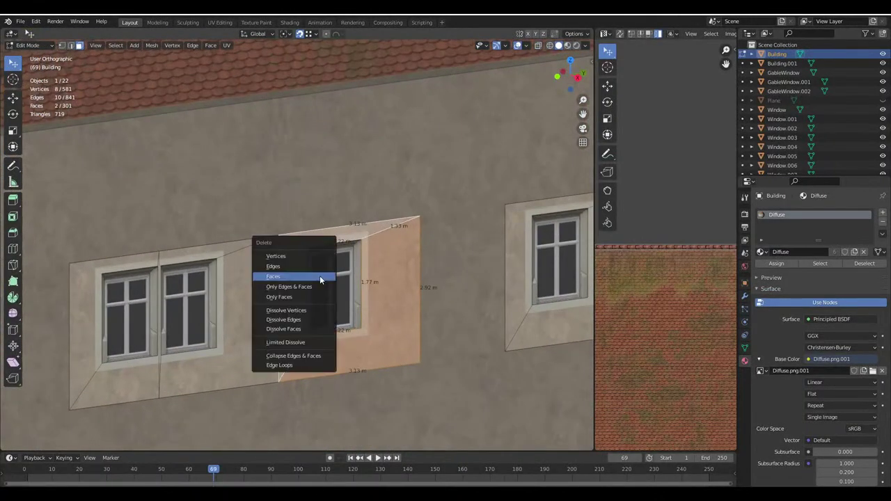
{"action": "left_click", "coordinate": [320, 276]}
{"action": "left_click", "coordinate": [344, 276]}
{"action": "key", "text": "Delete"}
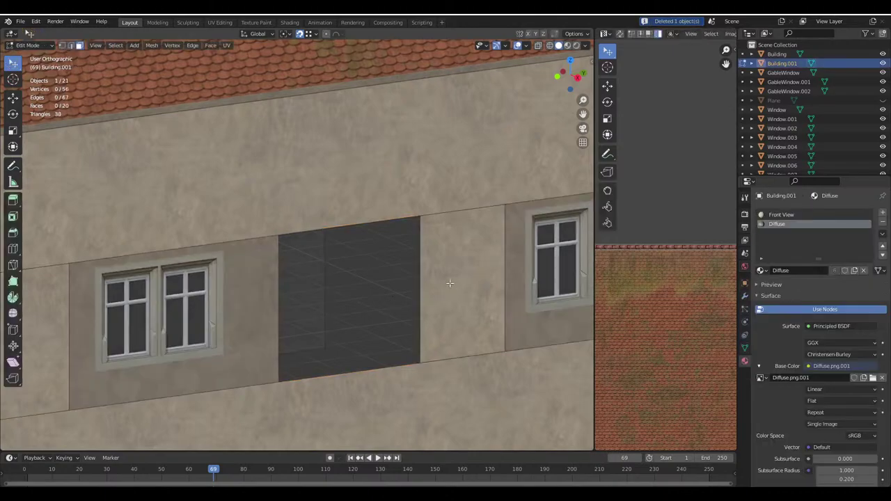
Move the vertical edge beside the hole 3.125 m to close the gap
{"action": "left_click", "coordinate": [450, 283]}
{"action": "left_click", "coordinate": [75, 45]}
{"action": "left_click", "coordinate": [413, 253]}
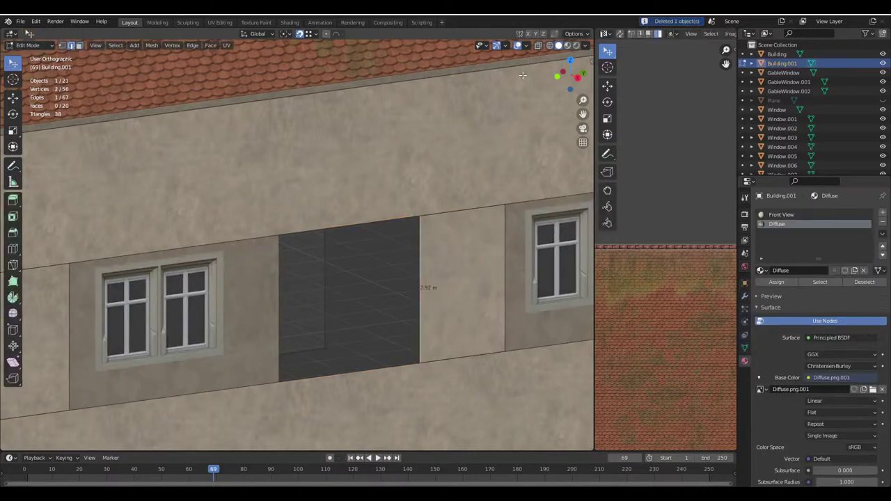
{"action": "left_click", "coordinate": [572, 35]}
{"action": "key", "text": "g"}
{"action": "left_click", "coordinate": [277, 235]}
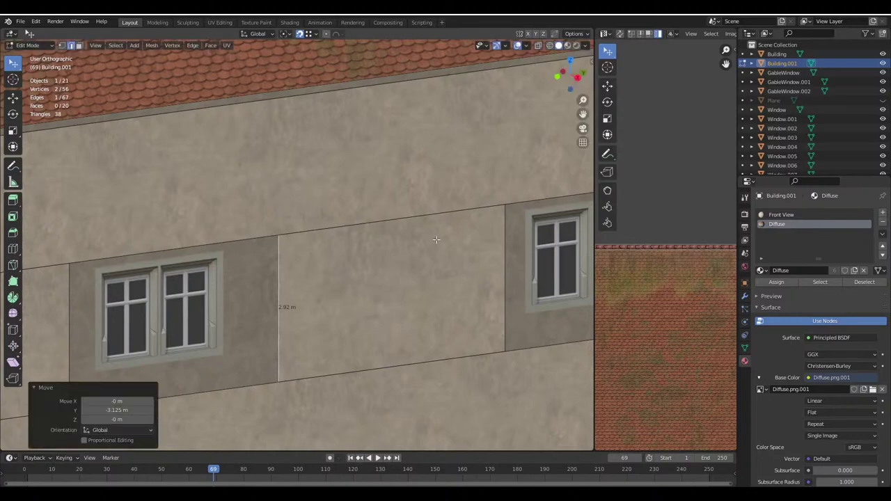
Return to Object Mode, save Haus.blend, and reselect the Building object
{"action": "key", "text": "Tab"}
{"action": "scroll", "coordinate": [419, 227], "scroll_direction": "down", "scroll_amount": 4}
{"action": "middle_click_drag", "start_coordinate": [419, 228], "coordinate": [285, 206]}
{"action": "key", "text": "ctrl+s"}
{"action": "key", "text": "Tab"}
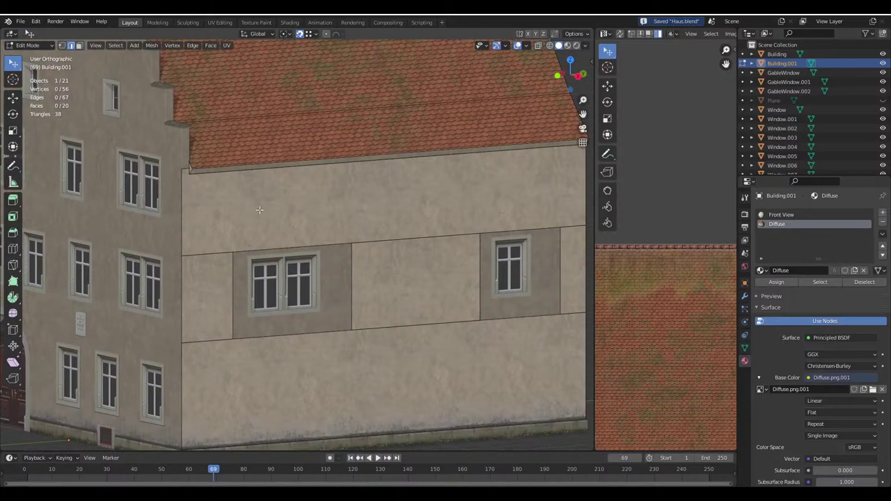
{"action": "key", "text": "Tab"}
{"action": "left_click", "coordinate": [318, 308]}
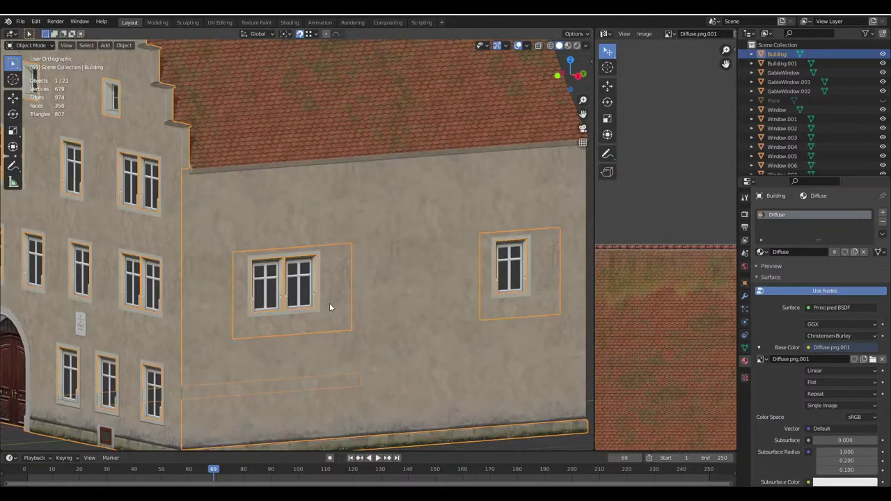
Enter Edit Mode and face-select the surrounds of the side wall's double and single windows
{"action": "key", "text": "Tab"}
{"action": "left_click", "coordinate": [79, 45]}
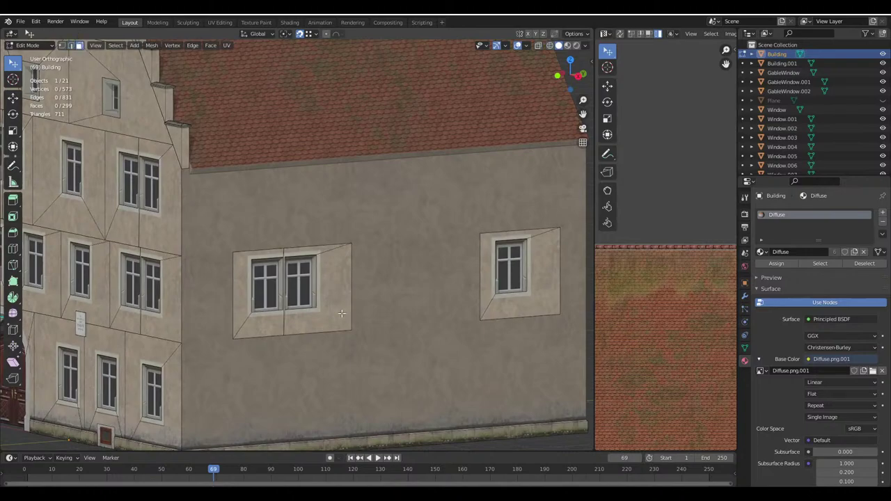
{"action": "left_click", "coordinate": [341, 314]}
{"action": "left_click", "coordinate": [273, 323], "text": "shift"}
{"action": "left_click", "coordinate": [293, 327], "text": "shift"}
{"action": "scroll", "coordinate": [285, 292], "scroll_direction": "up", "scroll_amount": 3}
{"action": "left_click", "coordinate": [216, 313], "text": "shift"}
{"action": "scroll", "coordinate": [275, 255], "scroll_direction": "down", "scroll_amount": 1}
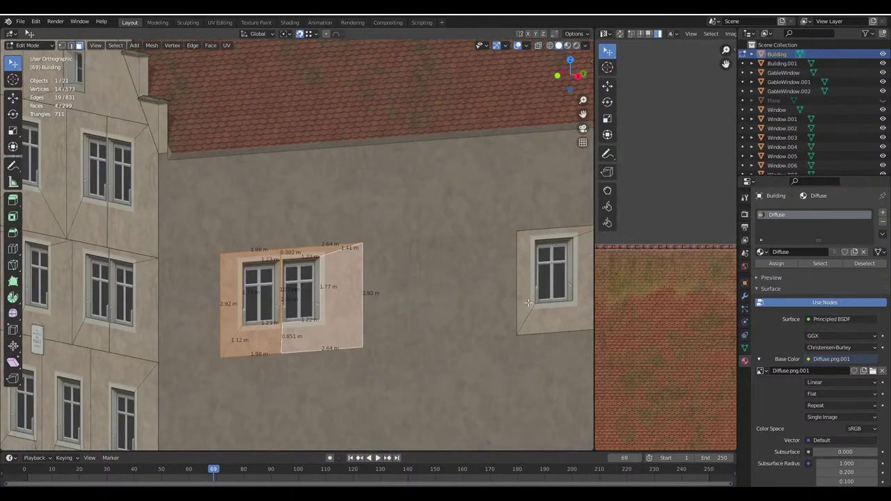
{"action": "key", "text": "b"}
{"action": "left_click", "coordinate": [578, 234], "text": "shift"}
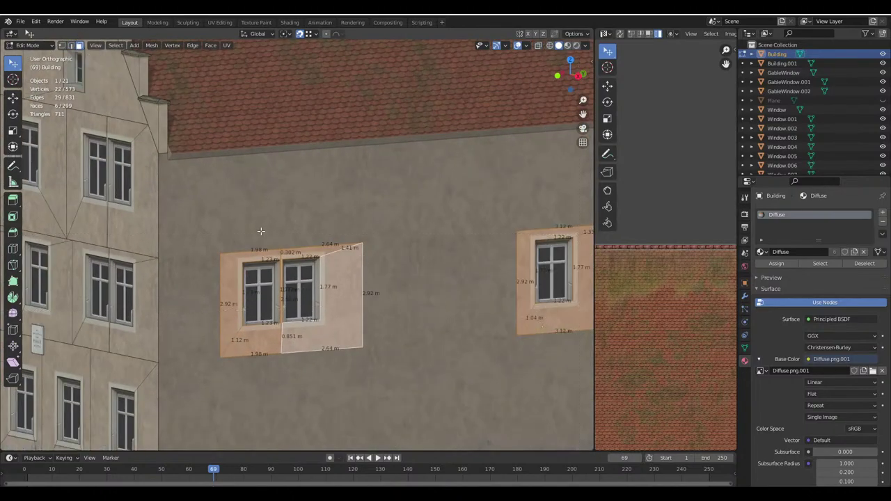
{"action": "left_click", "coordinate": [576, 34]}
Make a trial raised copy of the selected surround faces, then delete it, returning to 573 vertices
{"action": "key", "text": "g"}
{"action": "key", "text": "Return"}
{"action": "key", "text": "g"}
{"action": "left_click", "coordinate": [229, 254]}
{"action": "scroll", "coordinate": [230, 254], "scroll_direction": "down", "scroll_amount": 3}
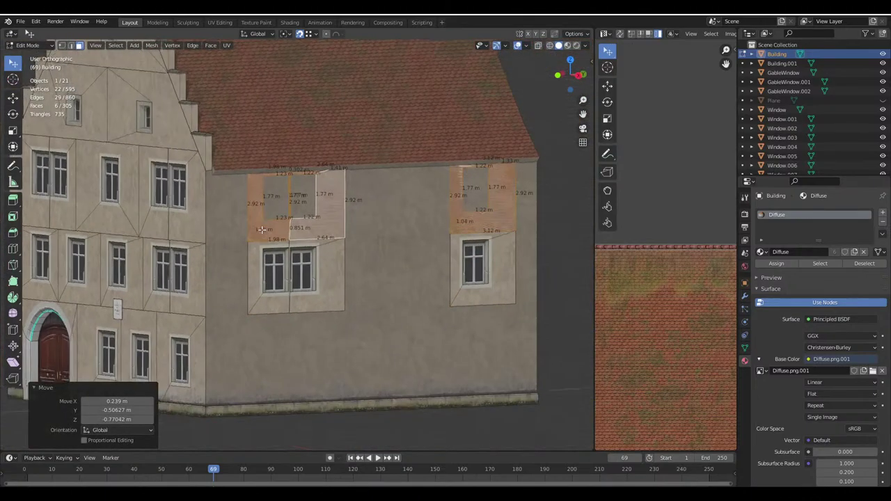
{"action": "middle_click_drag", "start_coordinate": [230, 254], "coordinate": [294, 206]}
{"action": "scroll", "coordinate": [286, 215], "scroll_direction": "up", "scroll_amount": 3}
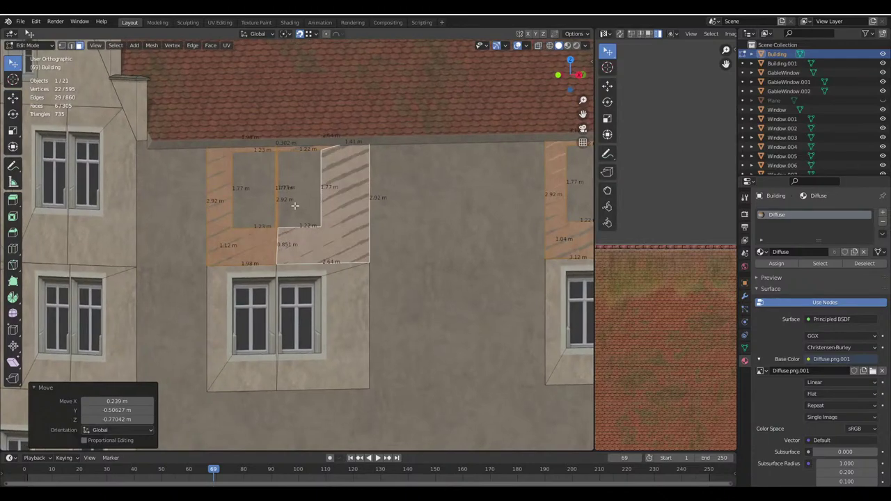
{"action": "middle_click_drag", "start_coordinate": [214, 152], "coordinate": [254, 219]}
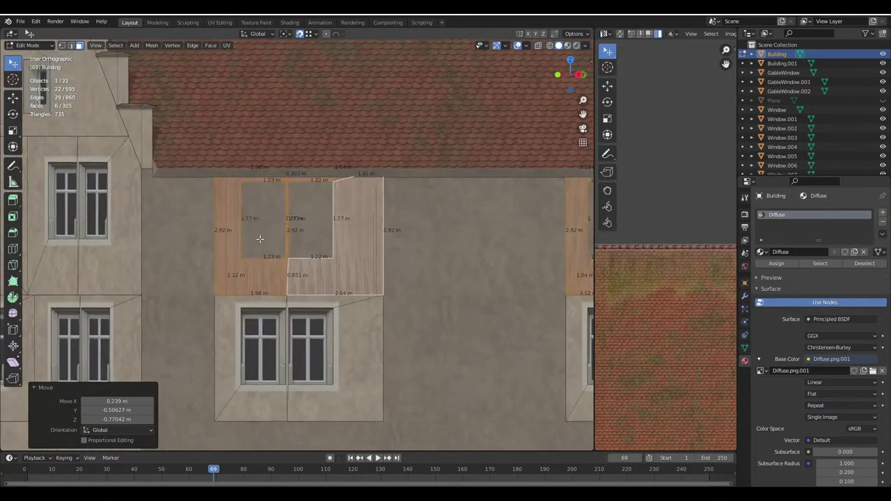
{"action": "key", "text": "x"}
{"action": "left_click", "coordinate": [260, 238]}
Select the four wall faces around the front gable's double window
{"action": "scroll", "coordinate": [264, 230], "scroll_direction": "up", "scroll_amount": 5, "text": "ctrl"}
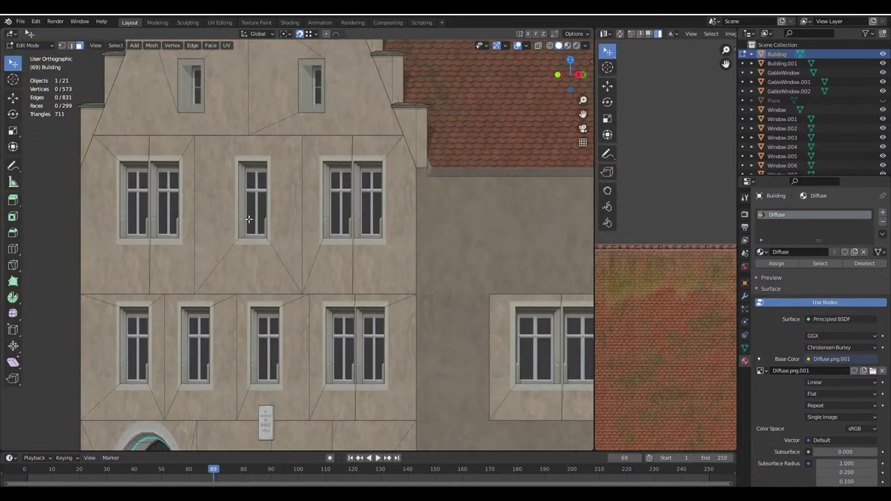
{"action": "scroll", "coordinate": [269, 220], "scroll_direction": "up", "scroll_amount": 1}
{"action": "middle_click_drag", "start_coordinate": [269, 220], "coordinate": [197, 214]}
{"action": "left_click", "coordinate": [153, 268]}
{"action": "middle_click_drag", "start_coordinate": [153, 268], "coordinate": [311, 217]}
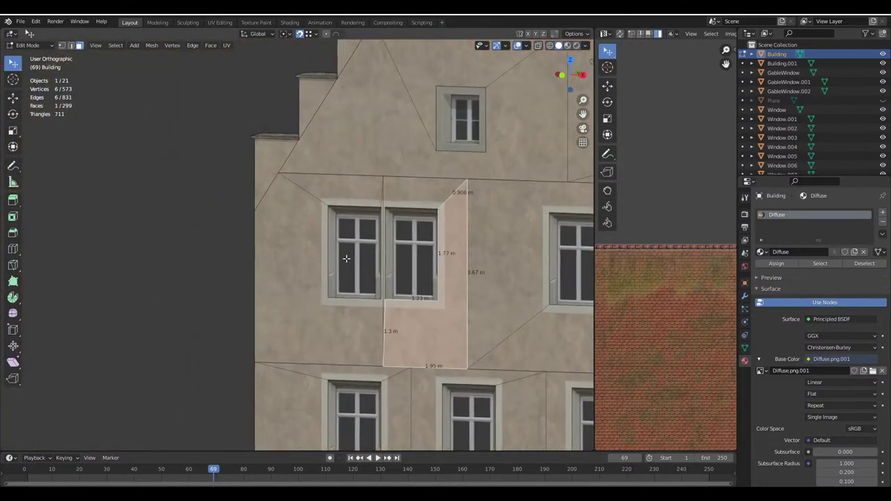
{"action": "left_click", "coordinate": [312, 217], "text": "shift"}
{"action": "scroll", "coordinate": [312, 217], "scroll_direction": "up", "scroll_amount": 2, "text": "ctrl"}
{"action": "scroll", "coordinate": [223, 208], "scroll_direction": "up", "scroll_amount": 4}
{"action": "left_click", "coordinate": [101, 186], "text": "shift"}
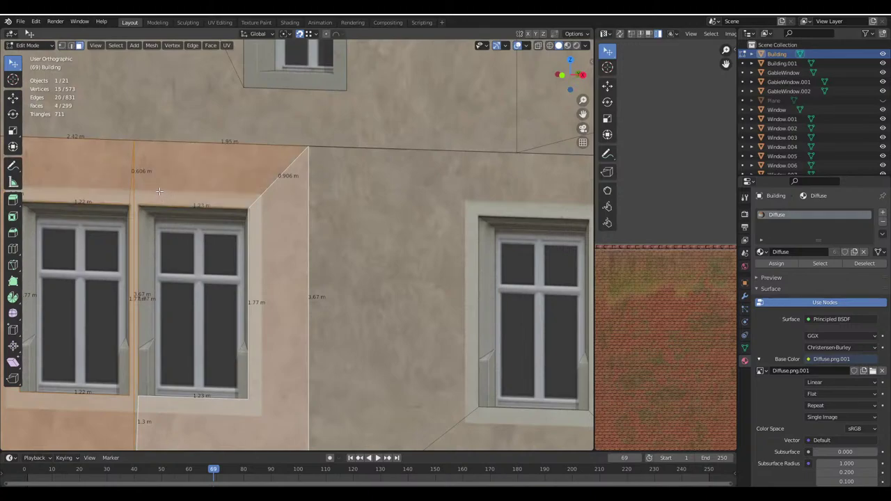
{"action": "scroll", "coordinate": [329, 292], "scroll_direction": "down", "scroll_amount": 6}
Duplicate the faces, rotate the copy 90° about Z, and place it under the side roof in wireframe
{"action": "key", "text": "shift+d"}
{"action": "left_click", "coordinate": [433, 283]}
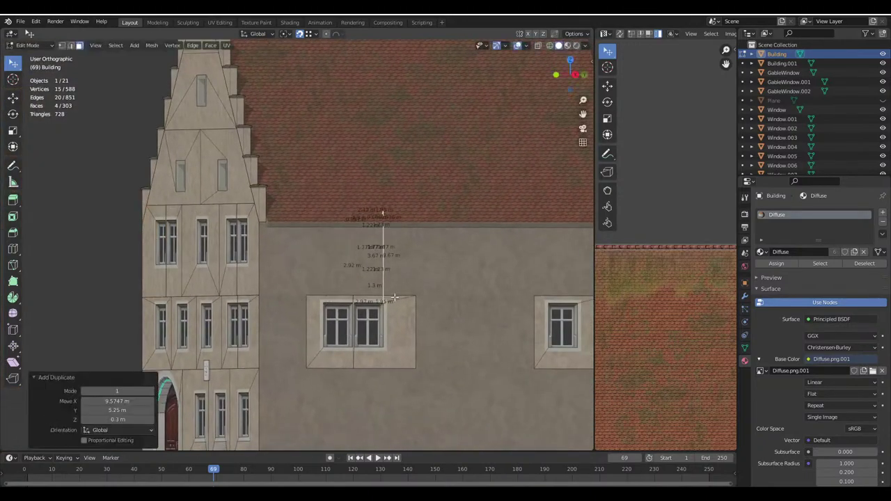
{"action": "type", "text": "rz90"}
{"action": "key", "text": "Escape"}
{"action": "middle_click_drag", "start_coordinate": [435, 282], "coordinate": [382, 318]}
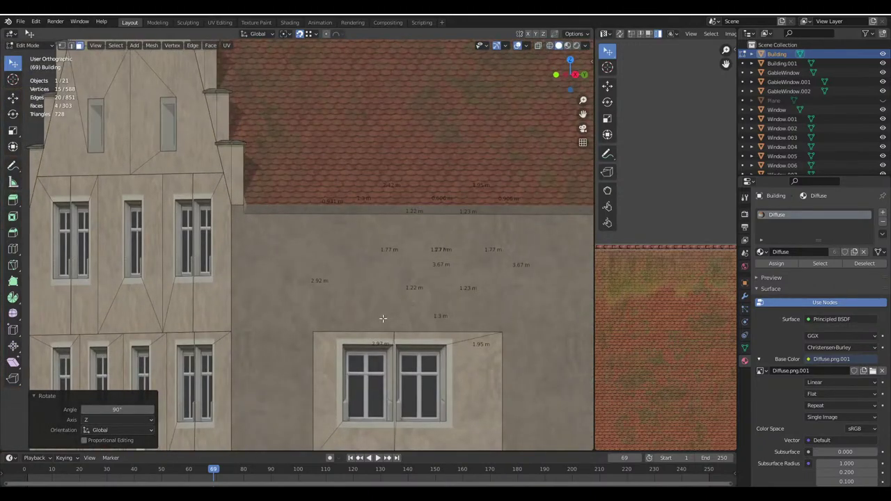
{"action": "key", "text": "g"}
{"action": "left_click", "coordinate": [319, 323]}
{"action": "middle_click_drag", "start_coordinate": [319, 323], "coordinate": [380, 296], "text": "shift"}
{"action": "scroll", "coordinate": [380, 296], "scroll_direction": "up", "scroll_amount": 2}
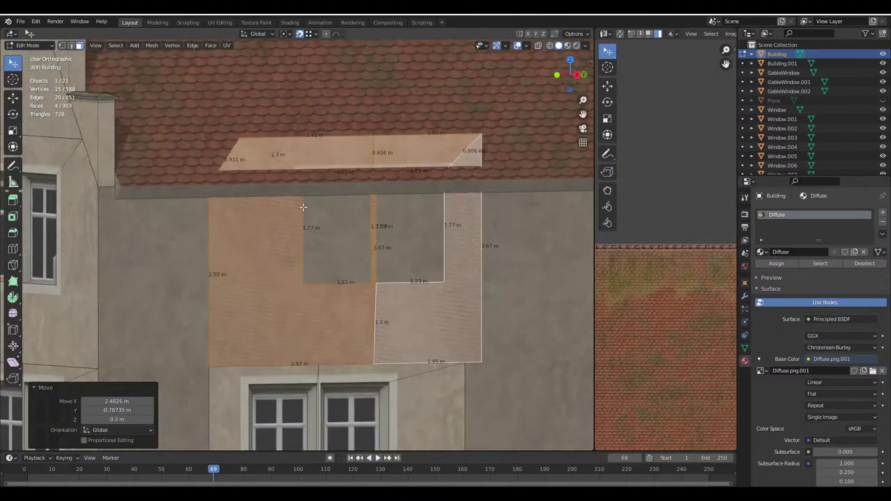
{"action": "middle_click_drag", "start_coordinate": [303, 207], "coordinate": [241, 193]}
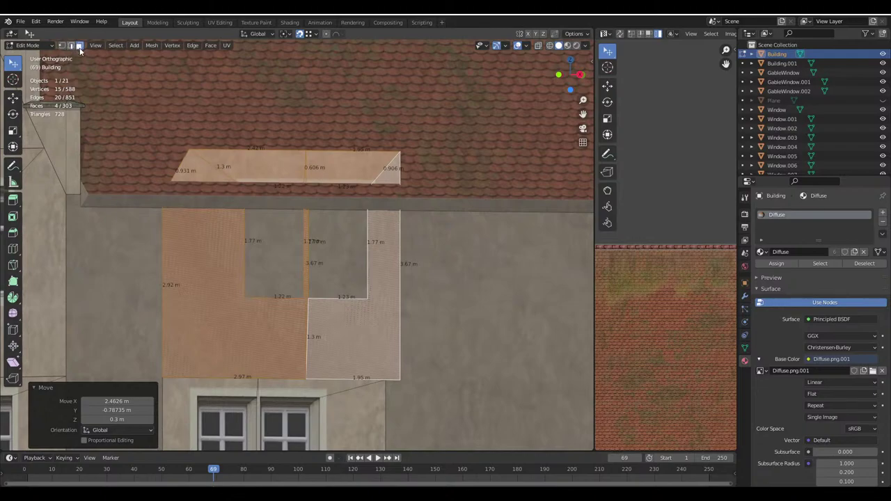
{"action": "scroll", "coordinate": [352, 257], "scroll_direction": "down", "scroll_amount": 4}
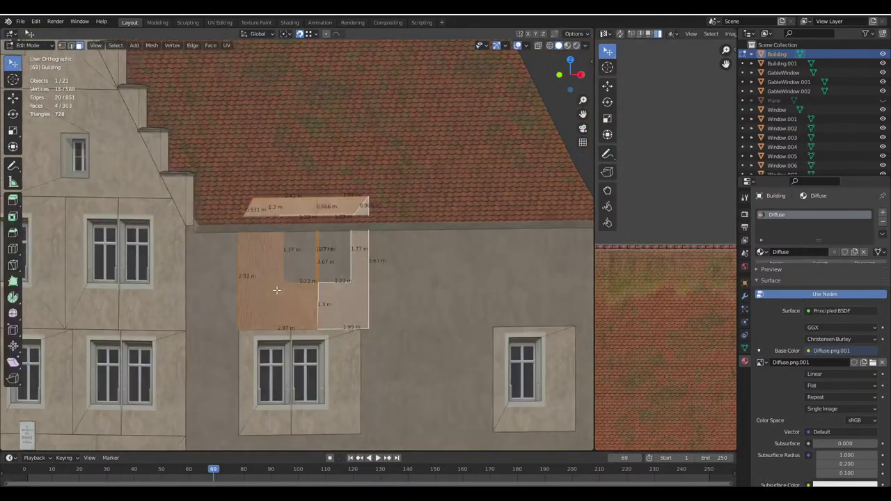
{"action": "key", "text": "shift+z"}
{"action": "scroll", "coordinate": [268, 230], "scroll_direction": "up", "scroll_amount": 4}
In edge mode, lower the copied patch's window-opening top edges vertically
{"action": "middle_click_drag", "start_coordinate": [267, 230], "coordinate": [157, 126], "text": "shift"}
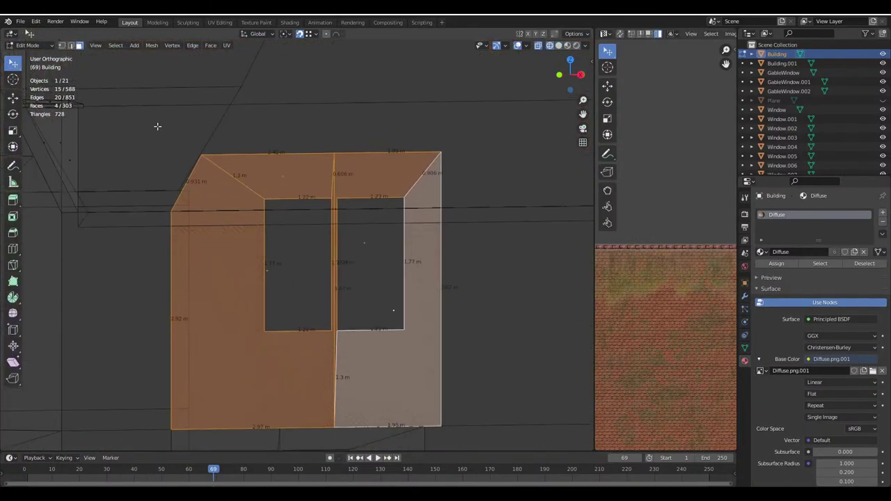
{"action": "left_click", "coordinate": [71, 44]}
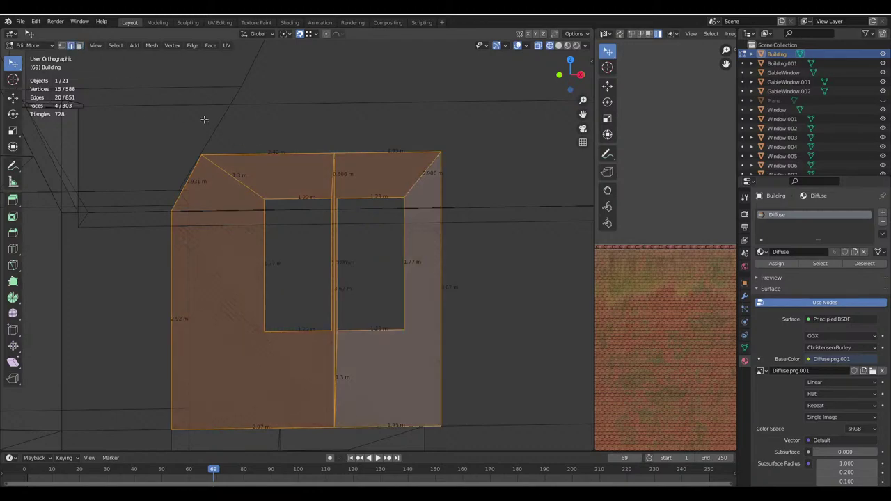
{"action": "left_click", "coordinate": [282, 198]}
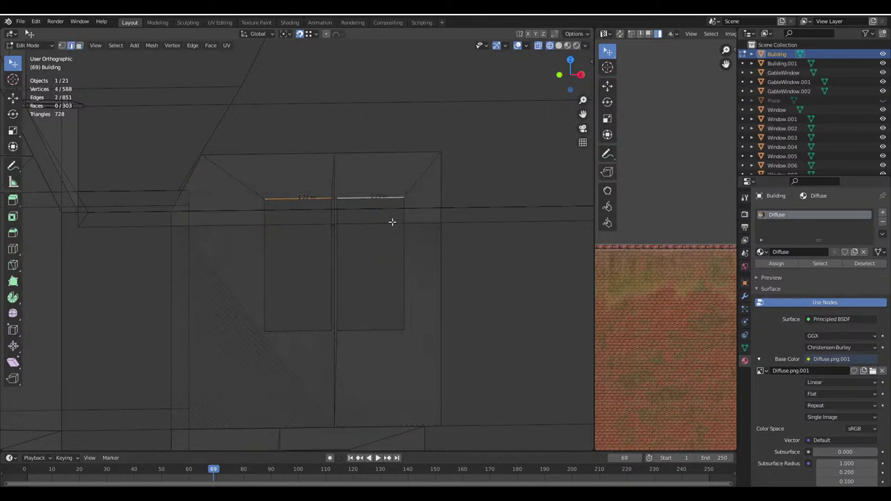
{"action": "left_click", "coordinate": [574, 33]}
{"action": "key", "text": "g"}
{"action": "key", "text": "Escape"}
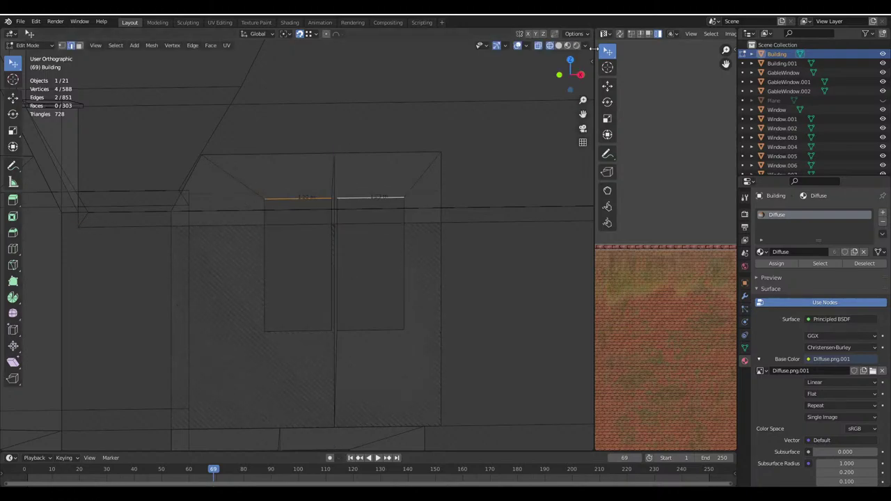
{"action": "left_click", "coordinate": [574, 33]}
{"action": "key", "text": "g"}
{"action": "key", "text": "z"}
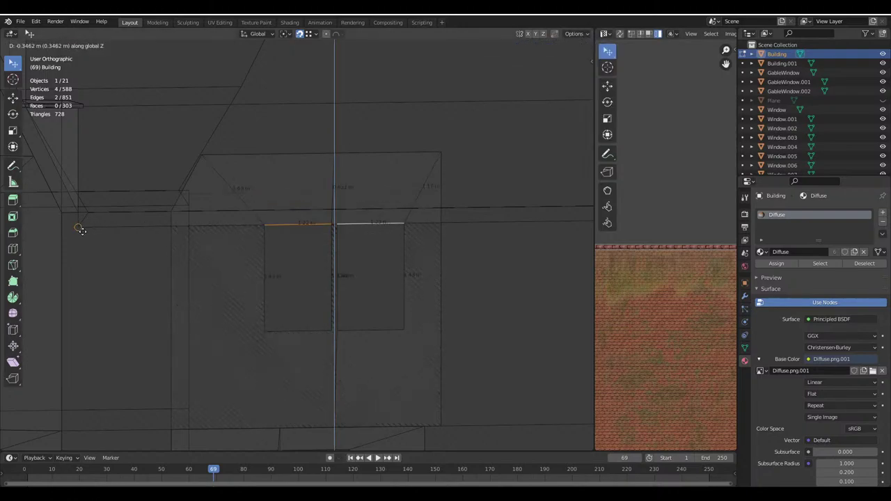
{"action": "left_click", "coordinate": [186, 220]}
Lower the patch's two outer top edges 0.95 m to the eave
{"action": "left_click", "coordinate": [271, 152]}
{"action": "left_click", "coordinate": [351, 151], "text": "shift"}
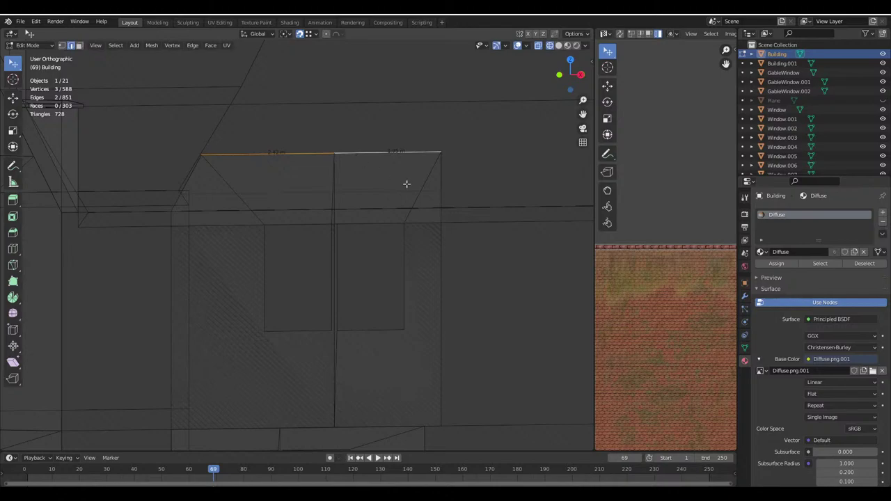
{"action": "key", "text": "g"}
{"action": "key", "text": "z"}
{"action": "left_click", "coordinate": [408, 226]}
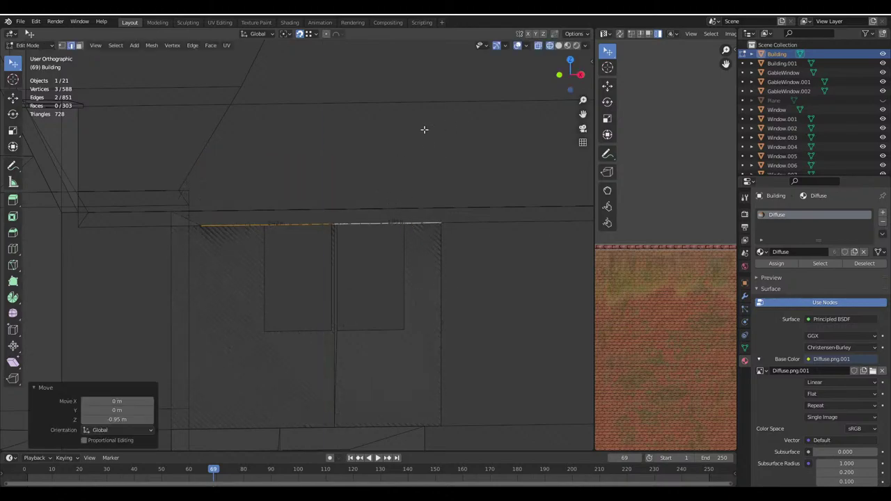
Drop the patch's upper left corner vertex 0.2 m, then return to Material Preview and Object Mode
{"action": "left_click", "coordinate": [61, 45]}
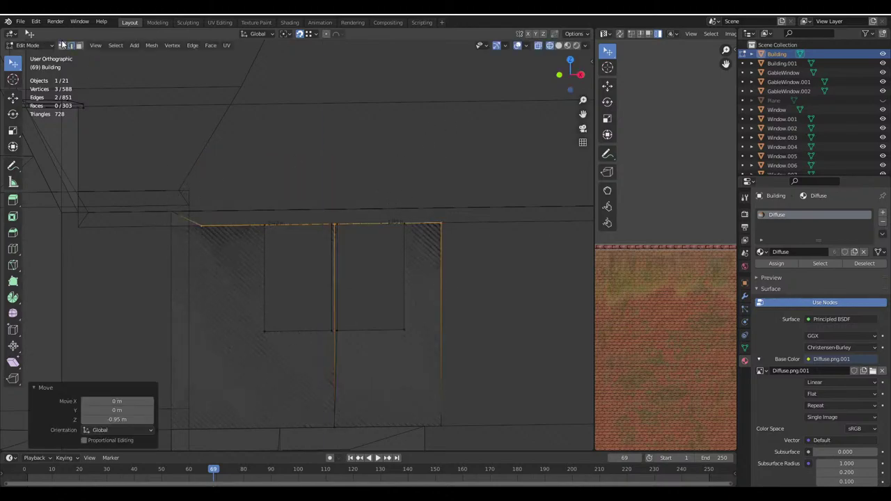
{"action": "left_click", "coordinate": [172, 220]}
{"action": "type", "text": "gz-0.2"}
{"action": "key", "text": "Return"}
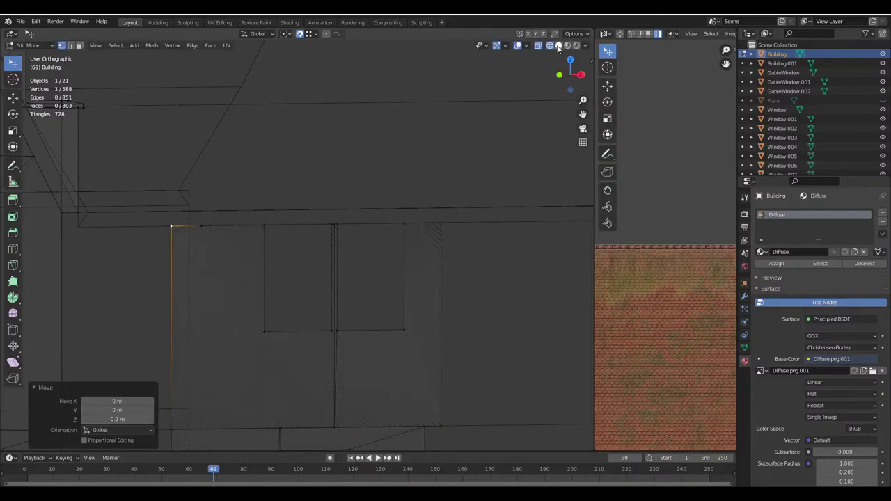
{"action": "left_click", "coordinate": [558, 46]}
{"action": "key", "text": "Tab"}
{"action": "scroll", "coordinate": [330, 234], "scroll_direction": "up", "scroll_amount": 2}
{"action": "middle_click_drag", "start_coordinate": [329, 235], "coordinate": [363, 261], "text": "shift"}
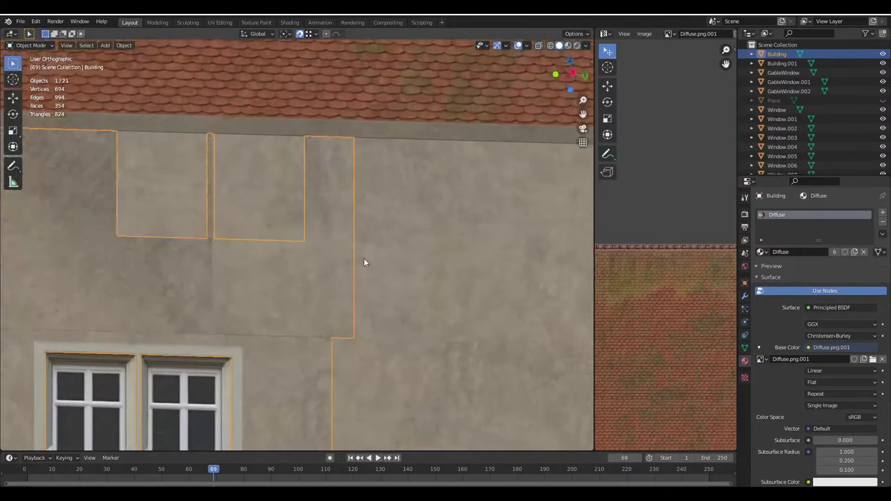
In Edit Mode, select the copied patch as linked geometry and delete its faces, leaving 573 vertices
{"action": "scroll", "coordinate": [373, 239], "scroll_direction": "down", "scroll_amount": 5}
{"action": "key", "text": "Tab"}
{"action": "scroll", "coordinate": [182, 151], "scroll_direction": "up", "scroll_amount": 2}
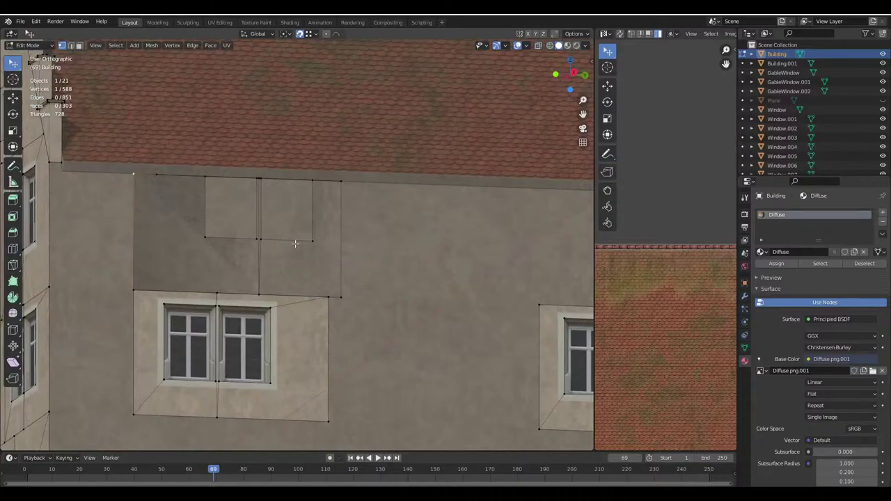
{"action": "key", "text": "l"}
{"action": "key", "text": "x"}
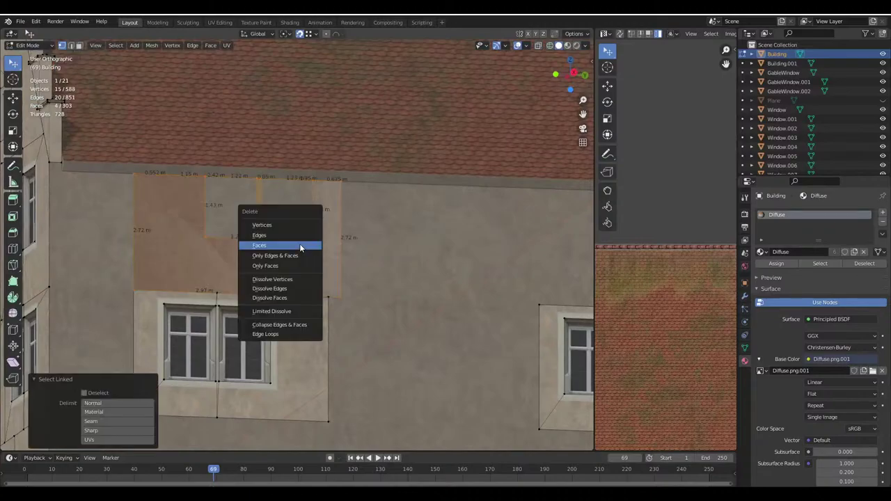
{"action": "left_click", "coordinate": [299, 243]}
{"action": "middle_click_drag", "start_coordinate": [418, 163], "coordinate": [487, 164], "text": "shift"}
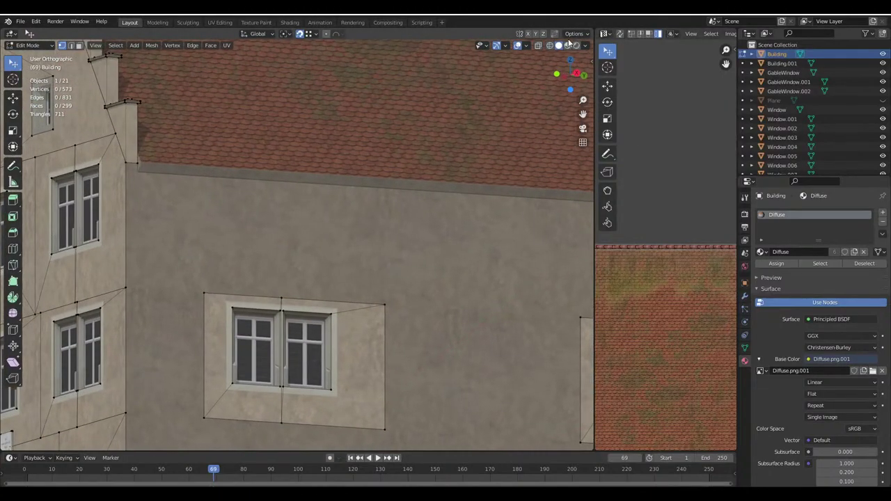
{"action": "left_click", "coordinate": [574, 34]}
{"action": "middle_click_drag", "start_coordinate": [159, 221], "coordinate": [273, 215], "text": "shift"}
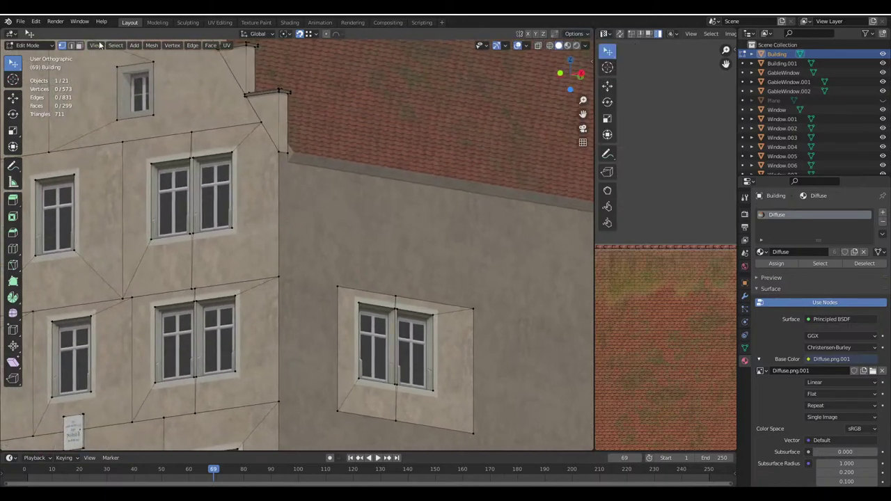
Select the four surround faces beside the front gable's window
{"action": "middle_click_drag", "start_coordinate": [75, 78], "coordinate": [149, 279]}
{"action": "left_click", "coordinate": [153, 285]}
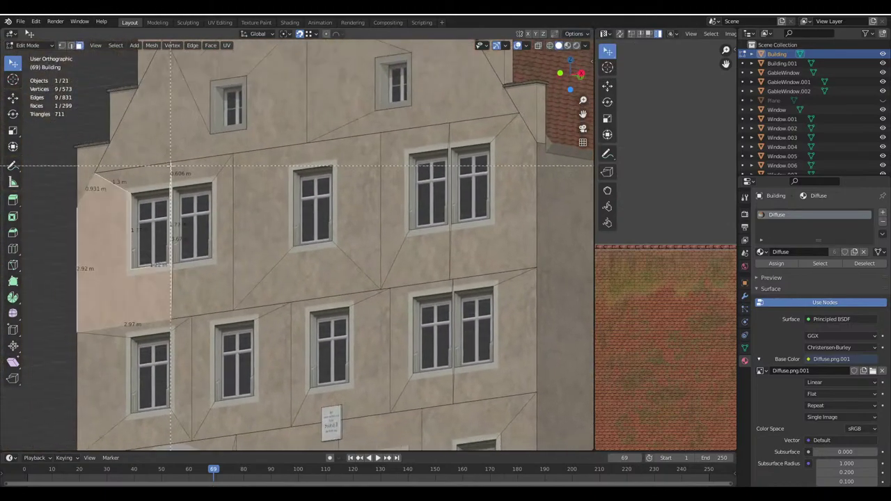
{"action": "left_click_drag", "start_coordinate": [170, 165], "coordinate": [236, 310]}
{"action": "left_click", "coordinate": [573, 33]}
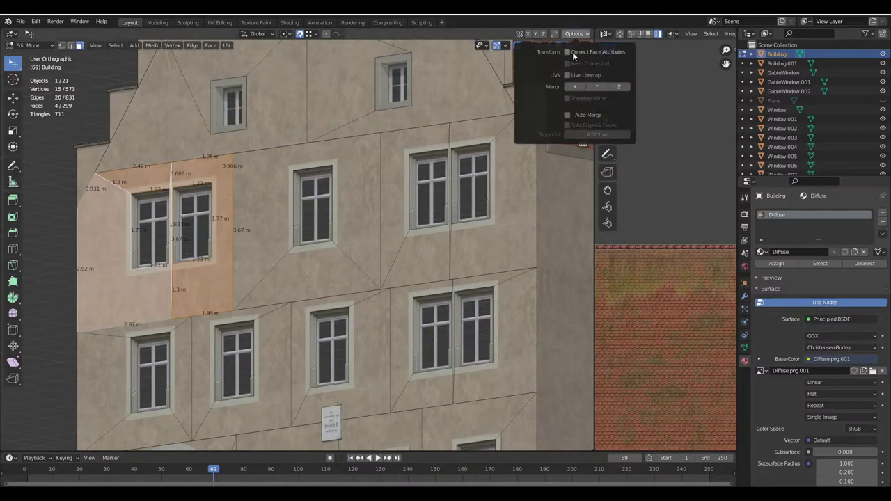
{"action": "middle_click_drag", "start_coordinate": [278, 209], "coordinate": [279, 230], "text": "shift"}
{"action": "scroll", "coordinate": [202, 265], "scroll_direction": "up", "scroll_amount": 5}
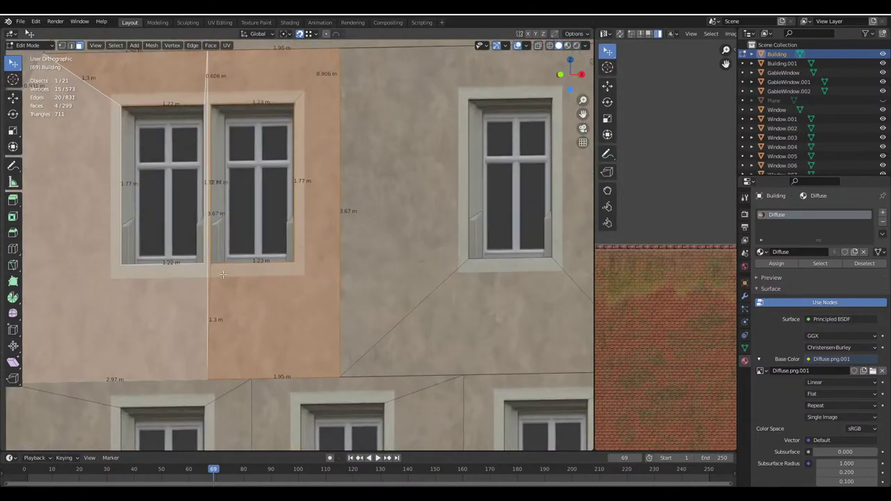
{"action": "scroll", "coordinate": [249, 296], "scroll_direction": "down", "scroll_amount": 5}
Duplicate the surround faces, rotate the copy 90° about Z, and move it to the wall corner
{"action": "key", "text": "shift+d"}
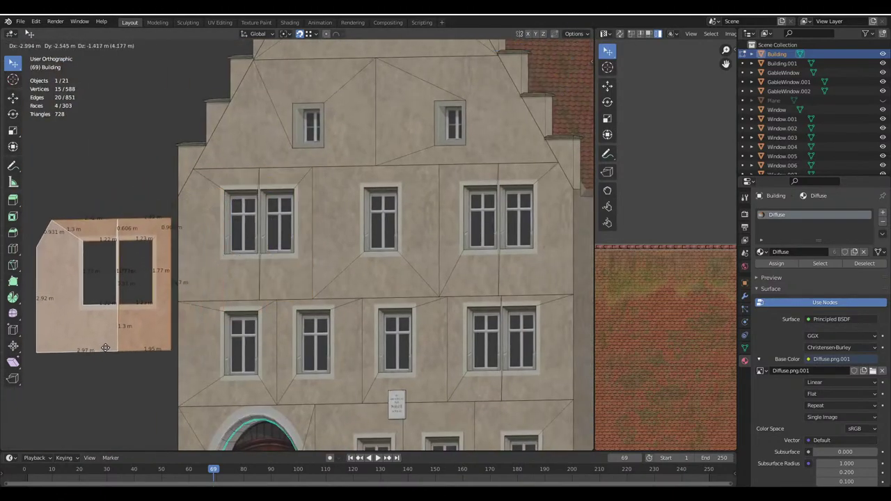
{"action": "left_click", "coordinate": [164, 329]}
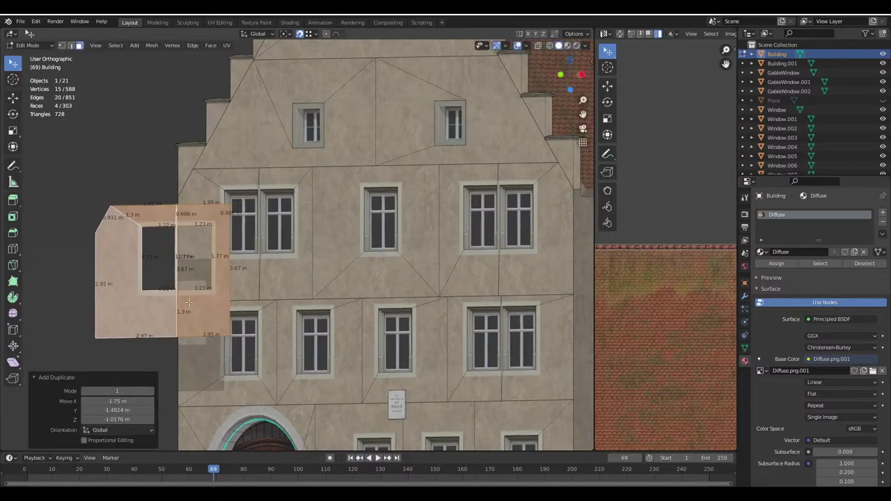
{"action": "scroll", "coordinate": [189, 302], "scroll_direction": "down", "scroll_amount": 3}
{"action": "middle_click_drag", "start_coordinate": [188, 301], "coordinate": [244, 299]}
{"action": "type", "text": "rz"}
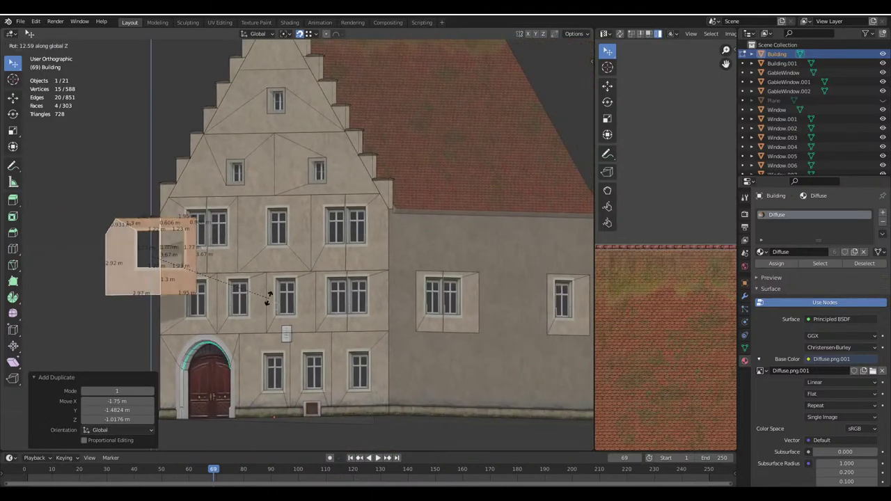
{"action": "type", "text": "90"}
{"action": "key", "text": "Return"}
{"action": "key", "text": "g"}
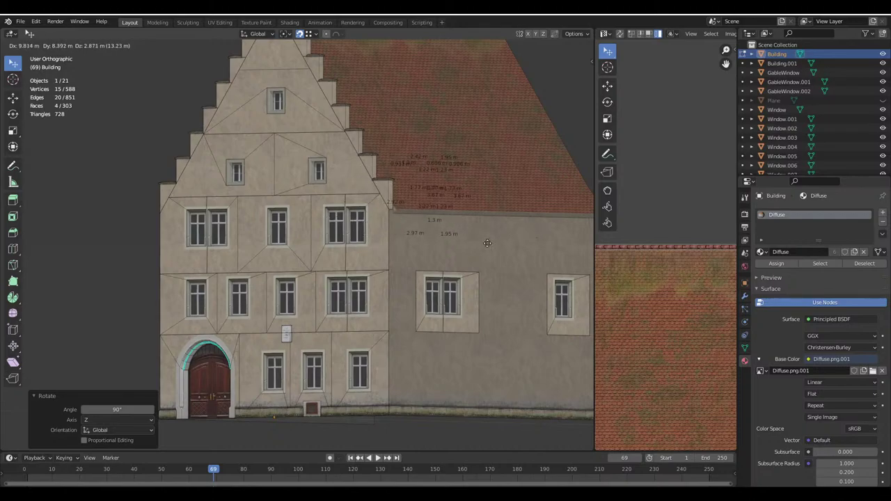
{"action": "left_click", "coordinate": [388, 263]}
Slide the copy along Y until it sits flush on the side wall above the double window
{"action": "middle_click_drag", "start_coordinate": [402, 261], "coordinate": [299, 257], "text": "shift"}
{"action": "scroll", "coordinate": [299, 257], "scroll_direction": "up", "scroll_amount": 3}
{"action": "scroll", "coordinate": [390, 264], "scroll_direction": "up", "scroll_amount": 1}
{"action": "key", "text": "g"}
{"action": "key", "text": "x"}
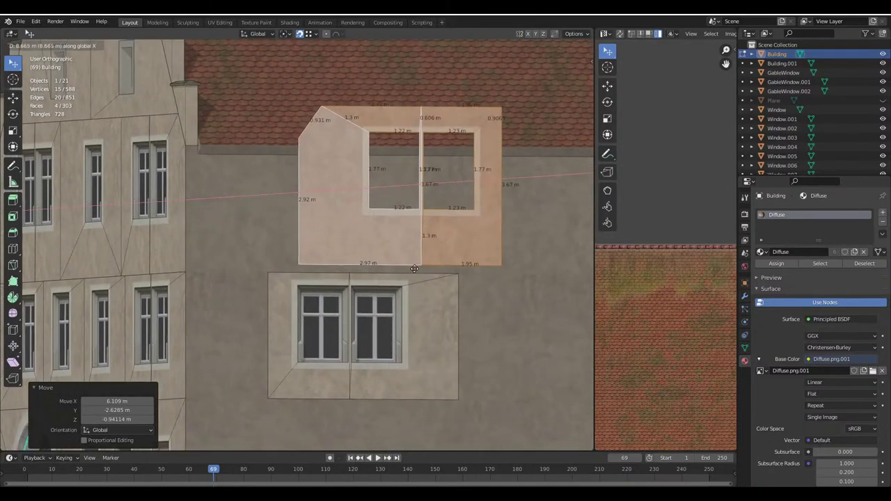
{"action": "key", "text": "y"}
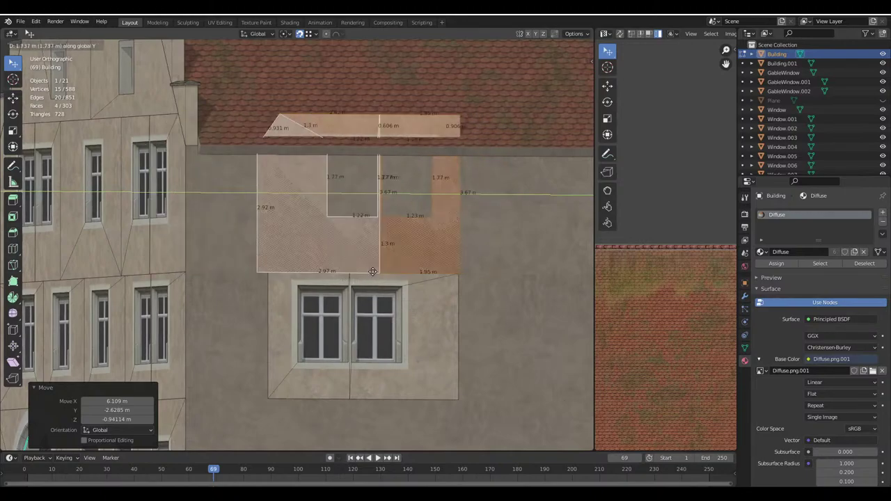
{"action": "left_click", "coordinate": [372, 271]}
{"action": "middle_click_drag", "start_coordinate": [372, 272], "coordinate": [345, 259]}
{"action": "key", "text": "g"}
{"action": "key", "text": "y"}
{"action": "left_click", "coordinate": [361, 264]}
Save the file, switch to Solid shading, and select the window opening's top edge
{"action": "scroll", "coordinate": [345, 259], "scroll_direction": "up", "scroll_amount": 2}
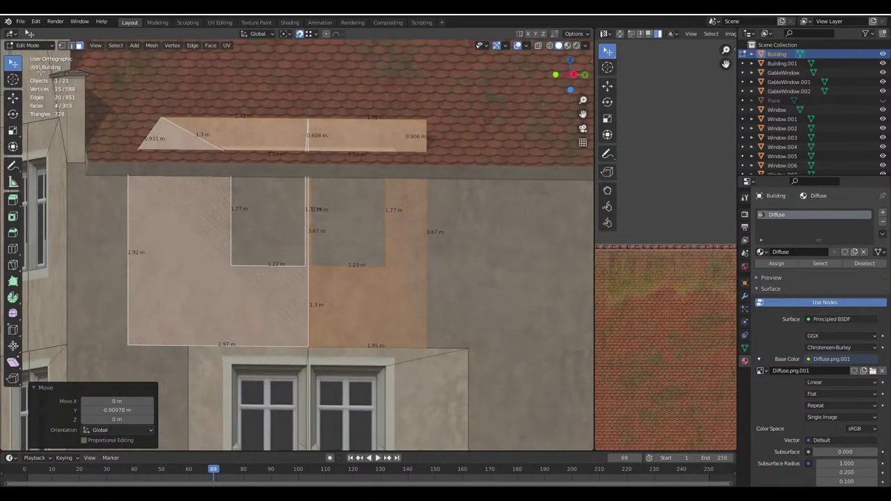
{"action": "left_click", "coordinate": [575, 35]}
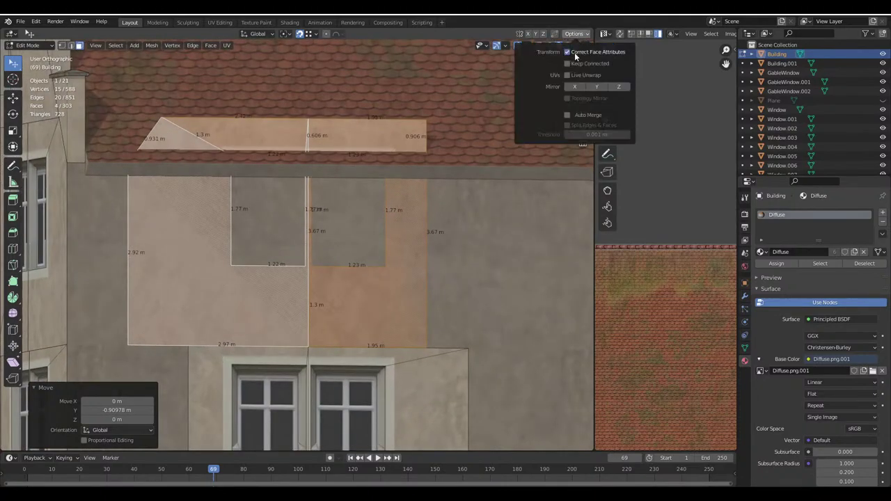
{"action": "key", "text": "ctrl+s"}
{"action": "middle_click_drag", "start_coordinate": [313, 279], "coordinate": [343, 322], "text": "shift"}
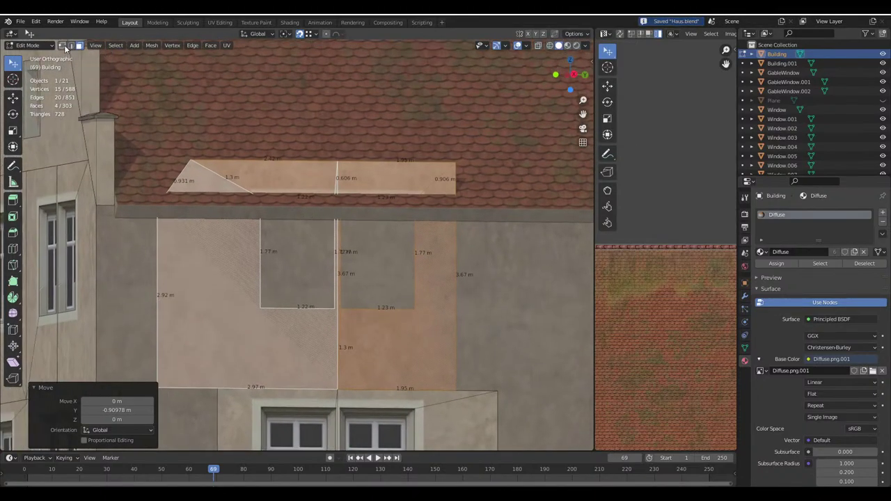
{"action": "left_click", "coordinate": [559, 45]}
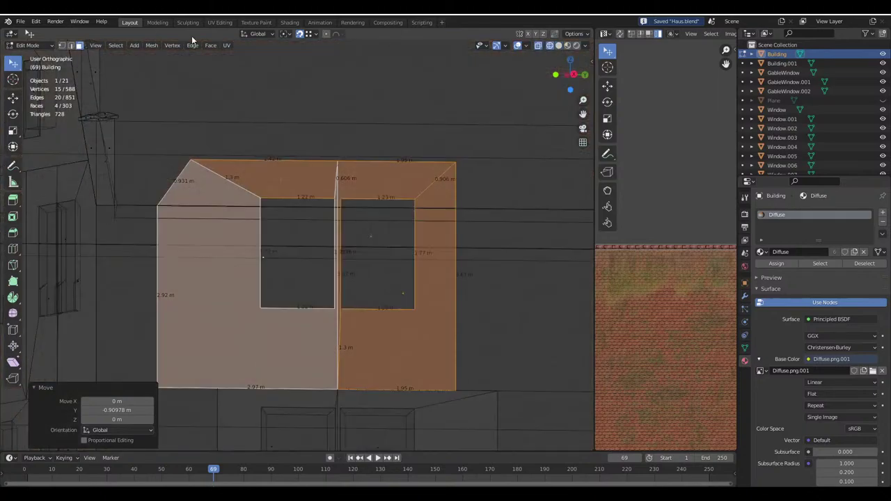
{"action": "key", "text": "alt+a"}
{"action": "left_click", "coordinate": [298, 191]}
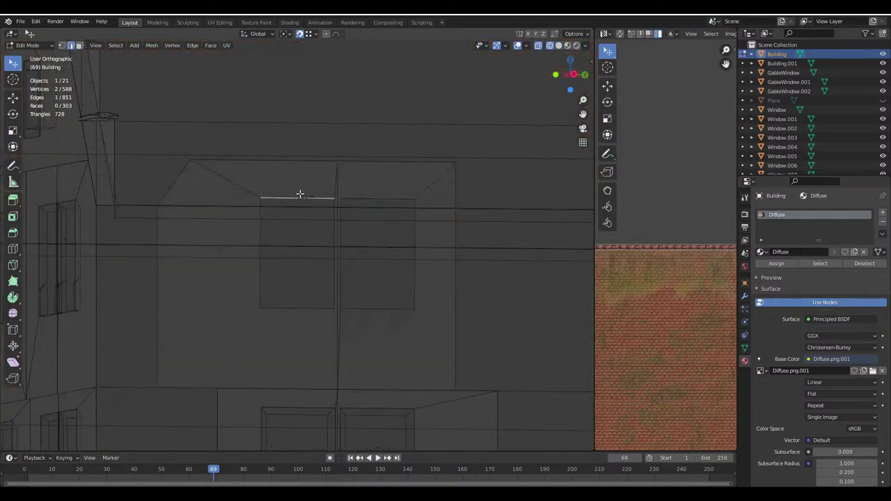
{"action": "scroll", "coordinate": [335, 215], "scroll_direction": "up", "scroll_amount": 1}
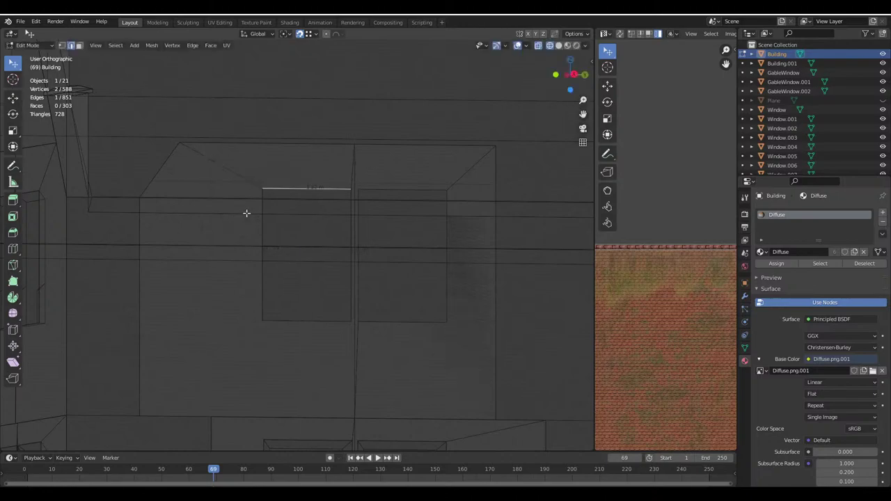
Set snapping to Edge and move the window top edge vertically into place
{"action": "left_click", "coordinate": [311, 34]}
{"action": "left_click", "coordinate": [292, 81]}
{"action": "key", "text": "g"}
{"action": "key", "text": "z"}
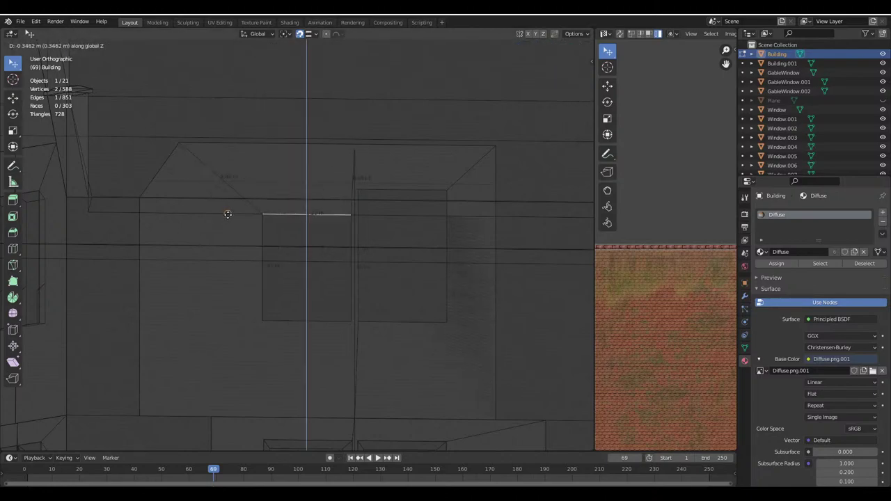
{"action": "left_click", "coordinate": [230, 212]}
{"action": "key", "text": "g"}
{"action": "key", "text": "z"}
{"action": "left_click", "coordinate": [380, 218]}
Lower the patch's top edge 0.95 m and its corner vertex 0.2 m, then restore Material Preview
{"action": "left_click", "coordinate": [277, 142]}
{"action": "left_click", "coordinate": [381, 152], "text": "shift"}
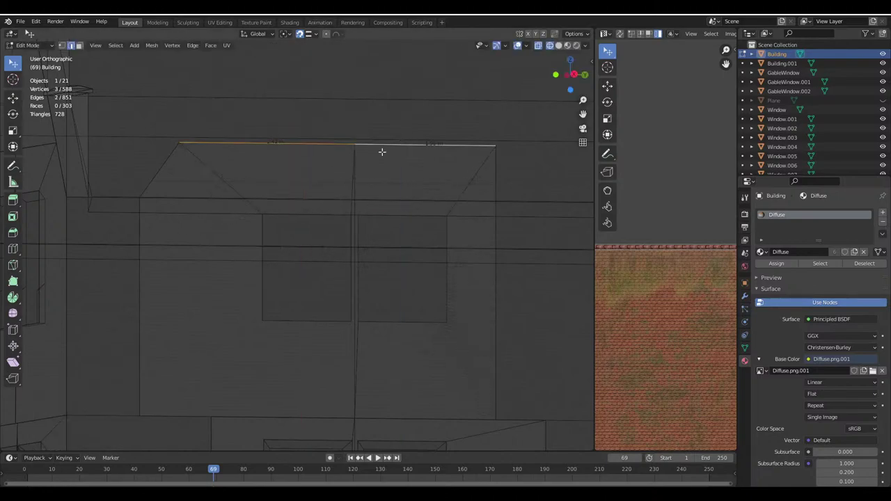
{"action": "key", "text": "g"}
{"action": "key", "text": "z"}
{"action": "left_click", "coordinate": [307, 213]}
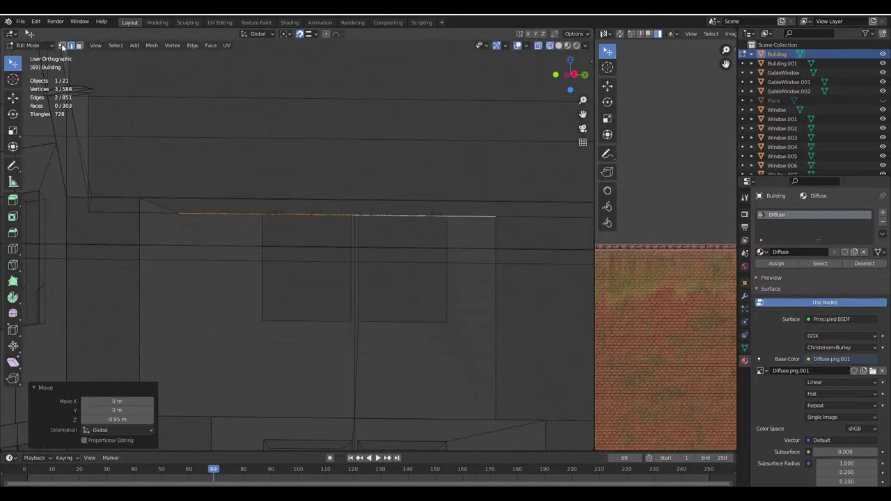
{"action": "left_click", "coordinate": [140, 199]}
{"action": "key", "text": "g"}
{"action": "key", "text": "z"}
{"action": "left_click", "coordinate": [239, 213]}
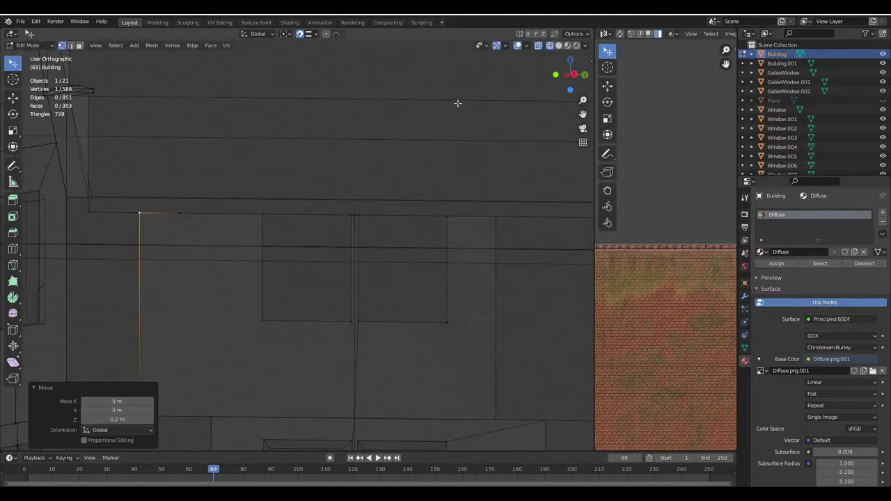
{"action": "left_click", "coordinate": [559, 46]}
{"action": "scroll", "coordinate": [327, 286], "scroll_direction": "down", "scroll_amount": 4}
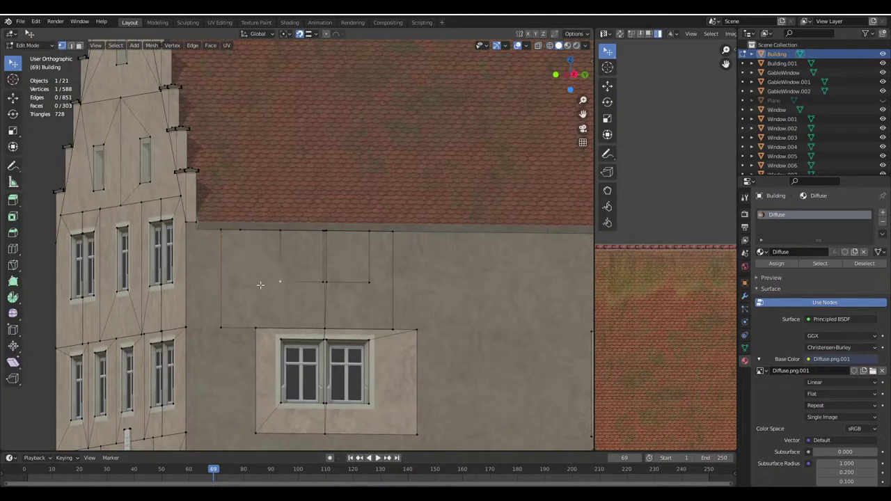
Leave the Building and enter Edit Mode on the Building.001 object
{"action": "middle_click_drag", "start_coordinate": [260, 285], "coordinate": [248, 284]}
{"action": "scroll", "coordinate": [255, 285], "scroll_direction": "up", "scroll_amount": 2}
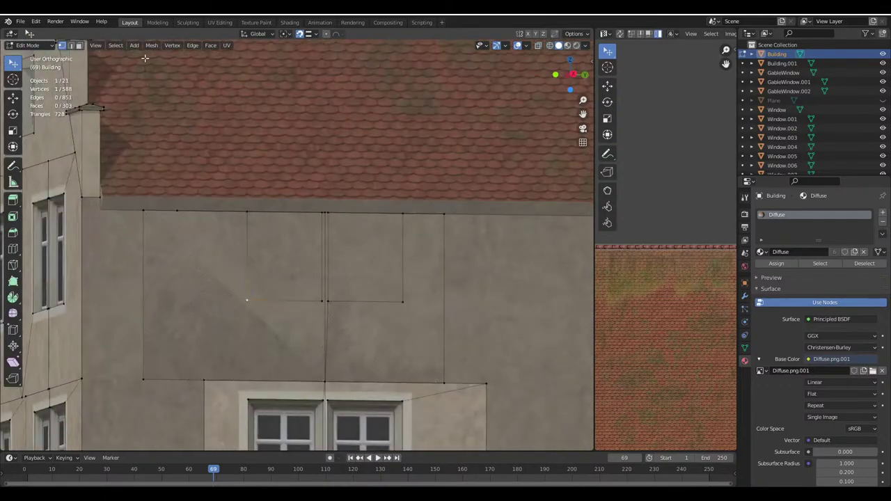
{"action": "left_click", "coordinate": [546, 35]}
{"action": "key", "text": "Tab"}
{"action": "left_click", "coordinate": [476, 280]}
{"action": "key", "text": "Tab"}
Temporarily hide the large side wall face to inspect behind it, reveal it, and save
{"action": "key", "text": "3"}
{"action": "left_click", "coordinate": [112, 283]}
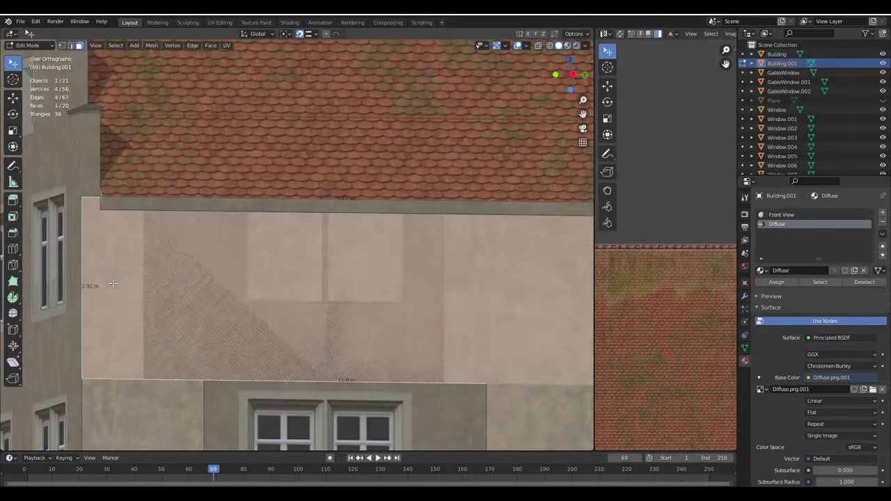
{"action": "key", "text": "h"}
{"action": "middle_click_drag", "start_coordinate": [111, 283], "coordinate": [276, 253]}
{"action": "scroll", "coordinate": [276, 253], "scroll_direction": "down", "scroll_amount": 5}
{"action": "middle_click_drag", "start_coordinate": [341, 278], "coordinate": [278, 258]}
{"action": "key", "text": "alt+h"}
{"action": "key", "text": "ctrl+s"}
Add two vertical loop cuts across the Building.001 side wall beside the patch
{"action": "left_click", "coordinate": [13, 248]}
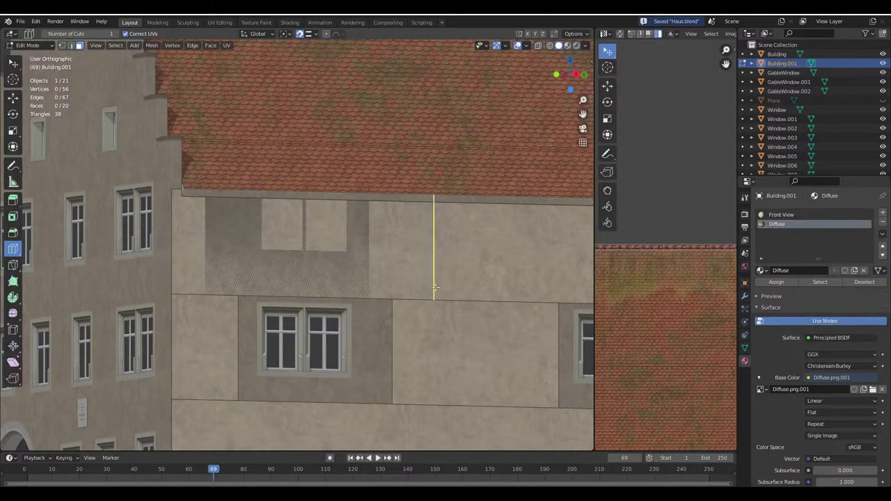
{"action": "left_click_drag", "start_coordinate": [435, 288], "coordinate": [370, 289]}
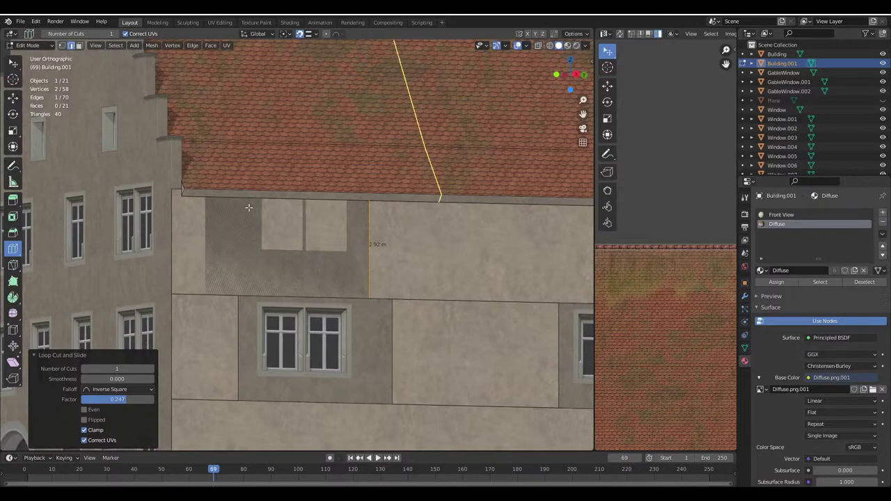
{"action": "left_click_drag", "start_coordinate": [270, 209], "coordinate": [202, 278]}
Delete the side-wall face behind the window-surround patch
{"action": "left_click", "coordinate": [12, 63]}
{"action": "left_click", "coordinate": [79, 45]}
{"action": "left_click", "coordinate": [265, 275]}
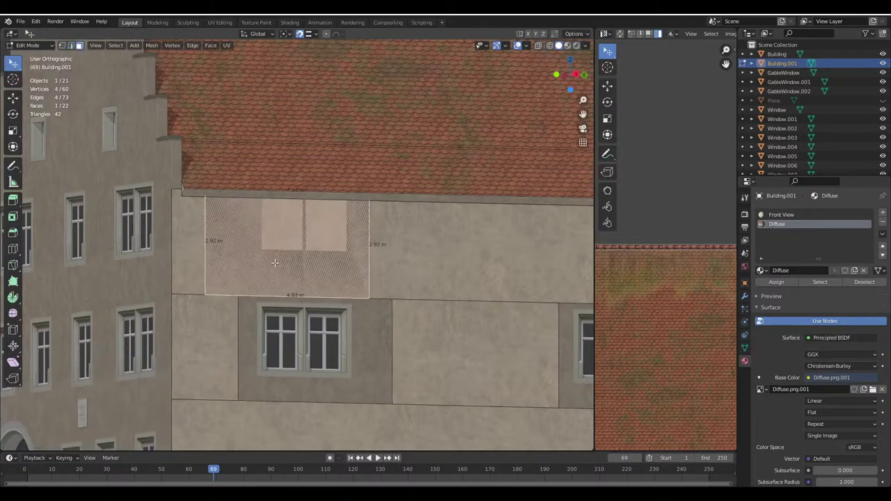
{"action": "key", "text": "x"}
{"action": "left_click", "coordinate": [230, 283]}
Switch to see-through wireframe and enter Edit Mode on the Building object
{"action": "key", "text": "shift+z"}
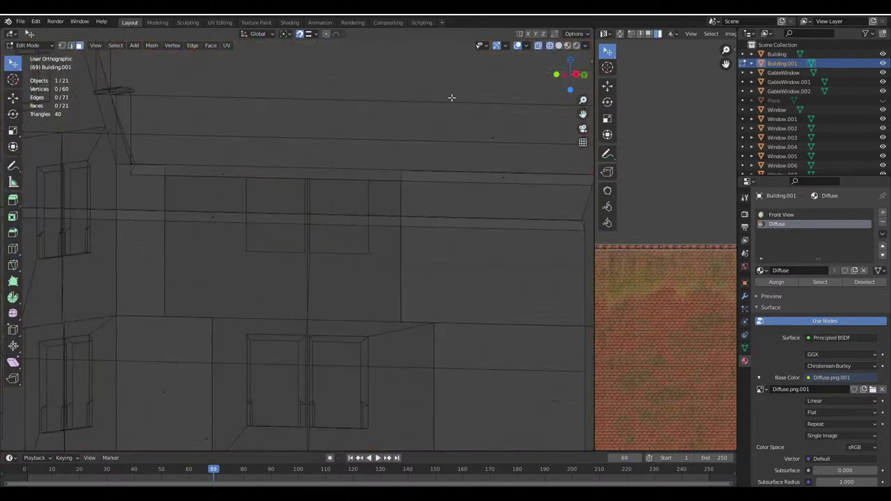
{"action": "key", "text": "Tab"}
{"action": "left_click", "coordinate": [275, 266]}
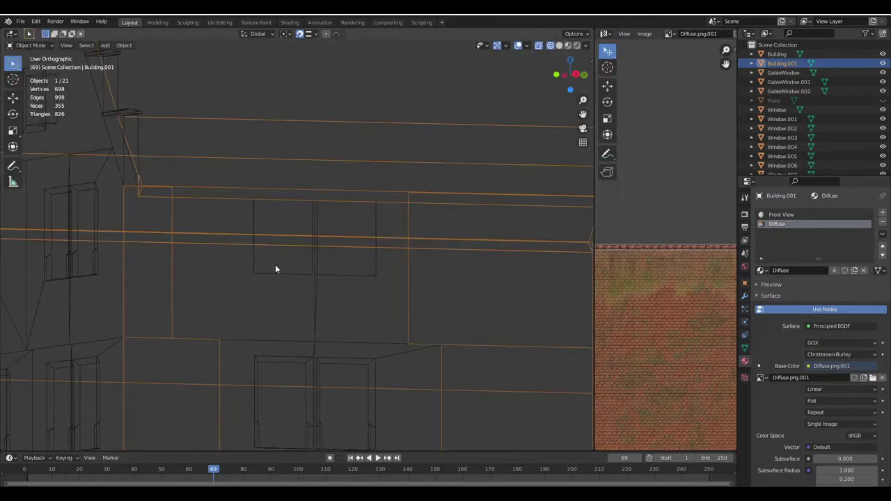
{"action": "key", "text": "Tab"}
Box-select and delete the thin edge-on face along the patch top
{"action": "left_click_drag", "start_coordinate": [229, 182], "coordinate": [333, 207]}
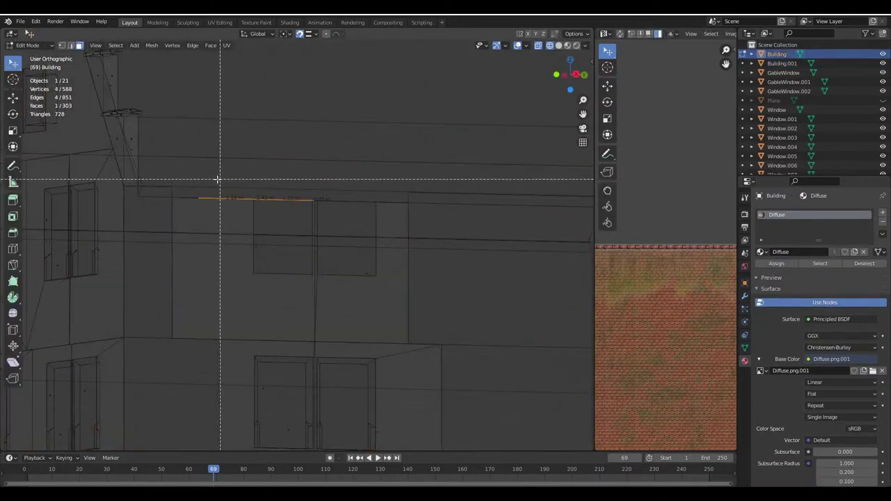
{"action": "left_click_drag", "start_coordinate": [216, 180], "coordinate": [223, 171]}
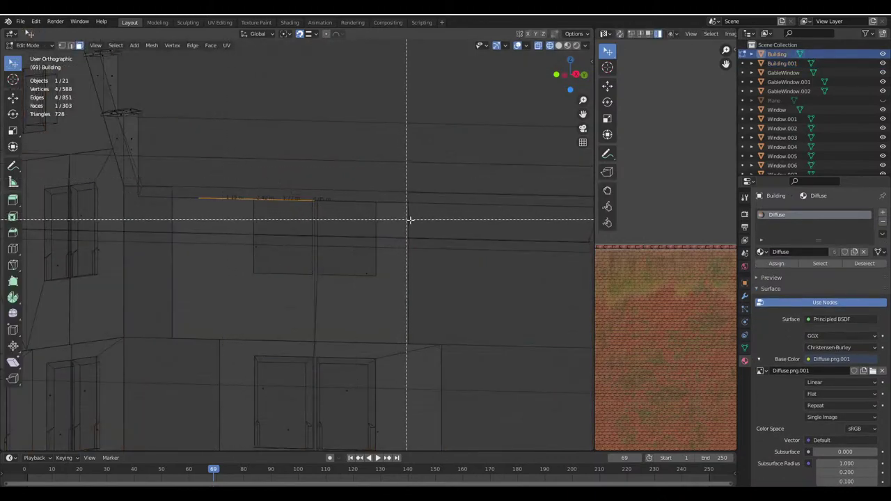
{"action": "left_click_drag", "start_coordinate": [428, 215], "coordinate": [181, 170]}
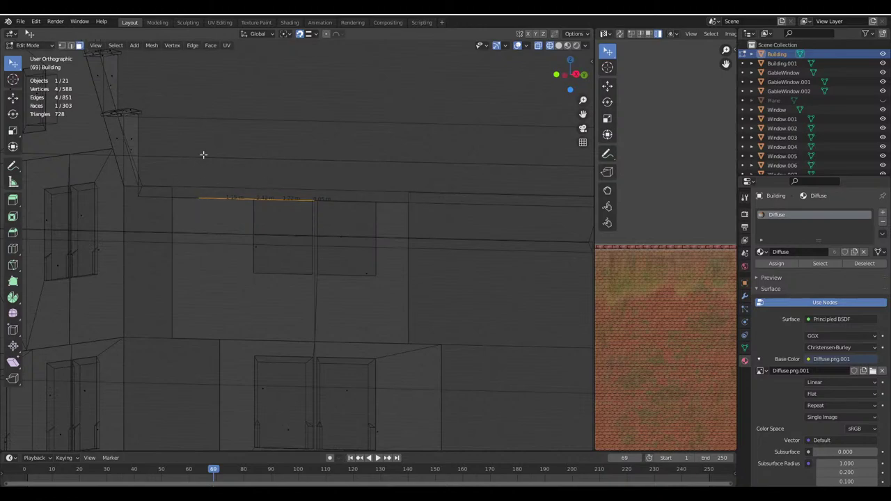
{"action": "scroll", "coordinate": [204, 155], "scroll_direction": "up", "scroll_amount": 4}
{"action": "key", "text": "x"}
{"action": "left_click", "coordinate": [420, 207]}
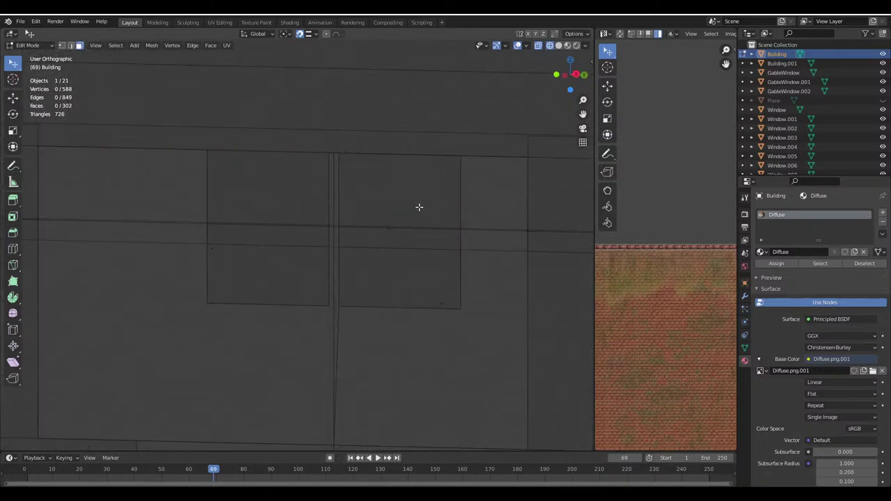
Check the window's top corner vertices and the result in textured shading
{"action": "left_click", "coordinate": [346, 157]}
{"action": "left_click", "coordinate": [460, 156]}
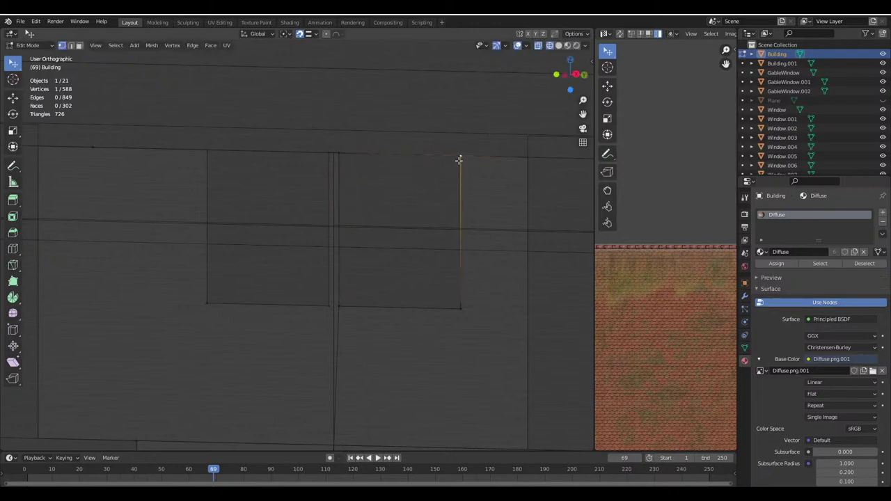
{"action": "key", "text": "g"}
{"action": "key", "text": "Escape"}
{"action": "left_click", "coordinate": [79, 45]}
{"action": "left_click", "coordinate": [558, 46]}
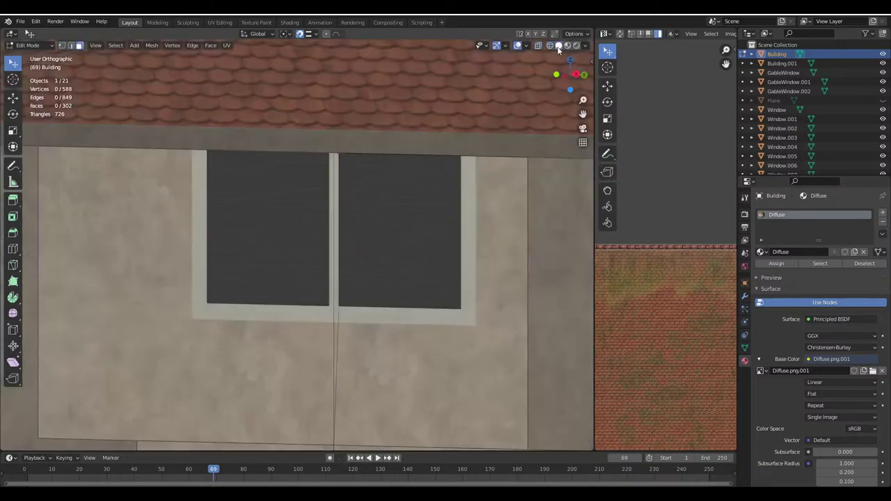
{"action": "left_click", "coordinate": [550, 46]}
{"action": "left_click_drag", "start_coordinate": [517, 199], "coordinate": [306, 95]}
Save the file and set snapping to target vertices
{"action": "key", "text": "ctrl+s"}
{"action": "middle_click_drag", "start_coordinate": [360, 156], "coordinate": [261, 211], "text": "shift"}
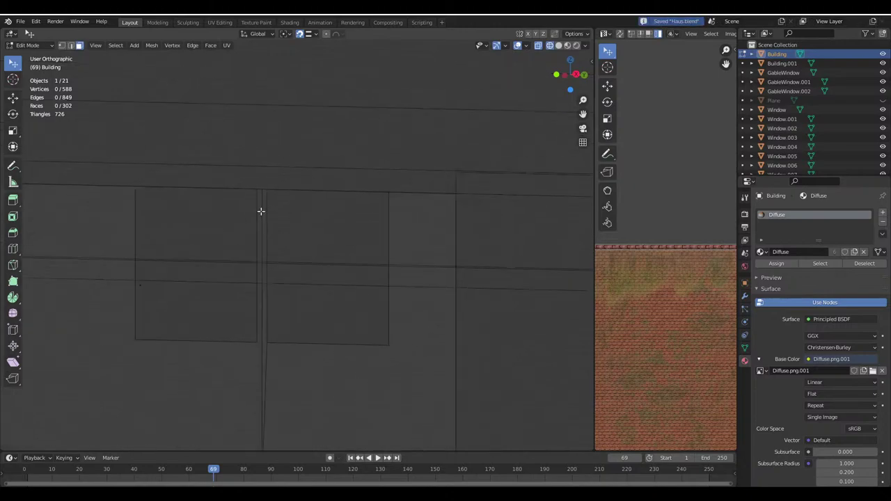
{"action": "scroll", "coordinate": [261, 211], "scroll_direction": "up", "scroll_amount": 3}
{"action": "left_click", "coordinate": [309, 33]}
{"action": "left_click", "coordinate": [295, 71]}
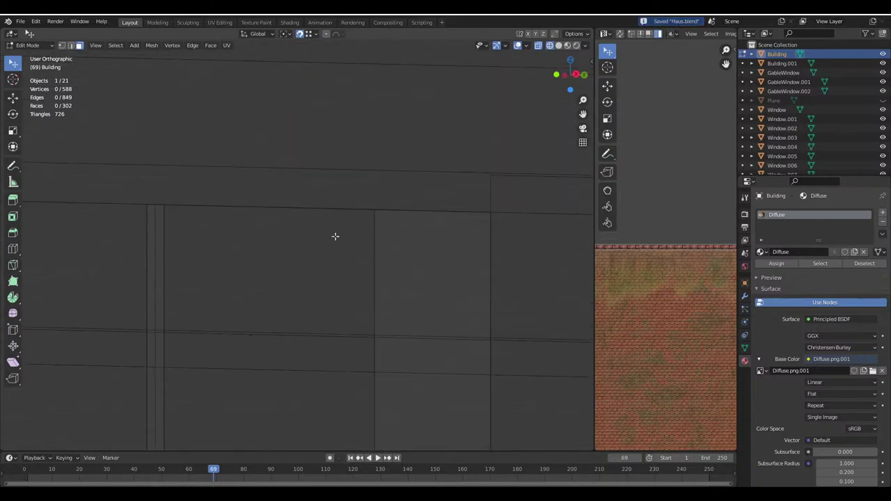
Delete the short and long top edges of the side-wall patch
{"action": "left_click", "coordinate": [62, 45]}
{"action": "left_click_drag", "start_coordinate": [365, 217], "coordinate": [353, 297]}
{"action": "right_click", "coordinate": [353, 297]}
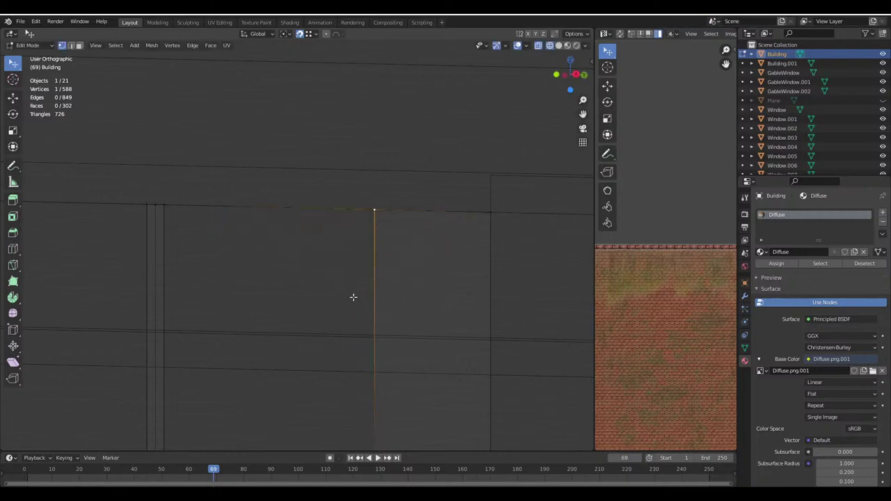
{"action": "left_click", "coordinate": [70, 46]}
{"action": "left_click", "coordinate": [295, 210]}
{"action": "key", "text": "x"}
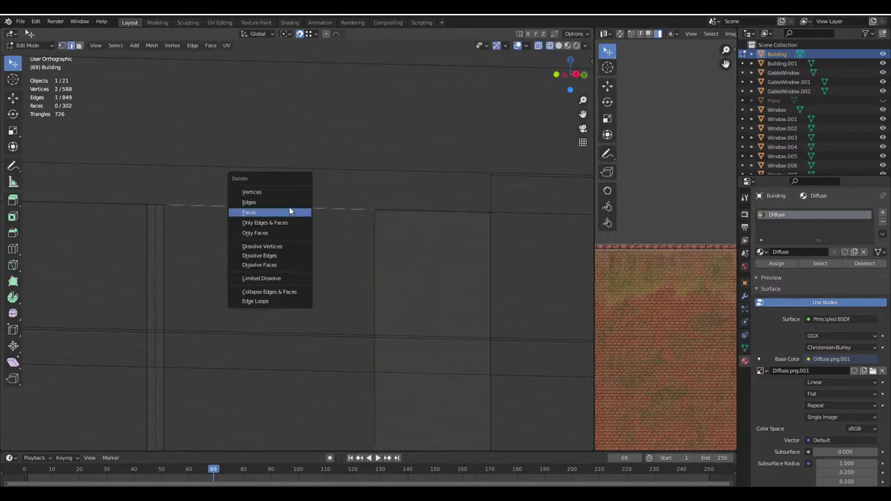
{"action": "left_click", "coordinate": [289, 207]}
{"action": "left_click", "coordinate": [341, 209]}
{"action": "key", "text": "x"}
{"action": "left_click", "coordinate": [315, 208]}
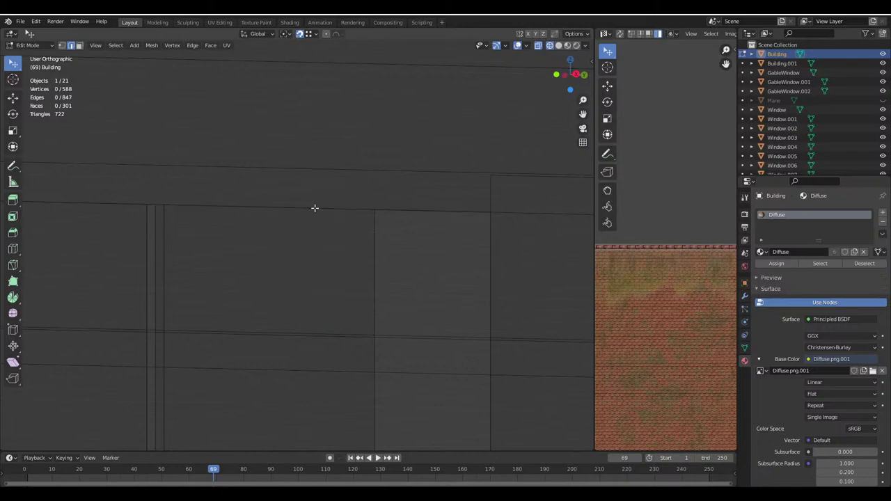
Dissolve the leftover vertex on the roofline top edge
{"action": "middle_click_drag", "start_coordinate": [314, 206], "coordinate": [223, 202]}
{"action": "left_click", "coordinate": [167, 202]}
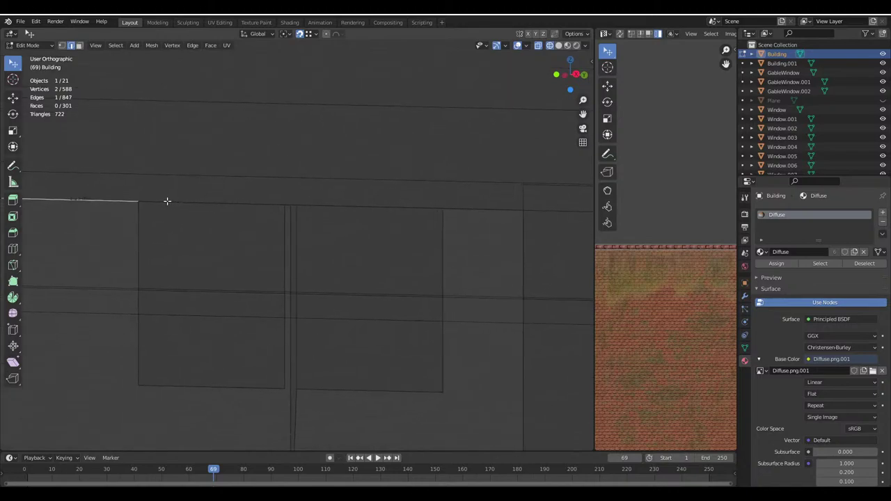
{"action": "scroll", "coordinate": [223, 197], "scroll_direction": "down", "scroll_amount": 4}
{"action": "scroll", "coordinate": [205, 207], "scroll_direction": "up", "scroll_amount": 3}
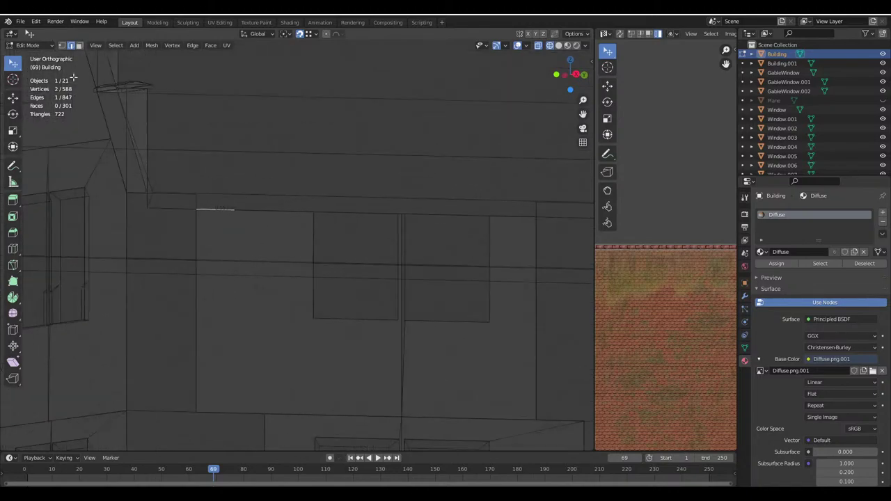
{"action": "key", "text": "1"}
{"action": "left_click", "coordinate": [197, 209]}
{"action": "middle_click_drag", "start_coordinate": [197, 209], "coordinate": [213, 199]}
{"action": "left_click", "coordinate": [206, 195]}
{"action": "key", "text": "x"}
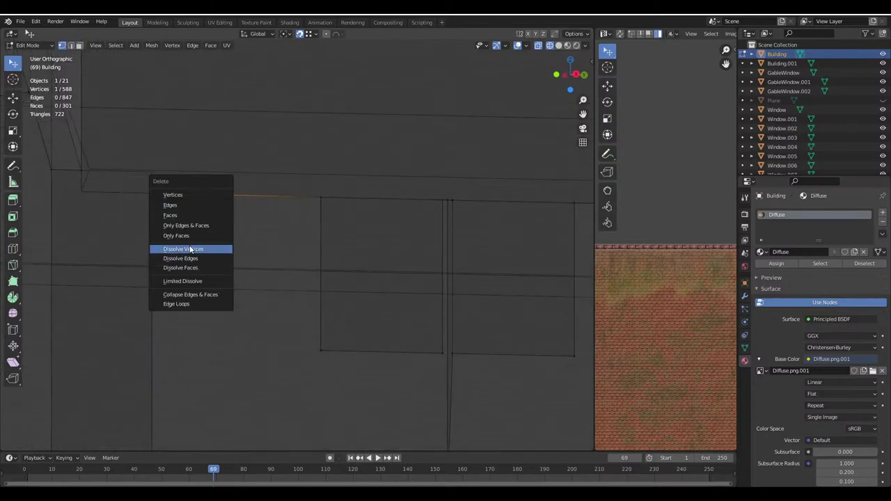
{"action": "left_click", "coordinate": [189, 248]}
Select the vertical edge to the left of the window
{"action": "left_click", "coordinate": [71, 45]}
{"action": "scroll", "coordinate": [234, 279], "scroll_direction": "down", "scroll_amount": 3}
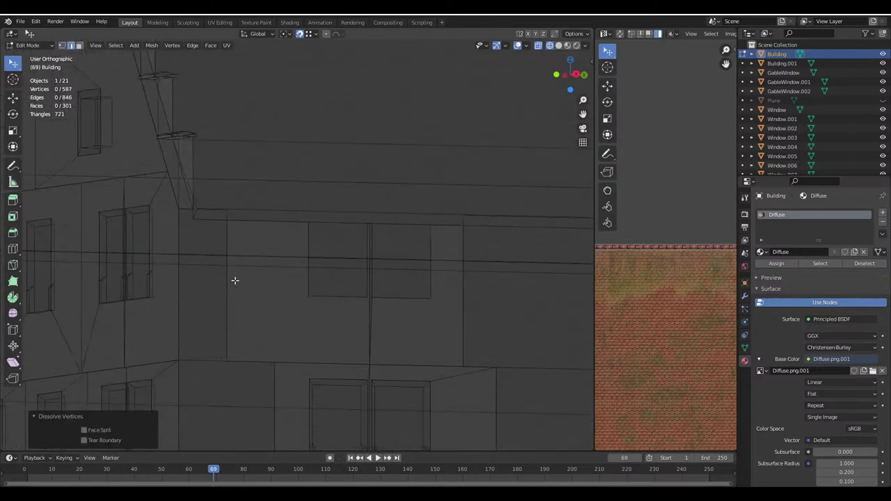
{"action": "left_click", "coordinate": [235, 282]}
{"action": "scroll", "coordinate": [251, 279], "scroll_direction": "up", "scroll_amount": 2}
{"action": "scroll", "coordinate": [256, 242], "scroll_direction": "up", "scroll_amount": 1}
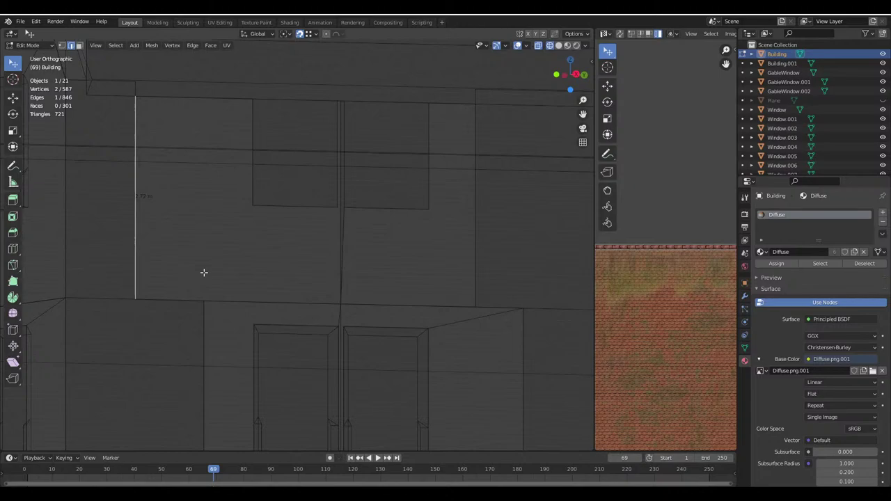
Slide the vertical edge left of the window along Y to its new position
{"action": "key", "text": "g"}
{"action": "key", "text": "y"}
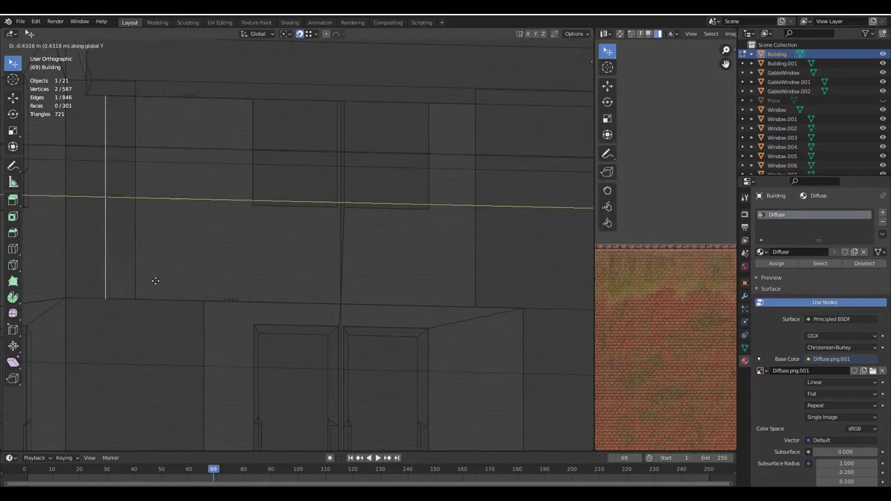
{"action": "key", "text": "Escape"}
{"action": "key", "text": "g"}
{"action": "key", "text": "y"}
{"action": "left_click", "coordinate": [204, 298]}
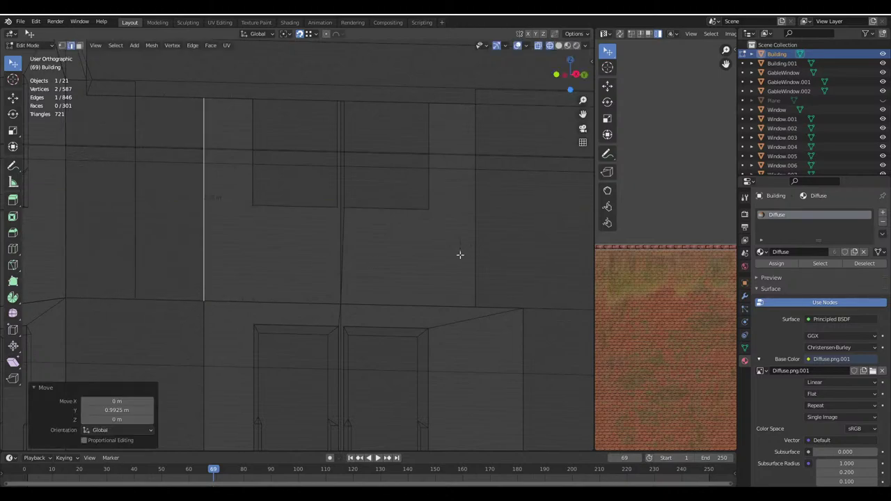
Slide the vertical edge right of the window along Y
{"action": "left_click", "coordinate": [478, 279]}
{"action": "key", "text": "g"}
{"action": "key", "text": "y"}
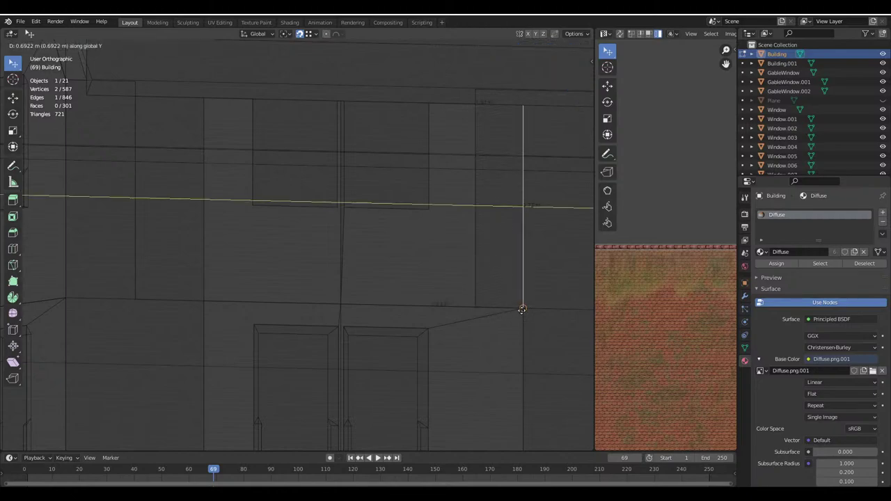
{"action": "key", "text": "Escape"}
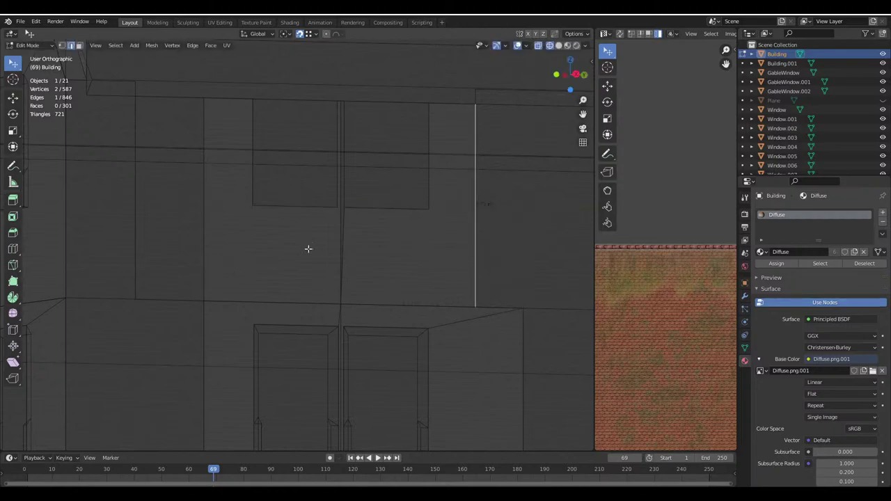
{"action": "scroll", "coordinate": [309, 249], "scroll_direction": "down", "scroll_amount": 3}
{"action": "key", "text": "g"}
{"action": "key", "text": "y"}
{"action": "left_click", "coordinate": [279, 219]}
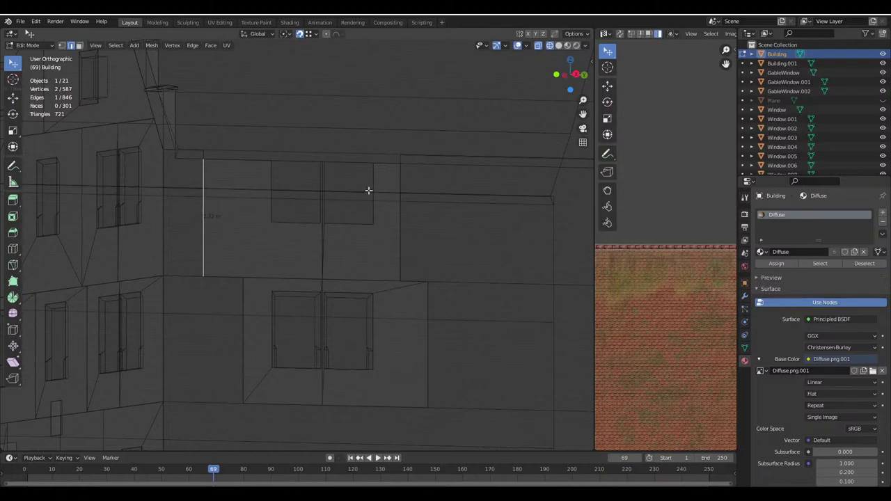
Slide two more vertical wall edges along Y, the last by 0.9925 m
{"action": "left_click", "coordinate": [399, 249]}
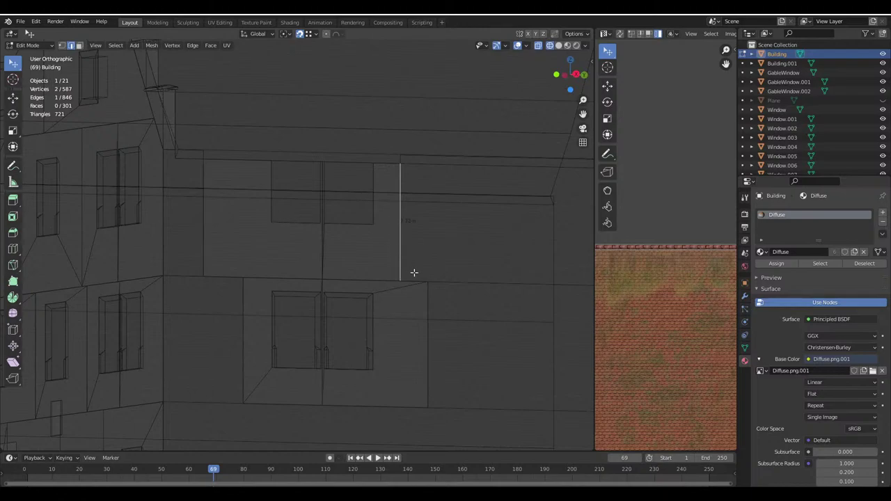
{"action": "key", "text": "g"}
{"action": "key", "text": "y"}
{"action": "left_click", "coordinate": [428, 289]}
{"action": "left_click", "coordinate": [203, 249]}
{"action": "key", "text": "g"}
{"action": "key", "text": "y"}
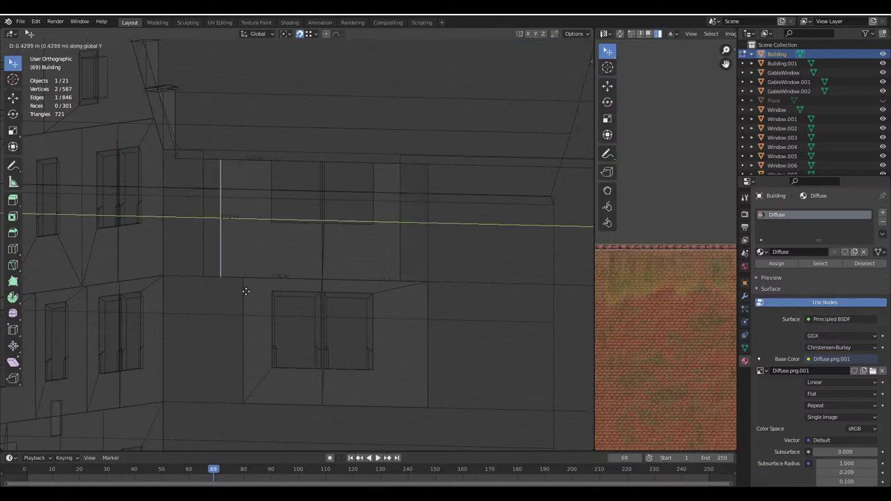
{"action": "left_click", "coordinate": [242, 285]}
{"action": "scroll", "coordinate": [234, 284], "scroll_direction": "down", "scroll_amount": 1}
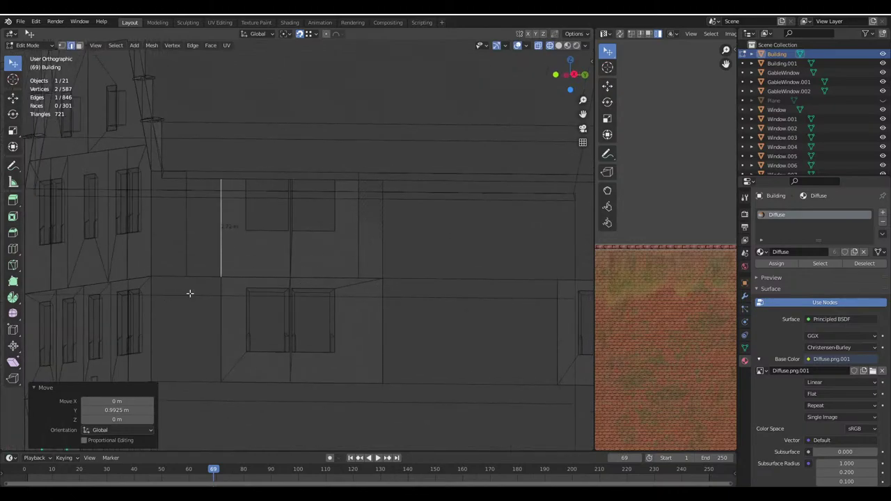
Nudge two vertical edges of the Building.001 wall piece along the Y axis
{"action": "key", "text": "Tab"}
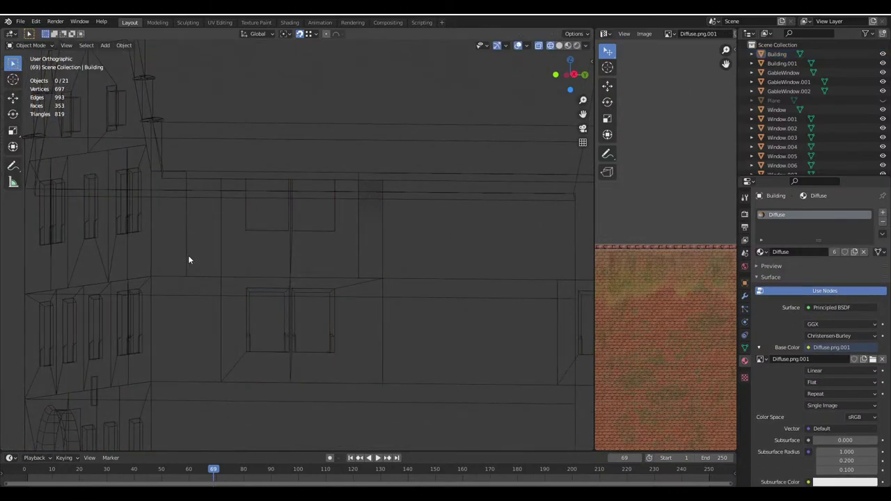
{"action": "left_click", "coordinate": [185, 257]}
{"action": "key", "text": "Tab"}
{"action": "middle_click_drag", "start_coordinate": [187, 254], "coordinate": [272, 258]}
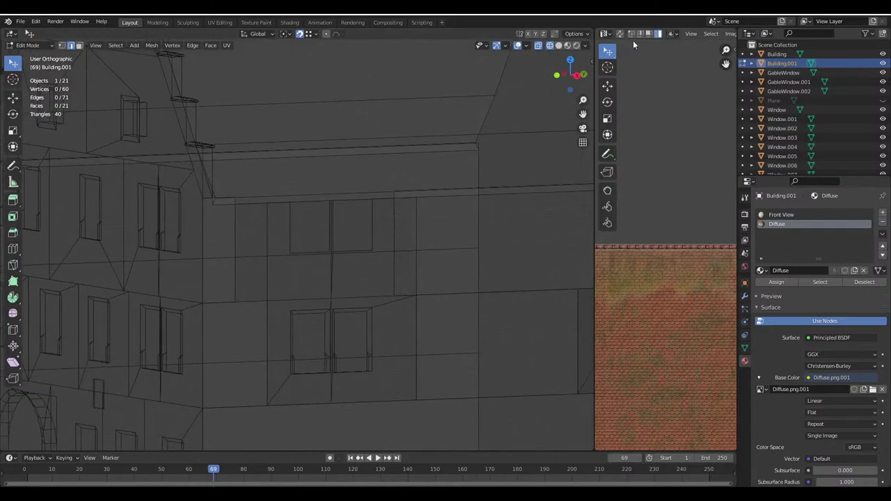
{"action": "left_click", "coordinate": [234, 281]}
{"action": "key", "text": "g"}
{"action": "key", "text": "y"}
{"action": "left_click", "coordinate": [264, 308]}
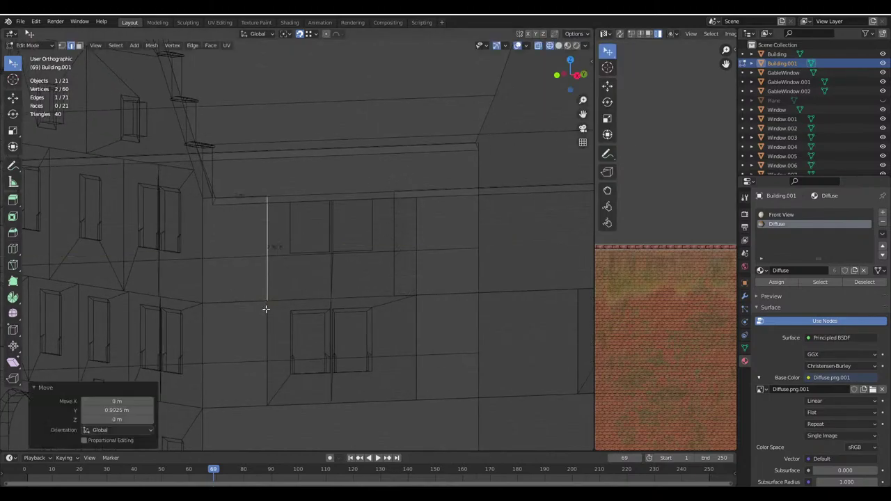
{"action": "left_click", "coordinate": [391, 280]}
{"action": "key", "text": "g"}
{"action": "key", "text": "y"}
{"action": "left_click", "coordinate": [416, 298]}
Back on the Building mesh, fill a face between two vertical edges below the window
{"action": "key", "text": "Tab"}
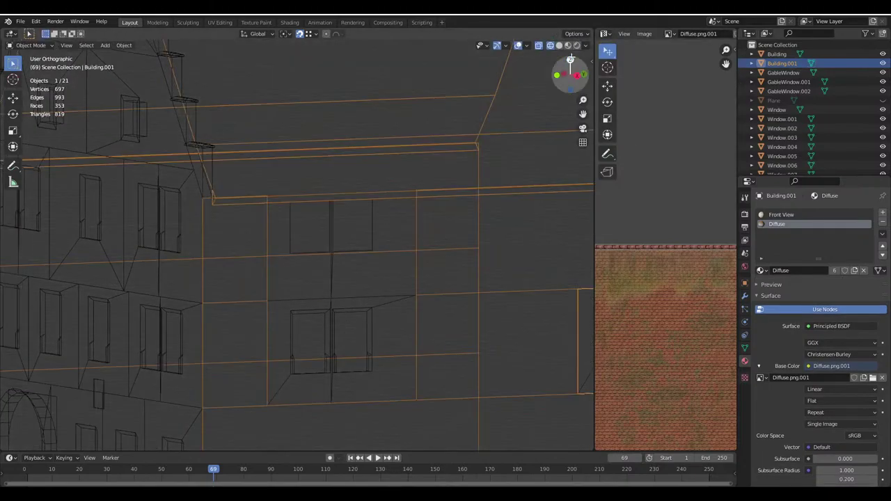
{"action": "key", "text": "shift+z"}
{"action": "scroll", "coordinate": [339, 279], "scroll_direction": "up", "scroll_amount": 8}
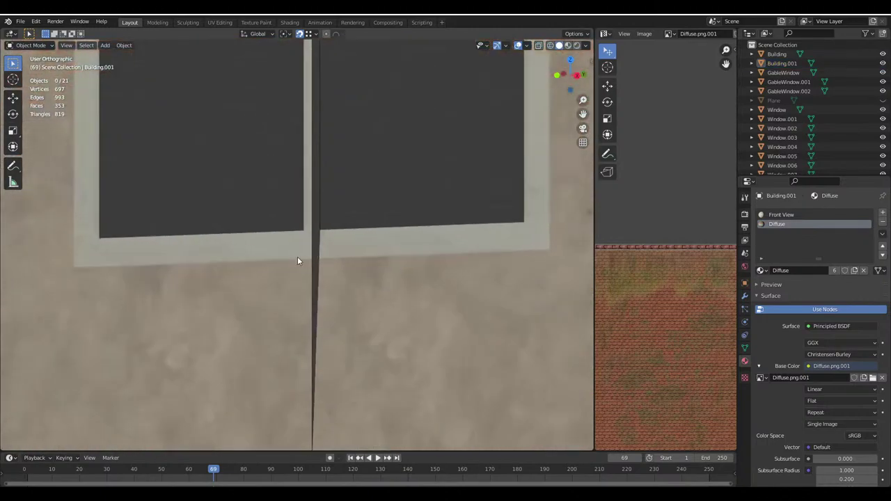
{"action": "left_click", "coordinate": [313, 244]}
{"action": "key", "text": "Tab"}
{"action": "left_click", "coordinate": [317, 259]}
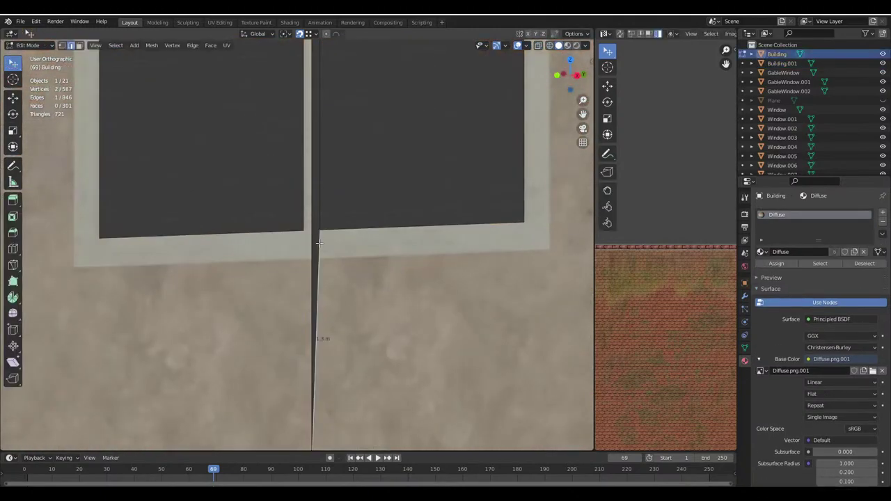
{"action": "left_click", "coordinate": [318, 242], "text": "shift"}
{"action": "key", "text": "f"}
Undo the unwanted thin face, refill from another edge pair, then delete that thin face
{"action": "scroll", "coordinate": [315, 233], "scroll_direction": "down", "scroll_amount": 3}
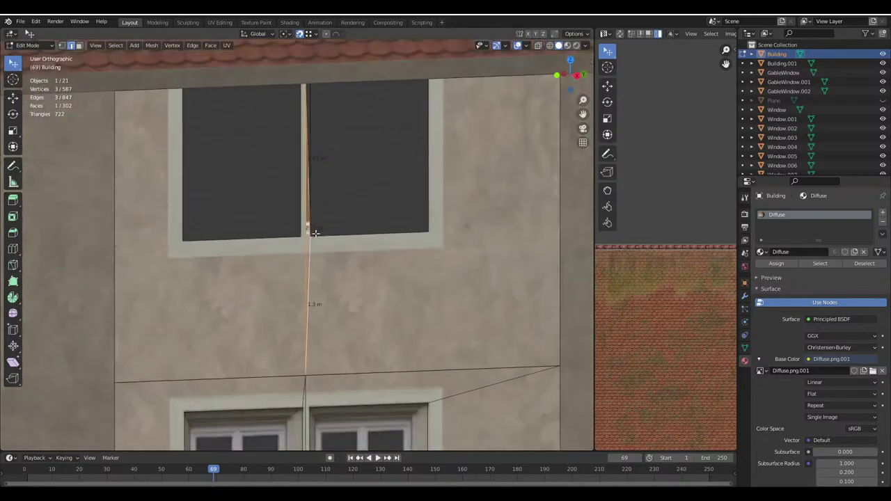
{"action": "scroll", "coordinate": [315, 233], "scroll_direction": "up", "scroll_amount": 2}
{"action": "key", "text": "ctrl+z"}
{"action": "key", "text": "ctrl+z"}
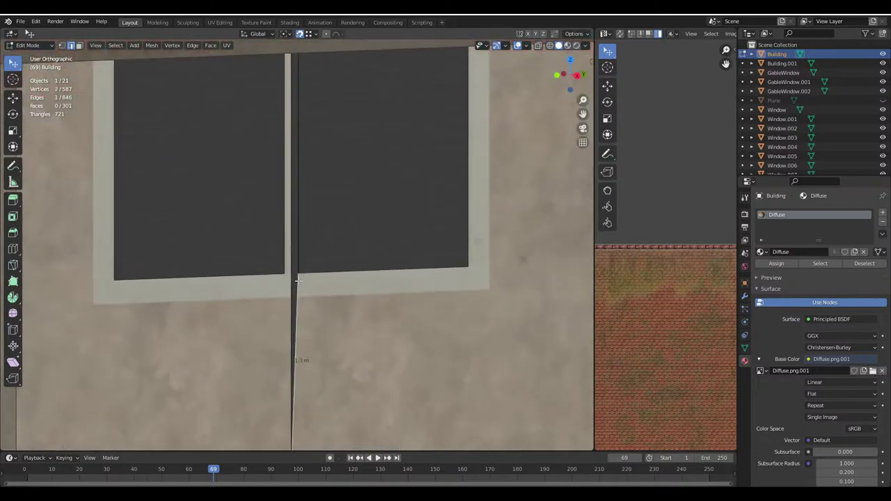
{"action": "left_click", "coordinate": [298, 261], "text": "shift"}
{"action": "key", "text": "f"}
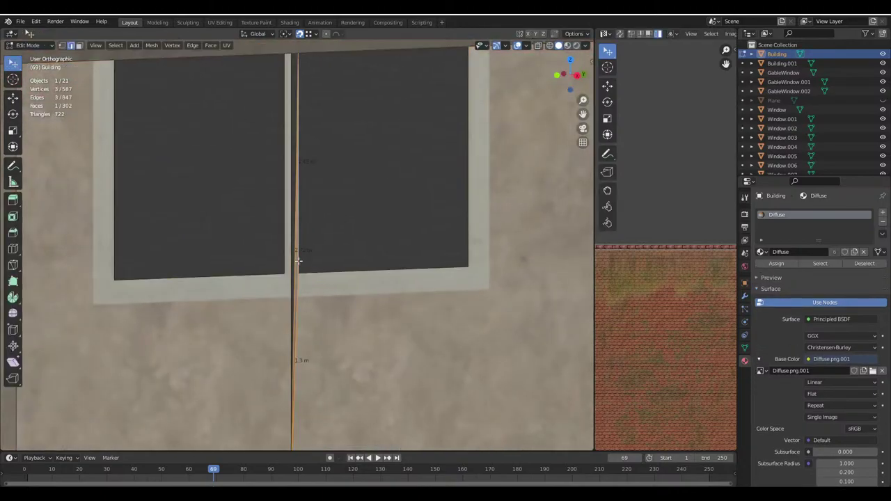
{"action": "key", "text": "x"}
{"action": "left_click", "coordinate": [299, 259]}
{"action": "key", "text": "Tab"}
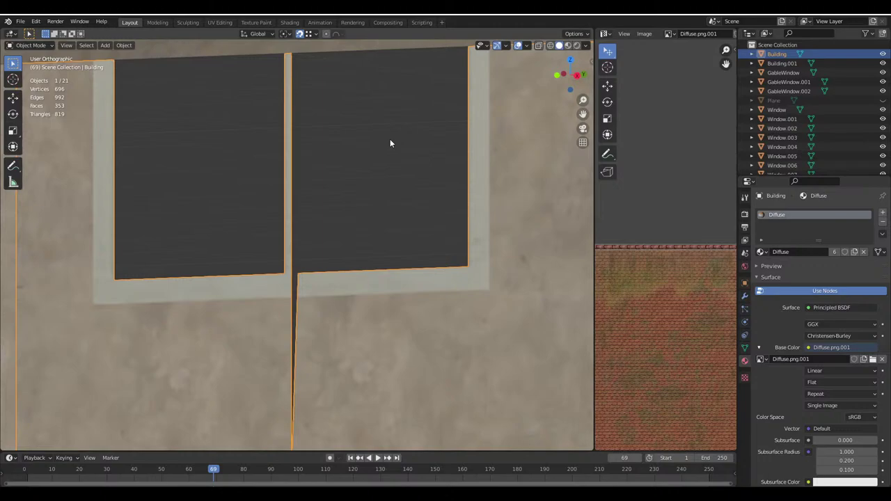
Select the vertical edge below the upper window on the Building mesh
{"action": "scroll", "coordinate": [390, 141], "scroll_direction": "down", "scroll_amount": 6}
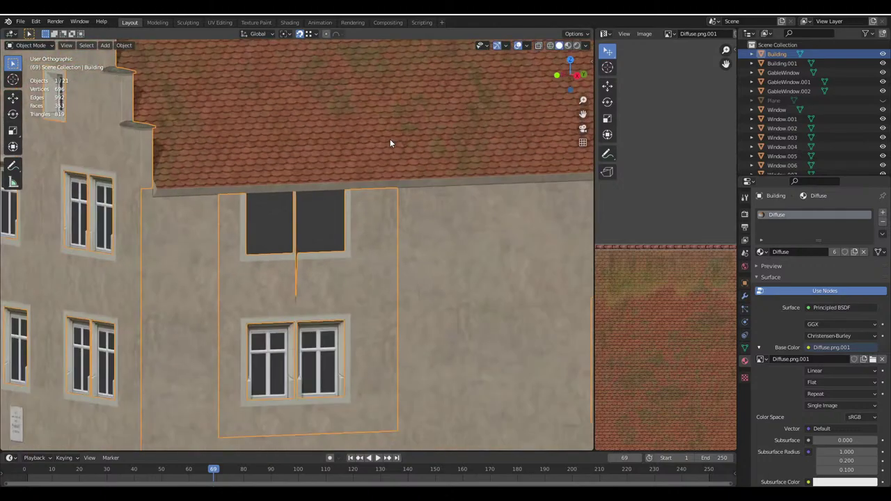
{"action": "scroll", "coordinate": [340, 251], "scroll_direction": "up", "scroll_amount": 8}
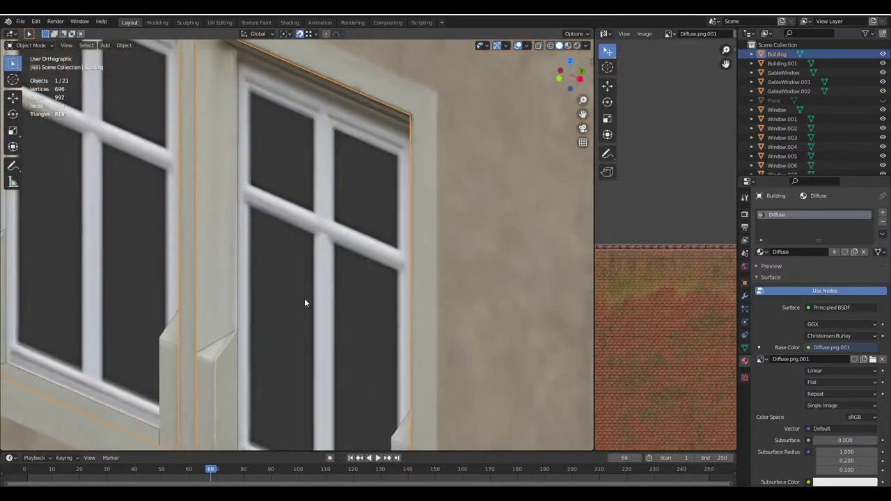
{"action": "key", "text": "Left"}
{"action": "key", "text": "Tab"}
{"action": "key", "text": "Tab"}
{"action": "middle_click_drag", "start_coordinate": [248, 331], "coordinate": [346, 245], "text": "shift"}
{"action": "scroll", "coordinate": [314, 262], "scroll_direction": "down", "scroll_amount": 6}
{"action": "key", "text": "Tab"}
{"action": "key", "text": "shift+z"}
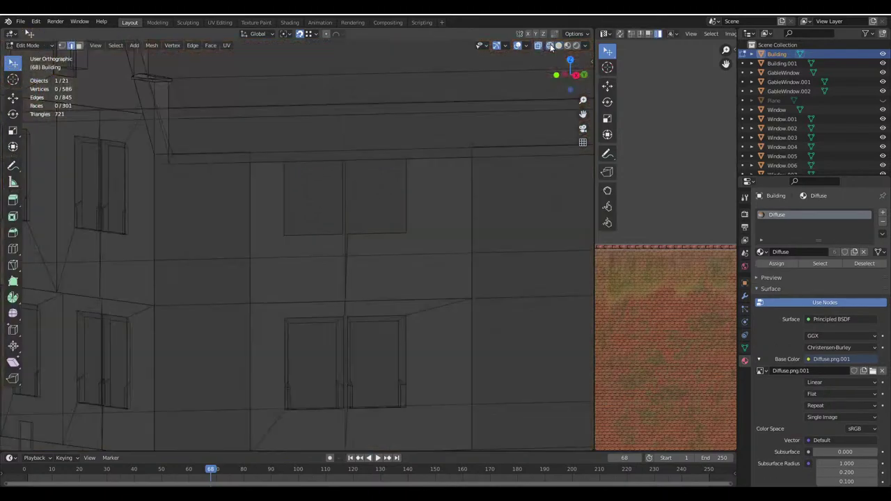
{"action": "left_click", "coordinate": [380, 234]}
{"action": "left_click", "coordinate": [350, 244]}
{"action": "scroll", "coordinate": [272, 245], "scroll_direction": "up", "scroll_amount": 5}
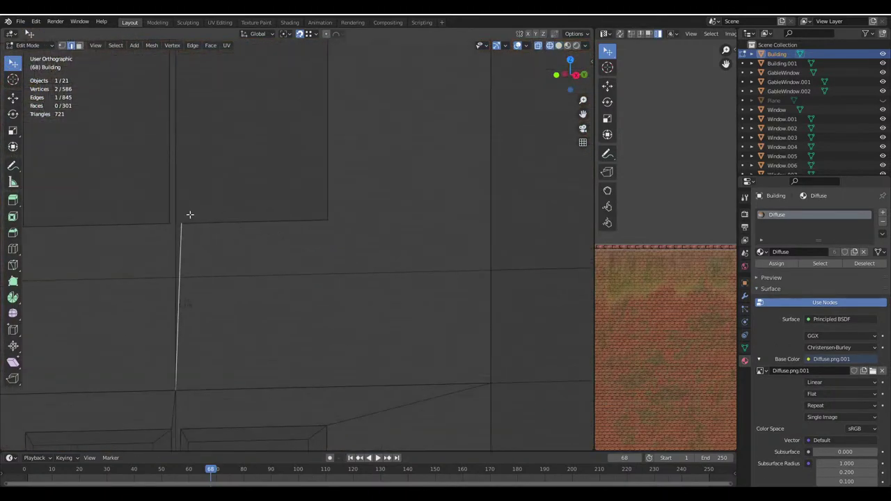
{"action": "middle_click_drag", "start_coordinate": [189, 213], "coordinate": [321, 248], "text": "shift"}
Extrude the vertical edge's top vertex up to the eave edge
{"action": "left_click", "coordinate": [61, 45]}
{"action": "left_click", "coordinate": [327, 270]}
{"action": "key", "text": "e"}
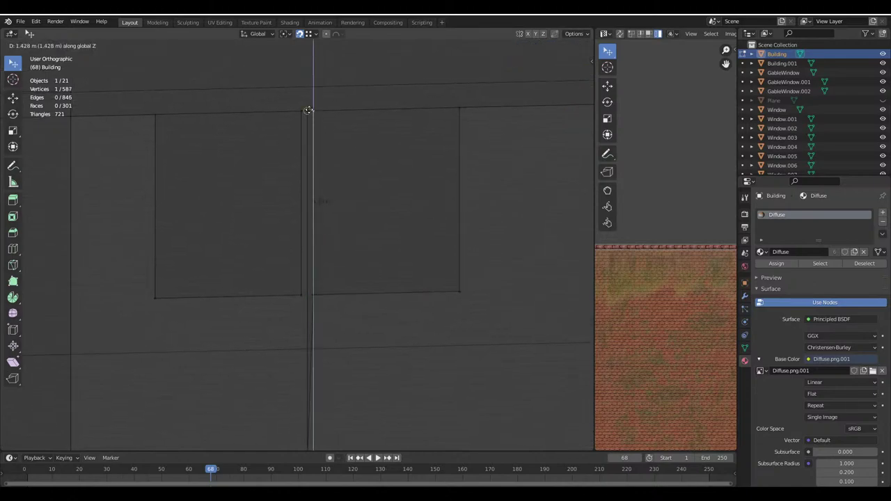
{"action": "left_click", "coordinate": [308, 110]}
{"action": "left_click", "coordinate": [306, 111], "text": "shift"}
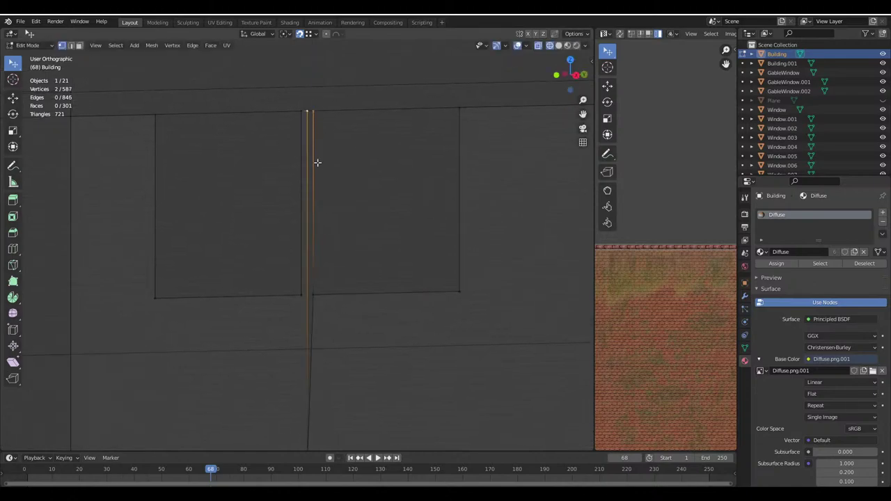
{"action": "left_click", "coordinate": [73, 46]}
Extrude the vertical wall edge up 4.22 m, then adjust it -1.497 m and 0.306 m in Z
{"action": "left_click", "coordinate": [311, 312]}
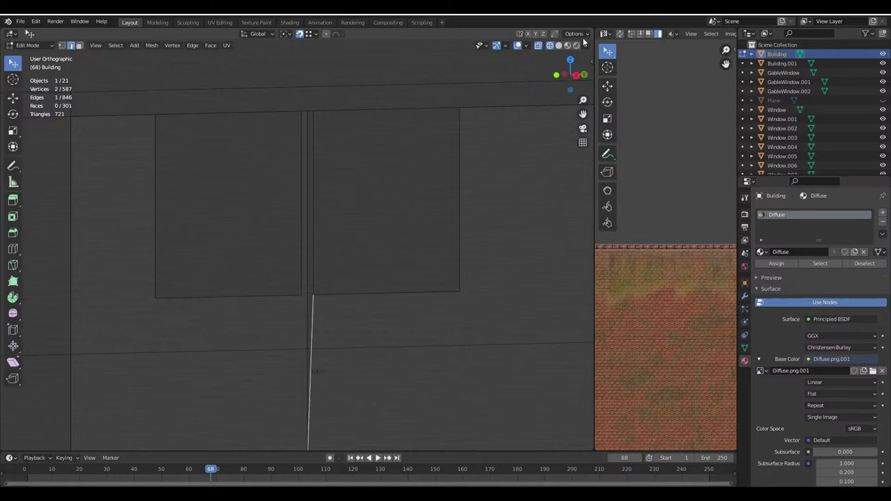
{"action": "left_click", "coordinate": [551, 47]}
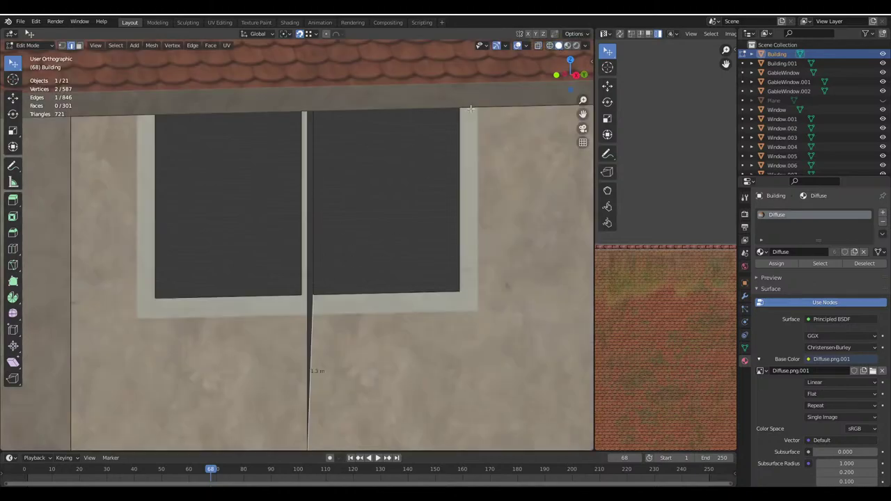
{"action": "key", "text": "e"}
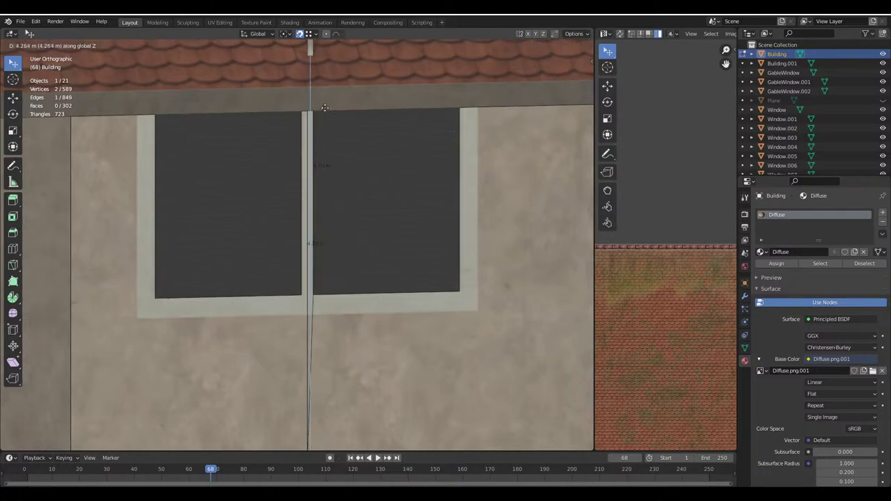
{"action": "left_click", "coordinate": [368, 118]}
{"action": "scroll", "coordinate": [329, 112], "scroll_direction": "down", "scroll_amount": 2}
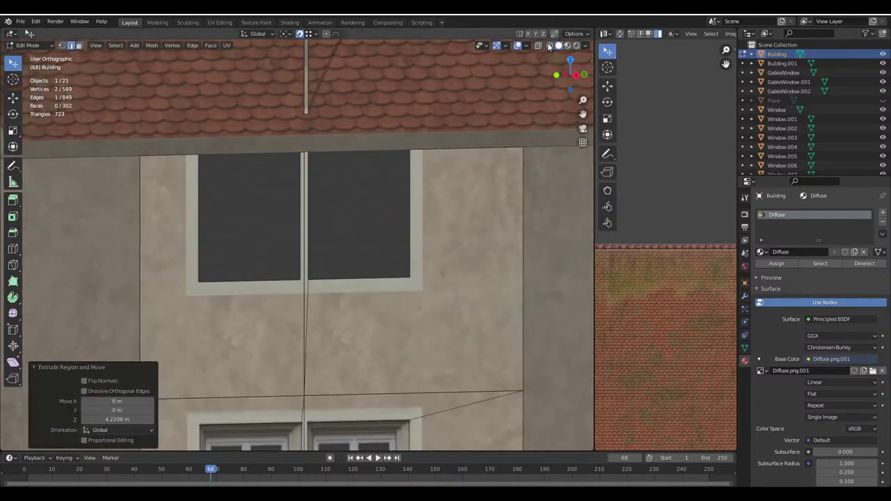
{"action": "key", "text": "shift+z"}
{"action": "key", "text": "g"}
{"action": "key", "text": "z"}
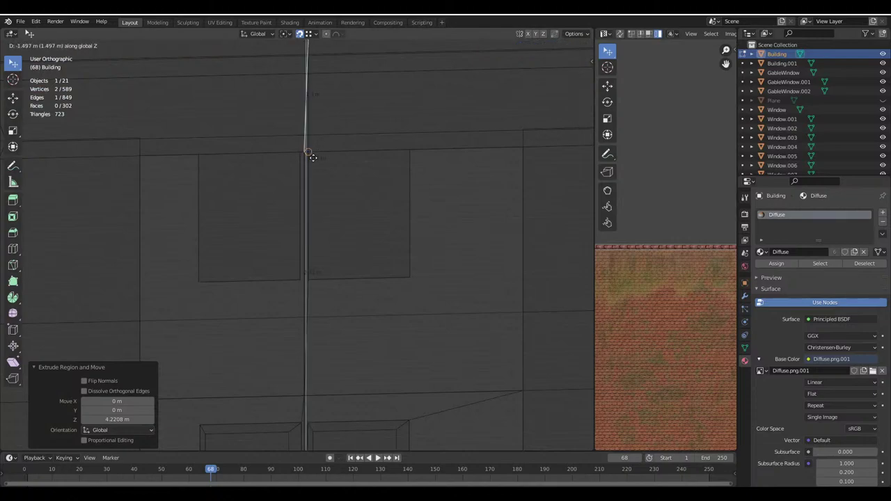
{"action": "left_click", "coordinate": [312, 159]}
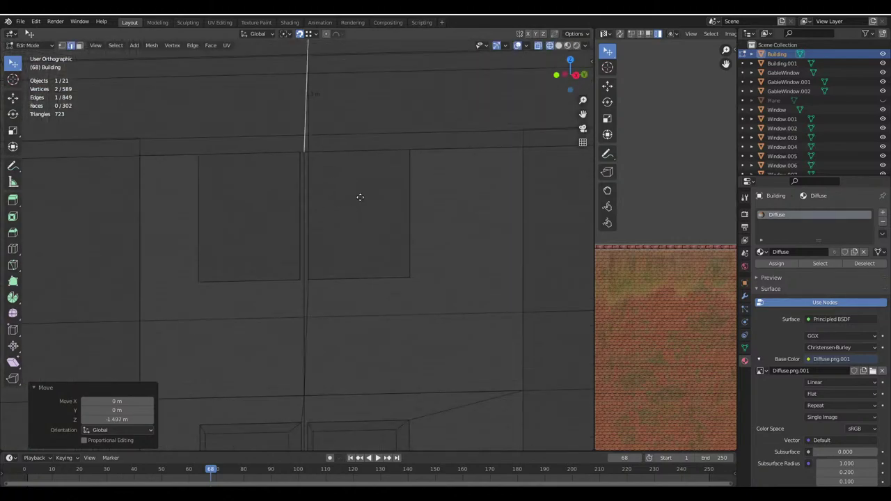
{"action": "key", "text": "g"}
{"action": "key", "text": "z"}
{"action": "left_click", "coordinate": [308, 153]}
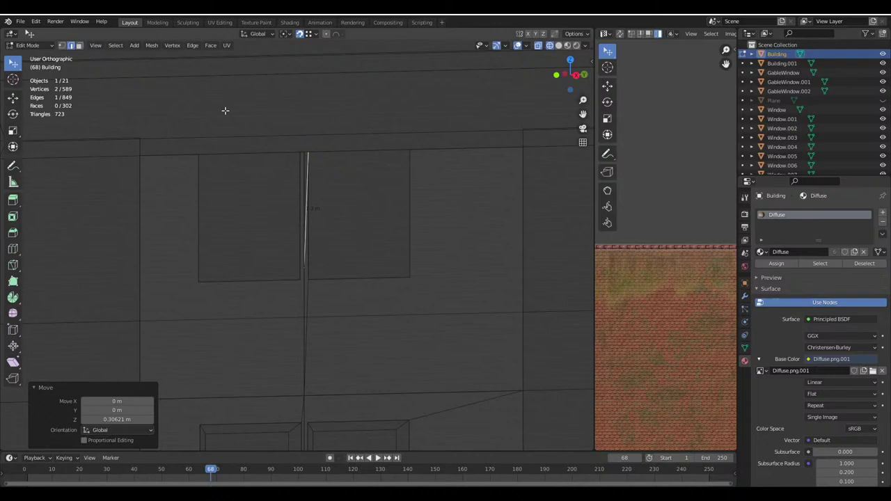
Check the new vertical edge, return to Object Mode and save the file
{"action": "left_click", "coordinate": [61, 46]}
{"action": "left_click", "coordinate": [302, 268]}
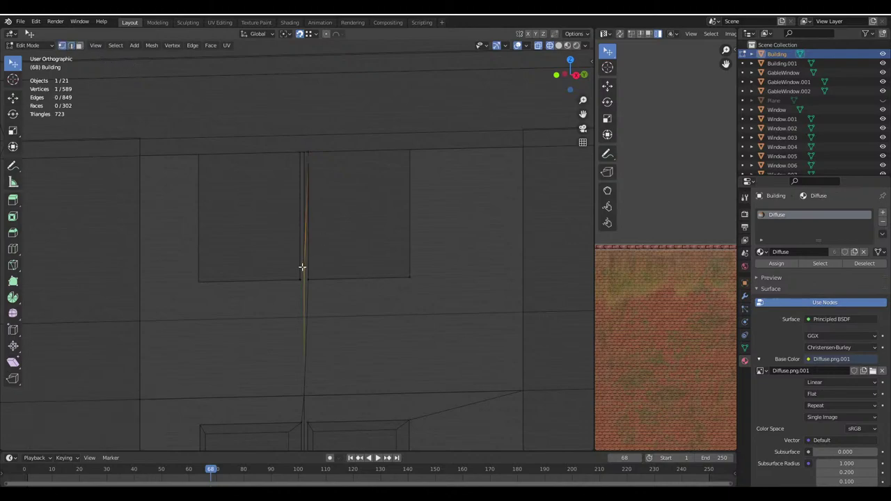
{"action": "left_click", "coordinate": [304, 151], "text": "shift"}
{"action": "left_click", "coordinate": [559, 45]}
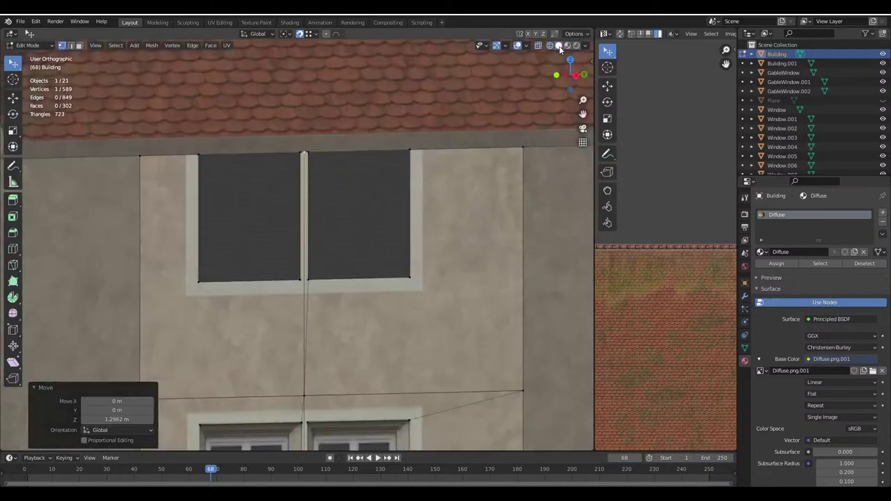
{"action": "key", "text": "Tab"}
{"action": "key", "text": "alt+a"}
{"action": "scroll", "coordinate": [329, 254], "scroll_direction": "down", "scroll_amount": 6}
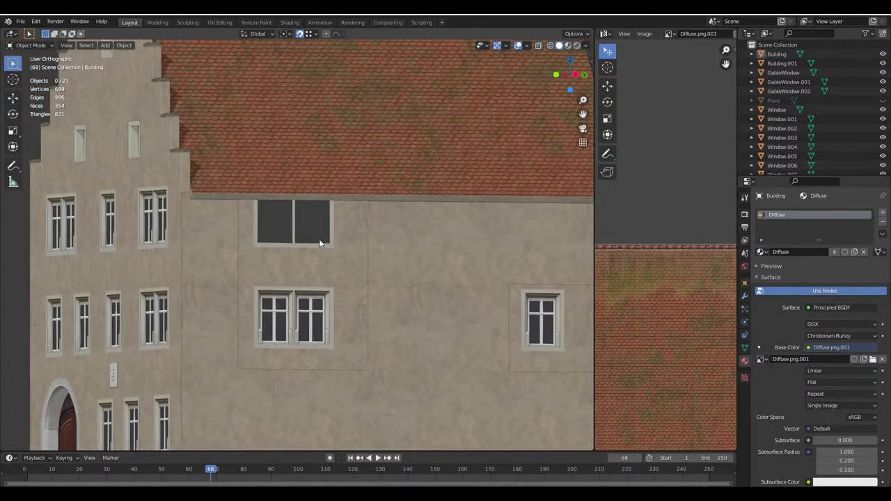
Alt+D duplicate the lower double window and drop the copy into the dark opening under the roof
{"action": "key", "text": "ctrl+s"}
{"action": "middle_click_drag", "start_coordinate": [330, 248], "coordinate": [305, 314]}
{"action": "scroll", "coordinate": [425, 343], "scroll_direction": "up", "scroll_amount": 2}
{"action": "left_click", "coordinate": [426, 343]}
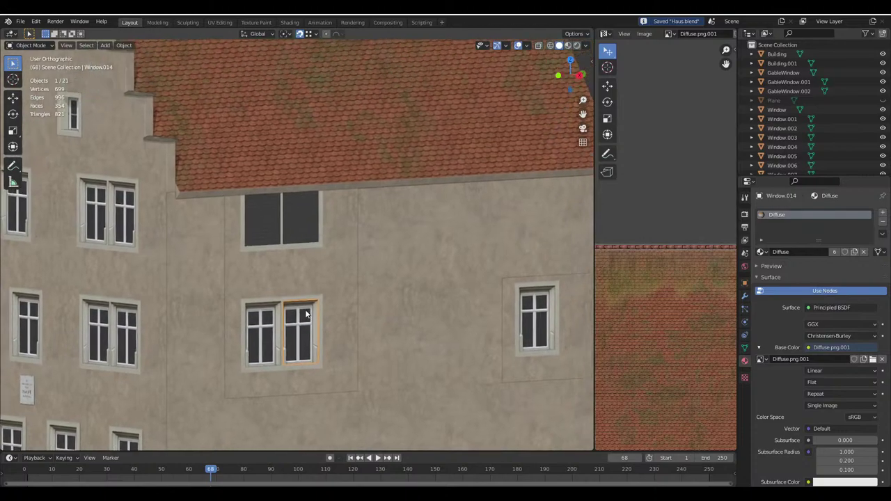
{"action": "key", "text": "alt+d"}
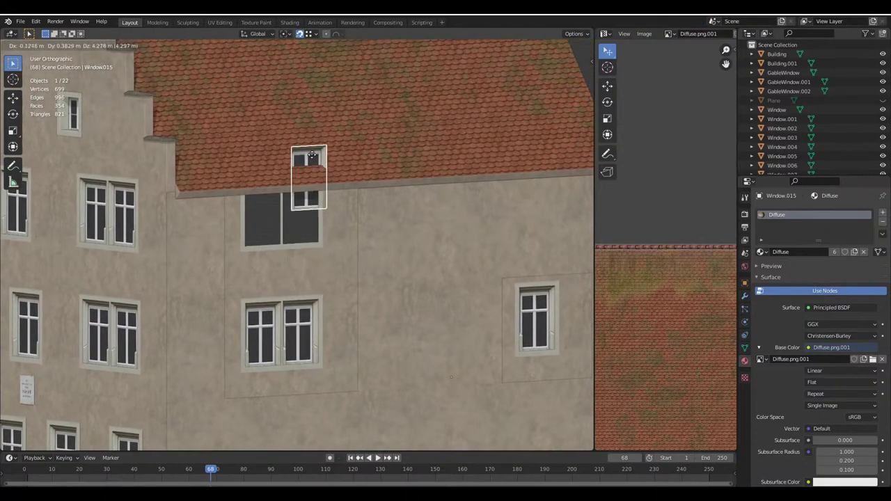
{"action": "left_click", "coordinate": [311, 159]}
{"action": "key", "text": "g"}
{"action": "left_click", "coordinate": [323, 244]}
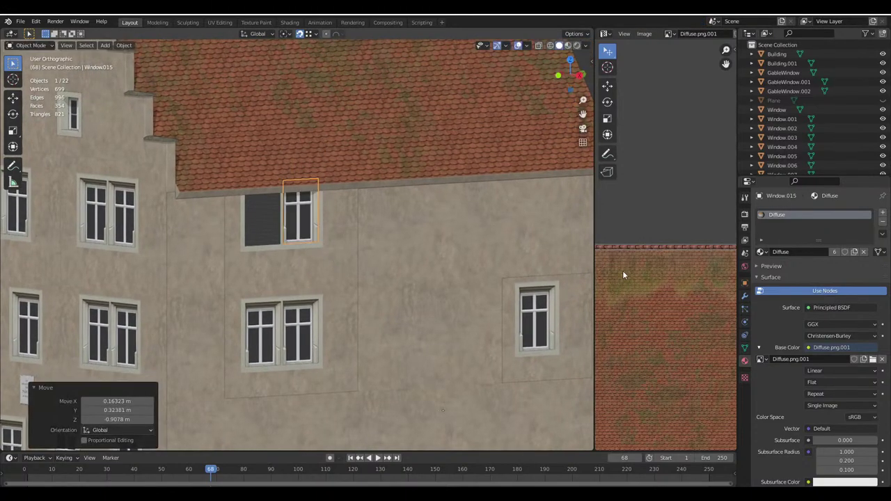
Make the copy's mesh single-user, rename the object WindowSmall, and save
{"action": "left_click", "coordinate": [745, 348]}
{"action": "left_click", "coordinate": [867, 212]}
{"action": "left_click", "coordinate": [815, 212]}
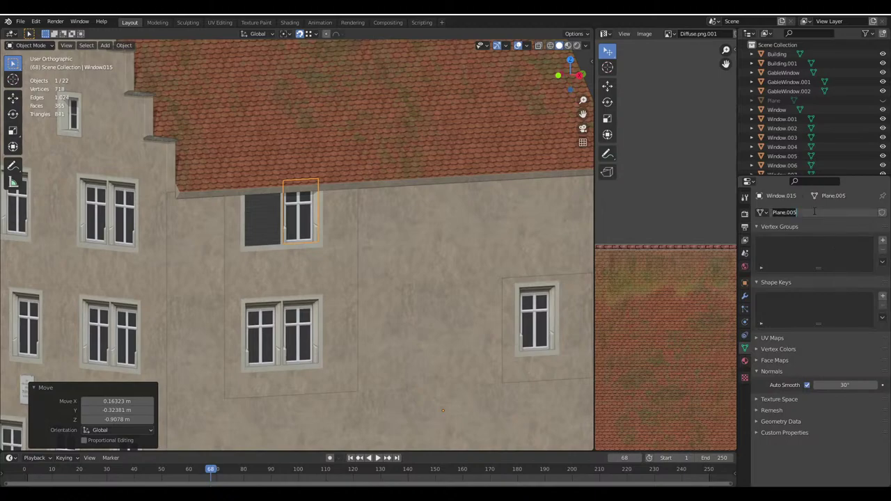
{"action": "key", "text": "Return"}
{"action": "scroll", "coordinate": [790, 162], "scroll_direction": "down", "scroll_amount": 5}
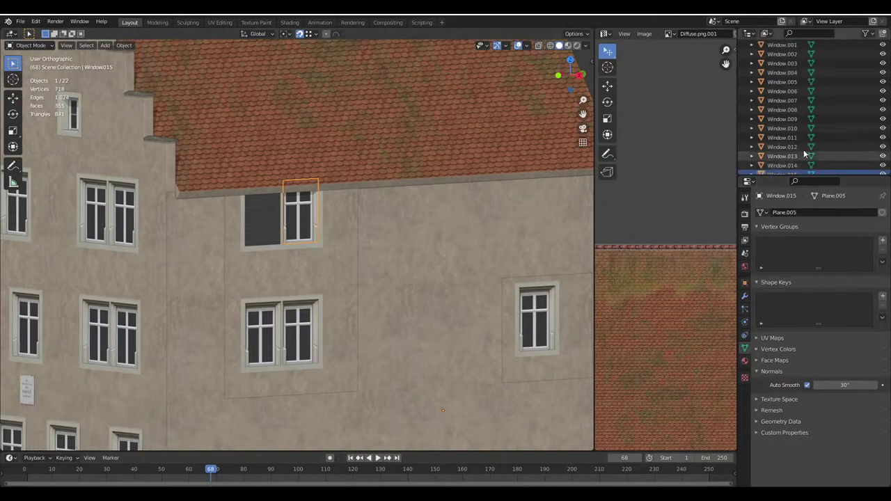
{"action": "double_click", "coordinate": [790, 159]}
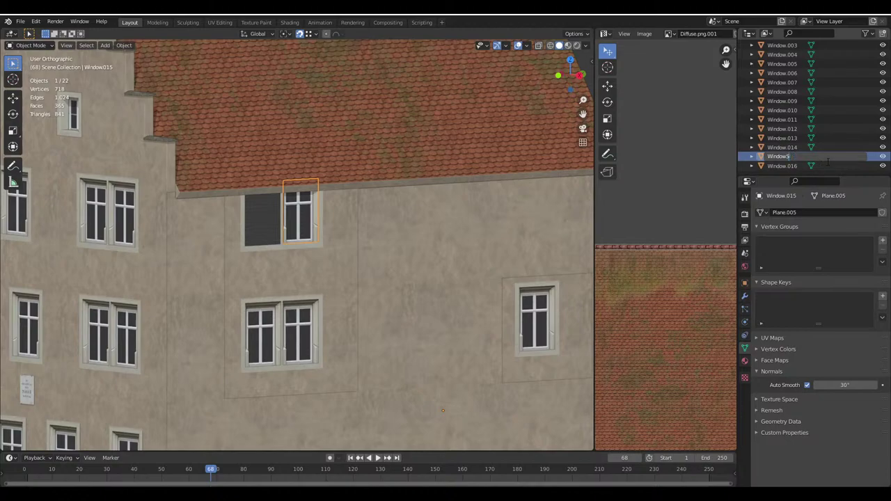
{"action": "type", "text": "WindowSmall"}
{"action": "key", "text": "Return"}
{"action": "middle_click_drag", "start_coordinate": [321, 268], "coordinate": [291, 265]}
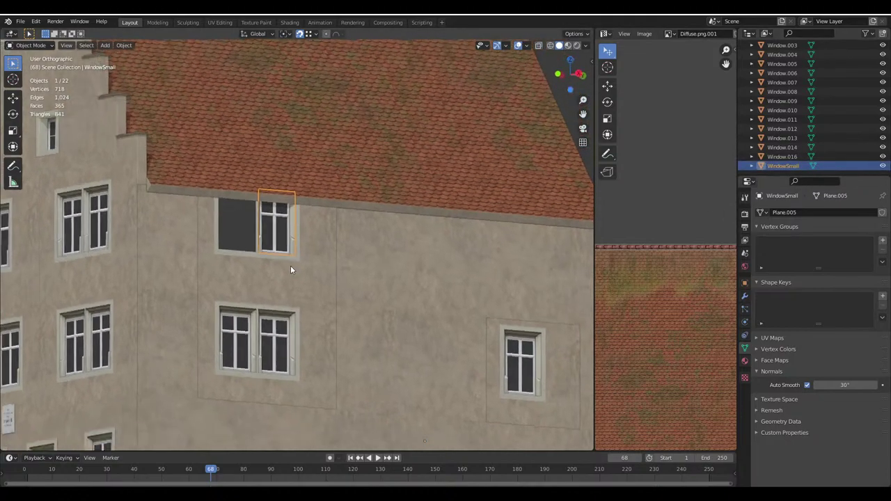
{"action": "key", "text": "ctrl+s"}
In WindowSmall's Edit Mode, select the frame's top face and extrude it in place
{"action": "scroll", "coordinate": [288, 225], "scroll_direction": "up", "scroll_amount": 5}
{"action": "key", "text": "shift+z"}
{"action": "key", "text": "Tab"}
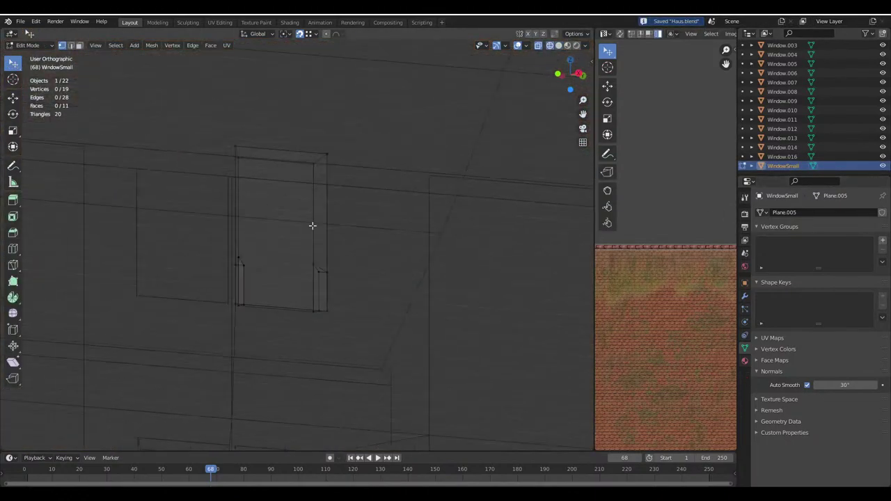
{"action": "scroll", "coordinate": [313, 227], "scroll_direction": "up", "scroll_amount": 2}
{"action": "key", "text": "3"}
{"action": "left_click", "coordinate": [306, 162]}
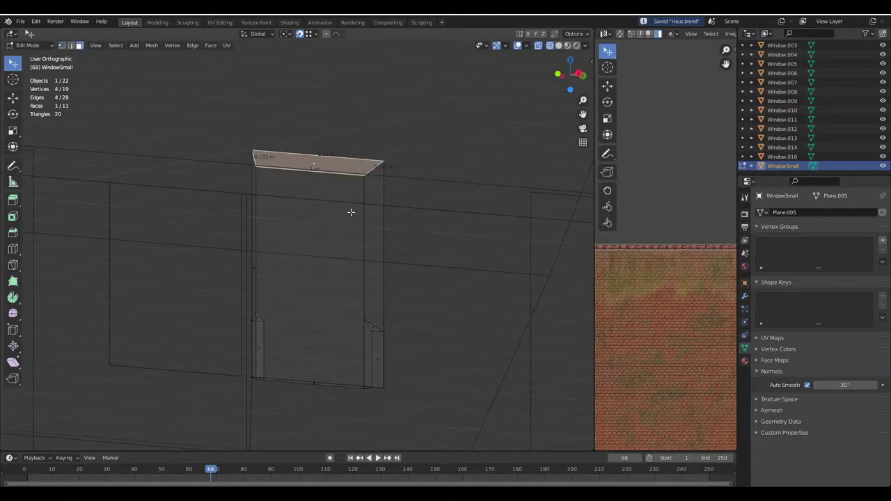
{"action": "left_click", "coordinate": [314, 275]}
{"action": "left_click", "coordinate": [225, 248]}
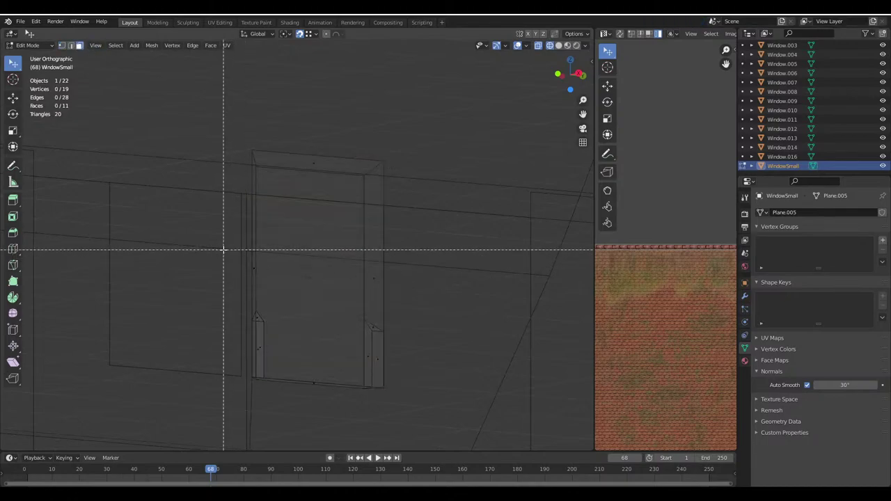
{"action": "left_click", "coordinate": [364, 207]}
{"action": "left_click", "coordinate": [328, 165]}
{"action": "key", "text": "e"}
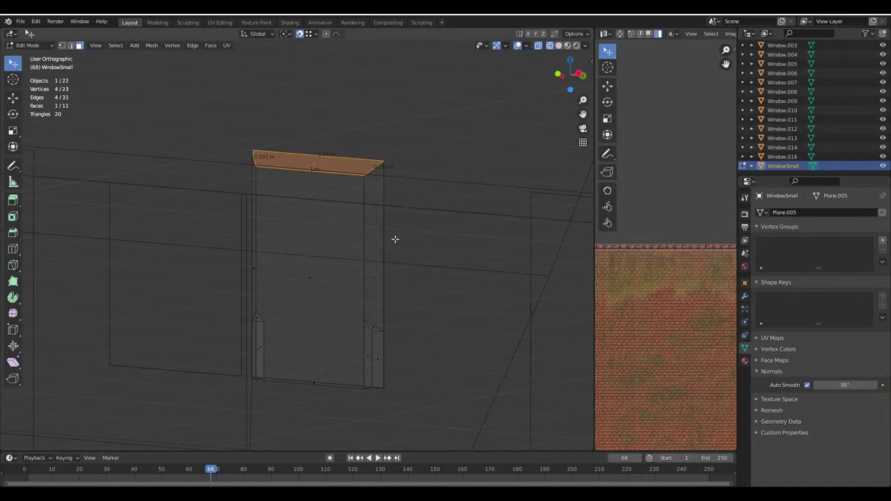
Change the snap target and lower the extruded top face vertically onto the window top
{"action": "left_click", "coordinate": [574, 33]}
{"action": "left_click", "coordinate": [558, 45]}
{"action": "left_click", "coordinate": [309, 33]}
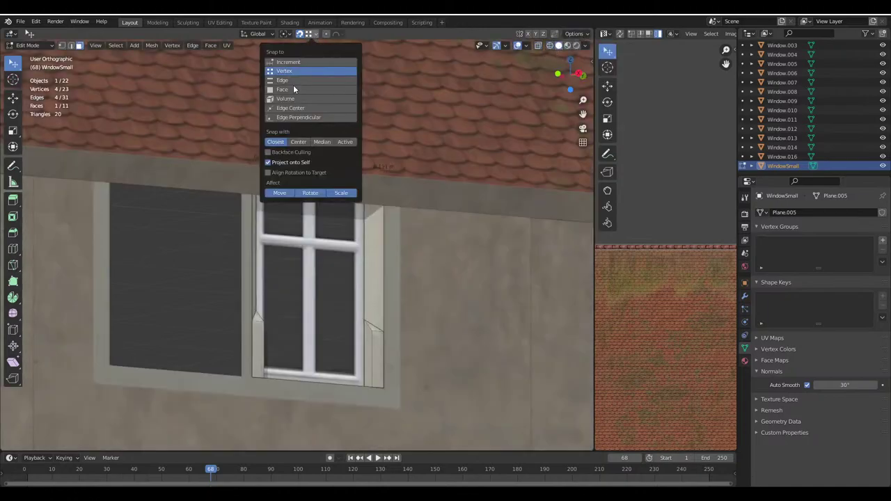
{"action": "left_click", "coordinate": [307, 80]}
{"action": "key", "text": "g"}
{"action": "key", "text": "z"}
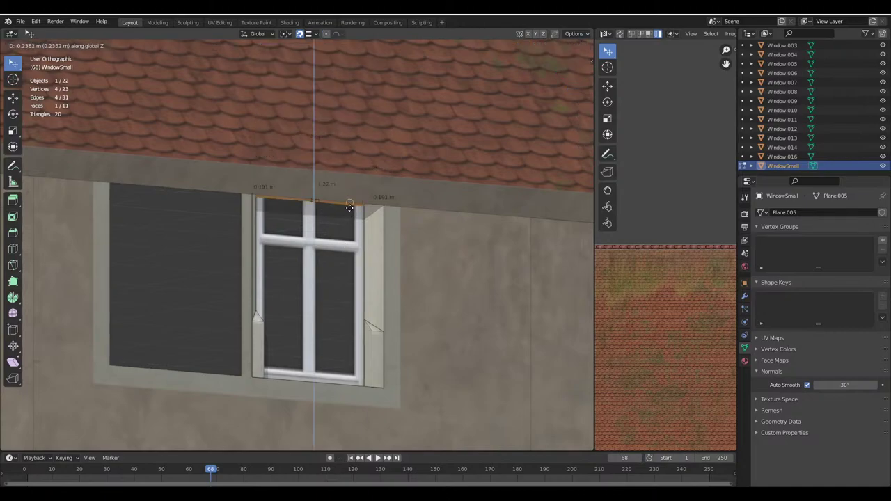
{"action": "left_click", "coordinate": [356, 238]}
{"action": "key", "text": "alt+z"}
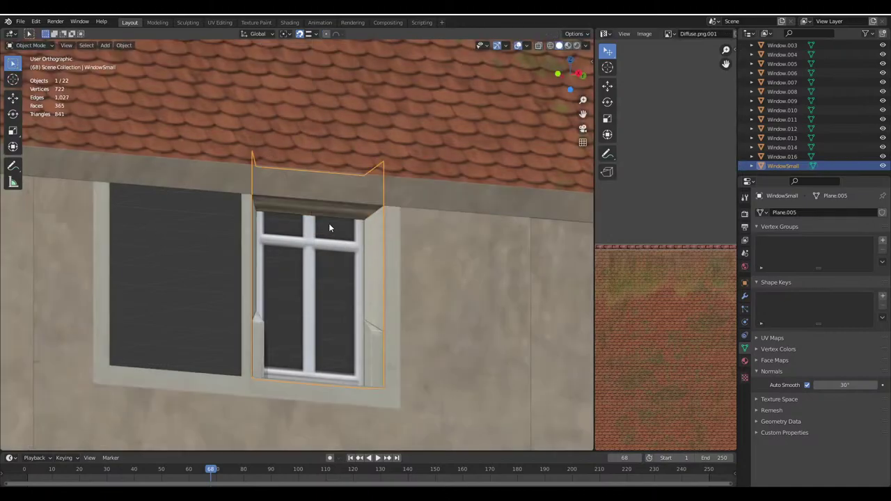
{"action": "key", "text": "alt+z"}
{"action": "left_click", "coordinate": [550, 45]}
Box-select the frame's top vertices and lower them 0.346 m in Z with vertex snapping
{"action": "left_click", "coordinate": [61, 45]}
{"action": "key", "text": "a"}
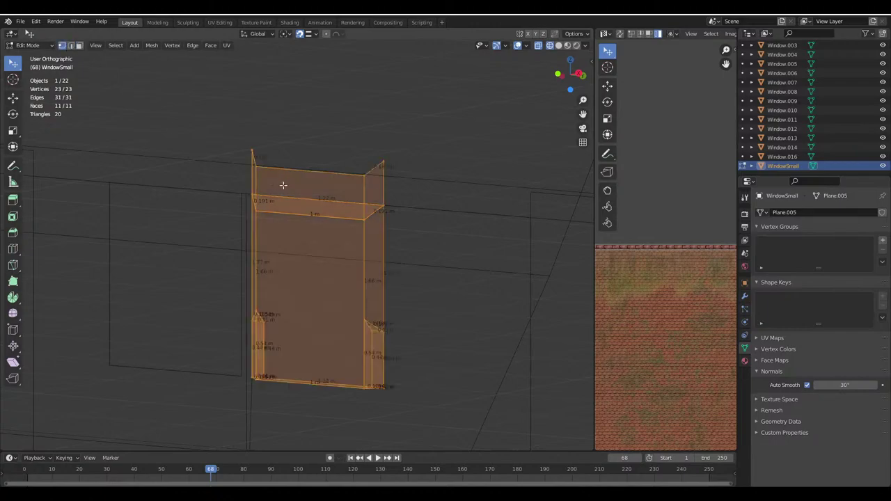
{"action": "key", "text": "alt+a"}
{"action": "left_click_drag", "start_coordinate": [229, 145], "coordinate": [462, 183]}
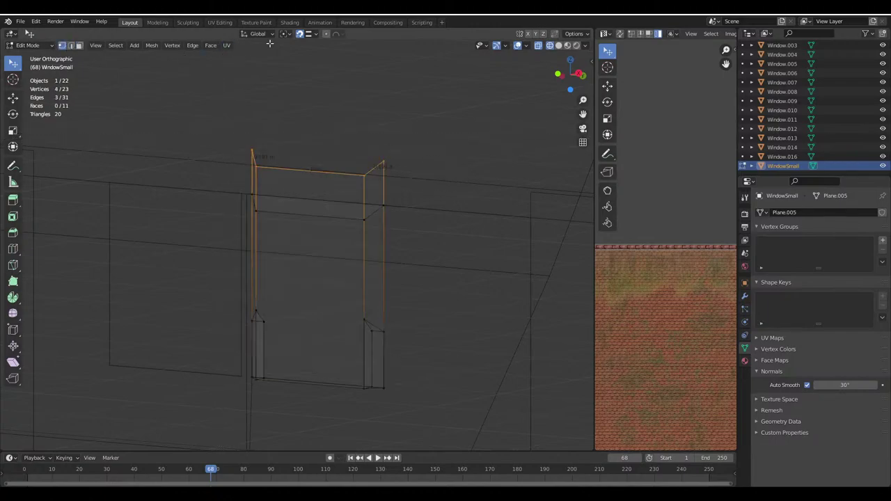
{"action": "left_click", "coordinate": [316, 34]}
{"action": "left_click", "coordinate": [293, 72]}
{"action": "left_click", "coordinate": [575, 34]}
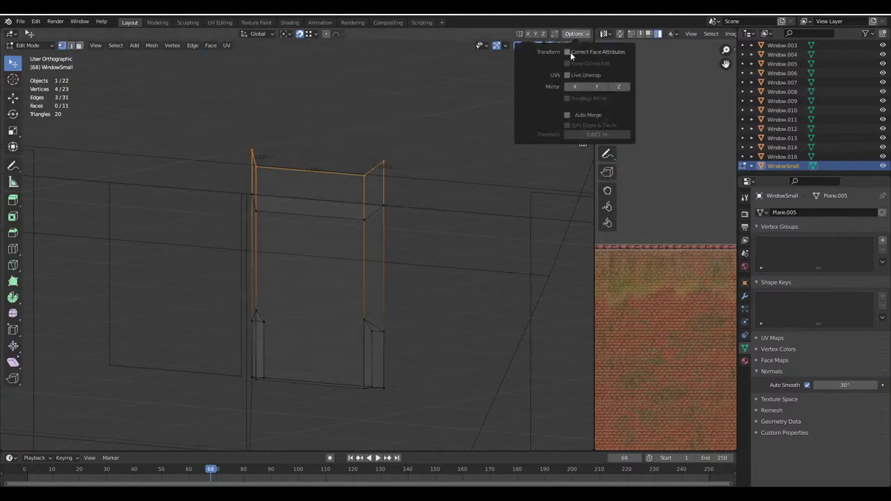
{"action": "left_click", "coordinate": [568, 45]}
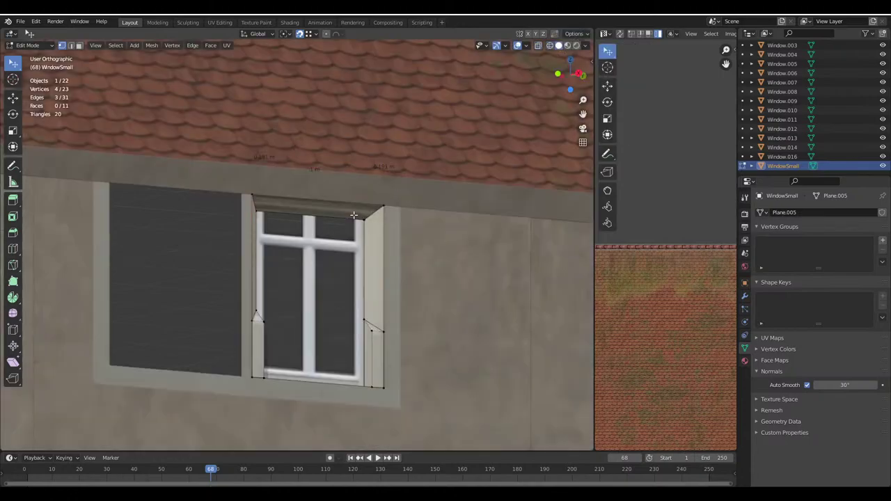
{"action": "key", "text": "g"}
{"action": "key", "text": "z"}
{"action": "left_click", "coordinate": [336, 238]}
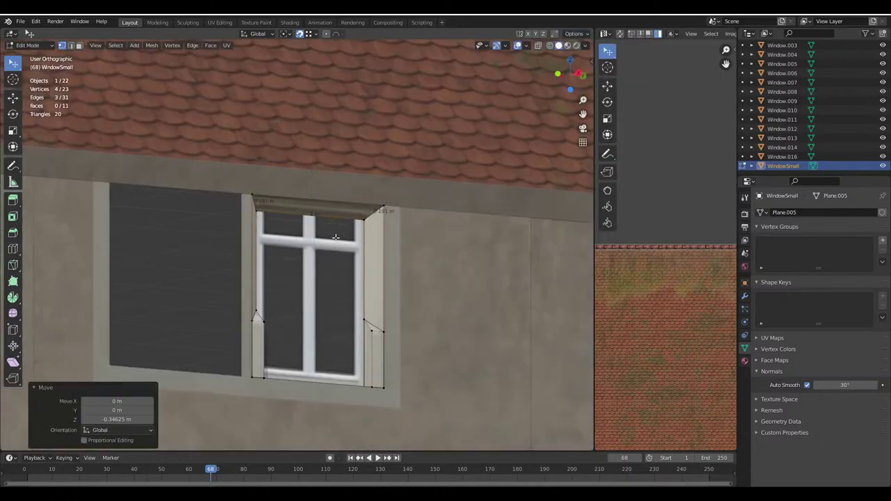
Select the window pane face and widen the image editor to show its UVs
{"action": "left_click", "coordinate": [78, 45]}
{"action": "left_click", "coordinate": [340, 284]}
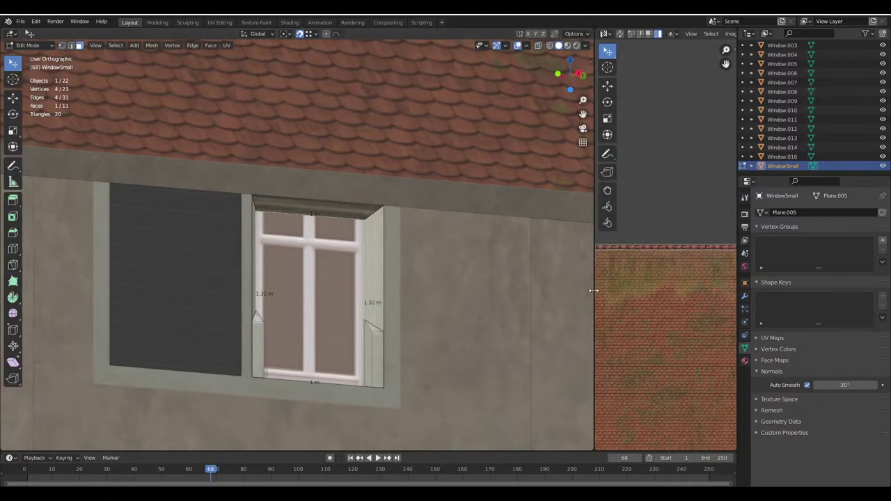
{"action": "left_click_drag", "start_coordinate": [594, 295], "coordinate": [346, 294]}
{"action": "scroll", "coordinate": [560, 198], "scroll_direction": "up", "scroll_amount": 9}
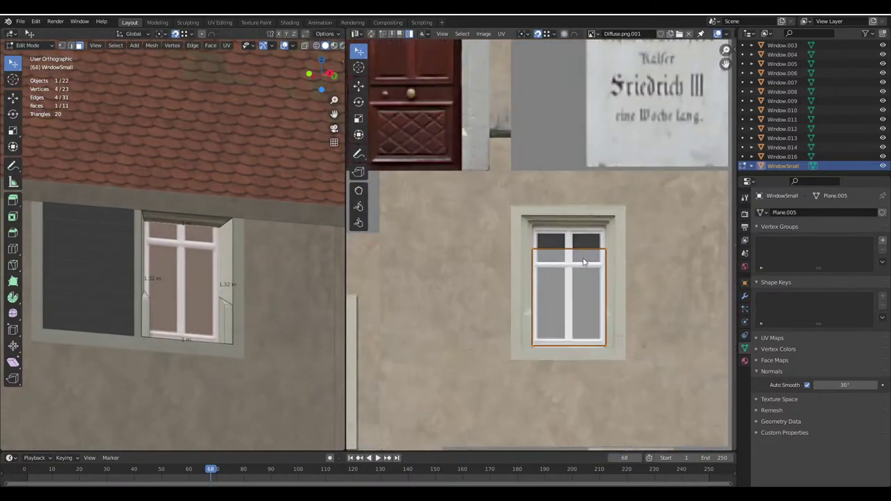
Drag the pane's top UV edge down along Y so the upper transom panes drop out
{"action": "left_click", "coordinate": [579, 231]}
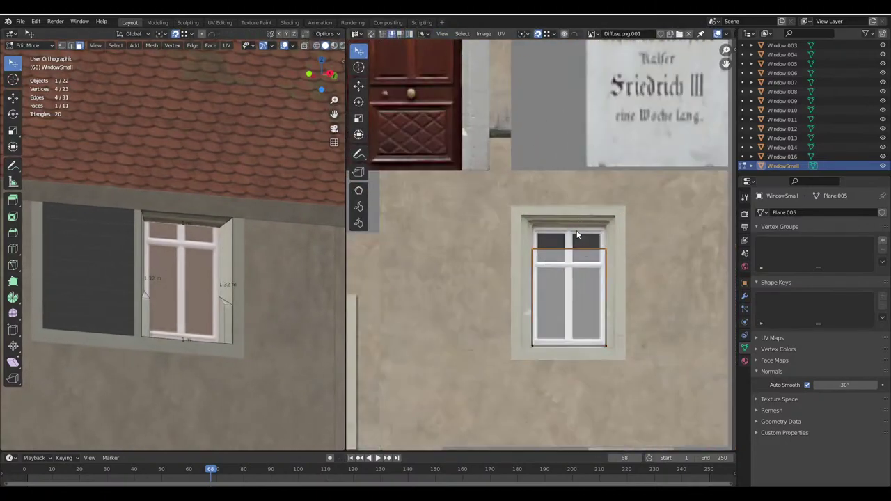
{"action": "key", "text": "g"}
{"action": "key", "text": "y"}
{"action": "left_click", "coordinate": [577, 242]}
{"action": "scroll", "coordinate": [657, 111], "scroll_direction": "up", "scroll_amount": 3}
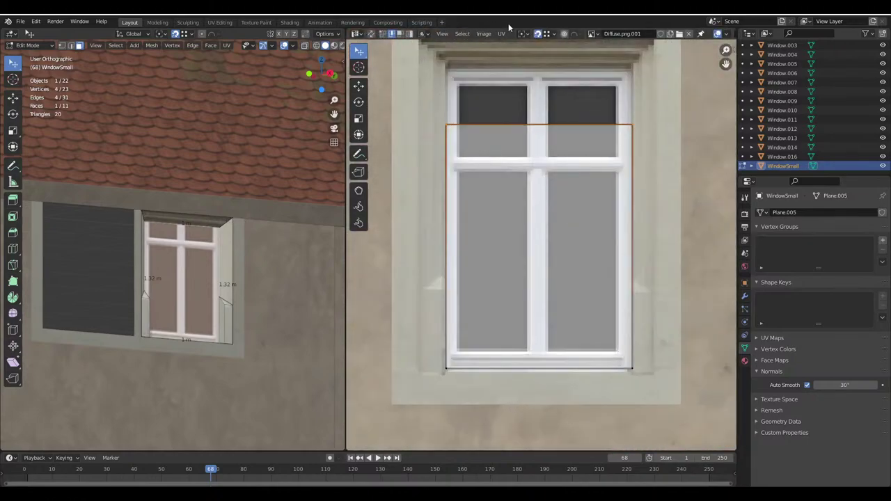
{"action": "key", "text": "g"}
{"action": "key", "text": "y"}
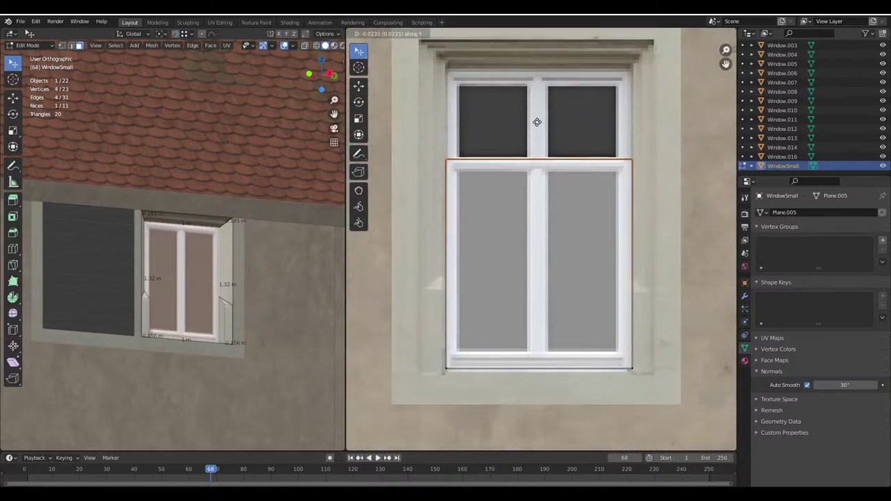
{"action": "left_click", "coordinate": [537, 121]}
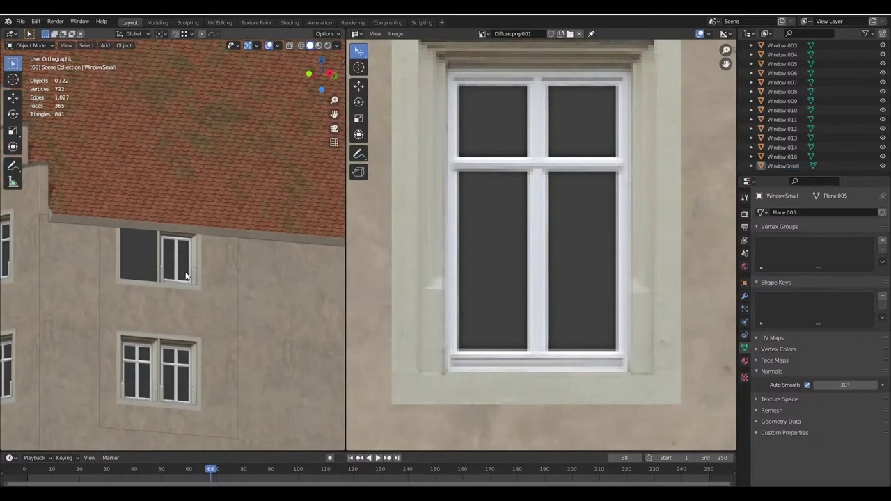
{"action": "key", "text": "Tab"}
{"action": "key", "text": "g"}
{"action": "key", "text": "y"}
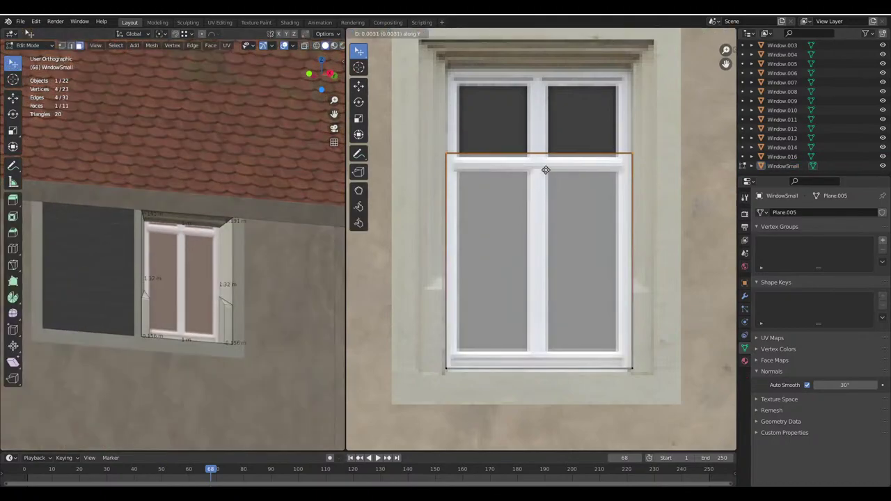
{"action": "left_click", "coordinate": [545, 171]}
Return to Object Mode, enlarge the 3D view toward the side wall, and save the file
{"action": "key", "text": "Tab"}
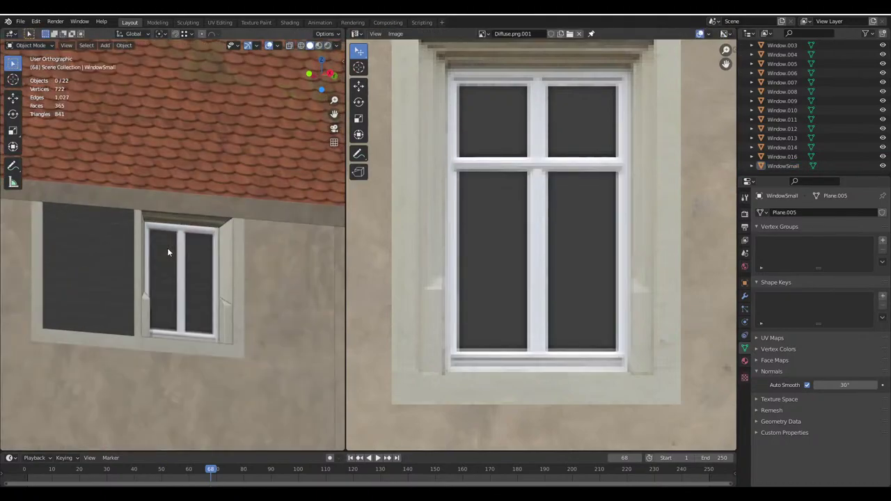
{"action": "left_click_drag", "start_coordinate": [346, 320], "coordinate": [572, 292]}
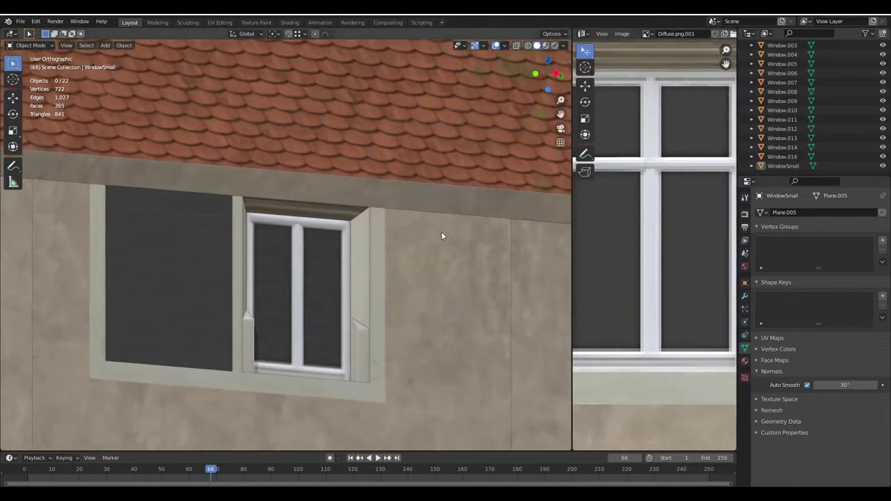
{"action": "scroll", "coordinate": [432, 226], "scroll_direction": "down", "scroll_amount": 5}
{"action": "middle_click_drag", "start_coordinate": [425, 227], "coordinate": [449, 199]}
{"action": "key", "text": "ctrl+s"}
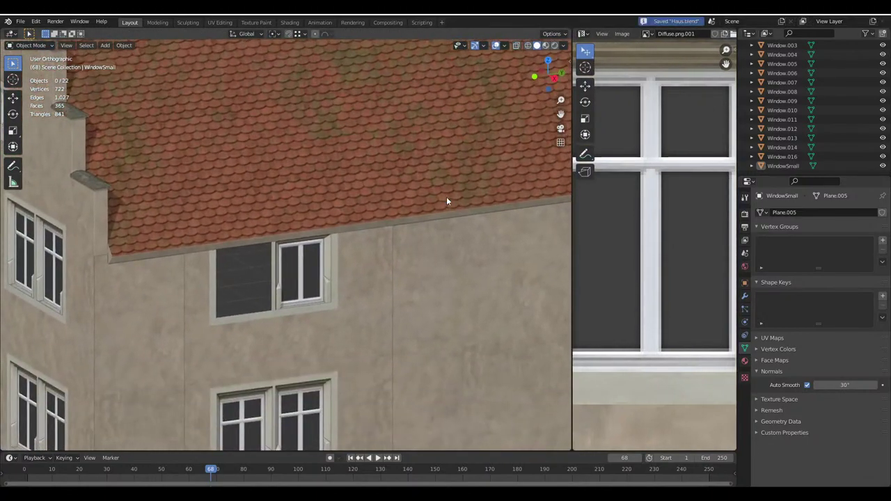
{"action": "scroll", "coordinate": [304, 261], "scroll_direction": "up", "scroll_amount": 5}
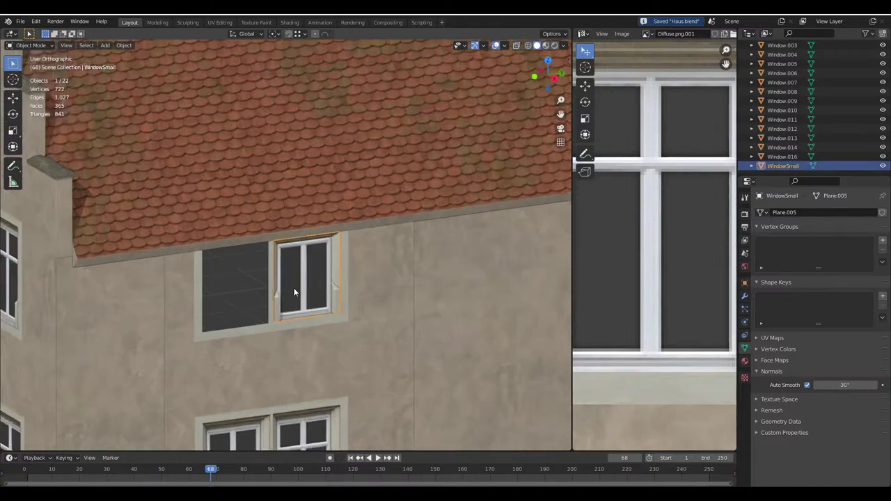
Try merging vertices by distance across the whole Building mesh in wireframe, then undo it
{"action": "left_click", "coordinate": [281, 304]}
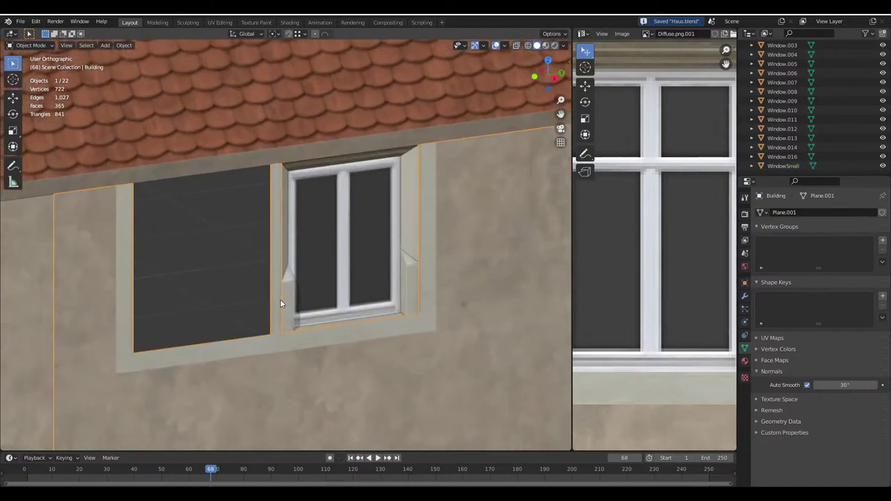
{"action": "key", "text": "Tab"}
{"action": "left_click", "coordinate": [279, 303]}
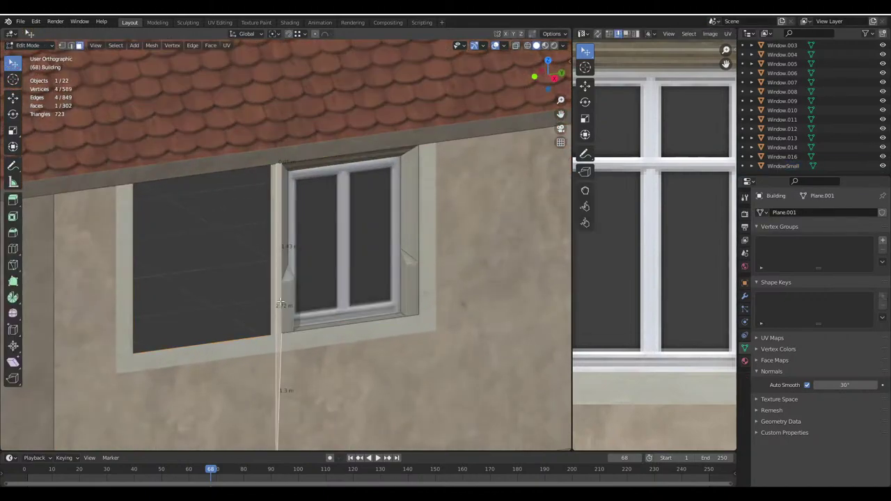
{"action": "left_click", "coordinate": [61, 46]}
{"action": "left_click", "coordinate": [527, 46]}
{"action": "key", "text": "a"}
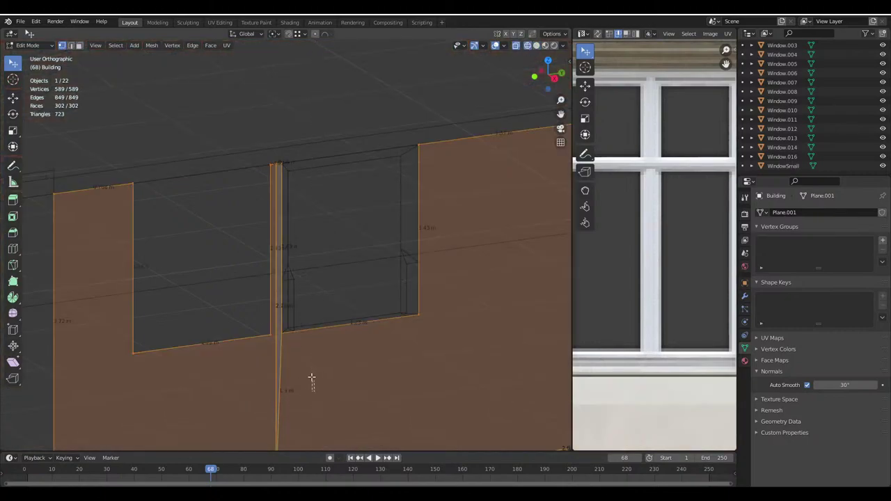
{"action": "key", "text": "m"}
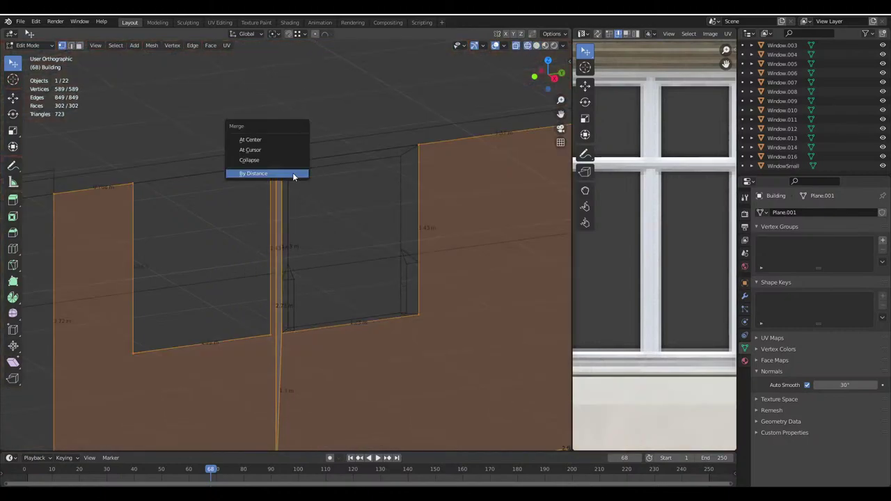
{"action": "left_click", "coordinate": [294, 173]}
{"action": "scroll", "coordinate": [364, 219], "scroll_direction": "down", "scroll_amount": 5}
{"action": "key", "text": "ctrl+z"}
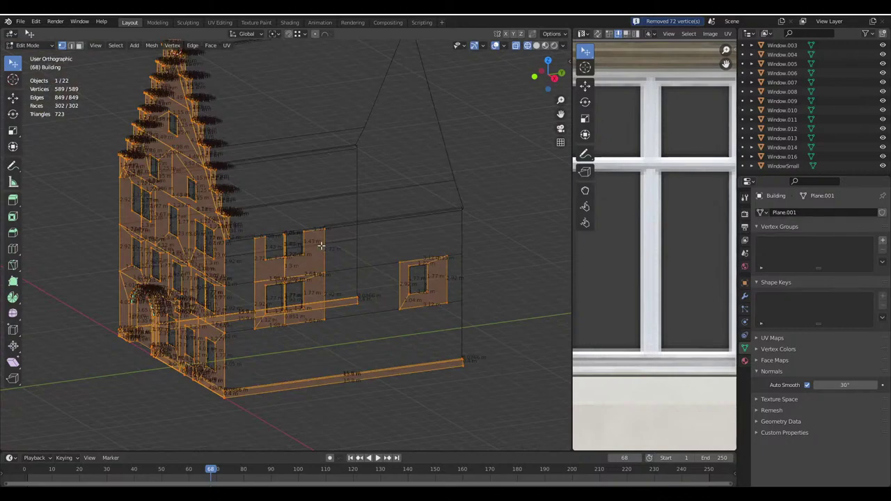
{"action": "scroll", "coordinate": [318, 243], "scroll_direction": "up", "scroll_amount": 5}
Box-select the thin strip's vertices beside the small window and merge them by distance
{"action": "key", "text": "alt+a"}
{"action": "left_click_drag", "start_coordinate": [289, 297], "coordinate": [246, 169]}
{"action": "middle_click_drag", "start_coordinate": [246, 169], "coordinate": [286, 197]}
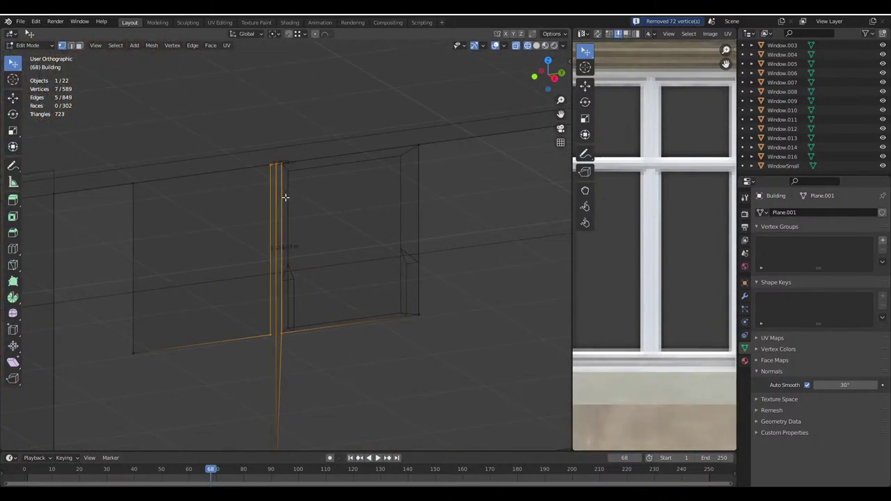
{"action": "key", "text": "m"}
{"action": "left_click", "coordinate": [287, 198]}
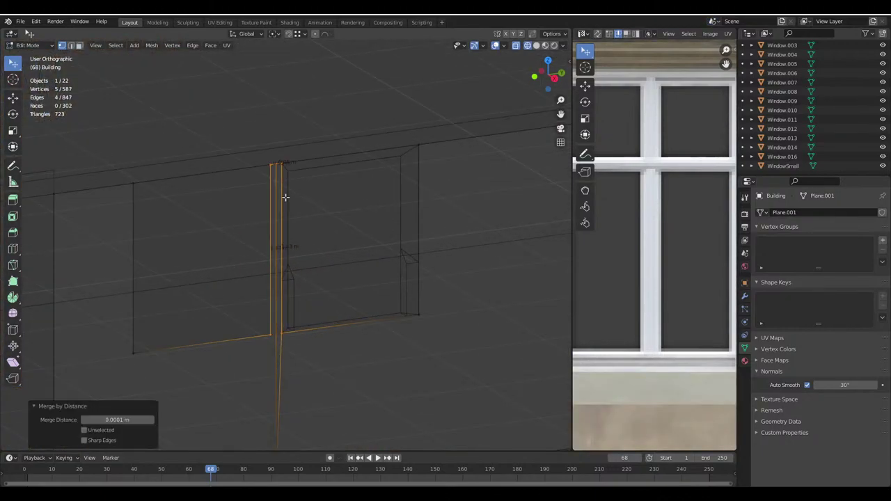
Restore textured shading, return to Object Mode, and select the small window object
{"action": "left_click", "coordinate": [536, 45]}
{"action": "key", "text": "Tab"}
{"action": "left_click", "coordinate": [314, 266]}
{"action": "scroll", "coordinate": [314, 266], "scroll_direction": "down", "scroll_amount": 3}
{"action": "middle_click_drag", "start_coordinate": [342, 255], "coordinate": [313, 258]}
{"action": "scroll", "coordinate": [369, 252], "scroll_direction": "up", "scroll_amount": 2}
{"action": "scroll", "coordinate": [369, 252], "scroll_direction": "down", "scroll_amount": 6}
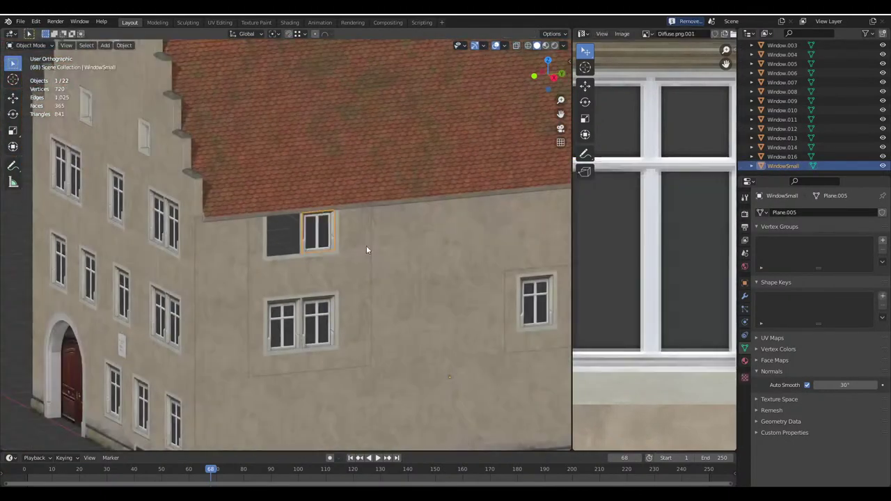
Make a linked copy of the small window and snap it beside the original
{"action": "key", "text": "alt+d"}
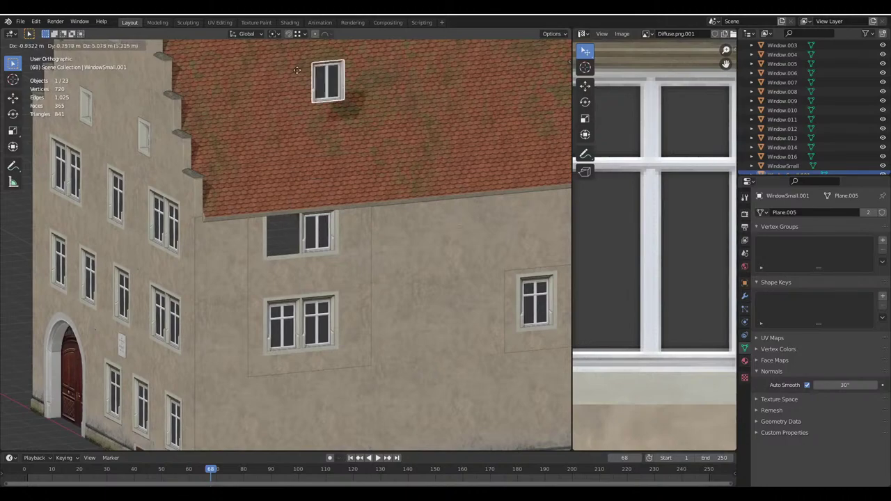
{"action": "left_click", "coordinate": [266, 202]}
{"action": "left_click", "coordinate": [288, 33]}
{"action": "key", "text": "g"}
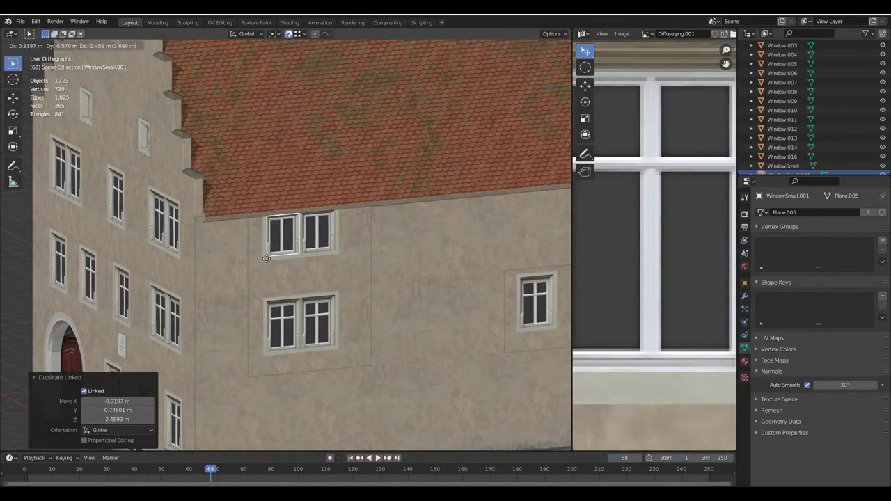
{"action": "left_click", "coordinate": [266, 258]}
{"action": "scroll", "coordinate": [330, 250], "scroll_direction": "down", "scroll_amount": 5}
{"action": "left_click", "coordinate": [355, 229]}
Orbit to inspect the new window pair from two angles and save the file
{"action": "scroll", "coordinate": [355, 228], "scroll_direction": "up", "scroll_amount": 5}
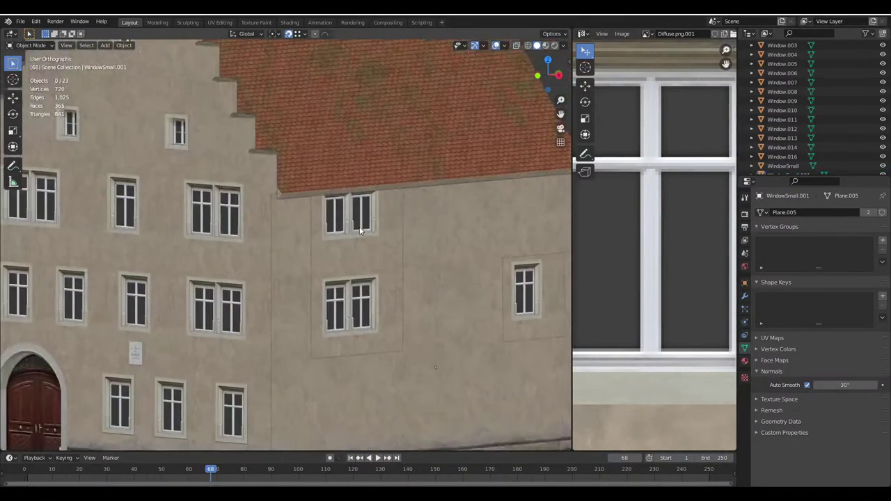
{"action": "middle_click_drag", "start_coordinate": [319, 216], "coordinate": [366, 201]}
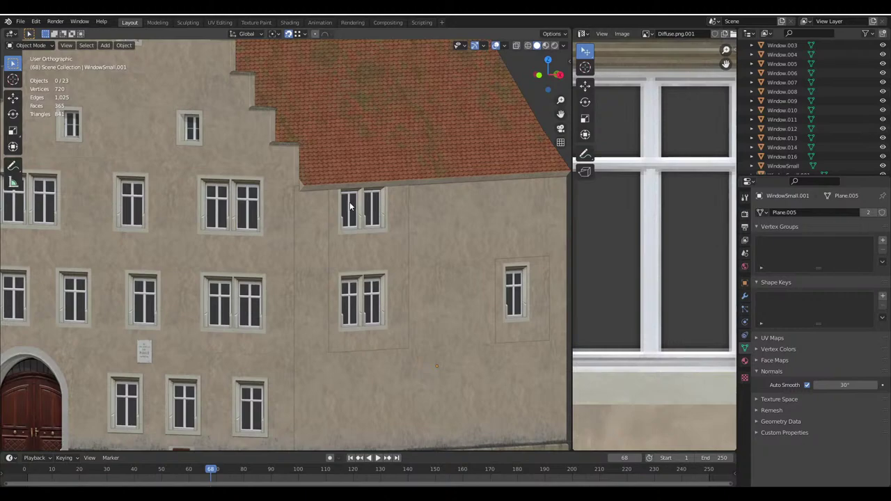
{"action": "middle_click_drag", "start_coordinate": [349, 201], "coordinate": [328, 224]}
{"action": "key", "text": "ctrl+s"}
Zoom out on the side wall to check the finished double window
{"action": "scroll", "coordinate": [314, 207], "scroll_direction": "down", "scroll_amount": 2}
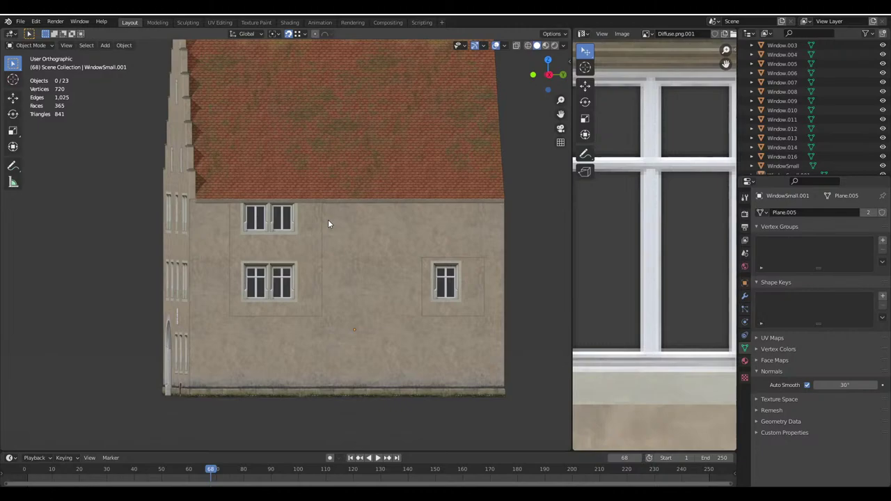
Save the file, widen the 3D view, and select the Building object for mesh editing
{"action": "middle_click_drag", "start_coordinate": [328, 224], "coordinate": [328, 223]}
{"action": "scroll", "coordinate": [328, 223], "scroll_direction": "up", "scroll_amount": 4}
{"action": "key", "text": "ctrl+s"}
{"action": "left_click", "coordinate": [327, 223]}
{"action": "key", "text": "Tab"}
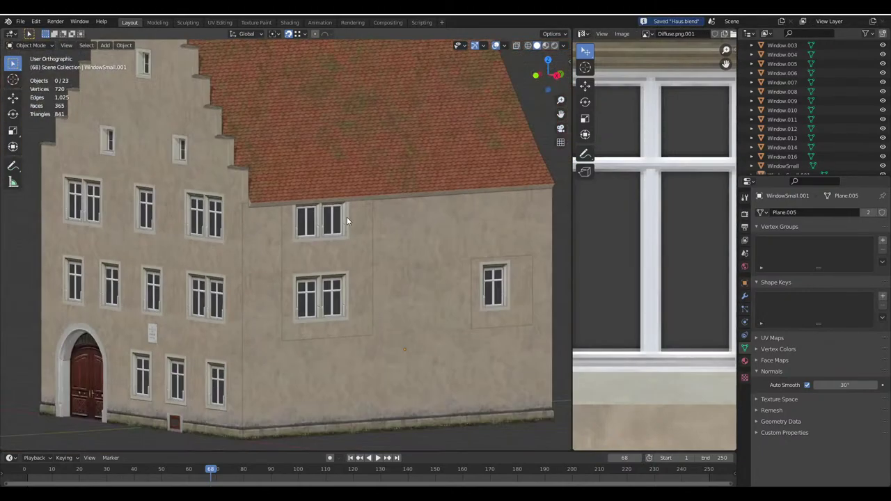
{"action": "left_click_drag", "start_coordinate": [572, 296], "coordinate": [649, 302]}
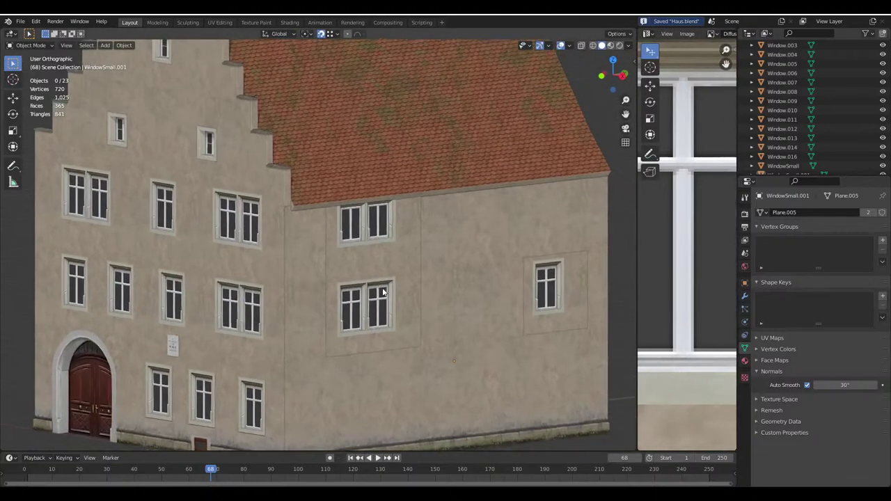
{"action": "left_click", "coordinate": [151, 223]}
Select the front gable's window-surround face and the trapezoid below, and duplicate them
{"action": "scroll", "coordinate": [174, 236], "scroll_direction": "down", "scroll_amount": 5}
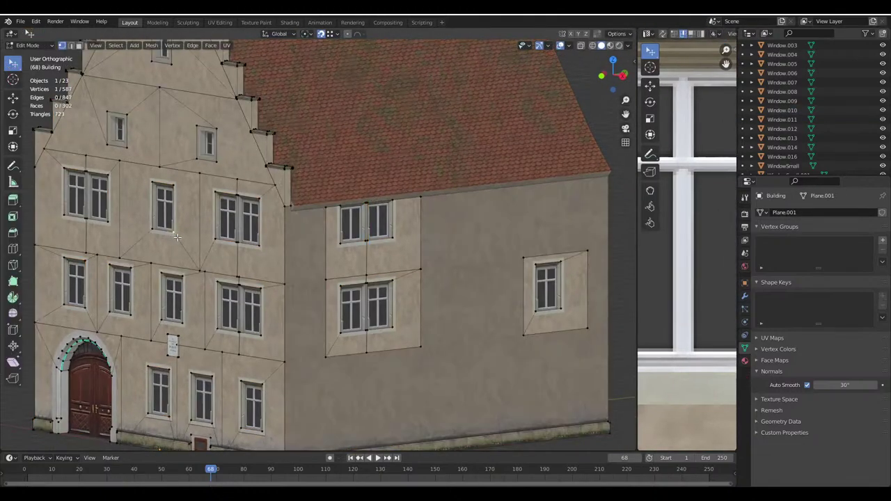
{"action": "middle_click_drag", "start_coordinate": [175, 237], "coordinate": [264, 258]}
{"action": "scroll", "coordinate": [265, 259], "scroll_direction": "up", "scroll_amount": 5}
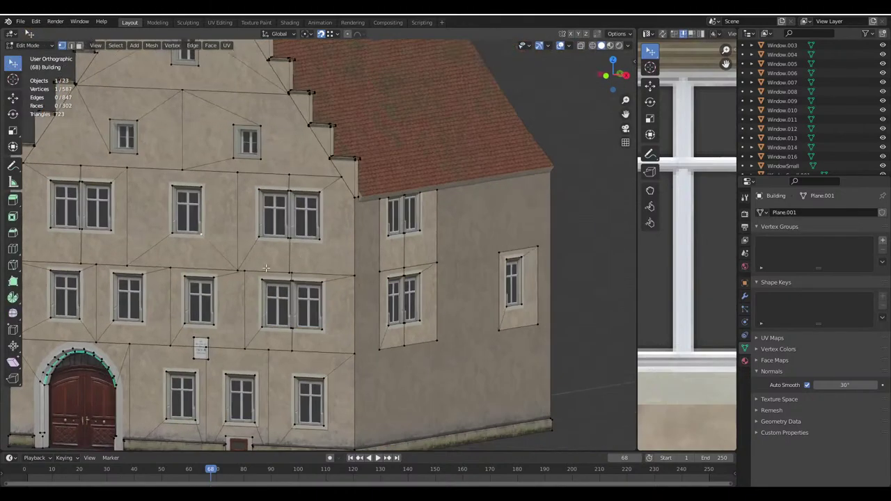
{"action": "left_click", "coordinate": [216, 229]}
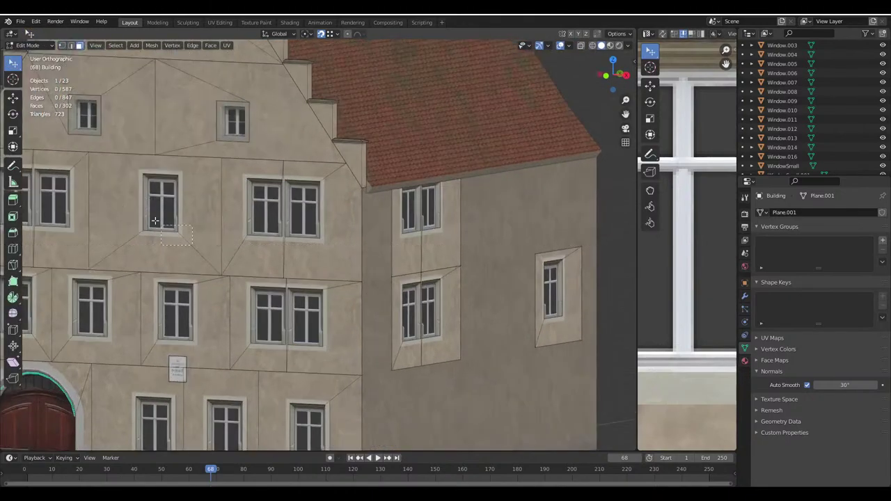
{"action": "left_click", "coordinate": [159, 251], "text": "shift"}
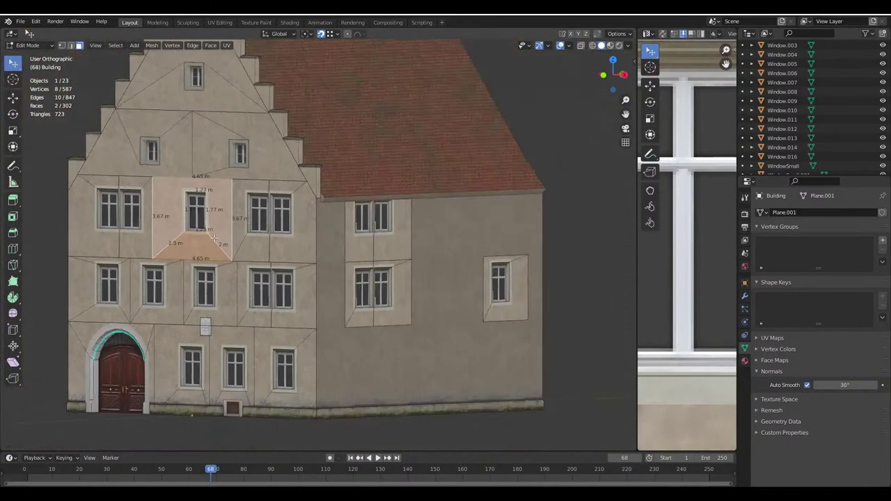
{"action": "middle_click_drag", "start_coordinate": [213, 239], "coordinate": [224, 279]}
{"action": "key", "text": "shift+d"}
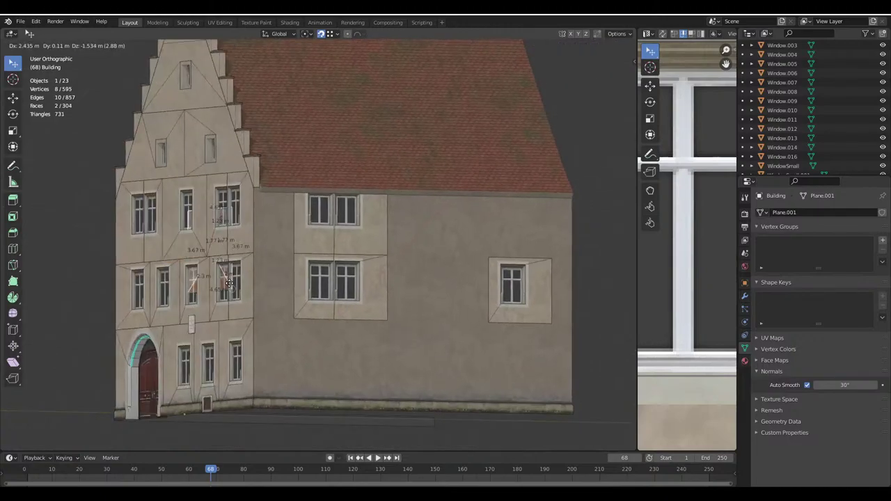
{"action": "left_click", "coordinate": [105, 380]}
Delete the misplaced duplicate's faces
{"action": "key", "text": "x"}
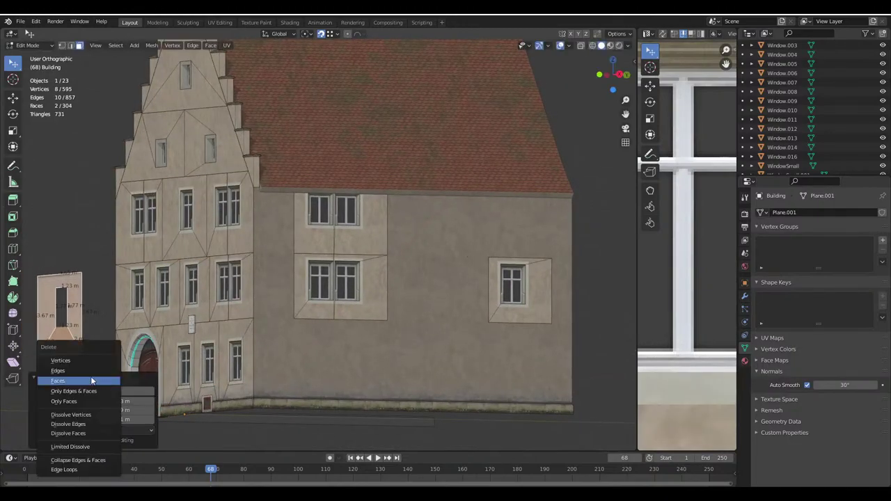
{"action": "left_click", "coordinate": [83, 292]}
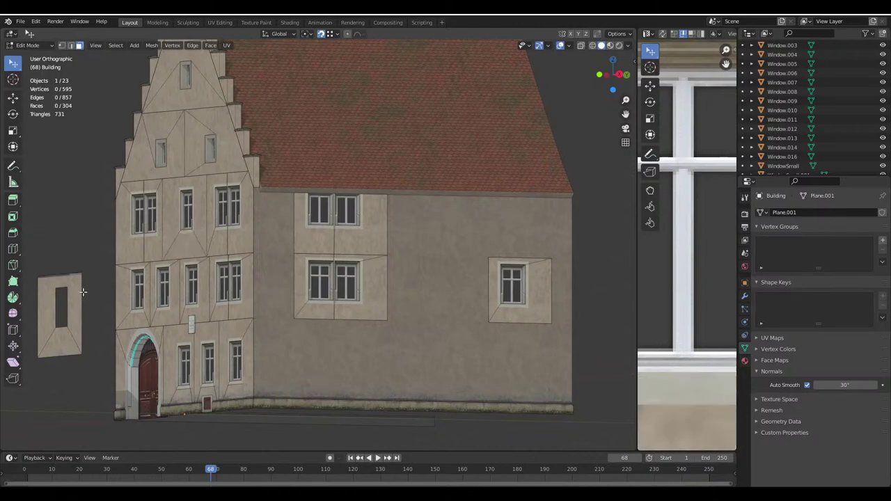
{"action": "key", "text": "l"}
{"action": "key", "text": "x"}
{"action": "left_click", "coordinate": [63, 301]}
Reselect the gable's trapezoid and surround faces and duplicate them again
{"action": "left_click", "coordinate": [179, 241]}
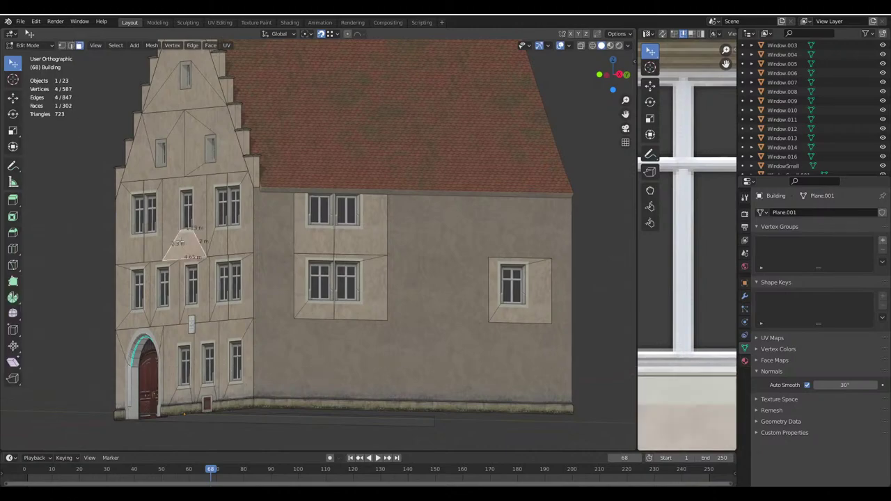
{"action": "left_click", "coordinate": [177, 227], "text": "shift"}
{"action": "left_click", "coordinate": [617, 33]}
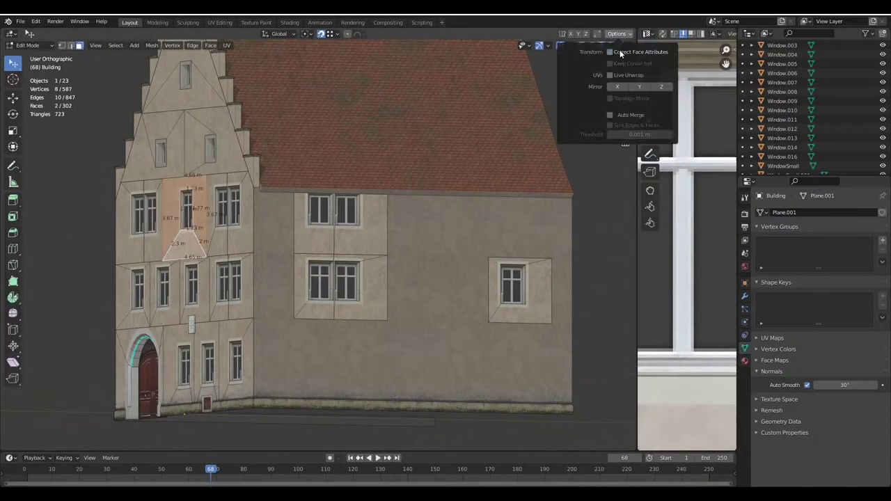
{"action": "key", "text": "shift+d"}
{"action": "left_click", "coordinate": [451, 390]}
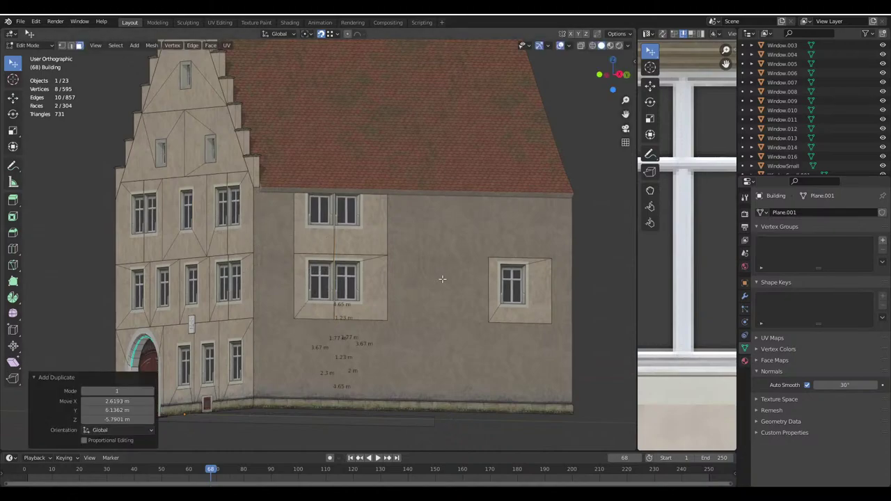
Move the copied faces down and onto the side wall under the eaves
{"action": "key", "text": "g"}
{"action": "key", "text": "z"}
{"action": "left_click", "coordinate": [466, 345]}
{"action": "key", "text": "r"}
{"action": "key", "text": "z"}
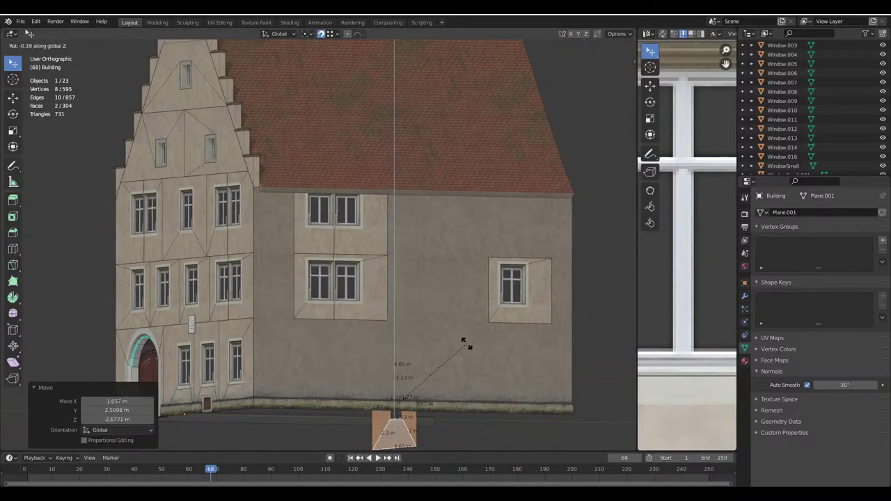
{"action": "right_click", "coordinate": [467, 344]}
{"action": "key", "text": "g"}
{"action": "left_click", "coordinate": [383, 190]}
{"action": "middle_click_drag", "start_coordinate": [382, 190], "coordinate": [411, 214], "text": "shift"}
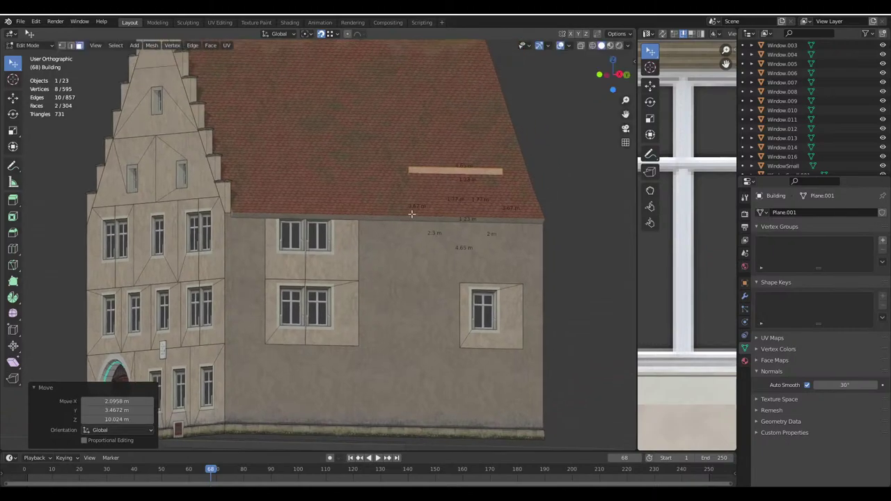
{"action": "key", "text": "g"}
{"action": "left_click", "coordinate": [360, 291]}
{"action": "middle_click_drag", "start_coordinate": [361, 291], "coordinate": [327, 282]}
{"action": "scroll", "coordinate": [355, 287], "scroll_direction": "up", "scroll_amount": 4}
In edge select, move the patch's left edge 1 m along Y
{"action": "left_click", "coordinate": [72, 45]}
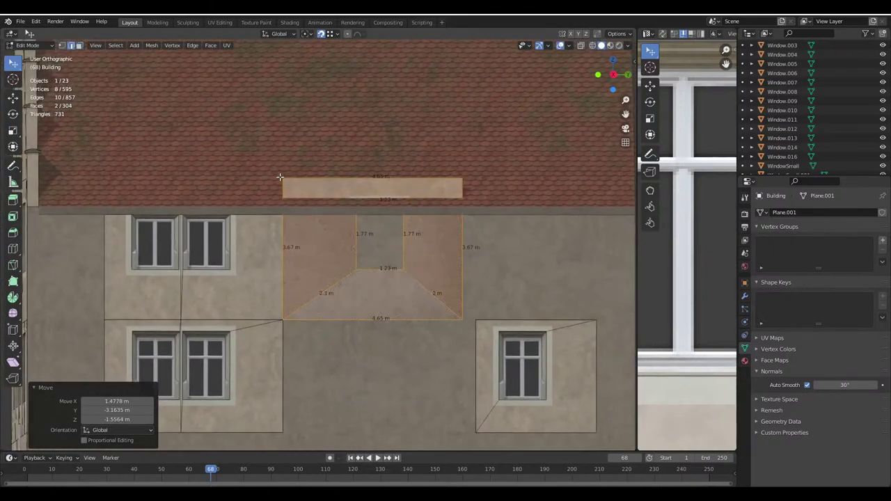
{"action": "left_click", "coordinate": [294, 137]}
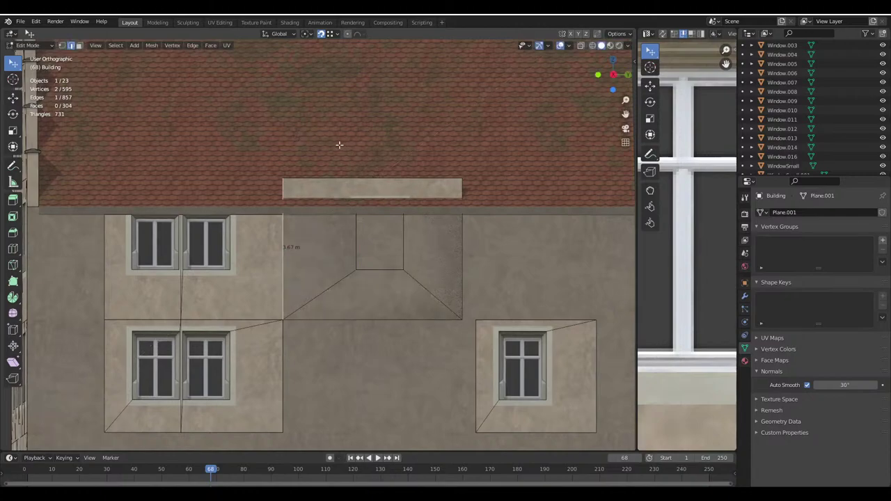
{"action": "key", "text": "g"}
{"action": "key", "text": "y"}
{"action": "right_click", "coordinate": [369, 144]}
{"action": "left_click", "coordinate": [616, 34]}
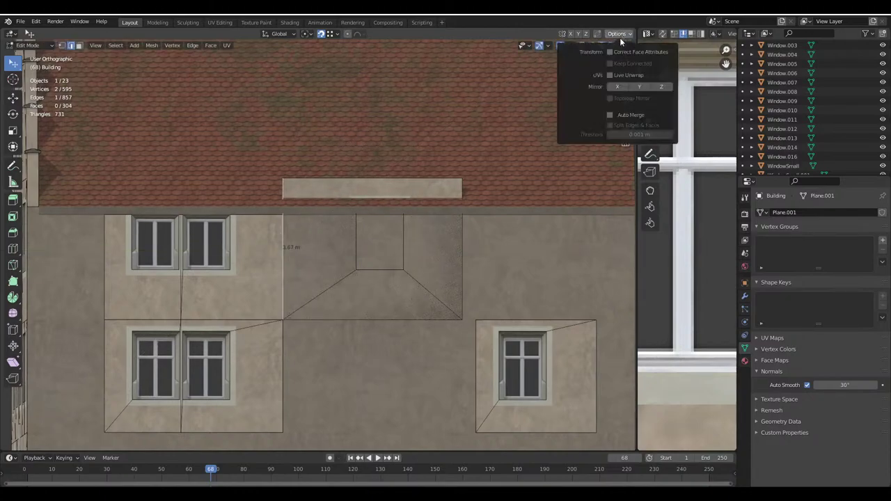
{"action": "left_click", "coordinate": [648, 63]}
{"action": "type", "text": "gy"}
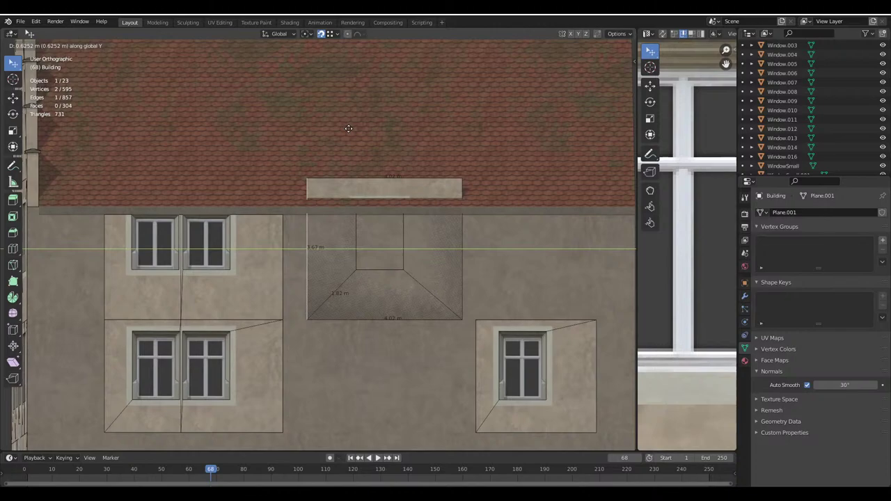
{"action": "type", "text": "1"}
{"action": "key", "text": "Return"}
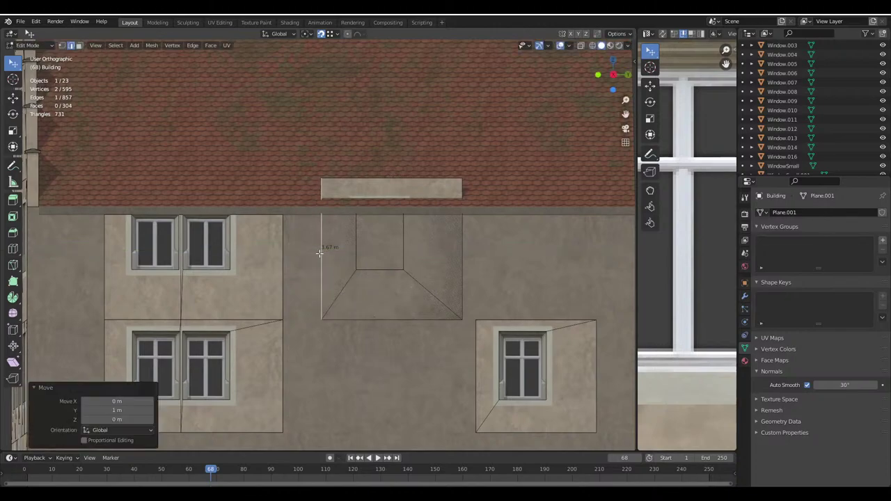
Select the whole connected patch and shift it -1 m along Y
{"action": "key", "text": "ctrl+l"}
{"action": "type", "text": "gy-1"}
{"action": "key", "text": "Return"}
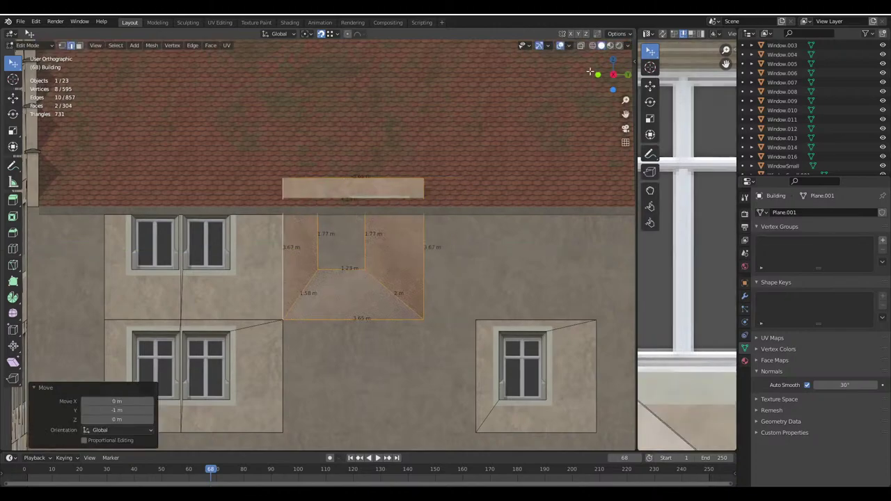
{"action": "left_click", "coordinate": [592, 45]}
{"action": "left_click", "coordinate": [346, 196]}
Set snapping to Vertex and lower the window opening's top edge vertically
{"action": "scroll", "coordinate": [342, 193], "scroll_direction": "up", "scroll_amount": 1}
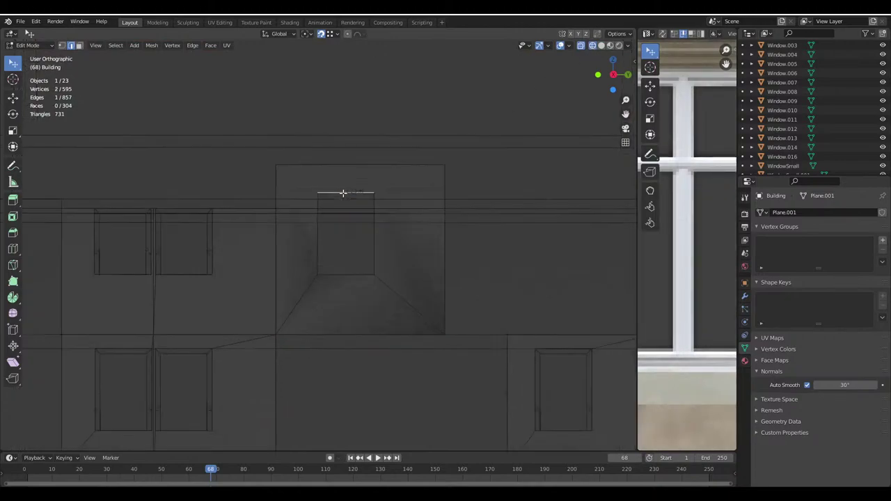
{"action": "scroll", "coordinate": [343, 193], "scroll_direction": "up", "scroll_amount": 1}
{"action": "left_click", "coordinate": [334, 33]}
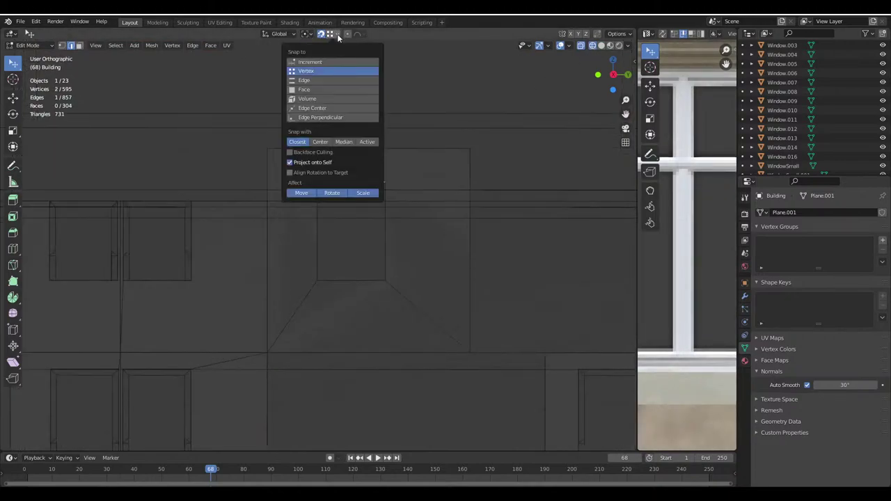
{"action": "left_click", "coordinate": [319, 87]}
{"action": "key", "text": "g"}
{"action": "key", "text": "z"}
{"action": "left_click", "coordinate": [342, 222]}
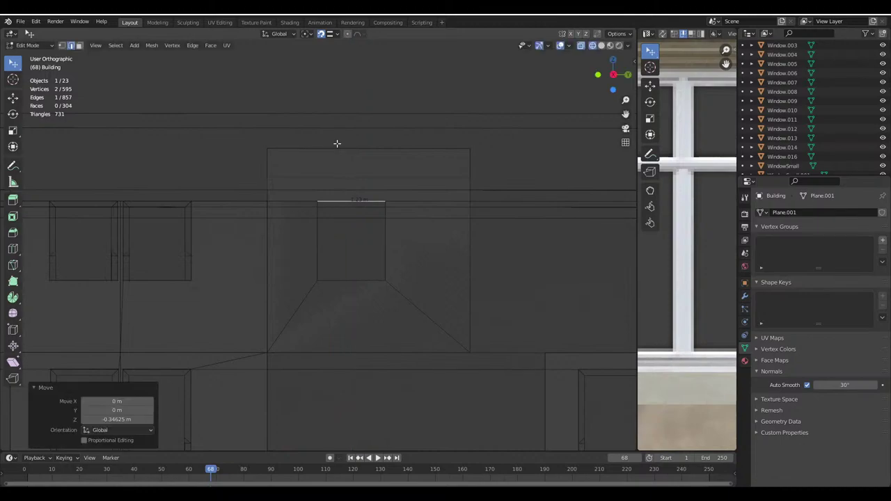
Lower the patch's top edge 0.95 m to the eaves, then delete that edge
{"action": "left_click", "coordinate": [336, 145]}
{"action": "key", "text": "g"}
{"action": "key", "text": "z"}
{"action": "key", "text": "Escape"}
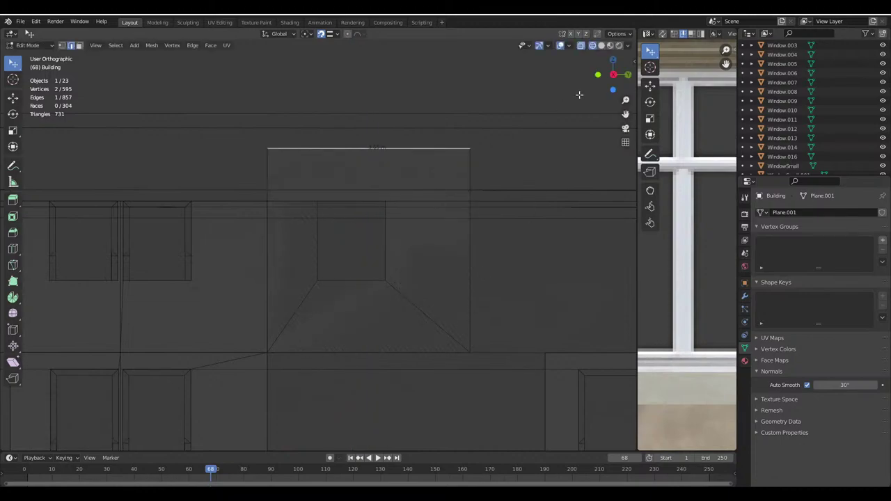
{"action": "key", "text": "z"}
{"action": "key", "text": "g"}
{"action": "key", "text": "z"}
{"action": "left_click", "coordinate": [376, 195]}
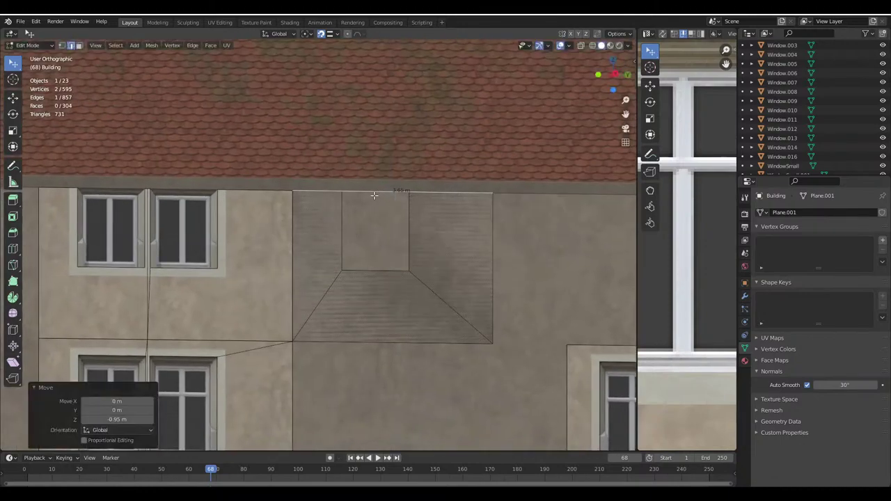
{"action": "key", "text": "shift+z"}
{"action": "key", "text": "x"}
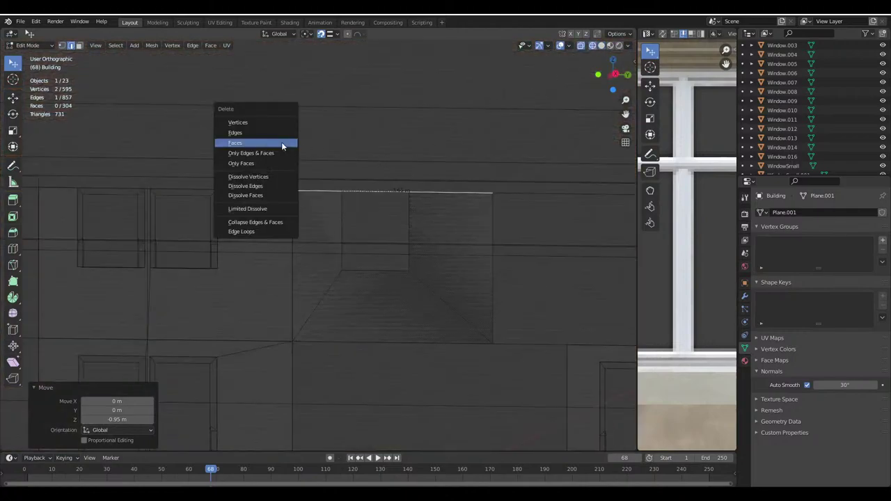
{"action": "left_click", "coordinate": [253, 131]}
Separate the patch into Building.001 and slide it along the wall
{"action": "scroll", "coordinate": [396, 294], "scroll_direction": "down", "scroll_amount": 2}
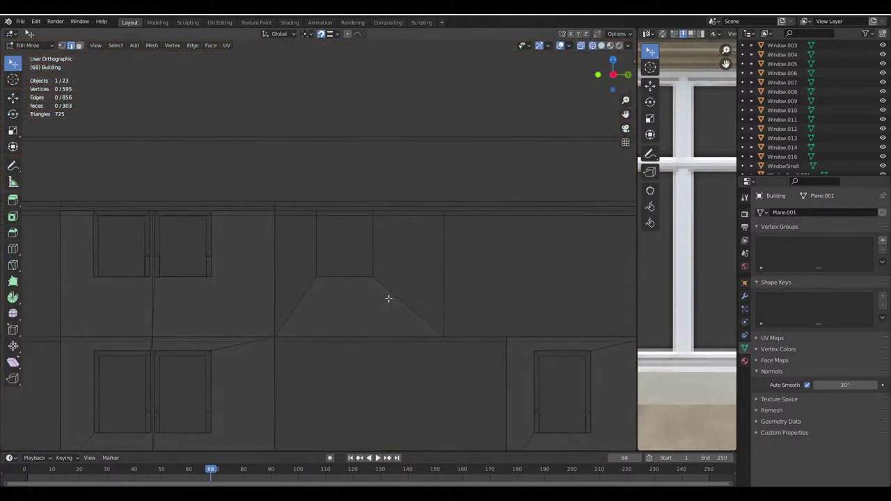
{"action": "key", "text": "a"}
{"action": "key", "text": "alt+a"}
{"action": "left_click", "coordinate": [272, 274]}
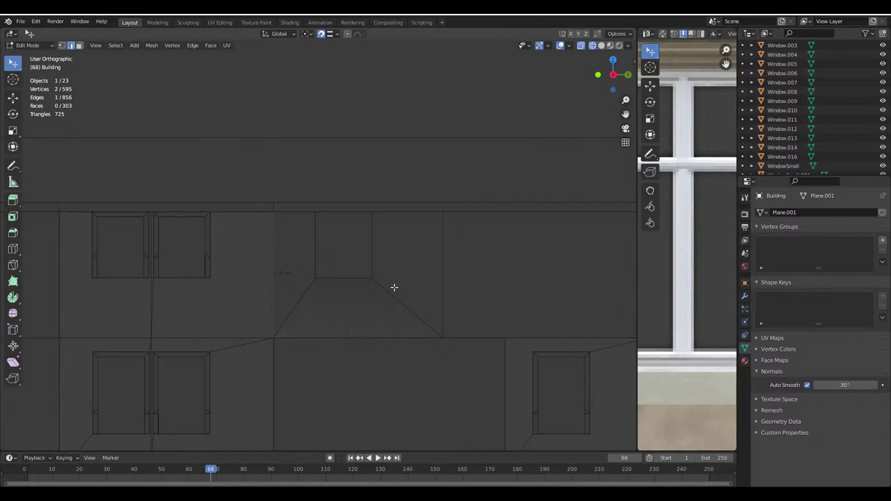
{"action": "key", "text": "ctrl+l"}
{"action": "key", "text": "p"}
{"action": "key", "text": "Tab"}
{"action": "left_click", "coordinate": [272, 290]}
{"action": "key", "text": "g"}
{"action": "key", "text": "g"}
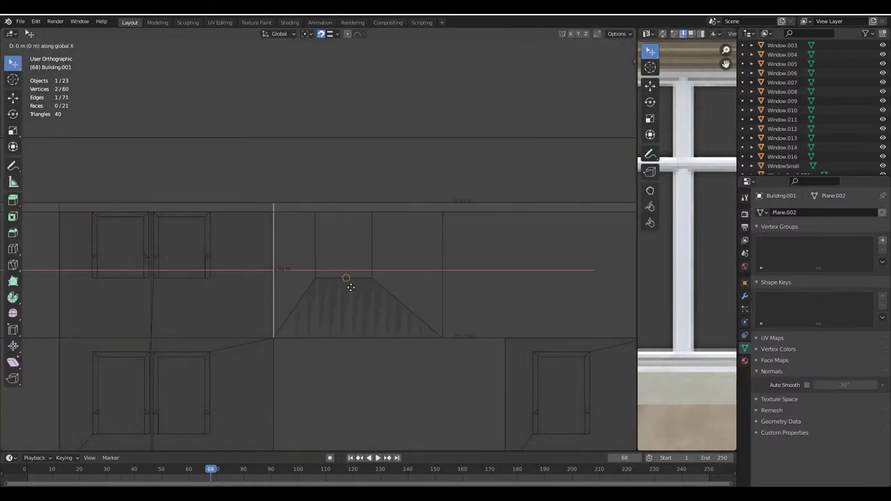
{"action": "left_click", "coordinate": [437, 276]}
{"action": "key", "text": "Tab"}
{"action": "left_click", "coordinate": [601, 45]}
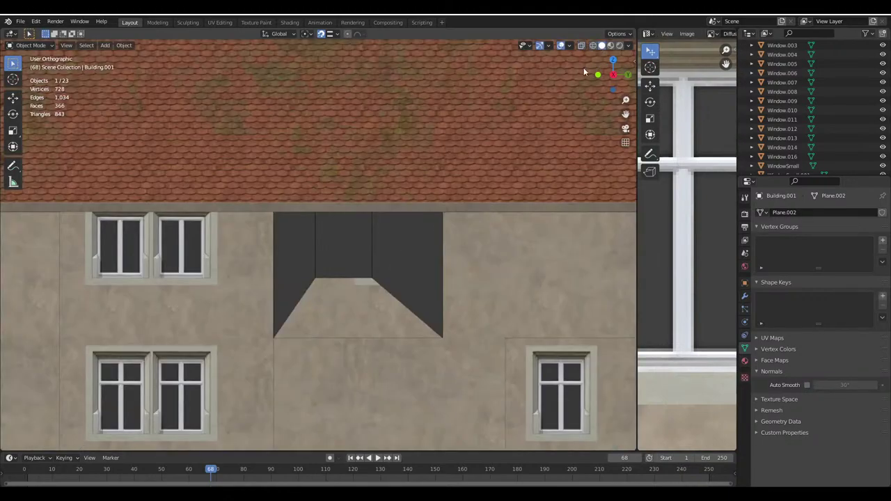
Re-enter editing on the main Building mesh and undo the top edge deletion
{"action": "left_click", "coordinate": [346, 287]}
{"action": "middle_click_drag", "start_coordinate": [363, 287], "coordinate": [376, 263]}
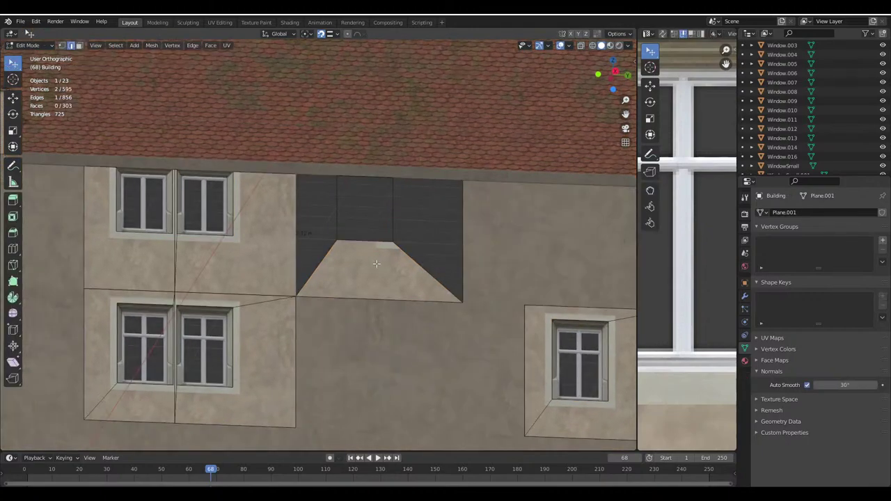
{"action": "key", "text": "Tab"}
{"action": "key", "text": "Tab"}
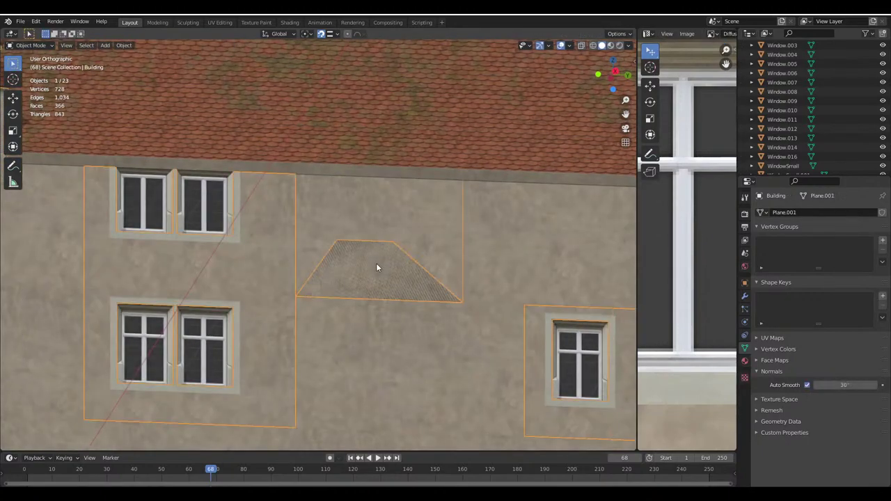
{"action": "key", "text": "Tab"}
{"action": "key", "text": "ctrl+z"}
{"action": "key", "text": "ctrl+z"}
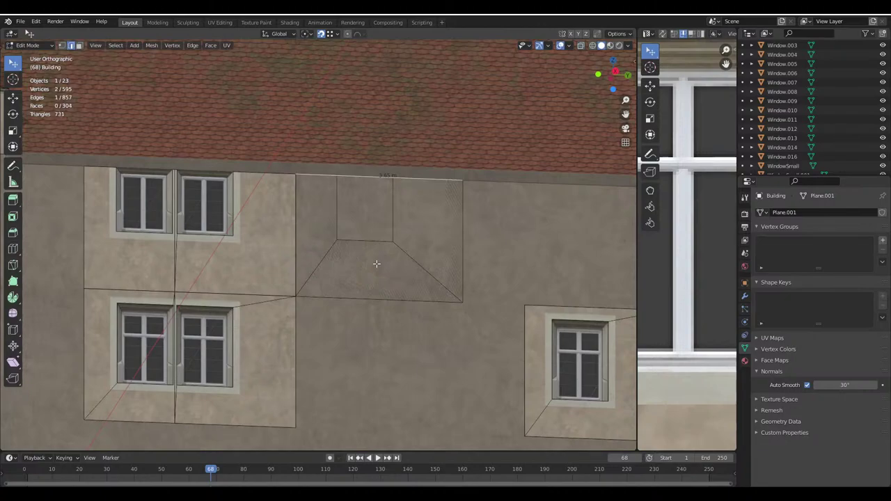
{"action": "middle_click_drag", "start_coordinate": [377, 226], "coordinate": [368, 233]}
Delete Building.001, undo that, and select the linked patch faces for deletion
{"action": "key", "text": "Tab"}
{"action": "left_click", "coordinate": [345, 359]}
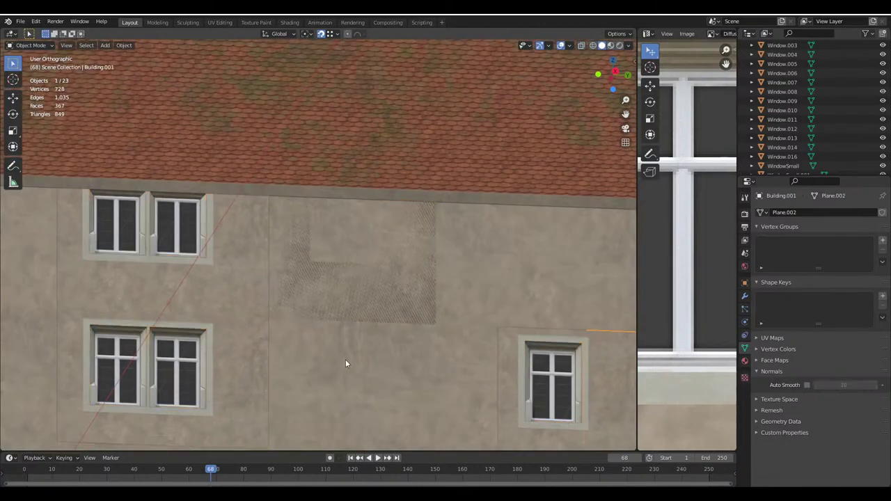
{"action": "middle_click_drag", "start_coordinate": [345, 360], "coordinate": [358, 297]}
{"action": "key", "text": "Delete"}
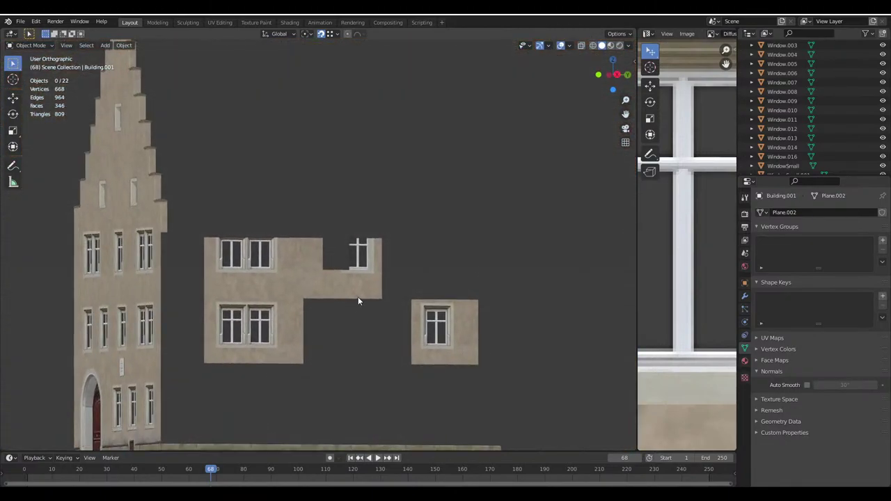
{"action": "scroll", "coordinate": [321, 283], "scroll_direction": "up", "scroll_amount": 2}
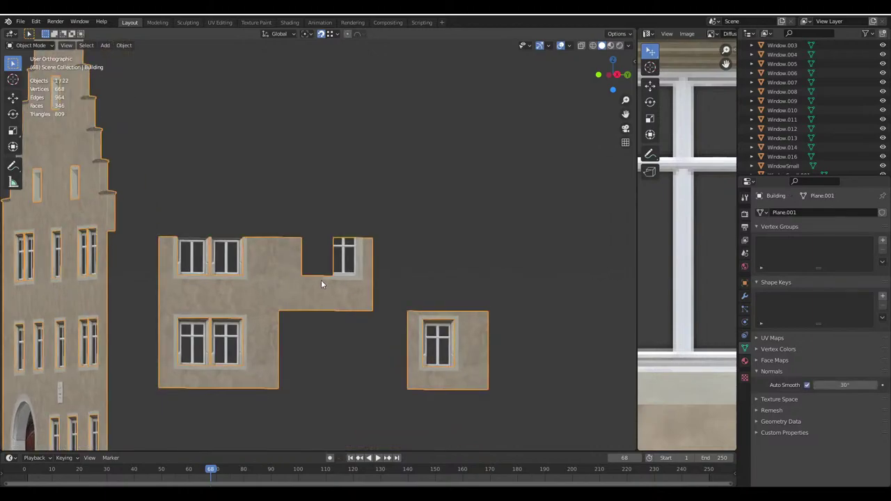
{"action": "key", "text": "ctrl+z"}
{"action": "key", "text": "ctrl+z"}
{"action": "key", "text": "ctrl+z"}
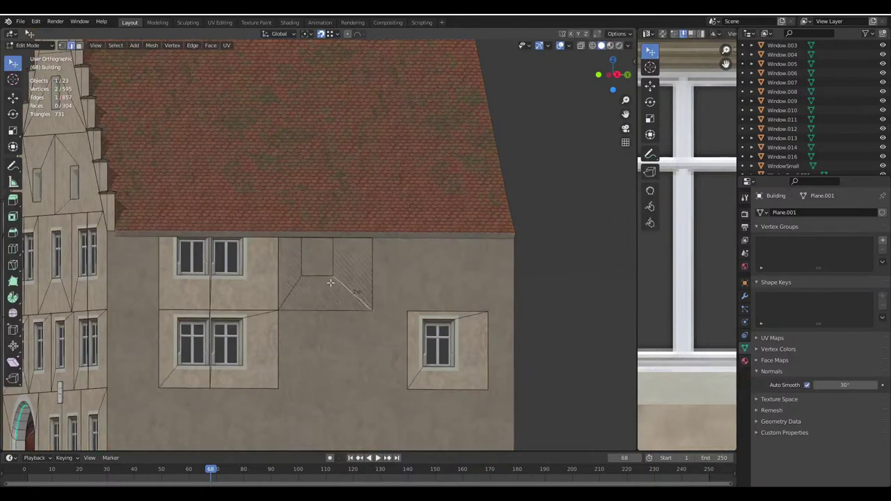
{"action": "key", "text": "l"}
{"action": "key", "text": "x"}
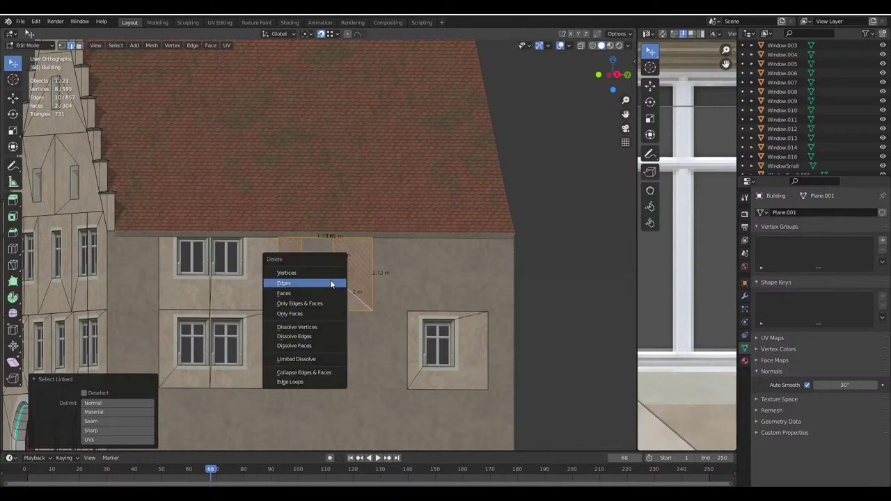
{"action": "key", "text": "Escape"}
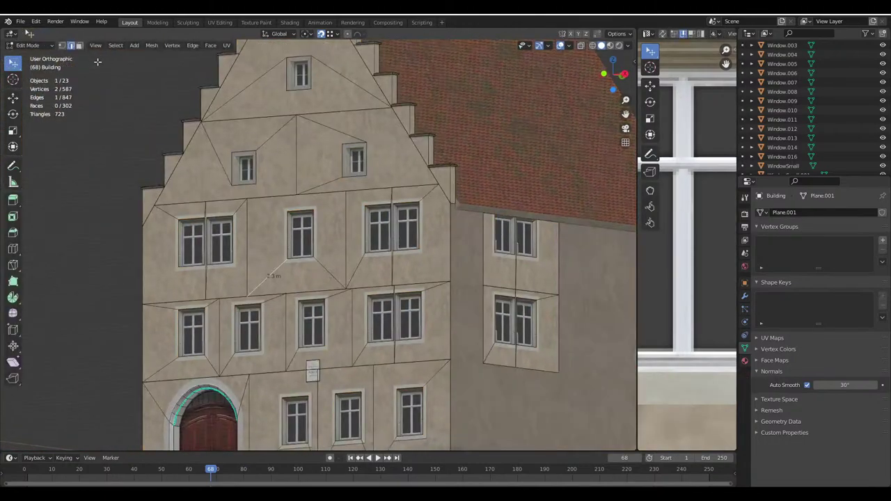
Duplicate the trapezoid and window faces below the gable and drop the copy by the side wall
{"action": "left_click", "coordinate": [324, 257]}
{"action": "left_click", "coordinate": [320, 240], "text": "shift"}
{"action": "middle_click_drag", "start_coordinate": [321, 240], "coordinate": [207, 244], "text": "shift"}
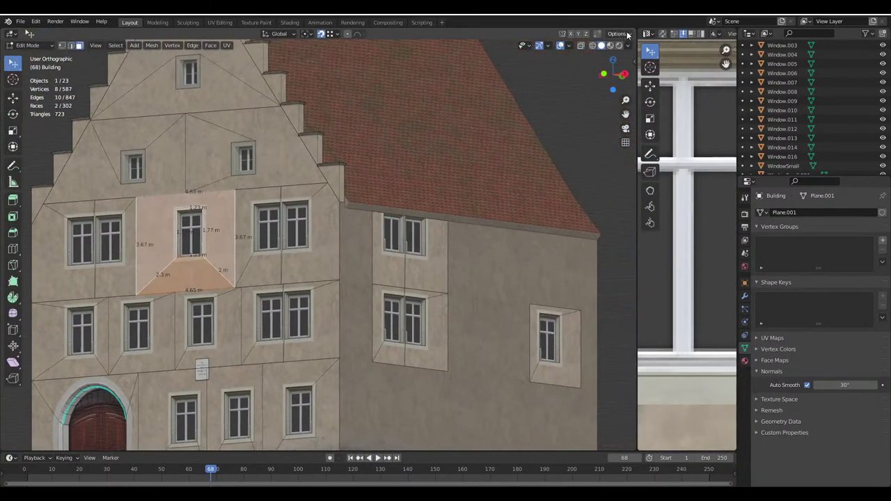
{"action": "left_click", "coordinate": [617, 34]}
{"action": "key", "text": "shift+d"}
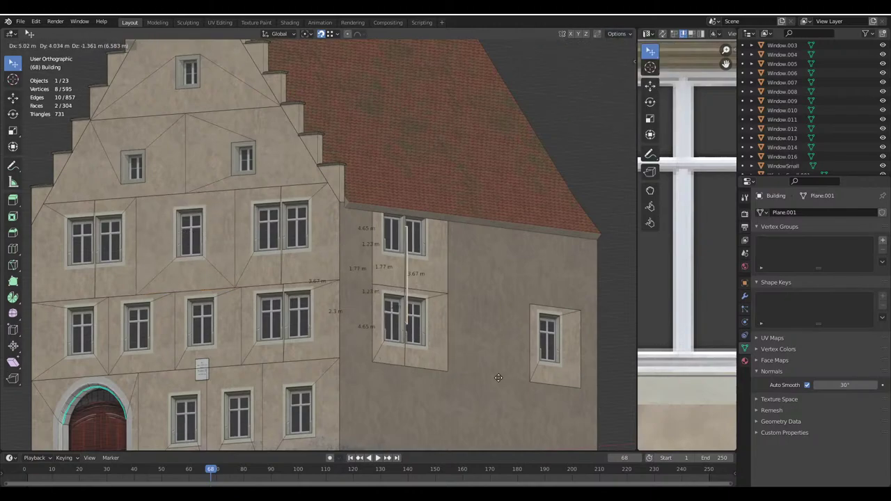
{"action": "left_click", "coordinate": [559, 201]}
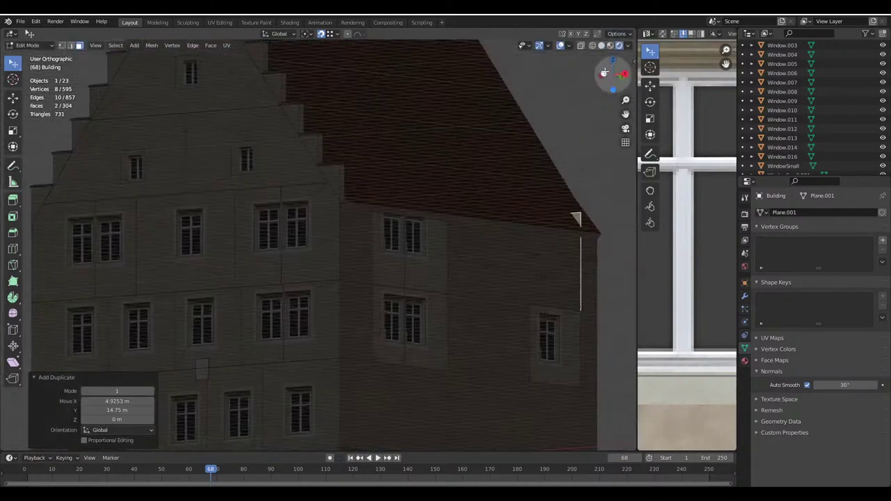
Rotate the copied patch 90° on Z and set it on the side wall below the eaves
{"action": "type", "text": "r"}
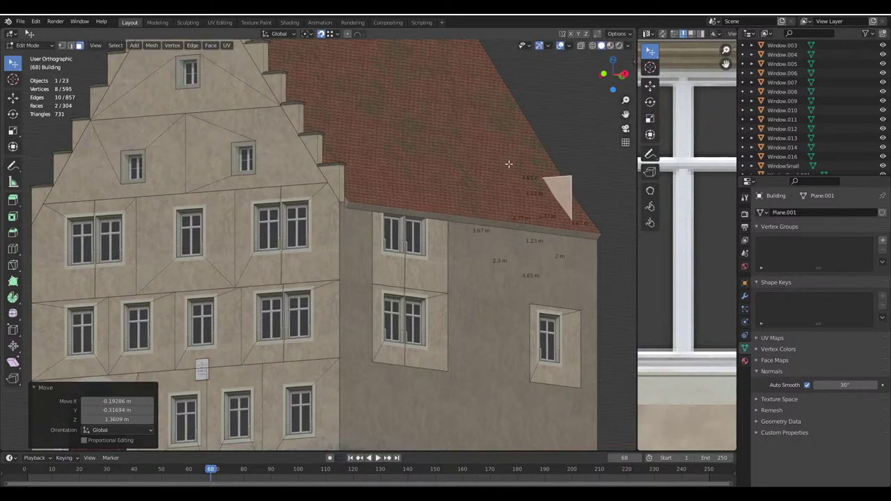
{"action": "type", "text": "z90"}
{"action": "key", "text": "Return"}
{"action": "middle_click_drag", "start_coordinate": [497, 232], "coordinate": [422, 228], "text": "shift"}
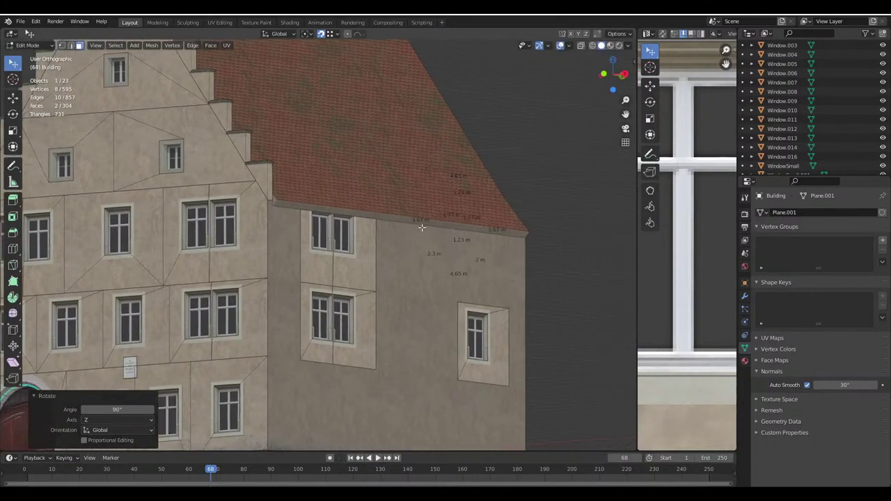
{"action": "key", "text": "g"}
{"action": "left_click", "coordinate": [468, 199]}
{"action": "key", "text": "g"}
{"action": "left_click", "coordinate": [376, 293]}
In edge mode, move the patch's left vertical edge 1 m along Y
{"action": "middle_click_drag", "start_coordinate": [376, 293], "coordinate": [328, 286]}
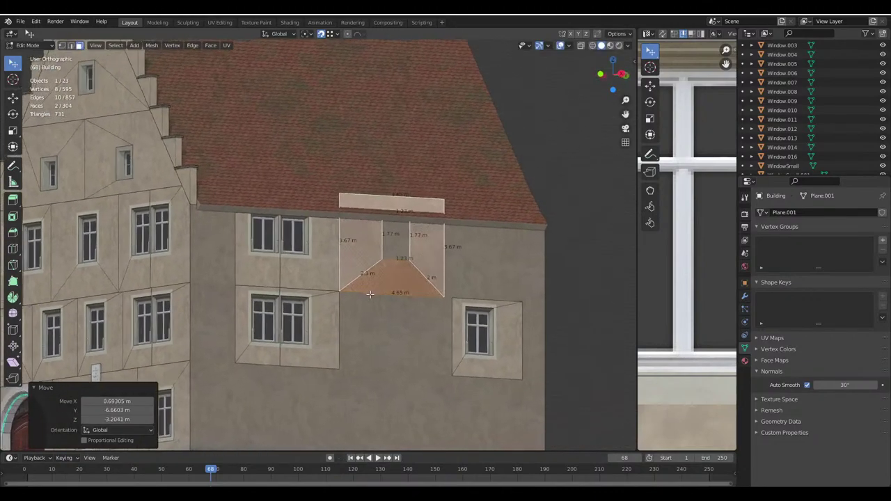
{"action": "scroll", "coordinate": [328, 286], "scroll_direction": "up", "scroll_amount": 3}
{"action": "scroll", "coordinate": [315, 280], "scroll_direction": "down", "scroll_amount": 4}
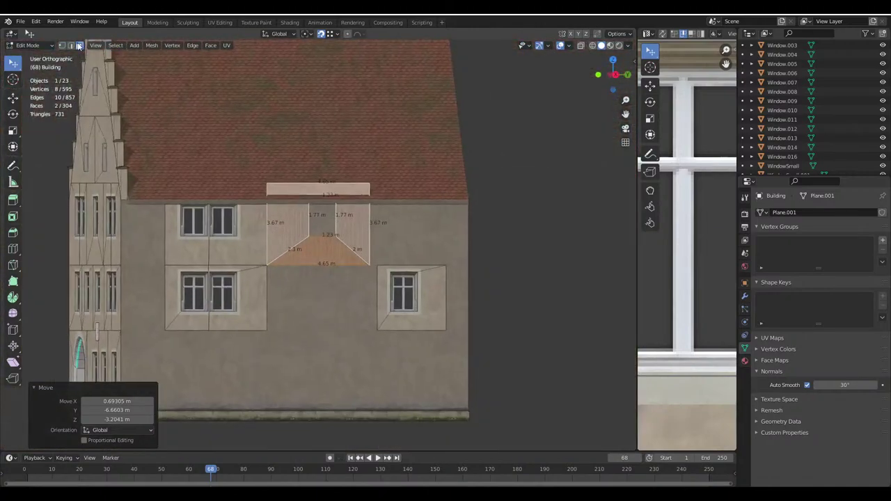
{"action": "key", "text": "2"}
{"action": "left_click", "coordinate": [282, 230]}
{"action": "scroll", "coordinate": [285, 233], "scroll_direction": "up", "scroll_amount": 2}
{"action": "key", "text": "g"}
{"action": "key", "text": "x"}
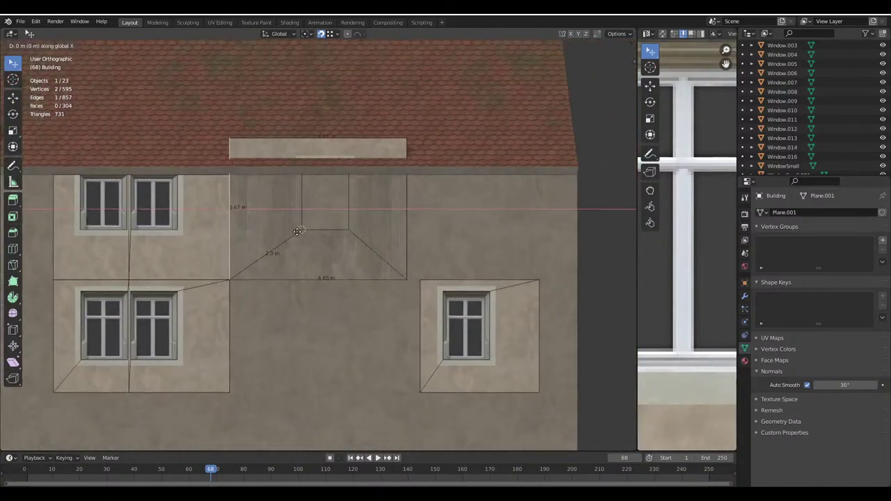
{"action": "key", "text": "Escape"}
{"action": "left_click", "coordinate": [617, 34]}
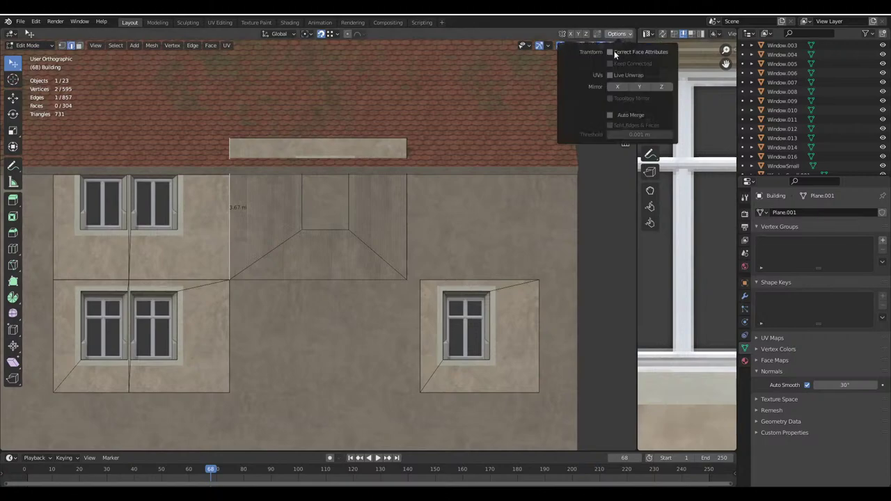
{"action": "type", "text": "gy"}
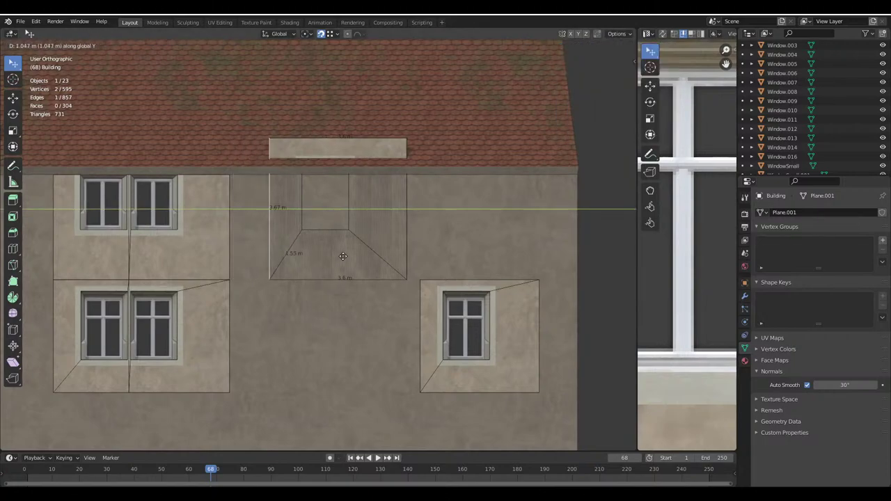
{"action": "type", "text": "1"}
{"action": "key", "text": "Return"}
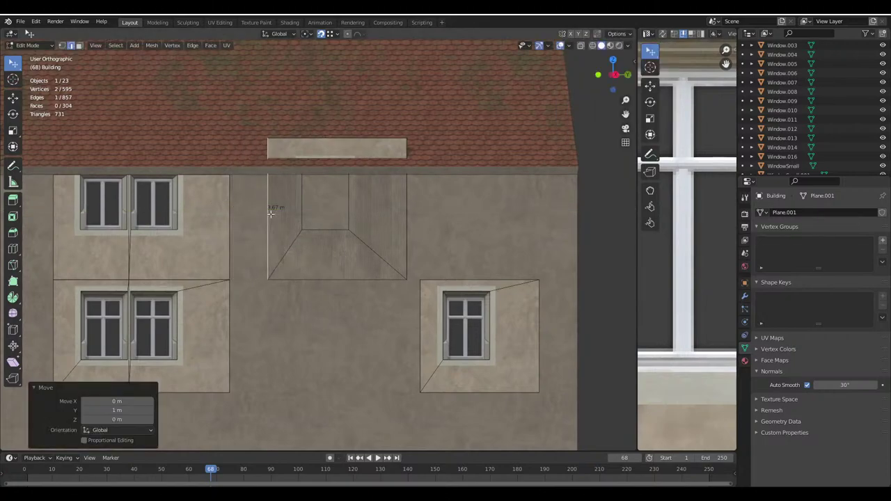
Select the whole linked patch and shift it 1 m back with gxy-1
{"action": "key", "text": "l"}
{"action": "key", "text": "g"}
{"action": "key", "text": "y"}
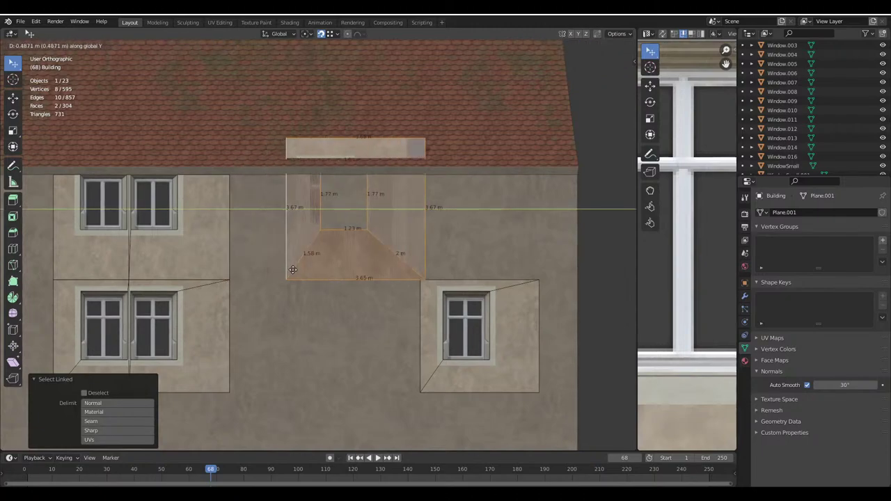
{"action": "key", "text": "Escape"}
{"action": "left_click", "coordinate": [616, 33]}
{"action": "type", "text": "gx"}
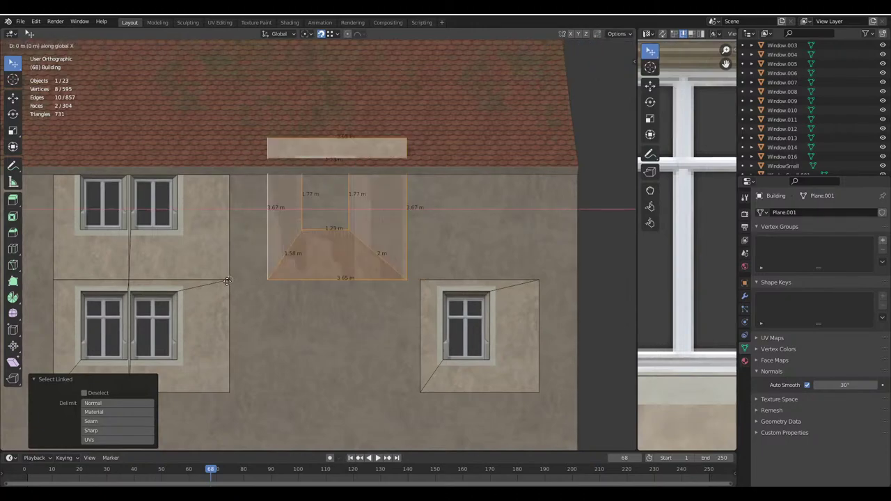
{"action": "type", "text": "y-1"}
{"action": "key", "text": "Return"}
Switch to see-through wireframe, center on the patch, select the opening's top edge, and enable edge snapping
{"action": "left_click", "coordinate": [593, 45]}
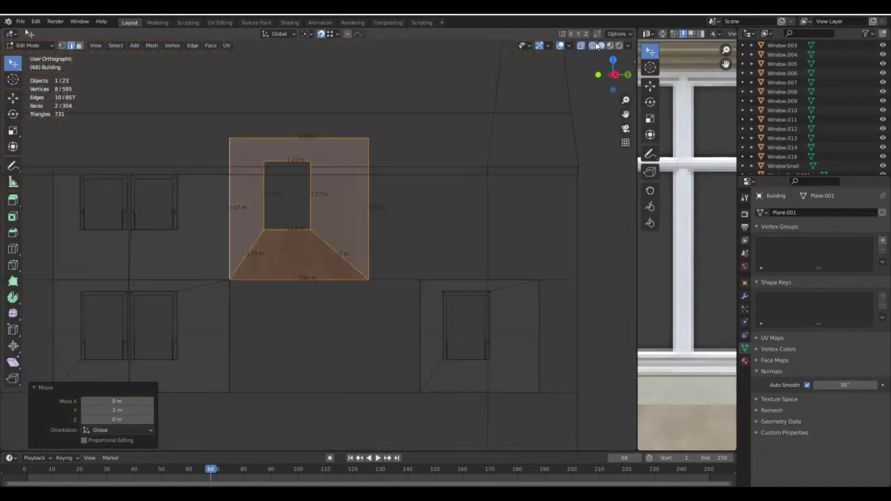
{"action": "left_click", "coordinate": [628, 45]}
{"action": "key", "text": "KP_Decimal"}
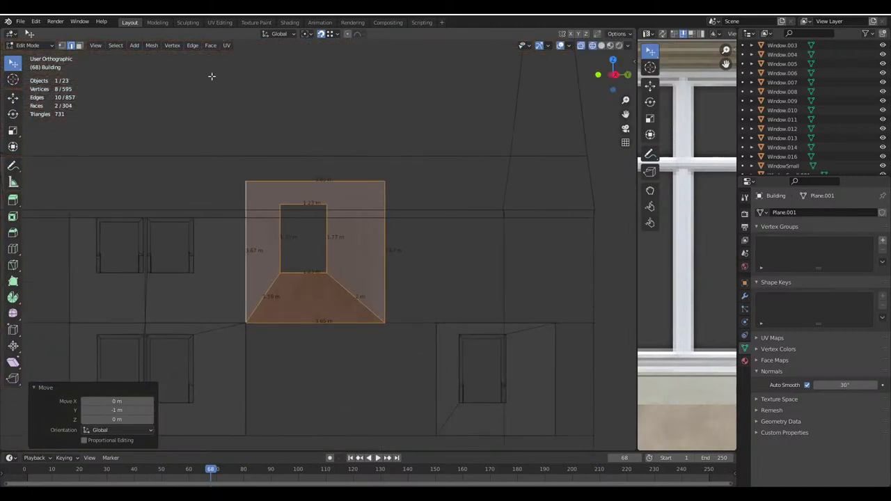
{"action": "scroll", "coordinate": [304, 179], "scroll_direction": "up", "scroll_amount": 2}
{"action": "left_click", "coordinate": [304, 179]}
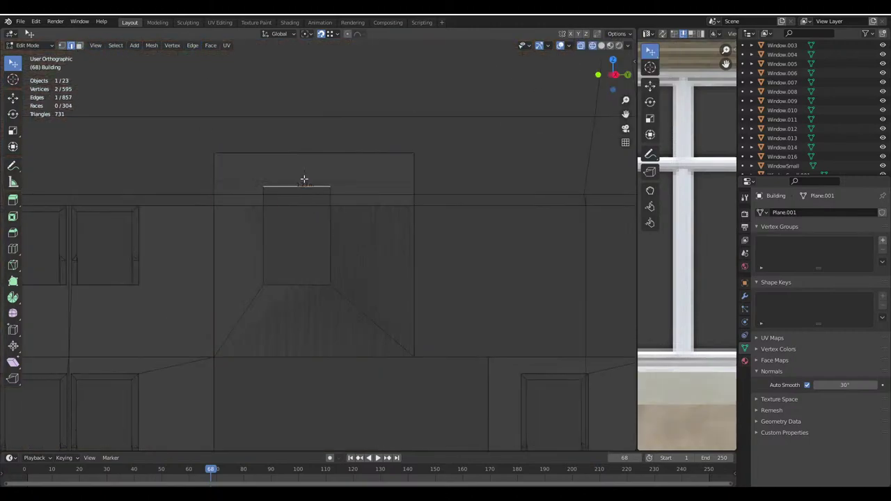
{"action": "left_click", "coordinate": [338, 34]}
{"action": "left_click", "coordinate": [308, 79]}
Snap the opening's top edge vertically up to the patch top
{"action": "key", "text": "g"}
{"action": "key", "text": "z"}
{"action": "left_click", "coordinate": [286, 138]}
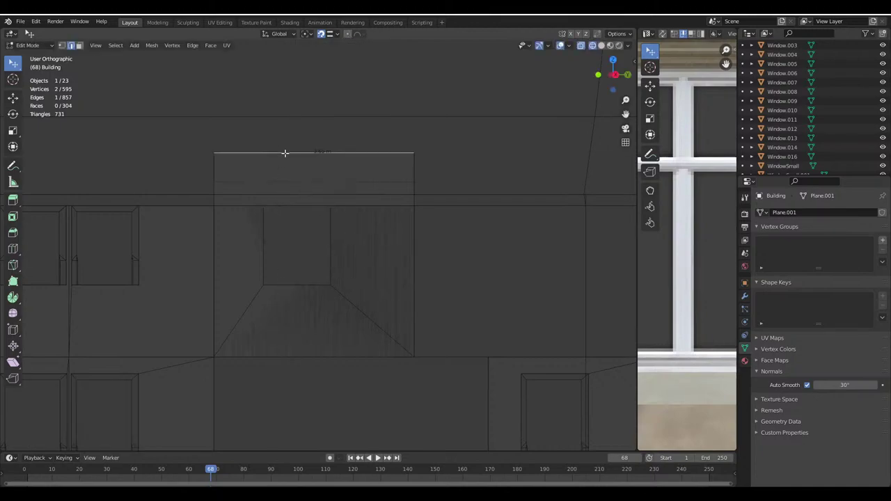
{"action": "key", "text": "g"}
{"action": "key", "text": "z"}
{"action": "key", "text": "Escape"}
{"action": "scroll", "coordinate": [323, 191], "scroll_direction": "up", "scroll_amount": 1}
{"action": "middle_click_drag", "start_coordinate": [323, 192], "coordinate": [306, 229], "text": "shift"}
Try dissolving the patch's top-right corner vertex, then undo it
{"action": "key", "text": "1"}
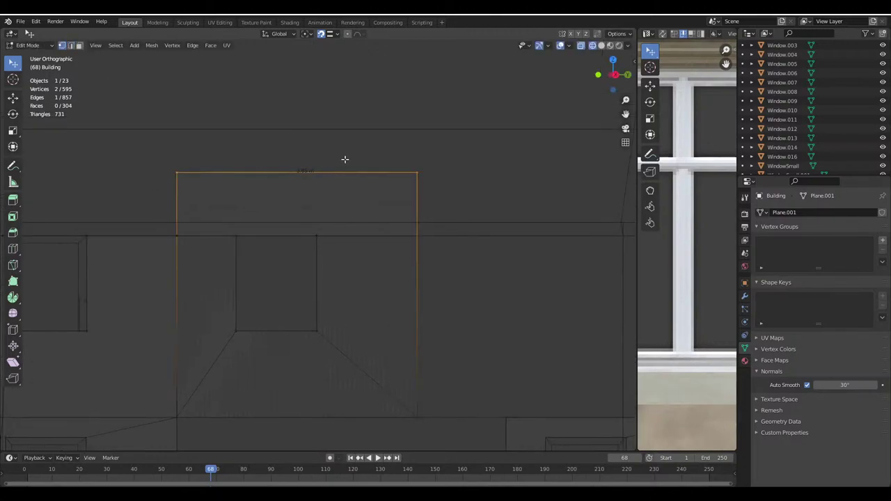
{"action": "left_click", "coordinate": [427, 175]}
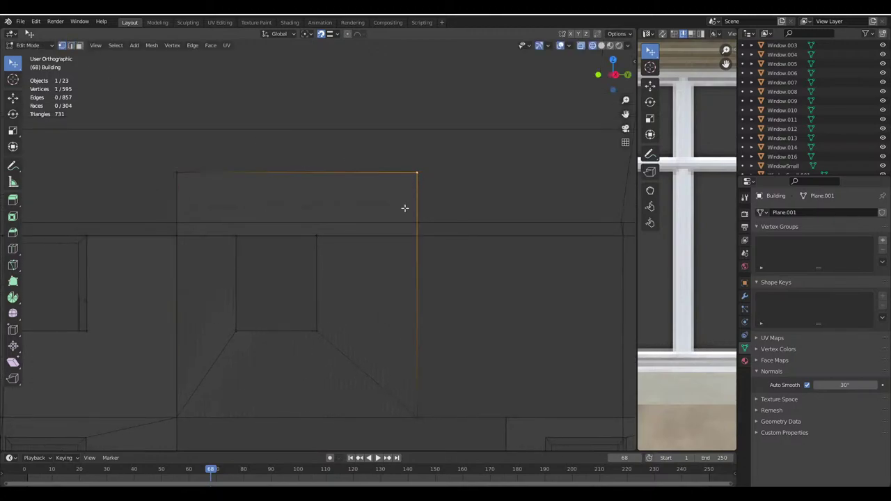
{"action": "key", "text": "x"}
{"action": "left_click", "coordinate": [406, 258]}
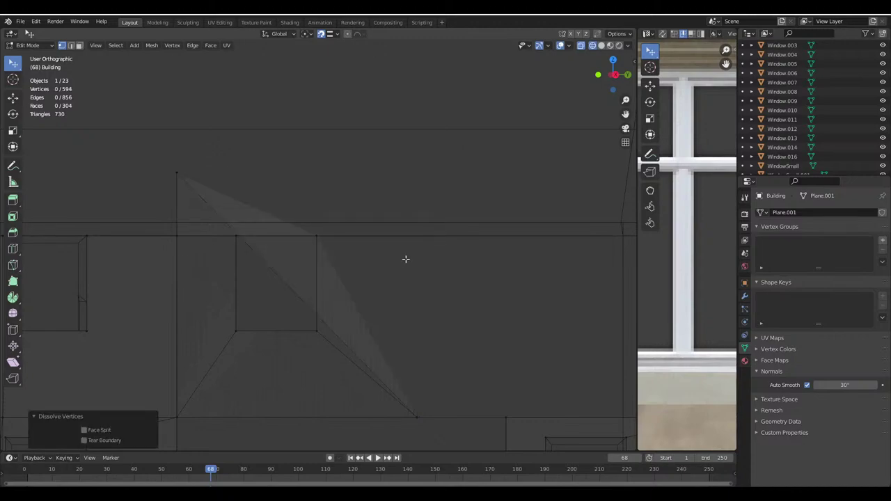
{"action": "key", "text": "ctrl+z"}
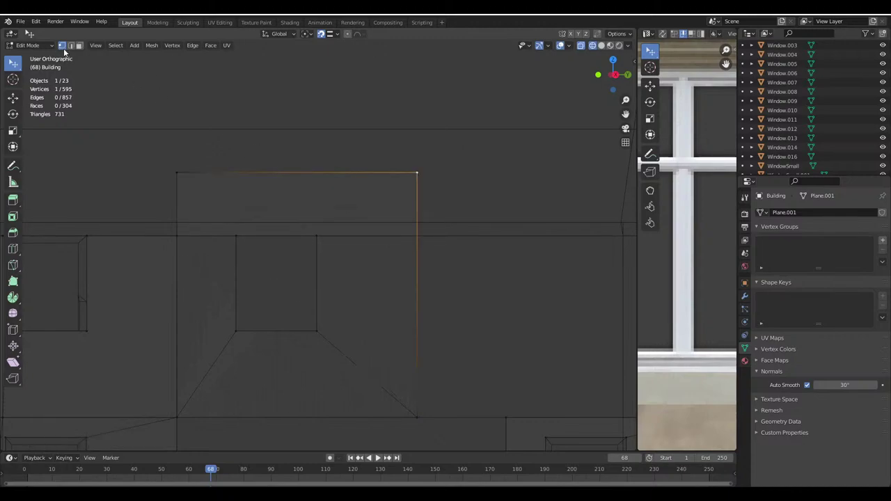
Lower the patch's top edge 0.95 m vertically, then undo the change
{"action": "left_click", "coordinate": [72, 46]}
{"action": "left_click", "coordinate": [298, 171]}
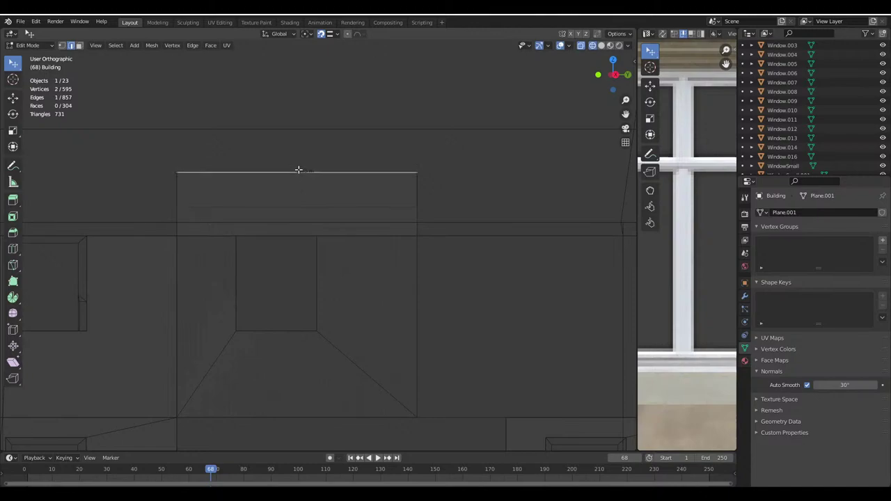
{"action": "key", "text": "g"}
{"action": "key", "text": "z"}
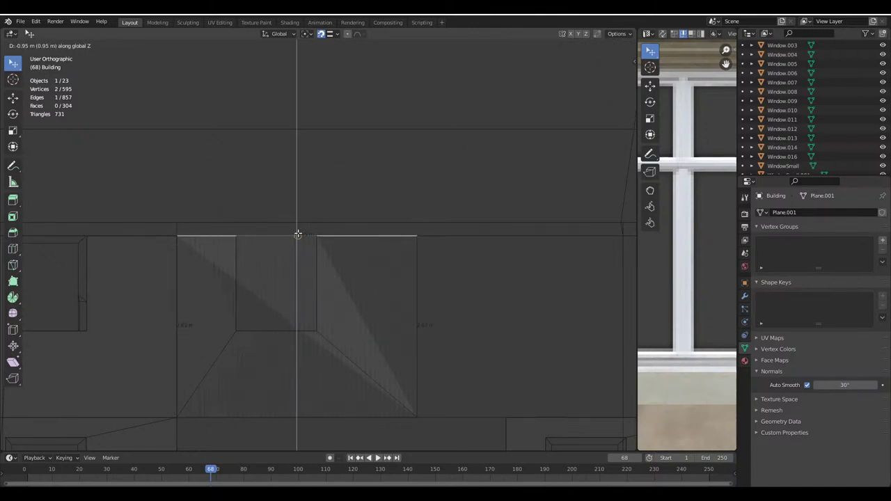
{"action": "key", "text": "Escape"}
{"action": "key", "text": "g"}
{"action": "key", "text": "z"}
{"action": "left_click", "coordinate": [254, 238]}
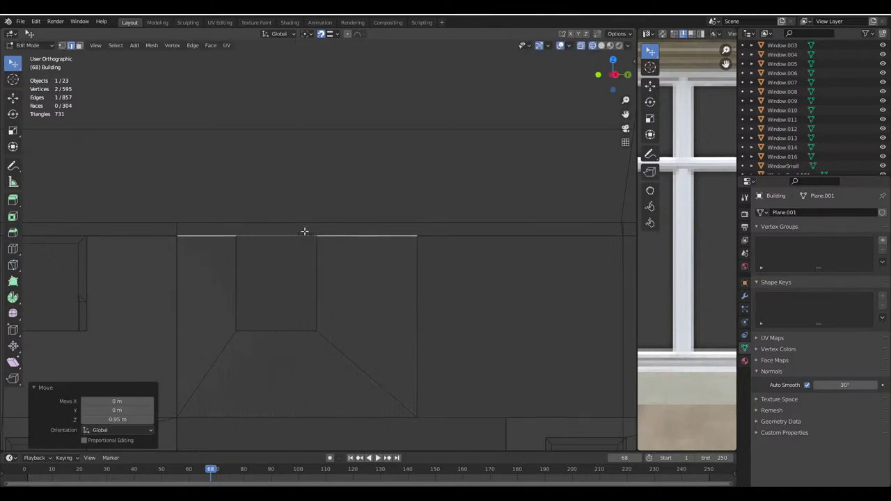
{"action": "left_click", "coordinate": [79, 46]}
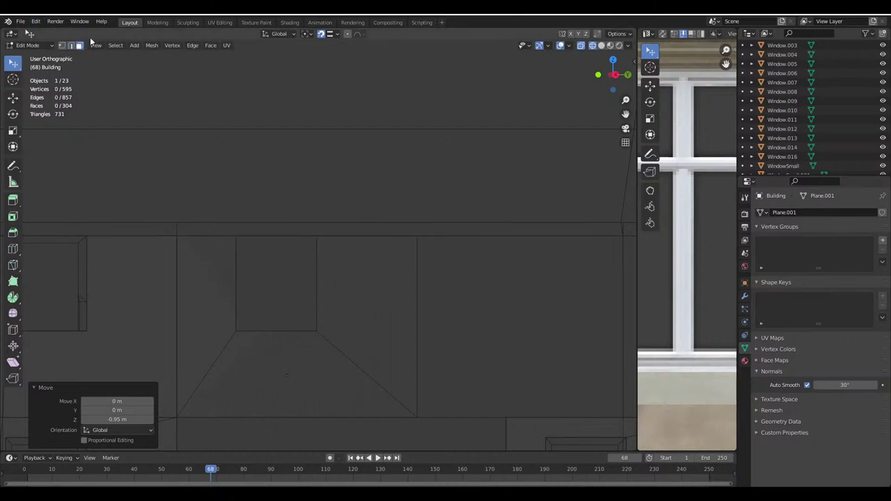
{"action": "key", "text": "ctrl+z"}
{"action": "key", "text": "ctrl+z"}
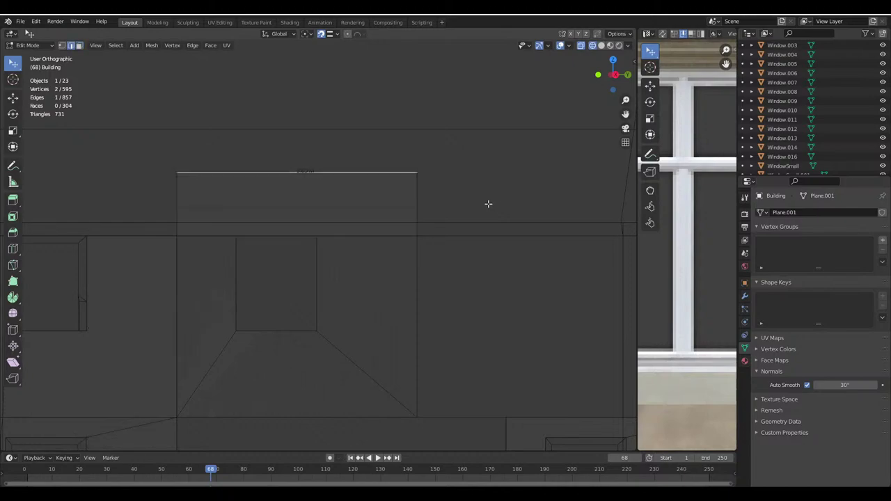
Subdivide the opening's top edge and the patch's top edge with 2 cuts
{"action": "left_click", "coordinate": [270, 237]}
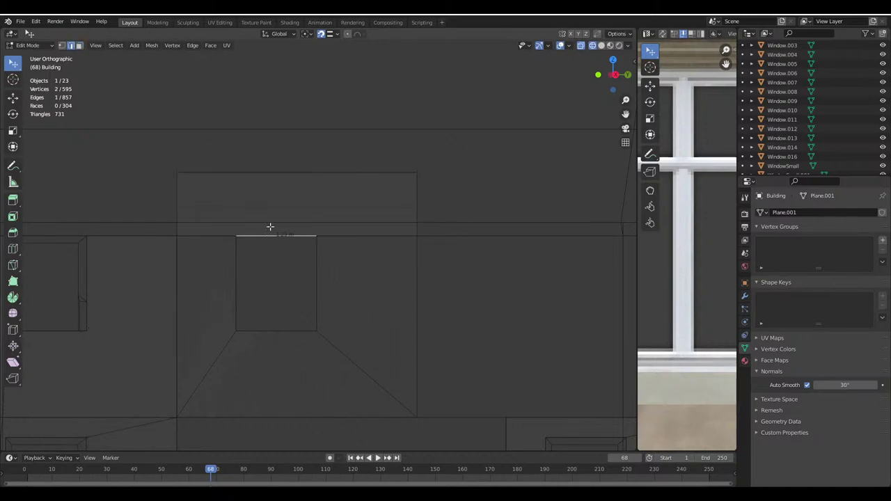
{"action": "left_click", "coordinate": [265, 173], "text": "shift"}
{"action": "right_click", "coordinate": [265, 172]}
{"action": "left_click", "coordinate": [264, 172]}
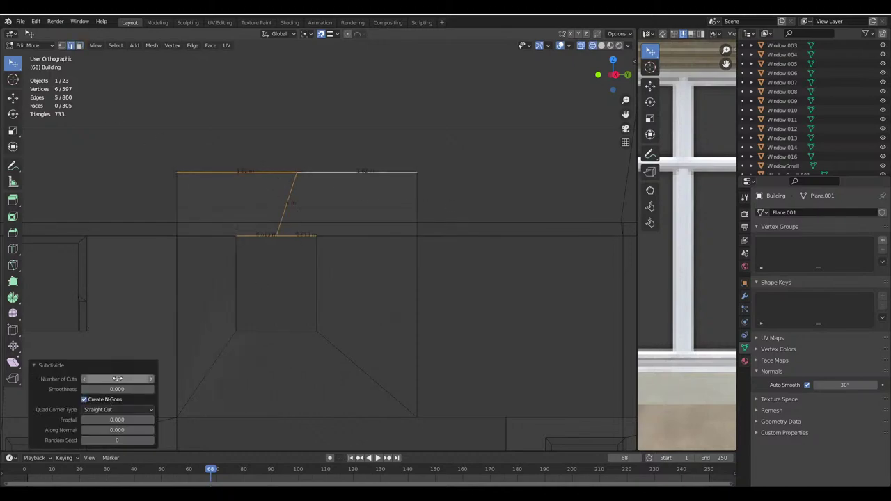
{"action": "left_click", "coordinate": [151, 379]}
Move a new cut vertex on the opening's top toward its top-left corner
{"action": "left_click", "coordinate": [65, 45]}
{"action": "left_click", "coordinate": [263, 235]}
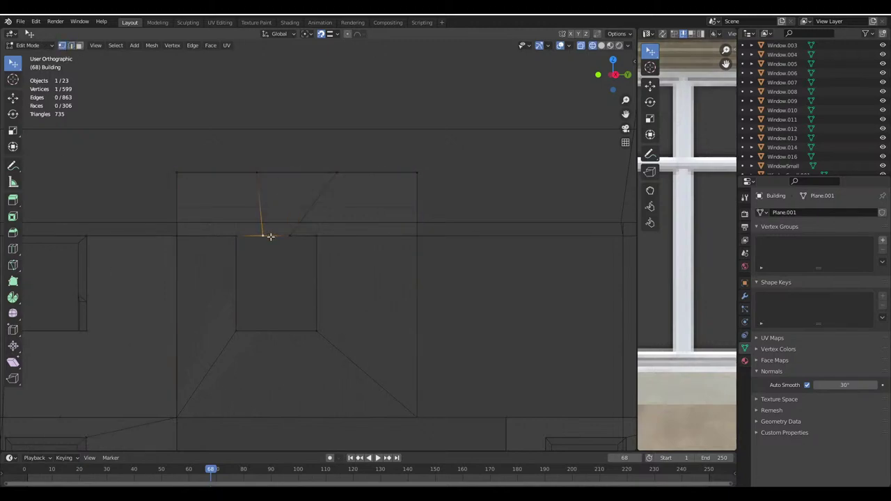
{"action": "left_click", "coordinate": [329, 33]}
{"action": "key", "text": "g"}
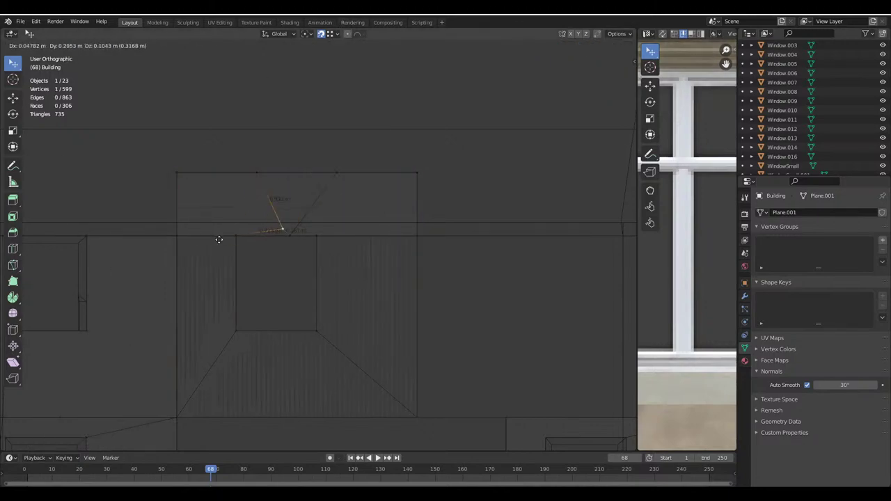
{"action": "key", "text": "Escape"}
{"action": "key", "text": "g"}
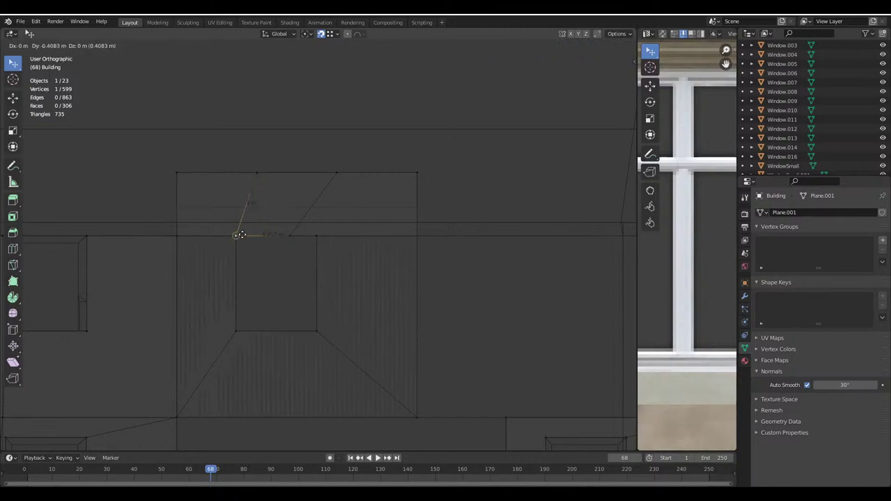
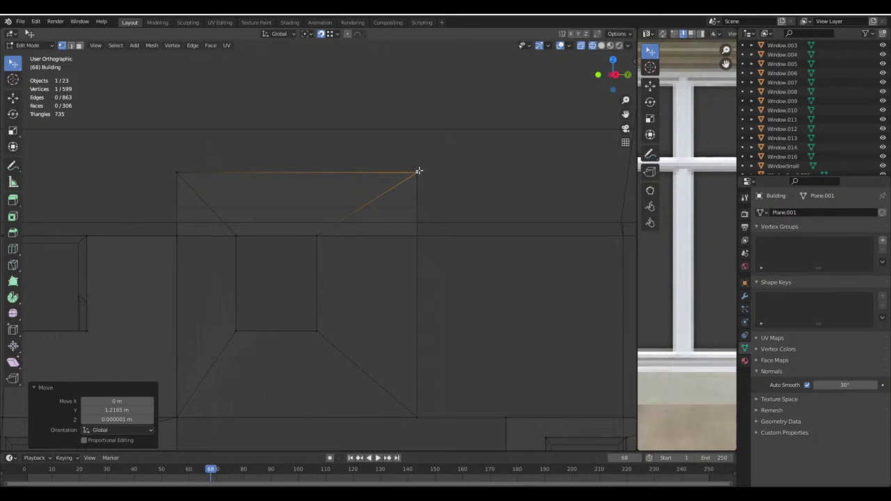
Delete the trapezoid face above the opening (Only Edges & Faces), then merge the sloped sides by distance
{"action": "key", "text": "l"}
{"action": "key", "text": "x"}
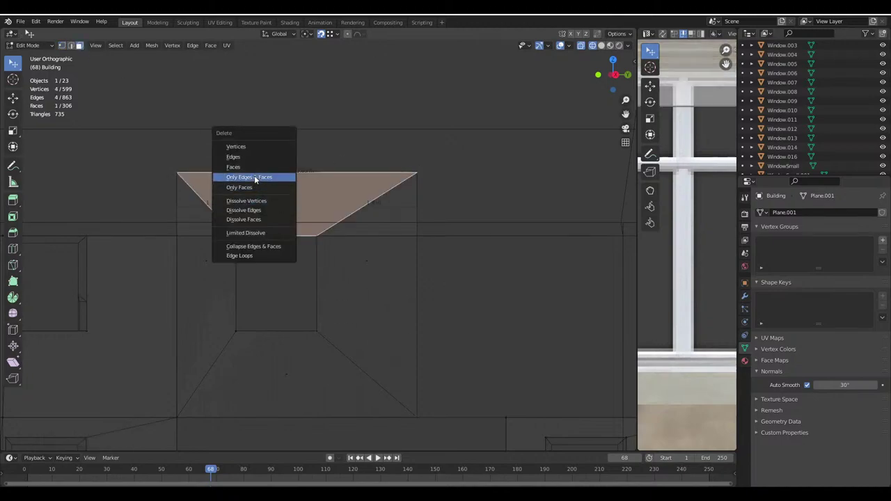
{"action": "left_click", "coordinate": [254, 177]}
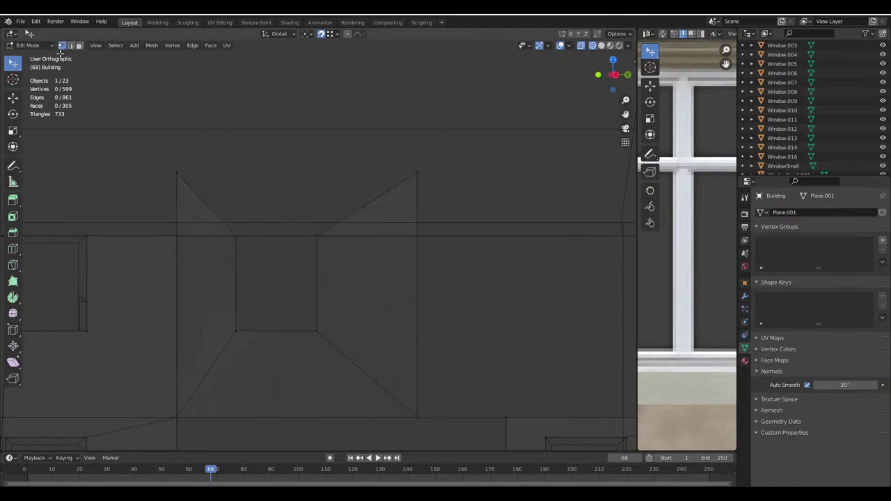
{"action": "key", "text": "b"}
{"action": "left_click_drag", "start_coordinate": [144, 130], "coordinate": [469, 272]}
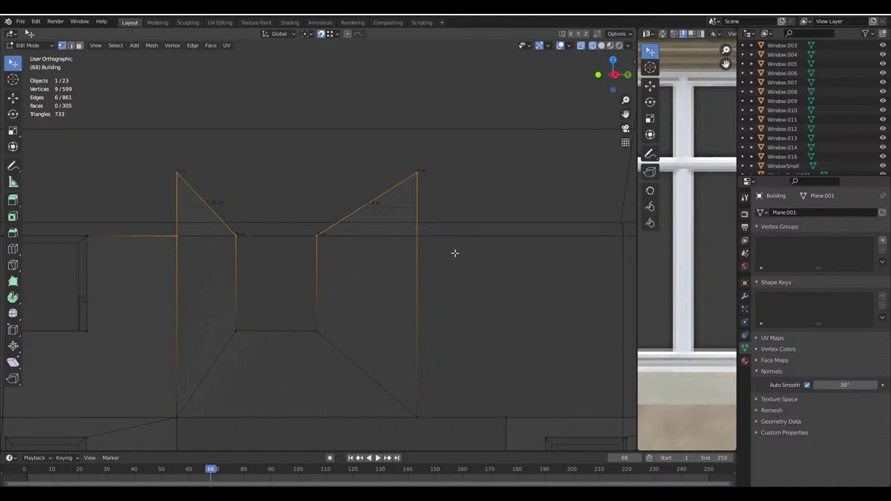
{"action": "key", "text": "m"}
{"action": "left_click", "coordinate": [456, 254]}
Lower the two top vertices along Z onto the wall's top line
{"action": "left_click", "coordinate": [386, 162]}
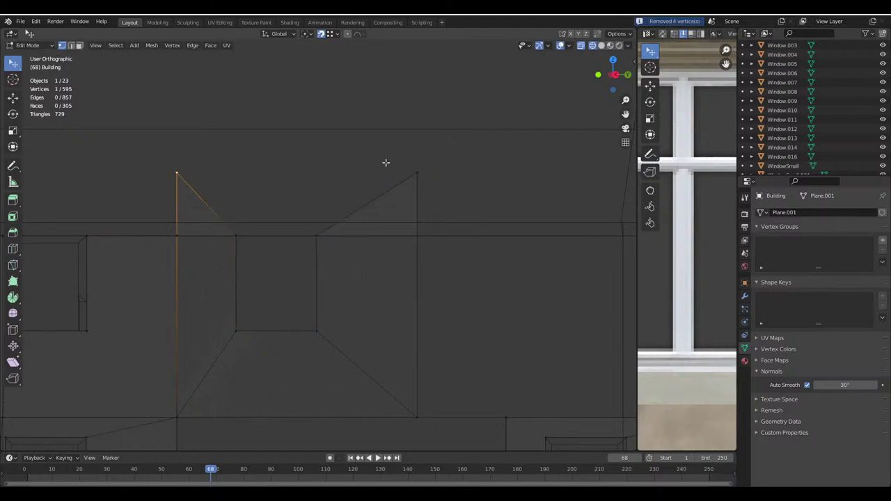
{"action": "left_click", "coordinate": [417, 173], "text": "shift"}
{"action": "key", "text": "g"}
{"action": "key", "text": "z"}
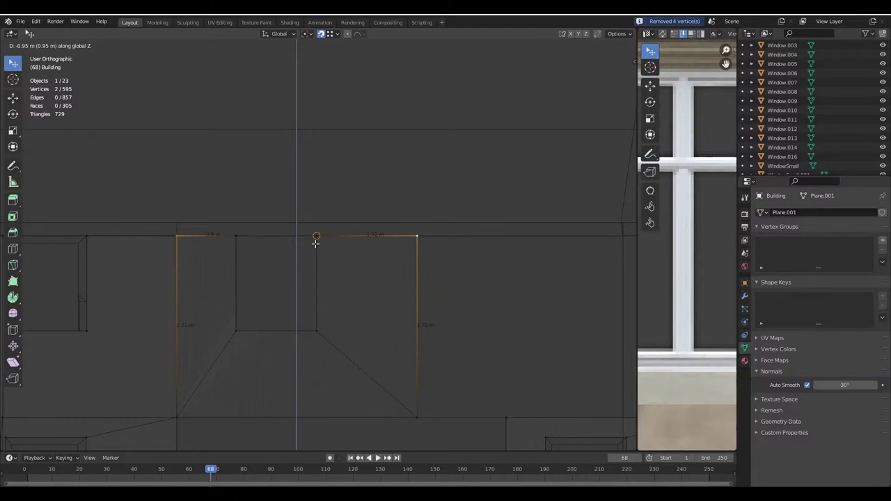
{"action": "left_click", "coordinate": [315, 242]}
In textured view, slide an edge of the adjoining Building.001 wall along the Y axis
{"action": "left_click", "coordinate": [601, 45]}
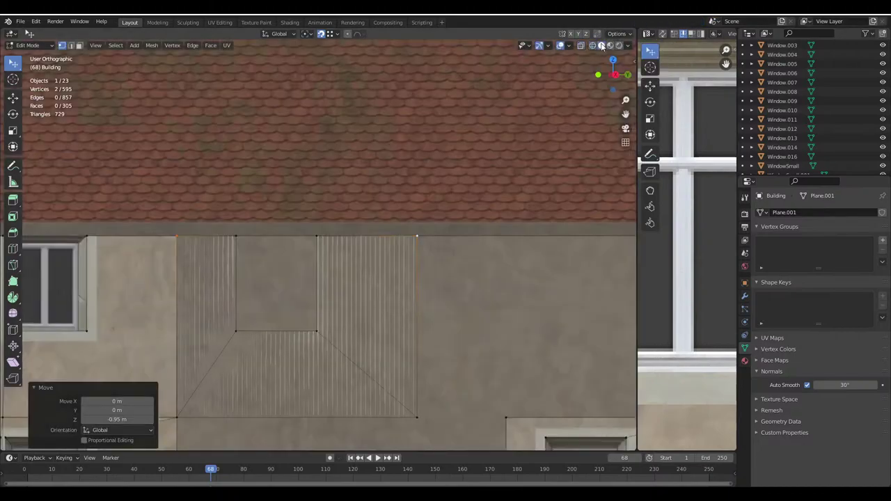
{"action": "scroll", "coordinate": [378, 195], "scroll_direction": "down", "scroll_amount": 3}
{"action": "mouse_move", "coordinate": [378, 195]}
{"action": "middle_mouse_down"}
{"action": "mouse_move", "coordinate": [323, 333]}
{"action": "mouse_move", "coordinate": [342, 328]}
{"action": "mouse_move", "coordinate": [318, 340]}
{"action": "middle_mouse_up"}
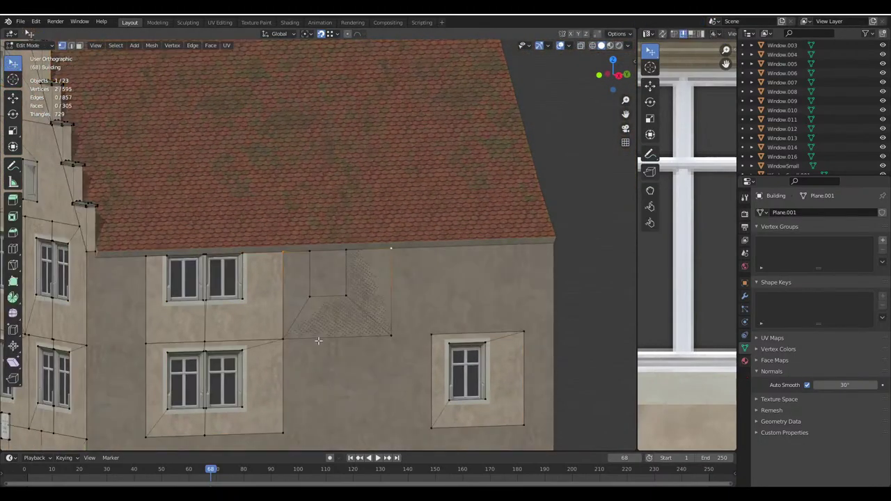
{"action": "key", "text": "Tab"}
{"action": "left_click", "coordinate": [491, 289]}
{"action": "key", "text": "Tab"}
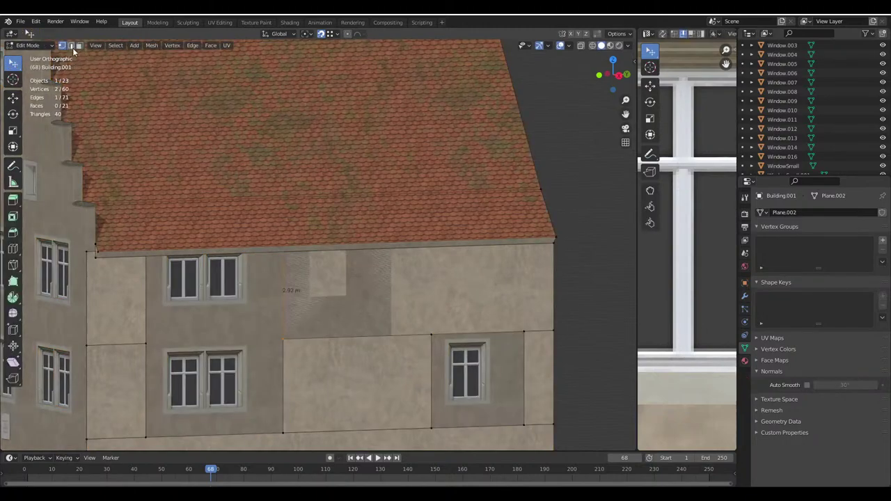
{"action": "key", "text": "g"}
{"action": "key", "text": "y"}
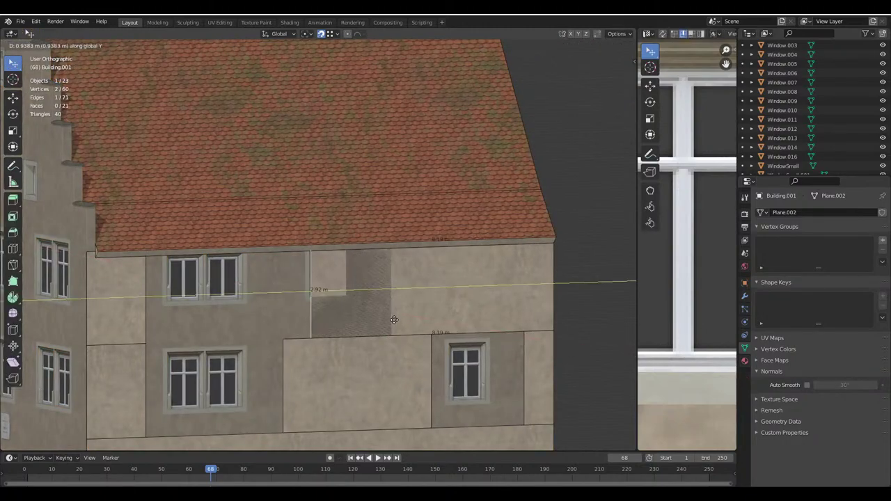
{"action": "left_click", "coordinate": [335, 320]}
{"action": "key", "text": "Tab"}
Place a duplicate of the small window in the empty opening and compare with the Google Maps reference
{"action": "scroll", "coordinate": [365, 288], "scroll_direction": "down", "scroll_amount": 2}
{"action": "left_click", "coordinate": [256, 277]}
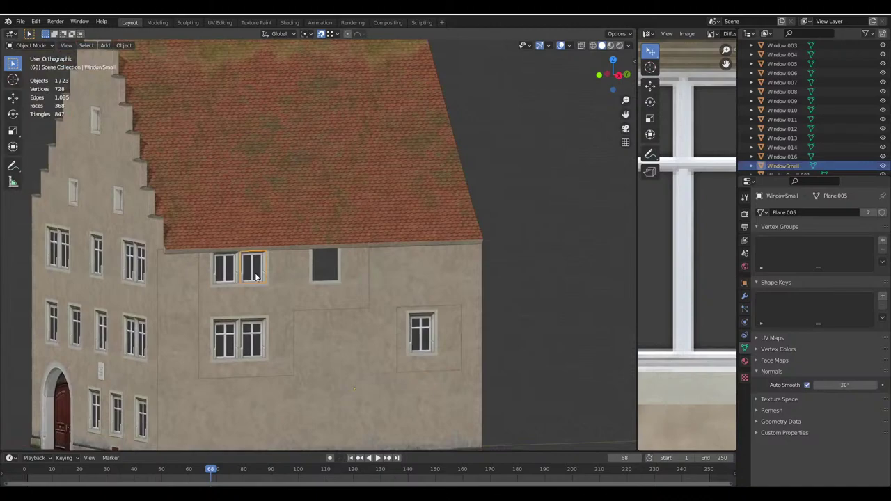
{"action": "scroll", "coordinate": [346, 314], "scroll_direction": "up", "scroll_amount": 4}
{"action": "key", "text": "shift+d"}
{"action": "left_click", "coordinate": [362, 314]}
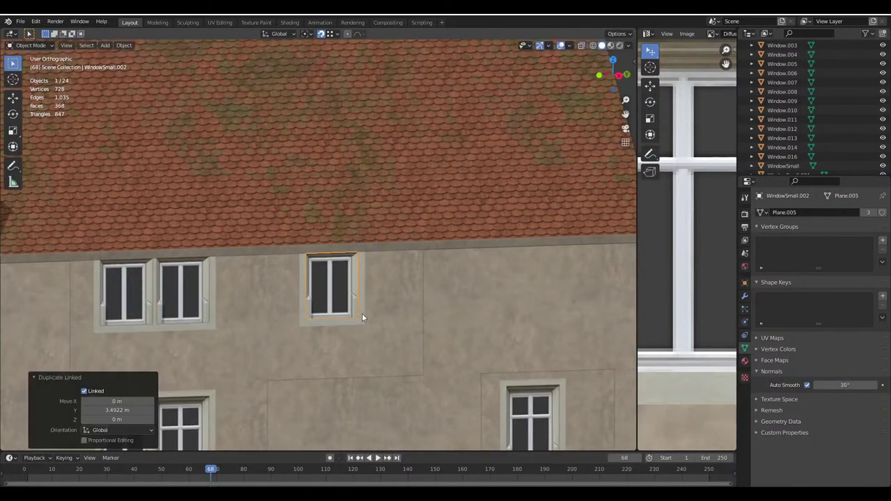
{"action": "middle_click_drag", "start_coordinate": [361, 313], "coordinate": [388, 248]}
{"action": "scroll", "coordinate": [388, 248], "scroll_direction": "down", "scroll_amount": 3}
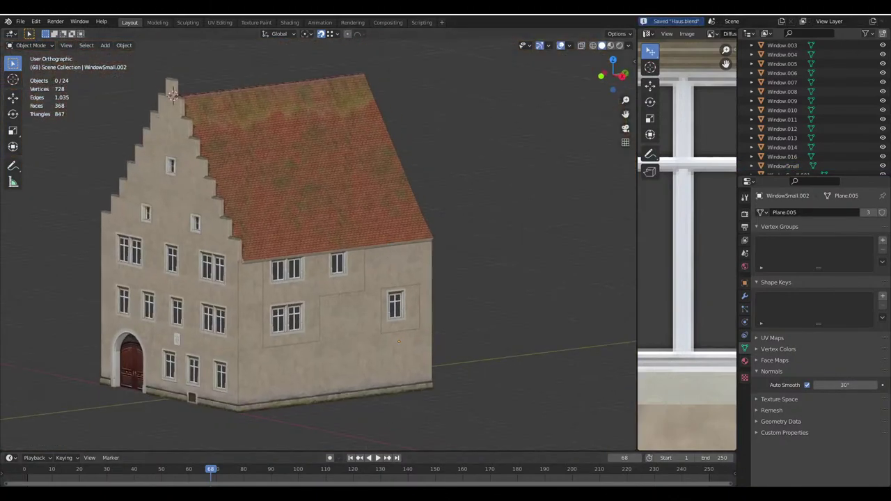
{"action": "left_click", "coordinate": [273, 464]}
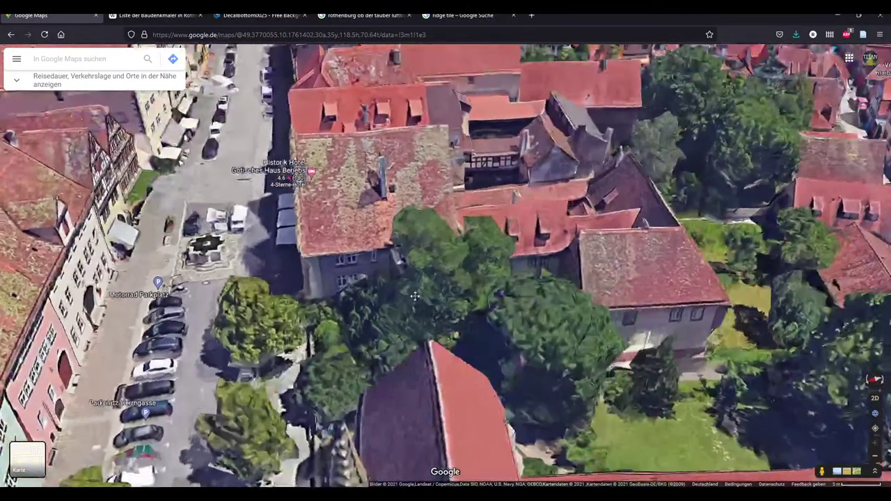
{"action": "key", "text": "alt+Tab"}
{"action": "middle_click_drag", "start_coordinate": [467, 424], "coordinate": [291, 282]}
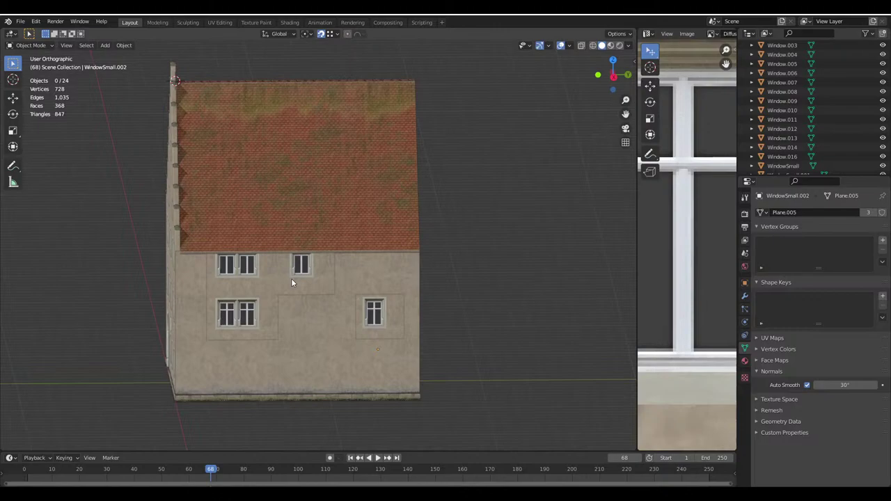
Select the Building wall faces around the top-middle window and duplicate them along Y
{"action": "scroll", "coordinate": [364, 275], "scroll_direction": "up", "scroll_amount": 5}
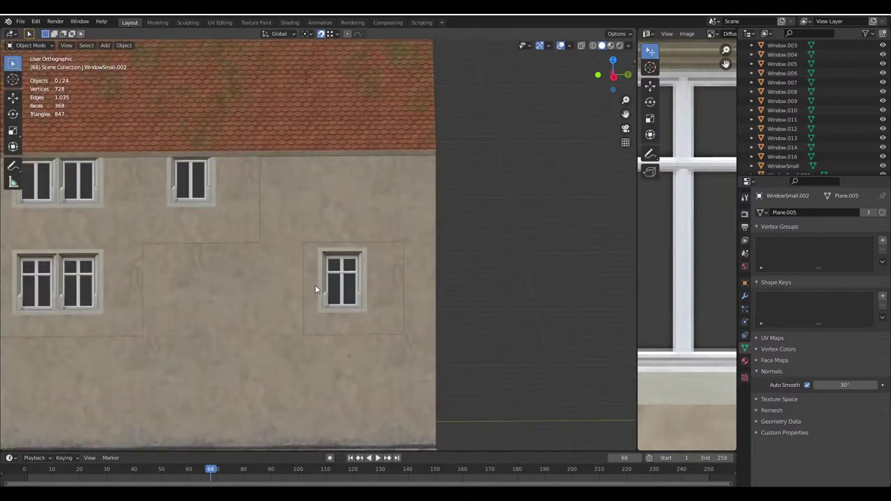
{"action": "left_click", "coordinate": [189, 179]}
{"action": "key", "text": "Tab"}
{"action": "key", "text": "Tab"}
{"action": "left_click", "coordinate": [211, 229]}
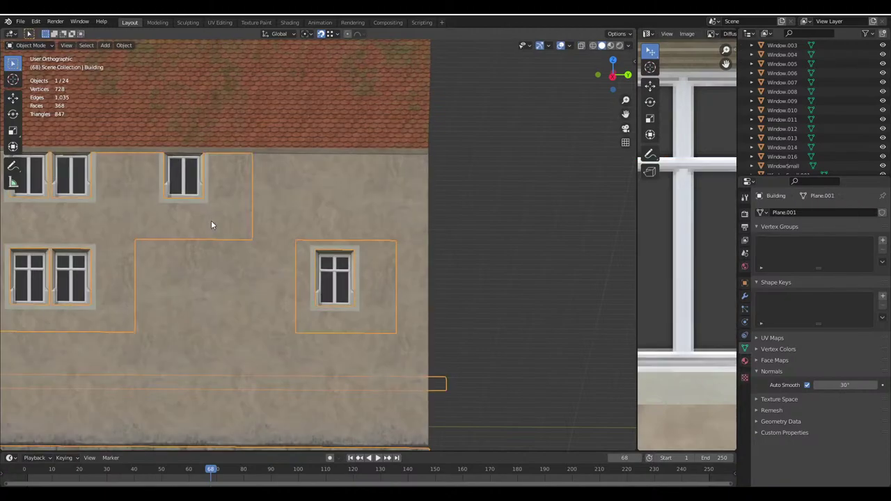
{"action": "key", "text": "Tab"}
{"action": "left_click", "coordinate": [79, 45]}
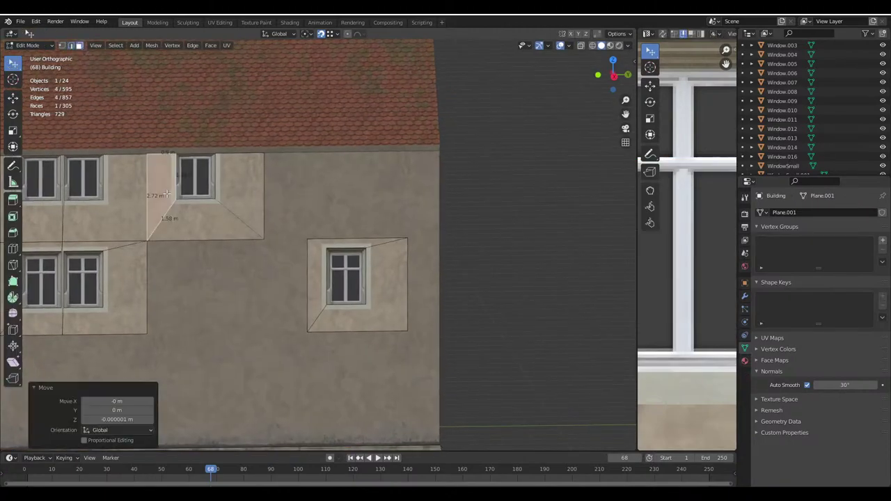
{"action": "left_click_drag", "start_coordinate": [139, 150], "coordinate": [268, 243]}
{"action": "middle_click_drag", "start_coordinate": [348, 208], "coordinate": [335, 241], "text": "shift"}
{"action": "left_click", "coordinate": [611, 50]}
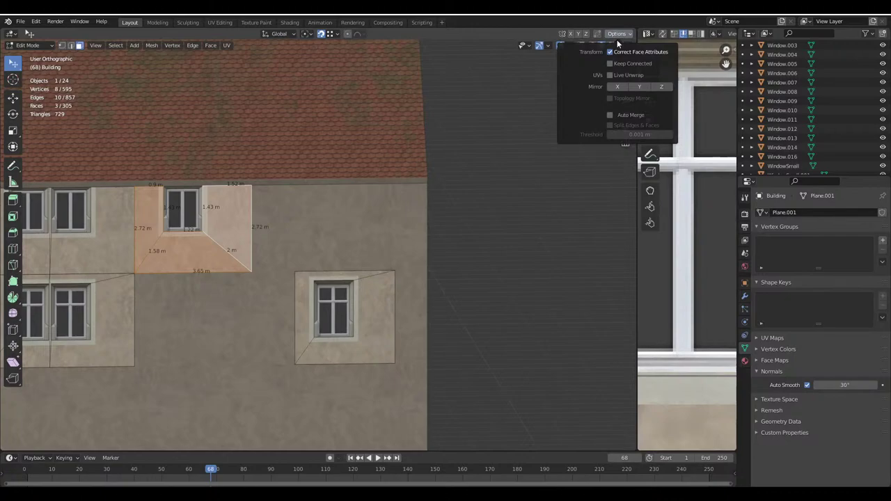
{"action": "key", "text": "shift+d"}
{"action": "key", "text": "y"}
{"action": "left_click", "coordinate": [388, 262]}
Add the top-right quad to the selection and shift the faces along Y
{"action": "scroll", "coordinate": [362, 306], "scroll_direction": "up", "scroll_amount": 4}
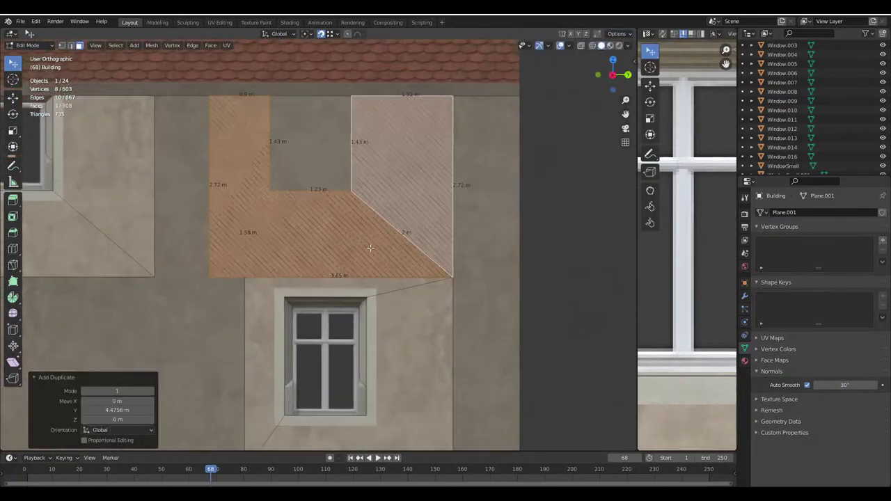
{"action": "key", "text": "g"}
{"action": "key", "text": "x"}
{"action": "key", "text": "Escape"}
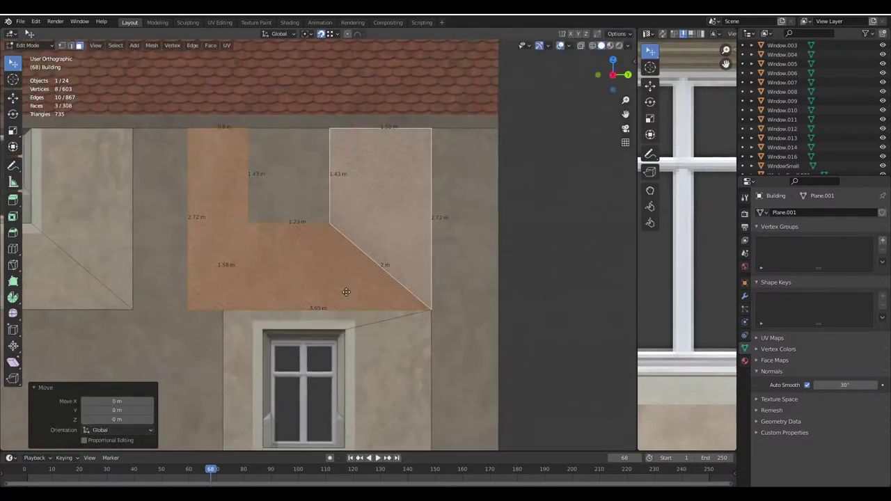
{"action": "left_click", "coordinate": [359, 292], "text": "shift"}
{"action": "middle_click_drag", "start_coordinate": [377, 261], "coordinate": [394, 256], "text": "shift"}
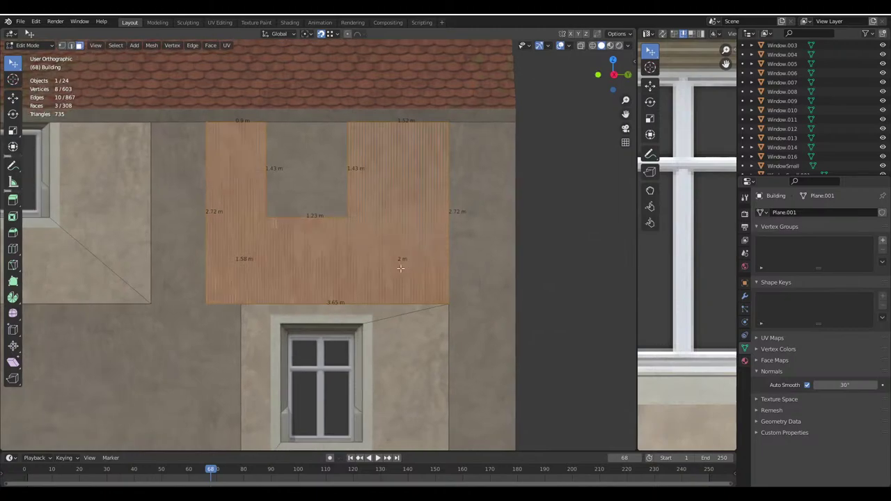
{"action": "key", "text": "g"}
{"action": "key", "text": "y"}
{"action": "left_click", "coordinate": [380, 272]}
{"action": "key", "text": "g"}
{"action": "key", "text": "y"}
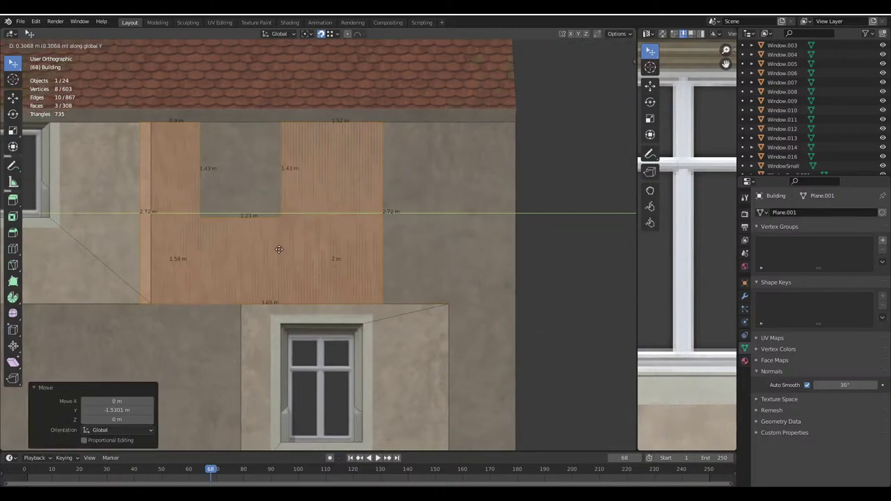
{"action": "left_click", "coordinate": [288, 319]}
{"action": "key", "text": "g"}
{"action": "key", "text": "y"}
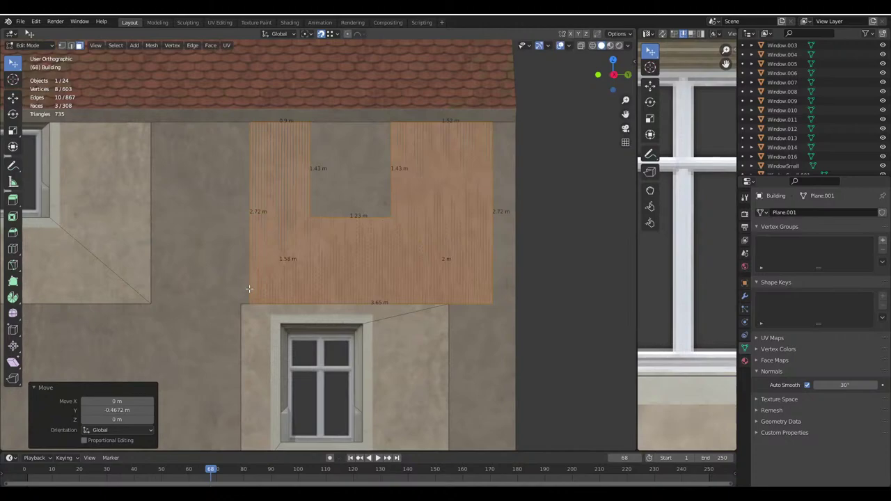
{"action": "left_click", "coordinate": [276, 328]}
Fine-tune the faces along Y until centred above the lower window (about 0.826 m), then exit Edit Mode
{"action": "middle_click_drag", "start_coordinate": [283, 269], "coordinate": [289, 269], "text": "shift"}
{"action": "key", "text": "g"}
{"action": "key", "text": "y"}
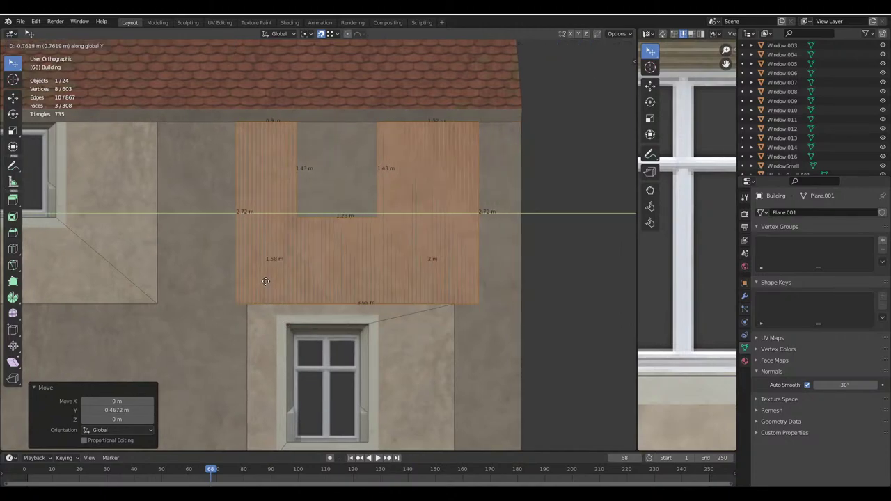
{"action": "left_click", "coordinate": [272, 291]}
{"action": "key", "text": "g"}
{"action": "key", "text": "y"}
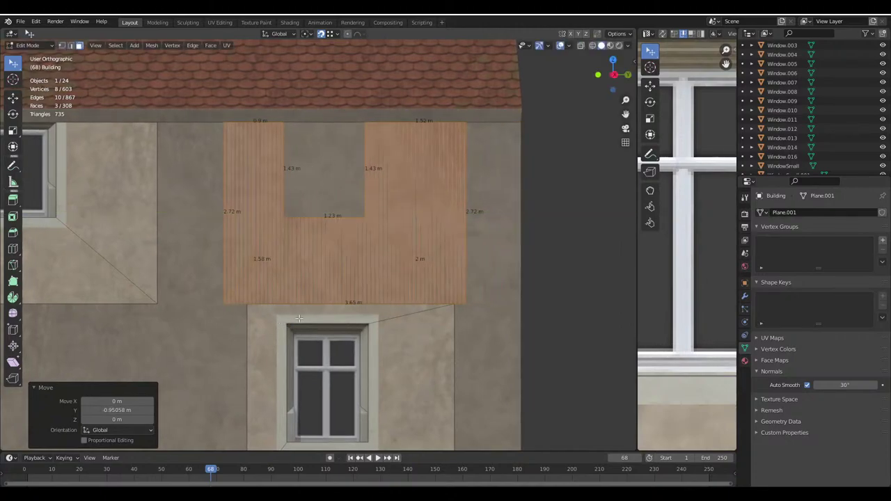
{"action": "right_click", "coordinate": [266, 277]}
{"action": "key", "text": "g"}
{"action": "key", "text": "y"}
{"action": "left_click", "coordinate": [226, 291]}
{"action": "key", "text": "g"}
{"action": "key", "text": "y"}
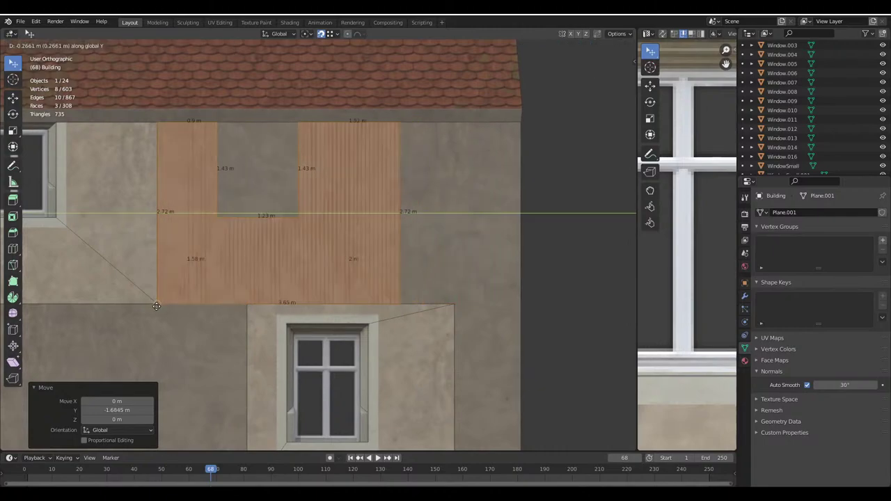
{"action": "left_click", "coordinate": [200, 302]}
{"action": "key", "text": "g"}
{"action": "key", "text": "y"}
{"action": "left_click", "coordinate": [452, 307]}
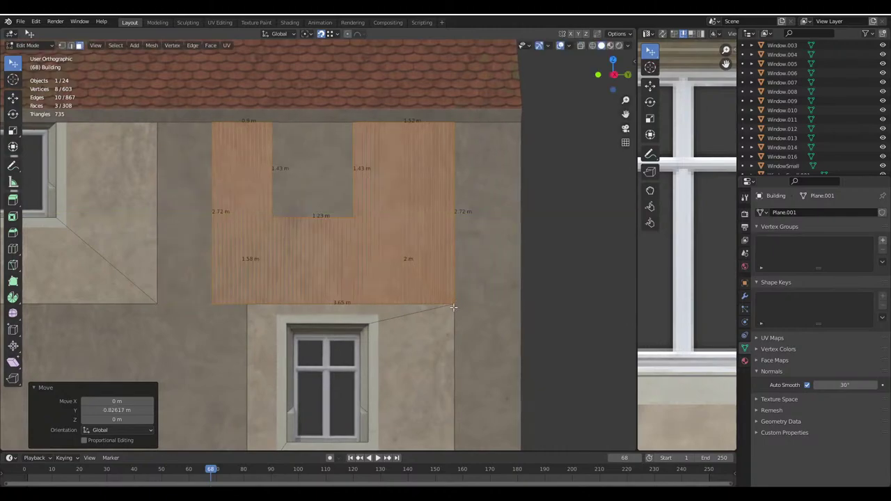
{"action": "left_click", "coordinate": [547, 45]}
{"action": "scroll", "coordinate": [376, 293], "scroll_direction": "down", "scroll_amount": 4}
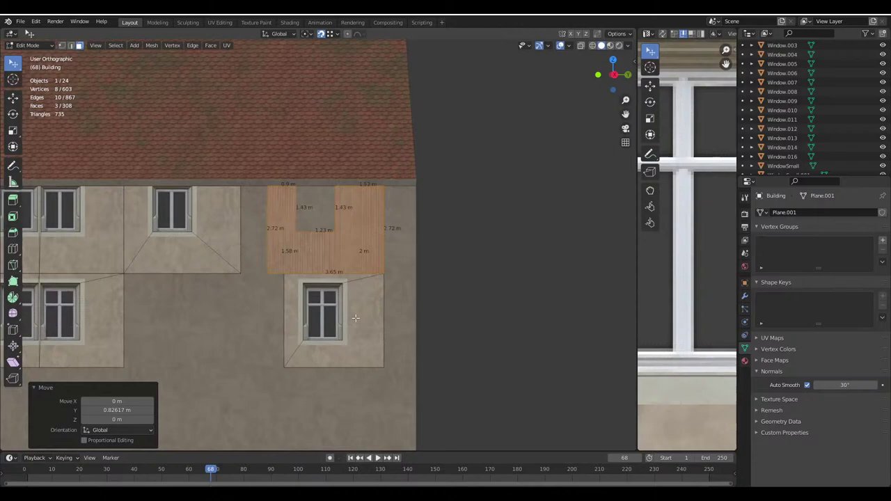
{"action": "scroll", "coordinate": [344, 301], "scroll_direction": "up", "scroll_amount": 4}
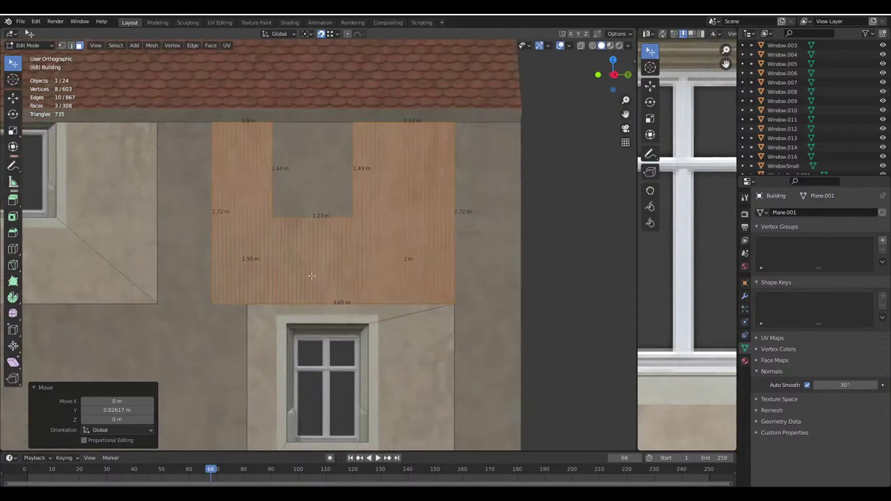
{"action": "scroll", "coordinate": [220, 246], "scroll_direction": "down", "scroll_amount": 2}
{"action": "key", "text": "Tab"}
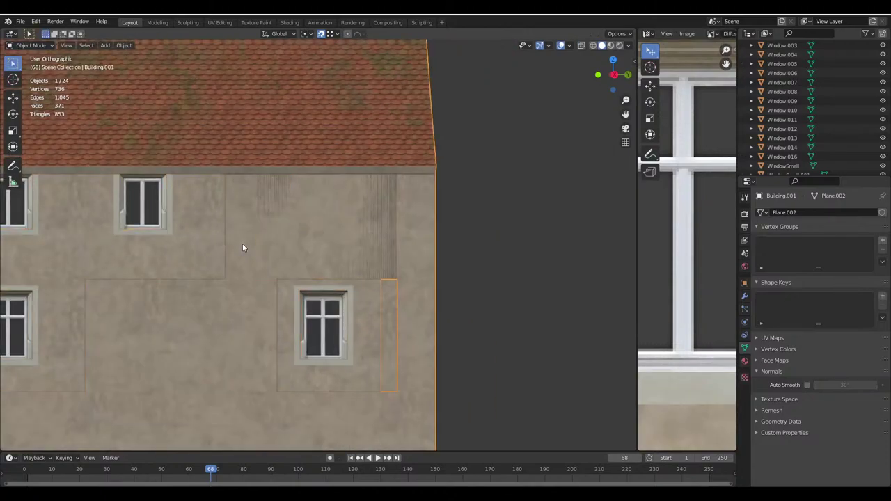
Loop-cut the upper Building.001 wall face, slide the cut left, and delete the middle face to leave a hole
{"action": "left_click", "coordinate": [243, 243]}
{"action": "key", "text": "Tab"}
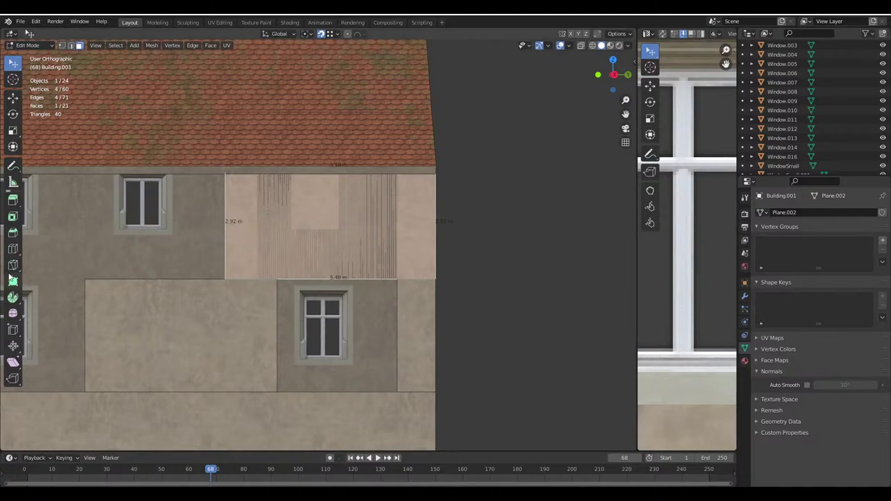
{"action": "left_click", "coordinate": [13, 248]}
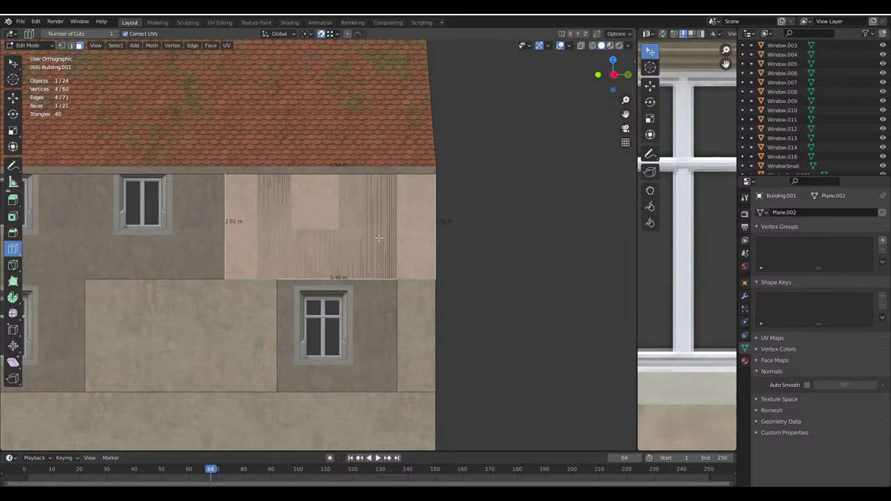
{"action": "left_click", "coordinate": [331, 268]}
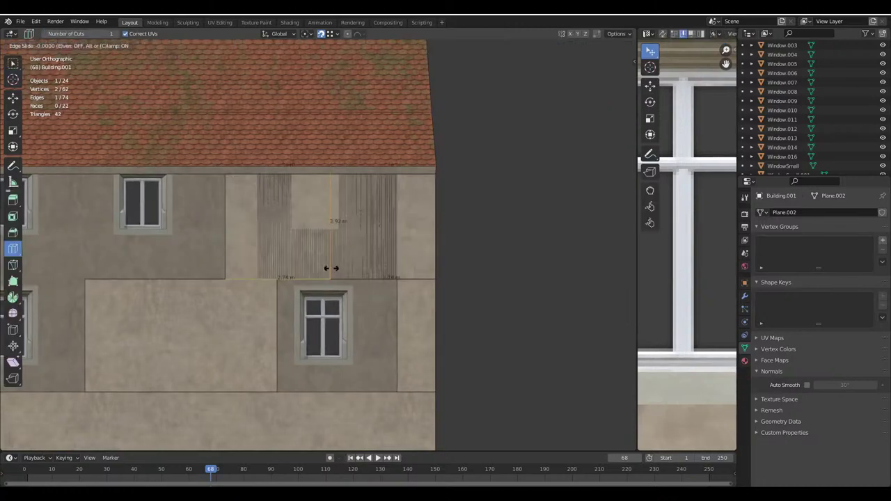
{"action": "left_click", "coordinate": [241, 276]}
{"action": "key", "text": "w"}
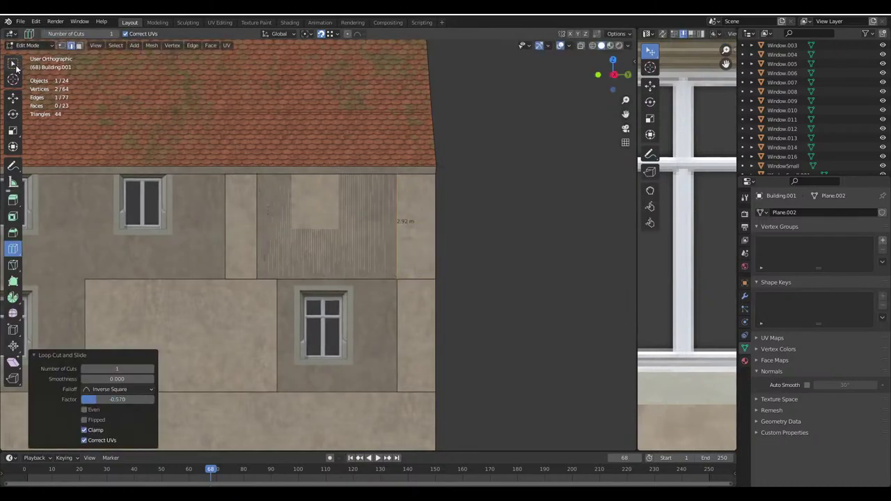
{"action": "key", "text": "3"}
{"action": "left_click", "coordinate": [407, 256]}
{"action": "left_click", "coordinate": [365, 247]}
{"action": "key", "text": "x"}
{"action": "left_click", "coordinate": [365, 247]}
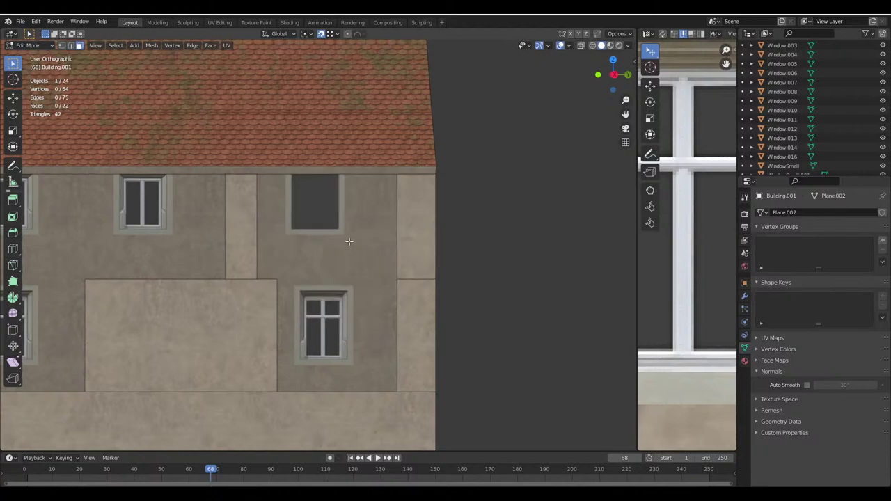
{"action": "key", "text": "Tab"}
Fill the new hole with a copy of the small window (WindowSmall.003) and save Haus.blend
{"action": "left_click", "coordinate": [161, 225]}
{"action": "key", "text": "shift+d"}
{"action": "left_click", "coordinate": [341, 227]}
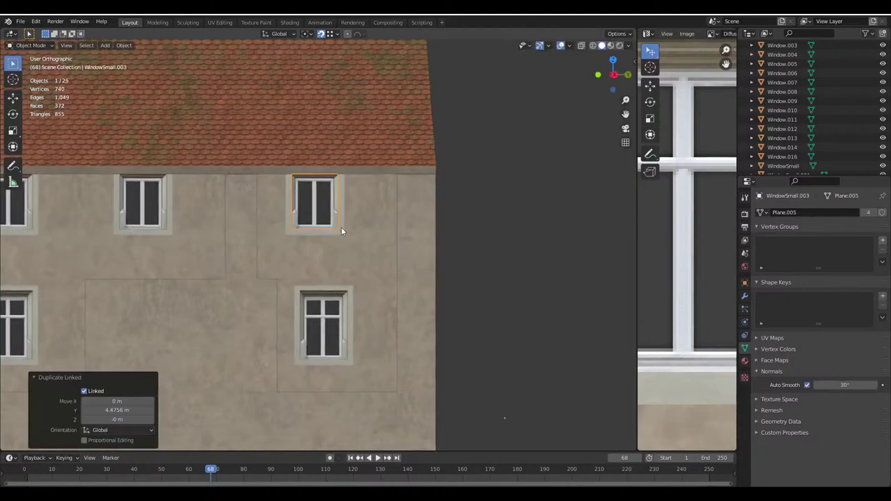
{"action": "key", "text": "alt+a"}
{"action": "scroll", "coordinate": [341, 227], "scroll_direction": "down", "scroll_amount": 5}
{"action": "middle_click_drag", "start_coordinate": [342, 227], "coordinate": [335, 256]}
{"action": "scroll", "coordinate": [227, 218], "scroll_direction": "up", "scroll_amount": 4}
{"action": "scroll", "coordinate": [280, 238], "scroll_direction": "down", "scroll_amount": 4}
{"action": "middle_click_drag", "start_coordinate": [280, 238], "coordinate": [319, 353]}
{"action": "key", "text": "ctrl+s"}
{"action": "left_click", "coordinate": [262, 355]}
{"action": "key", "text": "alt+a"}
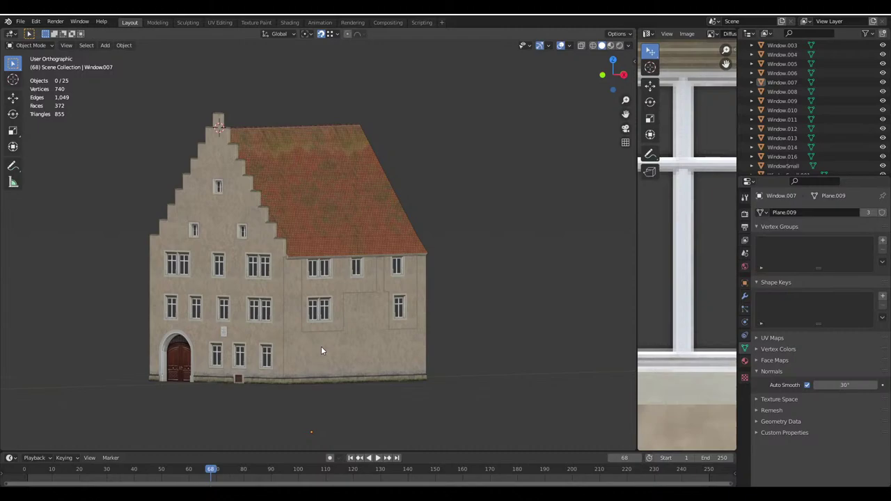
Orbit around the finished house to inspect it and save Haus.blend twice
{"action": "middle_click_drag", "start_coordinate": [321, 346], "coordinate": [300, 255]}
{"action": "key", "text": "ctrl+s"}
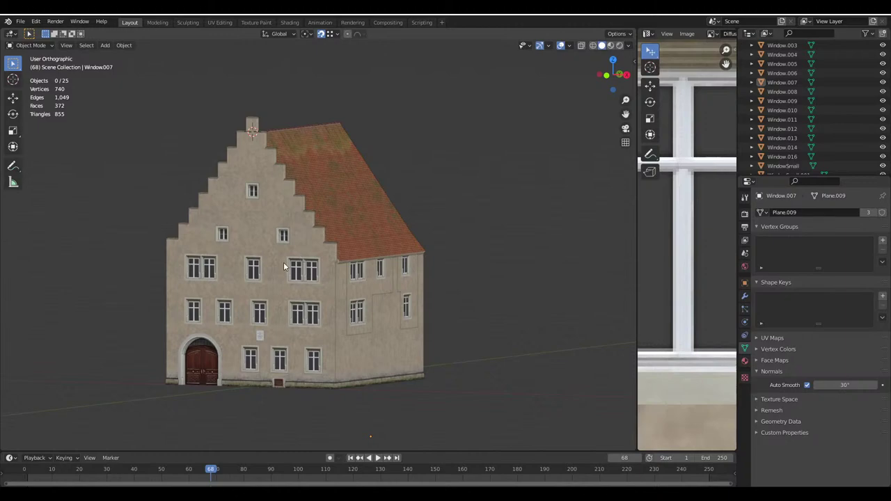
{"action": "middle_click_drag", "start_coordinate": [300, 253], "coordinate": [289, 259]}
{"action": "key", "text": "ctrl+s"}
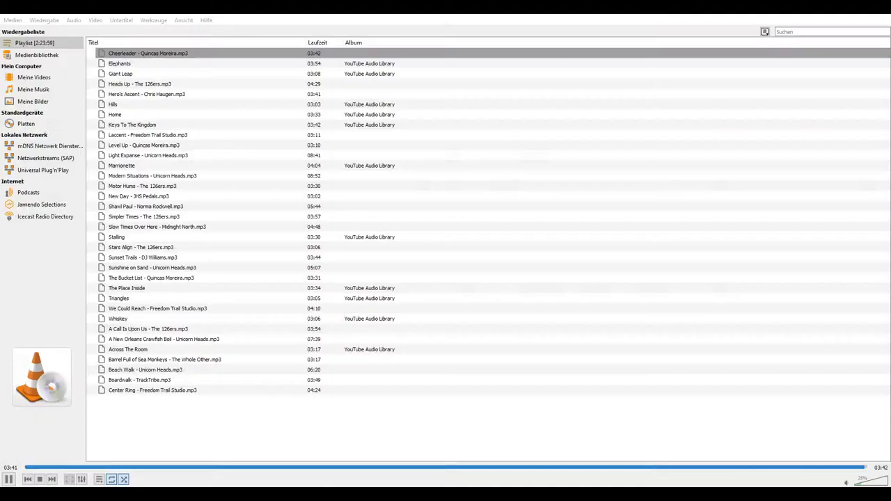
Play the track Marrionette from the VLC playlist
{"action": "left_click", "coordinate": [122, 166]}
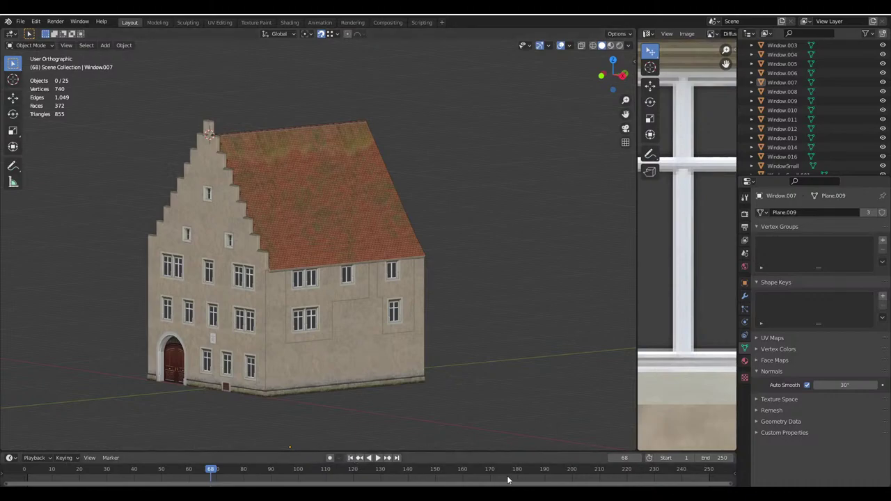
Edit the Building mesh from the front facade, trying edge selections along the wall base
{"action": "mouse_move", "coordinate": [639, 478]}
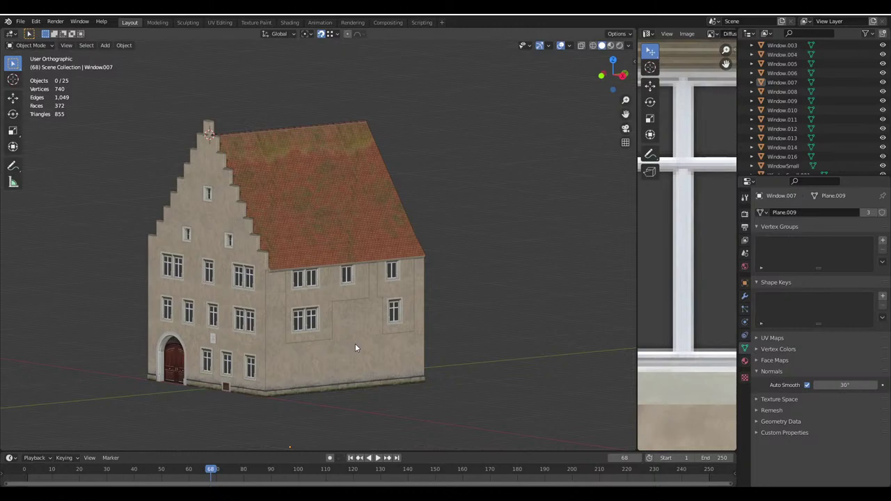
{"action": "middle_click_drag", "start_coordinate": [355, 343], "coordinate": [332, 334]}
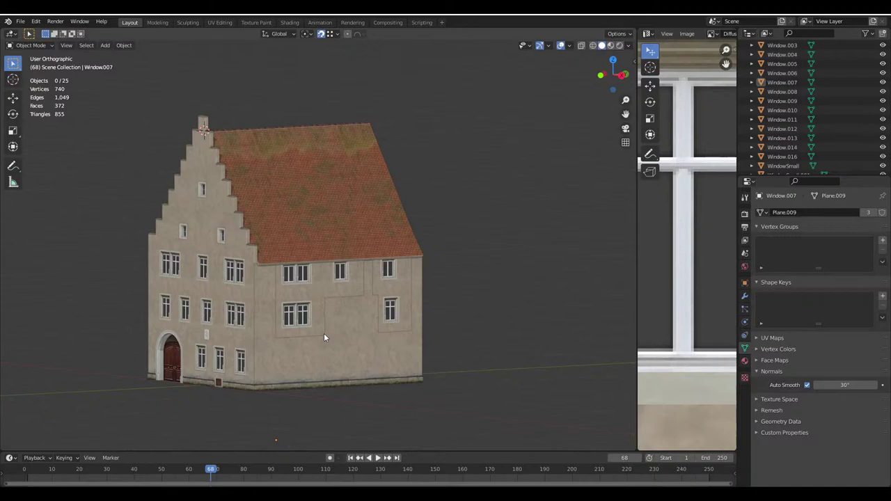
{"action": "left_click", "coordinate": [248, 360]}
{"action": "key", "text": "Tab"}
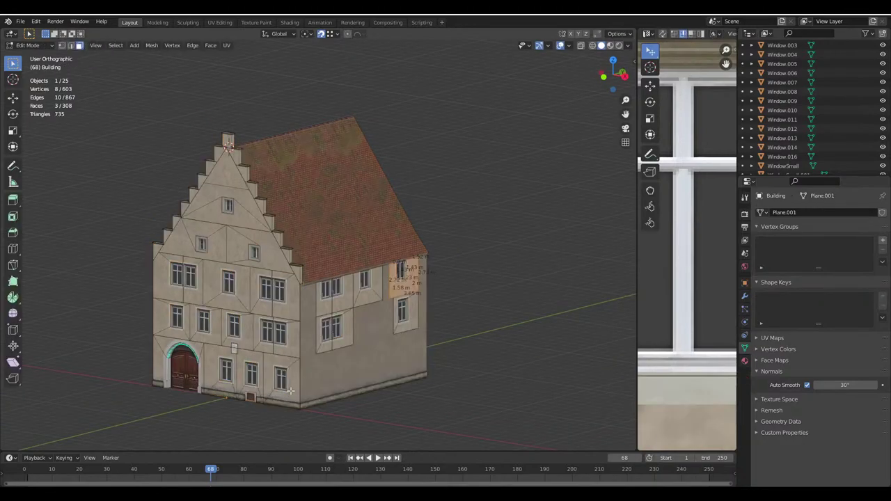
{"action": "scroll", "coordinate": [287, 261], "scroll_direction": "up", "scroll_amount": 4}
{"action": "scroll", "coordinate": [286, 261], "scroll_direction": "up", "scroll_amount": 1}
{"action": "middle_click_drag", "start_coordinate": [229, 306], "coordinate": [266, 133]}
{"action": "left_click", "coordinate": [71, 45]}
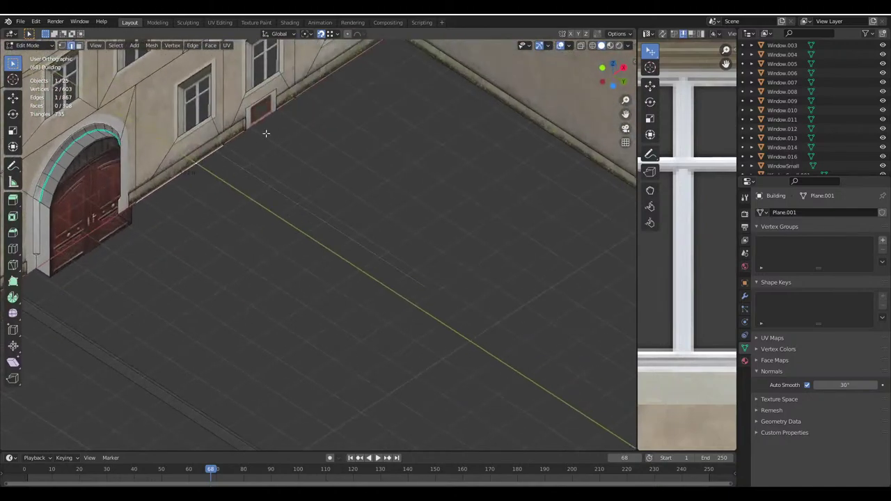
{"action": "left_click", "coordinate": [238, 139], "text": "shift"}
{"action": "left_click", "coordinate": [314, 87], "text": "shift"}
{"action": "middle_click_drag", "start_coordinate": [345, 234], "coordinate": [158, 132]}
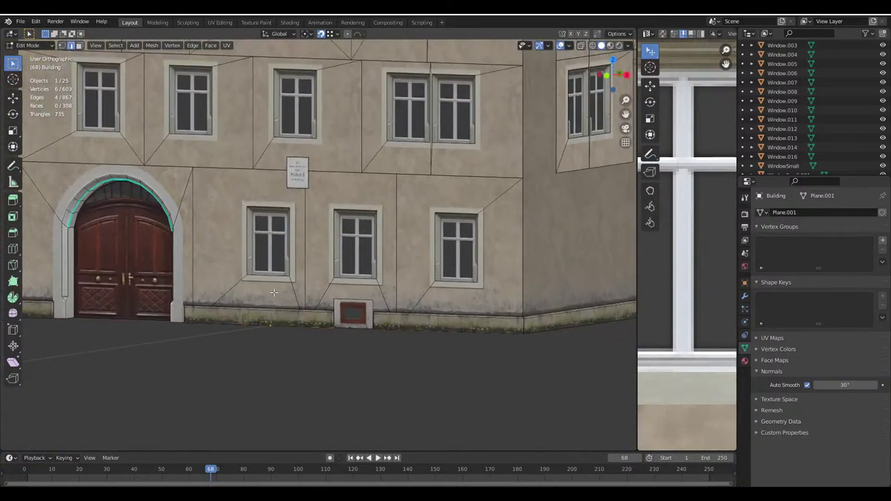
{"action": "key", "text": "b"}
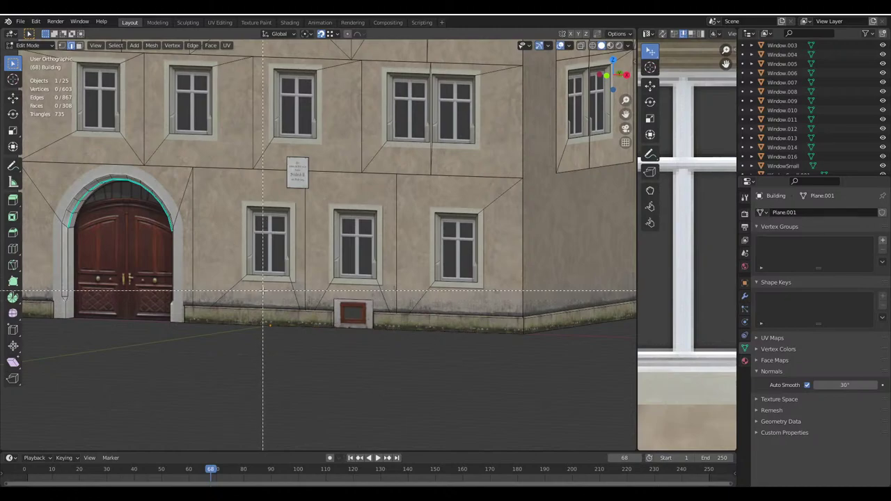
{"action": "left_click_drag", "start_coordinate": [263, 291], "coordinate": [317, 317]}
{"action": "left_click", "coordinate": [211, 269]}
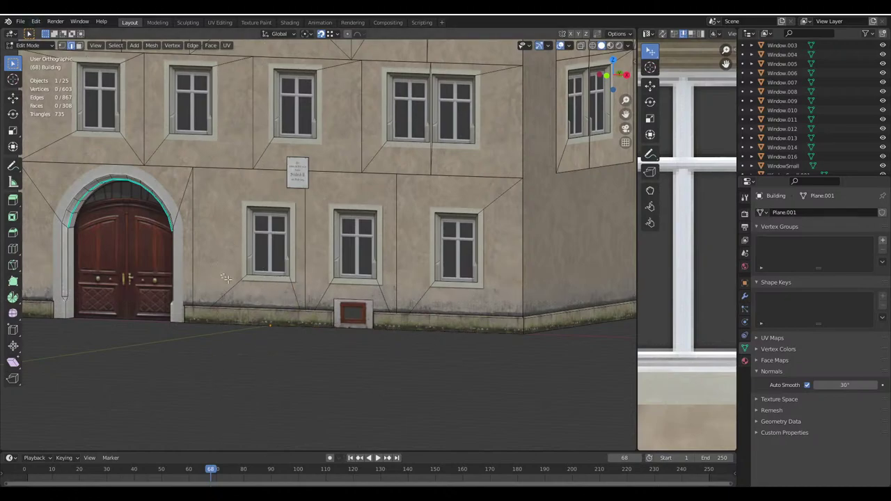
Box-select the wall faces around the middle and third windows
{"action": "left_click", "coordinate": [80, 46]}
{"action": "key", "text": "b"}
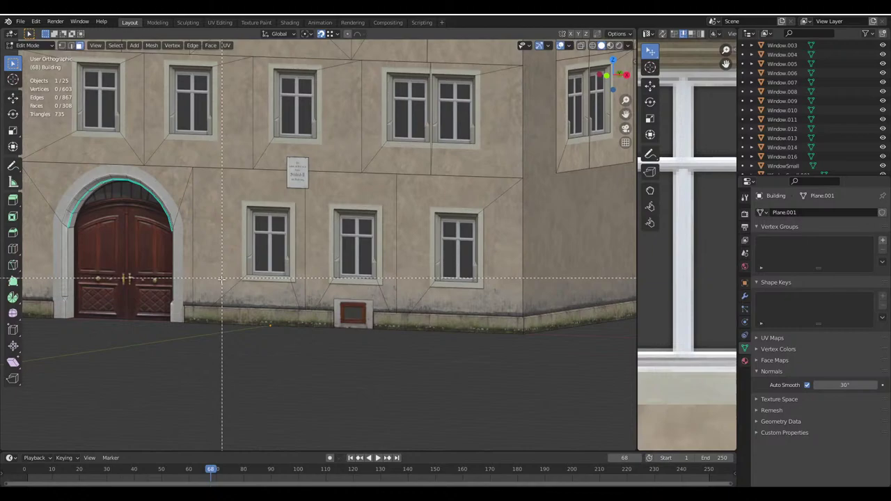
{"action": "left_click_drag", "start_coordinate": [222, 278], "coordinate": [371, 209]}
{"action": "key", "text": "b"}
{"action": "left_click", "coordinate": [414, 265], "text": "shift"}
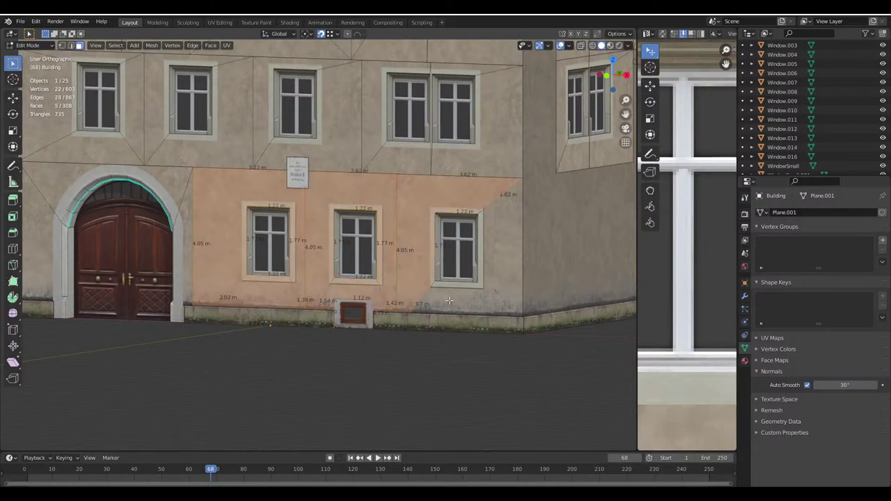
{"action": "left_click", "coordinate": [465, 303], "text": "shift"}
{"action": "middle_click_drag", "start_coordinate": [465, 303], "coordinate": [418, 251]}
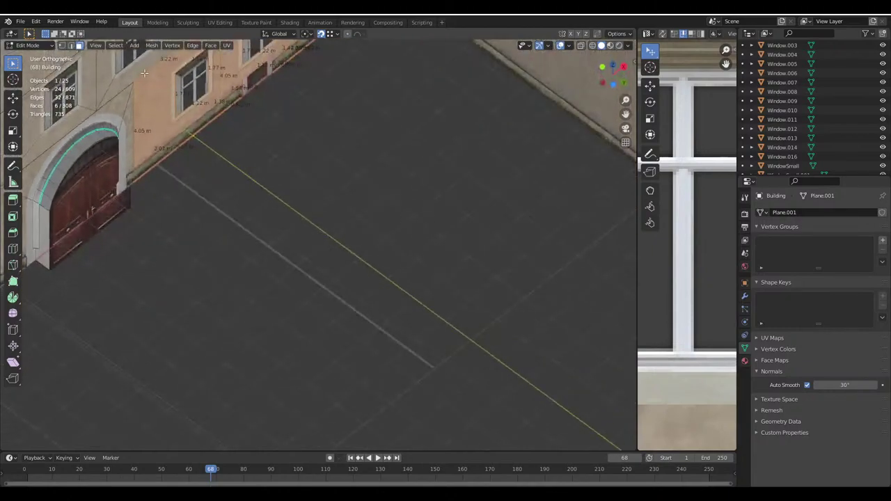
Select the bottom wall edges and raise them 0.45 m along Z
{"action": "left_click", "coordinate": [209, 124], "text": "alt"}
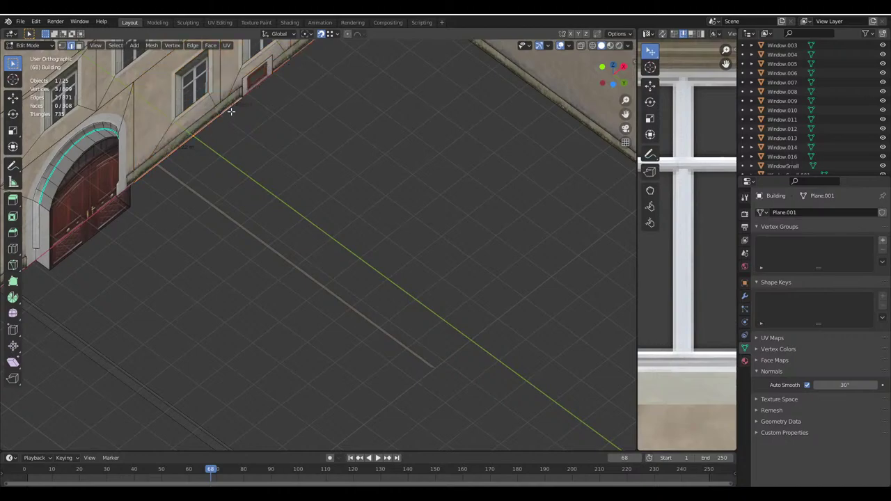
{"action": "scroll", "coordinate": [231, 110], "scroll_direction": "up", "scroll_amount": 2}
{"action": "middle_click_drag", "start_coordinate": [294, 127], "coordinate": [324, 24]}
{"action": "left_click", "coordinate": [616, 34]}
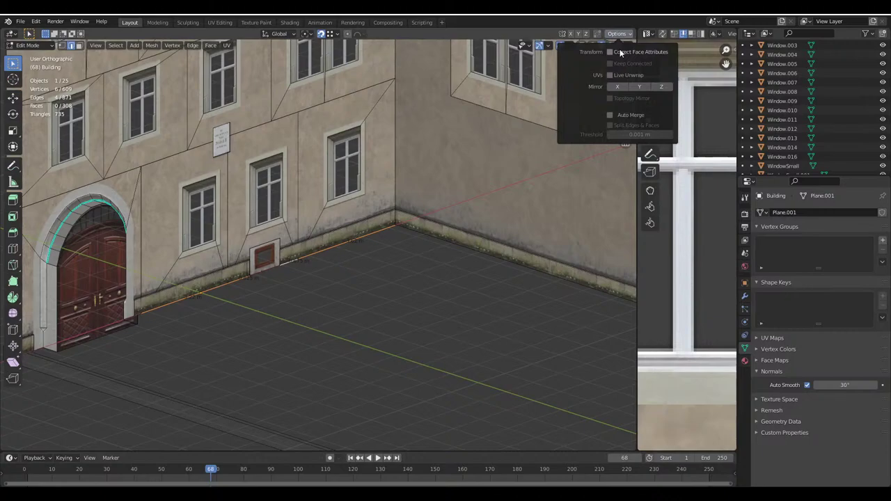
{"action": "middle_click_drag", "start_coordinate": [336, 36], "coordinate": [390, 209]}
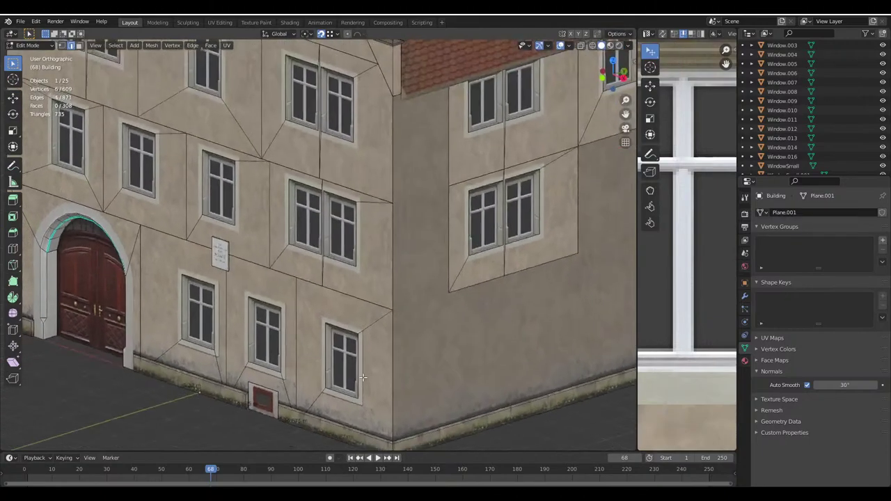
{"action": "scroll", "coordinate": [423, 286], "scroll_direction": "up", "scroll_amount": 4}
{"action": "key", "text": "g"}
{"action": "key", "text": "z"}
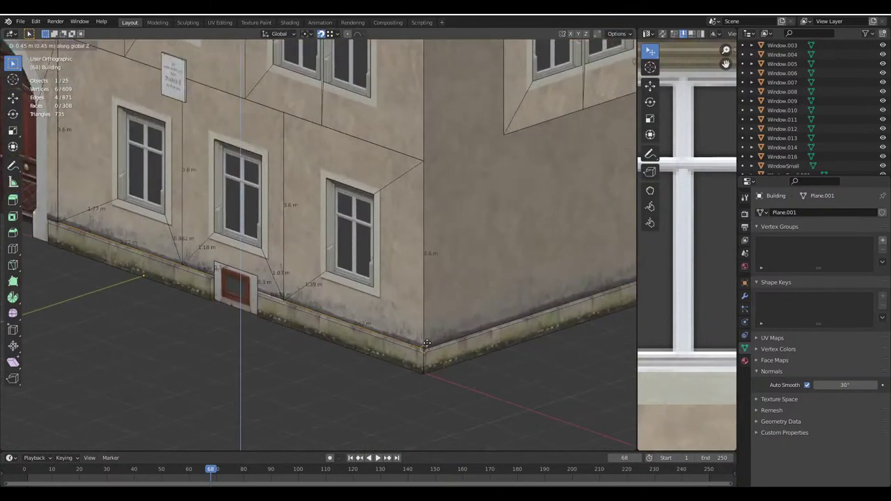
{"action": "left_click", "coordinate": [427, 344]}
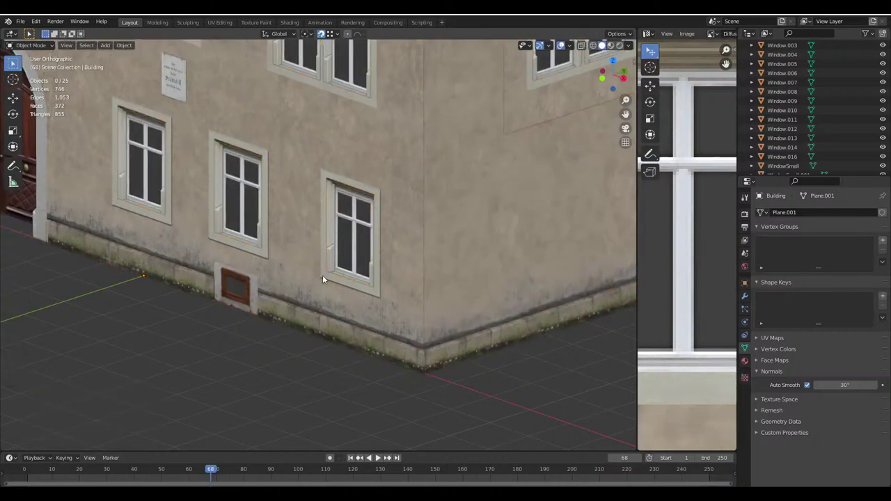
Return to Object Mode, leave local view, deselect everything and save Haus.blend
{"action": "key", "text": "KP_Divide"}
{"action": "key", "text": "Tab"}
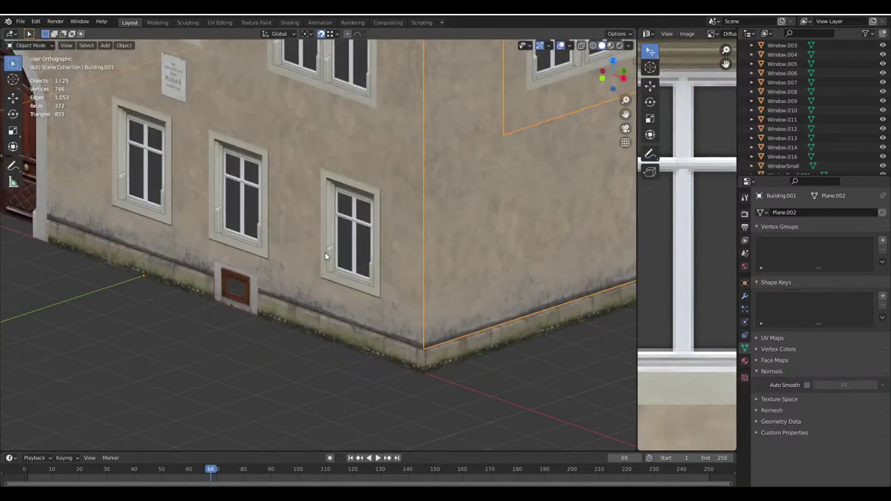
{"action": "key", "text": "a"}
{"action": "key", "text": "alt+a"}
{"action": "key", "text": "ctrl+s"}
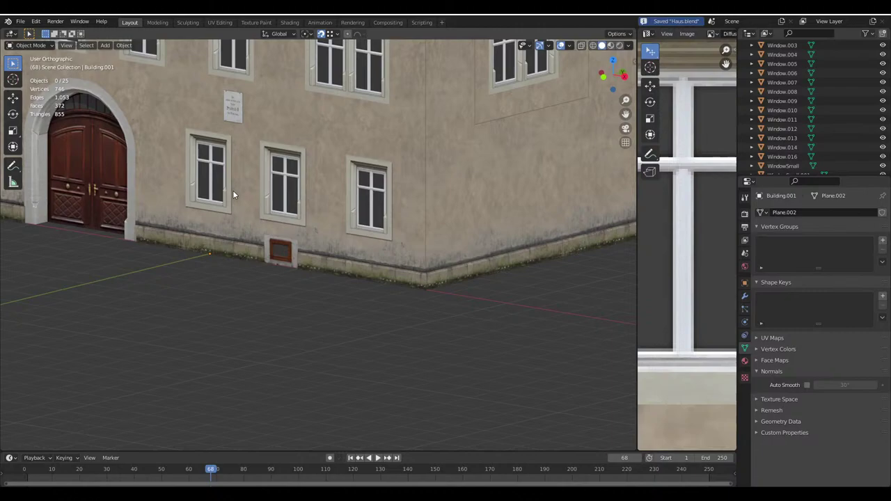
Orbit to a frontal view of the house and bring the Google Maps window forward
{"action": "middle_click_drag", "start_coordinate": [232, 190], "coordinate": [369, 214]}
{"action": "scroll", "coordinate": [340, 234], "scroll_direction": "down", "scroll_amount": 2}
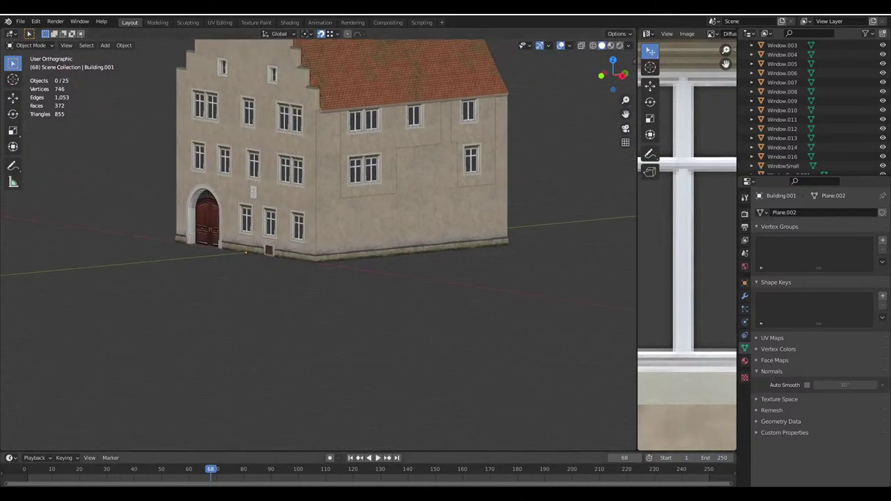
{"action": "left_click", "coordinate": [249, 454]}
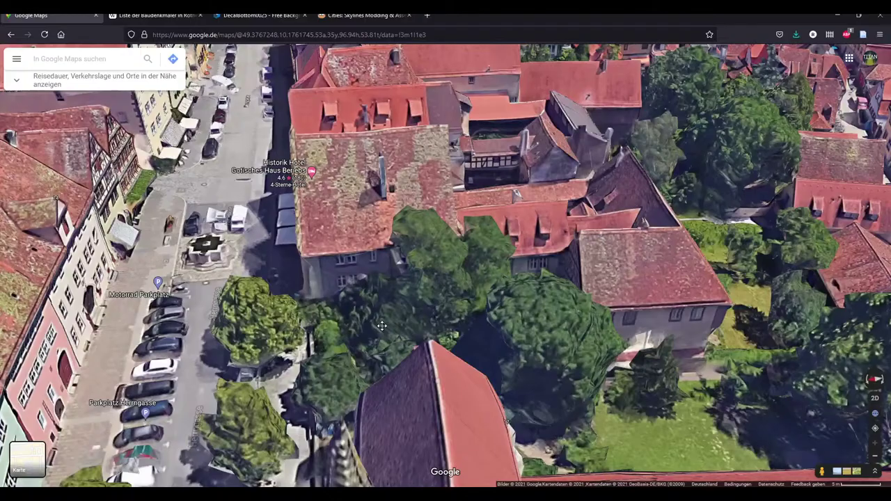
Turn the 3D map toward the square, enter Street View there and look toward the trees
{"action": "left_click_drag", "start_coordinate": [382, 326], "coordinate": [485, 391], "text": "ctrl"}
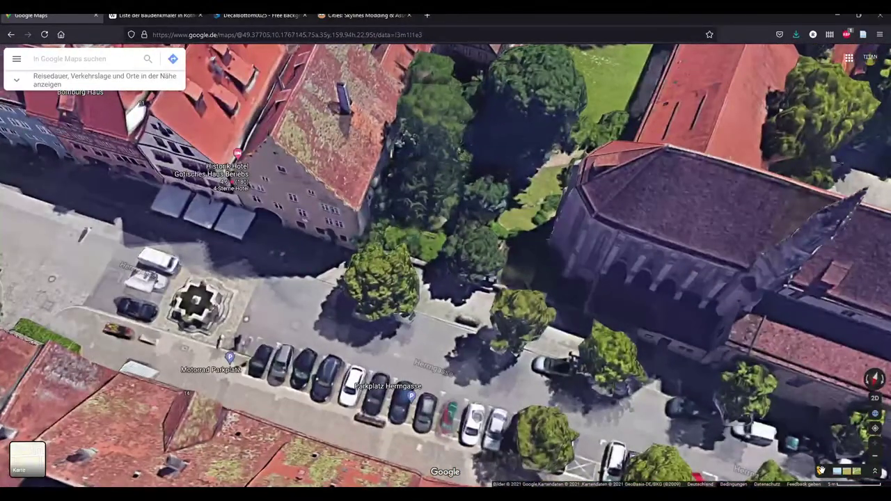
{"action": "left_click", "coordinate": [821, 470]}
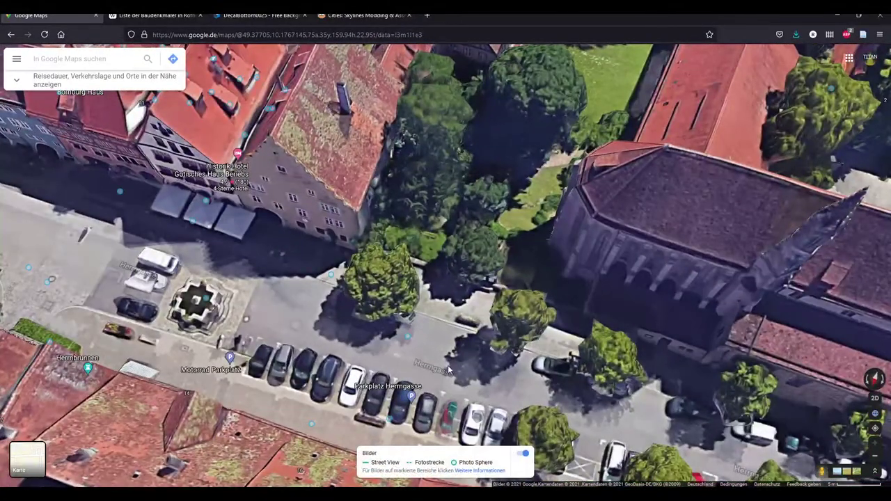
{"action": "left_click", "coordinate": [409, 340]}
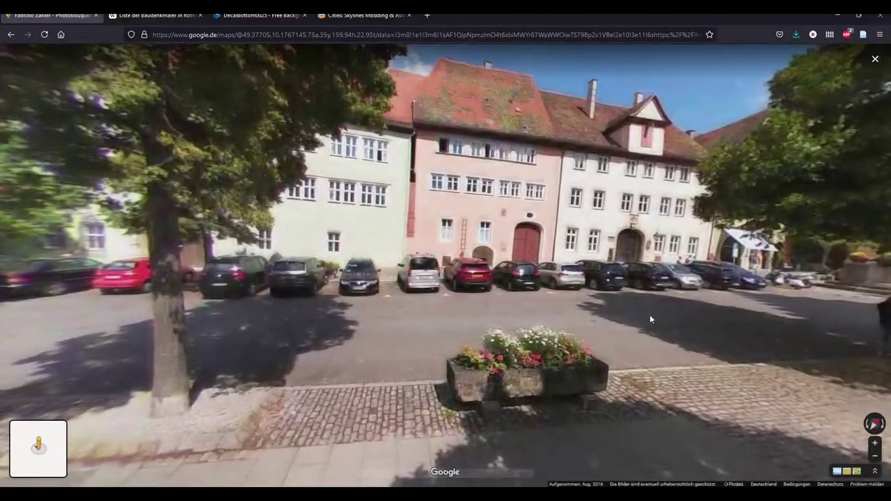
{"action": "left_click_drag", "start_coordinate": [649, 315], "coordinate": [537, 258]}
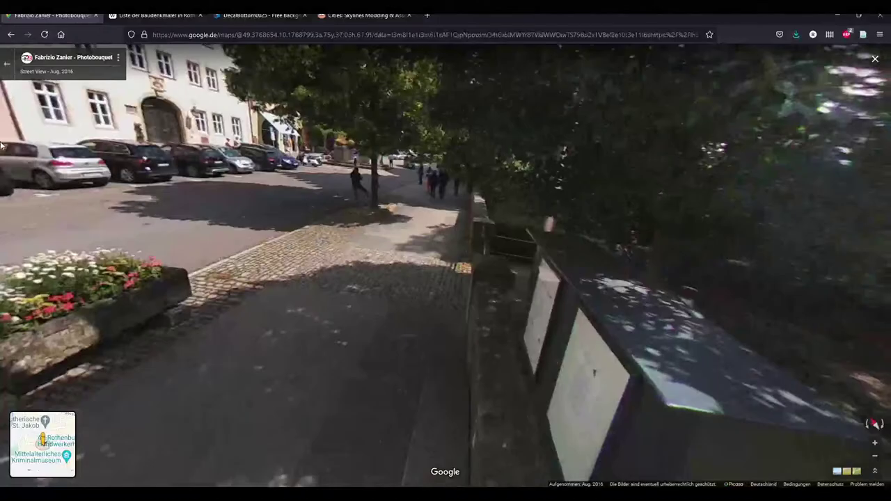
{"action": "key", "text": "Escape"}
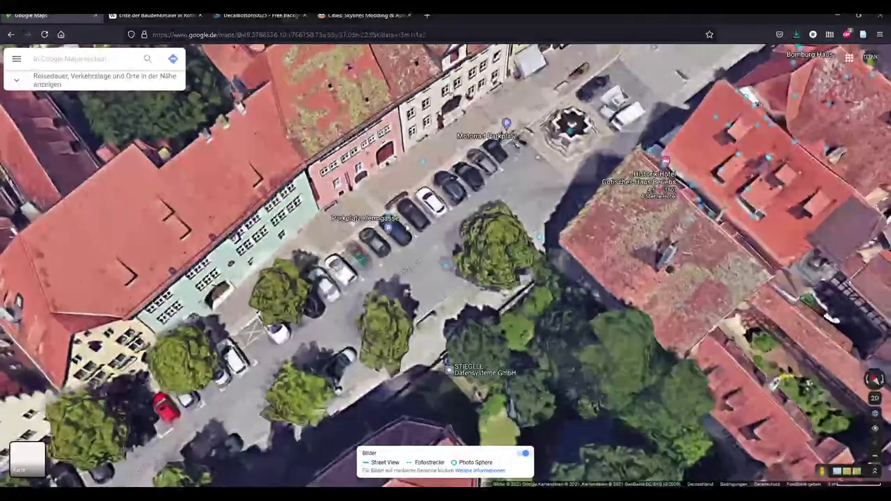
Re-enter Street View on the parking street and pan across the beige building's facade
{"action": "left_click", "coordinate": [387, 217]}
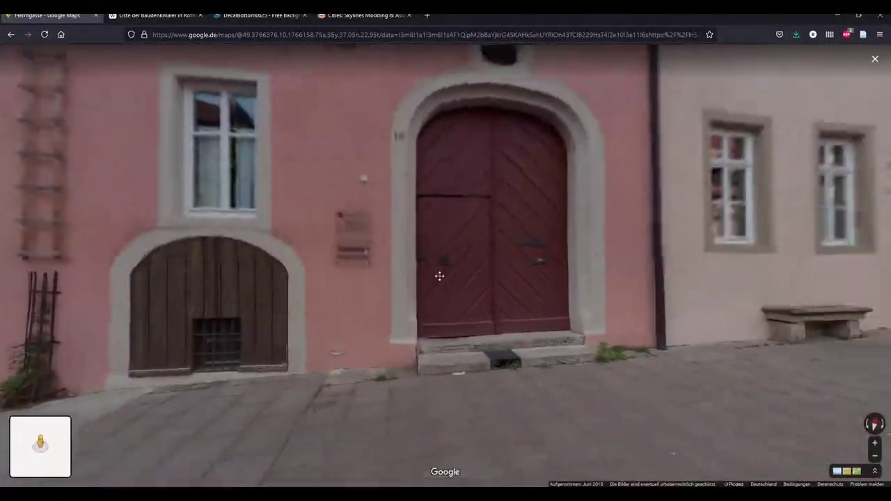
{"action": "left_click", "coordinate": [438, 274]}
{"action": "scroll", "coordinate": [569, 259], "scroll_direction": "up", "scroll_amount": 1}
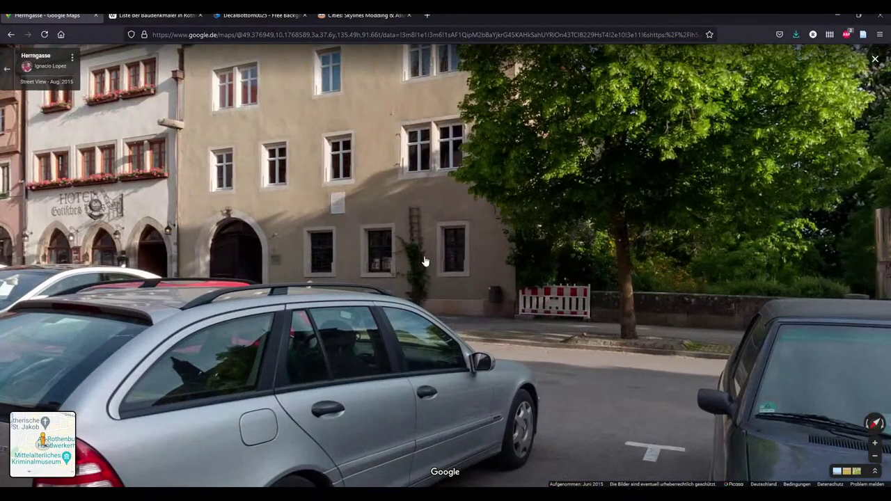
{"action": "left_click_drag", "start_coordinate": [424, 261], "coordinate": [460, 306]}
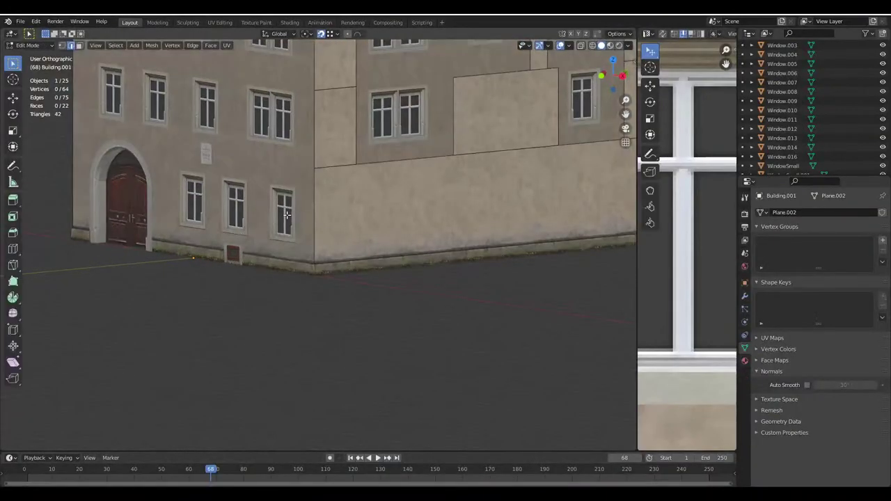
In Face select mode on the Building mesh, select the two framed wall-panel faces
{"action": "scroll", "coordinate": [333, 236], "scroll_direction": "up", "scroll_amount": 2}
{"action": "scroll", "coordinate": [352, 250], "scroll_direction": "up", "scroll_amount": 2}
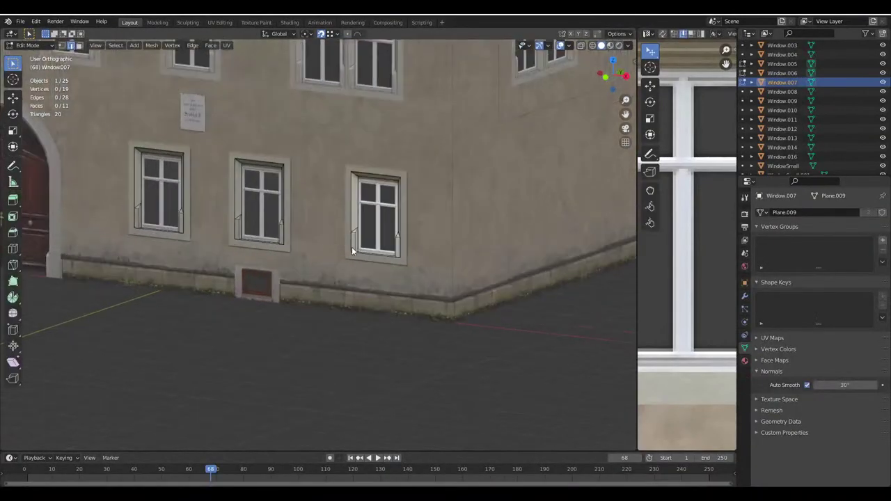
{"action": "key", "text": "Tab"}
{"action": "left_click", "coordinate": [351, 257]}
{"action": "key", "text": "Tab"}
{"action": "left_click", "coordinate": [79, 45]}
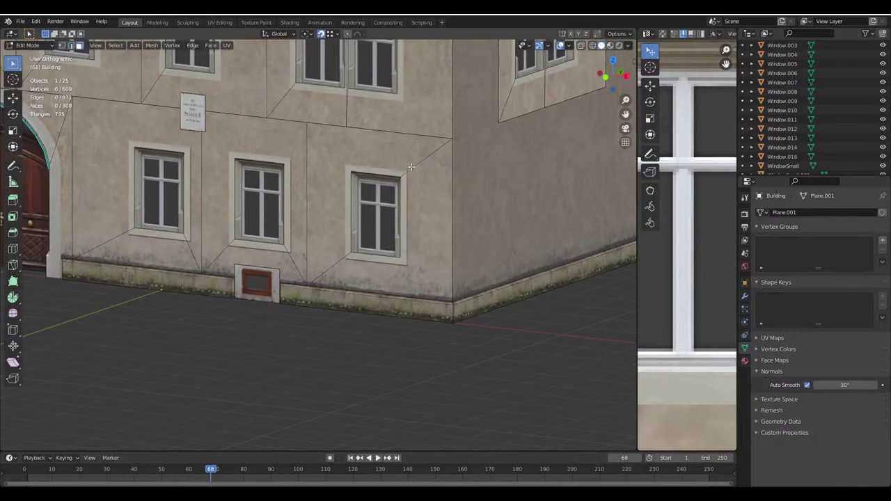
{"action": "left_click", "coordinate": [330, 181]}
{"action": "left_click", "coordinate": [425, 258], "text": "shift"}
{"action": "left_click", "coordinate": [616, 33]}
{"action": "middle_click_drag", "start_coordinate": [446, 328], "coordinate": [295, 342]}
Duplicate the panel faces, rotate them 90° around Z and move them 3 along Y
{"action": "key", "text": "shift+d"}
{"action": "left_click", "coordinate": [477, 394]}
{"action": "type", "text": "rz"}
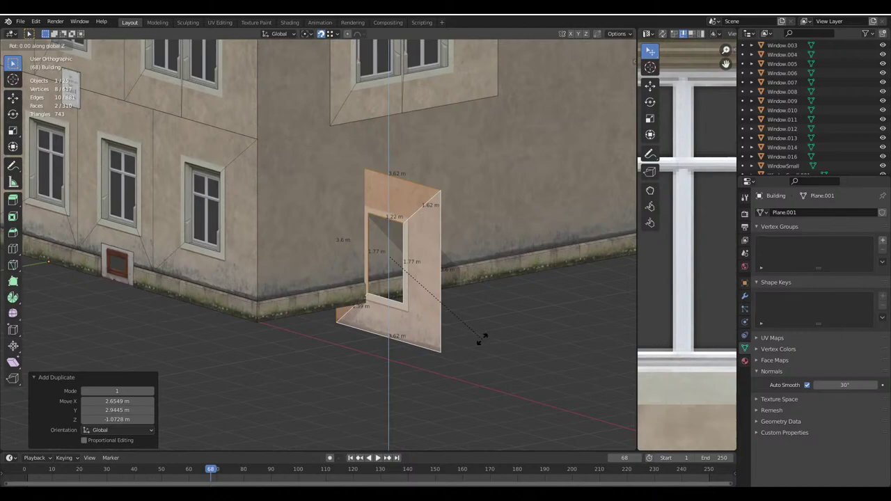
{"action": "type", "text": "90"}
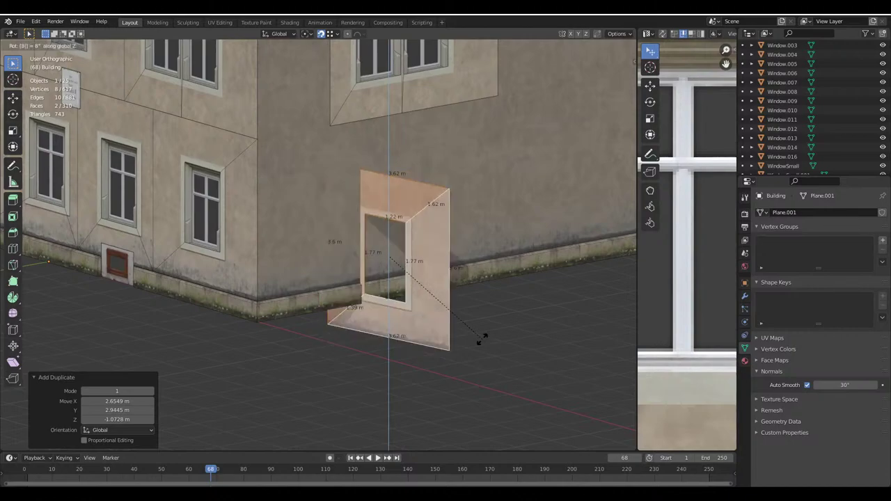
{"action": "key", "text": "Return"}
{"action": "key", "text": "g"}
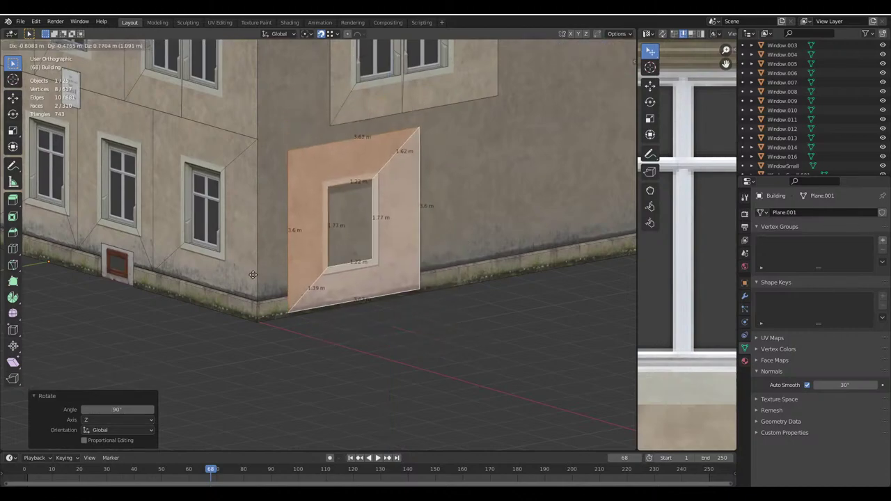
{"action": "left_click", "coordinate": [275, 167]}
{"action": "middle_click_drag", "start_coordinate": [275, 167], "coordinate": [243, 308]}
{"action": "scroll", "coordinate": [249, 312], "scroll_direction": "down", "scroll_amount": 3}
{"action": "type", "text": "g"}
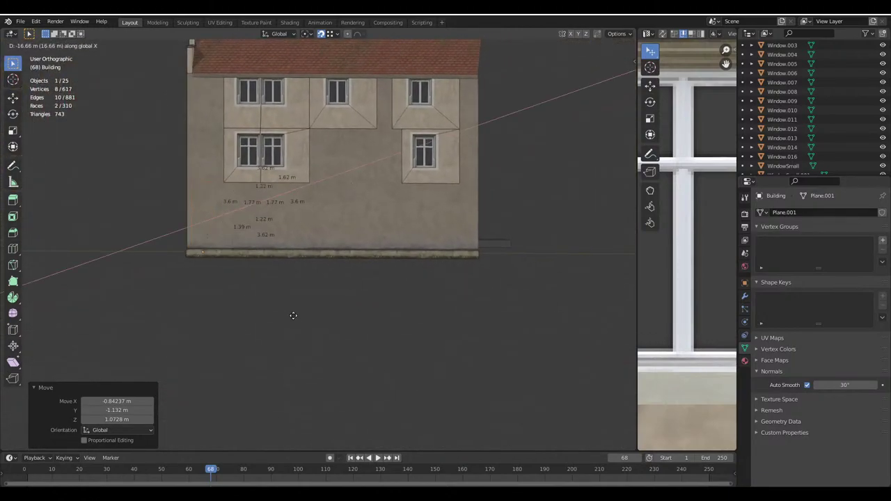
{"action": "type", "text": "y"}
{"action": "type", "text": "3"}
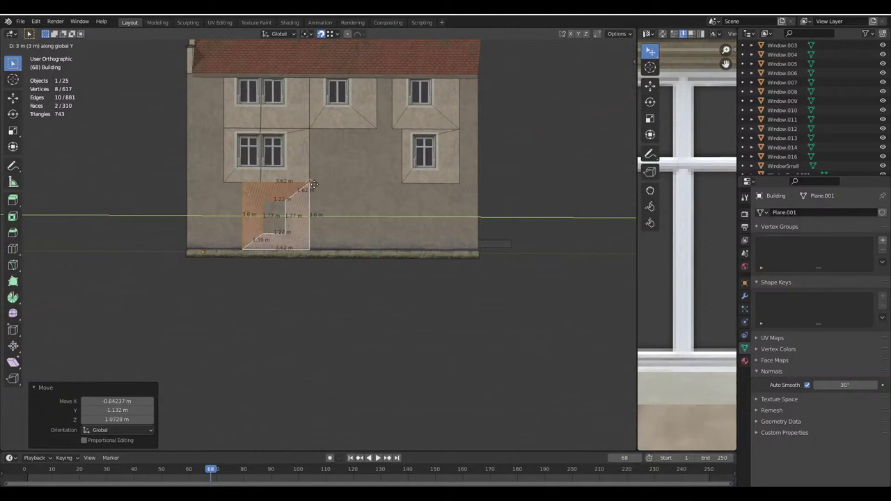
{"action": "key", "text": "Return"}
Make a second copy of the panel faces further along Y on the ground floor
{"action": "key", "text": "shift+d"}
{"action": "left_click", "coordinate": [426, 186]}
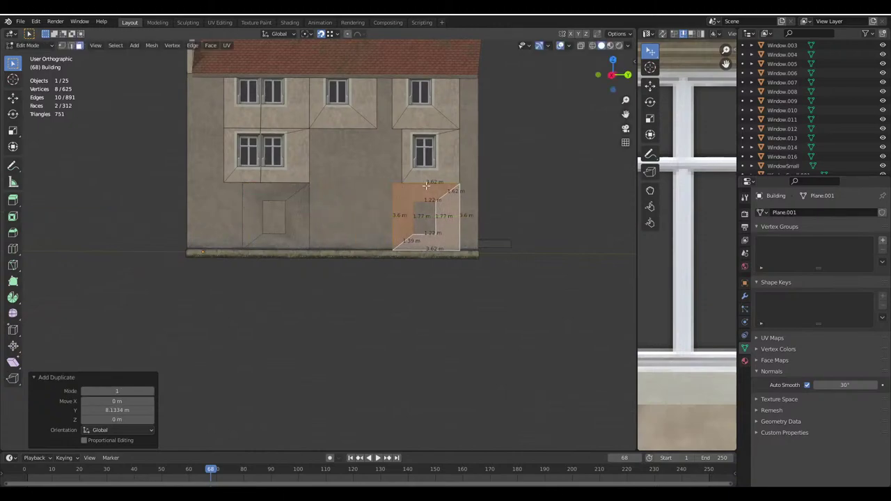
{"action": "key", "text": "g"}
{"action": "key", "text": "y"}
{"action": "left_click", "coordinate": [394, 180]}
{"action": "key", "text": "g"}
{"action": "key", "text": "x"}
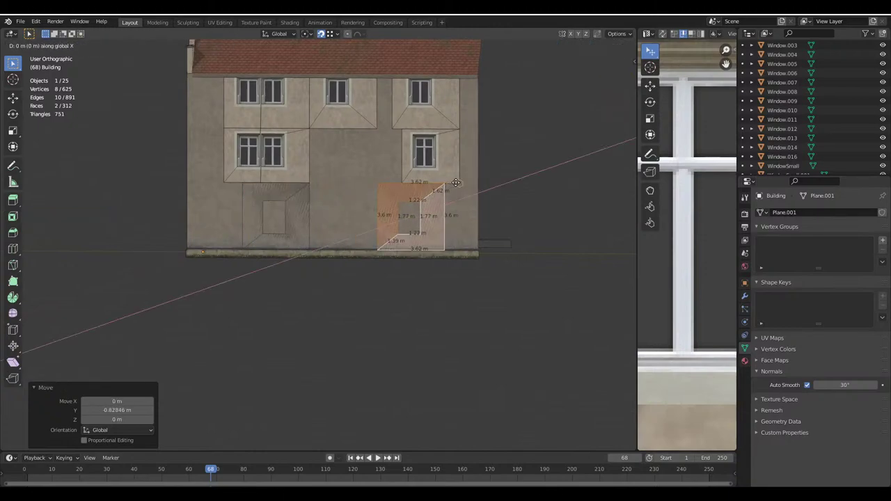
{"action": "left_click", "coordinate": [459, 183]}
{"action": "middle_click_drag", "start_coordinate": [459, 182], "coordinate": [405, 255]}
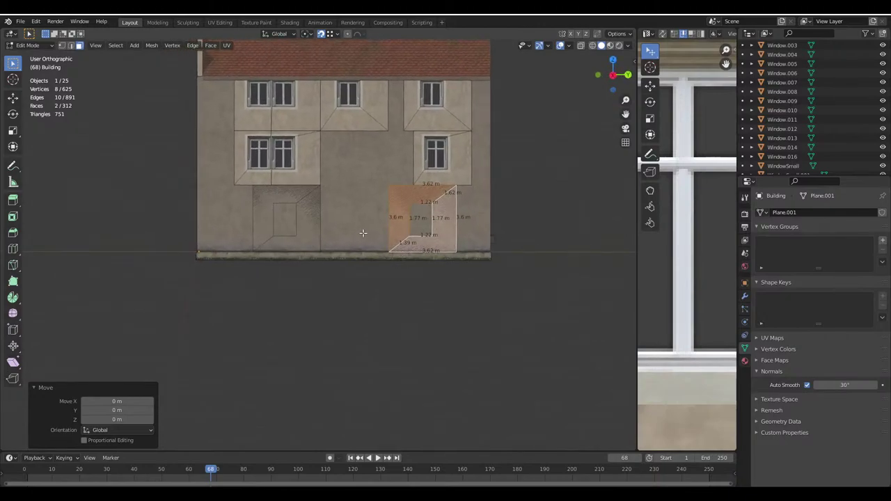
{"action": "middle_click_drag", "start_coordinate": [363, 233], "coordinate": [292, 230]}
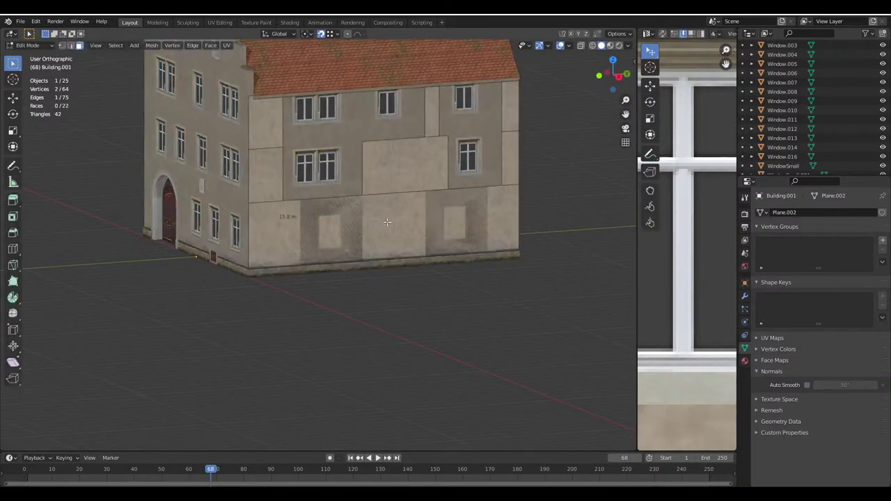
Save, then add three vertical loop cuts across the Building.001 ground-floor plane
{"action": "left_click", "coordinate": [267, 228]}
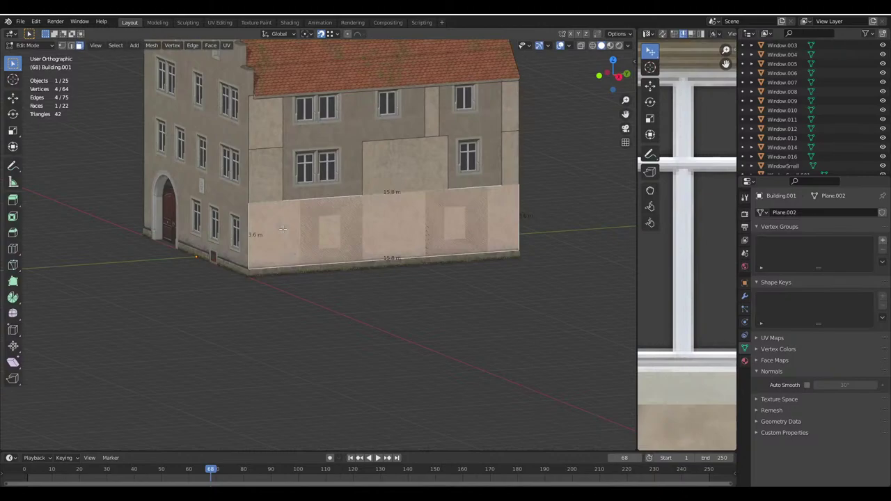
{"action": "key", "text": "ctrl+s"}
{"action": "left_click", "coordinate": [12, 249]}
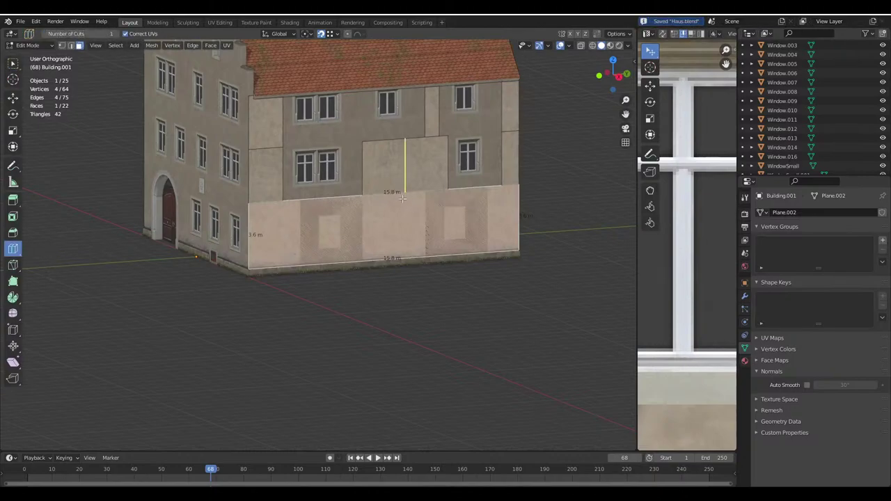
{"action": "left_click_drag", "start_coordinate": [383, 209], "coordinate": [300, 200]}
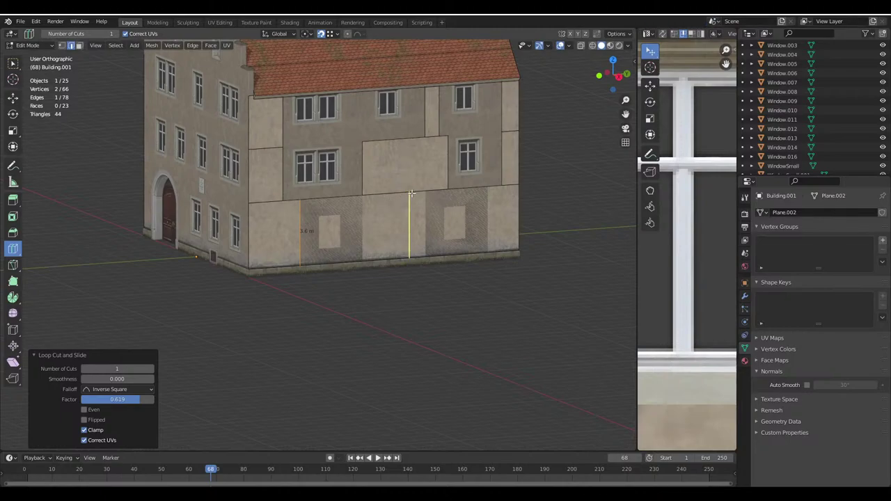
{"action": "left_click_drag", "start_coordinate": [411, 193], "coordinate": [363, 197]}
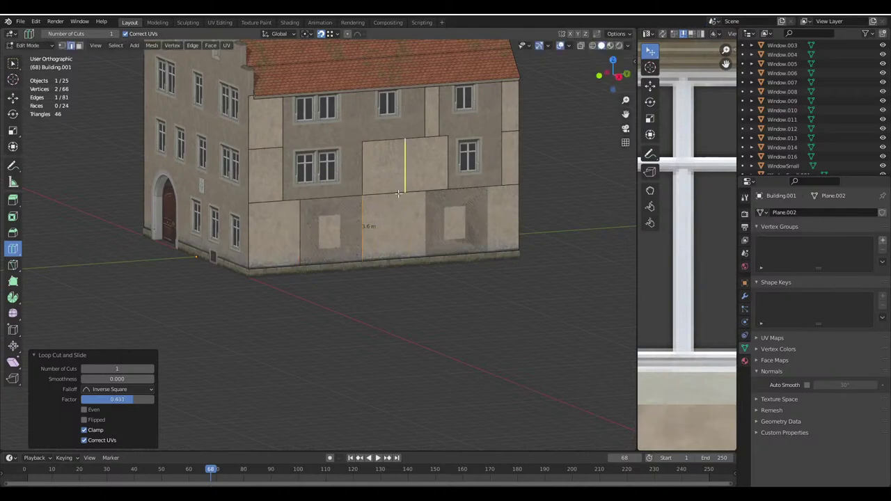
{"action": "left_click_drag", "start_coordinate": [446, 198], "coordinate": [481, 190]}
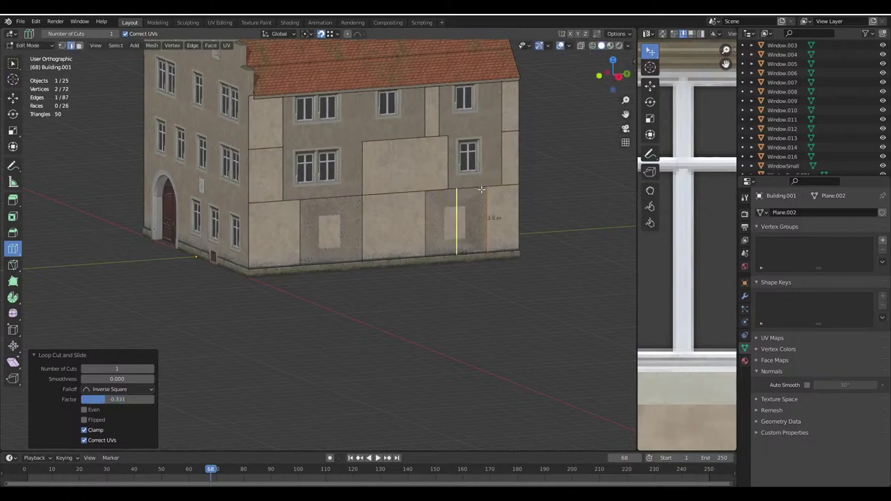
Delete the two faces containing the window patches and leave Edit Mode
{"action": "left_click", "coordinate": [79, 45]}
{"action": "key", "text": "w"}
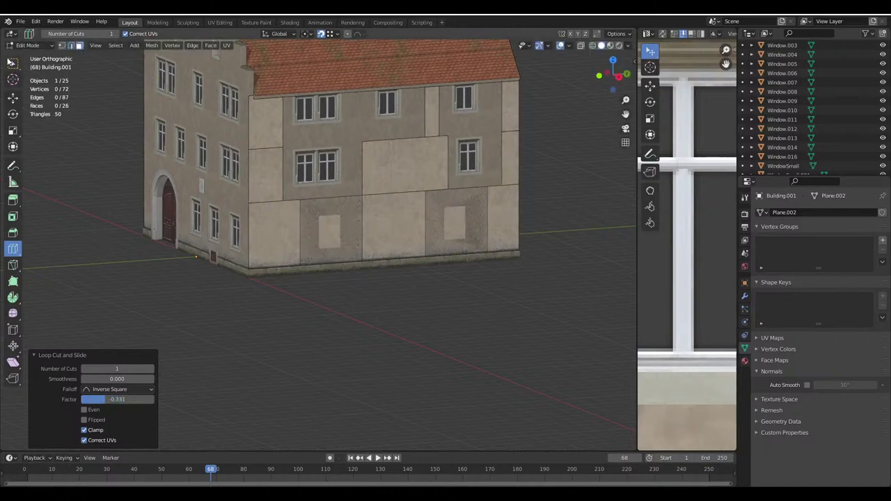
{"action": "left_click", "coordinate": [341, 243]}
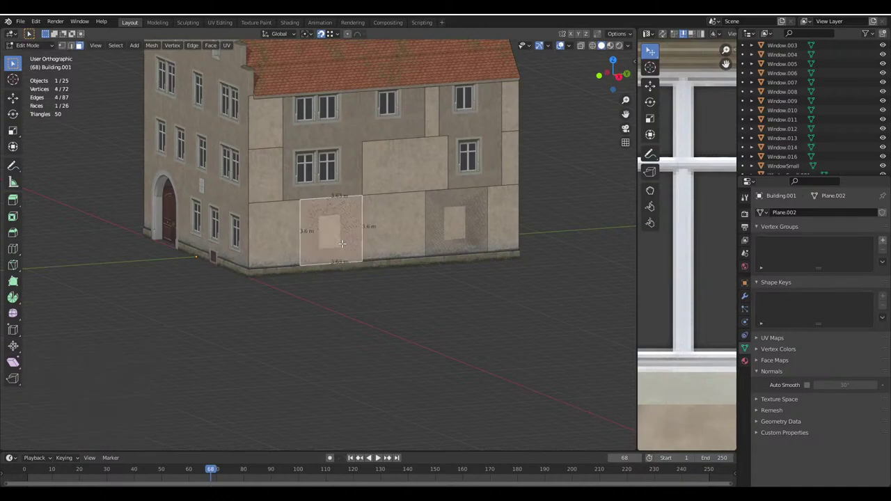
{"action": "left_click", "coordinate": [466, 234], "text": "shift"}
{"action": "key", "text": "x"}
{"action": "left_click", "coordinate": [449, 225]}
{"action": "middle_click_drag", "start_coordinate": [449, 224], "coordinate": [357, 248]}
{"action": "key", "text": "Tab"}
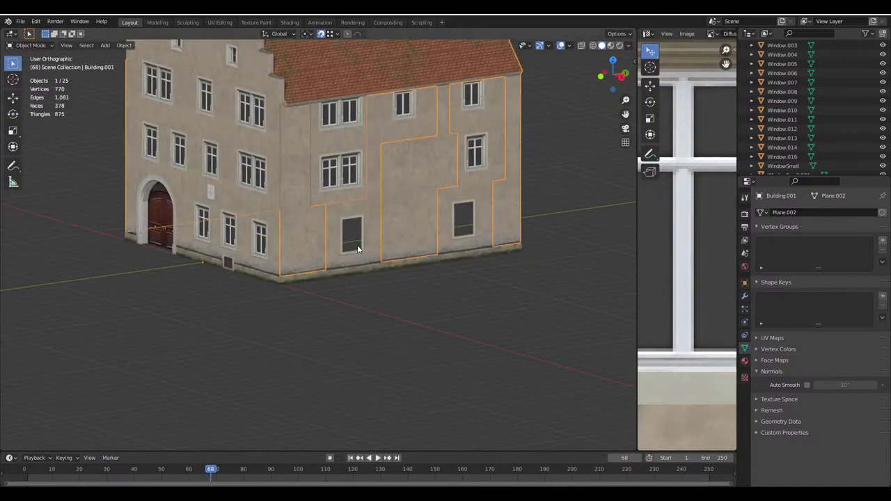
{"action": "left_click", "coordinate": [256, 245]}
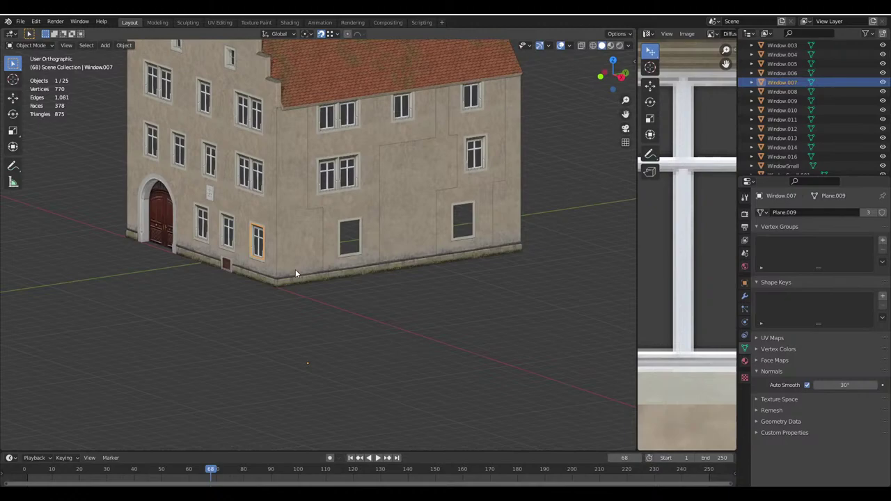
Make a linked window copy, rotate it 90° around Z and fit it into a side-wall opening
{"action": "scroll", "coordinate": [295, 269], "scroll_direction": "up", "scroll_amount": 2}
{"action": "key", "text": "alt+d"}
{"action": "type", "text": "rz"}
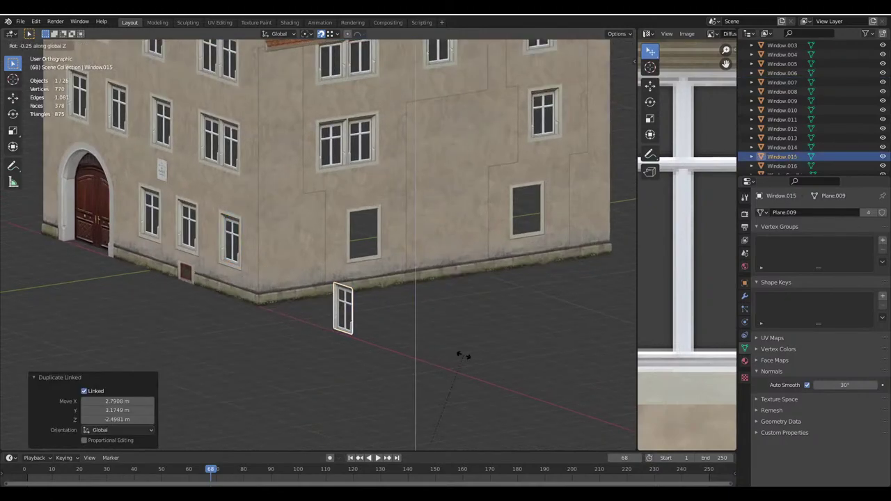
{"action": "type", "text": "90"}
{"action": "key", "text": "Return"}
{"action": "scroll", "coordinate": [401, 325], "scroll_direction": "up", "scroll_amount": 1}
{"action": "key", "text": "g"}
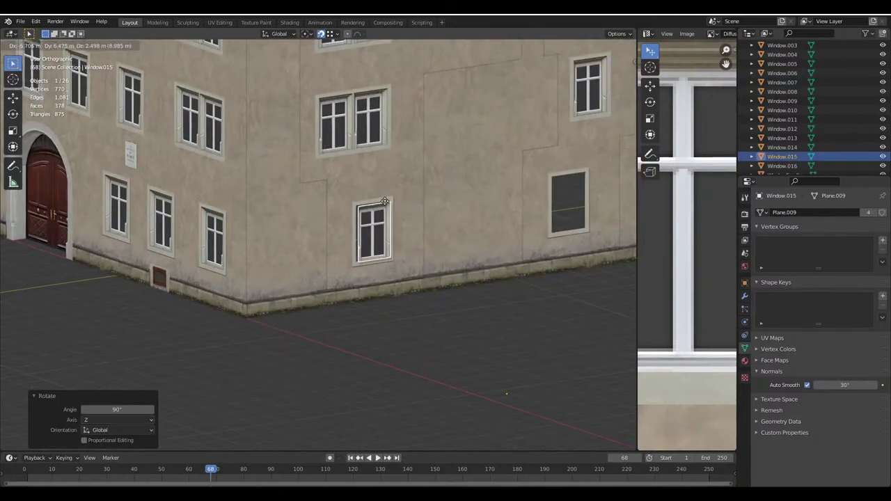
{"action": "left_click", "coordinate": [385, 201]}
{"action": "scroll", "coordinate": [385, 202], "scroll_direction": "up", "scroll_amount": 3}
{"action": "key", "text": "g"}
{"action": "left_click", "coordinate": [322, 308]}
{"action": "key", "text": "g"}
{"action": "left_click", "coordinate": [317, 318]}
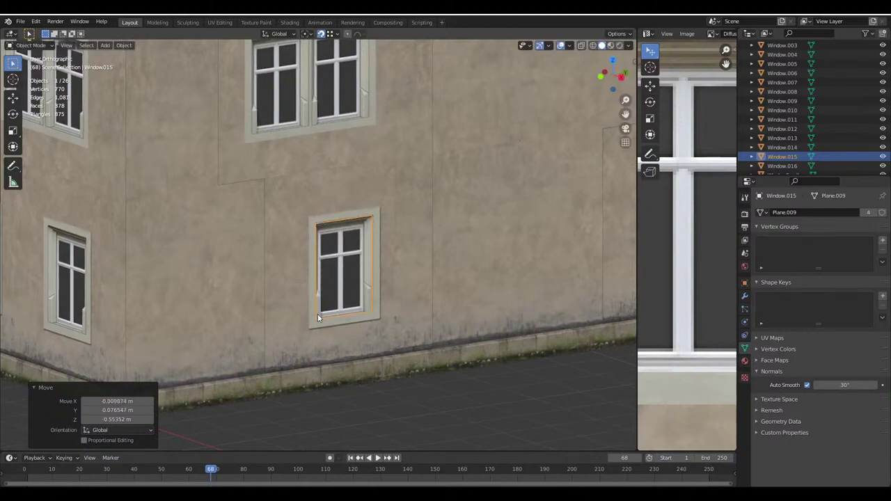
{"action": "scroll", "coordinate": [318, 318], "scroll_direction": "down", "scroll_amount": 2}
{"action": "scroll", "coordinate": [433, 275], "scroll_direction": "down", "scroll_amount": 2}
{"action": "scroll", "coordinate": [433, 275], "scroll_direction": "up", "scroll_amount": 1}
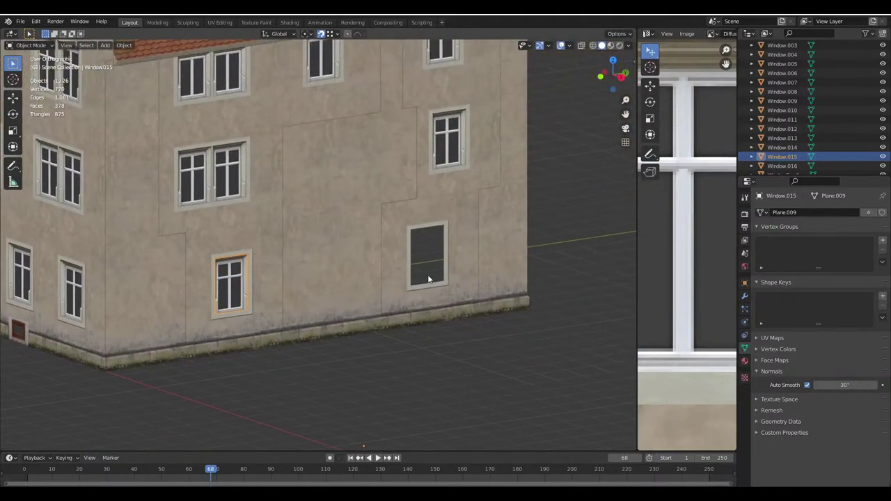
Duplicate the window into the next opening and save Haus.blend
{"action": "key", "text": "shift+d"}
{"action": "left_click", "coordinate": [432, 263]}
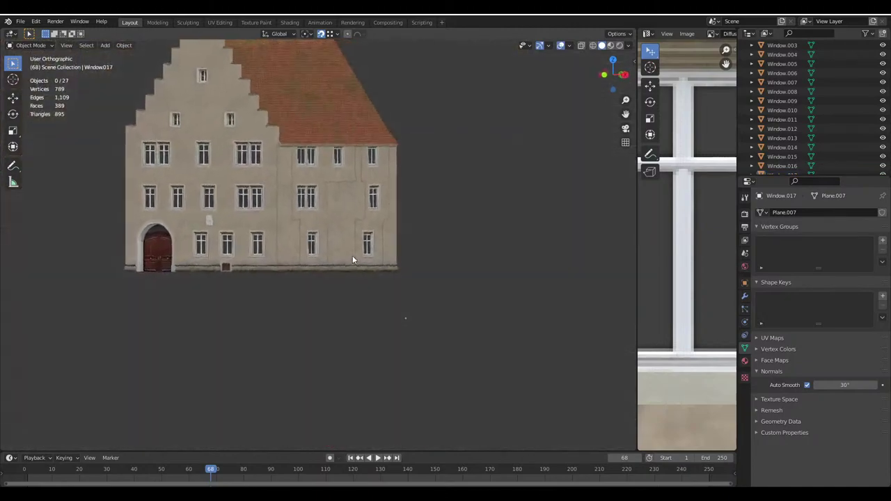
{"action": "scroll", "coordinate": [333, 269], "scroll_direction": "up", "scroll_amount": 2}
{"action": "key", "text": "ctrl+s"}
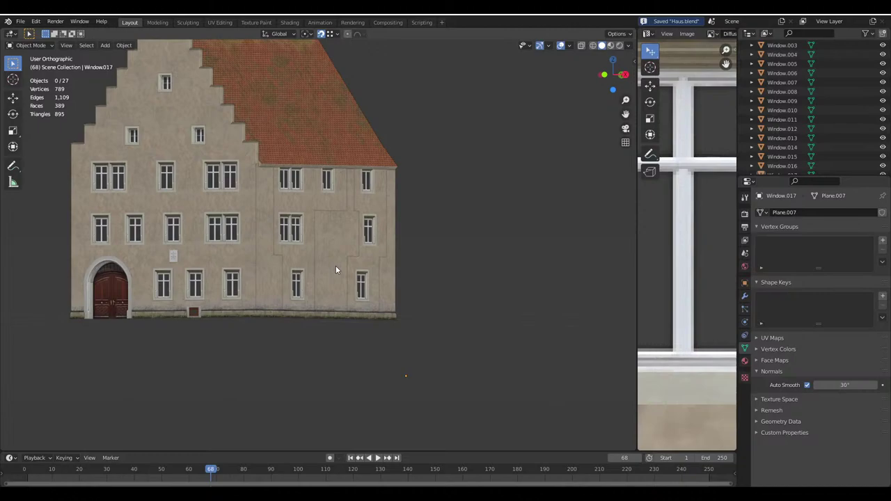
{"action": "middle_click_drag", "start_coordinate": [336, 266], "coordinate": [257, 206]}
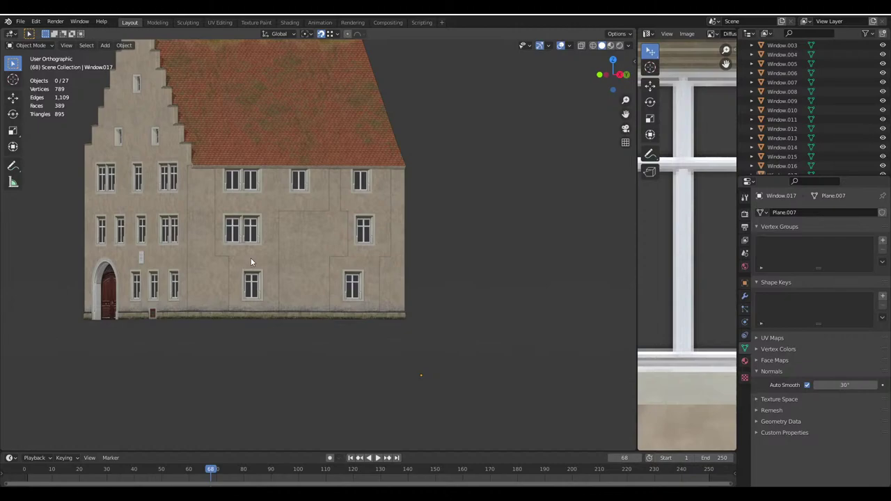
{"action": "middle_click_drag", "start_coordinate": [251, 261], "coordinate": [342, 310]}
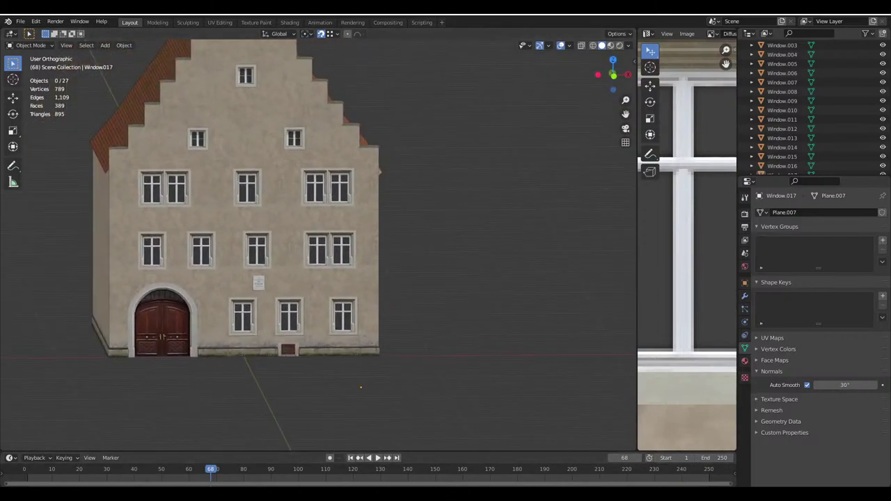
{"action": "left_click", "coordinate": [532, 456]}
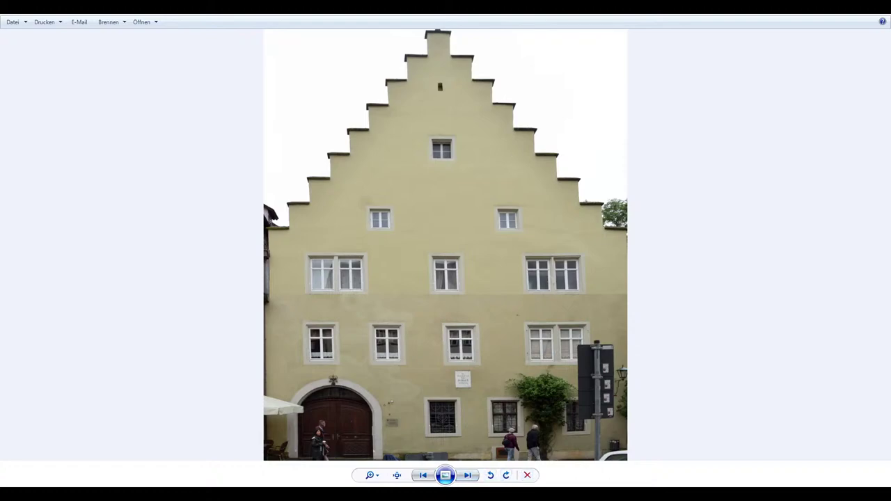
{"action": "scroll", "coordinate": [506, 440], "scroll_direction": "up", "scroll_amount": 5}
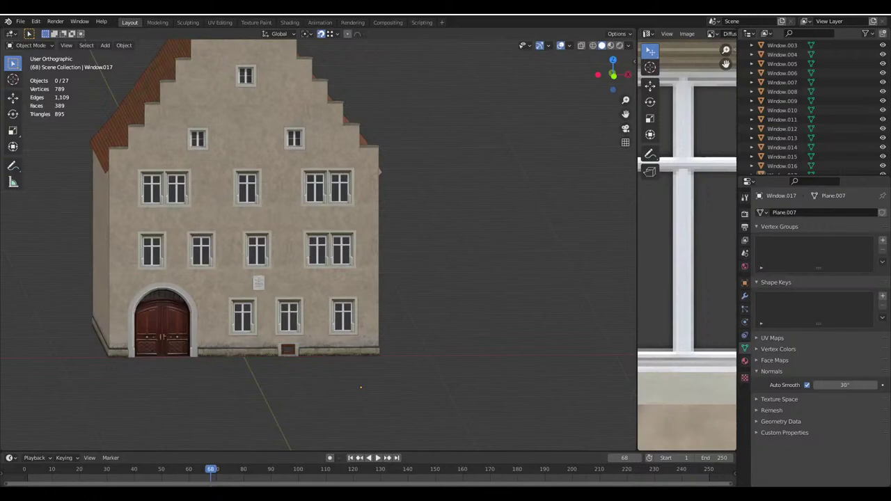
{"action": "scroll", "coordinate": [316, 299], "scroll_direction": "up", "scroll_amount": 1}
{"action": "middle_click_drag", "start_coordinate": [257, 293], "coordinate": [362, 279]}
{"action": "scroll", "coordinate": [382, 289], "scroll_direction": "up", "scroll_amount": 3}
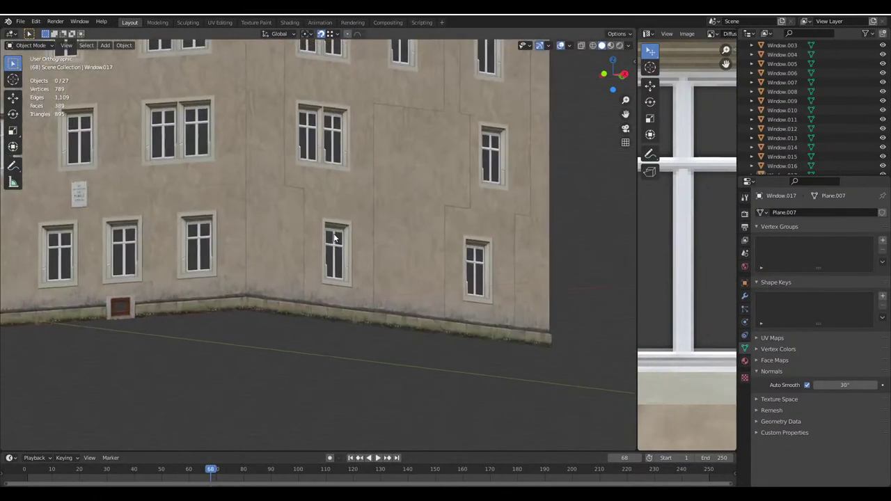
{"action": "middle_click_drag", "start_coordinate": [266, 356], "coordinate": [207, 330], "text": "shift"}
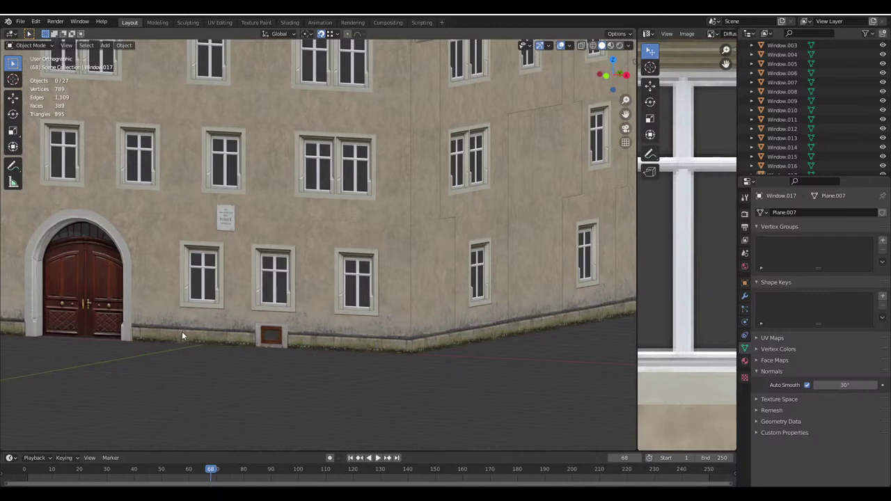
{"action": "scroll", "coordinate": [245, 342], "scroll_direction": "down", "scroll_amount": 6}
{"action": "middle_click_drag", "start_coordinate": [355, 322], "coordinate": [369, 248]}
{"action": "key", "text": "KP_1"}
{"action": "mouse_move", "coordinate": [638, 496]}
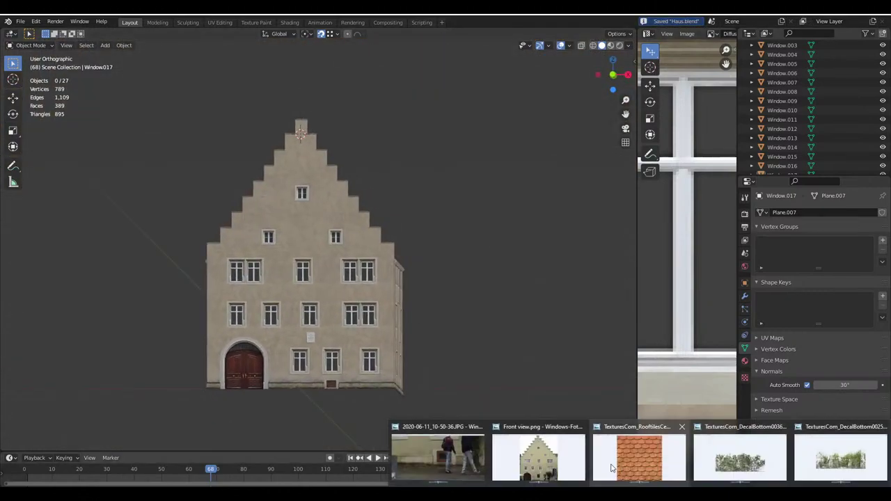
{"action": "left_click", "coordinate": [546, 453]}
{"action": "scroll", "coordinate": [332, 391], "scroll_direction": "up", "scroll_amount": 6}
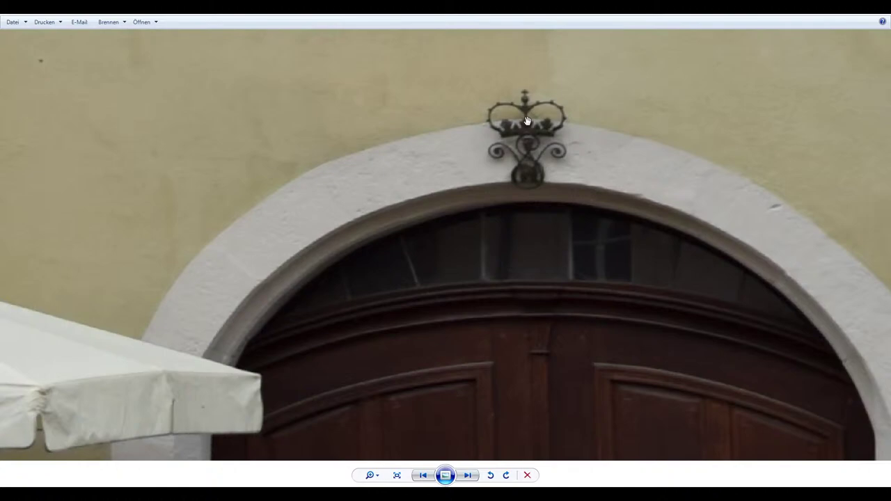
{"action": "scroll", "coordinate": [522, 132], "scroll_direction": "down", "scroll_amount": 3}
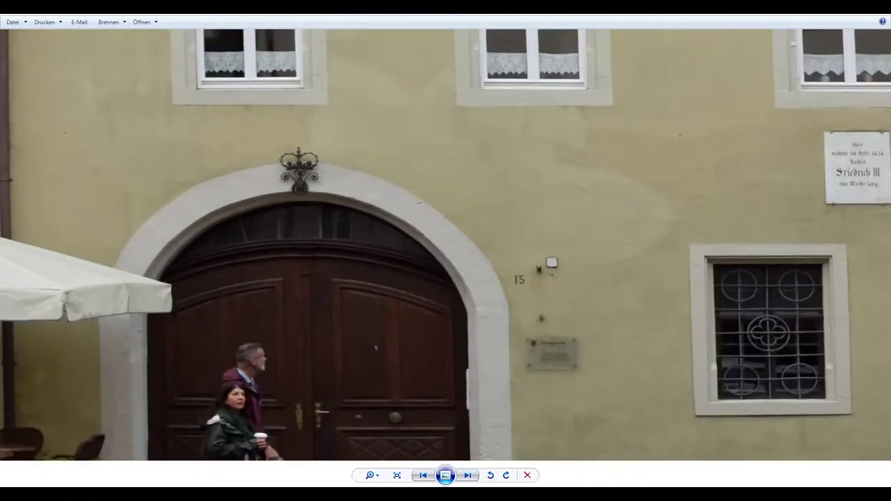
{"action": "key", "text": "alt+Tab"}
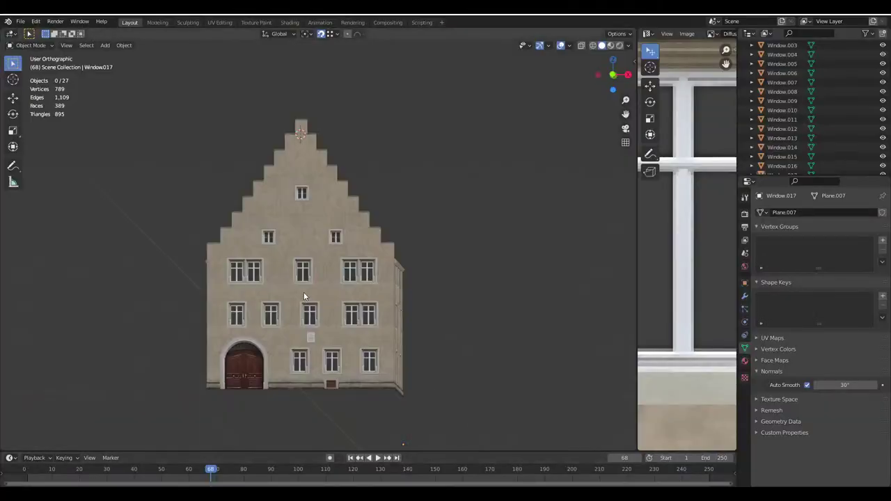
Edit the building mesh, compare with the reference photo and frame the top of the door arch
{"action": "scroll", "coordinate": [286, 359], "scroll_direction": "up", "scroll_amount": 3}
{"action": "left_click", "coordinate": [313, 248]}
{"action": "key", "text": "Tab"}
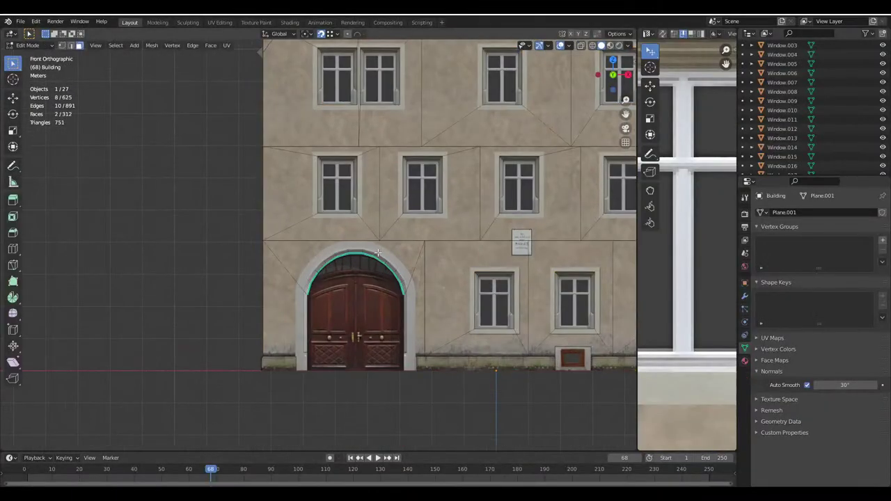
{"action": "scroll", "coordinate": [352, 248], "scroll_direction": "up", "scroll_amount": 5}
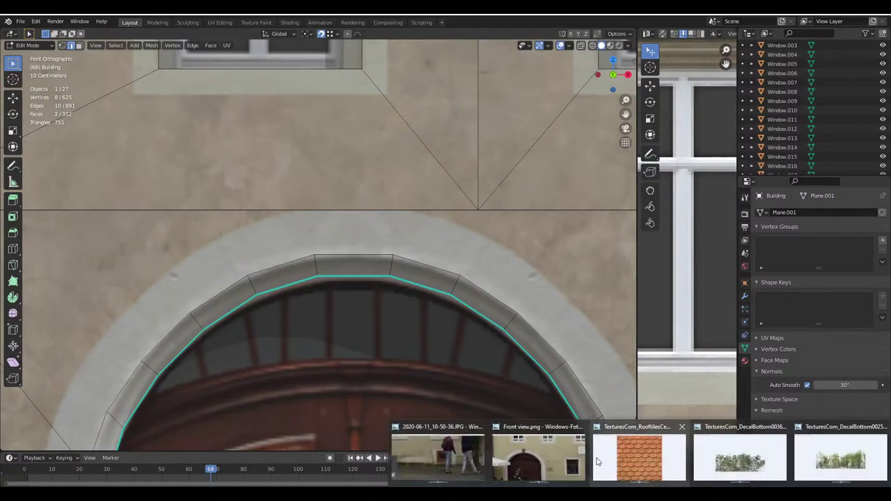
{"action": "left_click", "coordinate": [439, 453]}
{"action": "scroll", "coordinate": [324, 303], "scroll_direction": "down", "scroll_amount": 3}
{"action": "scroll", "coordinate": [324, 302], "scroll_direction": "up", "scroll_amount": 4}
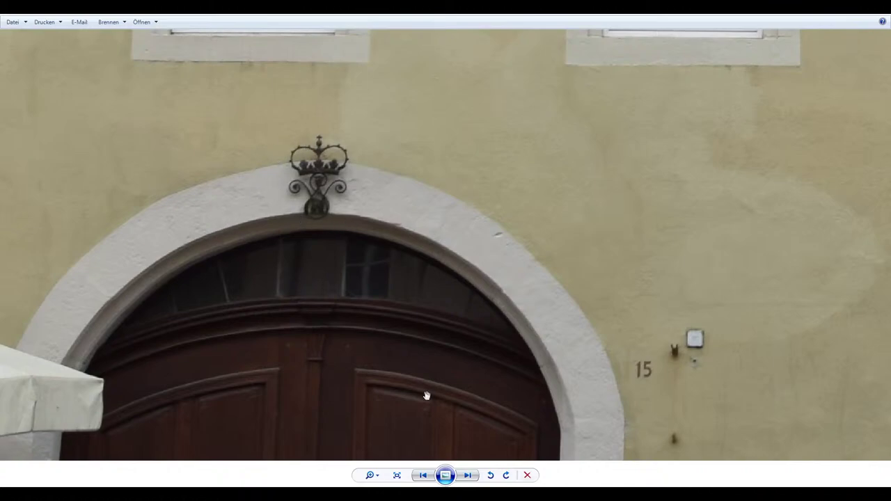
{"action": "key", "text": "alt+Tab"}
{"action": "scroll", "coordinate": [309, 266], "scroll_direction": "down", "scroll_amount": 2}
{"action": "scroll", "coordinate": [309, 266], "scroll_direction": "up", "scroll_amount": 5}
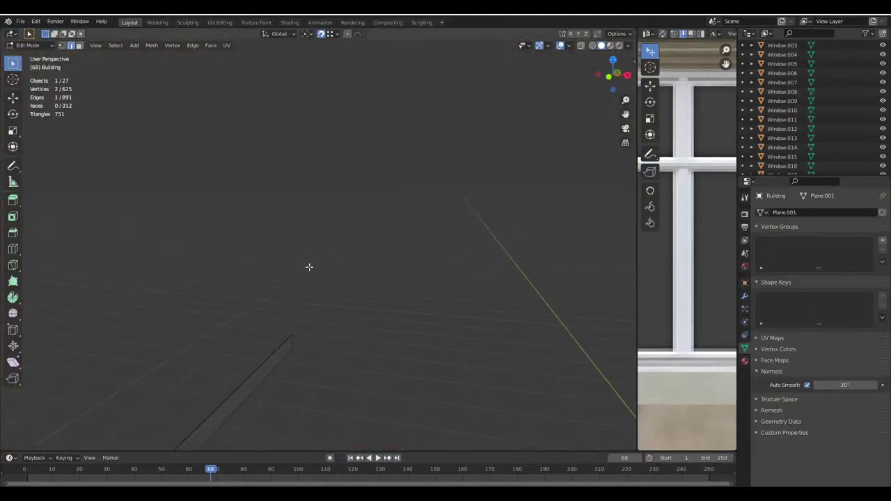
{"action": "scroll", "coordinate": [309, 267], "scroll_direction": "down", "scroll_amount": 4}
{"action": "middle_click_drag", "start_coordinate": [309, 267], "coordinate": [322, 289]}
{"action": "key", "text": "KP_5"}
{"action": "scroll", "coordinate": [322, 289], "scroll_direction": "up", "scroll_amount": 4}
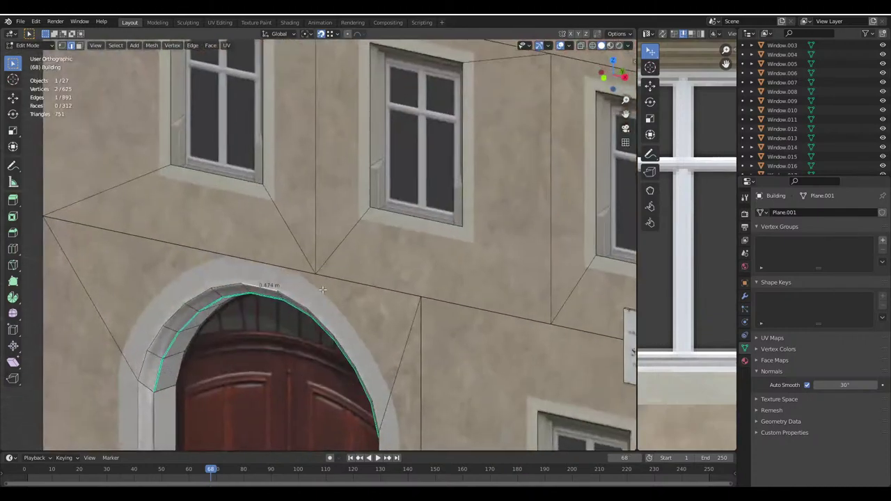
{"action": "scroll", "coordinate": [414, 238], "scroll_direction": "up", "scroll_amount": 3}
{"action": "middle_click_drag", "start_coordinate": [479, 197], "coordinate": [453, 240], "text": "shift"}
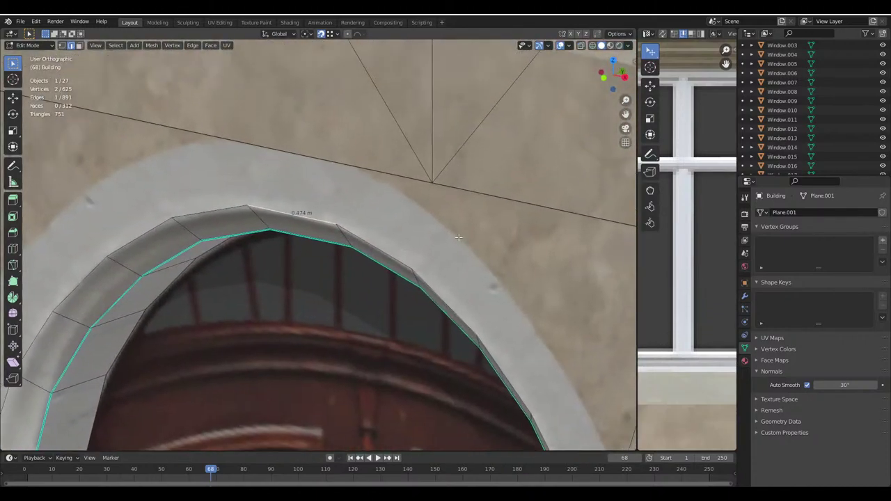
Duplicate the arch's top edge 0.01 along Y and extrude it 0.4 up along Z
{"action": "key", "text": "shift+d"}
{"action": "key", "text": "y"}
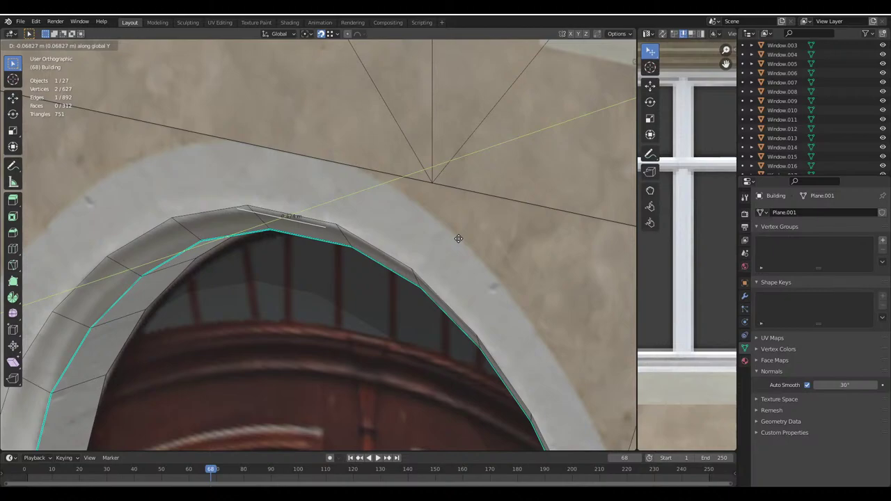
{"action": "key", "text": "equal"}
{"action": "type", "text": ".01"}
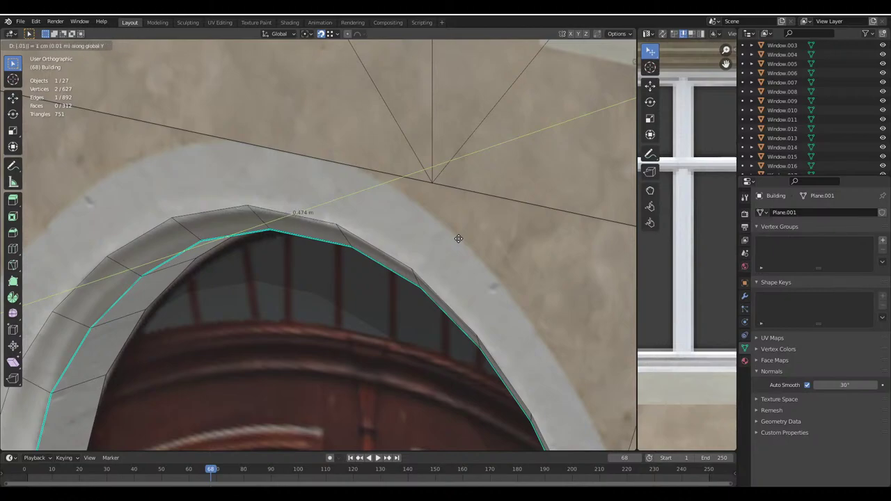
{"action": "key", "text": "Return"}
{"action": "key", "text": "e"}
{"action": "key", "text": "z"}
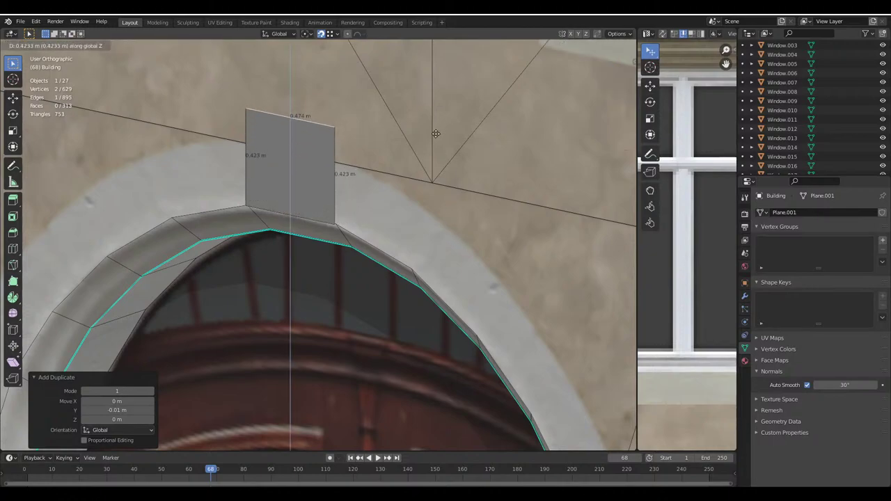
{"action": "type", "text": ".4"}
{"action": "key", "text": "Return"}
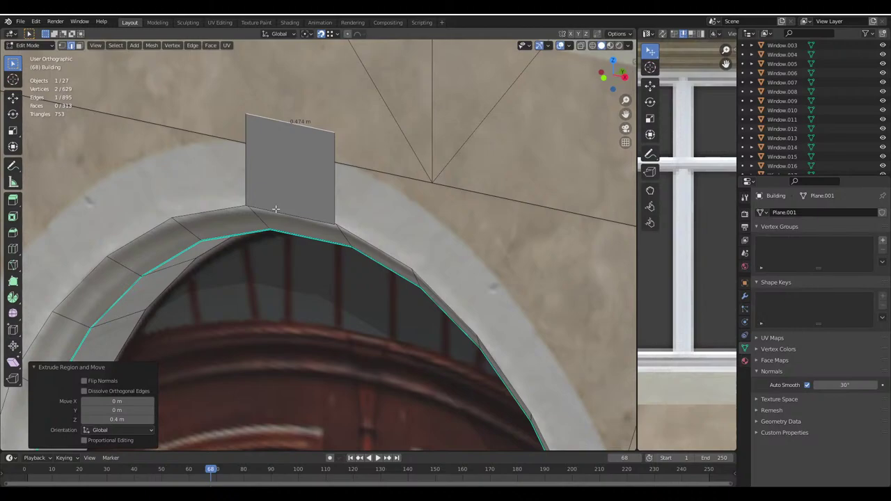
Lower the panel's bottom edge by 0.1, leave Edit Mode and save Haus.blend
{"action": "left_click", "coordinate": [276, 209]}
{"action": "key", "text": "g"}
{"action": "key", "text": "z"}
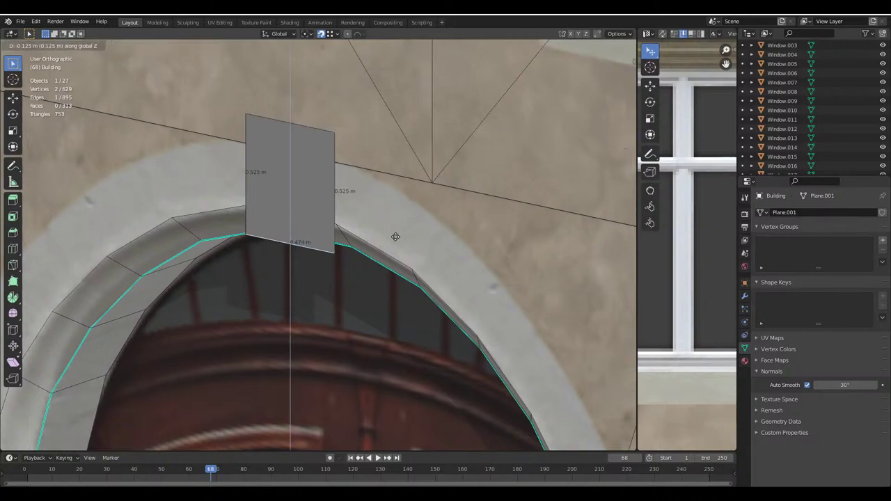
{"action": "type", "text": ".1"}
{"action": "type", "text": "-"}
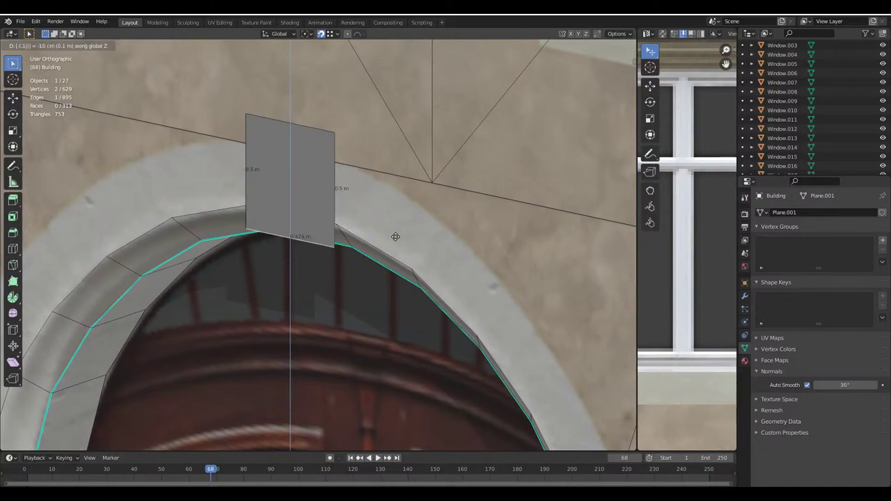
{"action": "key", "text": "Return"}
{"action": "key", "text": "Tab"}
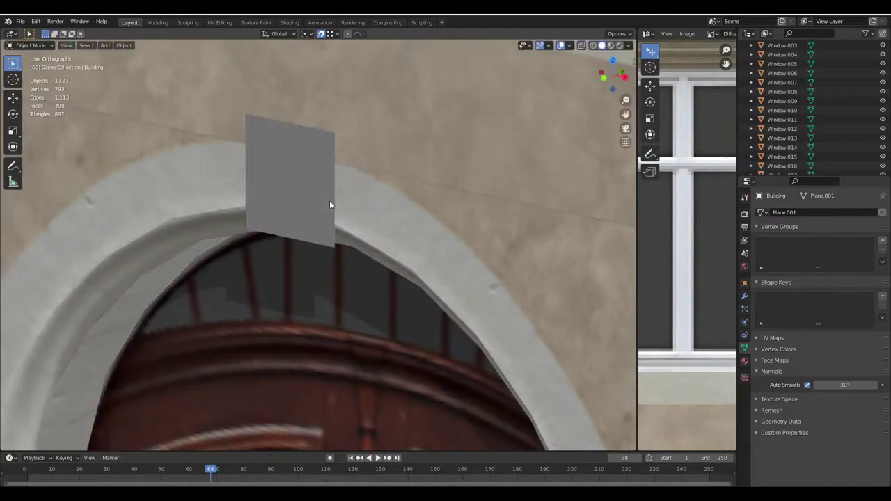
{"action": "key", "text": "ctrl+s"}
{"action": "scroll", "coordinate": [330, 189], "scroll_direction": "down", "scroll_amount": 6}
{"action": "key", "text": "alt+a"}
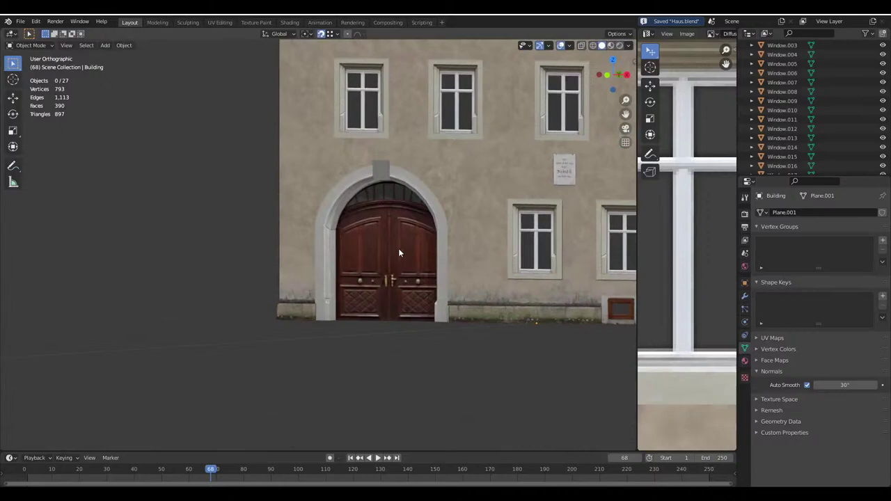
{"action": "middle_click_drag", "start_coordinate": [399, 253], "coordinate": [199, 233], "text": "shift"}
{"action": "scroll", "coordinate": [370, 344], "scroll_direction": "up", "scroll_amount": 2}
{"action": "scroll", "coordinate": [372, 325], "scroll_direction": "up", "scroll_amount": 2}
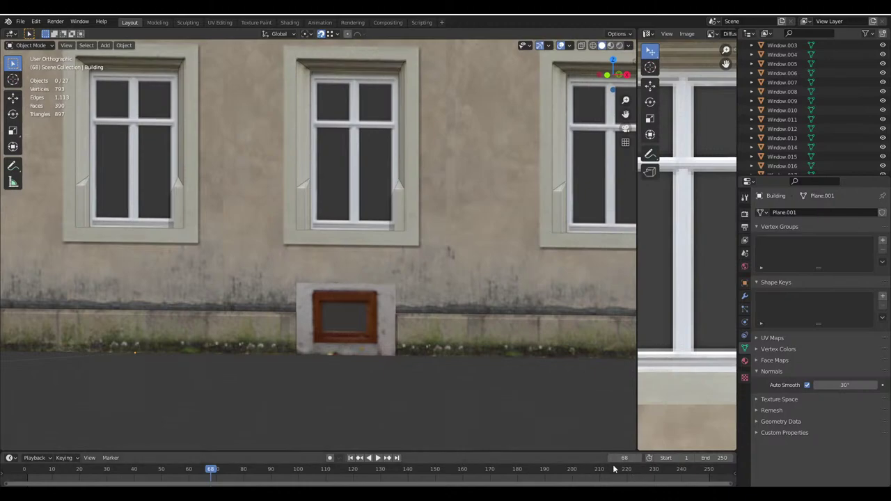
{"action": "scroll", "coordinate": [386, 356], "scroll_direction": "down", "scroll_amount": 2}
{"action": "scroll", "coordinate": [391, 365], "scroll_direction": "up", "scroll_amount": 3}
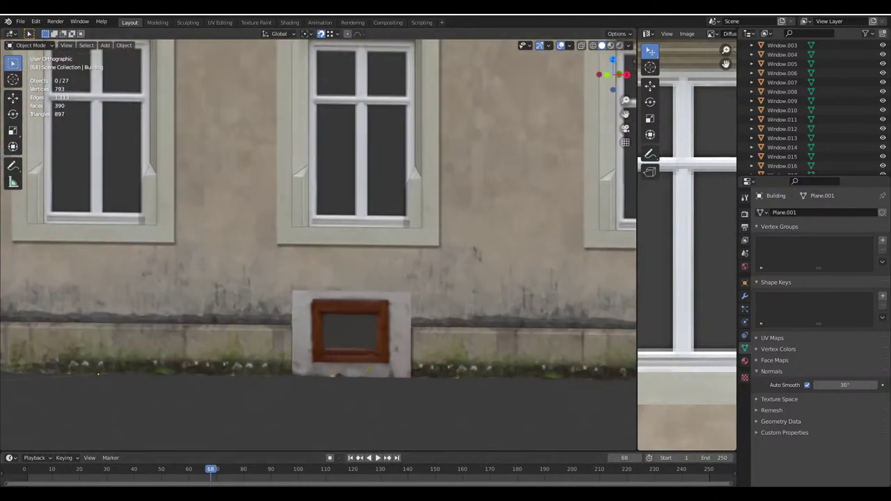
{"action": "left_click", "coordinate": [527, 465]}
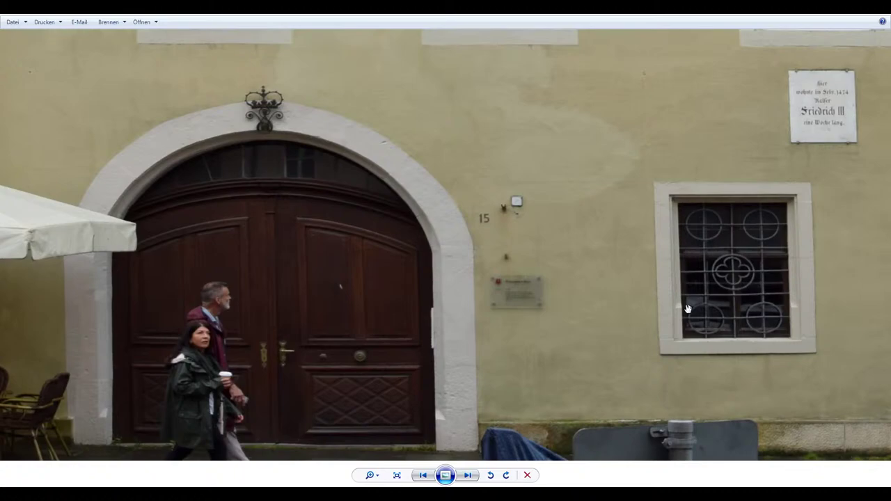
{"action": "key", "text": "Right"}
{"action": "key", "text": "Right"}
{"action": "key", "text": "Right"}
{"action": "key", "text": "Right"}
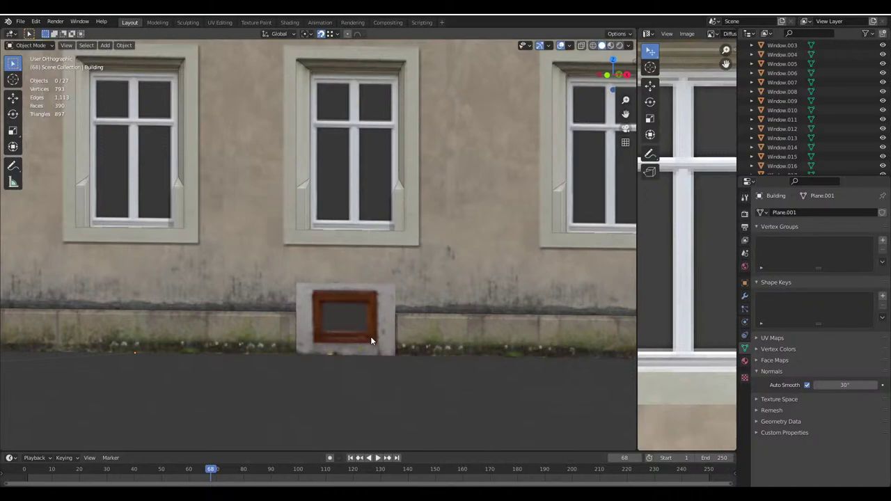
{"action": "scroll", "coordinate": [370, 337], "scroll_direction": "down", "scroll_amount": 5}
{"action": "scroll", "coordinate": [310, 341], "scroll_direction": "down", "scroll_amount": 5}
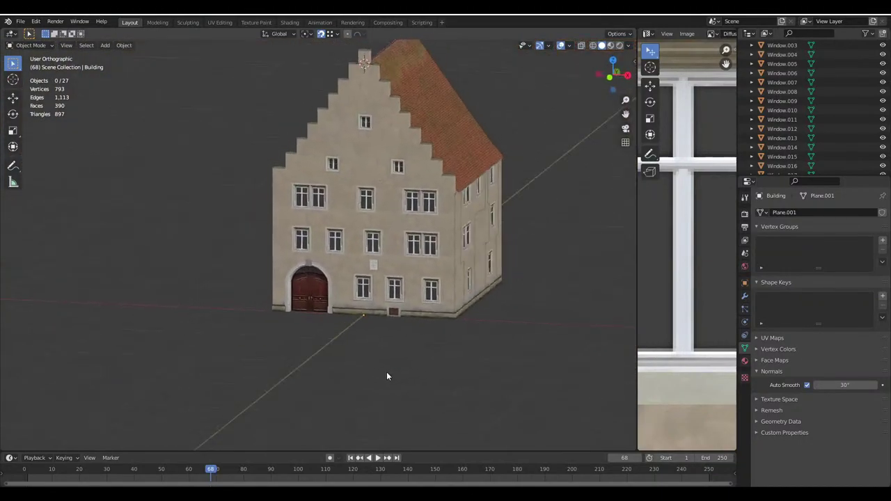
{"action": "middle_click_drag", "start_coordinate": [388, 374], "coordinate": [433, 322]}
{"action": "scroll", "coordinate": [434, 322], "scroll_direction": "up", "scroll_amount": 6}
{"action": "scroll", "coordinate": [337, 295], "scroll_direction": "up", "scroll_amount": 3}
{"action": "middle_click_drag", "start_coordinate": [369, 324], "coordinate": [425, 318]}
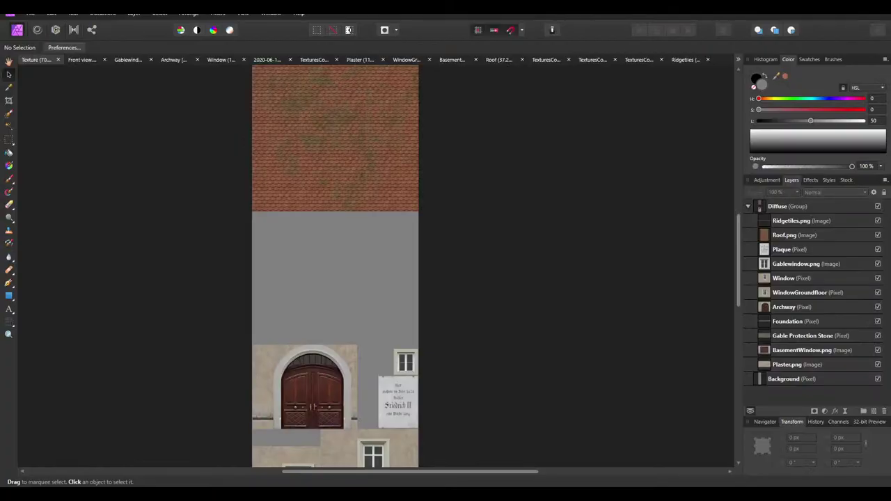
Open the door photo from Photo Viewer in Affinity Photo
{"action": "left_click", "coordinate": [442, 463]}
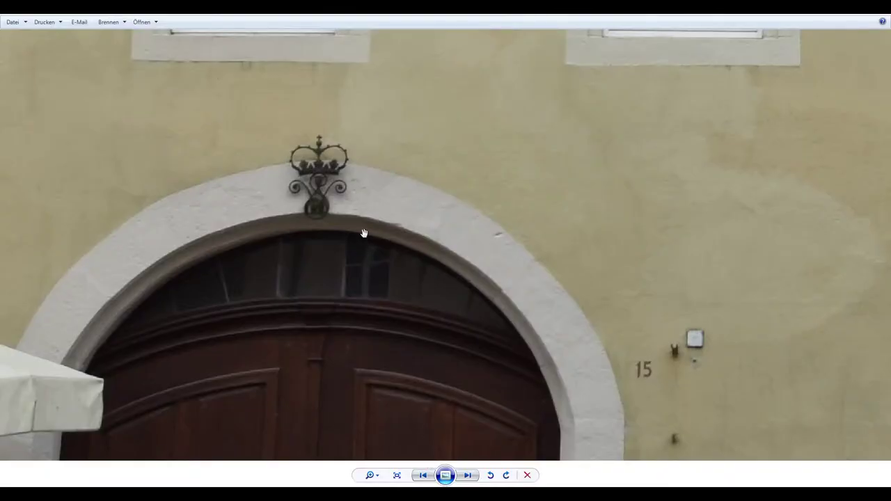
{"action": "left_click", "coordinate": [143, 22]}
{"action": "left_click", "coordinate": [163, 95]}
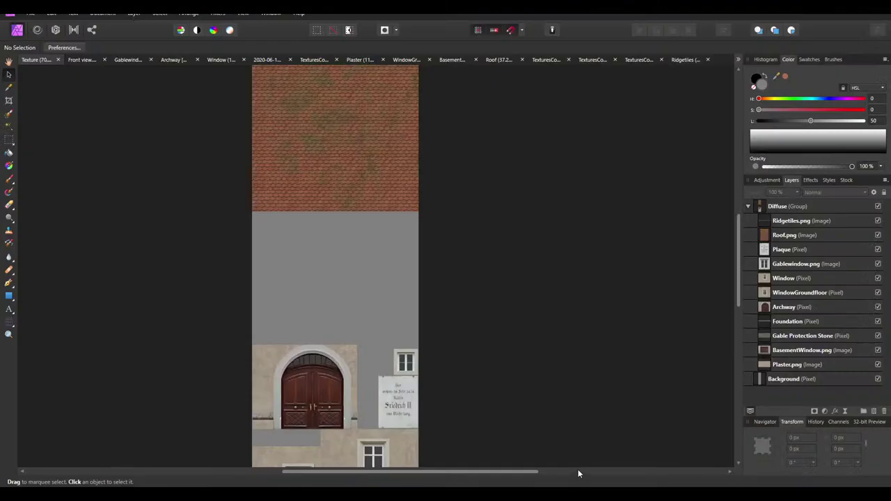
Switch to the façade photo document, zoom in and drag a crop around the crown ornament
{"action": "left_click", "coordinate": [128, 60]}
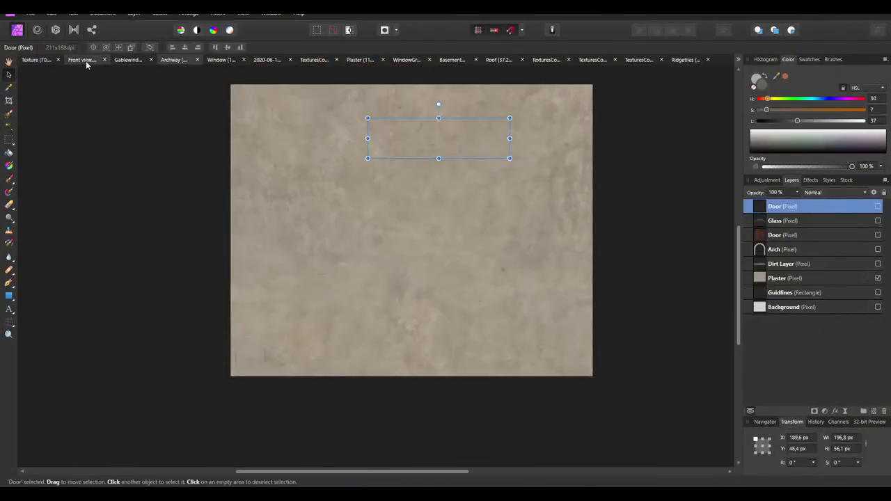
{"action": "left_click", "coordinate": [86, 61]}
{"action": "left_click", "coordinate": [267, 60]}
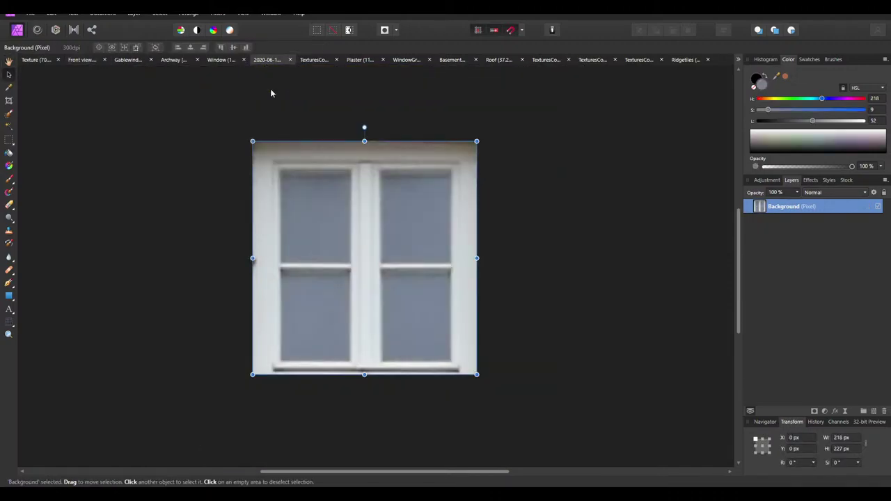
{"action": "key", "text": "ctrl+Tab"}
{"action": "scroll", "coordinate": [281, 333], "scroll_direction": "up", "scroll_amount": 5, "text": "ctrl"}
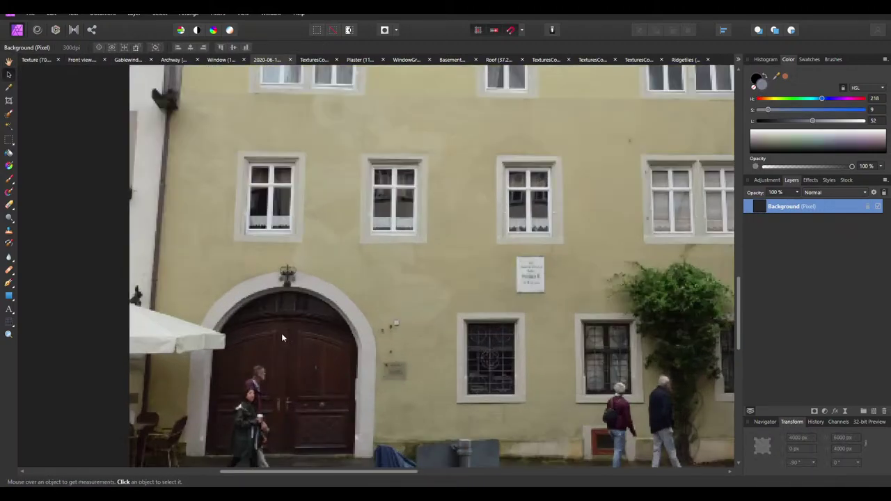
{"action": "scroll", "coordinate": [273, 262], "scroll_direction": "up", "scroll_amount": 2, "text": "ctrl"}
{"action": "left_click", "coordinate": [8, 102]}
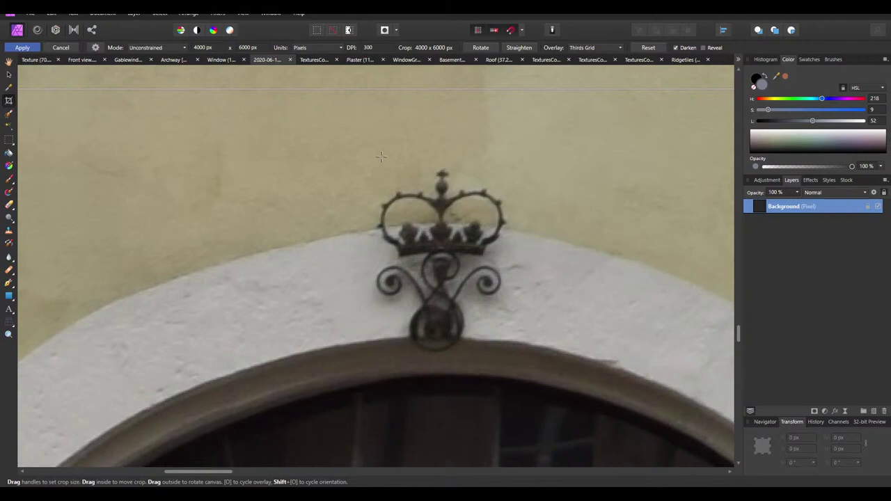
{"action": "left_click_drag", "start_coordinate": [357, 145], "coordinate": [540, 359]}
Apply the crop around the crown and unlock the Background layer
{"action": "key", "text": "Return"}
{"action": "right_click", "coordinate": [787, 215]}
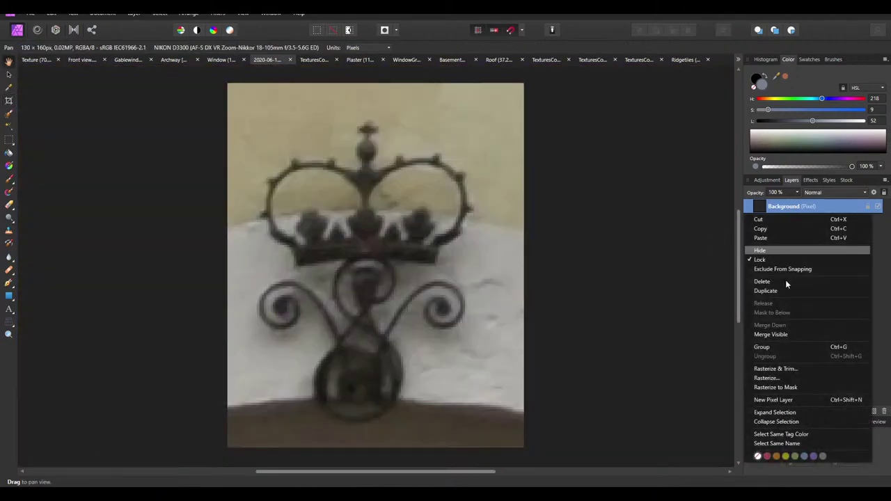
{"action": "left_click", "coordinate": [789, 368]}
Start a Source-mode perspective correction with grid and pull the corners in toward the crown
{"action": "left_click", "coordinate": [9, 323]}
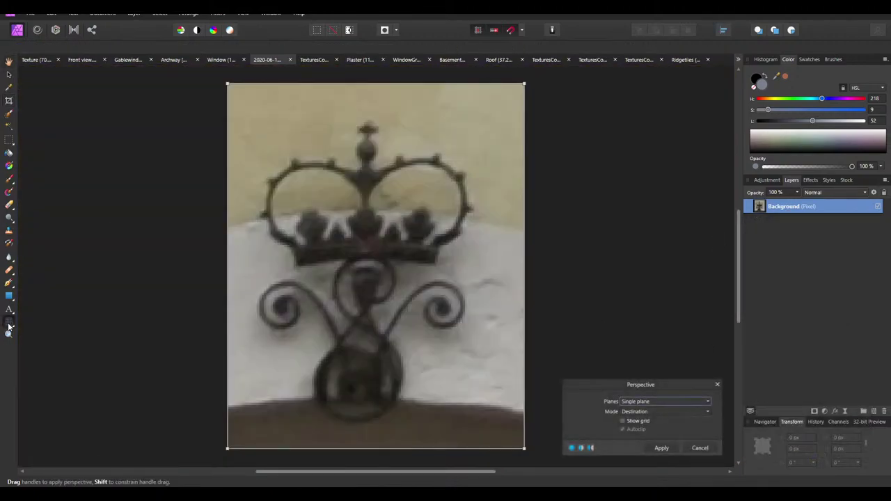
{"action": "left_click", "coordinate": [630, 414]}
{"action": "left_click", "coordinate": [636, 420]}
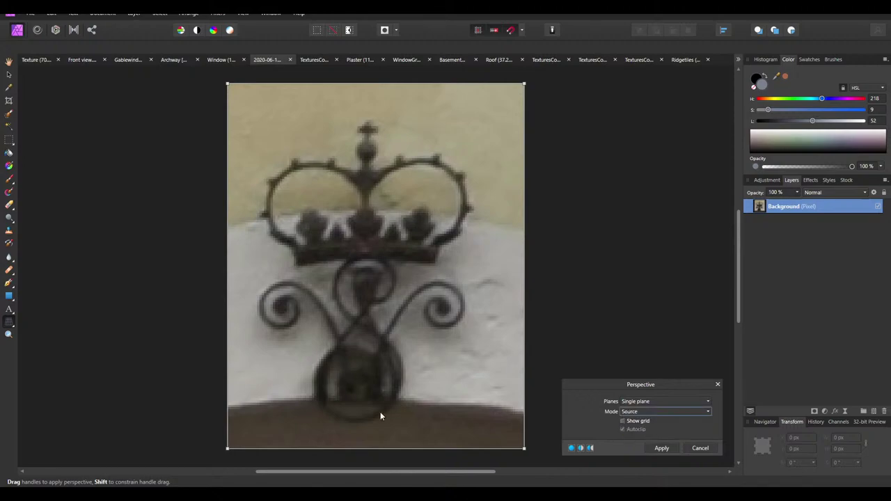
{"action": "left_click", "coordinate": [622, 421]}
{"action": "left_click_drag", "start_coordinate": [523, 449], "coordinate": [499, 448]}
{"action": "left_click_drag", "start_coordinate": [524, 85], "coordinate": [492, 132]}
{"action": "left_click_drag", "start_coordinate": [228, 83], "coordinate": [255, 109]}
Fine-tune all four perspective corners onto the crown and arch, then apply the correction
{"action": "left_click_drag", "start_coordinate": [492, 132], "coordinate": [474, 130]}
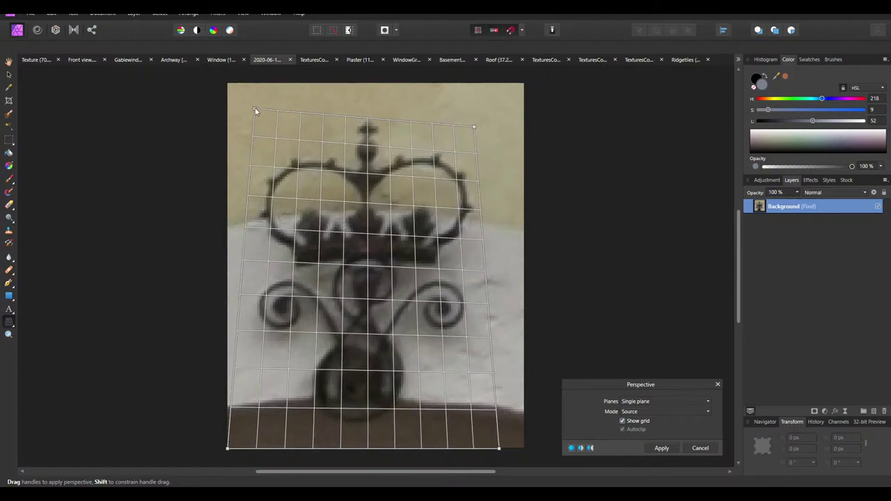
{"action": "left_click_drag", "start_coordinate": [260, 114], "coordinate": [259, 112]}
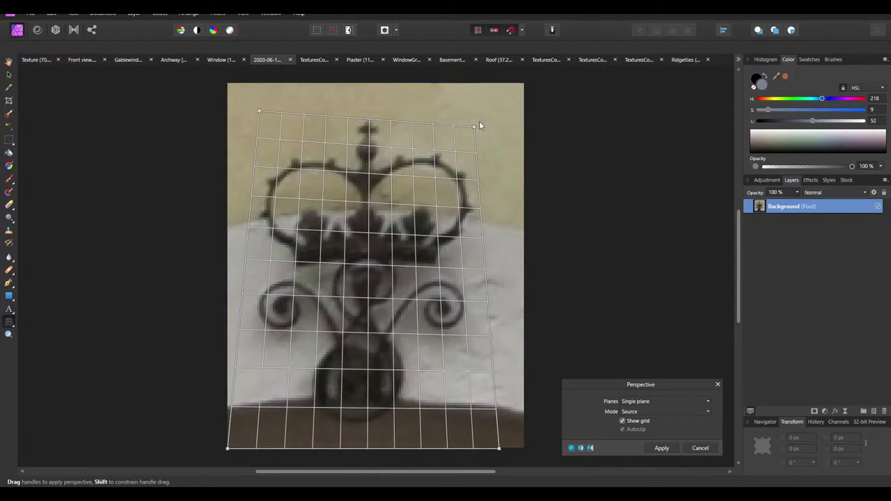
{"action": "left_click_drag", "start_coordinate": [476, 126], "coordinate": [476, 109]}
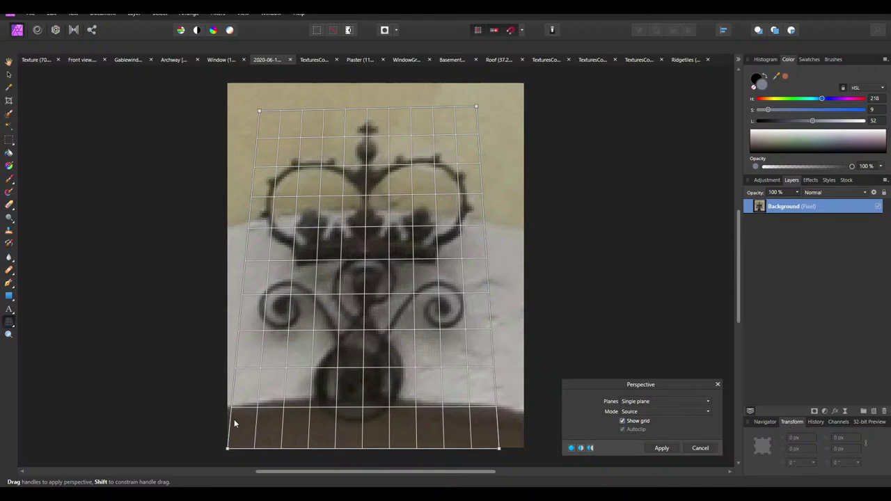
{"action": "left_click_drag", "start_coordinate": [227, 448], "coordinate": [255, 419]}
{"action": "left_click_drag", "start_coordinate": [500, 449], "coordinate": [476, 427]}
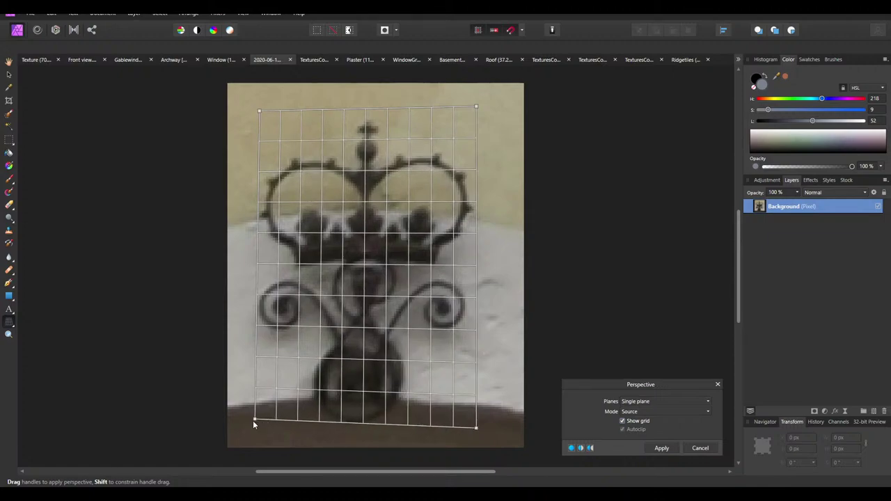
{"action": "left_click_drag", "start_coordinate": [254, 423], "coordinate": [251, 428]}
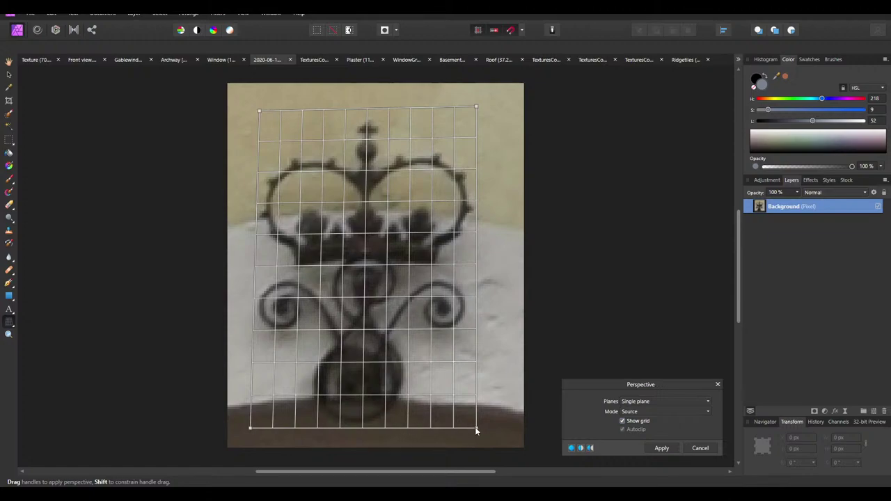
{"action": "left_click_drag", "start_coordinate": [476, 428], "coordinate": [471, 427]}
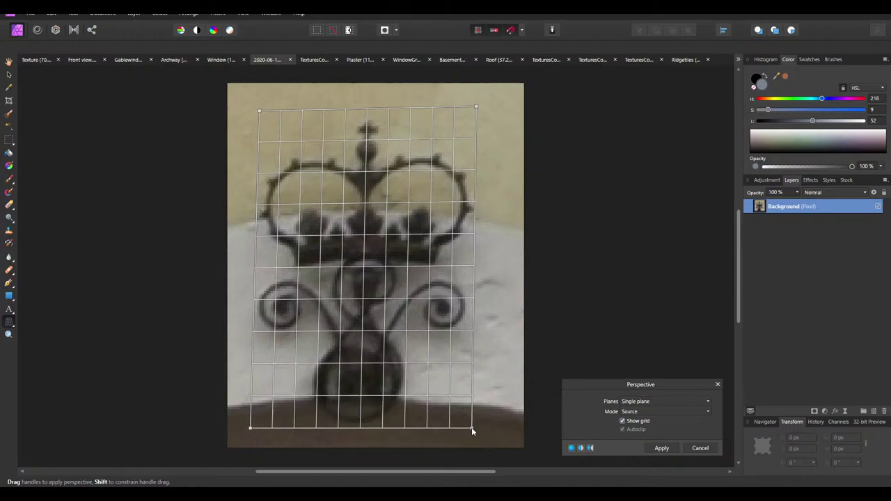
{"action": "left_click", "coordinate": [656, 446]}
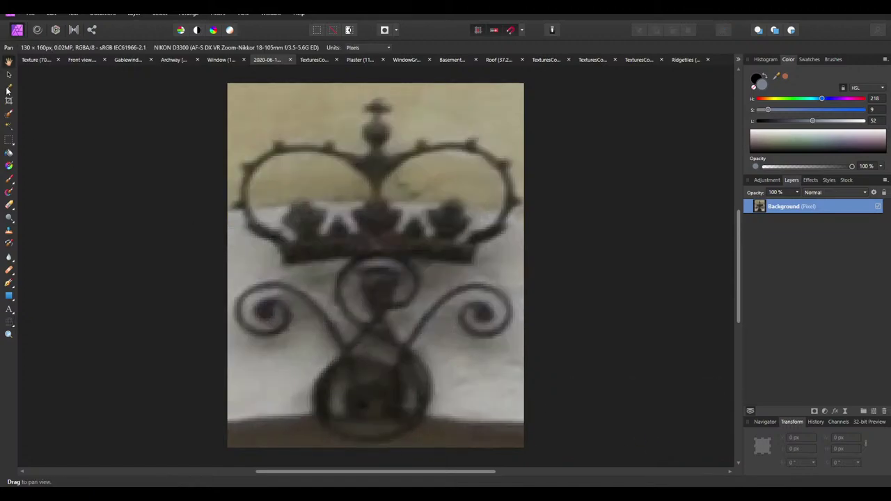
Add a Brightness/Contrast adjustment at 100% brightness and -100% contrast, then merge it
{"action": "right_click", "coordinate": [797, 212]}
{"action": "left_click", "coordinate": [800, 371]}
{"action": "left_click", "coordinate": [766, 180]}
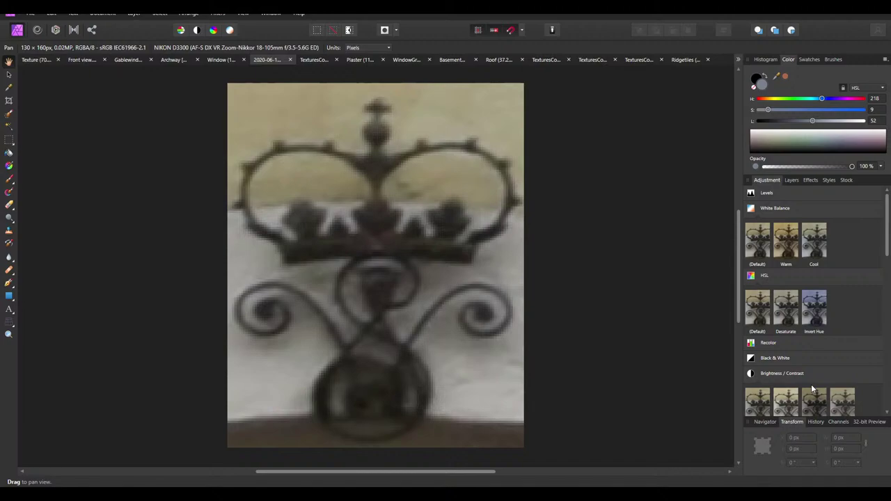
{"action": "scroll", "coordinate": [769, 300], "scroll_direction": "down", "scroll_amount": 3}
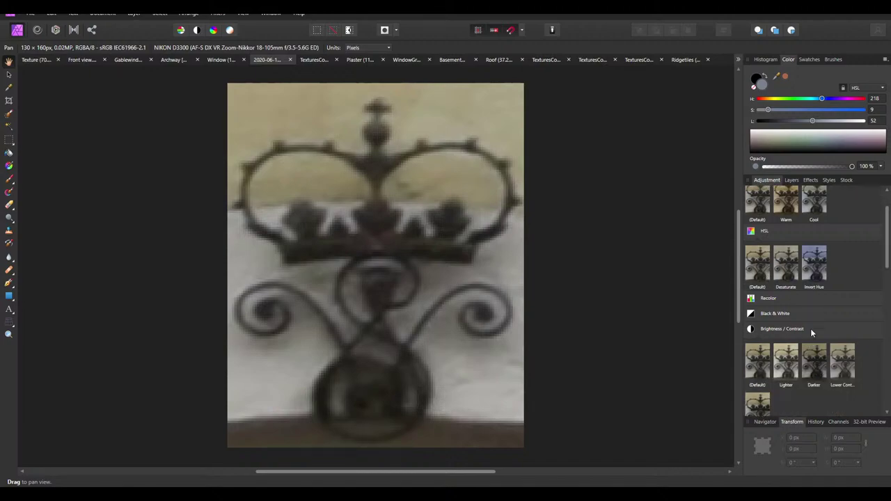
{"action": "left_click", "coordinate": [761, 346]}
{"action": "left_click_drag", "start_coordinate": [607, 418], "coordinate": [715, 424]}
{"action": "left_click_drag", "start_coordinate": [605, 399], "coordinate": [472, 417]}
{"action": "left_click_drag", "start_coordinate": [680, 401], "coordinate": [700, 406]}
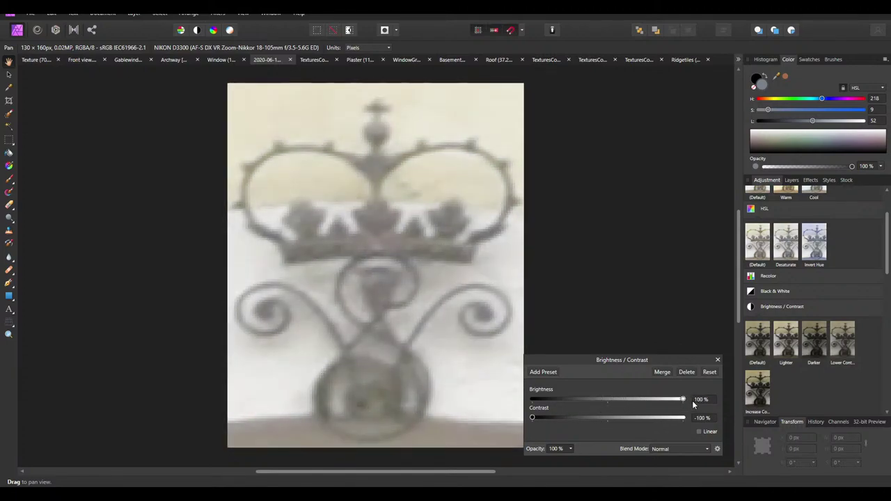
{"action": "left_click", "coordinate": [662, 373]}
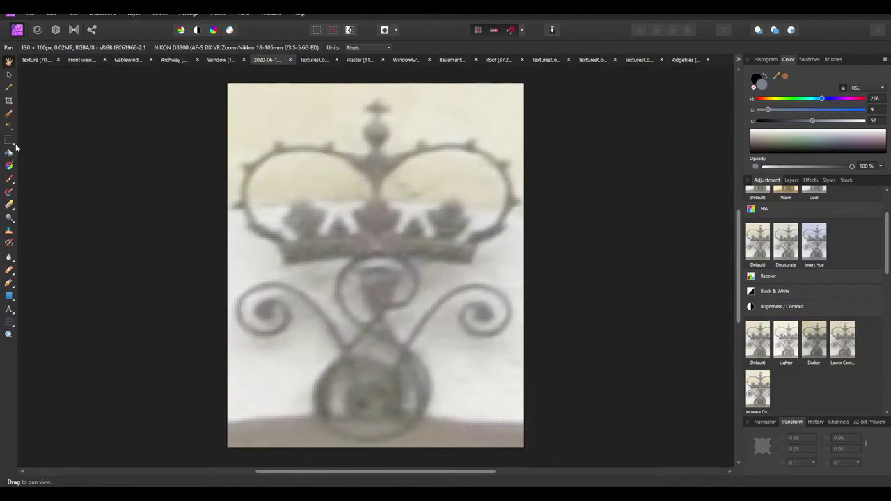
Flood-select the crown ironwork at 20% tolerance, including the top cross
{"action": "left_click", "coordinate": [9, 126]}
{"action": "left_click", "coordinate": [375, 225]}
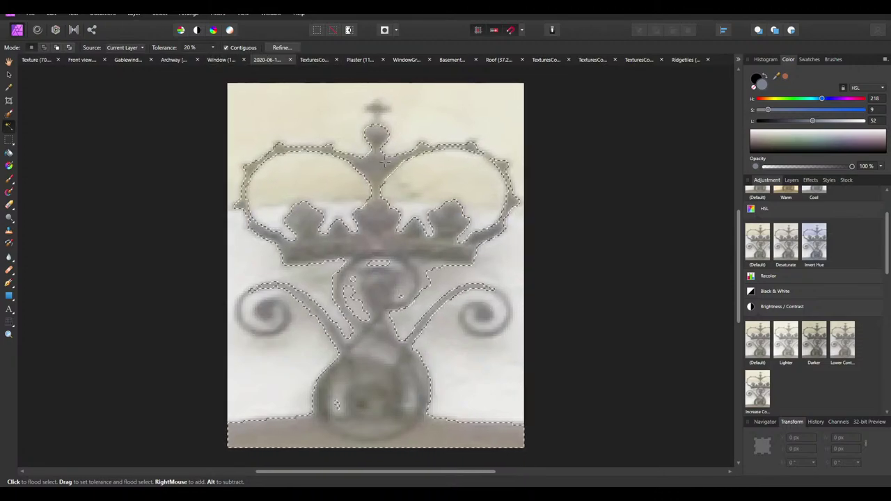
{"action": "scroll", "coordinate": [191, 49], "scroll_direction": "up", "scroll_amount": 7}
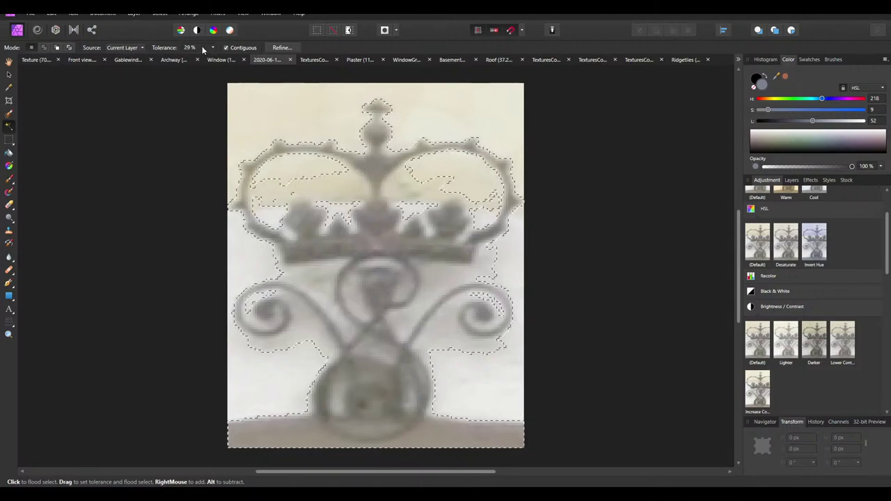
{"action": "scroll", "coordinate": [202, 46], "scroll_direction": "down", "scroll_amount": 4}
{"action": "scroll", "coordinate": [202, 46], "scroll_direction": "down", "scroll_amount": 6}
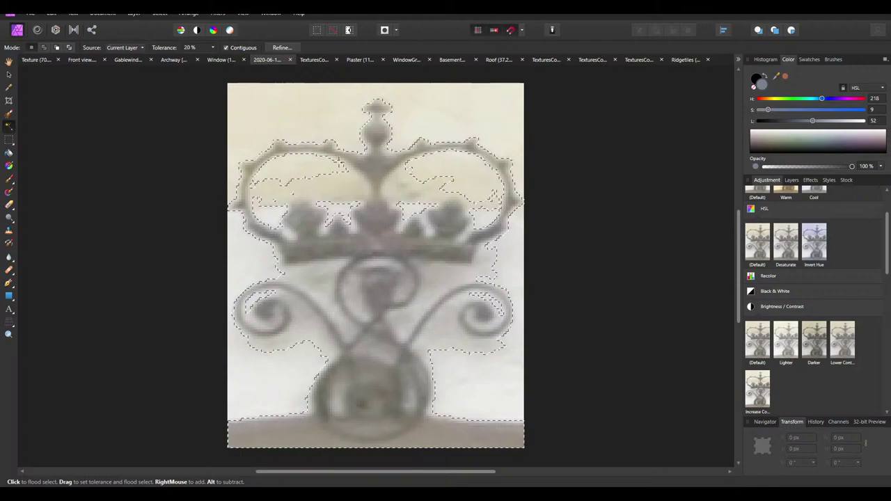
{"action": "left_click", "coordinate": [373, 165]}
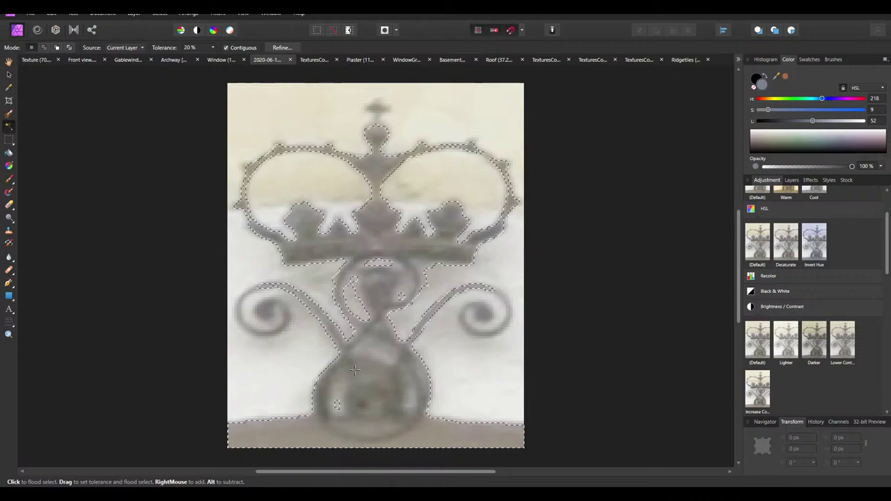
{"action": "left_click", "coordinate": [365, 376]}
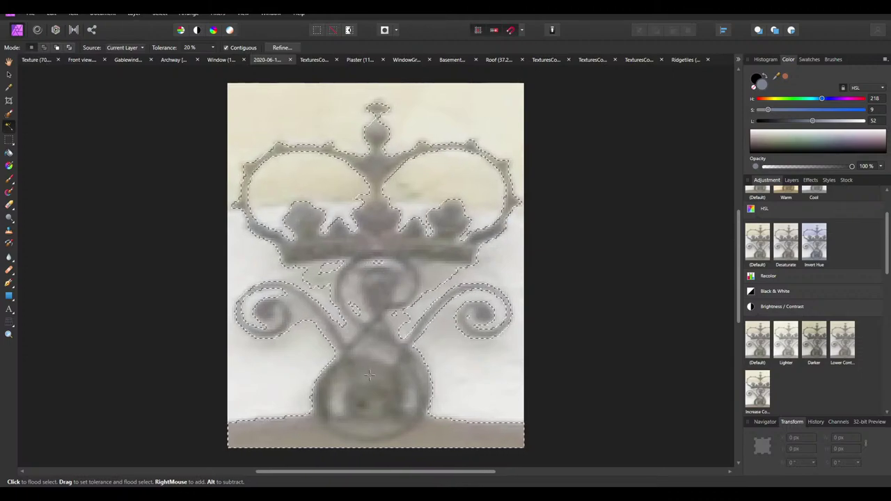
{"action": "left_click_drag", "start_coordinate": [366, 376], "coordinate": [314, 255]}
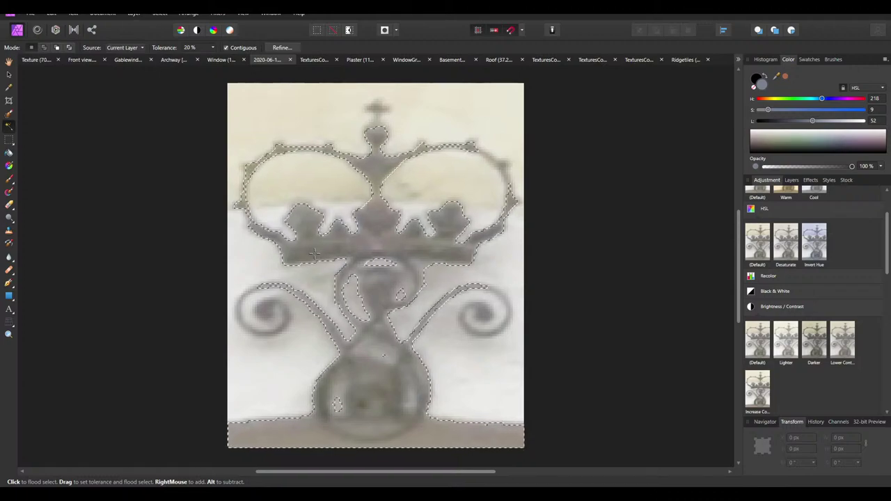
Copy the selected ornament to a new layer with Ctrl+J and hide the original photo layer
{"action": "left_click", "coordinate": [791, 180]}
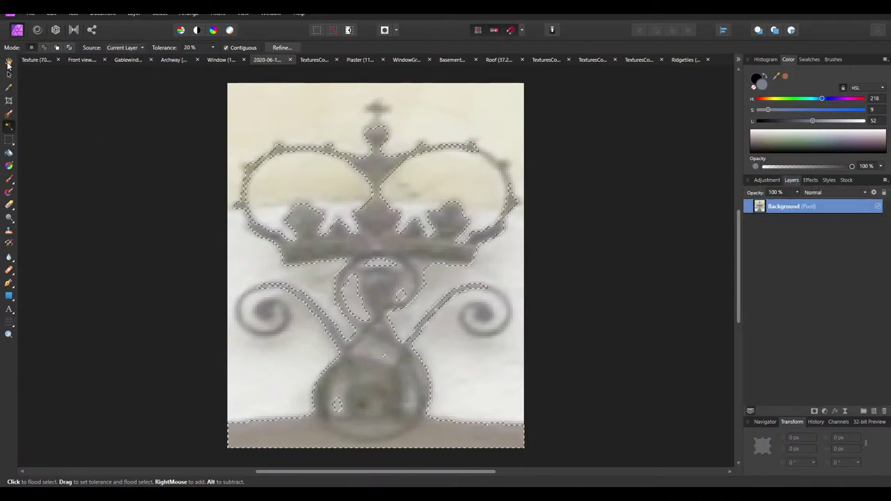
{"action": "key", "text": "v"}
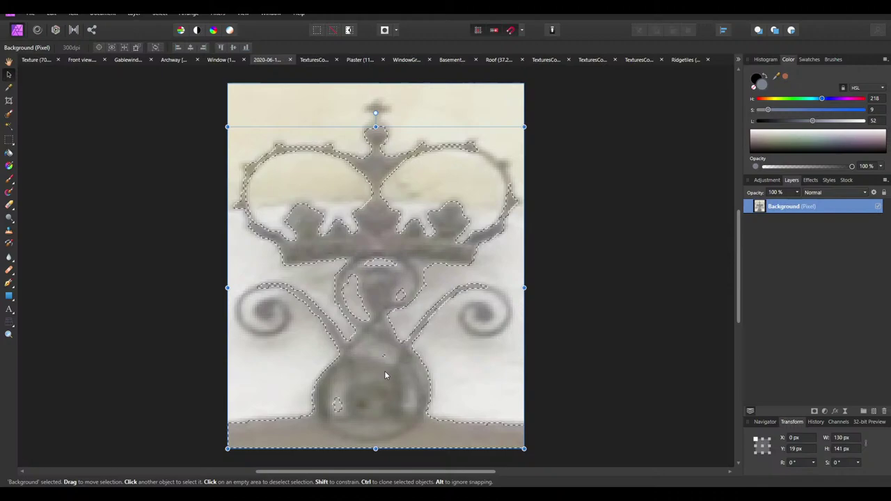
{"action": "left_click", "coordinate": [708, 327]}
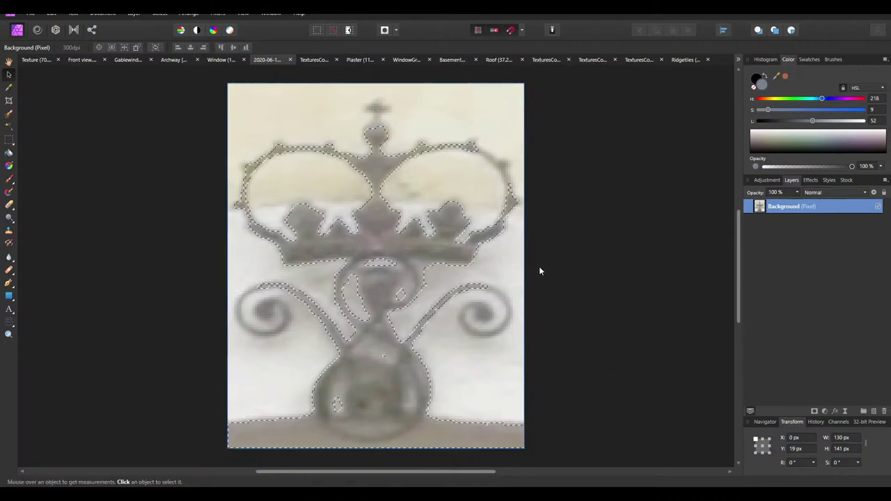
{"action": "key", "text": "ctrl+j"}
{"action": "left_click", "coordinate": [877, 220]}
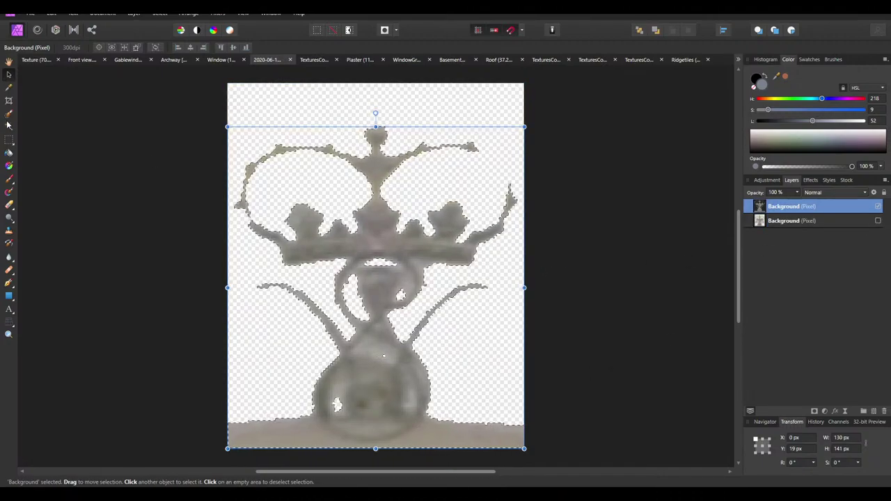
{"action": "left_click", "coordinate": [97, 116]}
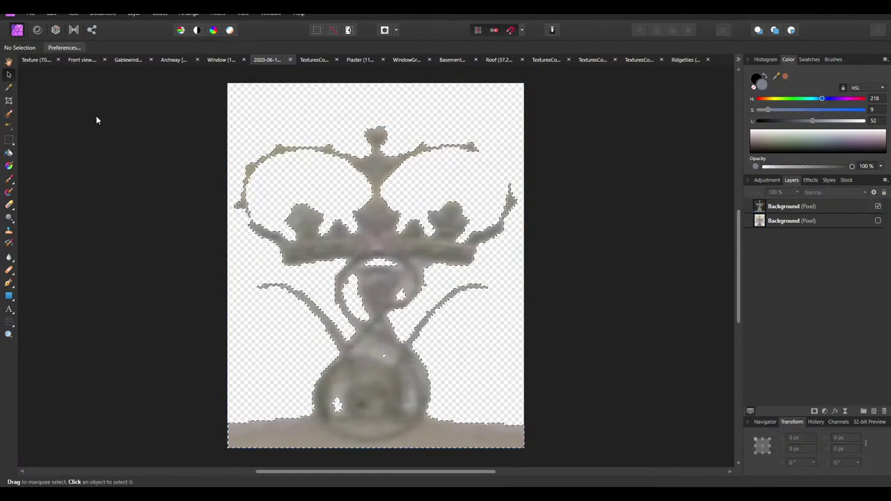
Deselect, then apply and merge a default Black & White adjustment on the ornament layer
{"action": "left_click", "coordinate": [332, 32]}
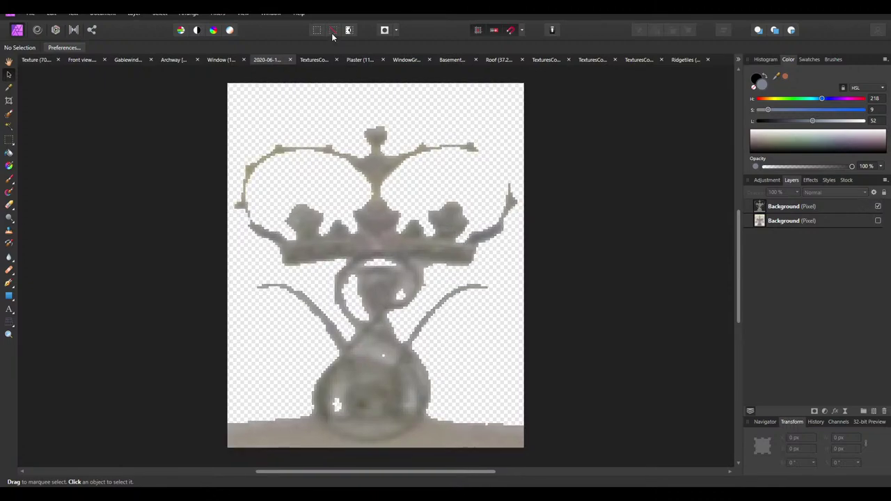
{"action": "left_click", "coordinate": [836, 208]}
{"action": "left_click", "coordinate": [767, 180]}
{"action": "scroll", "coordinate": [797, 330], "scroll_direction": "up", "scroll_amount": 2}
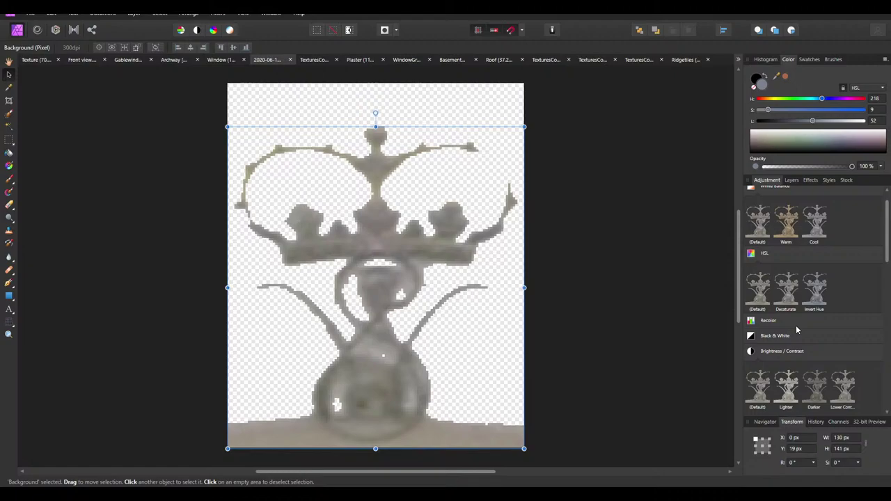
{"action": "left_click", "coordinate": [756, 352]}
{"action": "left_click", "coordinate": [760, 254]}
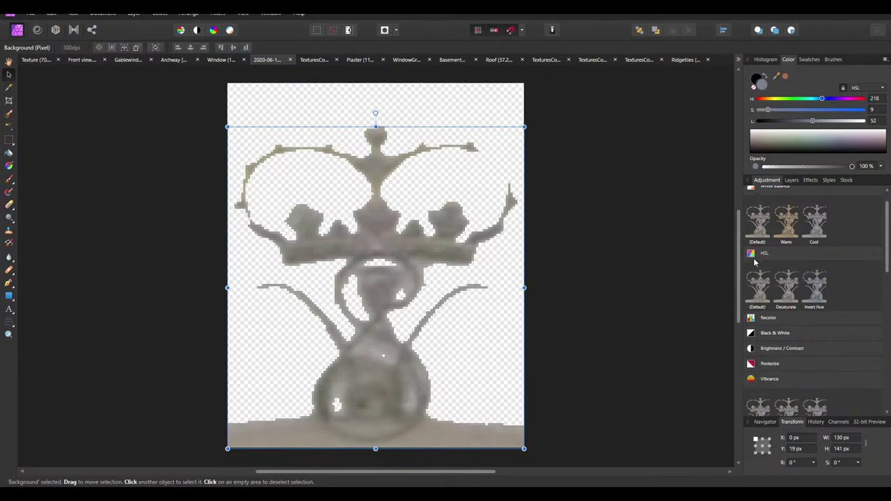
{"action": "left_click", "coordinate": [753, 352]}
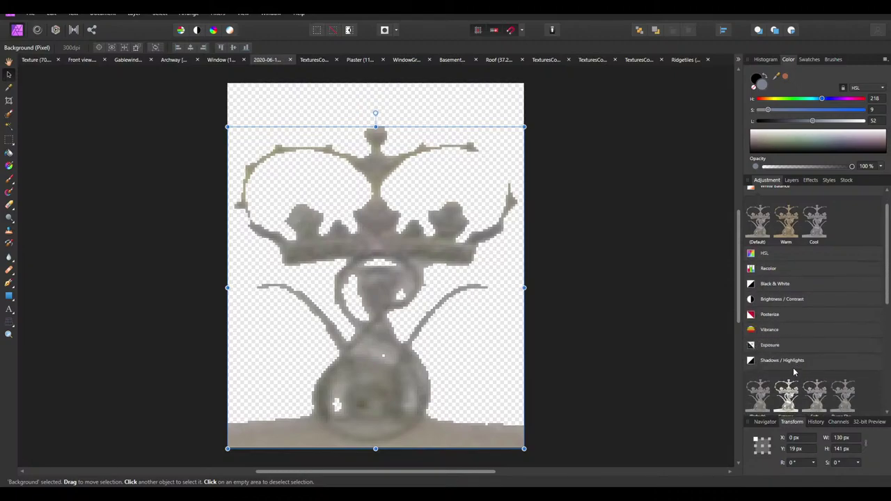
{"action": "scroll", "coordinate": [757, 293], "scroll_direction": "up", "scroll_amount": 1}
{"action": "left_click", "coordinate": [758, 215]}
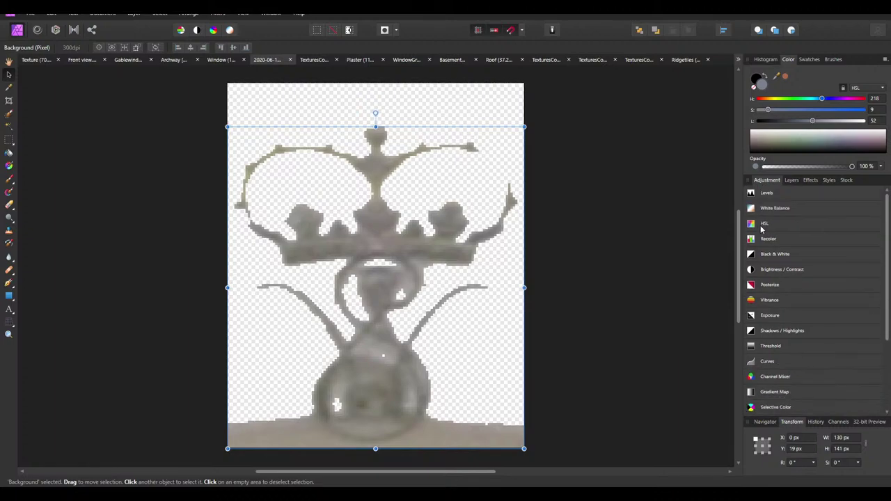
{"action": "left_click", "coordinate": [761, 255]}
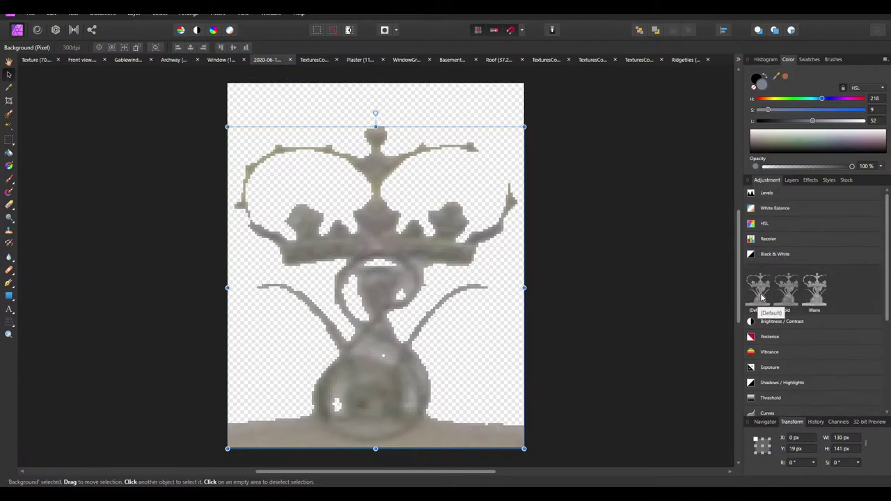
{"action": "left_click", "coordinate": [760, 292]}
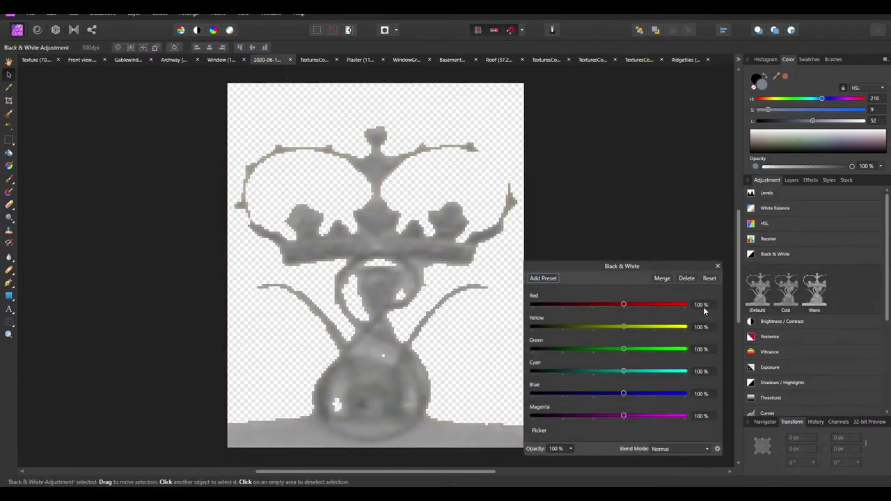
{"action": "left_click", "coordinate": [666, 281]}
{"action": "left_click", "coordinate": [792, 180]}
Add a Brightness/Contrast at -100% brightness and 100% contrast and merge it
{"action": "left_click", "coordinate": [768, 182]}
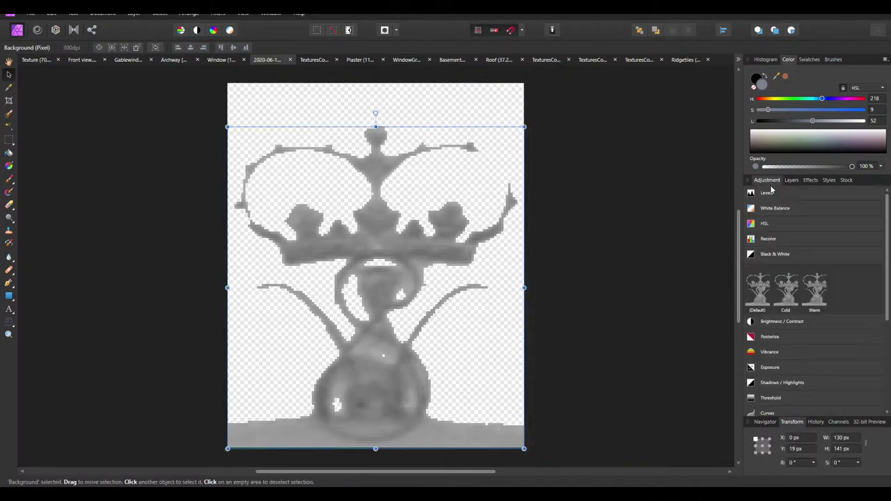
{"action": "left_click", "coordinate": [757, 256]}
{"action": "left_click", "coordinate": [763, 270]}
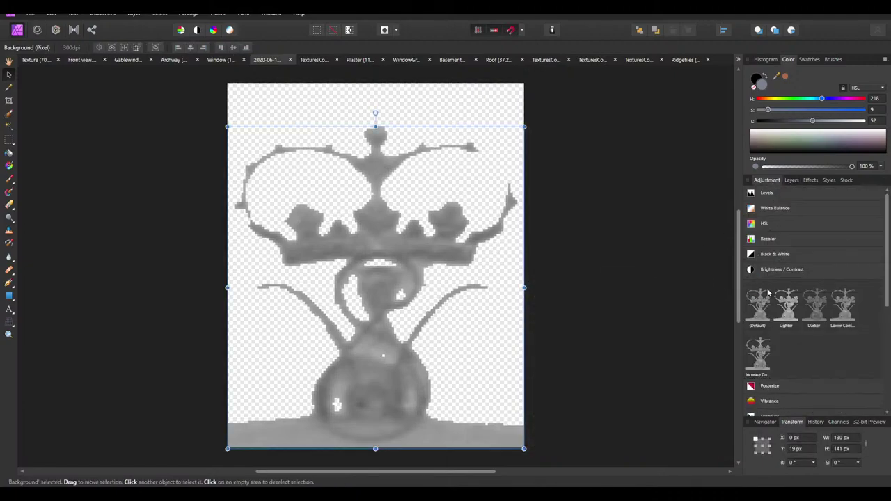
{"action": "left_click_drag", "start_coordinate": [759, 304], "coordinate": [524, 346]}
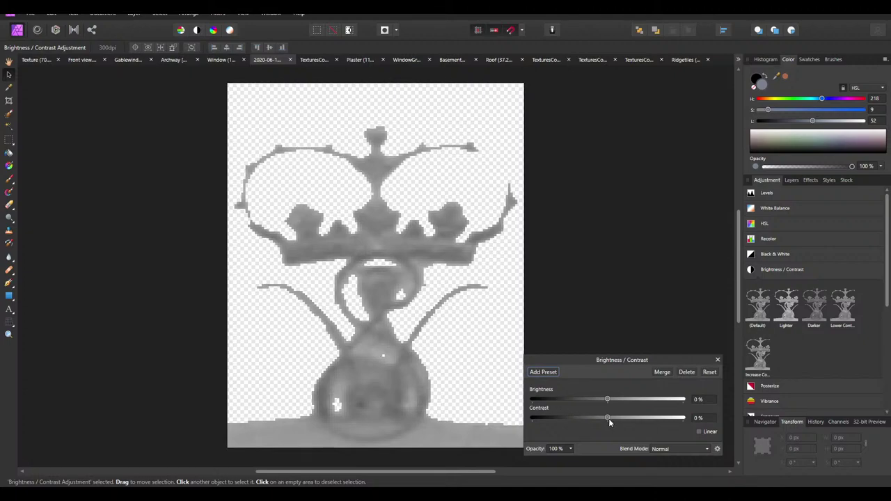
{"action": "left_click_drag", "start_coordinate": [607, 399], "coordinate": [270, 399]}
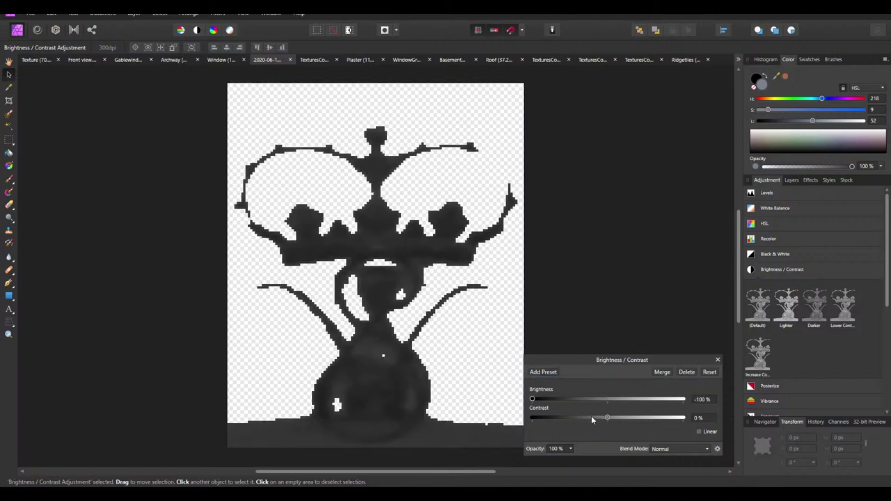
{"action": "left_click_drag", "start_coordinate": [661, 426], "coordinate": [754, 423]}
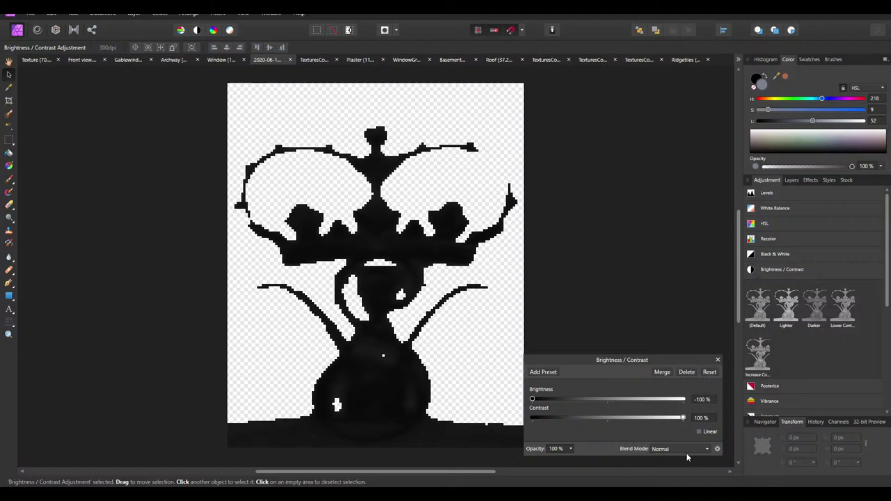
{"action": "left_click", "coordinate": [661, 373]}
{"action": "left_click", "coordinate": [791, 180]}
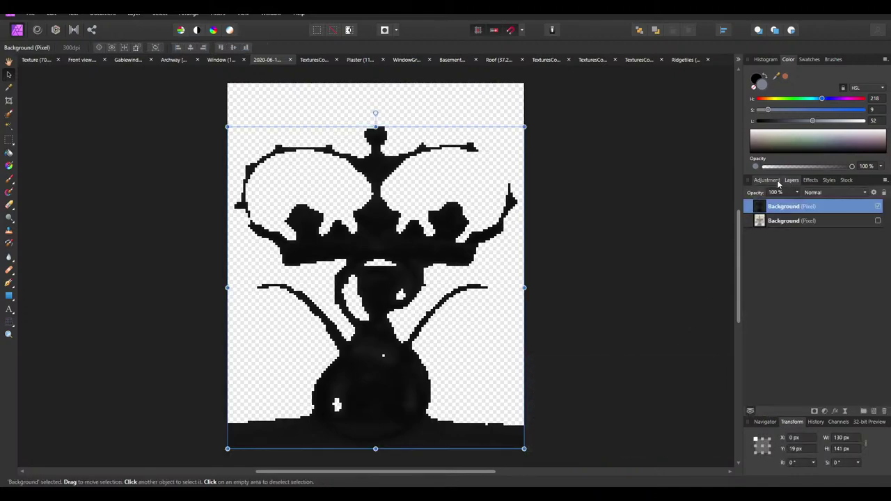
Show the original photo, deselect, and set up the Paint Brush's hardness and 4 px width
{"action": "left_click", "coordinate": [878, 221]}
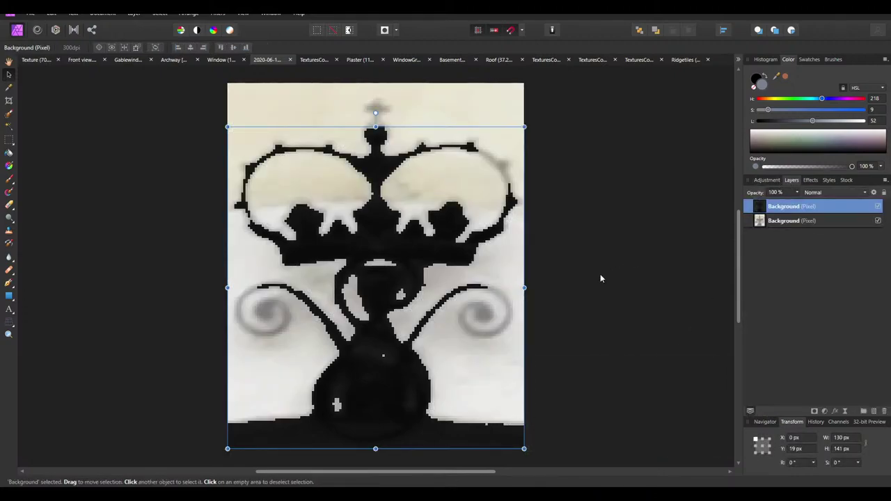
{"action": "left_click", "coordinate": [578, 282]}
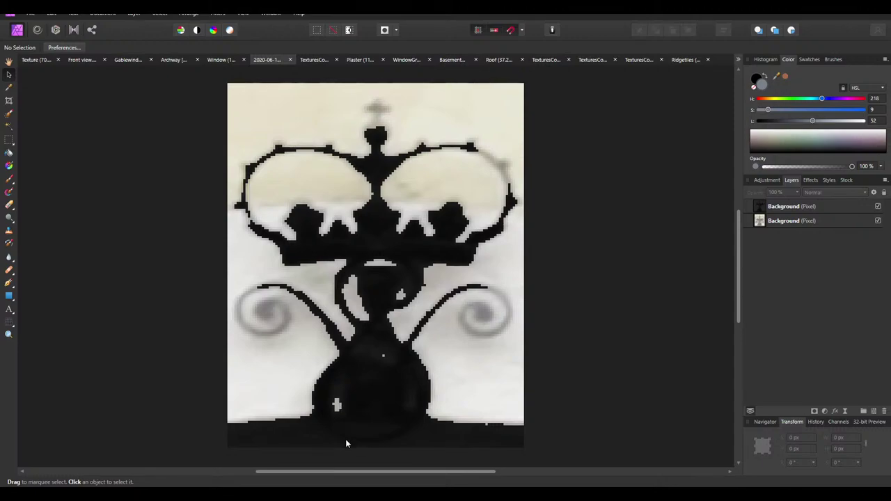
{"action": "scroll", "coordinate": [348, 437], "scroll_direction": "up", "scroll_amount": 2}
{"action": "scroll", "coordinate": [351, 424], "scroll_direction": "down", "scroll_amount": 3}
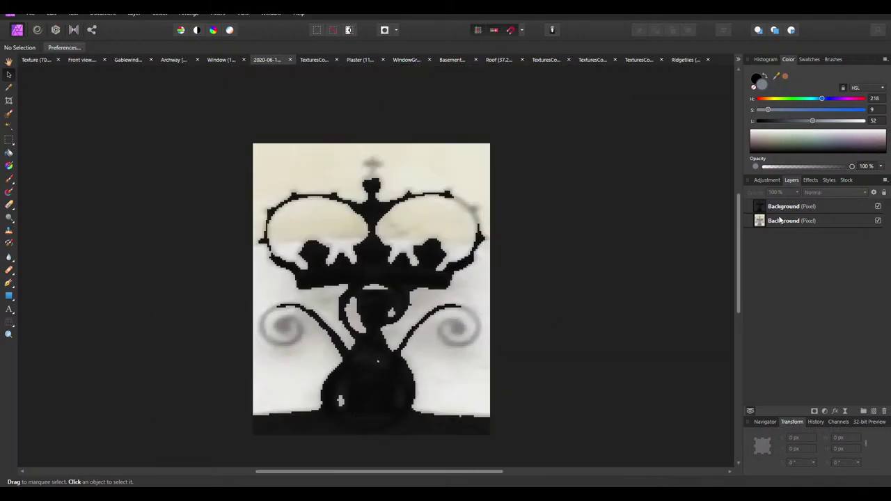
{"action": "left_click", "coordinate": [10, 180]}
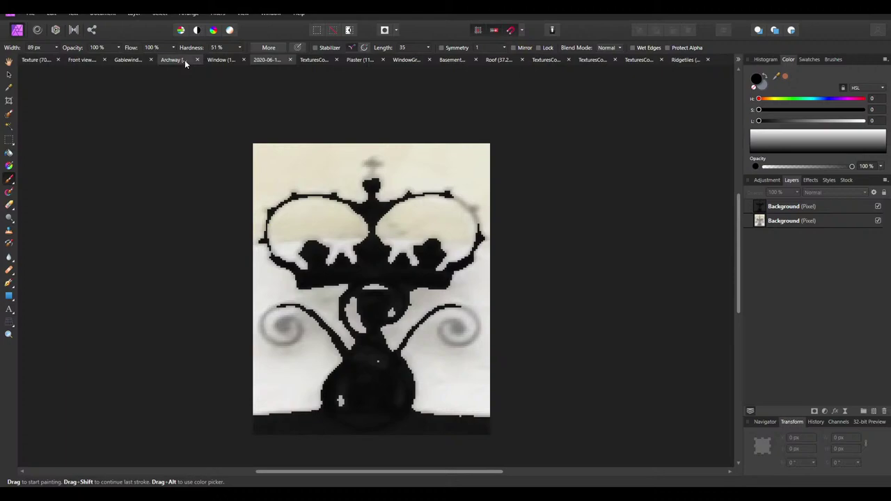
{"action": "left_click", "coordinate": [240, 48]}
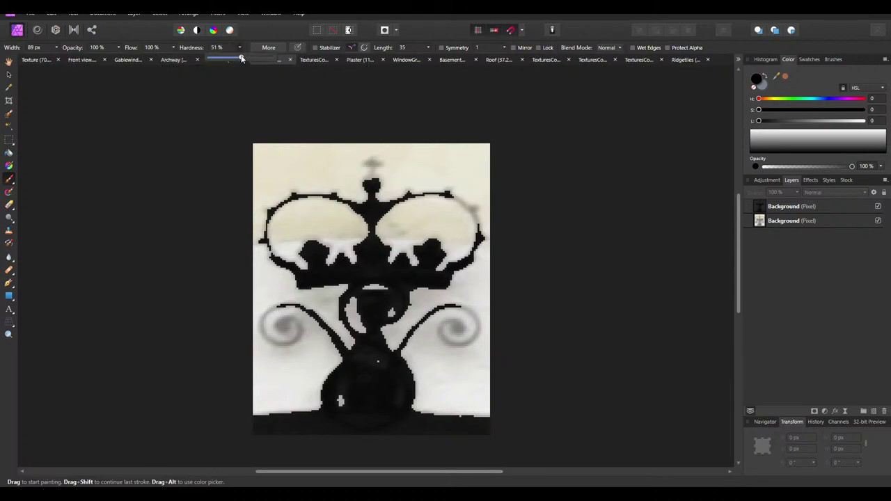
{"action": "left_click", "coordinate": [57, 47]}
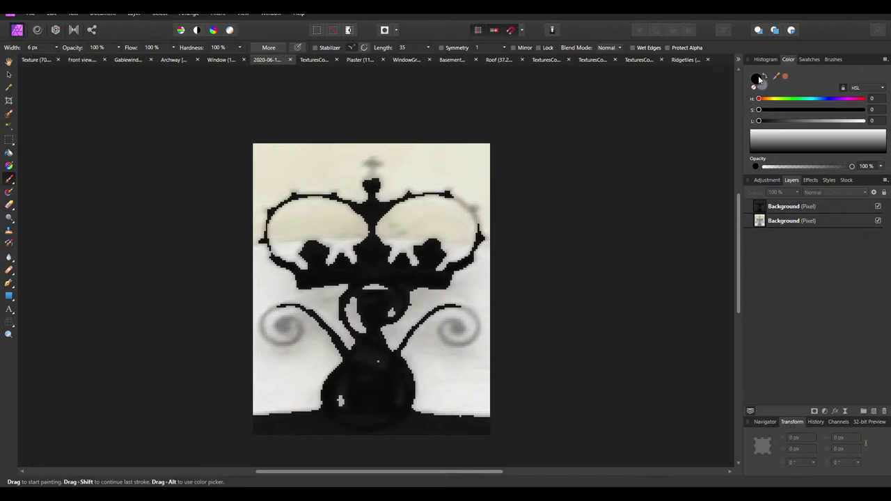
{"action": "scroll", "coordinate": [287, 330], "scroll_direction": "up", "scroll_amount": 3, "text": "ctrl"}
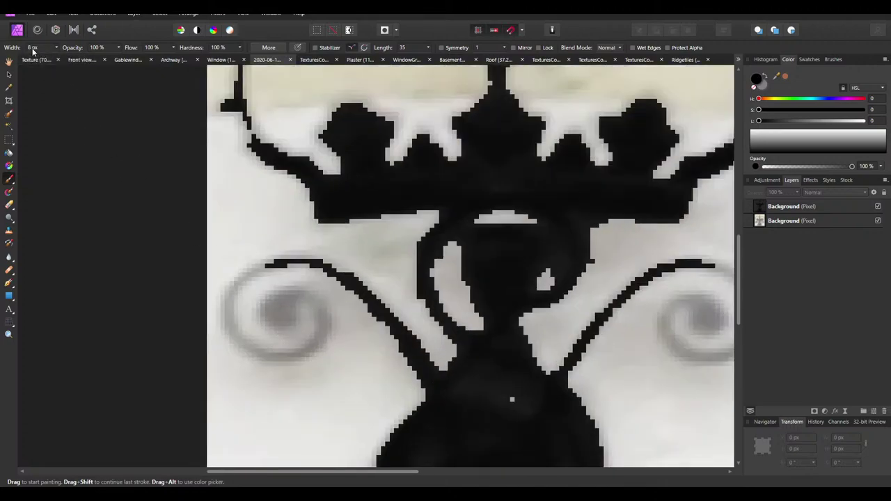
{"action": "scroll", "coordinate": [33, 51], "scroll_direction": "down", "scroll_amount": 2}
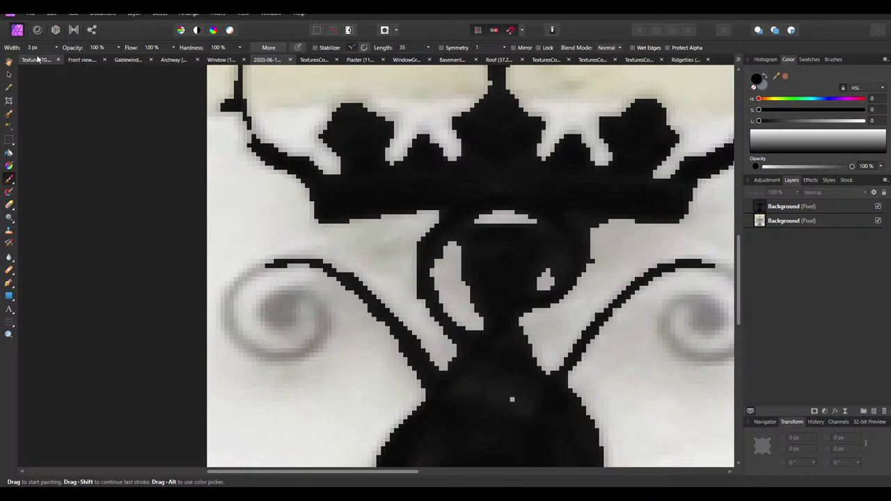
{"action": "scroll", "coordinate": [33, 51], "scroll_direction": "down", "scroll_amount": 1}
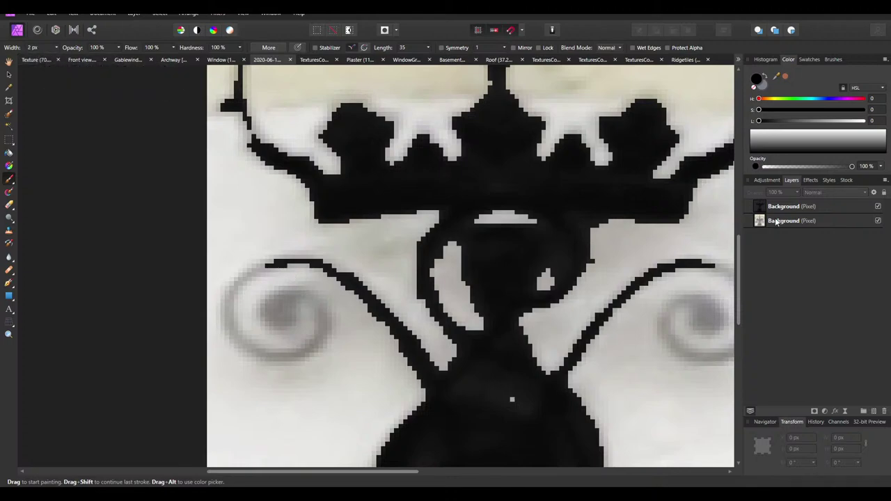
Undo the stray stroke on the silhouette layer and review the brush's General, Dynamics and Texture settings
{"action": "left_click", "coordinate": [807, 207]}
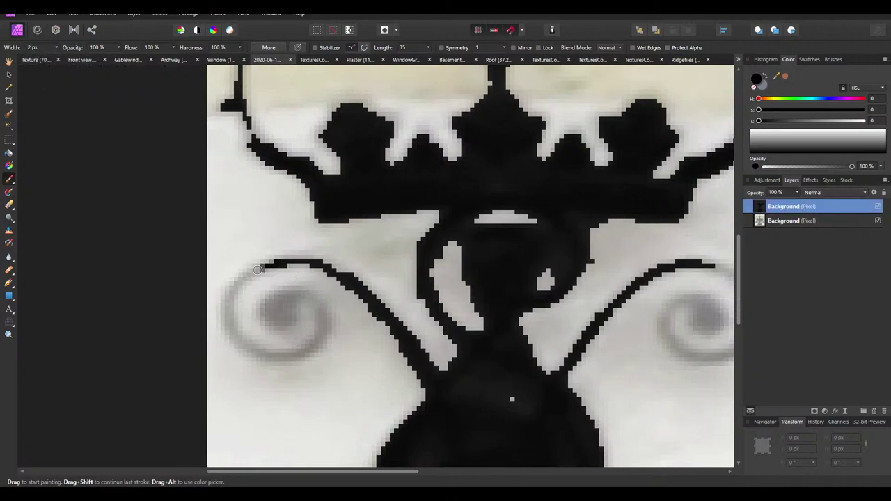
{"action": "key", "text": "ctrl+z"}
{"action": "left_click", "coordinate": [283, 45]}
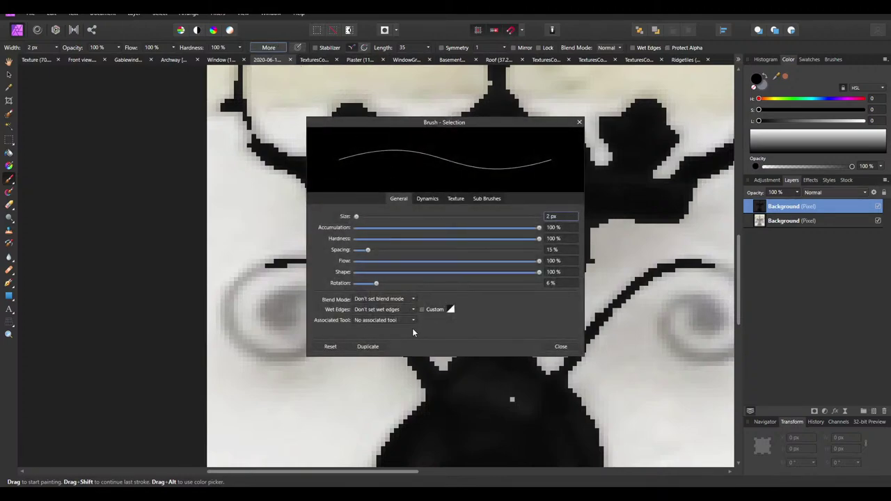
{"action": "left_click", "coordinate": [453, 198]}
{"action": "left_click", "coordinate": [429, 199]}
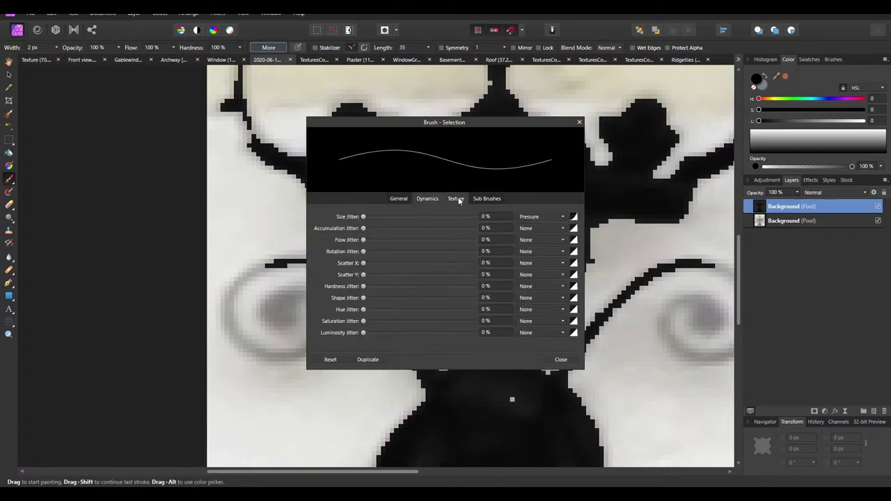
{"action": "left_click", "coordinate": [400, 198]}
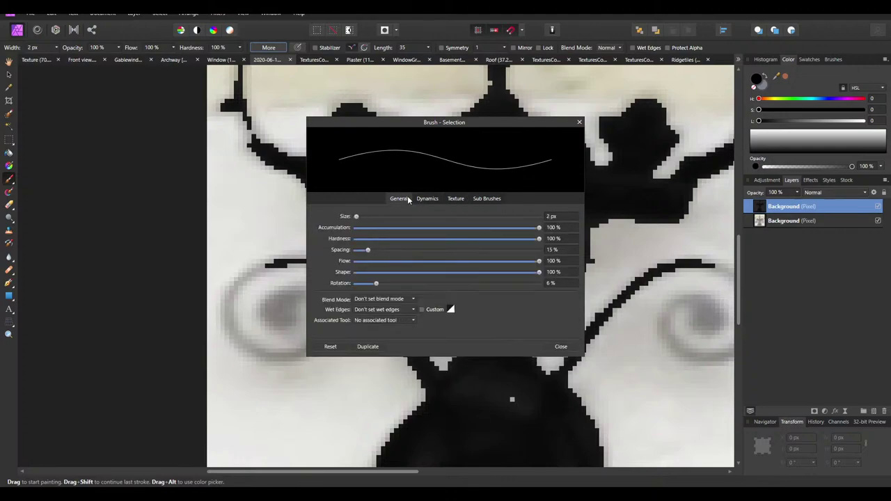
{"action": "left_click", "coordinate": [580, 122]}
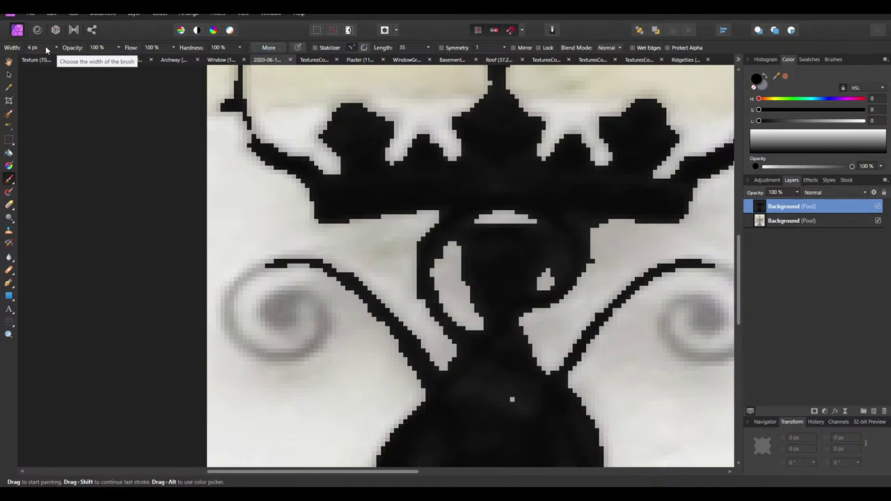
Paint the left swirl black, undoing the misstroke and repainting over its centre
{"action": "scroll", "coordinate": [398, 322], "scroll_direction": "down", "scroll_amount": 4}
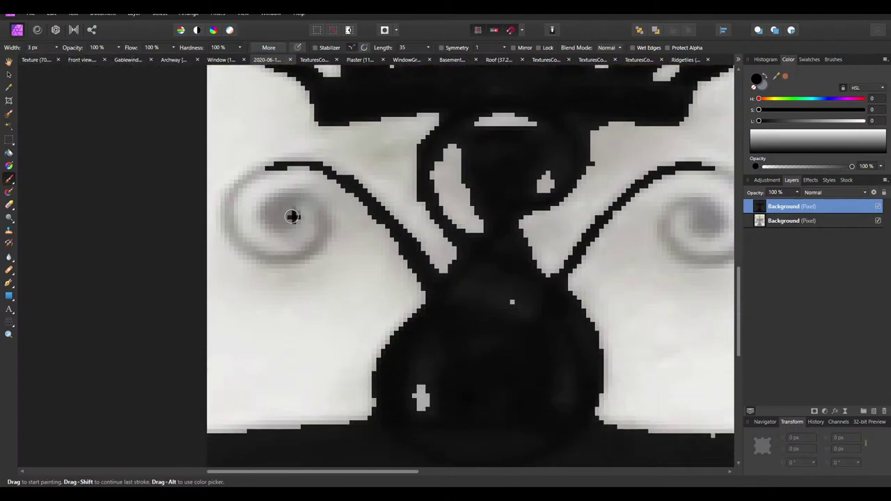
{"action": "mouse_move", "coordinate": [285, 252]}
{"action": "left_mouse_down"}
{"action": "mouse_move", "coordinate": [282, 230]}
{"action": "mouse_move", "coordinate": [311, 224]}
{"action": "mouse_move", "coordinate": [324, 251]}
{"action": "mouse_move", "coordinate": [303, 284]}
{"action": "mouse_move", "coordinate": [262, 289]}
{"action": "mouse_move", "coordinate": [232, 263]}
{"action": "mouse_move", "coordinate": [226, 234]}
{"action": "mouse_move", "coordinate": [237, 213]}
{"action": "mouse_move", "coordinate": [268, 195]}
{"action": "mouse_move", "coordinate": [319, 193]}
{"action": "mouse_move", "coordinate": [365, 224]}
{"action": "mouse_move", "coordinate": [434, 310]}
{"action": "left_mouse_up"}
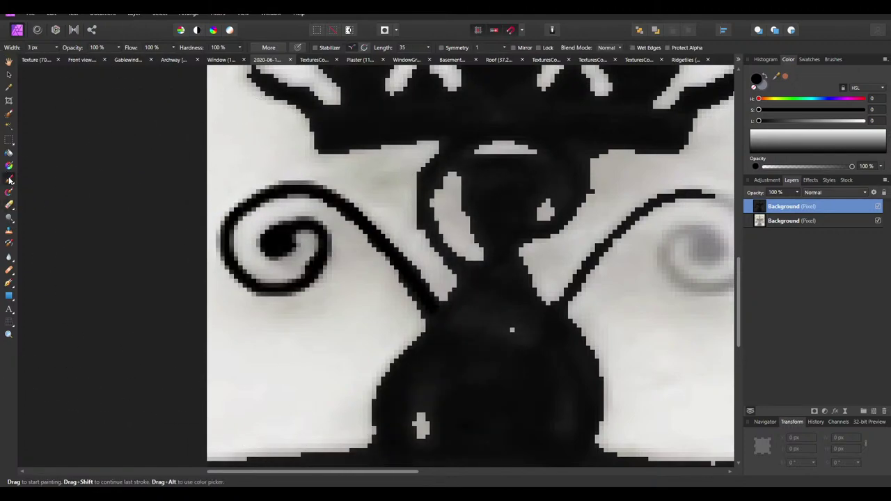
{"action": "left_click", "coordinate": [9, 180]}
{"action": "key", "text": "ctrl+z"}
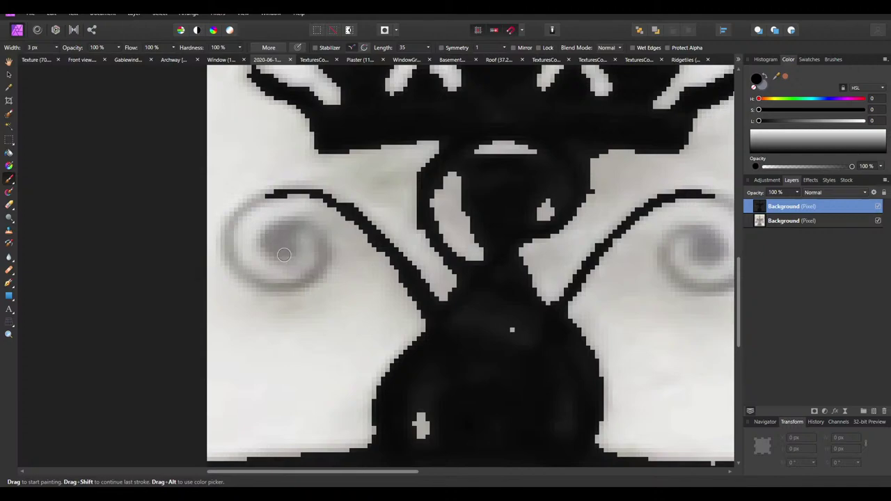
{"action": "mouse_move", "coordinate": [284, 254]}
{"action": "left_mouse_down"}
{"action": "mouse_move", "coordinate": [284, 244]}
{"action": "mouse_move", "coordinate": [268, 243]}
{"action": "mouse_move", "coordinate": [306, 221]}
{"action": "mouse_move", "coordinate": [322, 236]}
{"action": "mouse_move", "coordinate": [318, 271]}
{"action": "mouse_move", "coordinate": [267, 289]}
{"action": "mouse_move", "coordinate": [239, 271]}
{"action": "mouse_move", "coordinate": [223, 222]}
{"action": "mouse_move", "coordinate": [240, 204]}
{"action": "mouse_move", "coordinate": [293, 187]}
{"action": "mouse_move", "coordinate": [330, 195]}
{"action": "mouse_move", "coordinate": [397, 259]}
{"action": "mouse_move", "coordinate": [446, 324]}
{"action": "left_mouse_up"}
{"action": "scroll", "coordinate": [446, 324], "scroll_direction": "down", "scroll_amount": 3, "text": "ctrl"}
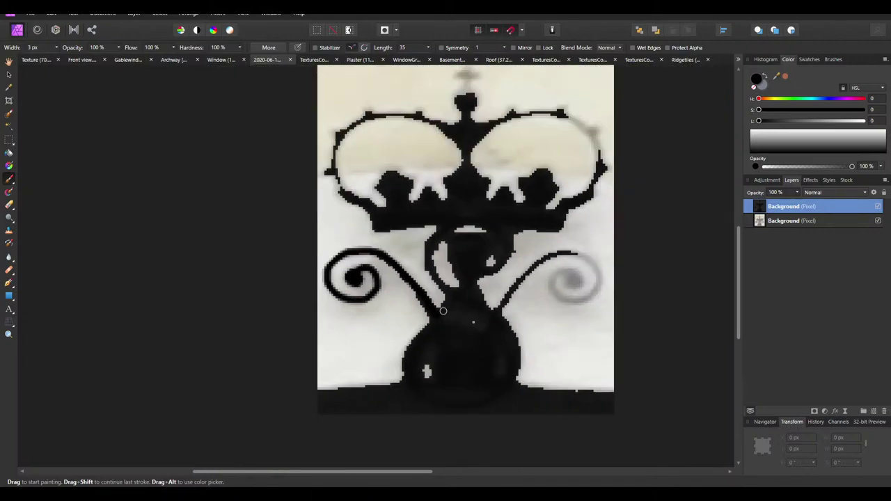
Fill the right swirl's centre in black and trace the crown's right, top and left edges
{"action": "scroll", "coordinate": [576, 298], "scroll_direction": "up", "scroll_amount": 4, "text": "ctrl"}
{"action": "mouse_move", "coordinate": [576, 298]}
{"action": "left_mouse_down"}
{"action": "mouse_move", "coordinate": [551, 285]}
{"action": "mouse_move", "coordinate": [566, 289]}
{"action": "mouse_move", "coordinate": [558, 265]}
{"action": "mouse_move", "coordinate": [562, 284]}
{"action": "mouse_move", "coordinate": [549, 280]}
{"action": "mouse_move", "coordinate": [558, 264]}
{"action": "mouse_move", "coordinate": [561, 276]}
{"action": "mouse_move", "coordinate": [540, 254]}
{"action": "mouse_move", "coordinate": [509, 263]}
{"action": "mouse_move", "coordinate": [498, 277]}
{"action": "mouse_move", "coordinate": [506, 307]}
{"action": "mouse_move", "coordinate": [533, 325]}
{"action": "mouse_move", "coordinate": [589, 322]}
{"action": "mouse_move", "coordinate": [616, 294]}
{"action": "mouse_move", "coordinate": [611, 245]}
{"action": "mouse_move", "coordinate": [578, 217]}
{"action": "mouse_move", "coordinate": [506, 213]}
{"action": "mouse_move", "coordinate": [425, 276]}
{"action": "mouse_move", "coordinate": [337, 378]}
{"action": "mouse_move", "coordinate": [307, 364]}
{"action": "left_mouse_up"}
{"action": "scroll", "coordinate": [306, 364], "scroll_direction": "down", "scroll_amount": 5, "text": "ctrl"}
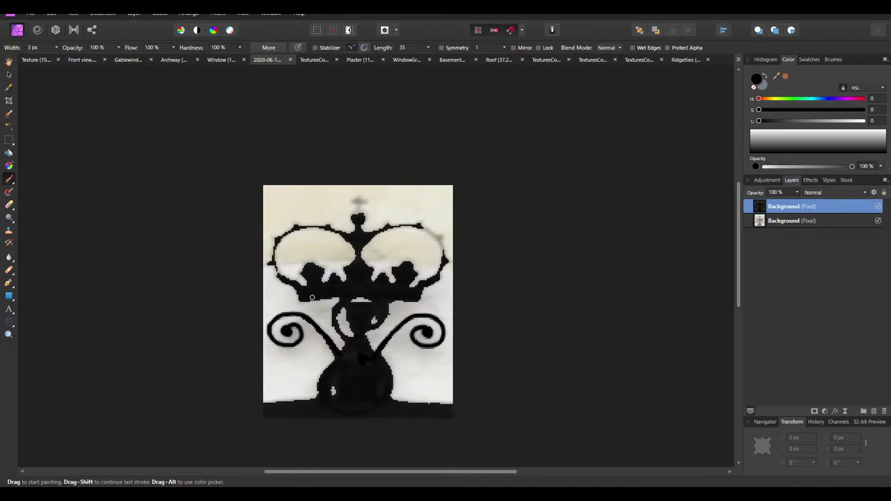
{"action": "scroll", "coordinate": [317, 268], "scroll_direction": "up", "scroll_amount": 5, "text": "ctrl"}
{"action": "scroll", "coordinate": [623, 204], "scroll_direction": "down", "scroll_amount": 3, "text": "ctrl"}
{"action": "scroll", "coordinate": [388, 264], "scroll_direction": "up", "scroll_amount": 3, "text": "ctrl"}
{"action": "scroll", "coordinate": [232, 258], "scroll_direction": "up", "scroll_amount": 1}
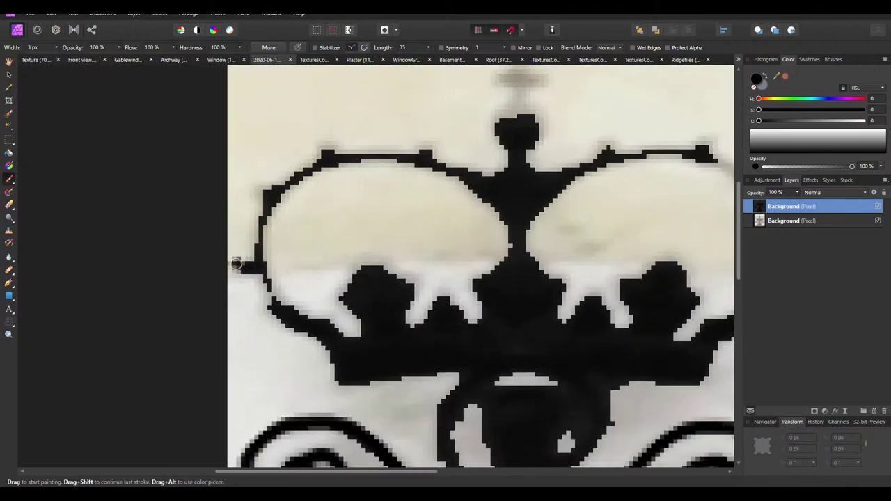
{"action": "scroll", "coordinate": [484, 270], "scroll_direction": "down", "scroll_amount": 3, "text": "ctrl"}
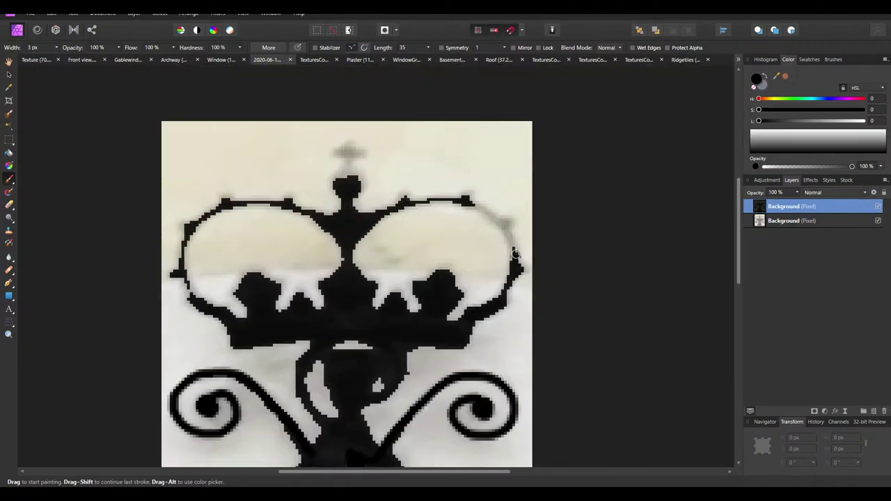
{"action": "mouse_move", "coordinate": [513, 262]}
{"action": "left_mouse_down"}
{"action": "mouse_move", "coordinate": [512, 241]}
{"action": "mouse_move", "coordinate": [496, 223]}
{"action": "left_mouse_up"}
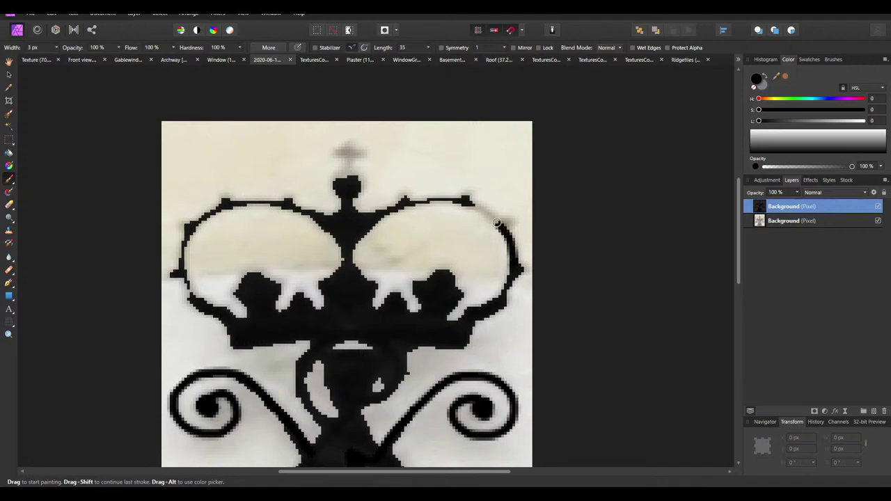
{"action": "left_click_drag", "start_coordinate": [415, 203], "coordinate": [381, 218]}
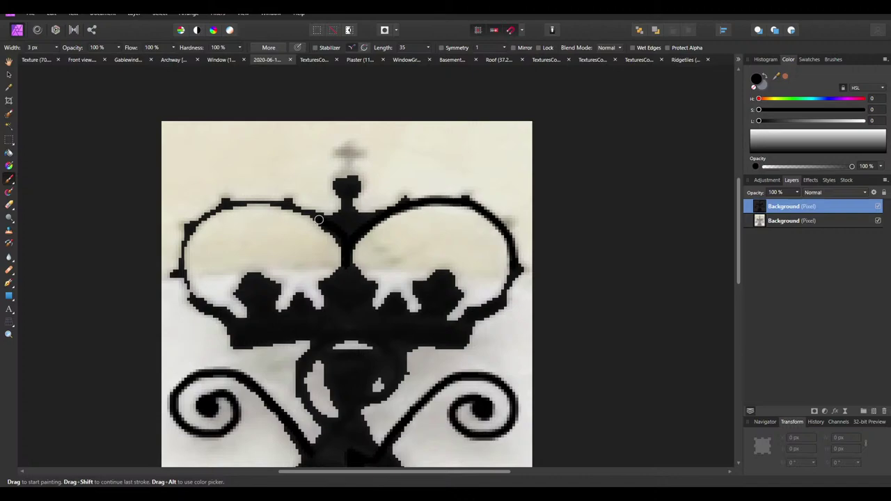
{"action": "left_click_drag", "start_coordinate": [285, 207], "coordinate": [217, 210]}
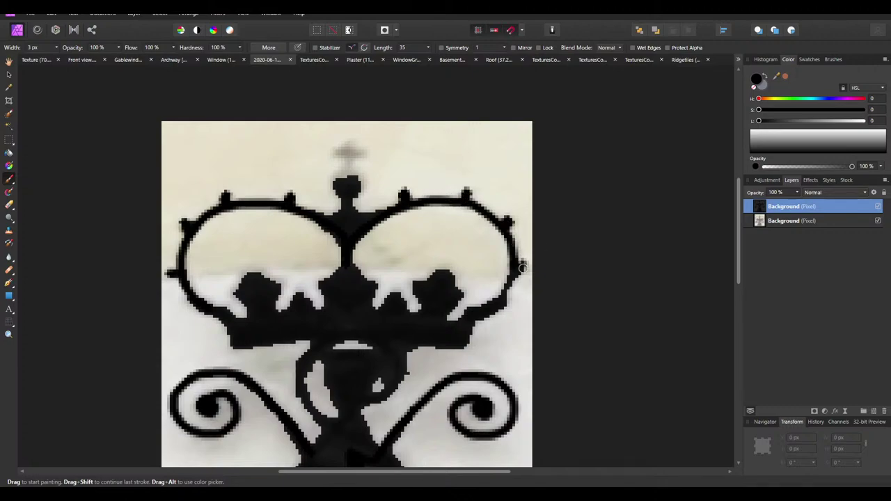
Paint the crown's top ball and the cross upright solid black, undoing the last stroke
{"action": "scroll", "coordinate": [344, 178], "scroll_direction": "up", "scroll_amount": 4, "text": "ctrl"}
{"action": "mouse_move", "coordinate": [330, 179]}
{"action": "left_mouse_down"}
{"action": "mouse_move", "coordinate": [368, 210]}
{"action": "mouse_move", "coordinate": [354, 174]}
{"action": "mouse_move", "coordinate": [320, 192]}
{"action": "left_mouse_up"}
{"action": "mouse_move", "coordinate": [348, 96]}
{"action": "left_mouse_down"}
{"action": "mouse_move", "coordinate": [345, 166]}
{"action": "mouse_move", "coordinate": [319, 129]}
{"action": "mouse_move", "coordinate": [400, 130]}
{"action": "left_mouse_up"}
{"action": "key", "text": "ctrl+z"}
{"action": "scroll", "coordinate": [382, 134], "scroll_direction": "down", "scroll_amount": 2, "text": "ctrl"}
{"action": "scroll", "coordinate": [382, 134], "scroll_direction": "down", "scroll_amount": 3, "text": "ctrl"}
{"action": "scroll", "coordinate": [375, 230], "scroll_direction": "up", "scroll_amount": 1, "text": "ctrl"}
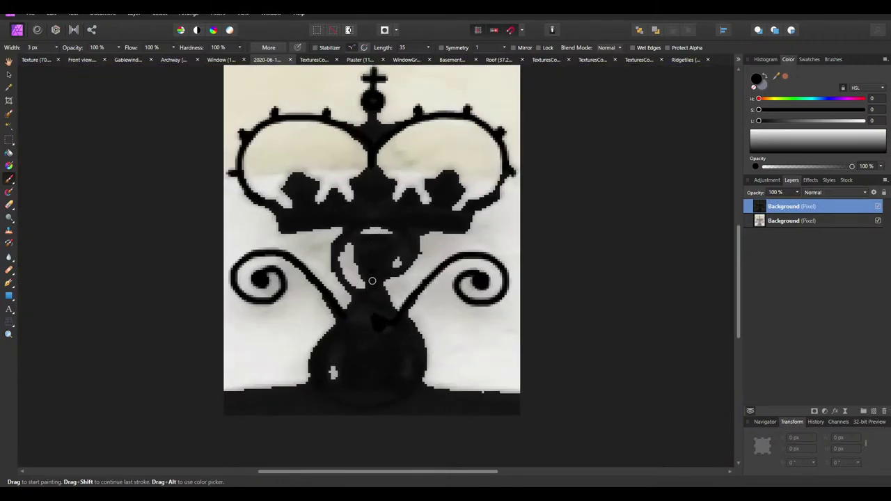
Toggle both layers' visibility, keep Normal blend mode, and drop the silhouette layer to about 16% opacity
{"action": "left_click", "coordinate": [877, 221]}
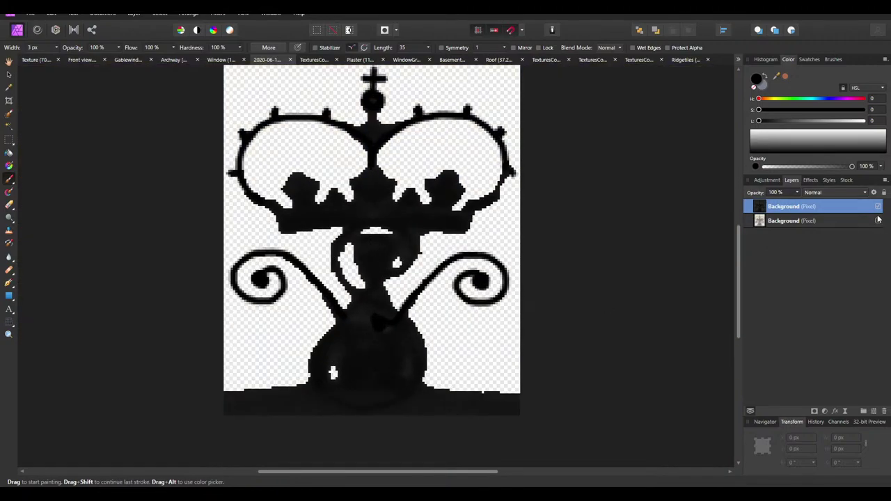
{"action": "left_click", "coordinate": [877, 207]}
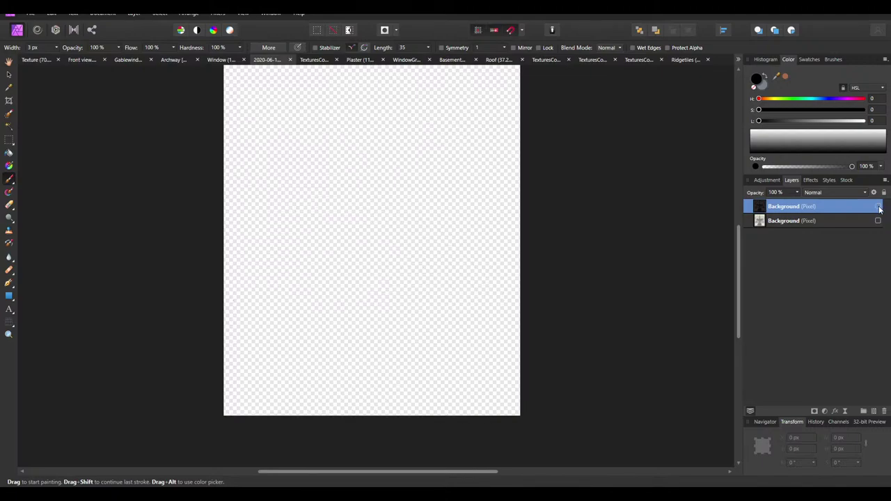
{"action": "left_click", "coordinate": [878, 207]}
{"action": "left_click", "coordinate": [797, 193]}
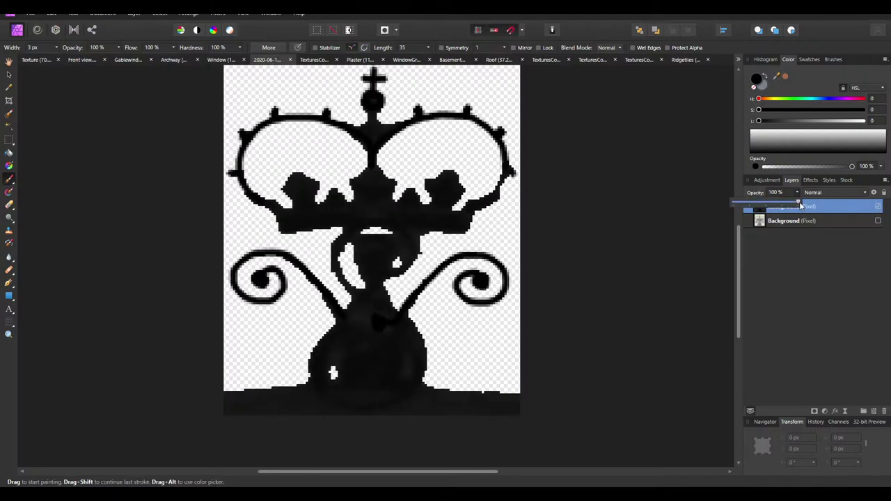
{"action": "left_click_drag", "start_coordinate": [799, 200], "coordinate": [800, 203]}
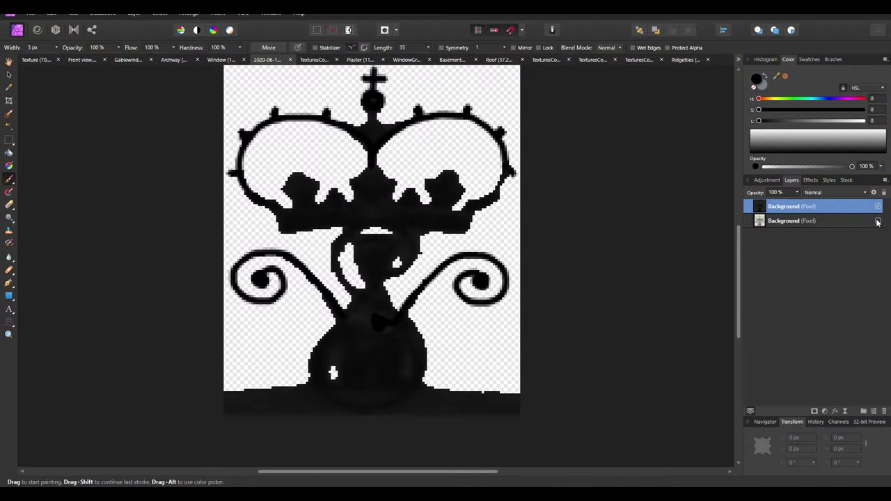
{"action": "left_click", "coordinate": [878, 221]}
{"action": "left_click", "coordinate": [821, 193]}
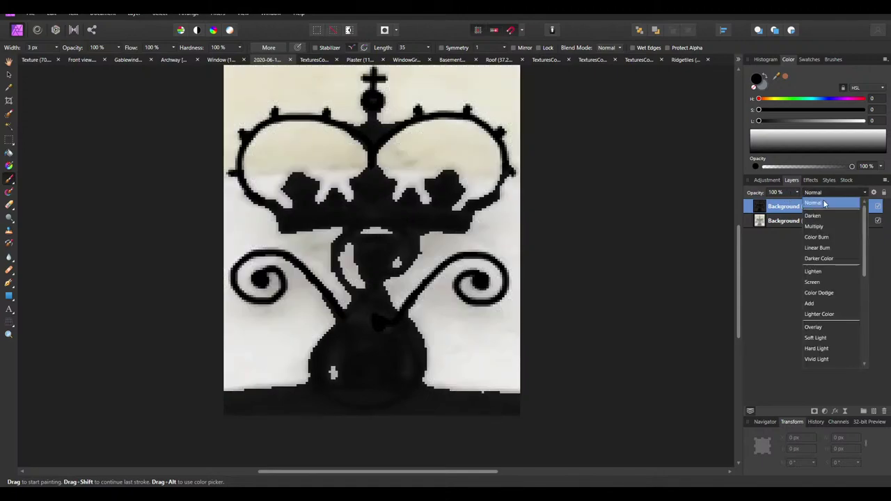
{"action": "left_click", "coordinate": [786, 208]}
{"action": "left_click", "coordinate": [798, 194]}
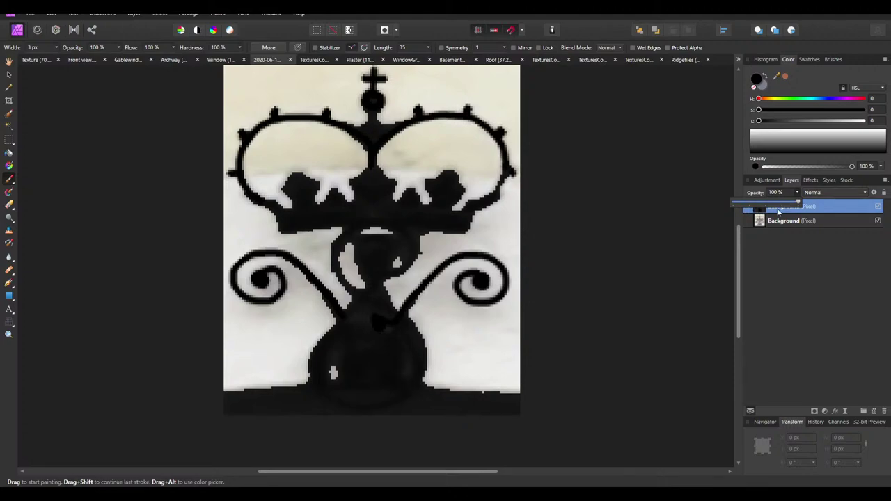
{"action": "left_click_drag", "start_coordinate": [799, 203], "coordinate": [744, 214]}
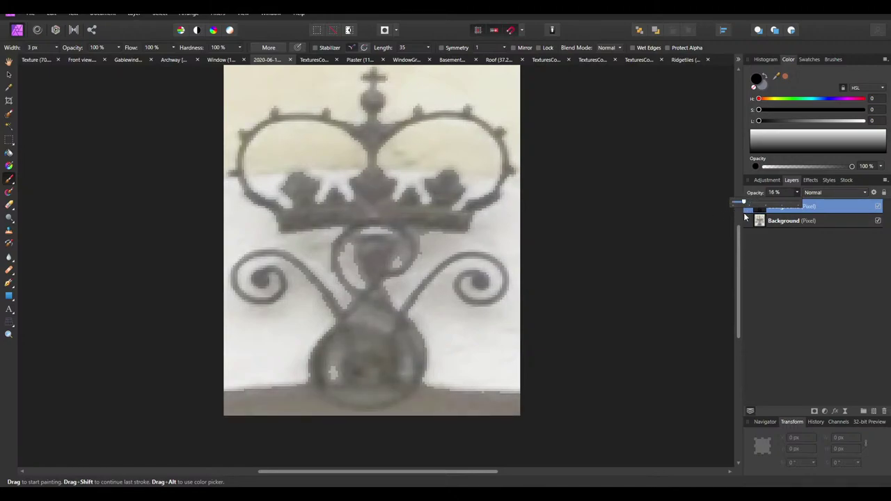
Set the Erase Brush to 4 px width and 100% hardness, then bring up the original door photo
{"action": "left_click", "coordinate": [8, 207]}
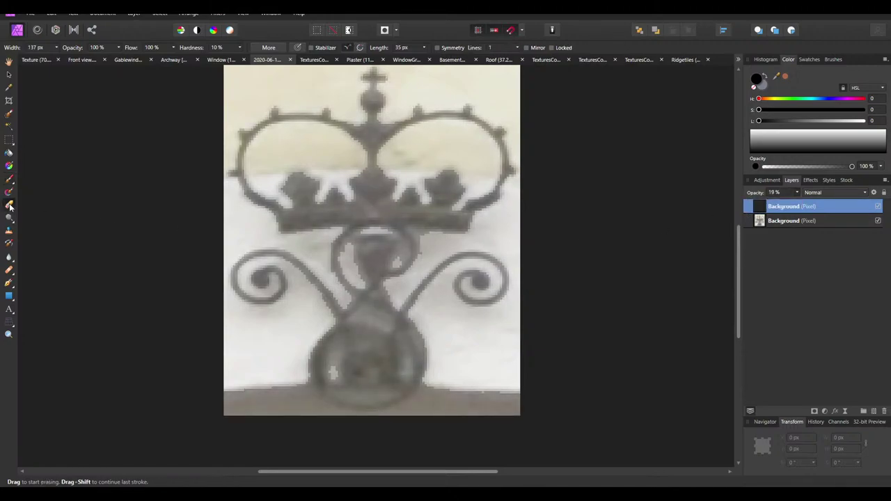
{"action": "left_click", "coordinate": [46, 48]}
{"action": "left_click", "coordinate": [222, 47]}
{"action": "key", "text": "Return"}
{"action": "scroll", "coordinate": [370, 264], "scroll_direction": "up", "scroll_amount": 2, "text": "ctrl"}
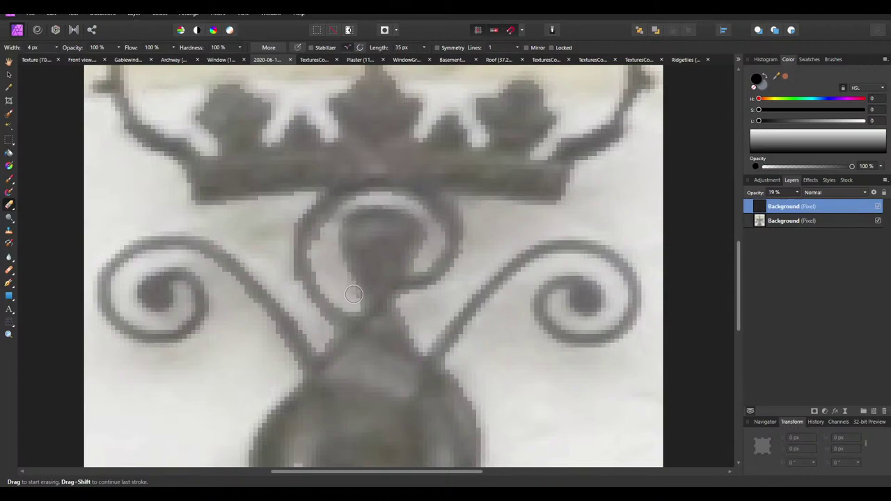
{"action": "scroll", "coordinate": [355, 300], "scroll_direction": "down", "scroll_amount": 1}
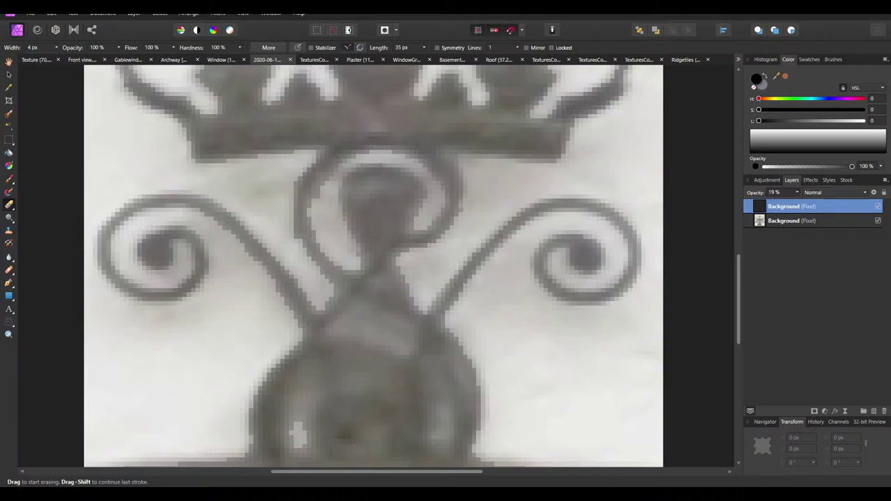
{"action": "left_click", "coordinate": [437, 453]}
Zoom in on the crown in the original door photo for reference
{"action": "scroll", "coordinate": [360, 170], "scroll_direction": "up", "scroll_amount": 5}
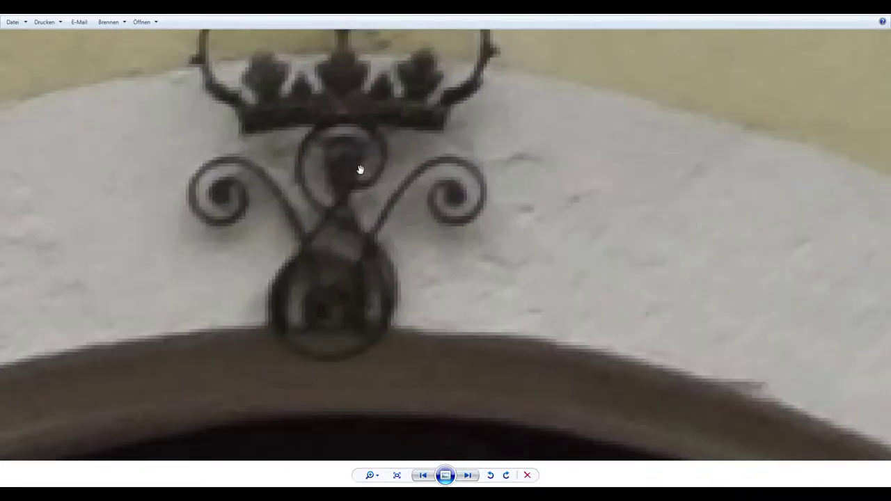
{"action": "scroll", "coordinate": [360, 170], "scroll_direction": "up", "scroll_amount": 1}
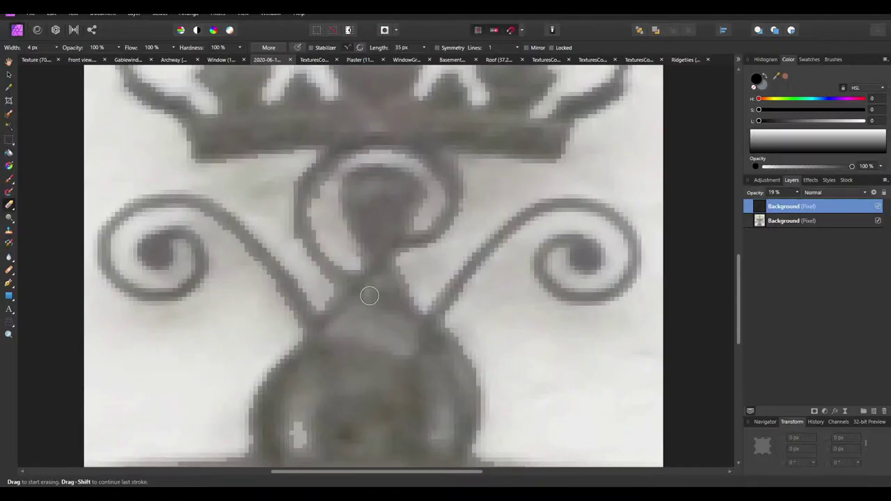
{"action": "scroll", "coordinate": [357, 297], "scroll_direction": "down", "scroll_amount": 1}
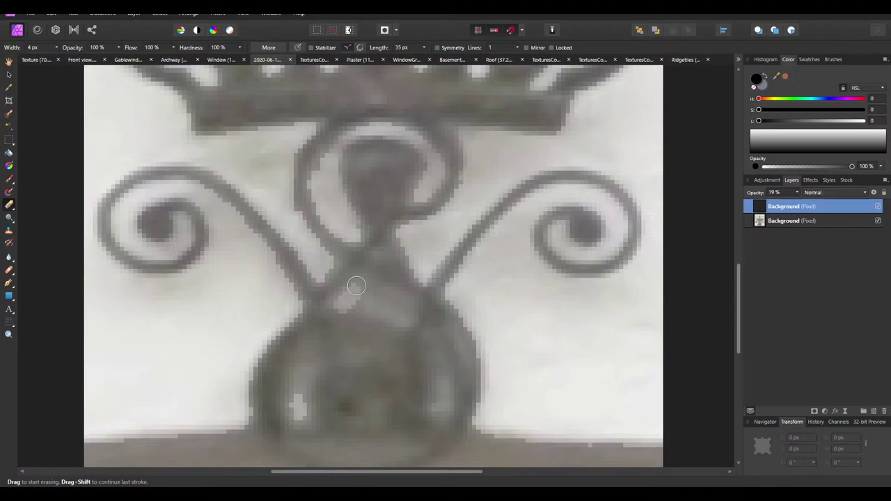
Erase the dark fill between the scroll stems and along the bulb's lower and right edges
{"action": "mouse_move", "coordinate": [356, 286]}
{"action": "left_mouse_down"}
{"action": "mouse_move", "coordinate": [404, 302]}
{"action": "mouse_move", "coordinate": [400, 318]}
{"action": "mouse_move", "coordinate": [359, 301]}
{"action": "mouse_move", "coordinate": [390, 312]}
{"action": "mouse_move", "coordinate": [358, 304]}
{"action": "mouse_move", "coordinate": [339, 317]}
{"action": "mouse_move", "coordinate": [361, 328]}
{"action": "mouse_move", "coordinate": [311, 322]}
{"action": "mouse_move", "coordinate": [318, 333]}
{"action": "mouse_move", "coordinate": [314, 321]}
{"action": "mouse_move", "coordinate": [300, 389]}
{"action": "mouse_move", "coordinate": [283, 360]}
{"action": "mouse_move", "coordinate": [307, 319]}
{"action": "left_mouse_up"}
{"action": "scroll", "coordinate": [342, 307], "scroll_direction": "down", "scroll_amount": 1}
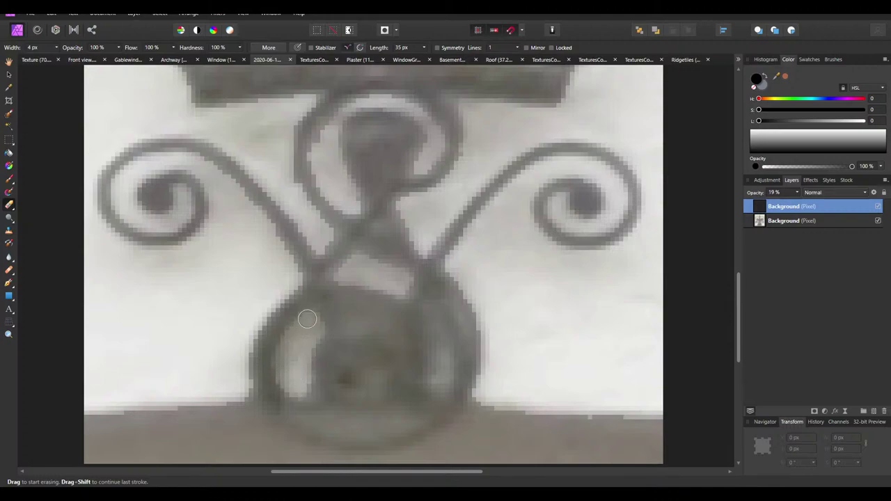
{"action": "mouse_move", "coordinate": [303, 380]}
{"action": "left_mouse_down"}
{"action": "mouse_move", "coordinate": [326, 424]}
{"action": "mouse_move", "coordinate": [355, 433]}
{"action": "mouse_move", "coordinate": [409, 423]}
{"action": "mouse_move", "coordinate": [314, 422]}
{"action": "mouse_move", "coordinate": [386, 429]}
{"action": "mouse_move", "coordinate": [411, 419]}
{"action": "mouse_move", "coordinate": [407, 388]}
{"action": "mouse_move", "coordinate": [437, 370]}
{"action": "mouse_move", "coordinate": [442, 387]}
{"action": "mouse_move", "coordinate": [449, 350]}
{"action": "mouse_move", "coordinate": [427, 309]}
{"action": "mouse_move", "coordinate": [433, 376]}
{"action": "mouse_move", "coordinate": [427, 315]}
{"action": "mouse_move", "coordinate": [443, 348]}
{"action": "mouse_move", "coordinate": [432, 307]}
{"action": "left_mouse_up"}
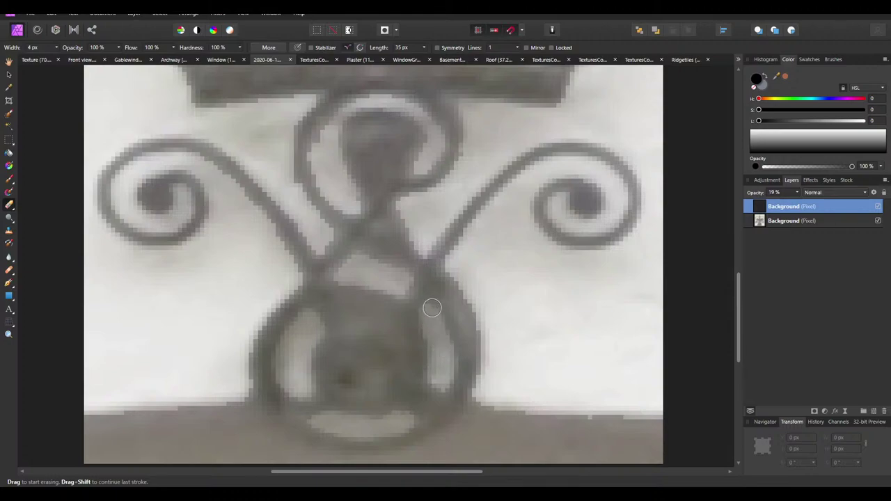
{"action": "left_click_drag", "start_coordinate": [460, 279], "coordinate": [479, 391]}
{"action": "mouse_move", "coordinate": [356, 329]}
{"action": "left_mouse_down"}
{"action": "mouse_move", "coordinate": [380, 387]}
{"action": "mouse_move", "coordinate": [359, 391]}
{"action": "mouse_move", "coordinate": [375, 390]}
{"action": "mouse_move", "coordinate": [369, 385]}
{"action": "mouse_move", "coordinate": [381, 378]}
{"action": "mouse_move", "coordinate": [380, 337]}
{"action": "mouse_move", "coordinate": [361, 289]}
{"action": "mouse_move", "coordinate": [348, 272]}
{"action": "mouse_move", "coordinate": [338, 276]}
{"action": "mouse_move", "coordinate": [355, 258]}
{"action": "left_mouse_up"}
Erase a second, longer pass along the bulb's lower edge
{"action": "scroll", "coordinate": [354, 258], "scroll_direction": "up", "scroll_amount": 6}
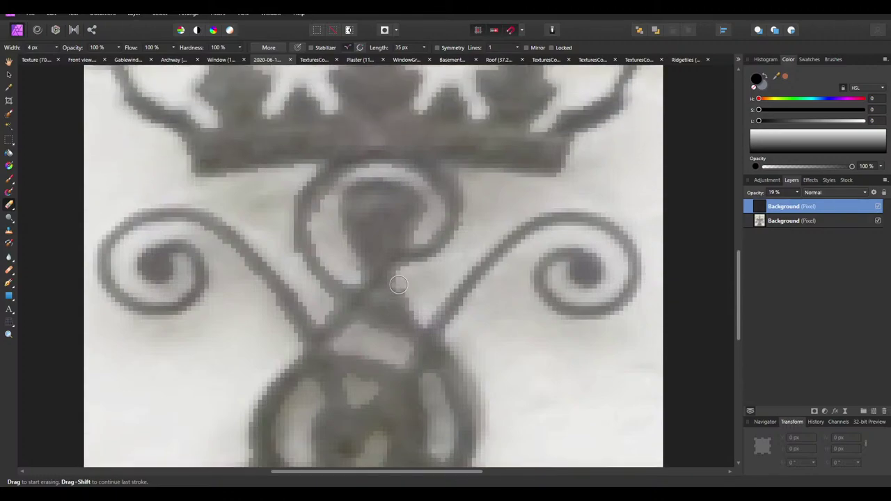
{"action": "scroll", "coordinate": [369, 255], "scroll_direction": "down", "scroll_amount": 2, "text": "ctrl"}
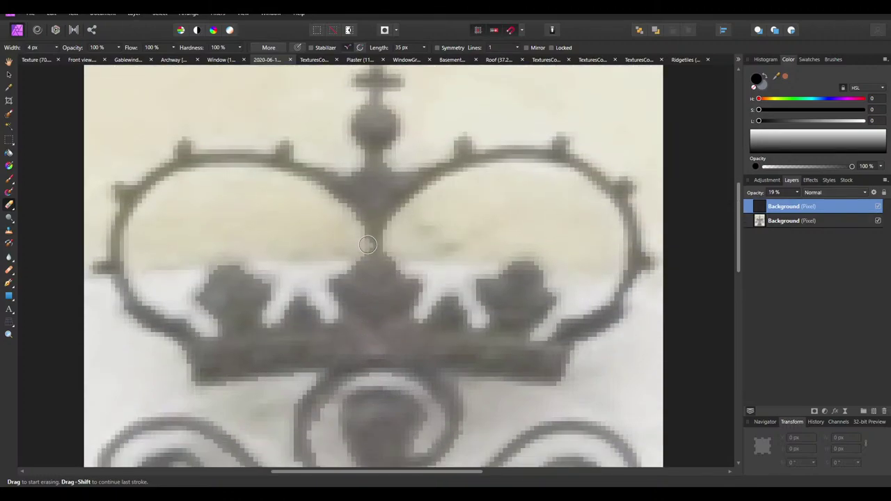
{"action": "scroll", "coordinate": [362, 237], "scroll_direction": "down", "scroll_amount": 4, "text": "ctrl"}
{"action": "scroll", "coordinate": [378, 369], "scroll_direction": "up", "scroll_amount": 5, "text": "ctrl"}
{"action": "scroll", "coordinate": [377, 369], "scroll_direction": "up", "scroll_amount": 3, "text": "ctrl"}
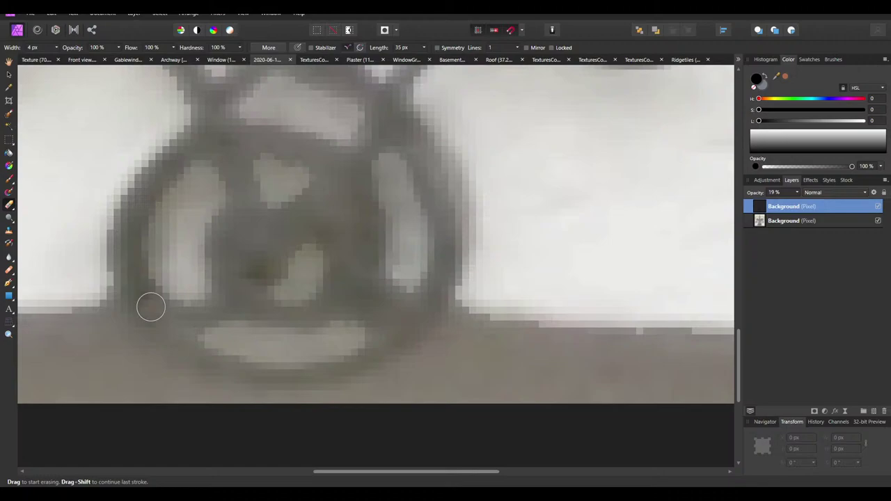
{"action": "mouse_move", "coordinate": [130, 358]}
{"action": "left_mouse_down"}
{"action": "mouse_move", "coordinate": [172, 387]}
{"action": "mouse_move", "coordinate": [238, 409]}
{"action": "mouse_move", "coordinate": [341, 407]}
{"action": "mouse_move", "coordinate": [421, 366]}
{"action": "mouse_move", "coordinate": [475, 289]}
{"action": "left_mouse_up"}
{"action": "scroll", "coordinate": [477, 287], "scroll_direction": "down", "scroll_amount": 3, "text": "ctrl"}
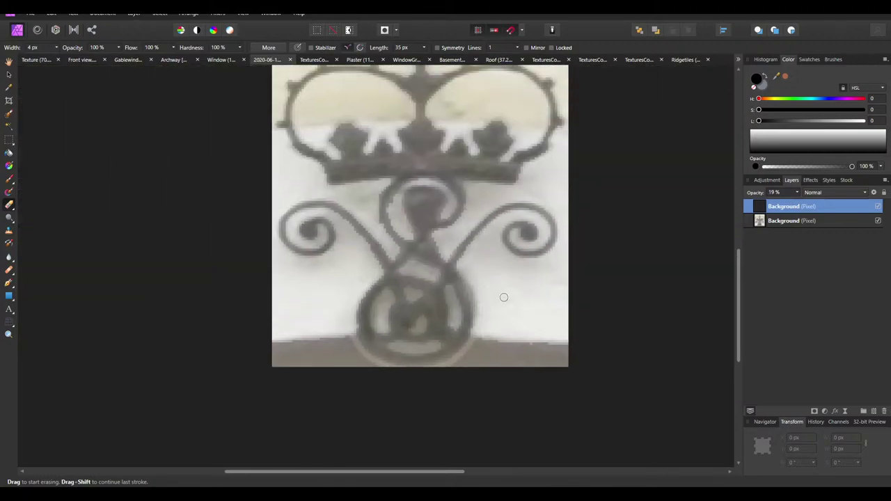
{"action": "scroll", "coordinate": [503, 294], "scroll_direction": "up", "scroll_amount": 1, "text": "ctrl"}
Flood-select the dark ornament area by colour, then clear the selection
{"action": "left_click", "coordinate": [9, 126]}
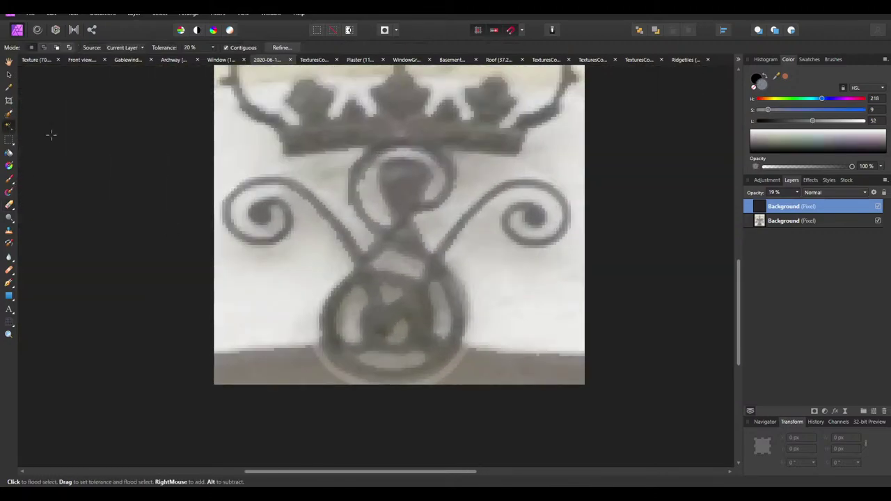
{"action": "left_click", "coordinate": [357, 165]}
{"action": "scroll", "coordinate": [325, 257], "scroll_direction": "down", "scroll_amount": 2, "text": "ctrl"}
{"action": "scroll", "coordinate": [342, 364], "scroll_direction": "up", "scroll_amount": 3, "text": "ctrl"}
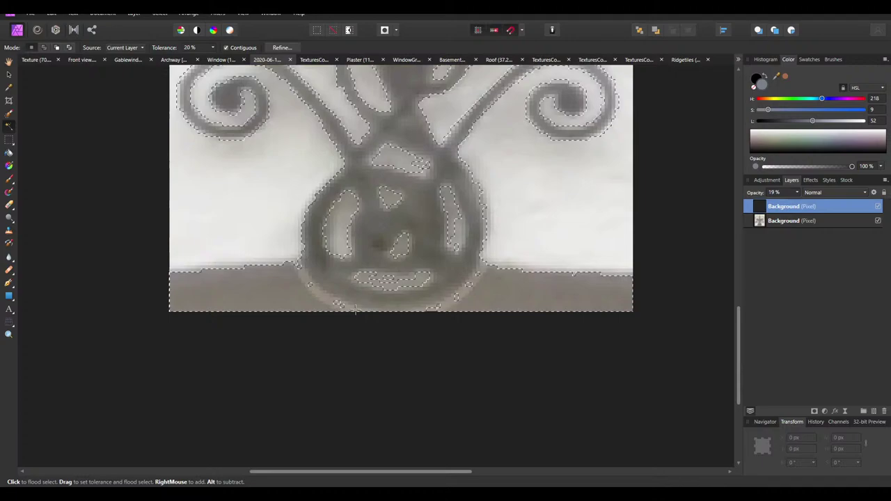
{"action": "scroll", "coordinate": [355, 310], "scroll_direction": "up", "scroll_amount": 1}
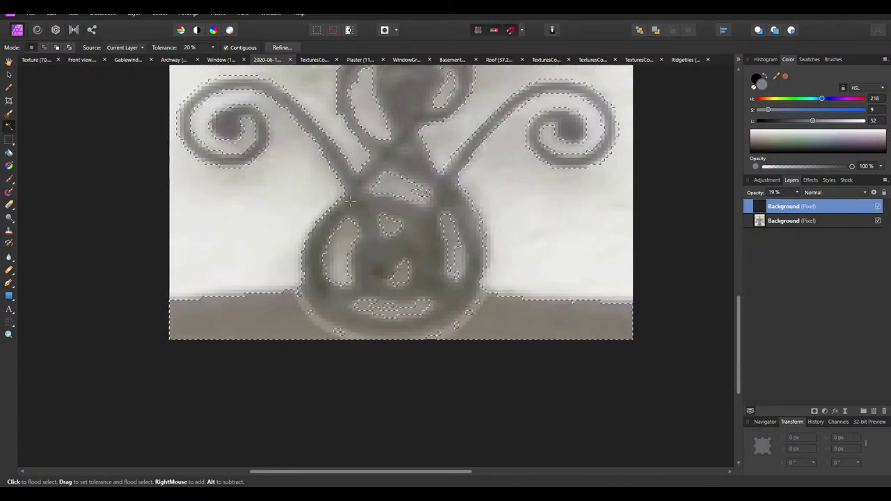
{"action": "key", "text": "v"}
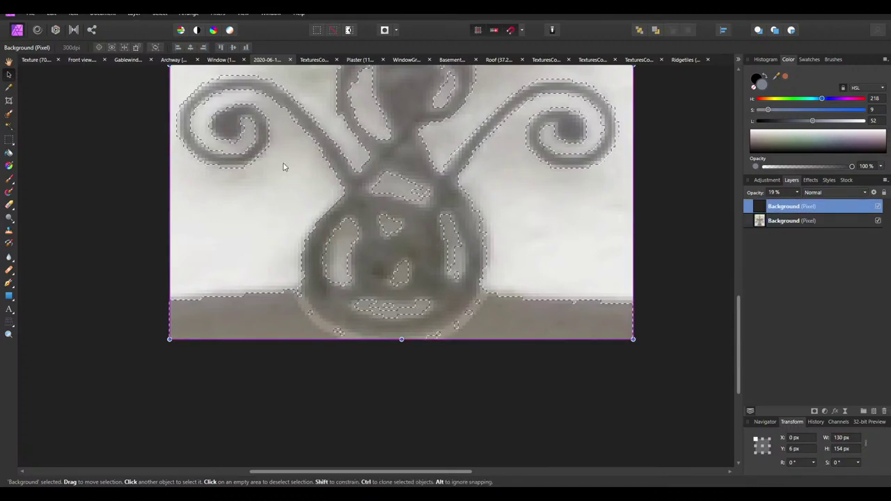
{"action": "key", "text": "ctrl+d"}
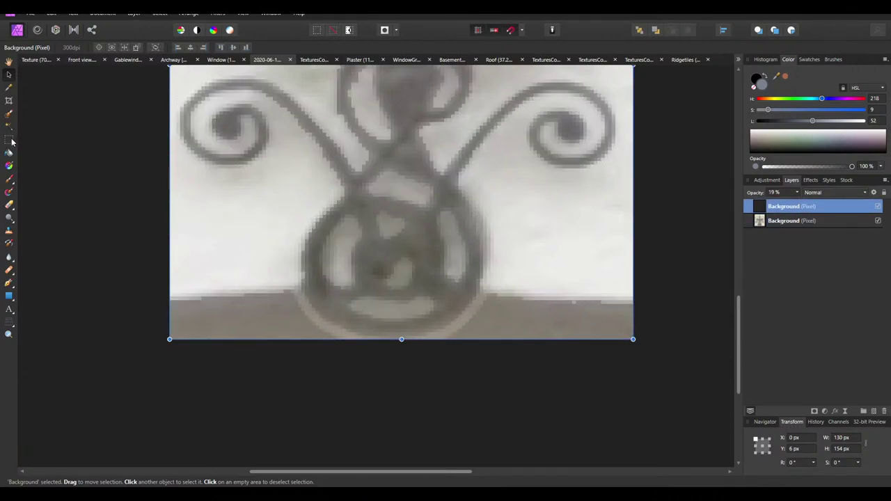
Erase the stray spots along the image's bottom band with the Erase Brush
{"action": "left_click", "coordinate": [10, 179]}
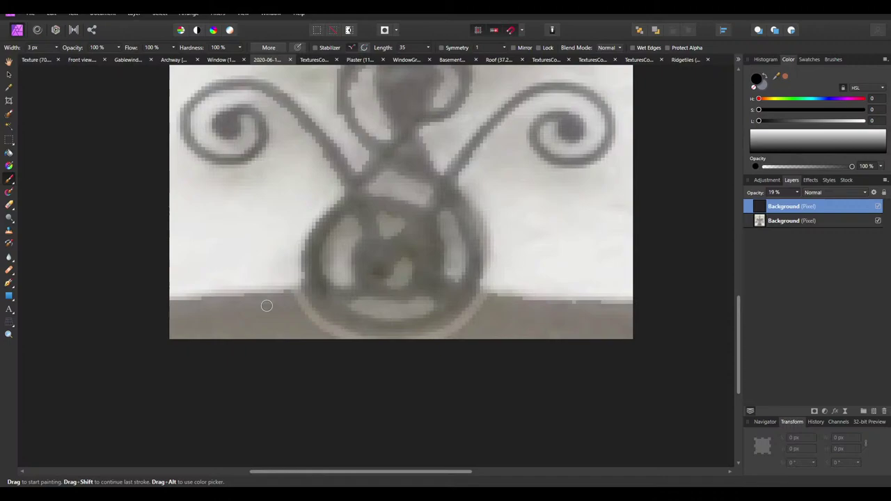
{"action": "left_click", "coordinate": [9, 207]}
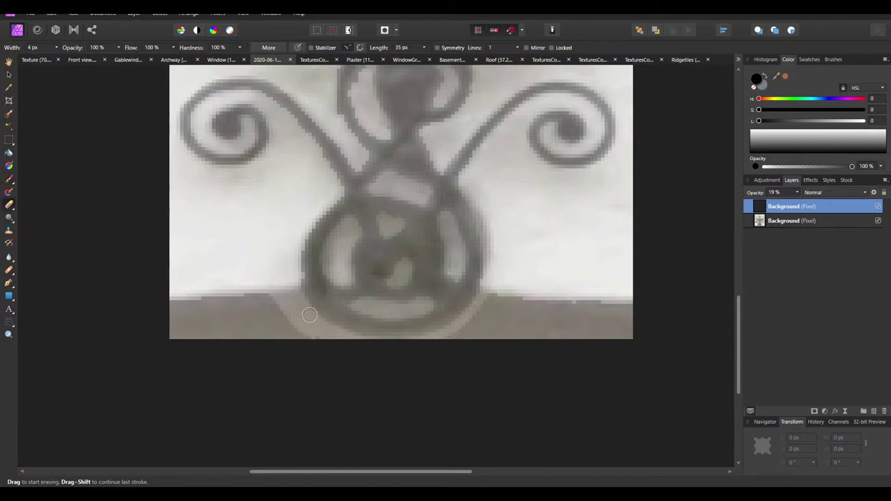
{"action": "left_click_drag", "start_coordinate": [276, 296], "coordinate": [278, 334]}
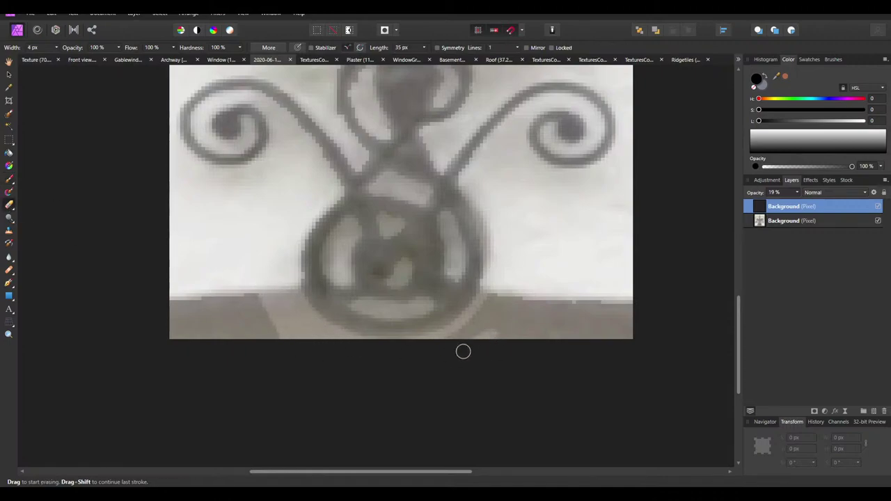
{"action": "mouse_move", "coordinate": [488, 324]}
{"action": "left_mouse_down"}
{"action": "mouse_move", "coordinate": [437, 348]}
{"action": "mouse_move", "coordinate": [498, 288]}
{"action": "left_mouse_up"}
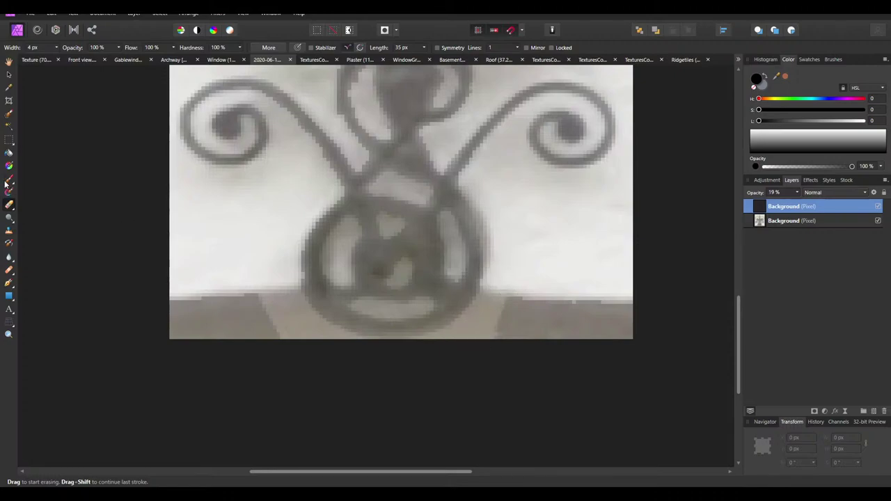
Flood-select the whole dark ornament pattern and delete those pixels from the lower photo layer
{"action": "left_click", "coordinate": [9, 126]}
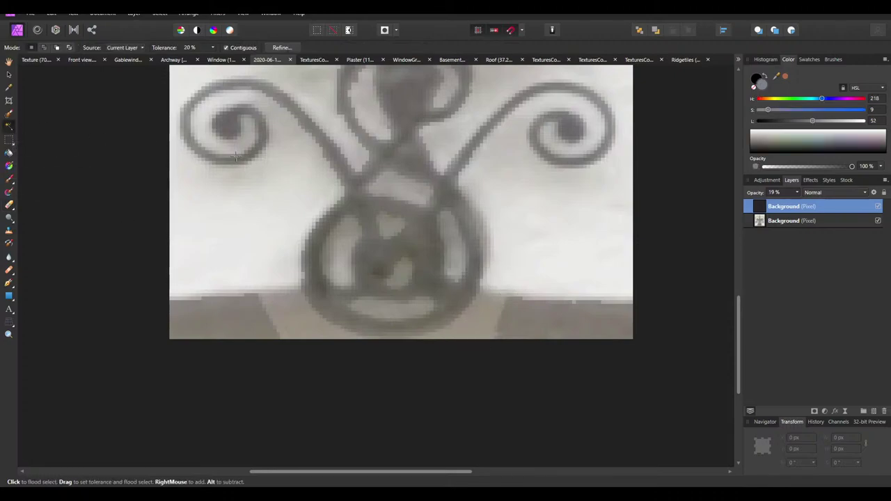
{"action": "left_click", "coordinate": [335, 157]}
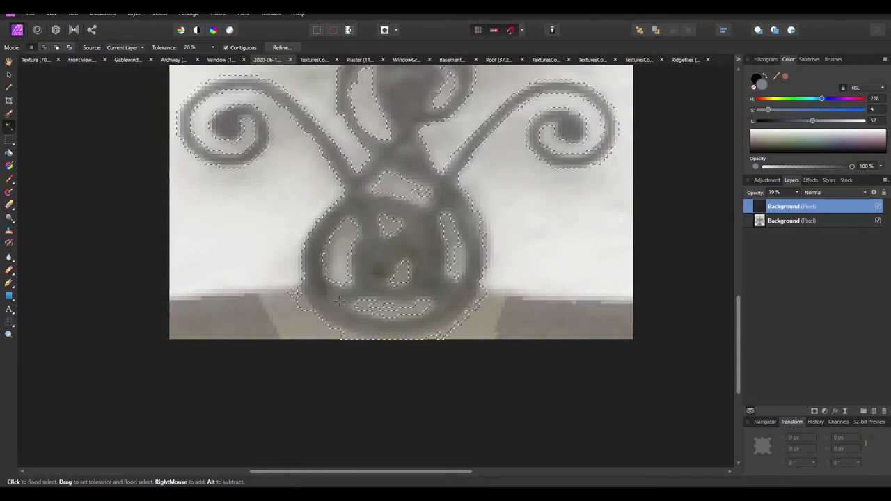
{"action": "scroll", "coordinate": [339, 300], "scroll_direction": "down", "scroll_amount": 3, "text": "ctrl"}
{"action": "scroll", "coordinate": [339, 301], "scroll_direction": "up", "scroll_amount": 1, "text": "ctrl"}
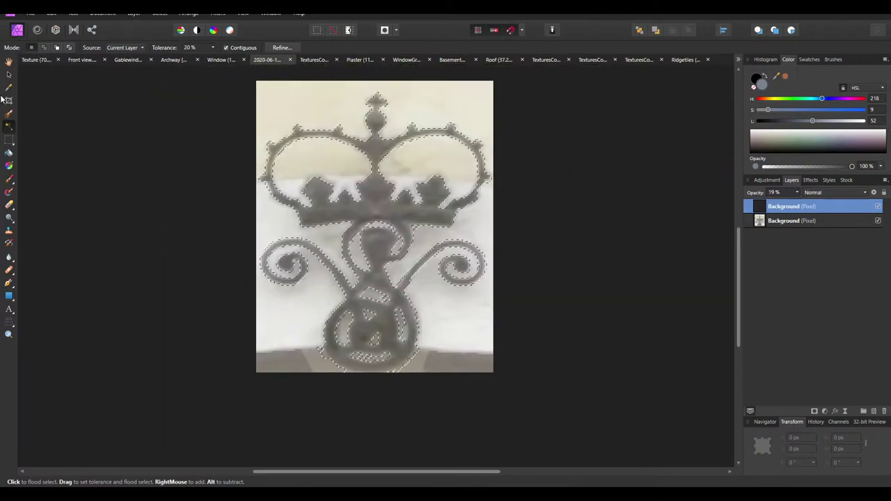
{"action": "left_click", "coordinate": [9, 61]}
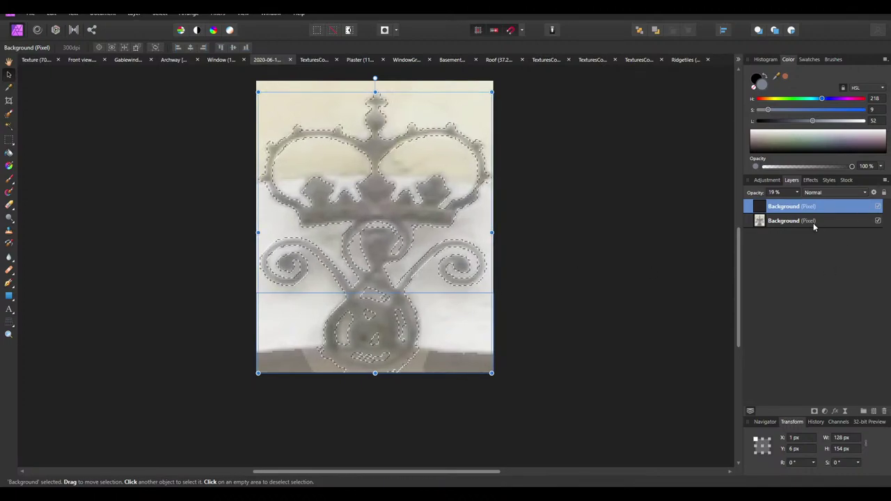
{"action": "left_click", "coordinate": [791, 223]}
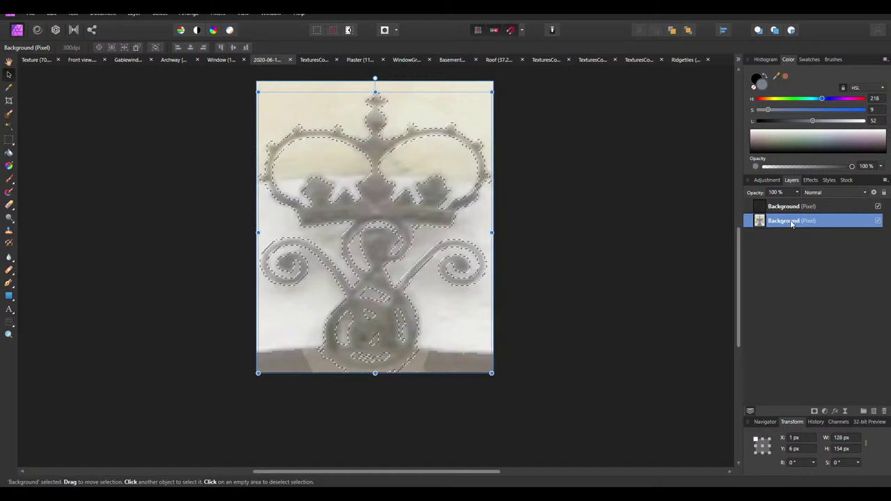
{"action": "key", "text": "Delete"}
Delete the original photo layer, leaving only the crown layer over transparency
{"action": "left_click", "coordinate": [781, 206]}
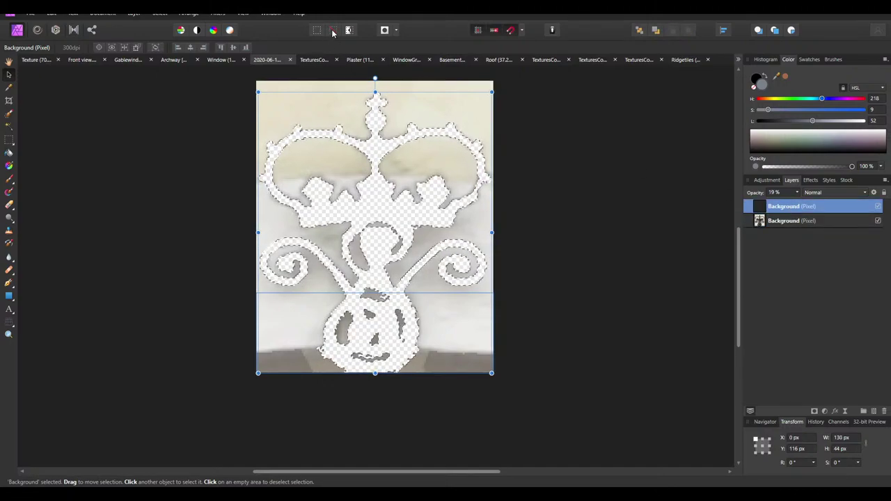
{"action": "left_click", "coordinate": [791, 221]}
{"action": "key", "text": "Delete"}
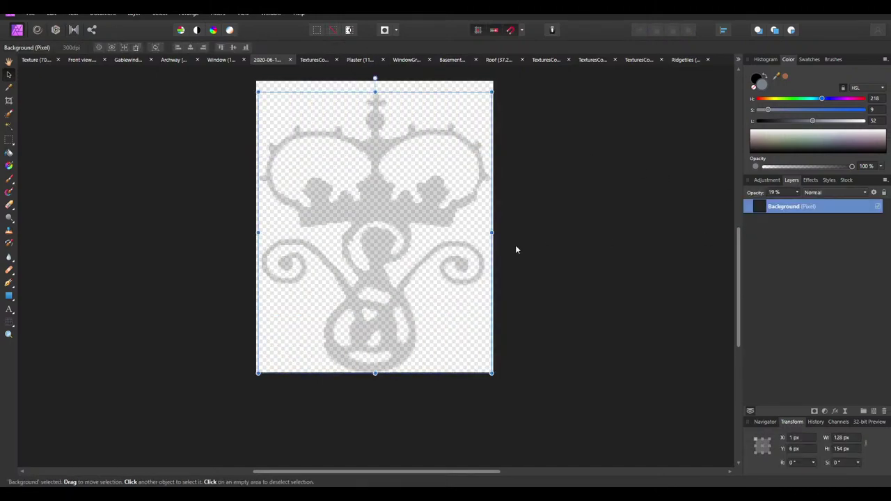
Set the crown layer to full opacity so it turns black, and move it to the canvas origin
{"action": "left_click", "coordinate": [783, 192]}
{"action": "key", "text": "Return"}
{"action": "left_click_drag", "start_coordinate": [421, 284], "coordinate": [410, 289]}
{"action": "scroll", "coordinate": [409, 289], "scroll_direction": "down", "scroll_amount": 2, "text": "ctrl"}
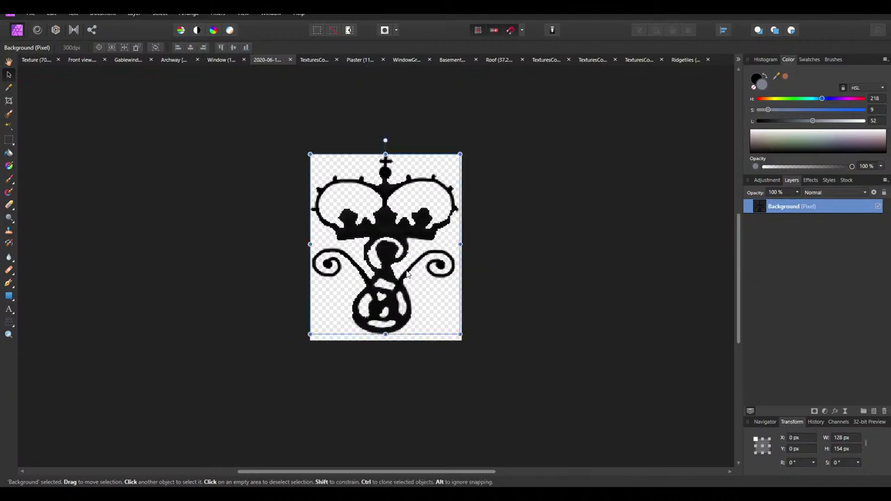
{"action": "scroll", "coordinate": [406, 273], "scroll_direction": "up", "scroll_amount": 2, "text": "ctrl"}
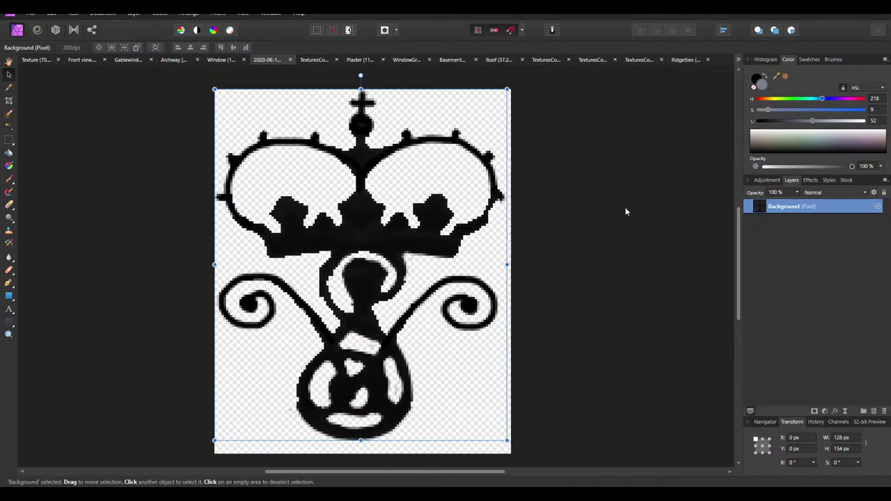
Rasterize and trim the crown layer, then apply a first crop
{"action": "right_click", "coordinate": [780, 213]}
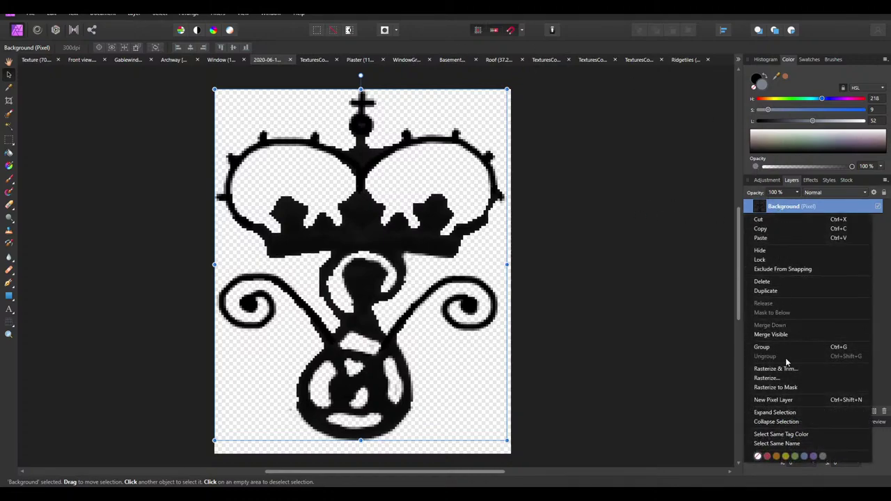
{"action": "left_click", "coordinate": [772, 369]}
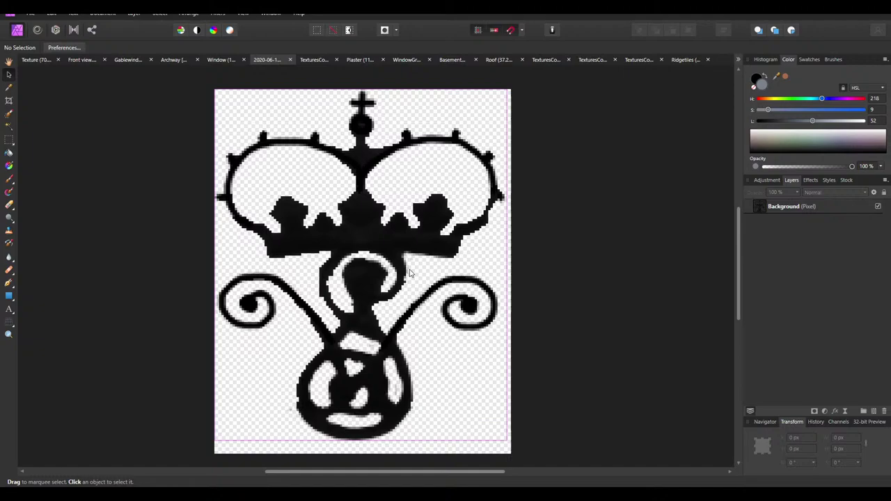
{"action": "left_click", "coordinate": [9, 100]}
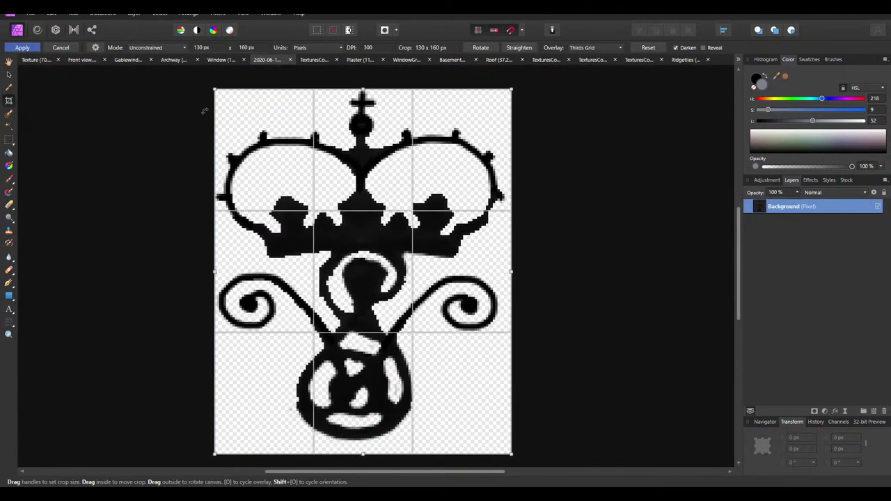
{"action": "key", "text": "h"}
{"action": "right_click", "coordinate": [809, 212]}
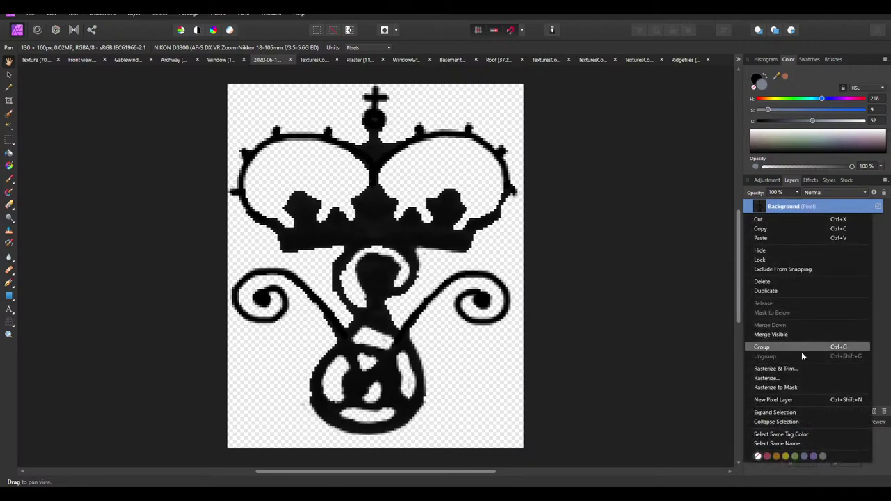
{"action": "left_click", "coordinate": [775, 366]}
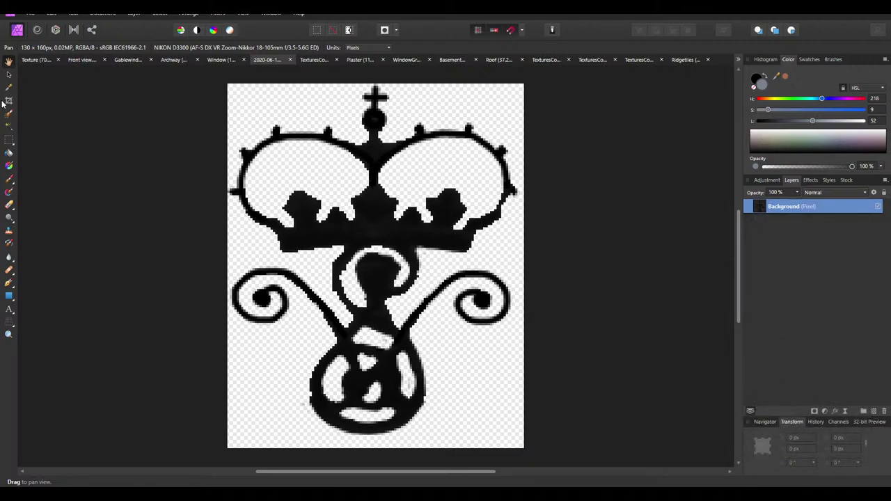
Tighten the crop to about 127 × 154 px and commit it
{"action": "left_click", "coordinate": [9, 101]}
{"action": "left_click_drag", "start_coordinate": [524, 449], "coordinate": [517, 434]}
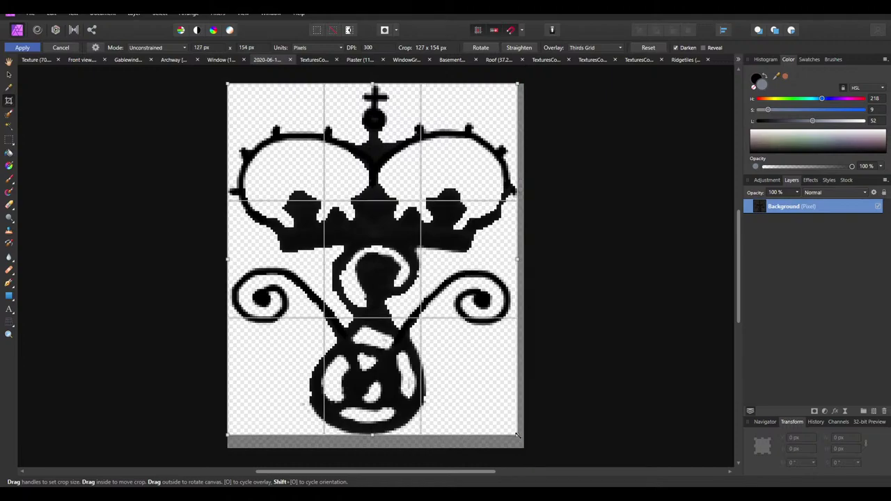
{"action": "key", "text": "h"}
{"action": "right_click", "coordinate": [805, 209]}
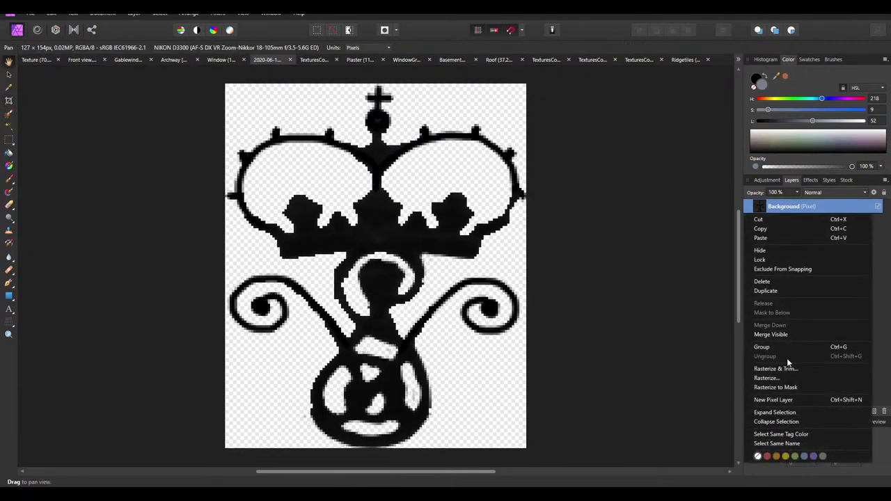
{"action": "left_click", "coordinate": [786, 369]}
Paint black along the ring's right outline to thicken it
{"action": "left_click", "coordinate": [8, 179]}
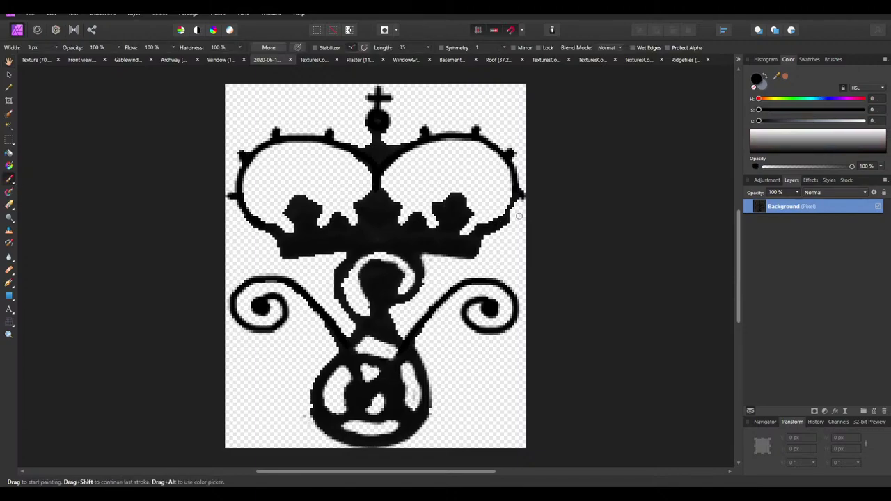
{"action": "scroll", "coordinate": [519, 213], "scroll_direction": "up", "scroll_amount": 3, "text": "ctrl"}
{"action": "mouse_move", "coordinate": [471, 218]}
{"action": "left_mouse_down"}
{"action": "mouse_move", "coordinate": [476, 182]}
{"action": "mouse_move", "coordinate": [465, 219]}
{"action": "mouse_move", "coordinate": [474, 137]}
{"action": "left_mouse_up"}
Move the grey plane above the door arch 0.05 m along X with G X .05
{"action": "scroll", "coordinate": [501, 207], "scroll_direction": "down", "scroll_amount": 5, "text": "ctrl"}
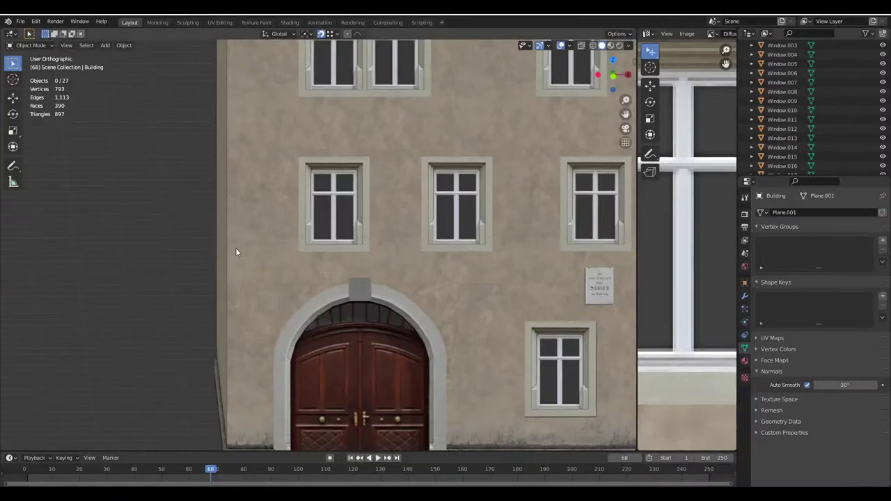
{"action": "scroll", "coordinate": [427, 364], "scroll_direction": "up", "scroll_amount": 5}
{"action": "scroll", "coordinate": [438, 376], "scroll_direction": "up", "scroll_amount": 5}
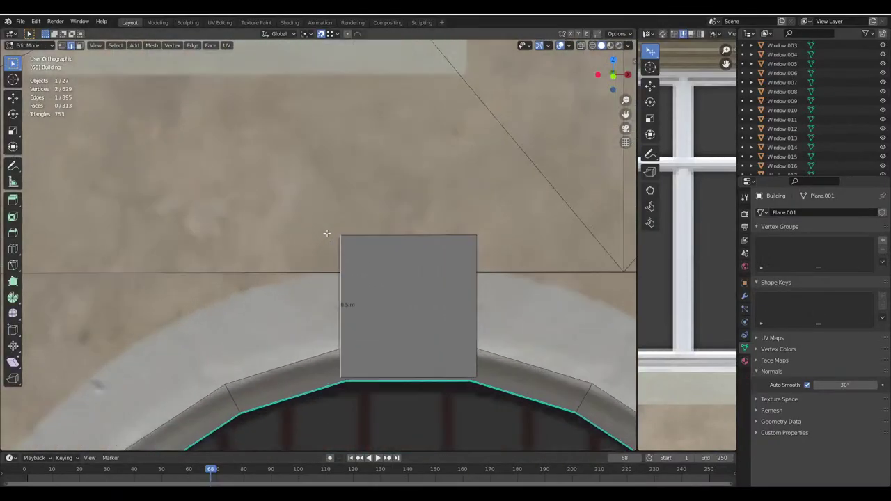
{"action": "type", "text": "gx"}
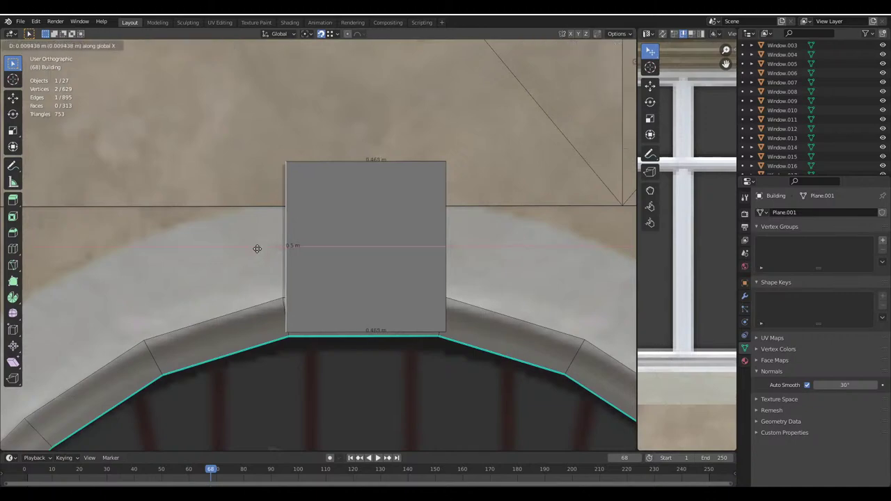
{"action": "type", "text": ".05"}
{"action": "key", "text": "Return"}
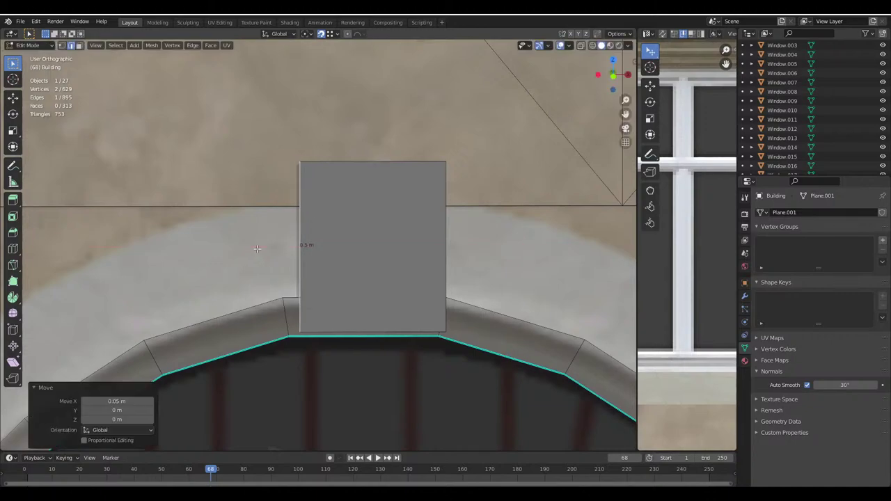
Pull the plane's right edge in by -0.05 m on X, then select its top and right edges
{"action": "type", "text": "gx"}
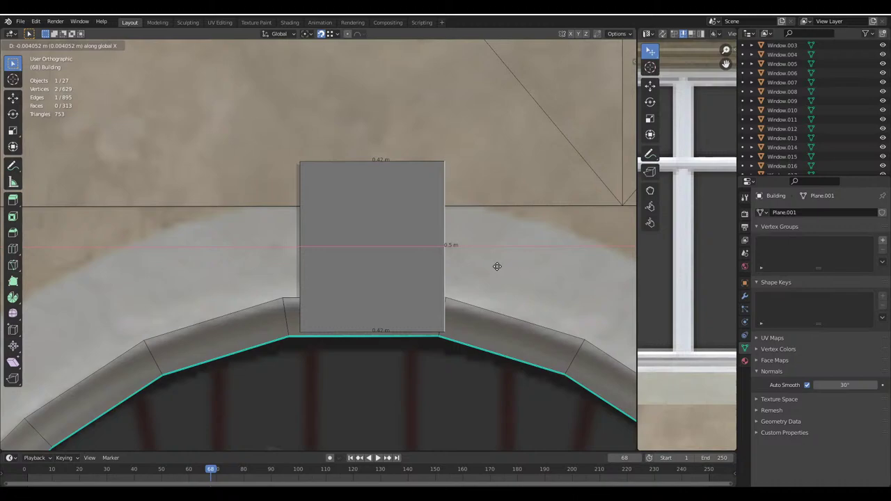
{"action": "type", "text": ".4"}
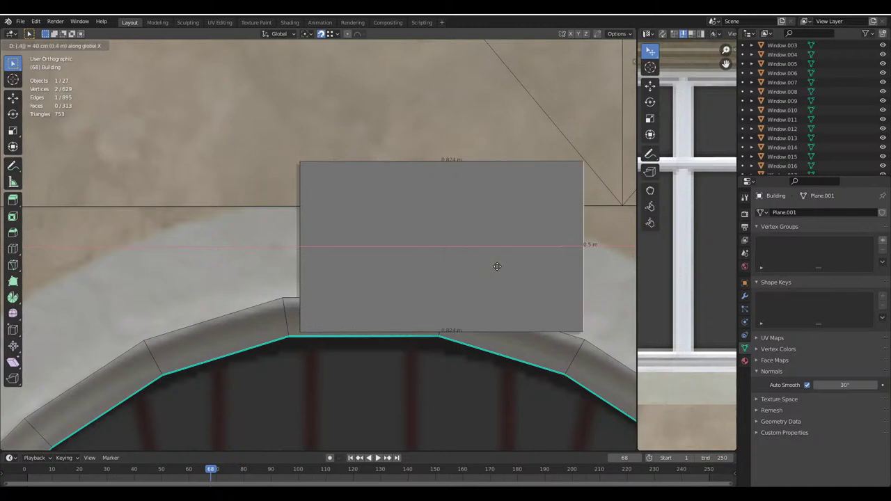
{"action": "key", "text": "minus"}
{"action": "key", "text": "BackSpace"}
{"action": "type", "text": "05"}
{"action": "key", "text": "Return"}
{"action": "left_click", "coordinate": [374, 161]}
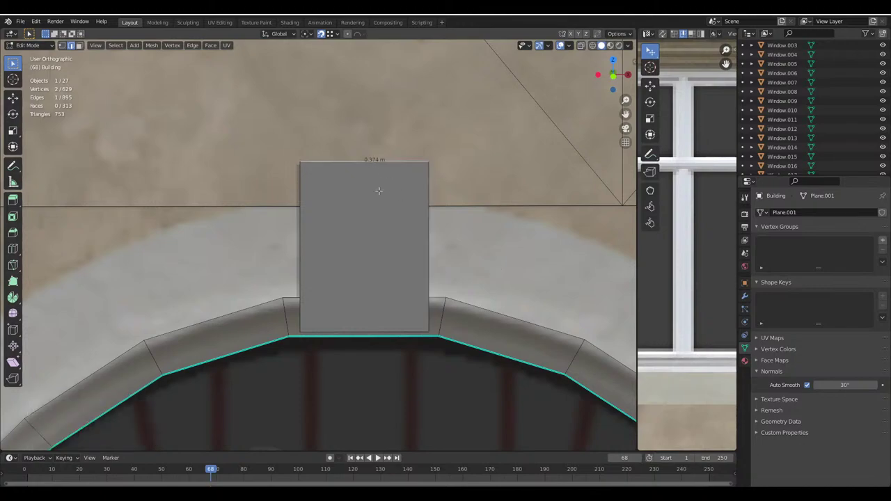
{"action": "left_click", "coordinate": [432, 250]}
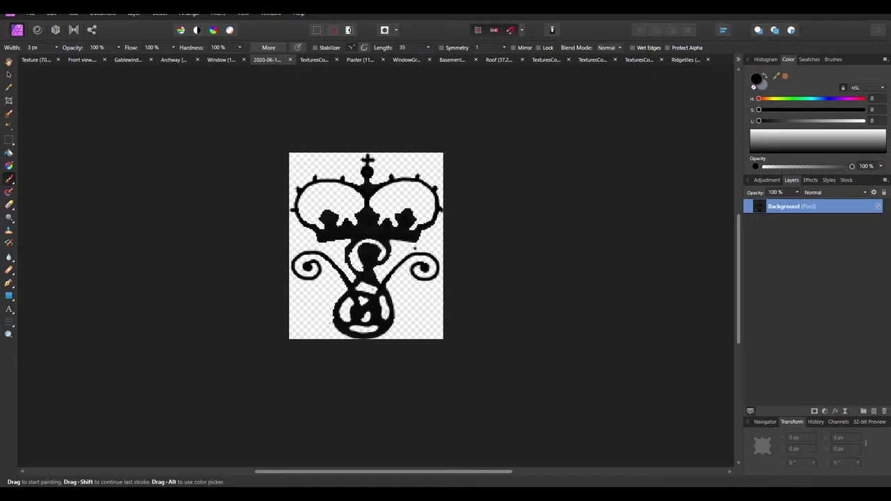
Cancel the save prompt and use Resize Document to set the crown image to 37 × 50 px
{"action": "key", "text": "ctrl+s"}
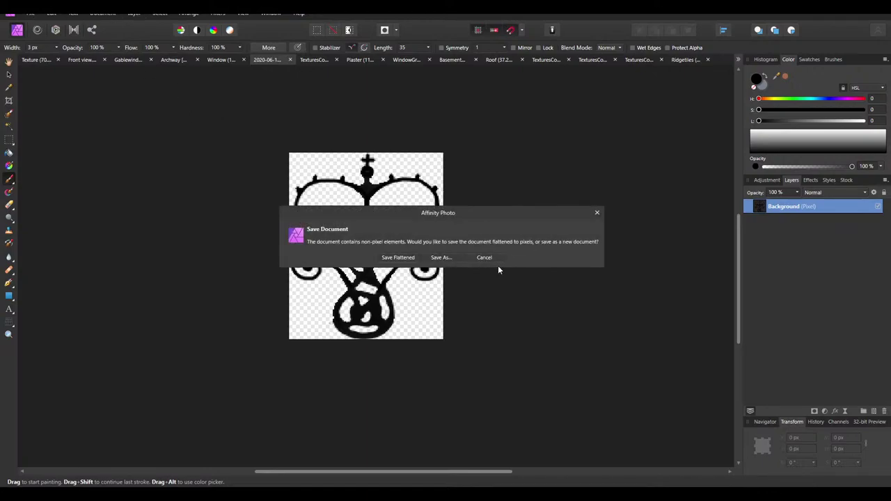
{"action": "left_click", "coordinate": [483, 257]}
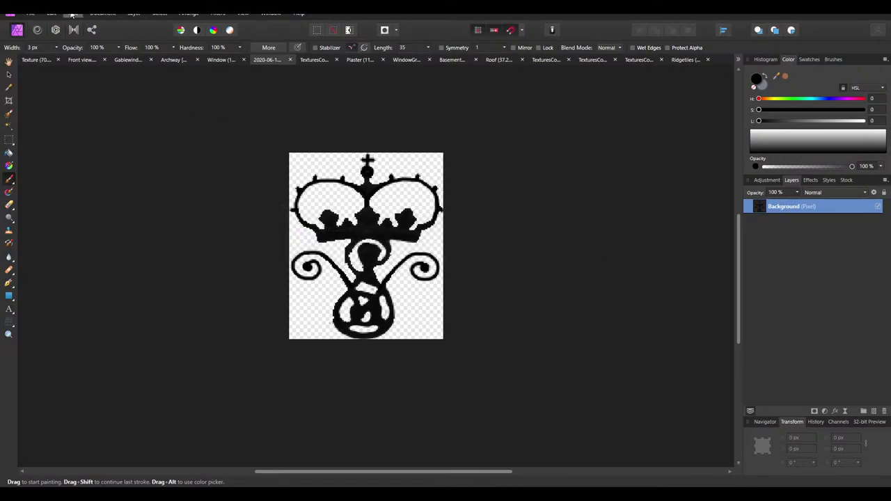
{"action": "left_click", "coordinate": [102, 14]}
{"action": "left_click", "coordinate": [103, 13]}
{"action": "left_click", "coordinate": [102, 13]}
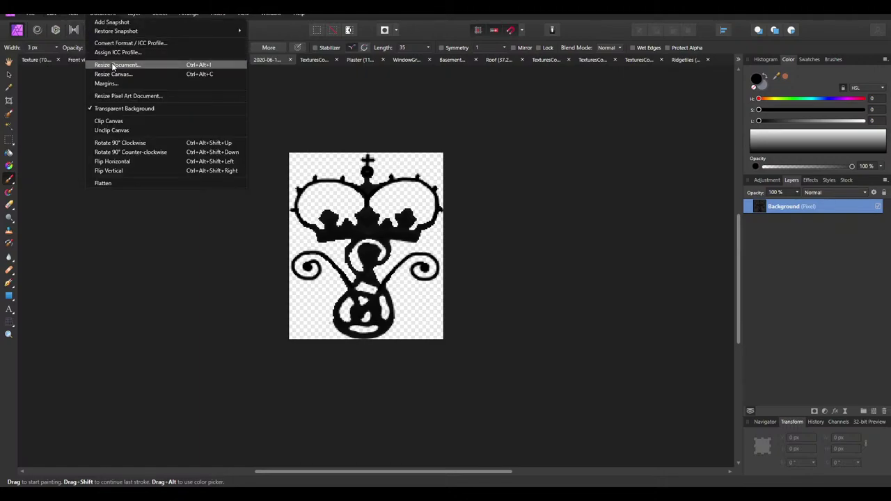
{"action": "left_click", "coordinate": [116, 64]}
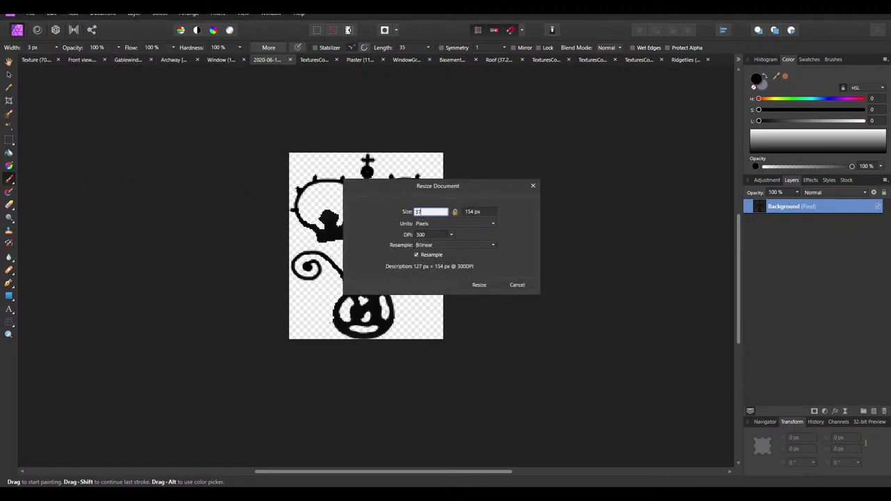
{"action": "type", "text": "37"}
{"action": "left_click", "coordinate": [485, 211]}
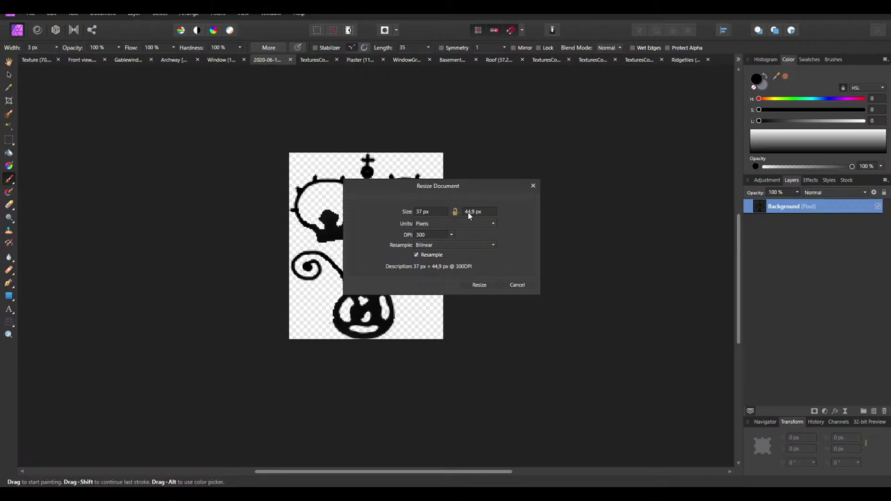
{"action": "left_click", "coordinate": [469, 212]}
{"action": "type", "text": "50"}
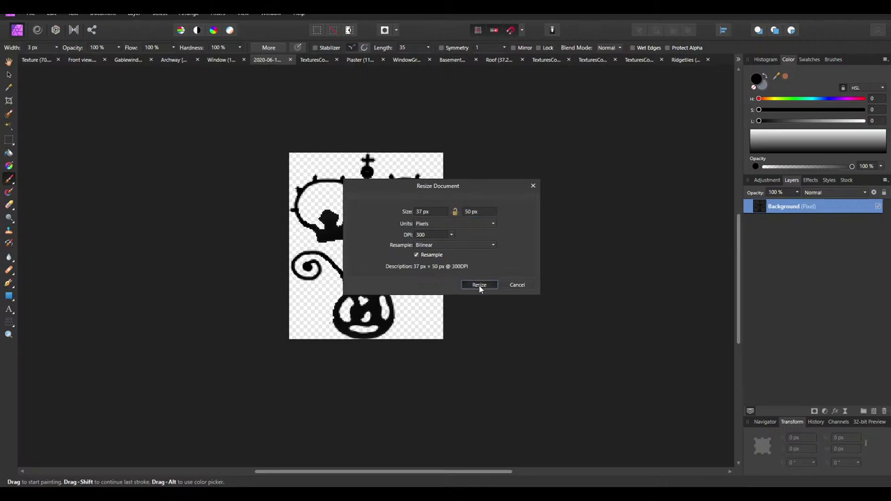
{"action": "left_click", "coordinate": [479, 285]}
{"action": "scroll", "coordinate": [430, 298], "scroll_direction": "down", "scroll_amount": 5, "text": "ctrl"}
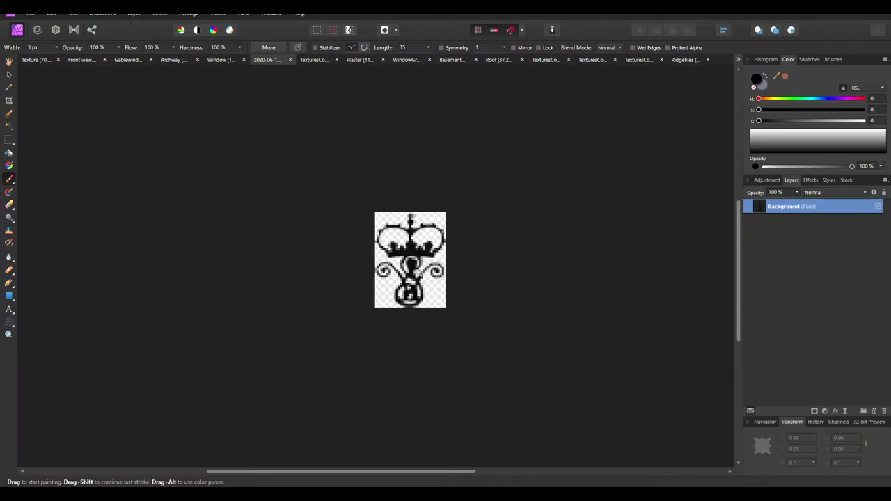
{"action": "scroll", "coordinate": [419, 269], "scroll_direction": "up", "scroll_amount": 3, "text": "ctrl"}
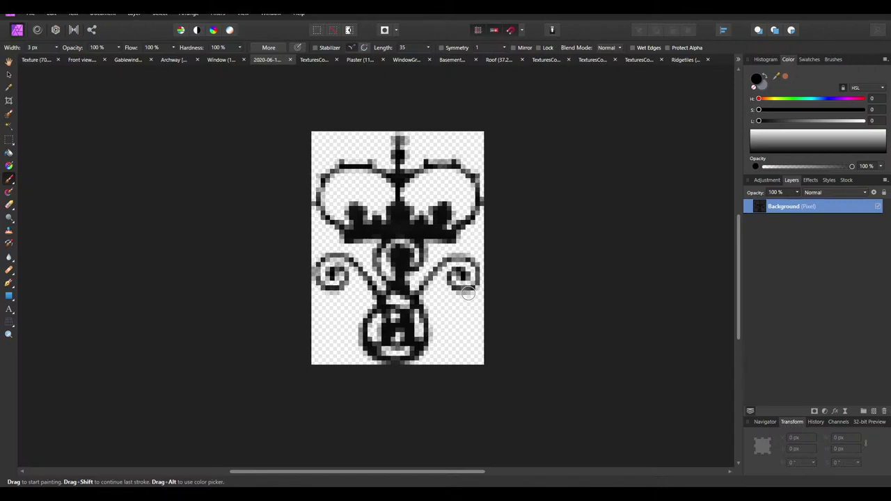
Undo the earlier resample and resize the crown ornament to 74 × 100 px with the ratio locked
{"action": "key", "text": "ctrl+z"}
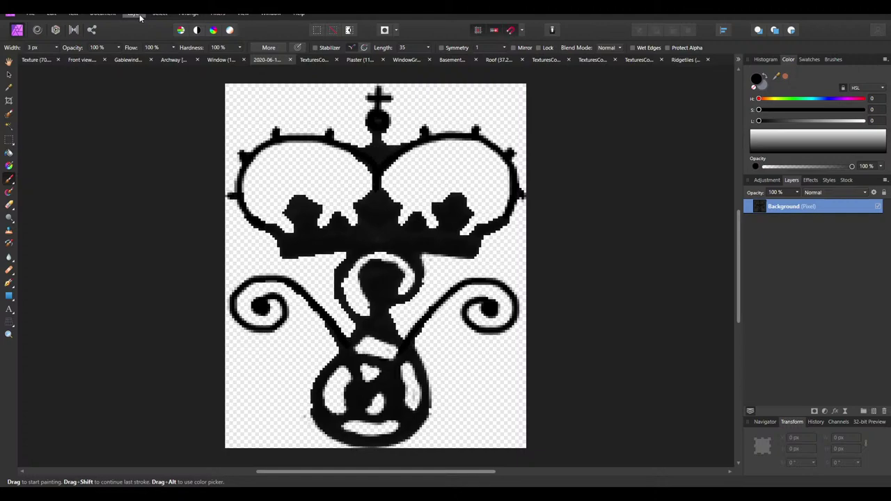
{"action": "left_click", "coordinate": [103, 13]}
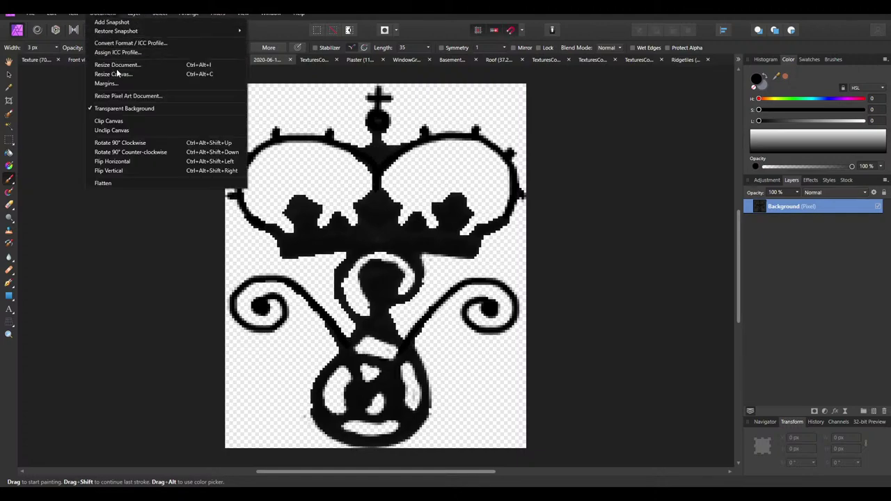
{"action": "left_click", "coordinate": [117, 65]}
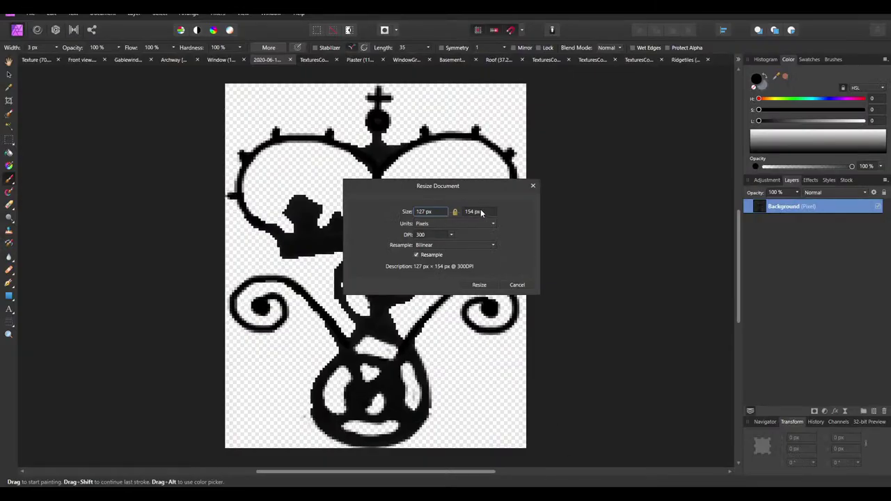
{"action": "left_click", "coordinate": [480, 212]}
{"action": "left_click", "coordinate": [422, 213]}
{"action": "key", "text": "Tab"}
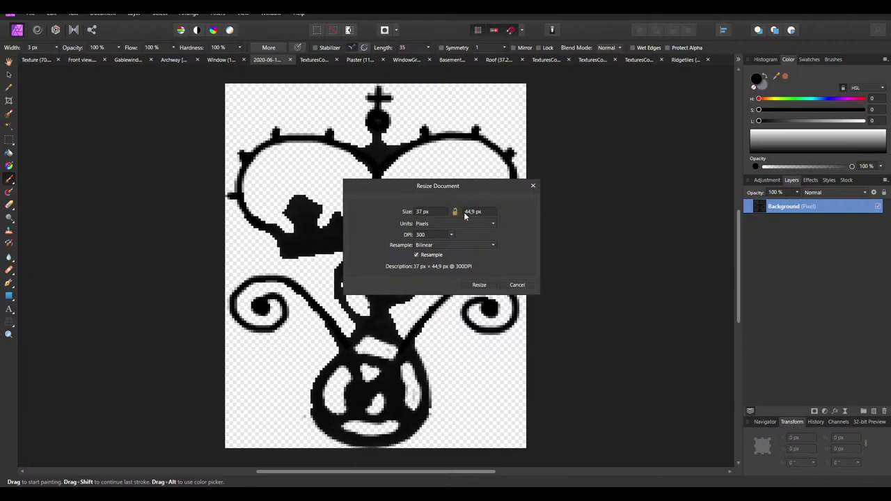
{"action": "left_click", "coordinate": [473, 216]}
{"action": "type", "text": "50"}
{"action": "type", "text": "00"}
{"action": "left_click", "coordinate": [418, 212]}
{"action": "left_click", "coordinate": [478, 285]}
{"action": "left_click", "coordinate": [8, 75]}
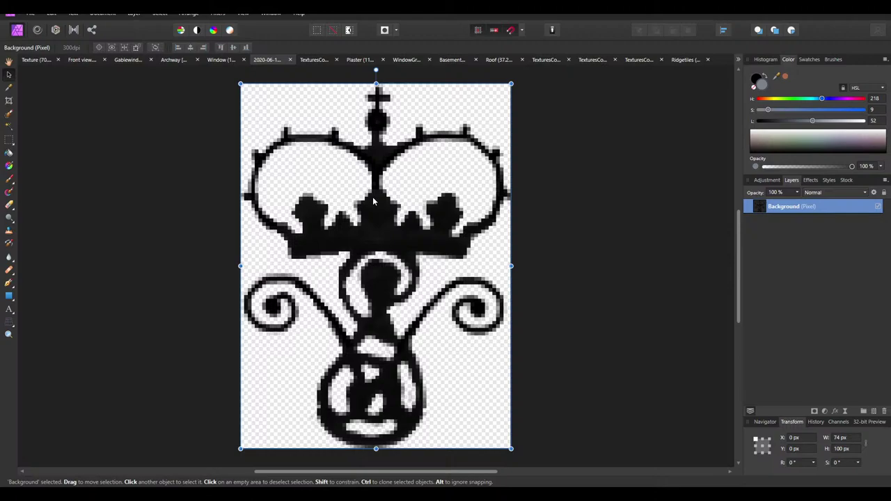
Paste the ornament into the facade texture and move it beside the small upper window
{"action": "left_click", "coordinate": [189, 114]}
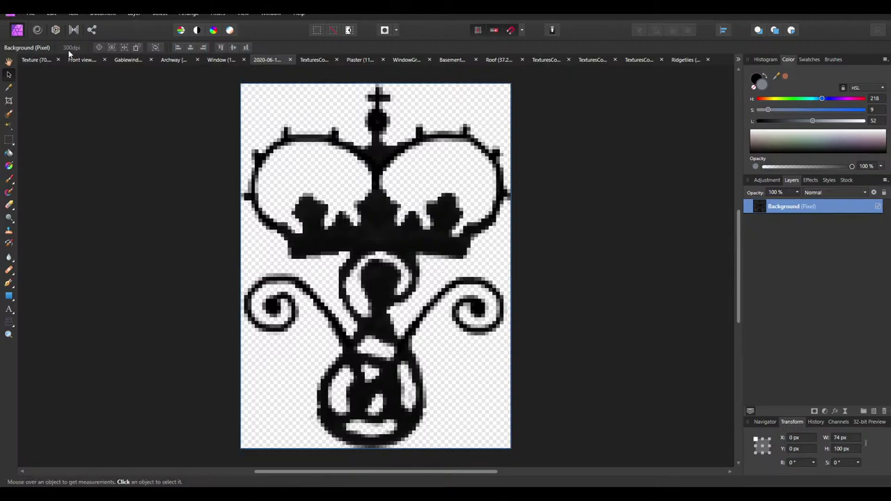
{"action": "left_click", "coordinate": [37, 60]}
{"action": "key", "text": "ctrl+v"}
{"action": "scroll", "coordinate": [321, 356], "scroll_direction": "up", "scroll_amount": 3, "text": "ctrl"}
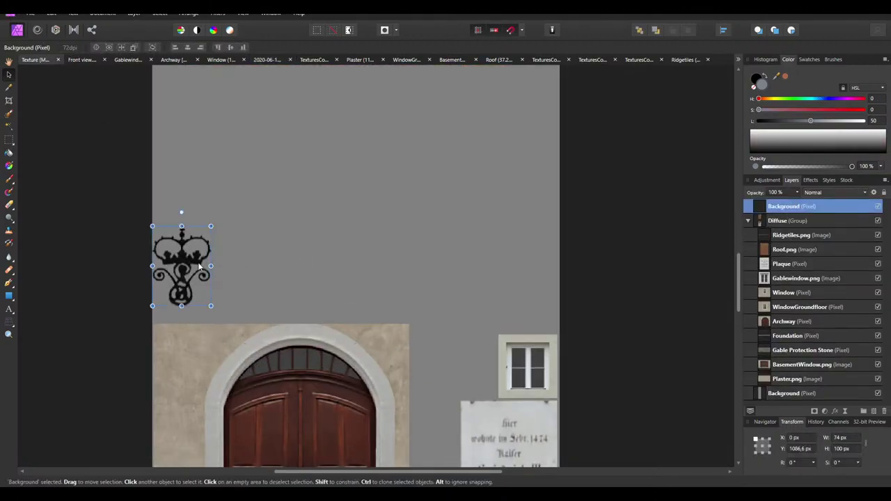
{"action": "left_click_drag", "start_coordinate": [185, 258], "coordinate": [451, 352]}
Shrink the pasted ornament to about 64 × 86 px, then delete it from the texture
{"action": "scroll", "coordinate": [451, 352], "scroll_direction": "down", "scroll_amount": 10}
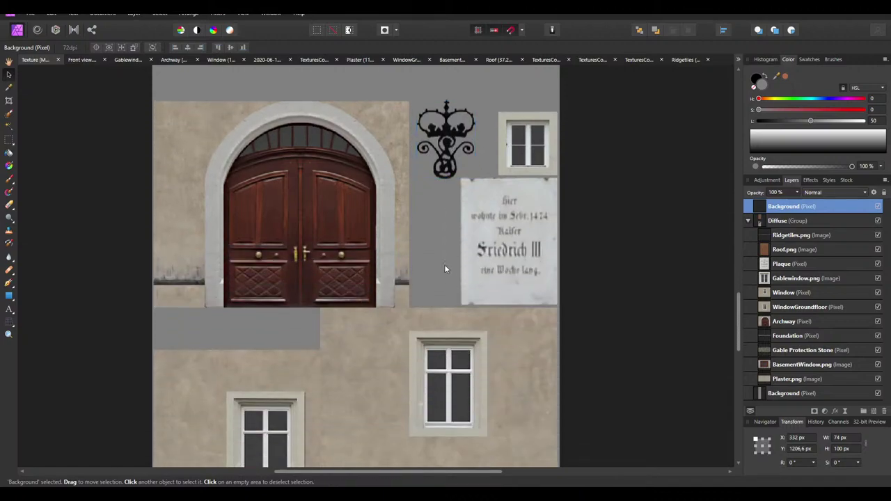
{"action": "scroll", "coordinate": [424, 278], "scroll_direction": "down", "scroll_amount": 1, "text": "ctrl"}
{"action": "scroll", "coordinate": [405, 315], "scroll_direction": "up", "scroll_amount": 5}
{"action": "scroll", "coordinate": [440, 183], "scroll_direction": "up", "scroll_amount": 5, "text": "ctrl"}
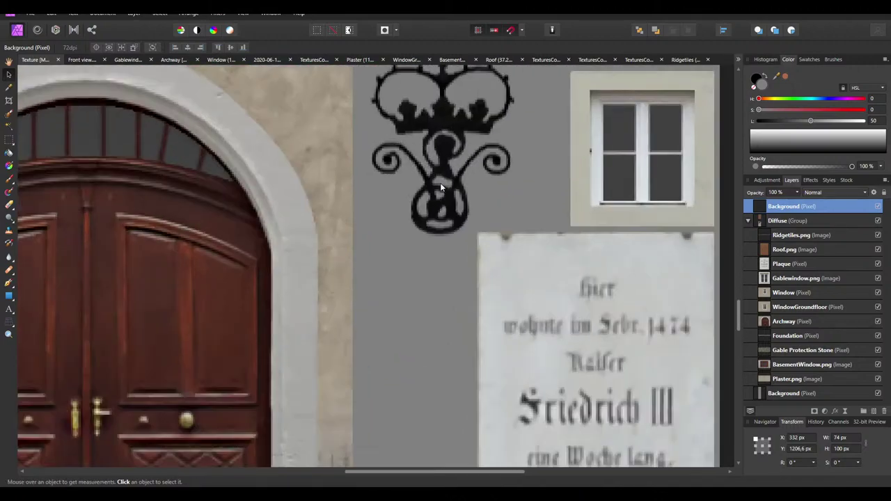
{"action": "left_click_drag", "start_coordinate": [440, 182], "coordinate": [445, 185]}
{"action": "scroll", "coordinate": [454, 214], "scroll_direction": "up", "scroll_amount": 3}
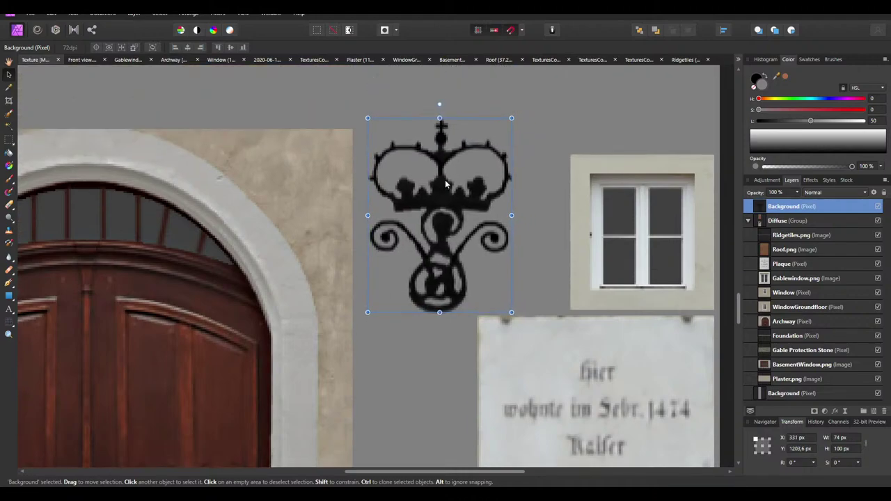
{"action": "left_click_drag", "start_coordinate": [512, 119], "coordinate": [497, 132]}
{"action": "key", "text": "Delete"}
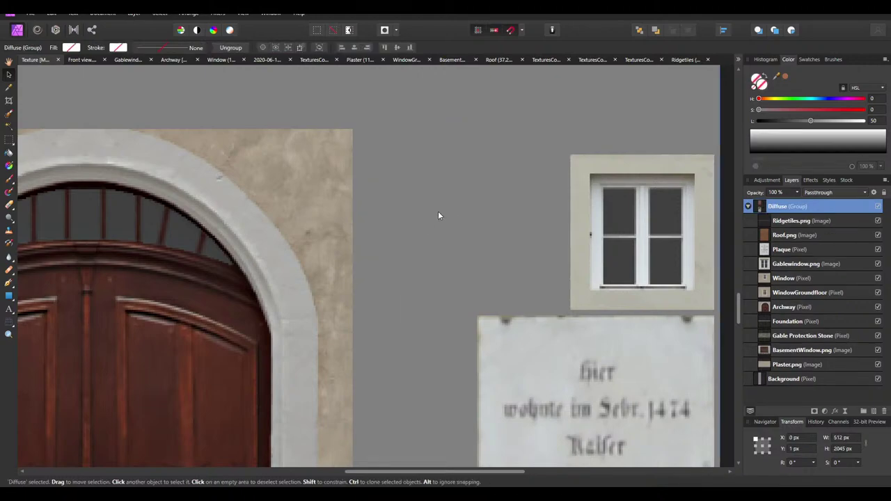
Resize the crown ornament to a 90 px height, then undo back to 74 × 100 px
{"action": "left_click", "coordinate": [639, 60]}
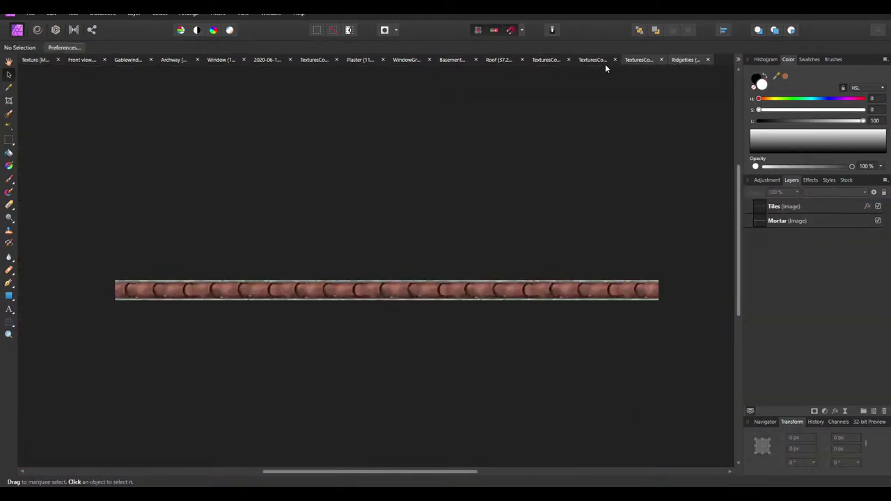
{"action": "left_click", "coordinate": [253, 60]}
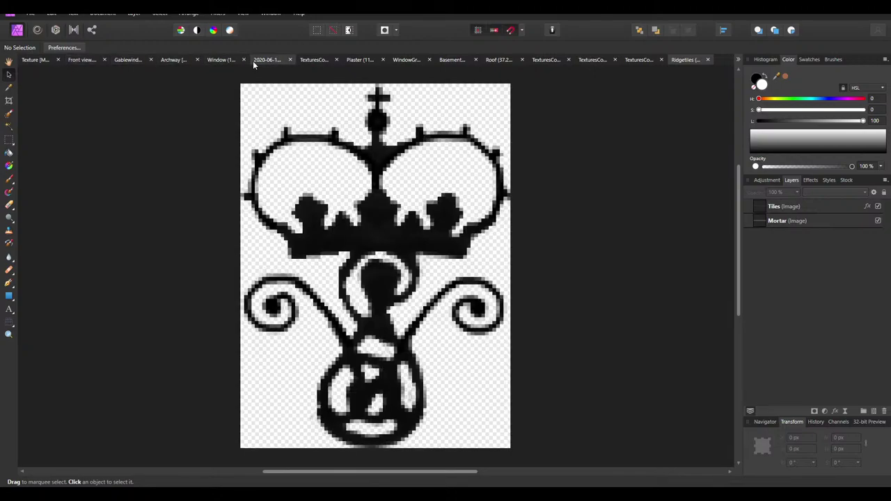
{"action": "left_click", "coordinate": [102, 14]}
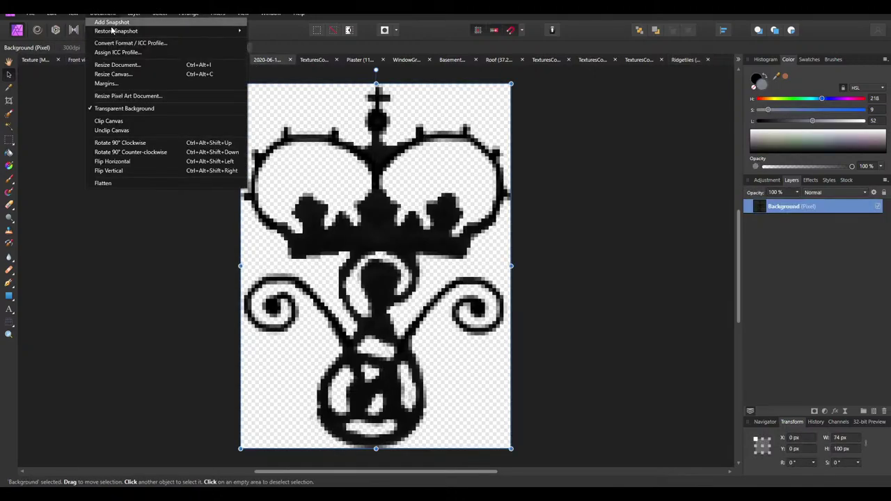
{"action": "left_click", "coordinate": [118, 65]}
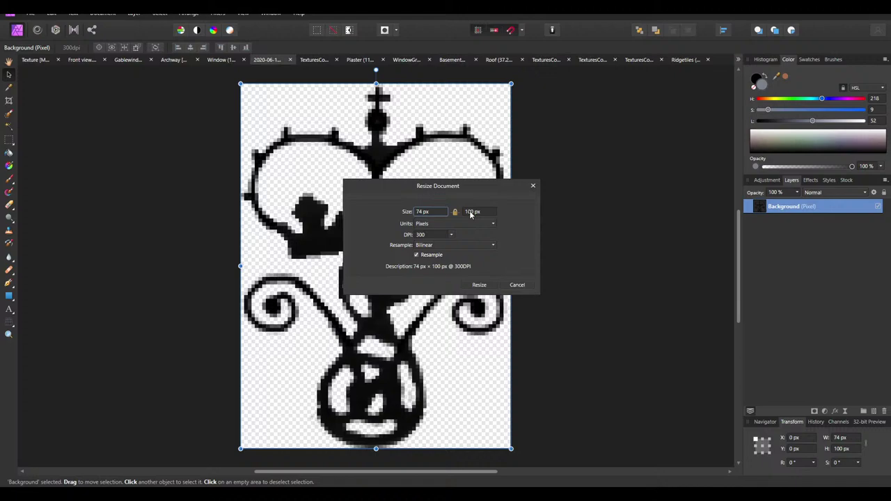
{"action": "type", "text": "90"}
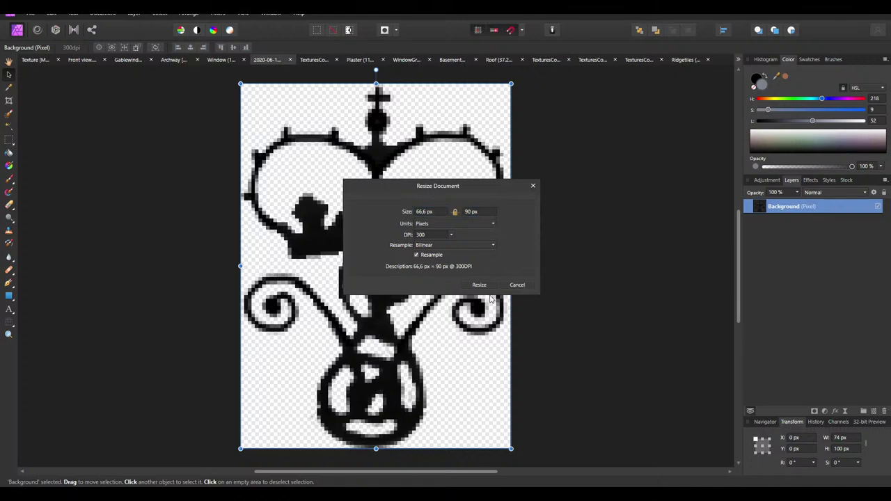
{"action": "left_click", "coordinate": [479, 284]}
{"action": "left_click", "coordinate": [31, 13]}
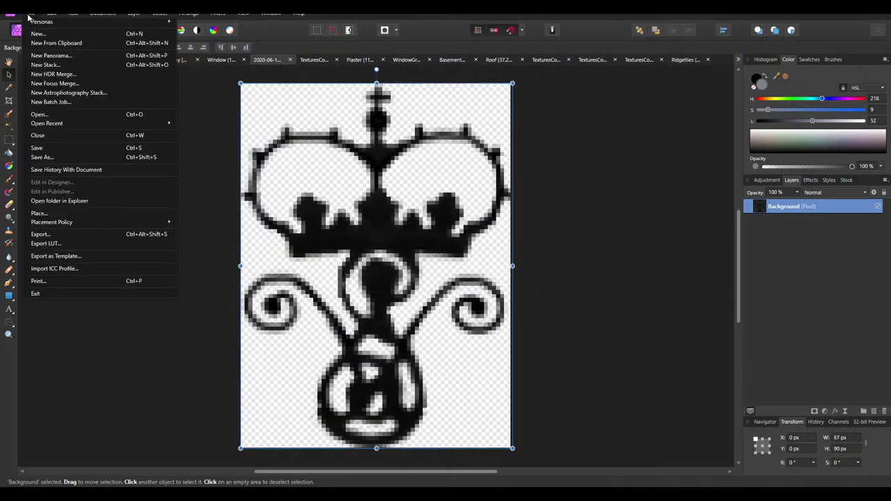
{"action": "left_click", "coordinate": [629, 252]}
Resize the ornament again to 67 × 90 px and bring up its PNG export settings
{"action": "left_click", "coordinate": [352, 184]}
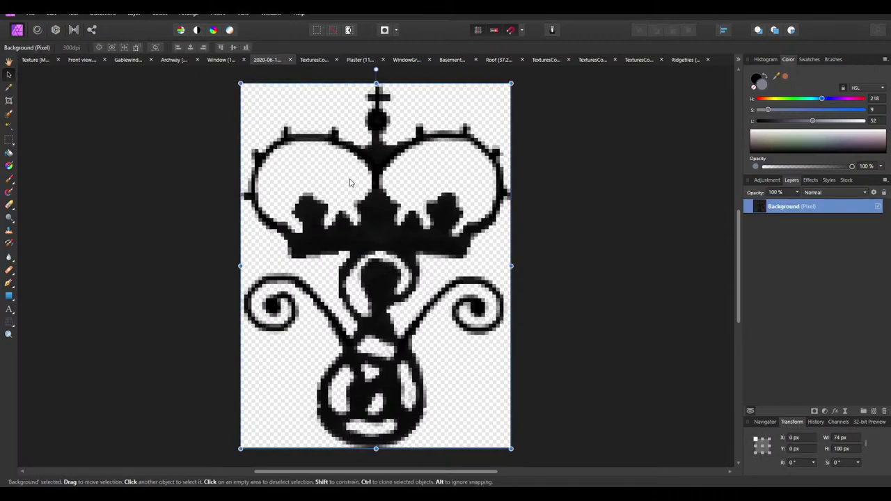
{"action": "left_click", "coordinate": [134, 13]}
{"action": "mouse_move", "coordinate": [103, 14]}
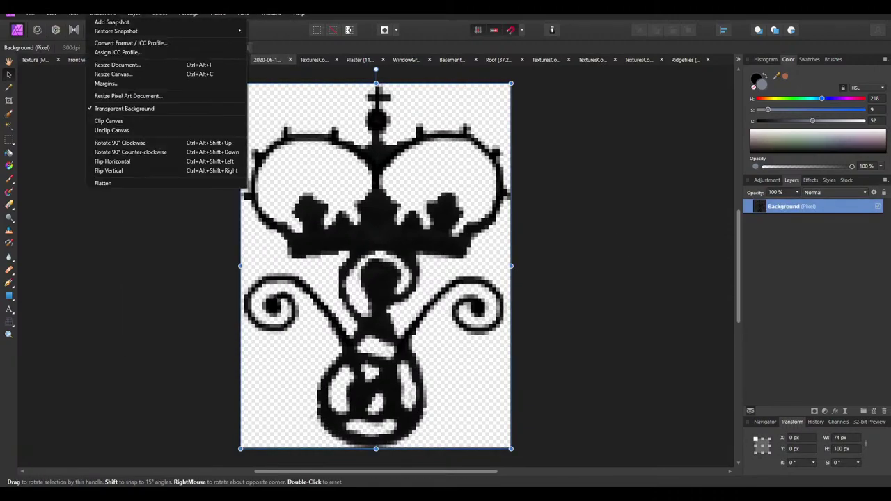
{"action": "left_click", "coordinate": [125, 66]}
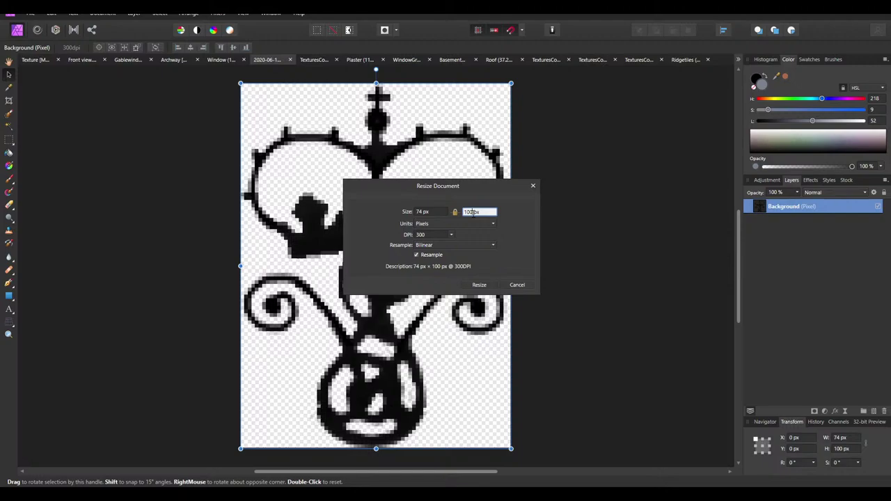
{"action": "left_click", "coordinate": [441, 212]}
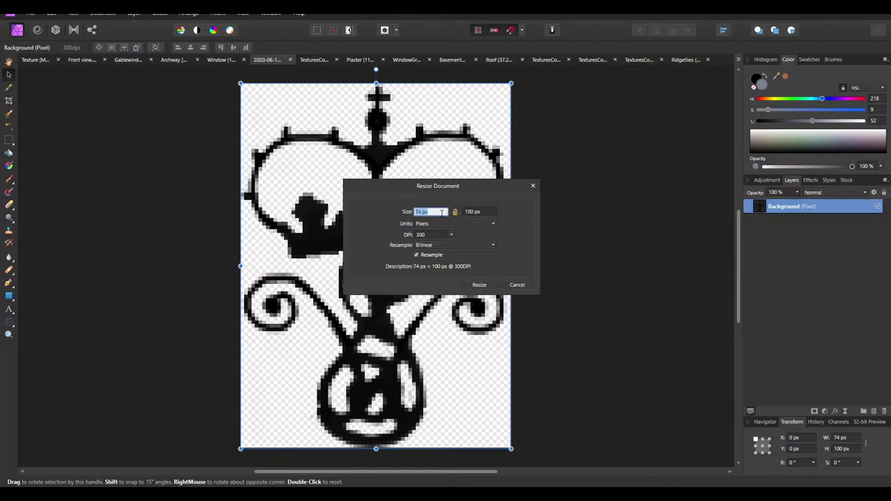
{"action": "left_click", "coordinate": [480, 212]}
{"action": "type", "text": "90"}
{"action": "left_click", "coordinate": [439, 213]}
{"action": "left_click", "coordinate": [479, 285]}
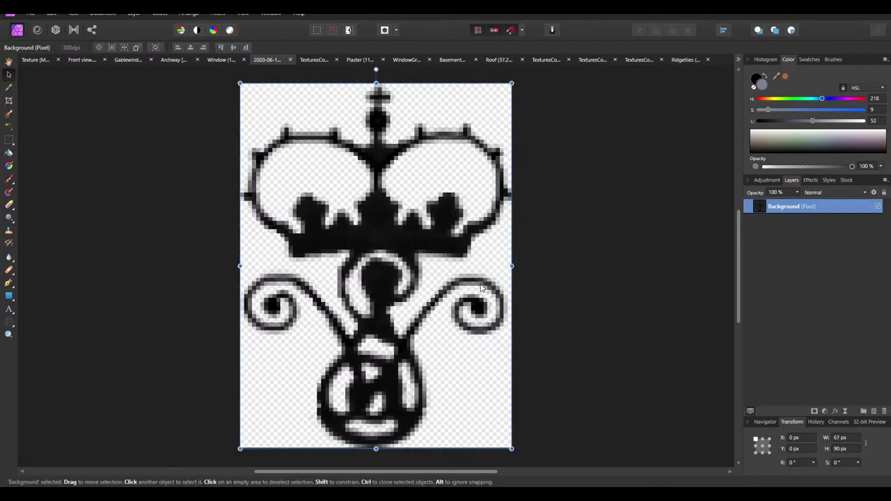
{"action": "left_click", "coordinate": [30, 14]}
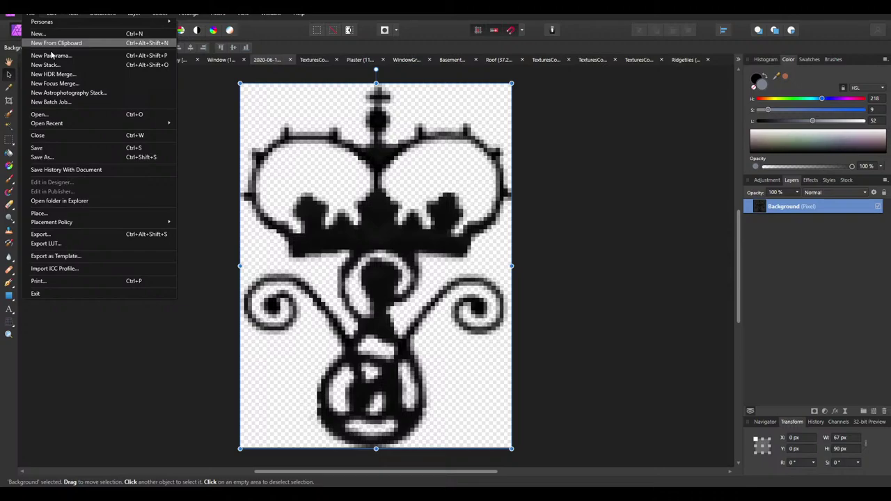
{"action": "left_click", "coordinate": [52, 243]}
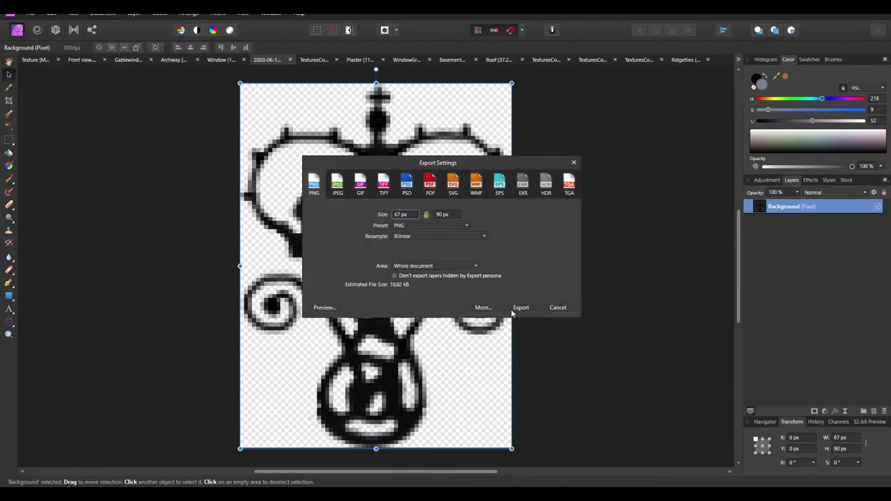
Export the ornament as ArchwayDecoration.png into the Textures folder and return to the Texture document
{"action": "left_click", "coordinate": [515, 310]}
{"action": "left_click", "coordinate": [105, 74]}
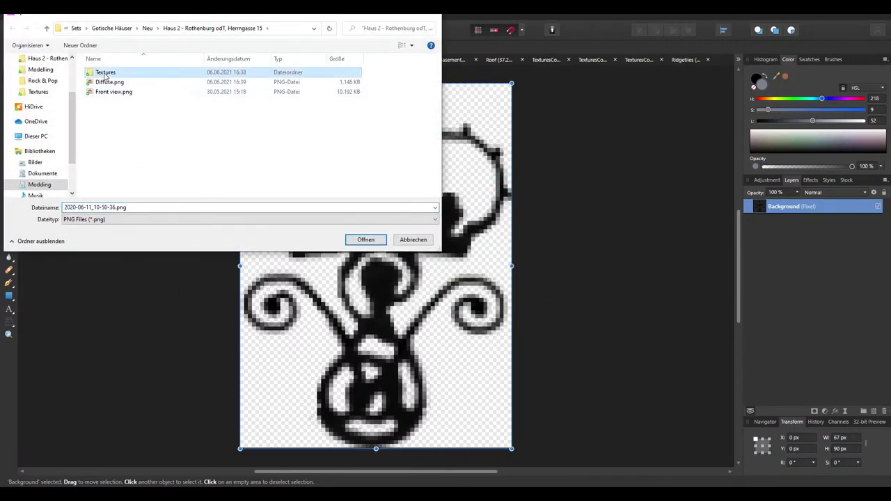
{"action": "double_click", "coordinate": [105, 74]}
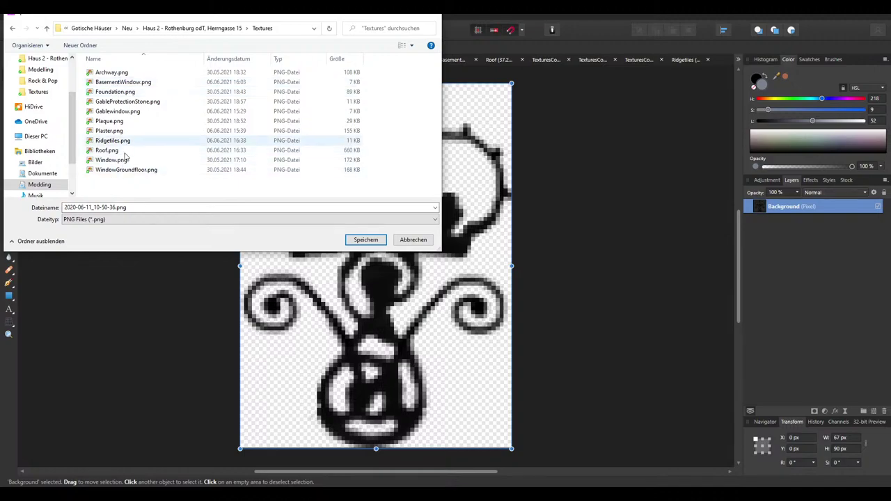
{"action": "left_click", "coordinate": [112, 73]}
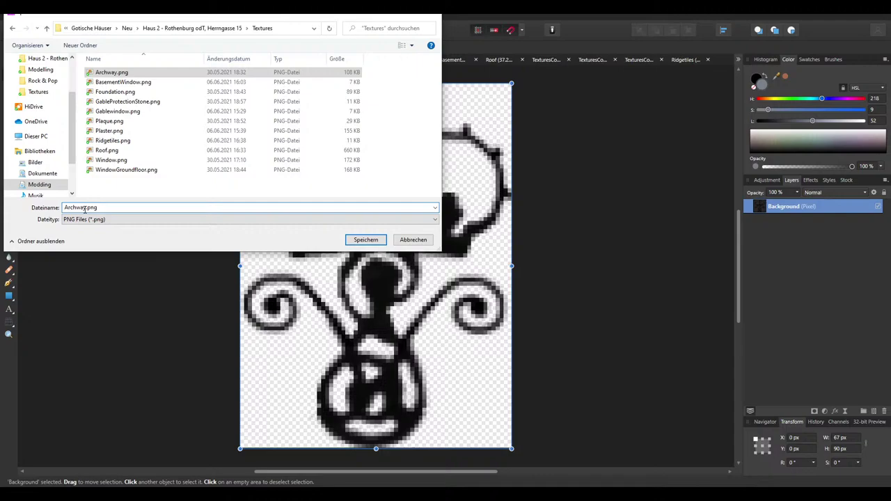
{"action": "type", "text": "Decoration"}
{"action": "key", "text": "Return"}
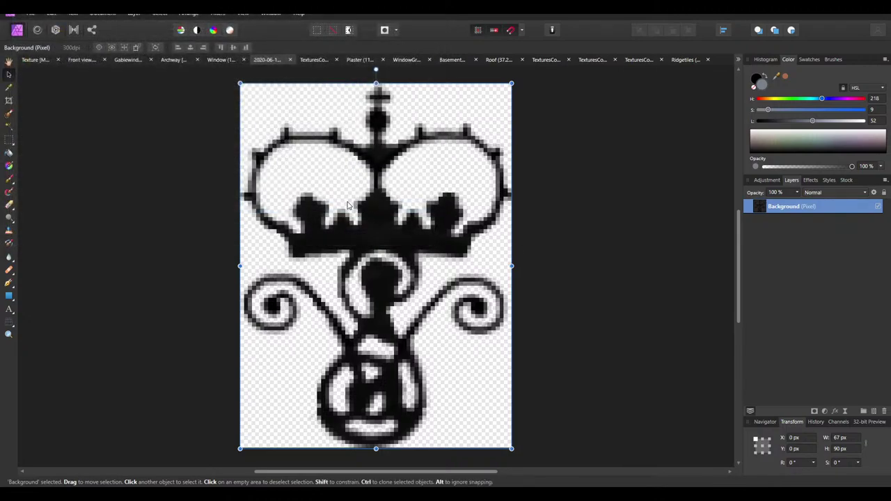
{"action": "left_click", "coordinate": [40, 60]}
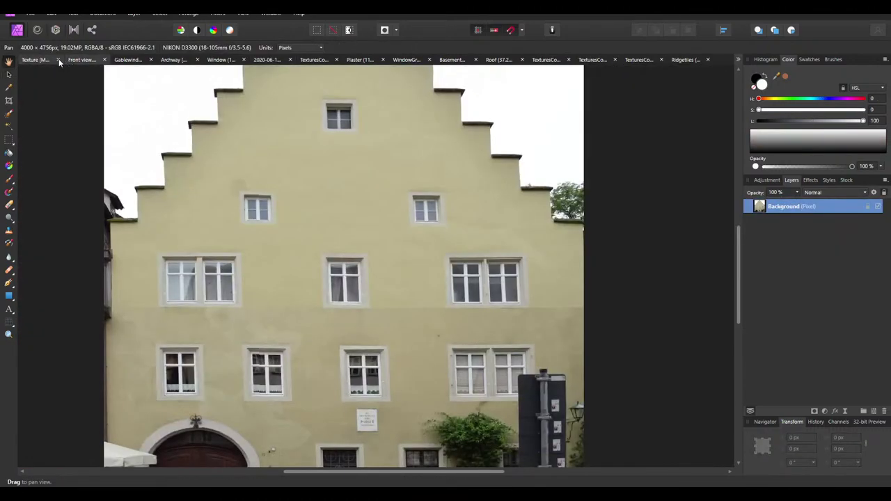
Paste the ornament into the texture and align it beside the plaque near the archway
{"action": "scroll", "coordinate": [324, 153], "scroll_direction": "down", "scroll_amount": 3}
{"action": "key", "text": "ctrl+v"}
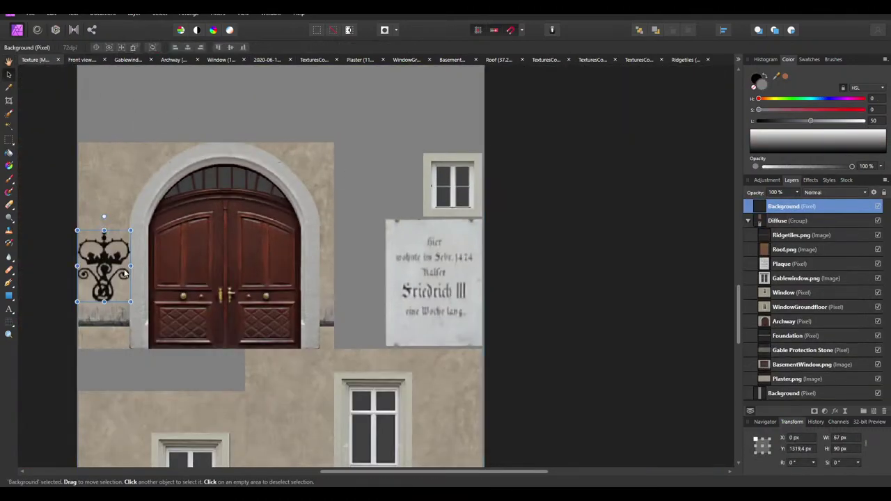
{"action": "left_click_drag", "start_coordinate": [124, 273], "coordinate": [387, 182]}
{"action": "scroll", "coordinate": [355, 199], "scroll_direction": "up", "scroll_amount": 4}
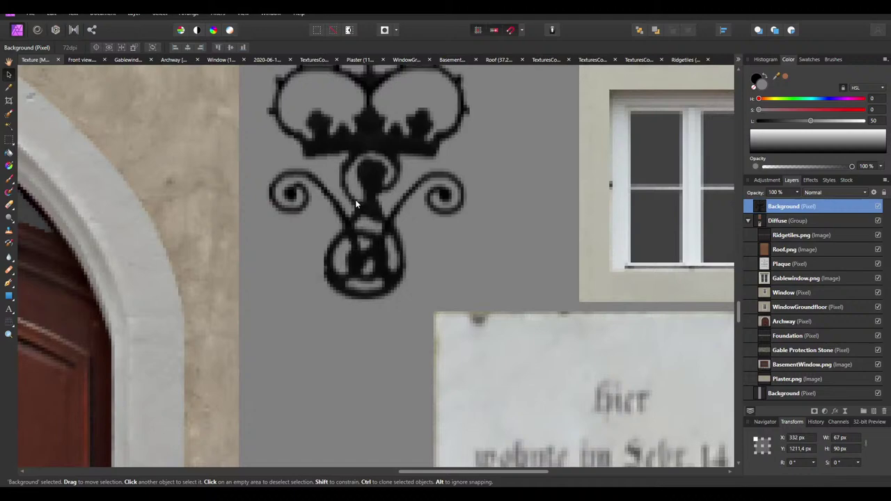
{"action": "scroll", "coordinate": [354, 223], "scroll_direction": "up", "scroll_amount": 3}
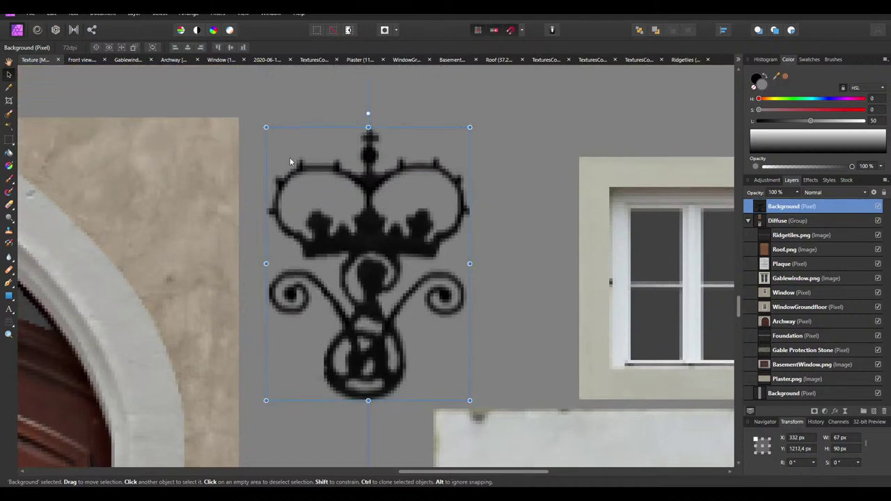
{"action": "left_click_drag", "start_coordinate": [291, 162], "coordinate": [288, 159]}
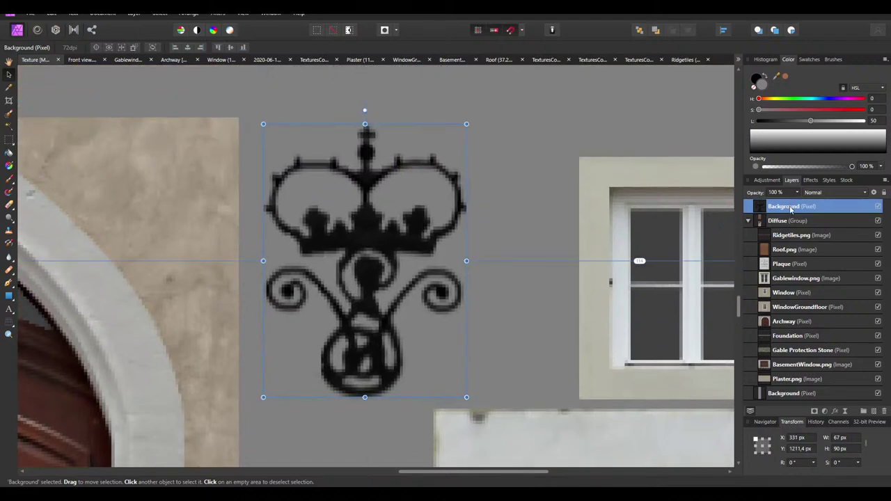
Move the ornament layer between Archway and Foundation and name it 'Archway Decoration'
{"action": "left_click_drag", "start_coordinate": [791, 209], "coordinate": [778, 331]}
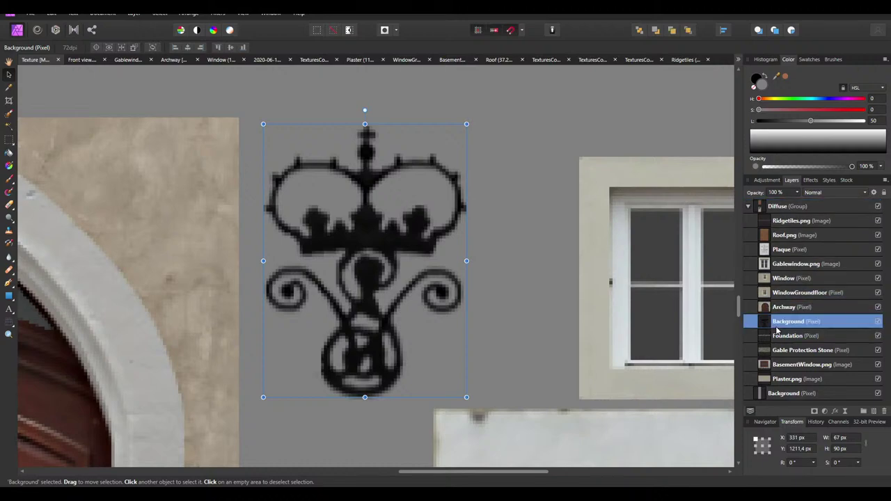
{"action": "double_click", "coordinate": [787, 322]}
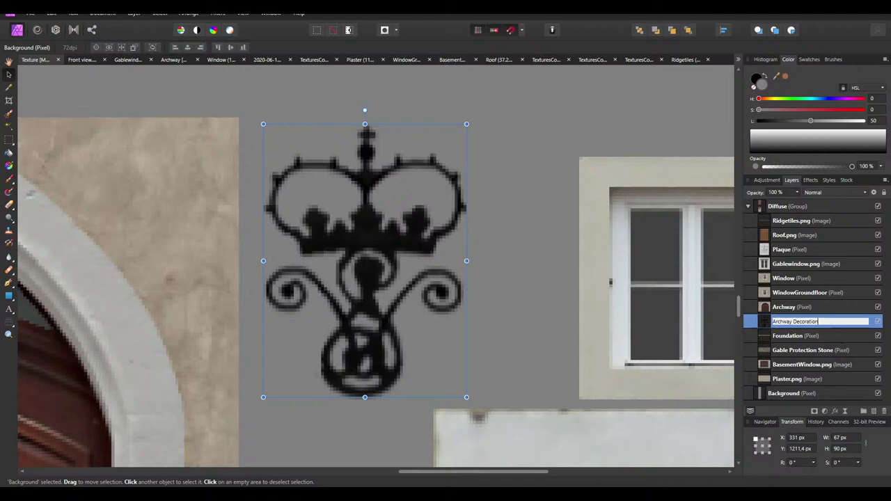
{"action": "type", "text": "Archway Decoration"}
{"action": "key", "text": "Return"}
{"action": "scroll", "coordinate": [535, 200], "scroll_direction": "down", "scroll_amount": 8, "text": "ctrl"}
{"action": "scroll", "coordinate": [532, 211], "scroll_direction": "up", "scroll_amount": 5, "text": "ctrl"}
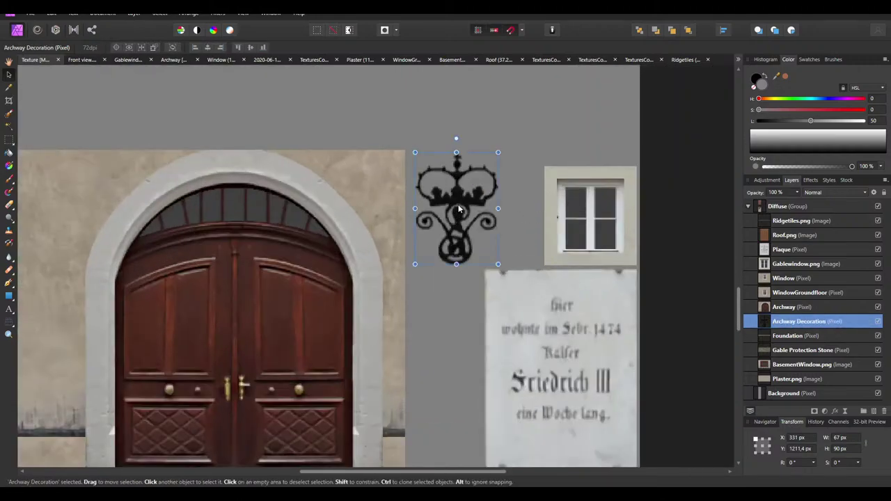
{"action": "scroll", "coordinate": [452, 196], "scroll_direction": "up", "scroll_amount": 1, "text": "ctrl"}
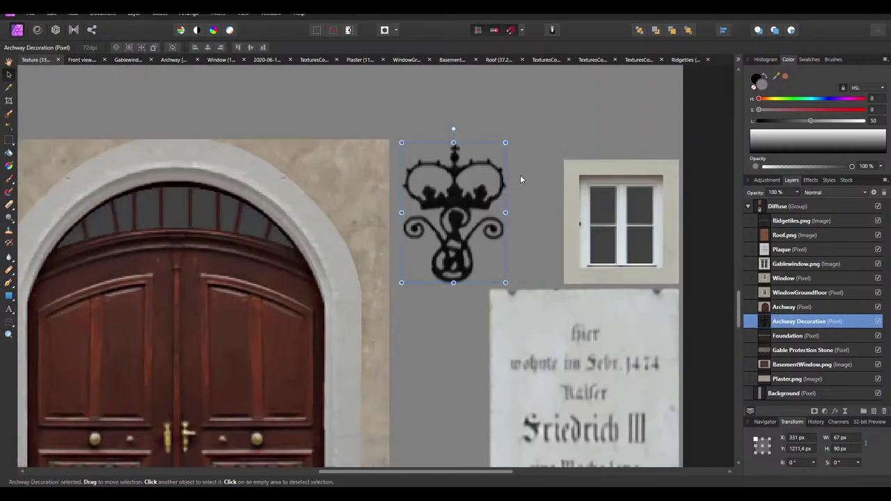
{"action": "scroll", "coordinate": [495, 166], "scroll_direction": "up", "scroll_amount": 2, "text": "ctrl"}
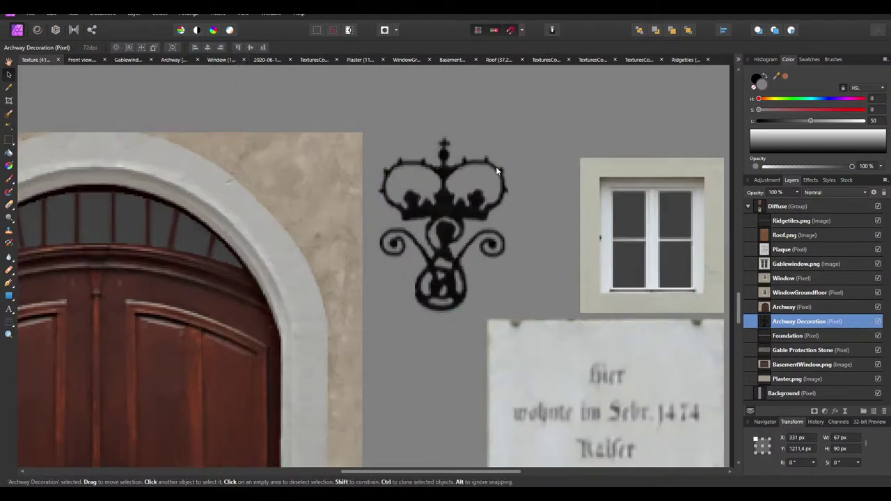
Marquee-select around the ornament and delete the Background layer's pixels inside it, then deselect
{"action": "left_click", "coordinate": [9, 140]}
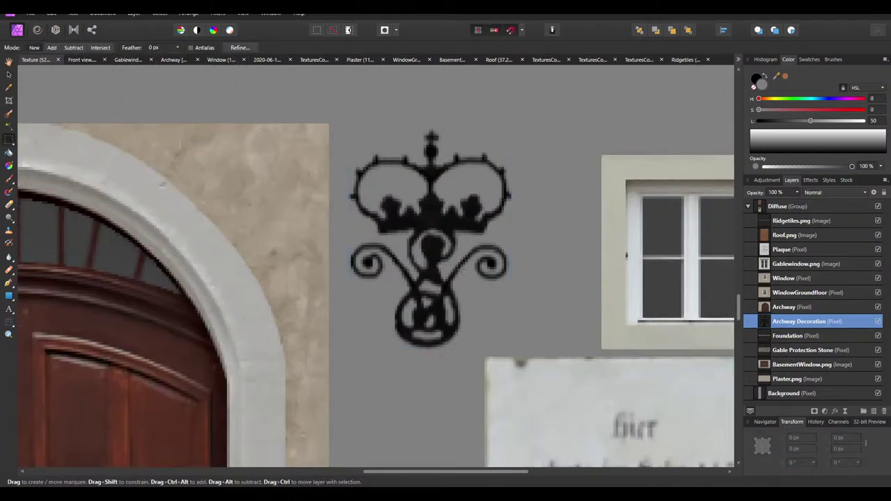
{"action": "scroll", "coordinate": [300, 344], "scroll_direction": "up", "scroll_amount": 2, "text": "ctrl"}
{"action": "left_click_drag", "start_coordinate": [254, 240], "coordinate": [524, 110]}
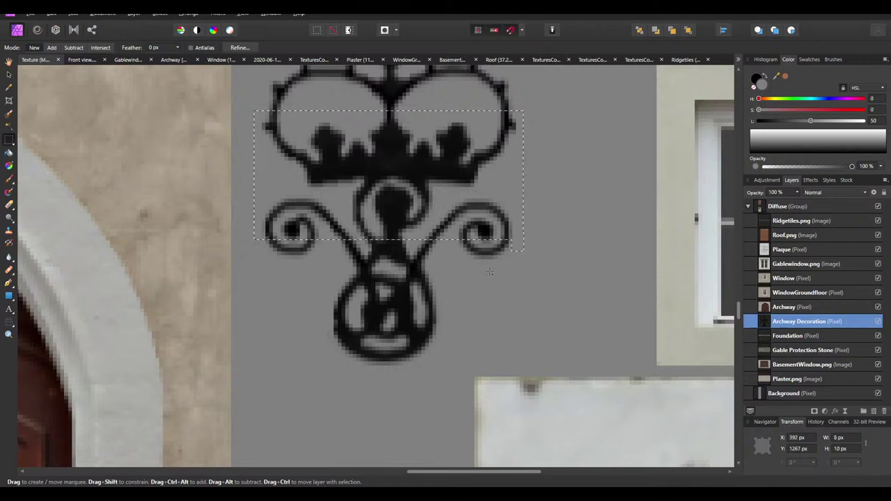
{"action": "left_click_drag", "start_coordinate": [524, 110], "coordinate": [254, 368]}
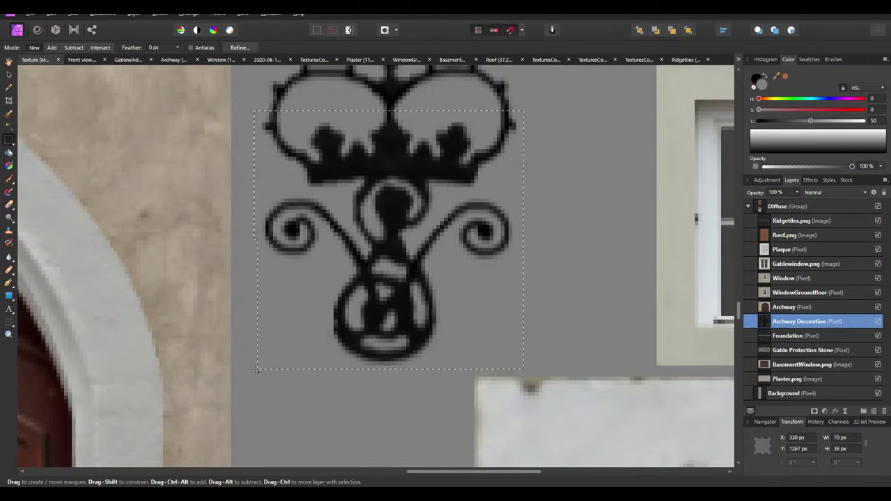
{"action": "scroll", "coordinate": [284, 351], "scroll_direction": "up", "scroll_amount": 3}
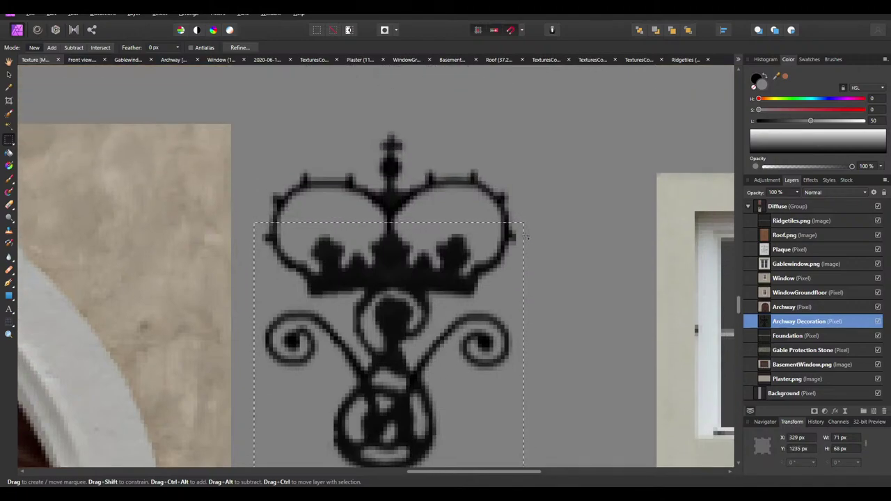
{"action": "left_click_drag", "start_coordinate": [253, 223], "coordinate": [254, 128]}
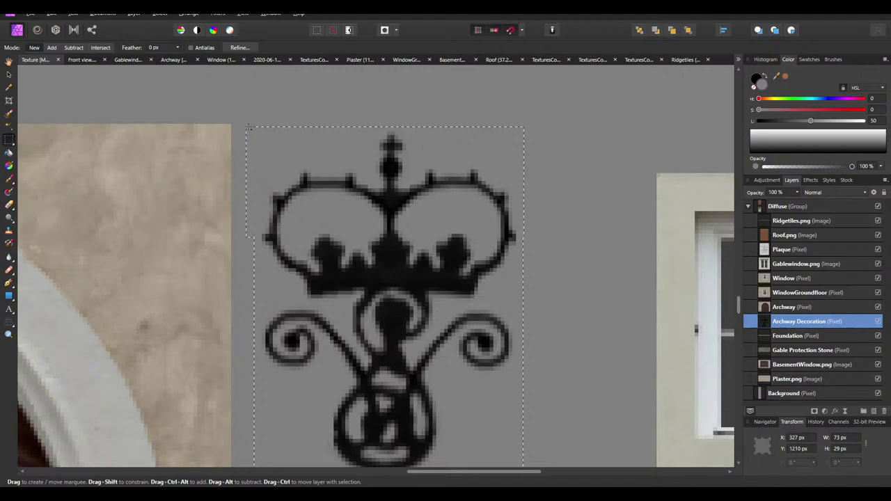
{"action": "scroll", "coordinate": [350, 163], "scroll_direction": "down", "scroll_amount": 4, "text": "ctrl"}
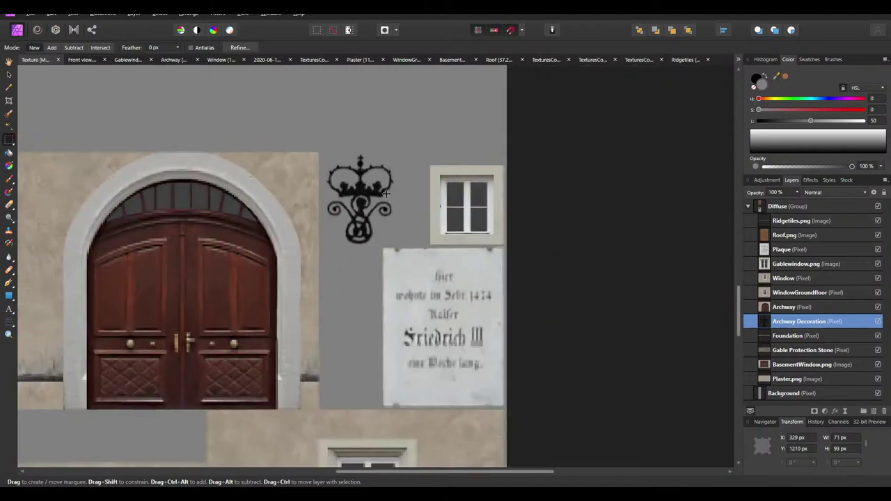
{"action": "left_click", "coordinate": [804, 393]}
{"action": "key", "text": "Delete"}
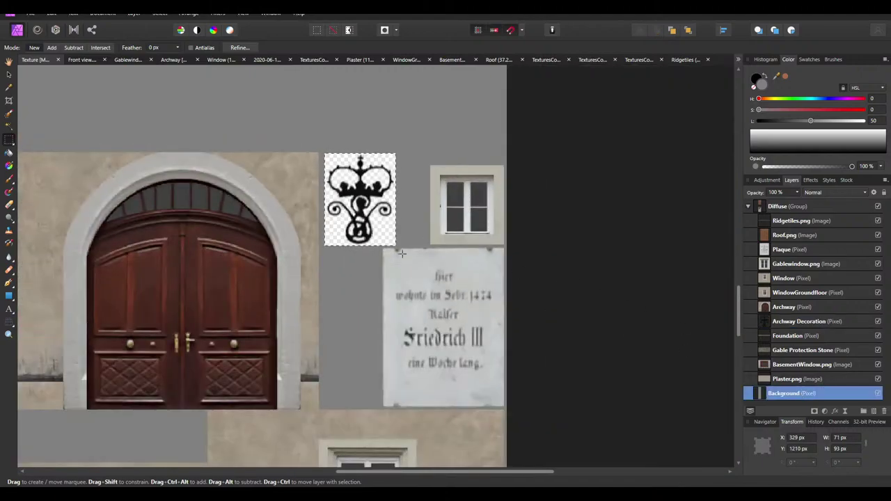
{"action": "left_click", "coordinate": [400, 179]}
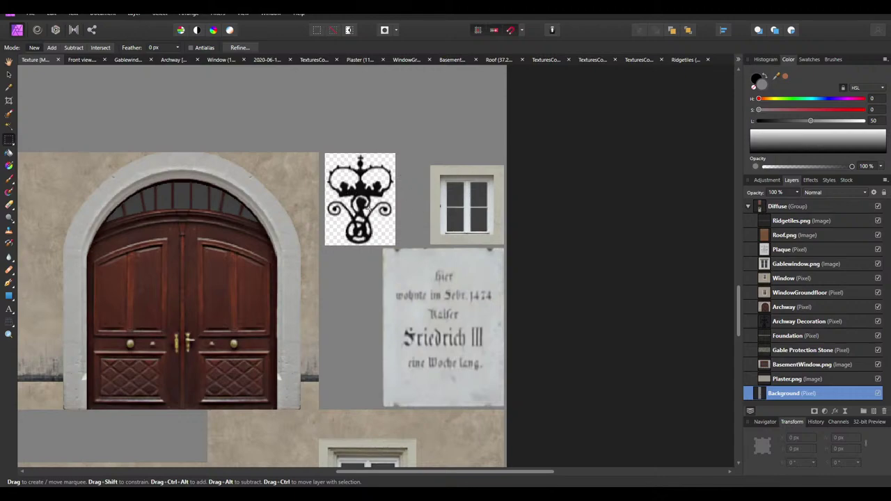
{"action": "scroll", "coordinate": [368, 209], "scroll_direction": "down", "scroll_amount": 3, "text": "ctrl"}
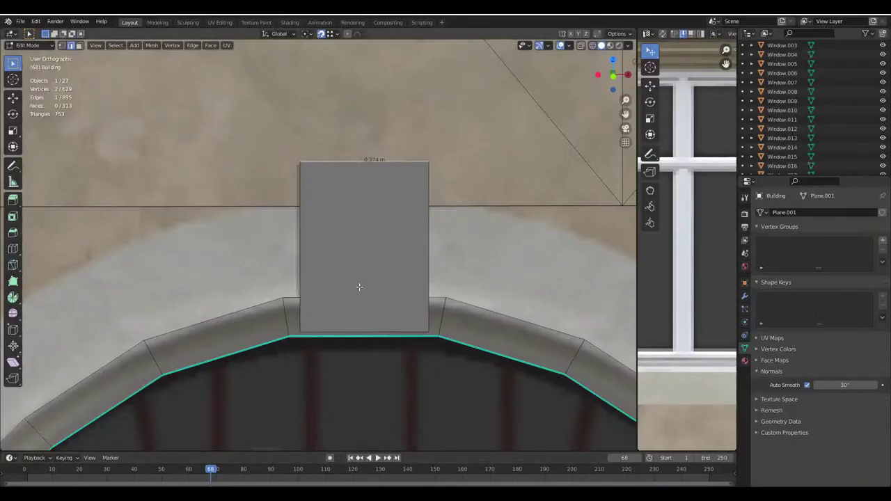
Orbit around the textured house to inspect the facade, stepped gable and tiled roof
{"action": "scroll", "coordinate": [360, 288], "scroll_direction": "down", "scroll_amount": 8}
{"action": "middle_click_drag", "start_coordinate": [250, 255], "coordinate": [350, 240]}
{"action": "scroll", "coordinate": [312, 278], "scroll_direction": "down", "scroll_amount": 5}
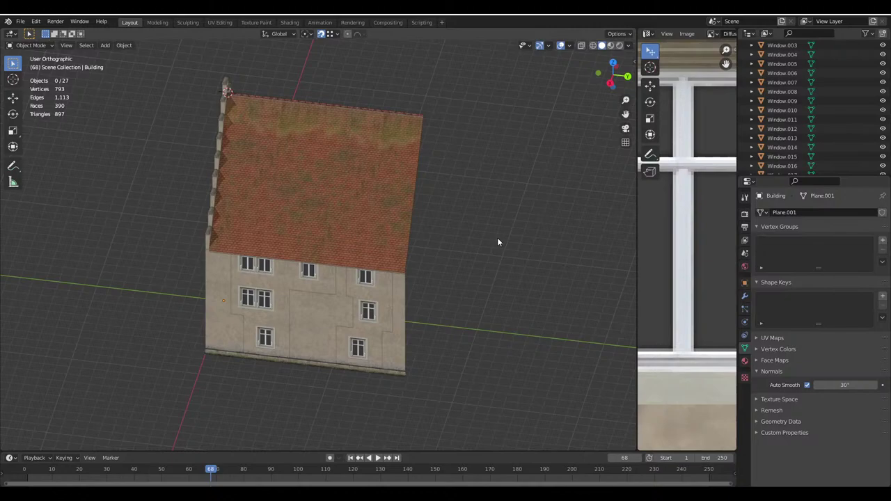
{"action": "middle_click_drag", "start_coordinate": [443, 225], "coordinate": [274, 286]}
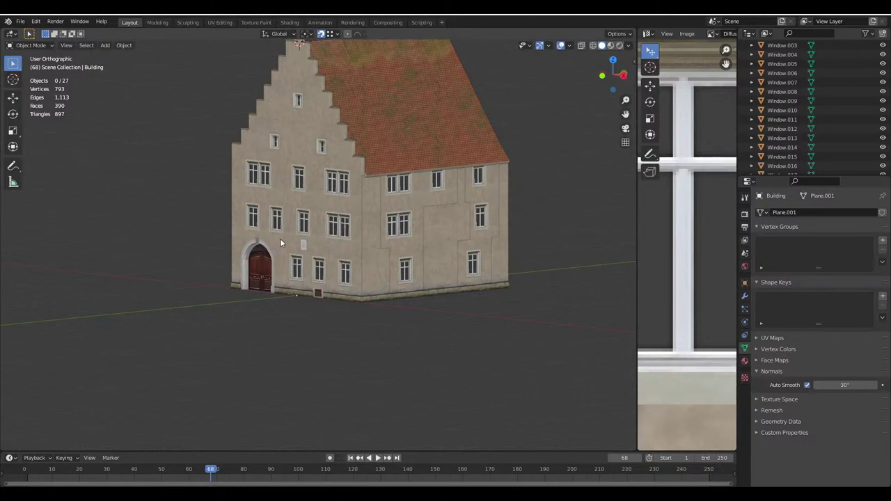
{"action": "middle_click_drag", "start_coordinate": [281, 243], "coordinate": [486, 309]}
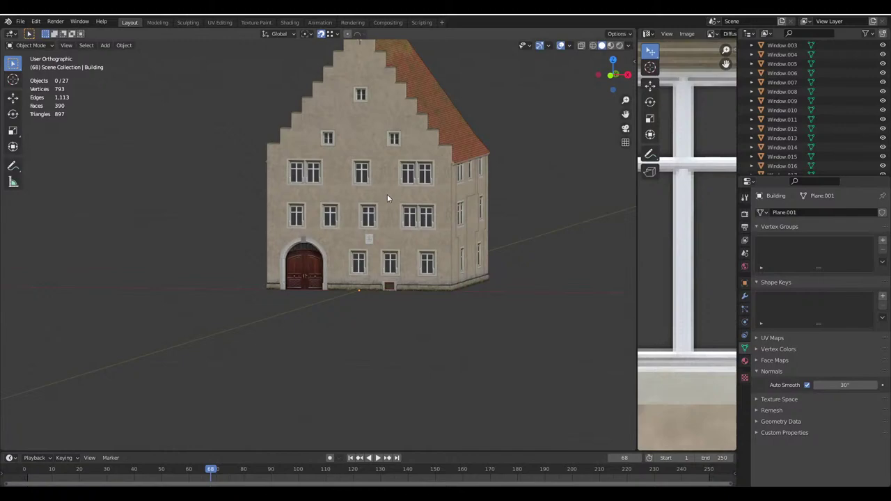
{"action": "middle_click_drag", "start_coordinate": [388, 198], "coordinate": [348, 160]}
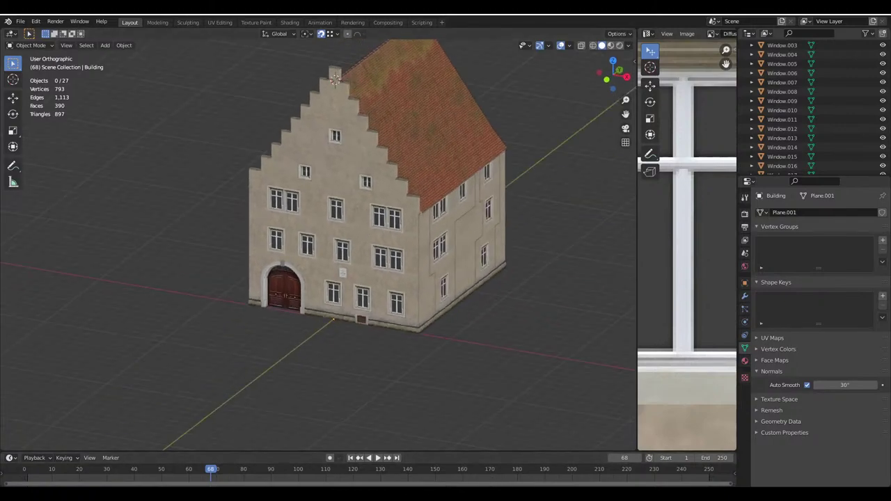
{"action": "middle_click_drag", "start_coordinate": [335, 79], "coordinate": [320, 101]}
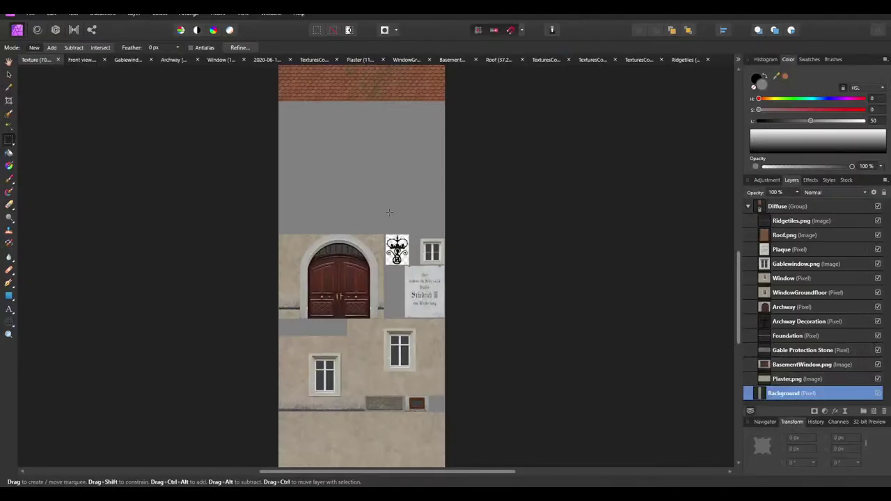
Export the texture as PNG, overwriting Diffuse.png in the house's main folder
{"action": "left_click", "coordinate": [29, 13]}
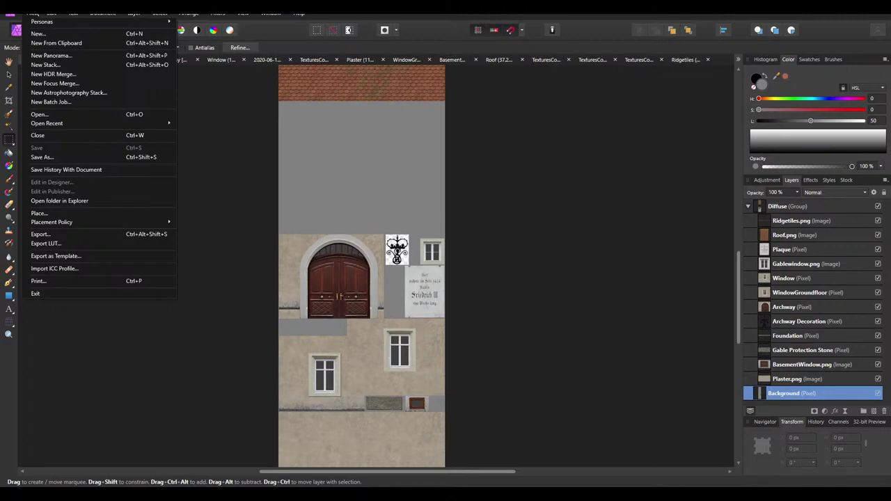
{"action": "left_click", "coordinate": [39, 241]}
{"action": "left_click", "coordinate": [520, 308]}
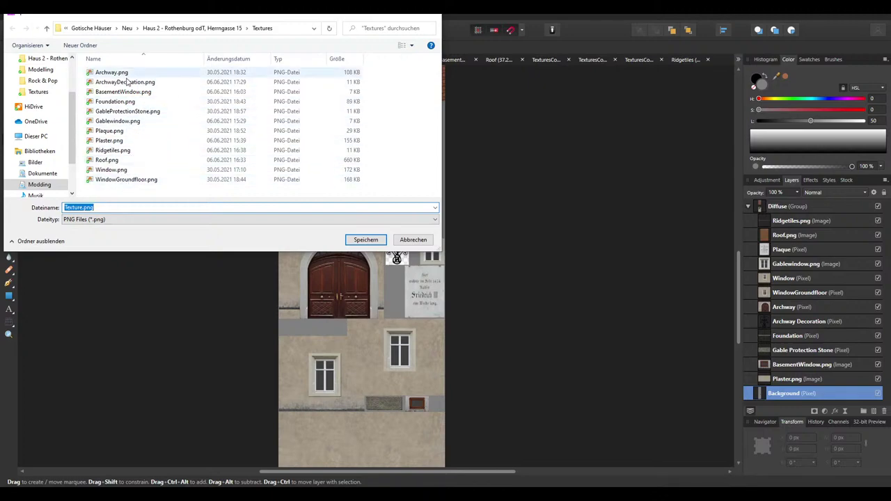
{"action": "left_click", "coordinate": [216, 28]}
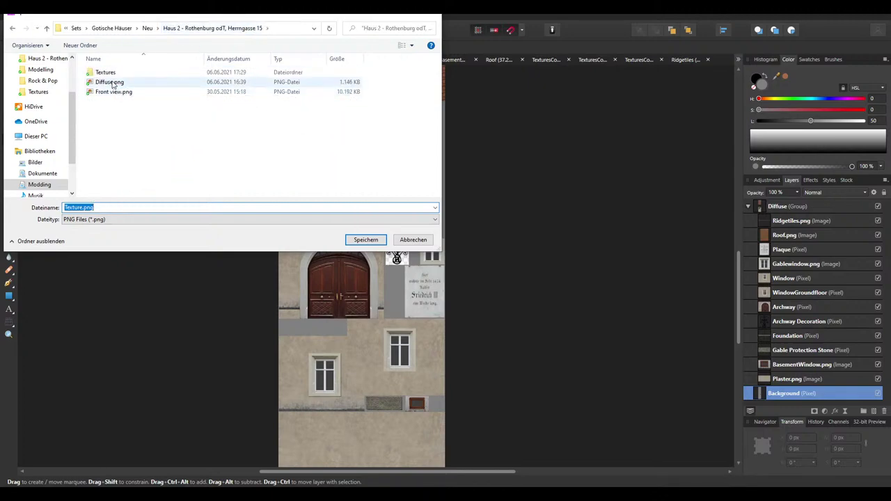
{"action": "left_click", "coordinate": [109, 82]}
{"action": "left_click", "coordinate": [365, 239]}
{"action": "left_click", "coordinate": [465, 289]}
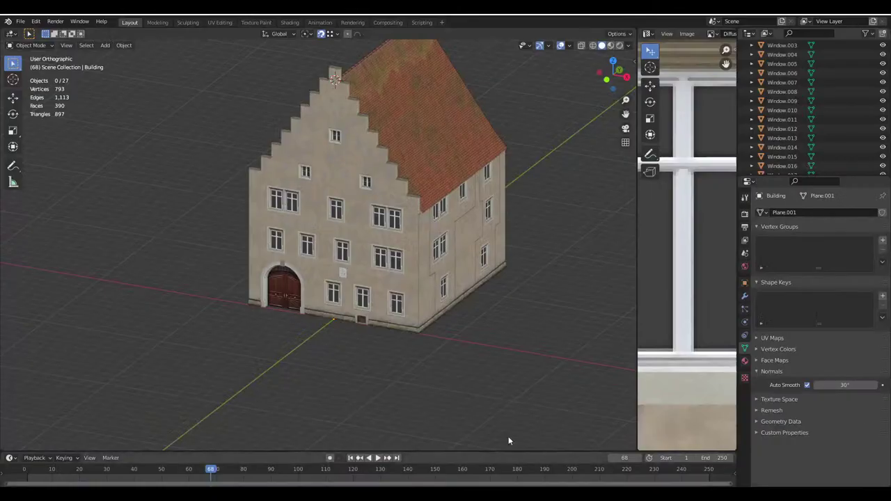
Widen the image editor, display Diffuse.png, and clear the edge selection
{"action": "left_click_drag", "start_coordinate": [638, 182], "coordinate": [521, 177]}
{"action": "left_click", "coordinate": [682, 36]}
{"action": "left_click", "coordinate": [357, 137]}
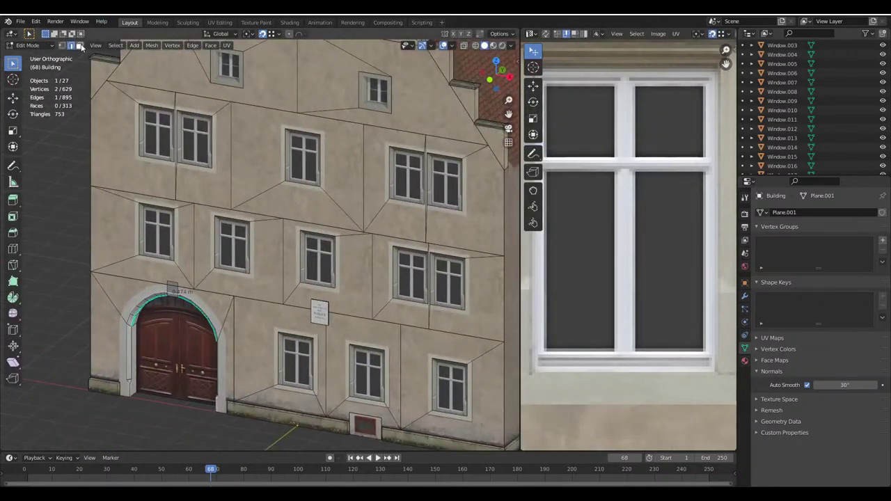
{"action": "key", "text": "alt+a"}
Project the ornament plane's UVs from view and rotate them 90 degrees
{"action": "key", "text": "u"}
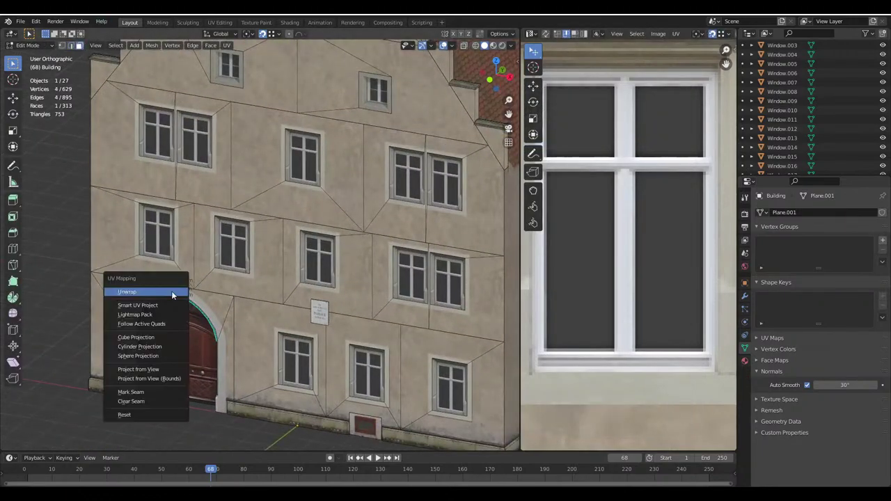
{"action": "left_click", "coordinate": [143, 368]}
{"action": "scroll", "coordinate": [661, 281], "scroll_direction": "down", "scroll_amount": 6}
{"action": "middle_click_drag", "start_coordinate": [230, 292], "coordinate": [251, 274]}
{"action": "scroll", "coordinate": [251, 274], "scroll_direction": "up", "scroll_amount": 4}
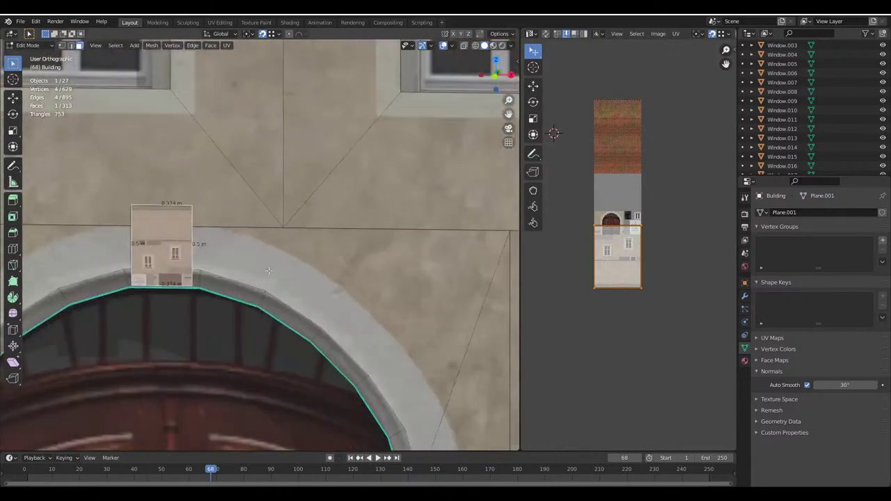
{"action": "type", "text": "r90"}
{"action": "key", "text": "Return"}
Scale and move the UV island over the crown ornament in the image
{"action": "scroll", "coordinate": [661, 281], "scroll_direction": "up", "scroll_amount": 4}
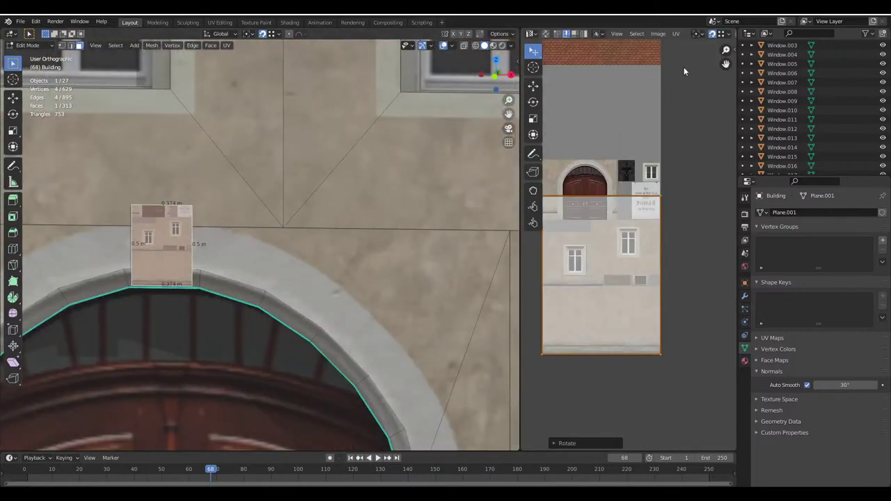
{"action": "key", "text": "s"}
{"action": "left_click", "coordinate": [617, 319]}
{"action": "key", "text": "g"}
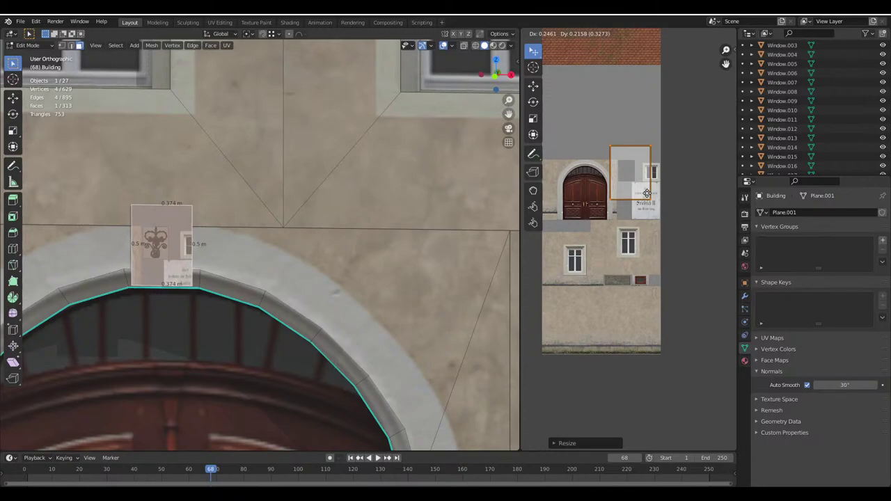
{"action": "left_click", "coordinate": [646, 212]}
{"action": "left_click_drag", "start_coordinate": [519, 265], "coordinate": [438, 264]}
{"action": "scroll", "coordinate": [607, 227], "scroll_direction": "up", "scroll_amount": 3}
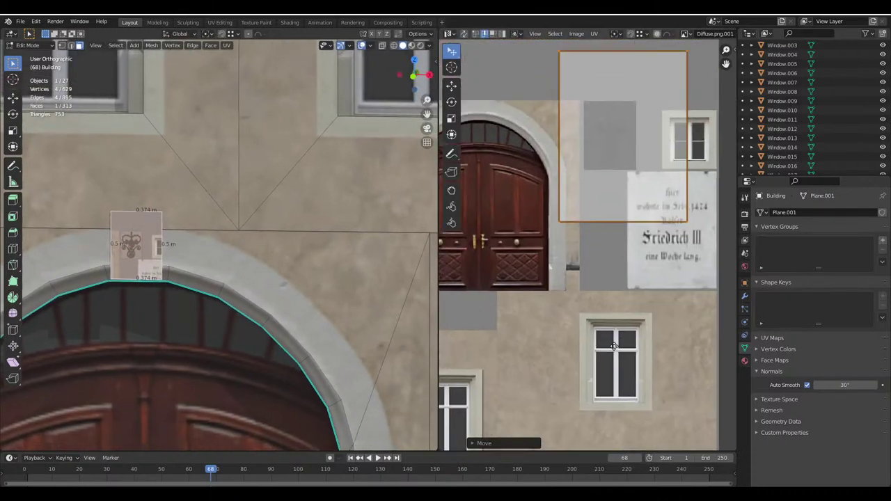
{"action": "key", "text": "s"}
{"action": "left_click", "coordinate": [606, 226]}
{"action": "scroll", "coordinate": [593, 314], "scroll_direction": "up", "scroll_amount": 6}
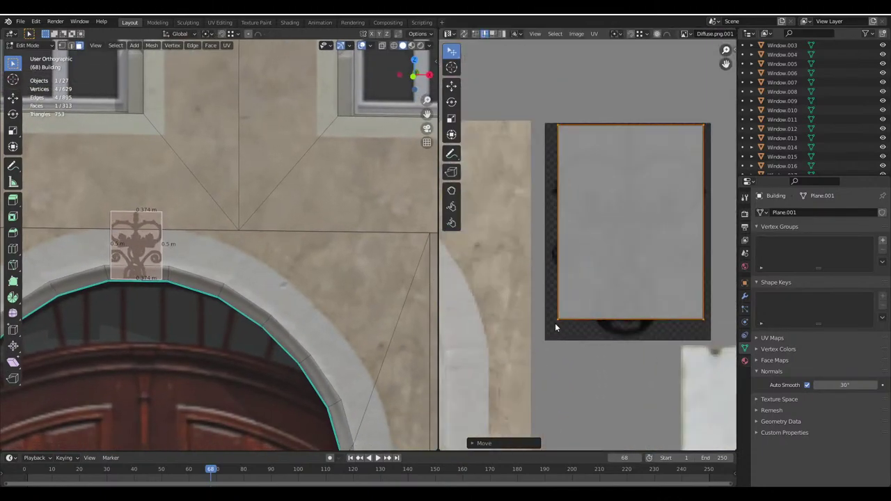
Preview the ornament plane up close in Object Mode, then return to Edit Mode
{"action": "key", "text": "Tab"}
{"action": "scroll", "coordinate": [180, 289], "scroll_direction": "up", "scroll_amount": 3}
{"action": "middle_click_drag", "start_coordinate": [179, 288], "coordinate": [278, 254], "text": "shift"}
{"action": "key", "text": "Tab"}
{"action": "scroll", "coordinate": [279, 258], "scroll_direction": "up", "scroll_amount": 4}
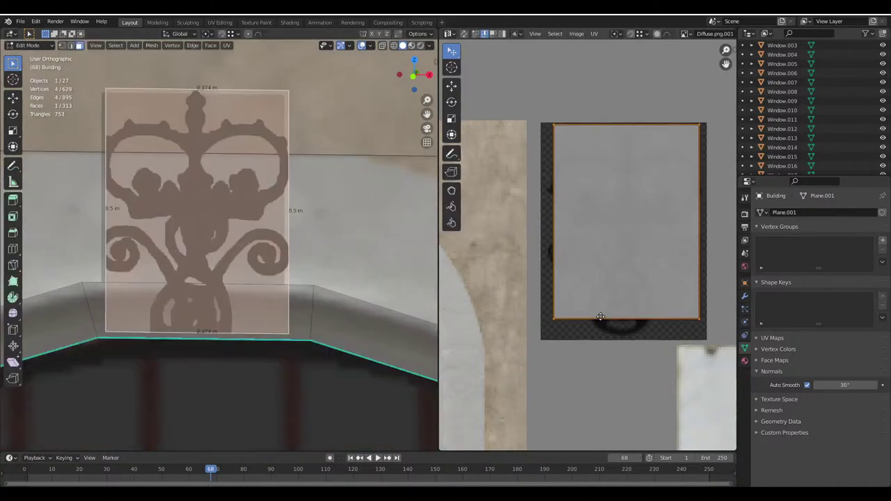
{"action": "scroll", "coordinate": [646, 375], "scroll_direction": "up", "scroll_amount": 3}
Fine-tune the UV island's scale and position over the ornament
{"action": "key", "text": "s"}
{"action": "left_click", "coordinate": [624, 390]}
{"action": "key", "text": "g"}
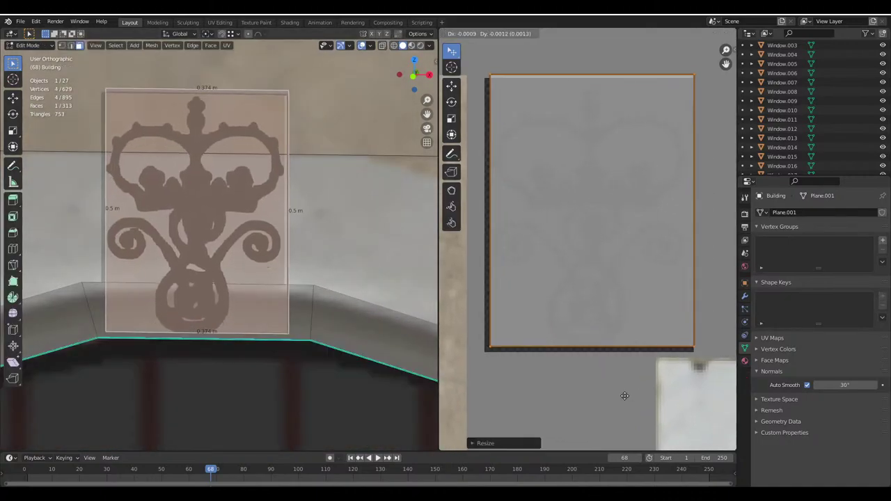
{"action": "left_click", "coordinate": [619, 400]}
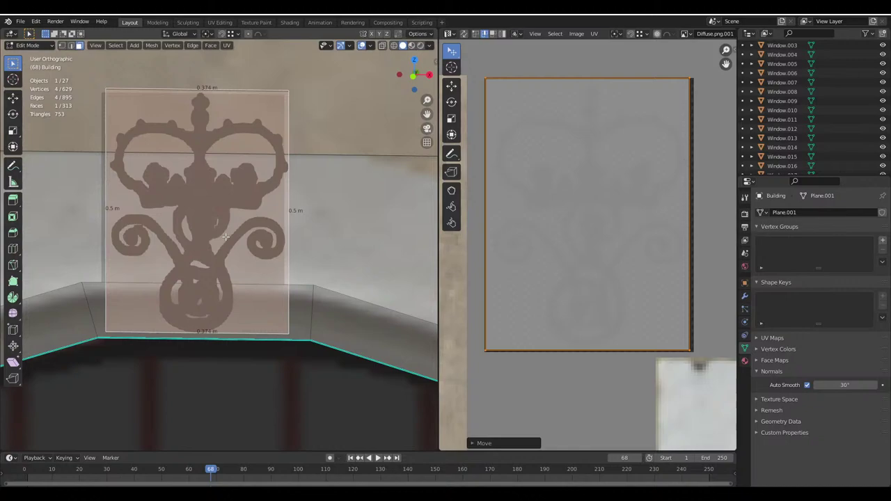
{"action": "key", "text": "s"}
{"action": "left_click", "coordinate": [563, 395]}
{"action": "key", "text": "g"}
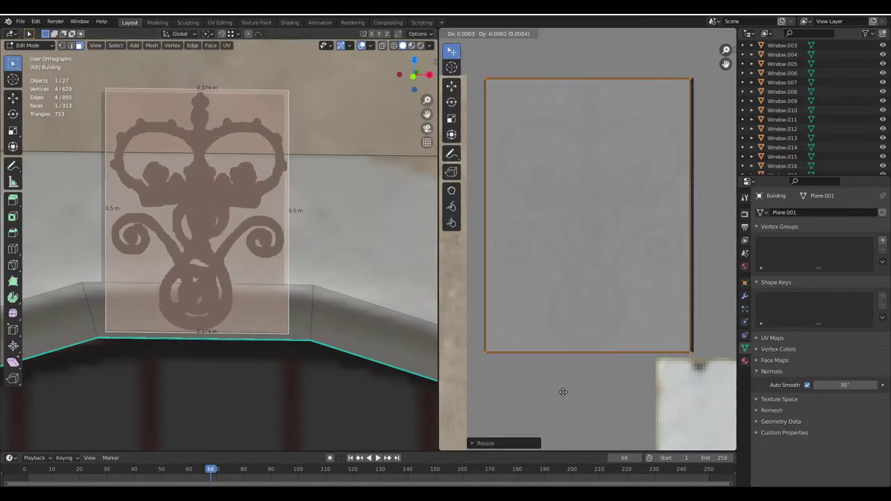
{"action": "left_click", "coordinate": [563, 392]}
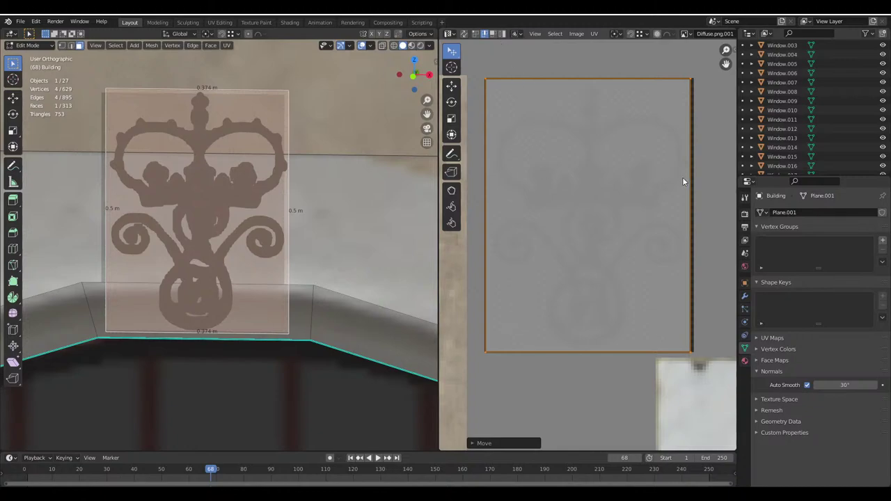
Shrink and nudge the UV island to fit the ornament exactly, then exit to Object Mode
{"action": "key", "text": "s"}
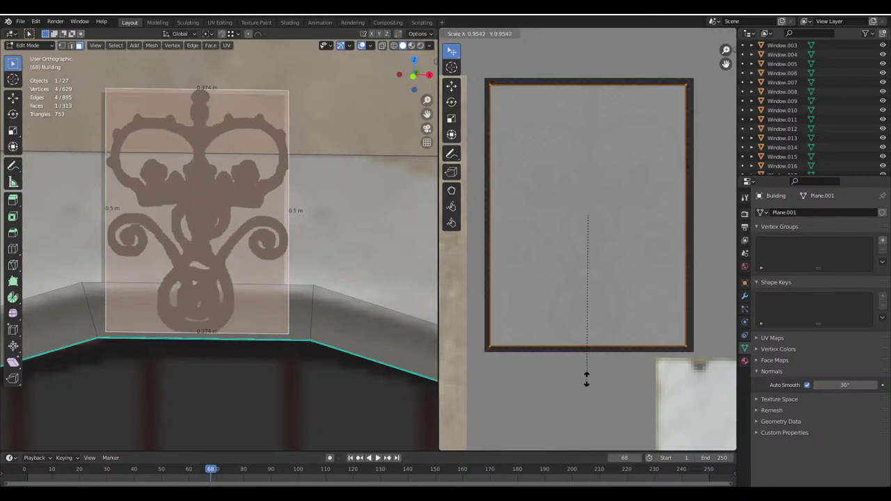
{"action": "left_click", "coordinate": [587, 376]}
{"action": "key", "text": "g"}
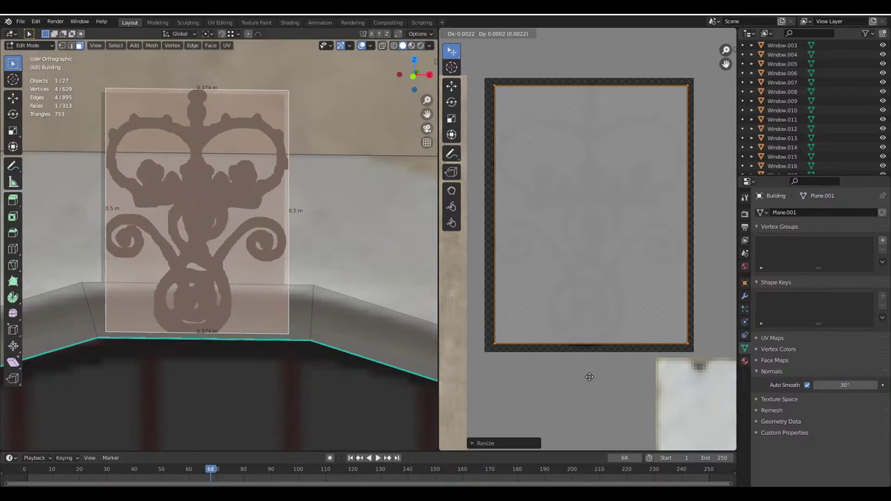
{"action": "key", "text": "s"}
{"action": "left_click", "coordinate": [590, 378]}
{"action": "key", "text": "g"}
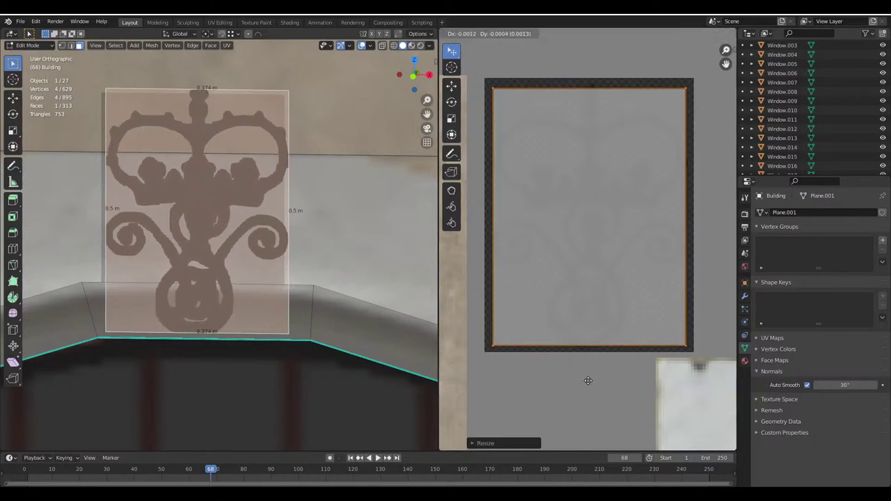
{"action": "left_click", "coordinate": [587, 381]}
{"action": "key", "text": "Tab"}
{"action": "scroll", "coordinate": [268, 280], "scroll_direction": "down", "scroll_amount": 8}
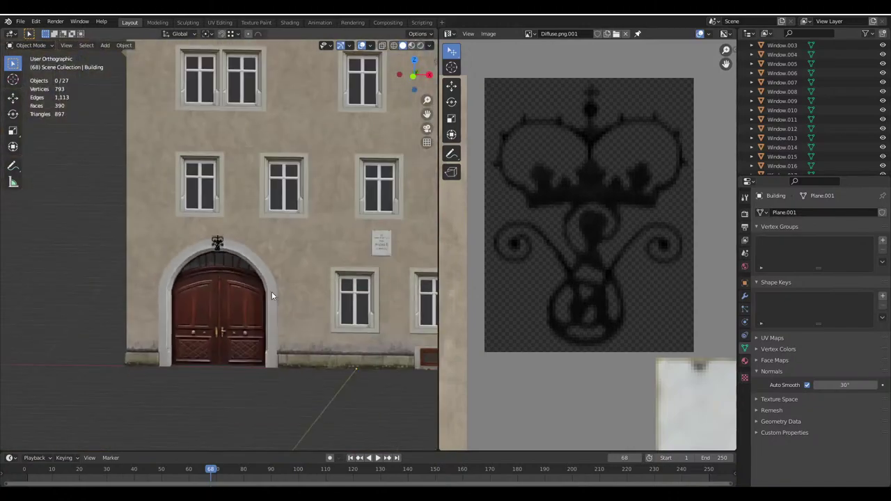
Save the house model as Haus.blend
{"action": "scroll", "coordinate": [272, 296], "scroll_direction": "down", "scroll_amount": 4}
{"action": "middle_click_drag", "start_coordinate": [305, 231], "coordinate": [239, 299]}
{"action": "key", "text": "ctrl+s"}
{"action": "scroll", "coordinate": [294, 250], "scroll_direction": "down", "scroll_amount": 3}
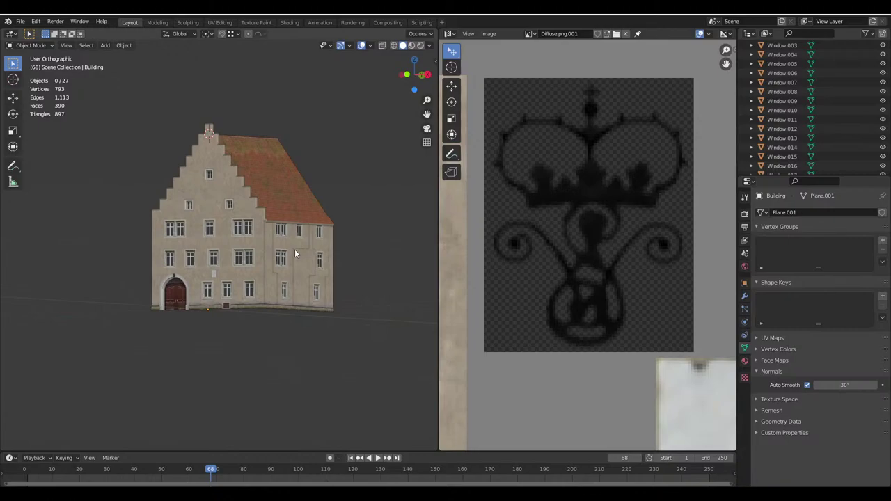
Orbit around the building to an angled view and to the stepped gable front
{"action": "middle_click_drag", "start_coordinate": [100, 179], "coordinate": [176, 231]}
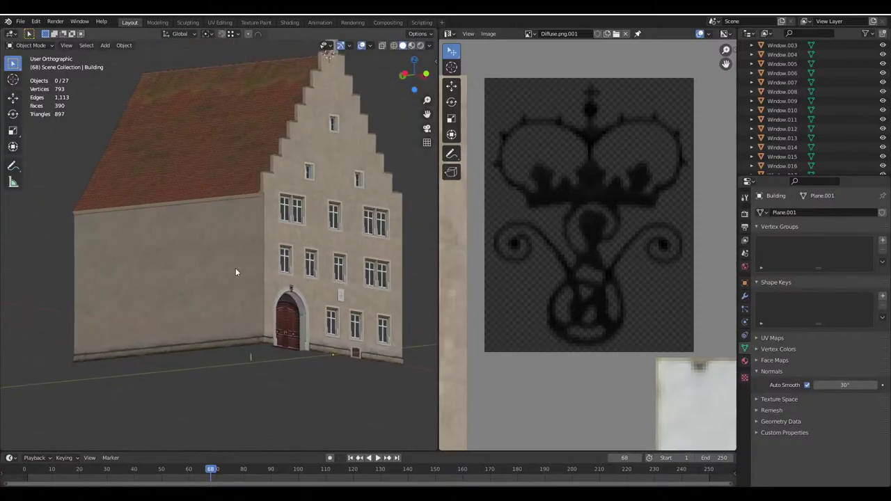
{"action": "middle_click_drag", "start_coordinate": [192, 262], "coordinate": [314, 279]}
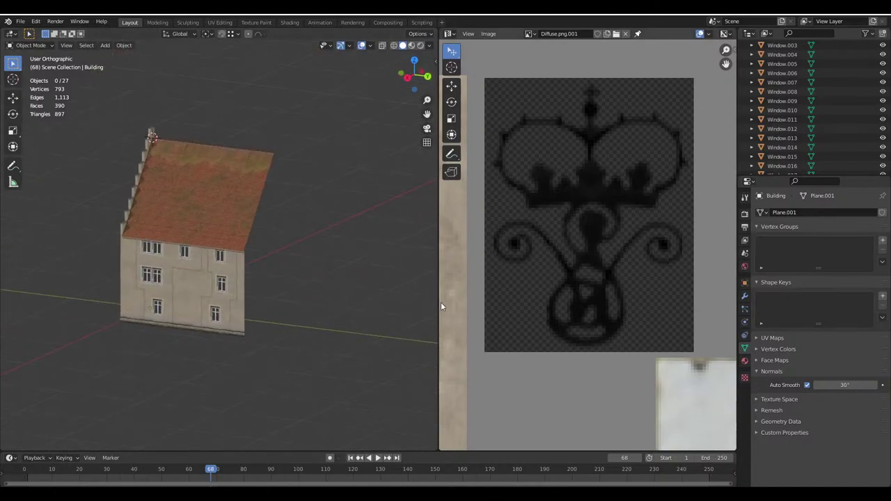
{"action": "left_click_drag", "start_coordinate": [440, 302], "coordinate": [571, 303]}
{"action": "scroll", "coordinate": [306, 320], "scroll_direction": "up", "scroll_amount": 5}
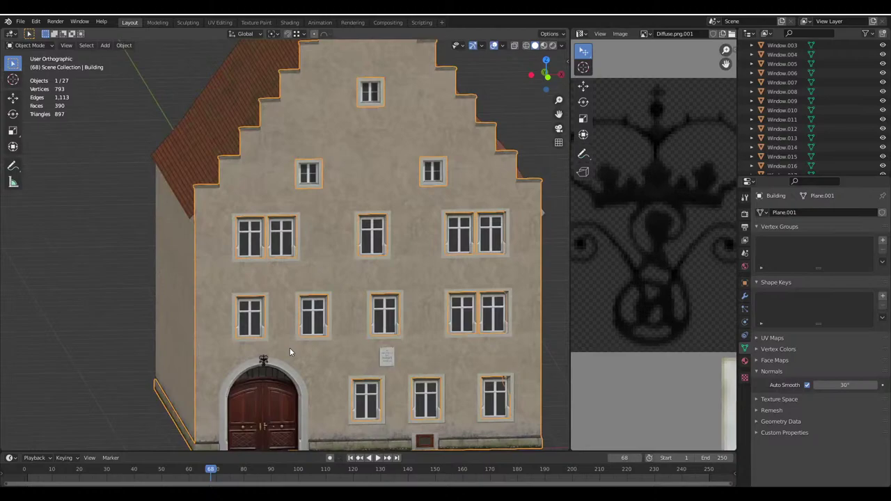
In Edit Mode with wireframe shading, box-select all the wall faces around the door arch
{"action": "left_click", "coordinate": [289, 347]}
{"action": "key", "text": "Tab"}
{"action": "scroll", "coordinate": [290, 348], "scroll_direction": "up", "scroll_amount": 3}
{"action": "scroll", "coordinate": [343, 199], "scroll_direction": "up", "scroll_amount": 5}
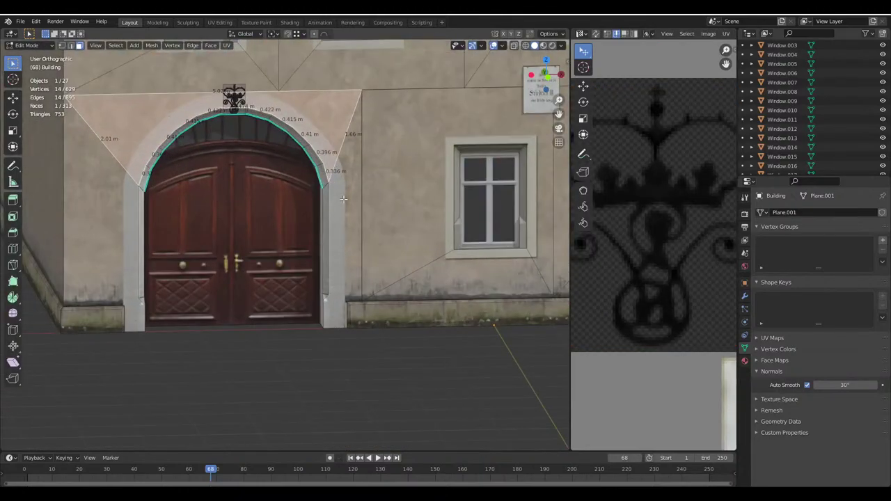
{"action": "left_click", "coordinate": [526, 43]}
{"action": "key", "text": "alt+a"}
{"action": "key", "text": "b"}
{"action": "mouse_move", "coordinate": [91, 89]}
{"action": "left_mouse_down"}
{"action": "mouse_move", "coordinate": [300, 353]}
{"action": "mouse_move", "coordinate": [358, 392]}
{"action": "left_mouse_up"}
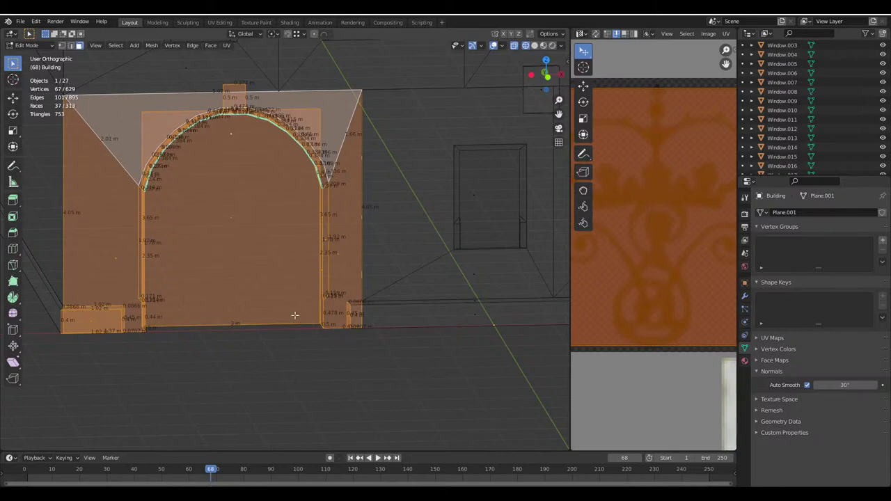
Dissolve the triangular faces above the arch into the surrounding wall face with Ctrl+X
{"action": "scroll", "coordinate": [237, 309], "scroll_direction": "down", "scroll_amount": 1}
{"action": "key", "text": "ctrl+x"}
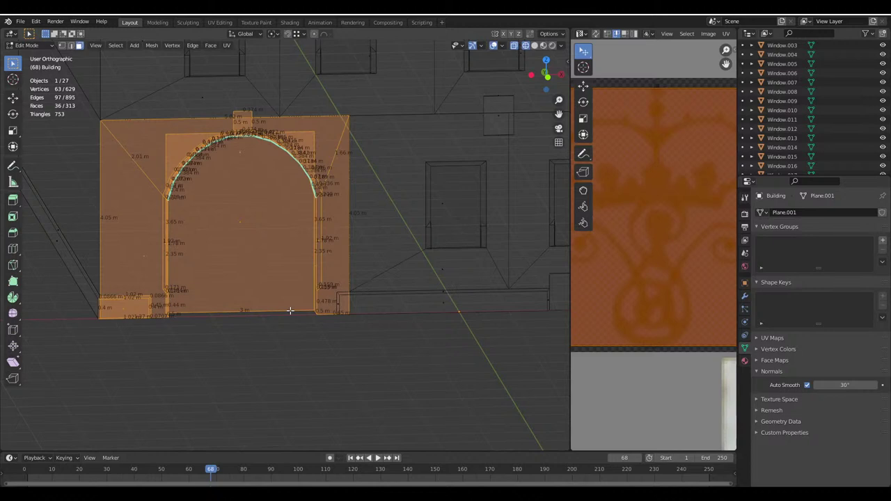
{"action": "scroll", "coordinate": [290, 311], "scroll_direction": "down", "scroll_amount": 3}
{"action": "middle_click_drag", "start_coordinate": [283, 302], "coordinate": [302, 179]}
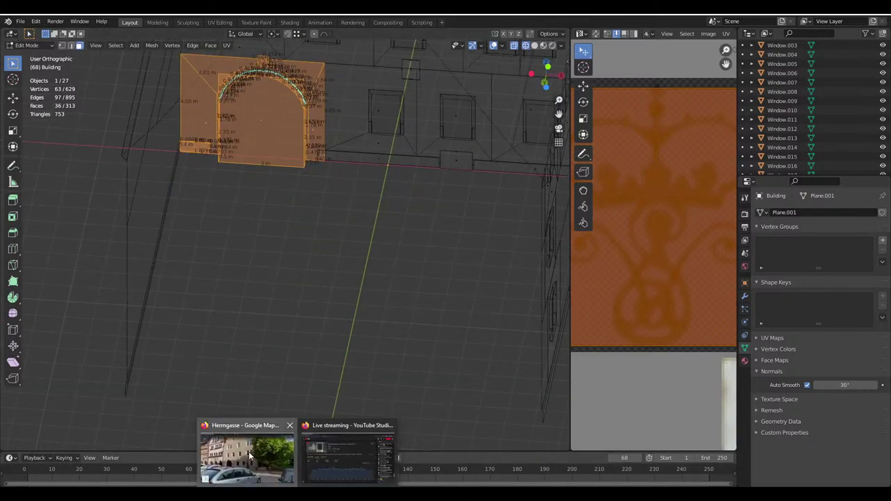
{"action": "left_click", "coordinate": [249, 456]}
Look around the town hall and half-timbered houses in Street View, then return to the aerial map
{"action": "left_click", "coordinate": [9, 64]}
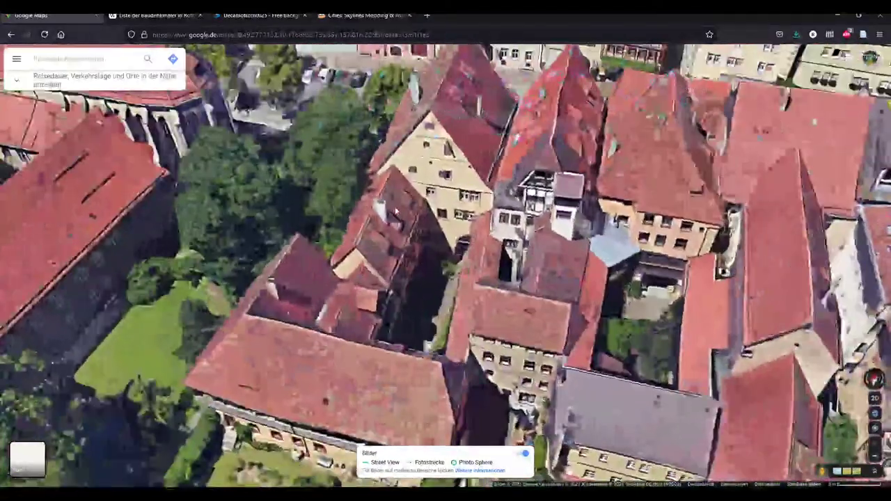
{"action": "left_click", "coordinate": [395, 211]}
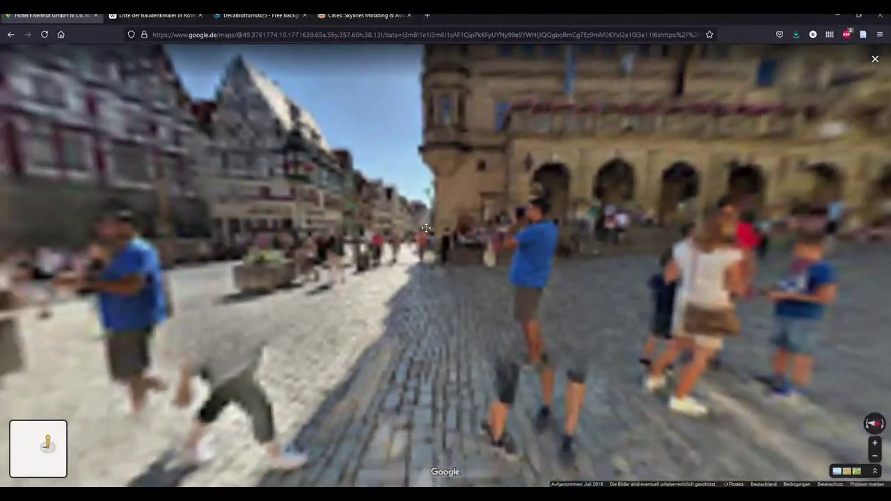
{"action": "left_click_drag", "start_coordinate": [441, 274], "coordinate": [199, 308]}
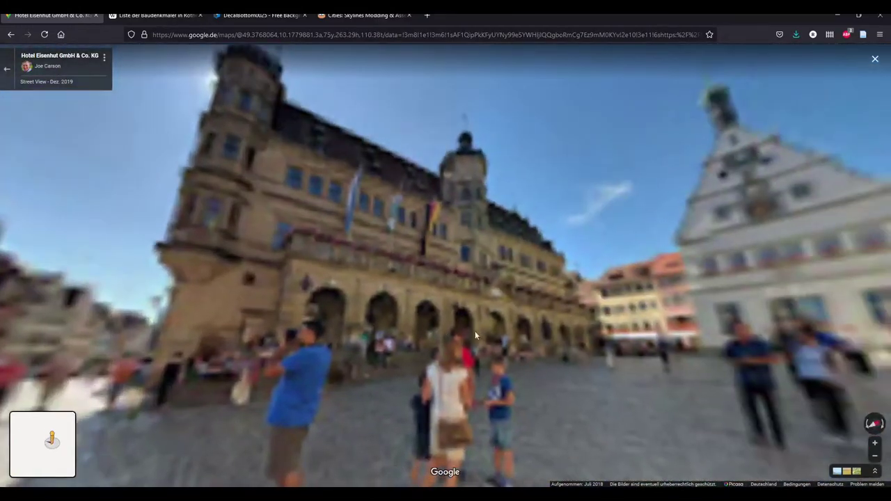
{"action": "left_click_drag", "start_coordinate": [510, 263], "coordinate": [553, 255]}
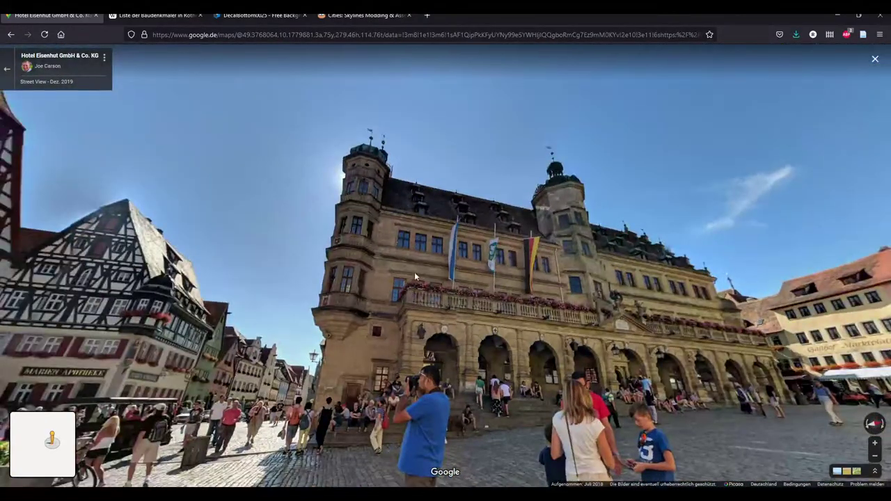
{"action": "left_click_drag", "start_coordinate": [414, 277], "coordinate": [557, 278]}
{"action": "left_click", "coordinate": [876, 58]}
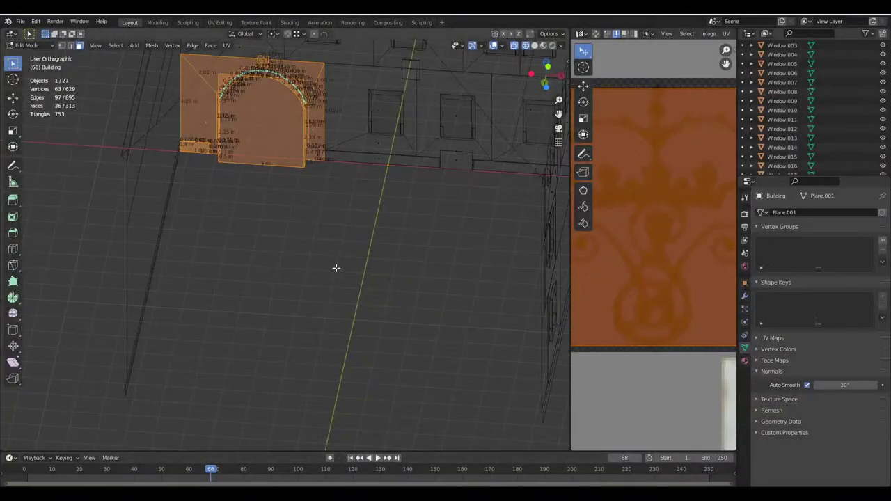
Deselect the small ornament plane above the arch, keeping the arch wall faces selected
{"action": "middle_click_drag", "start_coordinate": [320, 255], "coordinate": [445, 174]}
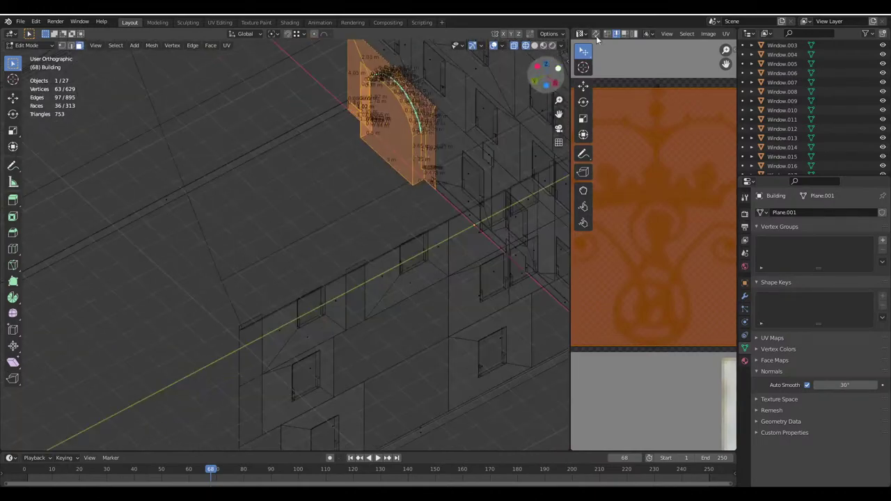
{"action": "left_click", "coordinate": [549, 33]}
{"action": "middle_click_drag", "start_coordinate": [313, 181], "coordinate": [385, 277]}
{"action": "scroll", "coordinate": [386, 277], "scroll_direction": "up", "scroll_amount": 3}
{"action": "scroll", "coordinate": [386, 276], "scroll_direction": "up", "scroll_amount": 6}
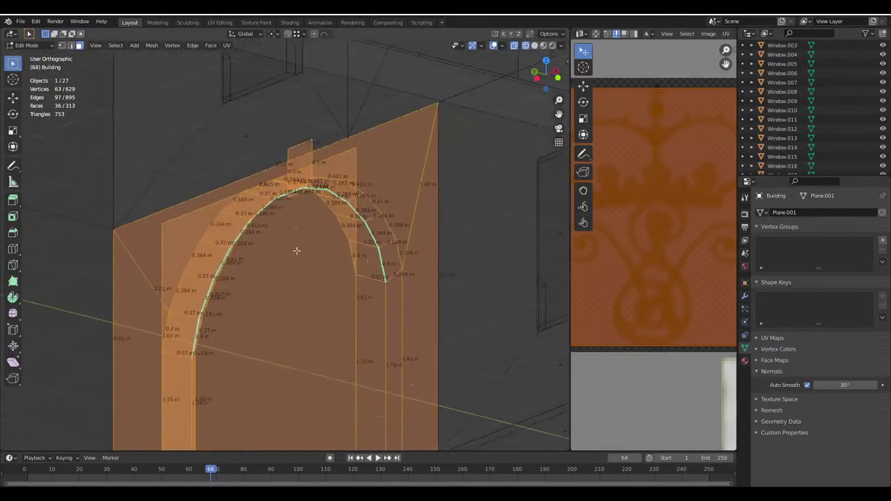
{"action": "left_click", "coordinate": [309, 200], "text": "shift"}
{"action": "scroll", "coordinate": [309, 200], "scroll_direction": "down", "scroll_amount": 5}
{"action": "middle_click_drag", "start_coordinate": [309, 199], "coordinate": [362, 293]}
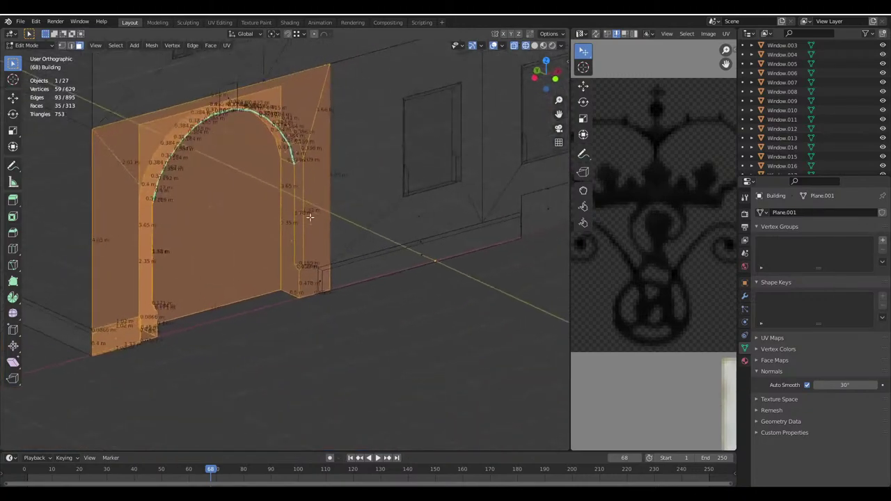
{"action": "scroll", "coordinate": [398, 318], "scroll_direction": "up", "scroll_amount": 5}
{"action": "scroll", "coordinate": [348, 298], "scroll_direction": "down", "scroll_amount": 4}
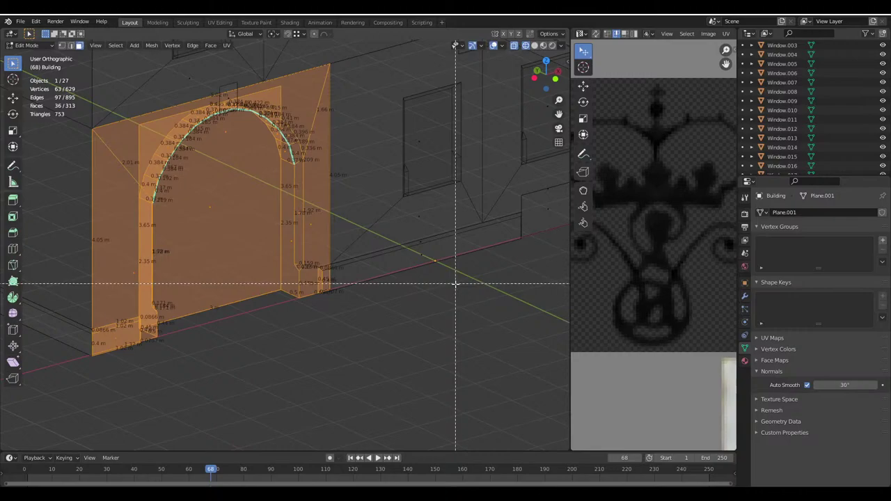
Add the base strip to the selection, duplicate the doorway and mirror it with Y scale -1
{"action": "left_click_drag", "start_coordinate": [456, 284], "coordinate": [397, 235]}
{"action": "scroll", "coordinate": [398, 235], "scroll_direction": "down", "scroll_amount": 5}
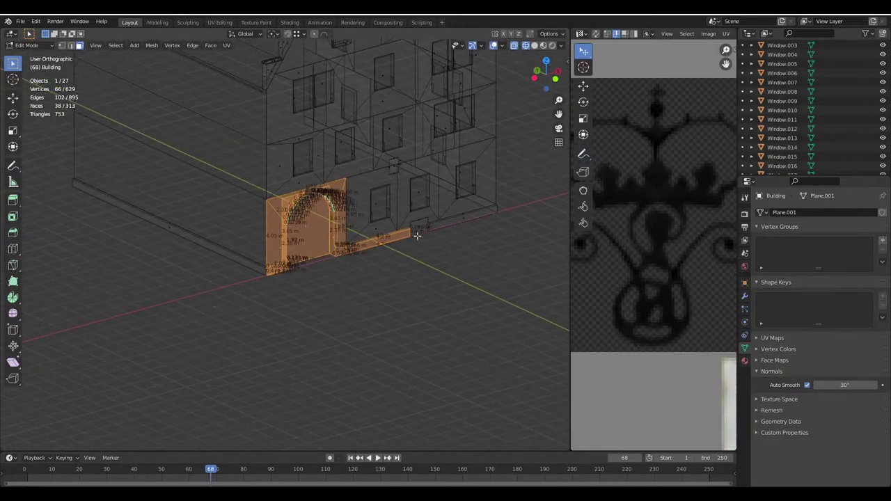
{"action": "left_click", "coordinate": [553, 33]}
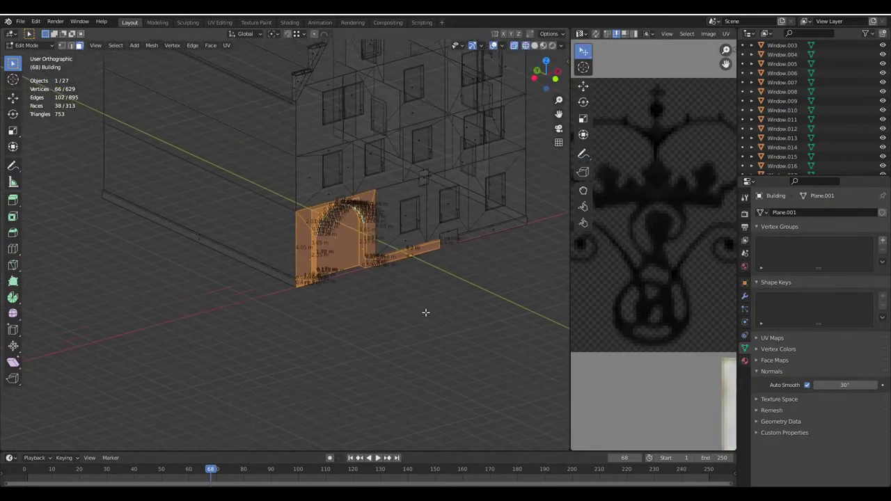
{"action": "middle_click_drag", "start_coordinate": [424, 312], "coordinate": [453, 357], "text": "shift"}
{"action": "key", "text": "shift+d"}
{"action": "left_click", "coordinate": [237, 313]}
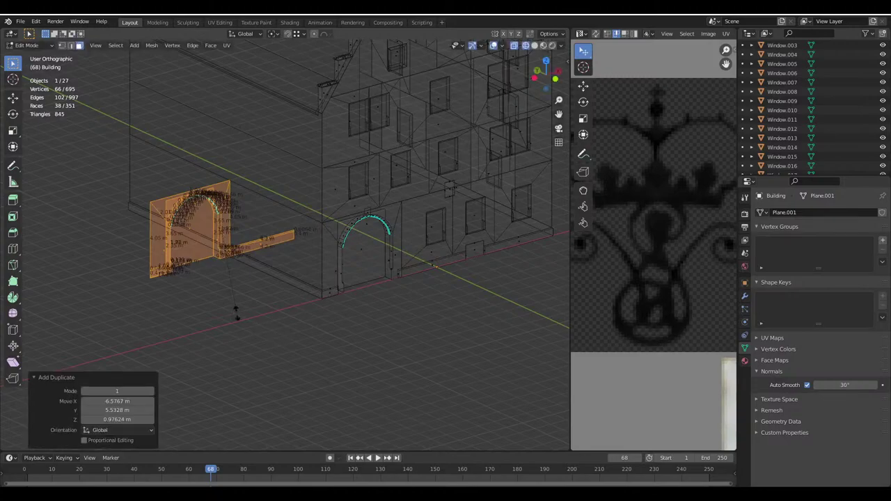
{"action": "key", "text": "s"}
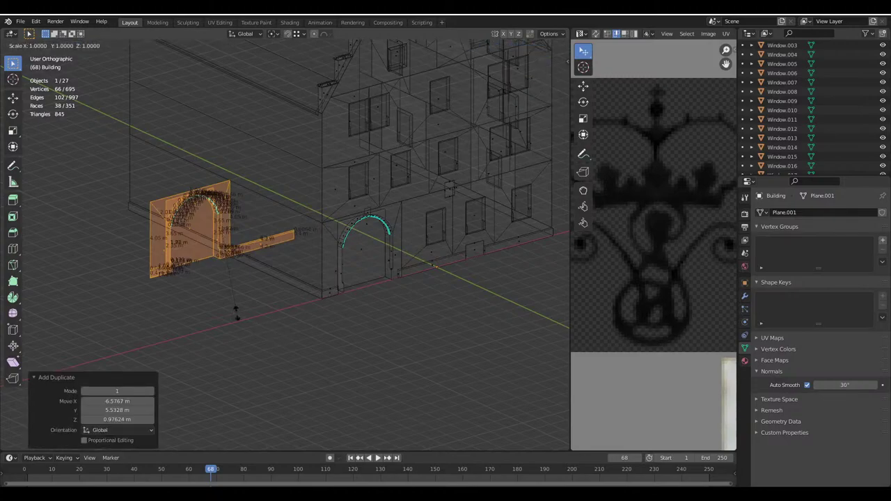
{"action": "key", "text": "y"}
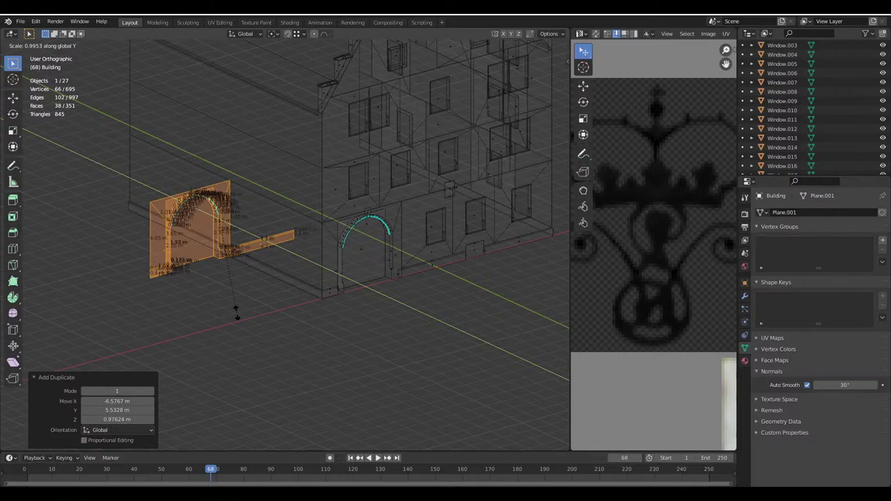
{"action": "type", "text": "-1"}
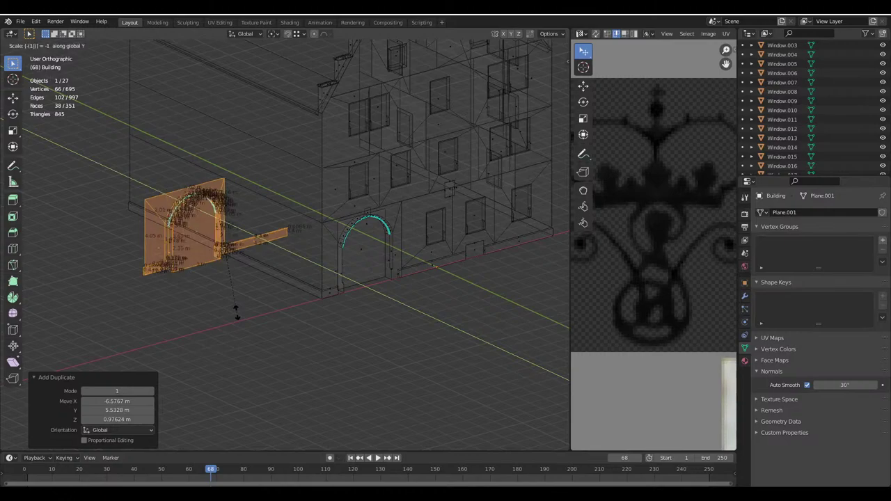
{"action": "key", "text": "Return"}
Flip the normals of the mirrored doorway faces in solid shading
{"action": "left_click", "coordinate": [534, 46]}
{"action": "mouse_move", "coordinate": [488, 174]}
{"action": "middle_mouse_down"}
{"action": "mouse_move", "coordinate": [473, 230]}
{"action": "mouse_move", "coordinate": [461, 239]}
{"action": "middle_mouse_up"}
{"action": "scroll", "coordinate": [434, 259], "scroll_direction": "up", "scroll_amount": 3}
{"action": "key", "text": "alt+n"}
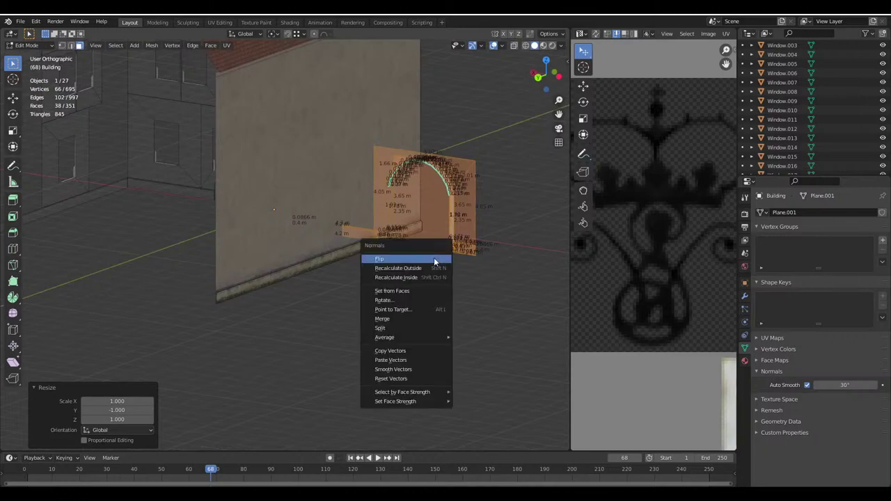
{"action": "left_click", "coordinate": [433, 257]}
Move the mirrored doorway snapped against the house's other wall, then return to Object Mode
{"action": "key", "text": "g"}
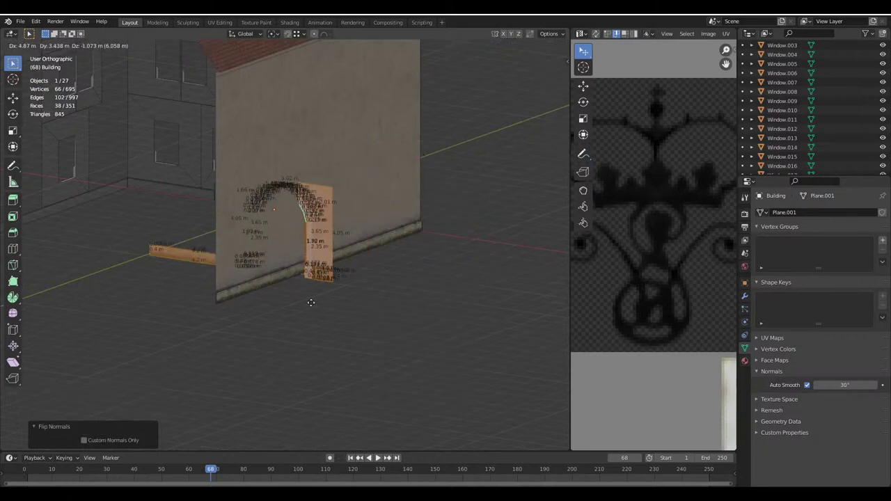
{"action": "left_click", "coordinate": [191, 316]}
{"action": "middle_click_drag", "start_coordinate": [192, 317], "coordinate": [223, 265]}
{"action": "scroll", "coordinate": [225, 269], "scroll_direction": "up", "scroll_amount": 2}
{"action": "key", "text": "g"}
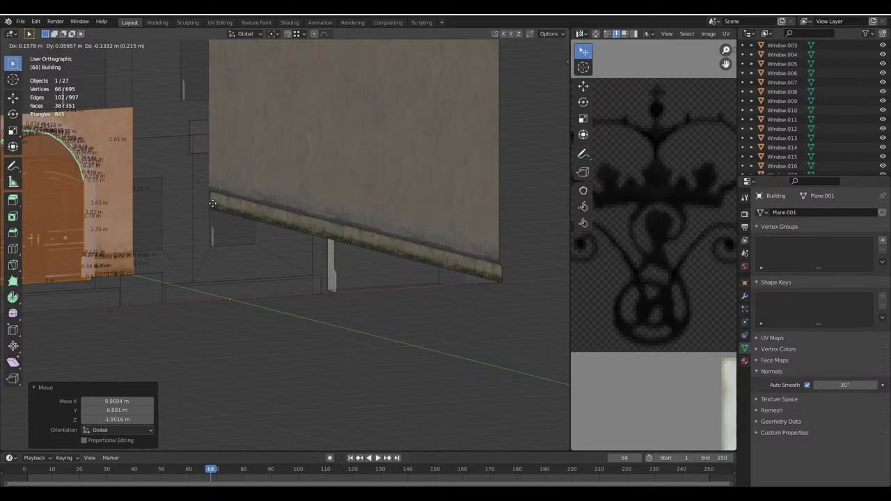
{"action": "key", "text": "ctrl"}
{"action": "left_click", "coordinate": [219, 203]}
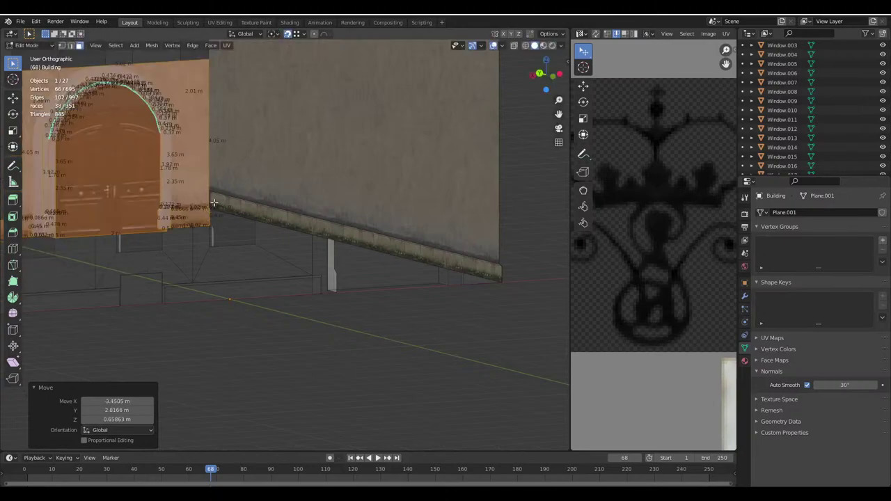
{"action": "middle_click_drag", "start_coordinate": [218, 204], "coordinate": [388, 243]}
{"action": "key", "text": "Tab"}
{"action": "scroll", "coordinate": [304, 314], "scroll_direction": "up", "scroll_amount": 2}
{"action": "middle_click_drag", "start_coordinate": [304, 319], "coordinate": [357, 255]}
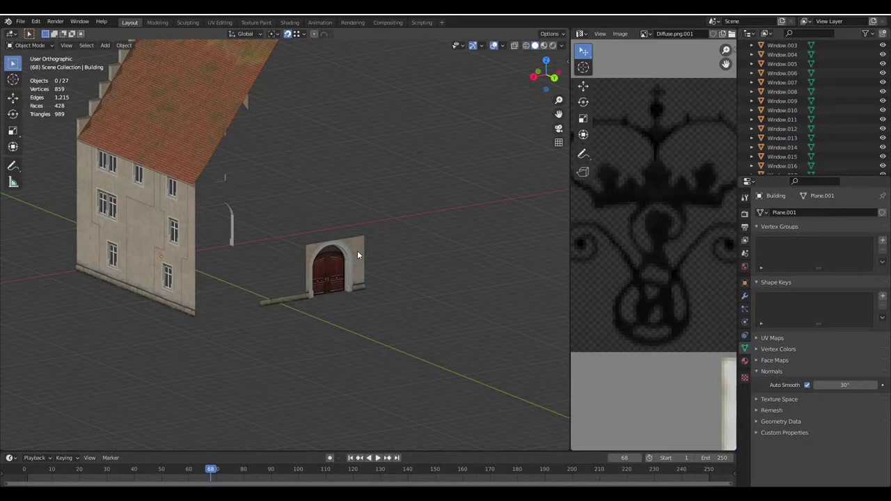
Enter Edit Mode on the copied doorway, frame it and clear the selection
{"action": "left_click", "coordinate": [357, 254]}
{"action": "key", "text": "Tab"}
{"action": "key", "text": "KP_Decimal"}
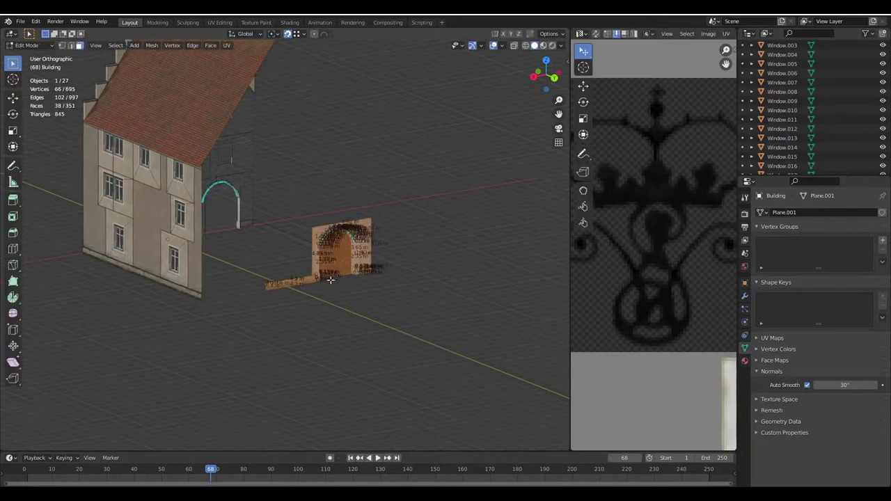
{"action": "middle_click_drag", "start_coordinate": [345, 253], "coordinate": [162, 172]}
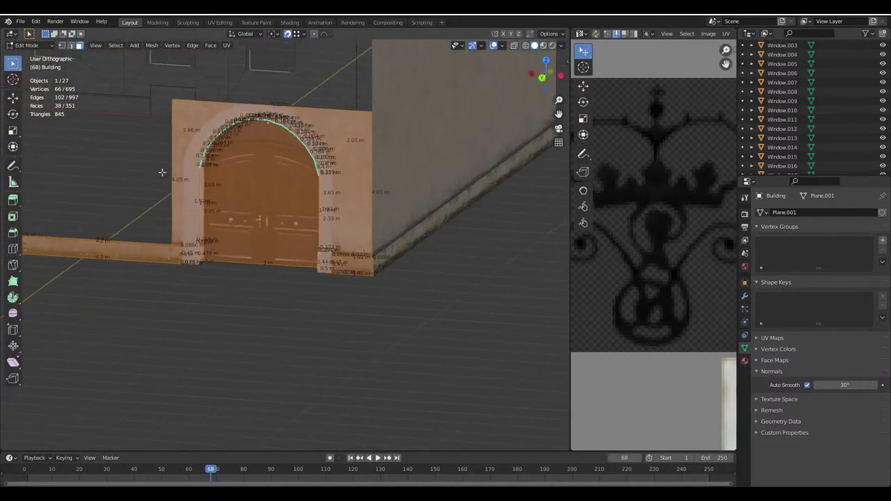
{"action": "key", "text": "alt+a"}
{"action": "middle_click_drag", "start_coordinate": [130, 240], "coordinate": [188, 224]}
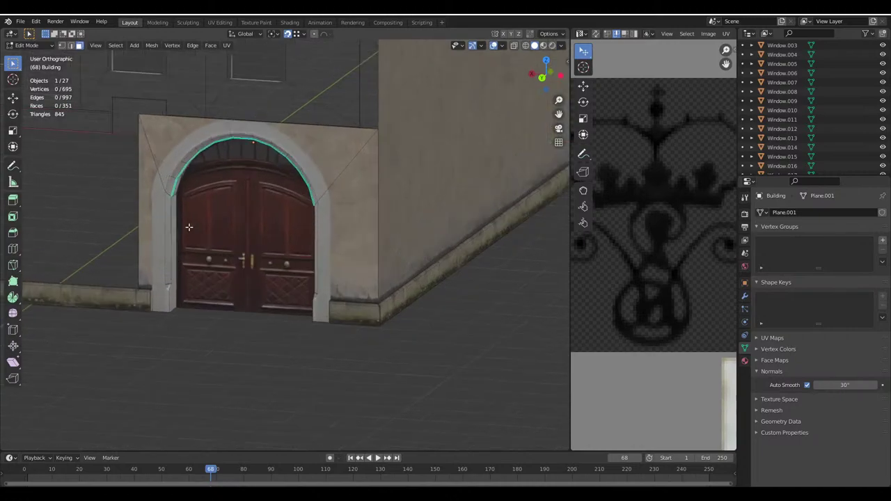
{"action": "key", "text": "Home"}
{"action": "middle_click_drag", "start_coordinate": [172, 267], "coordinate": [293, 220]}
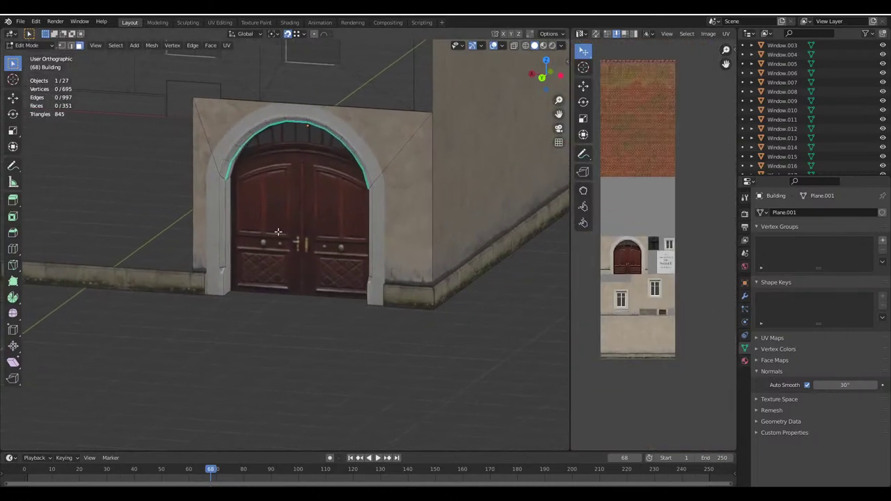
Mirror the door face's UVs along X so the door texture reads the right way round
{"action": "left_click", "coordinate": [278, 232]}
{"action": "scroll", "coordinate": [646, 319], "scroll_direction": "up", "scroll_amount": 3}
{"action": "scroll", "coordinate": [645, 319], "scroll_direction": "up", "scroll_amount": 1}
{"action": "key", "text": "s"}
{"action": "key", "text": "x"}
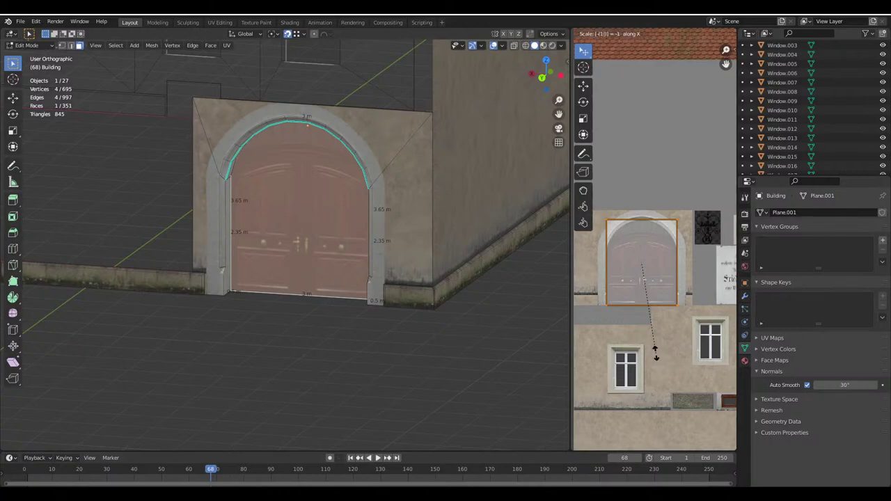
{"action": "key", "text": "Return"}
Select the wall-base strip faces, including the corner piece, and scale their UVs along X
{"action": "key", "text": "alt+a"}
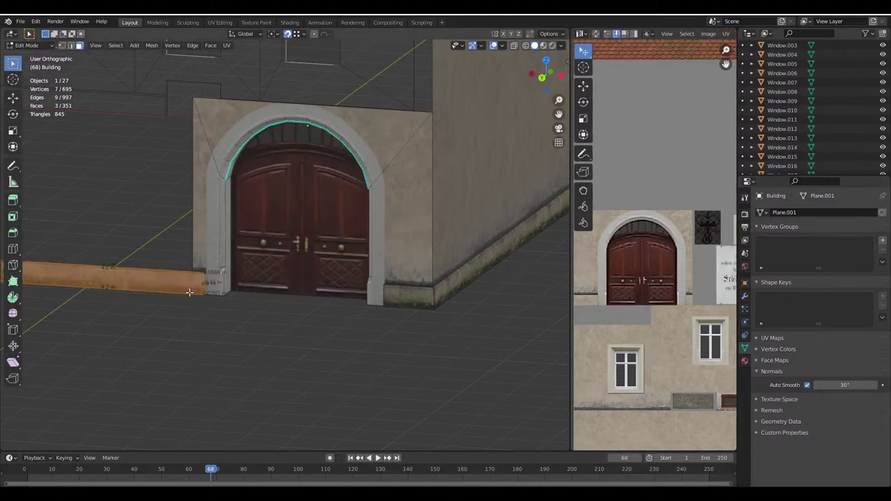
{"action": "key", "text": "l"}
{"action": "key", "text": "b"}
{"action": "left_click_drag", "start_coordinate": [382, 287], "coordinate": [411, 307]}
{"action": "scroll", "coordinate": [404, 299], "scroll_direction": "up", "scroll_amount": 3}
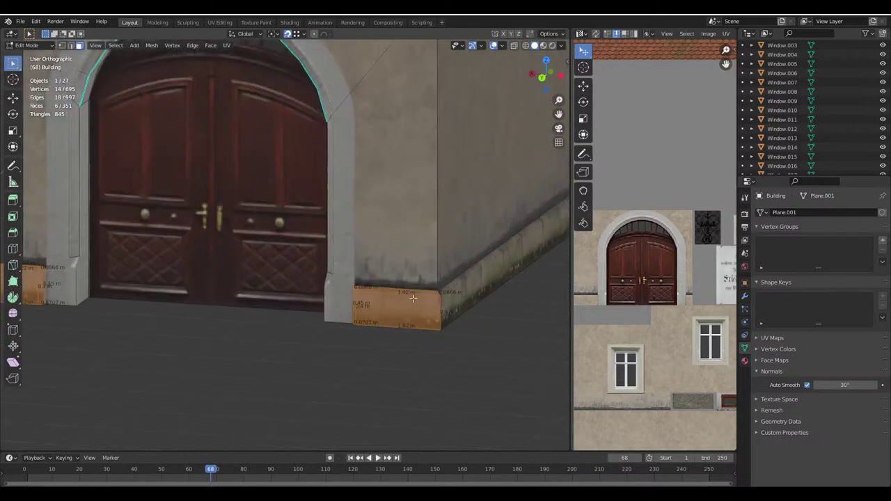
{"action": "scroll", "coordinate": [644, 308], "scroll_direction": "up", "scroll_amount": 2}
{"action": "key", "text": "s"}
{"action": "key", "text": "x"}
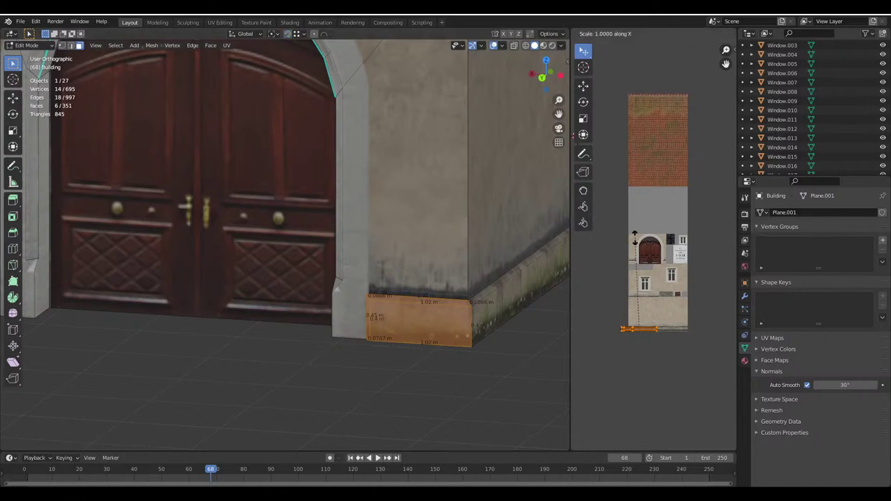
{"action": "key", "text": "Return"}
{"action": "middle_click_drag", "start_coordinate": [306, 223], "coordinate": [361, 229]}
{"action": "left_click", "coordinate": [215, 241]}
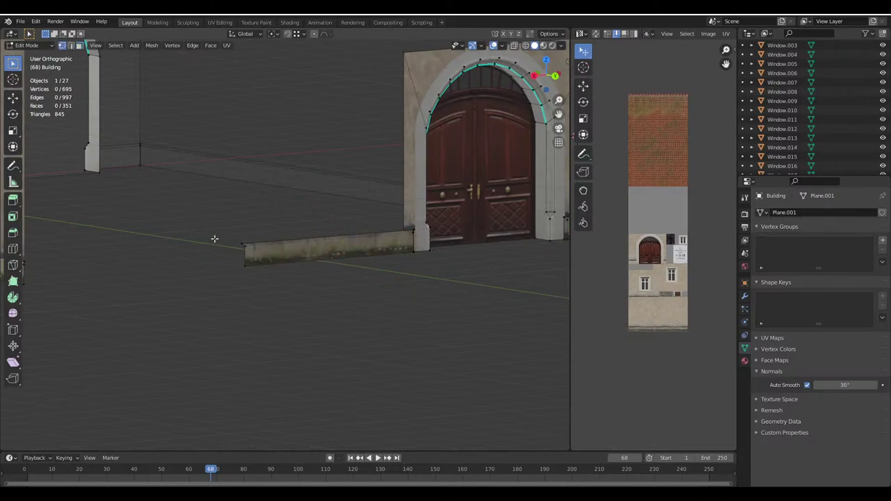
With snapping on, move the base strip along X to the building corner
{"action": "middle_click_drag", "start_coordinate": [191, 280], "coordinate": [167, 260], "text": "shift"}
{"action": "scroll", "coordinate": [167, 261], "scroll_direction": "up", "scroll_amount": 2}
{"action": "left_click", "coordinate": [546, 35]}
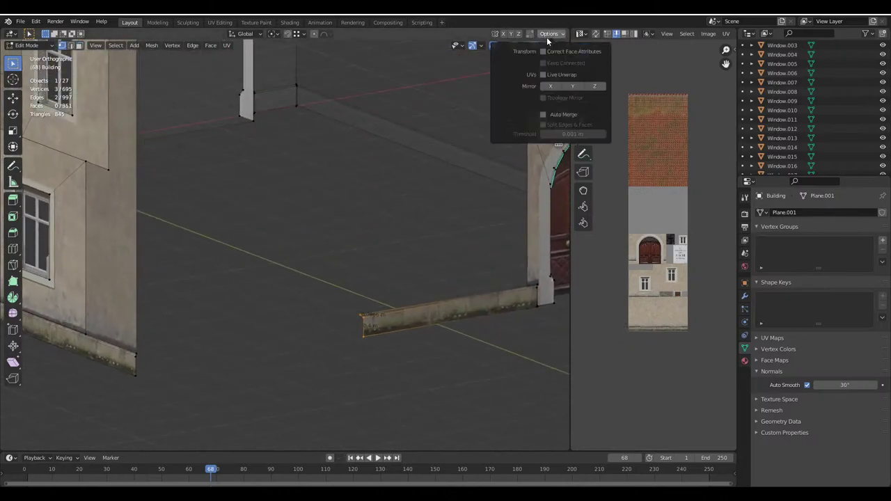
{"action": "middle_click_drag", "start_coordinate": [181, 348], "coordinate": [332, 243], "text": "shift"}
{"action": "scroll", "coordinate": [316, 274], "scroll_direction": "up", "scroll_amount": 2}
{"action": "key", "text": "g"}
{"action": "key", "text": "x"}
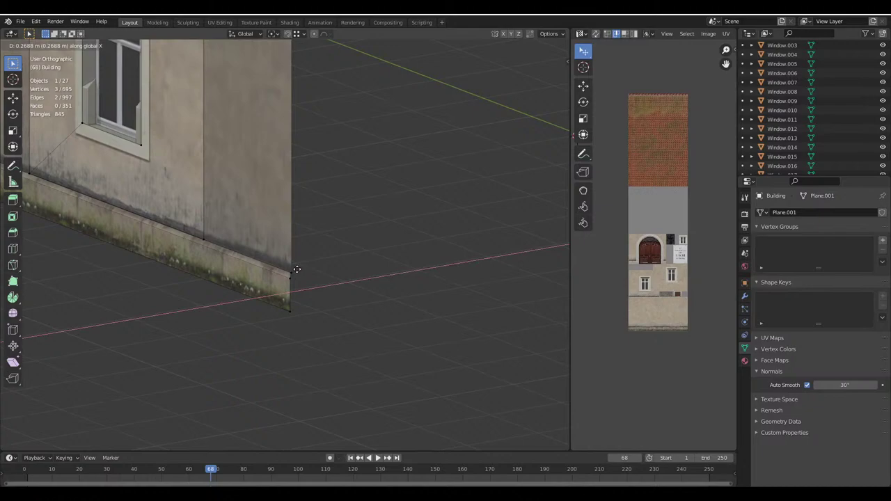
{"action": "right_click", "coordinate": [275, 278]}
{"action": "key", "text": "shift+Tab"}
{"action": "key", "text": "g"}
{"action": "key", "text": "x"}
{"action": "left_click", "coordinate": [289, 273]}
Snap the strip's end vertex onto the wall corner
{"action": "scroll", "coordinate": [289, 273], "scroll_direction": "up", "scroll_amount": 4}
{"action": "left_click", "coordinate": [254, 215]}
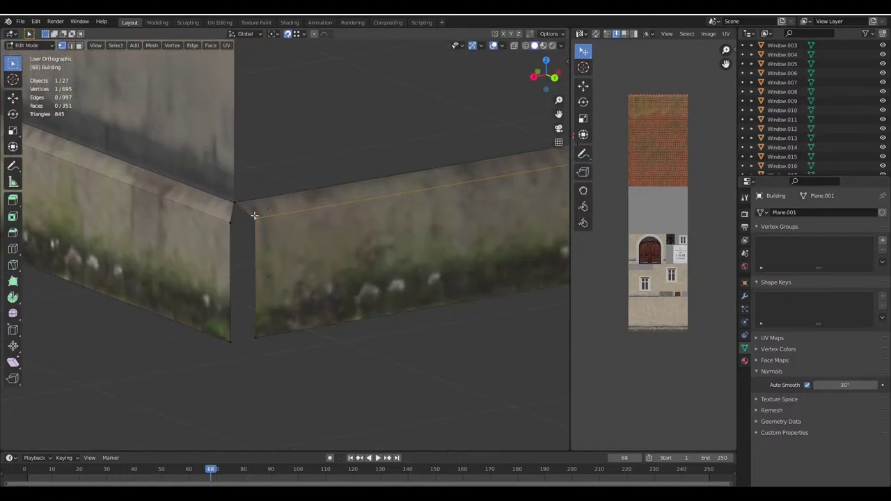
{"action": "key", "text": "g"}
{"action": "left_click", "coordinate": [248, 279]}
Return to Object Mode and save Haus.blend again
{"action": "key", "text": "Tab"}
{"action": "scroll", "coordinate": [212, 326], "scroll_direction": "down", "scroll_amount": 5}
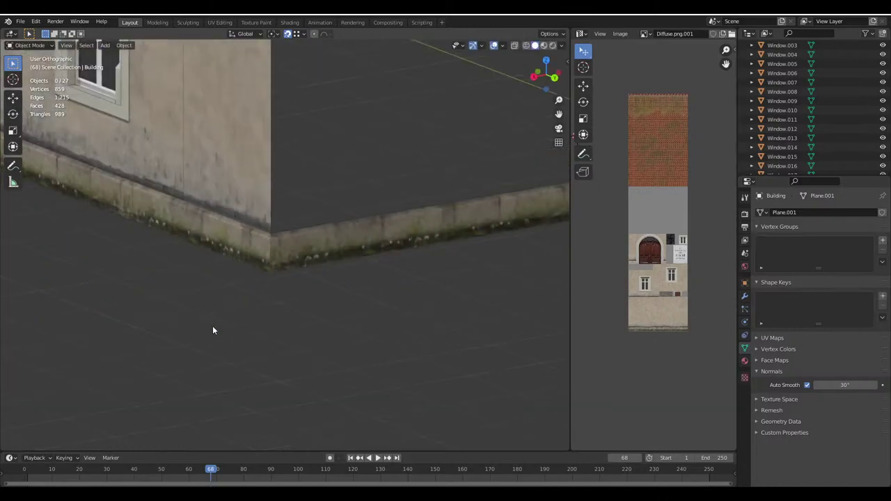
{"action": "middle_click_drag", "start_coordinate": [265, 352], "coordinate": [293, 446]}
{"action": "key", "text": "ctrl+s"}
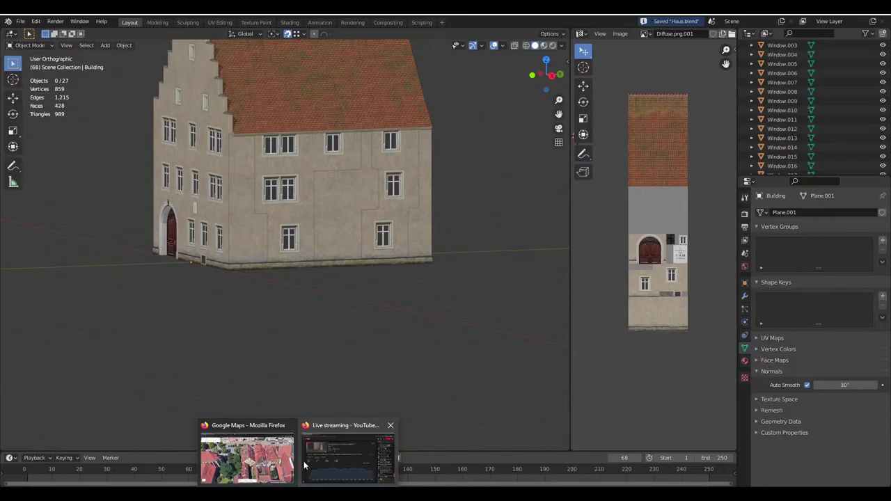
Tilt the Google Maps 3D view of the house and hide the photo markers
{"action": "left_click", "coordinate": [248, 461]}
{"action": "left_click_drag", "start_coordinate": [463, 358], "coordinate": [500, 336], "text": "ctrl"}
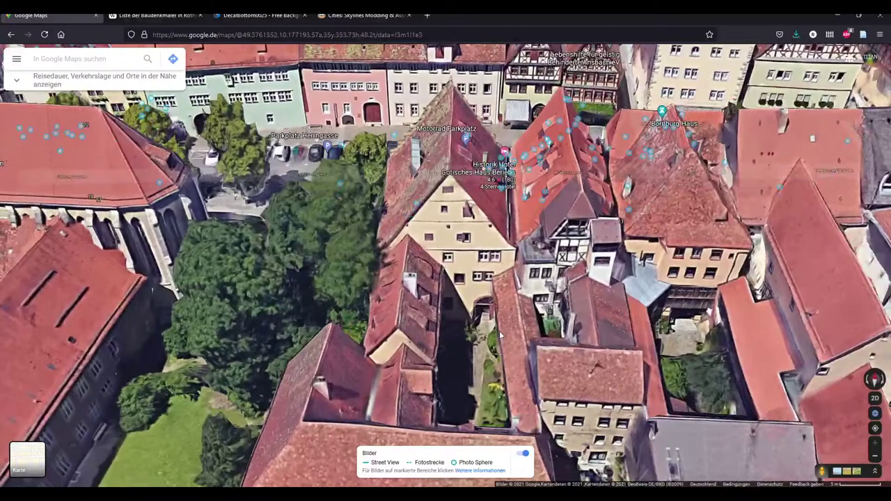
{"action": "left_click", "coordinate": [523, 454]}
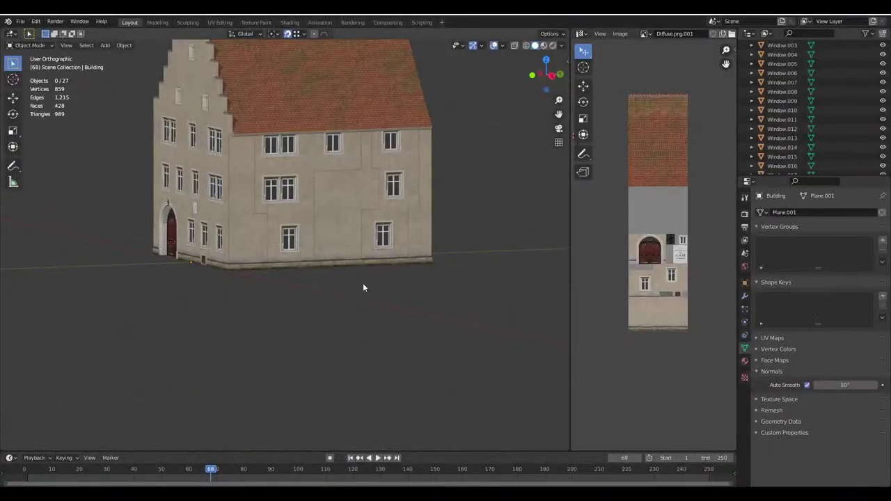
{"action": "scroll", "coordinate": [363, 283], "scroll_direction": "down", "scroll_amount": 2}
{"action": "middle_click_drag", "start_coordinate": [345, 278], "coordinate": [316, 248]}
{"action": "scroll", "coordinate": [374, 273], "scroll_direction": "up", "scroll_amount": 4}
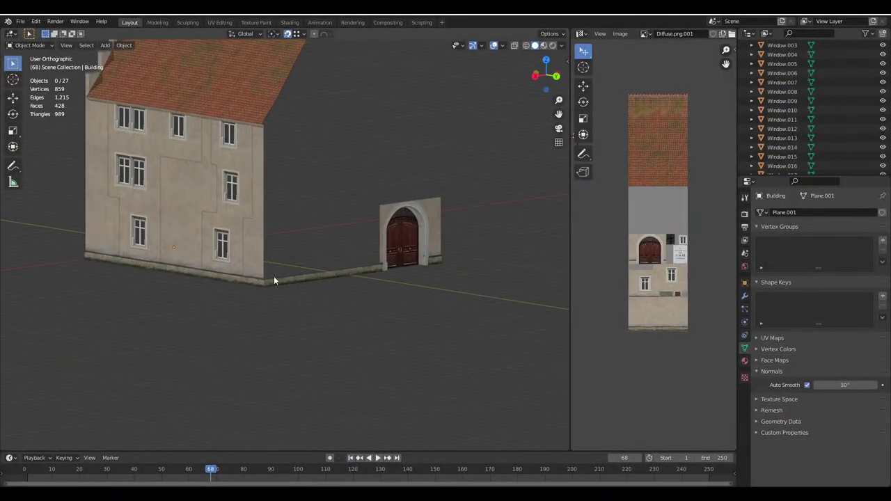
Compare the Blender house from frontal and corner angles against the Google Maps view
{"action": "key", "text": "Tab"}
{"action": "key", "text": "Tab"}
{"action": "middle_click_drag", "start_coordinate": [342, 265], "coordinate": [338, 480]}
{"action": "mouse_move", "coordinate": [338, 491]}
{"action": "left_click", "coordinate": [249, 460]}
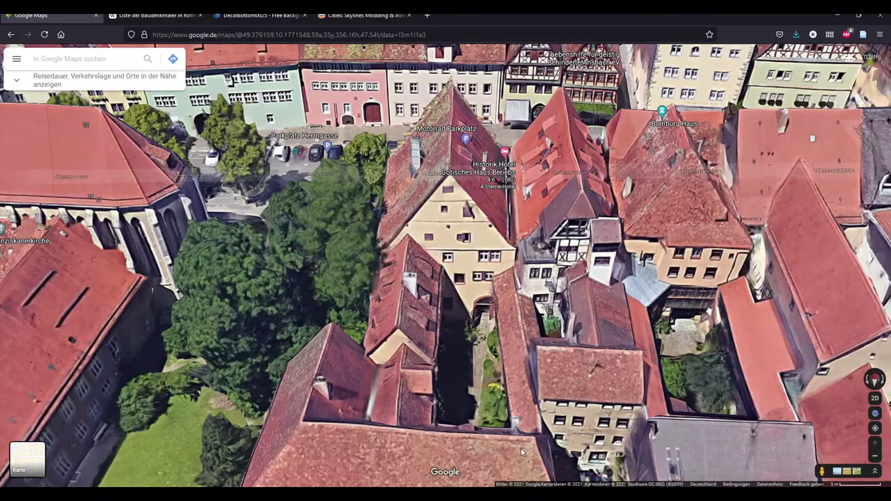
{"action": "key", "text": "alt+Tab"}
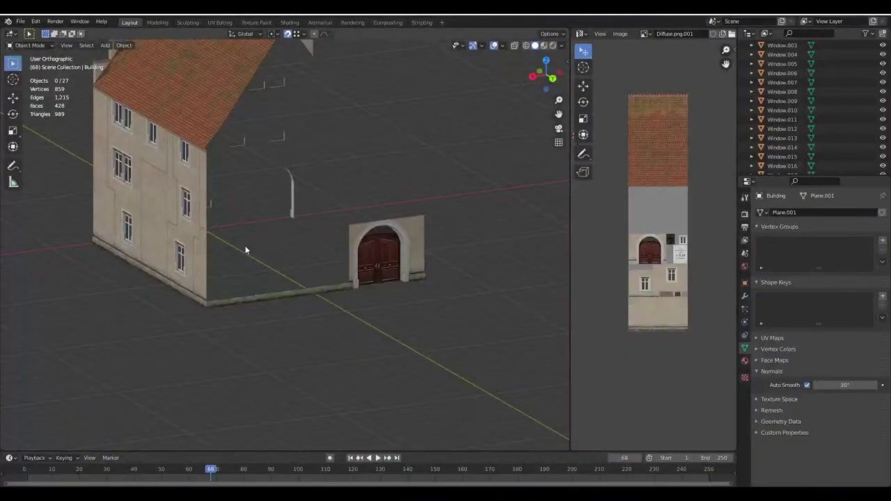
{"action": "middle_click_drag", "start_coordinate": [245, 246], "coordinate": [235, 206]}
{"action": "scroll", "coordinate": [274, 169], "scroll_direction": "up", "scroll_amount": 2}
{"action": "middle_click_drag", "start_coordinate": [273, 168], "coordinate": [384, 264]}
{"action": "scroll", "coordinate": [317, 256], "scroll_direction": "up", "scroll_amount": 3}
{"action": "scroll", "coordinate": [316, 256], "scroll_direction": "down", "scroll_amount": 3}
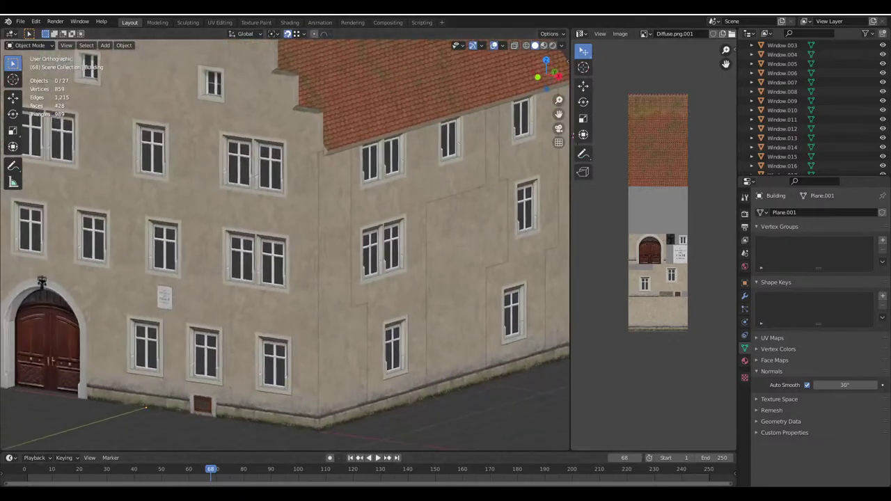
Check the Google Maps view once more and return to the Blender house model
{"action": "mouse_move", "coordinate": [338, 491]}
{"action": "left_click", "coordinate": [249, 459]}
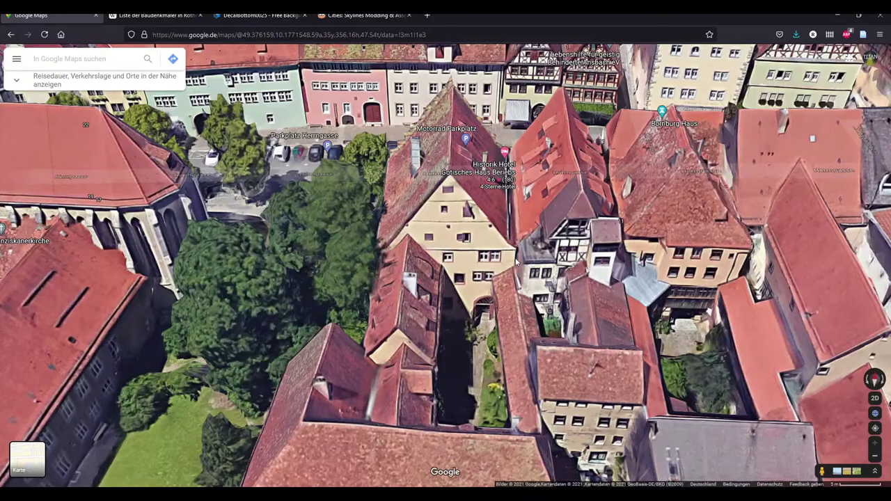
{"action": "key", "text": "alt+Tab"}
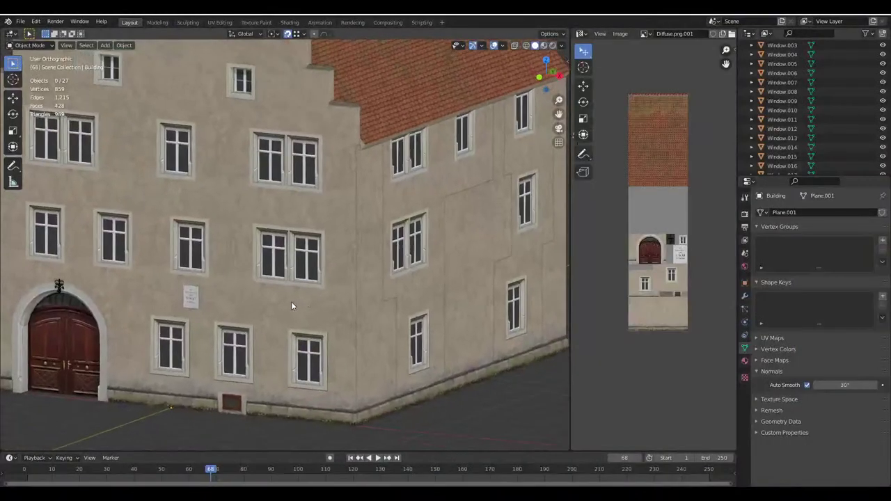
In face select mode, select the wall faces around the upper double window and save the file
{"action": "middle_click_drag", "start_coordinate": [291, 301], "coordinate": [286, 296]}
{"action": "left_click", "coordinate": [82, 46]}
{"action": "left_click", "coordinate": [140, 155]}
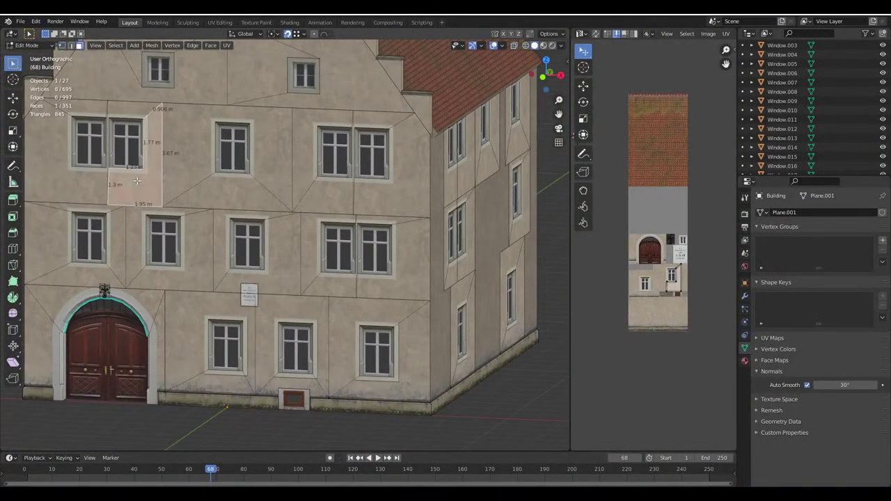
{"action": "key", "text": "ctrl+s"}
{"action": "key", "text": "KP_Decimal"}
{"action": "left_click", "coordinate": [192, 236], "text": "shift"}
{"action": "scroll", "coordinate": [192, 237], "scroll_direction": "down", "scroll_amount": 5}
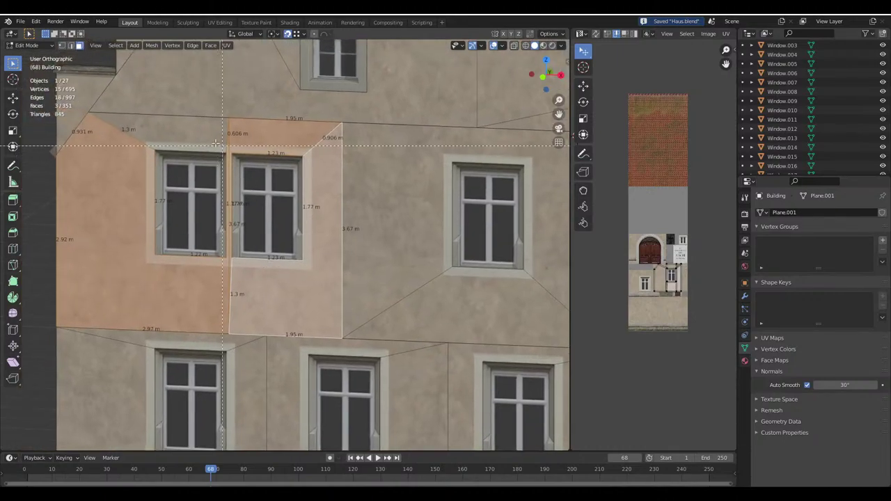
{"action": "middle_click_drag", "start_coordinate": [192, 236], "coordinate": [238, 228]}
{"action": "scroll", "coordinate": [278, 261], "scroll_direction": "up", "scroll_amount": 1}
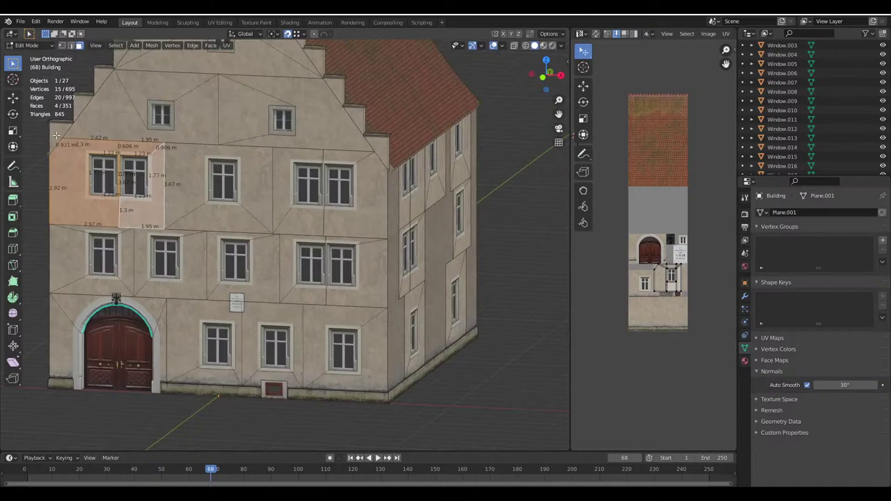
Add the faces around the lower paired windows to the selection
{"action": "left_click", "coordinate": [323, 300], "text": "shift"}
{"action": "scroll", "coordinate": [285, 301], "scroll_direction": "up", "scroll_amount": 2}
{"action": "key", "text": "b"}
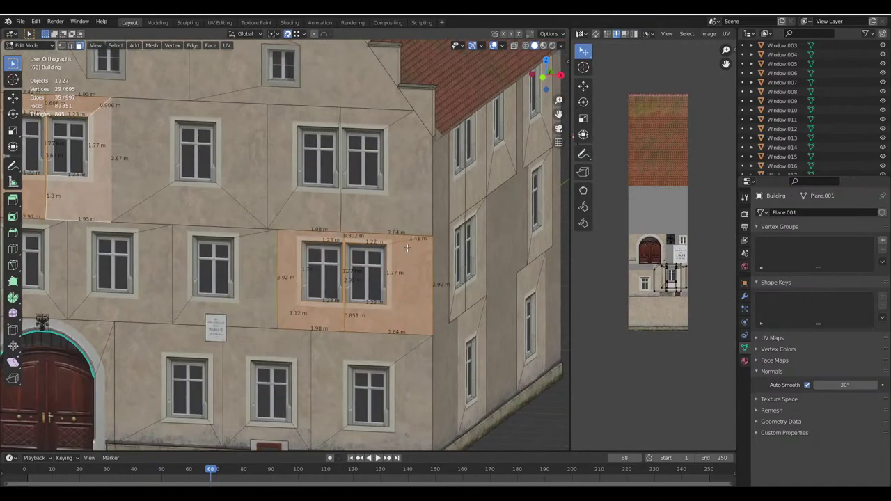
{"action": "scroll", "coordinate": [327, 237], "scroll_direction": "down", "scroll_amount": 5}
{"action": "left_click", "coordinate": [549, 34]}
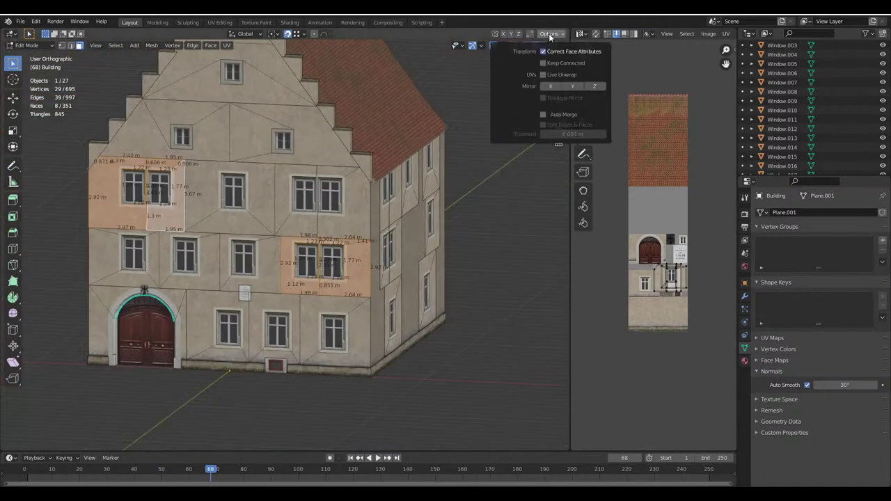
{"action": "middle_click_drag", "start_coordinate": [390, 209], "coordinate": [232, 251]}
Duplicate the window sections off the facade and rotate the copies 180° about Z
{"action": "key", "text": "shift+d"}
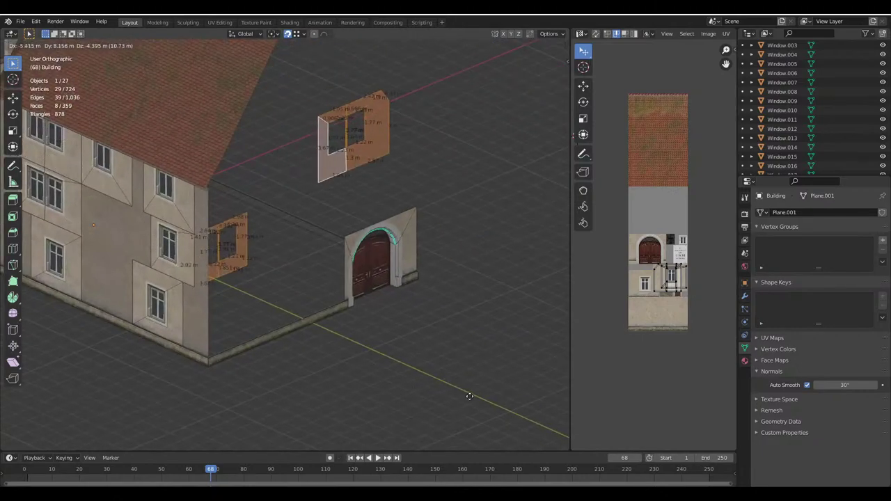
{"action": "left_click", "coordinate": [435, 332]}
{"action": "type", "text": "rz180"}
{"action": "key", "text": "Return"}
Select one copied window section as linked faces and set it just above the entrance
{"action": "middle_click_drag", "start_coordinate": [434, 334], "coordinate": [364, 262]}
{"action": "left_click", "coordinate": [513, 293]}
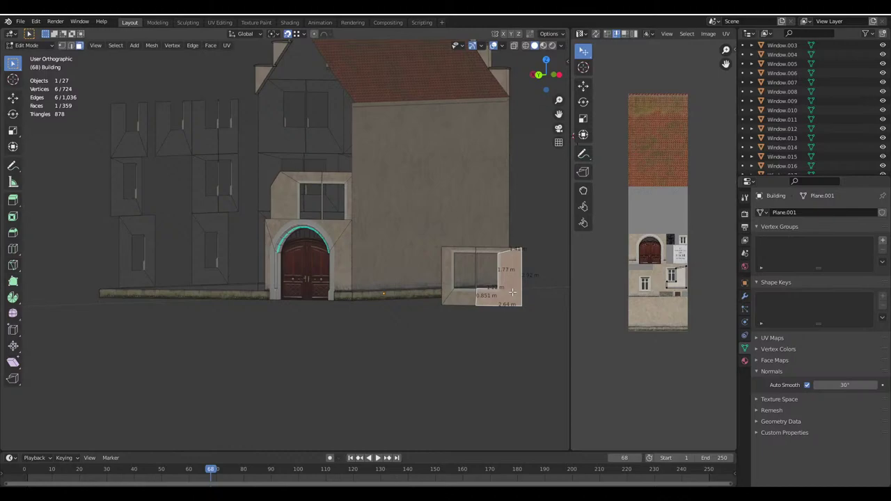
{"action": "key", "text": "l"}
{"action": "middle_click_drag", "start_coordinate": [513, 293], "coordinate": [473, 279]}
{"action": "key", "text": "g"}
{"action": "left_click", "coordinate": [376, 243]}
{"action": "key", "text": "g"}
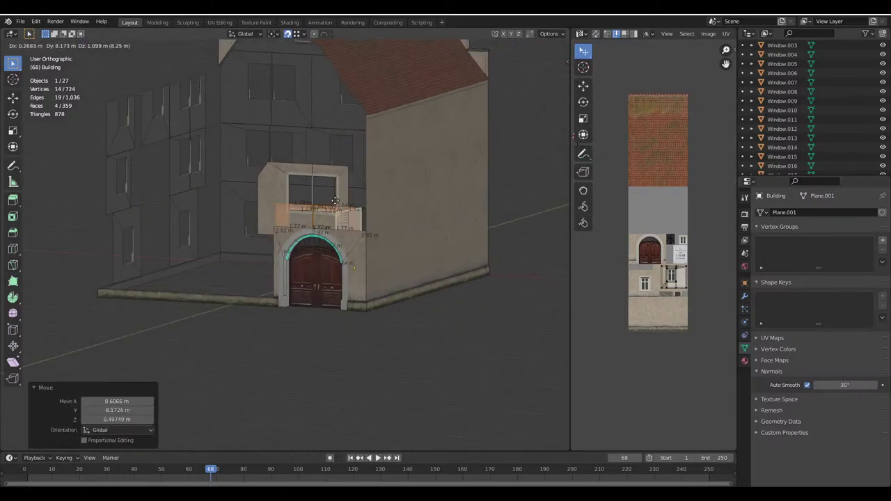
{"action": "left_click", "coordinate": [366, 235]}
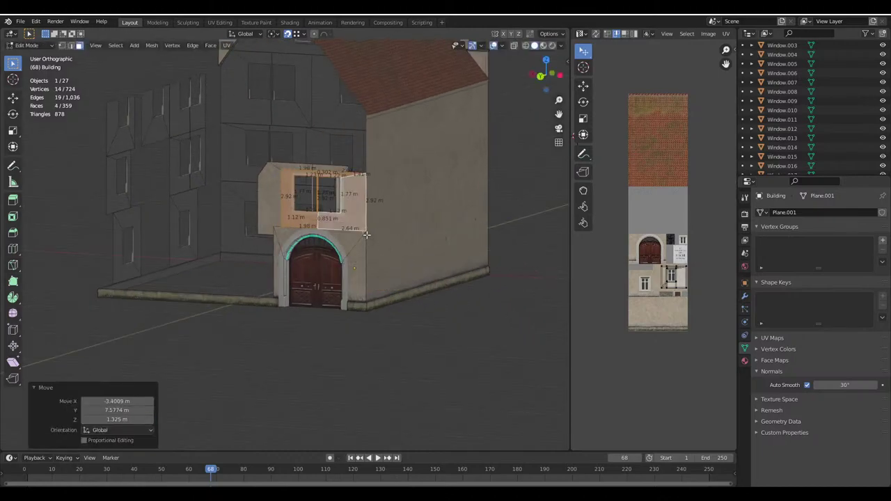
Select the other copied window section and place it on the upper tower facade
{"action": "left_click", "coordinate": [271, 203]}
{"action": "key", "text": "l"}
{"action": "middle_click_drag", "start_coordinate": [271, 202], "coordinate": [364, 220]}
{"action": "key", "text": "g"}
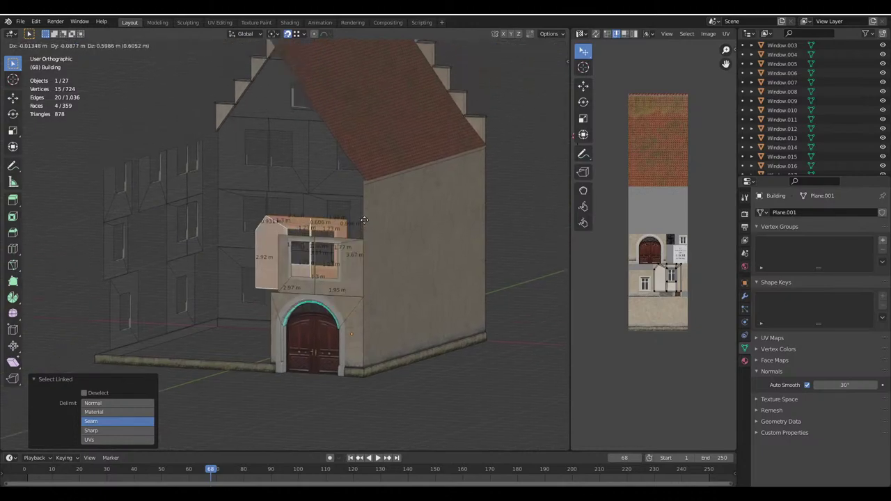
{"action": "left_click", "coordinate": [364, 243]}
Leave Edit Mode and glance at the Textures folder and the Google Maps reference
{"action": "key", "text": "Tab"}
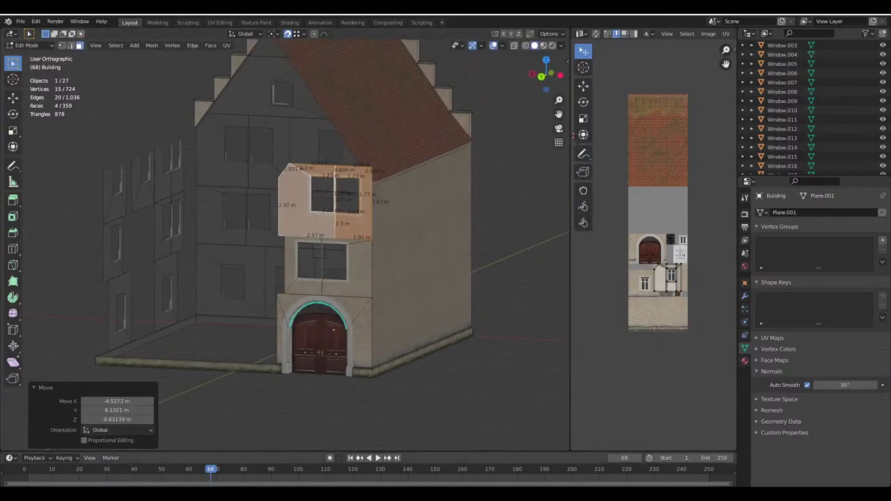
{"action": "left_click", "coordinate": [366, 455]}
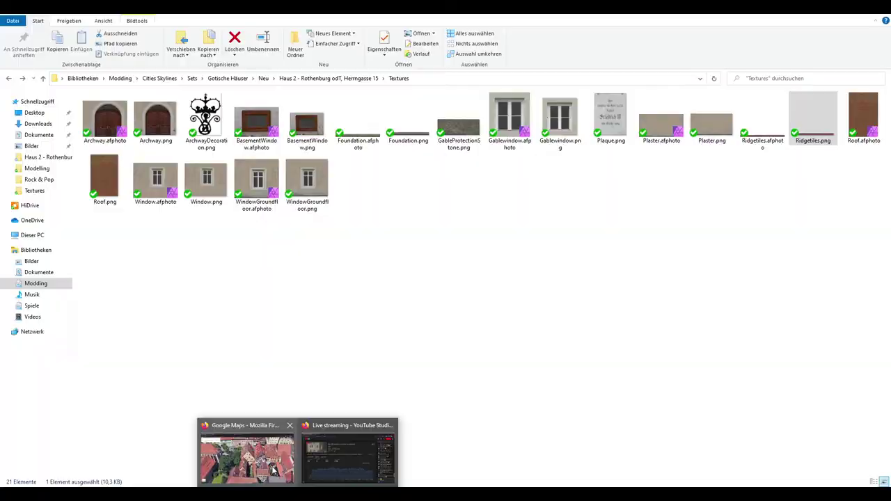
{"action": "left_click", "coordinate": [244, 453]}
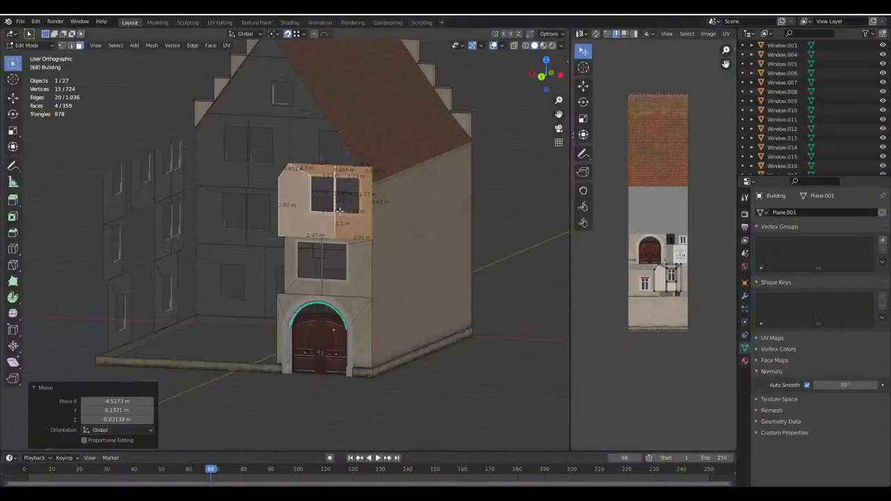
{"action": "key", "text": "shift+l"}
Shift the tower's middle window section 0.9 m along X
{"action": "key", "text": "l"}
{"action": "key", "text": "l"}
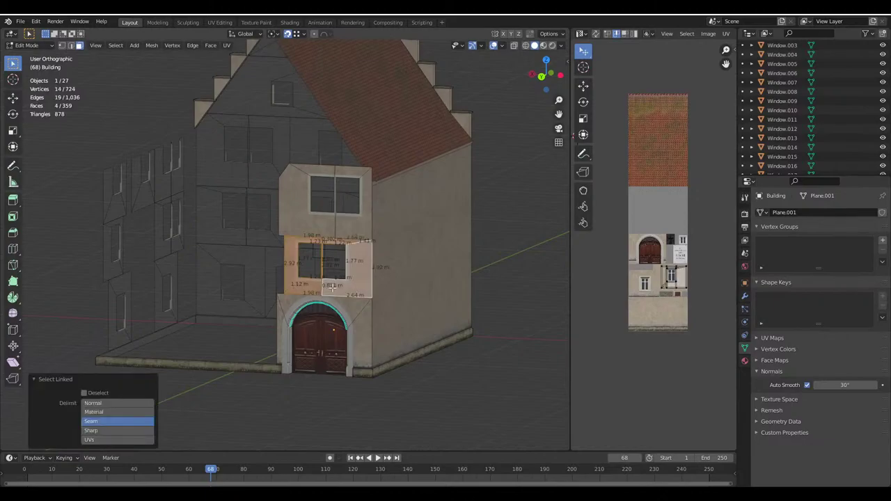
{"action": "middle_click_drag", "start_coordinate": [312, 281], "coordinate": [362, 299]}
{"action": "scroll", "coordinate": [362, 300], "scroll_direction": "up", "scroll_amount": 2}
{"action": "key", "text": "g"}
{"action": "key", "text": "x"}
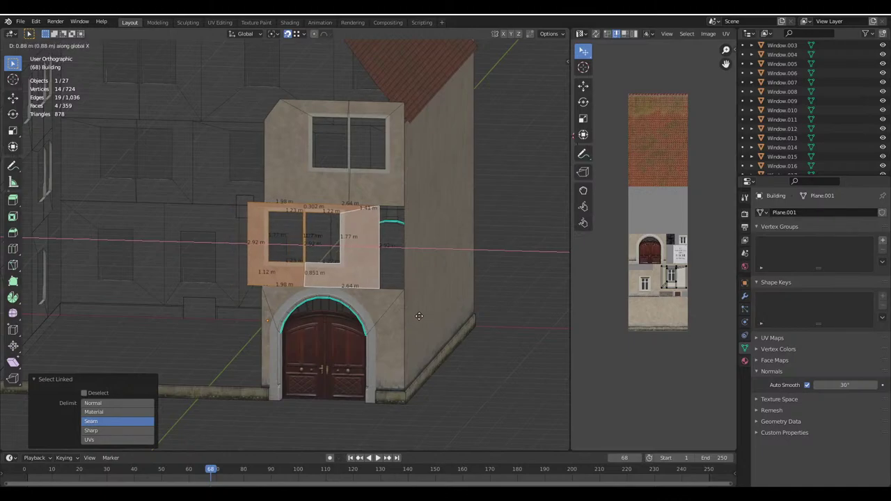
{"action": "type", "text": "0.9"}
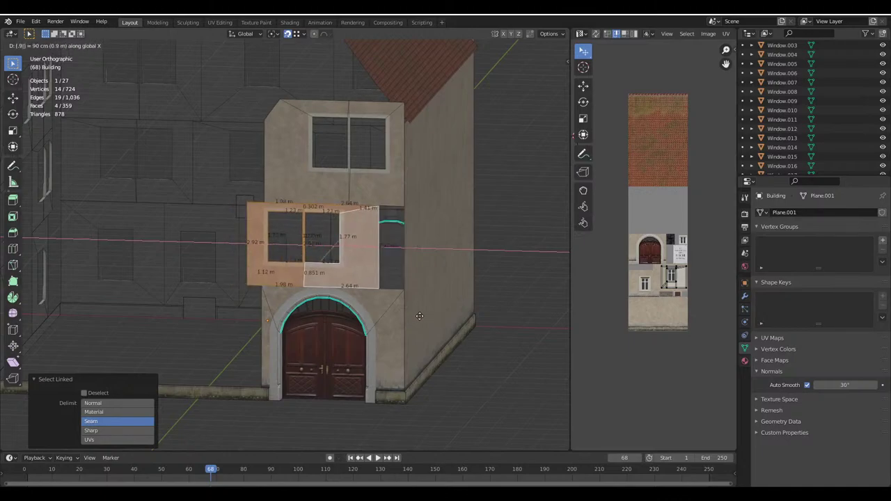
{"action": "key", "text": "Return"}
Select the upper facade section and start an X move, then cancel it
{"action": "key", "text": "alt+a"}
{"action": "key", "text": "l"}
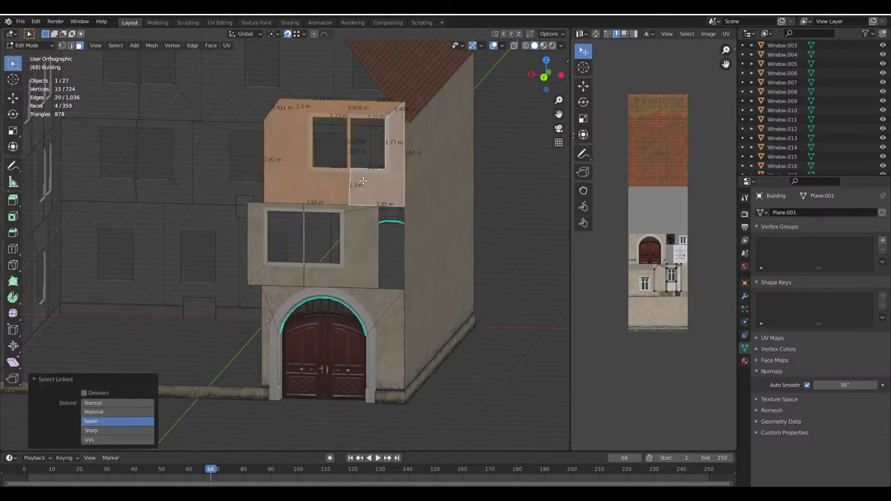
{"action": "middle_click_drag", "start_coordinate": [363, 181], "coordinate": [446, 208]}
{"action": "key", "text": "g"}
{"action": "key", "text": "x"}
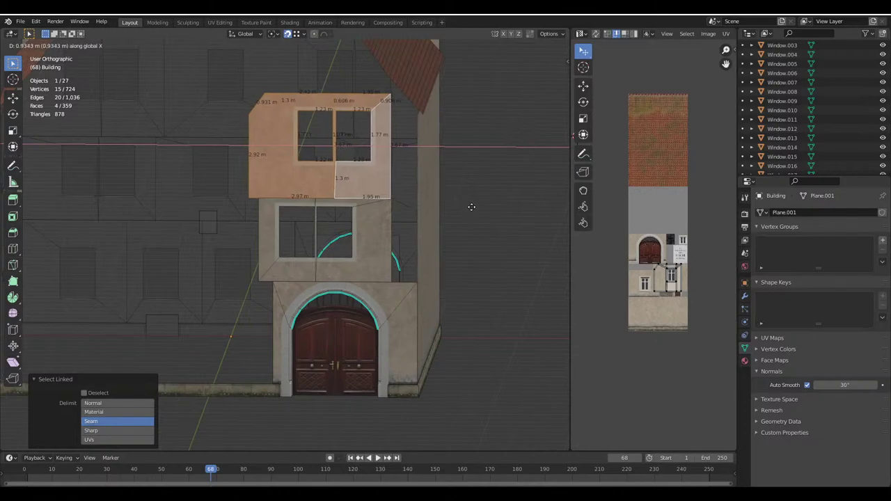
{"action": "right_click", "coordinate": [471, 206]}
In Object Mode, make a linked copy of an existing window model onto the tower
{"action": "key", "text": "Tab"}
{"action": "middle_click_drag", "start_coordinate": [472, 205], "coordinate": [255, 284]}
{"action": "scroll", "coordinate": [302, 279], "scroll_direction": "up", "scroll_amount": 4}
{"action": "scroll", "coordinate": [218, 264], "scroll_direction": "up", "scroll_amount": 2}
{"action": "left_click", "coordinate": [218, 264]}
{"action": "scroll", "coordinate": [255, 284], "scroll_direction": "up", "scroll_amount": 2}
{"action": "key", "text": "alt+d"}
{"action": "left_click", "coordinate": [364, 272]}
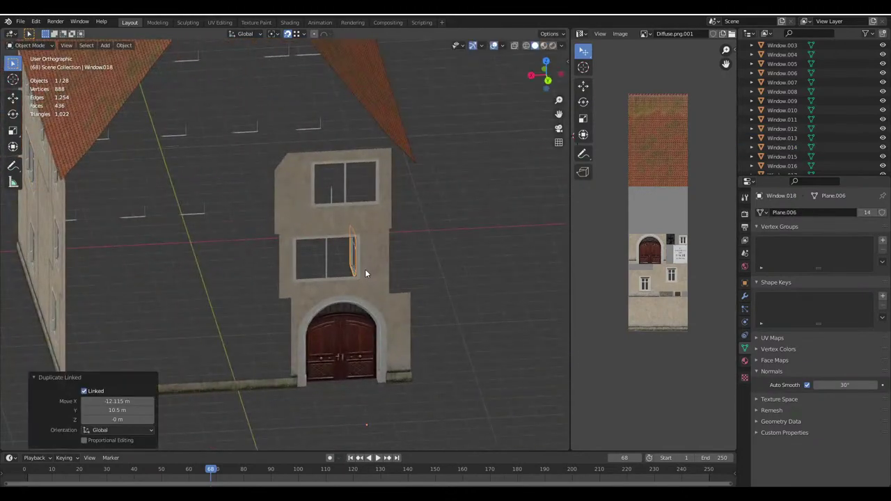
Rotate the window copy 90° about Z and fit it into the second-floor opening
{"action": "type", "text": "rz90"}
{"action": "key", "text": "Return"}
{"action": "scroll", "coordinate": [376, 307], "scroll_direction": "up", "scroll_amount": 2}
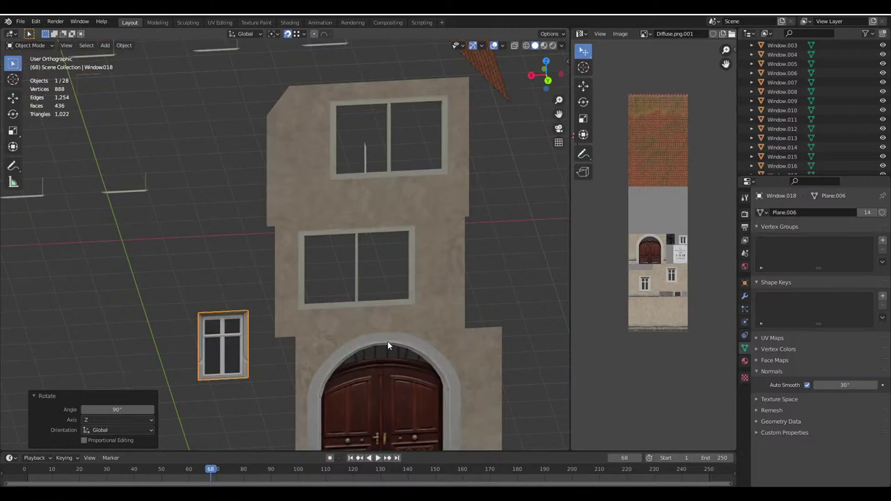
{"action": "key", "text": "g"}
{"action": "left_click", "coordinate": [411, 289]}
{"action": "scroll", "coordinate": [362, 307], "scroll_direction": "up", "scroll_amount": 2}
{"action": "key", "text": "g"}
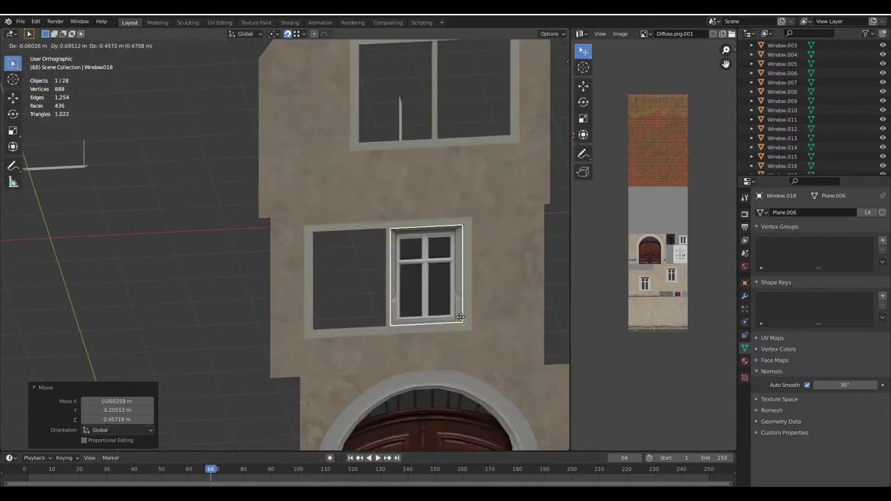
{"action": "left_click", "coordinate": [416, 326]}
Add linked window copies: one 1.3 m along X in the left opening, others upstairs
{"action": "key", "text": "alt+d"}
{"action": "type", "text": "x1.3"}
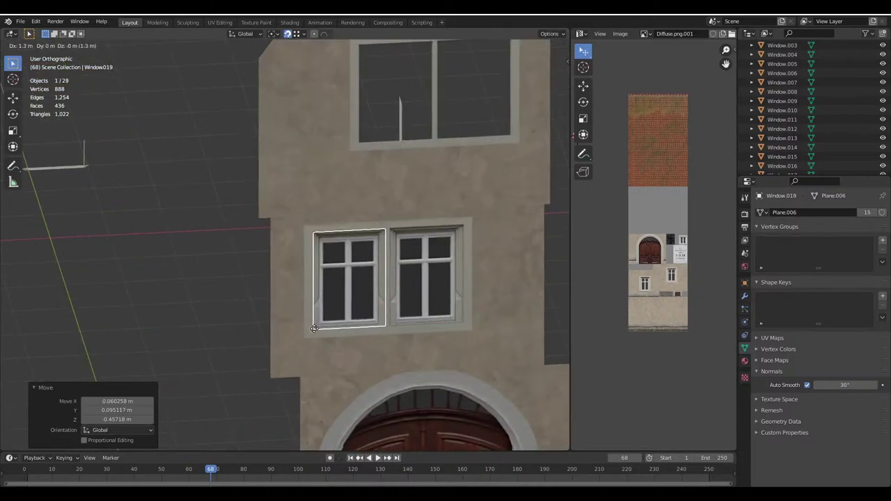
{"action": "key", "text": "Return"}
{"action": "key", "text": "alt+d"}
{"action": "left_click", "coordinate": [488, 122]}
{"action": "scroll", "coordinate": [477, 128], "scroll_direction": "down", "scroll_amount": 2}
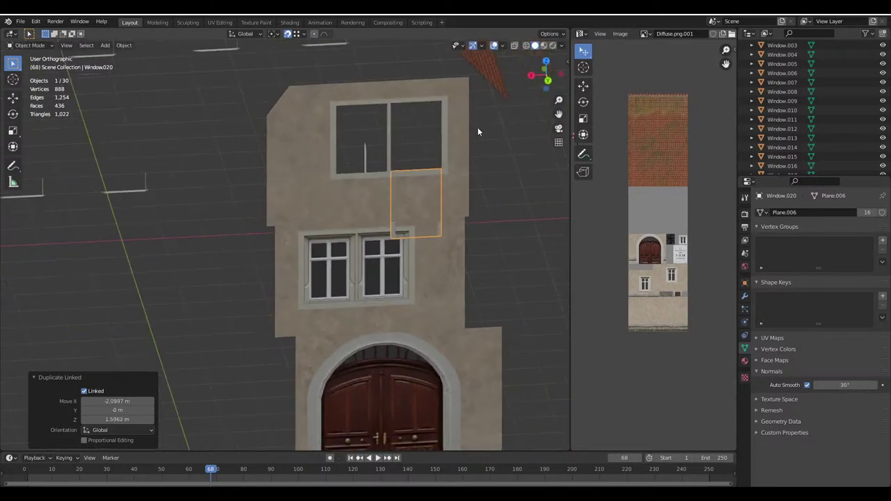
{"action": "key", "text": "alt+d"}
{"action": "key", "text": "Escape"}
Deselect everything, save the house file, and bring up the Google Maps reference
{"action": "key", "text": "alt+a"}
{"action": "scroll", "coordinate": [385, 198], "scroll_direction": "down", "scroll_amount": 3}
{"action": "middle_click_drag", "start_coordinate": [384, 199], "coordinate": [299, 265]}
{"action": "key", "text": "ctrl+s"}
{"action": "scroll", "coordinate": [333, 245], "scroll_direction": "up", "scroll_amount": 3}
{"action": "scroll", "coordinate": [342, 247], "scroll_direction": "down", "scroll_amount": 2}
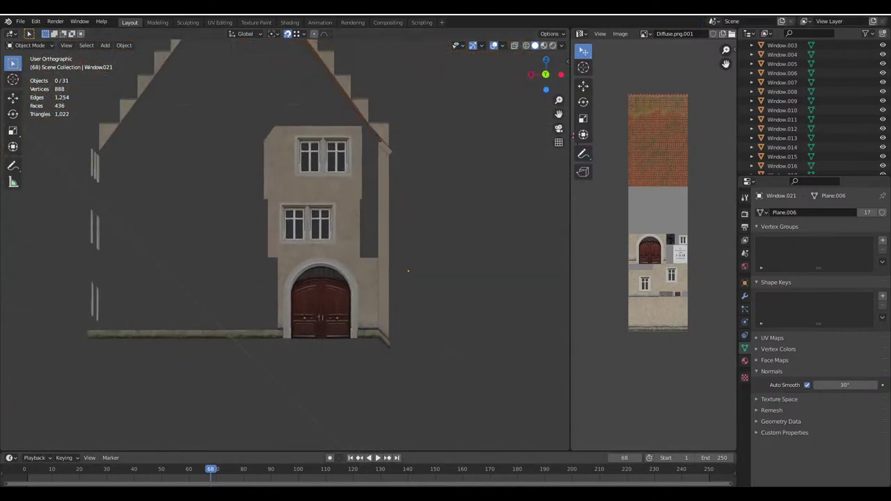
{"action": "mouse_move", "coordinate": [257, 496]}
{"action": "left_click", "coordinate": [262, 452]}
{"action": "scroll", "coordinate": [463, 328], "scroll_direction": "up", "scroll_amount": 2}
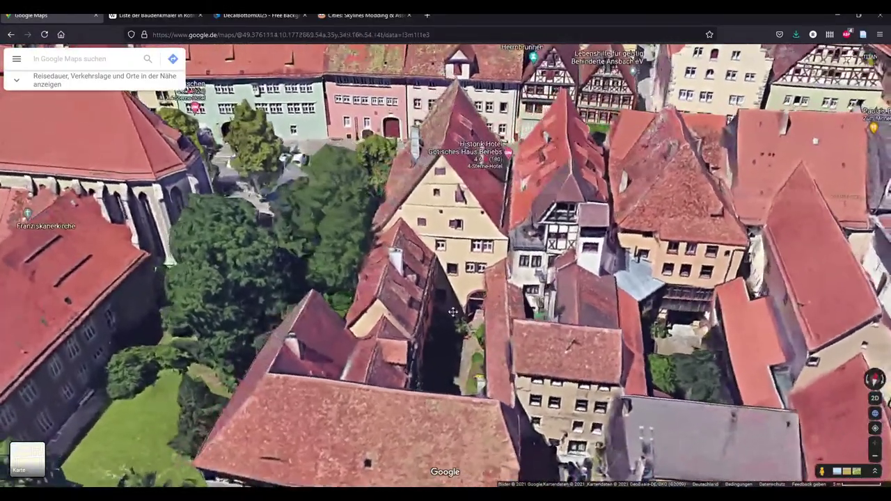
Rotate the Google Maps 3D view around the courtyard, then orbit the Blender house model
{"action": "left_click_drag", "start_coordinate": [452, 312], "coordinate": [435, 307]}
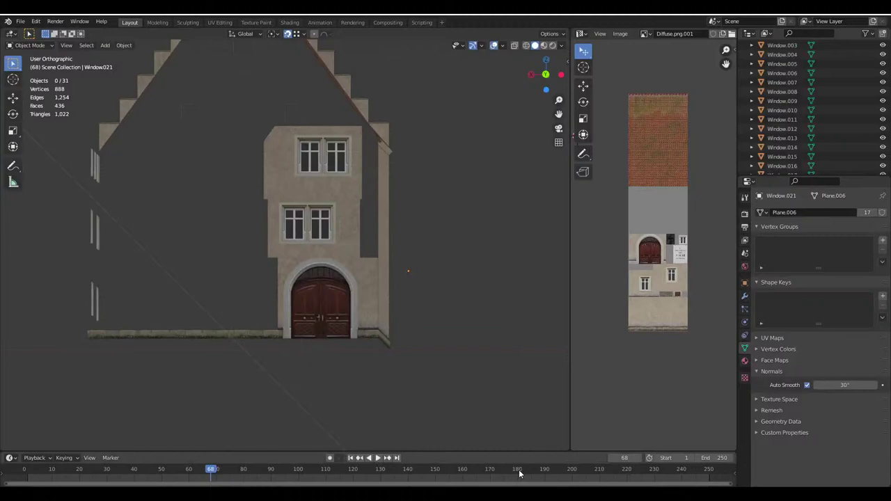
{"action": "middle_click_drag", "start_coordinate": [299, 265], "coordinate": [321, 284]}
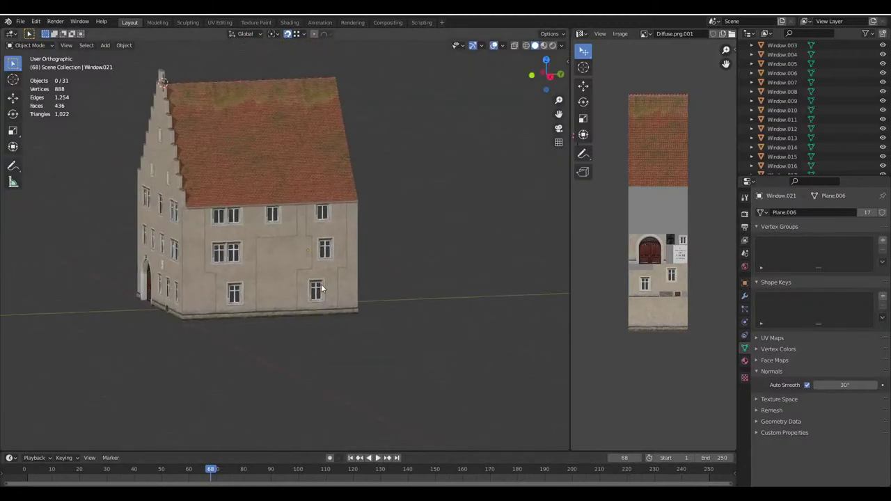
Copy the lower-right window wall faces, rotate them 90° about Z, and place them beside the arched door
{"action": "scroll", "coordinate": [345, 340], "scroll_direction": "up", "scroll_amount": 5}
{"action": "left_click", "coordinate": [346, 339]}
{"action": "key", "text": "Tab"}
{"action": "left_click", "coordinate": [373, 351]}
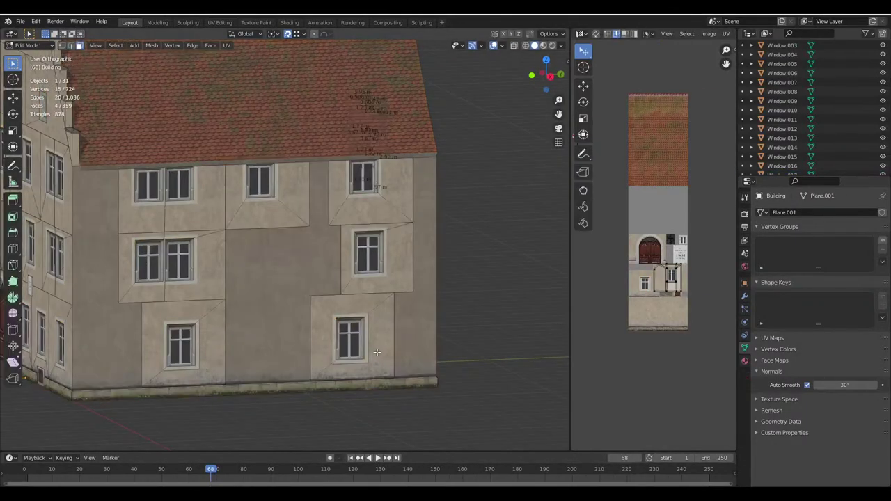
{"action": "middle_click_drag", "start_coordinate": [377, 333], "coordinate": [314, 325]}
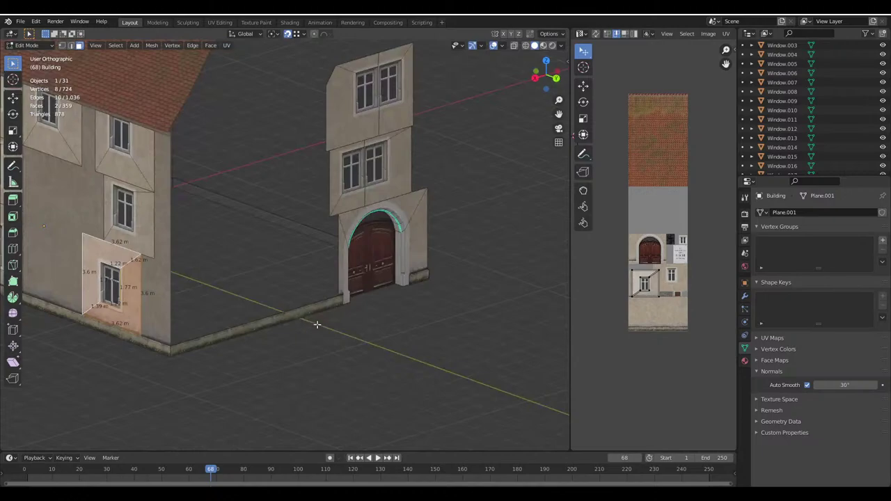
{"action": "key", "text": "g"}
{"action": "left_click", "coordinate": [453, 353]}
{"action": "type", "text": "rz"}
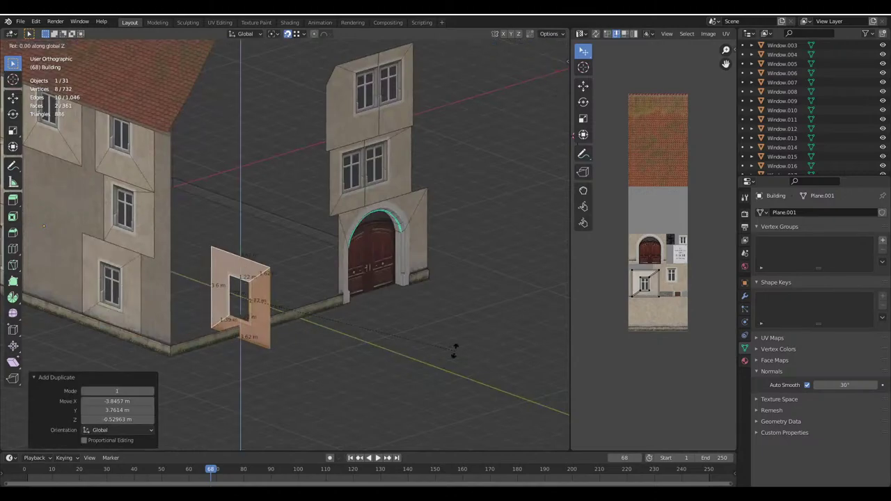
{"action": "type", "text": "90"}
{"action": "key", "text": "Return"}
{"action": "scroll", "coordinate": [453, 353], "scroll_direction": "up", "scroll_amount": 3}
{"action": "key", "text": "g"}
{"action": "left_click", "coordinate": [378, 193]}
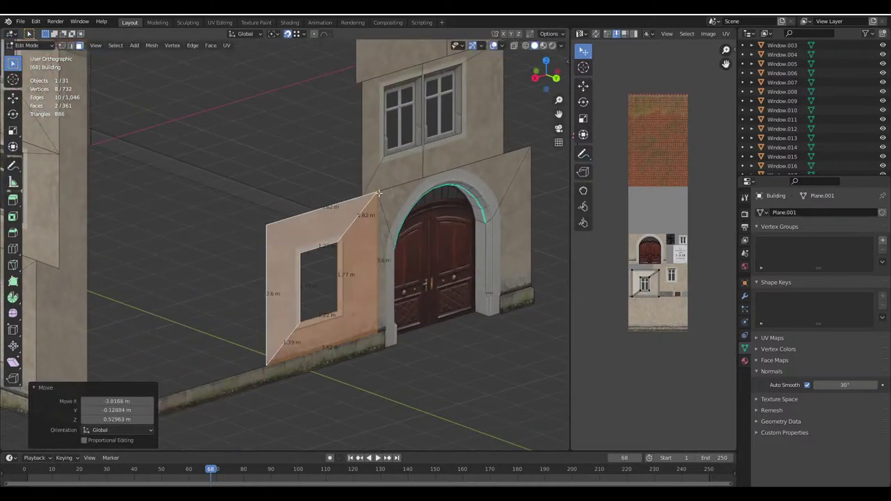
Return to Object Mode, orbit the building, and check the Google Maps reference
{"action": "key", "text": "Tab"}
{"action": "scroll", "coordinate": [461, 341], "scroll_direction": "down", "scroll_amount": 4}
{"action": "scroll", "coordinate": [366, 310], "scroll_direction": "up", "scroll_amount": 1}
{"action": "middle_click_drag", "start_coordinate": [461, 341], "coordinate": [300, 255]}
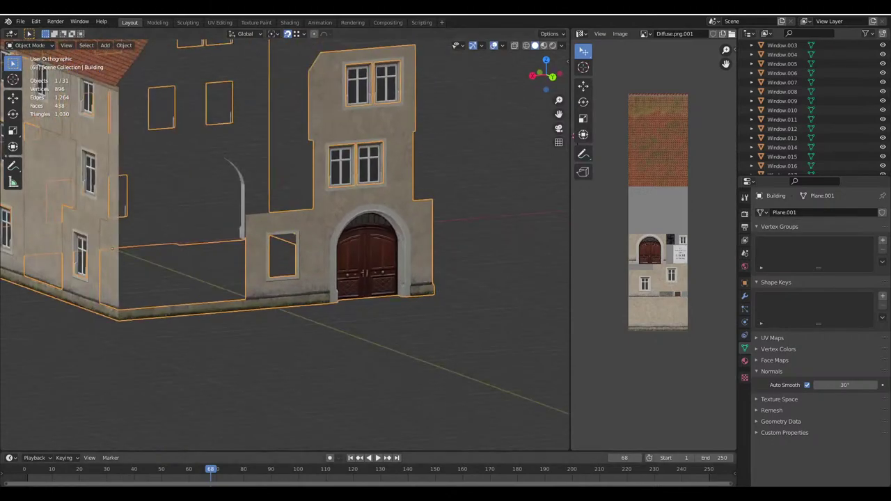
{"action": "left_click", "coordinate": [277, 425]}
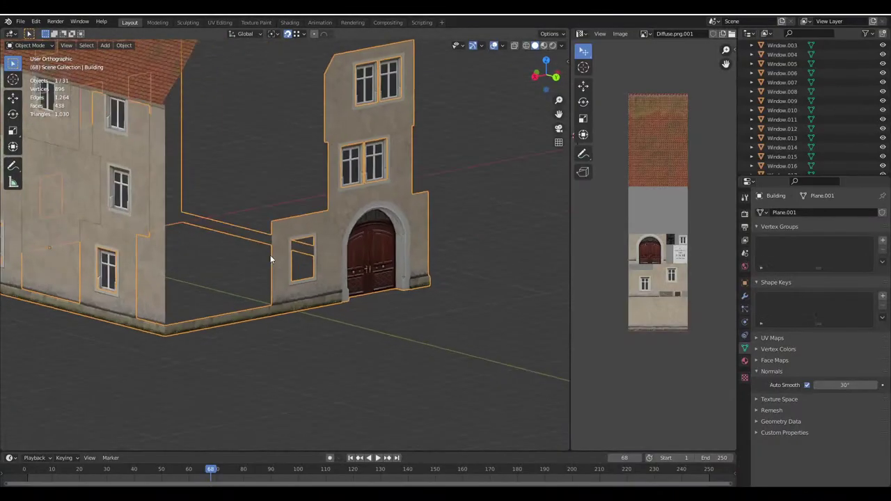
Duplicate a wall face, rotate it 90° about Z, and move it onto the upper storey
{"action": "middle_click_drag", "start_coordinate": [270, 254], "coordinate": [209, 229]}
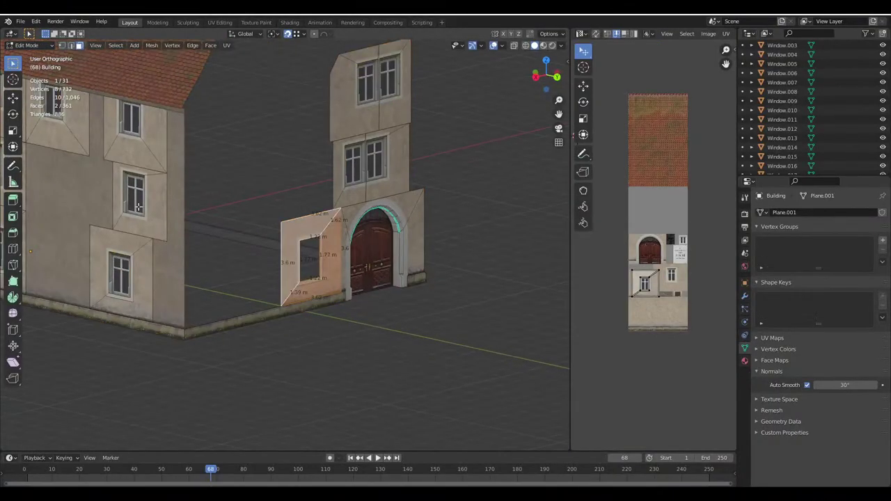
{"action": "scroll", "coordinate": [188, 216], "scroll_direction": "up", "scroll_amount": 3}
{"action": "left_click", "coordinate": [188, 216], "text": "shift"}
{"action": "key", "text": "shift+d"}
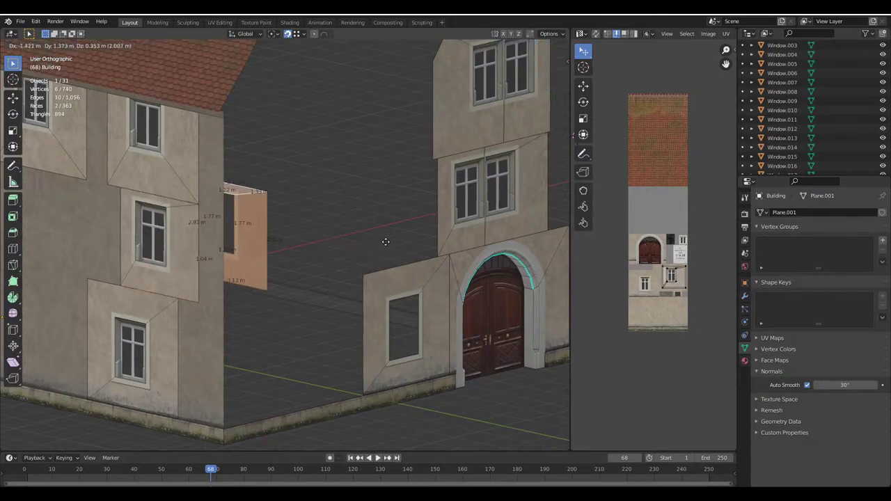
{"action": "left_click", "coordinate": [383, 240]}
{"action": "key", "text": "r"}
{"action": "key", "text": "z"}
{"action": "key", "text": "9"}
{"action": "left_click", "coordinate": [363, 206]}
{"action": "key", "text": "g"}
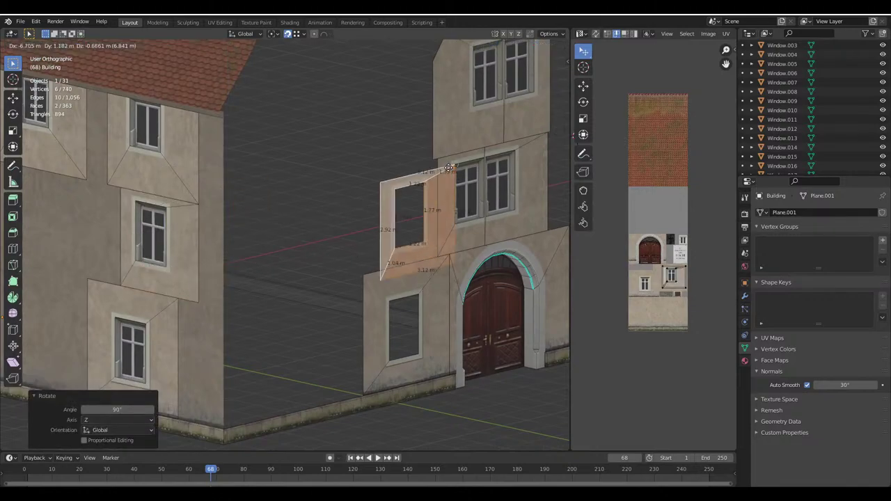
{"action": "left_click", "coordinate": [438, 160]}
Compare the facade against the Google Maps reference and return to Blender
{"action": "middle_click_drag", "start_coordinate": [428, 238], "coordinate": [377, 228]}
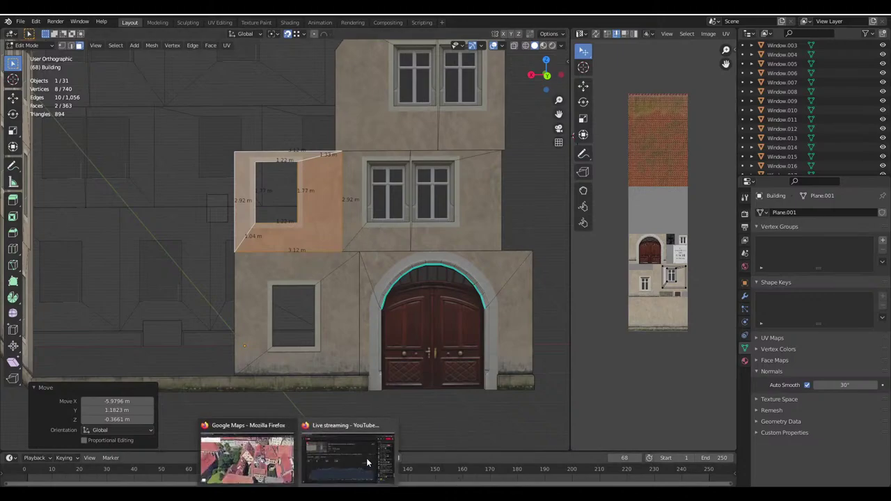
{"action": "left_click", "coordinate": [249, 461]}
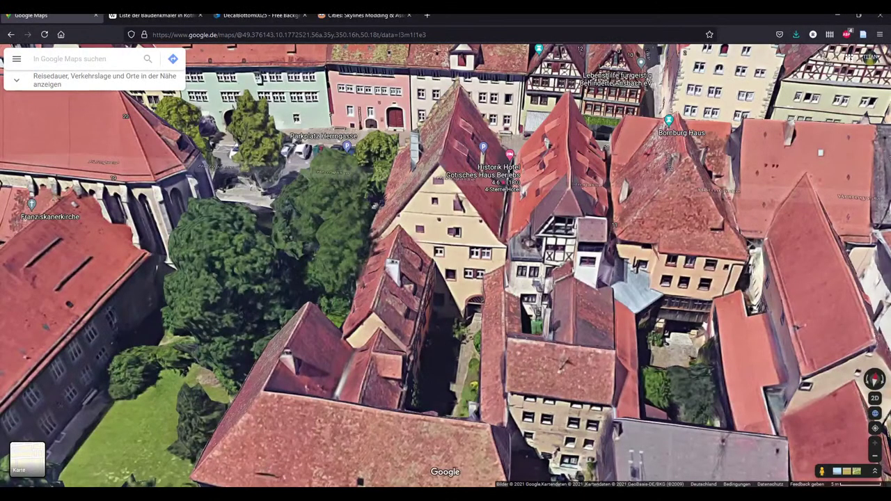
{"action": "left_click", "coordinate": [536, 452]}
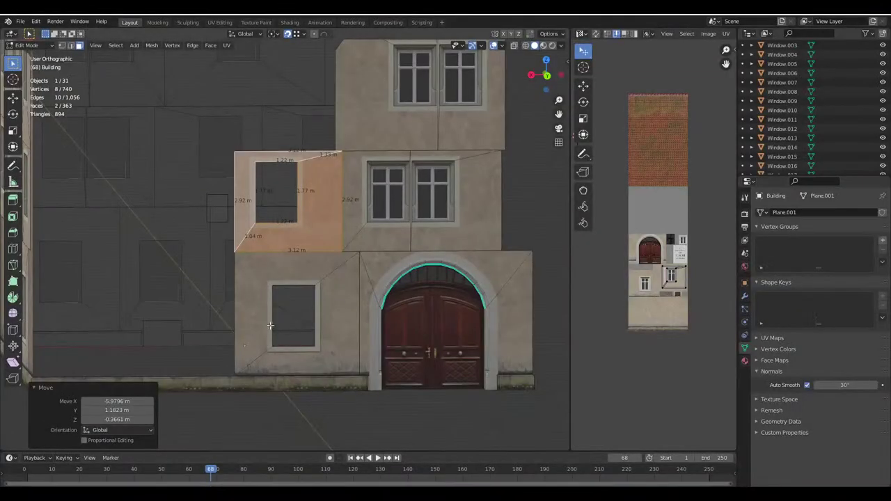
Shift the lower-left window wall face 0.5 m to the left along X
{"action": "key", "text": "alt+a"}
{"action": "left_click", "coordinate": [336, 326]}
{"action": "key", "text": "g"}
{"action": "key", "text": "x"}
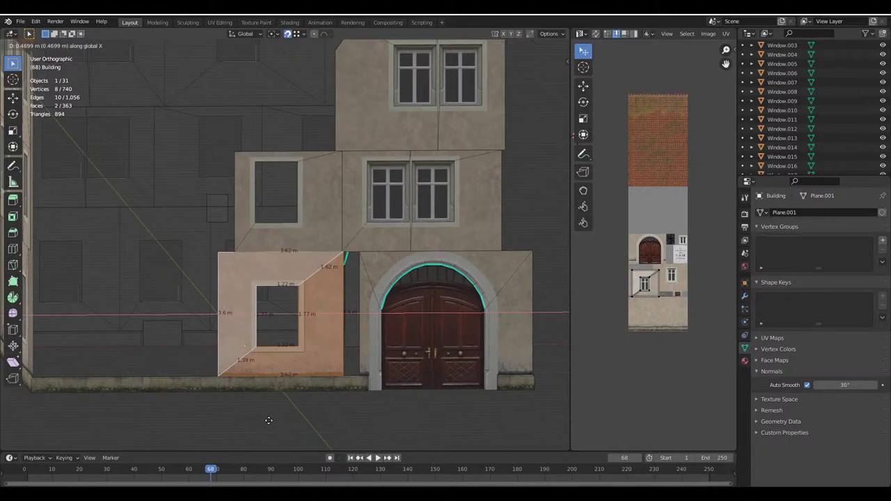
{"action": "type", "text": ".45"}
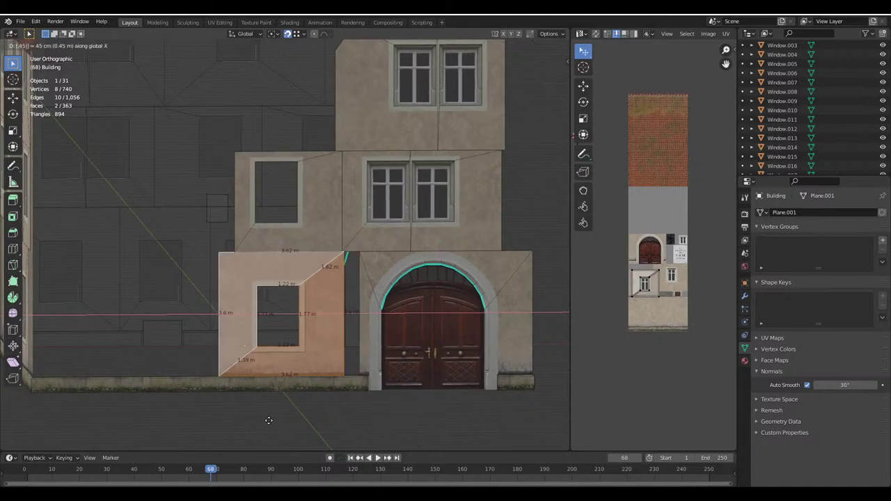
{"action": "key", "text": "BackSpace"}
{"action": "key", "text": "BackSpace"}
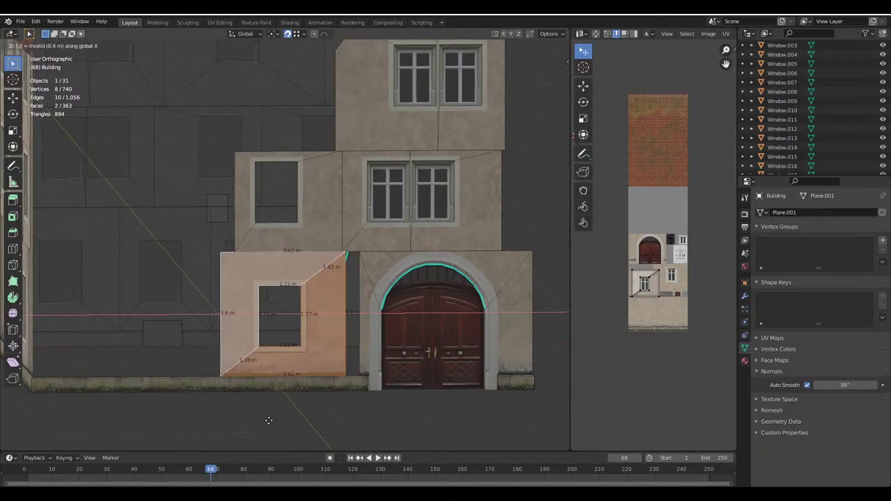
{"action": "type", "text": "5"}
{"action": "key", "text": "Return"}
Move the upper window face and left frame strip 0.65 m left along X
{"action": "left_click", "coordinate": [302, 218]}
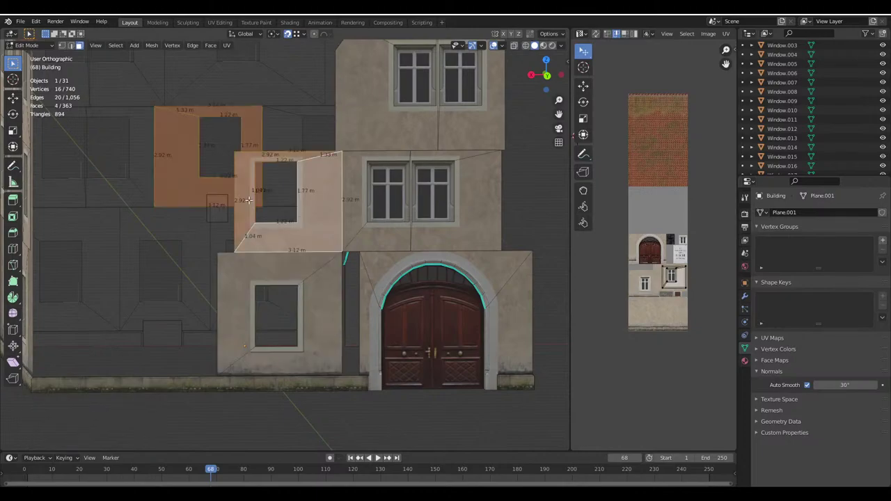
{"action": "left_click", "coordinate": [240, 230], "text": "shift"}
{"action": "key", "text": "g"}
{"action": "key", "text": "x"}
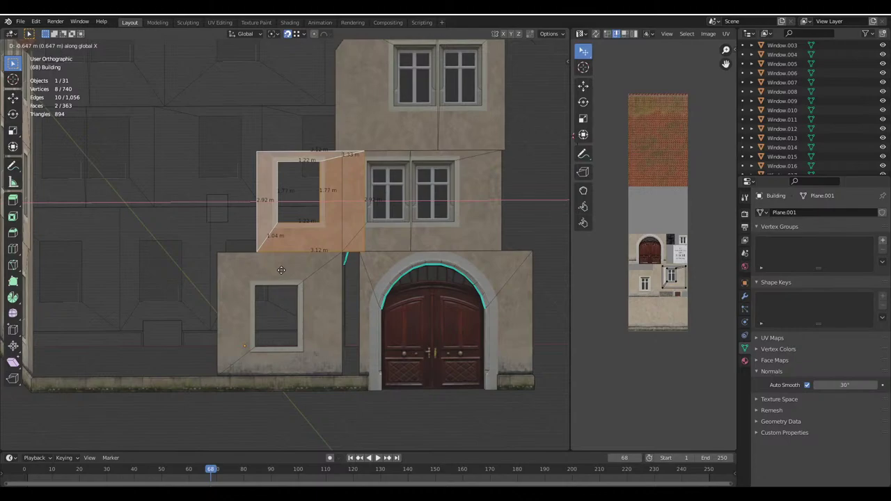
{"action": "type", "text": "-.65"}
{"action": "key", "text": "Return"}
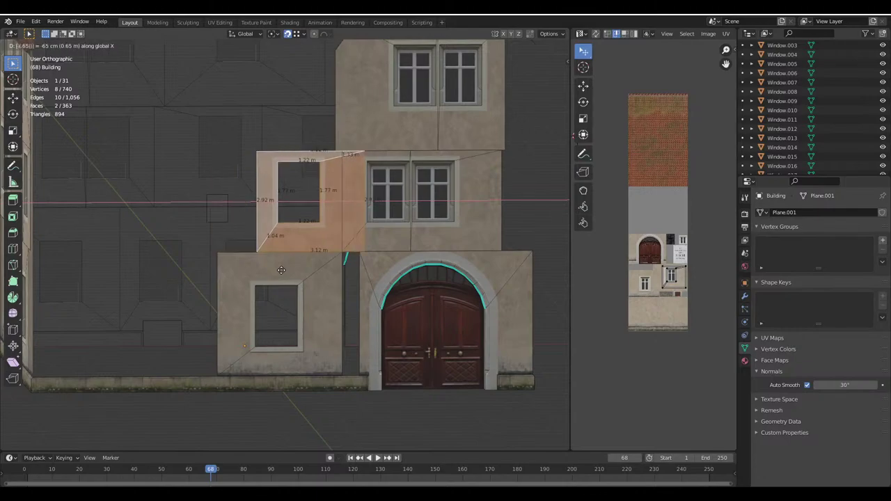
Stretch the trapezoid's right edge 0.65 m to the right along X
{"action": "left_click", "coordinate": [553, 34]}
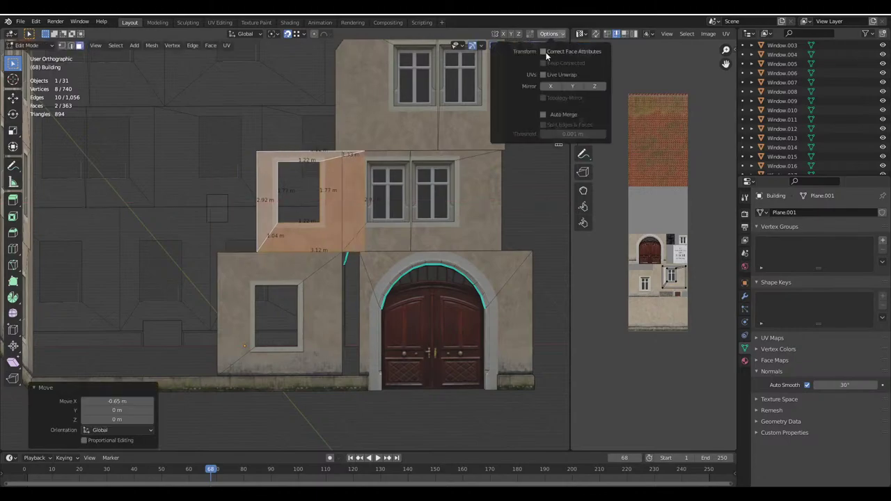
{"action": "scroll", "coordinate": [374, 318], "scroll_direction": "up", "scroll_amount": 2}
{"action": "left_click", "coordinate": [374, 317]}
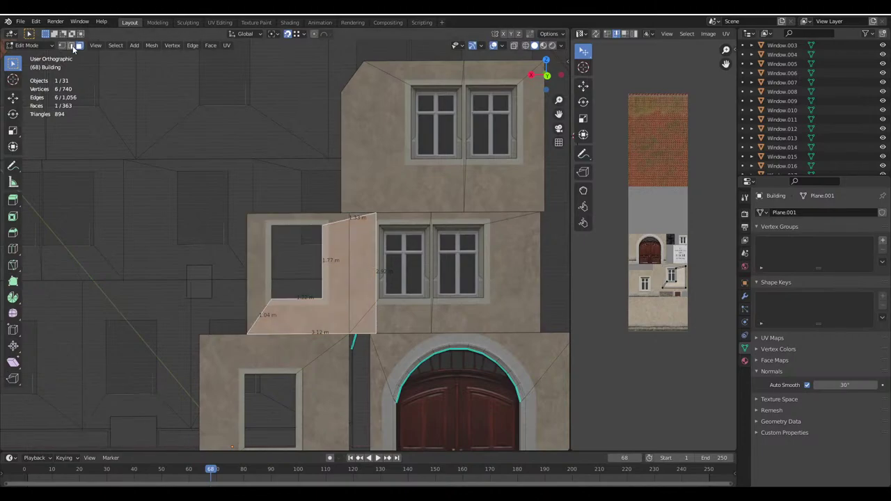
{"action": "key", "text": "2"}
{"action": "left_click", "coordinate": [375, 318]}
{"action": "key", "text": "g"}
{"action": "key", "text": "x"}
{"action": "left_click", "coordinate": [345, 339]}
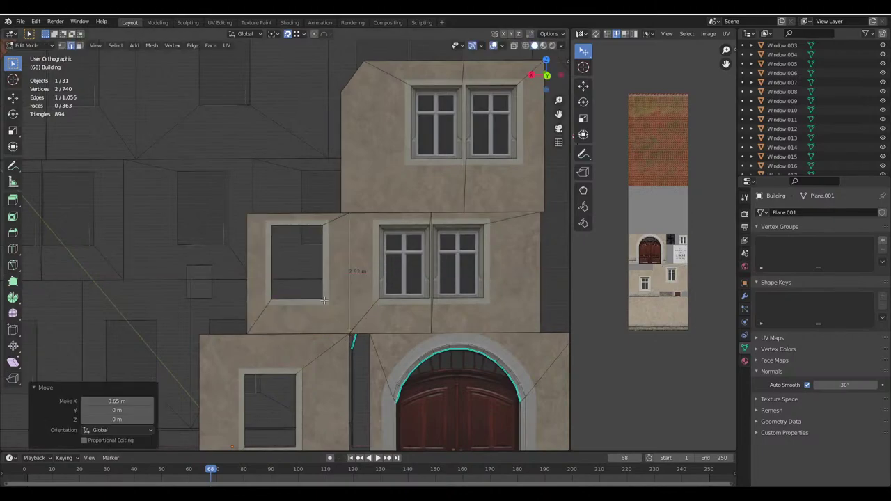
{"action": "scroll", "coordinate": [345, 339], "scroll_direction": "up", "scroll_amount": 2}
Select the two faces framing the left window and save Haus.blend
{"action": "left_click", "coordinate": [79, 45]}
{"action": "left_click", "coordinate": [185, 174]}
{"action": "left_click", "coordinate": [328, 175], "text": "shift"}
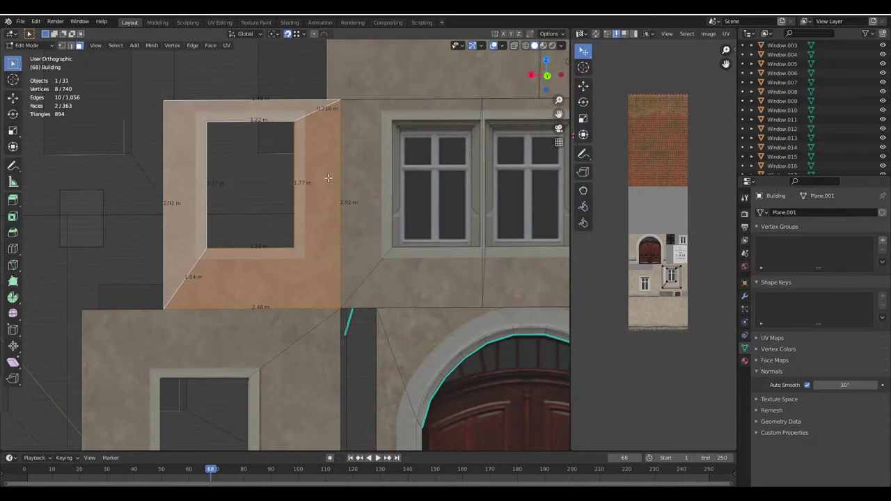
{"action": "scroll", "coordinate": [327, 175], "scroll_direction": "down", "scroll_amount": 3}
{"action": "scroll", "coordinate": [347, 226], "scroll_direction": "up", "scroll_amount": 3}
{"action": "key", "text": "ctrl+s"}
{"action": "scroll", "coordinate": [347, 225], "scroll_direction": "up", "scroll_amount": 2, "text": "shift"}
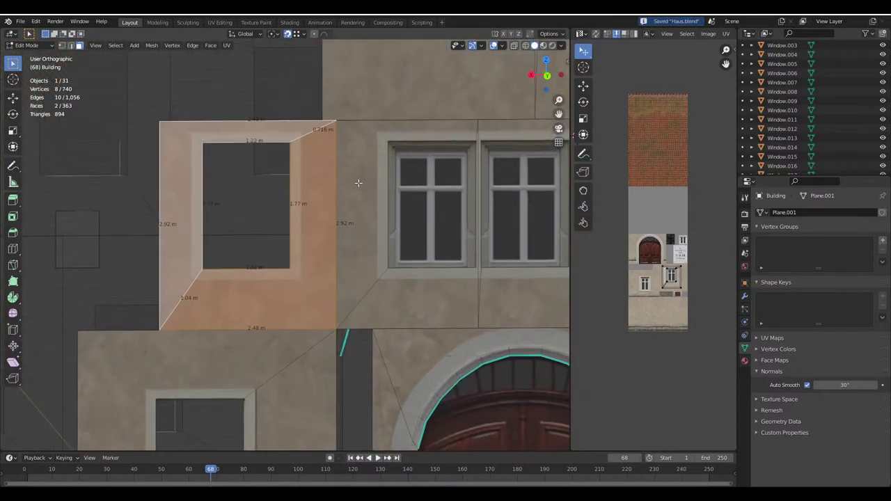
Lower the two framing faces 0.3 m with Correct Face Attributes enabled
{"action": "key", "text": "g"}
{"action": "key", "text": "z"}
{"action": "left_click", "coordinate": [360, 183]}
{"action": "left_click", "coordinate": [550, 47]}
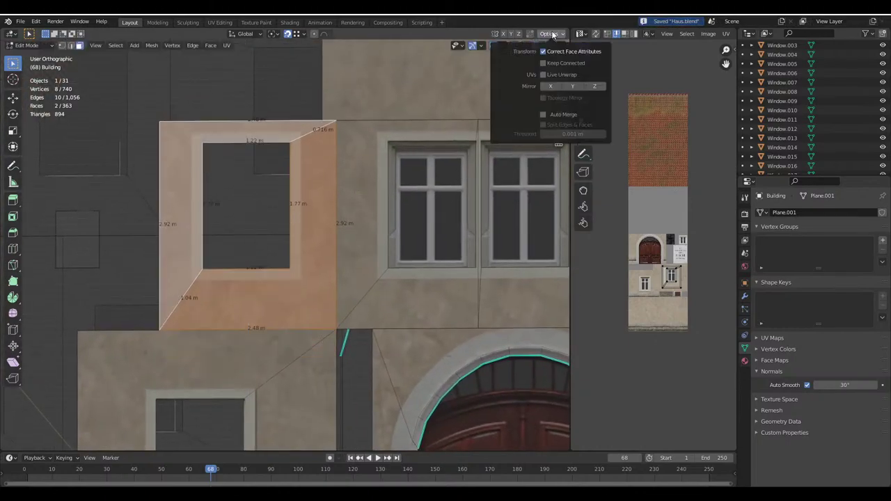
{"action": "key", "text": "g"}
{"action": "key", "text": "z"}
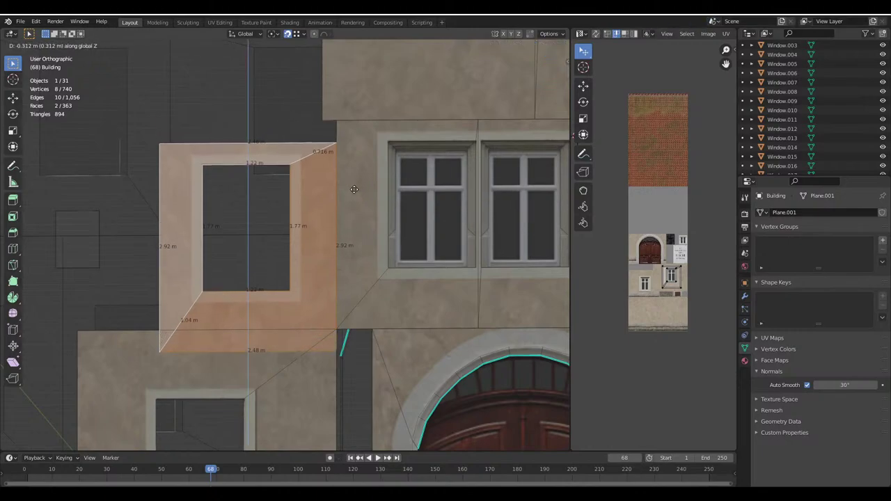
{"action": "type", "text": "-0.3"}
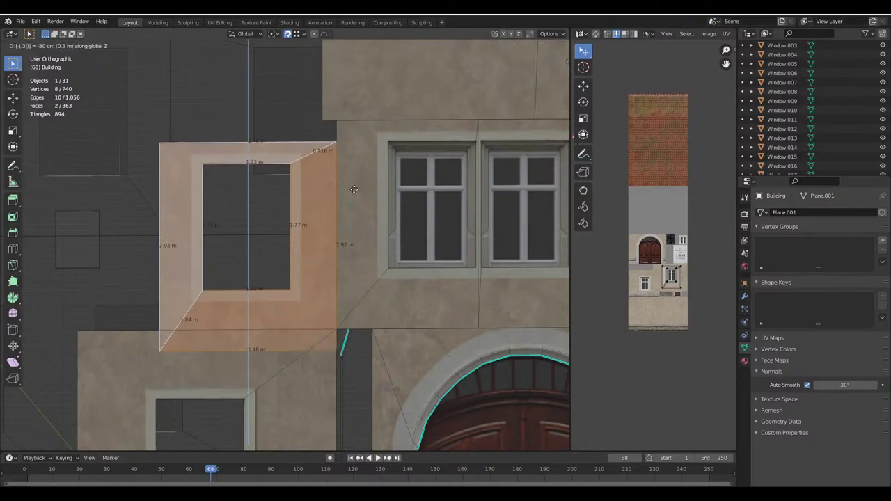
{"action": "key", "text": "Return"}
Raise the bottom 2.48 m edge 0.3 m to close the facade gap
{"action": "left_click", "coordinate": [70, 45]}
{"action": "left_click", "coordinate": [226, 341]}
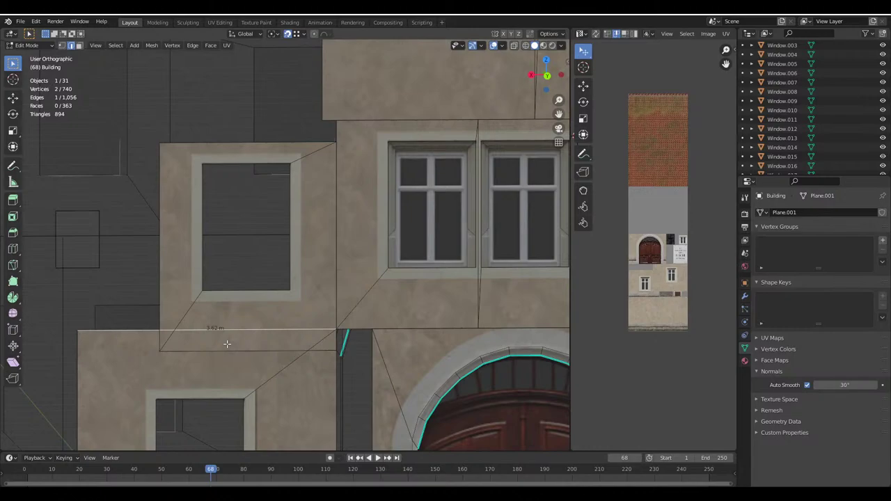
{"action": "left_click", "coordinate": [550, 33]}
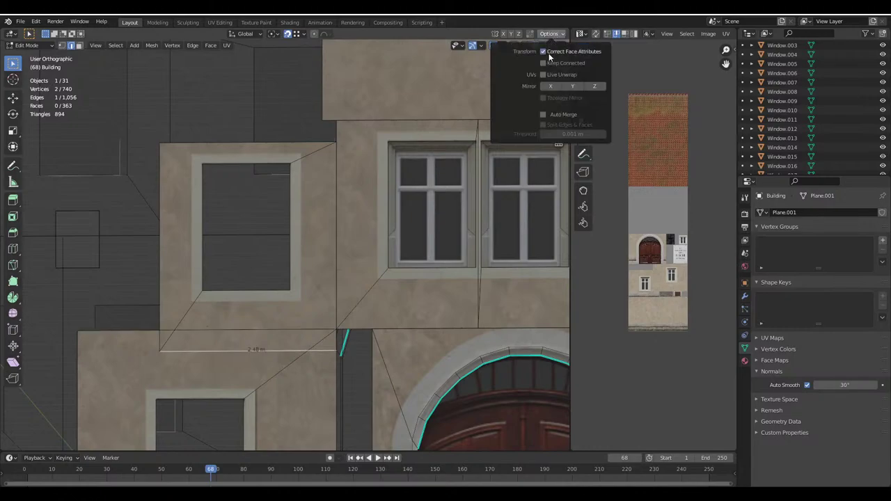
{"action": "key", "text": "g"}
{"action": "key", "text": "z"}
{"action": "key", "text": "Escape"}
{"action": "key", "text": "ctrl+z"}
{"action": "key", "text": "ctrl+z"}
{"action": "key", "text": "ctrl+z"}
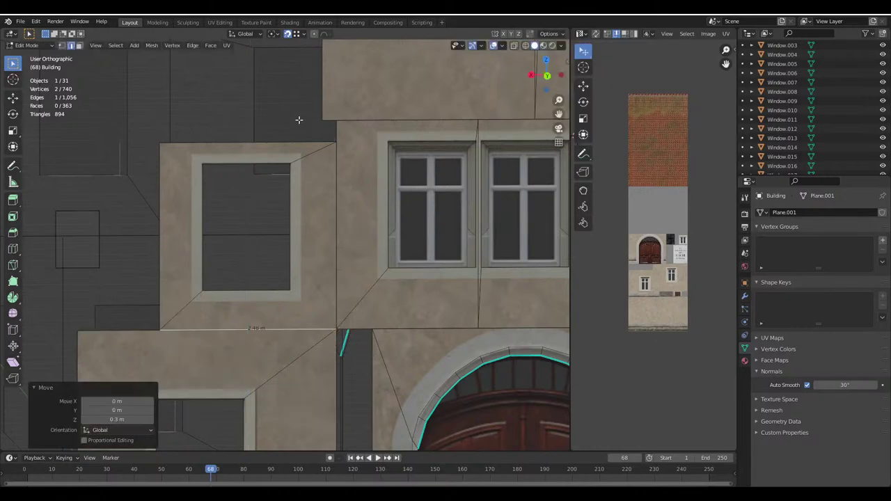
Review the whole building, save Haus.blend, and bring up the Google Maps aerial reference
{"action": "key", "text": "Tab"}
{"action": "scroll", "coordinate": [344, 146], "scroll_direction": "down", "scroll_amount": 5}
{"action": "middle_click_drag", "start_coordinate": [347, 172], "coordinate": [325, 219]}
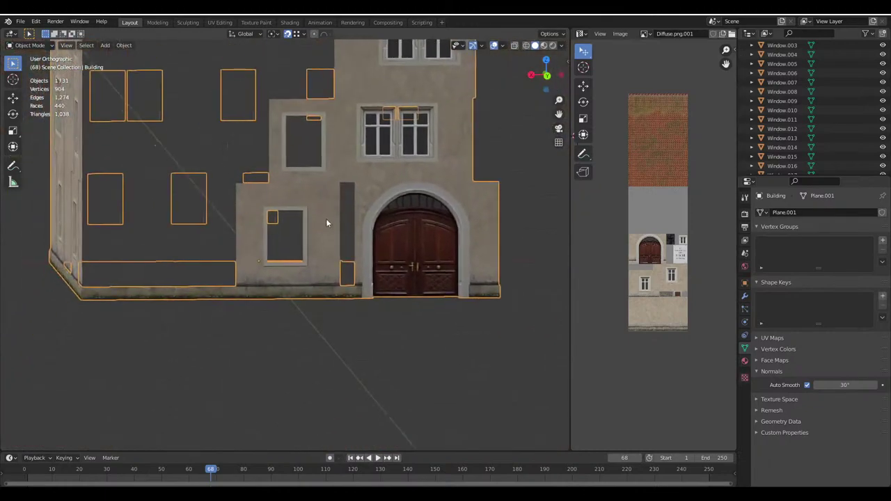
{"action": "key", "text": "alt+a"}
{"action": "scroll", "coordinate": [310, 243], "scroll_direction": "down", "scroll_amount": 2}
{"action": "key", "text": "ctrl+s"}
{"action": "scroll", "coordinate": [320, 254], "scroll_direction": "up", "scroll_amount": 2, "text": "shift"}
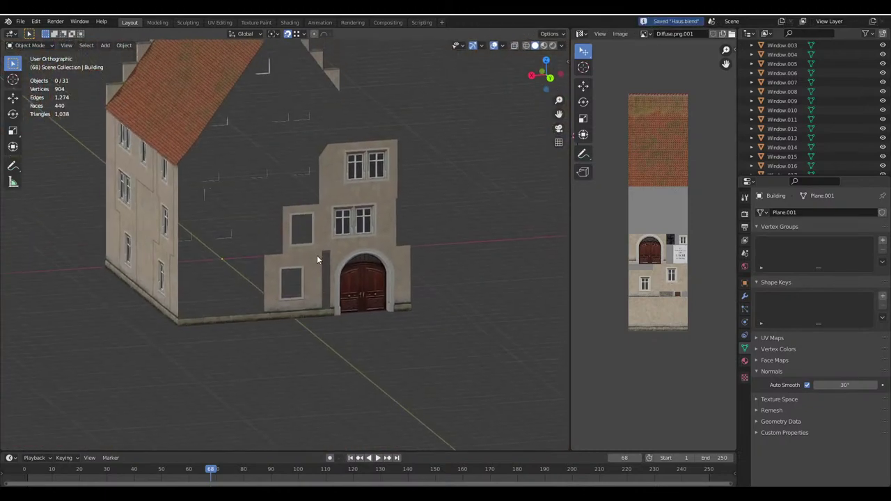
{"action": "mouse_move", "coordinate": [328, 465]}
{"action": "left_click", "coordinate": [267, 465]}
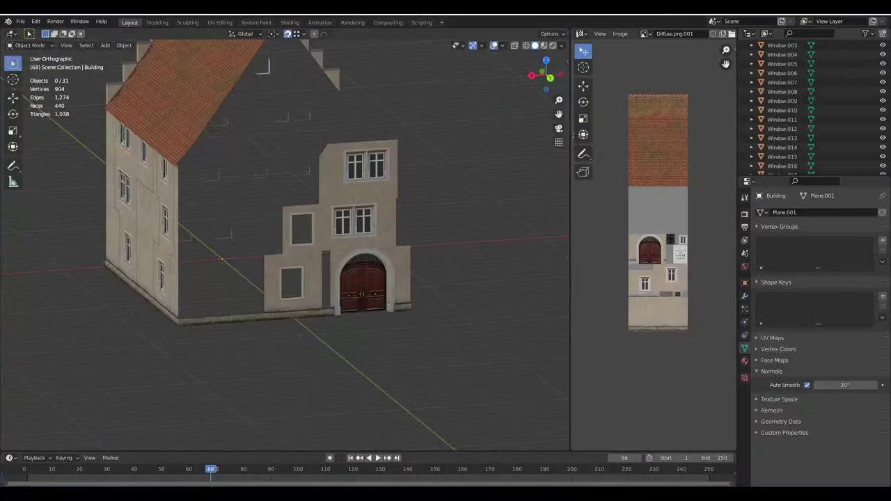
Select the two front facade faces to be copied
{"action": "middle_click_drag", "start_coordinate": [307, 259], "coordinate": [285, 268]}
{"action": "scroll", "coordinate": [205, 197], "scroll_direction": "up", "scroll_amount": 3}
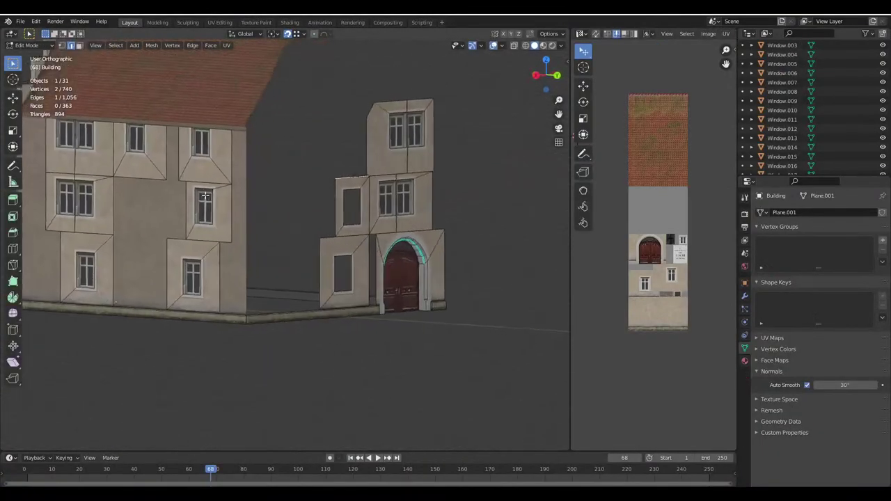
{"action": "scroll", "coordinate": [206, 197], "scroll_direction": "down", "scroll_amount": 2}
{"action": "middle_click_drag", "start_coordinate": [252, 202], "coordinate": [276, 190]}
{"action": "left_click", "coordinate": [79, 45]}
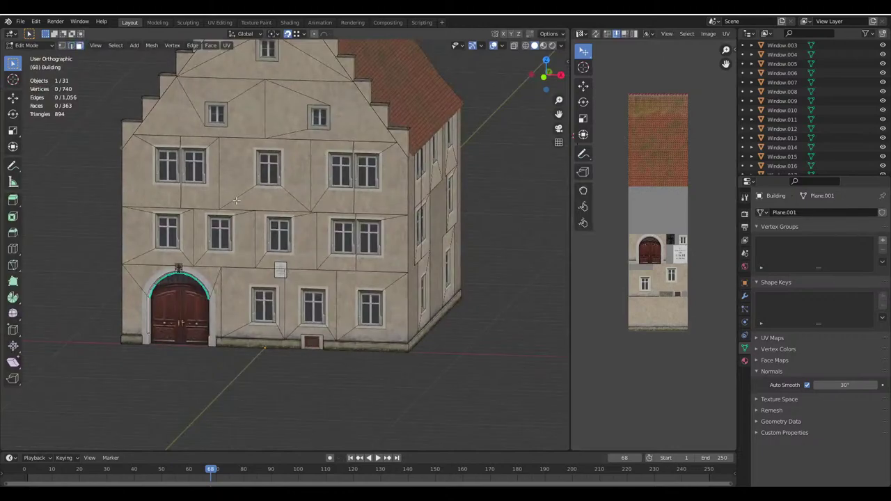
{"action": "left_click", "coordinate": [266, 197], "text": "shift"}
{"action": "left_click", "coordinate": [268, 157], "text": "shift"}
{"action": "middle_click_drag", "start_coordinate": [268, 157], "coordinate": [394, 165]}
{"action": "left_click", "coordinate": [549, 33]}
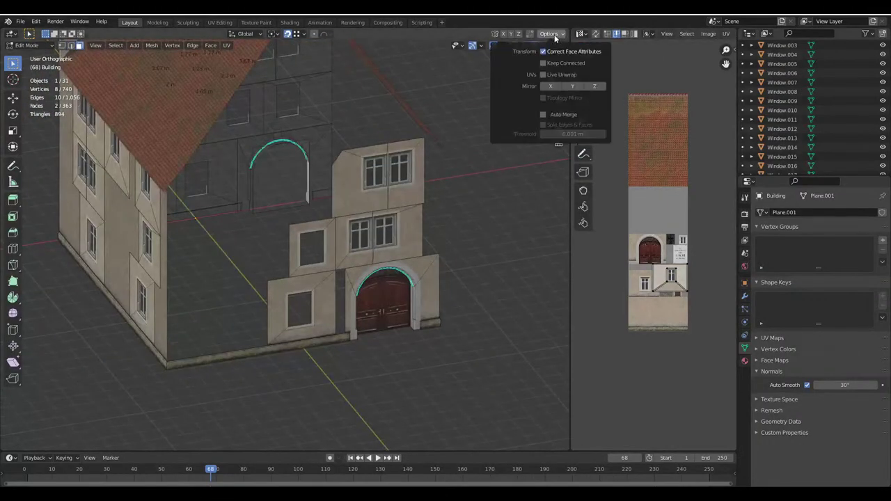
Duplicate the two faces, rotate the copy 180° on Z, and place it in the upper-left gap
{"action": "key", "text": "shift+d"}
{"action": "left_click", "coordinate": [331, 218]}
{"action": "type", "text": "rz"}
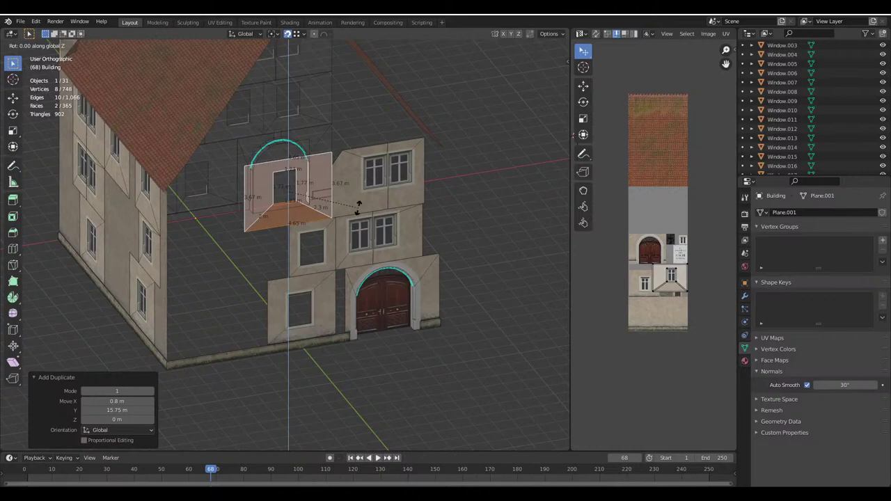
{"action": "type", "text": "180"}
{"action": "key", "text": "Return"}
{"action": "middle_click_drag", "start_coordinate": [357, 208], "coordinate": [408, 225]}
{"action": "key", "text": "g"}
{"action": "left_click", "coordinate": [278, 202]}
{"action": "scroll", "coordinate": [341, 180], "scroll_direction": "up", "scroll_amount": 3}
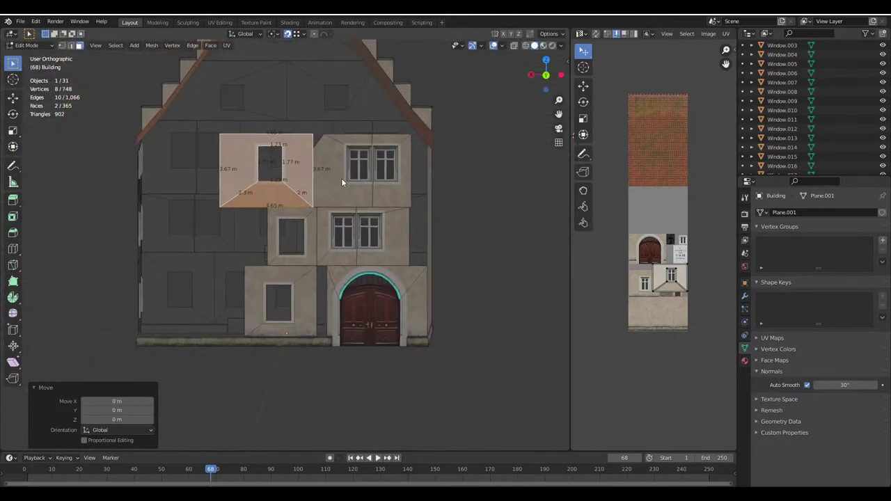
Snap the stray corner vertex to the wall corner, dissolve it, then make a linked window copy
{"action": "left_click", "coordinate": [61, 45]}
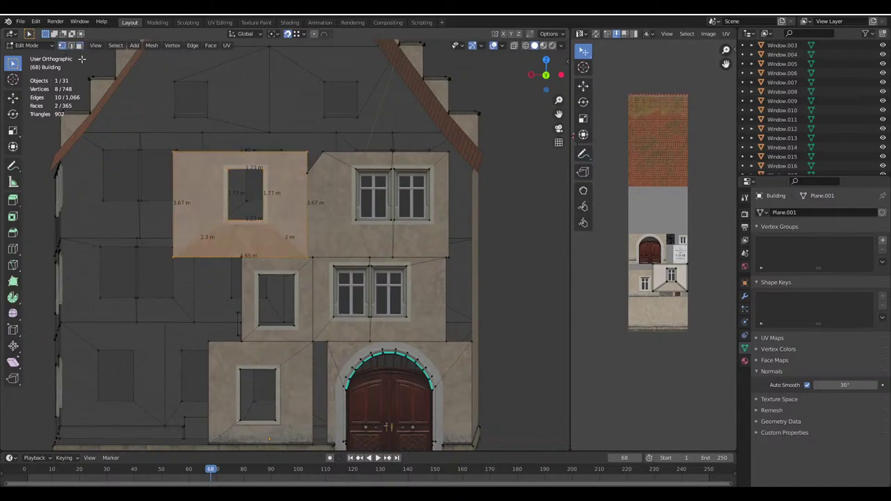
{"action": "left_click", "coordinate": [306, 173]}
{"action": "left_click", "coordinate": [550, 33]}
{"action": "left_click", "coordinate": [552, 52]}
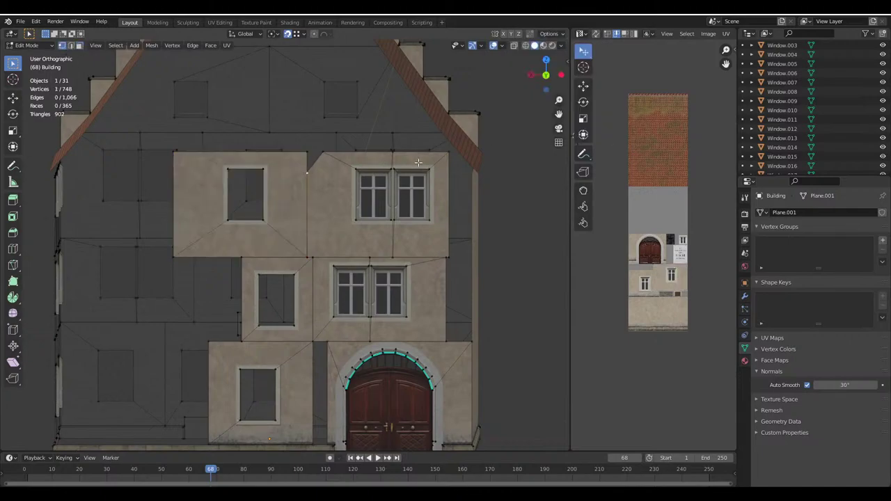
{"action": "key", "text": "g"}
{"action": "left_click", "coordinate": [310, 169]}
{"action": "key", "text": "x"}
{"action": "left_click", "coordinate": [299, 184]}
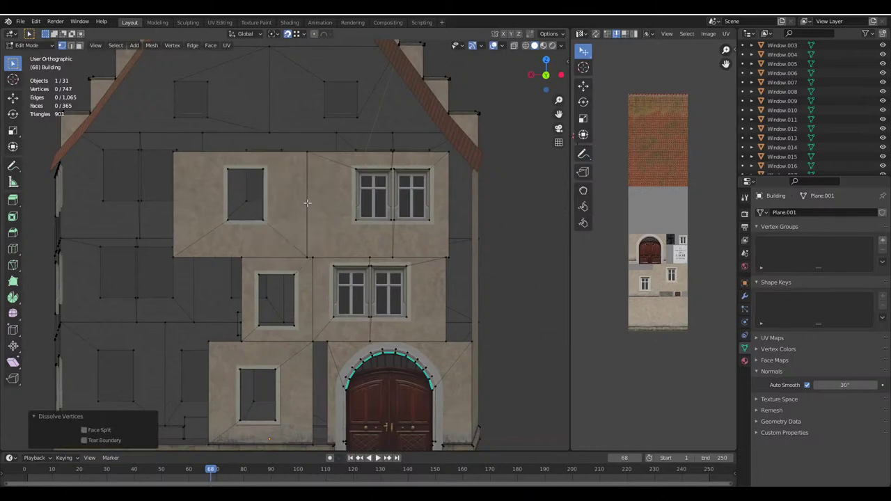
{"action": "key", "text": "Tab"}
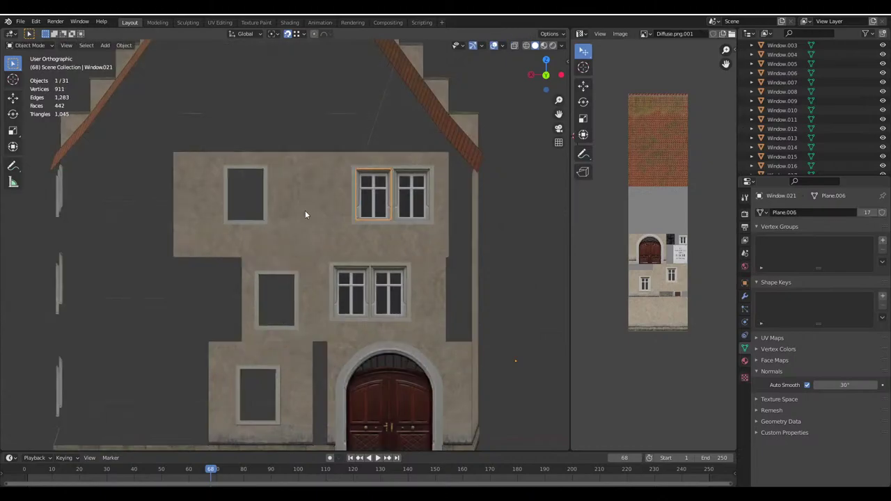
{"action": "key", "text": "alt+d"}
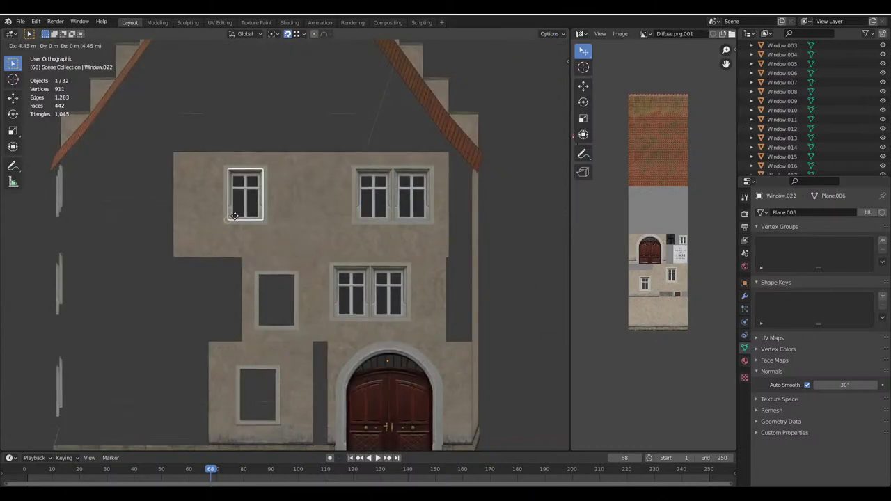
Place linked window copies in the upper-left and middle-left openings
{"action": "left_click", "coordinate": [266, 310]}
{"action": "key", "text": "alt+d"}
{"action": "left_click", "coordinate": [301, 326]}
Make a linked copy of the older building's lower-wall window near the lower-left opening
{"action": "middle_click_drag", "start_coordinate": [302, 326], "coordinate": [375, 318]}
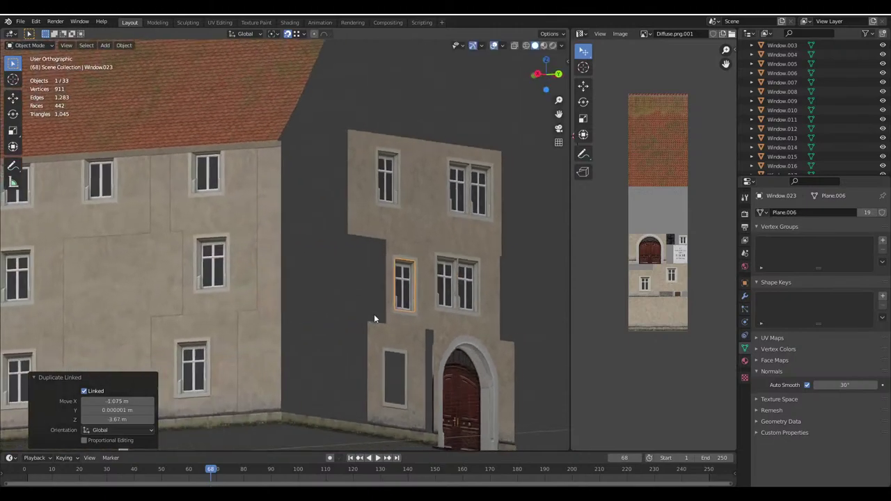
{"action": "left_click", "coordinate": [196, 363]}
{"action": "key", "text": "Tab"}
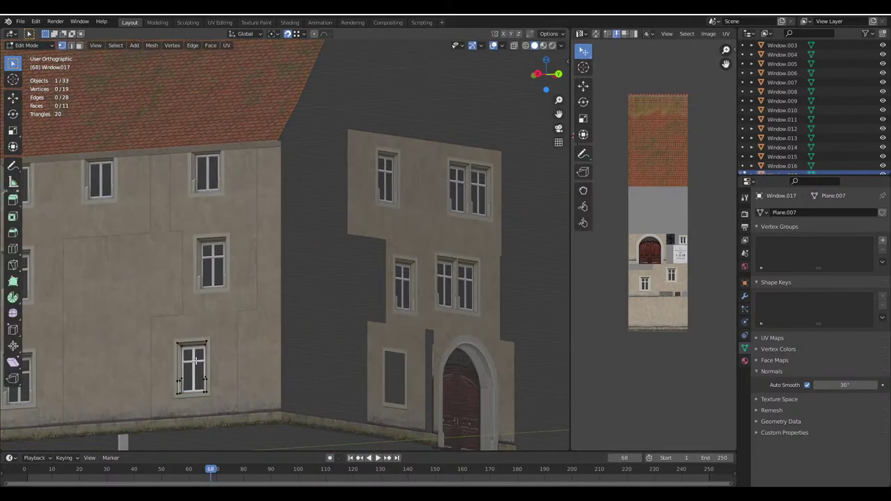
{"action": "key", "text": "Tab"}
{"action": "middle_click_drag", "start_coordinate": [301, 327], "coordinate": [301, 346]}
{"action": "key", "text": "alt+d"}
{"action": "left_click", "coordinate": [319, 360]}
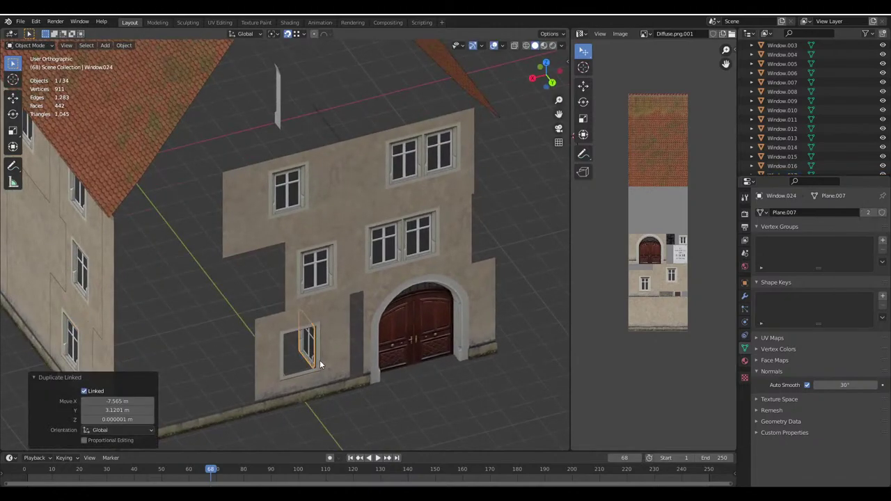
Rotate that window copy 90° about Z and fit it into the lower-left opening
{"action": "key", "text": "r"}
{"action": "key", "text": "z"}
{"action": "key", "text": "9"}
{"action": "key", "text": "0"}
{"action": "key", "text": "Return"}
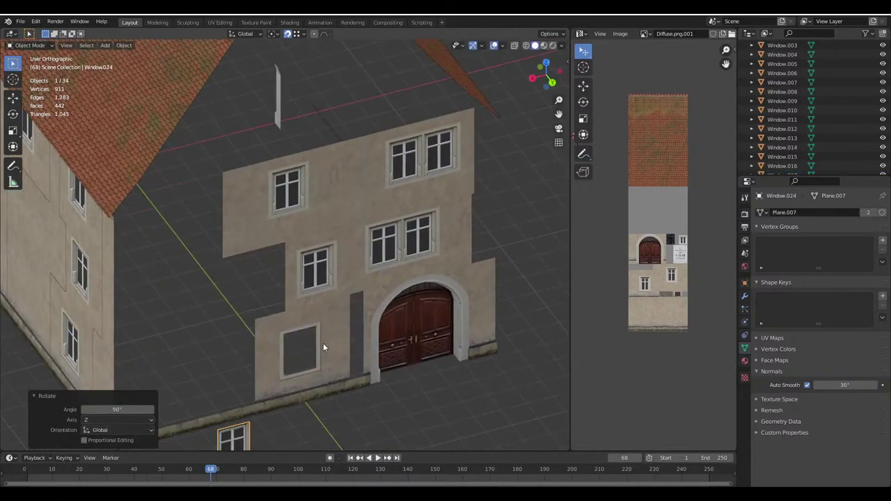
{"action": "key", "text": "g"}
{"action": "left_click", "coordinate": [304, 369]}
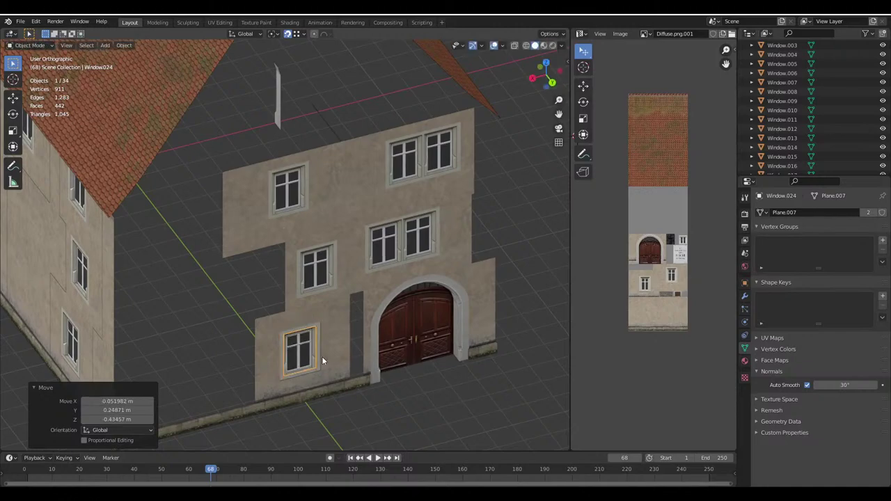
Deselect everything and save Haus.blend
{"action": "key", "text": "alt+a"}
{"action": "scroll", "coordinate": [330, 332], "scroll_direction": "down", "scroll_amount": 5}
{"action": "key", "text": "ctrl+s"}
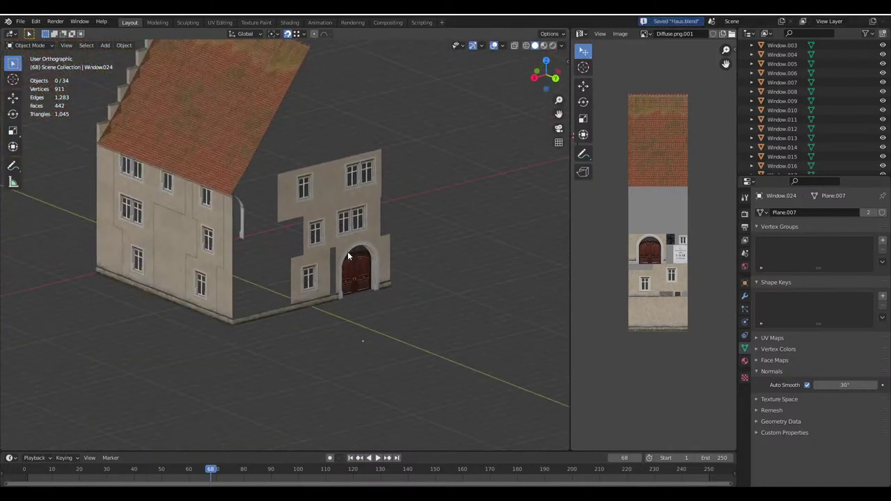
Open the new facade building's mesh for editing in edge select mode
{"action": "left_click", "coordinate": [218, 280]}
{"action": "key", "text": "Tab"}
{"action": "left_click", "coordinate": [71, 45]}
{"action": "scroll", "coordinate": [209, 313], "scroll_direction": "up", "scroll_amount": 3}
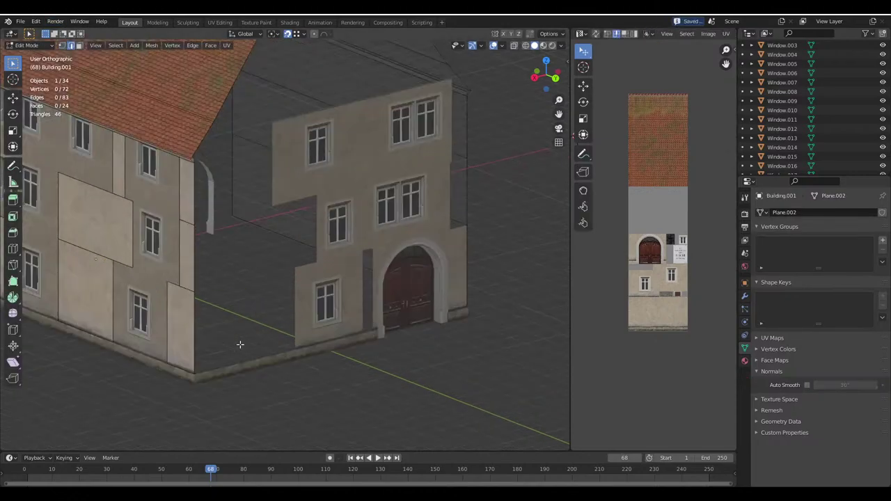
Extrude the facade's left edge into 5.35 m and 6.5 m wall sections joining the old house
{"action": "left_click", "coordinate": [201, 323]}
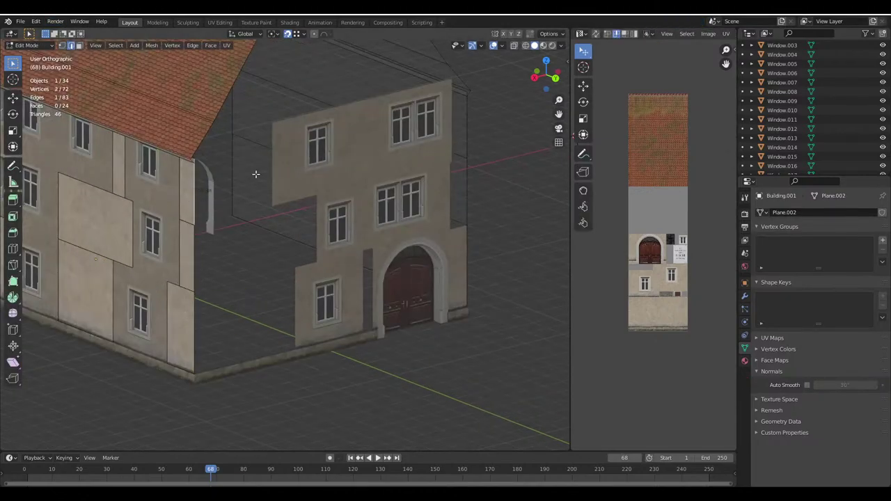
{"action": "middle_click_drag", "start_coordinate": [255, 174], "coordinate": [269, 258]}
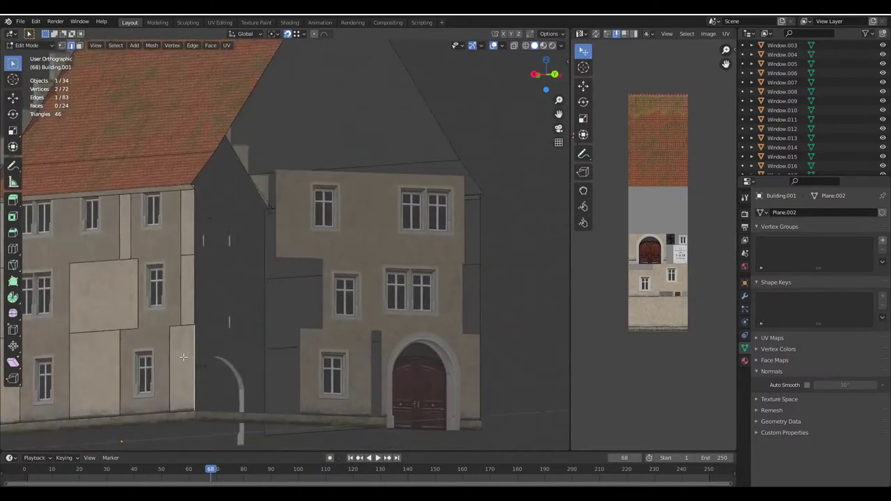
{"action": "key", "text": "e"}
{"action": "left_click", "coordinate": [307, 330]}
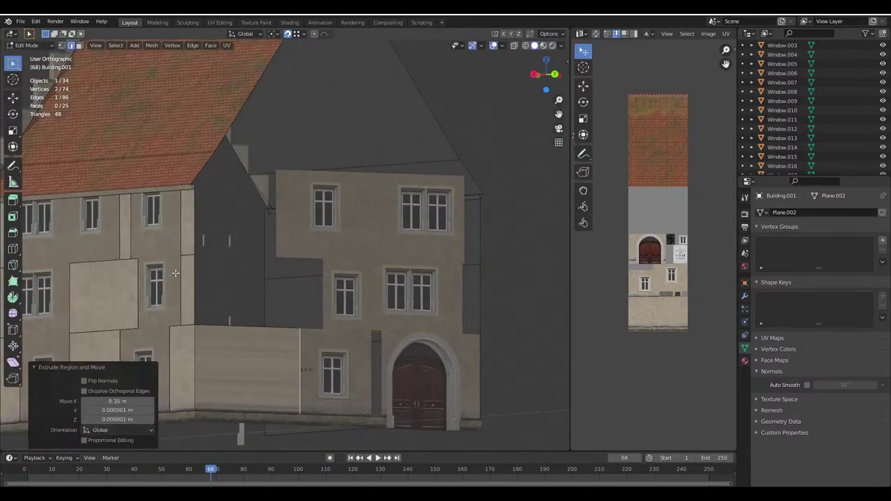
{"action": "key", "text": "e"}
{"action": "left_click", "coordinate": [327, 263]}
{"action": "middle_click_drag", "start_coordinate": [327, 263], "coordinate": [341, 348]}
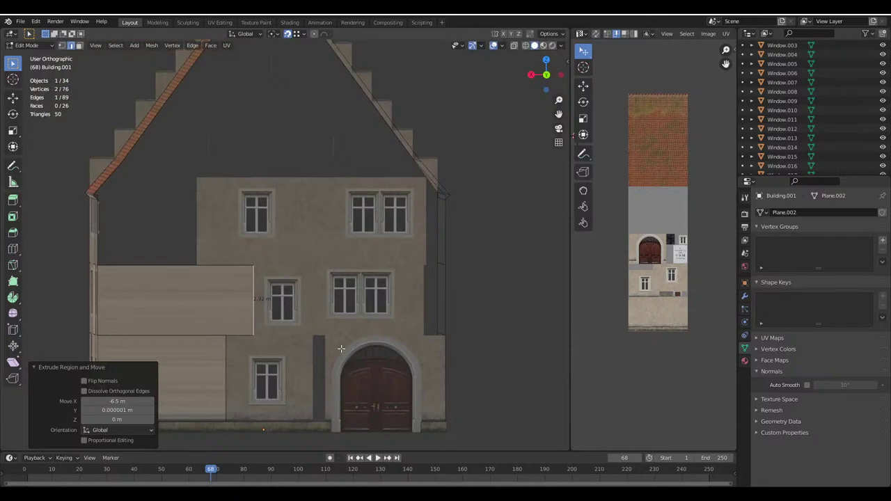
Extrude a 0.5 m strip beside the door and a 0.9 m strip at the right corner
{"action": "left_click", "coordinate": [285, 352]}
{"action": "key", "text": "e"}
{"action": "left_click", "coordinate": [333, 335]}
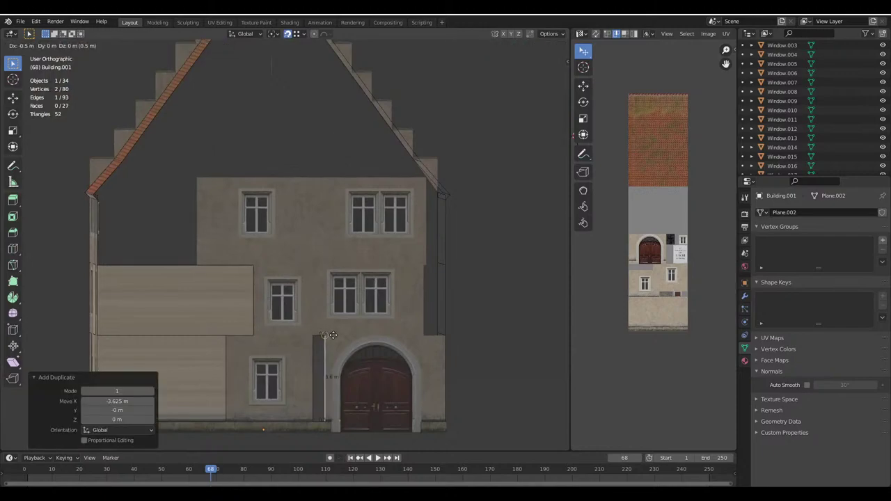
{"action": "middle_click_drag", "start_coordinate": [333, 335], "coordinate": [376, 306]}
{"action": "left_click", "coordinate": [385, 304]}
{"action": "key", "text": "e"}
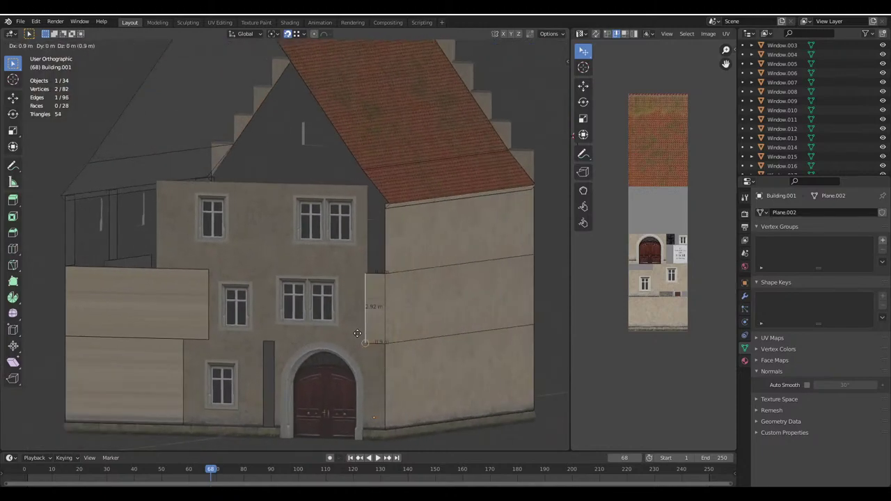
{"action": "left_click", "coordinate": [359, 273]}
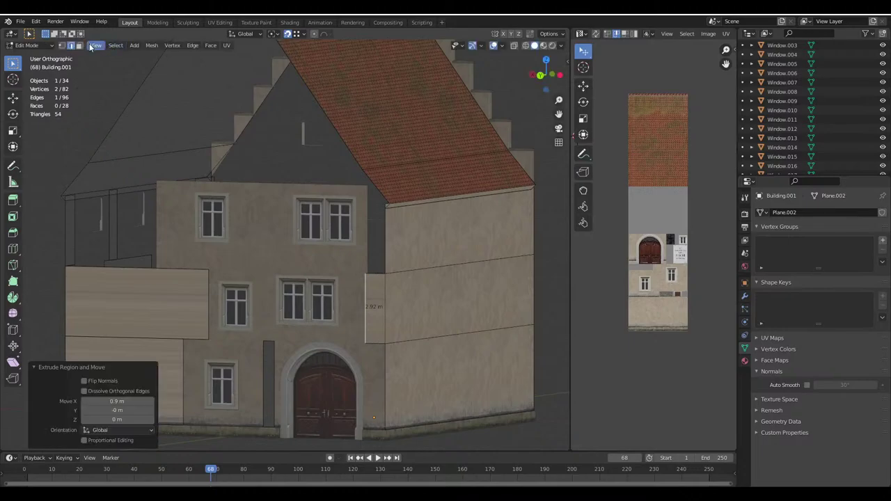
Flip the door strip's normals and select all the new wall faces
{"action": "left_click", "coordinate": [371, 322]}
{"action": "left_click", "coordinate": [145, 314]}
{"action": "left_click", "coordinate": [270, 360]}
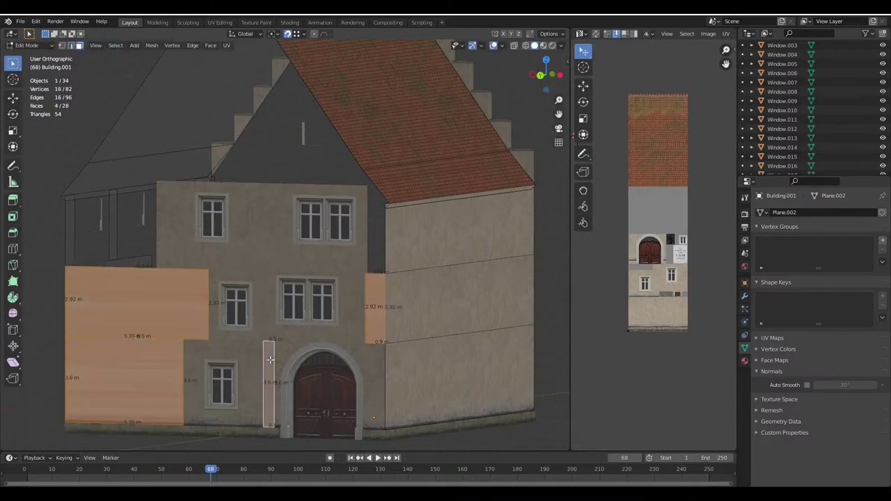
{"action": "right_click", "coordinate": [270, 359]}
{"action": "left_click", "coordinate": [264, 333]}
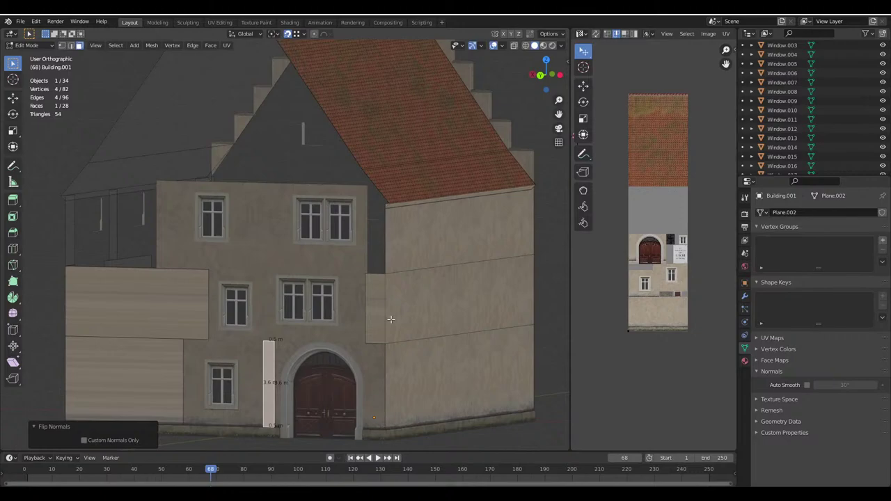
{"action": "left_click", "coordinate": [376, 310], "text": "shift"}
{"action": "left_click", "coordinate": [171, 318], "text": "shift"}
{"action": "left_click", "coordinate": [140, 382], "text": "shift"}
{"action": "middle_click_drag", "start_coordinate": [139, 383], "coordinate": [266, 366]}
Unwrap the new extension walls using Project From View from the front
{"action": "key", "text": "u"}
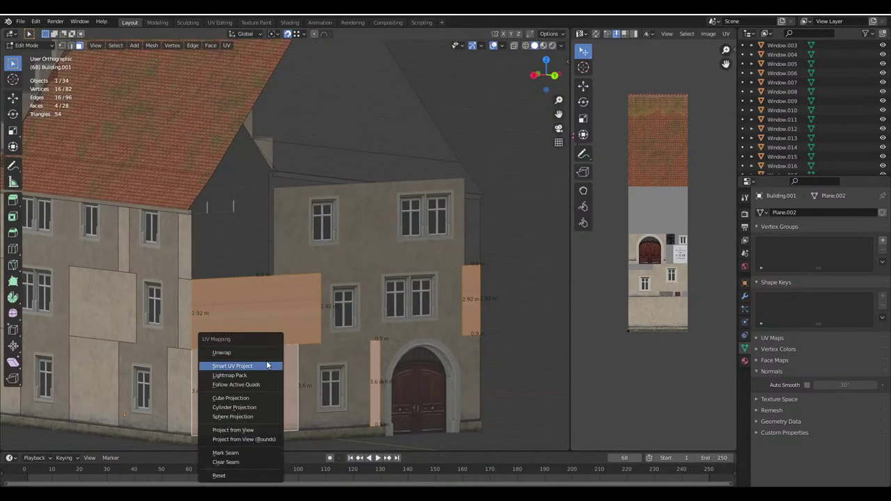
{"action": "left_click", "coordinate": [254, 352]}
{"action": "left_click", "coordinate": [180, 379], "text": "shift"}
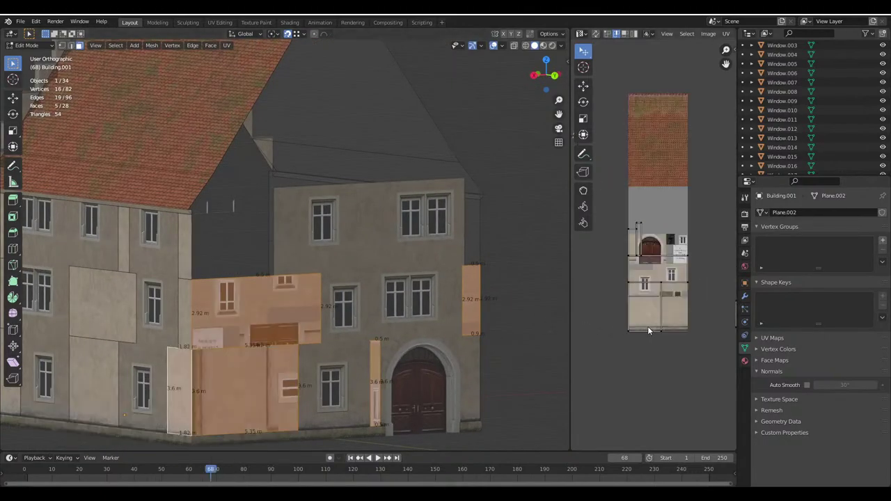
{"action": "key", "text": "ctrl+z"}
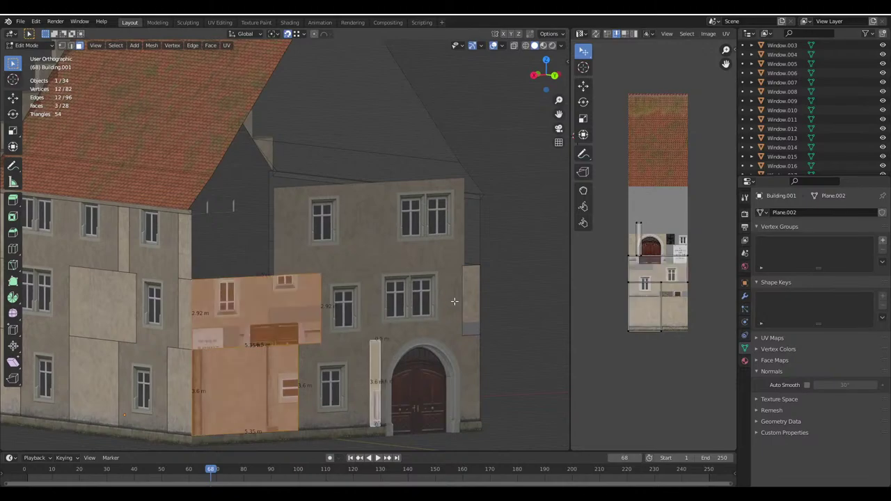
{"action": "middle_click_drag", "start_coordinate": [348, 353], "coordinate": [331, 340]}
{"action": "key", "text": "KP_4"}
{"action": "key", "text": "KP_4"}
{"action": "key", "text": "KP_4"}
{"action": "key", "text": "KP_4"}
{"action": "key", "text": "KP_4"}
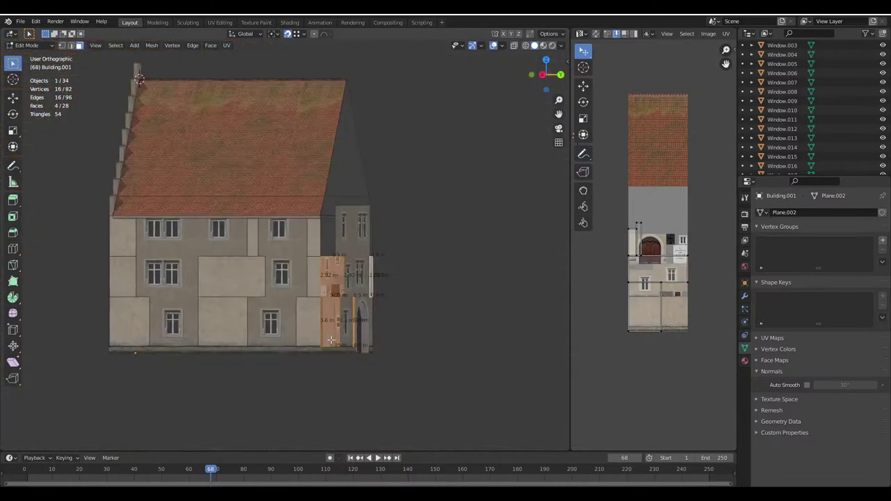
{"action": "key", "text": "KP_4"}
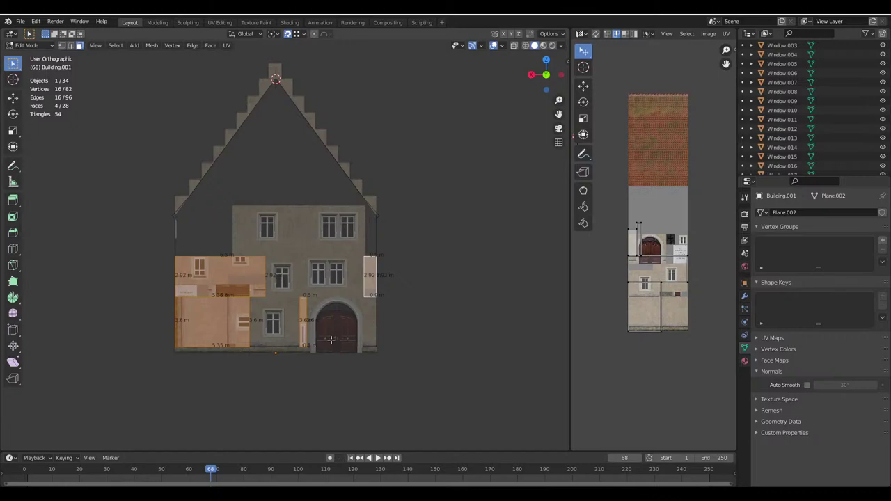
{"action": "key", "text": "u"}
{"action": "left_click", "coordinate": [314, 417]}
Add the narrow corner face, widen the UV editor and enlarge the islands on the plaster area
{"action": "middle_click_drag", "start_coordinate": [303, 375], "coordinate": [355, 401]}
{"action": "left_click", "coordinate": [223, 330], "text": "shift"}
{"action": "middle_click_drag", "start_coordinate": [694, 296], "coordinate": [644, 287]}
{"action": "left_click_drag", "start_coordinate": [571, 304], "coordinate": [444, 304]}
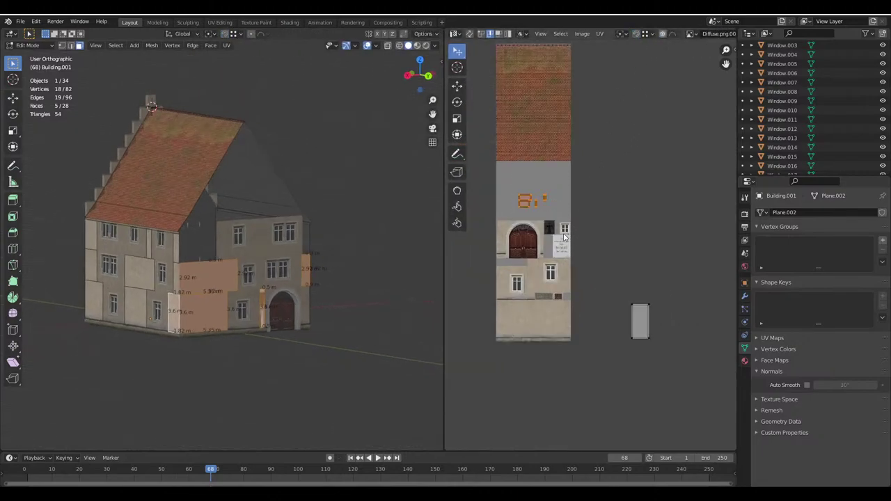
{"action": "middle_click_drag", "start_coordinate": [517, 200], "coordinate": [480, 167]}
{"action": "key", "text": "g"}
{"action": "left_click", "coordinate": [641, 304]}
{"action": "scroll", "coordinate": [634, 344], "scroll_direction": "up", "scroll_amount": 5}
{"action": "key", "text": "s"}
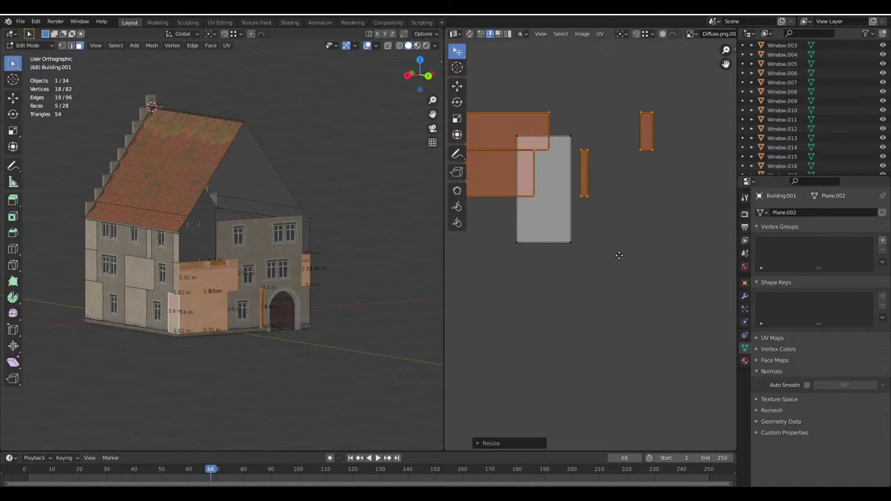
{"action": "left_click", "coordinate": [619, 384]}
Position the new walls' UV islands onto the facade texture
{"action": "scroll", "coordinate": [627, 330], "scroll_direction": "up", "scroll_amount": 2}
{"action": "key", "text": "g"}
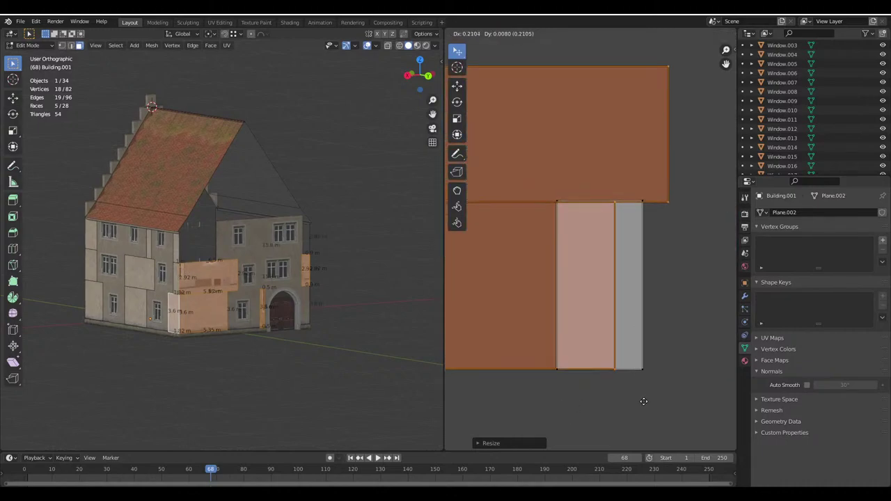
{"action": "left_click", "coordinate": [640, 402]}
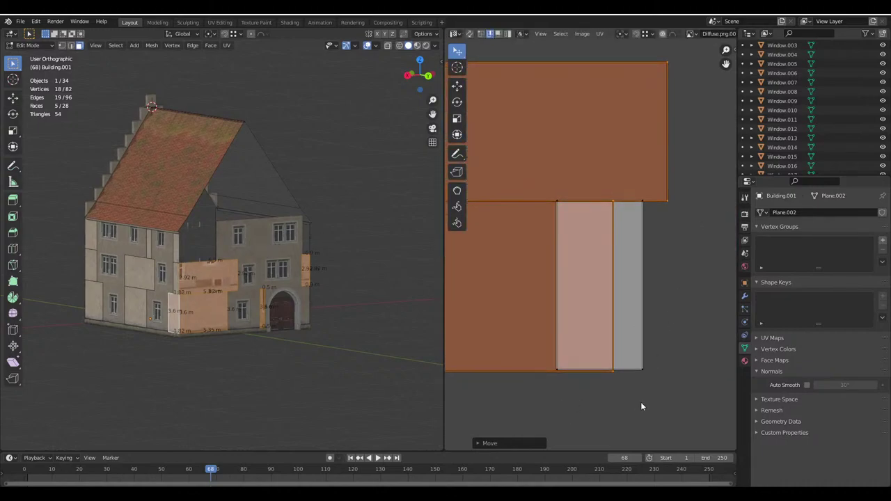
{"action": "key", "text": "g"}
{"action": "left_click", "coordinate": [642, 400]}
{"action": "scroll", "coordinate": [643, 402], "scroll_direction": "down", "scroll_amount": 5}
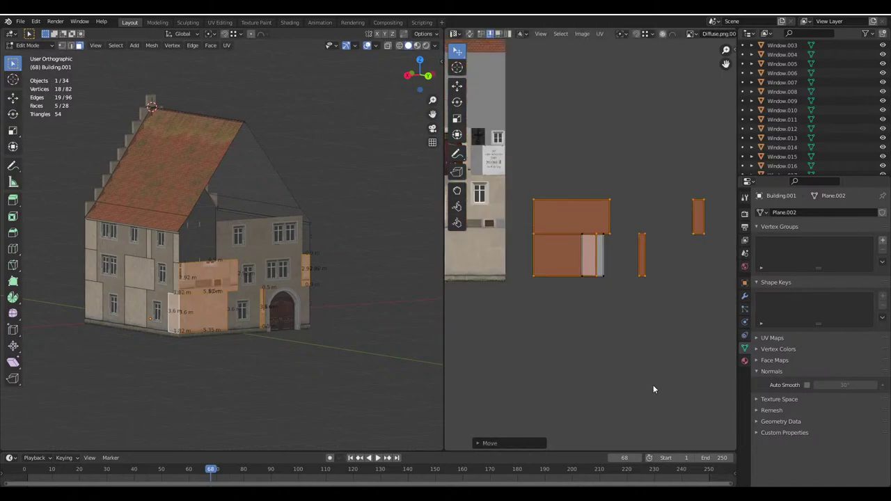
{"action": "scroll", "coordinate": [692, 355], "scroll_direction": "up", "scroll_amount": 3}
{"action": "key", "text": "g"}
{"action": "left_click", "coordinate": [496, 357]}
{"action": "scroll", "coordinate": [543, 320], "scroll_direction": "up", "scroll_amount": 4}
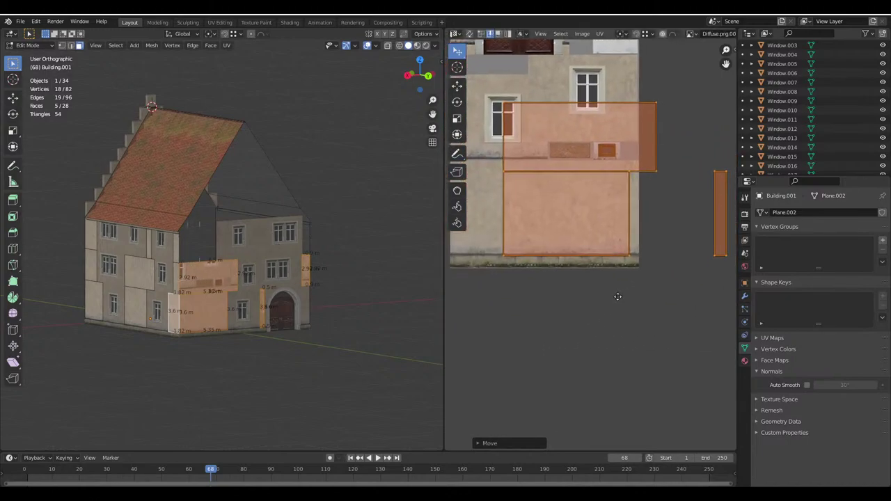
{"action": "scroll", "coordinate": [605, 313], "scroll_direction": "down", "scroll_amount": 4}
{"action": "key", "text": "ctrl+z"}
{"action": "key", "text": "ctrl+z"}
{"action": "key", "text": "ctrl+z"}
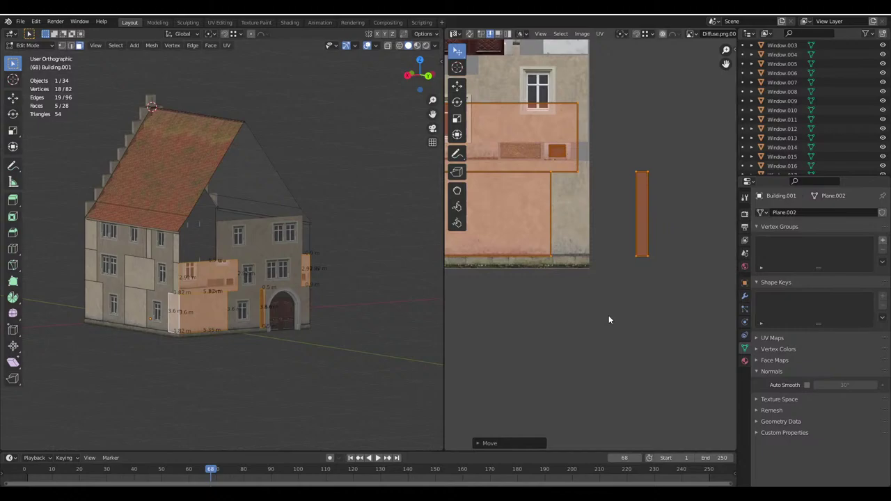
{"action": "key", "text": "ctrl+z"}
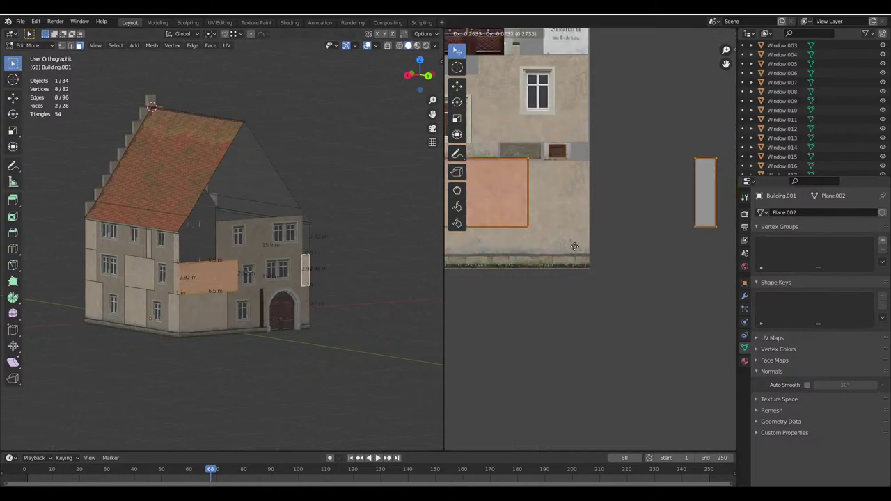
Check the textured annex walls in Object Mode and save Haus.blend
{"action": "key", "text": "Tab"}
{"action": "middle_click_drag", "start_coordinate": [272, 245], "coordinate": [281, 252]}
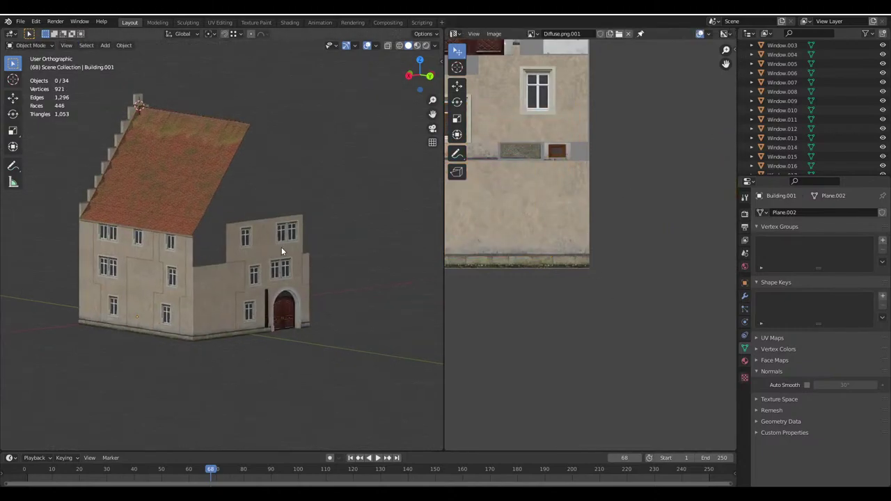
{"action": "key", "text": "ctrl+s"}
Assign the Diffuse material to the narrow strip beside the doorway
{"action": "key", "text": "Tab"}
{"action": "scroll", "coordinate": [289, 250], "scroll_direction": "up", "scroll_amount": 3}
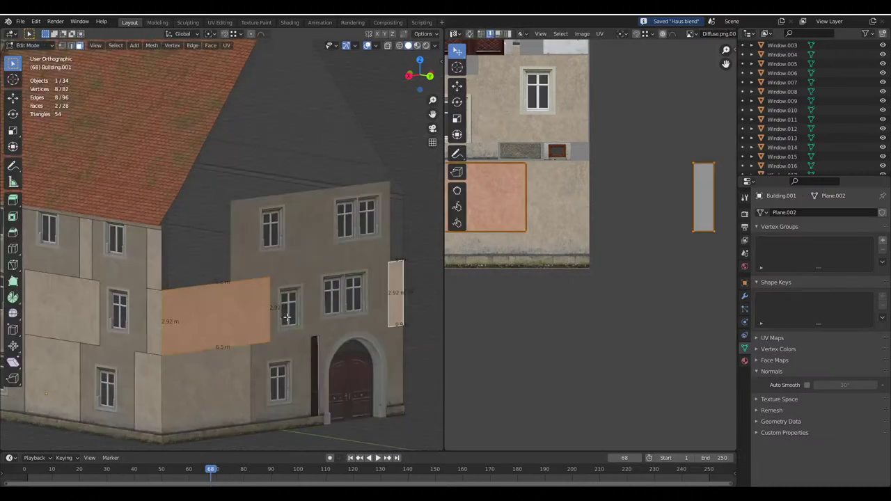
{"action": "key", "text": "ctrl+z"}
{"action": "scroll", "coordinate": [542, 277], "scroll_direction": "up", "scroll_amount": 2}
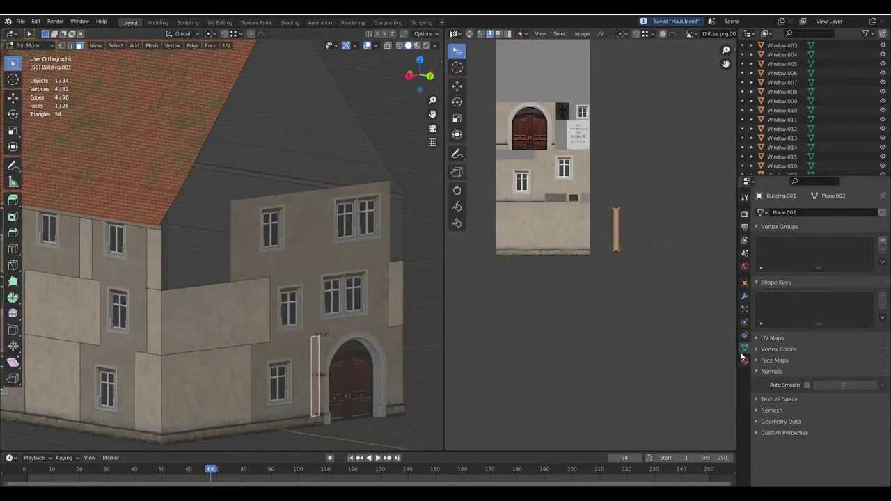
{"action": "left_click", "coordinate": [744, 359]}
{"action": "left_click", "coordinate": [787, 223]}
{"action": "left_click", "coordinate": [771, 282]}
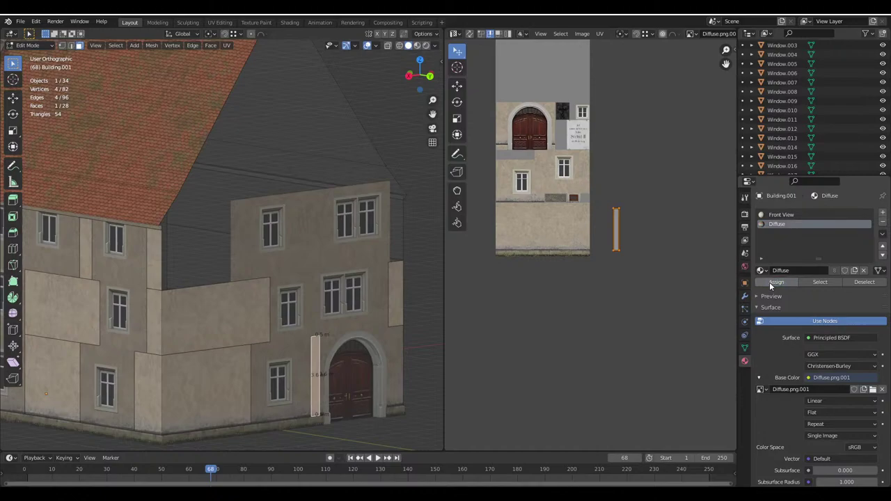
Return to Object Mode, view the whole building and save Haus.blend again
{"action": "key", "text": "Tab"}
{"action": "scroll", "coordinate": [279, 324], "scroll_direction": "down", "scroll_amount": 3}
{"action": "middle_click_drag", "start_coordinate": [275, 324], "coordinate": [240, 330]}
{"action": "scroll", "coordinate": [240, 330], "scroll_direction": "down", "scroll_amount": 2}
{"action": "key", "text": "ctrl+s"}
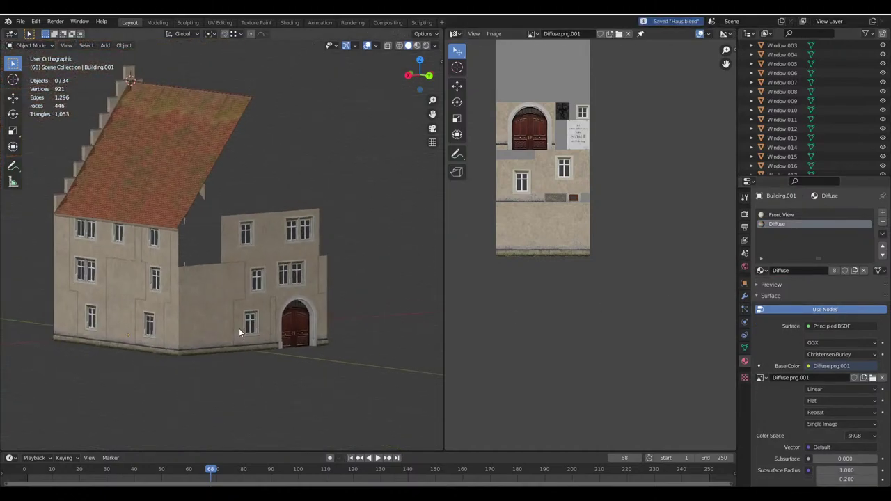
Compare the model with the real house in the Google Maps 3D reference view
{"action": "scroll", "coordinate": [296, 341], "scroll_direction": "up", "scroll_amount": 3}
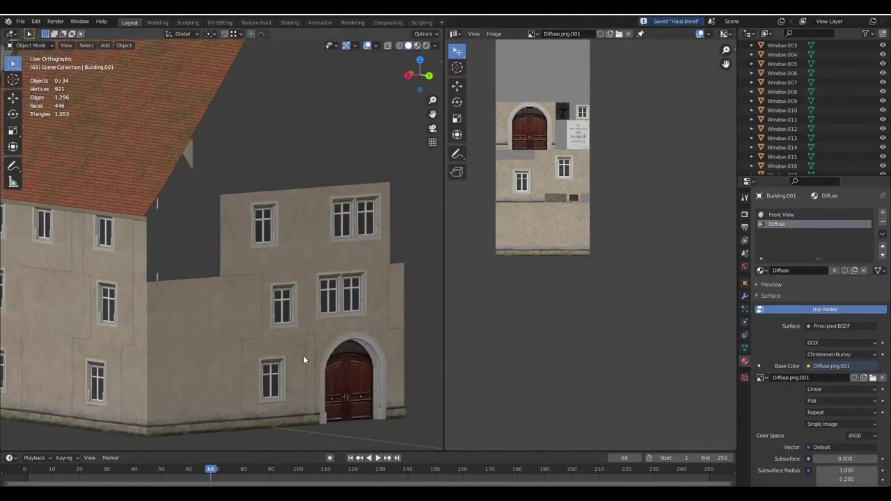
{"action": "scroll", "coordinate": [295, 327], "scroll_direction": "down", "scroll_amount": 4}
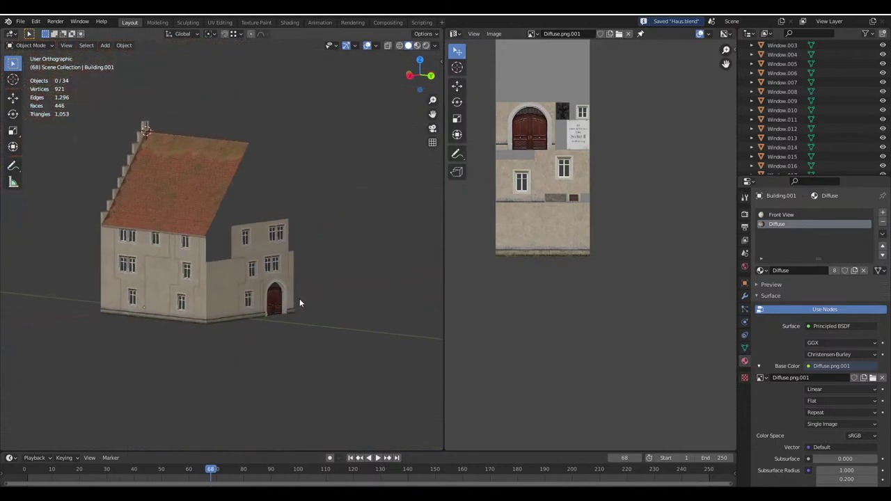
{"action": "middle_click_drag", "start_coordinate": [300, 299], "coordinate": [300, 390]}
{"action": "mouse_move", "coordinate": [299, 495]}
{"action": "left_click", "coordinate": [276, 451]}
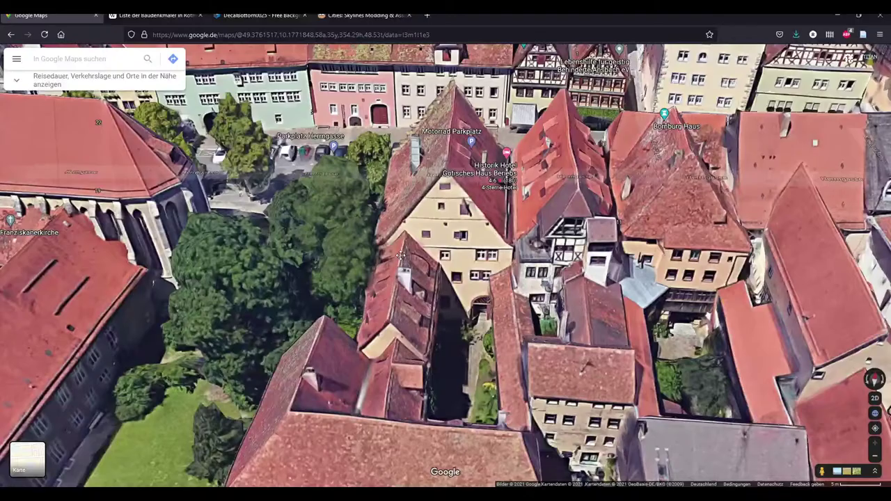
{"action": "left_click_drag", "start_coordinate": [276, 451], "coordinate": [360, 178], "text": "ctrl"}
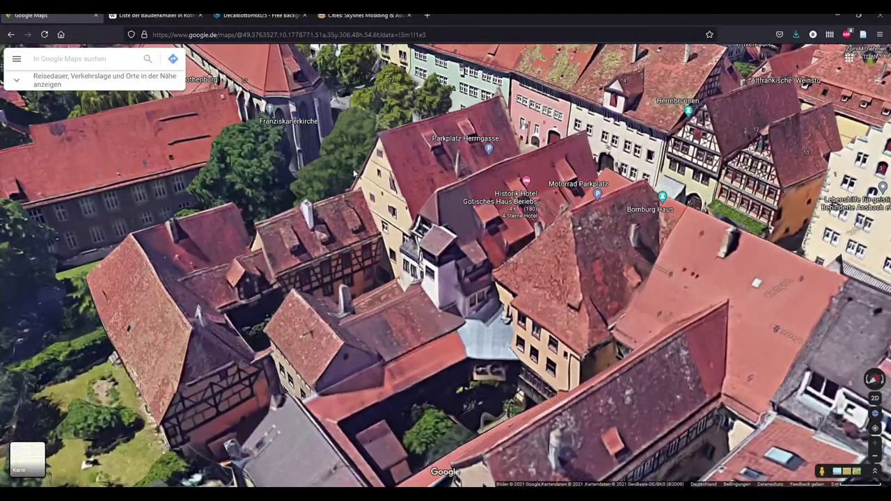
{"action": "key", "text": "alt+Tab"}
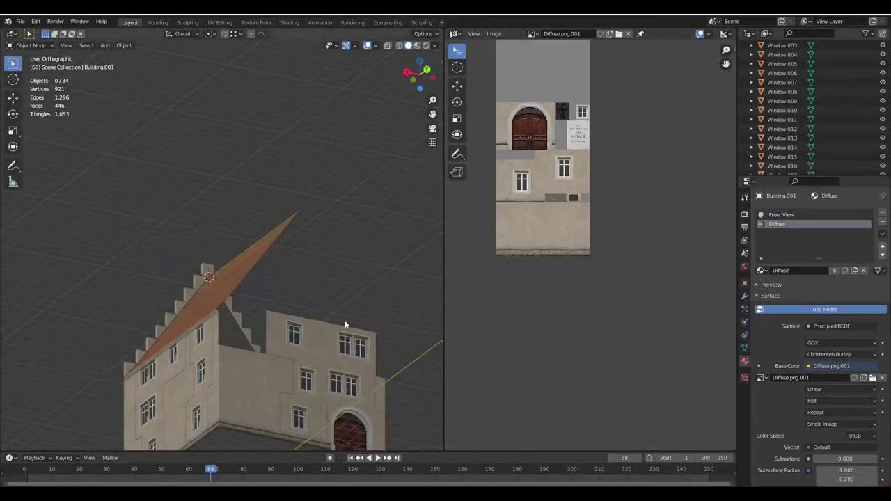
Widen the 3D view and select the roof's eave and gable edges in edge mode, testing a Y move
{"action": "left_click_drag", "start_coordinate": [443, 326], "coordinate": [583, 339]}
{"action": "scroll", "coordinate": [458, 359], "scroll_direction": "up", "scroll_amount": 3}
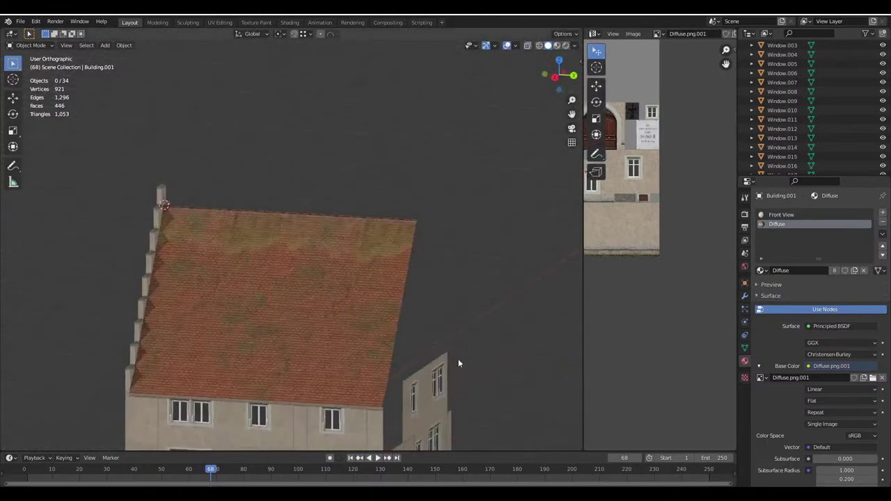
{"action": "middle_click_drag", "start_coordinate": [458, 358], "coordinate": [344, 243], "text": "shift"}
{"action": "key", "text": "Tab"}
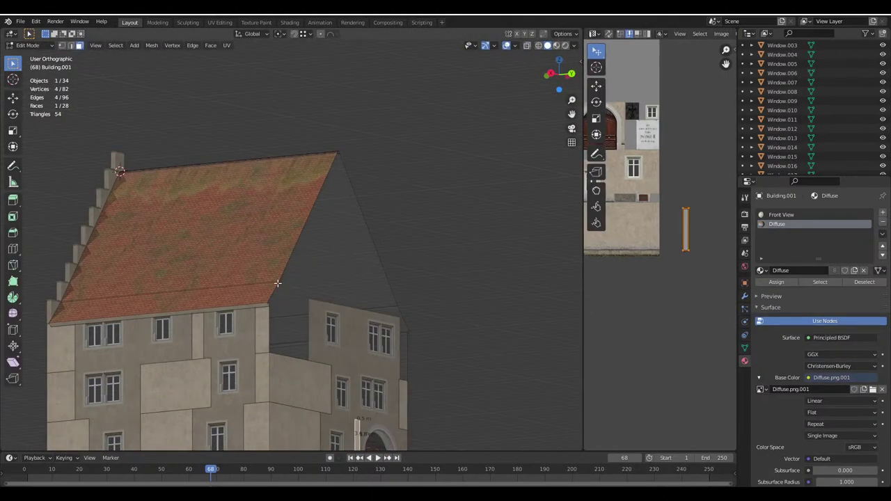
{"action": "left_click", "coordinate": [70, 45]}
{"action": "scroll", "coordinate": [251, 249], "scroll_direction": "up", "scroll_amount": 2}
{"action": "left_click", "coordinate": [266, 300]}
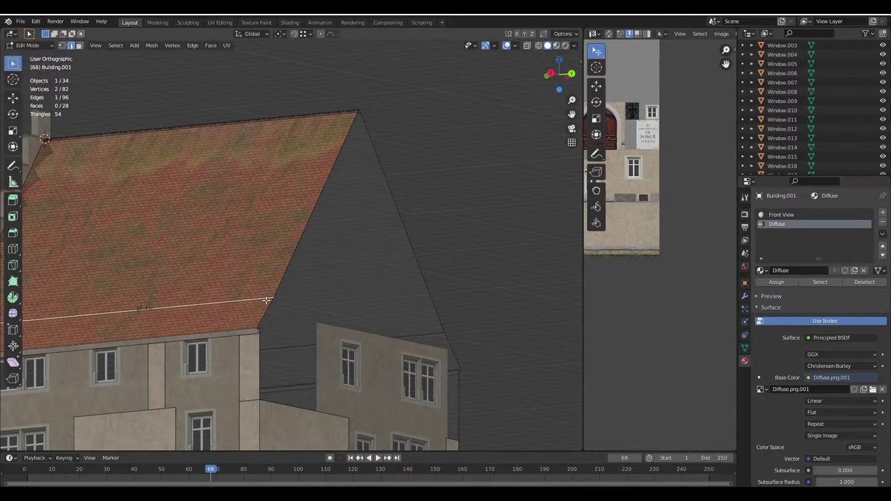
{"action": "left_click", "coordinate": [278, 276], "text": "shift"}
{"action": "left_click", "coordinate": [446, 335], "text": "shift"}
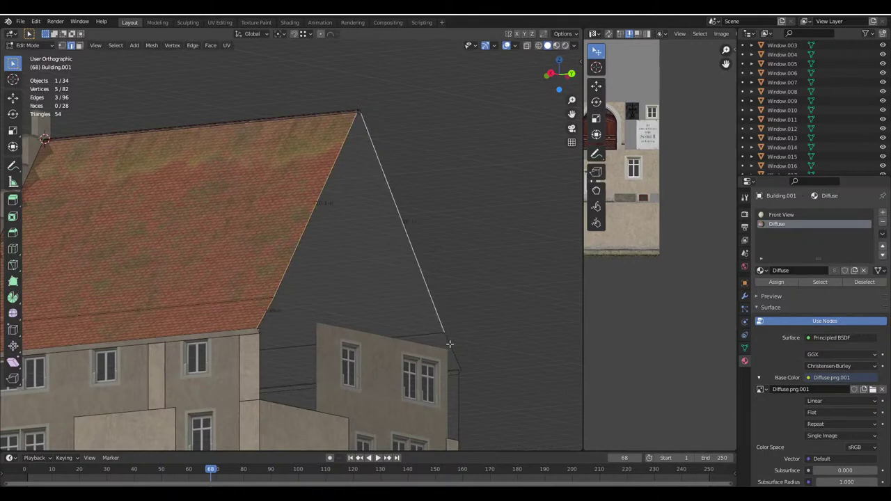
{"action": "middle_click_drag", "start_coordinate": [446, 335], "coordinate": [328, 258]}
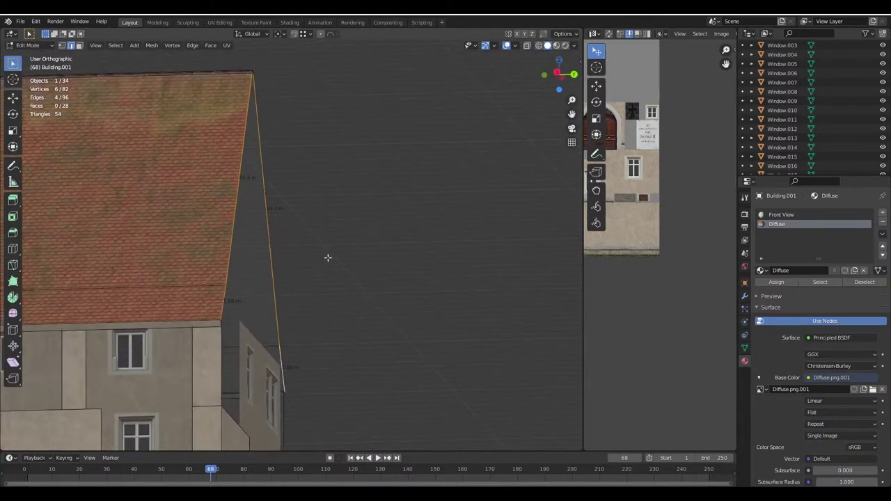
{"action": "left_click", "coordinate": [572, 45]}
{"action": "key", "text": "g"}
{"action": "key", "text": "y"}
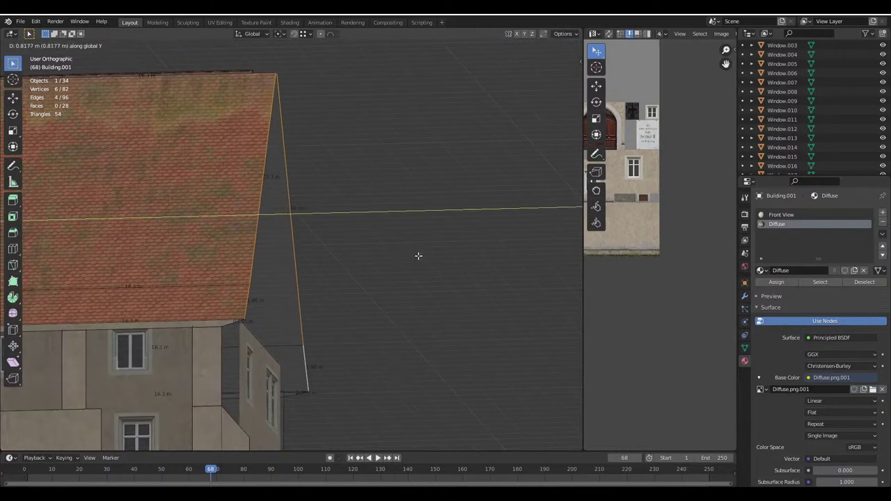
{"action": "right_click", "coordinate": [418, 255]}
Box-select the entire roof in face mode using X-ray, then return to textured view
{"action": "left_click", "coordinate": [80, 47]}
{"action": "left_click", "coordinate": [192, 288]}
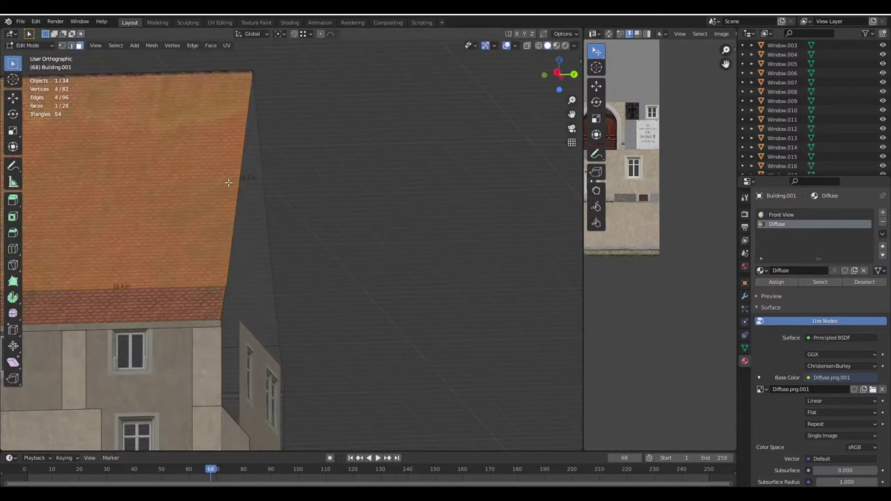
{"action": "middle_click_drag", "start_coordinate": [192, 288], "coordinate": [236, 233]}
{"action": "left_click", "coordinate": [527, 46]}
{"action": "scroll", "coordinate": [332, 225], "scroll_direction": "down", "scroll_amount": 3}
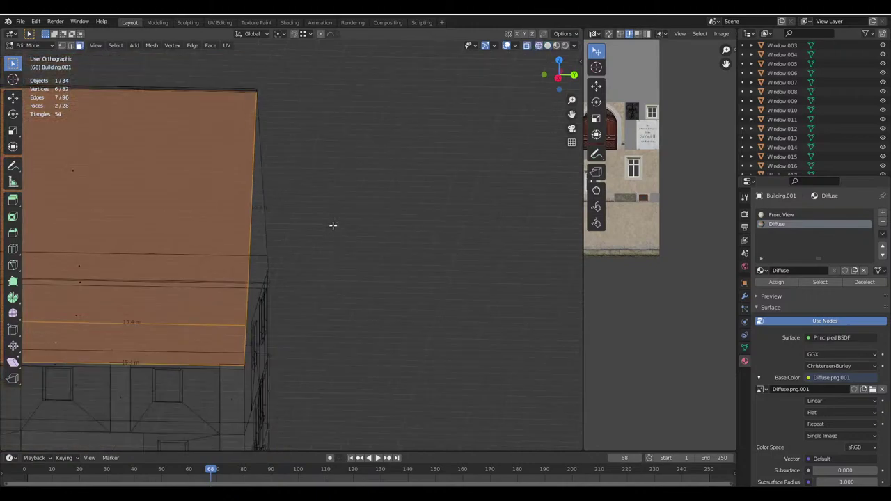
{"action": "middle_click_drag", "start_coordinate": [332, 225], "coordinate": [201, 249]}
{"action": "left_click_drag", "start_coordinate": [221, 236], "coordinate": [166, 80], "text": "shift"}
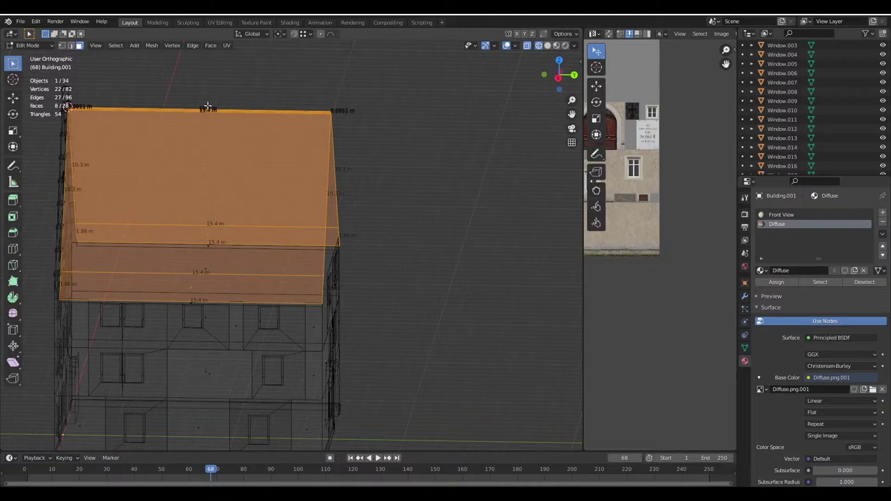
{"action": "left_click", "coordinate": [556, 45]}
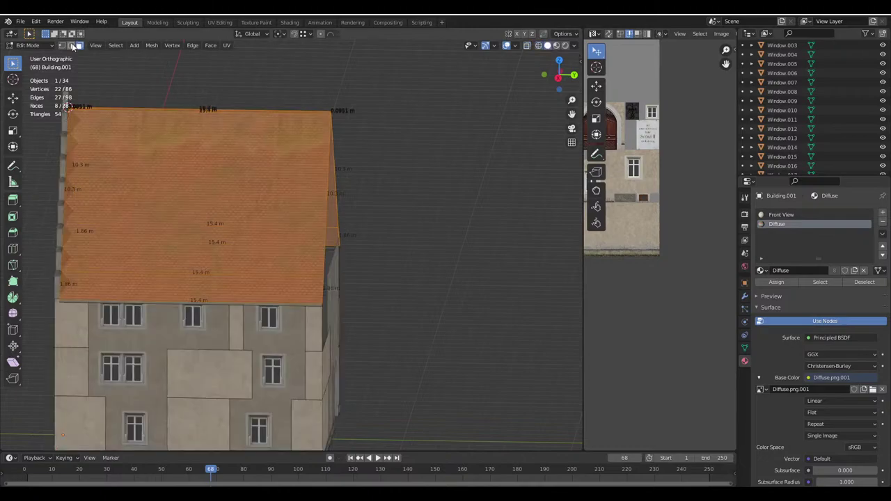
Select the roof's ridge, right gable and eave edges
{"action": "left_click", "coordinate": [72, 46]}
{"action": "middle_click_drag", "start_coordinate": [209, 139], "coordinate": [230, 147]}
{"action": "left_click", "coordinate": [209, 118], "text": "alt"}
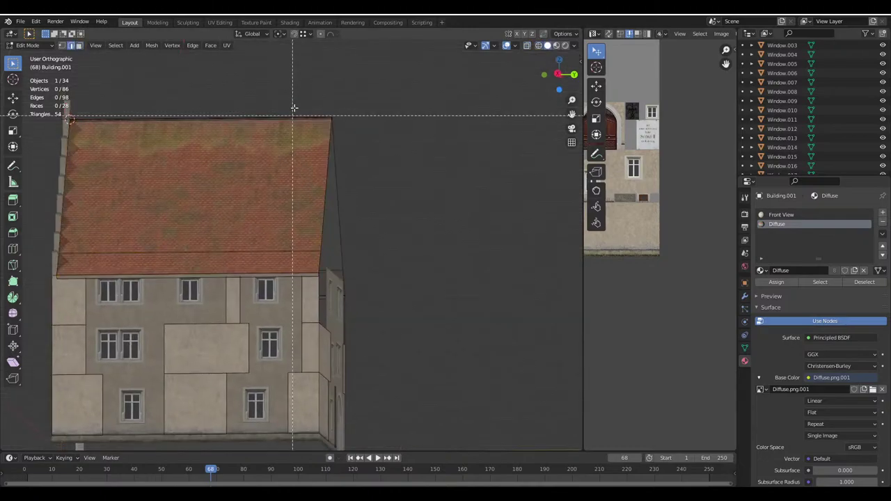
{"action": "left_click", "coordinate": [339, 206], "text": "shift"}
{"action": "middle_click_drag", "start_coordinate": [340, 206], "coordinate": [276, 317]}
{"action": "left_click", "coordinate": [313, 269], "text": "shift"}
{"action": "scroll", "coordinate": [299, 282], "scroll_direction": "up", "scroll_amount": 1}
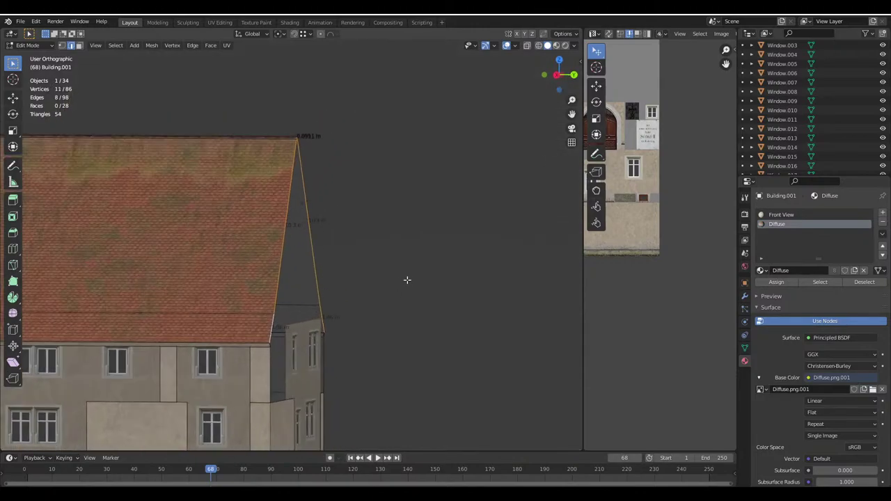
Extend the selected roof edges outward along the Y axis toward the annex
{"action": "key", "text": "g"}
{"action": "key", "text": "y"}
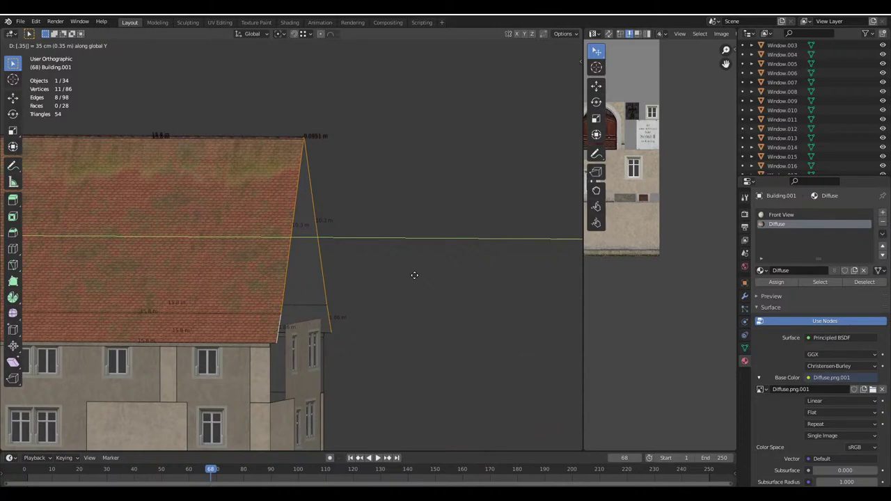
{"action": "left_click", "coordinate": [414, 275]}
{"action": "key", "text": "Tab"}
{"action": "left_click", "coordinate": [378, 257]}
{"action": "middle_click_drag", "start_coordinate": [378, 257], "coordinate": [282, 268]}
Fill the missing face across the roof corner gap
{"action": "key", "text": "Tab"}
{"action": "scroll", "coordinate": [282, 266], "scroll_direction": "up", "scroll_amount": 5}
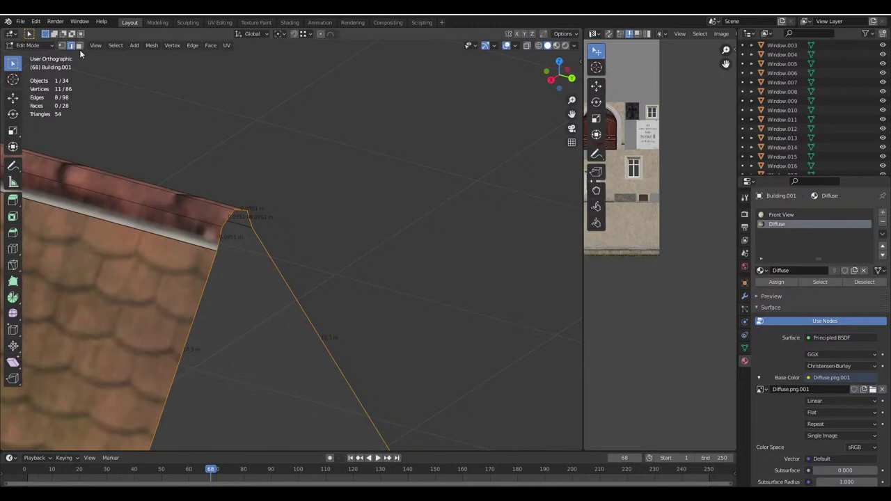
{"action": "left_click", "coordinate": [228, 219]}
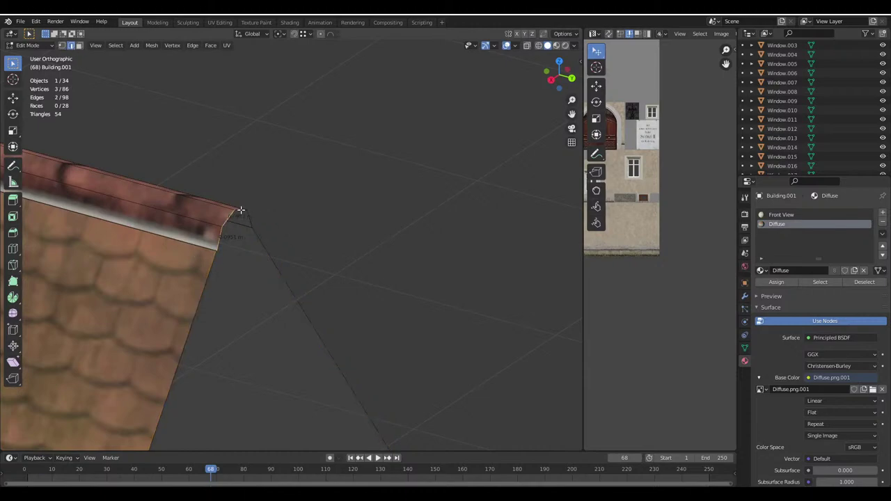
{"action": "key", "text": "f"}
{"action": "middle_click_drag", "start_coordinate": [247, 219], "coordinate": [121, 40]}
Correct the mesh's face shading via the Mesh > Shading menu
{"action": "left_click", "coordinate": [151, 45]}
{"action": "mouse_move", "coordinate": [183, 207]}
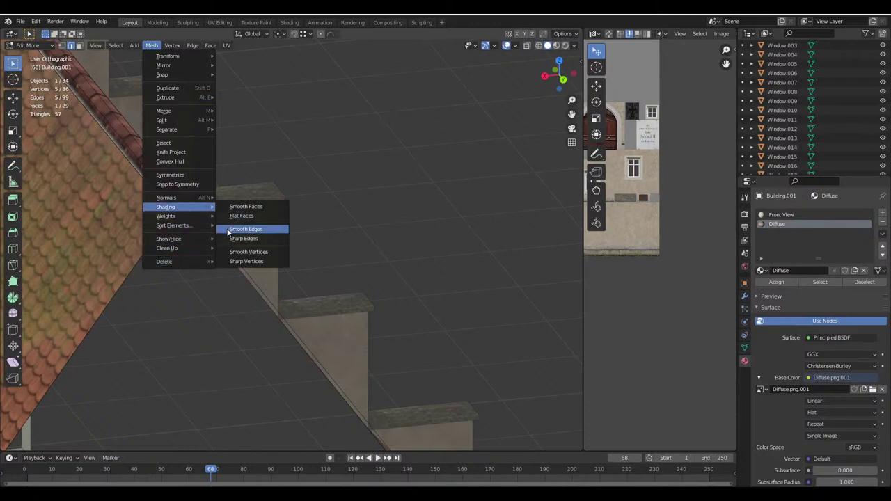
{"action": "left_click", "coordinate": [256, 216]}
{"action": "scroll", "coordinate": [256, 216], "scroll_direction": "down", "scroll_amount": 2}
{"action": "key", "text": "Tab"}
{"action": "middle_click_drag", "start_coordinate": [255, 203], "coordinate": [318, 258]}
Save Haus.blend in Object Mode and inspect the finished house from several angles
{"action": "key", "text": "Tab"}
{"action": "key", "text": "ctrl+s"}
{"action": "scroll", "coordinate": [250, 253], "scroll_direction": "up", "scroll_amount": 5}
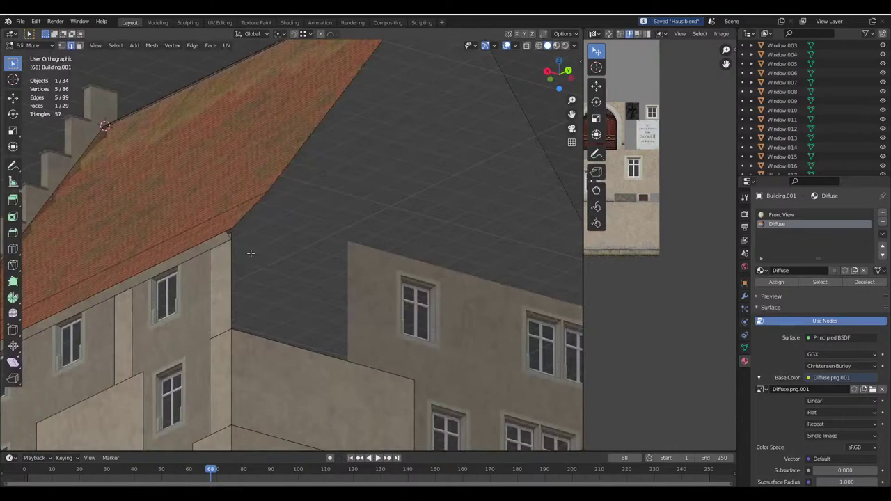
{"action": "scroll", "coordinate": [289, 204], "scroll_direction": "down", "scroll_amount": 4}
{"action": "middle_click_drag", "start_coordinate": [289, 204], "coordinate": [262, 244]}
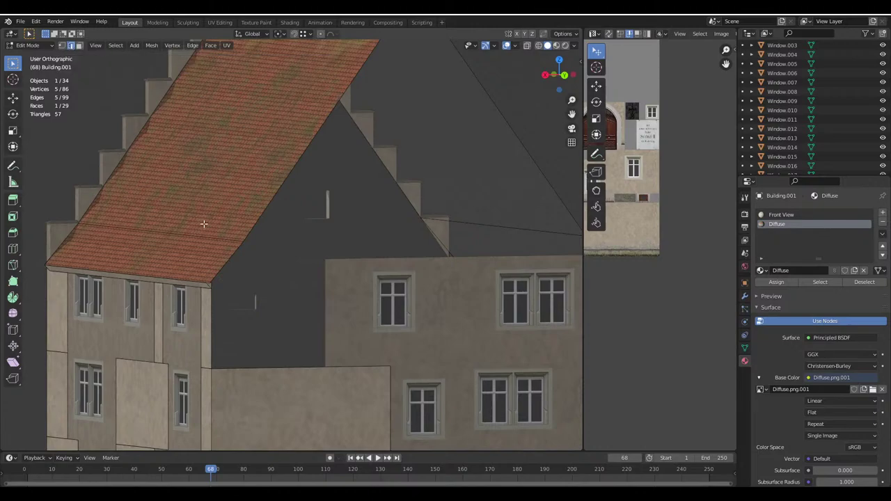
{"action": "key", "text": "Tab"}
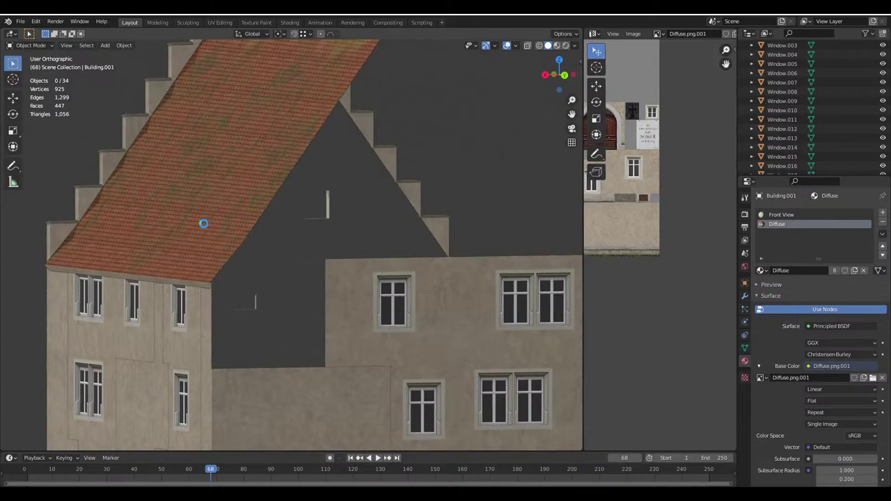
{"action": "key", "text": "ctrl+s"}
{"action": "mouse_move", "coordinate": [298, 496]}
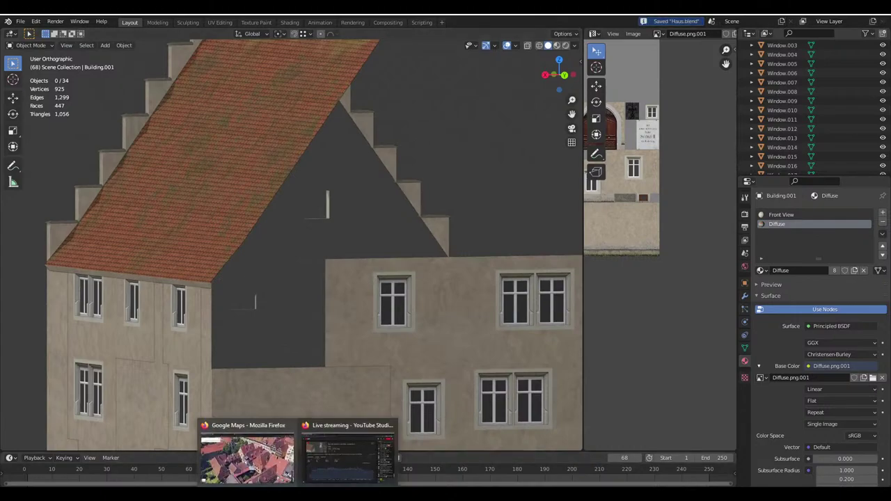
{"action": "scroll", "coordinate": [376, 250], "scroll_direction": "down", "scroll_amount": 6}
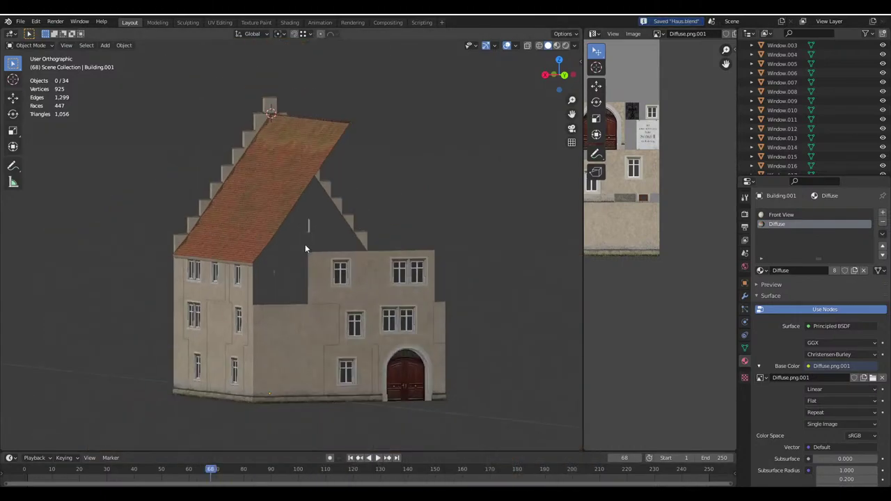
{"action": "middle_click_drag", "start_coordinate": [309, 248], "coordinate": [402, 258]}
{"action": "middle_click_drag", "start_coordinate": [305, 227], "coordinate": [318, 241]}
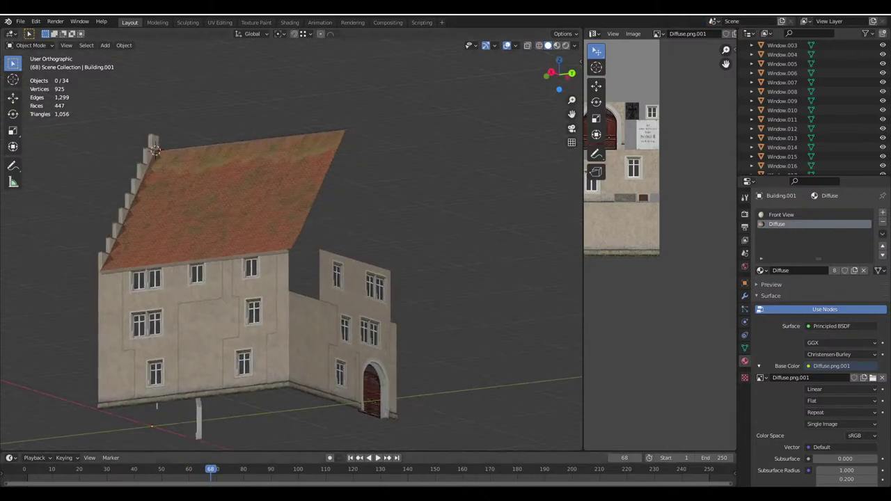
On Textures.com, browse Wood > Planks > Beamed showing seamless textures only
{"action": "mouse_move", "coordinate": [331, 459]}
{"action": "left_click", "coordinate": [266, 472]}
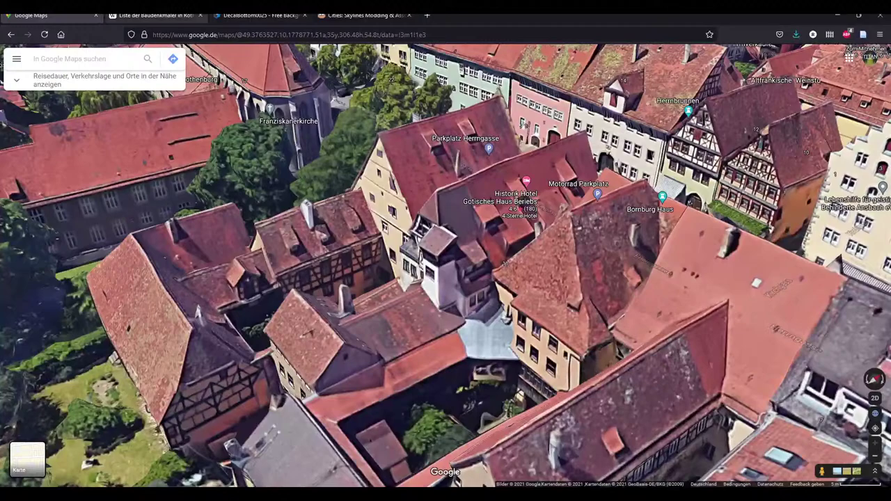
{"action": "left_click", "coordinate": [259, 15]}
{"action": "left_click", "coordinate": [11, 125]}
{"action": "scroll", "coordinate": [36, 391], "scroll_direction": "down", "scroll_amount": 10}
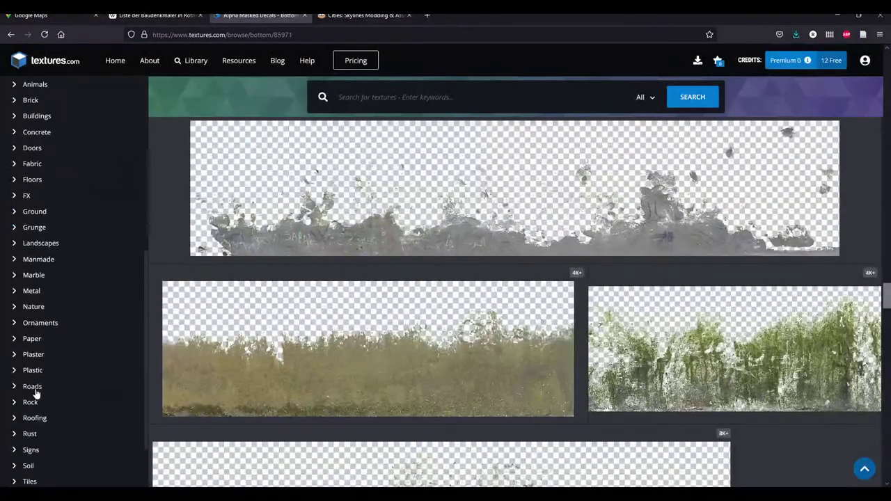
{"action": "left_click", "coordinate": [34, 458]}
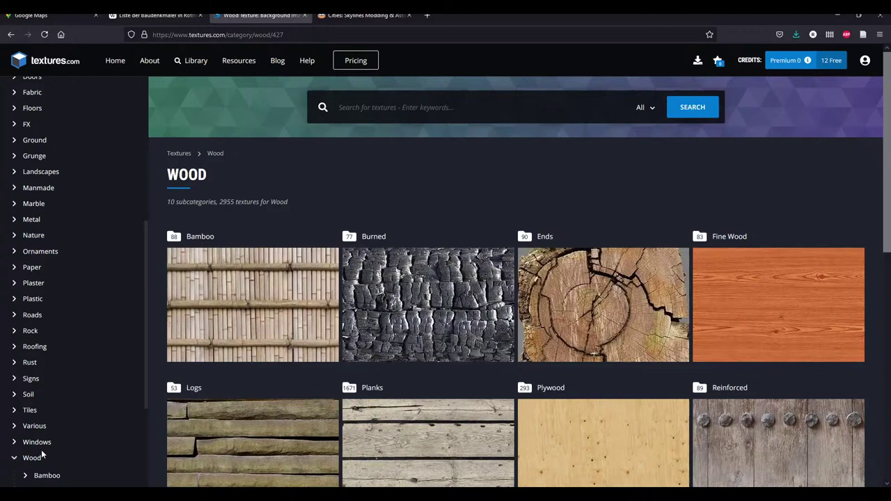
{"action": "scroll", "coordinate": [41, 445], "scroll_direction": "down", "scroll_amount": 2}
{"action": "scroll", "coordinate": [404, 320], "scroll_direction": "down", "scroll_amount": 2}
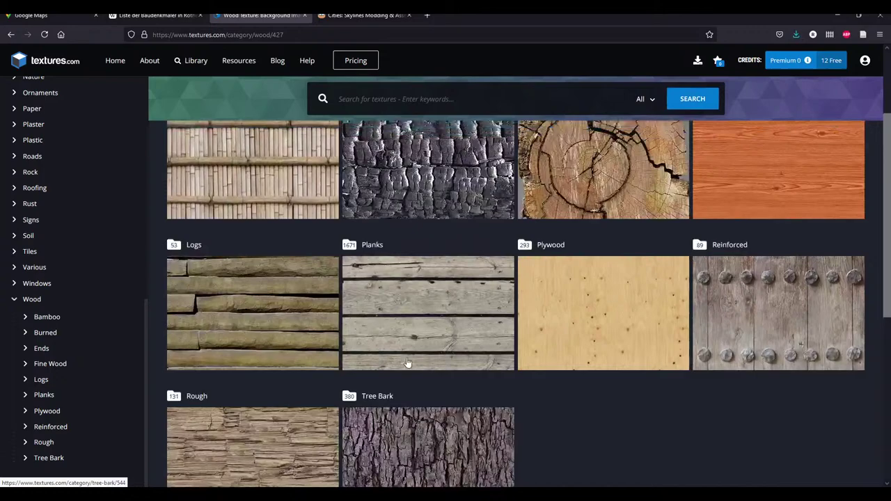
{"action": "left_click", "coordinate": [404, 320]}
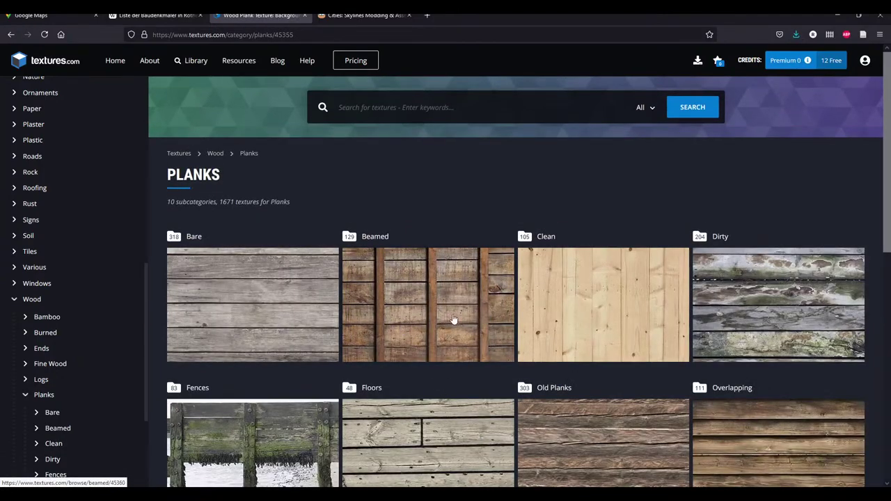
{"action": "left_click", "coordinate": [446, 303]}
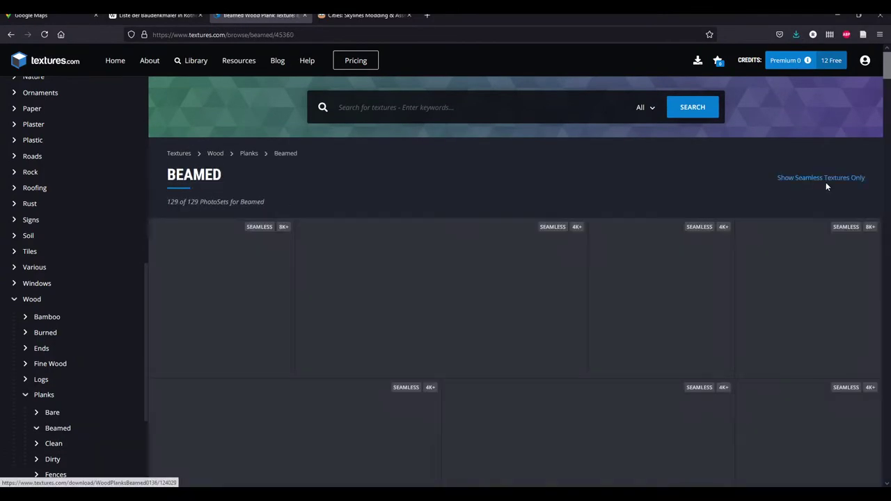
{"action": "left_click", "coordinate": [821, 179]}
Download WoodPlanksBeamed0014 Image 1 in size S and open it in the image viewer
{"action": "scroll", "coordinate": [569, 306], "scroll_direction": "down", "scroll_amount": 7}
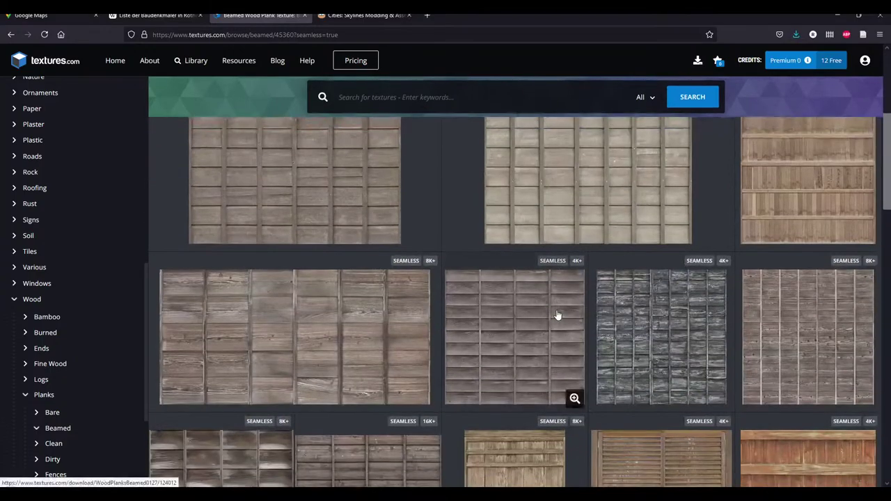
{"action": "scroll", "coordinate": [467, 321], "scroll_direction": "down", "scroll_amount": 3}
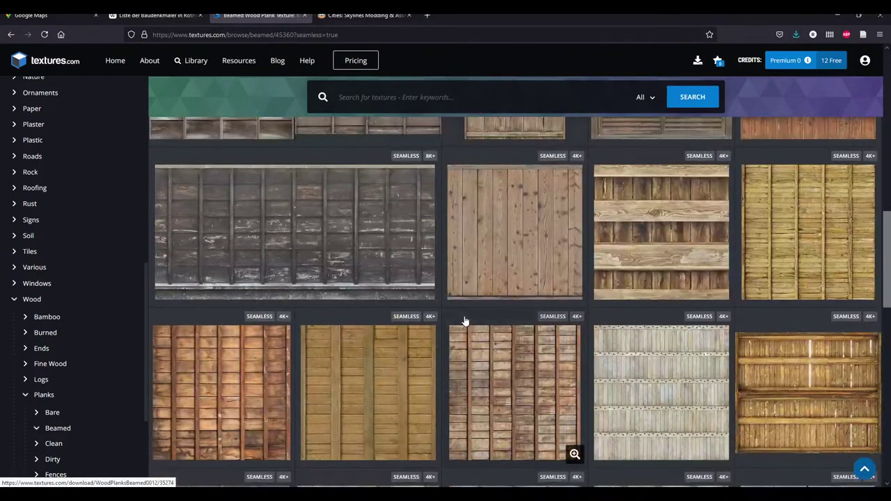
{"action": "scroll", "coordinate": [462, 320], "scroll_direction": "down", "scroll_amount": 2}
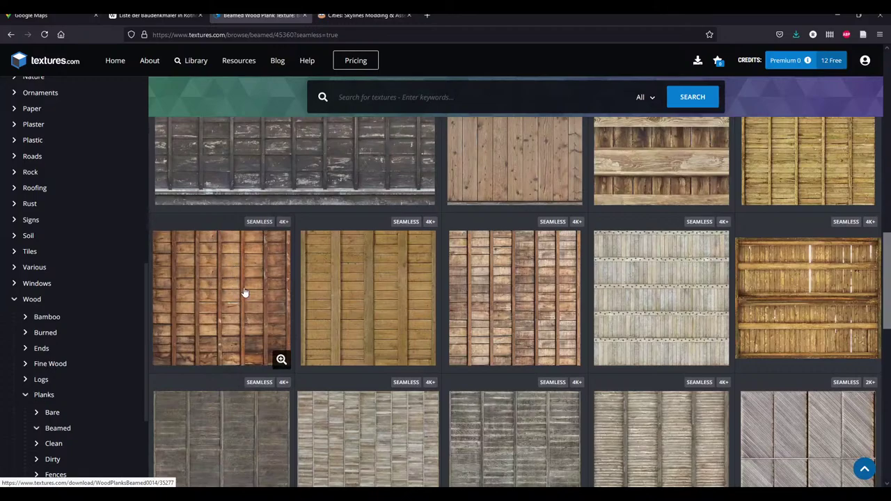
{"action": "scroll", "coordinate": [244, 292], "scroll_direction": "down", "scroll_amount": 2}
{"action": "left_click", "coordinate": [260, 209]}
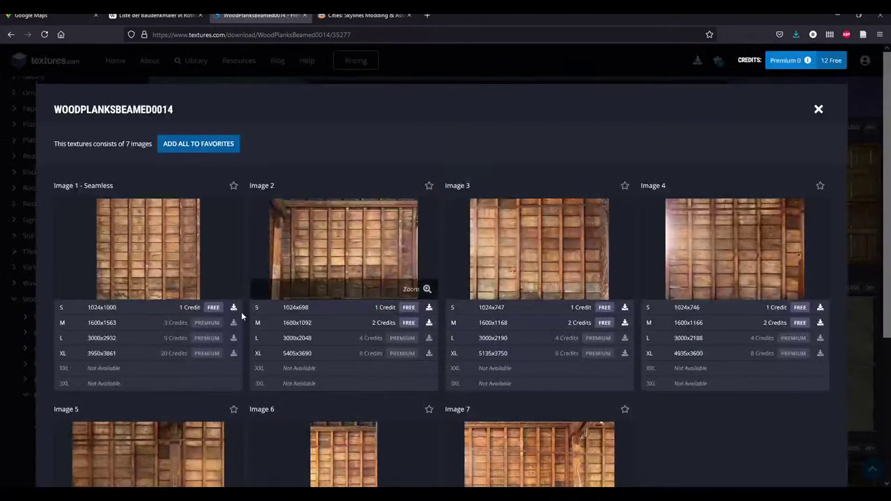
{"action": "left_click", "coordinate": [233, 307]}
{"action": "left_click", "coordinate": [132, 194]}
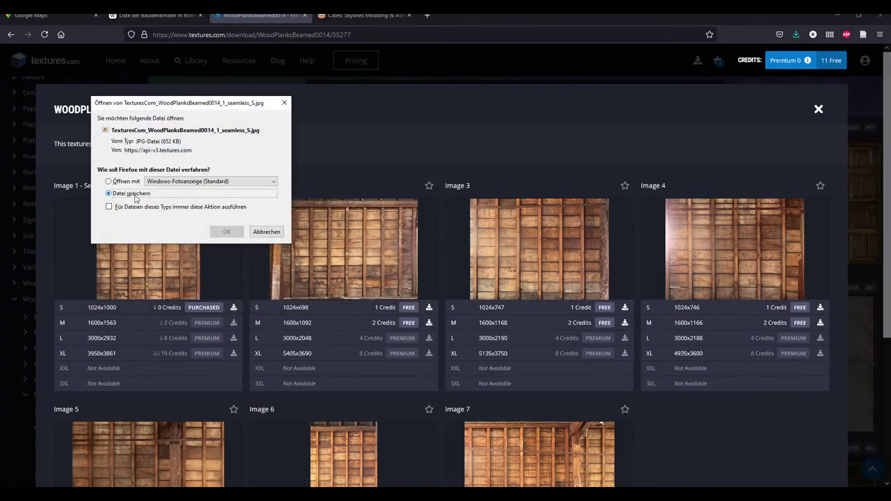
{"action": "left_click", "coordinate": [226, 231]}
{"action": "key", "text": "Return"}
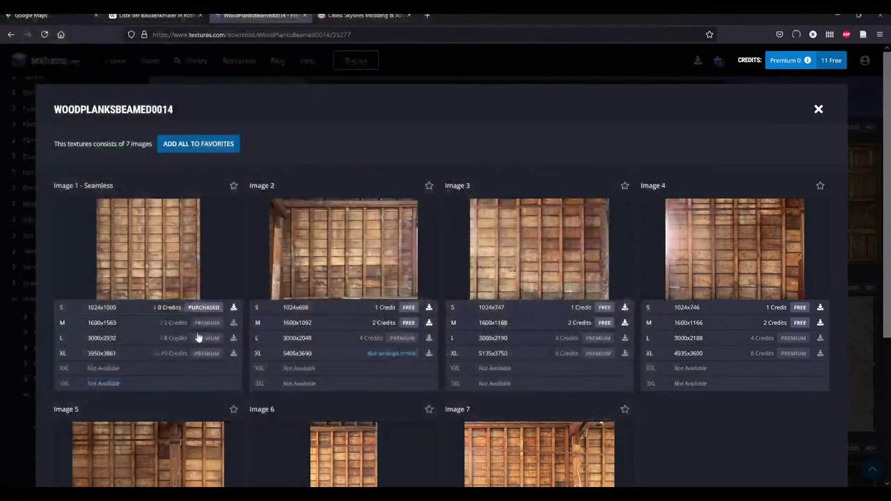
{"action": "left_click", "coordinate": [234, 307]}
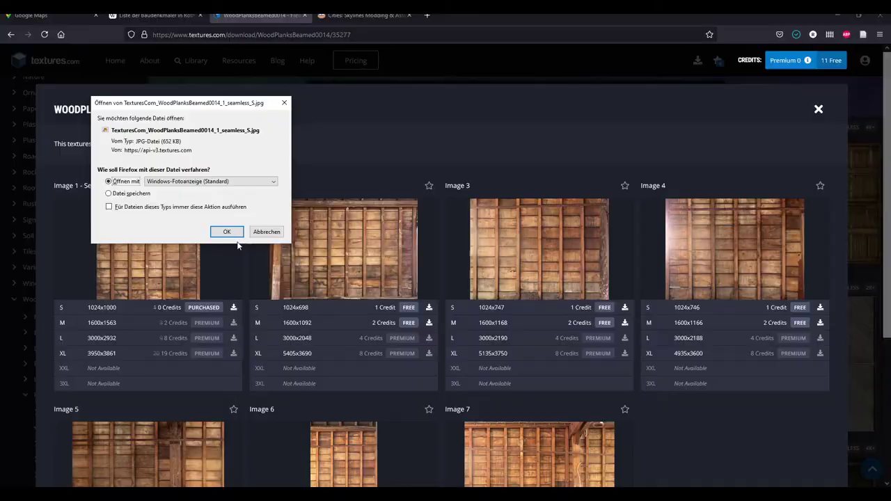
{"action": "left_click", "coordinate": [227, 231]}
{"action": "left_click", "coordinate": [142, 22]}
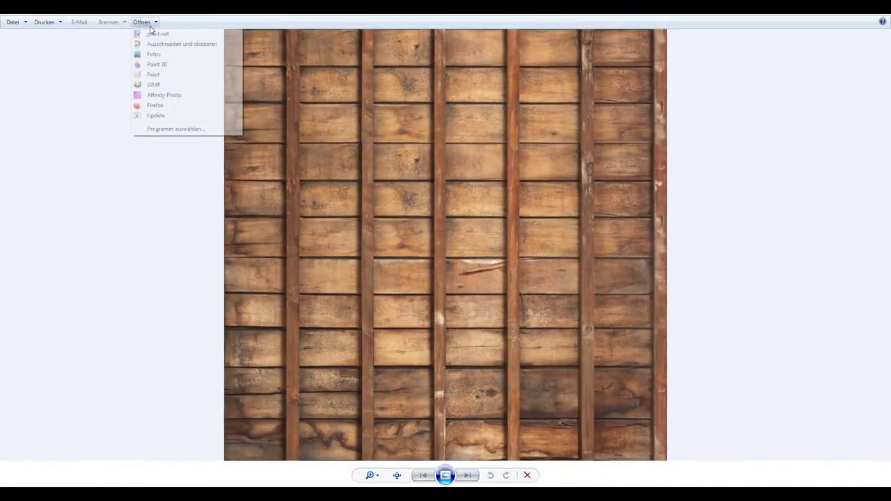
Open the WoodPlanksBeamed0014 texture in Affinity Photo and close the leftover roof-tiles and DecalBottom viewers
{"action": "left_click", "coordinate": [167, 97]}
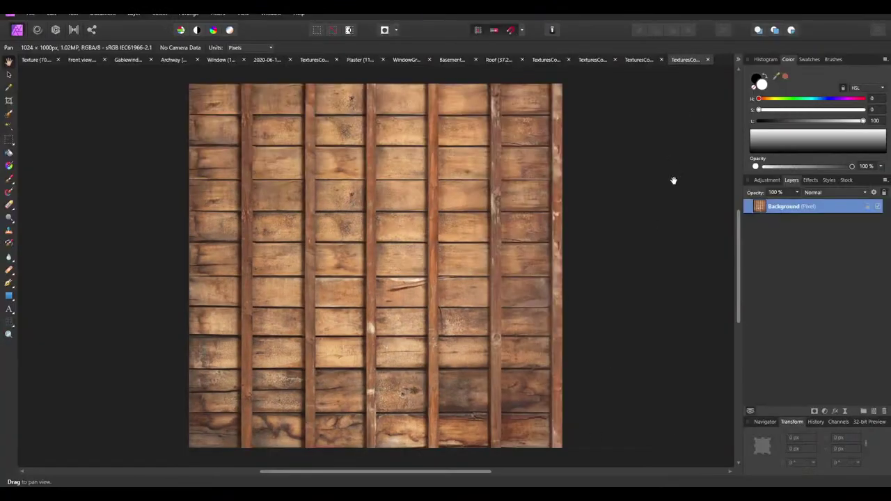
{"action": "mouse_move", "coordinate": [623, 496]}
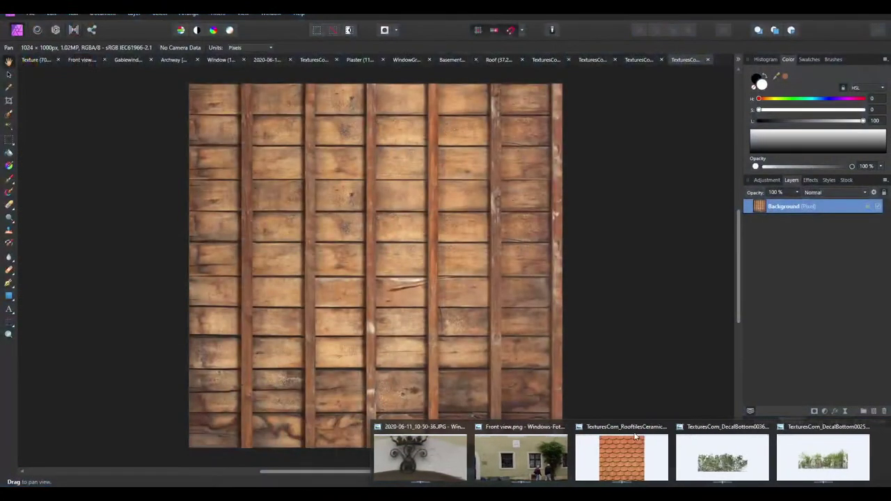
{"action": "left_click", "coordinate": [680, 427]}
{"action": "left_click", "coordinate": [761, 427]}
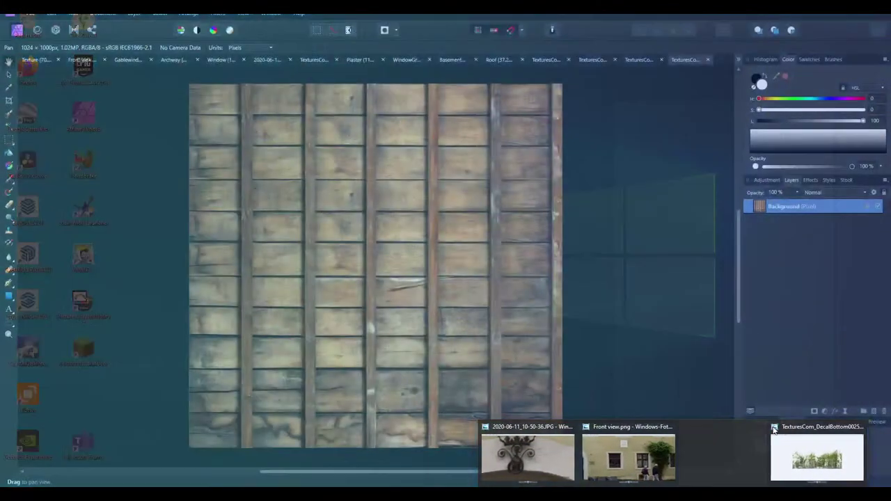
{"action": "left_click", "coordinate": [816, 427]}
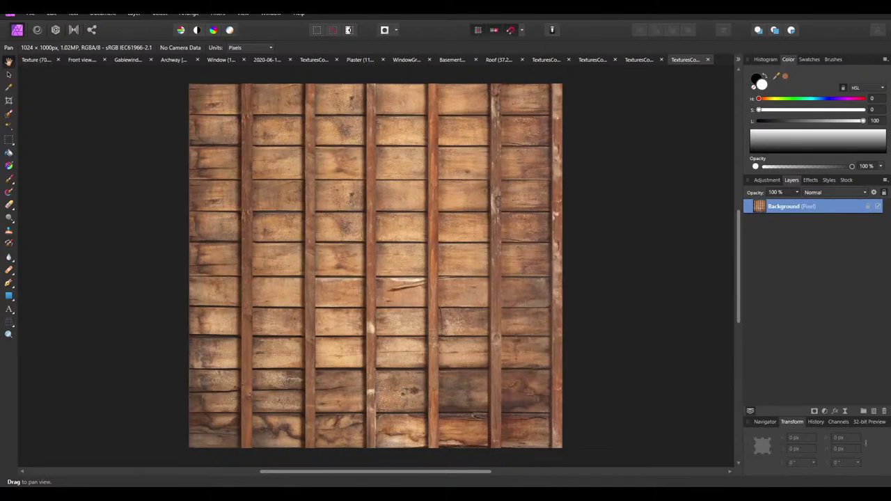
Return to Firefox and bring the Google Maps aerial town view to the front
{"action": "key", "text": "alt+Tab"}
{"action": "left_click", "coordinate": [257, 454]}
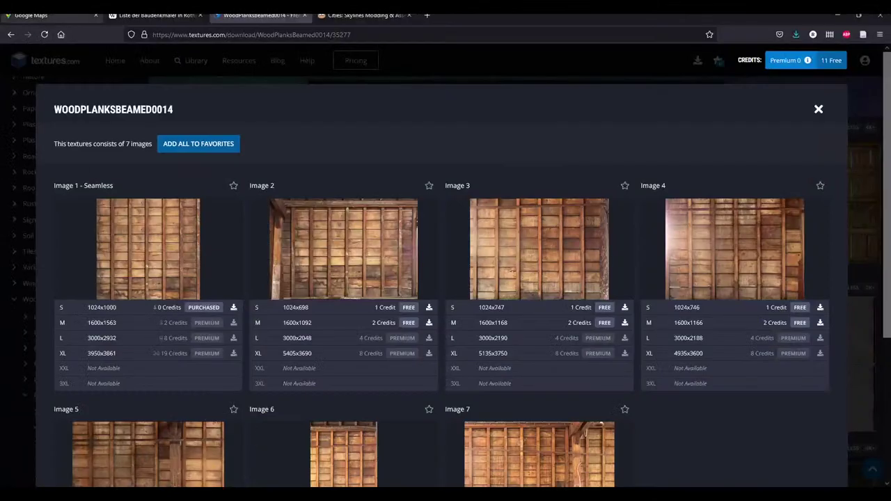
{"action": "left_click", "coordinate": [49, 15]}
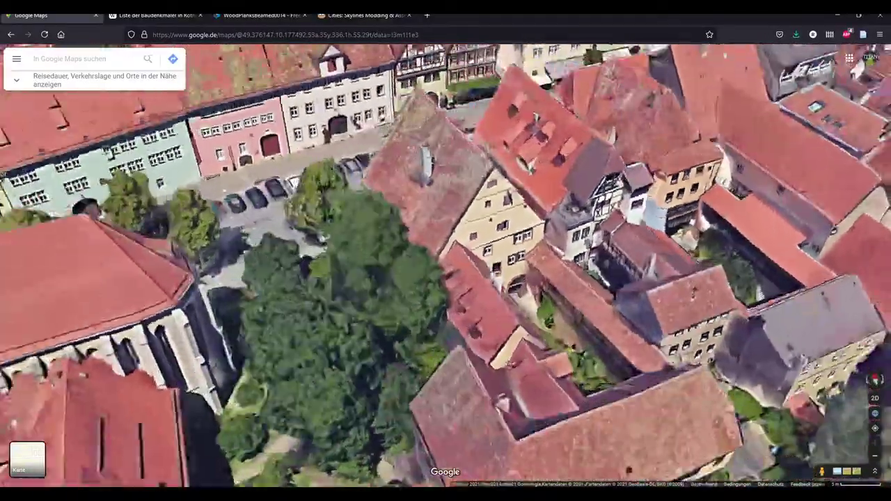
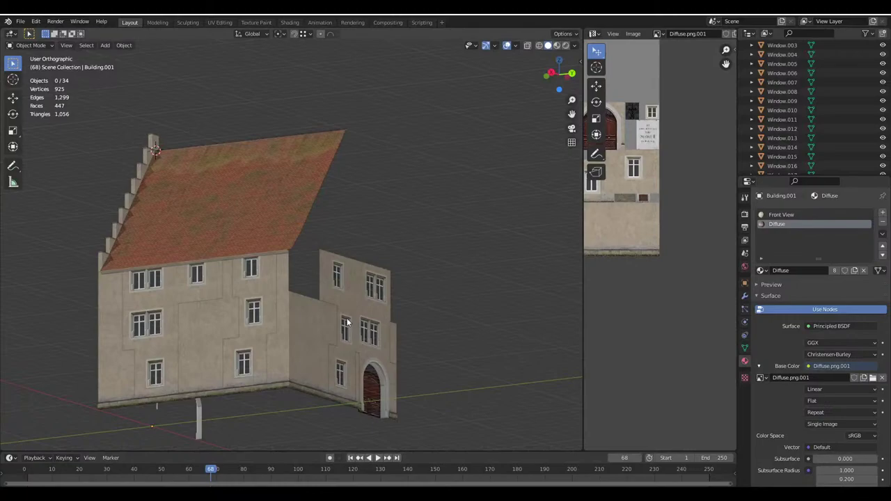
Orbit the Google Maps 3D aerial view around the old house
{"action": "middle_click_drag", "start_coordinate": [347, 323], "coordinate": [222, 341]}
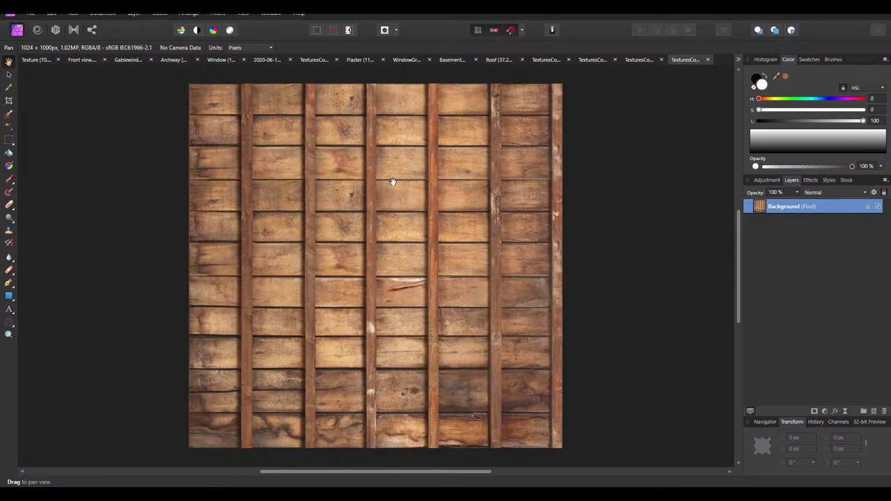
Crop the wood texture to a 1024×167 px strip of its top two board rows
{"action": "scroll", "coordinate": [282, 181], "scroll_direction": "up", "scroll_amount": 1}
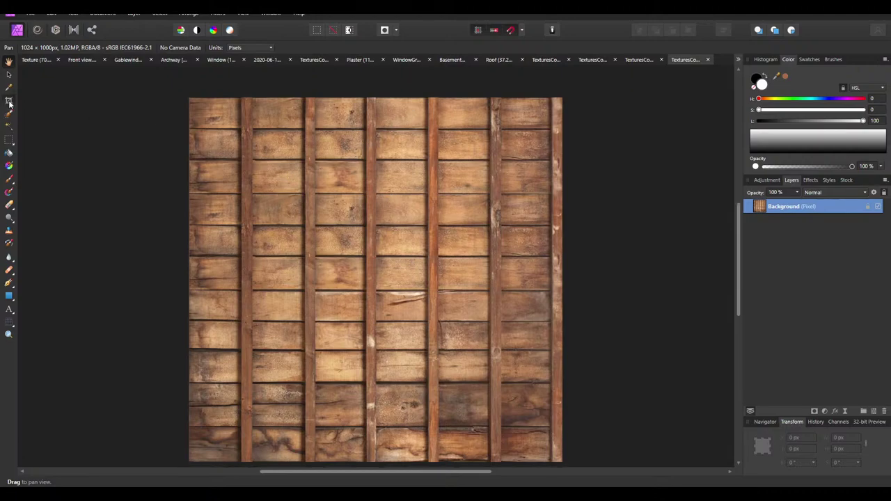
{"action": "left_click", "coordinate": [9, 101]}
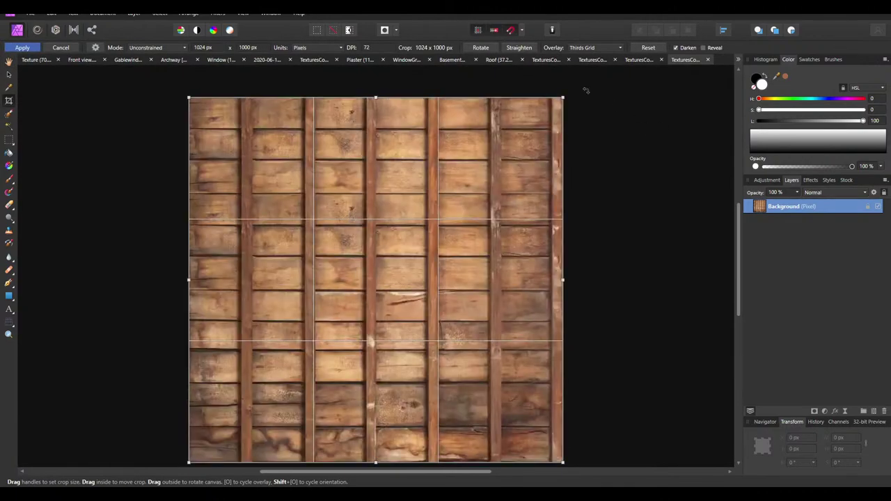
{"action": "left_click_drag", "start_coordinate": [376, 464], "coordinate": [392, 129]}
{"action": "left_click_drag", "start_coordinate": [390, 131], "coordinate": [390, 129]}
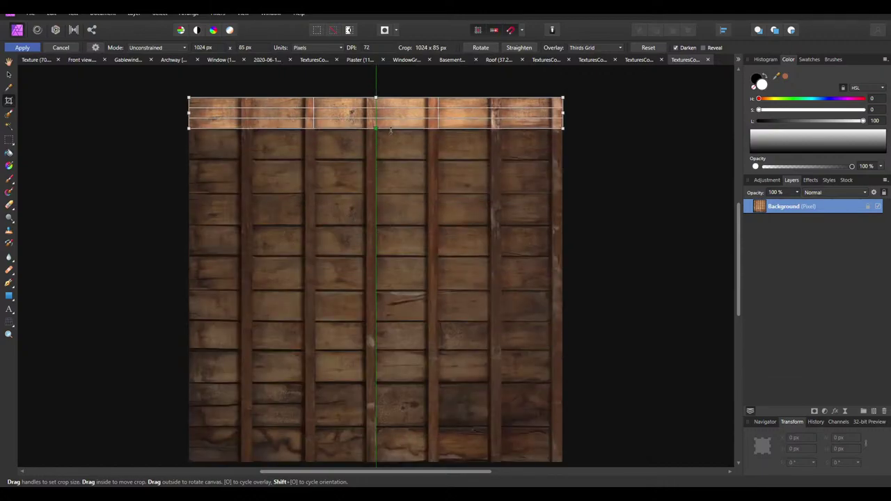
{"action": "scroll", "coordinate": [388, 111], "scroll_direction": "up", "scroll_amount": 4, "text": "ctrl"}
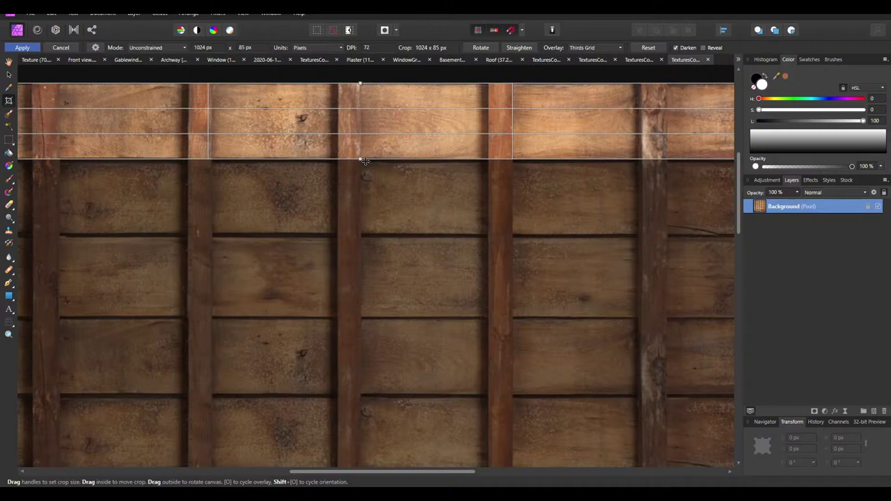
{"action": "left_click_drag", "start_coordinate": [359, 160], "coordinate": [347, 231]}
{"action": "key", "text": "Return"}
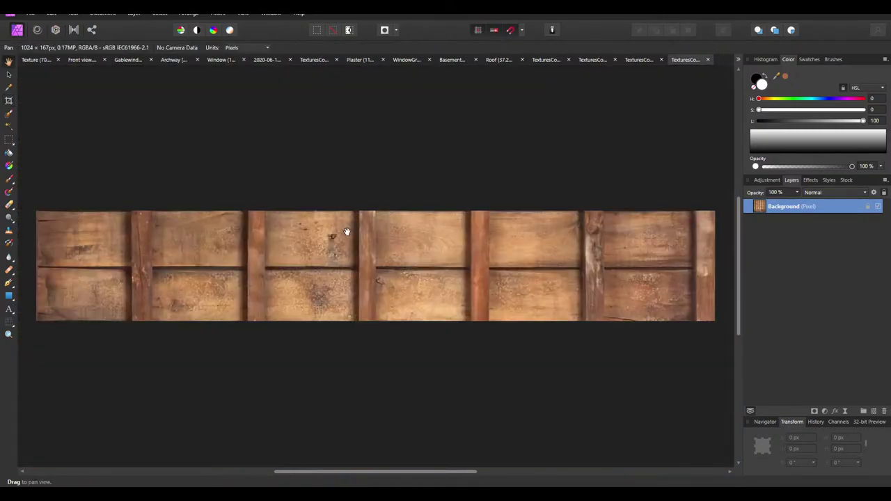
{"action": "scroll", "coordinate": [394, 214], "scroll_direction": "down", "scroll_amount": 1, "text": "ctrl"}
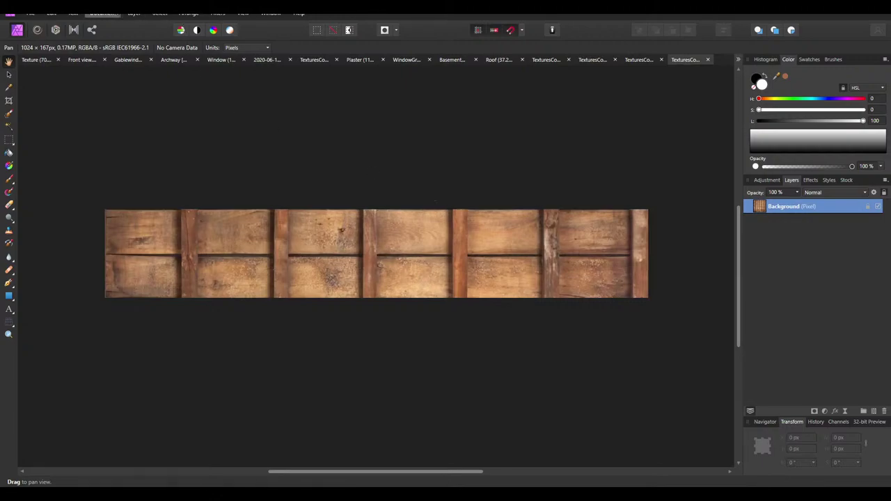
Try resizing the document to 800×35 px, then undo back to 1024×167 px
{"action": "left_click", "coordinate": [102, 14]}
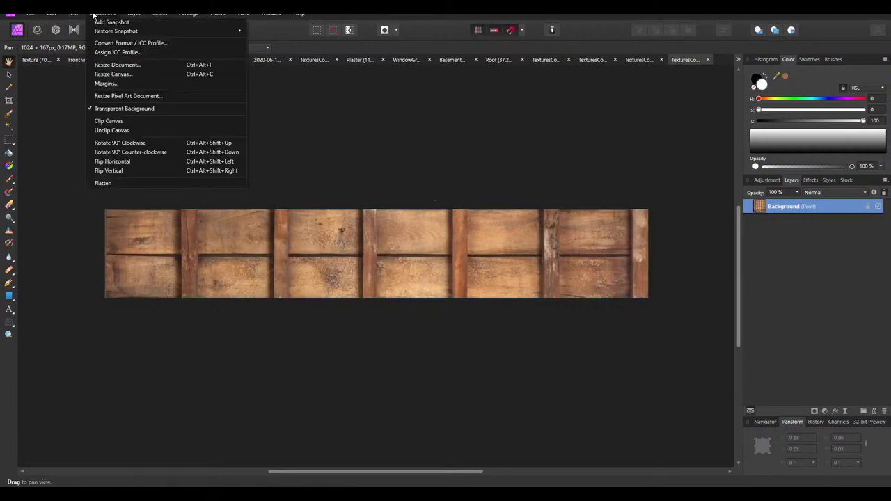
{"action": "left_click", "coordinate": [119, 64]}
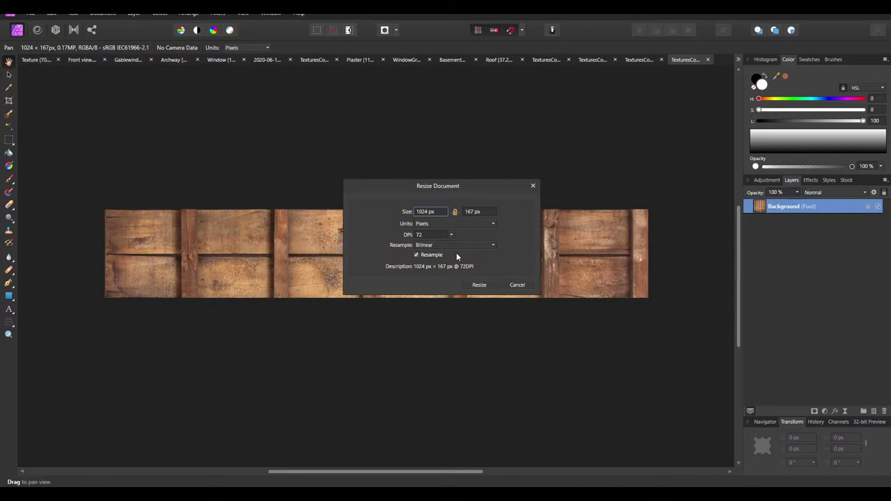
{"action": "left_click", "coordinate": [426, 212]}
{"action": "type", "text": "800"}
{"action": "left_click", "coordinate": [480, 212]}
{"action": "left_click", "coordinate": [454, 212]}
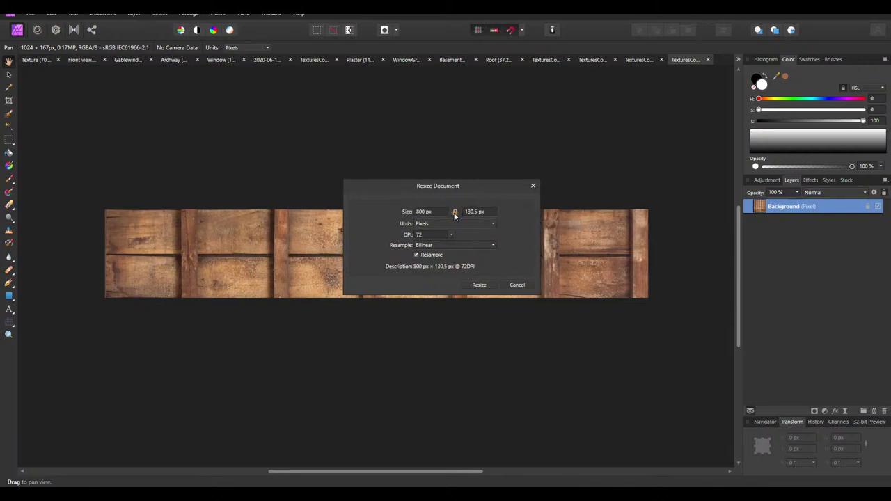
{"action": "type", "text": "35"}
{"action": "left_click", "coordinate": [479, 285]}
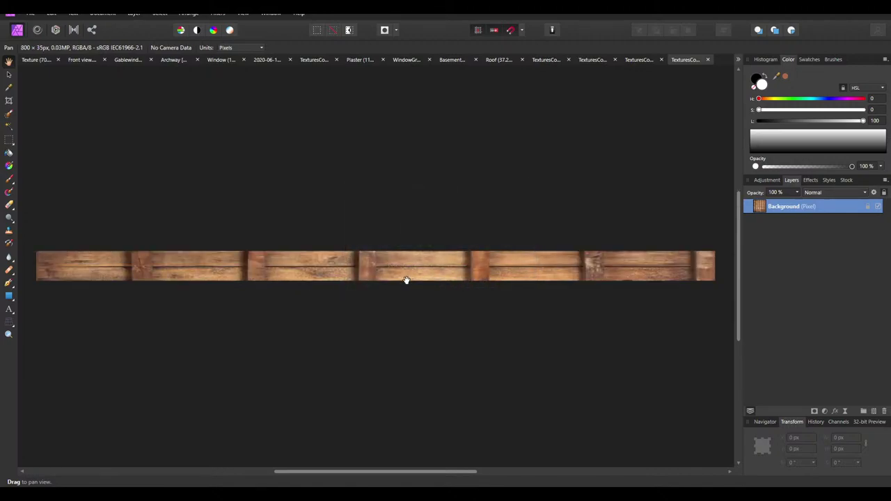
{"action": "key", "text": "ctrl+z"}
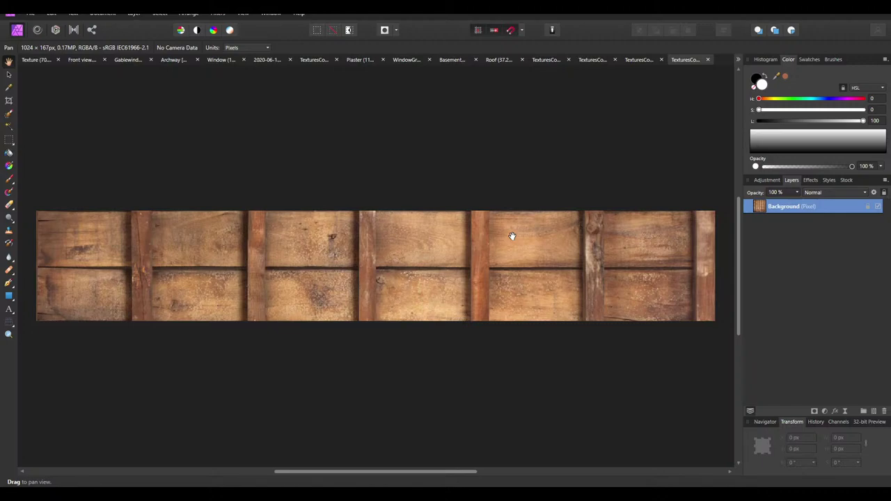
{"action": "scroll", "coordinate": [540, 240], "scroll_direction": "down", "scroll_amount": 2, "text": "ctrl"}
Crop the strip to its top board row at 1024×84 px
{"action": "key", "text": "c"}
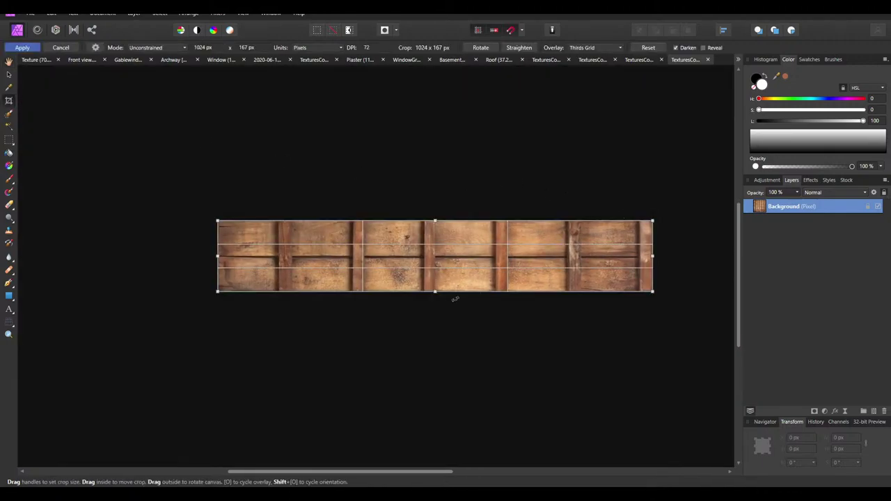
{"action": "left_click_drag", "start_coordinate": [435, 291], "coordinate": [439, 256]}
{"action": "scroll", "coordinate": [440, 259], "scroll_direction": "up", "scroll_amount": 3, "text": "ctrl"}
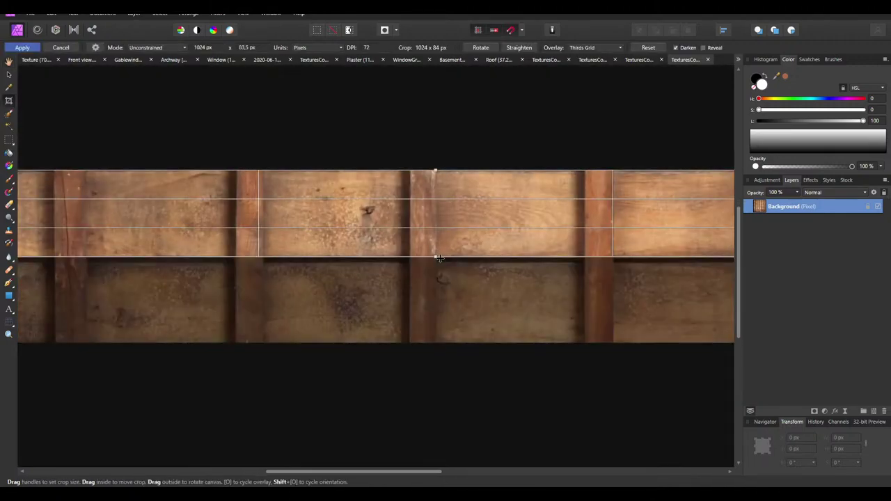
{"action": "key", "text": "Return"}
Try an 800 px width with linked proportions in Resize Document, then cancel
{"action": "left_click", "coordinate": [133, 14]}
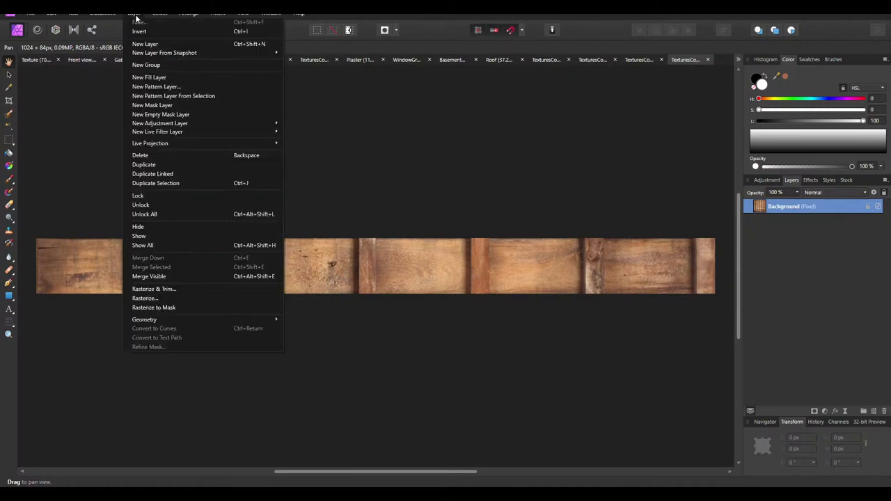
{"action": "mouse_move", "coordinate": [73, 14]}
{"action": "mouse_move", "coordinate": [102, 14]}
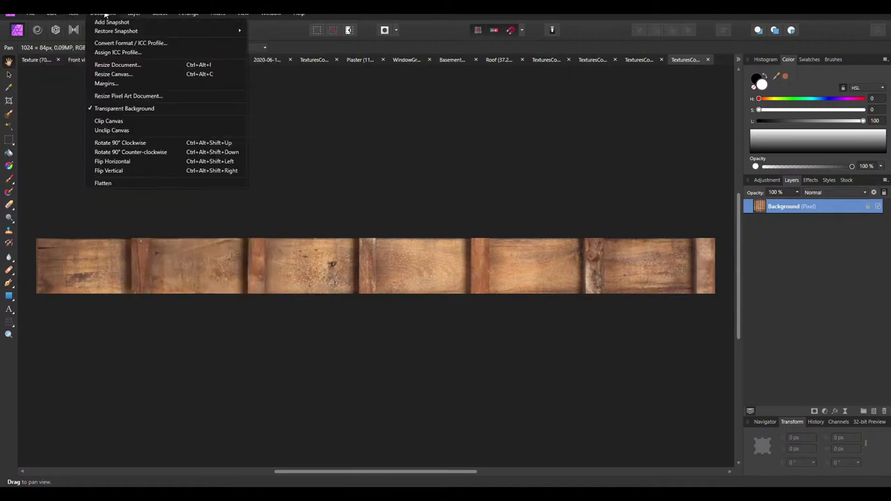
{"action": "left_click", "coordinate": [115, 73]}
{"action": "left_click_drag", "start_coordinate": [426, 214], "coordinate": [412, 215]}
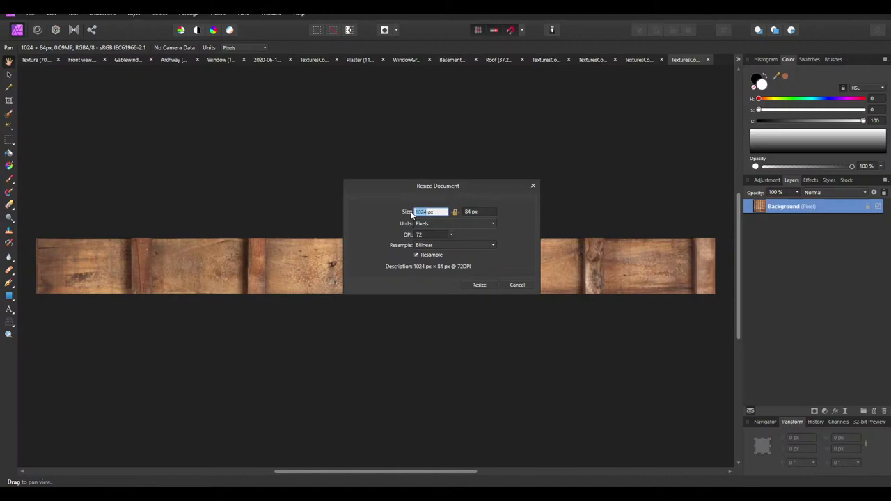
{"action": "type", "text": "800"}
{"action": "left_click", "coordinate": [454, 213]}
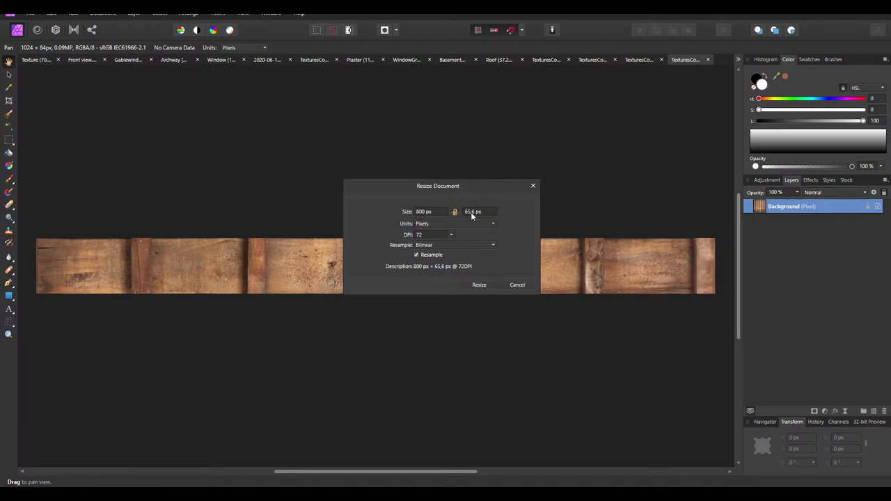
{"action": "left_click", "coordinate": [474, 213]}
{"action": "left_click", "coordinate": [480, 285]}
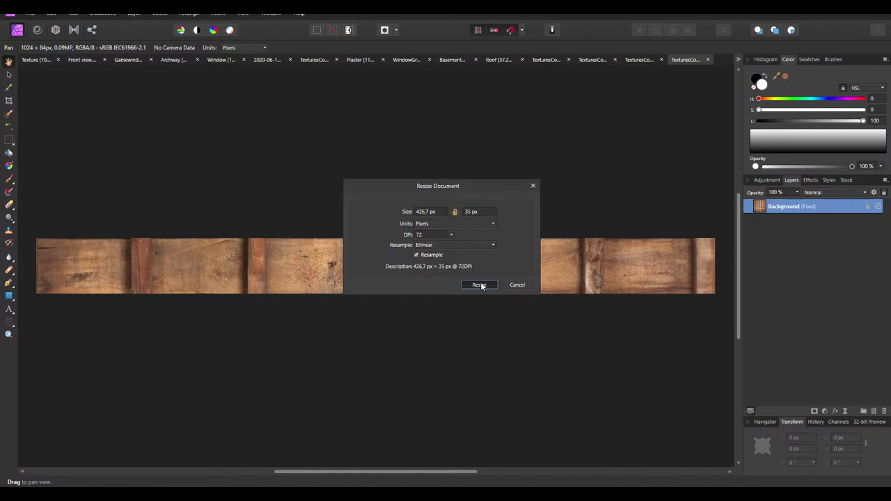
{"action": "left_click", "coordinate": [442, 213]}
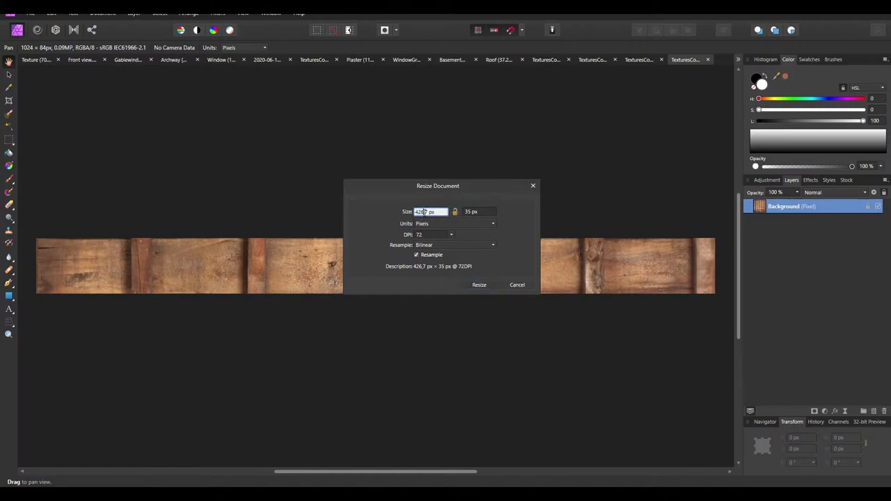
{"action": "type", "text": "800"}
{"action": "key", "text": "Return"}
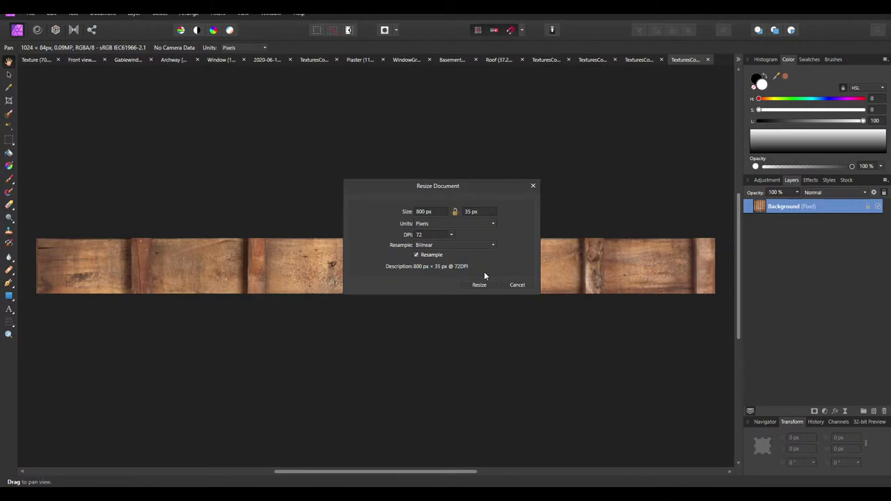
{"action": "left_click", "coordinate": [515, 284]}
Resize the document proportionally to 35 px height, giving about 426×35 px
{"action": "left_click", "coordinate": [103, 13]}
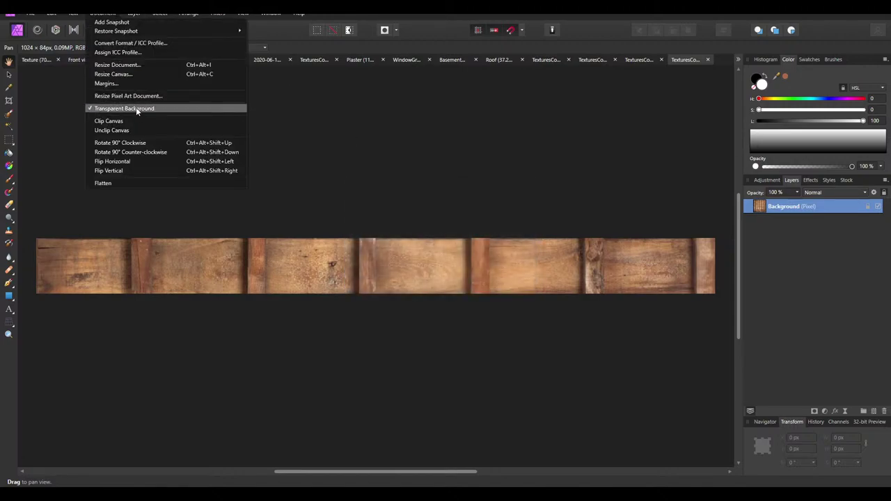
{"action": "left_click", "coordinate": [120, 65]}
{"action": "left_click", "coordinate": [465, 213]}
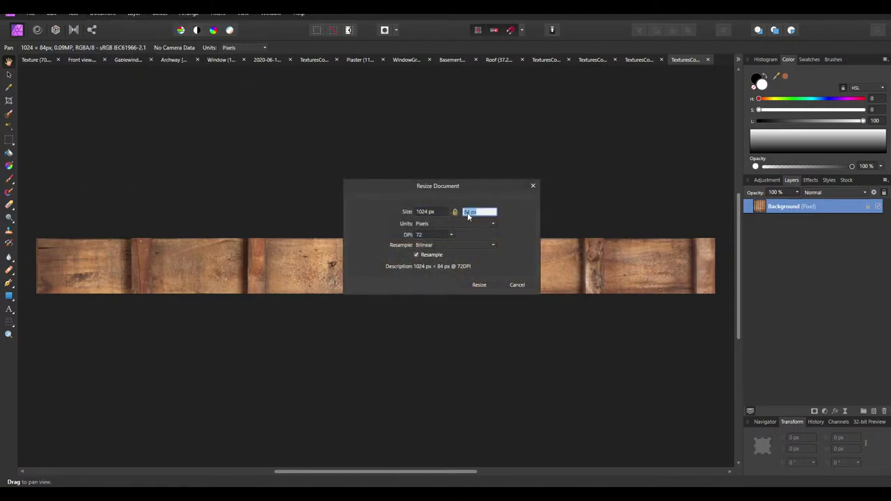
{"action": "type", "text": "35"}
{"action": "left_click", "coordinate": [440, 211]}
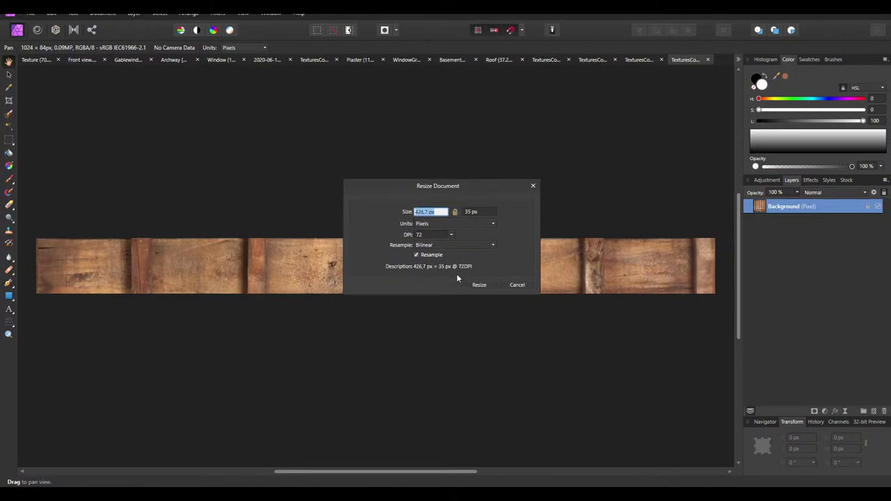
{"action": "left_click", "coordinate": [479, 284]}
{"action": "scroll", "coordinate": [274, 191], "scroll_direction": "down", "scroll_amount": 2, "text": "ctrl"}
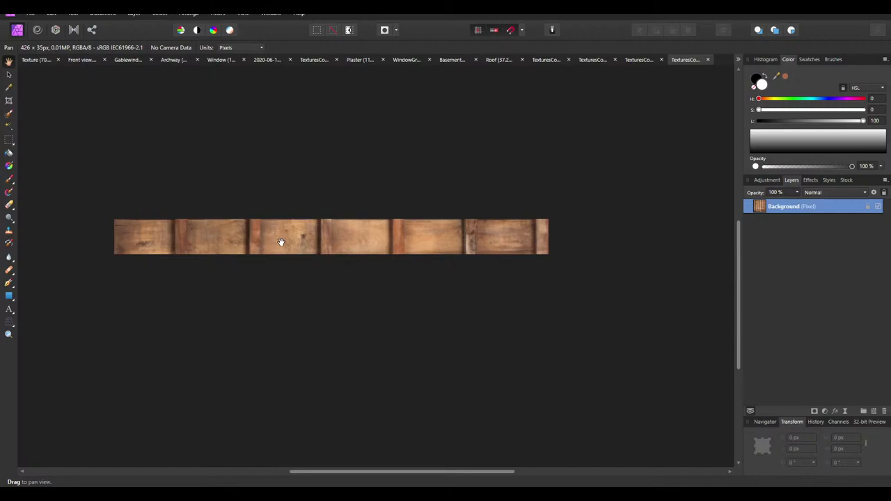
{"action": "scroll", "coordinate": [281, 241], "scroll_direction": "up", "scroll_amount": 2, "text": "ctrl"}
Widen the canvas to 800 px, leaving transparent space on the right
{"action": "scroll", "coordinate": [319, 173], "scroll_direction": "down", "scroll_amount": 2, "text": "ctrl"}
{"action": "left_click", "coordinate": [102, 13]}
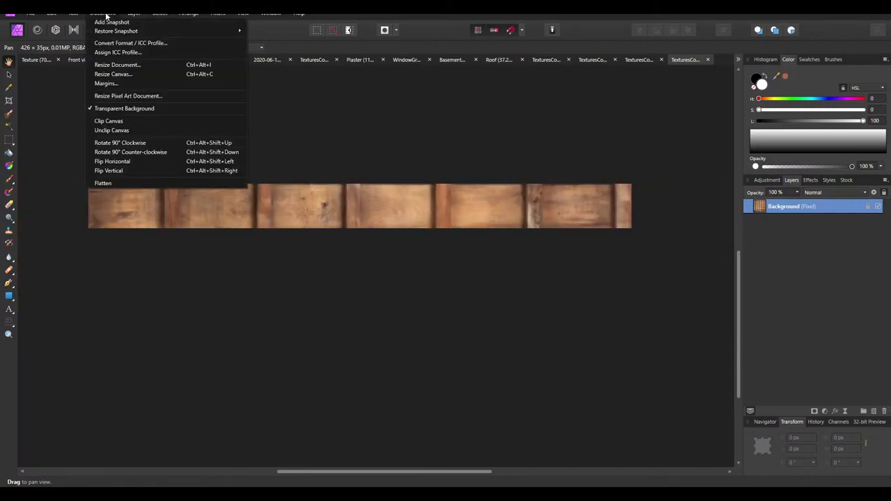
{"action": "left_click", "coordinate": [111, 75]}
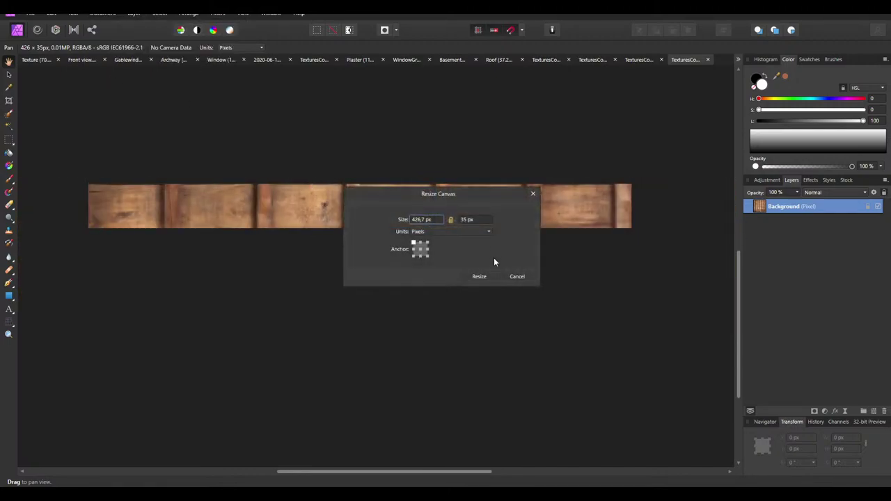
{"action": "double_click", "coordinate": [422, 220]}
{"action": "type", "text": "800"}
{"action": "key", "text": "Return"}
{"action": "left_click", "coordinate": [479, 277]}
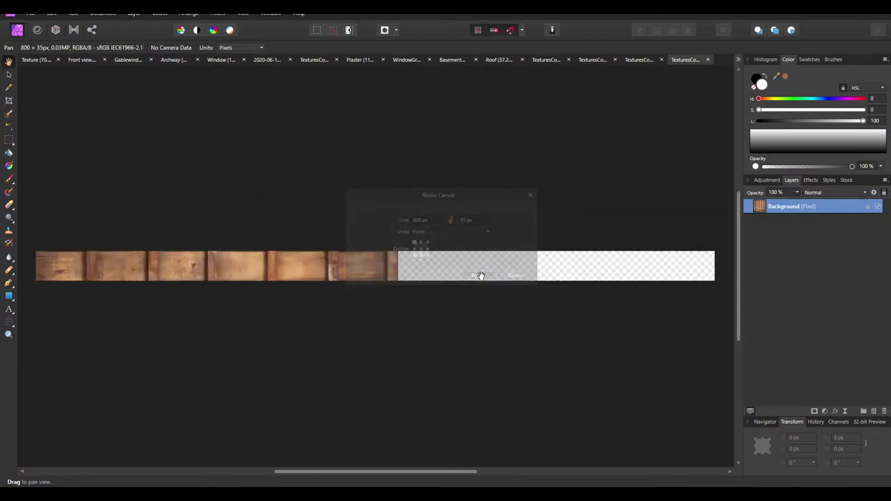
Rasterize the wood layer and drag a copy of the planks into the empty right part
{"action": "key", "text": "v"}
{"action": "left_click_drag", "start_coordinate": [183, 271], "coordinate": [483, 295]}
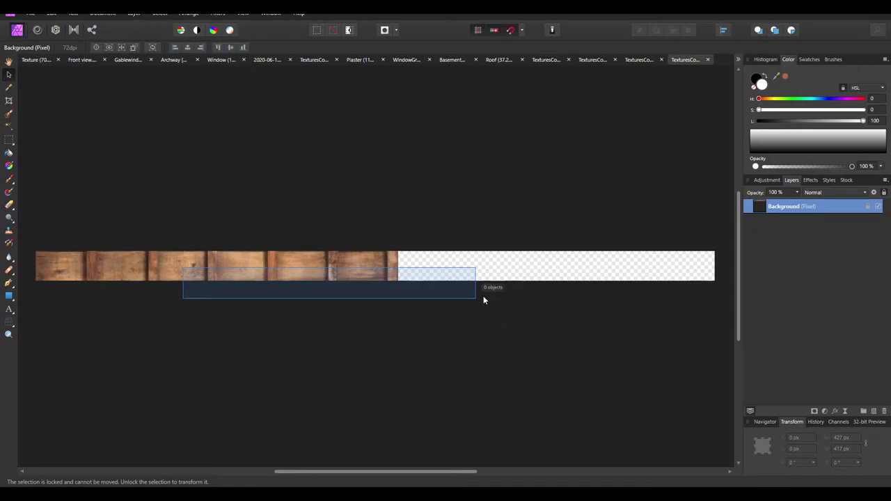
{"action": "left_click", "coordinate": [169, 262]}
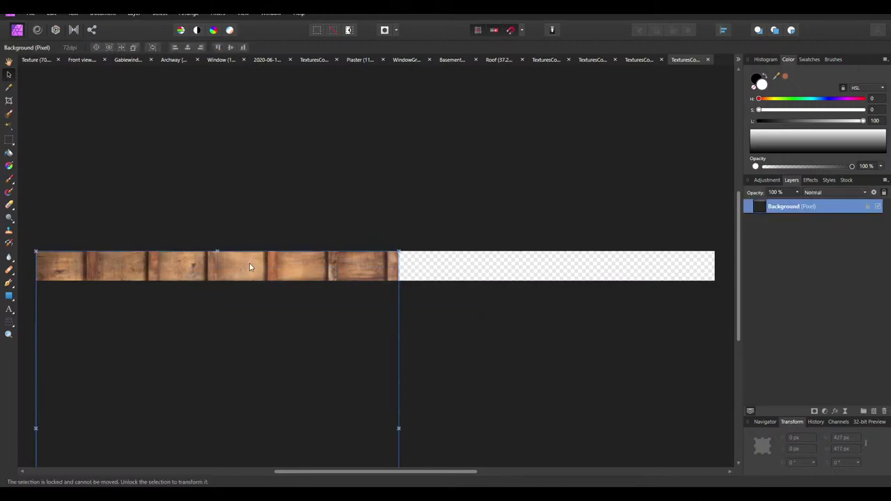
{"action": "right_click", "coordinate": [802, 208]}
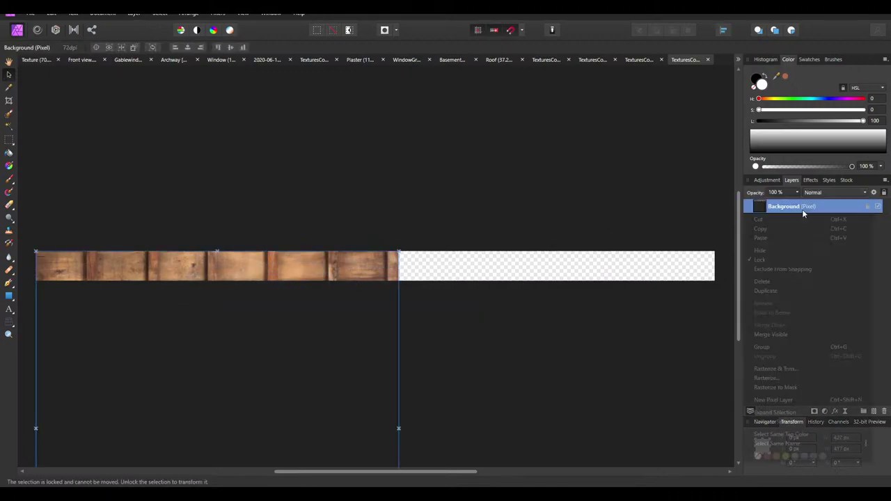
{"action": "left_click", "coordinate": [769, 368]}
{"action": "mouse_move", "coordinate": [288, 269]}
{"action": "left_mouse_down", "text": "ctrl"}
{"action": "mouse_move", "coordinate": [595, 289]}
{"action": "mouse_move", "coordinate": [633, 276]}
{"action": "mouse_move", "coordinate": [606, 277]}
{"action": "left_mouse_up", "text": "ctrl"}
{"action": "left_click", "coordinate": [575, 242]}
{"action": "scroll", "coordinate": [371, 283], "scroll_direction": "up", "scroll_amount": 3, "text": "ctrl"}
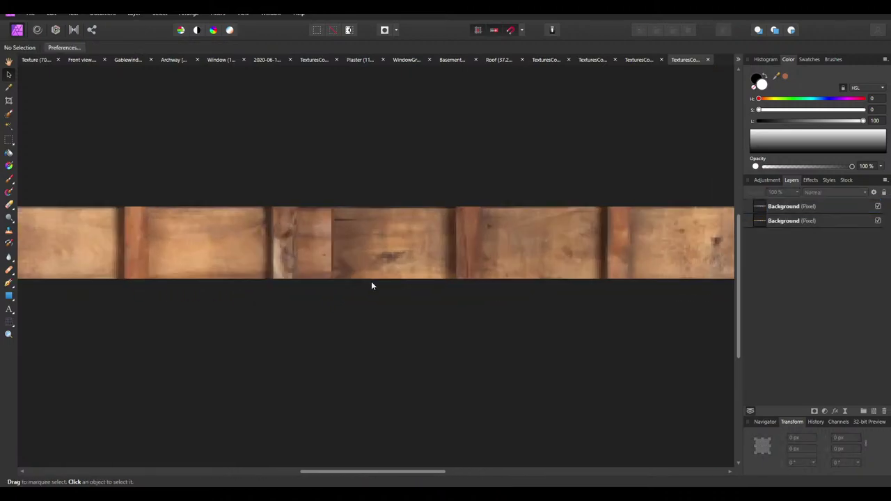
Set up the Erase Brush with hardness 20 %, opacity 100 % and width 50 px
{"action": "left_click", "coordinate": [793, 209]}
{"action": "left_click", "coordinate": [237, 121]}
{"action": "left_click", "coordinate": [9, 192]}
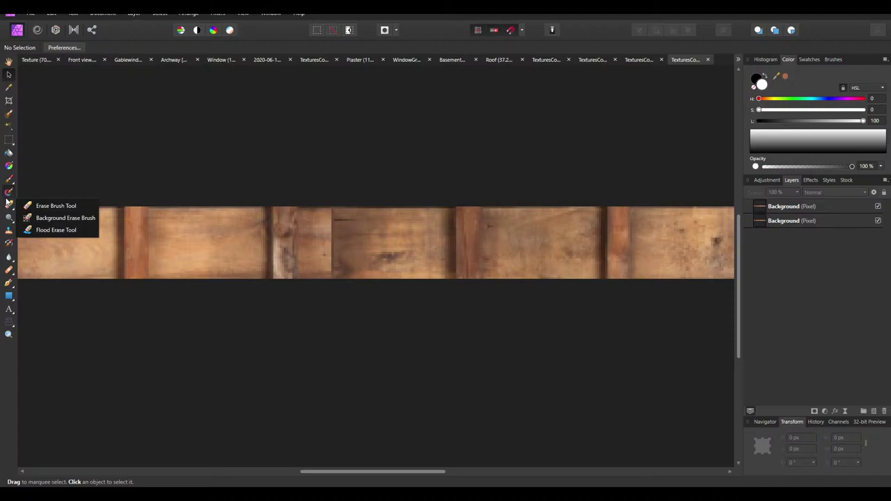
{"action": "left_click", "coordinate": [14, 201]}
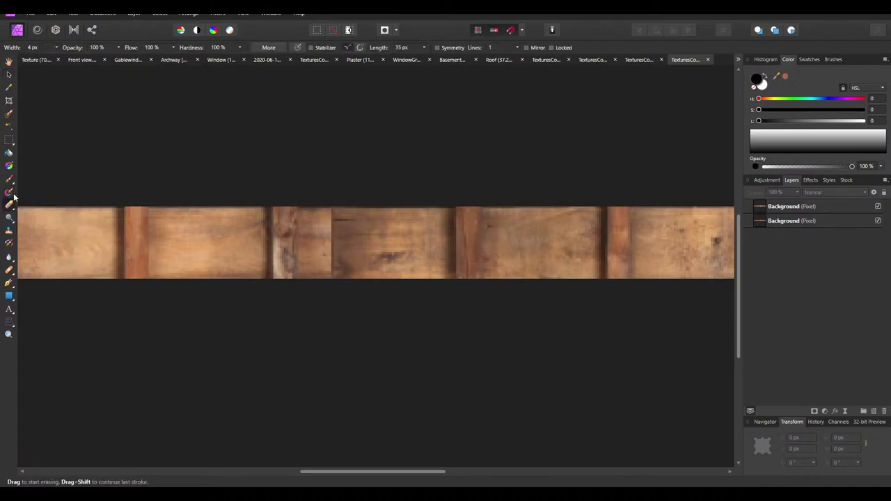
{"action": "left_click", "coordinate": [220, 49]}
{"action": "type", "text": "20"}
{"action": "key", "text": "Return"}
{"action": "left_click", "coordinate": [96, 48]}
{"action": "type", "text": "100"}
{"action": "left_click", "coordinate": [39, 48]}
{"action": "type", "text": "50"}
{"action": "key", "text": "Return"}
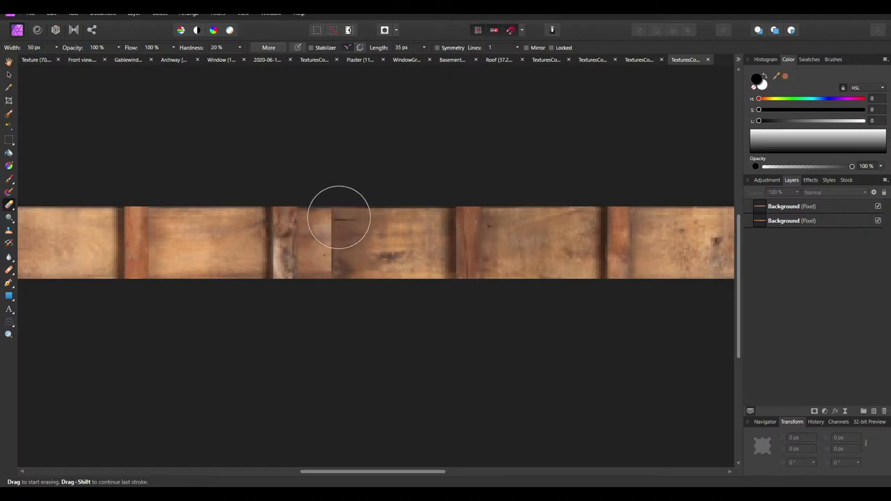
Erase the hard seam on the copied plank layer and merge it down
{"action": "left_click", "coordinate": [801, 207]}
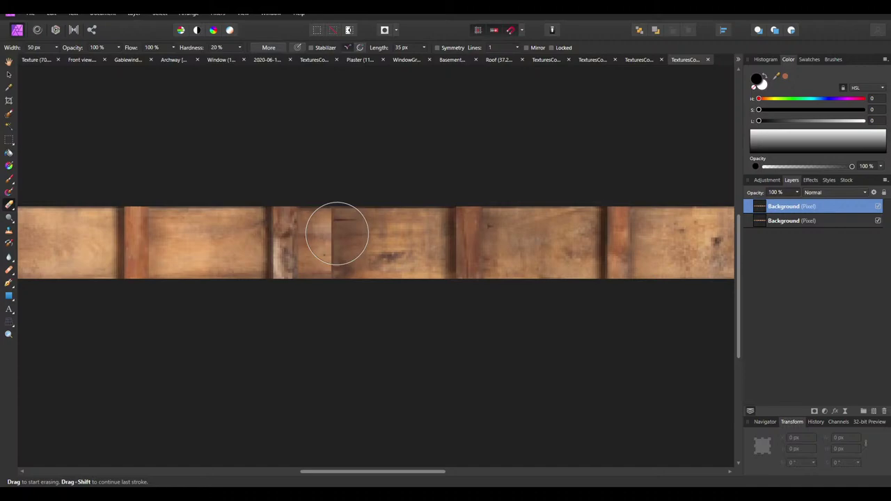
{"action": "mouse_move", "coordinate": [359, 215]}
{"action": "left_mouse_down"}
{"action": "mouse_move", "coordinate": [346, 252]}
{"action": "mouse_move", "coordinate": [374, 208]}
{"action": "mouse_move", "coordinate": [359, 254]}
{"action": "mouse_move", "coordinate": [375, 275]}
{"action": "mouse_move", "coordinate": [371, 209]}
{"action": "mouse_move", "coordinate": [379, 267]}
{"action": "mouse_move", "coordinate": [379, 209]}
{"action": "mouse_move", "coordinate": [343, 222]}
{"action": "mouse_move", "coordinate": [333, 213]}
{"action": "mouse_move", "coordinate": [339, 261]}
{"action": "mouse_move", "coordinate": [366, 193]}
{"action": "left_mouse_up"}
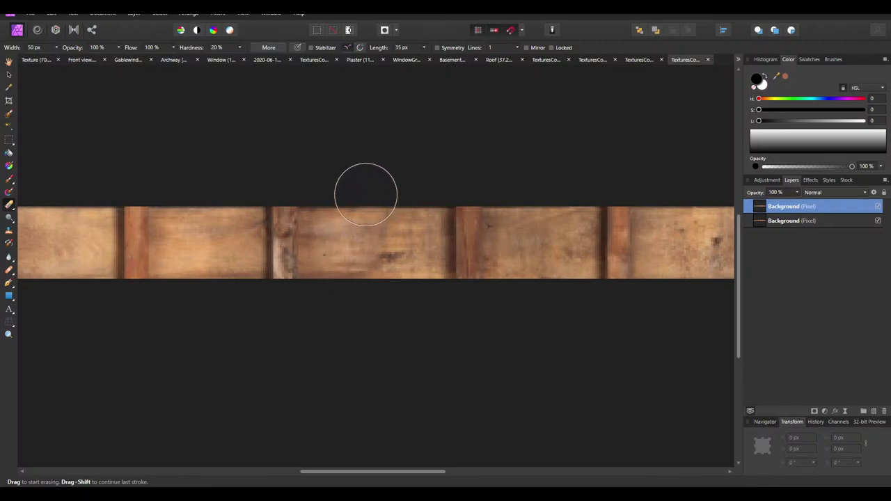
{"action": "scroll", "coordinate": [364, 313], "scroll_direction": "down", "scroll_amount": 6, "text": "ctrl"}
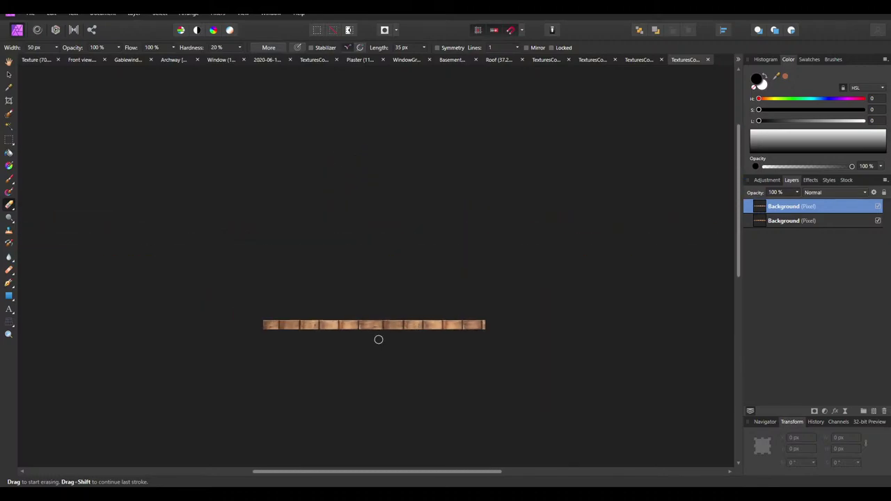
{"action": "scroll", "coordinate": [378, 339], "scroll_direction": "up", "scroll_amount": 3, "text": "ctrl"}
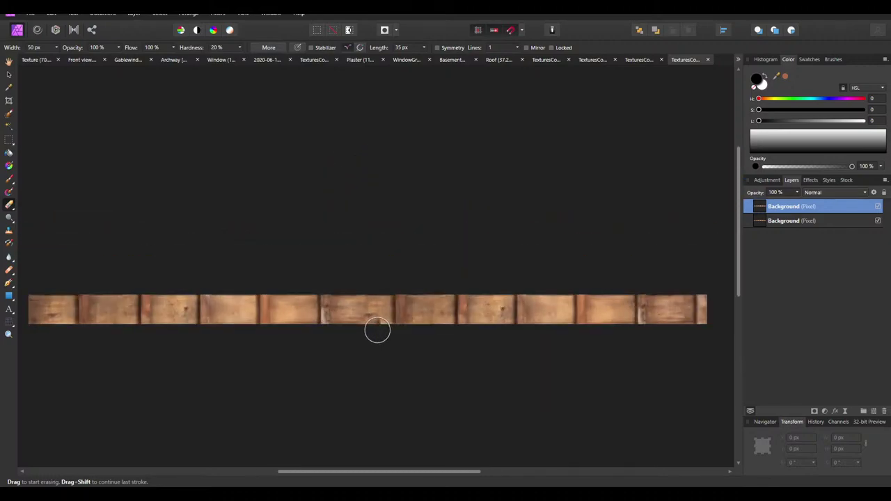
{"action": "right_click", "coordinate": [813, 210]}
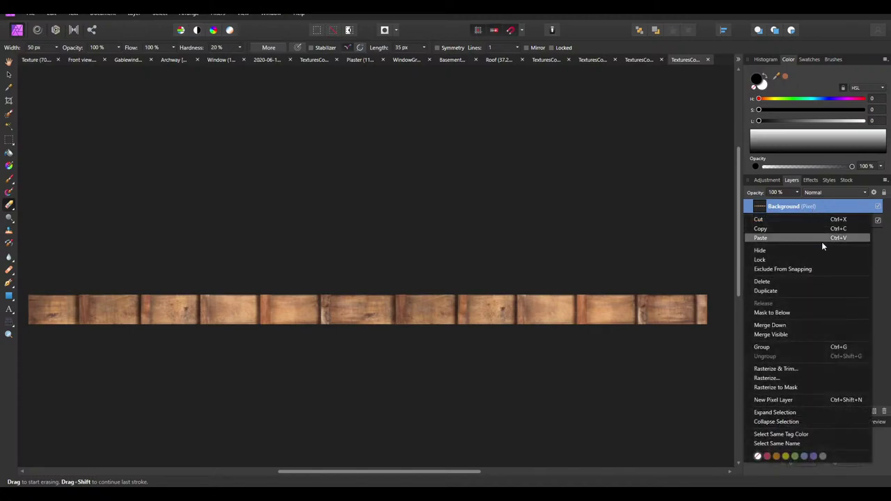
{"action": "left_click", "coordinate": [772, 326]}
{"action": "scroll", "coordinate": [460, 206], "scroll_direction": "down", "scroll_amount": 2, "text": "ctrl"}
{"action": "scroll", "coordinate": [320, 221], "scroll_direction": "up", "scroll_amount": 3, "text": "ctrl"}
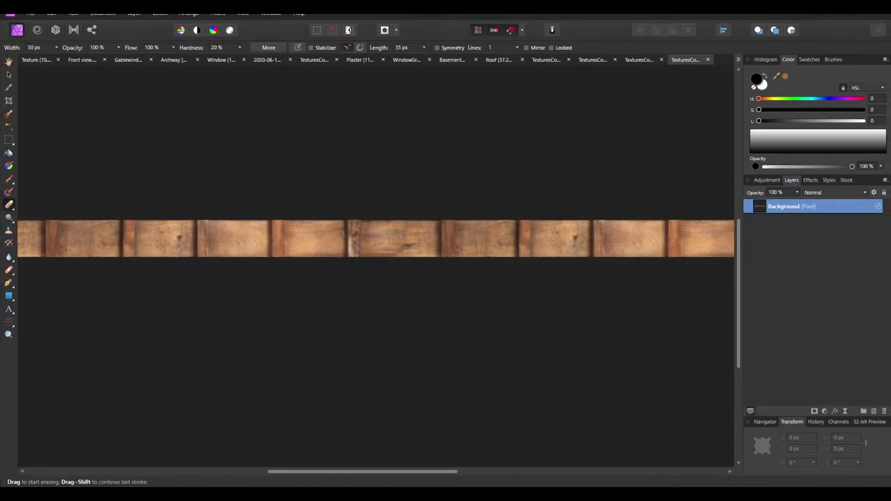
Export the plank strip as RoofUnderside.png into the Textures folder
{"action": "scroll", "coordinate": [472, 185], "scroll_direction": "down", "scroll_amount": 1, "text": "ctrl"}
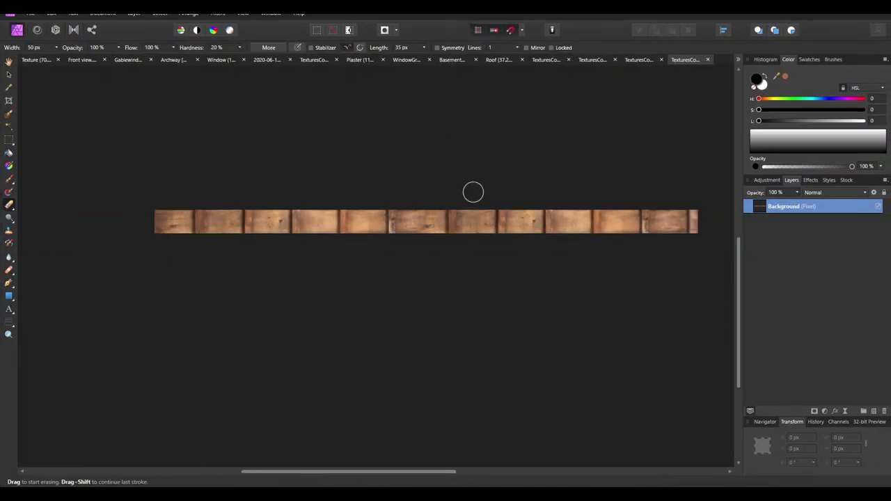
{"action": "left_click", "coordinate": [28, 13]}
{"action": "left_click", "coordinate": [77, 235]}
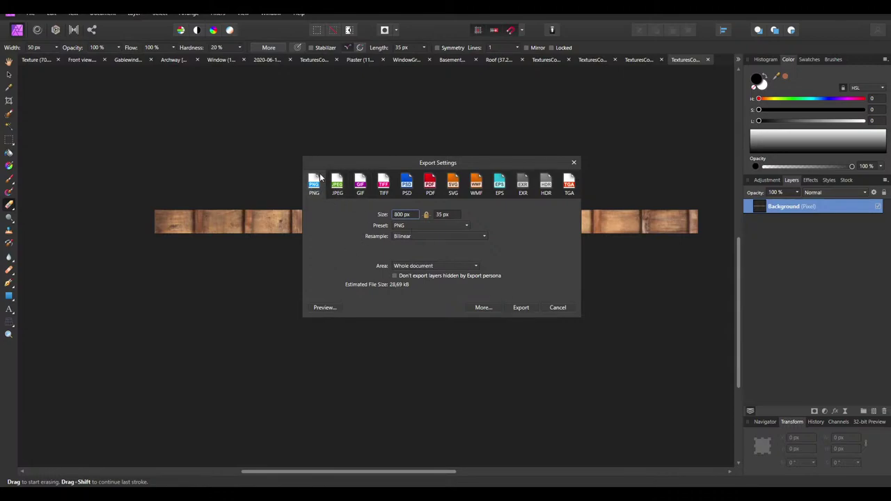
{"action": "left_click", "coordinate": [527, 307]}
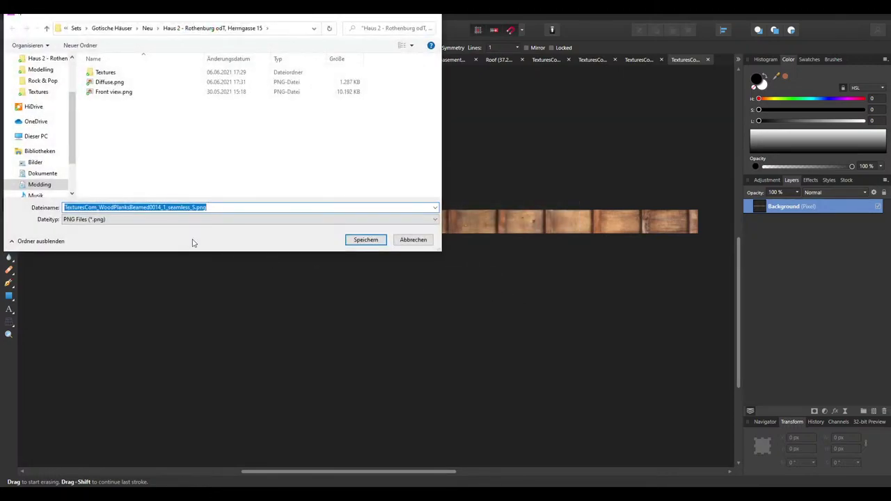
{"action": "double_click", "coordinate": [108, 72]}
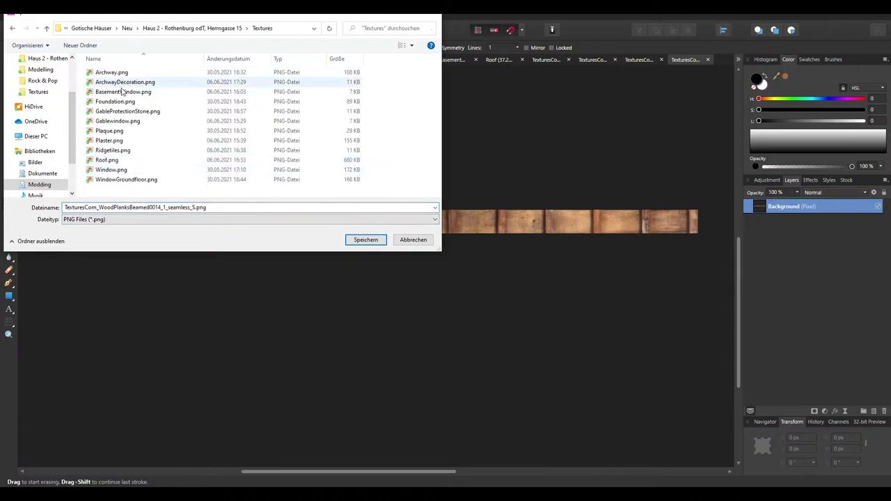
{"action": "left_click", "coordinate": [195, 207]}
{"action": "left_click_drag", "start_coordinate": [196, 206], "coordinate": [64, 207]}
{"action": "type", "text": "Roo"}
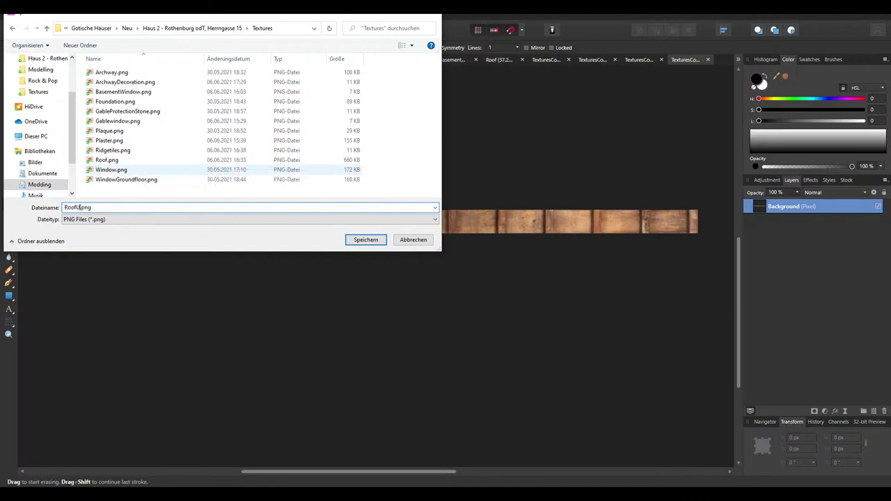
{"action": "type", "text": "fUnderside"}
{"action": "key", "text": "Return"}
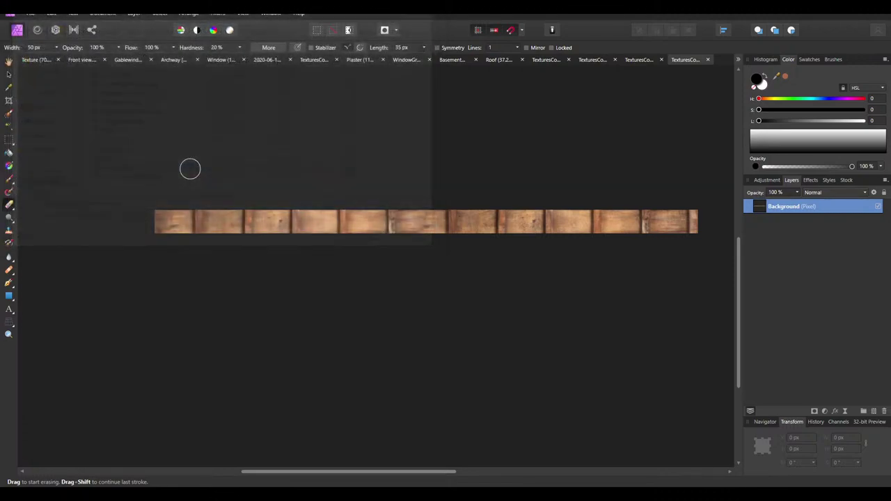
Drag RoofUnderside.png from File Explorer into the Texture document
{"action": "key", "text": "alt+Tab"}
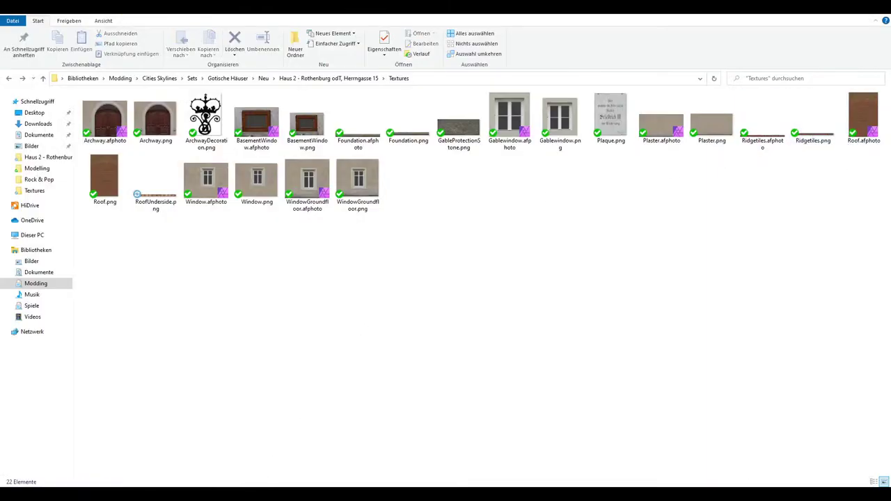
{"action": "key", "text": "alt+Tab"}
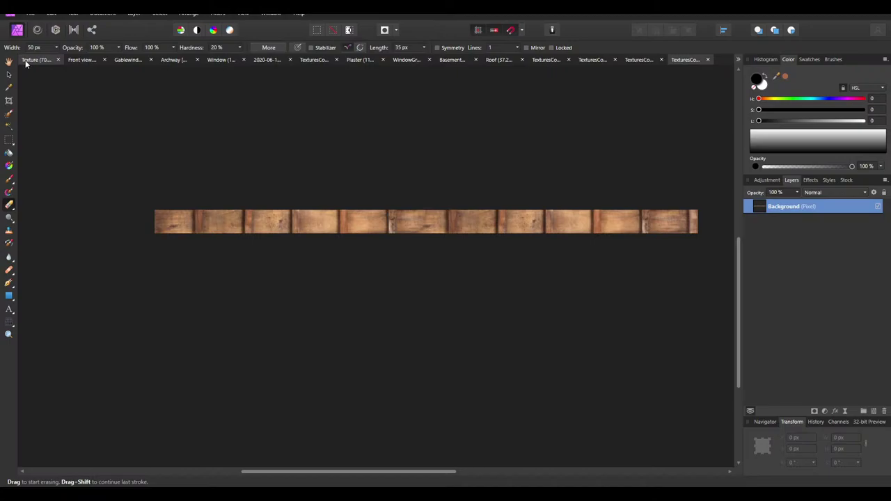
{"action": "left_click", "coordinate": [28, 61]}
{"action": "key", "text": "alt+Tab"}
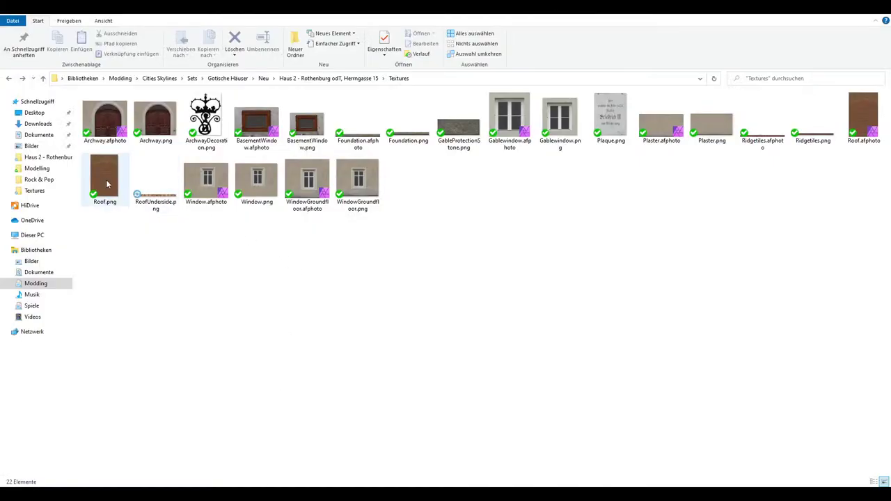
{"action": "left_click_drag", "start_coordinate": [155, 183], "coordinate": [300, 104]}
Scale the RoofUnderside strip down to the 512 px texture width
{"action": "key", "text": "v"}
{"action": "scroll", "coordinate": [469, 78], "scroll_direction": "up", "scroll_amount": 3, "text": "ctrl"}
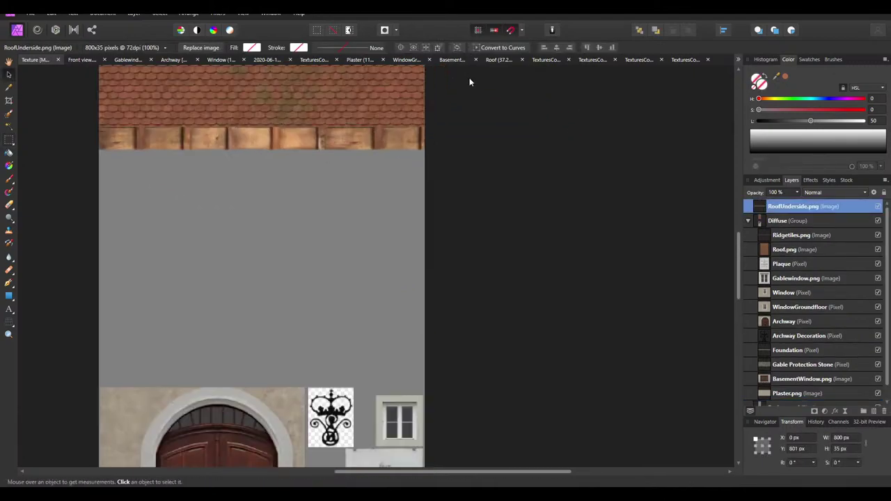
{"action": "left_click", "coordinate": [841, 438]}
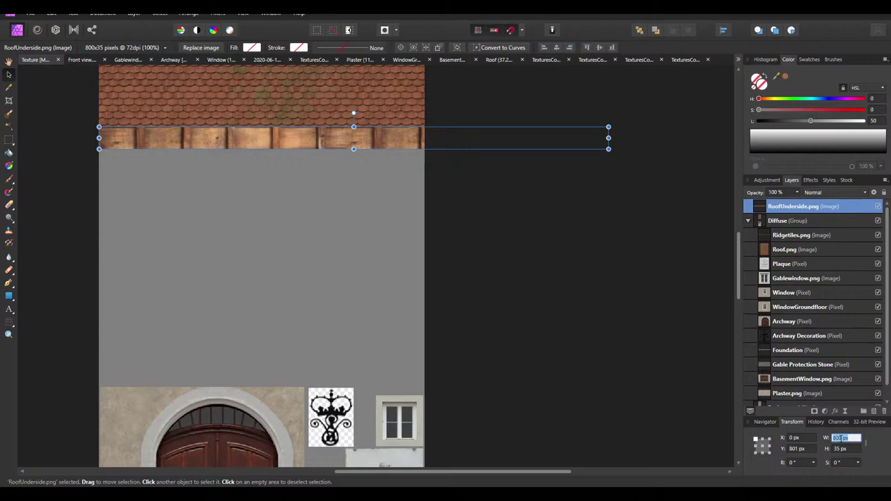
{"action": "type", "text": "512"}
{"action": "key", "text": "Return"}
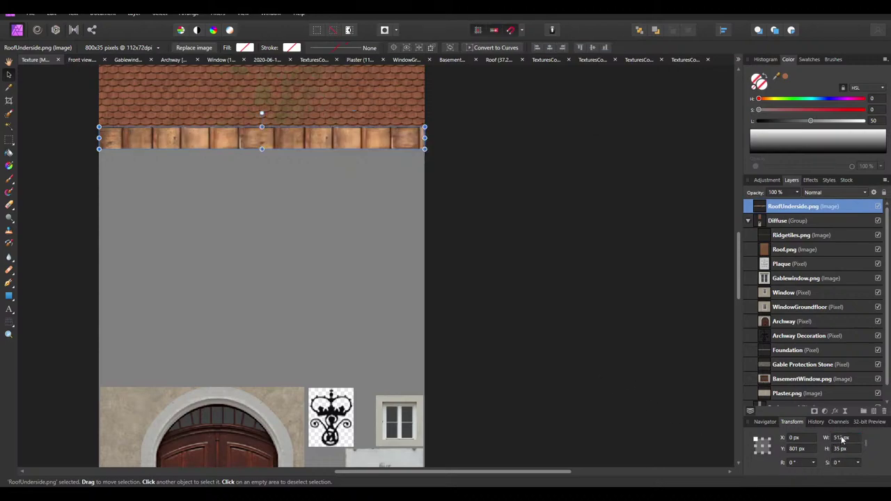
{"action": "key", "text": "ctrl+z"}
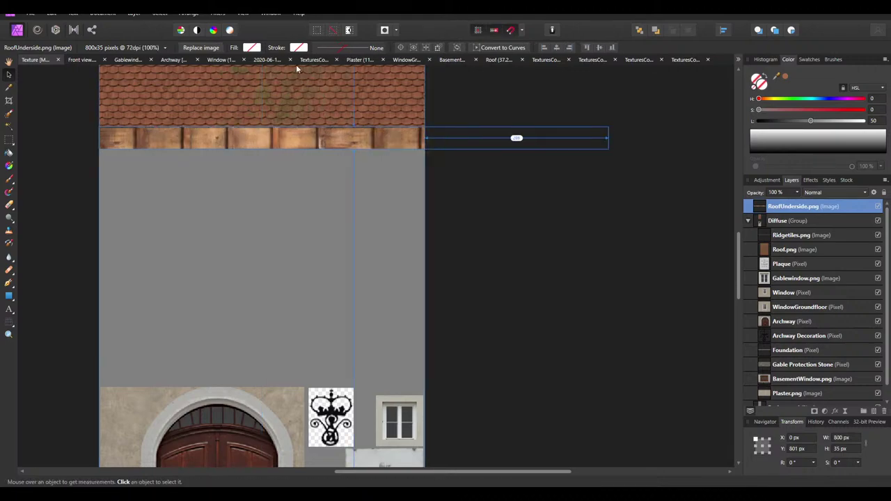
{"action": "left_click_drag", "start_coordinate": [609, 148], "coordinate": [425, 133], "text": "ctrl"}
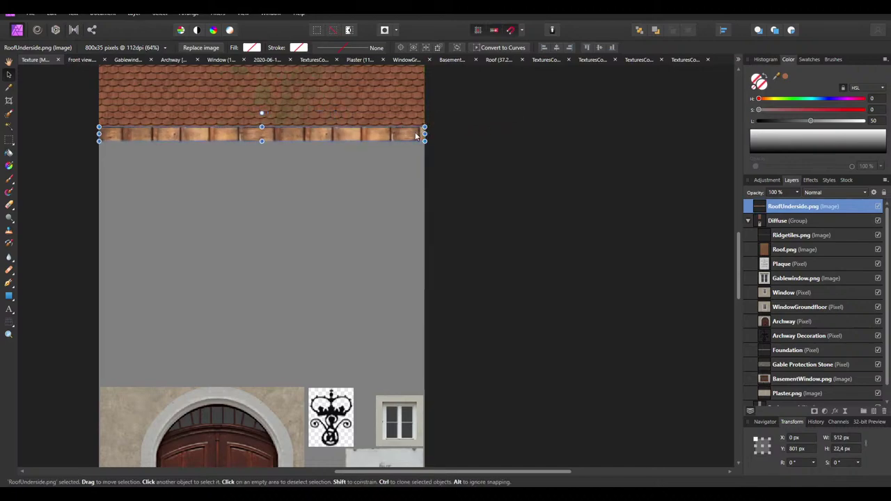
Set the strip layer's anti-aliasing to Force Off in Blend Options
{"action": "scroll", "coordinate": [429, 133], "scroll_direction": "up", "scroll_amount": 2, "text": "ctrl"}
{"action": "key", "text": "v"}
{"action": "left_click", "coordinate": [874, 193]}
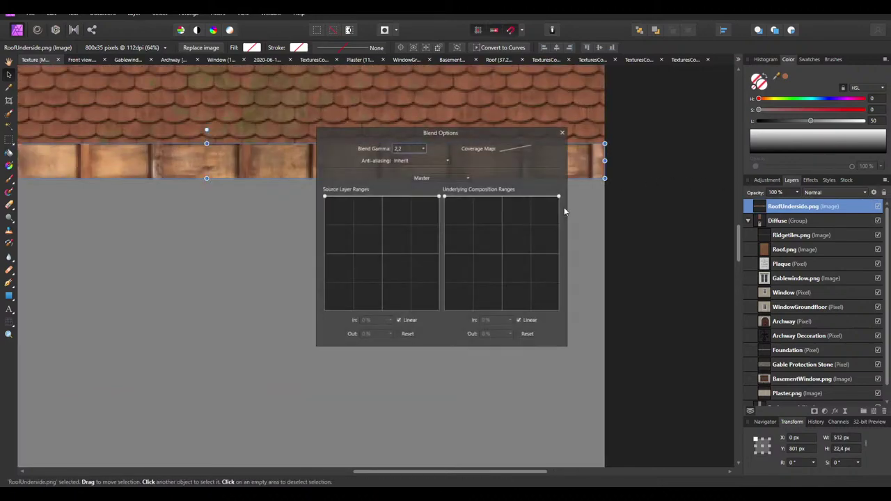
{"action": "left_click", "coordinate": [411, 162]}
{"action": "left_click", "coordinate": [408, 192]}
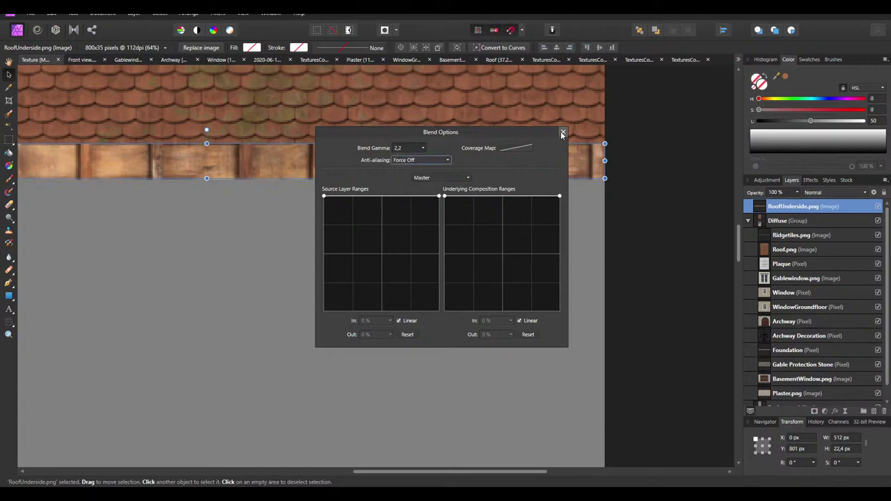
{"action": "left_click", "coordinate": [563, 132]}
Move the RoofUnderside layer below Roof.png and align it under the roof tiles
{"action": "left_click_drag", "start_coordinate": [794, 206], "coordinate": [763, 260]}
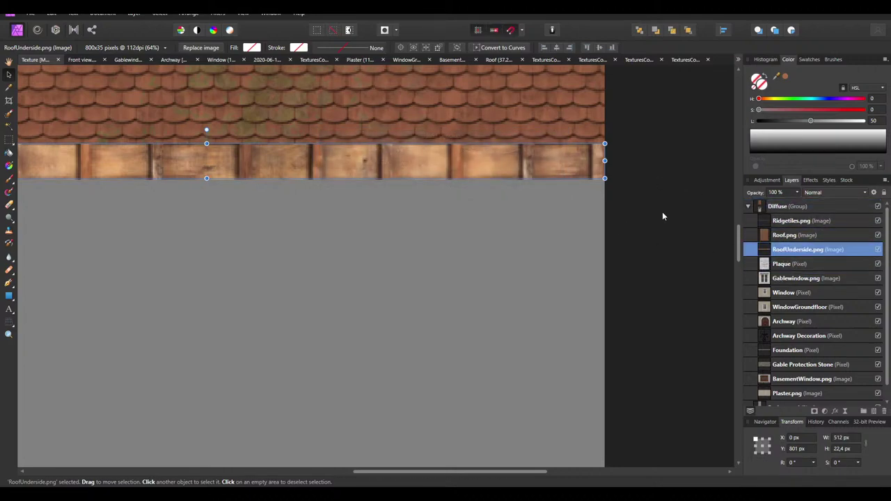
{"action": "scroll", "coordinate": [607, 137], "scroll_direction": "up", "scroll_amount": 4, "text": "ctrl"}
{"action": "left_click_drag", "start_coordinate": [559, 184], "coordinate": [561, 191]}
{"action": "left_click", "coordinate": [635, 190]}
{"action": "scroll", "coordinate": [653, 188], "scroll_direction": "down", "scroll_amount": 4, "text": "ctrl"}
{"action": "scroll", "coordinate": [478, 199], "scroll_direction": "down", "scroll_amount": 3, "text": "ctrl"}
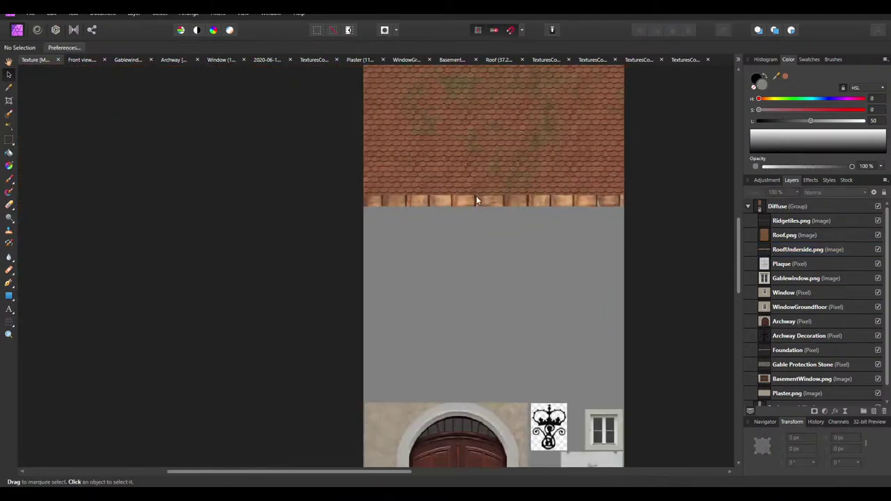
Export the texture over Diffuse.png in the Haus 2 folder, then return to Blender
{"action": "scroll", "coordinate": [476, 200], "scroll_direction": "up", "scroll_amount": 1}
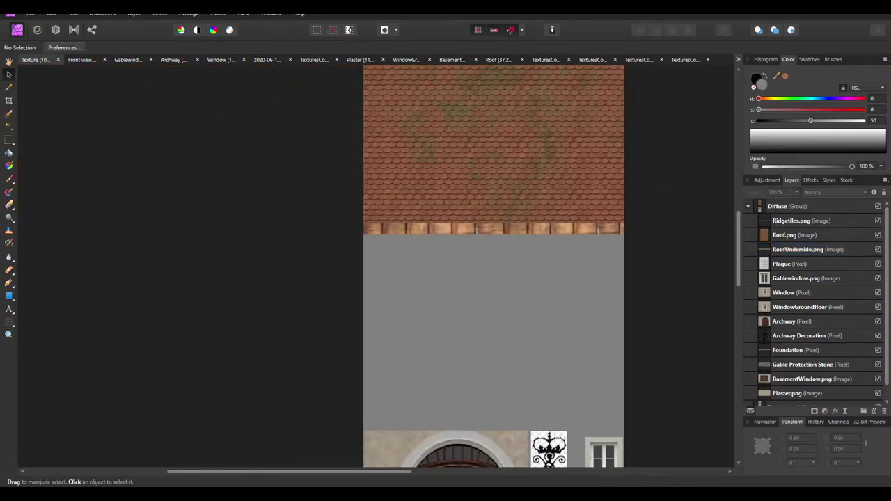
{"action": "left_click", "coordinate": [30, 13]}
{"action": "left_click", "coordinate": [57, 235]}
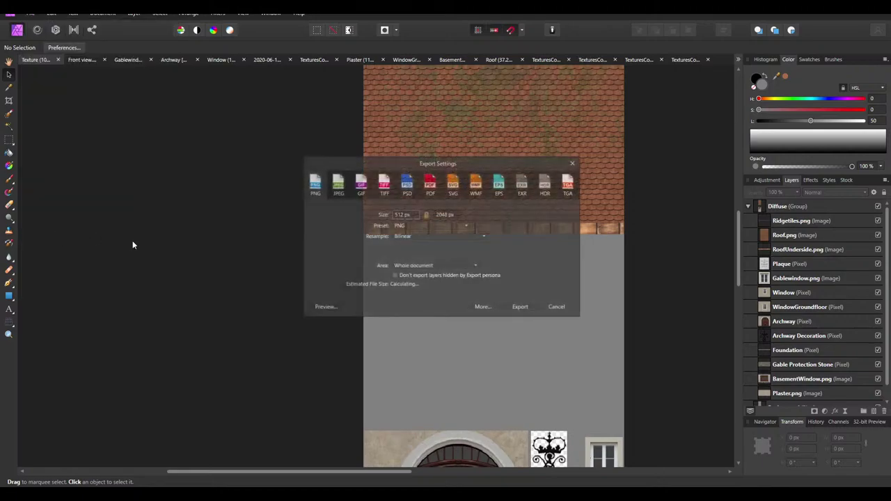
{"action": "left_click", "coordinate": [520, 307]}
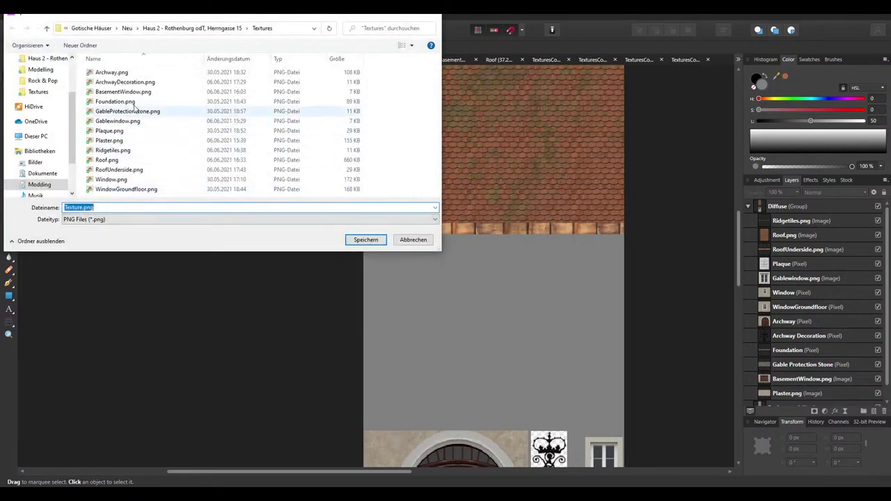
{"action": "left_click", "coordinate": [192, 28]}
{"action": "double_click", "coordinate": [110, 81]}
{"action": "left_click", "coordinate": [465, 289]}
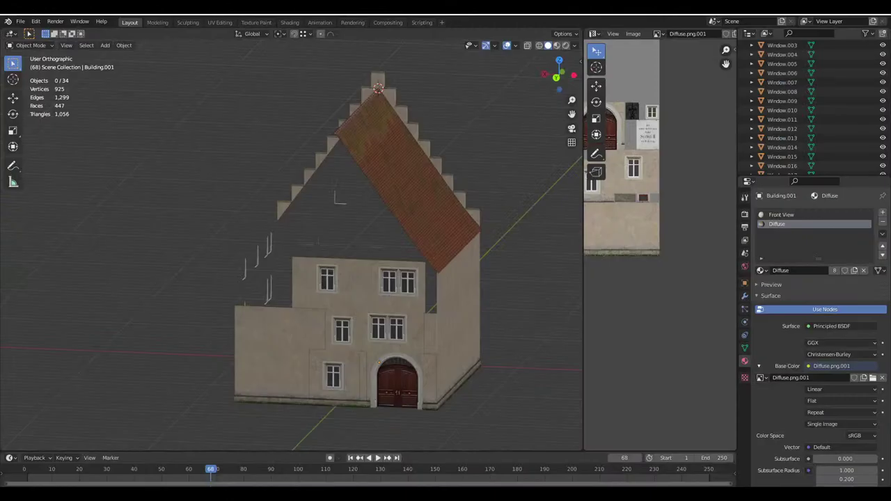
{"action": "key", "text": "alt+Tab"}
{"action": "middle_click_drag", "start_coordinate": [381, 304], "coordinate": [258, 219]}
In Edit Mode, select the roof slope and eave strip faces and extend to matching roof faces
{"action": "scroll", "coordinate": [273, 204], "scroll_direction": "up", "scroll_amount": 5}
{"action": "key", "text": "Tab"}
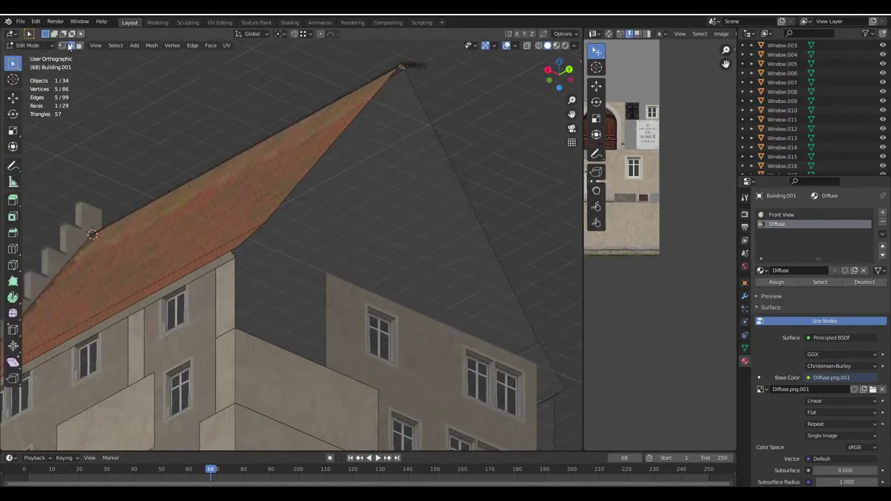
{"action": "scroll", "coordinate": [253, 260], "scroll_direction": "up", "scroll_amount": 3}
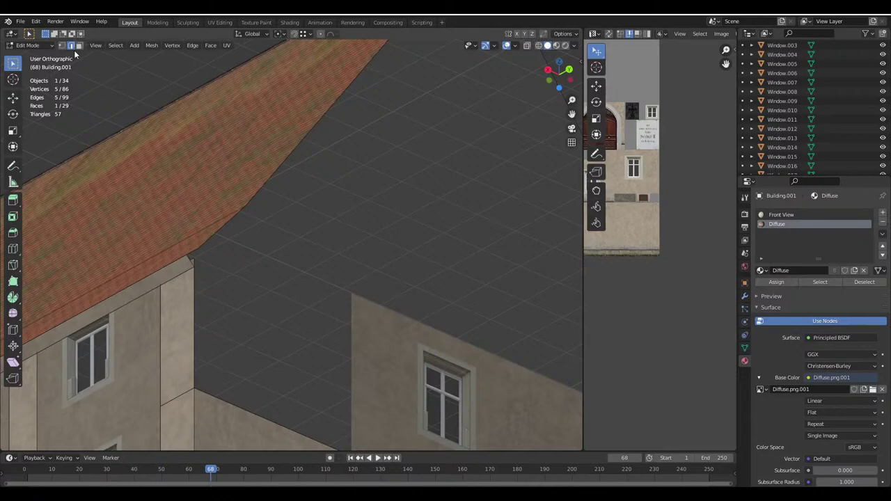
{"action": "scroll", "coordinate": [341, 197], "scroll_direction": "down", "scroll_amount": 3}
{"action": "middle_click_drag", "start_coordinate": [340, 197], "coordinate": [334, 207]}
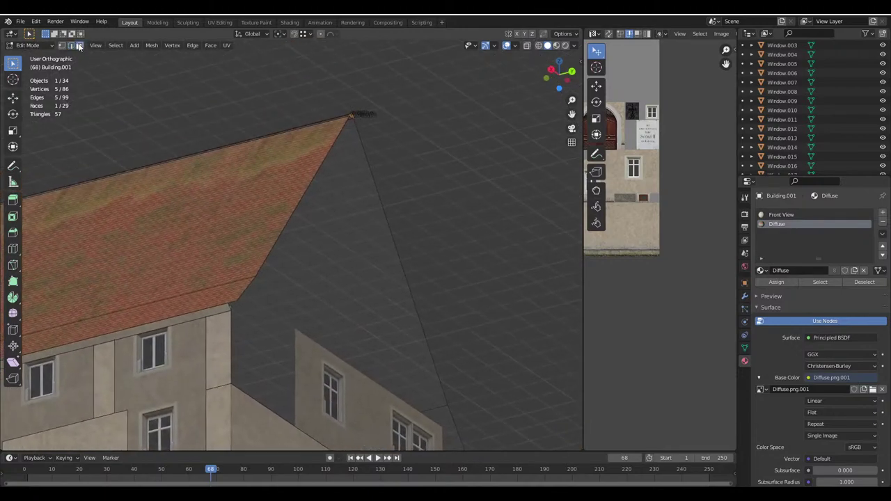
{"action": "left_click", "coordinate": [287, 165]}
{"action": "left_click", "coordinate": [245, 283], "text": "shift"}
{"action": "left_click", "coordinate": [241, 248], "text": "shift"}
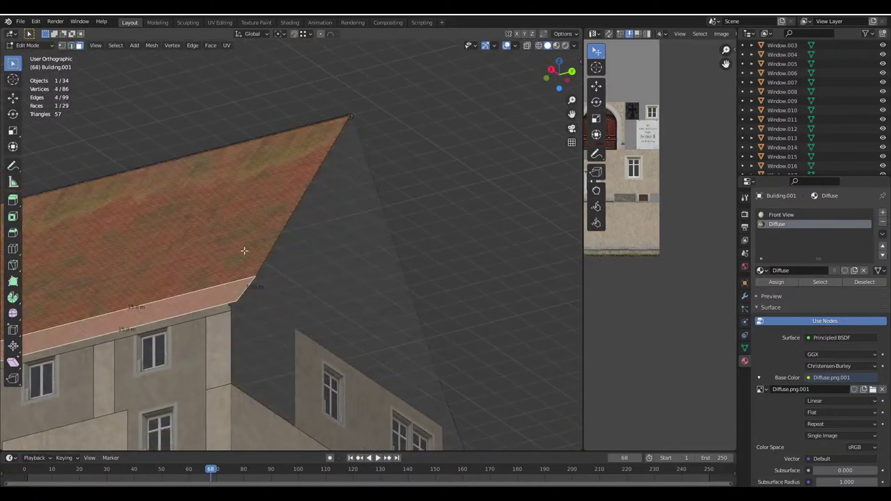
{"action": "scroll", "coordinate": [300, 170], "scroll_direction": "up", "scroll_amount": 2}
{"action": "key", "text": "shift+n"}
Save the project as Haus.blend and orbit to reveal the gable wall
{"action": "key", "text": "ctrl+s"}
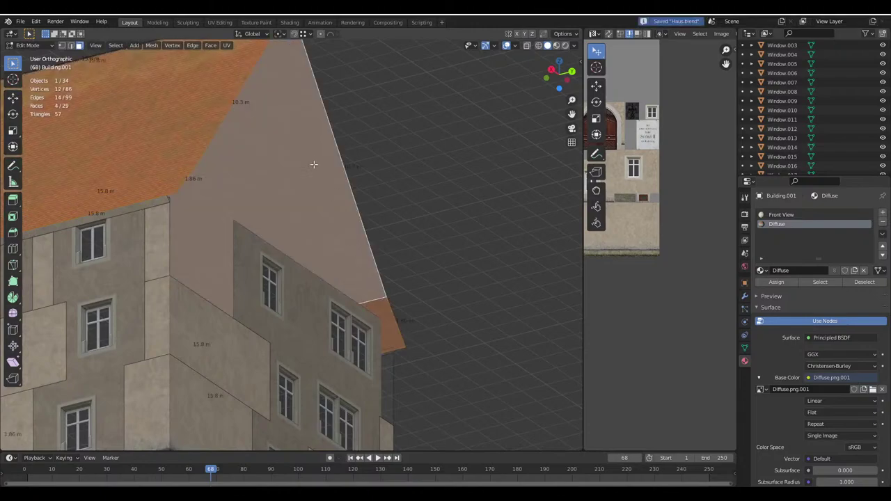
{"action": "middle_click_drag", "start_coordinate": [390, 321], "coordinate": [332, 220]}
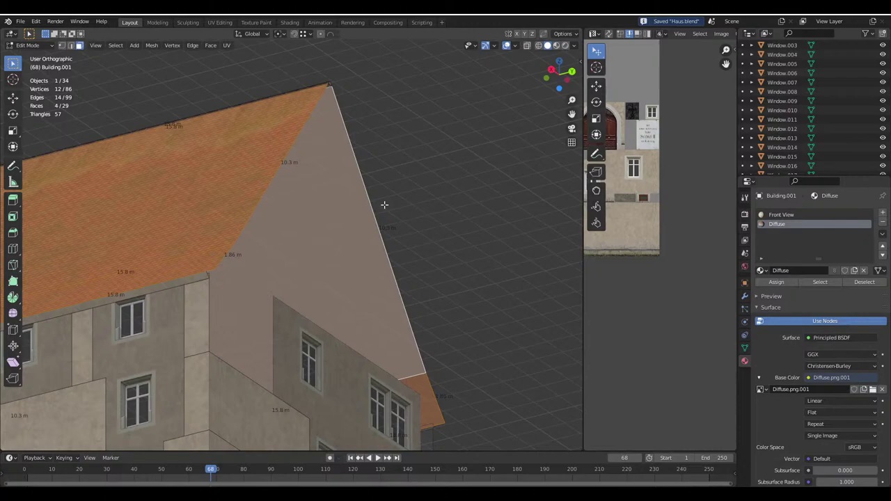
{"action": "left_click", "coordinate": [195, 48]}
Extrude the roof faces along their normals by -0.1 for a 10 cm roof thickness
{"action": "mouse_move", "coordinate": [210, 45]}
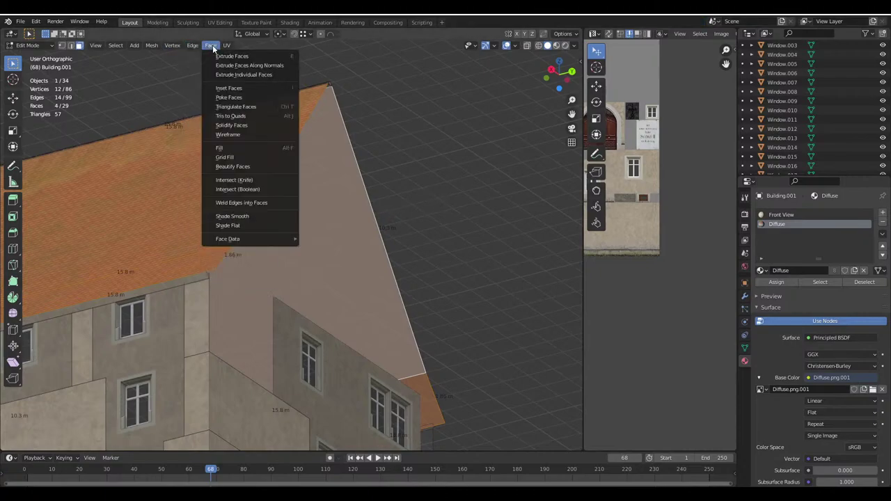
{"action": "left_click", "coordinate": [273, 67]}
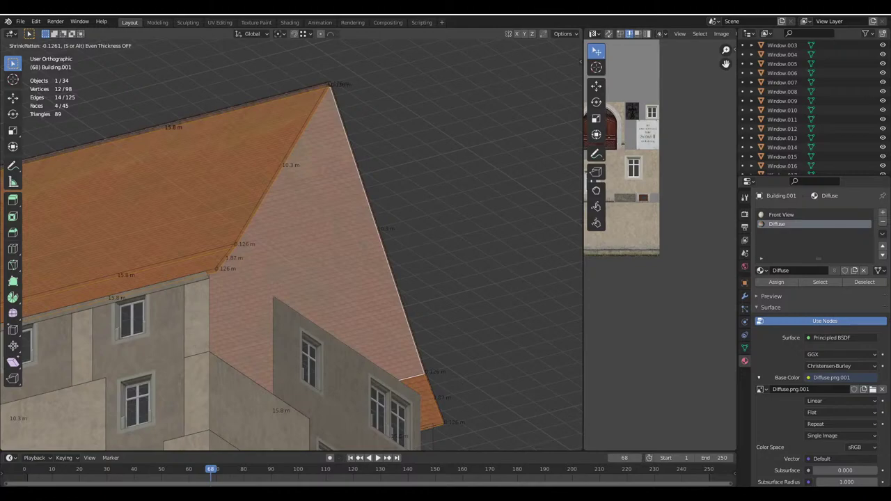
{"action": "type", "text": "-.1"}
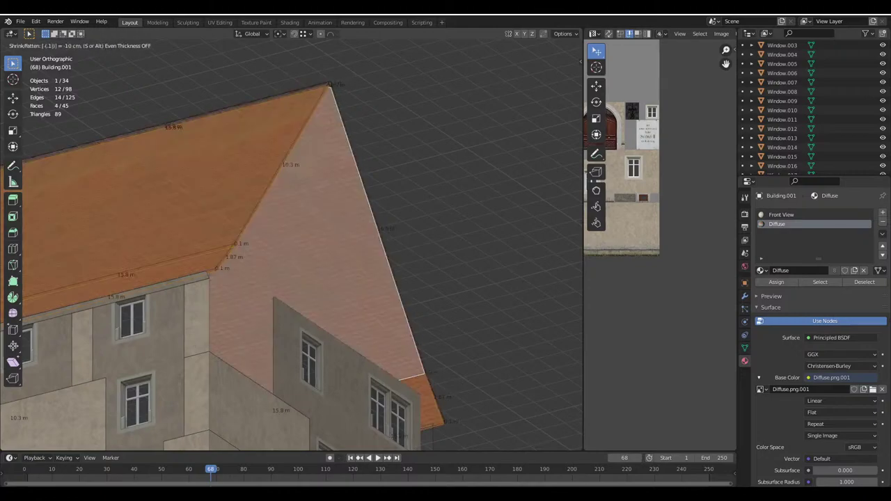
{"action": "key", "text": "Return"}
{"action": "scroll", "coordinate": [249, 266], "scroll_direction": "up", "scroll_amount": 3}
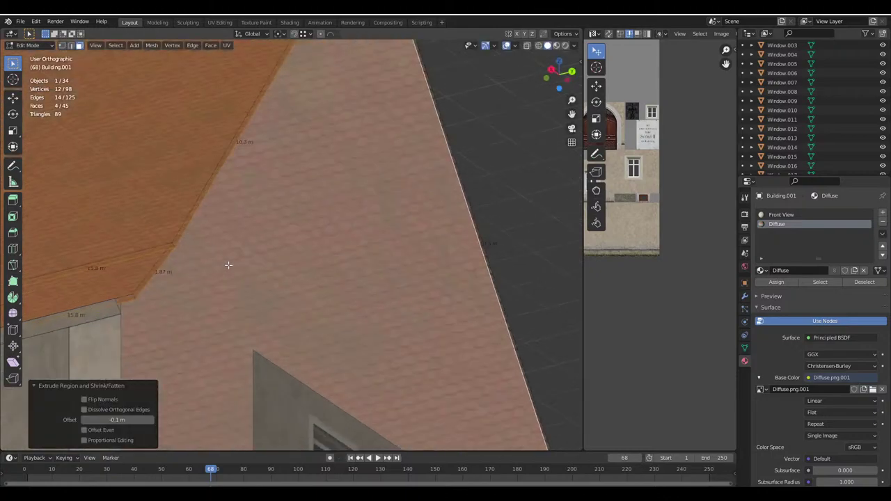
{"action": "scroll", "coordinate": [249, 266], "scroll_direction": "down", "scroll_amount": 1}
{"action": "scroll", "coordinate": [249, 266], "scroll_direction": "down", "scroll_amount": 5}
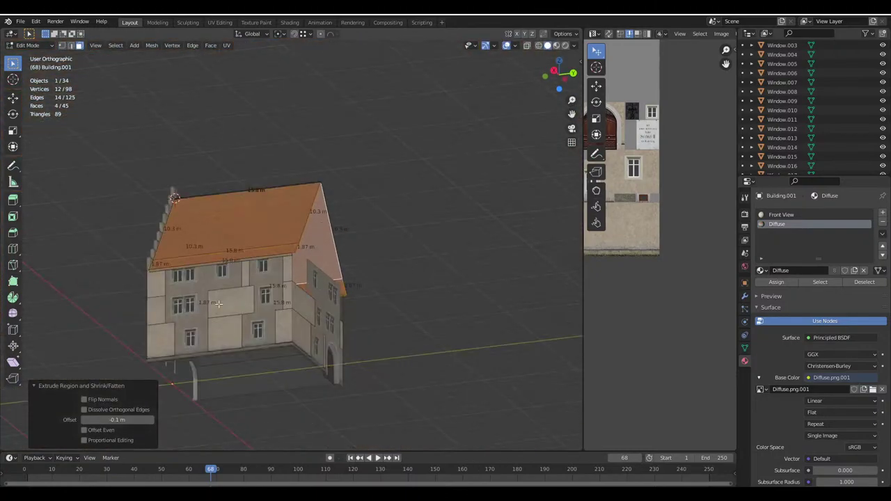
{"action": "scroll", "coordinate": [230, 286], "scroll_direction": "up", "scroll_amount": 6}
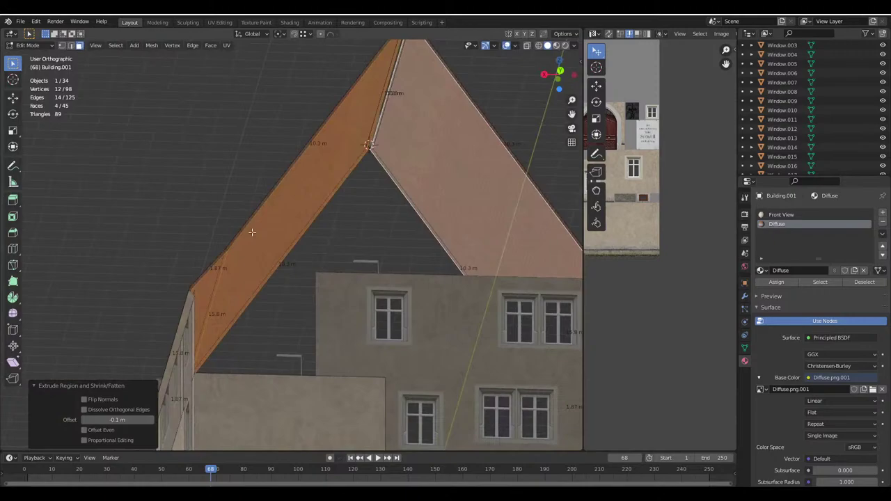
In edge select mode, pick a roof edge and move its vertices along X
{"action": "left_click", "coordinate": [71, 45]}
{"action": "middle_click_drag", "start_coordinate": [298, 237], "coordinate": [447, 81]}
{"action": "left_click", "coordinate": [264, 319]}
{"action": "left_click", "coordinate": [564, 34]}
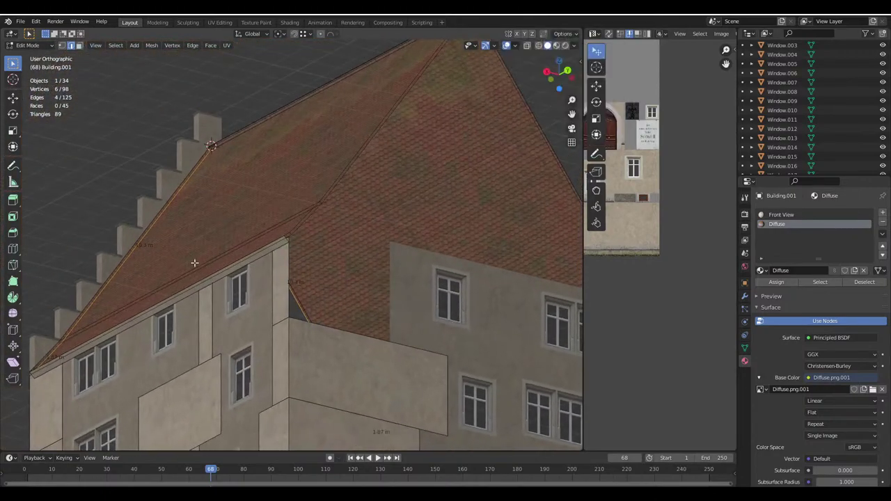
{"action": "scroll", "coordinate": [298, 255], "scroll_direction": "up", "scroll_amount": 2}
{"action": "key", "text": "g"}
{"action": "key", "text": "x"}
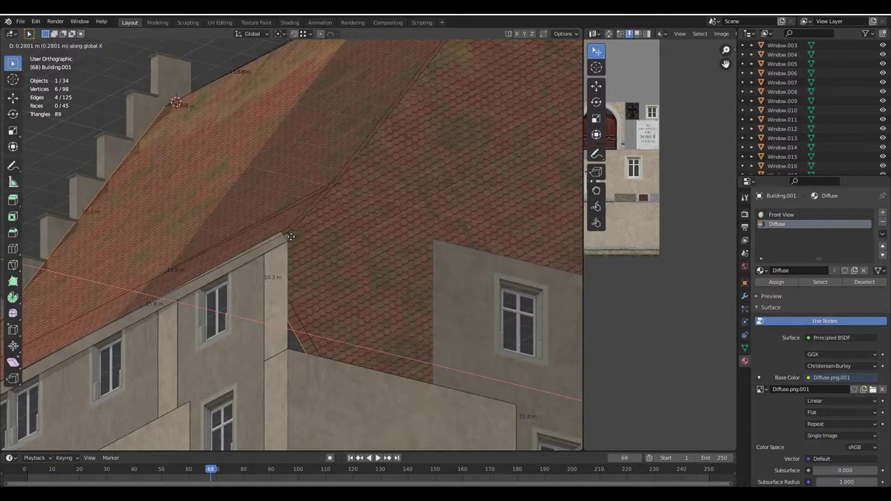
{"action": "left_click", "coordinate": [286, 240]}
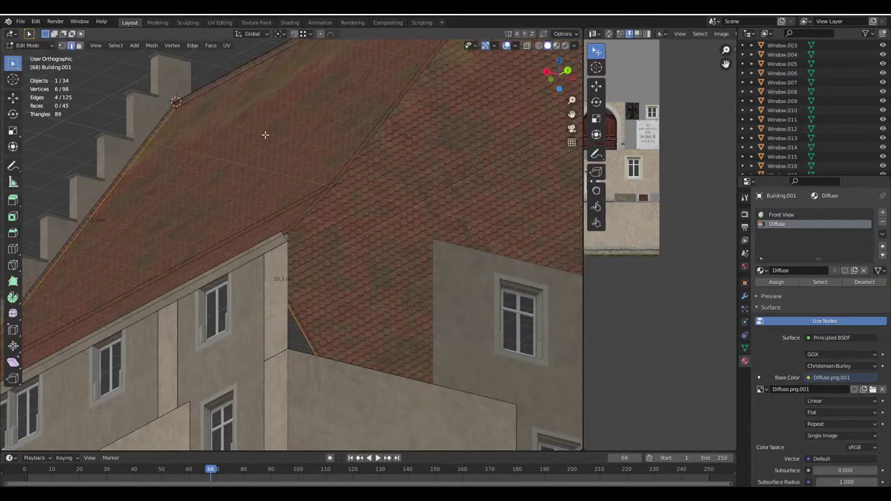
With snapping on, move the selected roof vertices along Y into alignment
{"action": "left_click", "coordinate": [293, 33]}
{"action": "scroll", "coordinate": [278, 209], "scroll_direction": "up", "scroll_amount": 1}
{"action": "key", "text": "g"}
{"action": "key", "text": "y"}
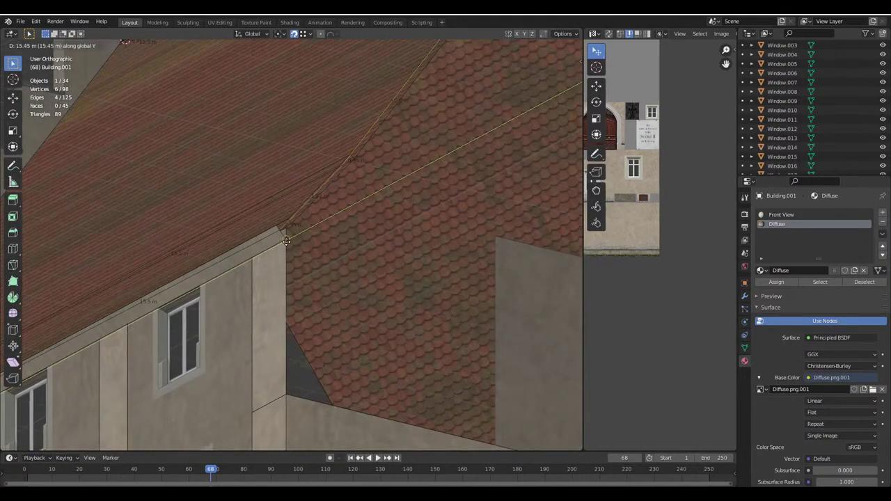
{"action": "left_click", "coordinate": [286, 240]}
Select a roof face at the front gable, try a face operation, and undo it
{"action": "middle_click_drag", "start_coordinate": [293, 240], "coordinate": [351, 229], "text": "shift"}
{"action": "scroll", "coordinate": [438, 100], "scroll_direction": "down", "scroll_amount": 3}
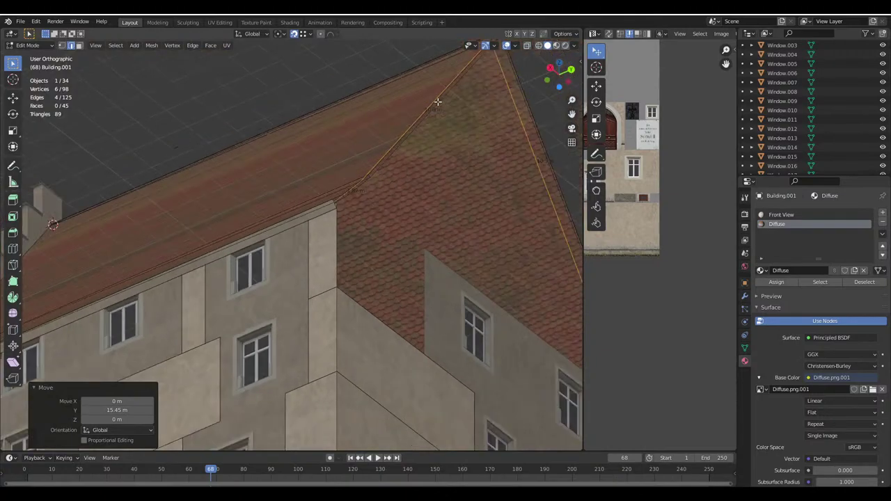
{"action": "middle_click_drag", "start_coordinate": [438, 99], "coordinate": [413, 149], "text": "shift"}
{"action": "scroll", "coordinate": [323, 253], "scroll_direction": "up", "scroll_amount": 5}
{"action": "scroll", "coordinate": [329, 232], "scroll_direction": "up", "scroll_amount": 2}
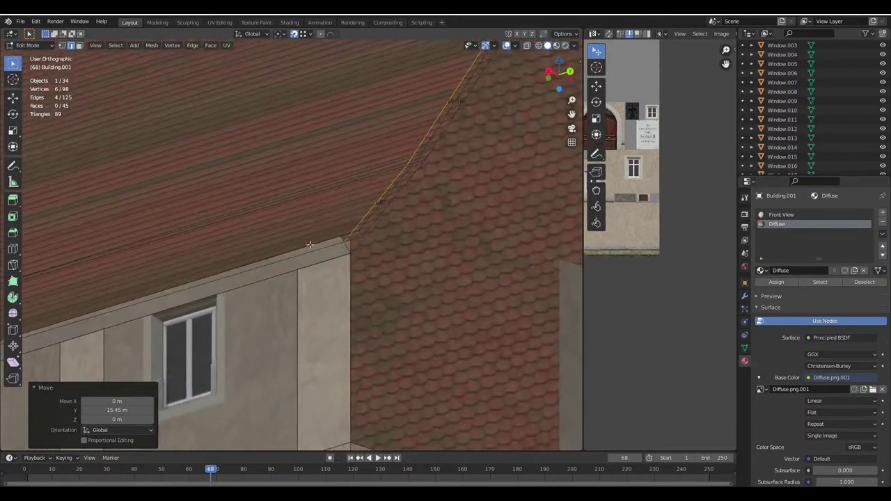
{"action": "middle_click_drag", "start_coordinate": [251, 265], "coordinate": [371, 262]}
{"action": "left_click", "coordinate": [327, 253]}
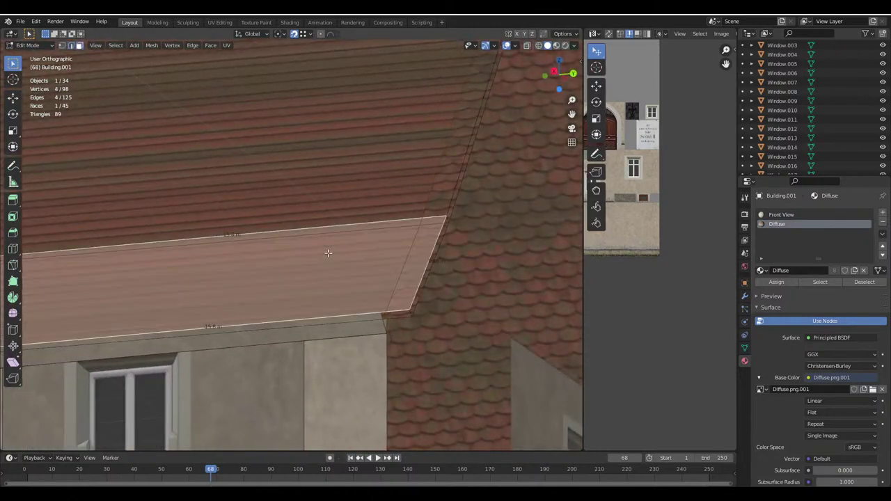
{"action": "right_click", "coordinate": [328, 253]}
{"action": "left_click", "coordinate": [327, 255]}
{"action": "key", "text": "ctrl+z"}
Select the gable roof face, lower roof strip and gable triangle, then UV-unwrap them
{"action": "middle_click_drag", "start_coordinate": [327, 254], "coordinate": [295, 303]}
{"action": "scroll", "coordinate": [295, 303], "scroll_direction": "down", "scroll_amount": 5}
{"action": "left_click", "coordinate": [400, 247], "text": "shift"}
{"action": "middle_click_drag", "start_coordinate": [413, 239], "coordinate": [529, 268]}
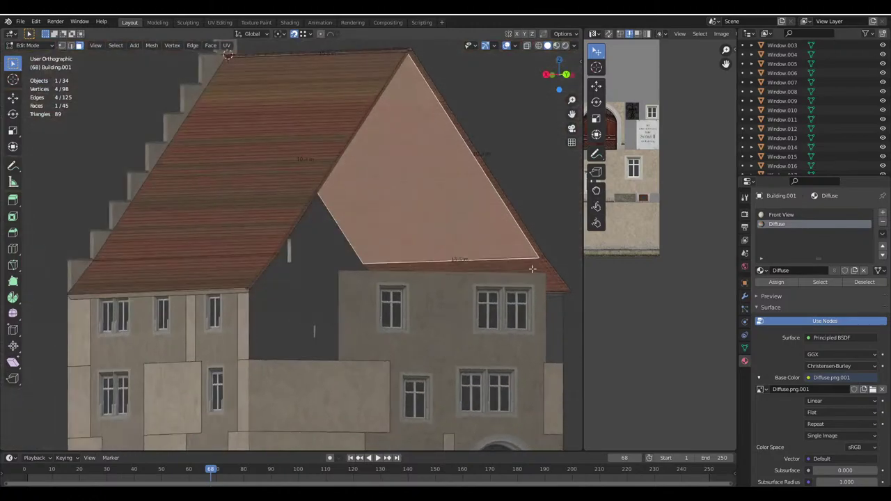
{"action": "middle_click_drag", "start_coordinate": [322, 254], "coordinate": [267, 272]}
{"action": "left_click", "coordinate": [267, 272], "text": "shift"}
{"action": "left_click", "coordinate": [288, 236], "text": "shift"}
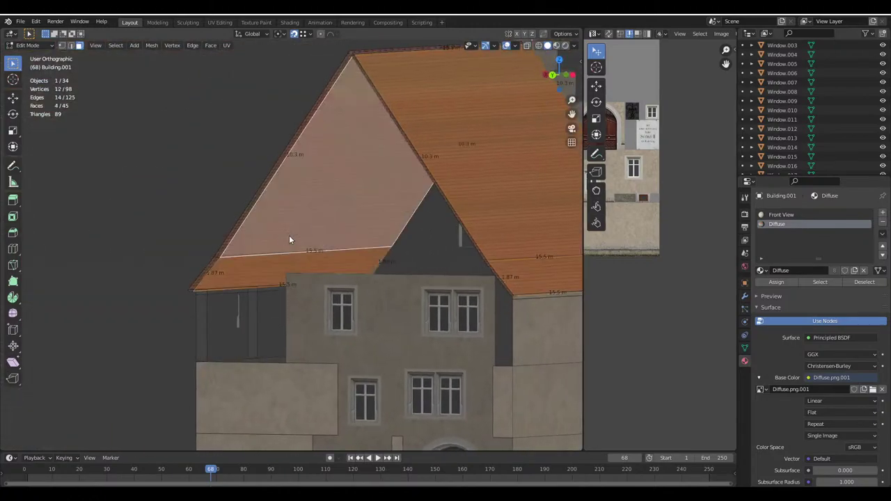
{"action": "key", "text": "u"}
{"action": "left_click", "coordinate": [290, 202]}
Flip the normals of the front roof face and roof strip with Alt+N
{"action": "key", "text": "Tab"}
{"action": "middle_click_drag", "start_coordinate": [289, 202], "coordinate": [403, 276]}
{"action": "left_click", "coordinate": [309, 258]}
{"action": "scroll", "coordinate": [309, 258], "scroll_direction": "down", "scroll_amount": 3}
{"action": "key", "text": "Tab"}
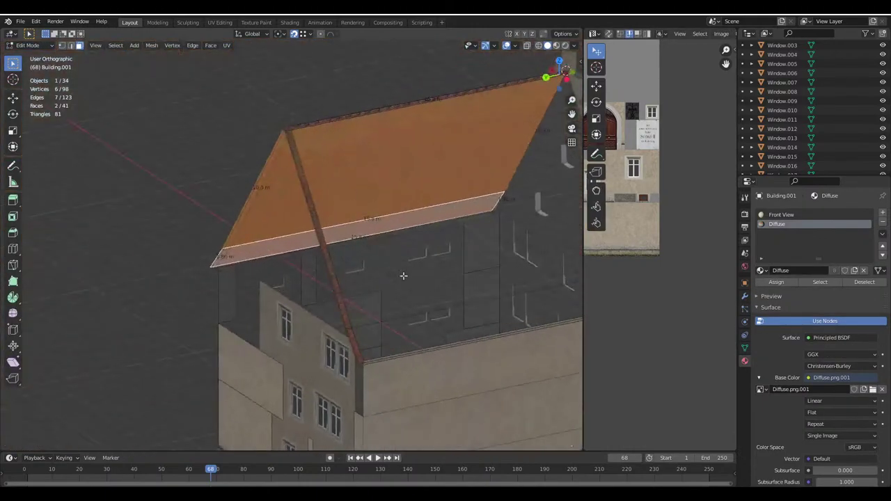
{"action": "left_click", "coordinate": [403, 276], "text": "shift"}
{"action": "left_click", "coordinate": [392, 329], "text": "shift"}
{"action": "key", "text": "alt+n"}
{"action": "left_click", "coordinate": [392, 330]}
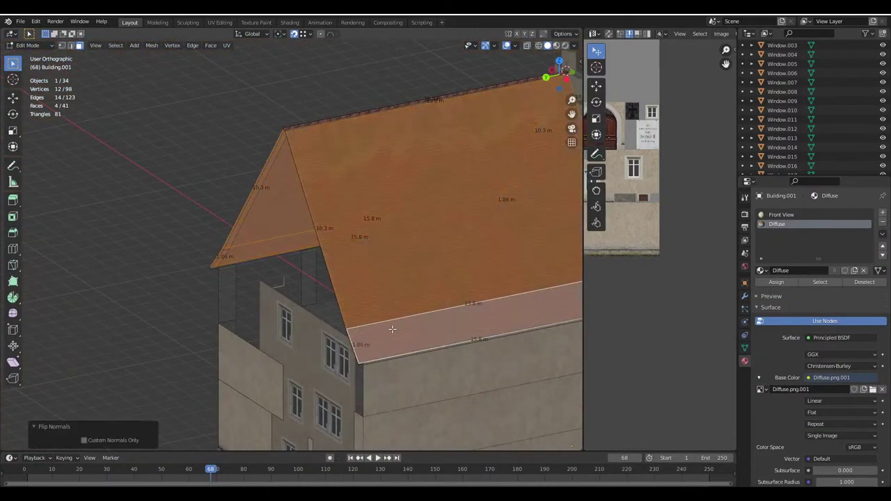
Select the thin roof-edge strip, inspect the windowed gable wall, and return to Object Mode
{"action": "middle_click_drag", "start_coordinate": [392, 329], "coordinate": [306, 251]}
{"action": "scroll", "coordinate": [356, 281], "scroll_direction": "up", "scroll_amount": 3}
{"action": "left_click", "coordinate": [396, 215]}
{"action": "scroll", "coordinate": [403, 216], "scroll_direction": "down", "scroll_amount": 3}
{"action": "scroll", "coordinate": [305, 252], "scroll_direction": "up", "scroll_amount": 1}
{"action": "scroll", "coordinate": [305, 252], "scroll_direction": "down", "scroll_amount": 3}
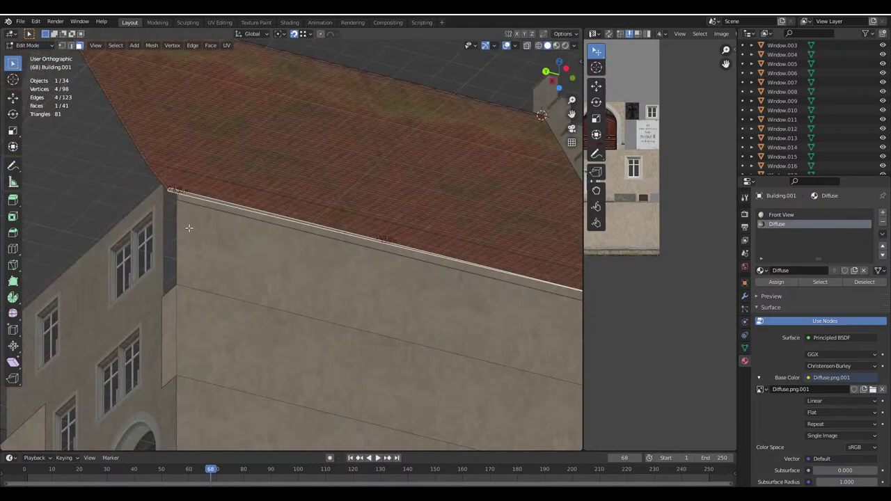
{"action": "middle_click_drag", "start_coordinate": [166, 216], "coordinate": [299, 242]}
{"action": "scroll", "coordinate": [254, 245], "scroll_direction": "down", "scroll_amount": 2}
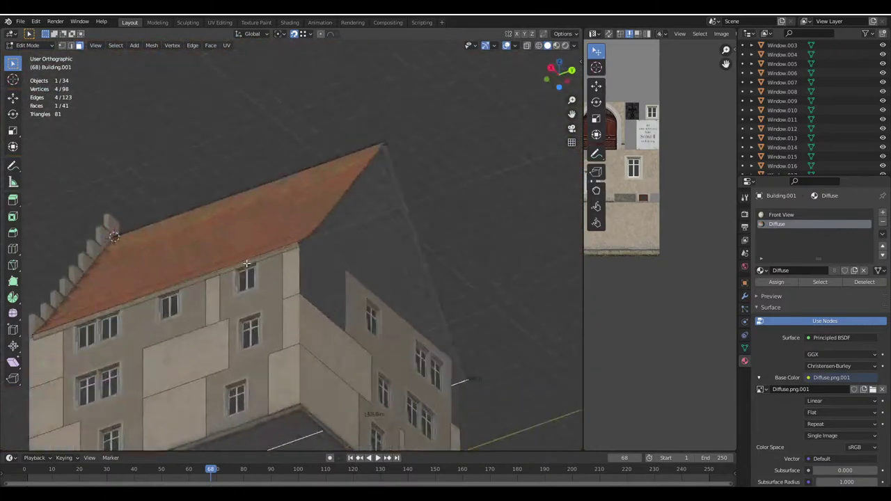
{"action": "scroll", "coordinate": [306, 241], "scroll_direction": "up", "scroll_amount": 3}
{"action": "right_click", "coordinate": [307, 239]}
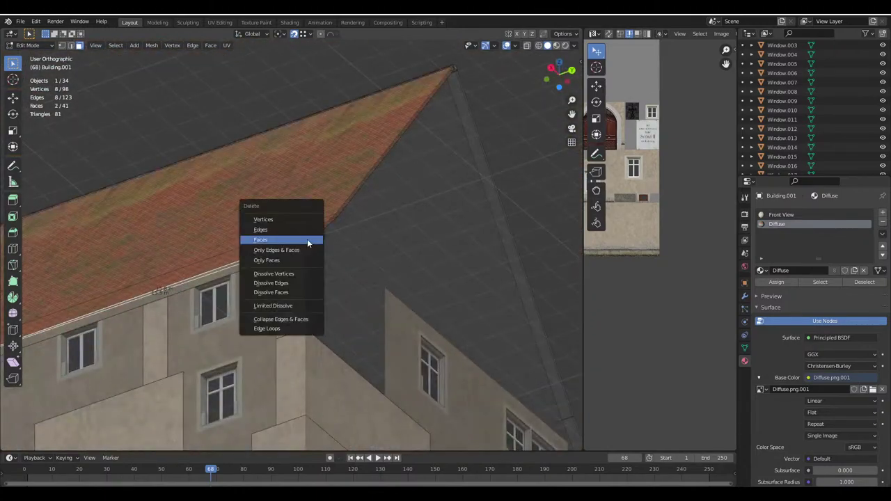
{"action": "scroll", "coordinate": [299, 230], "scroll_direction": "up", "scroll_amount": 4}
{"action": "key", "text": "Tab"}
{"action": "scroll", "coordinate": [293, 218], "scroll_direction": "down", "scroll_amount": 2}
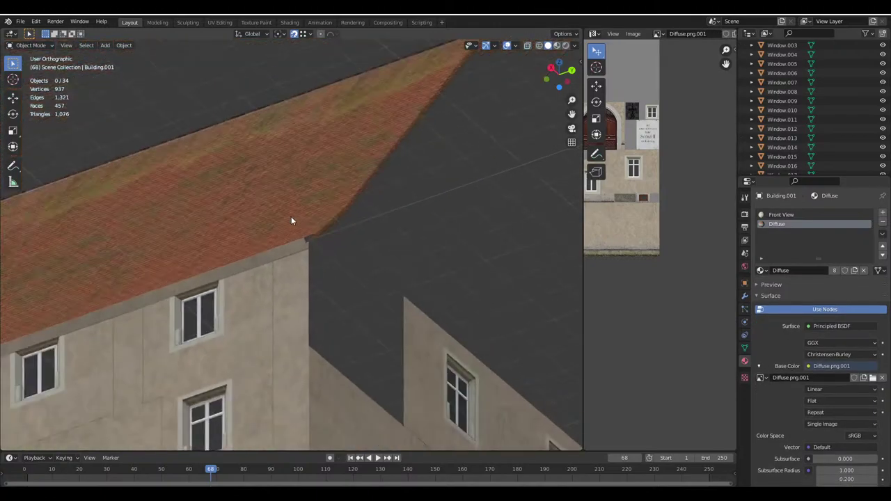
Select a thin gutter face on the building mesh and orbit to the facade
{"action": "scroll", "coordinate": [285, 240], "scroll_direction": "up", "scroll_amount": 3}
{"action": "key", "text": "Tab"}
{"action": "left_click", "coordinate": [304, 254]}
{"action": "scroll", "coordinate": [294, 259], "scroll_direction": "down", "scroll_amount": 1}
{"action": "key", "text": "Tab"}
{"action": "middle_click_drag", "start_coordinate": [294, 258], "coordinate": [123, 214]}
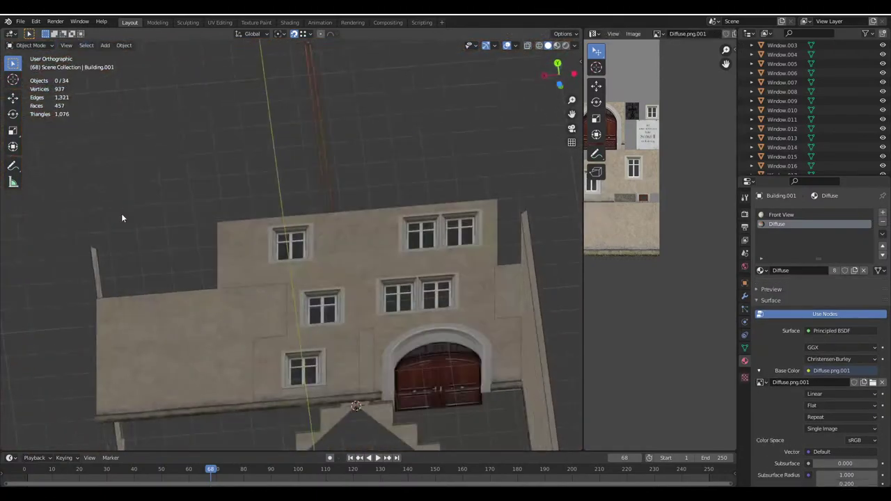
{"action": "scroll", "coordinate": [207, 264], "scroll_direction": "up", "scroll_amount": 2}
Add the other gutter and roof-edge faces to the selection and UV-unwrap them
{"action": "key", "text": "Tab"}
{"action": "left_click", "coordinate": [163, 278], "text": "shift"}
{"action": "left_click", "coordinate": [193, 248], "text": "shift"}
{"action": "left_click", "coordinate": [271, 180], "text": "shift"}
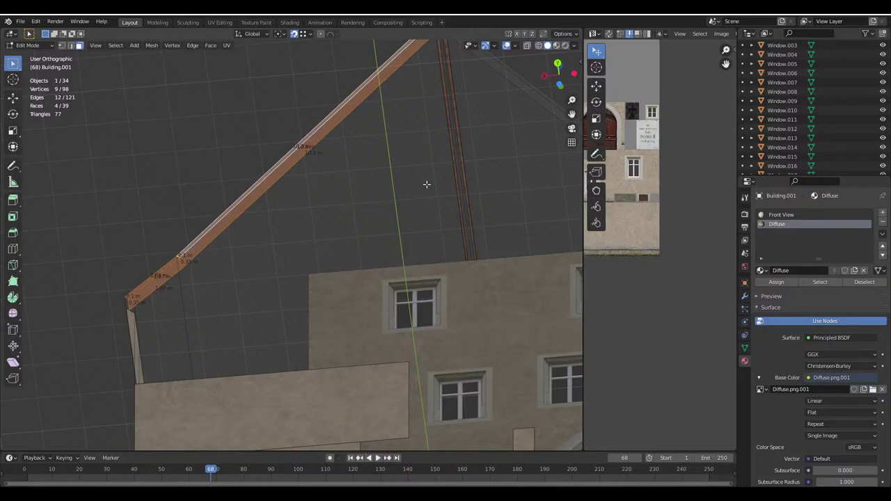
{"action": "middle_click_drag", "start_coordinate": [426, 183], "coordinate": [459, 261]}
{"action": "left_click", "coordinate": [497, 274], "text": "shift"}
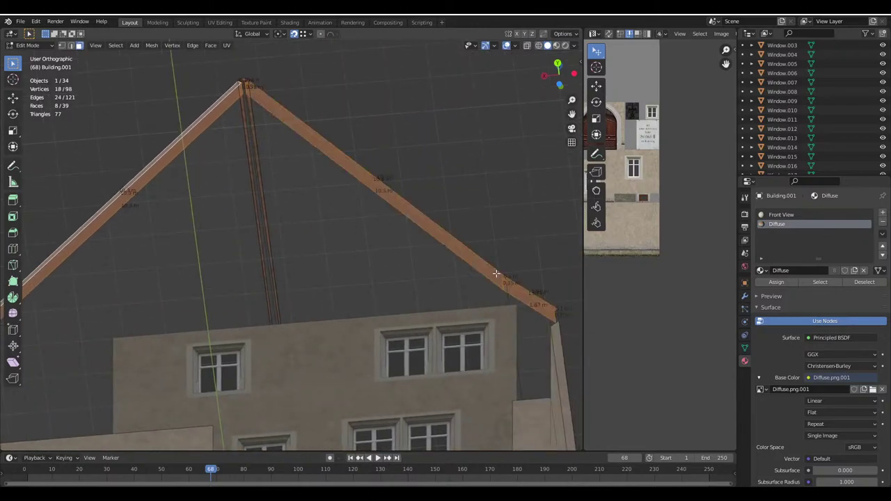
{"action": "key", "text": "u"}
{"action": "left_click", "coordinate": [488, 273]}
Select a roof edge near the apex and set the transform orientation to Normal
{"action": "scroll", "coordinate": [314, 255], "scroll_direction": "up", "scroll_amount": 4}
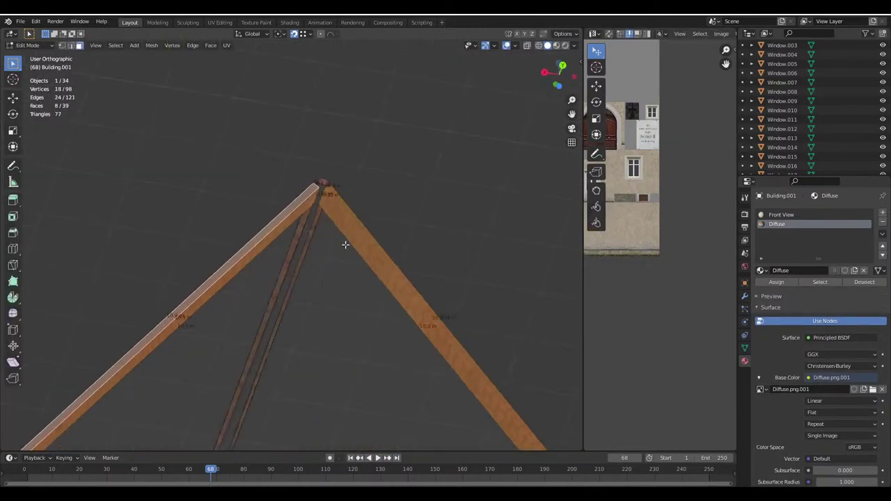
{"action": "scroll", "coordinate": [345, 244], "scroll_direction": "up", "scroll_amount": 6}
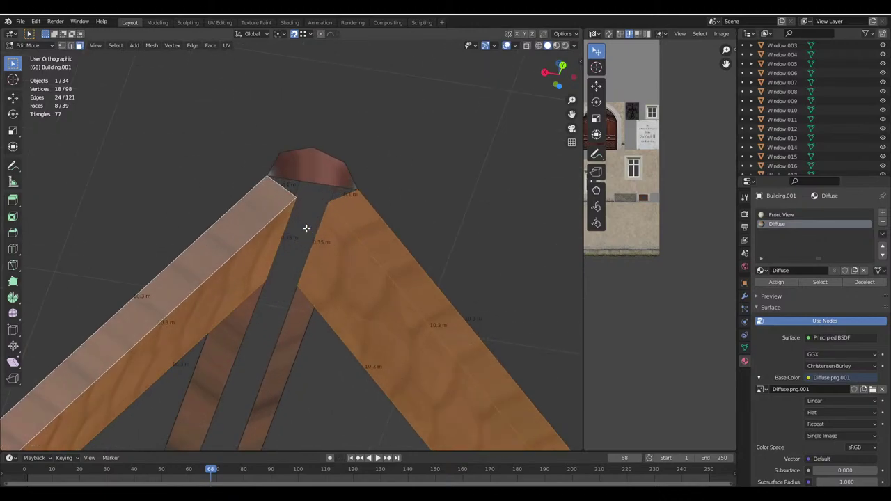
{"action": "scroll", "coordinate": [302, 207], "scroll_direction": "up", "scroll_amount": 1}
{"action": "key", "text": "2"}
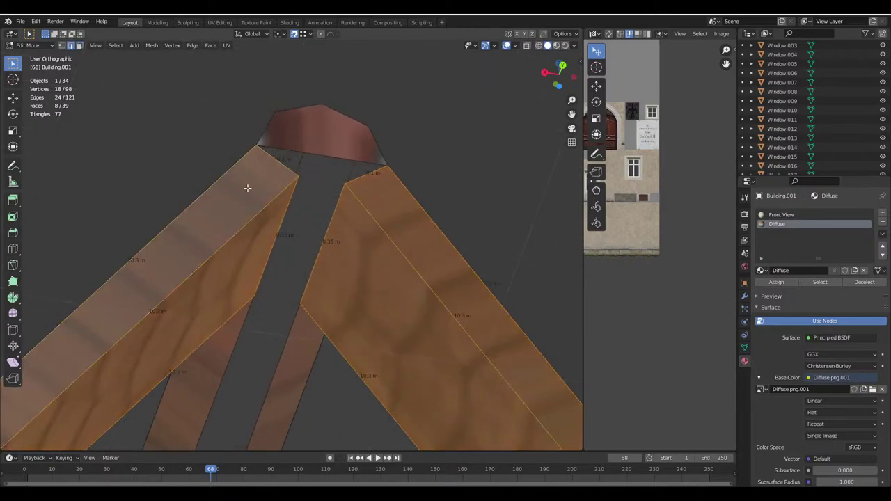
{"action": "left_click", "coordinate": [319, 217]}
{"action": "left_click", "coordinate": [252, 34]}
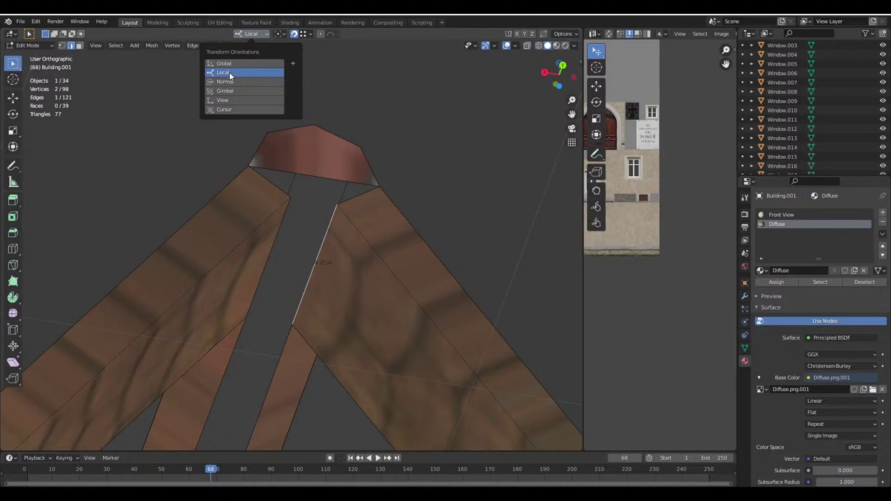
{"action": "left_click", "coordinate": [229, 73]}
{"action": "left_click", "coordinate": [252, 34]}
{"action": "left_click", "coordinate": [225, 81]}
{"action": "left_click", "coordinate": [302, 34]}
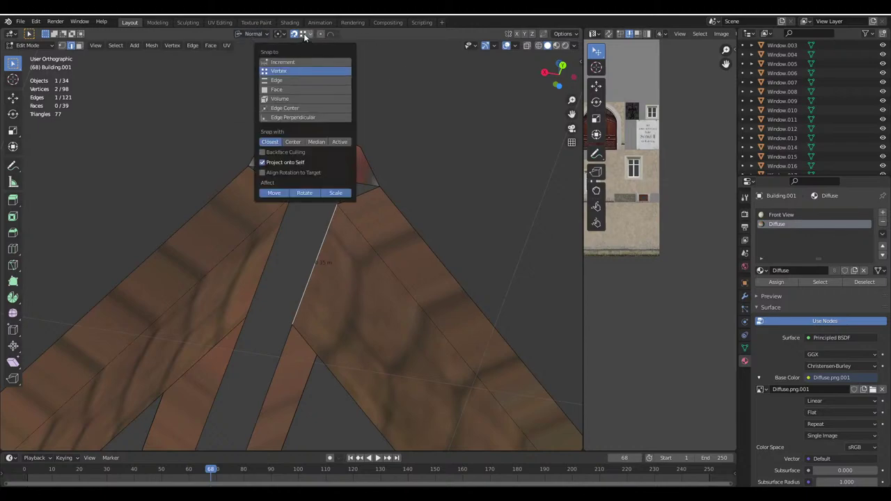
{"action": "left_click", "coordinate": [307, 35]}
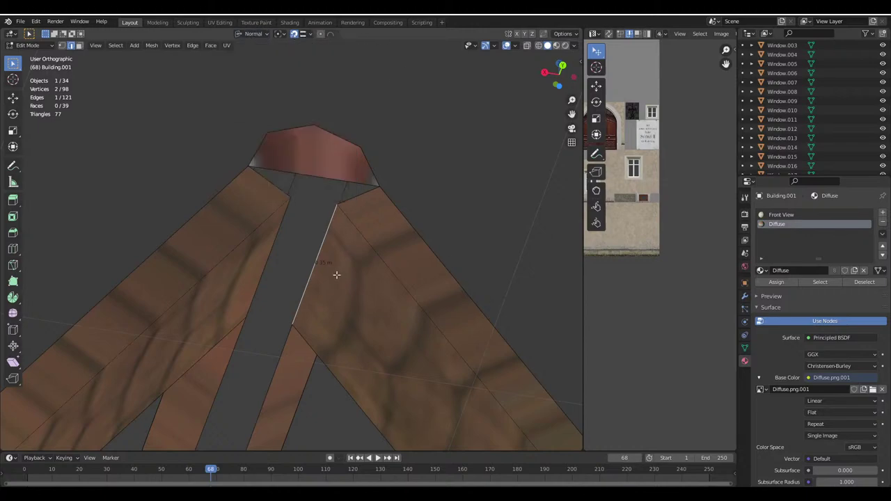
Move the apex edge along normal Y, then delete the stray edges
{"action": "key", "text": "g"}
{"action": "key", "text": "x"}
{"action": "key", "text": "y"}
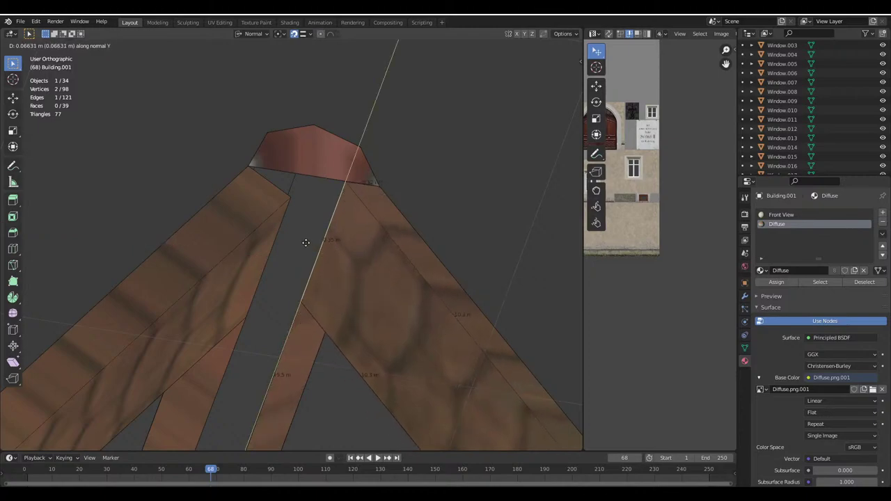
{"action": "left_click", "coordinate": [293, 190]}
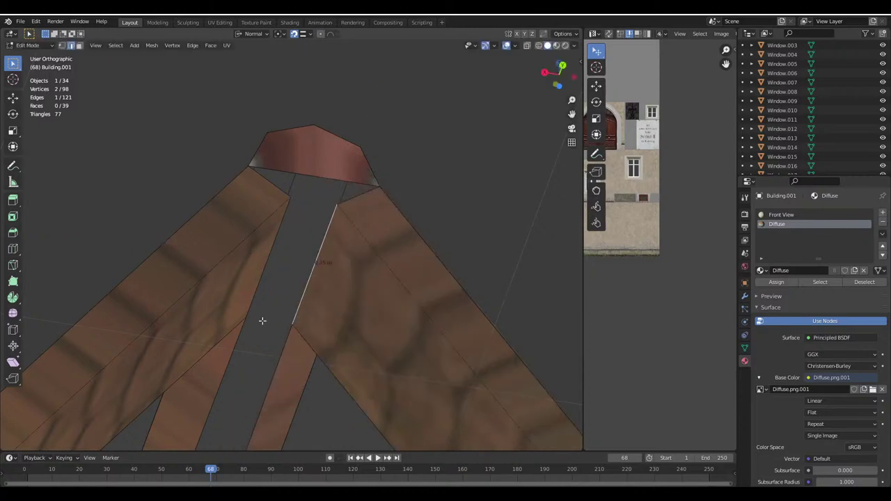
{"action": "key", "text": "x"}
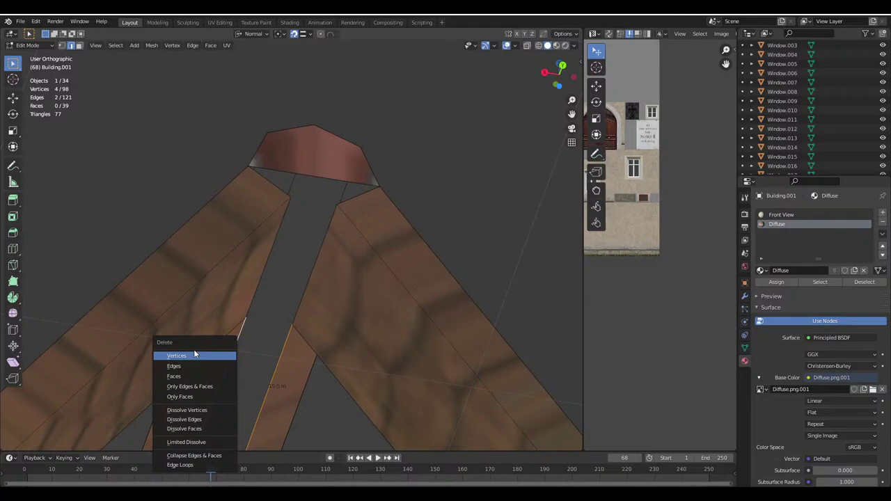
{"action": "left_click", "coordinate": [186, 366]}
Move the remaining apex edge along normal X so the beams meet, then exit to Object Mode
{"action": "middle_click_drag", "start_coordinate": [258, 368], "coordinate": [254, 391]}
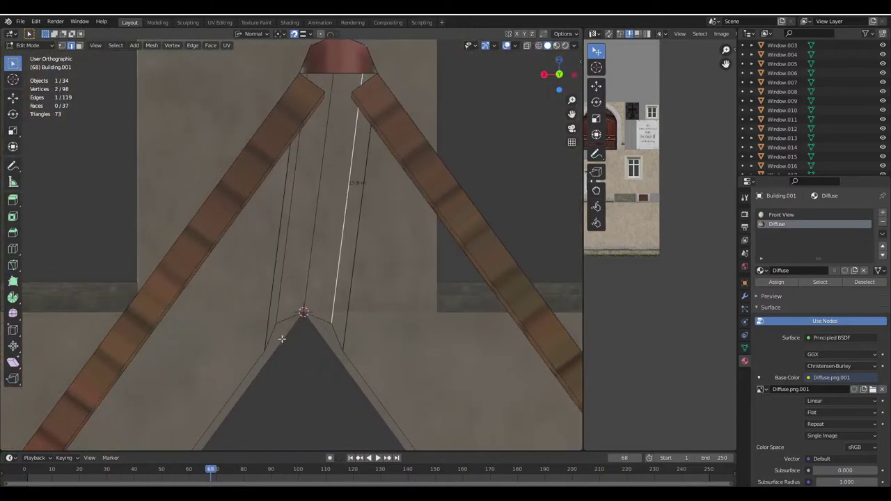
{"action": "middle_click_drag", "start_coordinate": [321, 163], "coordinate": [292, 237]}
{"action": "middle_click_drag", "start_coordinate": [307, 206], "coordinate": [279, 247]}
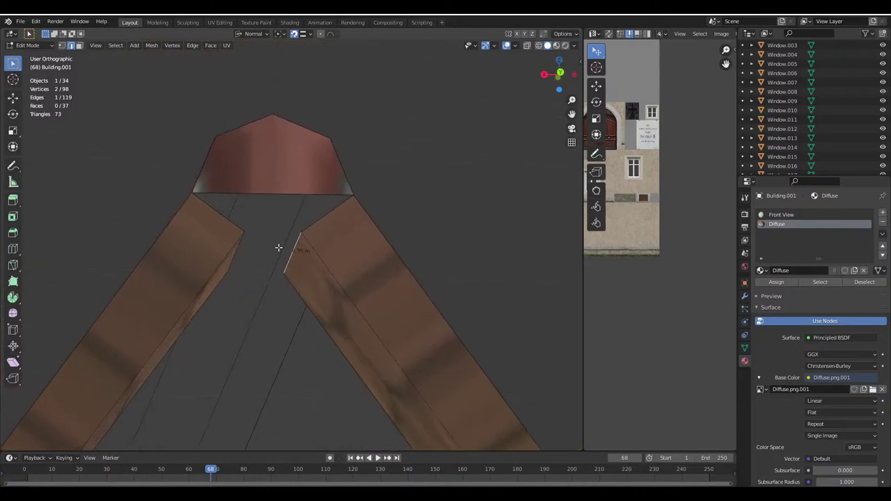
{"action": "key", "text": "g"}
{"action": "key", "text": "x"}
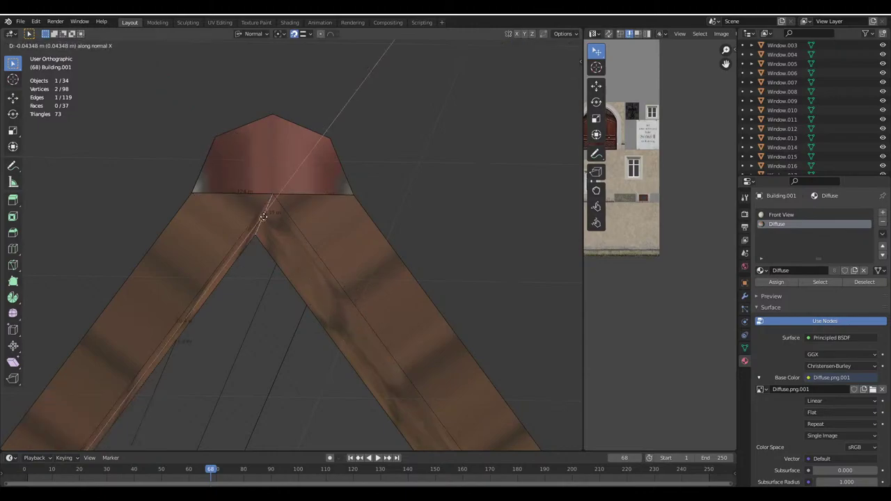
{"action": "left_click", "coordinate": [269, 200]}
{"action": "key", "text": "Tab"}
{"action": "scroll", "coordinate": [270, 189], "scroll_direction": "down", "scroll_amount": 3}
{"action": "scroll", "coordinate": [292, 229], "scroll_direction": "up", "scroll_amount": 5}
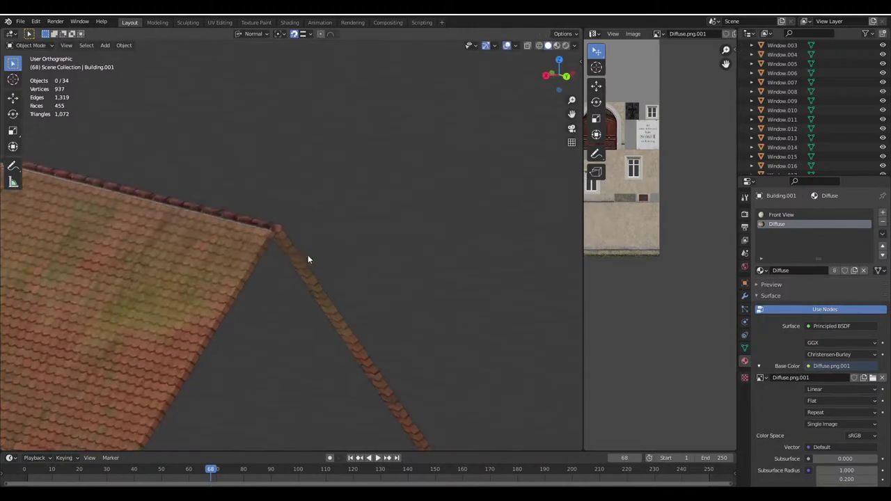
Select the roof-edge beam faces with their end faces and merge vertices by distance
{"action": "middle_click_drag", "start_coordinate": [308, 255], "coordinate": [373, 131], "text": "shift"}
{"action": "scroll", "coordinate": [369, 147], "scroll_direction": "down", "scroll_amount": 4}
{"action": "scroll", "coordinate": [212, 331], "scroll_direction": "up", "scroll_amount": 5}
{"action": "middle_click_drag", "start_coordinate": [211, 332], "coordinate": [201, 185], "text": "shift"}
{"action": "key", "text": "Tab"}
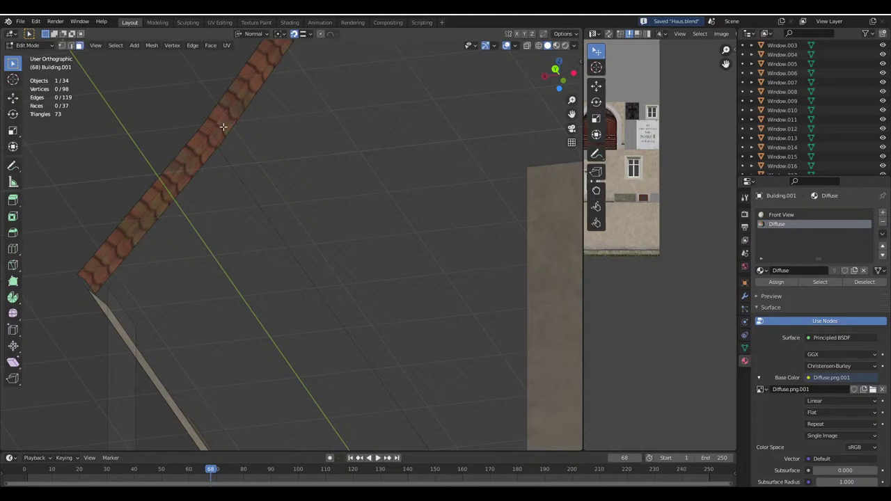
{"action": "left_click", "coordinate": [223, 126], "text": "alt"}
{"action": "middle_click_drag", "start_coordinate": [222, 126], "coordinate": [408, 143]}
{"action": "scroll", "coordinate": [407, 143], "scroll_direction": "down", "scroll_amount": 3}
{"action": "middle_click_drag", "start_coordinate": [308, 211], "coordinate": [193, 206], "text": "shift"}
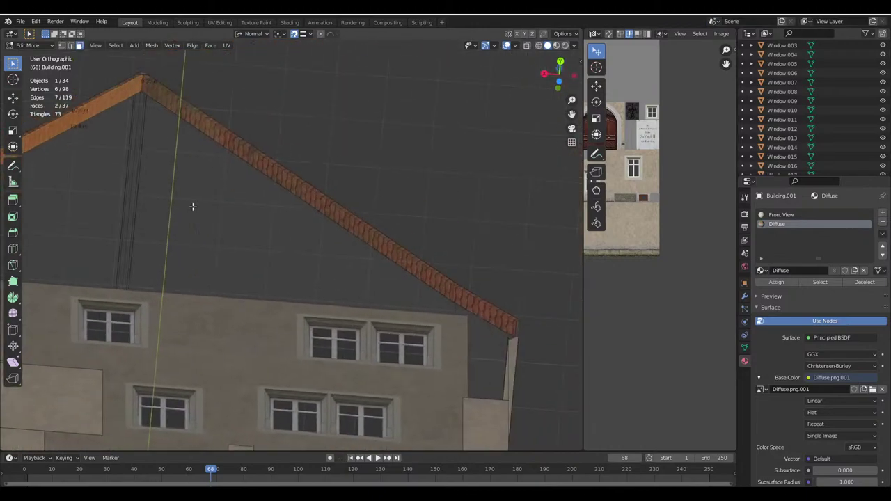
{"action": "left_click", "coordinate": [454, 298], "text": "alt+shift"}
{"action": "key", "text": "m"}
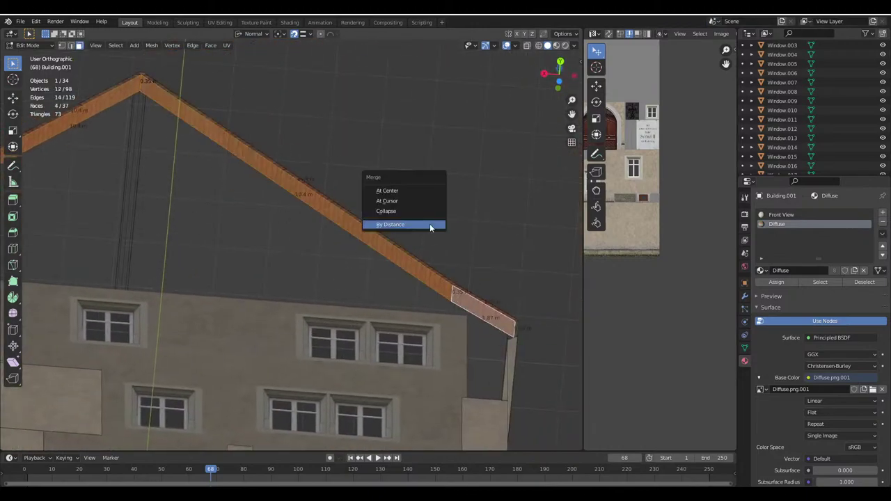
{"action": "left_click", "coordinate": [430, 224]}
Unwrap the roof-edge beam faces and rotate the UV strip 90 degrees
{"action": "key", "text": "u"}
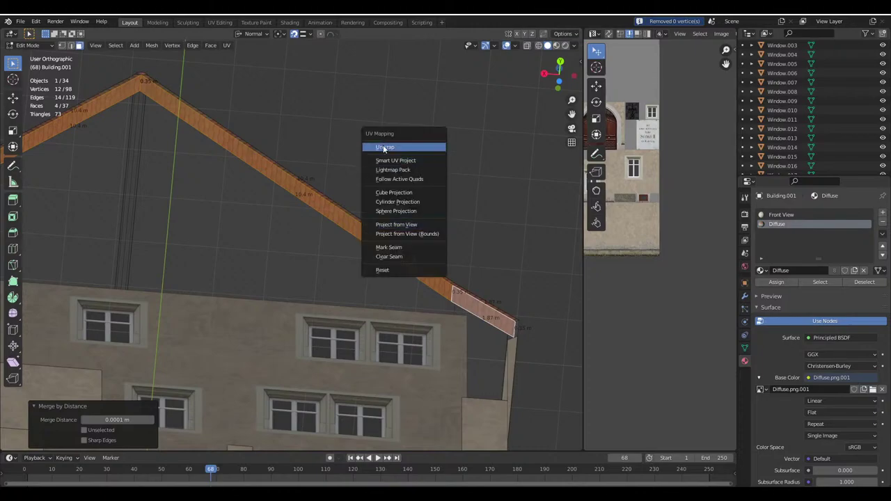
{"action": "left_click", "coordinate": [385, 147]}
{"action": "type", "text": "r90"}
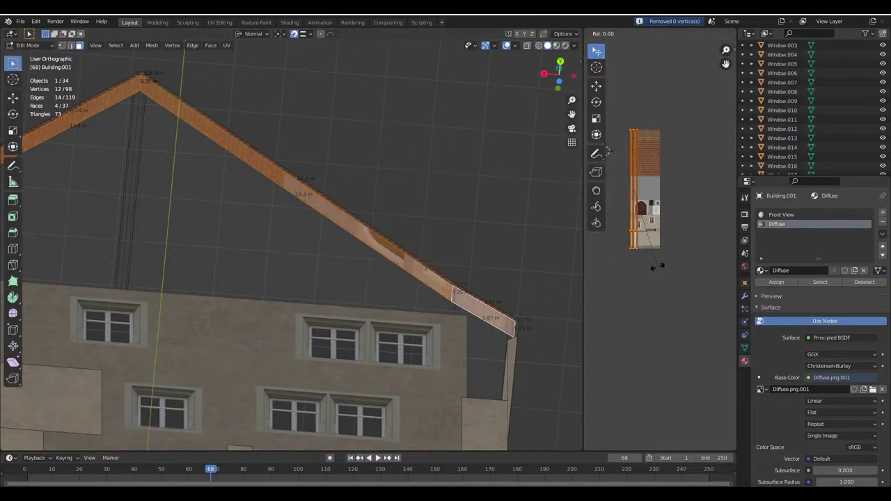
{"action": "key", "text": "Return"}
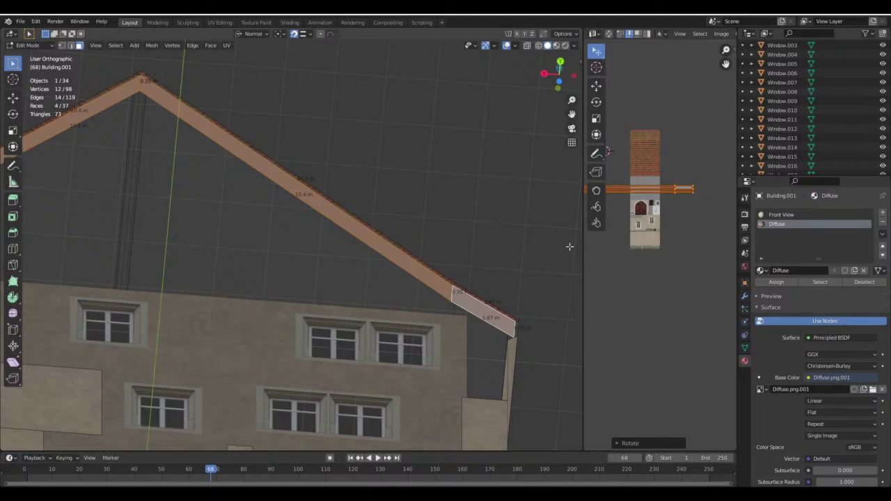
{"action": "left_click_drag", "start_coordinate": [585, 255], "coordinate": [457, 256]}
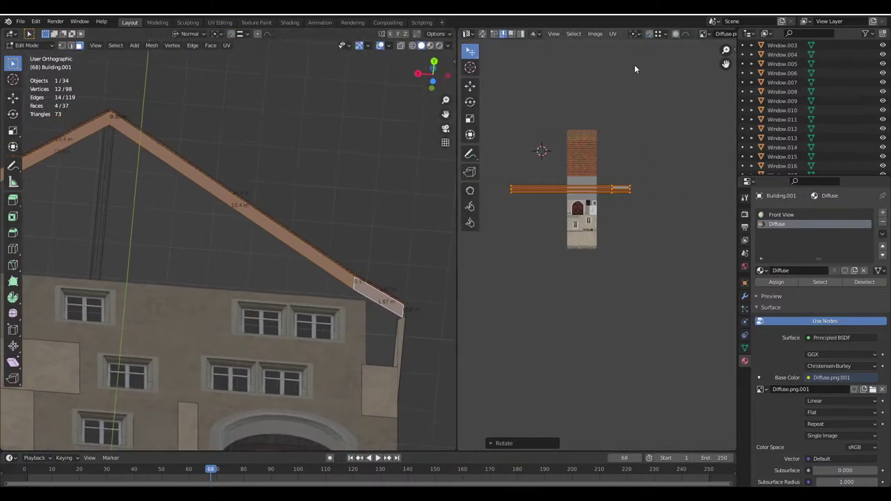
Load the house texture image into the UV editor
{"action": "key", "text": "Tab"}
{"action": "scroll", "coordinate": [604, 205], "scroll_direction": "up", "scroll_amount": 4}
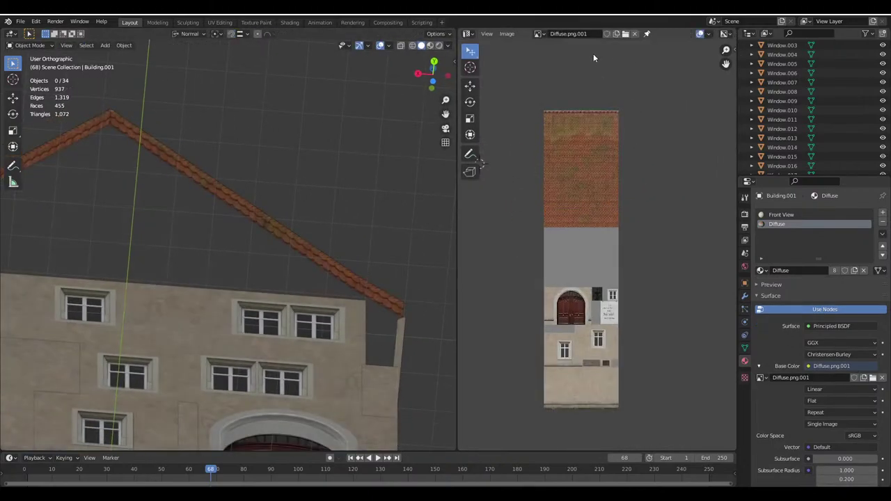
{"action": "left_click", "coordinate": [624, 36]}
{"action": "double_click", "coordinate": [375, 143]}
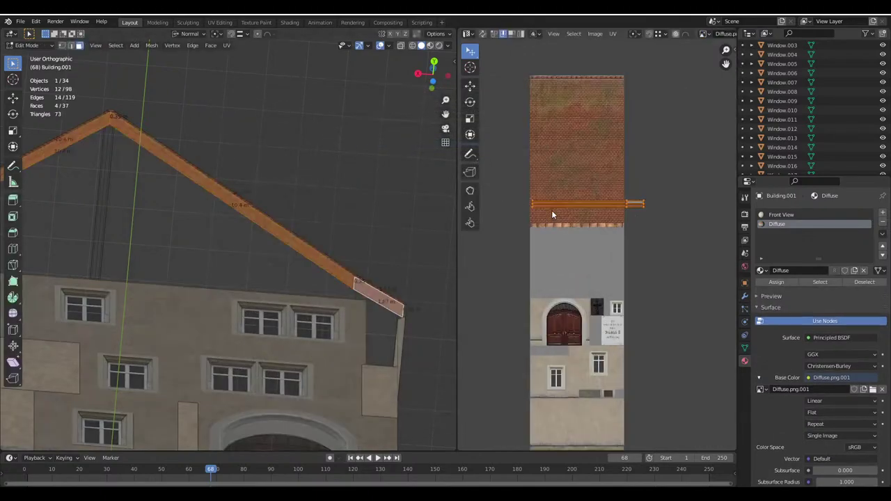
Move and scale the beam UV strip onto the texture's wooden trim band
{"action": "key", "text": "g"}
{"action": "left_click", "coordinate": [585, 226]}
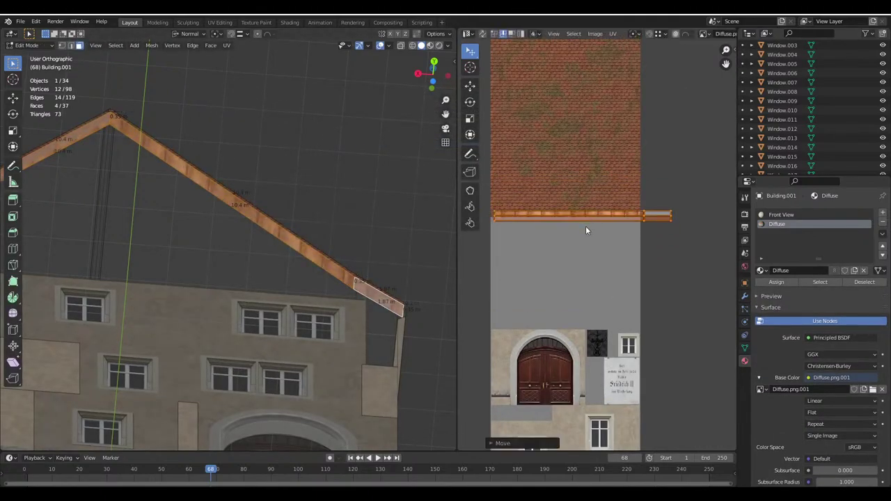
{"action": "scroll", "coordinate": [617, 343], "scroll_direction": "up", "scroll_amount": 4}
{"action": "scroll", "coordinate": [617, 343], "scroll_direction": "up", "scroll_amount": 2}
{"action": "key", "text": "s"}
{"action": "left_click", "coordinate": [577, 282]}
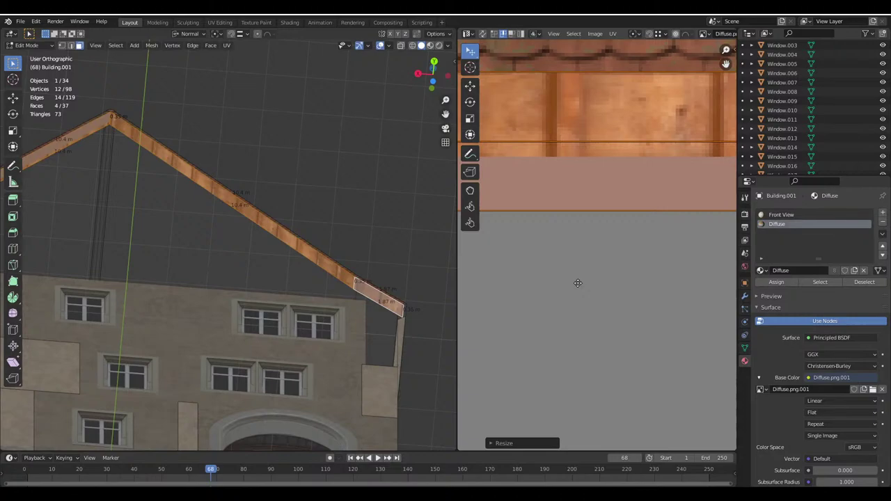
{"action": "scroll", "coordinate": [591, 320], "scroll_direction": "up", "scroll_amount": 2}
{"action": "key", "text": "g"}
{"action": "left_click", "coordinate": [608, 370]}
{"action": "scroll", "coordinate": [605, 369], "scroll_direction": "up", "scroll_amount": 1}
{"action": "key", "text": "s"}
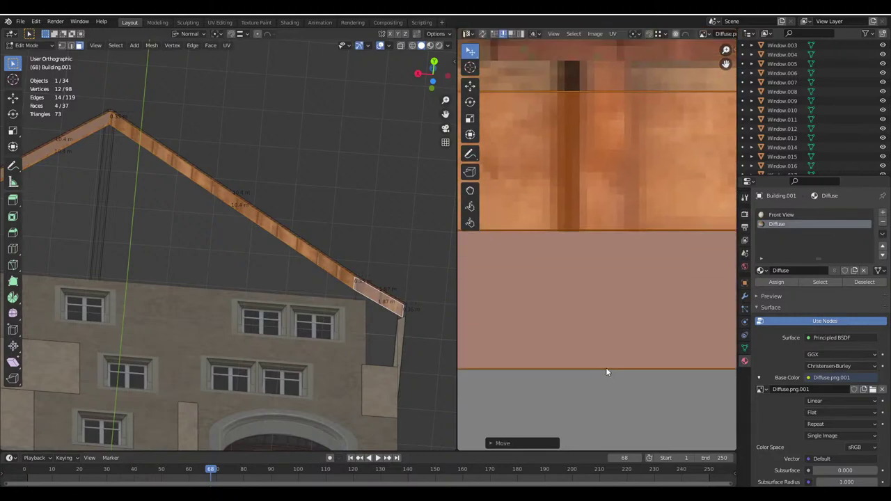
{"action": "left_click", "coordinate": [629, 395]}
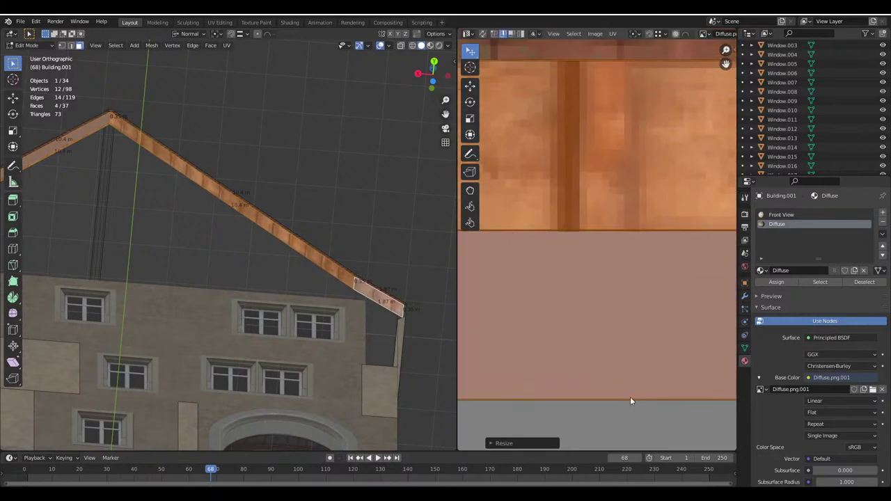
{"action": "key", "text": "Tab"}
Shift the UVs of the two beam faces on the other roof side vertically onto the wood texture
{"action": "middle_click_drag", "start_coordinate": [293, 308], "coordinate": [308, 314]}
{"action": "key", "text": "Tab"}
{"action": "scroll", "coordinate": [628, 273], "scroll_direction": "down", "scroll_amount": 5}
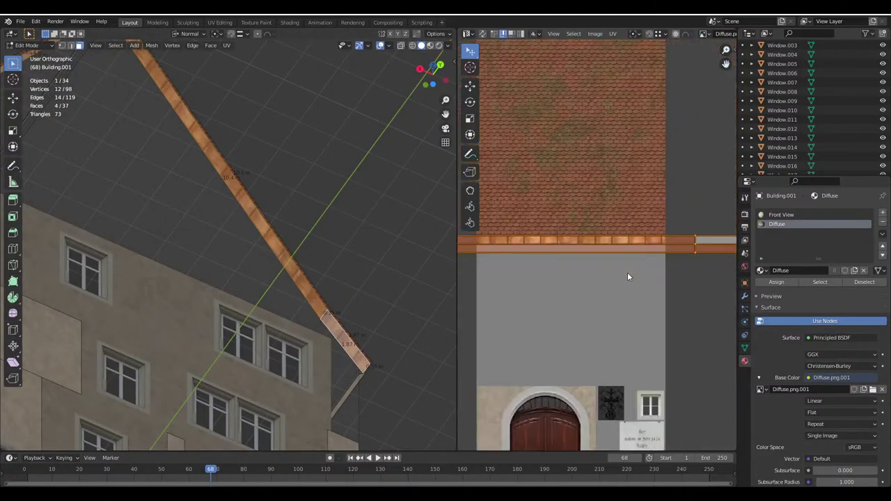
{"action": "middle_click_drag", "start_coordinate": [359, 281], "coordinate": [142, 293]}
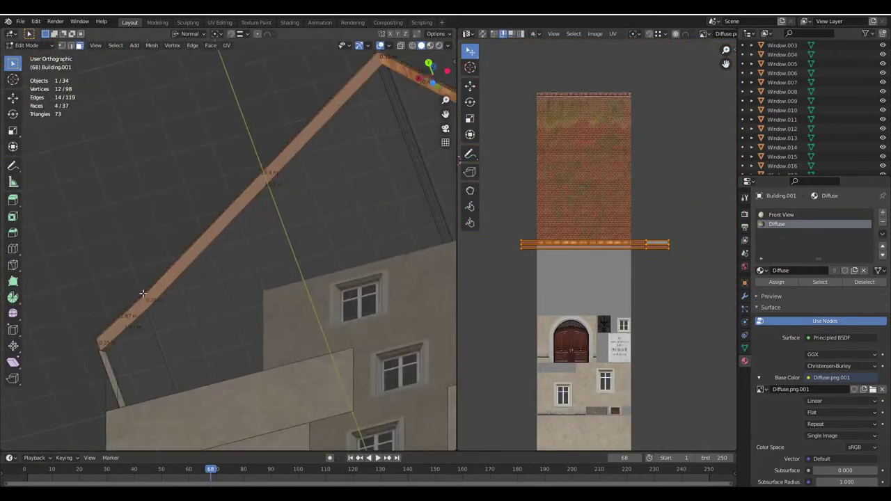
{"action": "left_click", "coordinate": [141, 313]}
{"action": "left_click", "coordinate": [149, 298], "text": "shift"}
{"action": "scroll", "coordinate": [636, 288], "scroll_direction": "up", "scroll_amount": 5}
{"action": "key", "text": "g"}
{"action": "key", "text": "y"}
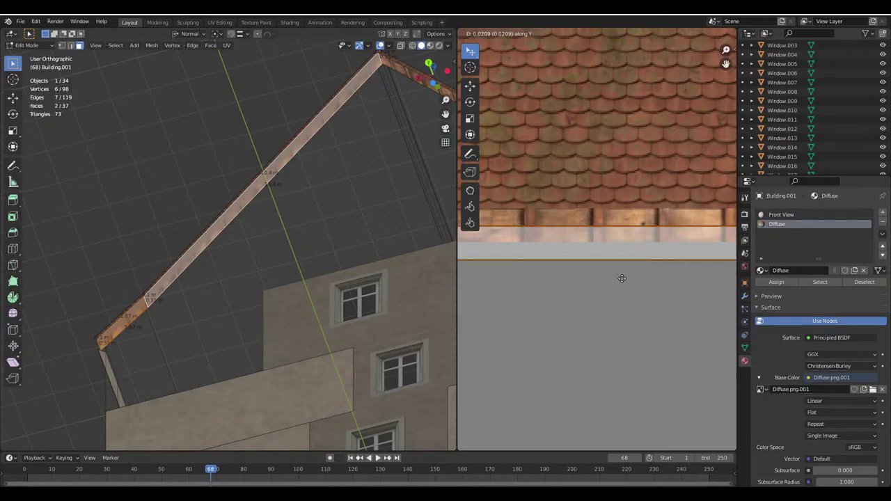
{"action": "left_click", "coordinate": [620, 265]}
{"action": "key", "text": "Tab"}
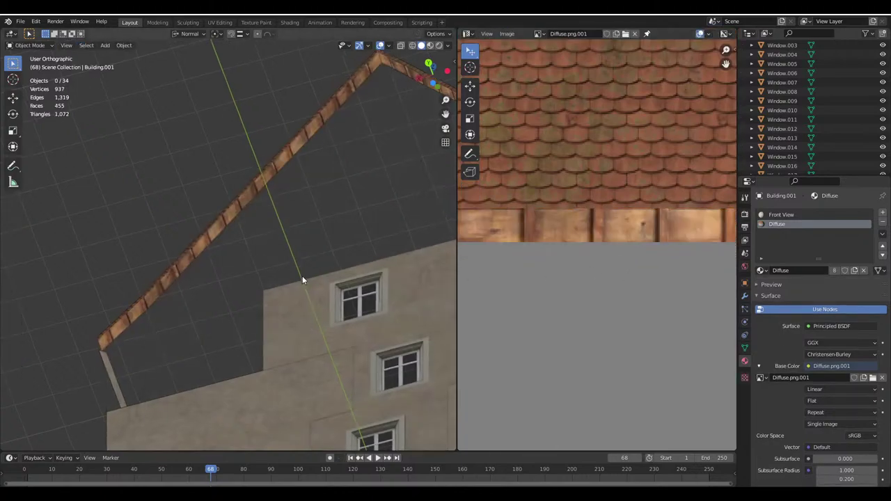
{"action": "middle_click_drag", "start_coordinate": [302, 276], "coordinate": [314, 312]}
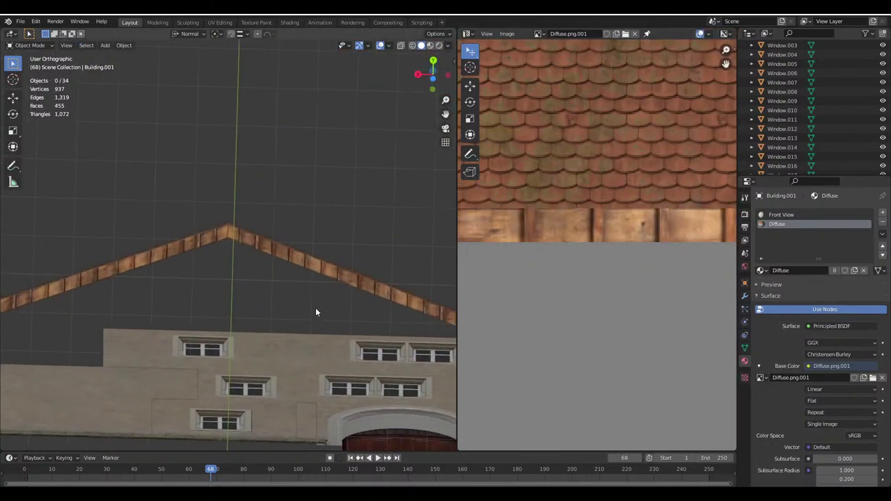
{"action": "middle_click_drag", "start_coordinate": [237, 293], "coordinate": [251, 289]}
Reselect Building.001, try rotating the beam strip UVs, and check the beams in Object Mode
{"action": "key", "text": "Tab"}
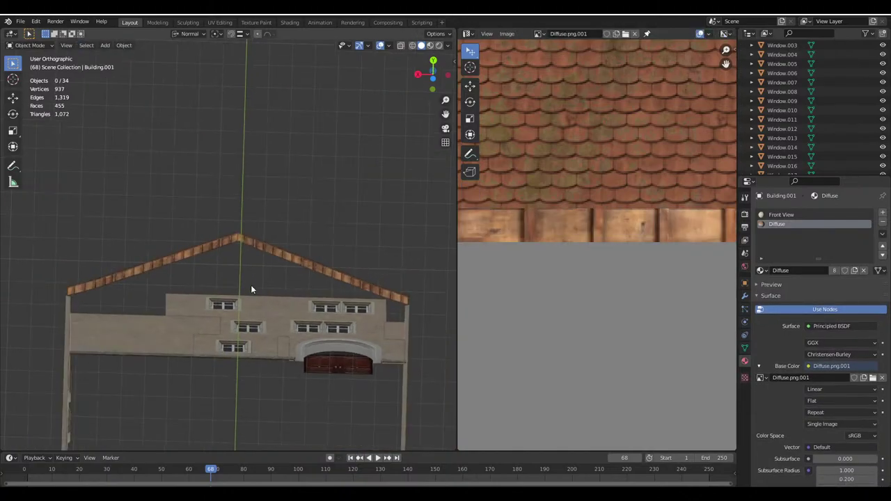
{"action": "scroll", "coordinate": [251, 290], "scroll_direction": "up", "scroll_amount": 1}
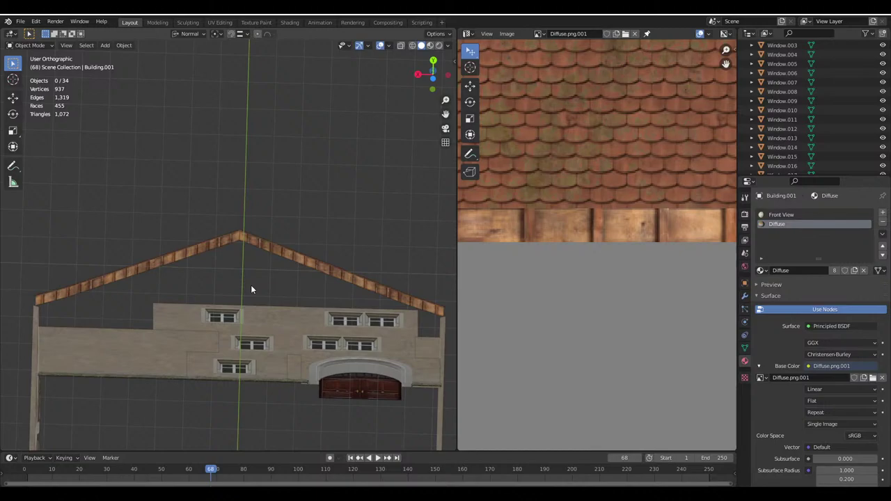
{"action": "left_click", "coordinate": [348, 282]}
{"action": "key", "text": "Tab"}
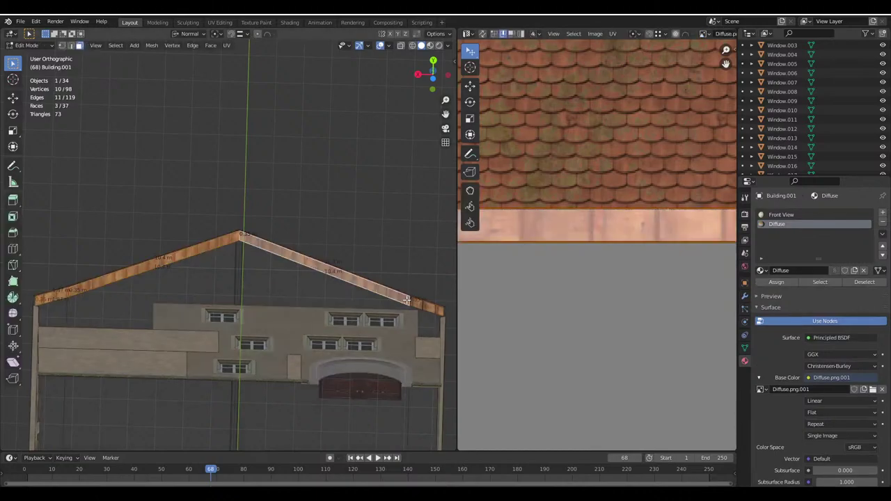
{"action": "scroll", "coordinate": [616, 276], "scroll_direction": "down", "scroll_amount": 2}
{"action": "key", "text": "r"}
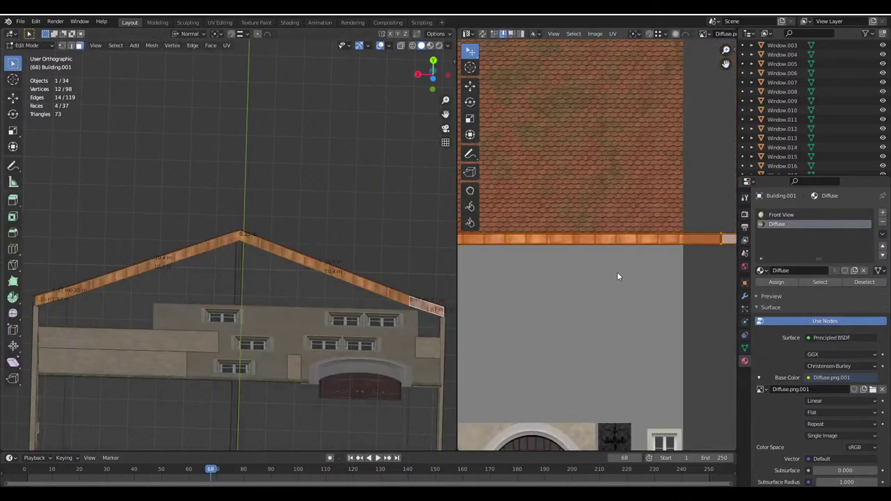
{"action": "key", "text": "Escape"}
{"action": "key", "text": "Tab"}
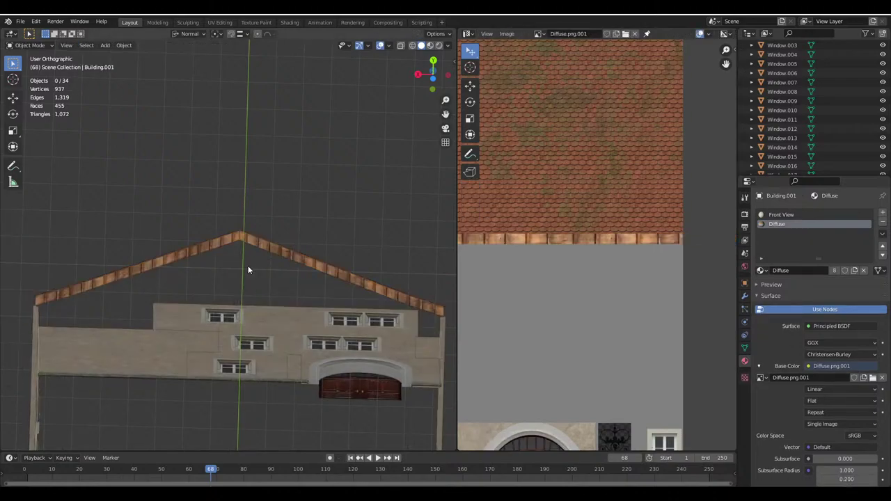
{"action": "key", "text": "ctrl+z"}
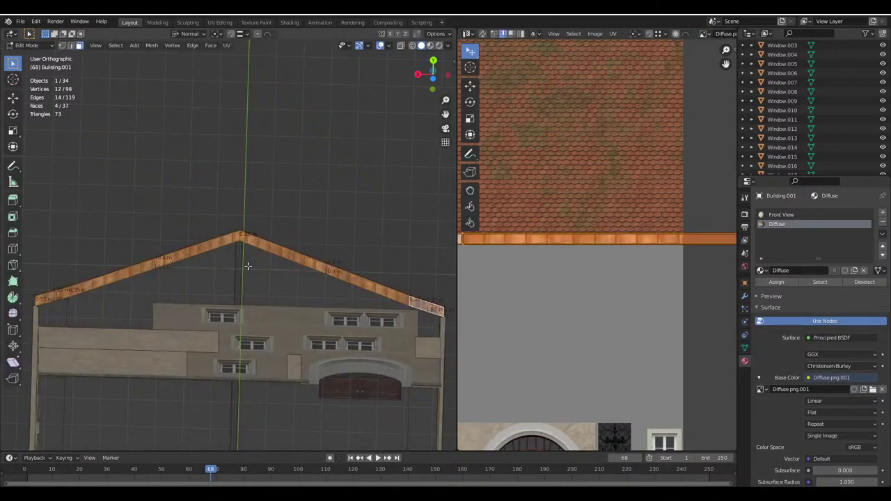
{"action": "key", "text": "ctrl+shift+z"}
{"action": "scroll", "coordinate": [243, 262], "scroll_direction": "up", "scroll_amount": 8}
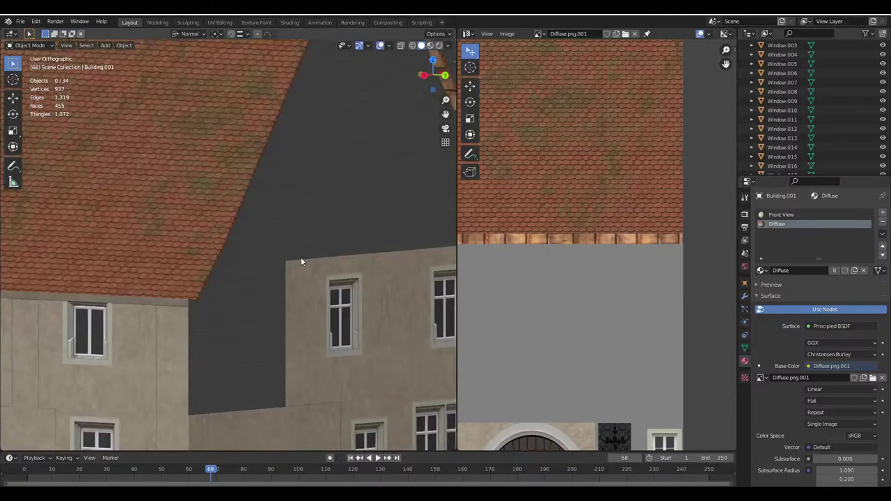
Select the edge at the roof's eave corner and extrude it into a new face
{"action": "scroll", "coordinate": [223, 247], "scroll_direction": "down", "scroll_amount": 3}
{"action": "key", "text": "Tab"}
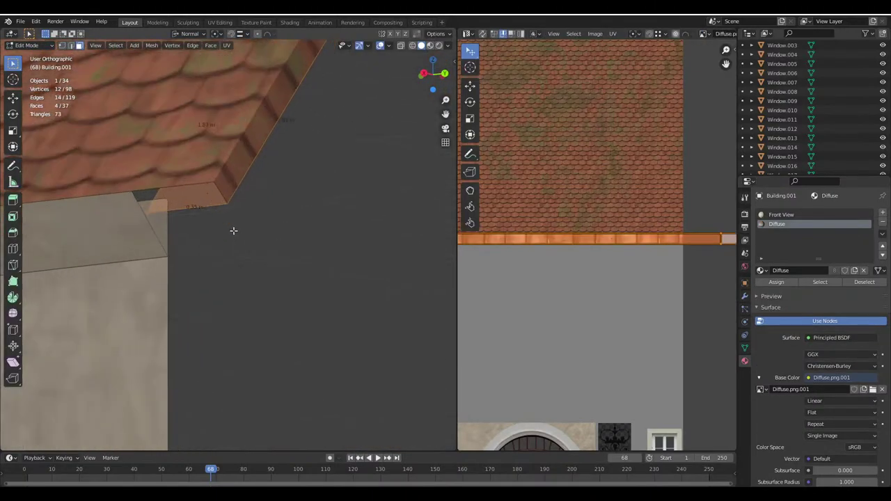
{"action": "middle_click_drag", "start_coordinate": [235, 230], "coordinate": [181, 181]}
{"action": "left_click", "coordinate": [212, 175]}
{"action": "scroll", "coordinate": [212, 175], "scroll_direction": "down", "scroll_amount": 4}
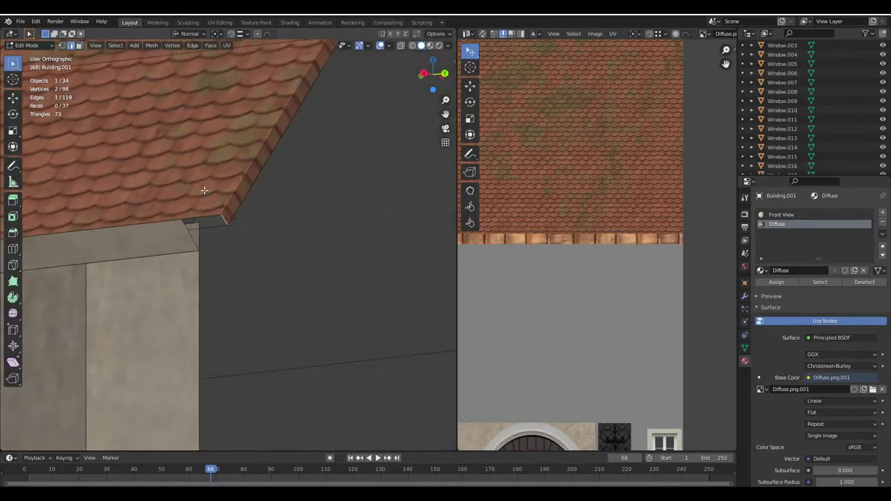
{"action": "middle_click_drag", "start_coordinate": [229, 202], "coordinate": [328, 202]}
{"action": "scroll", "coordinate": [146, 270], "scroll_direction": "up", "scroll_amount": 4}
{"action": "scroll", "coordinate": [146, 269], "scroll_direction": "up", "scroll_amount": 2}
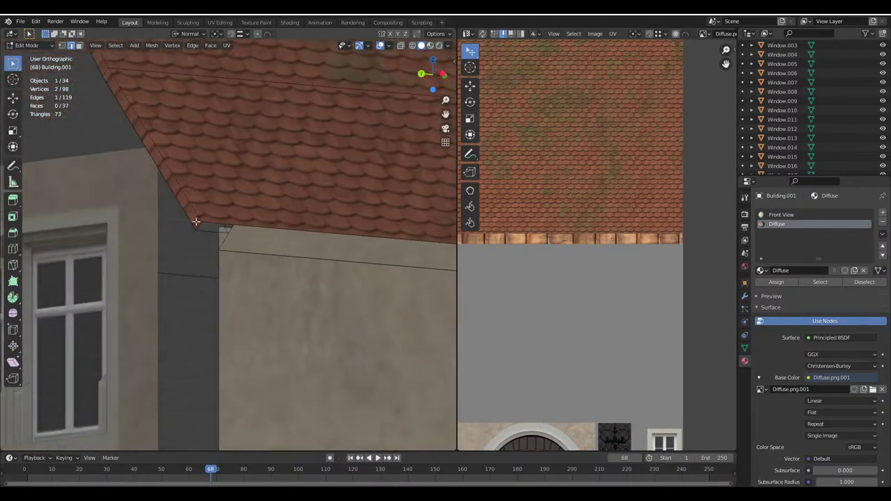
{"action": "scroll", "coordinate": [198, 224], "scroll_direction": "up", "scroll_amount": 2}
{"action": "middle_click_drag", "start_coordinate": [198, 225], "coordinate": [225, 233]}
{"action": "key", "text": "e"}
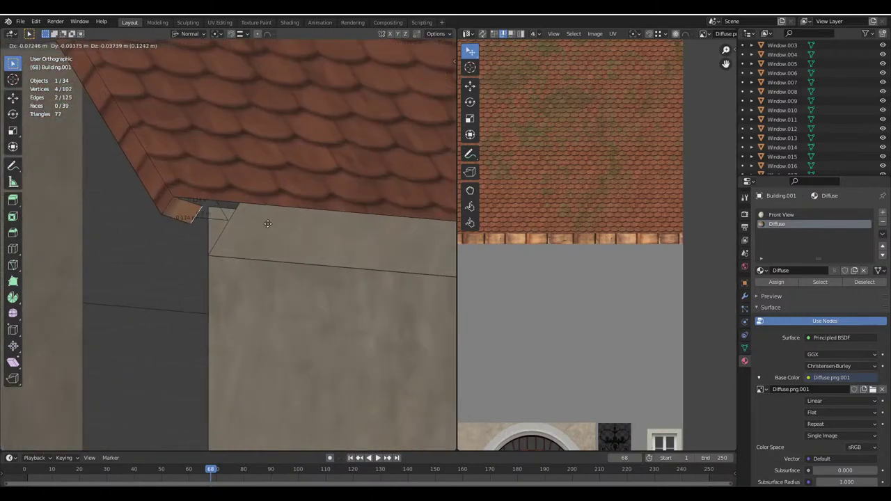
{"action": "left_click", "coordinate": [268, 223]}
Set the transform orientation to Global and move the extruded edge into place
{"action": "left_click", "coordinate": [240, 33]}
{"action": "left_click", "coordinate": [186, 34]}
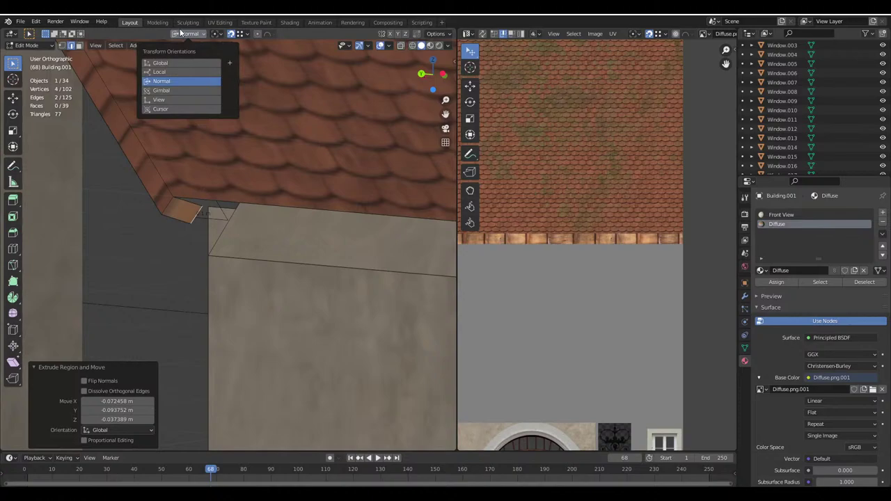
{"action": "left_click", "coordinate": [161, 62]}
{"action": "left_click", "coordinate": [436, 33]}
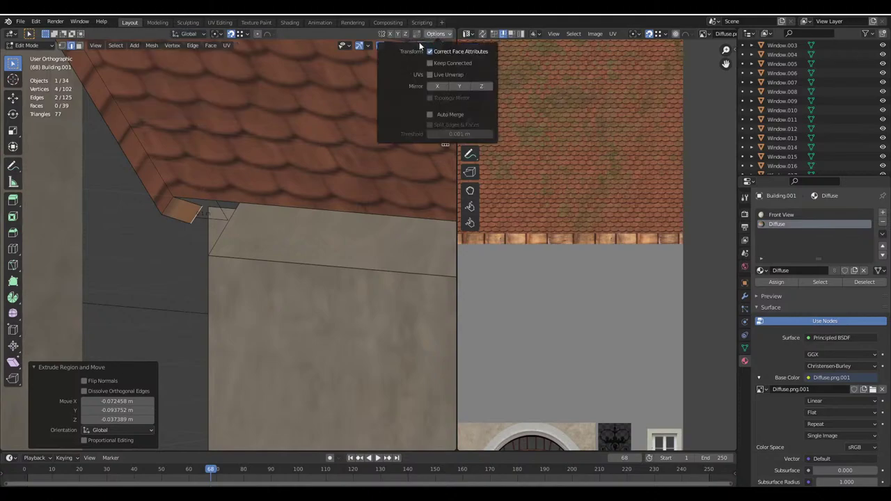
{"action": "key", "text": "g"}
{"action": "left_click", "coordinate": [240, 202]}
{"action": "scroll", "coordinate": [269, 179], "scroll_direction": "up", "scroll_amount": 8}
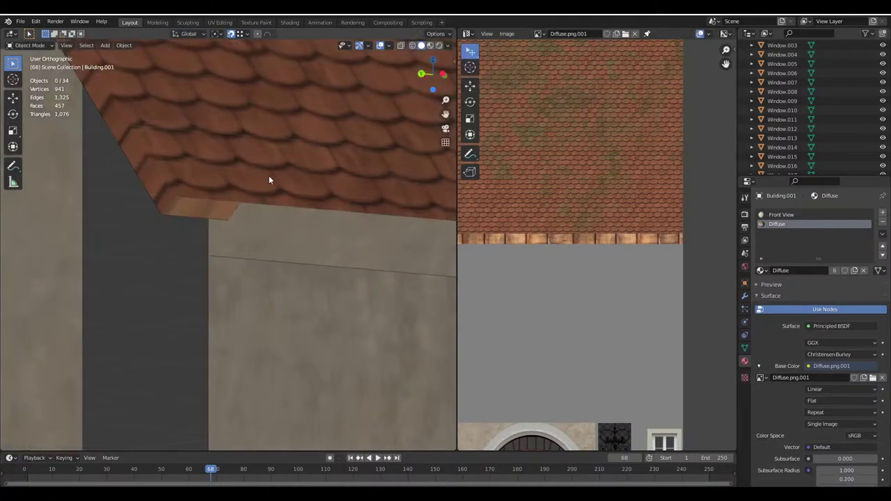
{"action": "middle_click_drag", "start_coordinate": [245, 209], "coordinate": [248, 250]}
Check the new face in Object Mode, then select the small corner face under the eave
{"action": "key", "text": "Tab"}
{"action": "scroll", "coordinate": [263, 236], "scroll_direction": "down", "scroll_amount": 4}
{"action": "scroll", "coordinate": [279, 222], "scroll_direction": "up", "scroll_amount": 4}
{"action": "key", "text": "Tab"}
{"action": "scroll", "coordinate": [297, 199], "scroll_direction": "up", "scroll_amount": 2}
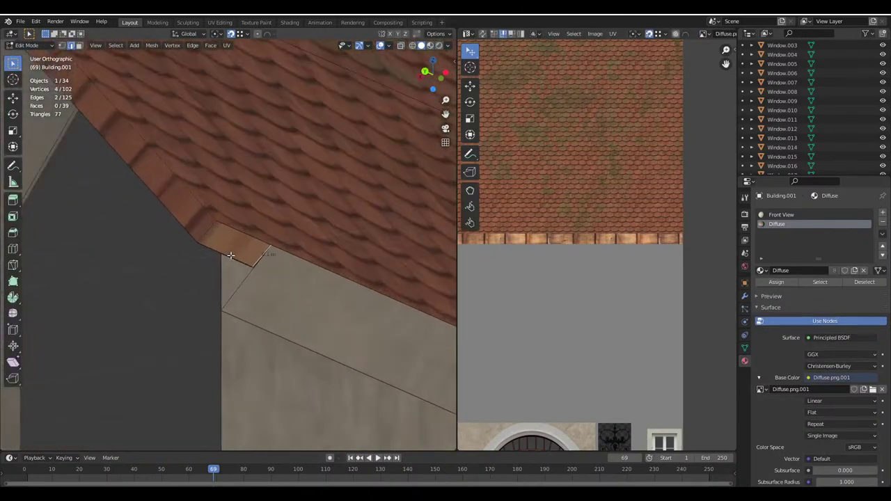
{"action": "middle_click_drag", "start_coordinate": [297, 199], "coordinate": [275, 235]}
{"action": "left_click", "coordinate": [156, 173]}
{"action": "scroll", "coordinate": [294, 216], "scroll_direction": "down", "scroll_amount": 3}
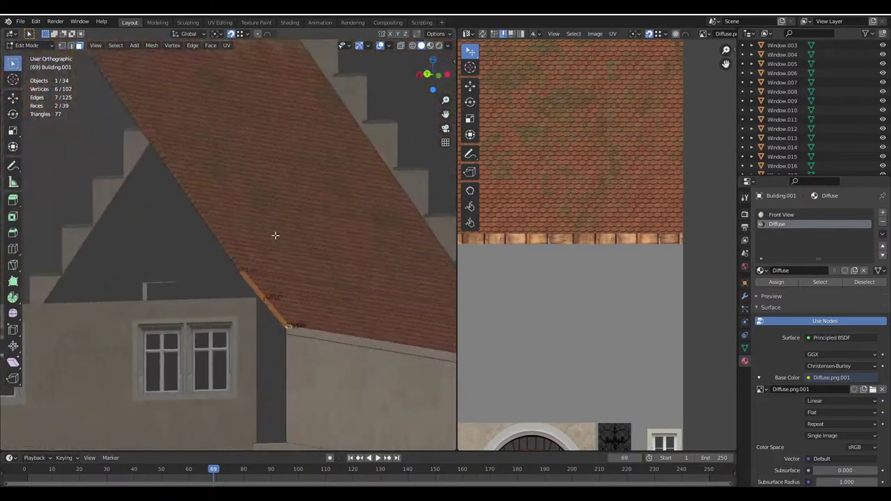
{"action": "left_click", "coordinate": [234, 270], "text": "shift"}
{"action": "scroll", "coordinate": [257, 276], "scroll_direction": "up", "scroll_amount": 2}
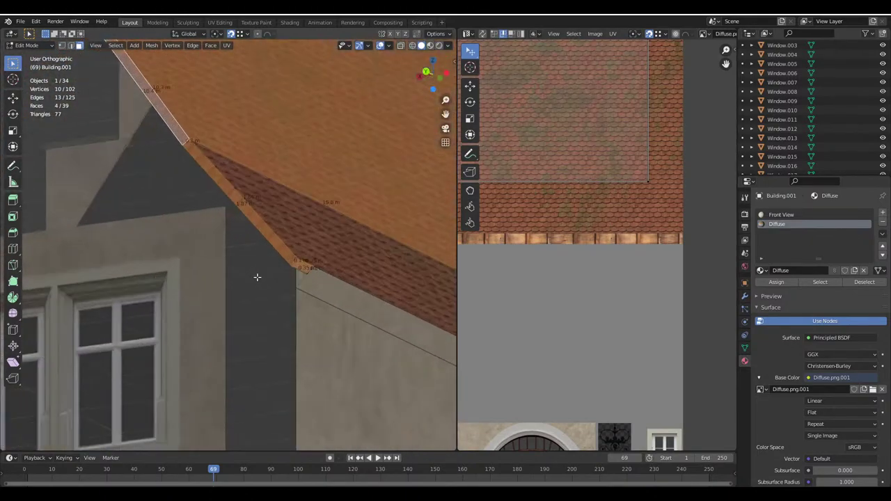
{"action": "middle_click_drag", "start_coordinate": [257, 277], "coordinate": [253, 230]}
{"action": "left_click", "coordinate": [346, 281]}
{"action": "left_click", "coordinate": [254, 230], "text": "shift"}
{"action": "scroll", "coordinate": [545, 229], "scroll_direction": "down", "scroll_amount": 3}
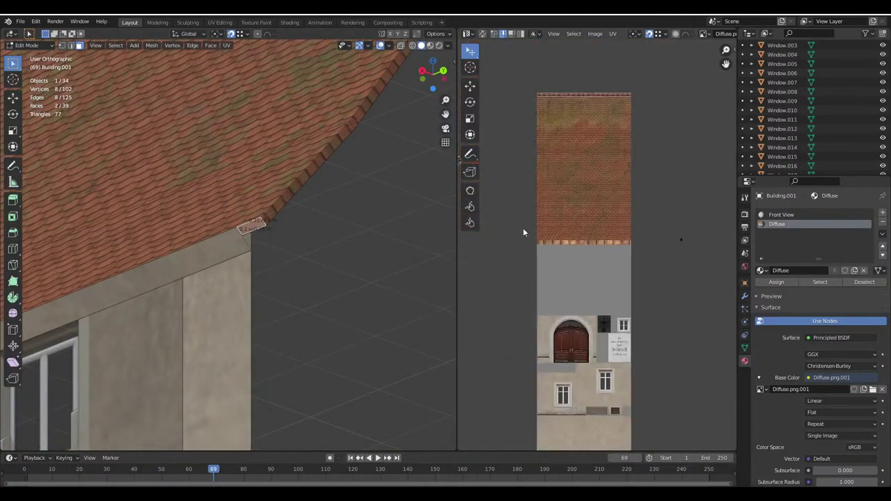
Reposition the corner face's UVs and check its texture in Object Mode
{"action": "scroll", "coordinate": [660, 265], "scroll_direction": "up", "scroll_amount": 5}
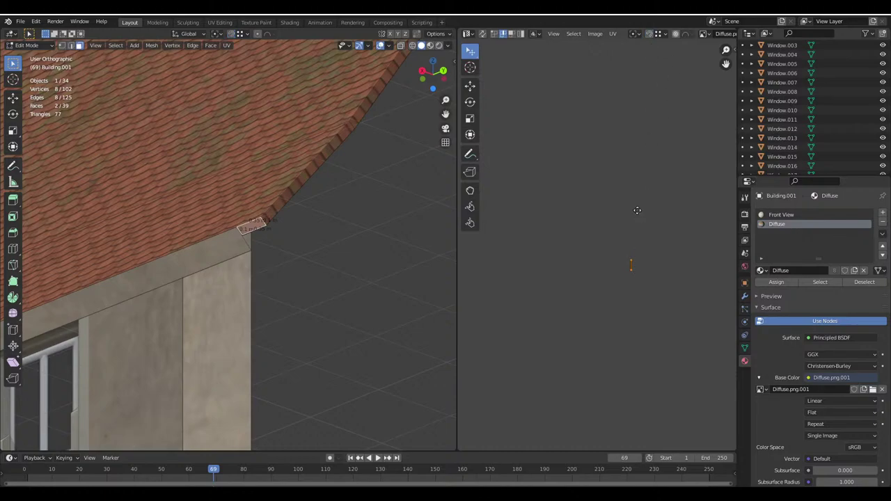
{"action": "left_click", "coordinate": [665, 210]}
{"action": "scroll", "coordinate": [604, 324], "scroll_direction": "down", "scroll_amount": 4}
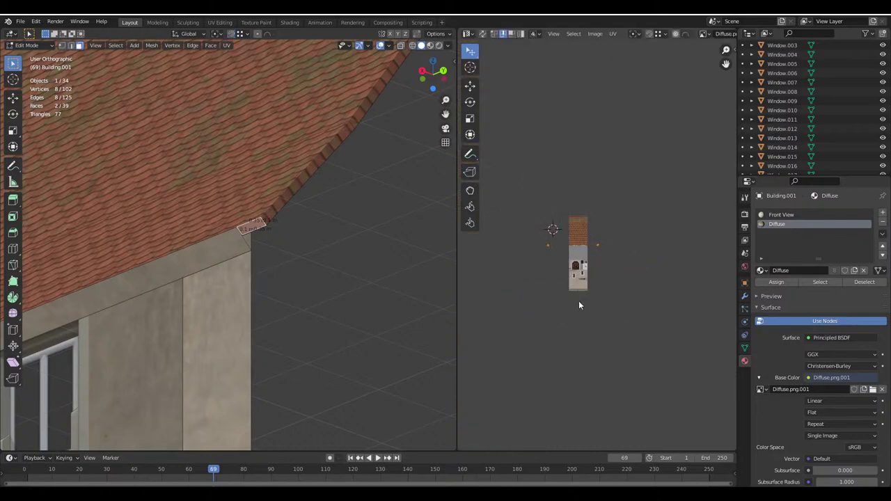
{"action": "scroll", "coordinate": [675, 278], "scroll_direction": "up", "scroll_amount": 5}
{"action": "key", "text": "g"}
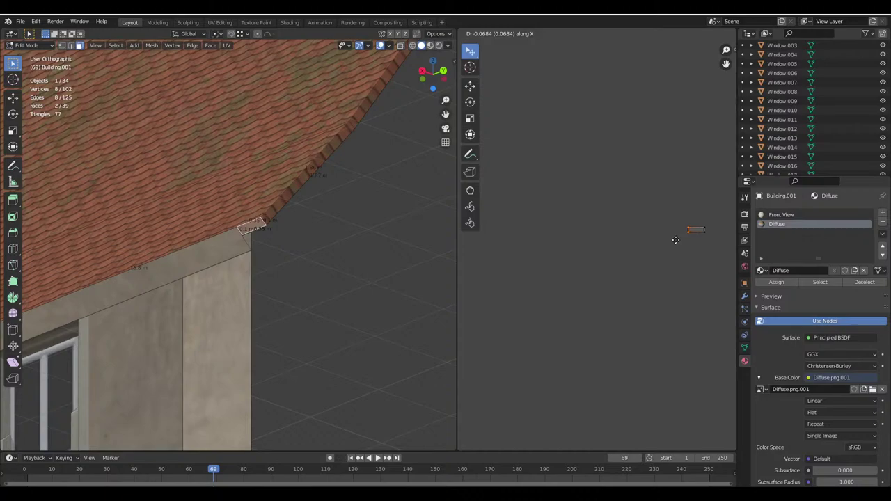
{"action": "left_click", "coordinate": [644, 241]}
{"action": "middle_click_drag", "start_coordinate": [439, 251], "coordinate": [200, 252]}
{"action": "left_click", "coordinate": [200, 252]}
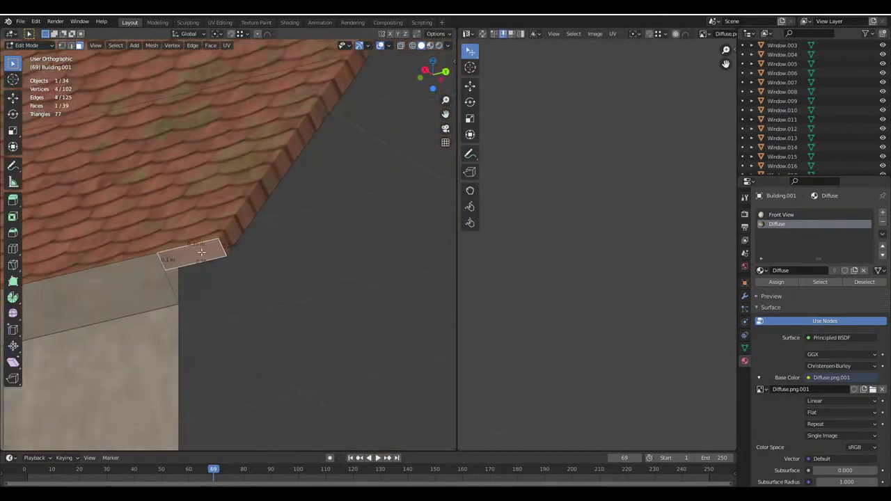
{"action": "scroll", "coordinate": [686, 274], "scroll_direction": "down", "scroll_amount": 3}
{"action": "scroll", "coordinate": [623, 278], "scroll_direction": "up", "scroll_amount": 2}
{"action": "key", "text": "Tab"}
{"action": "middle_click_drag", "start_coordinate": [300, 258], "coordinate": [417, 272], "text": "shift"}
{"action": "scroll", "coordinate": [548, 289], "scroll_direction": "up", "scroll_amount": 2}
Shift the corner face's UV island horizontally onto the brown wood area
{"action": "key", "text": "Tab"}
{"action": "scroll", "coordinate": [557, 272], "scroll_direction": "up", "scroll_amount": 1}
{"action": "scroll", "coordinate": [678, 291], "scroll_direction": "up", "scroll_amount": 2}
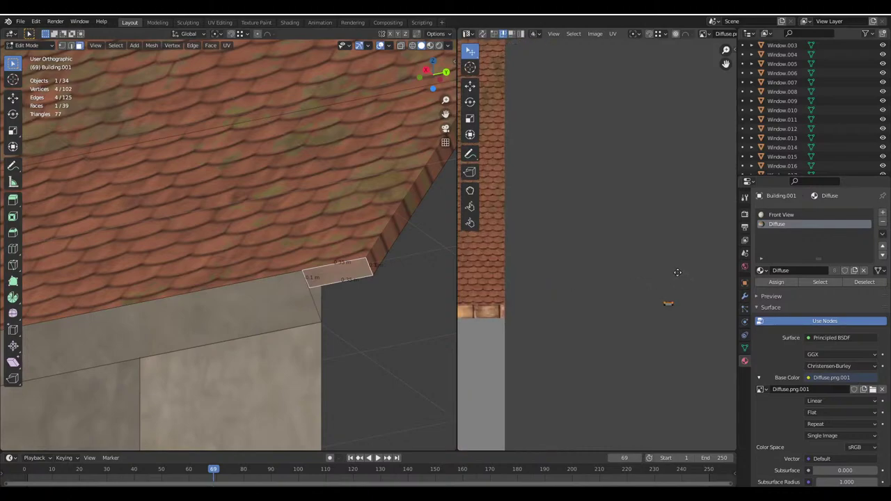
{"action": "scroll", "coordinate": [661, 264], "scroll_direction": "up", "scroll_amount": 2}
{"action": "scroll", "coordinate": [330, 261], "scroll_direction": "up", "scroll_amount": 2}
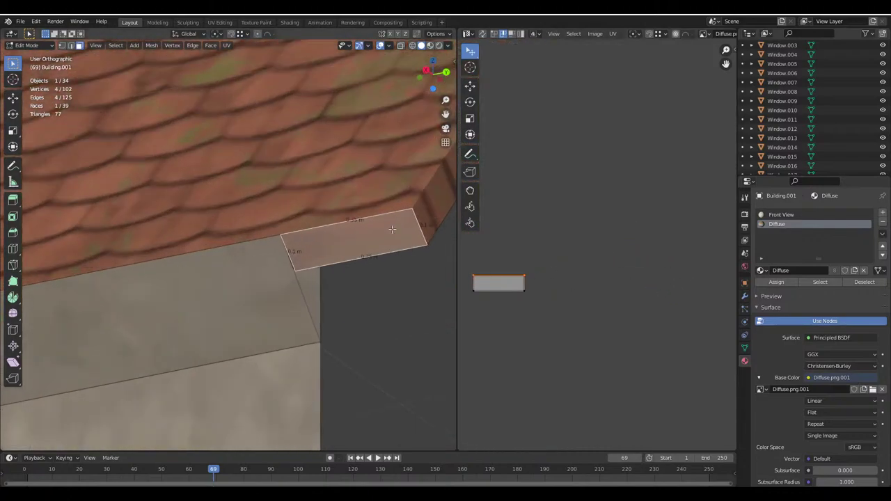
{"action": "scroll", "coordinate": [527, 288], "scroll_direction": "up", "scroll_amount": 1}
{"action": "key", "text": "g"}
{"action": "key", "text": "x"}
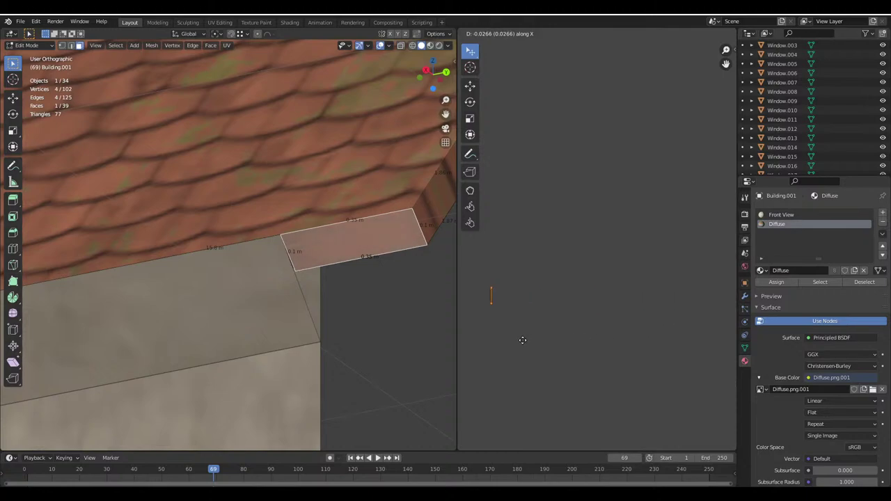
{"action": "left_click", "coordinate": [623, 327]}
Try resizing the UV island's top and right edges, cancelling both moves
{"action": "left_click", "coordinate": [525, 288]}
{"action": "key", "text": "g"}
{"action": "key", "text": "y"}
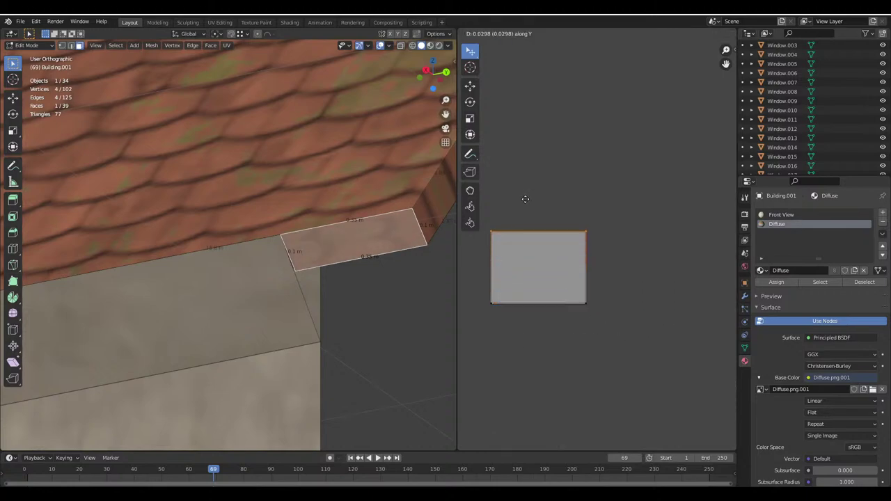
{"action": "right_click", "coordinate": [534, 166]}
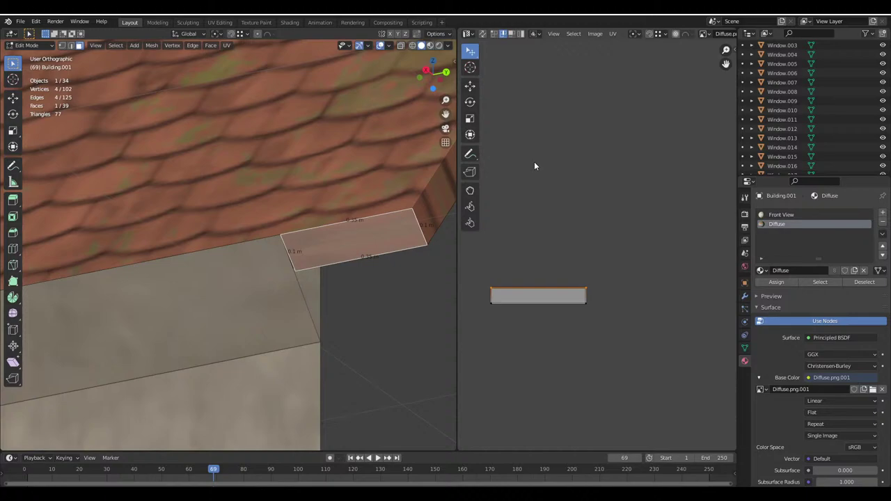
{"action": "left_click", "coordinate": [587, 294]}
{"action": "key", "text": "g"}
{"action": "key", "text": "x"}
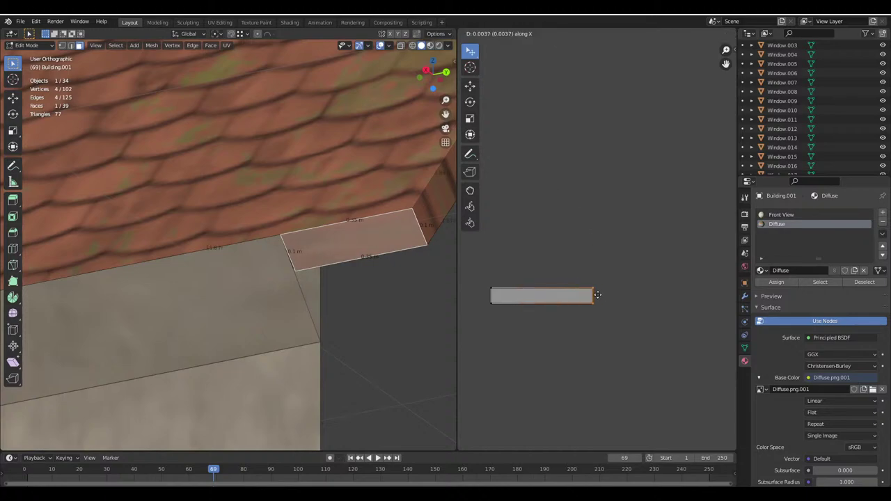
{"action": "key", "text": "Escape"}
{"action": "scroll", "coordinate": [289, 276], "scroll_direction": "down", "scroll_amount": 5}
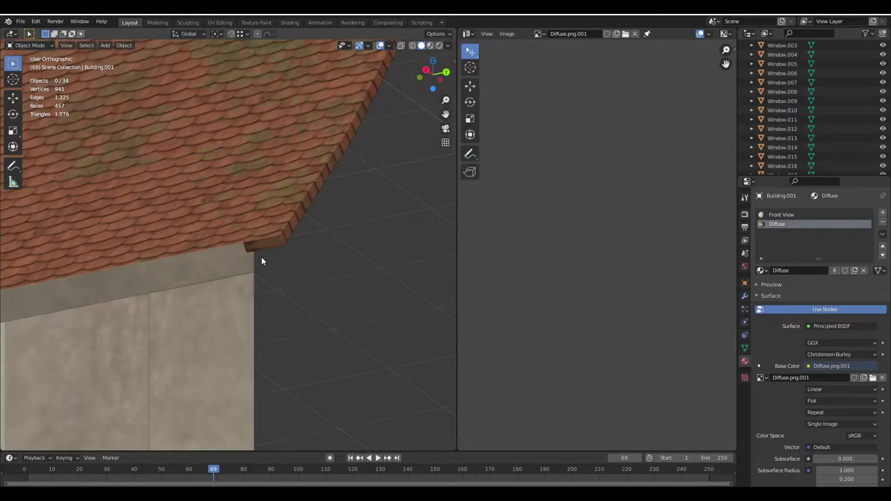
Add the roof top face to the selection and slide the small UV island horizontally
{"action": "scroll", "coordinate": [265, 241], "scroll_direction": "down", "scroll_amount": 4}
{"action": "scroll", "coordinate": [258, 225], "scroll_direction": "up", "scroll_amount": 5}
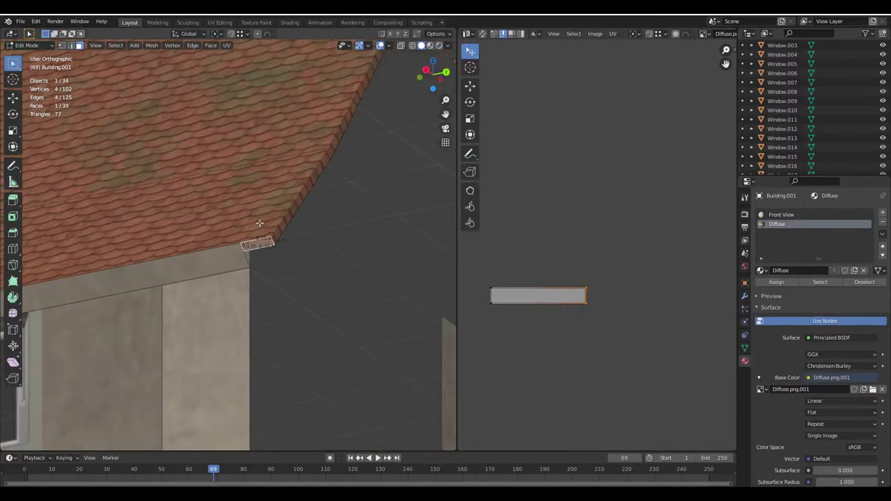
{"action": "left_click", "coordinate": [280, 225], "text": "shift"}
{"action": "scroll", "coordinate": [595, 245], "scroll_direction": "down", "scroll_amount": 3}
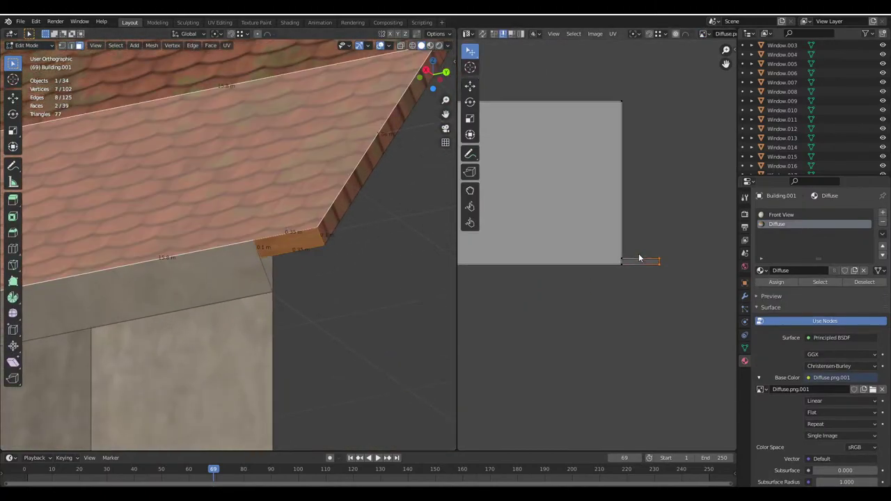
{"action": "key", "text": "g"}
{"action": "key", "text": "x"}
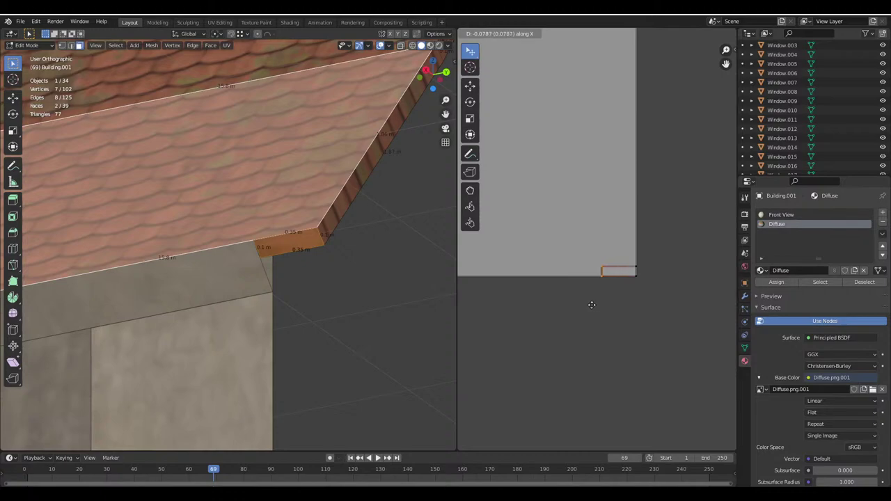
{"action": "left_click", "coordinate": [588, 304]}
{"action": "scroll", "coordinate": [240, 276], "scroll_direction": "up", "scroll_amount": 3}
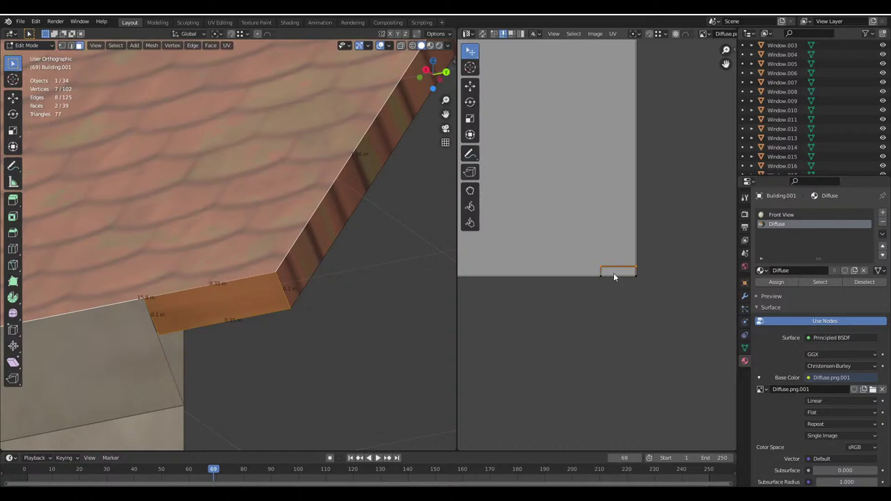
Select the small end-face UV island, check the texture, then move it and rotate it 90°
{"action": "left_click", "coordinate": [609, 273]}
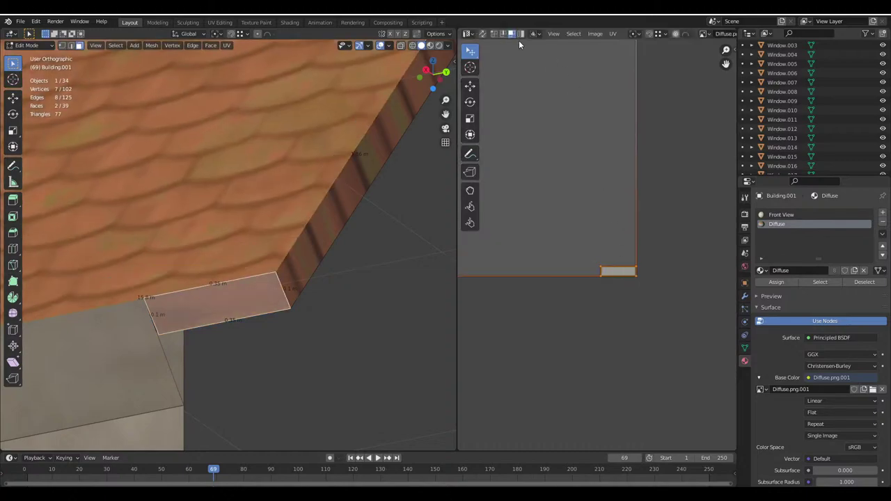
{"action": "key", "text": "Tab"}
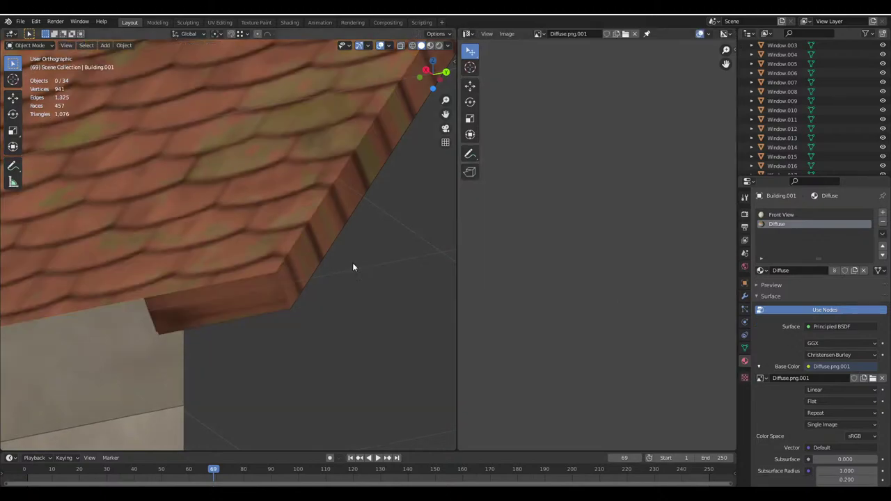
{"action": "key", "text": "Tab"}
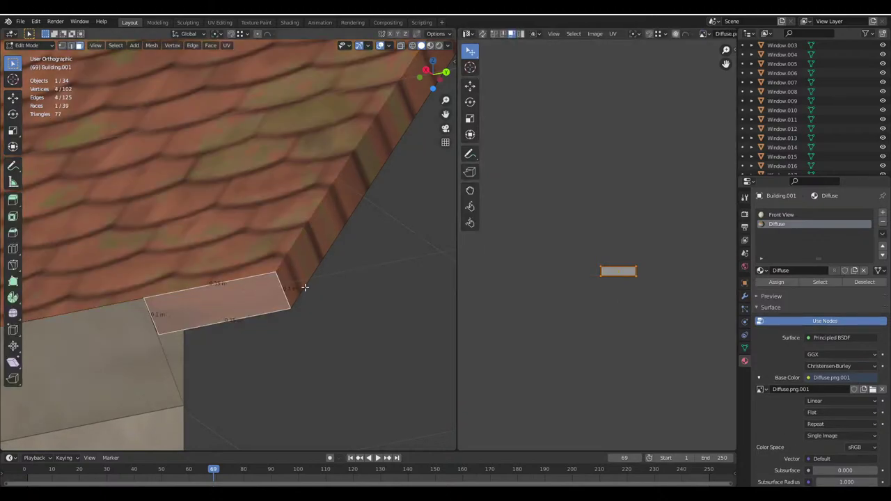
{"action": "key", "text": "g"}
{"action": "left_click", "coordinate": [628, 290]}
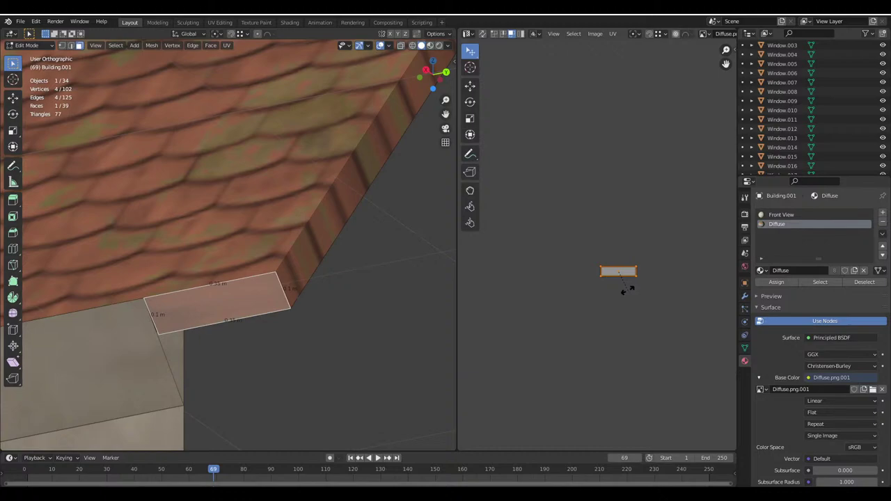
{"action": "type", "text": "r90"}
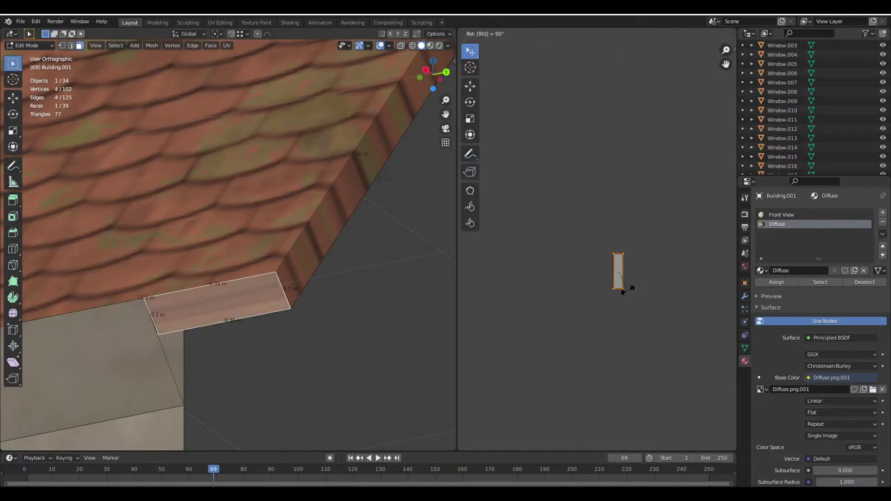
{"action": "key", "text": "Return"}
Add the roof top face, place the small island beside the roof UV and lower it
{"action": "left_click", "coordinate": [264, 222], "text": "shift"}
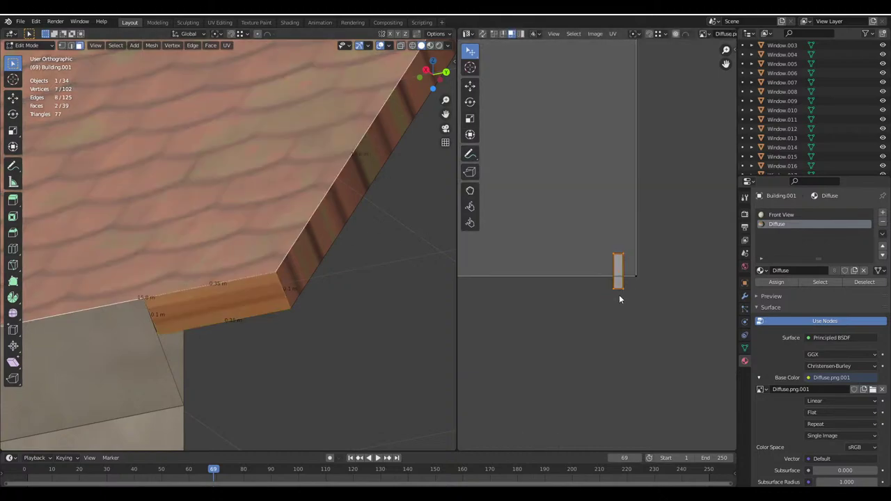
{"action": "key", "text": "g"}
{"action": "left_click", "coordinate": [635, 279]}
{"action": "scroll", "coordinate": [600, 281], "scroll_direction": "up", "scroll_amount": 2}
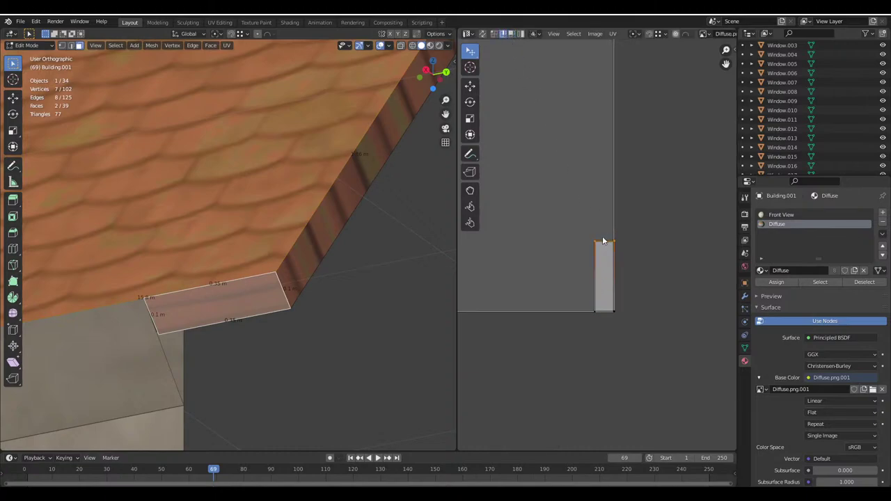
{"action": "key", "text": "g"}
{"action": "left_click", "coordinate": [600, 291]}
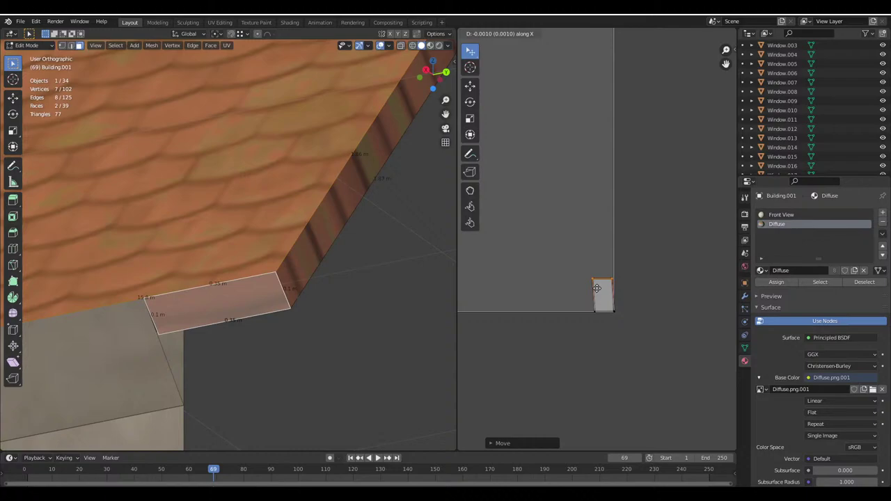
Widen the island horizontally along X and rotate it 180° onto the fascia texture
{"action": "key", "text": "g"}
{"action": "key", "text": "x"}
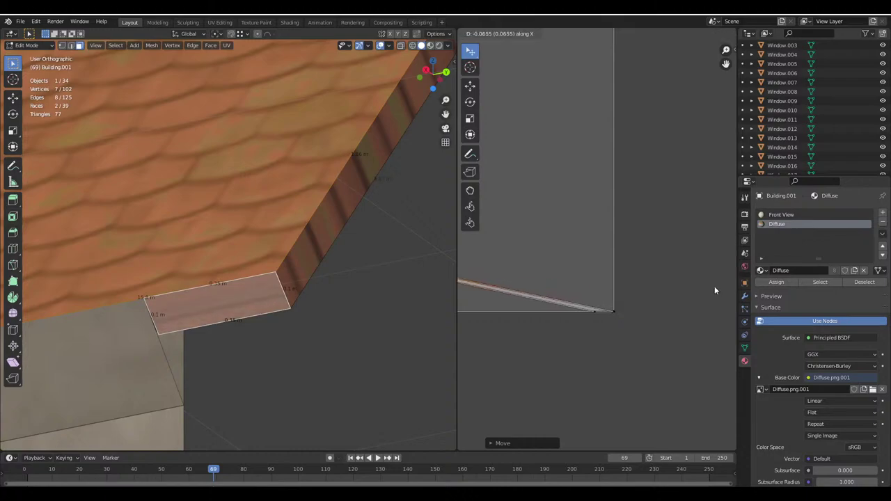
{"action": "key", "text": "Escape"}
{"action": "key", "text": "g"}
{"action": "key", "text": "x"}
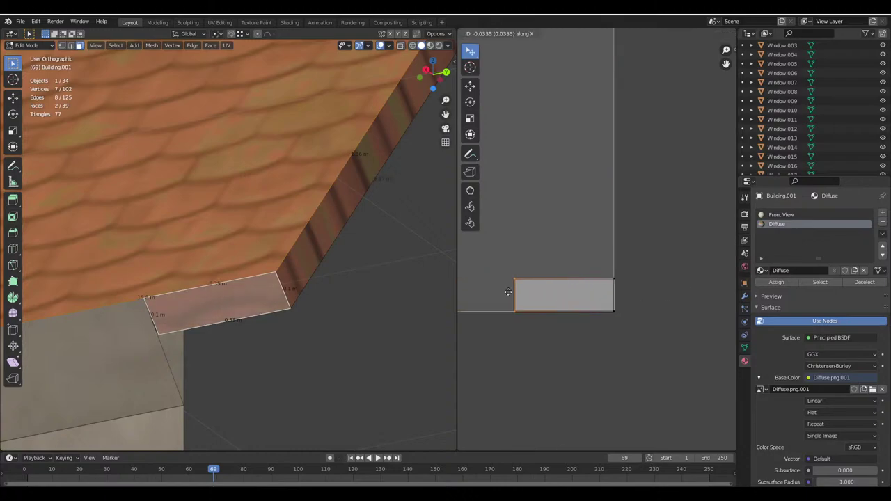
{"action": "left_click", "coordinate": [549, 279]}
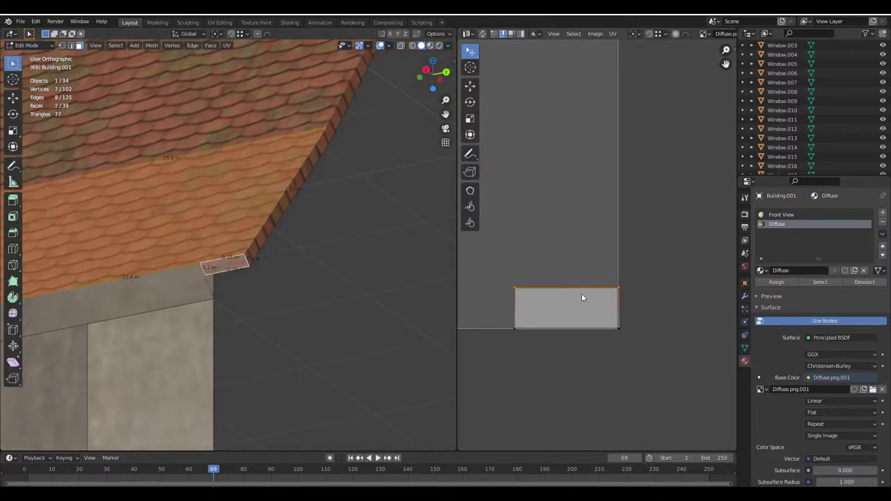
{"action": "type", "text": "r180"}
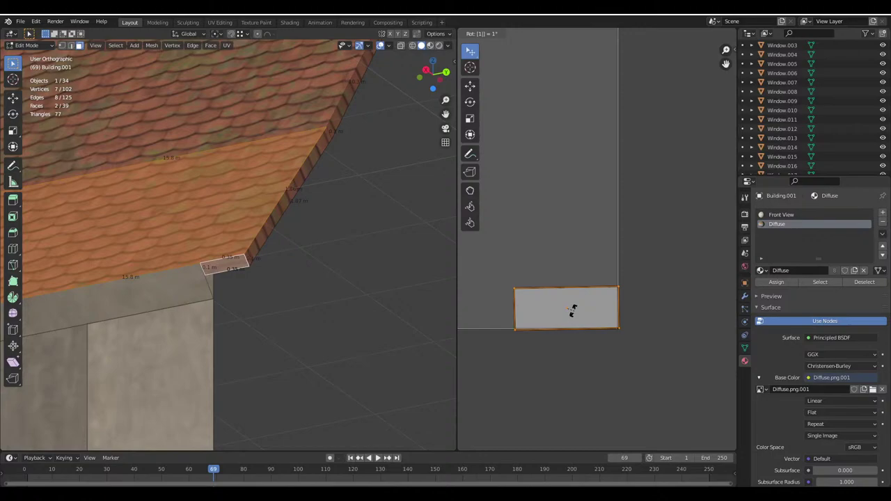
{"action": "key", "text": "Return"}
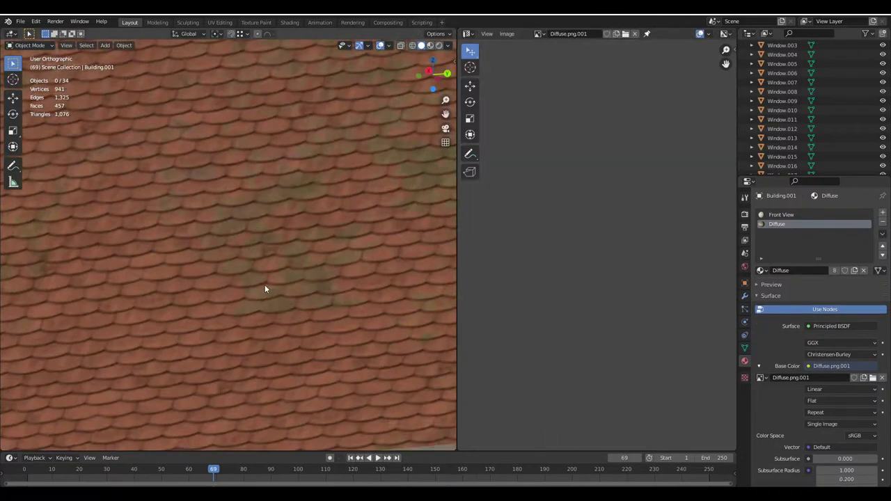
Move the roof-corner end face's UV island left, stretch it along X, and return to object mode
{"action": "scroll", "coordinate": [265, 285], "scroll_direction": "down", "scroll_amount": 3}
{"action": "scroll", "coordinate": [370, 277], "scroll_direction": "up", "scroll_amount": 3}
{"action": "middle_click_drag", "start_coordinate": [370, 277], "coordinate": [294, 269]}
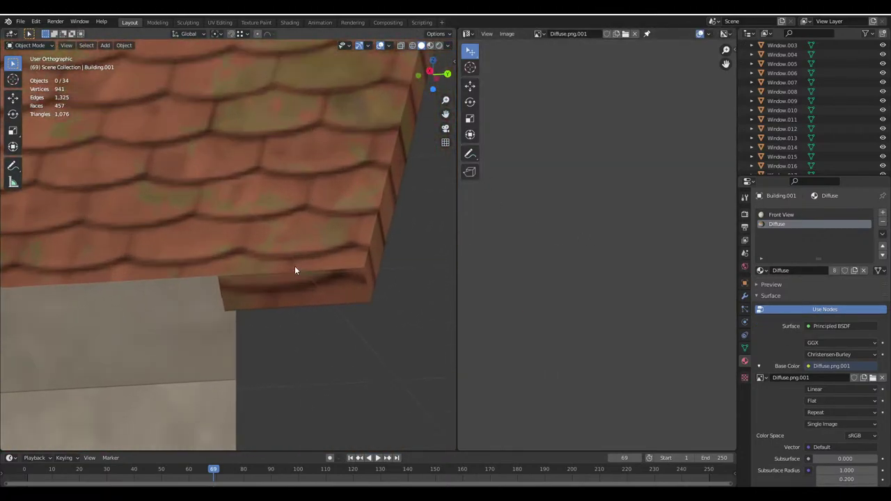
{"action": "left_click", "coordinate": [295, 263]}
{"action": "key", "text": "Tab"}
{"action": "scroll", "coordinate": [644, 398], "scroll_direction": "up", "scroll_amount": 1}
{"action": "key", "text": "g"}
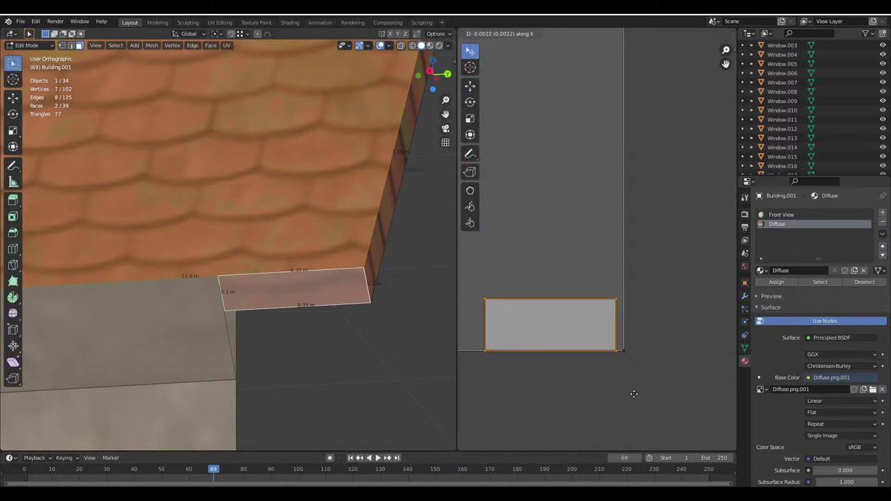
{"action": "left_click", "coordinate": [564, 400]}
{"action": "key", "text": "s"}
{"action": "key", "text": "x"}
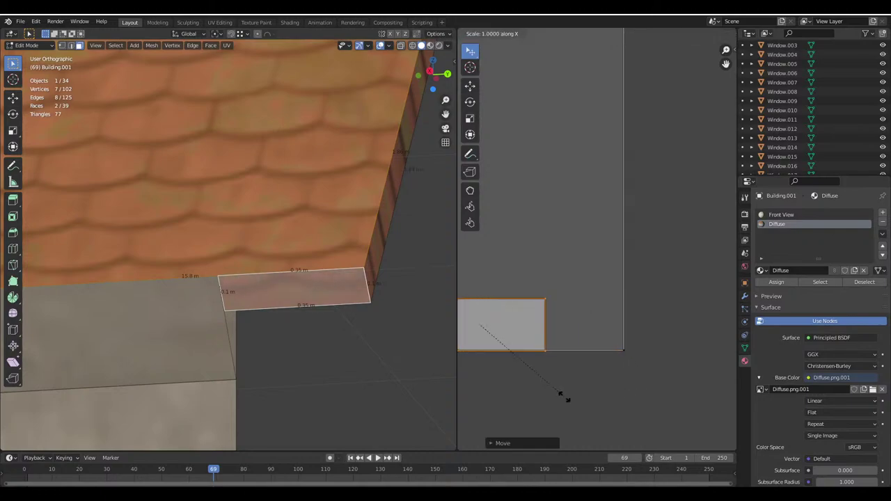
{"action": "left_click", "coordinate": [576, 409]}
{"action": "key", "text": "Tab"}
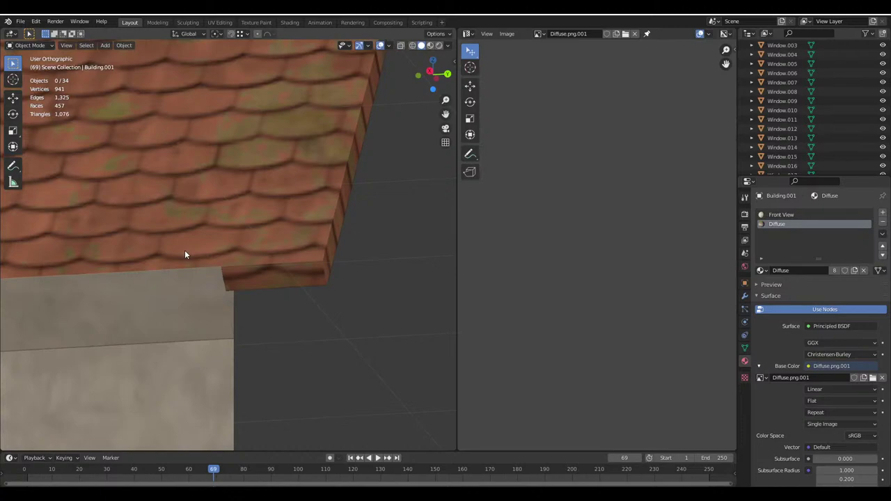
{"action": "middle_click_drag", "start_coordinate": [185, 250], "coordinate": [220, 310]}
Unwrap the selected roof corner face under the eave
{"action": "middle_click_drag", "start_coordinate": [284, 310], "coordinate": [202, 276]}
{"action": "scroll", "coordinate": [212, 299], "scroll_direction": "up", "scroll_amount": 4}
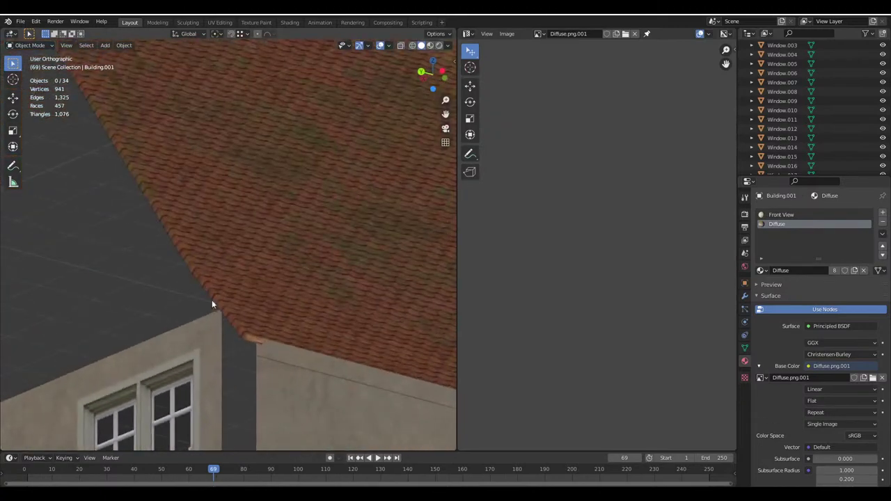
{"action": "key", "text": "Tab"}
{"action": "key", "text": "u"}
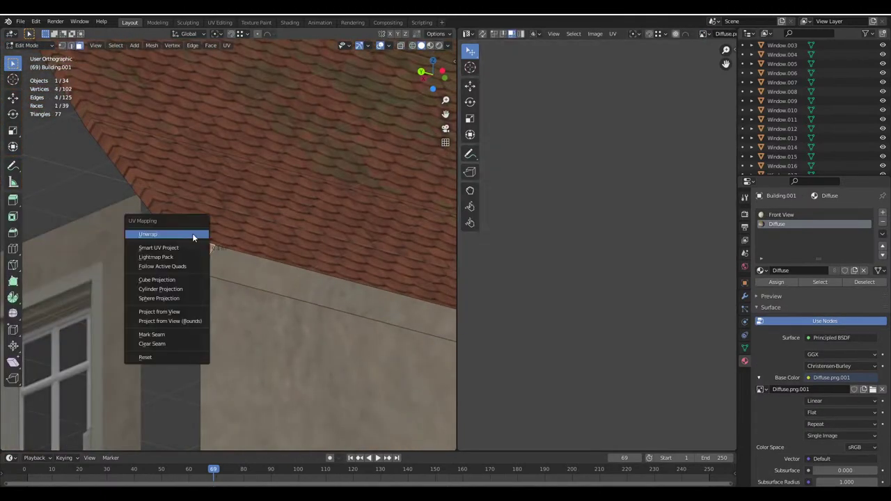
{"action": "left_click", "coordinate": [194, 230], "text": "shift"}
Rotate the tall roof UV island 90° and shrink it
{"action": "middle_click_drag", "start_coordinate": [639, 269], "coordinate": [658, 299]}
{"action": "left_click", "coordinate": [646, 288]}
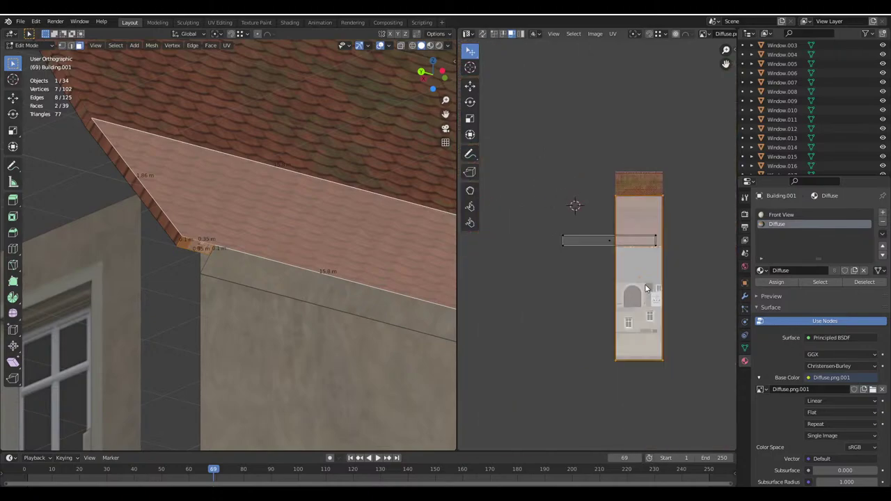
{"action": "type", "text": "r90"}
{"action": "key", "text": "Return"}
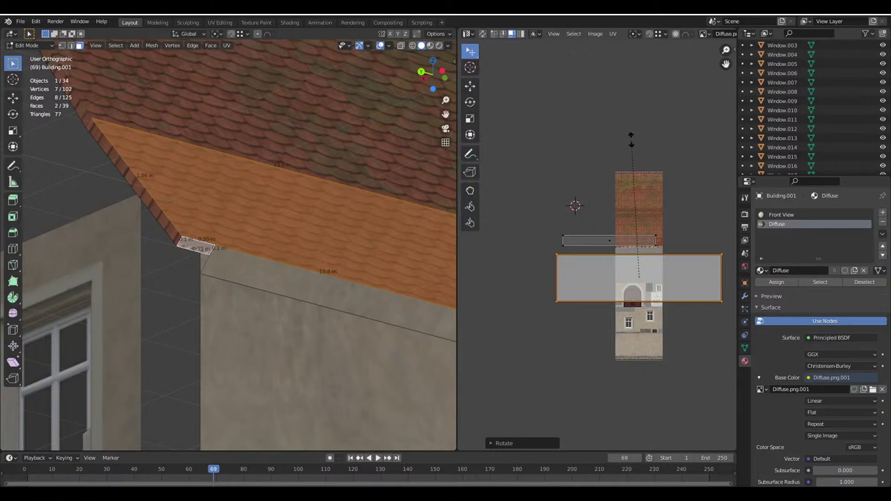
{"action": "key", "text": "s"}
{"action": "left_click", "coordinate": [575, 261]}
{"action": "scroll", "coordinate": [585, 258], "scroll_direction": "up", "scroll_amount": 4}
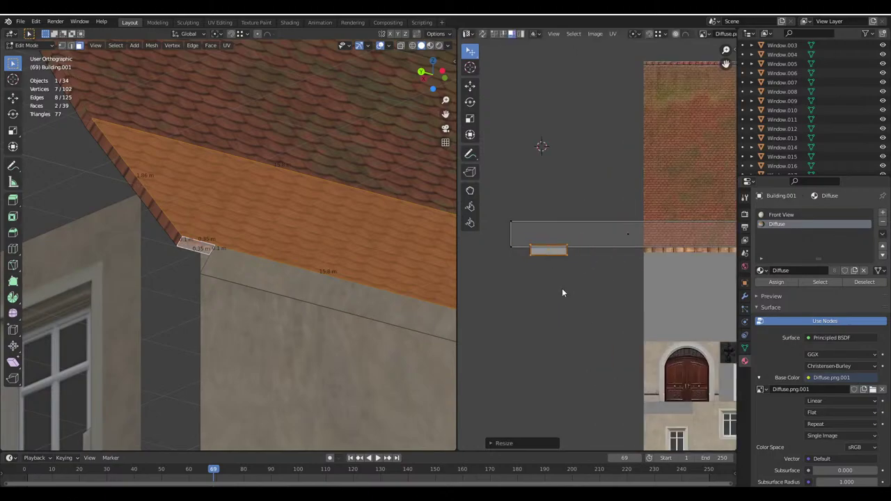
Check the roof texture, then rescale and reposition the bar UV island
{"action": "key", "text": "Tab"}
{"action": "scroll", "coordinate": [254, 280], "scroll_direction": "up", "scroll_amount": 5}
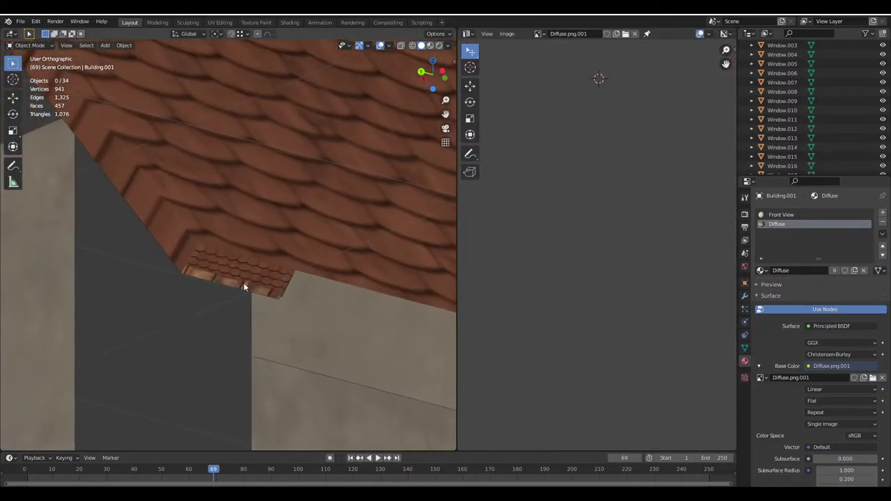
{"action": "key", "text": "Tab"}
{"action": "key", "text": "s"}
{"action": "left_click", "coordinate": [511, 265]}
{"action": "scroll", "coordinate": [592, 280], "scroll_direction": "up", "scroll_amount": 3}
{"action": "key", "text": "g"}
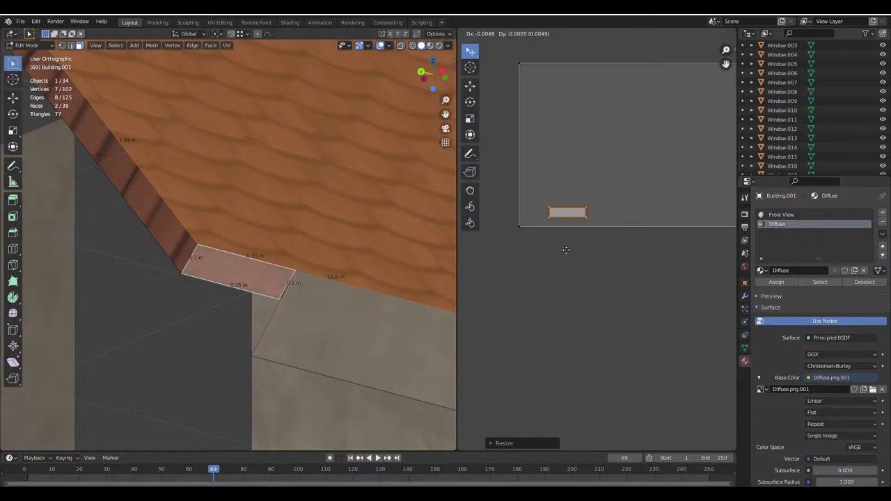
{"action": "left_click", "coordinate": [540, 255]}
{"action": "scroll", "coordinate": [578, 315], "scroll_direction": "up", "scroll_amount": 4}
{"action": "scroll", "coordinate": [195, 303], "scroll_direction": "down", "scroll_amount": 5}
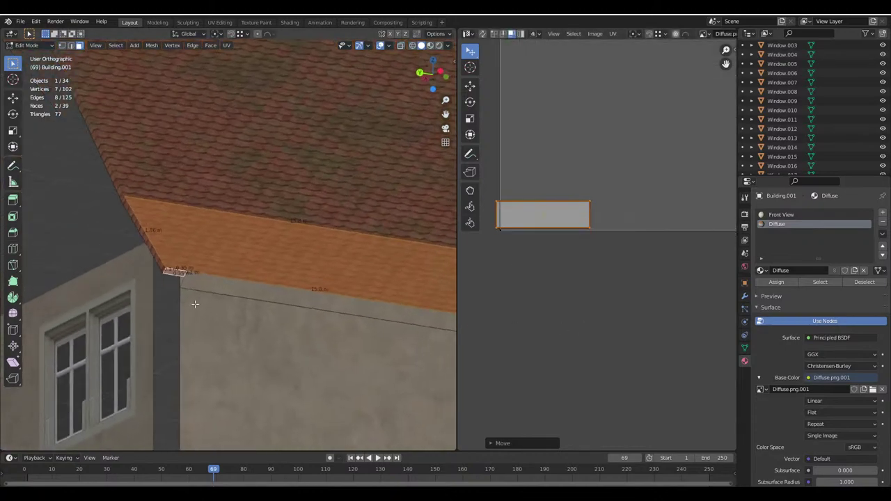
{"action": "scroll", "coordinate": [195, 303], "scroll_direction": "up", "scroll_amount": 6}
{"action": "scroll", "coordinate": [629, 301], "scroll_direction": "up", "scroll_amount": 2}
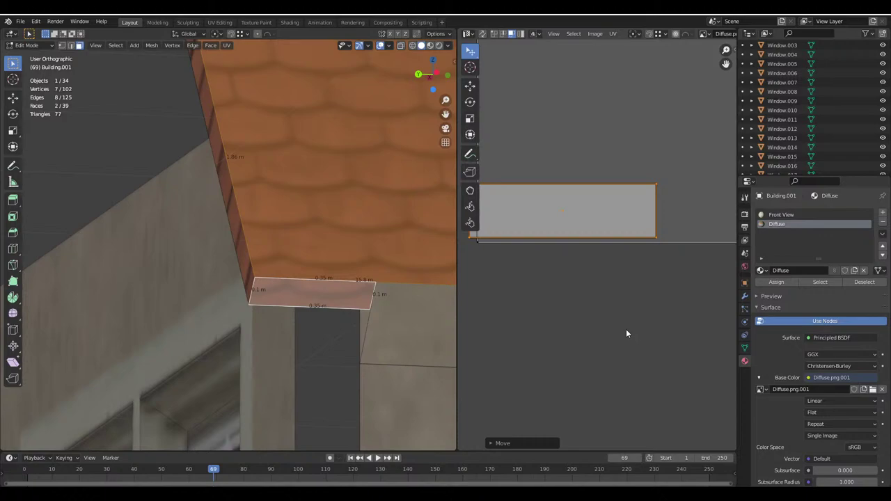
Resize the eave face's island, move it up-left into place, and return to object mode
{"action": "key", "text": "s"}
{"action": "left_click", "coordinate": [589, 298]}
{"action": "key", "text": "s"}
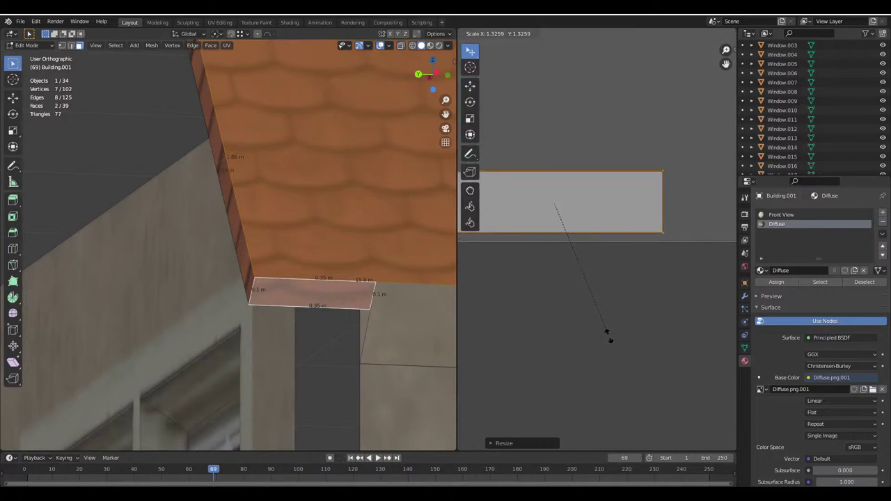
{"action": "left_click", "coordinate": [578, 324]}
{"action": "key", "text": "g"}
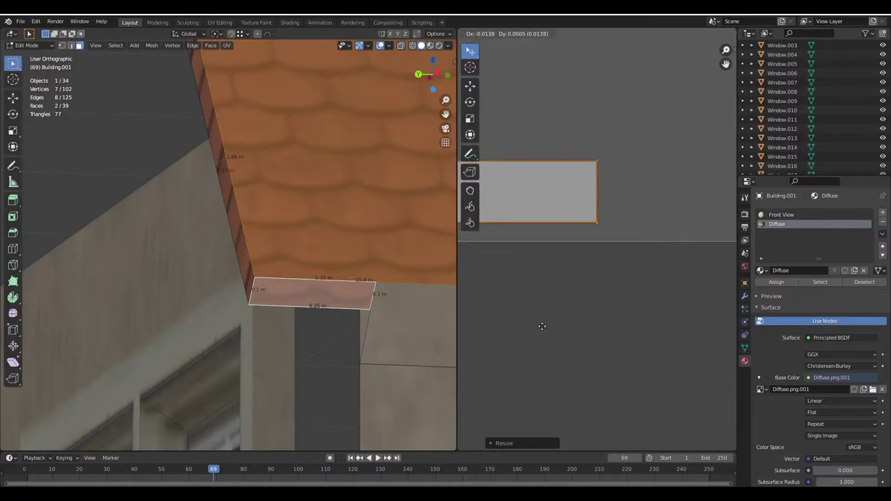
{"action": "left_click", "coordinate": [521, 322]}
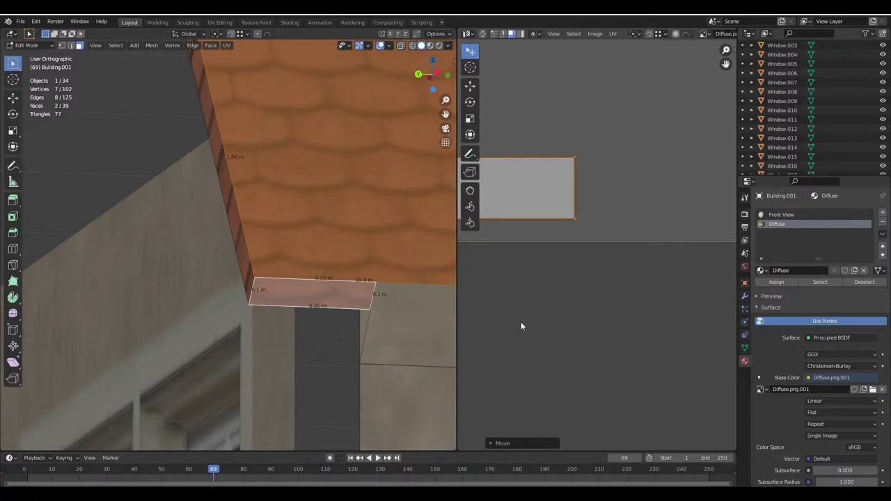
{"action": "key", "text": "Tab"}
{"action": "scroll", "coordinate": [255, 277], "scroll_direction": "down", "scroll_amount": 5}
{"action": "scroll", "coordinate": [297, 266], "scroll_direction": "up", "scroll_amount": 3}
{"action": "scroll", "coordinate": [297, 266], "scroll_direction": "down", "scroll_amount": 5}
{"action": "middle_click_drag", "start_coordinate": [296, 266], "coordinate": [372, 244]}
{"action": "scroll", "coordinate": [372, 244], "scroll_direction": "up", "scroll_amount": 6}
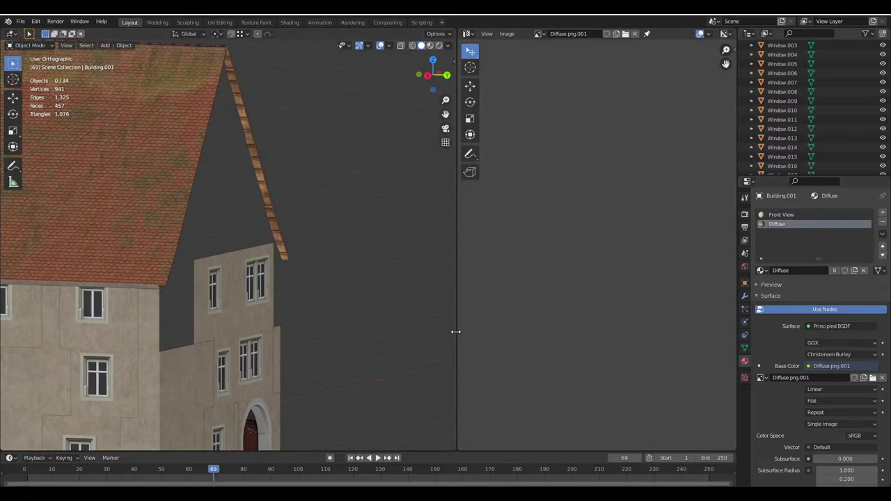
Widen the 3D Viewport beside the Image Editor and orbit to view the whole house from another side
{"action": "left_click_drag", "start_coordinate": [456, 333], "coordinate": [617, 324]}
{"action": "scroll", "coordinate": [258, 309], "scroll_direction": "up", "scroll_amount": 3}
{"action": "scroll", "coordinate": [289, 292], "scroll_direction": "down", "scroll_amount": 2}
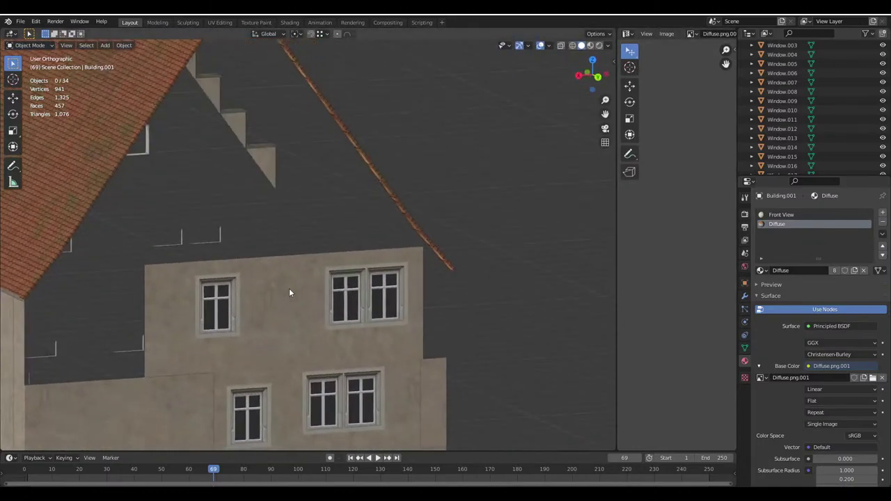
{"action": "middle_click_drag", "start_coordinate": [289, 292], "coordinate": [310, 283]}
{"action": "scroll", "coordinate": [311, 283], "scroll_direction": "down", "scroll_amount": 3}
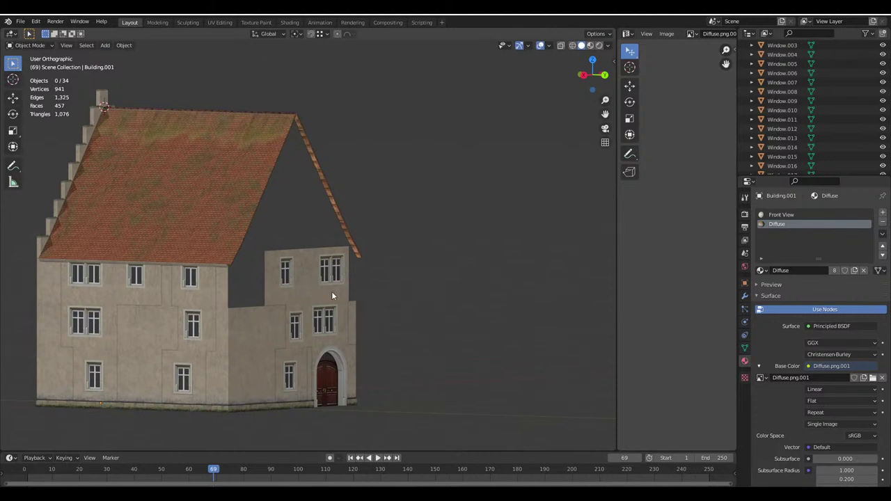
{"action": "middle_click_drag", "start_coordinate": [332, 291], "coordinate": [332, 281]}
Zoom into the Google Maps 3D view, rotate around the real house, then return to Blender
{"action": "mouse_move", "coordinate": [323, 477]}
{"action": "left_click", "coordinate": [278, 461]}
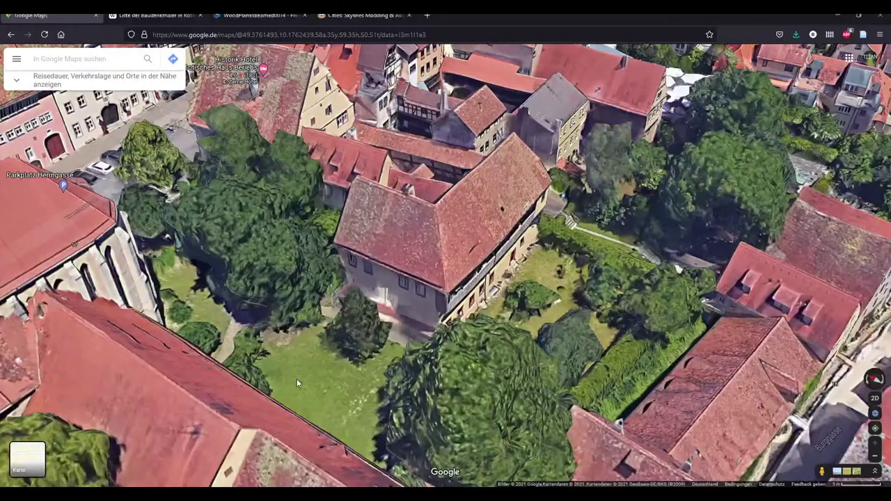
{"action": "scroll", "coordinate": [366, 176], "scroll_direction": "up", "scroll_amount": 3}
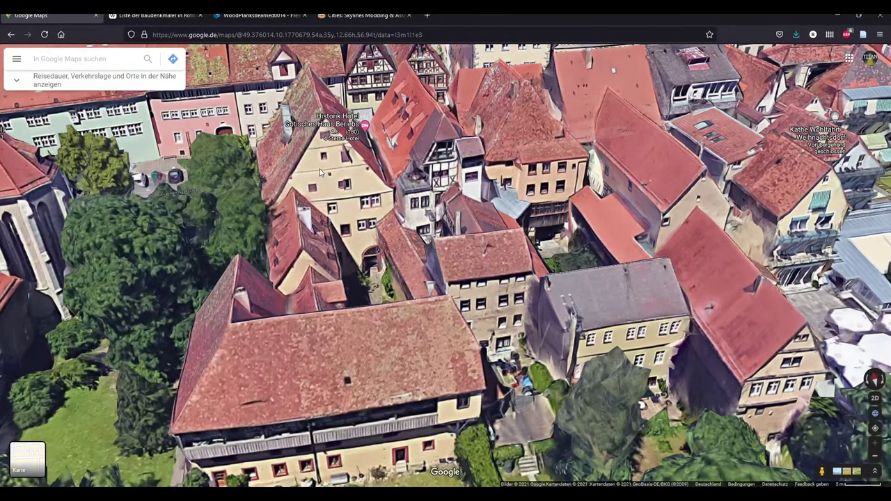
{"action": "left_click_drag", "start_coordinate": [367, 200], "coordinate": [433, 202], "text": "ctrl"}
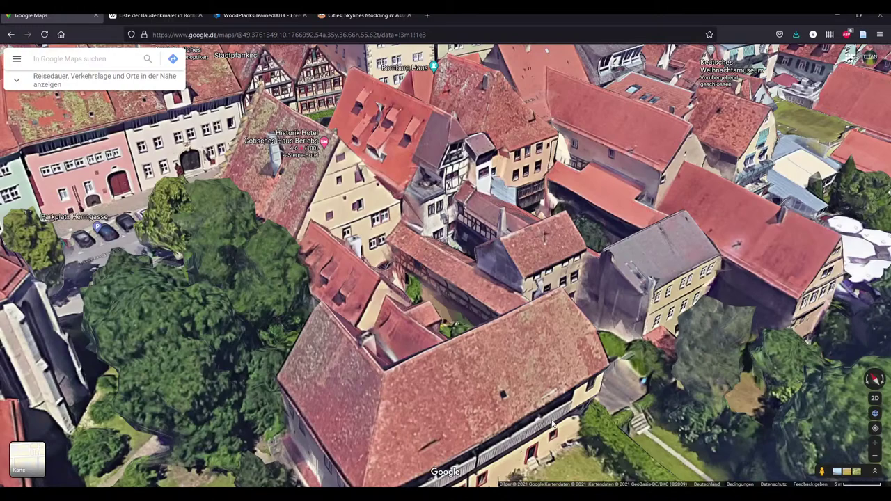
{"action": "key", "text": "alt+Tab"}
Duplicate a corner vertex and extrude it 3.67 m straight up along Z
{"action": "scroll", "coordinate": [292, 250], "scroll_direction": "up", "scroll_amount": 6}
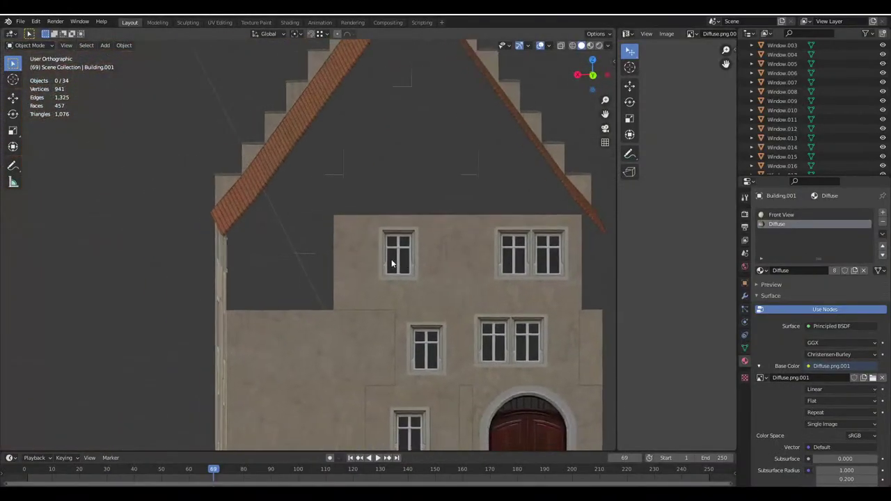
{"action": "middle_click_drag", "start_coordinate": [392, 263], "coordinate": [381, 253]}
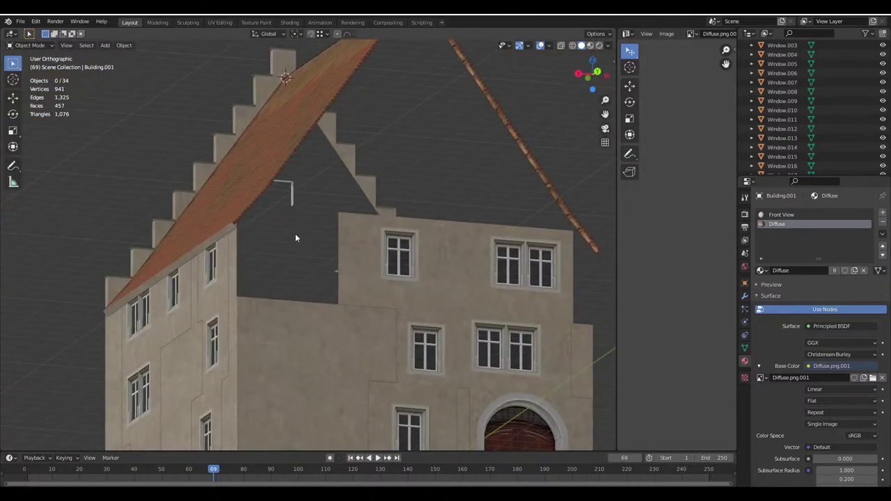
{"action": "middle_click_drag", "start_coordinate": [295, 238], "coordinate": [308, 298]}
{"action": "key", "text": "Tab"}
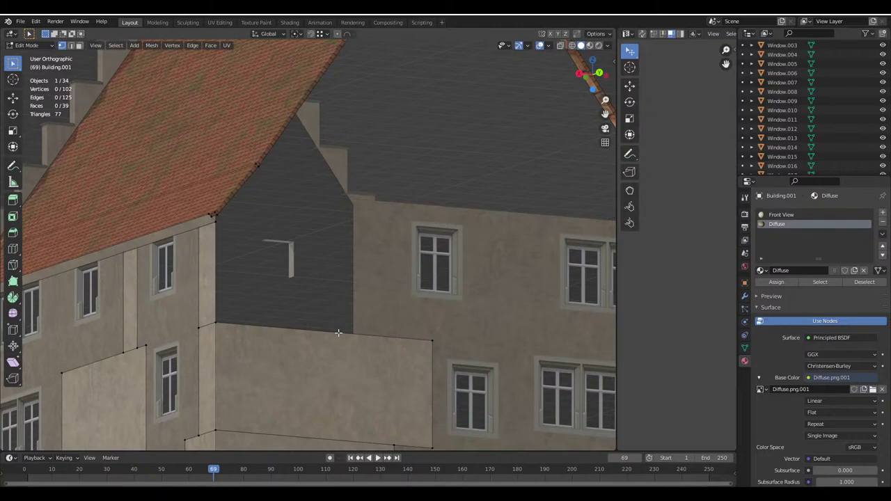
{"action": "key", "text": "alt+a"}
{"action": "key", "text": "shift+d"}
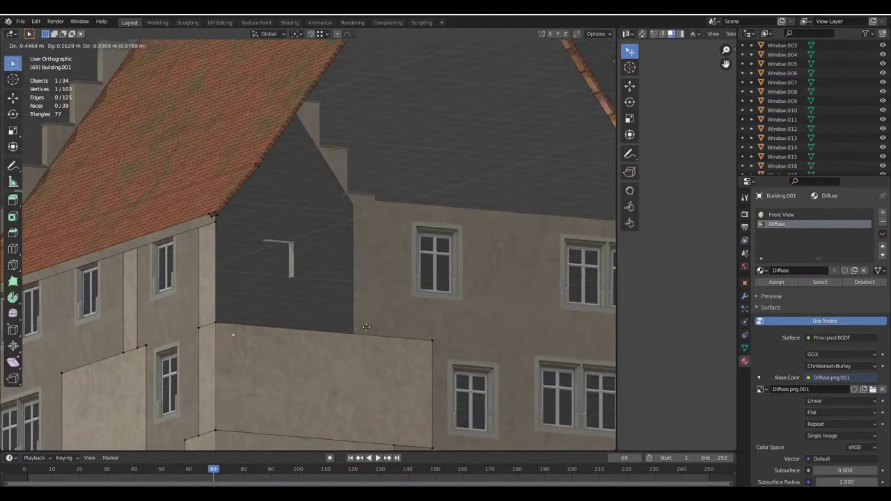
{"action": "left_click", "coordinate": [392, 319]}
{"action": "key", "text": "e"}
{"action": "key", "text": "z"}
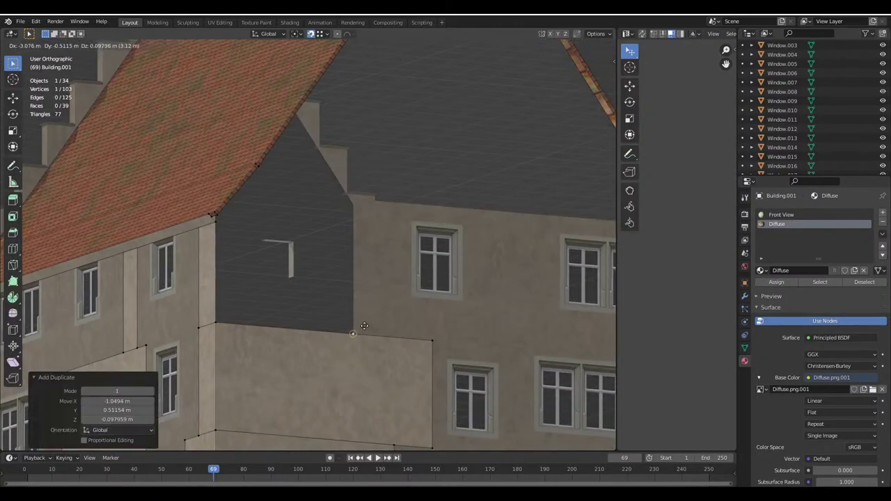
{"action": "left_click", "coordinate": [351, 197]}
Extrude the vertical edge 4.13 m along X into a new wall face
{"action": "middle_click_drag", "start_coordinate": [351, 197], "coordinate": [309, 199]}
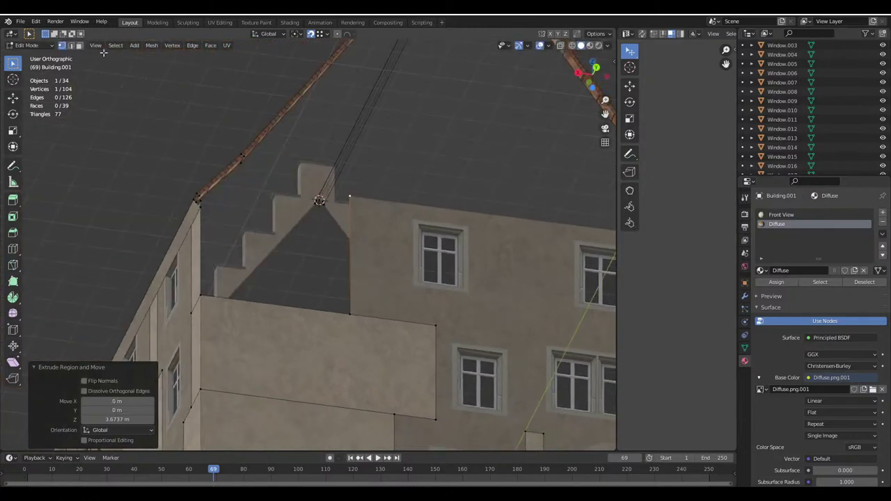
{"action": "key", "text": "l"}
{"action": "middle_click_drag", "start_coordinate": [352, 252], "coordinate": [265, 241]}
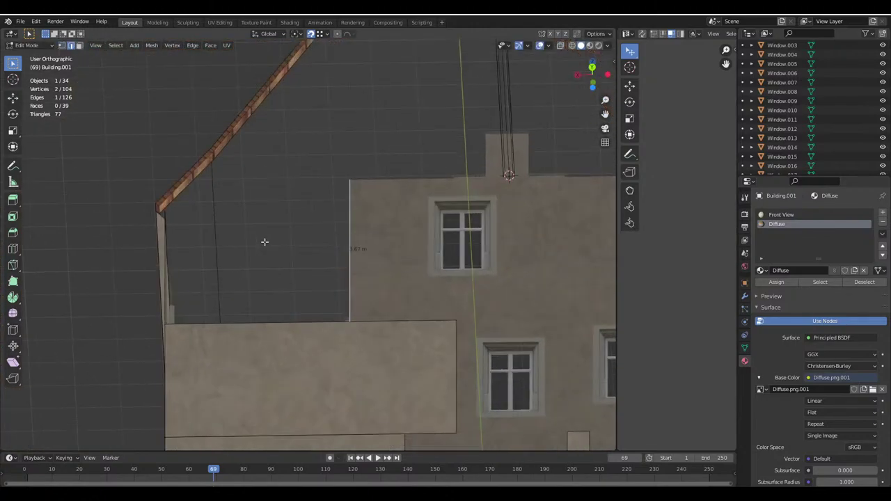
{"action": "key", "text": "e"}
{"action": "key", "text": "x"}
{"action": "left_click", "coordinate": [161, 325]}
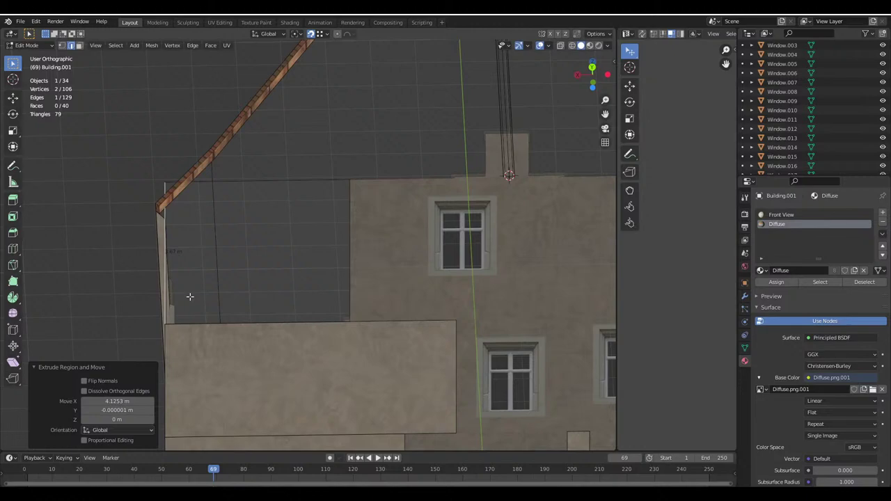
{"action": "middle_click_drag", "start_coordinate": [161, 325], "coordinate": [111, 209]}
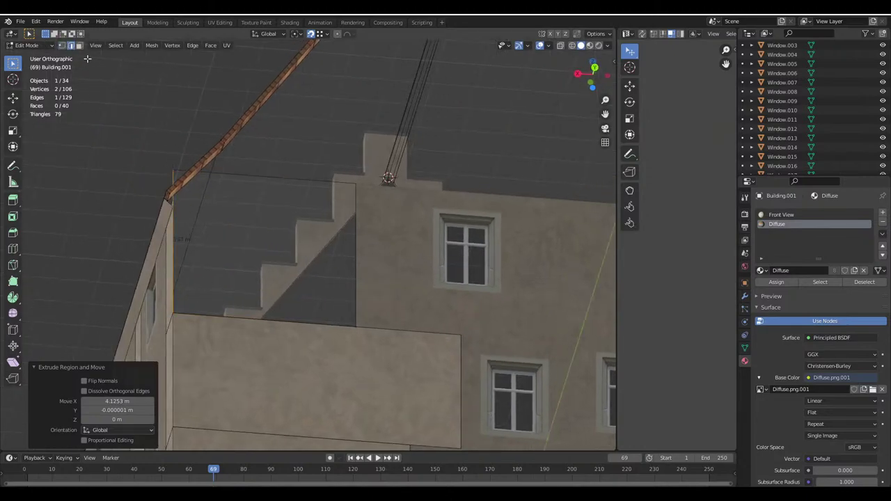
Subdivide the new face's top edge, set vertex snapping, and trial-move the roof-corner vertex along X
{"action": "left_click", "coordinate": [249, 178]}
{"action": "right_click", "coordinate": [238, 175]}
{"action": "left_click", "coordinate": [237, 175]}
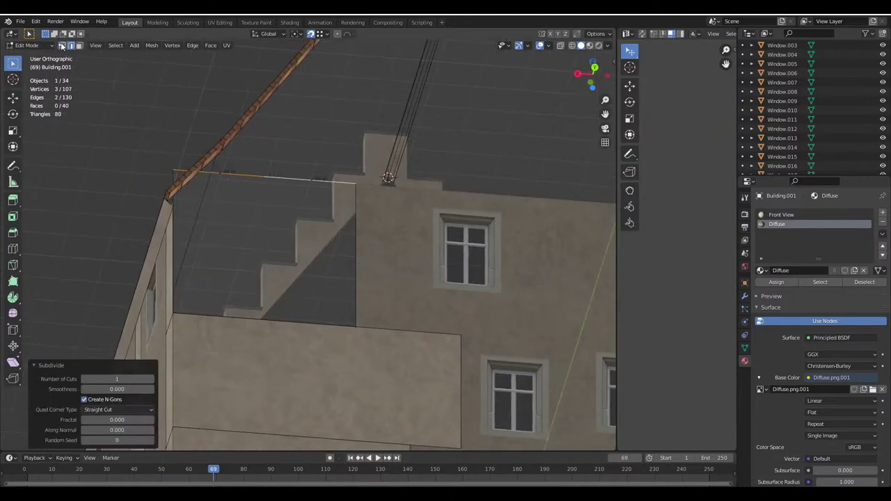
{"action": "left_click", "coordinate": [173, 168]}
{"action": "scroll", "coordinate": [213, 161], "scroll_direction": "up", "scroll_amount": 2}
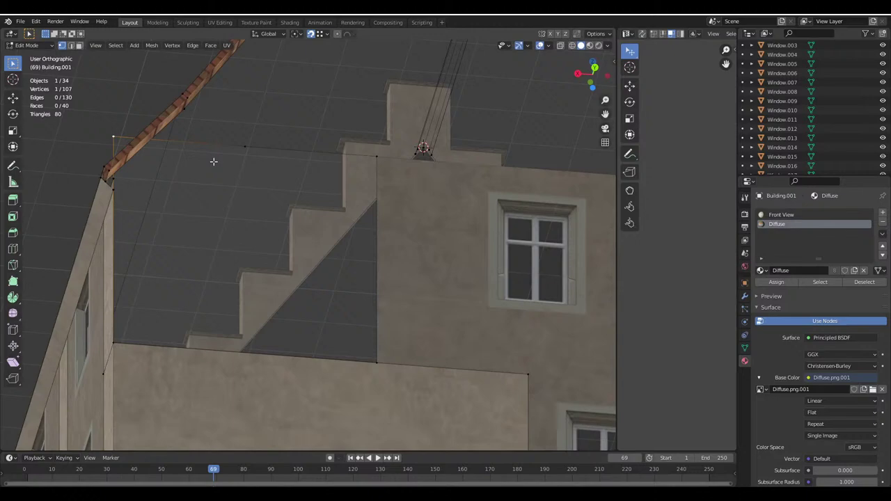
{"action": "left_click", "coordinate": [330, 35]}
{"action": "left_click", "coordinate": [300, 73]}
{"action": "key", "text": "g"}
{"action": "key", "text": "x"}
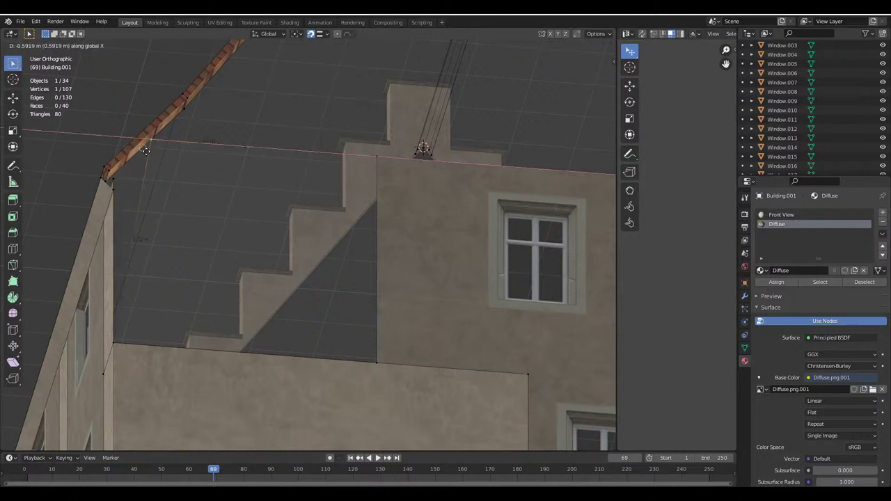
{"action": "left_click", "coordinate": [147, 152]}
{"action": "key", "text": "ctrl+z"}
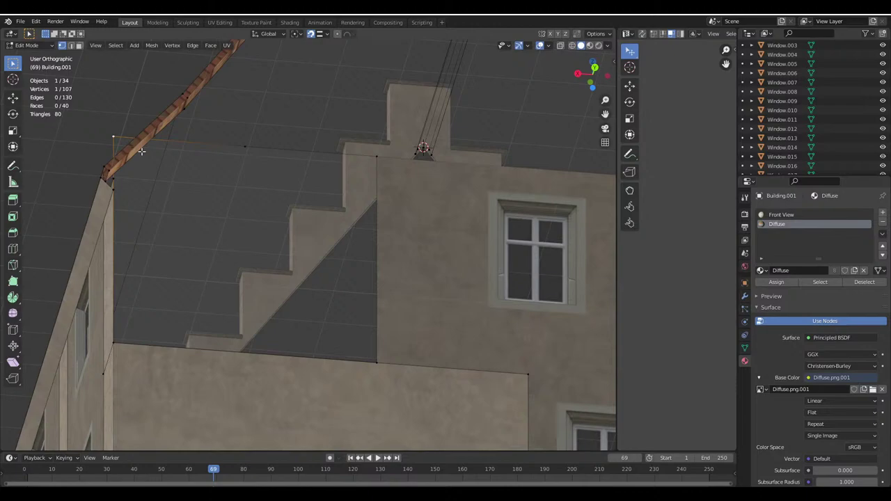
Reposition the roof-corner vertex, undoing an extra move along X
{"action": "middle_click_drag", "start_coordinate": [133, 175], "coordinate": [120, 169]}
{"action": "key", "text": "g"}
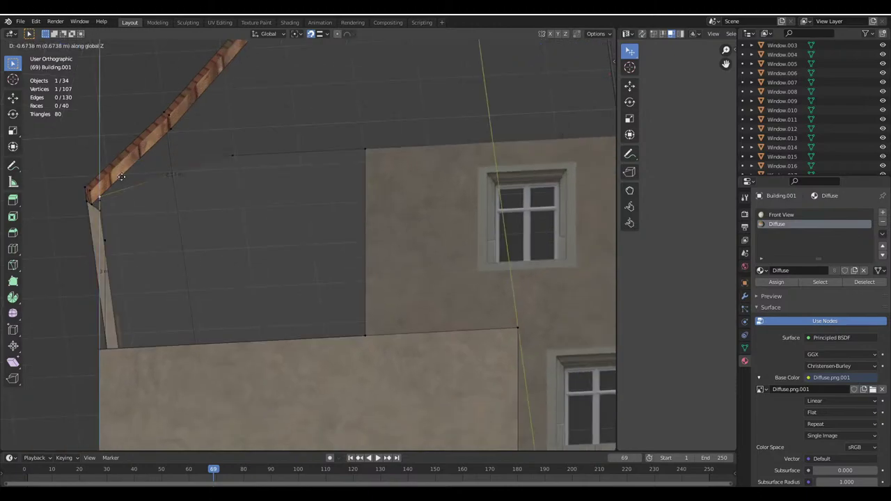
{"action": "left_click", "coordinate": [222, 166]}
{"action": "key", "text": "g"}
{"action": "key", "text": "x"}
{"action": "left_click", "coordinate": [135, 173]}
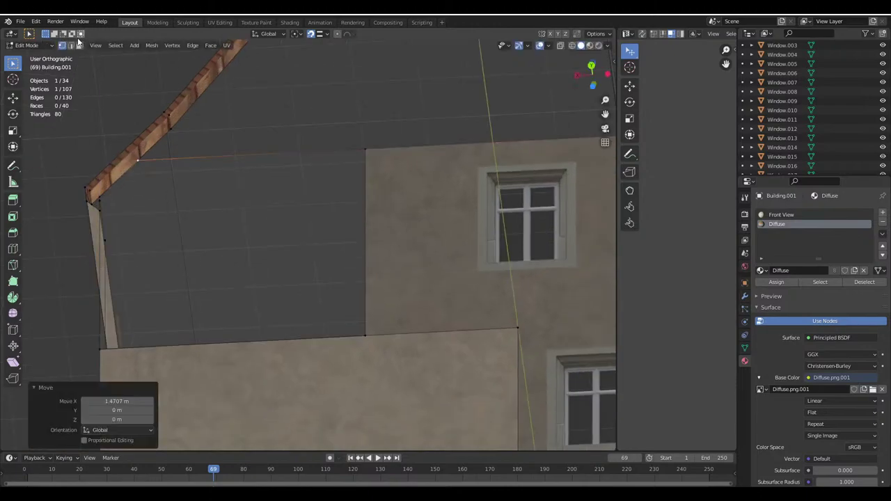
{"action": "key", "text": "ctrl+z"}
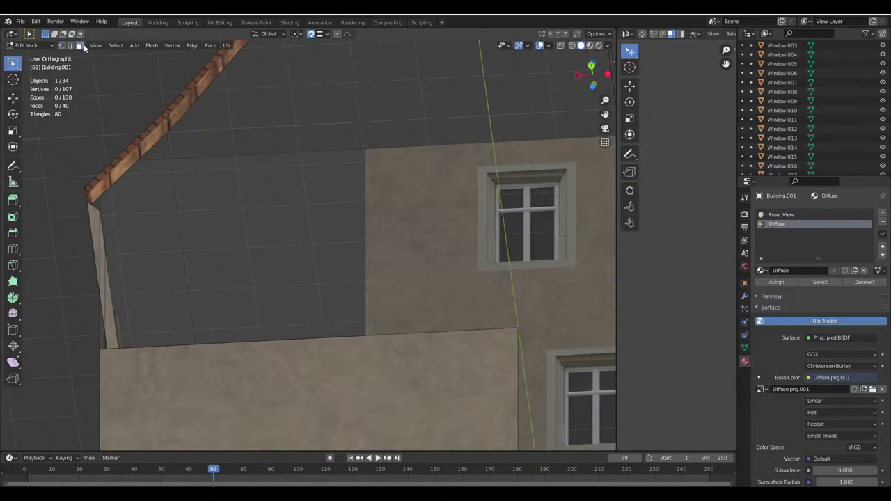
In face select mode, select the new wall face together with the narrow wall strip
{"action": "left_click", "coordinate": [79, 46]}
{"action": "left_click", "coordinate": [171, 212]}
{"action": "left_click", "coordinate": [171, 211], "text": "shift"}
{"action": "middle_click_drag", "start_coordinate": [171, 211], "coordinate": [221, 249]}
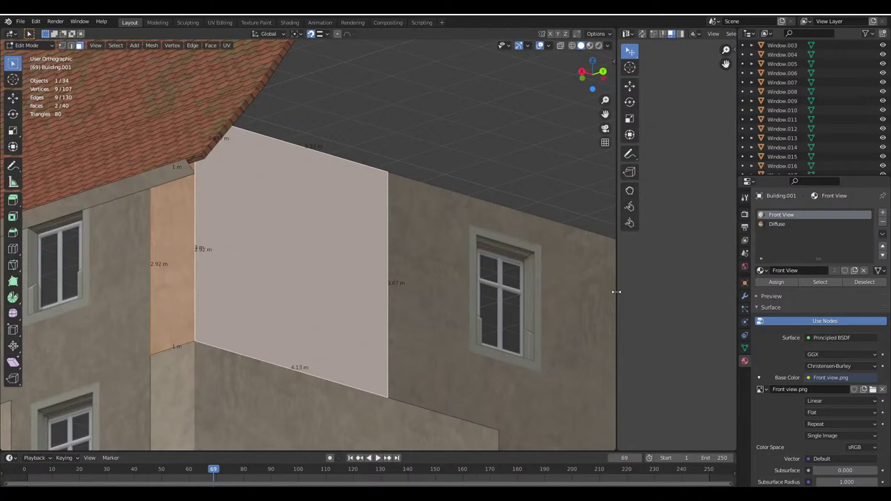
Give the new wall face the Diffuse material and project its UVs from the current view
{"action": "left_click_drag", "start_coordinate": [619, 288], "coordinate": [507, 289]}
{"action": "key", "text": "ctrl+z"}
{"action": "left_click", "coordinate": [777, 224]}
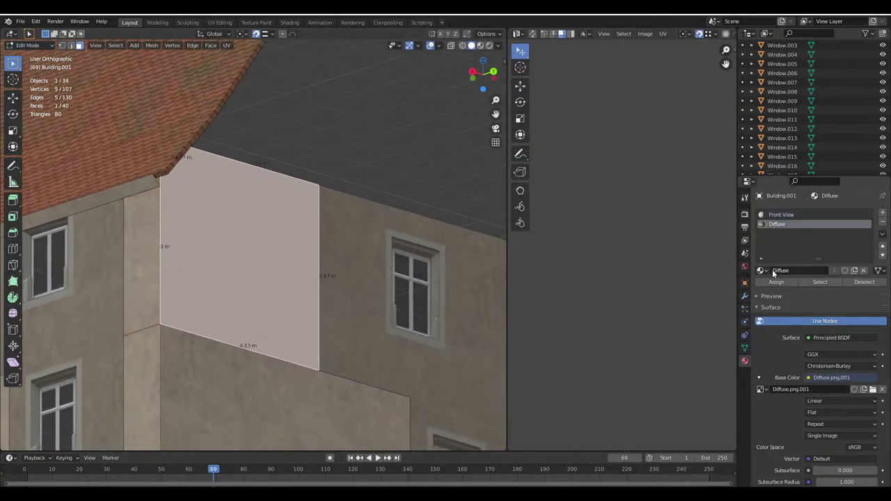
{"action": "left_click", "coordinate": [774, 281]}
{"action": "key", "text": "u"}
{"action": "left_click", "coordinate": [358, 335]}
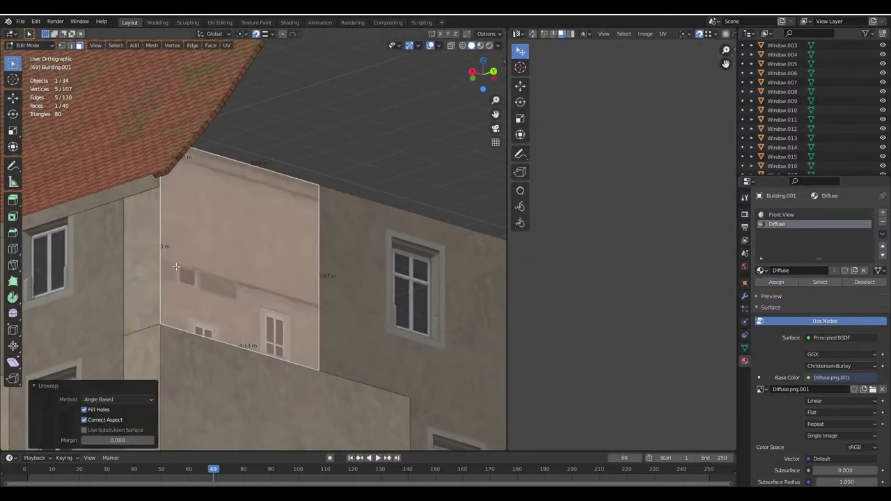
Add the narrow strip to the selection and rotate the UV island 180 degrees
{"action": "left_click", "coordinate": [143, 257], "text": "shift"}
{"action": "scroll", "coordinate": [640, 283], "scroll_direction": "up", "scroll_amount": 2}
{"action": "scroll", "coordinate": [646, 284], "scroll_direction": "up", "scroll_amount": 3}
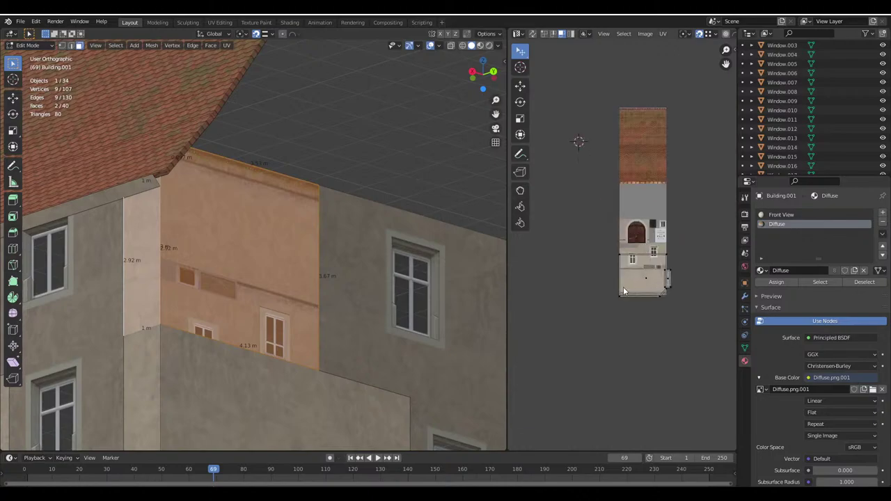
{"action": "key", "text": "r"}
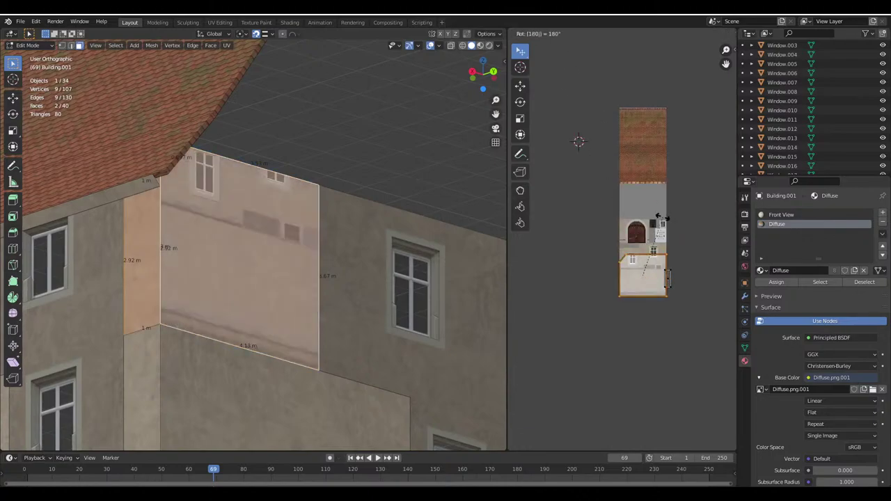
{"action": "key", "text": "Return"}
{"action": "middle_click_drag", "start_coordinate": [662, 218], "coordinate": [613, 170]}
{"action": "scroll", "coordinate": [709, 41], "scroll_direction": "up", "scroll_amount": 1}
Move the UV island onto a plain wall area of the plaster texture
{"action": "key", "text": "g"}
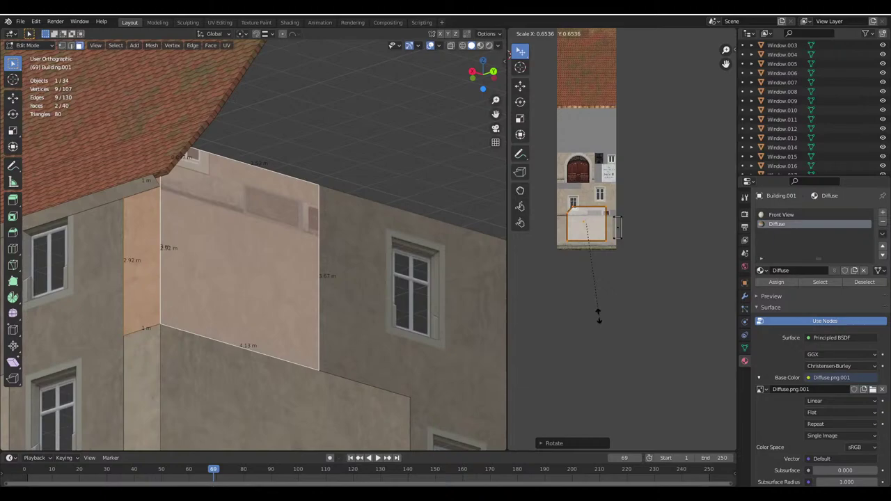
{"action": "left_click", "coordinate": [641, 264]}
{"action": "scroll", "coordinate": [641, 276], "scroll_direction": "up", "scroll_amount": 3}
{"action": "scroll", "coordinate": [618, 288], "scroll_direction": "up", "scroll_amount": 2}
Enlarge the UV island in several passes until plain plaster fills the 4.13 m wall face
{"action": "key", "text": "s"}
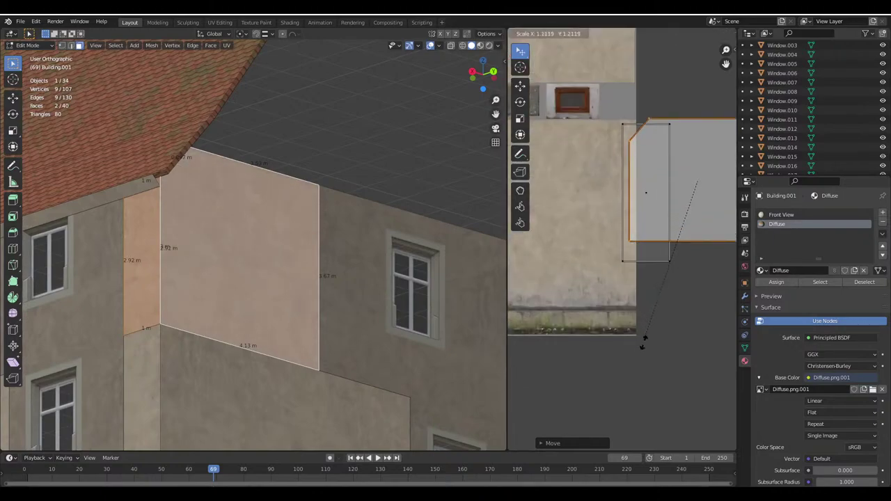
{"action": "left_click", "coordinate": [674, 341]}
{"action": "key", "text": "s"}
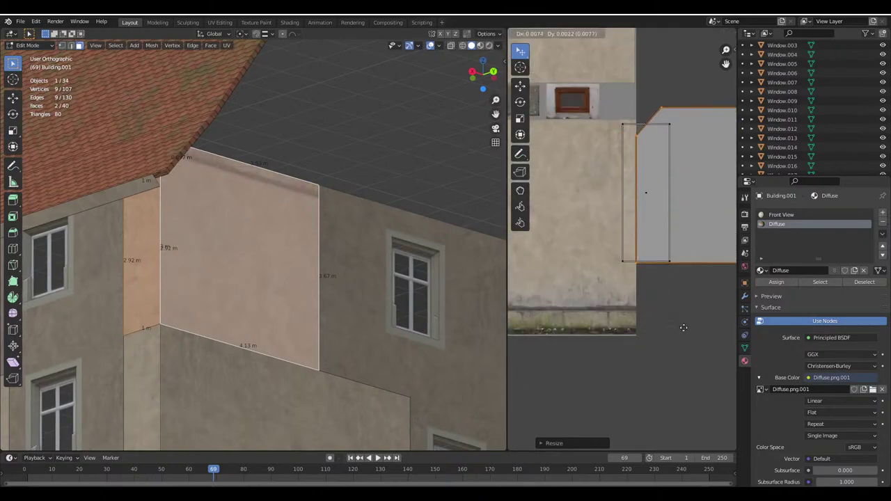
{"action": "left_click", "coordinate": [652, 327]}
{"action": "key", "text": "s"}
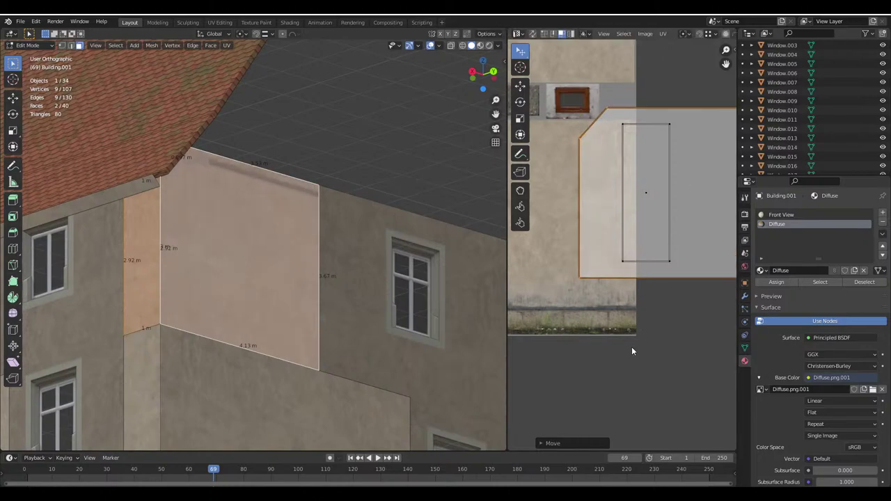
{"action": "left_click", "coordinate": [638, 337]}
{"action": "key", "text": "s"}
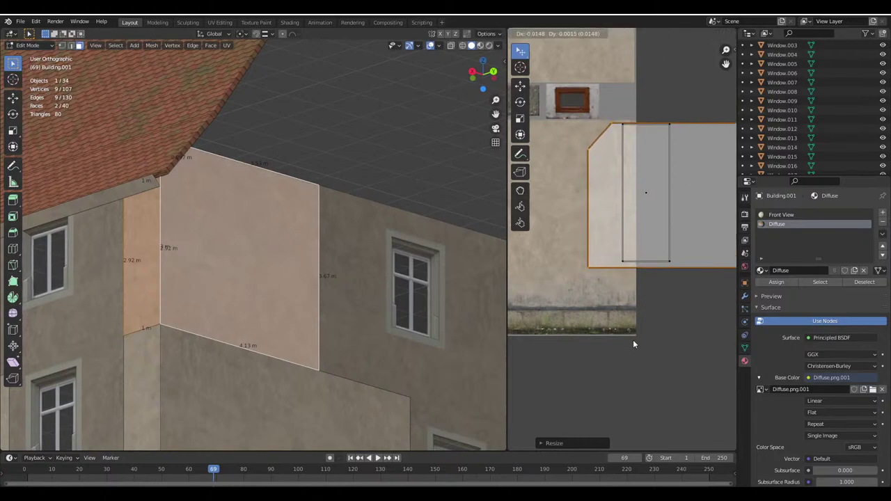
{"action": "left_click", "coordinate": [632, 340]}
{"action": "key", "text": "Tab"}
{"action": "middle_click_drag", "start_coordinate": [283, 264], "coordinate": [244, 265]}
{"action": "key", "text": "Tab"}
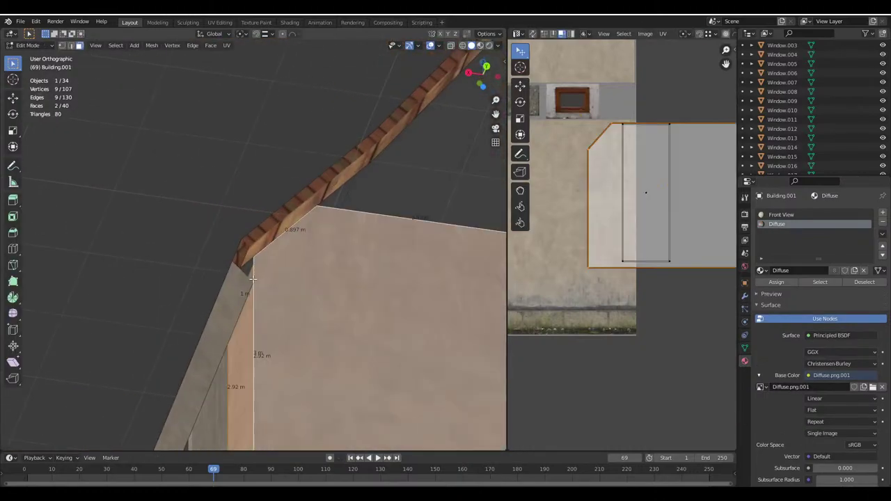
Select the corner vertex under the roof edge and set snapping to vertices
{"action": "left_click", "coordinate": [238, 286]}
{"action": "key", "text": "Tab"}
{"action": "key", "text": "Tab"}
{"action": "scroll", "coordinate": [246, 262], "scroll_direction": "up", "scroll_amount": 3}
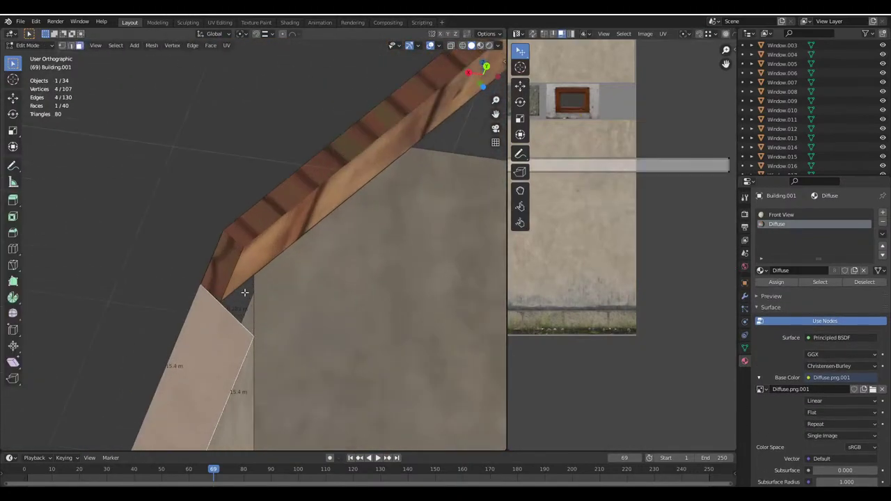
{"action": "key", "text": "Tab"}
{"action": "scroll", "coordinate": [199, 257], "scroll_direction": "down", "scroll_amount": 3}
{"action": "middle_click_drag", "start_coordinate": [199, 256], "coordinate": [126, 91]}
{"action": "scroll", "coordinate": [347, 245], "scroll_direction": "up", "scroll_amount": 4}
{"action": "key", "text": "Tab"}
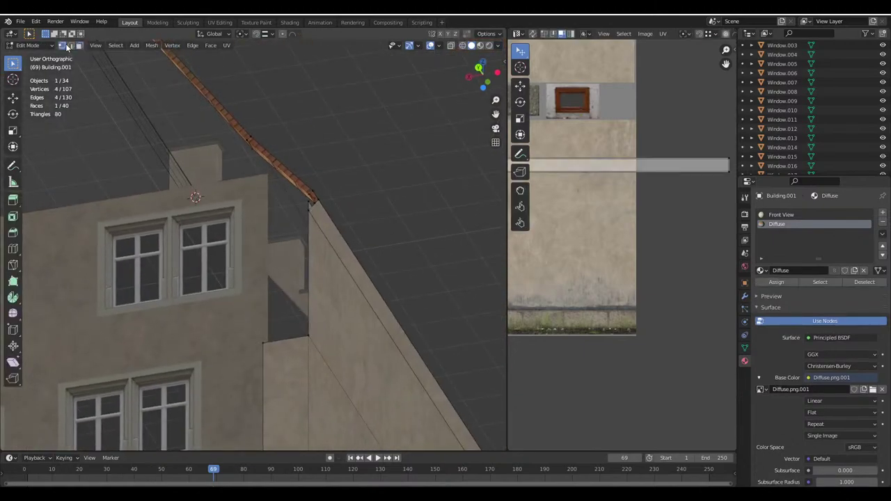
{"action": "left_click", "coordinate": [263, 342]}
{"action": "middle_click_drag", "start_coordinate": [263, 343], "coordinate": [268, 49]}
{"action": "left_click", "coordinate": [265, 33]}
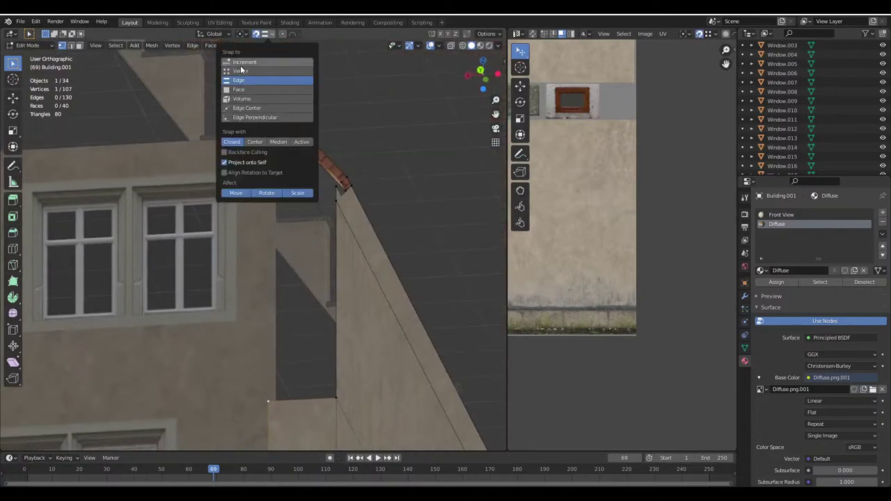
{"action": "left_click", "coordinate": [241, 66]}
Duplicate the corner vertex and extrude it up along Z to the wall's top corner
{"action": "key", "text": "shift+d"}
{"action": "left_click", "coordinate": [264, 171]}
{"action": "key", "text": "e"}
{"action": "key", "text": "z"}
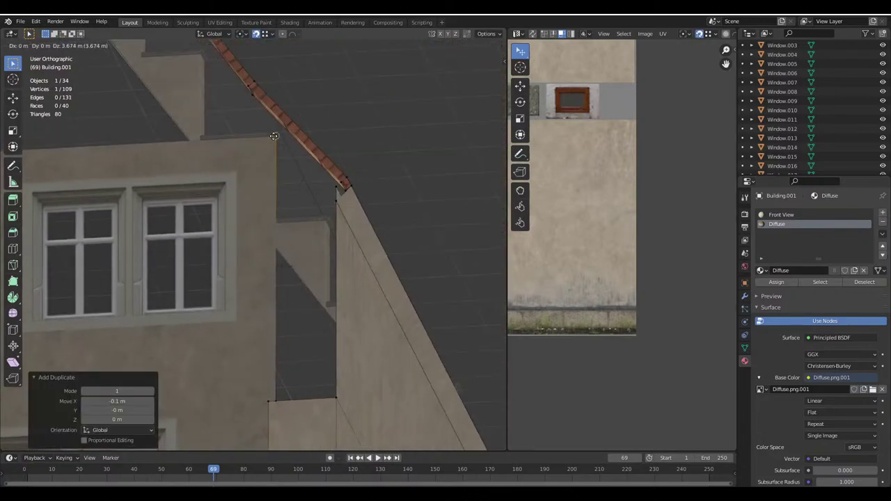
{"action": "left_click", "coordinate": [115, 71]}
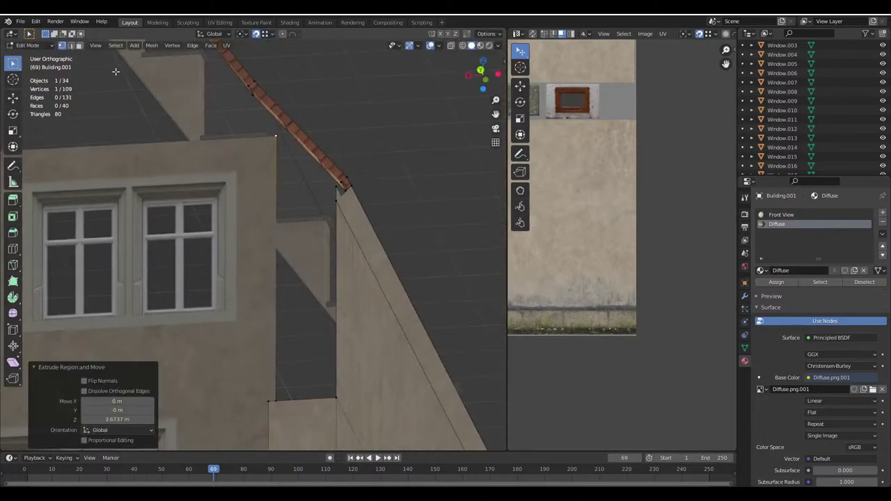
Extrude the new vertical edge 0.8 m along X into a face and subdivide its edge
{"action": "left_click", "coordinate": [278, 378], "text": "alt"}
{"action": "key", "text": "e"}
{"action": "key", "text": "x"}
{"action": "left_click", "coordinate": [122, 77]}
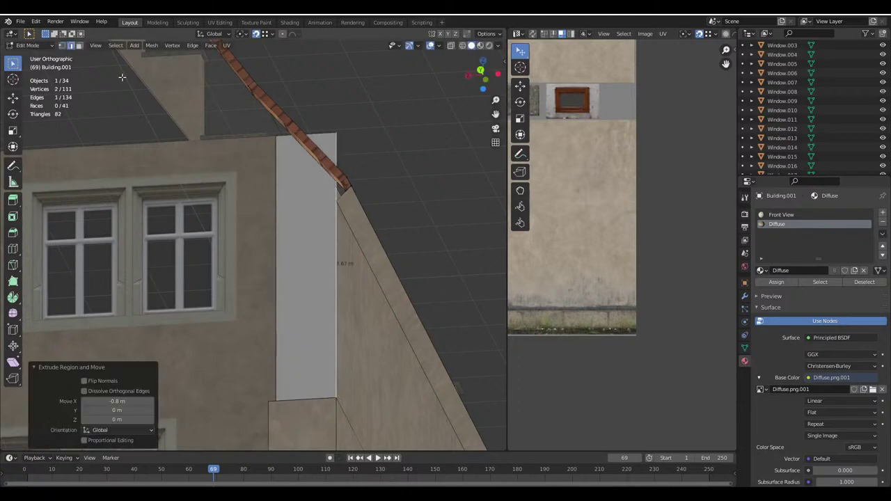
{"action": "left_click", "coordinate": [61, 46]}
{"action": "left_click", "coordinate": [71, 45]}
{"action": "right_click", "coordinate": [317, 132]}
{"action": "left_click", "coordinate": [309, 132]}
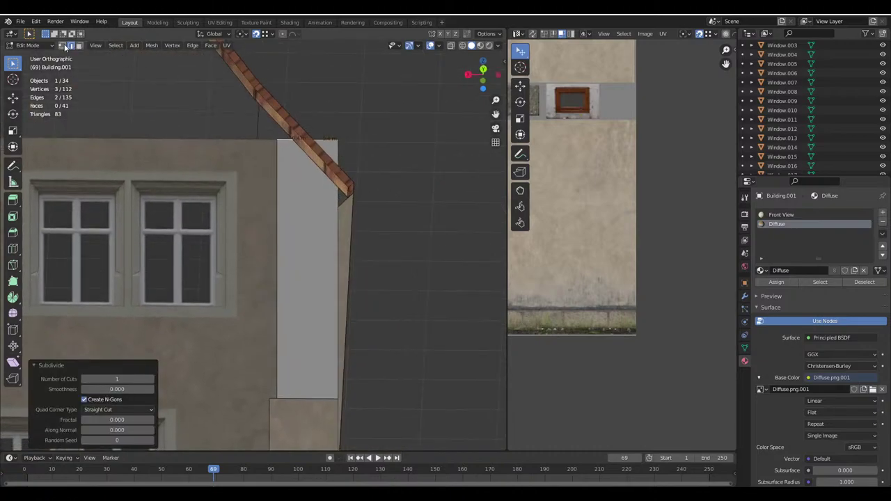
In wireframe view, move the strip's vertices vertically onto the roof line
{"action": "middle_click_drag", "start_coordinate": [444, 46], "coordinate": [430, 98], "text": "shift"}
{"action": "left_click", "coordinate": [301, 185]}
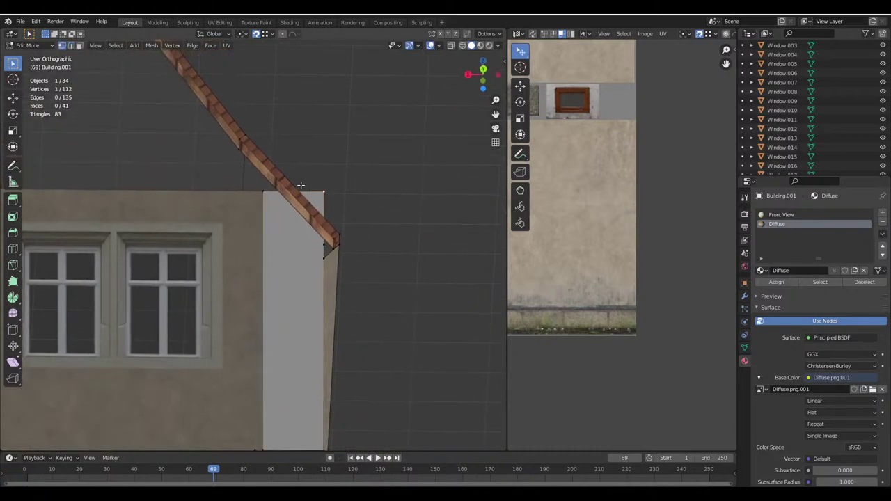
{"action": "left_click", "coordinate": [464, 45]}
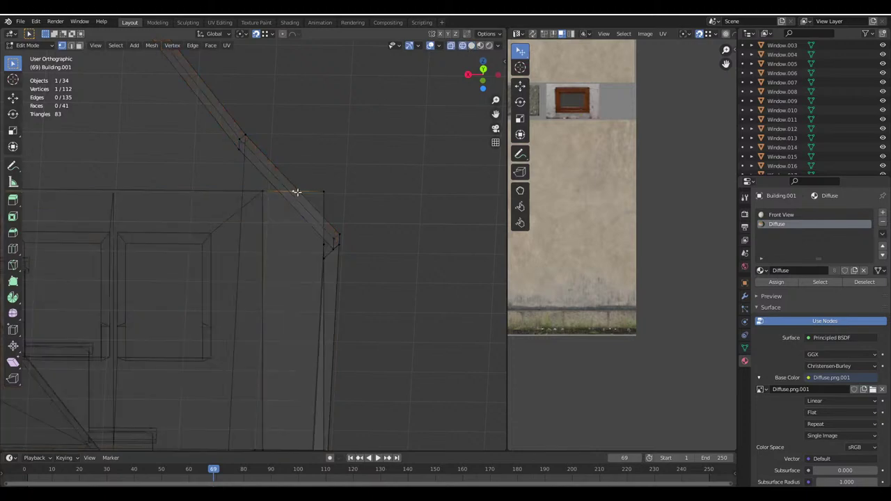
{"action": "left_click", "coordinate": [273, 34]}
{"action": "key", "text": "g"}
{"action": "key", "text": "z"}
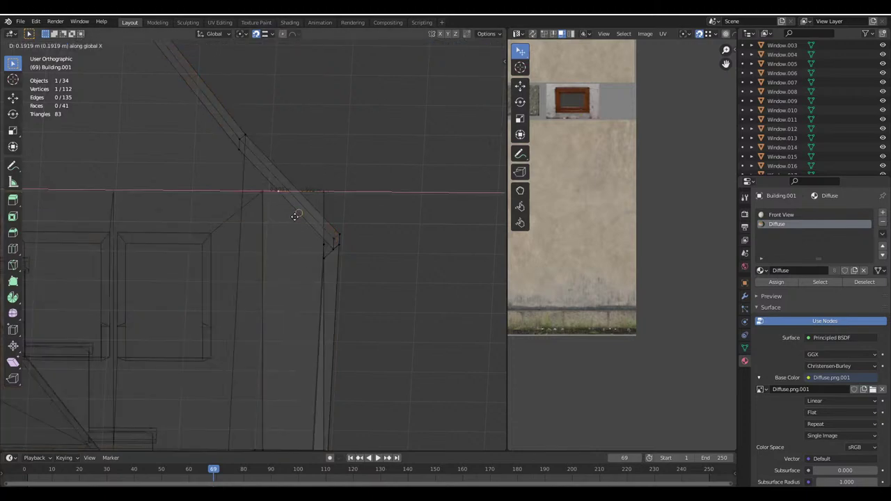
{"action": "left_click", "coordinate": [296, 211]}
{"action": "left_click", "coordinate": [318, 199]}
{"action": "key", "text": "g"}
{"action": "key", "text": "z"}
{"action": "left_click", "coordinate": [304, 220]}
Return to solid shading and select the new 0.8 m by 3.67 m wall face
{"action": "left_click", "coordinate": [470, 45]}
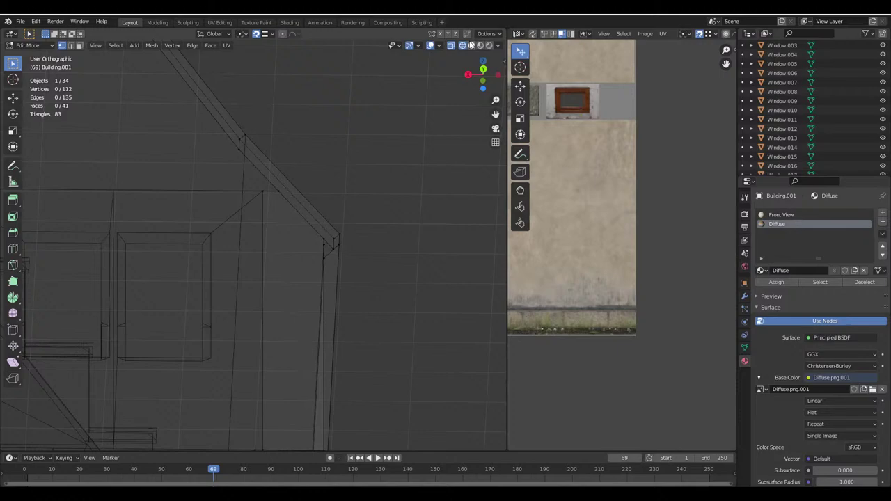
{"action": "scroll", "coordinate": [333, 251], "scroll_direction": "up", "scroll_amount": 2}
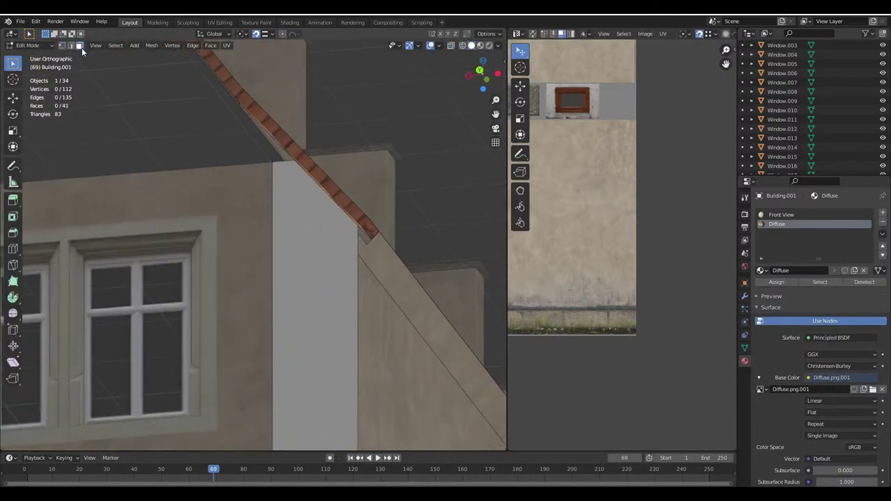
{"action": "left_click", "coordinate": [307, 281]}
{"action": "scroll", "coordinate": [308, 283], "scroll_direction": "down", "scroll_amount": 3}
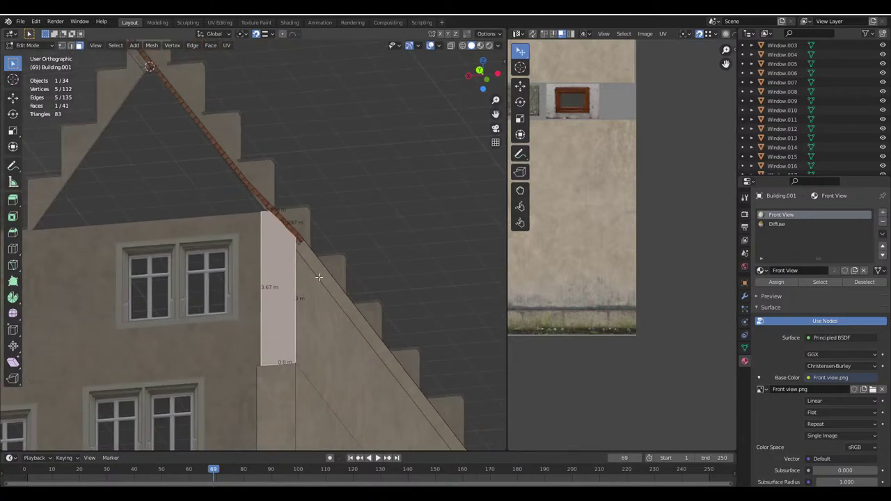
Unwrap the new wall strip and assign it the Diffuse material
{"action": "key", "text": "u"}
{"action": "left_click", "coordinate": [319, 279]}
{"action": "scroll", "coordinate": [621, 306], "scroll_direction": "down", "scroll_amount": 3}
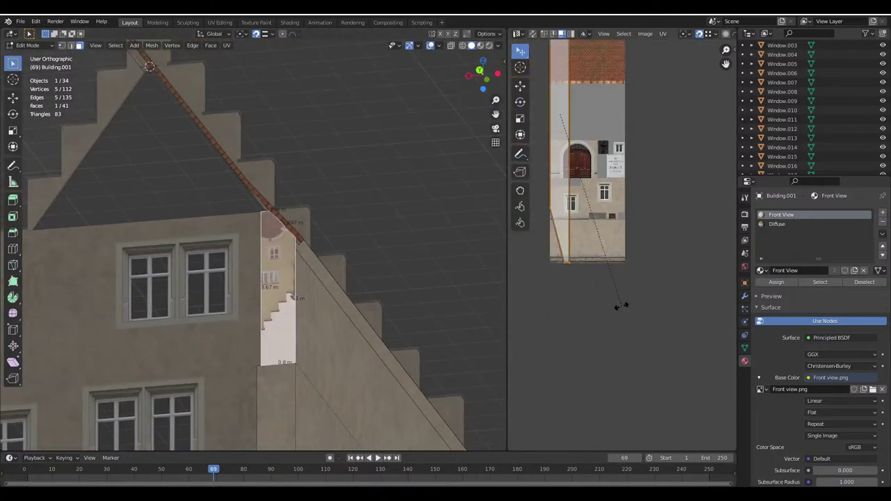
{"action": "type", "text": "r18"}
{"action": "key", "text": "Escape"}
{"action": "left_click", "coordinate": [777, 224]}
{"action": "left_click", "coordinate": [777, 282]}
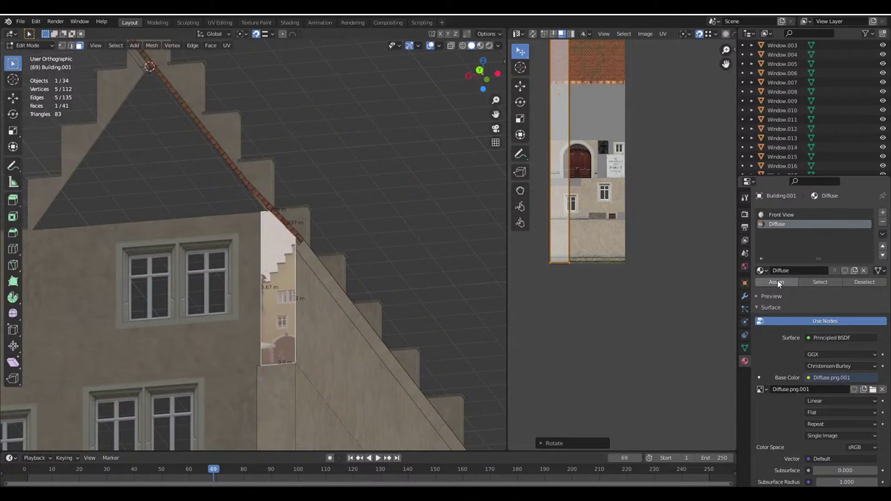
Re-unwrap the strip and shrink its UV island, first horizontally, then overall
{"action": "key", "text": "u"}
{"action": "left_click", "coordinate": [286, 315]}
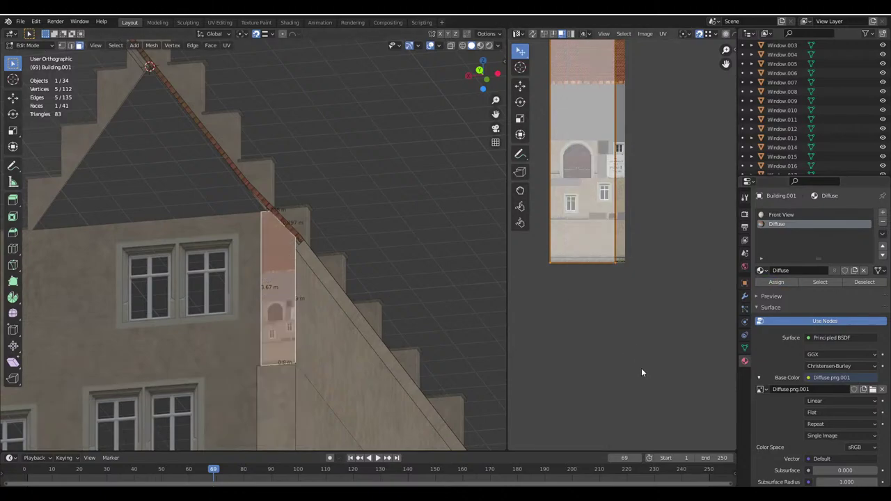
{"action": "key", "text": "s"}
{"action": "key", "text": "x"}
{"action": "left_click", "coordinate": [686, 62]}
{"action": "key", "text": "s"}
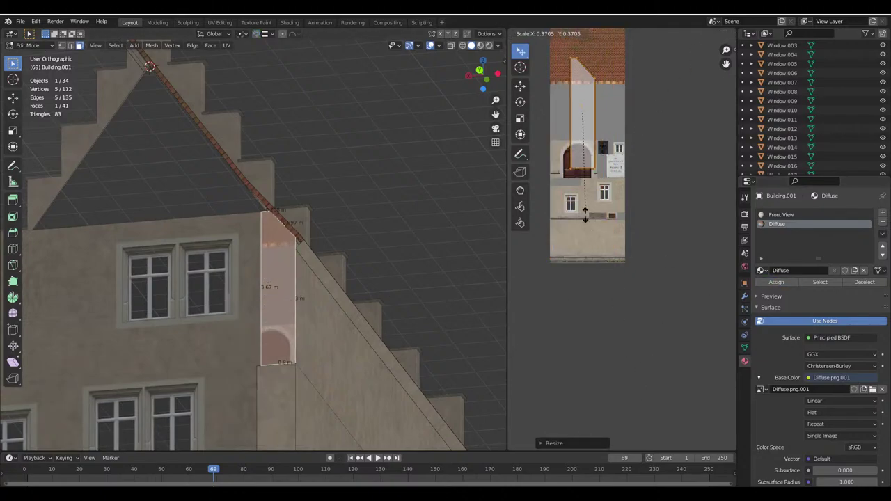
{"action": "left_click", "coordinate": [627, 337]}
Move and rescale the UV island onto the plain plaster area of the texture
{"action": "middle_click_drag", "start_coordinate": [632, 337], "coordinate": [651, 335]}
{"action": "scroll", "coordinate": [654, 338], "scroll_direction": "up", "scroll_amount": 6}
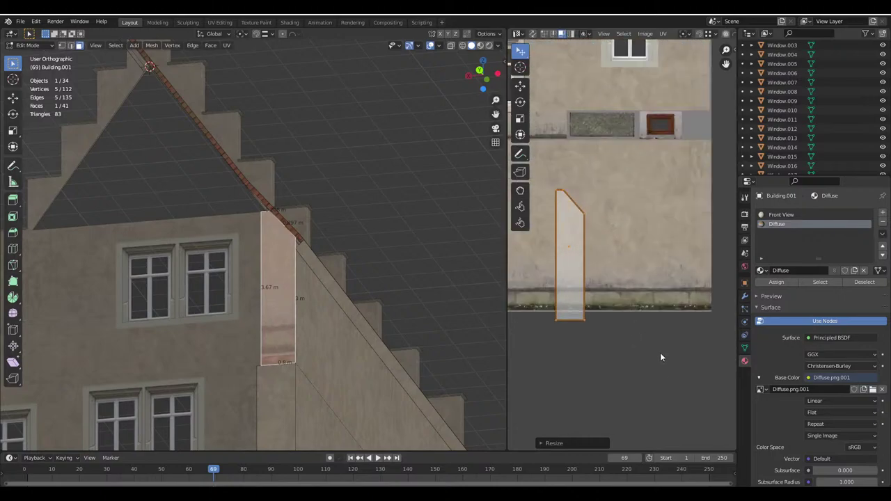
{"action": "key", "text": "g"}
{"action": "left_click", "coordinate": [698, 310]}
{"action": "key", "text": "s"}
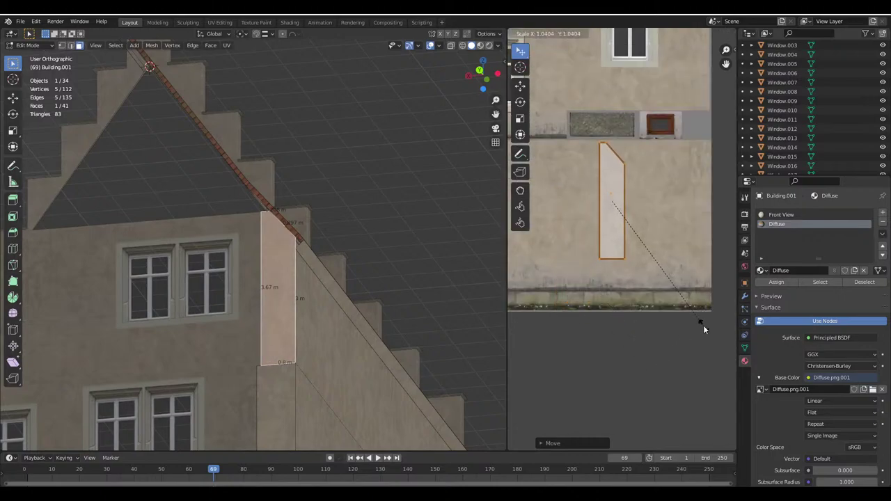
{"action": "left_click", "coordinate": [701, 328]}
{"action": "middle_click_drag", "start_coordinate": [278, 306], "coordinate": [309, 254]}
{"action": "key", "text": "Tab"}
{"action": "key", "text": "Tab"}
{"action": "left_click", "coordinate": [254, 235]}
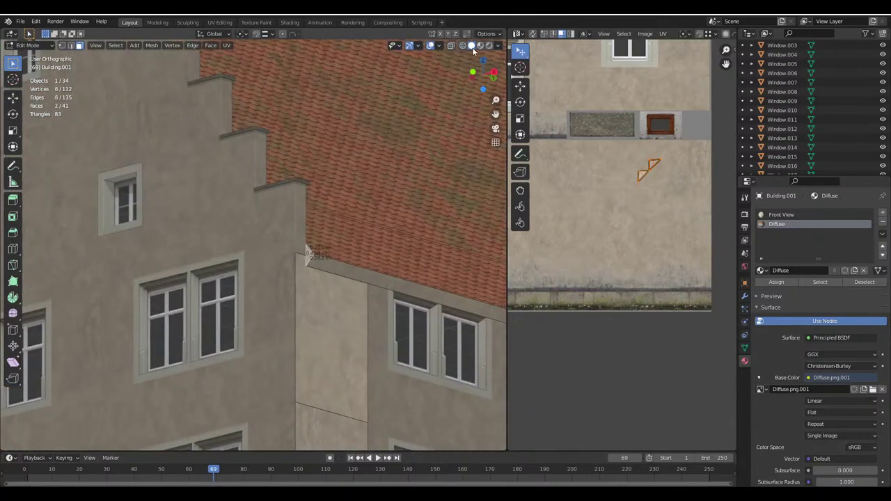
Turn on snapping and extrude the small faces to fill the gap under the eave
{"action": "mouse_move", "coordinate": [390, 240]}
{"action": "middle_mouse_down"}
{"action": "mouse_move", "coordinate": [250, 238]}
{"action": "mouse_move", "coordinate": [283, 253]}
{"action": "middle_mouse_up"}
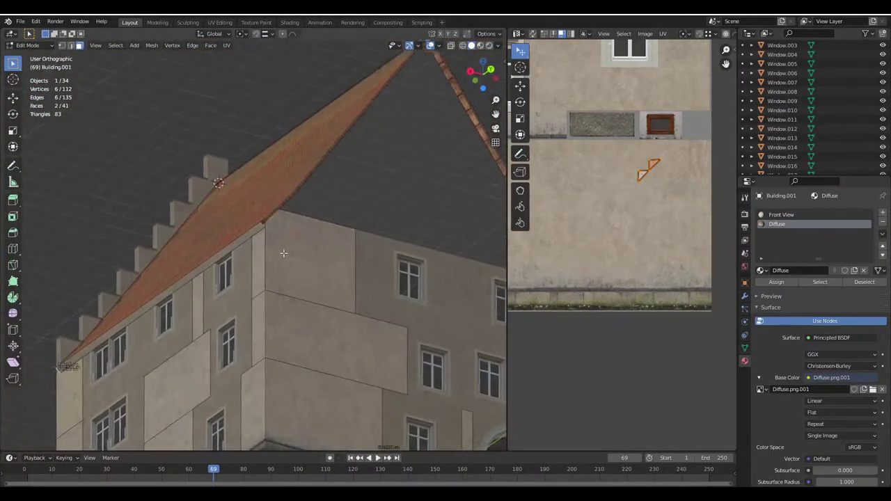
{"action": "scroll", "coordinate": [284, 253], "scroll_direction": "up", "scroll_amount": 2}
{"action": "left_click", "coordinate": [255, 34]}
{"action": "left_click", "coordinate": [264, 33]}
{"action": "left_click", "coordinate": [258, 62]}
{"action": "scroll", "coordinate": [281, 220], "scroll_direction": "up", "scroll_amount": 2}
{"action": "key", "text": "e"}
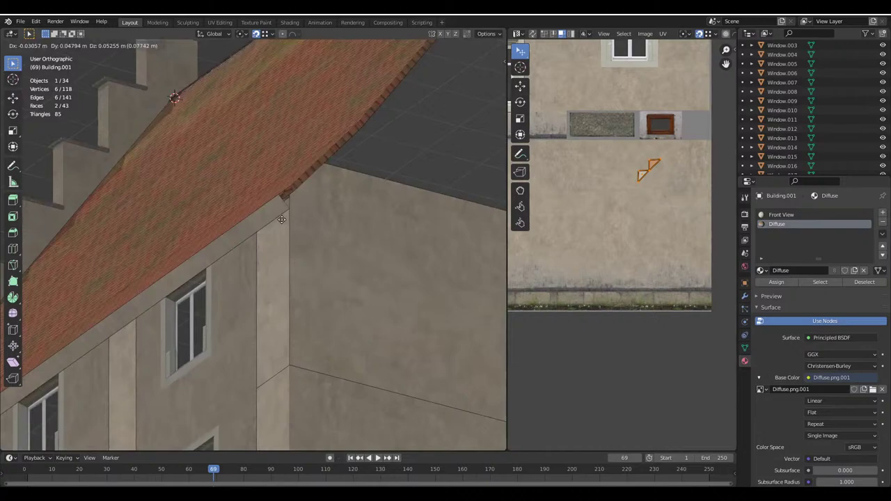
{"action": "left_click", "coordinate": [290, 209]}
Return to Object Mode and save the house model as Haus.blend
{"action": "key", "text": "Tab"}
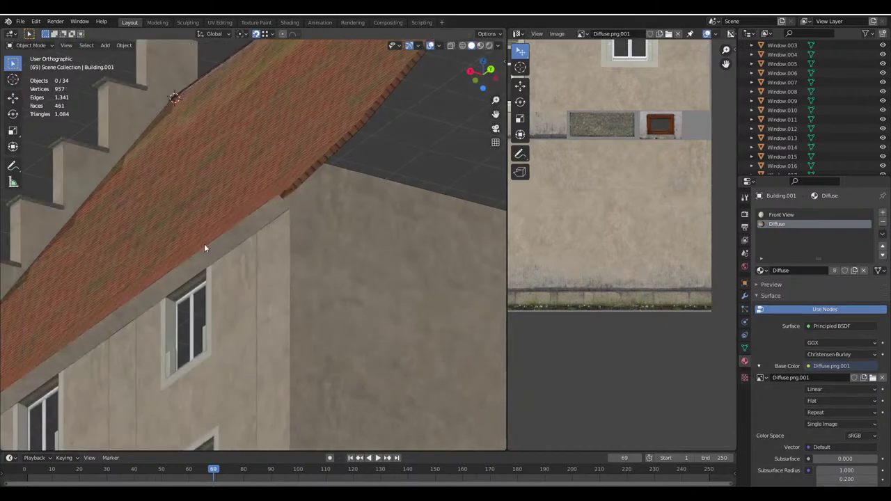
{"action": "middle_click_drag", "start_coordinate": [205, 249], "coordinate": [318, 268]}
{"action": "key", "text": "ctrl+s"}
{"action": "scroll", "coordinate": [330, 213], "scroll_direction": "down", "scroll_amount": 3}
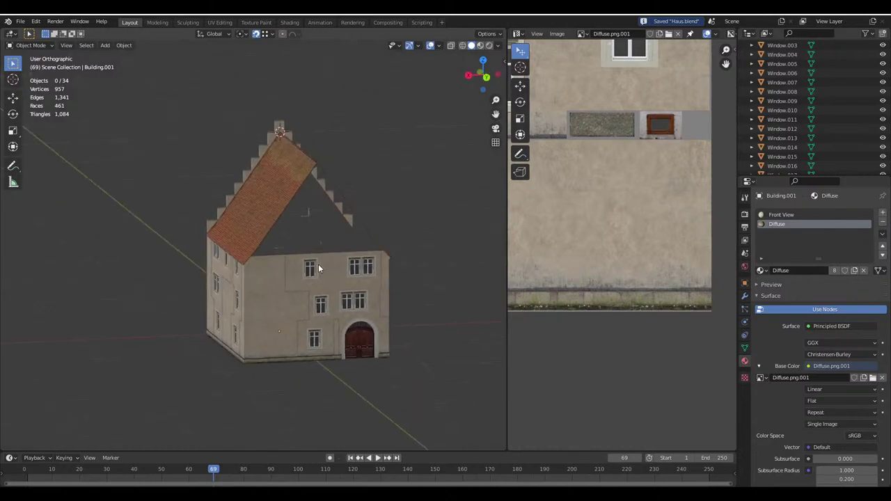
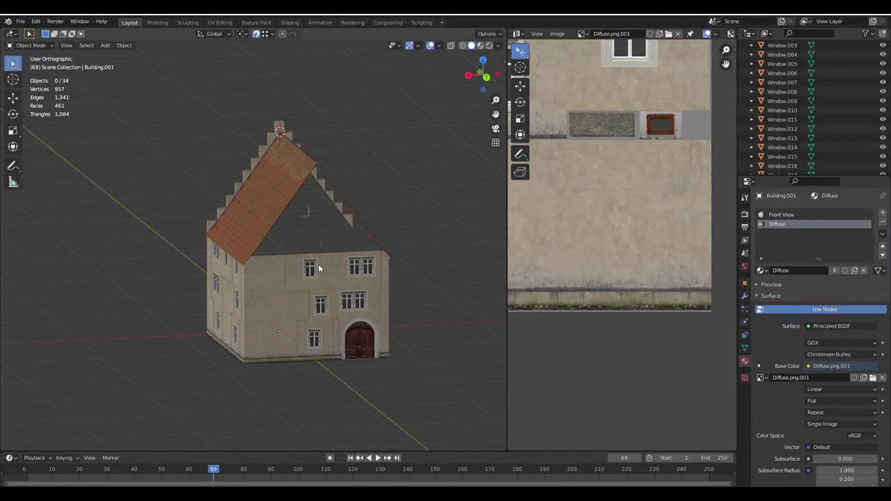
Duplicate the wall-top face under the roof and rotate the copy 90° around Z
{"action": "scroll", "coordinate": [318, 264], "scroll_direction": "up", "scroll_amount": 4}
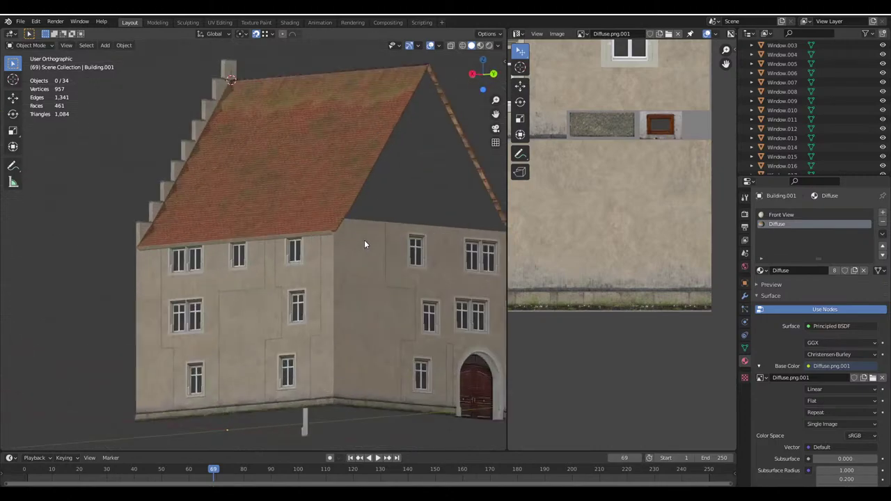
{"action": "scroll", "coordinate": [297, 319], "scroll_direction": "up", "scroll_amount": 4}
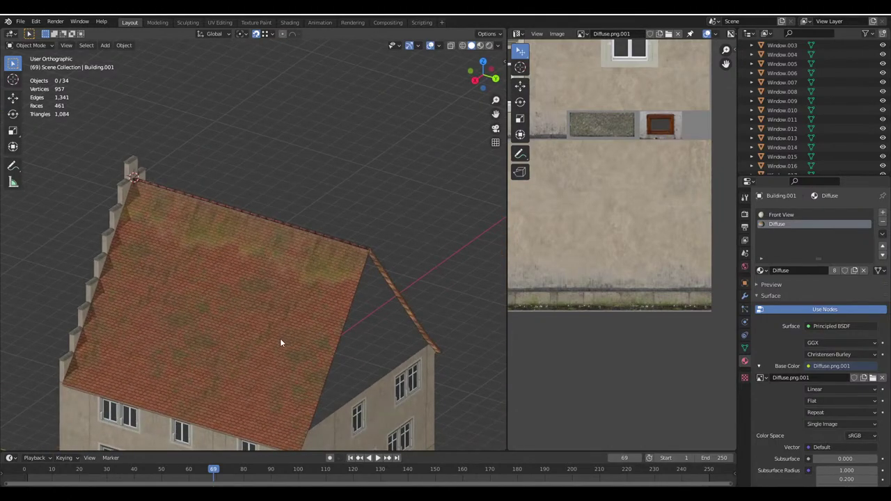
{"action": "scroll", "coordinate": [280, 338], "scroll_direction": "up", "scroll_amount": 2}
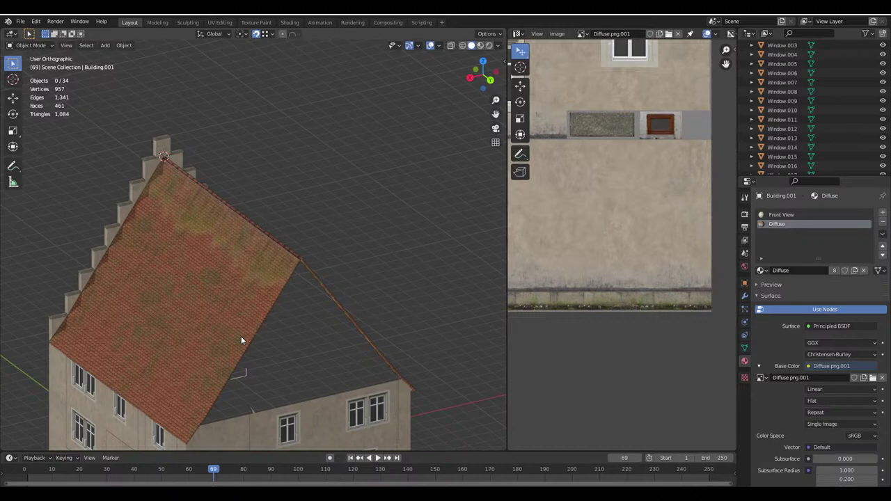
{"action": "middle_click_drag", "start_coordinate": [241, 337], "coordinate": [282, 254]}
{"action": "middle_click_drag", "start_coordinate": [368, 241], "coordinate": [344, 249]}
{"action": "middle_click_drag", "start_coordinate": [255, 233], "coordinate": [214, 266]}
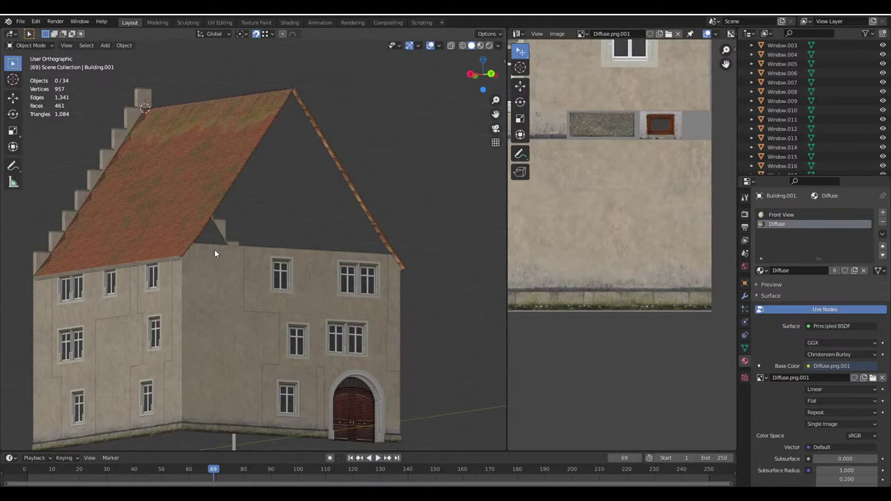
{"action": "scroll", "coordinate": [214, 249], "scroll_direction": "up", "scroll_amount": 5}
{"action": "scroll", "coordinate": [224, 239], "scroll_direction": "down", "scroll_amount": 6}
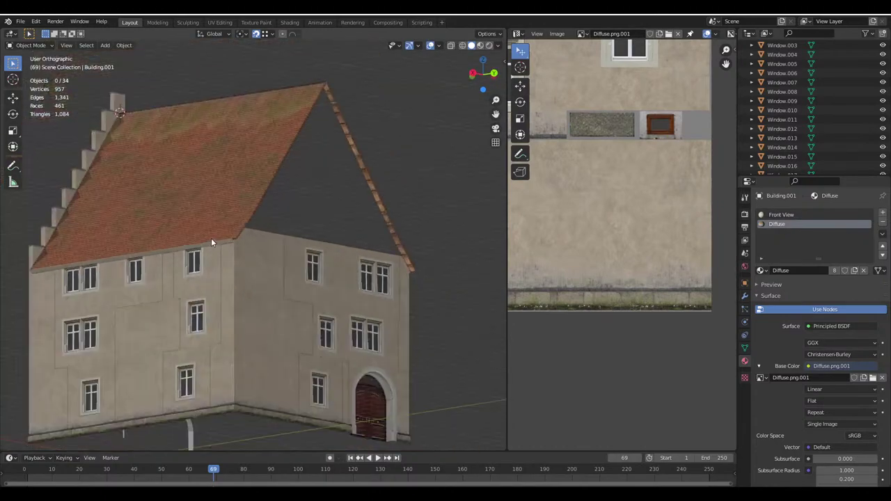
{"action": "key", "text": "Tab"}
{"action": "scroll", "coordinate": [210, 238], "scroll_direction": "up", "scroll_amount": 5}
{"action": "left_click", "coordinate": [187, 240]}
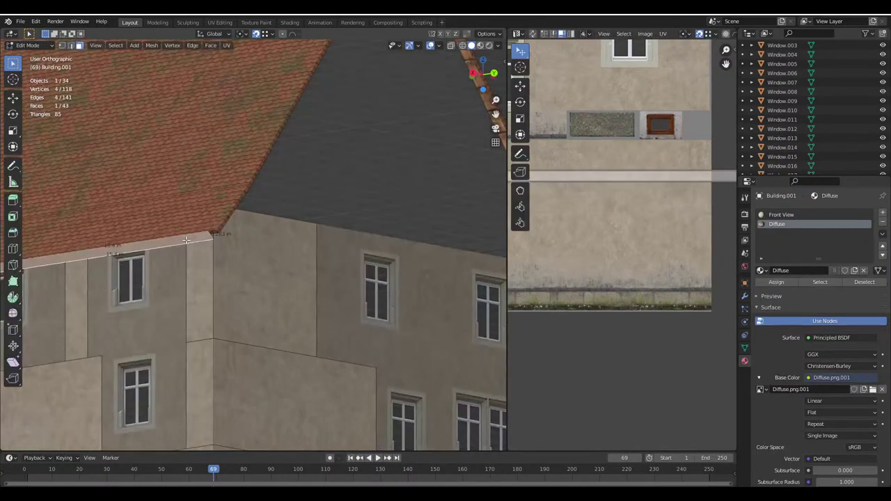
{"action": "scroll", "coordinate": [257, 229], "scroll_direction": "down", "scroll_amount": 6}
{"action": "left_click", "coordinate": [486, 33]}
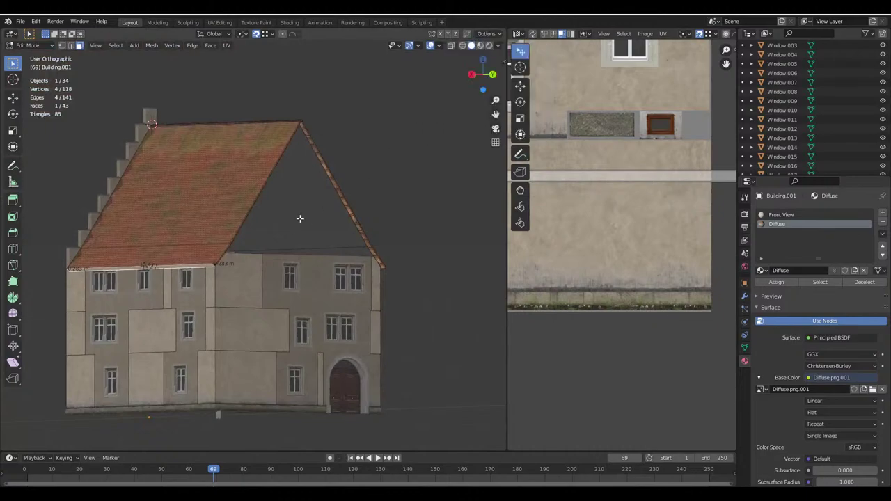
{"action": "key", "text": "g"}
{"action": "left_click", "coordinate": [420, 180]}
{"action": "type", "text": "rz90"}
{"action": "key", "text": "Return"}
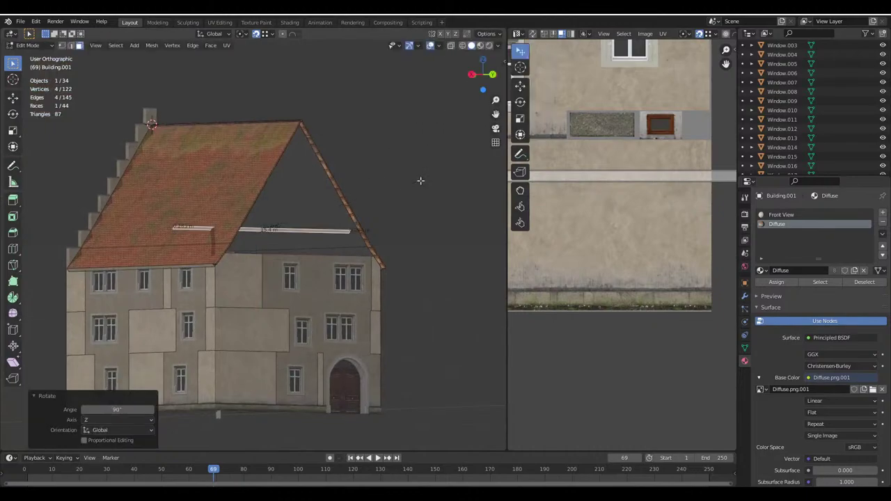
Move the rotated strip to lie along the top of the side wall
{"action": "middle_click_drag", "start_coordinate": [390, 240], "coordinate": [300, 236], "text": "shift"}
{"action": "scroll", "coordinate": [300, 236], "scroll_direction": "up", "scroll_amount": 5}
{"action": "key", "text": "g"}
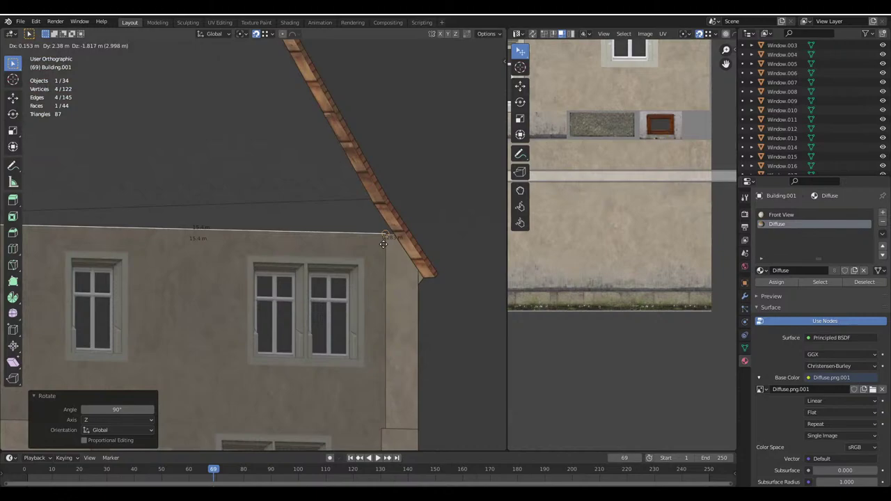
{"action": "left_click", "coordinate": [404, 237]}
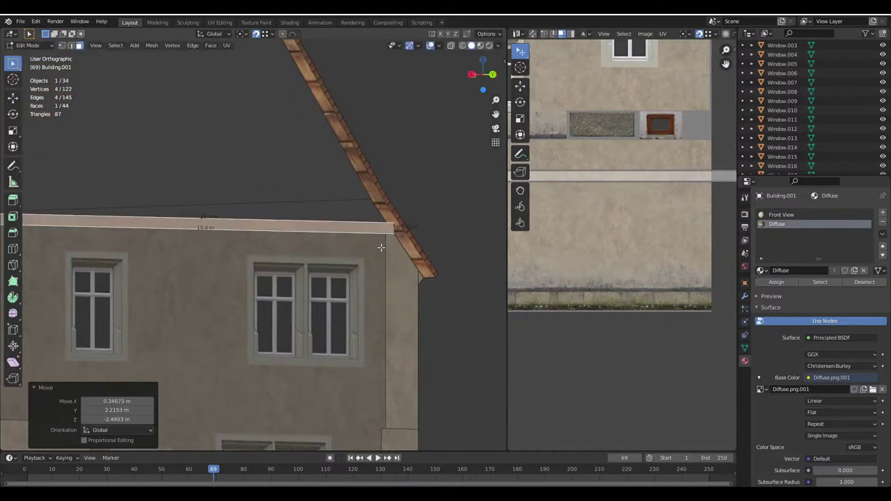
Select the strip's outer end vertex and move it along X and Y with face snapping on
{"action": "scroll", "coordinate": [381, 247], "scroll_direction": "down", "scroll_amount": 5}
{"action": "middle_click_drag", "start_coordinate": [339, 265], "coordinate": [124, 81]}
{"action": "scroll", "coordinate": [293, 251], "scroll_direction": "up", "scroll_amount": 5}
{"action": "left_click", "coordinate": [61, 45]}
{"action": "left_click", "coordinate": [247, 287]}
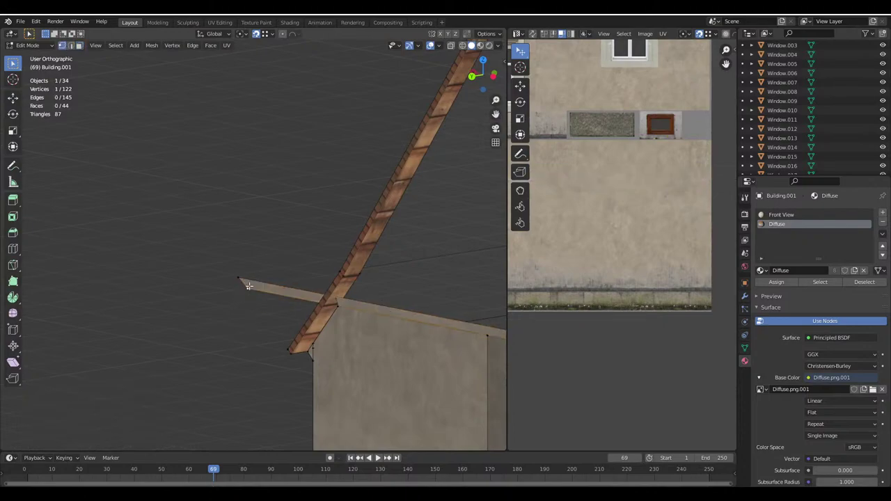
{"action": "left_click", "coordinate": [486, 33]}
{"action": "key", "text": "g"}
{"action": "key", "text": "x"}
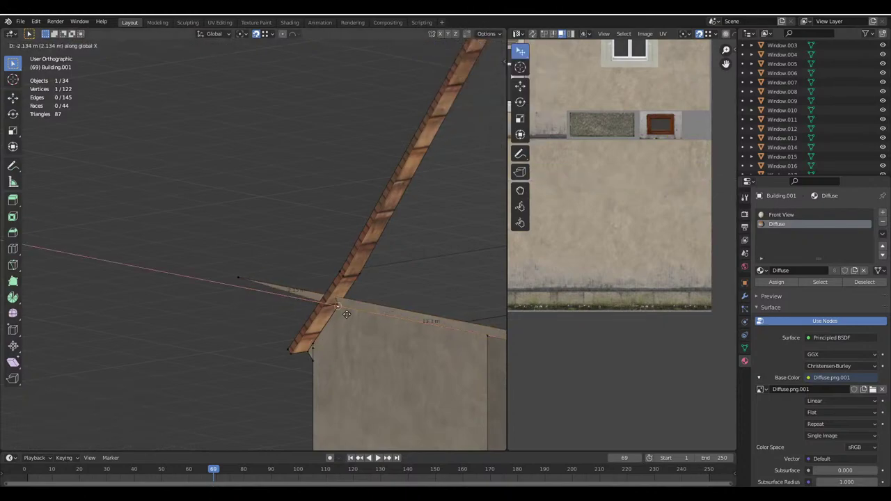
{"action": "left_click", "coordinate": [346, 314]}
{"action": "left_click", "coordinate": [270, 33]}
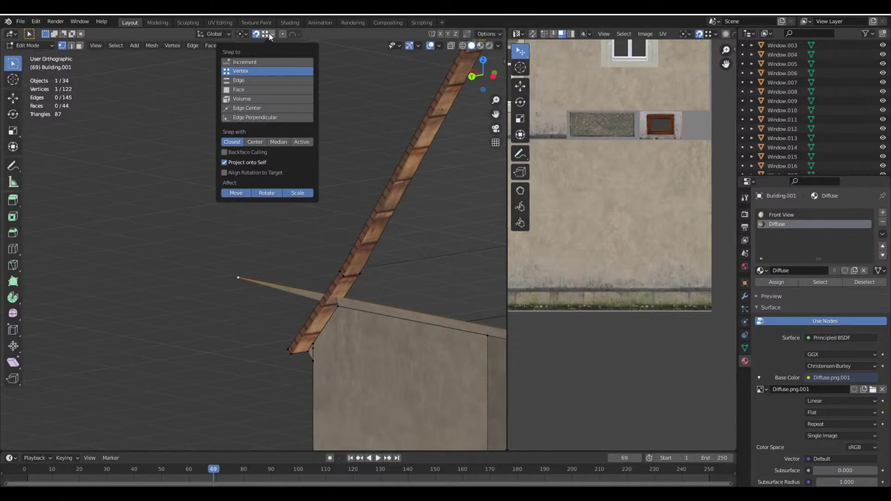
{"action": "left_click", "coordinate": [243, 89]}
{"action": "key", "text": "g"}
{"action": "key", "text": "y"}
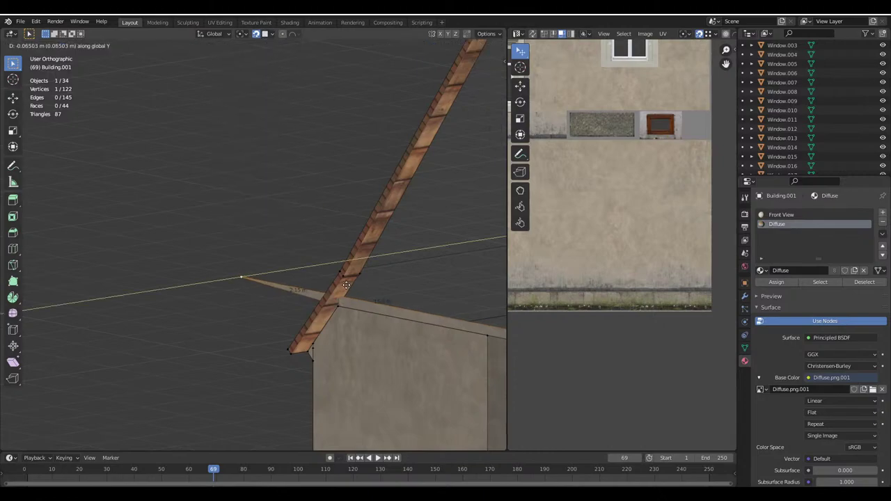
{"action": "left_click", "coordinate": [346, 284]}
{"action": "key", "text": "g"}
{"action": "left_click", "coordinate": [341, 285]}
Slide the end vertex along X and snap it against the roof edge
{"action": "scroll", "coordinate": [337, 285], "scroll_direction": "down", "scroll_amount": 2}
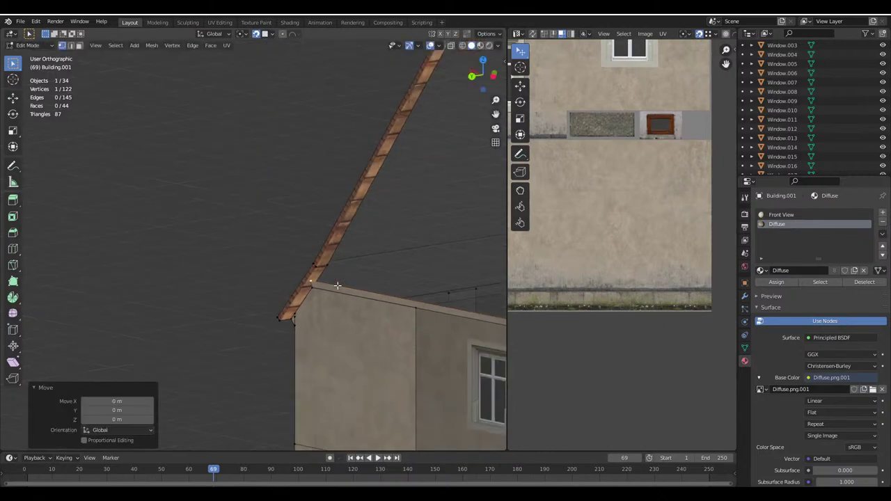
{"action": "scroll", "coordinate": [337, 285], "scroll_direction": "down", "scroll_amount": 5}
{"action": "scroll", "coordinate": [322, 235], "scroll_direction": "up", "scroll_amount": 6}
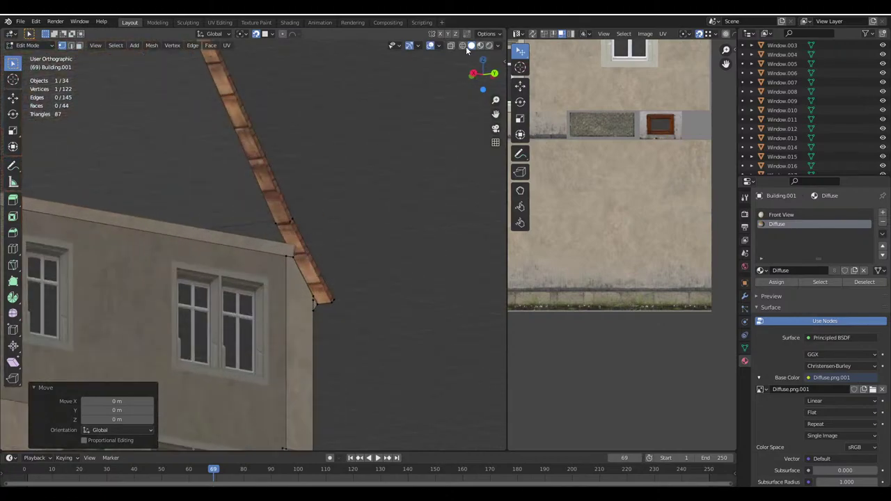
{"action": "left_click", "coordinate": [463, 46]}
{"action": "left_click", "coordinate": [471, 47]}
{"action": "key", "text": "g"}
{"action": "key", "text": "x"}
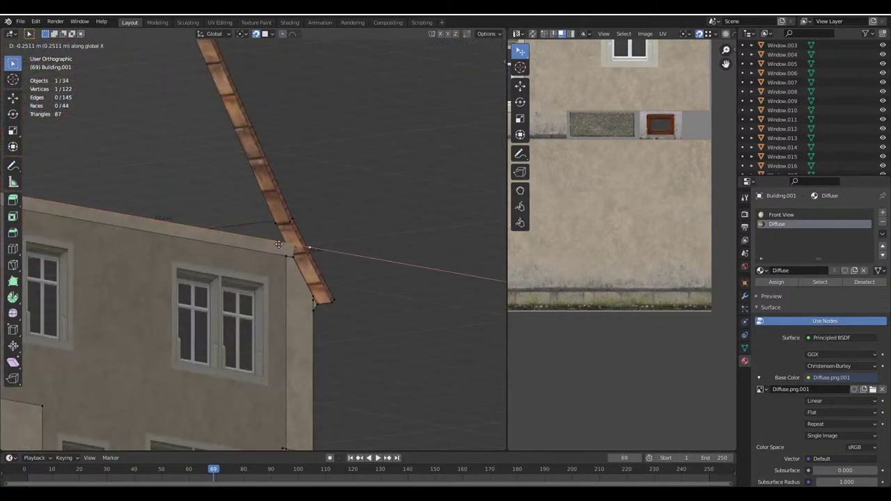
{"action": "left_click", "coordinate": [288, 235]}
{"action": "middle_click_drag", "start_coordinate": [183, 131], "coordinate": [70, 30]}
{"action": "scroll", "coordinate": [474, 125], "scroll_direction": "up", "scroll_amount": 4}
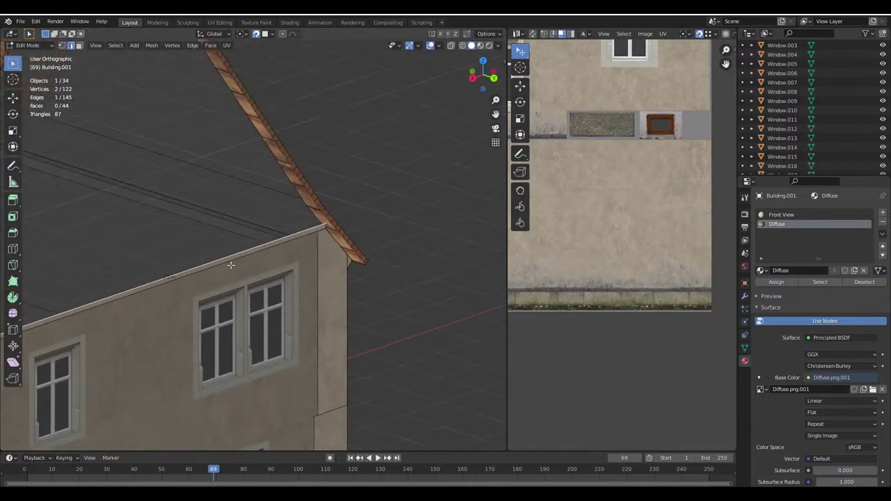
{"action": "left_click", "coordinate": [486, 33]}
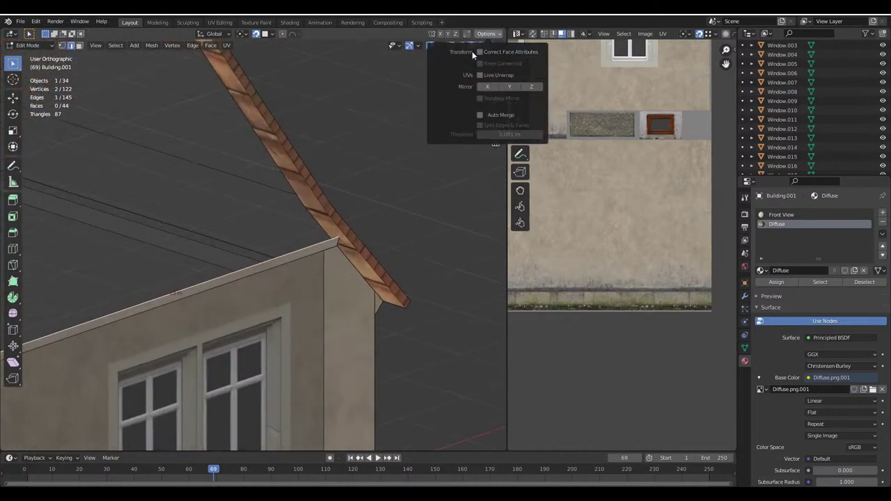
{"action": "left_click", "coordinate": [265, 36]}
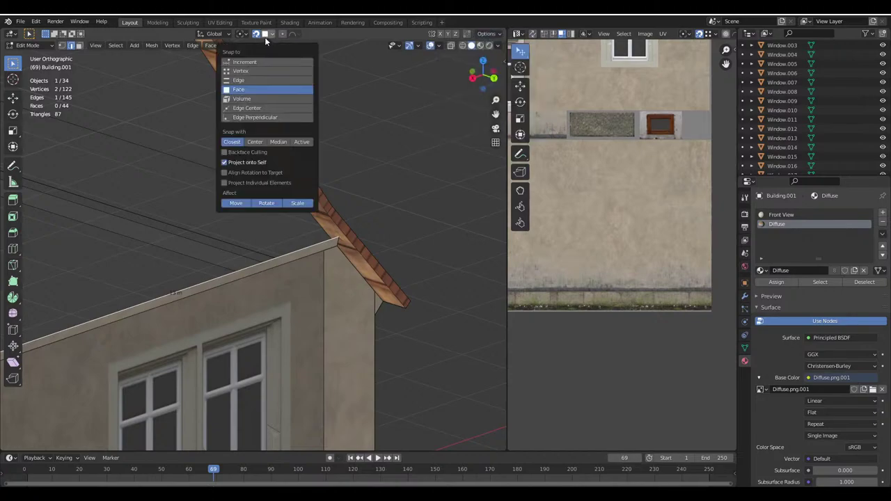
{"action": "key", "text": "g"}
{"action": "left_click", "coordinate": [327, 251]}
Leave Edit Mode and save Haus.blend with Ctrl+S
{"action": "key", "text": "Tab"}
{"action": "scroll", "coordinate": [330, 248], "scroll_direction": "down", "scroll_amount": 3}
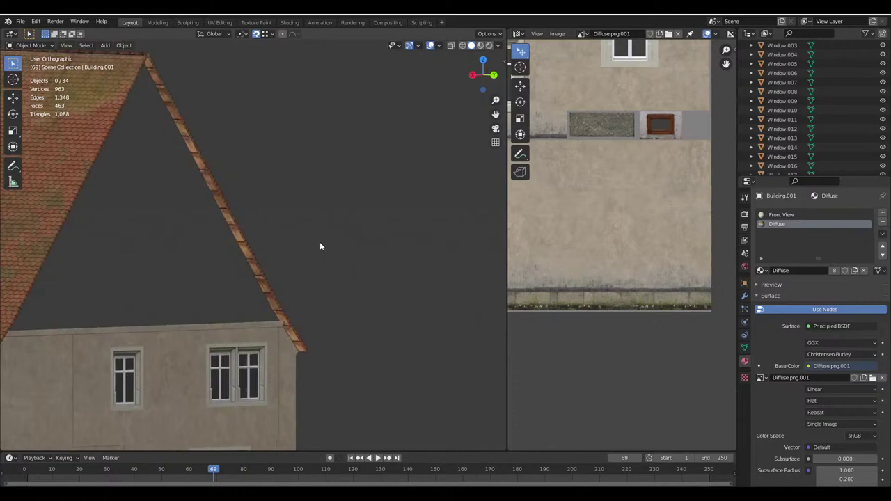
{"action": "key", "text": "ctrl+s"}
{"action": "scroll", "coordinate": [269, 262], "scroll_direction": "down", "scroll_amount": 4}
{"action": "middle_click_drag", "start_coordinate": [269, 263], "coordinate": [370, 251]}
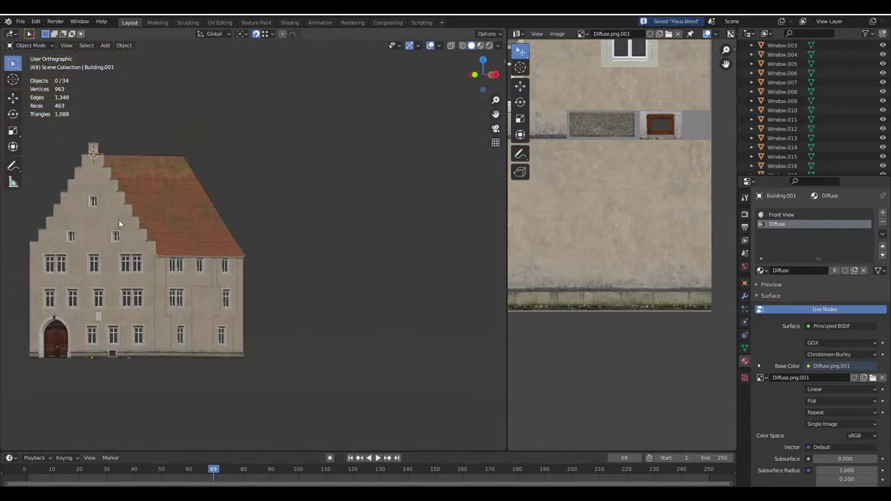
Select the three stepped-gable faces of the Building mesh in face mode
{"action": "scroll", "coordinate": [112, 222], "scroll_direction": "up", "scroll_amount": 3}
{"action": "left_click", "coordinate": [199, 255]}
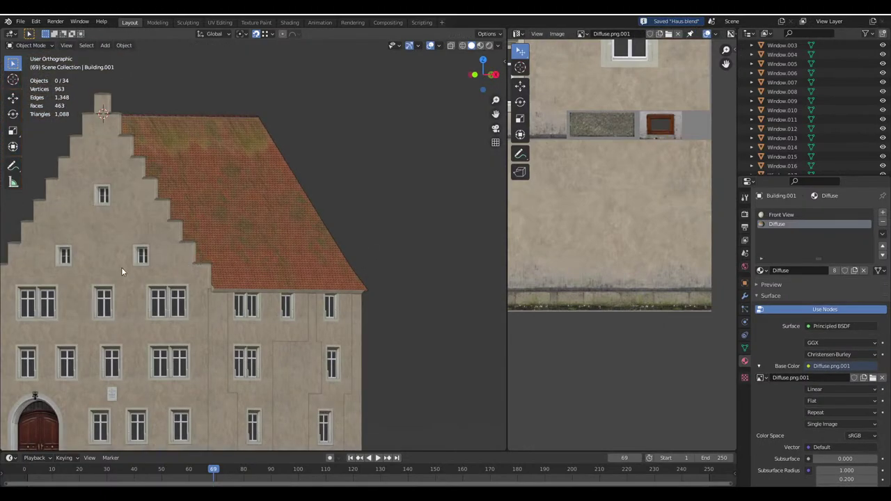
{"action": "key", "text": "Tab"}
{"action": "middle_click_drag", "start_coordinate": [121, 268], "coordinate": [275, 252], "text": "shift"}
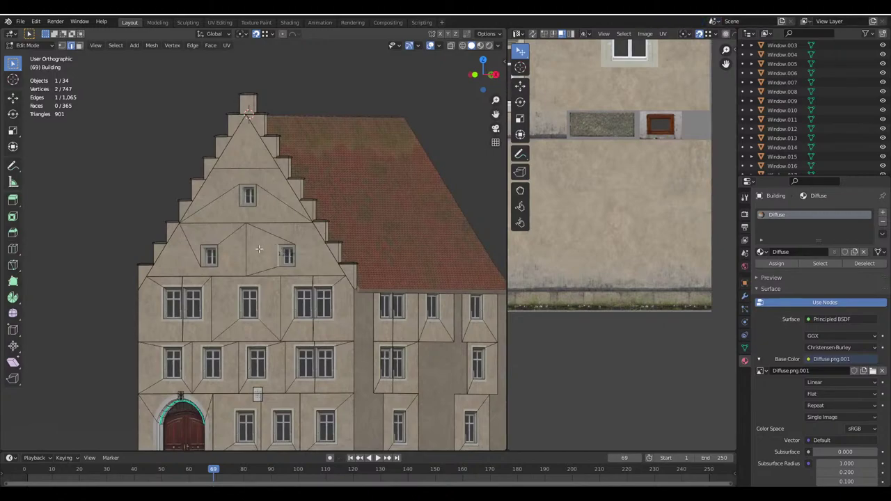
{"action": "scroll", "coordinate": [258, 248], "scroll_direction": "up", "scroll_amount": 4}
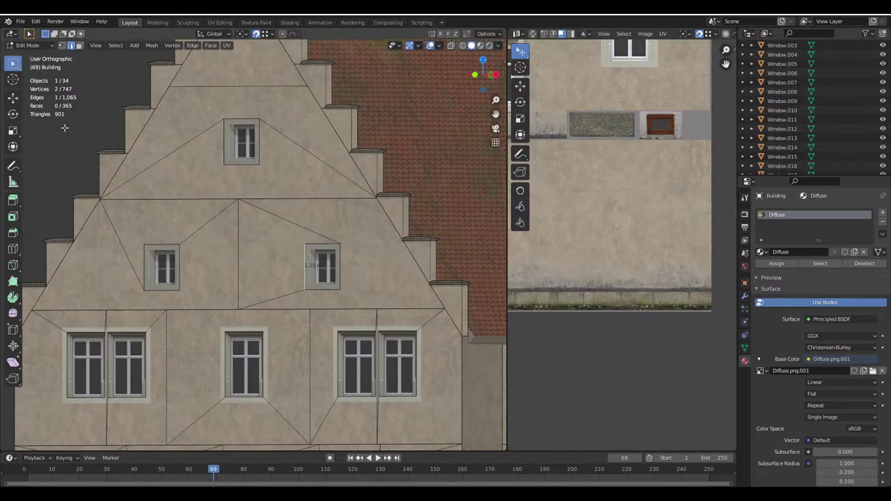
{"action": "left_click", "coordinate": [78, 45]}
{"action": "left_click", "coordinate": [216, 247]}
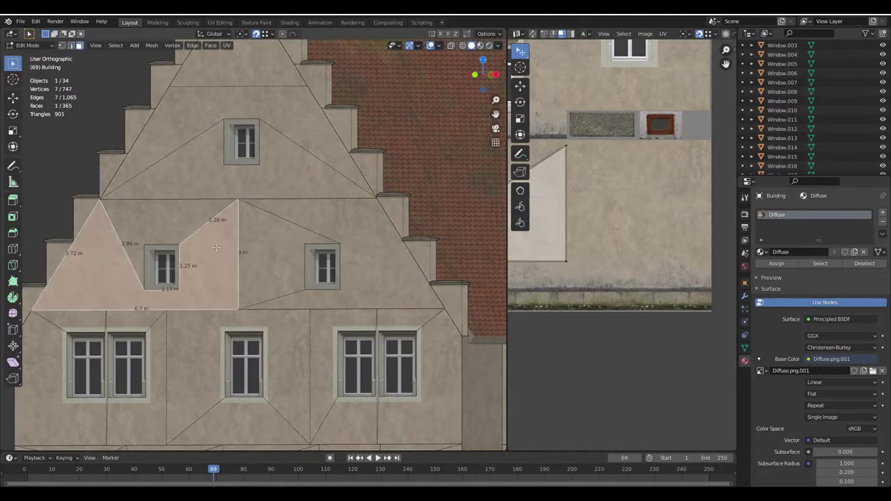
{"action": "left_click", "coordinate": [173, 229], "text": "shift"}
{"action": "left_click", "coordinate": [302, 234], "text": "shift"}
{"action": "scroll", "coordinate": [350, 248], "scroll_direction": "down", "scroll_amount": 3}
{"action": "middle_click_drag", "start_coordinate": [351, 248], "coordinate": [296, 221]}
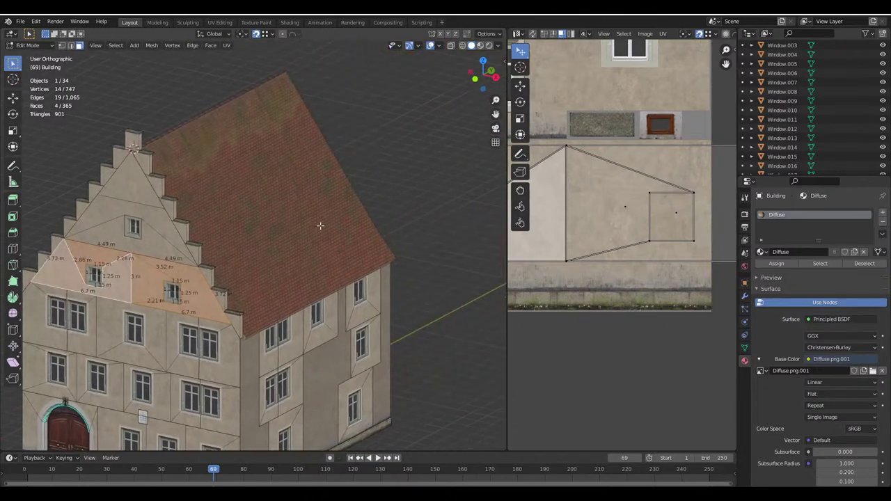
Duplicate the gable faces along Y to the back end, flip their normals and position them
{"action": "left_click", "coordinate": [487, 34]}
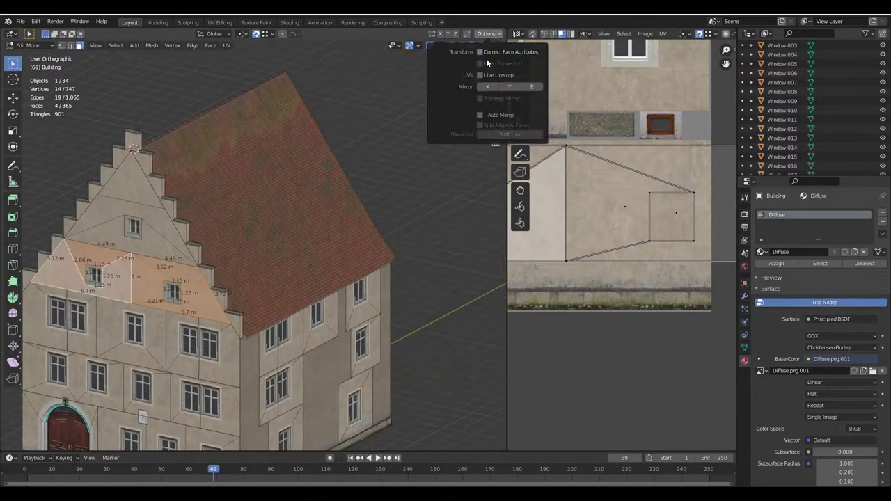
{"action": "key", "text": "shift+d"}
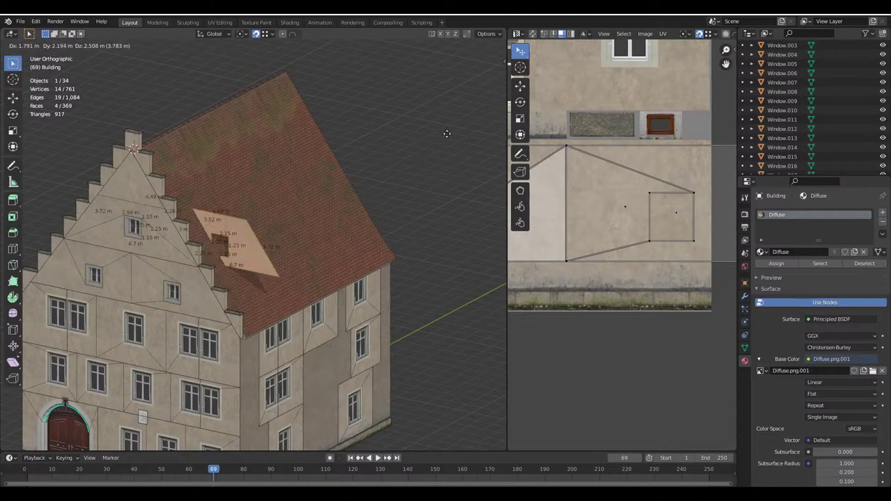
{"action": "key", "text": "y"}
{"action": "left_click", "coordinate": [467, 113]}
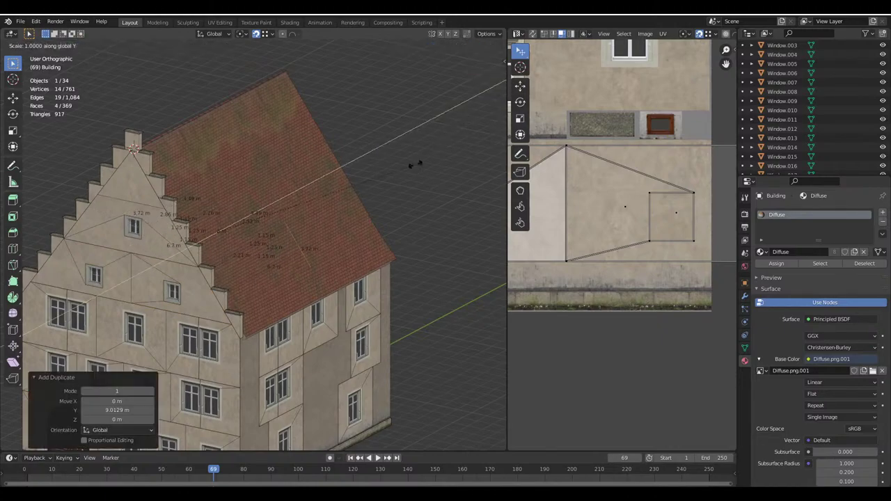
{"action": "key", "text": "alt+n"}
{"action": "left_click", "coordinate": [413, 164]}
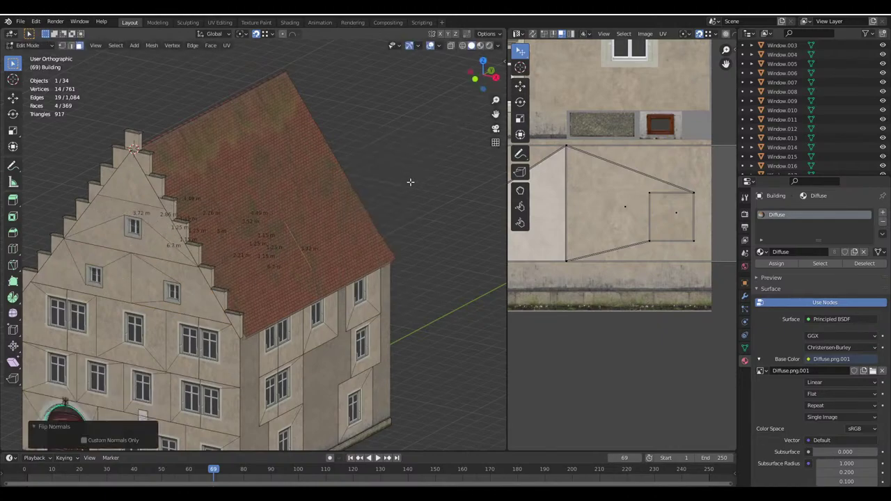
{"action": "middle_click_drag", "start_coordinate": [410, 183], "coordinate": [226, 229]}
{"action": "scroll", "coordinate": [226, 229], "scroll_direction": "up", "scroll_amount": 4}
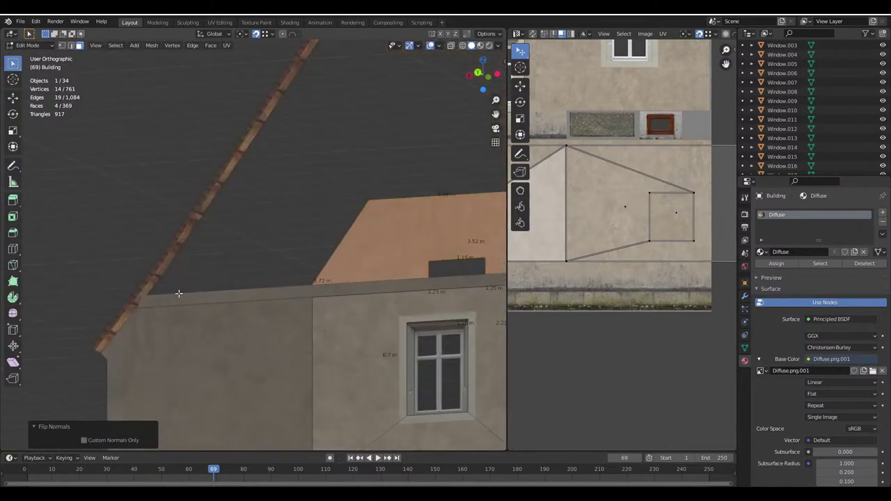
{"action": "middle_click_drag", "start_coordinate": [173, 299], "coordinate": [185, 309]}
{"action": "key", "text": "g"}
{"action": "key", "text": "y"}
{"action": "left_click", "coordinate": [195, 284]}
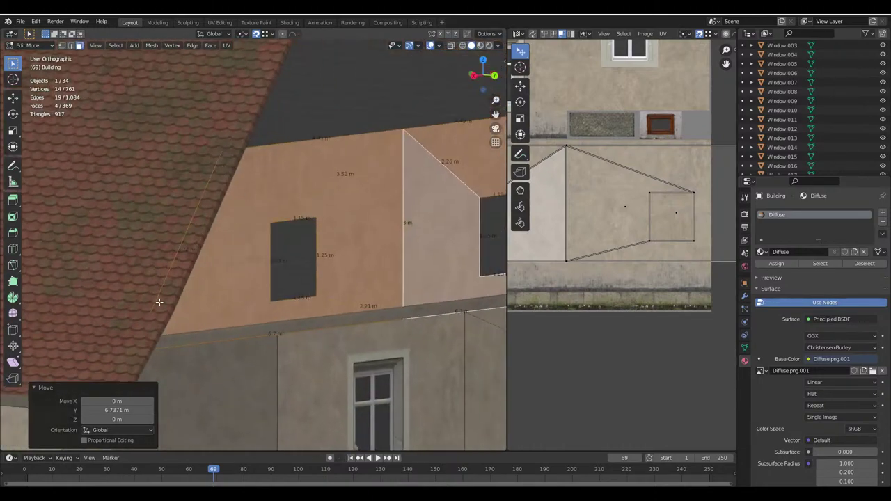
Shift all the copied gable faces' UVs down along Y, then exit Edit Mode
{"action": "middle_click_drag", "start_coordinate": [209, 221], "coordinate": [236, 264]}
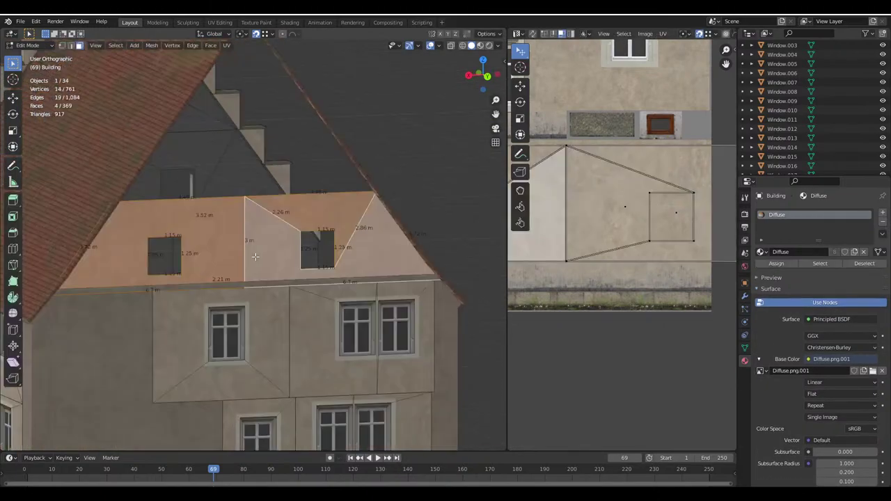
{"action": "key", "text": "a"}
{"action": "scroll", "coordinate": [645, 295], "scroll_direction": "up", "scroll_amount": 3}
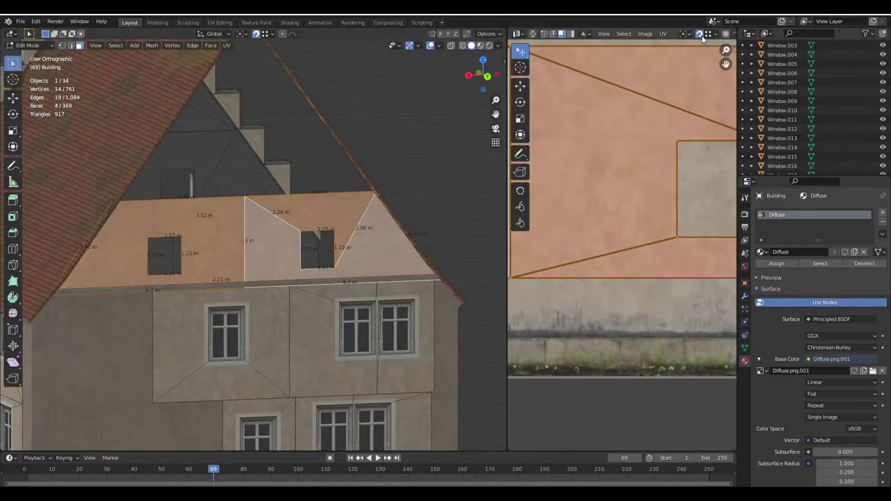
{"action": "key", "text": "g"}
{"action": "key", "text": "y"}
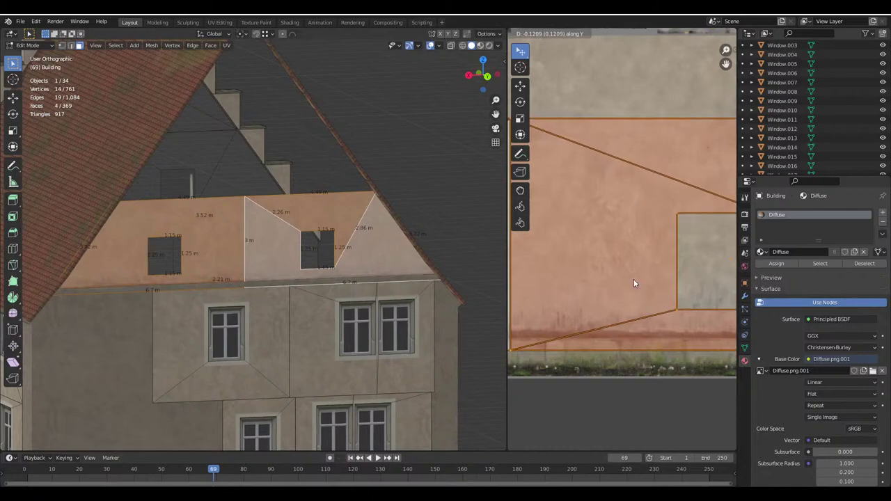
{"action": "left_click", "coordinate": [634, 279]}
{"action": "key", "text": "Tab"}
{"action": "scroll", "coordinate": [235, 264], "scroll_direction": "down", "scroll_amount": 4}
{"action": "scroll", "coordinate": [303, 281], "scroll_direction": "up", "scroll_amount": 6}
{"action": "middle_click_drag", "start_coordinate": [289, 254], "coordinate": [387, 268]}
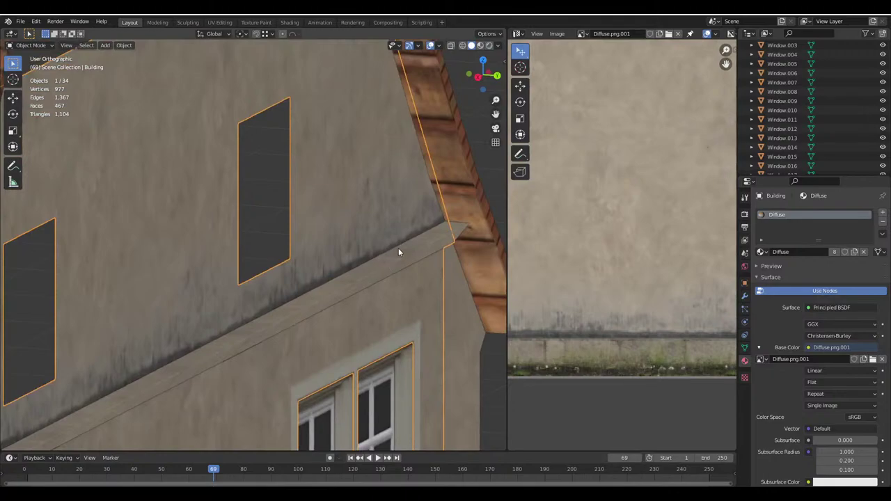
Unwrap the Building.001 ledge face and rotate its UVs 90°
{"action": "key", "text": "Tab"}
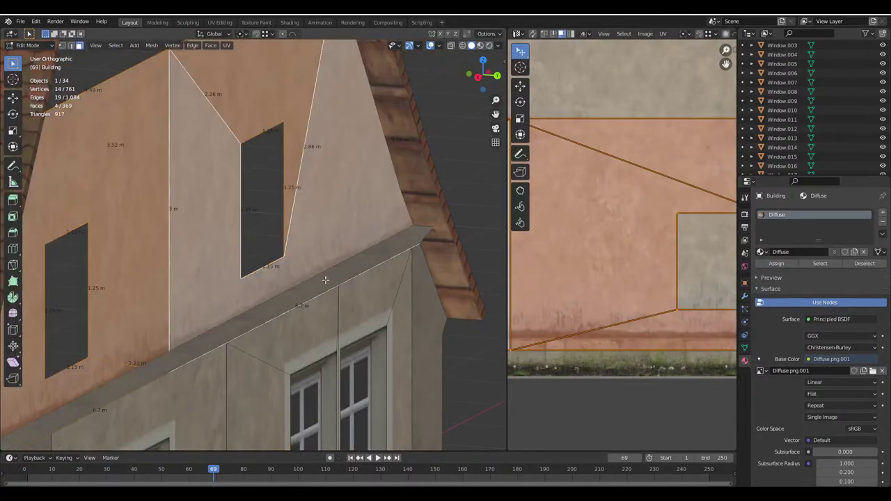
{"action": "middle_click_drag", "start_coordinate": [321, 295], "coordinate": [316, 282]}
{"action": "left_click", "coordinate": [316, 282]}
{"action": "key", "text": "u"}
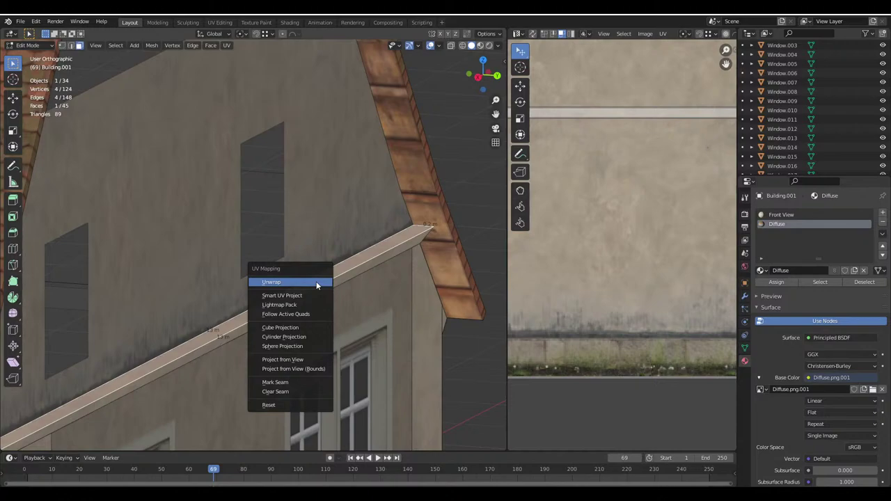
{"action": "left_click", "coordinate": [316, 282]}
{"action": "scroll", "coordinate": [658, 275], "scroll_direction": "down", "scroll_amount": 3}
{"action": "type", "text": "r90"}
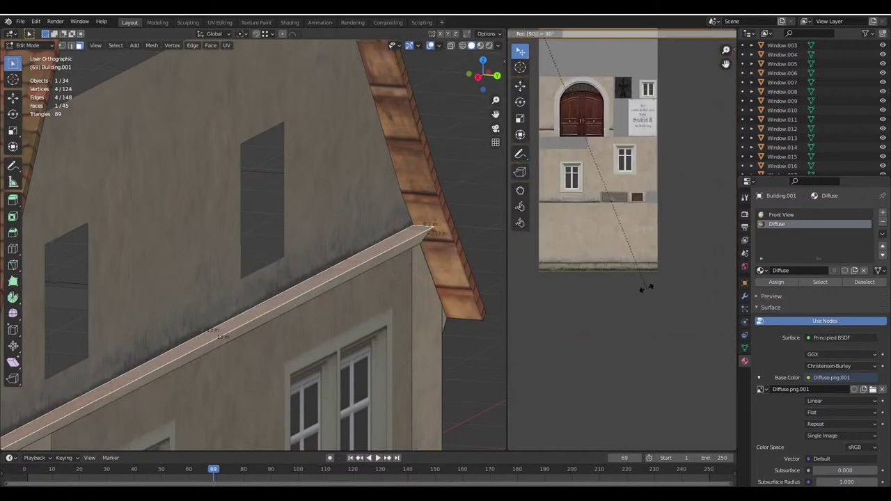
{"action": "key", "text": "Return"}
Scale and move the ledge UVs onto the texture's ledge band, then exit Edit Mode
{"action": "scroll", "coordinate": [645, 288], "scroll_direction": "down", "scroll_amount": 2}
{"action": "key", "text": "s"}
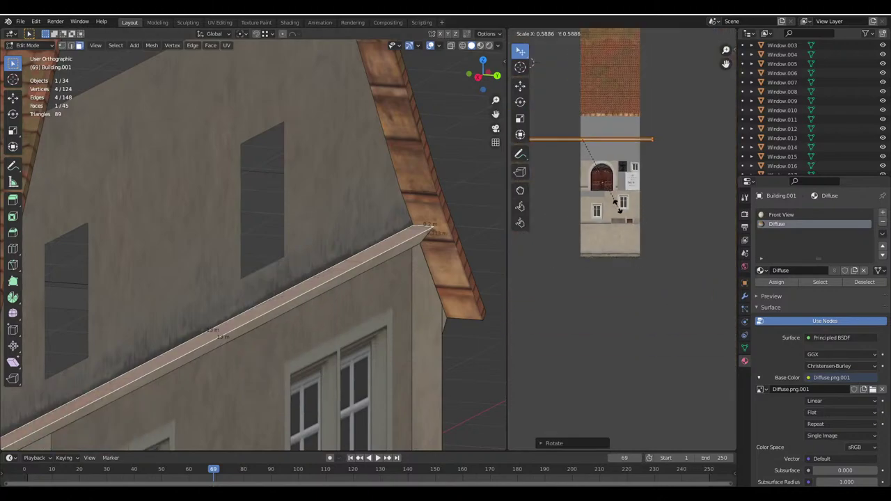
{"action": "key", "text": "g"}
{"action": "left_click", "coordinate": [626, 308]}
{"action": "scroll", "coordinate": [613, 311], "scroll_direction": "up", "scroll_amount": 3}
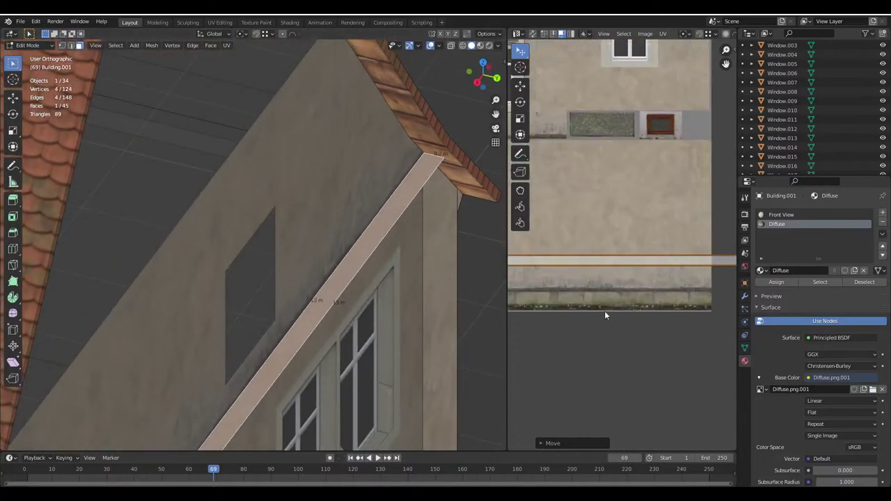
{"action": "scroll", "coordinate": [605, 310], "scroll_direction": "up", "scroll_amount": 1}
{"action": "key", "text": "g"}
{"action": "key", "text": "r"}
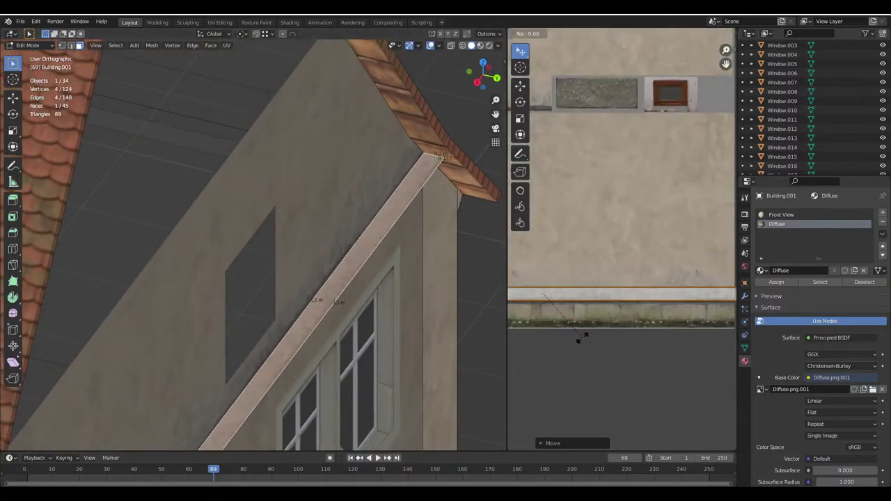
{"action": "left_click", "coordinate": [582, 337]}
{"action": "key", "text": "Tab"}
{"action": "scroll", "coordinate": [305, 275], "scroll_direction": "down", "scroll_amount": 5}
{"action": "scroll", "coordinate": [277, 273], "scroll_direction": "up", "scroll_amount": 2}
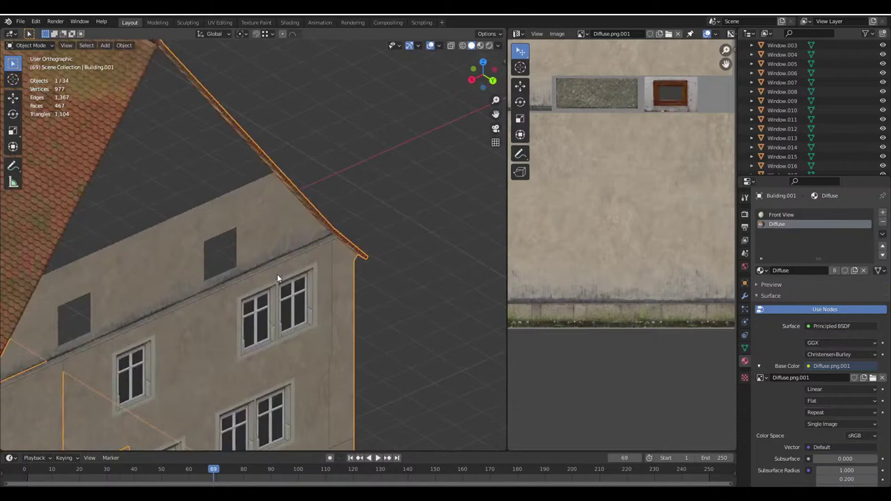
{"action": "middle_click_drag", "start_coordinate": [277, 274], "coordinate": [298, 259]}
{"action": "scroll", "coordinate": [298, 259], "scroll_direction": "up", "scroll_amount": 3}
Select the Building's linked gable faces, return to Object Mode and save Haus.blend
{"action": "key", "text": "alt+a"}
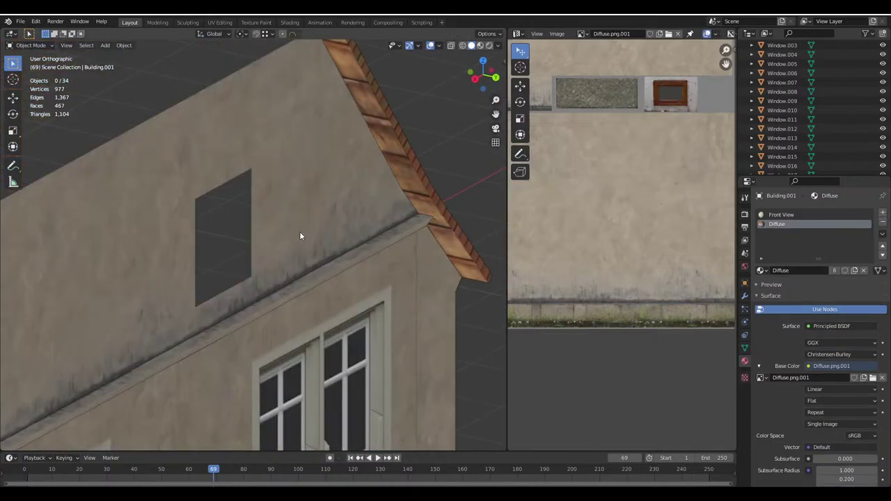
{"action": "left_click", "coordinate": [299, 235]}
{"action": "key", "text": "Tab"}
{"action": "left_click", "coordinate": [106, 190]}
{"action": "key", "text": "ctrl+l"}
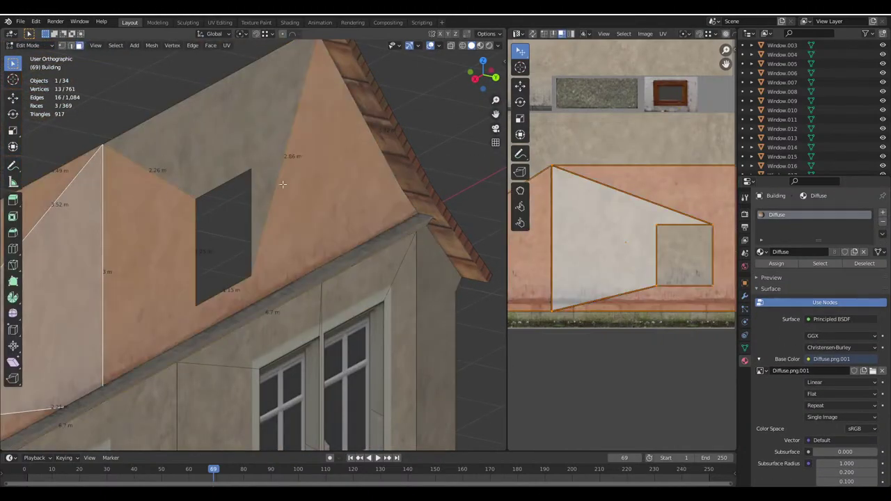
{"action": "middle_click_drag", "start_coordinate": [278, 265], "coordinate": [362, 229]}
{"action": "scroll", "coordinate": [604, 320], "scroll_direction": "up", "scroll_amount": 3}
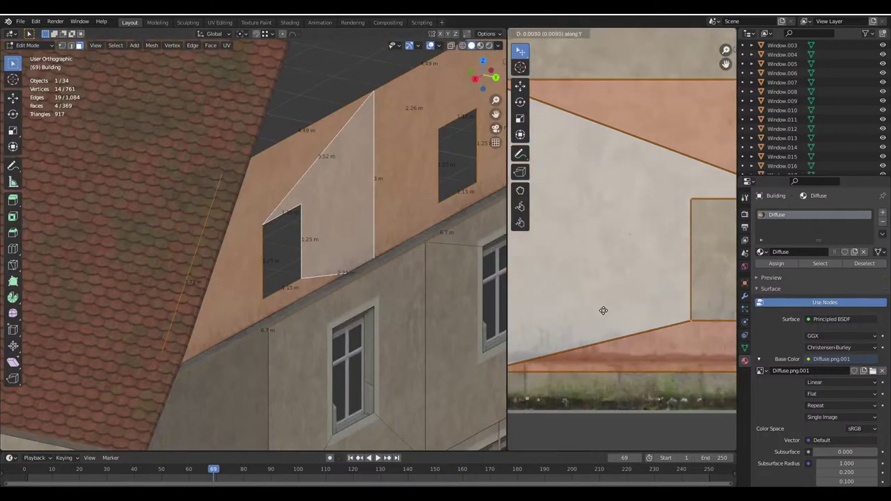
{"action": "key", "text": "Tab"}
{"action": "scroll", "coordinate": [234, 255], "scroll_direction": "down", "scroll_amount": 5}
{"action": "middle_click_drag", "start_coordinate": [234, 254], "coordinate": [350, 247]}
{"action": "key", "text": "alt+a"}
{"action": "key", "text": "ctrl+s"}
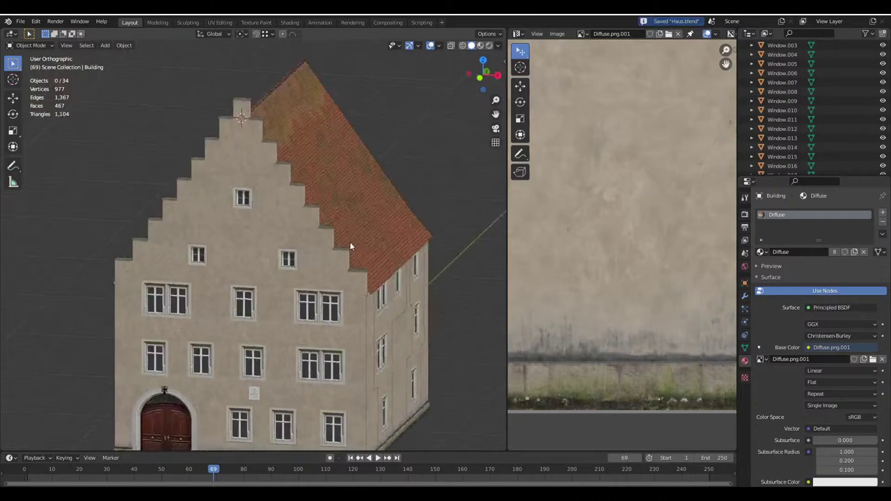
Duplicate the gable window, rotate it 180° about Z and place it in the left opening
{"action": "middle_click_drag", "start_coordinate": [285, 260], "coordinate": [247, 283]}
{"action": "key", "text": "shift+d"}
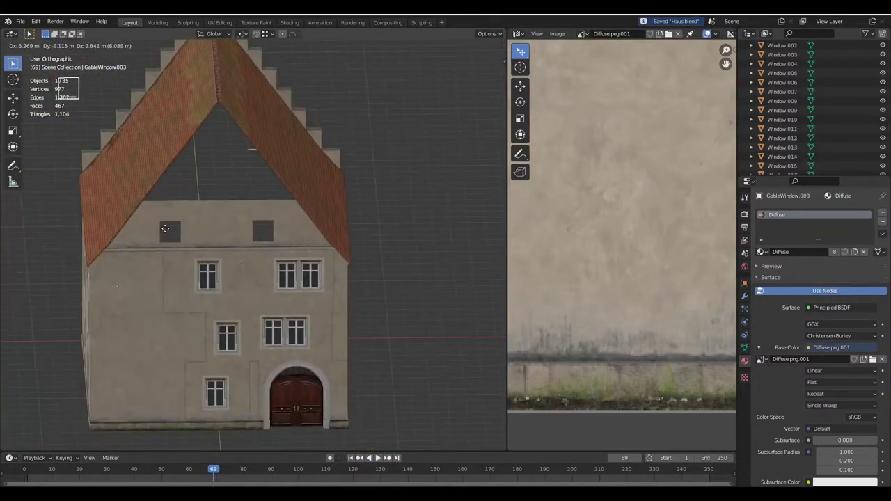
{"action": "left_click", "coordinate": [264, 310]}
{"action": "type", "text": "rz"}
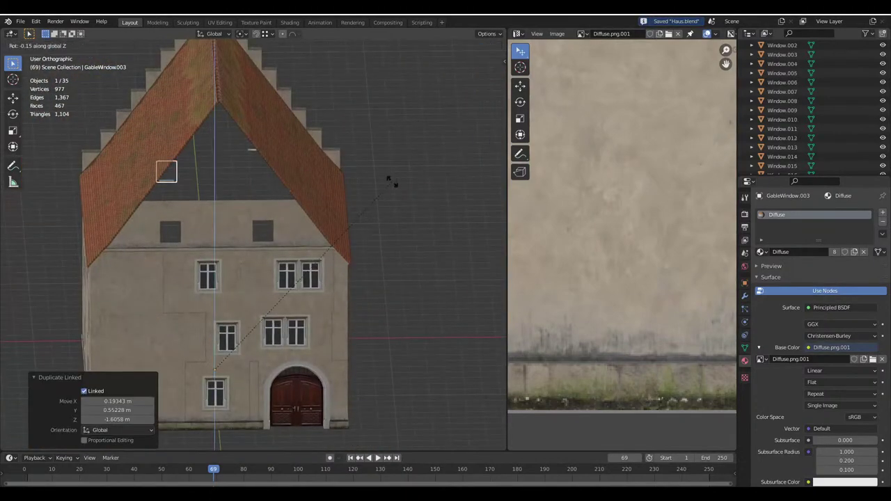
{"action": "type", "text": "180"}
{"action": "key", "text": "Return"}
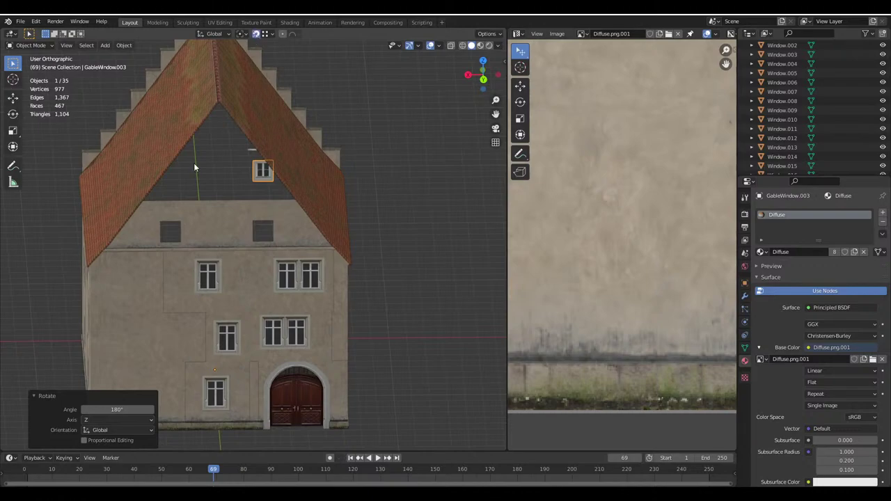
{"action": "key", "text": "g"}
{"action": "left_click", "coordinate": [237, 221]}
Duplicate that window again into the right upper opening
{"action": "scroll", "coordinate": [237, 222], "scroll_direction": "up", "scroll_amount": 4}
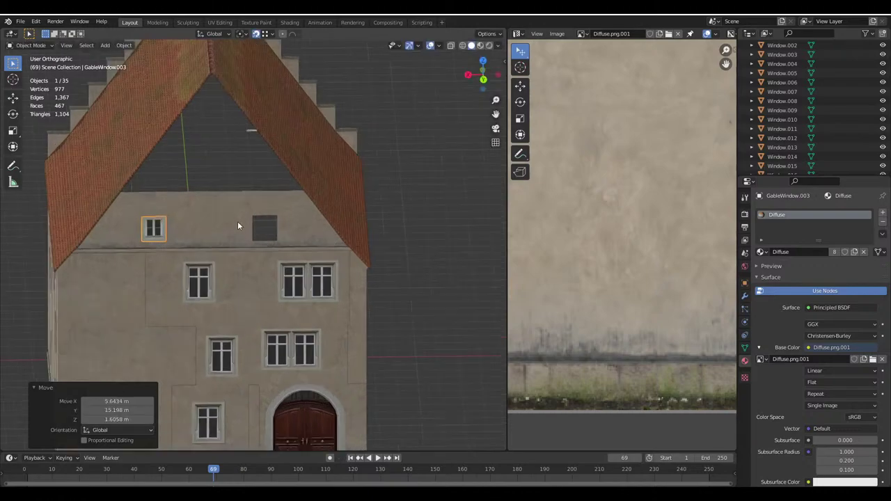
{"action": "key", "text": "shift+d"}
{"action": "left_click", "coordinate": [483, 234]}
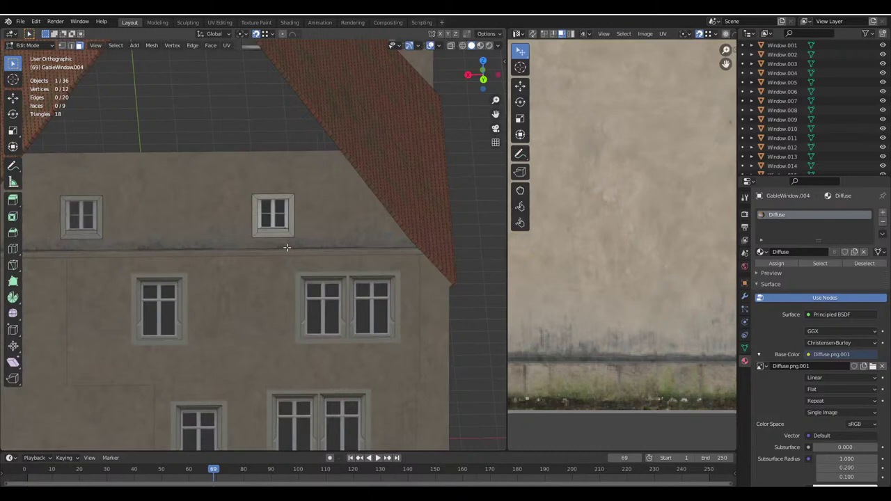
Inspect the new window copy around the house and save Haus.blend
{"action": "key", "text": "Tab"}
{"action": "middle_click_drag", "start_coordinate": [271, 260], "coordinate": [337, 223]}
{"action": "scroll", "coordinate": [324, 255], "scroll_direction": "down", "scroll_amount": 5}
{"action": "key", "text": "Tab"}
{"action": "scroll", "coordinate": [313, 252], "scroll_direction": "up", "scroll_amount": 5}
{"action": "key", "text": "ctrl+s"}
Edit the Building mesh in vertex select mode with see-through X-ray display
{"action": "key", "text": "Tab"}
{"action": "key", "text": "Tab"}
{"action": "left_click", "coordinate": [330, 213]}
{"action": "key", "text": "Tab"}
{"action": "scroll", "coordinate": [366, 146], "scroll_direction": "up", "scroll_amount": 3}
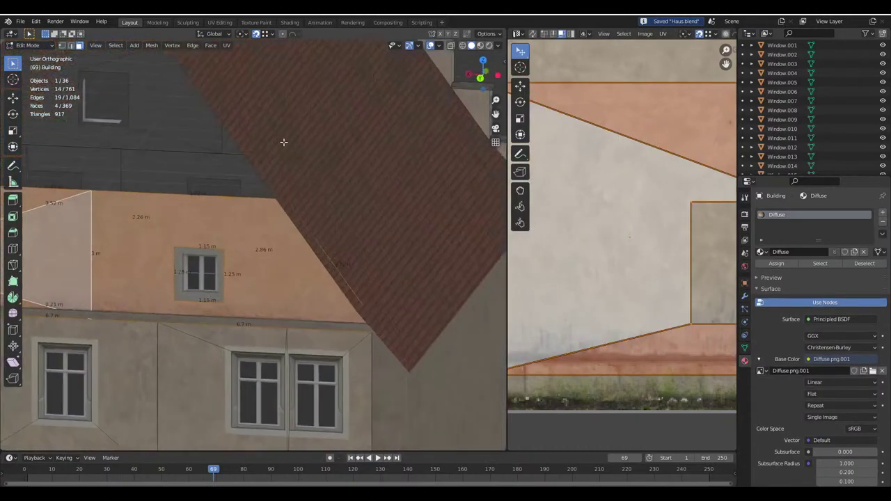
{"action": "left_click", "coordinate": [62, 45]}
{"action": "left_click", "coordinate": [486, 33]}
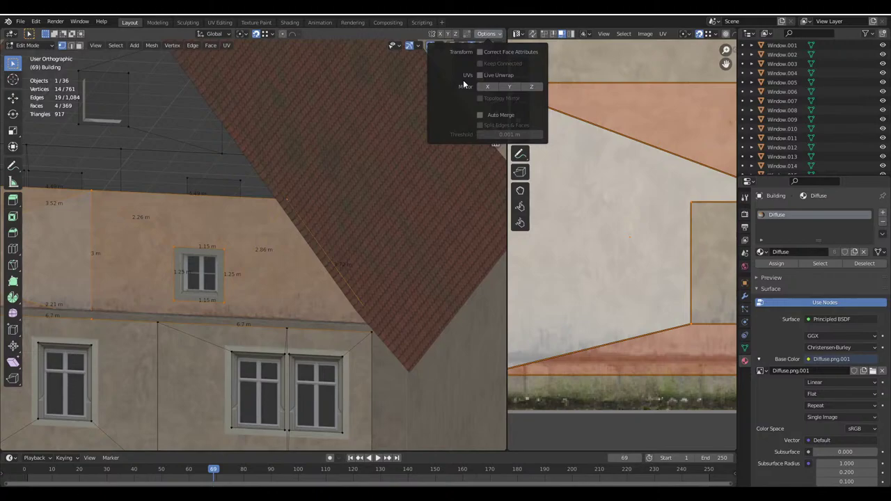
{"action": "left_click", "coordinate": [496, 45]}
{"action": "middle_click_drag", "start_coordinate": [372, 198], "coordinate": [417, 75]}
{"action": "left_click", "coordinate": [462, 46]}
Turn on vertex snapping and shift the first roof corner vertex along X
{"action": "left_click", "coordinate": [352, 175]}
{"action": "middle_click_drag", "start_coordinate": [352, 175], "coordinate": [319, 180]}
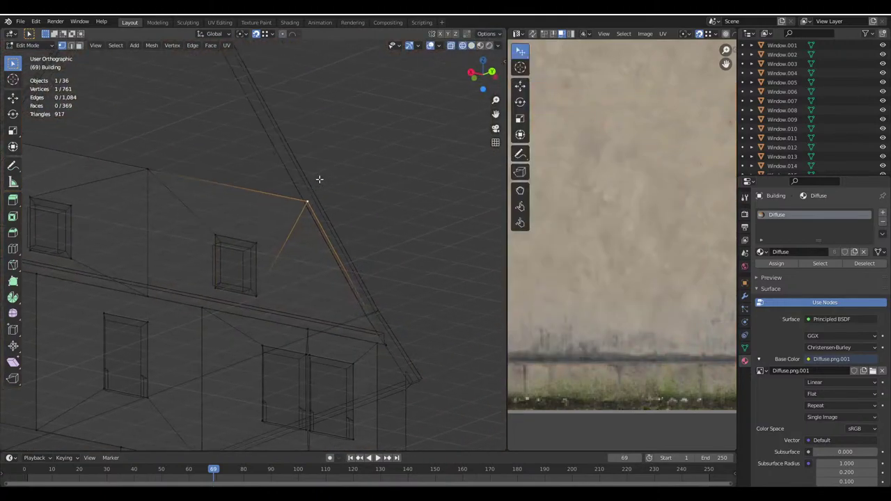
{"action": "left_click", "coordinate": [266, 33]}
{"action": "left_click", "coordinate": [244, 77]}
{"action": "scroll", "coordinate": [343, 215], "scroll_direction": "up", "scroll_amount": 3}
{"action": "key", "text": "g"}
{"action": "key", "text": "x"}
{"action": "key", "text": "g"}
{"action": "key", "text": "x"}
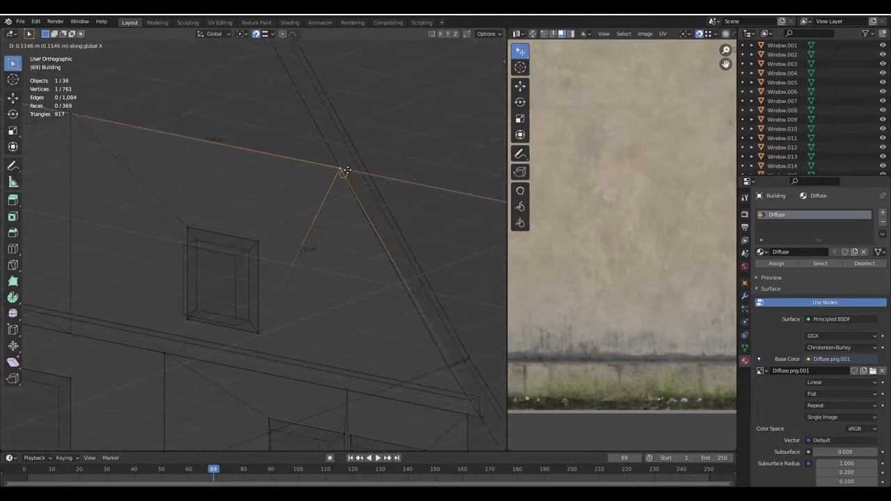
{"action": "left_click", "coordinate": [362, 213]}
Raise the second eave corner vertex 0.2 m along Z
{"action": "middle_click_drag", "start_coordinate": [364, 217], "coordinate": [322, 266]}
{"action": "left_click", "coordinate": [322, 267]}
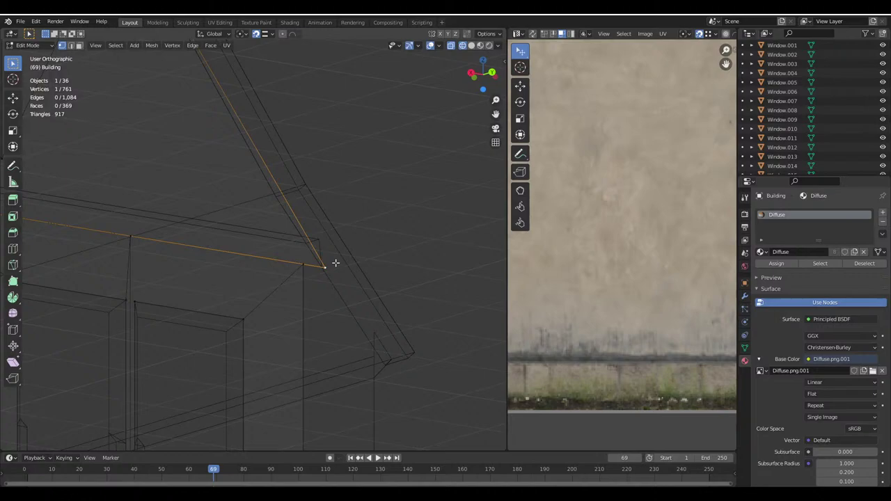
{"action": "key", "text": "g"}
{"action": "key", "text": "x"}
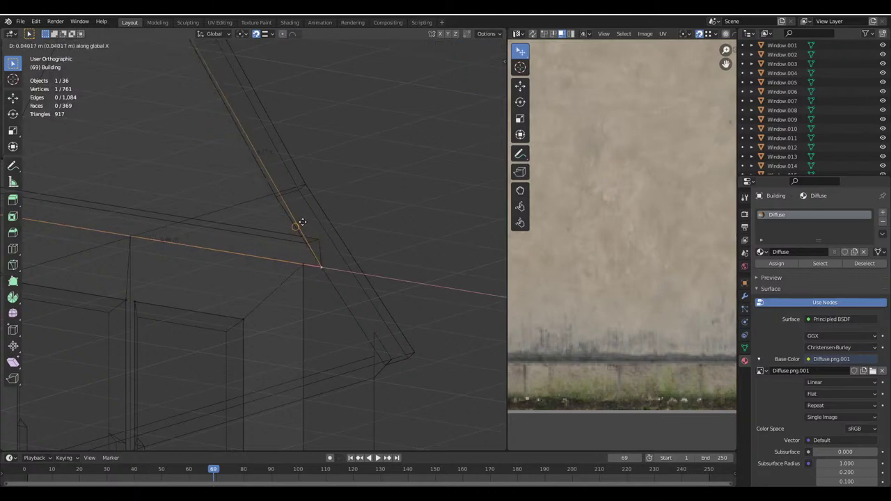
{"action": "type", "text": "z.2"}
{"action": "key", "text": "Return"}
{"action": "key", "text": "g"}
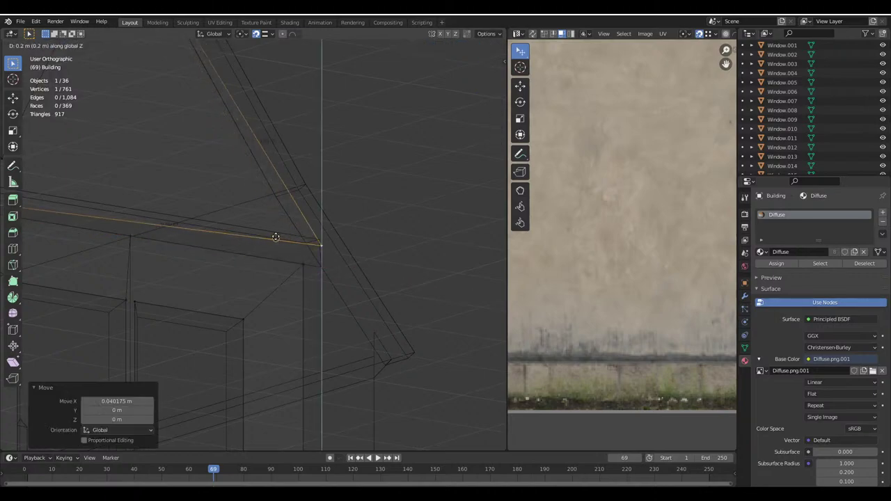
{"action": "key", "text": "x"}
{"action": "key", "text": "Escape"}
Shift that vertex 0.11456 m along X after undoing an accidental triangulation
{"action": "left_click", "coordinate": [494, 34]}
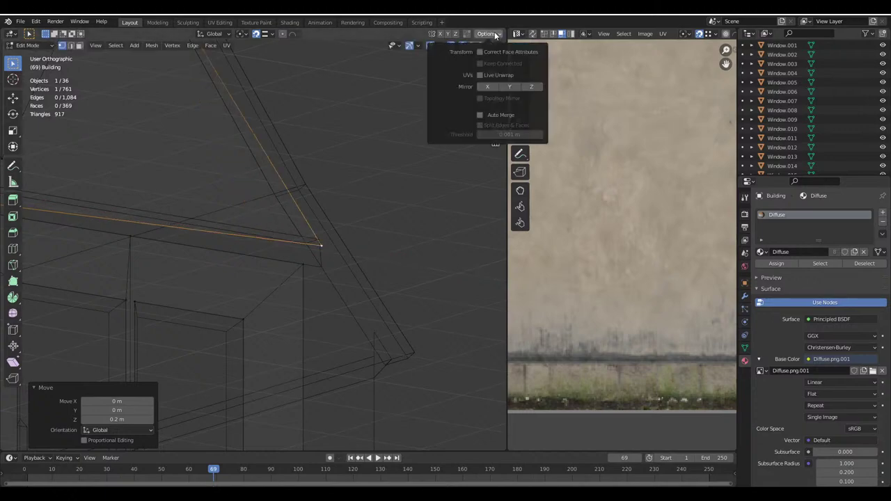
{"action": "scroll", "coordinate": [358, 244], "scroll_direction": "up", "scroll_amount": 5, "text": "ctrl"}
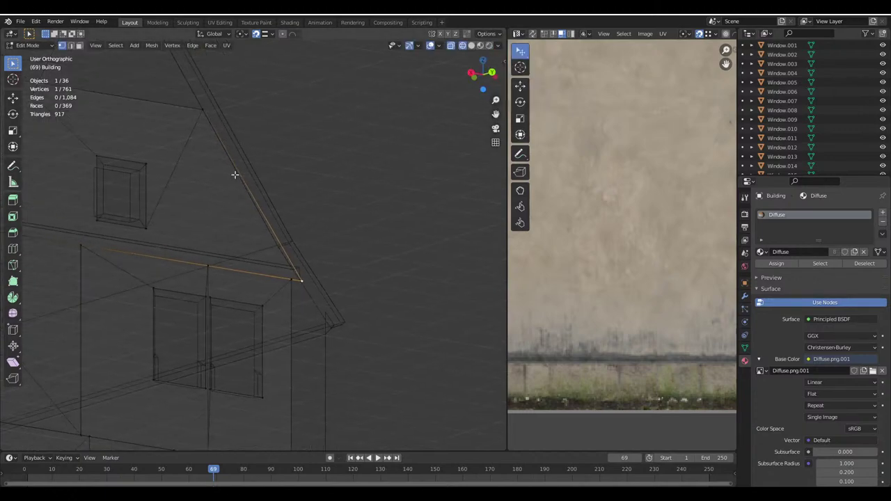
{"action": "scroll", "coordinate": [250, 192], "scroll_direction": "up", "scroll_amount": 2}
{"action": "key", "text": "ctrl+t"}
{"action": "key", "text": "ctrl+z"}
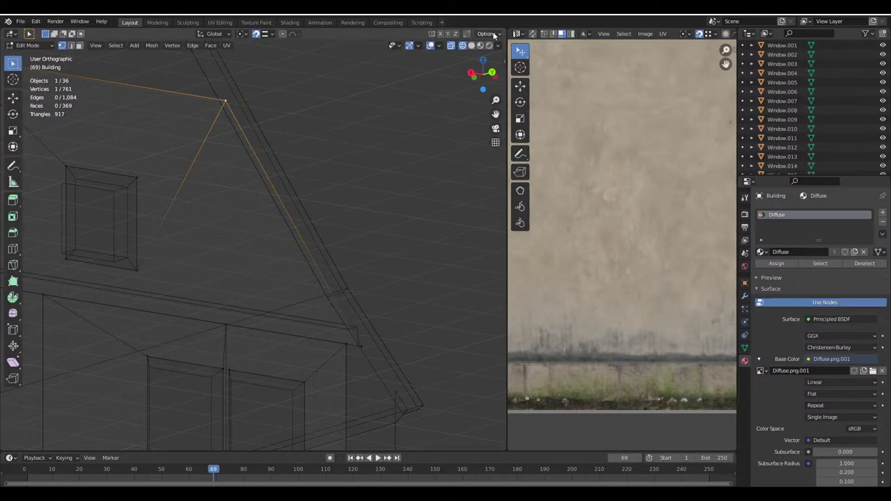
{"action": "left_click", "coordinate": [494, 34]}
{"action": "key", "text": "g"}
{"action": "key", "text": "x"}
{"action": "left_click", "coordinate": [237, 129]}
{"action": "middle_click_drag", "start_coordinate": [291, 216], "coordinate": [271, 175], "text": "shift"}
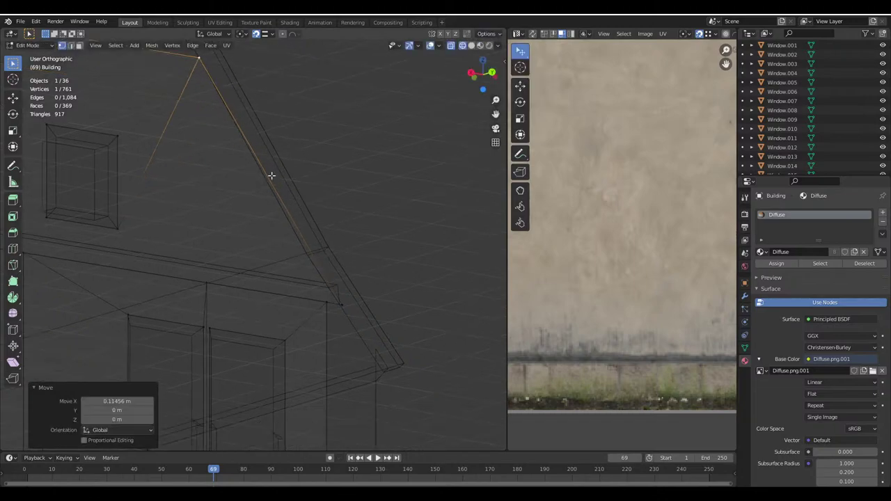
{"action": "scroll", "coordinate": [272, 175], "scroll_direction": "up", "scroll_amount": 2}
Raise the next eave corner vertex 0.2 m and shift it along X
{"action": "left_click", "coordinate": [335, 239]}
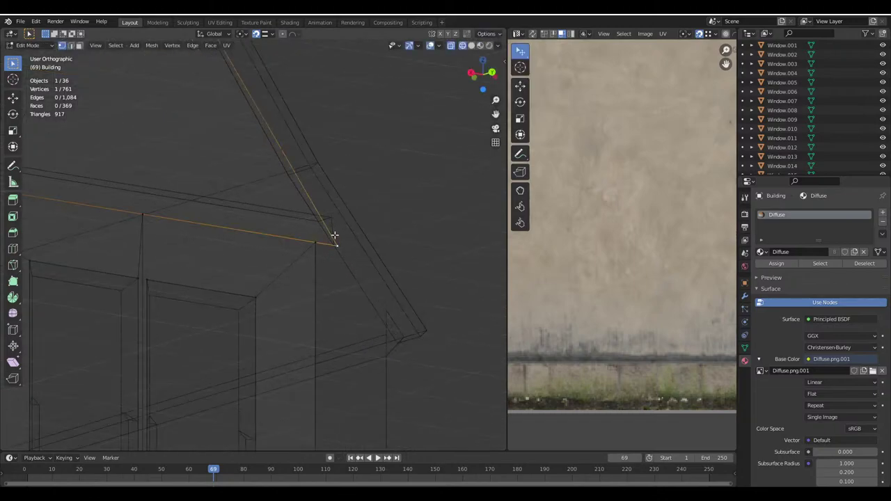
{"action": "key", "text": "g"}
{"action": "key", "text": "z"}
{"action": "key", "text": "Return"}
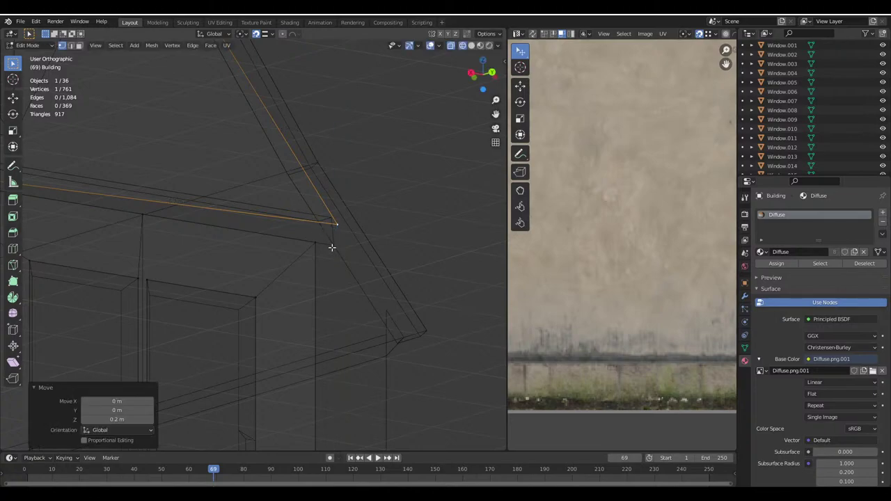
{"action": "key", "text": "g"}
{"action": "key", "text": "x"}
{"action": "left_click", "coordinate": [318, 228]}
{"action": "middle_click_drag", "start_coordinate": [318, 228], "coordinate": [189, 249]}
Raise two more eave corner vertices 0.2 m each with gz0.2
{"action": "left_click", "coordinate": [258, 201]}
{"action": "type", "text": "gz0.2"}
{"action": "key", "text": "Return"}
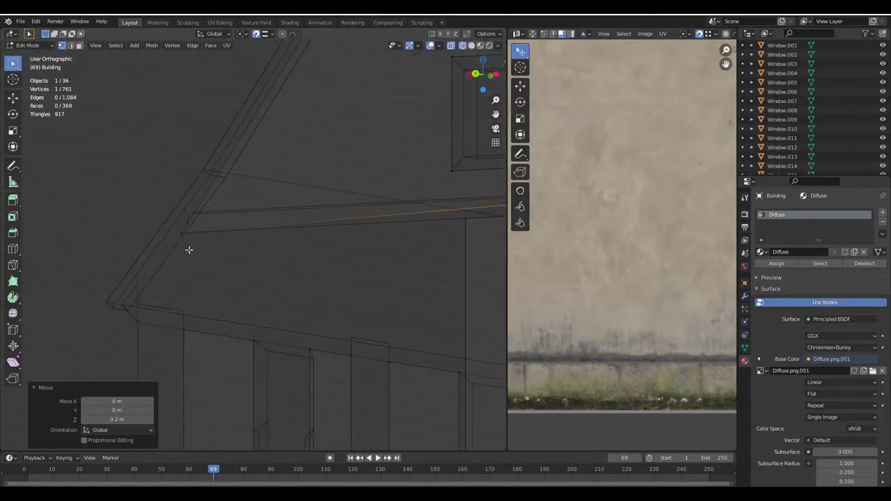
{"action": "left_click", "coordinate": [182, 233]}
{"action": "type", "text": "gz0.2"}
{"action": "key", "text": "Return"}
Shift the last eave corner vertex 0.11456 m along X
{"action": "key", "text": "g"}
{"action": "key", "text": "x"}
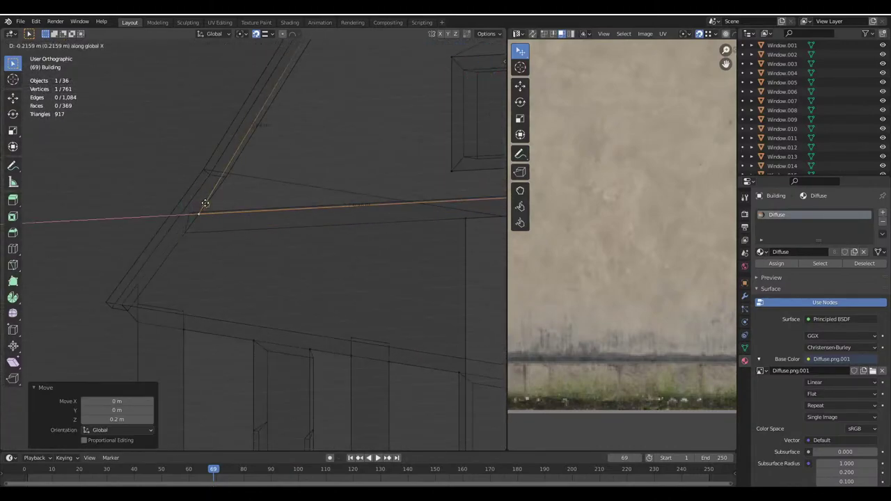
{"action": "key", "text": "Escape"}
{"action": "middle_click_drag", "start_coordinate": [205, 203], "coordinate": [285, 100]}
{"action": "key", "text": "g"}
{"action": "key", "text": "x"}
{"action": "left_click", "coordinate": [456, 68]}
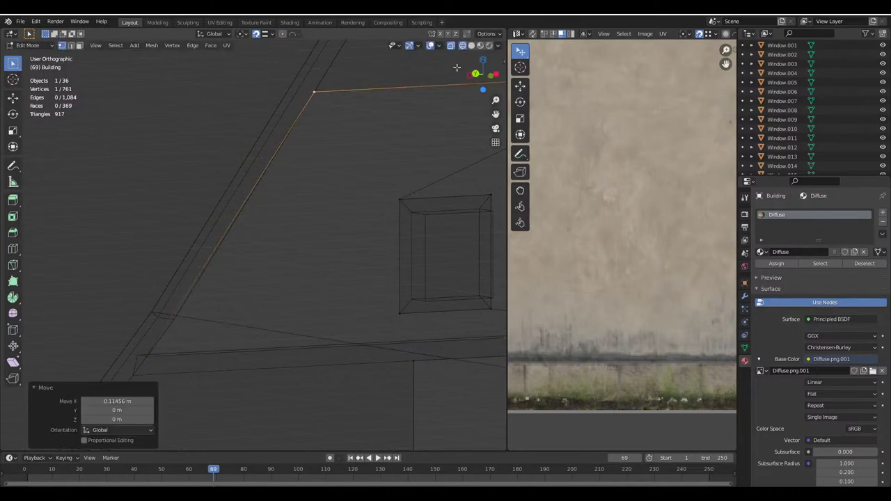
Return to Object Mode in solid shading and save Haus.blend again
{"action": "key", "text": "Tab"}
{"action": "left_click", "coordinate": [471, 44]}
{"action": "key", "text": "alt+a"}
{"action": "scroll", "coordinate": [276, 181], "scroll_direction": "down", "scroll_amount": 5}
{"action": "middle_click_drag", "start_coordinate": [368, 213], "coordinate": [309, 306]}
{"action": "scroll", "coordinate": [202, 189], "scroll_direction": "down", "scroll_amount": 5}
{"action": "scroll", "coordinate": [272, 247], "scroll_direction": "up", "scroll_amount": 5}
{"action": "key", "text": "ctrl+s"}
{"action": "scroll", "coordinate": [290, 240], "scroll_direction": "down", "scroll_amount": 5}
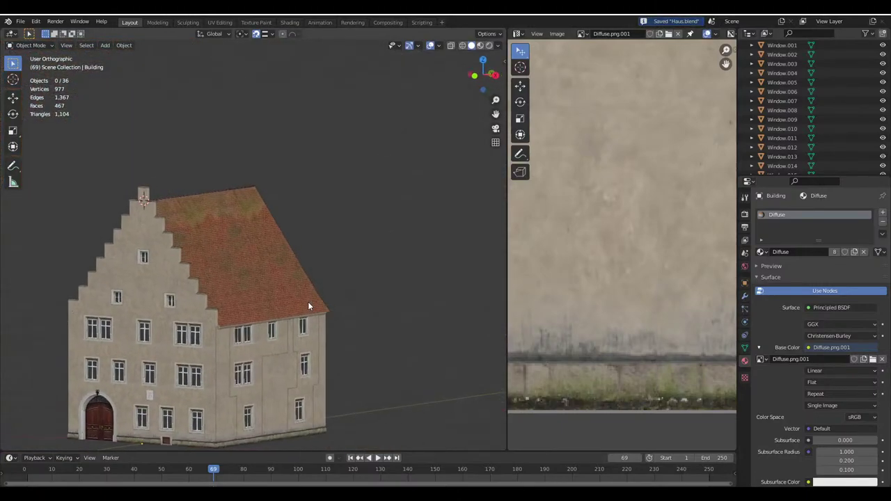
Edit the Building.001 wall mesh and select its two ledge faces
{"action": "scroll", "coordinate": [308, 302], "scroll_direction": "up", "scroll_amount": 8}
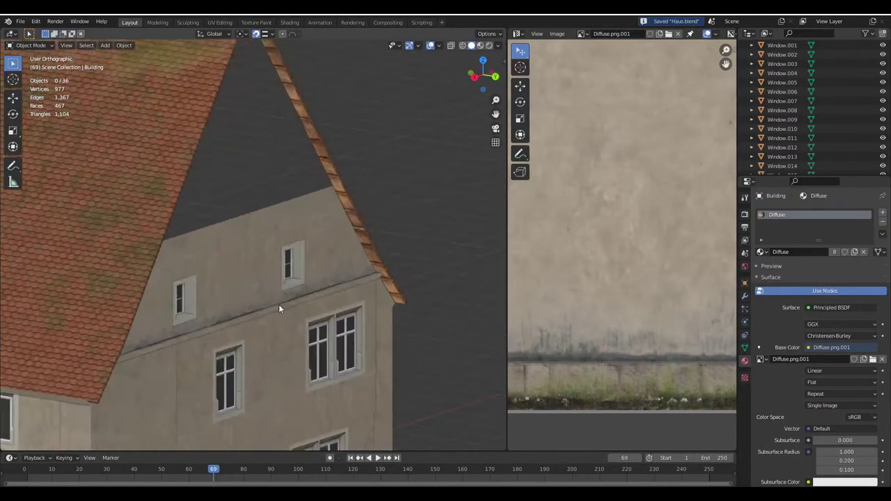
{"action": "left_click", "coordinate": [278, 304]}
{"action": "key", "text": "Tab"}
{"action": "scroll", "coordinate": [305, 265], "scroll_direction": "up", "scroll_amount": 3}
{"action": "middle_click_drag", "start_coordinate": [305, 265], "coordinate": [217, 190]}
{"action": "scroll", "coordinate": [217, 190], "scroll_direction": "up", "scroll_amount": 2}
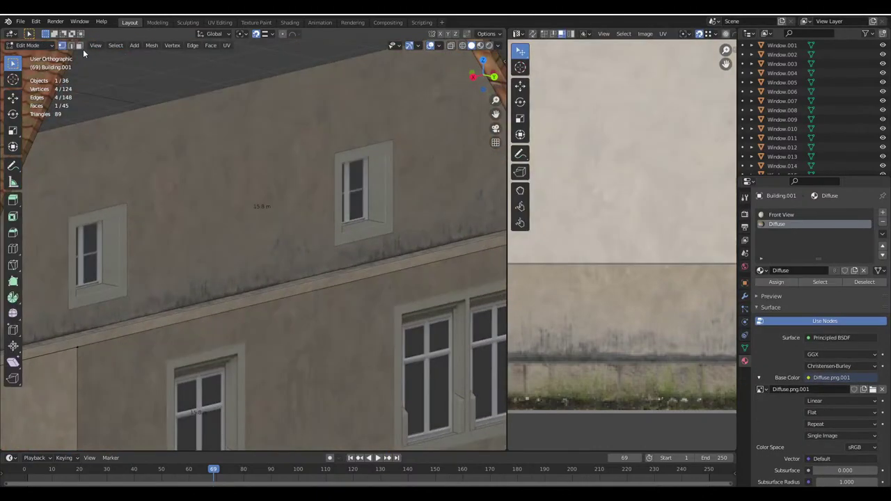
{"action": "left_click", "coordinate": [258, 298], "text": "shift"}
{"action": "middle_click_drag", "start_coordinate": [258, 298], "coordinate": [454, 46]}
{"action": "left_click", "coordinate": [487, 33]}
{"action": "middle_click_drag", "start_coordinate": [446, 105], "coordinate": [329, 122]}
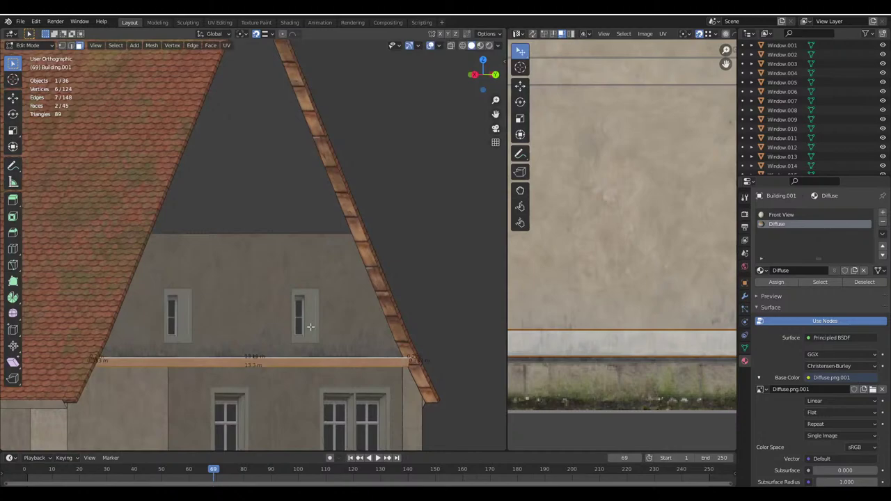
Duplicate the two ledge faces and move the copy vertically up onto the gable
{"action": "key", "text": "shift+d"}
{"action": "key", "text": "z"}
{"action": "left_click", "coordinate": [348, 90]}
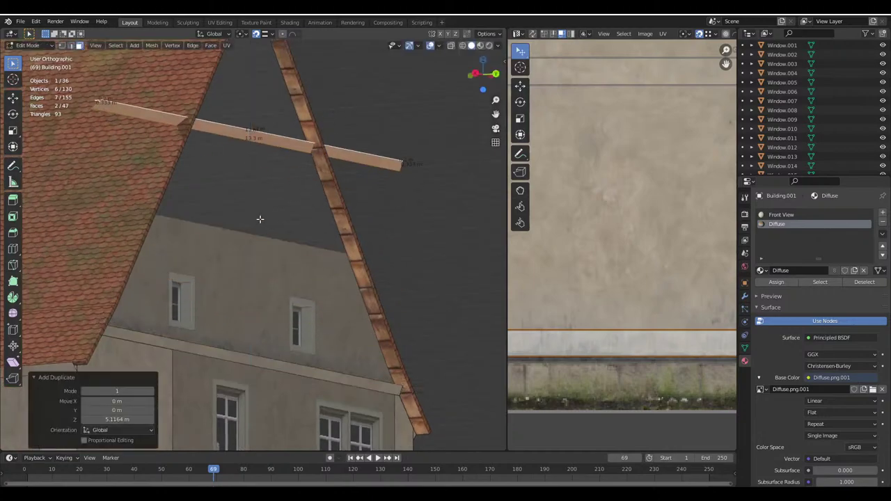
{"action": "key", "text": "g"}
{"action": "key", "text": "z"}
{"action": "left_click", "coordinate": [264, 300]}
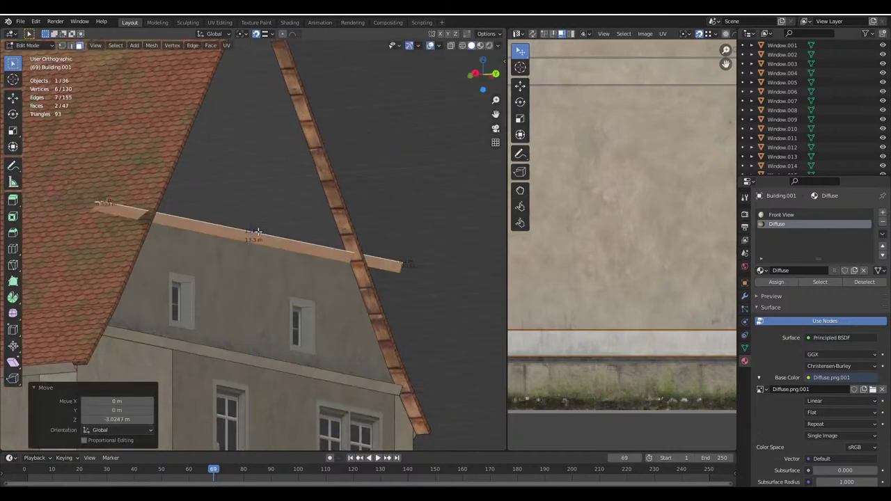
{"action": "scroll", "coordinate": [294, 222], "scroll_direction": "up", "scroll_amount": 3}
{"action": "middle_click_drag", "start_coordinate": [279, 230], "coordinate": [302, 200]}
{"action": "key", "text": "g"}
{"action": "key", "text": "z"}
{"action": "left_click", "coordinate": [294, 222]}
Fine-tune the ledge copy's height, raising it 0.26283 m and then 0.2 m
{"action": "key", "text": "g"}
{"action": "key", "text": "z"}
{"action": "left_click", "coordinate": [350, 174]}
{"action": "scroll", "coordinate": [303, 199], "scroll_direction": "up", "scroll_amount": 3}
{"action": "key", "text": "g"}
{"action": "key", "text": "z"}
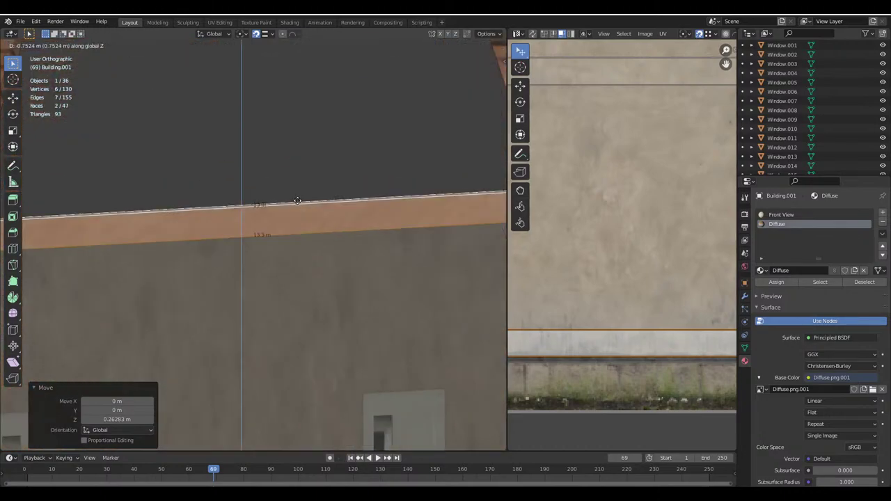
{"action": "left_click", "coordinate": [268, 208]}
{"action": "type", "text": "gz"}
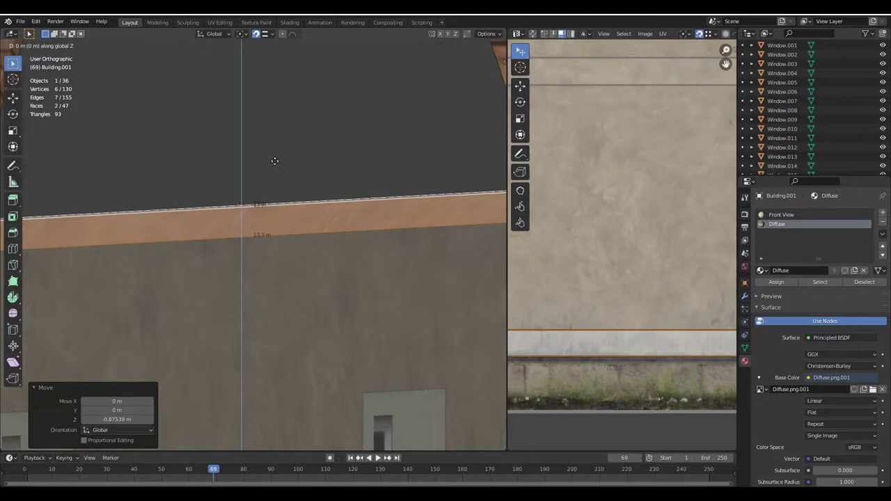
{"action": "type", "text": "0.2"}
{"action": "key", "text": "Return"}
Pull the two ledge-end vertices in 2.252 m along X
{"action": "scroll", "coordinate": [274, 161], "scroll_direction": "down", "scroll_amount": 5}
{"action": "scroll", "coordinate": [236, 261], "scroll_direction": "up", "scroll_amount": 2}
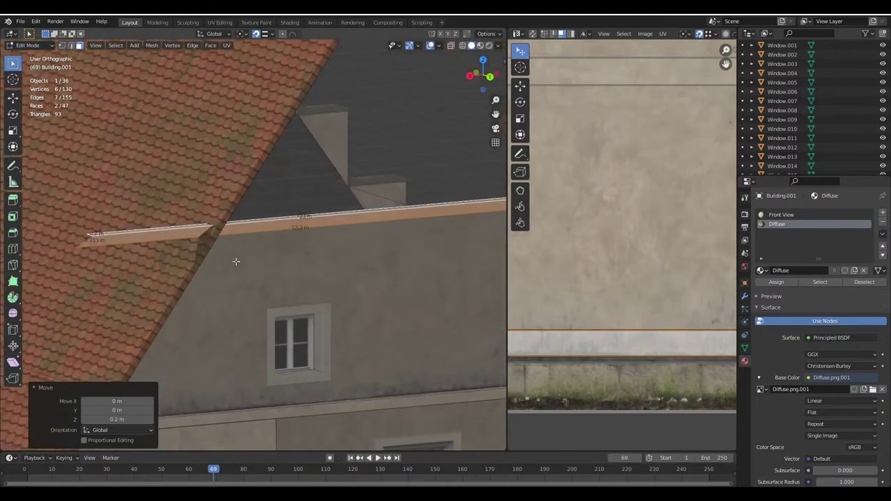
{"action": "left_click", "coordinate": [82, 230]}
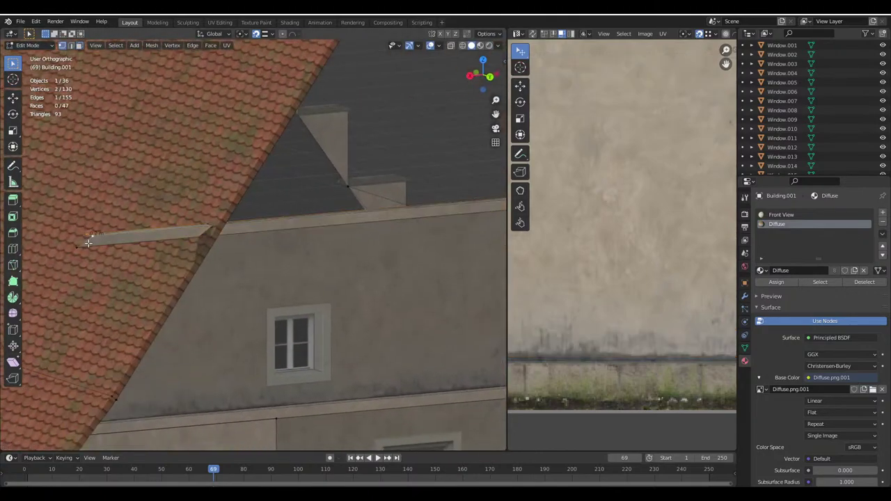
{"action": "left_click", "coordinate": [89, 242], "text": "shift"}
{"action": "middle_click_drag", "start_coordinate": [88, 242], "coordinate": [288, 272]}
{"action": "scroll", "coordinate": [243, 234], "scroll_direction": "up", "scroll_amount": 3}
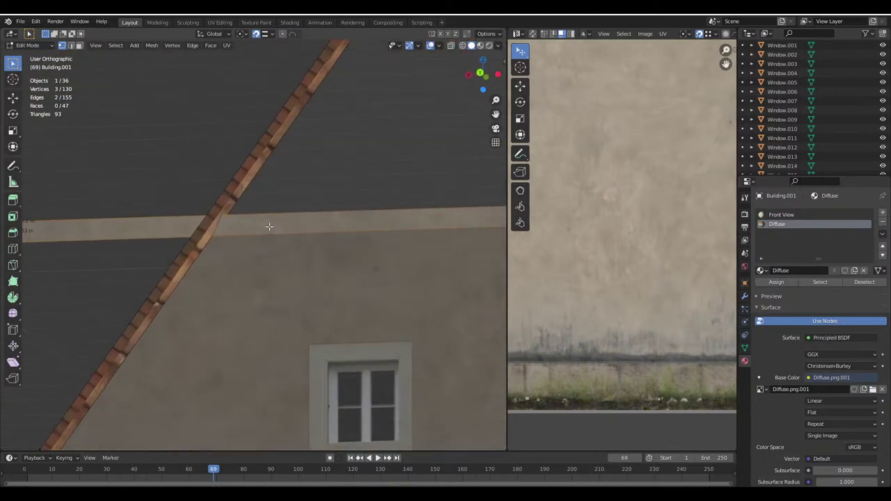
{"action": "key", "text": "g"}
{"action": "key", "text": "x"}
{"action": "left_click", "coordinate": [251, 188]}
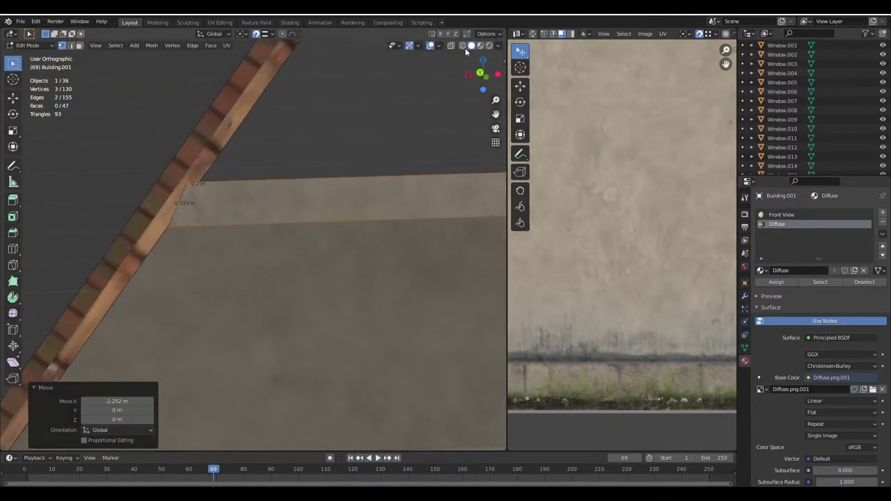
In wireframe view, nudge a single ledge-end vertex slightly left along X, undoing a stray move
{"action": "left_click", "coordinate": [462, 45]}
{"action": "left_click", "coordinate": [159, 229]}
{"action": "key", "text": "g"}
{"action": "key", "text": "x"}
{"action": "left_click", "coordinate": [187, 199]}
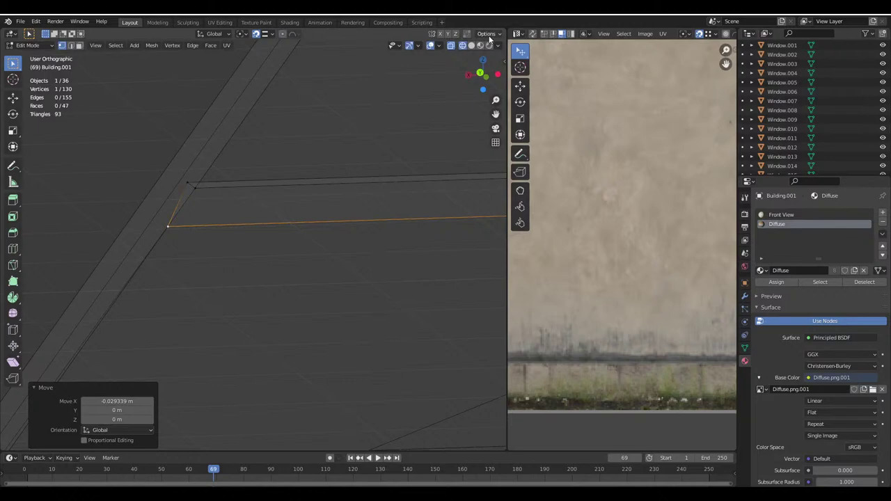
{"action": "key", "text": "ctrl+KP_Add"}
{"action": "scroll", "coordinate": [215, 259], "scroll_direction": "down", "scroll_amount": 2}
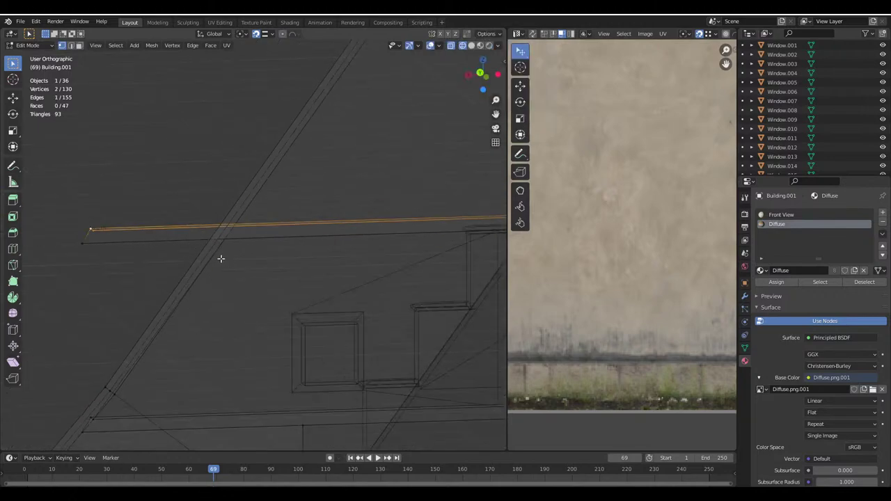
{"action": "key", "text": "g"}
{"action": "left_click", "coordinate": [252, 200]}
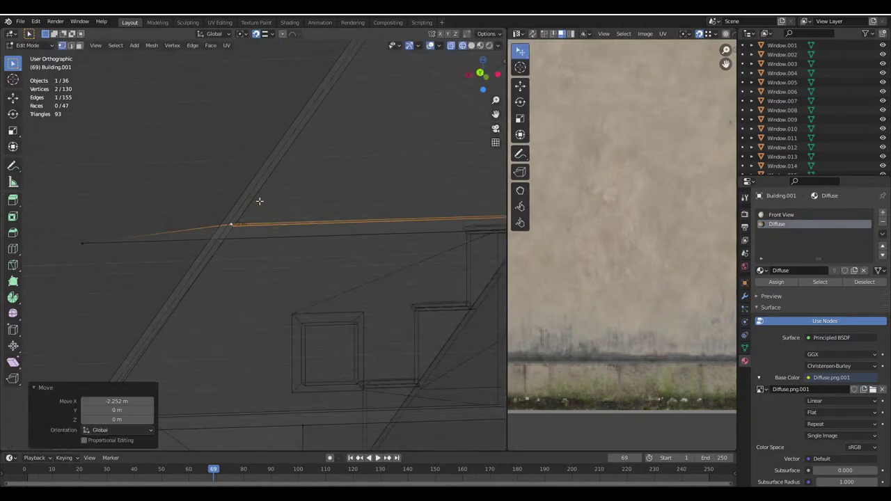
{"action": "key", "text": "ctrl+z"}
Shift the ledge-end vertex 2.2814 m along X
{"action": "left_click", "coordinate": [487, 35]}
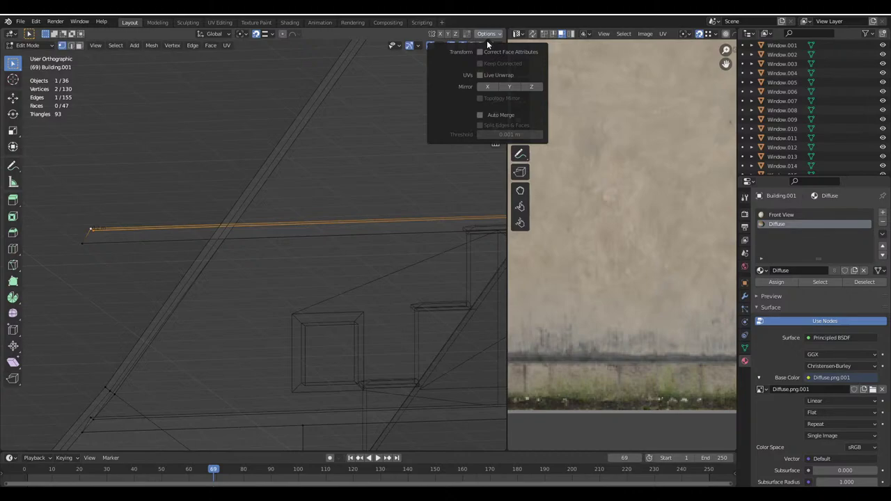
{"action": "key", "text": "g"}
{"action": "key", "text": "x"}
{"action": "left_click", "coordinate": [250, 200]}
{"action": "key", "text": "g"}
{"action": "key", "text": "x"}
{"action": "left_click", "coordinate": [227, 250]}
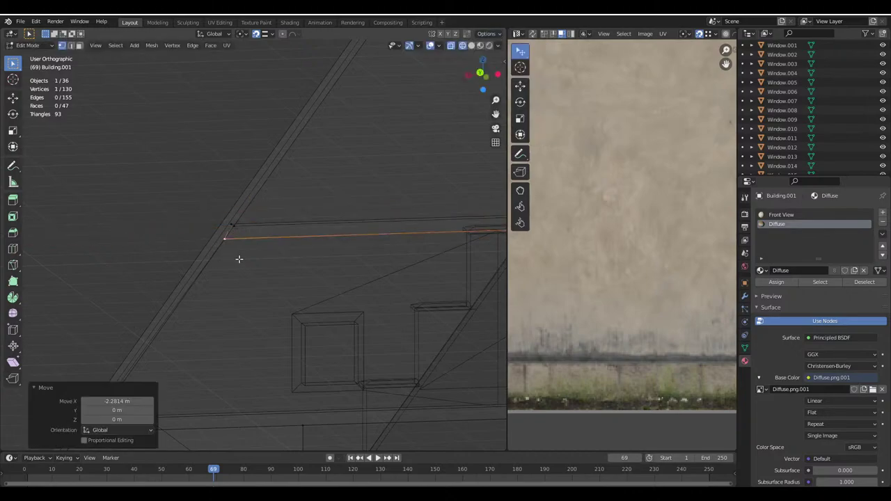
Reposition the ledge-end vertex 2.252 m along X so the ledge meets the roof edge
{"action": "scroll", "coordinate": [366, 255], "scroll_direction": "down", "scroll_amount": 3}
{"action": "scroll", "coordinate": [88, 254], "scroll_direction": "up", "scroll_amount": 3}
{"action": "key", "text": "g"}
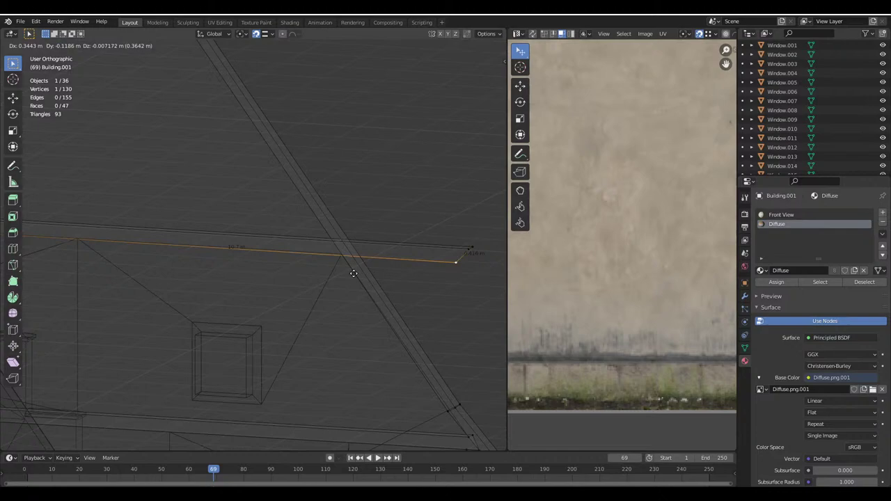
{"action": "left_click", "coordinate": [440, 243]}
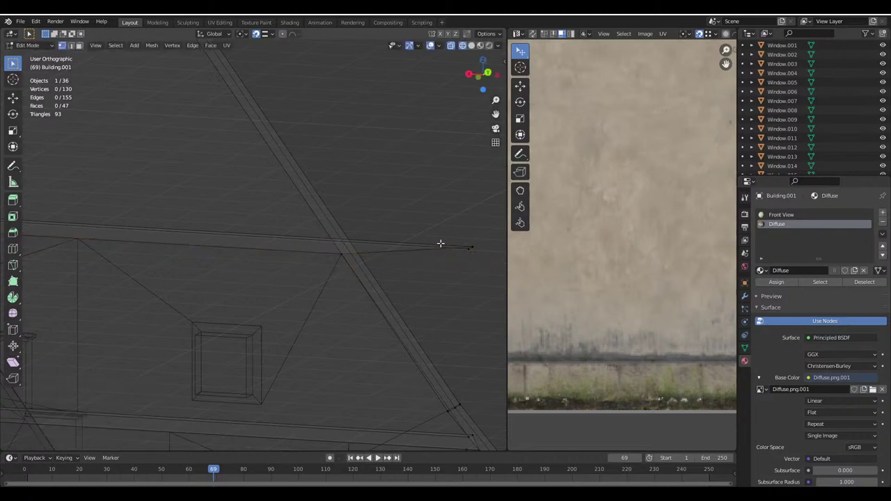
{"action": "key", "text": "g"}
{"action": "key", "text": "x"}
{"action": "left_click", "coordinate": [309, 217]}
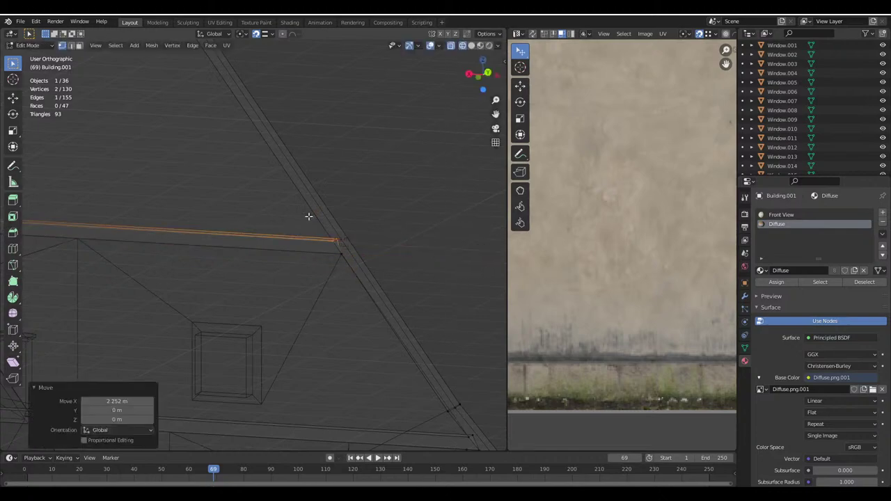
Return to Object Mode with solid textured shading and save the file as Haus.blend
{"action": "left_click", "coordinate": [471, 45]}
{"action": "key", "text": "Tab"}
{"action": "scroll", "coordinate": [320, 189], "scroll_direction": "down", "scroll_amount": 6}
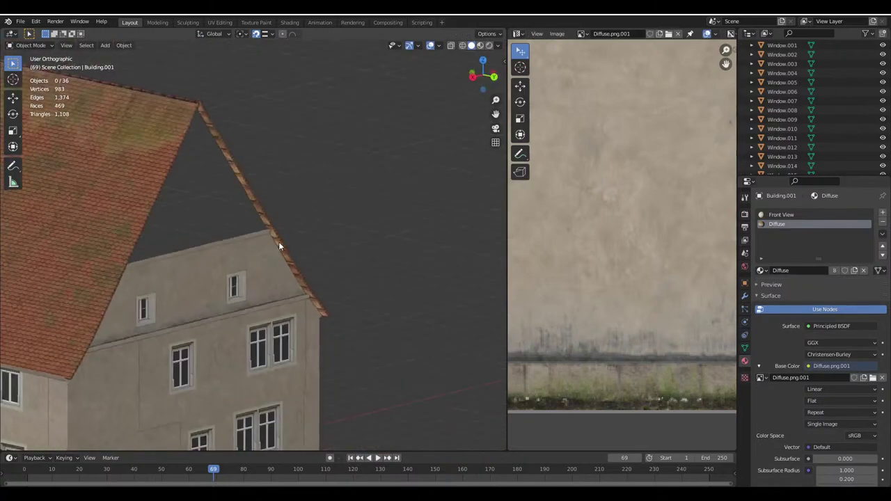
{"action": "scroll", "coordinate": [229, 257], "scroll_direction": "up", "scroll_amount": 3}
{"action": "middle_click_drag", "start_coordinate": [231, 259], "coordinate": [269, 306]}
{"action": "key", "text": "ctrl+s"}
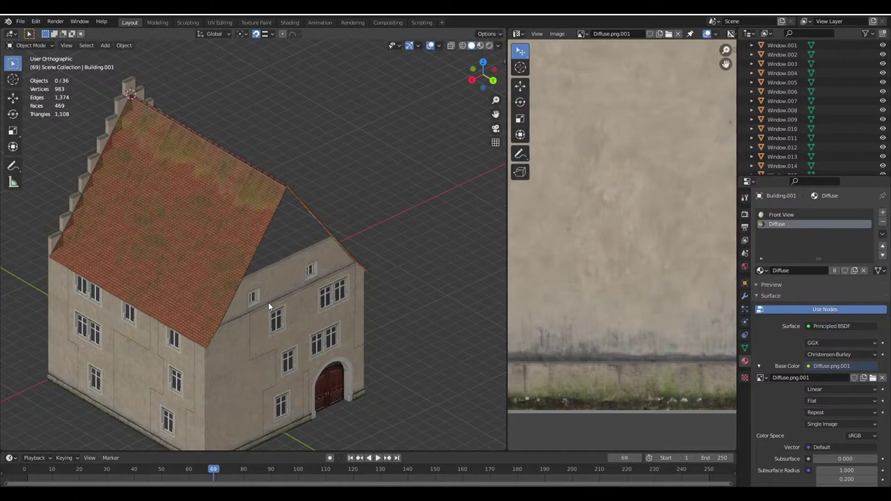
{"action": "middle_click_drag", "start_coordinate": [247, 312], "coordinate": [224, 247]}
Select the Building mesh's connected stepped-gable faces in Edit Mode
{"action": "left_click", "coordinate": [224, 246]}
{"action": "key", "text": "Tab"}
{"action": "scroll", "coordinate": [224, 246], "scroll_direction": "up", "scroll_amount": 8}
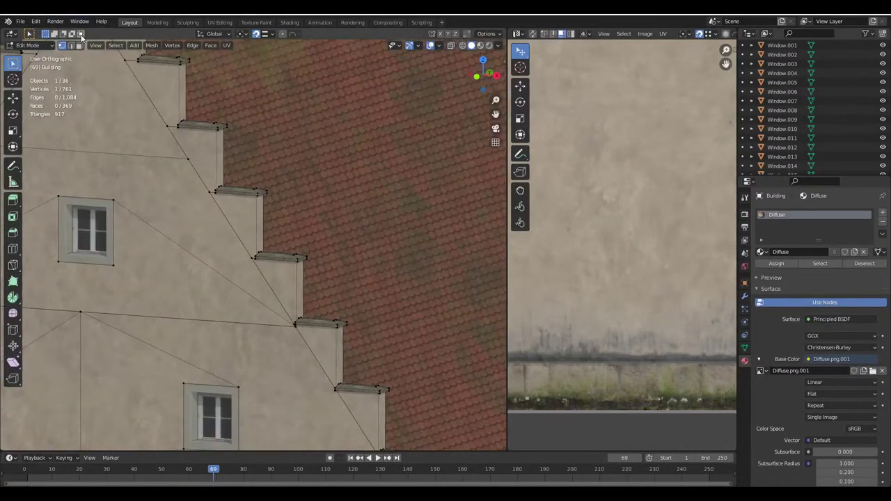
{"action": "middle_click_drag", "start_coordinate": [155, 160], "coordinate": [303, 199], "text": "shift"}
{"action": "key", "text": "l"}
{"action": "scroll", "coordinate": [294, 240], "scroll_direction": "down", "scroll_amount": 5}
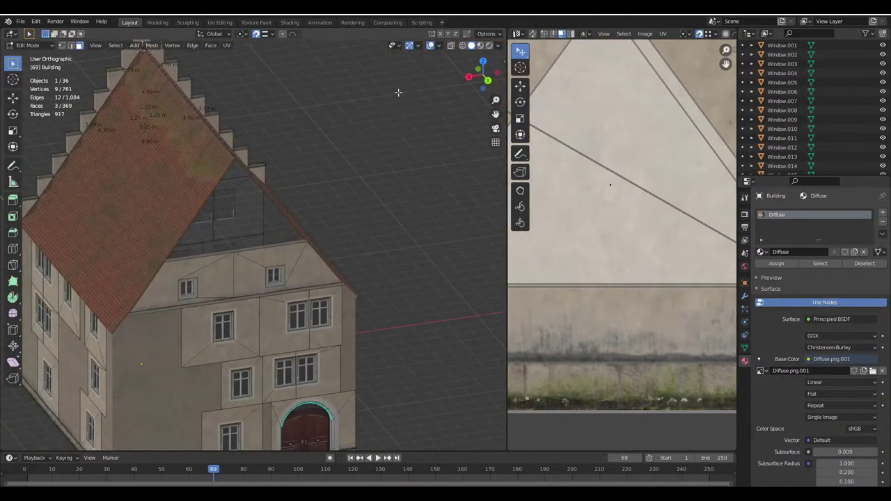
{"action": "middle_click_drag", "start_coordinate": [424, 236], "coordinate": [354, 189]}
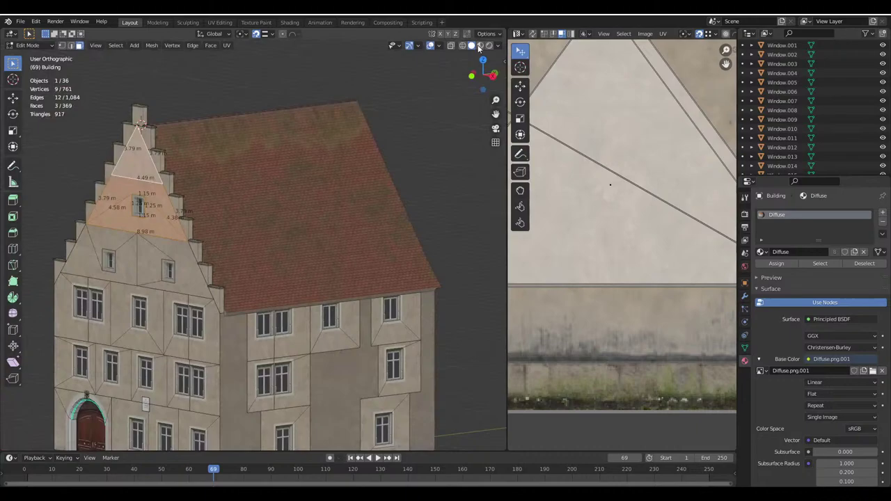
{"action": "left_click", "coordinate": [487, 35]}
{"action": "left_click", "coordinate": [488, 34]}
{"action": "scroll", "coordinate": [418, 139], "scroll_direction": "down", "scroll_amount": 4}
Duplicate the gable faces and rotate the copy 180° around Z
{"action": "key", "text": "shift+d"}
{"action": "left_click", "coordinate": [399, 138]}
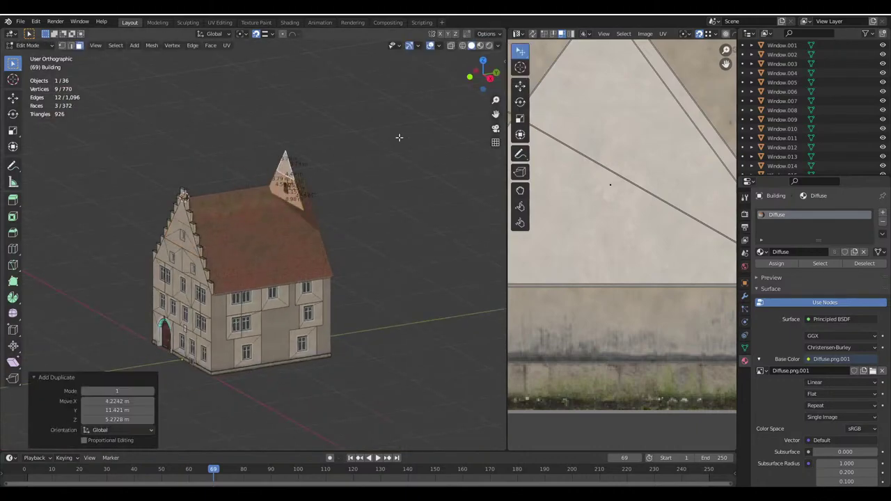
{"action": "type", "text": "rz180"}
{"action": "key", "text": "Return"}
With vertex snapping on, move the copy onto the opposite plain gable
{"action": "middle_click_drag", "start_coordinate": [399, 137], "coordinate": [278, 90]}
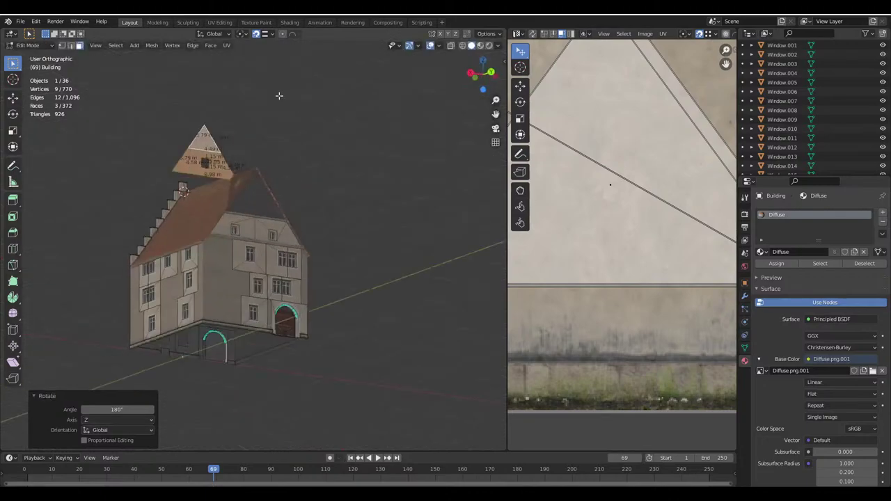
{"action": "left_click", "coordinate": [272, 35]}
{"action": "left_click", "coordinate": [257, 71]}
{"action": "scroll", "coordinate": [237, 258], "scroll_direction": "up", "scroll_amount": 8}
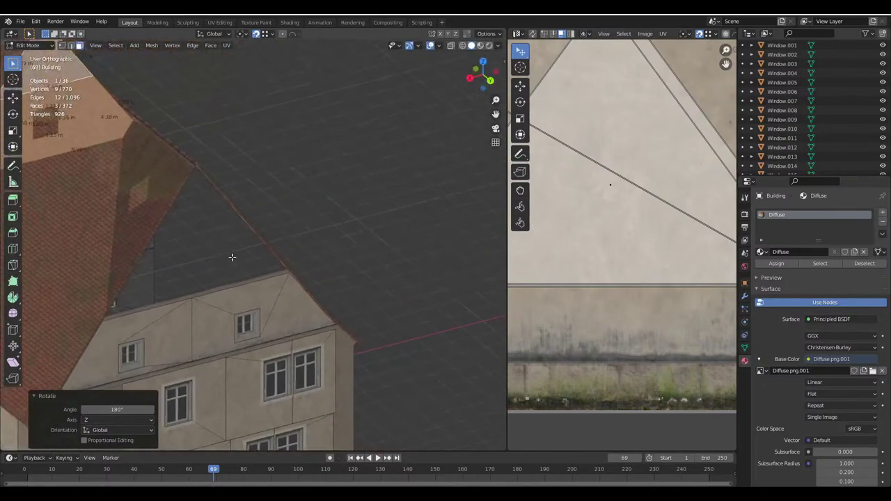
{"action": "key", "text": "g"}
{"action": "left_click", "coordinate": [346, 280]}
{"action": "middle_click_drag", "start_coordinate": [346, 280], "coordinate": [377, 288]}
{"action": "scroll", "coordinate": [377, 289], "scroll_direction": "down", "scroll_amount": 6}
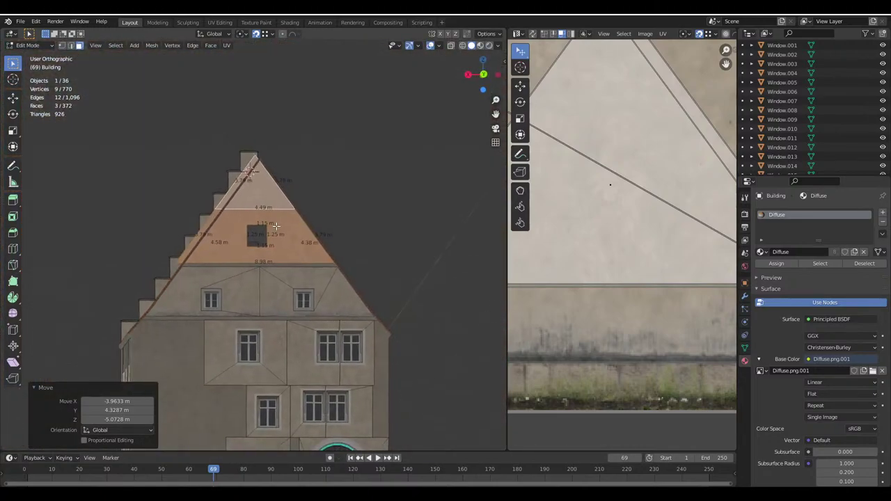
{"action": "middle_click_drag", "start_coordinate": [275, 226], "coordinate": [286, 232]}
{"action": "scroll", "coordinate": [259, 279], "scroll_direction": "up", "scroll_amount": 5}
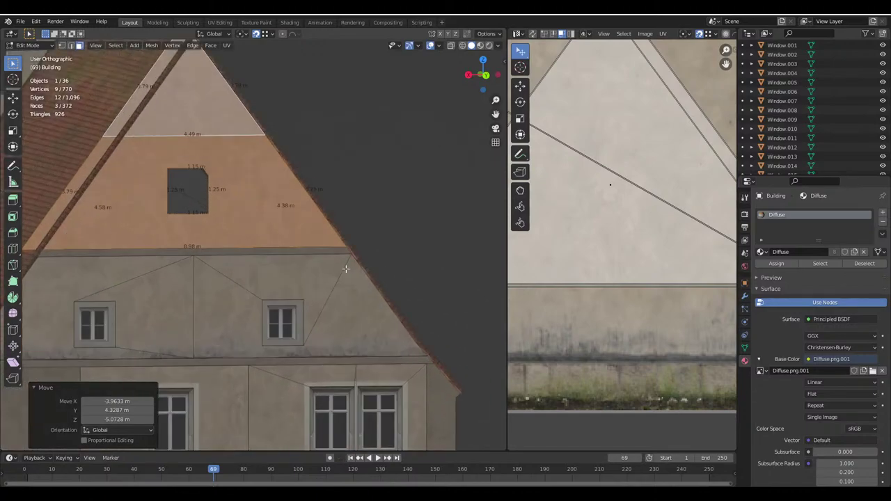
{"action": "middle_click_drag", "start_coordinate": [240, 231], "coordinate": [238, 239]}
{"action": "middle_click_drag", "start_coordinate": [108, 271], "coordinate": [120, 276]}
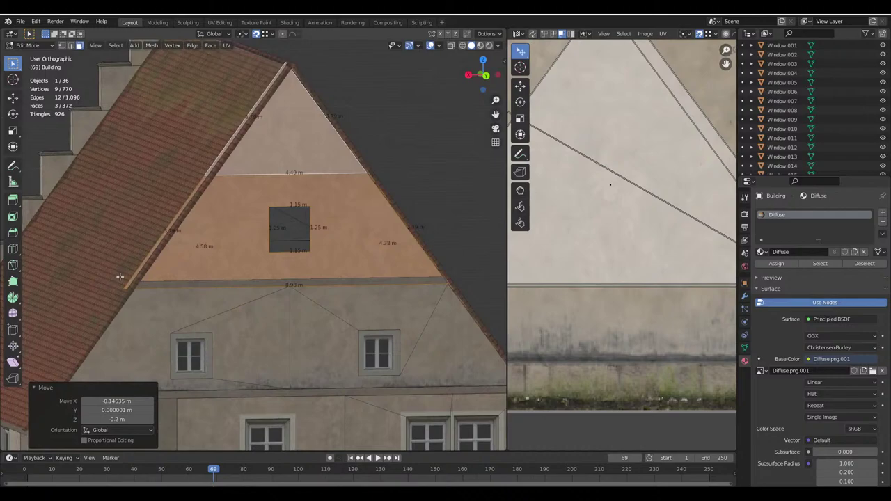
{"action": "scroll", "coordinate": [120, 276], "scroll_direction": "up", "scroll_amount": 4}
Switch snapping to faces and shift the copy slightly along X against the roof slopes
{"action": "left_click", "coordinate": [262, 34]}
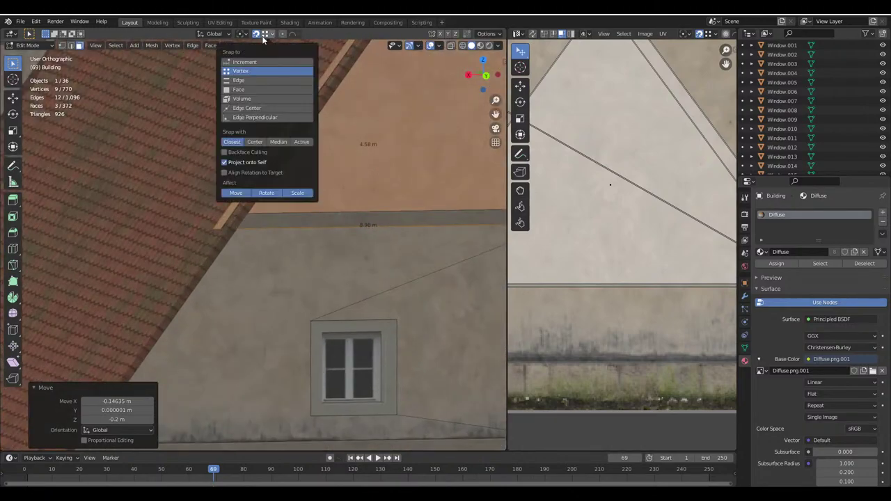
{"action": "left_click", "coordinate": [239, 89]}
{"action": "key", "text": "g"}
{"action": "key", "text": "x"}
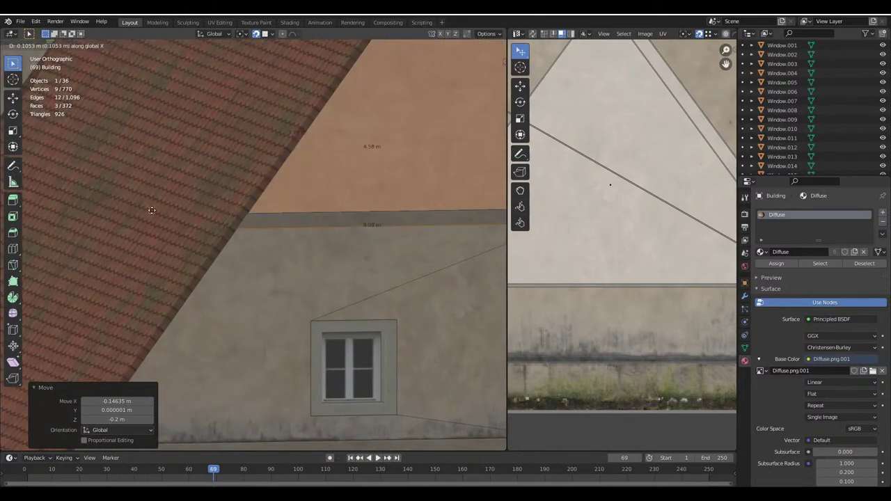
{"action": "left_click", "coordinate": [151, 210]}
{"action": "scroll", "coordinate": [151, 210], "scroll_direction": "down", "scroll_amount": 4}
{"action": "middle_click_drag", "start_coordinate": [152, 210], "coordinate": [340, 209]}
{"action": "scroll", "coordinate": [340, 209], "scroll_direction": "up", "scroll_amount": 4}
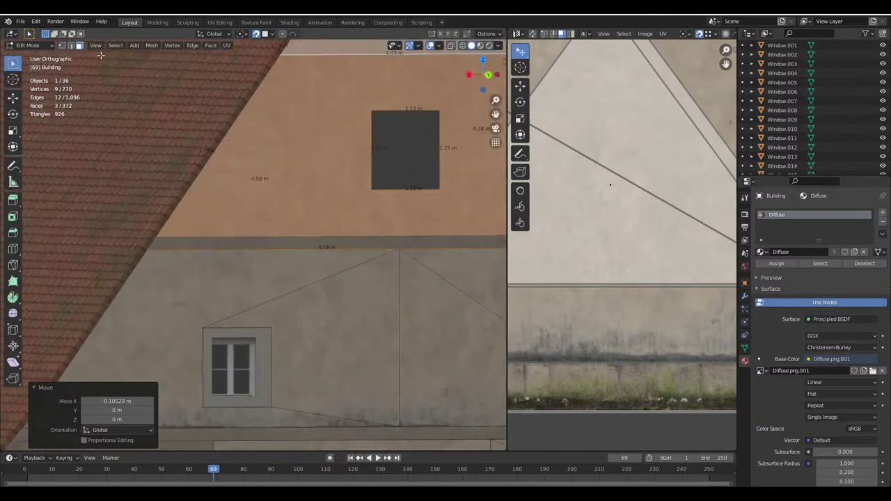
In wireframe, select a corner vertex of the copied gable and set snapping to edges
{"action": "left_click", "coordinate": [462, 46]}
{"action": "left_click", "coordinate": [130, 247]}
{"action": "middle_click_drag", "start_coordinate": [154, 241], "coordinate": [184, 269], "text": "shift"}
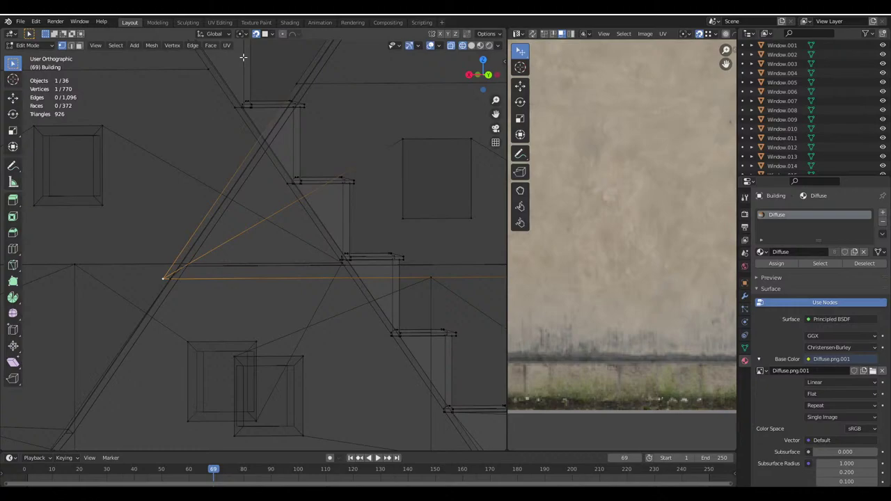
{"action": "left_click", "coordinate": [266, 33]}
{"action": "left_click", "coordinate": [240, 81]}
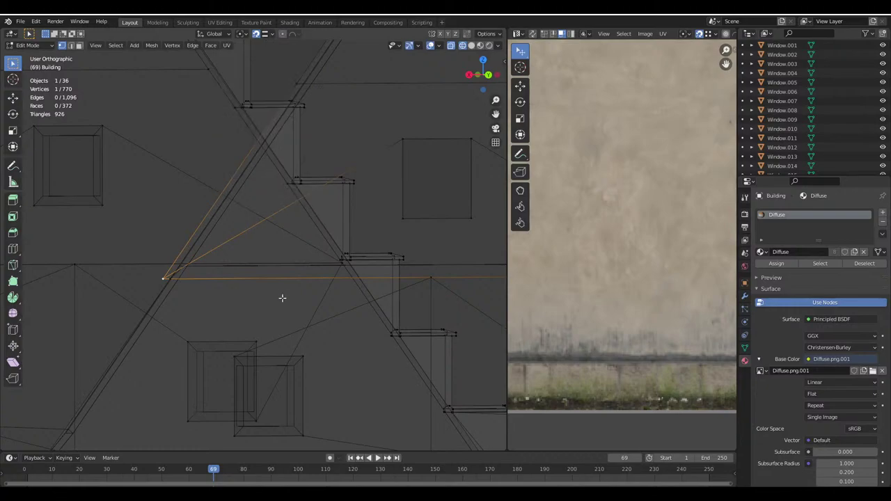
{"action": "left_click", "coordinate": [488, 33]}
{"action": "left_click", "coordinate": [479, 45]}
{"action": "mouse_move", "coordinate": [345, 212]}
{"action": "middle_mouse_down", "text": "shift"}
{"action": "mouse_move", "coordinate": [268, 267]}
{"action": "mouse_move", "coordinate": [384, 156]}
{"action": "middle_mouse_up", "text": "shift"}
{"action": "left_click", "coordinate": [498, 45]}
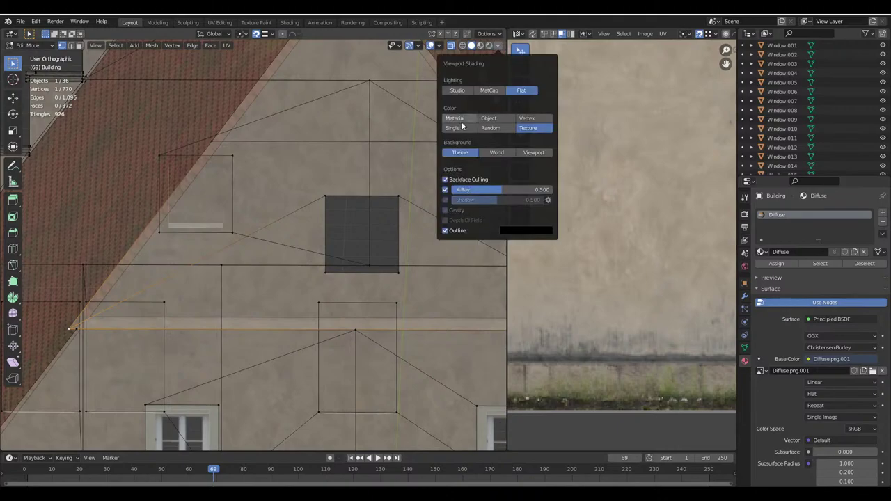
{"action": "left_click", "coordinate": [446, 191]}
{"action": "scroll", "coordinate": [230, 232], "scroll_direction": "up", "scroll_amount": 5}
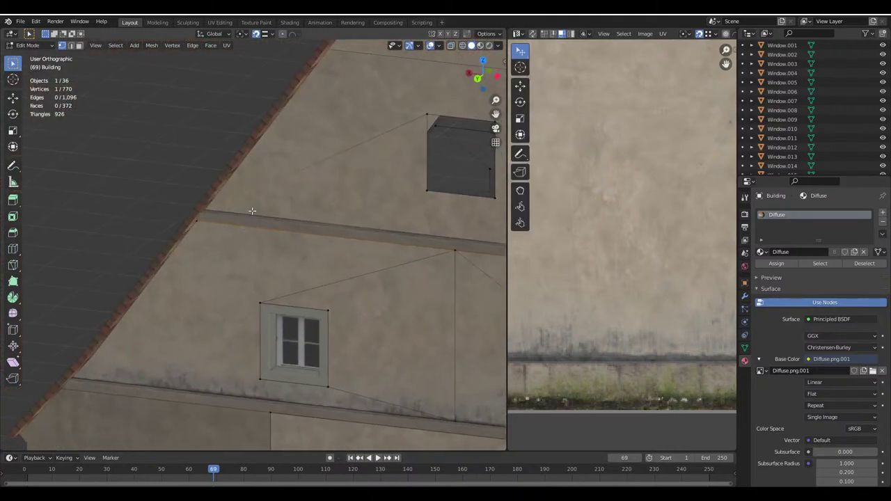
Raise the gable corner vertex 0.2 m on Z, then shift the roof-edge vertex along X
{"action": "key", "text": "g"}
{"action": "key", "text": "z"}
{"action": "key", "text": "Return"}
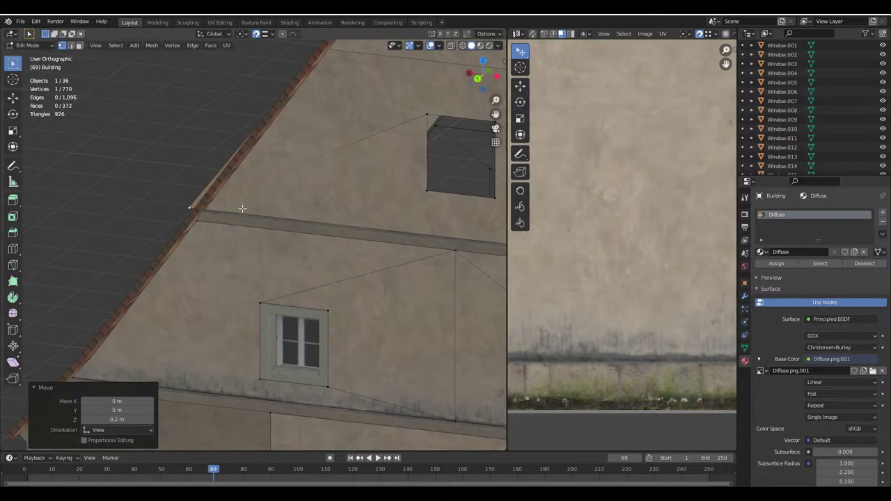
{"action": "middle_click_drag", "start_coordinate": [223, 190], "coordinate": [201, 144], "text": "shift"}
{"action": "key", "text": "g"}
{"action": "key", "text": "x"}
{"action": "key", "text": "Return"}
{"action": "key", "text": "KP_Decimal"}
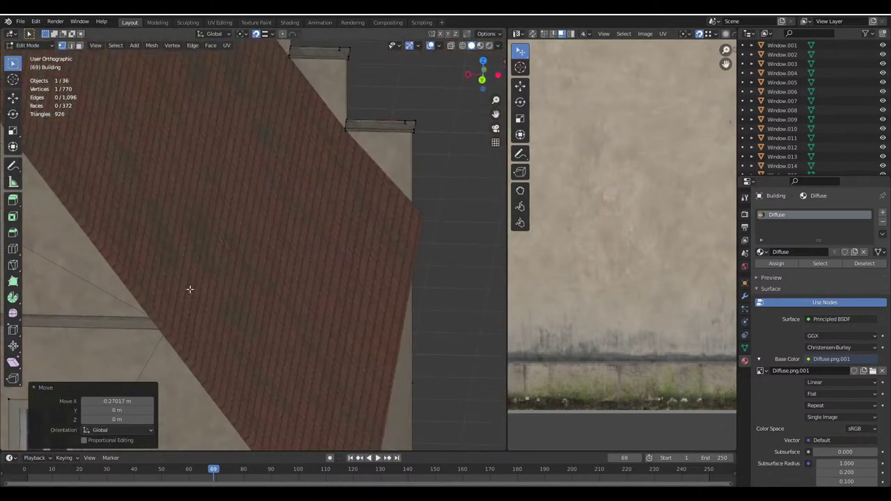
{"action": "left_click", "coordinate": [462, 46]}
Shift the next roof-edge vertex 0.25164 m along X
{"action": "left_click", "coordinate": [254, 267]}
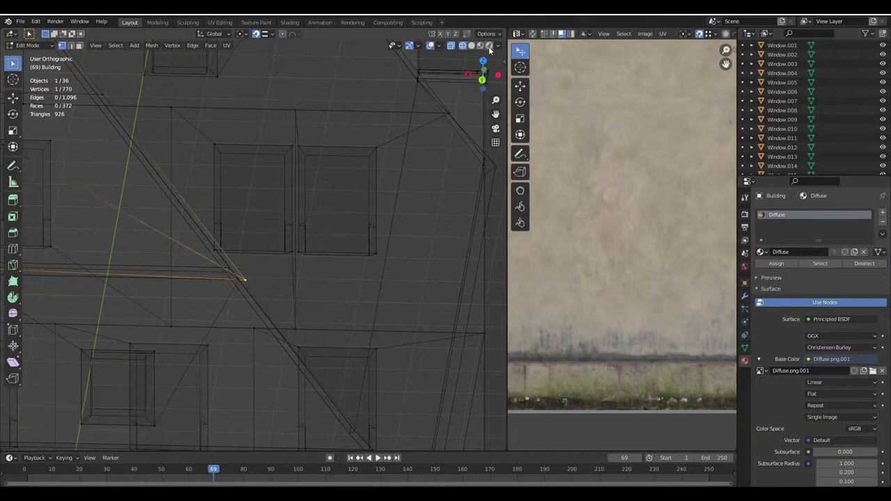
{"action": "left_click", "coordinate": [474, 46]}
{"action": "key", "text": "g"}
{"action": "key", "text": "x"}
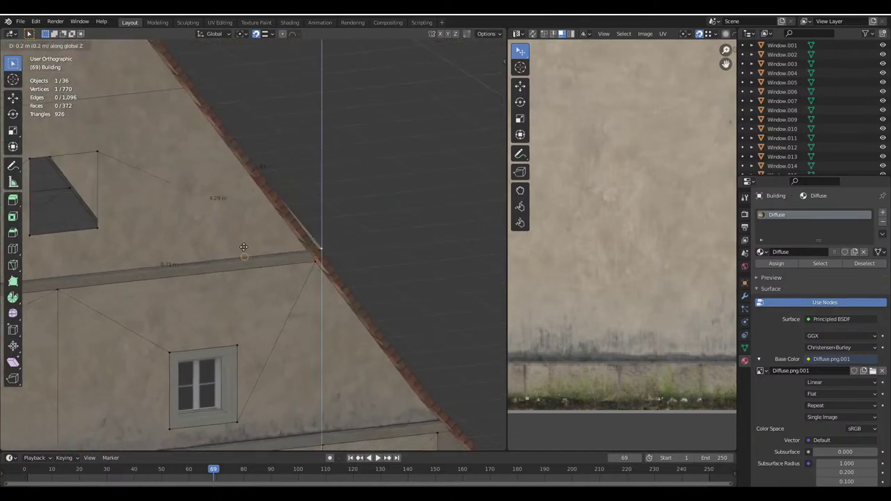
{"action": "left_click", "coordinate": [243, 245]}
Shift the gable's left edge vertex -0.11183 m along X, leaving the right vertex unchanged
{"action": "middle_click_drag", "start_coordinate": [333, 181], "coordinate": [398, 344], "text": "shift"}
{"action": "left_click", "coordinate": [462, 45]}
{"action": "left_click", "coordinate": [298, 202]}
{"action": "key", "text": "g"}
{"action": "key", "text": "x"}
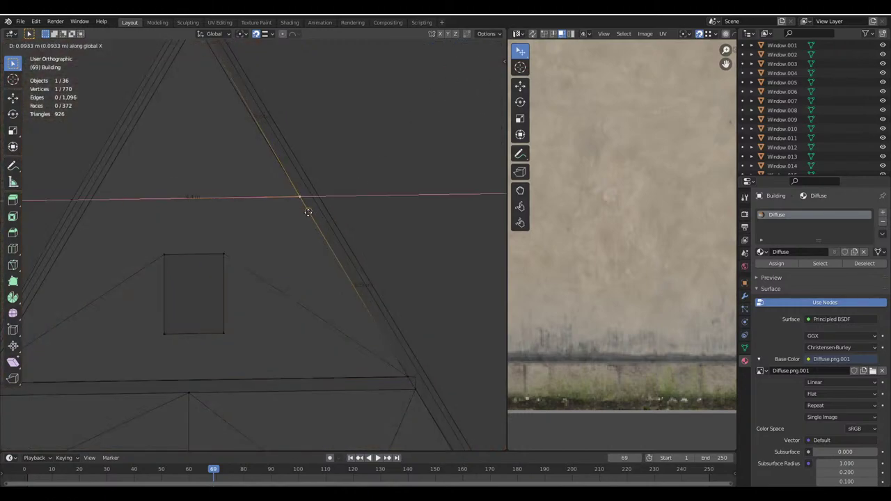
{"action": "key", "text": "Escape"}
{"action": "left_click", "coordinate": [75, 205]}
{"action": "key", "text": "g"}
{"action": "key", "text": "x"}
{"action": "left_click", "coordinate": [86, 211]}
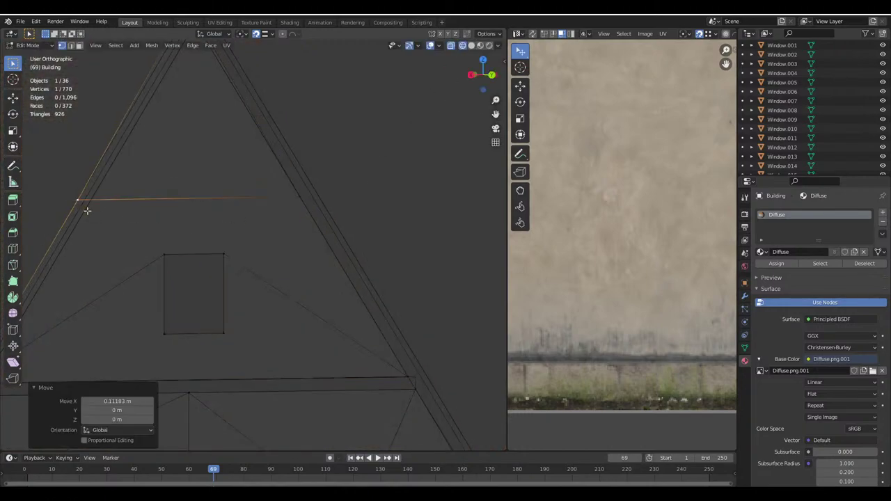
Select the gable peak vertex, then return to textured Object Mode and deselect everything
{"action": "middle_click_drag", "start_coordinate": [84, 205], "coordinate": [271, 227]}
{"action": "scroll", "coordinate": [271, 228], "scroll_direction": "up", "scroll_amount": 6}
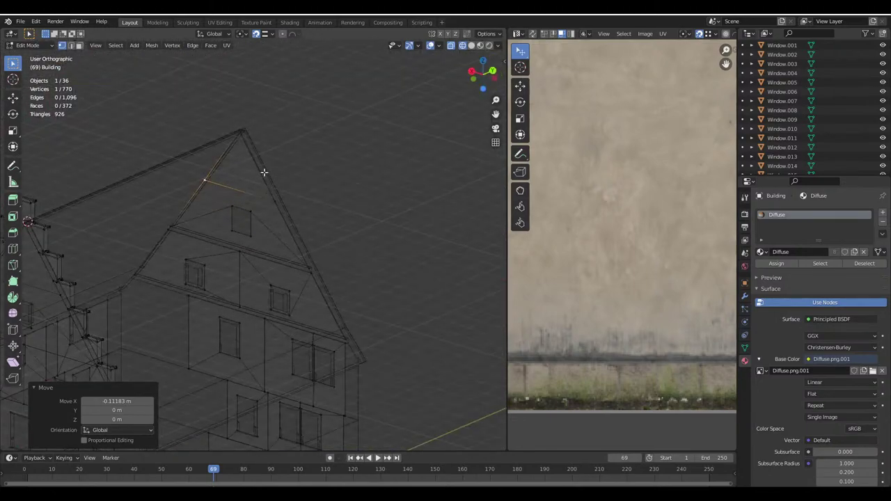
{"action": "scroll", "coordinate": [233, 165], "scroll_direction": "up", "scroll_amount": 3}
{"action": "left_click", "coordinate": [190, 89]}
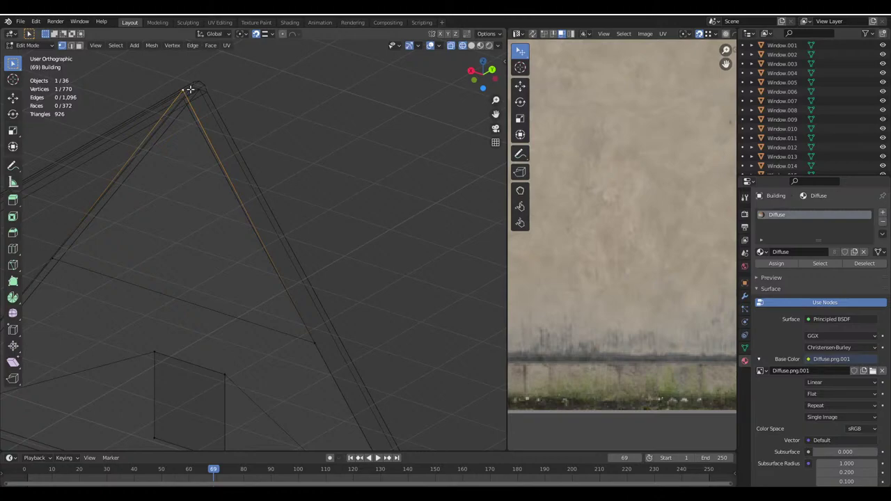
{"action": "middle_click_drag", "start_coordinate": [188, 87], "coordinate": [227, 115], "text": "shift"}
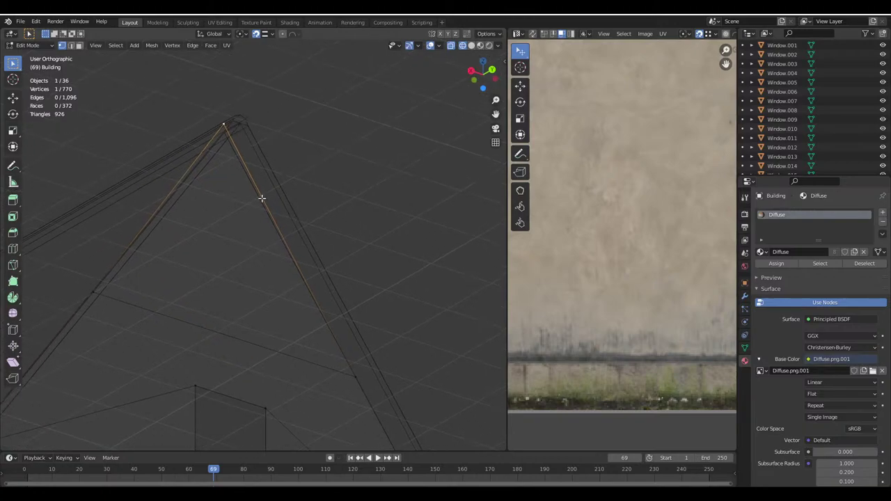
{"action": "left_click", "coordinate": [471, 45]}
{"action": "key", "text": "Tab"}
{"action": "key", "text": "alt+a"}
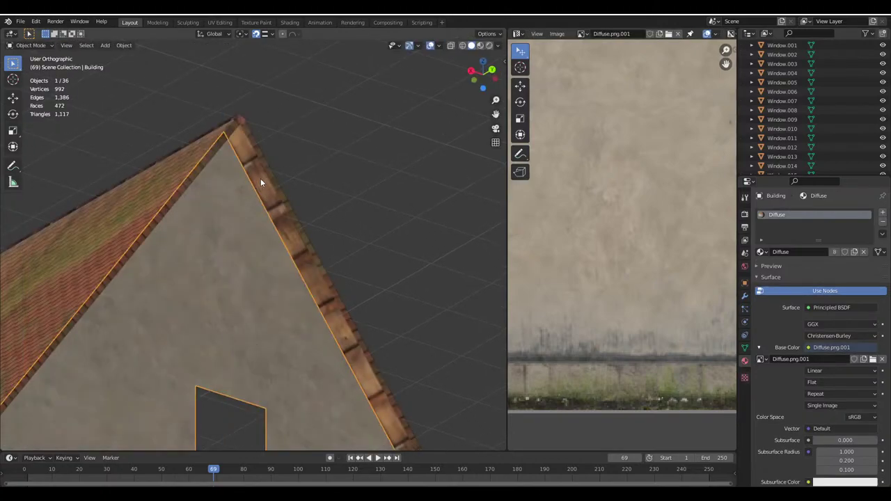
In face select mode on the Building mesh, select the faces around the upper gable window
{"action": "mouse_move", "coordinate": [261, 178]}
{"action": "middle_mouse_down"}
{"action": "mouse_move", "coordinate": [255, 322]}
{"action": "mouse_move", "coordinate": [266, 268]}
{"action": "middle_mouse_up"}
{"action": "left_click", "coordinate": [266, 268]}
{"action": "key", "text": "Tab"}
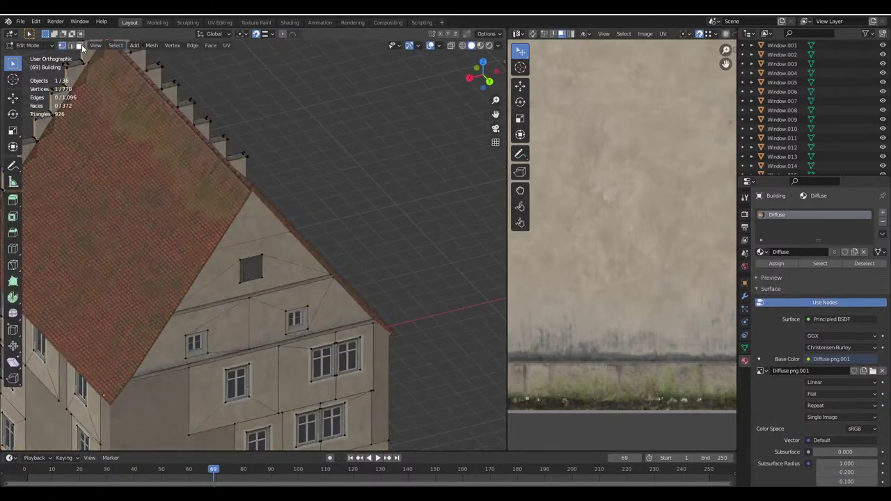
{"action": "left_click", "coordinate": [82, 45]}
{"action": "middle_click_drag", "start_coordinate": [132, 132], "coordinate": [181, 215]}
{"action": "left_click", "coordinate": [274, 267]}
{"action": "scroll", "coordinate": [583, 258], "scroll_direction": "down", "scroll_amount": 5}
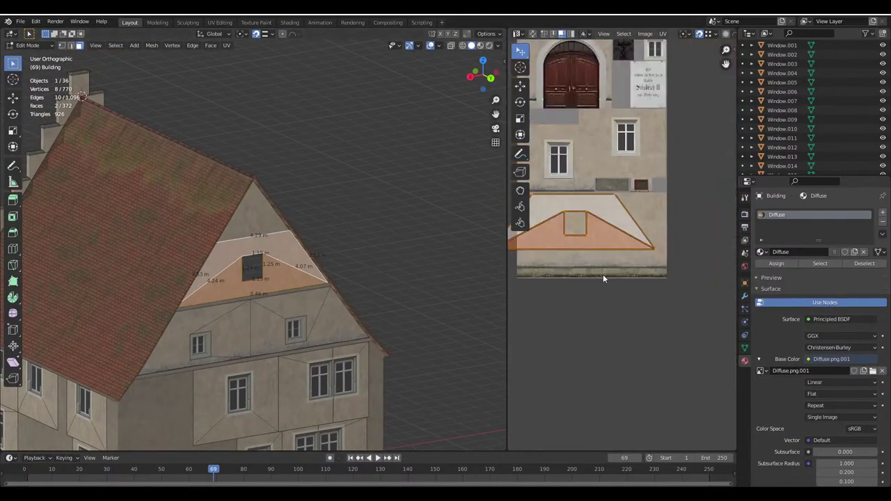
{"action": "key", "text": "KP_Decimal"}
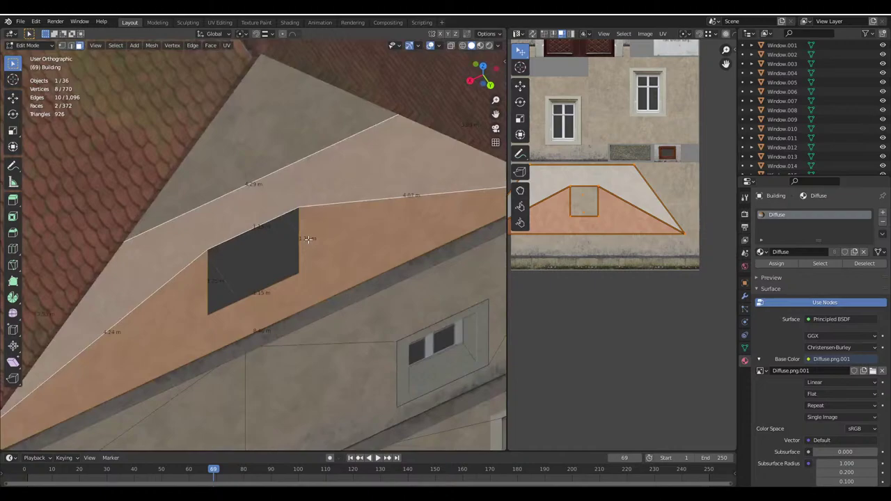
Move the selected gable faces' UVs along Y, then leave Edit Mode and deselect
{"action": "key", "text": "g"}
{"action": "key", "text": "y"}
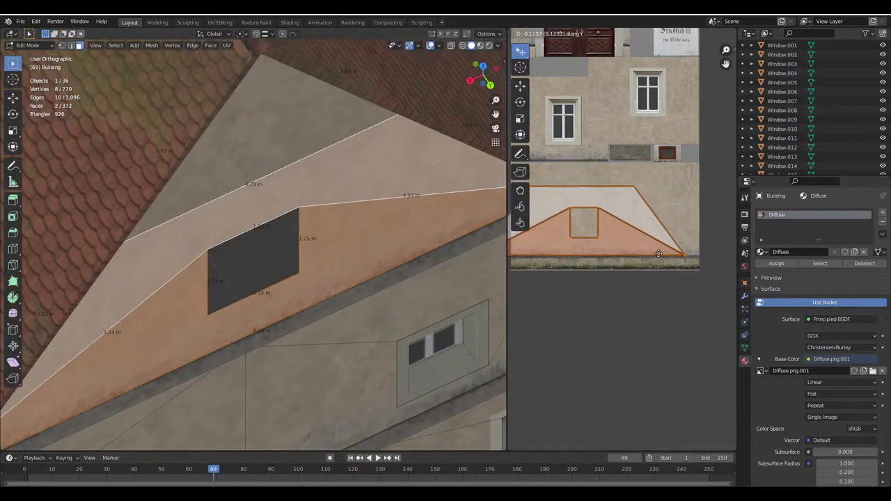
{"action": "left_click", "coordinate": [547, 268]}
{"action": "key", "text": "Tab"}
{"action": "scroll", "coordinate": [346, 279], "scroll_direction": "down", "scroll_amount": 3}
{"action": "key", "text": "alt+a"}
{"action": "scroll", "coordinate": [341, 272], "scroll_direction": "up", "scroll_amount": 3}
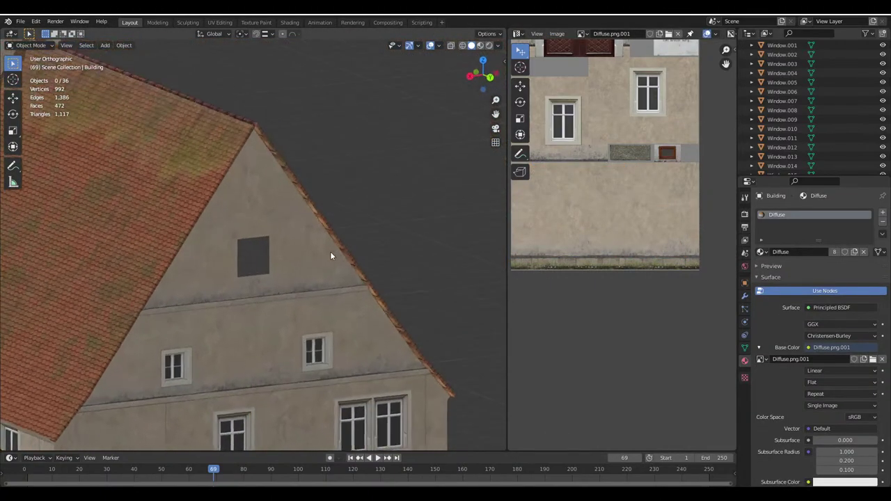
Place a linked duplicate of GableWindow.004 into the upper gable opening with adjusted snapping
{"action": "left_click", "coordinate": [313, 355]}
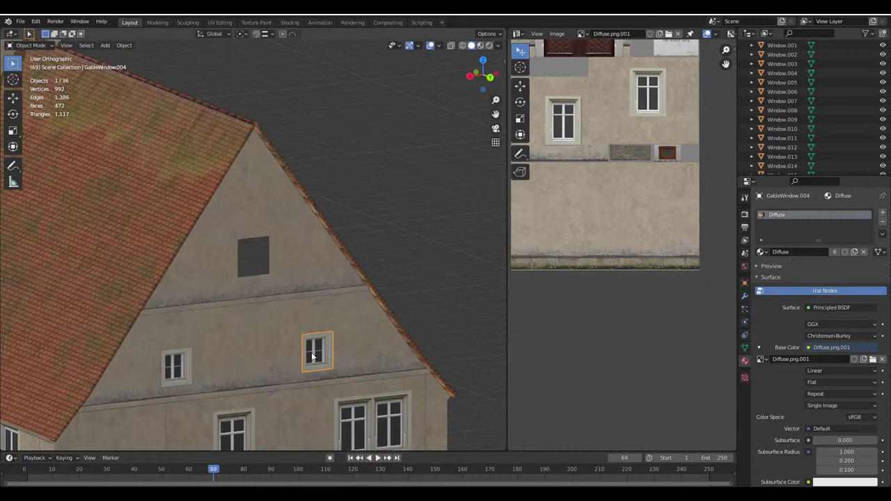
{"action": "left_click", "coordinate": [269, 33]}
{"action": "left_click", "coordinate": [244, 100]}
{"action": "key", "text": "alt+d"}
{"action": "left_click", "coordinate": [276, 239]}
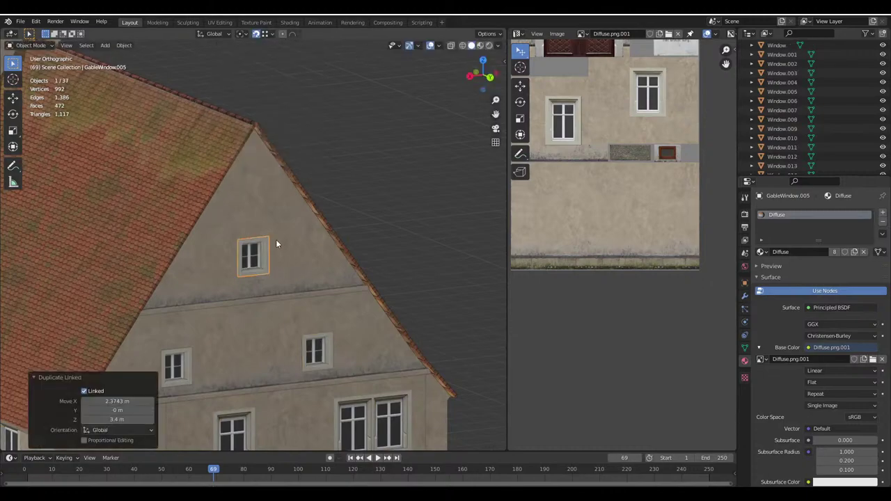
{"action": "key", "text": "alt+a"}
Turn the whole house gable-front forward and save Haus.blend
{"action": "scroll", "coordinate": [237, 250], "scroll_direction": "down", "scroll_amount": 5}
{"action": "middle_click_drag", "start_coordinate": [237, 250], "coordinate": [265, 250]}
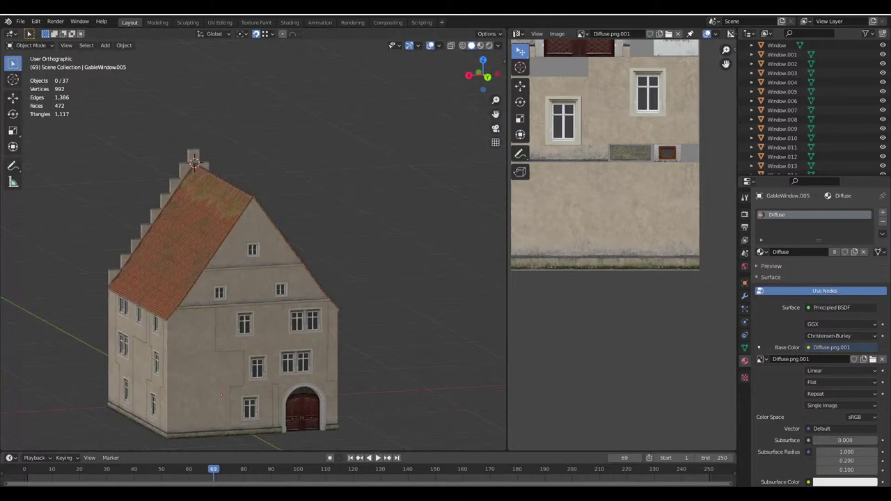
{"action": "middle_click_drag", "start_coordinate": [328, 293], "coordinate": [285, 252]}
{"action": "key", "text": "ctrl+s"}
{"action": "mouse_move", "coordinate": [336, 465]}
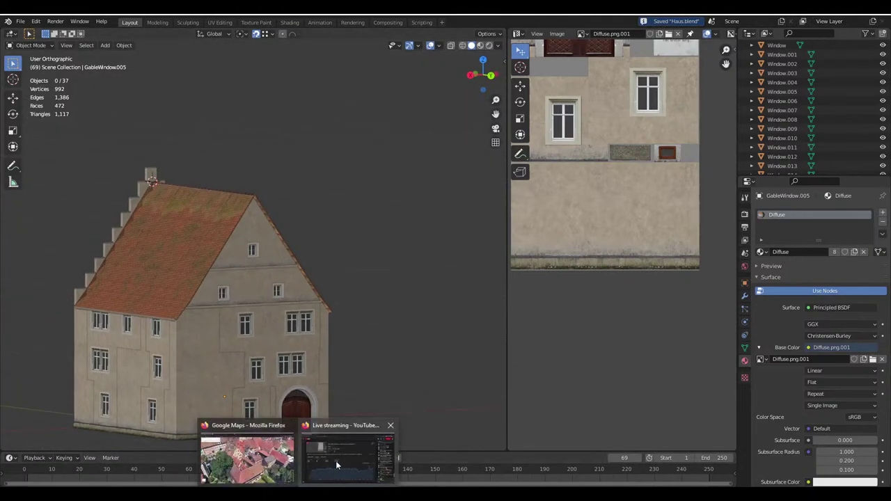
{"action": "left_click", "coordinate": [247, 459]}
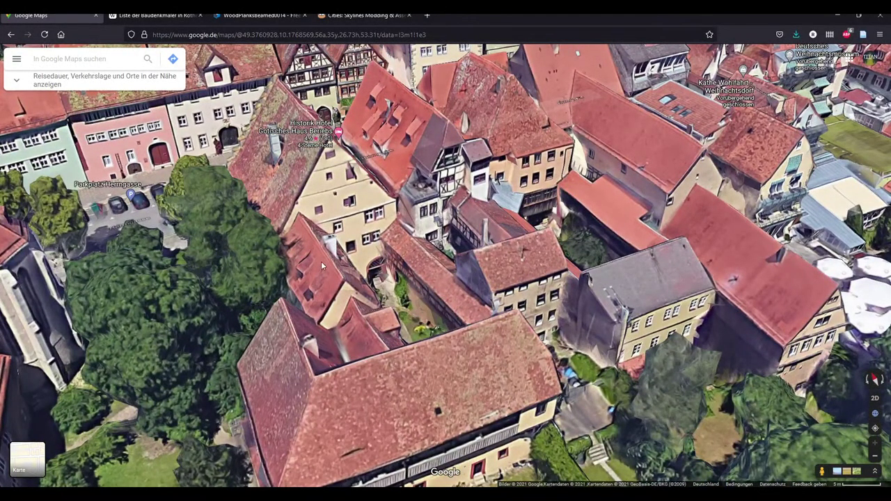
{"action": "key", "text": "alt+Tab"}
{"action": "middle_click_drag", "start_coordinate": [386, 378], "coordinate": [298, 308]}
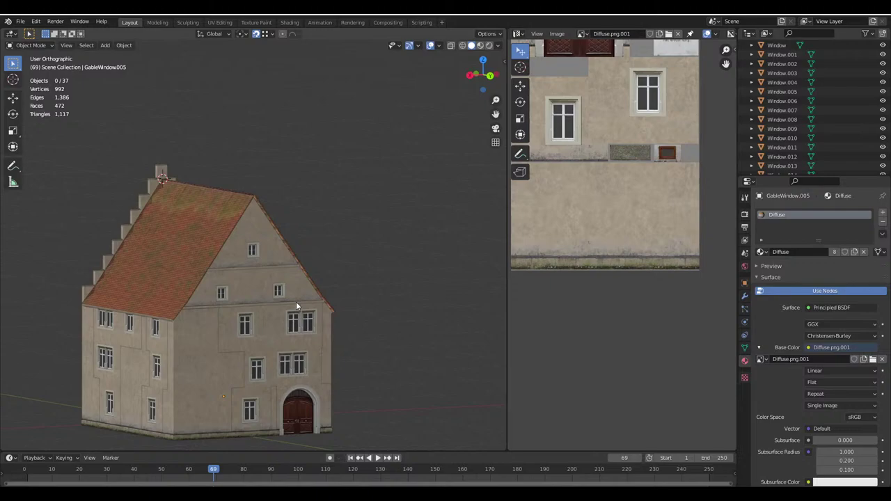
Enter Edit Mode on the gable ledge object and select its ledge strip
{"action": "key", "text": "Tab"}
{"action": "scroll", "coordinate": [296, 302], "scroll_direction": "up", "scroll_amount": 5}
{"action": "left_click", "coordinate": [282, 305]}
{"action": "key", "text": "Tab"}
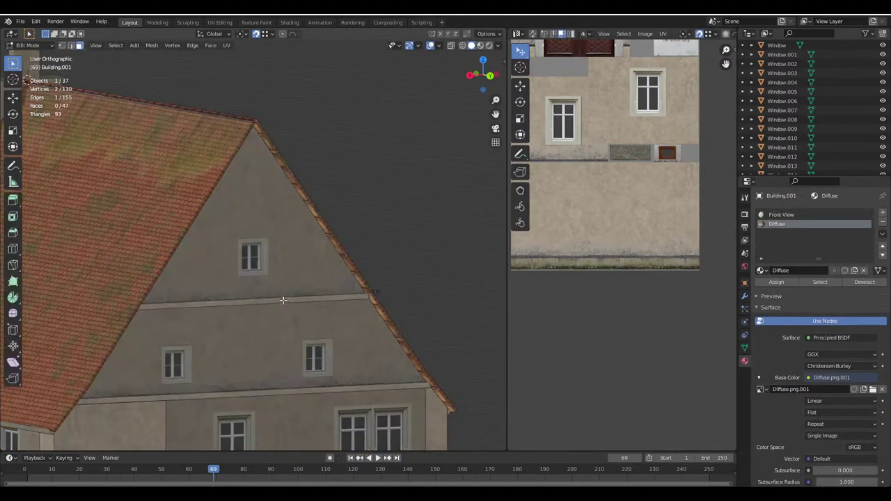
{"action": "left_click", "coordinate": [265, 306]}
{"action": "middle_click_drag", "start_coordinate": [265, 307], "coordinate": [267, 306]}
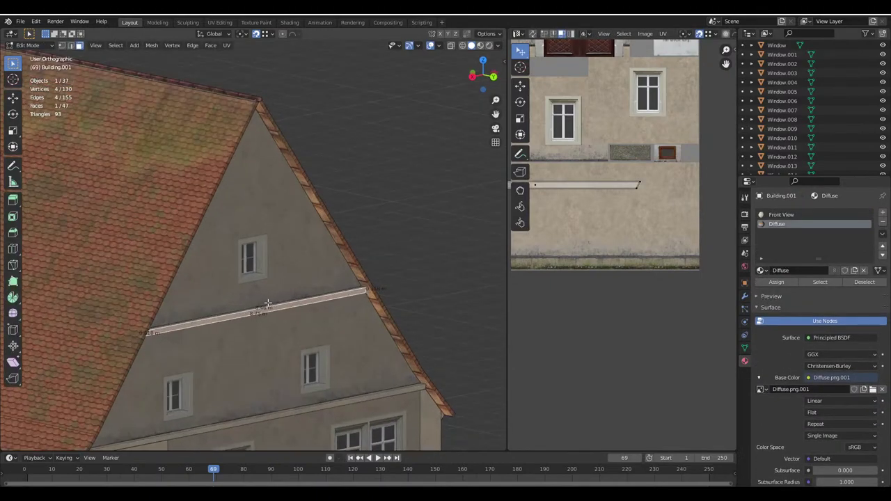
{"action": "left_click", "coordinate": [487, 33]}
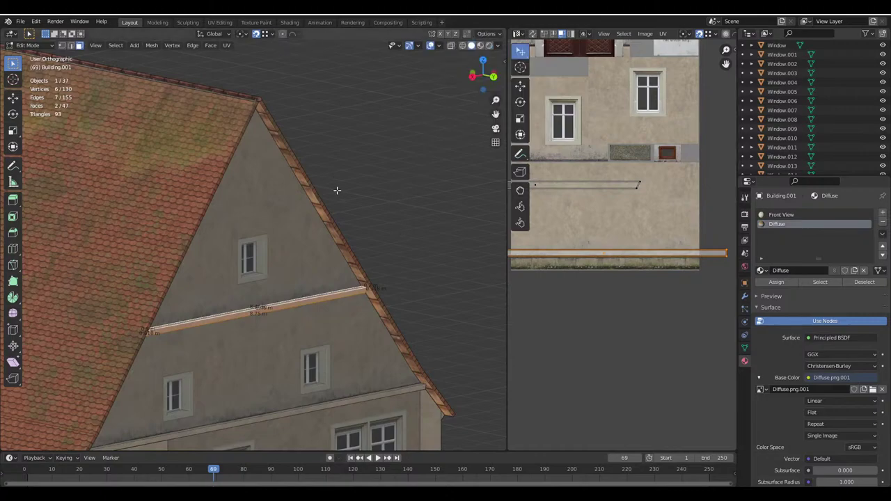
Duplicate the ledge strip and raise the copy vertically to the upper gable
{"action": "key", "text": "shift+d"}
{"action": "key", "text": "z"}
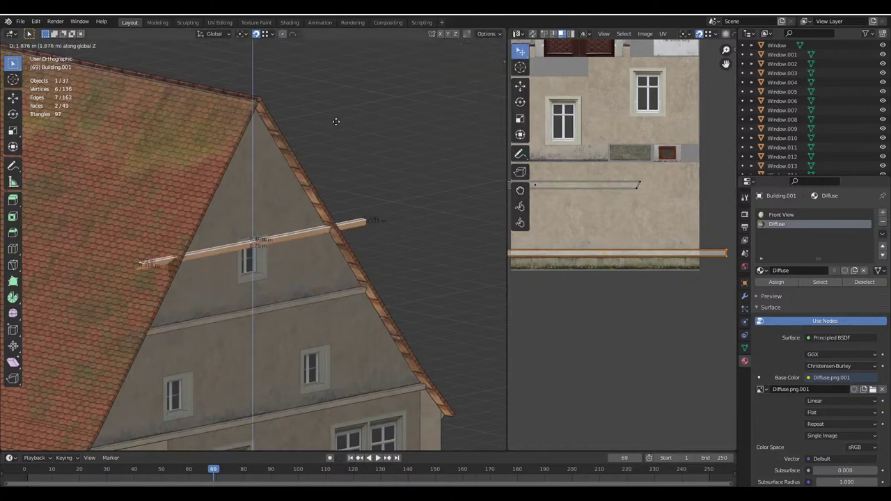
{"action": "left_click", "coordinate": [337, 115]}
{"action": "scroll", "coordinate": [328, 125], "scroll_direction": "up", "scroll_amount": 2}
{"action": "left_click", "coordinate": [264, 33]}
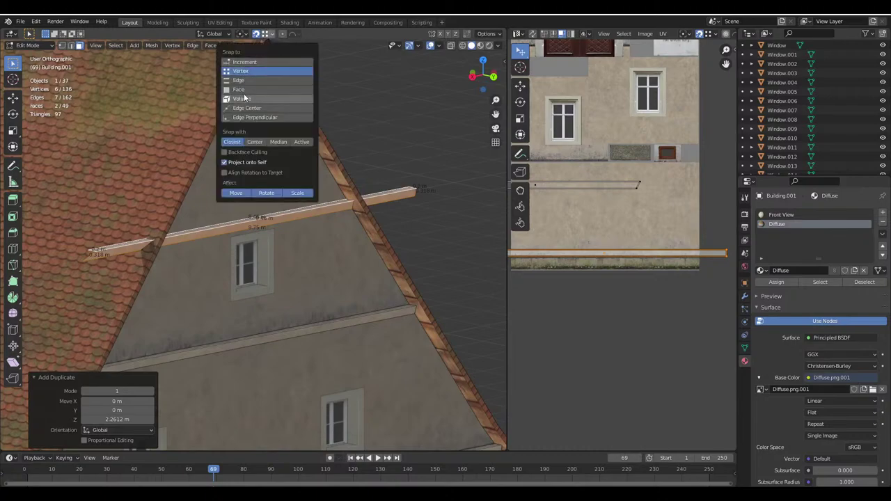
{"action": "left_click", "coordinate": [250, 82]}
{"action": "key", "text": "g"}
{"action": "key", "text": "z"}
{"action": "left_click", "coordinate": [278, 178]}
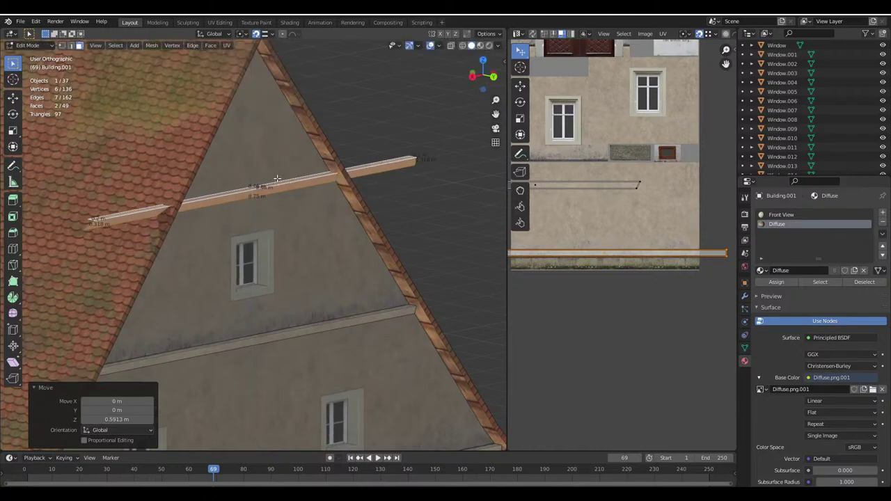
In wireframe vertex mode, move one end of the ledge copy to the roof edge
{"action": "left_click", "coordinate": [61, 46]}
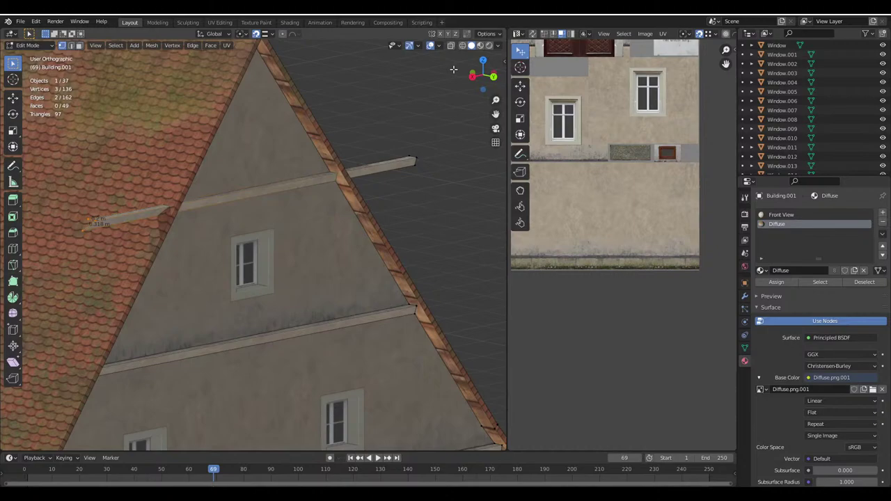
{"action": "left_click", "coordinate": [487, 34]}
{"action": "scroll", "coordinate": [308, 223], "scroll_direction": "down", "scroll_amount": 3}
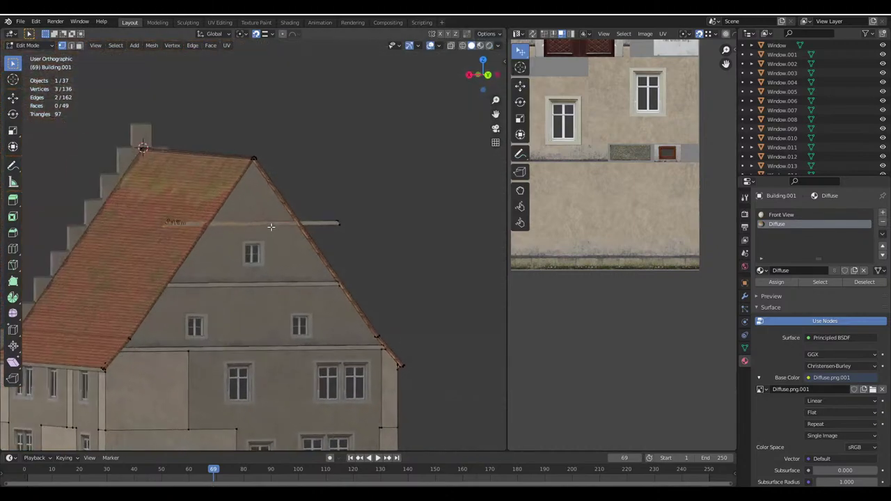
{"action": "key", "text": "z"}
{"action": "left_click", "coordinate": [463, 45]}
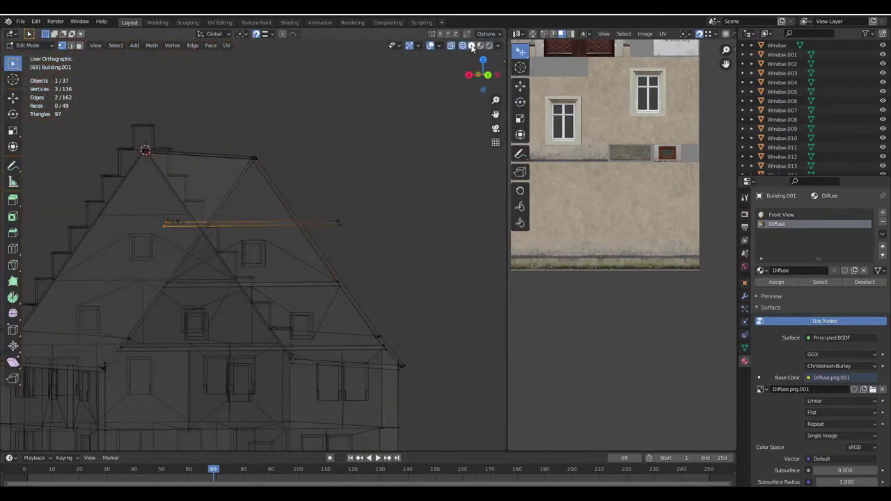
{"action": "middle_click_drag", "start_coordinate": [339, 223], "coordinate": [179, 209]}
{"action": "scroll", "coordinate": [179, 209], "scroll_direction": "up", "scroll_amount": 6}
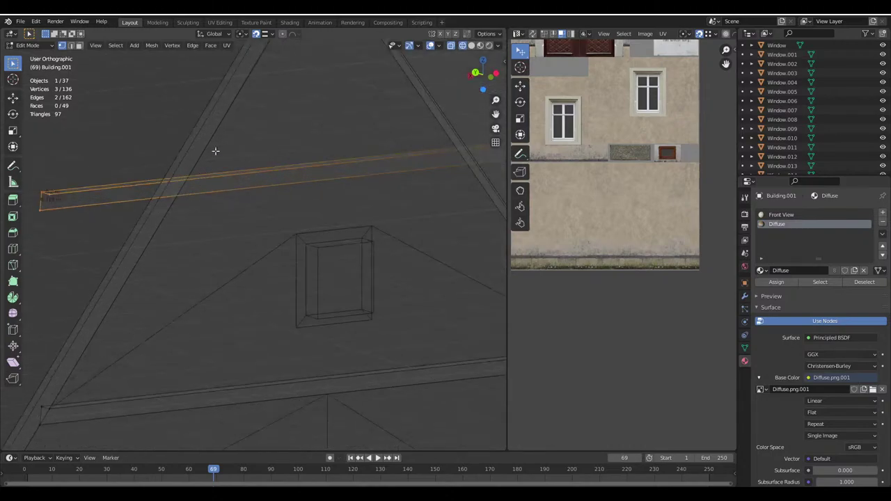
{"action": "key", "text": "g"}
{"action": "left_click", "coordinate": [258, 189]}
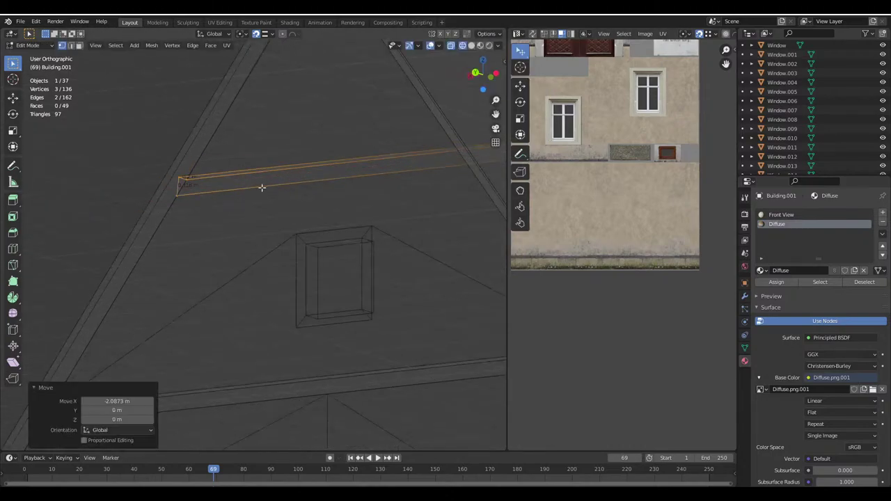
Slide the ledge copy's other end along X to meet the roof edge, then exit Edit Mode
{"action": "scroll", "coordinate": [378, 191], "scroll_direction": "down", "scroll_amount": 5}
{"action": "left_click_drag", "start_coordinate": [350, 207], "coordinate": [382, 254]}
{"action": "scroll", "coordinate": [382, 244], "scroll_direction": "up", "scroll_amount": 4}
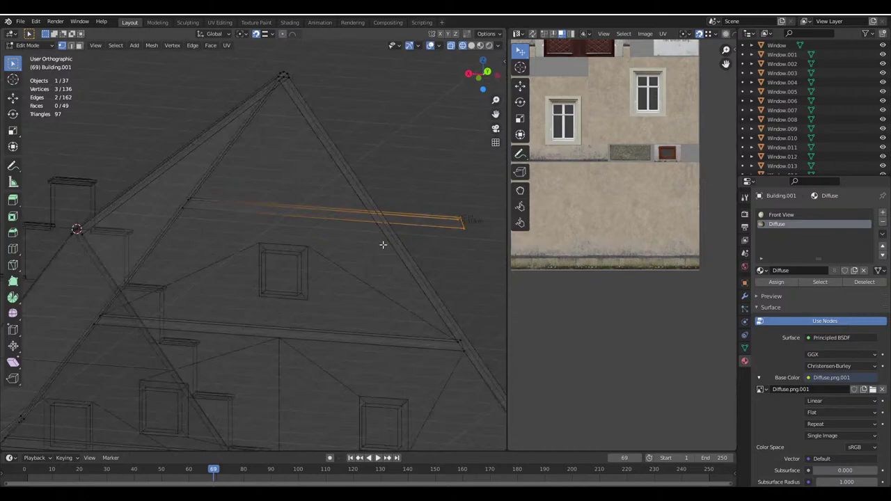
{"action": "key", "text": "g"}
{"action": "key", "text": "x"}
{"action": "left_click", "coordinate": [355, 192]}
{"action": "key", "text": "shift+z"}
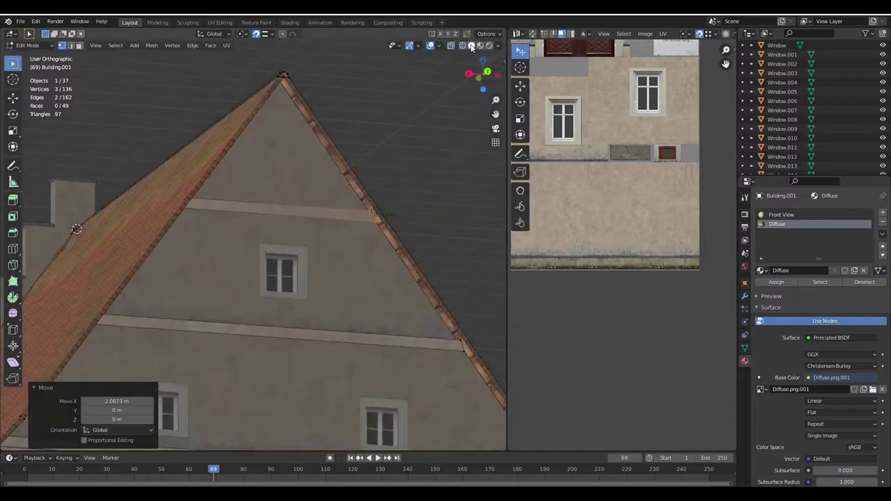
{"action": "key", "text": "alt+a"}
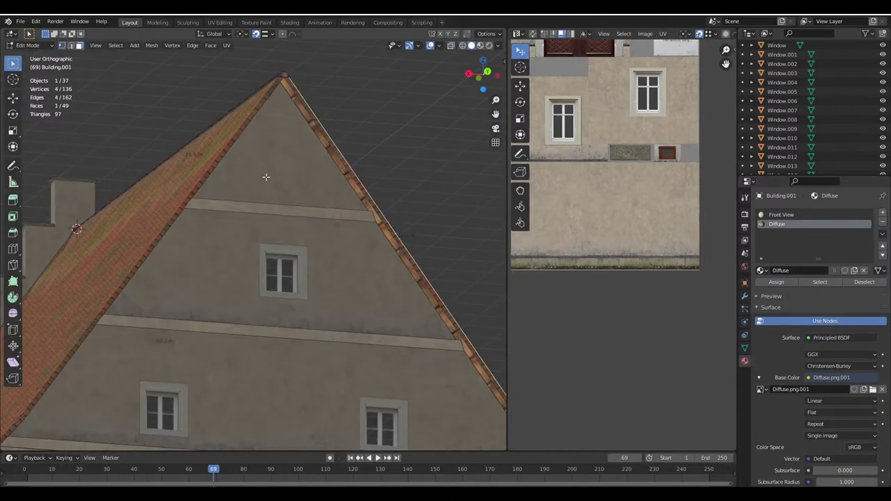
{"action": "middle_click_drag", "start_coordinate": [265, 177], "coordinate": [213, 134]}
{"action": "key", "text": "Tab"}
Shift the Building's upper gable triangle UVs along Y to show plain plaster
{"action": "left_click", "coordinate": [210, 138]}
{"action": "key", "text": "Tab"}
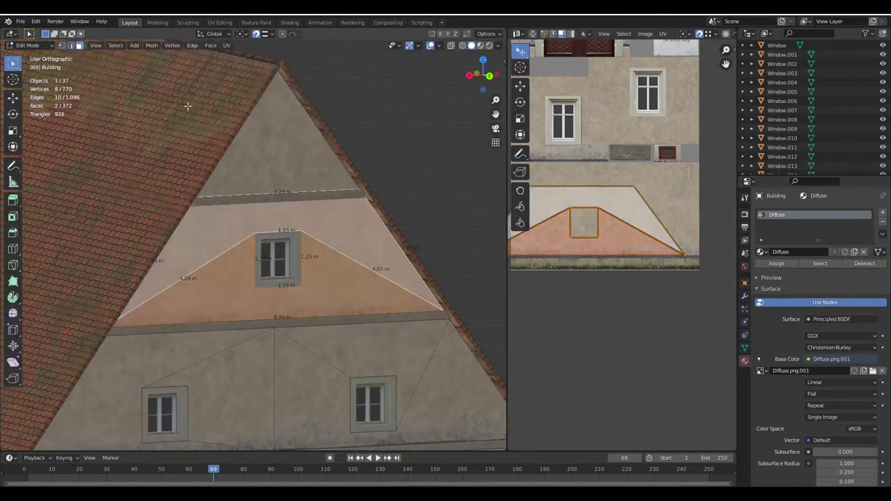
{"action": "left_click", "coordinate": [275, 160]}
{"action": "scroll", "coordinate": [633, 301], "scroll_direction": "up", "scroll_amount": 2}
{"action": "scroll", "coordinate": [633, 301], "scroll_direction": "up", "scroll_amount": 3}
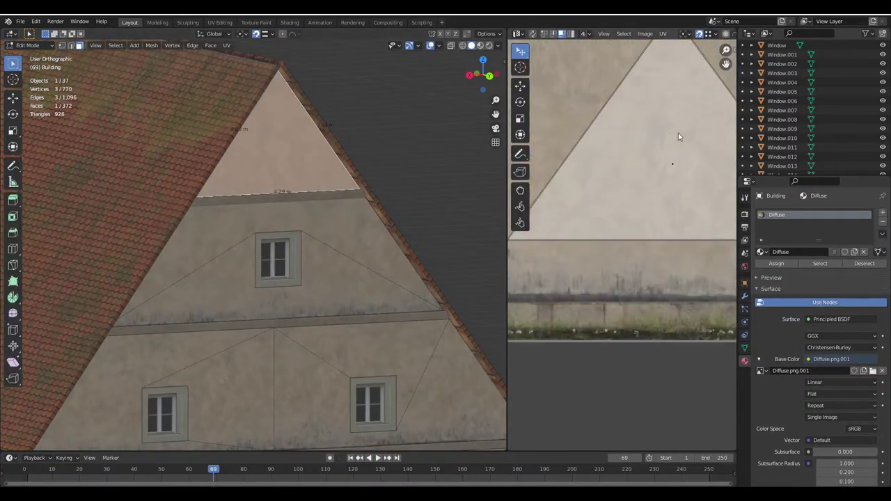
{"action": "key", "text": "g"}
{"action": "key", "text": "y"}
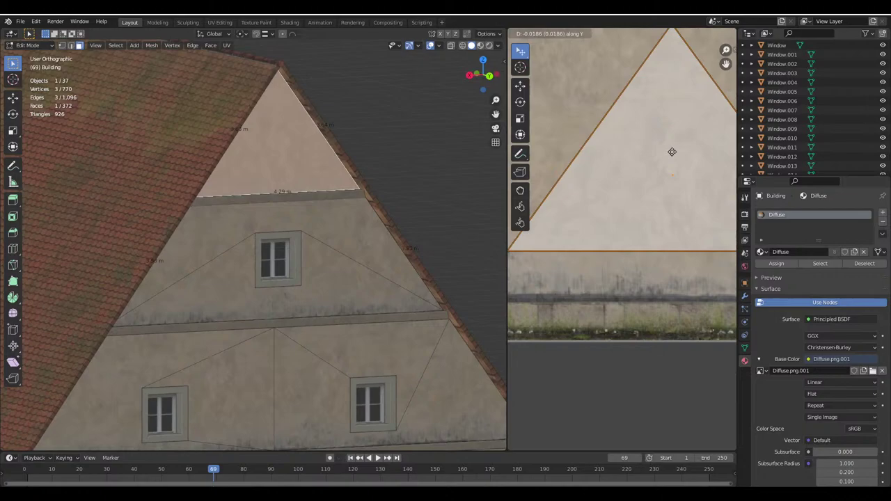
{"action": "left_click", "coordinate": [669, 190]}
{"action": "key", "text": "Tab"}
{"action": "scroll", "coordinate": [306, 186], "scroll_direction": "down", "scroll_amount": 4}
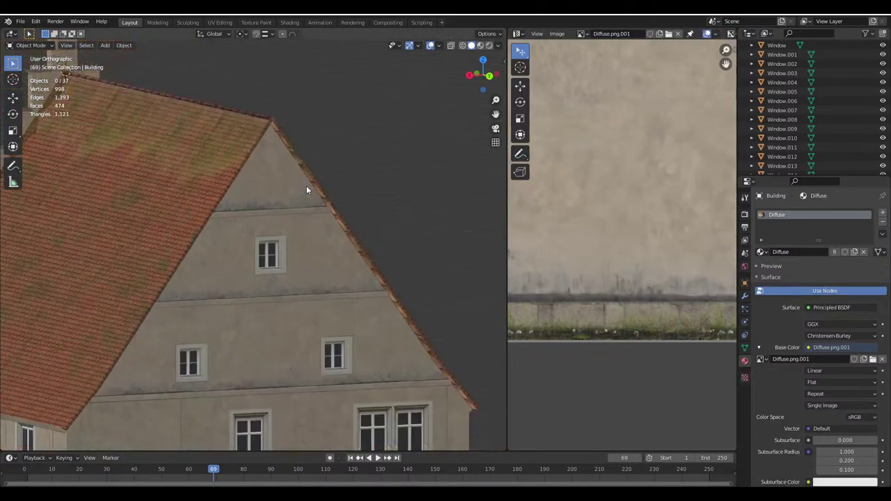
Save Haus.blend and orbit the house from the gable front to the long roof side
{"action": "middle_click_drag", "start_coordinate": [306, 185], "coordinate": [276, 220]}
{"action": "key", "text": "ctrl+s"}
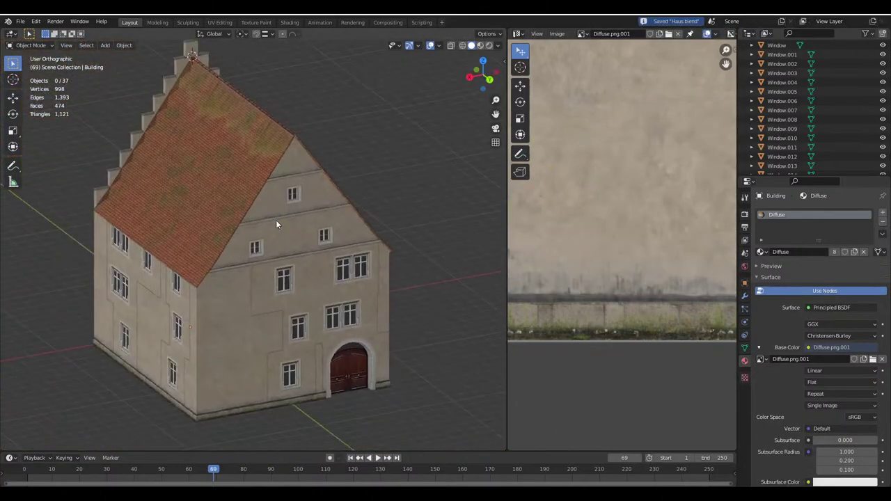
{"action": "middle_click_drag", "start_coordinate": [254, 249], "coordinate": [236, 236]}
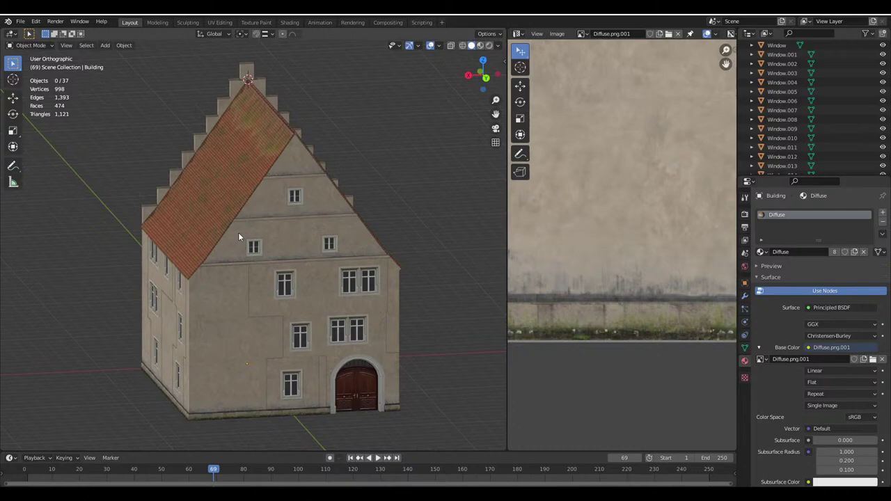
{"action": "middle_click_drag", "start_coordinate": [238, 232], "coordinate": [288, 293]}
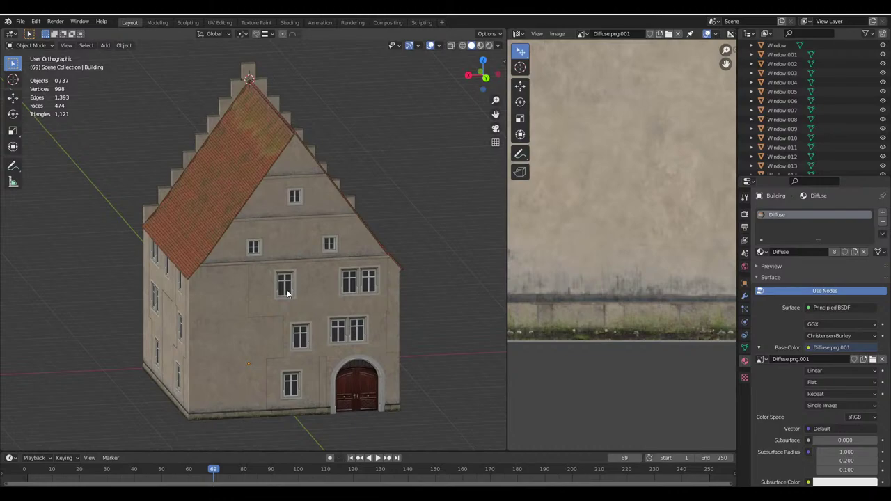
{"action": "middle_click_drag", "start_coordinate": [286, 293], "coordinate": [306, 310]}
Enlarge the 3-D view, inspect the stepped gable front and corner, and save again
{"action": "left_click_drag", "start_coordinate": [509, 341], "coordinate": [708, 348]}
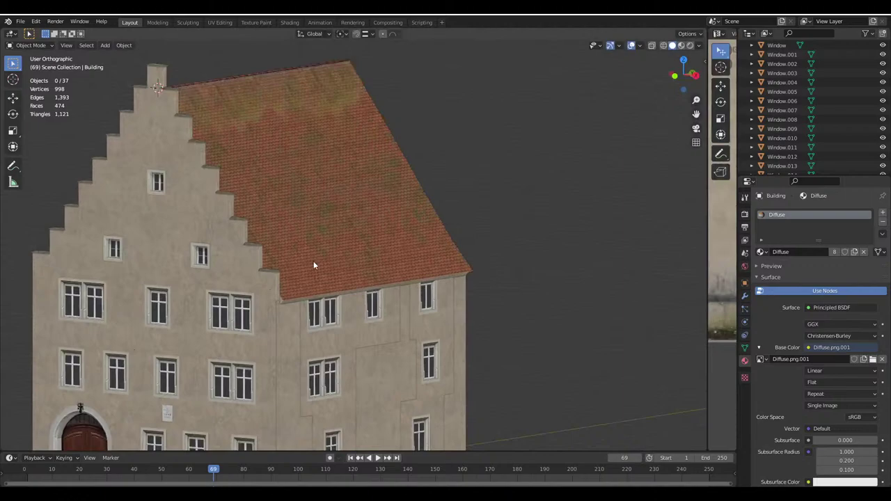
{"action": "scroll", "coordinate": [314, 261], "scroll_direction": "down", "scroll_amount": 1}
{"action": "scroll", "coordinate": [345, 252], "scroll_direction": "up", "scroll_amount": 1}
{"action": "middle_click_drag", "start_coordinate": [359, 253], "coordinate": [356, 263]}
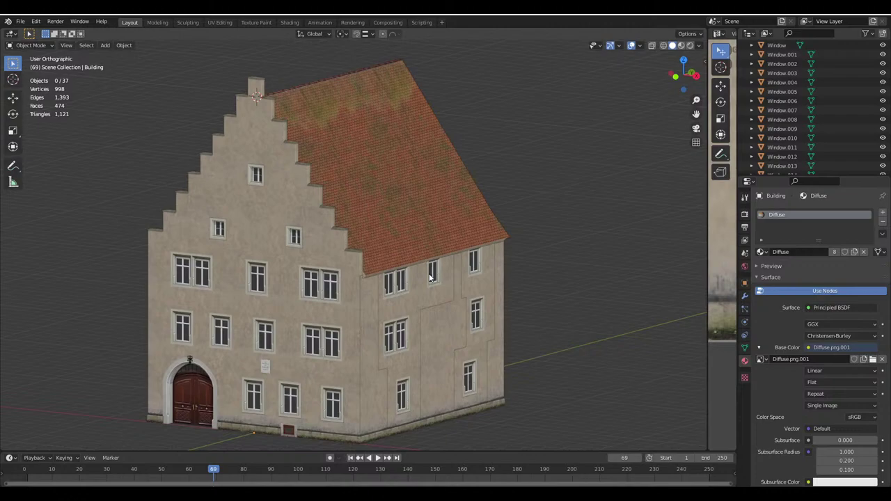
{"action": "middle_click_drag", "start_coordinate": [430, 277], "coordinate": [465, 286]}
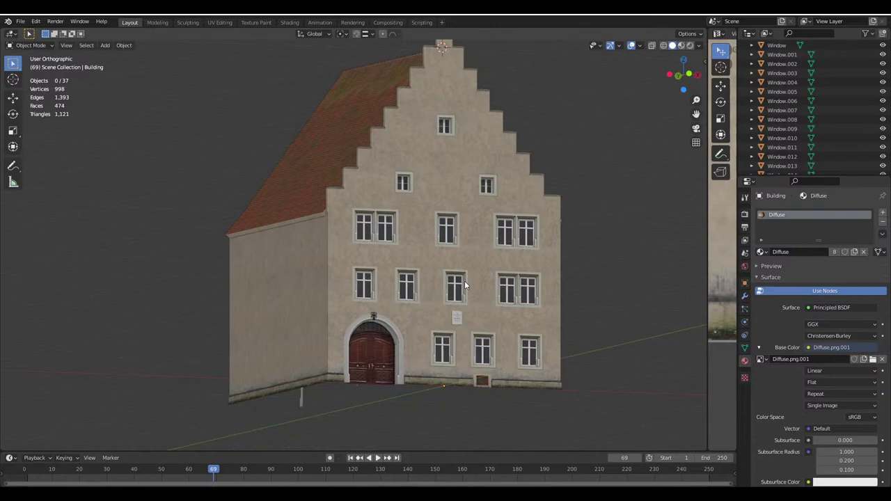
{"action": "middle_click_drag", "start_coordinate": [465, 285], "coordinate": [399, 339]}
{"action": "key", "text": "ctrl+s"}
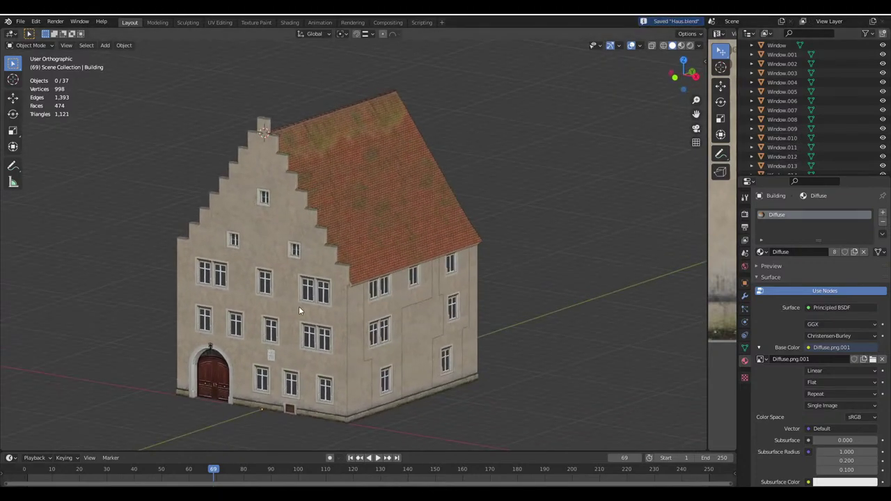
Deselect the building and adjust the zoom for a final look at the house
{"action": "left_click", "coordinate": [298, 307]}
{"action": "key", "text": "alt+a"}
{"action": "middle_click_drag", "start_coordinate": [299, 306], "coordinate": [306, 293]}
{"action": "scroll", "coordinate": [791, 95], "scroll_direction": "up", "scroll_amount": 5}
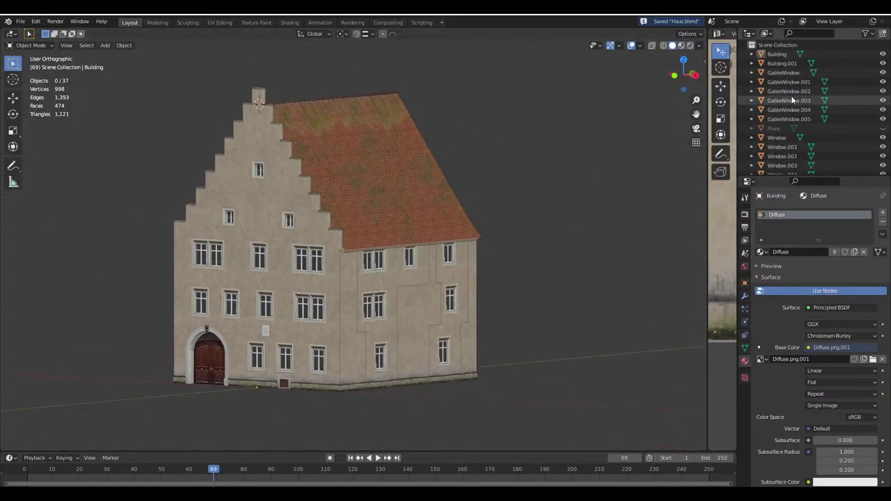
{"action": "scroll", "coordinate": [785, 68], "scroll_direction": "down", "scroll_amount": 8}
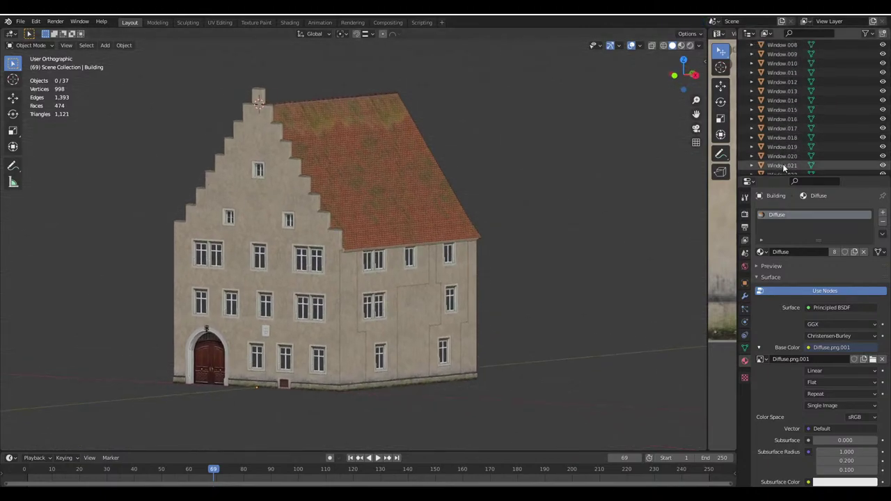
{"action": "scroll", "coordinate": [791, 164], "scroll_direction": "up", "scroll_amount": 8}
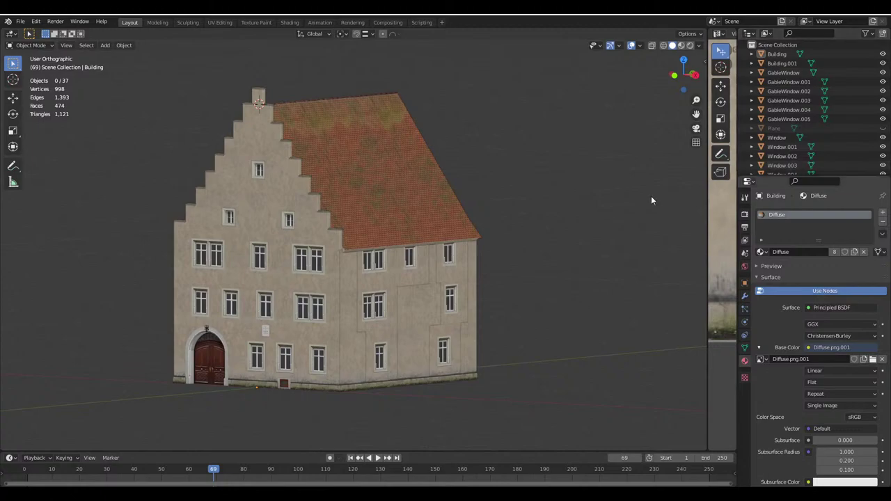
Select every house part and join them all into the Building object
{"action": "left_click", "coordinate": [240, 311]}
{"action": "key", "text": "a"}
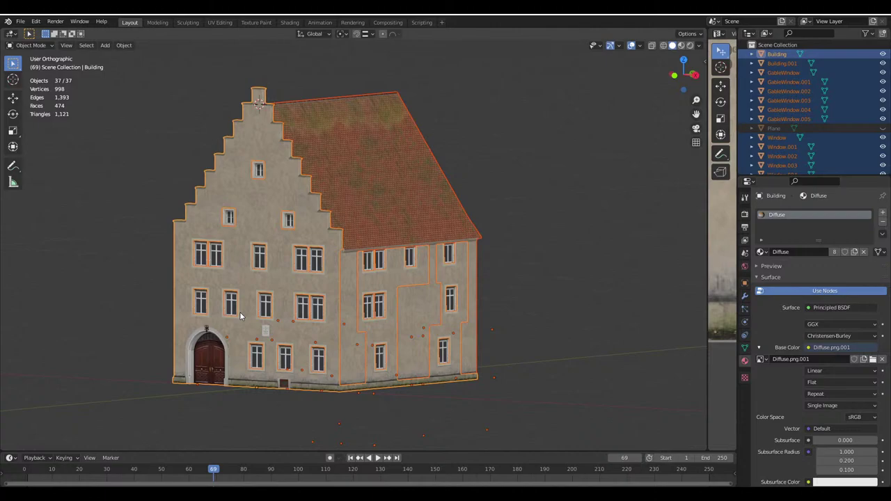
{"action": "key", "text": "ctrl+j"}
Unhide the reference photo Plane and delete it
{"action": "left_click", "coordinate": [769, 63]}
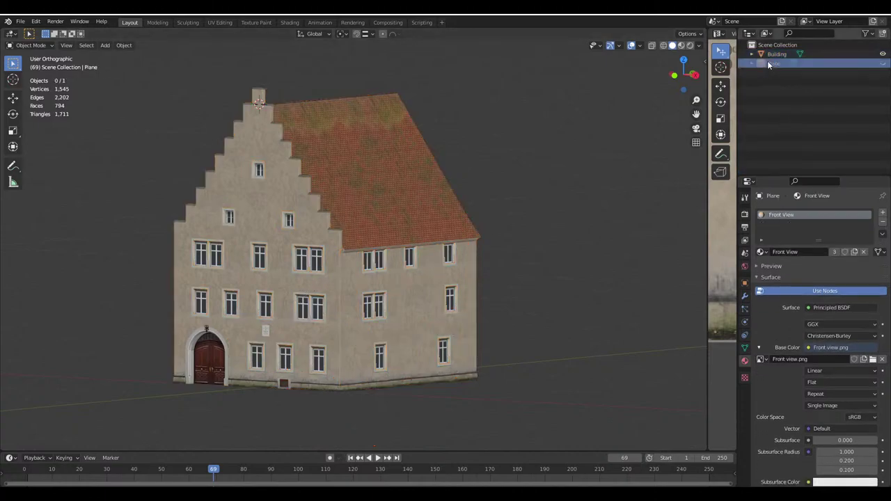
{"action": "left_click", "coordinate": [883, 64]}
{"action": "middle_click_drag", "start_coordinate": [445, 139], "coordinate": [368, 141]}
{"action": "left_click", "coordinate": [401, 130]}
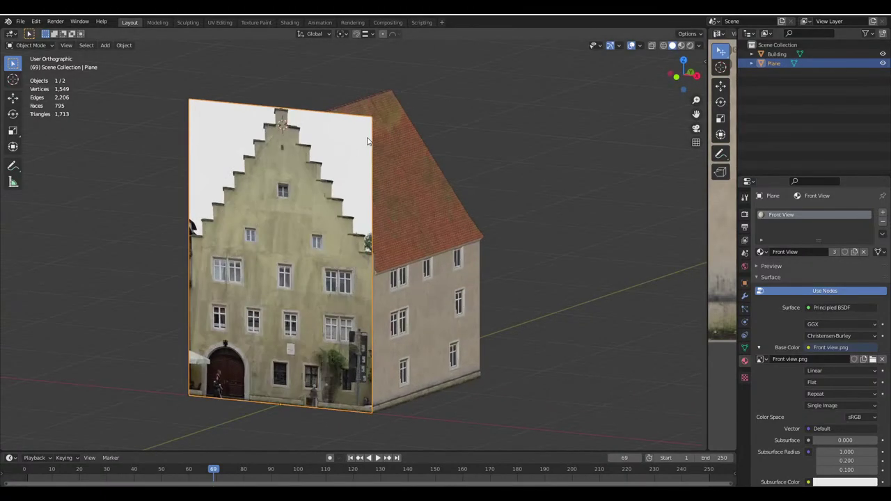
{"action": "key", "text": "Delete"}
Remove the unused Front View material slot from the Building
{"action": "middle_click_drag", "start_coordinate": [451, 158], "coordinate": [412, 172]}
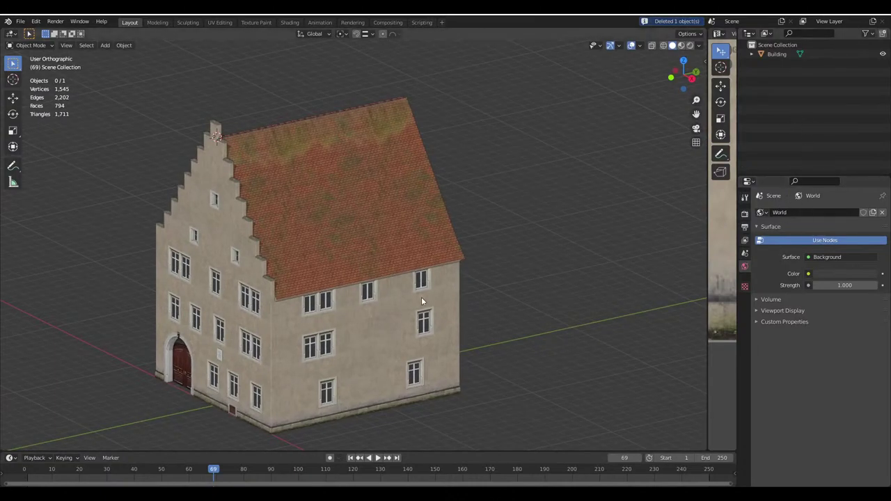
{"action": "middle_click_drag", "start_coordinate": [421, 300], "coordinate": [385, 251]}
{"action": "left_click", "coordinate": [384, 252]}
{"action": "left_click", "coordinate": [801, 223]}
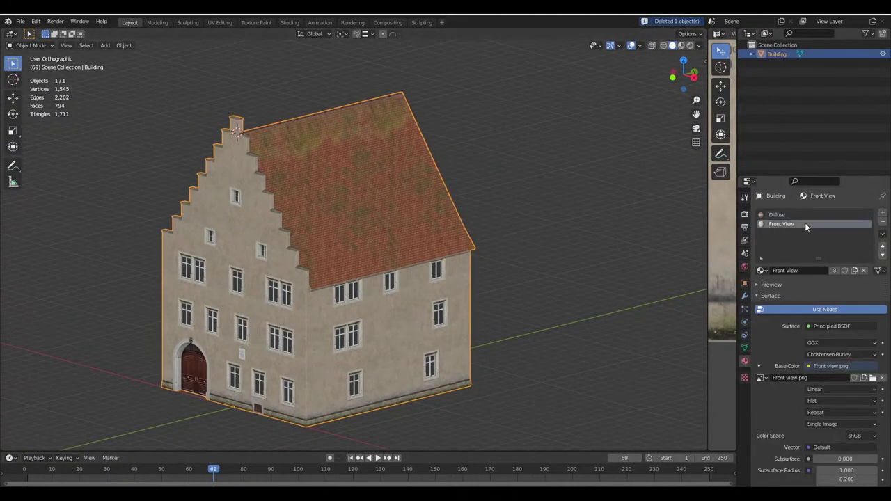
{"action": "key", "text": "ctrl+s"}
{"action": "left_click", "coordinate": [882, 221]}
{"action": "middle_click_drag", "start_coordinate": [387, 218], "coordinate": [392, 220]}
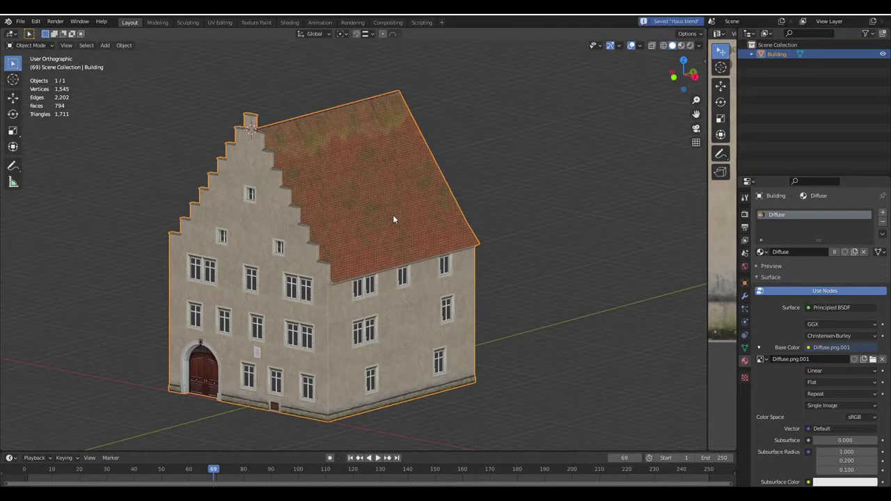
Rename the Plane.001 mesh data to 'Building' and save the file
{"action": "left_click", "coordinate": [752, 55]}
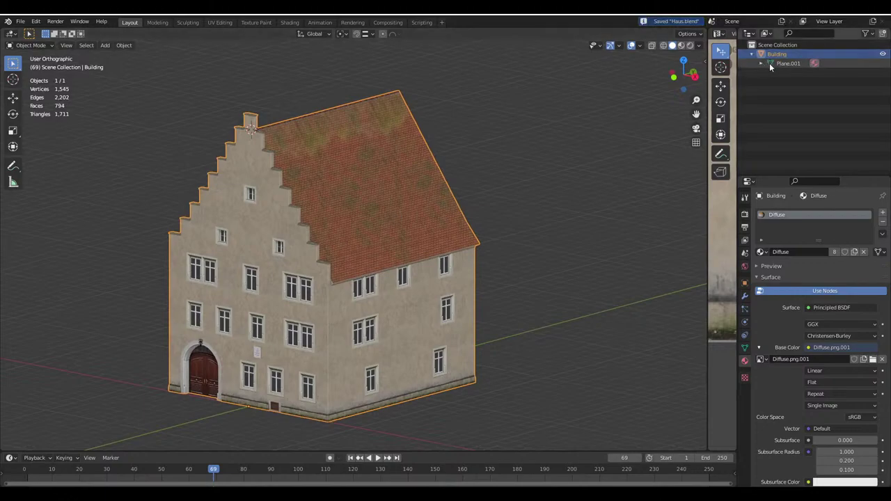
{"action": "left_click", "coordinate": [782, 62]}
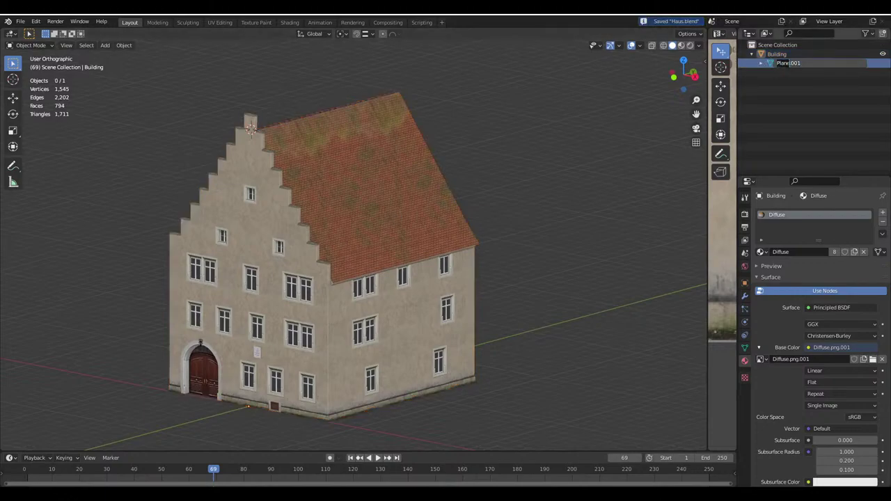
{"action": "double_click", "coordinate": [781, 62]}
{"action": "type", "text": "B"}
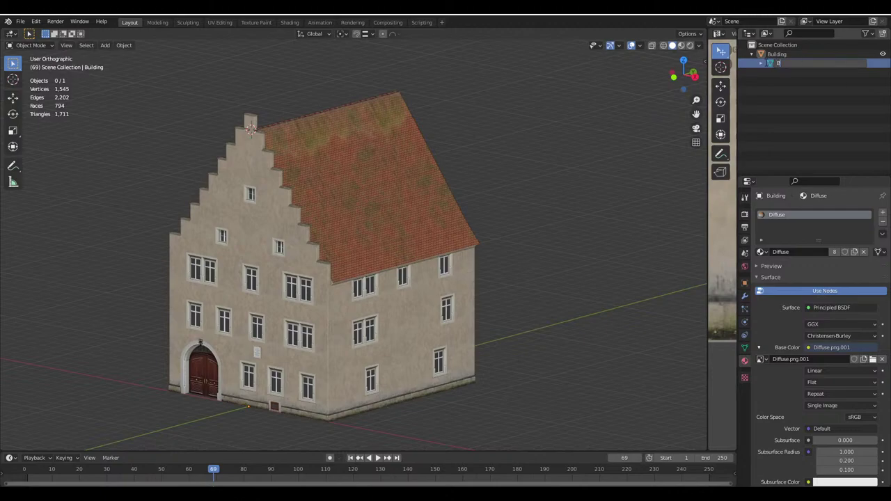
{"action": "type", "text": "uilding"}
{"action": "key", "text": "Return"}
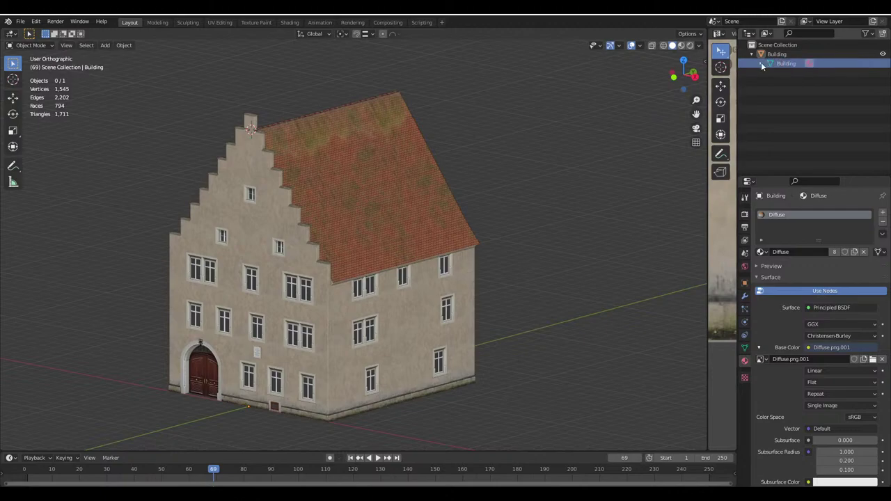
{"action": "left_click", "coordinate": [761, 54]}
{"action": "middle_click_drag", "start_coordinate": [327, 279], "coordinate": [325, 206]}
{"action": "key", "text": "ctrl+s"}
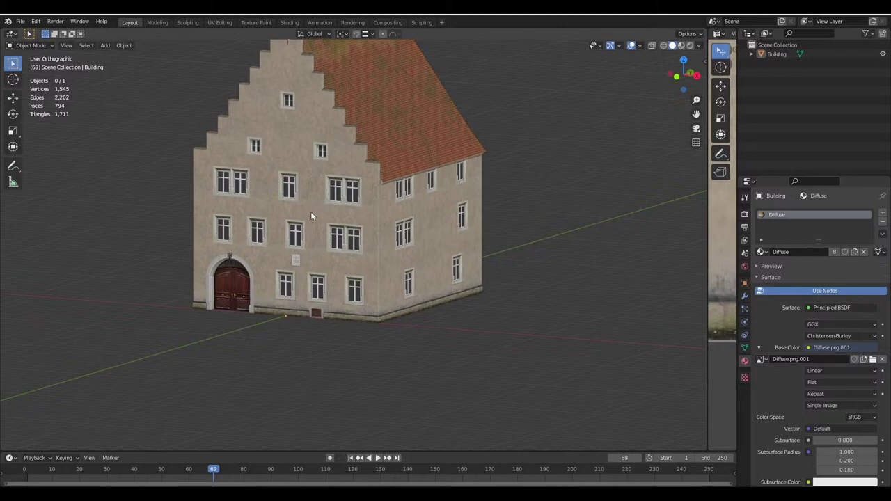
{"action": "middle_click_drag", "start_coordinate": [310, 211], "coordinate": [328, 196]}
Add a ground plane mesh with a size of 8 m
{"action": "key", "text": "shift+a"}
{"action": "mouse_move", "coordinate": [332, 205]}
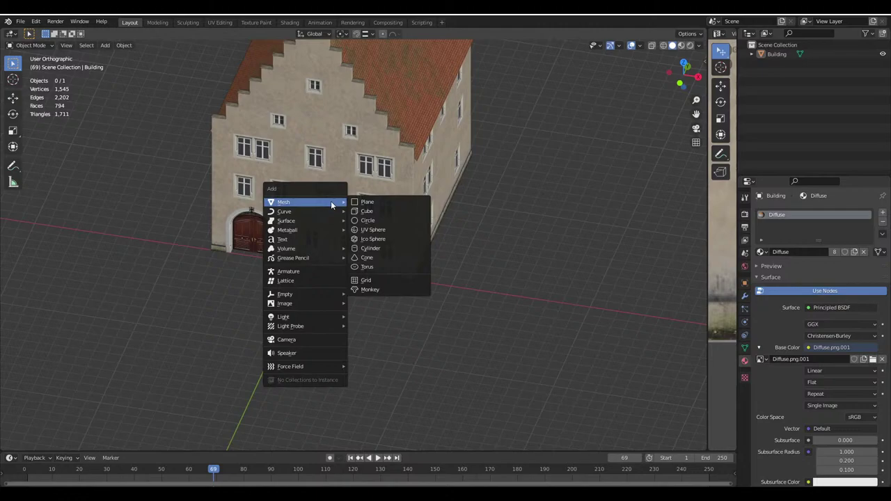
{"action": "left_click", "coordinate": [361, 204]}
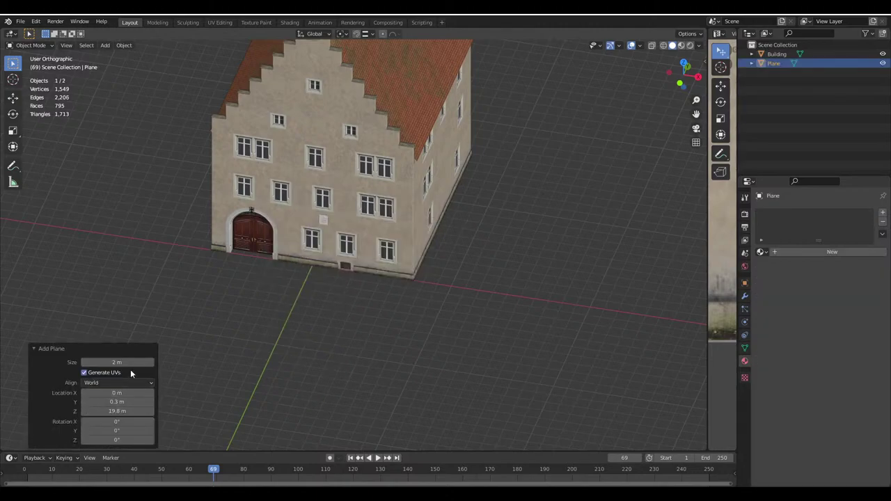
{"action": "left_click", "coordinate": [121, 362]}
{"action": "type", "text": "8"}
{"action": "key", "text": "Return"}
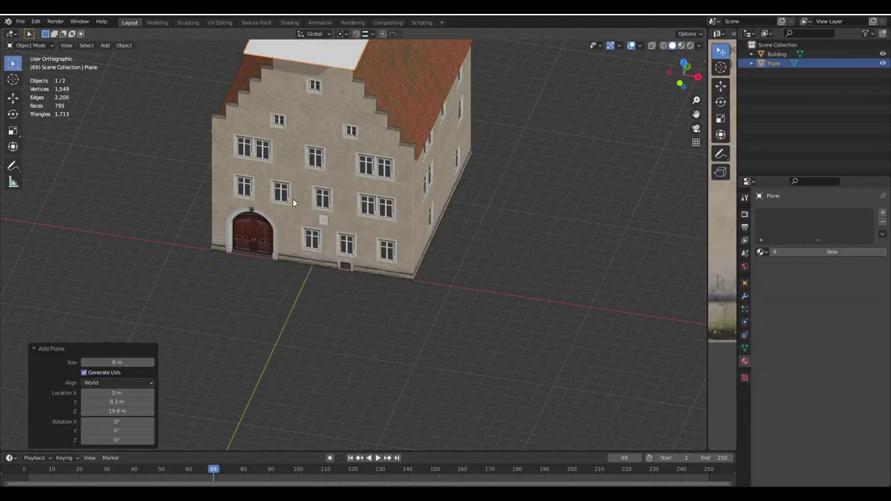
{"action": "middle_click_drag", "start_coordinate": [292, 199], "coordinate": [292, 411]}
{"action": "scroll", "coordinate": [311, 243], "scroll_direction": "down", "scroll_amount": 2}
Snap the ground plane to the 3D cursor at the world origin
{"action": "key", "text": "shift+s"}
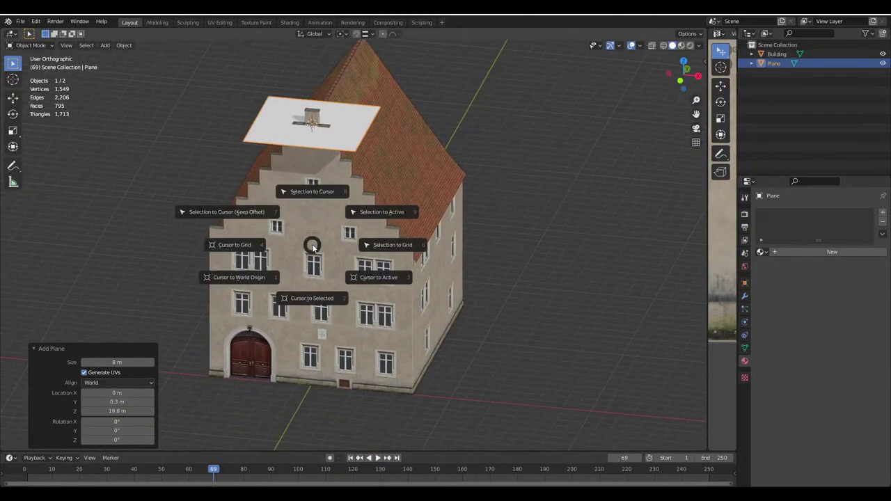
{"action": "left_click", "coordinate": [314, 298]}
{"action": "key", "text": "shift+s"}
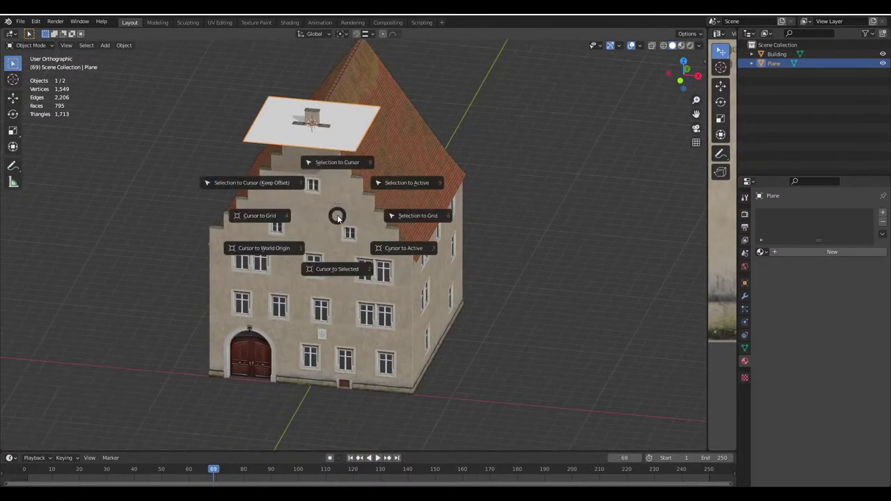
{"action": "left_click", "coordinate": [259, 251]}
{"action": "left_click", "coordinate": [124, 45]}
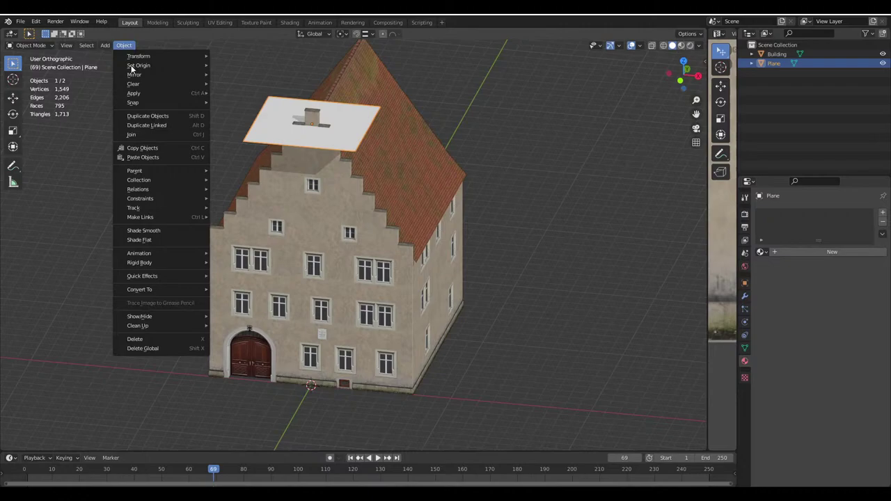
{"action": "mouse_move", "coordinate": [160, 65]}
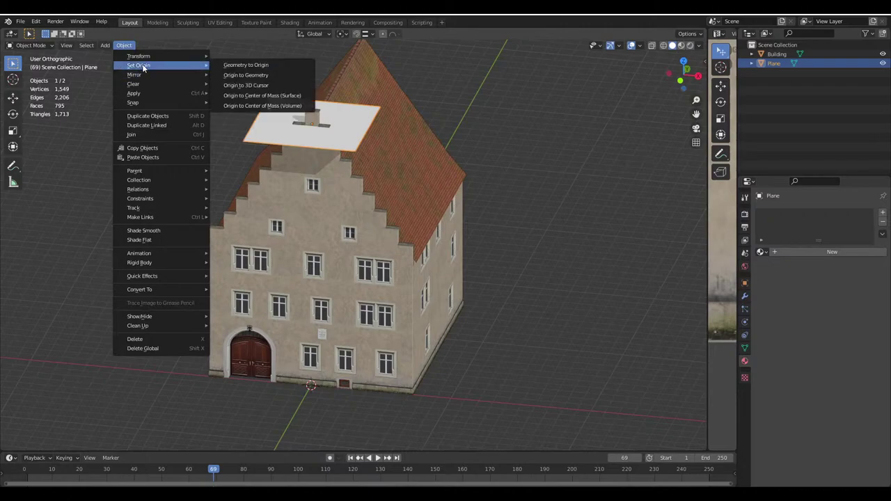
{"action": "left_click", "coordinate": [245, 85]}
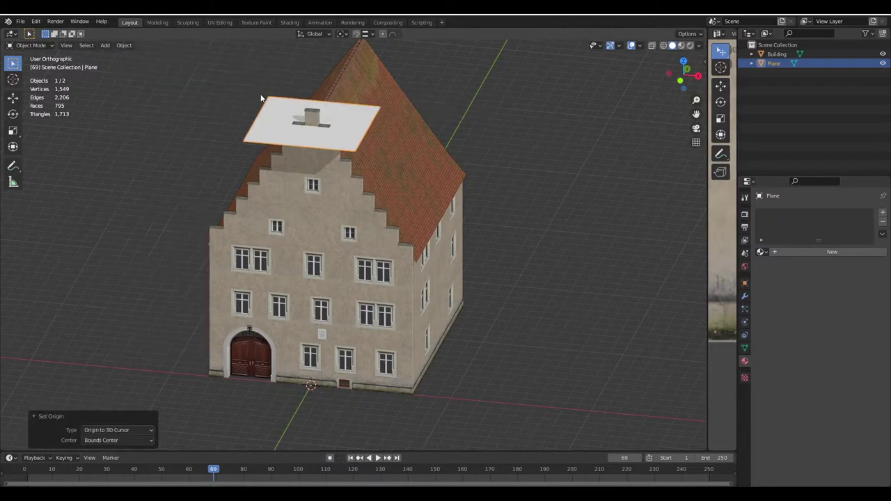
{"action": "key", "text": "ctrl+z"}
{"action": "key", "text": "shift+s"}
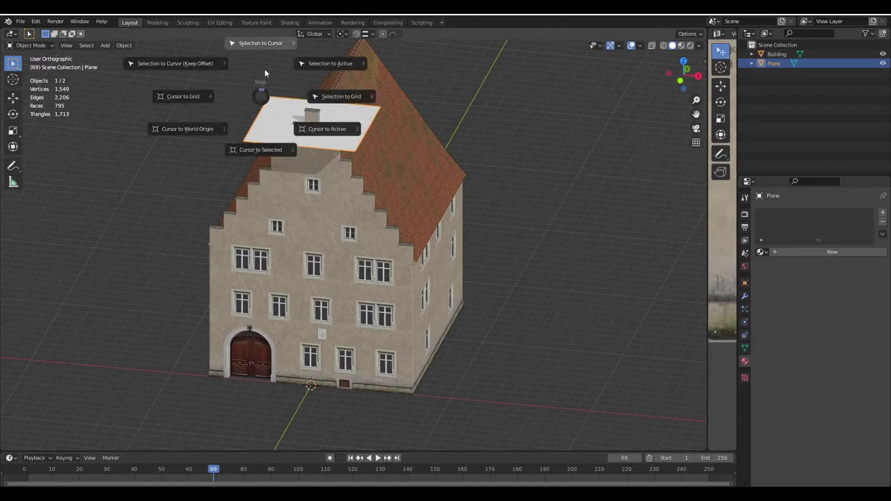
{"action": "left_click", "coordinate": [123, 45]}
{"action": "key", "text": "shift+s"}
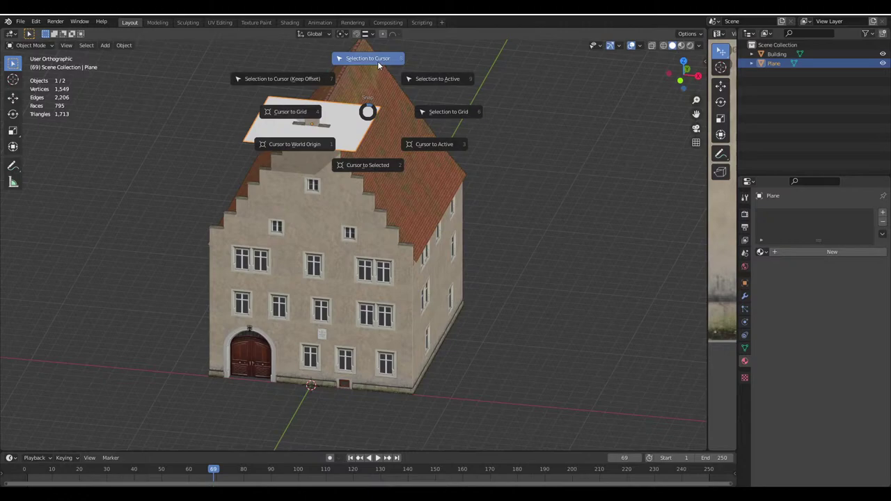
{"action": "left_click", "coordinate": [368, 59]}
Move the ground plane exactly 4 m along the X axis
{"action": "middle_click_drag", "start_coordinate": [338, 322], "coordinate": [344, 301], "text": "shift"}
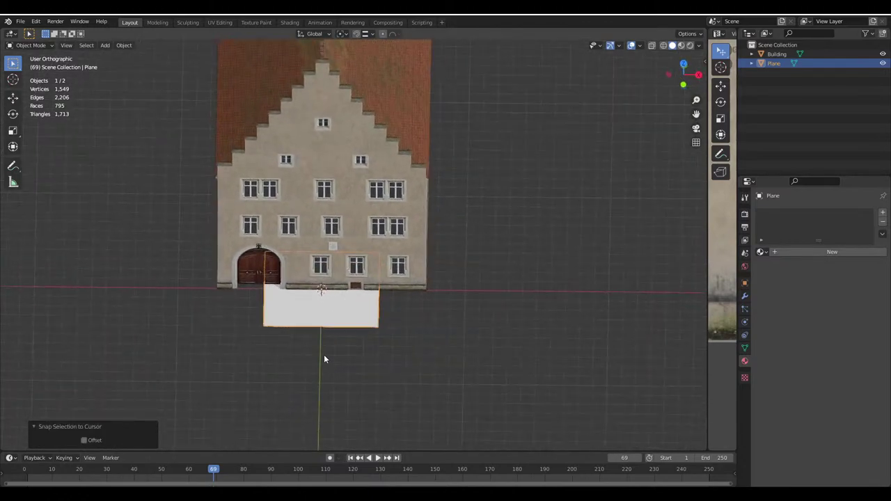
{"action": "middle_click_drag", "start_coordinate": [324, 357], "coordinate": [313, 369]}
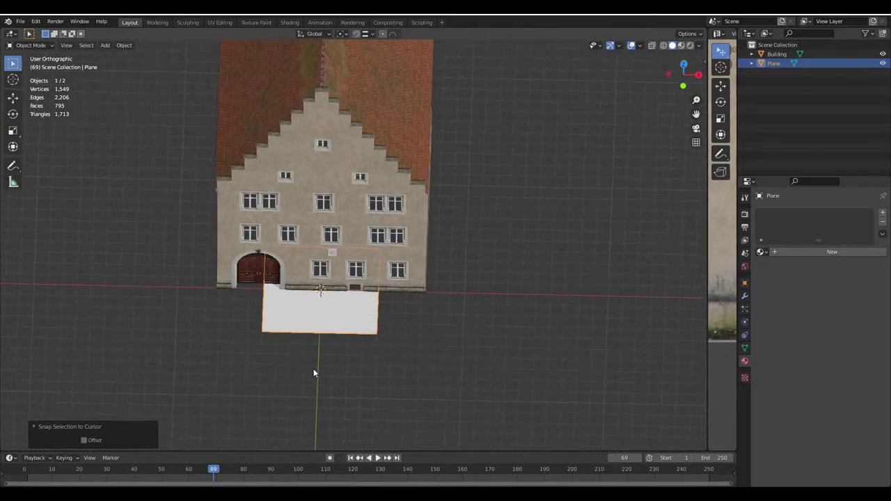
{"action": "scroll", "coordinate": [313, 369], "scroll_direction": "up", "scroll_amount": 1}
{"action": "key", "text": "g"}
{"action": "key", "text": "x"}
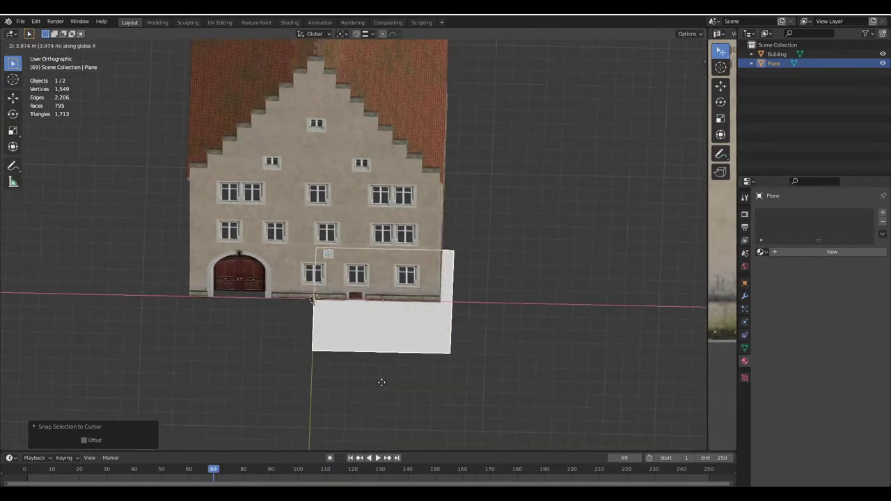
{"action": "key", "text": "4"}
{"action": "key", "text": "Return"}
Duplicate the plane and, with vertex snapping on, snap the copy under the building
{"action": "key", "text": "shift+d"}
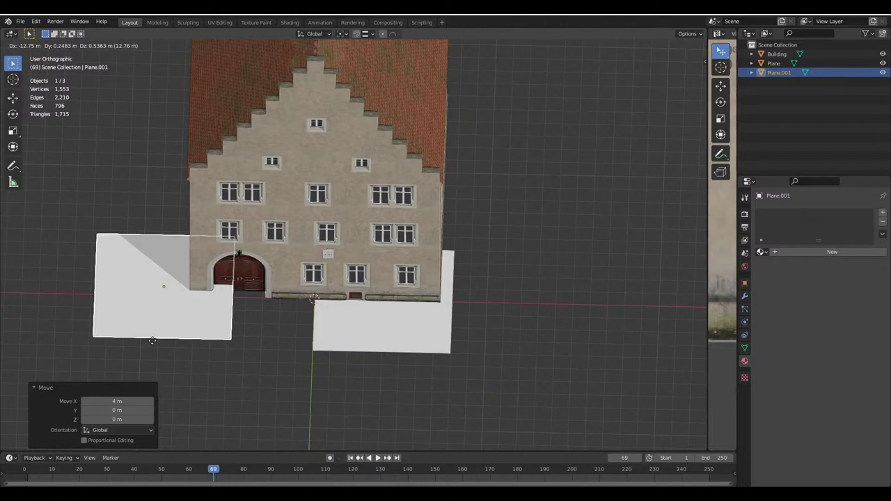
{"action": "left_click", "coordinate": [299, 339]}
{"action": "key", "text": "g"}
{"action": "key", "text": "Return"}
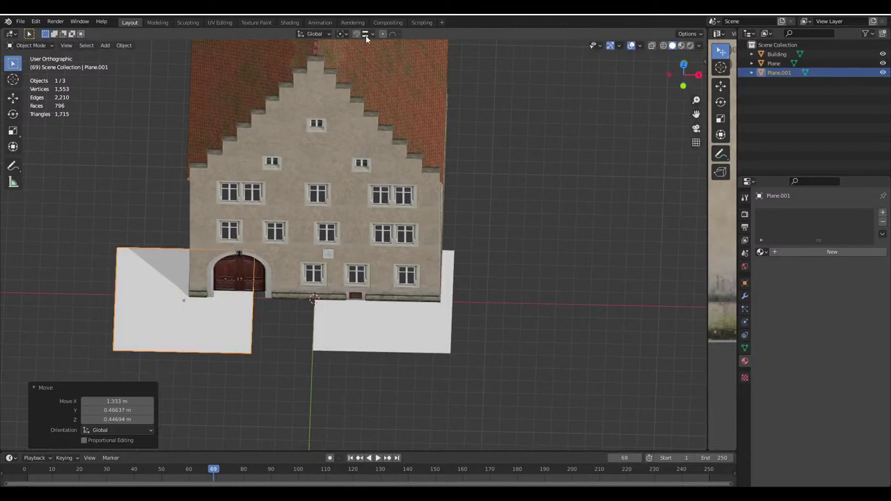
{"action": "left_click", "coordinate": [366, 33]}
{"action": "left_click", "coordinate": [341, 75]}
{"action": "left_click", "coordinate": [356, 33]}
{"action": "key", "text": "g"}
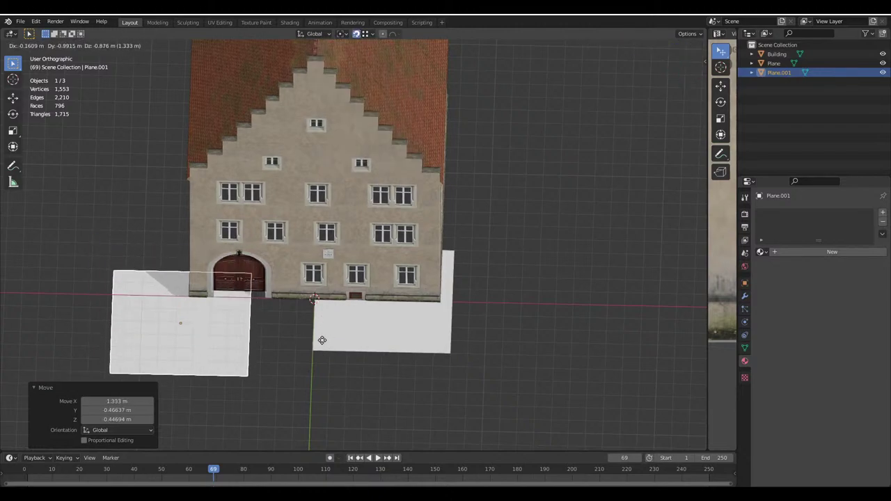
{"action": "left_click", "coordinate": [418, 348]}
{"action": "middle_click_drag", "start_coordinate": [418, 348], "coordinate": [292, 320]}
Duplicate both planes and place the copies under the other side of the building
{"action": "left_click", "coordinate": [249, 241], "text": "shift"}
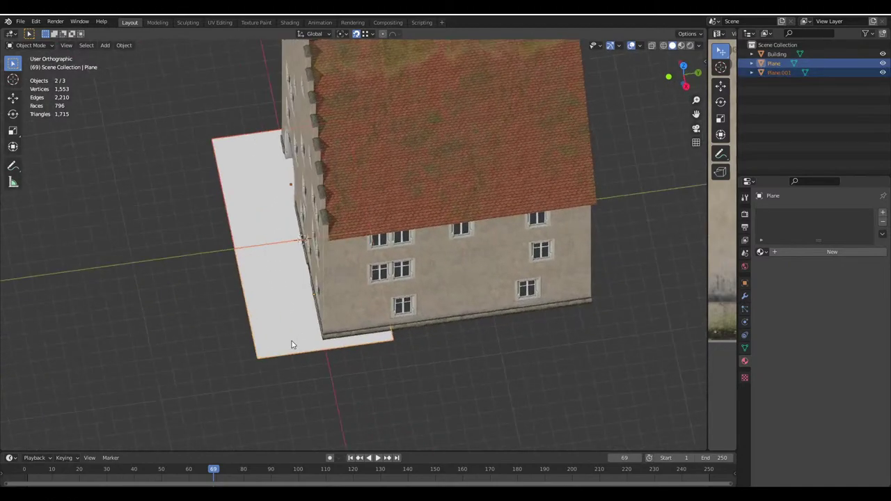
{"action": "key", "text": "shift+d"}
{"action": "left_click", "coordinate": [536, 345]}
{"action": "key", "text": "g"}
{"action": "left_click", "coordinate": [515, 341]}
{"action": "middle_click_drag", "start_coordinate": [516, 341], "coordinate": [388, 314]}
Select all four ground planes with Plane active and join them into one
{"action": "left_click", "coordinate": [285, 251]}
{"action": "left_click", "coordinate": [422, 292], "text": "shift"}
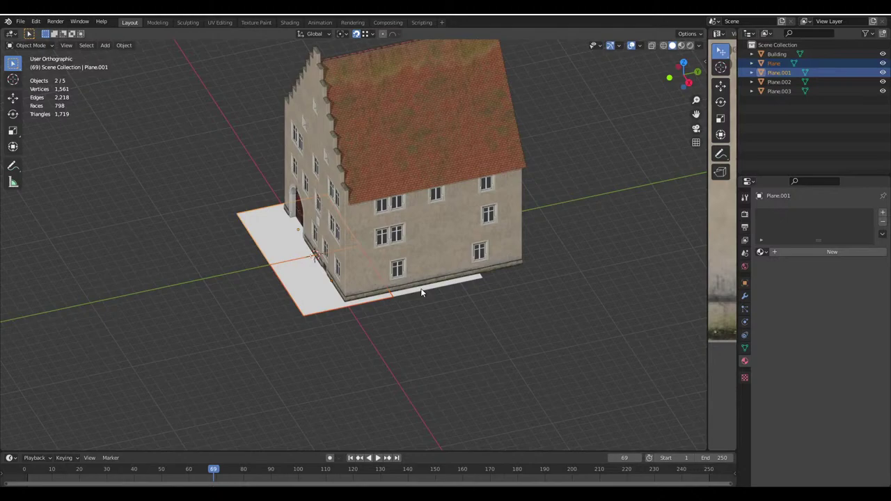
{"action": "left_click", "coordinate": [778, 91], "text": "ctrl"}
{"action": "left_click", "coordinate": [778, 81], "text": "ctrl"}
{"action": "left_click", "coordinate": [773, 64], "text": "ctrl"}
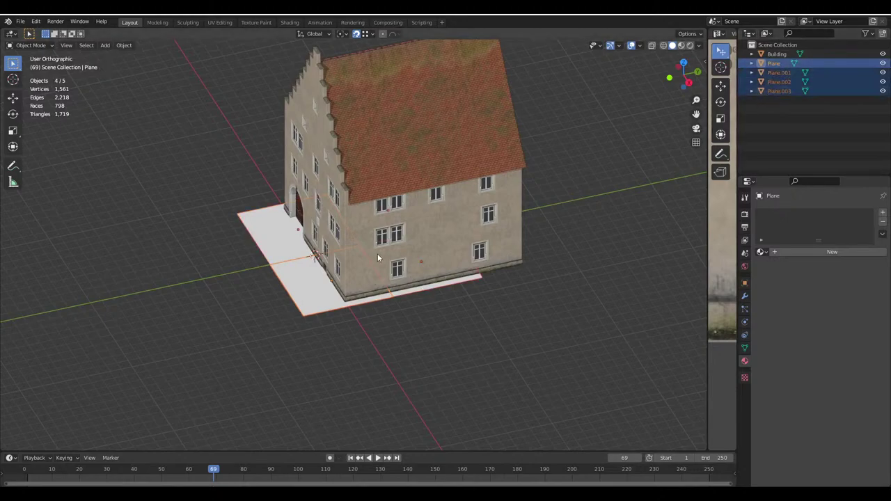
{"action": "key", "text": "ctrl+j"}
{"action": "middle_click_drag", "start_coordinate": [365, 253], "coordinate": [393, 411]}
With X-ray on, move the joined plane's geometry 4 m along Y in Edit Mode
{"action": "key", "text": "alt+z"}
{"action": "key", "text": "Tab"}
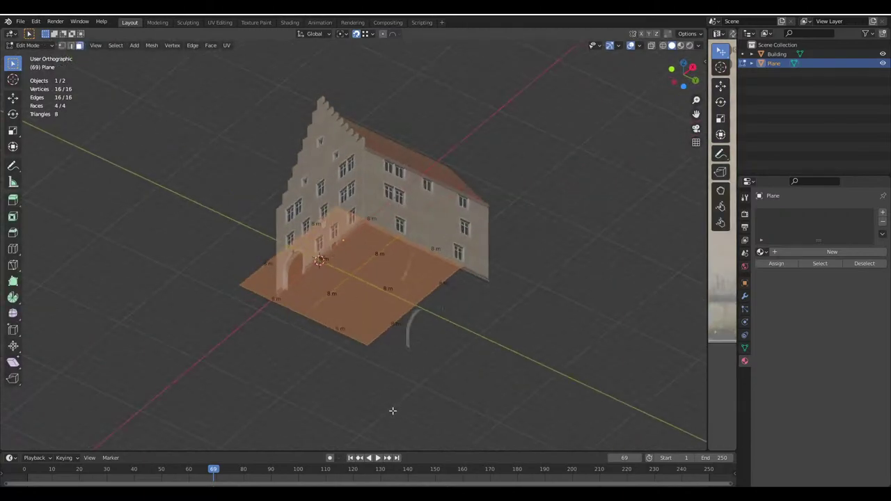
{"action": "key", "text": "g"}
{"action": "key", "text": "y"}
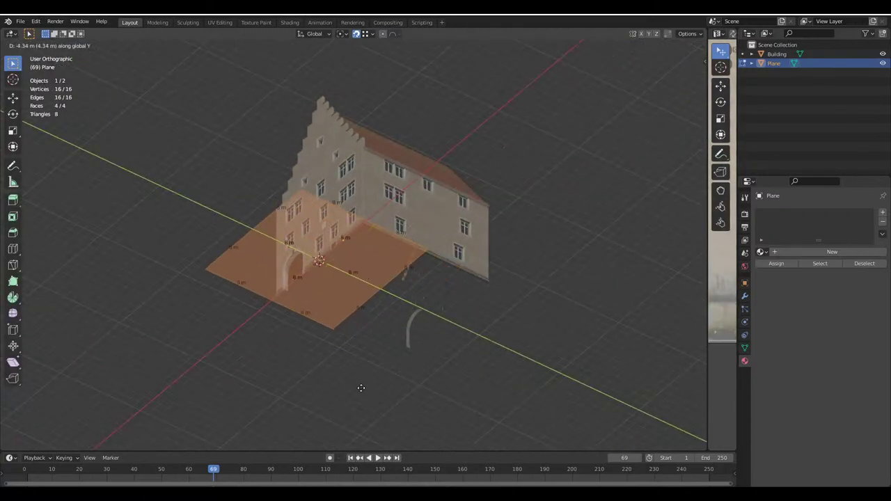
{"action": "key", "text": "4"}
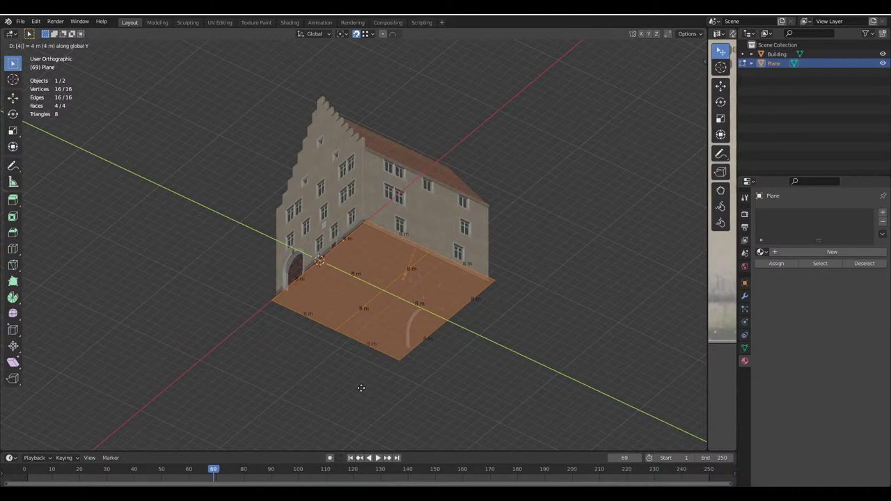
{"action": "key", "text": "Return"}
{"action": "key", "text": "Tab"}
{"action": "key", "text": "alt+a"}
{"action": "key", "text": "KP_1"}
{"action": "middle_click_drag", "start_coordinate": [370, 318], "coordinate": [468, 383]}
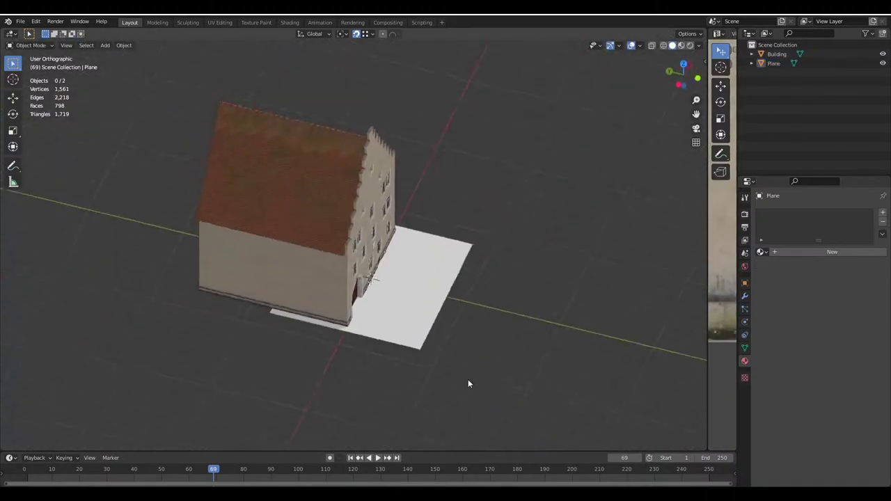
Move the Building twice to reposition it on the ground plane
{"action": "left_click", "coordinate": [330, 262]}
{"action": "middle_click_drag", "start_coordinate": [330, 262], "coordinate": [274, 307]}
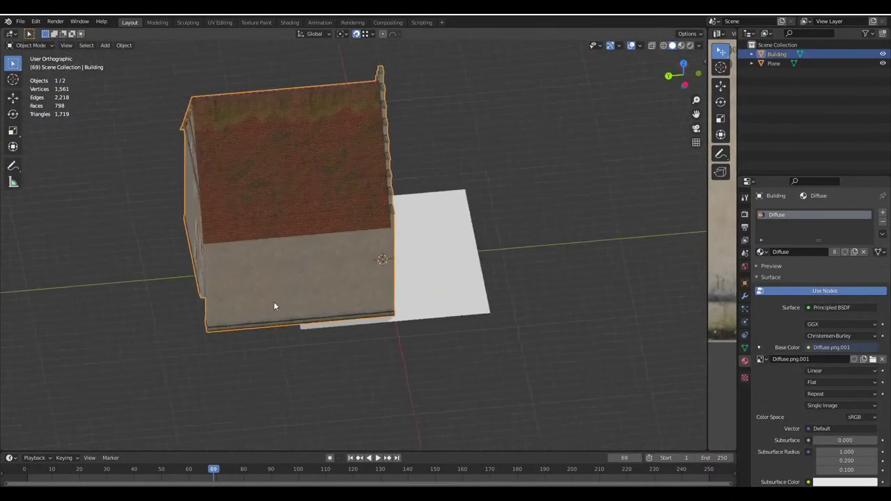
{"action": "key", "text": "g"}
{"action": "left_click", "coordinate": [451, 275]}
{"action": "key", "text": "g"}
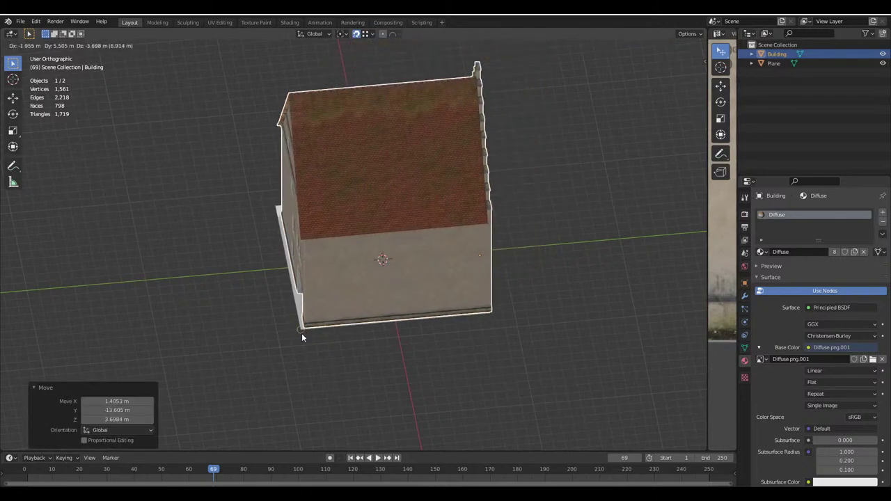
{"action": "left_click", "coordinate": [302, 333]}
{"action": "middle_click_drag", "start_coordinate": [302, 333], "coordinate": [339, 298]}
Zoom in to check the house's base against the plane, then select the ground plane
{"action": "scroll", "coordinate": [392, 301], "scroll_direction": "up", "scroll_amount": 5}
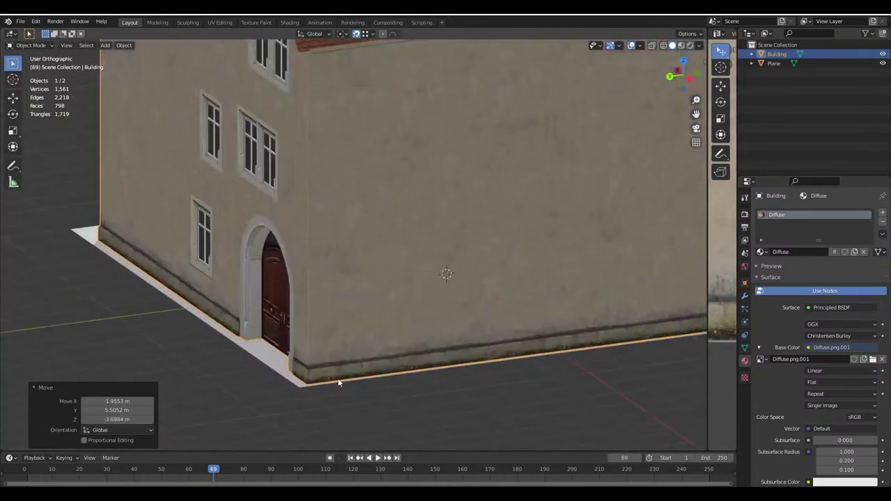
{"action": "scroll", "coordinate": [385, 184], "scroll_direction": "down", "scroll_amount": 6}
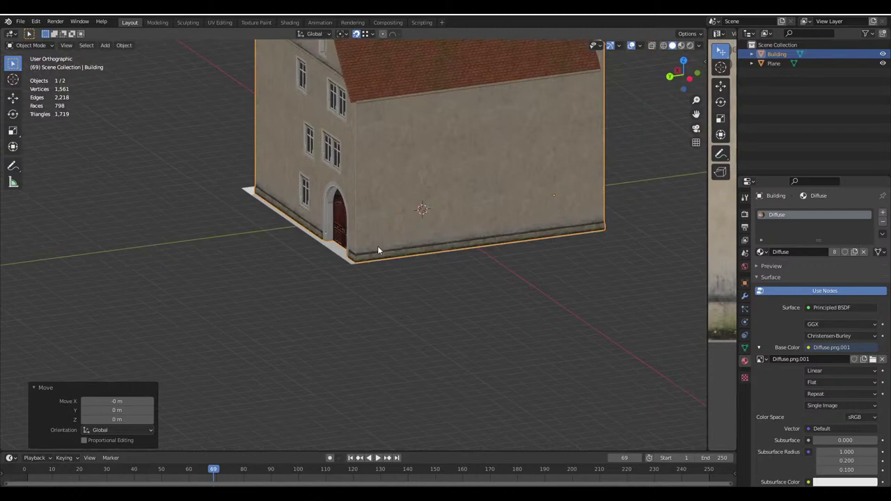
{"action": "scroll", "coordinate": [383, 251], "scroll_direction": "up", "scroll_amount": 6}
{"action": "left_click", "coordinate": [396, 211]}
{"action": "scroll", "coordinate": [425, 222], "scroll_direction": "down", "scroll_amount": 6}
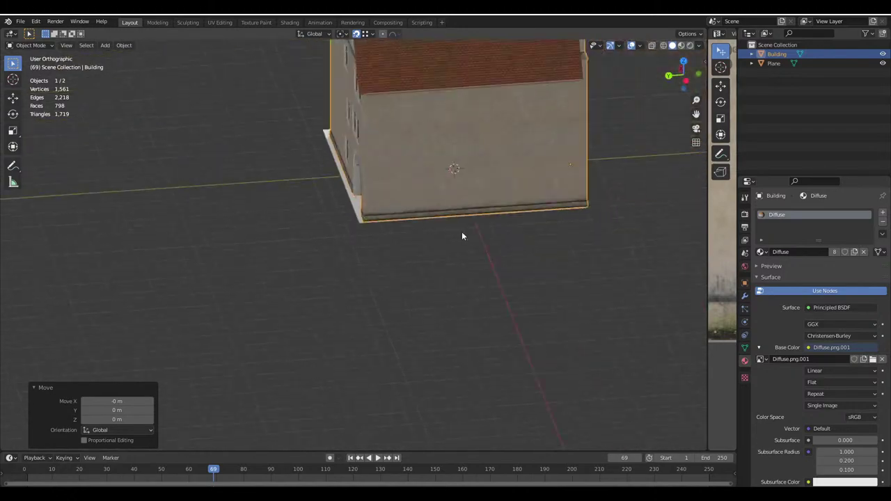
{"action": "middle_click_drag", "start_coordinate": [384, 245], "coordinate": [331, 266]}
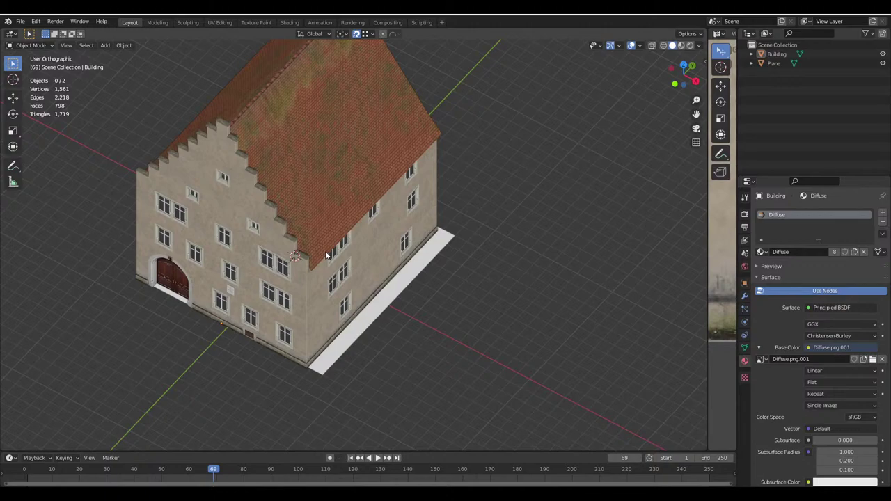
{"action": "left_click", "coordinate": [445, 259]}
Move the ground plane along the Y axis beneath the house
{"action": "middle_click_drag", "start_coordinate": [487, 271], "coordinate": [424, 313]}
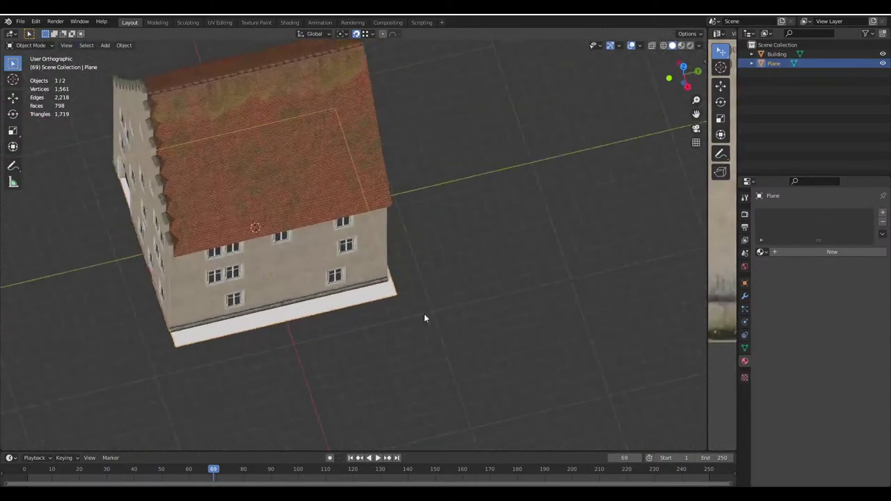
{"action": "key", "text": "g"}
{"action": "key", "text": "x"}
{"action": "key", "text": "y"}
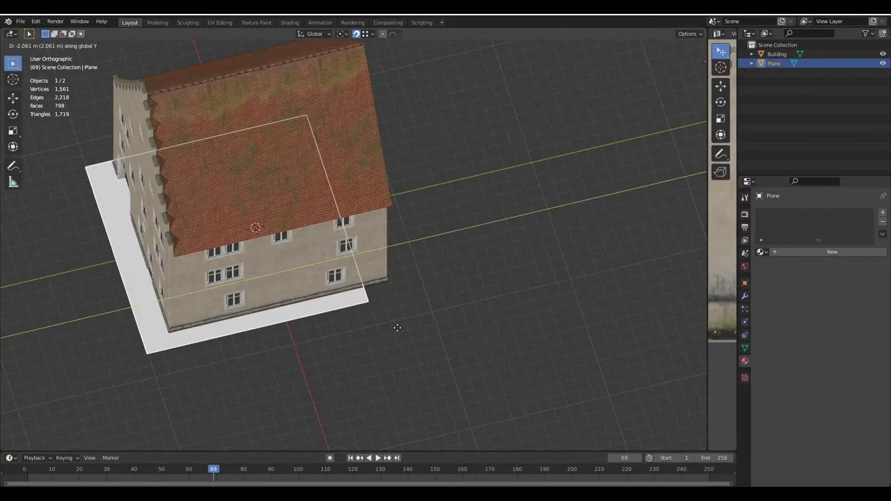
{"action": "left_click", "coordinate": [360, 332]}
In face mode with X-ray, duplicate two plane faces and place them right of the house
{"action": "key", "text": "Tab"}
{"action": "middle_click_drag", "start_coordinate": [360, 332], "coordinate": [251, 188]}
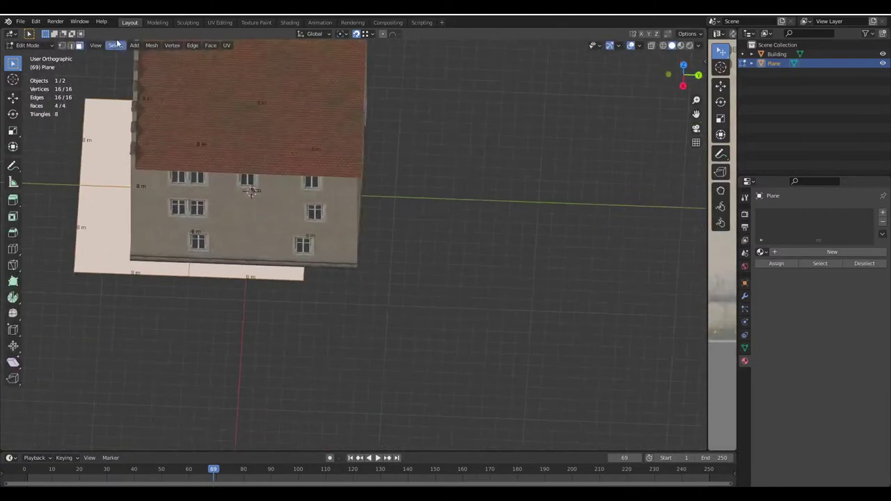
{"action": "left_click", "coordinate": [79, 46]}
{"action": "left_click", "coordinate": [652, 45]}
{"action": "left_click_drag", "start_coordinate": [223, 125], "coordinate": [299, 292]}
{"action": "key", "text": "shift+d"}
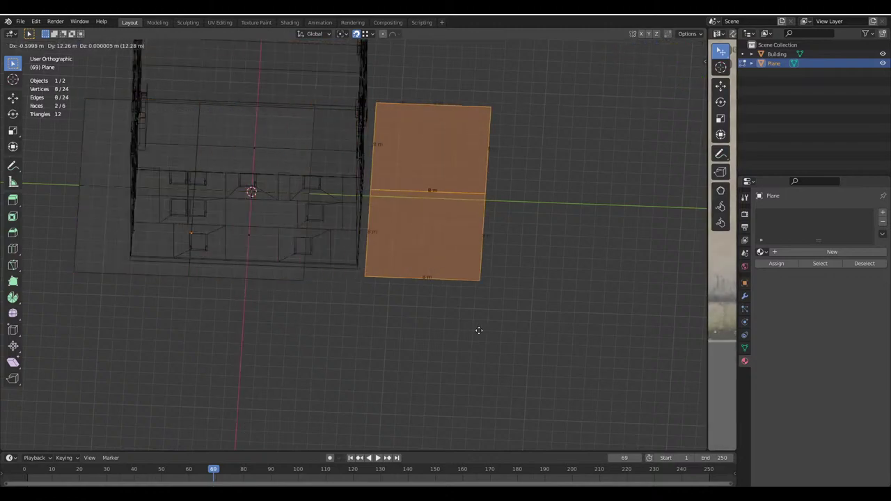
{"action": "left_click", "coordinate": [477, 330]}
{"action": "key", "text": "g"}
{"action": "left_click", "coordinate": [252, 100]}
{"action": "left_click", "coordinate": [674, 45]}
{"action": "key", "text": "Tab"}
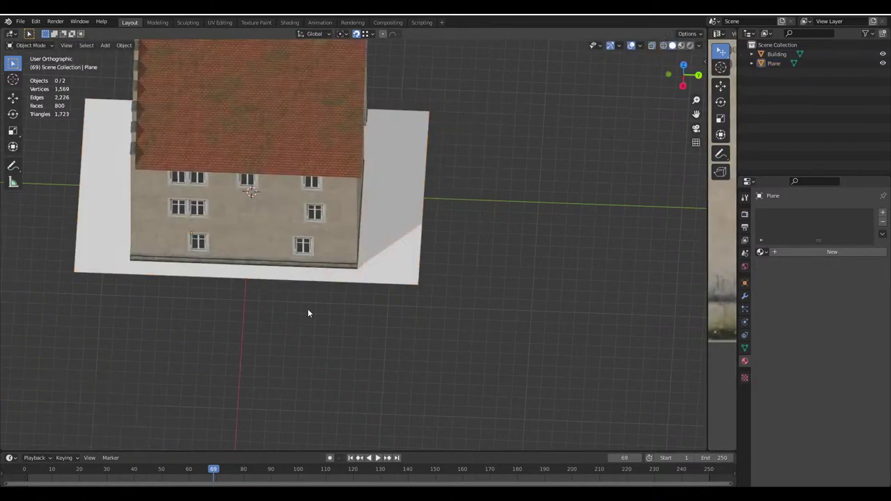
{"action": "middle_click_drag", "start_coordinate": [308, 313], "coordinate": [266, 233]}
{"action": "left_click", "coordinate": [266, 232]}
Shift the Building -0.2 m along the X axis
{"action": "middle_click_drag", "start_coordinate": [274, 263], "coordinate": [350, 265]}
{"action": "scroll", "coordinate": [350, 265], "scroll_direction": "up", "scroll_amount": 10}
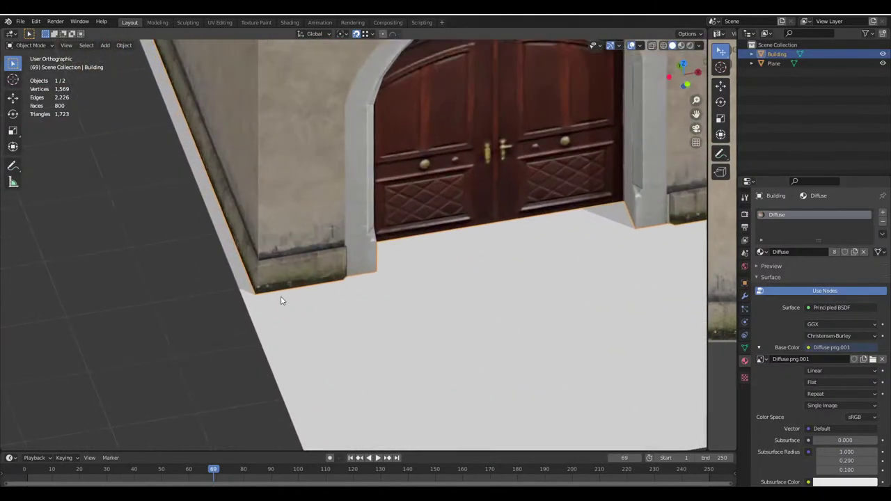
{"action": "key", "text": "g"}
{"action": "key", "text": "x"}
{"action": "key", "text": "Escape"}
{"action": "key", "text": "g"}
{"action": "key", "text": "x"}
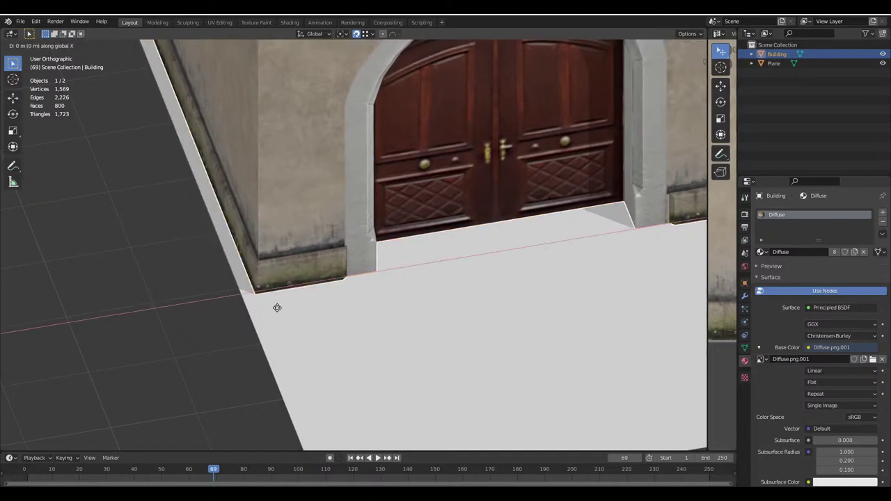
{"action": "type", "text": "-0.2"}
{"action": "key", "text": "Return"}
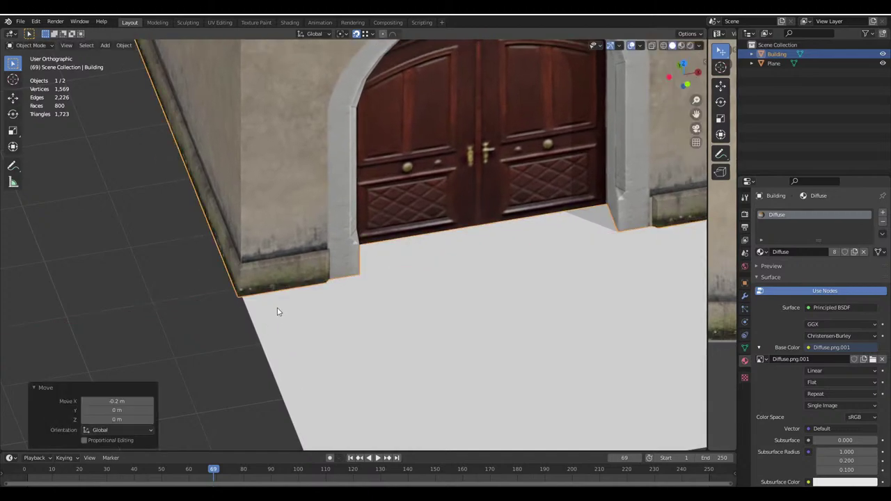
Slide the Building freely along the Y axis and drop it in place
{"action": "scroll", "coordinate": [277, 312], "scroll_direction": "down", "scroll_amount": 3}
{"action": "middle_click_drag", "start_coordinate": [277, 312], "coordinate": [288, 313]}
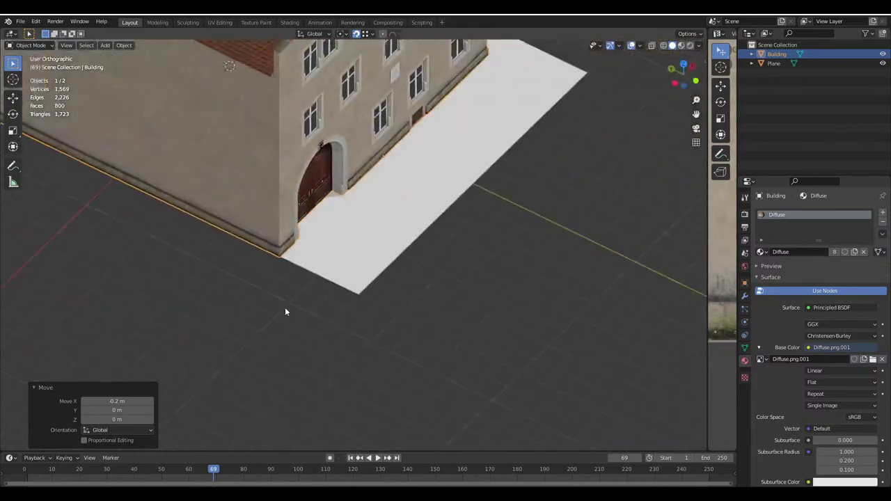
{"action": "scroll", "coordinate": [288, 312], "scroll_direction": "up", "scroll_amount": 3}
{"action": "key", "text": "g"}
{"action": "key", "text": "x"}
{"action": "key", "text": "y"}
{"action": "left_click", "coordinate": [392, 343]}
Move the Building 2 m along Y, then deselect it
{"action": "scroll", "coordinate": [392, 343], "scroll_direction": "up", "scroll_amount": 2}
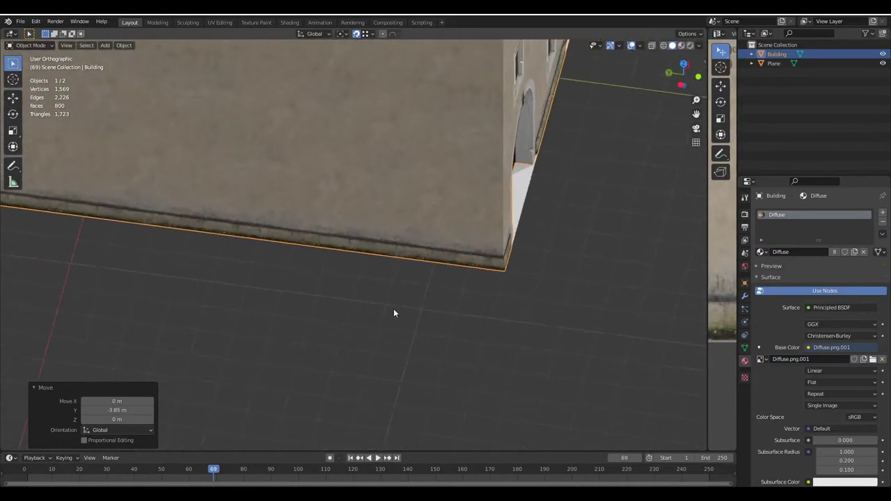
{"action": "middle_click_drag", "start_coordinate": [393, 308], "coordinate": [386, 327]}
{"action": "key", "text": "g"}
{"action": "key", "text": "y"}
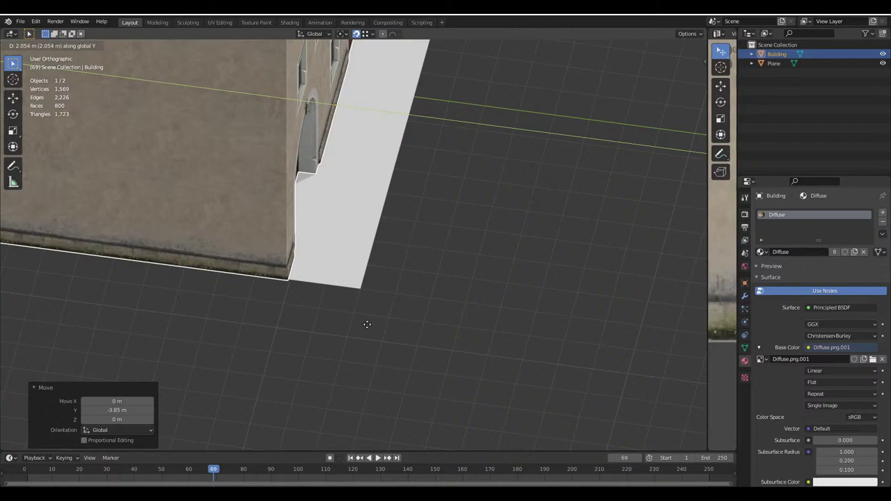
{"action": "type", "text": "2"}
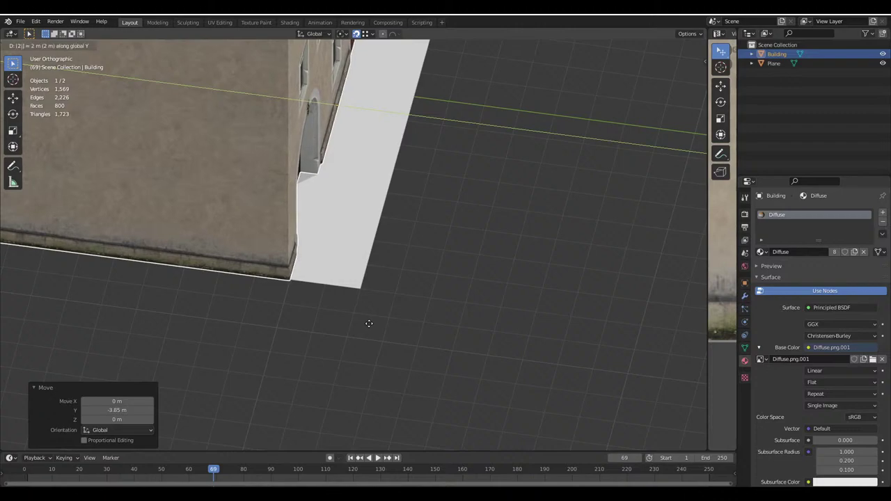
{"action": "key", "text": "Return"}
{"action": "scroll", "coordinate": [369, 323], "scroll_direction": "down", "scroll_amount": 4}
{"action": "left_click", "coordinate": [111, 232]}
{"action": "middle_click_drag", "start_coordinate": [431, 289], "coordinate": [362, 280]}
Select the ground Plane, toggle its Edit Mode, then deselect everything
{"action": "left_click", "coordinate": [362, 280]}
{"action": "left_click", "coordinate": [362, 279]}
{"action": "key", "text": "Tab"}
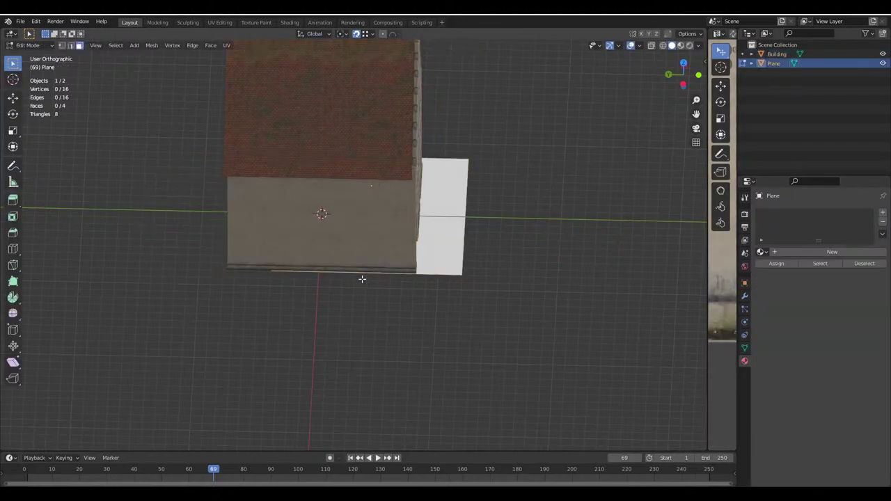
{"action": "key", "text": "Tab"}
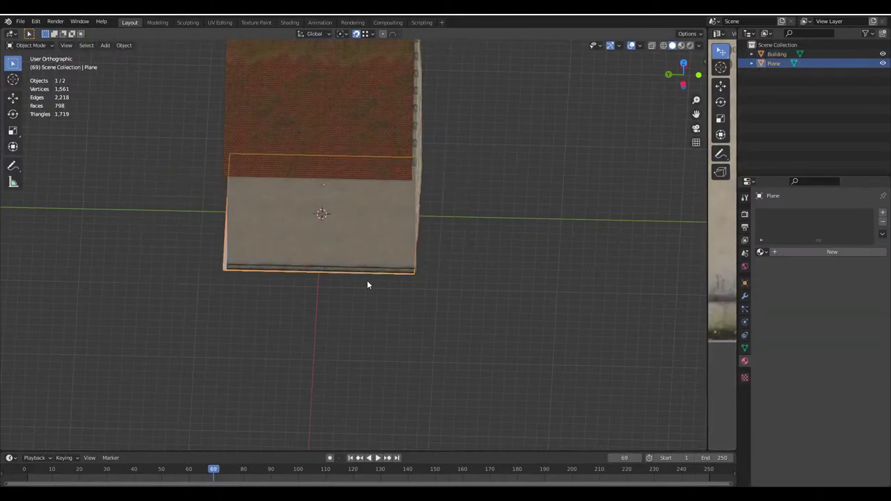
{"action": "key", "text": "Tab"}
{"action": "key", "text": "Tab"}
{"action": "middle_click_drag", "start_coordinate": [448, 279], "coordinate": [338, 269]}
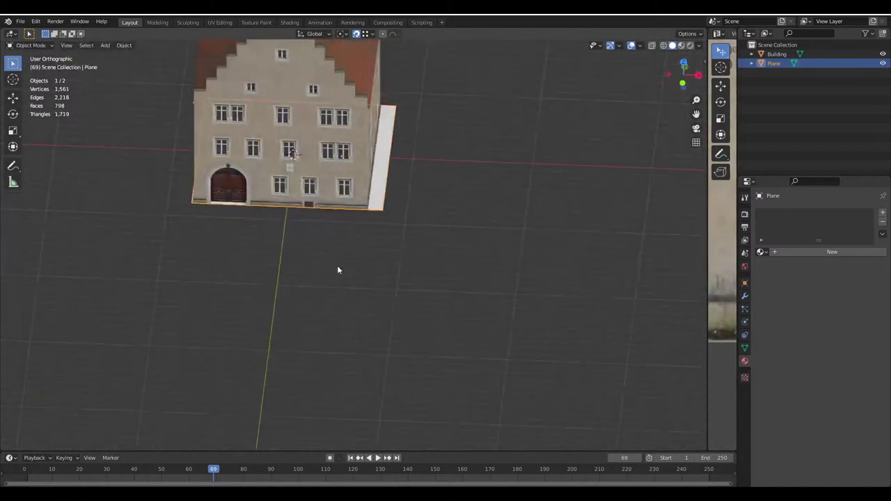
{"action": "key", "text": "alt+a"}
{"action": "middle_click_drag", "start_coordinate": [290, 188], "coordinate": [295, 310]}
Select the Building and move it -2 along the X axis
{"action": "left_click", "coordinate": [434, 254]}
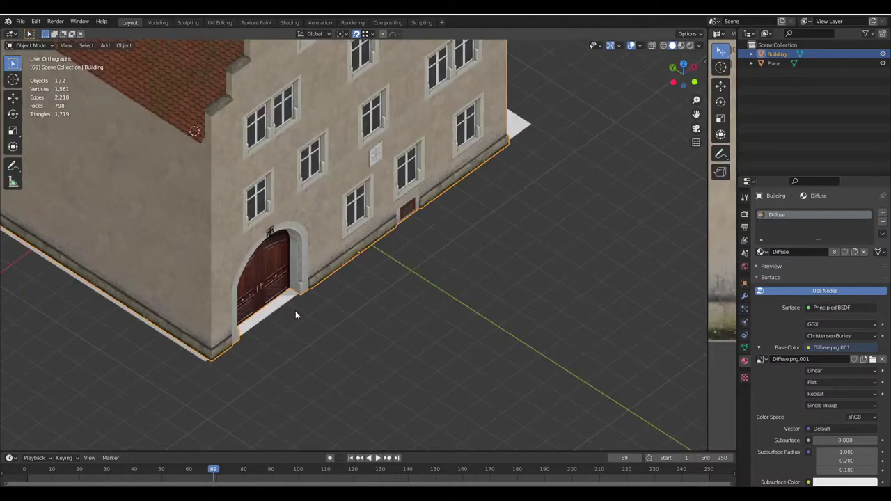
{"action": "scroll", "coordinate": [411, 218], "scroll_direction": "up", "scroll_amount": 4}
{"action": "scroll", "coordinate": [372, 250], "scroll_direction": "up", "scroll_amount": 2}
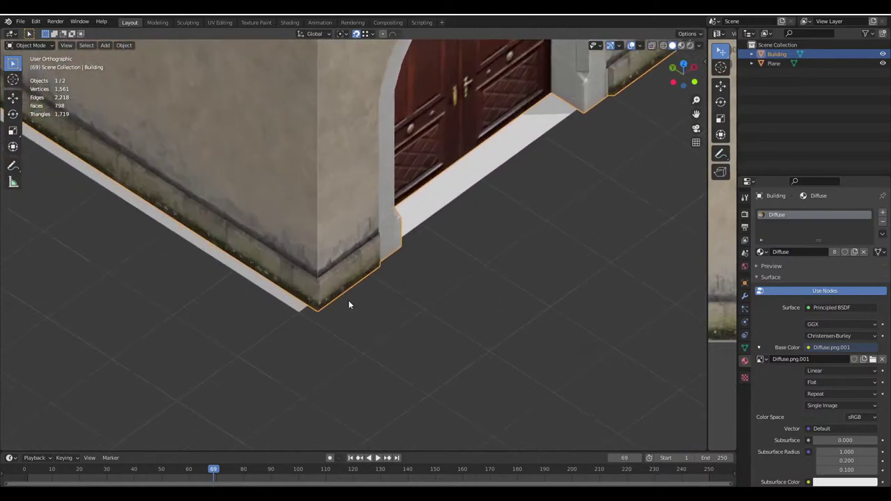
{"action": "key", "text": "g"}
{"action": "key", "text": "x"}
{"action": "key", "text": "Escape"}
{"action": "scroll", "coordinate": [355, 299], "scroll_direction": "down", "scroll_amount": 5}
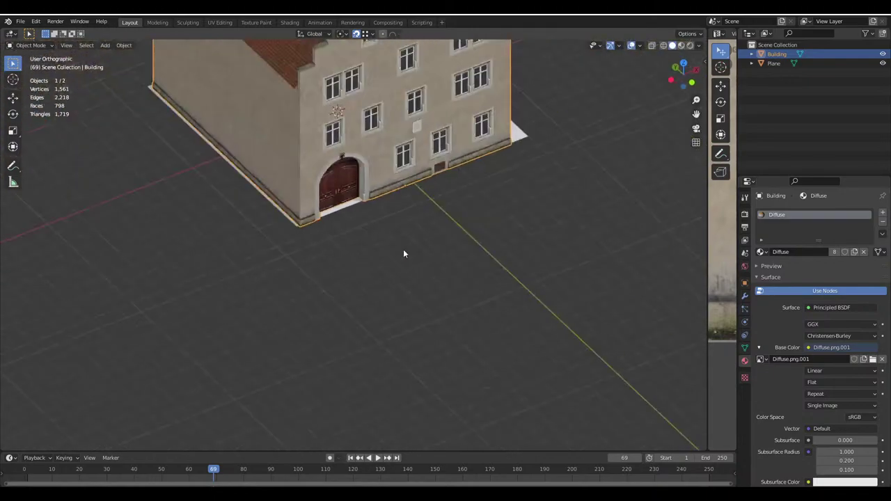
{"action": "middle_click_drag", "start_coordinate": [403, 253], "coordinate": [472, 312]}
{"action": "key", "text": "g"}
{"action": "type", "text": "x"}
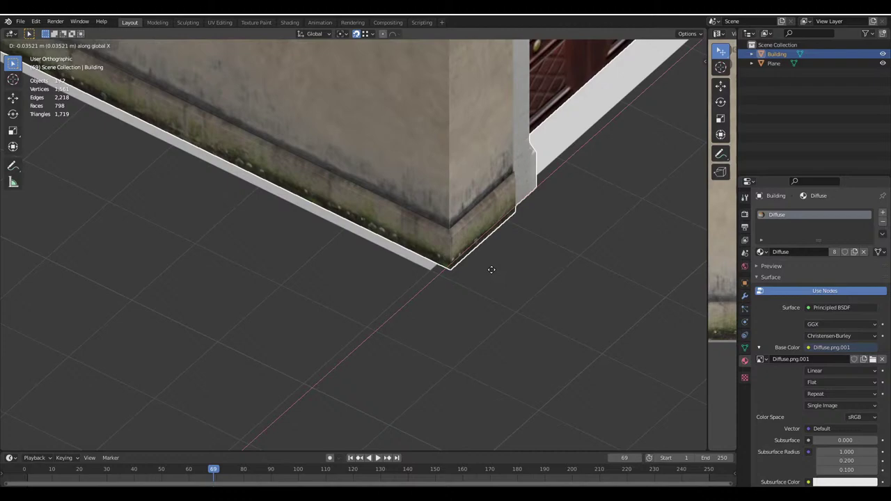
{"action": "type", "text": "-2"}
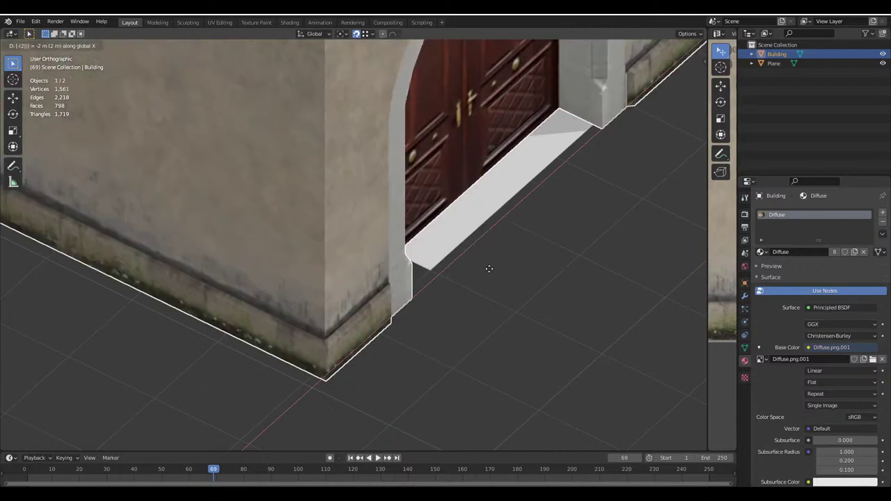
{"action": "key", "text": "Return"}
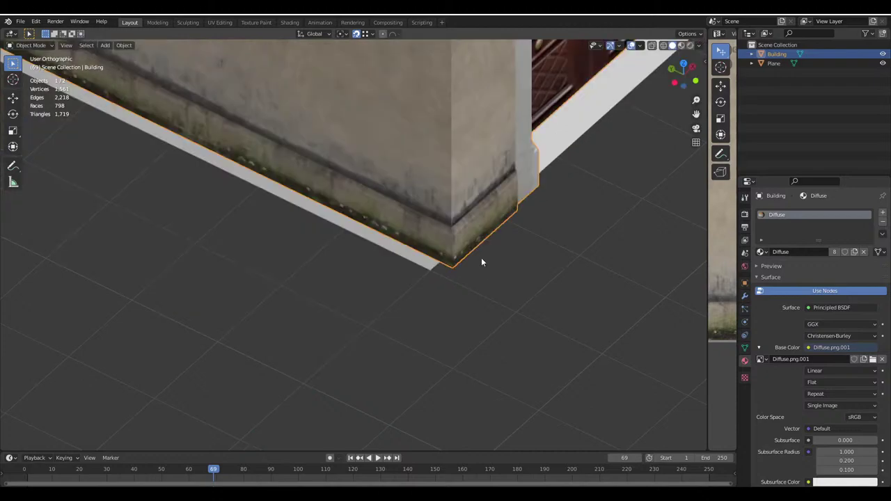
Nudge the Building along X so its wall is flush with the base plate
{"action": "key", "text": "g"}
{"action": "key", "text": "x"}
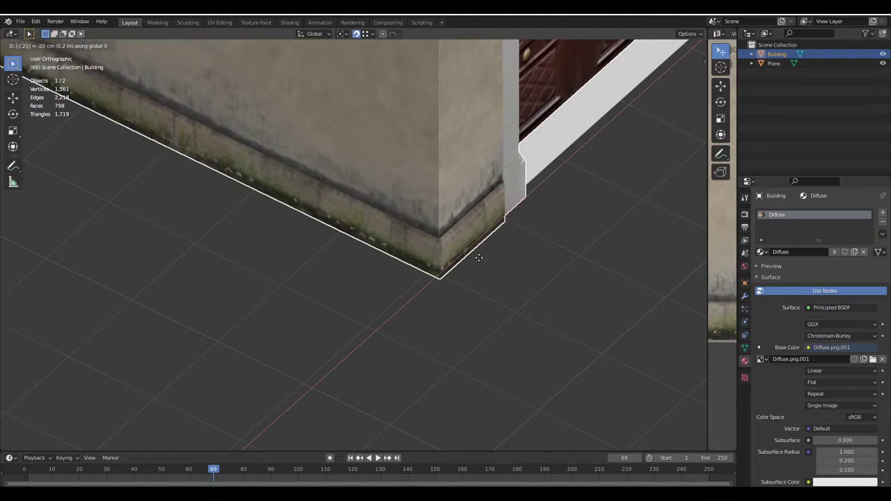
{"action": "left_click", "coordinate": [427, 283]}
{"action": "scroll", "coordinate": [415, 294], "scroll_direction": "up", "scroll_amount": 5}
{"action": "scroll", "coordinate": [320, 212], "scroll_direction": "down", "scroll_amount": 6}
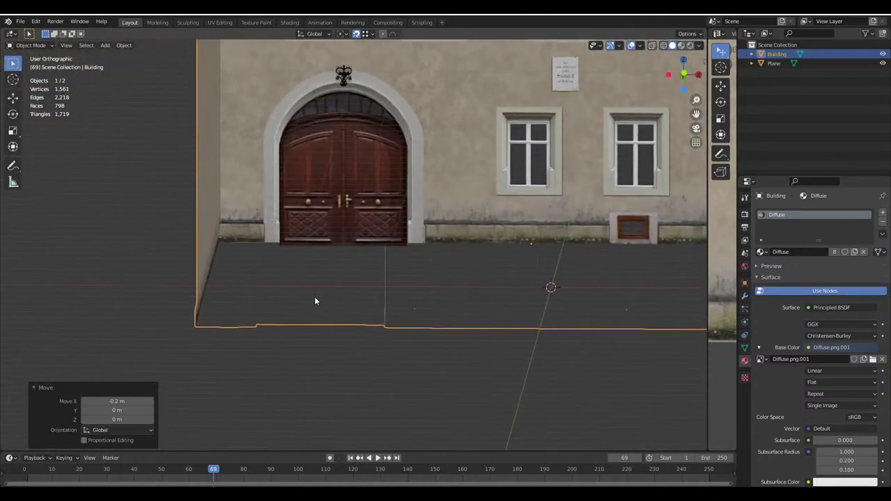
View the facade straight on and save the project file
{"action": "middle_click_drag", "start_coordinate": [304, 276], "coordinate": [304, 353]}
{"action": "scroll", "coordinate": [291, 271], "scroll_direction": "down", "scroll_amount": 3}
{"action": "scroll", "coordinate": [290, 275], "scroll_direction": "up", "scroll_amount": 1}
{"action": "key", "text": "ctrl+s"}
{"action": "scroll", "coordinate": [398, 268], "scroll_direction": "up", "scroll_amount": 2}
Shift the Building along Y onto the base plate, then a further 0.1 m
{"action": "key", "text": "g"}
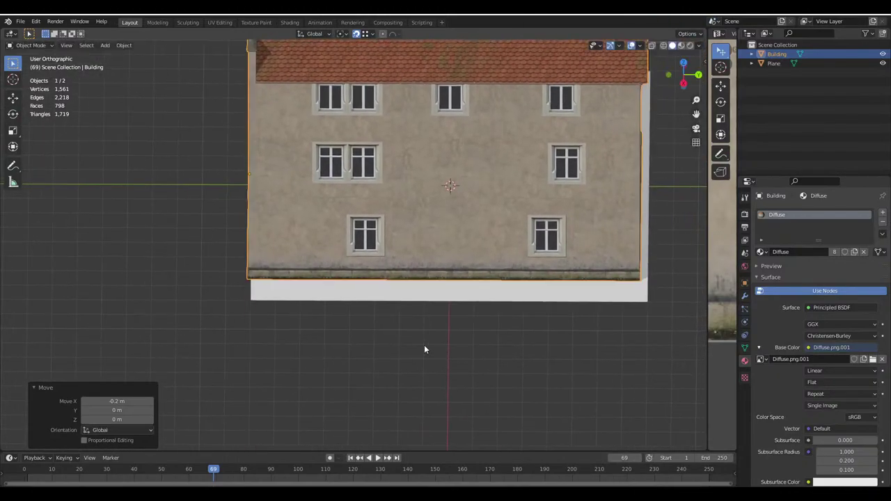
{"action": "key", "text": "y"}
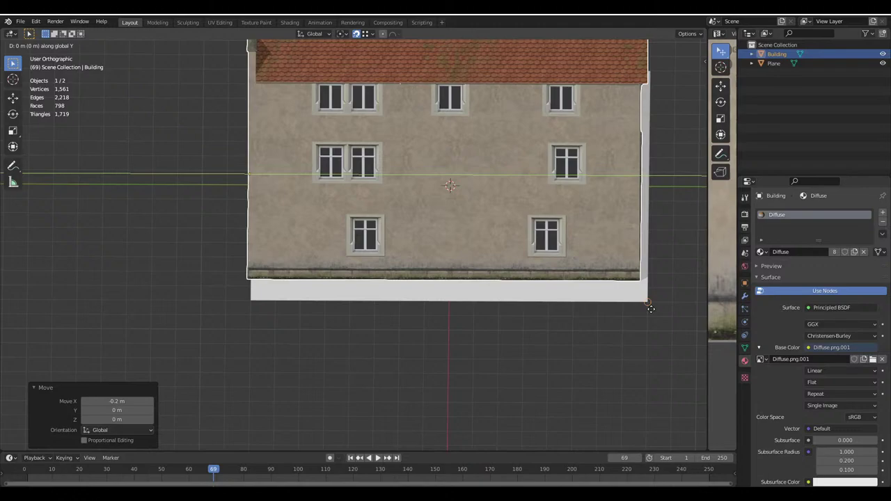
{"action": "left_click", "coordinate": [255, 302]}
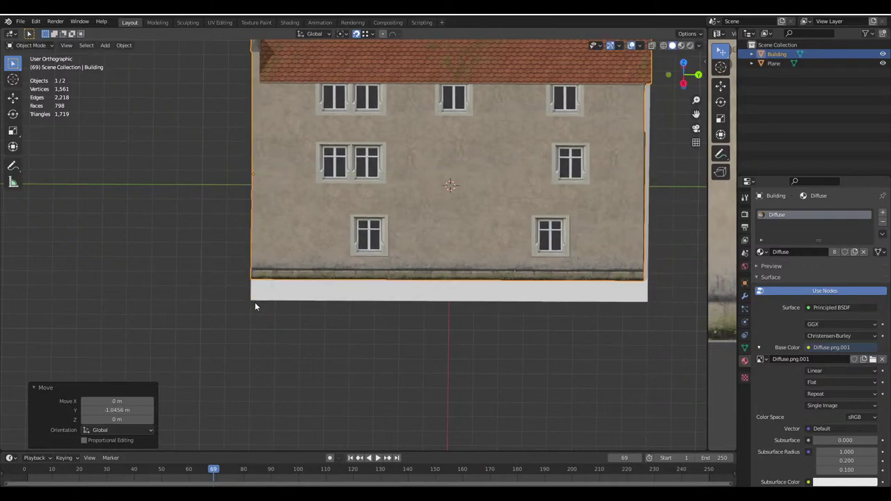
{"action": "scroll", "coordinate": [305, 332], "scroll_direction": "right", "scroll_amount": 3}
{"action": "scroll", "coordinate": [530, 356], "scroll_direction": "up", "scroll_amount": 1}
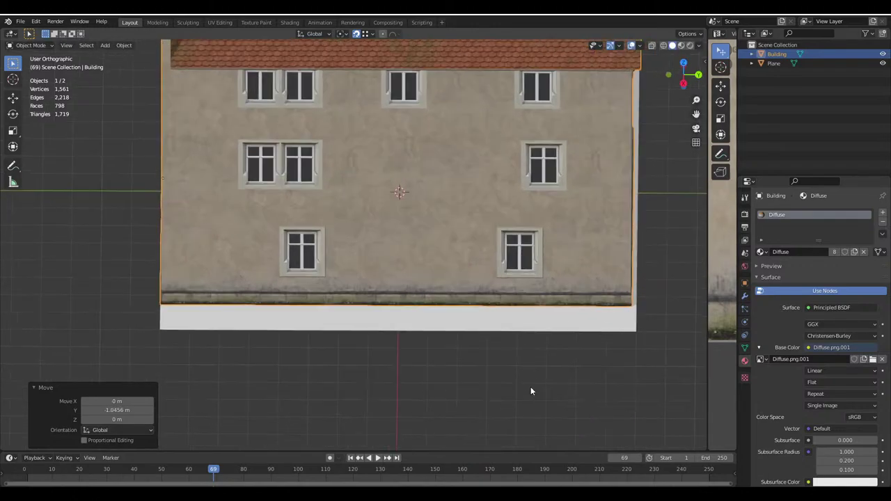
{"action": "scroll", "coordinate": [534, 372], "scroll_direction": "down", "scroll_amount": 2}
{"action": "scroll", "coordinate": [532, 367], "scroll_direction": "up", "scroll_amount": 2}
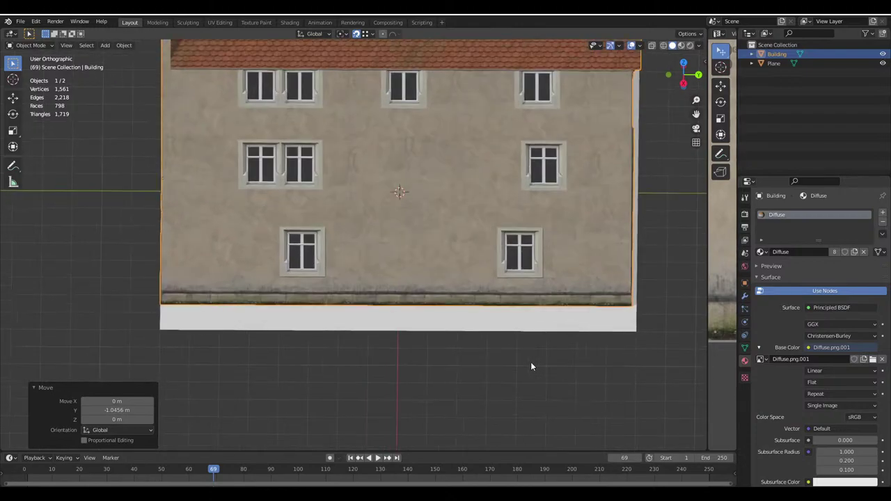
{"action": "key", "text": "g"}
{"action": "key", "text": "y"}
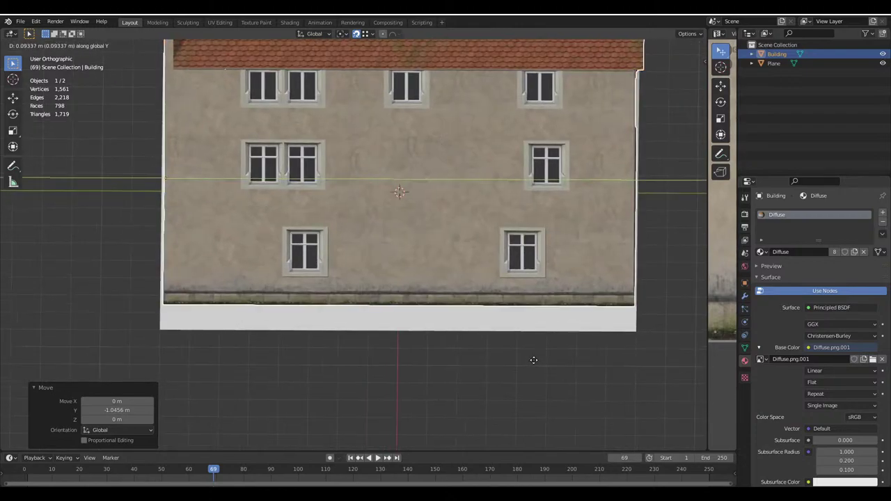
{"action": "type", "text": ".1"}
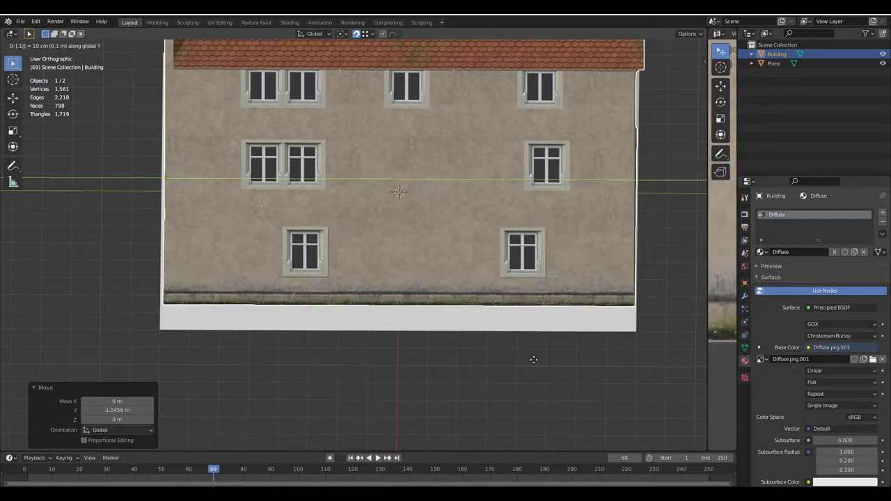
{"action": "key", "text": "Return"}
Select the white ground Plane and delete it
{"action": "key", "text": "alt+a"}
{"action": "middle_click_drag", "start_coordinate": [454, 315], "coordinate": [372, 317]}
{"action": "left_click", "coordinate": [390, 307]}
{"action": "key", "text": "shift+s"}
{"action": "key", "text": "Escape"}
{"action": "key", "text": "Delete"}
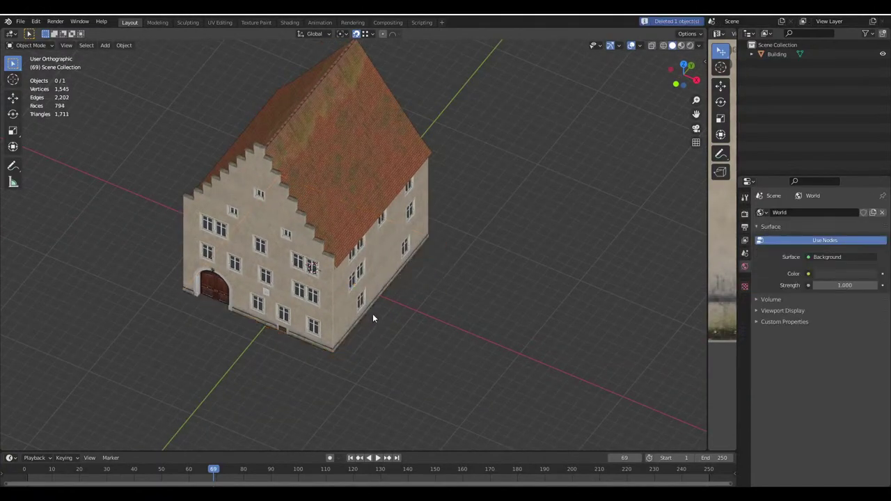
Set the Building's origin to the 3D cursor
{"action": "left_click", "coordinate": [337, 238]}
{"action": "left_click", "coordinate": [123, 46]}
{"action": "mouse_move", "coordinate": [188, 66]}
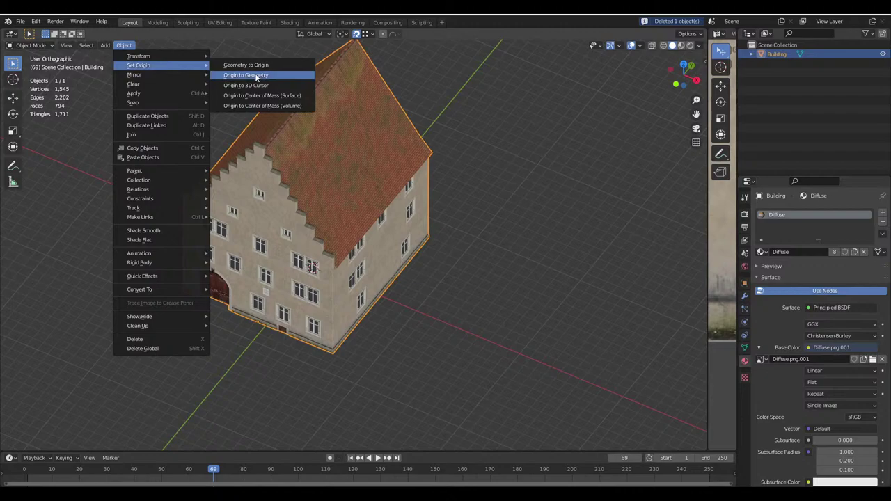
{"action": "left_click", "coordinate": [260, 85]}
{"action": "key", "text": "alt+a"}
{"action": "middle_click_drag", "start_coordinate": [268, 116], "coordinate": [314, 269]}
Snap the 3D cursor to the Building and set its origin there again
{"action": "left_click", "coordinate": [292, 261]}
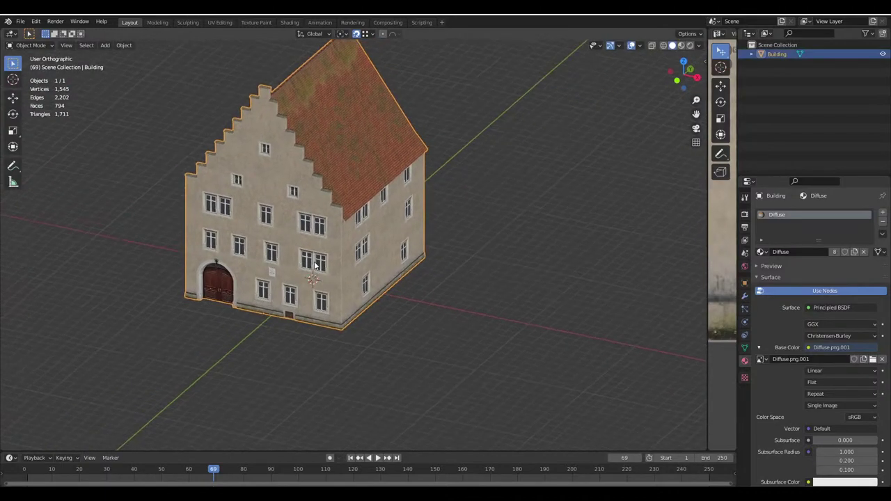
{"action": "key", "text": "shift+s"}
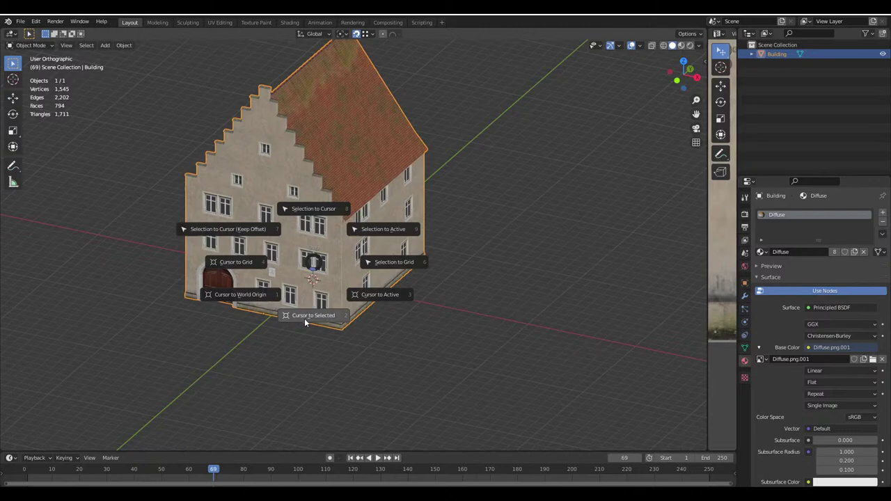
{"action": "left_click", "coordinate": [304, 318]}
{"action": "left_click", "coordinate": [123, 46]}
{"action": "mouse_move", "coordinate": [144, 66]}
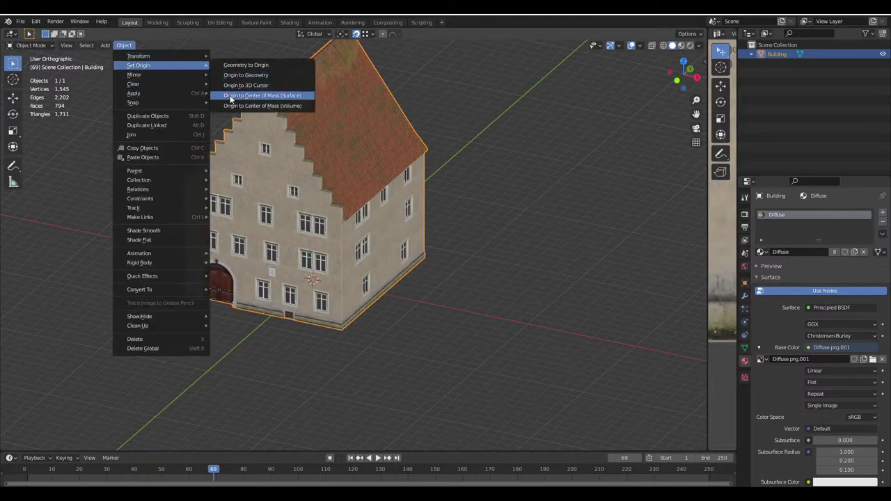
{"action": "left_click", "coordinate": [246, 85]}
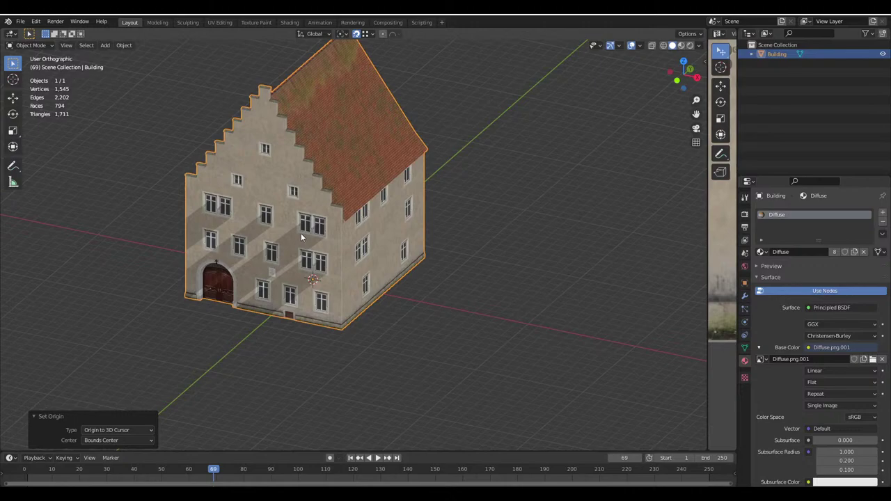
Save Haus.blend and deselect the Building
{"action": "middle_click_drag", "start_coordinate": [301, 233], "coordinate": [347, 234]}
{"action": "key", "text": "ctrl+s"}
{"action": "scroll", "coordinate": [316, 262], "scroll_direction": "up", "scroll_amount": 3}
{"action": "key", "text": "alt+a"}
{"action": "scroll", "coordinate": [343, 256], "scroll_direction": "down", "scroll_amount": 3}
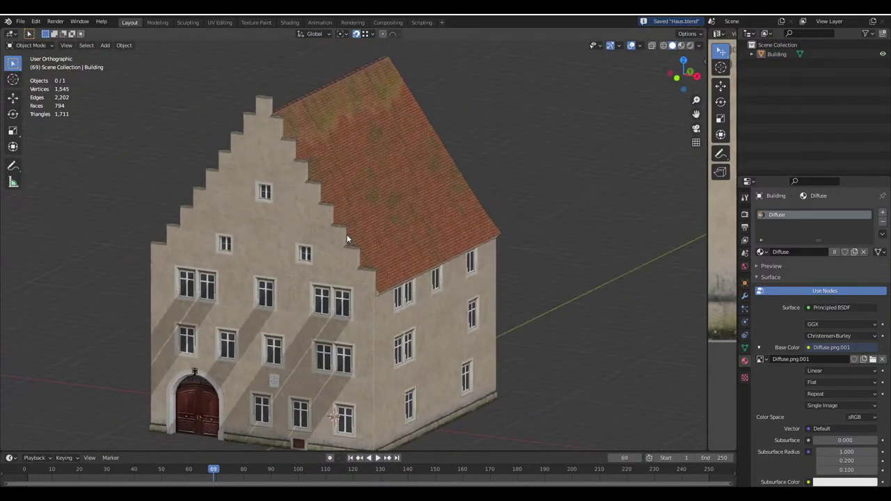
Inspect the Building's gabled front and long roof side, then save Haus.blend
{"action": "left_click", "coordinate": [346, 235]}
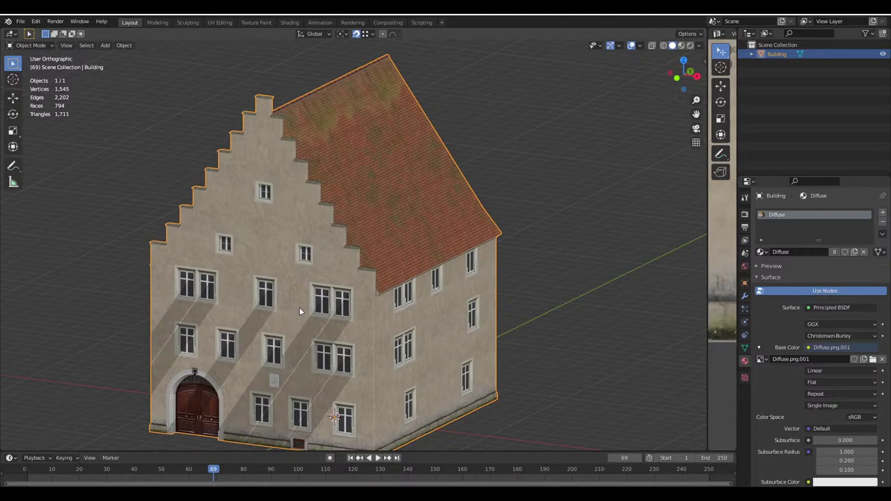
{"action": "middle_click_drag", "start_coordinate": [300, 307], "coordinate": [332, 286]}
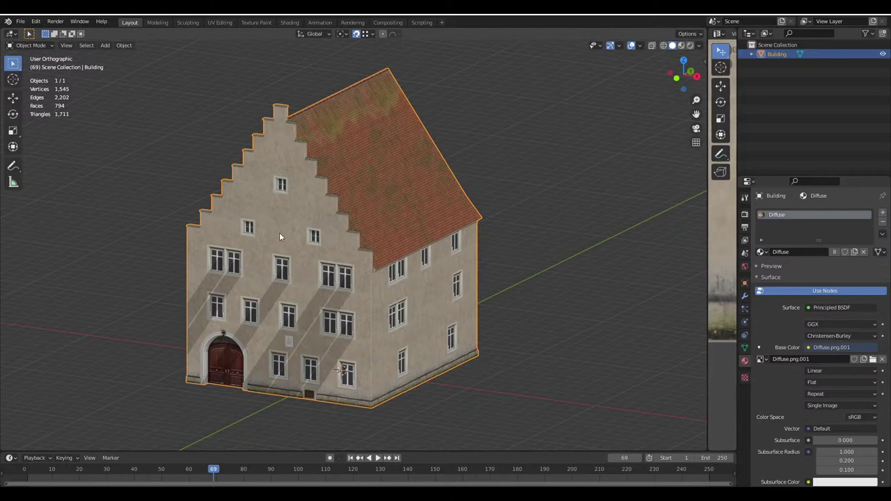
{"action": "scroll", "coordinate": [450, 110], "scroll_direction": "up", "scroll_amount": 1}
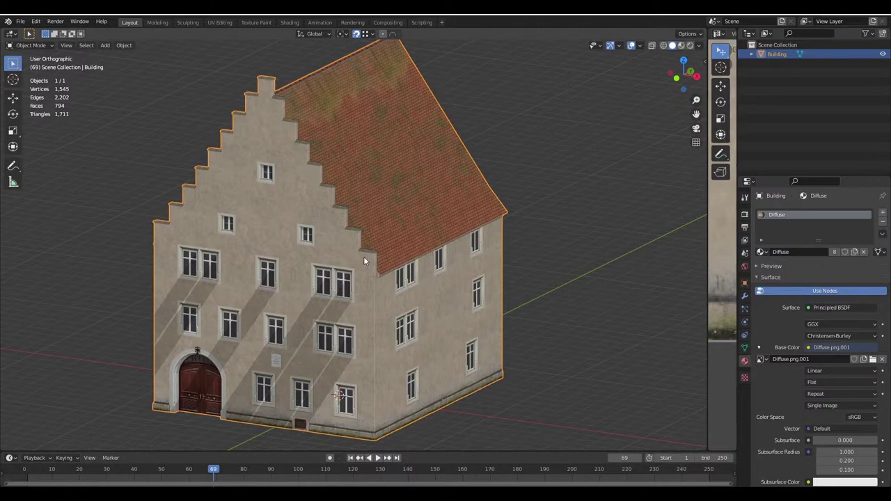
{"action": "scroll", "coordinate": [363, 256], "scroll_direction": "down", "scroll_amount": 2}
{"action": "middle_click_drag", "start_coordinate": [364, 255], "coordinate": [384, 266]}
{"action": "scroll", "coordinate": [348, 255], "scroll_direction": "up", "scroll_amount": 1}
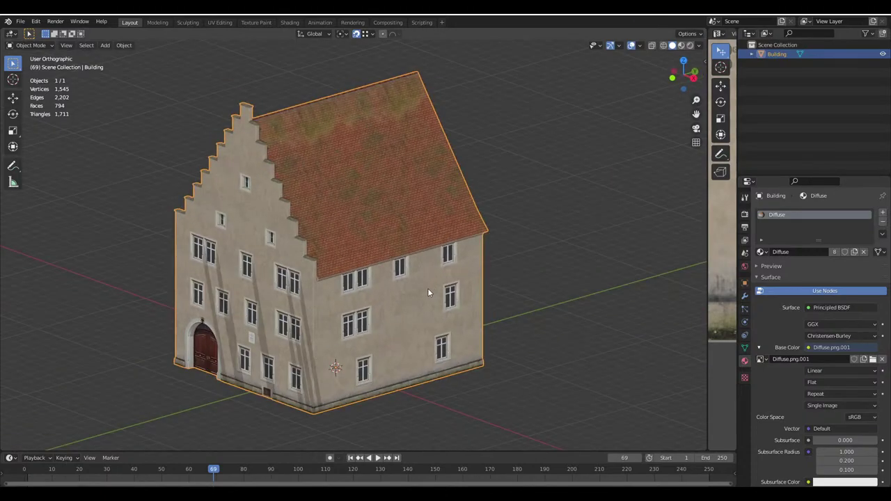
{"action": "key", "text": "ctrl+s"}
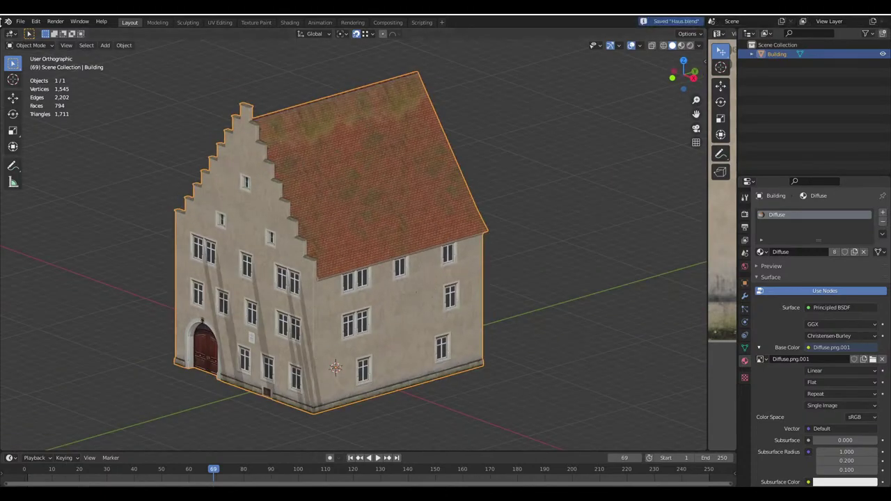
Export the house as Haus.fbx to the Cities: Skylines Import folder with Apply Transform
{"action": "left_click", "coordinate": [20, 21]}
{"action": "mouse_move", "coordinate": [42, 167]}
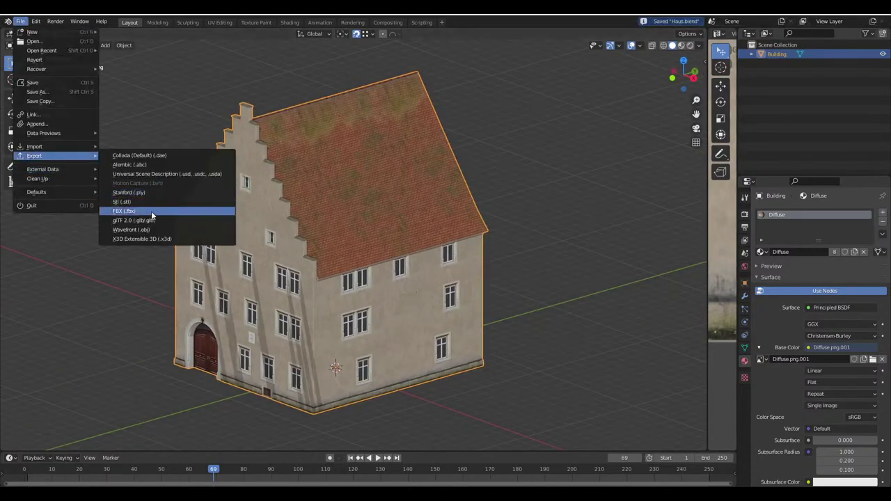
{"action": "left_click", "coordinate": [151, 211]}
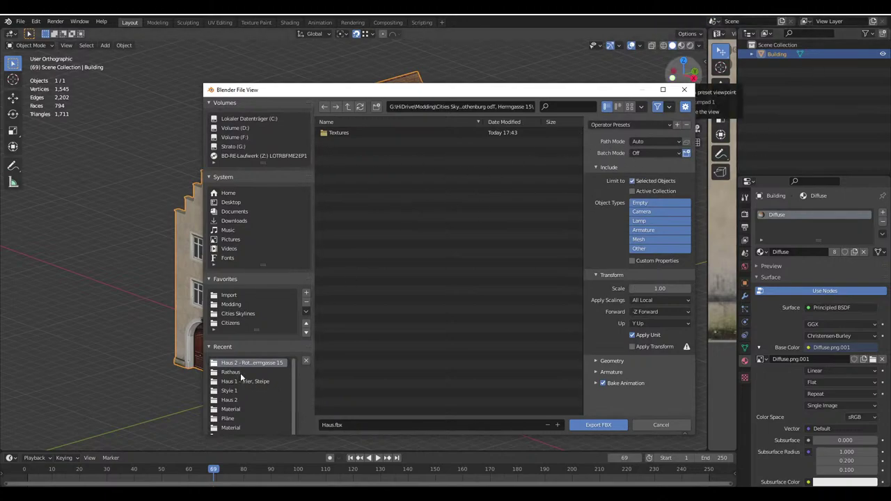
{"action": "left_click", "coordinate": [229, 296]}
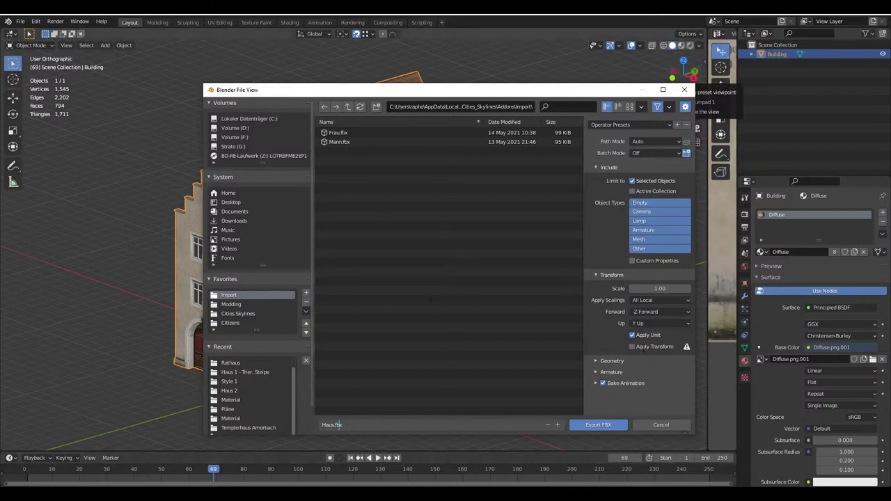
{"action": "left_click", "coordinate": [632, 346]}
{"action": "left_click", "coordinate": [597, 424]}
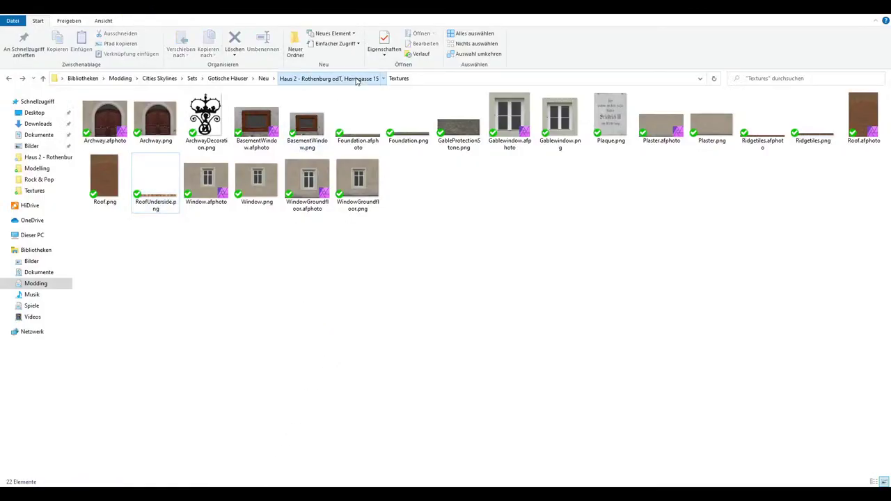
Delete all the conflict backup files from the house's project folder
{"action": "left_click", "coordinate": [356, 80]}
{"action": "left_click_drag", "start_coordinate": [237, 267], "coordinate": [115, 219]}
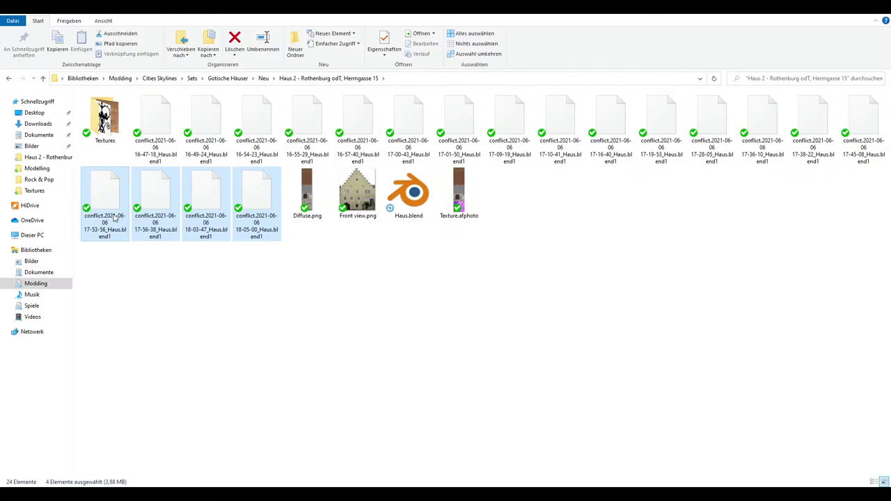
{"action": "key", "text": "Delete"}
{"action": "key", "text": "Return"}
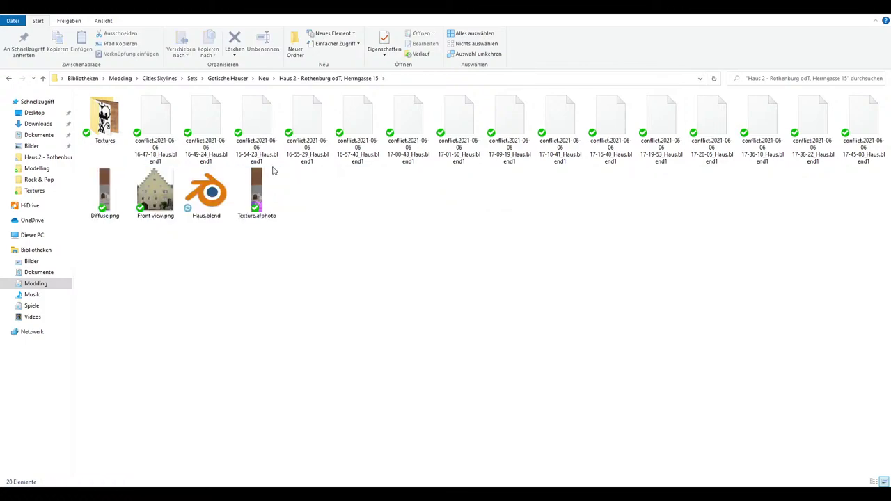
{"action": "left_click_drag", "start_coordinate": [129, 167], "coordinate": [870, 165]}
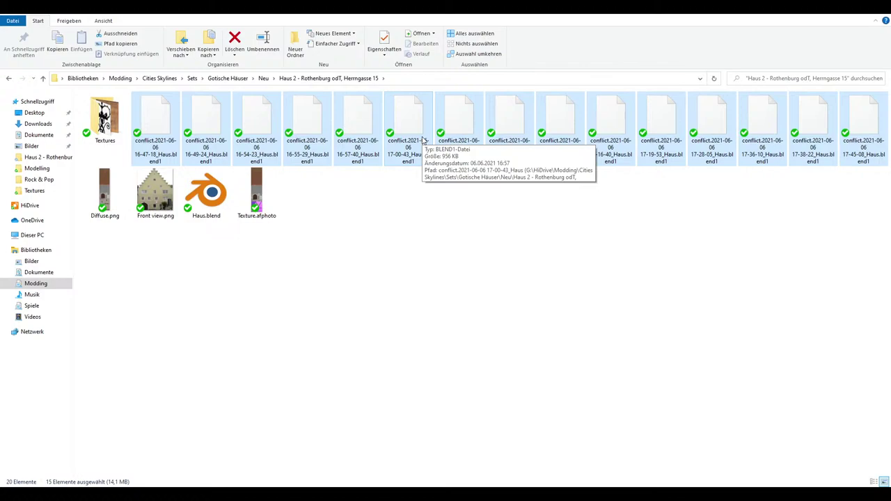
{"action": "key", "text": "Delete"}
{"action": "left_click", "coordinate": [527, 256]}
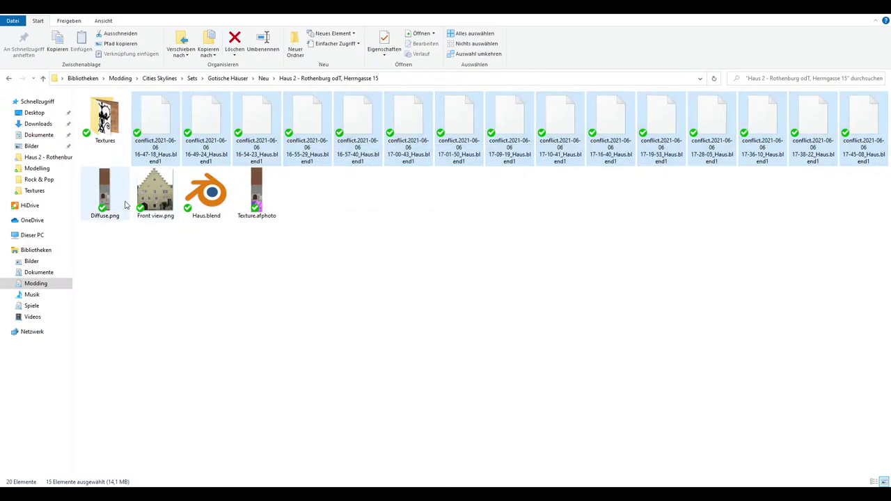
Paste a copy of Diffuse.png into the Modding > Import folder
{"action": "left_click", "coordinate": [150, 135]}
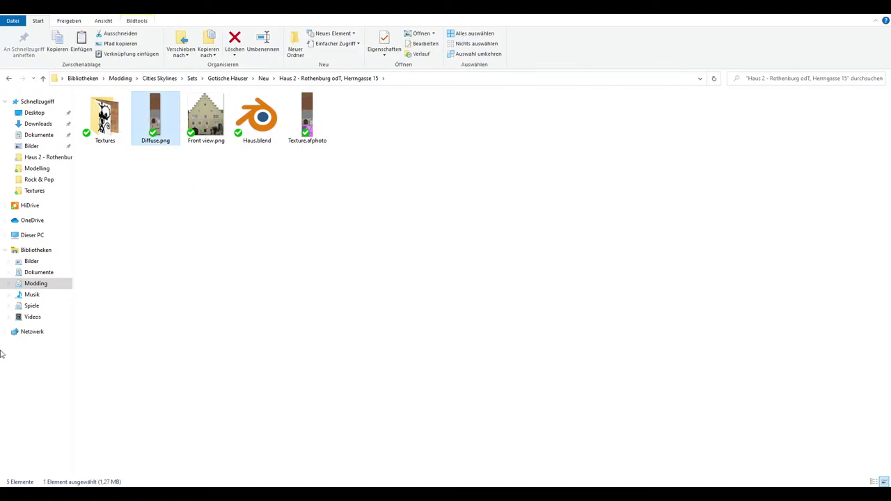
{"action": "left_click", "coordinate": [8, 283]}
{"action": "left_click", "coordinate": [37, 328]}
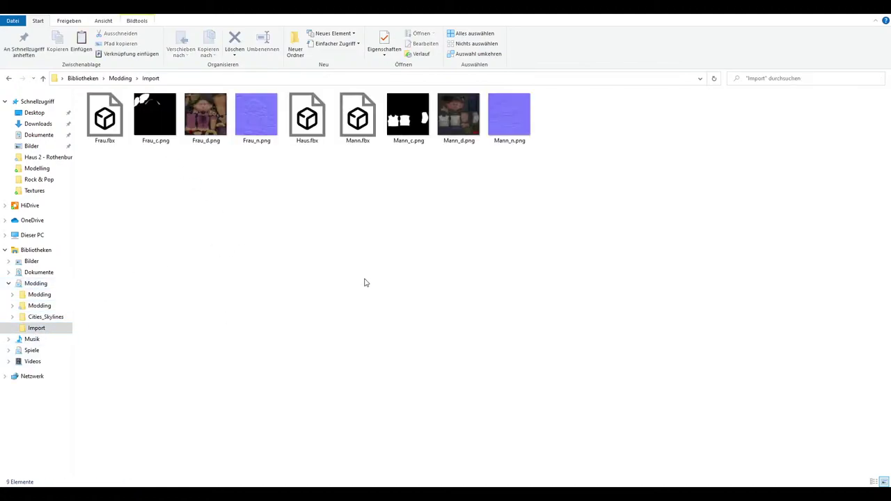
{"action": "key", "text": "ctrl+v"}
{"action": "right_click", "coordinate": [208, 210]}
{"action": "left_click", "coordinate": [175, 195]}
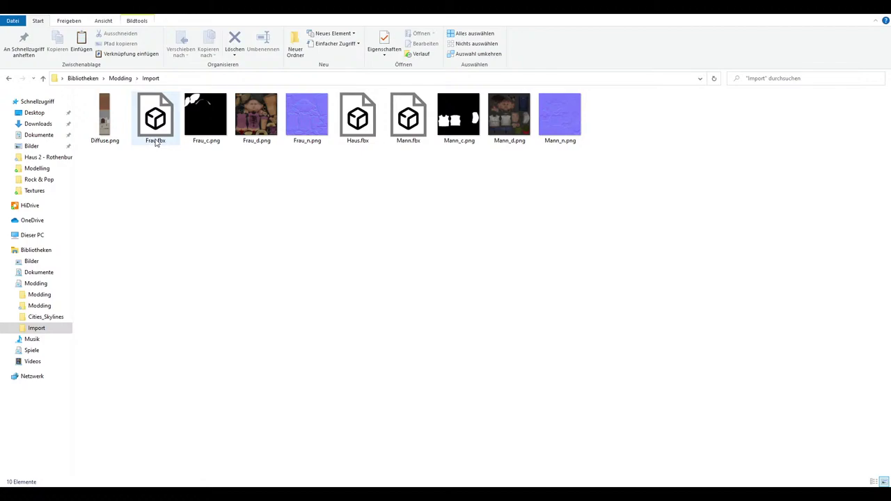
Rename the pasted texture to Haus_d.png to match Haus.fbx
{"action": "right_click", "coordinate": [353, 131]}
{"action": "left_click", "coordinate": [387, 348]}
{"action": "key", "text": "ctrl+c"}
{"action": "left_click", "coordinate": [141, 165]}
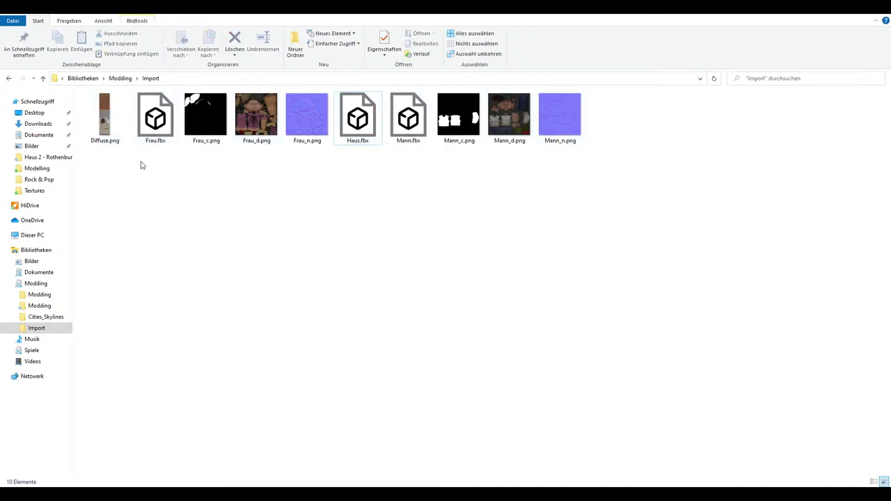
{"action": "right_click", "coordinate": [104, 140]}
{"action": "left_click", "coordinate": [160, 422]}
{"action": "key", "text": "ctrl+v"}
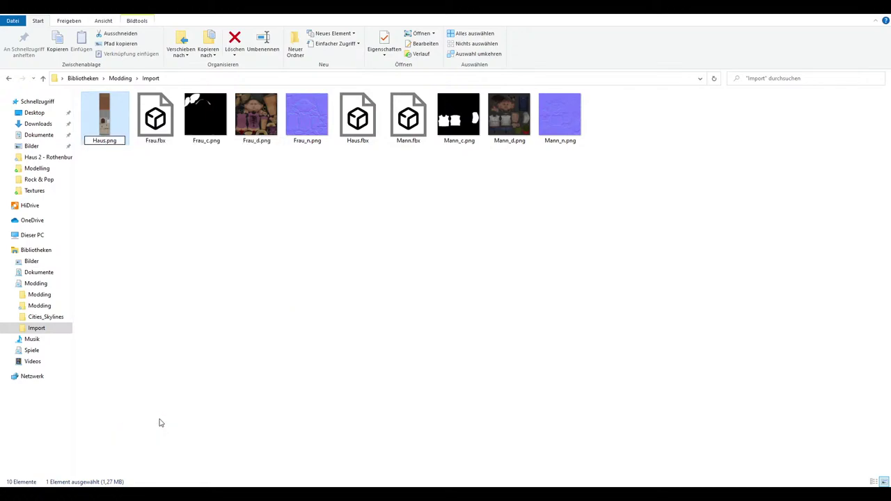
{"action": "type", "text": "_d"}
{"action": "key", "text": "Return"}
{"action": "left_click", "coordinate": [420, 360]}
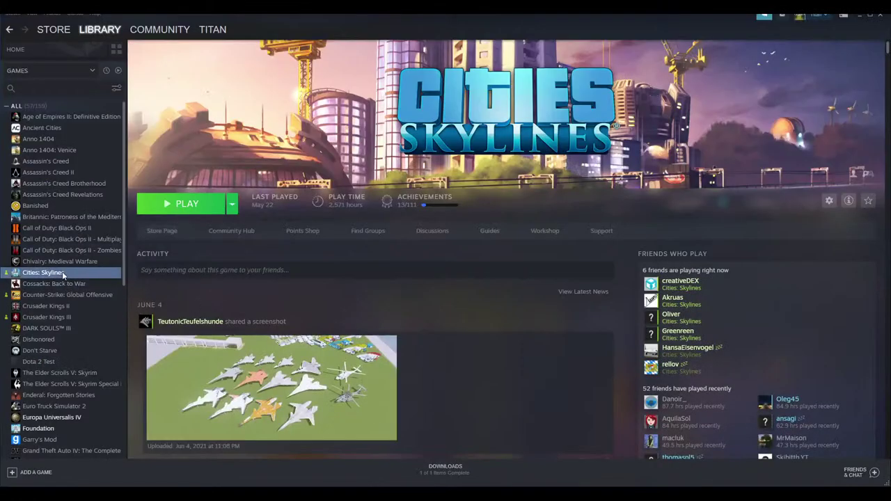
Check Cities: Skylines' launch options in Steam, then start the game via the Paradox launcher
{"action": "right_click", "coordinate": [64, 273]}
{"action": "left_click", "coordinate": [81, 328]}
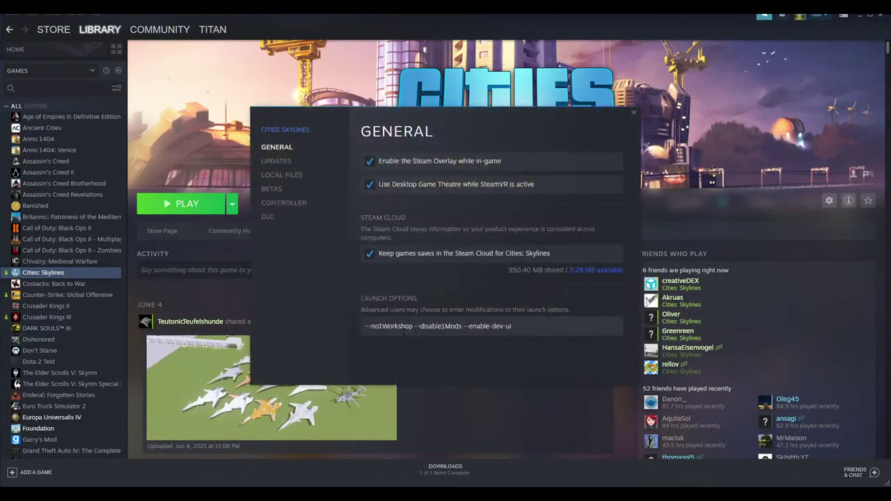
{"action": "left_click", "coordinate": [381, 326]}
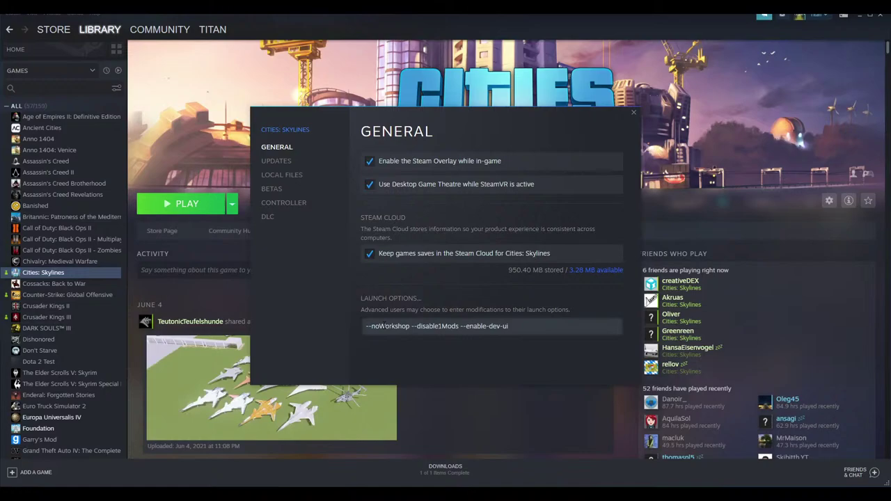
{"action": "left_click", "coordinate": [634, 114]}
{"action": "left_click", "coordinate": [182, 209]}
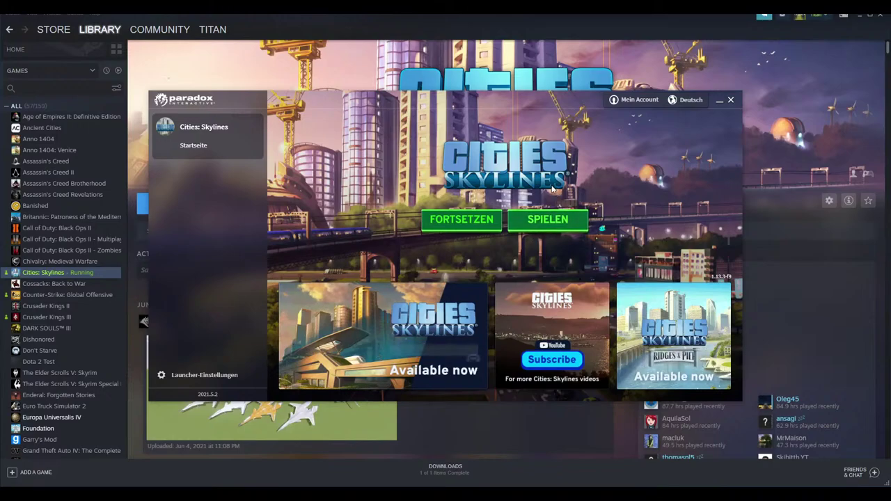
{"action": "left_click", "coordinate": [547, 222]}
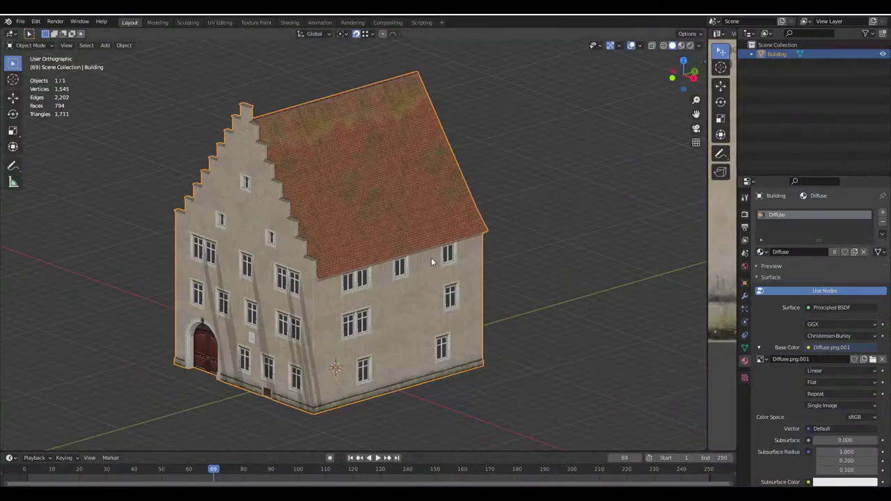
{"action": "scroll", "coordinate": [368, 225], "scroll_direction": "up", "scroll_amount": 5}
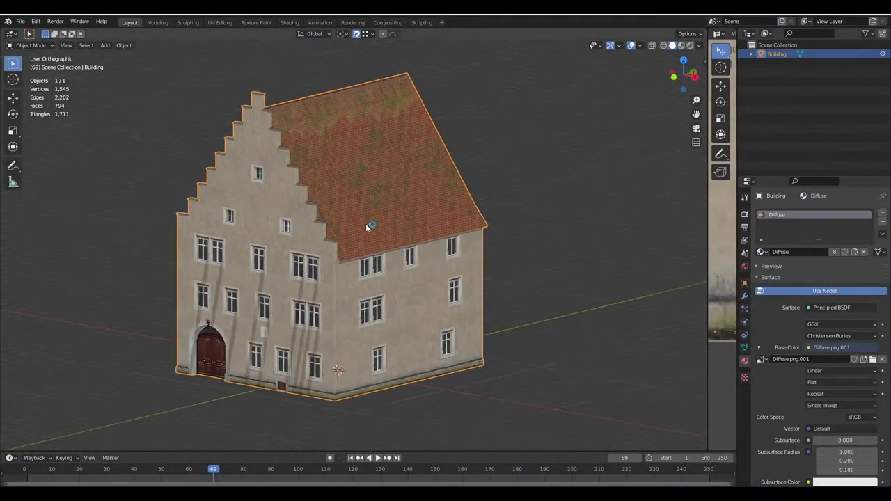
Switch off Shadow in the Viewport Shading settings to remove the facade stripes
{"action": "middle_click_drag", "start_coordinate": [375, 240], "coordinate": [404, 237]}
{"action": "left_click", "coordinate": [699, 46]}
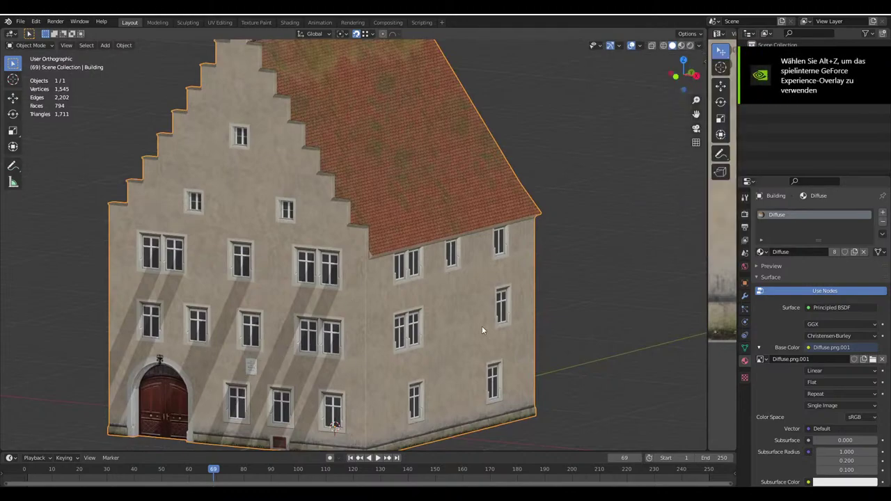
{"action": "left_click", "coordinate": [699, 45]}
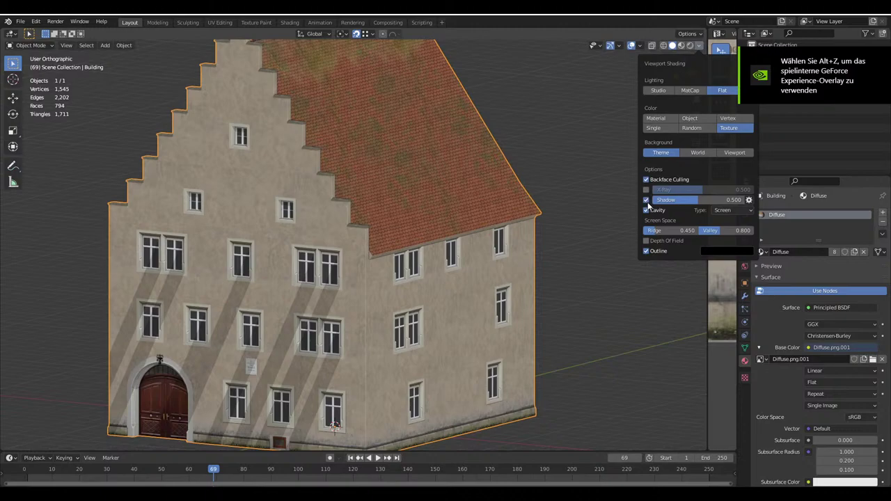
{"action": "left_click", "coordinate": [699, 45]}
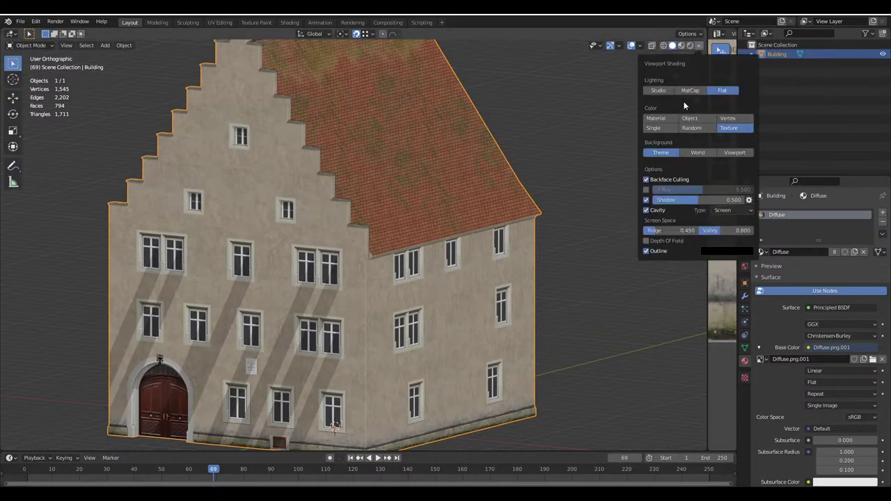
{"action": "left_click", "coordinate": [646, 201]}
Deselect the house and inspect the texture on the stepped gable, side wall and roof slopes
{"action": "middle_click_drag", "start_coordinate": [417, 256], "coordinate": [423, 257]}
{"action": "key", "text": "alt+a"}
{"action": "scroll", "coordinate": [349, 247], "scroll_direction": "down", "scroll_amount": 2}
{"action": "scroll", "coordinate": [422, 257], "scroll_direction": "down", "scroll_amount": 3}
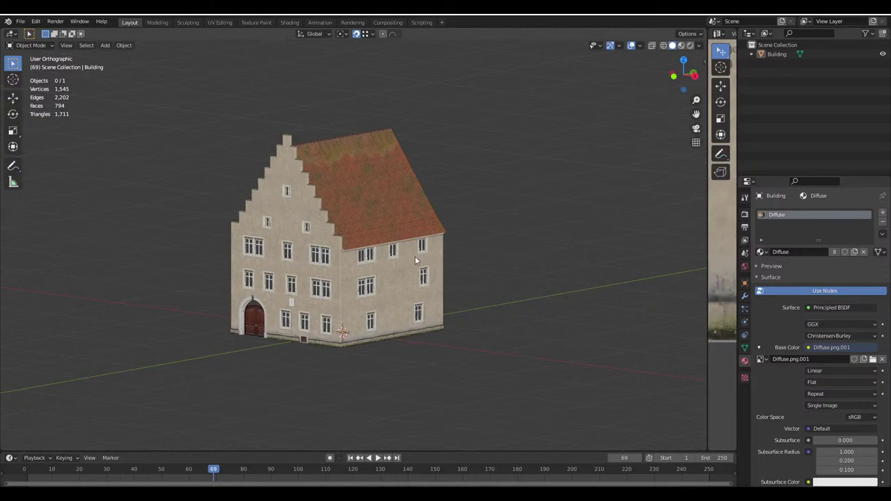
{"action": "scroll", "coordinate": [415, 256], "scroll_direction": "up", "scroll_amount": 4}
{"action": "middle_click_drag", "start_coordinate": [398, 235], "coordinate": [349, 341]}
{"action": "middle_click_drag", "start_coordinate": [384, 89], "coordinate": [245, 270]}
{"action": "scroll", "coordinate": [245, 271], "scroll_direction": "up", "scroll_amount": 3}
{"action": "scroll", "coordinate": [304, 251], "scroll_direction": "down", "scroll_amount": 2}
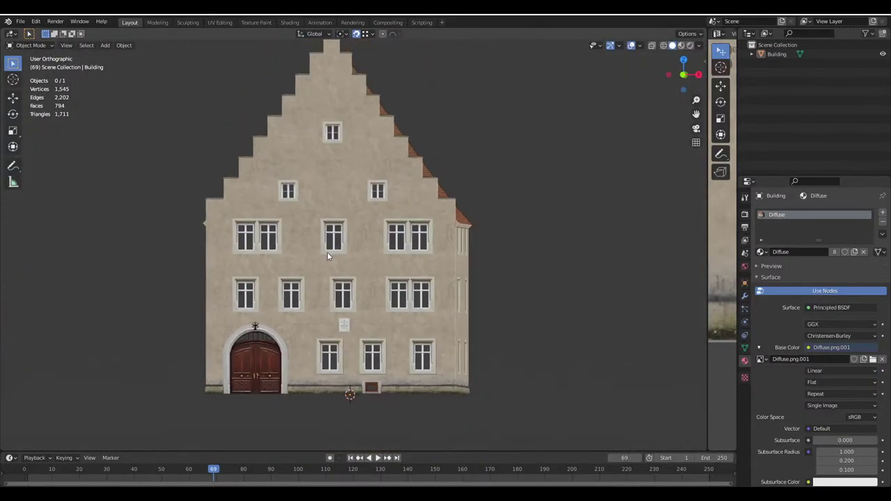
{"action": "middle_click_drag", "start_coordinate": [328, 255], "coordinate": [307, 250]}
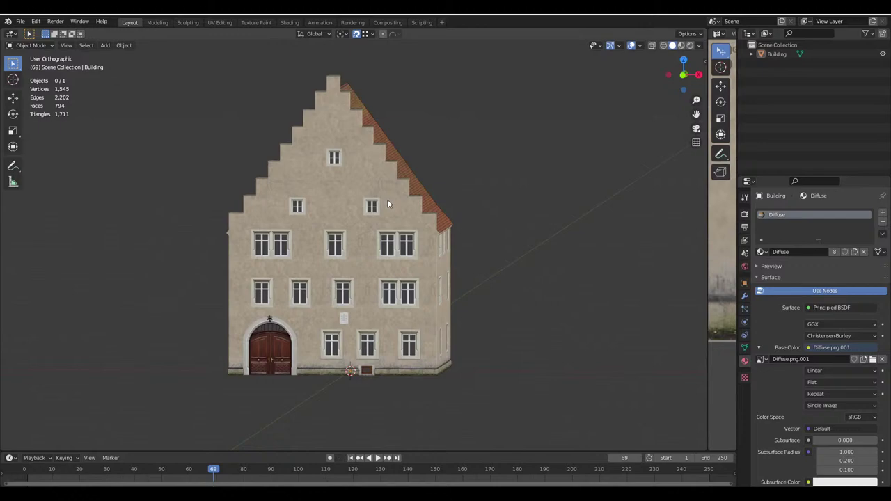
{"action": "middle_click_drag", "start_coordinate": [411, 216], "coordinate": [363, 232]}
{"action": "scroll", "coordinate": [372, 228], "scroll_direction": "up", "scroll_amount": 3}
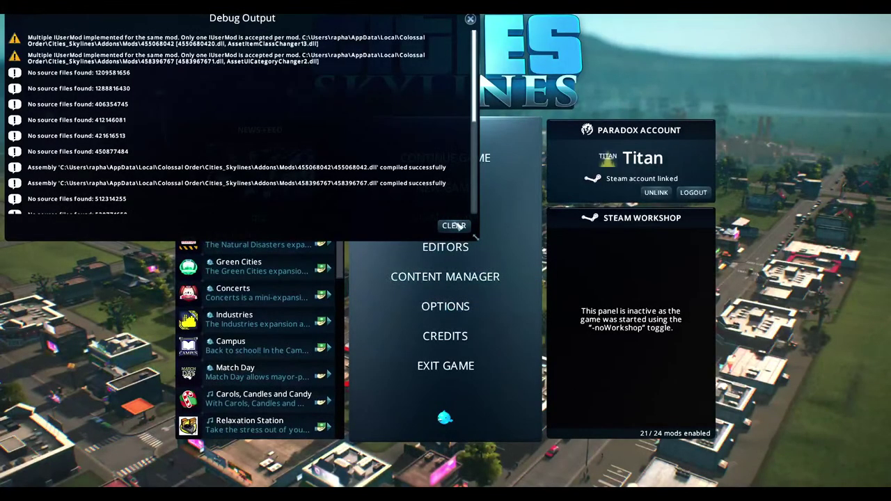
Clear and close the Debug Output, then launch the Asset Editor with the Temperate theme
{"action": "left_click", "coordinate": [454, 226]}
{"action": "left_click", "coordinate": [470, 18]}
{"action": "left_click", "coordinate": [445, 247]}
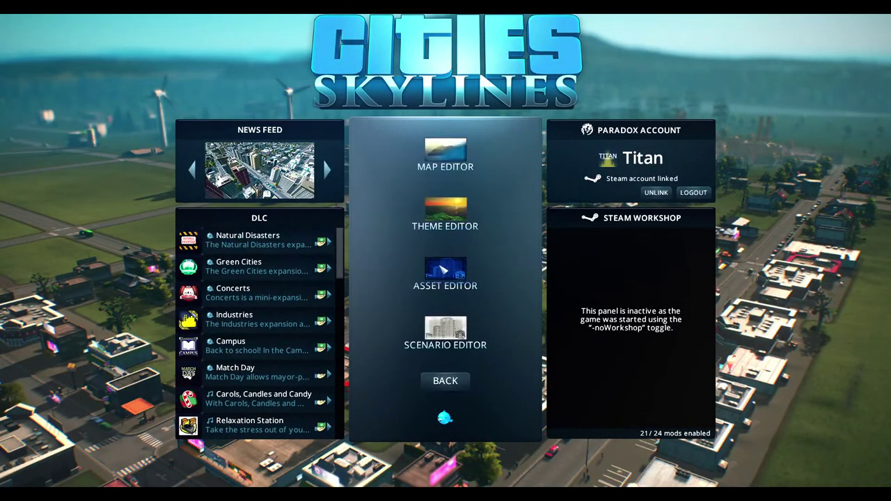
{"action": "left_click", "coordinate": [448, 292]}
{"action": "left_click", "coordinate": [504, 354]}
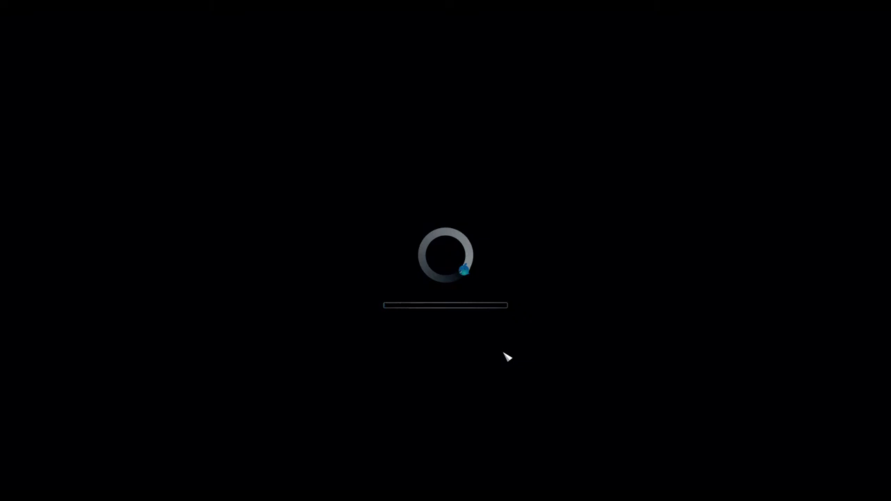
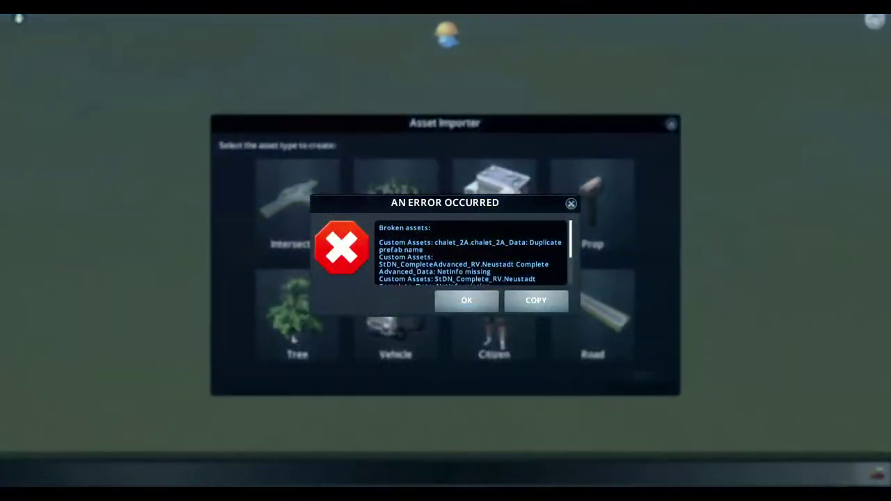
Dismiss the error and start a new Building from the High Density Residential H2_2x3_ Blockhouse template
{"action": "left_click", "coordinate": [489, 307]}
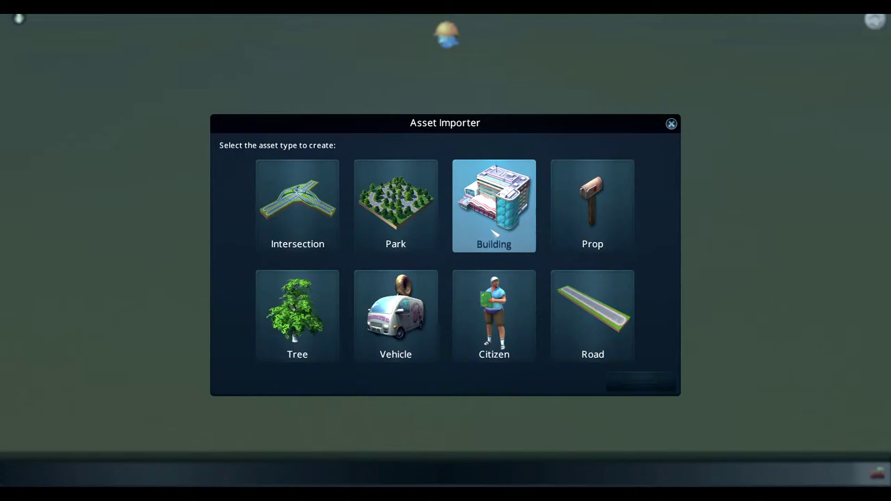
{"action": "left_click", "coordinate": [599, 320]}
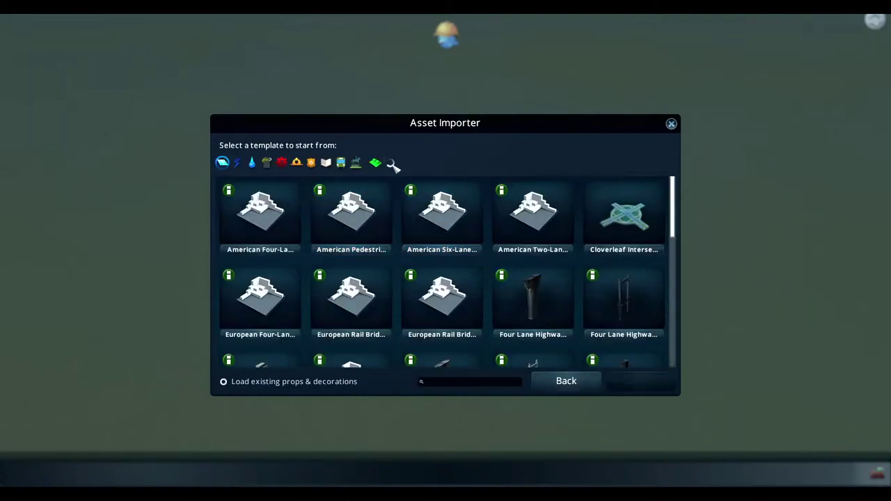
{"action": "left_click", "coordinate": [390, 163]}
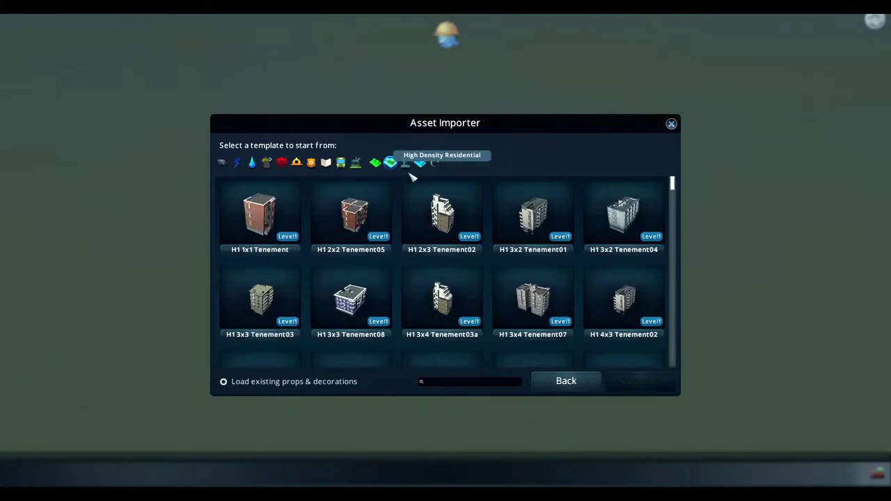
{"action": "left_click_drag", "start_coordinate": [672, 183], "coordinate": [672, 225]}
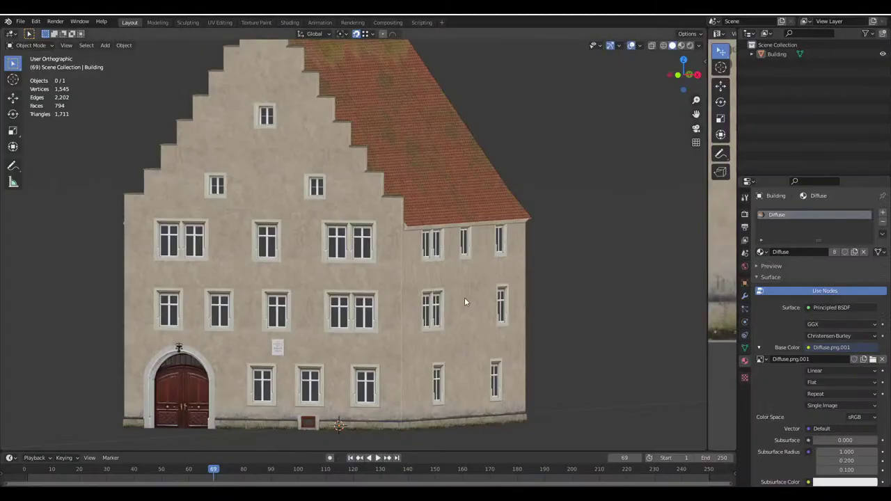
{"action": "scroll", "coordinate": [415, 275], "scroll_direction": "down", "scroll_amount": 1}
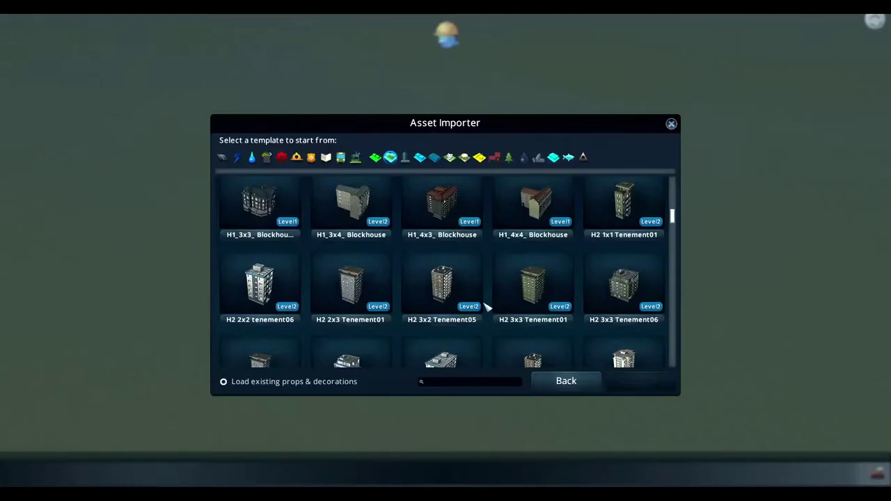
{"action": "left_click_drag", "start_coordinate": [673, 217], "coordinate": [676, 239]}
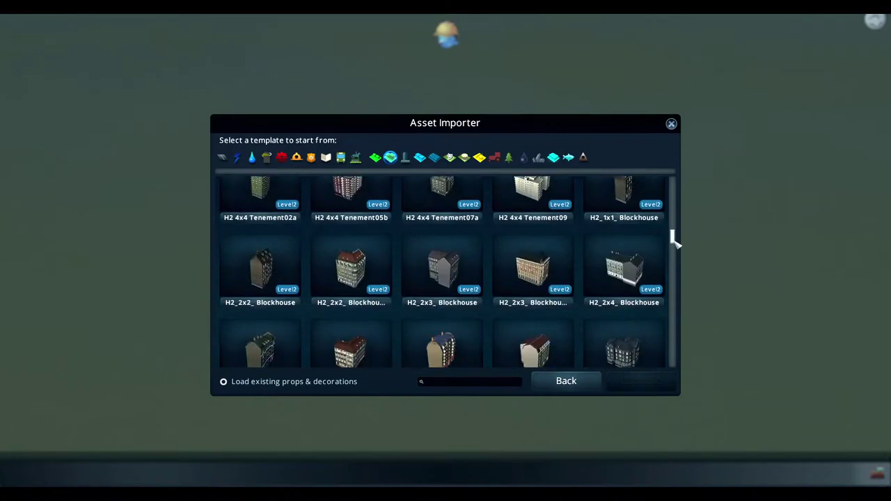
{"action": "left_click", "coordinate": [452, 238]}
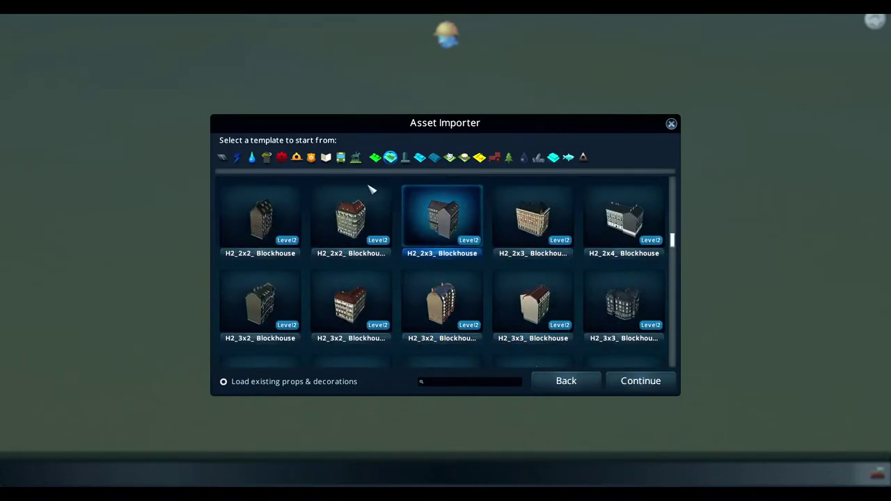
{"action": "left_click", "coordinate": [630, 382]}
Select Haus.fbx as the model, check its preview and confirm the import
{"action": "left_click", "coordinate": [258, 189]}
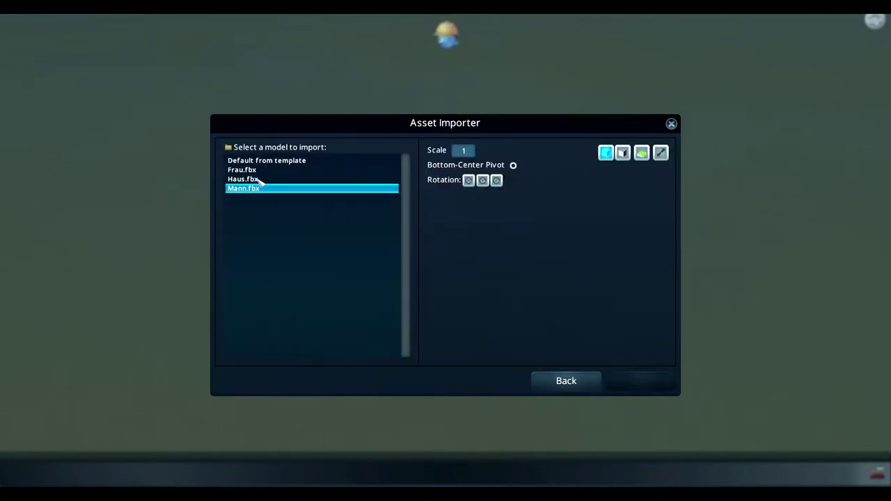
{"action": "left_click", "coordinate": [258, 179]}
{"action": "left_click_drag", "start_coordinate": [515, 229], "coordinate": [449, 259]}
{"action": "left_click", "coordinate": [662, 386]}
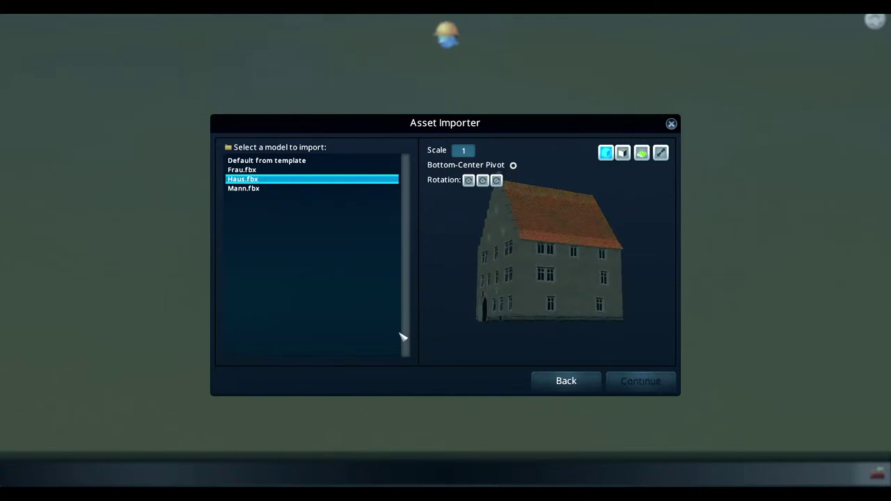
Turn to a three-quarter view of the house and expand its Material properties
{"action": "scroll", "coordinate": [394, 322], "scroll_direction": "up", "scroll_amount": 10}
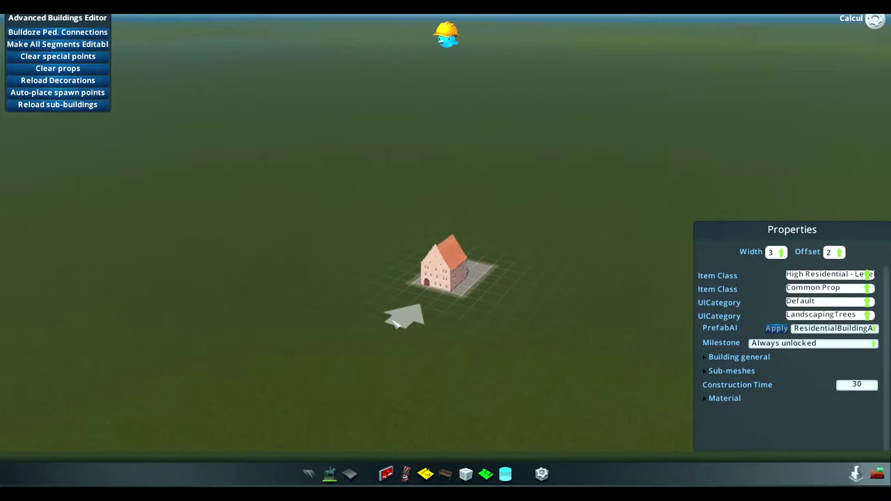
{"action": "scroll", "coordinate": [437, 313], "scroll_direction": "down", "scroll_amount": 10}
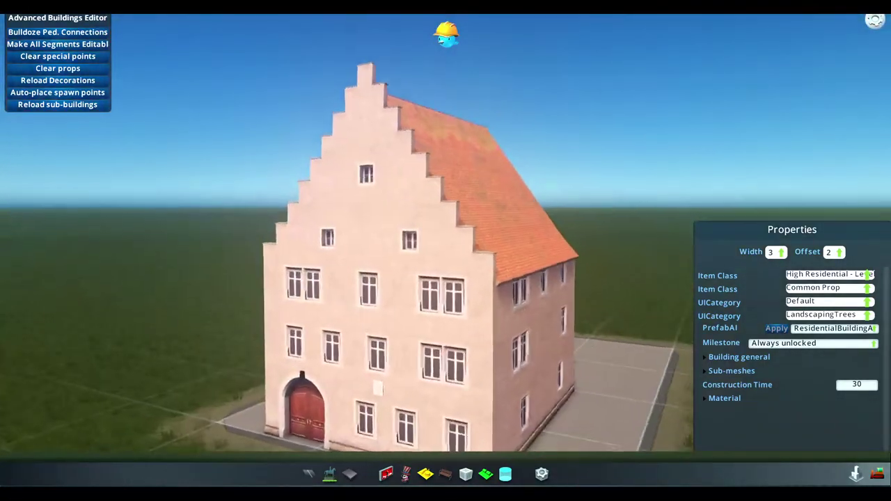
{"action": "scroll", "coordinate": [437, 312], "scroll_direction": "up", "scroll_amount": 10}
{"action": "scroll", "coordinate": [437, 313], "scroll_direction": "down", "scroll_amount": 10}
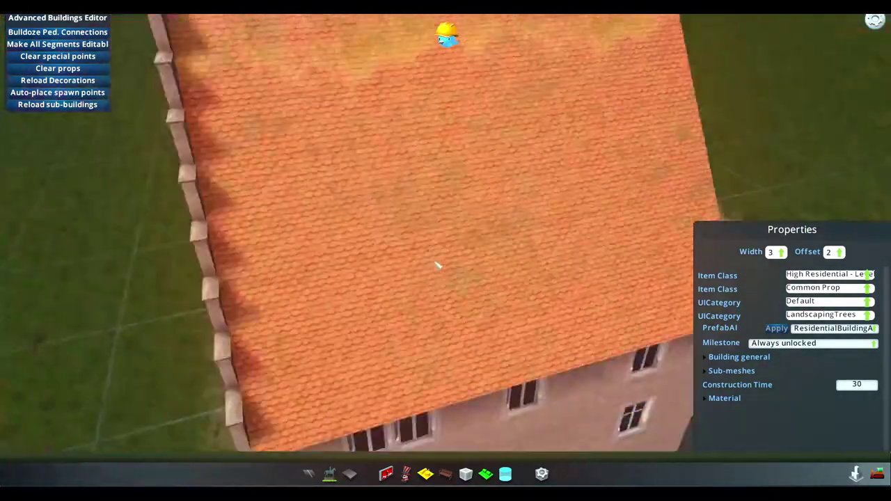
{"action": "scroll", "coordinate": [437, 313], "scroll_direction": "up", "scroll_amount": 2}
{"action": "scroll", "coordinate": [449, 255], "scroll_direction": "up", "scroll_amount": 10}
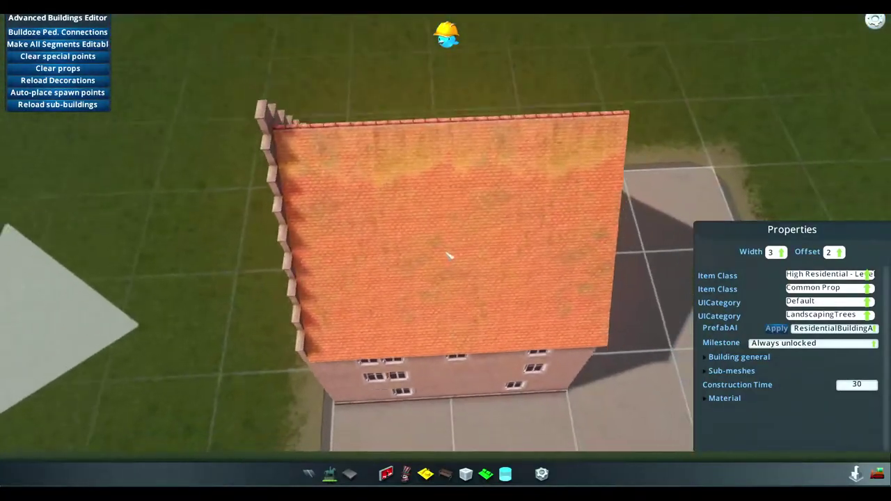
{"action": "middle_click_drag", "start_coordinate": [449, 255], "coordinate": [394, 186]}
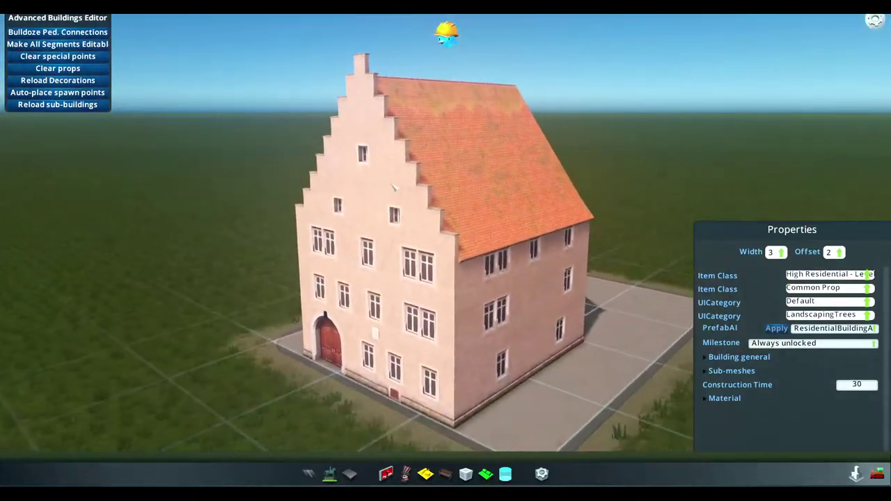
{"action": "left_click", "coordinate": [725, 398]}
{"action": "middle_click_drag", "start_coordinate": [648, 327], "coordinate": [518, 278]}
Set Color Variation #0 to white and check the pale stepped-gable facade
{"action": "left_click", "coordinate": [848, 410]}
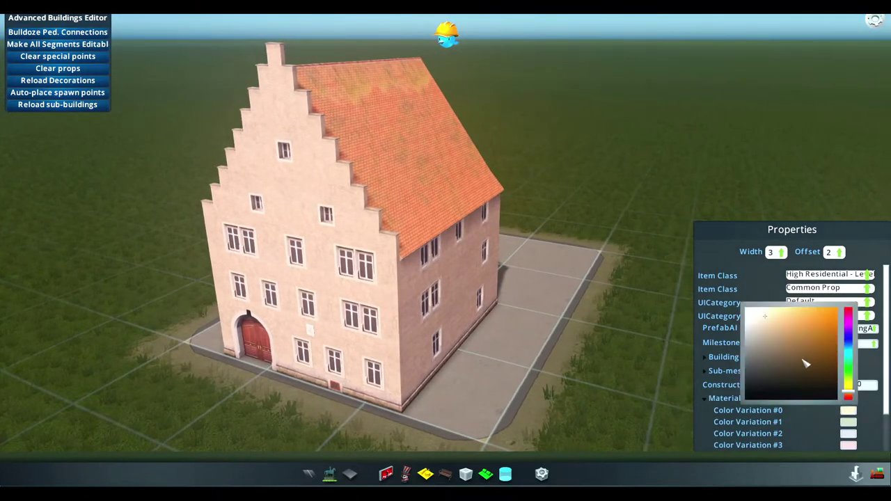
{"action": "left_click", "coordinate": [806, 364]}
{"action": "middle_click_drag", "start_coordinate": [575, 316], "coordinate": [449, 254]}
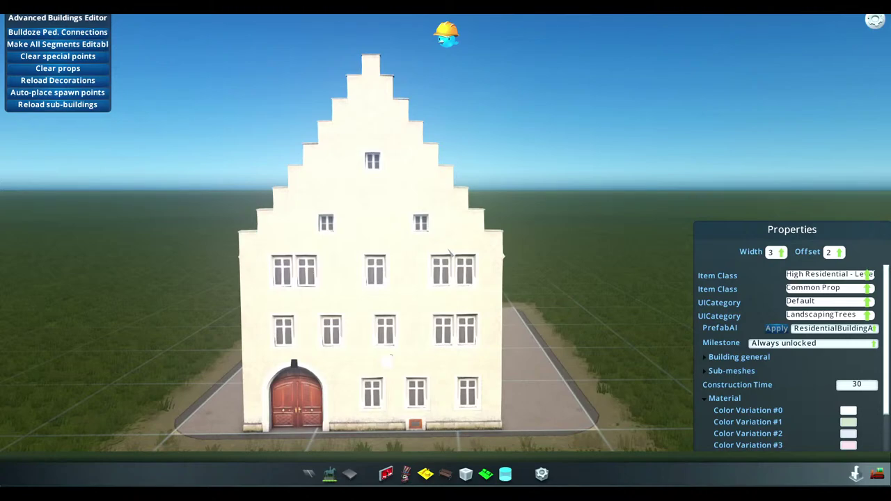
{"action": "middle_click_drag", "start_coordinate": [441, 273], "coordinate": [383, 274]}
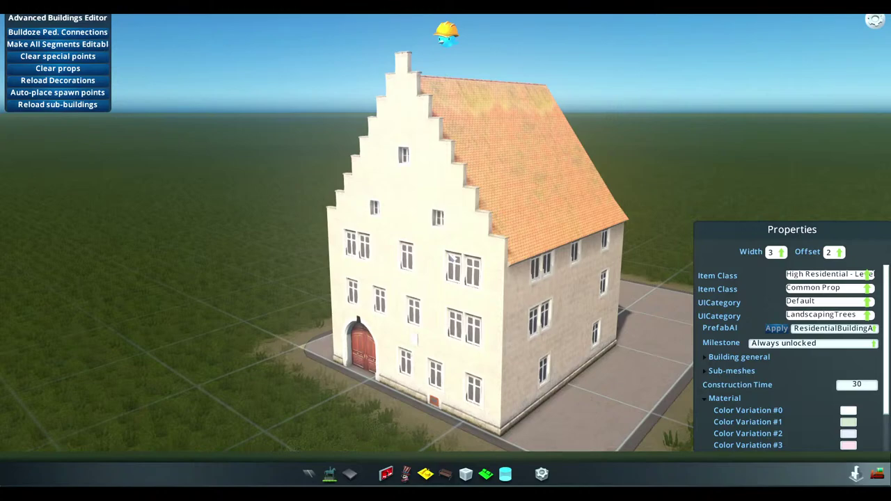
Narrow the house's lot width from 3 to 2
{"action": "left_click", "coordinate": [781, 252]}
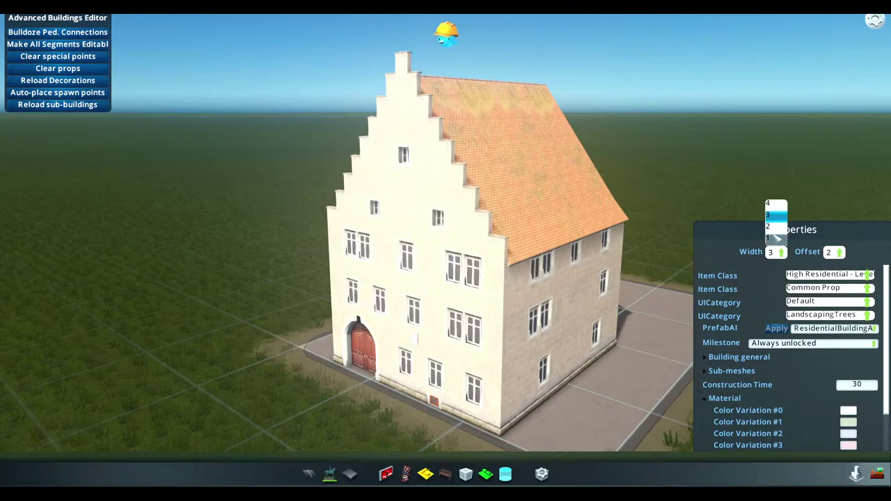
{"action": "left_click", "coordinate": [775, 240]}
{"action": "middle_click_drag", "start_coordinate": [774, 240], "coordinate": [473, 268]}
{"action": "scroll", "coordinate": [441, 274], "scroll_direction": "up", "scroll_amount": 3}
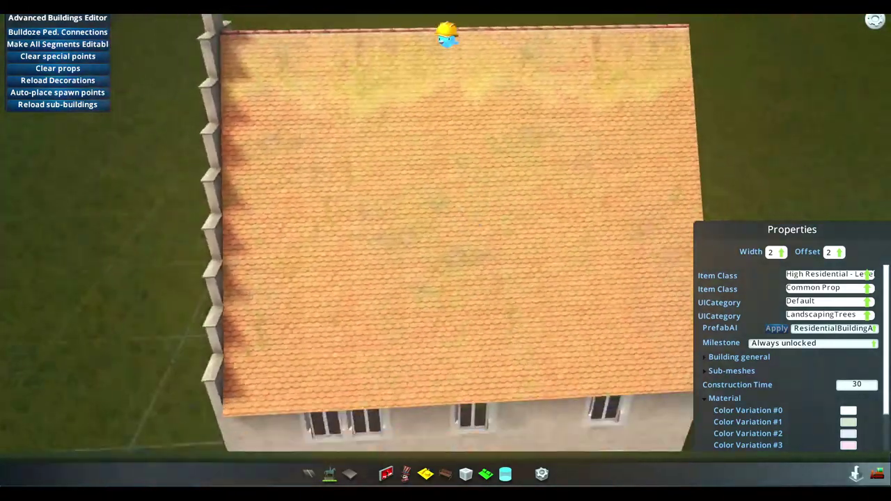
{"action": "scroll", "coordinate": [550, 264], "scroll_direction": "down", "scroll_amount": 5}
{"action": "scroll", "coordinate": [505, 268], "scroll_direction": "up", "scroll_amount": 3}
{"action": "scroll", "coordinate": [515, 268], "scroll_direction": "down", "scroll_amount": 4}
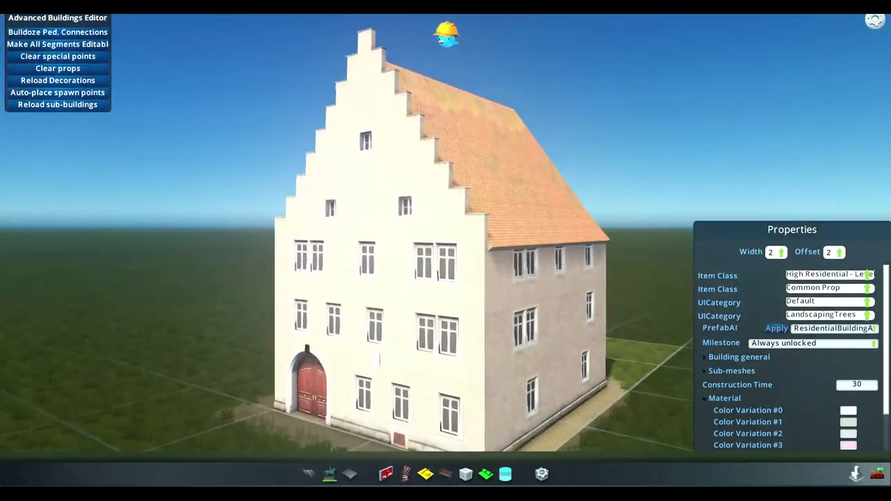
{"action": "scroll", "coordinate": [375, 371], "scroll_direction": "down", "scroll_amount": 2}
{"action": "middle_click_drag", "start_coordinate": [375, 371], "coordinate": [450, 259]}
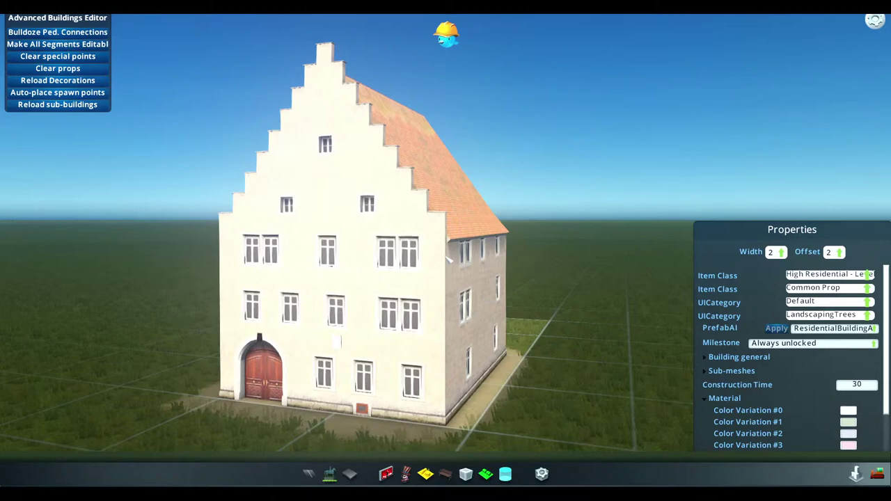
{"action": "key", "text": "q"}
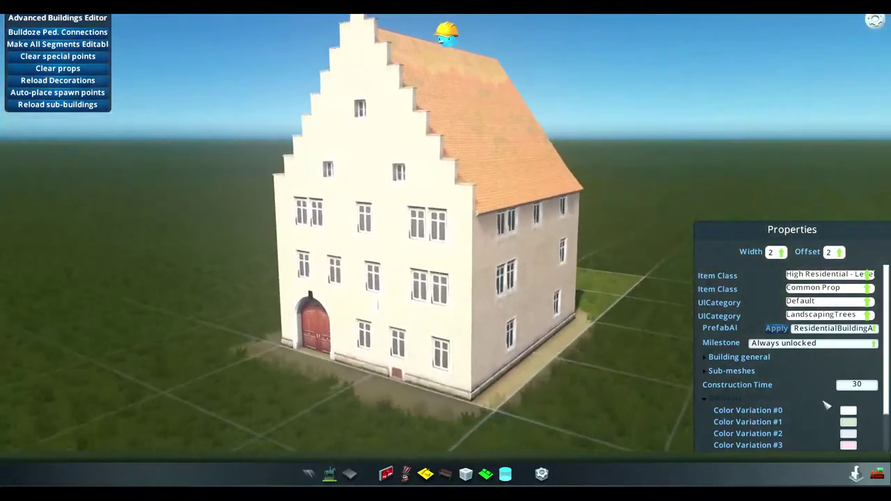
Darken Color Variation #1 to a grey tone
{"action": "left_click", "coordinate": [847, 410]}
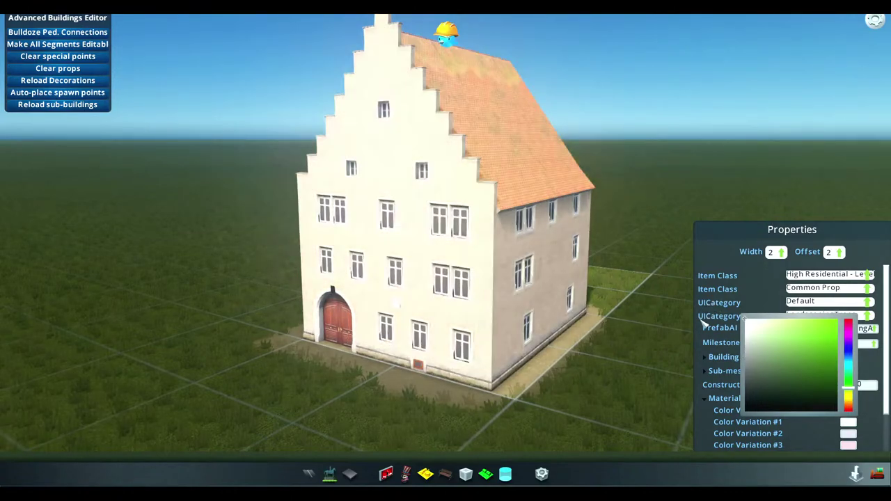
{"action": "left_click_drag", "start_coordinate": [701, 356], "coordinate": [699, 359]}
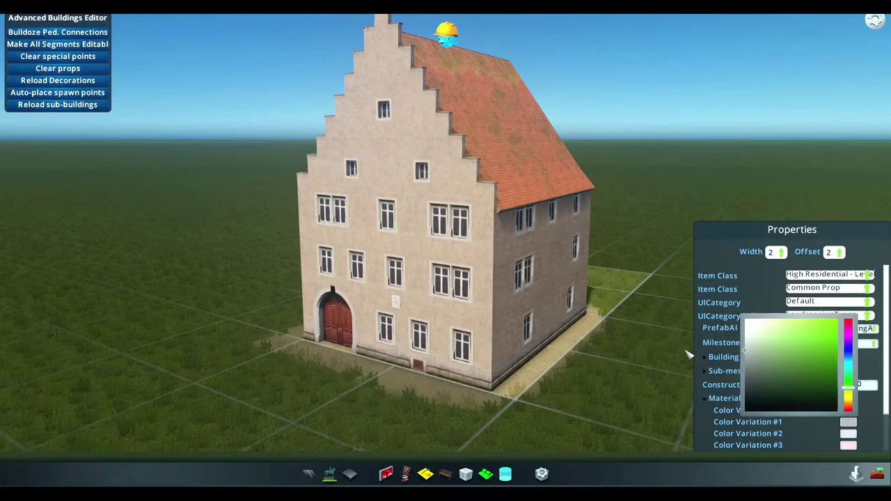
{"action": "left_click", "coordinate": [688, 357]}
{"action": "scroll", "coordinate": [688, 357], "scroll_direction": "up", "scroll_amount": 5}
{"action": "middle_click_drag", "start_coordinate": [449, 253], "coordinate": [448, 259]}
Orbit around the house to inspect the facade and stepped gable
{"action": "scroll", "coordinate": [543, 259], "scroll_direction": "up", "scroll_amount": 8}
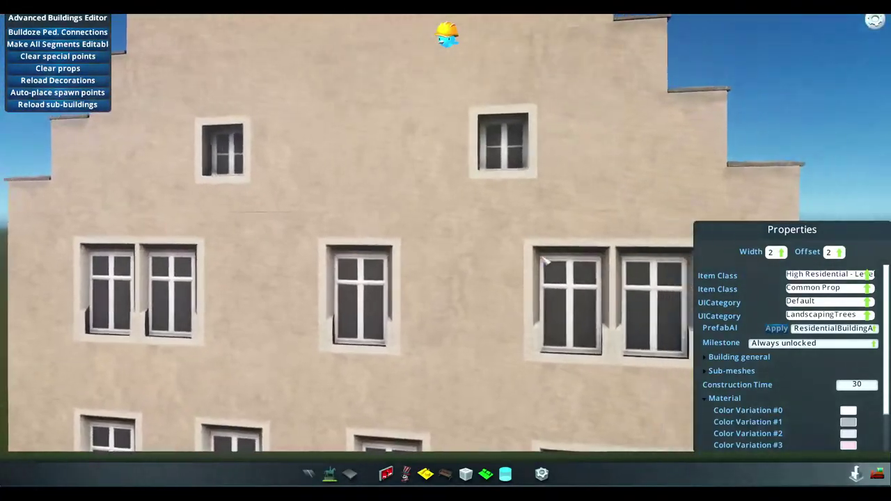
{"action": "middle_click_drag", "start_coordinate": [544, 259], "coordinate": [488, 319]}
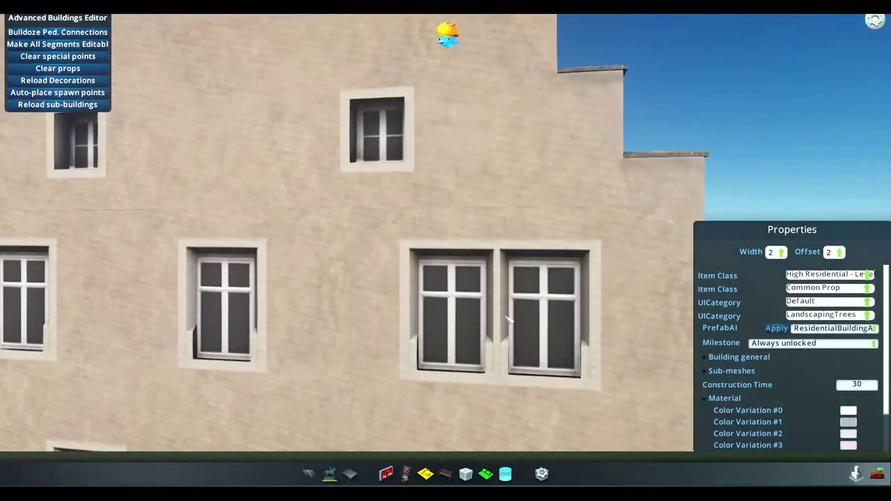
{"action": "middle_click_drag", "start_coordinate": [537, 350], "coordinate": [406, 367]}
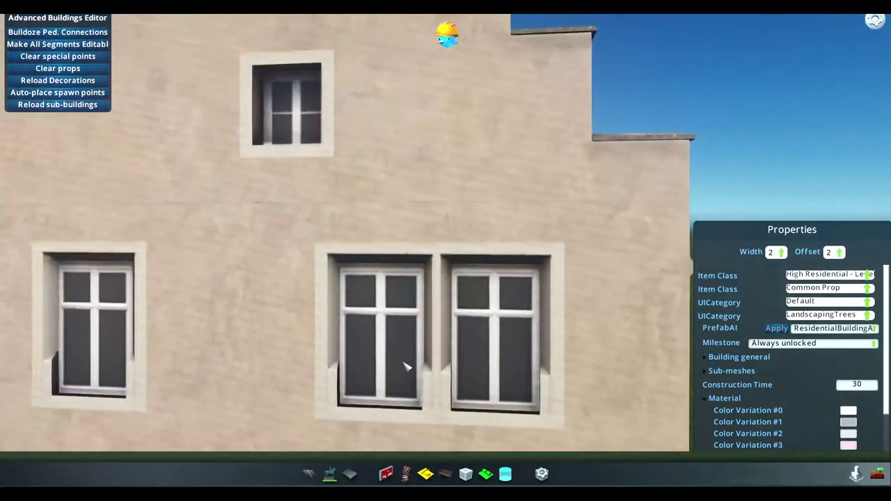
{"action": "scroll", "coordinate": [399, 334], "scroll_direction": "down", "scroll_amount": 5}
{"action": "middle_click_drag", "start_coordinate": [398, 334], "coordinate": [488, 306]}
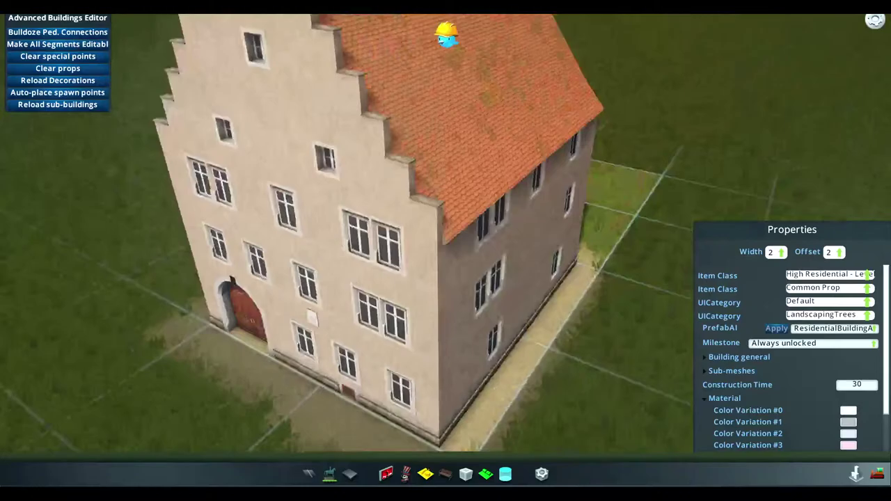
{"action": "scroll", "coordinate": [487, 306], "scroll_direction": "up", "scroll_amount": 5}
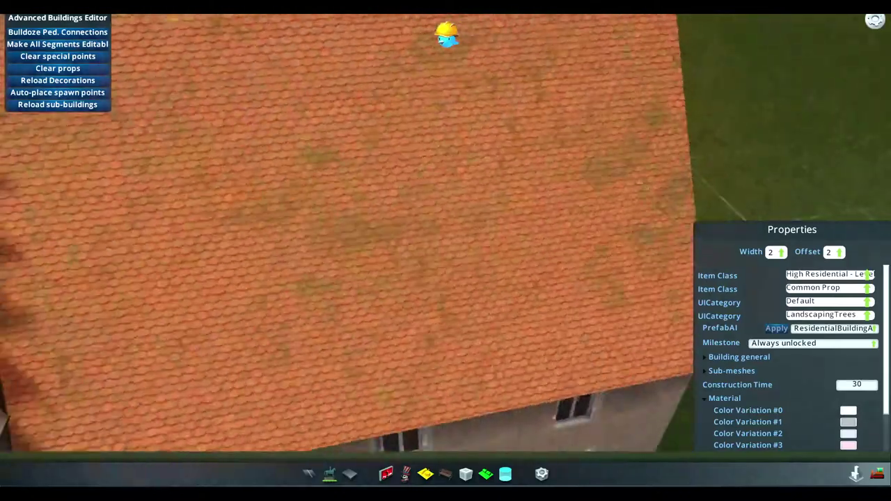
{"action": "scroll", "coordinate": [445, 251], "scroll_direction": "down", "scroll_amount": 3}
{"action": "middle_click_drag", "start_coordinate": [446, 251], "coordinate": [390, 251]}
{"action": "scroll", "coordinate": [431, 243], "scroll_direction": "up", "scroll_amount": 3}
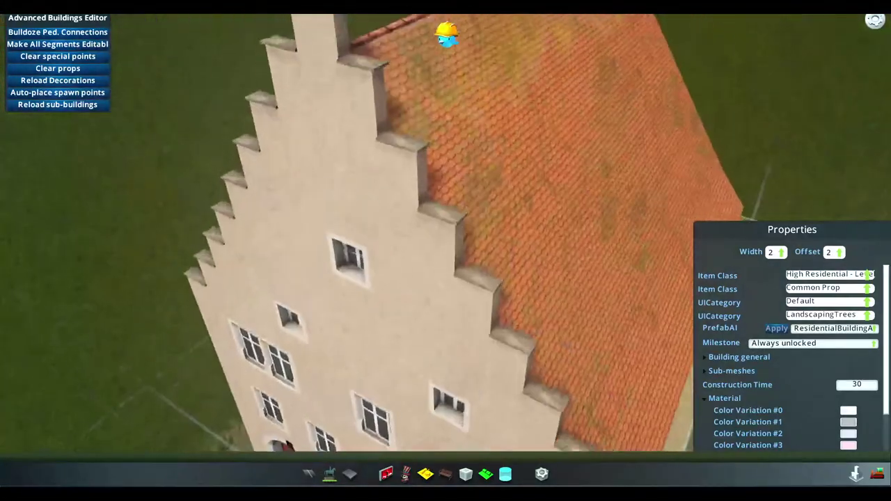
{"action": "scroll", "coordinate": [390, 251], "scroll_direction": "down", "scroll_amount": 3}
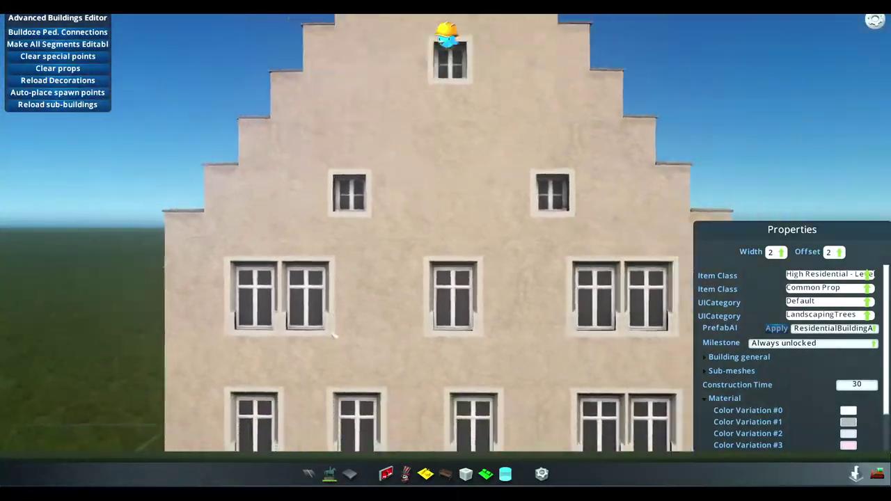
{"action": "middle_click_drag", "start_coordinate": [285, 474], "coordinate": [278, 473]}
Set the sun's longitude to 117.69 in the lighting settings
{"action": "key", "text": "alt+r"}
{"action": "scroll", "coordinate": [141, 184], "scroll_direction": "up", "scroll_amount": 5}
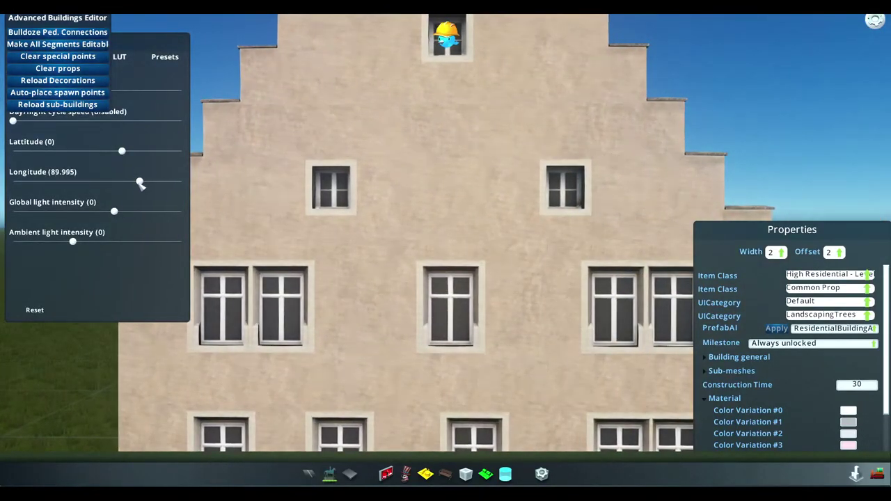
{"action": "left_click_drag", "start_coordinate": [140, 184], "coordinate": [154, 196]}
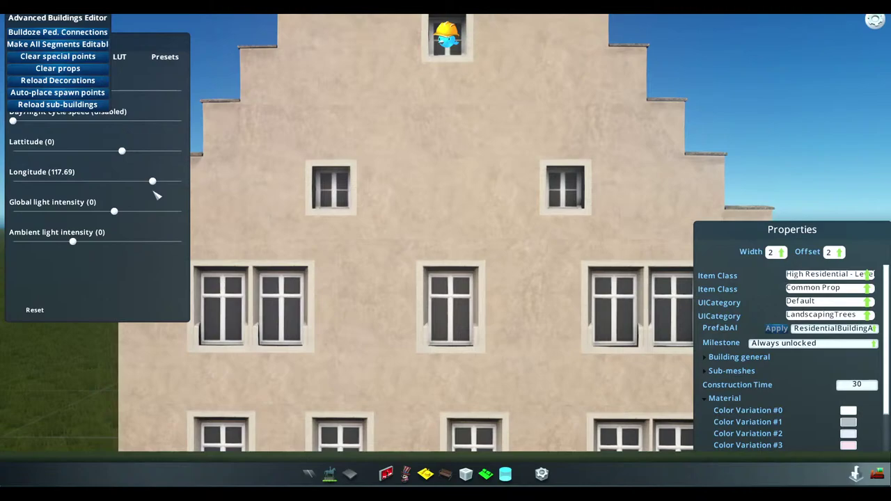
{"action": "middle_click_drag", "start_coordinate": [696, 460], "coordinate": [669, 461]}
{"action": "key", "text": "alt+r"}
{"action": "scroll", "coordinate": [449, 259], "scroll_direction": "down", "scroll_amount": 5}
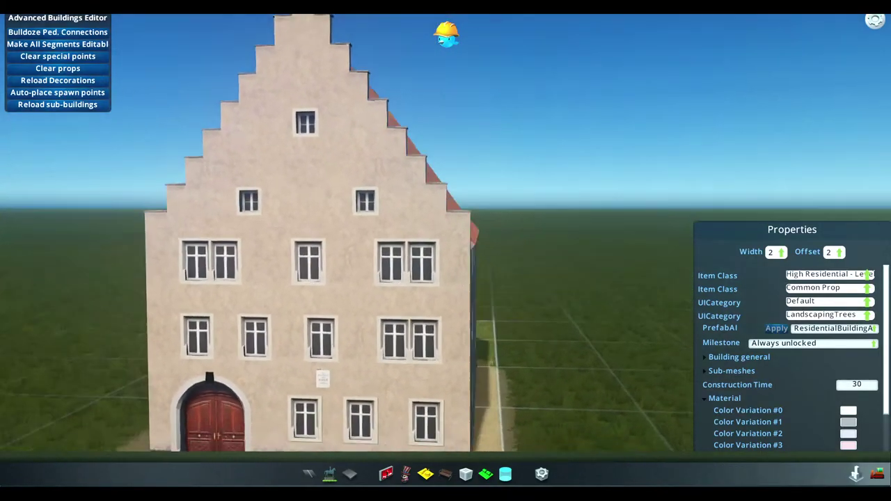
Inspect the building's front, roof and side wall close up
{"action": "middle_click_drag", "start_coordinate": [449, 259], "coordinate": [449, 259]}
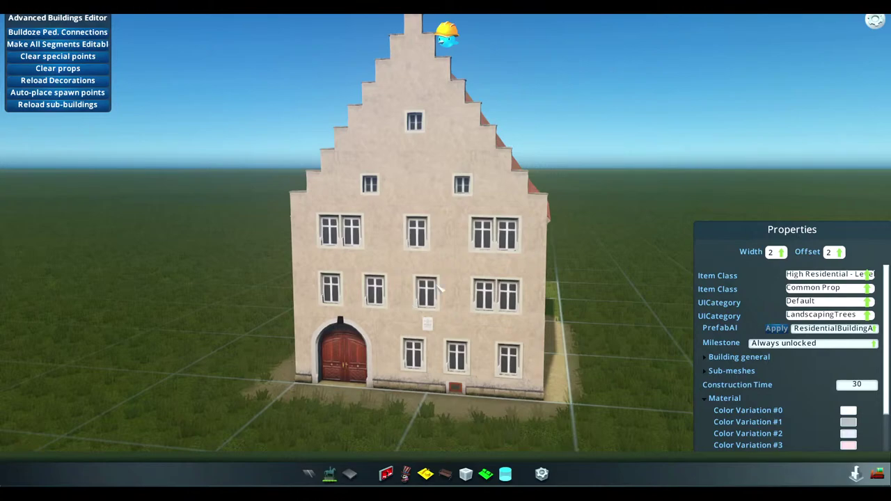
{"action": "middle_click_drag", "start_coordinate": [471, 258], "coordinate": [450, 259]}
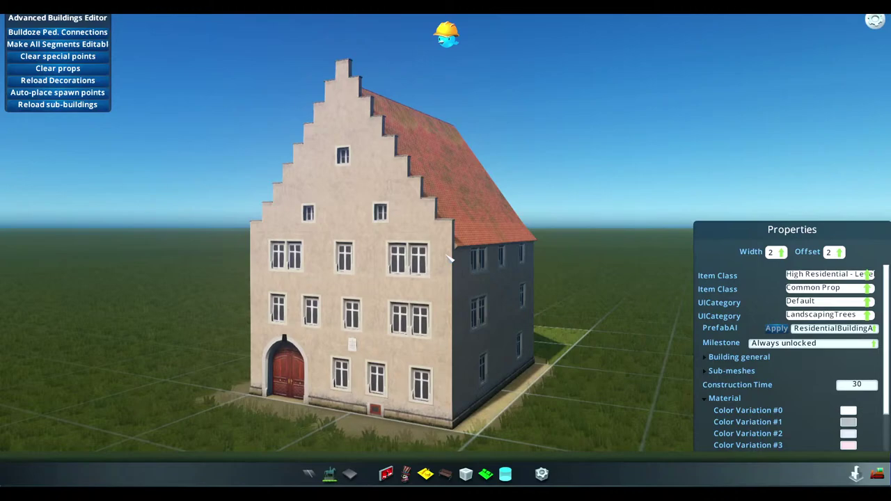
{"action": "scroll", "coordinate": [452, 254], "scroll_direction": "up", "scroll_amount": 5}
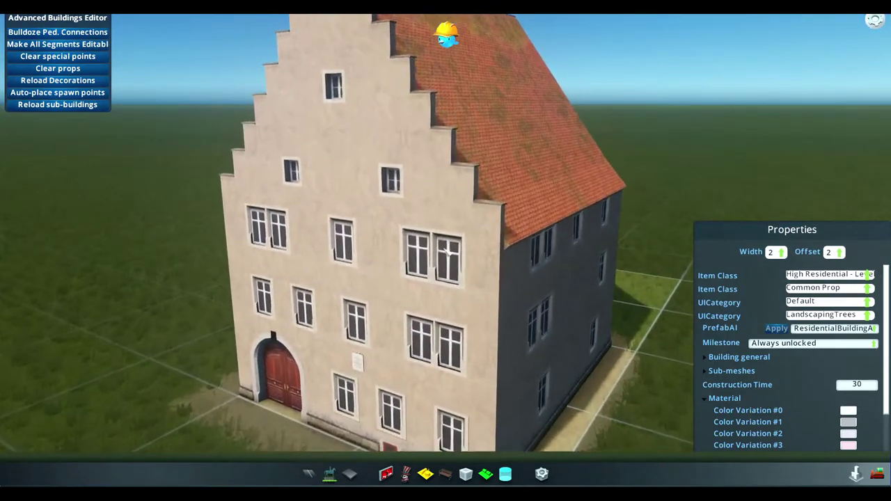
{"action": "middle_click_drag", "start_coordinate": [447, 251], "coordinate": [466, 348]}
{"action": "scroll", "coordinate": [458, 236], "scroll_direction": "down", "scroll_amount": 5}
Quit Cities: Skylines to the desktop from the Pause Menu
{"action": "key", "text": "Escape"}
{"action": "left_click", "coordinate": [471, 366]}
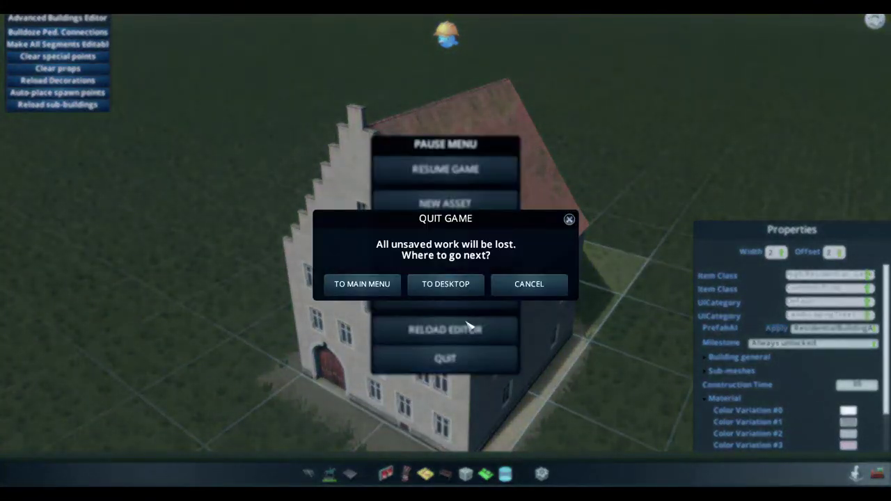
{"action": "left_click", "coordinate": [442, 285]}
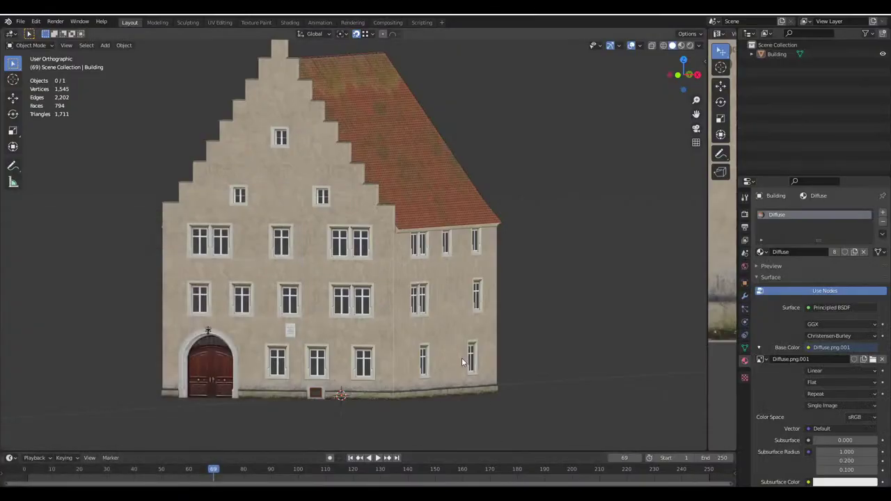
Merge the house's duplicate vertices by distance, reducing 1,545 to 1,134
{"action": "middle_click_drag", "start_coordinate": [462, 358], "coordinate": [346, 275]}
{"action": "key", "text": "Tab"}
{"action": "key", "text": "a"}
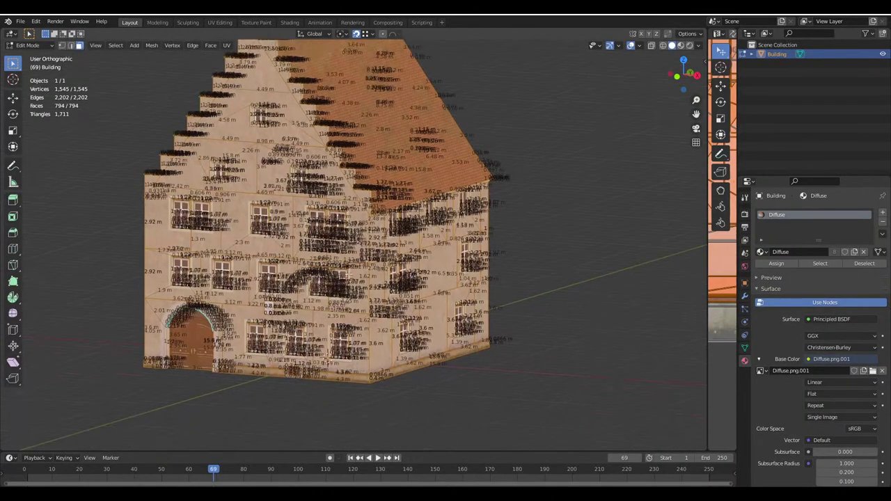
{"action": "key", "text": "m"}
{"action": "left_click", "coordinate": [350, 277]}
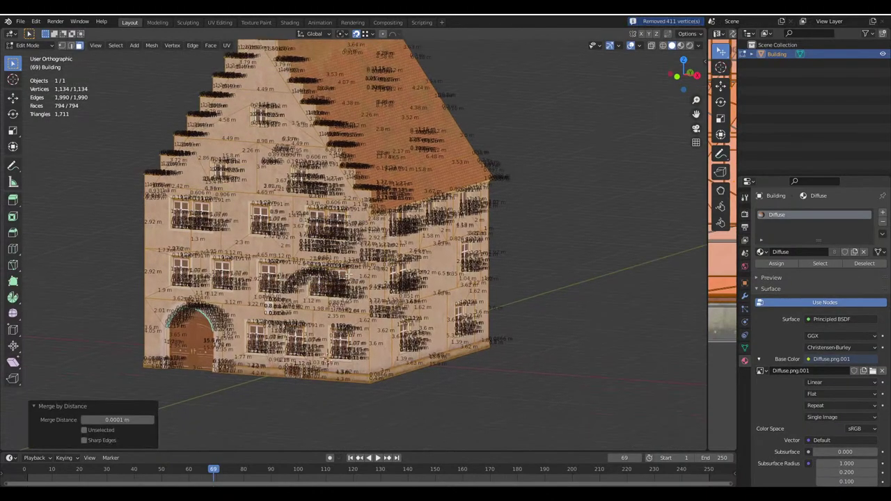
{"action": "key", "text": "Tab"}
Inspect the cleaned model and save Haus.blend
{"action": "middle_click_drag", "start_coordinate": [348, 275], "coordinate": [263, 238]}
{"action": "scroll", "coordinate": [257, 296], "scroll_direction": "up", "scroll_amount": 4}
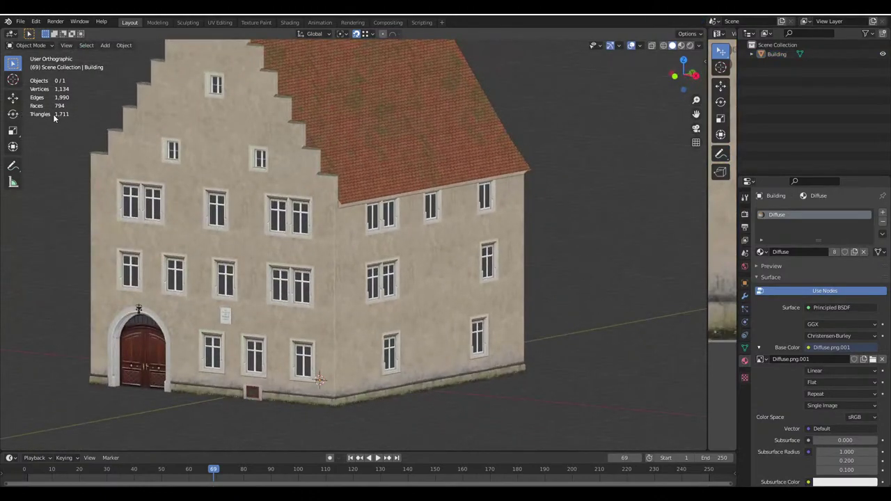
{"action": "middle_click_drag", "start_coordinate": [59, 115], "coordinate": [322, 208]}
{"action": "scroll", "coordinate": [263, 207], "scroll_direction": "down", "scroll_amount": 3}
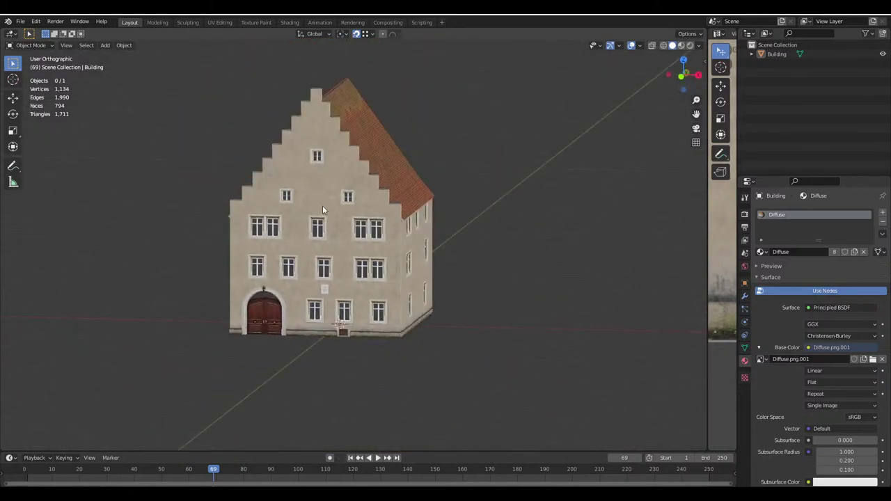
{"action": "middle_click_drag", "start_coordinate": [322, 209], "coordinate": [337, 238]}
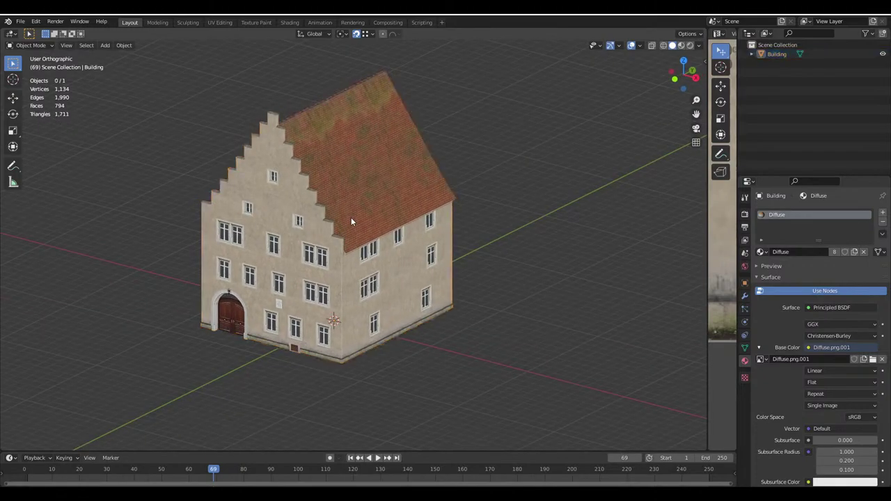
{"action": "key", "text": "ctrl+s"}
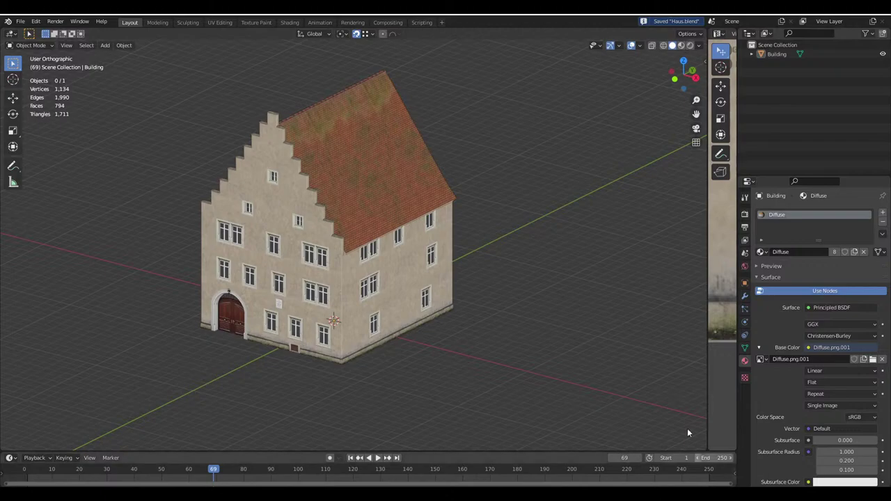
Close the calculator and the Paint.NET brick texture, discarding its changes
{"action": "key", "text": "alt+Tab"}
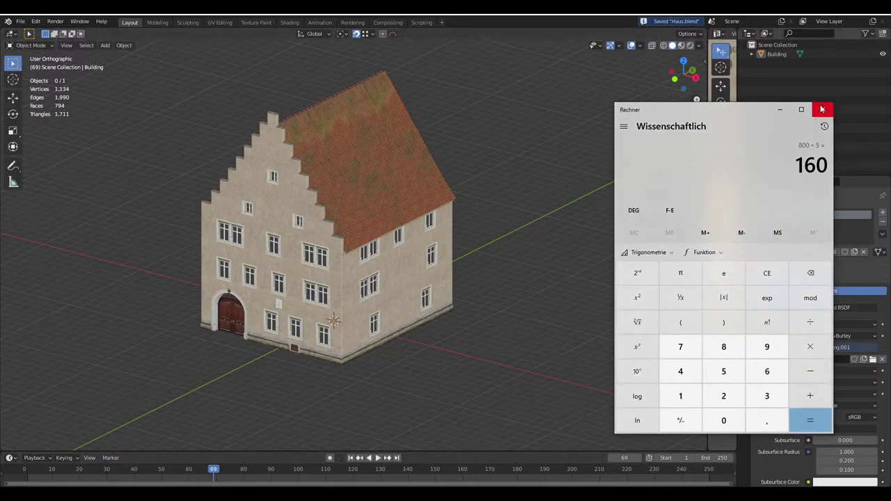
{"action": "left_click", "coordinate": [822, 109]}
{"action": "key", "text": "alt+Tab"}
{"action": "key", "text": "alt+F4"}
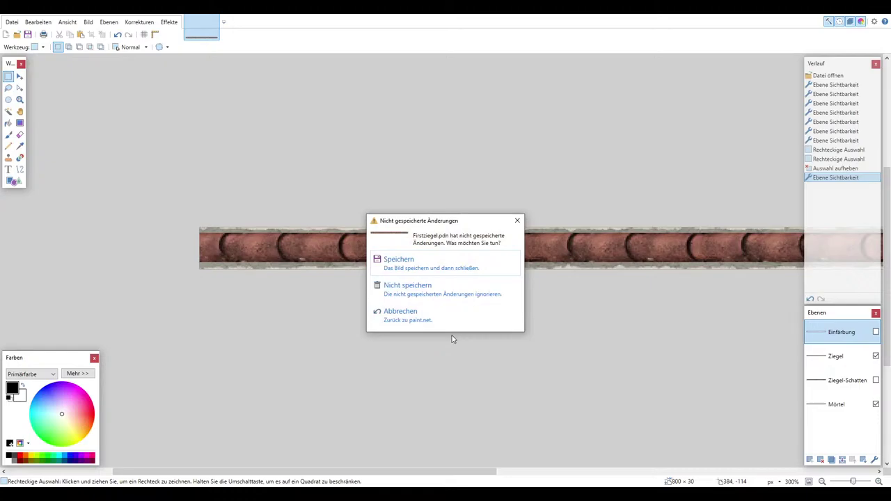
{"action": "left_click", "coordinate": [439, 292]}
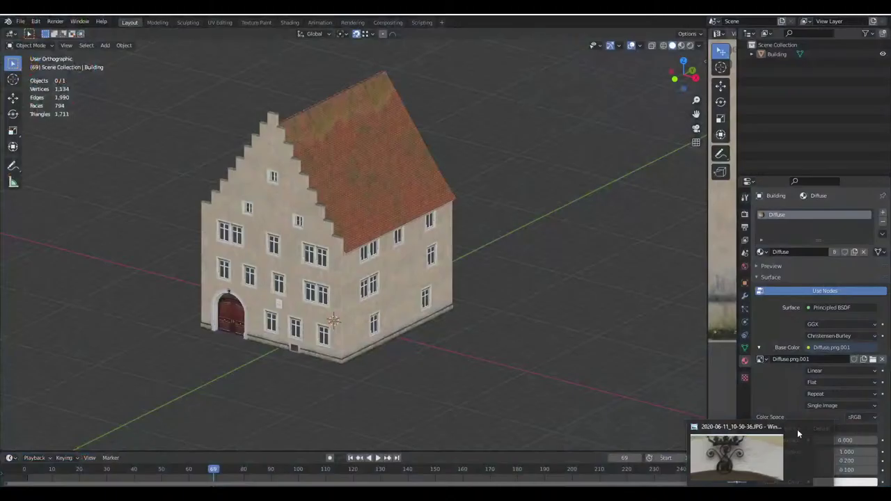
Review the archway and plaque, select the Diffuse group, then switch to the cslmodding.info tab
{"action": "mouse_move", "coordinate": [809, 431]}
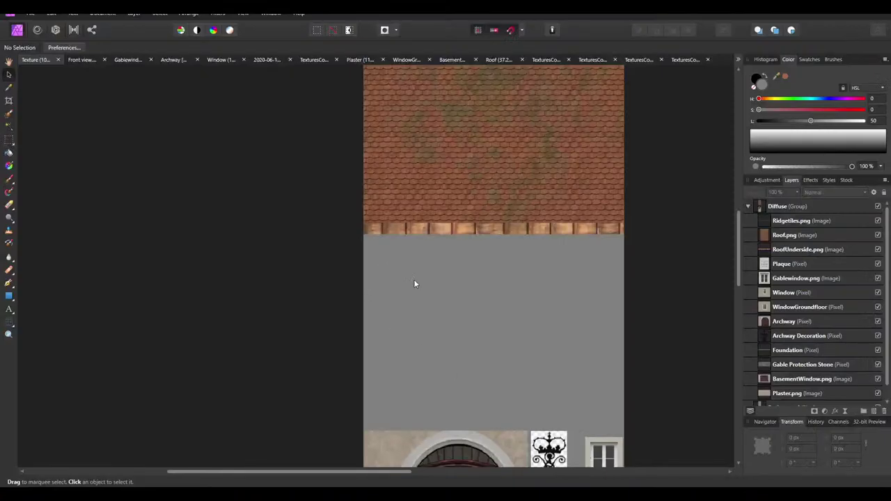
{"action": "scroll", "coordinate": [414, 284], "scroll_direction": "down", "scroll_amount": 8}
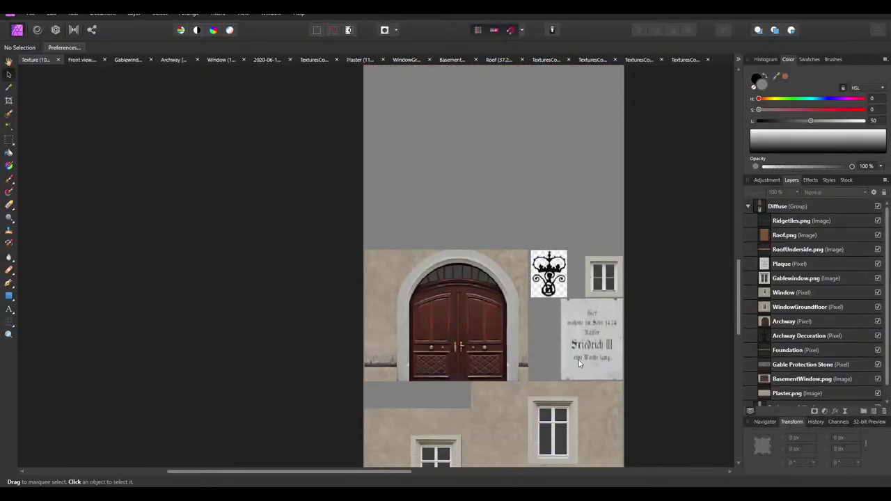
{"action": "scroll", "coordinate": [665, 286], "scroll_direction": "down", "scroll_amount": 2}
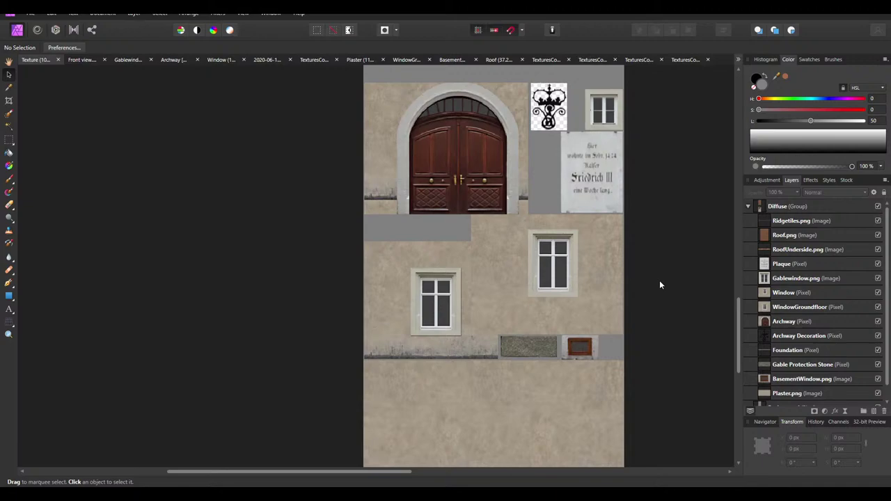
{"action": "scroll", "coordinate": [660, 280], "scroll_direction": "up", "scroll_amount": 2}
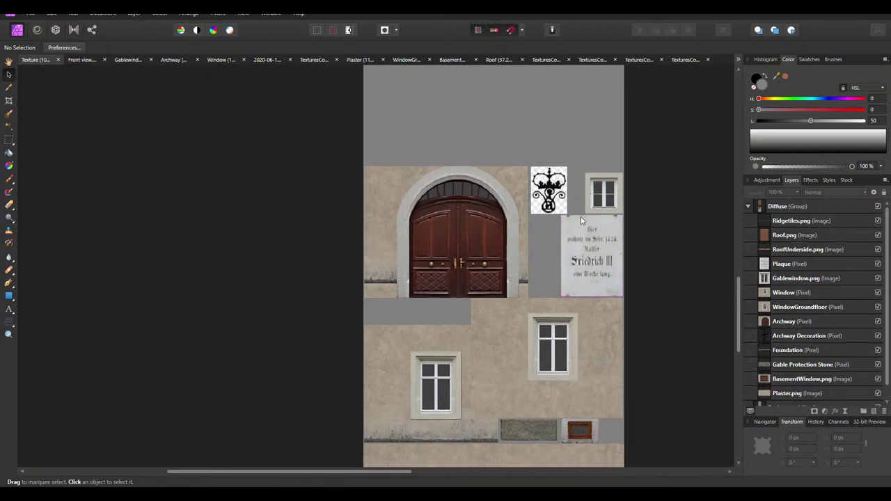
{"action": "scroll", "coordinate": [581, 216], "scroll_direction": "up", "scroll_amount": 5, "text": "ctrl"}
{"action": "left_click", "coordinate": [514, 204]}
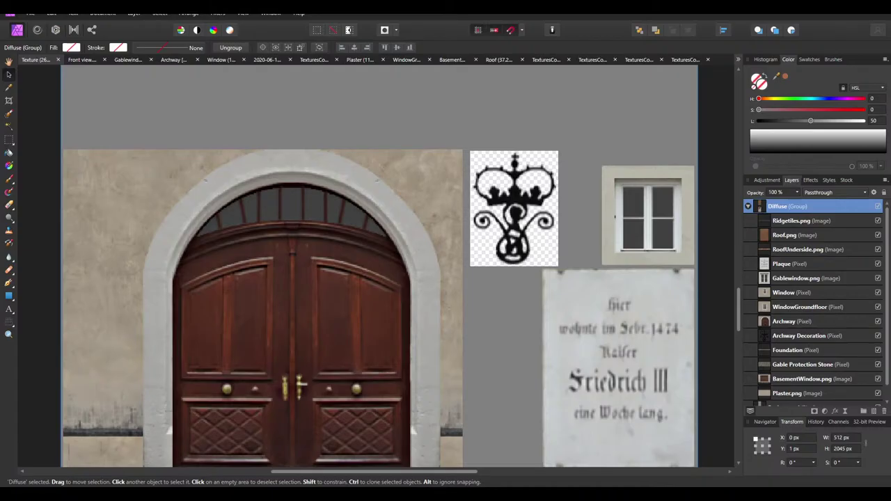
{"action": "key", "text": "alt+Tab"}
{"action": "key", "text": "ctrl+shift+Tab"}
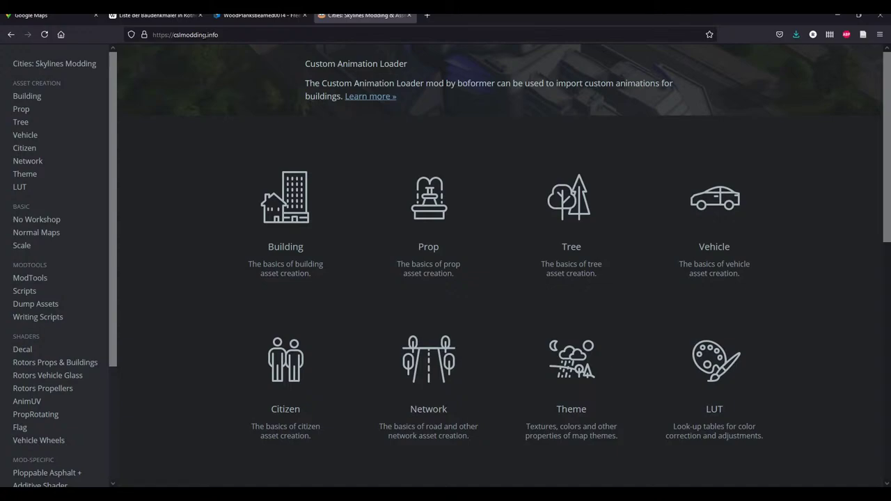
Open the Building asset page and scroll through it
{"action": "scroll", "coordinate": [55, 218], "scroll_direction": "down", "scroll_amount": 2}
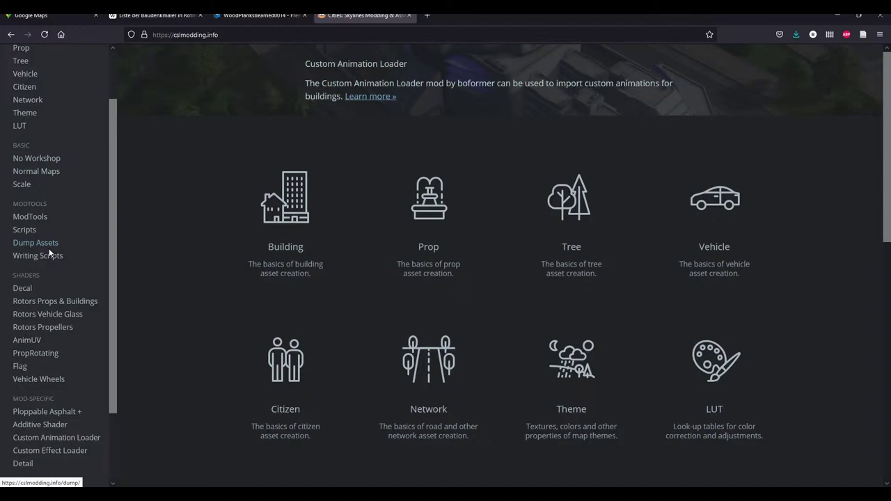
{"action": "scroll", "coordinate": [78, 325], "scroll_direction": "up", "scroll_amount": 2}
{"action": "scroll", "coordinate": [79, 332], "scroll_direction": "down", "scroll_amount": 6}
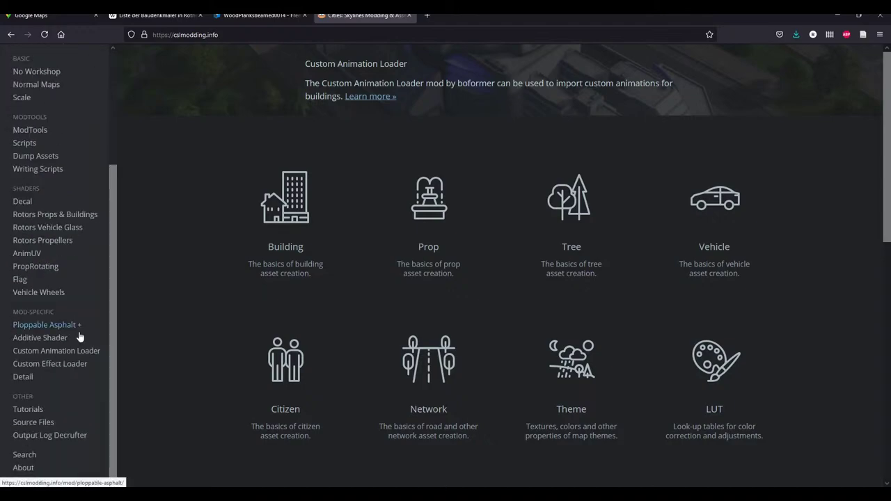
{"action": "scroll", "coordinate": [79, 338], "scroll_direction": "up", "scroll_amount": 6}
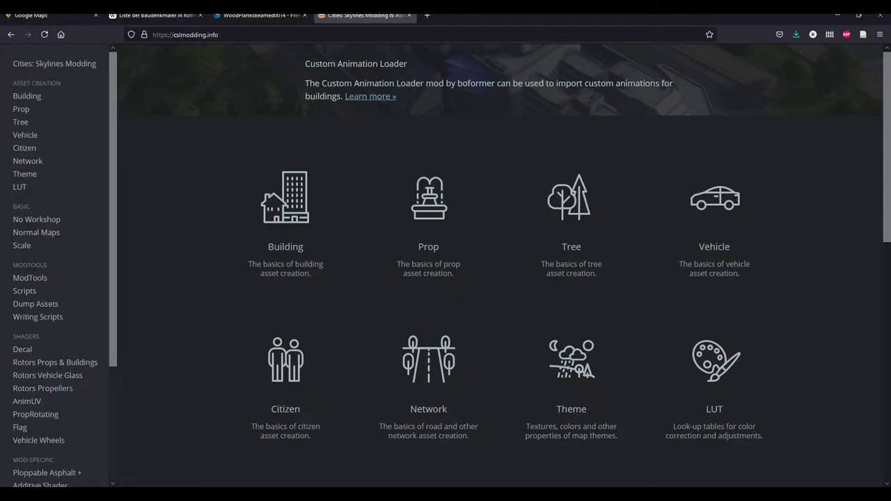
{"action": "left_click", "coordinate": [23, 96]}
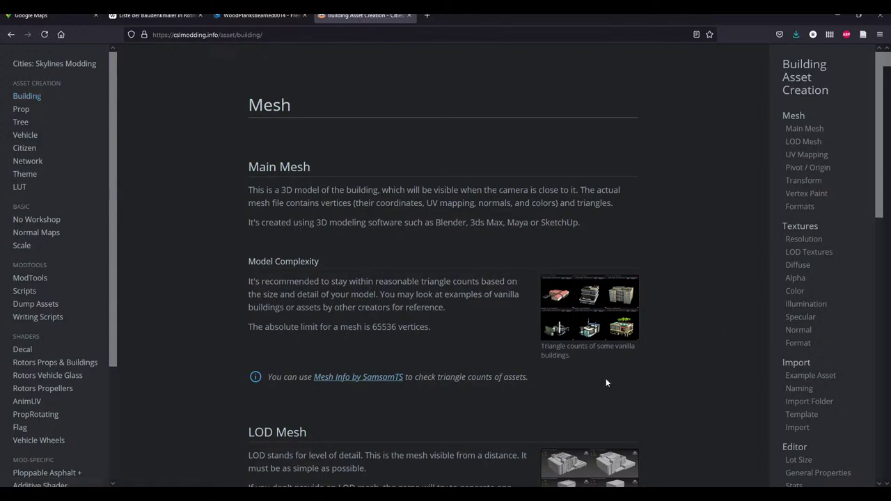
{"action": "scroll", "coordinate": [388, 395], "scroll_direction": "down", "scroll_amount": 3}
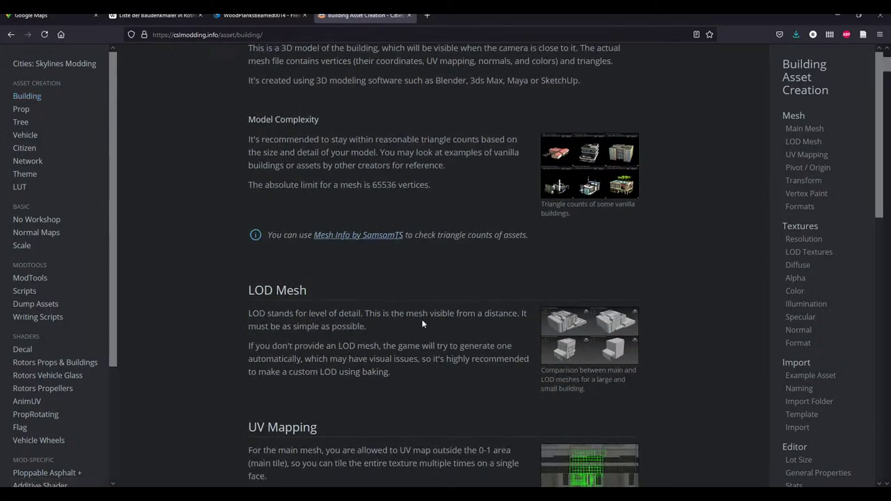
{"action": "scroll", "coordinate": [410, 323], "scroll_direction": "down", "scroll_amount": 2}
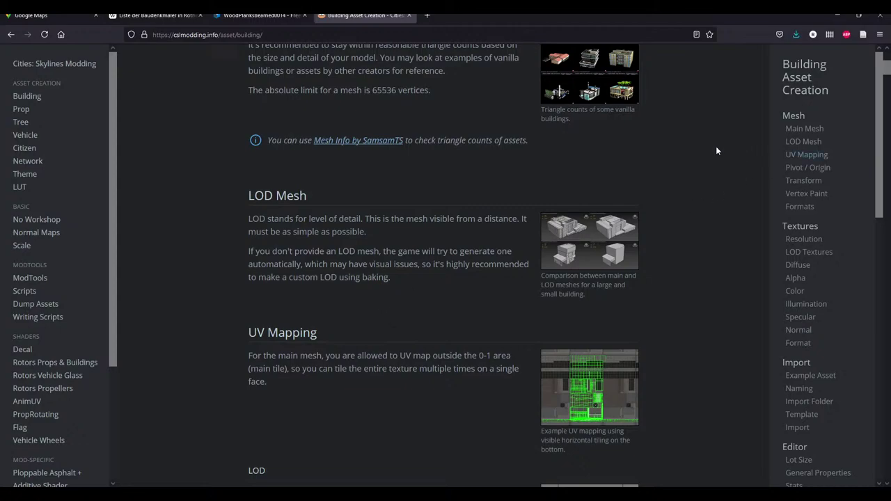
Return to the cslmodding.info home page and browse its asset-type overview
{"action": "left_click", "coordinate": [36, 67]}
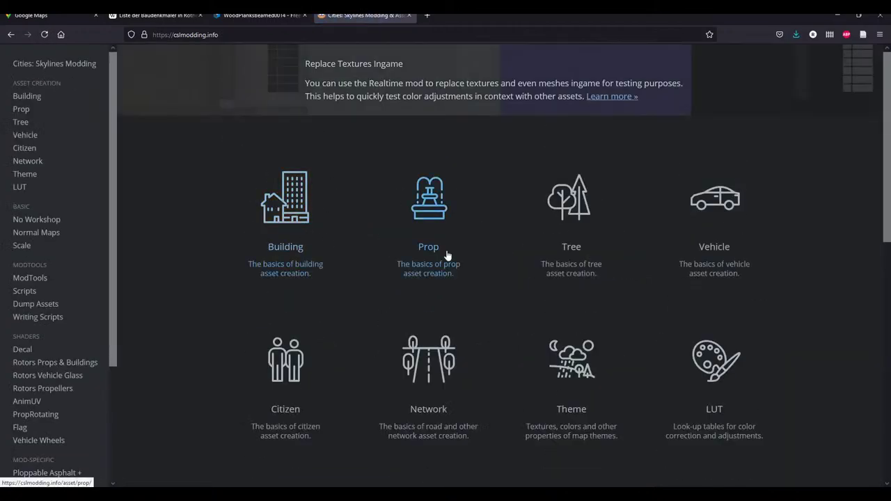
{"action": "scroll", "coordinate": [688, 247], "scroll_direction": "down", "scroll_amount": 4}
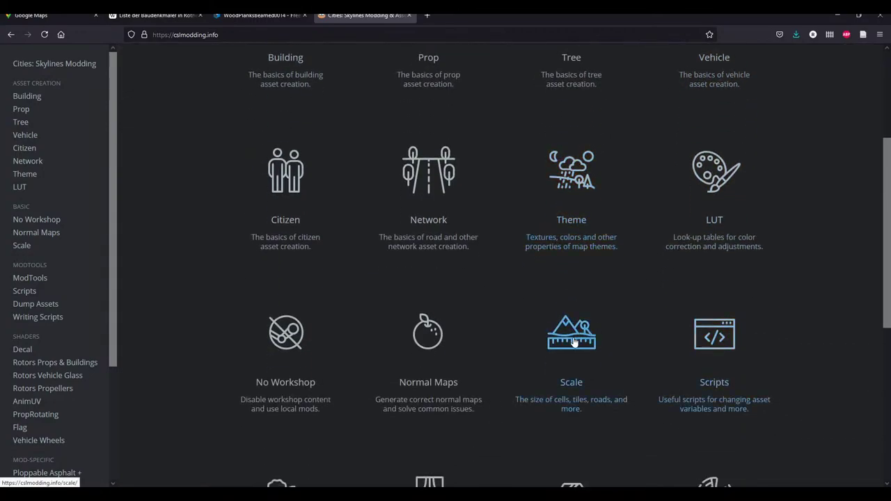
{"action": "scroll", "coordinate": [416, 328], "scroll_direction": "down", "scroll_amount": 4}
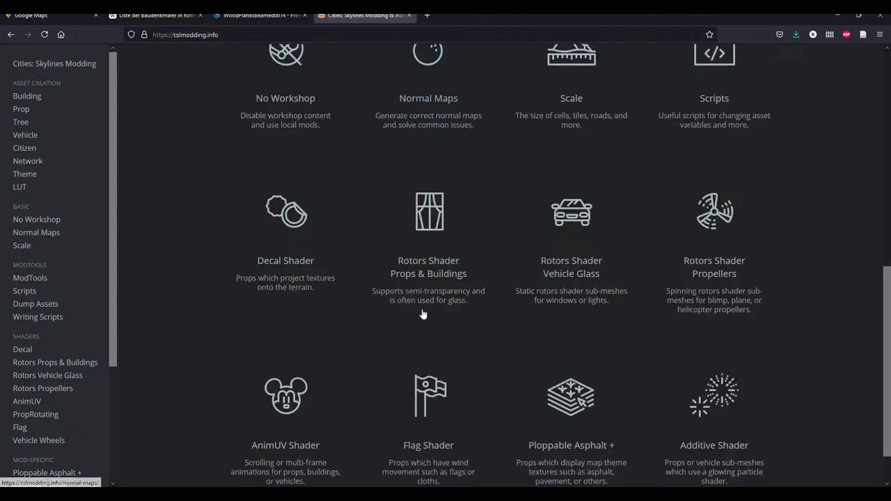
{"action": "scroll", "coordinate": [692, 448], "scroll_direction": "down", "scroll_amount": 1}
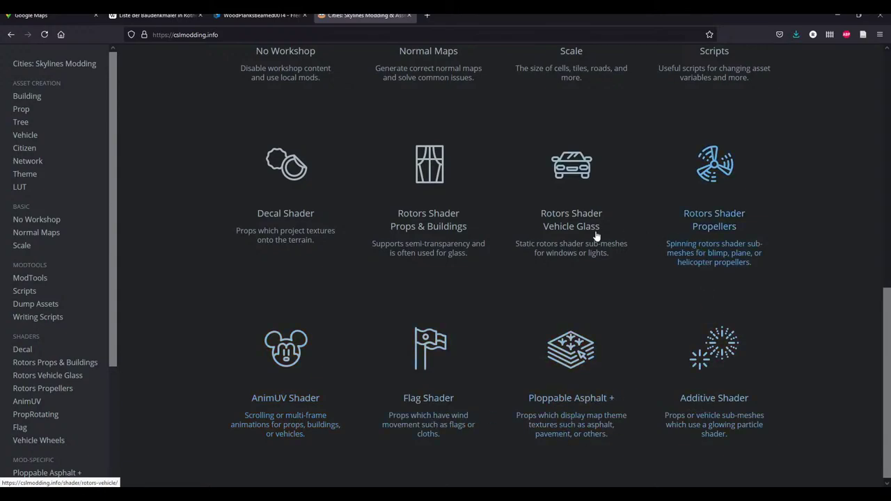
{"action": "scroll", "coordinate": [369, 313], "scroll_direction": "down", "scroll_amount": 1}
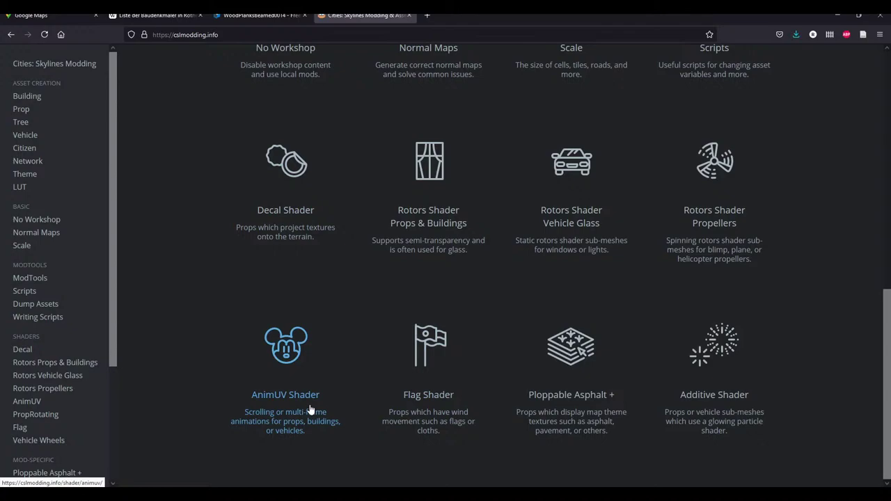
{"action": "scroll", "coordinate": [28, 440], "scroll_direction": "down", "scroll_amount": 1}
{"action": "scroll", "coordinate": [56, 390], "scroll_direction": "down", "scroll_amount": 2}
{"action": "scroll", "coordinate": [70, 326], "scroll_direction": "up", "scroll_amount": 6}
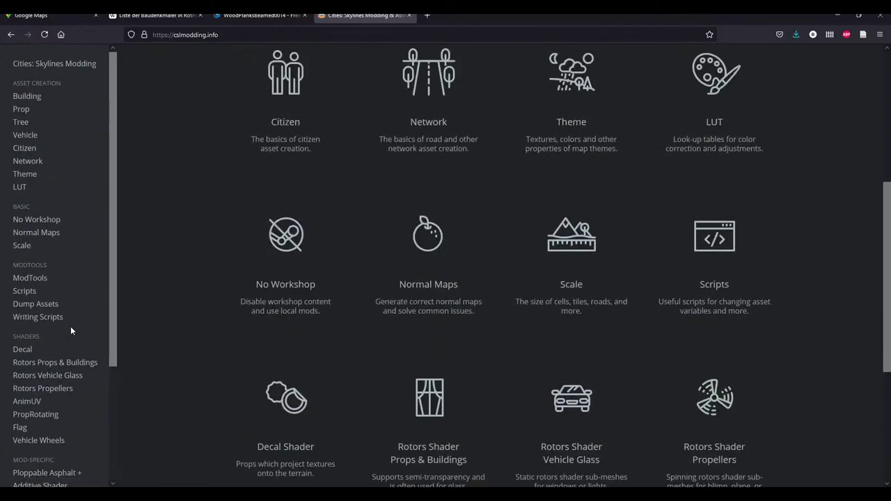
{"action": "scroll", "coordinate": [70, 326], "scroll_direction": "up", "scroll_amount": 4}
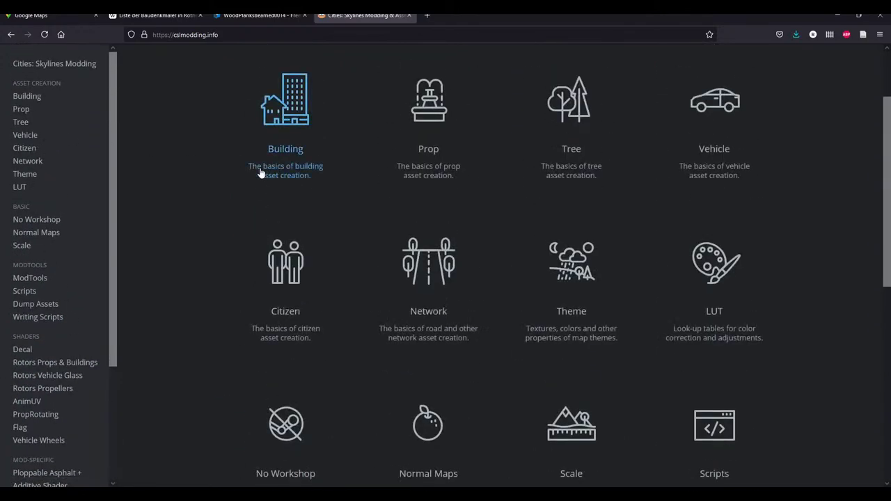
{"action": "scroll", "coordinate": [278, 178], "scroll_direction": "up", "scroll_amount": 2}
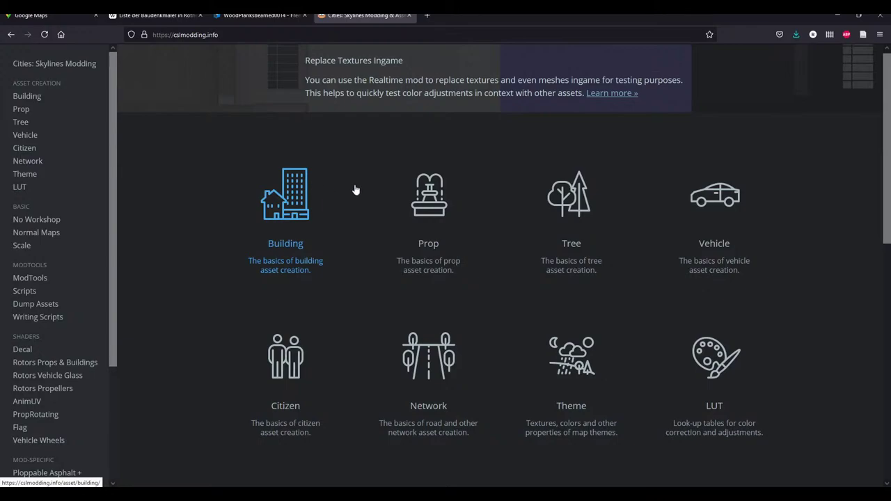
Open the Building guide's Textures section and read the Diffuse brightness and saturation note
{"action": "left_click", "coordinate": [319, 244]}
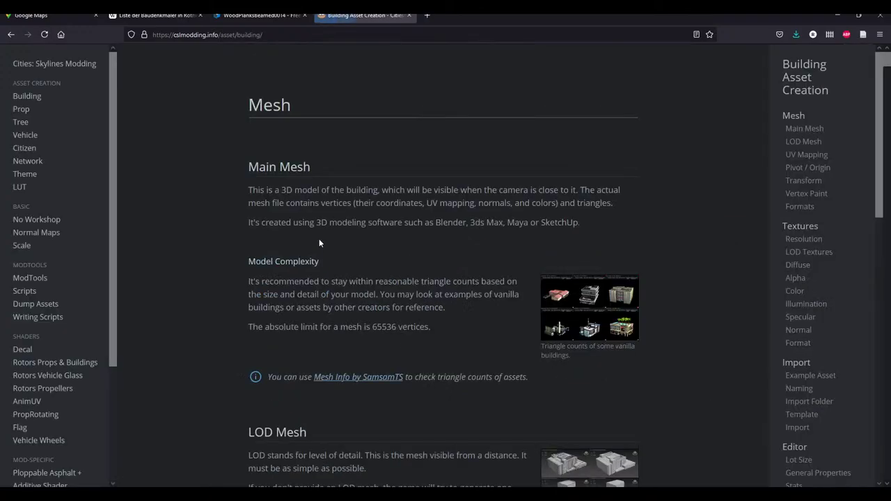
{"action": "left_click", "coordinate": [806, 230]}
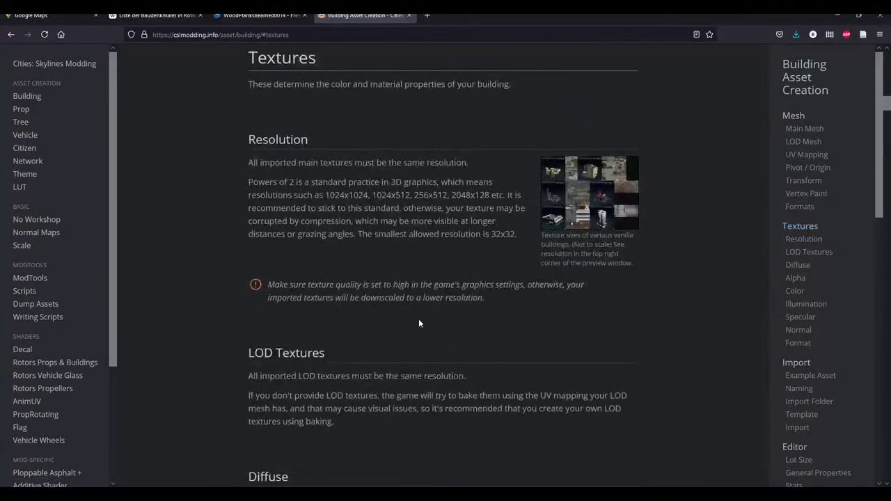
{"action": "scroll", "coordinate": [409, 319], "scroll_direction": "down", "scroll_amount": 3}
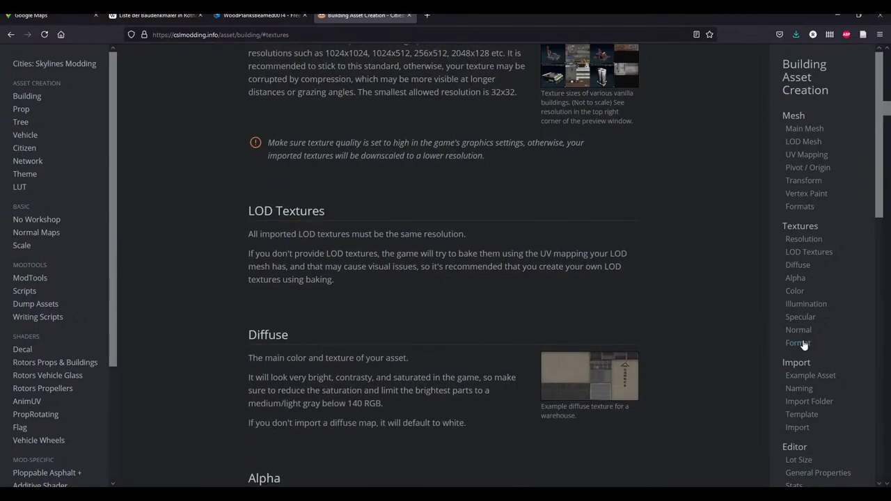
{"action": "scroll", "coordinate": [278, 287], "scroll_direction": "down", "scroll_amount": 1}
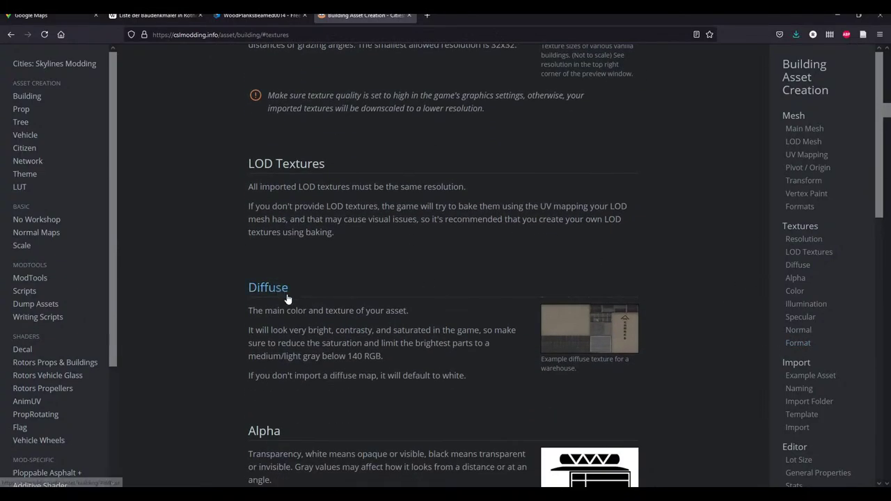
{"action": "scroll", "coordinate": [279, 306], "scroll_direction": "down", "scroll_amount": 1}
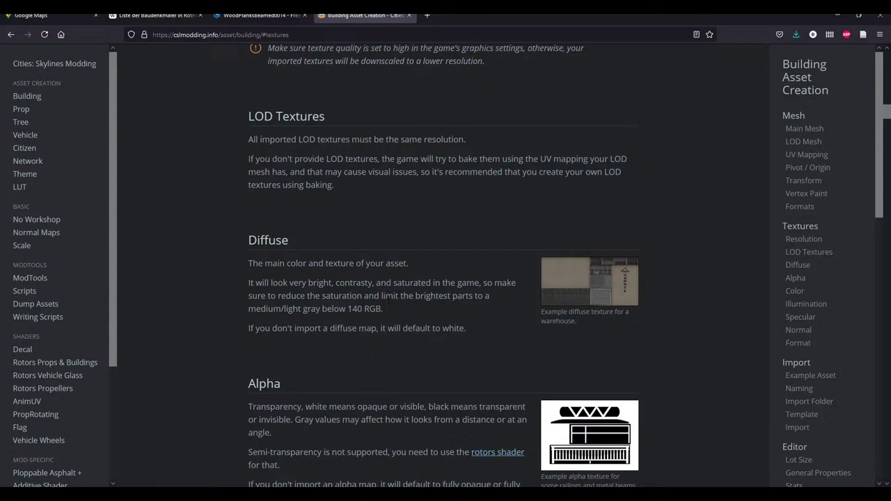
{"action": "left_click_drag", "start_coordinate": [238, 283], "coordinate": [354, 283]}
{"action": "left_click", "coordinate": [354, 284]}
Read the Alpha section's explanation, then return to Affinity Photo
{"action": "scroll", "coordinate": [336, 271], "scroll_direction": "down", "scroll_amount": 5}
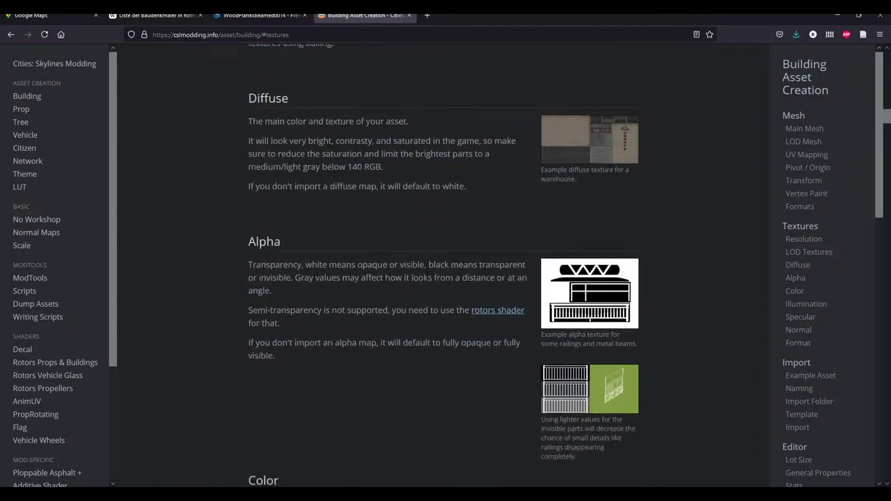
{"action": "left_click_drag", "start_coordinate": [243, 171], "coordinate": [374, 265]}
{"action": "left_click", "coordinate": [376, 268]}
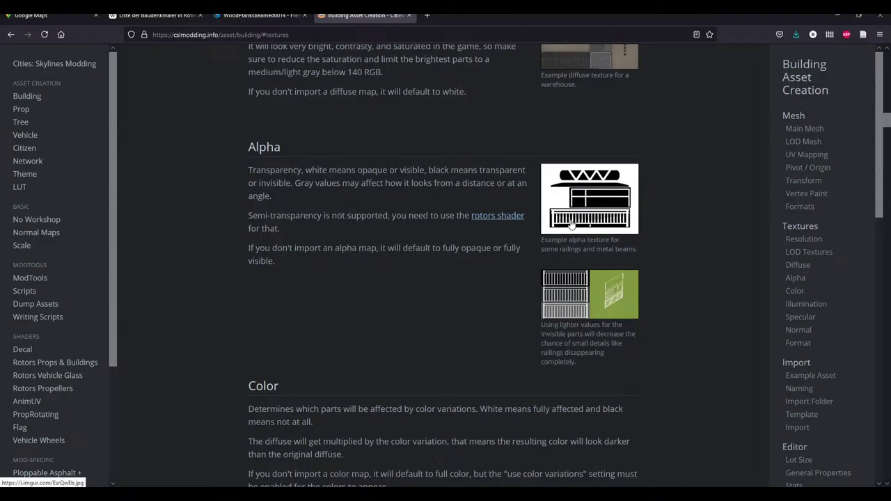
{"action": "key", "text": "alt+Tab"}
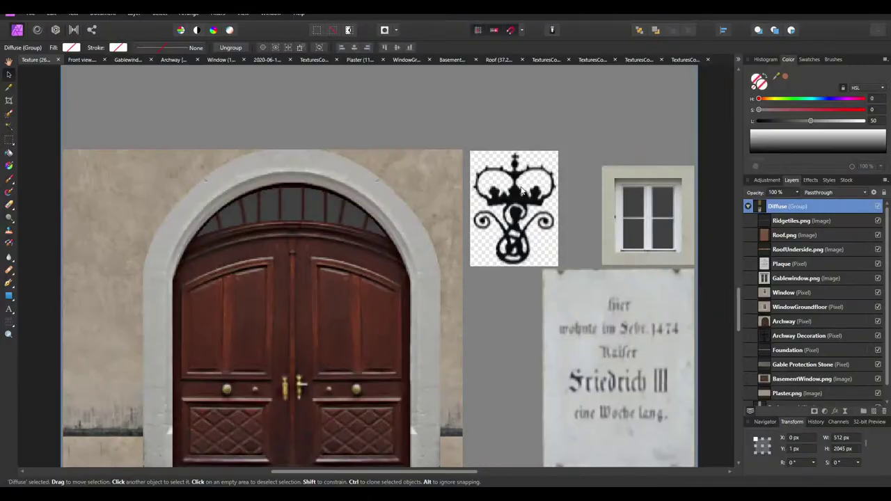
Zoom into the emblem, choose the Rectangle tool and fit the Diffuse texture in view
{"action": "scroll", "coordinate": [533, 222], "scroll_direction": "up", "scroll_amount": 1, "text": "ctrl"}
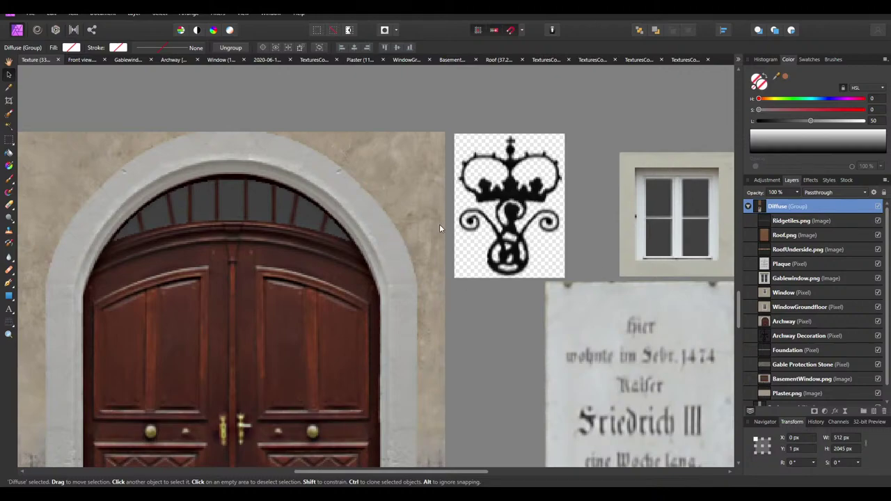
{"action": "scroll", "coordinate": [526, 180], "scroll_direction": "up", "scroll_amount": 2, "text": "ctrl"}
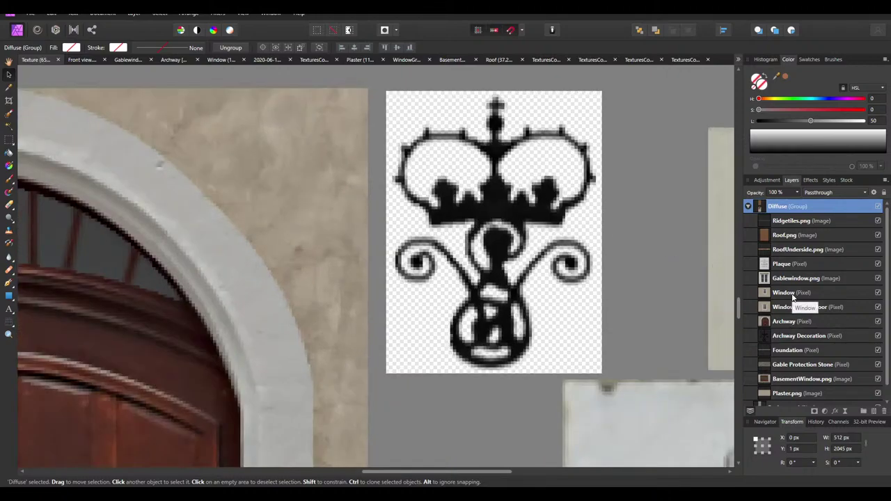
{"action": "scroll", "coordinate": [801, 265], "scroll_direction": "down", "scroll_amount": 1}
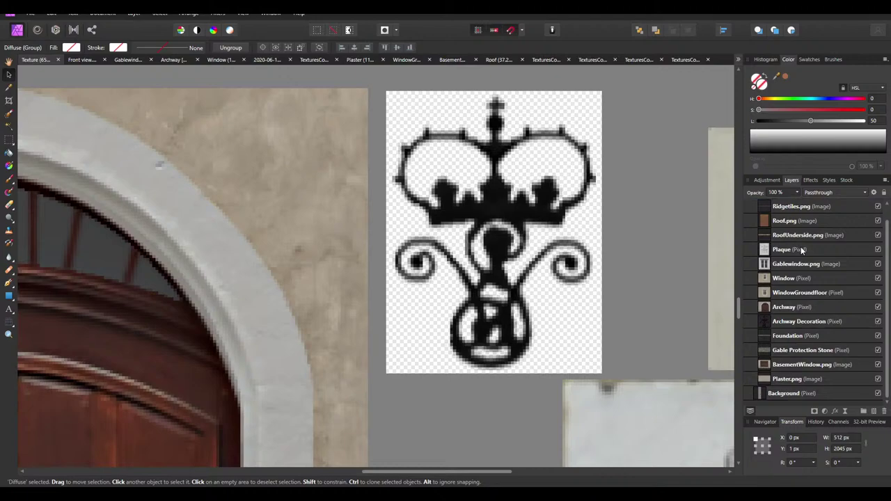
{"action": "left_click", "coordinate": [10, 296]}
{"action": "key", "text": "ctrl+0"}
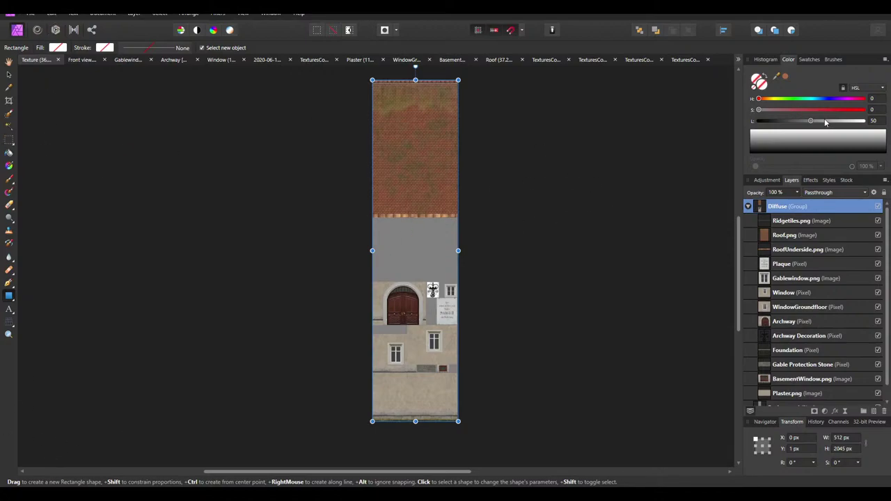
Draw a white rectangle covering the whole texture atlas, then hide it
{"action": "left_click", "coordinate": [868, 123]}
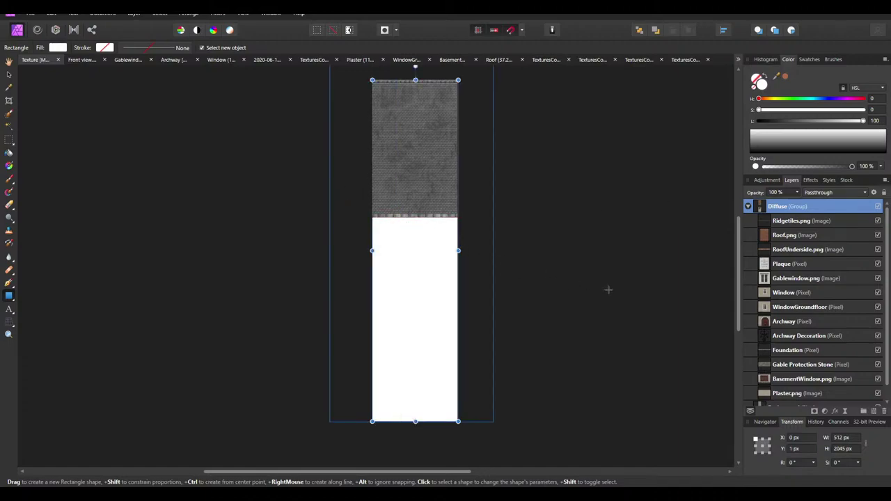
{"action": "key", "text": "ctrl+z"}
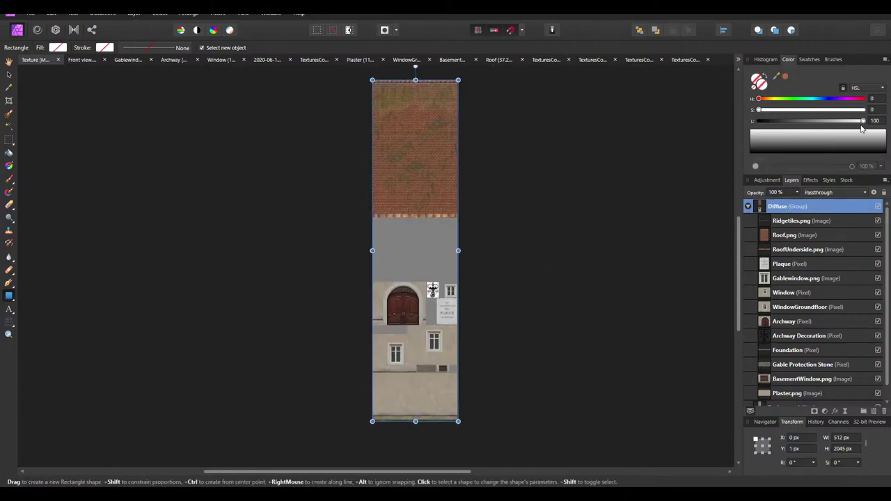
{"action": "left_click", "coordinate": [9, 295]}
{"action": "left_click_drag", "start_coordinate": [382, 94], "coordinate": [458, 421]}
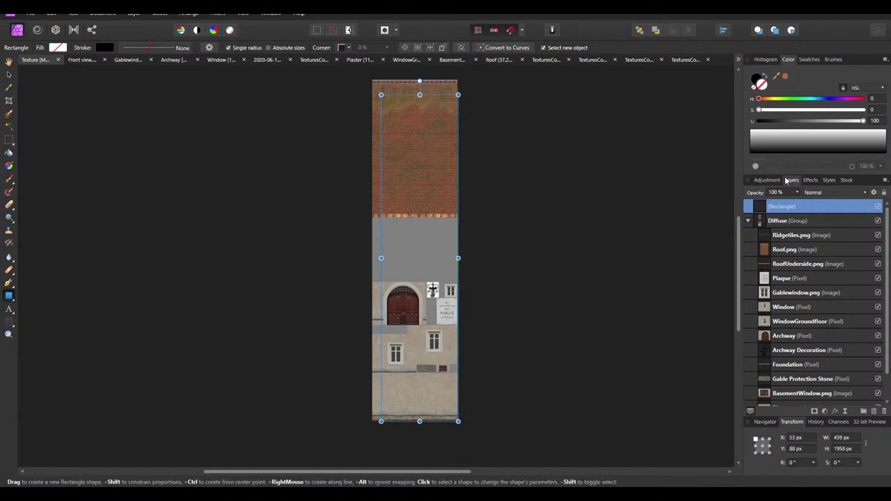
{"action": "left_click", "coordinate": [761, 111]}
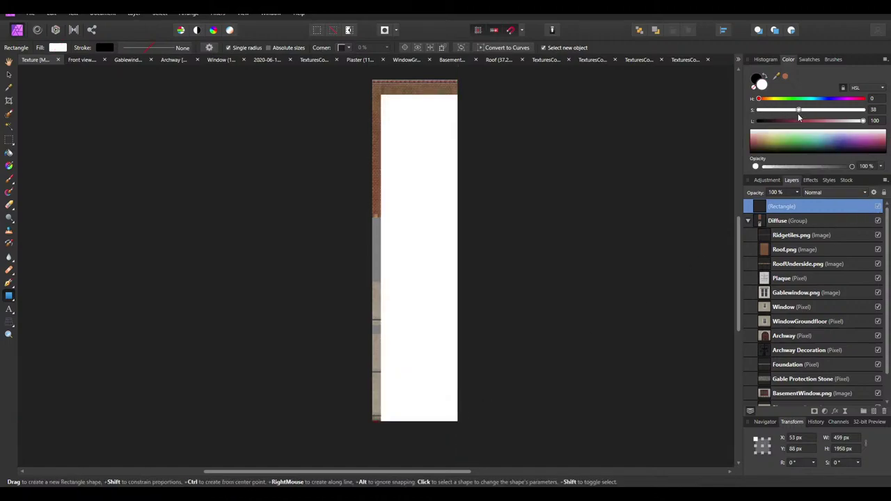
{"action": "left_click_drag", "start_coordinate": [381, 96], "coordinate": [372, 80]}
{"action": "left_click", "coordinate": [582, 179]}
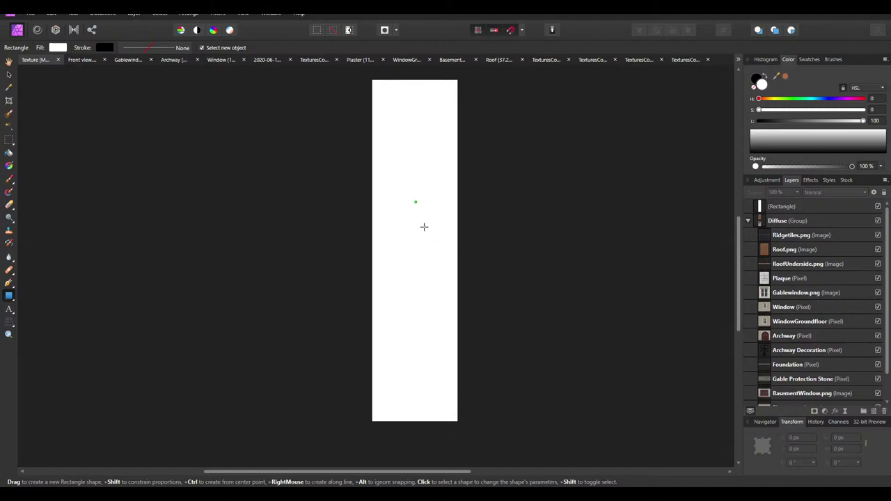
{"action": "left_click", "coordinate": [877, 208]}
Draw a rectangle over the archway ornament and swap its fill to black
{"action": "scroll", "coordinate": [435, 296], "scroll_direction": "up", "scroll_amount": 10, "text": "ctrl"}
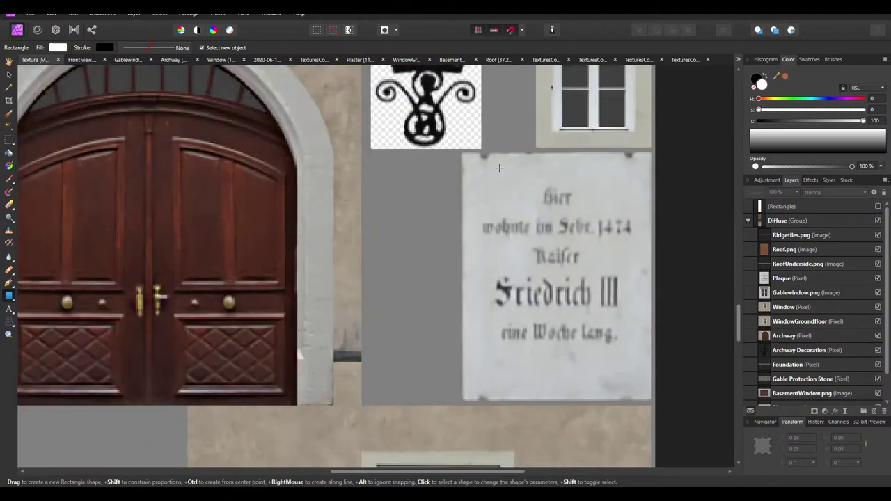
{"action": "scroll", "coordinate": [426, 229], "scroll_direction": "up", "scroll_amount": 1}
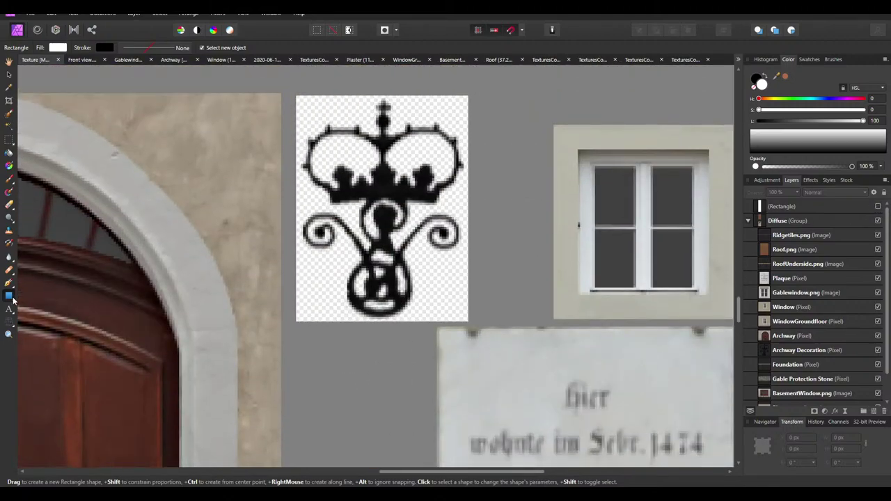
{"action": "scroll", "coordinate": [376, 209], "scroll_direction": "up", "scroll_amount": 2}
{"action": "scroll", "coordinate": [460, 346], "scroll_direction": "up", "scroll_amount": 2, "text": "ctrl"}
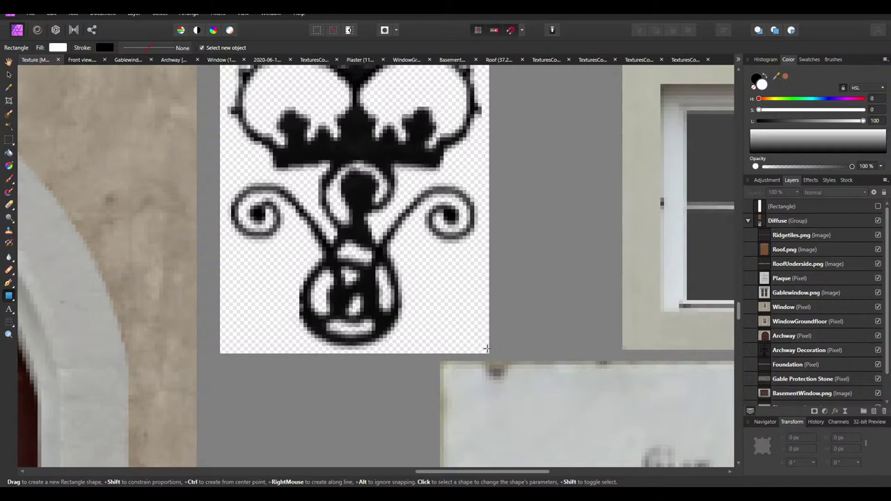
{"action": "mouse_move", "coordinate": [487, 351]}
{"action": "left_mouse_down"}
{"action": "mouse_move", "coordinate": [418, 259]}
{"action": "mouse_move", "coordinate": [388, 247]}
{"action": "left_mouse_up"}
{"action": "mouse_move", "coordinate": [371, 238]}
{"action": "left_mouse_down"}
{"action": "mouse_move", "coordinate": [281, 205]}
{"action": "mouse_move", "coordinate": [306, 199]}
{"action": "left_mouse_up"}
{"action": "key", "text": "ctrl+z"}
{"action": "scroll", "coordinate": [410, 273], "scroll_direction": "up", "scroll_amount": 3}
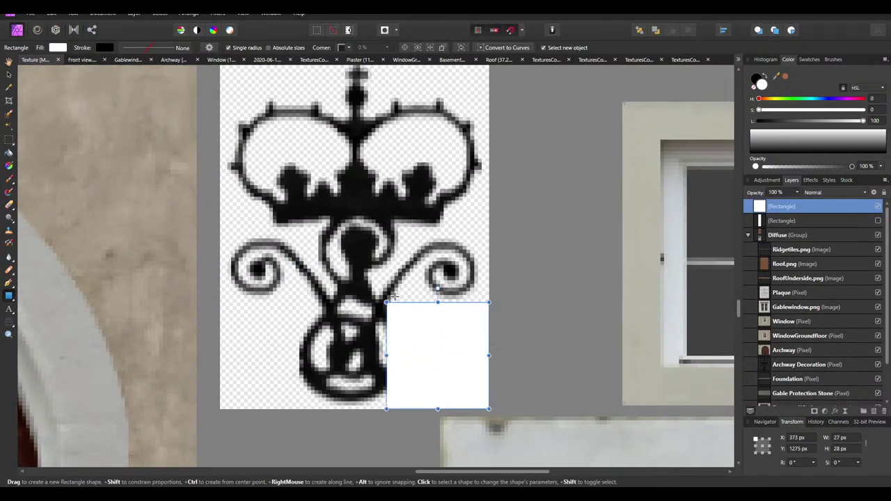
{"action": "left_click_drag", "start_coordinate": [387, 302], "coordinate": [220, 84]}
{"action": "scroll", "coordinate": [236, 111], "scroll_direction": "up", "scroll_amount": 1}
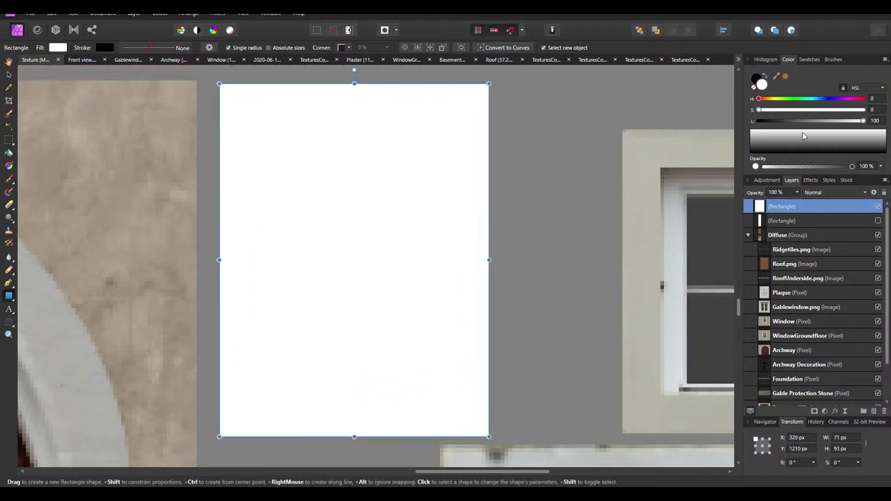
{"action": "left_click", "coordinate": [768, 75]}
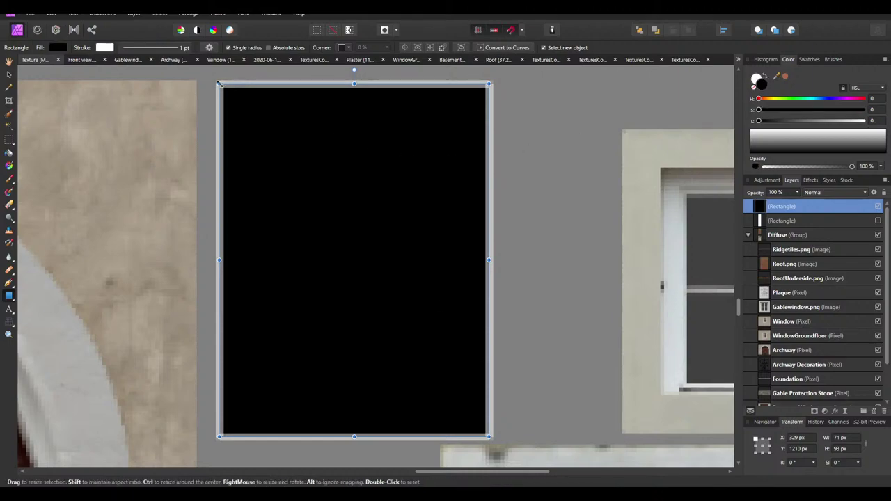
{"action": "left_click_drag", "start_coordinate": [219, 84], "coordinate": [220, 84]}
Set the black rectangle's anti-aliasing to Force Off
{"action": "left_click", "coordinate": [874, 192]}
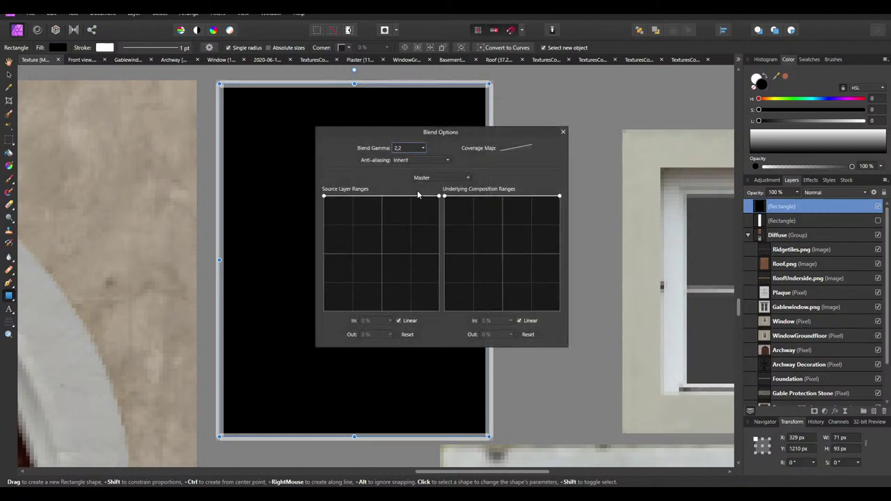
{"action": "left_click", "coordinate": [419, 162]}
{"action": "left_click", "coordinate": [409, 193]}
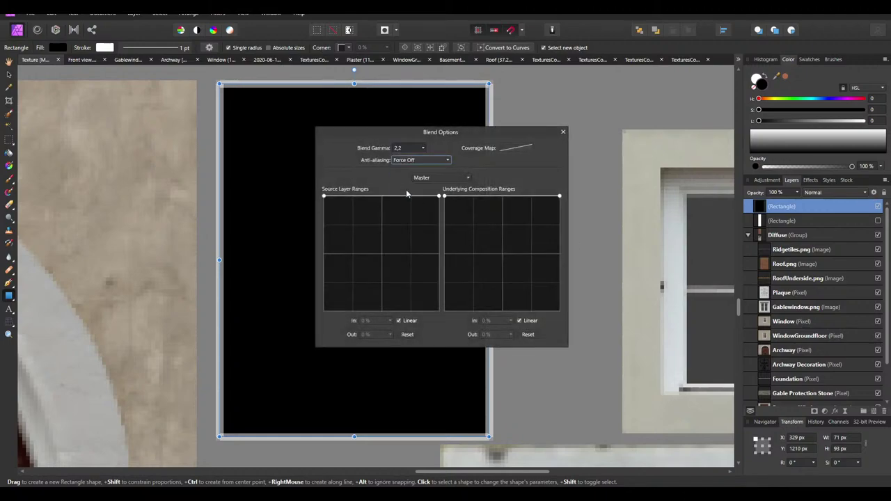
{"action": "left_click", "coordinate": [563, 132]}
Remove the white stroke from the 71 × 93 px black rectangle
{"action": "left_click", "coordinate": [105, 47]}
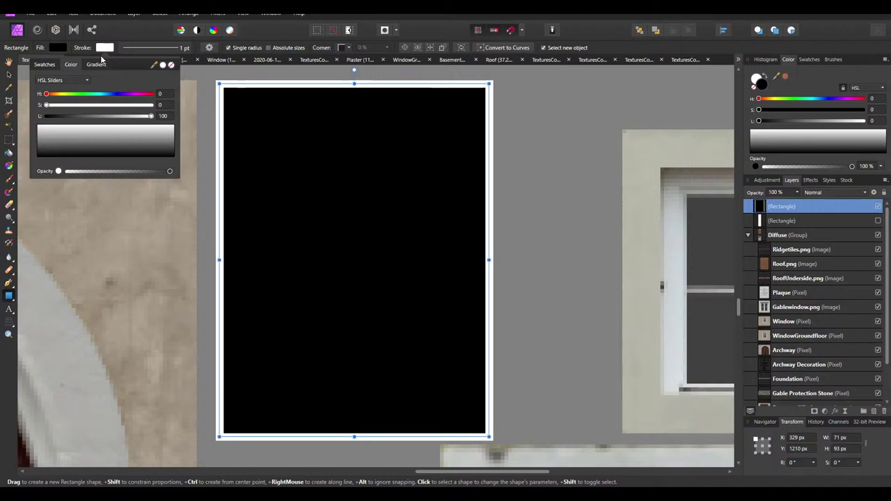
{"action": "left_click", "coordinate": [45, 66]}
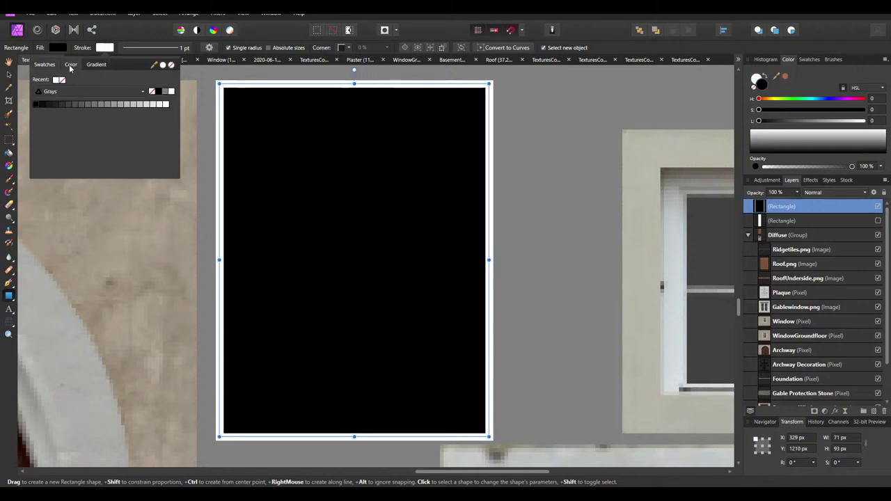
{"action": "left_click", "coordinate": [74, 66]}
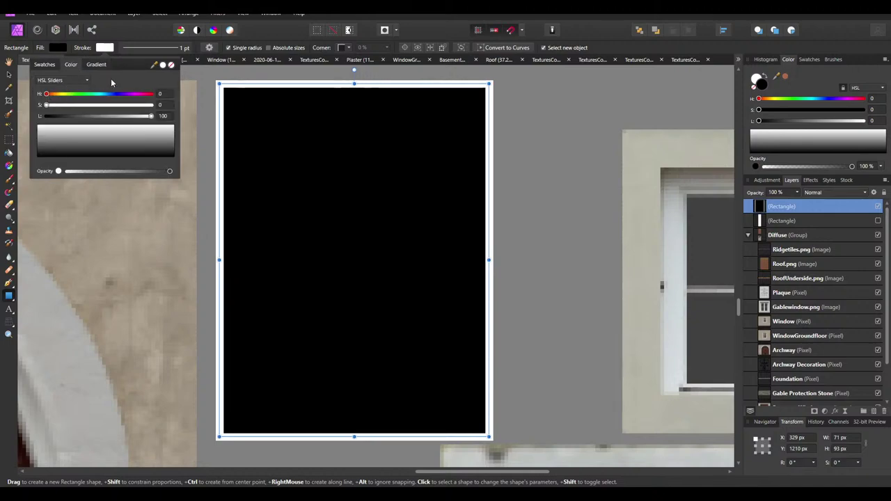
{"action": "left_click", "coordinate": [170, 66]}
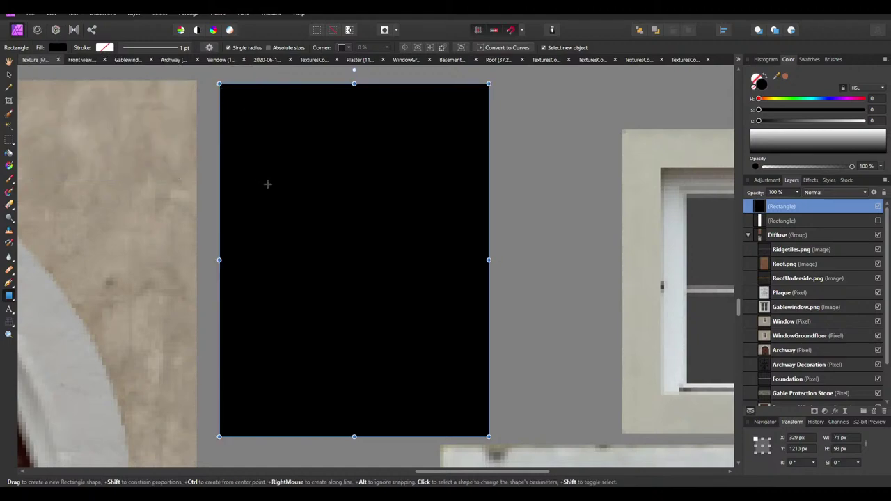
{"action": "left_click_drag", "start_coordinate": [799, 206], "coordinate": [762, 206]}
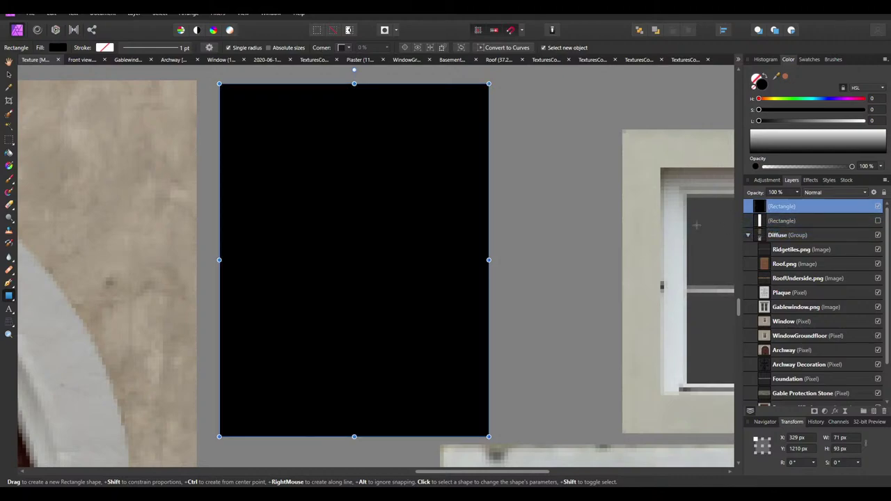
Duplicate the Archway Decoration layer and move the copy to the top of the stack
{"action": "left_click", "coordinate": [8, 74]}
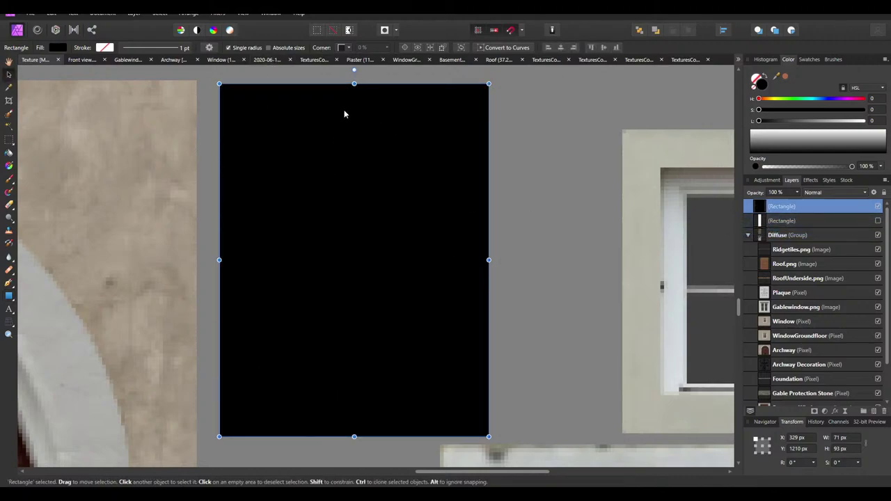
{"action": "scroll", "coordinate": [789, 316], "scroll_direction": "down", "scroll_amount": 2}
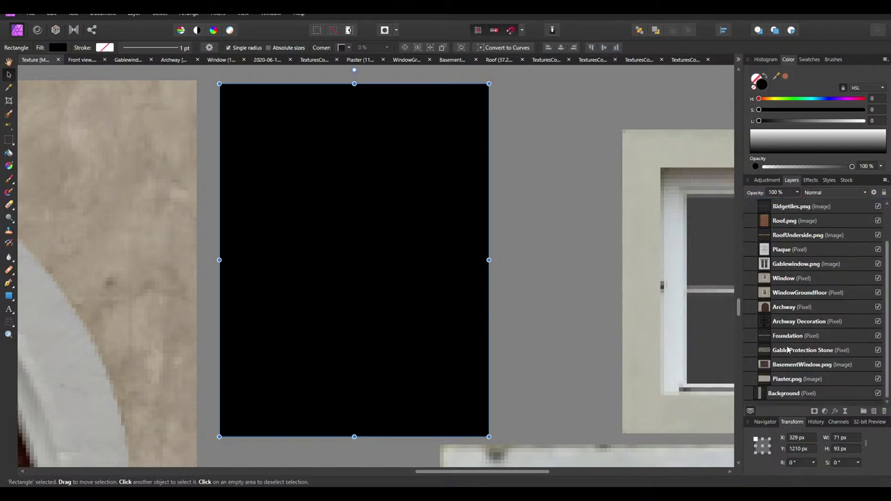
{"action": "scroll", "coordinate": [804, 273], "scroll_direction": "up", "scroll_amount": 3}
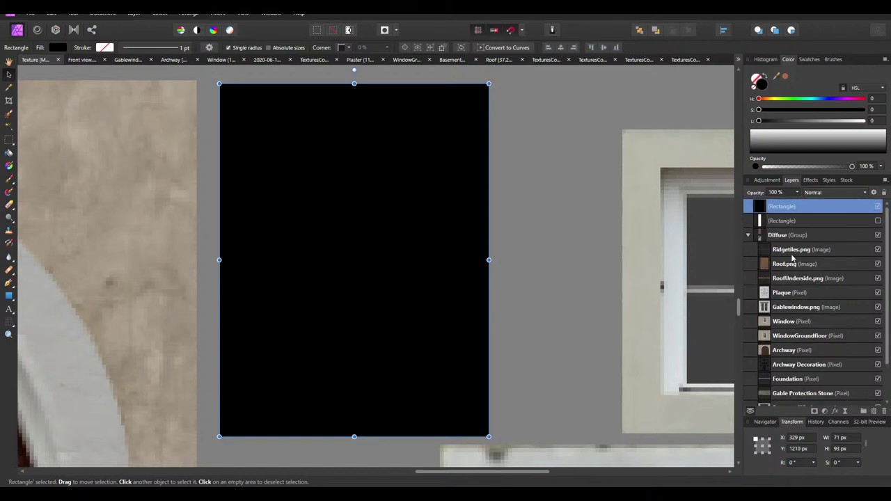
{"action": "left_click", "coordinate": [784, 294]}
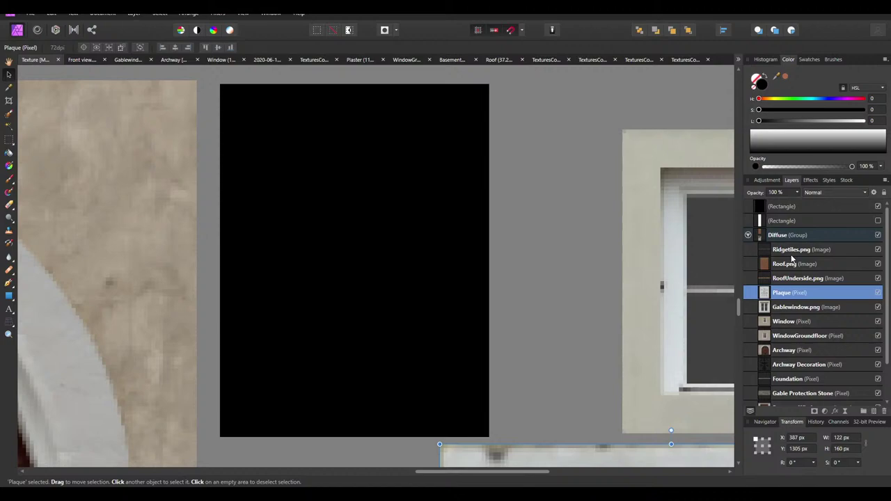
{"action": "left_click", "coordinate": [793, 364]}
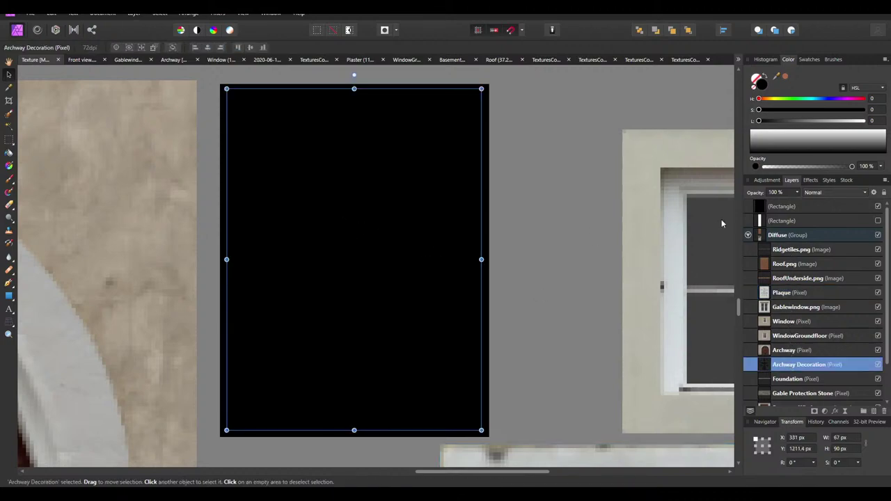
{"action": "key", "text": "ctrl+j"}
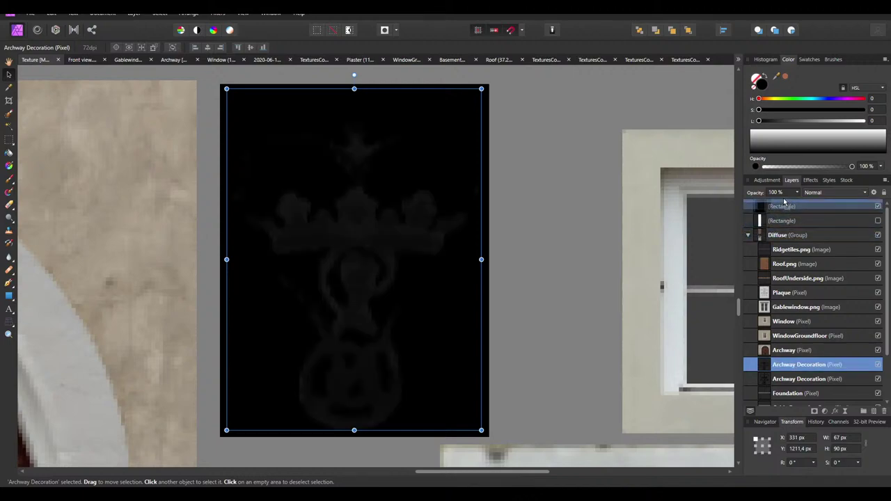
{"action": "left_click_drag", "start_coordinate": [785, 201], "coordinate": [785, 207]}
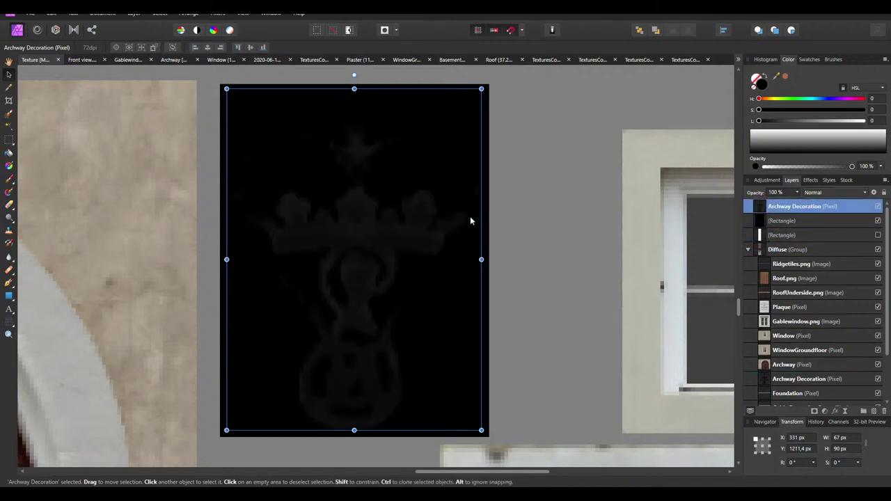
Try Levels and Invert adjustments on the decoration copy, then remove both
{"action": "left_click", "coordinate": [768, 181]}
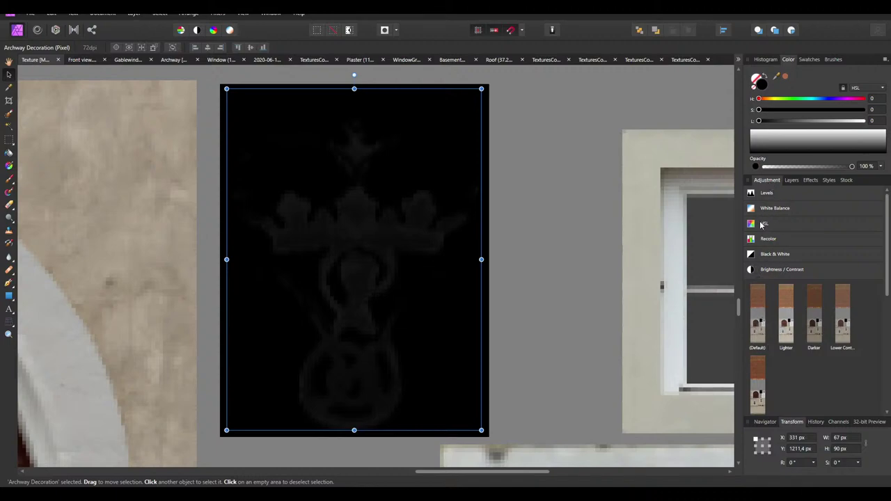
{"action": "left_click", "coordinate": [755, 193]}
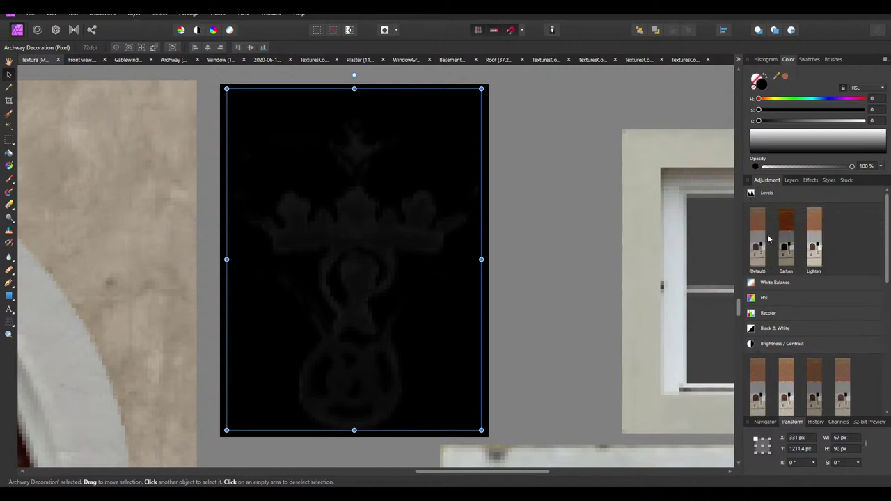
{"action": "left_click", "coordinate": [754, 245]}
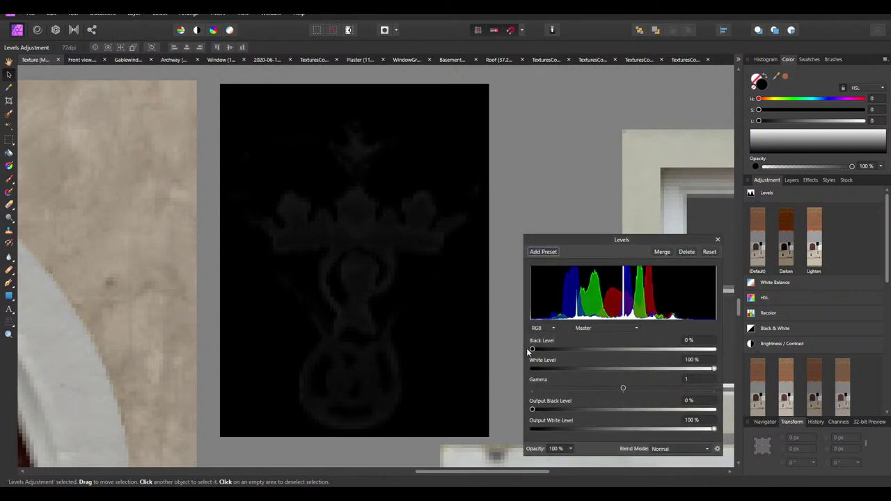
{"action": "left_click_drag", "start_coordinate": [625, 369], "coordinate": [550, 356]}
{"action": "left_click", "coordinate": [686, 252]}
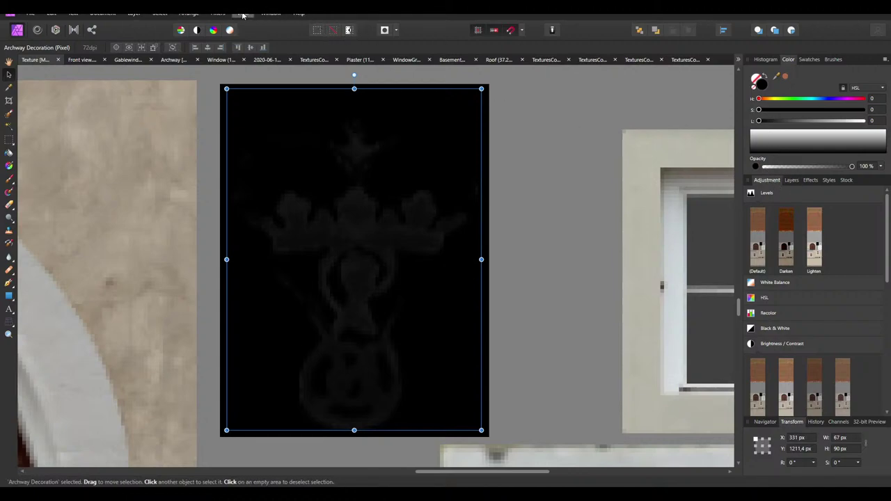
{"action": "scroll", "coordinate": [818, 362], "scroll_direction": "down", "scroll_amount": 10}
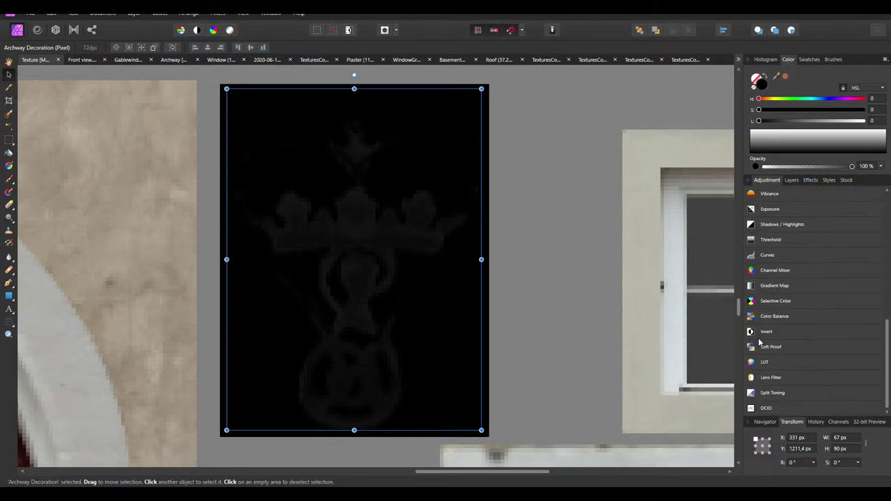
{"action": "left_click", "coordinate": [759, 336]}
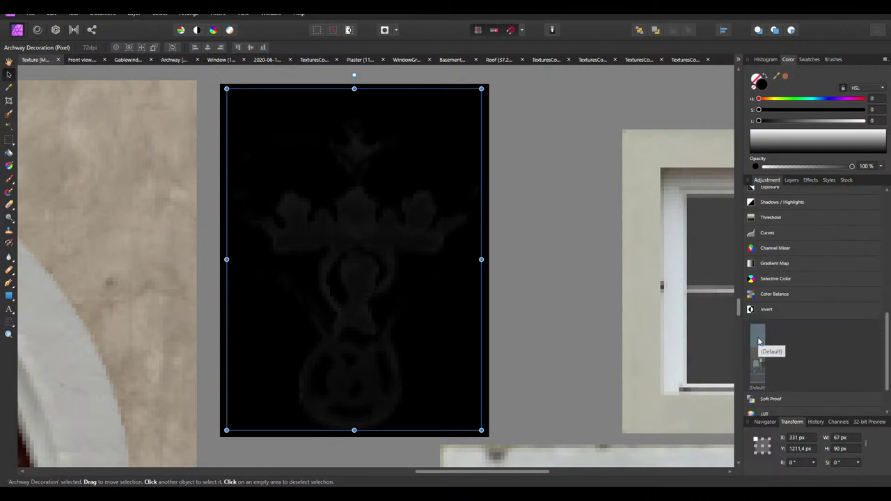
{"action": "left_click", "coordinate": [758, 340]}
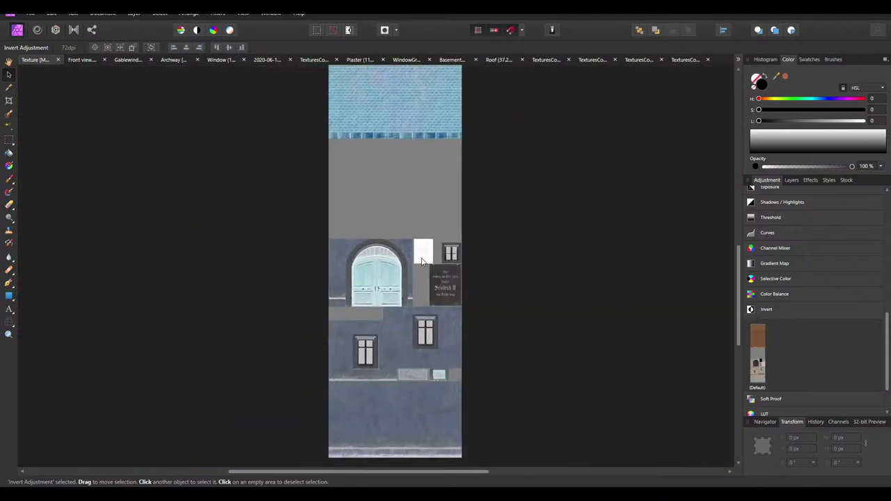
{"action": "left_click", "coordinate": [423, 252]}
{"action": "key", "text": "ctrl+z"}
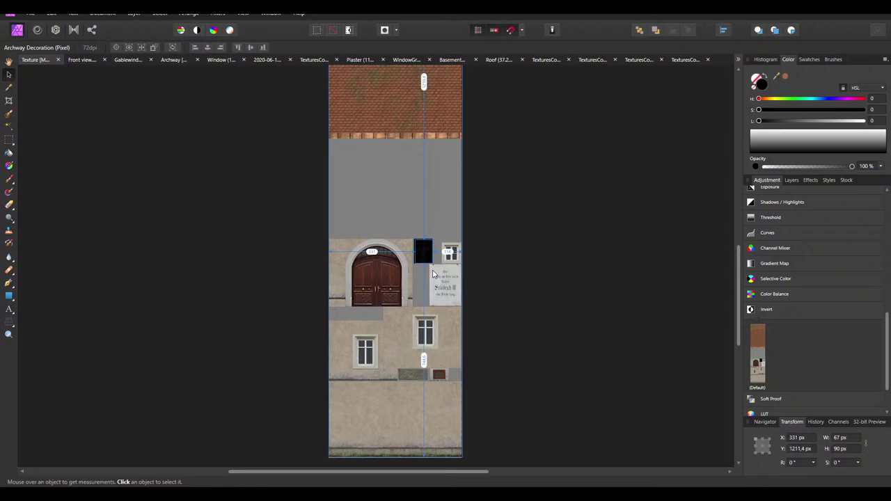
{"action": "scroll", "coordinate": [424, 240], "scroll_direction": "up", "scroll_amount": 5, "text": "ctrl"}
{"action": "scroll", "coordinate": [778, 209], "scroll_direction": "up", "scroll_amount": 5}
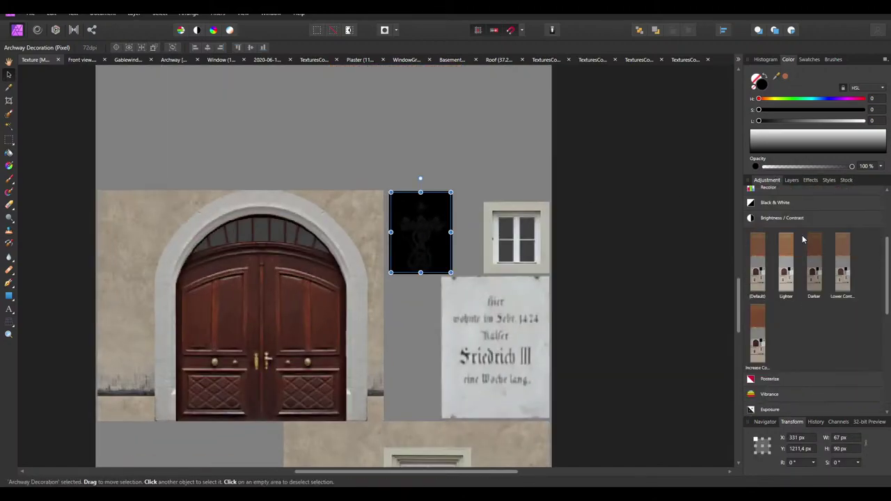
{"action": "left_click", "coordinate": [792, 180]}
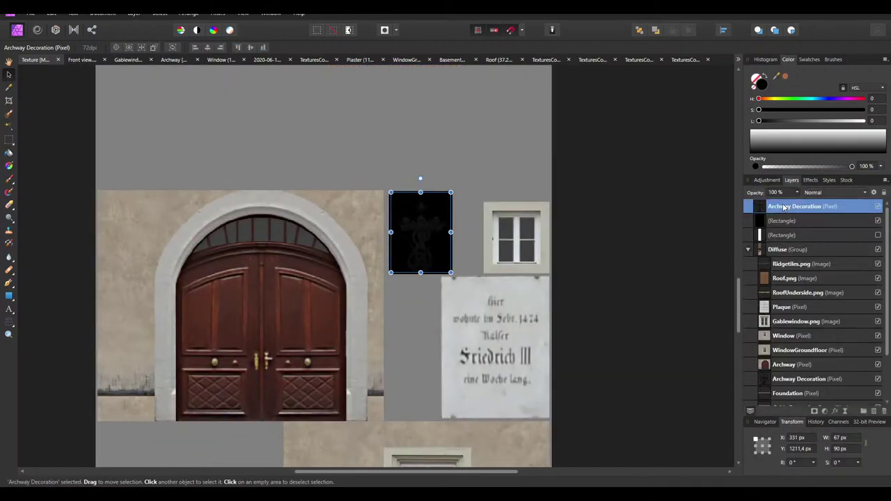
Group the Archway Decoration copy into a group named Alpha
{"action": "left_click", "coordinate": [863, 411]}
{"action": "double_click", "coordinate": [775, 207]}
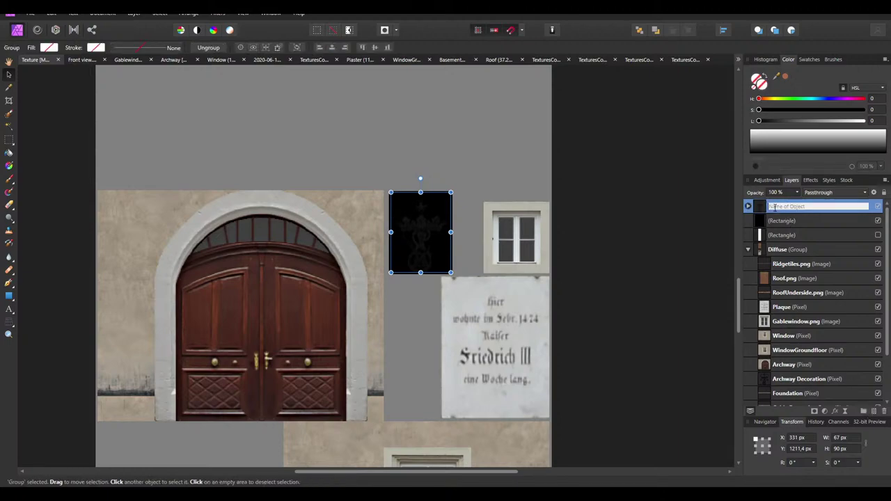
{"action": "type", "text": "Alpha"}
{"action": "key", "text": "Return"}
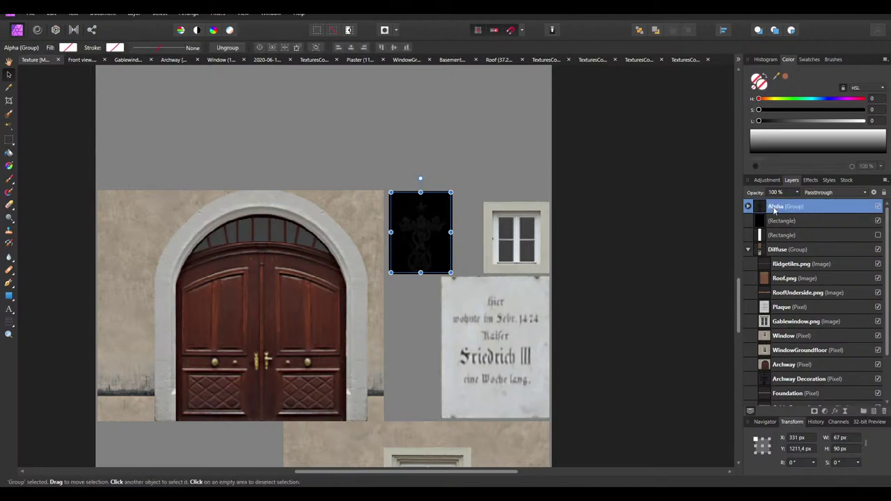
{"action": "left_click", "coordinate": [748, 206]}
Invert the decoration copy to white and merge the Invert adjustment into it
{"action": "scroll", "coordinate": [456, 209], "scroll_direction": "up", "scroll_amount": 4, "text": "ctrl"}
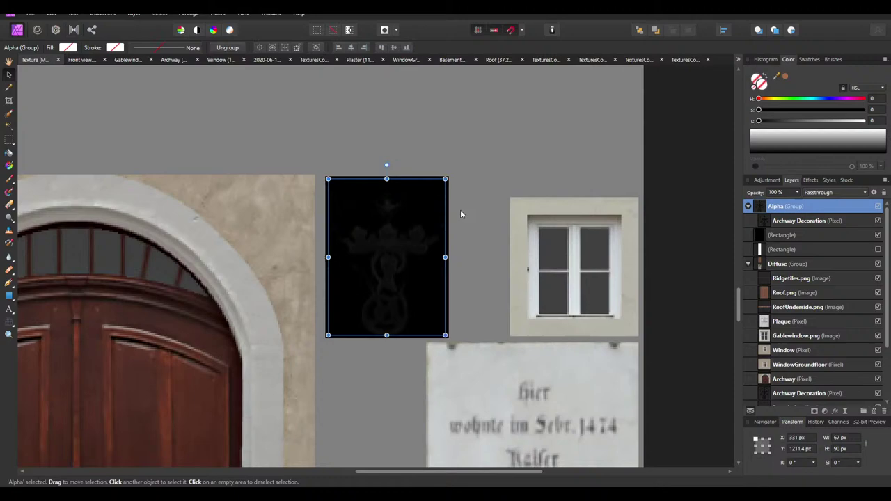
{"action": "left_click", "coordinate": [799, 221]}
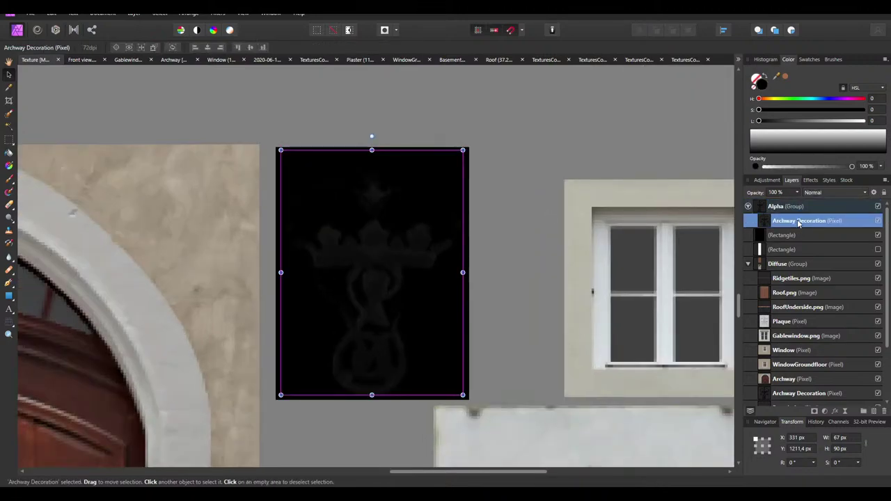
{"action": "left_click", "coordinate": [766, 181]}
{"action": "scroll", "coordinate": [779, 318], "scroll_direction": "down", "scroll_amount": 5}
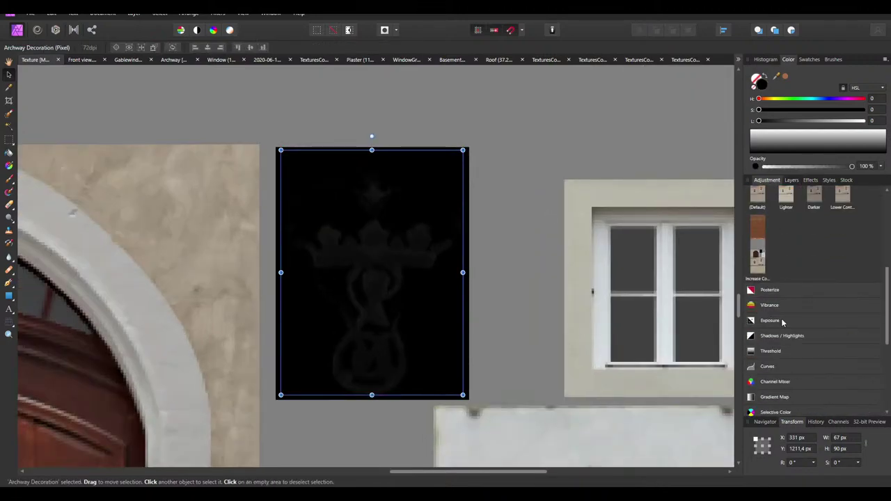
{"action": "left_click", "coordinate": [762, 341]}
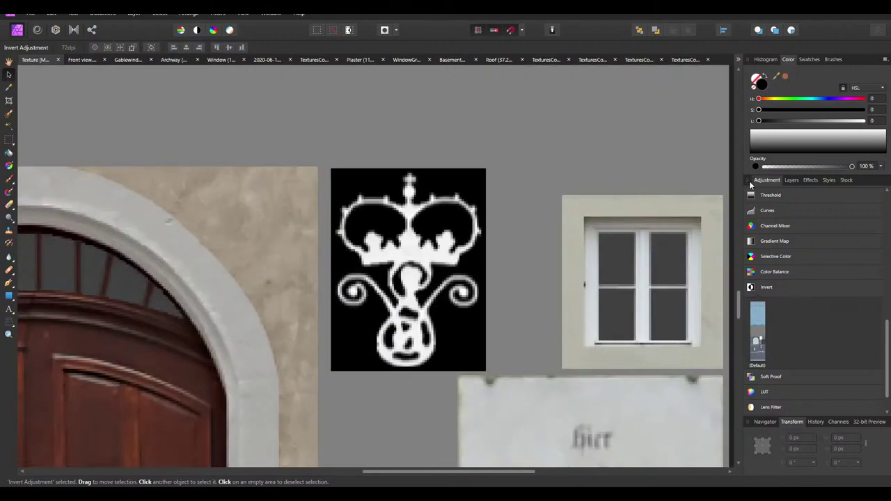
{"action": "left_click", "coordinate": [792, 180]}
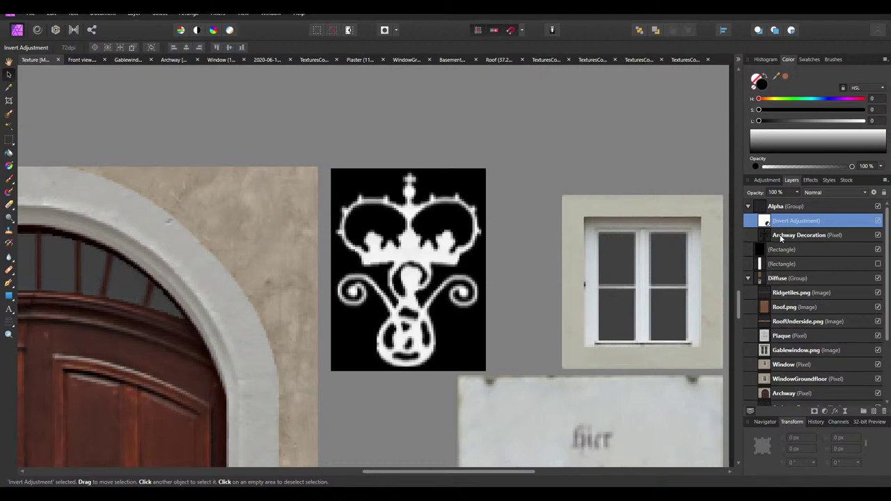
{"action": "right_click", "coordinate": [785, 223]}
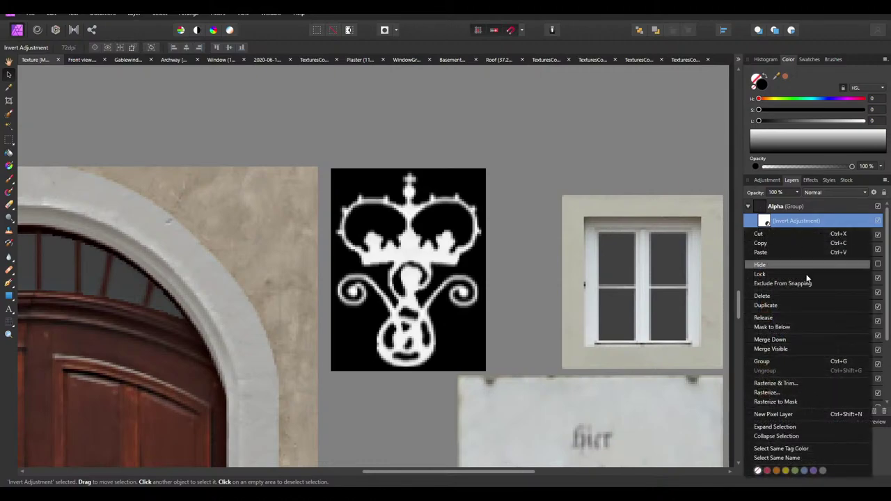
{"action": "left_click", "coordinate": [796, 339]}
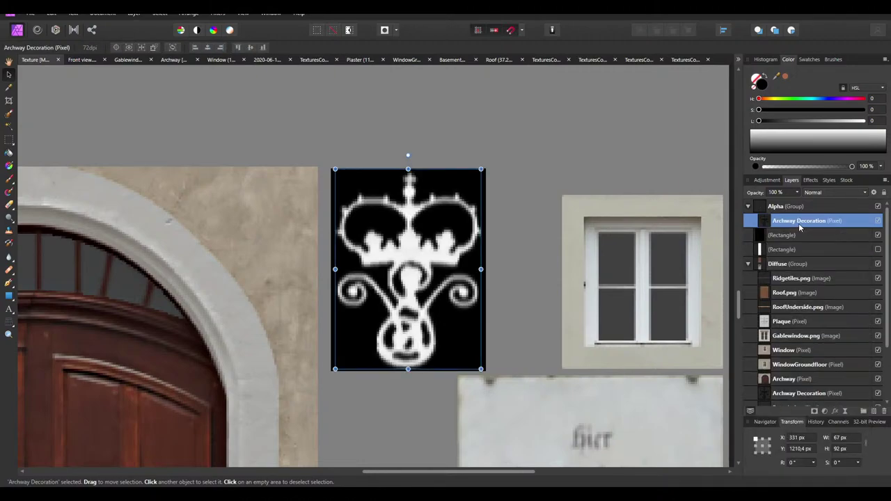
{"action": "left_click_drag", "start_coordinate": [779, 223], "coordinate": [773, 237]}
Make the white background rectangle visible again and deselect everything
{"action": "left_click", "coordinate": [771, 252]}
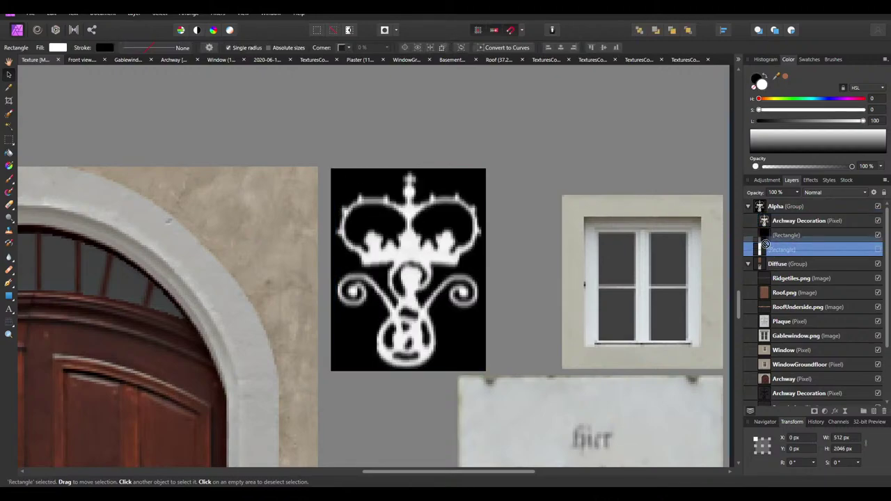
{"action": "key", "text": "ctrl+1"}
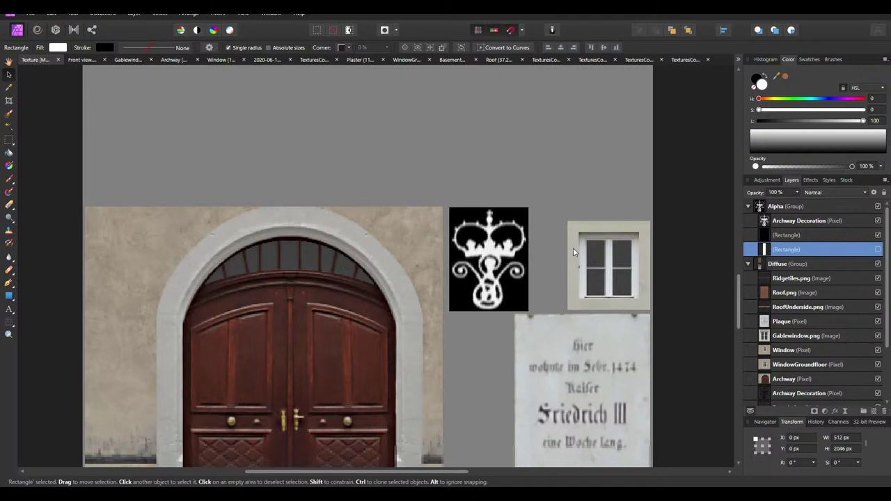
{"action": "left_click", "coordinate": [877, 249]}
{"action": "left_click", "coordinate": [694, 268]}
{"action": "scroll", "coordinate": [440, 253], "scroll_direction": "down", "scroll_amount": 5, "text": "ctrl"}
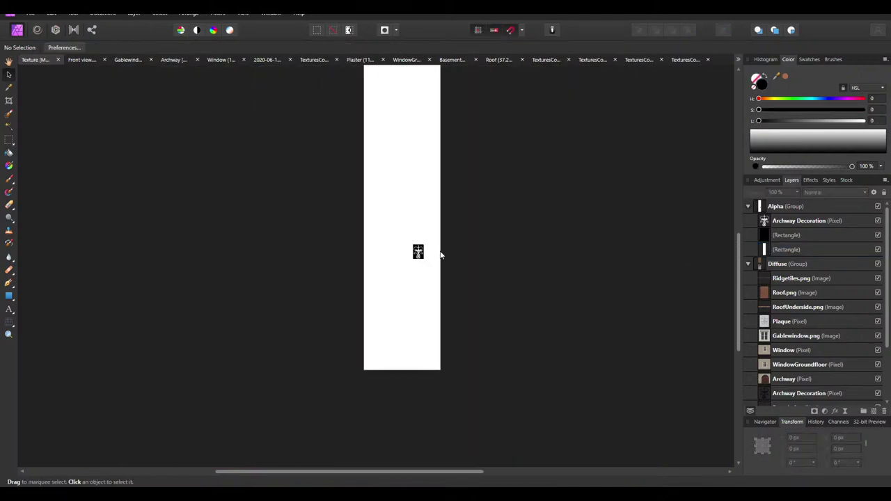
{"action": "scroll", "coordinate": [453, 255], "scroll_direction": "up", "scroll_amount": 1}
{"action": "key", "text": "ctrl+s"}
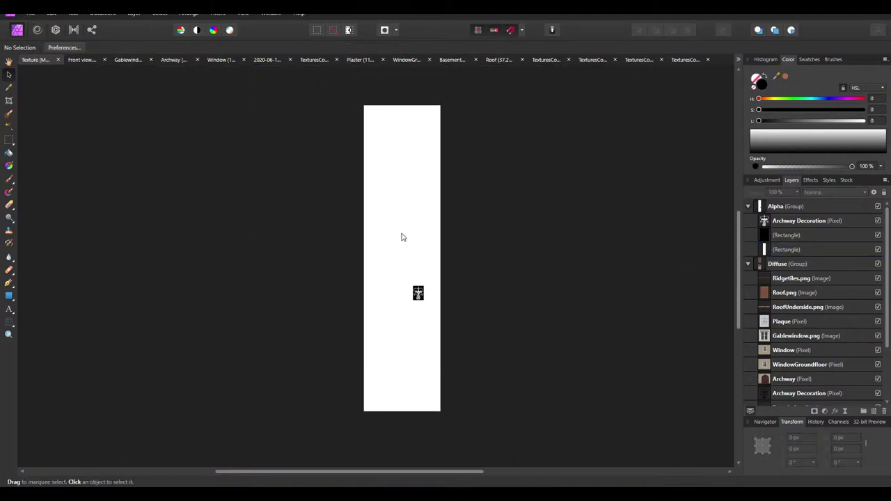
{"action": "scroll", "coordinate": [400, 283], "scroll_direction": "up", "scroll_amount": 8, "text": "ctrl"}
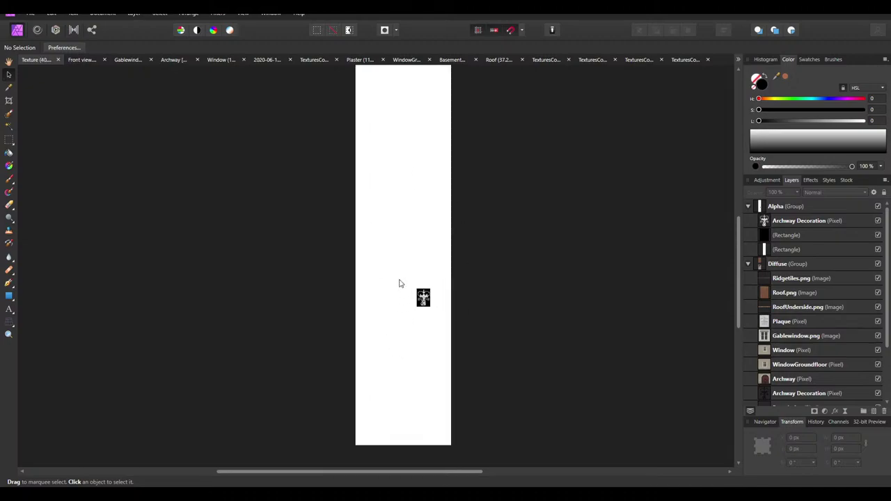
{"action": "scroll", "coordinate": [484, 398], "scroll_direction": "down", "scroll_amount": 1}
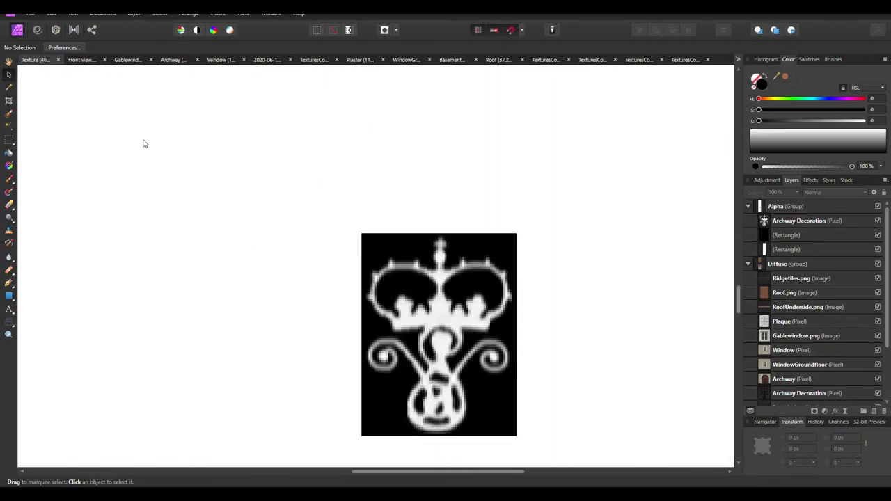
{"action": "left_click", "coordinate": [30, 14]}
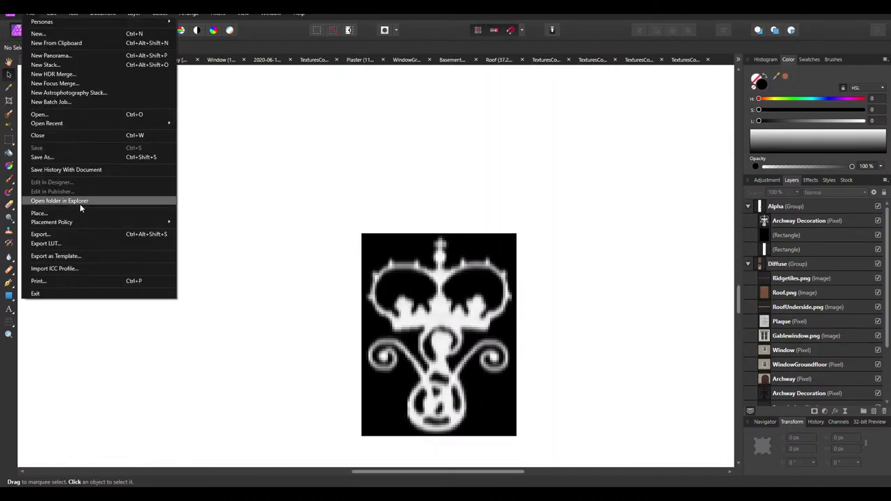
Export the mask as a PNG, renaming the file from Texture to Alpha.png
{"action": "left_click", "coordinate": [55, 235]}
{"action": "left_click", "coordinate": [521, 307]}
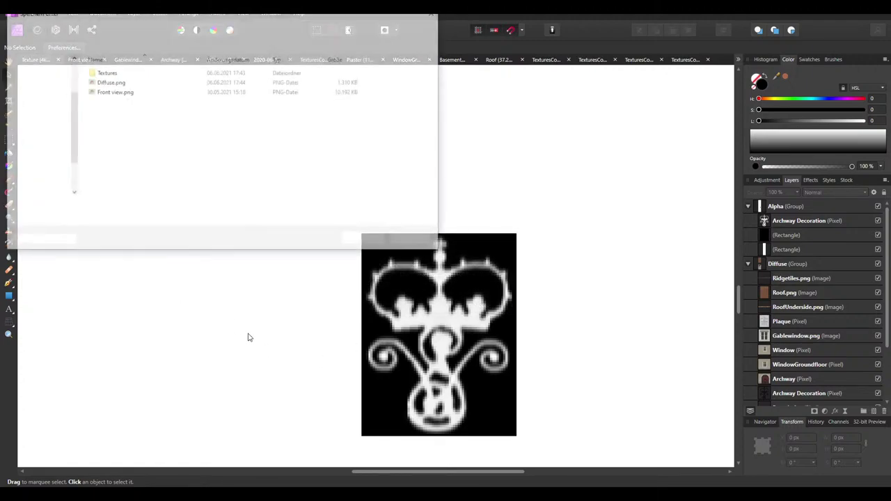
{"action": "left_click", "coordinate": [83, 208]}
{"action": "double_click", "coordinate": [82, 207]}
{"action": "left_click", "coordinate": [95, 207]}
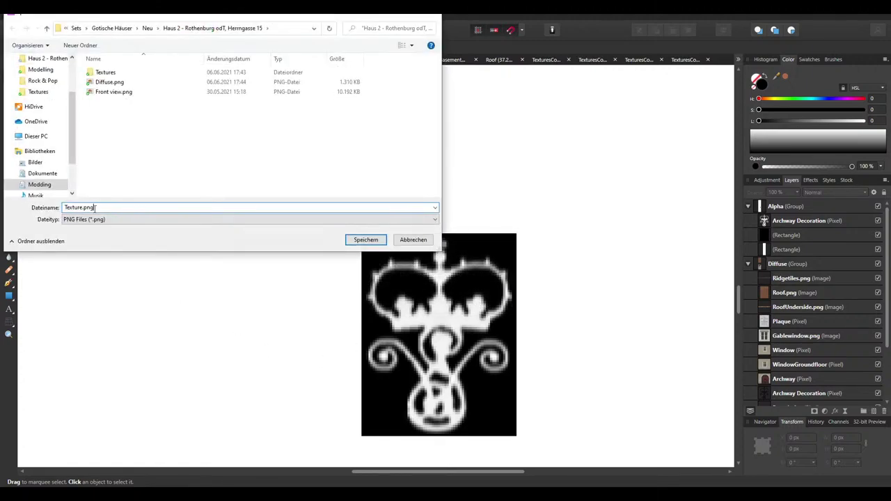
{"action": "double_click", "coordinate": [83, 207]}
{"action": "type", "text": "Alpha"}
{"action": "key", "text": "Return"}
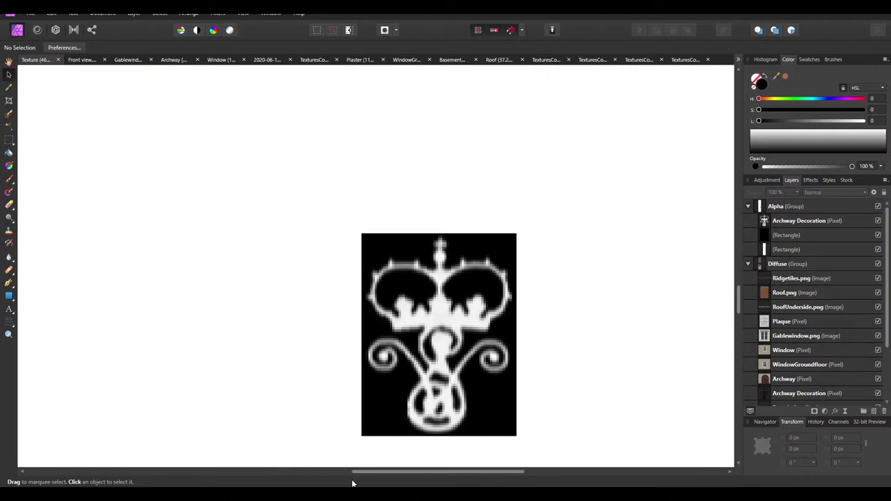
{"action": "key", "text": "alt+Tab"}
Read the Color section on colour-variation masks in the Building Asset Creation wiki page
{"action": "scroll", "coordinate": [336, 398], "scroll_direction": "down", "scroll_amount": 4}
{"action": "scroll", "coordinate": [297, 258], "scroll_direction": "up", "scroll_amount": 1}
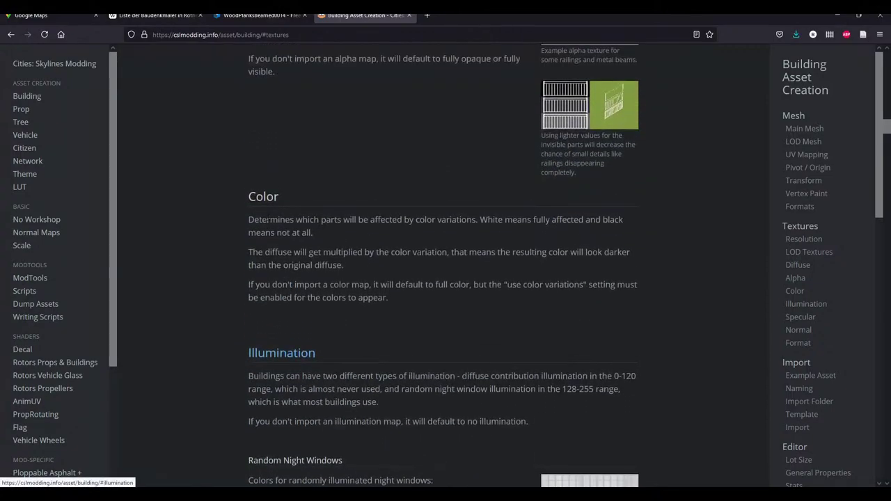
{"action": "left_click_drag", "start_coordinate": [247, 215], "coordinate": [356, 230]}
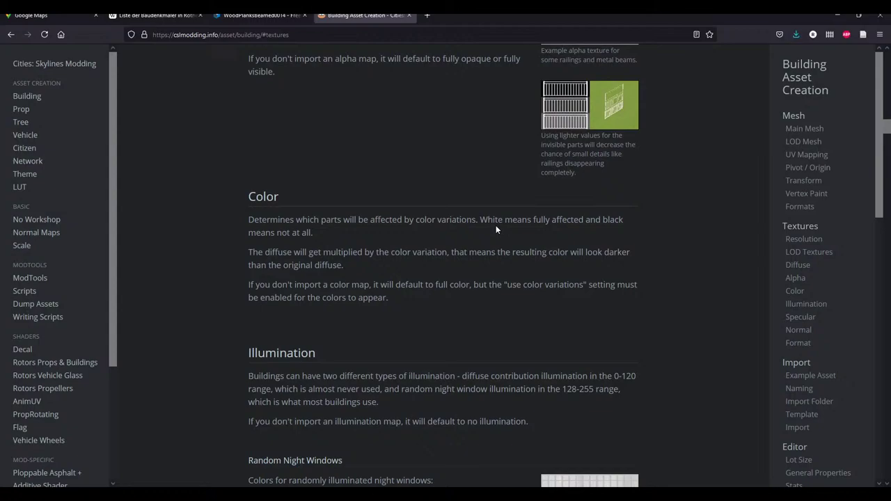
{"action": "left_click_drag", "start_coordinate": [288, 199], "coordinate": [236, 199]}
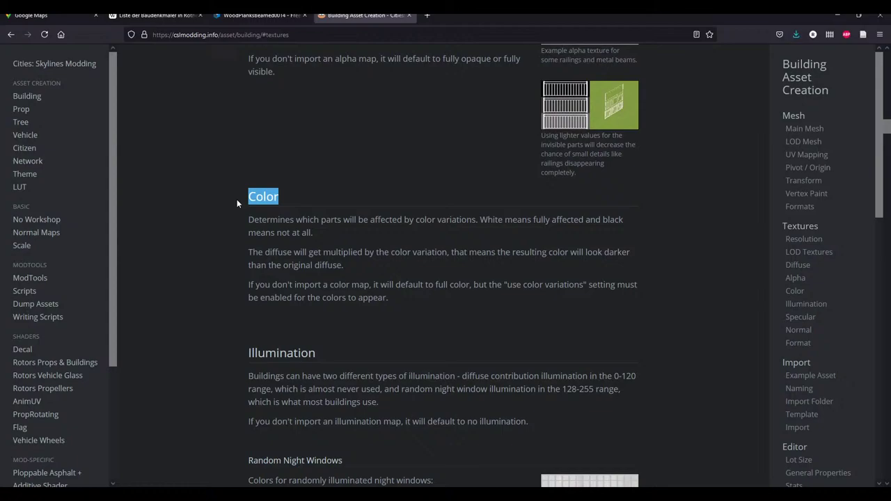
{"action": "left_click", "coordinate": [479, 332]}
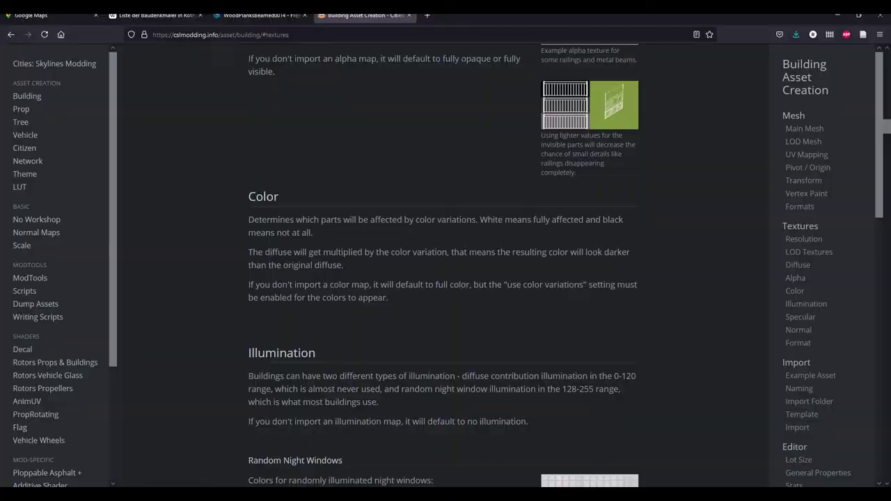
{"action": "key", "text": "alt+Tab"}
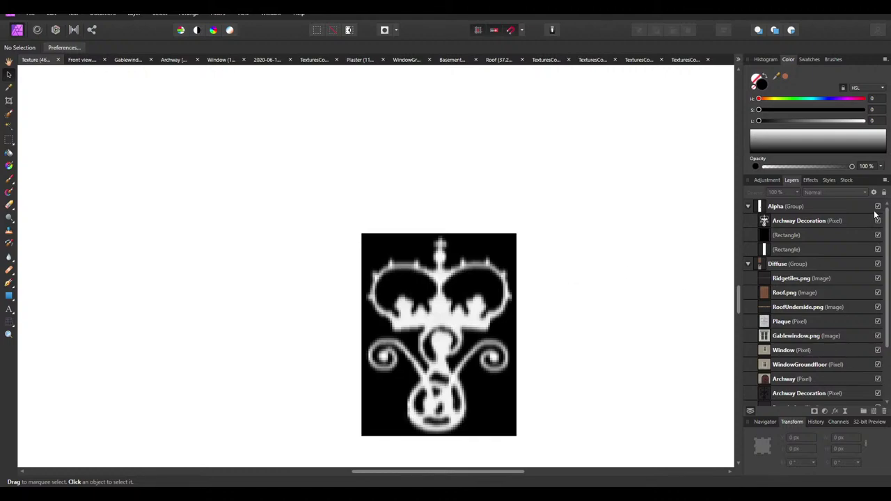
Hide the Alpha group to reveal the diffuse atlas, then switch to the Archway document
{"action": "left_click", "coordinate": [878, 207]}
{"action": "scroll", "coordinate": [488, 230], "scroll_direction": "down", "scroll_amount": 6, "text": "ctrl"}
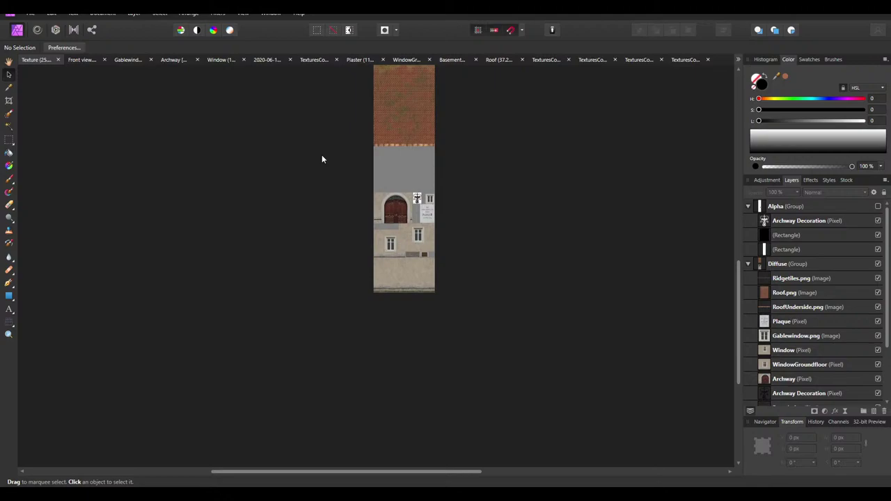
{"action": "scroll", "coordinate": [411, 241], "scroll_direction": "up", "scroll_amount": 8, "text": "ctrl"}
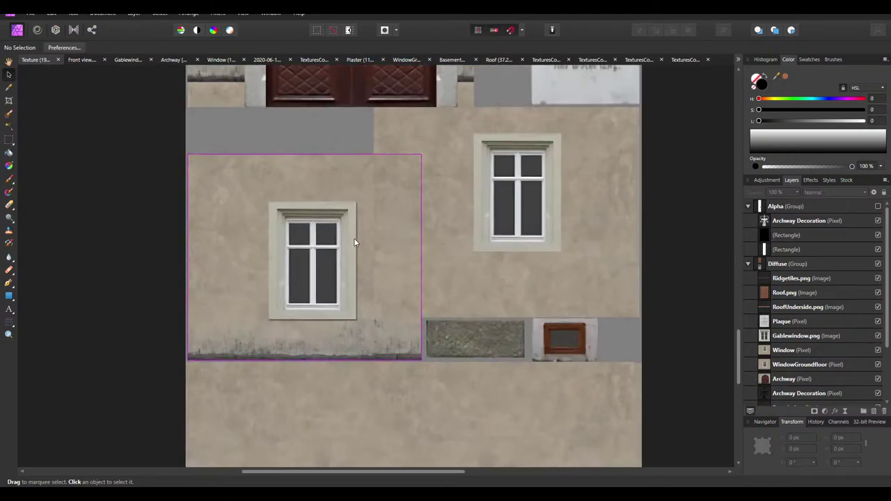
{"action": "scroll", "coordinate": [459, 288], "scroll_direction": "down", "scroll_amount": 5}
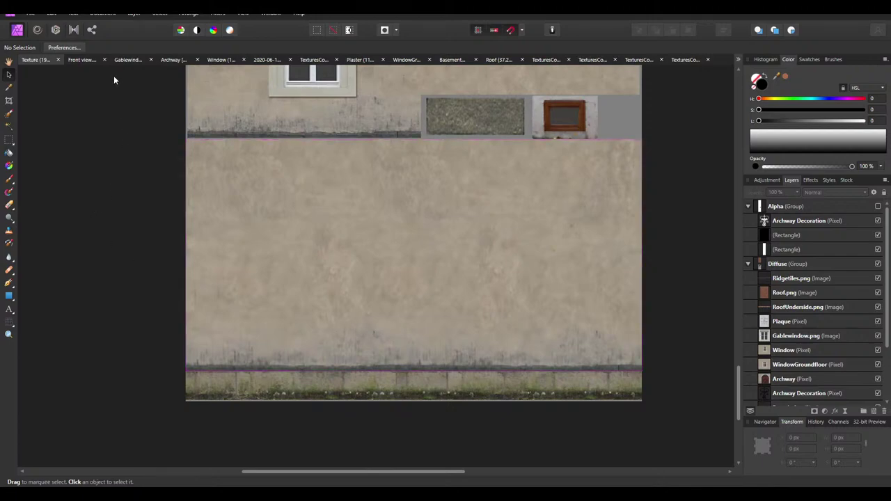
{"action": "left_click", "coordinate": [84, 61]}
{"action": "left_click", "coordinate": [127, 60]}
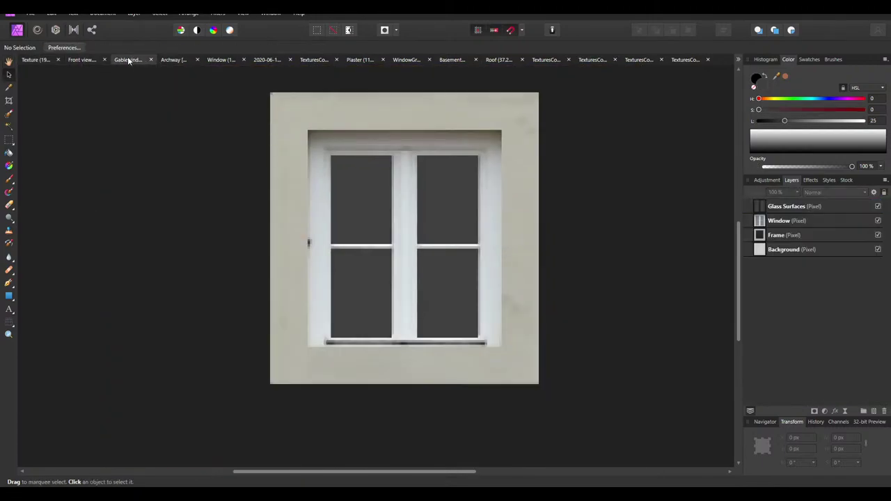
{"action": "left_click", "coordinate": [176, 60]}
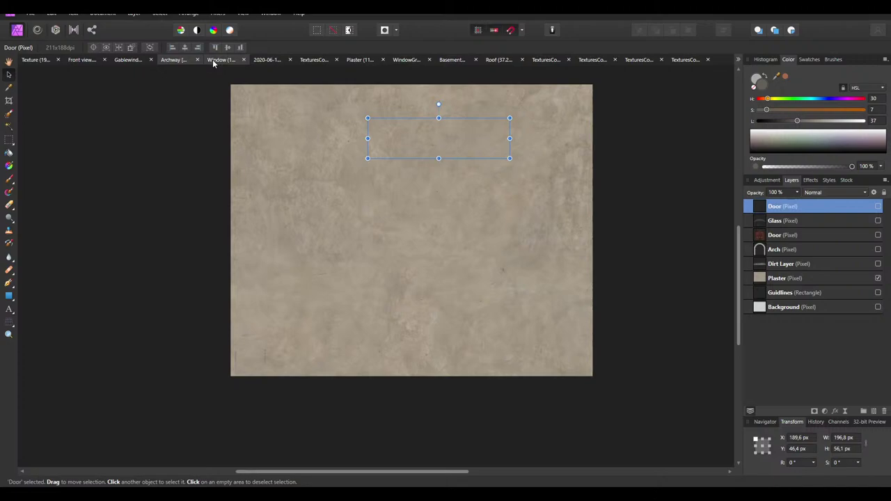
Turn the Plaster layer white with a merged HSL Luminosity Shift of 100%
{"action": "left_click", "coordinate": [824, 278]}
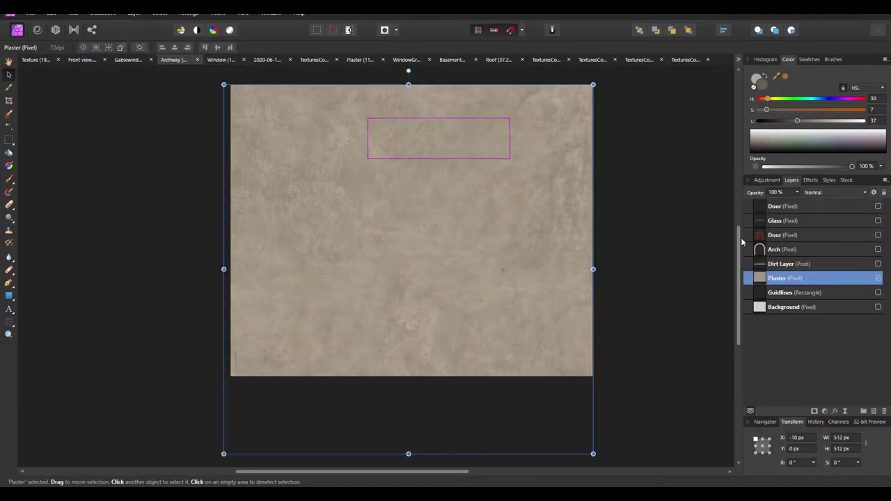
{"action": "left_click", "coordinate": [767, 180]}
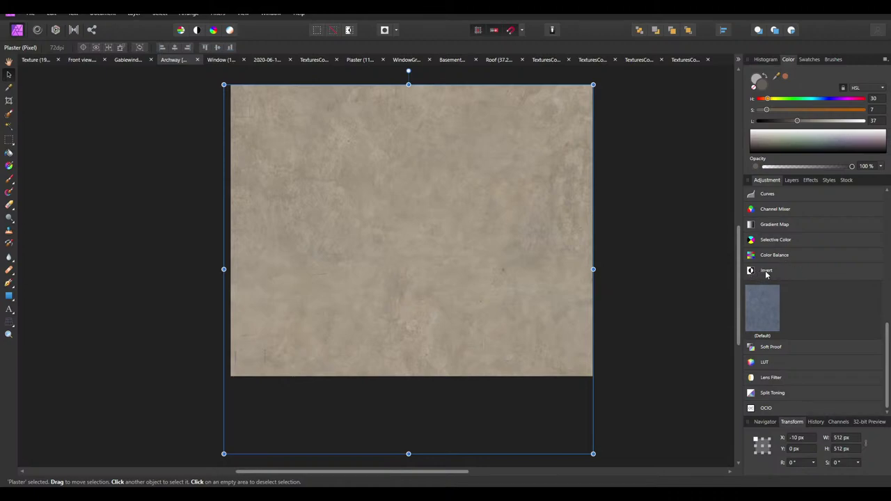
{"action": "scroll", "coordinate": [752, 272], "scroll_direction": "up", "scroll_amount": 5}
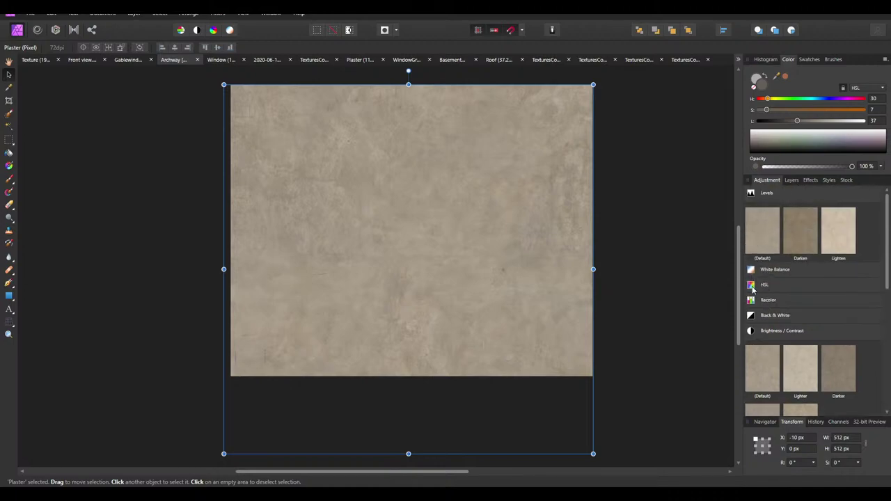
{"action": "left_click", "coordinate": [752, 287]}
{"action": "left_click", "coordinate": [755, 320]}
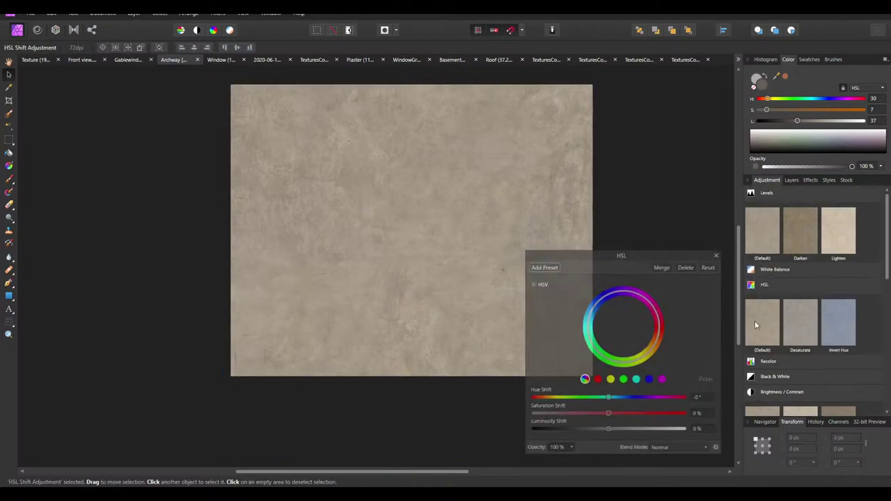
{"action": "left_click_drag", "start_coordinate": [617, 432], "coordinate": [756, 433]}
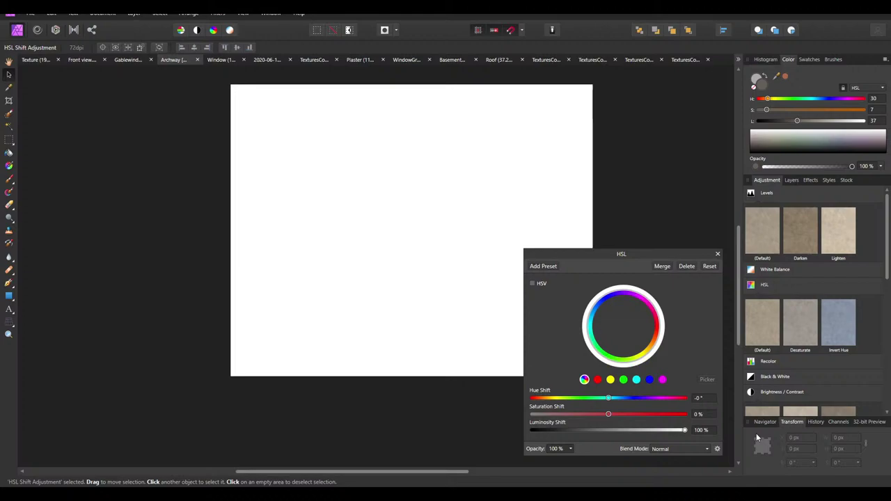
{"action": "left_click", "coordinate": [667, 267]}
{"action": "left_click", "coordinate": [791, 179]}
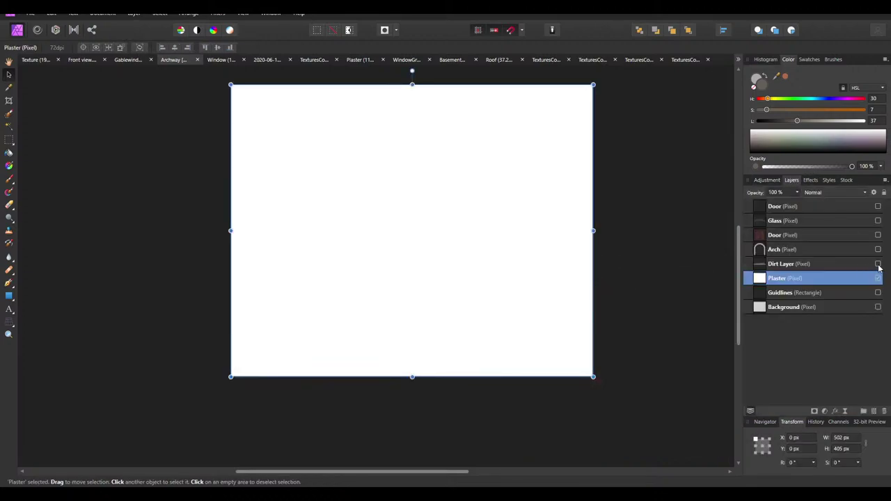
Make the Dirt Layer, Arch, Glass and both Door layers visible
{"action": "left_click", "coordinate": [878, 264]}
{"action": "left_click", "coordinate": [878, 249]}
{"action": "left_click", "coordinate": [878, 235]}
{"action": "left_click", "coordinate": [878, 221]}
{"action": "left_click", "coordinate": [878, 207]}
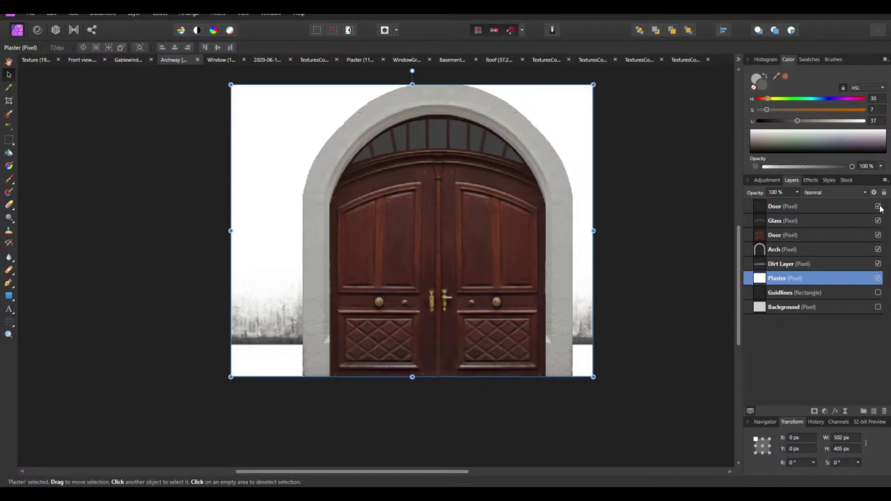
Lower the Dirt Layer's opacity to 50%
{"action": "left_click", "coordinate": [805, 267]}
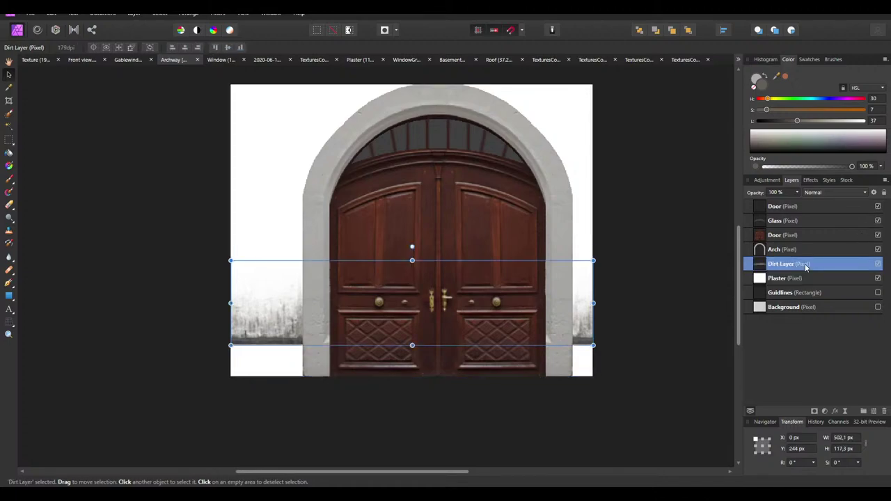
{"action": "left_click", "coordinate": [789, 193]}
{"action": "type", "text": "3"}
{"action": "key", "text": "Return"}
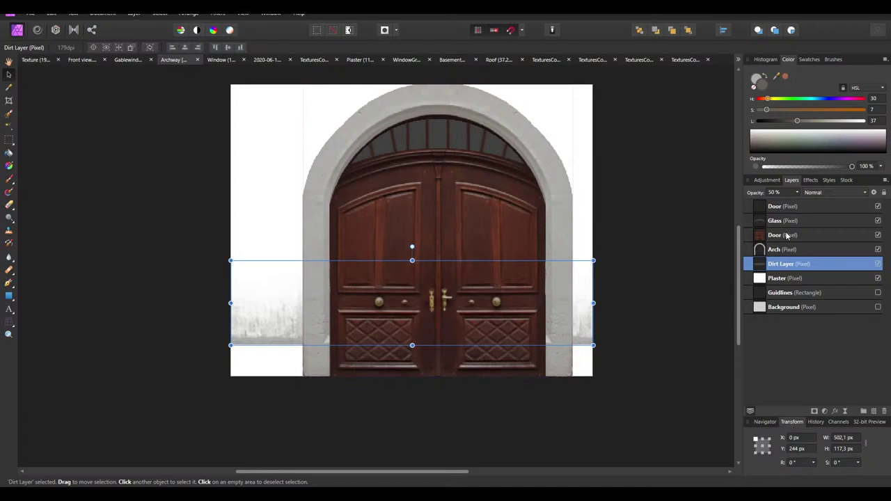
Select the layers from the top Door down to Dirt Layer and check their layer options
{"action": "left_click", "coordinate": [783, 207], "text": "shift"}
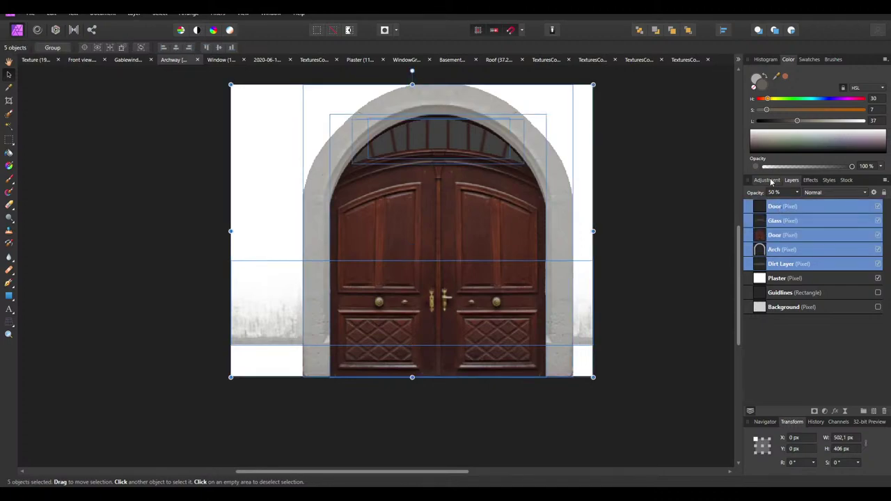
{"action": "left_click", "coordinate": [767, 180]}
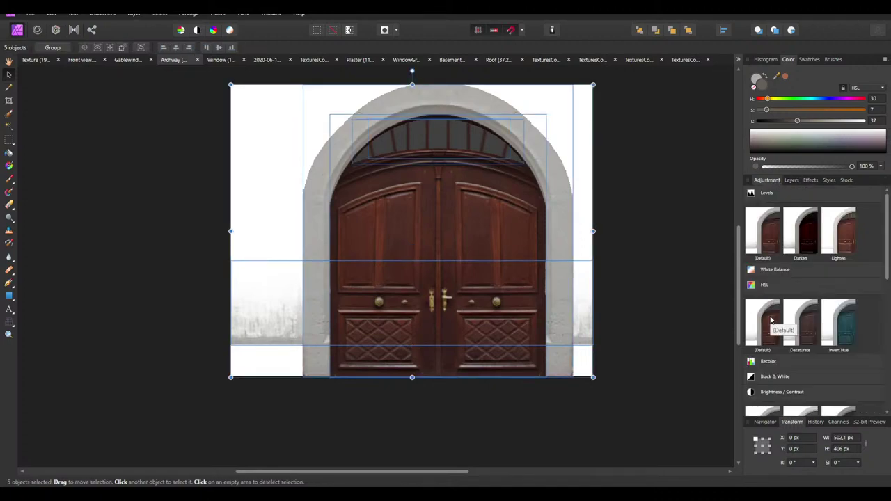
{"action": "left_click", "coordinate": [792, 180]}
{"action": "right_click", "coordinate": [778, 203]}
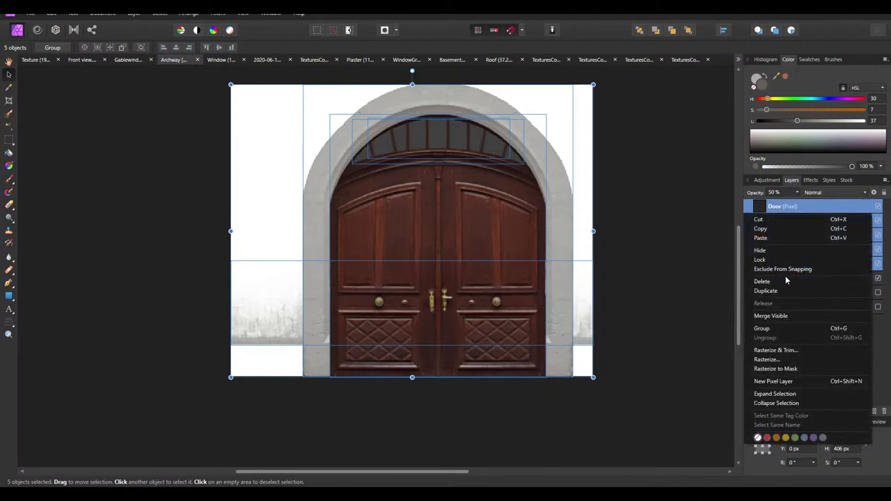
{"action": "left_click", "coordinate": [814, 238]}
Merge Glass into Door and Door into Arch, undoing the accidental merge into Dirt Layer
{"action": "left_click", "coordinate": [769, 206]}
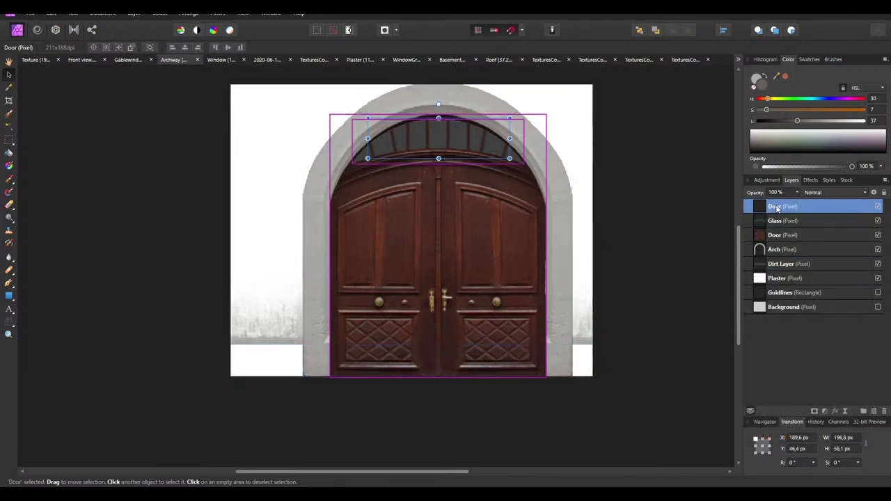
{"action": "right_click", "coordinate": [769, 206]}
{"action": "left_click", "coordinate": [785, 214]}
{"action": "right_click", "coordinate": [786, 207]}
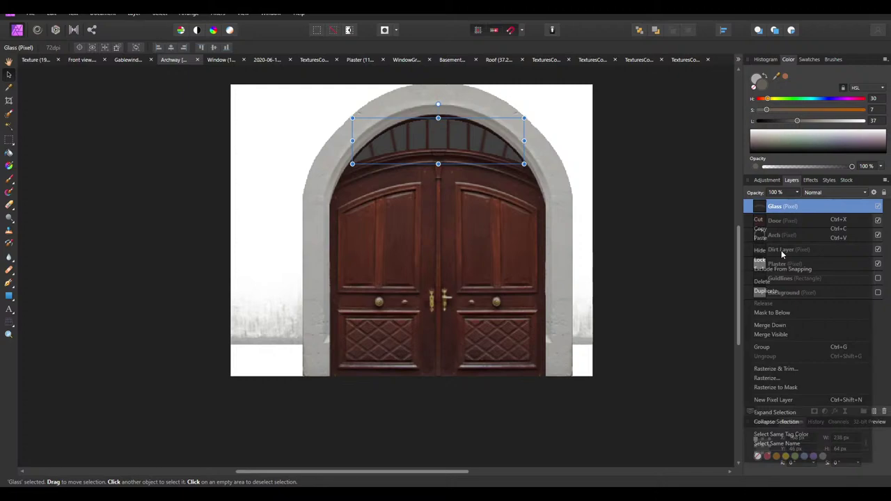
{"action": "left_click", "coordinate": [773, 325]}
{"action": "right_click", "coordinate": [774, 208]}
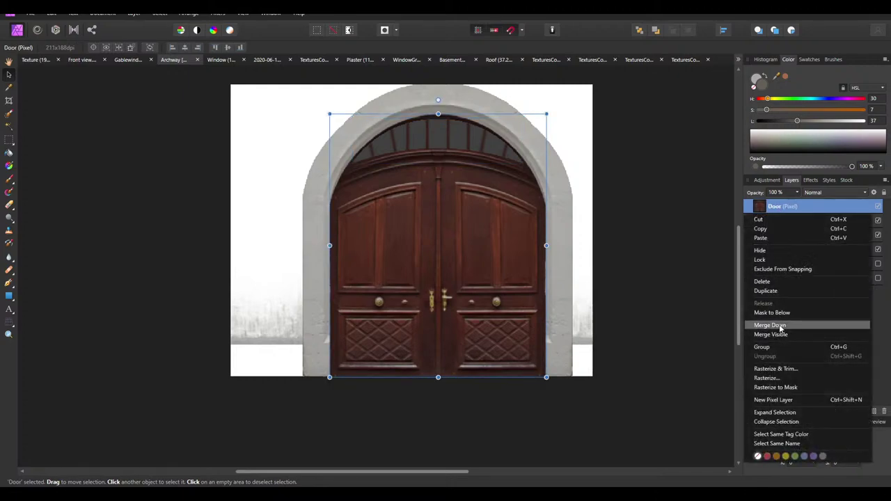
{"action": "left_click", "coordinate": [778, 325]}
{"action": "right_click", "coordinate": [776, 209]}
{"action": "left_click", "coordinate": [779, 325]}
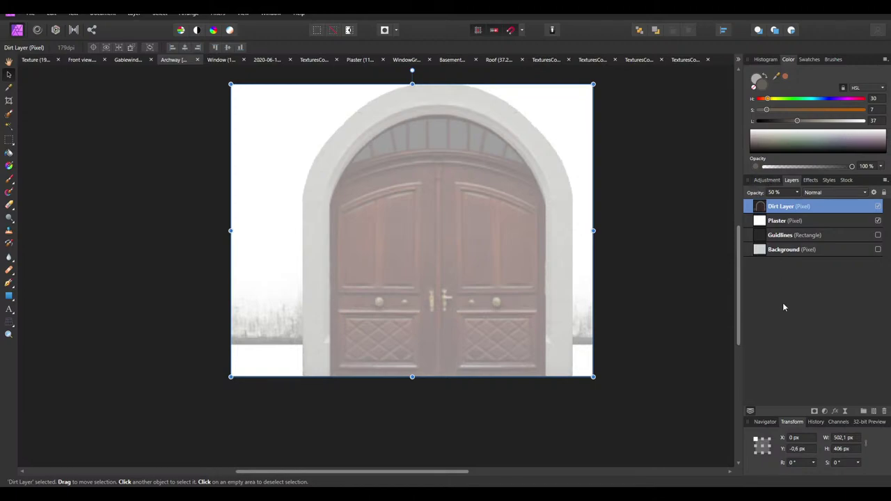
{"action": "key", "text": "ctrl+z"}
Turn the Arch layer black with a merged HSL Luminosity Shift of -100%
{"action": "left_click", "coordinate": [767, 180]}
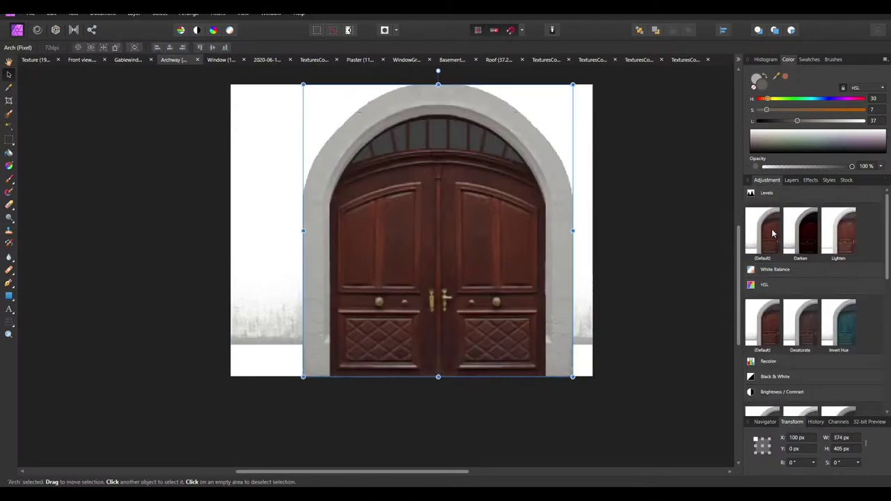
{"action": "left_click", "coordinate": [763, 321]}
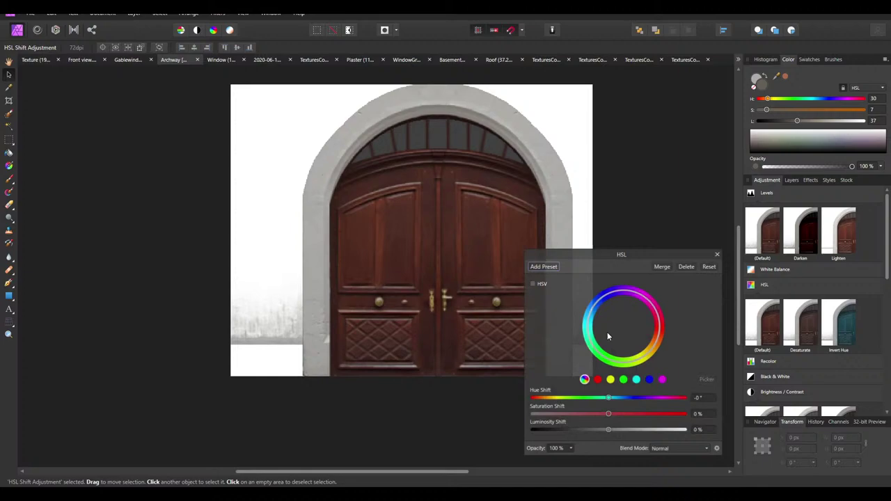
{"action": "left_click_drag", "start_coordinate": [608, 430], "coordinate": [528, 431]}
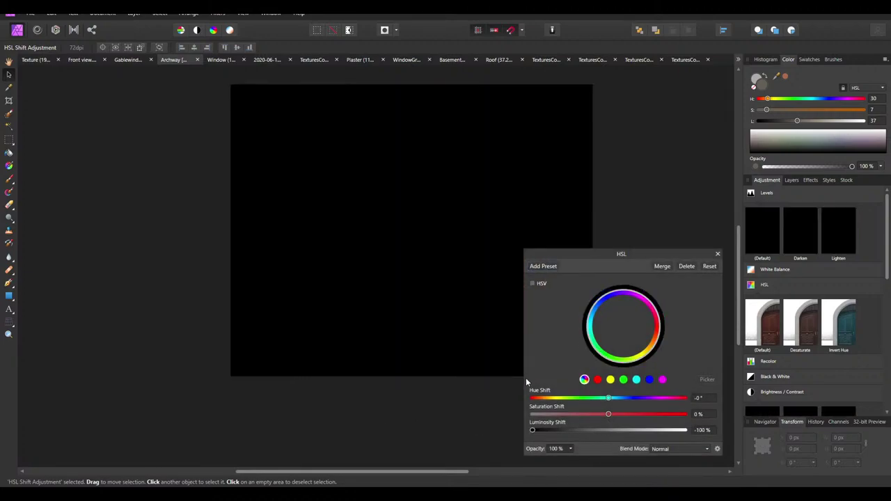
{"action": "left_click", "coordinate": [662, 266]}
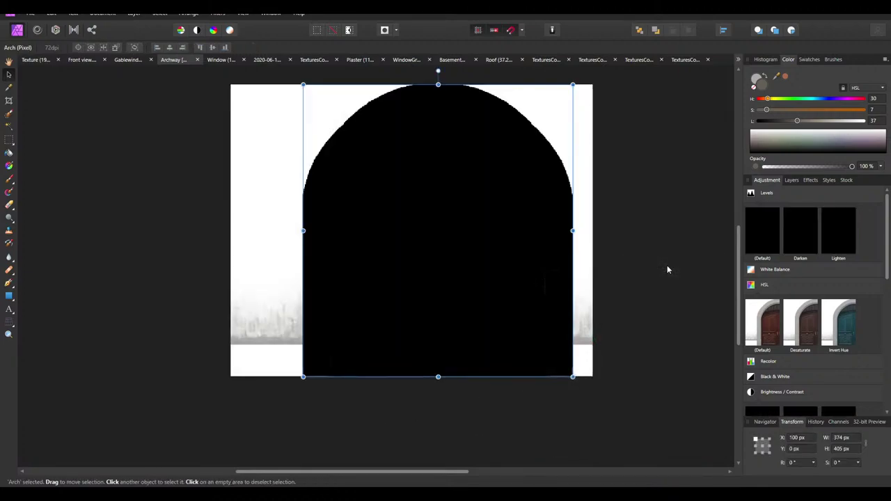
{"action": "left_click", "coordinate": [791, 180]}
Apply the same -100% luminosity HSL to the Dirt Layer, merge it, and deselect
{"action": "left_click", "coordinate": [776, 220]}
{"action": "left_click", "coordinate": [767, 180]}
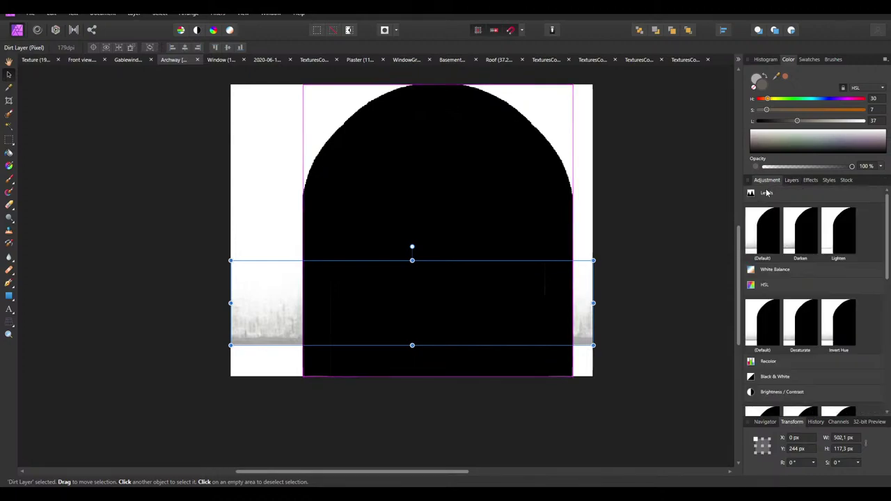
{"action": "left_click", "coordinate": [763, 322]}
{"action": "left_click_drag", "start_coordinate": [611, 430], "coordinate": [532, 430]}
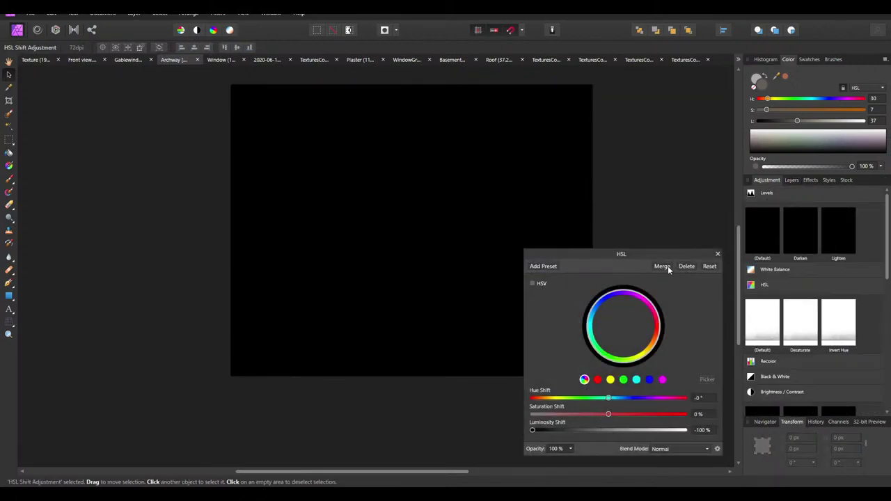
{"action": "left_click", "coordinate": [668, 266]}
{"action": "left_click", "coordinate": [666, 259]}
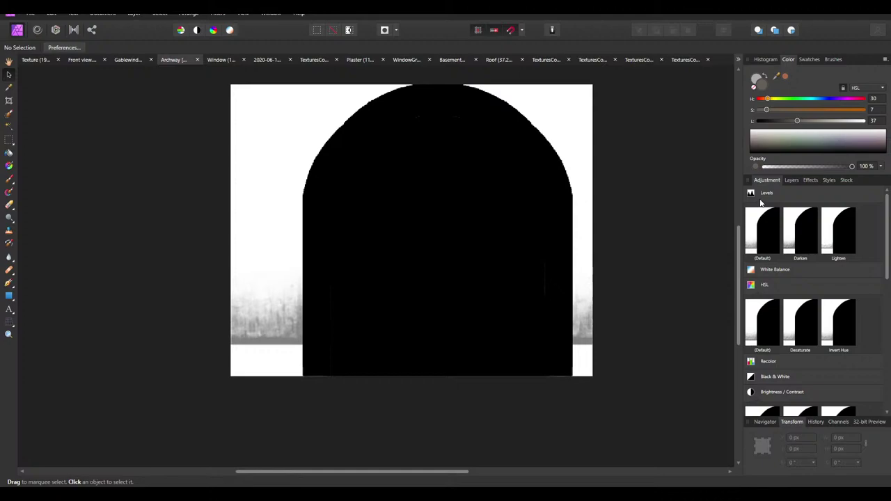
Set the Dirt Layer's opacity to 75%
{"action": "left_click", "coordinate": [263, 346]}
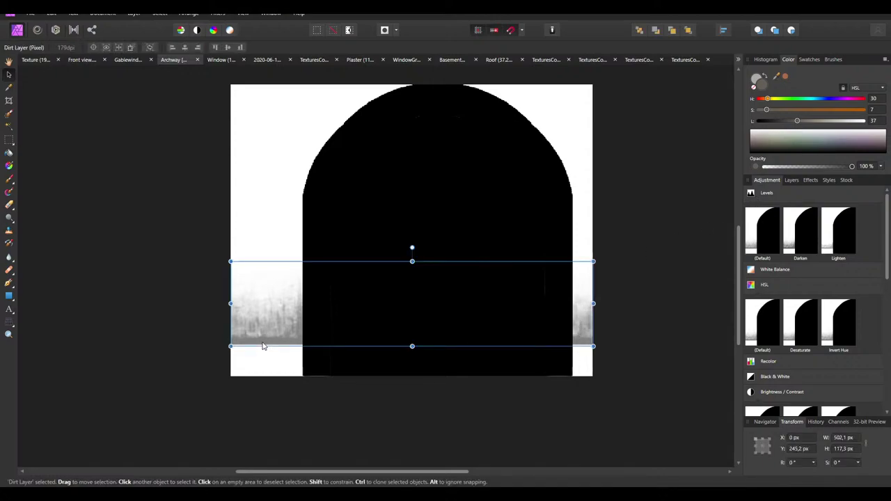
{"action": "left_click", "coordinate": [790, 180]}
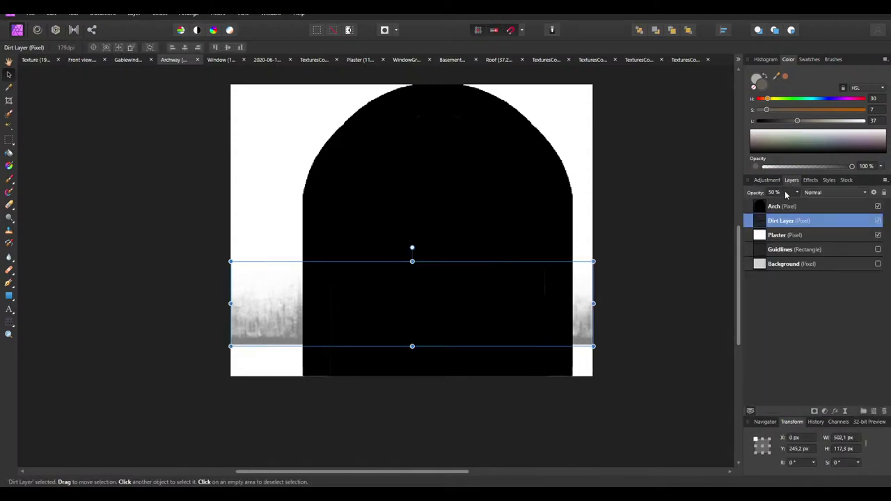
{"action": "left_click", "coordinate": [785, 192]}
{"action": "type", "text": "75"}
{"action": "key", "text": "Return"}
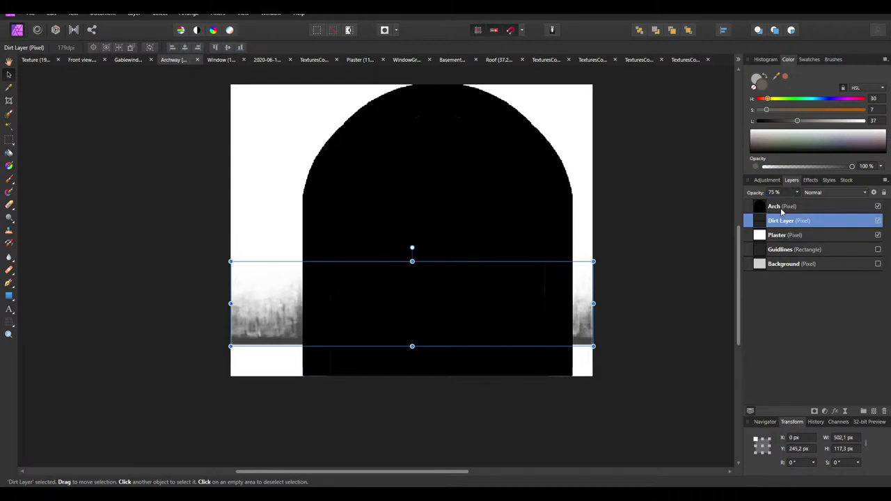
Merge the visible layers into a new layer, undoing back to restore the door, glass and dirt layers
{"action": "right_click", "coordinate": [780, 207]}
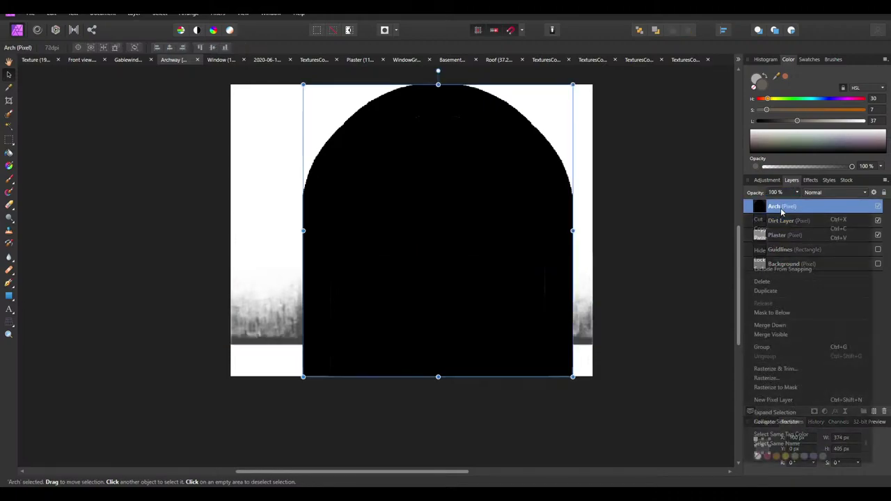
{"action": "left_click", "coordinate": [788, 334]}
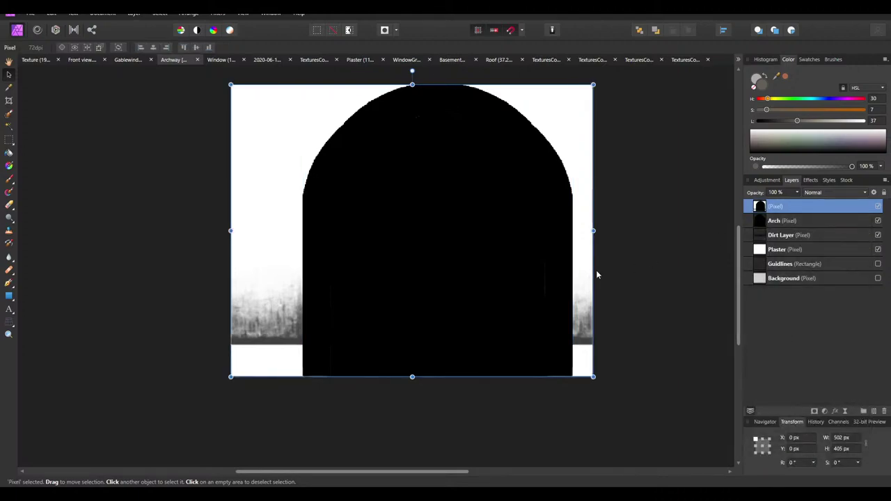
{"action": "key", "text": "Delete"}
{"action": "left_click", "coordinate": [525, 334]}
{"action": "key", "text": "ctrl+z"}
{"action": "key", "text": "ctrl+z"}
{"action": "key", "text": "ctrl+z"}
{"action": "key", "text": "ctrl+z"}
{"action": "key", "text": "ctrl+z"}
{"action": "key", "text": "ctrl+z"}
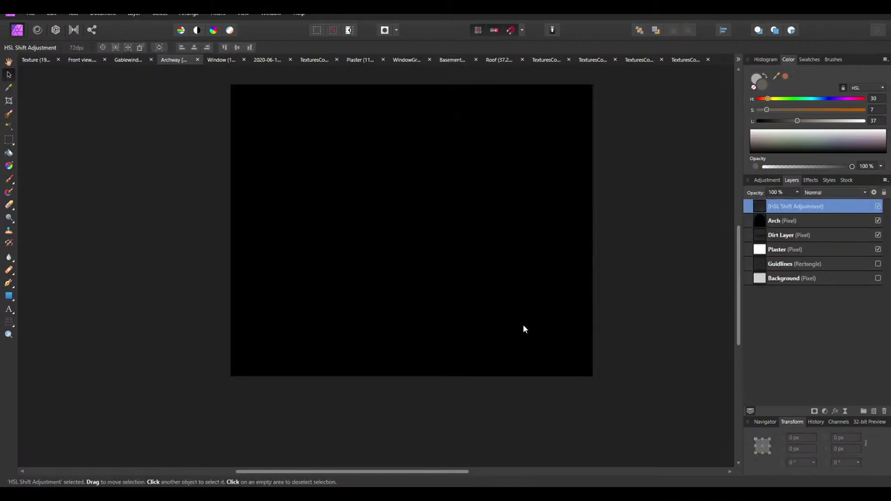
{"action": "key", "text": "ctrl+z"}
{"action": "key", "text": "ctrl+z"}
{"action": "key", "text": "ctrl+z"}
{"action": "key", "text": "ctrl+z"}
{"action": "key", "text": "ctrl+z"}
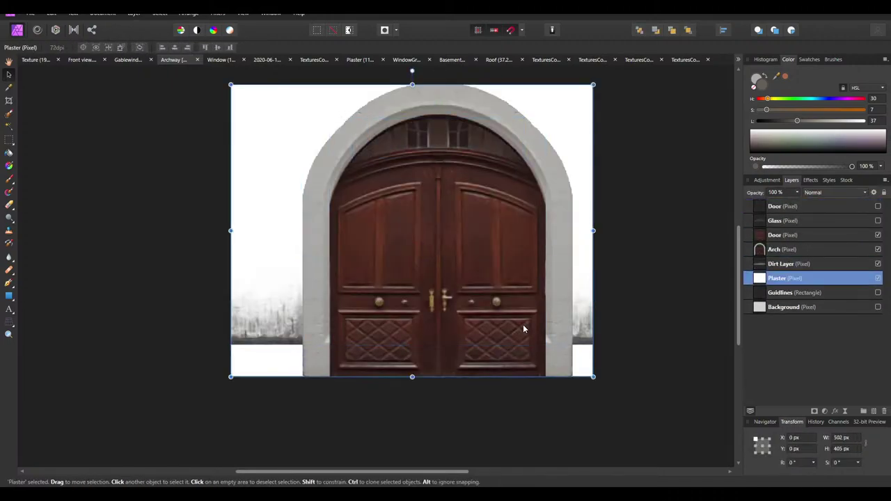
{"action": "key", "text": "ctrl+z"}
{"action": "key", "text": "ctrl+z"}
{"action": "key", "text": "ctrl+z"}
{"action": "key", "text": "ctrl+z"}
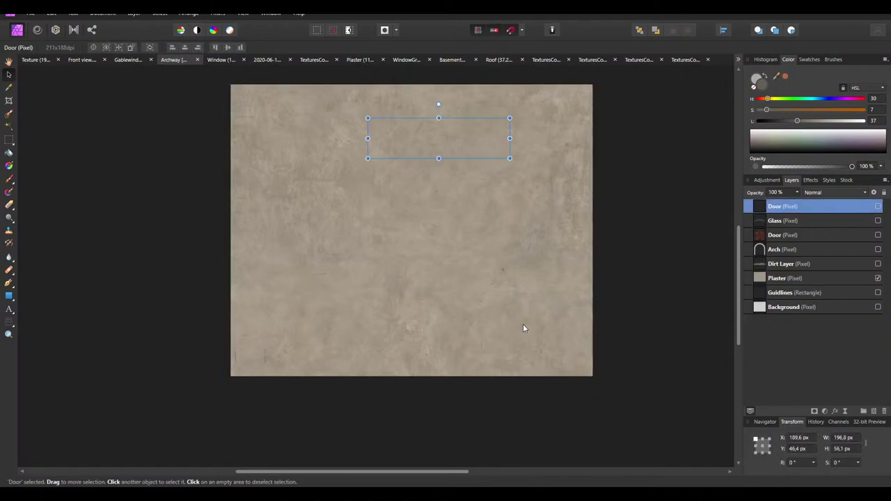
{"action": "key", "text": "ctrl+z"}
{"action": "key", "text": "ctrl+z"}
{"action": "key", "text": "ctrl+z"}
{"action": "key", "text": "ctrl+z"}
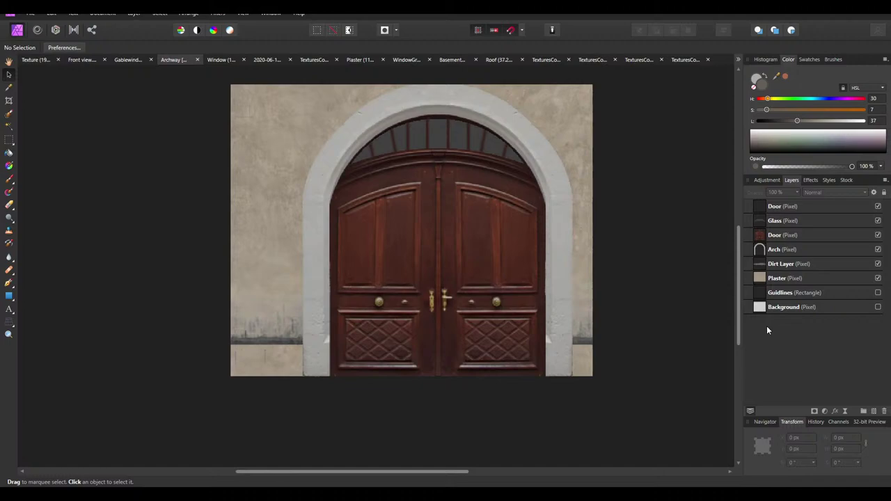
{"action": "key", "text": "ctrl+z"}
Rename the merged layer to ColorMask and hide it
{"action": "double_click", "coordinate": [769, 207]}
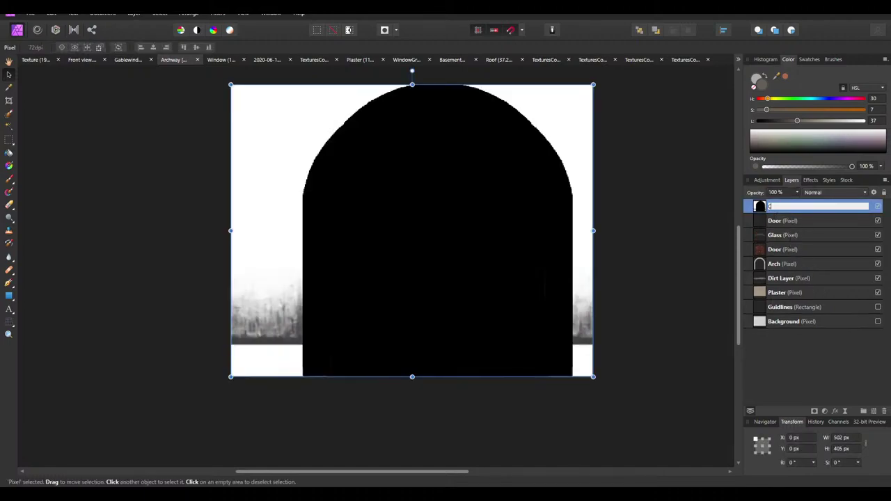
{"action": "type", "text": "ColorMask"}
{"action": "key", "text": "Return"}
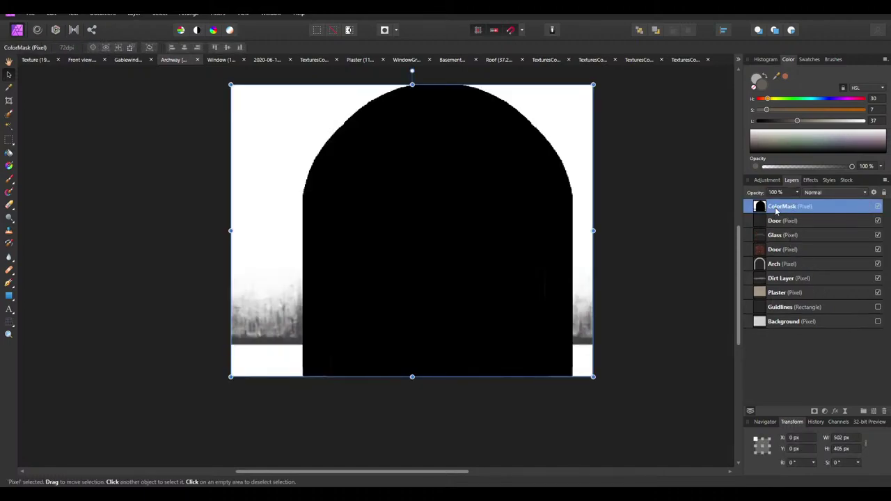
{"action": "left_click", "coordinate": [878, 207]}
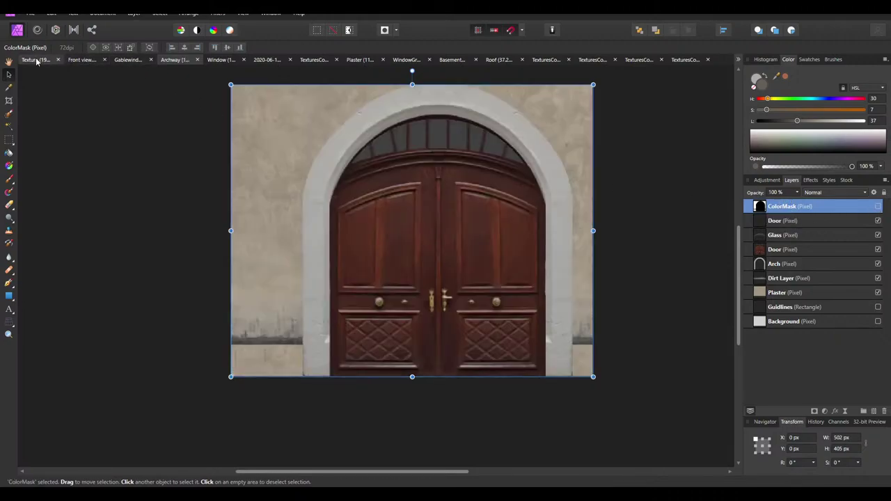
Paste the ColorMask layer into the Texture atlas document
{"action": "left_click", "coordinate": [35, 59]}
{"action": "scroll", "coordinate": [424, 174], "scroll_direction": "down", "scroll_amount": 3, "text": "ctrl"}
{"action": "scroll", "coordinate": [412, 189], "scroll_direction": "up", "scroll_amount": 5}
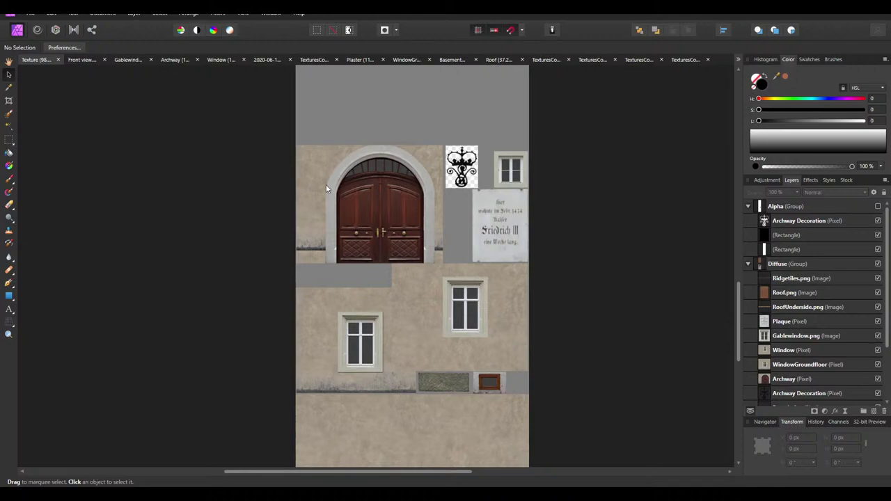
{"action": "key", "text": "ctrl+v"}
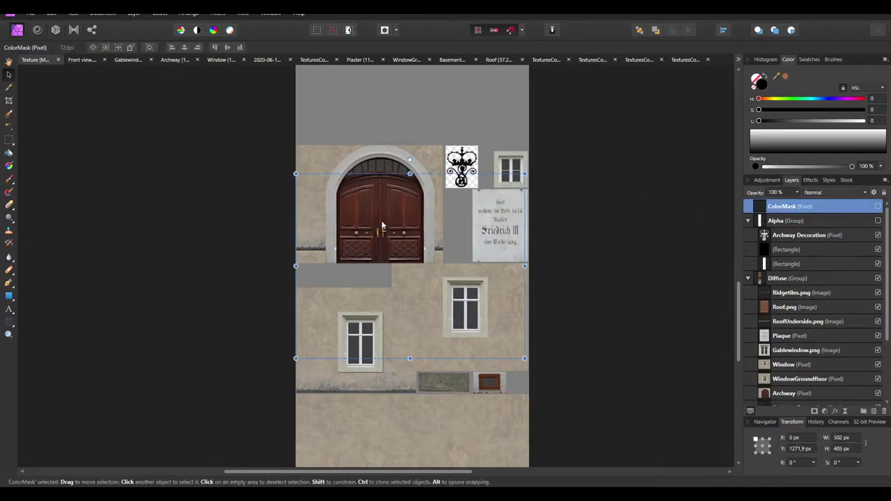
Move and resize the pasted mask to fit exactly over the archway in the atlas
{"action": "scroll", "coordinate": [315, 144], "scroll_direction": "up", "scroll_amount": 3, "text": "ctrl"}
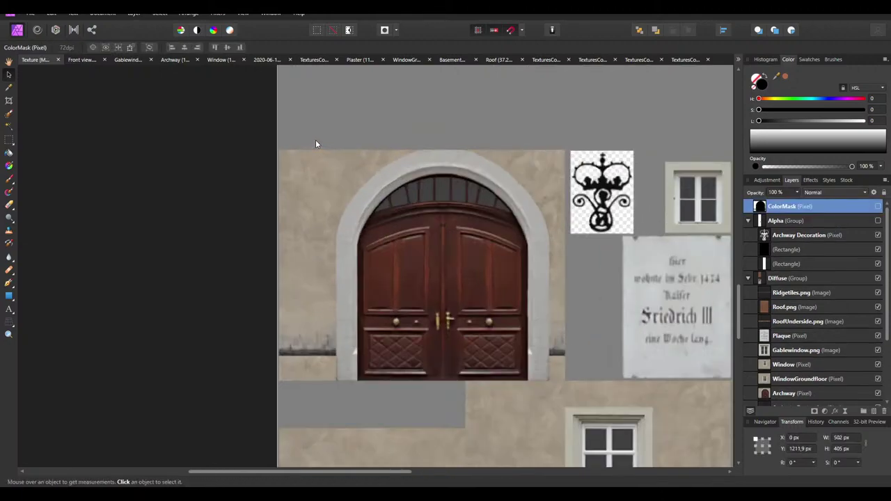
{"action": "scroll", "coordinate": [315, 144], "scroll_direction": "up", "scroll_amount": 2, "text": "ctrl"}
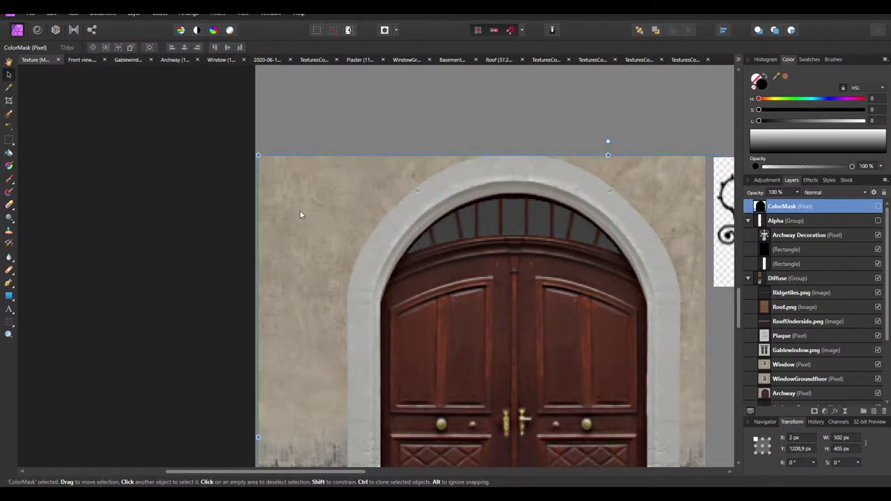
{"action": "scroll", "coordinate": [368, 209], "scroll_direction": "up", "scroll_amount": 3, "text": "ctrl"}
{"action": "left_click_drag", "start_coordinate": [368, 210], "coordinate": [354, 230]}
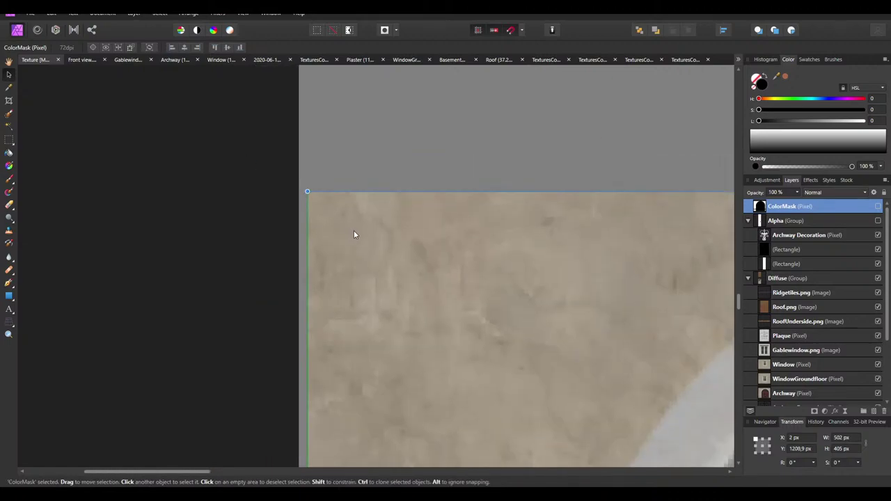
{"action": "scroll", "coordinate": [323, 173], "scroll_direction": "down", "scroll_amount": 5, "text": "ctrl"}
{"action": "left_click_drag", "start_coordinate": [630, 284], "coordinate": [501, 283]}
{"action": "left_click_drag", "start_coordinate": [383, 441], "coordinate": [379, 346]}
{"action": "scroll", "coordinate": [376, 310], "scroll_direction": "up", "scroll_amount": 5, "text": "ctrl"}
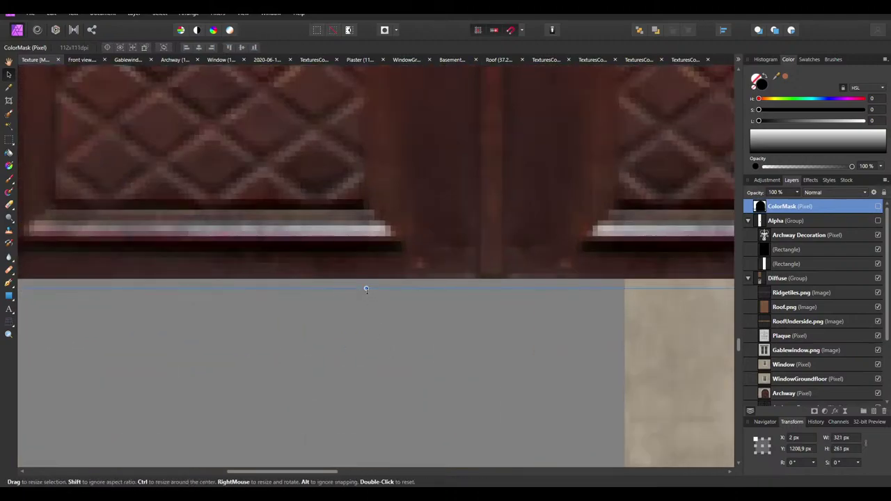
{"action": "left_click_drag", "start_coordinate": [364, 289], "coordinate": [364, 279]}
{"action": "scroll", "coordinate": [324, 309], "scroll_direction": "down", "scroll_amount": 3, "text": "ctrl"}
{"action": "scroll", "coordinate": [324, 309], "scroll_direction": "up", "scroll_amount": 1}
{"action": "scroll", "coordinate": [557, 182], "scroll_direction": "up", "scroll_amount": 3, "text": "ctrl"}
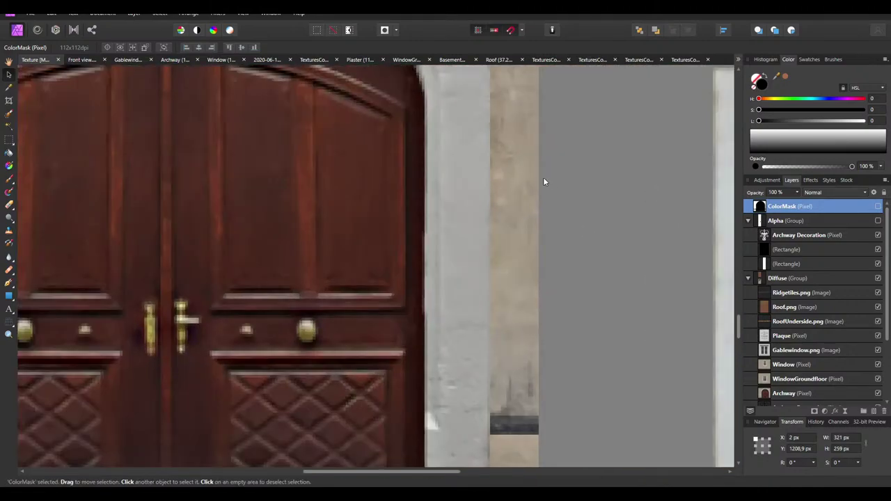
{"action": "scroll", "coordinate": [518, 190], "scroll_direction": "down", "scroll_amount": 5, "text": "ctrl"}
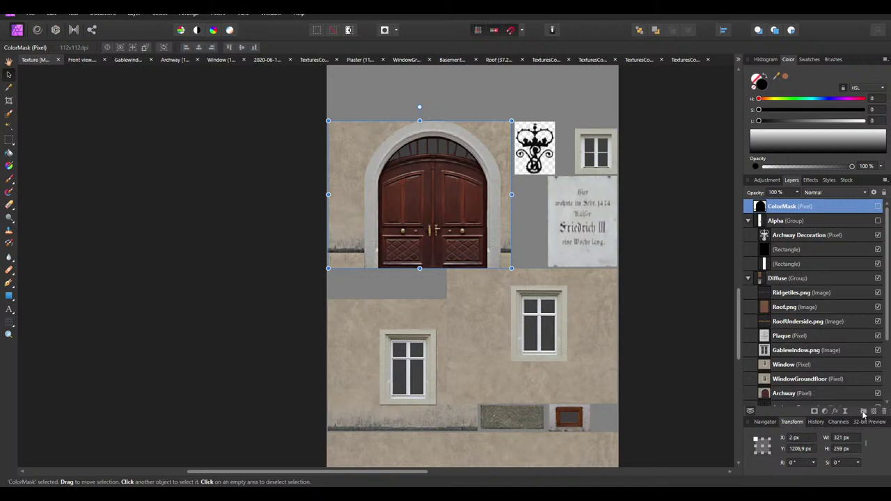
Put the mask in a group named ColorMask and name the mask layer Archway
{"action": "left_click", "coordinate": [863, 414]}
{"action": "double_click", "coordinate": [779, 207]}
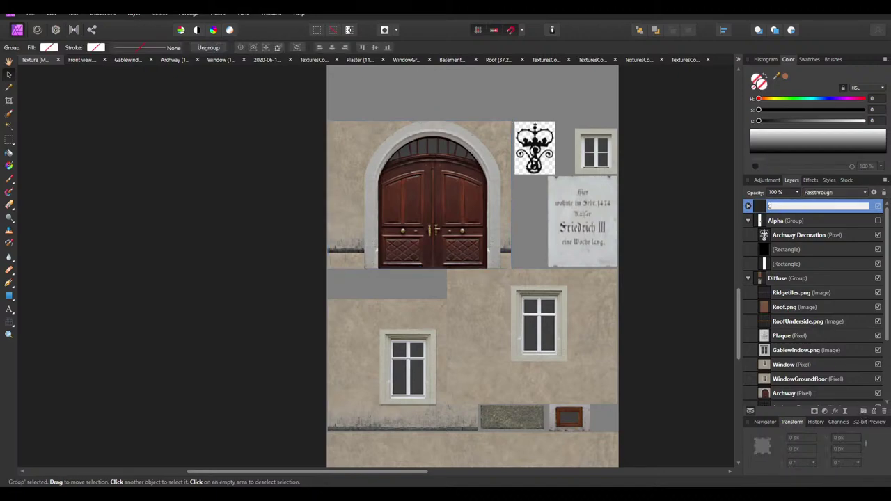
{"action": "key", "text": "Return"}
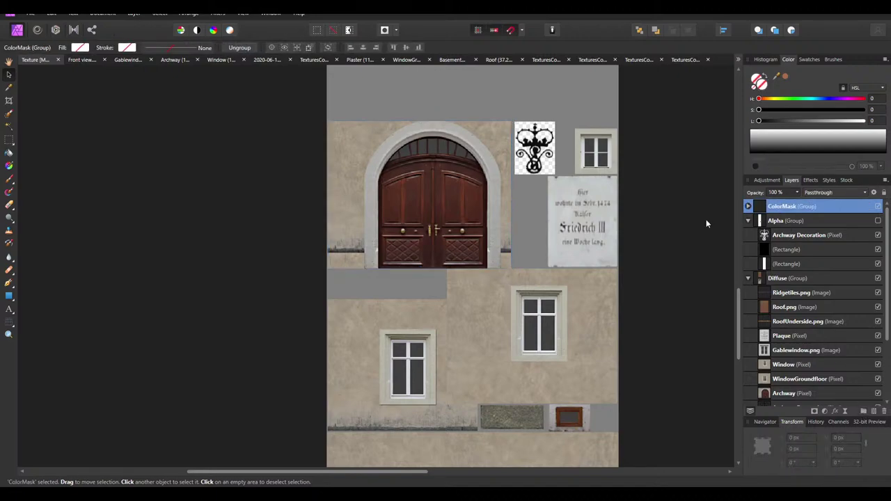
{"action": "left_click", "coordinate": [748, 206]}
{"action": "scroll", "coordinate": [818, 336], "scroll_direction": "down", "scroll_amount": 3}
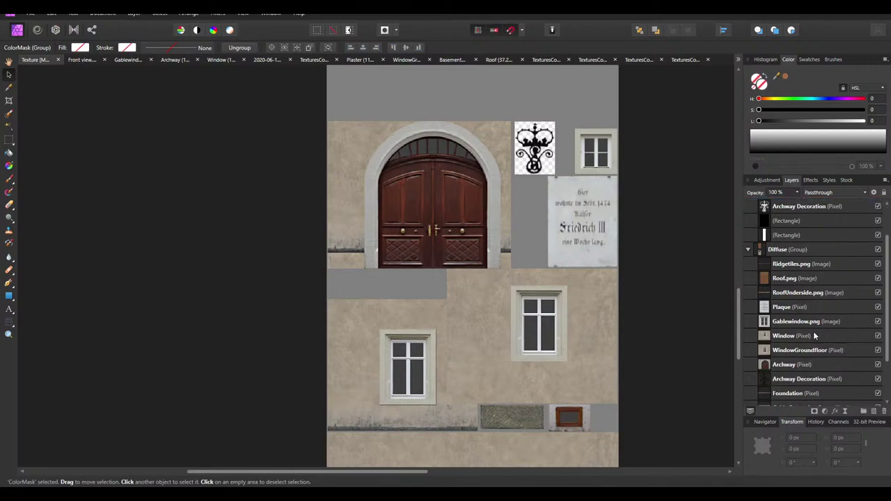
{"action": "scroll", "coordinate": [809, 321], "scroll_direction": "up", "scroll_amount": 3}
{"action": "double_click", "coordinate": [794, 222]}
{"action": "type", "text": "A"}
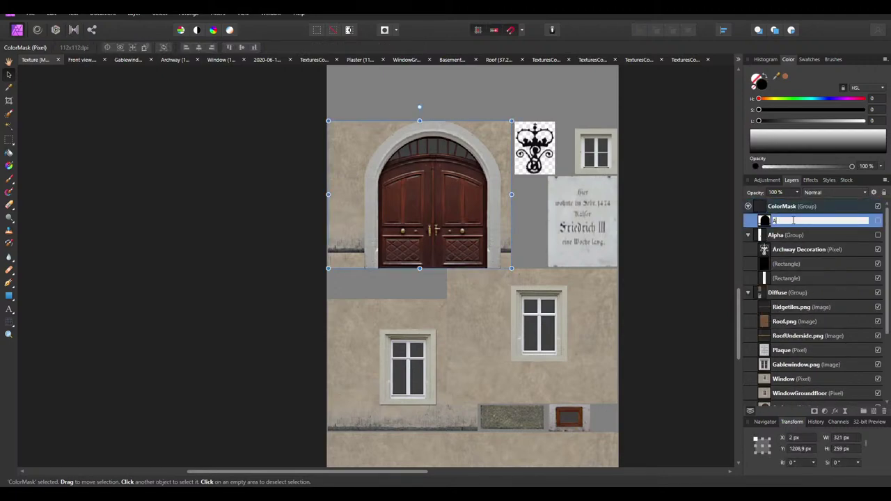
{"action": "type", "text": "rchway"}
{"action": "key", "text": "Return"}
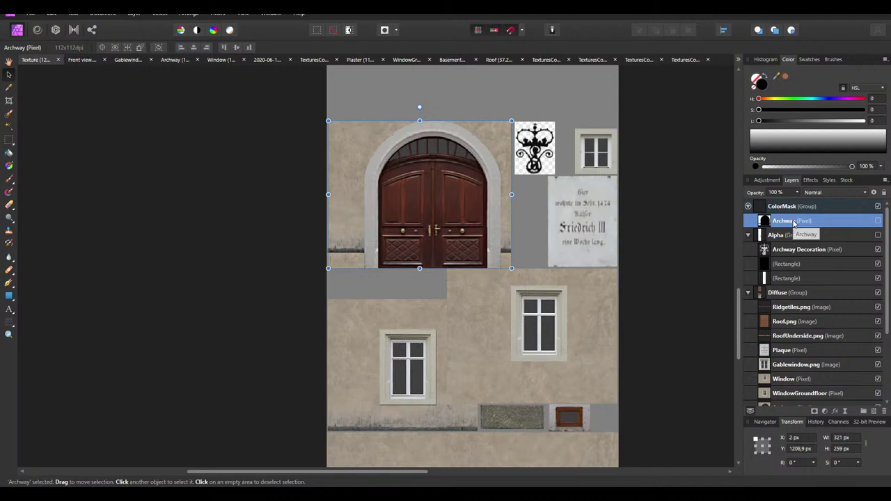
Return to the Archway document
{"action": "scroll", "coordinate": [433, 316], "scroll_direction": "down", "scroll_amount": 3}
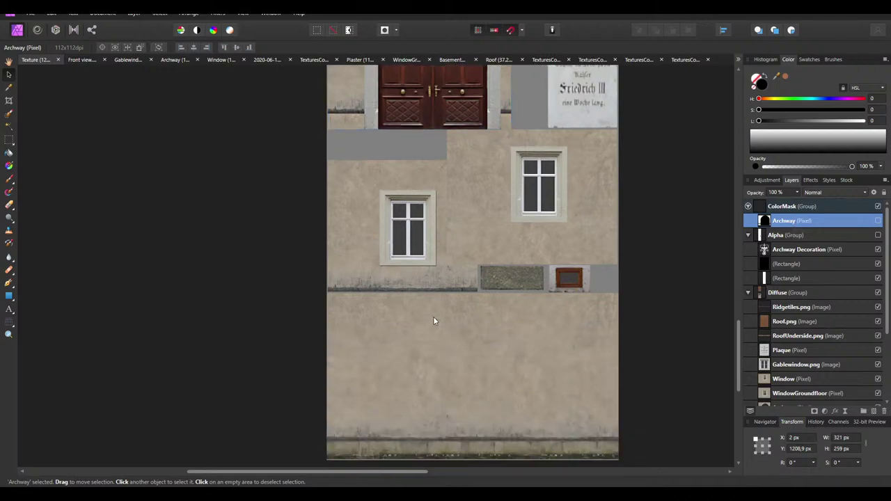
{"action": "scroll", "coordinate": [436, 313], "scroll_direction": "up", "scroll_amount": 3}
{"action": "scroll", "coordinate": [460, 306], "scroll_direction": "down", "scroll_amount": 5}
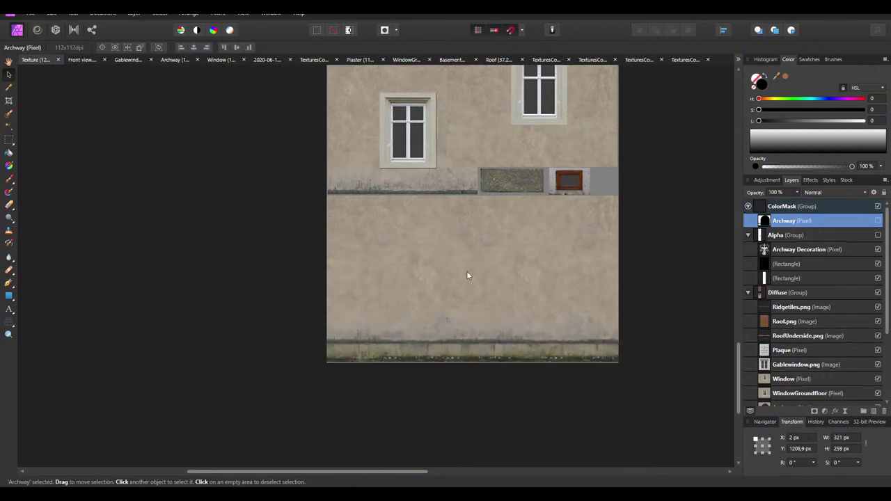
{"action": "left_click", "coordinate": [175, 59]}
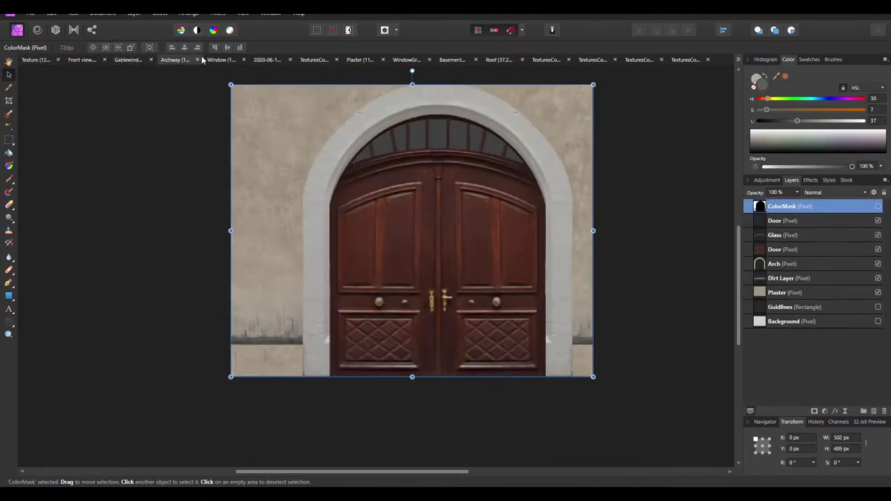
Close the Archway document and switch to the Window document
{"action": "left_click", "coordinate": [197, 60]}
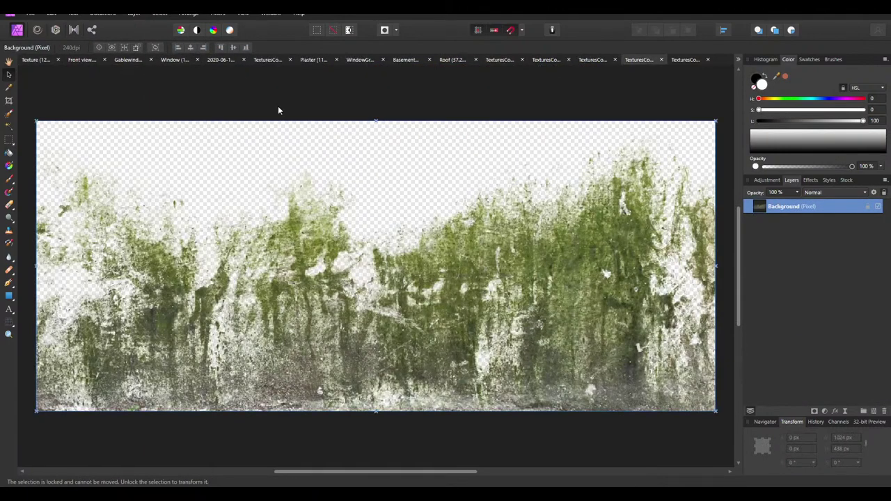
{"action": "left_click", "coordinate": [176, 60]}
{"action": "left_click", "coordinate": [687, 267]}
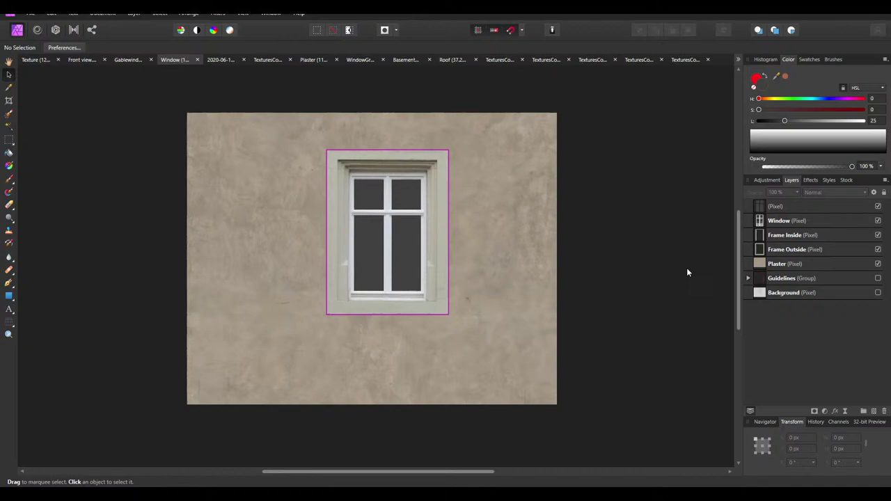
{"action": "left_click", "coordinate": [780, 206]}
{"action": "left_click", "coordinate": [621, 351]}
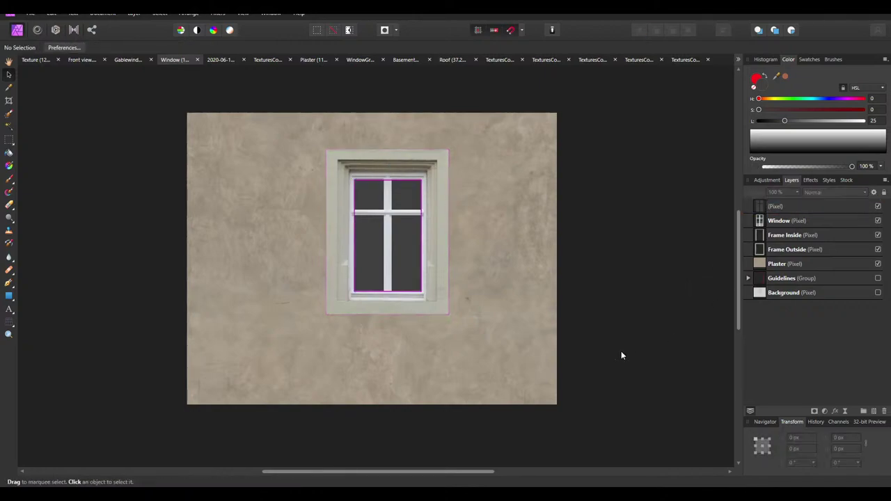
{"action": "left_click", "coordinate": [795, 209]}
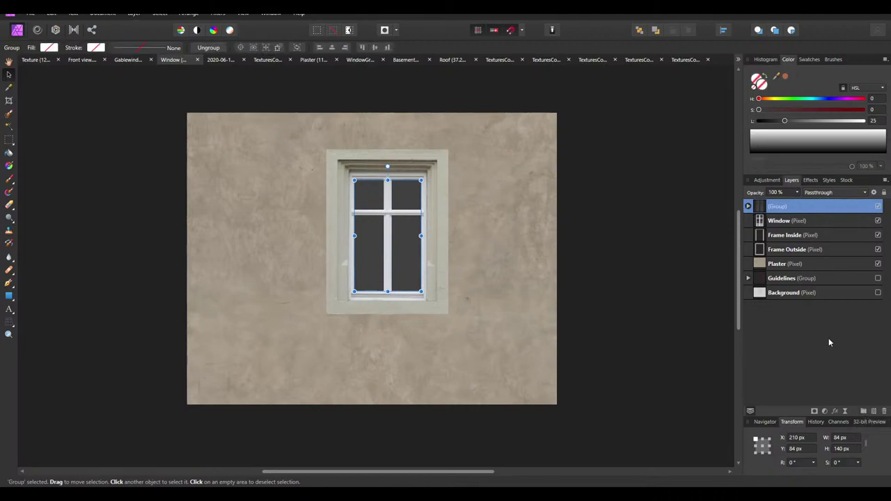
Select all five window texture layers and duplicate them
{"action": "left_click", "coordinate": [784, 265]}
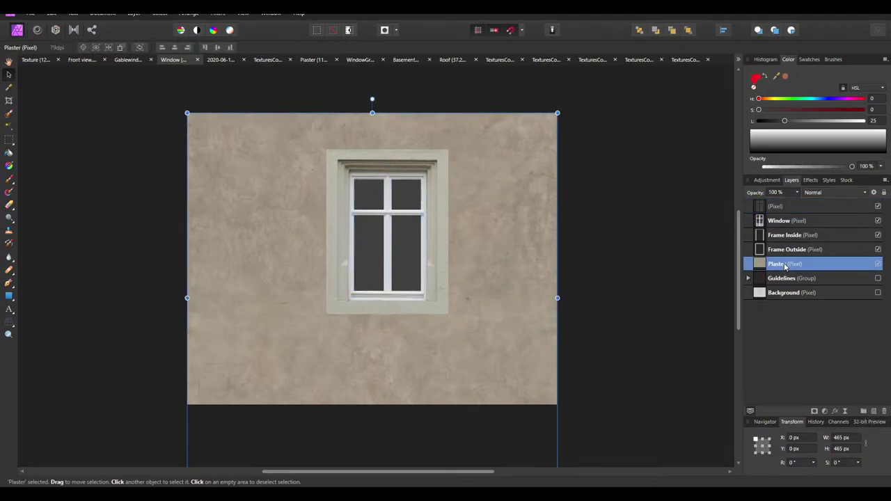
{"action": "left_click", "coordinate": [600, 264]}
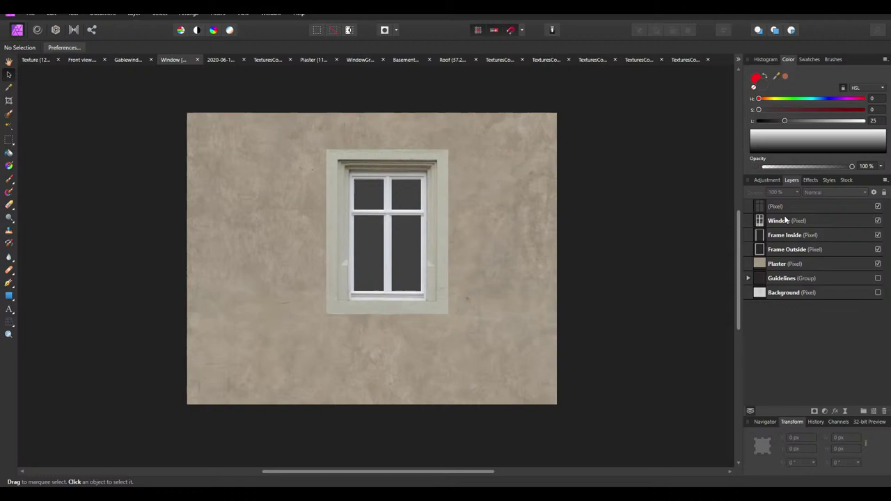
{"action": "left_click", "coordinate": [780, 265]}
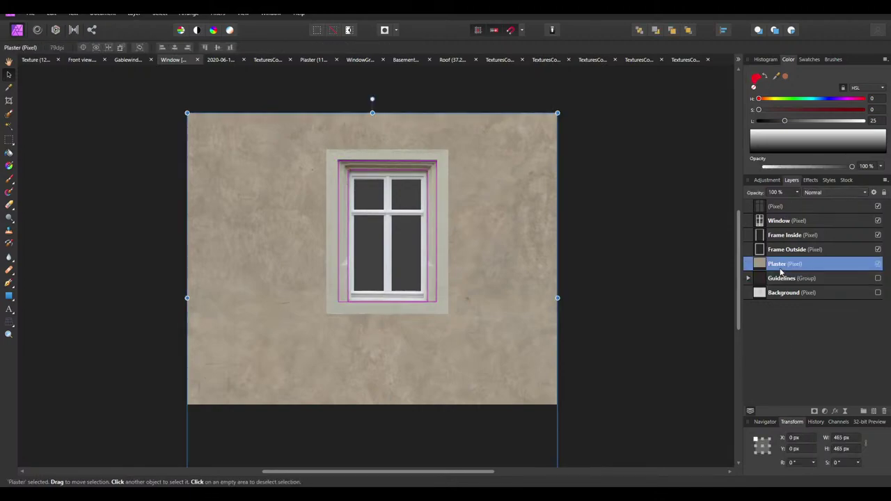
{"action": "left_click", "coordinate": [779, 207], "text": "shift"}
{"action": "key", "text": "ctrl+j"}
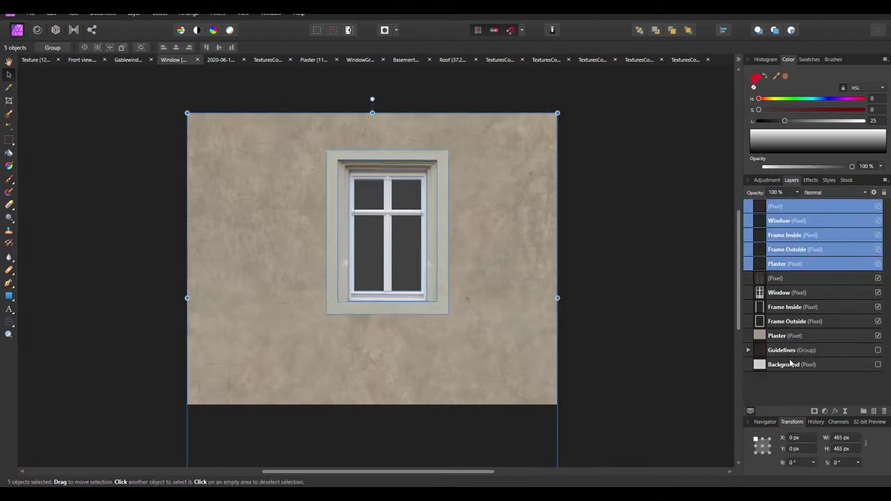
Group the duplicated layers into a group named ColorMask
{"action": "left_click", "coordinate": [864, 414]}
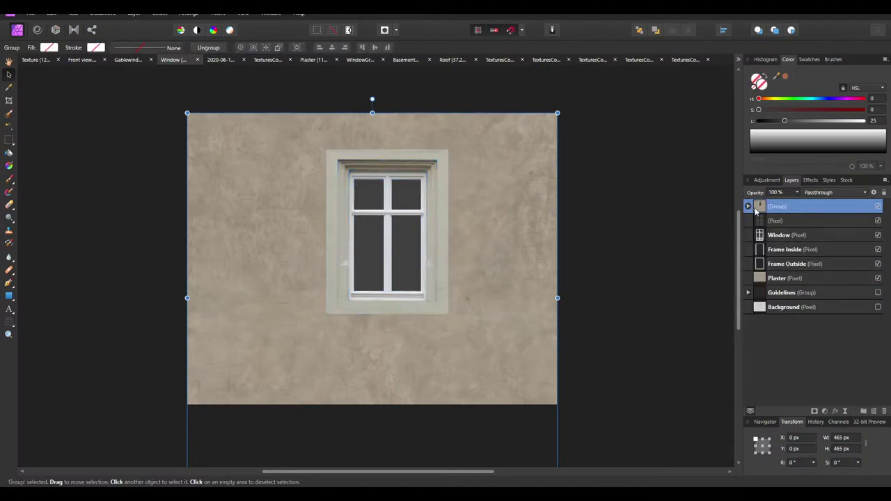
{"action": "left_click", "coordinate": [748, 206]}
{"action": "double_click", "coordinate": [787, 206]}
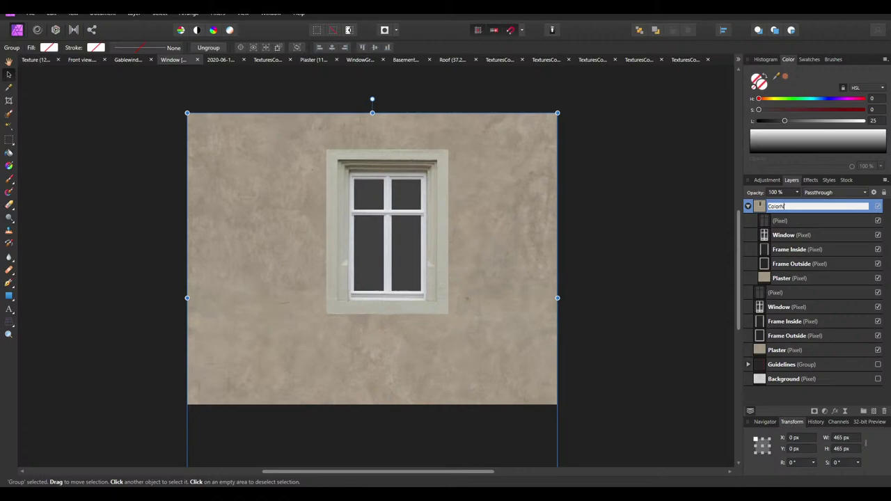
{"action": "key", "text": "Return"}
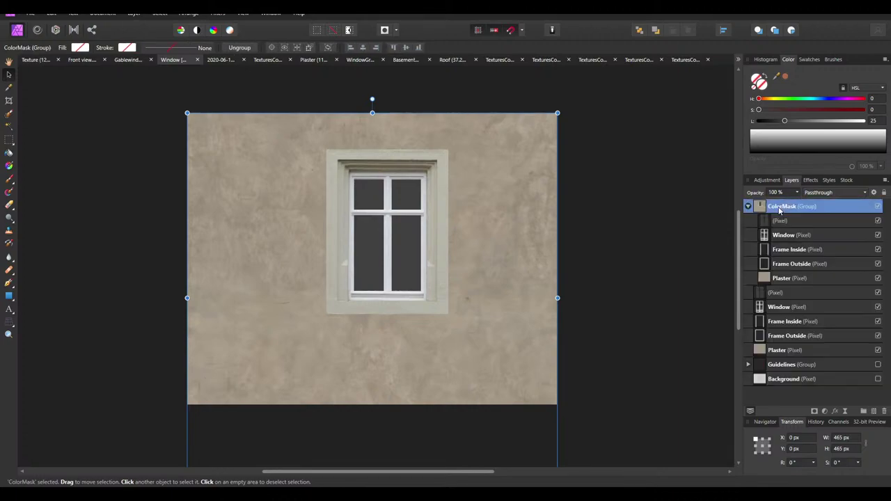
Turn the Plaster copy pure white with a merged HSL luminosity adjustment
{"action": "left_click", "coordinate": [781, 279]}
{"action": "left_click", "coordinate": [775, 182]}
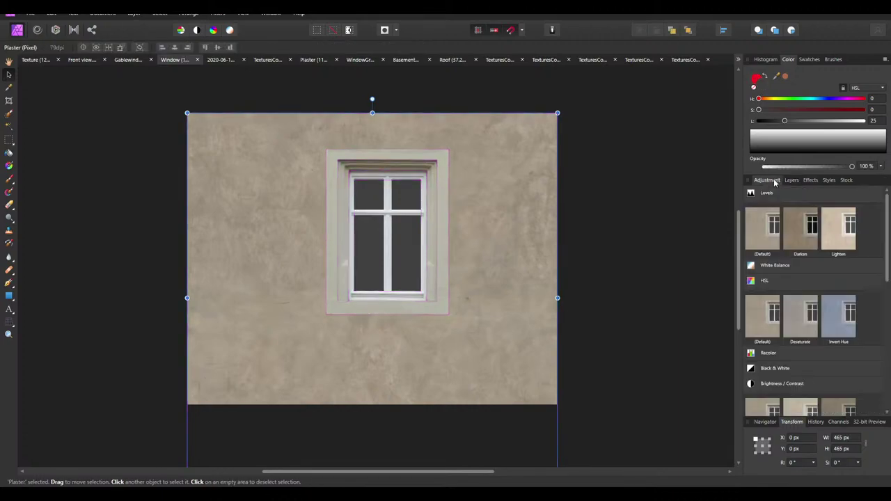
{"action": "left_click", "coordinate": [766, 324]}
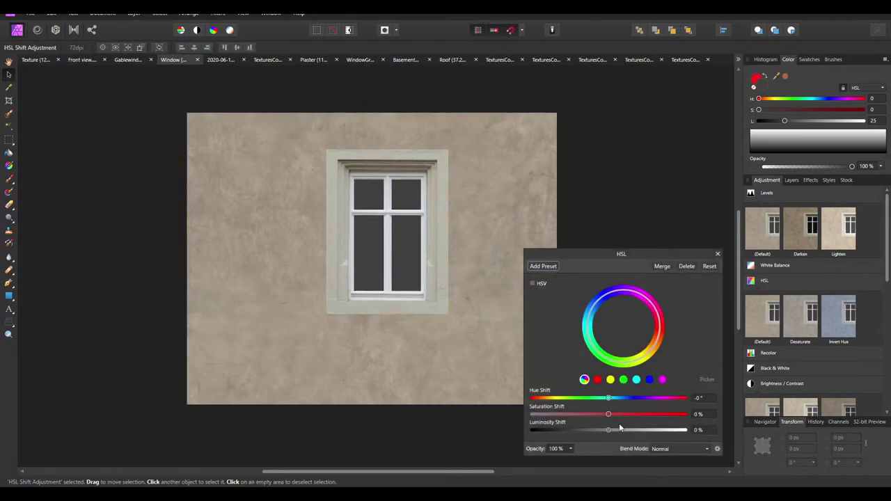
{"action": "left_click_drag", "start_coordinate": [609, 430], "coordinate": [686, 429]}
{"action": "left_click", "coordinate": [662, 266]}
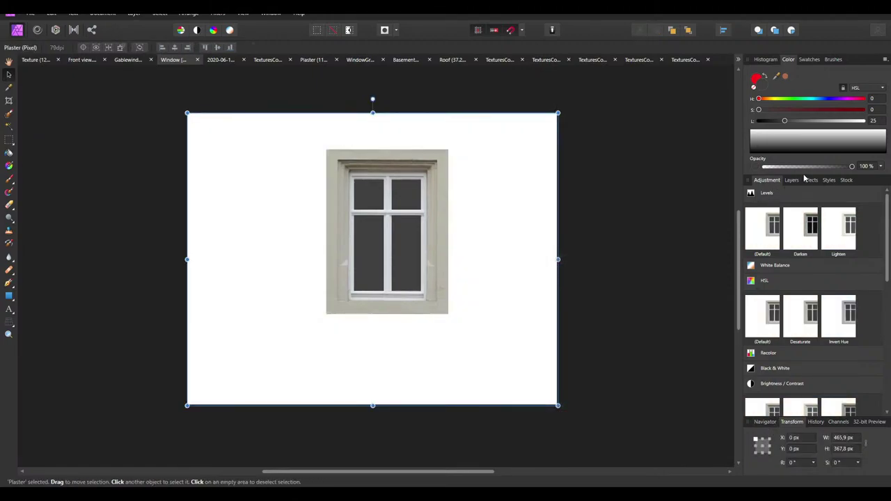
{"action": "left_click", "coordinate": [791, 180]}
Merge the pane, window and Frame Inside layers down into Frame Outside
{"action": "left_click", "coordinate": [779, 221]}
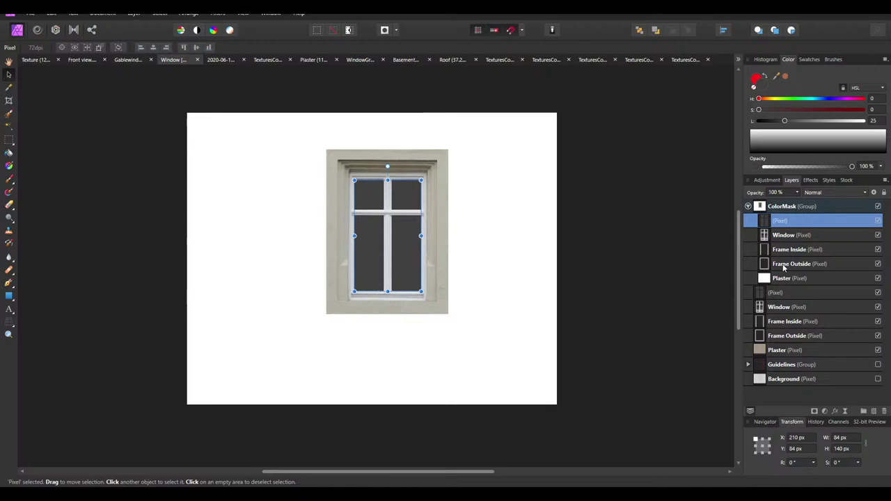
{"action": "right_click", "coordinate": [778, 221]}
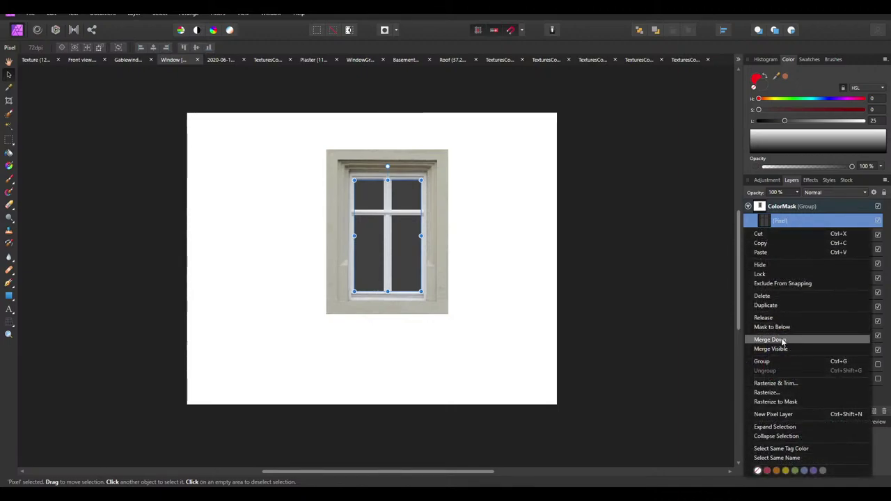
{"action": "left_click", "coordinate": [784, 222]}
{"action": "right_click", "coordinate": [783, 221]}
{"action": "left_click", "coordinate": [772, 339]}
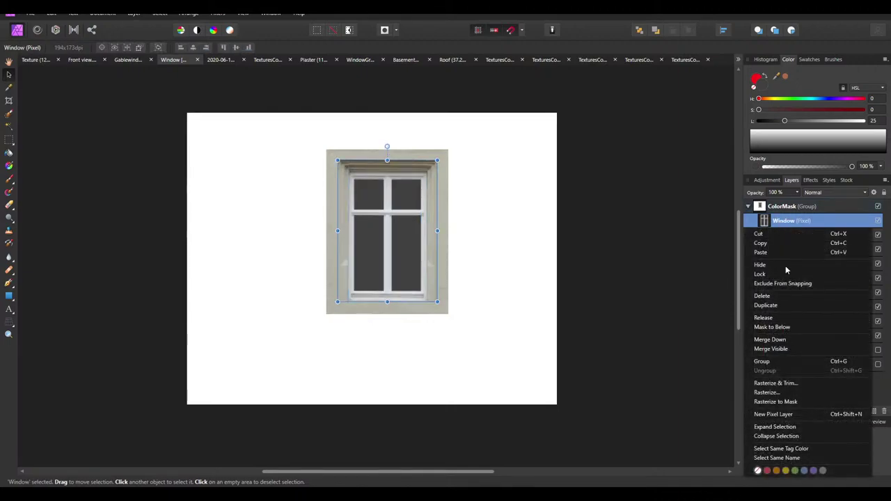
{"action": "right_click", "coordinate": [781, 221]}
{"action": "left_click", "coordinate": [773, 339]}
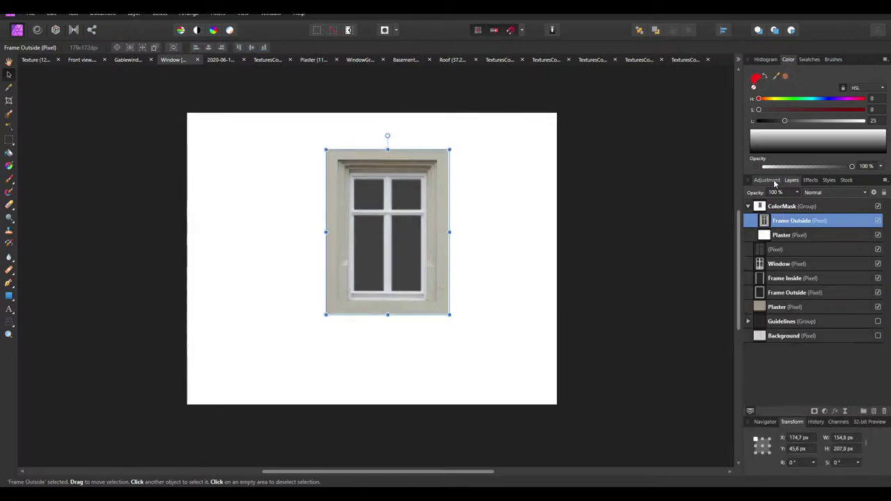
Make the merged window layer pure black with a merged HSL adjustment
{"action": "left_click", "coordinate": [766, 180]}
{"action": "left_click", "coordinate": [766, 330]}
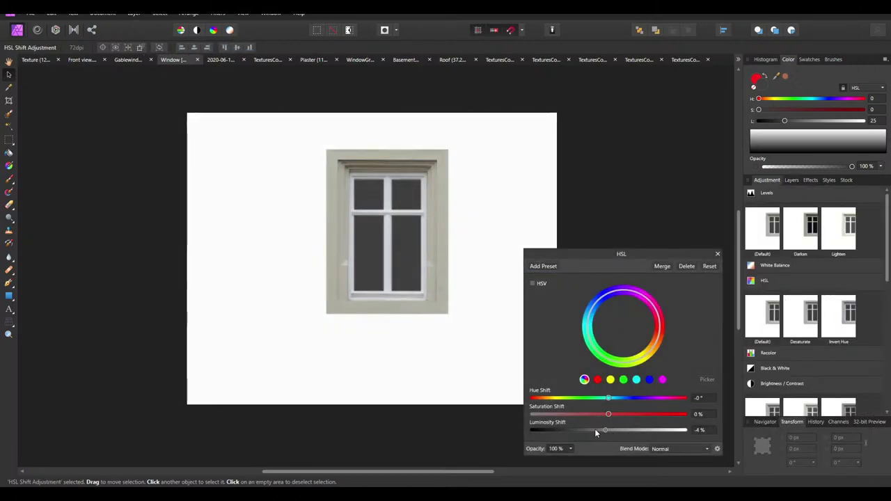
{"action": "left_click_drag", "start_coordinate": [595, 429], "coordinate": [532, 430]}
{"action": "left_click", "coordinate": [661, 266]}
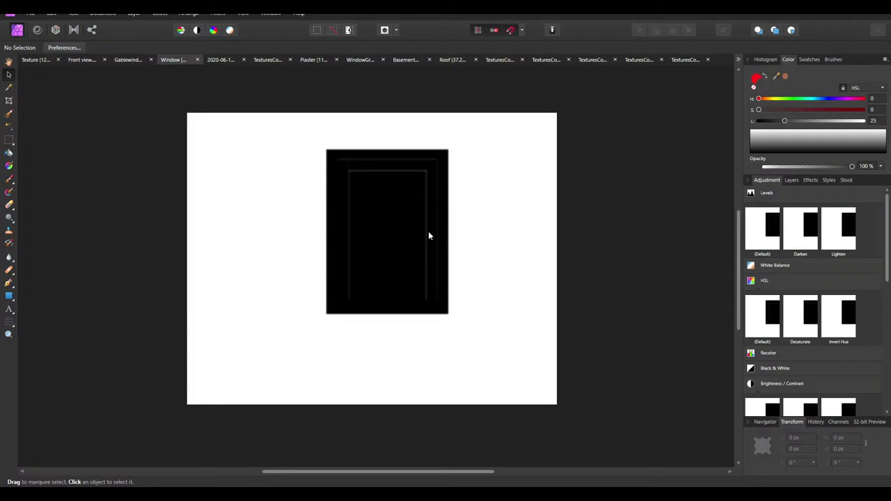
{"action": "scroll", "coordinate": [382, 205], "scroll_direction": "up", "scroll_amount": 3, "text": "ctrl"}
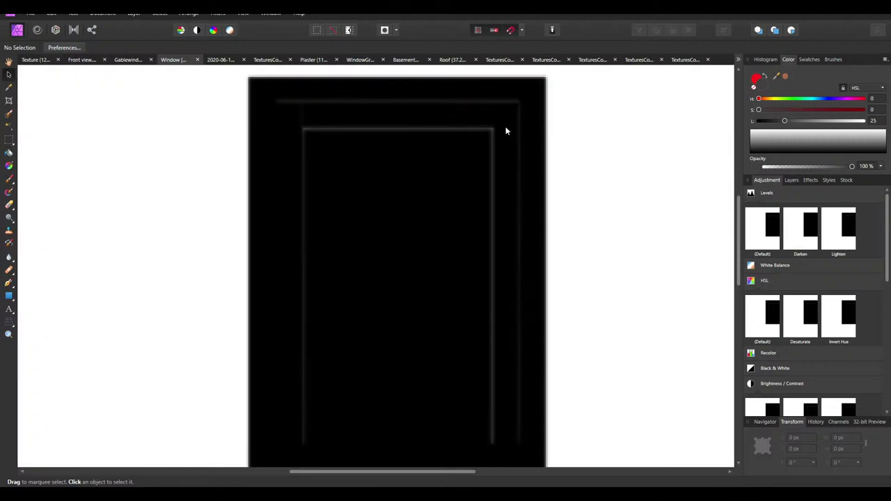
{"action": "scroll", "coordinate": [338, 104], "scroll_direction": "up", "scroll_amount": 3, "text": "ctrl"}
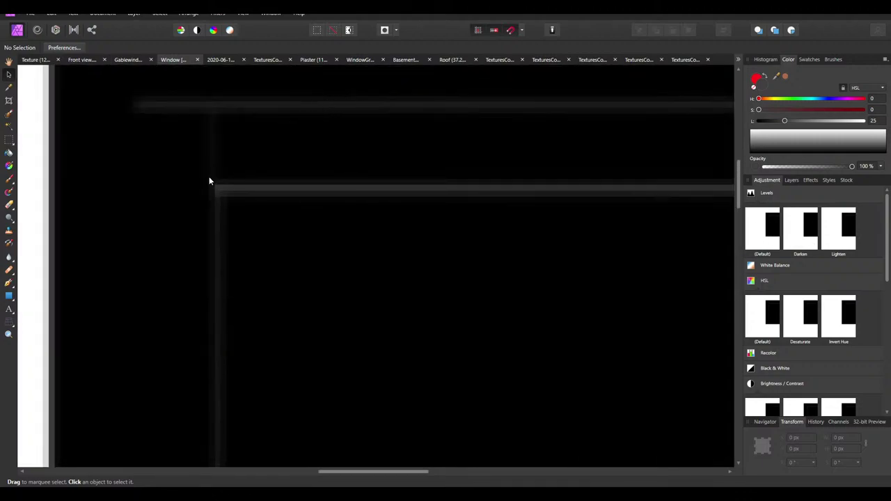
{"action": "key", "text": "ctrl+0"}
Set Frame Outside's anti-aliasing to Force Off
{"action": "left_click", "coordinate": [791, 180]}
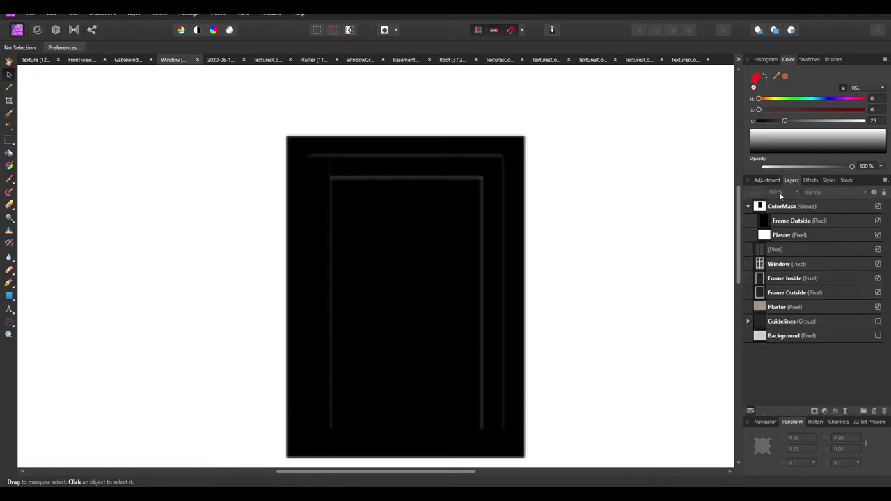
{"action": "left_click", "coordinate": [788, 220]}
{"action": "scroll", "coordinate": [430, 208], "scroll_direction": "down", "scroll_amount": 1}
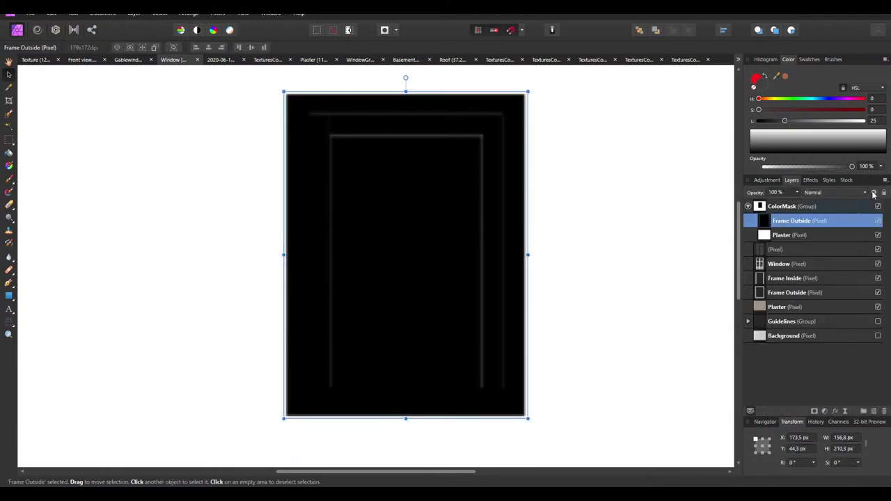
{"action": "left_click", "coordinate": [873, 193]}
{"action": "left_click", "coordinate": [403, 162]}
{"action": "left_click", "coordinate": [408, 192]}
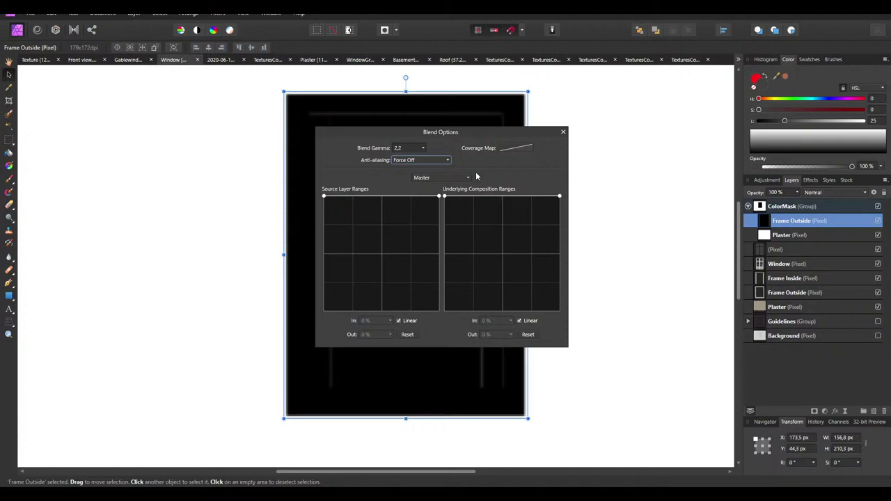
{"action": "left_click", "coordinate": [563, 131]}
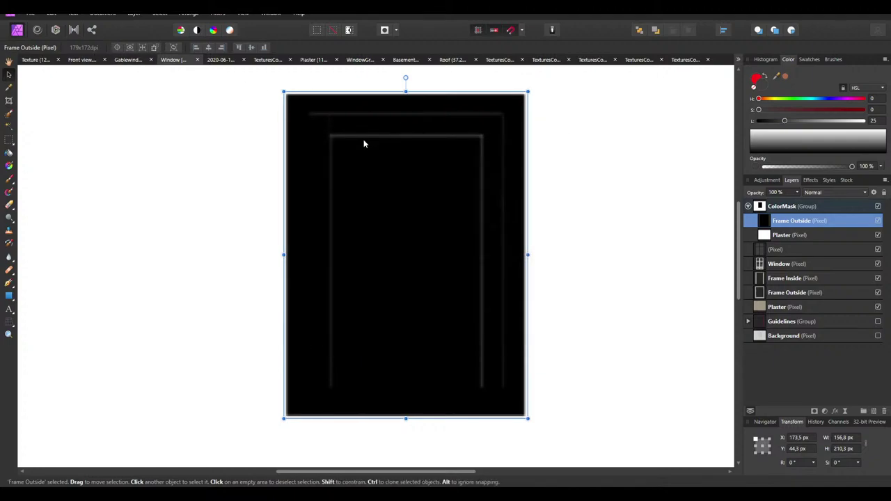
Zoom out to the whole document and reselect the Frame Outside layer
{"action": "scroll", "coordinate": [364, 143], "scroll_direction": "up", "scroll_amount": 2, "text": "ctrl"}
{"action": "scroll", "coordinate": [309, 132], "scroll_direction": "down", "scroll_amount": 5, "text": "ctrl"}
{"action": "key", "text": "ctrl+d"}
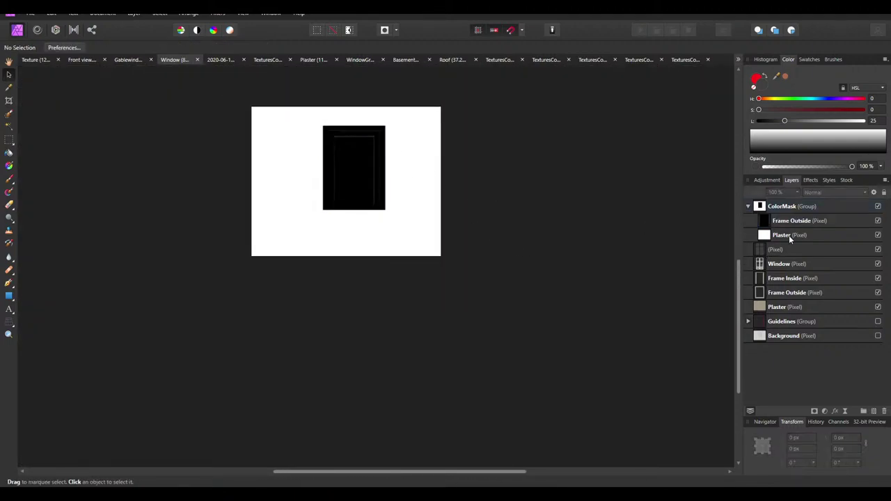
{"action": "left_click", "coordinate": [791, 237]}
{"action": "left_click", "coordinate": [786, 222]}
{"action": "scroll", "coordinate": [384, 153], "scroll_direction": "up", "scroll_amount": 4, "text": "ctrl"}
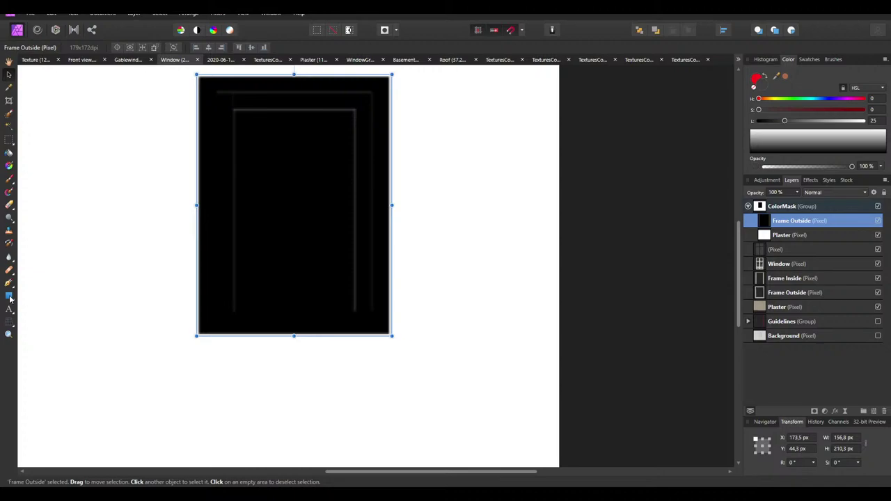
Draw a solid black rectangle with no outline over the window's inner area
{"action": "key", "text": "m"}
{"action": "left_click", "coordinate": [758, 80]}
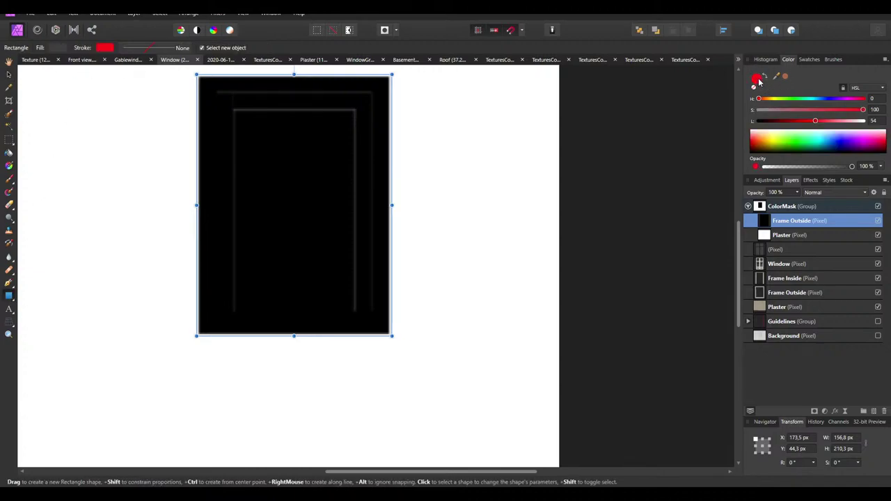
{"action": "left_click_drag", "start_coordinate": [767, 122], "coordinate": [758, 122]}
{"action": "left_click_drag", "start_coordinate": [371, 315], "coordinate": [214, 88]}
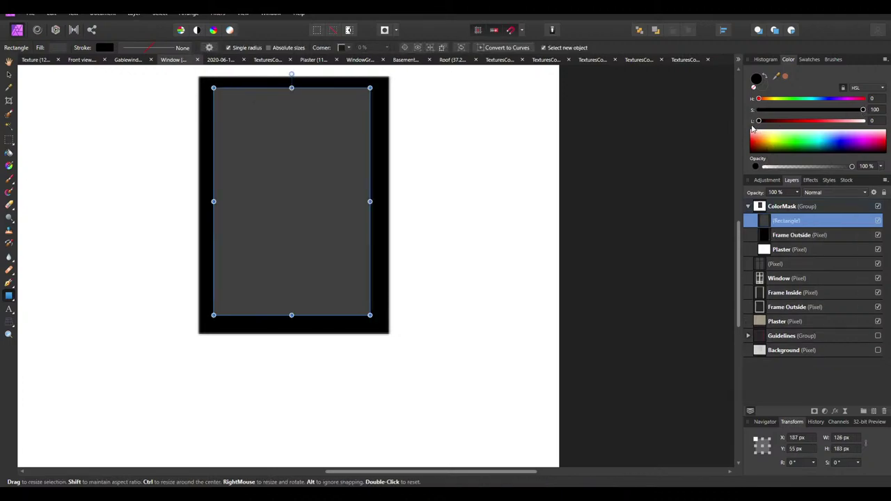
{"action": "left_click", "coordinate": [768, 81]}
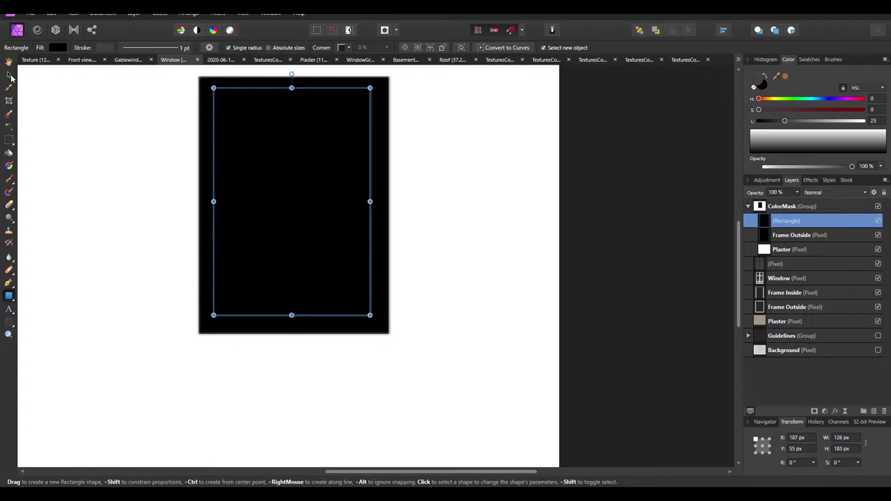
Attempt to merge the rectangle into Frame Outside, then undo back to the rectangle layer
{"action": "right_click", "coordinate": [801, 221]}
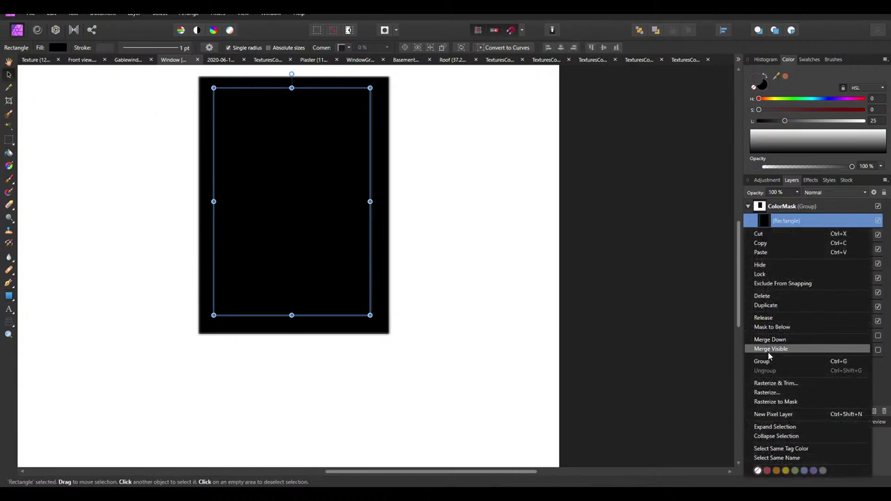
{"action": "key", "text": "Escape"}
{"action": "right_click", "coordinate": [801, 222]}
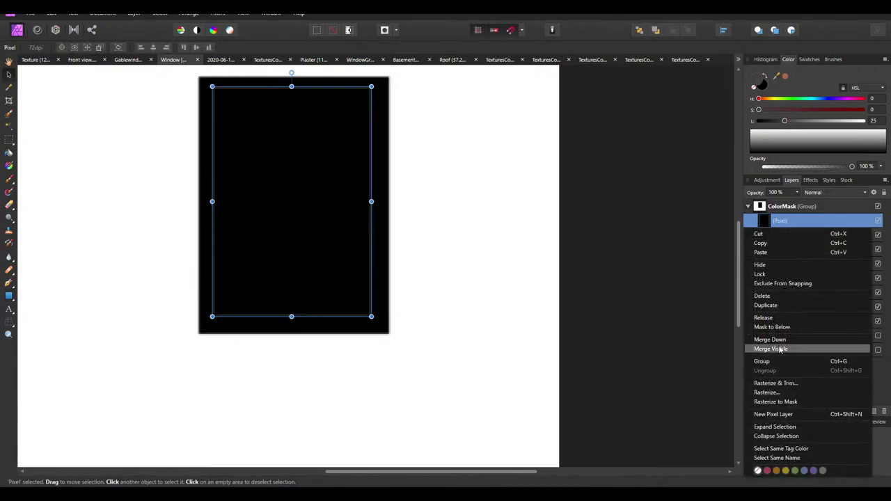
{"action": "left_click", "coordinate": [770, 339]}
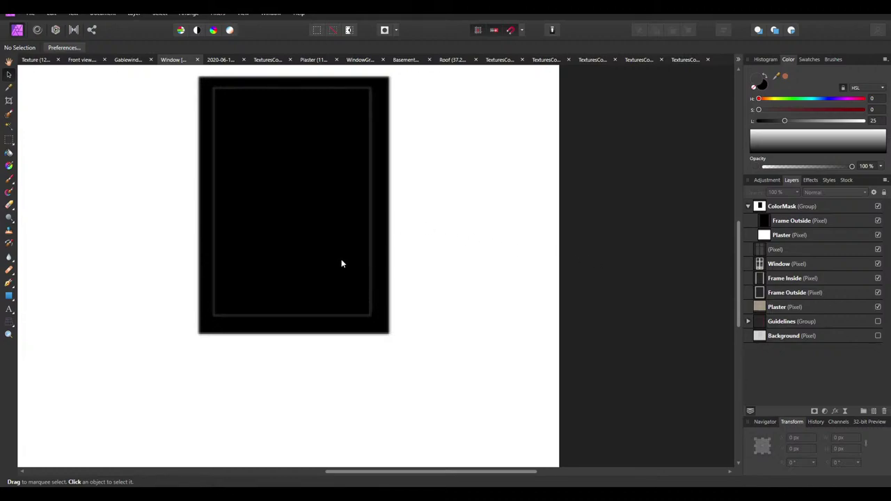
{"action": "key", "text": "ctrl+v"}
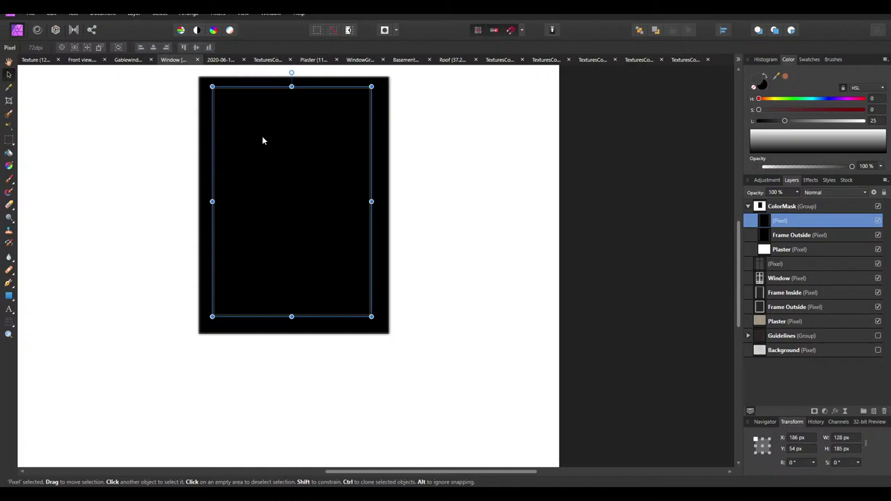
{"action": "key", "text": "ctrl+z"}
{"action": "left_click", "coordinate": [104, 49]}
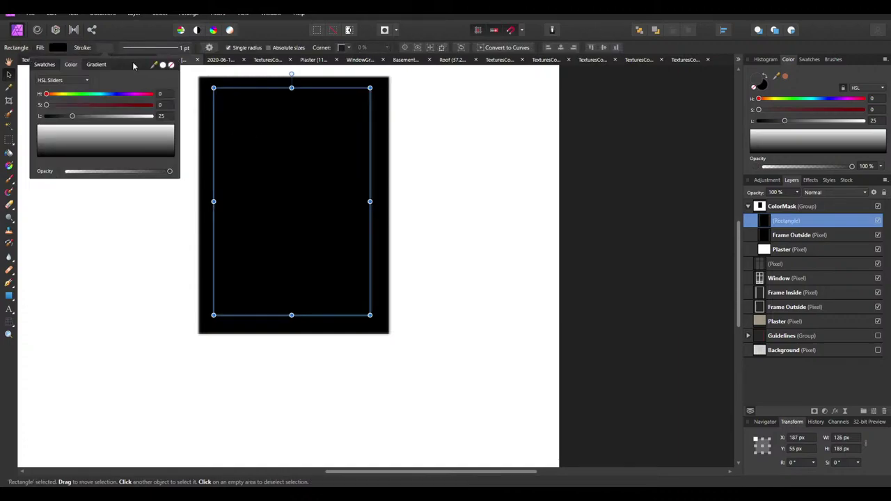
{"action": "left_click", "coordinate": [612, 295]}
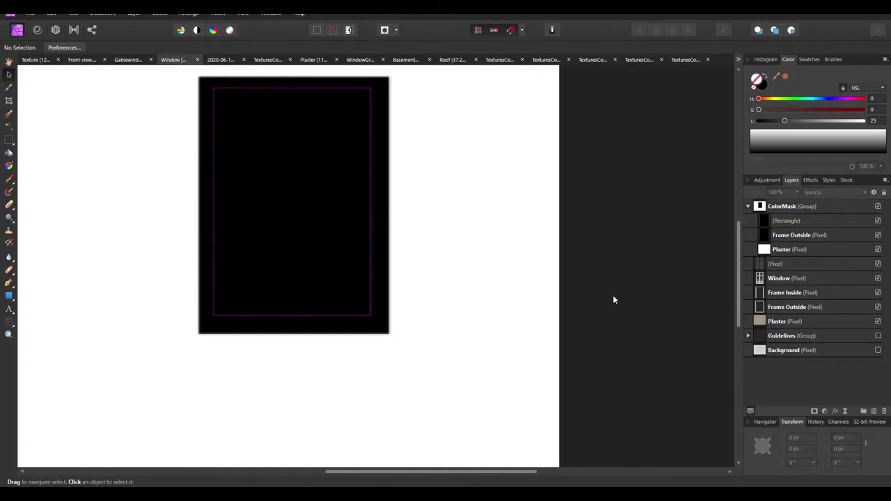
Rasterize the rectangle and merge it down into Frame Outside
{"action": "right_click", "coordinate": [788, 222]}
{"action": "left_click", "coordinate": [789, 383]}
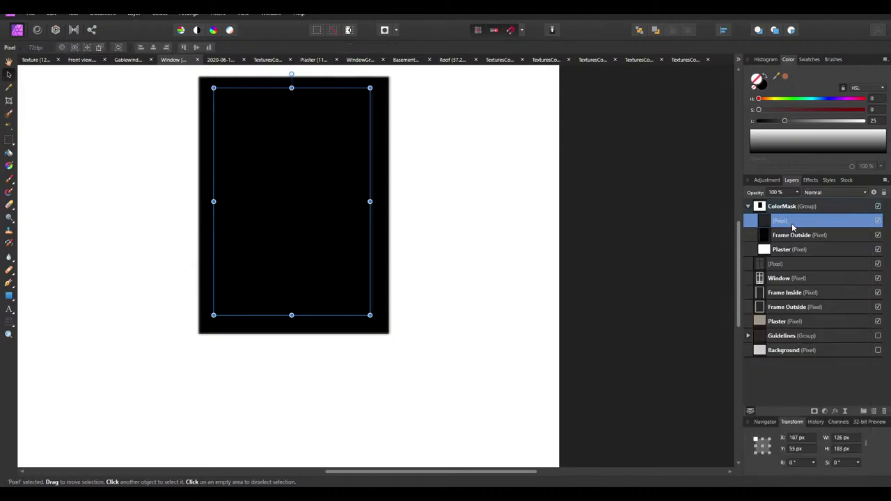
{"action": "right_click", "coordinate": [789, 372]}
{"action": "left_click", "coordinate": [773, 339]}
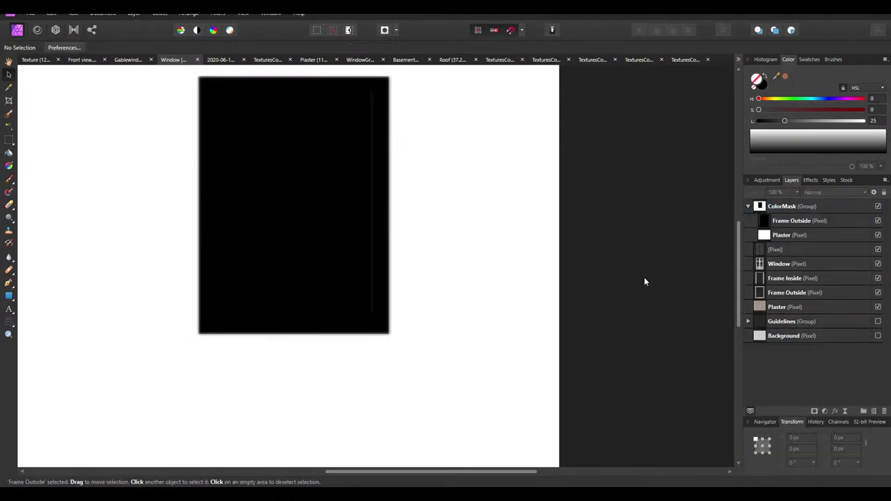
Rename the Frame Outside layer to Window
{"action": "scroll", "coordinate": [476, 245], "scroll_direction": "down", "scroll_amount": 3, "text": "ctrl"}
{"action": "scroll", "coordinate": [476, 244], "scroll_direction": "down", "scroll_amount": 1, "text": "ctrl"}
{"action": "double_click", "coordinate": [804, 222]}
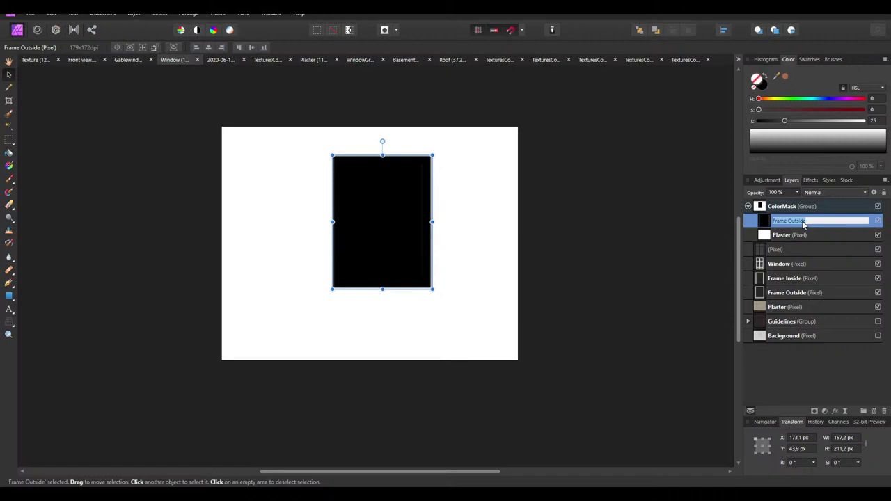
{"action": "type", "text": "Window"}
{"action": "key", "text": "Return"}
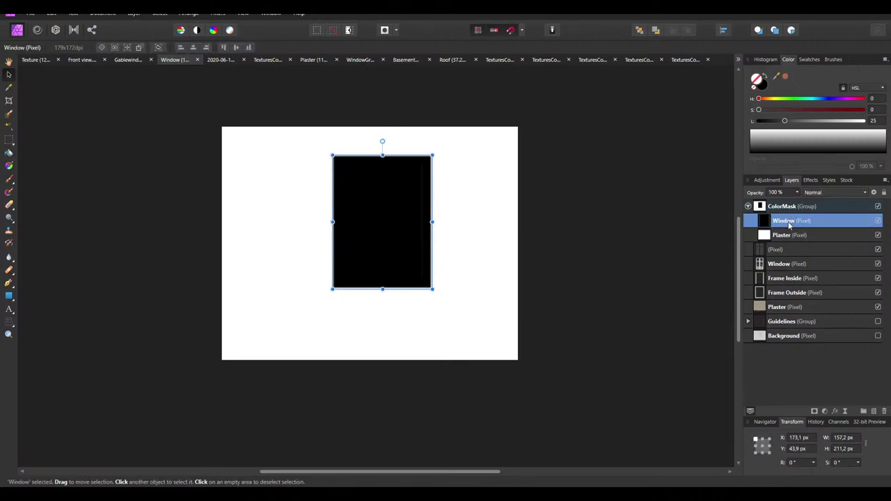
Merge the visible layers into a new layer named Final
{"action": "right_click", "coordinate": [780, 219]}
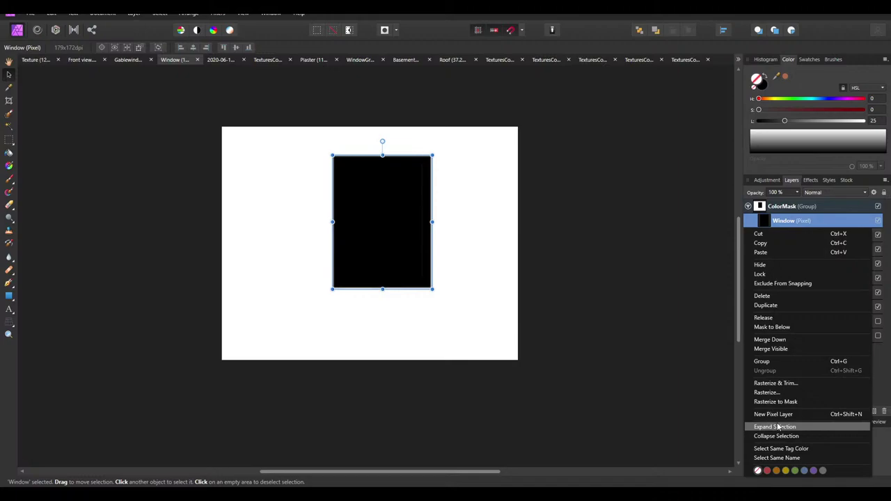
{"action": "left_click", "coordinate": [780, 349]}
{"action": "double_click", "coordinate": [786, 221]}
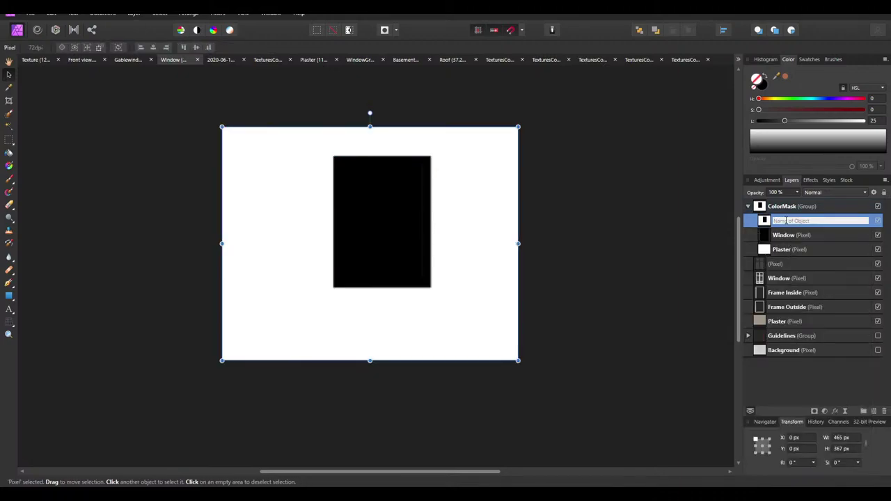
{"action": "type", "text": "Final"}
{"action": "key", "text": "Return"}
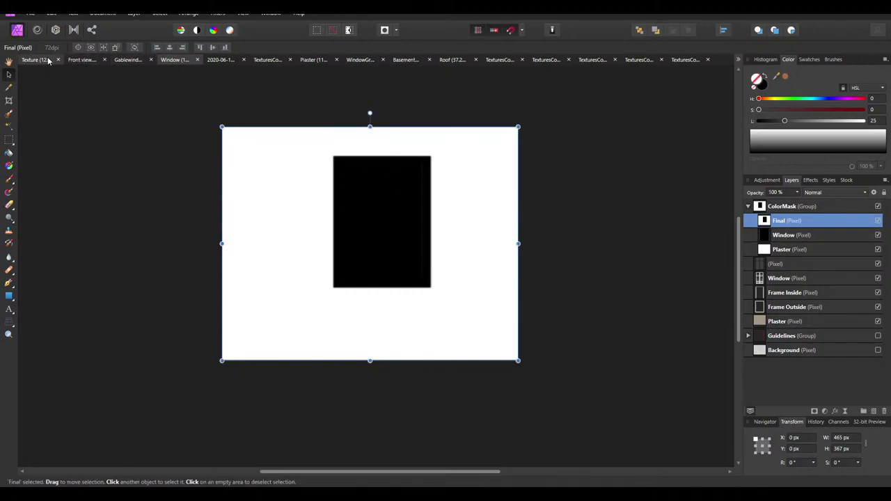
Paste the Final mask into the Texture document and scale it to about 298×235 px
{"action": "left_click", "coordinate": [35, 60]}
{"action": "scroll", "coordinate": [483, 189], "scroll_direction": "up", "scroll_amount": 2}
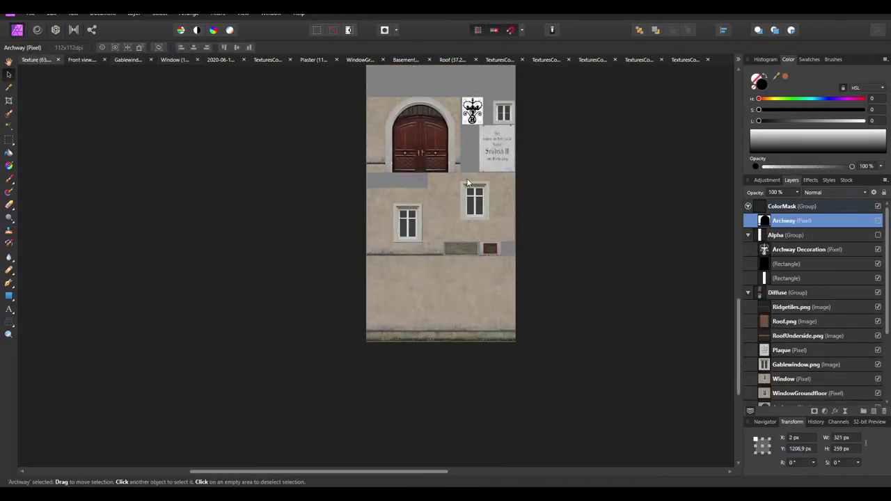
{"action": "key", "text": "ctrl+v"}
{"action": "scroll", "coordinate": [400, 229], "scroll_direction": "up", "scroll_amount": 3, "text": "ctrl"}
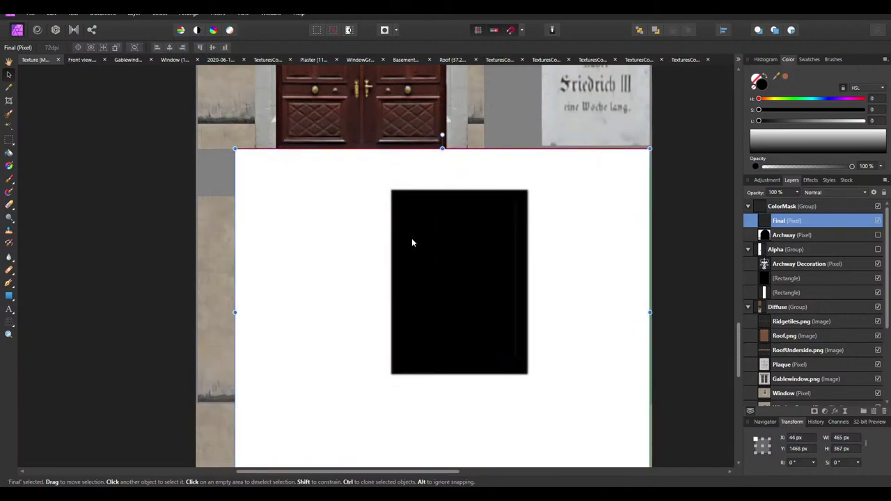
{"action": "scroll", "coordinate": [412, 238], "scroll_direction": "down", "scroll_amount": 2, "text": "ctrl"}
{"action": "left_click_drag", "start_coordinate": [286, 371], "coordinate": [388, 304]}
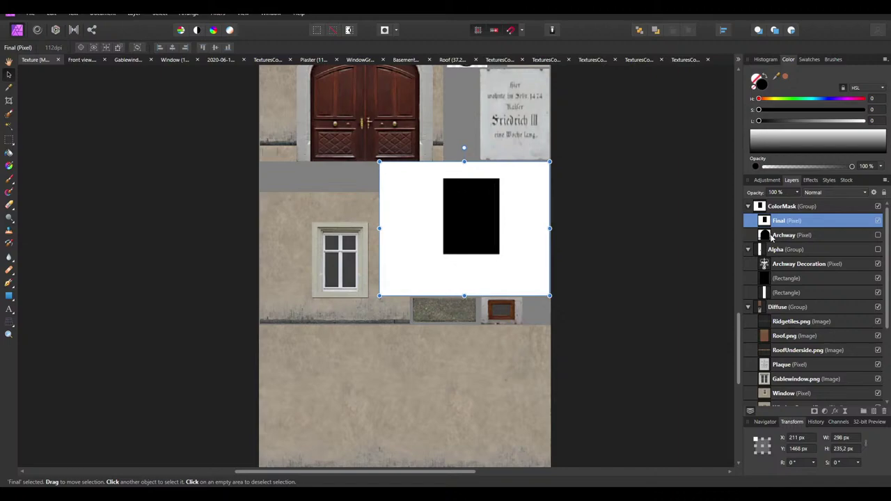
Rename the pasted mask layer to Window and deselect it
{"action": "scroll", "coordinate": [527, 300], "scroll_direction": "up", "scroll_amount": 6, "text": "ctrl"}
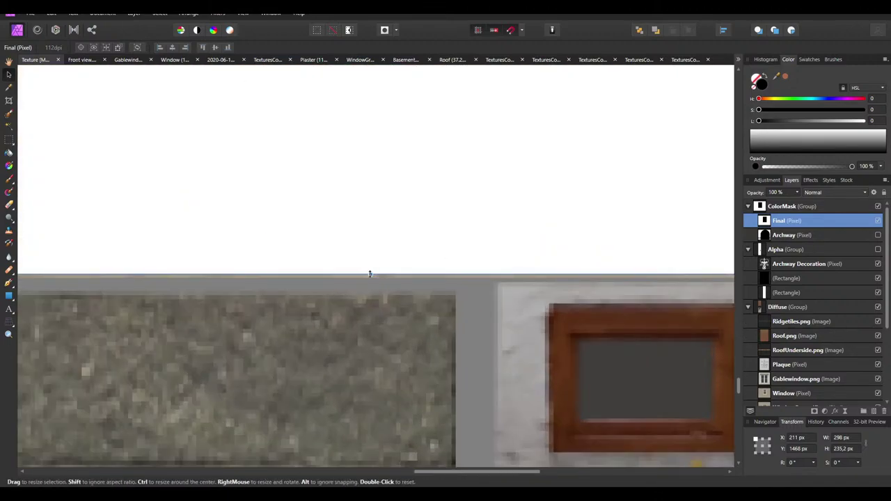
{"action": "scroll", "coordinate": [376, 277], "scroll_direction": "down", "scroll_amount": 6, "text": "ctrl"}
{"action": "double_click", "coordinate": [792, 220]}
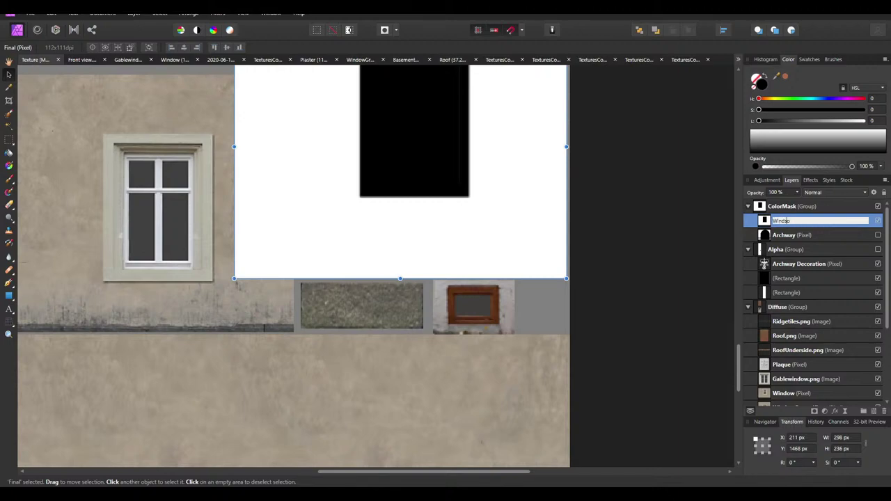
{"action": "key", "text": "Return"}
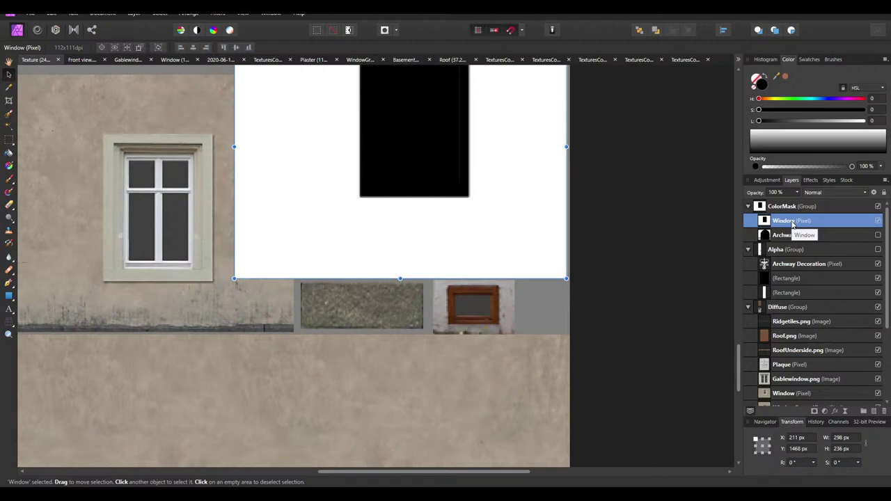
{"action": "left_click", "coordinate": [624, 304]}
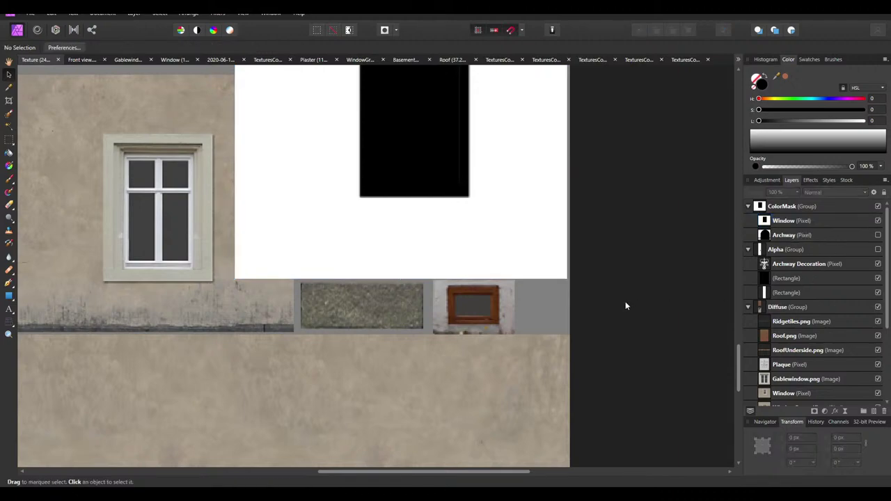
{"action": "scroll", "coordinate": [625, 304], "scroll_direction": "down", "scroll_amount": 3, "text": "ctrl"}
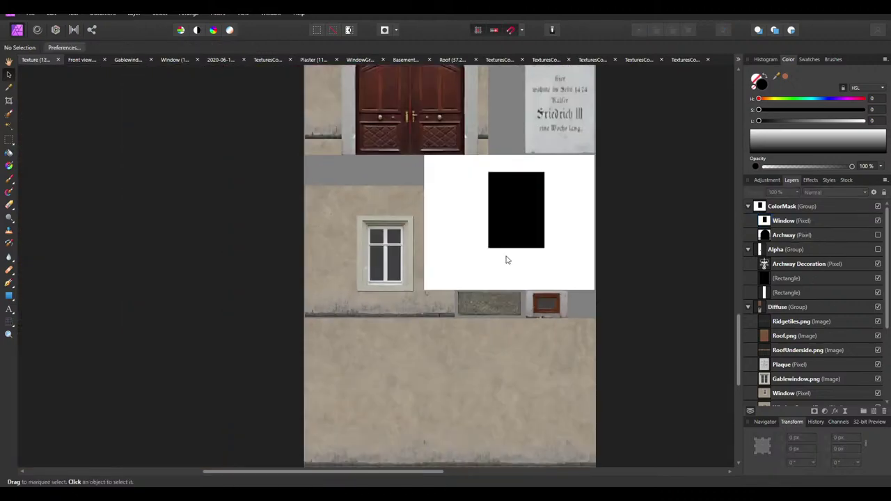
Close the Window and Gablewindow documents
{"action": "left_click", "coordinate": [192, 61]}
{"action": "left_click", "coordinate": [198, 60]}
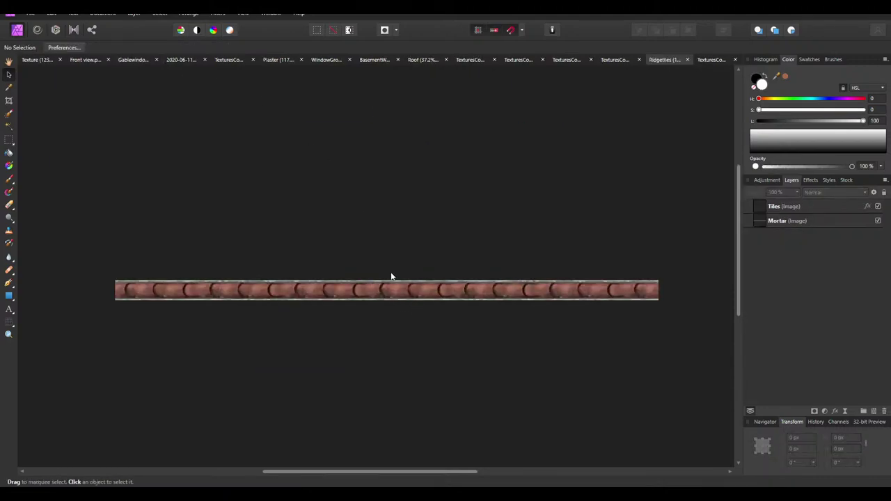
{"action": "left_click", "coordinate": [126, 62]}
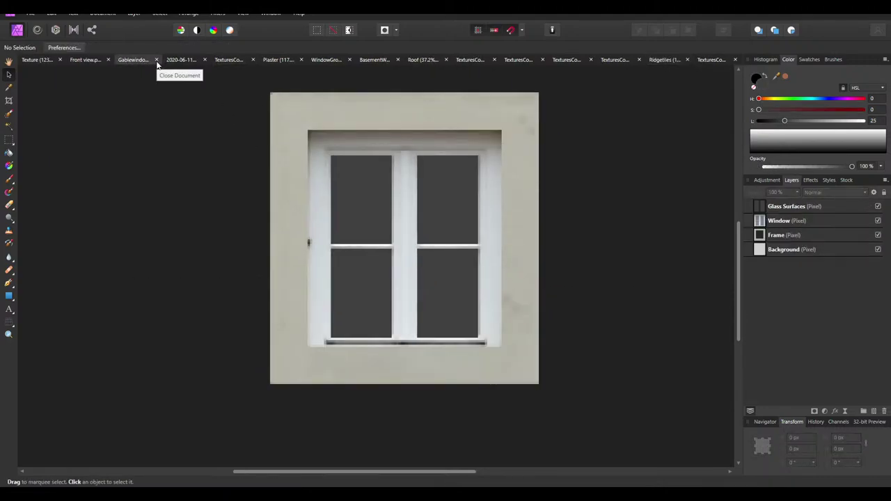
{"action": "left_click", "coordinate": [156, 61]}
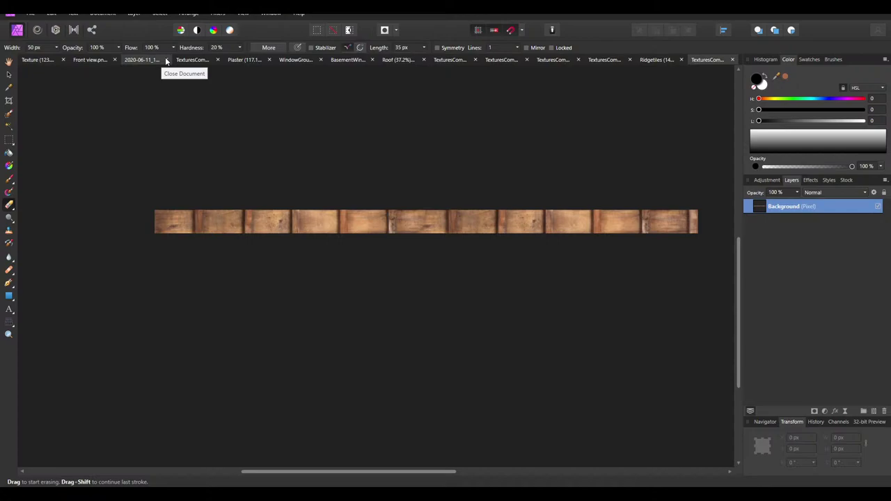
Close the 2020-06-11 image without saving, then select the Dirt Layer in Plaster
{"action": "left_click", "coordinate": [165, 62]}
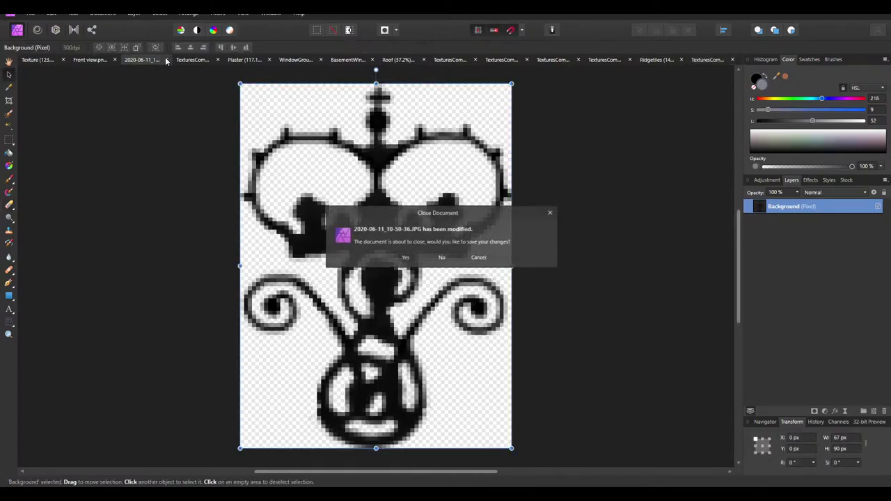
{"action": "left_click", "coordinate": [442, 257]}
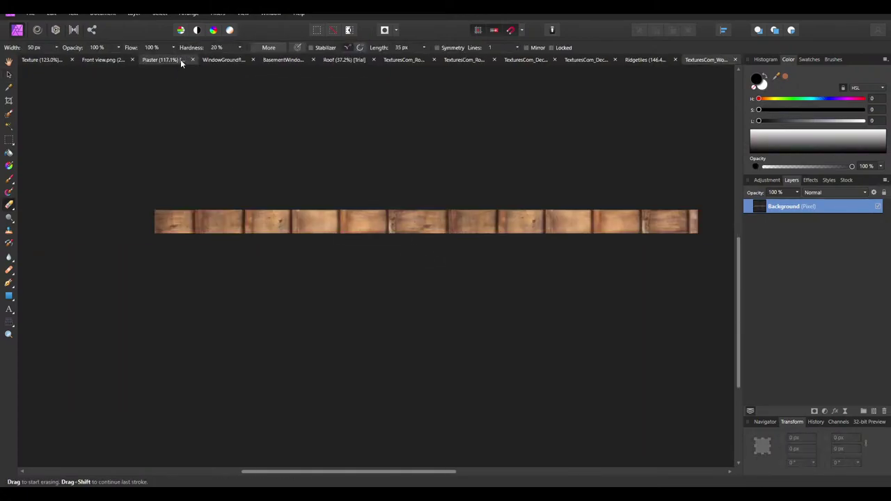
{"action": "left_click", "coordinate": [191, 59]}
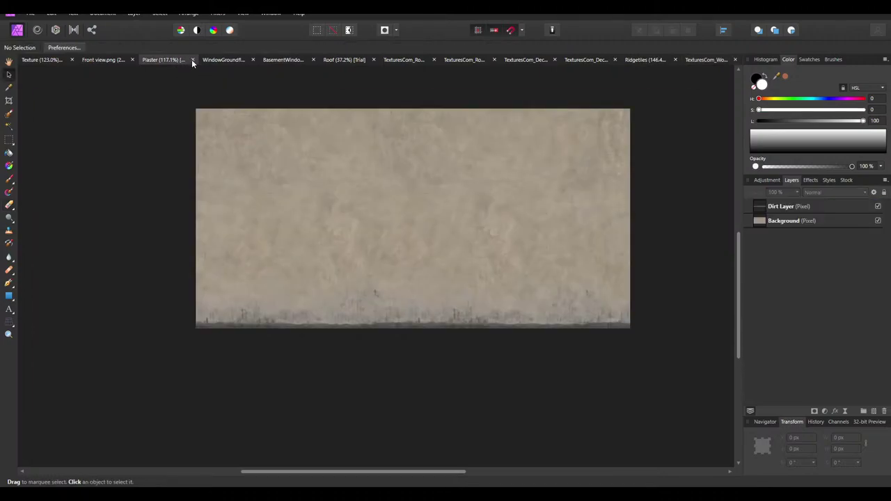
{"action": "left_click", "coordinate": [836, 207]}
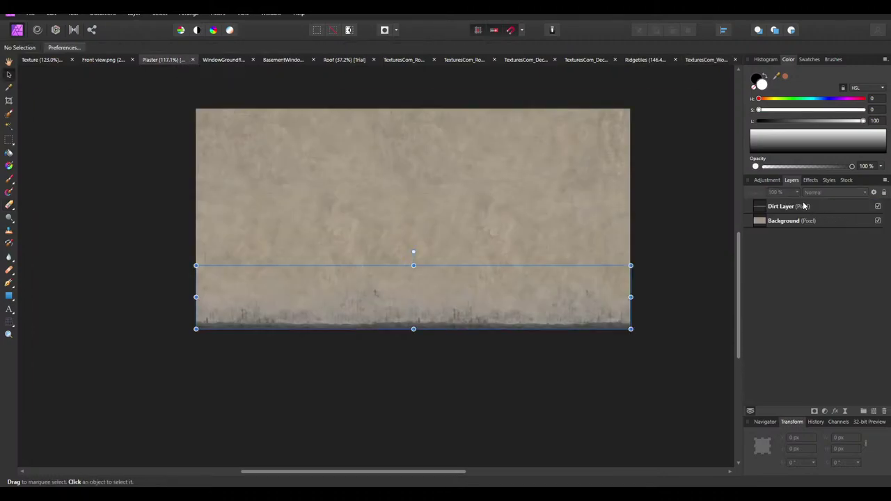
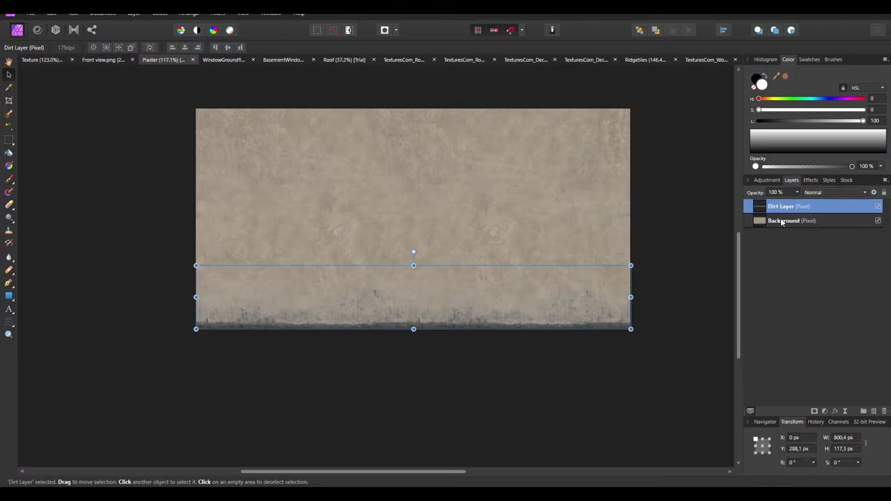
Turn the Background plaster white with an HSL preset at maximum luminosity, merged in
{"action": "left_click", "coordinate": [784, 221]}
{"action": "left_click", "coordinate": [766, 180]}
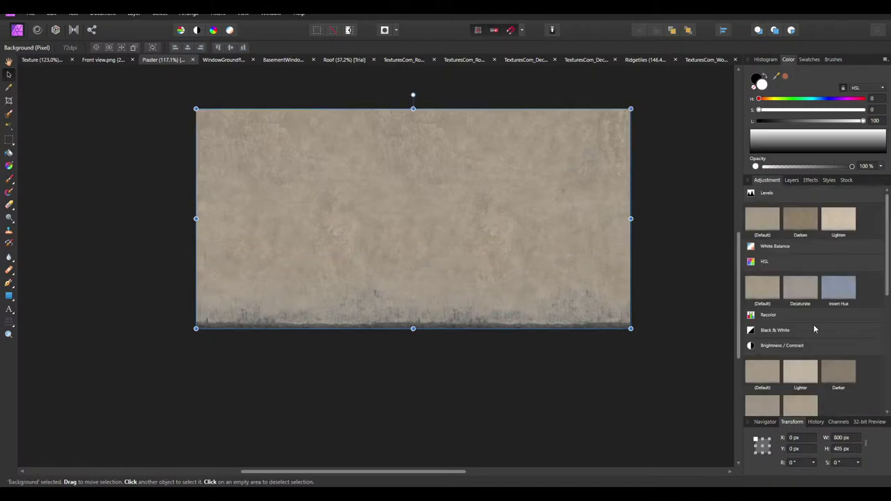
{"action": "left_click", "coordinate": [762, 295]}
{"action": "left_click_drag", "start_coordinate": [609, 429], "coordinate": [761, 428]}
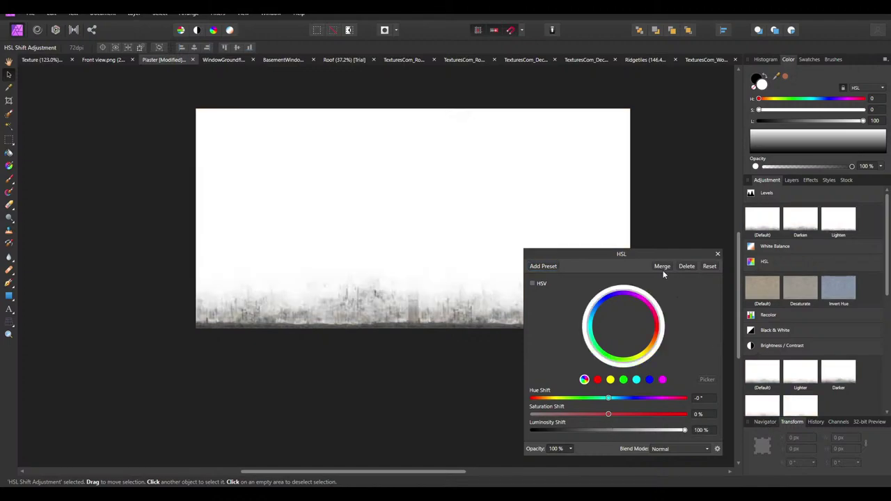
{"action": "left_click", "coordinate": [660, 267]}
{"action": "left_click", "coordinate": [791, 180]}
Turn the Dirt Layer black with an HSL preset at minimum luminosity, merged in
{"action": "left_click", "coordinate": [779, 204]}
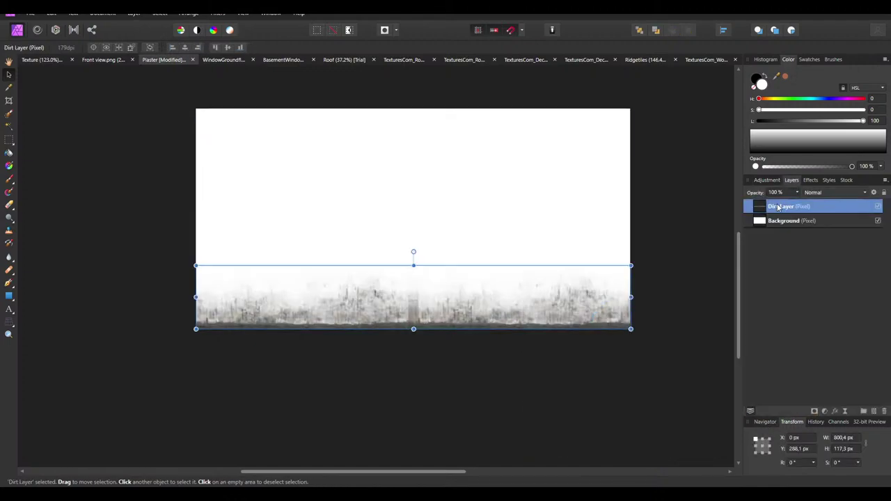
{"action": "left_click", "coordinate": [770, 180]}
{"action": "left_click", "coordinate": [750, 301]}
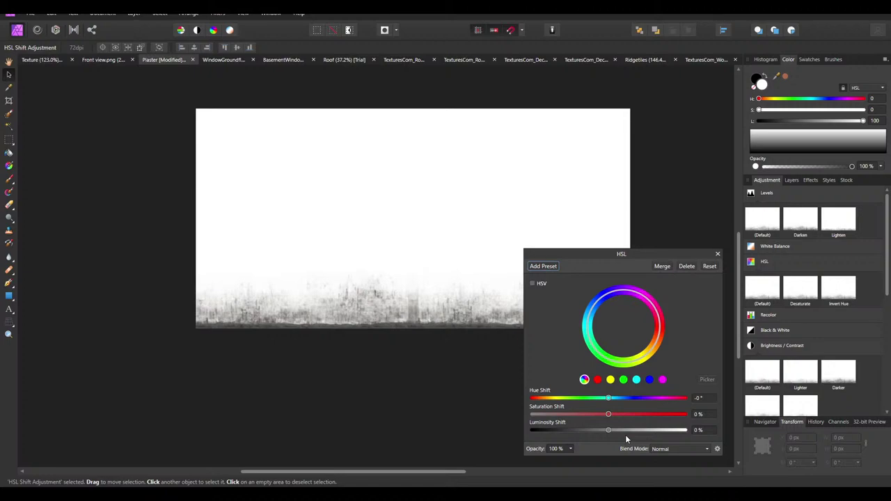
{"action": "left_click_drag", "start_coordinate": [608, 430], "coordinate": [530, 430]}
{"action": "left_click", "coordinate": [661, 266]}
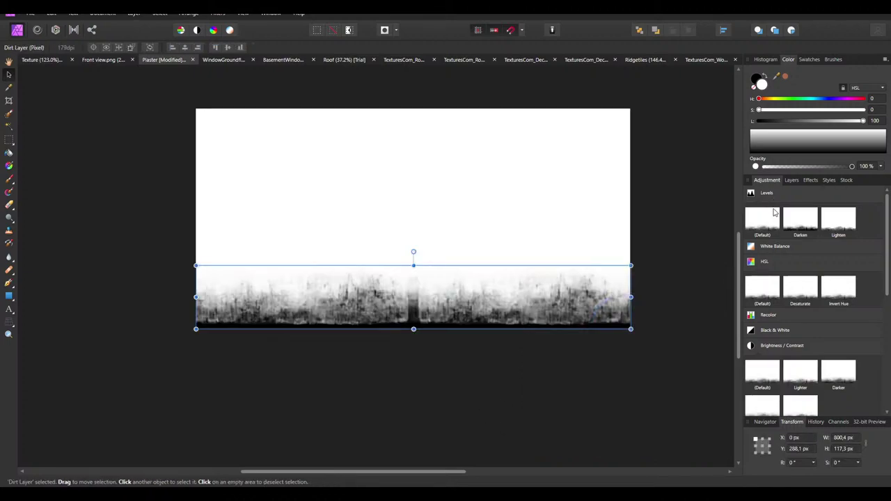
{"action": "left_click", "coordinate": [791, 181]}
Set the Dirt Layer opacity to 75% and Merge Visible into a new layer
{"action": "left_click", "coordinate": [776, 194]}
{"action": "type", "text": "75"}
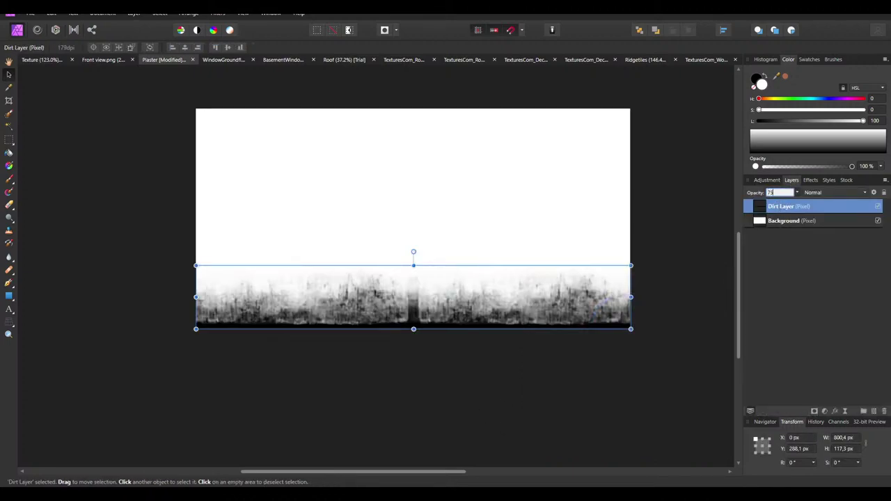
{"action": "key", "text": "Return"}
{"action": "right_click", "coordinate": [793, 206]}
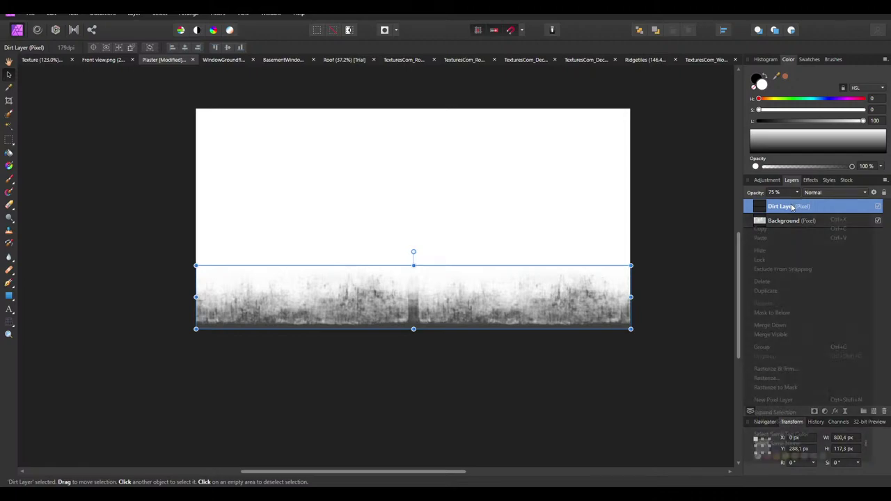
{"action": "left_click", "coordinate": [788, 334]}
Name the merged layer ColorMask, move it to the top of the stack, and hide it
{"action": "double_click", "coordinate": [783, 206]}
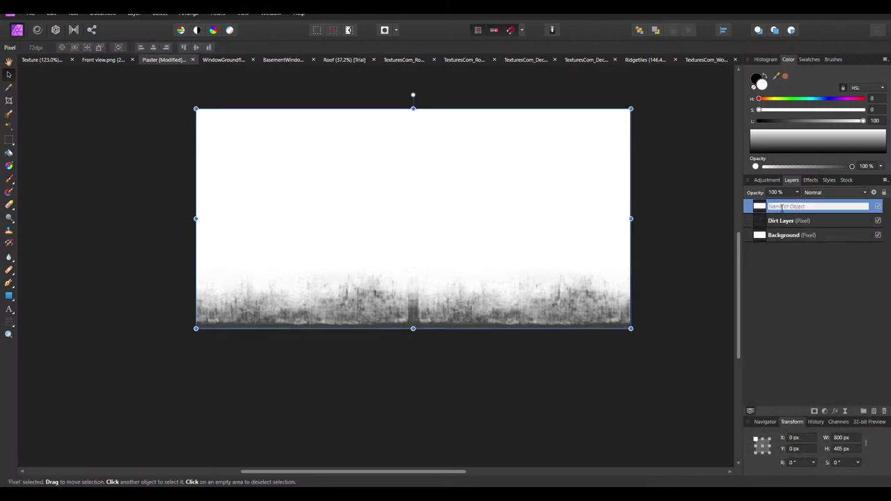
{"action": "type", "text": "ColorMask"}
{"action": "key", "text": "Escape"}
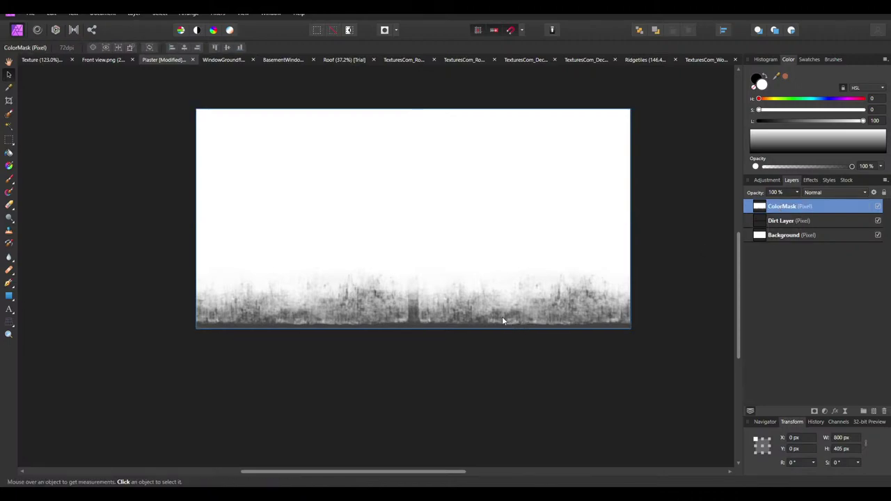
{"action": "left_click", "coordinate": [492, 317]}
{"action": "key", "text": "Delete"}
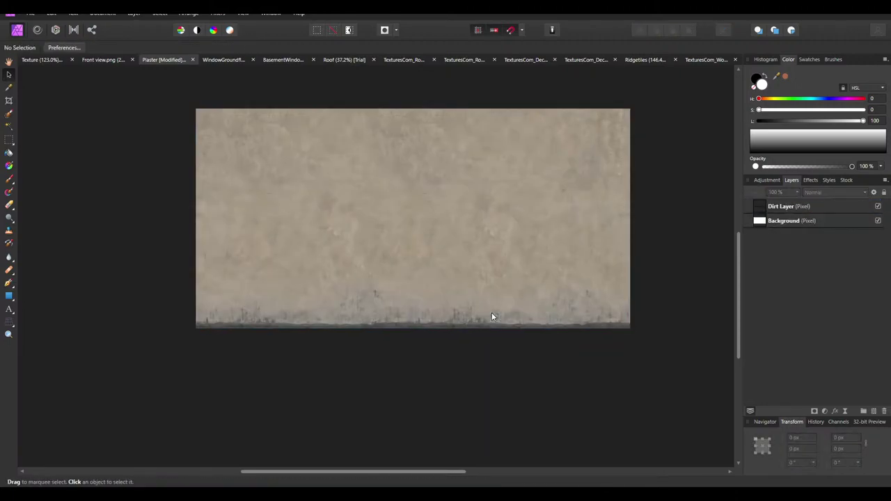
{"action": "key", "text": "ctrl+v"}
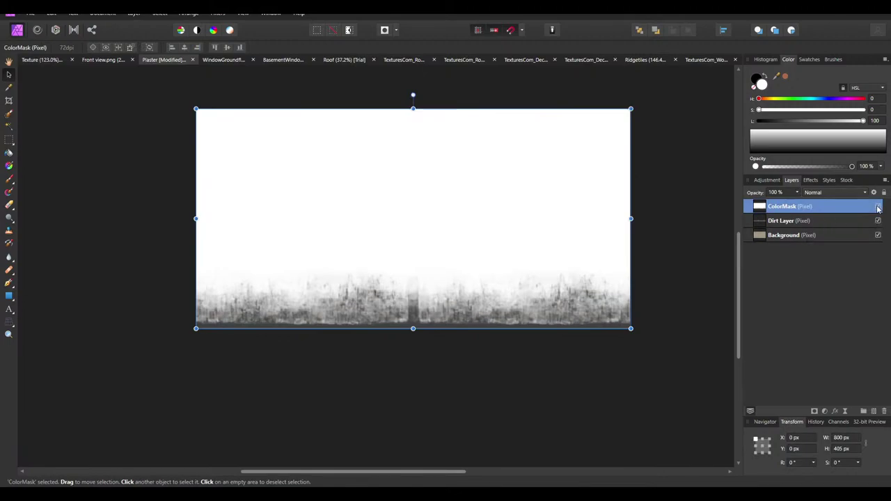
{"action": "left_click", "coordinate": [878, 206]}
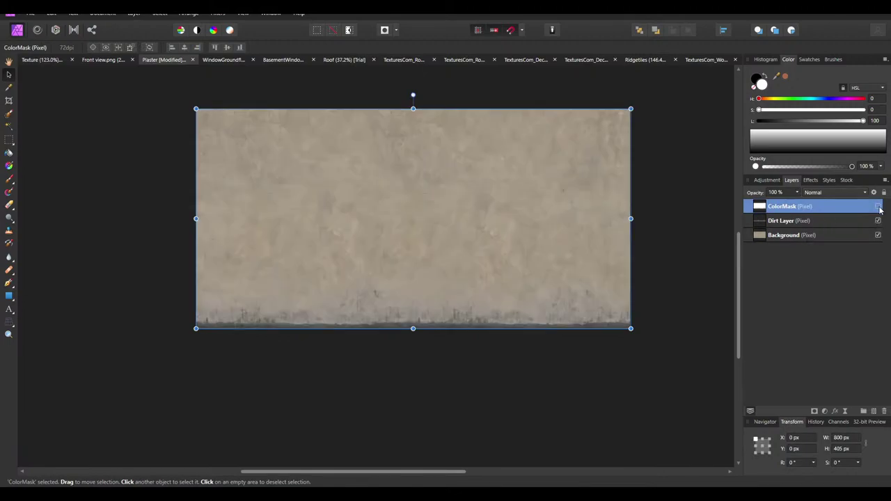
Paste the mask into the Texture document below Archway in the ColorMask group
{"action": "left_click", "coordinate": [46, 61]}
{"action": "scroll", "coordinate": [455, 260], "scroll_direction": "up", "scroll_amount": 2, "text": "ctrl"}
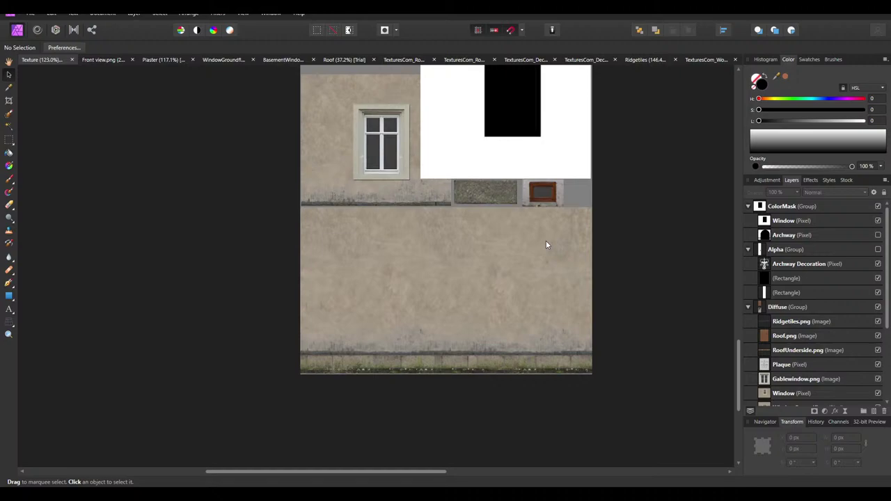
{"action": "key", "text": "ctrl+v"}
{"action": "left_click_drag", "start_coordinate": [784, 209], "coordinate": [775, 252]}
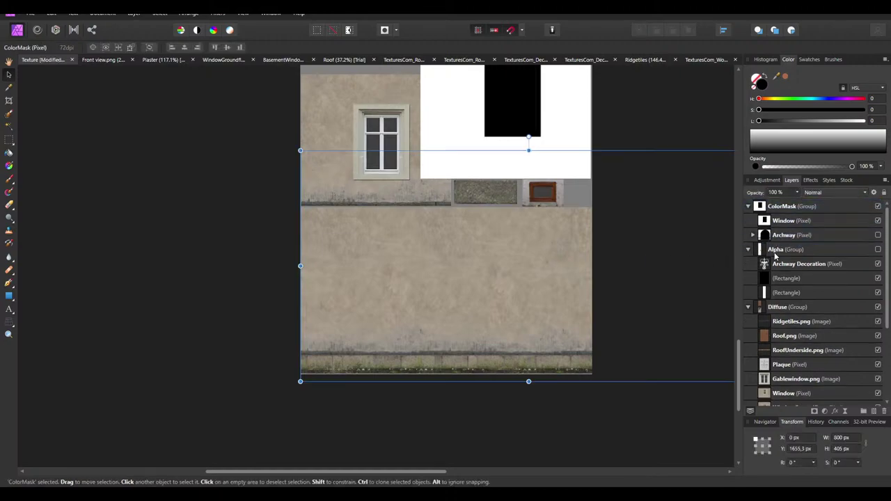
{"action": "left_click", "coordinate": [753, 236]}
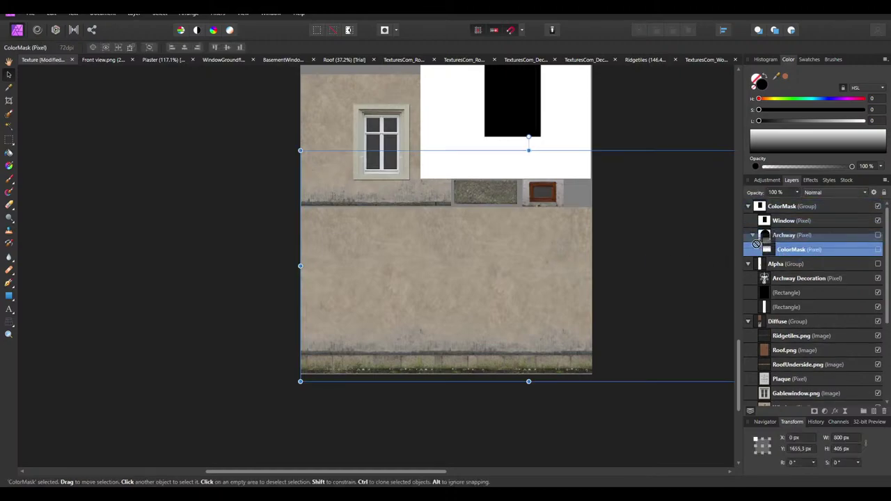
{"action": "left_click_drag", "start_coordinate": [763, 235], "coordinate": [778, 257]}
Rename the pasted layer Plaster and make both Archway and Plaster visible
{"action": "double_click", "coordinate": [787, 250]}
{"action": "type", "text": "Pl"}
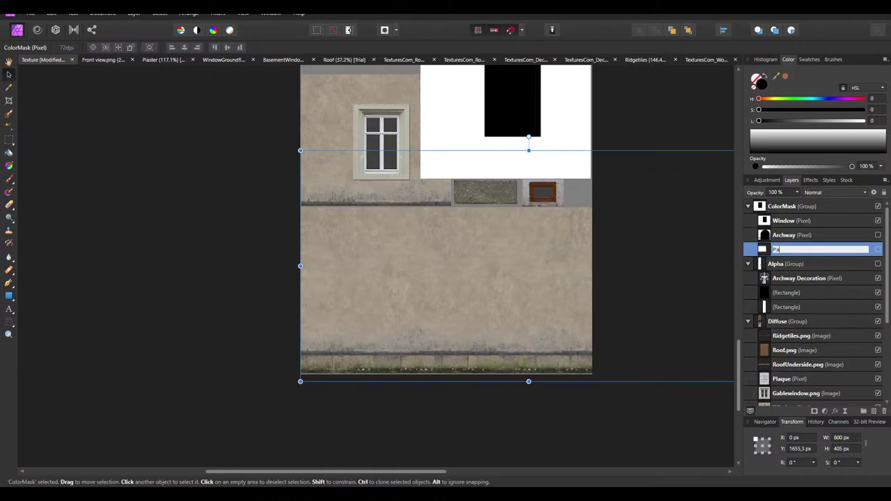
{"action": "type", "text": "aster"}
{"action": "key", "text": "Return"}
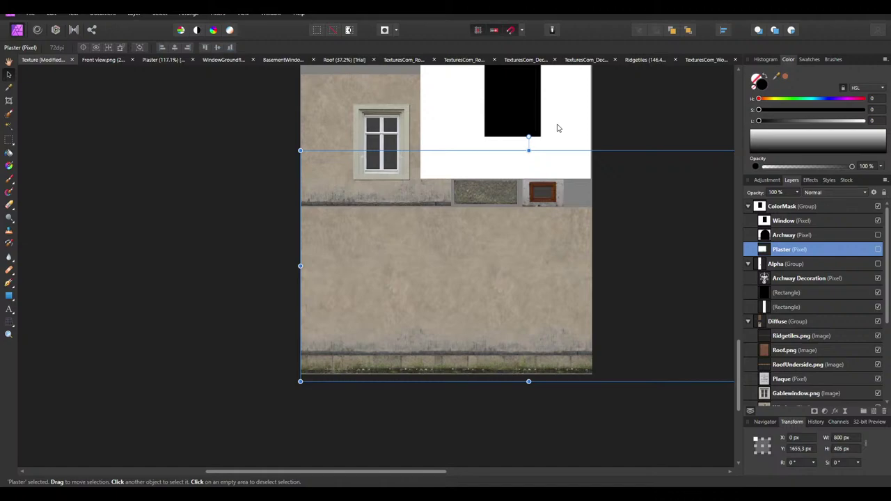
{"action": "left_click", "coordinate": [556, 127]}
{"action": "scroll", "coordinate": [464, 279], "scroll_direction": "down", "scroll_amount": 3, "text": "ctrl"}
{"action": "left_click", "coordinate": [464, 278]}
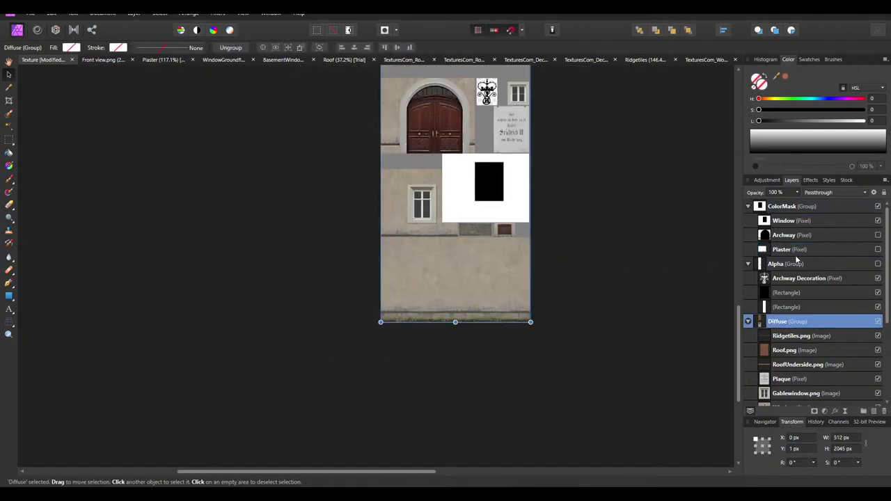
{"action": "left_click", "coordinate": [878, 234]}
{"action": "left_click", "coordinate": [877, 249]}
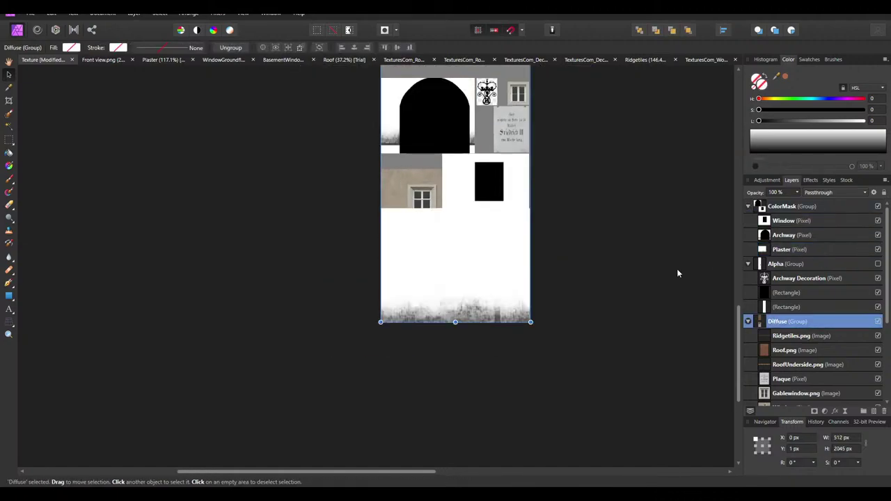
{"action": "left_click", "coordinate": [516, 244]}
Scale the Plaster layer to 512 px wide and position it at X 41 px
{"action": "left_click", "coordinate": [485, 285]}
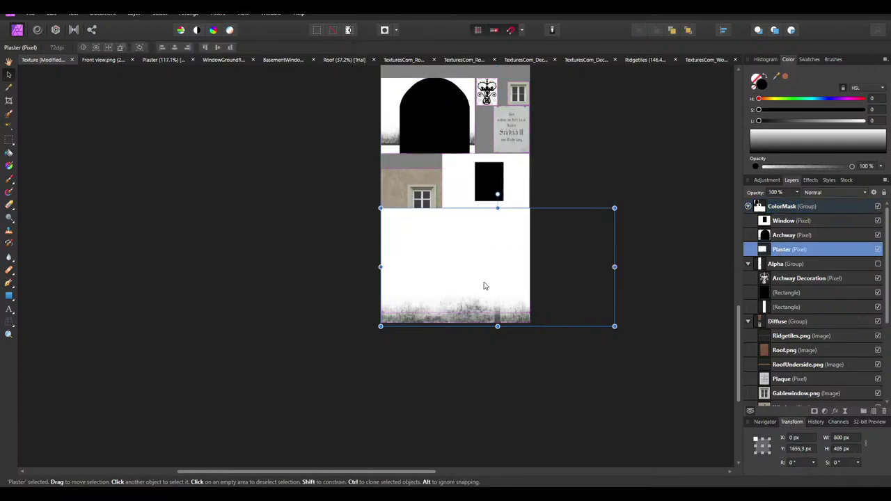
{"action": "left_click_drag", "start_coordinate": [614, 207], "coordinate": [530, 249]}
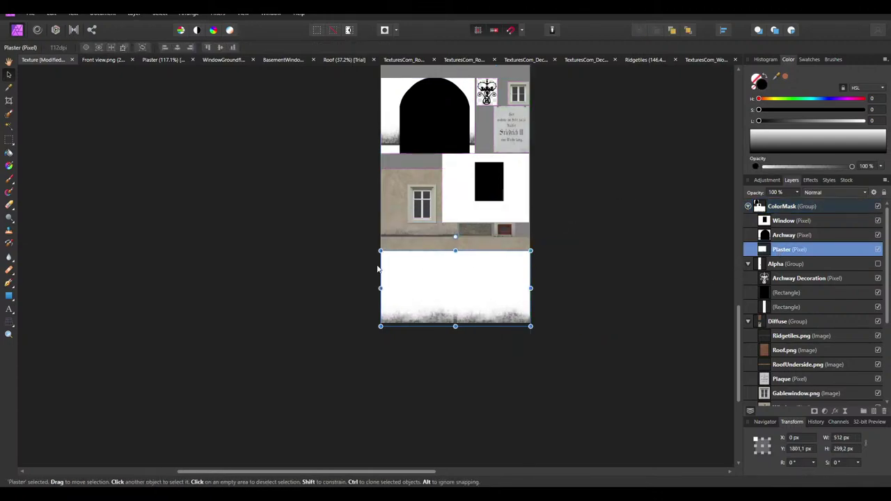
{"action": "scroll", "coordinate": [450, 285], "scroll_direction": "up", "scroll_amount": 3, "text": "ctrl"}
{"action": "left_click_drag", "start_coordinate": [451, 285], "coordinate": [443, 261]}
{"action": "scroll", "coordinate": [444, 261], "scroll_direction": "up", "scroll_amount": 3, "text": "ctrl"}
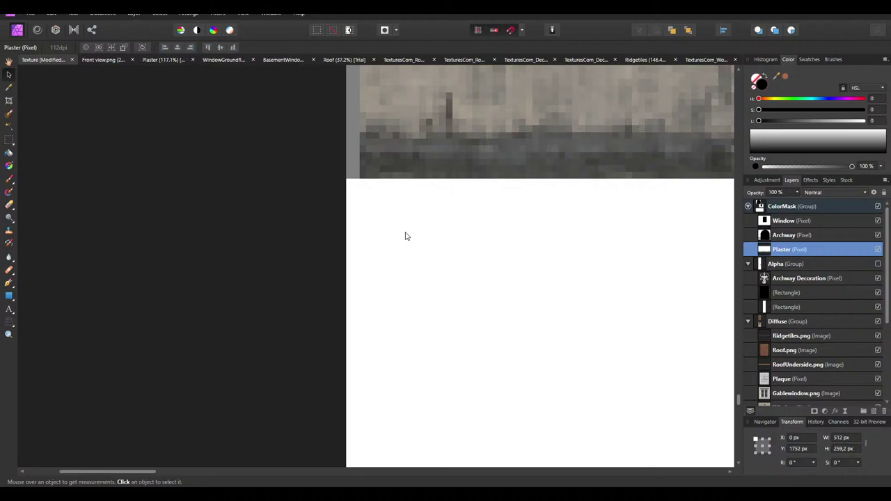
{"action": "left_click_drag", "start_coordinate": [454, 306], "coordinate": [428, 283]}
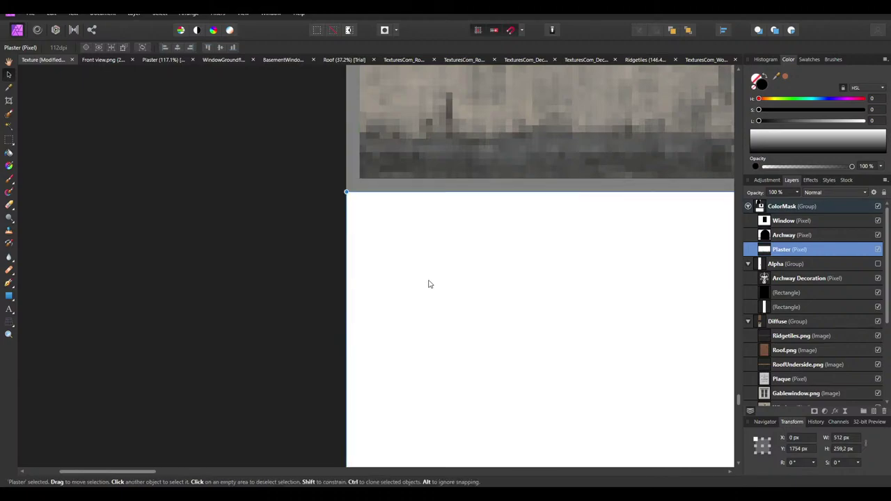
{"action": "scroll", "coordinate": [384, 292], "scroll_direction": "down", "scroll_amount": 3, "text": "ctrl"}
{"action": "scroll", "coordinate": [383, 292], "scroll_direction": "up", "scroll_amount": 3, "text": "ctrl"}
{"action": "left_click_drag", "start_coordinate": [404, 322], "coordinate": [522, 311]}
{"action": "key", "text": "Left"}
{"action": "key", "text": "Left"}
{"action": "key", "text": "Left"}
{"action": "key", "text": "Left"}
{"action": "key", "text": "Left"}
{"action": "key", "text": "Left"}
{"action": "key", "text": "Left"}
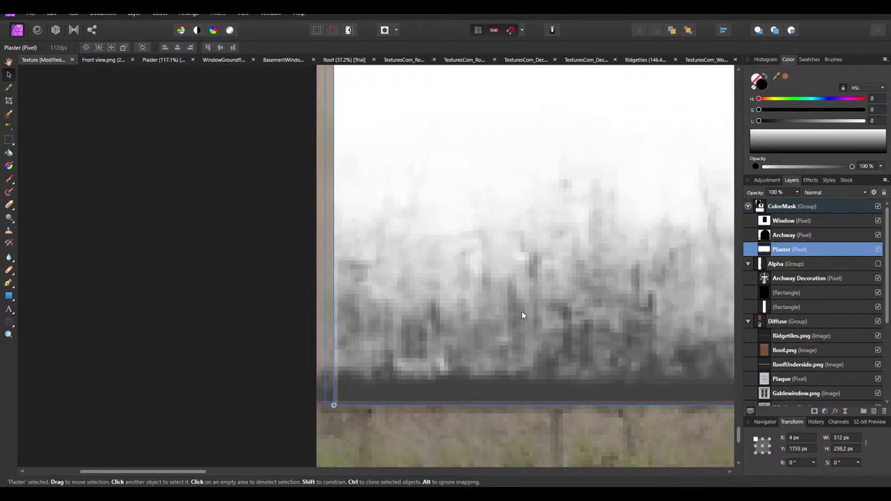
{"action": "key", "text": "Right"}
{"action": "key", "text": "Right"}
{"action": "key", "text": "Right"}
{"action": "key", "text": "Right"}
{"action": "key", "text": "Right"}
{"action": "key", "text": "Right"}
{"action": "key", "text": "Right"}
{"action": "key", "text": "Right"}
{"action": "key", "text": "Right"}
{"action": "key", "text": "Right"}
{"action": "key", "text": "Right"}
{"action": "key", "text": "Right"}
{"action": "key", "text": "Right"}
{"action": "key", "text": "Right"}
{"action": "key", "text": "Right"}
{"action": "key", "text": "Right"}
{"action": "key", "text": "Right"}
{"action": "key", "text": "Right"}
{"action": "key", "text": "Right"}
{"action": "key", "text": "Right"}
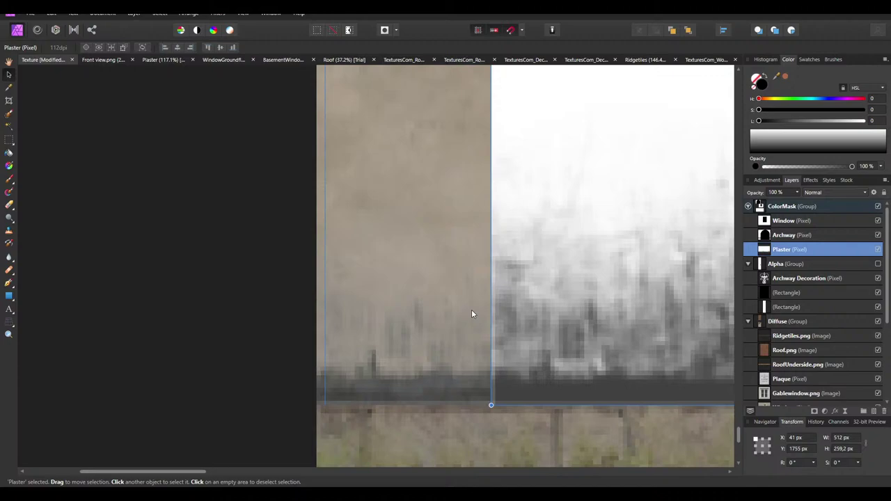
Shift the Plaster layer up and left, then delete it from the ColorMask group
{"action": "scroll", "coordinate": [201, 284], "scroll_direction": "down", "scroll_amount": 5, "text": "ctrl"}
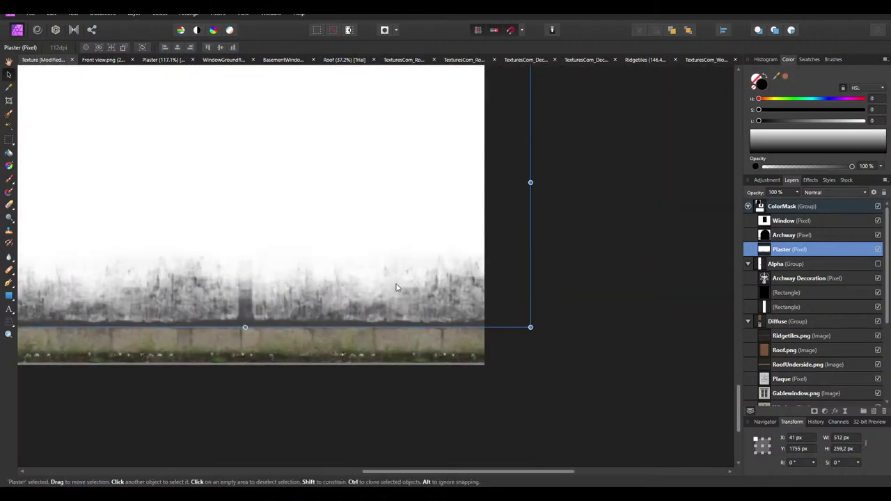
{"action": "scroll", "coordinate": [320, 360], "scroll_direction": "up", "scroll_amount": 2}
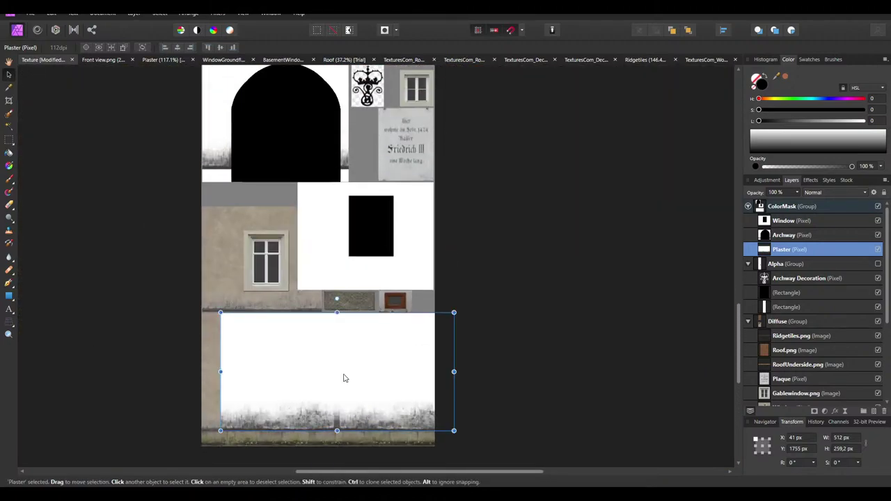
{"action": "scroll", "coordinate": [343, 378], "scroll_direction": "down", "scroll_amount": 3}
{"action": "scroll", "coordinate": [299, 352], "scroll_direction": "up", "scroll_amount": 4, "text": "ctrl"}
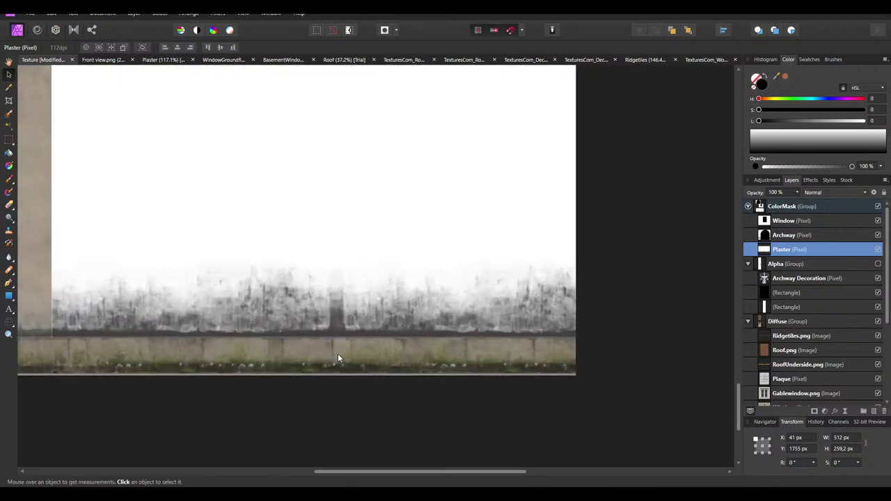
{"action": "scroll", "coordinate": [341, 321], "scroll_direction": "down", "scroll_amount": 5, "text": "ctrl"}
{"action": "scroll", "coordinate": [291, 195], "scroll_direction": "up", "scroll_amount": 2}
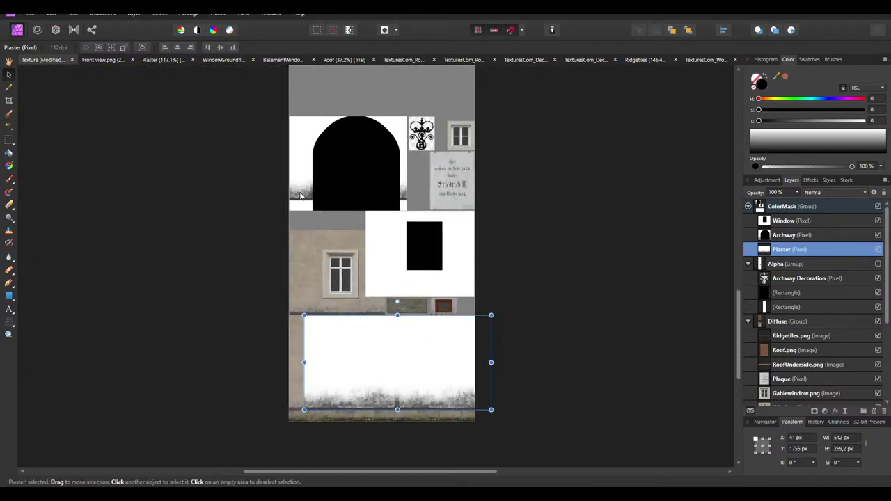
{"action": "scroll", "coordinate": [302, 202], "scroll_direction": "up", "scroll_amount": 4, "text": "ctrl"}
{"action": "scroll", "coordinate": [299, 208], "scroll_direction": "down", "scroll_amount": 3, "text": "ctrl"}
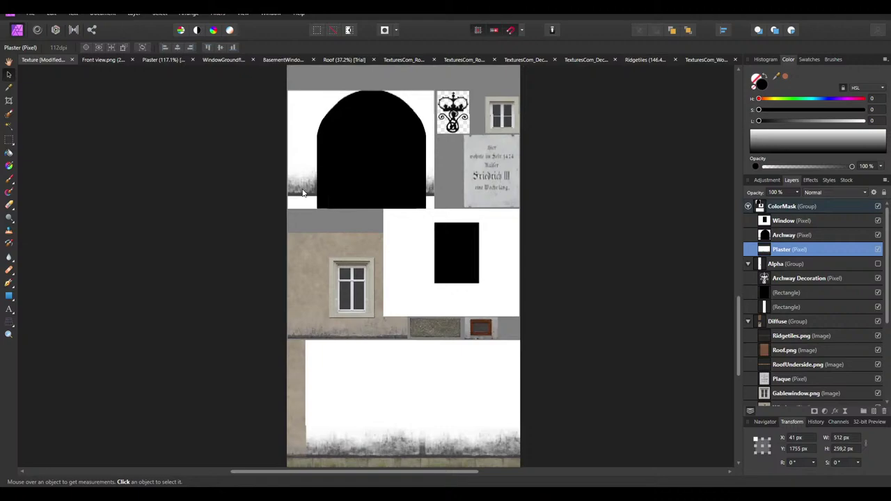
{"action": "scroll", "coordinate": [302, 194], "scroll_direction": "down", "scroll_amount": 1}
{"action": "scroll", "coordinate": [302, 181], "scroll_direction": "down", "scroll_amount": 2}
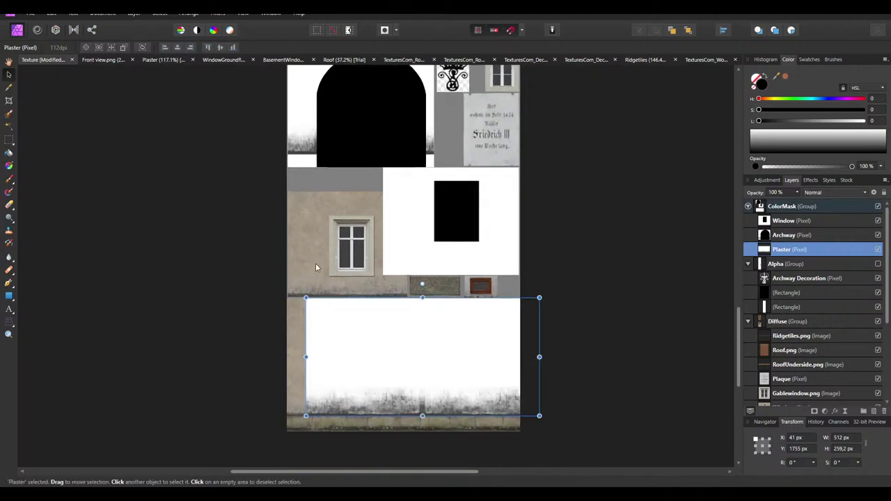
{"action": "scroll", "coordinate": [435, 364], "scroll_direction": "up", "scroll_amount": 3, "text": "ctrl"}
{"action": "scroll", "coordinate": [435, 363], "scroll_direction": "down", "scroll_amount": 4, "text": "ctrl"}
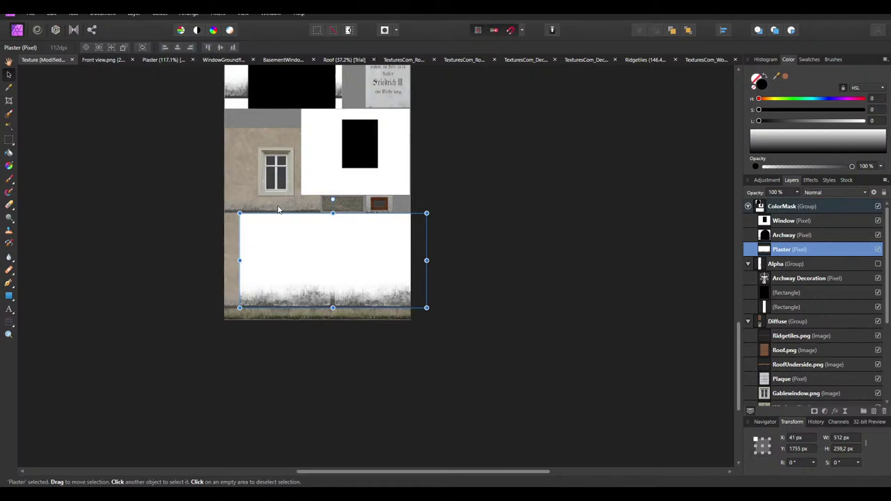
{"action": "scroll", "coordinate": [389, 350], "scroll_direction": "up", "scroll_amount": 3, "text": "ctrl"}
{"action": "left_click_drag", "start_coordinate": [390, 174], "coordinate": [298, 80]}
{"action": "scroll", "coordinate": [497, 132], "scroll_direction": "down", "scroll_amount": 2, "text": "ctrl"}
{"action": "scroll", "coordinate": [433, 245], "scroll_direction": "up", "scroll_amount": 2, "text": "ctrl"}
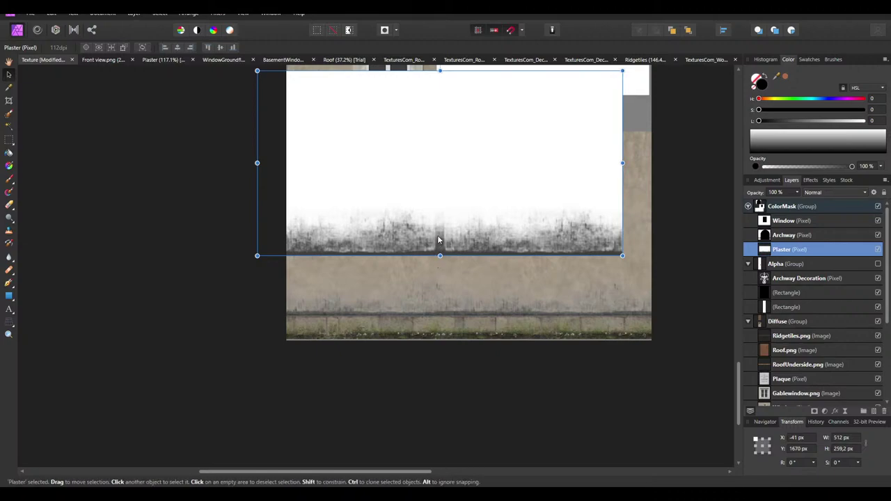
{"action": "key", "text": "Delete"}
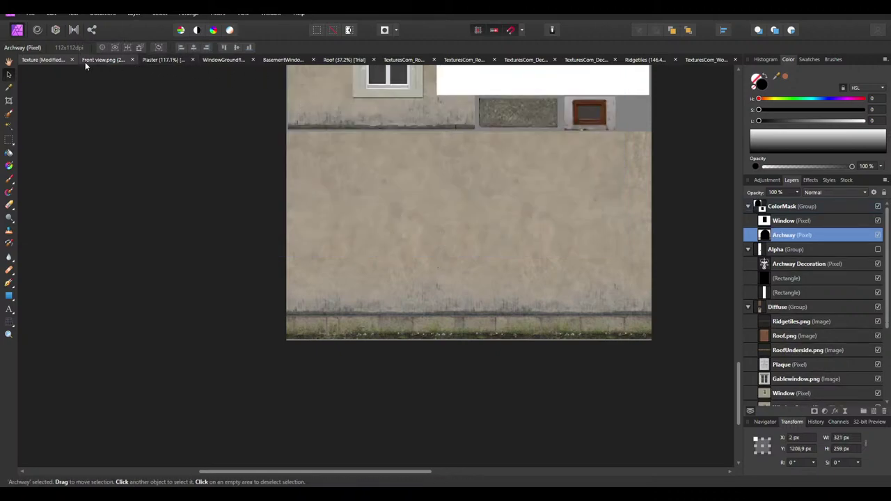
In the Plaster document, compare the old ColorMask layer on and off, then delete it
{"action": "left_click", "coordinate": [86, 61]}
{"action": "left_click", "coordinate": [165, 60]}
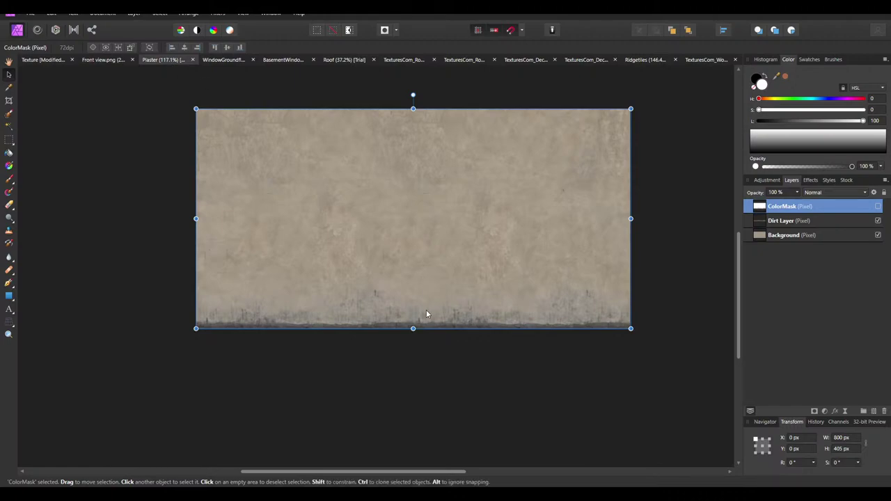
{"action": "left_click", "coordinate": [879, 207]}
{"action": "left_click", "coordinate": [879, 207]}
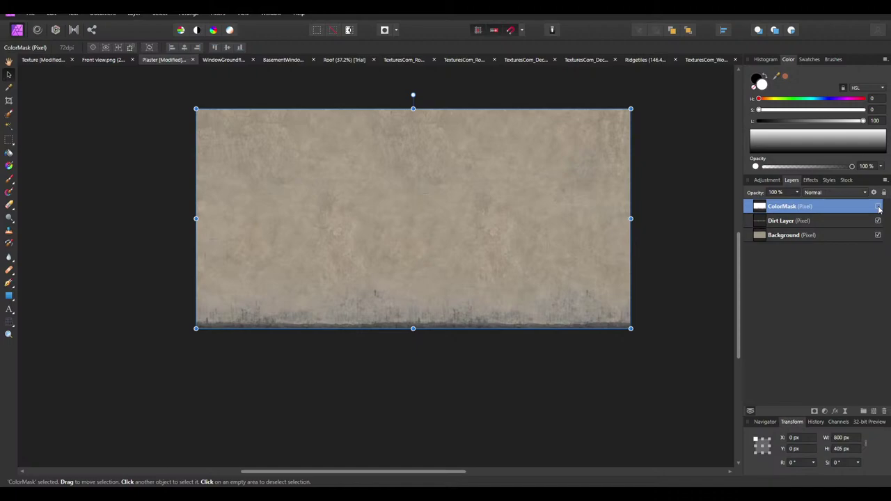
{"action": "left_click", "coordinate": [878, 206]}
{"action": "left_click", "coordinate": [879, 207]}
{"action": "left_click", "coordinate": [878, 207]}
{"action": "left_click", "coordinate": [879, 206]}
{"action": "left_click", "coordinate": [878, 207]}
{"action": "left_click", "coordinate": [879, 206]}
{"action": "left_click", "coordinate": [879, 207]}
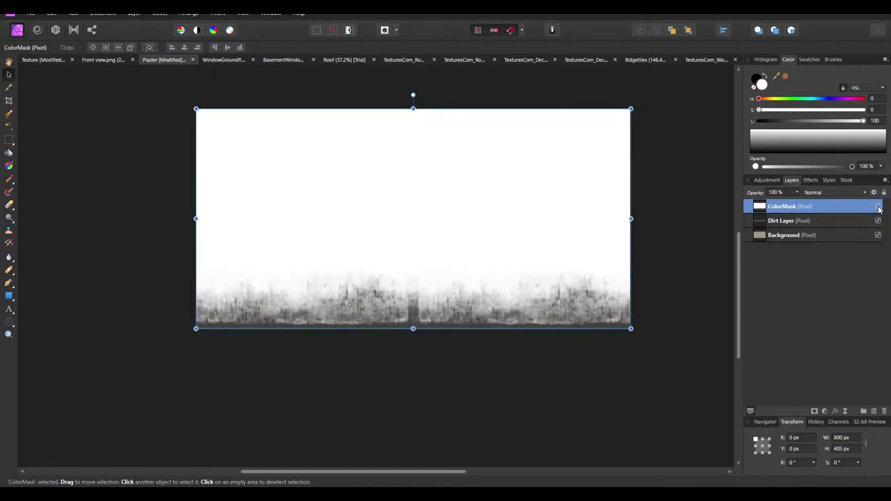
{"action": "left_click", "coordinate": [879, 207]}
{"action": "key", "text": "Delete"}
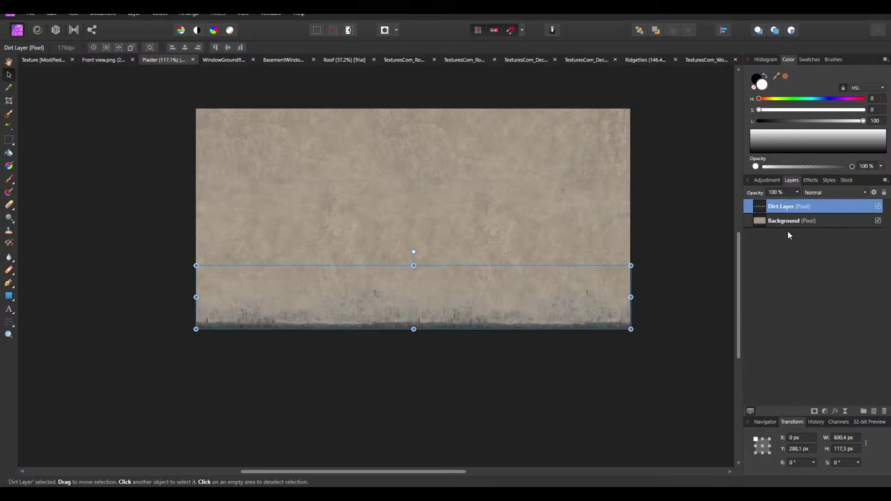
Try a maximum-luminosity HSL adjustment on the Background, then undo and remove it
{"action": "left_click", "coordinate": [785, 221]}
{"action": "left_click", "coordinate": [770, 182]}
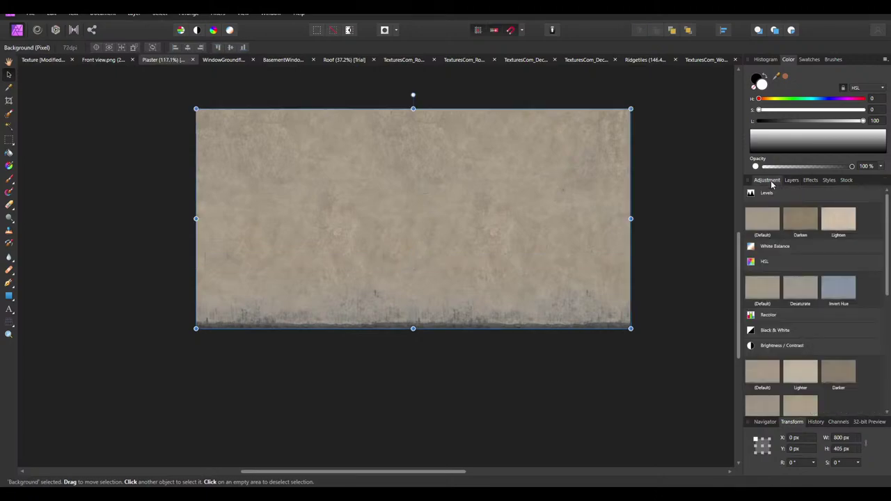
{"action": "left_click", "coordinate": [762, 289]}
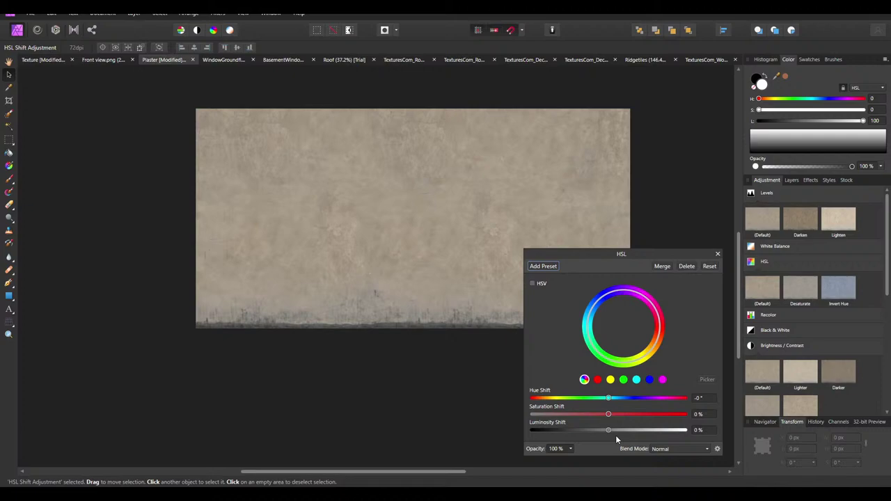
{"action": "left_click_drag", "start_coordinate": [611, 430], "coordinate": [686, 431]}
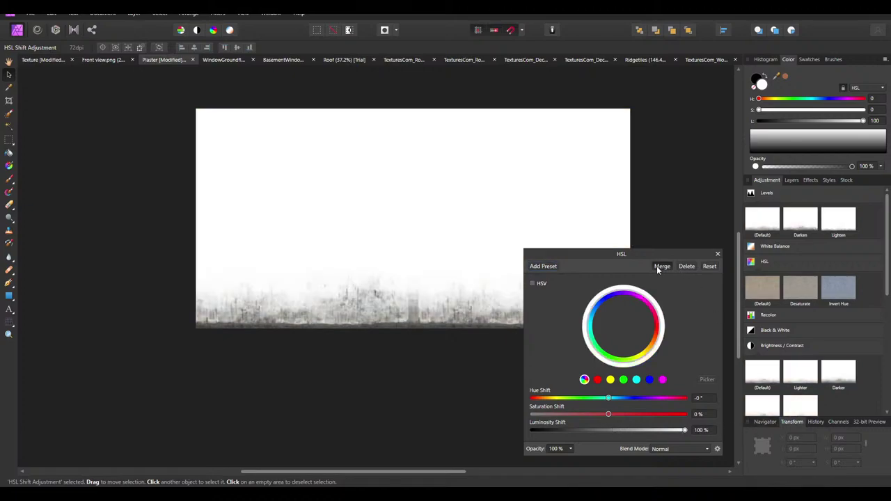
{"action": "left_click", "coordinate": [657, 266]}
{"action": "left_click", "coordinate": [793, 180]}
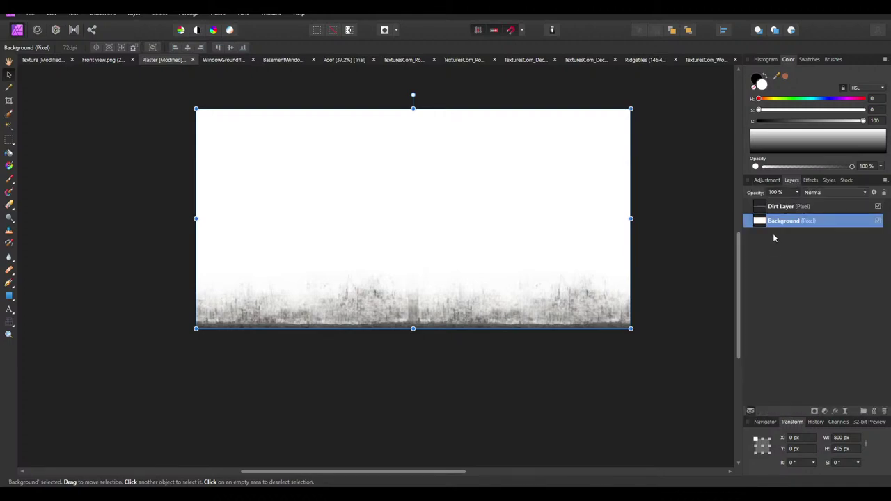
{"action": "key", "text": "ctrl+z"}
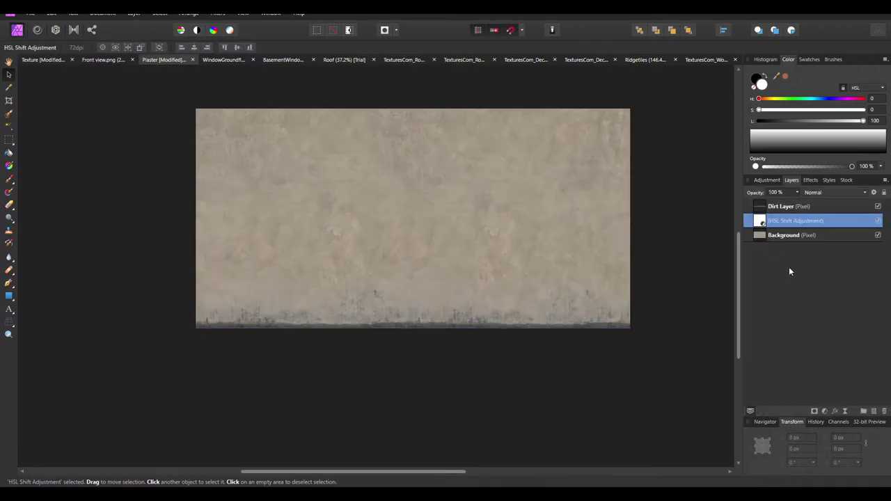
{"action": "key", "text": "Delete"}
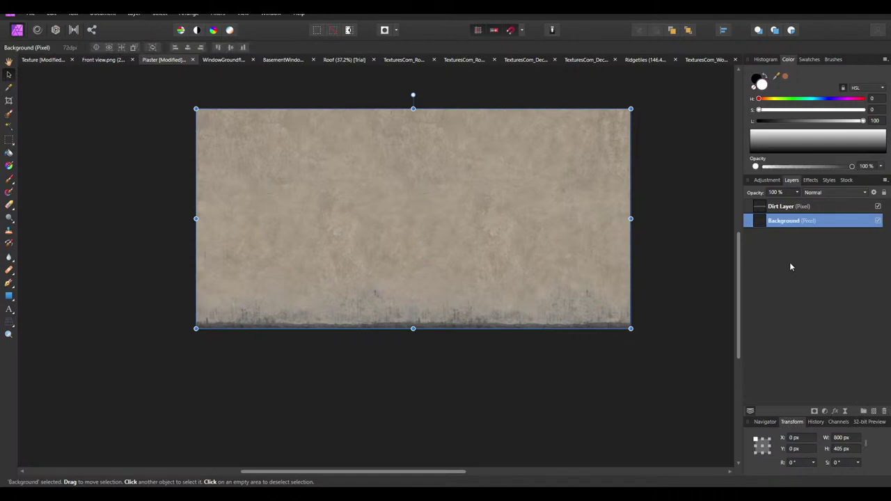
Group a white Background copy above the Dirt Layer in a group named ColorMask
{"action": "key", "text": "ctrl+v"}
{"action": "left_click", "coordinate": [864, 411]}
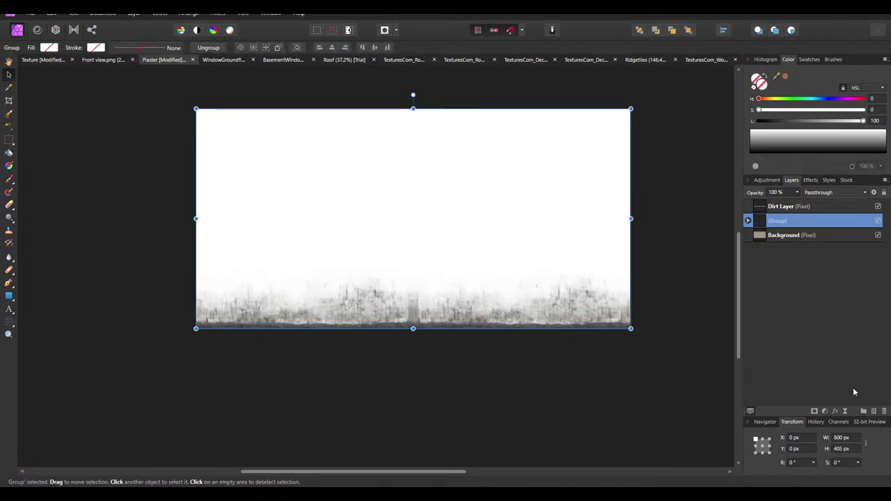
{"action": "left_click_drag", "start_coordinate": [776, 227], "coordinate": [776, 204]}
{"action": "left_click", "coordinate": [747, 206]}
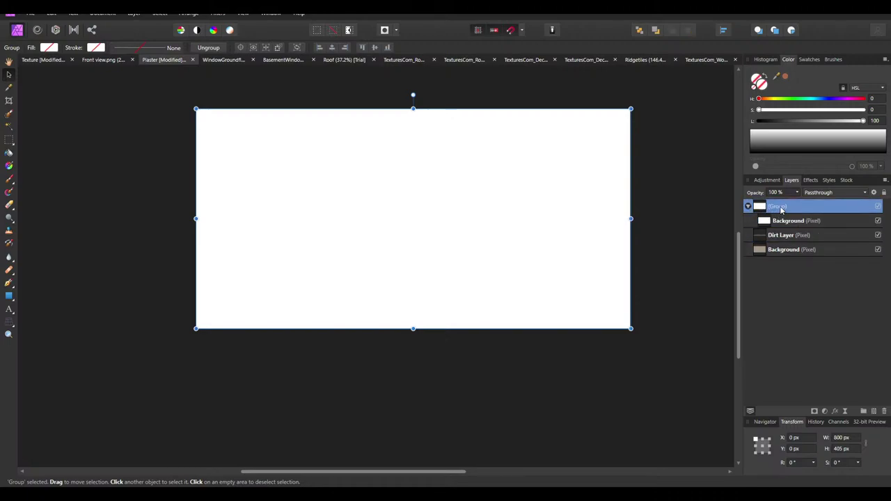
{"action": "double_click", "coordinate": [784, 206]}
{"action": "type", "text": "Color"}
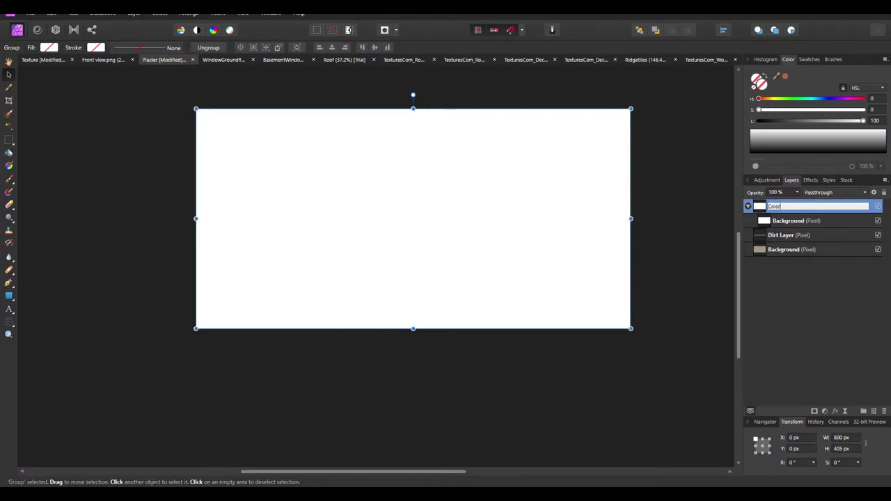
{"action": "type", "text": "Mask"}
{"action": "key", "text": "Return"}
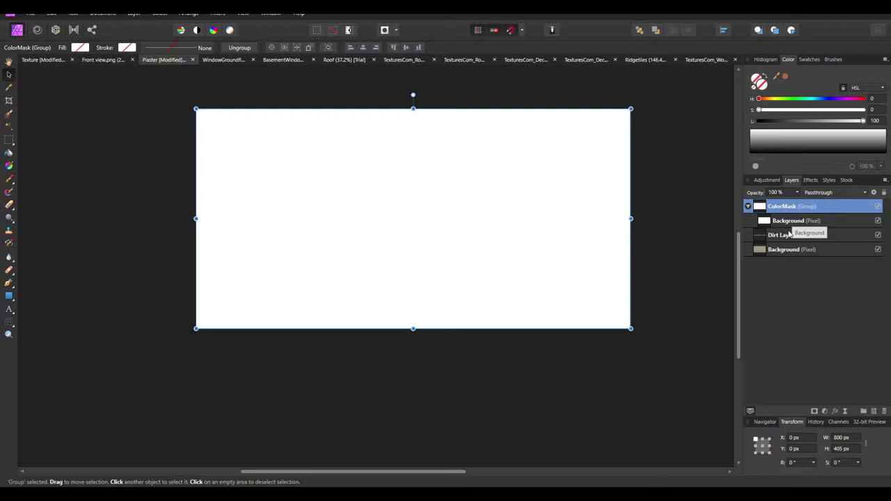
Duplicate the Dirt Layer into the ColorMask group and select the copy
{"action": "left_click", "coordinate": [789, 236]}
{"action": "key", "text": "ctrl+j"}
{"action": "left_click_drag", "start_coordinate": [789, 236], "coordinate": [783, 224]}
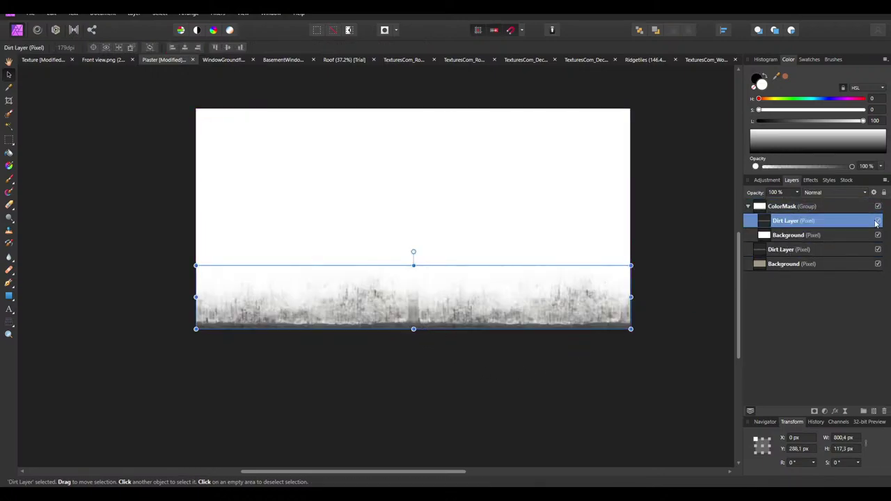
{"action": "left_click", "coordinate": [878, 207]}
{"action": "left_click", "coordinate": [428, 338]}
{"action": "left_click", "coordinate": [425, 315]}
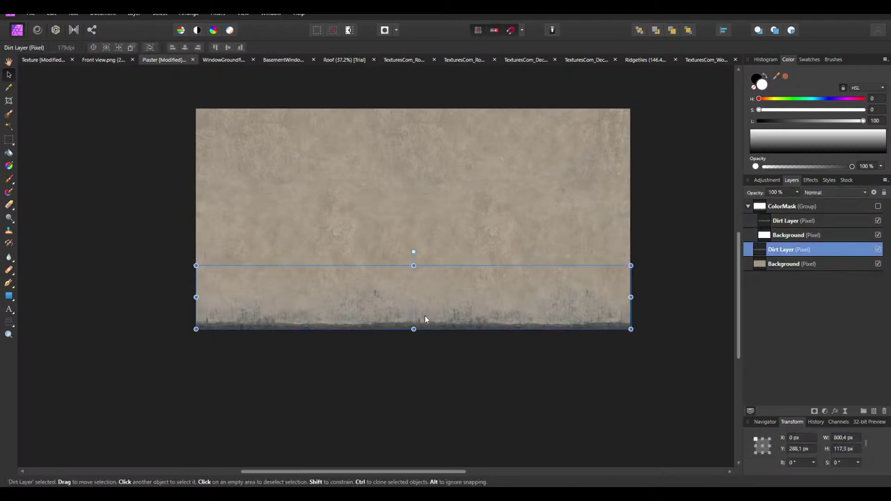
{"action": "left_click", "coordinate": [784, 224]}
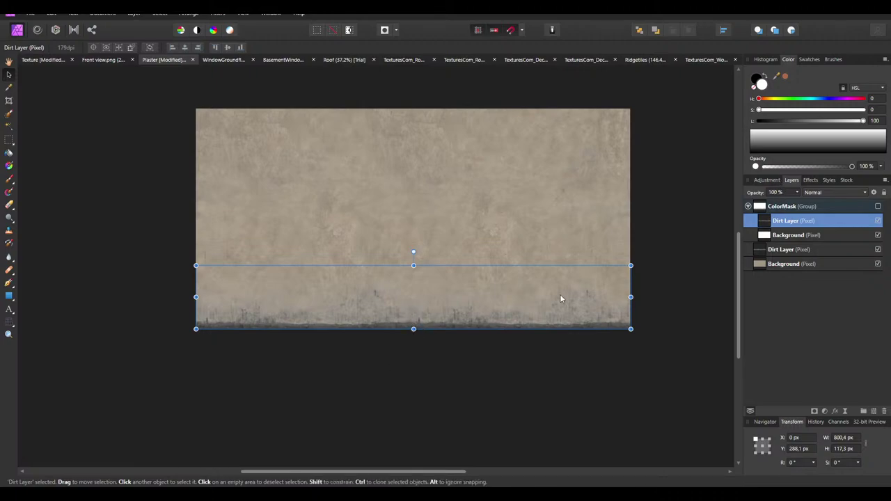
Blacken the dirt copy with an HSL adjustment at luminosity -100, merged into the layer
{"action": "left_click", "coordinate": [767, 179]}
{"action": "left_click", "coordinate": [762, 289]}
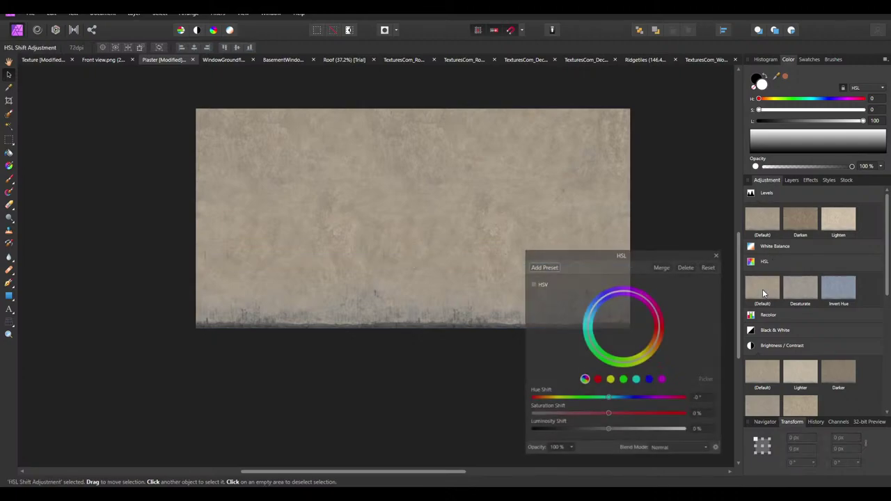
{"action": "left_click", "coordinate": [717, 254]}
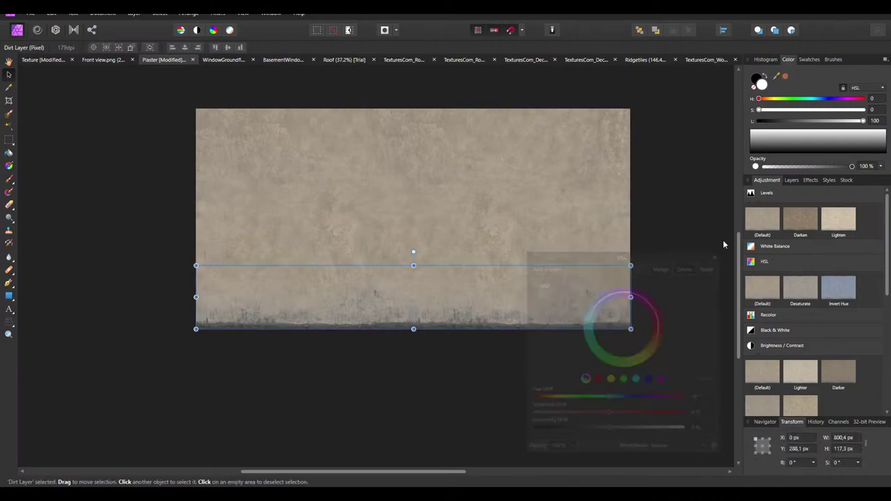
{"action": "left_click", "coordinate": [792, 180]}
{"action": "left_click", "coordinate": [877, 206]}
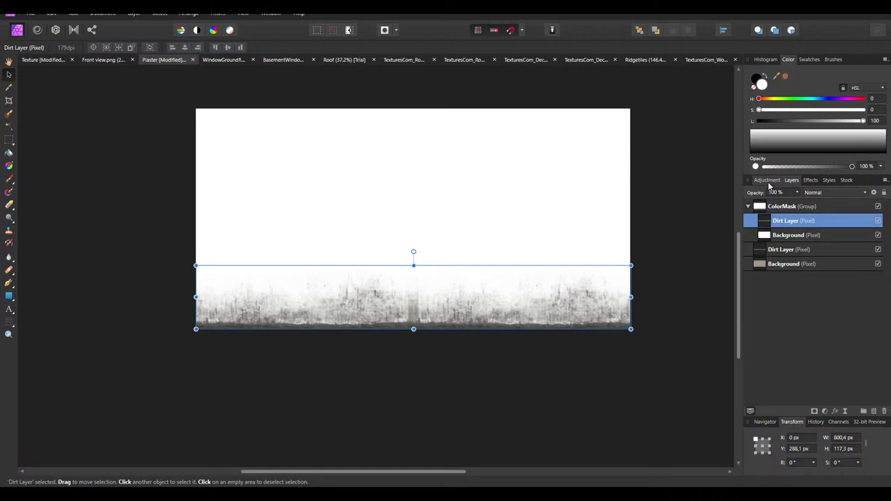
{"action": "left_click", "coordinate": [767, 179]}
{"action": "left_click", "coordinate": [761, 289]}
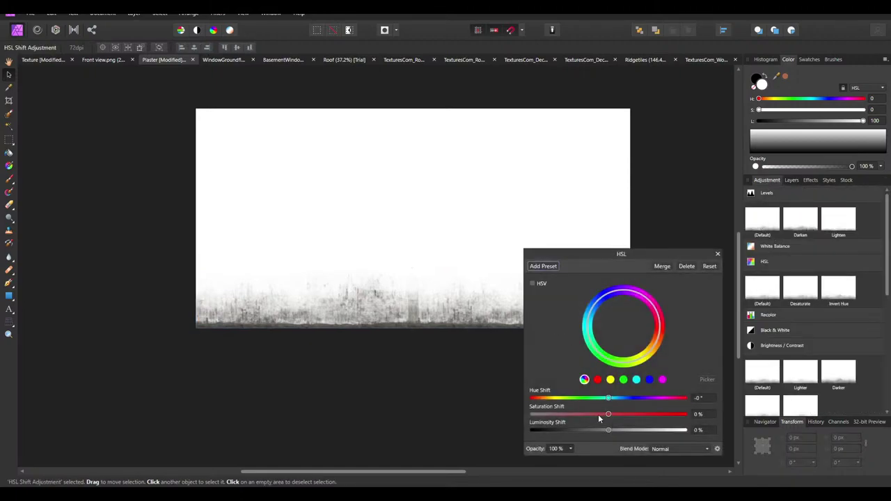
{"action": "left_click_drag", "start_coordinate": [609, 430], "coordinate": [473, 438]}
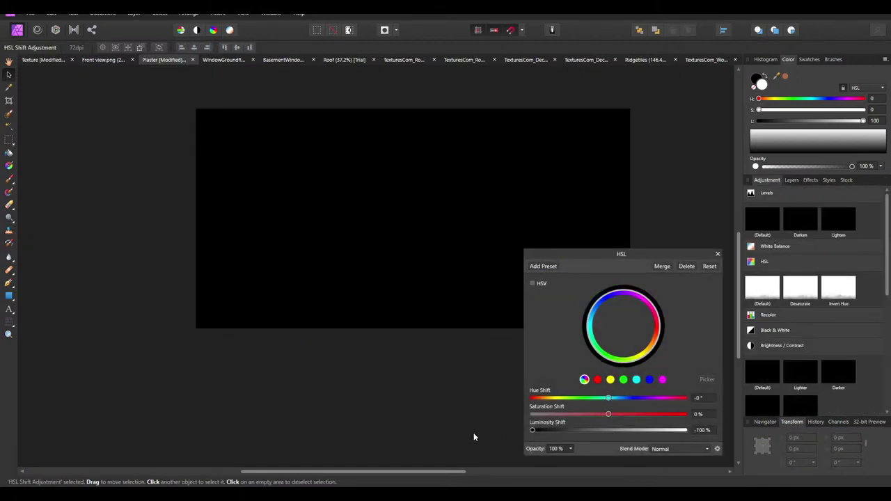
{"action": "left_click", "coordinate": [666, 267]}
{"action": "left_click", "coordinate": [792, 180]}
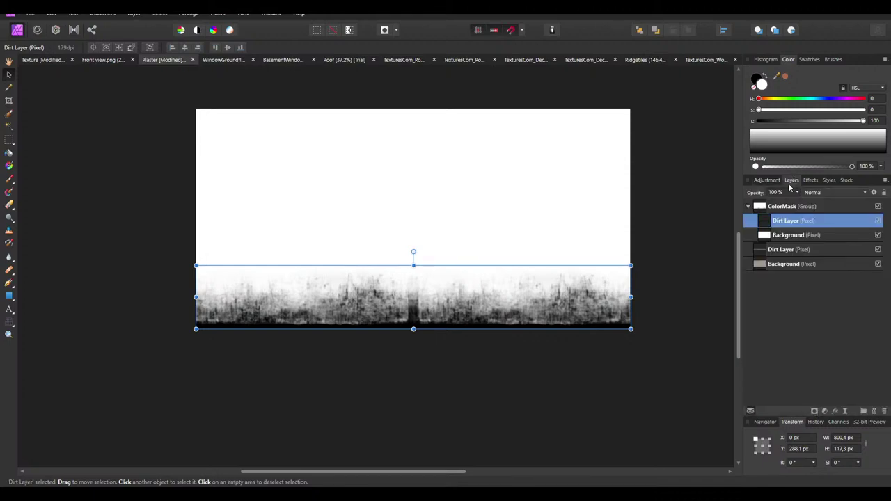
Set the black dirt copy's opacity to 25%
{"action": "left_click", "coordinate": [779, 192]}
{"action": "type", "text": "25"}
{"action": "key", "text": "Return"}
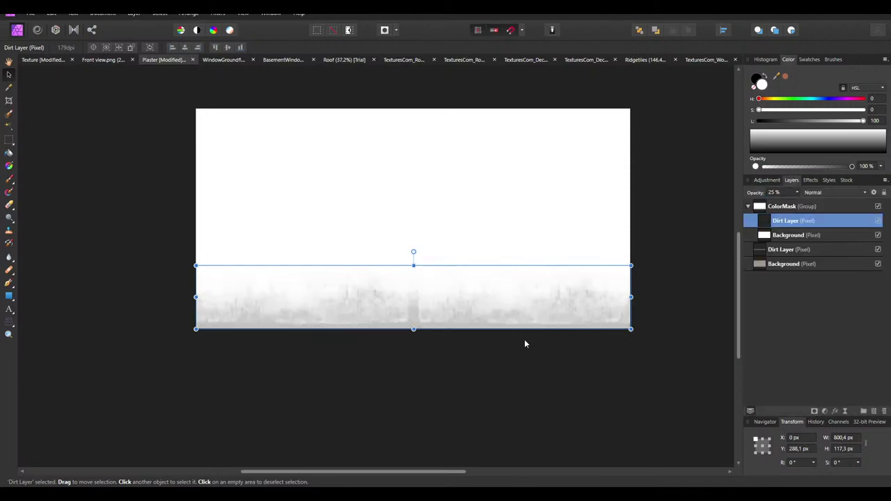
{"action": "left_click", "coordinate": [525, 344]}
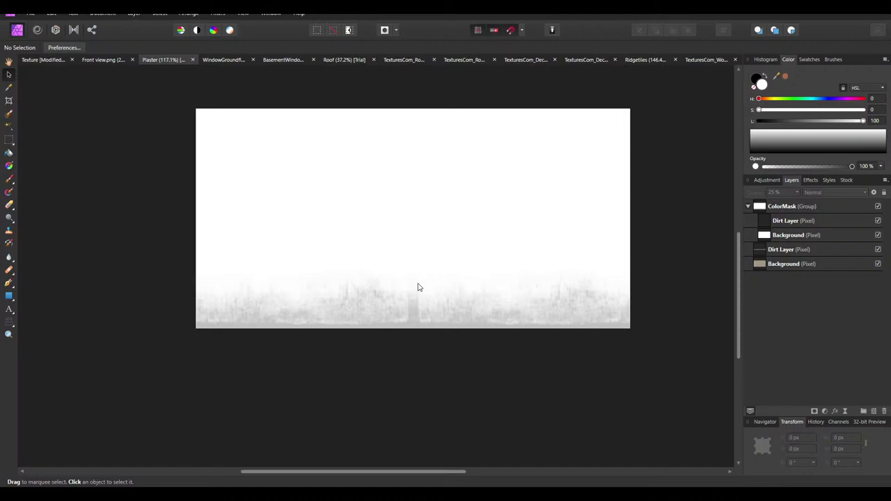
Merge Visible from the ColorMask group and move the new layer into the group
{"action": "right_click", "coordinate": [781, 211]}
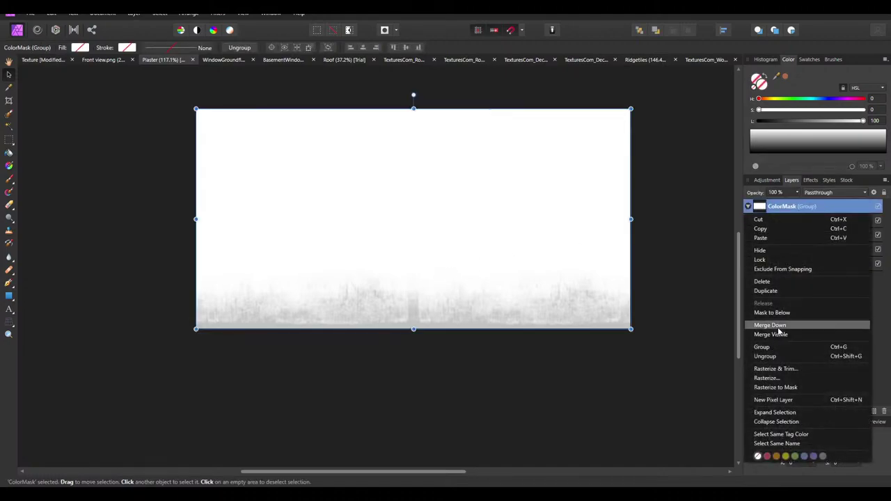
{"action": "left_click", "coordinate": [778, 334]}
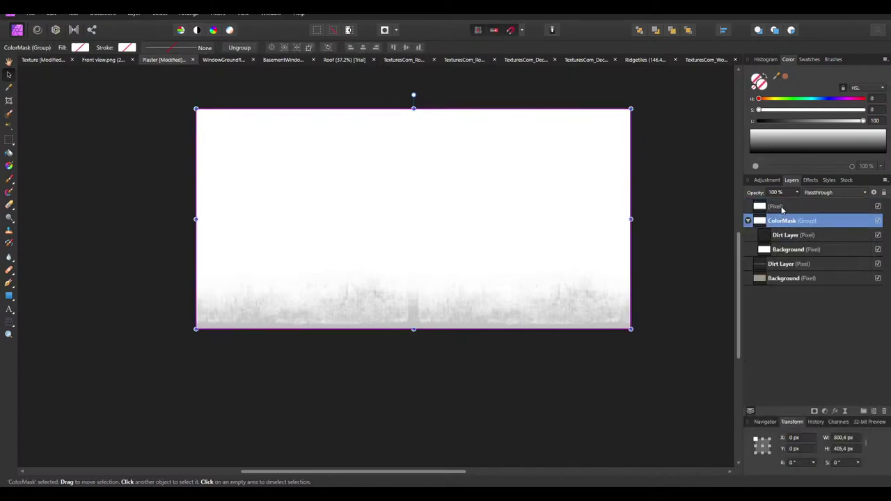
{"action": "left_click_drag", "start_coordinate": [781, 210], "coordinate": [783, 223]}
Name the merged layer Final and copy it into the Texture document below Archway
{"action": "left_click", "coordinate": [784, 220]}
{"action": "double_click", "coordinate": [785, 221]}
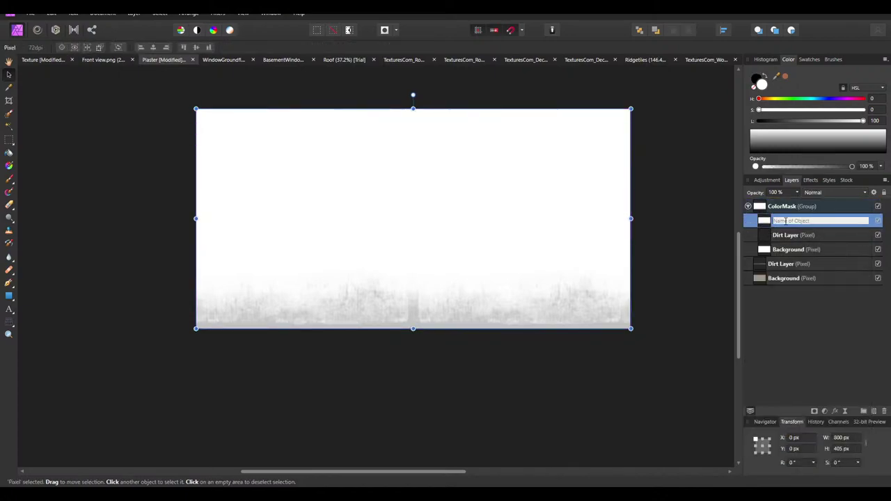
{"action": "type", "text": "I"}
{"action": "type", "text": "inal"}
{"action": "key", "text": "Return"}
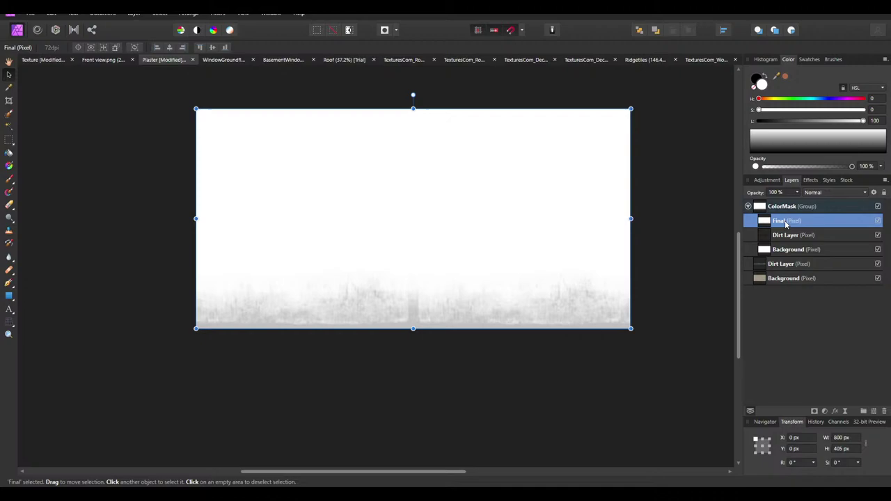
{"action": "left_click_drag", "start_coordinate": [45, 63], "coordinate": [411, 242]}
{"action": "left_click_drag", "start_coordinate": [787, 235], "coordinate": [762, 254]}
Rename the layer to Plaster, scale it to 512 px wide and nudge it into place below the wall
{"action": "double_click", "coordinate": [778, 250]}
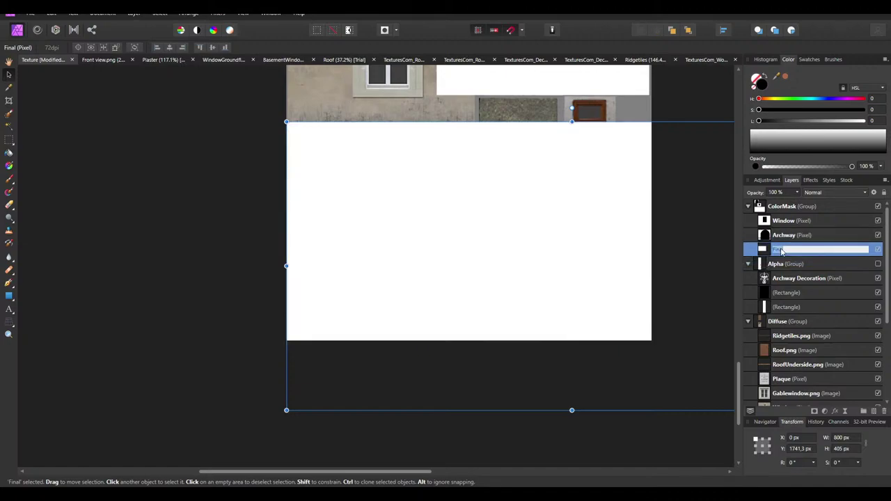
{"action": "type", "text": "Plaster"}
{"action": "key", "text": "Return"}
{"action": "scroll", "coordinate": [129, 241], "scroll_direction": "down", "scroll_amount": 3, "text": "ctrl"}
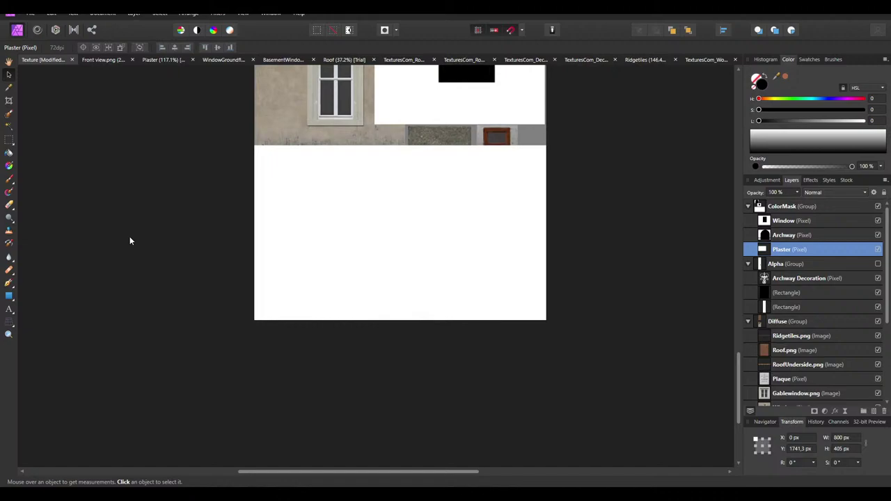
{"action": "left_click_drag", "start_coordinate": [595, 348], "coordinate": [463, 285]}
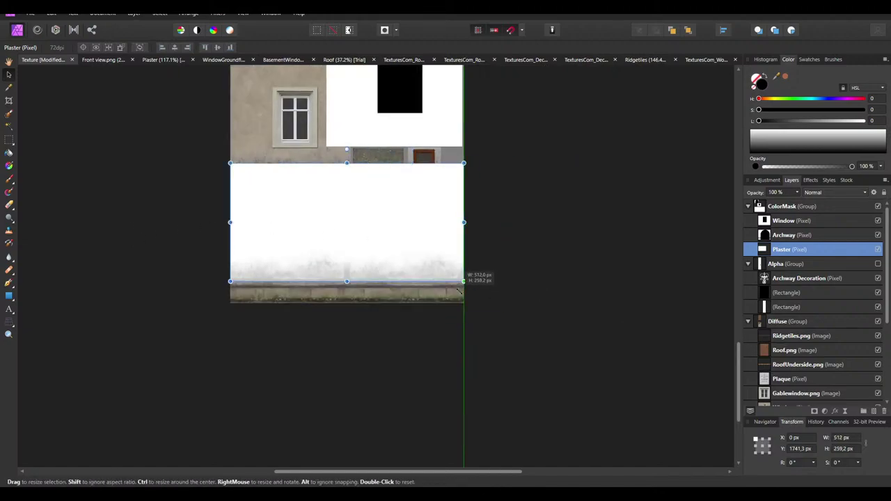
{"action": "scroll", "coordinate": [463, 285], "scroll_direction": "up", "scroll_amount": 3, "text": "ctrl"}
{"action": "scroll", "coordinate": [580, 260], "scroll_direction": "down", "scroll_amount": 3, "text": "ctrl"}
{"action": "left_click_drag", "start_coordinate": [397, 229], "coordinate": [403, 249]}
{"action": "scroll", "coordinate": [364, 234], "scroll_direction": "up", "scroll_amount": 3, "text": "ctrl"}
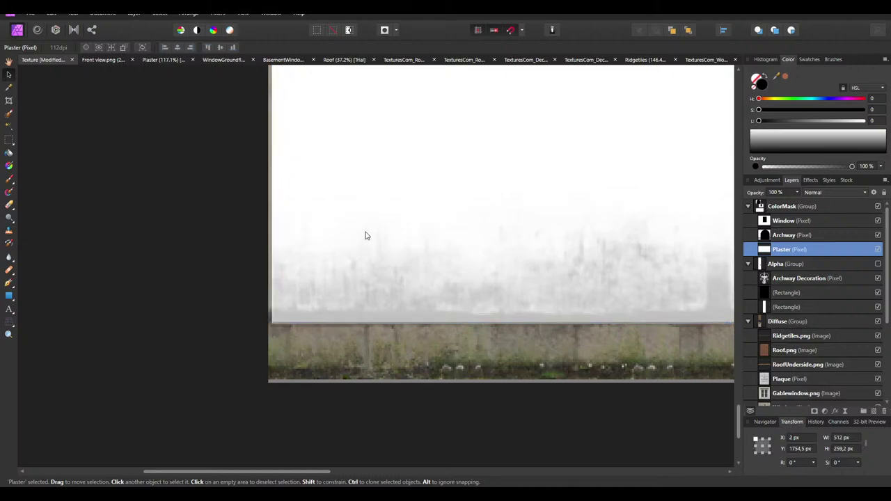
{"action": "scroll", "coordinate": [356, 243], "scroll_direction": "up", "scroll_amount": 3}
{"action": "scroll", "coordinate": [282, 159], "scroll_direction": "up", "scroll_amount": 2, "text": "ctrl"}
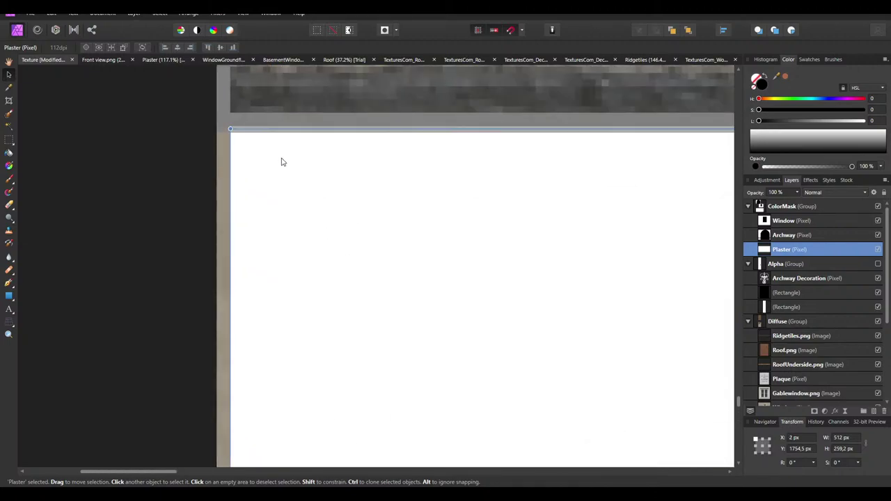
{"action": "key", "text": "Left"}
{"action": "key", "text": "Left"}
{"action": "key", "text": "Left"}
Delete the black Archway mask layer from the ColorMask group, then switch to the Plaster document
{"action": "left_click", "coordinate": [105, 249]}
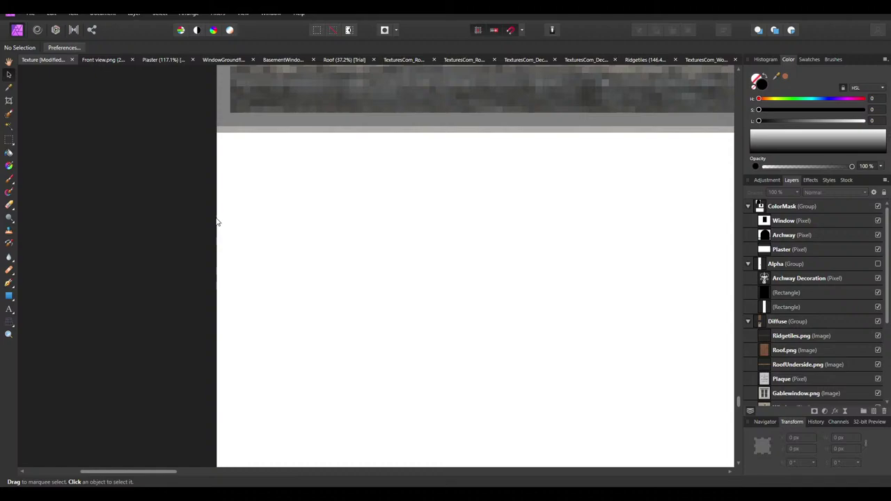
{"action": "scroll", "coordinate": [222, 224], "scroll_direction": "down", "scroll_amount": 5, "text": "ctrl"}
{"action": "scroll", "coordinate": [272, 225], "scroll_direction": "up", "scroll_amount": 3}
{"action": "scroll", "coordinate": [265, 225], "scroll_direction": "up", "scroll_amount": 6, "text": "ctrl"}
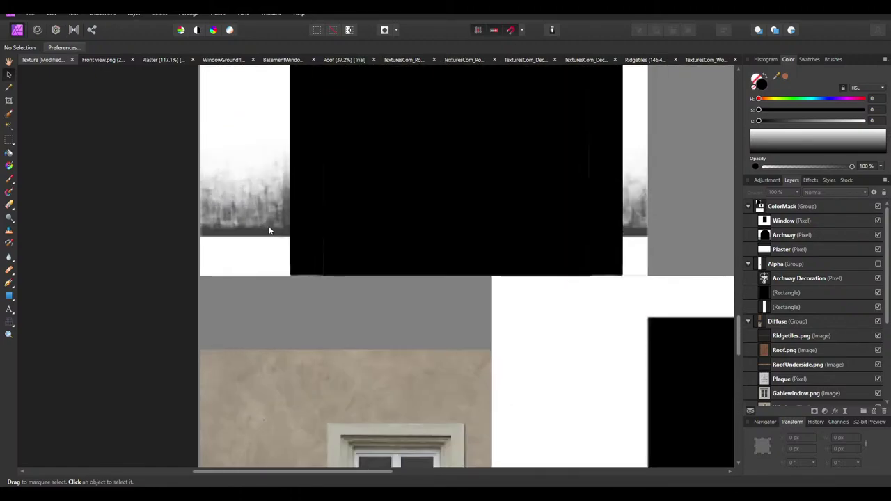
{"action": "left_click", "coordinate": [283, 218]}
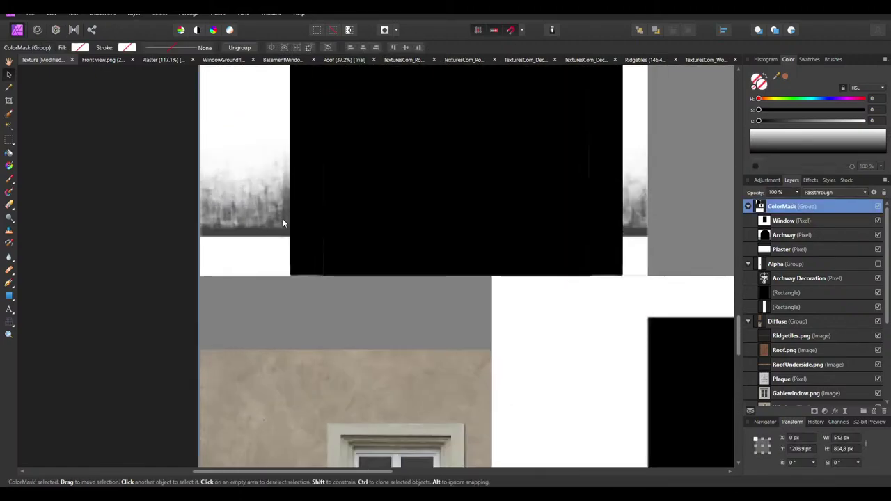
{"action": "scroll", "coordinate": [315, 221], "scroll_direction": "down", "scroll_amount": 3, "text": "ctrl"}
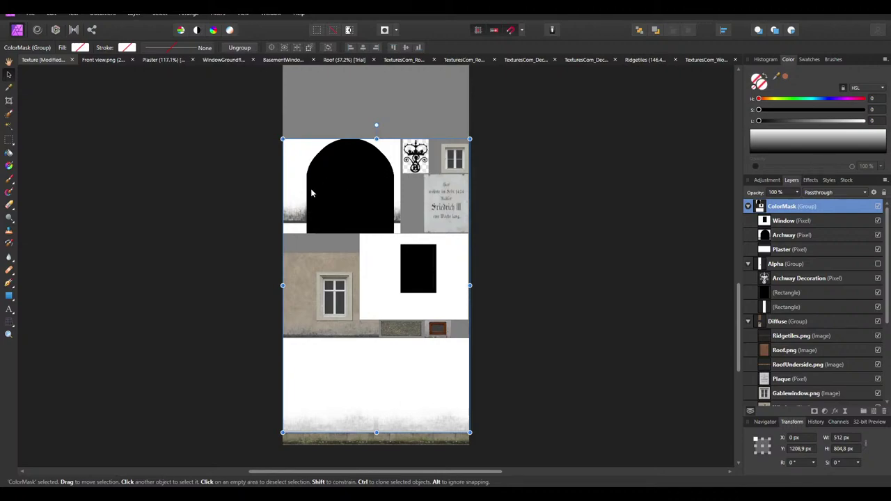
{"action": "scroll", "coordinate": [307, 191], "scroll_direction": "up", "scroll_amount": 3, "text": "ctrl"}
{"action": "left_click", "coordinate": [794, 235]}
{"action": "key", "text": "Delete"}
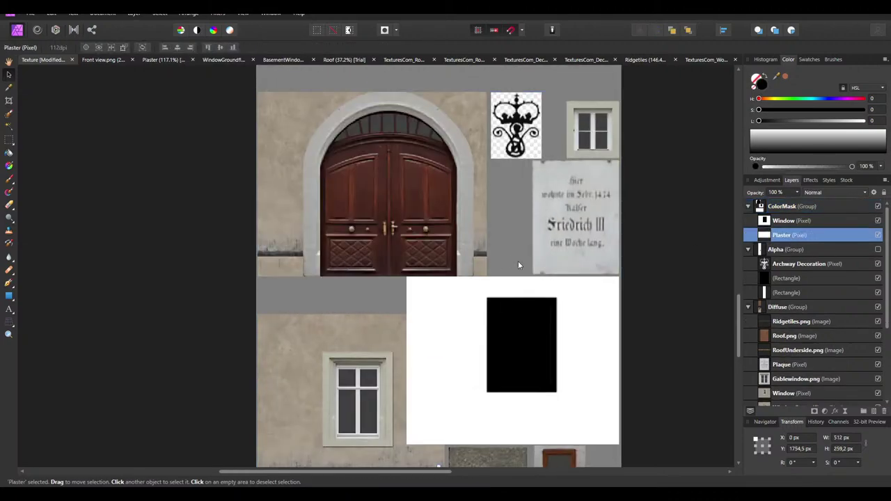
{"action": "scroll", "coordinate": [521, 262], "scroll_direction": "down", "scroll_amount": 3, "text": "ctrl"}
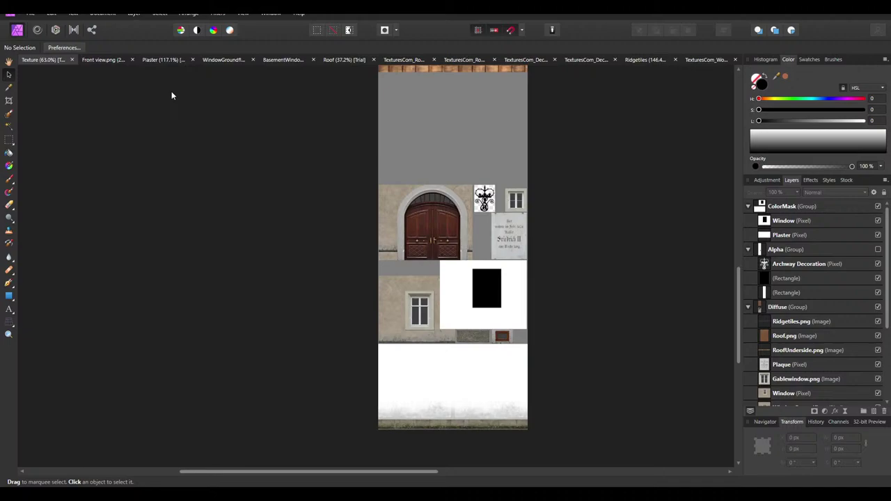
{"action": "left_click", "coordinate": [161, 60]}
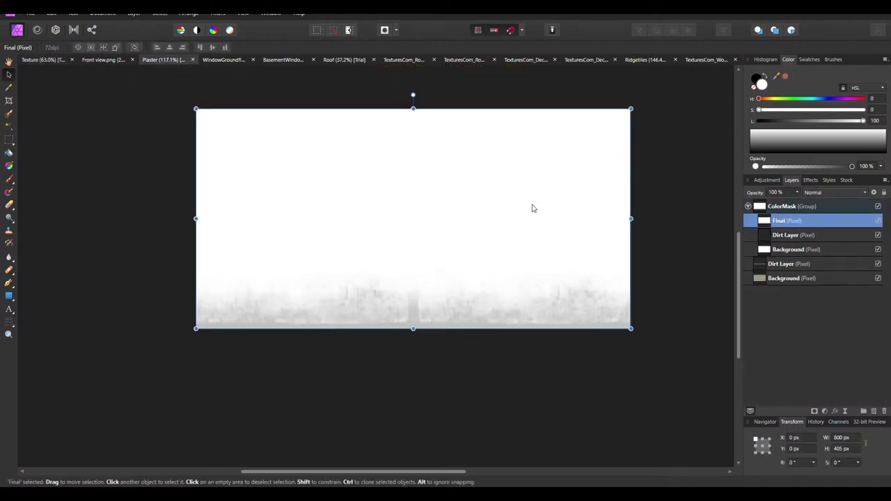
{"action": "left_click", "coordinate": [591, 369]}
In the ground-floor window document, duplicate the seven window layers into a new group named ColorMask
{"action": "left_click", "coordinate": [193, 59]}
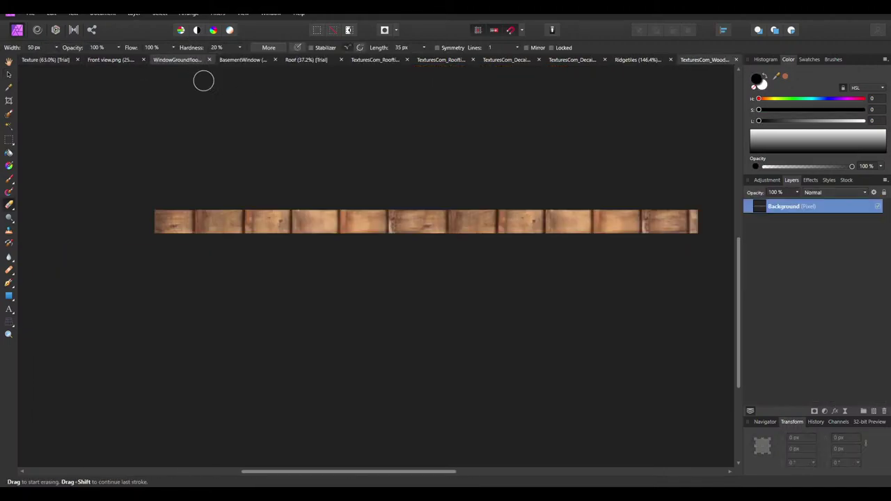
{"action": "left_click", "coordinate": [189, 61]}
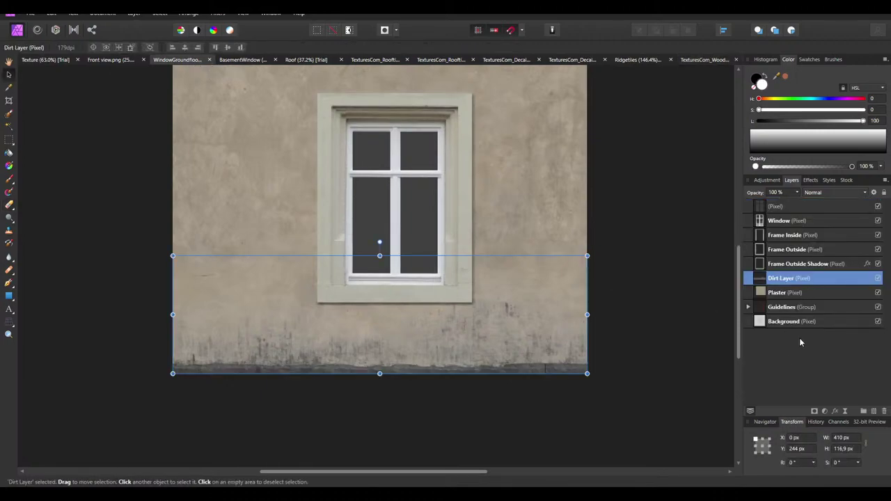
{"action": "left_click", "coordinate": [776, 292]}
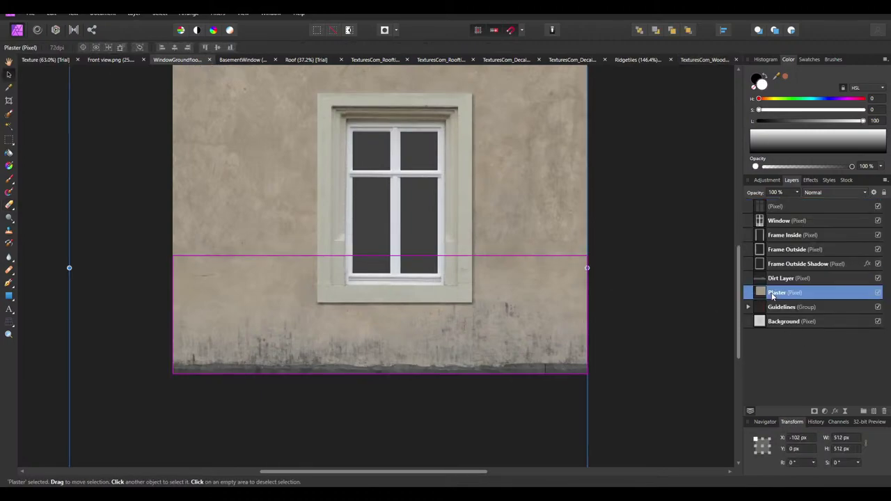
{"action": "left_click", "coordinate": [787, 211], "text": "shift"}
{"action": "key", "text": "ctrl+j"}
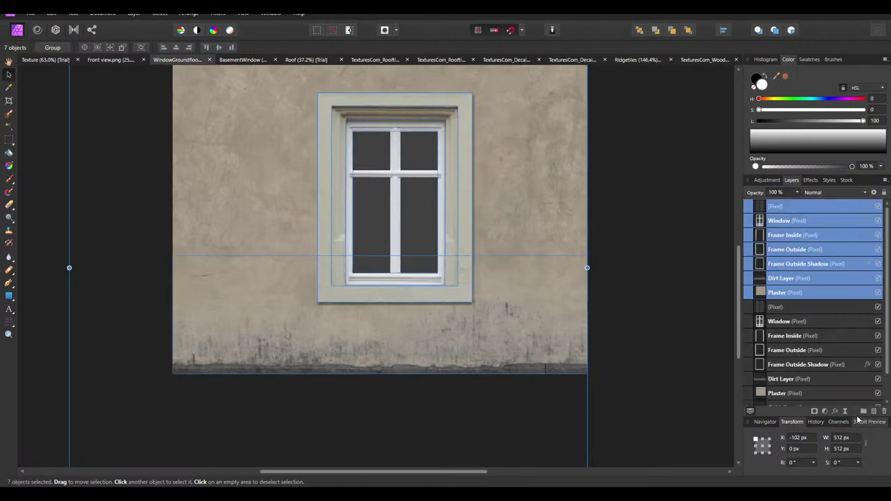
{"action": "left_click", "coordinate": [865, 414]}
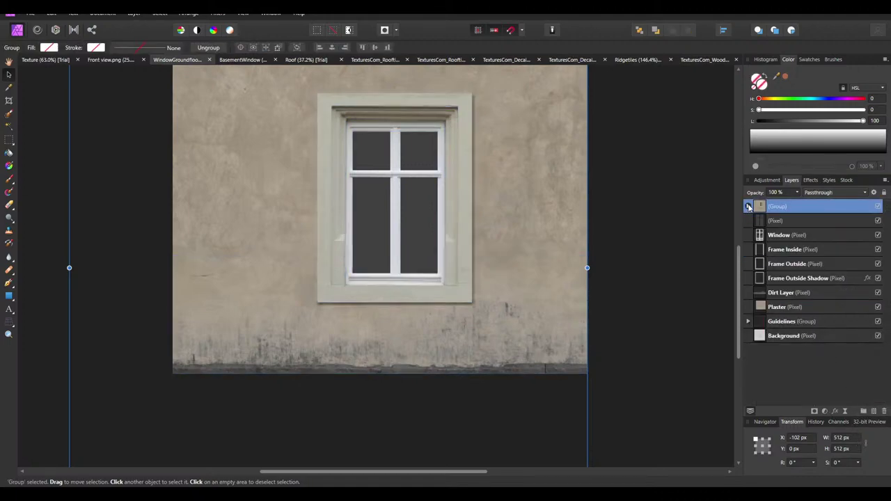
{"action": "left_click", "coordinate": [748, 207]}
{"action": "double_click", "coordinate": [771, 206]}
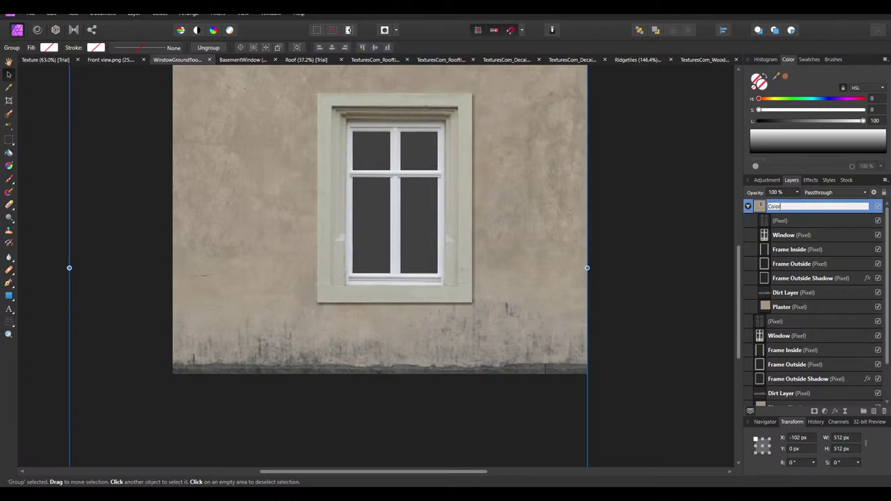
{"action": "type", "text": "ColorMask"}
{"action": "key", "text": "Return"}
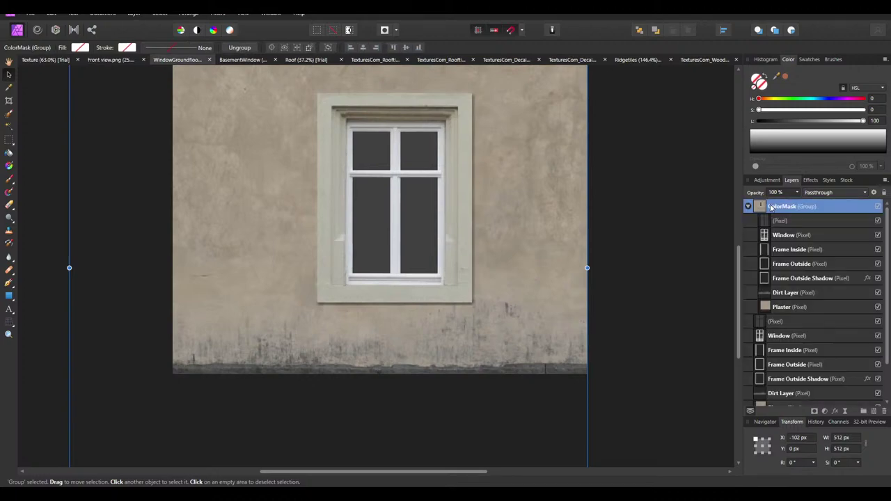
Merge the pixel layer, Window and Frame Inside down into Frame Outside
{"action": "left_click", "coordinate": [791, 222]}
{"action": "right_click", "coordinate": [791, 221]}
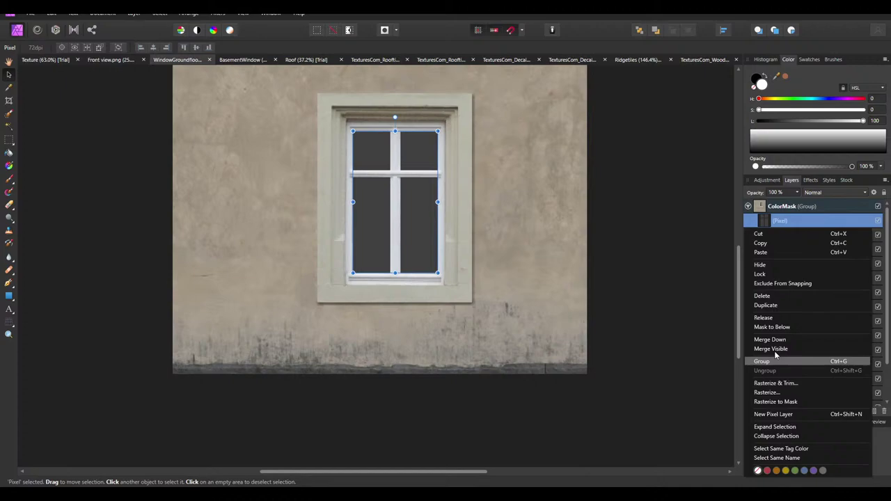
{"action": "left_click", "coordinate": [786, 341]}
{"action": "right_click", "coordinate": [787, 221]}
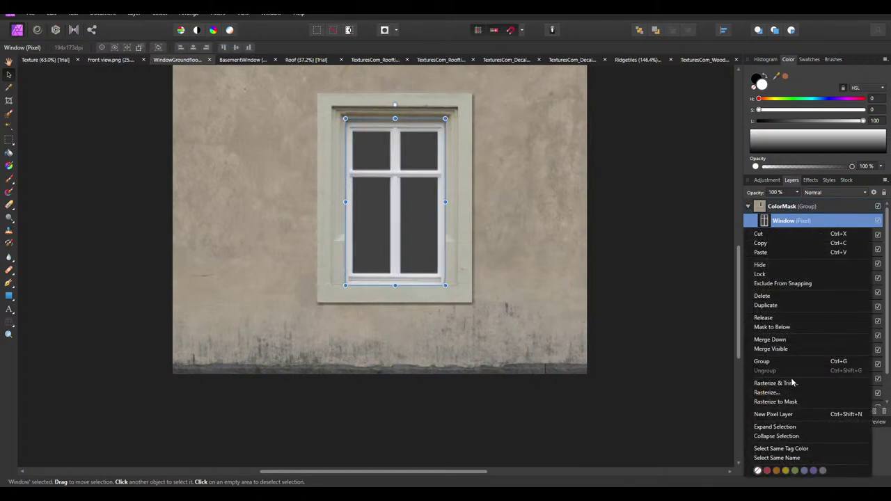
{"action": "left_click", "coordinate": [766, 339]}
{"action": "right_click", "coordinate": [798, 225]}
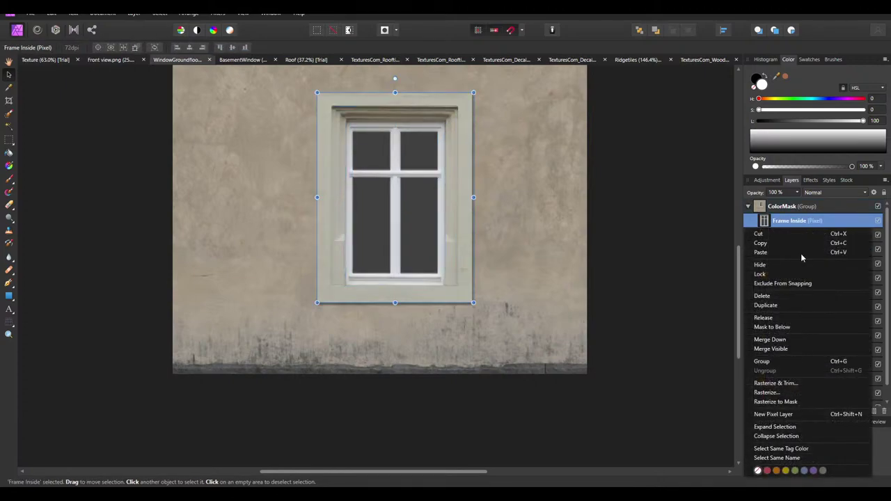
{"action": "left_click", "coordinate": [797, 340]}
Merge Frame Outside into Frame Outside Shadow, then select the Plaster layer
{"action": "right_click", "coordinate": [794, 221]}
{"action": "left_click", "coordinate": [790, 341]}
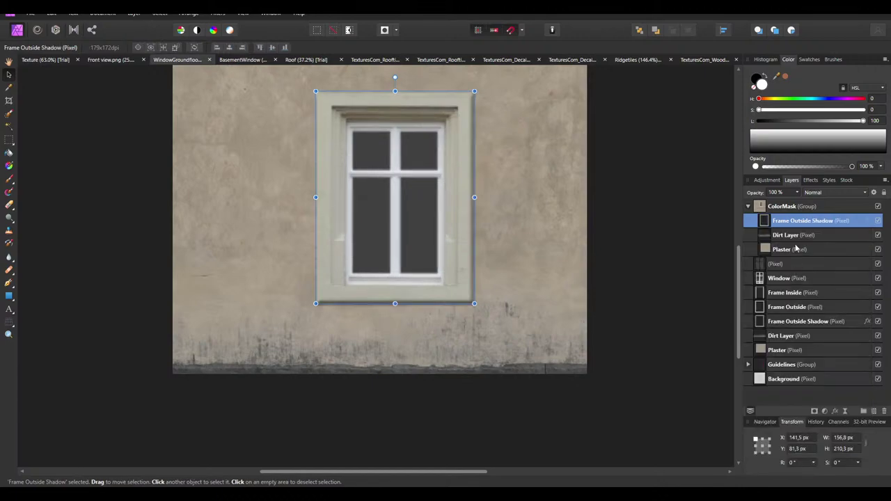
{"action": "key", "text": "ctrl+z"}
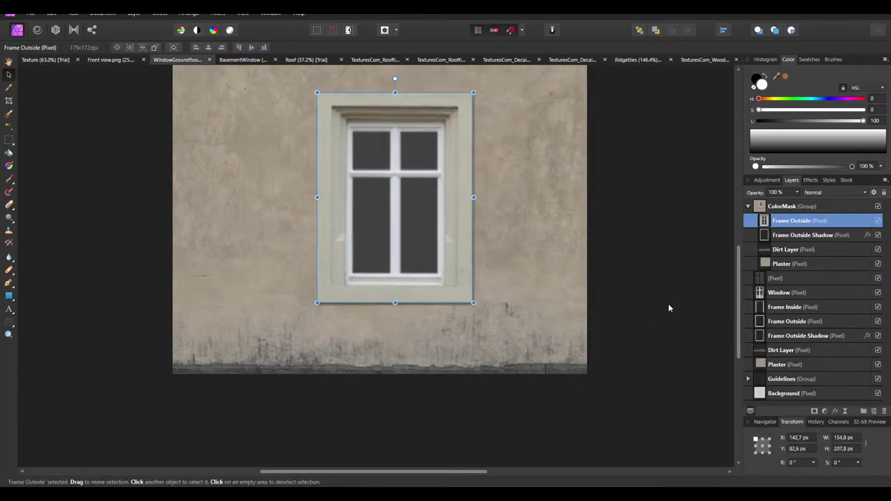
{"action": "left_click", "coordinate": [668, 304]}
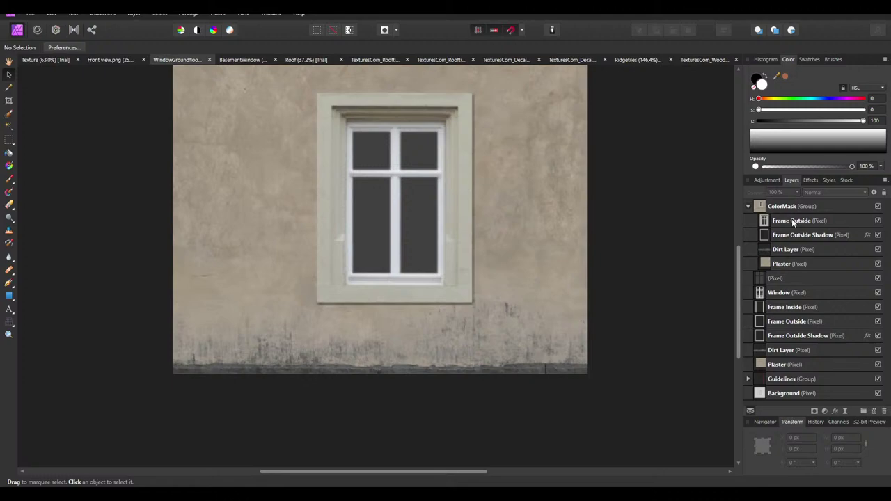
{"action": "right_click", "coordinate": [792, 220]}
{"action": "left_click", "coordinate": [780, 340]}
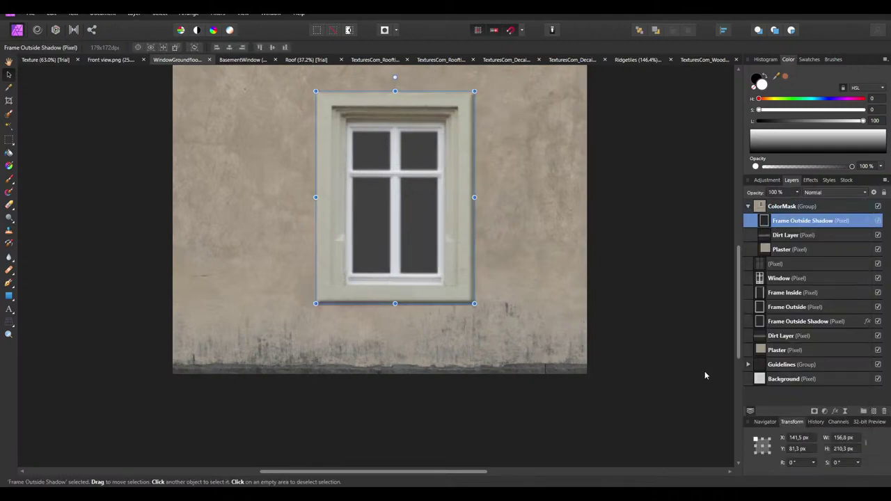
{"action": "left_click", "coordinate": [783, 249]}
{"action": "right_click", "coordinate": [783, 252]}
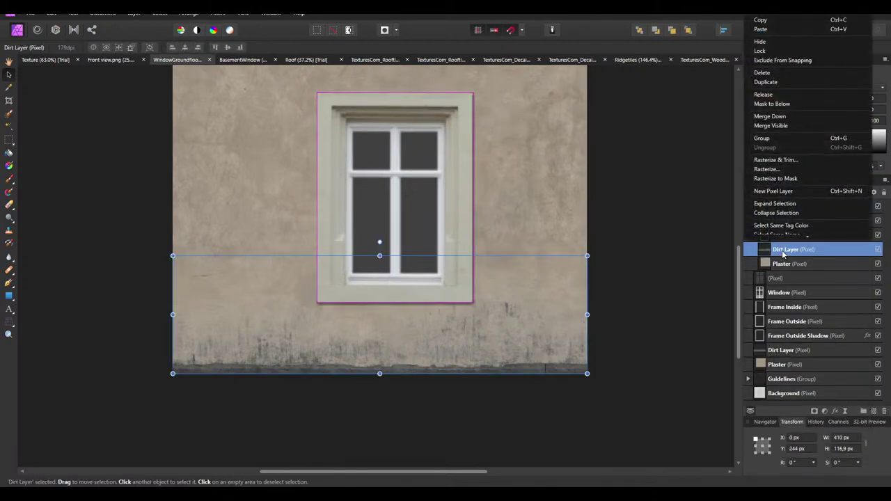
{"action": "left_click", "coordinate": [788, 265]}
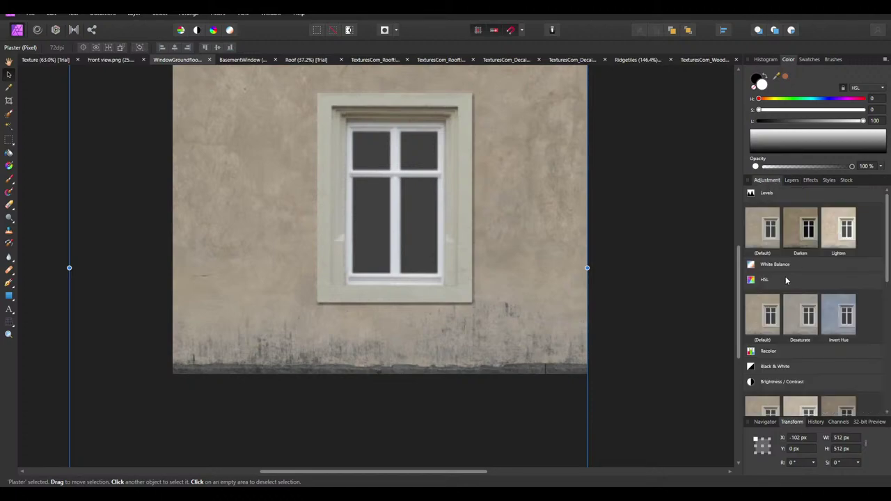
Whiten the Plaster layer and strongly darken the Dirt Layer with merged HSL adjustments
{"action": "left_click", "coordinate": [762, 318]}
{"action": "left_click_drag", "start_coordinate": [662, 427], "coordinate": [686, 429]}
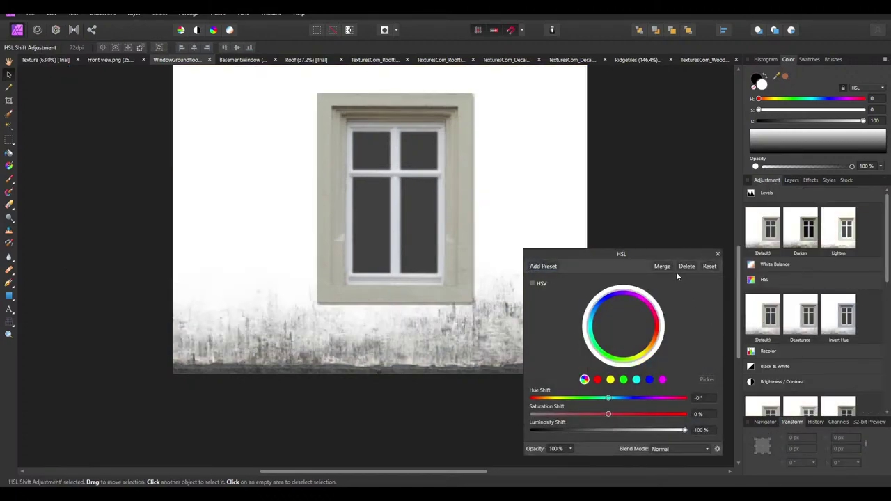
{"action": "left_click", "coordinate": [662, 266]}
{"action": "left_click", "coordinate": [791, 179]}
{"action": "left_click", "coordinate": [786, 249]}
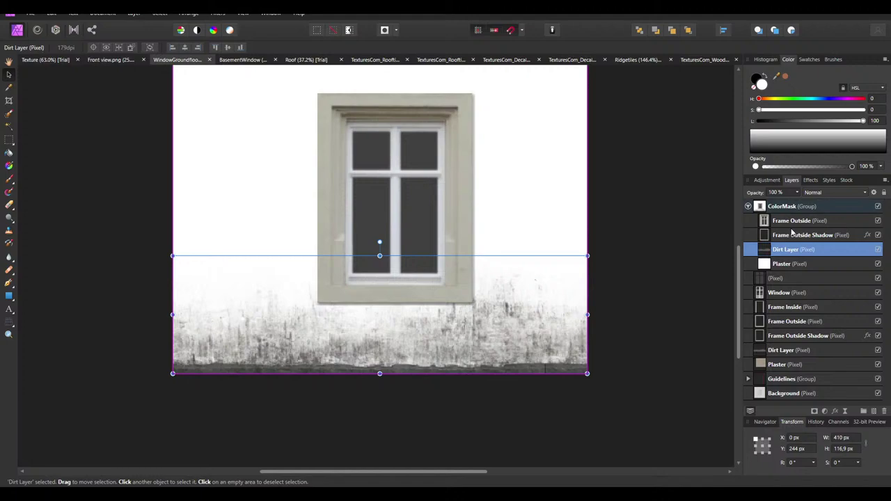
{"action": "left_click", "coordinate": [766, 180]}
{"action": "left_click", "coordinate": [769, 317]}
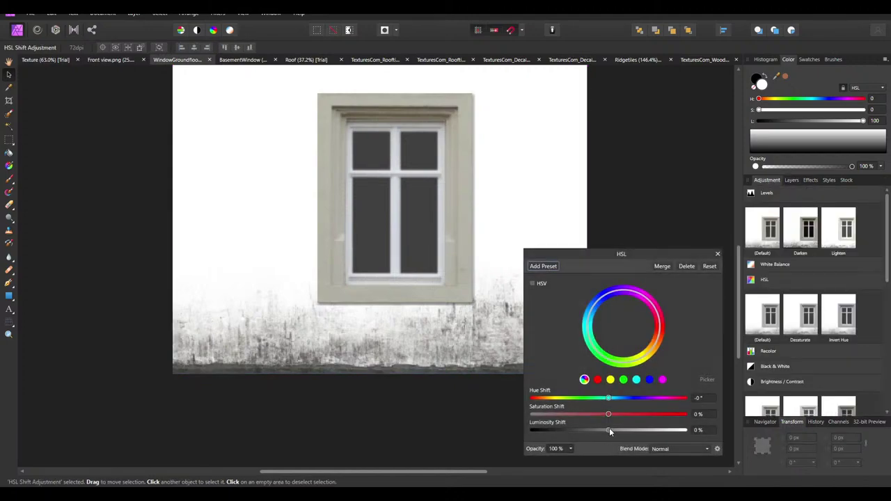
{"action": "left_click_drag", "start_coordinate": [609, 431], "coordinate": [512, 390]}
{"action": "left_click", "coordinate": [662, 266]}
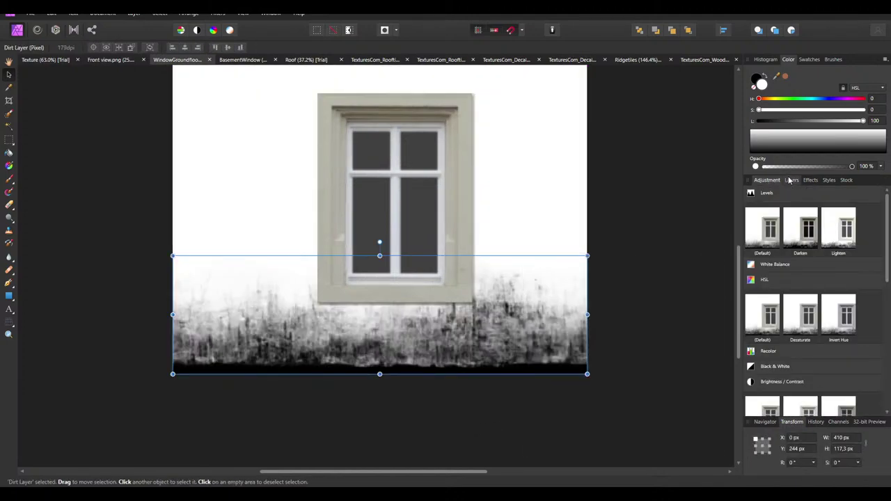
Blacken the frame and its shadow by merging HSL adjustments at Luminosity -100%
{"action": "left_click", "coordinate": [792, 179]}
{"action": "left_click", "coordinate": [781, 231]}
{"action": "left_click", "coordinate": [766, 179]}
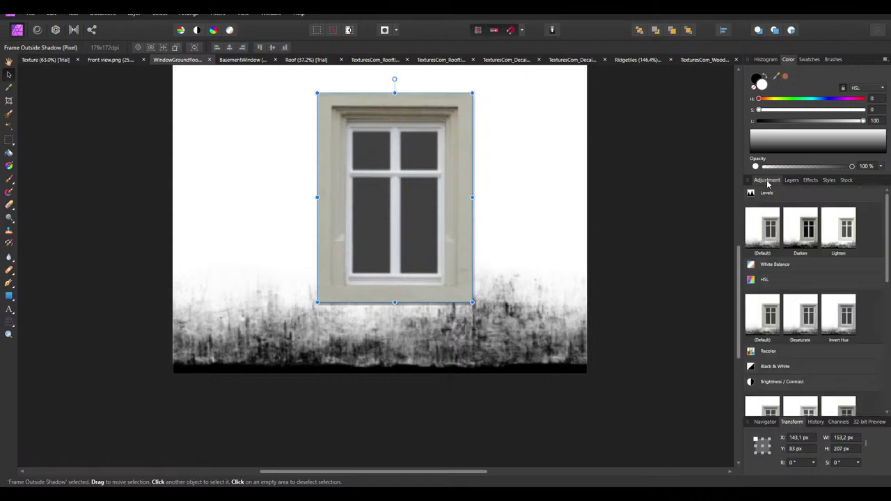
{"action": "left_click", "coordinate": [762, 316]}
{"action": "left_click_drag", "start_coordinate": [605, 431], "coordinate": [462, 428]}
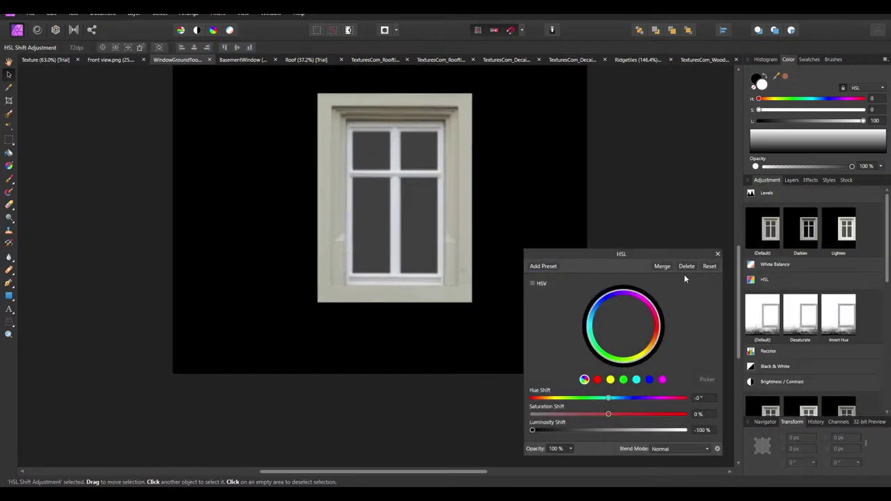
{"action": "left_click", "coordinate": [659, 266]}
{"action": "left_click", "coordinate": [792, 180]}
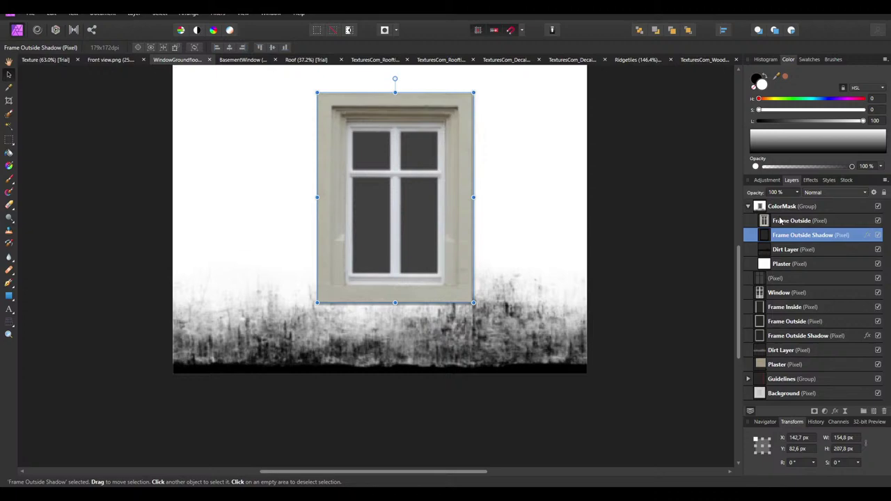
{"action": "left_click", "coordinate": [790, 221]}
{"action": "left_click", "coordinate": [766, 180]}
{"action": "left_click", "coordinate": [766, 319]}
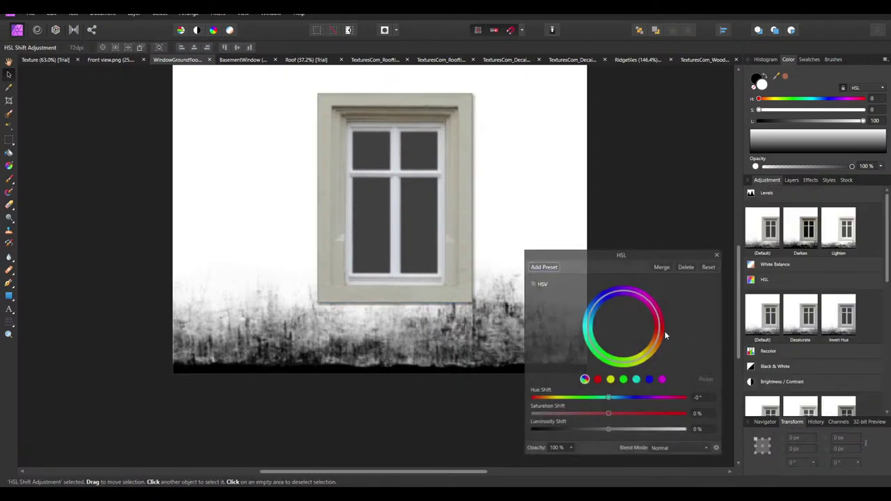
{"action": "left_click_drag", "start_coordinate": [609, 430], "coordinate": [450, 436]}
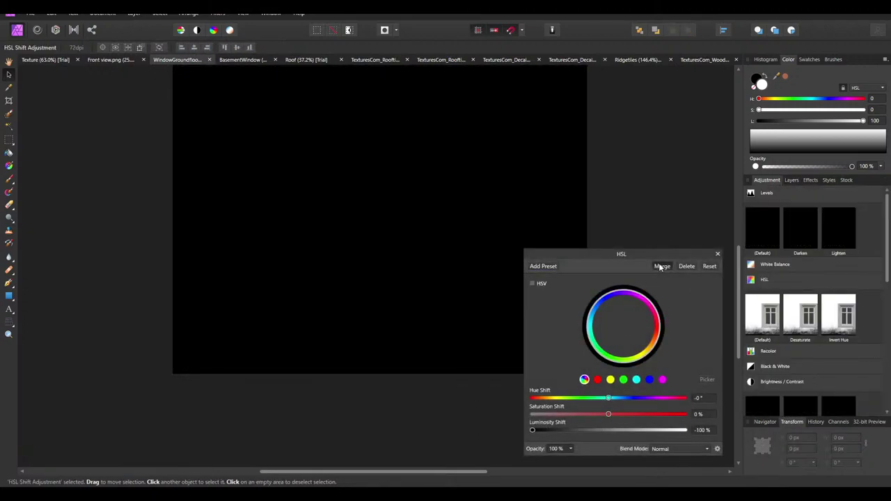
{"action": "left_click", "coordinate": [660, 267]}
Delete the Frame Outside Shadow layer
{"action": "left_click", "coordinate": [791, 179]}
{"action": "left_click", "coordinate": [807, 237]}
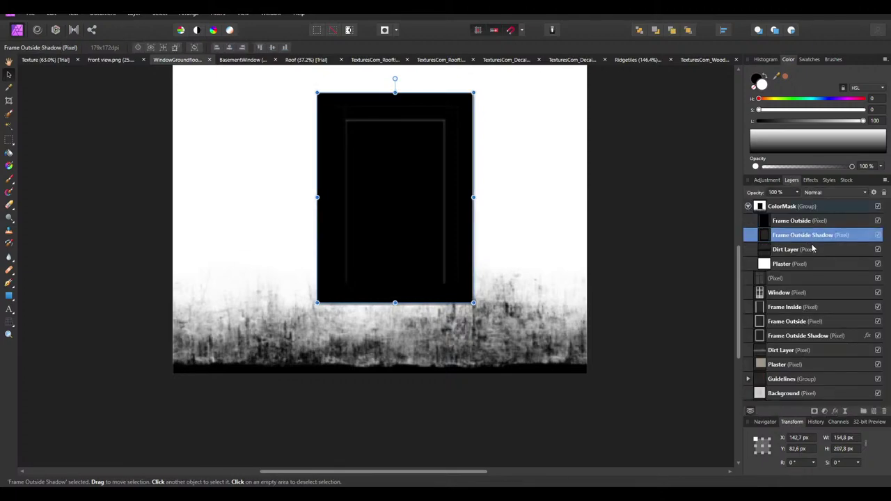
{"action": "key", "text": "Delete"}
{"action": "left_click", "coordinate": [681, 279]}
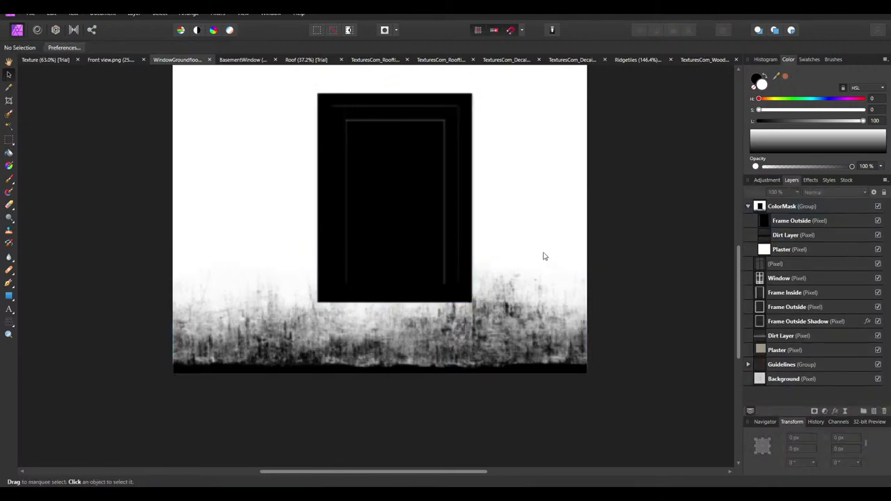
{"action": "scroll", "coordinate": [371, 153], "scroll_direction": "up", "scroll_amount": 1, "text": "ctrl"}
{"action": "scroll", "coordinate": [647, 297], "scroll_direction": "down", "scroll_amount": 1, "text": "ctrl"}
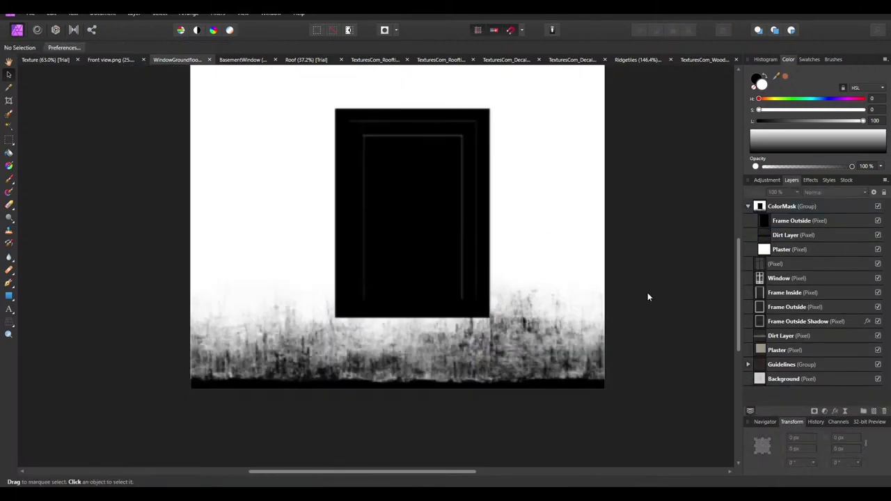
Set the Dirt Layer opacity to 25%
{"action": "left_click", "coordinate": [794, 233]}
{"action": "left_click", "coordinate": [777, 193]}
{"action": "key", "text": "Return"}
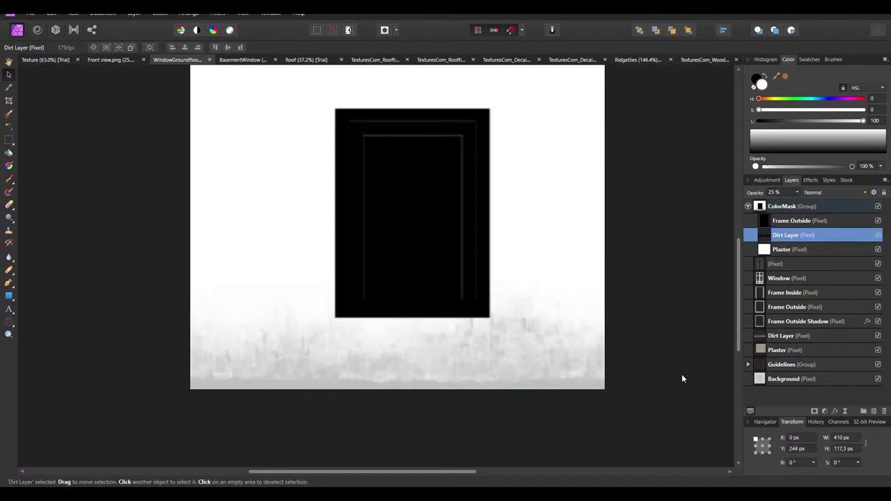
{"action": "left_click", "coordinate": [682, 374]}
{"action": "scroll", "coordinate": [431, 175], "scroll_direction": "up", "scroll_amount": 1, "text": "ctrl"}
{"action": "double_click", "coordinate": [799, 222]}
{"action": "scroll", "coordinate": [392, 182], "scroll_direction": "up", "scroll_amount": 1}
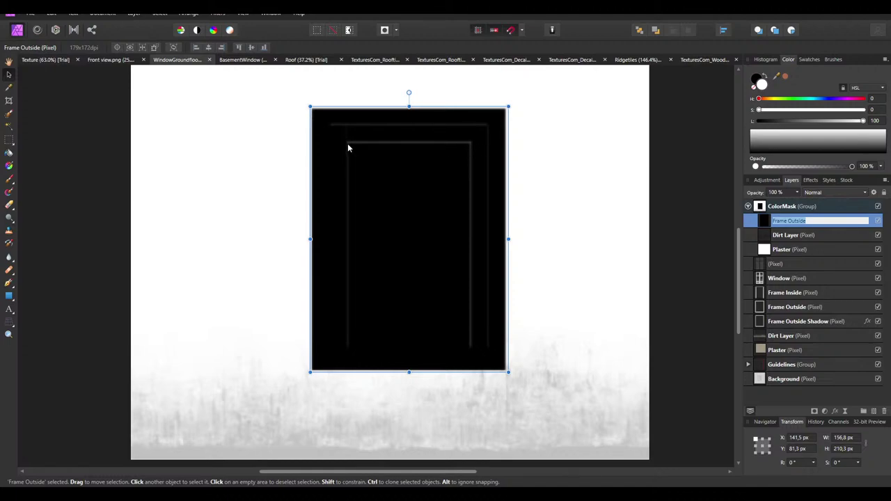
Draw a black rectangle over the window frame, rasterize it and merge it into Frame Outside
{"action": "left_click", "coordinate": [9, 299]}
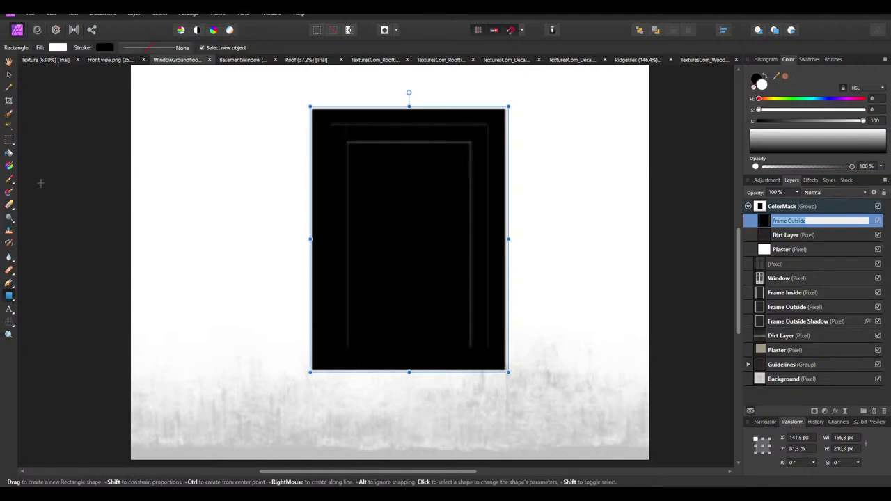
{"action": "left_click", "coordinate": [56, 48]}
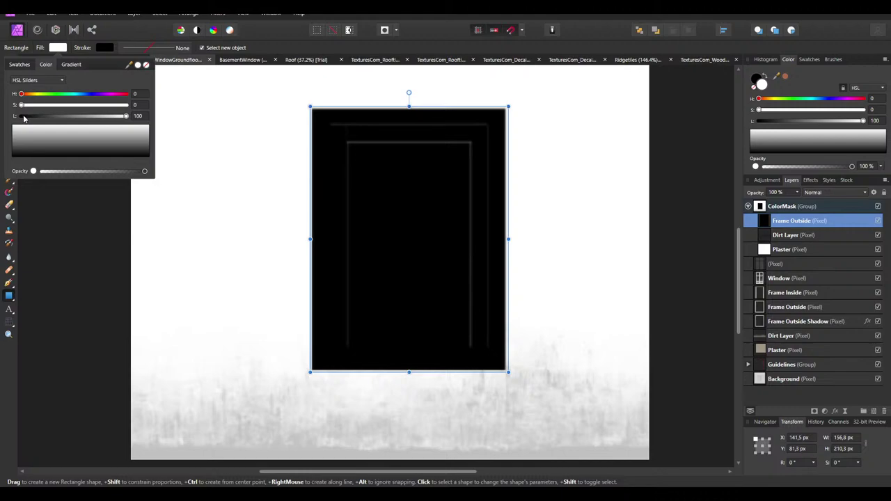
{"action": "left_click_drag", "start_coordinate": [122, 117], "coordinate": [19, 117]}
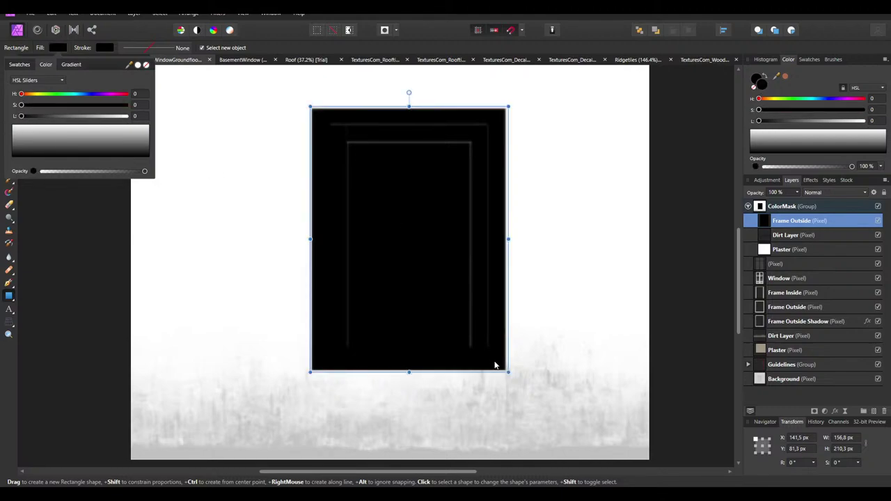
{"action": "left_click", "coordinate": [10, 298]}
{"action": "mouse_move", "coordinate": [498, 367]}
{"action": "left_mouse_down"}
{"action": "mouse_move", "coordinate": [450, 279]}
{"action": "mouse_move", "coordinate": [334, 119]}
{"action": "mouse_move", "coordinate": [322, 116]}
{"action": "left_mouse_up"}
{"action": "left_click", "coordinate": [709, 223]}
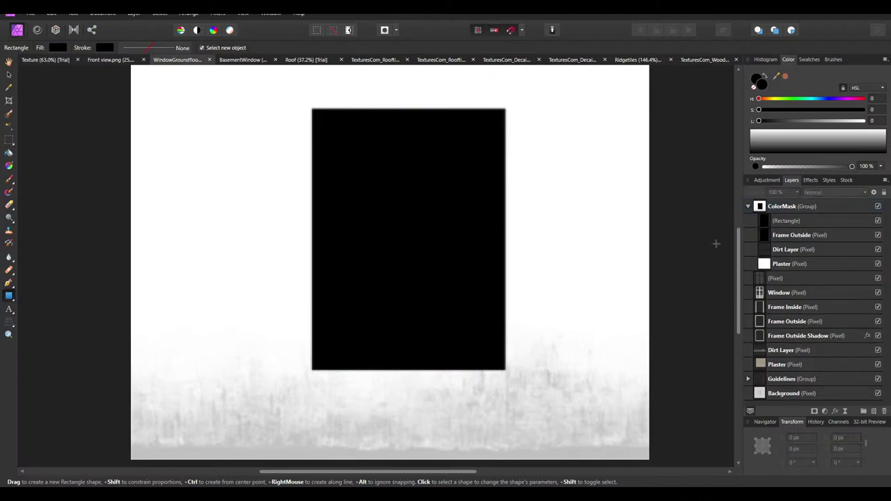
{"action": "right_click", "coordinate": [790, 226]}
{"action": "left_click", "coordinate": [792, 383]}
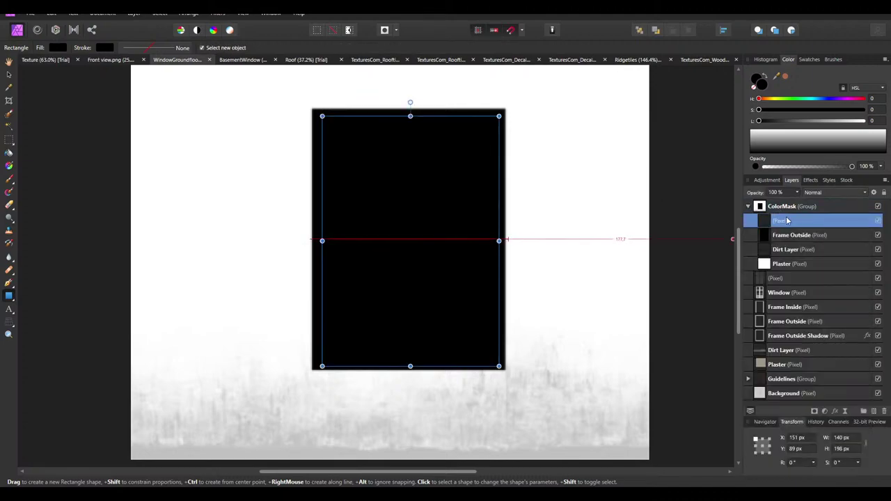
{"action": "right_click", "coordinate": [788, 222]}
{"action": "left_click", "coordinate": [771, 341]}
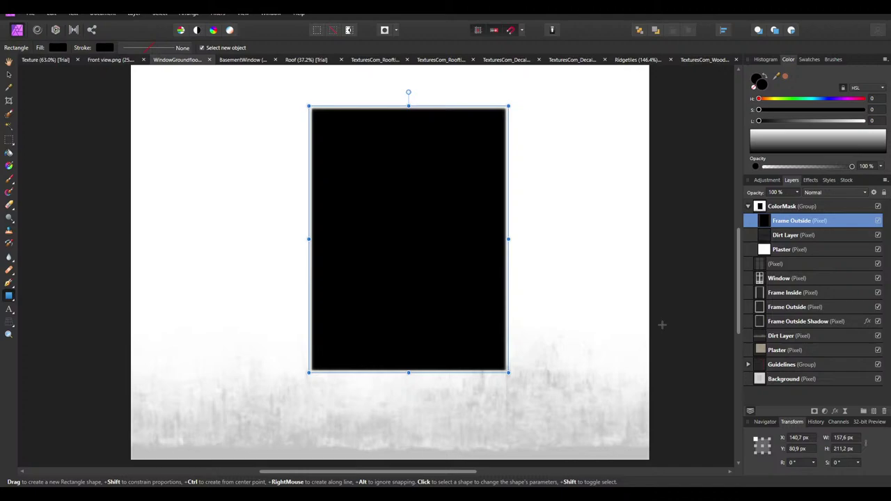
Merge everything visible in the ColorMask group into a new pixel layer
{"action": "left_click", "coordinate": [8, 74]}
{"action": "left_click", "coordinate": [96, 165]}
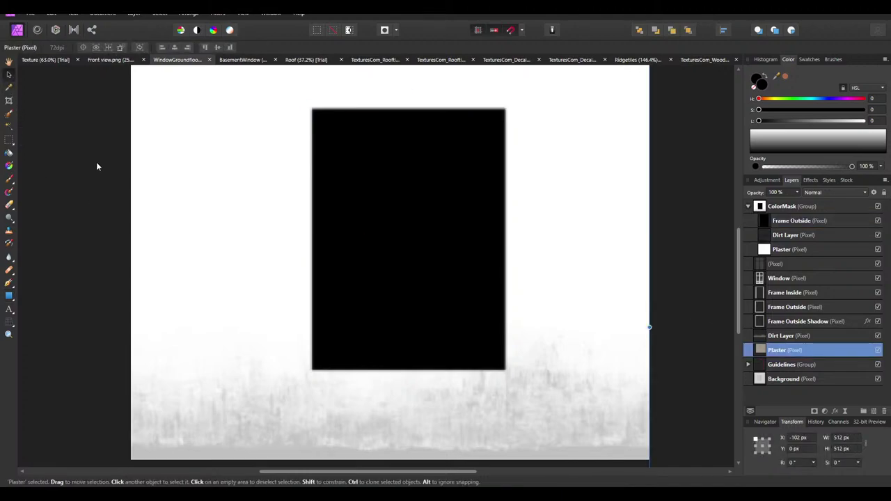
{"action": "scroll", "coordinate": [96, 165], "scroll_direction": "down", "scroll_amount": 3, "text": "ctrl"}
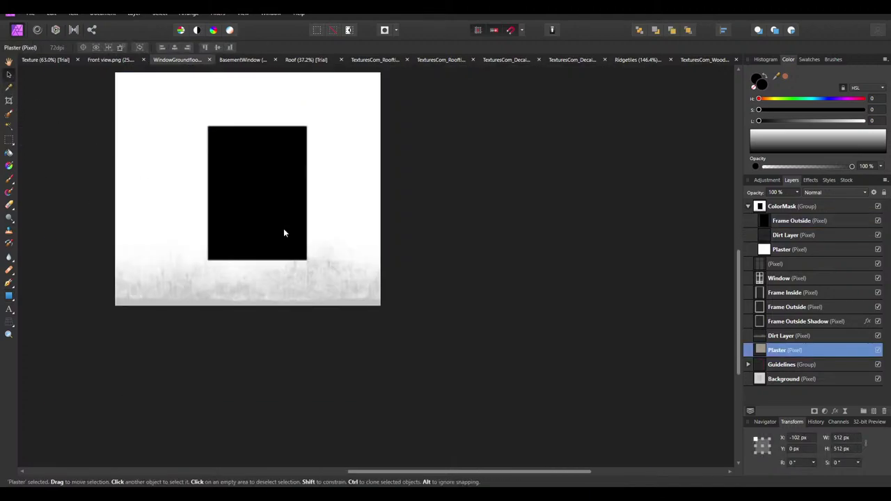
{"action": "left_click", "coordinate": [455, 267]}
{"action": "scroll", "coordinate": [242, 192], "scroll_direction": "down", "scroll_amount": 1}
{"action": "scroll", "coordinate": [242, 192], "scroll_direction": "up", "scroll_amount": 1, "text": "ctrl"}
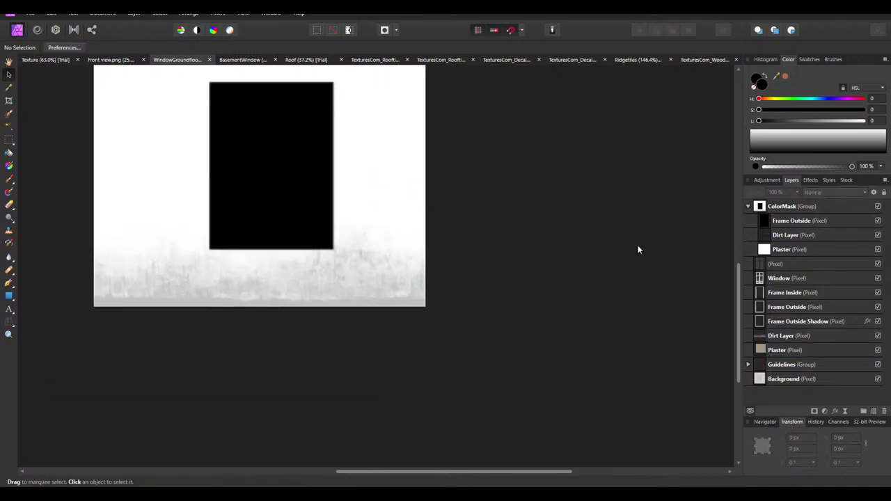
{"action": "scroll", "coordinate": [638, 245], "scroll_direction": "down", "scroll_amount": 2, "text": "ctrl"}
{"action": "scroll", "coordinate": [344, 140], "scroll_direction": "up", "scroll_amount": 1, "text": "ctrl"}
{"action": "left_click", "coordinate": [794, 206]}
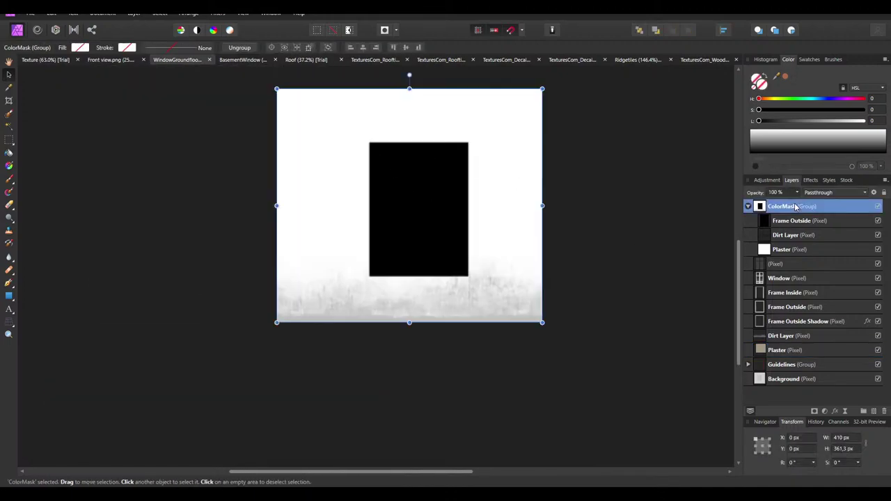
{"action": "right_click", "coordinate": [796, 215]}
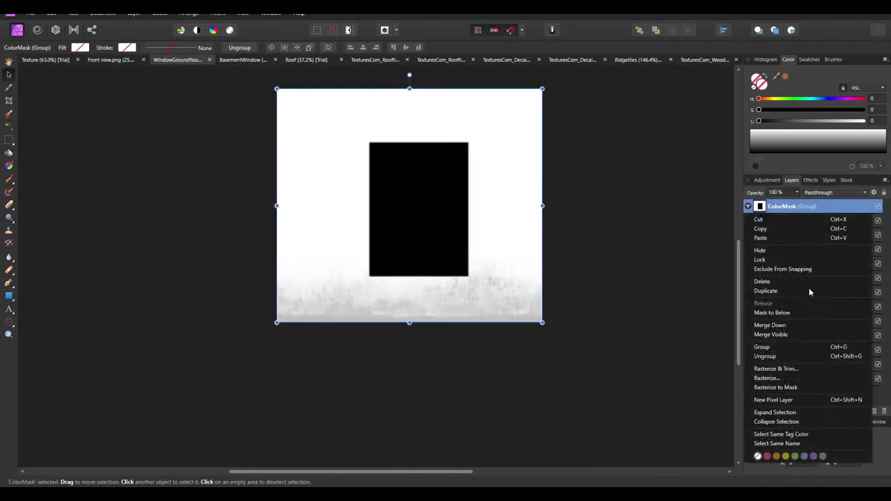
{"action": "left_click", "coordinate": [784, 343]}
Move the merged layer into ColorMask, name it Final, and switch to the Texture document
{"action": "left_click_drag", "start_coordinate": [791, 207], "coordinate": [786, 221]}
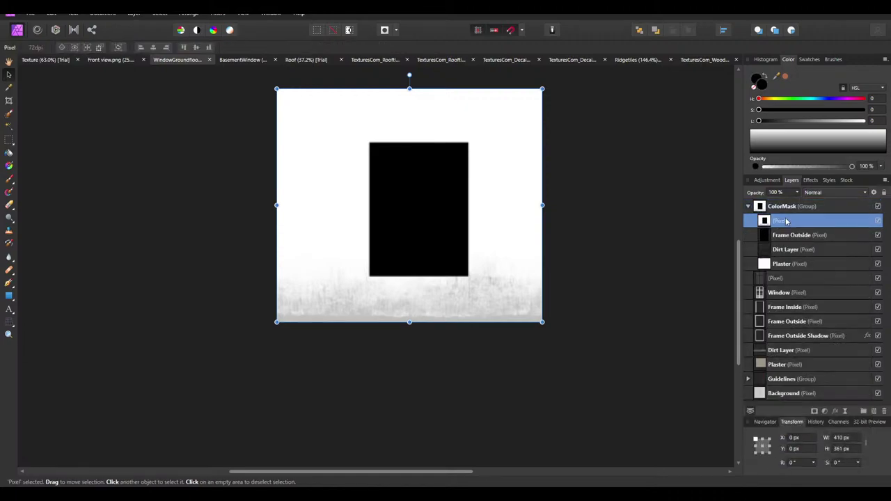
{"action": "double_click", "coordinate": [786, 220]}
{"action": "type", "text": "F"}
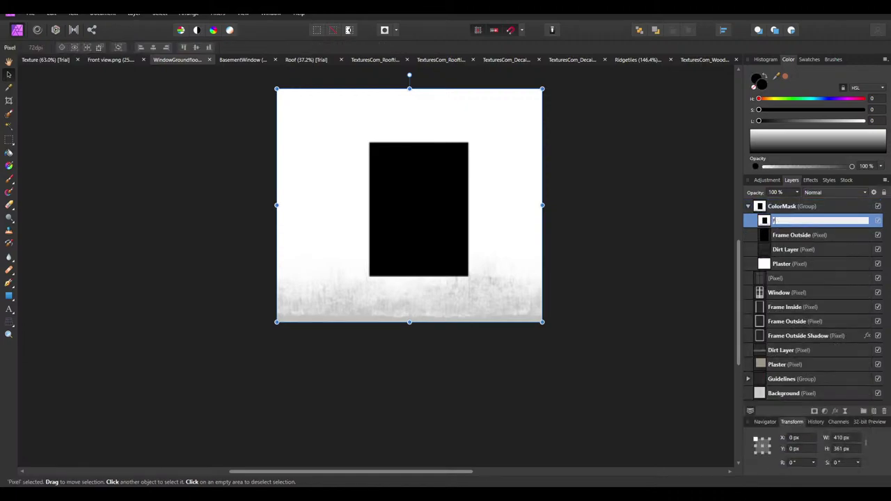
{"action": "type", "text": "inal"}
{"action": "key", "text": "Return"}
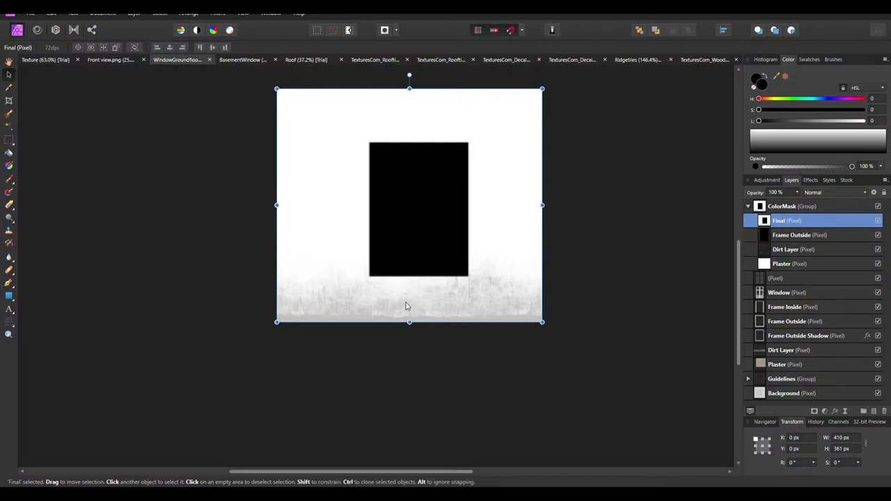
{"action": "left_click", "coordinate": [45, 59]}
{"action": "scroll", "coordinate": [359, 369], "scroll_direction": "up", "scroll_amount": 5, "text": "ctrl"}
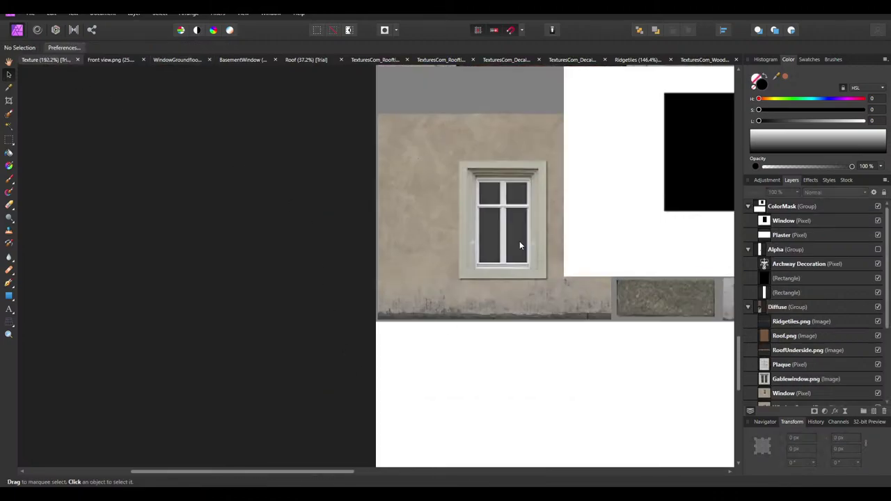
Paste the Final layer into the Texture's ColorMask group and confirm the Gablewindow layer name
{"action": "key", "text": "ctrl+v"}
{"action": "left_click_drag", "start_coordinate": [759, 206], "coordinate": [765, 245]}
{"action": "double_click", "coordinate": [794, 235]}
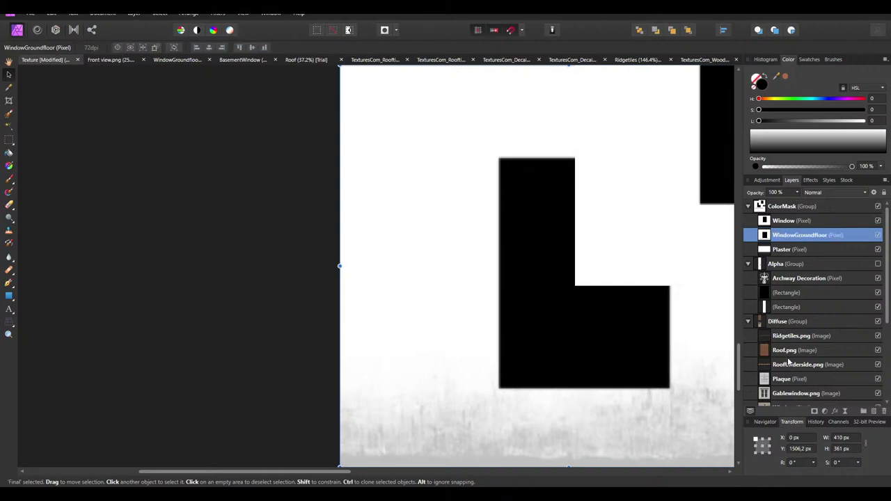
{"action": "left_click", "coordinate": [817, 393]}
{"action": "double_click", "coordinate": [816, 393]}
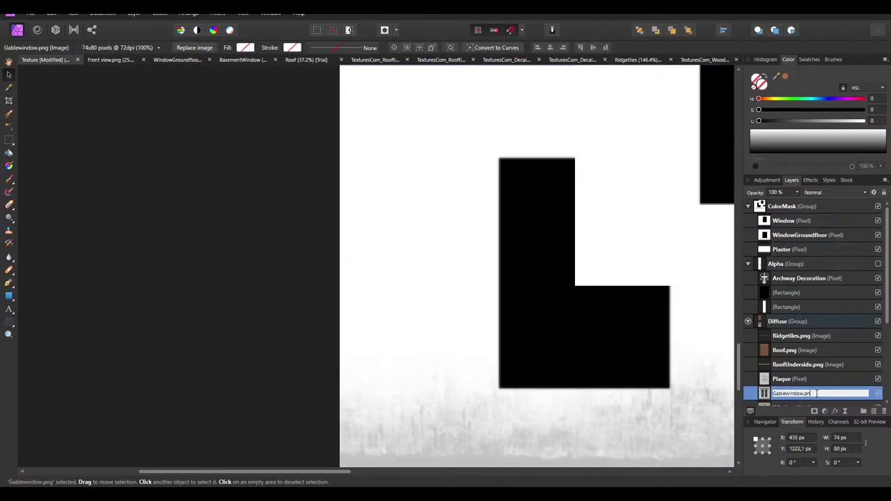
{"action": "key", "text": "Return"}
Try shrinking the ColorMask group, then undo the resize
{"action": "left_click", "coordinate": [502, 268]}
{"action": "scroll", "coordinate": [392, 202], "scroll_direction": "down", "scroll_amount": 4, "text": "ctrl"}
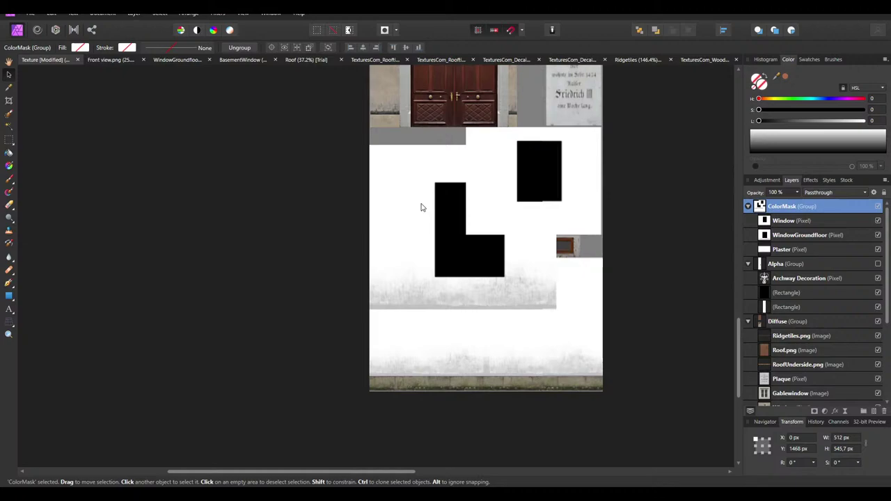
{"action": "left_click_drag", "start_coordinate": [603, 128], "coordinate": [532, 203]}
{"action": "key", "text": "ctrl+z"}
Scale and align the WindowGroundfloor mask, about 237 px wide, over the facade window
{"action": "left_click", "coordinate": [794, 235]}
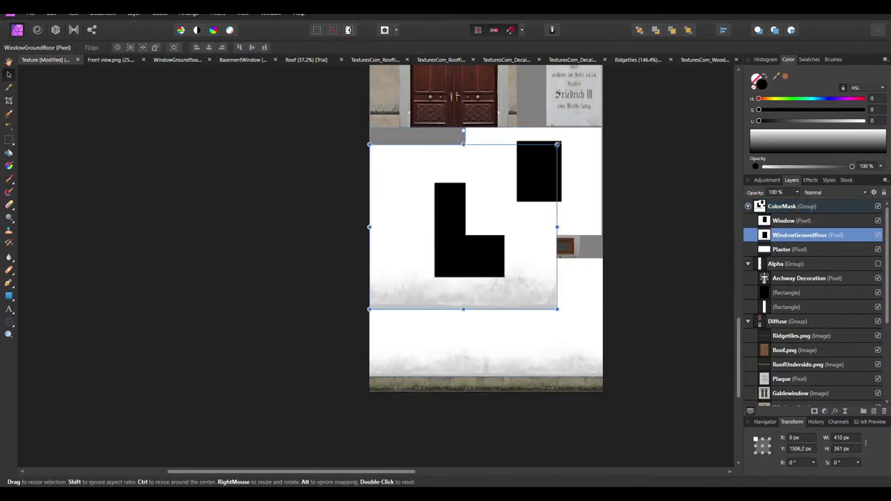
{"action": "left_click_drag", "start_coordinate": [559, 139], "coordinate": [411, 183]}
{"action": "scroll", "coordinate": [367, 156], "scroll_direction": "up", "scroll_amount": 5, "text": "ctrl"}
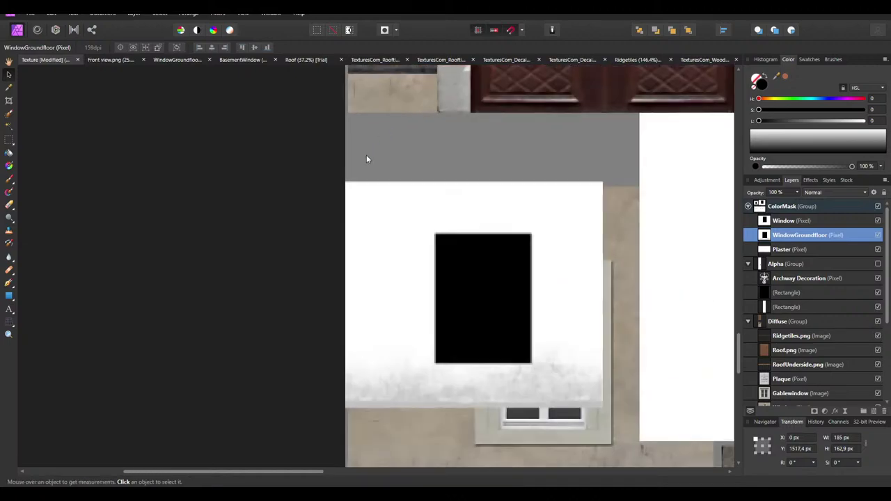
{"action": "left_click_drag", "start_coordinate": [391, 327], "coordinate": [371, 312]}
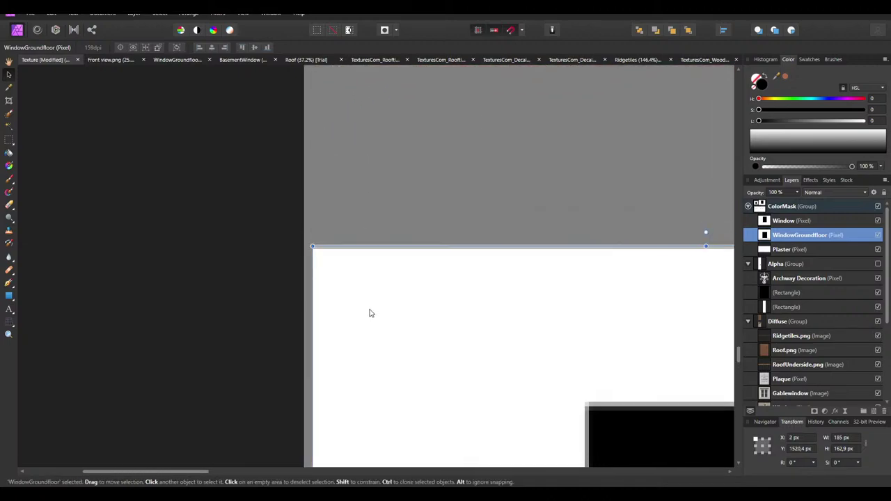
{"action": "scroll", "coordinate": [344, 283], "scroll_direction": "down", "scroll_amount": 5, "text": "ctrl"}
{"action": "left_click_drag", "start_coordinate": [369, 278], "coordinate": [440, 339]}
{"action": "scroll", "coordinate": [448, 354], "scroll_direction": "up", "scroll_amount": 5, "text": "ctrl"}
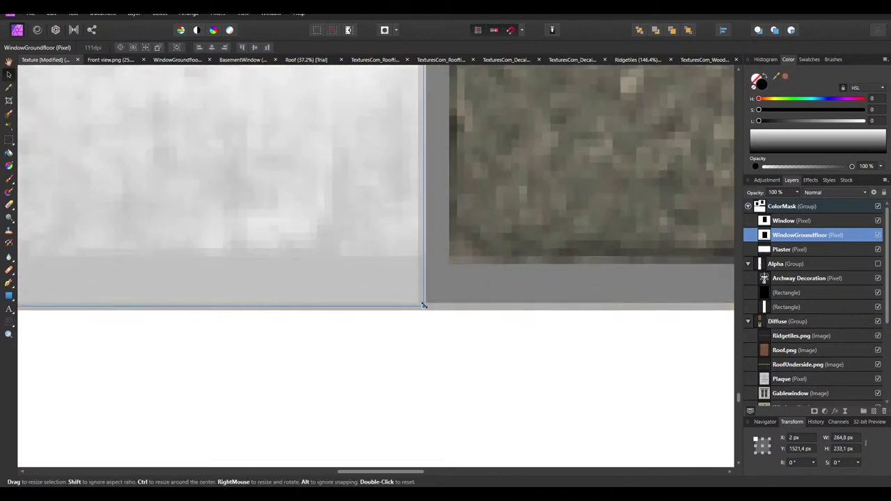
{"action": "left_click_drag", "start_coordinate": [423, 305], "coordinate": [402, 286]}
{"action": "left_click", "coordinate": [434, 302]}
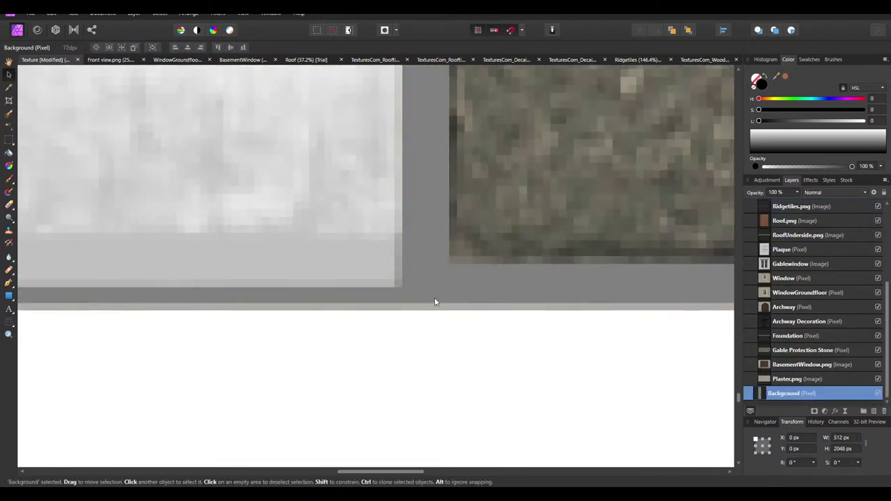
{"action": "scroll", "coordinate": [435, 302], "scroll_direction": "down", "scroll_amount": 5, "text": "ctrl"}
Deselect the layers and save the Texture document
{"action": "left_click", "coordinate": [620, 332]}
{"action": "scroll", "coordinate": [353, 232], "scroll_direction": "down", "scroll_amount": 3, "text": "ctrl"}
{"action": "scroll", "coordinate": [373, 268], "scroll_direction": "up", "scroll_amount": 2}
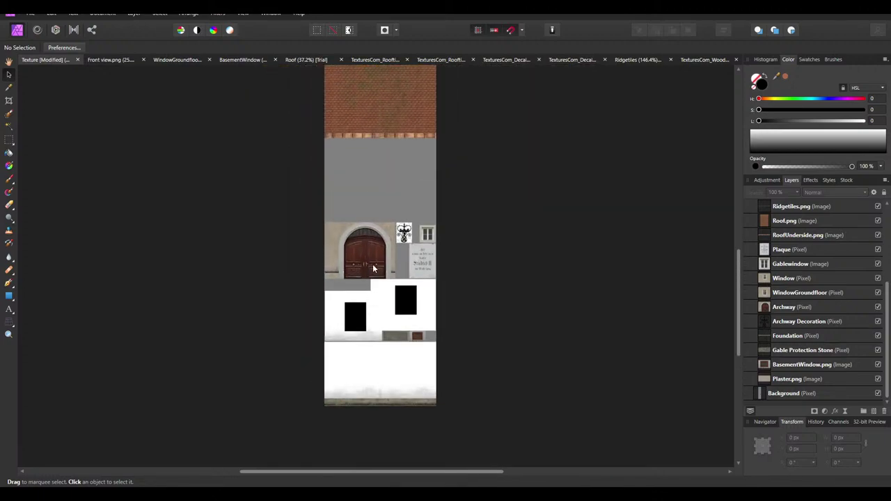
{"action": "scroll", "coordinate": [373, 269], "scroll_direction": "up", "scroll_amount": 1}
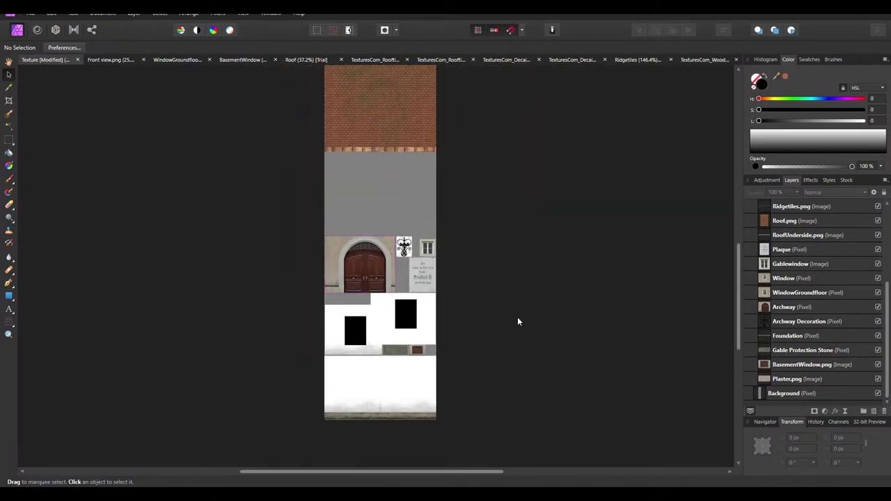
{"action": "key", "text": "ctrl+s"}
Open Archway.afphoto from the Haus 2 project's Textures folder in File Explorer
{"action": "key", "text": "alt+Tab"}
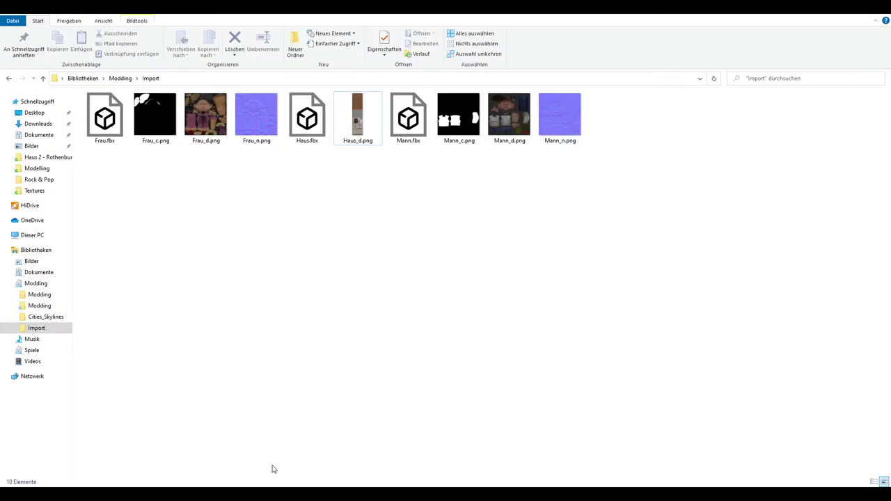
{"action": "left_click", "coordinate": [9, 77]}
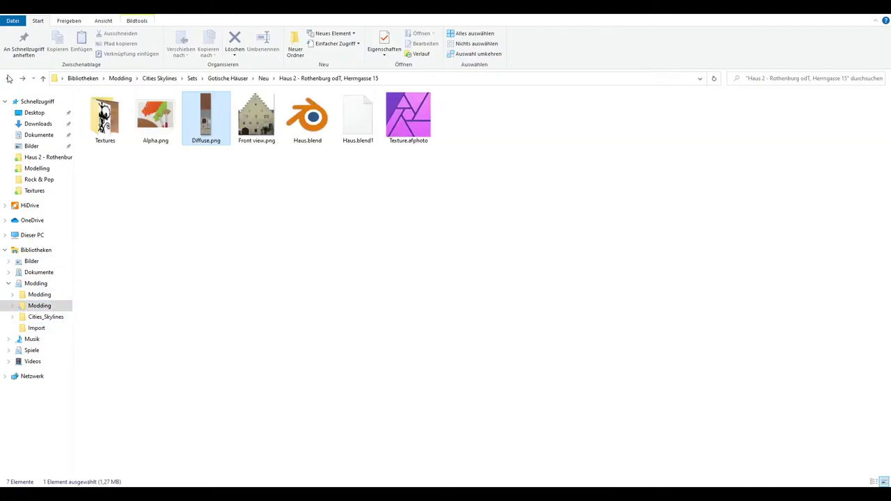
{"action": "left_click", "coordinate": [9, 78]}
{"action": "left_click", "coordinate": [9, 78]}
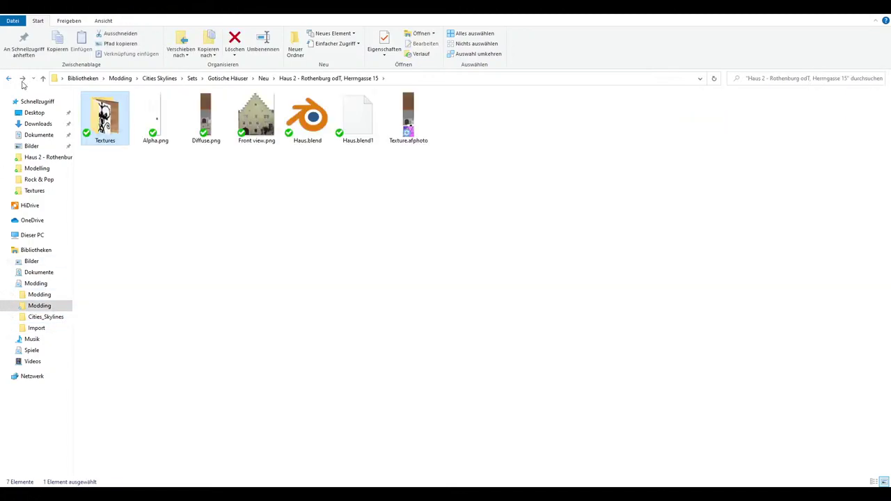
{"action": "double_click", "coordinate": [103, 134]}
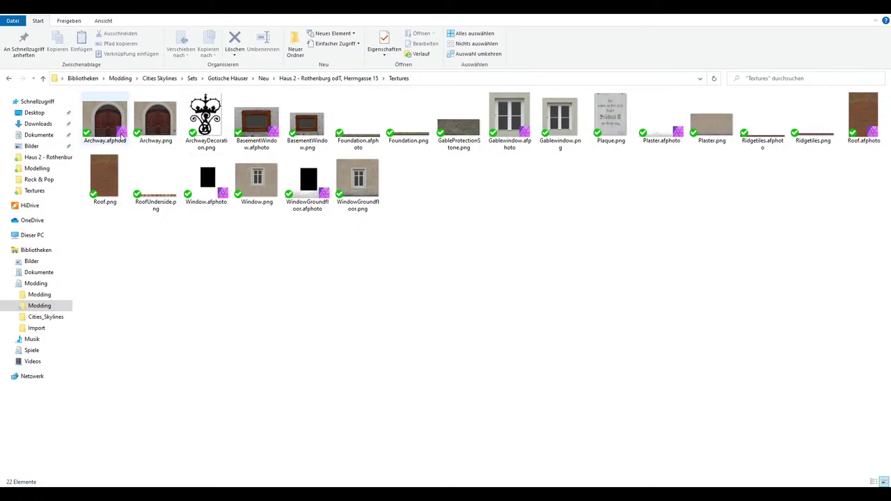
{"action": "double_click", "coordinate": [122, 137]}
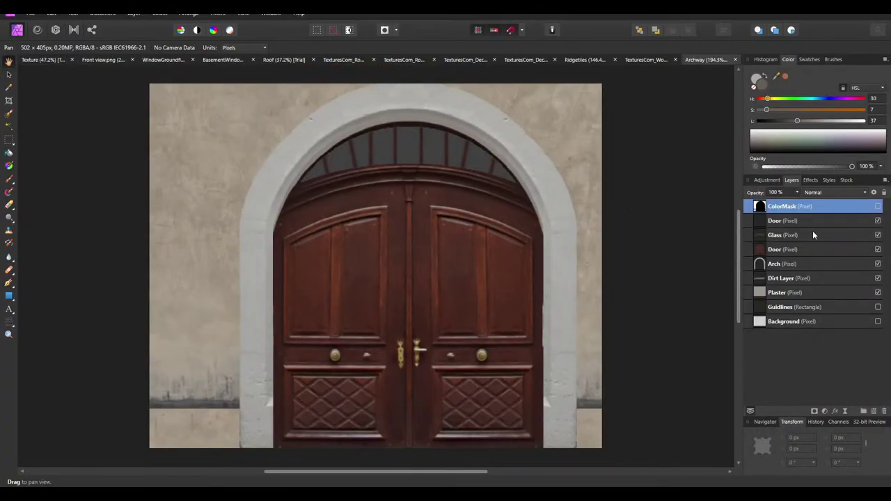
Delete the old ColorMask and group the archway layers Door through Plaster as a new ColorMask group
{"action": "key", "text": "Delete"}
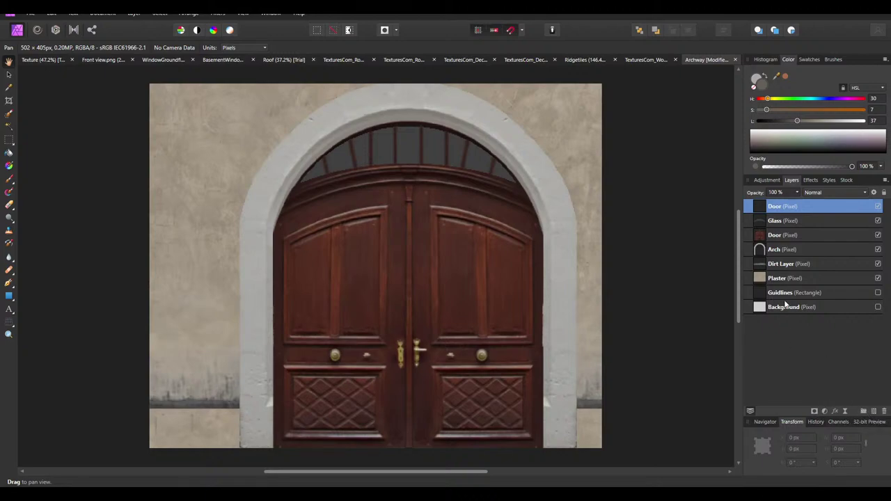
{"action": "left_click", "coordinate": [783, 293]}
{"action": "left_click", "coordinate": [781, 278]}
{"action": "left_click", "coordinate": [780, 207], "text": "shift"}
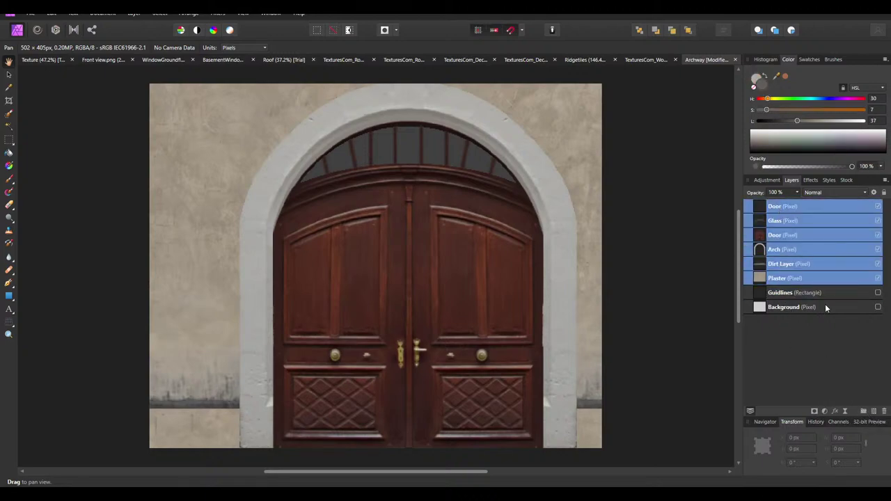
{"action": "key", "text": "ctrl+g"}
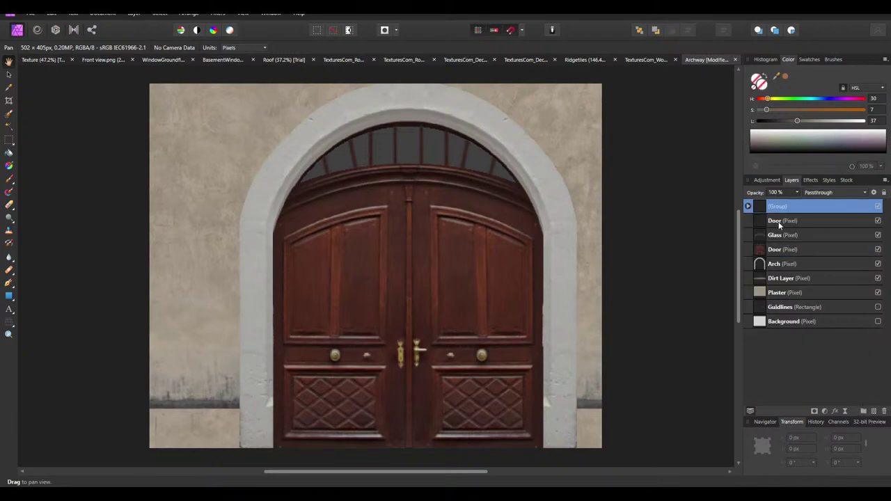
{"action": "left_click", "coordinate": [748, 206]}
{"action": "double_click", "coordinate": [779, 206]}
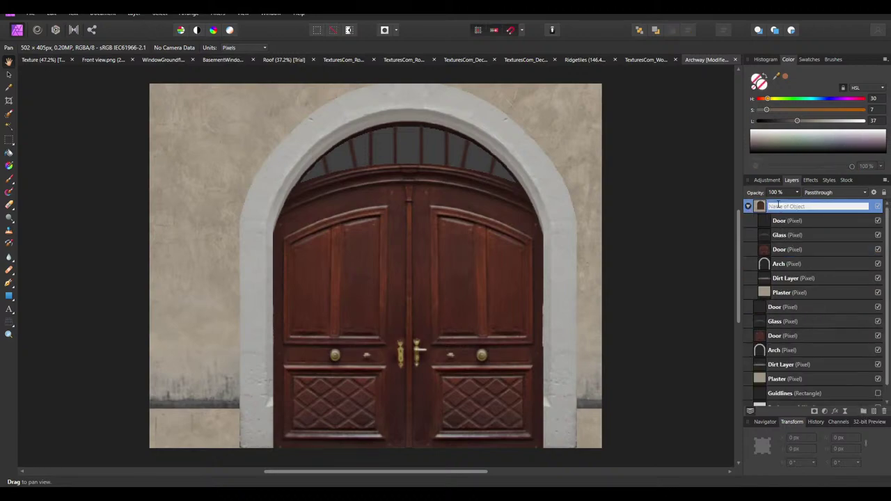
{"action": "type", "text": "ColorMask"}
{"action": "key", "text": "Return"}
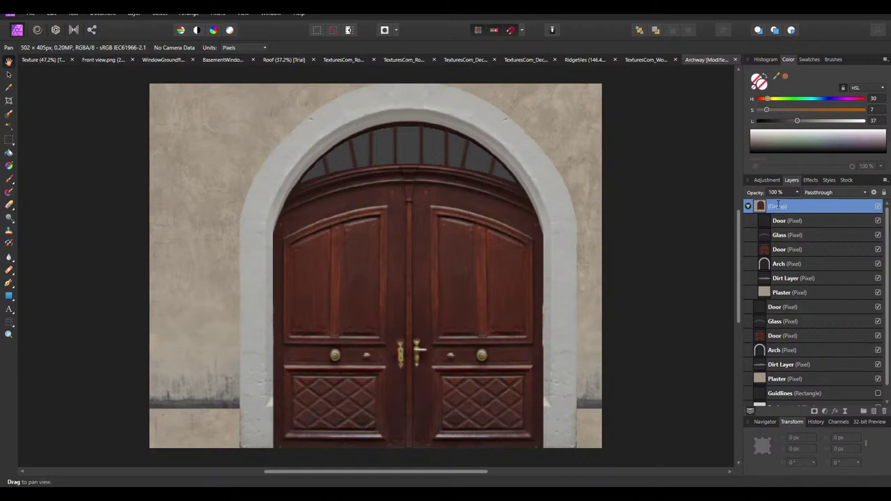
Merge the Door and glass layers down into the Arch layer
{"action": "left_click", "coordinate": [779, 221]}
{"action": "right_click", "coordinate": [778, 221]}
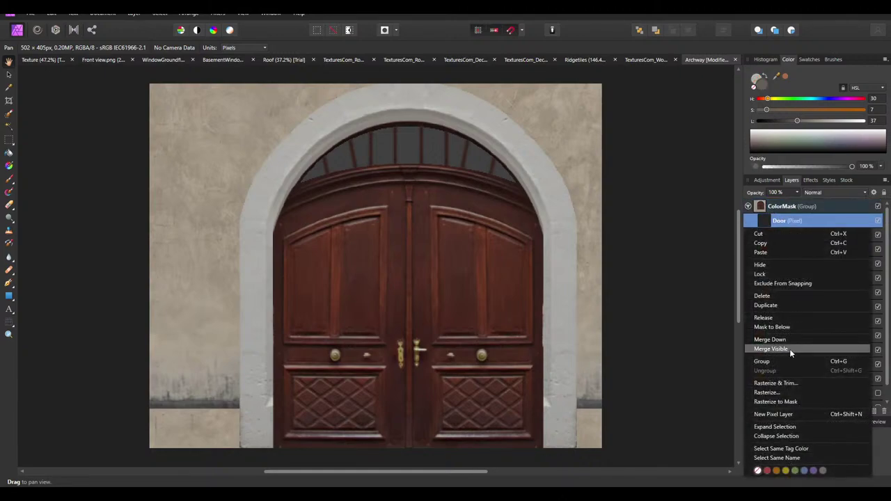
{"action": "left_click", "coordinate": [773, 340]}
{"action": "right_click", "coordinate": [778, 221]}
{"action": "left_click", "coordinate": [772, 340]}
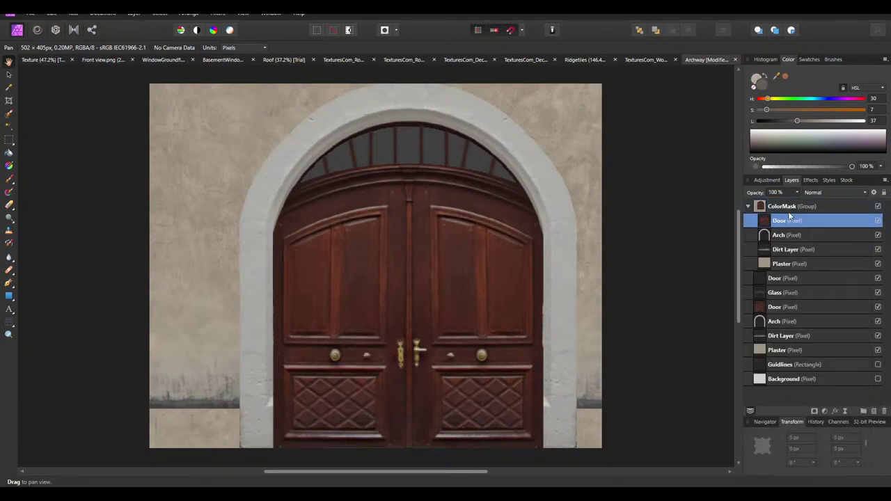
{"action": "right_click", "coordinate": [780, 221]}
{"action": "left_click", "coordinate": [774, 340]}
Turn the Arch black with an HSL adjustment at luminosity -100, merged into the layer
{"action": "left_click", "coordinate": [767, 180]}
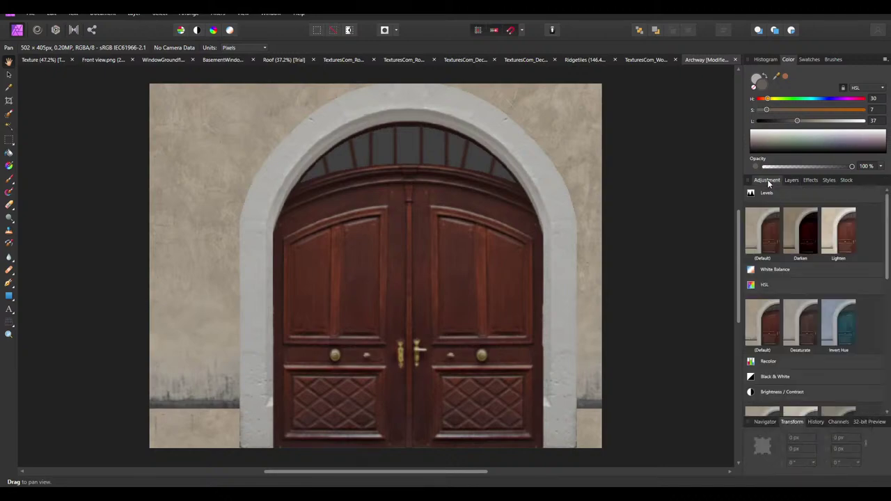
{"action": "left_click", "coordinate": [767, 329]}
{"action": "left_click_drag", "start_coordinate": [605, 431], "coordinate": [531, 432]}
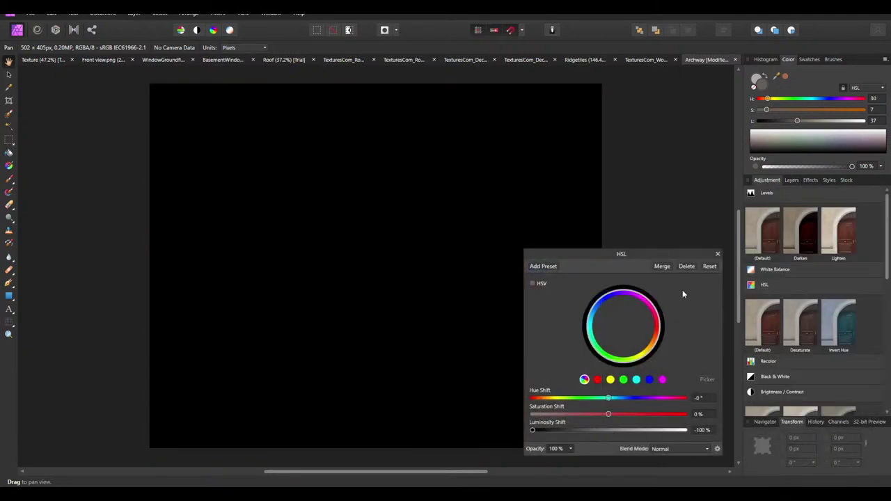
{"action": "left_click", "coordinate": [662, 266]}
{"action": "left_click", "coordinate": [792, 180]}
Lower the Dirt Layer's opacity after trying and discarding Levels and HSL adjustments
{"action": "left_click", "coordinate": [785, 235]}
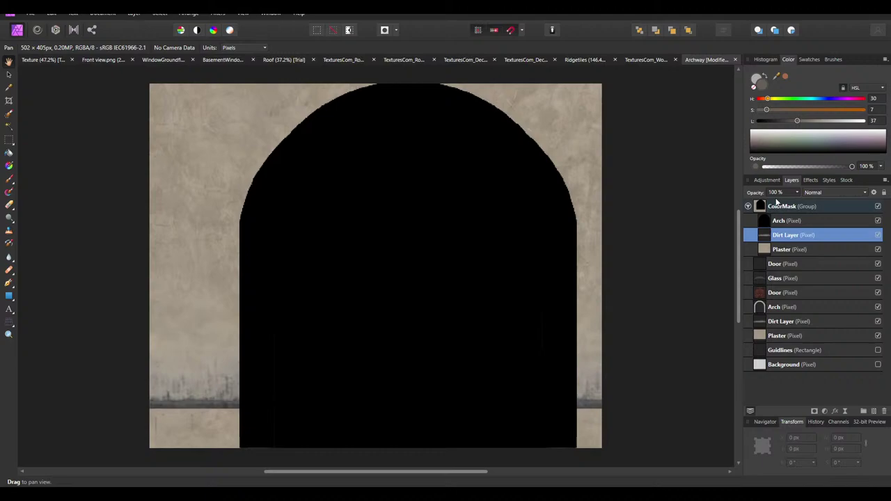
{"action": "left_click", "coordinate": [766, 180]}
{"action": "left_click", "coordinate": [761, 239]}
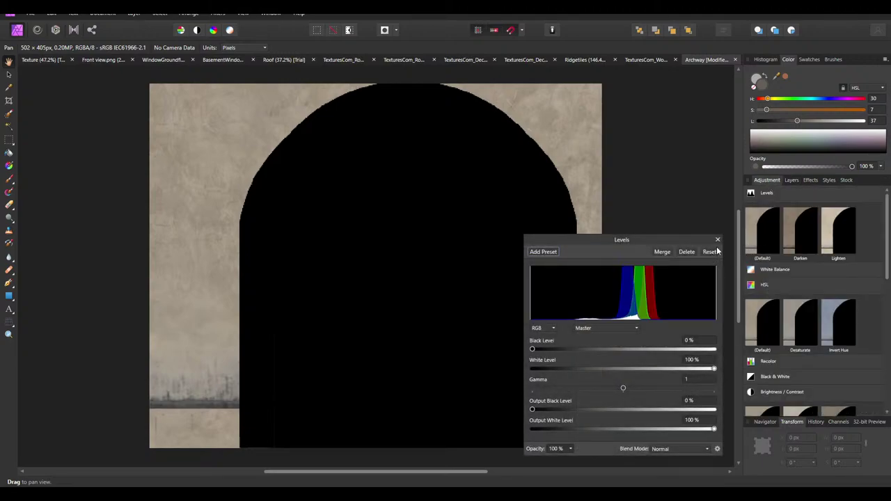
{"action": "left_click", "coordinate": [688, 252]}
{"action": "left_click", "coordinate": [762, 323]}
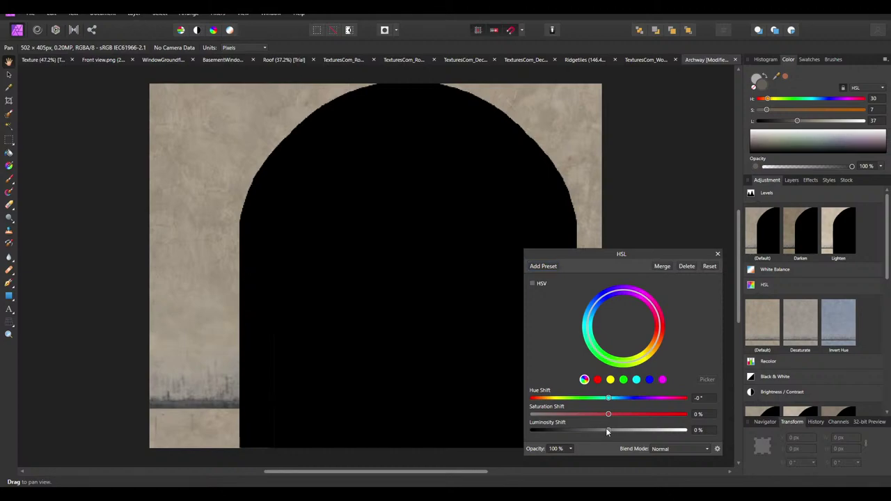
{"action": "left_click", "coordinate": [682, 266]}
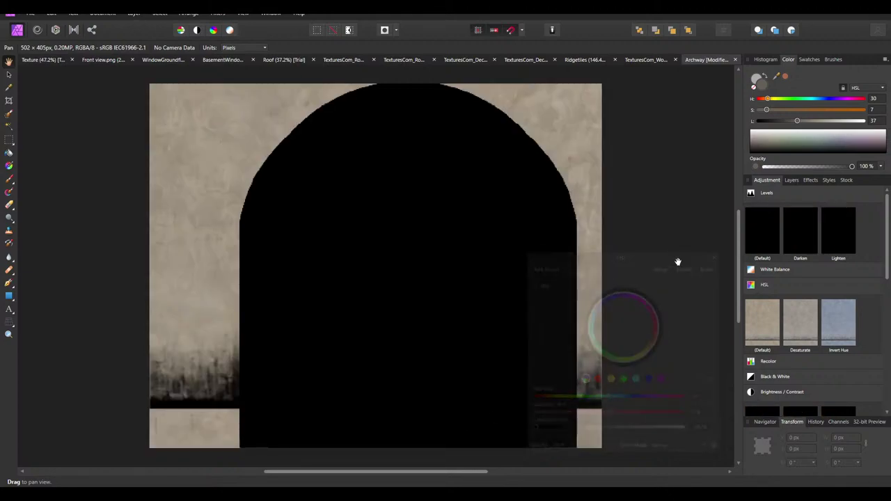
{"action": "left_click", "coordinate": [791, 181]}
{"action": "left_click", "coordinate": [778, 192]}
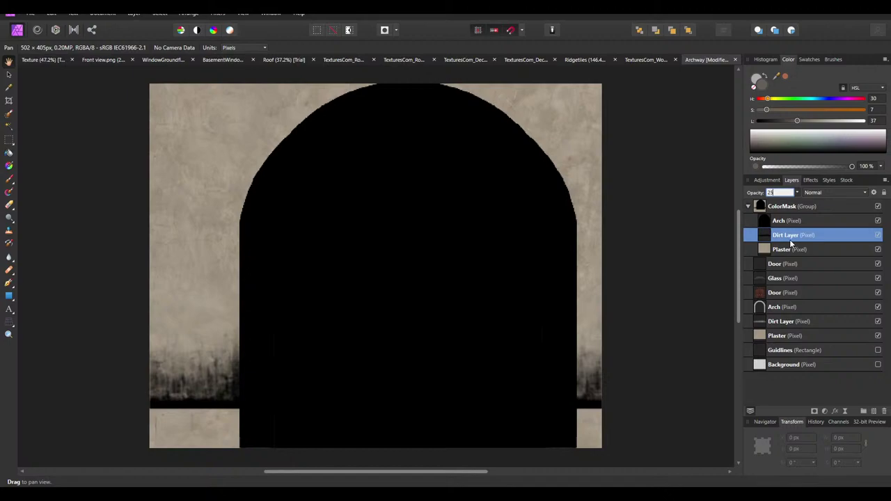
{"action": "key", "text": "Return"}
Whiten the Plaster layer with a merged HSL adjustment
{"action": "left_click", "coordinate": [786, 249]}
{"action": "left_click", "coordinate": [767, 180]}
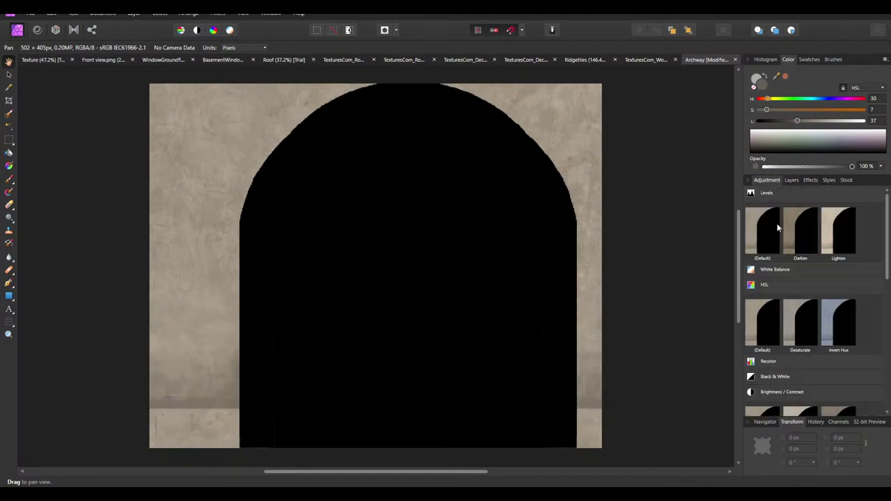
{"action": "left_click", "coordinate": [757, 339]}
{"action": "left_click", "coordinate": [656, 268]}
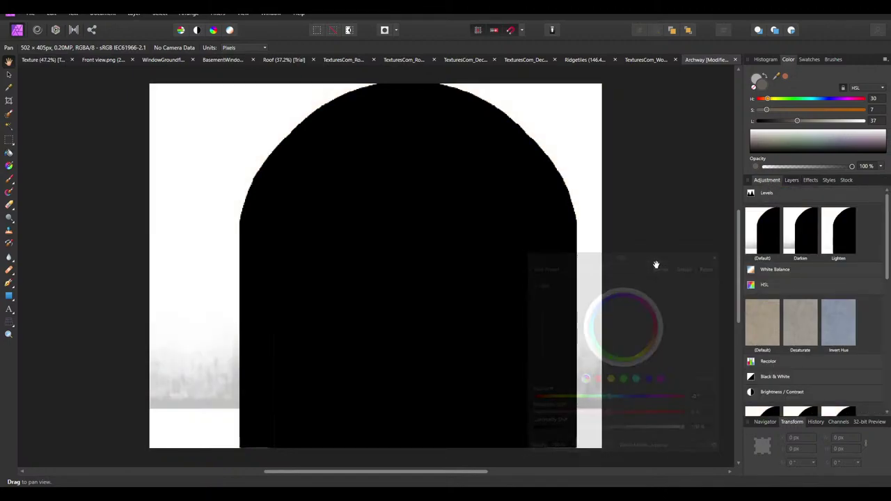
Merge all visible archway layers into a new layer named Final
{"action": "left_click", "coordinate": [792, 181]}
{"action": "right_click", "coordinate": [774, 221]}
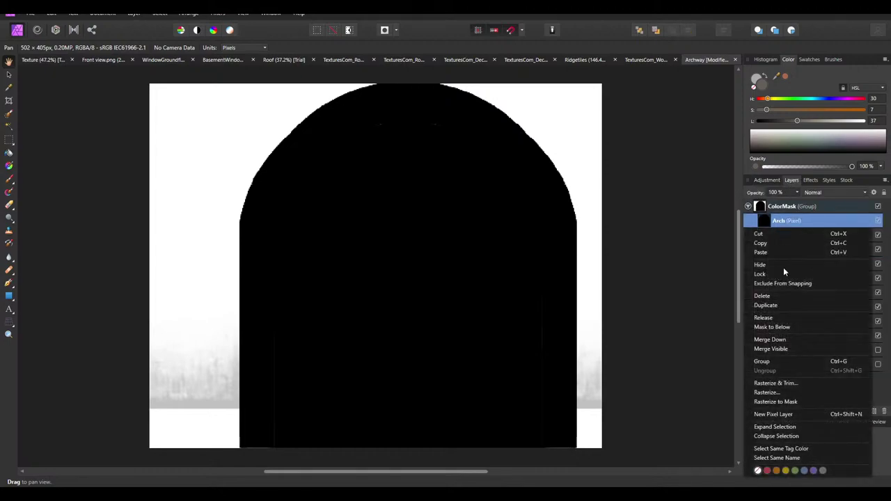
{"action": "left_click", "coordinate": [771, 348]}
{"action": "double_click", "coordinate": [783, 220]}
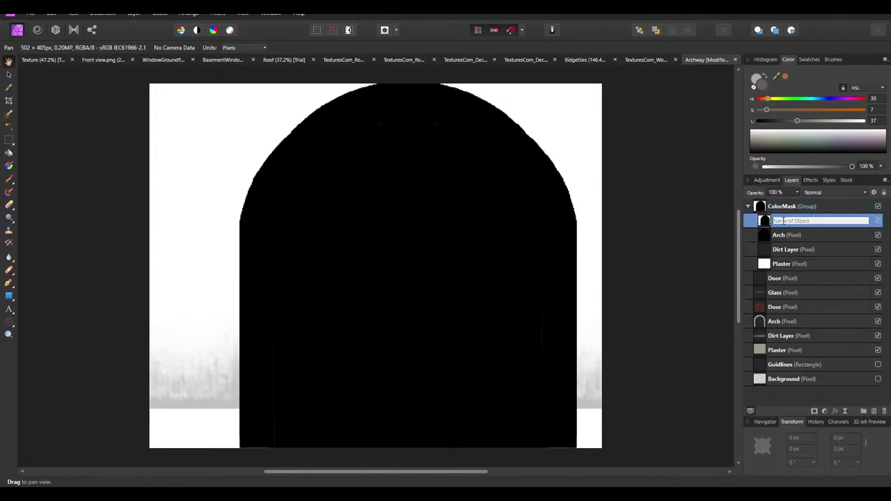
{"action": "type", "text": "Final"}
{"action": "key", "text": "Return"}
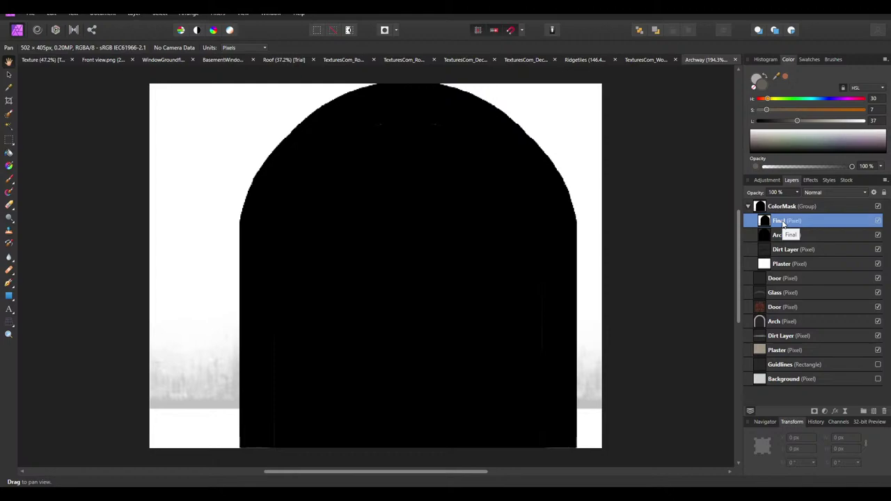
Paste the archway mask into the Texture's ColorMask group and name it Archway
{"action": "left_click", "coordinate": [41, 60]}
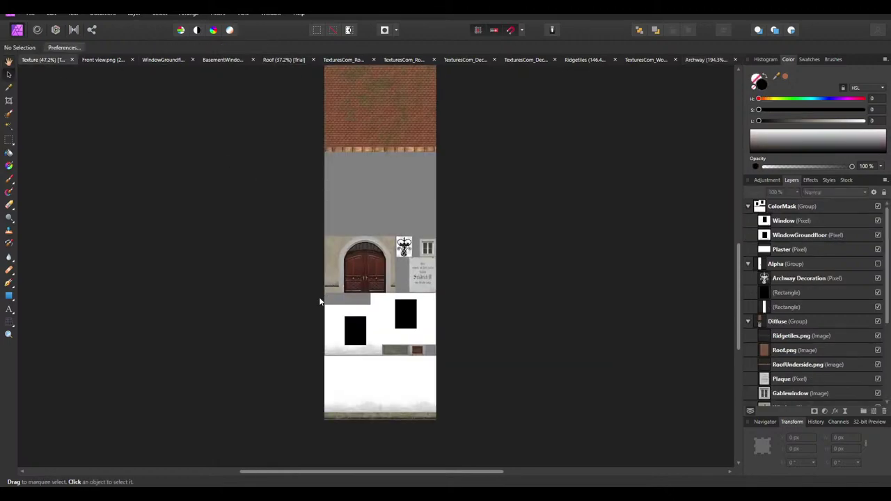
{"action": "scroll", "coordinate": [319, 301], "scroll_direction": "up", "scroll_amount": 2, "text": "ctrl"}
{"action": "key", "text": "ctrl+v"}
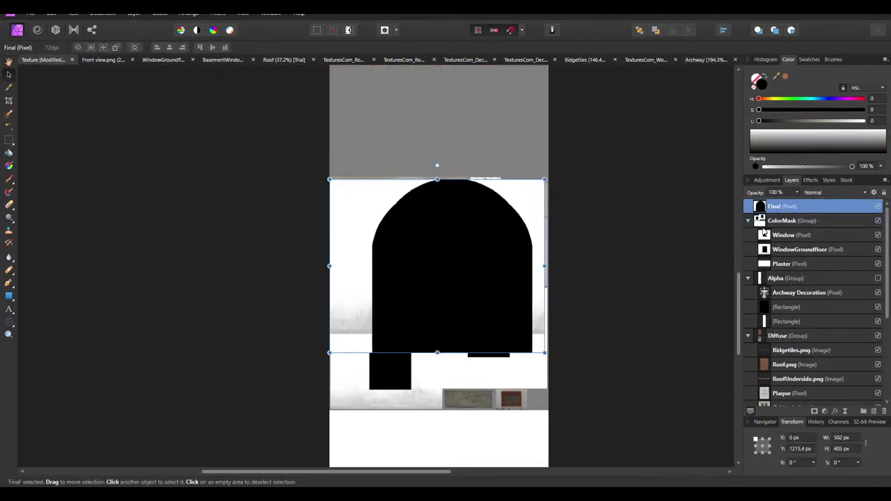
{"action": "left_click_drag", "start_coordinate": [764, 231], "coordinate": [772, 230]}
{"action": "double_click", "coordinate": [779, 221]}
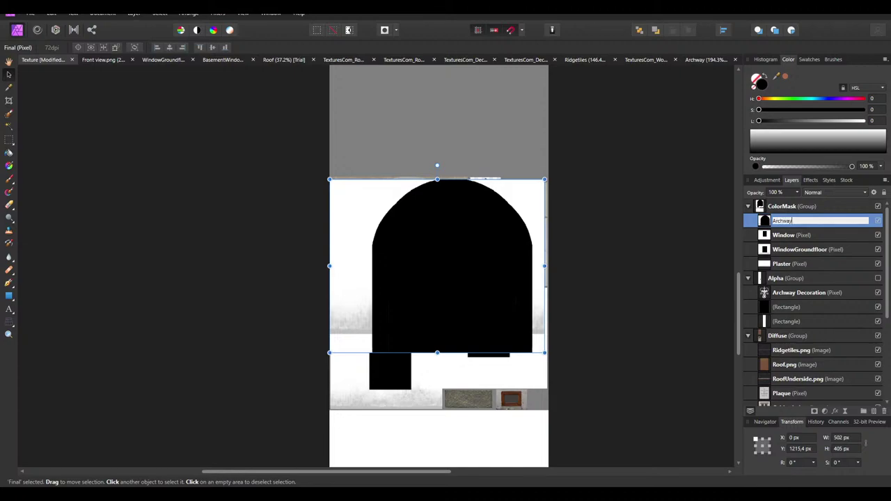
{"action": "key", "text": "Return"}
Position the Archway mask over the doorway and scale it to 216 px wide
{"action": "left_click_drag", "start_coordinate": [375, 237], "coordinate": [377, 240]}
{"action": "left_click_drag", "start_coordinate": [537, 353], "coordinate": [423, 252]}
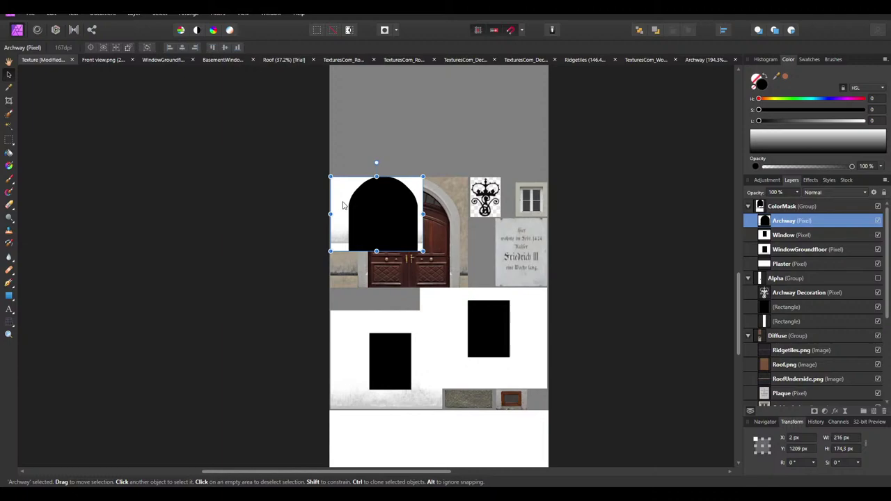
{"action": "scroll", "coordinate": [338, 185], "scroll_direction": "up", "scroll_amount": 5, "text": "ctrl"}
{"action": "left_click_drag", "start_coordinate": [367, 240], "coordinate": [334, 225]}
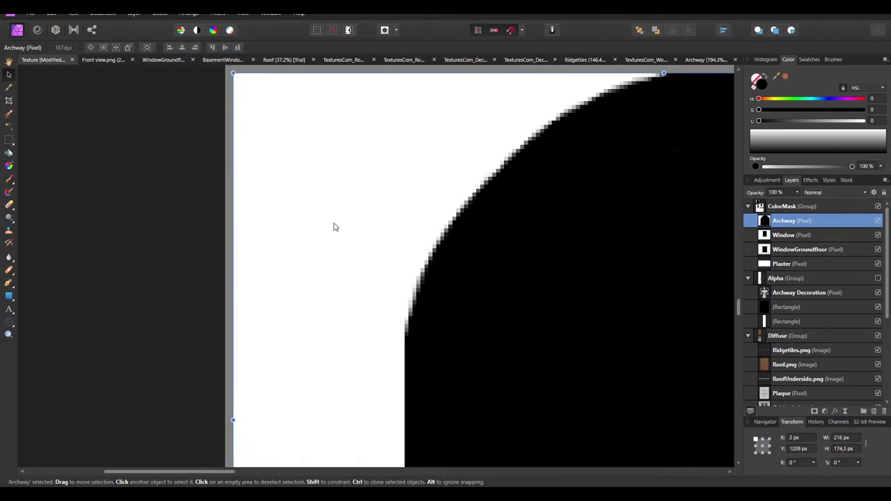
{"action": "scroll", "coordinate": [409, 334], "scroll_direction": "down", "scroll_amount": 5, "text": "ctrl"}
{"action": "scroll", "coordinate": [410, 334], "scroll_direction": "up", "scroll_amount": 3, "text": "ctrl"}
{"action": "left_click_drag", "start_coordinate": [405, 259], "coordinate": [516, 369]}
{"action": "scroll", "coordinate": [468, 313], "scroll_direction": "down", "scroll_amount": 5, "text": "ctrl"}
{"action": "left_click", "coordinate": [469, 313]}
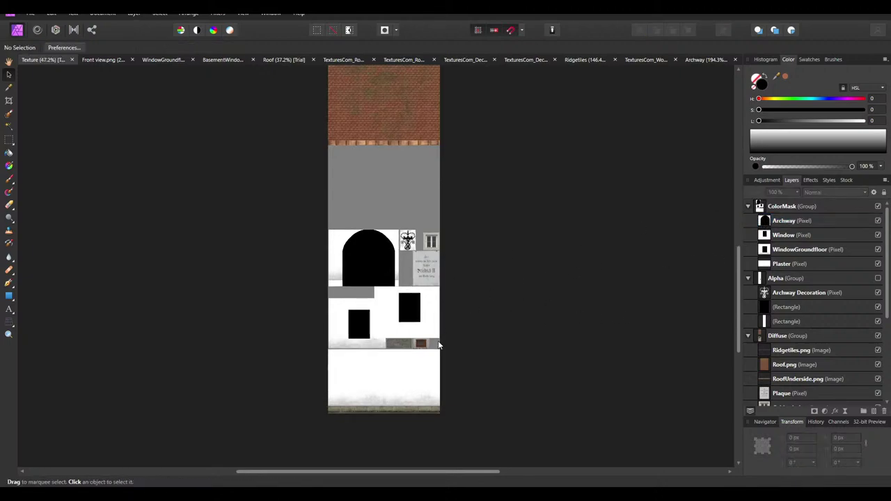
Draw a black rectangle above Plaster, stretched to the texture's full 512×2048 px size
{"action": "scroll", "coordinate": [369, 339], "scroll_direction": "up", "scroll_amount": 10}
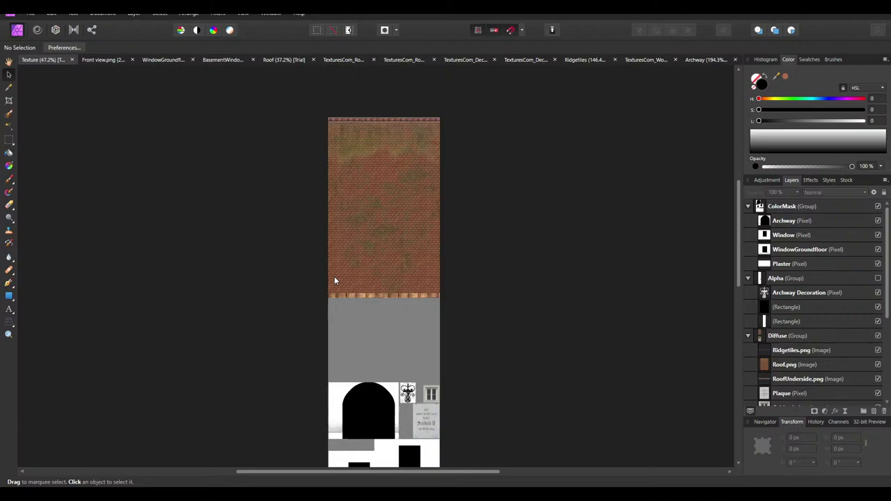
{"action": "scroll", "coordinate": [386, 198], "scroll_direction": "down", "scroll_amount": 4}
{"action": "scroll", "coordinate": [383, 288], "scroll_direction": "down", "scroll_amount": 5}
{"action": "scroll", "coordinate": [356, 270], "scroll_direction": "up", "scroll_amount": 4, "text": "ctrl"}
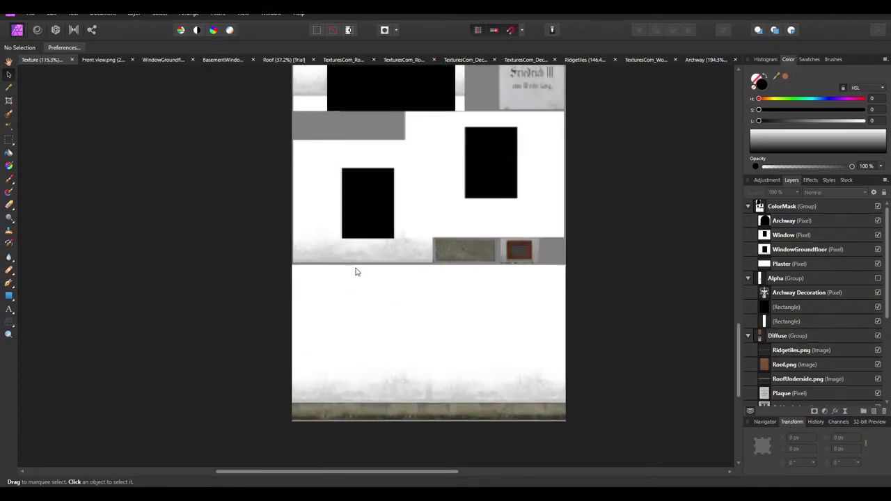
{"action": "left_click", "coordinate": [785, 264]}
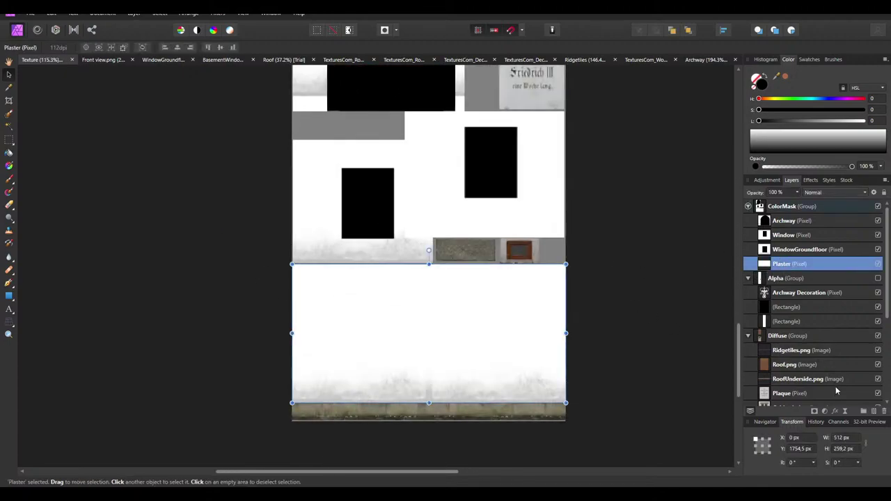
{"action": "left_click", "coordinate": [9, 297]}
{"action": "left_click_drag", "start_coordinate": [564, 420], "coordinate": [292, 110]}
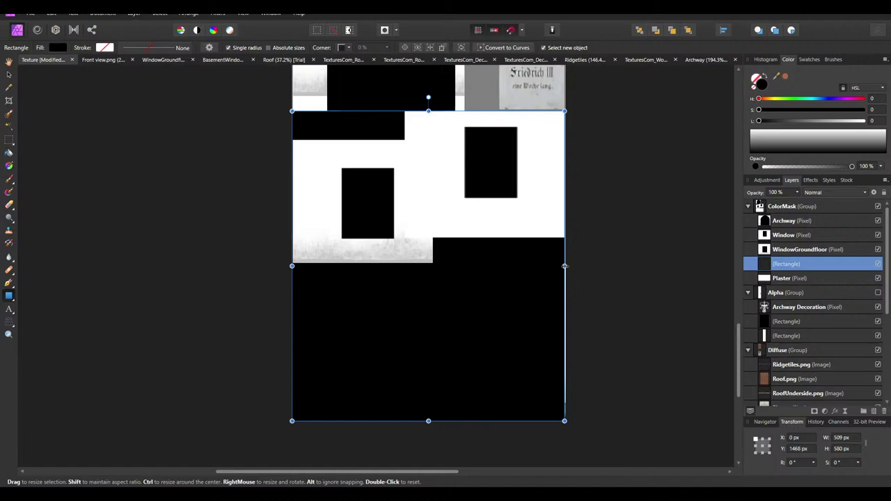
{"action": "scroll", "coordinate": [448, 302], "scroll_direction": "down", "scroll_amount": 3, "text": "ctrl"}
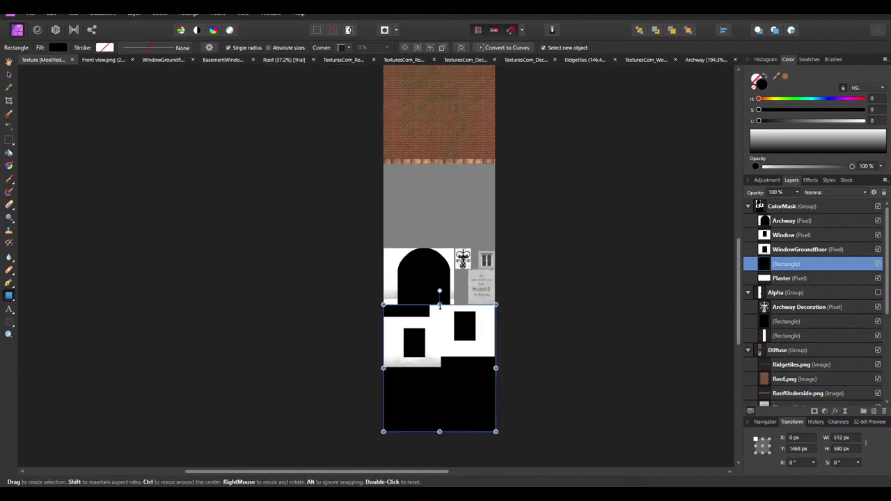
{"action": "left_click_drag", "start_coordinate": [439, 306], "coordinate": [440, 89]}
{"action": "left_click", "coordinate": [606, 175]}
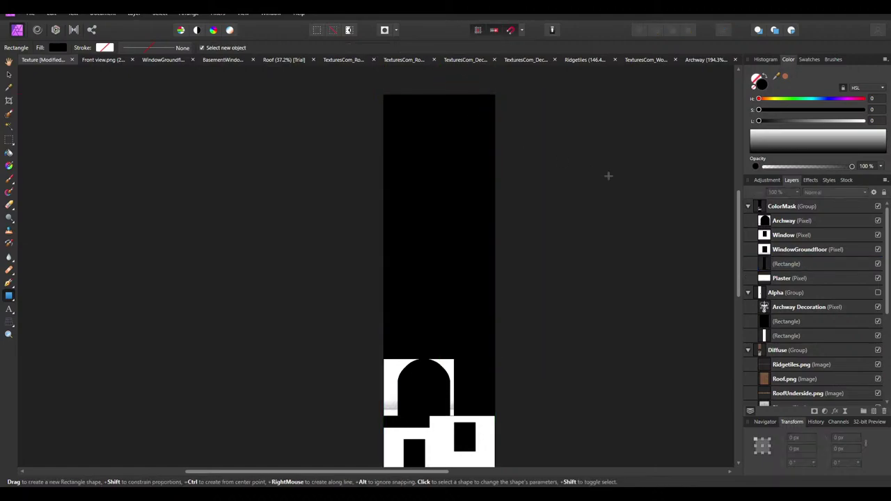
Move the rectangle layer beneath Plaster and rename it Background
{"action": "scroll", "coordinate": [599, 272], "scroll_direction": "down", "scroll_amount": 2}
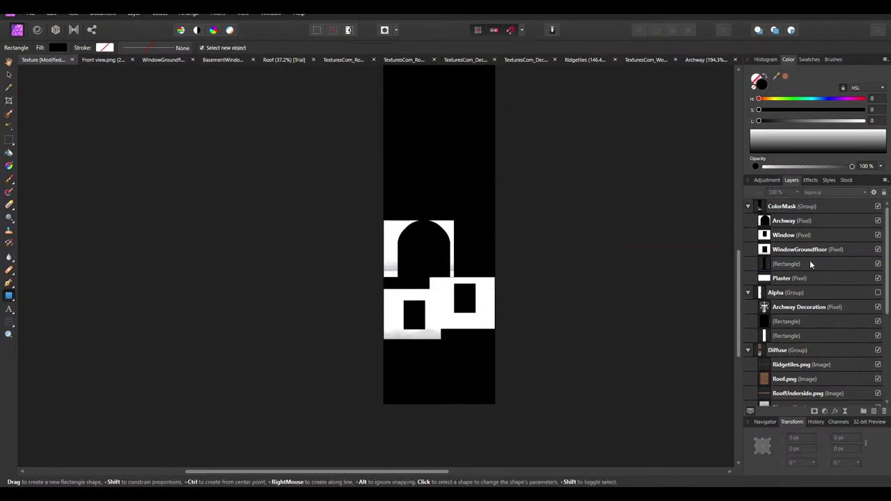
{"action": "left_click_drag", "start_coordinate": [787, 270], "coordinate": [790, 280]}
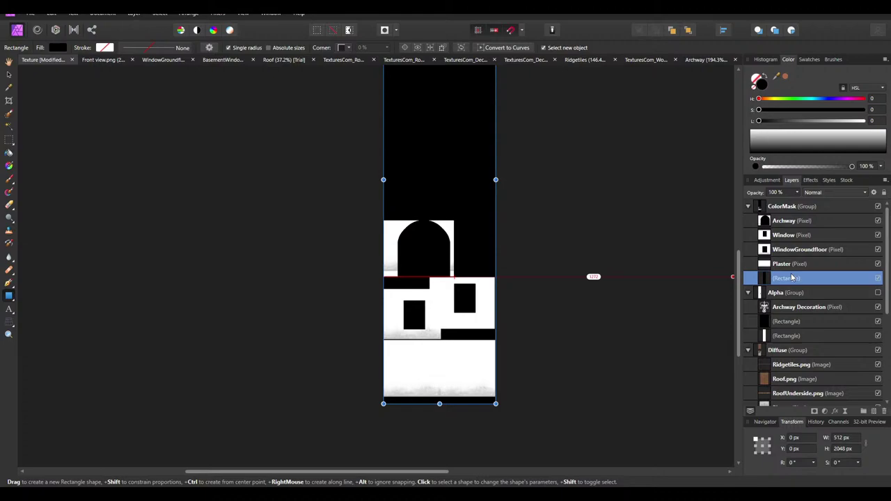
{"action": "double_click", "coordinate": [791, 278]}
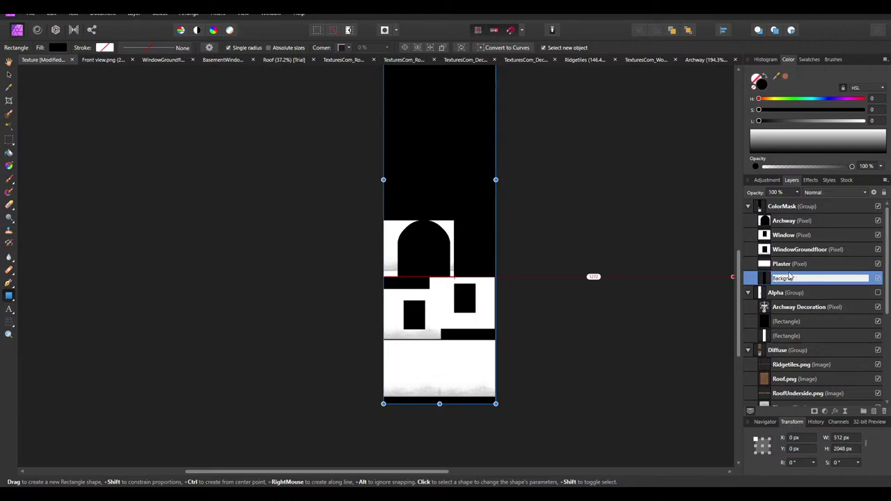
{"action": "key", "text": "Return"}
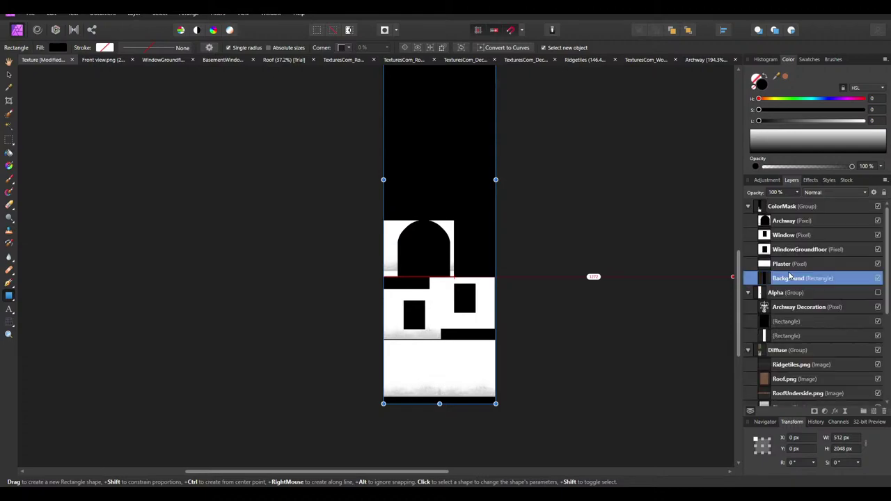
{"action": "left_click", "coordinate": [8, 71]}
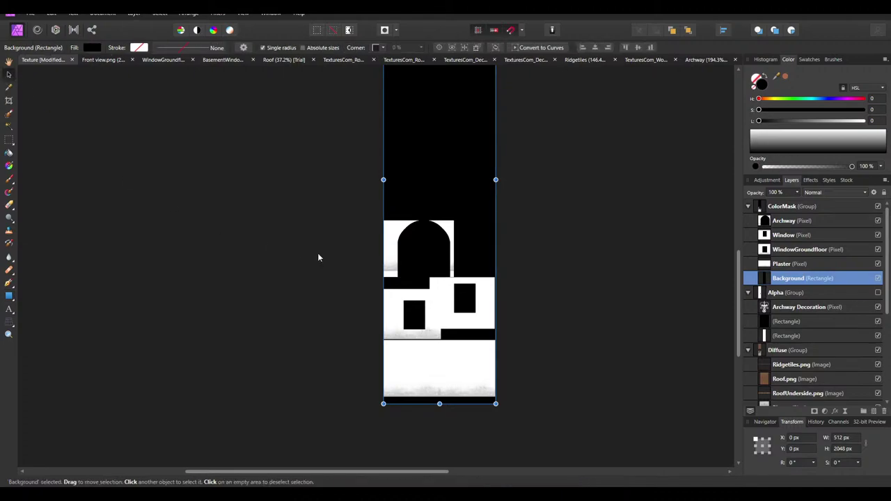
{"action": "scroll", "coordinate": [410, 255], "scroll_direction": "up", "scroll_amount": 3, "text": "ctrl"}
{"action": "left_click", "coordinate": [213, 257]}
{"action": "scroll", "coordinate": [405, 243], "scroll_direction": "down", "scroll_amount": 1, "text": "ctrl"}
{"action": "scroll", "coordinate": [407, 247], "scroll_direction": "down", "scroll_amount": 2, "text": "ctrl"}
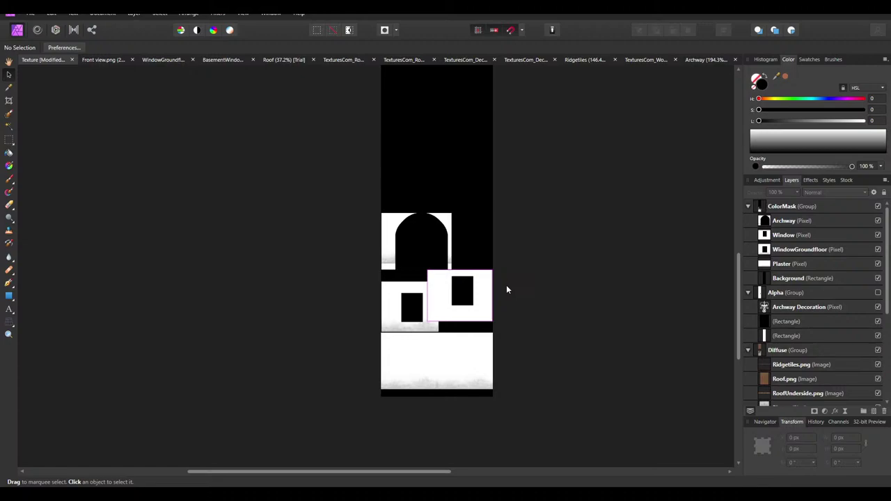
{"action": "scroll", "coordinate": [447, 354], "scroll_direction": "up", "scroll_amount": 4, "text": "ctrl"}
{"action": "scroll", "coordinate": [388, 261], "scroll_direction": "up", "scroll_amount": 4, "text": "ctrl"}
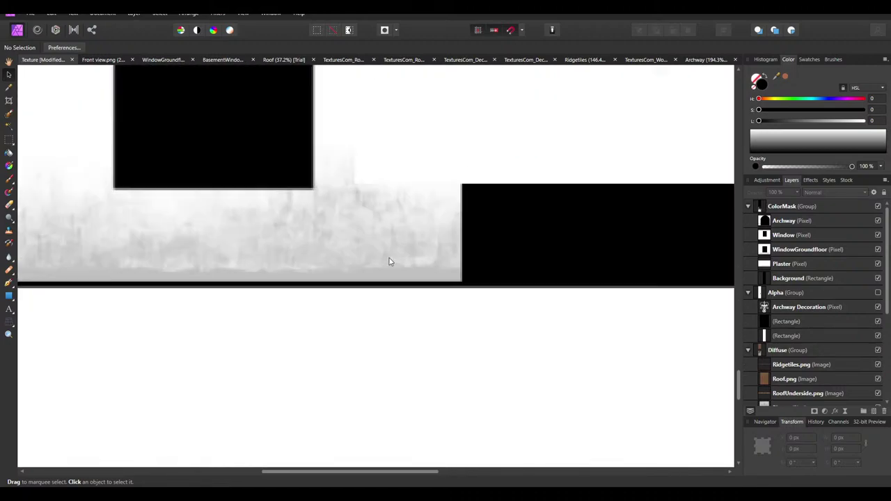
{"action": "scroll", "coordinate": [501, 268], "scroll_direction": "down", "scroll_amount": 2, "text": "ctrl"}
{"action": "scroll", "coordinate": [385, 255], "scroll_direction": "up", "scroll_amount": 2}
{"action": "scroll", "coordinate": [386, 254], "scroll_direction": "down", "scroll_amount": 2, "text": "ctrl"}
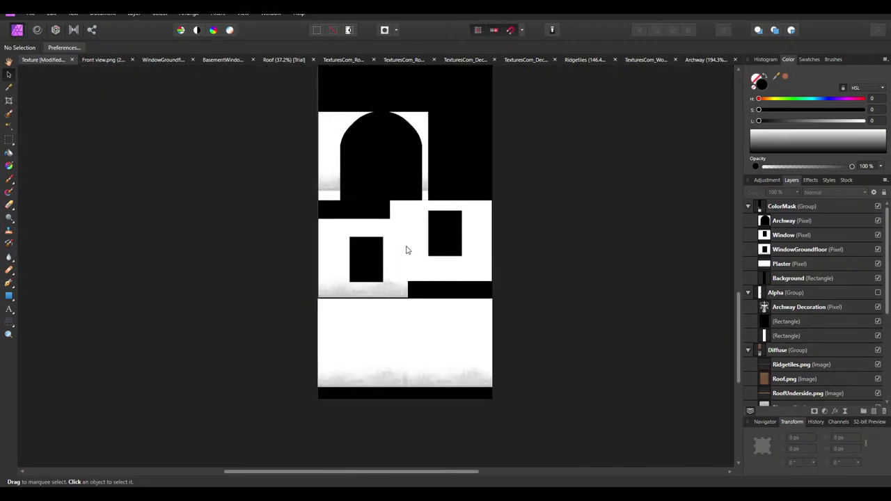
{"action": "scroll", "coordinate": [406, 265], "scroll_direction": "up", "scroll_amount": 4, "text": "ctrl"}
{"action": "scroll", "coordinate": [466, 261], "scroll_direction": "up", "scroll_amount": 1, "text": "ctrl"}
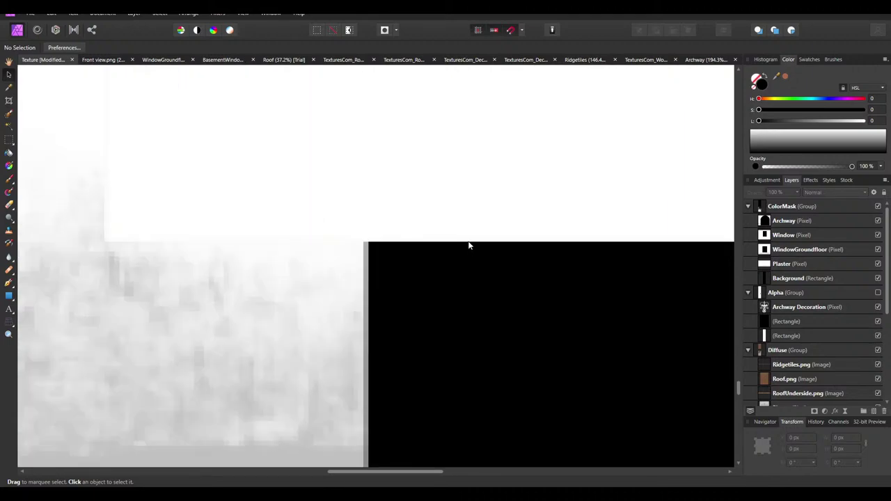
{"action": "scroll", "coordinate": [525, 248], "scroll_direction": "down", "scroll_amount": 2, "text": "ctrl"}
{"action": "scroll", "coordinate": [417, 250], "scroll_direction": "up", "scroll_amount": 4}
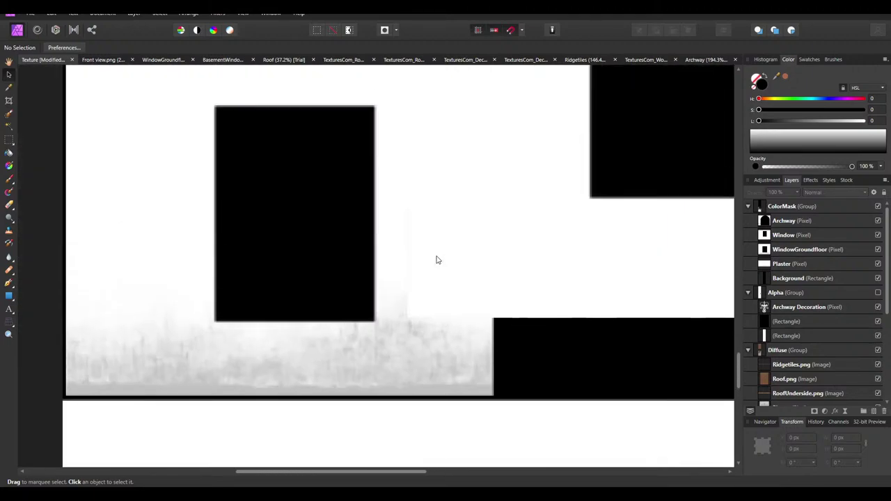
{"action": "scroll", "coordinate": [411, 230], "scroll_direction": "up", "scroll_amount": 3, "text": "ctrl"}
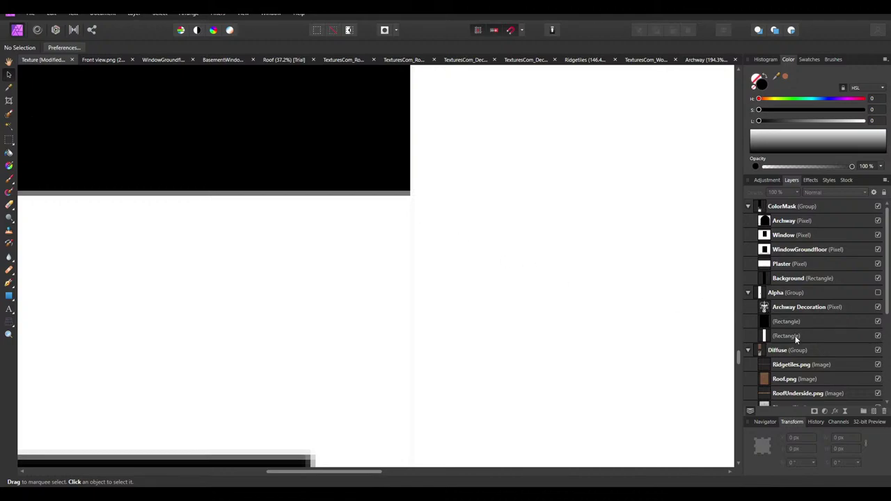
{"action": "scroll", "coordinate": [322, 179], "scroll_direction": "down", "scroll_amount": 4, "text": "ctrl"}
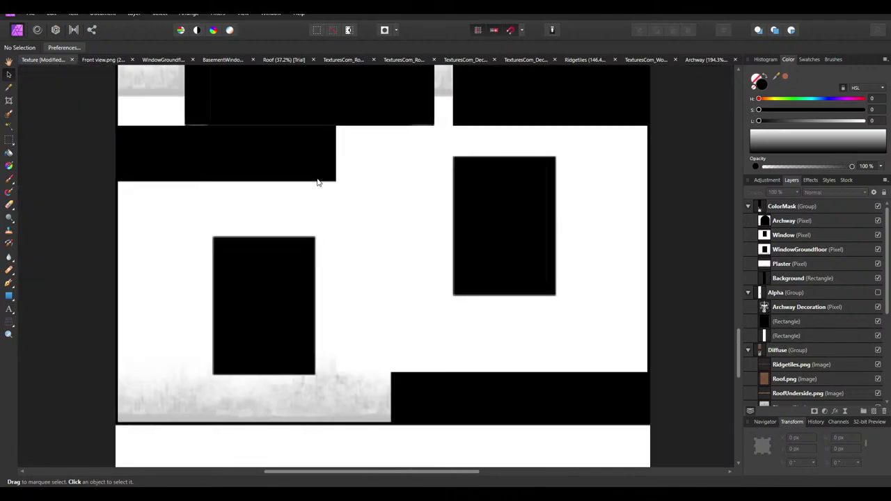
{"action": "scroll", "coordinate": [318, 199], "scroll_direction": "up", "scroll_amount": 3}
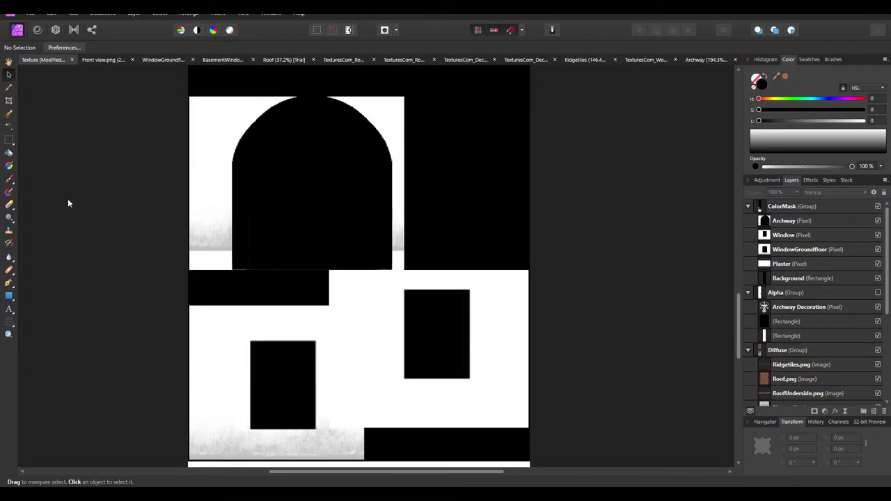
Select a thin strip along the Archway layer's left edge, then clear and restore it
{"action": "left_click", "coordinate": [9, 140]}
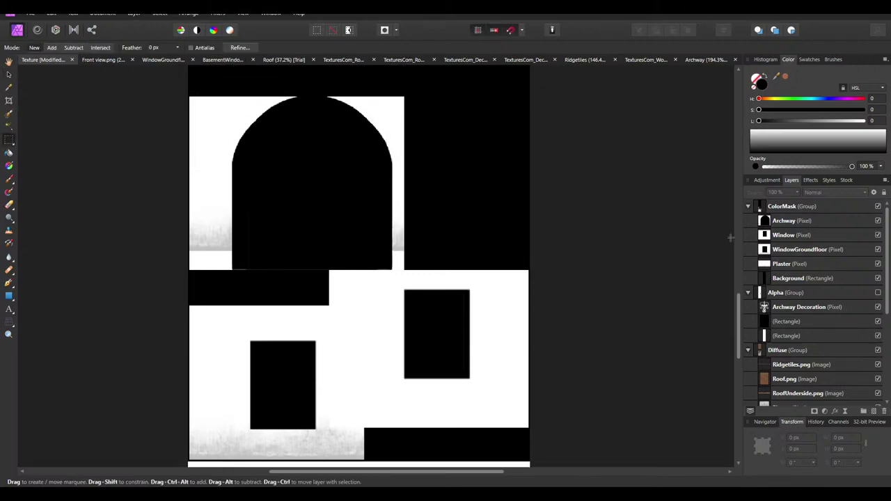
{"action": "left_click", "coordinate": [785, 221]}
{"action": "scroll", "coordinate": [267, 278], "scroll_direction": "up", "scroll_amount": 3, "text": "ctrl"}
{"action": "scroll", "coordinate": [541, 258], "scroll_direction": "left", "scroll_amount": 5}
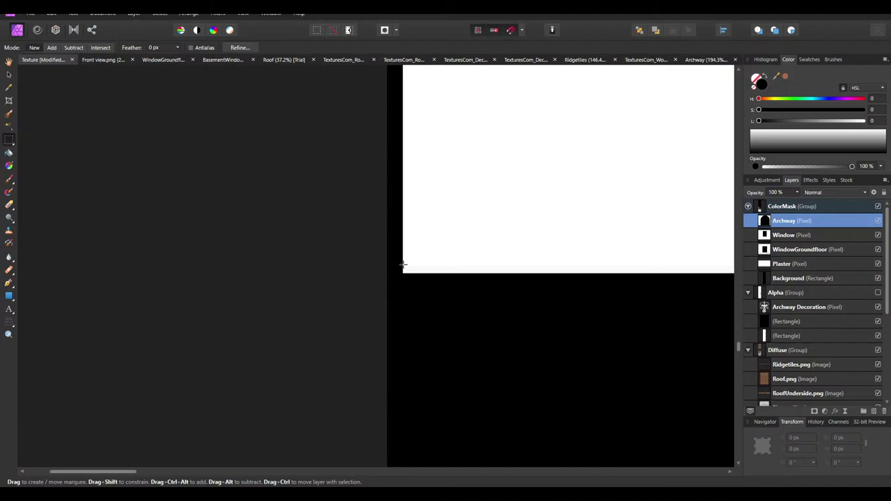
{"action": "left_click_drag", "start_coordinate": [404, 272], "coordinate": [404, 186]}
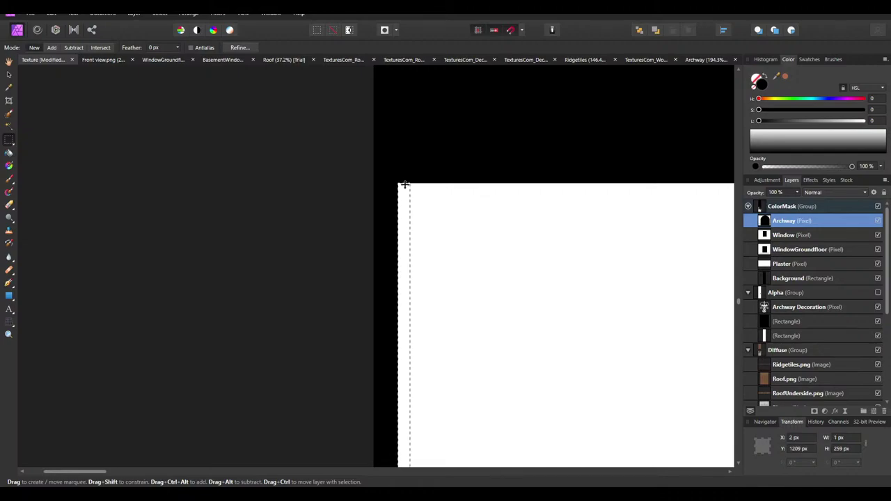
{"action": "scroll", "coordinate": [409, 180], "scroll_direction": "down", "scroll_amount": 3, "text": "ctrl"}
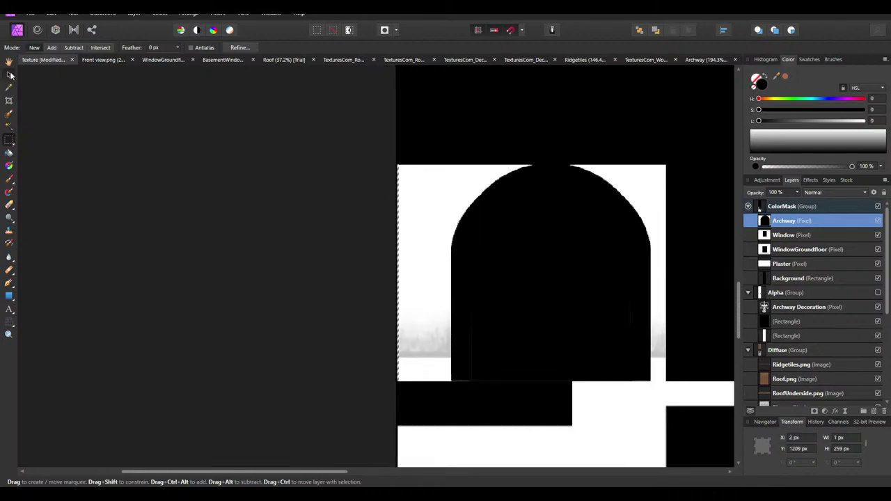
{"action": "left_click", "coordinate": [10, 74]}
{"action": "scroll", "coordinate": [378, 175], "scroll_direction": "up", "scroll_amount": 6, "text": "ctrl"}
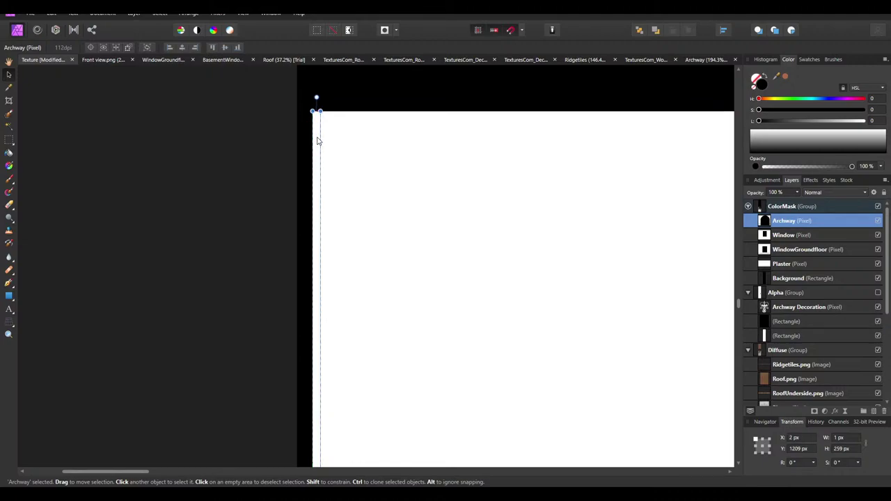
{"action": "key", "text": "Delete"}
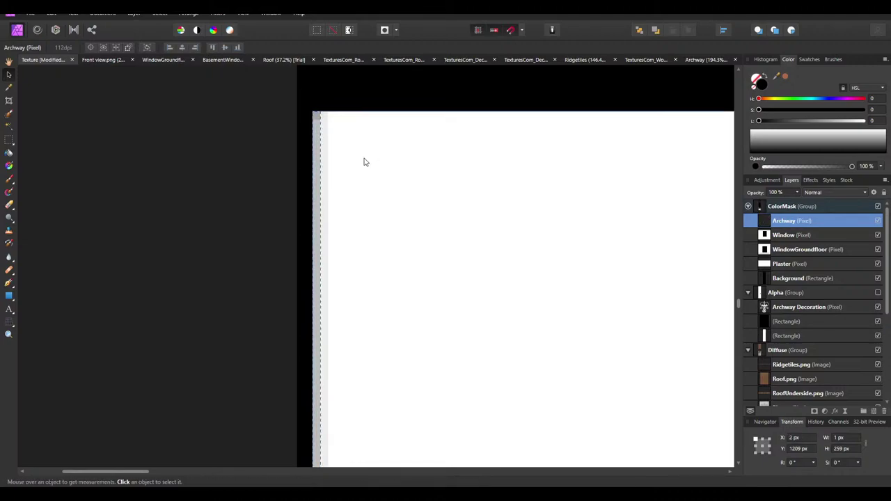
{"action": "key", "text": "ctrl+d"}
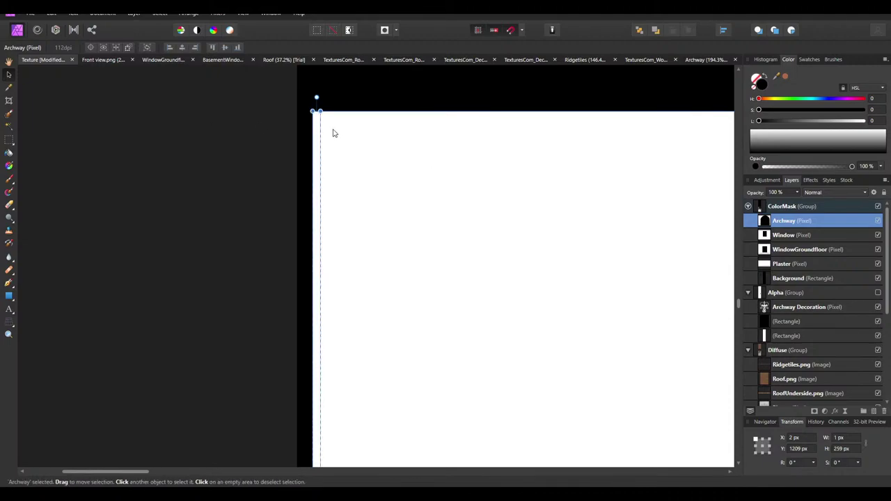
Widen Archway at the left edge with a one-pixel-shifted duplicate merged into it
{"action": "key", "text": "ctrl+j"}
{"action": "key", "text": "Left"}
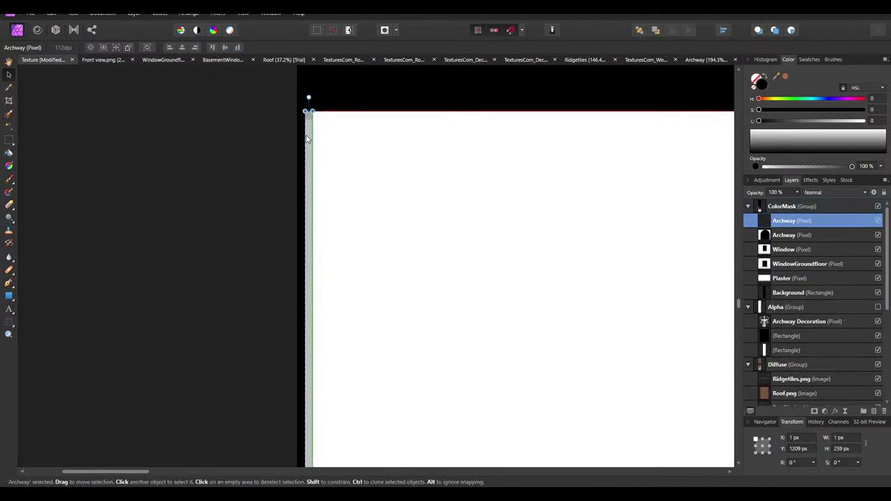
{"action": "scroll", "coordinate": [327, 170], "scroll_direction": "down", "scroll_amount": 1}
{"action": "scroll", "coordinate": [304, 326], "scroll_direction": "down", "scroll_amount": 5}
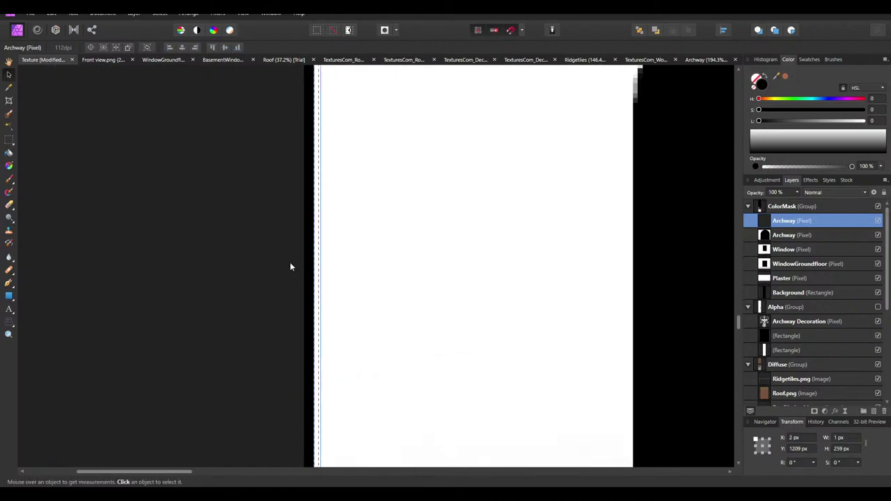
{"action": "key", "text": "ctrl+e"}
{"action": "scroll", "coordinate": [290, 262], "scroll_direction": "down", "scroll_amount": 3, "text": "ctrl"}
{"action": "scroll", "coordinate": [297, 106], "scroll_direction": "up", "scroll_amount": 5, "text": "ctrl"}
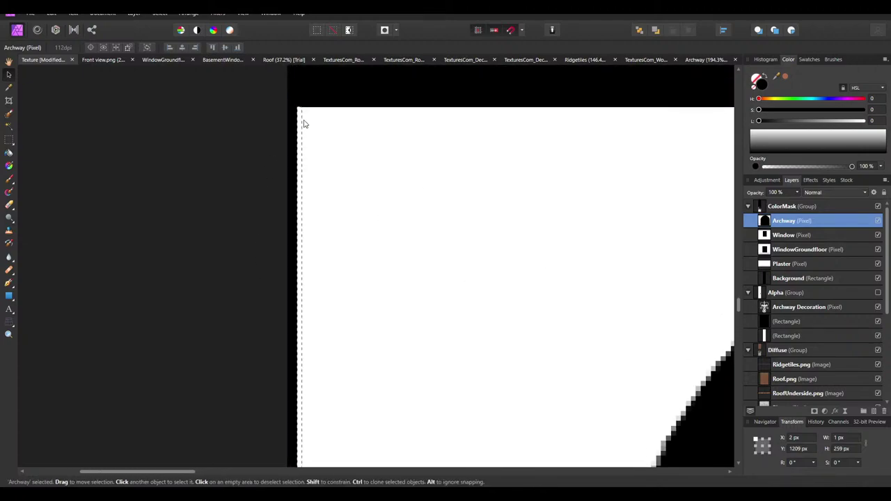
{"action": "key", "text": "Left"}
{"action": "key", "text": "Right"}
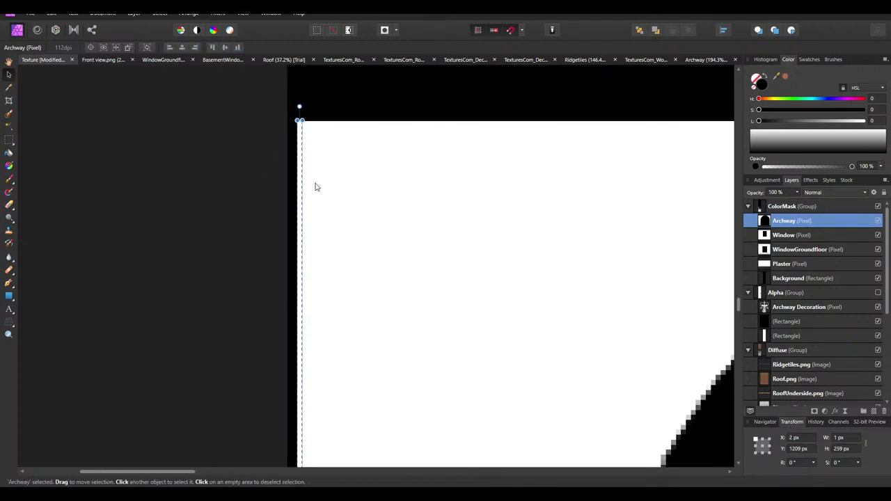
{"action": "key", "text": "ctrl+j"}
{"action": "key", "text": "Left"}
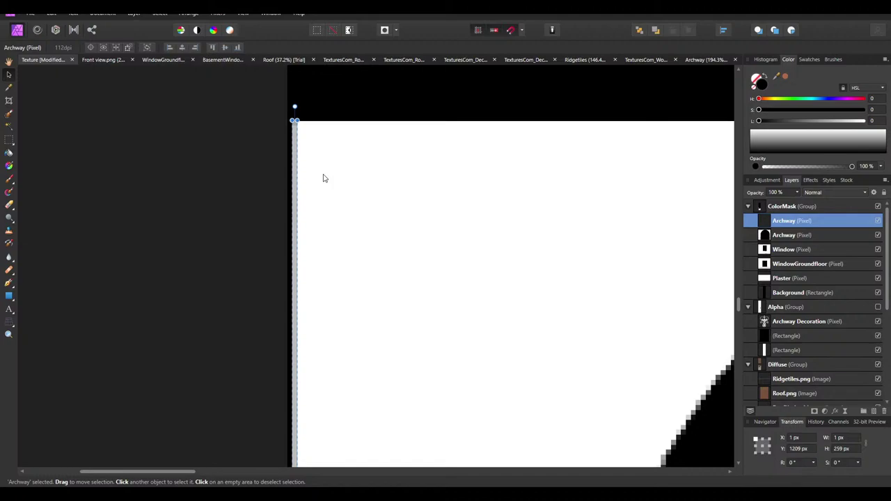
{"action": "key", "text": "ctrl+z"}
{"action": "key", "text": "ctrl+z"}
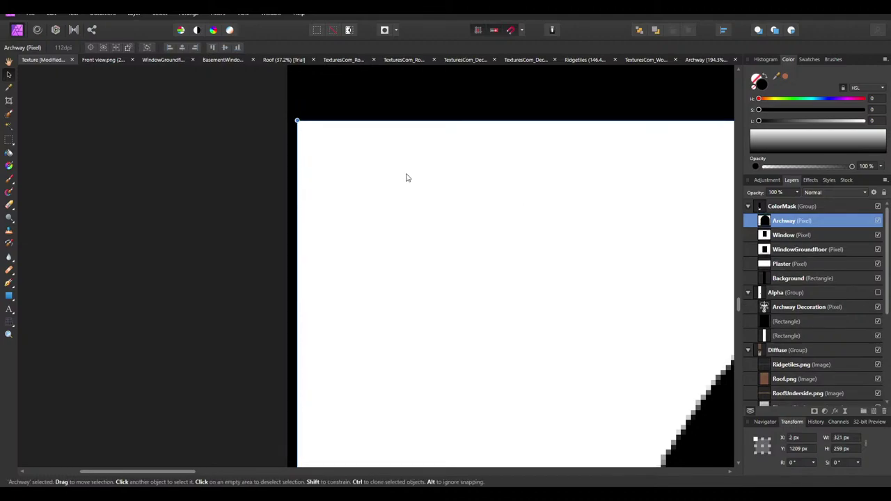
Set the Archway layer's anti-aliasing to Force Off in Blend Options
{"action": "left_click", "coordinate": [874, 192]}
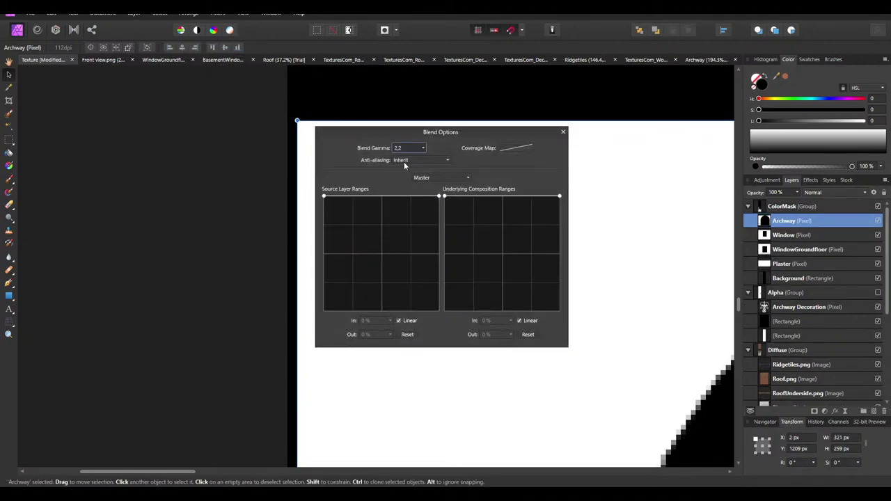
{"action": "left_click", "coordinate": [403, 161]}
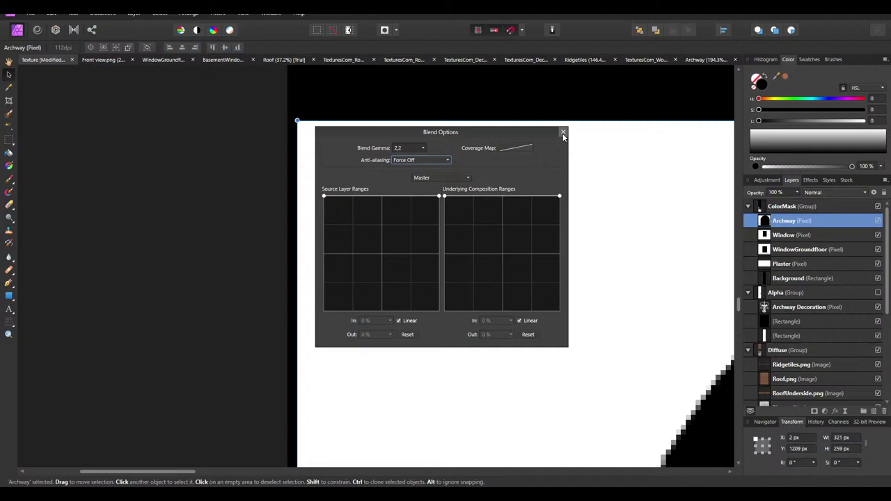
{"action": "left_click", "coordinate": [563, 133]}
Copy a 2px strip from the archway's left edge onto a new layer, flush left
{"action": "left_click", "coordinate": [8, 139]}
{"action": "left_click_drag", "start_coordinate": [297, 121], "coordinate": [310, 179]}
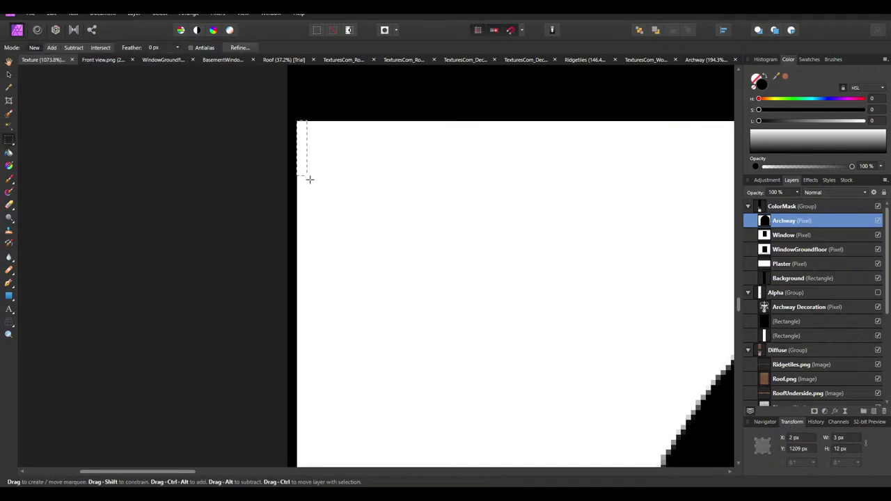
{"action": "scroll", "coordinate": [294, 334], "scroll_direction": "down", "scroll_amount": 3, "text": "ctrl"}
{"action": "left_click_drag", "start_coordinate": [318, 287], "coordinate": [302, 404]}
{"action": "scroll", "coordinate": [306, 344], "scroll_direction": "down", "scroll_amount": 1, "text": "ctrl"}
{"action": "scroll", "coordinate": [355, 348], "scroll_direction": "down", "scroll_amount": 3, "text": "ctrl"}
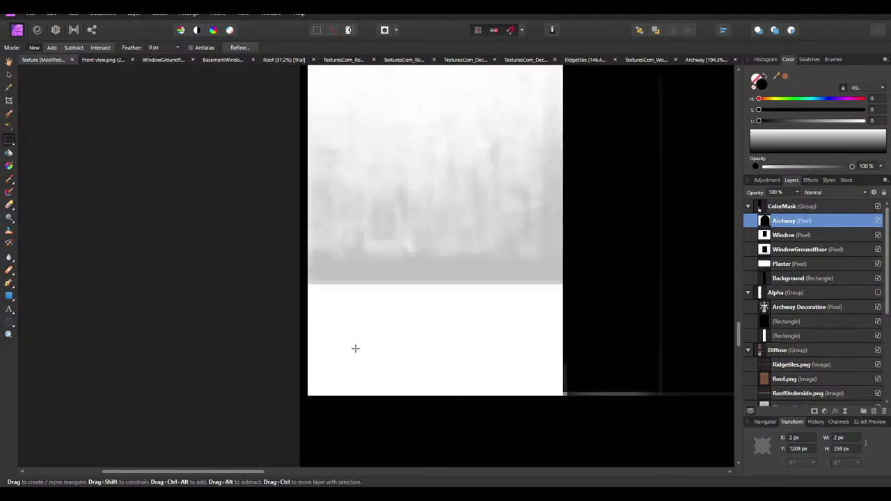
{"action": "left_click", "coordinate": [8, 73]}
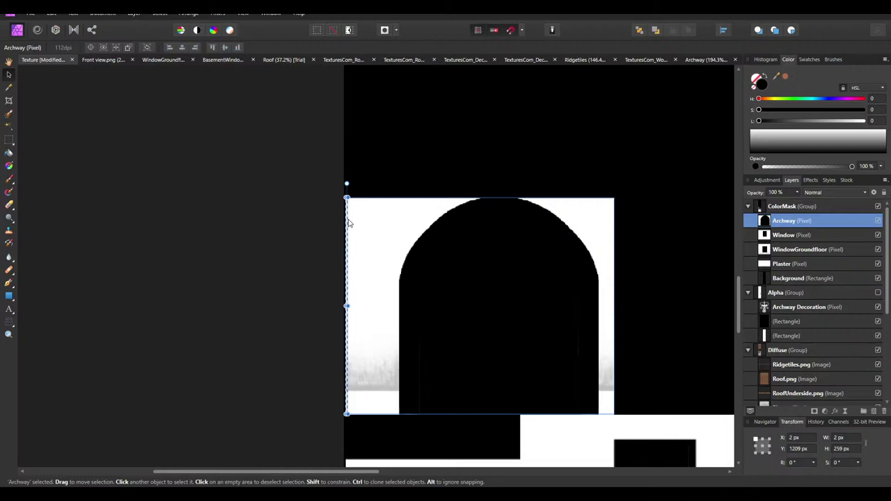
{"action": "key", "text": "ctrl+j"}
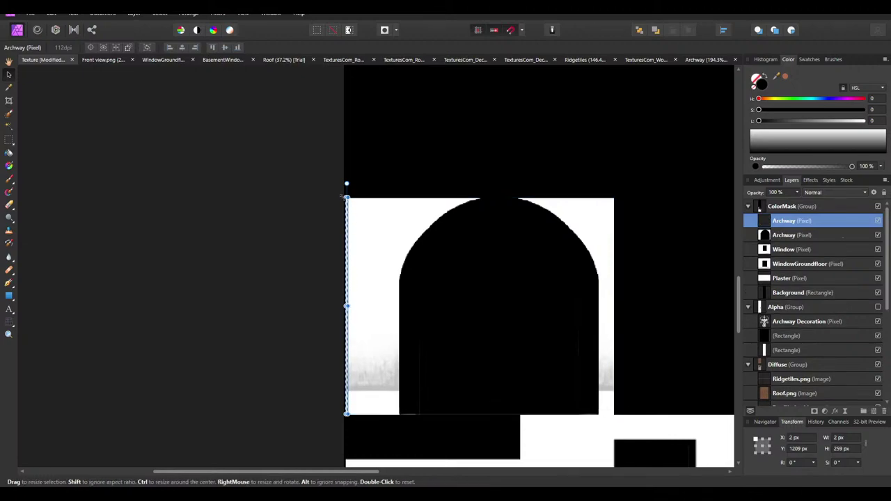
{"action": "scroll", "coordinate": [351, 225], "scroll_direction": "up", "scroll_amount": 5, "text": "ctrl"}
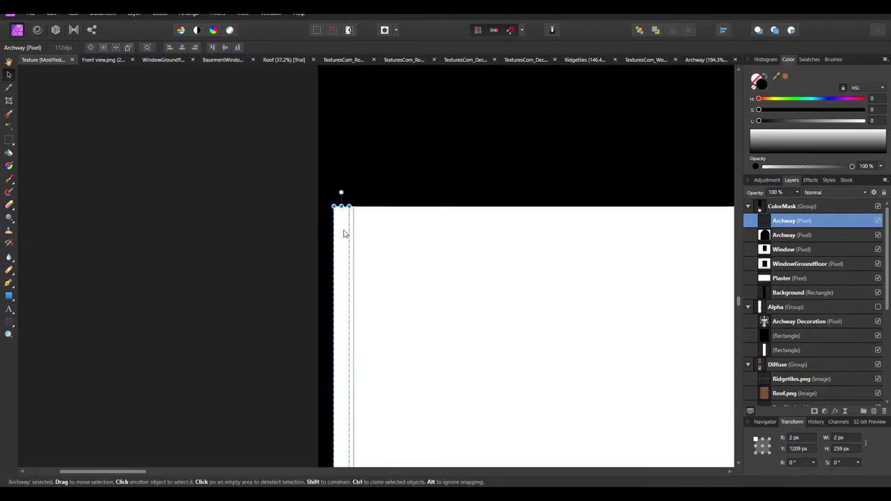
{"action": "left_click_drag", "start_coordinate": [342, 230], "coordinate": [330, 235]}
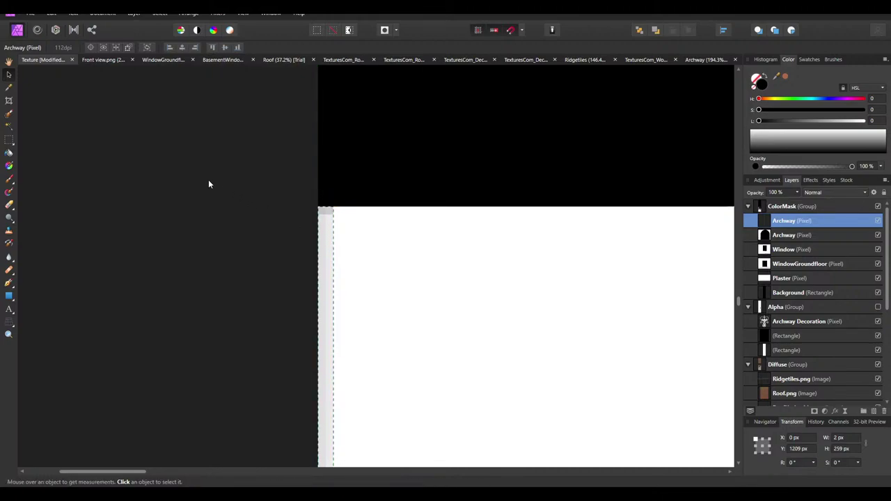
{"action": "scroll", "coordinate": [209, 183], "scroll_direction": "down", "scroll_amount": 5, "text": "ctrl"}
{"action": "scroll", "coordinate": [232, 214], "scroll_direction": "up", "scroll_amount": 3, "text": "ctrl"}
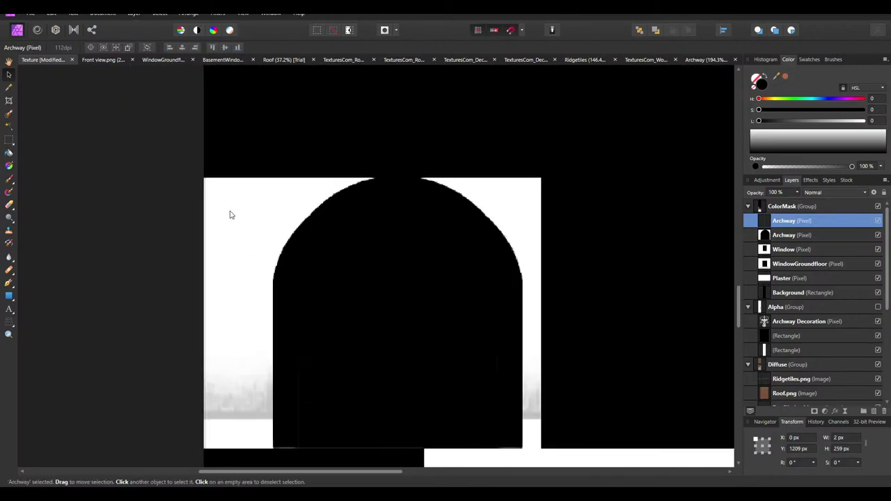
Move and clone the edge strips over to the arch's right side and image edge
{"action": "left_click", "coordinate": [215, 213]}
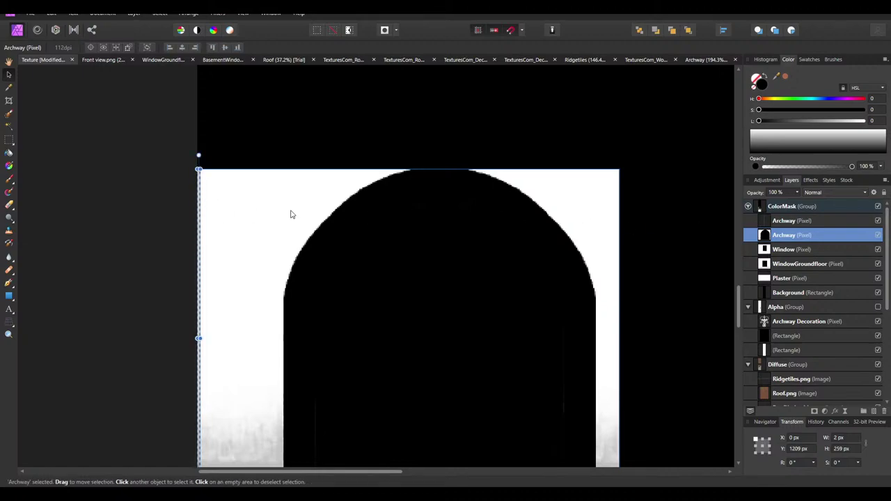
{"action": "left_click_drag", "start_coordinate": [202, 213], "coordinate": [621, 209]}
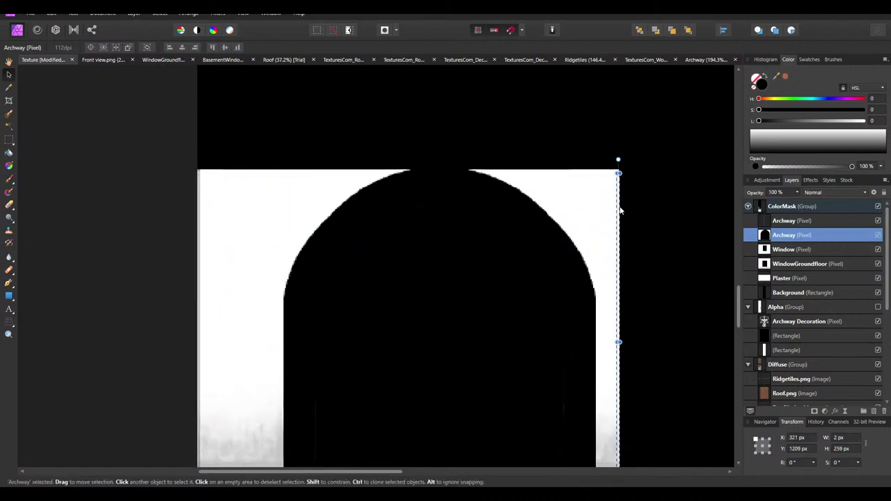
{"action": "left_click", "coordinate": [200, 183], "text": "shift"}
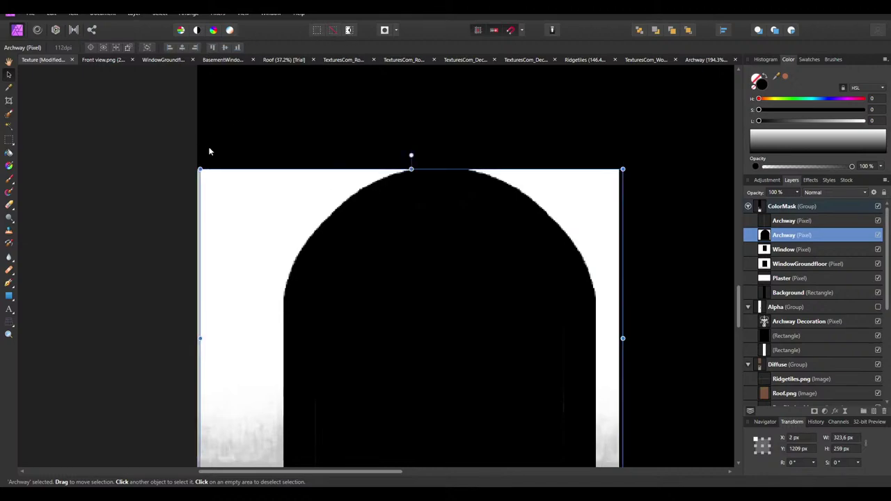
{"action": "left_click", "coordinate": [200, 182]}
{"action": "mouse_move", "coordinate": [200, 182]}
{"action": "left_mouse_down", "text": "ctrl"}
{"action": "mouse_move", "coordinate": [221, 195]}
{"action": "mouse_move", "coordinate": [622, 182]}
{"action": "left_mouse_up", "text": "ctrl"}
{"action": "scroll", "coordinate": [358, 135], "scroll_direction": "down", "scroll_amount": 2, "text": "ctrl"}
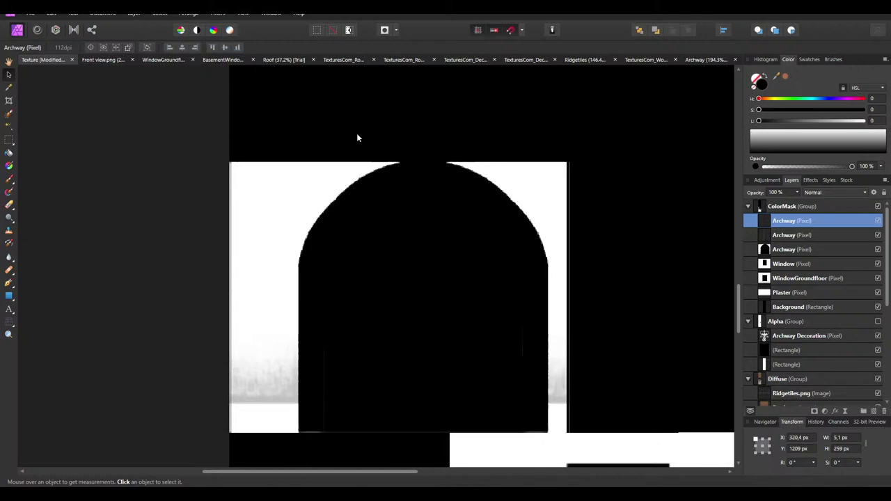
{"action": "scroll", "coordinate": [432, 254], "scroll_direction": "up", "scroll_amount": 5, "text": "ctrl"}
{"action": "left_click_drag", "start_coordinate": [408, 308], "coordinate": [620, 305]}
Delete both trial edge strips, leaving only the Archway layer
{"action": "key", "text": "ctrl+0"}
{"action": "key", "text": "Delete"}
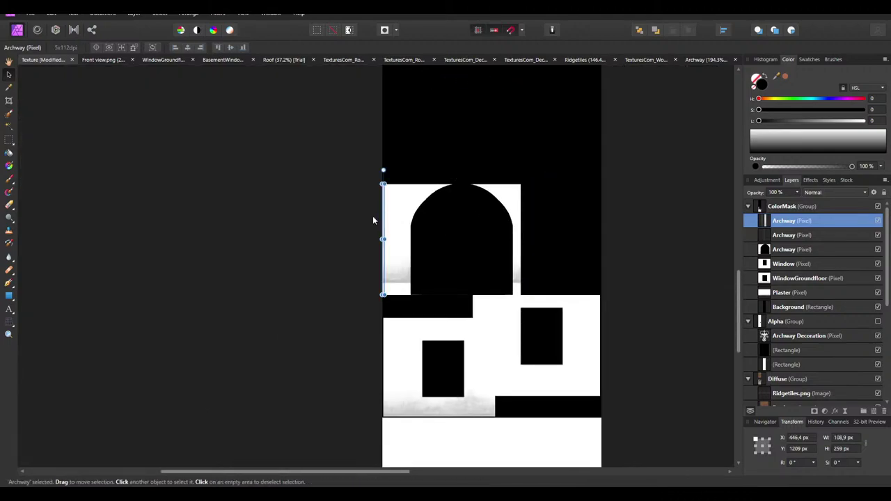
{"action": "key", "text": "Delete"}
{"action": "scroll", "coordinate": [367, 221], "scroll_direction": "up", "scroll_amount": 5, "text": "ctrl"}
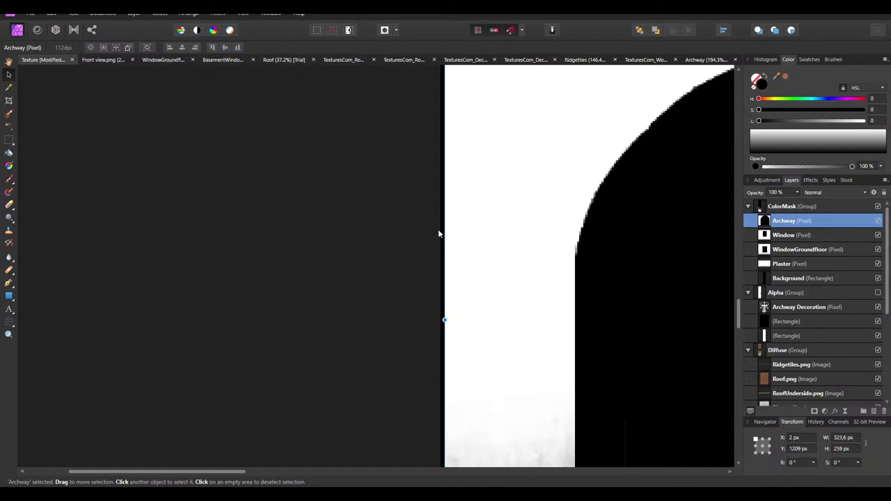
{"action": "scroll", "coordinate": [286, 177], "scroll_direction": "down", "scroll_amount": 5, "text": "ctrl"}
{"action": "left_click", "coordinate": [292, 248]}
{"action": "scroll", "coordinate": [321, 291], "scroll_direction": "up", "scroll_amount": 8, "text": "ctrl"}
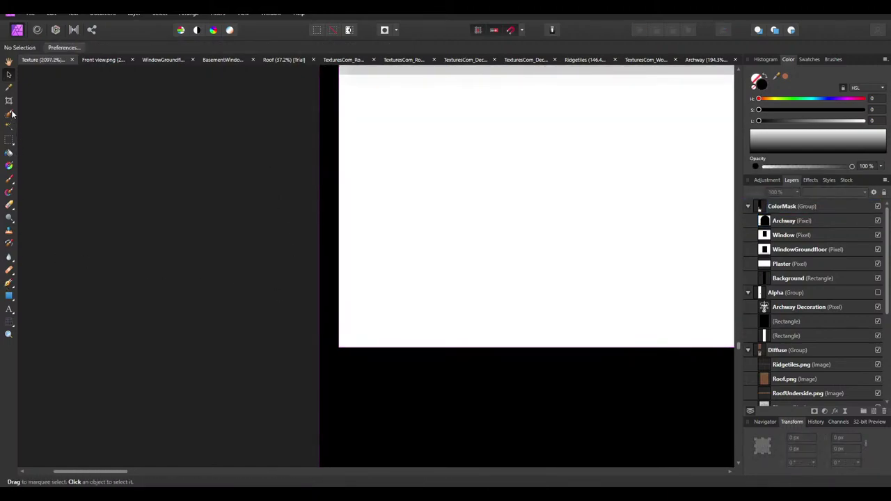
Marquee-select a thin strip up the archway's left edge
{"action": "left_click", "coordinate": [9, 140]}
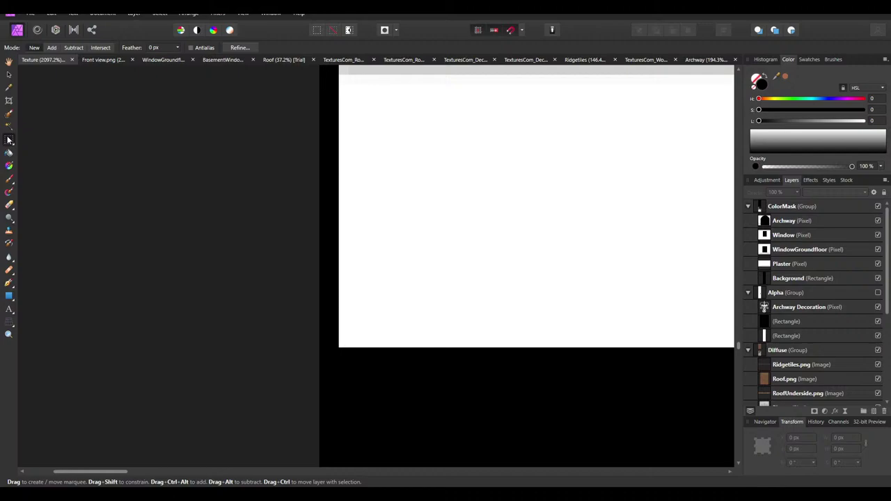
{"action": "left_click_drag", "start_coordinate": [344, 345], "coordinate": [374, 263]}
{"action": "scroll", "coordinate": [364, 260], "scroll_direction": "down", "scroll_amount": 4, "text": "ctrl"}
{"action": "scroll", "coordinate": [370, 231], "scroll_direction": "down", "scroll_amount": 3}
{"action": "left_click", "coordinate": [417, 372]}
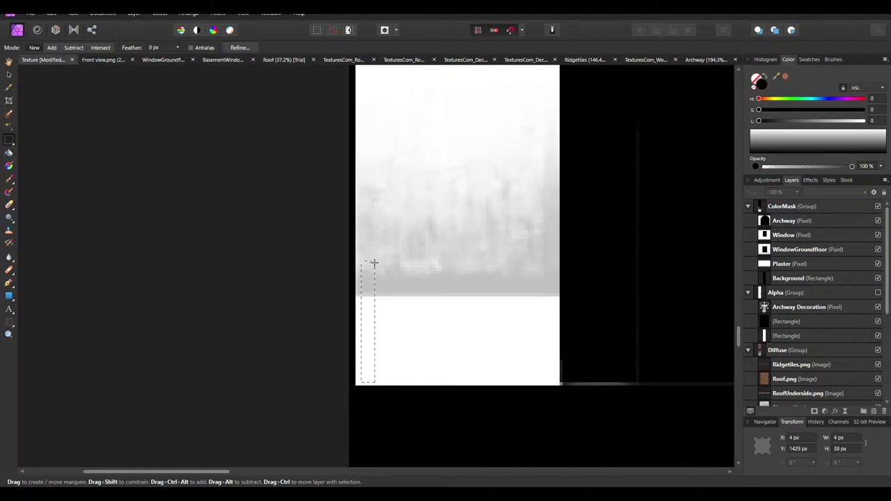
{"action": "left_click", "coordinate": [438, 353]}
{"action": "left_click_drag", "start_coordinate": [361, 383], "coordinate": [375, 159]}
{"action": "scroll", "coordinate": [374, 238], "scroll_direction": "up", "scroll_amount": 3}
{"action": "scroll", "coordinate": [376, 159], "scroll_direction": "down", "scroll_amount": 3, "text": "ctrl"}
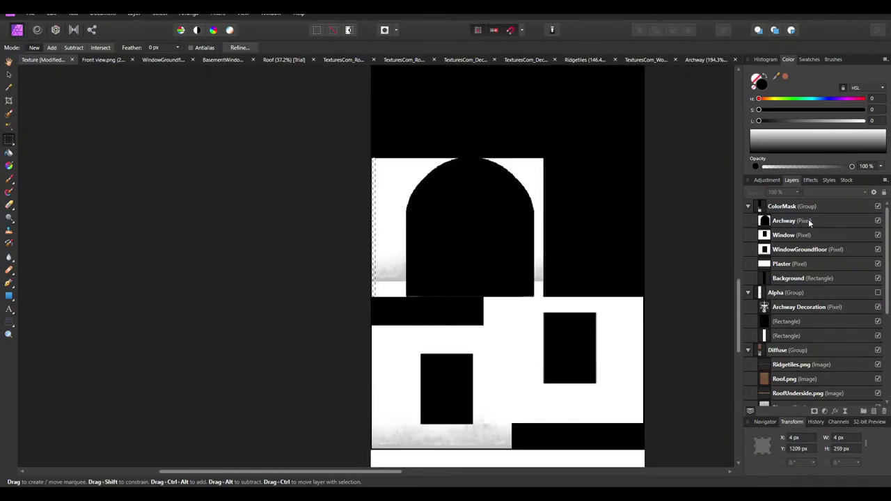
Clone the selected Archway edge strip and shift it to the left
{"action": "left_click", "coordinate": [433, 197], "text": "ctrl"}
{"action": "left_click", "coordinate": [7, 74]}
{"action": "scroll", "coordinate": [390, 184], "scroll_direction": "up", "scroll_amount": 3, "text": "ctrl"}
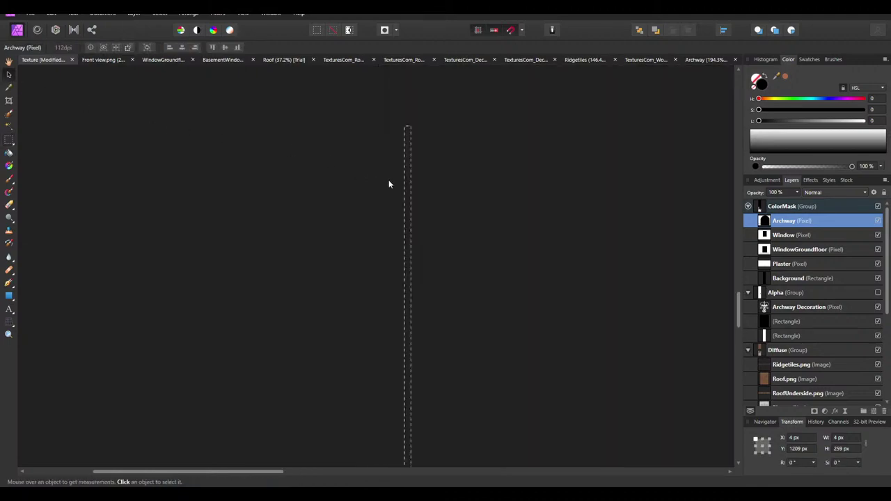
{"action": "scroll", "coordinate": [369, 234], "scroll_direction": "down", "scroll_amount": 3, "text": "ctrl"}
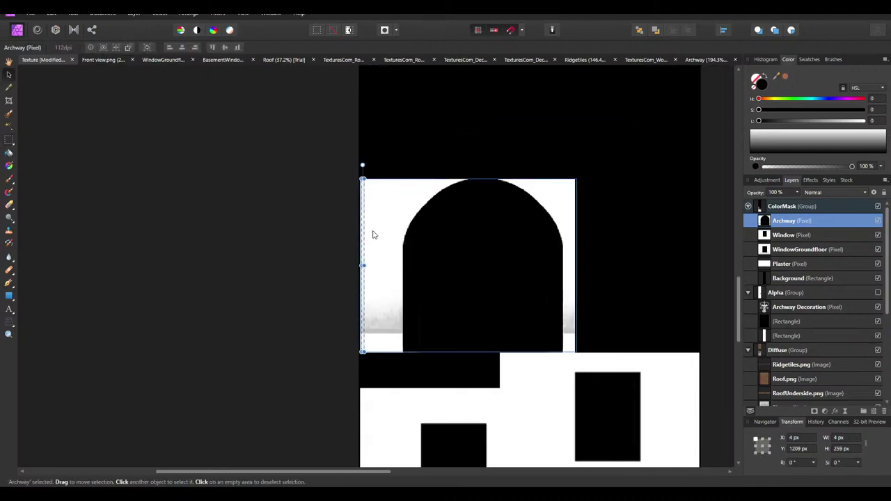
{"action": "scroll", "coordinate": [368, 225], "scroll_direction": "up", "scroll_amount": 3, "text": "ctrl"}
{"action": "left_click_drag", "start_coordinate": [328, 190], "coordinate": [316, 188], "text": "ctrl"}
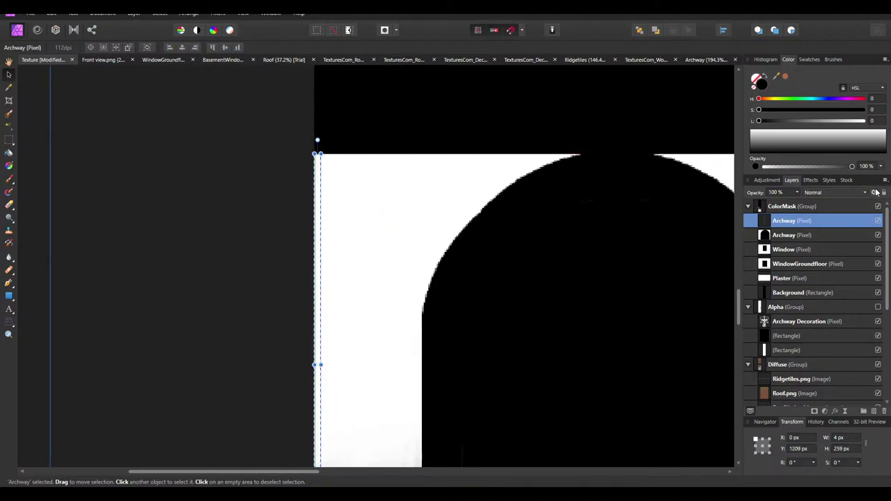
Force anti-aliasing off in the strip layer's blend options
{"action": "left_click", "coordinate": [874, 193]}
{"action": "left_click", "coordinate": [416, 160]}
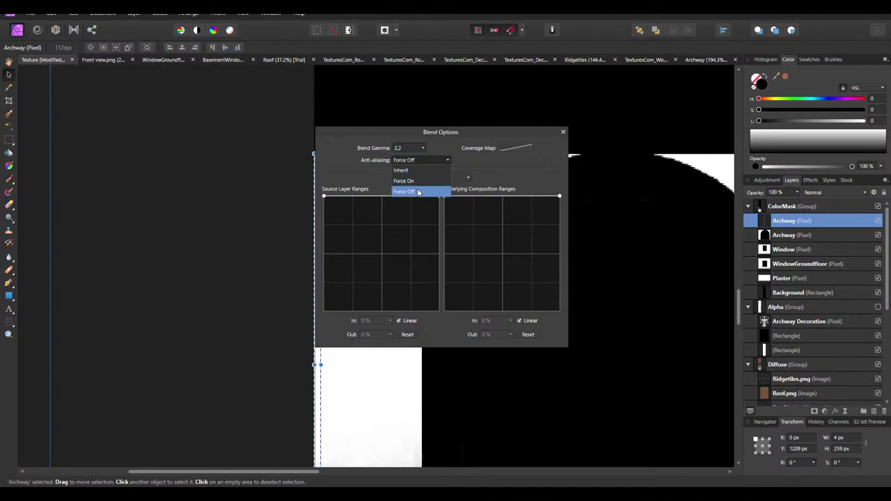
{"action": "left_click", "coordinate": [417, 157]}
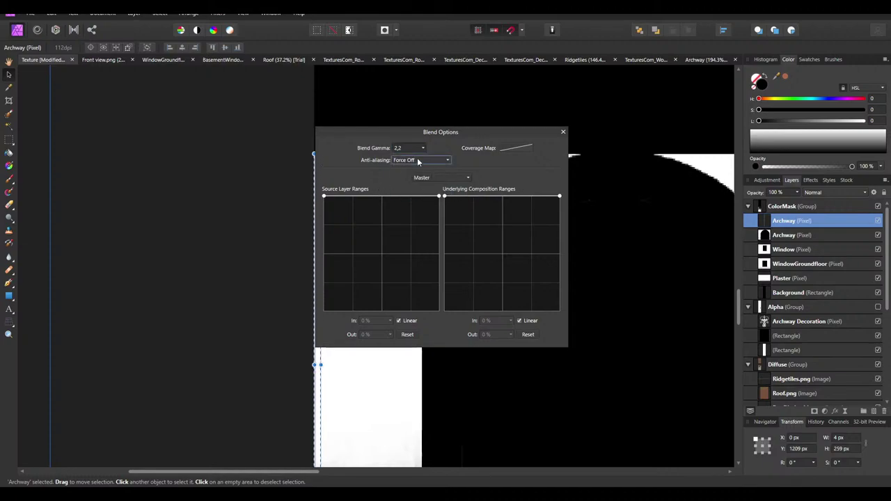
{"action": "left_click", "coordinate": [563, 131]}
{"action": "left_click", "coordinate": [350, 169]}
{"action": "scroll", "coordinate": [287, 163], "scroll_direction": "up", "scroll_amount": 3, "text": "ctrl"}
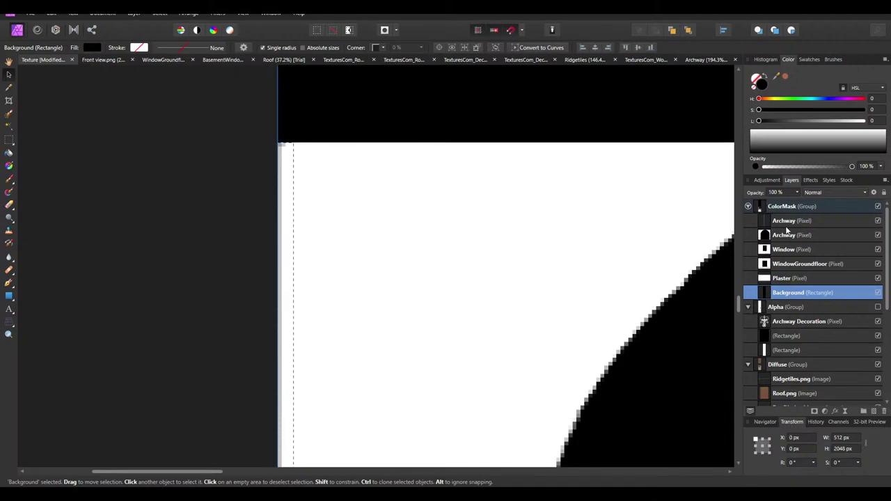
Position the strip on the left edge, aligning its bottom with the texture's bottom
{"action": "left_click", "coordinate": [284, 193]}
{"action": "left_click_drag", "start_coordinate": [286, 181], "coordinate": [283, 181]}
{"action": "scroll", "coordinate": [297, 188], "scroll_direction": "down", "scroll_amount": 5}
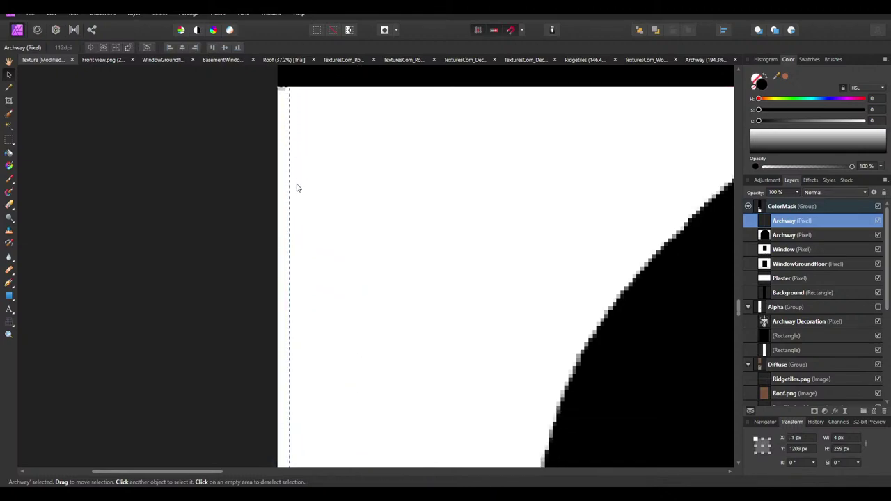
{"action": "scroll", "coordinate": [316, 261], "scroll_direction": "down", "scroll_amount": 6}
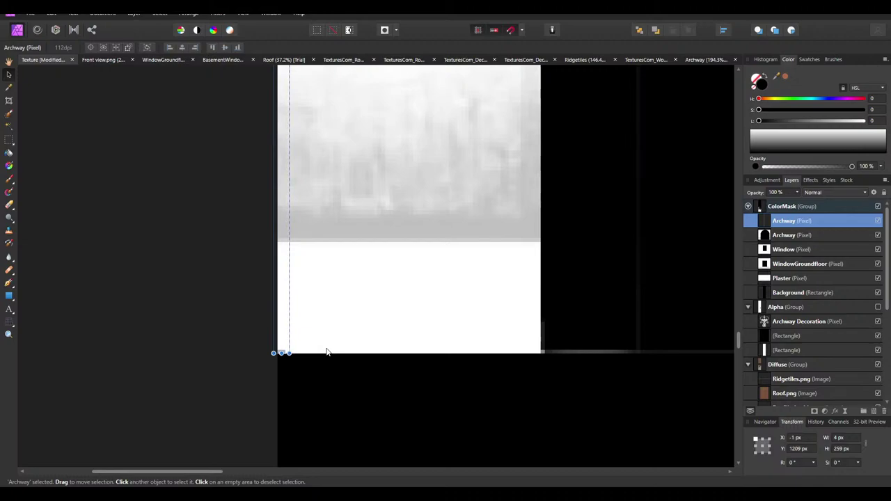
{"action": "left_click_drag", "start_coordinate": [287, 288], "coordinate": [286, 284]}
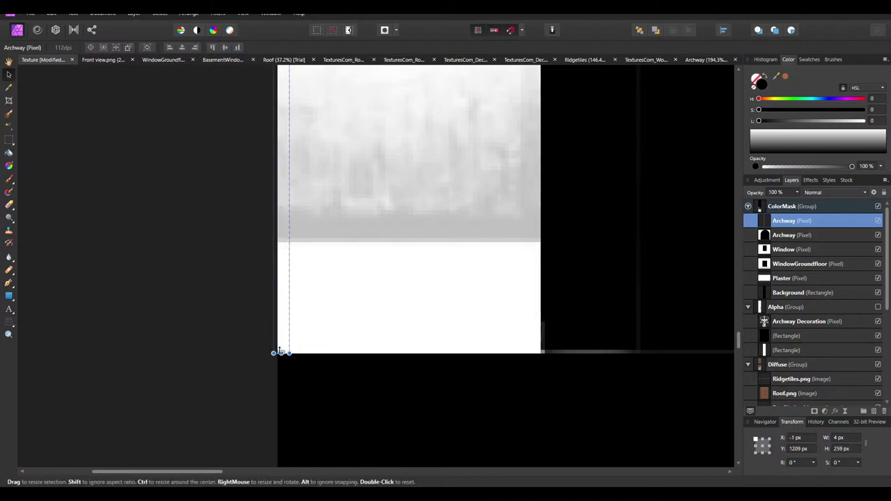
{"action": "scroll", "coordinate": [175, 293], "scroll_direction": "down", "scroll_amount": 2, "text": "ctrl"}
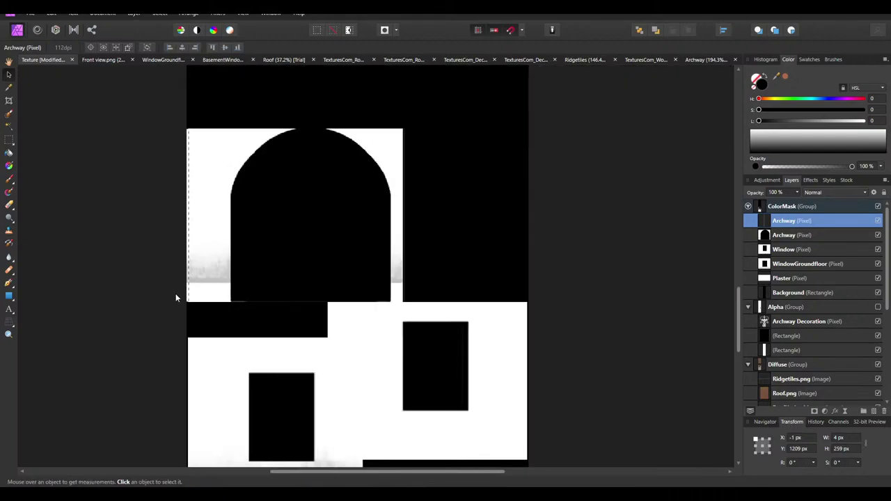
{"action": "scroll", "coordinate": [200, 184], "scroll_direction": "up", "scroll_amount": 2, "text": "ctrl"}
{"action": "left_click_drag", "start_coordinate": [167, 171], "coordinate": [582, 174]}
Duplicate the strip for the right edge, then merge both strip layers down into Archway
{"action": "key", "text": "ctrl+j"}
{"action": "scroll", "coordinate": [414, 167], "scroll_direction": "down", "scroll_amount": 2, "text": "ctrl"}
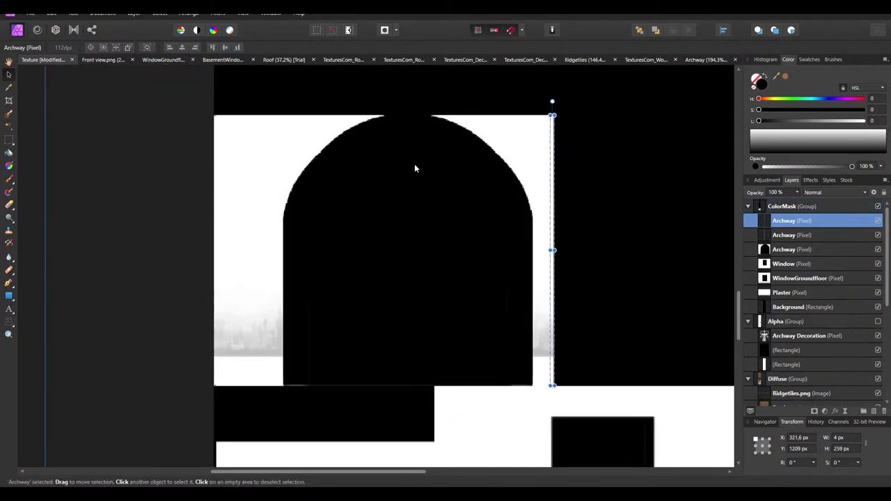
{"action": "left_click", "coordinate": [162, 199]}
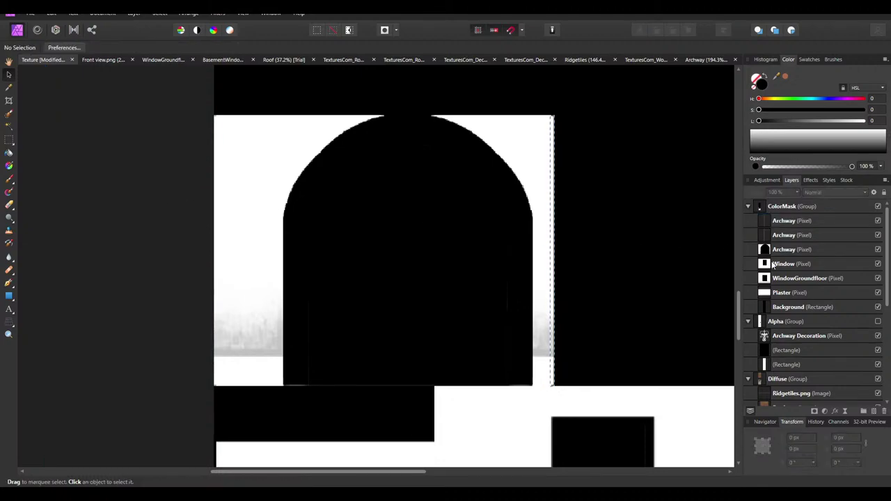
{"action": "left_click", "coordinate": [791, 221]}
{"action": "right_click", "coordinate": [791, 221]}
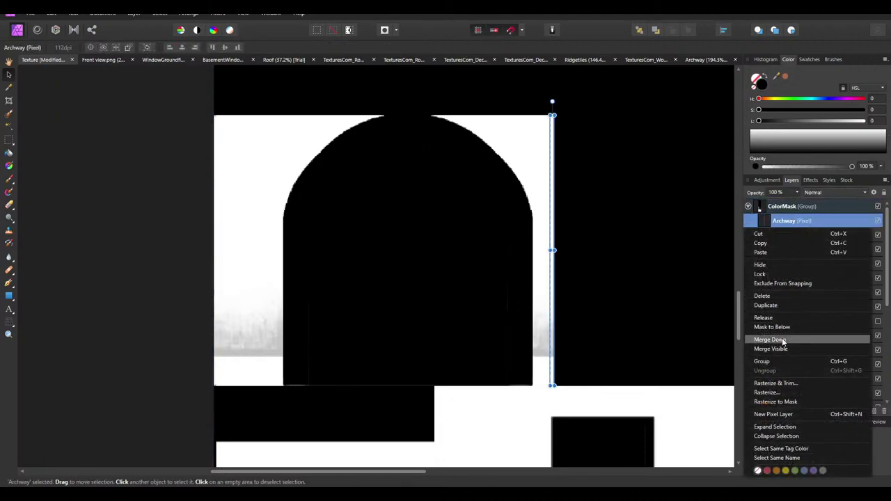
{"action": "left_click", "coordinate": [785, 339]}
{"action": "right_click", "coordinate": [791, 220]}
{"action": "left_click", "coordinate": [791, 339]}
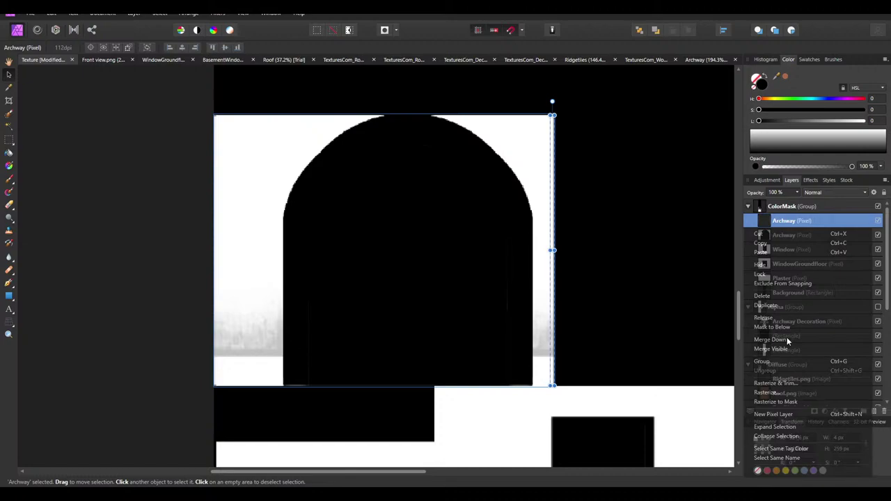
{"action": "left_click", "coordinate": [156, 331]}
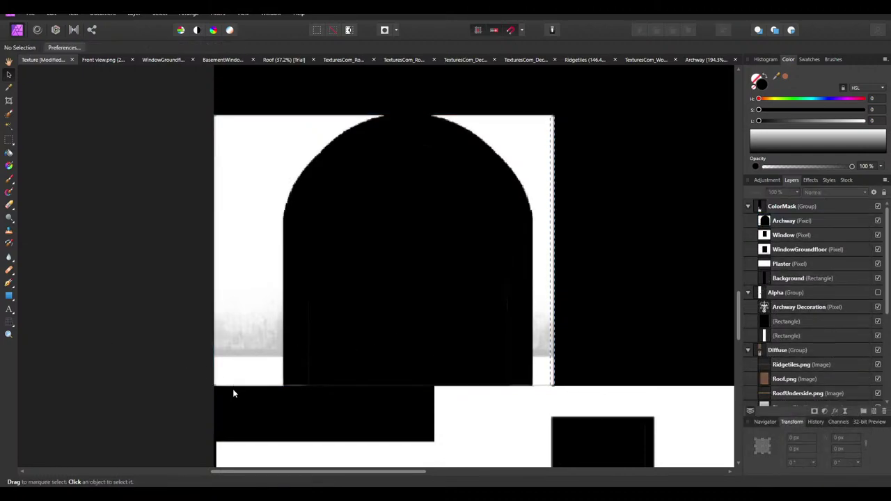
Paste a new Archway layer into ColorMask and check blend options on both Archway layers
{"action": "scroll", "coordinate": [233, 392], "scroll_direction": "up", "scroll_amount": 3, "text": "ctrl"}
{"action": "key", "text": "ctrl+v"}
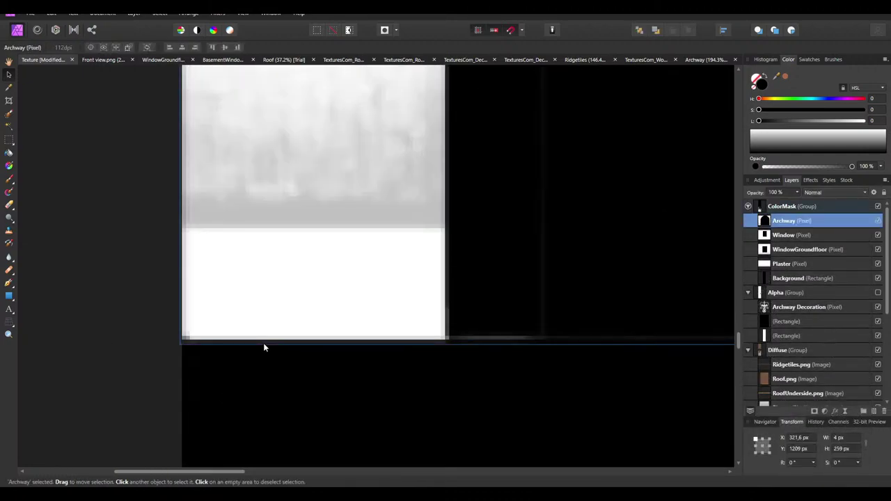
{"action": "right_click", "coordinate": [802, 223]}
{"action": "double_click", "coordinate": [784, 220]}
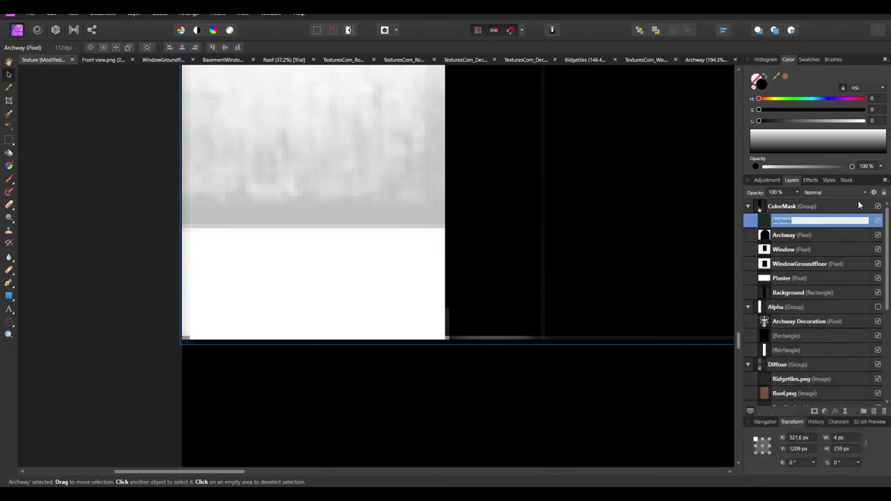
{"action": "left_click", "coordinate": [874, 193]}
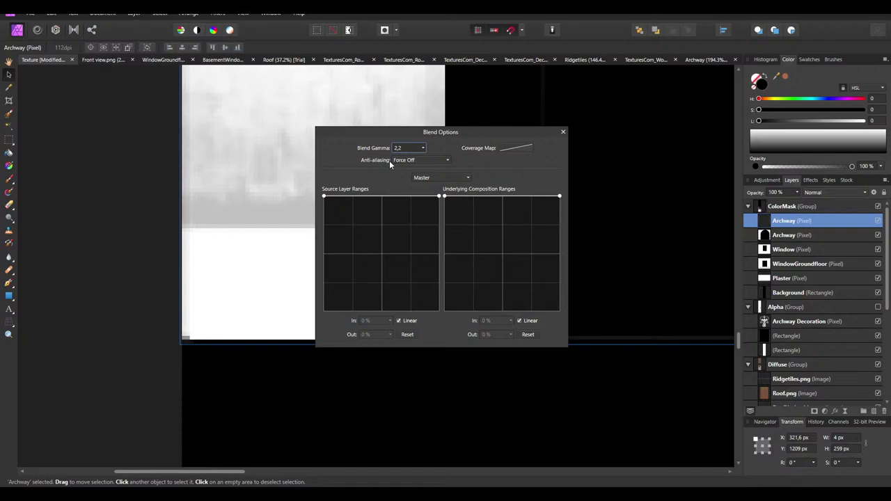
{"action": "left_click", "coordinate": [564, 132]}
{"action": "left_click", "coordinate": [805, 237]}
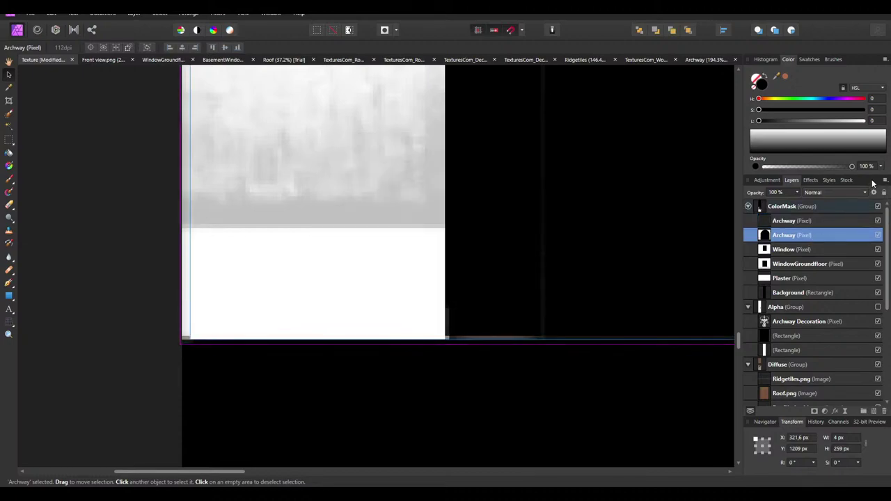
{"action": "left_click", "coordinate": [874, 194]}
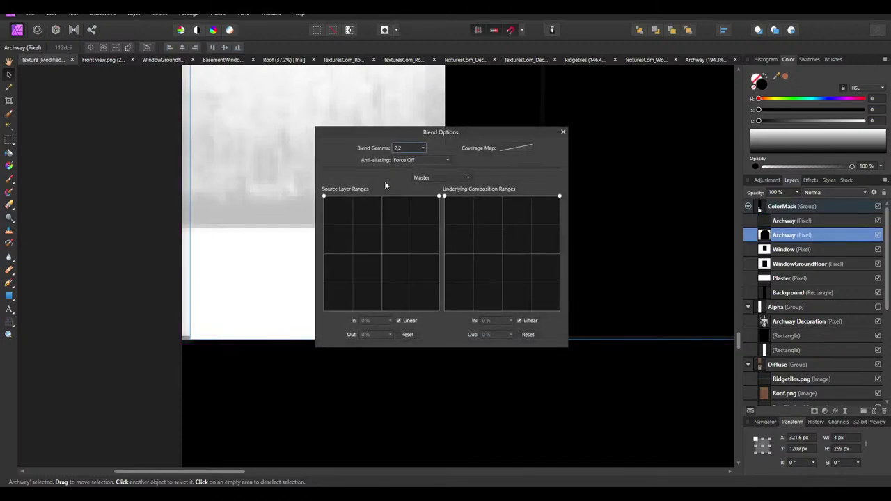
{"action": "left_click", "coordinate": [564, 132]}
Browse the stock, history and effects panels, then return to the Layers panel
{"action": "right_click", "coordinate": [752, 208]}
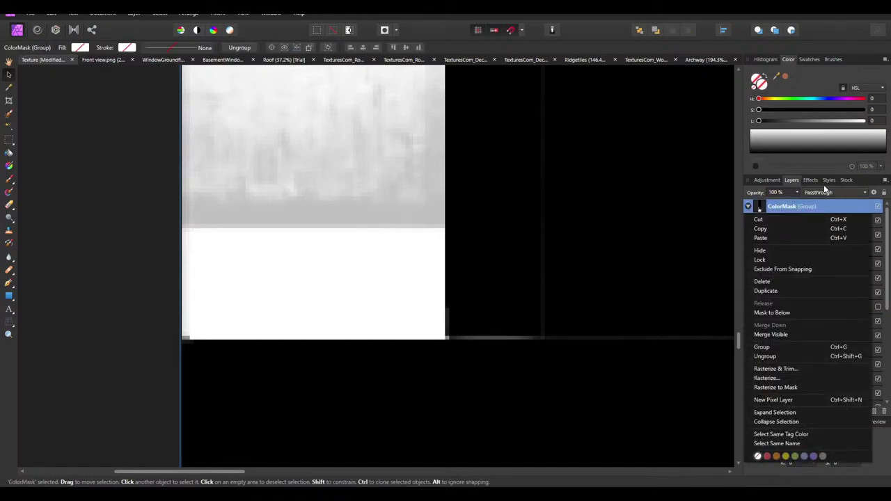
{"action": "key", "text": "Escape"}
{"action": "left_click_drag", "start_coordinate": [792, 180], "coordinate": [876, 184]}
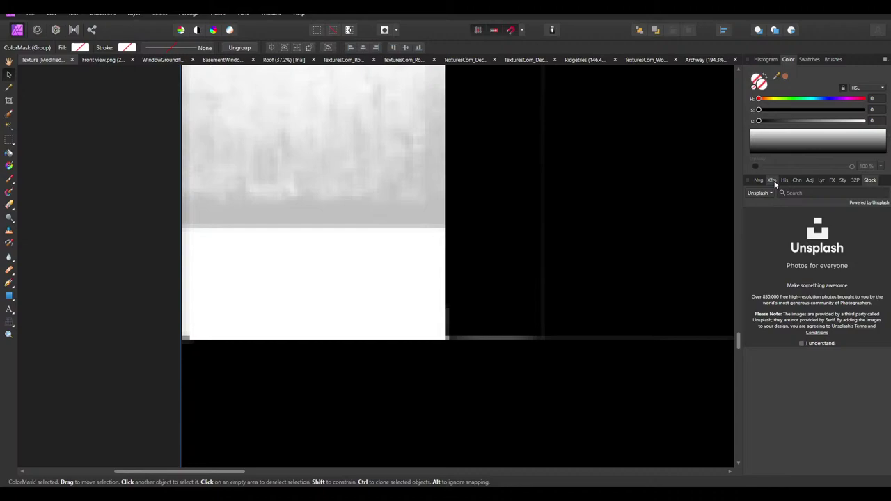
{"action": "left_click", "coordinate": [774, 181]}
{"action": "left_click", "coordinate": [795, 178]}
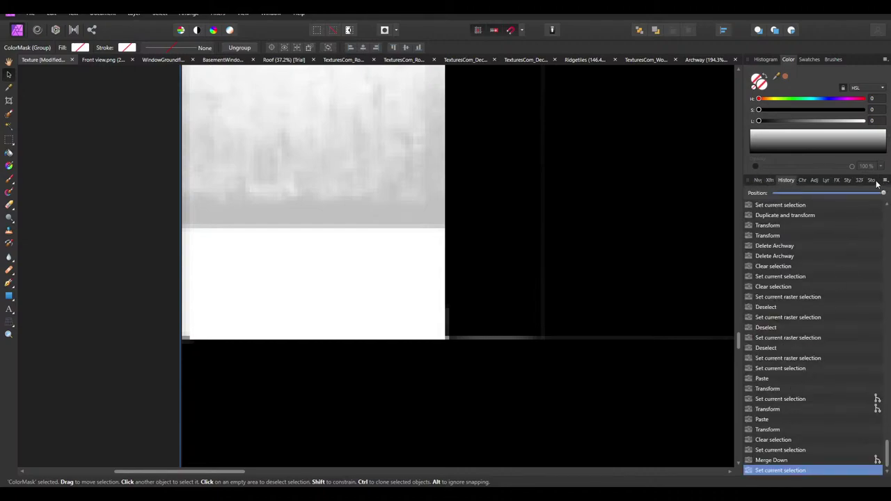
{"action": "left_click", "coordinate": [836, 179]}
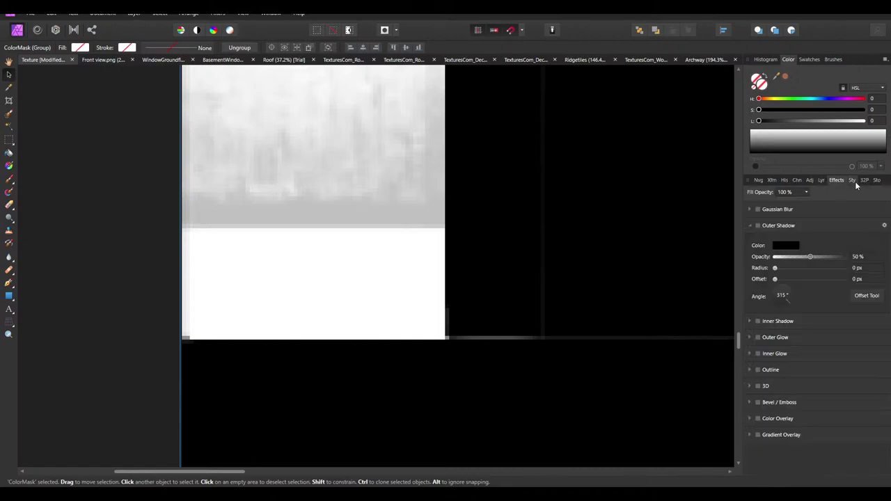
{"action": "left_click", "coordinate": [822, 180]}
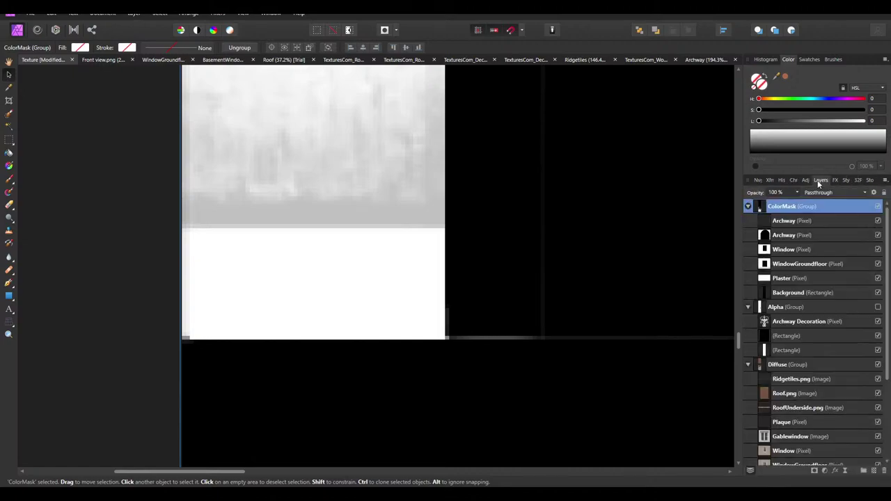
Recheck both Archway layers' blend options and merge the upper Archway layer down
{"action": "left_click", "coordinate": [780, 221]}
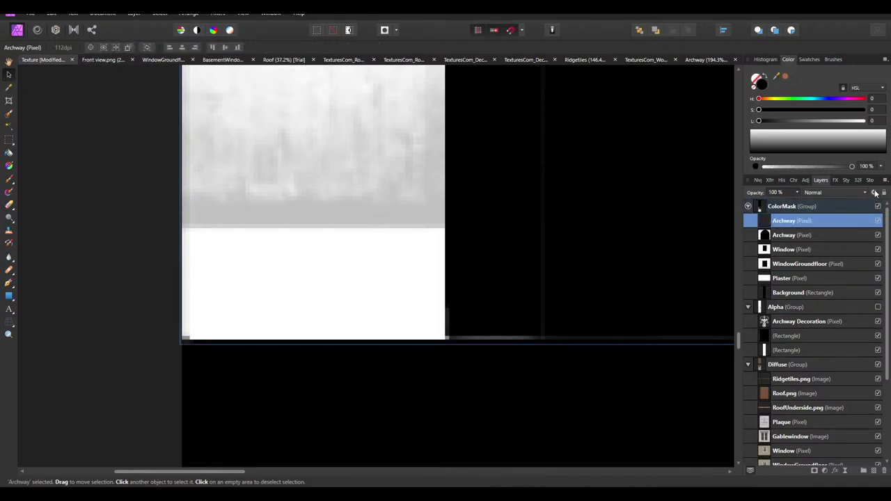
{"action": "left_click", "coordinate": [874, 192]}
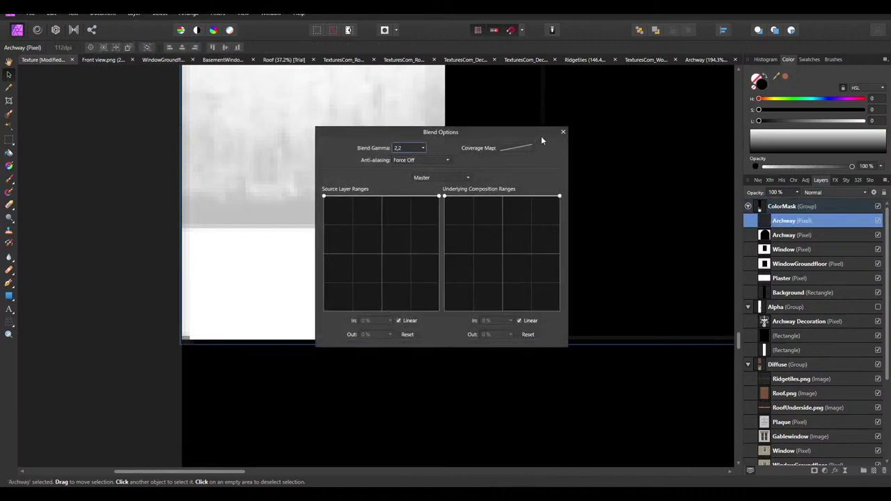
{"action": "left_click", "coordinate": [563, 131]}
{"action": "left_click", "coordinate": [807, 236]}
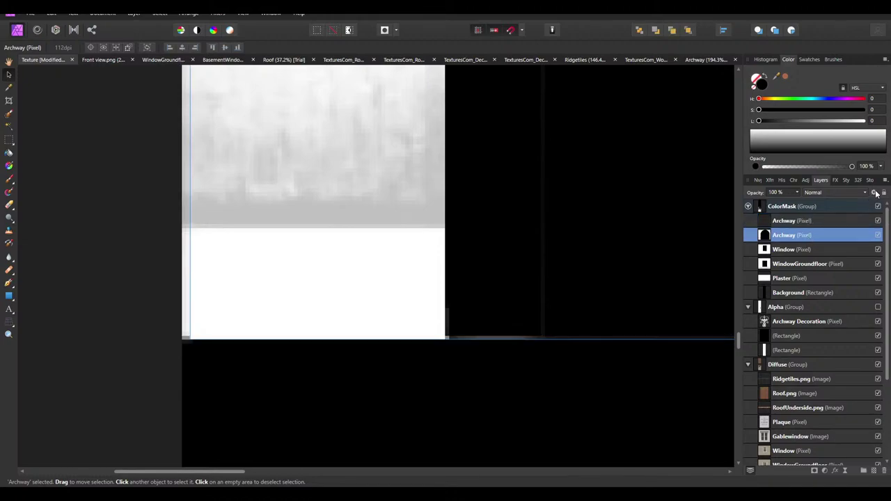
{"action": "left_click", "coordinate": [874, 192]}
{"action": "left_click", "coordinate": [563, 132]}
{"action": "left_click", "coordinate": [789, 222]}
{"action": "right_click", "coordinate": [789, 221]}
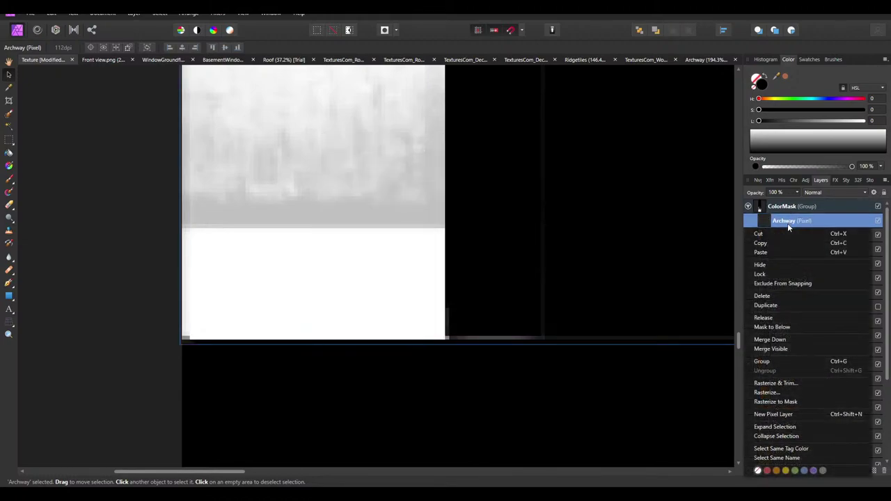
{"action": "left_click", "coordinate": [771, 339]}
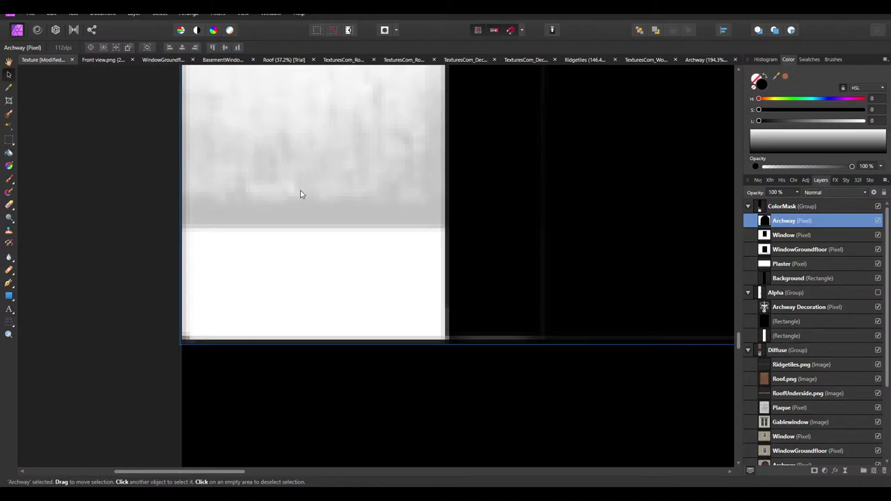
{"action": "key", "text": "ctrl+j"}
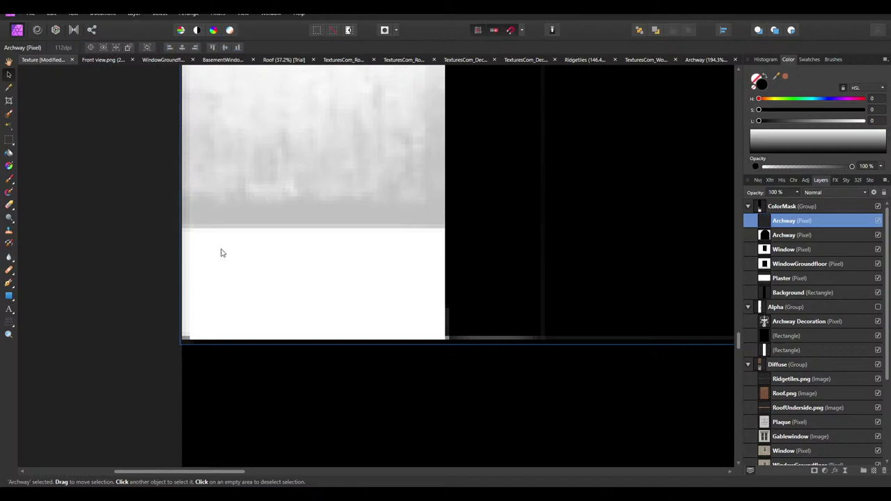
{"action": "left_click", "coordinate": [91, 267]}
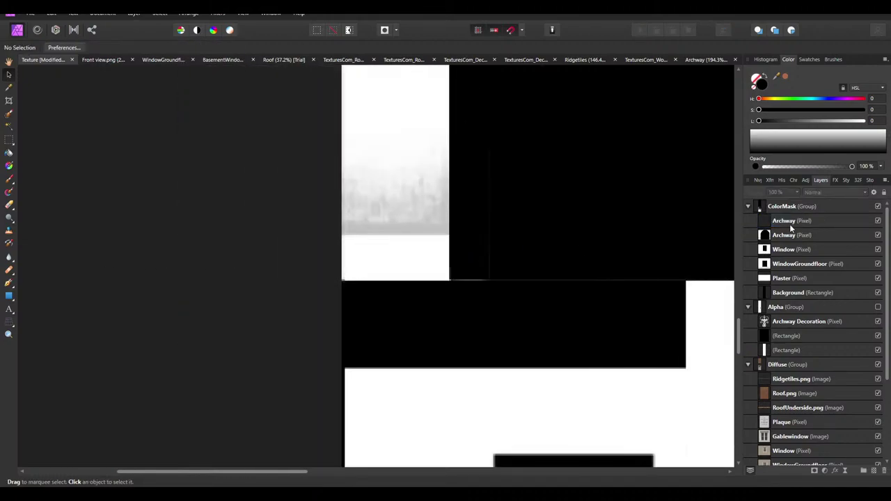
{"action": "left_click", "coordinate": [789, 222]}
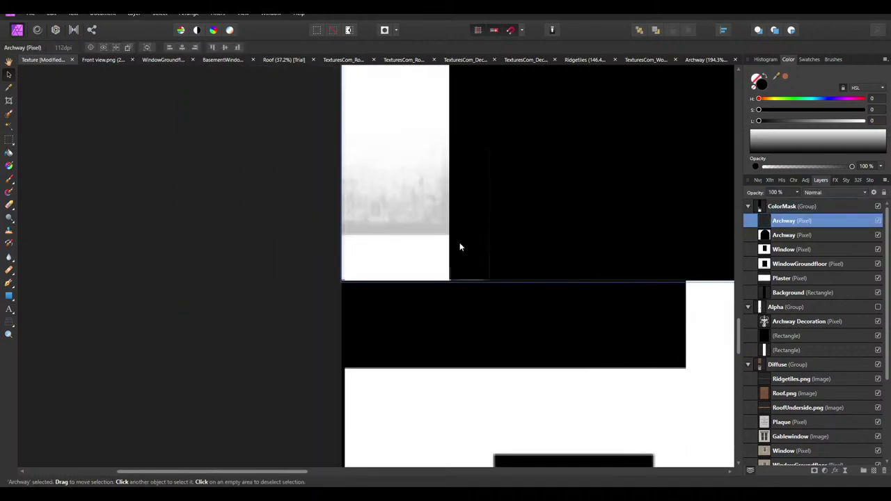
{"action": "double_click", "coordinate": [777, 221]}
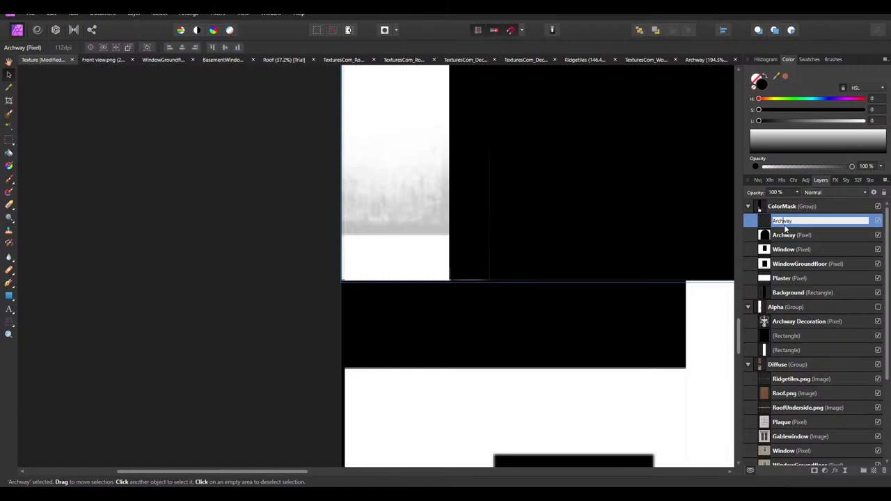
{"action": "key", "text": "Return"}
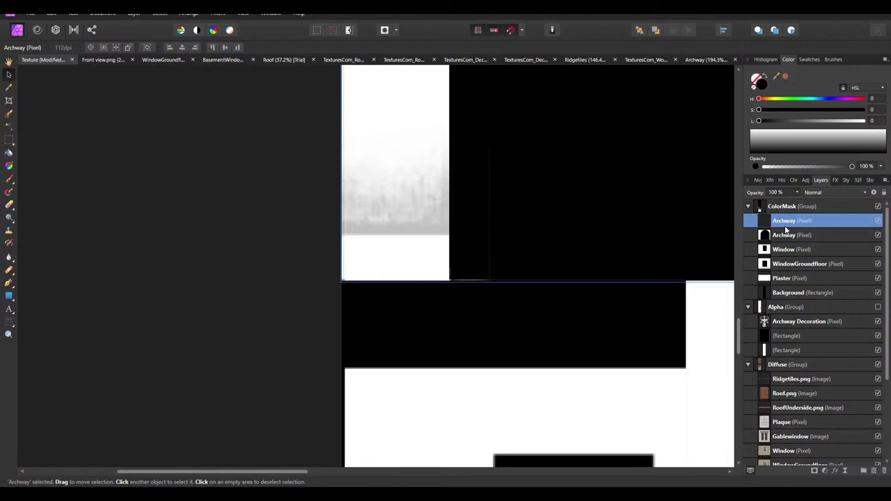
{"action": "left_click", "coordinate": [420, 263]}
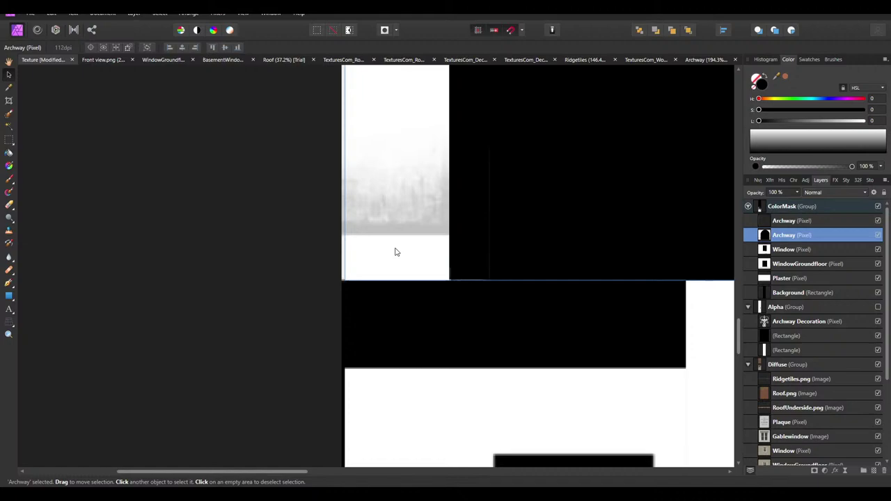
{"action": "left_click", "coordinate": [790, 220]}
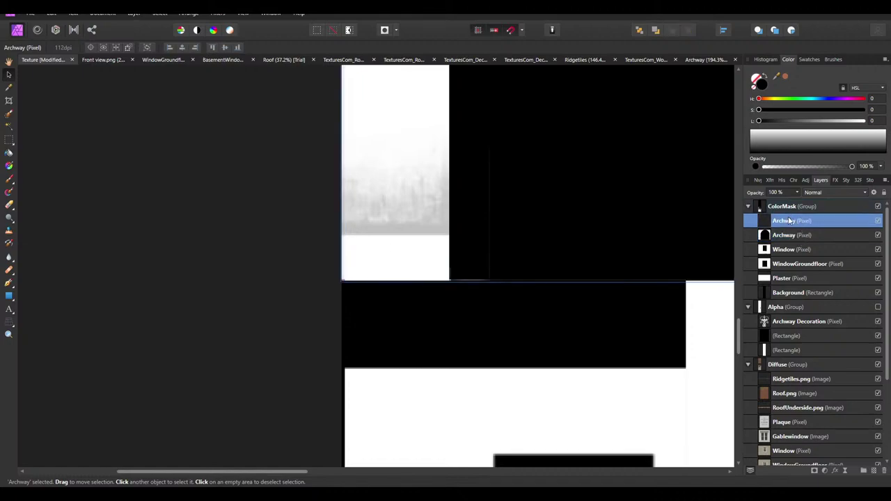
{"action": "right_click", "coordinate": [790, 221]}
{"action": "left_click", "coordinate": [790, 297]}
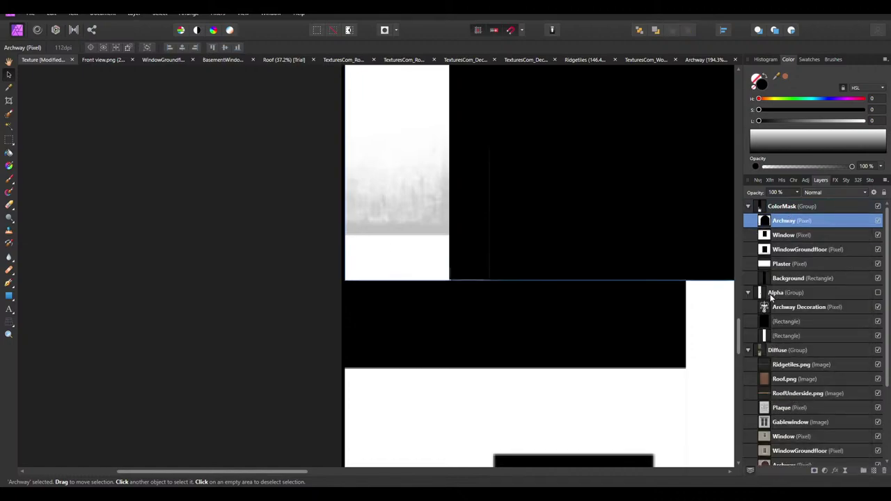
{"action": "left_click", "coordinate": [191, 255]}
{"action": "scroll", "coordinate": [351, 272], "scroll_direction": "down", "scroll_amount": 3, "text": "ctrl"}
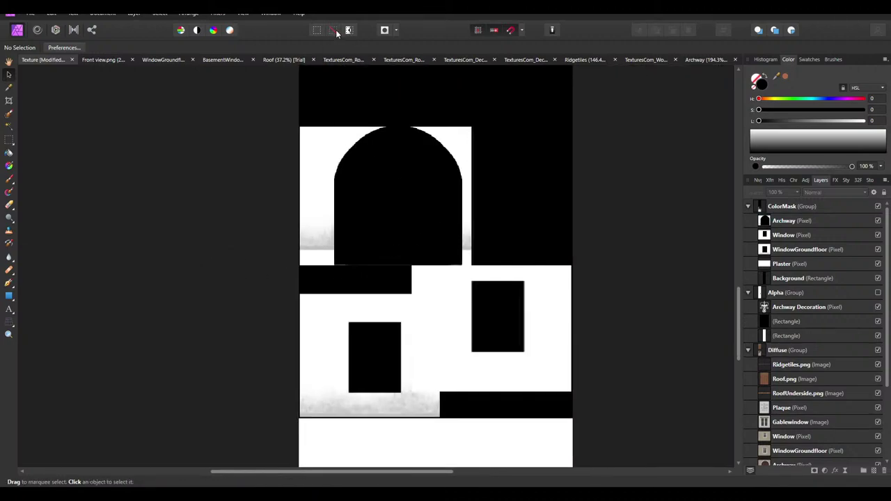
With the Rectangle Tool, swap colours and set the fill to pure white (L 100)
{"action": "scroll", "coordinate": [327, 108], "scroll_direction": "up", "scroll_amount": 3, "text": "ctrl"}
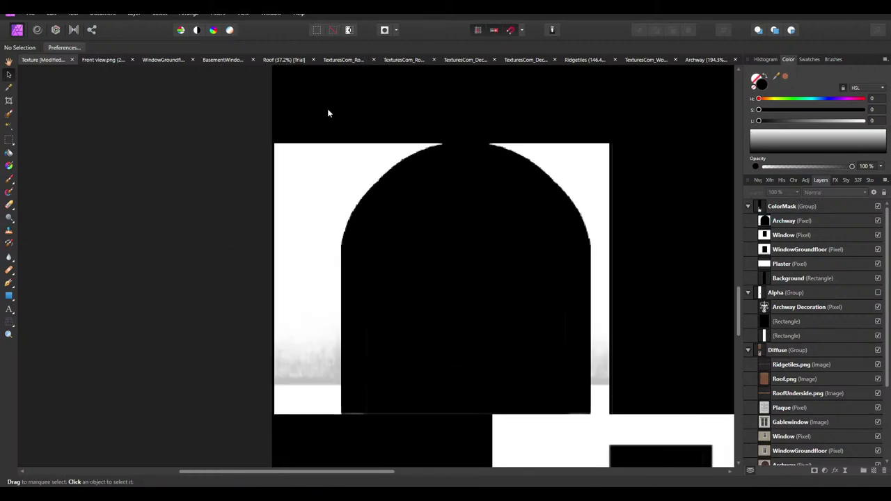
{"action": "left_click", "coordinate": [8, 297]}
{"action": "left_click", "coordinate": [774, 77]}
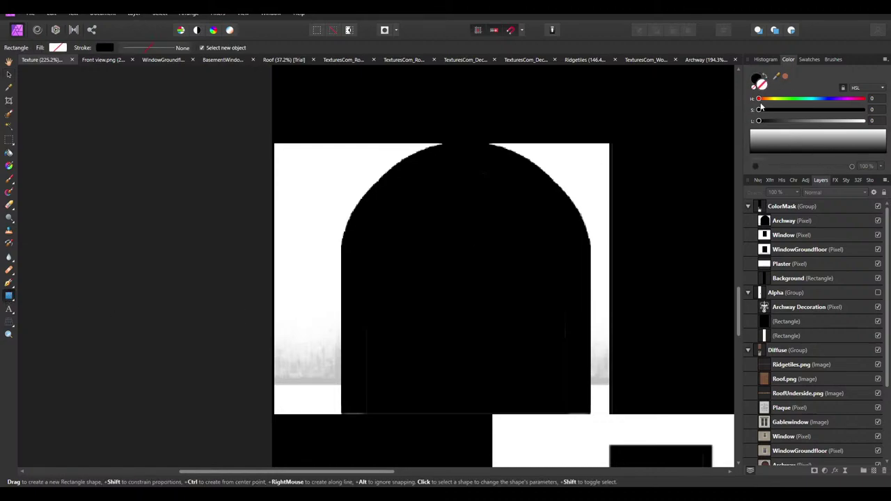
{"action": "left_click_drag", "start_coordinate": [759, 120], "coordinate": [863, 120]}
{"action": "scroll", "coordinate": [330, 167], "scroll_direction": "up", "scroll_amount": 5, "text": "ctrl"}
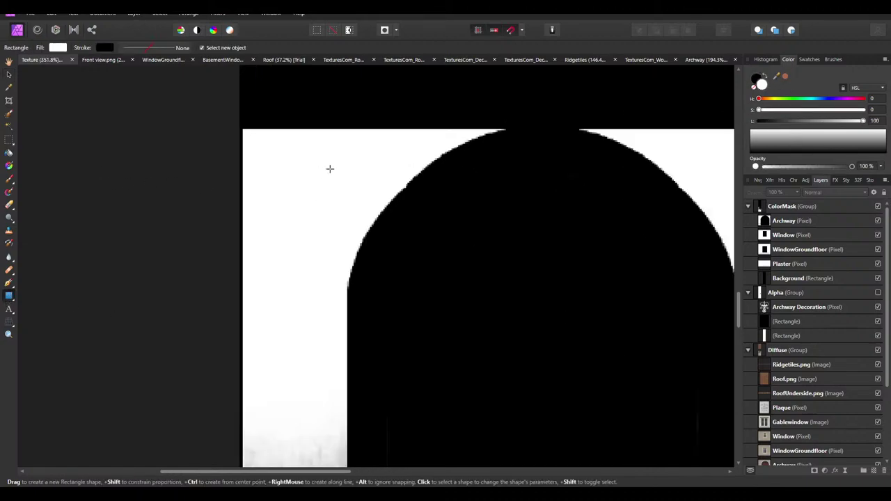
Draw a test rectangle at the tile's top-left, delete it, zoom to fit, and reselect Archway
{"action": "left_click", "coordinate": [777, 224]}
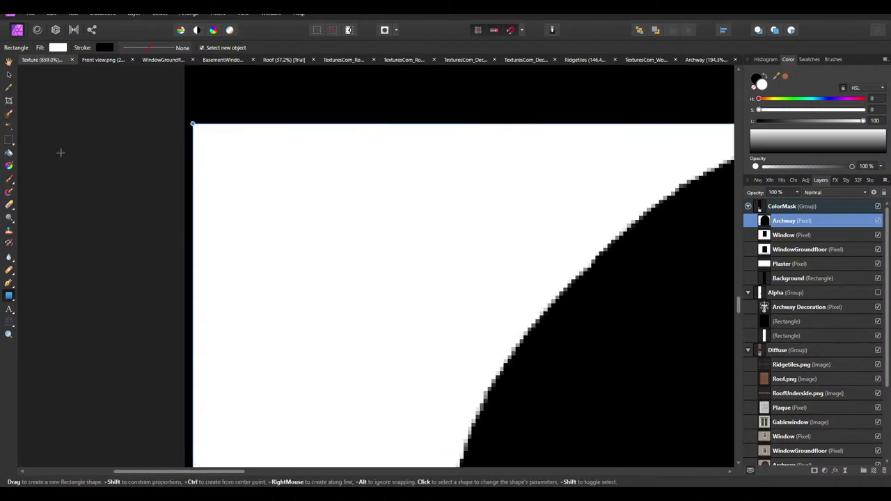
{"action": "left_click", "coordinate": [194, 129]}
{"action": "left_click_drag", "start_coordinate": [194, 129], "coordinate": [213, 364]}
{"action": "scroll", "coordinate": [217, 344], "scroll_direction": "down", "scroll_amount": 2}
{"action": "key", "text": "Delete"}
{"action": "left_click", "coordinate": [9, 75]}
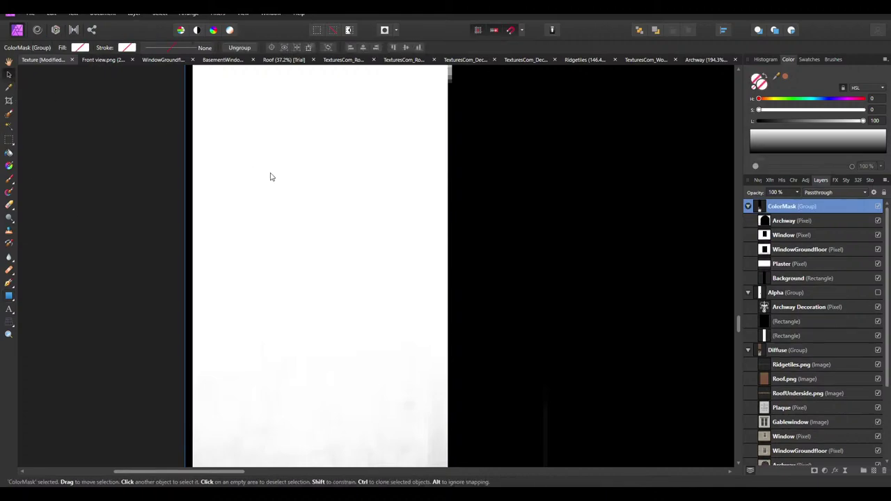
{"action": "key", "text": "ctrl+0"}
{"action": "left_click", "coordinate": [775, 222]}
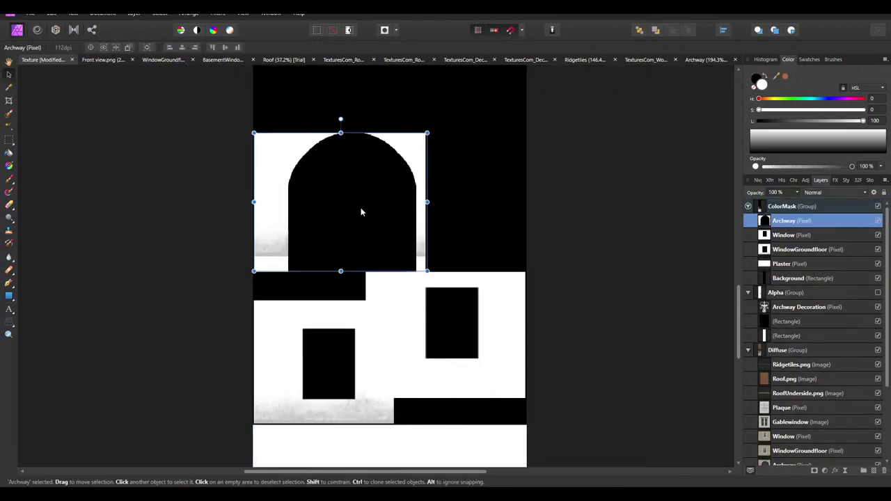
Add a white Outline effect with about 1 px radius to the Archway layer
{"action": "scroll", "coordinate": [259, 184], "scroll_direction": "up", "scroll_amount": 3, "text": "ctrl"}
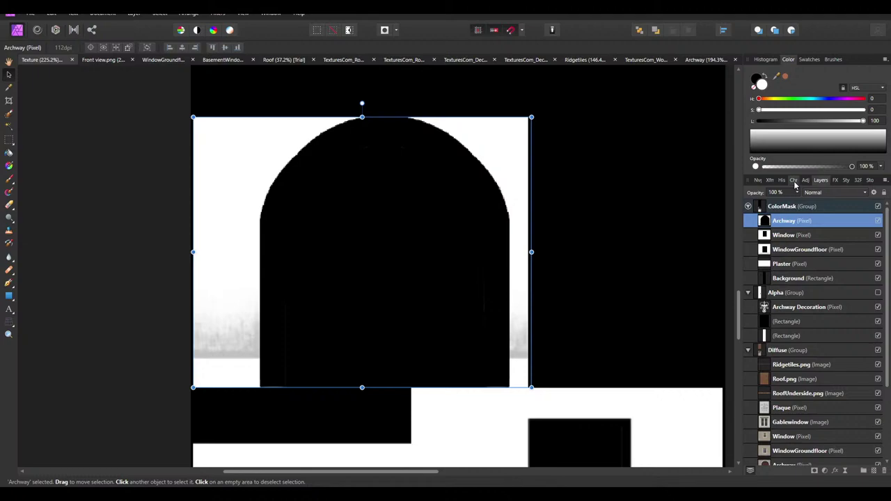
{"action": "left_click", "coordinate": [836, 181]}
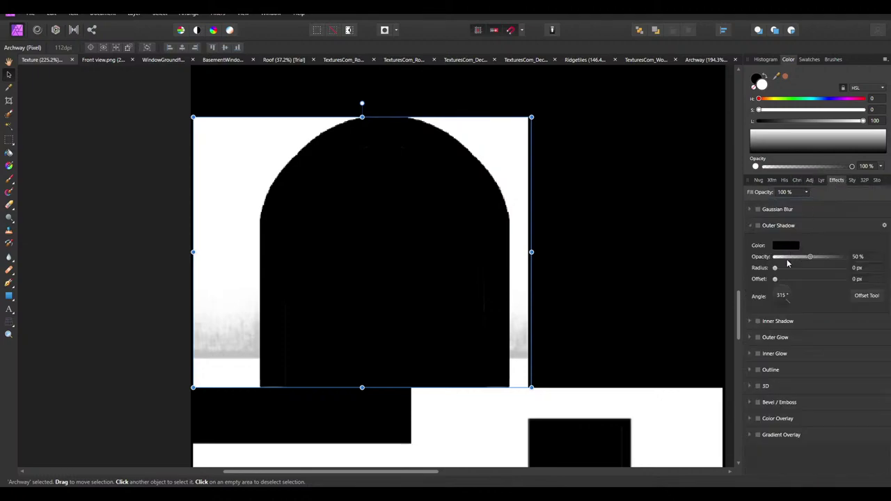
{"action": "left_click", "coordinate": [751, 227]}
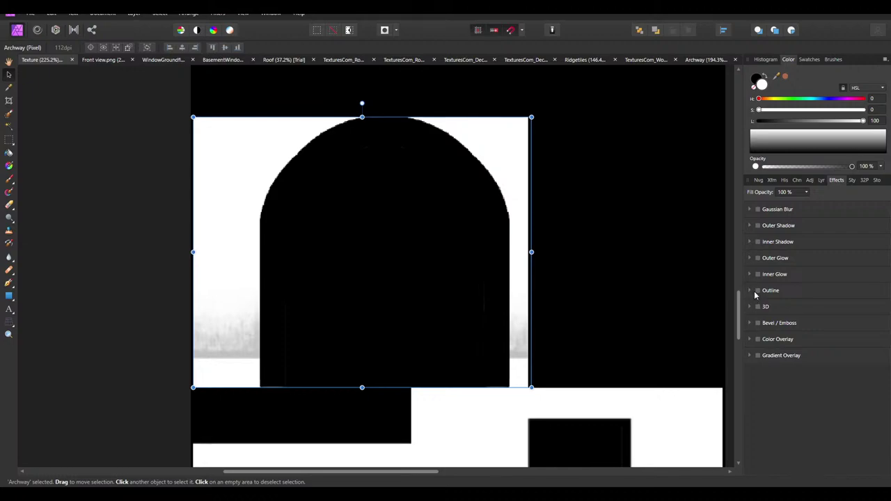
{"action": "left_click", "coordinate": [756, 291]}
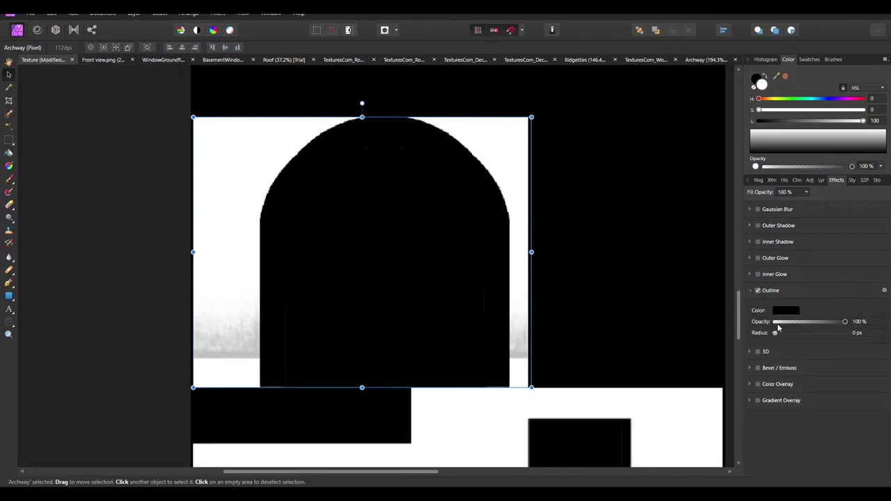
{"action": "left_click", "coordinate": [785, 311]}
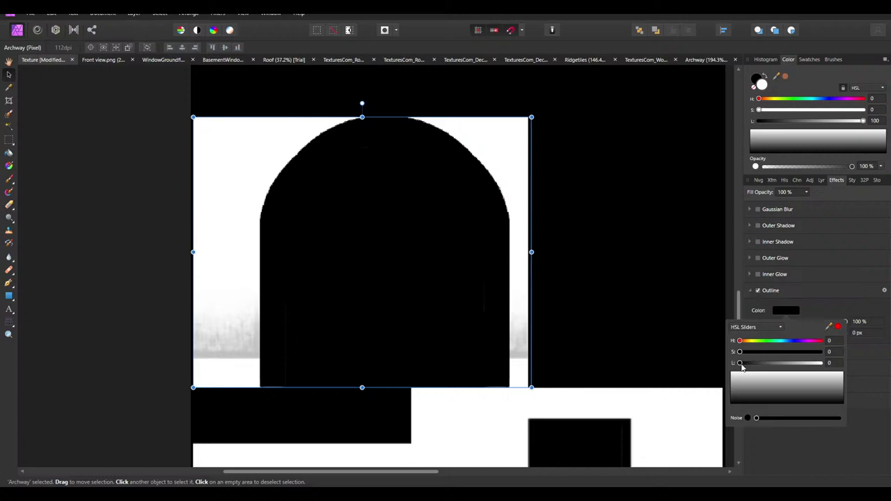
{"action": "left_click_drag", "start_coordinate": [742, 366], "coordinate": [825, 362]}
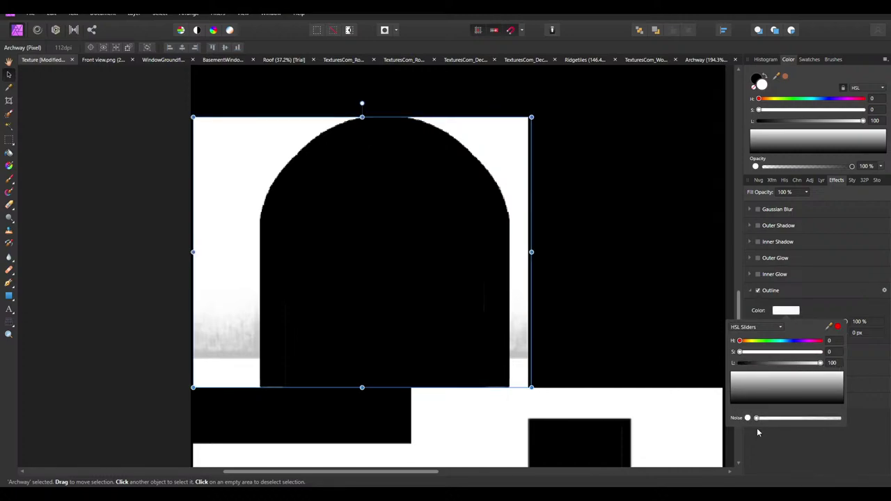
{"action": "left_click_drag", "start_coordinate": [775, 333], "coordinate": [791, 338]}
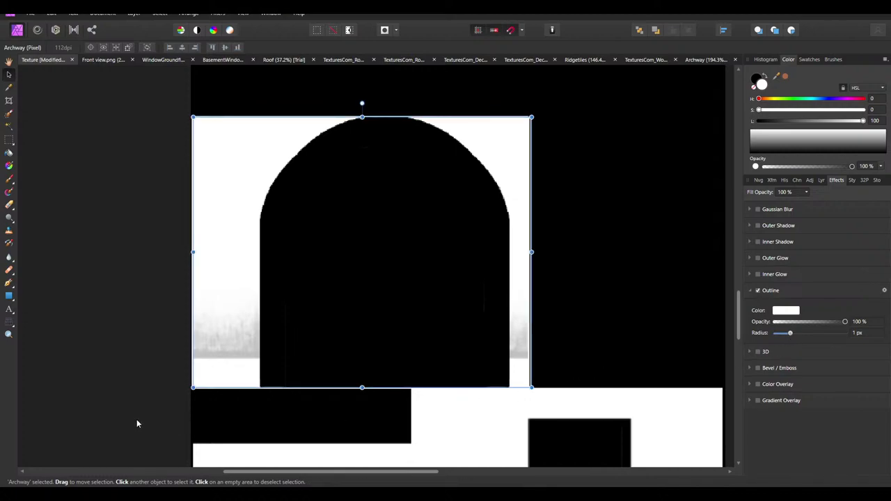
{"action": "left_click", "coordinate": [117, 402]}
{"action": "scroll", "coordinate": [534, 86], "scroll_direction": "up", "scroll_amount": 5, "text": "ctrl"}
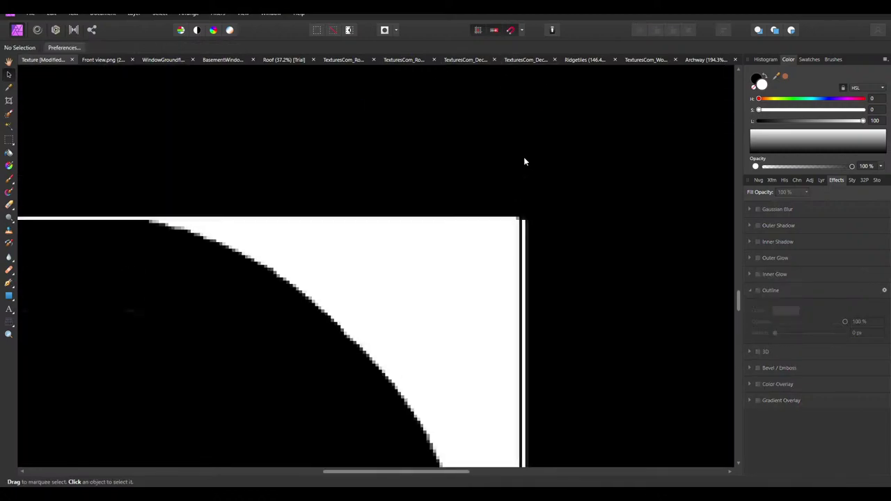
Give the ColorMask group a white Outline effect
{"action": "scroll", "coordinate": [518, 177], "scroll_direction": "up", "scroll_amount": 2, "text": "ctrl"}
{"action": "left_click", "coordinate": [513, 190]}
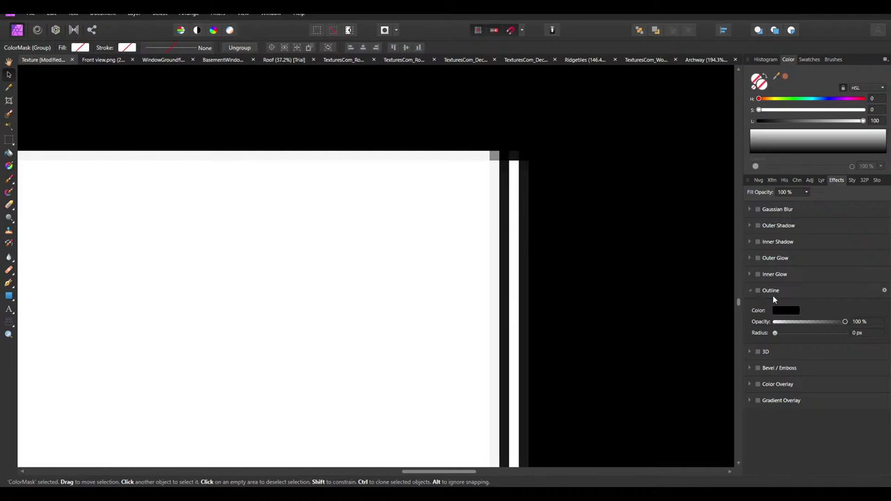
{"action": "left_click", "coordinate": [786, 310]}
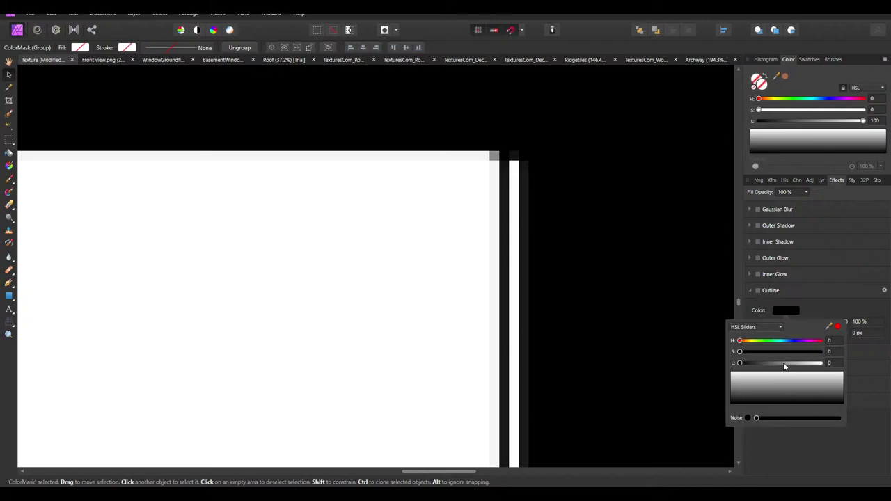
{"action": "left_click_drag", "start_coordinate": [785, 363], "coordinate": [848, 364]}
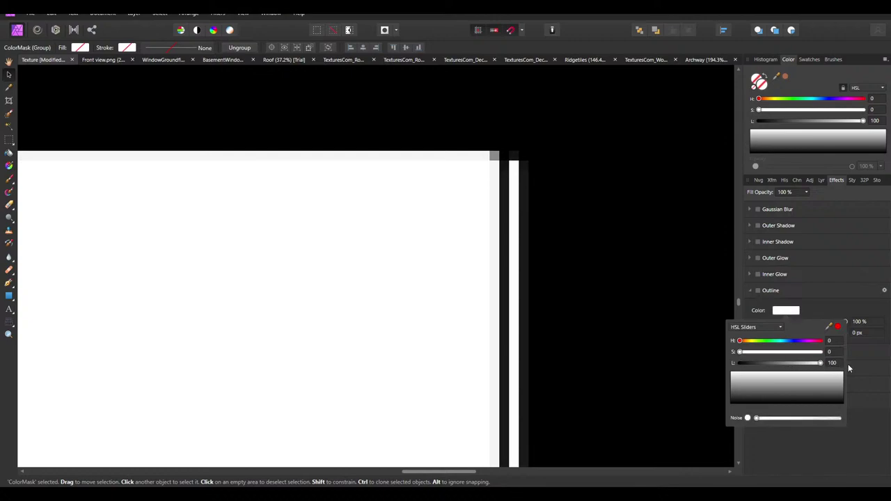
Turn off the Archway layer's own Outline effect and deselect
{"action": "left_click", "coordinate": [442, 236]}
{"action": "left_click", "coordinate": [758, 290]}
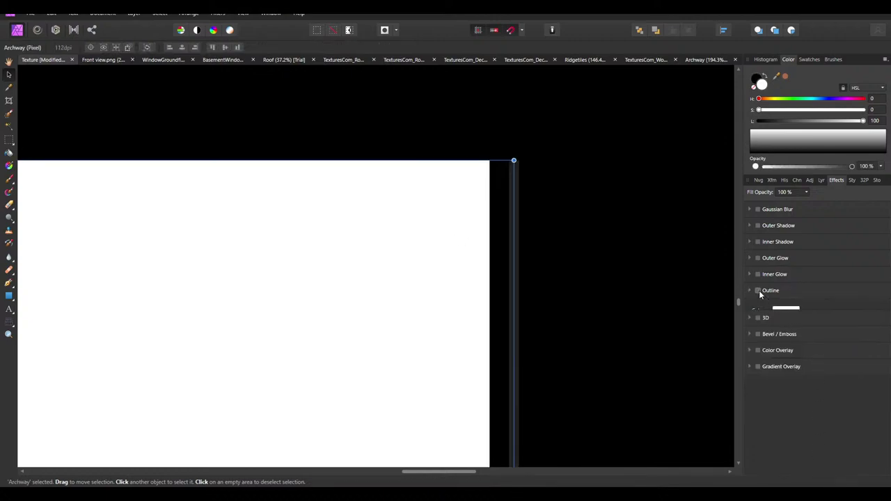
{"action": "scroll", "coordinate": [536, 171], "scroll_direction": "down", "scroll_amount": 5, "text": "ctrl"}
{"action": "left_click", "coordinate": [140, 334]}
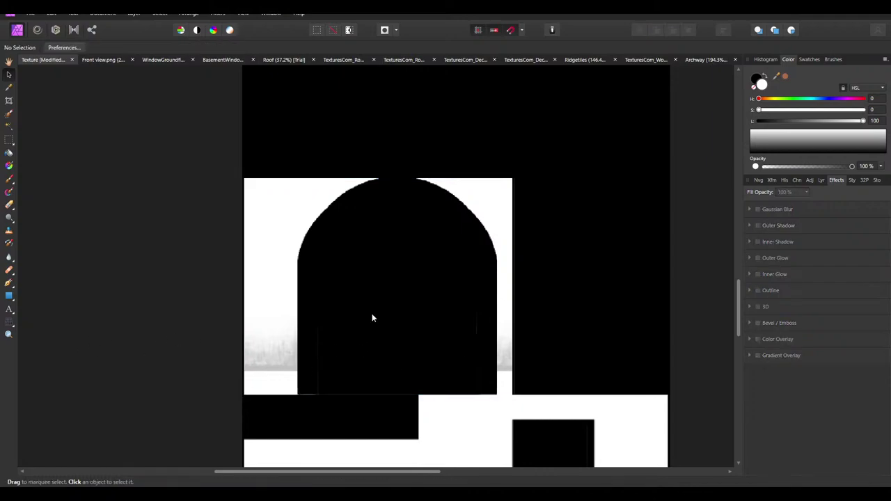
{"action": "scroll", "coordinate": [394, 299], "scroll_direction": "down", "scroll_amount": 2, "text": "ctrl"}
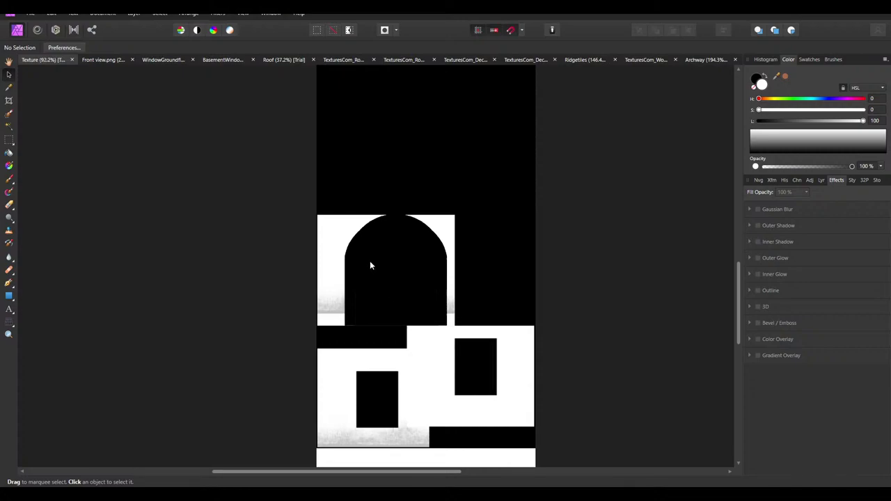
{"action": "scroll", "coordinate": [299, 175], "scroll_direction": "down", "scroll_amount": 5}
{"action": "scroll", "coordinate": [362, 316], "scroll_direction": "up", "scroll_amount": 3, "text": "ctrl"}
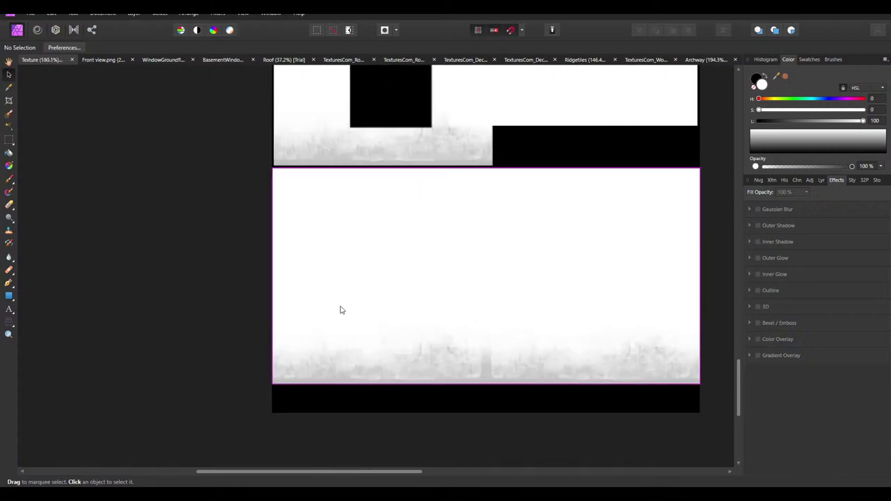
{"action": "scroll", "coordinate": [341, 311], "scroll_direction": "up", "scroll_amount": 3}
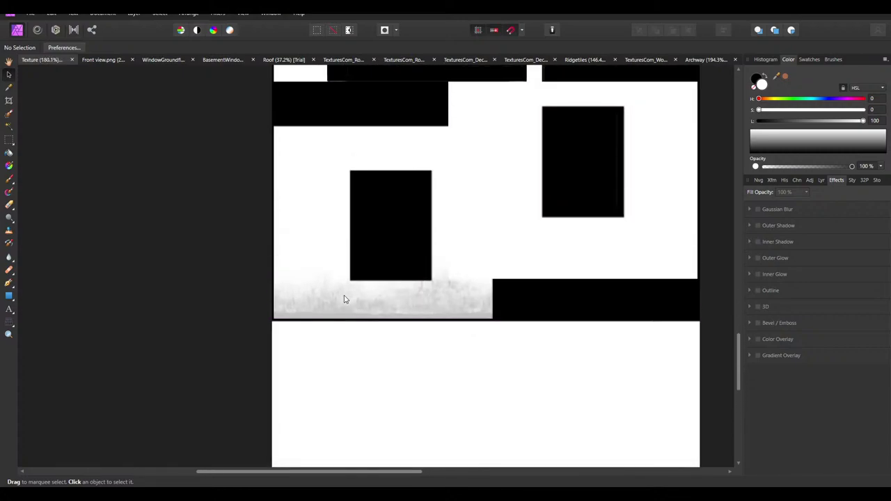
{"action": "left_click", "coordinate": [10, 141]}
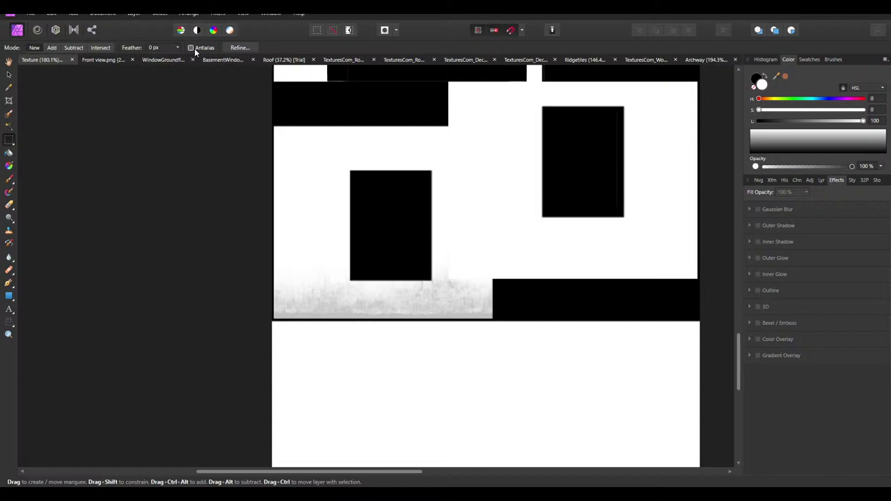
{"action": "scroll", "coordinate": [241, 168], "scroll_direction": "up", "scroll_amount": 3, "text": "ctrl"}
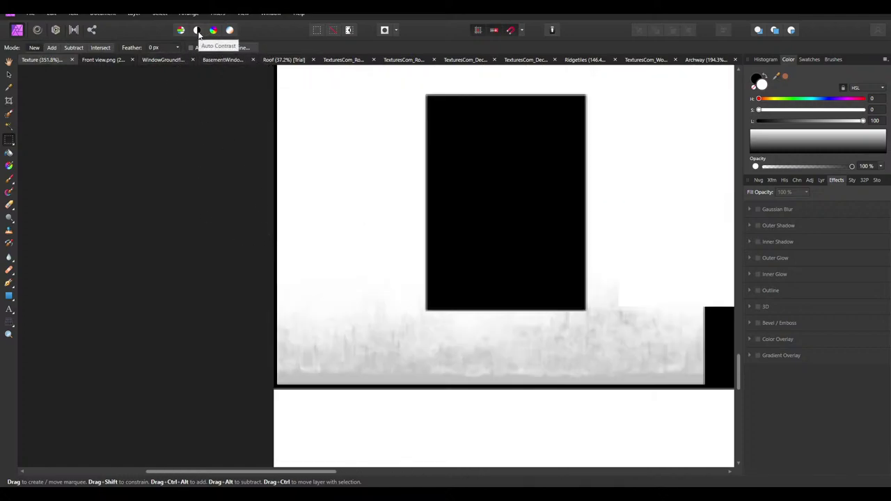
{"action": "key", "text": "ctrl+0"}
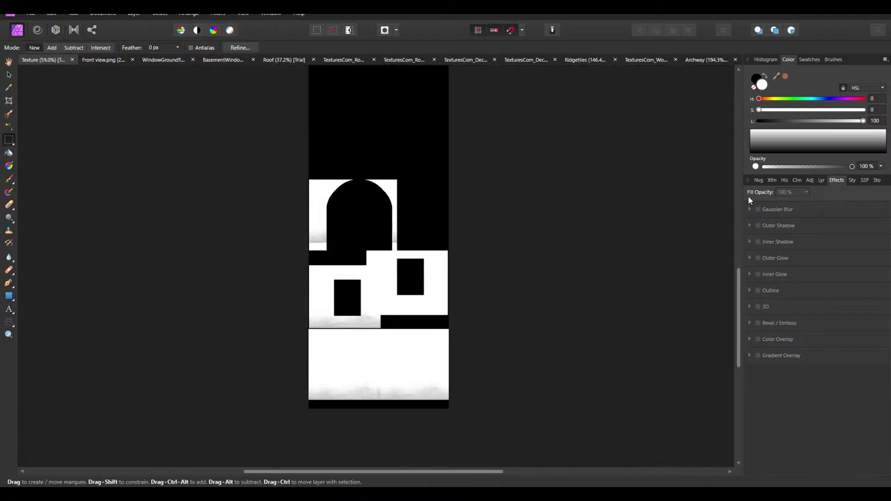
{"action": "left_click", "coordinate": [784, 179]}
{"action": "left_click", "coordinate": [772, 180]}
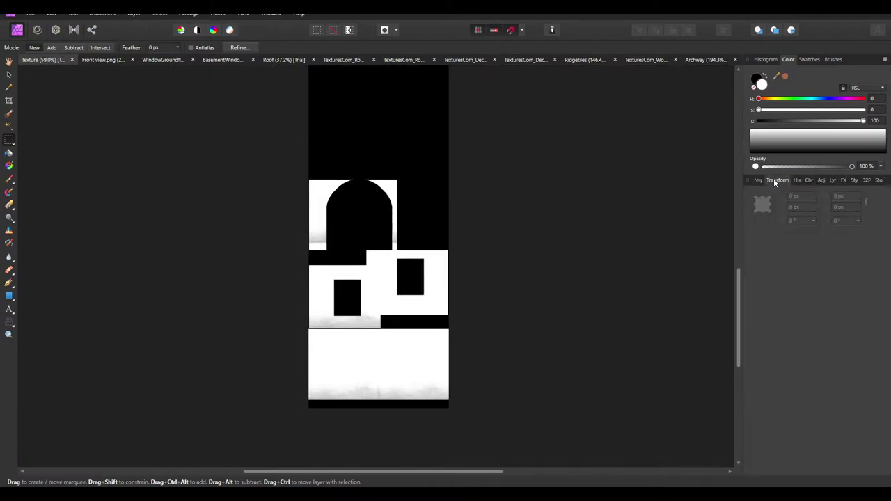
{"action": "left_click", "coordinate": [760, 180]}
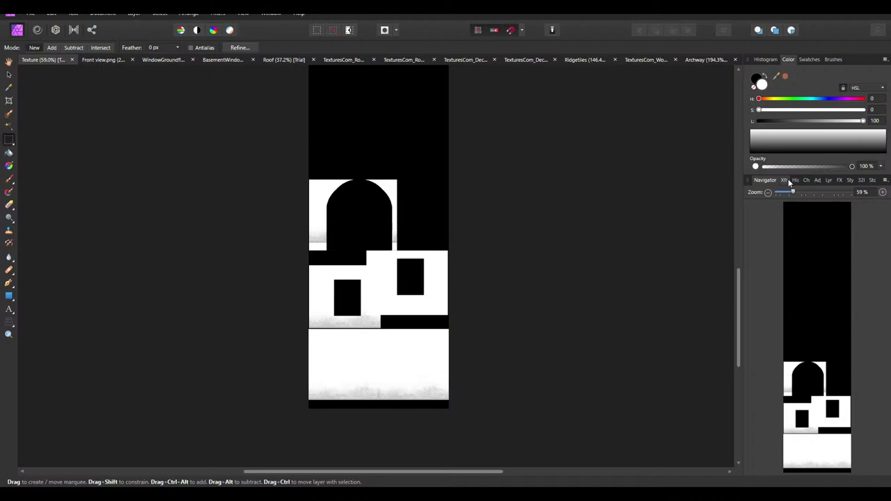
{"action": "left_click", "coordinate": [806, 180]}
{"action": "left_click", "coordinate": [820, 180]}
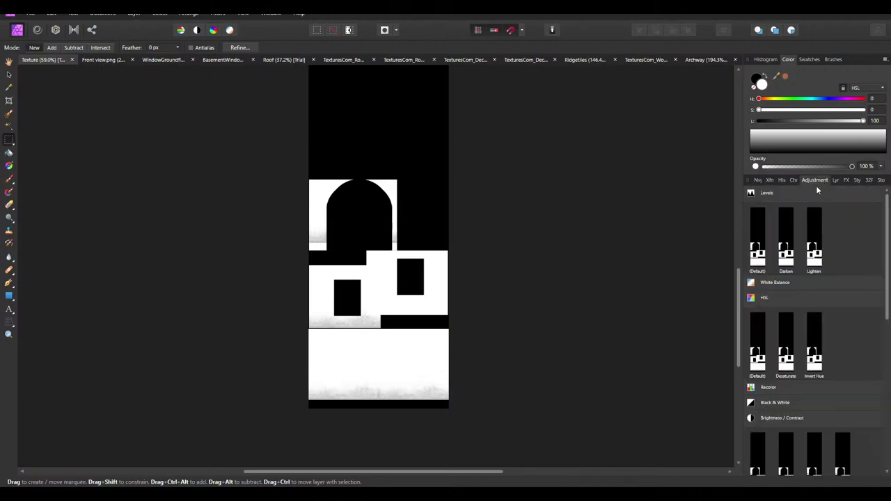
{"action": "left_click", "coordinate": [836, 180]}
{"action": "scroll", "coordinate": [467, 247], "scroll_direction": "down", "scroll_amount": 2, "text": "ctrl"}
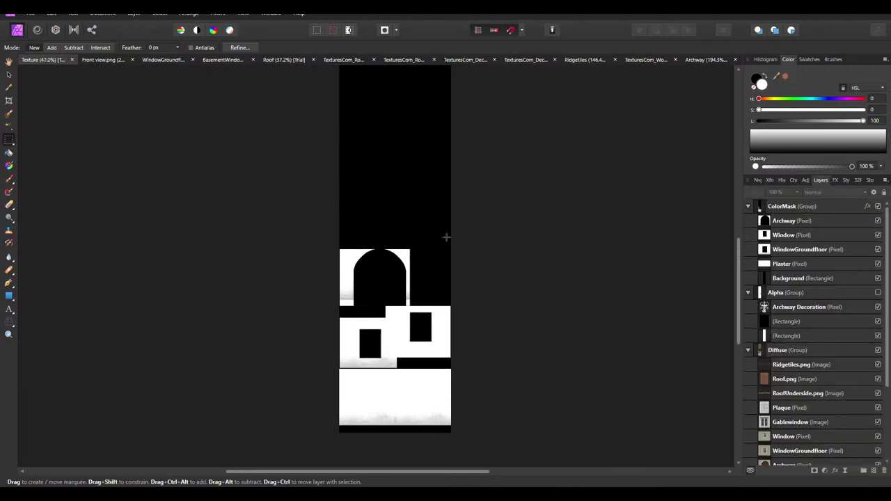
Export the texture as ColorMask.png, then switch to the browser's Building Asset Creation guide
{"action": "left_click", "coordinate": [30, 14]}
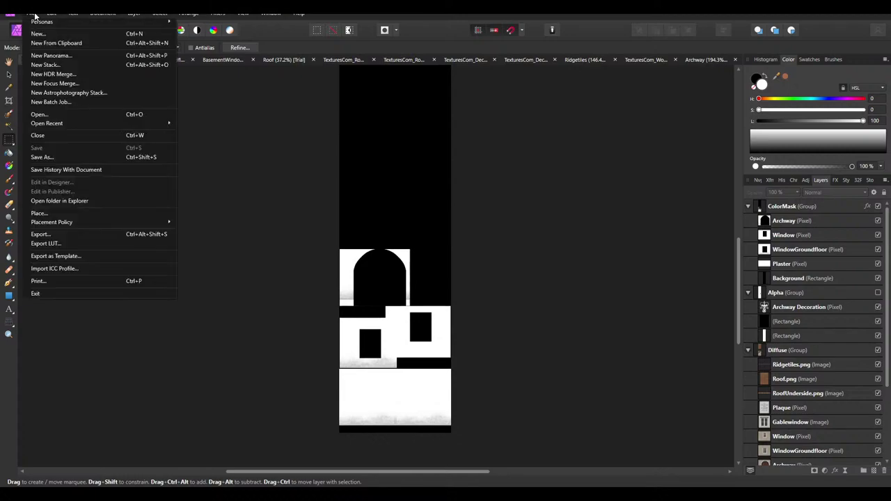
{"action": "left_click", "coordinate": [55, 234]}
{"action": "left_click", "coordinate": [521, 307]}
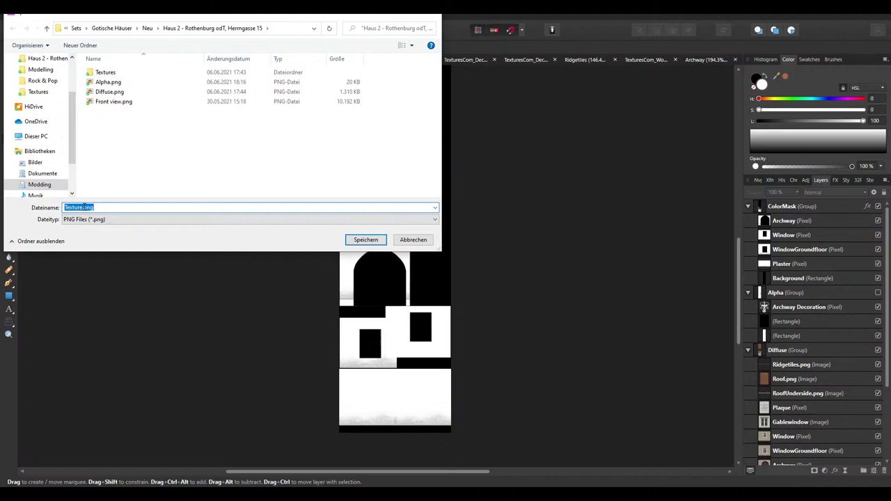
{"action": "left_click", "coordinate": [81, 207]}
{"action": "key", "text": "shift+Home"}
{"action": "key", "text": "BackSpace"}
{"action": "type", "text": "ColorMask"}
{"action": "key", "text": "Return"}
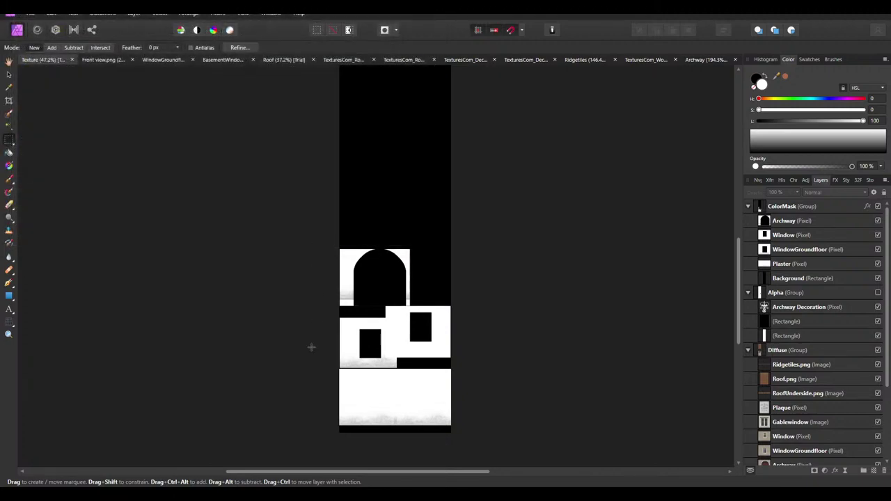
{"action": "key", "text": "alt+Tab"}
{"action": "scroll", "coordinate": [346, 390], "scroll_direction": "down", "scroll_amount": 3}
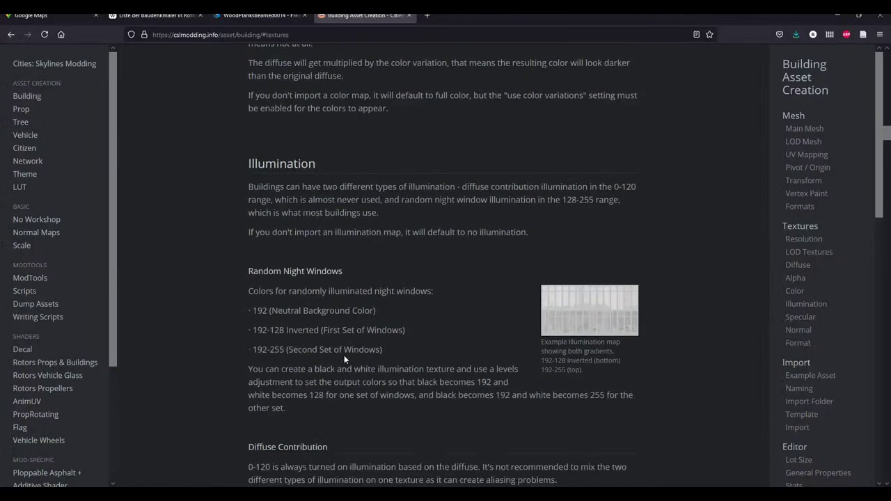
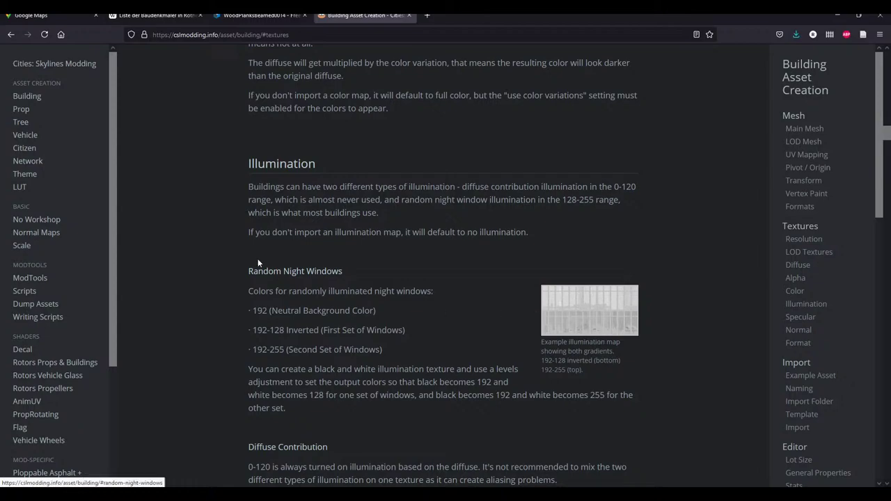
Hide the ColorMask group so the coloured diffuse texture shows, then scroll the guide
{"action": "scroll", "coordinate": [374, 436], "scroll_direction": "down", "scroll_amount": 3}
{"action": "scroll", "coordinate": [343, 395], "scroll_direction": "up", "scroll_amount": 2}
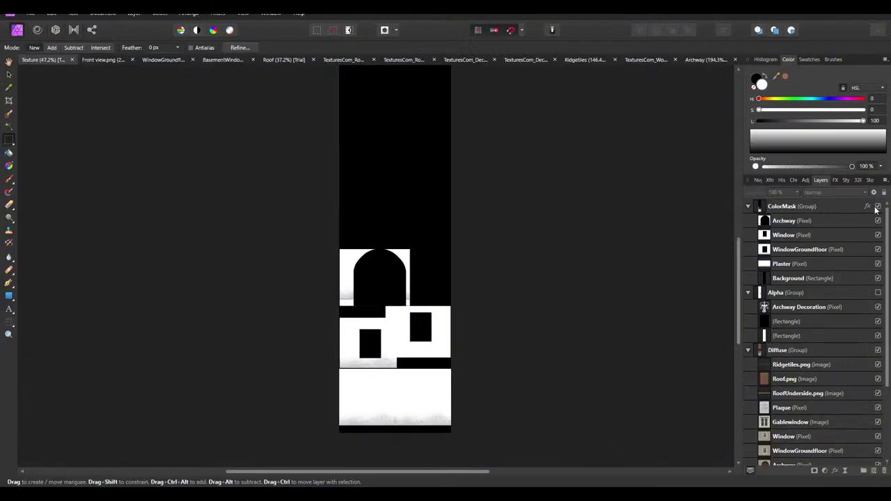
{"action": "left_click", "coordinate": [878, 207]}
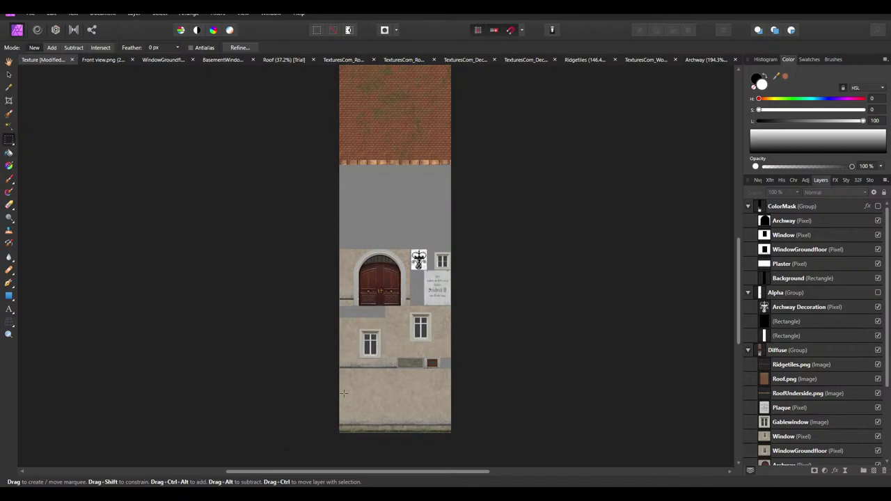
{"action": "scroll", "coordinate": [342, 367], "scroll_direction": "up", "scroll_amount": 3, "text": "ctrl"}
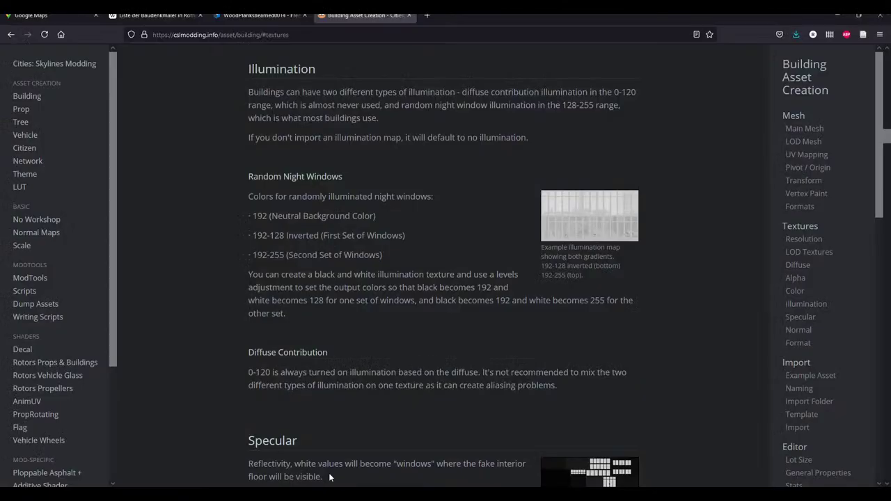
{"action": "scroll", "coordinate": [443, 270], "scroll_direction": "down", "scroll_amount": 3}
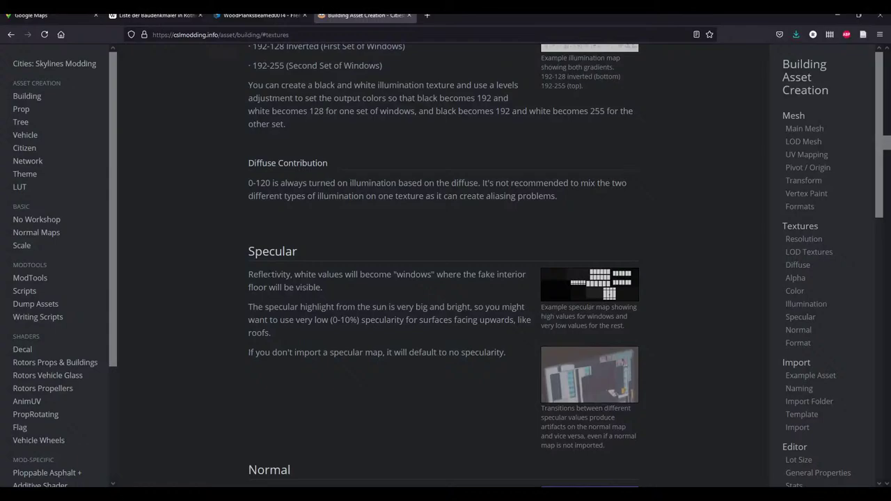
Read the guide's Reflectivity paragraph on specular maps and windows, scrolling toward Normal
{"action": "triple_click", "coordinate": [337, 286]}
{"action": "left_click", "coordinate": [338, 285]}
{"action": "scroll", "coordinate": [355, 278], "scroll_direction": "down", "scroll_amount": 3}
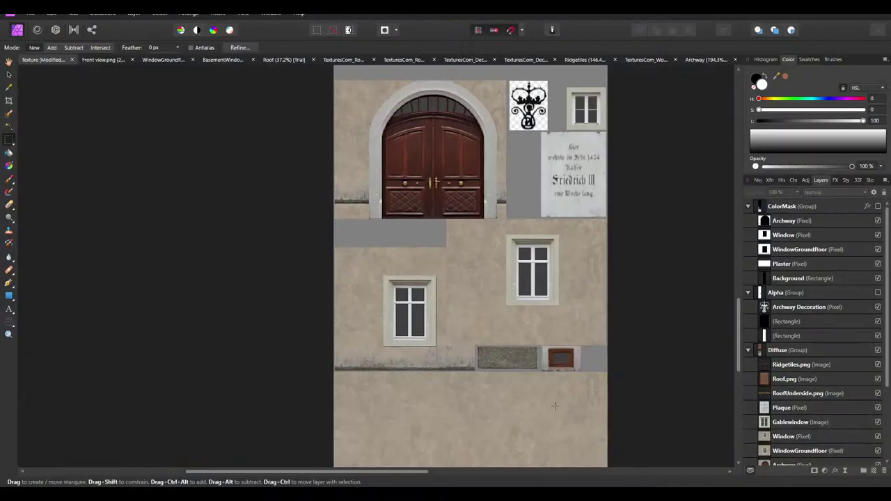
{"action": "scroll", "coordinate": [275, 256], "scroll_direction": "up", "scroll_amount": 5}
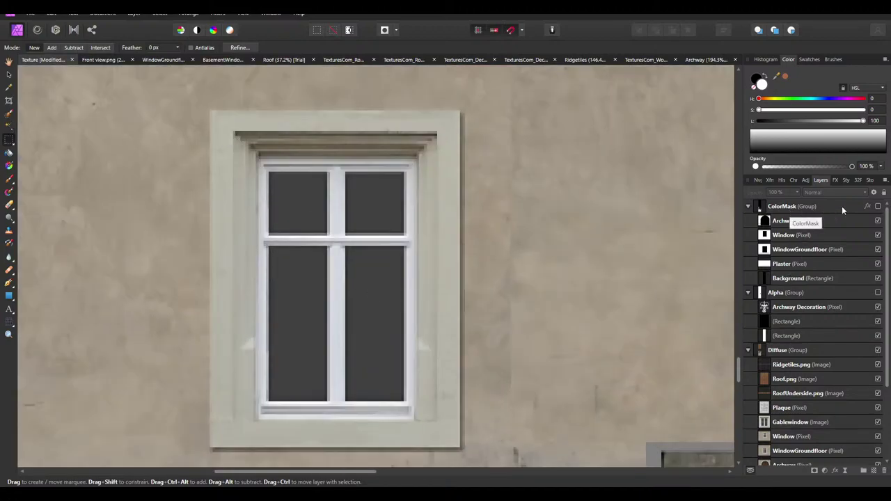
Select the ColorMask group and try a trial rectangle over the window, then undo it
{"action": "left_click", "coordinate": [861, 204]}
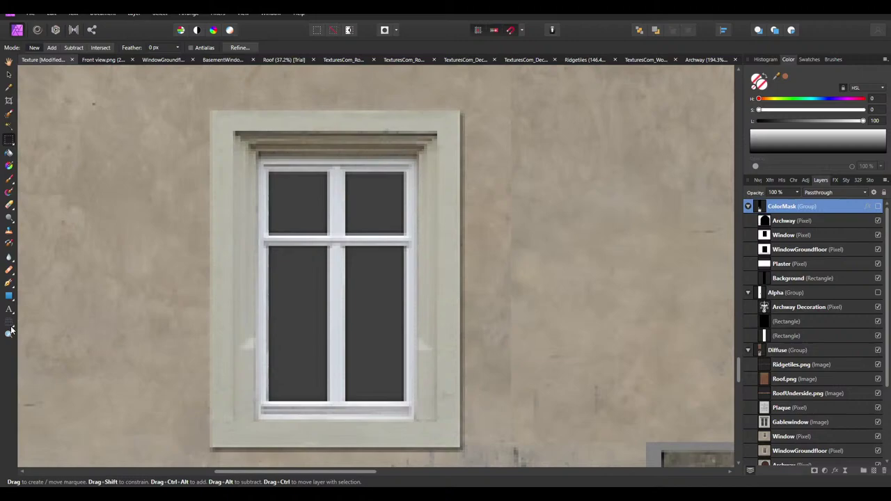
{"action": "left_click", "coordinate": [9, 296]}
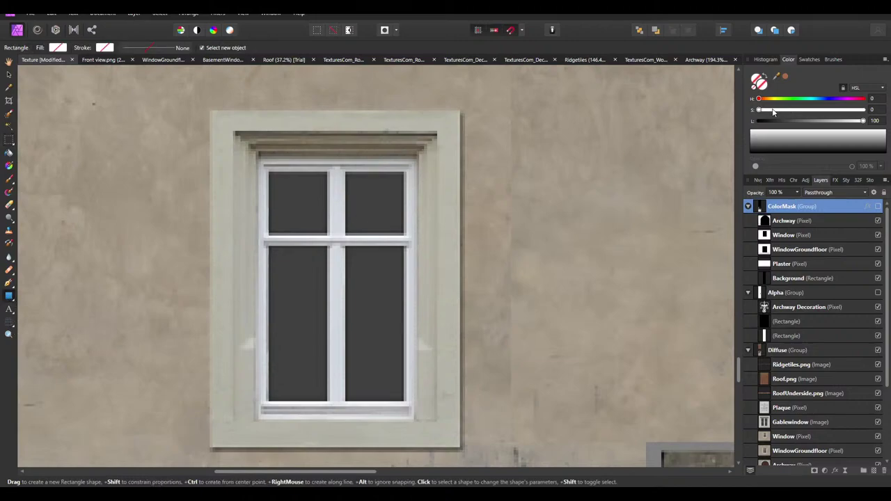
{"action": "left_click_drag", "start_coordinate": [281, 256], "coordinate": [325, 356]}
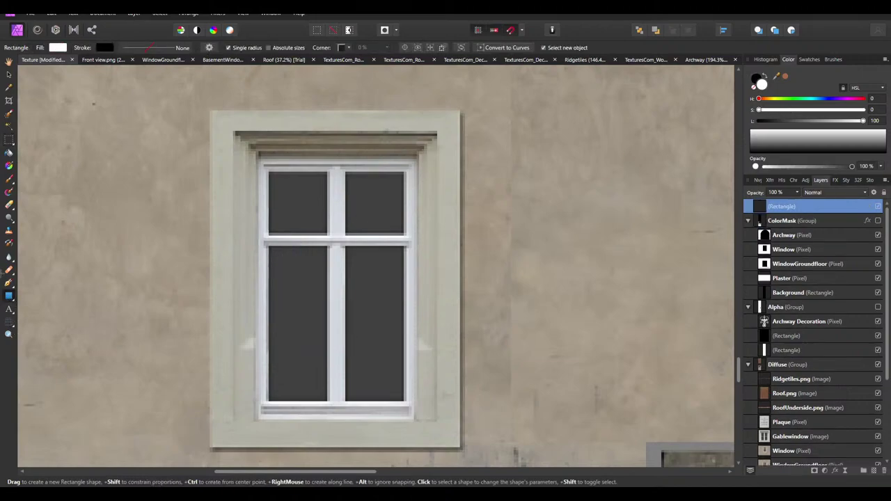
{"action": "key", "text": "ctrl+z"}
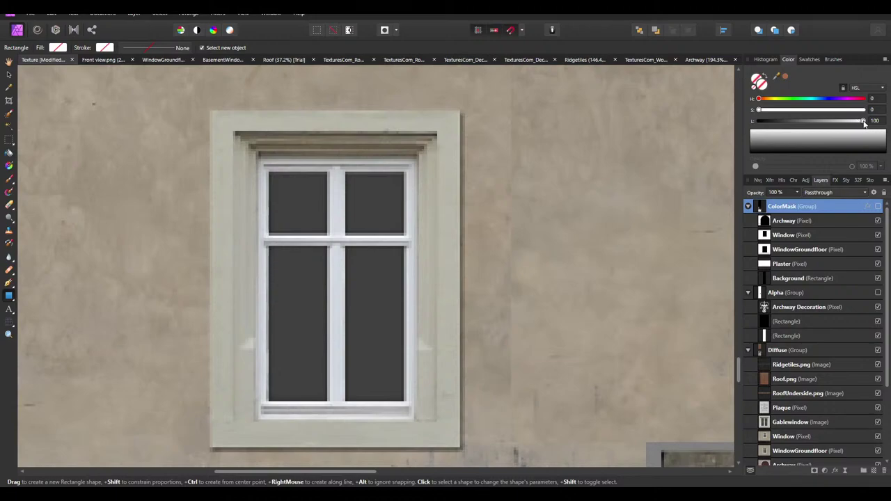
Set the fill to black, test and undo another rectangle, then raise fill lightness to 80
{"action": "left_click_drag", "start_coordinate": [864, 122], "coordinate": [875, 126]}
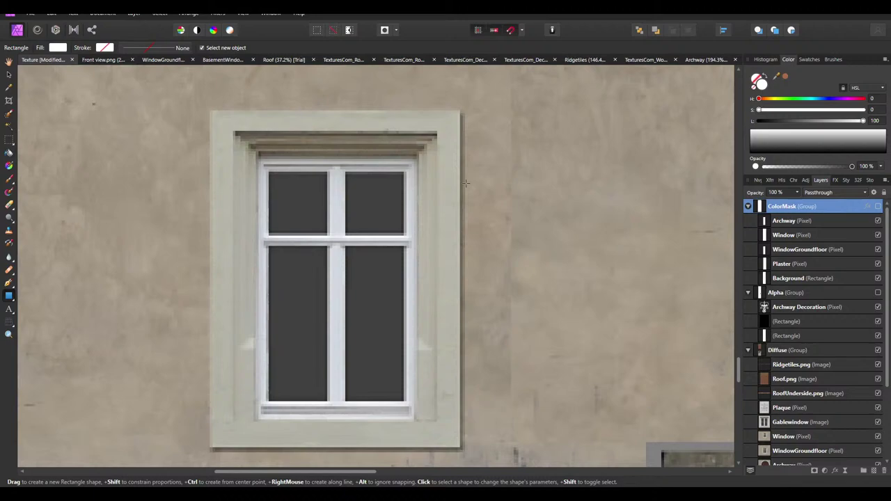
{"action": "left_click_drag", "start_coordinate": [505, 189], "coordinate": [575, 265]}
{"action": "key", "text": "ctrl+z"}
{"action": "left_click_drag", "start_coordinate": [864, 123], "coordinate": [844, 124]}
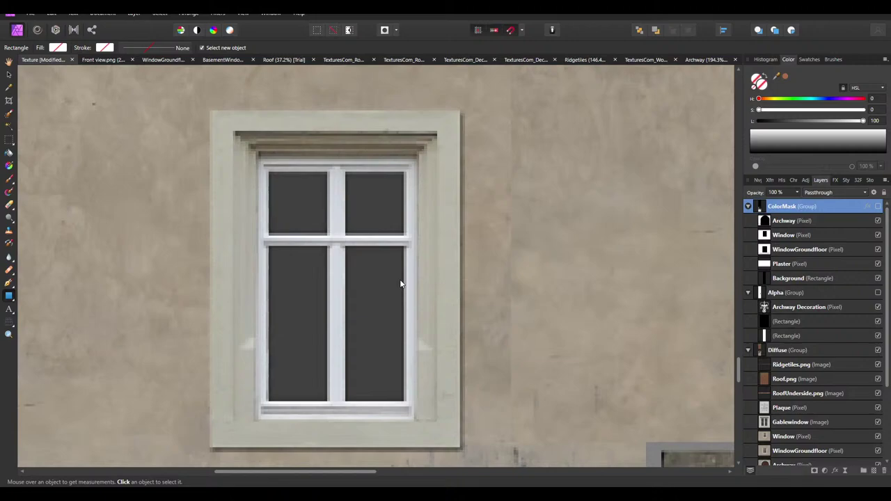
{"action": "scroll", "coordinate": [409, 275], "scroll_direction": "down", "scroll_amount": 5, "text": "ctrl"}
{"action": "scroll", "coordinate": [141, 263], "scroll_direction": "up", "scroll_amount": 3, "text": "ctrl"}
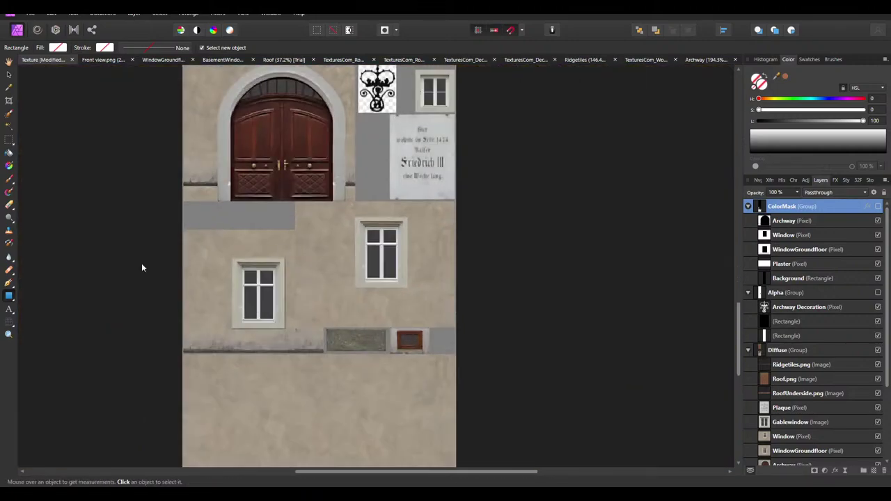
{"action": "scroll", "coordinate": [210, 294], "scroll_direction": "up", "scroll_amount": 2, "text": "ctrl"}
Draw a light grey rectangle (lightness 80) and fit it over the window's lower-right pane
{"action": "left_click_drag", "start_coordinate": [282, 272], "coordinate": [309, 328]}
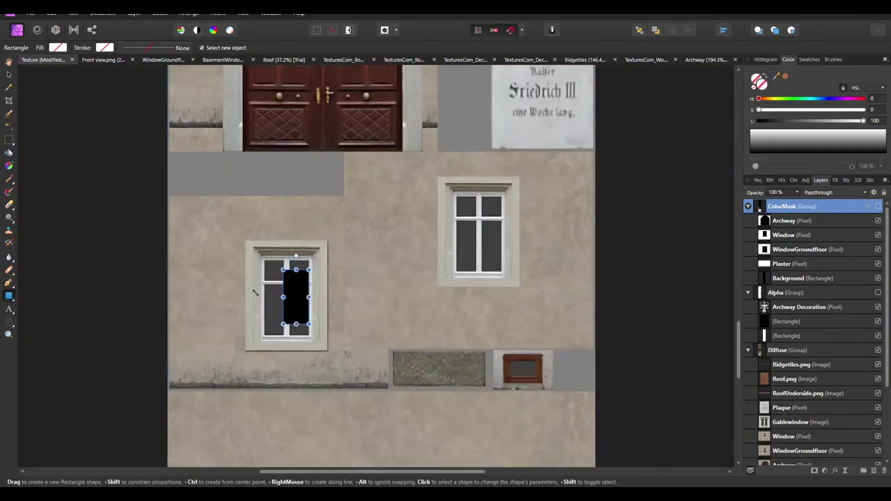
{"action": "scroll", "coordinate": [253, 296], "scroll_direction": "up", "scroll_amount": 2, "text": "ctrl"}
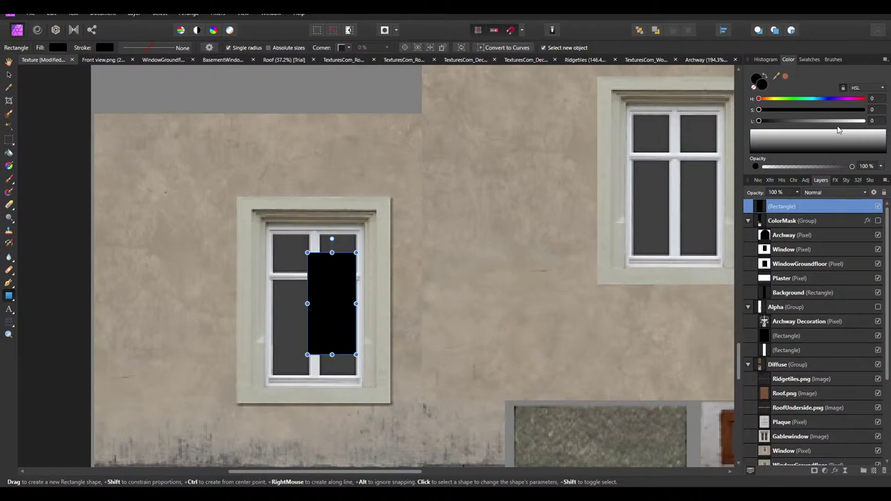
{"action": "left_click", "coordinate": [872, 121]}
{"action": "type", "text": "80"}
{"action": "key", "text": "Return"}
{"action": "scroll", "coordinate": [364, 299], "scroll_direction": "up", "scroll_amount": 3, "text": "ctrl"}
{"action": "left_click_drag", "start_coordinate": [390, 221], "coordinate": [388, 224]}
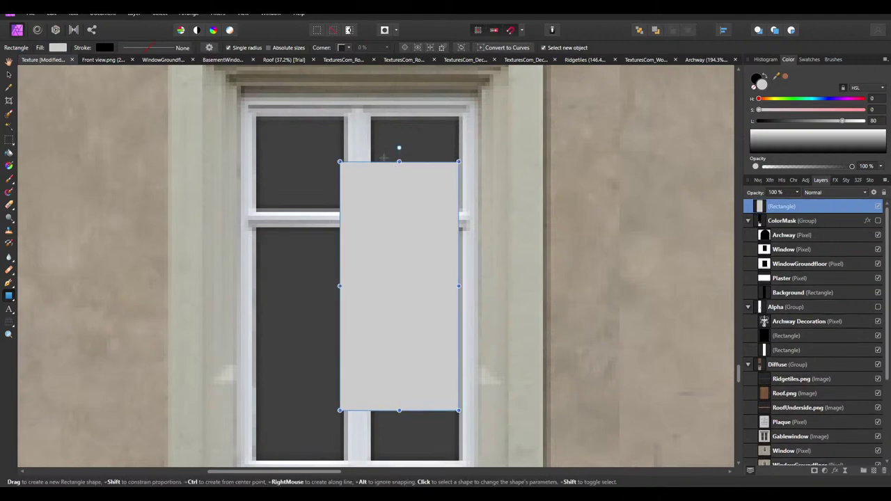
{"action": "left_click_drag", "start_coordinate": [394, 191], "coordinate": [403, 226]}
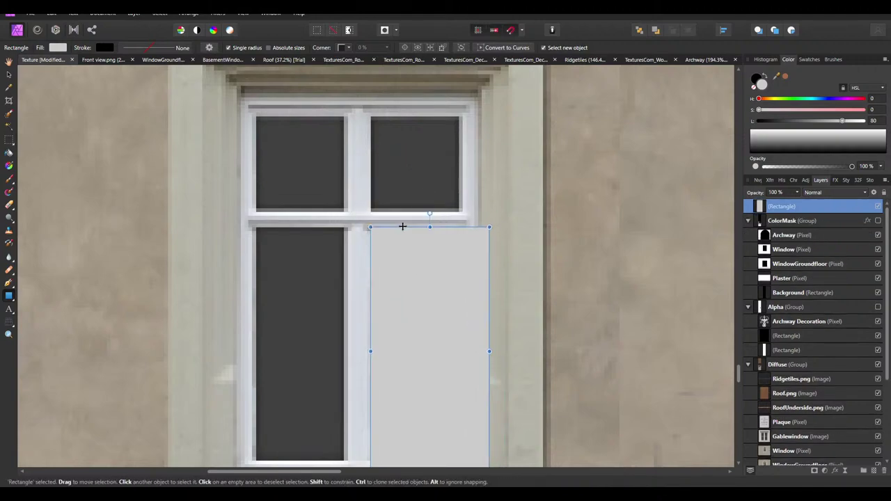
Copy the rectangle onto the lower-left pane and stretch it to fit
{"action": "scroll", "coordinate": [402, 226], "scroll_direction": "down", "scroll_amount": 1}
{"action": "left_click_drag", "start_coordinate": [489, 433], "coordinate": [458, 419]}
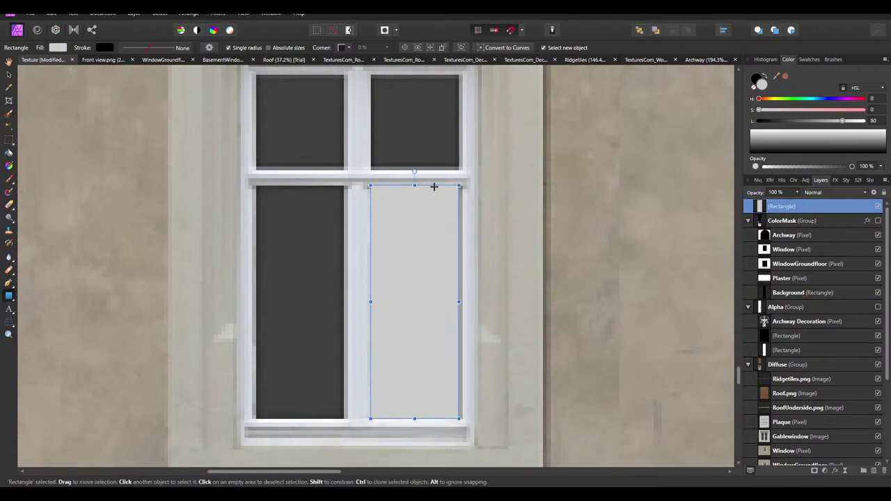
{"action": "left_click_drag", "start_coordinate": [434, 186], "coordinate": [323, 186], "text": "ctrl"}
{"action": "left_click_drag", "start_coordinate": [260, 302], "coordinate": [253, 300]}
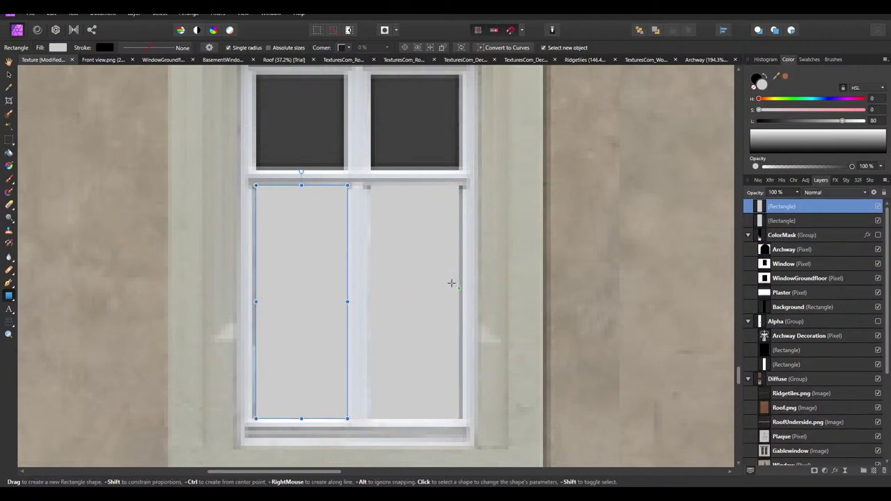
Copy both lower rectangles up and shorten them to cover the upper panes
{"action": "left_click", "coordinate": [449, 286]}
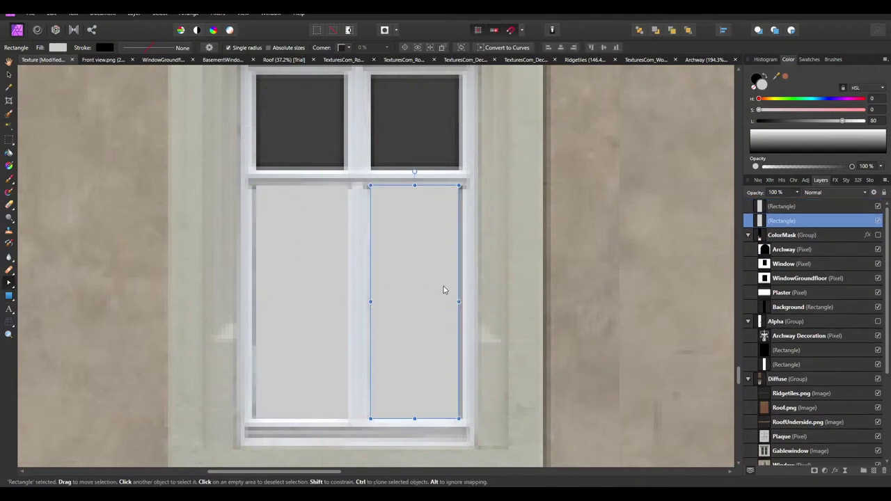
{"action": "left_click", "coordinate": [299, 199]}
{"action": "left_click", "coordinate": [397, 210]}
{"action": "left_click", "coordinate": [324, 200], "text": "shift"}
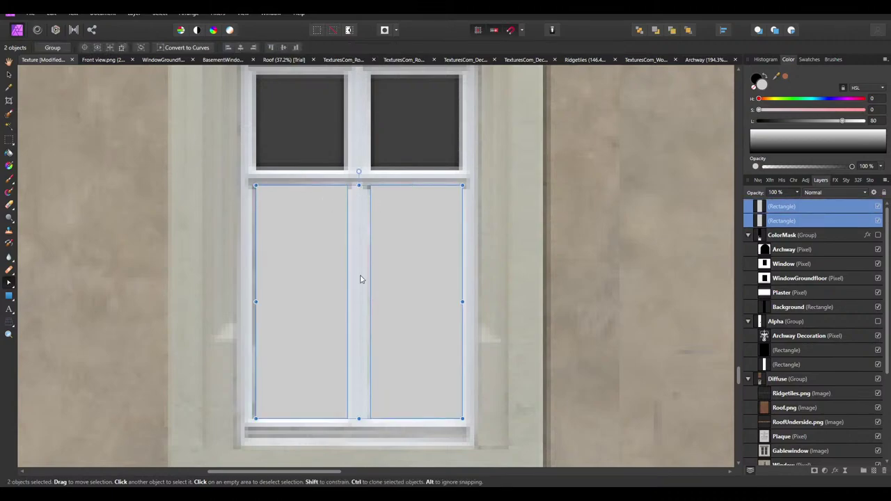
{"action": "left_click_drag", "start_coordinate": [405, 394], "coordinate": [395, 155]}
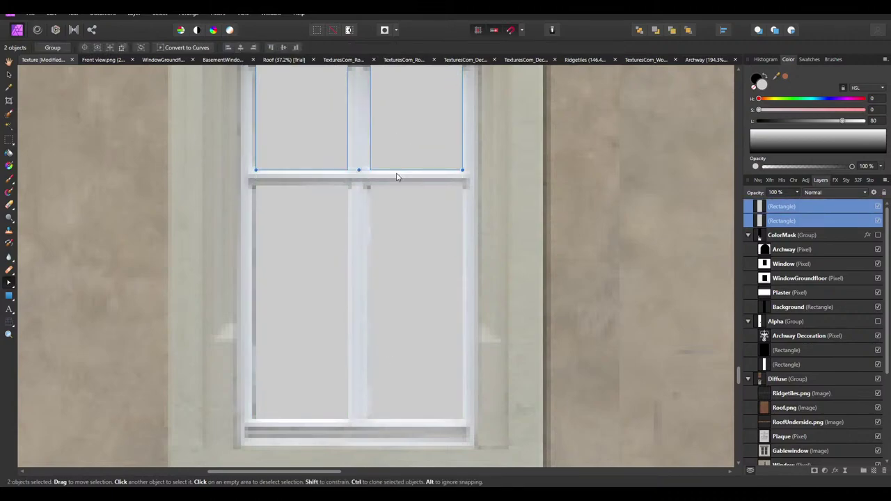
{"action": "key", "text": "ctrl+j"}
{"action": "scroll", "coordinate": [390, 251], "scroll_direction": "down", "scroll_amount": 1, "text": "ctrl"}
{"action": "scroll", "coordinate": [406, 160], "scroll_direction": "up", "scroll_amount": 1}
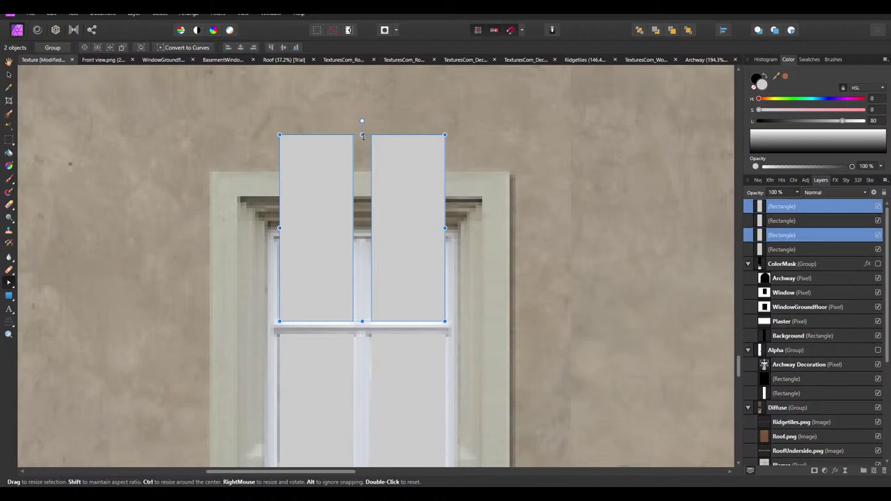
{"action": "left_click_drag", "start_coordinate": [362, 135], "coordinate": [371, 248]}
{"action": "scroll", "coordinate": [371, 249], "scroll_direction": "down", "scroll_amount": 3, "text": "ctrl"}
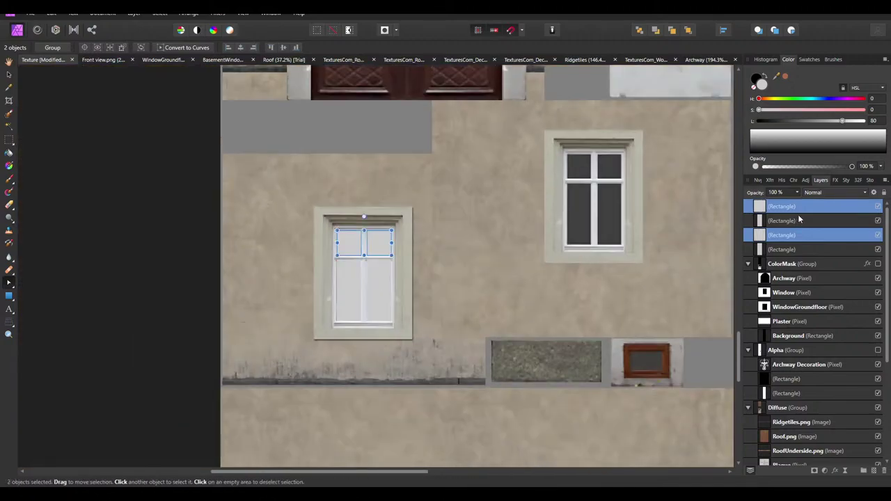
Copy the four pane rectangles onto the right window and nudge them into alignment
{"action": "left_click", "coordinate": [358, 289]}
{"action": "left_click", "coordinate": [350, 272]}
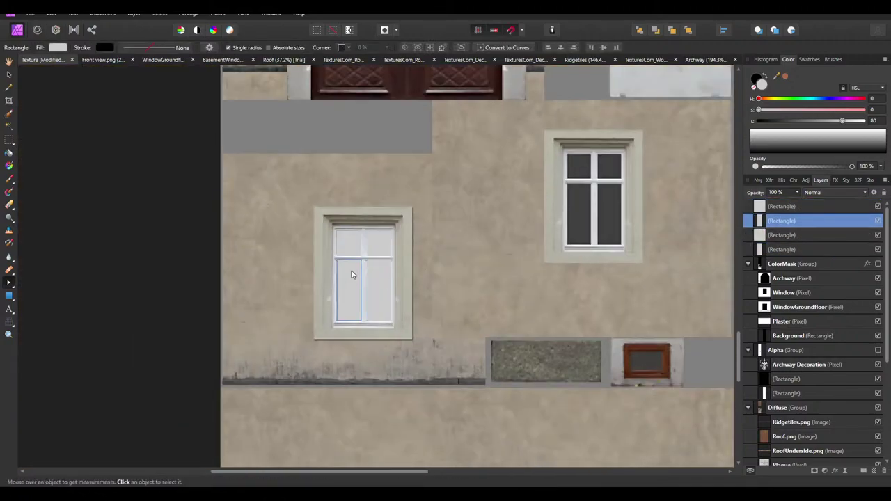
{"action": "left_click", "coordinate": [349, 243], "text": "shift"}
{"action": "left_click", "coordinate": [348, 243], "text": "shift"}
{"action": "left_click", "coordinate": [369, 296], "text": "shift"}
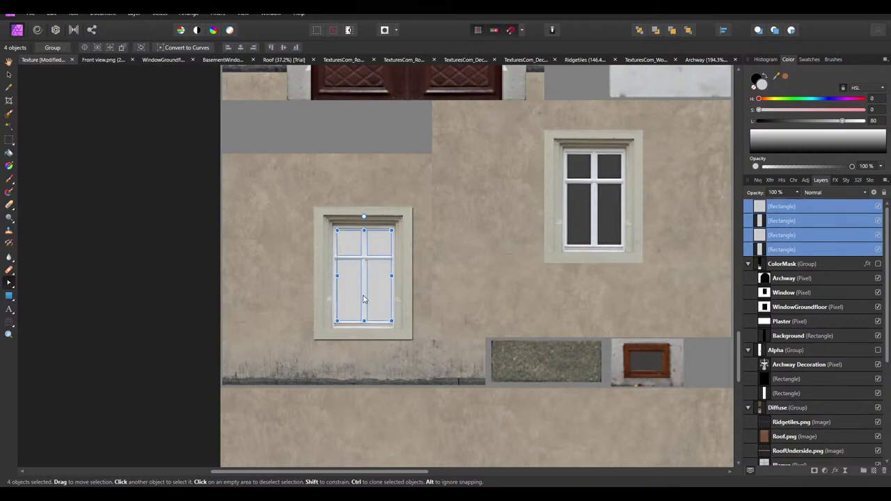
{"action": "mouse_move", "coordinate": [349, 305]}
{"action": "left_mouse_down"}
{"action": "mouse_move", "coordinate": [586, 226]}
{"action": "mouse_move", "coordinate": [577, 227]}
{"action": "left_mouse_up"}
{"action": "scroll", "coordinate": [678, 199], "scroll_direction": "up", "scroll_amount": 3, "text": "ctrl"}
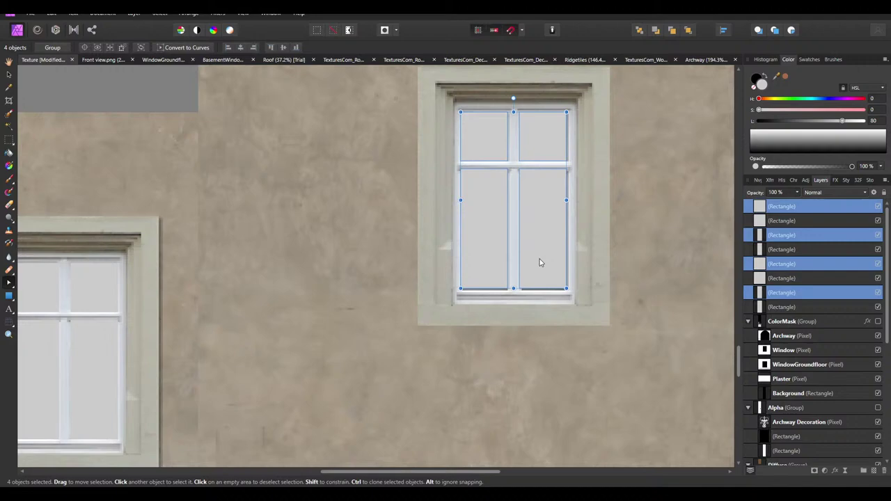
{"action": "left_click_drag", "start_coordinate": [540, 263], "coordinate": [538, 264]}
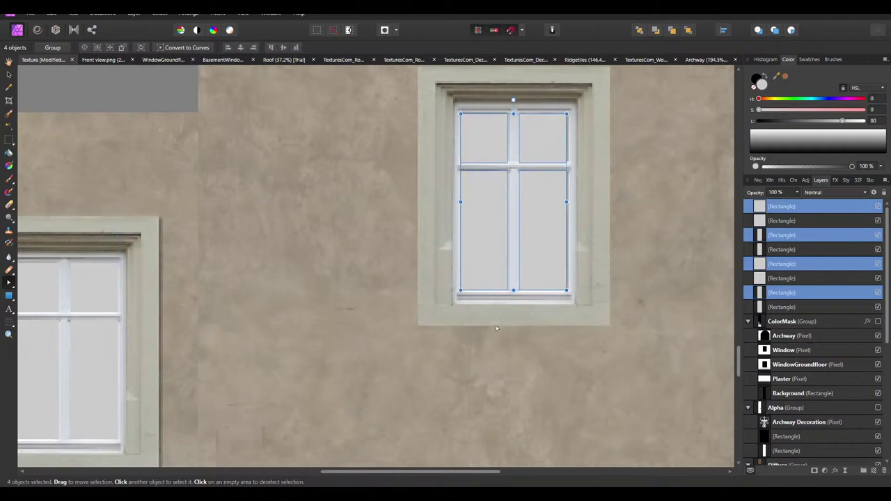
{"action": "key", "text": "Right"}
{"action": "key", "text": "Right"}
{"action": "key", "text": "Right"}
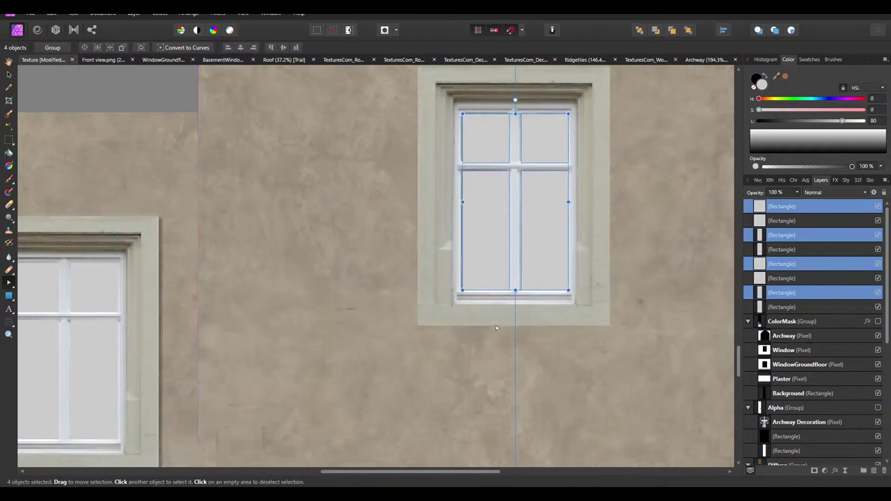
{"action": "key", "text": "Left"}
{"action": "key", "text": "Left"}
{"action": "key", "text": "Left"}
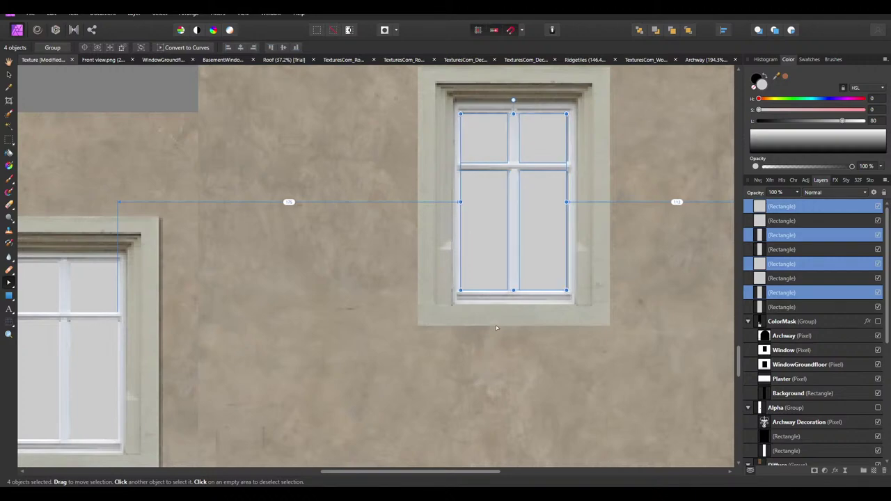
Widen the lower-right and upper-right pane rectangles slightly
{"action": "scroll", "coordinate": [568, 181], "scroll_direction": "up", "scroll_amount": 2, "text": "ctrl"}
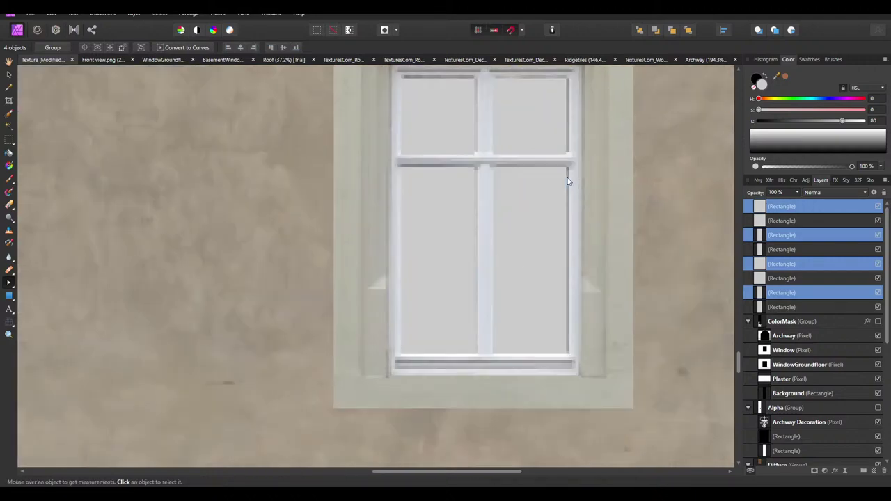
{"action": "left_click", "coordinate": [532, 232]}
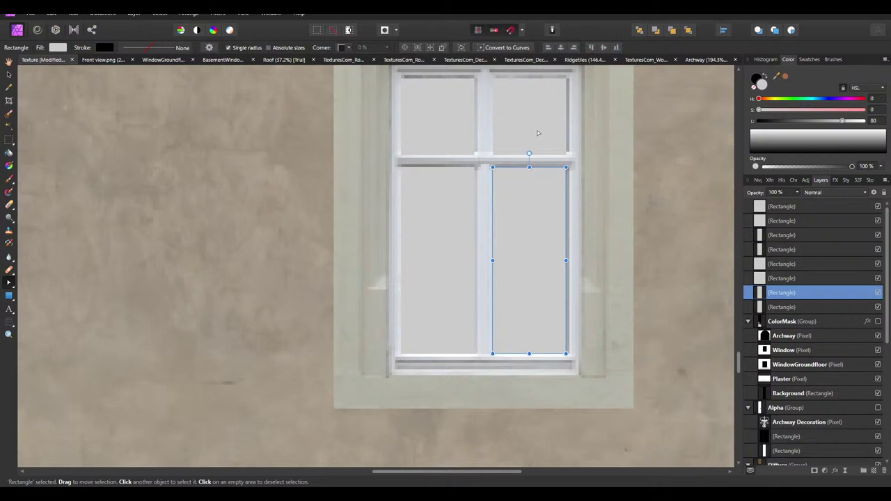
{"action": "left_click", "coordinate": [537, 133], "text": "shift"}
{"action": "left_click_drag", "start_coordinate": [565, 217], "coordinate": [569, 216]}
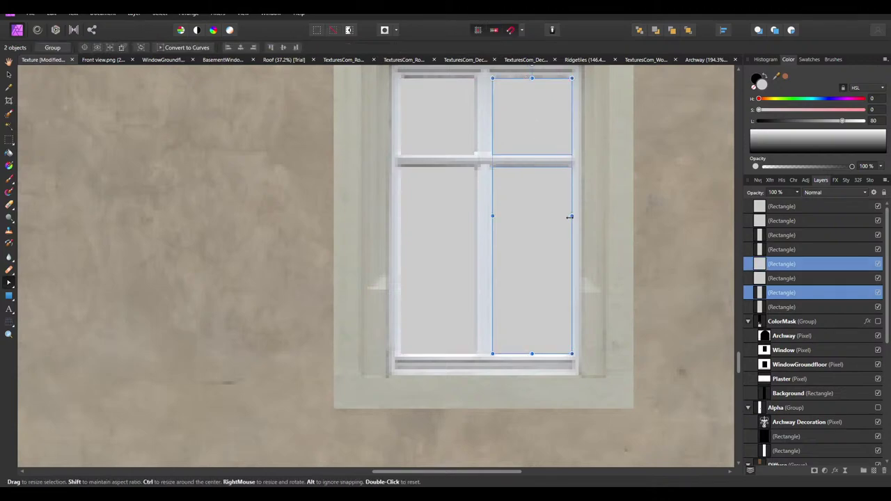
{"action": "left_click", "coordinate": [450, 203]}
{"action": "scroll", "coordinate": [481, 247], "scroll_direction": "down", "scroll_amount": 5, "text": "ctrl"}
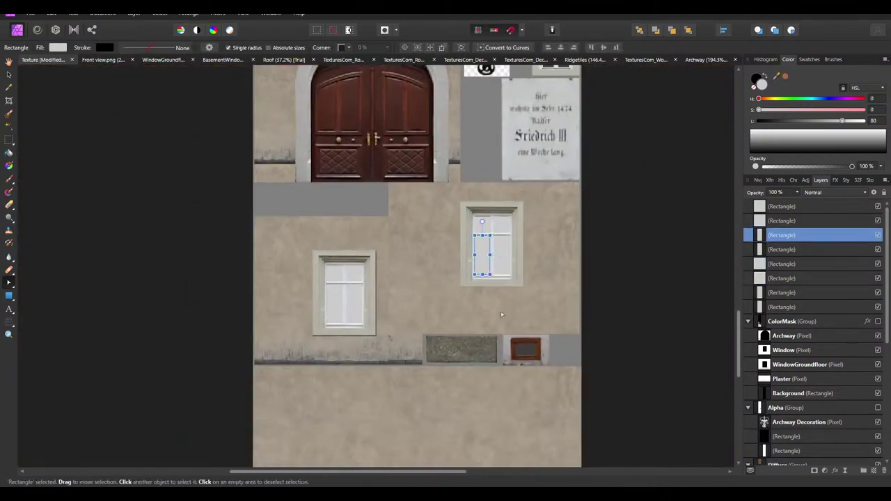
{"action": "left_click", "coordinate": [619, 365]}
{"action": "scroll", "coordinate": [620, 366], "scroll_direction": "up", "scroll_amount": 5, "text": "ctrl"}
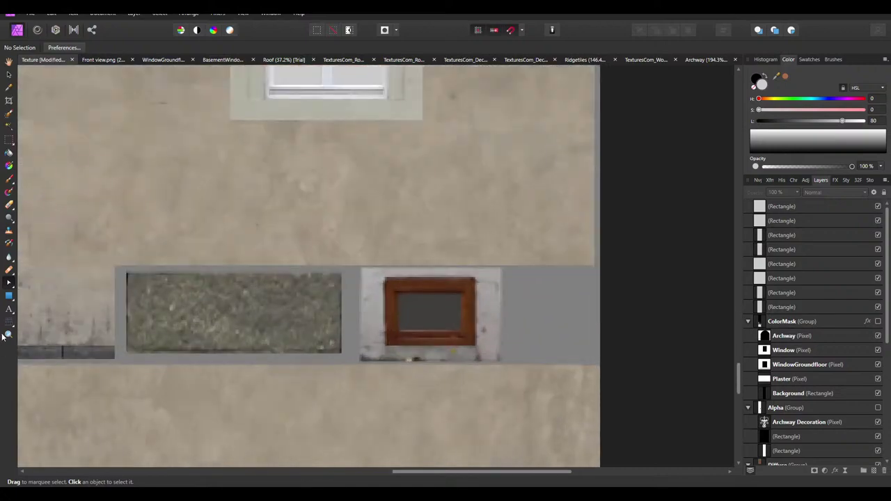
Draw a rectangle covering the basement window's glass
{"action": "left_click", "coordinate": [5, 296]}
{"action": "scroll", "coordinate": [453, 327], "scroll_direction": "up", "scroll_amount": 6, "text": "ctrl"}
{"action": "left_click_drag", "start_coordinate": [452, 334], "coordinate": [221, 193]}
{"action": "scroll", "coordinate": [527, 303], "scroll_direction": "down", "scroll_amount": 8, "text": "ctrl"}
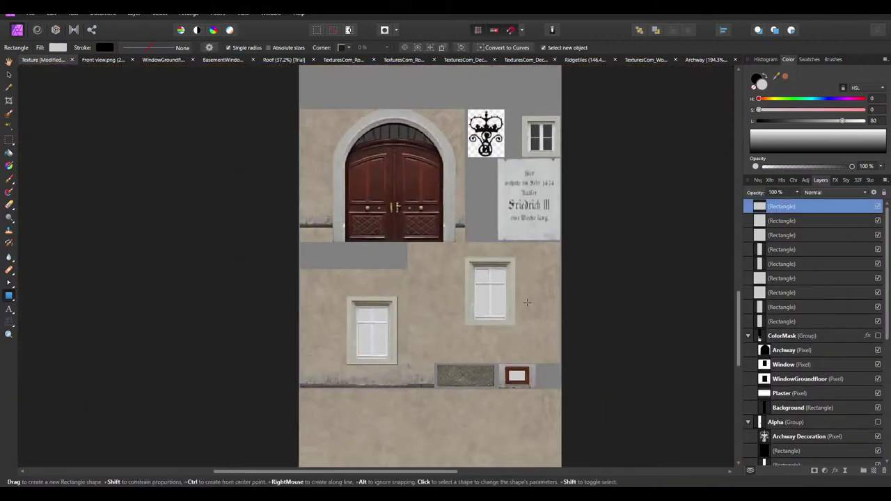
Target the Diffuse group and draw a rectangle over the small window's upper-right pane
{"action": "scroll", "coordinate": [527, 302], "scroll_direction": "up", "scroll_amount": 8, "text": "ctrl"}
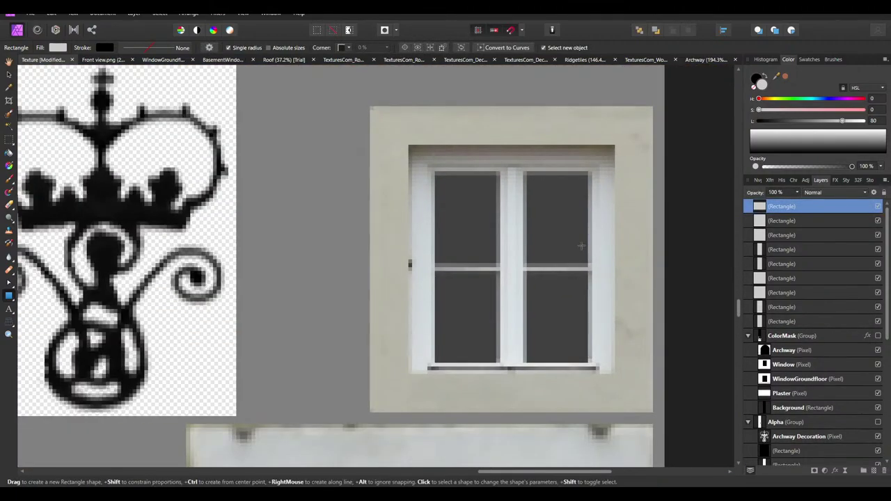
{"action": "left_click", "coordinate": [589, 186]}
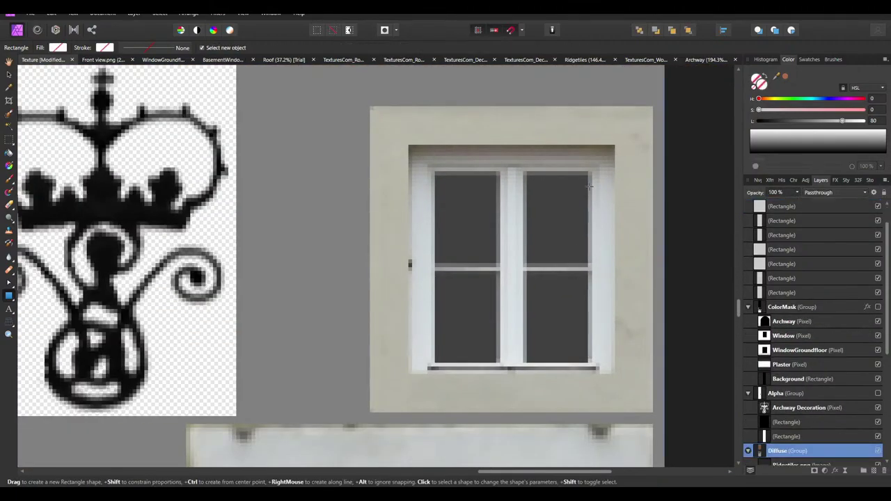
{"action": "scroll", "coordinate": [589, 185], "scroll_direction": "up", "scroll_amount": 1, "text": "ctrl"}
{"action": "left_click_drag", "start_coordinate": [587, 167], "coordinate": [507, 286]}
{"action": "key", "text": "v"}
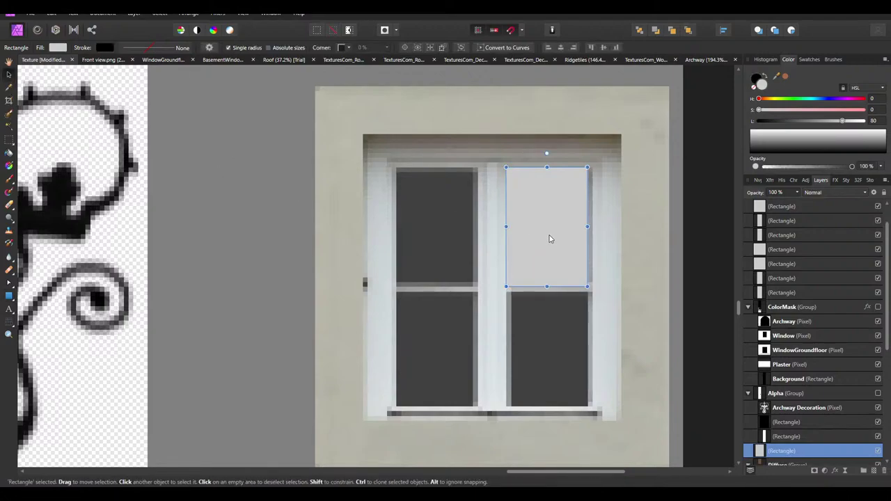
Duplicate it to the upper-left pane, then clone both down and shorten them for the lower panes
{"action": "mouse_move", "coordinate": [549, 238]}
{"action": "left_mouse_down"}
{"action": "mouse_move", "coordinate": [435, 241]}
{"action": "mouse_move", "coordinate": [525, 261]}
{"action": "mouse_move", "coordinate": [446, 225]}
{"action": "mouse_move", "coordinate": [440, 244]}
{"action": "left_mouse_up"}
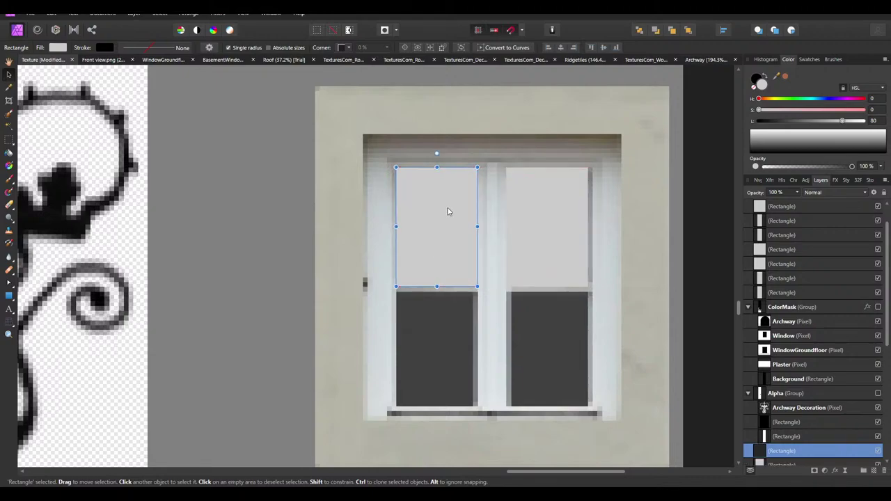
{"action": "left_click", "coordinate": [552, 200], "text": "shift"}
{"action": "left_click_drag", "start_coordinate": [554, 201], "coordinate": [547, 320], "text": "ctrl"}
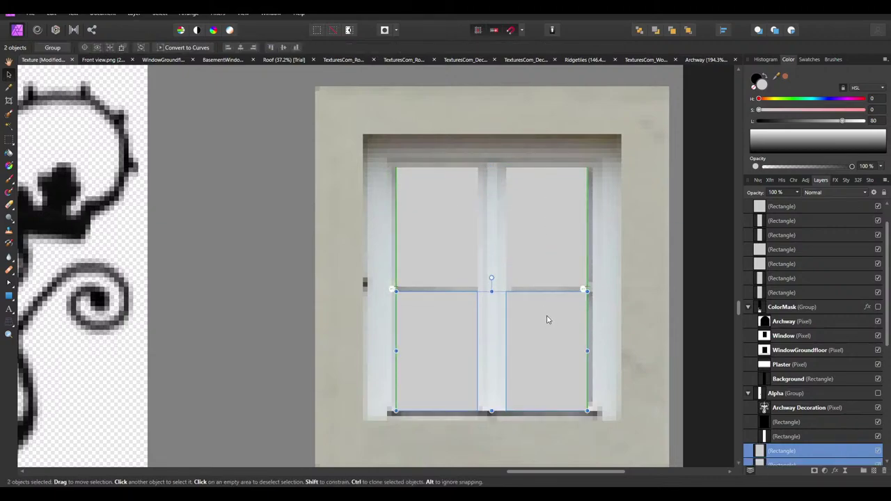
{"action": "mouse_move", "coordinate": [492, 411]}
{"action": "left_mouse_down"}
{"action": "mouse_move", "coordinate": [498, 393]}
{"action": "mouse_move", "coordinate": [499, 408]}
{"action": "left_mouse_up"}
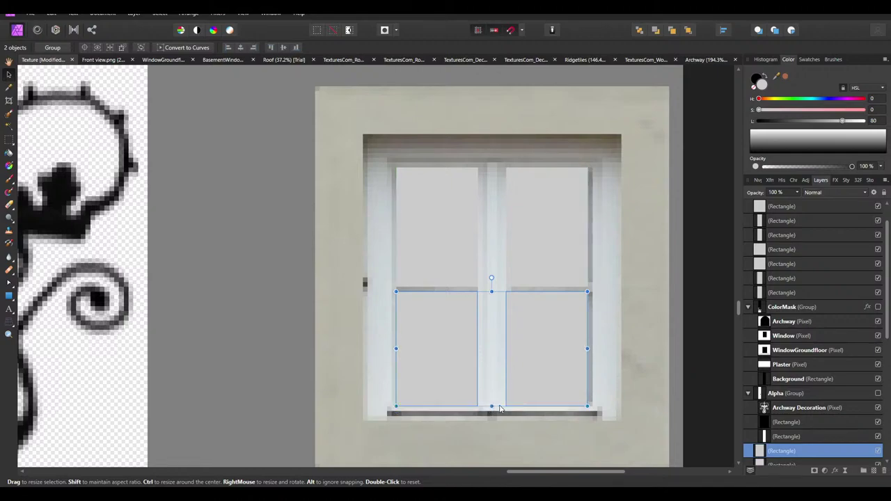
{"action": "left_click", "coordinate": [579, 338]}
{"action": "left_click", "coordinate": [557, 250], "text": "shift"}
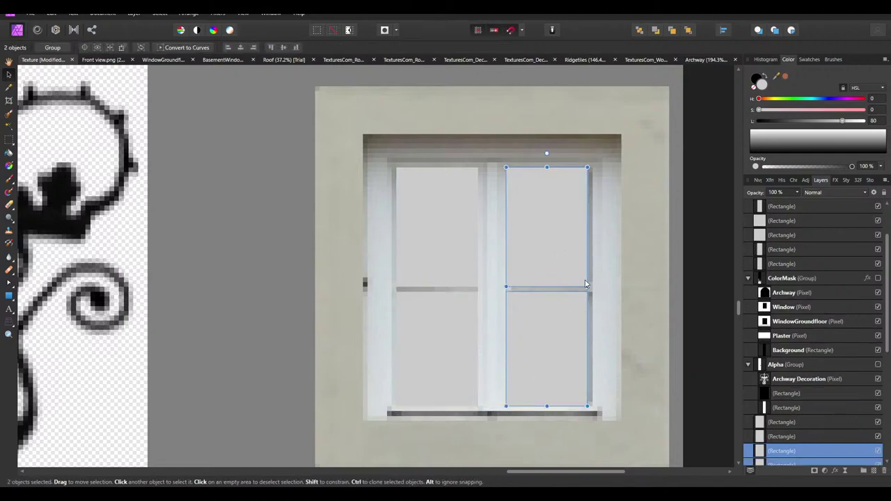
{"action": "left_click", "coordinate": [668, 290]}
{"action": "key", "text": "ctrl+0"}
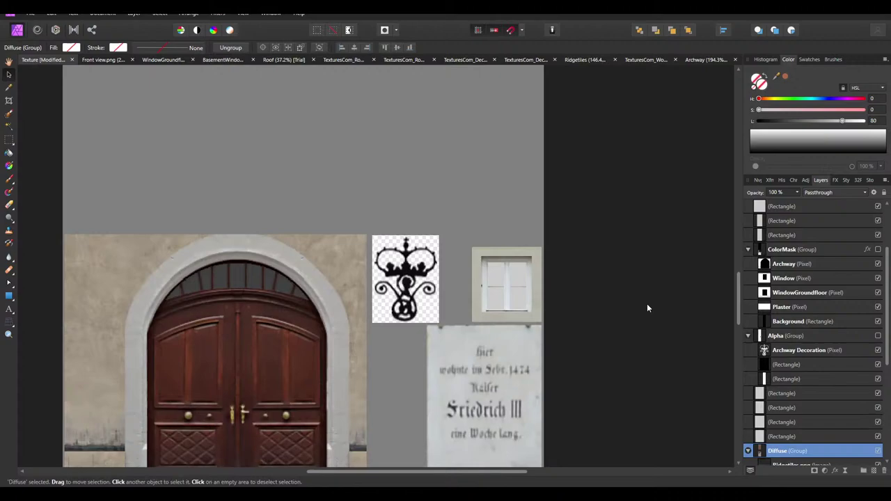
{"action": "left_click", "coordinate": [646, 308]}
{"action": "scroll", "coordinate": [453, 303], "scroll_direction": "down", "scroll_amount": 5, "text": "ctrl"}
{"action": "scroll", "coordinate": [430, 340], "scroll_direction": "up", "scroll_amount": 2}
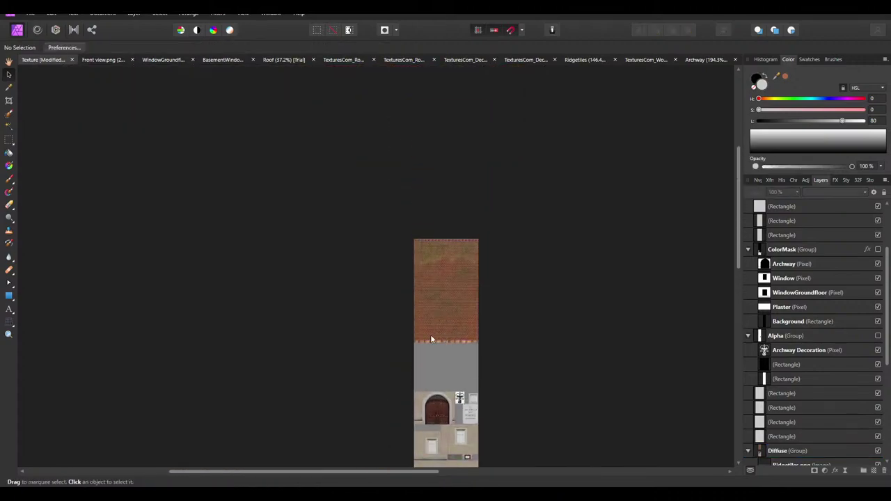
{"action": "scroll", "coordinate": [431, 340], "scroll_direction": "up", "scroll_amount": 5, "text": "ctrl"}
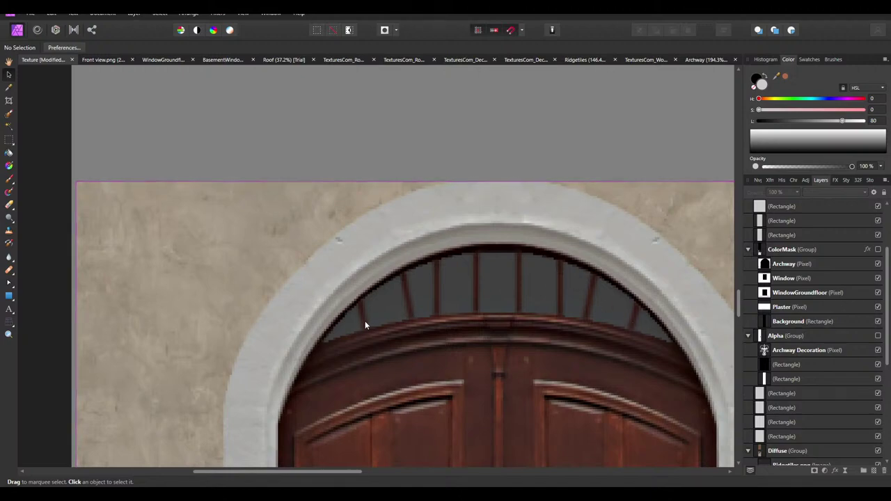
{"action": "scroll", "coordinate": [328, 284], "scroll_direction": "down", "scroll_amount": 3, "text": "ctrl"}
{"action": "scroll", "coordinate": [310, 295], "scroll_direction": "up", "scroll_amount": 3, "text": "ctrl"}
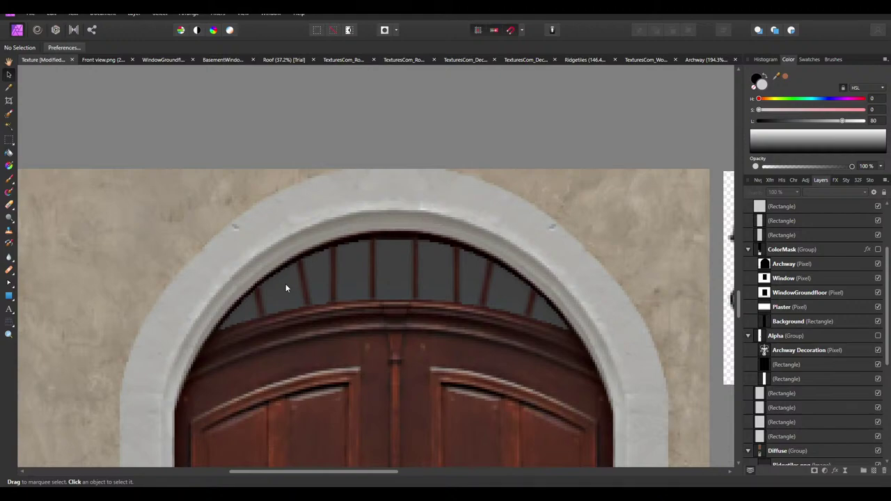
{"action": "scroll", "coordinate": [286, 246], "scroll_direction": "down", "scroll_amount": 3, "text": "ctrl"}
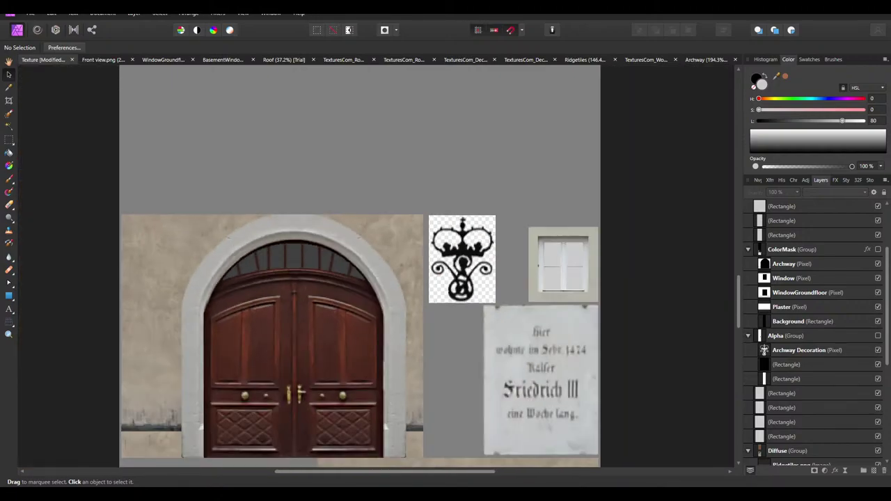
{"action": "scroll", "coordinate": [468, 248], "scroll_direction": "up", "scroll_amount": 3, "text": "ctrl"}
{"action": "scroll", "coordinate": [468, 249], "scroll_direction": "down", "scroll_amount": 1, "text": "ctrl"}
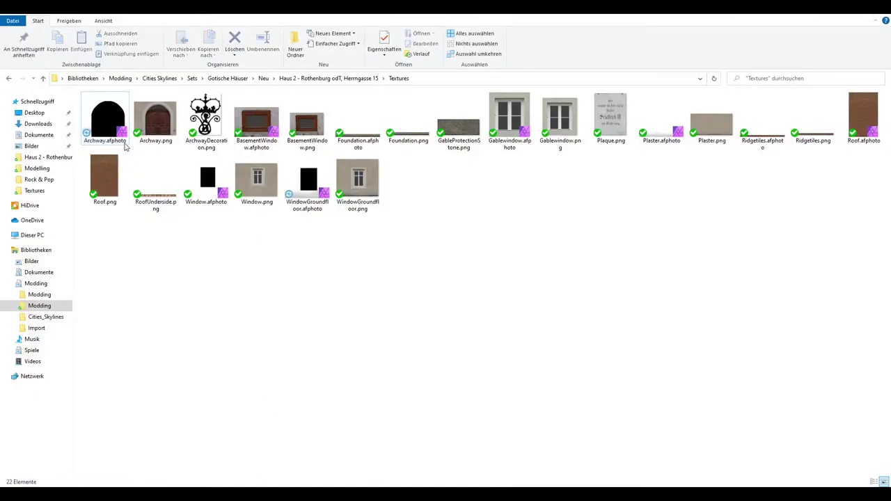
{"action": "left_click", "coordinate": [105, 122]}
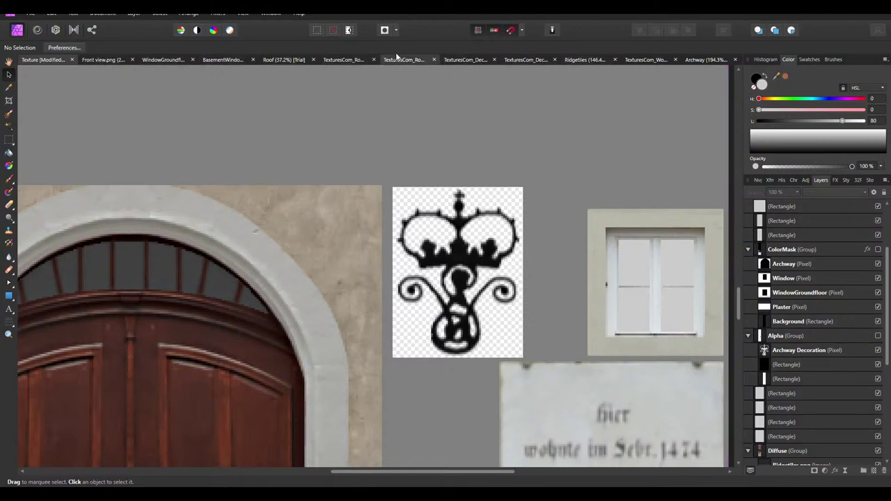
Close the wood planks, DecalBot and rooftile documents without saving
{"action": "left_click", "coordinate": [307, 60]}
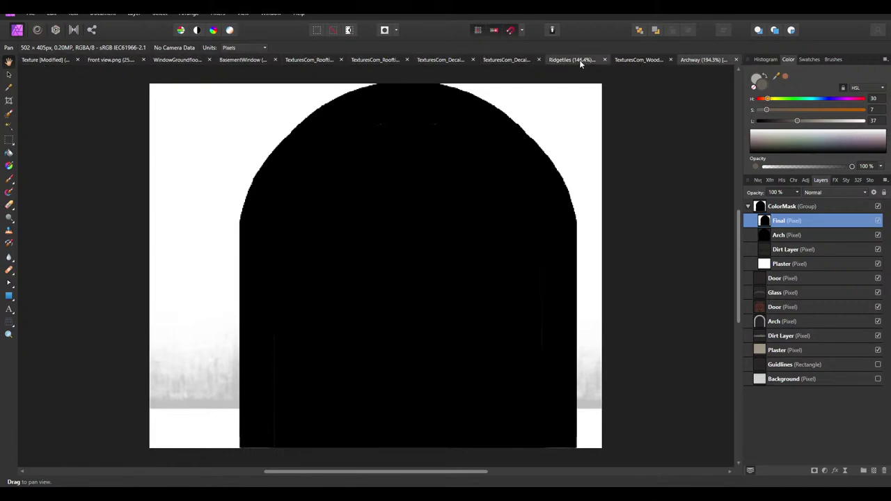
{"action": "left_click", "coordinate": [668, 59]}
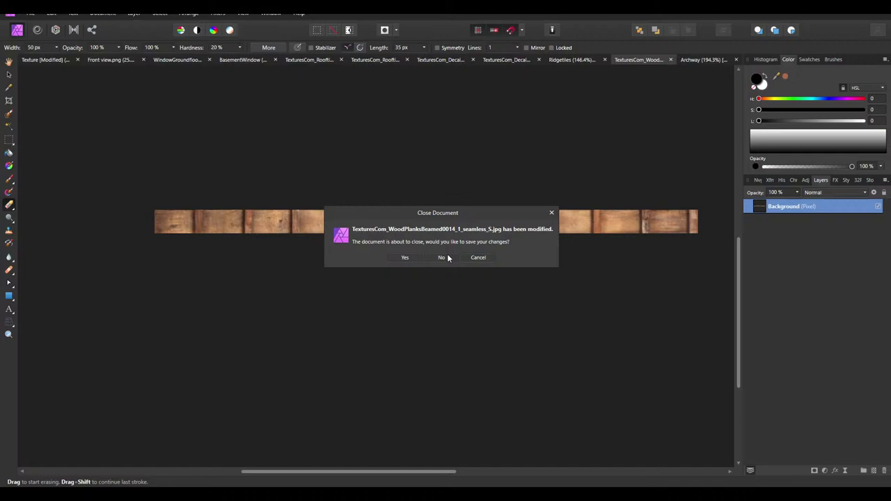
{"action": "left_click", "coordinate": [442, 258]}
{"action": "left_click", "coordinate": [472, 60]}
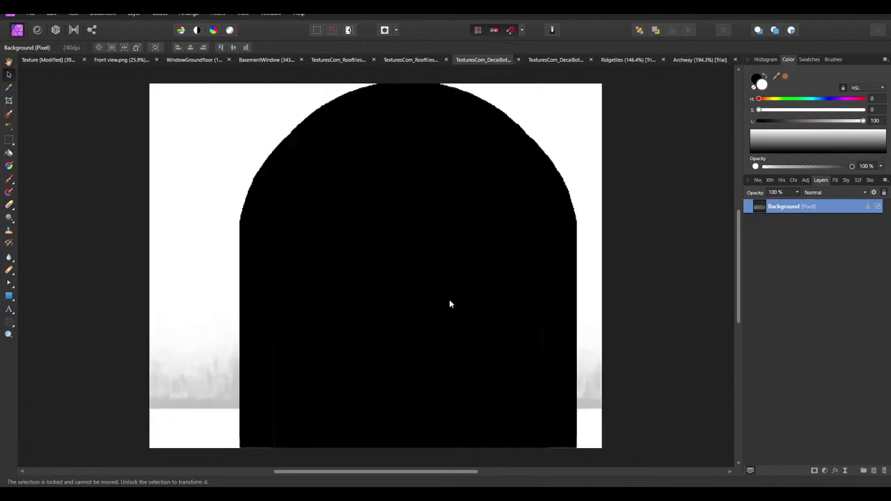
{"action": "left_click", "coordinate": [517, 59]}
{"action": "left_click", "coordinate": [564, 60]}
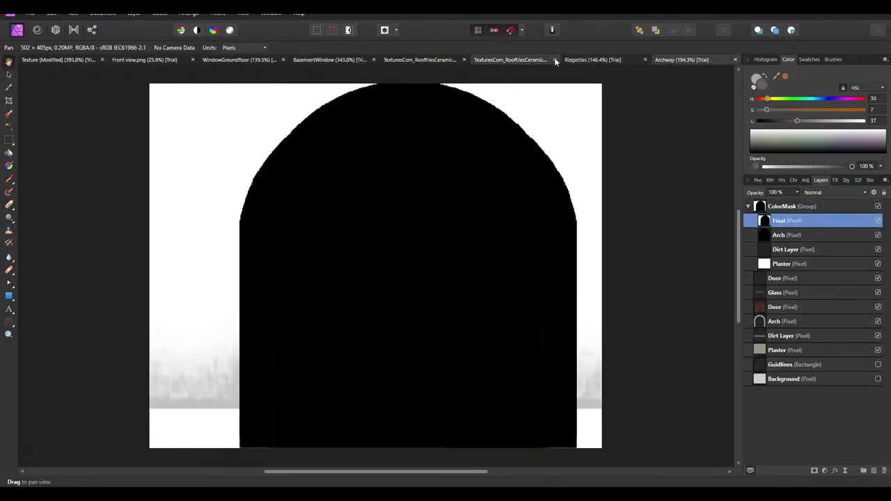
{"action": "left_click", "coordinate": [554, 59]}
{"action": "left_click", "coordinate": [442, 258]}
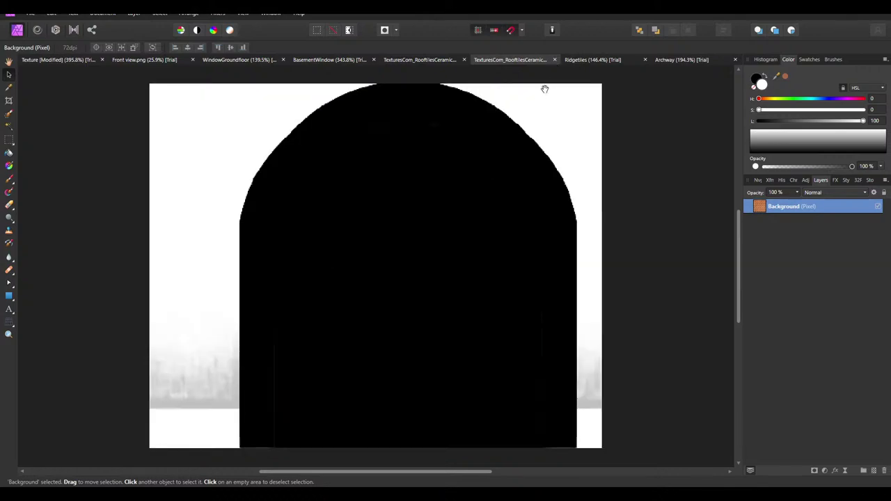
{"action": "left_click", "coordinate": [528, 60]}
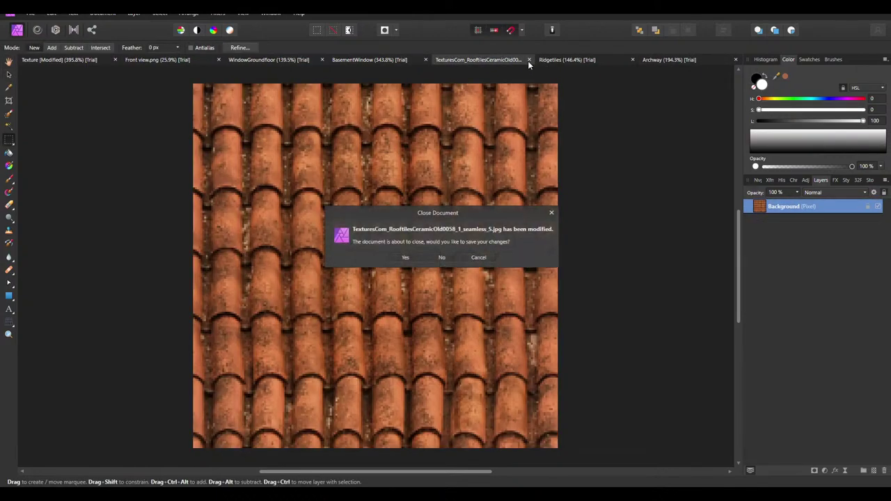
{"action": "left_click", "coordinate": [442, 257]}
Close Ridgetiles, BasementWindow, WindowGroundfloor and Front view.png, then hide Archway's ColorMask group
{"action": "left_click", "coordinate": [616, 60]}
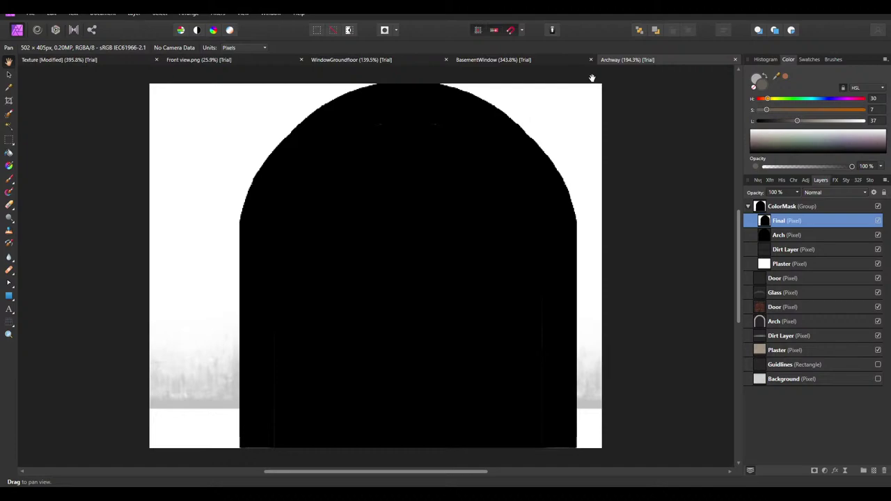
{"action": "left_click", "coordinate": [592, 60]}
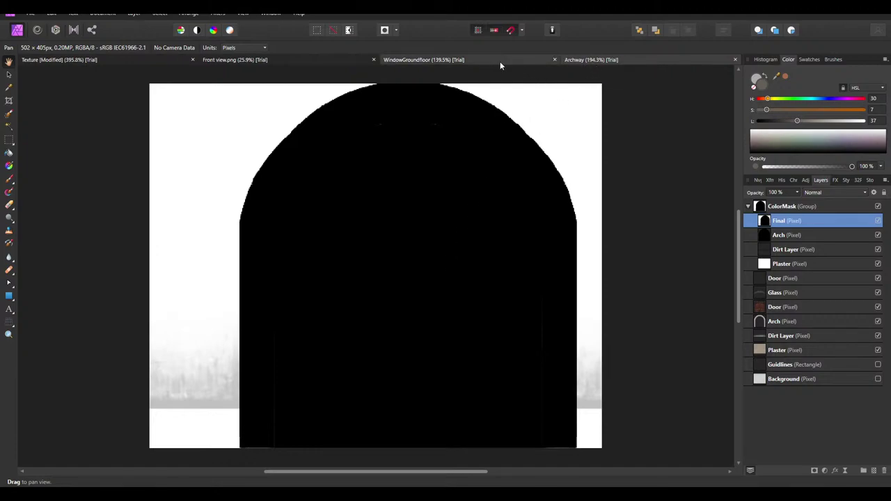
{"action": "left_click", "coordinate": [555, 61]}
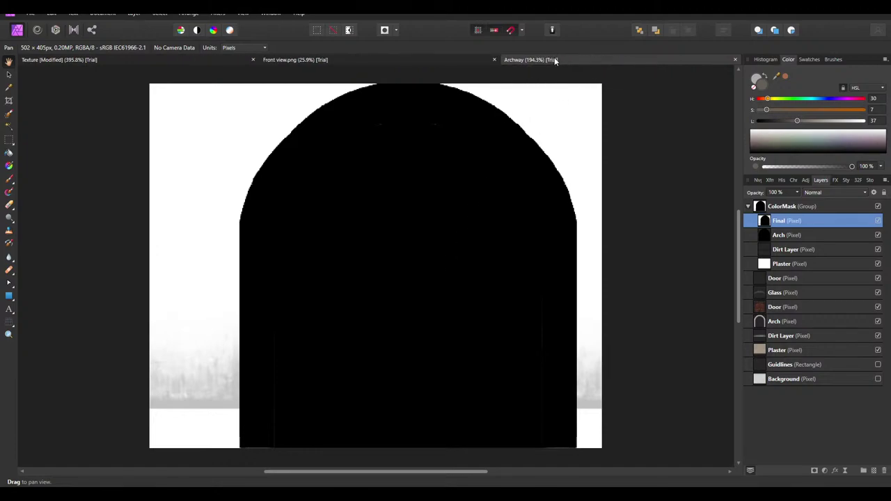
{"action": "left_click", "coordinate": [494, 60]}
{"action": "left_click", "coordinate": [878, 206]}
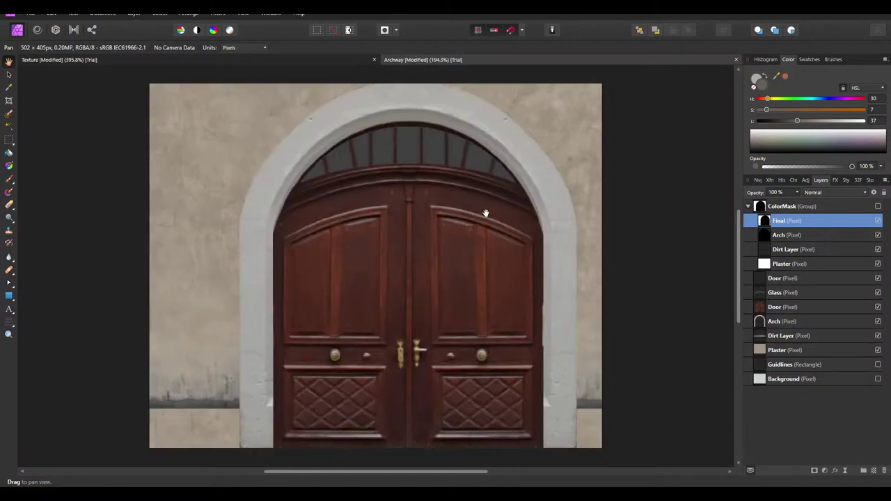
Save the Archway document and toggle the upper Door layer's visibility
{"action": "key", "text": "ctrl+s"}
{"action": "right_click", "coordinate": [801, 205]}
{"action": "left_click", "coordinate": [880, 440]}
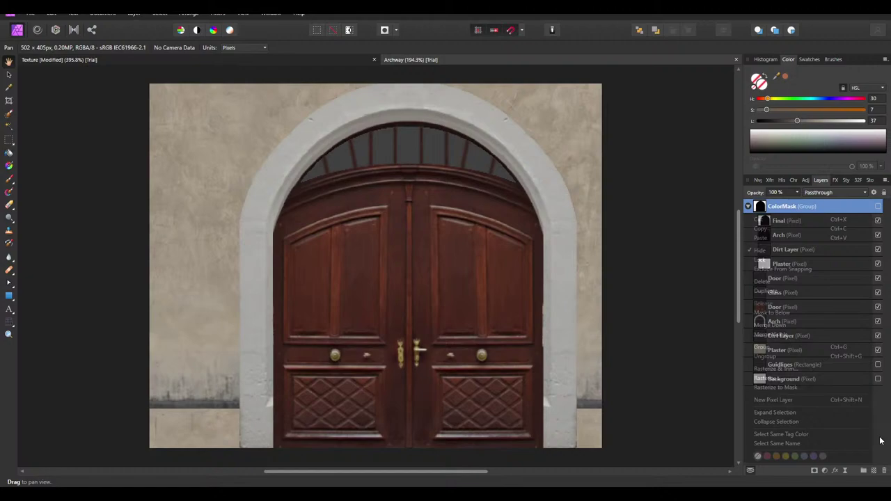
{"action": "left_click", "coordinate": [780, 293]}
{"action": "left_click", "coordinate": [781, 280]}
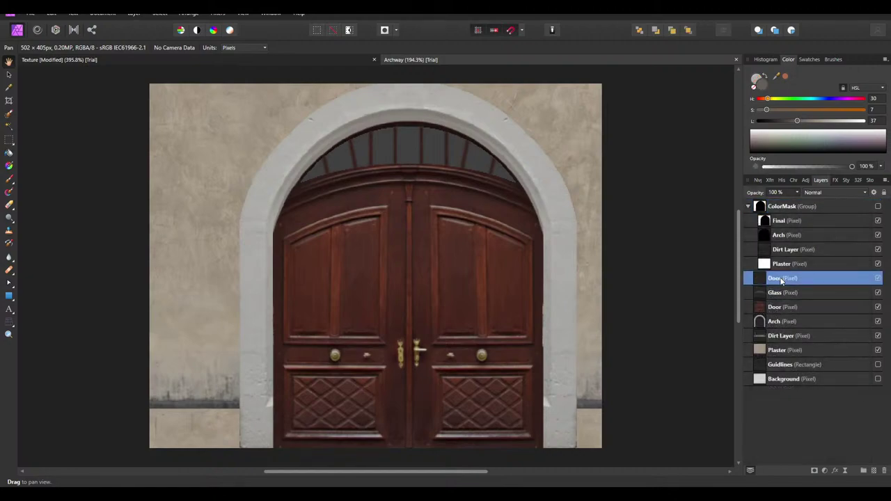
{"action": "left_click", "coordinate": [878, 278]}
Duplicate the Door and Glass layers into a new group named Specular
{"action": "left_click", "coordinate": [780, 298], "text": "shift"}
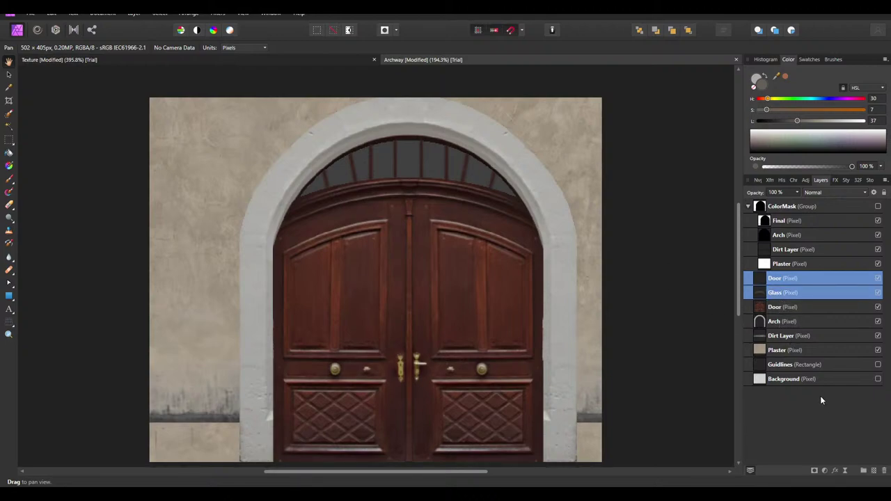
{"action": "key", "text": "ctrl+j"}
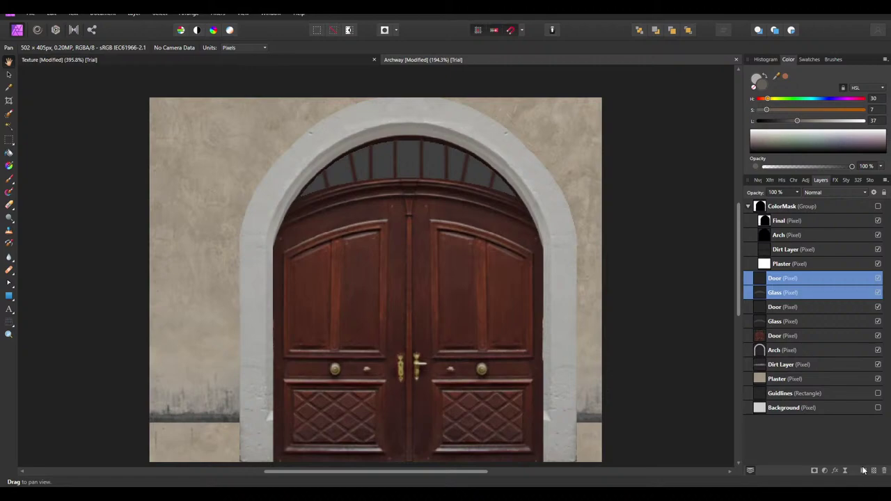
{"action": "left_click", "coordinate": [863, 471]}
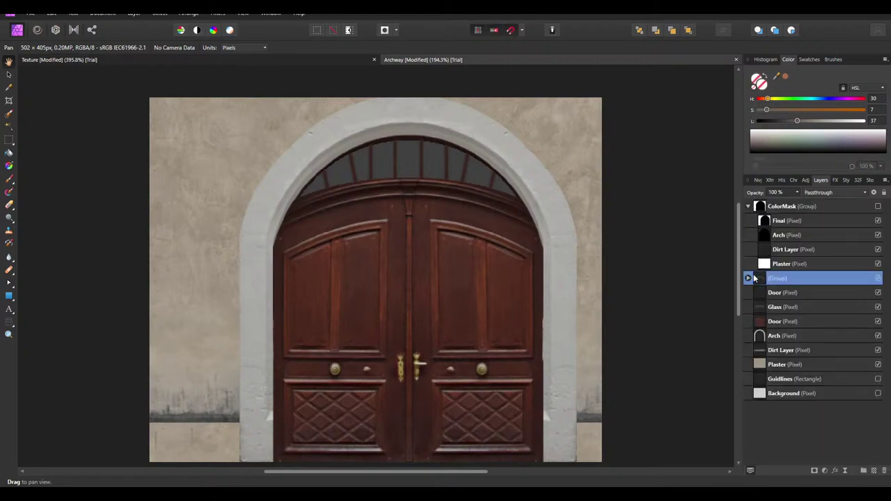
{"action": "double_click", "coordinate": [785, 280]}
{"action": "type", "text": "Specular"}
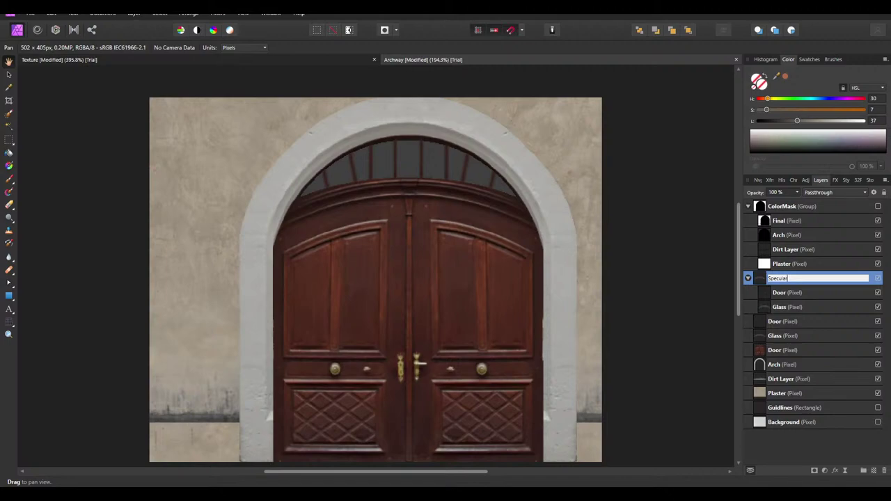
{"action": "key", "text": "Return"}
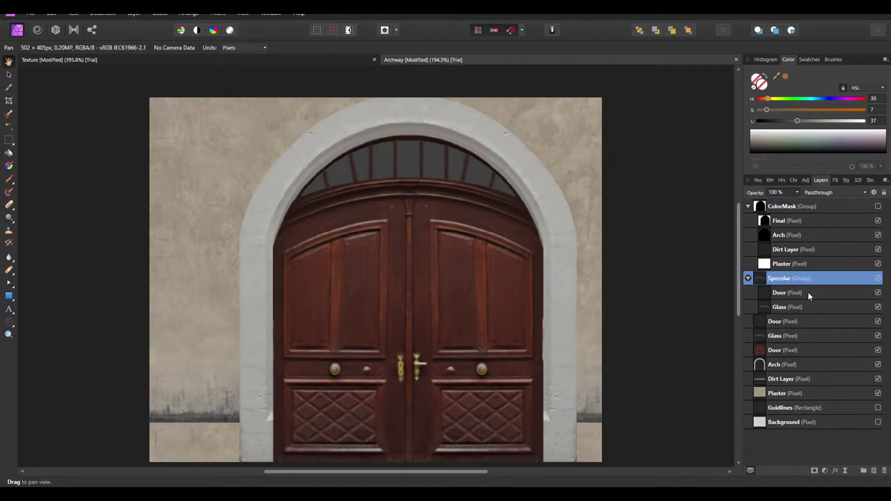
{"action": "left_click", "coordinate": [784, 293]}
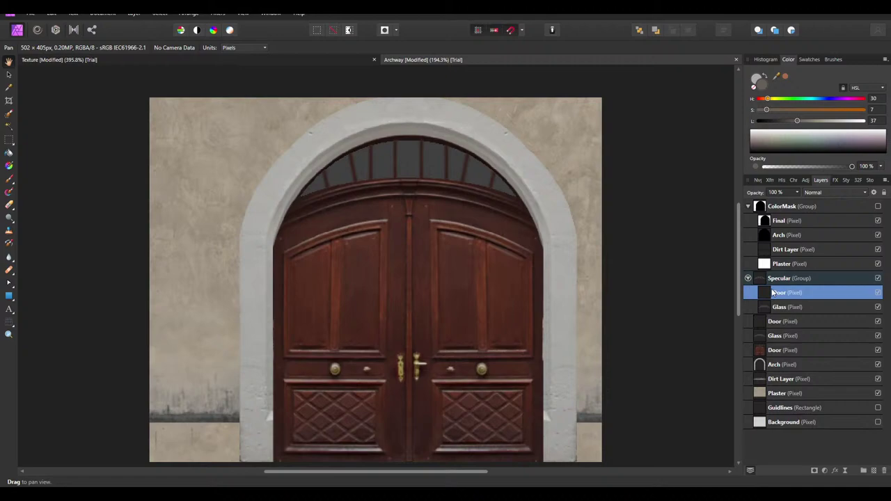
{"action": "left_click", "coordinate": [793, 308]}
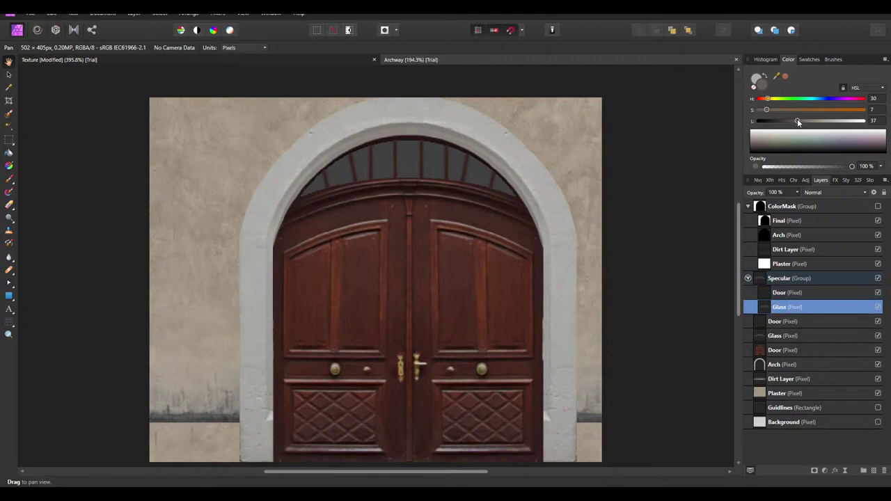
{"action": "left_click_drag", "start_coordinate": [798, 122], "coordinate": [809, 122]}
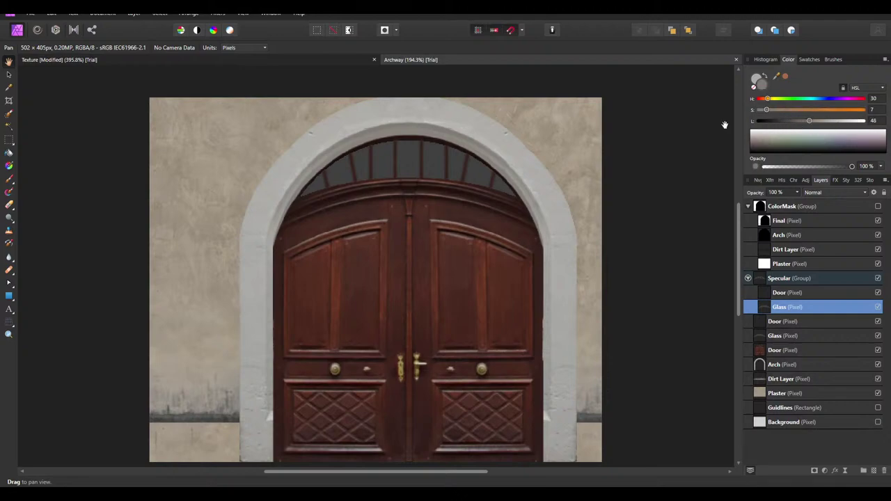
Flood fill the fanlight glass panes with light grey at lightness 80
{"action": "left_click", "coordinate": [9, 155]}
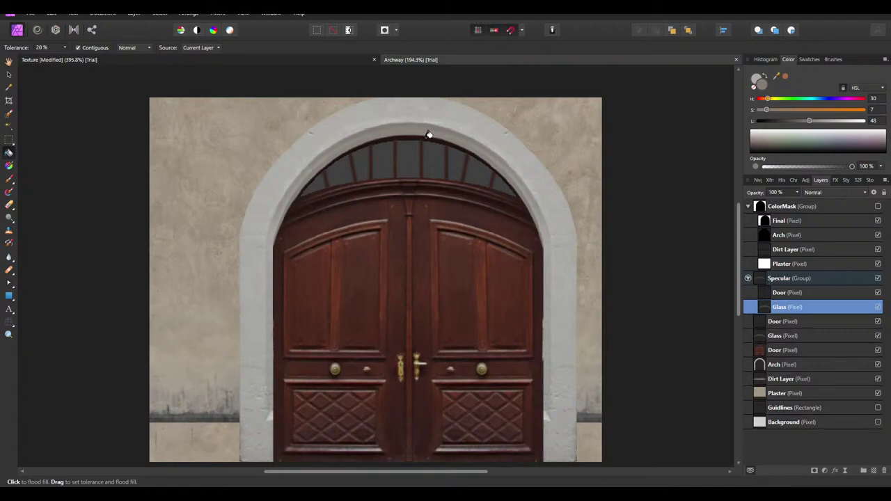
{"action": "scroll", "coordinate": [405, 132], "scroll_direction": "up", "scroll_amount": 2, "text": "ctrl"}
{"action": "left_click", "coordinate": [406, 167]}
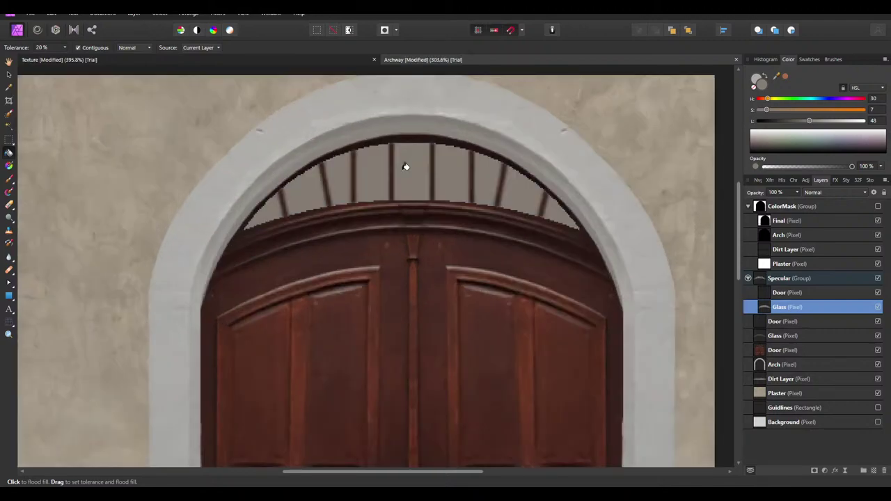
{"action": "left_click", "coordinate": [880, 122]}
{"action": "key", "text": "Return"}
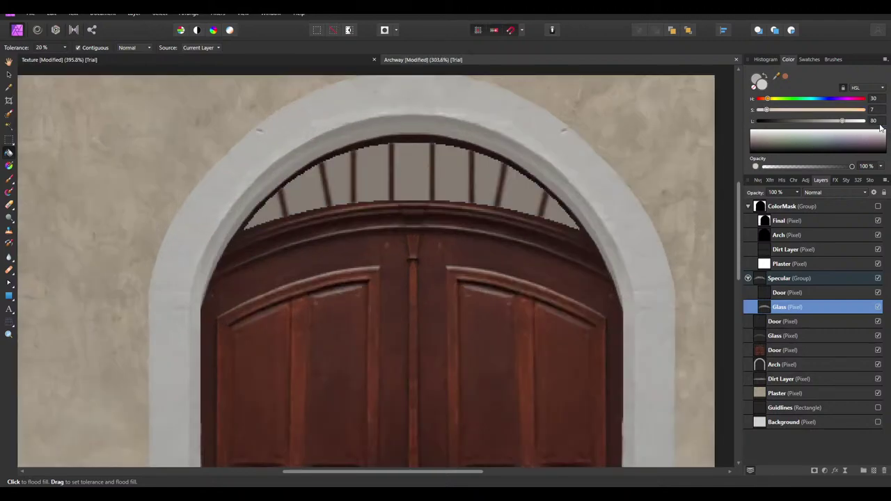
{"action": "left_click", "coordinate": [426, 172]}
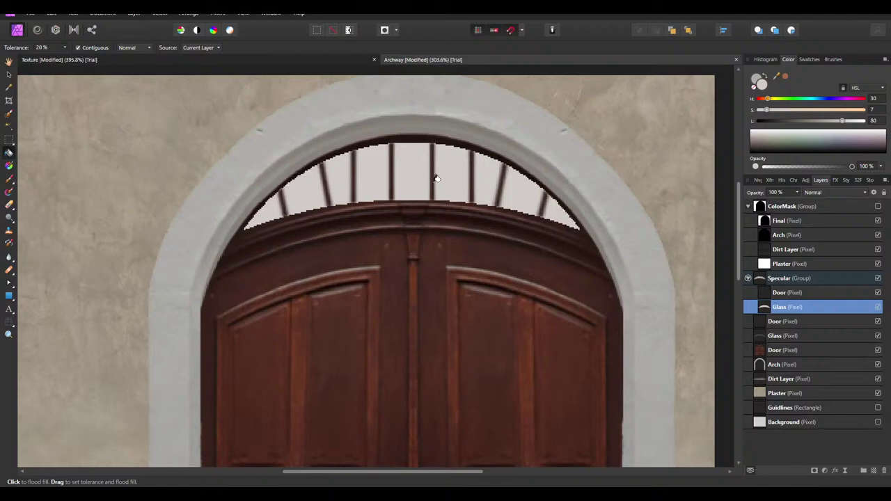
Blacken the Specular Door copy with a merged HSL adjustment at Luminosity -100%
{"action": "left_click", "coordinate": [782, 293]}
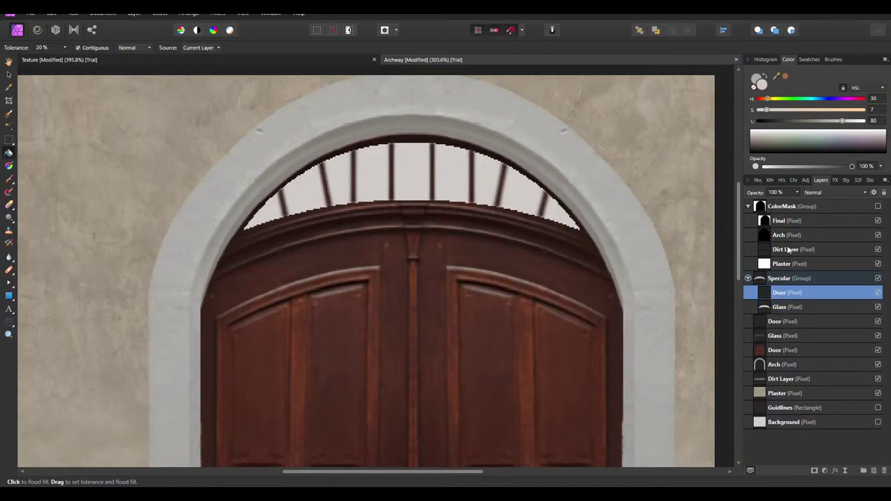
{"action": "left_click", "coordinate": [806, 179]}
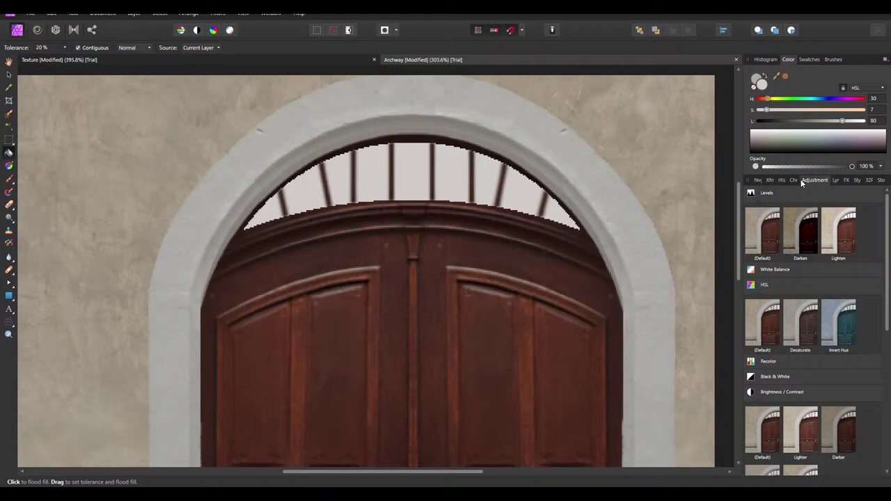
{"action": "left_click", "coordinate": [801, 179]}
{"action": "left_click", "coordinate": [815, 177]}
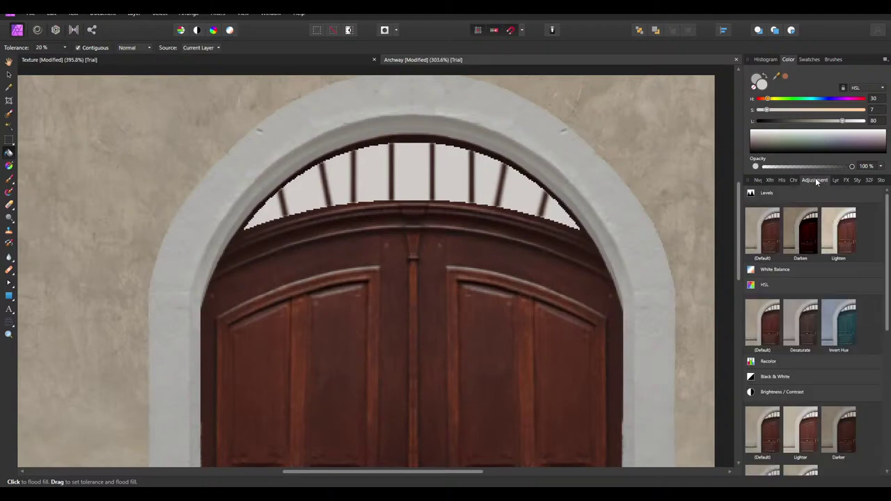
{"action": "left_click", "coordinate": [766, 315]}
{"action": "left_click_drag", "start_coordinate": [608, 429], "coordinate": [480, 421]}
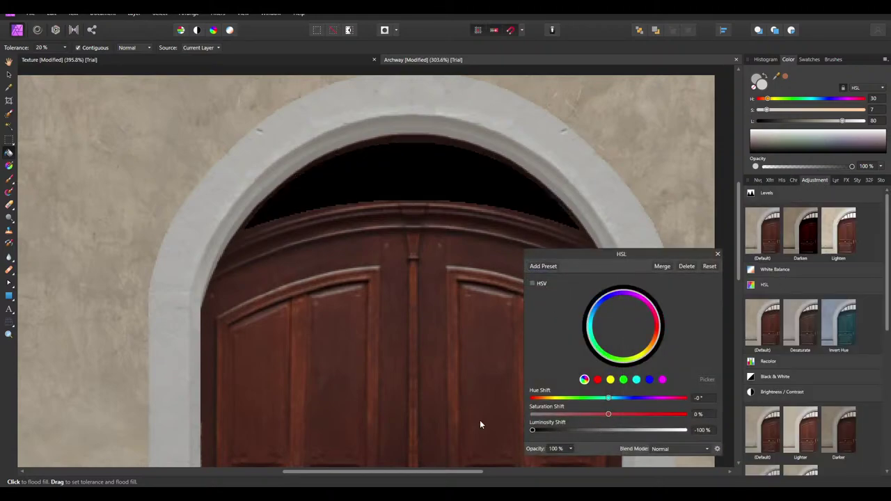
{"action": "left_click", "coordinate": [659, 265]}
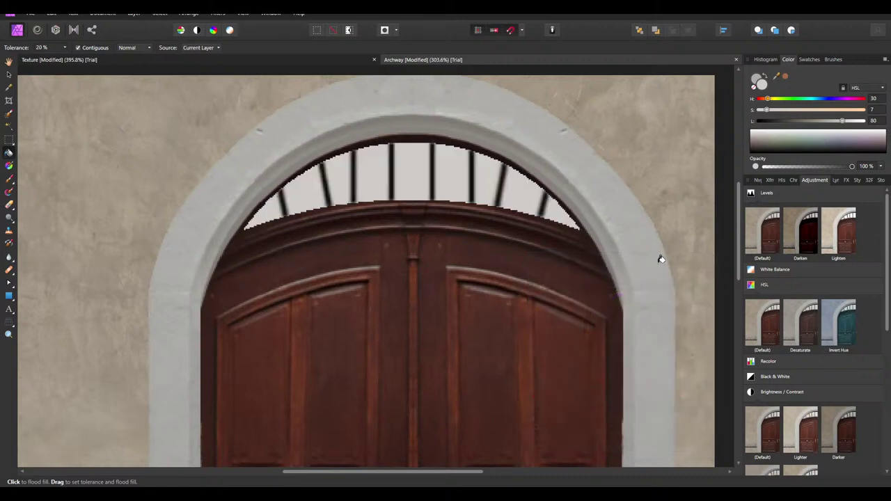
Look through the Navigator, Transform, History and Channels panels, then return to Layers
{"action": "left_click", "coordinate": [760, 182]}
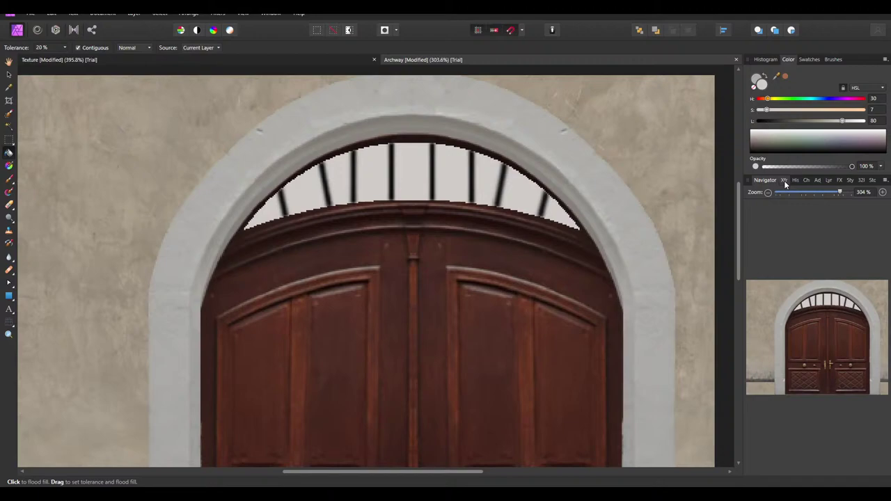
{"action": "left_click", "coordinate": [792, 181]}
{"action": "left_click", "coordinate": [798, 180]}
{"action": "left_click", "coordinate": [800, 181]}
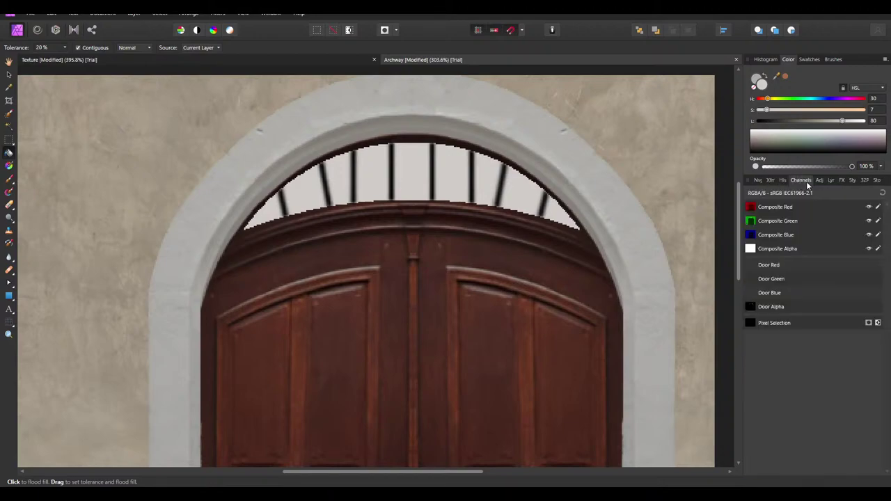
{"action": "left_click", "coordinate": [819, 180]}
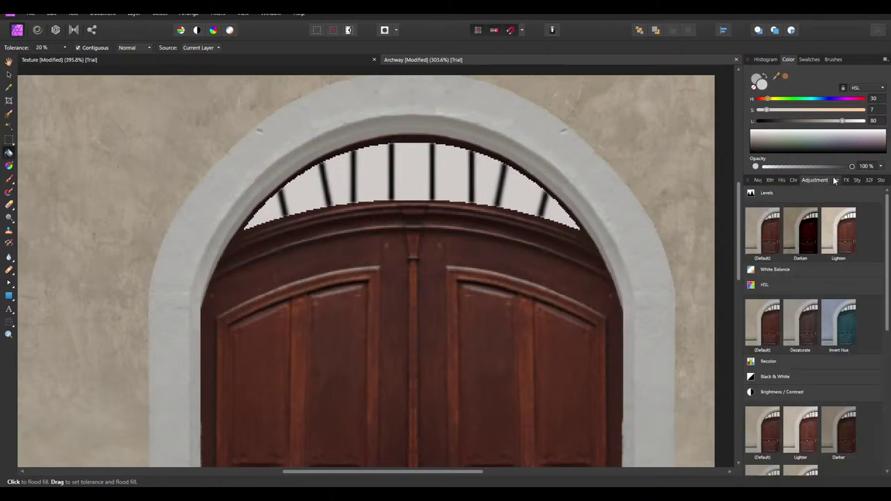
{"action": "left_click", "coordinate": [835, 181]}
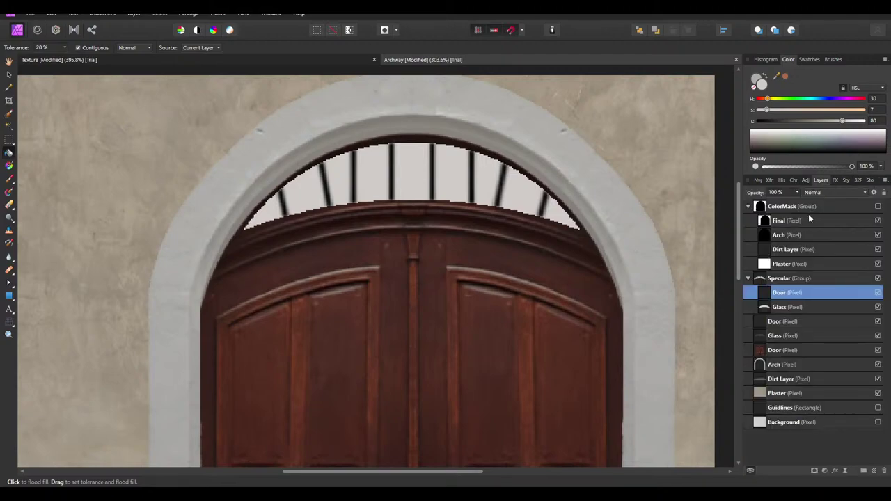
Merge the Specular door copy down into the Glass layer and select it with the Move tool
{"action": "right_click", "coordinate": [788, 293]}
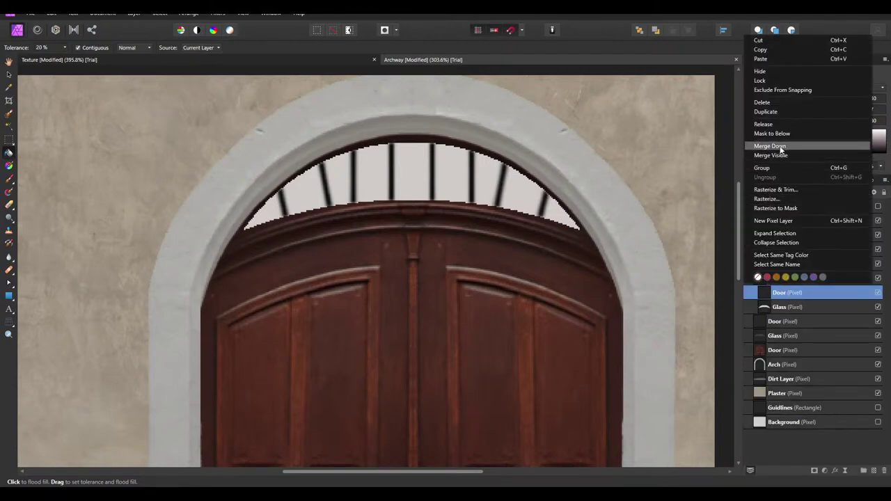
{"action": "left_click", "coordinate": [782, 147]}
{"action": "left_click", "coordinate": [9, 76]}
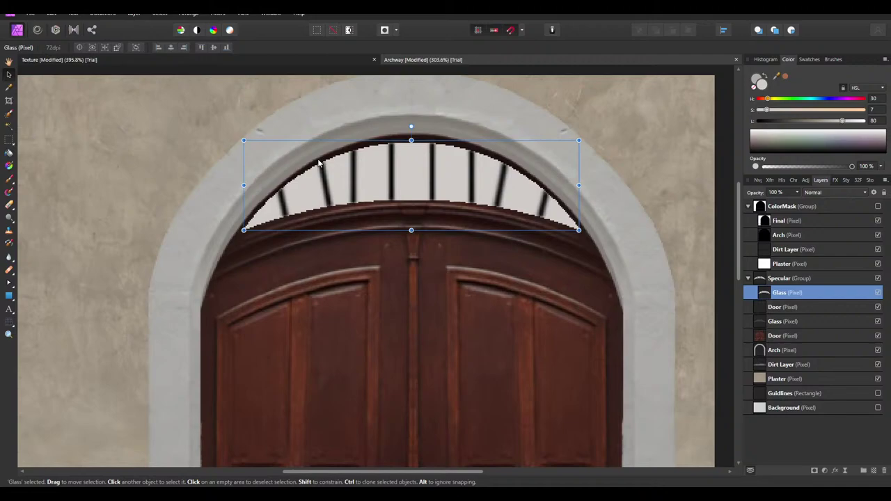
{"action": "left_click", "coordinate": [878, 279]}
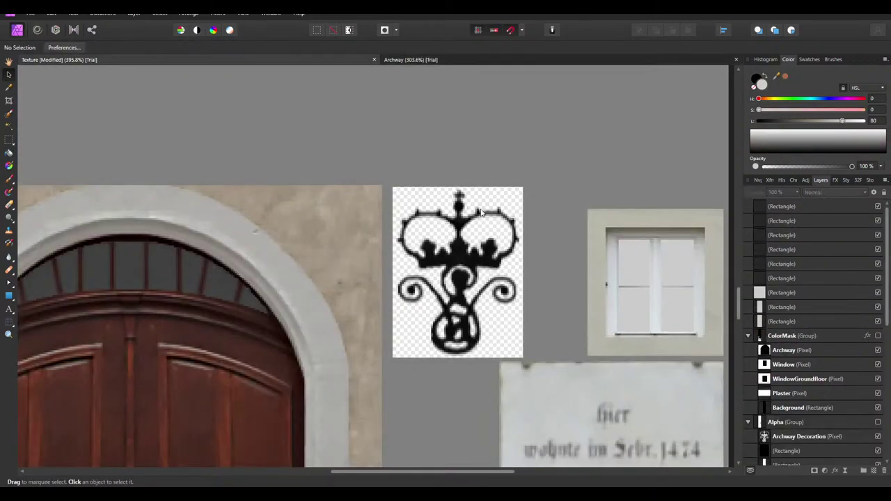
Paste the Glass layer into the Texture document and move it up into the arch opening
{"action": "key", "text": "ctrl+0"}
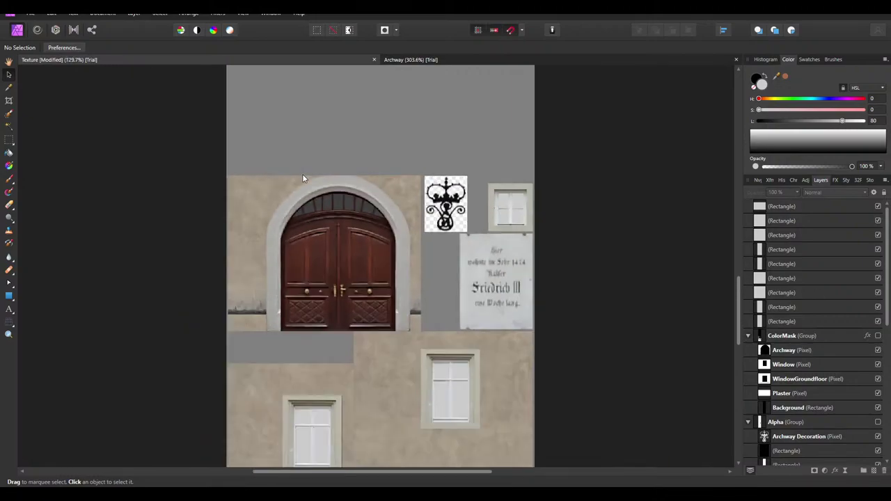
{"action": "scroll", "coordinate": [313, 200], "scroll_direction": "up", "scroll_amount": 3, "text": "ctrl"}
{"action": "key", "text": "ctrl+v"}
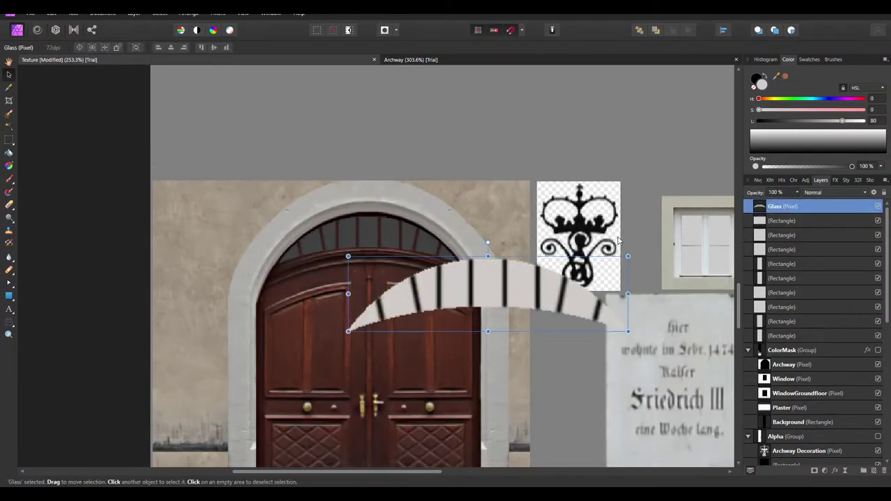
{"action": "left_click_drag", "start_coordinate": [592, 272], "coordinate": [460, 213]}
{"action": "scroll", "coordinate": [334, 249], "scroll_direction": "up", "scroll_amount": 2, "text": "ctrl"}
{"action": "left_click_drag", "start_coordinate": [334, 250], "coordinate": [466, 239]}
Resize the glass edges so it fits the arch's fanlight exactly
{"action": "left_click_drag", "start_coordinate": [585, 236], "coordinate": [582, 232]}
{"action": "scroll", "coordinate": [293, 254], "scroll_direction": "up", "scroll_amount": 2, "text": "ctrl"}
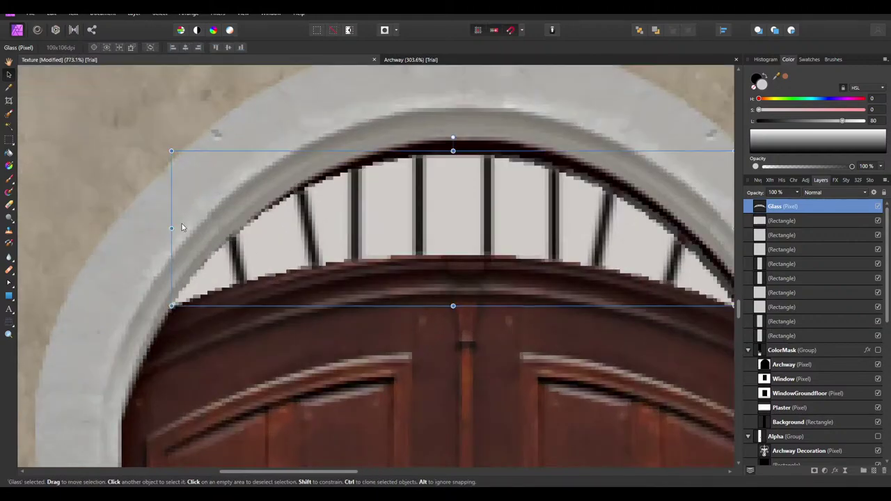
{"action": "left_click_drag", "start_coordinate": [182, 223], "coordinate": [193, 230]}
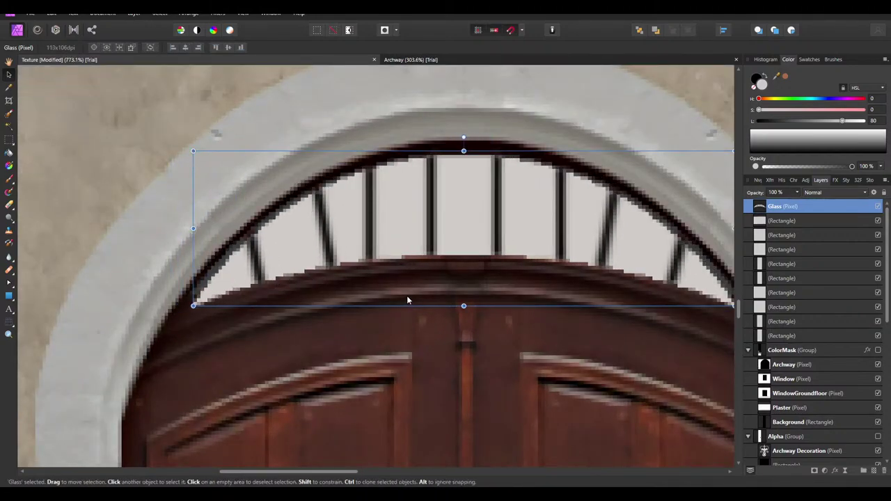
{"action": "left_click_drag", "start_coordinate": [464, 306], "coordinate": [463, 295]}
{"action": "left_click_drag", "start_coordinate": [464, 151], "coordinate": [464, 148]}
{"action": "key", "text": "ctrl+0"}
{"action": "scroll", "coordinate": [557, 149], "scroll_direction": "up", "scroll_amount": 3}
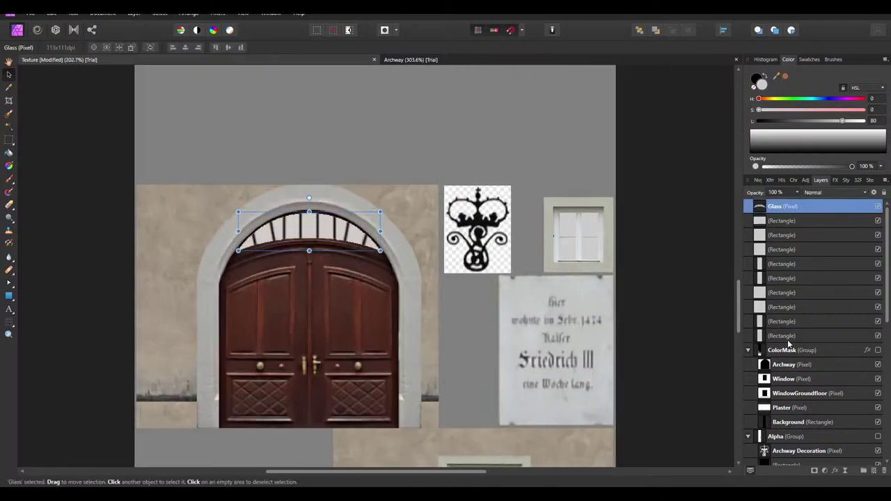
Group Glass with the nine light grey window rectangles and name the group Specular
{"action": "left_click", "coordinate": [783, 337], "text": "shift"}
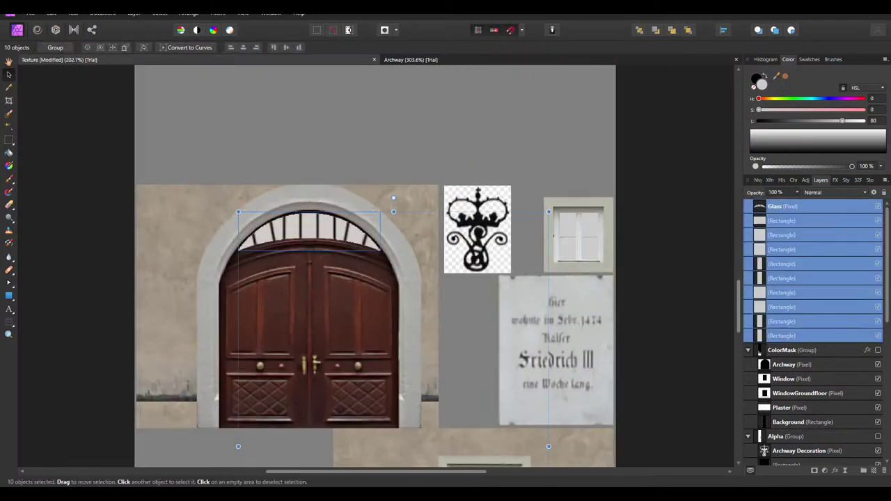
{"action": "left_click", "coordinate": [863, 471]}
{"action": "left_click", "coordinate": [748, 208]}
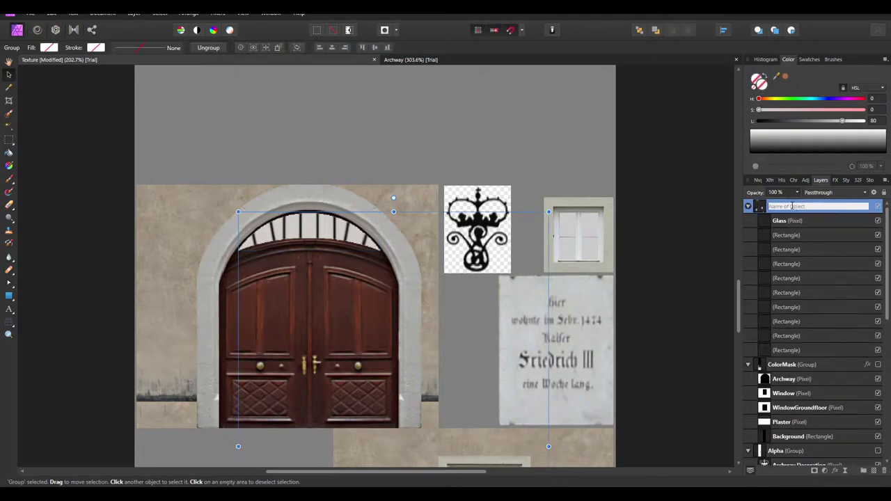
{"action": "double_click", "coordinate": [778, 206]}
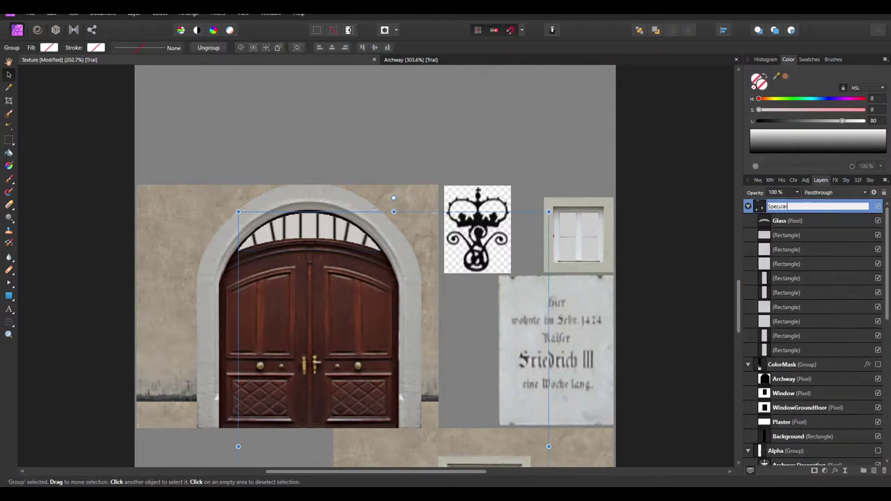
{"action": "key", "text": "Return"}
{"action": "left_click", "coordinate": [791, 237]}
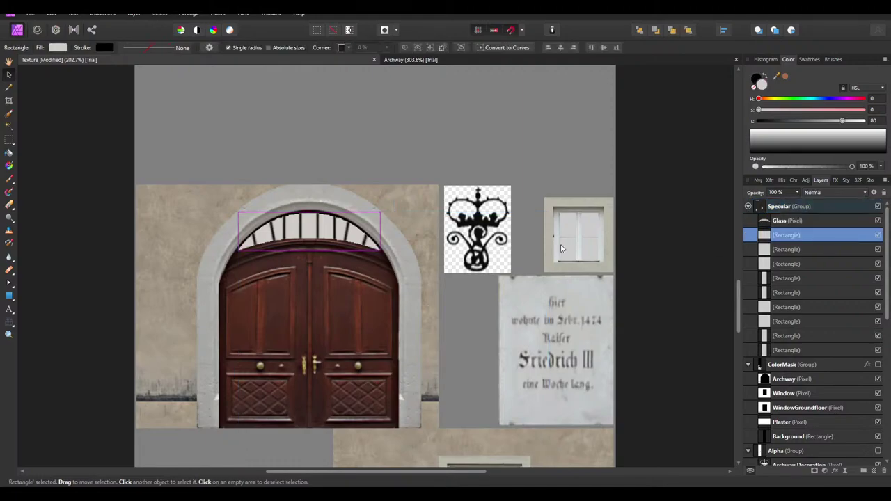
{"action": "left_click", "coordinate": [561, 249]}
Select the gable window's pane rectangles, try rasterizing them together, then undo it
{"action": "left_click", "coordinate": [573, 222], "text": "shift"}
{"action": "left_click", "coordinate": [595, 223], "text": "shift"}
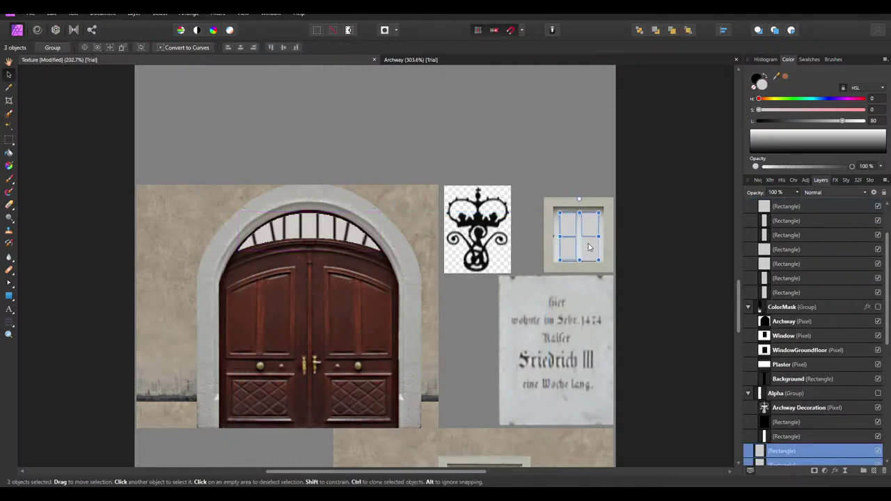
{"action": "right_click", "coordinate": [589, 234]}
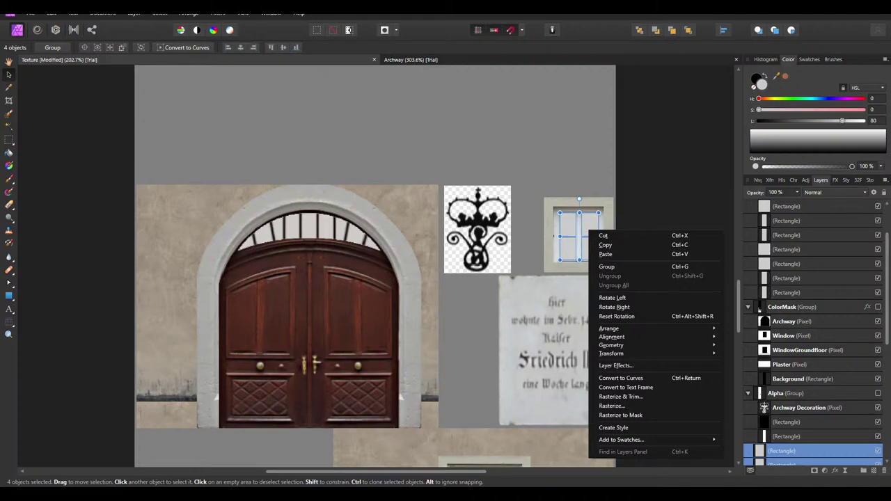
{"action": "key", "text": "Escape"}
{"action": "scroll", "coordinate": [778, 409], "scroll_direction": "down", "scroll_amount": 5}
{"action": "right_click", "coordinate": [789, 250]}
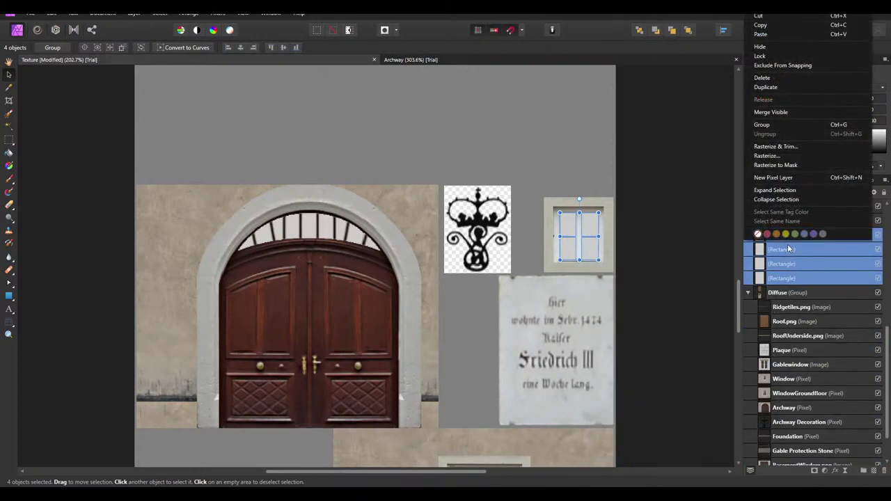
{"action": "left_click", "coordinate": [785, 146]}
{"action": "key", "text": "ctrl+z"}
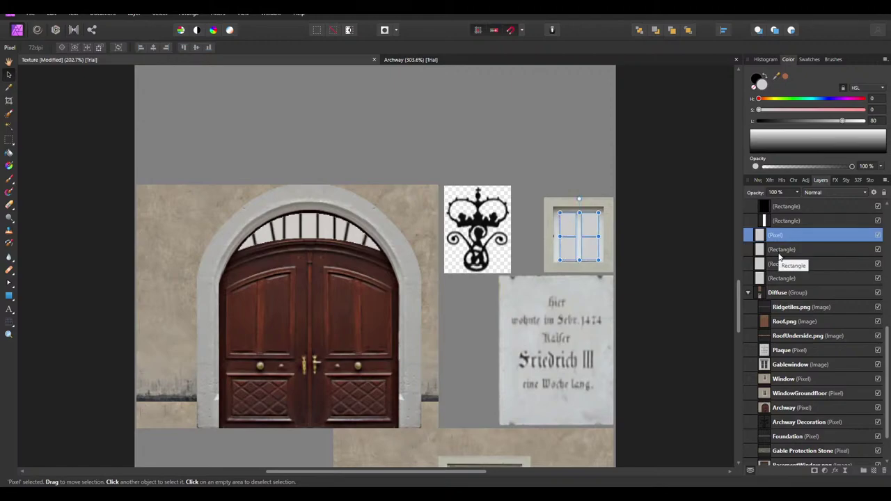
Rasterize each of the four gable-window pane rectangles individually
{"action": "right_click", "coordinate": [794, 236]}
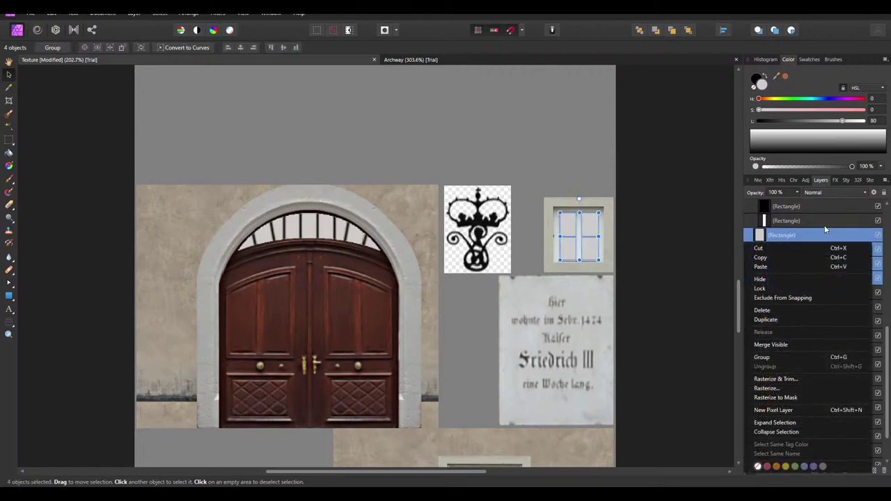
{"action": "left_click", "coordinate": [811, 236]}
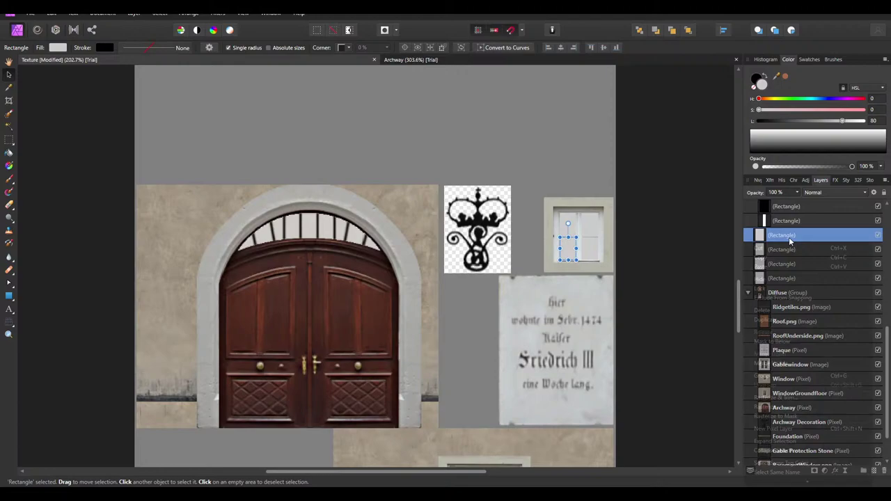
{"action": "right_click", "coordinate": [791, 242]}
{"action": "left_click", "coordinate": [785, 399]}
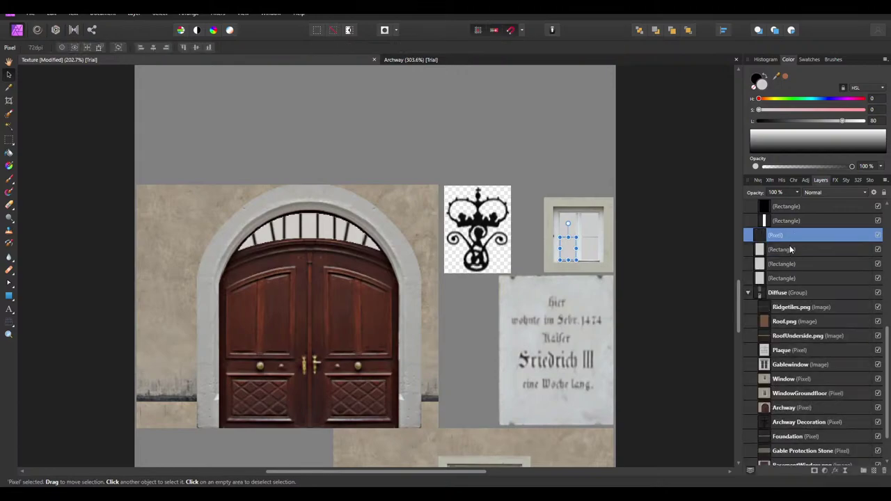
{"action": "right_click", "coordinate": [790, 249]}
{"action": "left_click", "coordinate": [791, 257]}
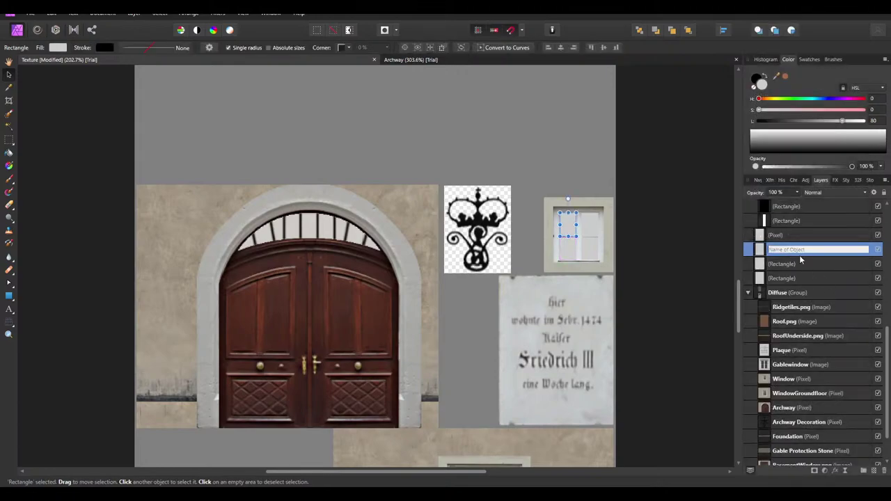
{"action": "right_click", "coordinate": [796, 251]}
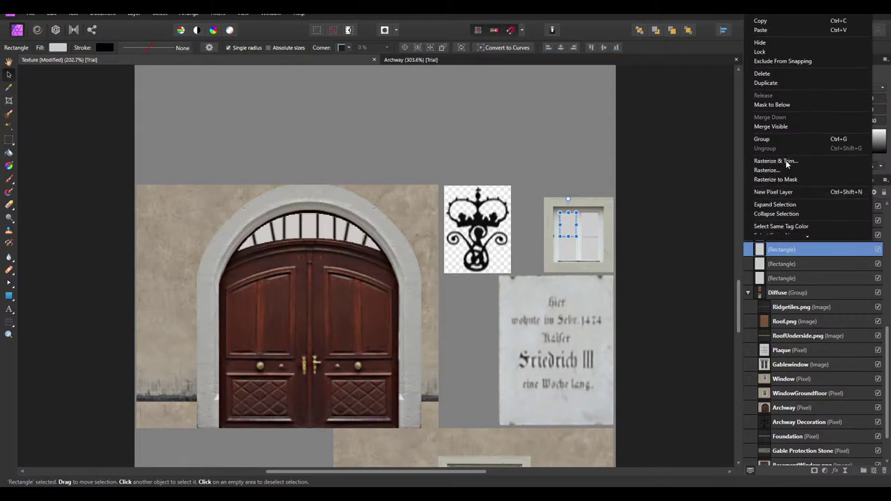
{"action": "left_click", "coordinate": [802, 267]}
{"action": "right_click", "coordinate": [798, 265]}
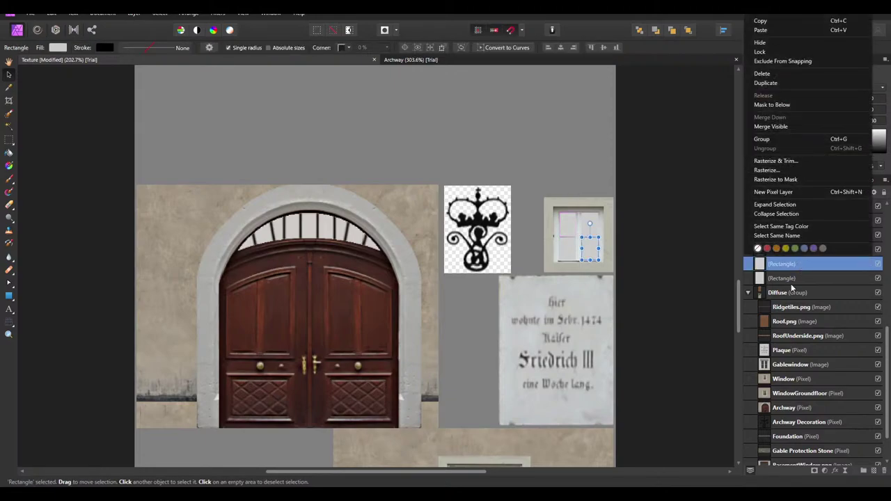
{"action": "left_click", "coordinate": [792, 280]}
{"action": "right_click", "coordinate": [793, 279]}
{"action": "left_click", "coordinate": [780, 238]}
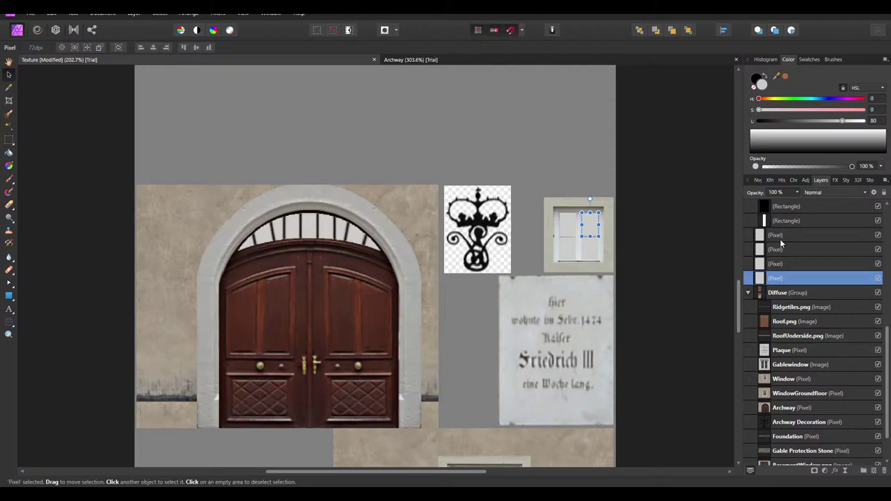
Merge the four rasterized pane layers down into a single pixel layer
{"action": "left_click", "coordinate": [784, 277], "text": "shift"}
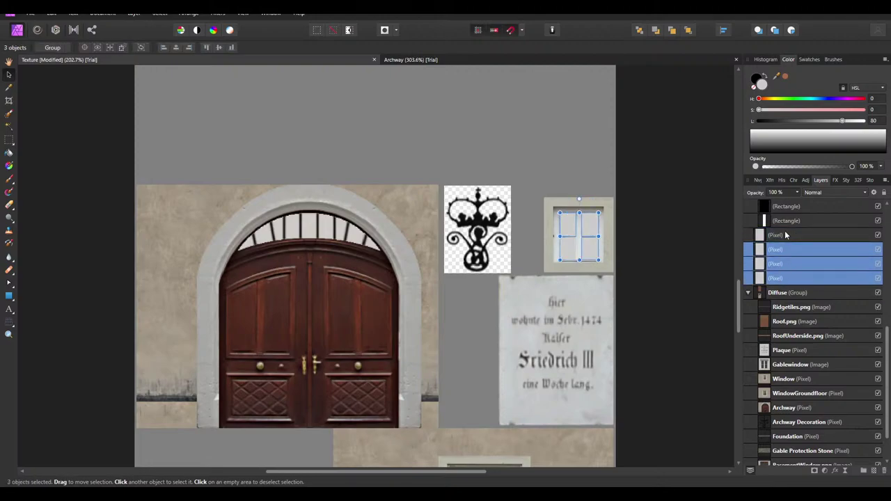
{"action": "right_click", "coordinate": [788, 237]}
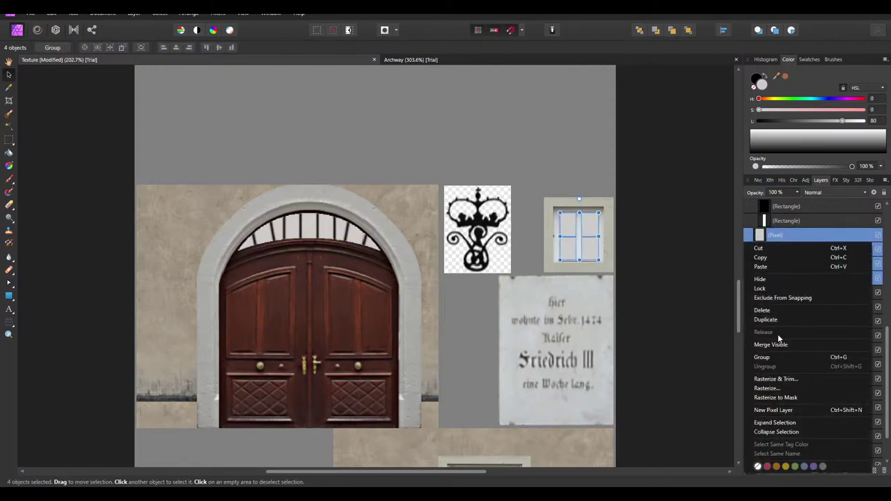
{"action": "left_click", "coordinate": [792, 233]}
{"action": "right_click", "coordinate": [792, 233]}
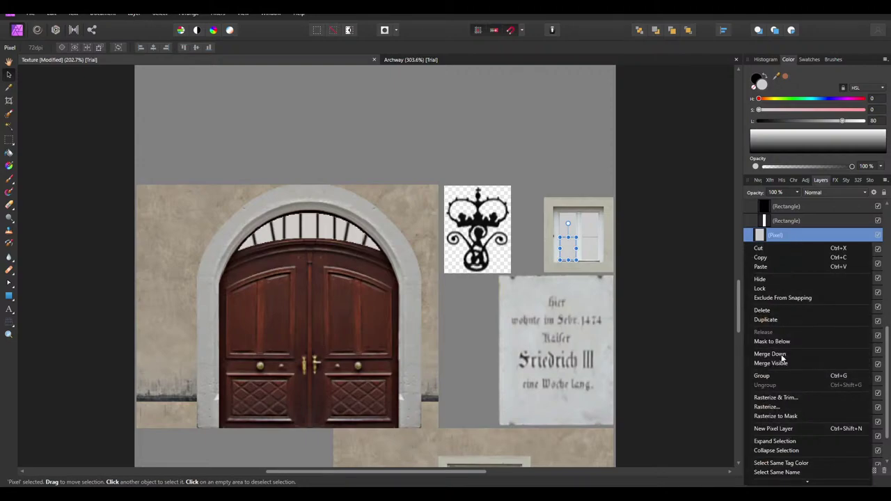
{"action": "left_click", "coordinate": [770, 353]}
{"action": "right_click", "coordinate": [786, 236]}
{"action": "left_click", "coordinate": [770, 353]}
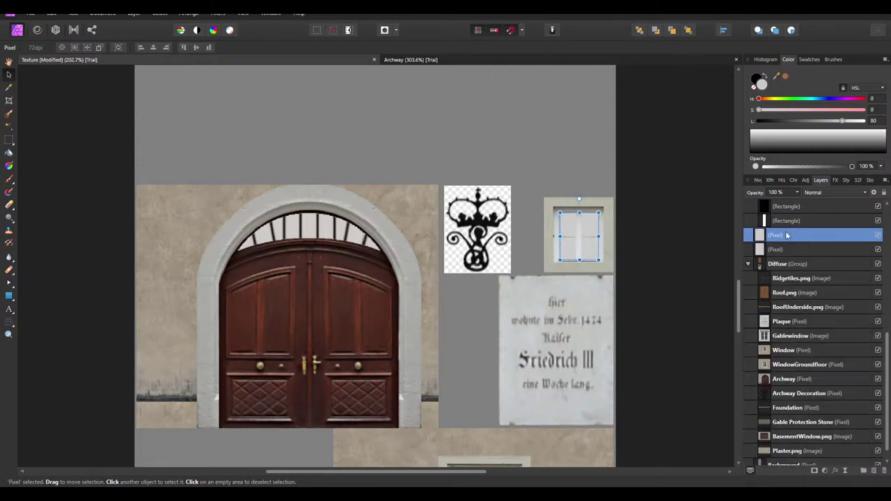
{"action": "right_click", "coordinate": [786, 235]}
{"action": "left_click", "coordinate": [770, 353]}
Rename the merged window layer GableWindow
{"action": "double_click", "coordinate": [785, 235]}
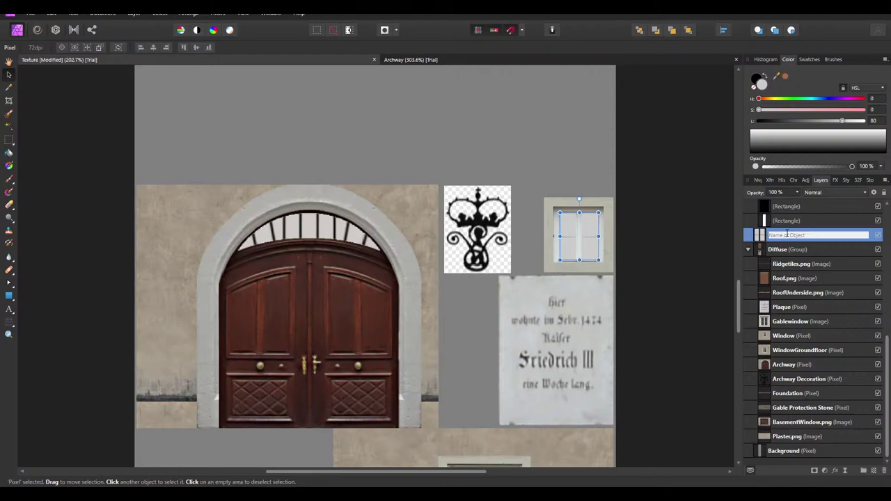
{"action": "type", "text": "GableWindow"}
{"action": "key", "text": "Return"}
{"action": "scroll", "coordinate": [840, 358], "scroll_direction": "up", "scroll_amount": 5}
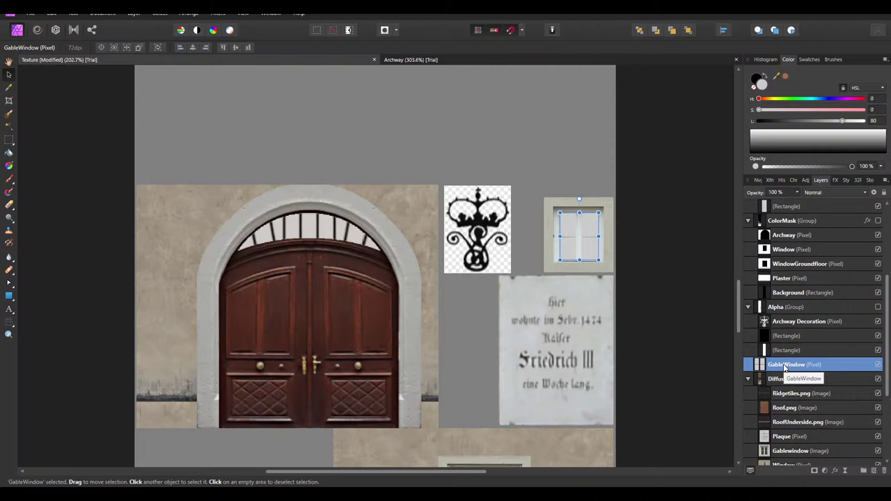
{"action": "scroll", "coordinate": [800, 369], "scroll_direction": "up", "scroll_amount": 3}
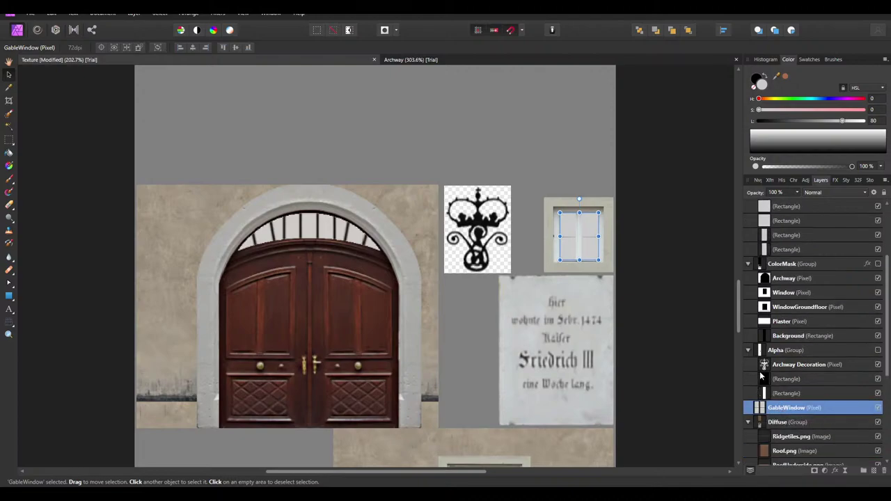
{"action": "double_click", "coordinate": [776, 409]}
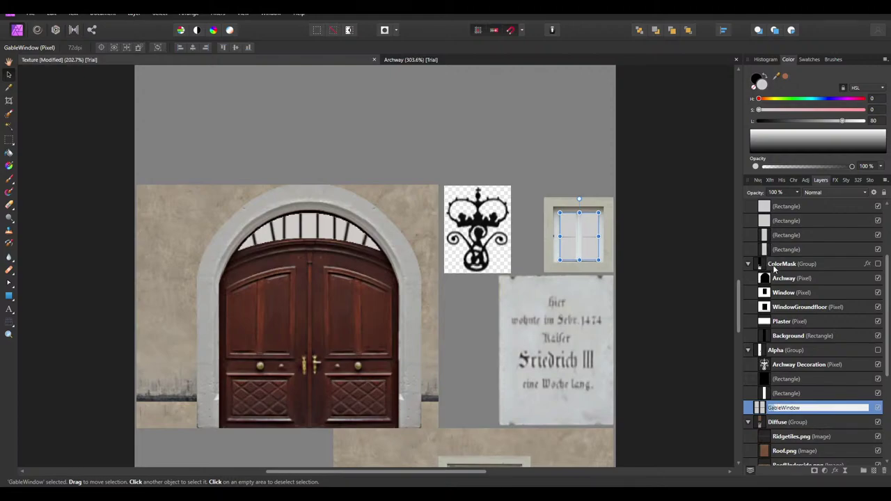
Move the GableWindow layer into the Specular group
{"action": "left_click_drag", "start_coordinate": [798, 417], "coordinate": [776, 258]}
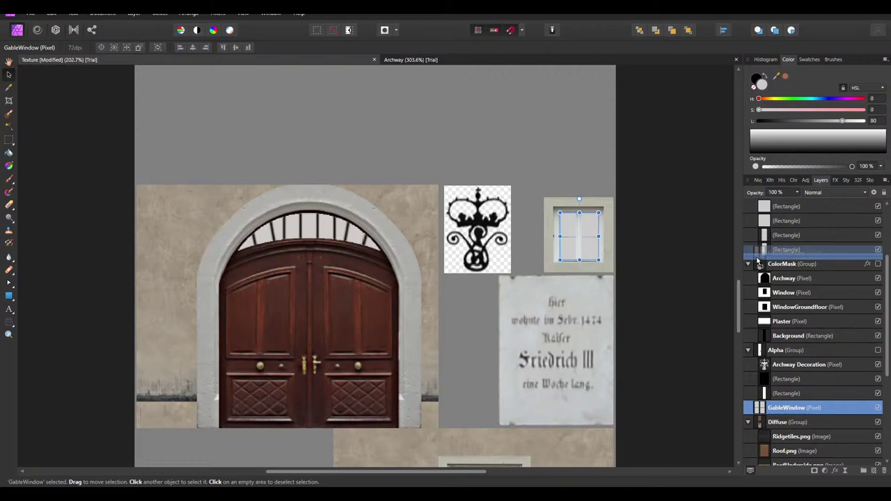
{"action": "scroll", "coordinate": [794, 270], "scroll_direction": "up", "scroll_amount": 2}
{"action": "scroll", "coordinate": [463, 317], "scroll_direction": "down", "scroll_amount": 5}
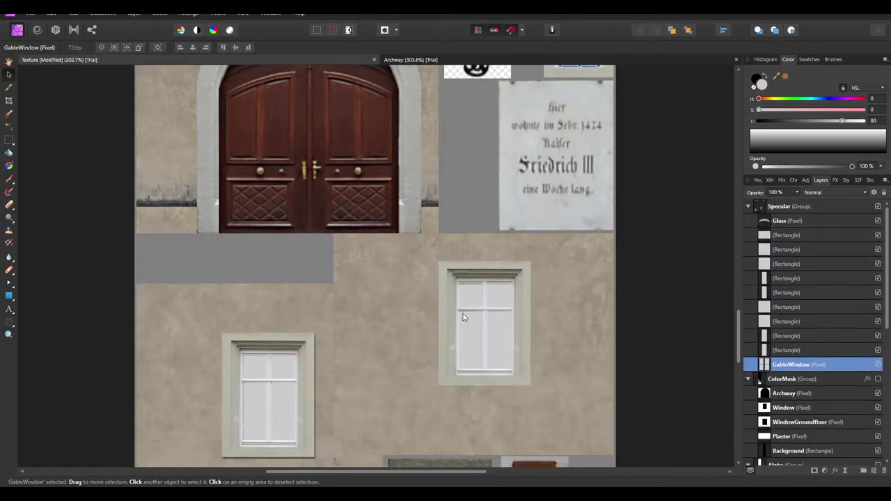
{"action": "left_click", "coordinate": [472, 298]}
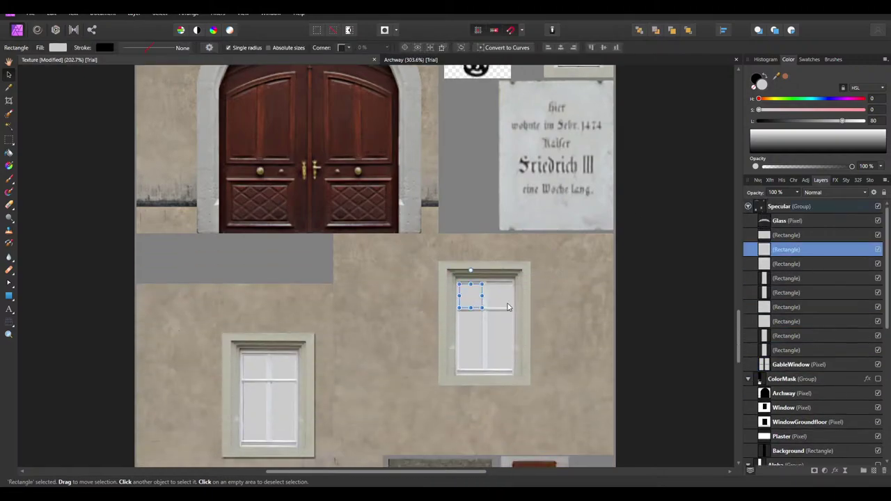
{"action": "right_click", "coordinate": [801, 253]}
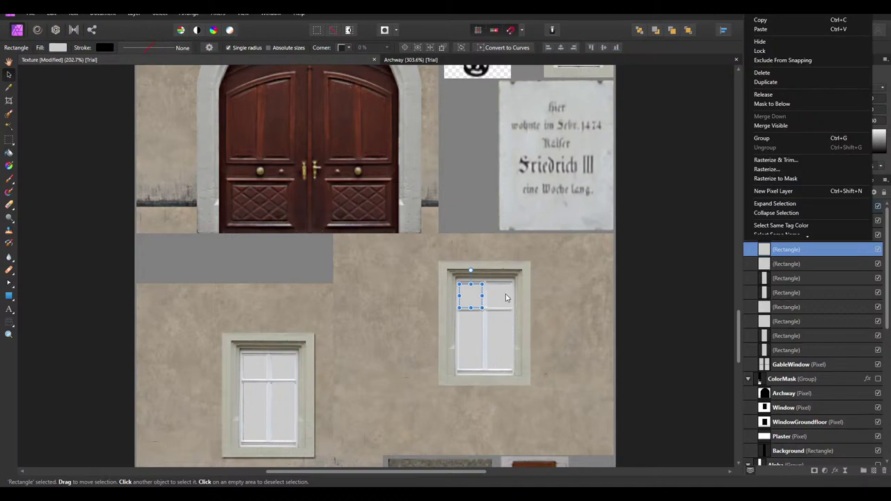
{"action": "key", "text": "Escape"}
Rasterize the lower window's pane rectangles one by one into pixel layers
{"action": "left_click", "coordinate": [801, 335]}
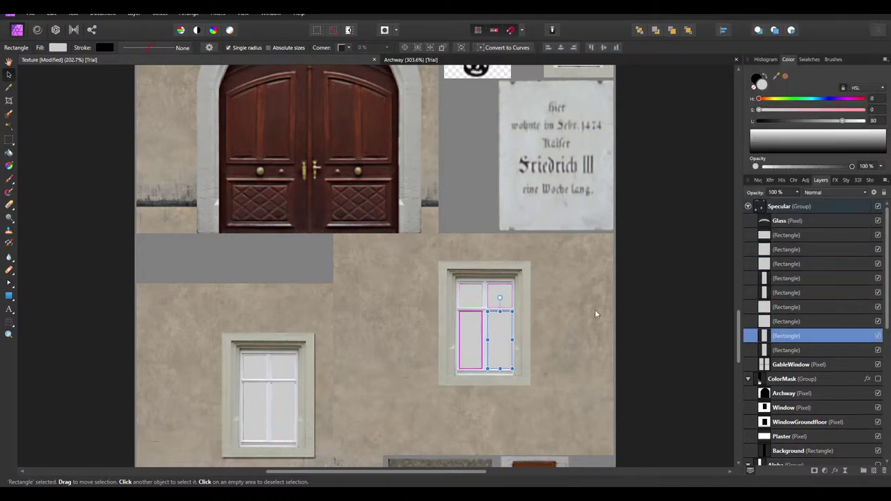
{"action": "right_click", "coordinate": [797, 278]}
{"action": "left_click", "coordinate": [786, 181]}
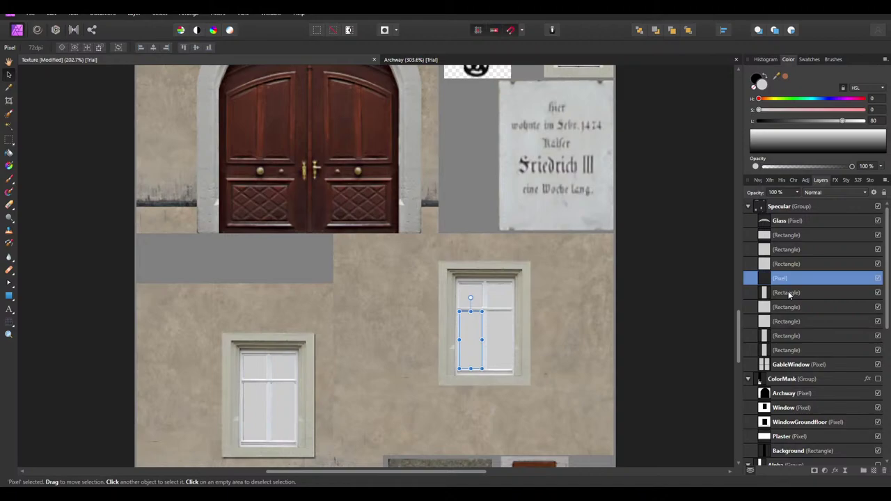
{"action": "right_click", "coordinate": [791, 294]}
{"action": "left_click", "coordinate": [791, 307]}
{"action": "right_click", "coordinate": [790, 307]}
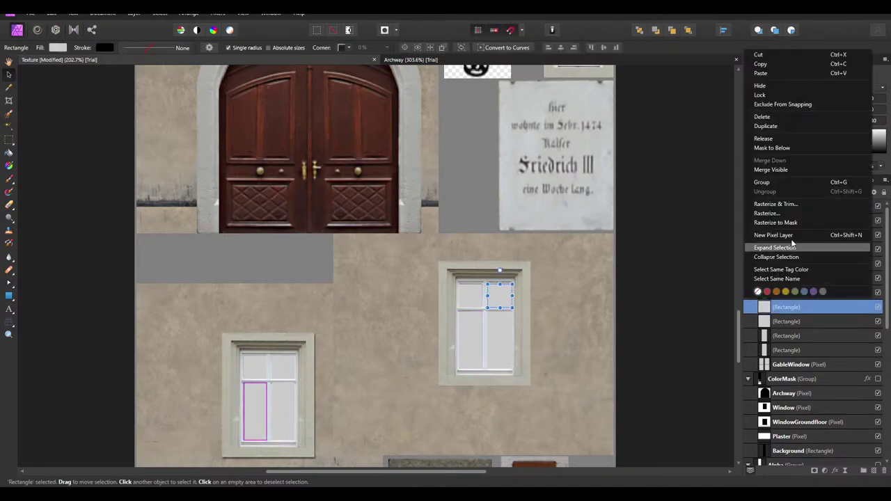
{"action": "left_click", "coordinate": [790, 321]}
{"action": "right_click", "coordinate": [791, 321]}
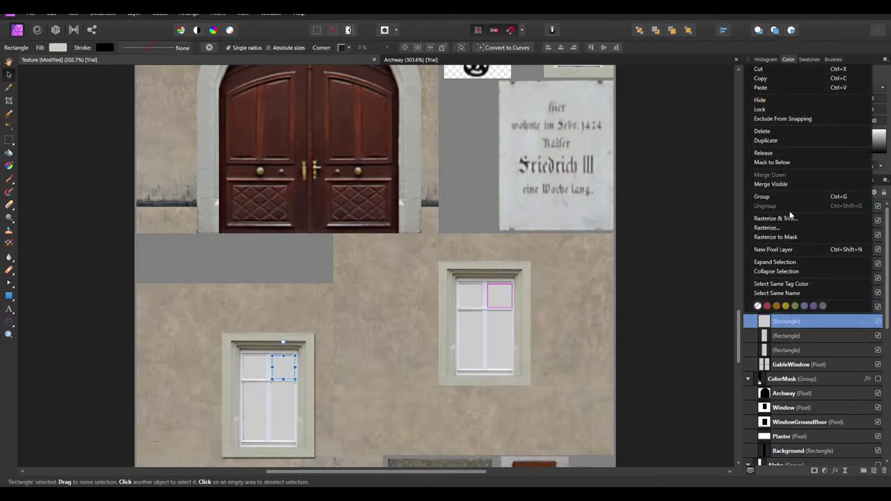
{"action": "left_click", "coordinate": [789, 338]}
{"action": "left_click", "coordinate": [791, 337]}
{"action": "right_click", "coordinate": [791, 337]}
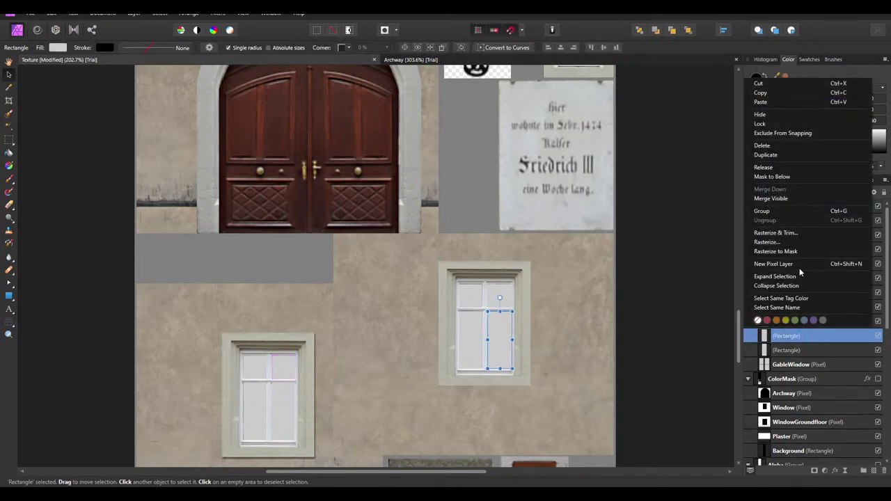
{"action": "left_click", "coordinate": [776, 232]}
{"action": "left_click", "coordinate": [790, 351]}
{"action": "right_click", "coordinate": [791, 350]}
{"action": "left_click", "coordinate": [775, 248]}
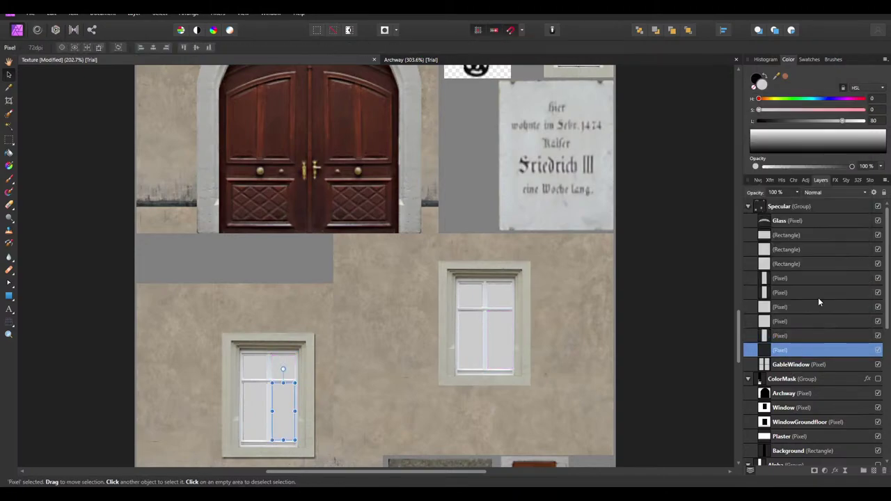
Rasterize the remaining rectangle layers in the Specular group, starting with the top-left pane
{"action": "left_click", "coordinate": [784, 267]}
{"action": "right_click", "coordinate": [784, 269]}
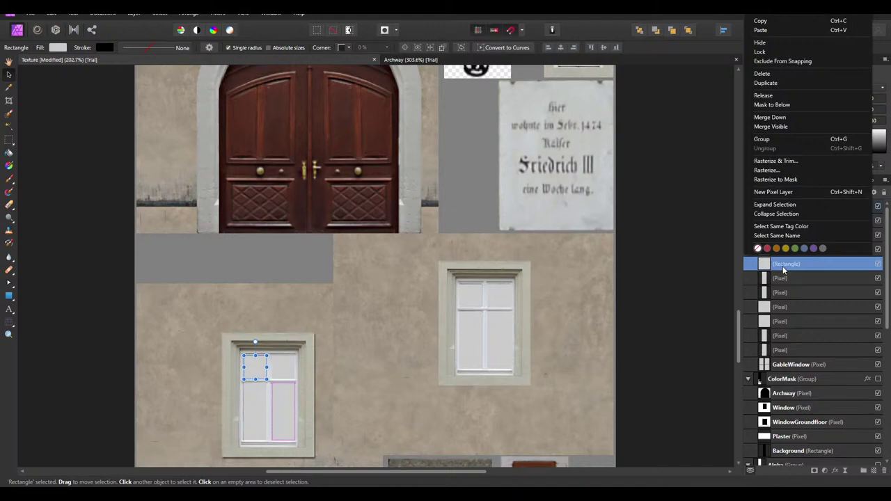
{"action": "left_click", "coordinate": [771, 169]}
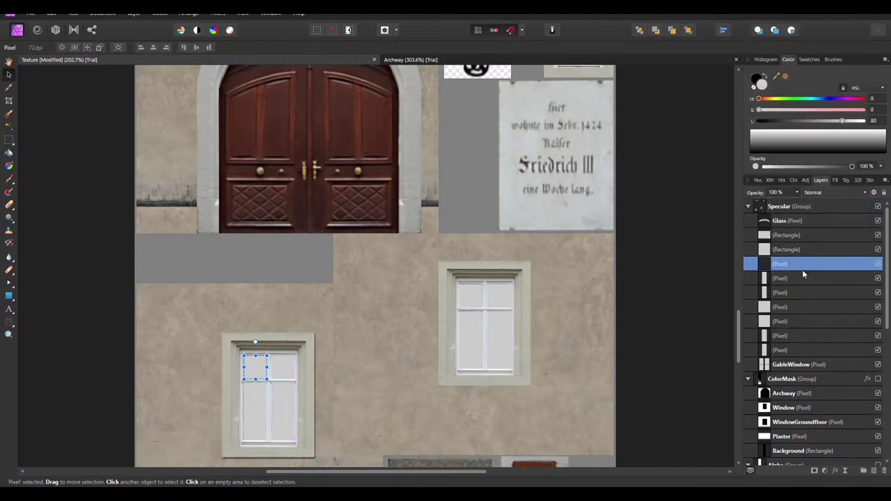
{"action": "left_click", "coordinate": [796, 252]}
{"action": "right_click", "coordinate": [796, 252]}
{"action": "left_click", "coordinate": [792, 167]}
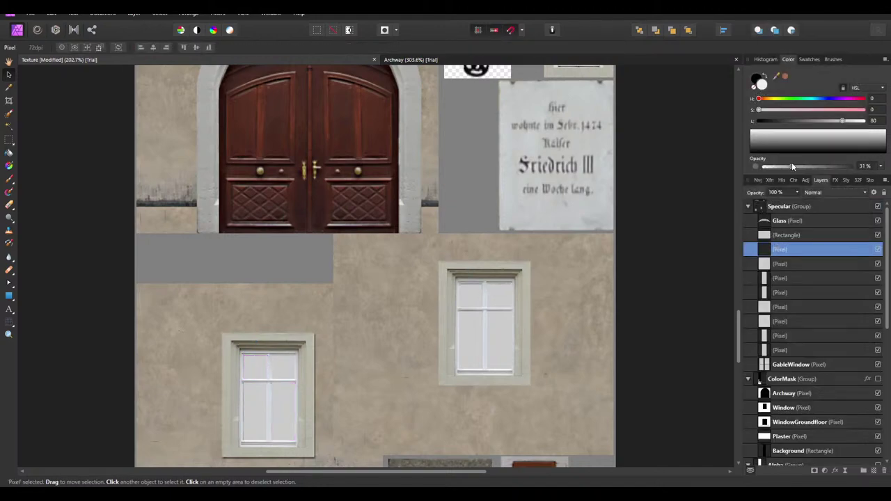
{"action": "left_click", "coordinate": [791, 236]}
{"action": "right_click", "coordinate": [790, 235]}
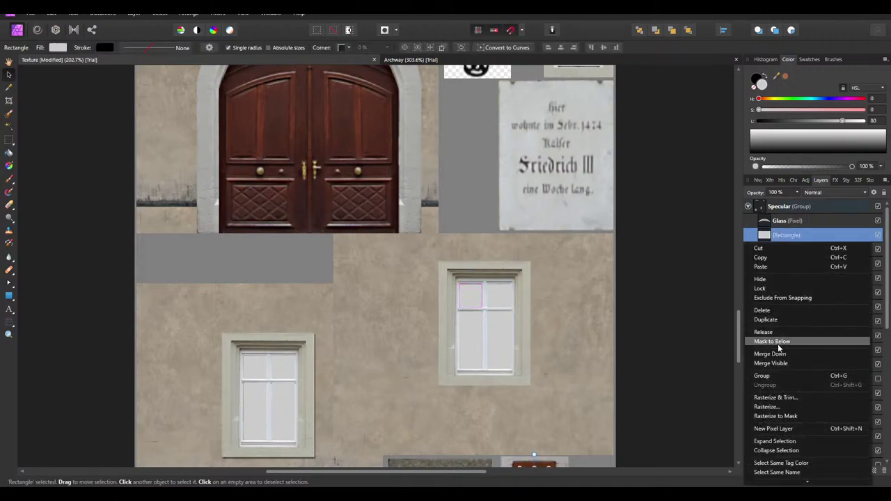
{"action": "left_click", "coordinate": [781, 400]}
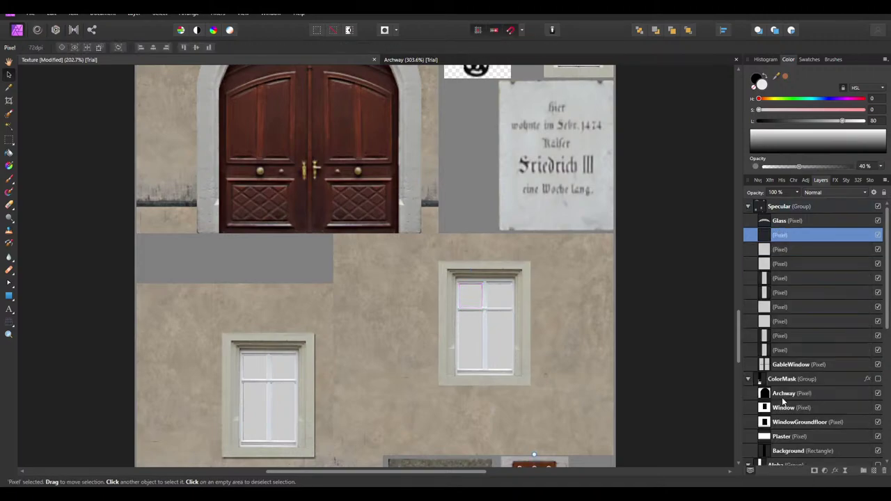
Select the basement window's glass layer in the Layers panel
{"action": "left_click", "coordinate": [473, 298]}
{"action": "left_click", "coordinate": [503, 300], "text": "shift"}
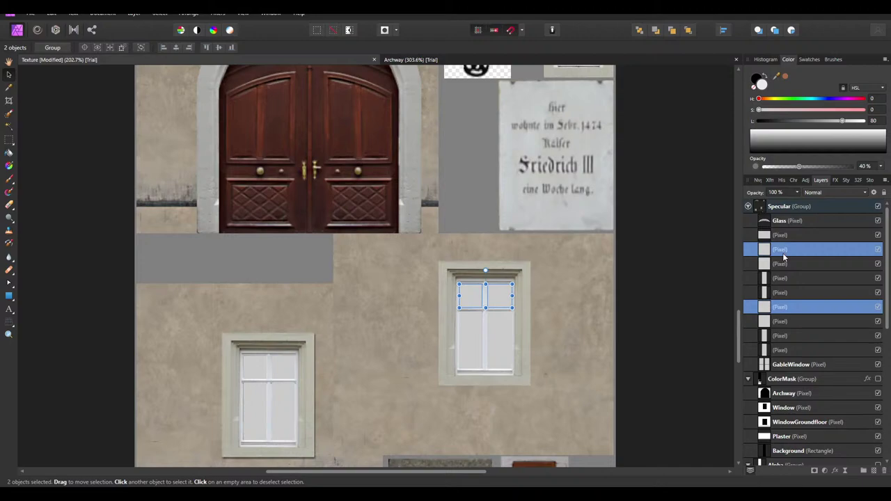
{"action": "left_click", "coordinate": [781, 252]}
{"action": "left_click", "coordinate": [779, 237]}
{"action": "scroll", "coordinate": [561, 273], "scroll_direction": "down", "scroll_amount": 5}
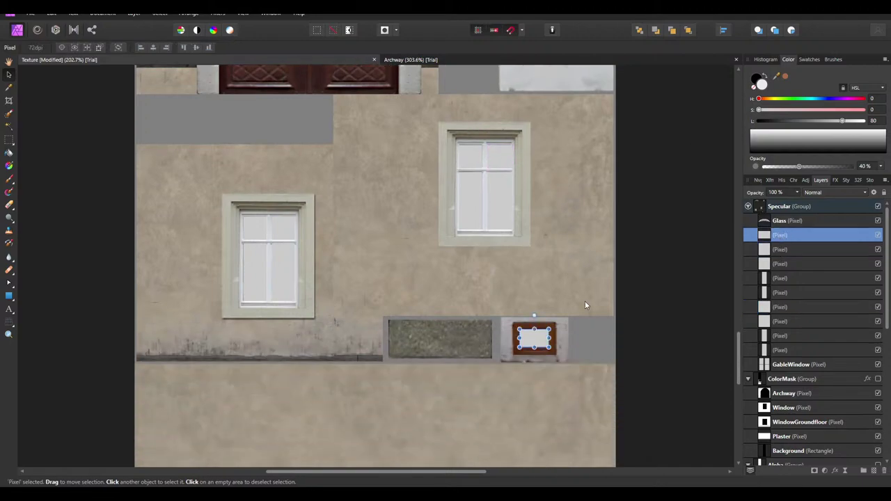
Rename the basement window layer 'Beasement Window' and the Glass layer 'Archway'
{"action": "double_click", "coordinate": [787, 236]}
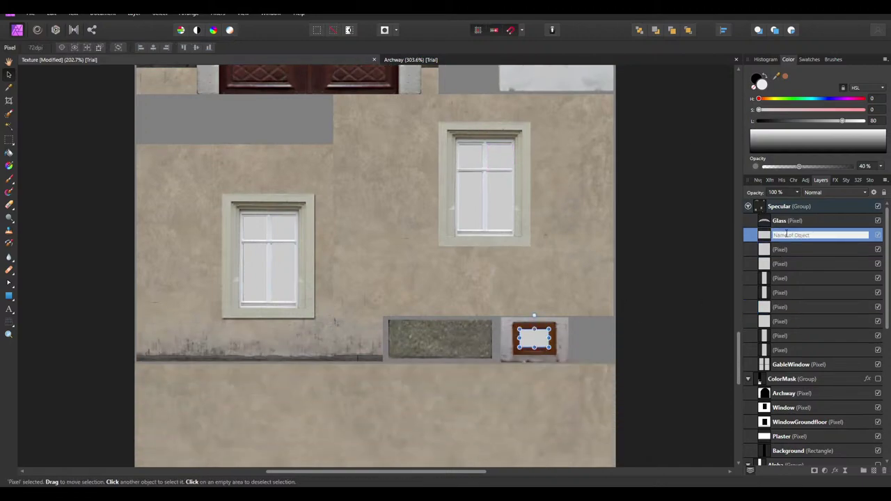
{"action": "type", "text": "Be"}
{"action": "type", "text": "asement Window"}
{"action": "key", "text": "Return"}
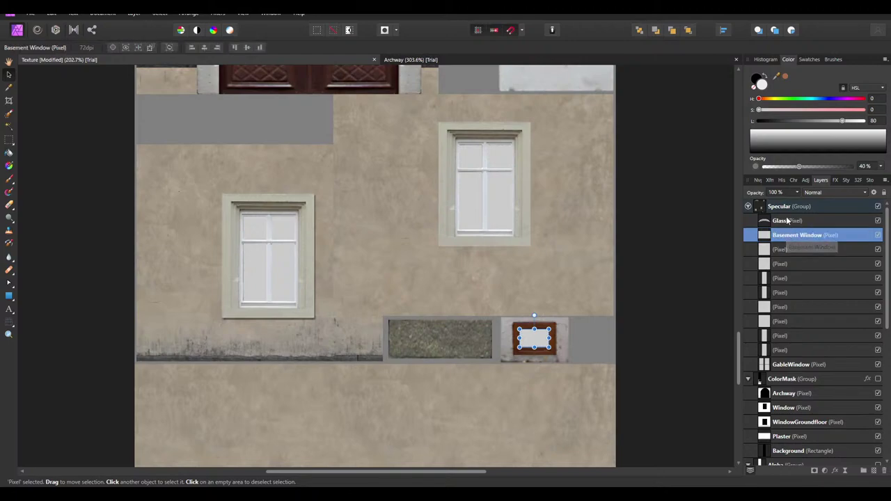
{"action": "double_click", "coordinate": [787, 220]}
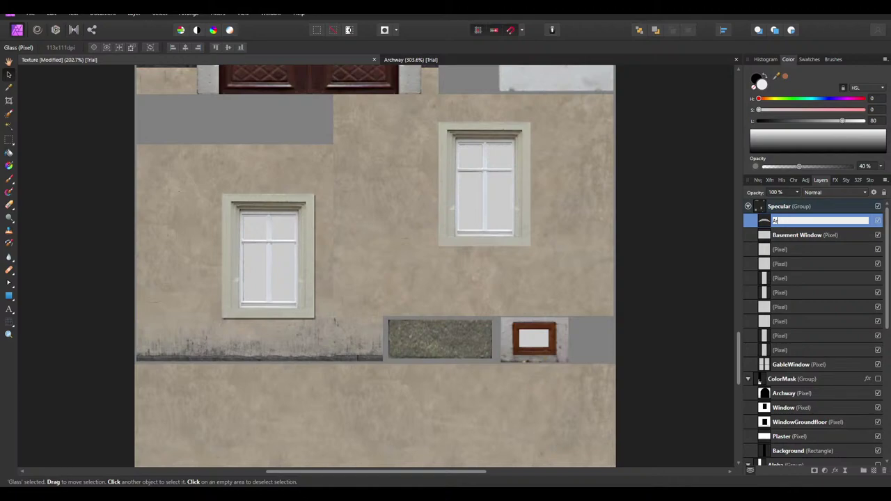
{"action": "type", "text": "Archway"}
{"action": "key", "text": "Return"}
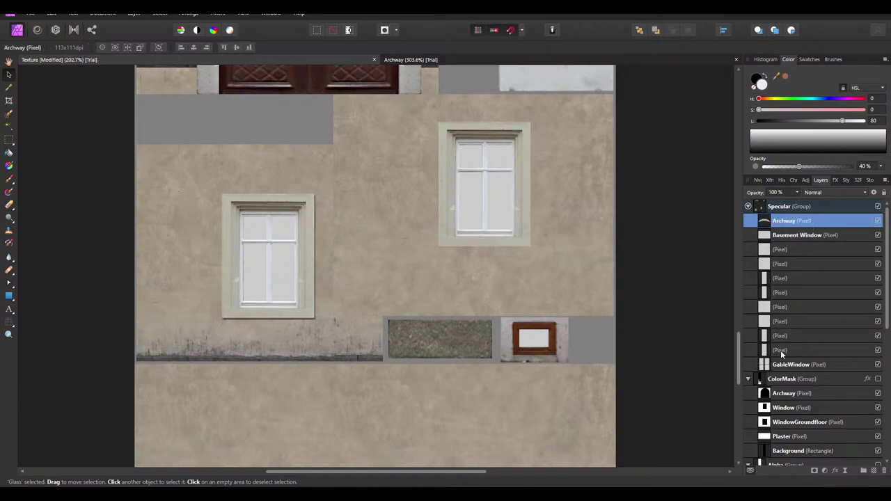
Check which pane layers belong to the left and right windows
{"action": "left_click", "coordinate": [781, 350]}
{"action": "left_click", "coordinate": [780, 335]}
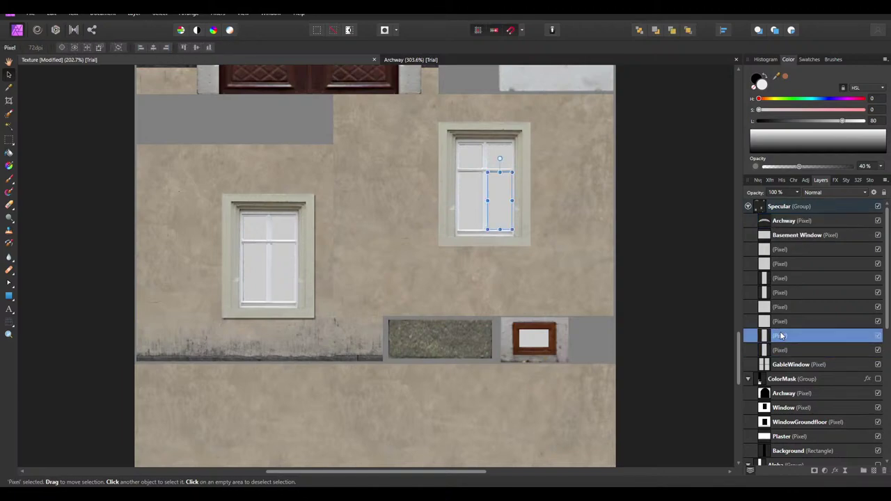
{"action": "left_click", "coordinate": [783, 294]}
{"action": "left_click", "coordinate": [782, 278]}
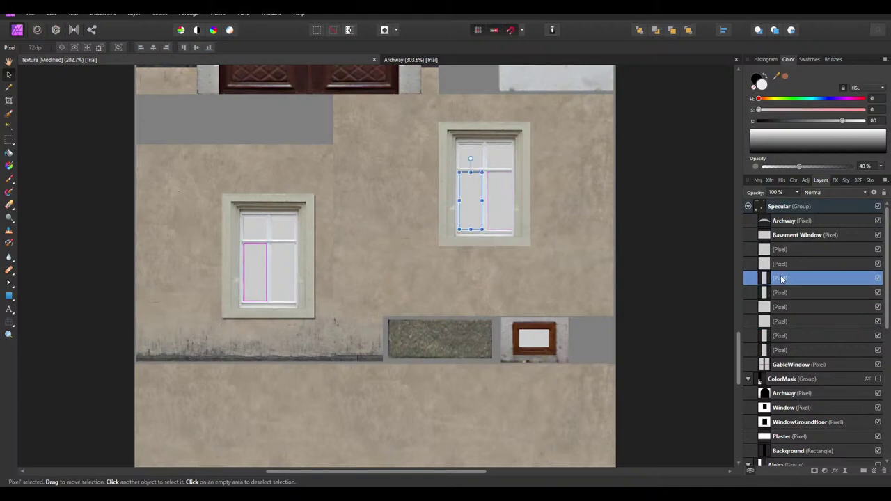
{"action": "left_click", "coordinate": [780, 351]}
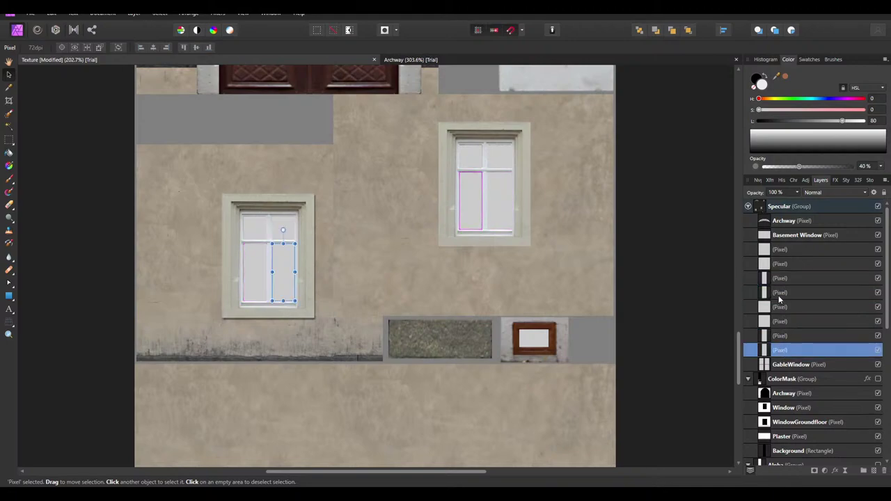
{"action": "left_click", "coordinate": [780, 293]}
{"action": "left_click", "coordinate": [777, 351]}
{"action": "left_click", "coordinate": [780, 307]}
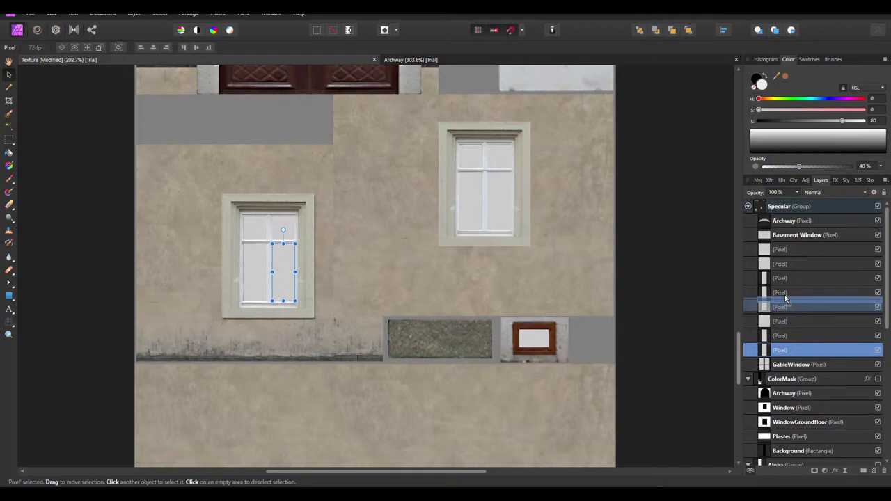
Merge the left window's lower pane layer down into its neighbouring pane layer
{"action": "left_click", "coordinate": [780, 293]}
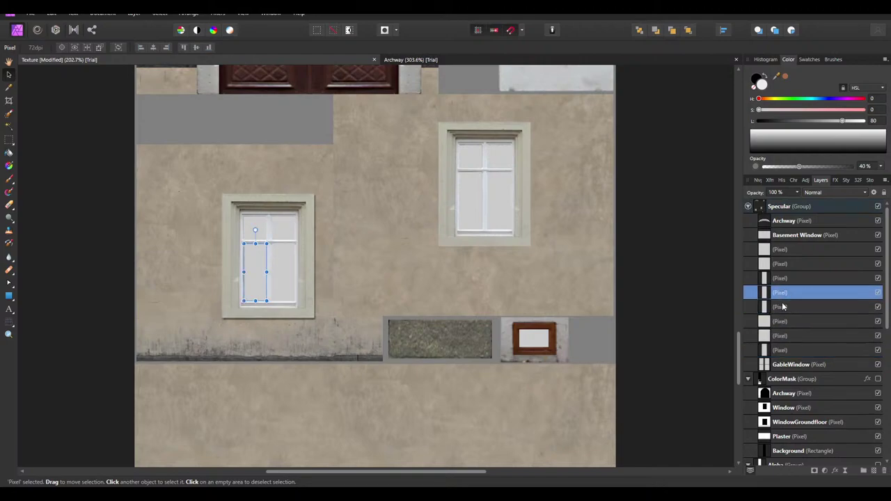
{"action": "left_click", "coordinate": [781, 306]}
{"action": "left_click", "coordinate": [781, 293]}
{"action": "right_click", "coordinate": [781, 293]}
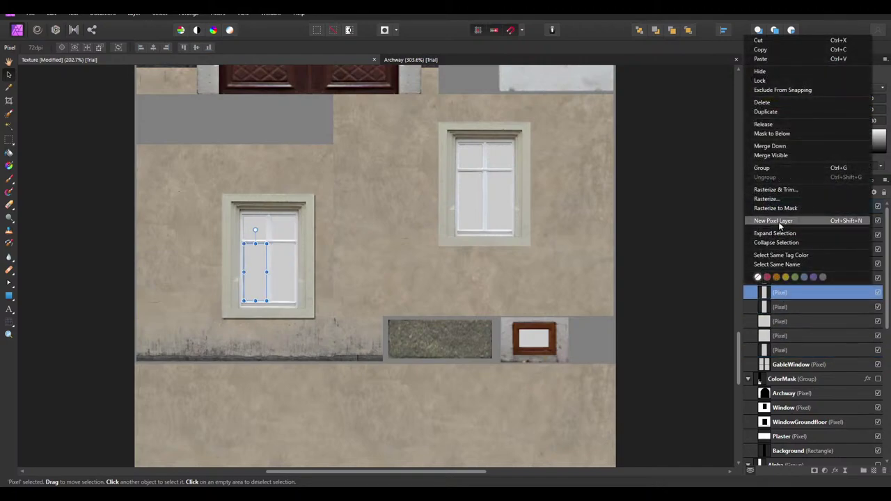
{"action": "left_click", "coordinate": [770, 146]}
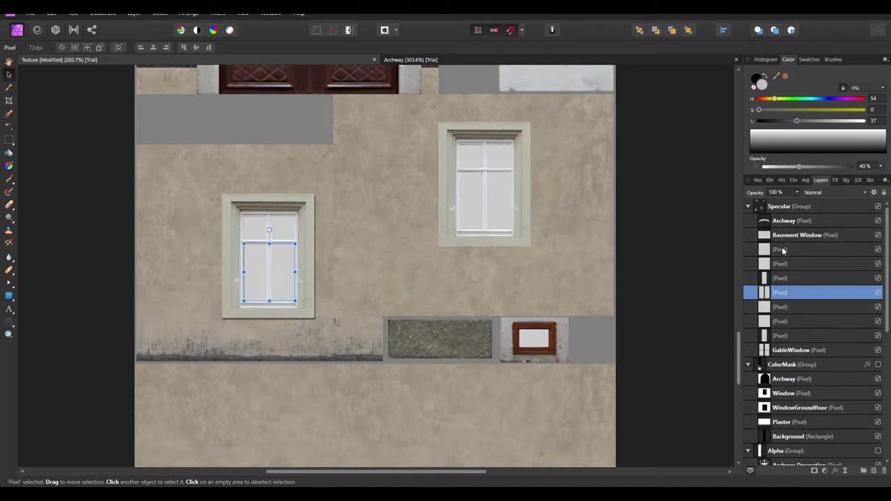
{"action": "left_click", "coordinate": [783, 251]}
Merge the left window's pane layers down into one full left-window layer
{"action": "left_click", "coordinate": [780, 265]}
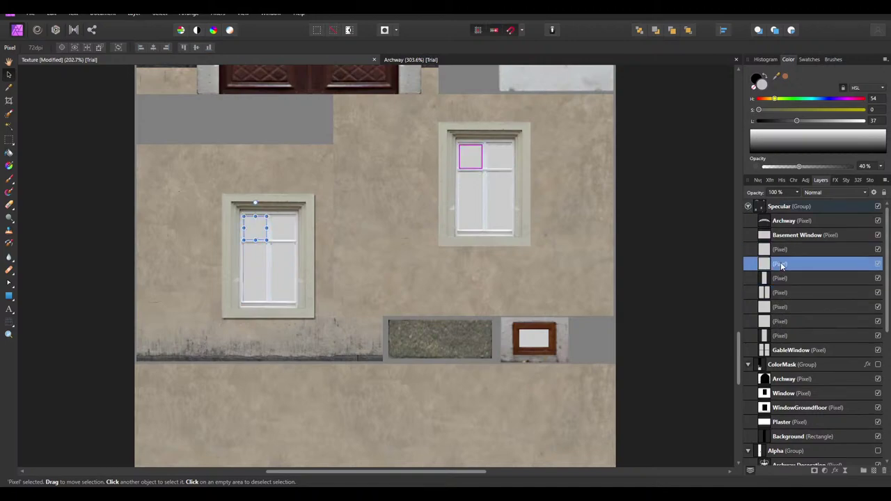
{"action": "left_click", "coordinate": [781, 307]}
{"action": "left_click", "coordinate": [781, 323]}
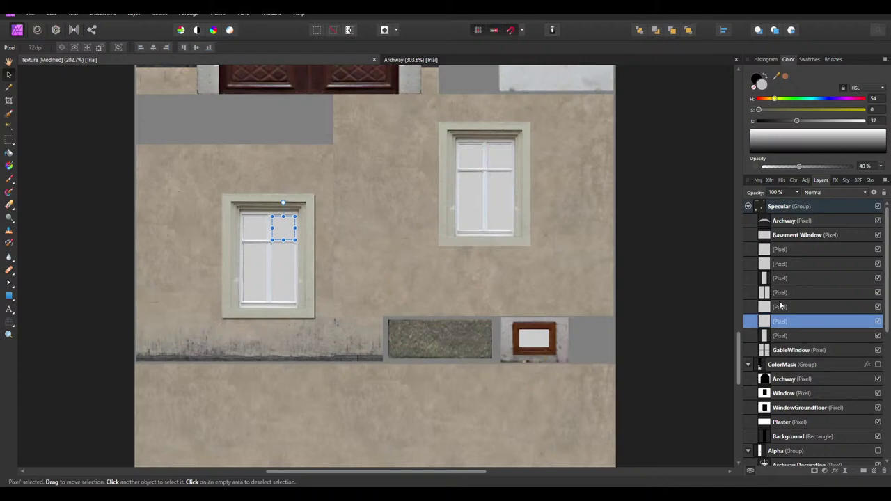
{"action": "left_click", "coordinate": [780, 305]}
{"action": "left_click", "coordinate": [782, 323]}
{"action": "right_click", "coordinate": [776, 291]}
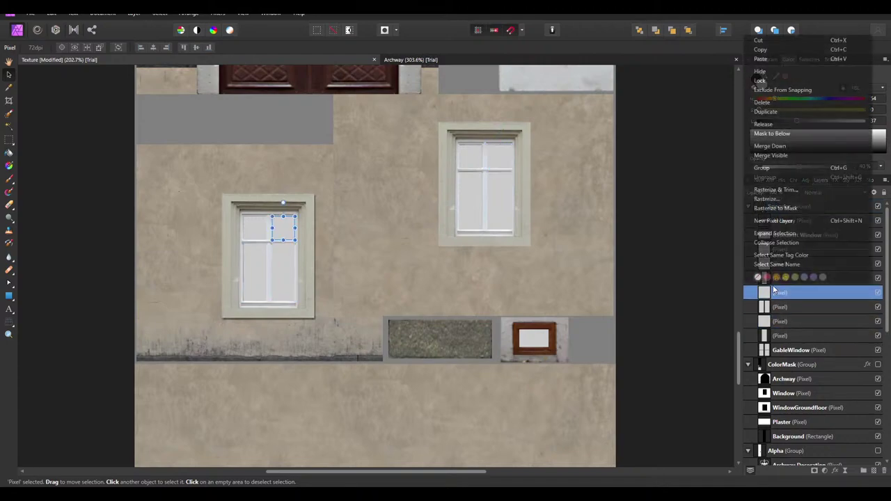
{"action": "left_click", "coordinate": [784, 147]}
{"action": "left_click", "coordinate": [781, 249]}
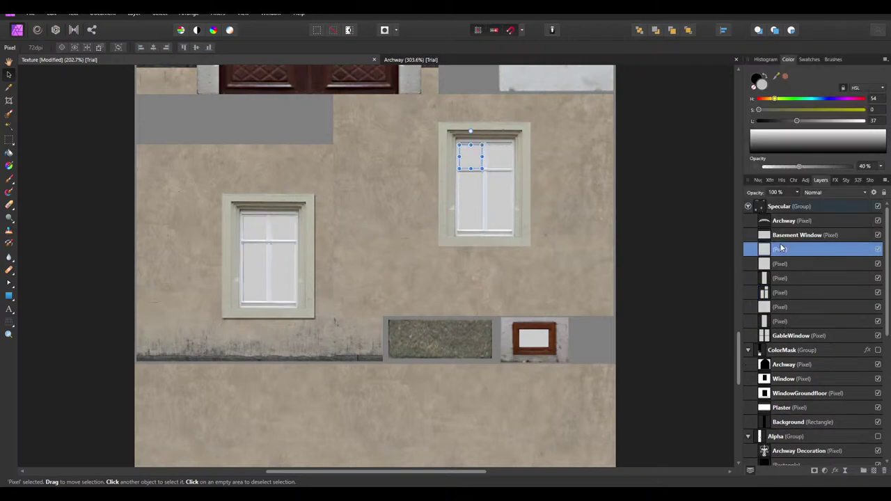
{"action": "double_click", "coordinate": [781, 265]}
{"action": "left_click_drag", "start_coordinate": [771, 285], "coordinate": [773, 279]}
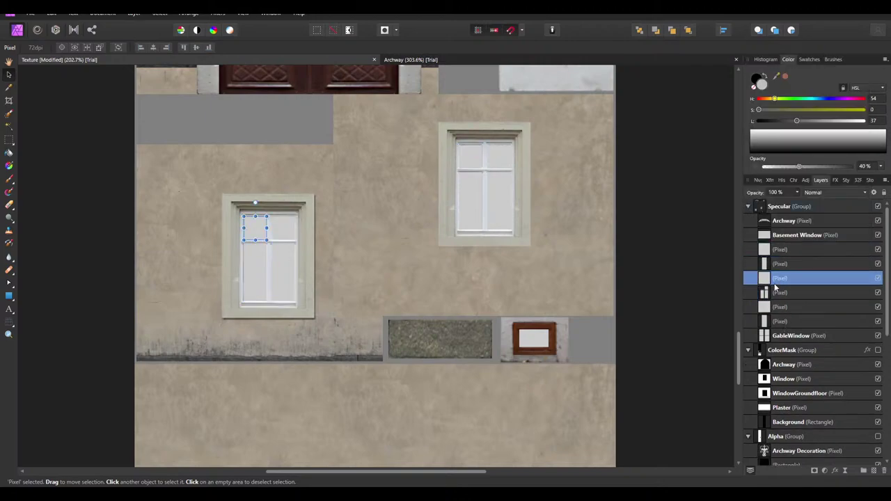
{"action": "right_click", "coordinate": [774, 278]}
{"action": "left_click", "coordinate": [779, 132]}
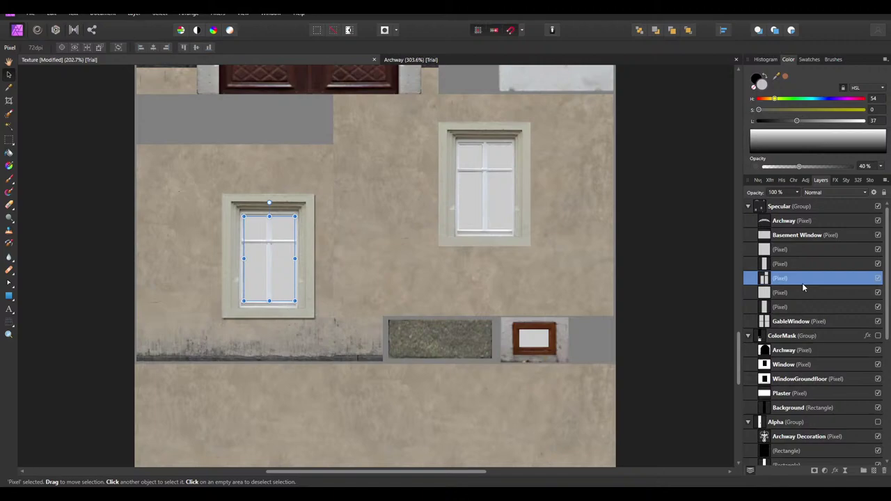
Move the right window's upper-left pane beside its partner and merge the two panes
{"action": "left_click", "coordinate": [786, 249]}
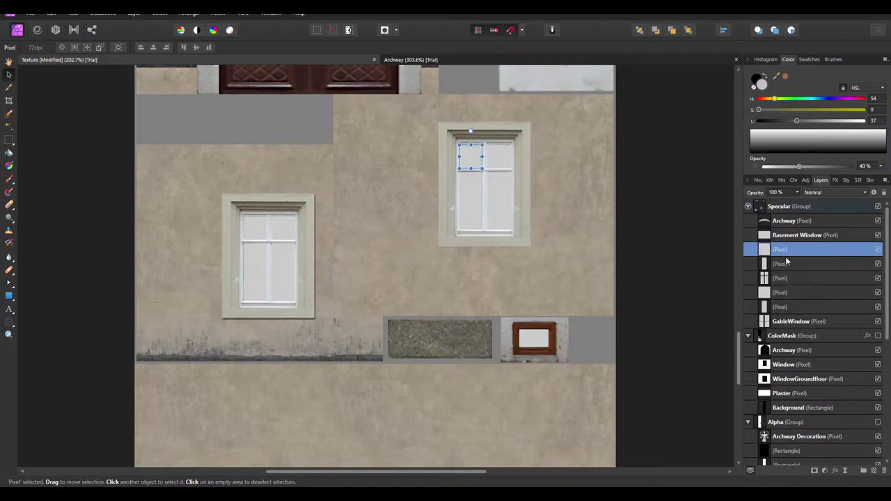
{"action": "left_click", "coordinate": [787, 264]}
{"action": "left_click_drag", "start_coordinate": [787, 263], "coordinate": [781, 287]}
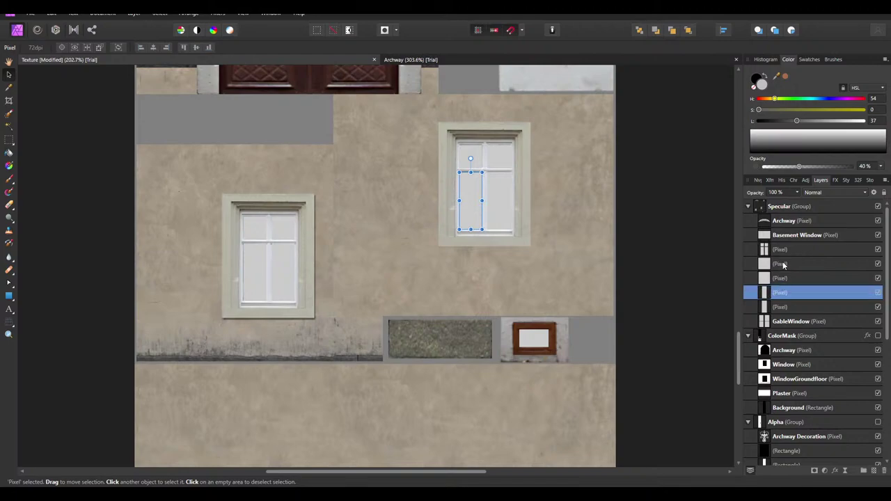
{"action": "right_click", "coordinate": [783, 264]}
{"action": "left_click", "coordinate": [770, 117]}
Merge the remaining right-window panes down into a single layer, then deselect
{"action": "right_click", "coordinate": [781, 264]}
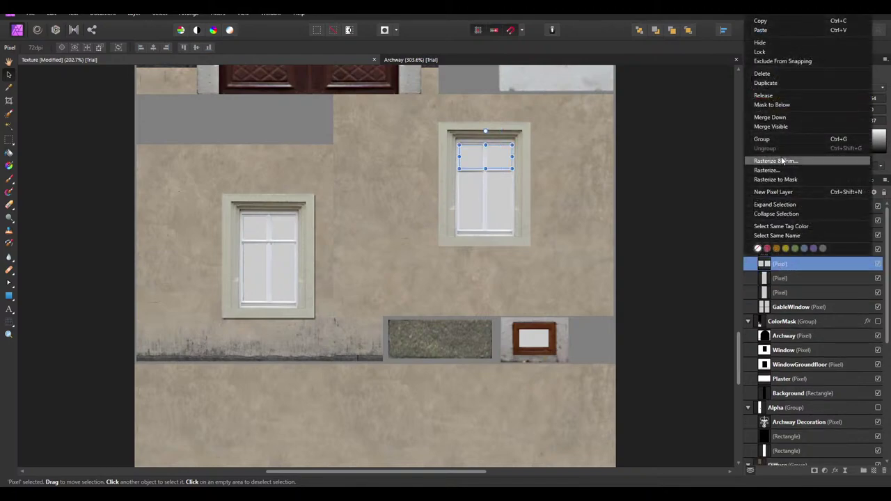
{"action": "left_click", "coordinate": [785, 170]}
{"action": "right_click", "coordinate": [781, 264]}
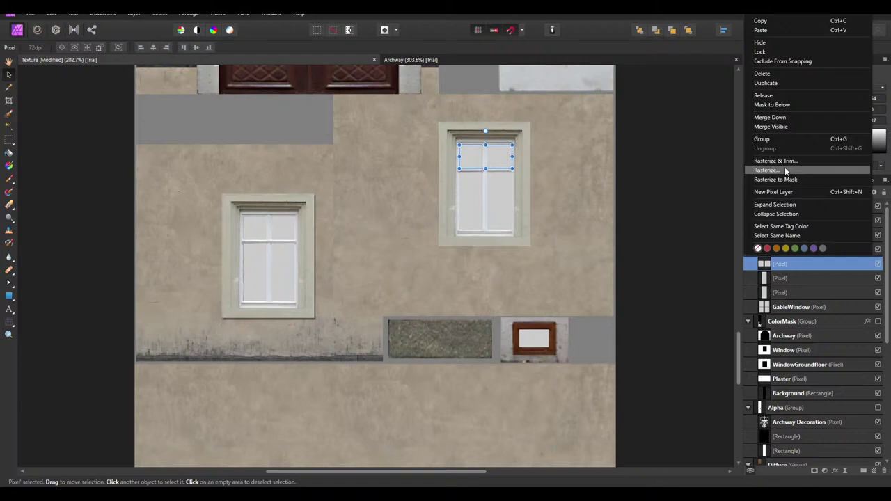
{"action": "left_click", "coordinate": [771, 117]}
{"action": "right_click", "coordinate": [781, 264]}
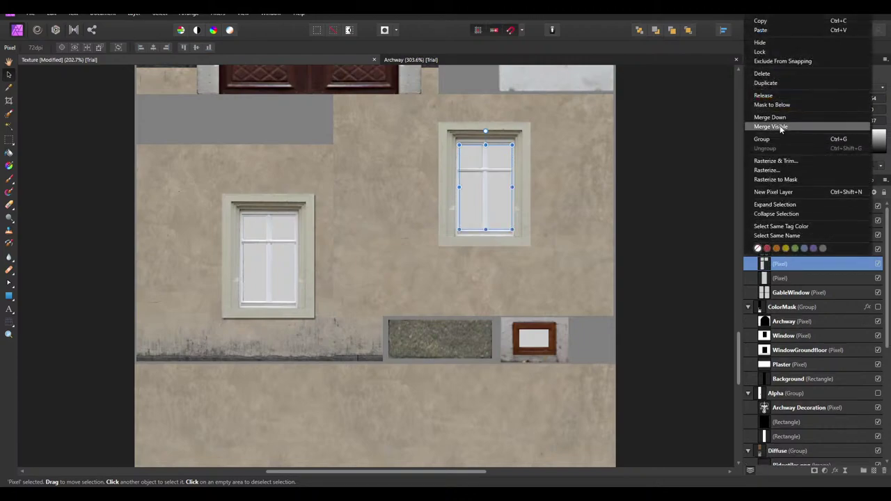
{"action": "left_click", "coordinate": [772, 117]}
{"action": "right_click", "coordinate": [779, 266]}
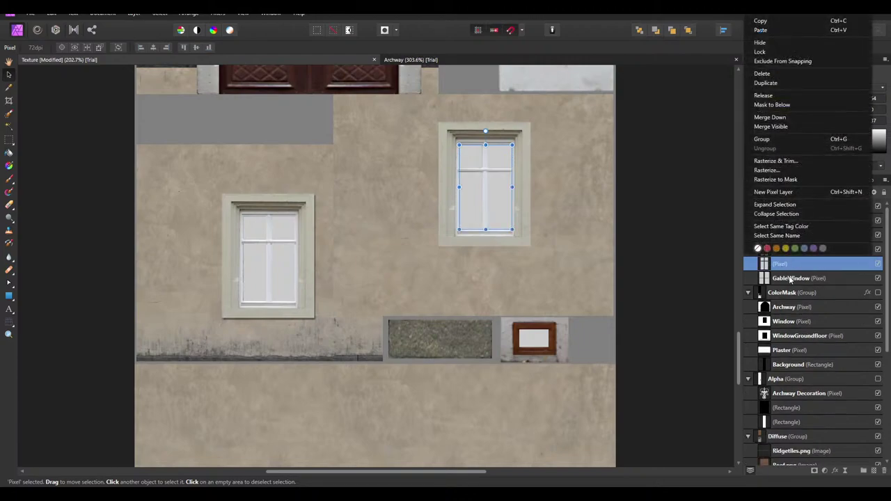
{"action": "key", "text": "Escape"}
{"action": "left_click", "coordinate": [781, 251]}
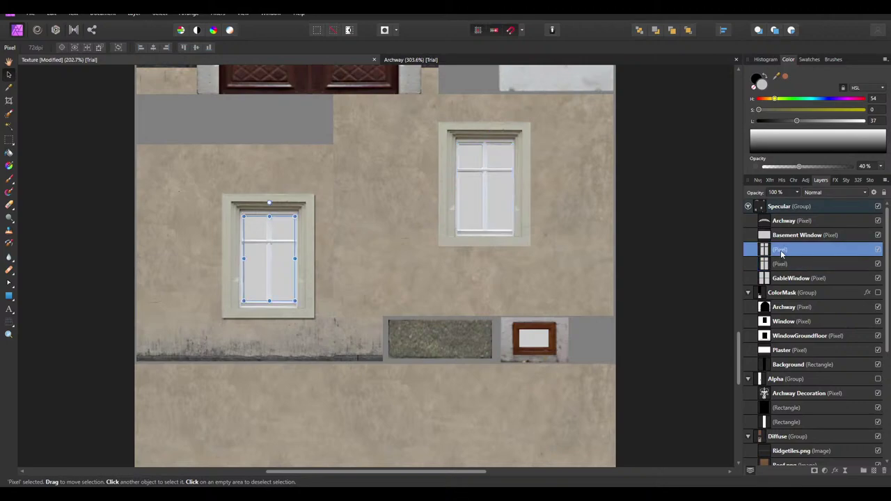
{"action": "left_click", "coordinate": [681, 278]}
Rename the first unnamed pixel layer to Window Ground Floor
{"action": "scroll", "coordinate": [439, 272], "scroll_direction": "down", "scroll_amount": 5, "text": "ctrl"}
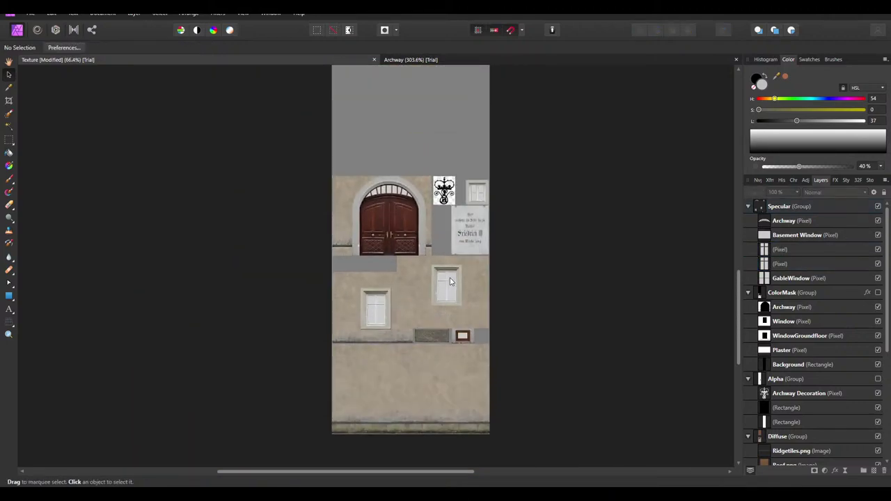
{"action": "scroll", "coordinate": [430, 268], "scroll_direction": "up", "scroll_amount": 4}
{"action": "scroll", "coordinate": [430, 278], "scroll_direction": "down", "scroll_amount": 2}
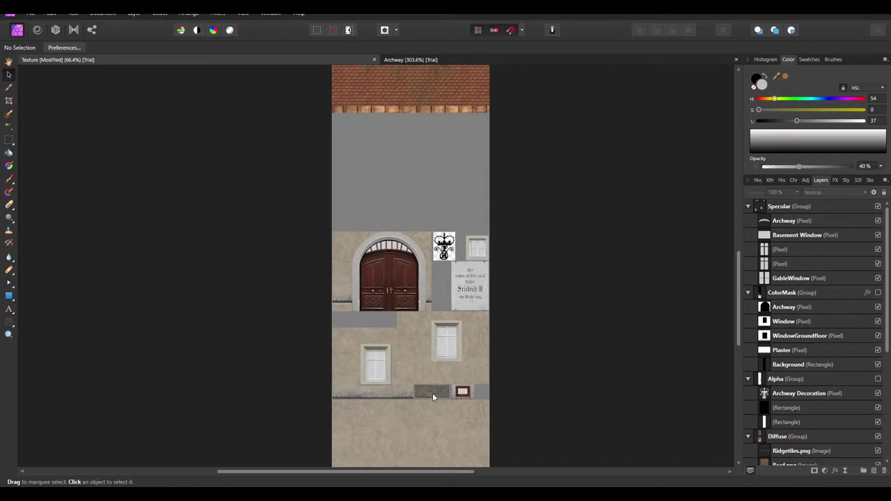
{"action": "scroll", "coordinate": [443, 267], "scroll_direction": "up", "scroll_amount": 2, "text": "ctrl"}
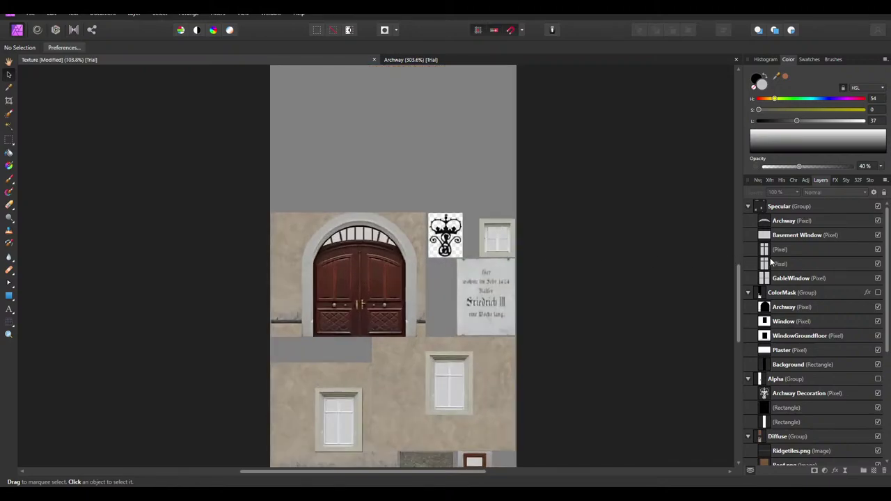
{"action": "double_click", "coordinate": [777, 254]}
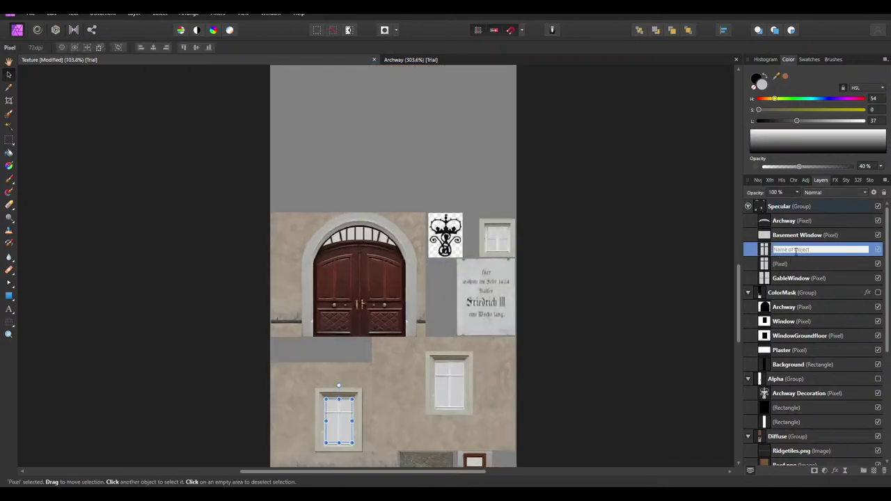
{"action": "type", "text": "Window Ground Floor"}
{"action": "key", "text": "Return"}
Rename the other unnamed pixel layer to Window
{"action": "left_click", "coordinate": [779, 265]}
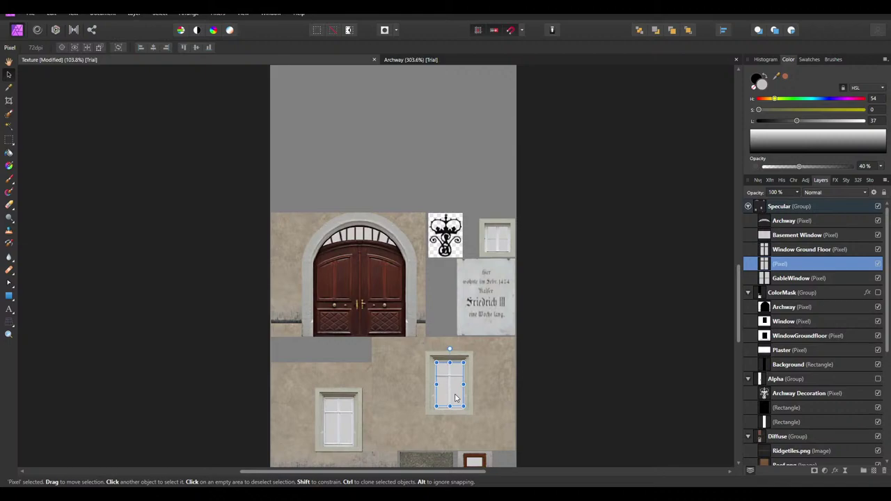
{"action": "double_click", "coordinate": [779, 264]}
{"action": "type", "text": "Win"}
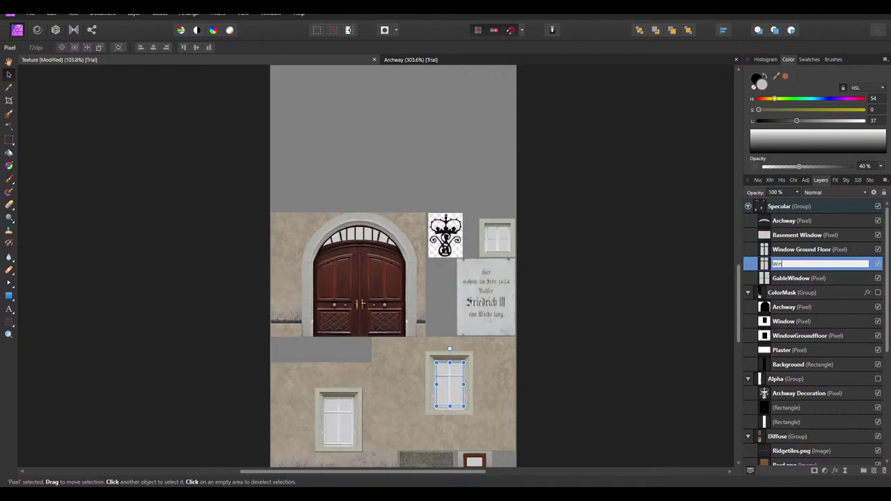
{"action": "type", "text": "dow"}
{"action": "key", "text": "Return"}
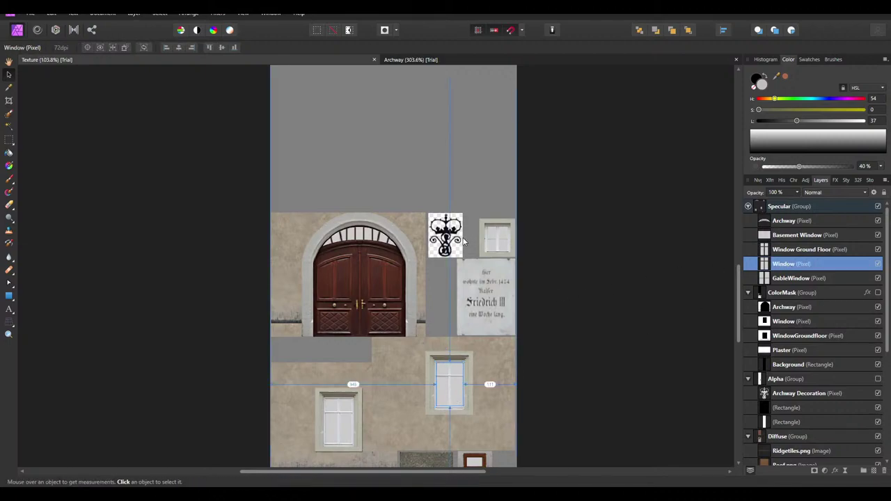
{"action": "scroll", "coordinate": [466, 240], "scroll_direction": "up", "scroll_amount": 5, "text": "ctrl"}
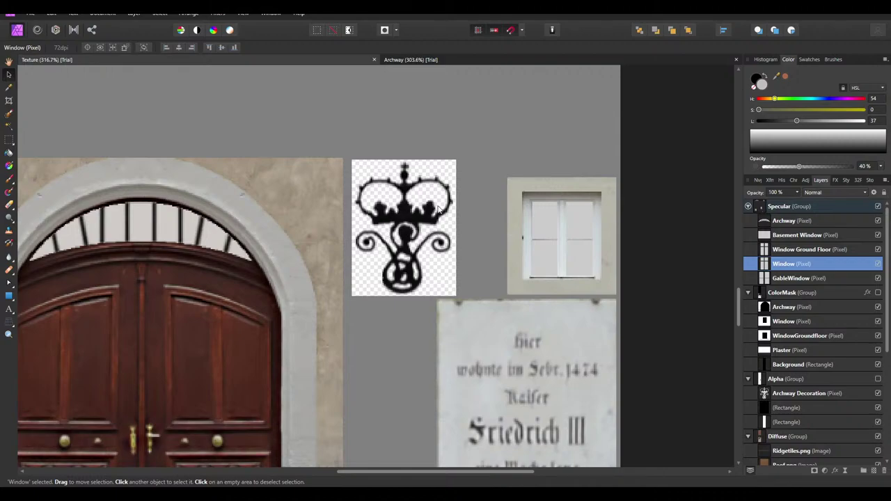
Draw a fully opaque rectangle over the crowned emblem and fit its edges to it
{"action": "left_click", "coordinate": [10, 295]}
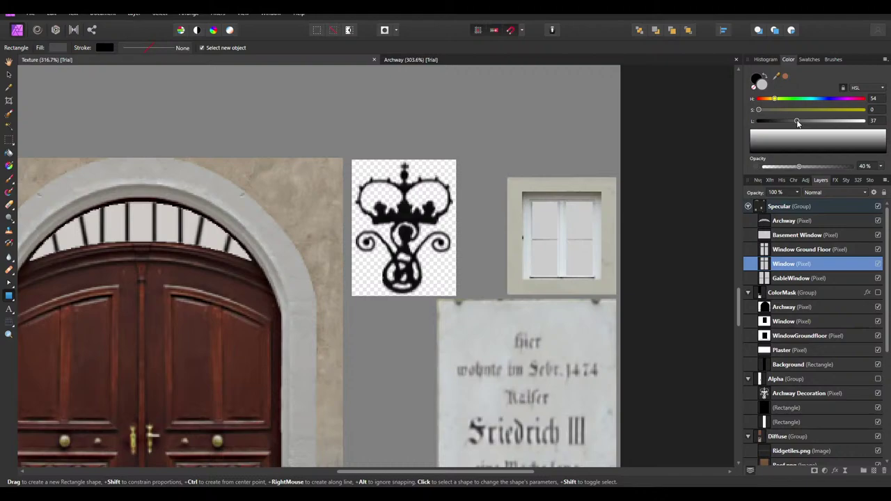
{"action": "left_click_drag", "start_coordinate": [458, 295], "coordinate": [353, 159]}
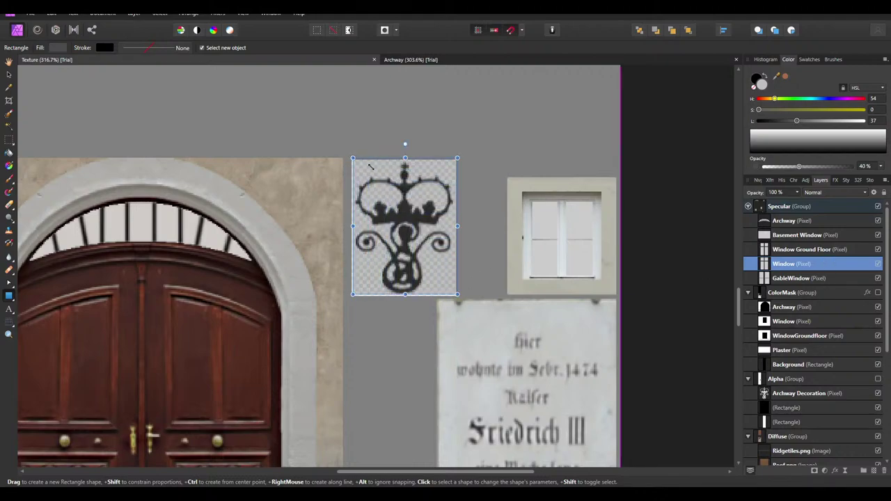
{"action": "scroll", "coordinate": [369, 245], "scroll_direction": "up", "scroll_amount": 1, "text": "ctrl"}
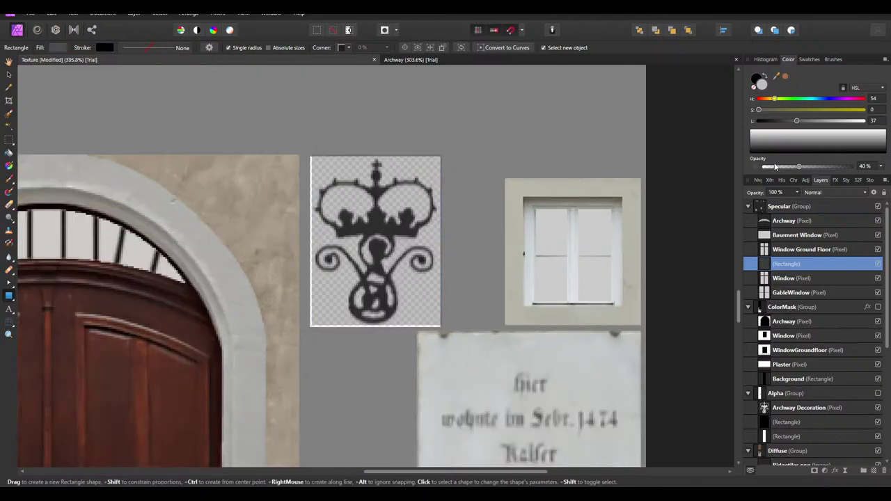
{"action": "key", "text": "0"}
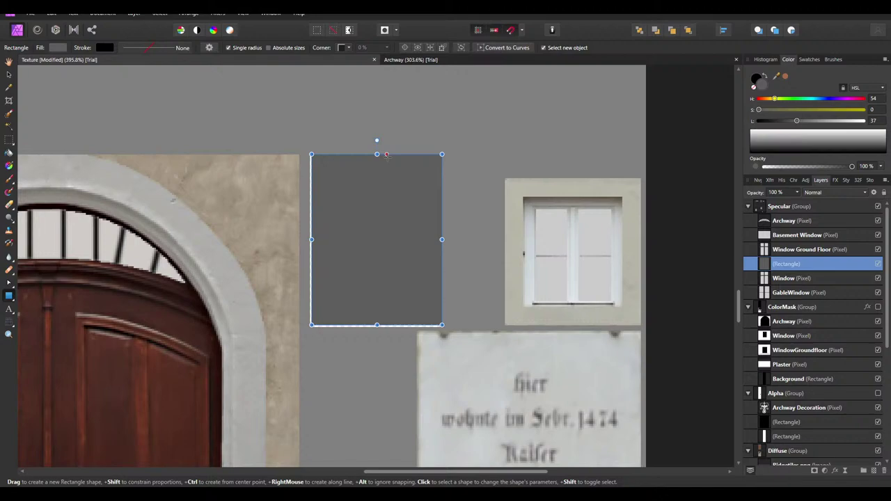
{"action": "left_click_drag", "start_coordinate": [387, 157], "coordinate": [391, 157]}
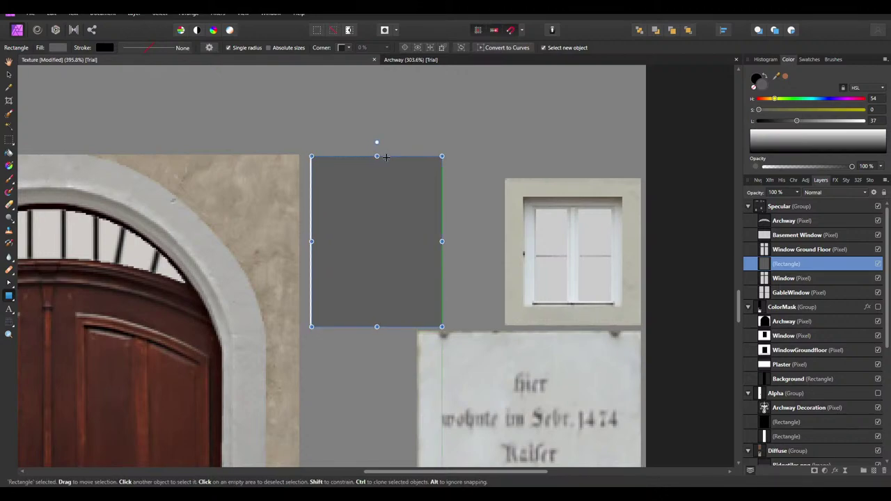
{"action": "scroll", "coordinate": [334, 221], "scroll_direction": "up", "scroll_amount": 1, "text": "ctrl"}
{"action": "left_click_drag", "start_coordinate": [300, 246], "coordinate": [303, 246]}
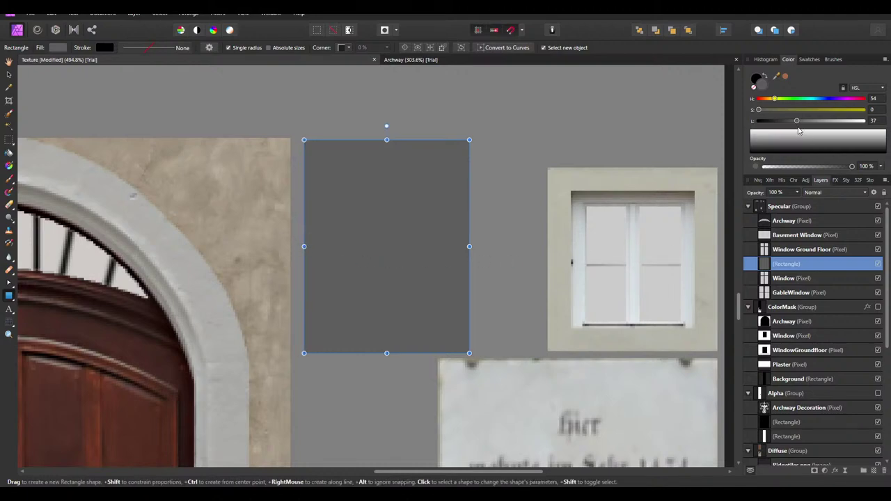
Darken the rectangle's fill to black and name its layer Archway Decoration
{"action": "left_click_drag", "start_coordinate": [797, 121], "coordinate": [768, 124]}
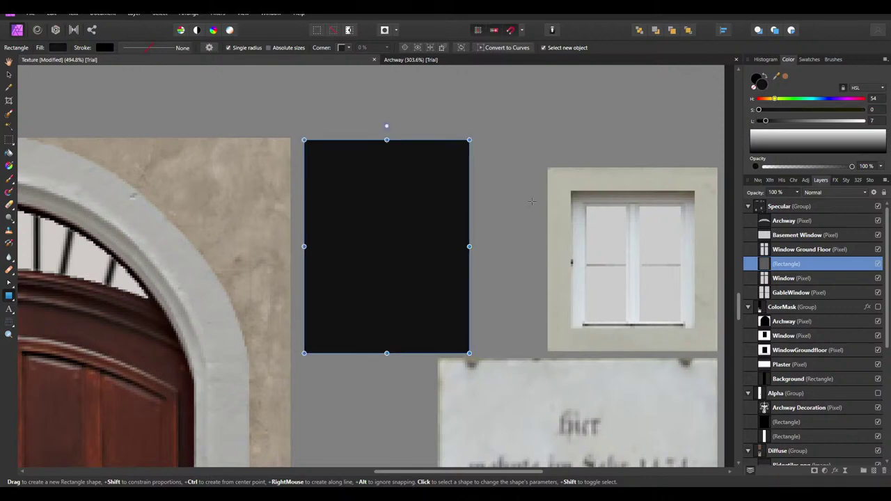
{"action": "key", "text": "ctrl+minus"}
{"action": "double_click", "coordinate": [788, 263]}
{"action": "type", "text": "Archway Dec"}
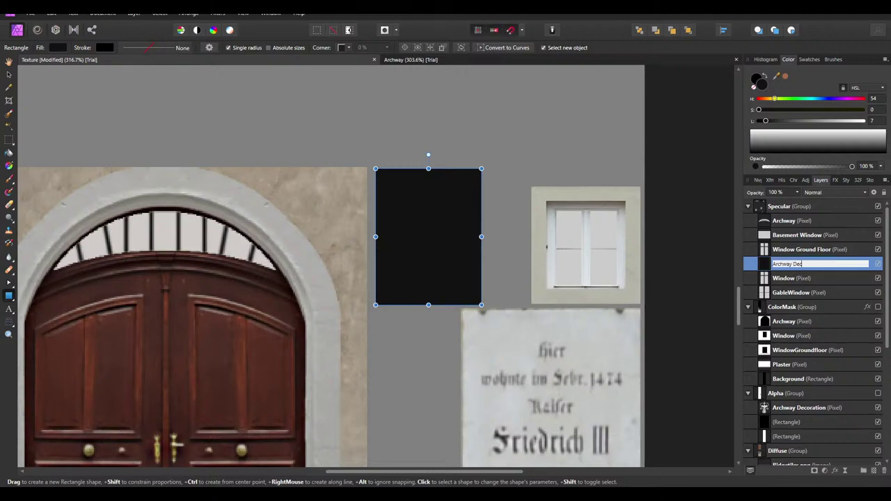
{"action": "type", "text": "oration"}
{"action": "key", "text": "Return"}
{"action": "key", "text": "ctrl+0"}
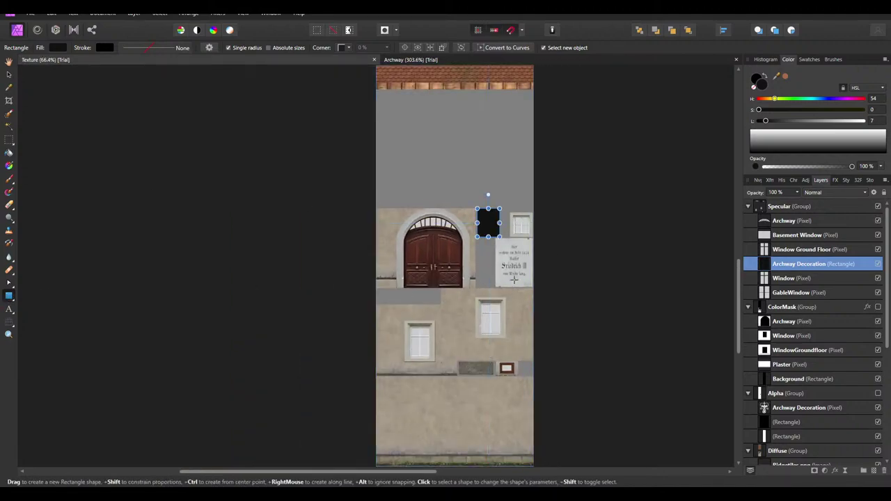
Draw a black rectangle covering the whole texture sheet
{"action": "scroll", "coordinate": [597, 250], "scroll_direction": "down", "scroll_amount": 2}
{"action": "scroll", "coordinate": [533, 379], "scroll_direction": "up", "scroll_amount": 3, "text": "ctrl"}
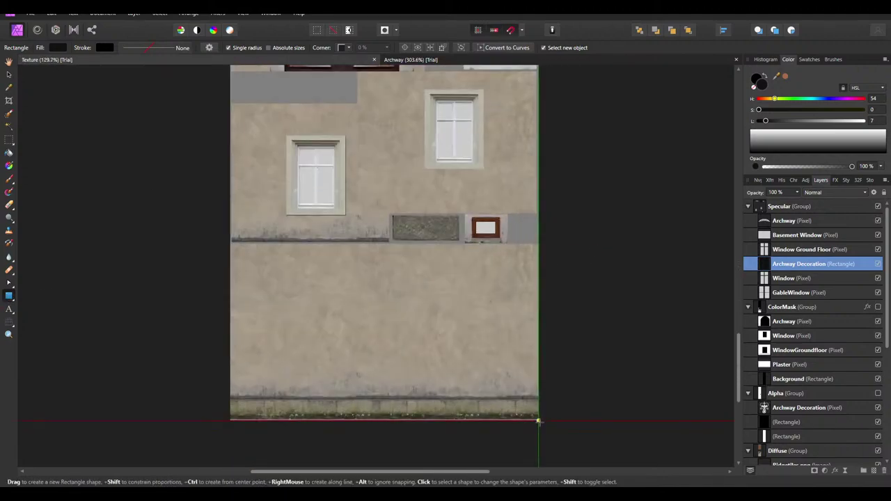
{"action": "mouse_move", "coordinate": [536, 421]}
{"action": "left_mouse_down"}
{"action": "mouse_move", "coordinate": [455, 305]}
{"action": "mouse_move", "coordinate": [215, 193]}
{"action": "mouse_move", "coordinate": [229, 192]}
{"action": "left_mouse_up"}
{"action": "scroll", "coordinate": [439, 213], "scroll_direction": "down", "scroll_amount": 4, "text": "ctrl"}
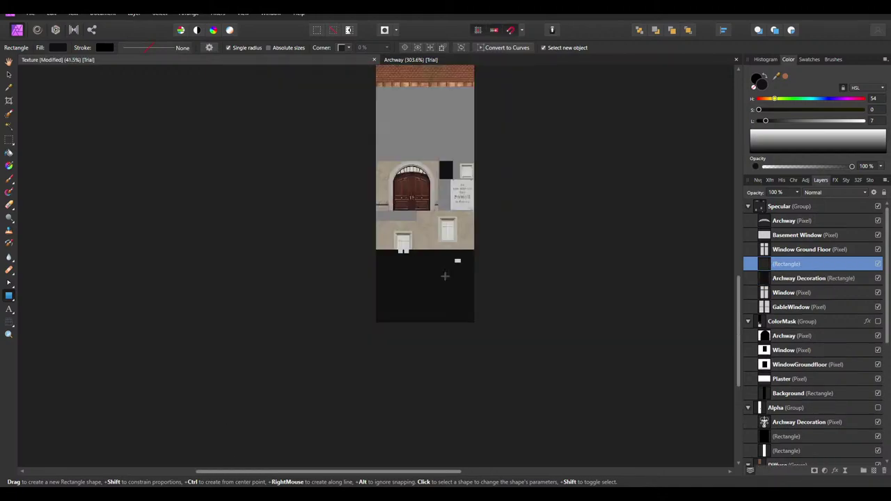
{"action": "scroll", "coordinate": [435, 209], "scroll_direction": "up", "scroll_amount": 3, "text": "ctrl"}
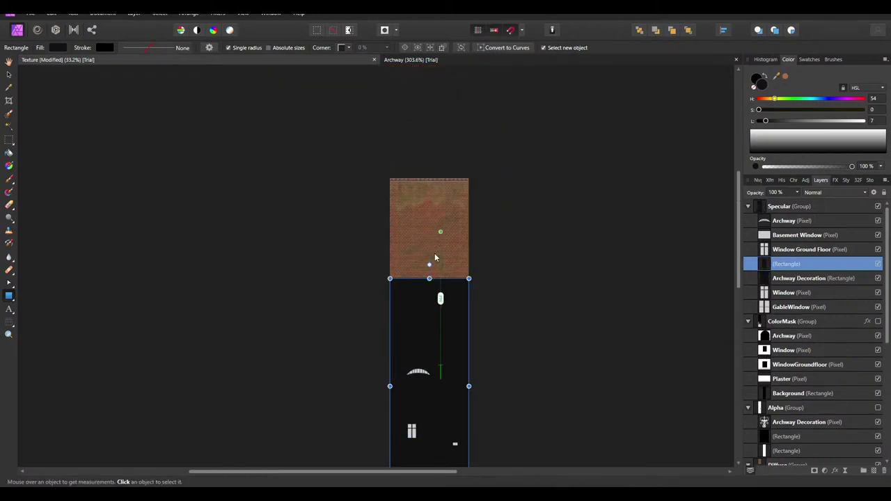
{"action": "scroll", "coordinate": [418, 187], "scroll_direction": "down", "scroll_amount": 2}
{"action": "scroll", "coordinate": [419, 186], "scroll_direction": "up", "scroll_amount": 2}
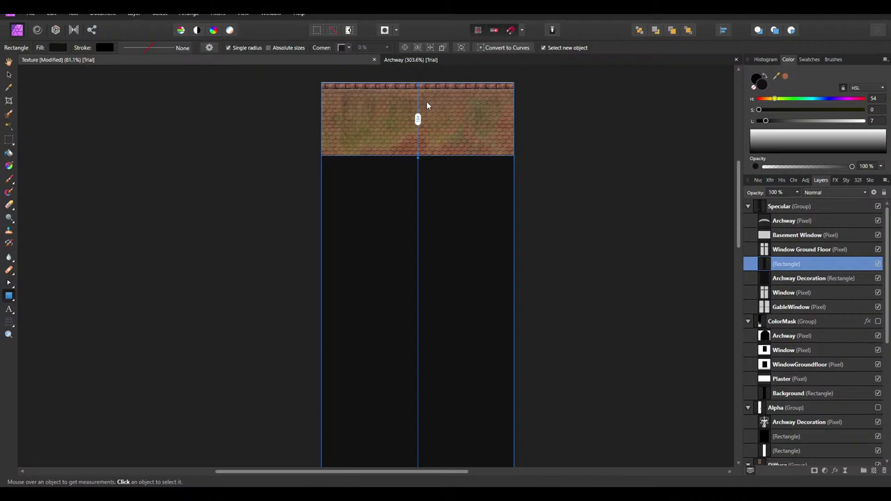
{"action": "scroll", "coordinate": [418, 187], "scroll_direction": "up", "scroll_amount": 4, "text": "ctrl"}
{"action": "left_click_drag", "start_coordinate": [416, 285], "coordinate": [409, 139]}
{"action": "scroll", "coordinate": [417, 135], "scroll_direction": "down", "scroll_amount": 4, "text": "ctrl"}
Move the rectangle below GableWindow, name it Background, and save the document
{"action": "left_click_drag", "start_coordinate": [791, 264], "coordinate": [791, 314]}
{"action": "double_click", "coordinate": [791, 307]}
{"action": "type", "text": "Background"}
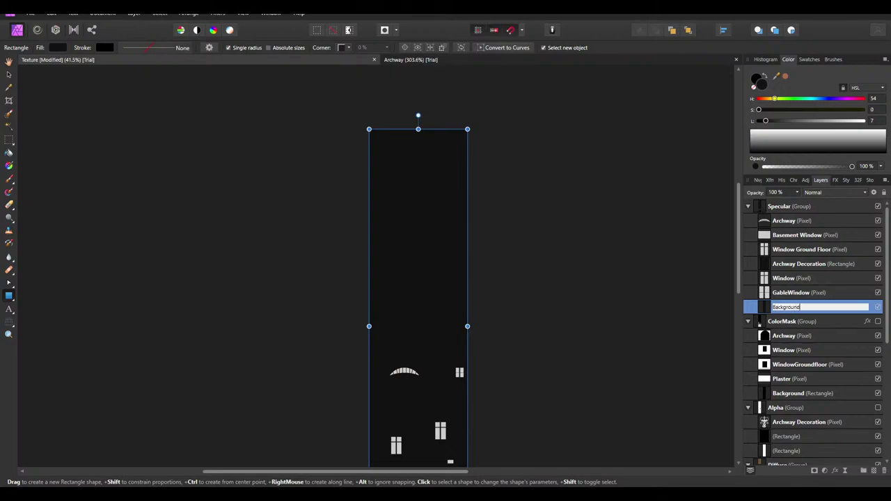
{"action": "key", "text": "Return"}
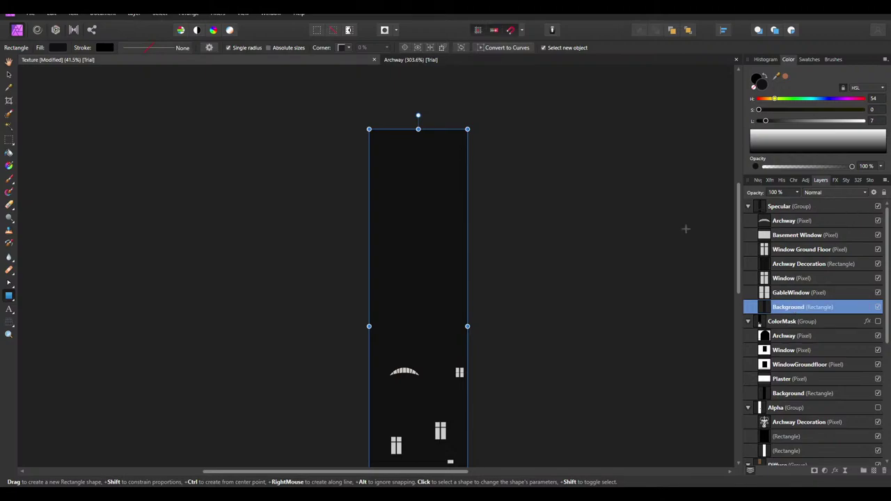
{"action": "scroll", "coordinate": [478, 161], "scroll_direction": "down", "scroll_amount": 2, "text": "ctrl"}
{"action": "key", "text": "ctrl+s"}
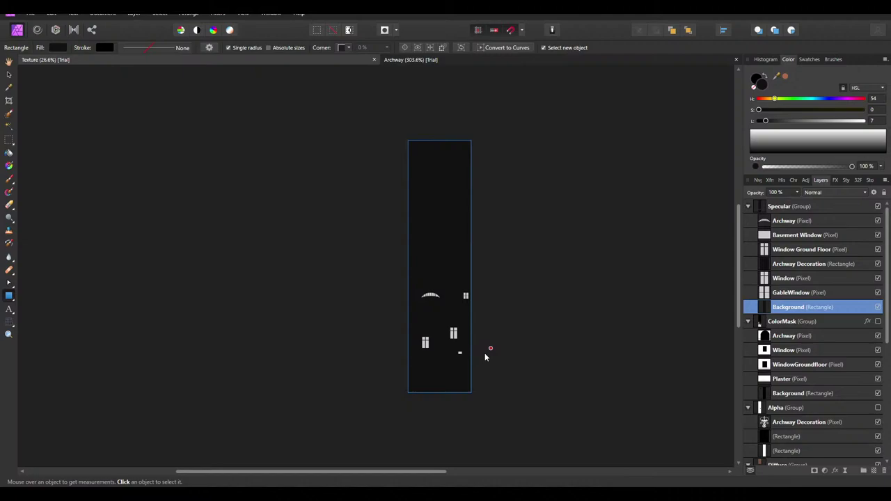
{"action": "scroll", "coordinate": [485, 353], "scroll_direction": "up", "scroll_amount": 2, "text": "ctrl"}
{"action": "scroll", "coordinate": [431, 296], "scroll_direction": "up", "scroll_amount": 1}
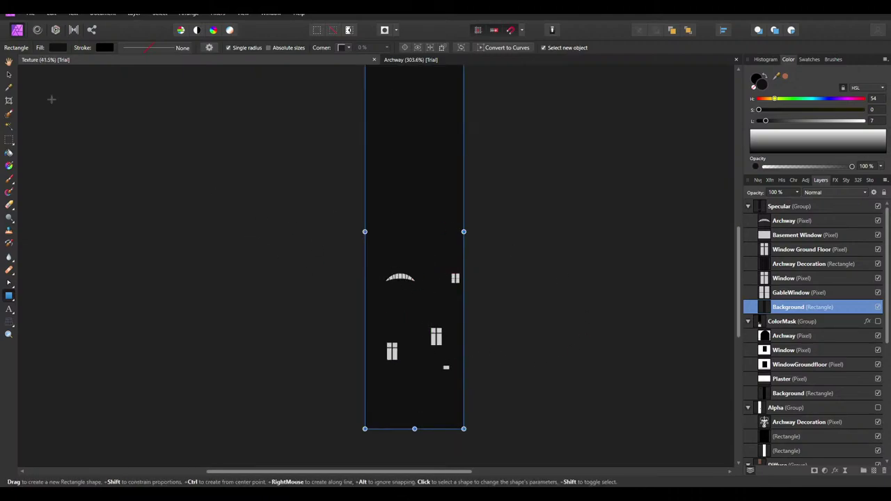
{"action": "left_click", "coordinate": [30, 13]}
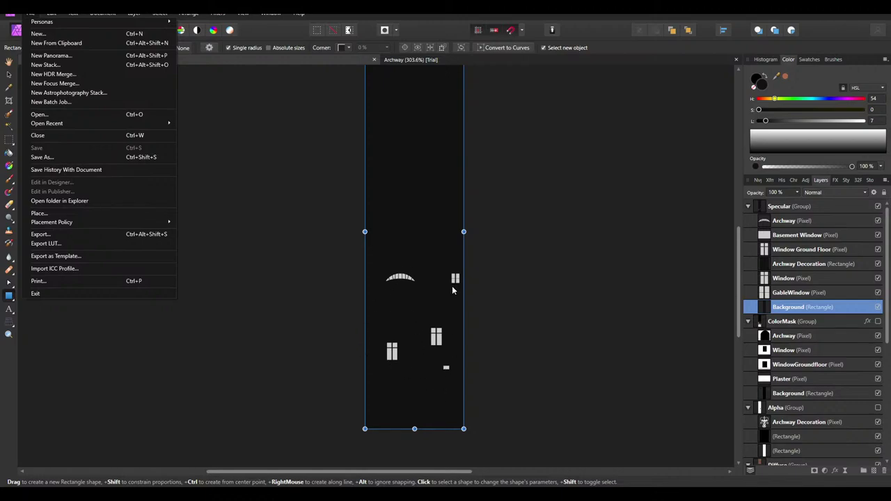
Export the texture with PNG settings as Specular.png
{"action": "left_click", "coordinate": [59, 235]}
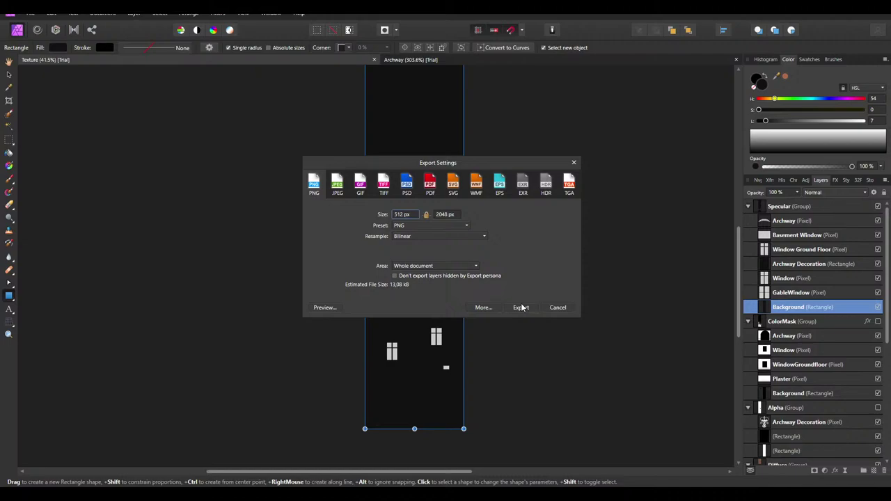
{"action": "left_click", "coordinate": [521, 308]}
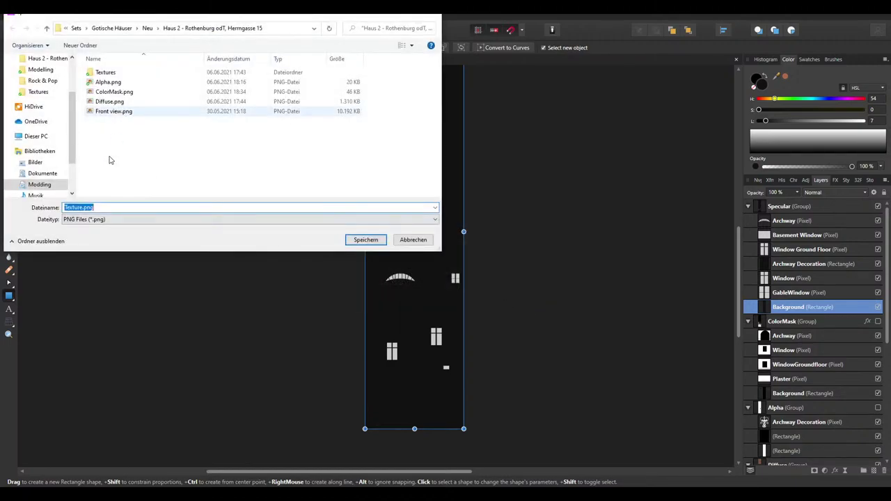
{"action": "type", "text": "Specu"}
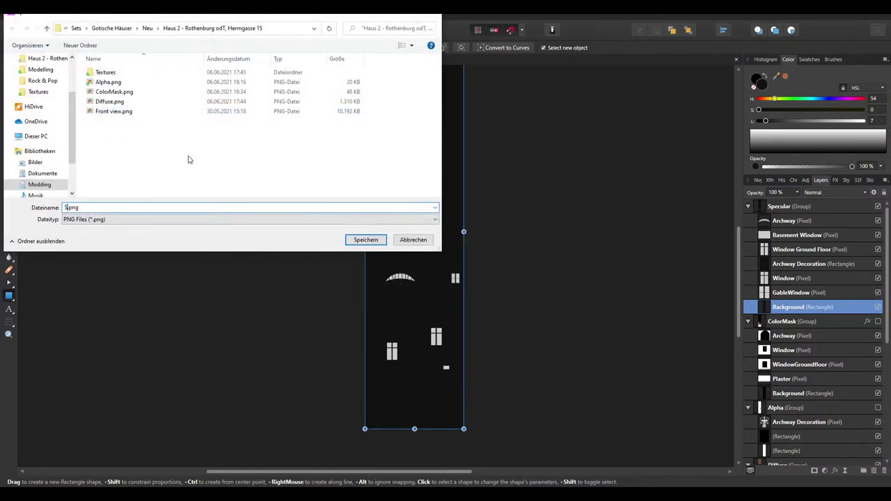
{"action": "type", "text": "lar"}
{"action": "key", "text": "Return"}
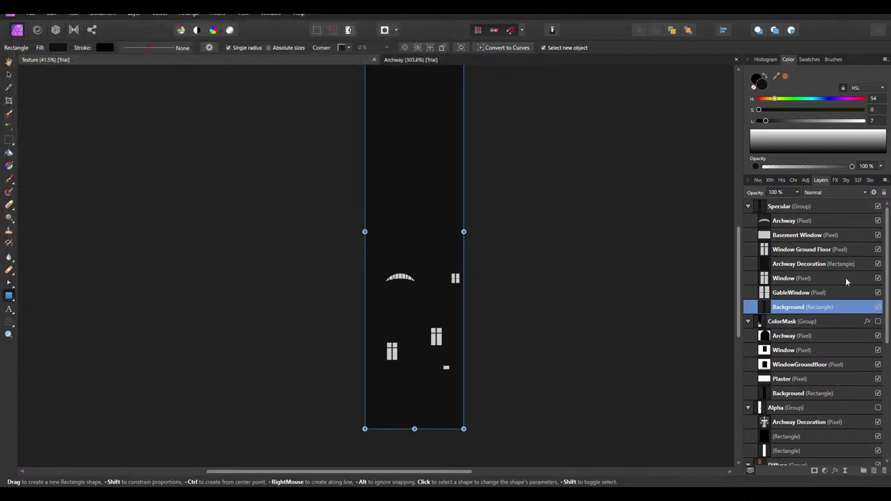
Hide the Specular group, clear the selection, and switch to File Explorer
{"action": "left_click", "coordinate": [878, 206]}
{"action": "left_click", "coordinate": [747, 206]}
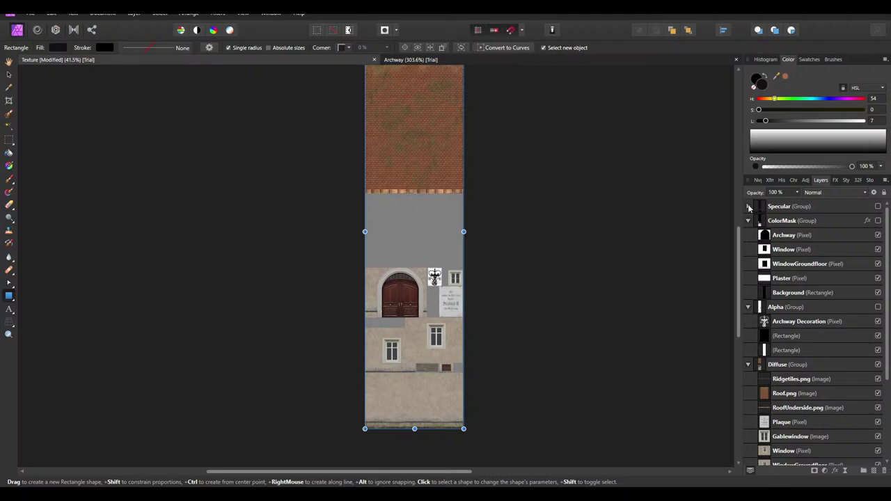
{"action": "left_click", "coordinate": [748, 206]}
{"action": "left_click", "coordinate": [7, 74]}
{"action": "left_click", "coordinate": [529, 333]}
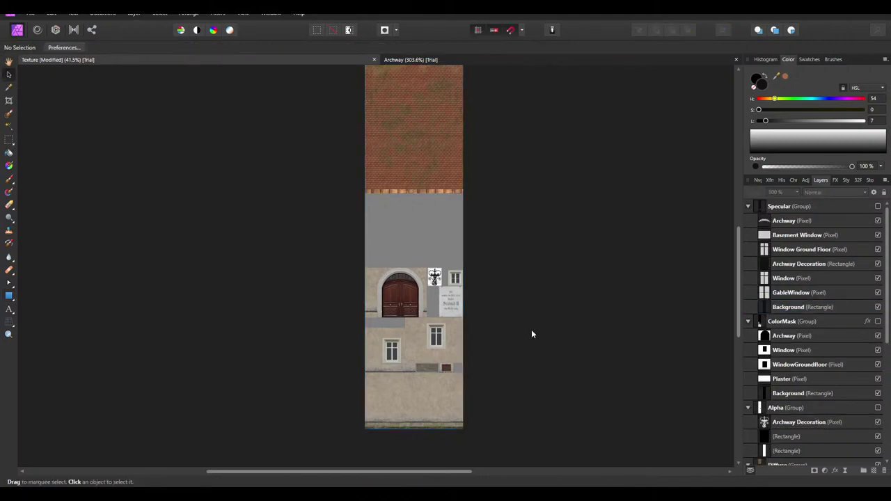
{"action": "key", "text": "alt+Tab"}
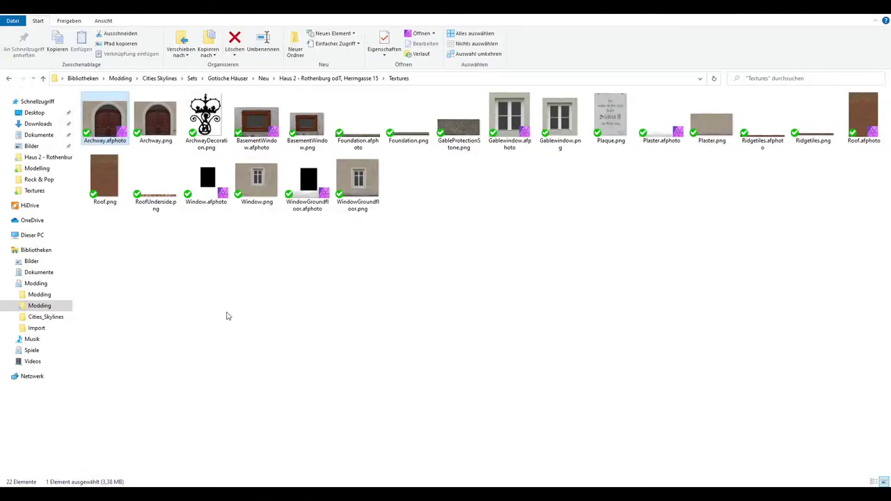
Browse Modding > Rohtexturen > Illum Fenster in File Explorer
{"action": "left_click", "coordinate": [48, 285]}
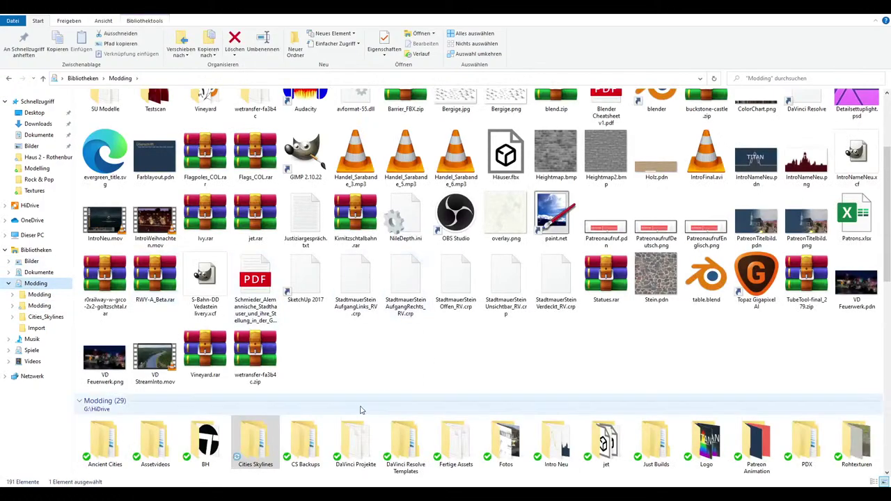
{"action": "scroll", "coordinate": [461, 392], "scroll_direction": "down", "scroll_amount": 3}
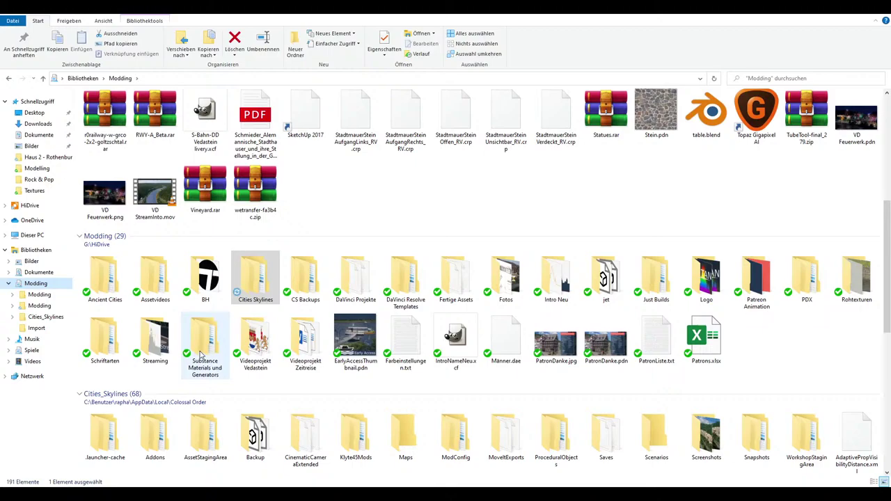
{"action": "double_click", "coordinate": [858, 279]}
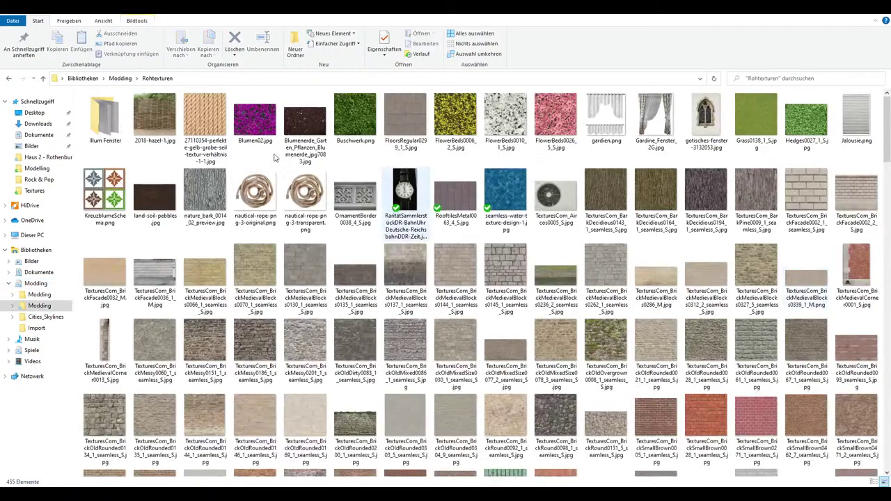
{"action": "double_click", "coordinate": [105, 117]}
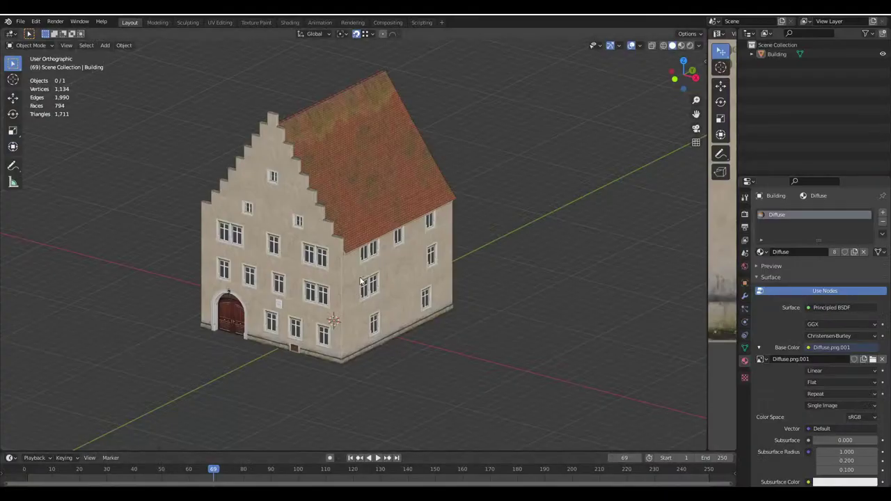
Orbit and zoom around the textured house in Blender
{"action": "middle_click_drag", "start_coordinate": [582, 419], "coordinate": [344, 252]}
{"action": "scroll", "coordinate": [345, 252], "scroll_direction": "up", "scroll_amount": 5}
{"action": "scroll", "coordinate": [344, 252], "scroll_direction": "down", "scroll_amount": 4}
Inspect the house from above, the side and the front, then return to Affinity Photo
{"action": "middle_click_drag", "start_coordinate": [439, 243], "coordinate": [568, 254]}
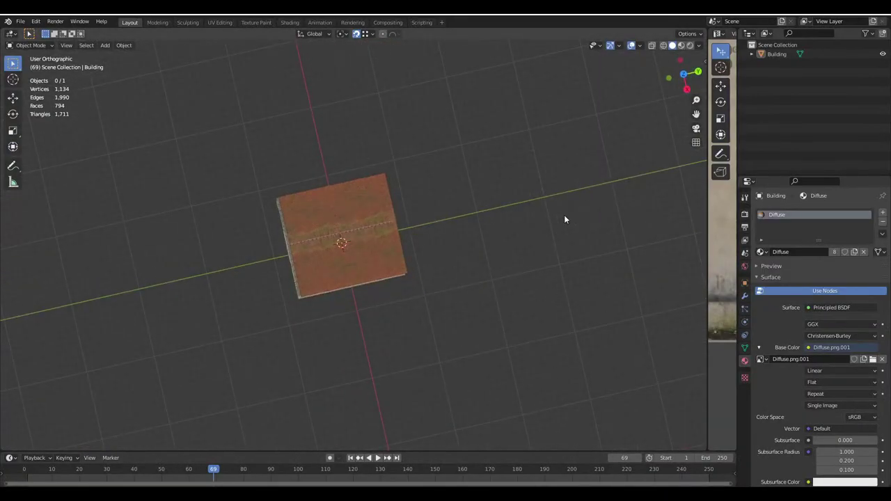
{"action": "middle_click_drag", "start_coordinate": [563, 159], "coordinate": [363, 147]}
{"action": "scroll", "coordinate": [388, 216], "scroll_direction": "up", "scroll_amount": 3}
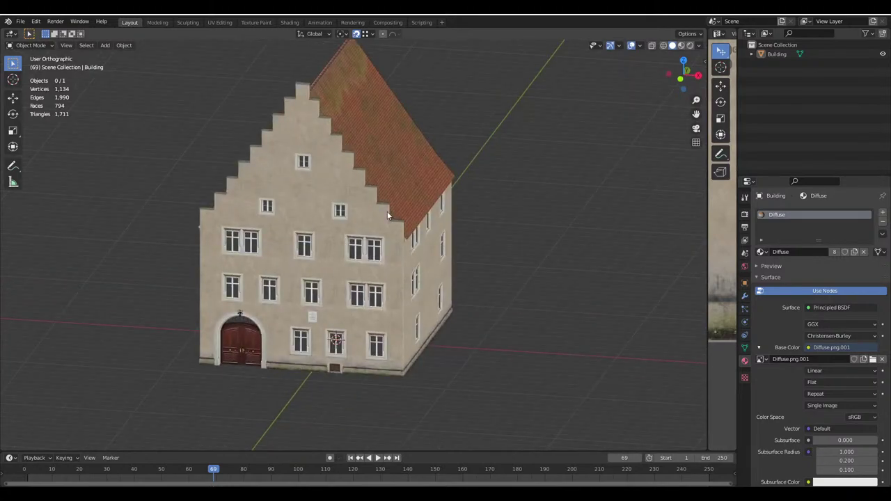
{"action": "scroll", "coordinate": [387, 215], "scroll_direction": "down", "scroll_amount": 4}
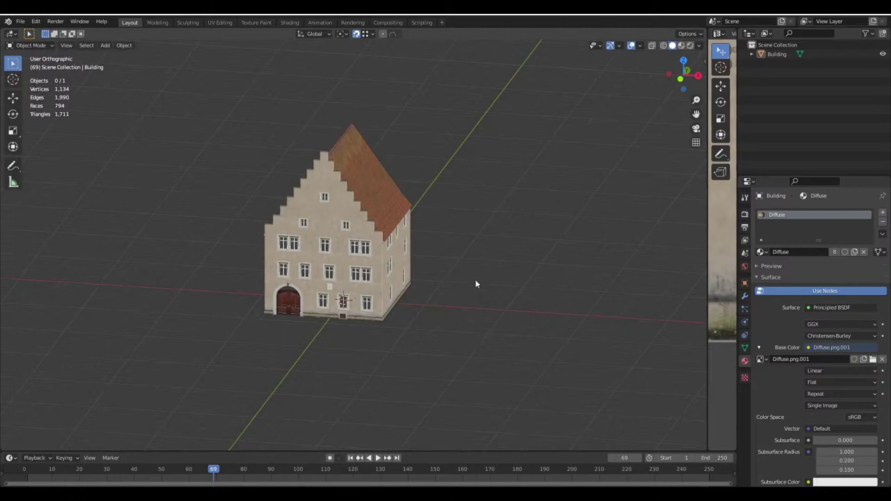
{"action": "middle_click_drag", "start_coordinate": [476, 283], "coordinate": [331, 243]}
{"action": "scroll", "coordinate": [331, 243], "scroll_direction": "up", "scroll_amount": 3}
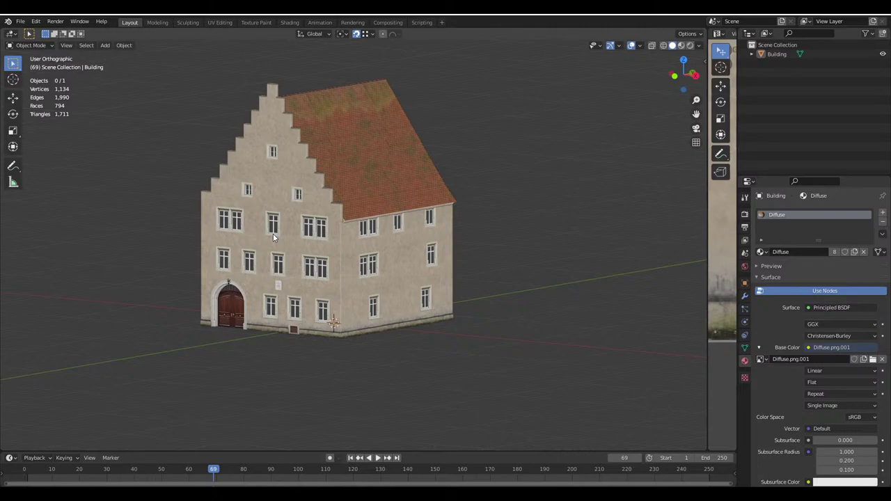
{"action": "key", "text": "alt+Tab"}
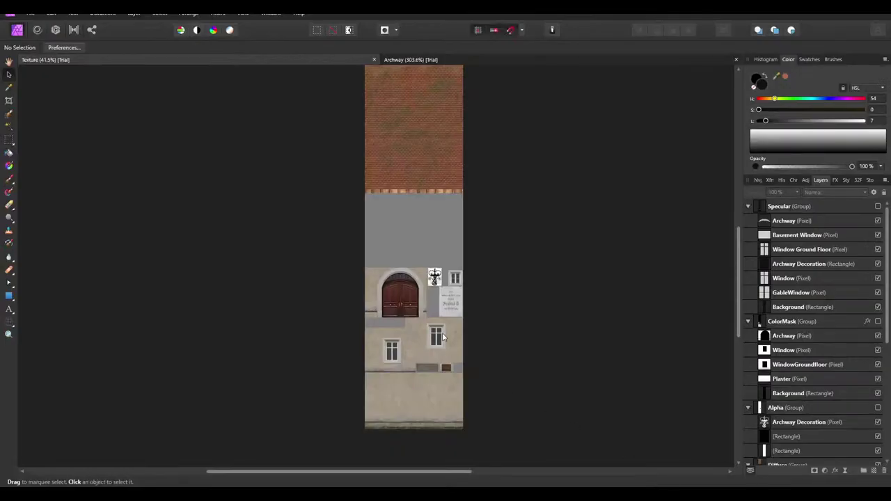
Collapse the Specular, ColorMask, Alpha and Diffuse groups in the Layers panel
{"action": "left_click", "coordinate": [749, 207]}
{"action": "left_click", "coordinate": [748, 221]}
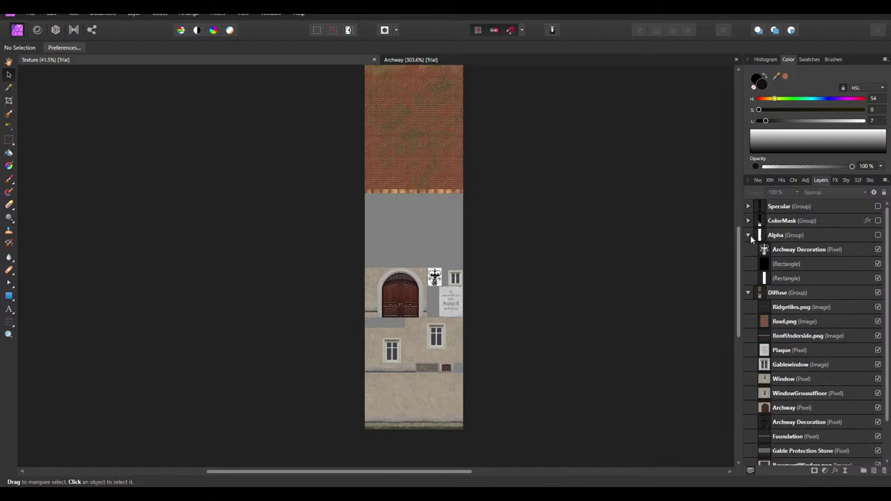
{"action": "left_click", "coordinate": [748, 235]}
{"action": "left_click", "coordinate": [748, 250]}
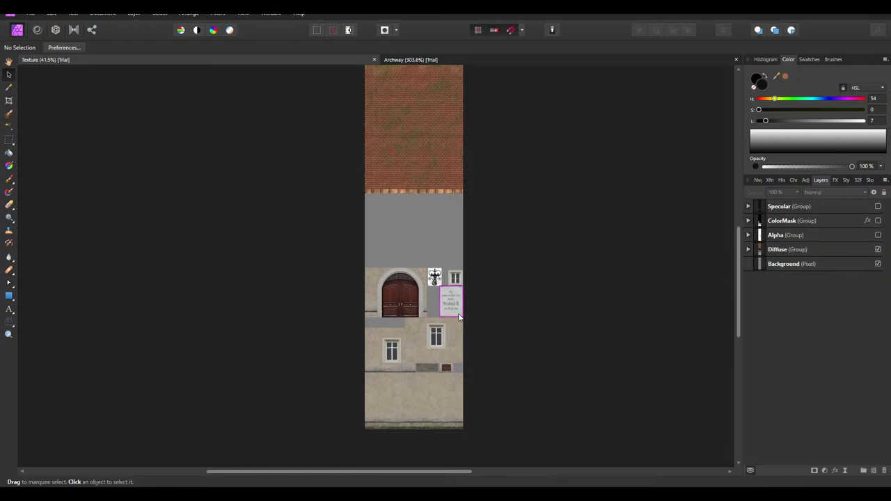
{"action": "scroll", "coordinate": [443, 323], "scroll_direction": "up", "scroll_amount": 1, "text": "ctrl"}
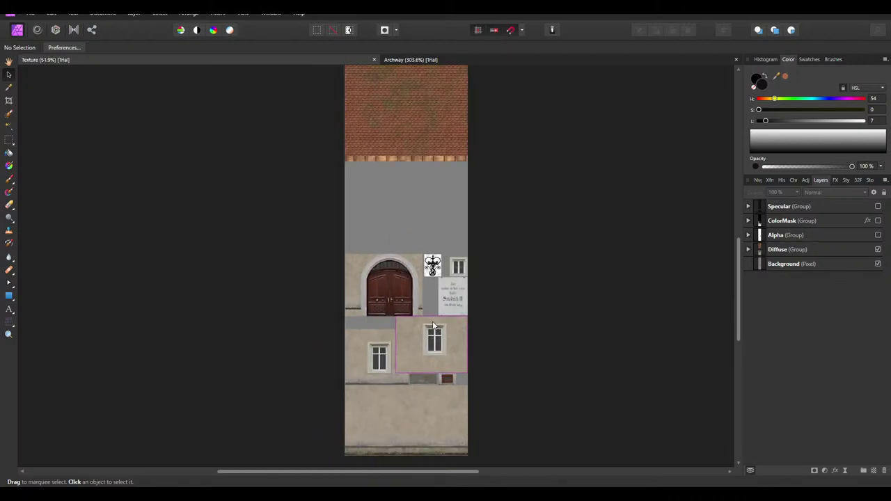
{"action": "scroll", "coordinate": [432, 321], "scroll_direction": "down", "scroll_amount": 1, "text": "ctrl"}
{"action": "scroll", "coordinate": [409, 230], "scroll_direction": "up", "scroll_amount": 2}
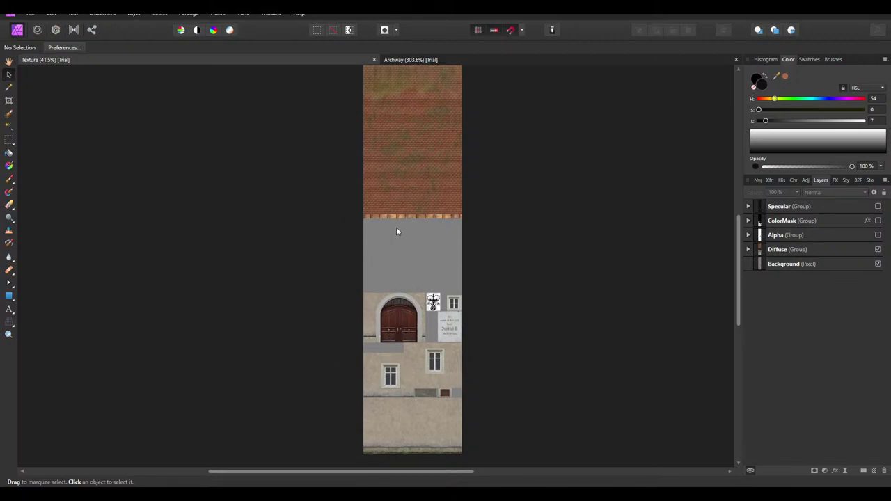
{"action": "scroll", "coordinate": [396, 227], "scroll_direction": "up", "scroll_amount": 1, "text": "ctrl"}
{"action": "scroll", "coordinate": [407, 223], "scroll_direction": "down", "scroll_amount": 2, "text": "ctrl"}
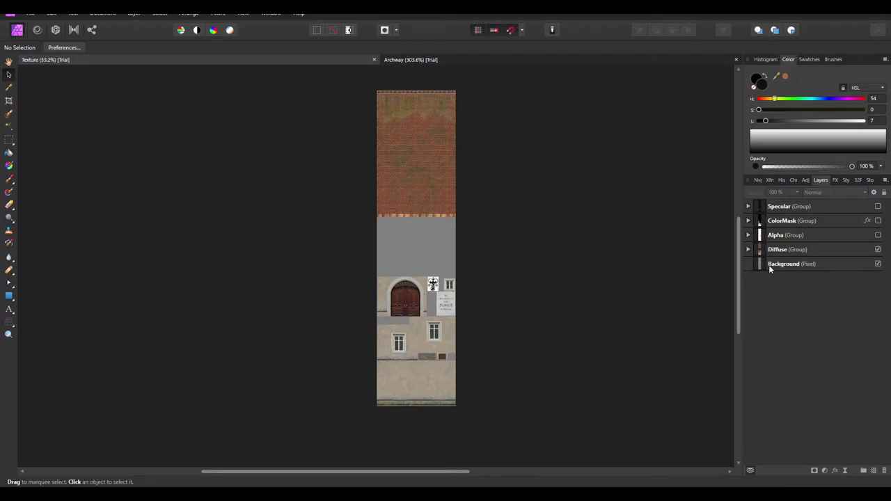
Expand only the Diffuse group, clear the selection, and open the Start menu
{"action": "left_click", "coordinate": [748, 249]}
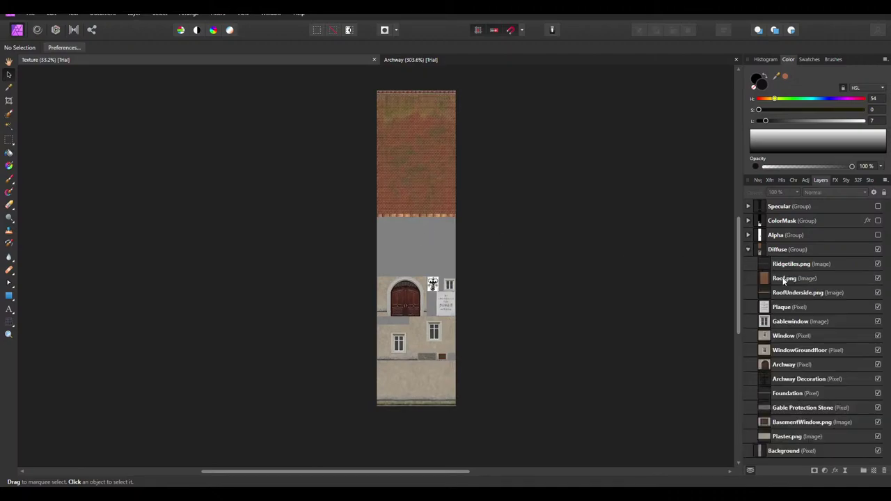
{"action": "left_click", "coordinate": [786, 250]}
{"action": "left_click", "coordinate": [560, 299]}
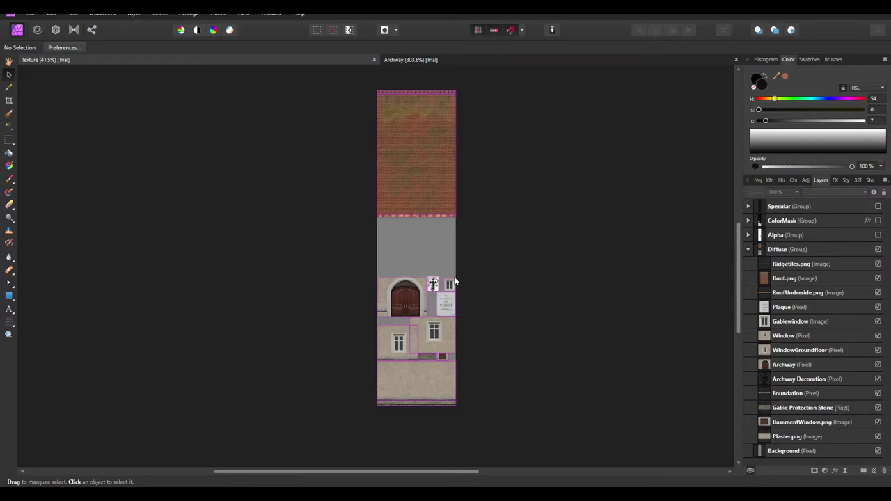
{"action": "scroll", "coordinate": [404, 299], "scroll_direction": "up", "scroll_amount": 8, "text": "ctrl"}
{"action": "scroll", "coordinate": [357, 319], "scroll_direction": "down", "scroll_amount": 6, "text": "ctrl"}
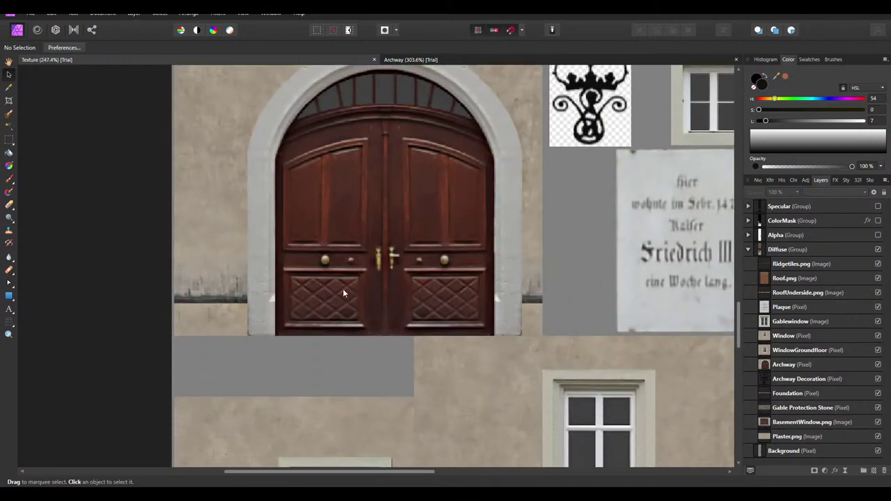
{"action": "scroll", "coordinate": [307, 313], "scroll_direction": "up", "scroll_amount": 3, "text": "ctrl"}
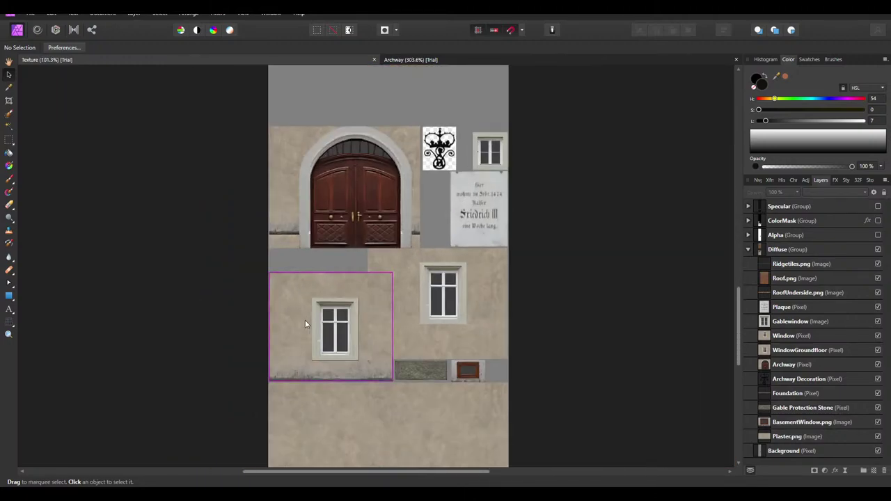
{"action": "key", "text": "super"}
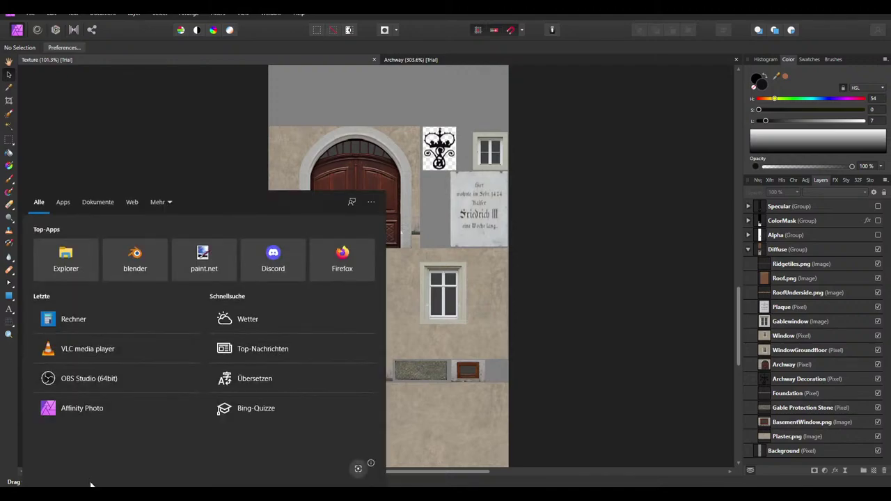
Search 'gim' to launch GIMP 2.10.22 and close its About GIMP dialog
{"action": "type", "text": "gim"}
{"action": "left_click", "coordinate": [60, 243]}
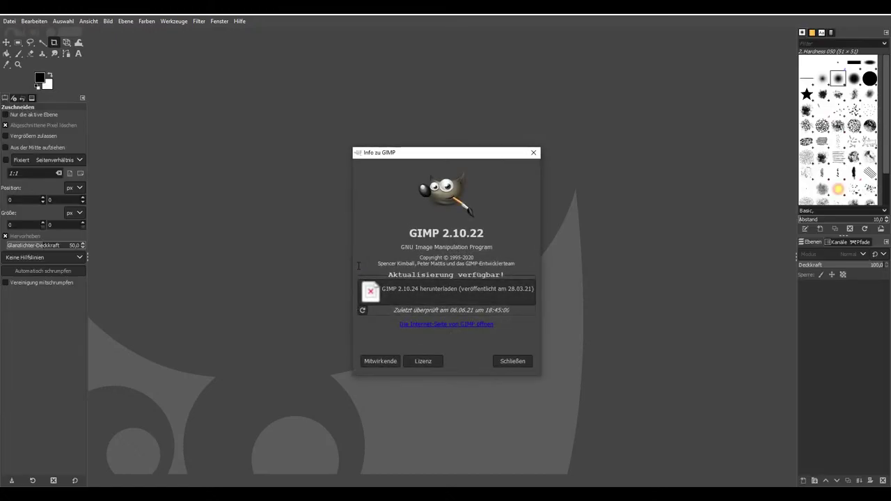
{"action": "left_click", "coordinate": [509, 361]}
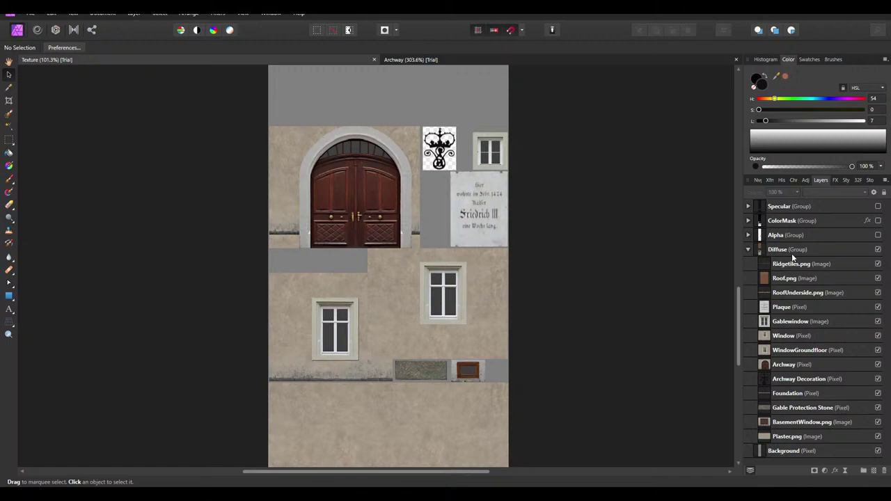
Rename the Ridgetiles.png layer to Ridgetiles
{"action": "left_click", "coordinate": [792, 256]}
{"action": "left_click", "coordinate": [794, 262]}
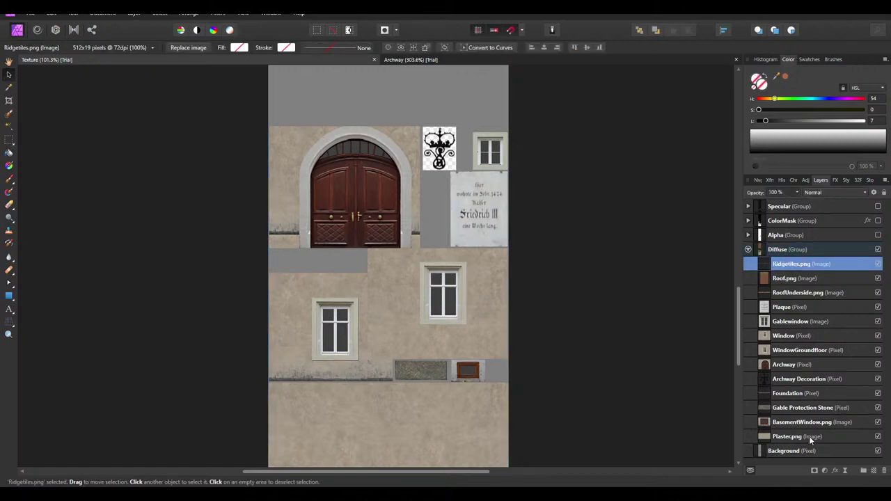
{"action": "left_click", "coordinate": [794, 250]}
{"action": "left_click", "coordinate": [801, 265]}
{"action": "double_click", "coordinate": [802, 266]}
{"action": "key", "text": "BackSpace"}
{"action": "key", "text": "BackSpace"}
{"action": "key", "text": "BackSpace"}
{"action": "key", "text": "BackSpace"}
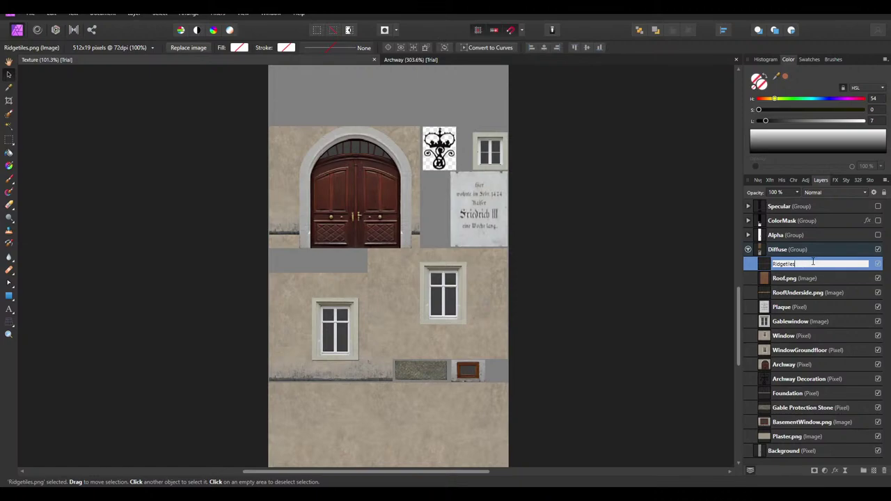
{"action": "key", "text": "Return"}
Rename BasementWindow.png to BasementWindow, then reselect the Diffuse group
{"action": "key", "text": "End"}
{"action": "key", "text": "BackSpace"}
{"action": "key", "text": "BackSpace"}
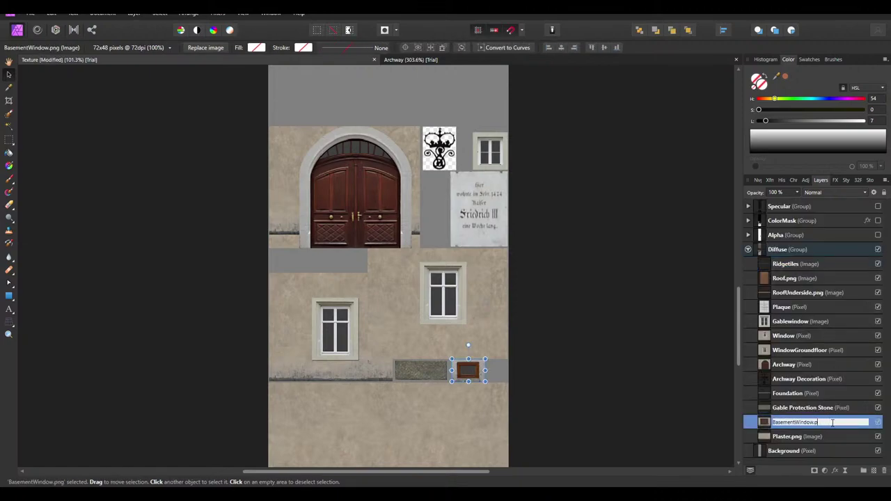
{"action": "key", "text": "Return"}
{"action": "left_click", "coordinate": [630, 352]}
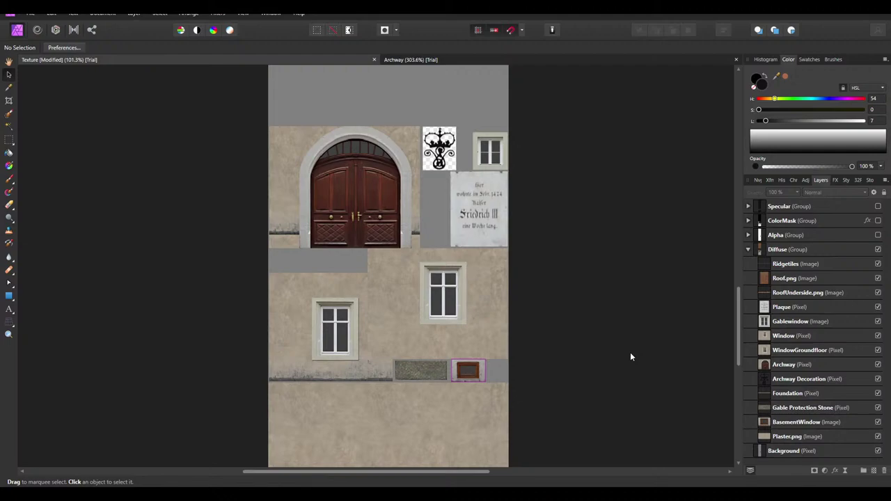
{"action": "left_click", "coordinate": [787, 265]}
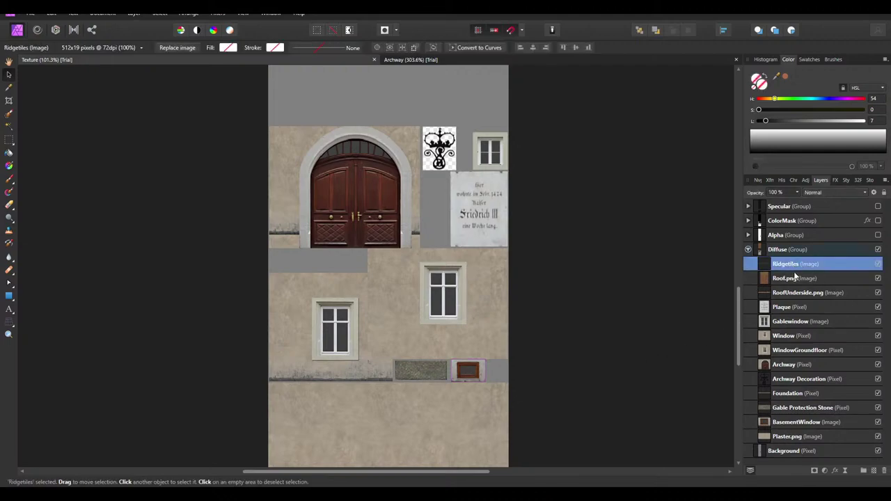
{"action": "left_click", "coordinate": [778, 250]}
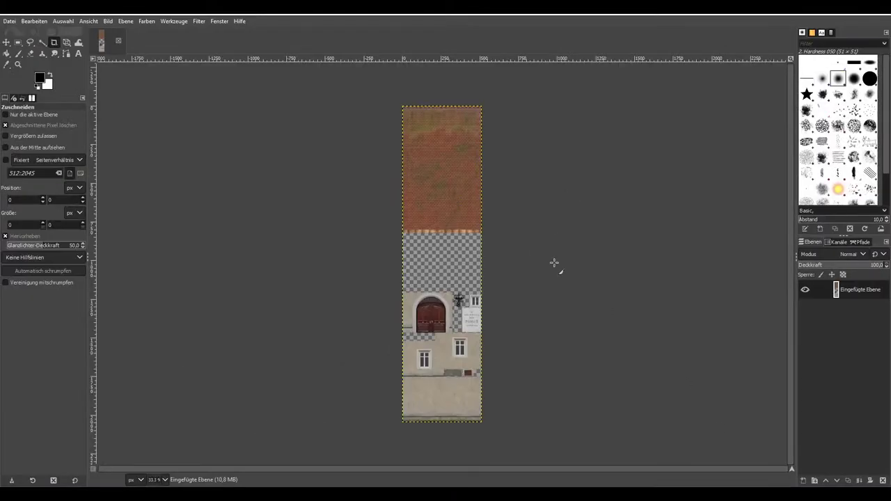
Run Bleed Colour into Transparent Areas on the facade layer to fill its transparent gaps
{"action": "key", "text": "2"}
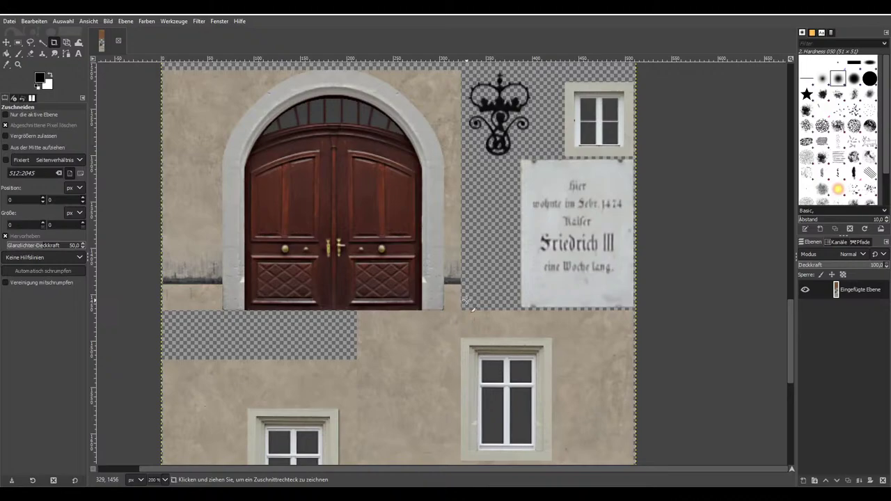
{"action": "key", "text": "1"}
{"action": "scroll", "coordinate": [468, 295], "scroll_direction": "up", "scroll_amount": 10}
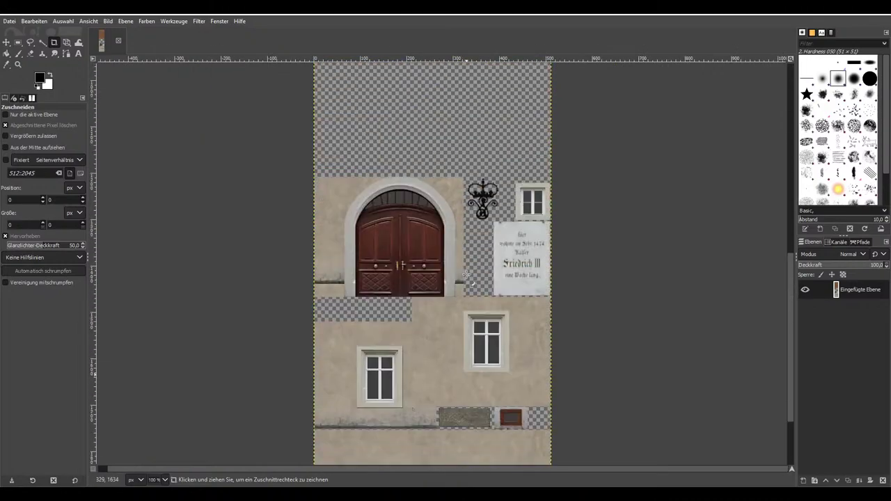
{"action": "scroll", "coordinate": [468, 275], "scroll_direction": "up", "scroll_amount": 5}
{"action": "scroll", "coordinate": [284, 121], "scroll_direction": "down", "scroll_amount": 5}
{"action": "left_click", "coordinate": [220, 21]}
{"action": "mouse_move", "coordinate": [161, 23]}
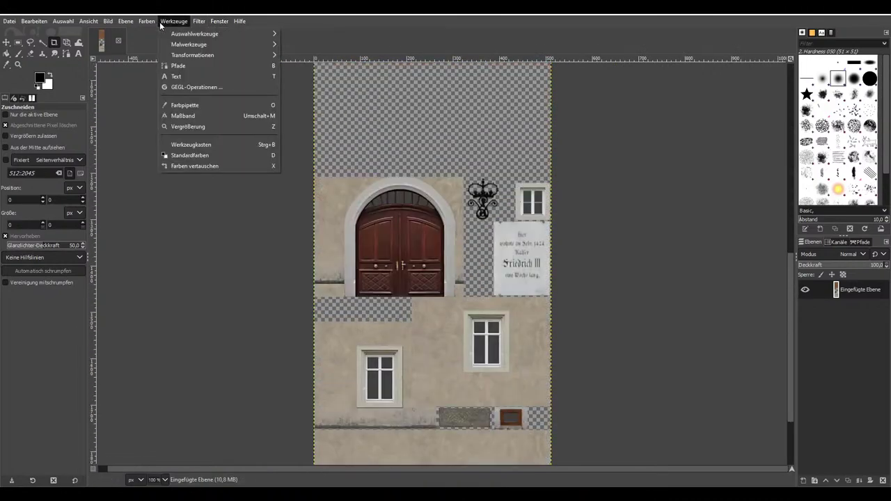
{"action": "mouse_move", "coordinate": [200, 22]}
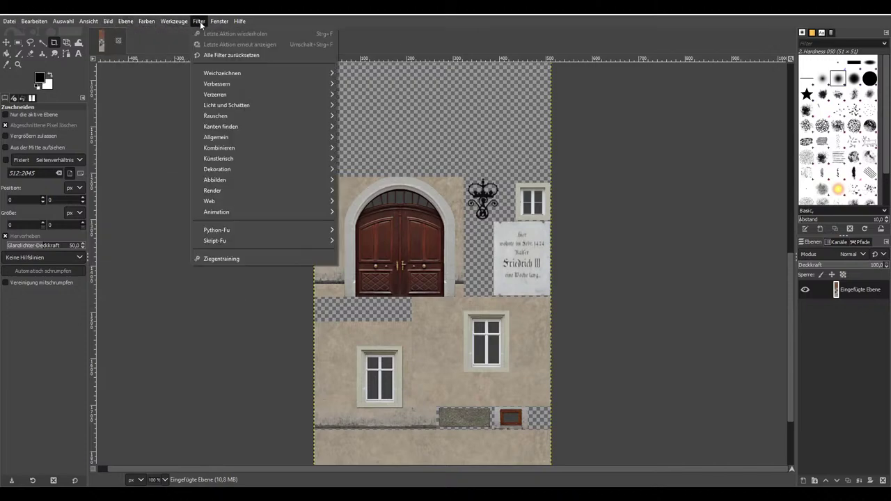
{"action": "mouse_move", "coordinate": [125, 21]}
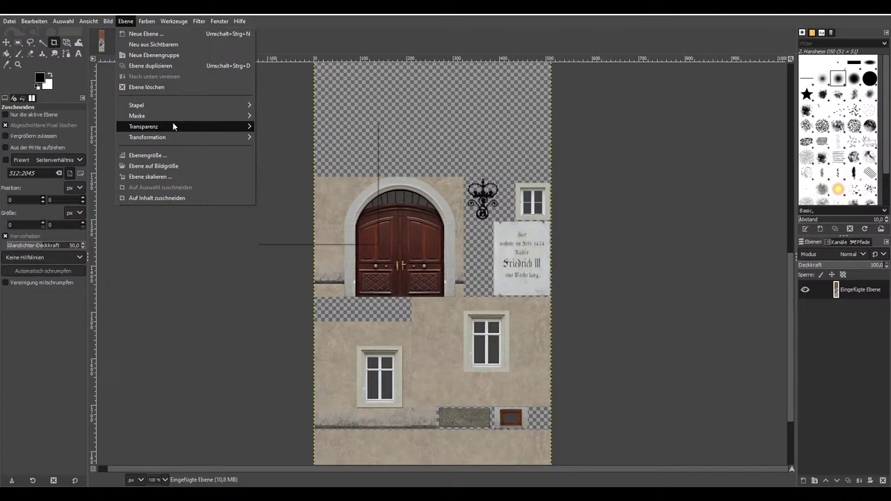
{"action": "mouse_move", "coordinate": [174, 124]}
{"action": "left_click", "coordinate": [288, 240]}
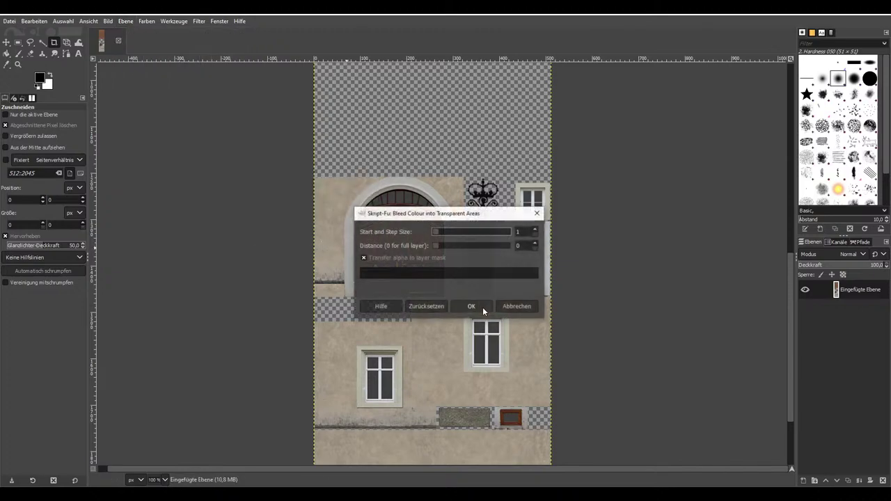
{"action": "left_click", "coordinate": [486, 308]}
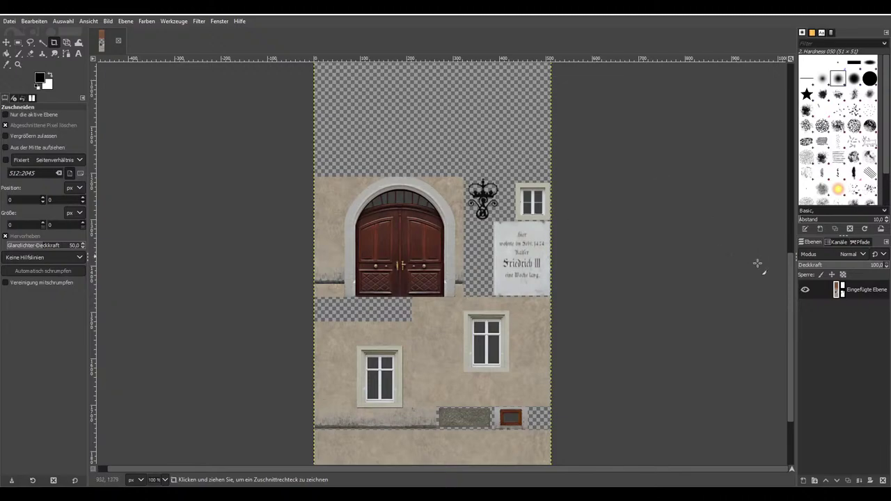
Delete the facade layer's mask via Ebenenmaske löschen
{"action": "right_click", "coordinate": [839, 287]}
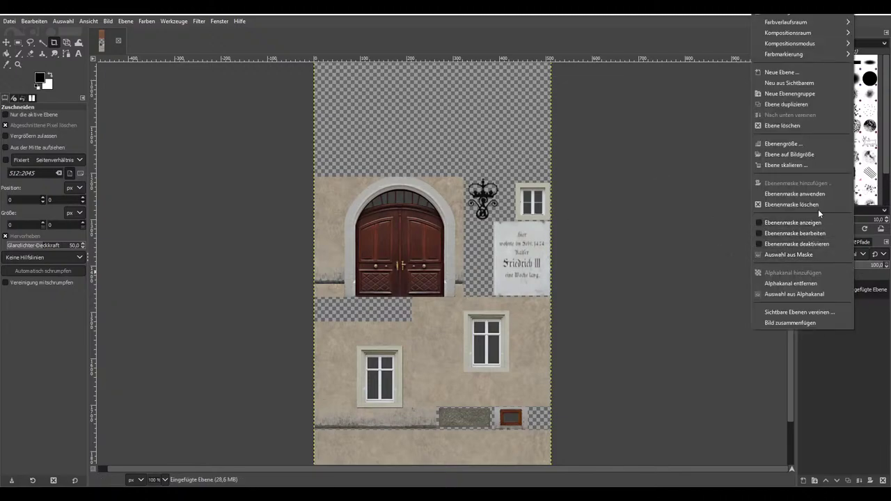
{"action": "left_click", "coordinate": [812, 206]}
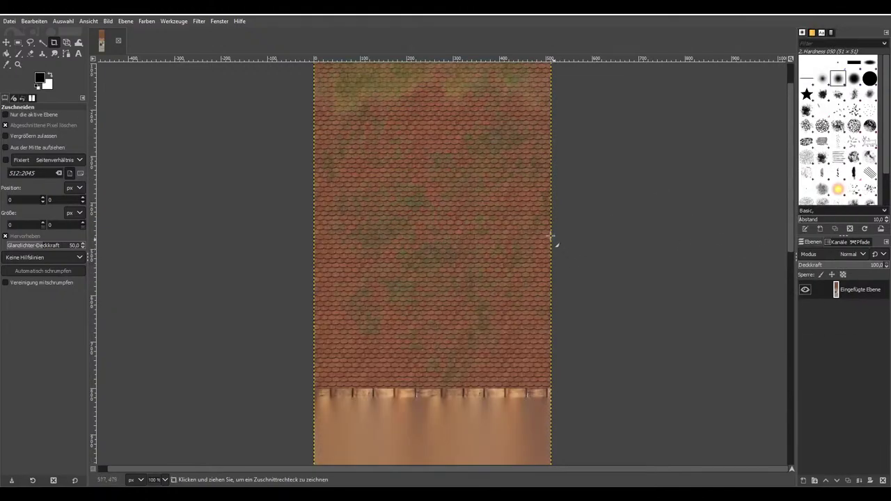
{"action": "scroll", "coordinate": [453, 213], "scroll_direction": "down", "scroll_amount": 3, "text": "ctrl"}
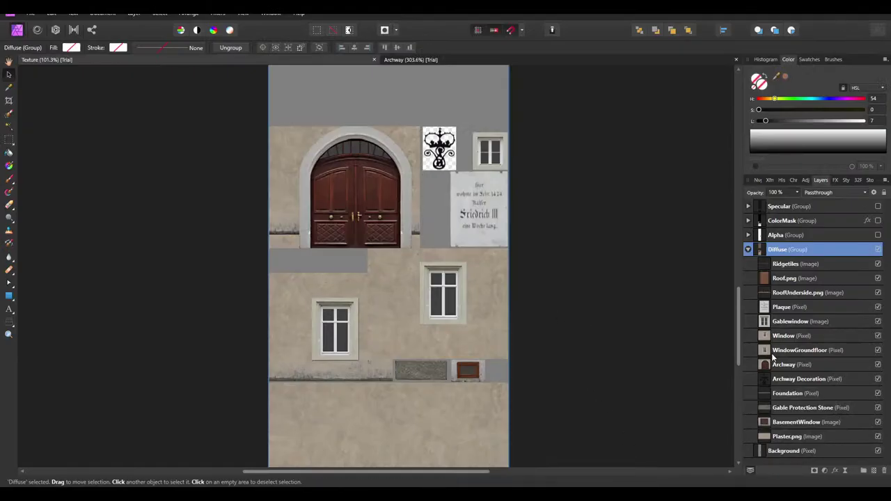
Paste the colour-bled texture above Background and shift it up to align with the facade
{"action": "left_click", "coordinate": [792, 450]}
{"action": "key", "text": "ctrl+v"}
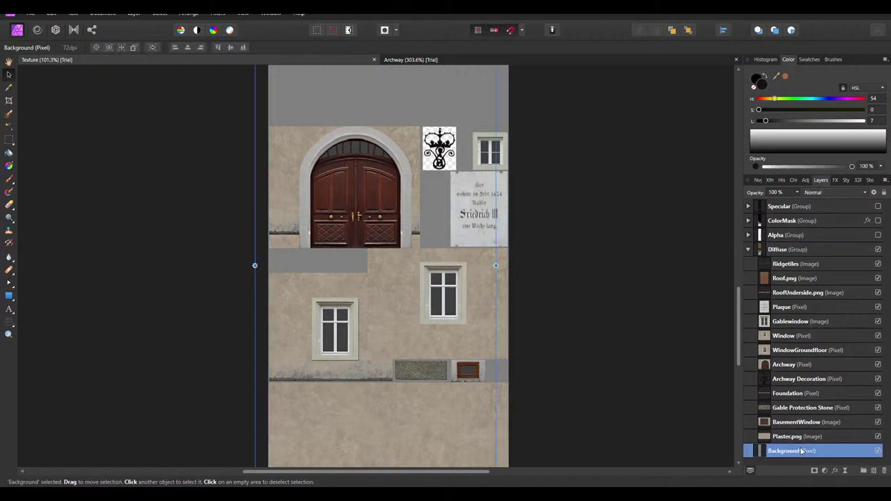
{"action": "double_click", "coordinate": [790, 451]}
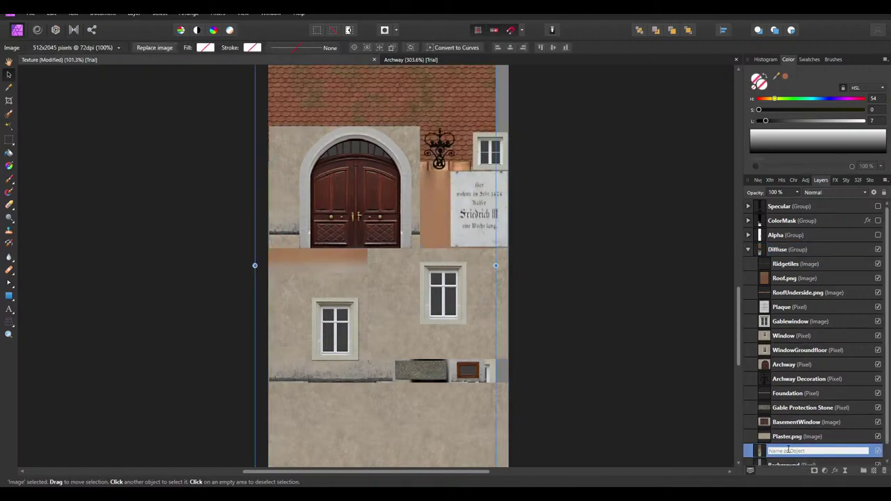
{"action": "scroll", "coordinate": [473, 274], "scroll_direction": "down", "scroll_amount": 3, "text": "ctrl"}
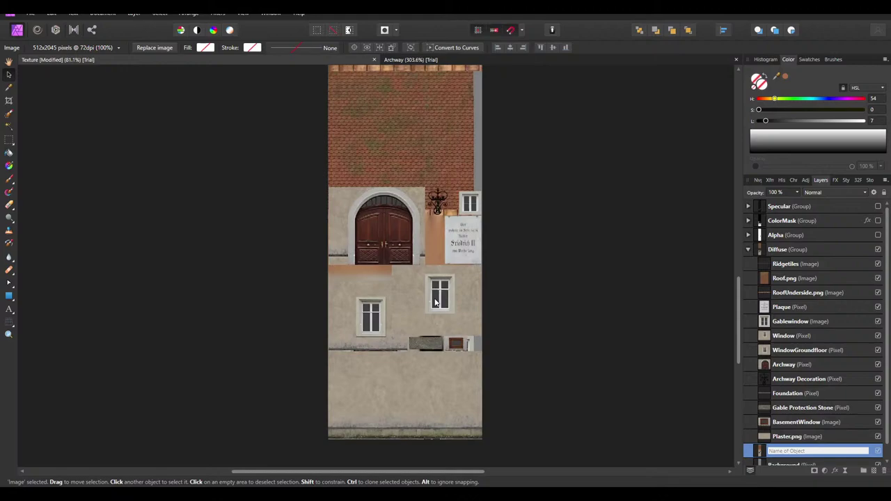
{"action": "scroll", "coordinate": [472, 274], "scroll_direction": "up", "scroll_amount": 3}
{"action": "left_click_drag", "start_coordinate": [429, 278], "coordinate": [435, 206]}
{"action": "scroll", "coordinate": [507, 241], "scroll_direction": "down", "scroll_amount": 3}
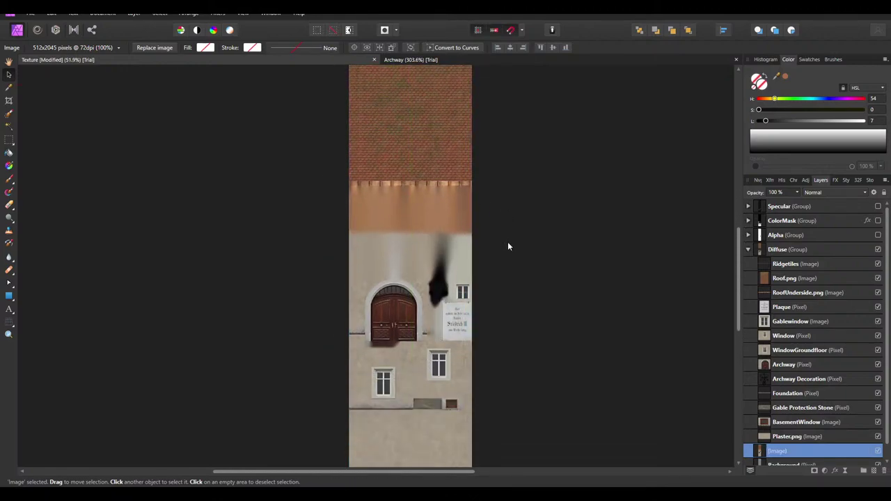
Rename the pasted image layer to ColorBleeding
{"action": "double_click", "coordinate": [788, 451]}
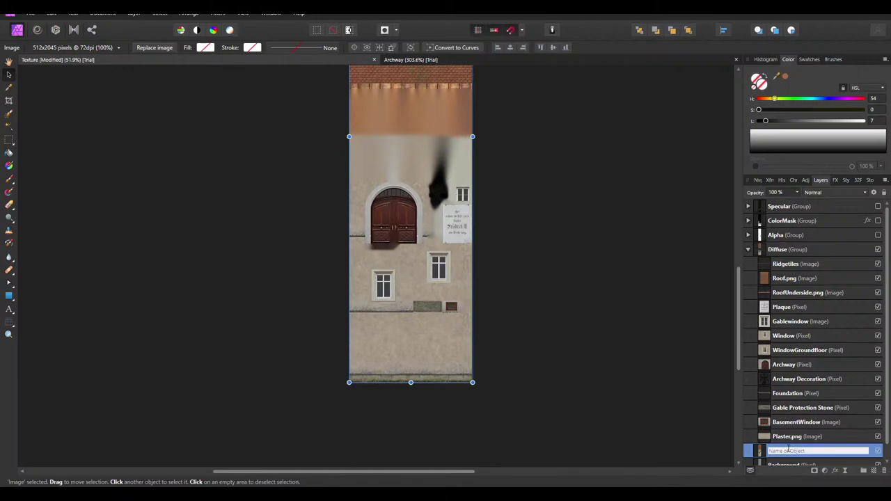
{"action": "type", "text": "B"}
{"action": "key", "text": "BackSpace"}
{"action": "type", "text": "ColorBleeding"}
{"action": "key", "text": "Return"}
{"action": "left_click", "coordinate": [556, 325]}
Save the texture document with Ctrl+S, cancel the export dialog, and select the Diffuse group
{"action": "scroll", "coordinate": [560, 310], "scroll_direction": "up", "scroll_amount": 4}
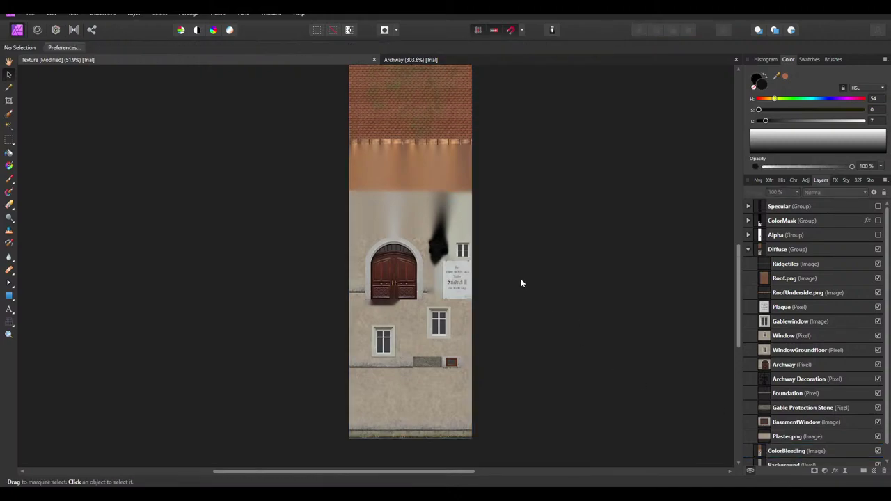
{"action": "key", "text": "ctrl+s"}
{"action": "left_click", "coordinate": [39, 14]}
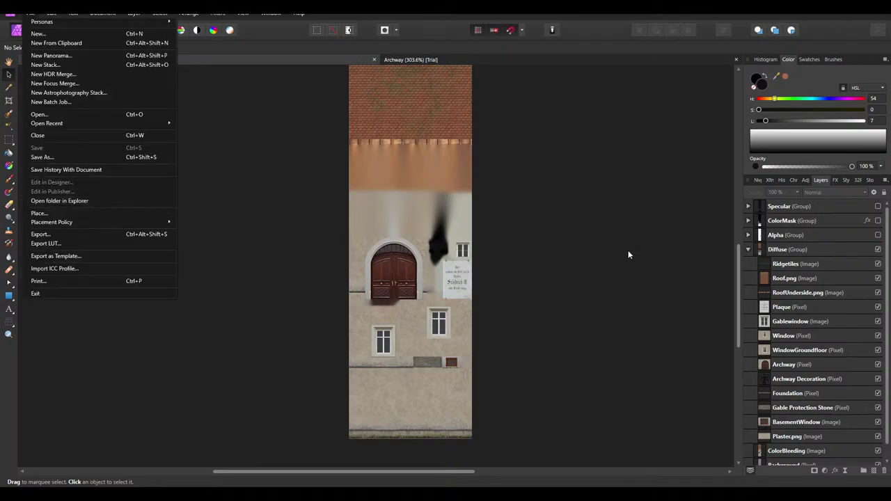
{"action": "left_click", "coordinate": [508, 255]}
{"action": "scroll", "coordinate": [509, 258], "scroll_direction": "down", "scroll_amount": 2, "text": "ctrl"}
{"action": "scroll", "coordinate": [470, 218], "scroll_direction": "up", "scroll_amount": 1}
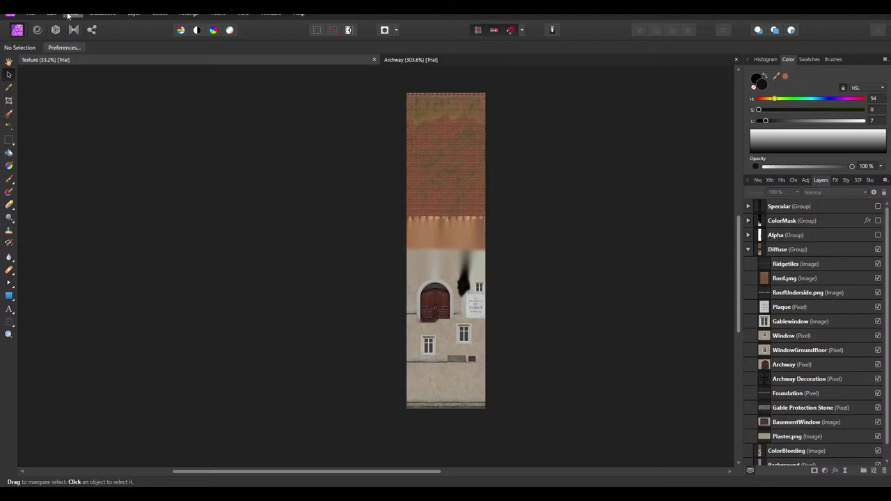
{"action": "left_click", "coordinate": [30, 14]}
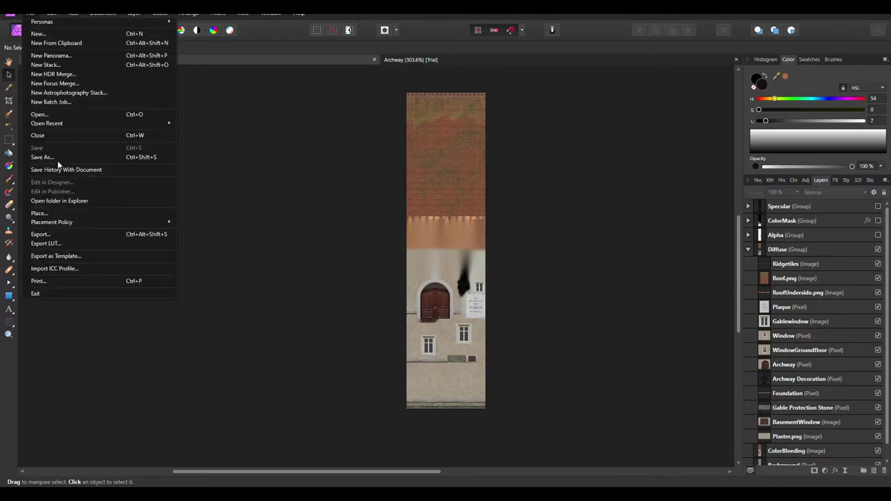
{"action": "left_click", "coordinate": [54, 233]}
{"action": "left_click", "coordinate": [550, 310]}
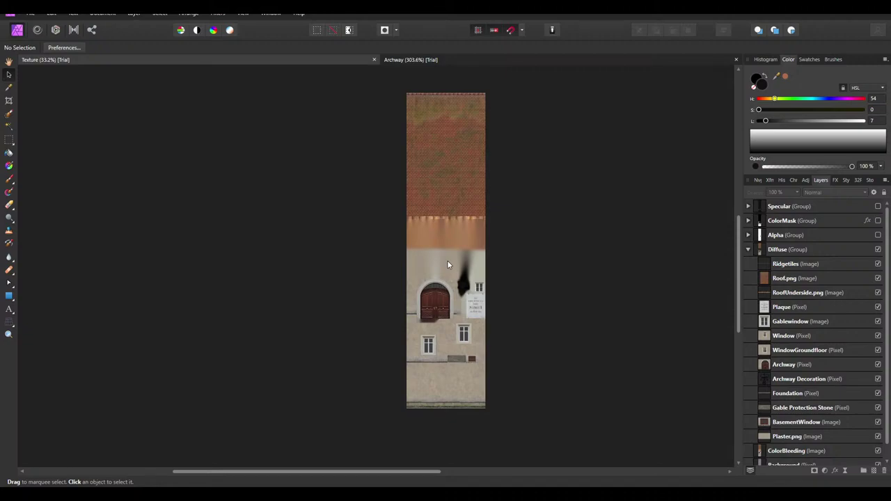
{"action": "scroll", "coordinate": [448, 265], "scroll_direction": "up", "scroll_amount": 1, "text": "ctrl"}
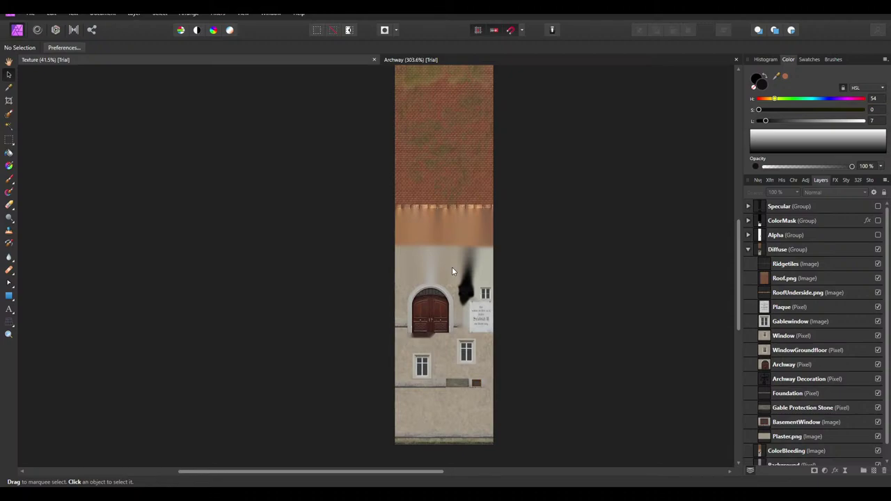
{"action": "left_click", "coordinate": [787, 250]}
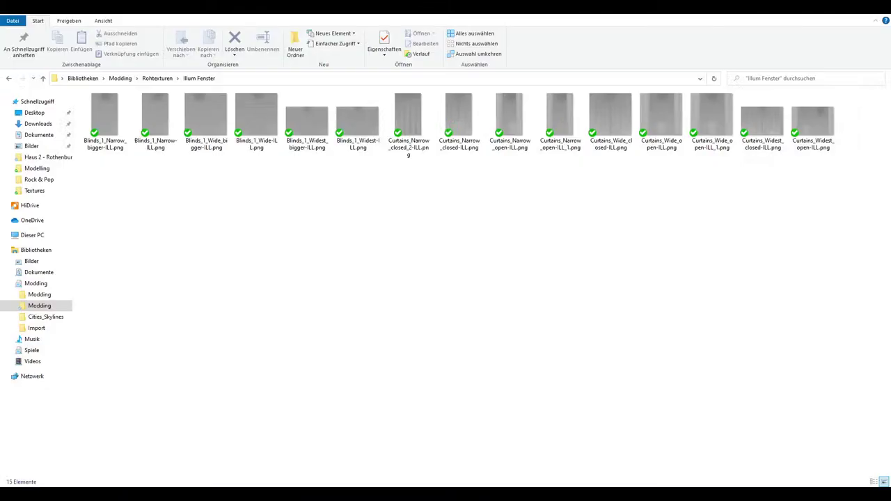
Go through Modding › Cities Skylines › Sets › Fachwerkhäuser › Neu and open Farbeinstellungen Fachwerk.txt
{"action": "left_click", "coordinate": [53, 287]}
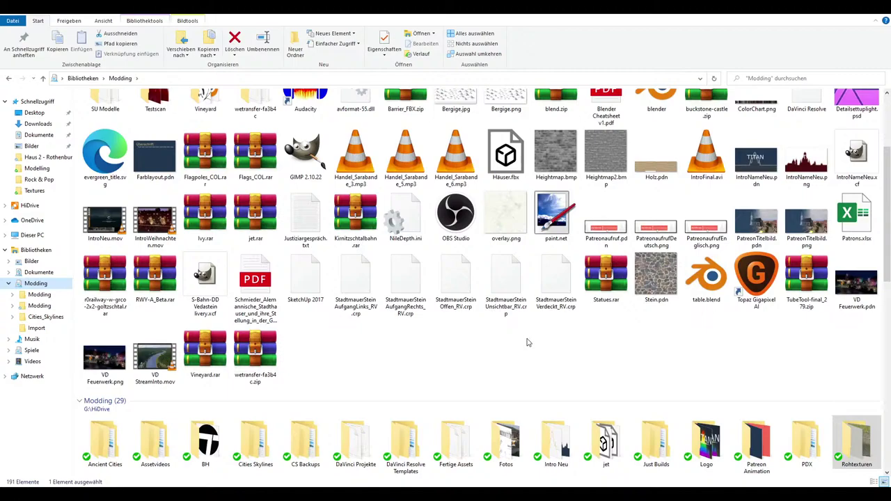
{"action": "scroll", "coordinate": [529, 293], "scroll_direction": "down", "scroll_amount": 3}
{"action": "double_click", "coordinate": [240, 278]}
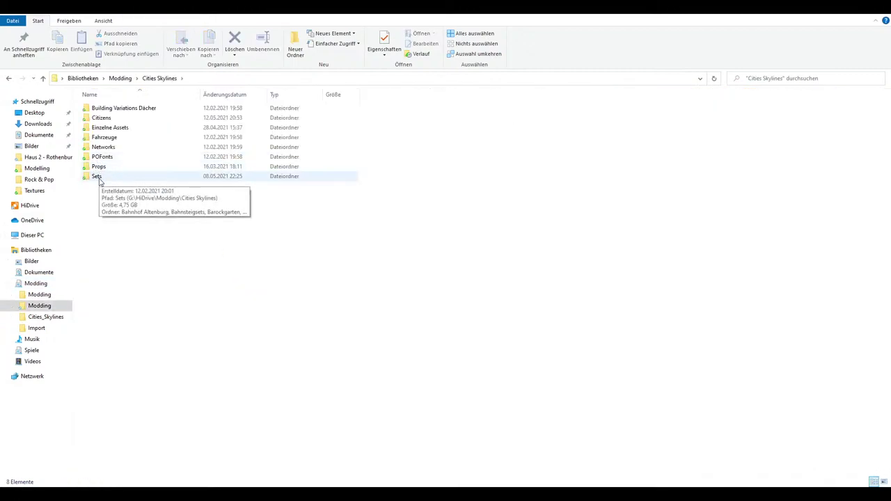
{"action": "double_click", "coordinate": [99, 179]}
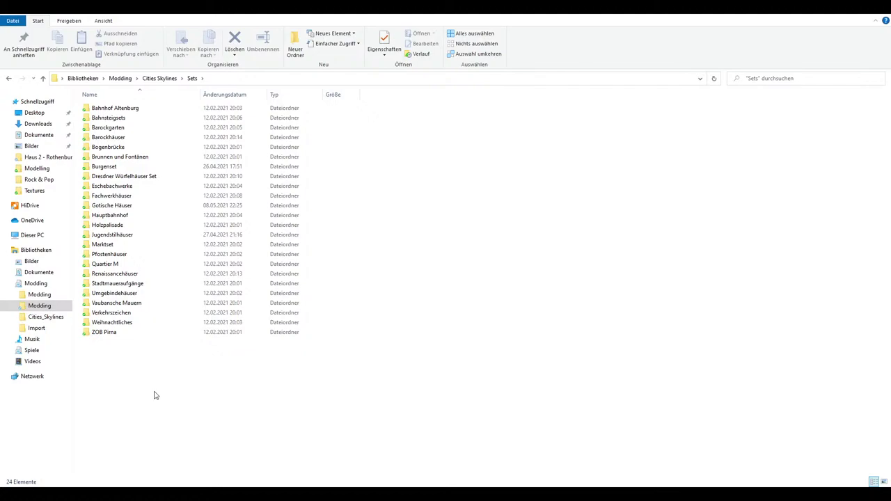
{"action": "left_click", "coordinate": [131, 198]}
{"action": "double_click", "coordinate": [131, 197]}
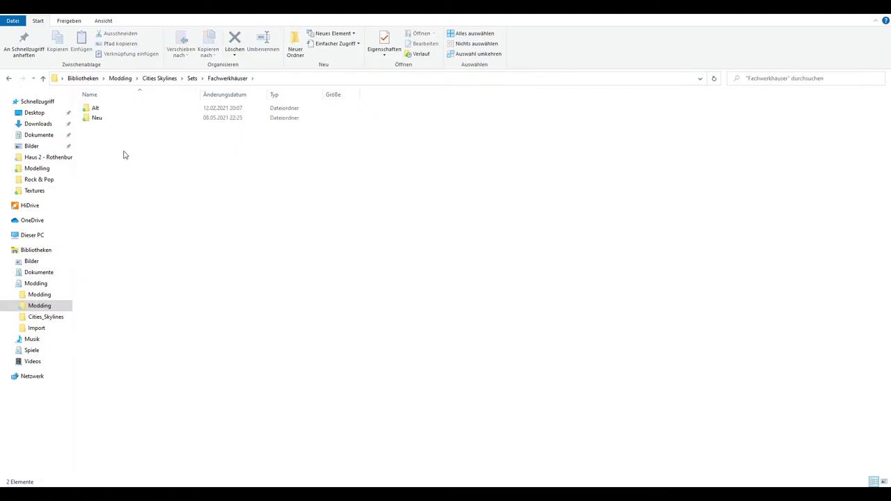
{"action": "double_click", "coordinate": [107, 120]}
{"action": "double_click", "coordinate": [123, 187]}
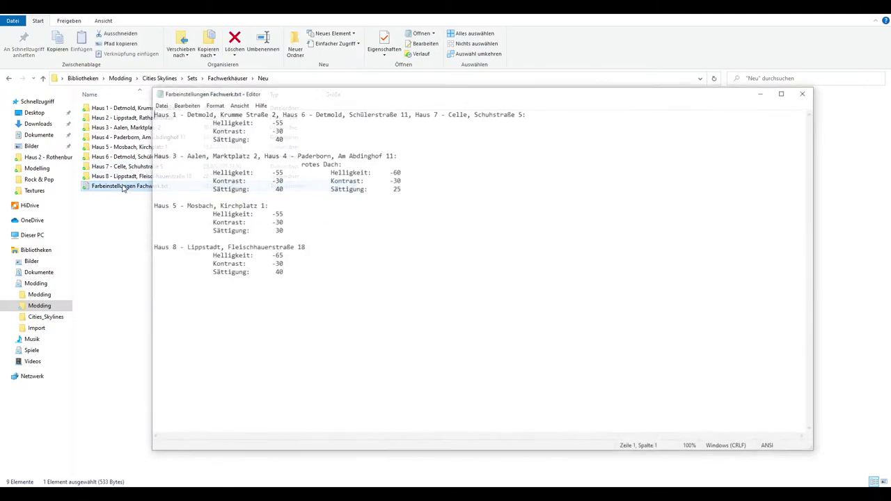
Read Haus 8's values: brightness -65, contrast -30, saturation 40
{"action": "key", "text": "ctrl+a"}
{"action": "left_click", "coordinate": [336, 248]}
{"action": "left_click_drag", "start_coordinate": [282, 264], "coordinate": [151, 248]}
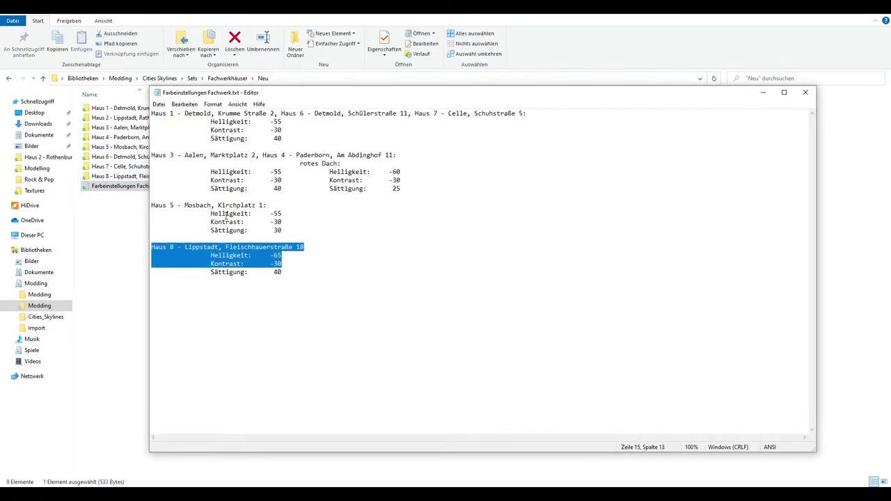
{"action": "key", "text": "ctrl+shift+Home"}
{"action": "left_click", "coordinate": [264, 263]}
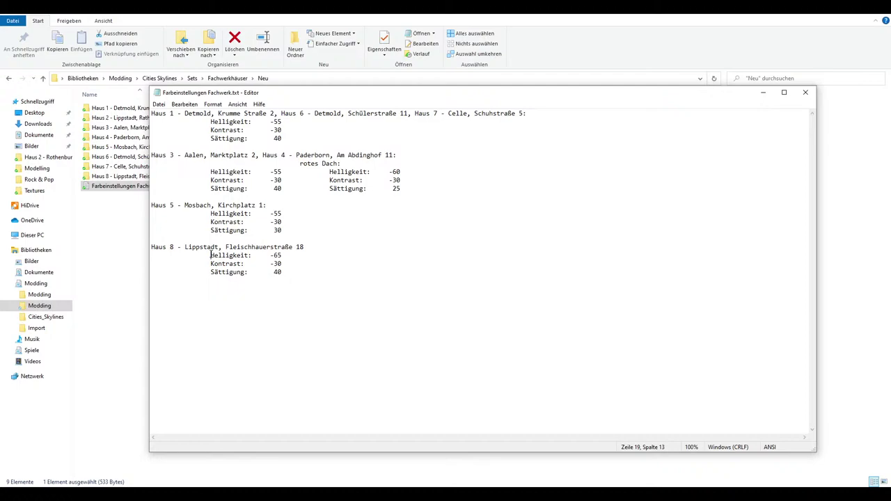
{"action": "left_click_drag", "start_coordinate": [211, 255], "coordinate": [285, 257]}
{"action": "left_click_drag", "start_coordinate": [209, 263], "coordinate": [294, 265]}
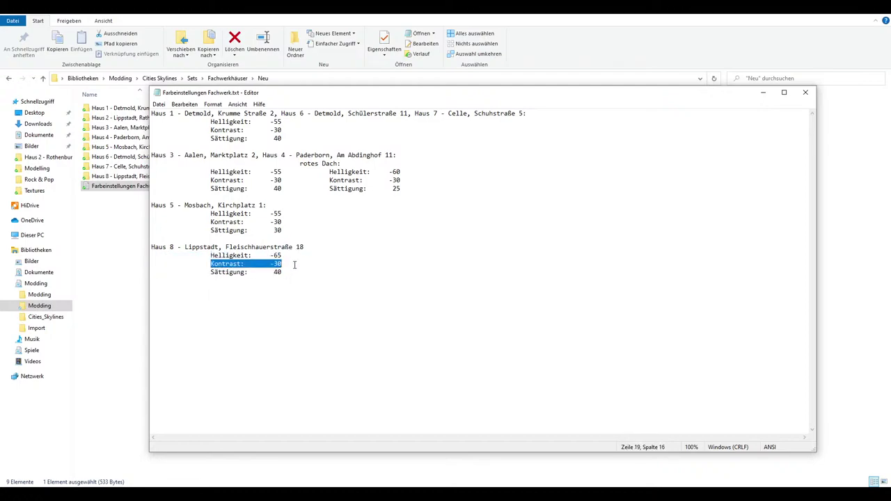
{"action": "left_click_drag", "start_coordinate": [209, 271], "coordinate": [295, 272]}
{"action": "left_click", "coordinate": [279, 255]}
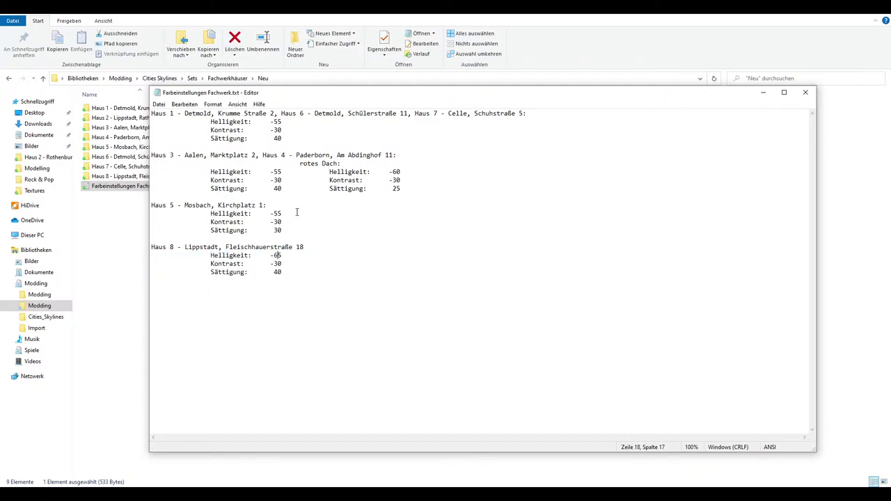
Check the Haus 5 brightness, contrast and saturation lines, then close Notepad
{"action": "left_click_drag", "start_coordinate": [294, 230], "coordinate": [211, 213]}
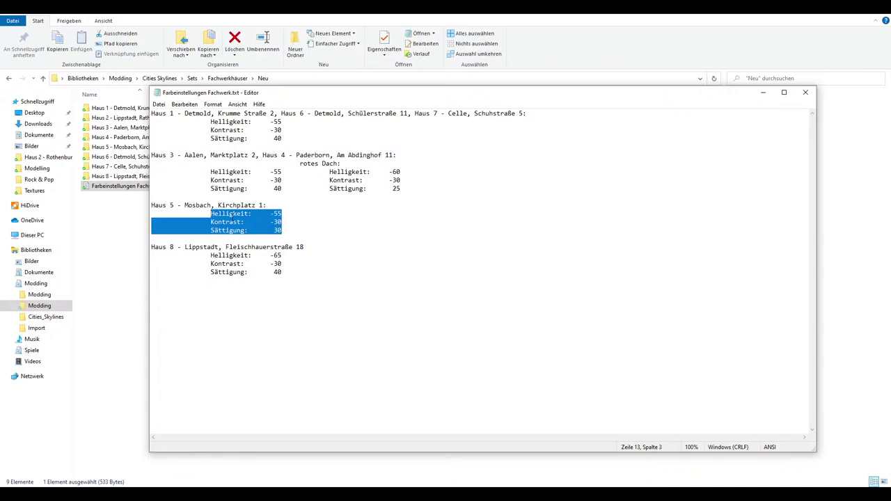
{"action": "left_click", "coordinate": [233, 213]}
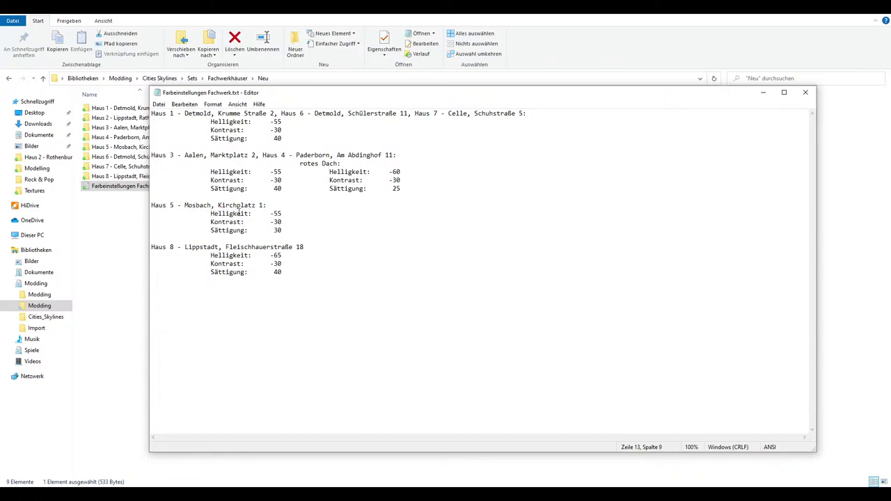
{"action": "left_click_drag", "start_coordinate": [292, 273], "coordinate": [238, 101]}
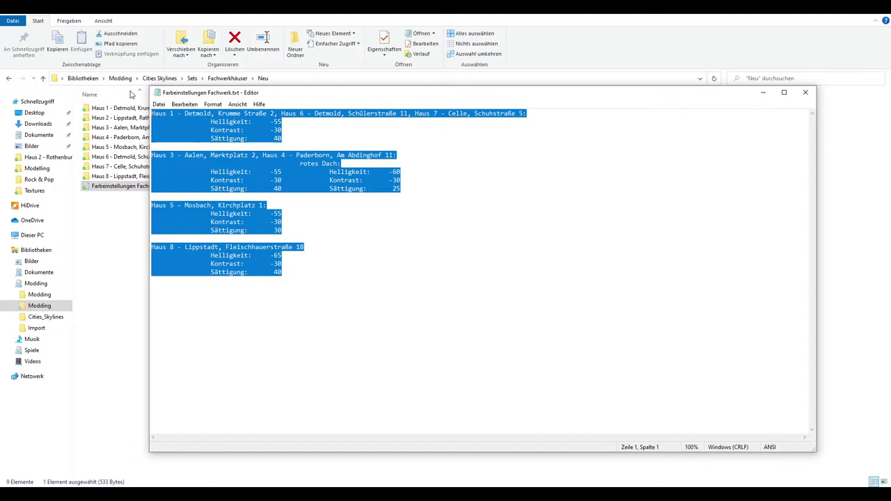
{"action": "left_click", "coordinate": [806, 92]}
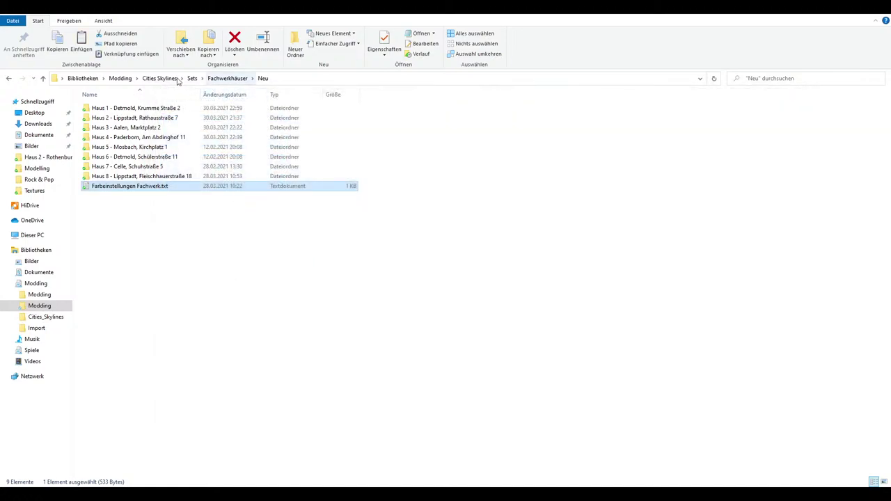
Paste the colour-settings text file into Sets › Gotische Häuser › Neu
{"action": "left_click", "coordinate": [197, 80]}
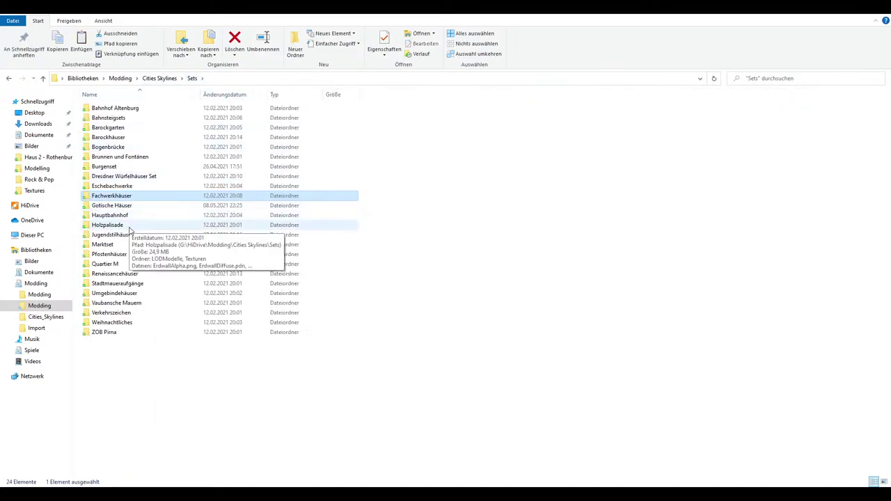
{"action": "left_click", "coordinate": [128, 208]}
{"action": "double_click", "coordinate": [127, 209]}
{"action": "double_click", "coordinate": [123, 118]}
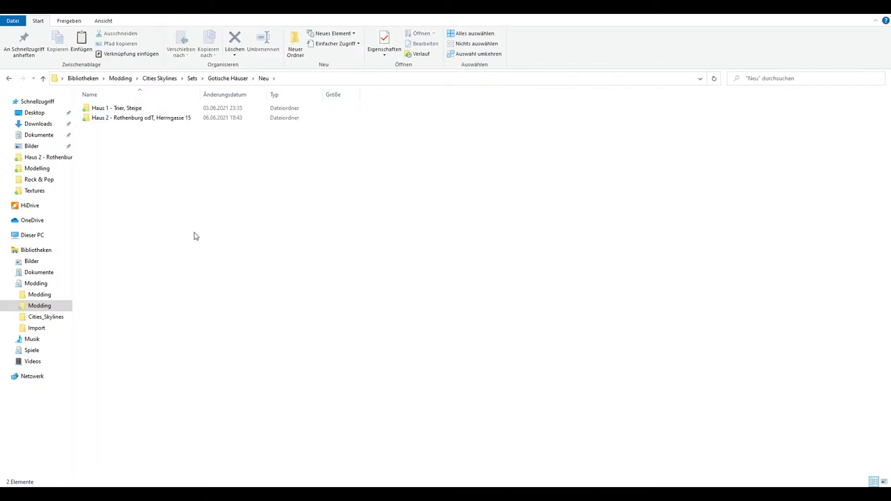
{"action": "key", "text": "ctrl+v"}
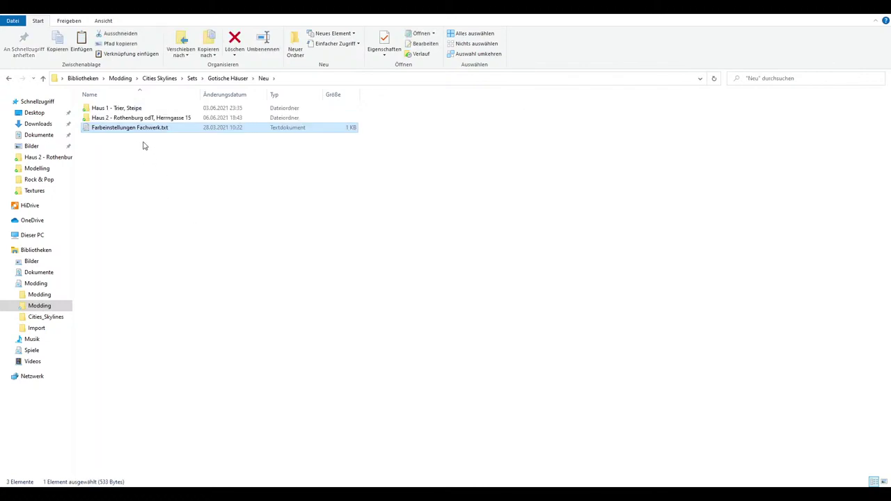
Open the pasted text file to check its contents, then close it again
{"action": "double_click", "coordinate": [141, 131]}
{"action": "left_click", "coordinate": [813, 92]}
{"action": "right_click", "coordinate": [136, 128]}
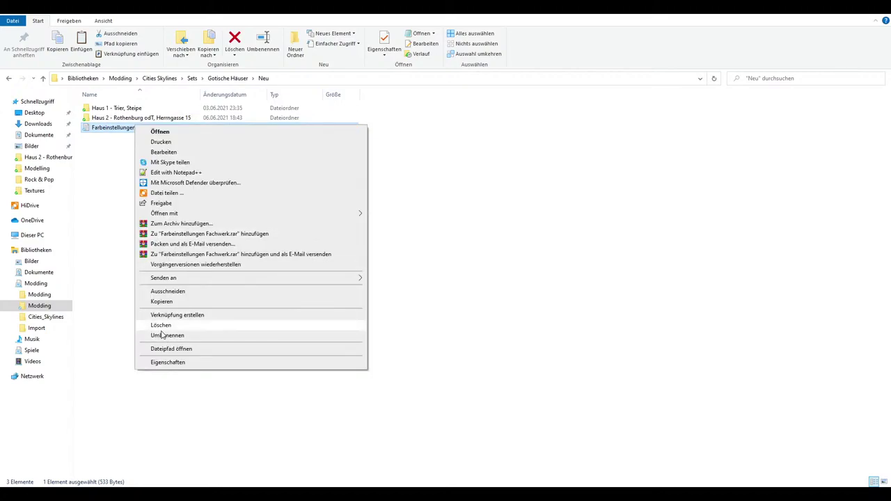
{"action": "left_click", "coordinate": [156, 334]}
{"action": "key", "text": "Return"}
{"action": "double_click", "coordinate": [149, 130]}
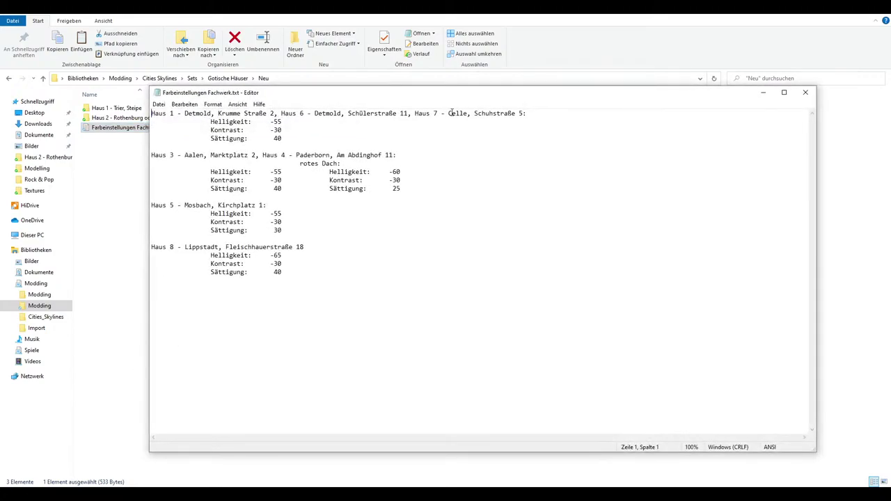
{"action": "left_click", "coordinate": [813, 93]}
{"action": "key", "text": "Return"}
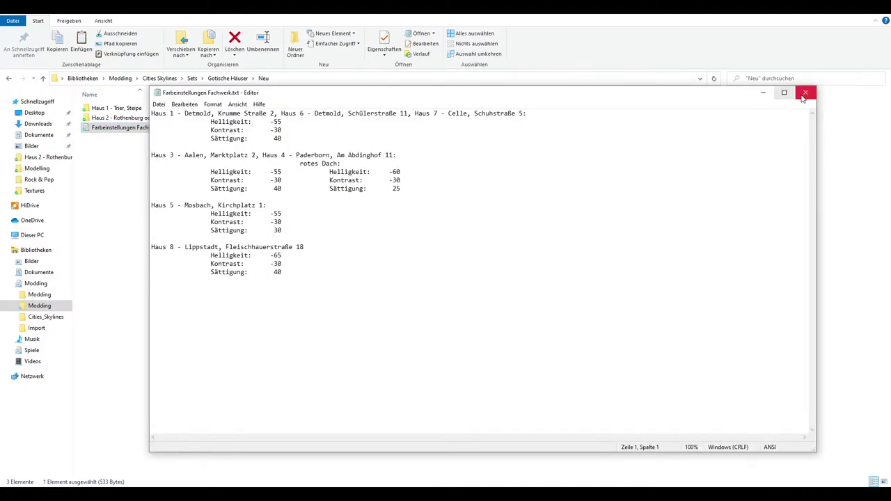
{"action": "left_click", "coordinate": [806, 92]}
Rename the file to Farbeinstellungen Gothic.txt by replacing Fachwerk with Gothic, then reopen it
{"action": "right_click", "coordinate": [144, 127]}
{"action": "left_click", "coordinate": [161, 334]}
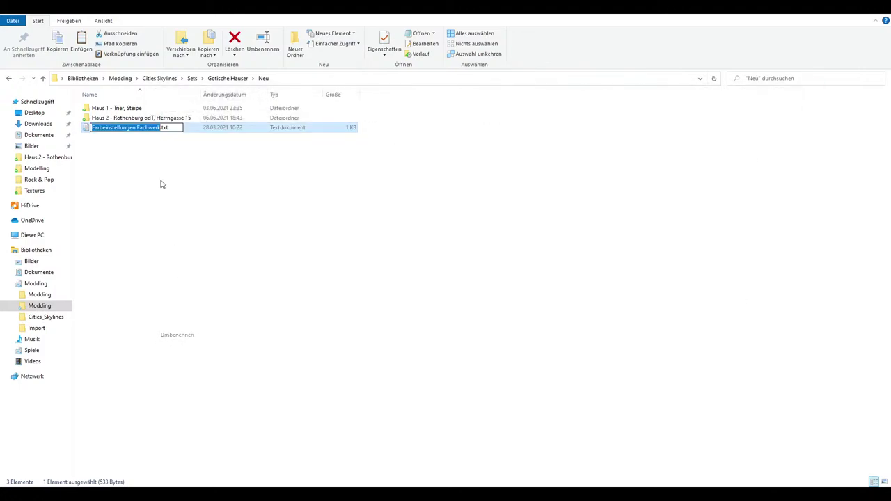
{"action": "left_click_drag", "start_coordinate": [138, 129], "coordinate": [158, 129]}
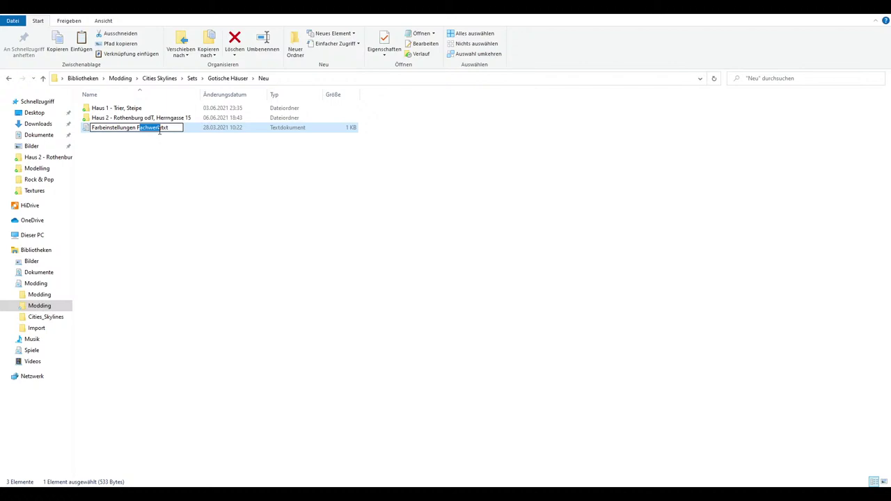
{"action": "key", "text": "BackSpace"}
{"action": "type", "text": "Gothic"}
{"action": "key", "text": "Return"}
{"action": "double_click", "coordinate": [159, 133]}
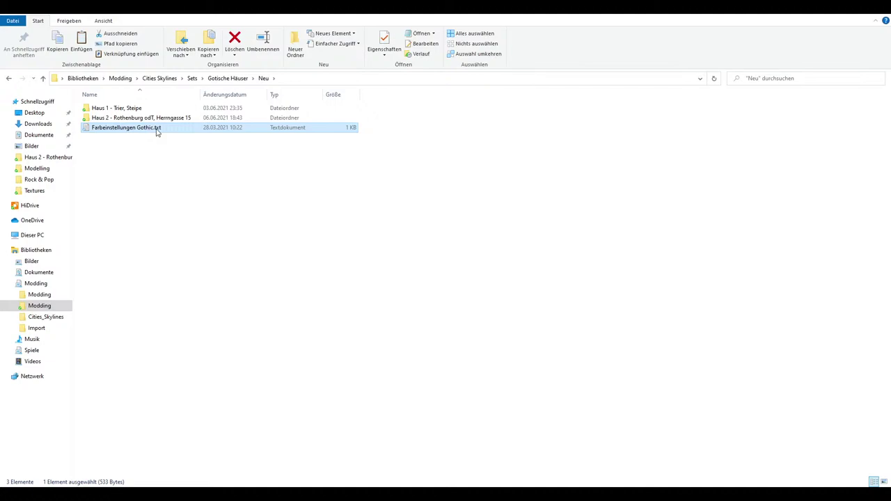
Highlight Haus 5's values (brightness -55, contrast -30, saturation 30) and move Notepad aside
{"action": "left_click_drag", "start_coordinate": [241, 93], "coordinate": [284, 143]}
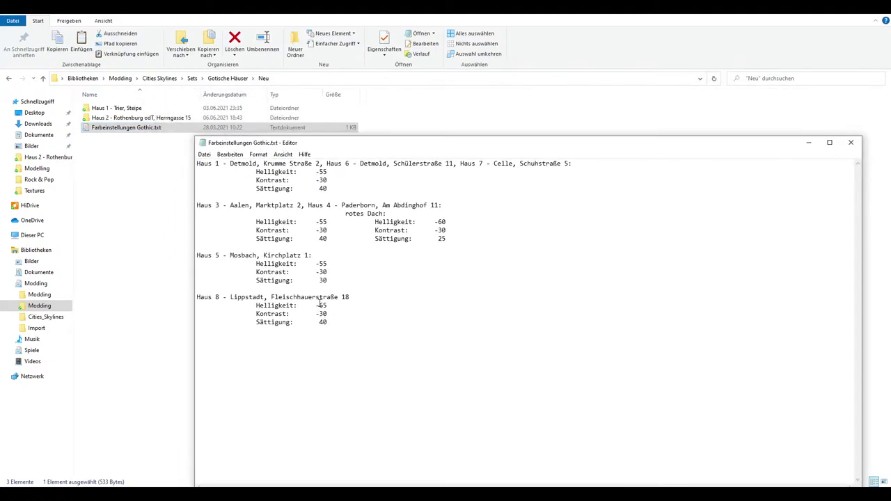
{"action": "left_click_drag", "start_coordinate": [263, 263], "coordinate": [316, 262]}
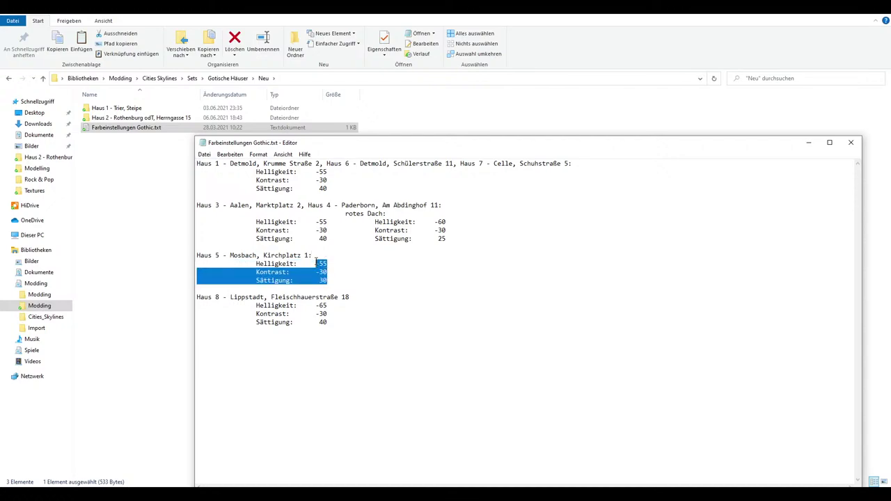
{"action": "left_click_drag", "start_coordinate": [338, 145], "coordinate": [890, 154]}
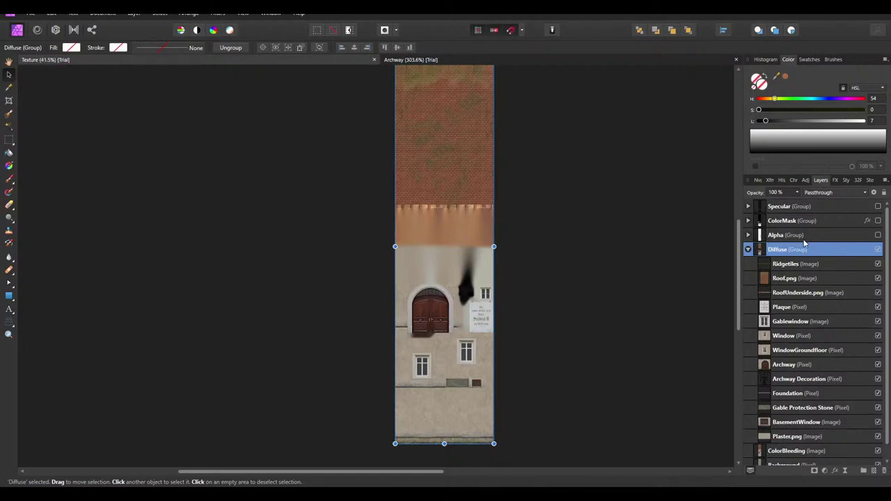
Add a default HSL adjustment with Luminosity Shift -65% and Saturation Shift -60%
{"action": "left_click", "coordinate": [805, 180]}
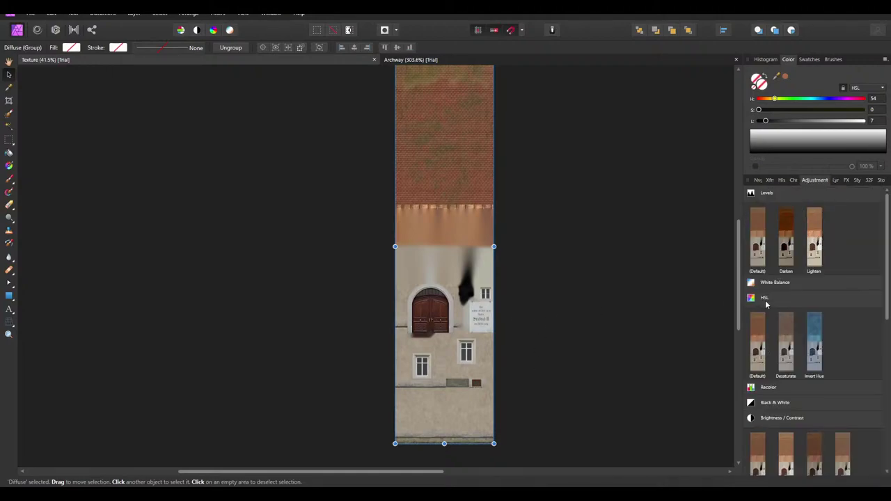
{"action": "left_click", "coordinate": [763, 333]}
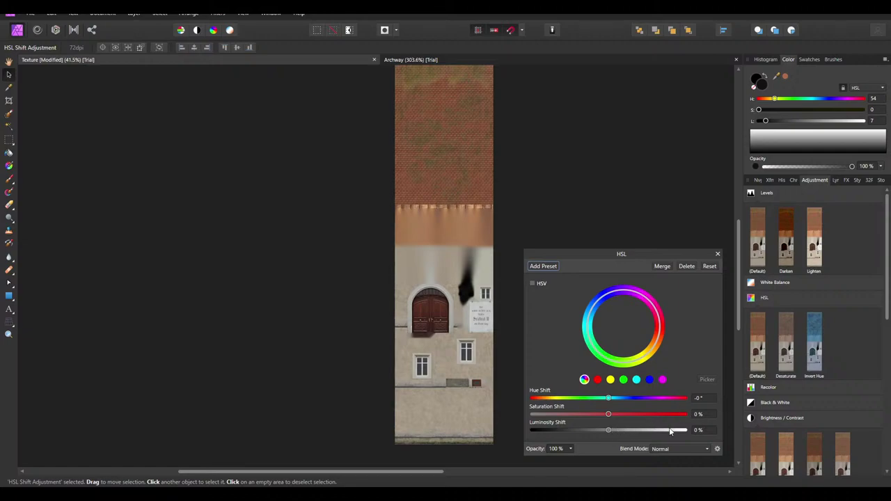
{"action": "left_click", "coordinate": [705, 430]}
{"action": "type", "text": "-65"}
{"action": "left_click", "coordinate": [711, 414]}
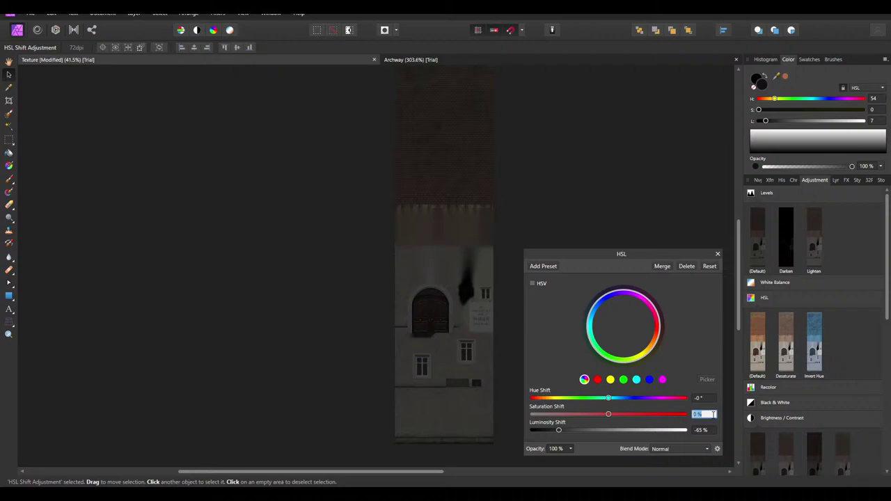
{"action": "type", "text": "-60"}
{"action": "left_click", "coordinate": [703, 431]}
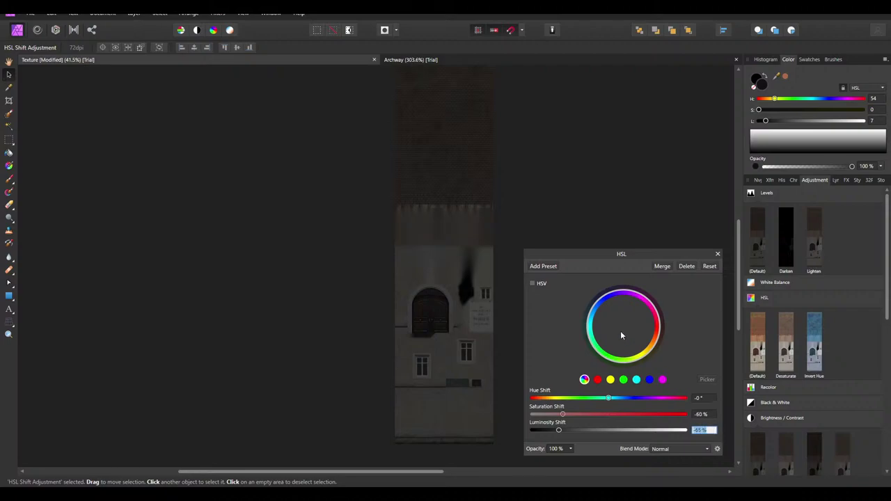
{"action": "left_click_drag", "start_coordinate": [602, 256], "coordinate": [465, 169]}
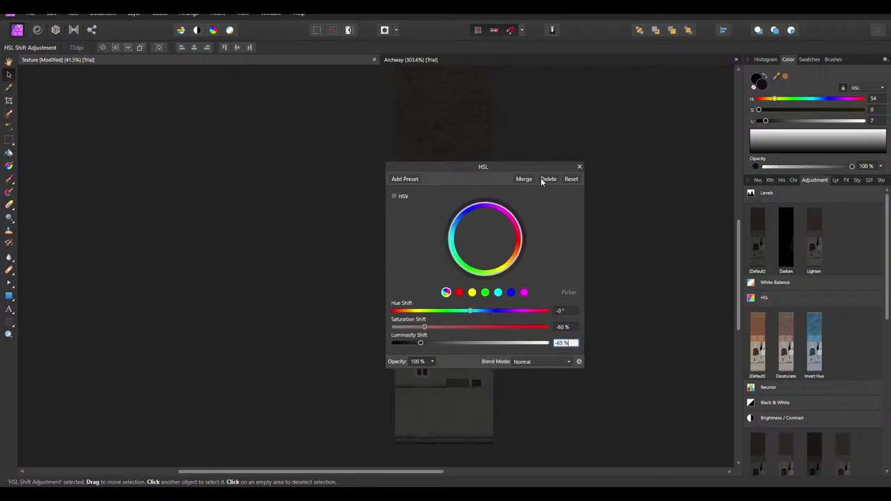
{"action": "left_click", "coordinate": [578, 167]}
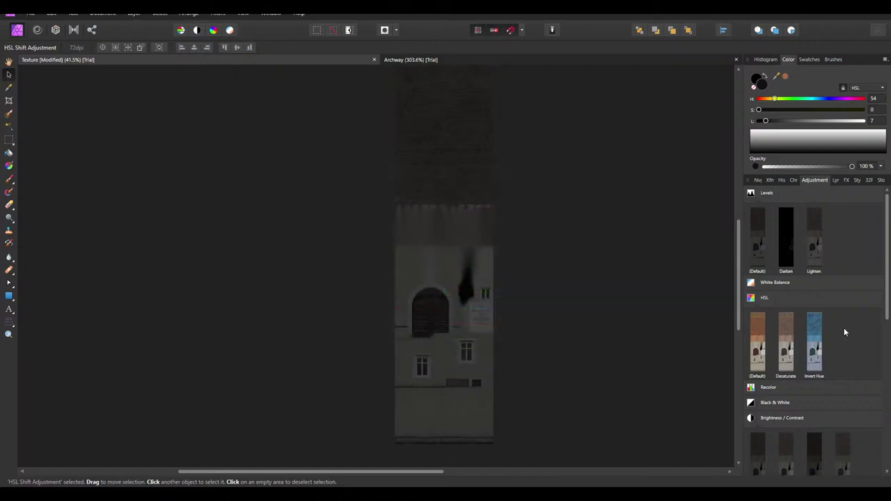
{"action": "scroll", "coordinate": [839, 332], "scroll_direction": "down", "scroll_amount": 1}
{"action": "scroll", "coordinate": [773, 374], "scroll_direction": "down", "scroll_amount": 2}
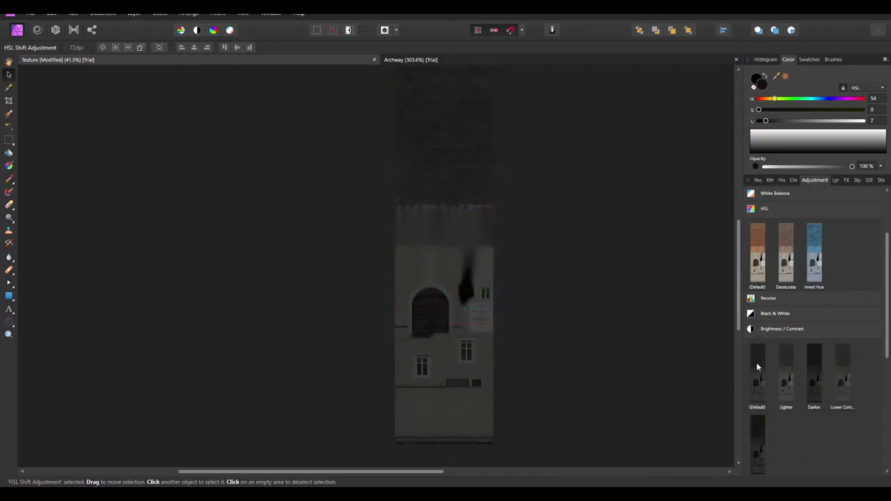
Add a default Brightness/Contrast adjustment with Contrast set to -30%
{"action": "left_click", "coordinate": [756, 362]}
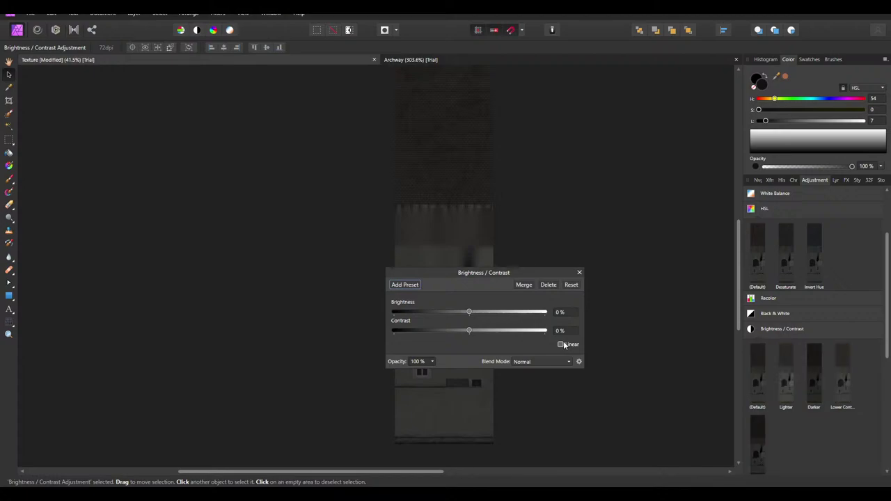
{"action": "left_click_drag", "start_coordinate": [470, 330], "coordinate": [449, 331]}
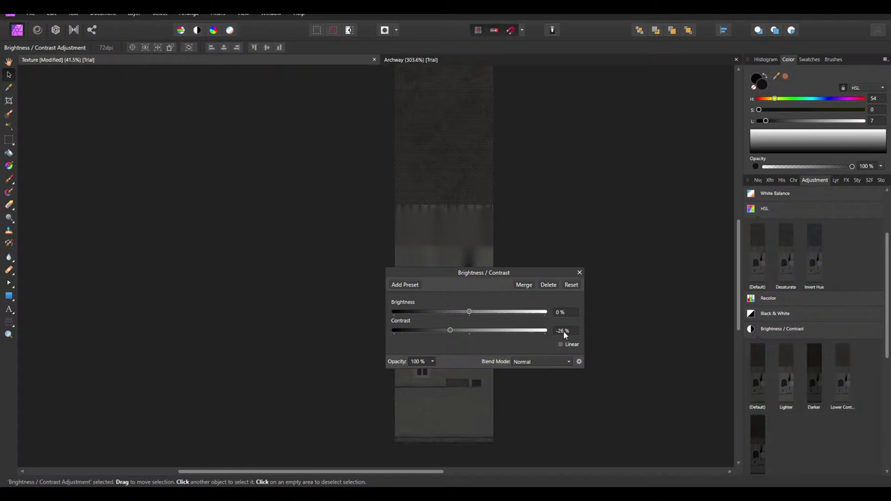
{"action": "left_click", "coordinate": [564, 332]}
{"action": "type", "text": "-30"}
{"action": "left_click", "coordinate": [578, 273]}
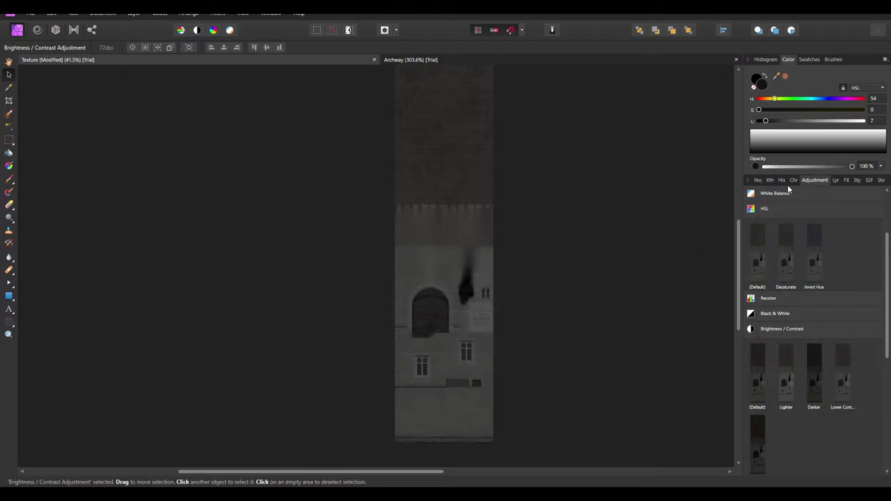
Toggle the Brightness/Contrast and HSL Shift layers off and on to compare the result
{"action": "left_click", "coordinate": [836, 180]}
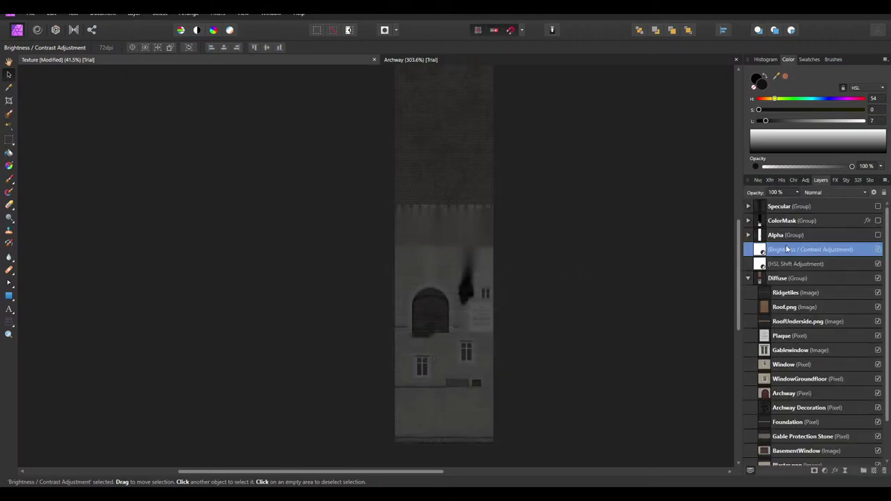
{"action": "left_click", "coordinate": [878, 249]}
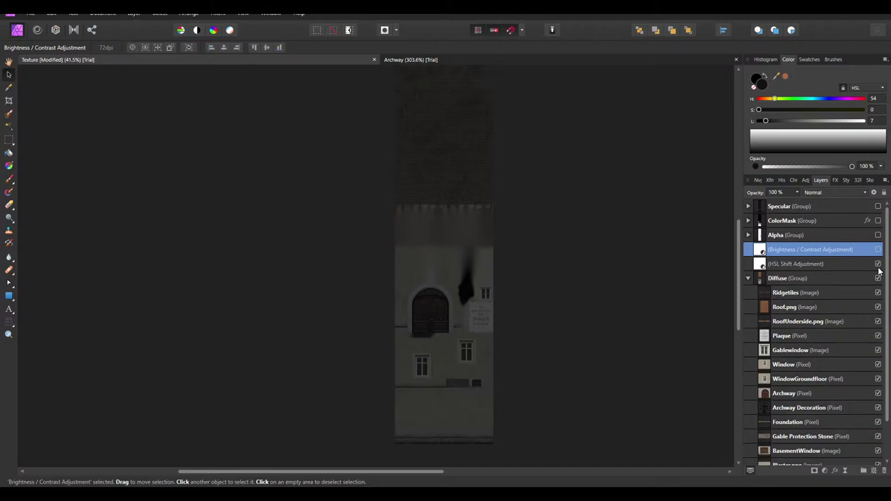
{"action": "left_click", "coordinate": [878, 264]}
{"action": "left_click", "coordinate": [877, 264]}
{"action": "left_click", "coordinate": [878, 249]}
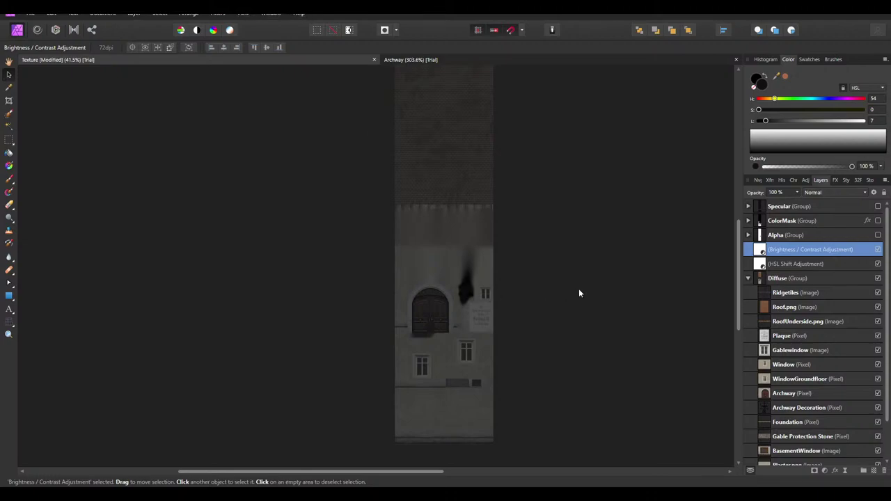
Save the Texture document and export a PNG that overwrites Diffuse.png
{"action": "key", "text": "ctrl+s"}
{"action": "left_click", "coordinate": [30, 13]}
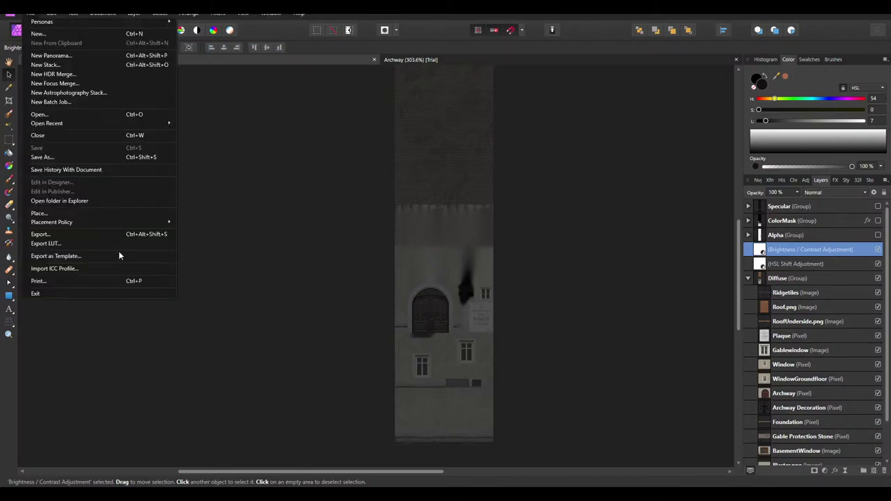
{"action": "left_click", "coordinate": [78, 231]}
{"action": "left_click", "coordinate": [520, 307]}
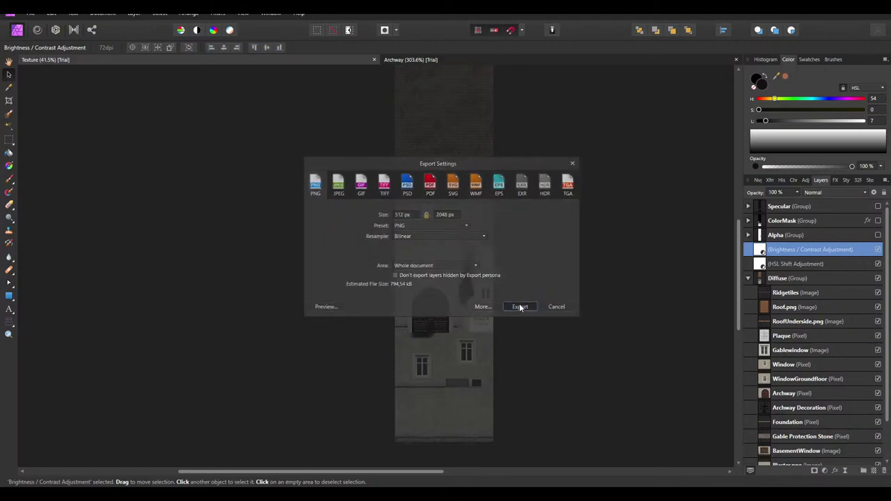
{"action": "left_click", "coordinate": [80, 208]}
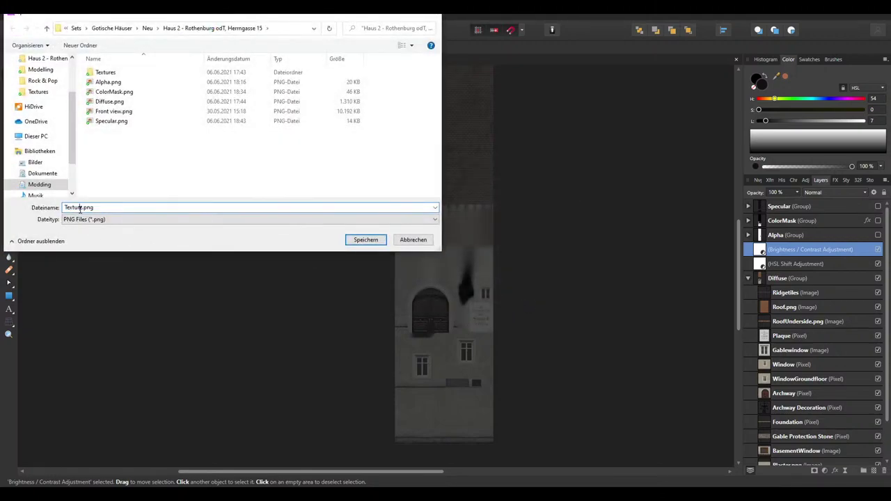
{"action": "left_click", "coordinate": [110, 101]}
{"action": "left_click", "coordinate": [82, 207]}
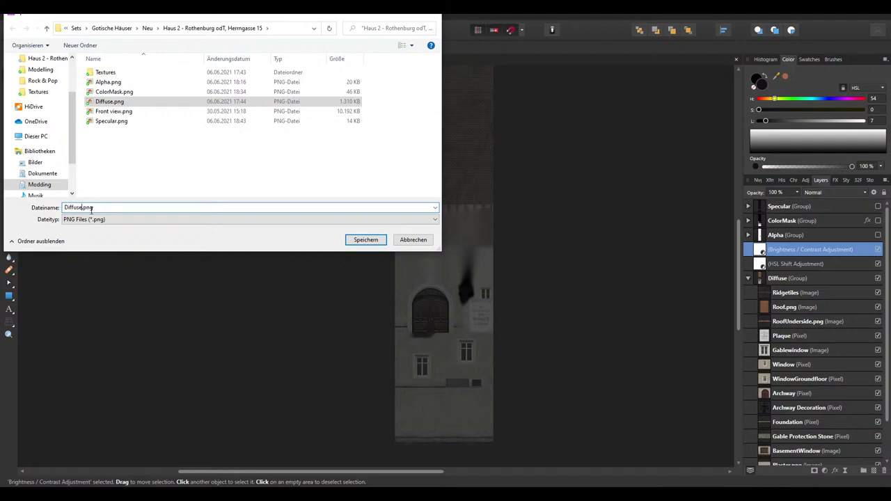
{"action": "left_click", "coordinate": [366, 240]}
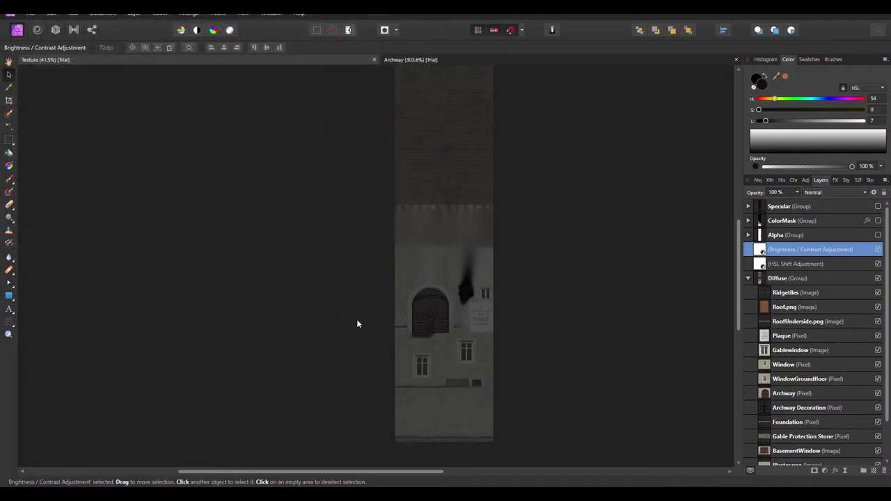
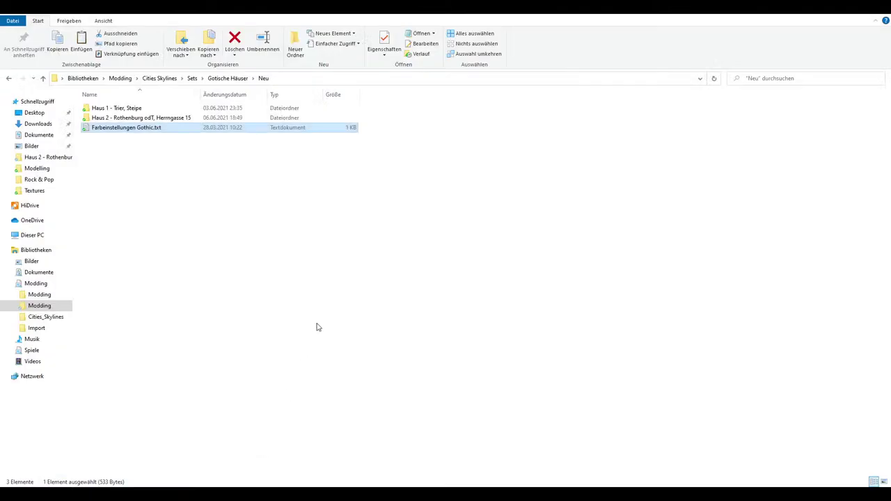
Copy the Alpha, ColorMask, Diffuse2 and Specular textures into Import and delete the old Haus_d.png
{"action": "left_click", "coordinate": [318, 325]}
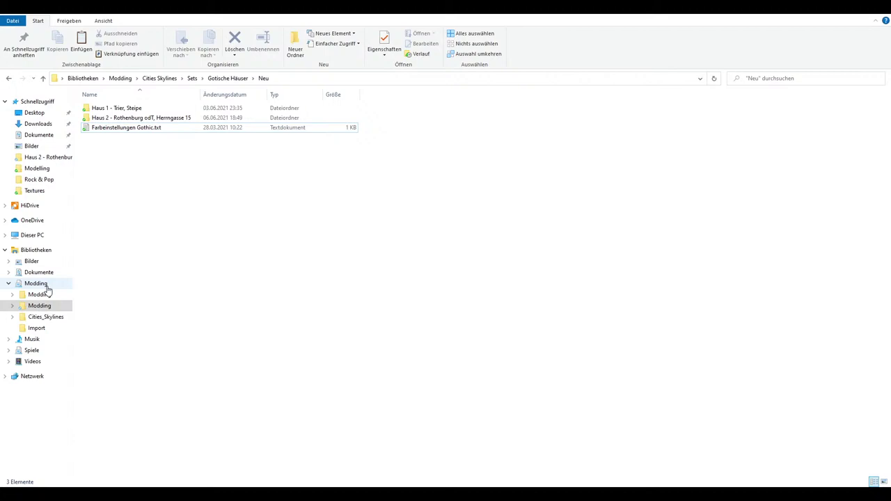
{"action": "double_click", "coordinate": [143, 119]}
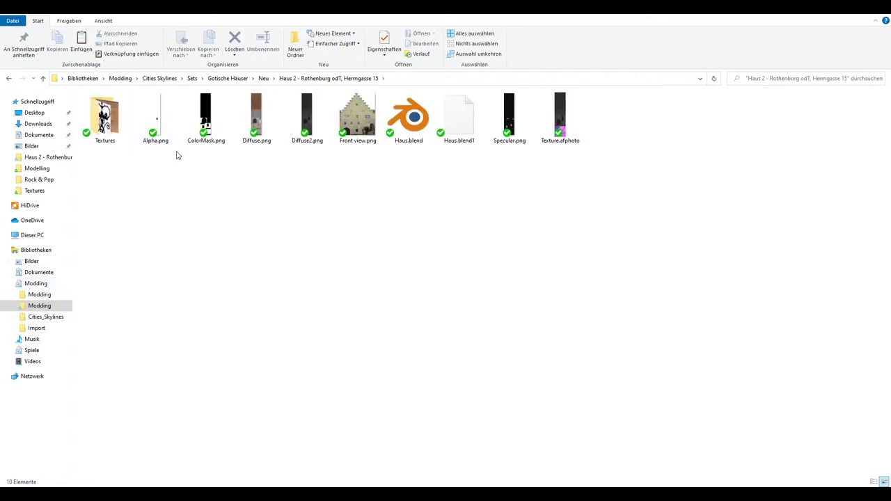
{"action": "left_click_drag", "start_coordinate": [160, 172], "coordinate": [218, 127]}
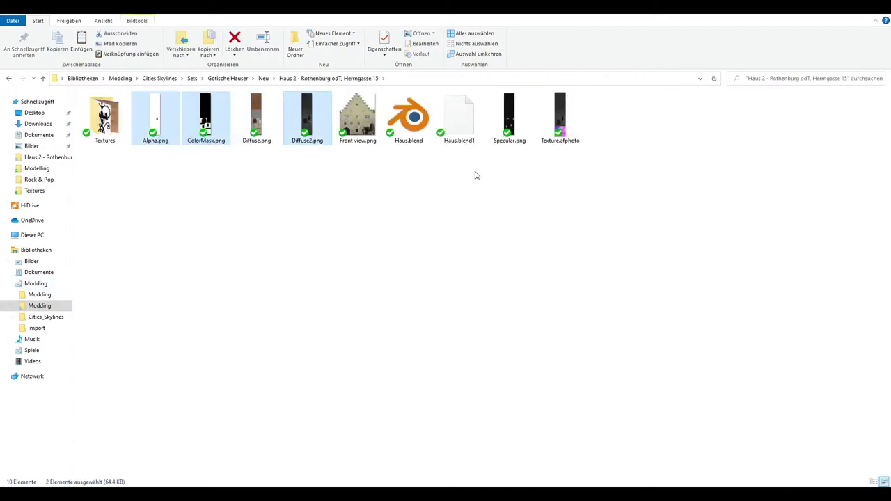
{"action": "left_click", "coordinate": [509, 117], "text": "ctrl"}
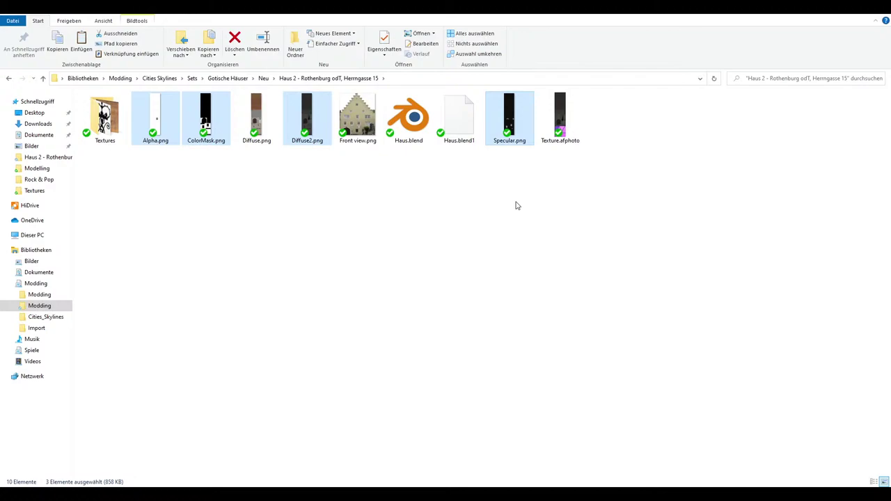
{"action": "left_click", "coordinate": [39, 328]}
{"action": "key", "text": "ctrl+v"}
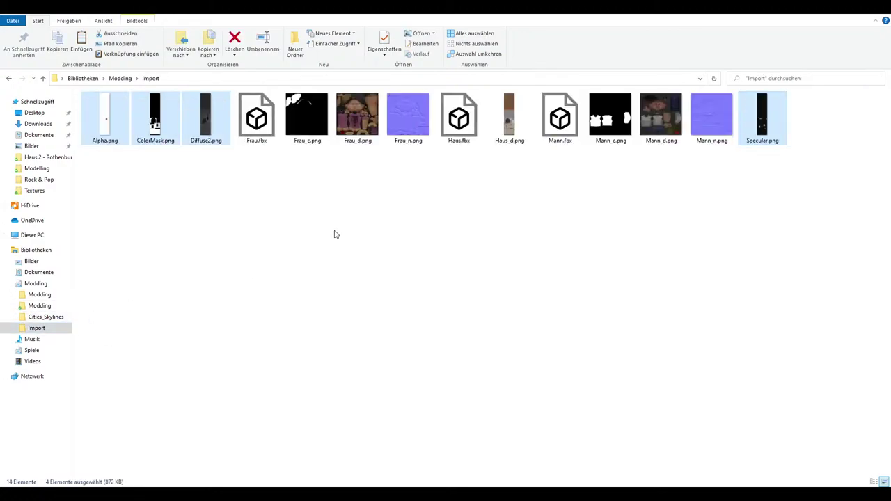
{"action": "left_click", "coordinate": [510, 129]}
{"action": "key", "text": "Delete"}
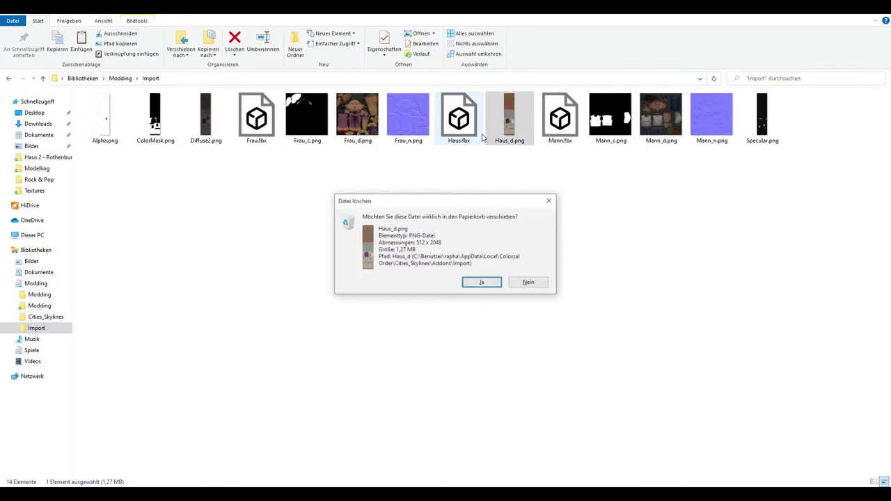
{"action": "key", "text": "Return"}
Rename Diffuse2.png to Haus_d and ColorMask.png to Haus_c
{"action": "right_click", "coordinate": [460, 126]}
{"action": "left_click", "coordinate": [487, 341]}
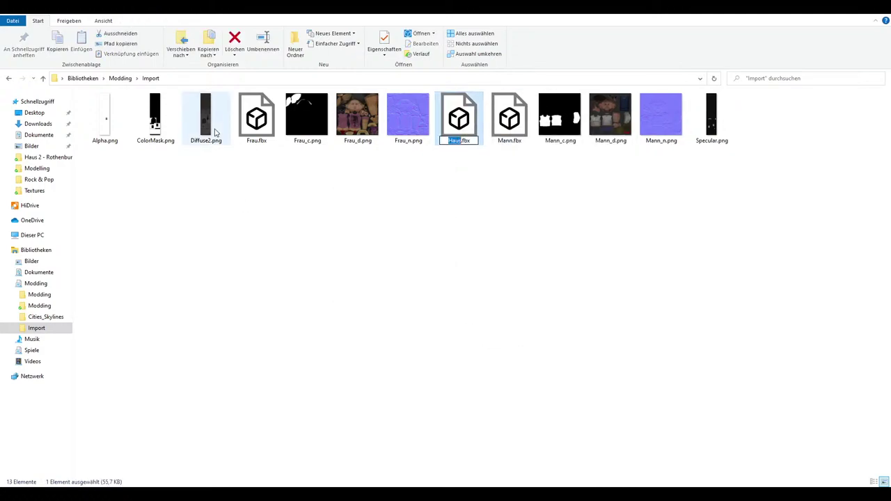
{"action": "right_click", "coordinate": [210, 130]}
{"action": "left_click", "coordinate": [237, 410]}
{"action": "type", "text": "Haus"}
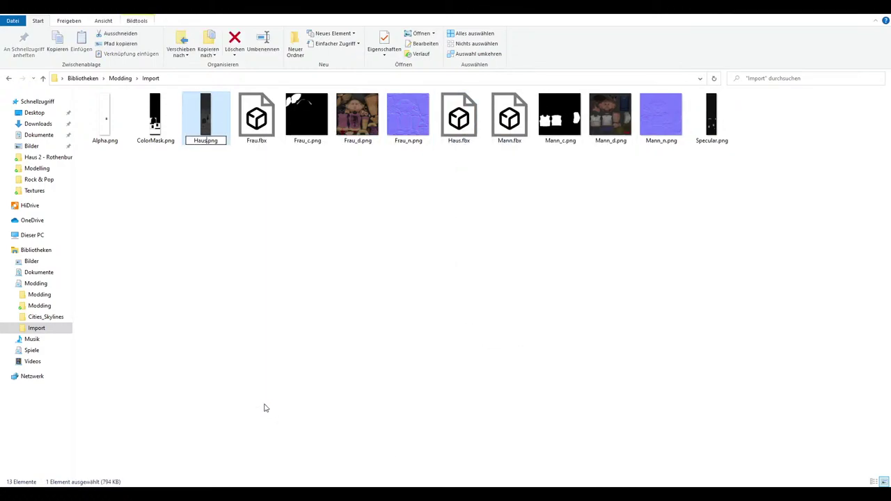
{"action": "type", "text": "_d"}
{"action": "key", "text": "Return"}
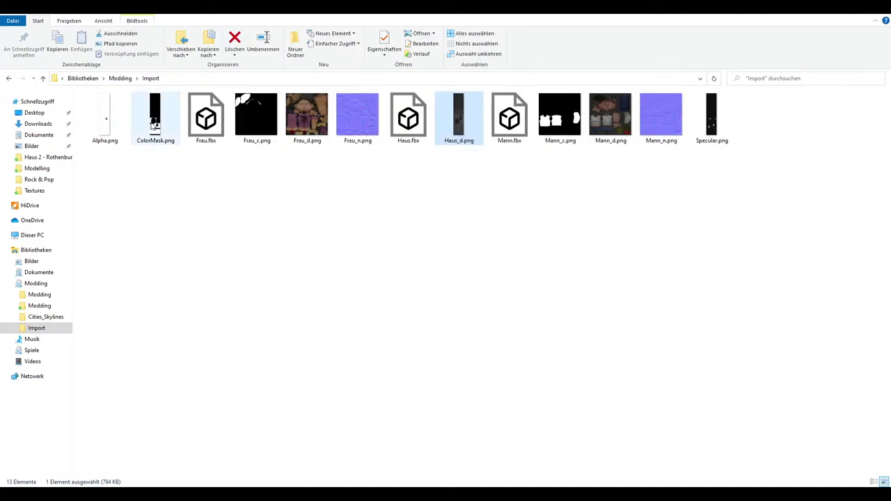
{"action": "right_click", "coordinate": [153, 127]}
{"action": "left_click", "coordinate": [183, 404]}
{"action": "type", "text": "Haus"}
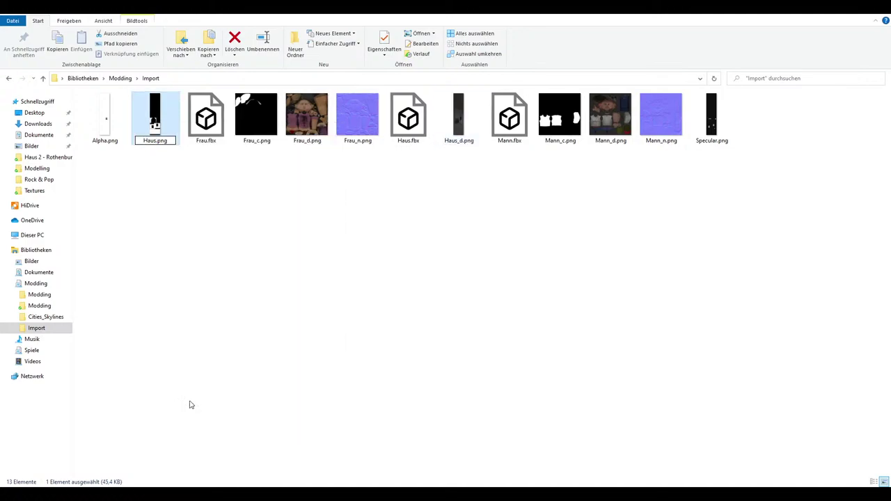
{"action": "type", "text": "_c"}
Rename Alpha.png to Haus_a and Specular.png to Haus_s
{"action": "right_click", "coordinate": [110, 131]}
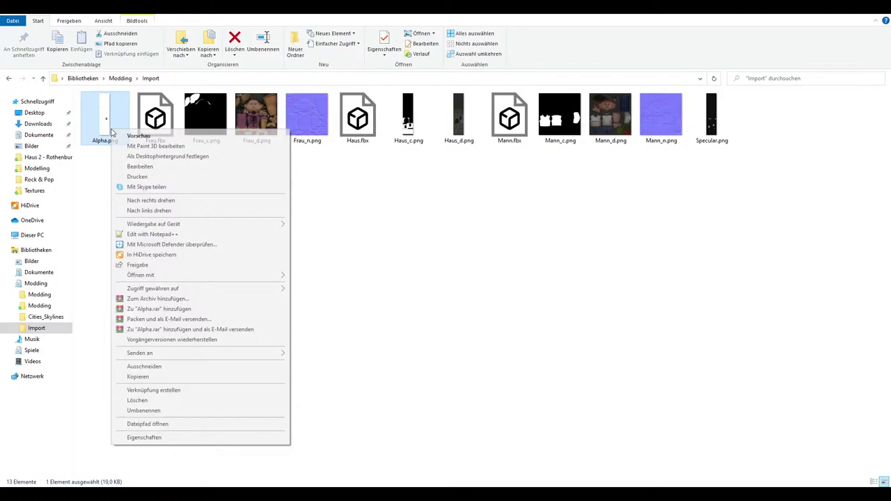
{"action": "left_click", "coordinate": [146, 411]}
{"action": "type", "text": "Haus"}
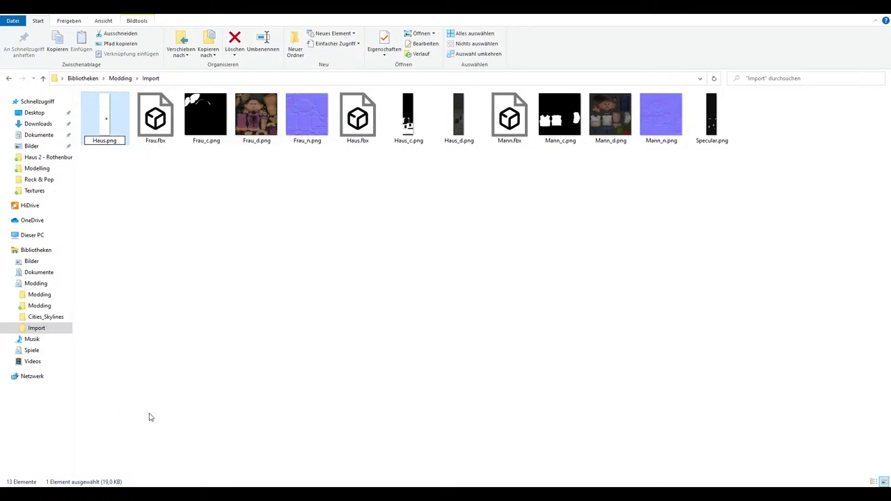
{"action": "type", "text": "_a"}
{"action": "key", "text": "Return"}
{"action": "right_click", "coordinate": [709, 126]}
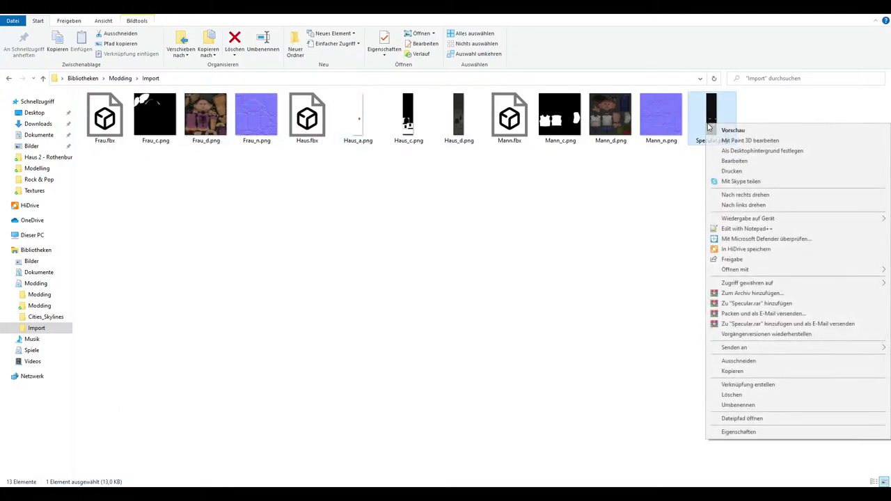
{"action": "left_click", "coordinate": [739, 405]}
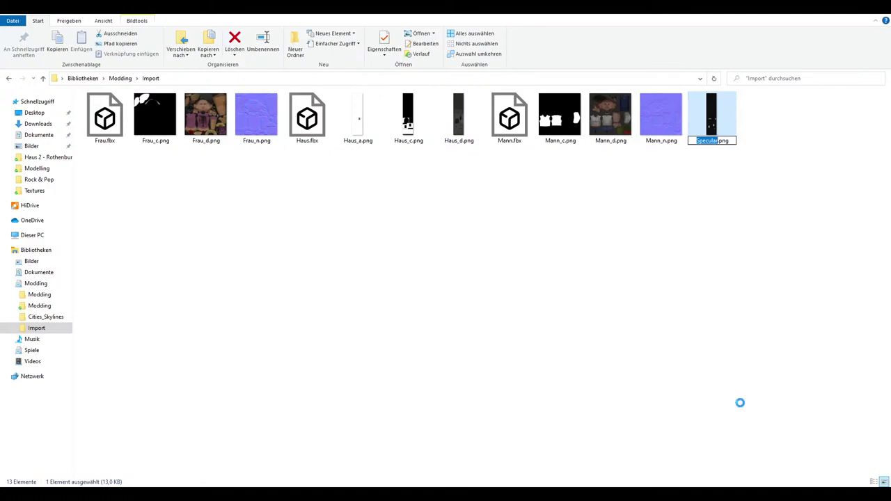
{"action": "type", "text": "Haus_s"}
{"action": "key", "text": "Return"}
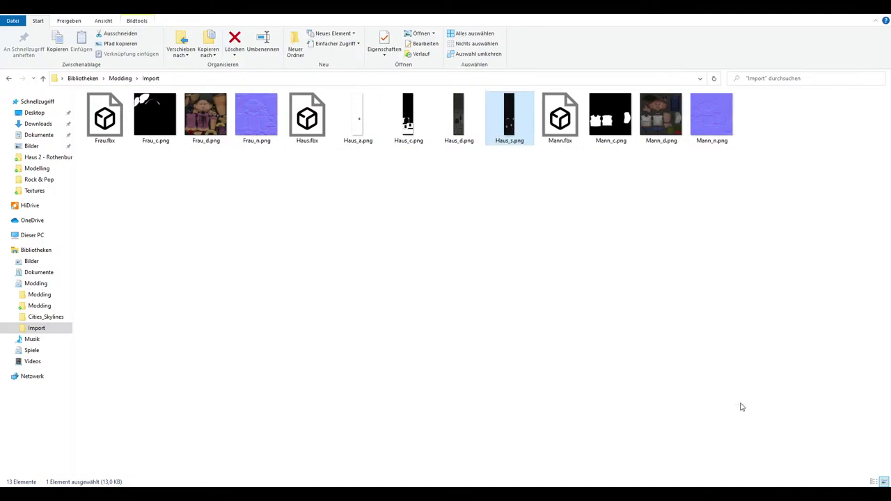
{"action": "left_click", "coordinate": [565, 454]}
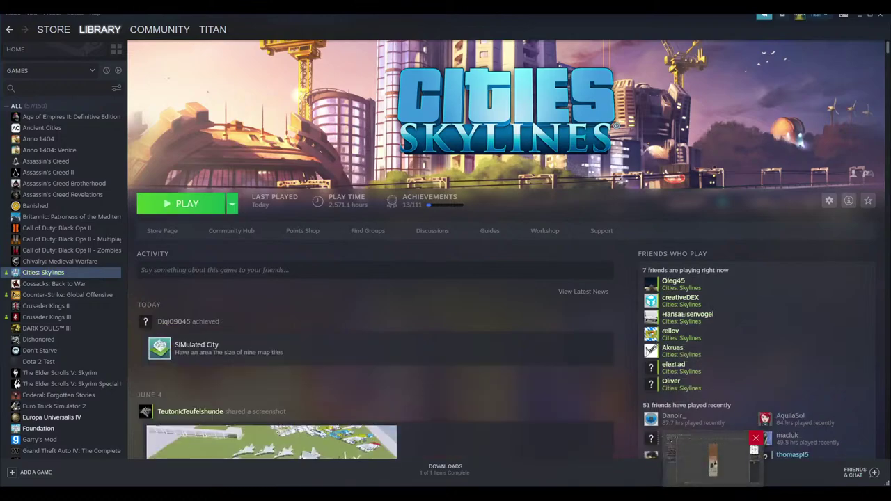
Launch Cities: Skylines from the Steam library and start it from the Paradox launcher
{"action": "left_click", "coordinate": [188, 207]}
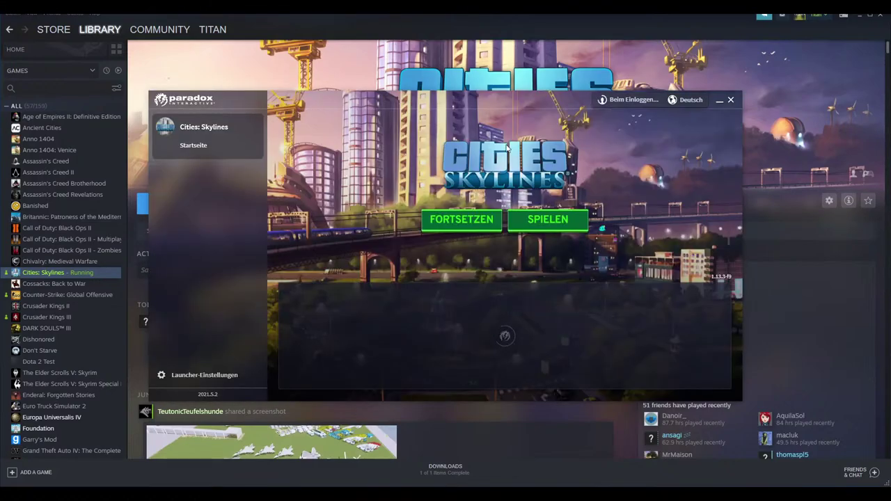
{"action": "left_click", "coordinate": [557, 219]}
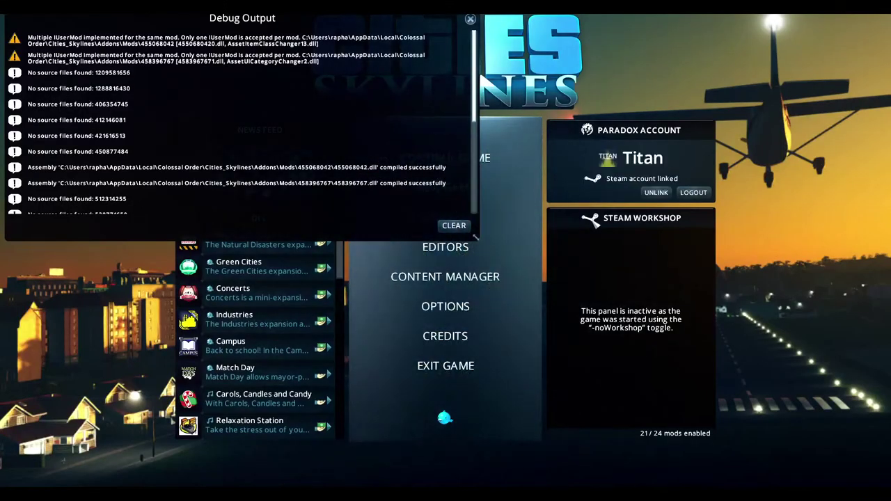
Close the debug output and start a new Building asset in the Asset Editor
{"action": "left_click", "coordinate": [470, 19]}
{"action": "left_click", "coordinate": [446, 247]}
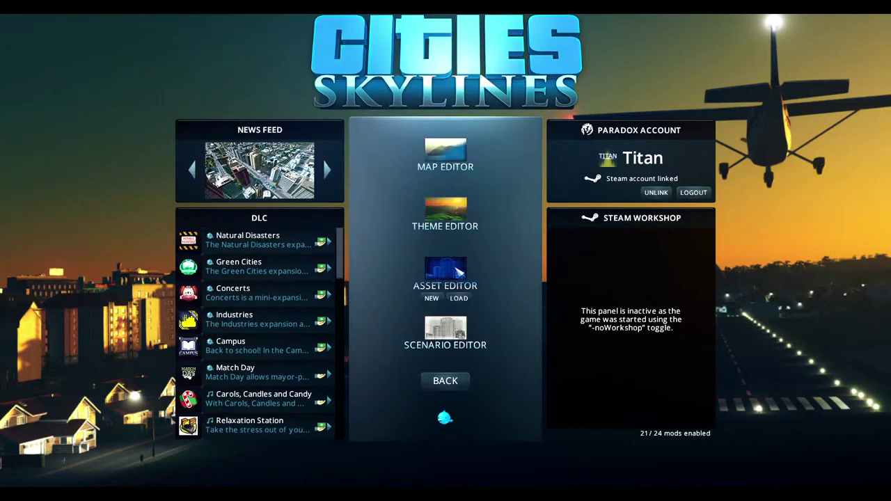
{"action": "left_click", "coordinate": [433, 298]}
{"action": "left_click", "coordinate": [503, 352]}
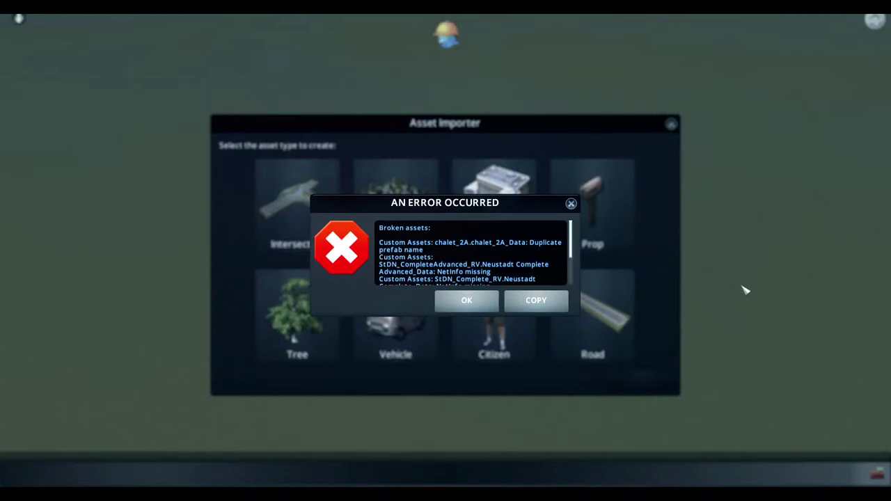
{"action": "left_click", "coordinate": [466, 300]}
{"action": "left_click", "coordinate": [495, 205]}
Pick a high-density residential Blockhouse template and import Haus.fbx as the model
{"action": "double_click", "coordinate": [592, 313]}
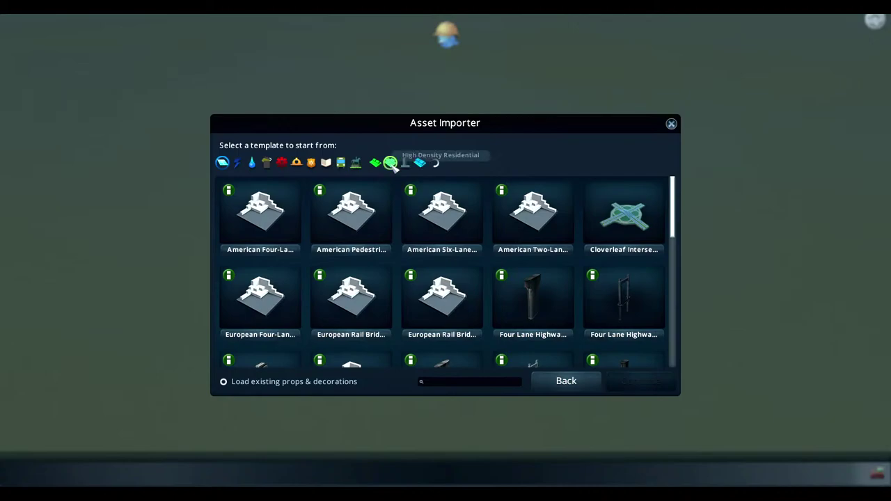
{"action": "left_click", "coordinate": [390, 162]}
{"action": "left_click_drag", "start_coordinate": [674, 183], "coordinate": [673, 248]}
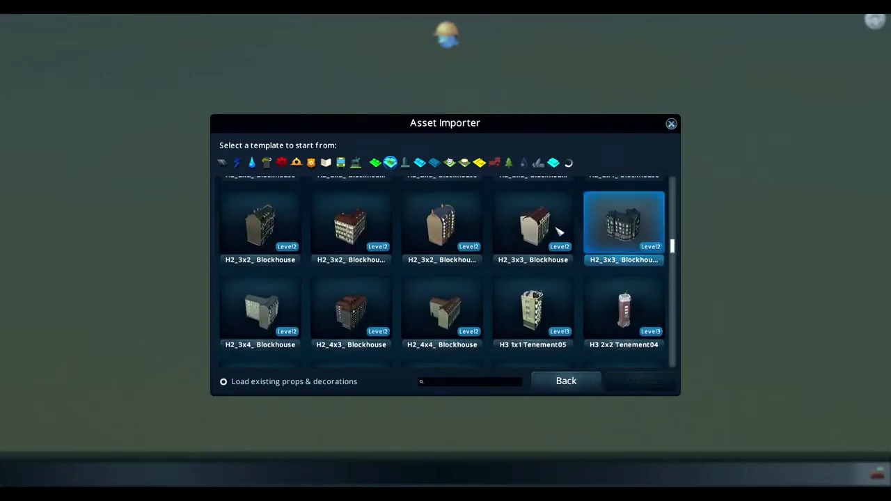
{"action": "left_click", "coordinate": [533, 223]}
{"action": "left_click", "coordinate": [632, 385]}
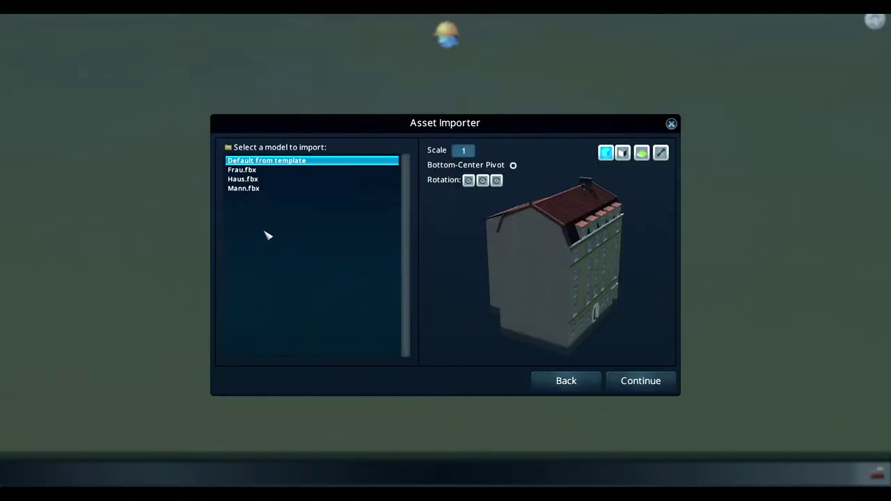
{"action": "left_click", "coordinate": [249, 179]}
{"action": "left_click_drag", "start_coordinate": [460, 236], "coordinate": [487, 292]}
{"action": "left_click", "coordinate": [640, 385]}
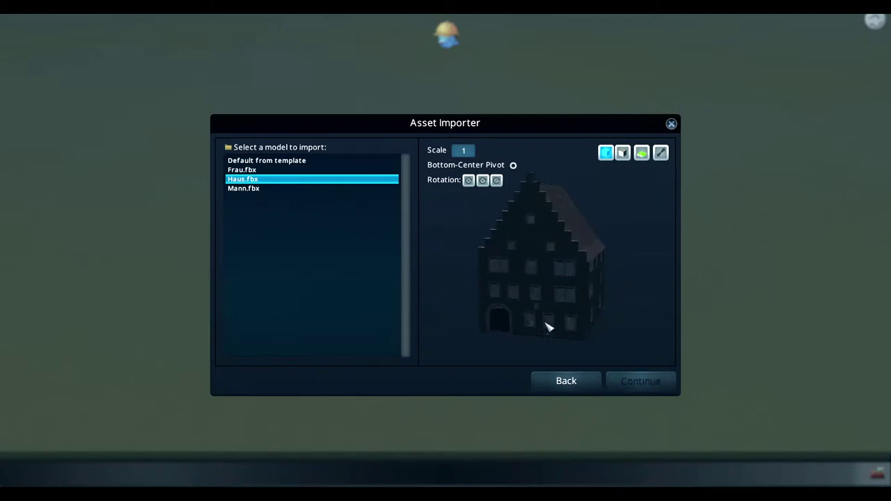
Set Material Color Variation #0 to a light colour so the facade shows grey
{"action": "scroll", "coordinate": [452, 349], "scroll_direction": "up", "scroll_amount": 10}
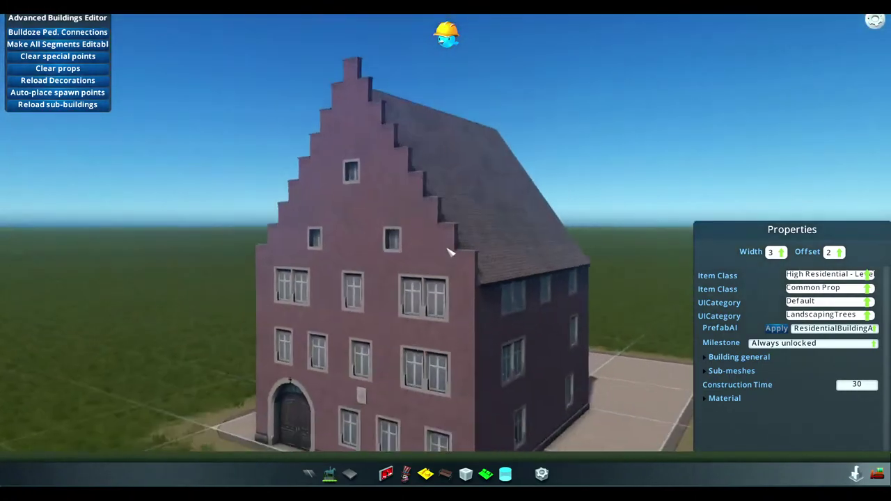
{"action": "scroll", "coordinate": [449, 252], "scroll_direction": "down", "scroll_amount": 5}
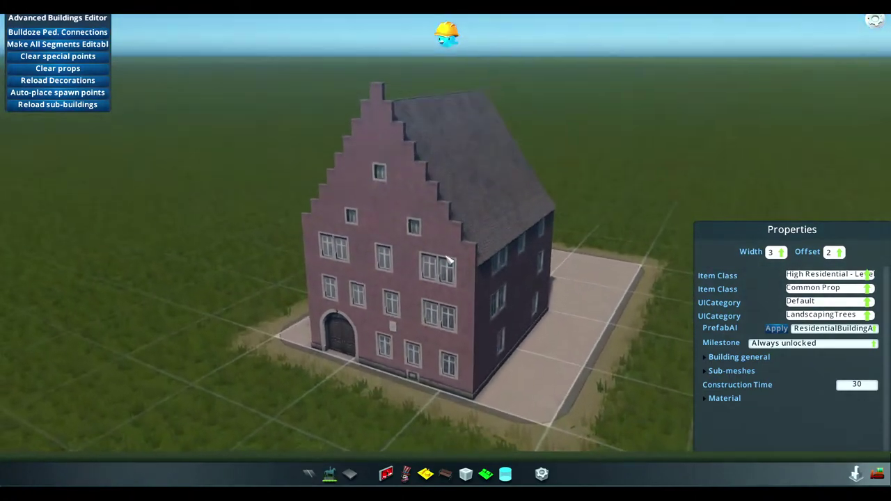
{"action": "left_click", "coordinate": [724, 398]}
{"action": "left_click", "coordinate": [848, 411]}
{"action": "left_click", "coordinate": [784, 351]}
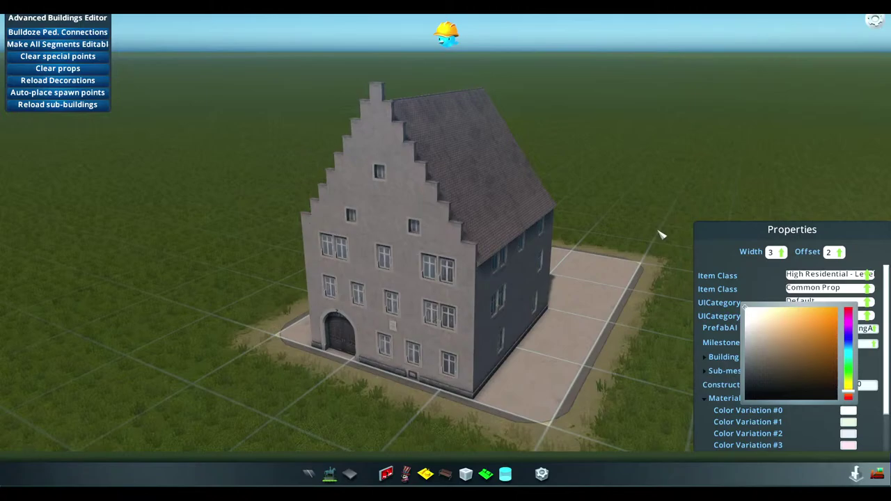
{"action": "left_click", "coordinate": [634, 304]}
{"action": "scroll", "coordinate": [515, 300], "scroll_direction": "up", "scroll_amount": 5}
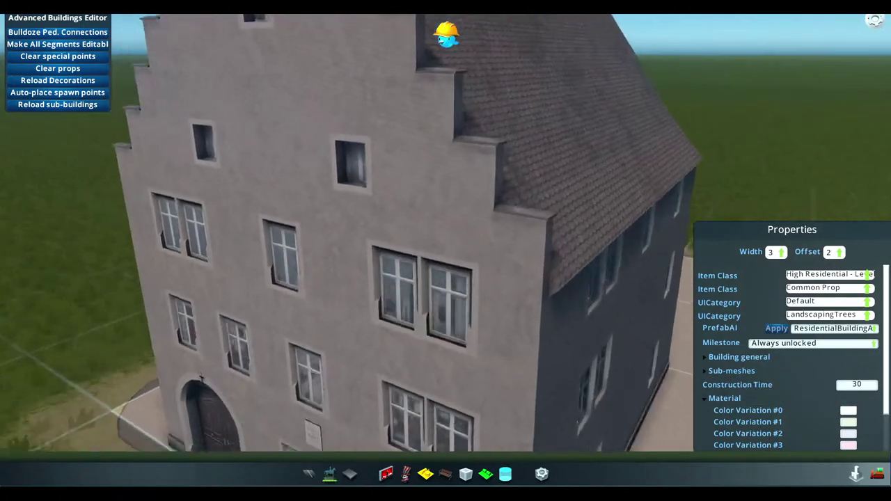
{"action": "middle_click_drag", "start_coordinate": [515, 300], "coordinate": [488, 293]}
{"action": "scroll", "coordinate": [453, 258], "scroll_direction": "down", "scroll_amount": 5}
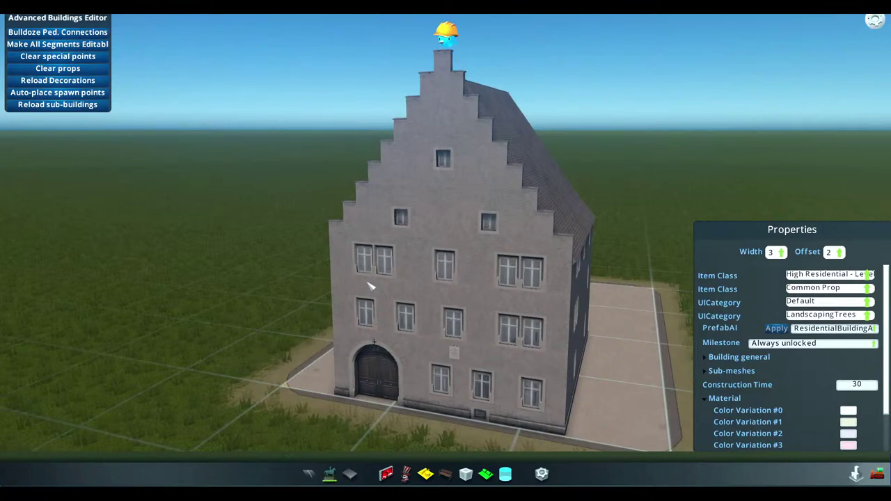
{"action": "key", "text": "super"}
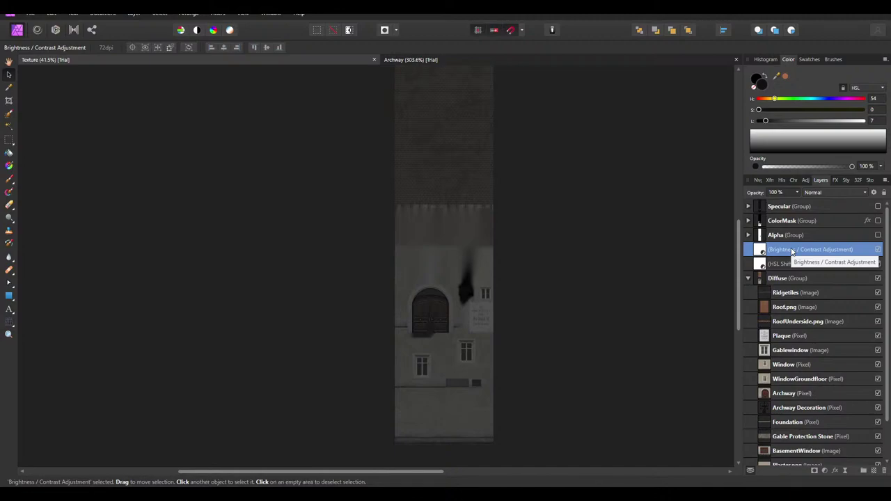
Replace the Brightness and HSL adjustments with a default RGB Levels adjustment
{"action": "key", "text": "Delete"}
{"action": "key", "text": "Delete"}
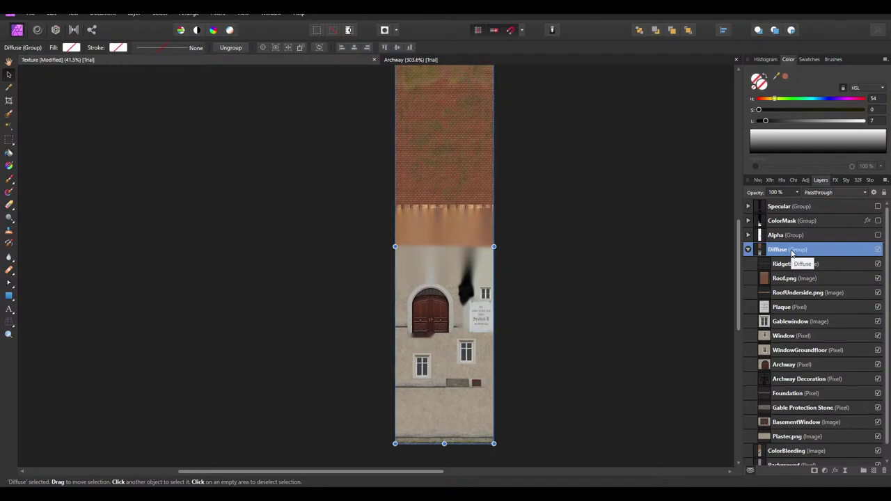
{"action": "left_click", "coordinate": [805, 181]}
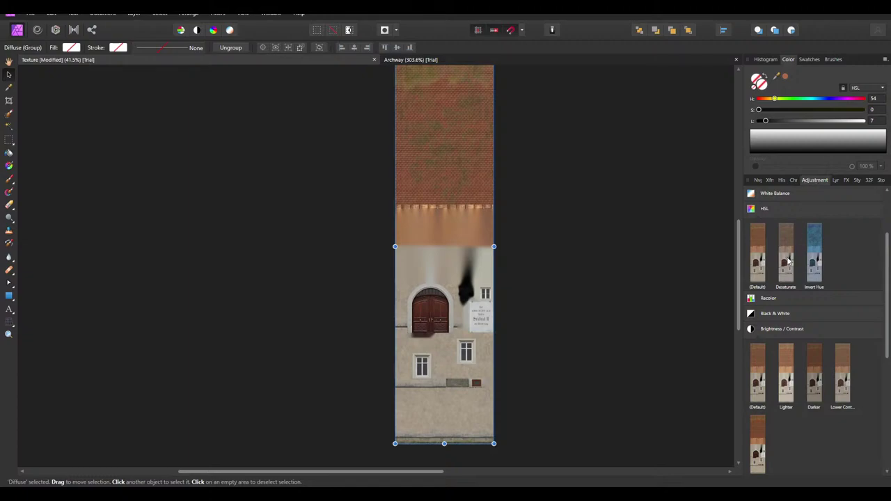
{"action": "left_click", "coordinate": [751, 211]}
{"action": "left_click", "coordinate": [753, 255]}
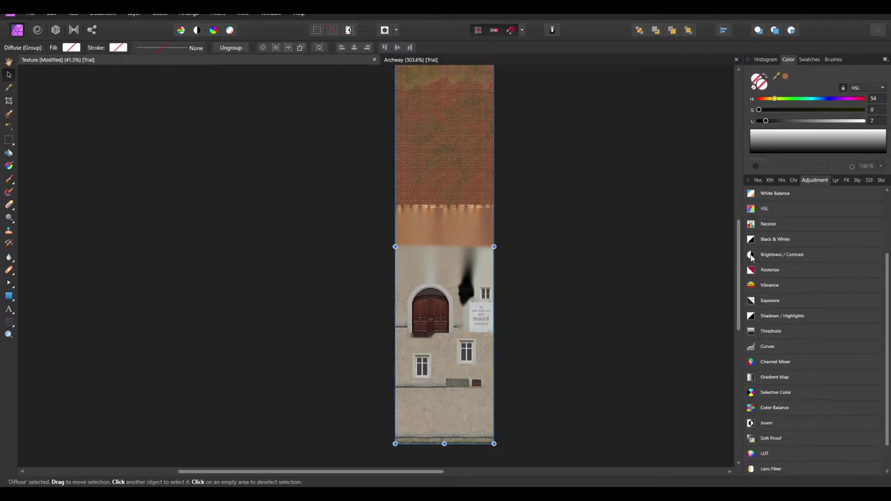
{"action": "scroll", "coordinate": [806, 269], "scroll_direction": "up", "scroll_amount": 2}
{"action": "left_click", "coordinate": [756, 230]}
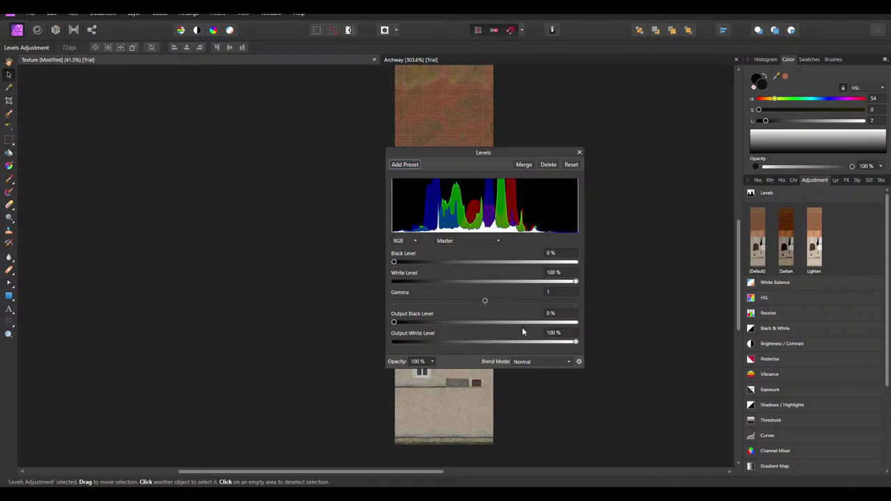
{"action": "left_click_drag", "start_coordinate": [531, 158], "coordinate": [720, 183]}
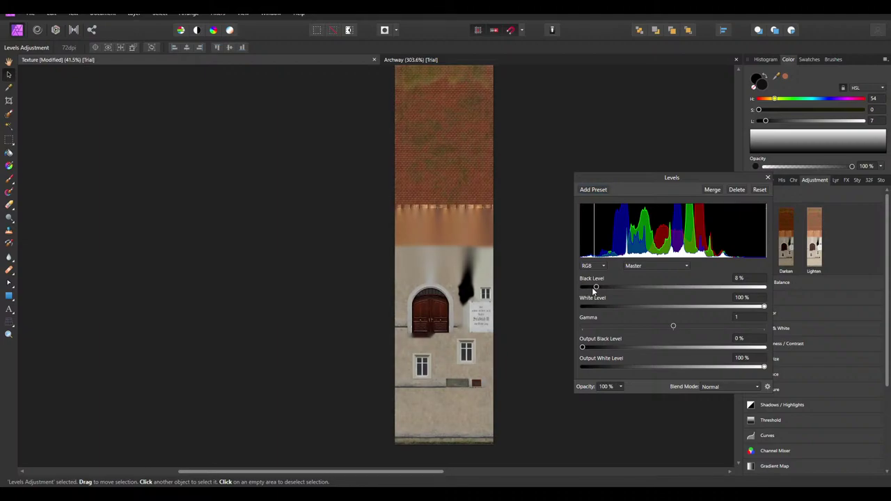
{"action": "left_click", "coordinate": [589, 266]}
{"action": "left_click", "coordinate": [588, 277]}
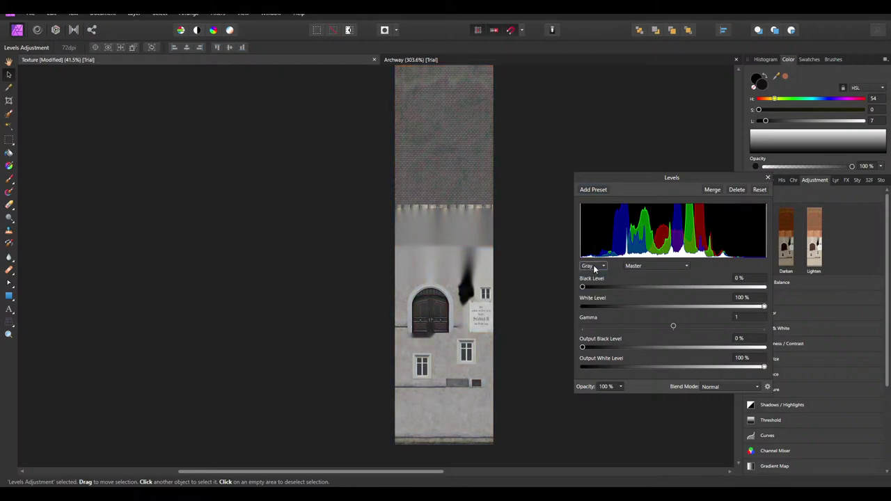
{"action": "left_click", "coordinate": [594, 268]}
{"action": "left_click", "coordinate": [590, 277]}
Try a higher Black Level and lower Output White Level, then return them to neutral
{"action": "mouse_move", "coordinate": [583, 288]}
{"action": "left_mouse_down"}
{"action": "mouse_move", "coordinate": [651, 289]}
{"action": "mouse_move", "coordinate": [564, 295]}
{"action": "left_mouse_up"}
{"action": "left_click_drag", "start_coordinate": [763, 369], "coordinate": [675, 374]}
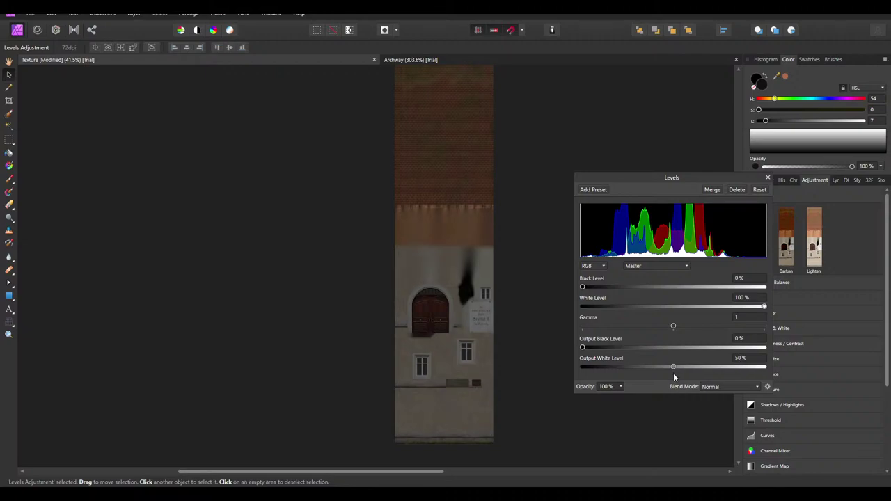
{"action": "left_click_drag", "start_coordinate": [674, 376], "coordinate": [775, 376]}
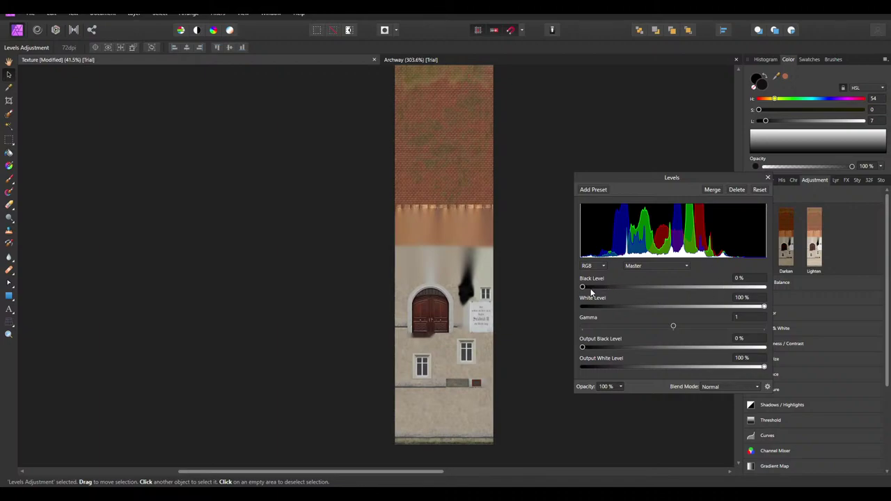
{"action": "left_click_drag", "start_coordinate": [588, 286], "coordinate": [638, 287]}
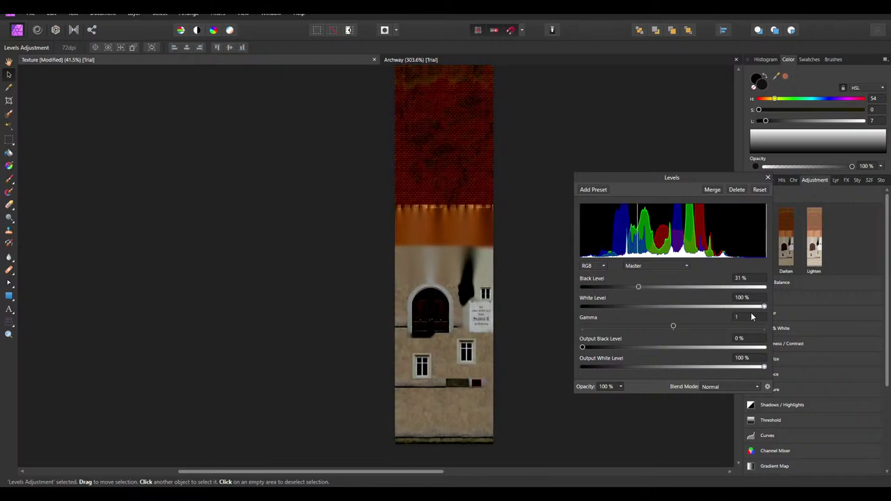
{"action": "left_click_drag", "start_coordinate": [764, 307], "coordinate": [766, 307]}
{"action": "left_click_drag", "start_coordinate": [638, 287], "coordinate": [608, 287]}
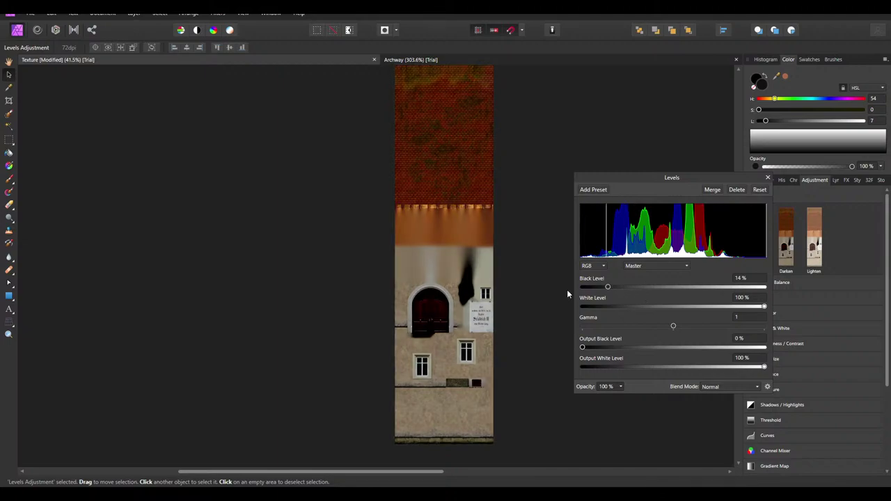
Reopen default Levels and experiment with Output Black and Output White levels
{"action": "left_click", "coordinate": [767, 177]}
{"action": "scroll", "coordinate": [783, 349], "scroll_direction": "down", "scroll_amount": 3}
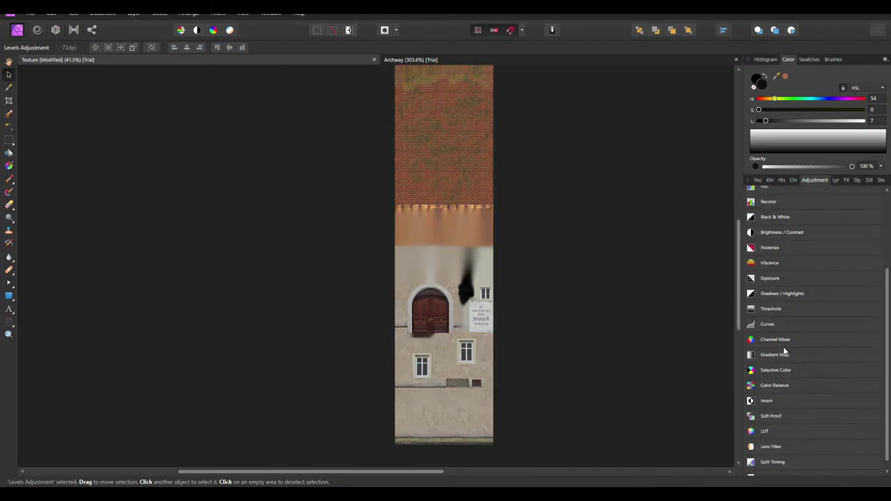
{"action": "scroll", "coordinate": [763, 377], "scroll_direction": "down", "scroll_amount": 1}
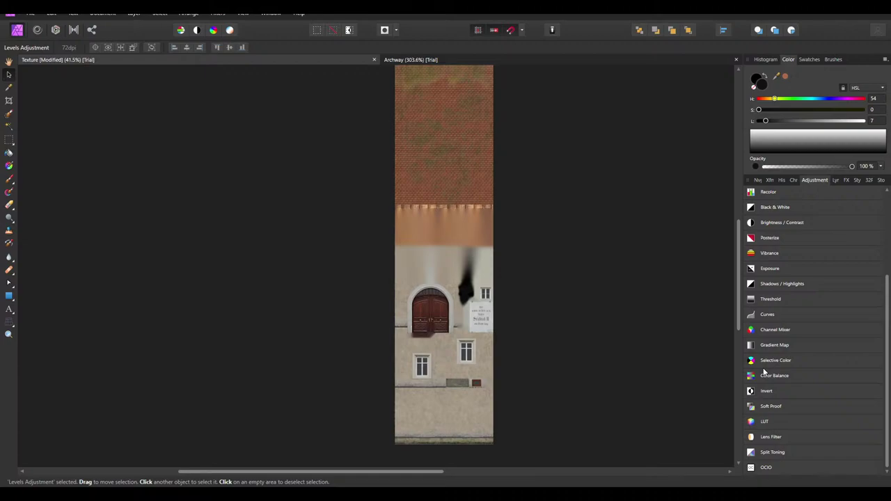
{"action": "scroll", "coordinate": [763, 371], "scroll_direction": "up", "scroll_amount": 3}
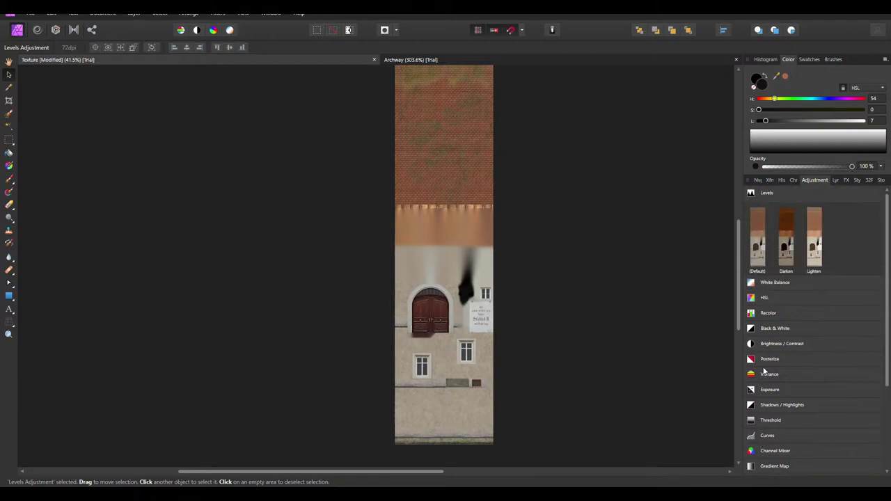
{"action": "left_click", "coordinate": [759, 230]}
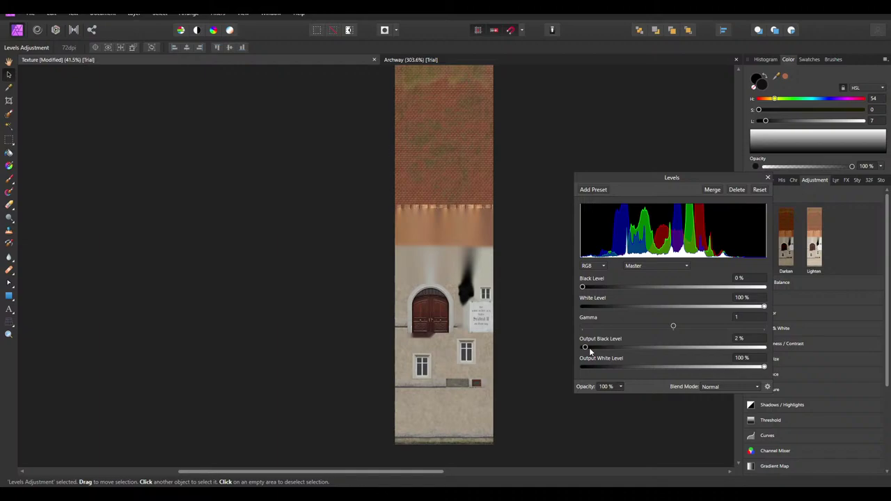
{"action": "left_click_drag", "start_coordinate": [583, 348], "coordinate": [643, 349]}
{"action": "left_click_drag", "start_coordinate": [762, 367], "coordinate": [630, 370]}
{"action": "double_click", "coordinate": [643, 347]}
{"action": "left_click", "coordinate": [595, 266]}
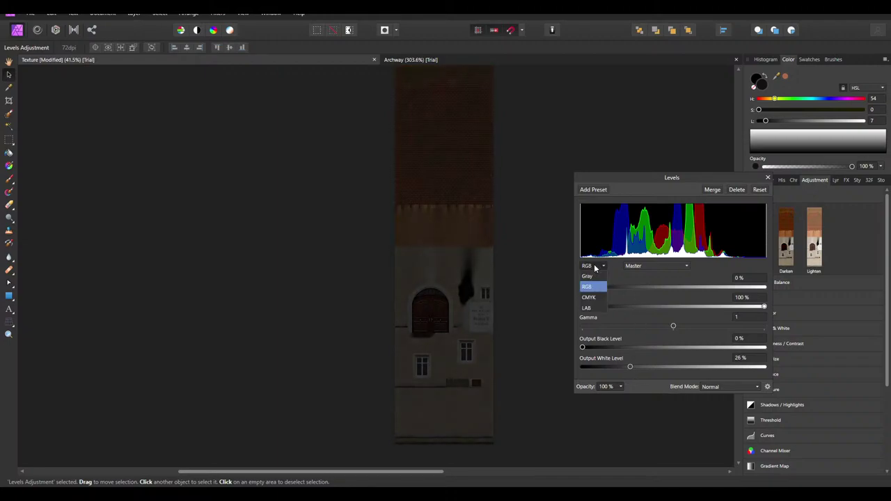
{"action": "left_click", "coordinate": [652, 281]}
{"action": "left_click_drag", "start_coordinate": [632, 371], "coordinate": [769, 376]}
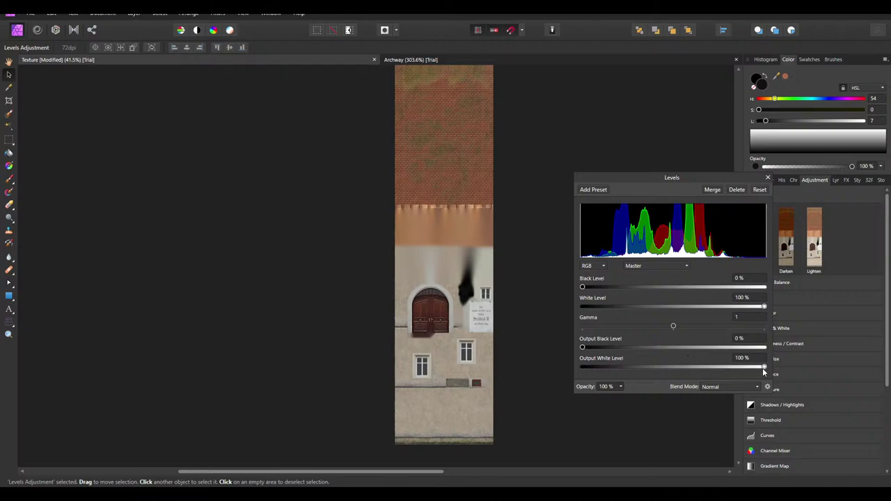
{"action": "left_click_drag", "start_coordinate": [764, 370], "coordinate": [647, 370]}
{"action": "left_click", "coordinate": [606, 386]}
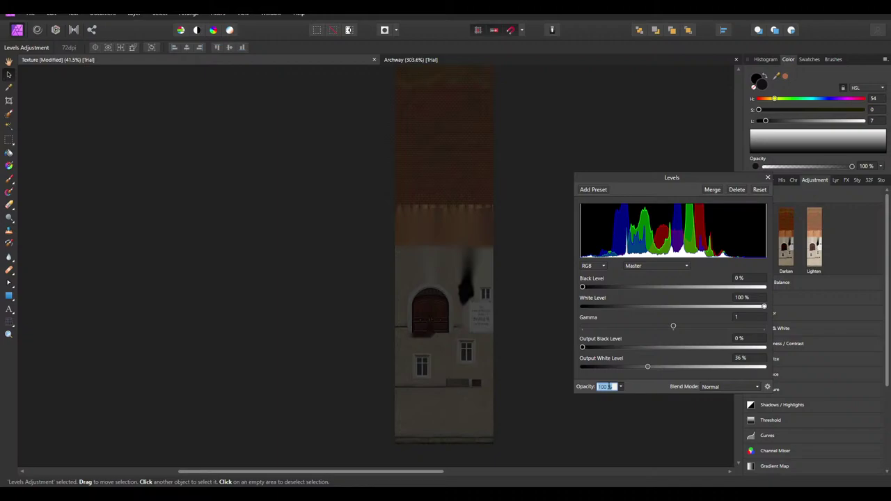
Keep RGB Master channel, set Output White Level to about 50%, and close Levels
{"action": "left_click", "coordinate": [592, 266]}
{"action": "left_click", "coordinate": [598, 299]}
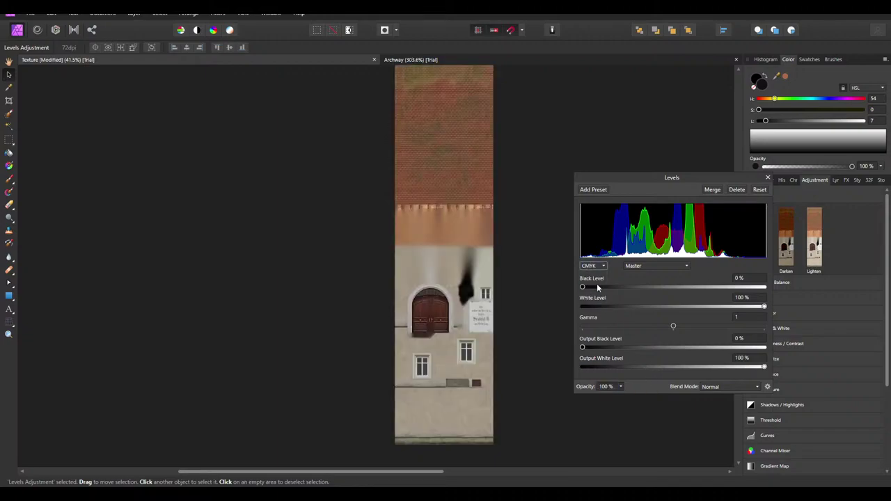
{"action": "left_click", "coordinate": [597, 267]}
{"action": "left_click", "coordinate": [593, 308]}
{"action": "left_click", "coordinate": [592, 266]}
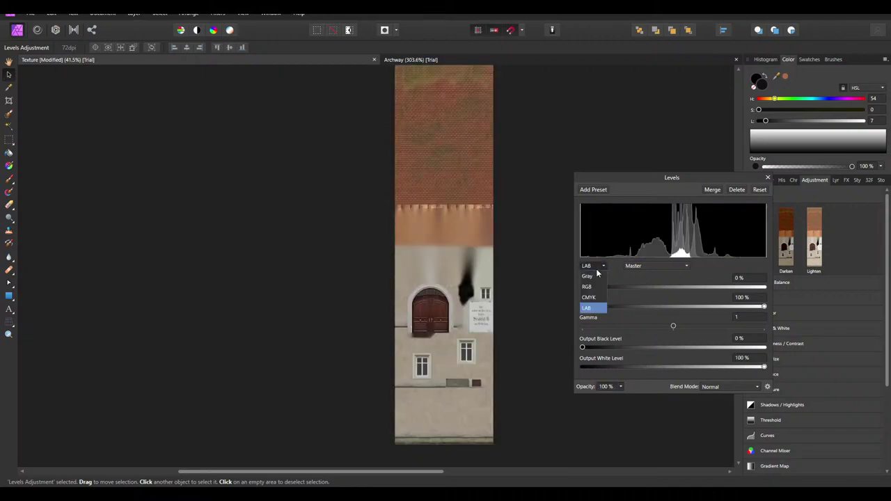
{"action": "left_click", "coordinate": [587, 287]}
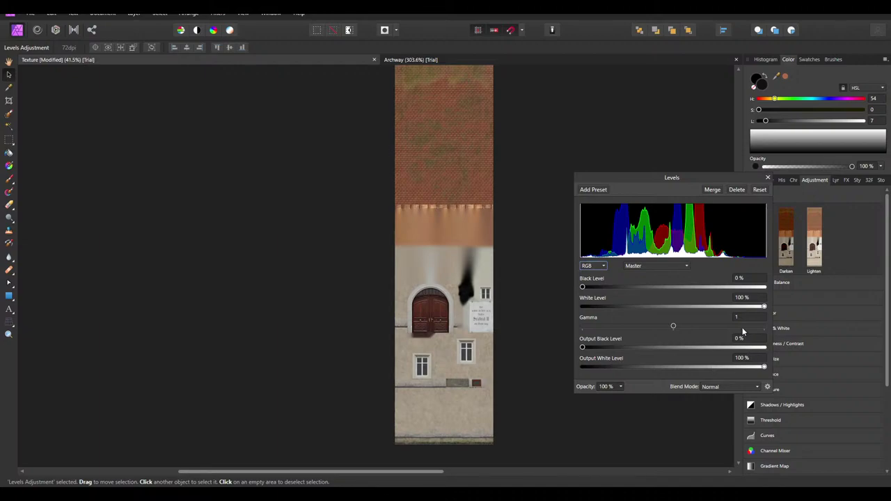
{"action": "left_click", "coordinate": [673, 267]}
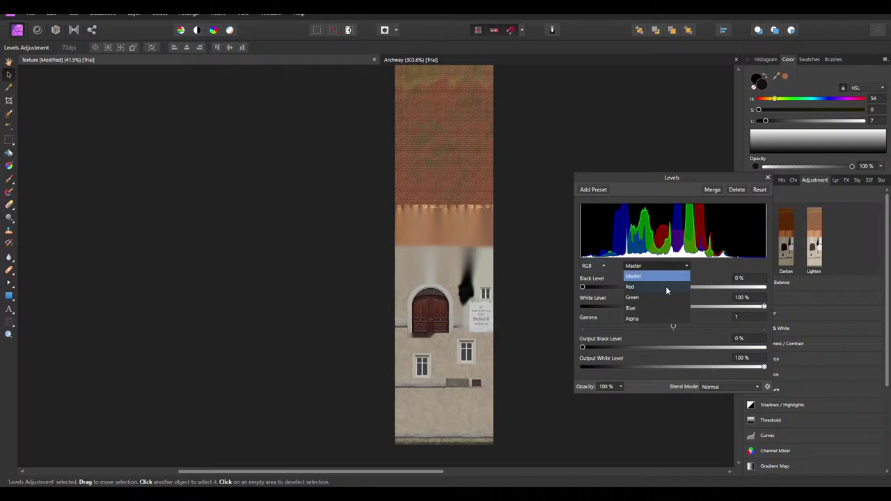
{"action": "left_click", "coordinate": [711, 275]}
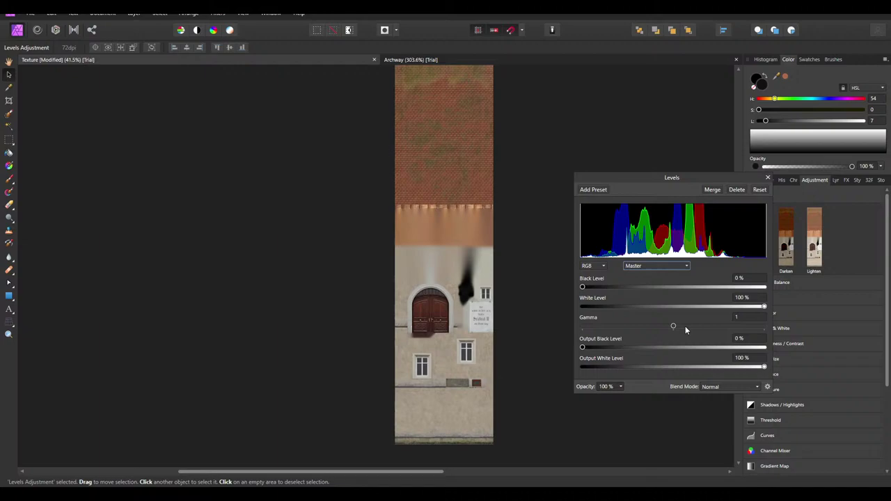
{"action": "left_click_drag", "start_coordinate": [701, 367], "coordinate": [672, 370]}
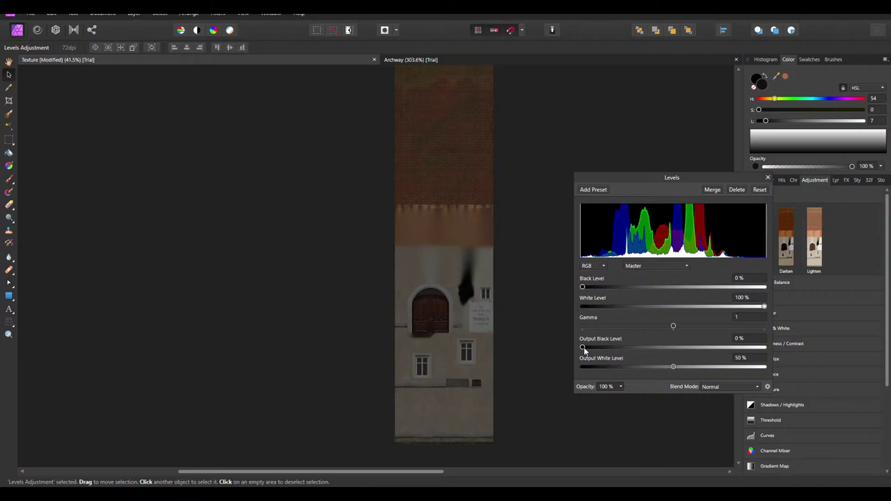
{"action": "left_click_drag", "start_coordinate": [583, 348], "coordinate": [581, 348]}
{"action": "left_click", "coordinate": [768, 178]}
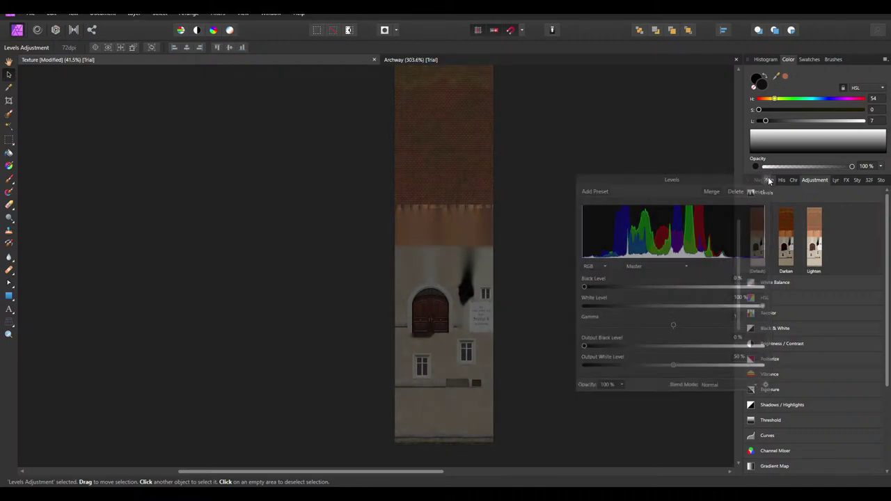
{"action": "left_click", "coordinate": [837, 181]}
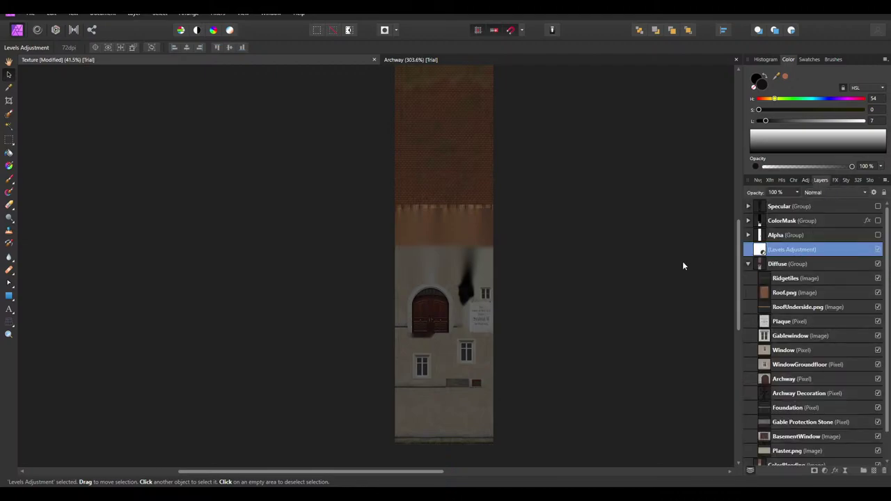
Export the texture as PNG over Haus_d.png in the Modding Import folder
{"action": "left_click", "coordinate": [30, 14]}
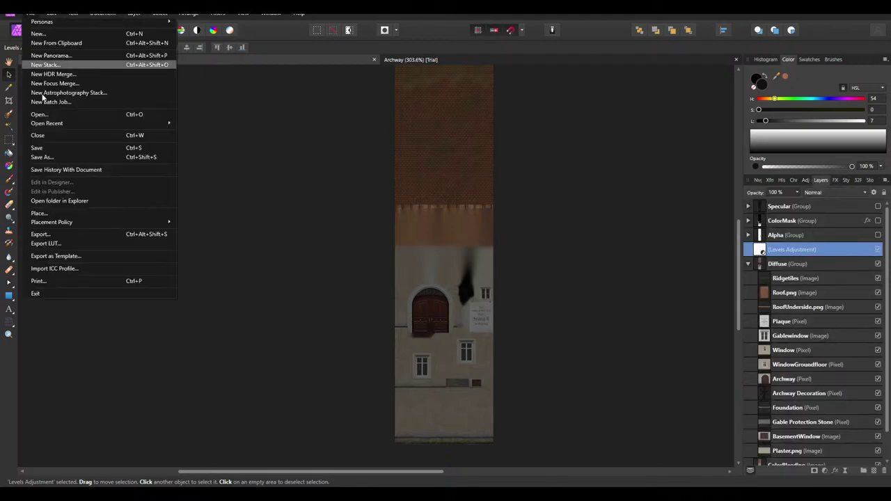
{"action": "left_click", "coordinate": [65, 239]}
{"action": "left_click", "coordinate": [523, 308]}
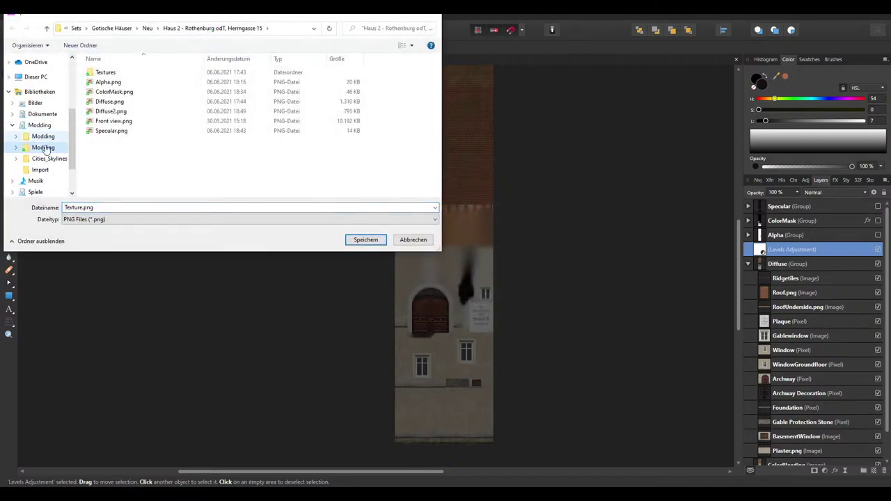
{"action": "left_click", "coordinate": [12, 125]}
{"action": "left_click", "coordinate": [40, 140]}
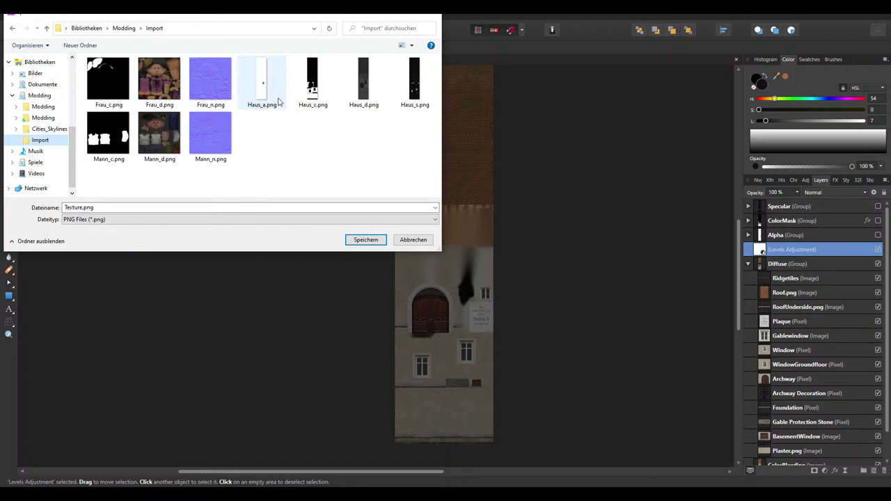
{"action": "double_click", "coordinate": [375, 106]}
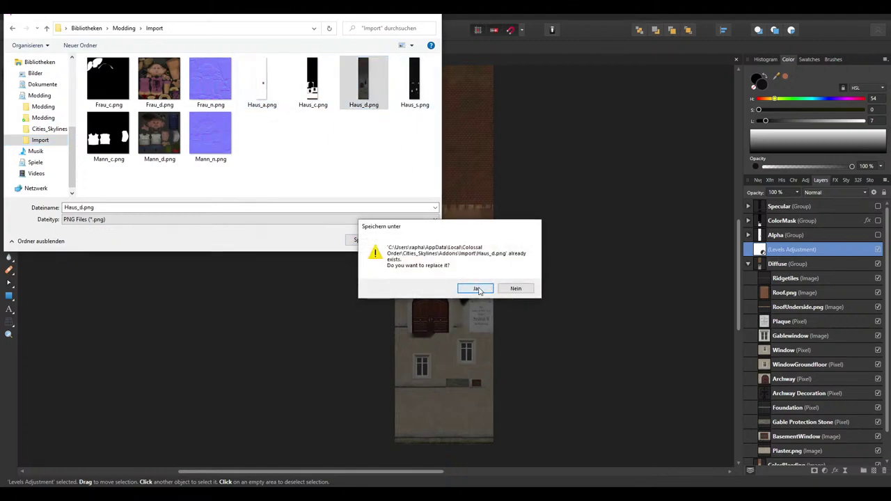
{"action": "left_click", "coordinate": [477, 288]}
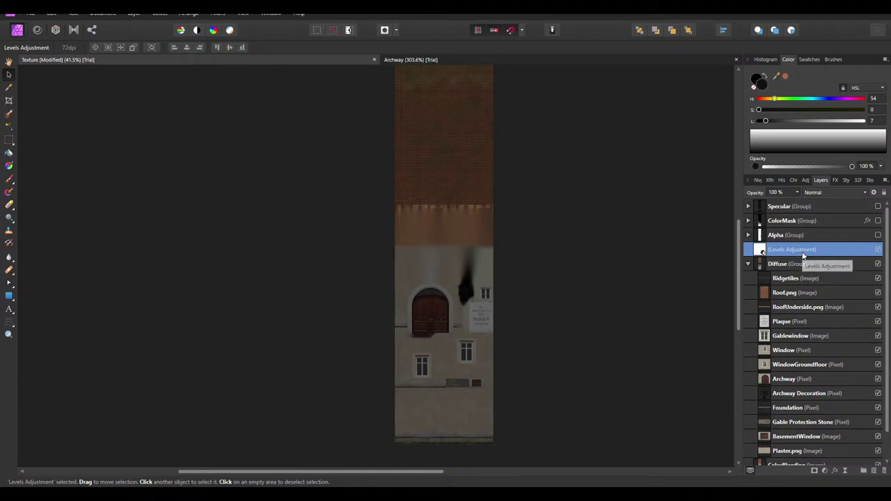
Replace the Levels layer with a new Levels: Output Black Level 3%, Output White Level 9
{"action": "key", "text": "Delete"}
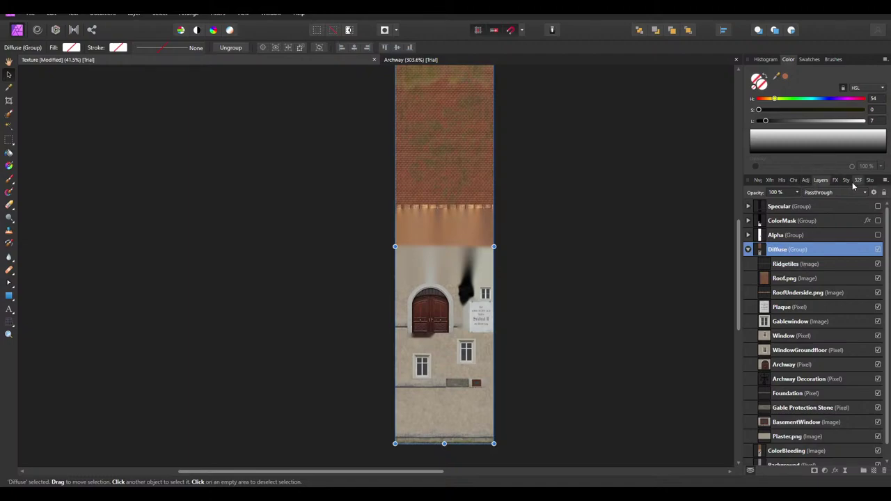
{"action": "left_click", "coordinate": [806, 181]}
{"action": "left_click", "coordinate": [758, 231]}
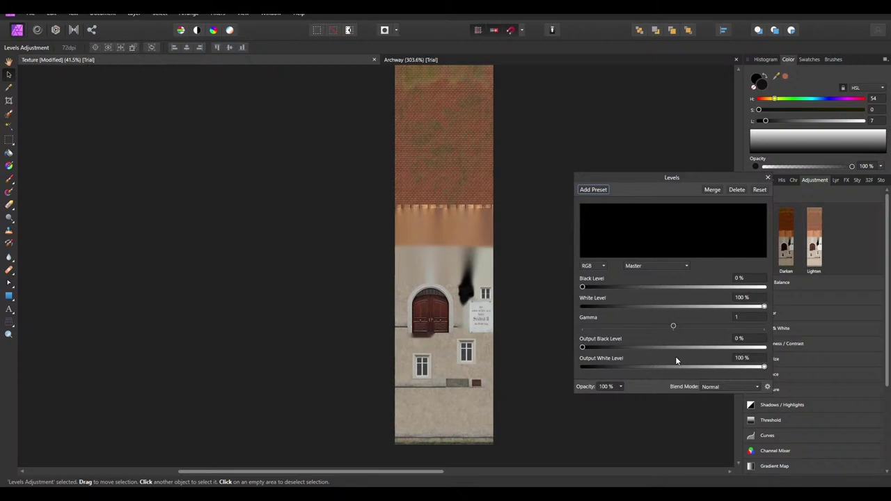
{"action": "left_click", "coordinate": [746, 338]}
{"action": "type", "text": "3"}
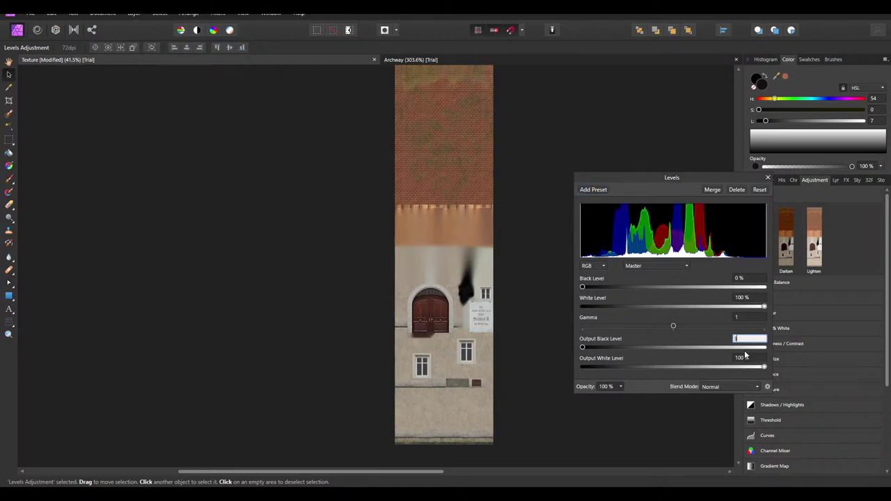
{"action": "left_click", "coordinate": [746, 358]}
{"action": "type", "text": "95"}
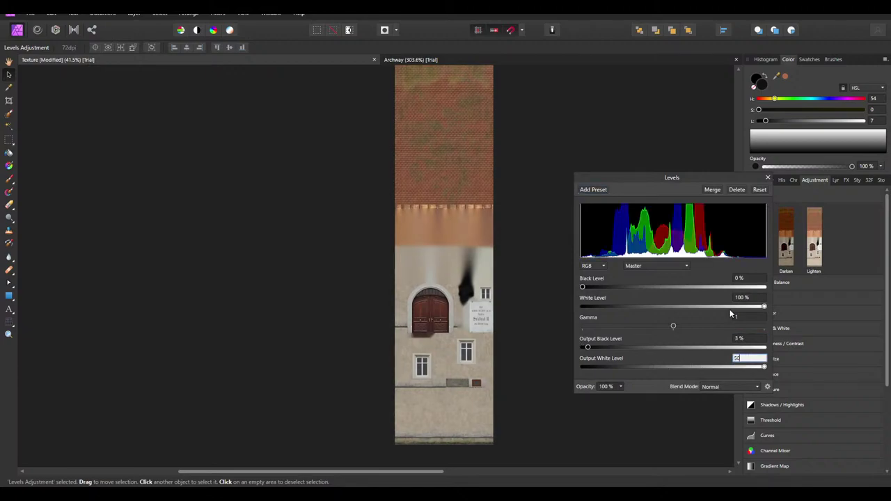
{"action": "left_click", "coordinate": [767, 179]}
Re-export the adjusted texture as PNG, replacing Haus_d.png in Import again
{"action": "left_click", "coordinate": [30, 14]}
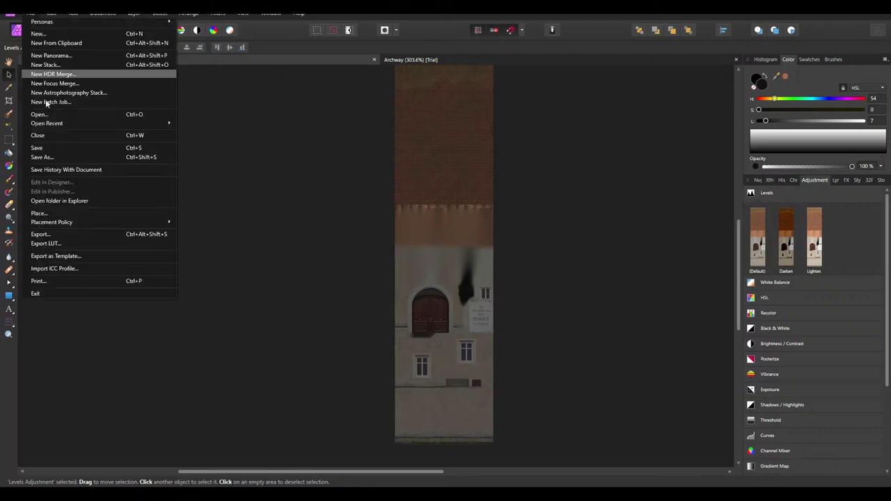
{"action": "left_click", "coordinate": [62, 234]}
{"action": "left_click", "coordinate": [524, 305]}
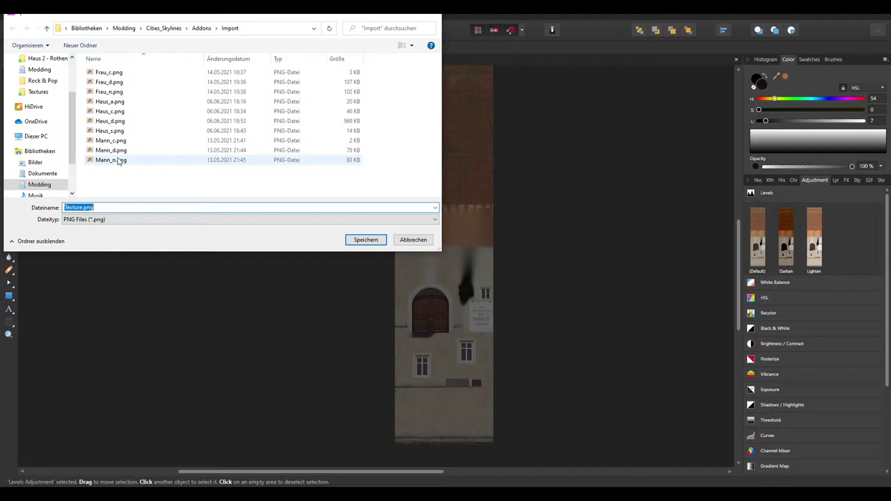
{"action": "double_click", "coordinate": [118, 123]}
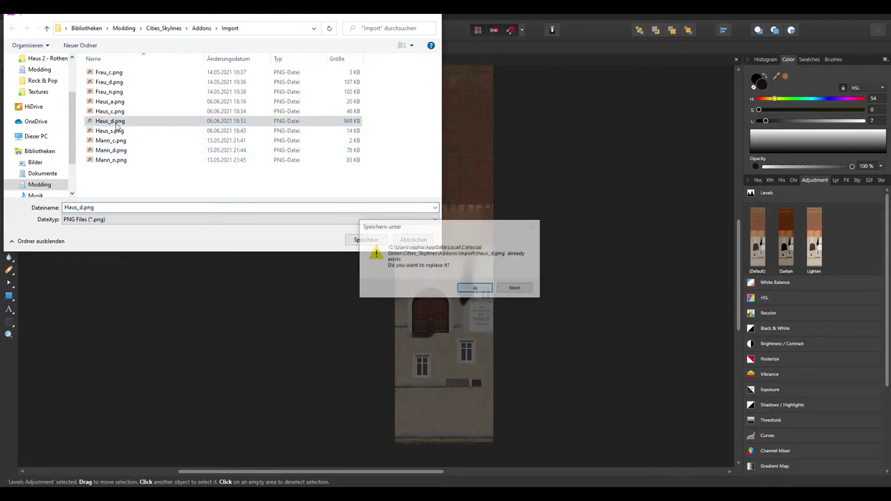
{"action": "left_click", "coordinate": [473, 288]}
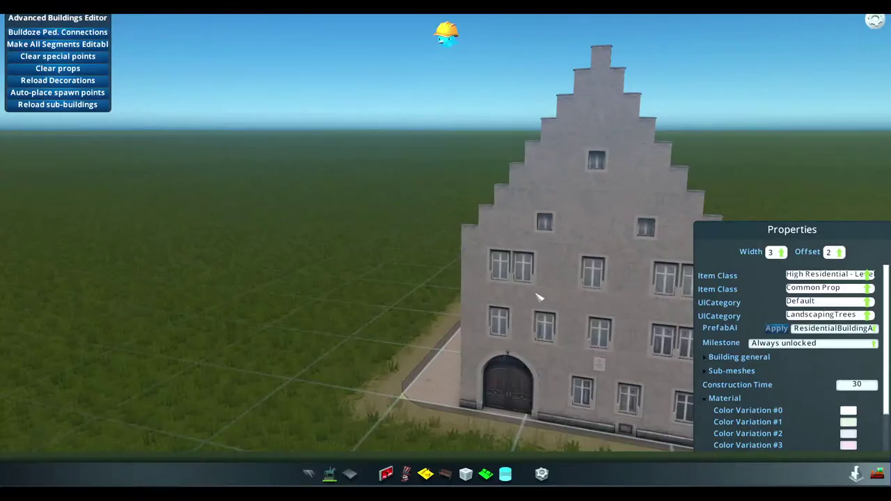
Start a new Building asset from the pause menu
{"action": "middle_click_drag", "start_coordinate": [445, 251], "coordinate": [446, 229]}
{"action": "scroll", "coordinate": [446, 251], "scroll_direction": "up", "scroll_amount": 5}
{"action": "scroll", "coordinate": [446, 251], "scroll_direction": "down", "scroll_amount": 4}
{"action": "key", "text": "Escape"}
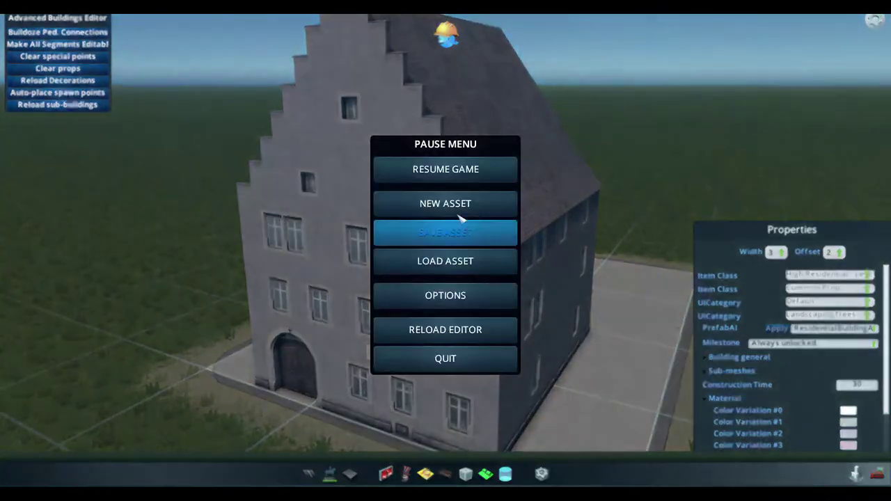
{"action": "left_click", "coordinate": [446, 202]}
{"action": "left_click", "coordinate": [494, 206]}
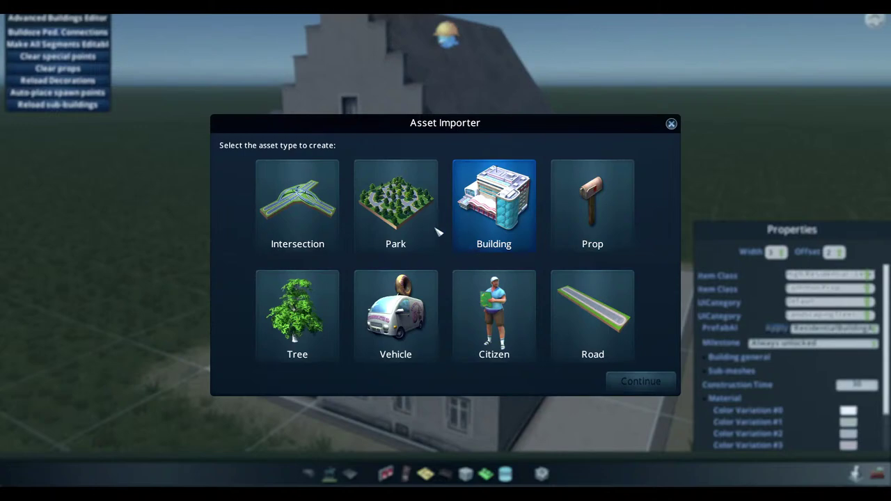
{"action": "key", "text": "Return"}
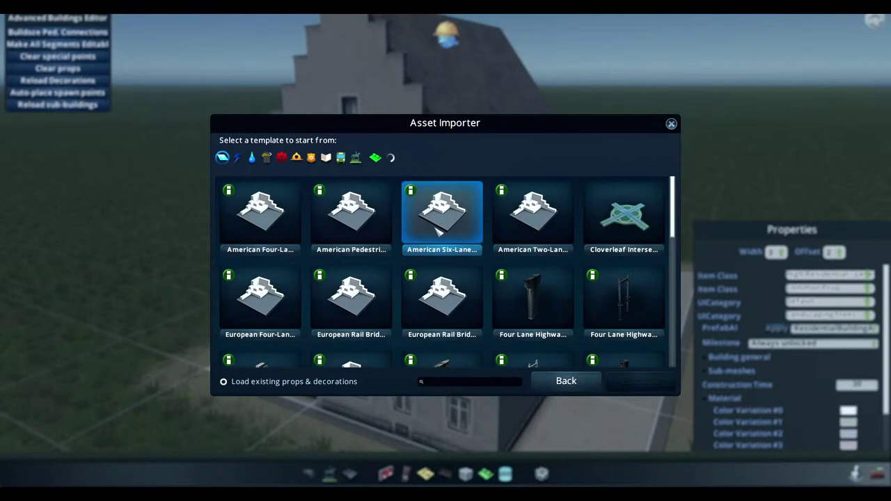
Choose the H2_2x3_Blockhouse residential template
{"action": "left_click", "coordinate": [390, 157]}
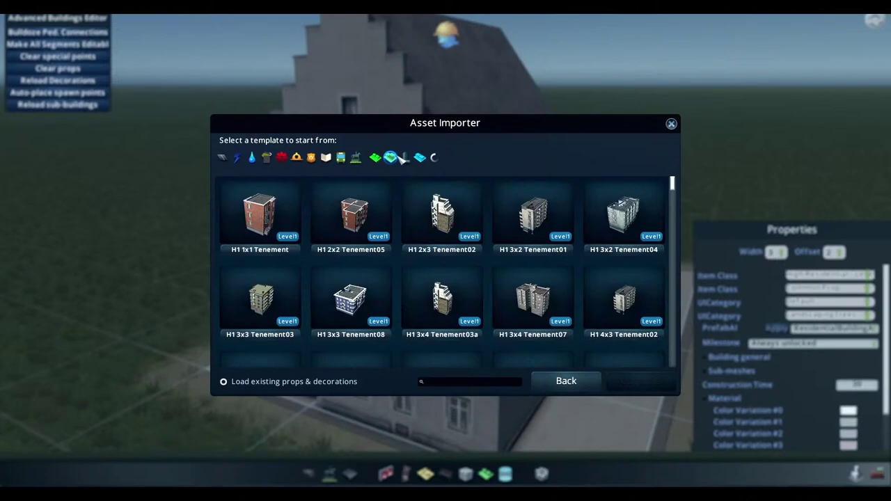
{"action": "left_click_drag", "start_coordinate": [673, 183], "coordinate": [676, 224]}
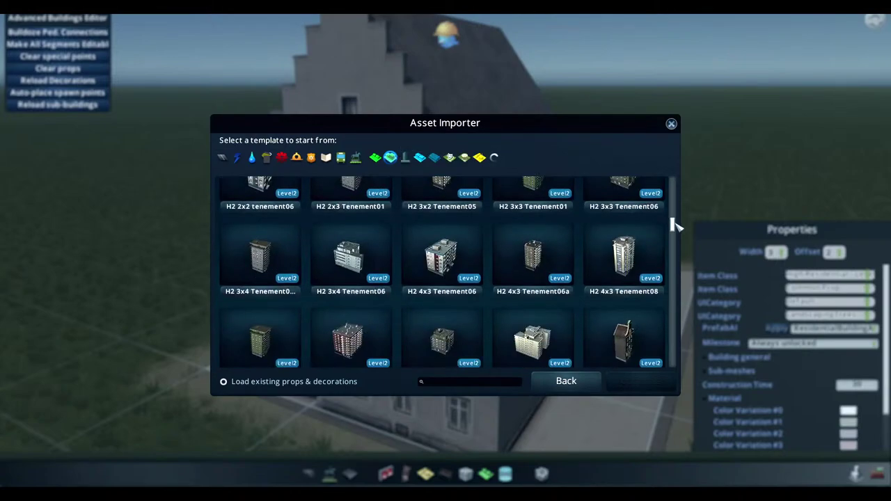
{"action": "left_click", "coordinate": [467, 258]}
{"action": "scroll", "coordinate": [550, 265], "scroll_direction": "down", "scroll_amount": 5}
{"action": "left_click", "coordinate": [443, 268]}
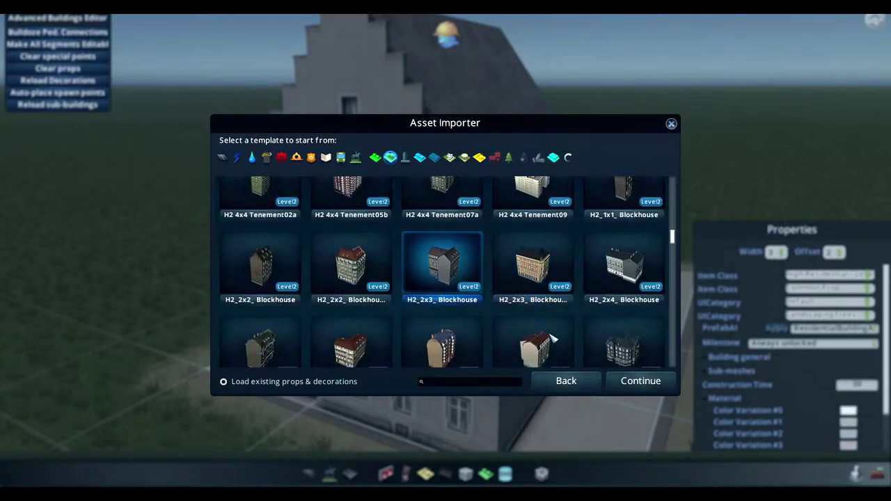
{"action": "left_click", "coordinate": [651, 385]}
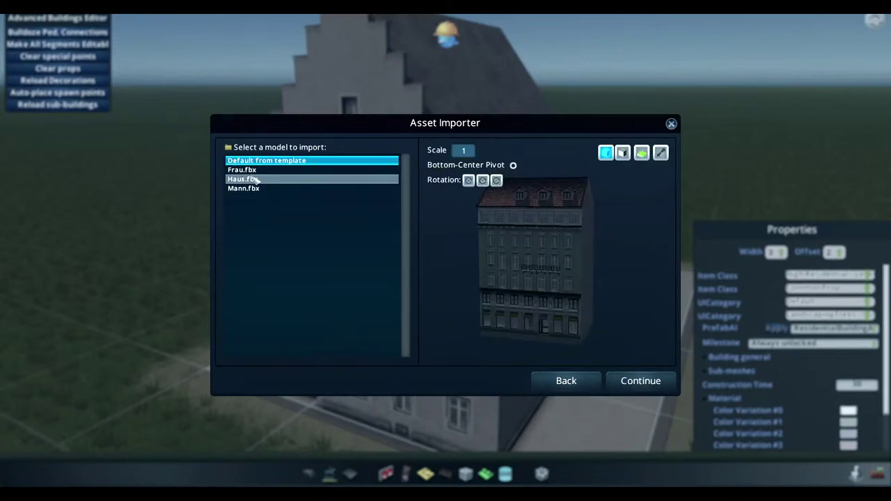
Import Haus.fbx and orbit over the house to inspect its new textures
{"action": "left_click", "coordinate": [245, 180]}
{"action": "left_click", "coordinate": [646, 387]}
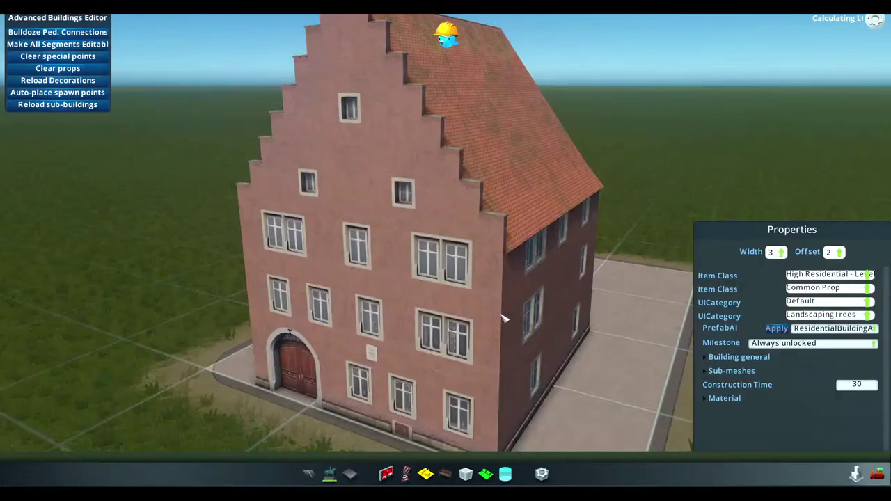
{"action": "scroll", "coordinate": [445, 250], "scroll_direction": "down", "scroll_amount": 3}
{"action": "middle_click_drag", "start_coordinate": [504, 319], "coordinate": [327, 174]}
{"action": "scroll", "coordinate": [446, 252], "scroll_direction": "up", "scroll_amount": 3}
{"action": "scroll", "coordinate": [439, 247], "scroll_direction": "down", "scroll_amount": 4}
{"action": "scroll", "coordinate": [450, 258], "scroll_direction": "up", "scroll_amount": 2}
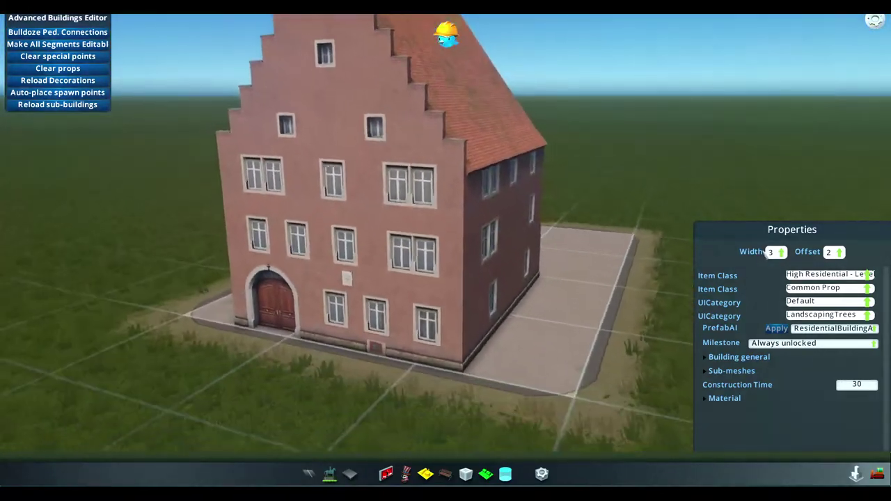
Narrow the house's lot to width 2 and expand its Material settings
{"action": "left_click", "coordinate": [776, 252]}
{"action": "left_click", "coordinate": [776, 229]}
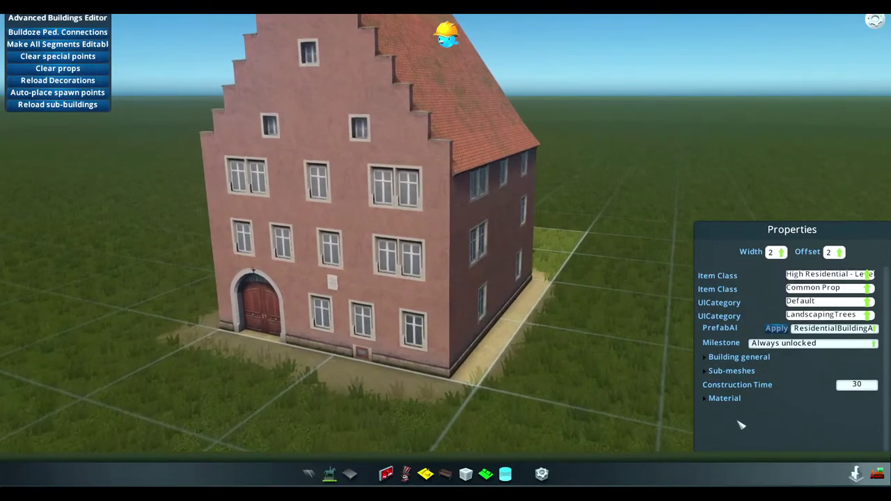
{"action": "left_click", "coordinate": [724, 399]}
{"action": "left_click", "coordinate": [848, 410]}
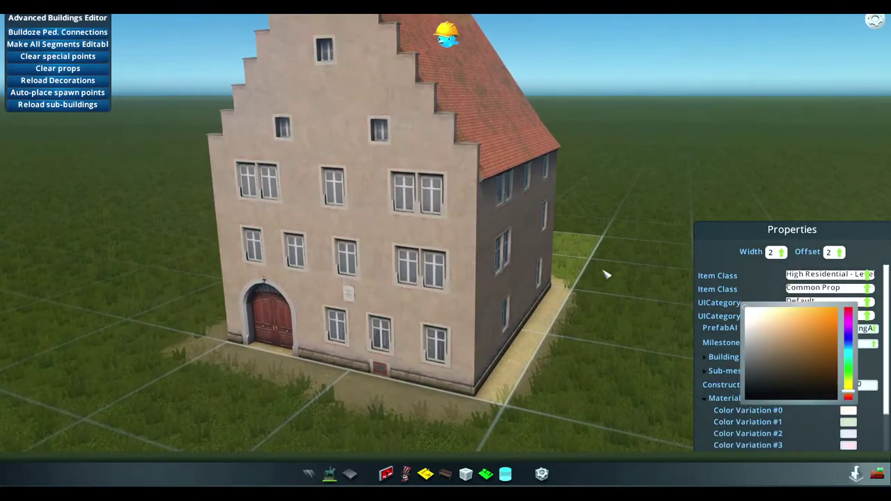
Bring up the lighting settings and set the sun longitude to 72.195
{"action": "middle_click_drag", "start_coordinate": [606, 275], "coordinate": [600, 258]}
{"action": "scroll", "coordinate": [600, 257], "scroll_direction": "up", "scroll_amount": 3}
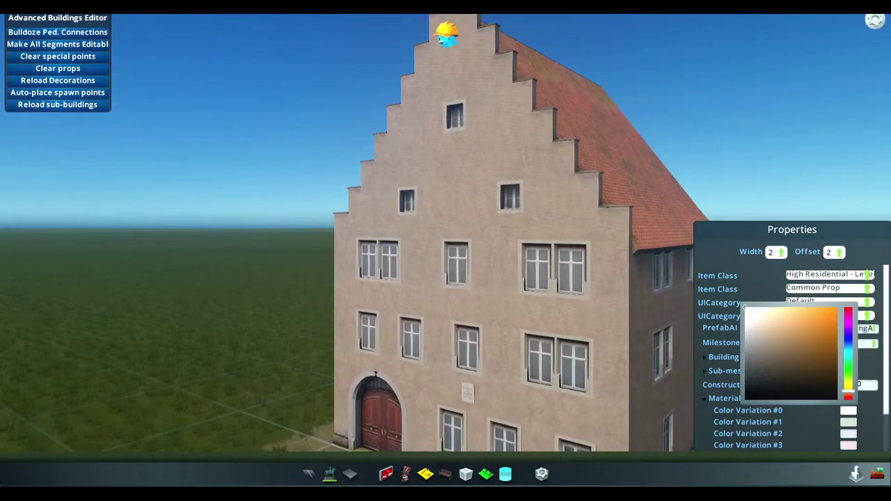
{"action": "key", "text": "alt+u"}
{"action": "left_click_drag", "start_coordinate": [148, 188], "coordinate": [131, 183]}
{"action": "middle_click_drag", "start_coordinate": [457, 199], "coordinate": [487, 202]}
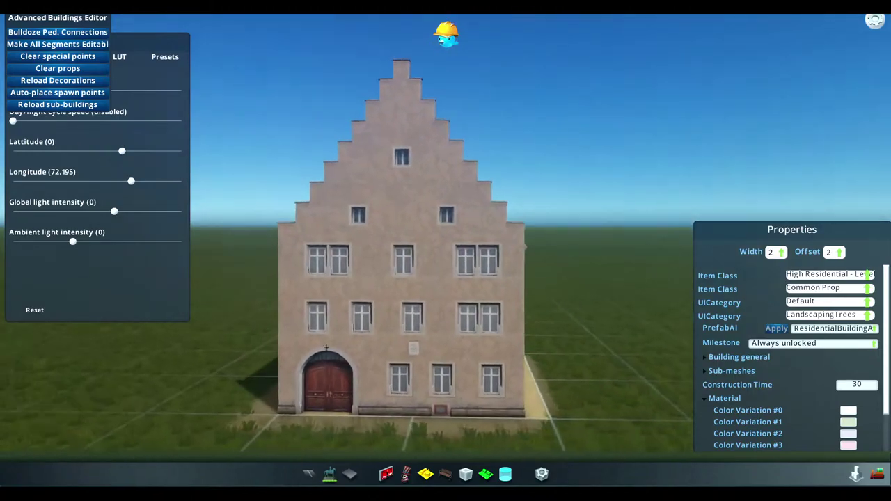
Orbit and zoom around the house to inspect the textures from raised side and corner views
{"action": "middle_click_drag", "start_coordinate": [431, 278], "coordinate": [453, 258]}
{"action": "scroll", "coordinate": [453, 258], "scroll_direction": "up", "scroll_amount": 5}
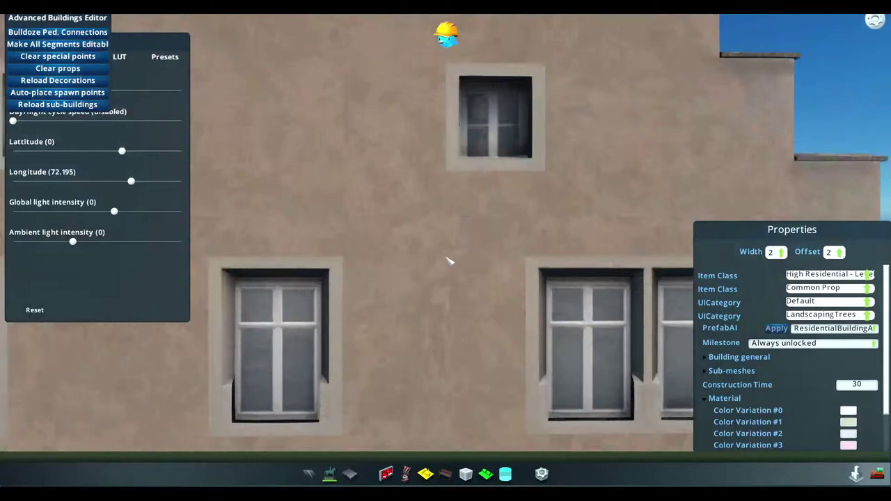
{"action": "scroll", "coordinate": [449, 259], "scroll_direction": "down", "scroll_amount": 6}
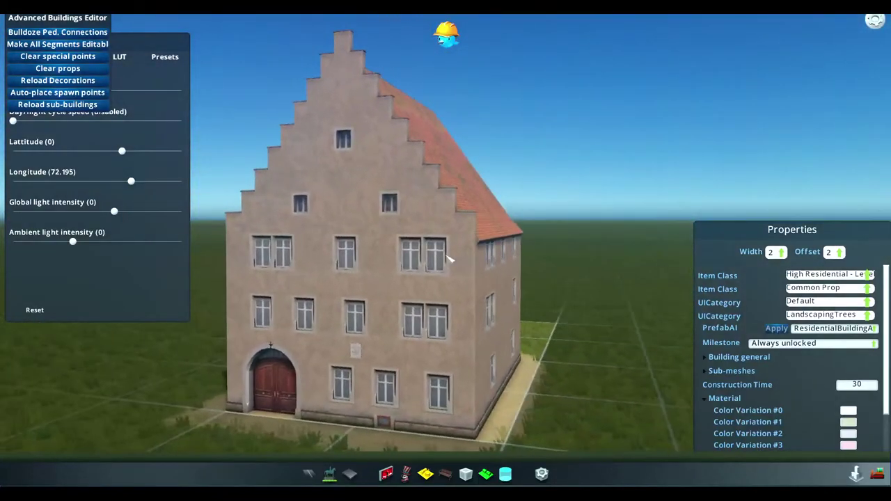
{"action": "scroll", "coordinate": [449, 259], "scroll_direction": "up", "scroll_amount": 8}
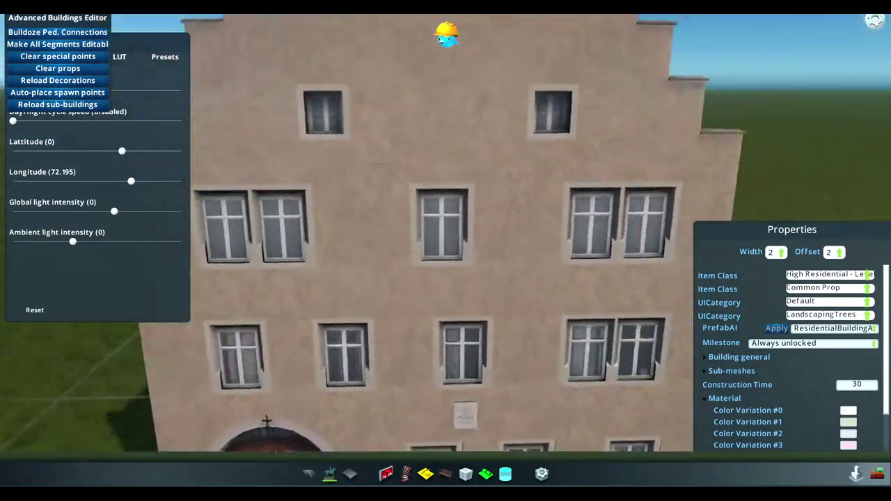
{"action": "scroll", "coordinate": [449, 259], "scroll_direction": "down", "scroll_amount": 6}
{"action": "middle_click_drag", "start_coordinate": [449, 259], "coordinate": [488, 251]}
{"action": "scroll", "coordinate": [449, 259], "scroll_direction": "down", "scroll_amount": 3}
{"action": "scroll", "coordinate": [488, 251], "scroll_direction": "down", "scroll_amount": 3}
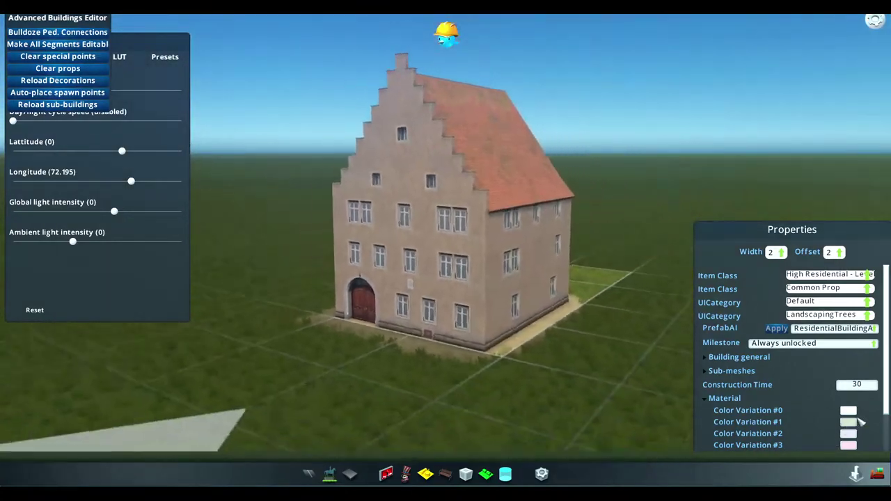
Set Color Variation #0 to a light tan wall tone
{"action": "left_click", "coordinate": [848, 410]}
{"action": "left_click", "coordinate": [848, 388]}
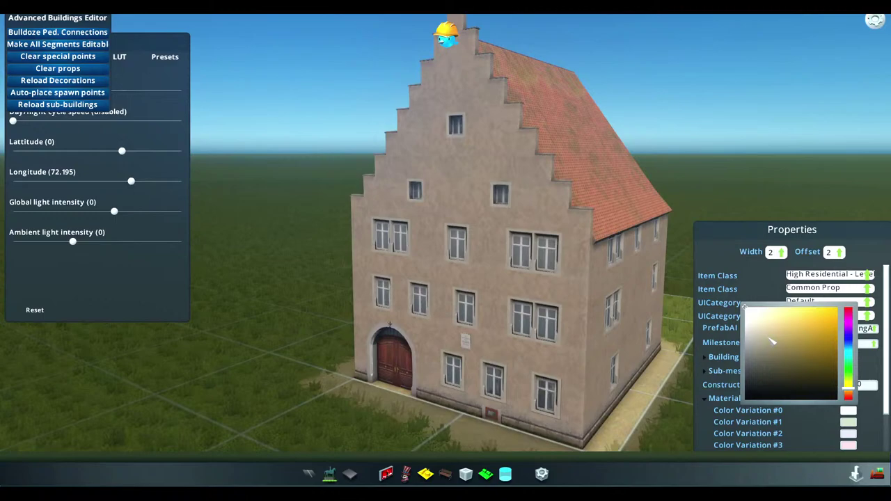
{"action": "left_click", "coordinate": [764, 330]}
{"action": "left_click_drag", "start_coordinate": [764, 330], "coordinate": [771, 313]}
{"action": "middle_click_drag", "start_coordinate": [626, 292], "coordinate": [598, 293]}
Darken Color Variation #1 to grey-brown and view the house from a corner
{"action": "left_click", "coordinate": [848, 422]}
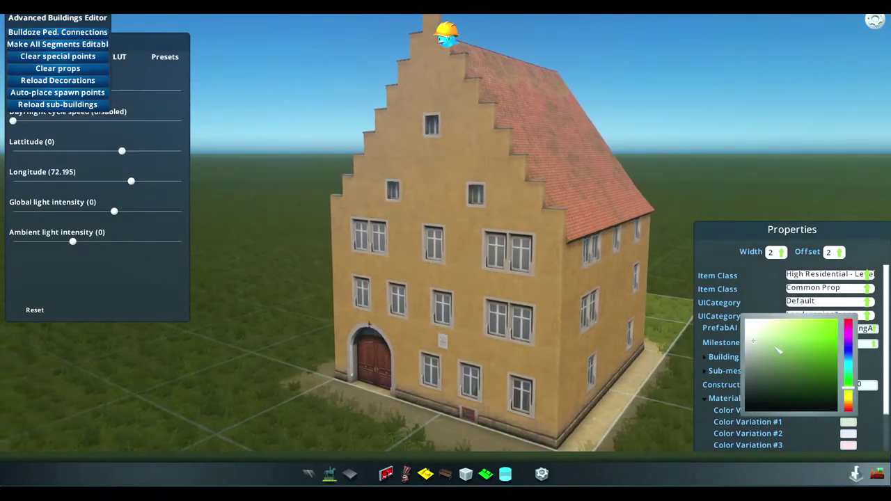
{"action": "left_click", "coordinate": [763, 344]}
{"action": "mouse_move", "coordinate": [764, 344]}
{"action": "left_mouse_down"}
{"action": "mouse_move", "coordinate": [742, 369]}
{"action": "mouse_move", "coordinate": [746, 357]}
{"action": "mouse_move", "coordinate": [720, 353]}
{"action": "left_mouse_up"}
{"action": "middle_click_drag", "start_coordinate": [449, 259], "coordinate": [392, 199]}
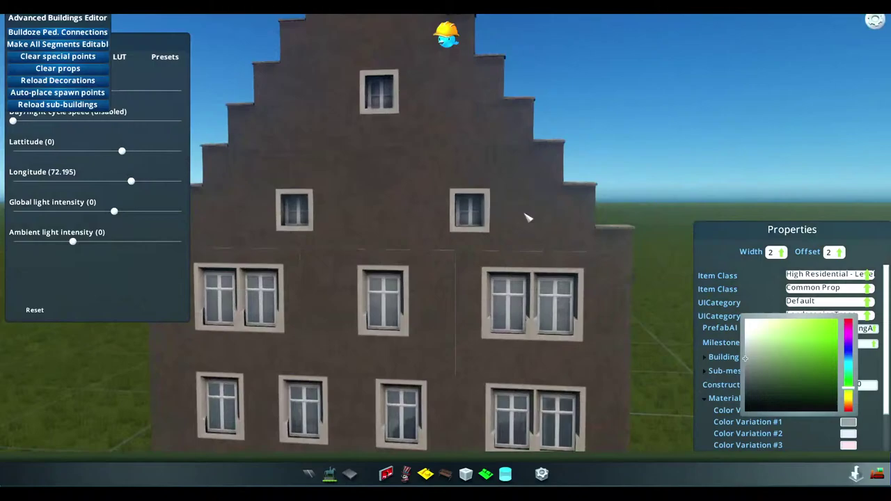
{"action": "scroll", "coordinate": [456, 334], "scroll_direction": "down", "scroll_amount": 2}
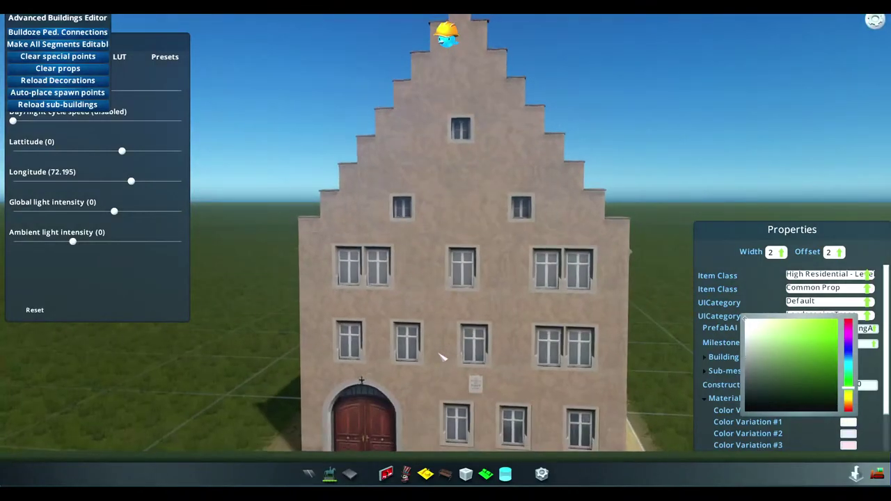
{"action": "middle_click_drag", "start_coordinate": [443, 357], "coordinate": [469, 276]}
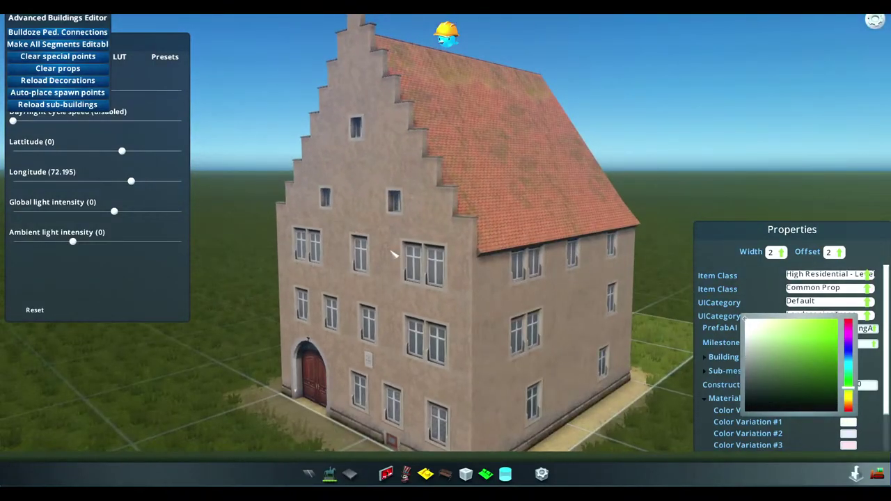
{"action": "key", "text": "q"}
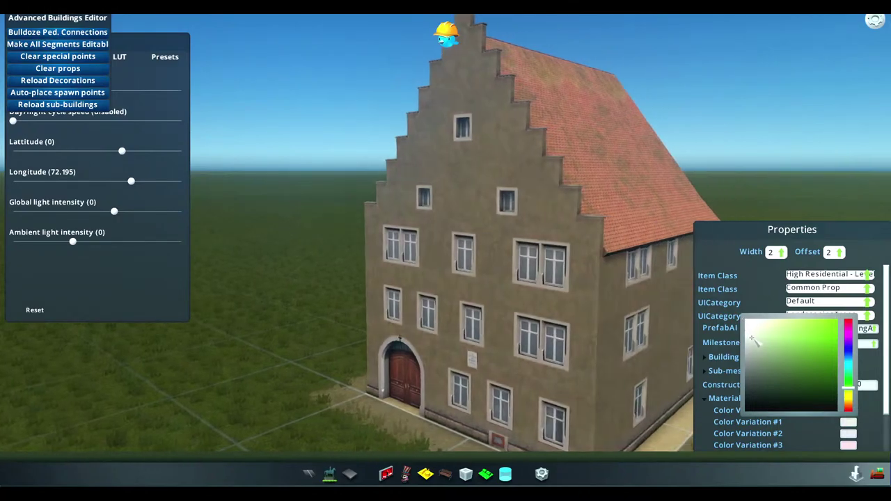
Tint another colour variation's facade olive green, then grey-blue
{"action": "left_click_drag", "start_coordinate": [749, 324], "coordinate": [764, 328]}
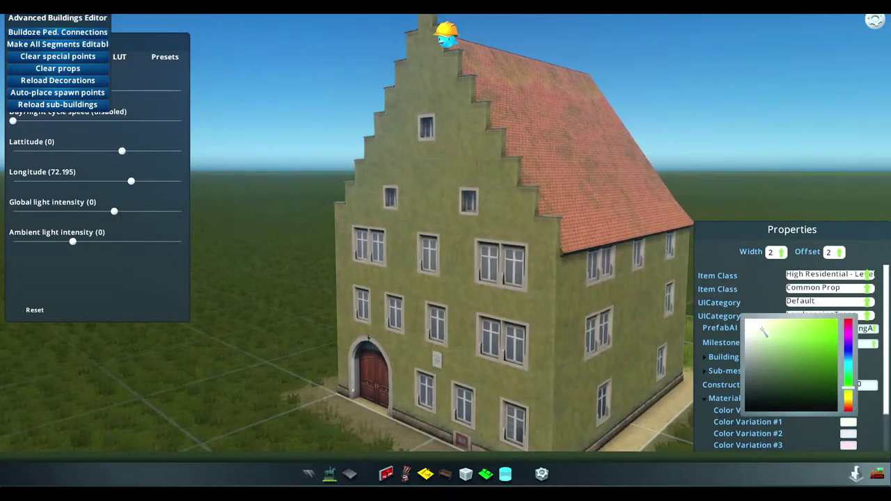
{"action": "left_click", "coordinate": [848, 422]}
{"action": "key", "text": "x"}
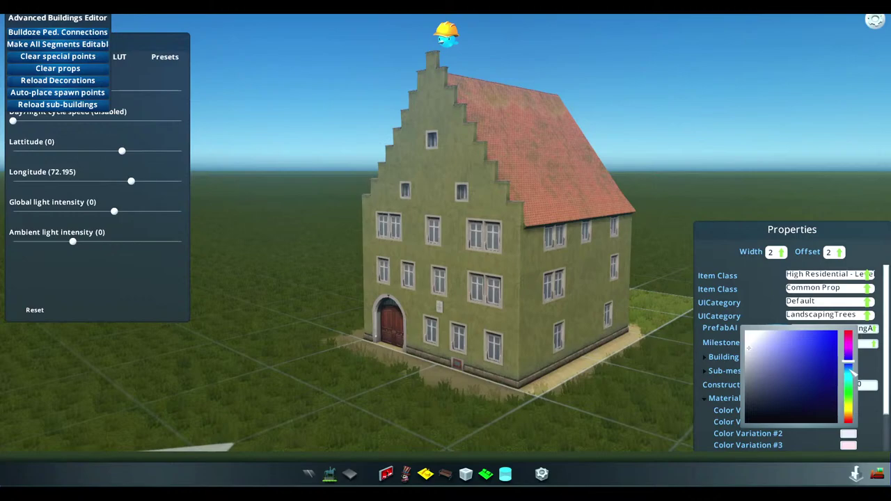
{"action": "left_click_drag", "start_coordinate": [754, 344], "coordinate": [760, 330]}
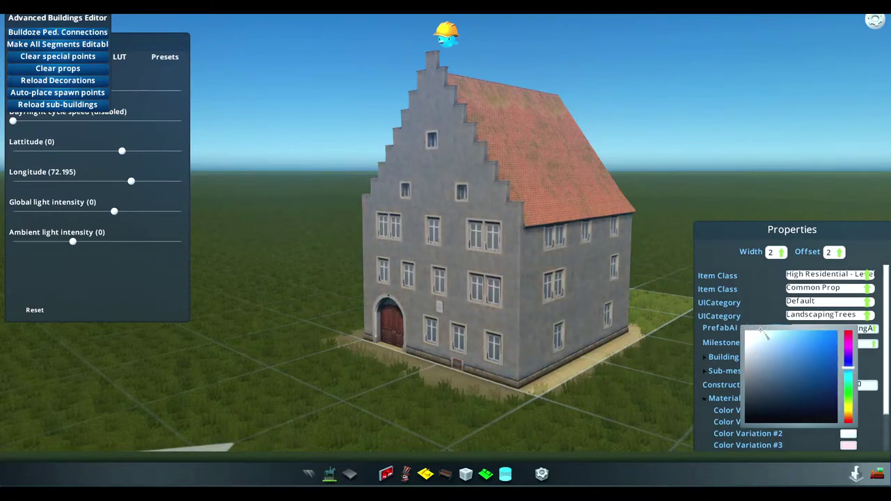
Make Color Variation #3 near-white with an orange hue shift
{"action": "left_click", "coordinate": [848, 445]}
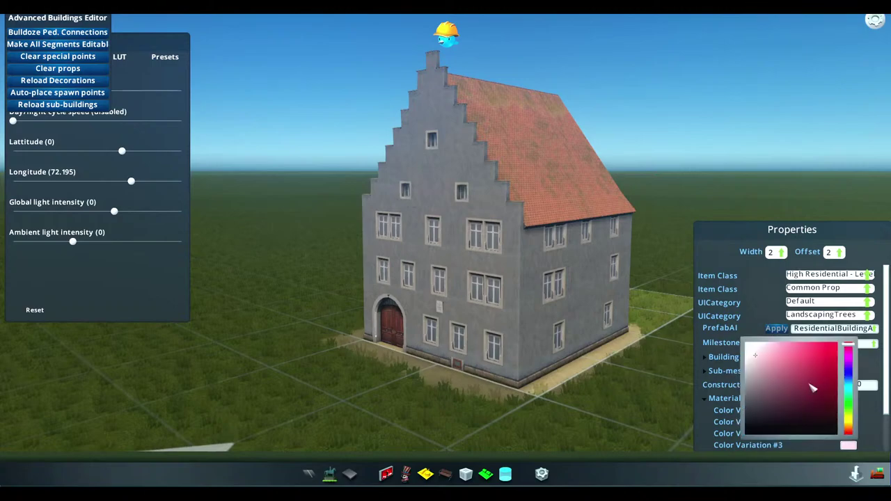
{"action": "left_click", "coordinate": [849, 425]}
{"action": "left_click_drag", "start_coordinate": [758, 353], "coordinate": [749, 328]}
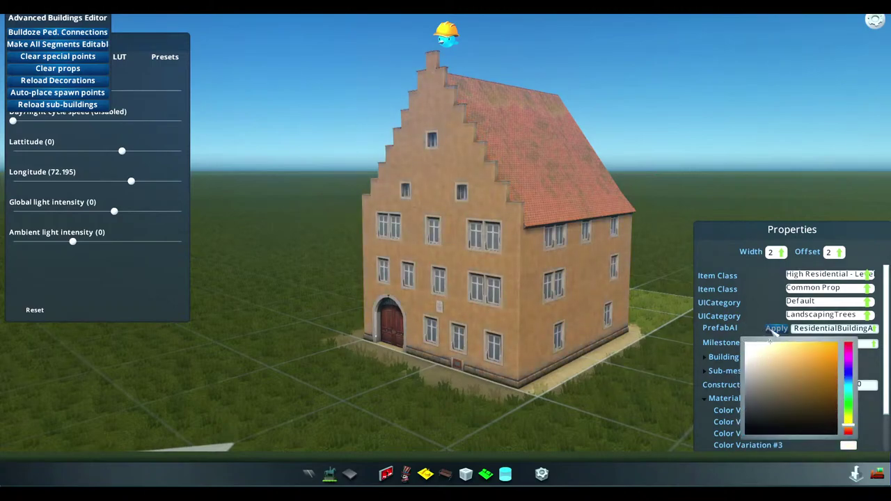
{"action": "left_click", "coordinate": [508, 366]}
Set Color Variation #3 to black and tilt the view toward the stepped gable
{"action": "scroll", "coordinate": [509, 366], "scroll_direction": "down", "scroll_amount": 6}
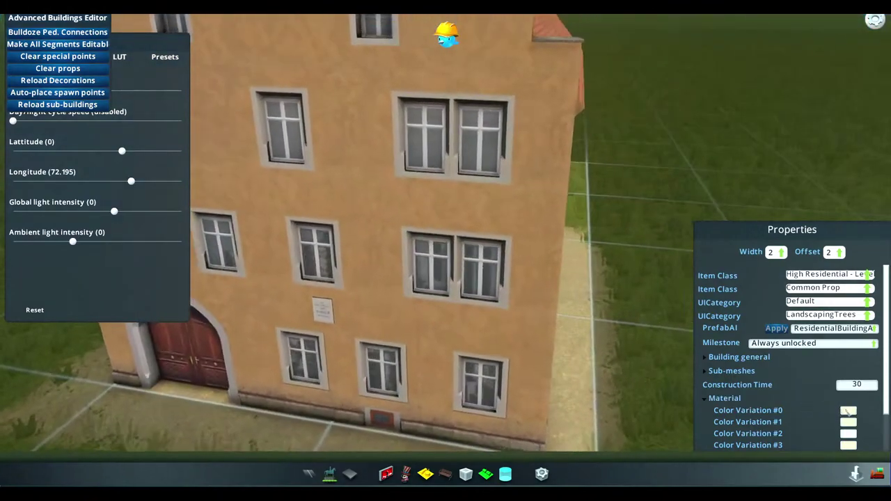
{"action": "left_click", "coordinate": [848, 411]}
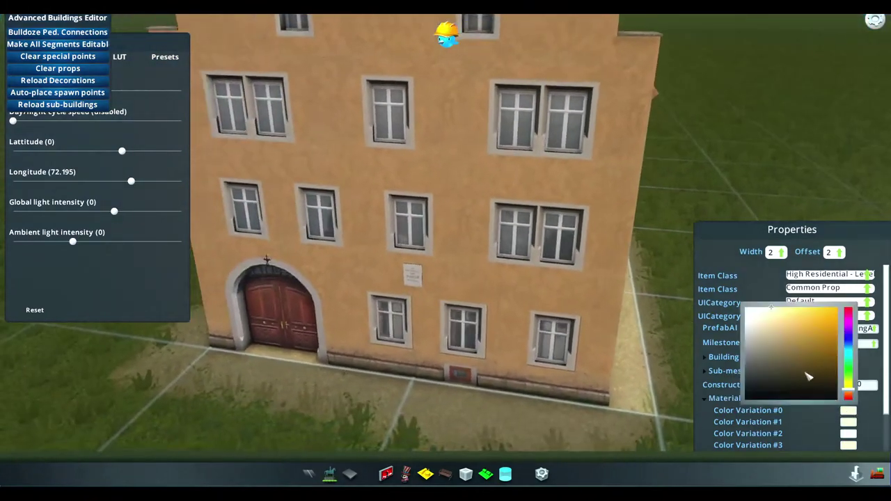
{"action": "left_click", "coordinate": [848, 411]}
{"action": "scroll", "coordinate": [856, 410], "scroll_direction": "down", "scroll_amount": 3}
{"action": "left_click", "coordinate": [847, 399]}
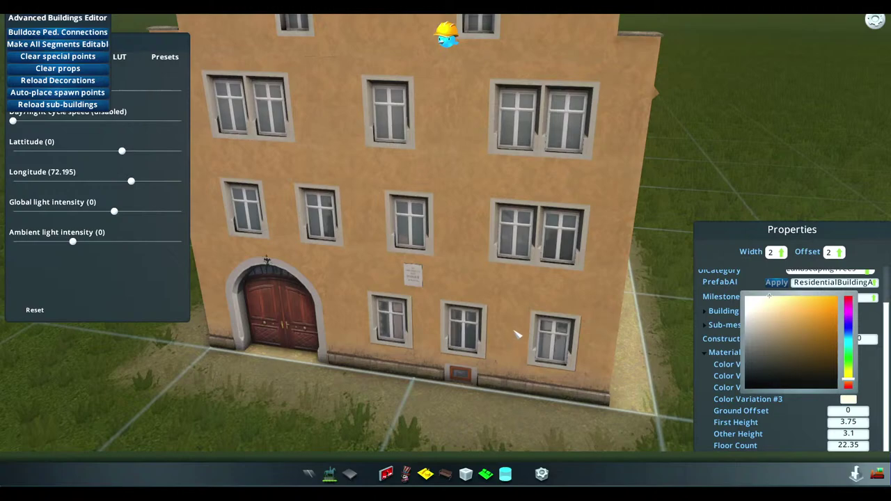
{"action": "left_click", "coordinate": [763, 380]}
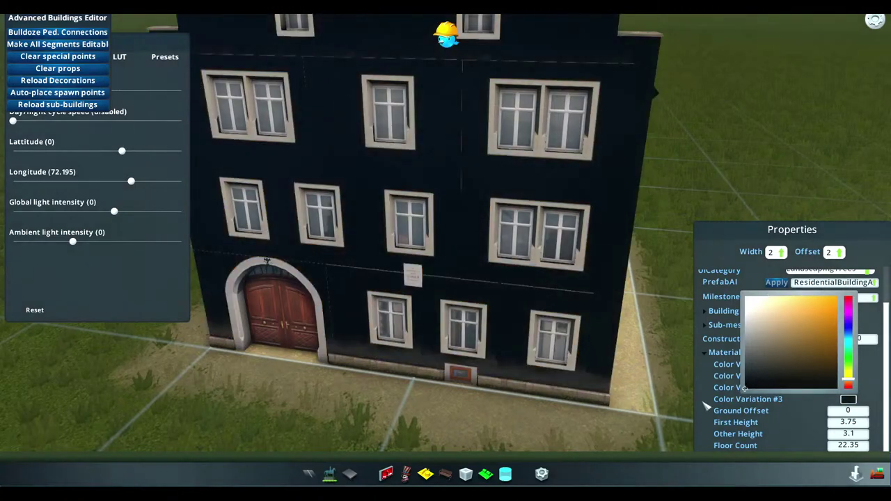
{"action": "scroll", "coordinate": [321, 279], "scroll_direction": "up", "scroll_amount": 1}
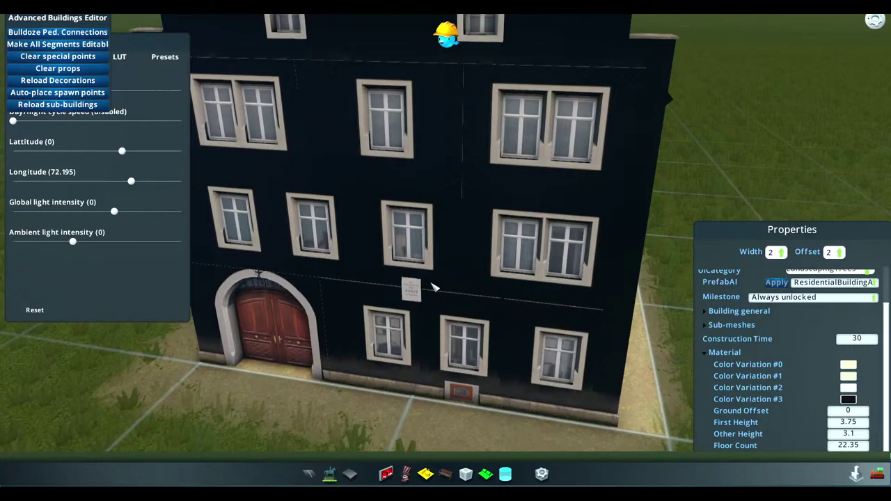
{"action": "middle_click_drag", "start_coordinate": [533, 296], "coordinate": [451, 389]}
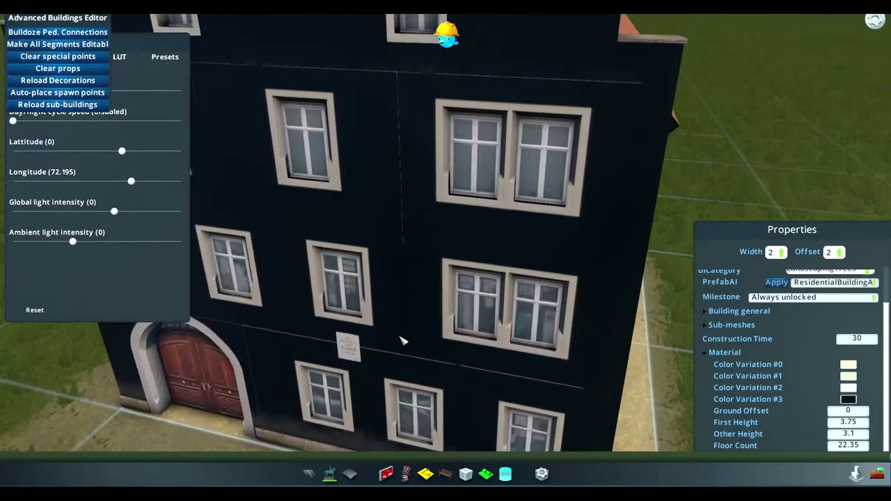
{"action": "key", "text": "super"}
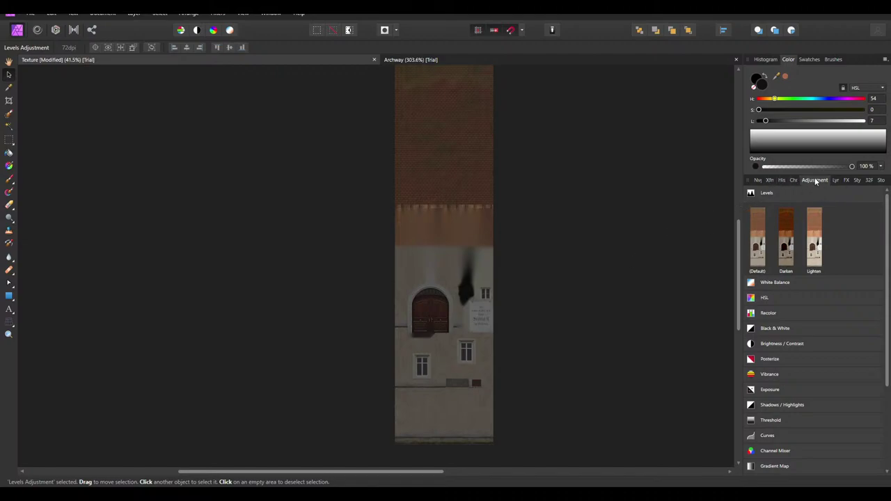
Hide the Levels Adjustment layer and show the expanded ColorMask group
{"action": "left_click", "coordinate": [837, 180]}
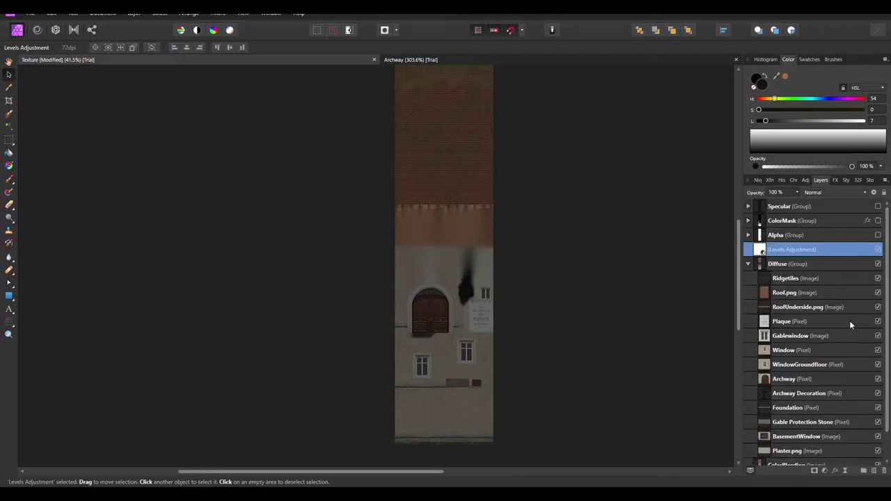
{"action": "left_click", "coordinate": [878, 250]}
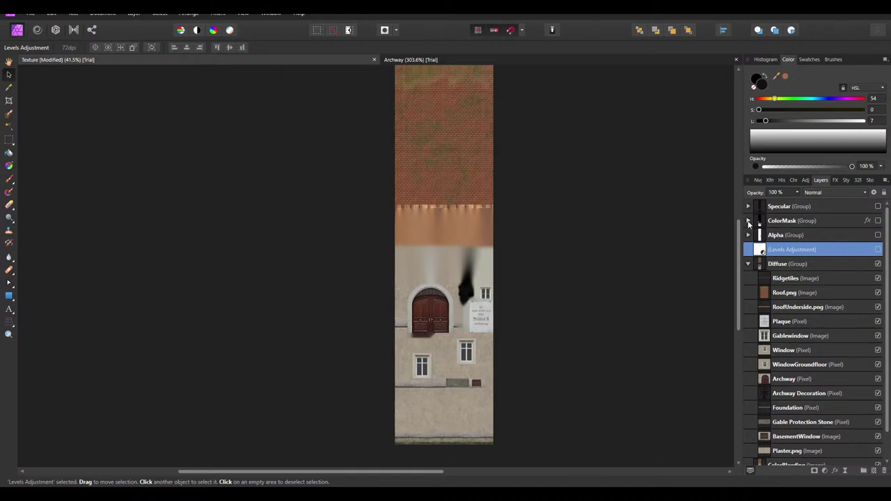
{"action": "left_click", "coordinate": [748, 221]}
{"action": "left_click", "coordinate": [867, 222]}
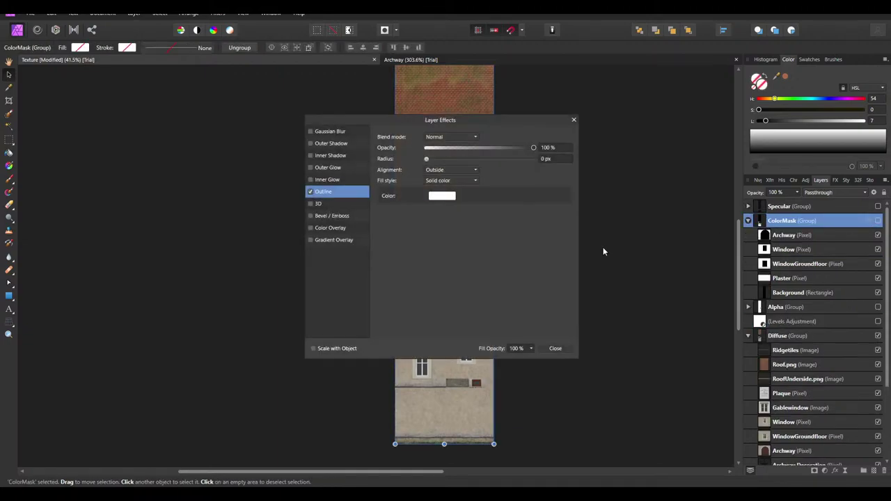
{"action": "left_click", "coordinate": [555, 348]}
{"action": "scroll", "coordinate": [675, 226], "scroll_direction": "up", "scroll_amount": 2, "text": "ctrl"}
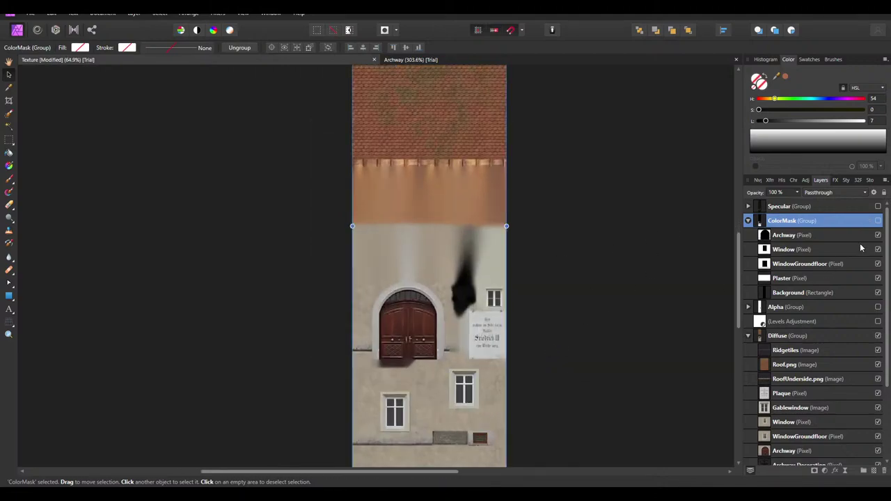
{"action": "left_click", "coordinate": [878, 220]}
Select the ColorMask group and save the texture document
{"action": "key", "text": "ctrl+d"}
{"action": "scroll", "coordinate": [512, 304], "scroll_direction": "up", "scroll_amount": 3, "text": "ctrl"}
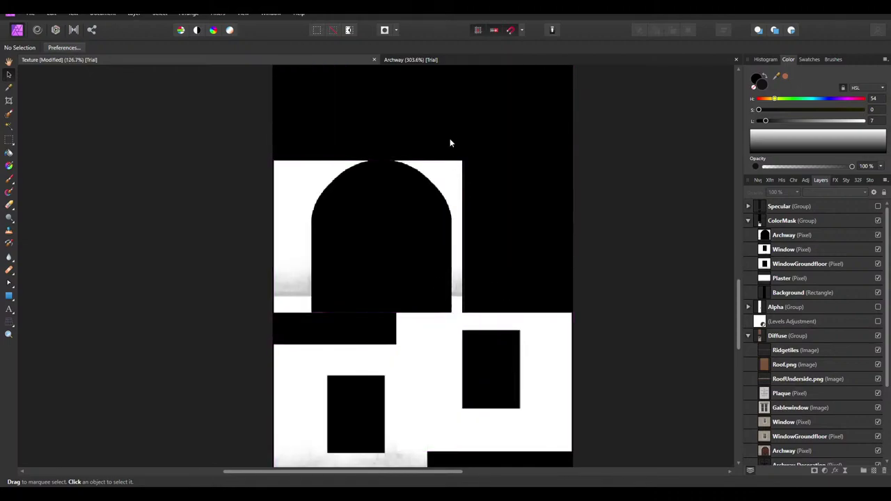
{"action": "scroll", "coordinate": [462, 208], "scroll_direction": "down", "scroll_amount": 3, "text": "ctrl"}
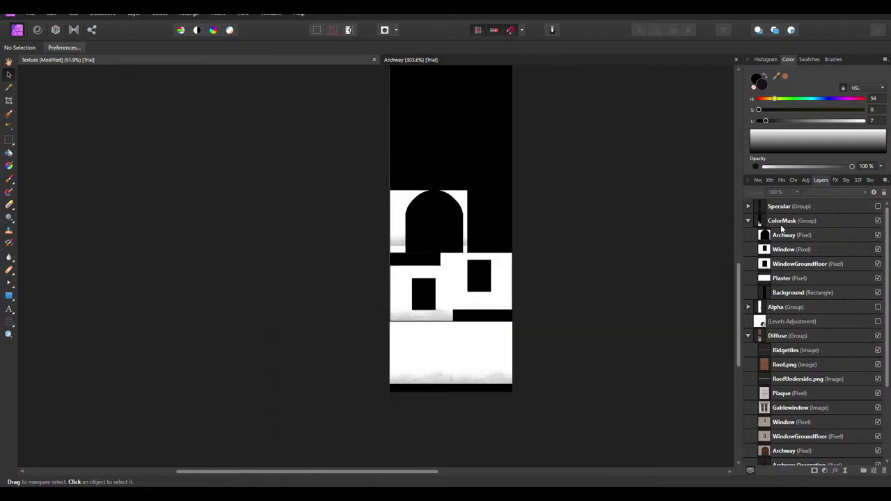
{"action": "left_click", "coordinate": [780, 223]}
{"action": "key", "text": "ctrl+s"}
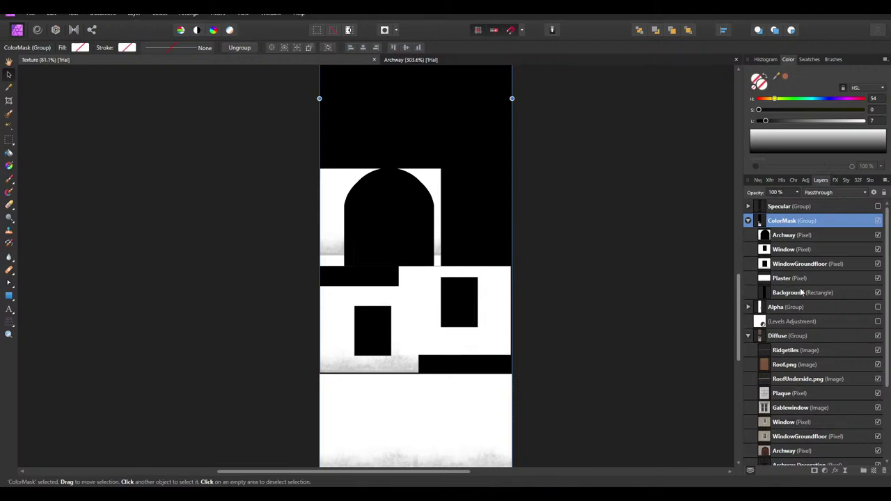
Hide the mask's black Background rectangle and select that layer
{"action": "left_click", "coordinate": [878, 292]}
{"action": "scroll", "coordinate": [438, 202], "scroll_direction": "down", "scroll_amount": 3, "text": "ctrl"}
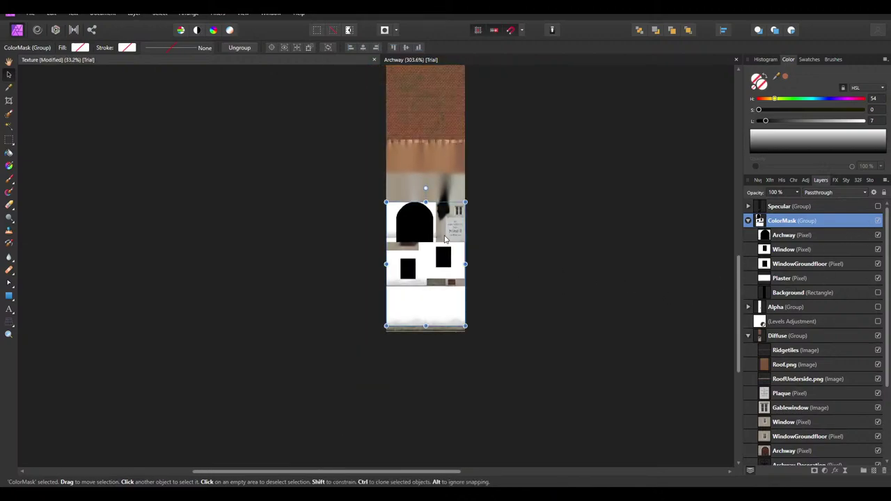
{"action": "scroll", "coordinate": [427, 229], "scroll_direction": "up", "scroll_amount": 3, "text": "ctrl"}
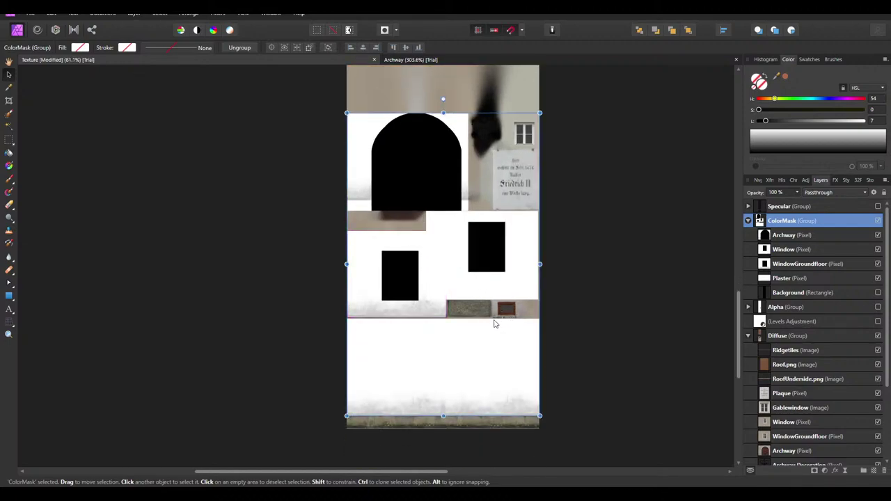
{"action": "left_click", "coordinate": [794, 293]}
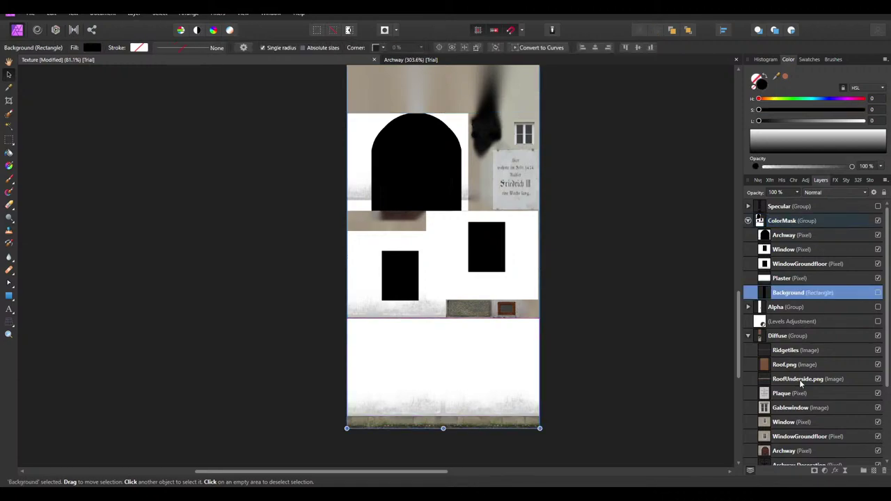
{"action": "scroll", "coordinate": [449, 199], "scroll_direction": "up", "scroll_amount": 4}
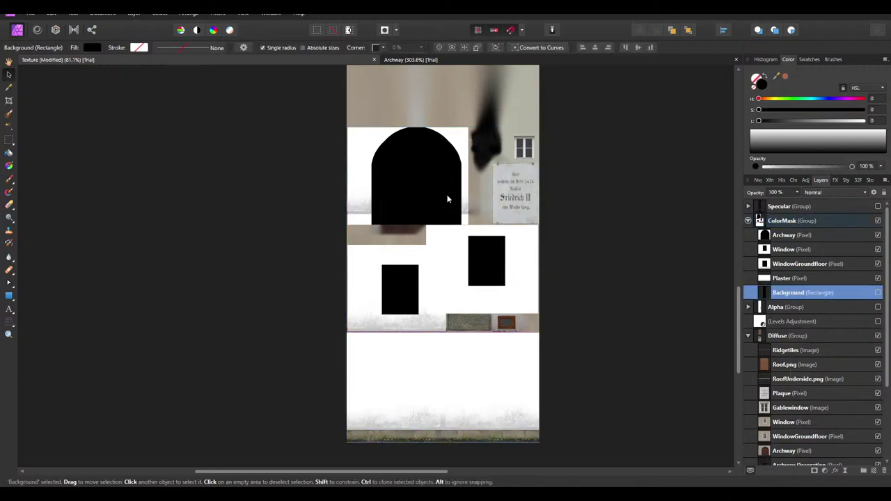
{"action": "scroll", "coordinate": [459, 193], "scroll_direction": "down", "scroll_amount": 2, "text": "ctrl"}
Select the Ridgetiles, Roof.png and RoofUnderside.png diffuse pieces together
{"action": "left_click", "coordinate": [451, 128]}
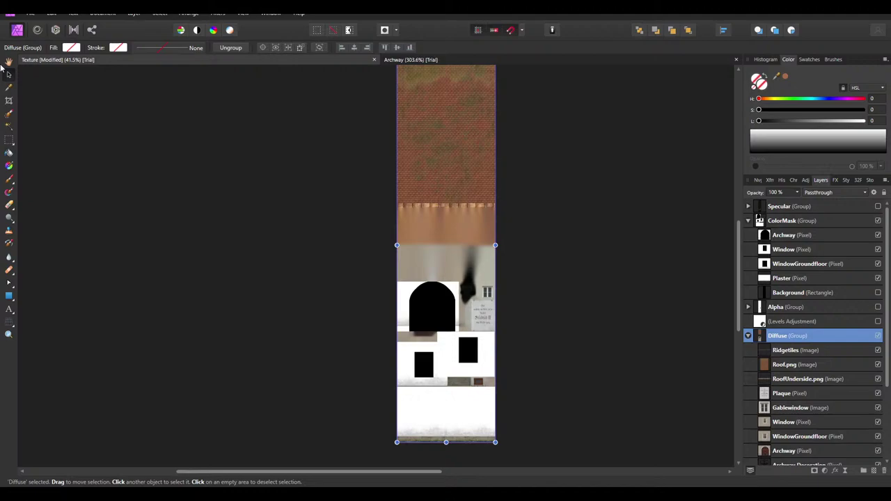
{"action": "scroll", "coordinate": [402, 153], "scroll_direction": "up", "scroll_amount": 1}
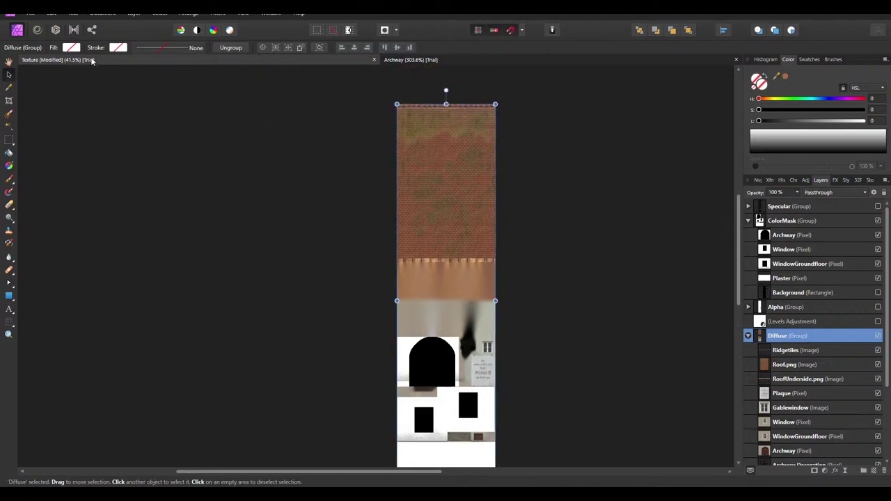
{"action": "left_click", "coordinate": [474, 182]}
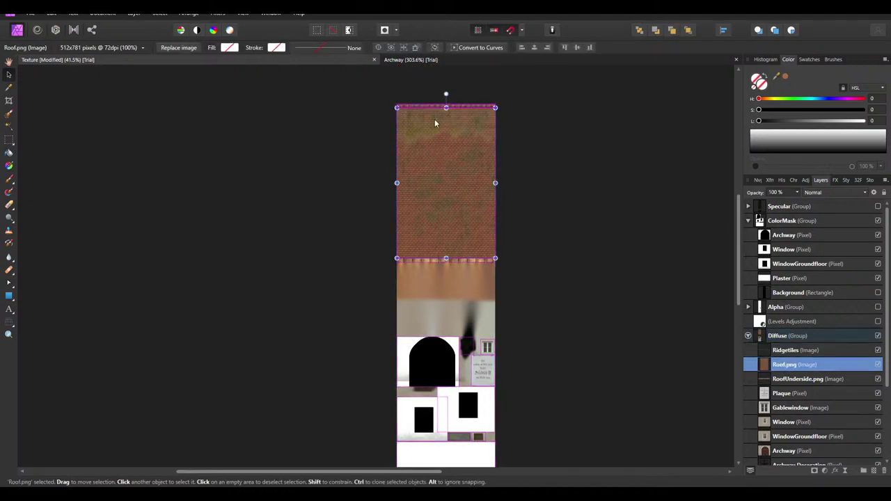
{"action": "scroll", "coordinate": [428, 100], "scroll_direction": "up", "scroll_amount": 3, "text": "ctrl"}
{"action": "left_click", "coordinate": [426, 100]}
{"action": "left_click", "coordinate": [417, 133]}
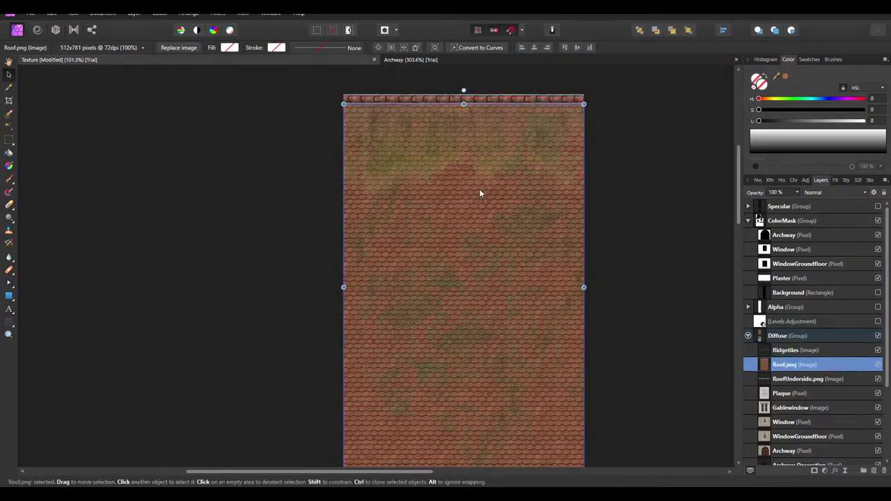
{"action": "left_click", "coordinate": [415, 98], "text": "shift"}
{"action": "left_click", "coordinate": [443, 185]}
{"action": "left_click", "coordinate": [398, 102]}
{"action": "left_click", "coordinate": [405, 153], "text": "shift"}
{"action": "scroll", "coordinate": [405, 154], "scroll_direction": "down", "scroll_amount": 5}
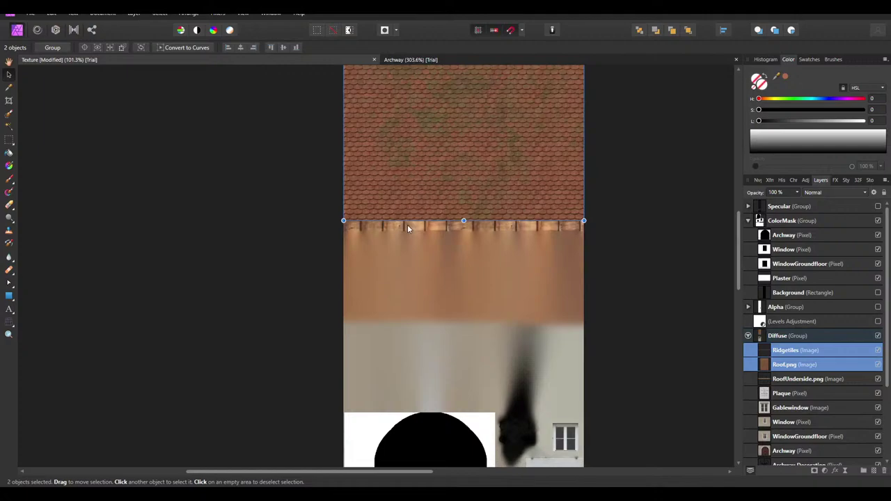
{"action": "left_click", "coordinate": [410, 224], "text": "shift"}
Add the blob, gable window, plaque, ground-floor pieces and bottom strip, then copy all into ColorMask
{"action": "scroll", "coordinate": [412, 225], "scroll_direction": "down", "scroll_amount": 2}
{"action": "scroll", "coordinate": [528, 253], "scroll_direction": "down", "scroll_amount": 1}
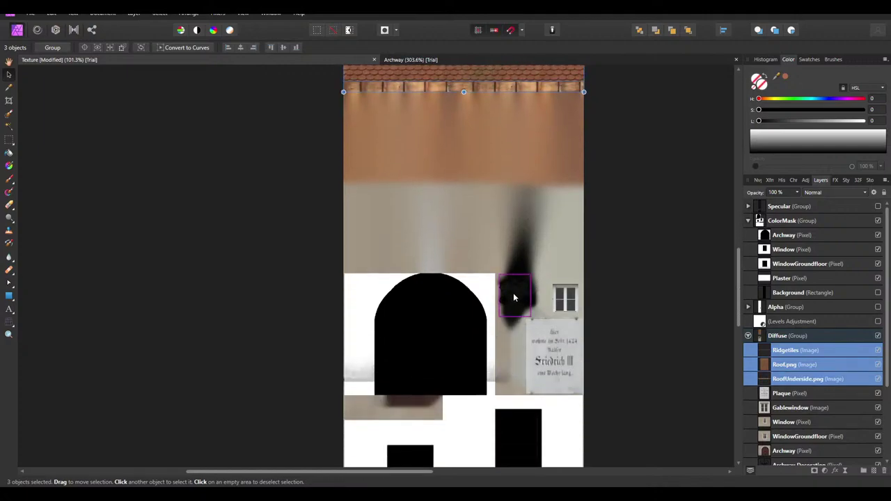
{"action": "left_click", "coordinate": [517, 291], "text": "shift"}
{"action": "left_click", "coordinate": [567, 298], "text": "shift"}
{"action": "left_click", "coordinate": [546, 334], "text": "shift"}
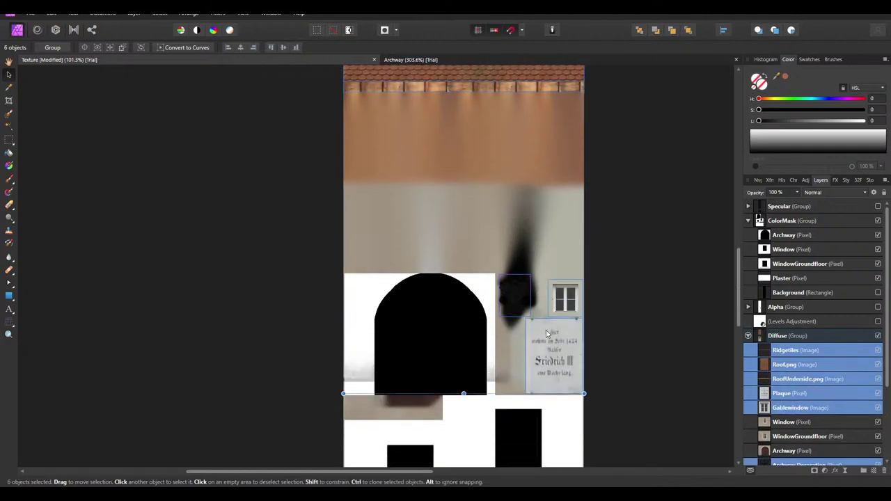
{"action": "scroll", "coordinate": [543, 293], "scroll_direction": "down", "scroll_amount": 10}
{"action": "left_click", "coordinate": [495, 266], "text": "shift"}
{"action": "left_click", "coordinate": [542, 266], "text": "shift"}
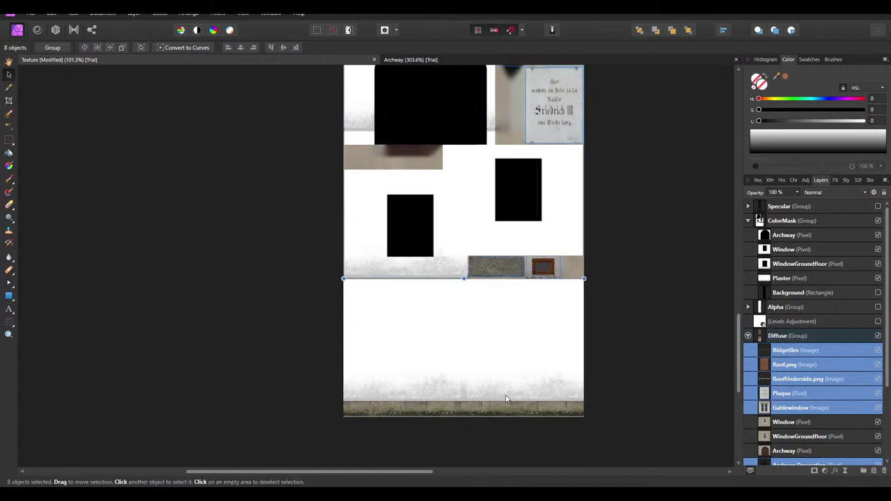
{"action": "left_click", "coordinate": [505, 401], "text": "shift"}
{"action": "scroll", "coordinate": [503, 404], "scroll_direction": "down", "scroll_amount": 5, "text": "ctrl"}
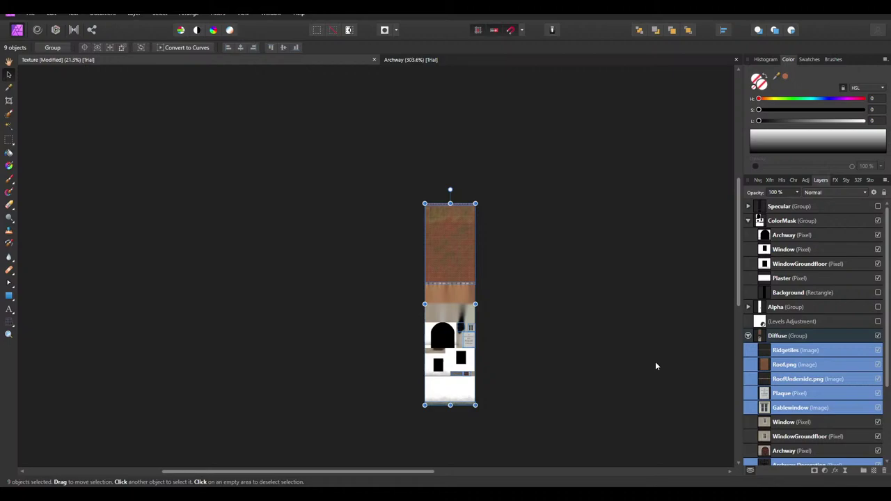
{"action": "left_click_drag", "start_coordinate": [799, 369], "coordinate": [795, 296]}
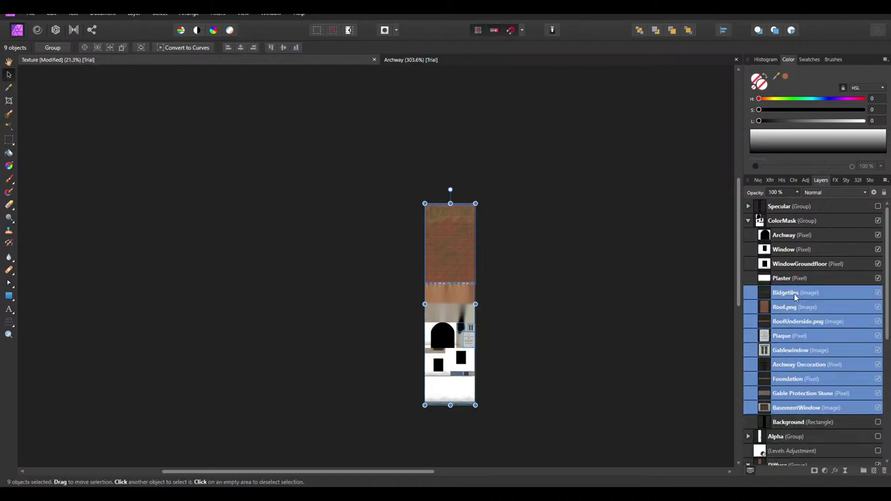
Rasterize Ridgetiles, Roof.png, RoofUnderside.png, Gablewindow and Archway Decoration into pixel layers
{"action": "left_click", "coordinate": [795, 296]}
{"action": "right_click", "coordinate": [793, 297]}
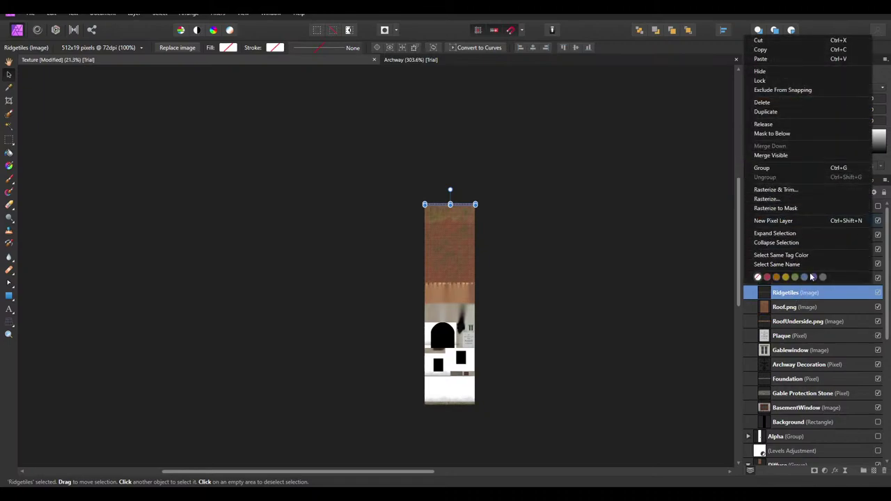
{"action": "left_click", "coordinate": [780, 199]}
{"action": "right_click", "coordinate": [801, 298]}
{"action": "left_click", "coordinate": [810, 309]}
{"action": "right_click", "coordinate": [810, 310]}
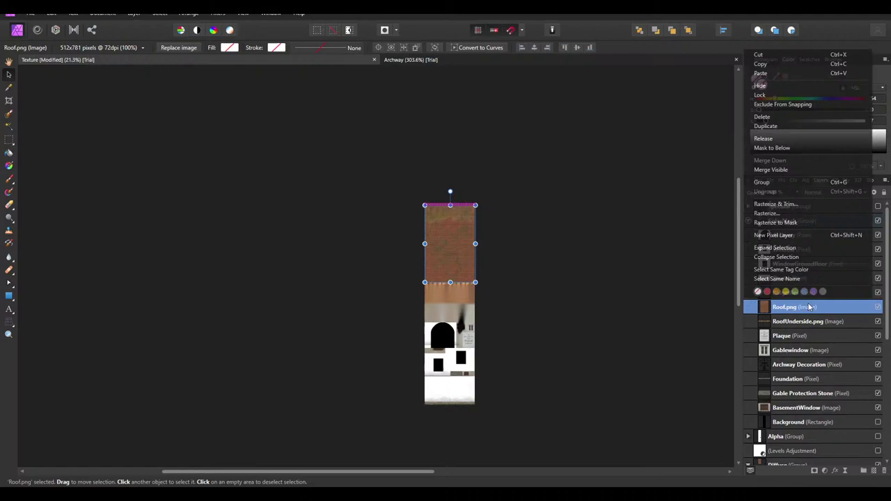
{"action": "left_click", "coordinate": [799, 204]}
{"action": "right_click", "coordinate": [814, 323]}
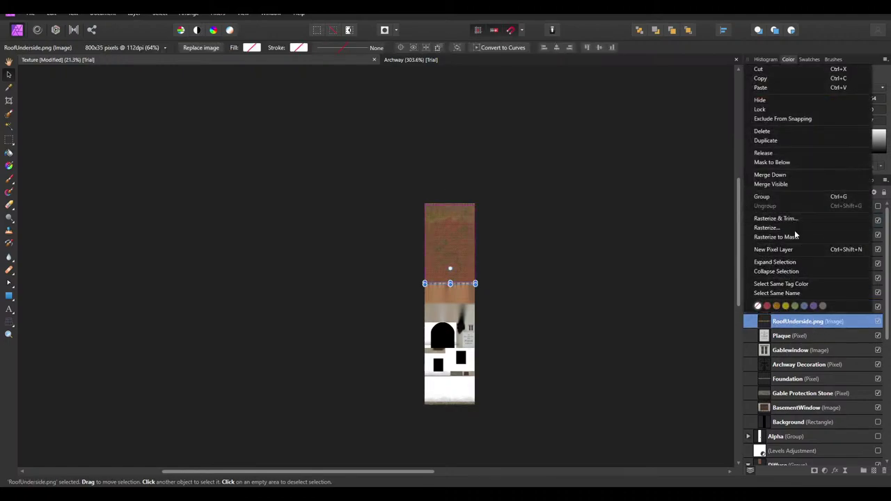
{"action": "left_click", "coordinate": [797, 217]}
{"action": "right_click", "coordinate": [804, 341]}
{"action": "right_click", "coordinate": [805, 351]}
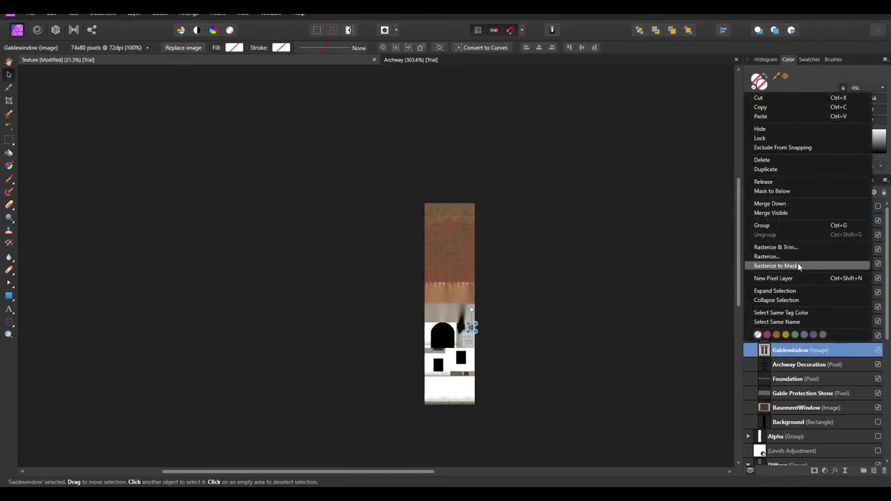
{"action": "left_click", "coordinate": [786, 250]}
{"action": "right_click", "coordinate": [819, 364]}
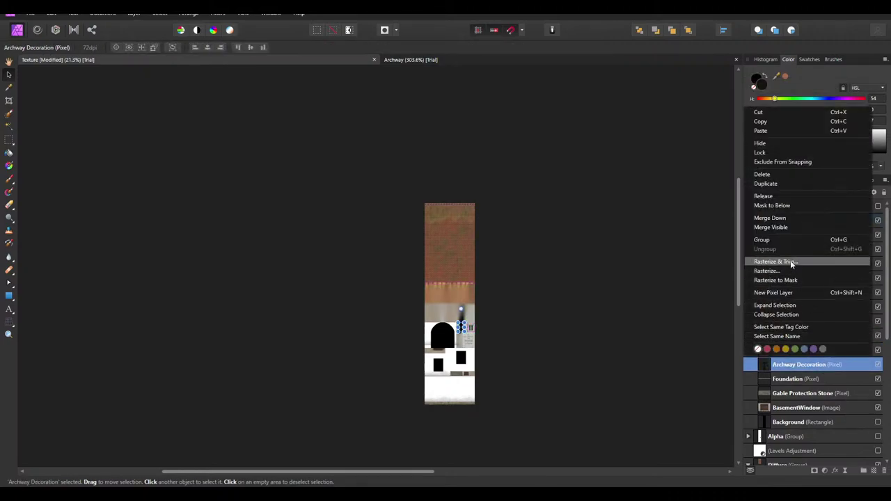
{"action": "left_click", "coordinate": [790, 260]}
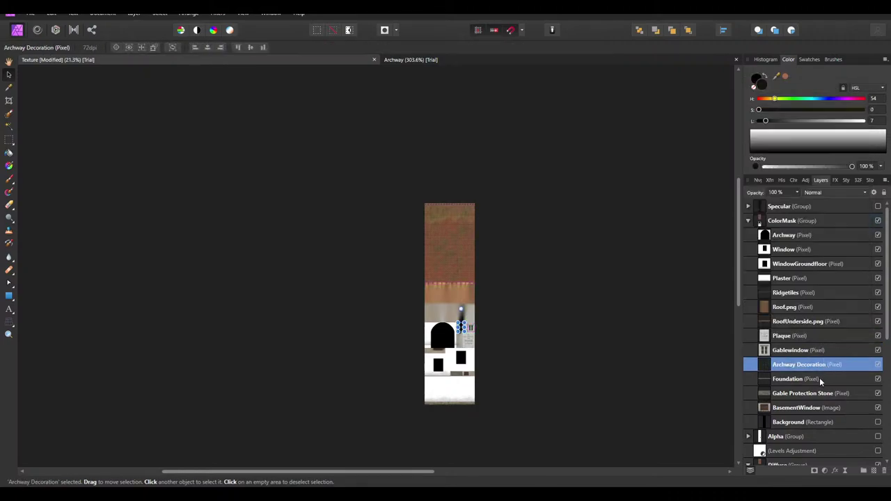
Merge the roof, plaque, gable window, archway and foundation layers down into Gable Protection Stone
{"action": "right_click", "coordinate": [795, 292]}
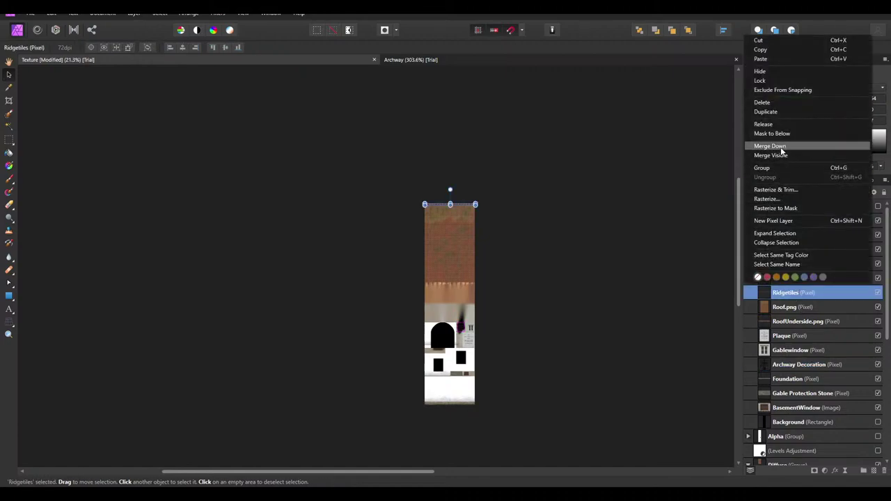
{"action": "left_click", "coordinate": [780, 146]}
{"action": "right_click", "coordinate": [795, 296]}
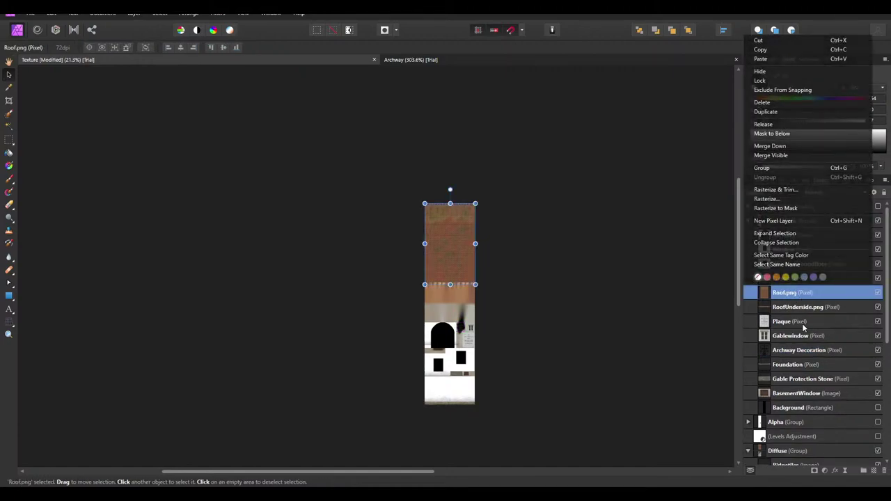
{"action": "left_click", "coordinate": [780, 146]}
{"action": "right_click", "coordinate": [791, 295]}
{"action": "left_click", "coordinate": [779, 146]}
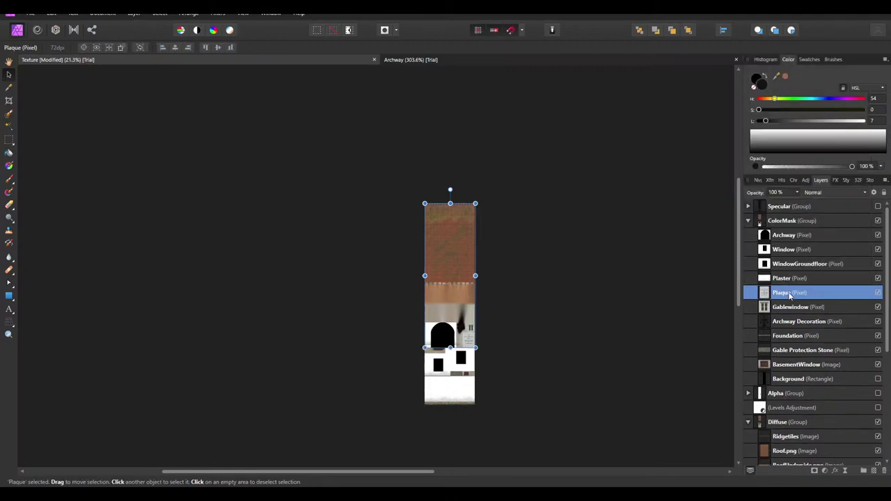
{"action": "right_click", "coordinate": [789, 292]}
{"action": "left_click", "coordinate": [783, 146]}
{"action": "right_click", "coordinate": [799, 292]}
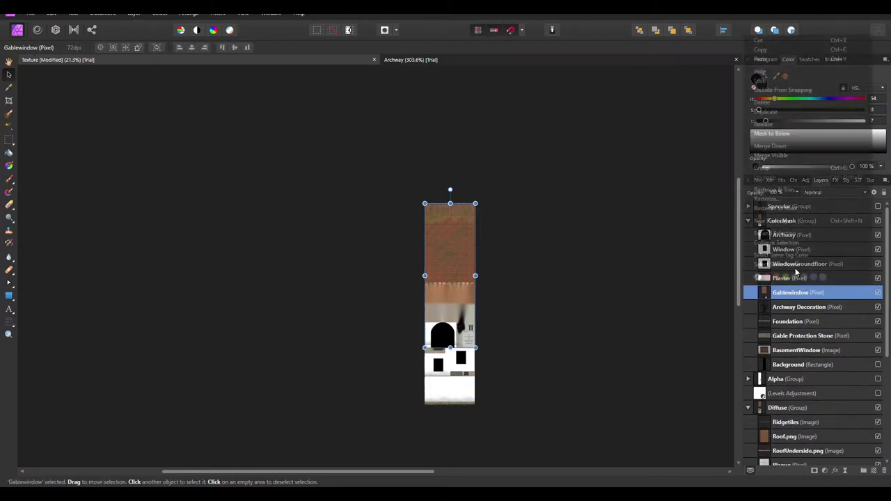
{"action": "left_click", "coordinate": [777, 148]}
{"action": "right_click", "coordinate": [773, 293]}
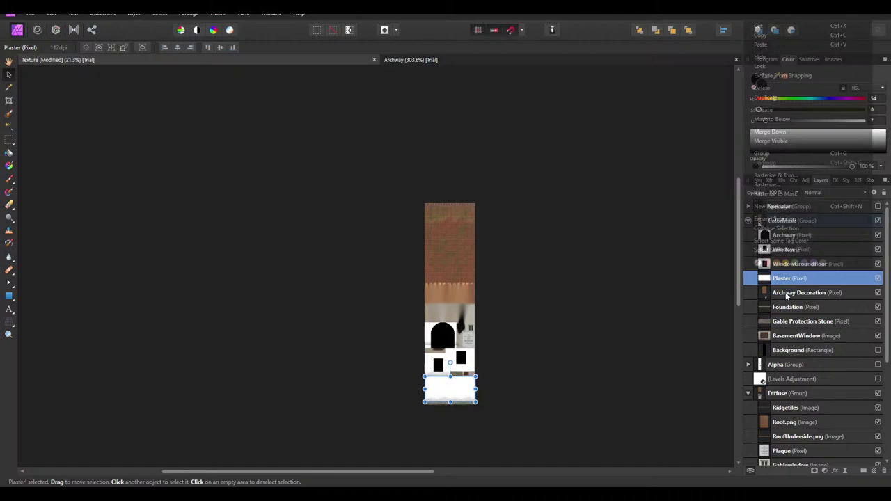
{"action": "left_click", "coordinate": [773, 147]}
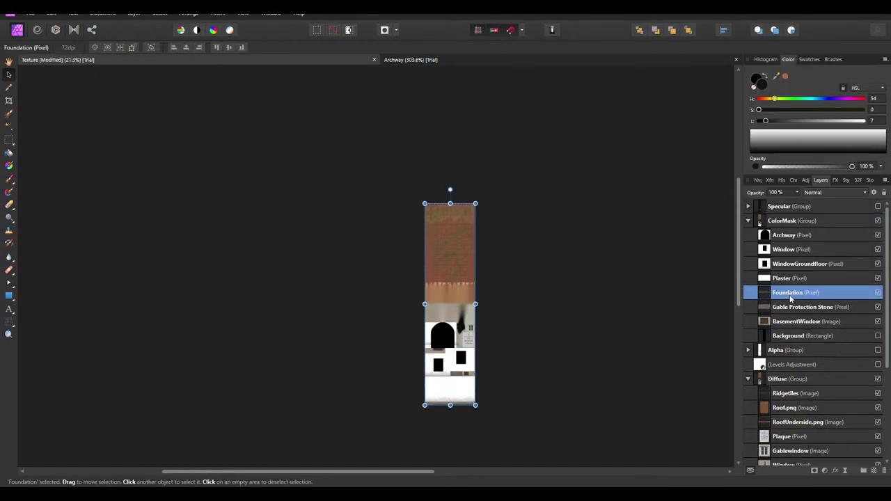
{"action": "right_click", "coordinate": [792, 295]}
{"action": "left_click", "coordinate": [775, 147]}
Rasterize BasementWindow and merge Gable Protection Stone down into it
{"action": "right_click", "coordinate": [794, 293]}
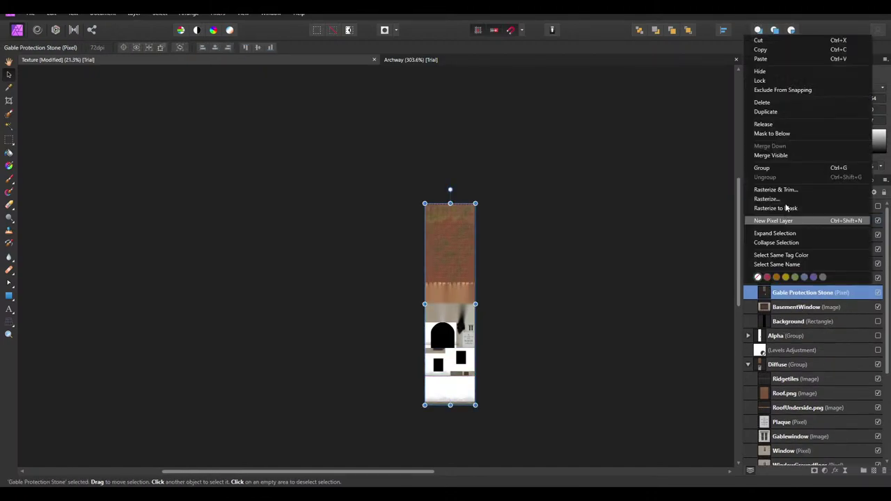
{"action": "right_click", "coordinate": [804, 308]}
{"action": "left_click", "coordinate": [783, 201]}
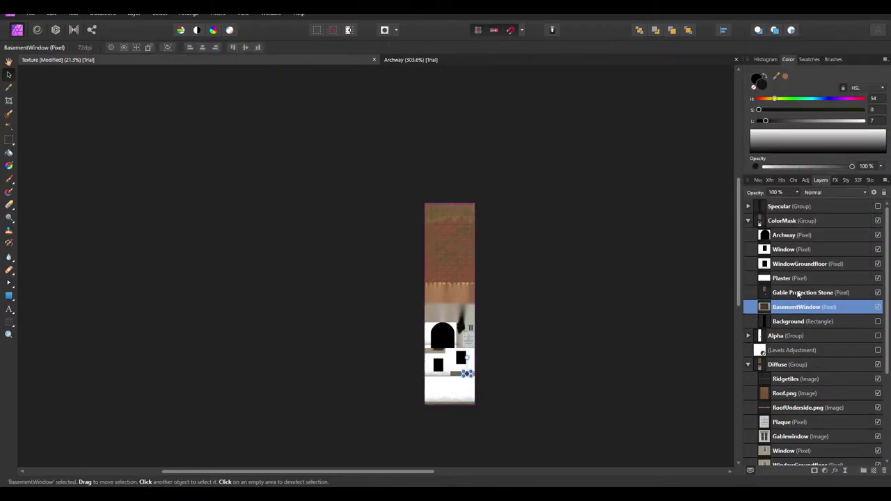
{"action": "right_click", "coordinate": [797, 294]}
{"action": "left_click", "coordinate": [774, 147]}
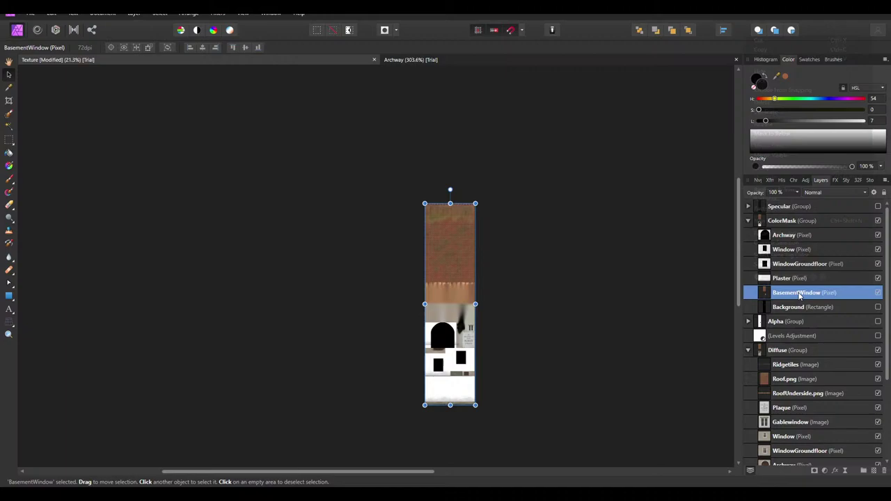
{"action": "right_click", "coordinate": [799, 295]}
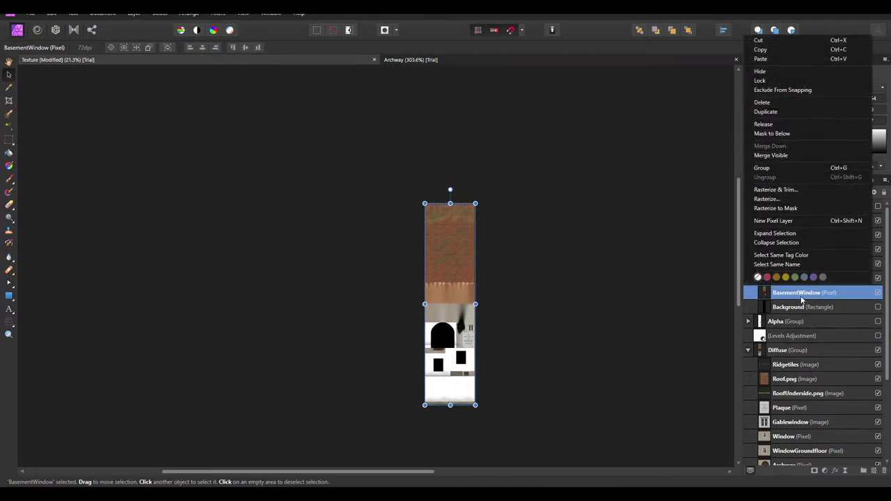
{"action": "left_click", "coordinate": [802, 300]}
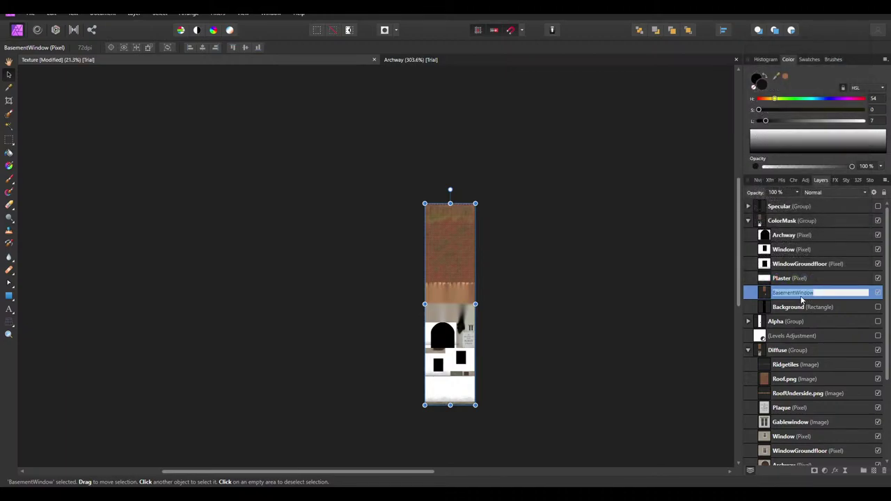
Add a default HSL adjustment at -100% Luminosity Shift and merge it into BasementWindow
{"action": "left_click", "coordinate": [806, 181]}
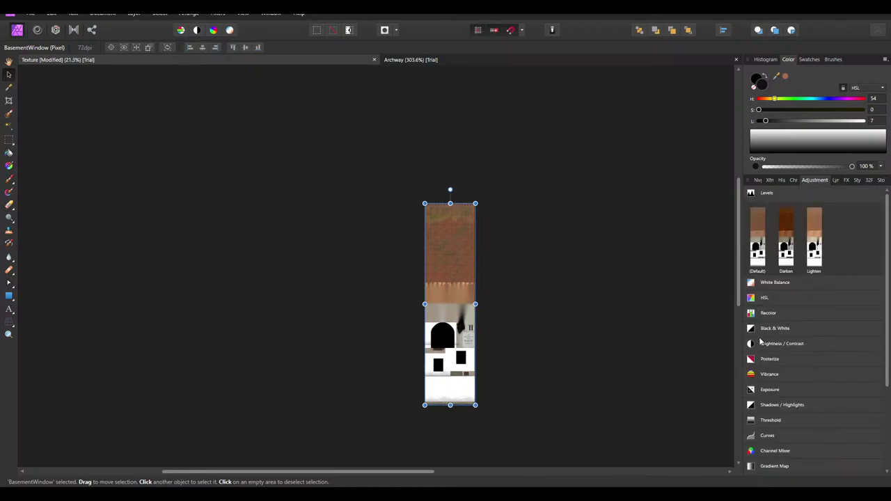
{"action": "left_click", "coordinate": [764, 298]}
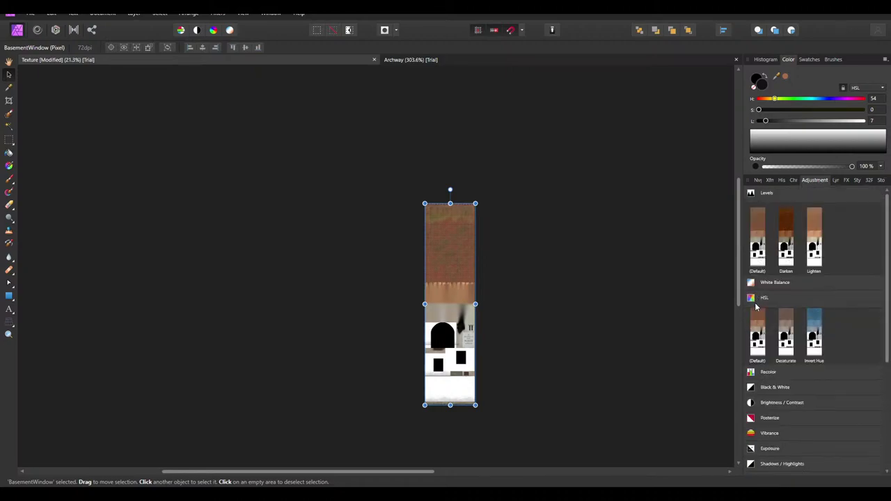
{"action": "left_click", "coordinate": [757, 341]}
{"action": "left_click_drag", "start_coordinate": [656, 369], "coordinate": [450, 369]}
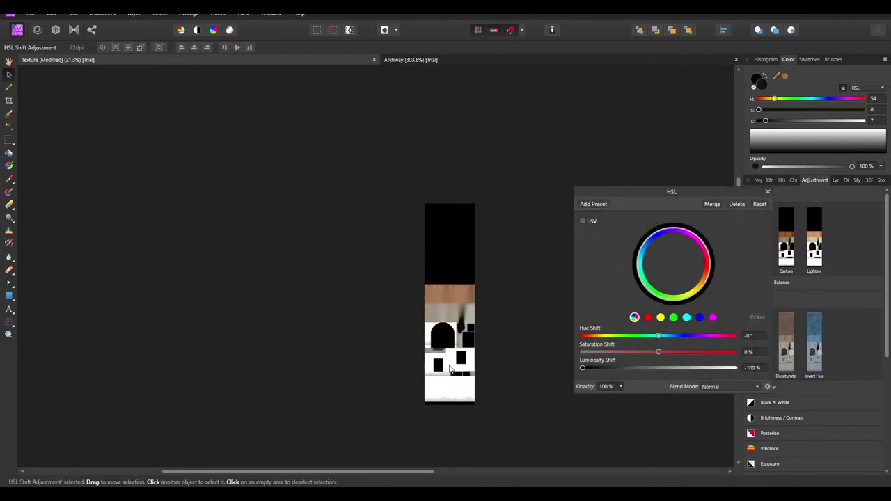
{"action": "left_click", "coordinate": [711, 205]}
Rename the BasementWindow layer to DefaultBlack, then select the ColorMask group
{"action": "left_click", "coordinate": [837, 181]}
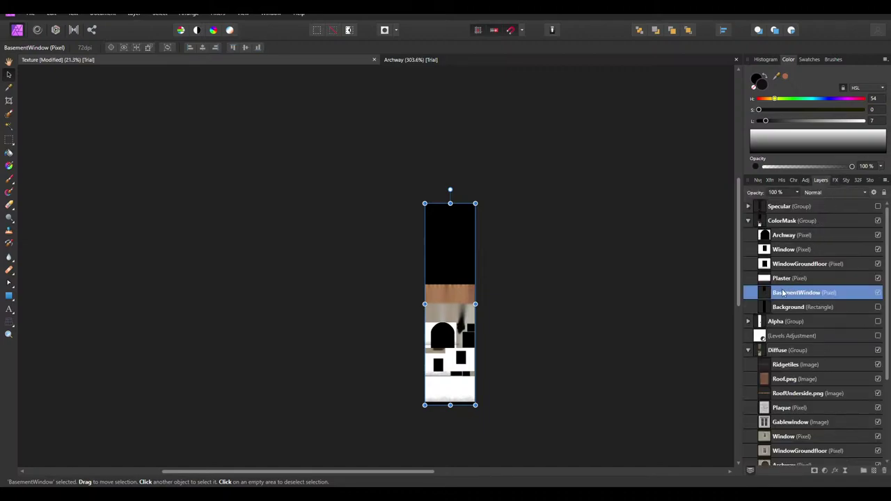
{"action": "double_click", "coordinate": [785, 293]}
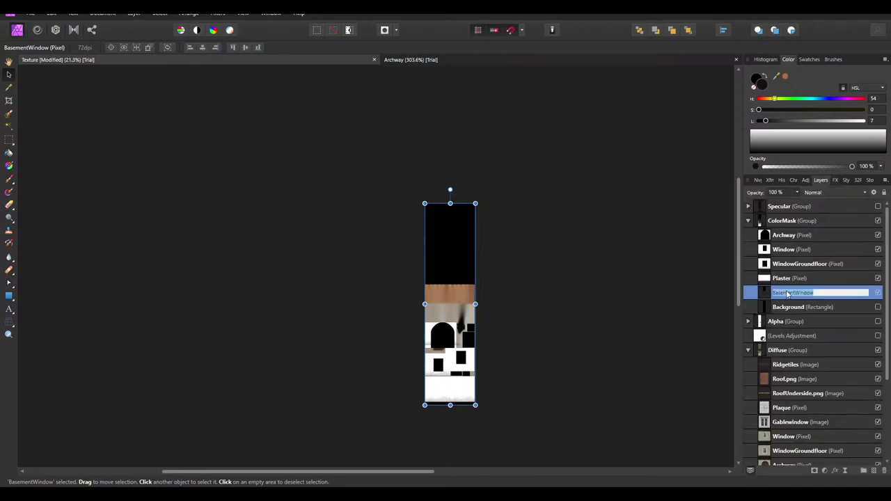
{"action": "type", "text": "B"}
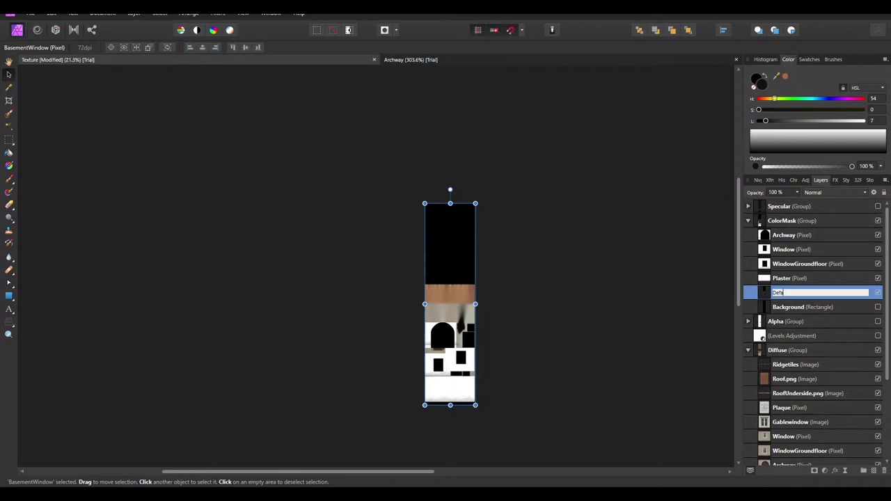
{"action": "type", "text": "efaultBlack"}
{"action": "key", "text": "Return"}
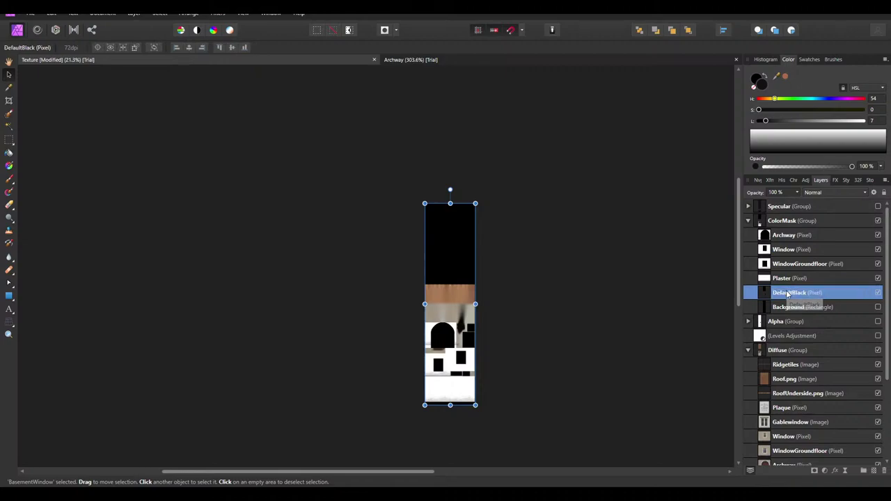
{"action": "left_click", "coordinate": [787, 309]}
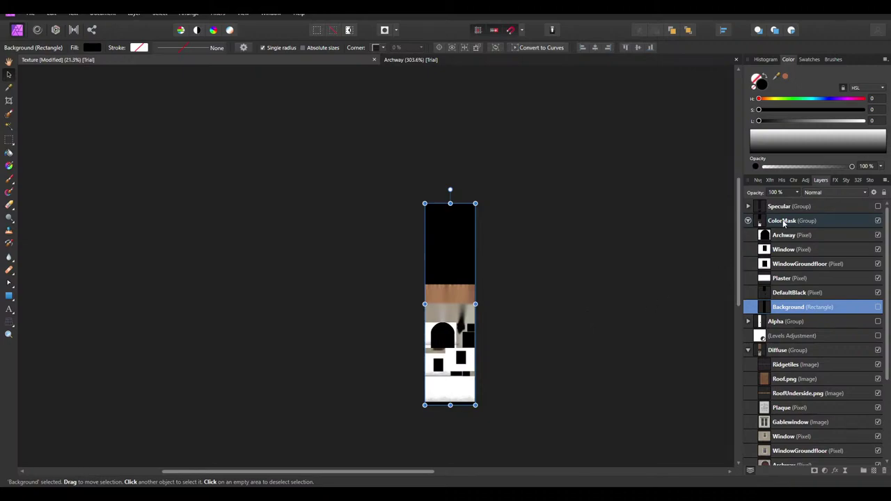
{"action": "left_click", "coordinate": [783, 221]}
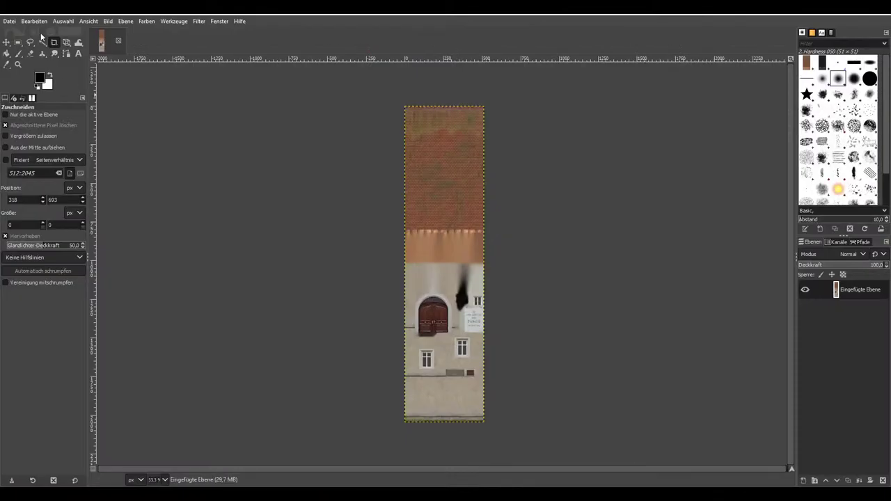
Create a new GIMP image from the clipboard and bleed colour into its transparent areas
{"action": "left_click", "coordinate": [9, 21]}
{"action": "mouse_move", "coordinate": [96, 44]}
{"action": "left_click", "coordinate": [190, 44]}
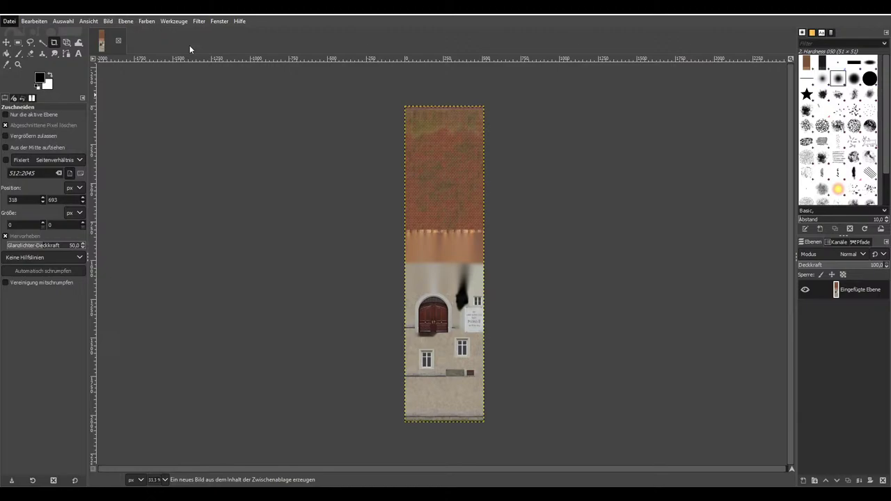
{"action": "key", "text": "plus"}
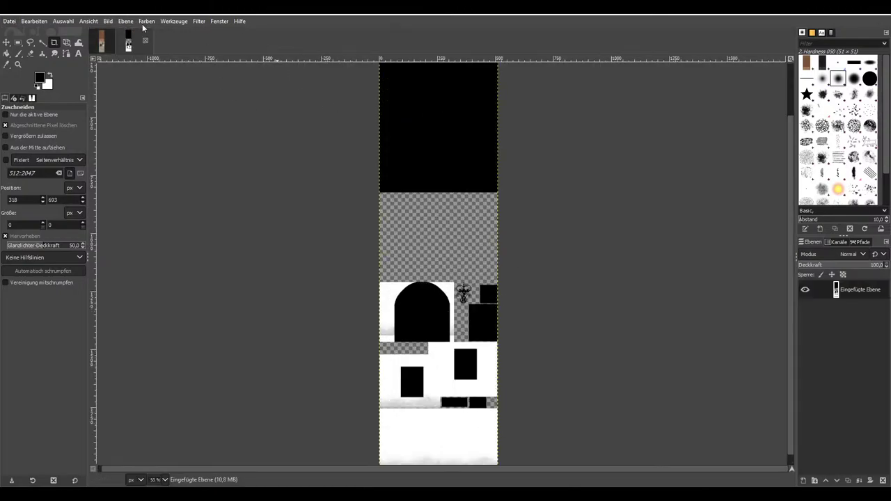
{"action": "left_click", "coordinate": [146, 21]}
{"action": "mouse_move", "coordinate": [125, 21]}
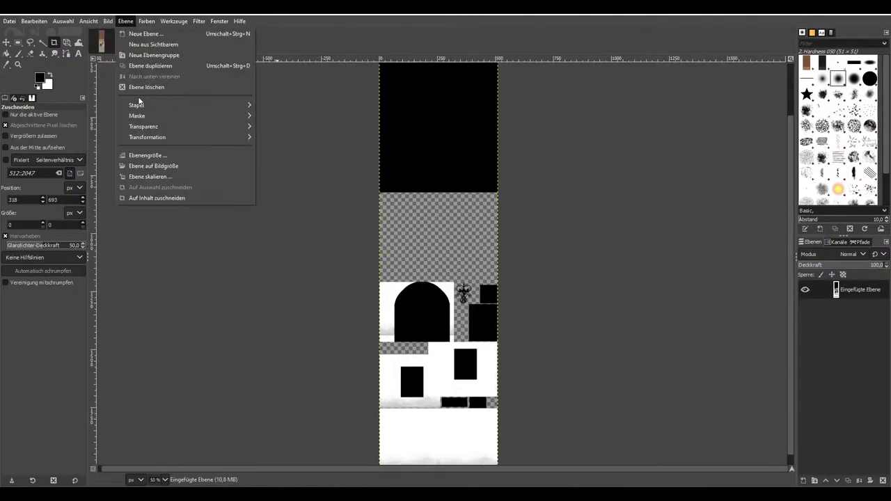
{"action": "mouse_move", "coordinate": [154, 129]}
{"action": "left_click", "coordinate": [313, 239]}
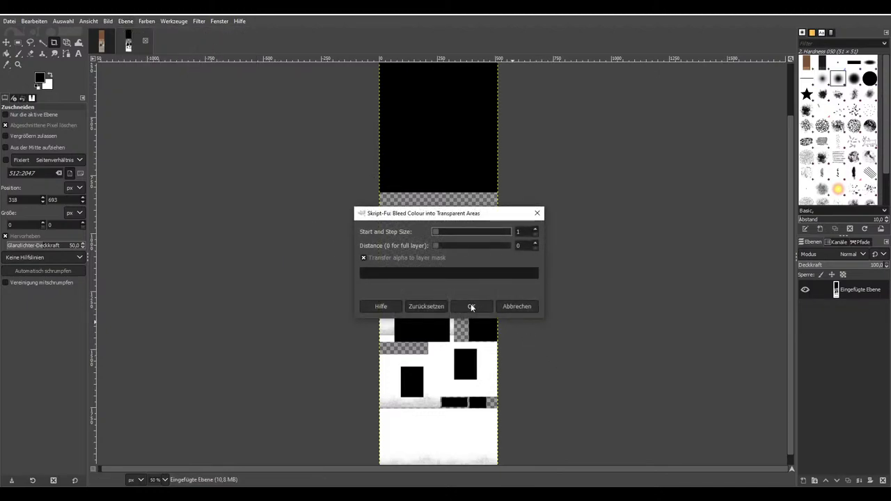
{"action": "left_click", "coordinate": [471, 304]}
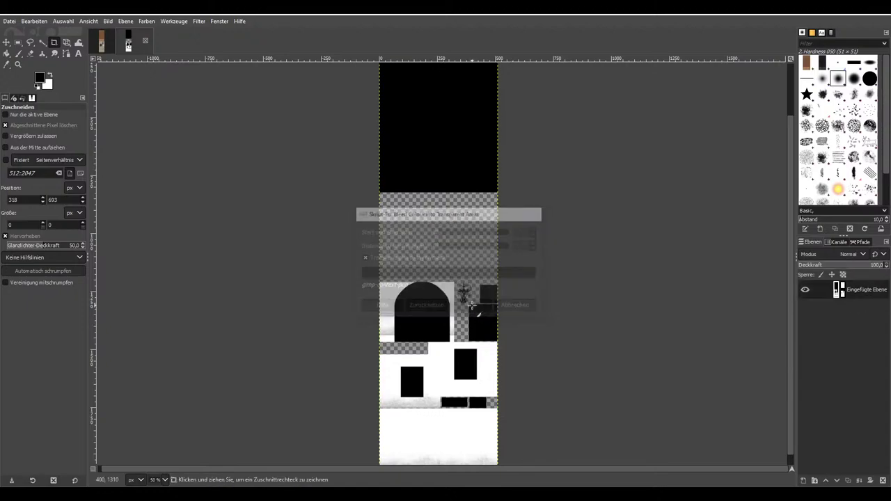
Remove the layer's alpha channel, copy it, and paste it into the Affinity Photo texture
{"action": "right_click", "coordinate": [821, 298]}
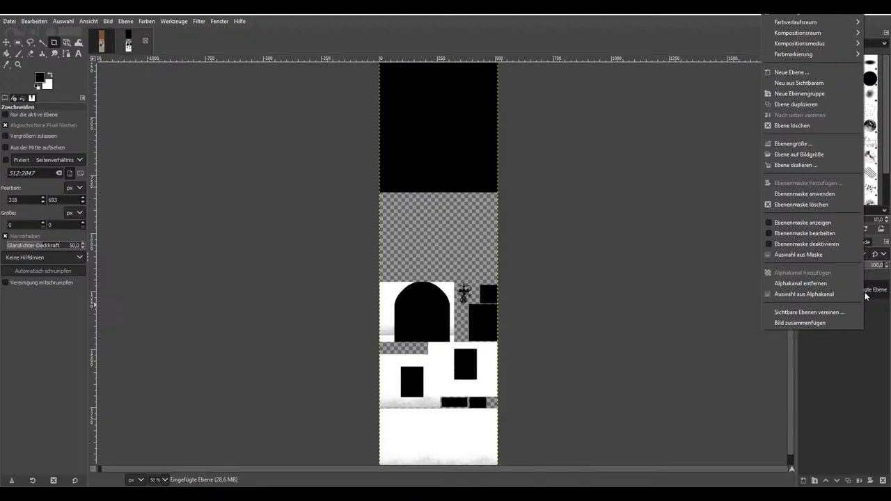
{"action": "left_click", "coordinate": [837, 208]}
{"action": "scroll", "coordinate": [418, 265], "scroll_direction": "down", "scroll_amount": 1}
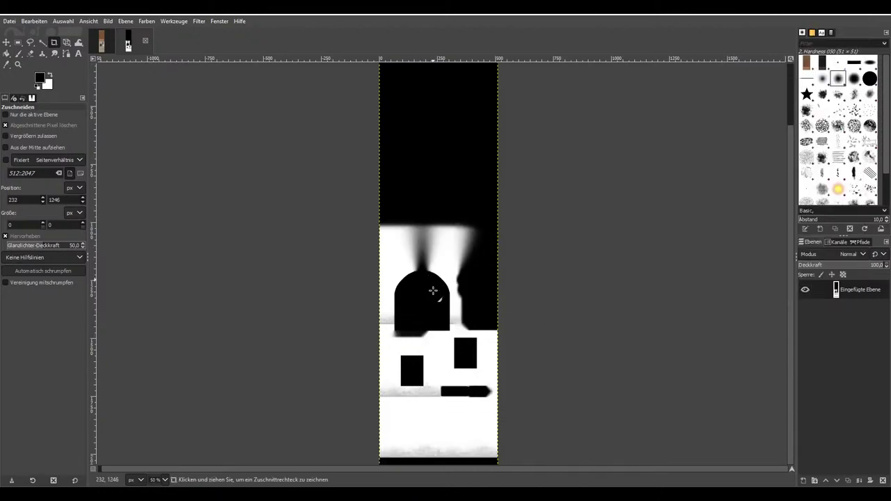
{"action": "key", "text": "ctrl+c"}
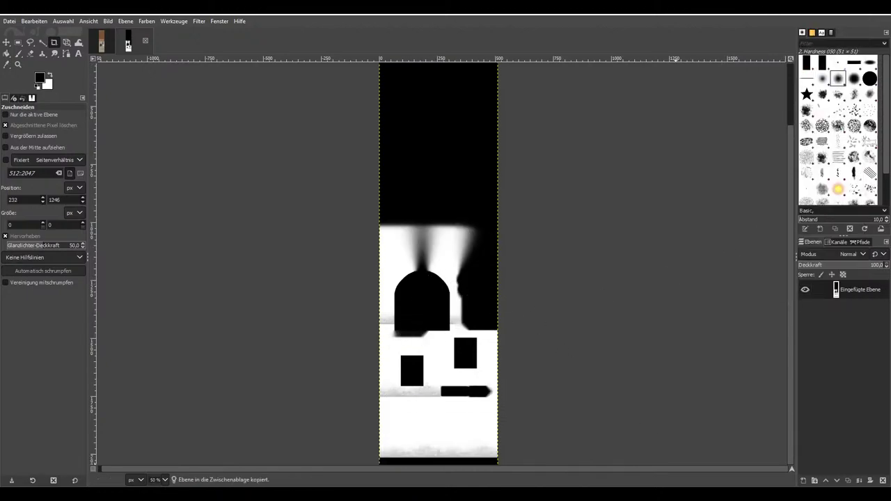
{"action": "key", "text": "alt+Tab"}
{"action": "key", "text": "ctrl+v"}
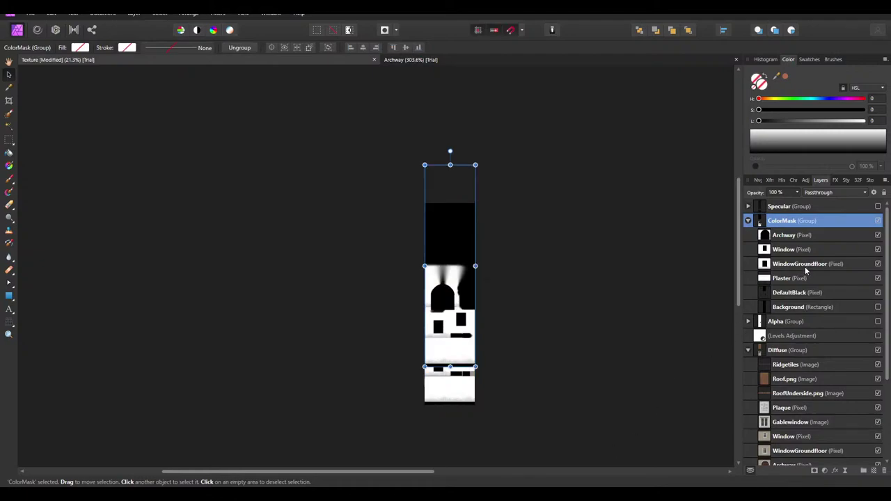
Move the pasted mask into ColorMask, replacing the old layer, name it Background, and save
{"action": "left_click_drag", "start_coordinate": [450, 250], "coordinate": [447, 254]}
{"action": "left_click_drag", "start_coordinate": [778, 224], "coordinate": [789, 321]}
{"action": "left_click", "coordinate": [791, 321]}
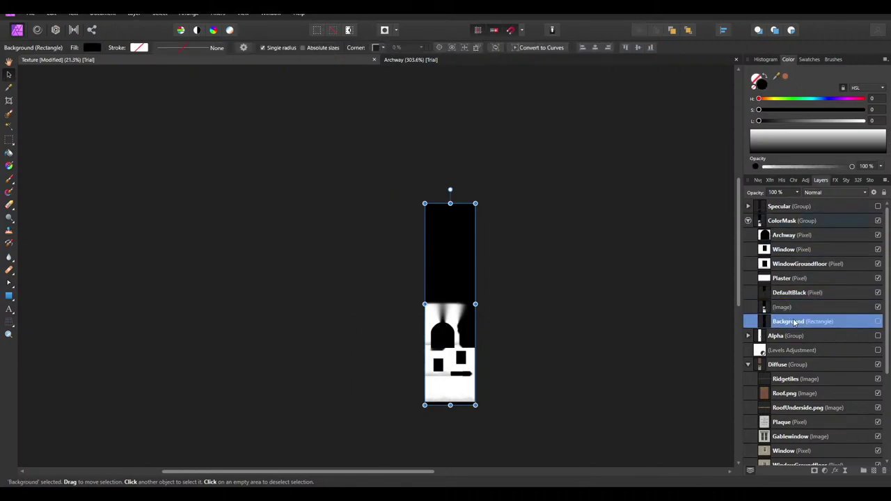
{"action": "key", "text": "Delete"}
{"action": "double_click", "coordinate": [786, 307]}
{"action": "type", "text": "Background"}
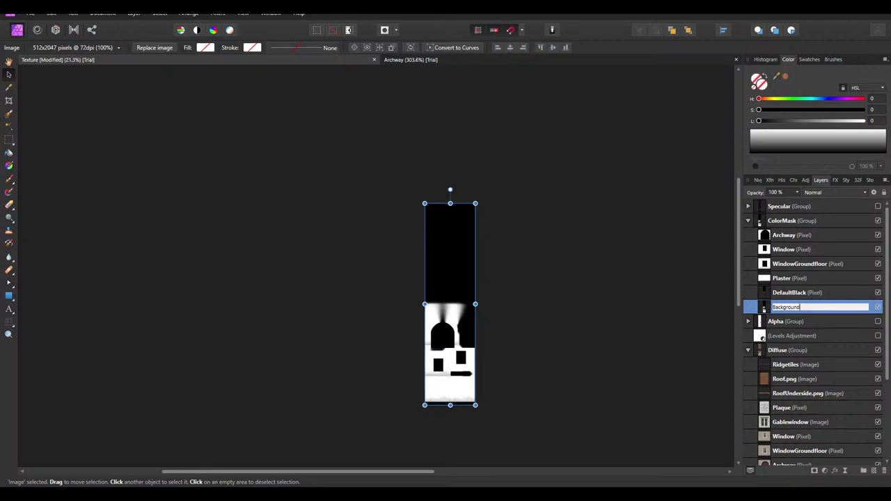
{"action": "key", "text": "Return"}
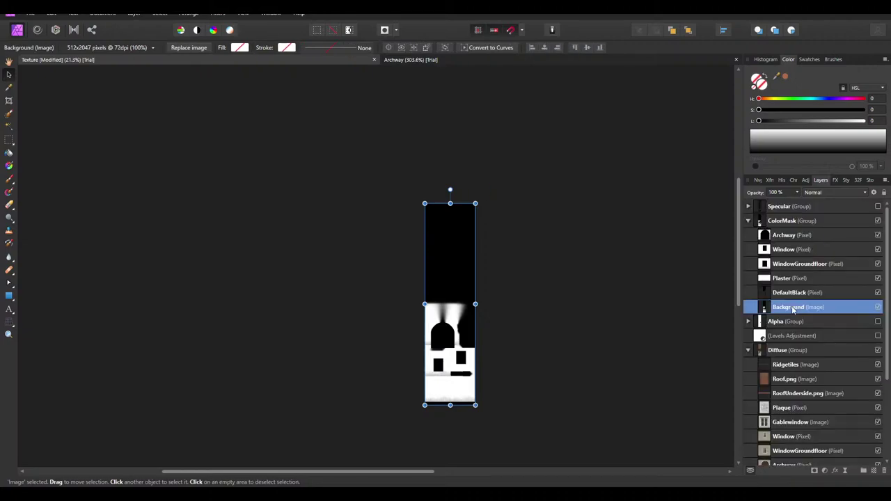
{"action": "scroll", "coordinate": [437, 207], "scroll_direction": "up", "scroll_amount": 8, "text": "ctrl"}
{"action": "scroll", "coordinate": [353, 220], "scroll_direction": "down", "scroll_amount": 8, "text": "ctrl"}
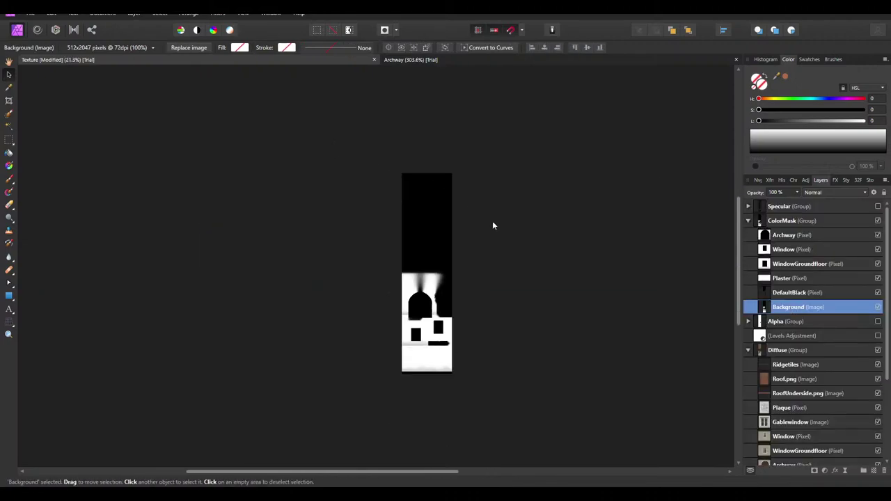
{"action": "left_click", "coordinate": [481, 236]}
{"action": "key", "text": "ctrl+s"}
Export the texture as PNG, overwriting Haus_c.png in the Import folder
{"action": "left_click", "coordinate": [30, 14]}
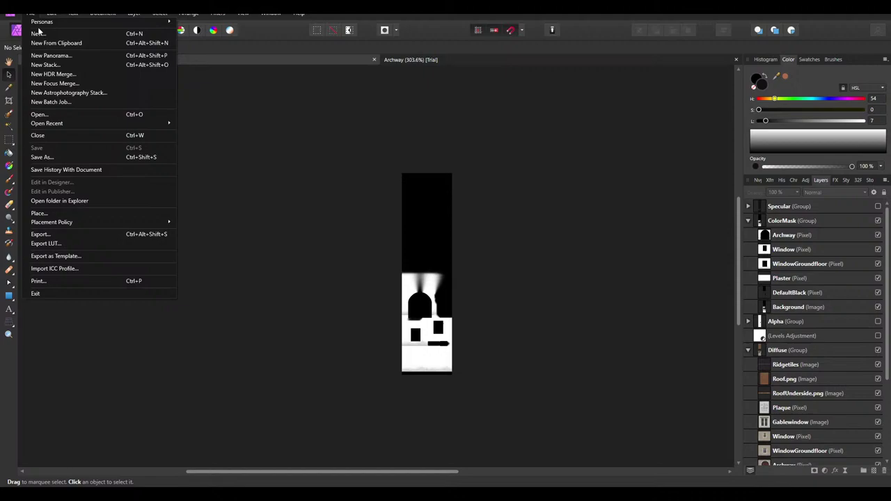
{"action": "left_click", "coordinate": [55, 238]}
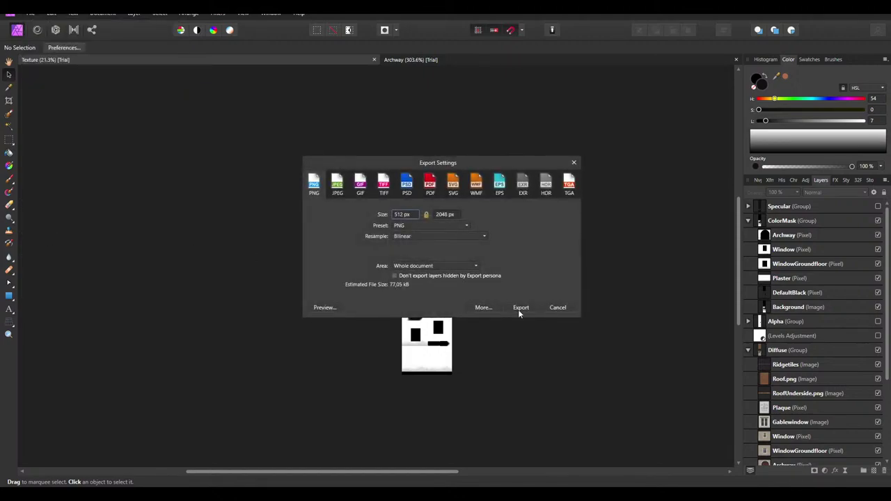
{"action": "left_click", "coordinate": [526, 308]}
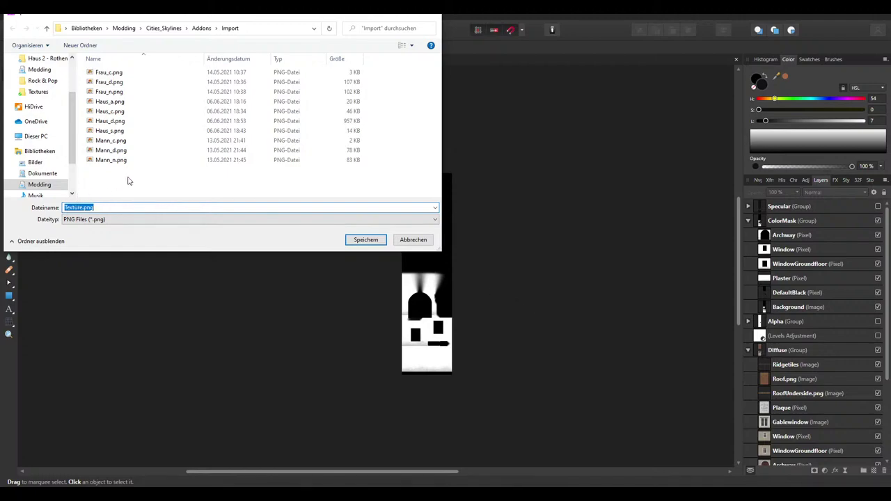
{"action": "double_click", "coordinate": [124, 114]}
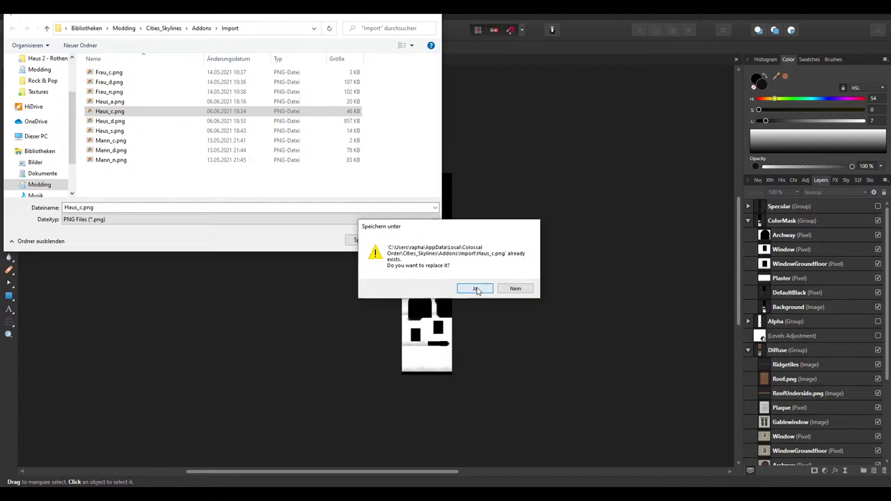
{"action": "left_click", "coordinate": [475, 288]}
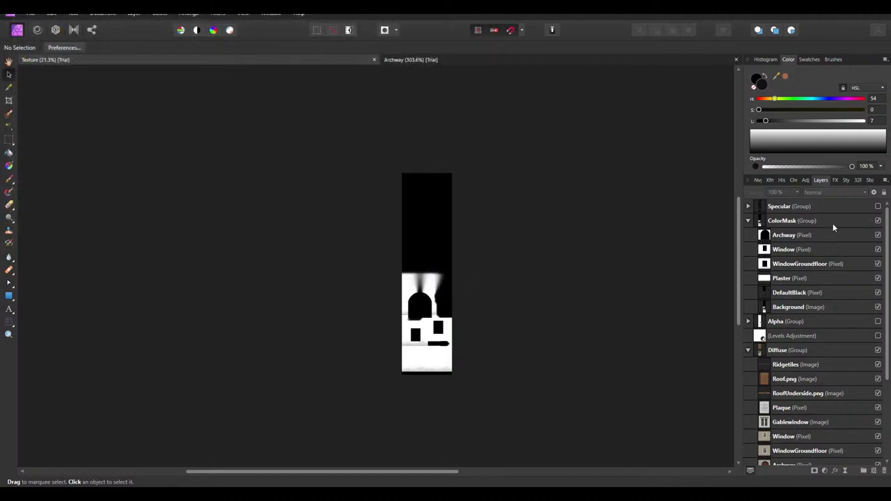
{"action": "scroll", "coordinate": [797, 364], "scroll_direction": "down", "scroll_amount": 2}
{"action": "left_click", "coordinate": [801, 350]}
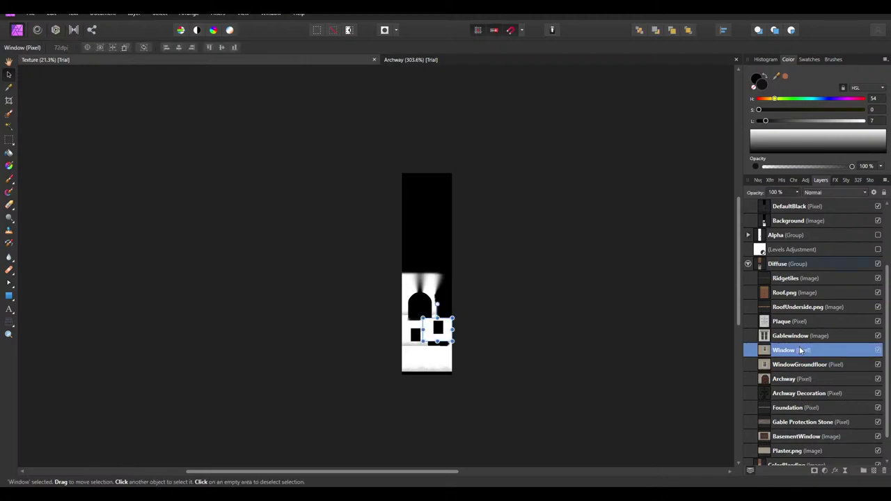
{"action": "left_click", "coordinate": [802, 380], "text": "shift"}
{"action": "right_click", "coordinate": [800, 350]}
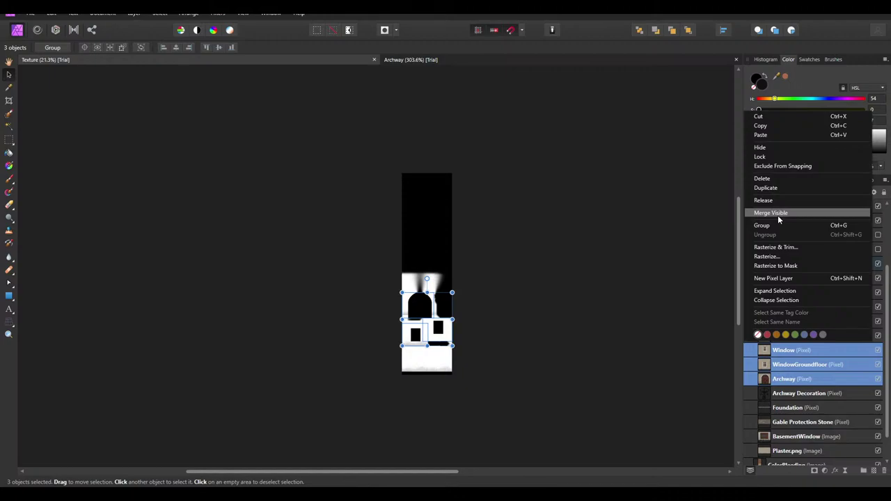
{"action": "left_click", "coordinate": [579, 249]}
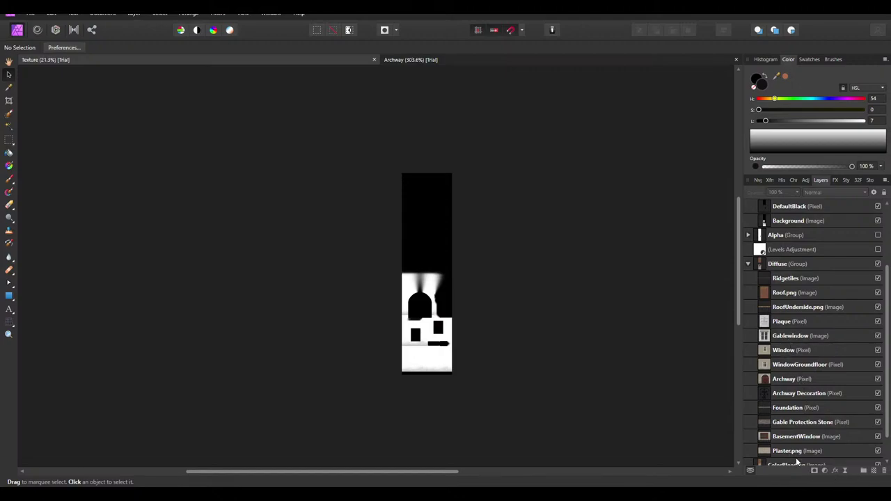
{"action": "left_click", "coordinate": [789, 339]}
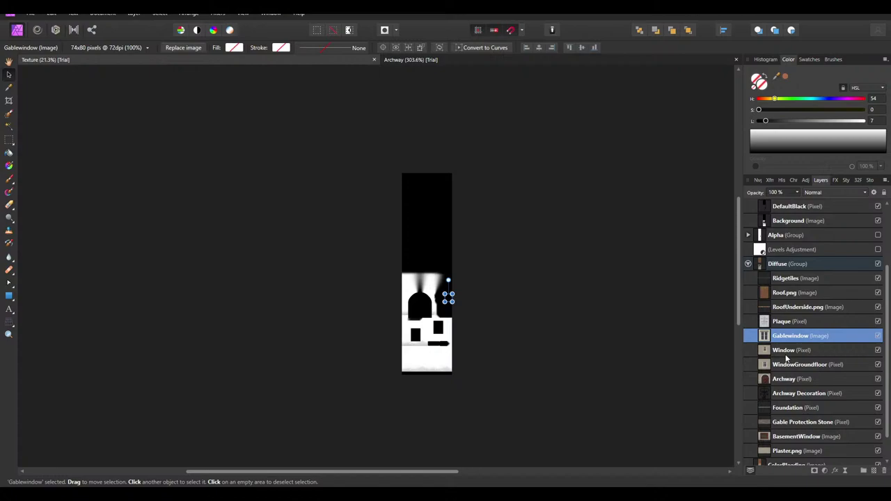
{"action": "right_click", "coordinate": [786, 355]}
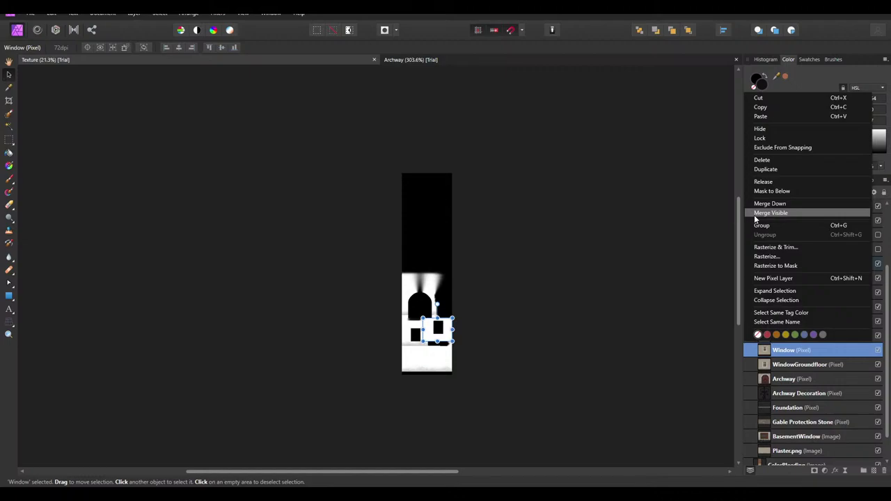
{"action": "left_click", "coordinate": [545, 325]}
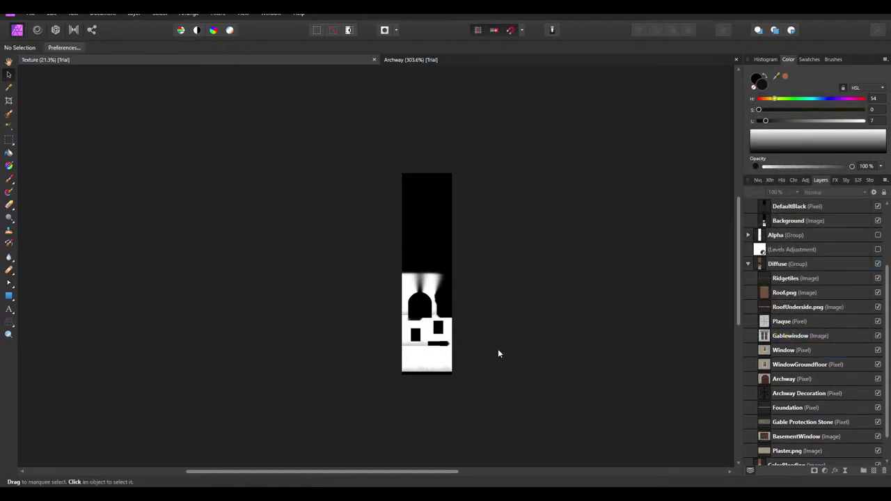
{"action": "scroll", "coordinate": [828, 292], "scroll_direction": "up", "scroll_amount": 3}
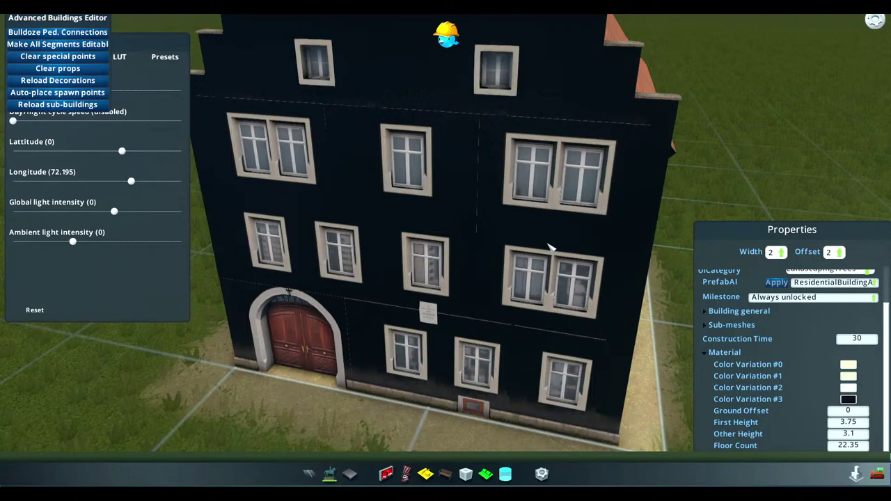
Start a new Building asset from the game's pause menu
{"action": "key", "text": "Escape"}
{"action": "left_click", "coordinate": [464, 209]}
{"action": "left_click", "coordinate": [494, 206]}
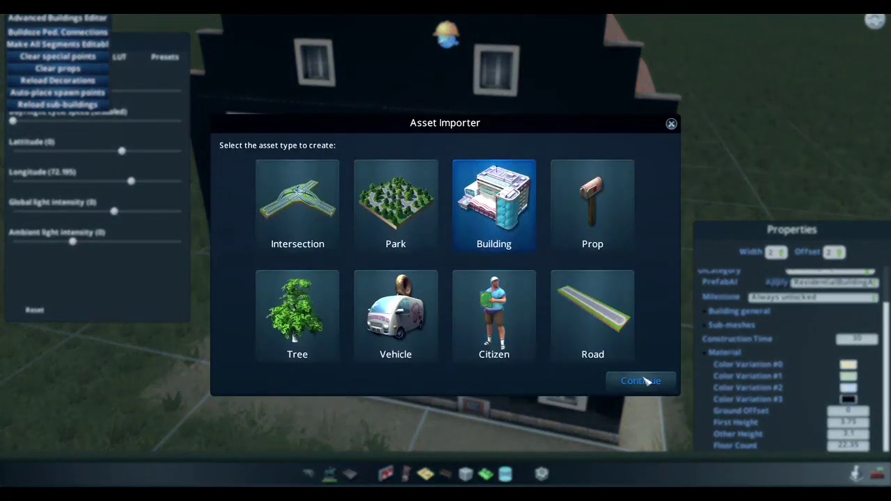
{"action": "left_click", "coordinate": [640, 379]}
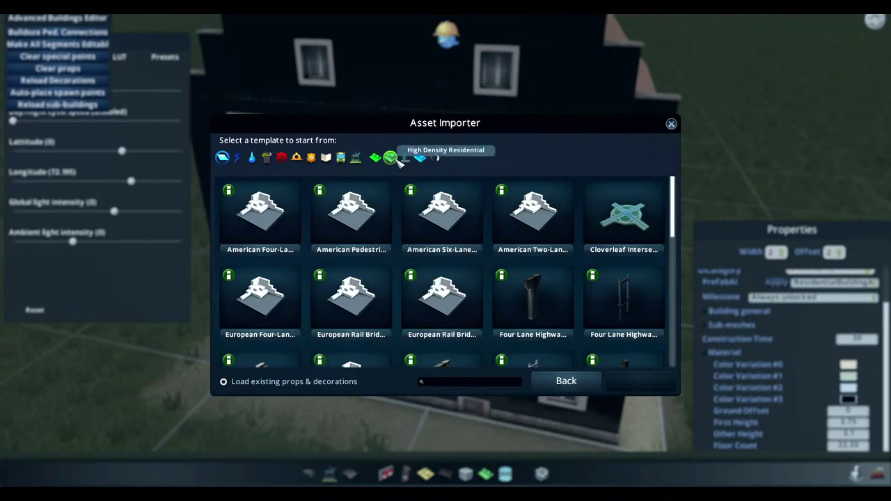
Choose a High Density Residential template and import the Haus.fbx model
{"action": "left_click", "coordinate": [389, 159]}
{"action": "scroll", "coordinate": [674, 202], "scroll_direction": "down", "scroll_amount": 5}
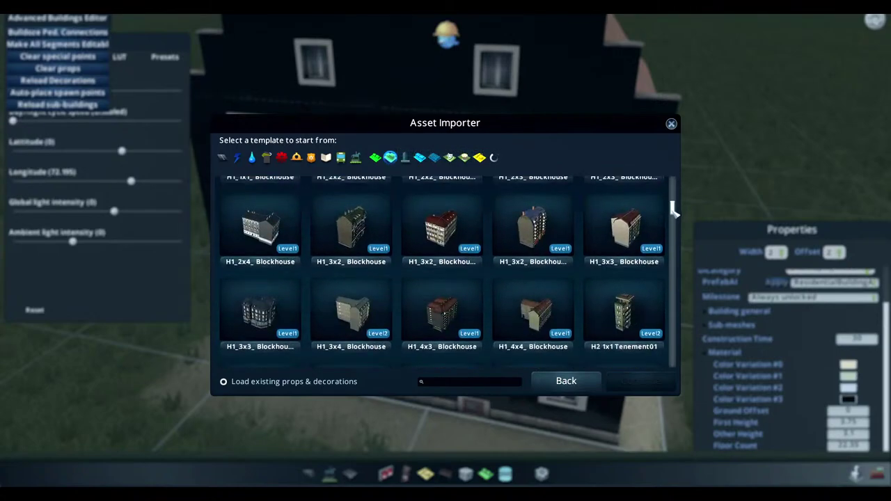
{"action": "left_click", "coordinate": [531, 241]}
{"action": "scroll", "coordinate": [532, 278], "scroll_direction": "down", "scroll_amount": 5}
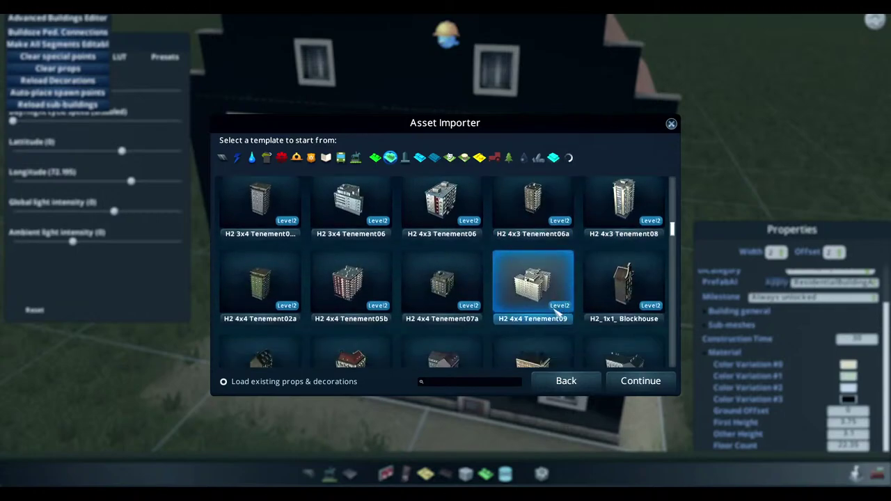
{"action": "left_click", "coordinate": [443, 268]}
{"action": "left_click", "coordinate": [660, 381]}
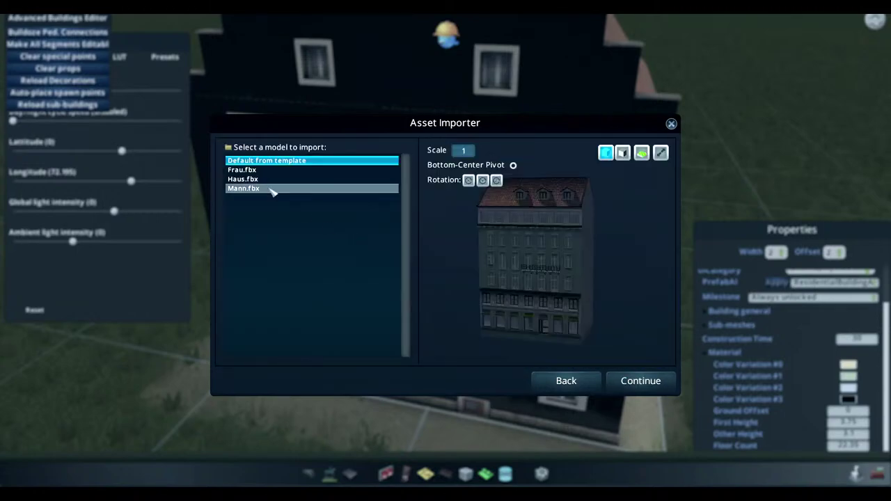
{"action": "left_click", "coordinate": [266, 180]}
{"action": "left_click", "coordinate": [637, 381]}
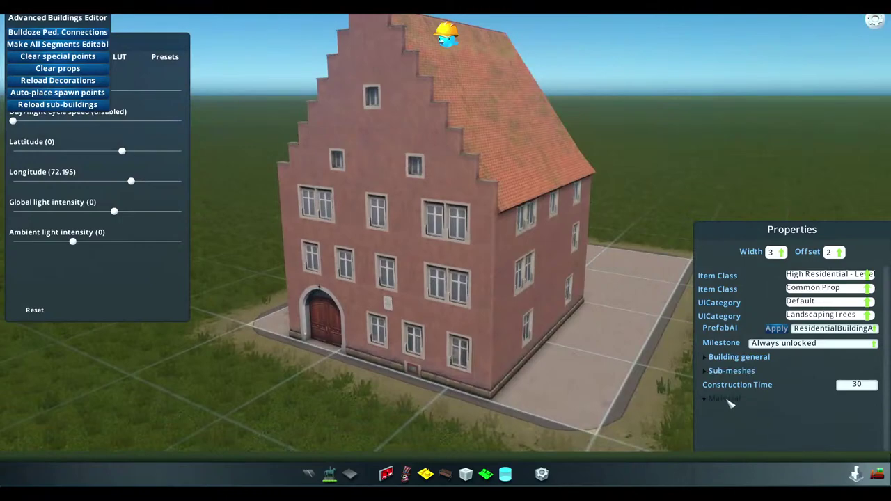
Expand the Material settings and set Color Variation #0 to black
{"action": "left_click", "coordinate": [725, 399]}
{"action": "scroll", "coordinate": [807, 411], "scroll_direction": "down", "scroll_amount": 2}
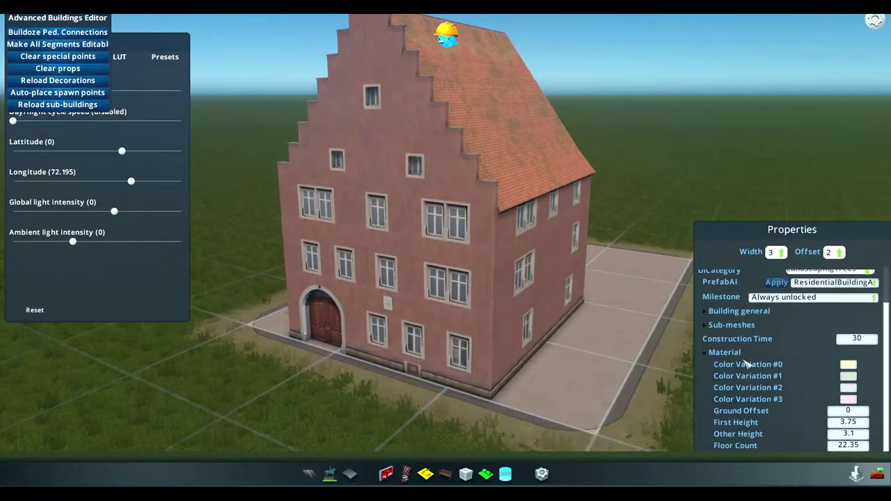
{"action": "left_click", "coordinate": [848, 364]}
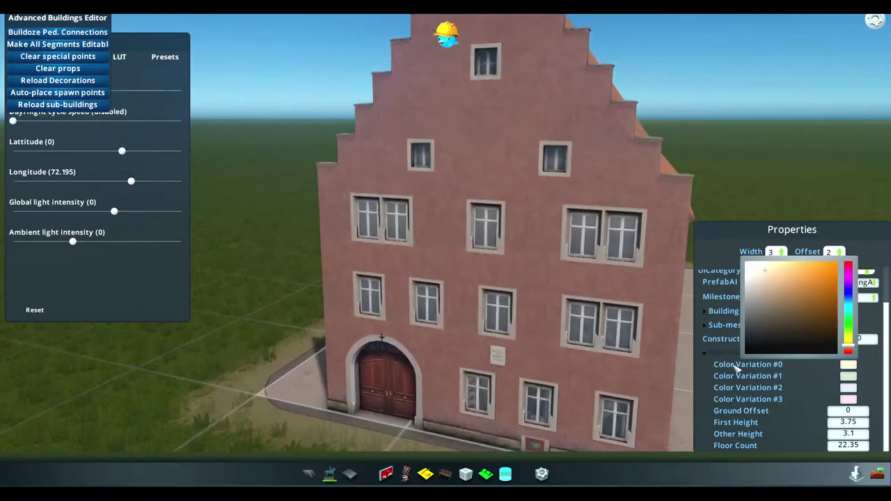
{"action": "left_click", "coordinate": [745, 353]}
{"action": "scroll", "coordinate": [429, 241], "scroll_direction": "up", "scroll_amount": 5}
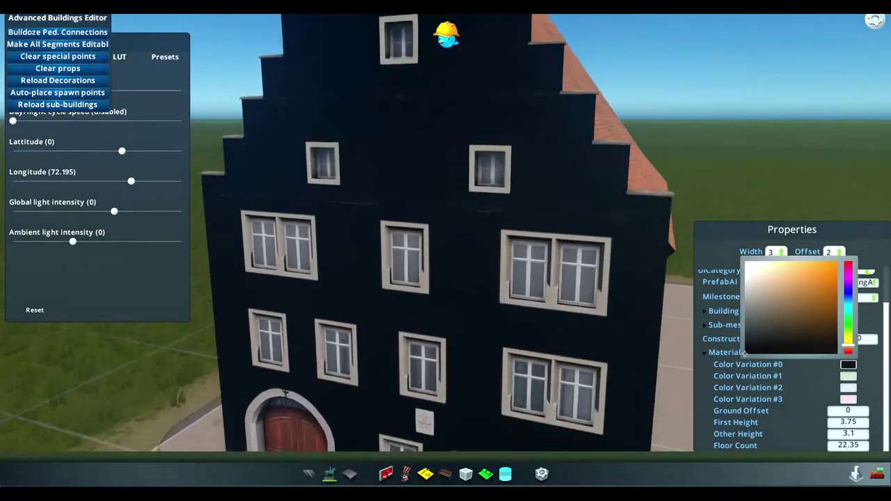
{"action": "scroll", "coordinate": [428, 285], "scroll_direction": "down", "scroll_amount": 3}
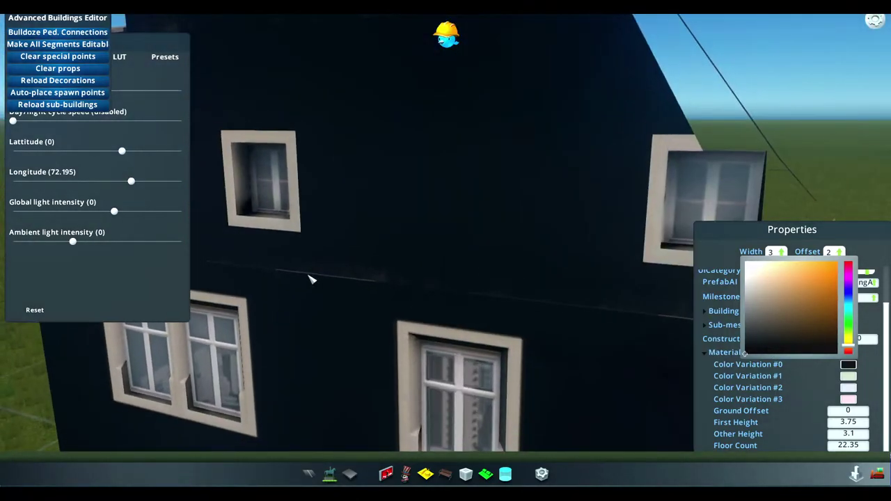
Orbit the camera around the darkened house until the stepped gable faces the viewer
{"action": "middle_click_drag", "start_coordinate": [501, 281], "coordinate": [441, 146]}
{"action": "scroll", "coordinate": [431, 209], "scroll_direction": "down", "scroll_amount": 3}
{"action": "scroll", "coordinate": [431, 253], "scroll_direction": "down", "scroll_amount": 3}
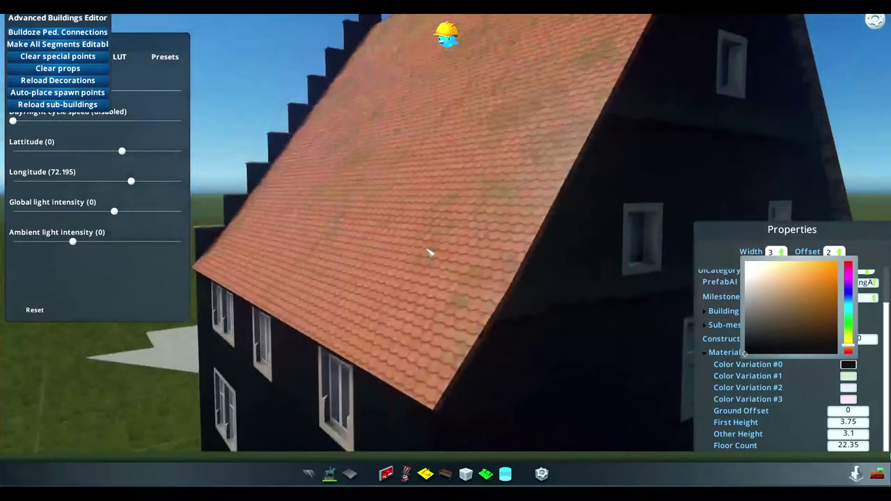
{"action": "scroll", "coordinate": [431, 252], "scroll_direction": "up", "scroll_amount": 3}
{"action": "key", "text": "e"}
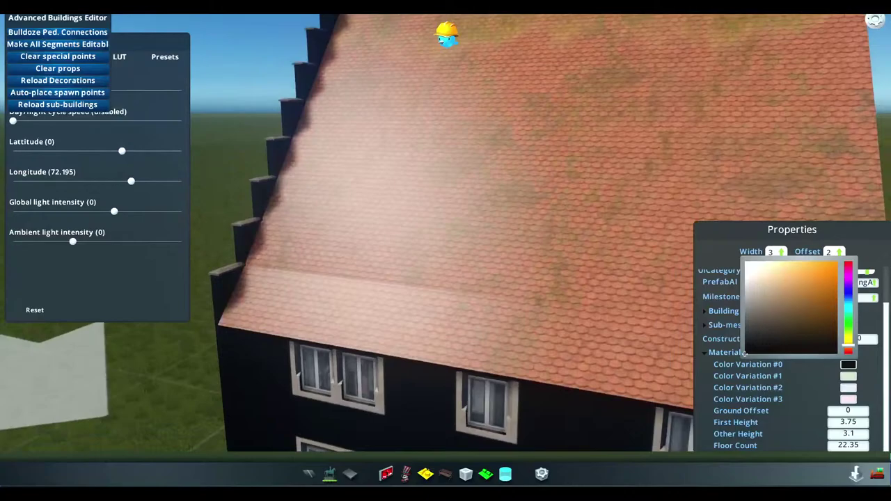
{"action": "key", "text": "e"}
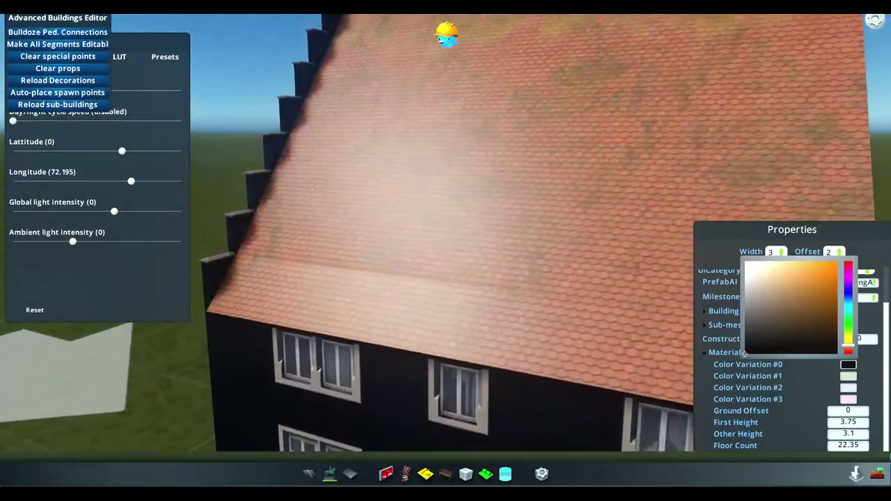
{"action": "key", "text": "e"}
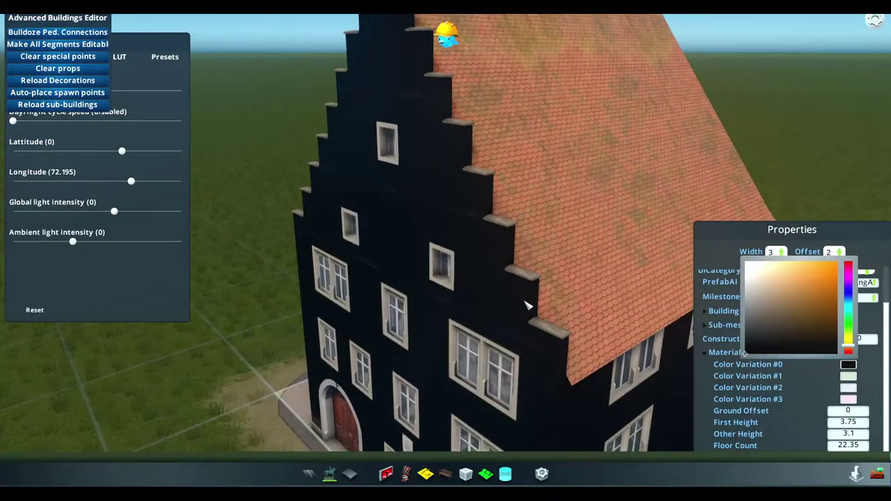
{"action": "key", "text": "super"}
{"action": "key", "text": "super"}
{"action": "key", "text": "e"}
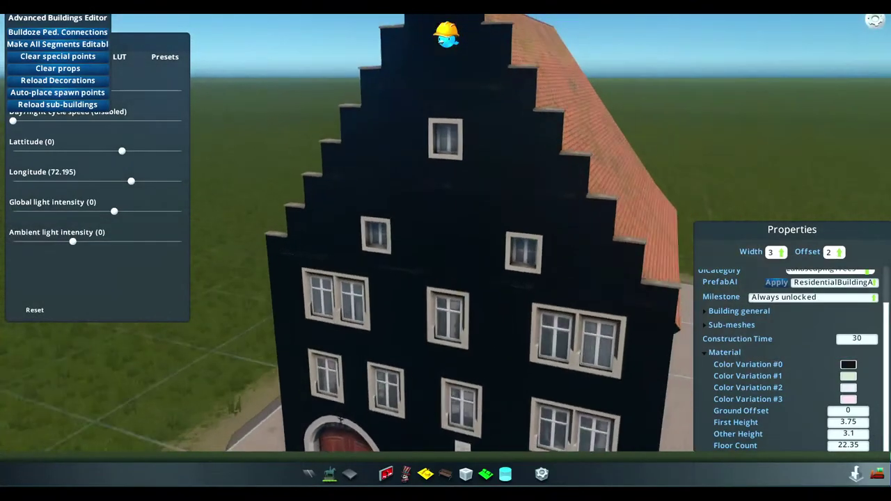
{"action": "key", "text": "e"}
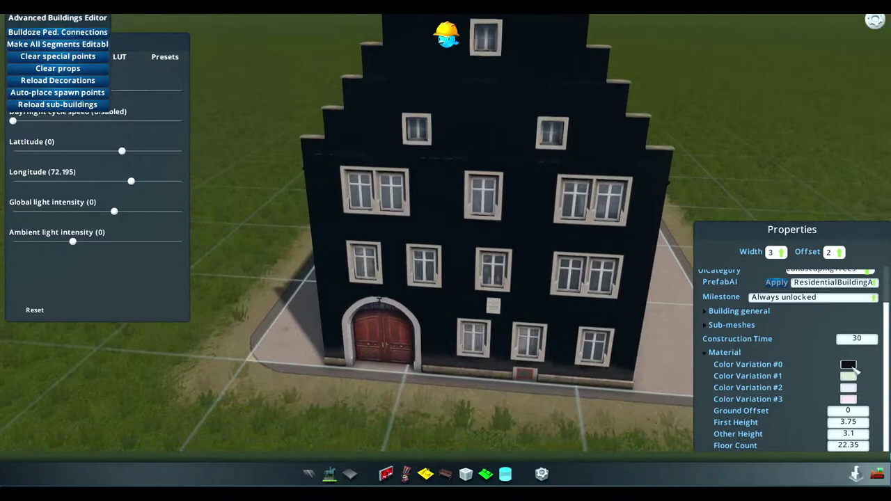
Change Color Variation #0 to pale pink, view the gable, then return to Affinity Photo
{"action": "left_click", "coordinate": [848, 364]}
{"action": "key", "text": "e"}
{"action": "left_click", "coordinate": [770, 268]}
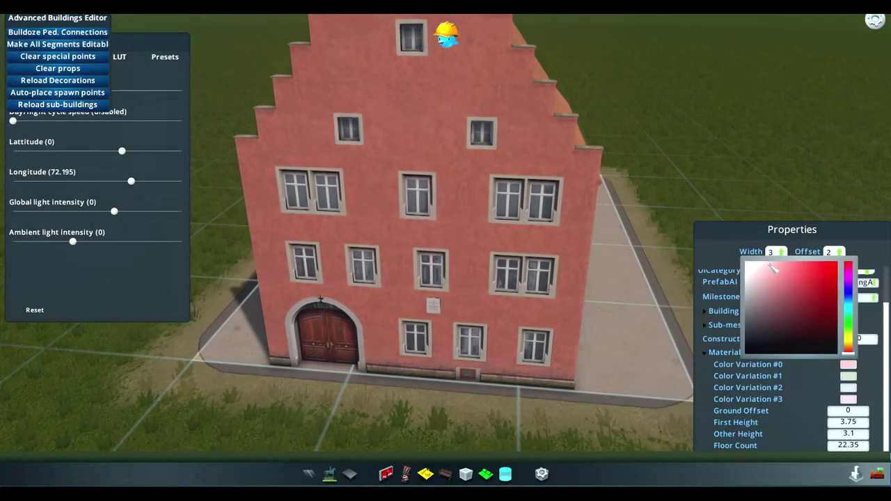
{"action": "left_click", "coordinate": [766, 266]}
{"action": "key", "text": "e"}
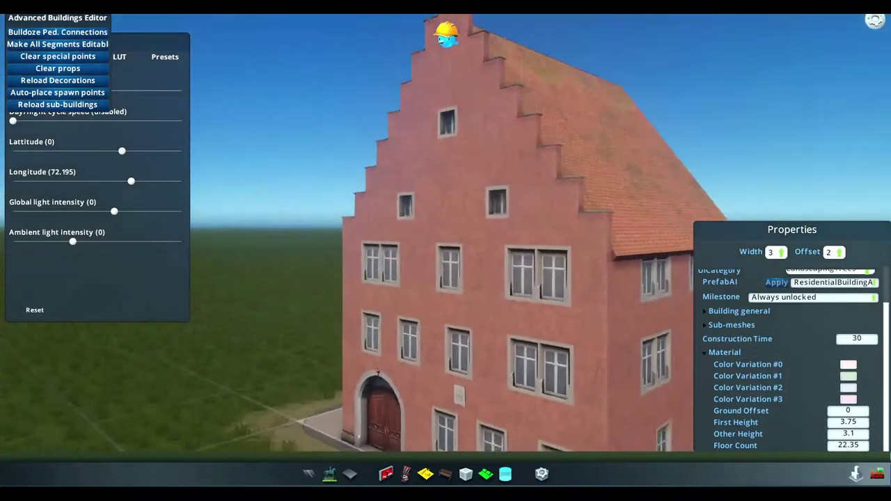
{"action": "key", "text": "e"}
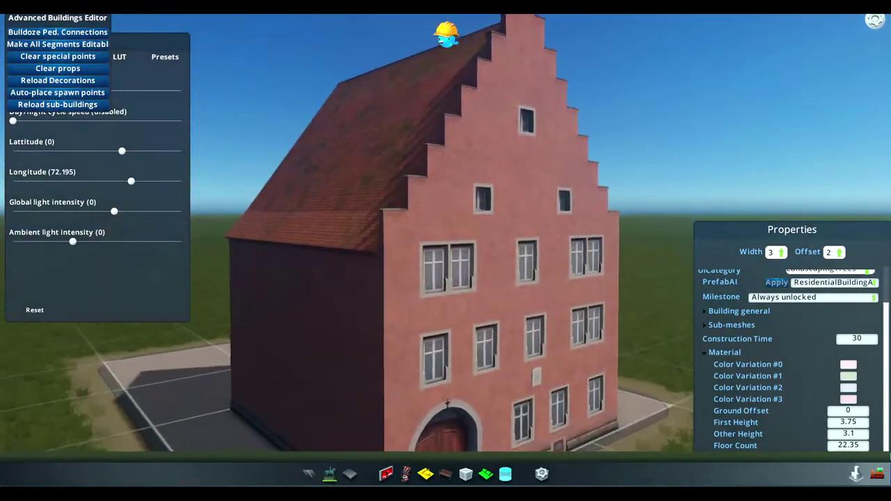
{"action": "key", "text": "e"}
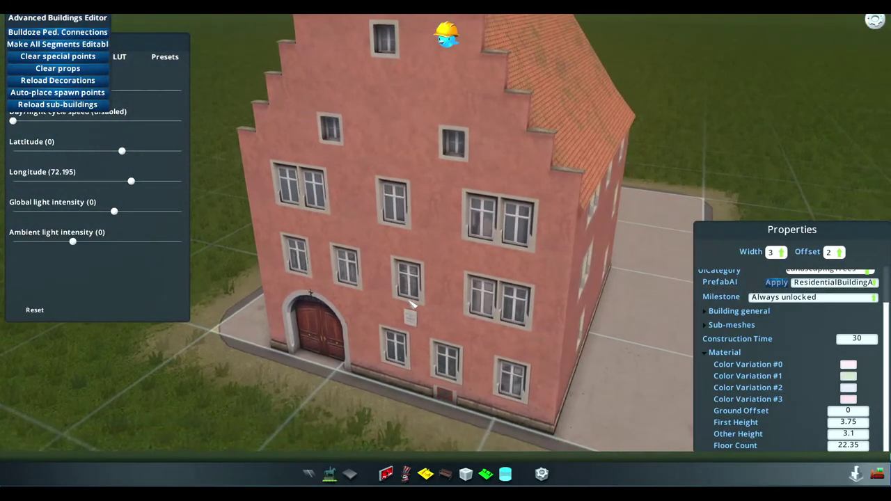
{"action": "key", "text": "super"}
{"action": "key", "text": "alt+Tab"}
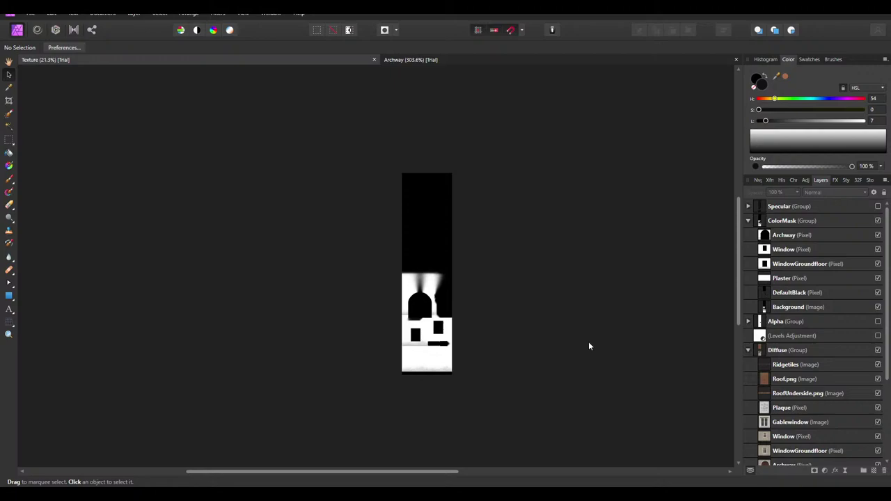
Hide the ColorMask group and show and select the Specular group
{"action": "left_click", "coordinate": [877, 221]}
{"action": "left_click", "coordinate": [877, 220]}
{"action": "left_click", "coordinate": [877, 221]}
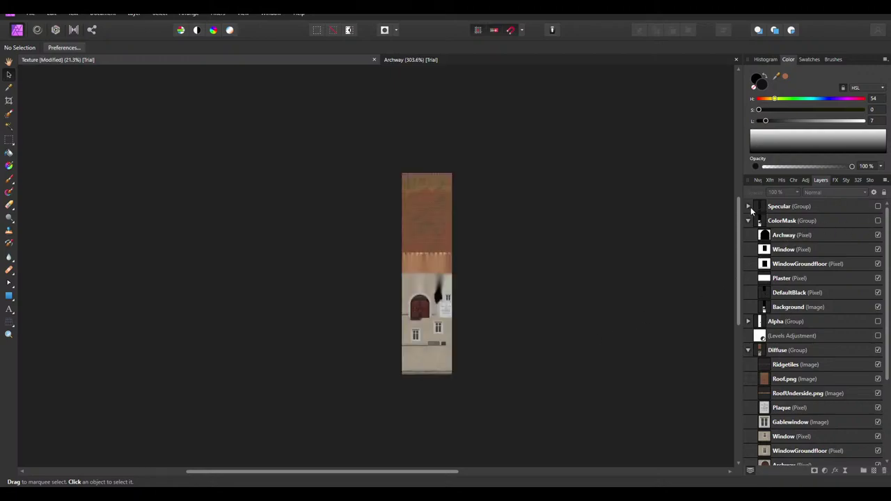
{"action": "left_click", "coordinate": [748, 206]}
{"action": "left_click", "coordinate": [877, 206]}
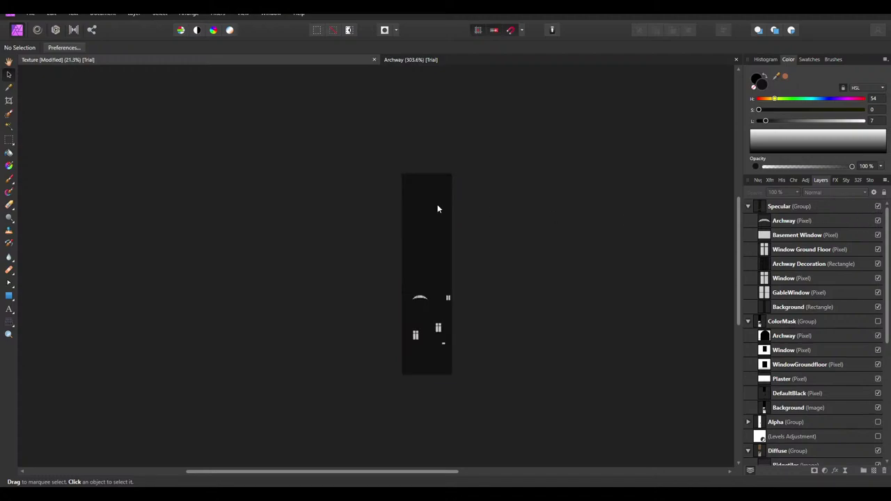
{"action": "scroll", "coordinate": [437, 208], "scroll_direction": "up", "scroll_amount": 3, "text": "ctrl"}
{"action": "scroll", "coordinate": [643, 199], "scroll_direction": "up", "scroll_amount": 2, "text": "ctrl"}
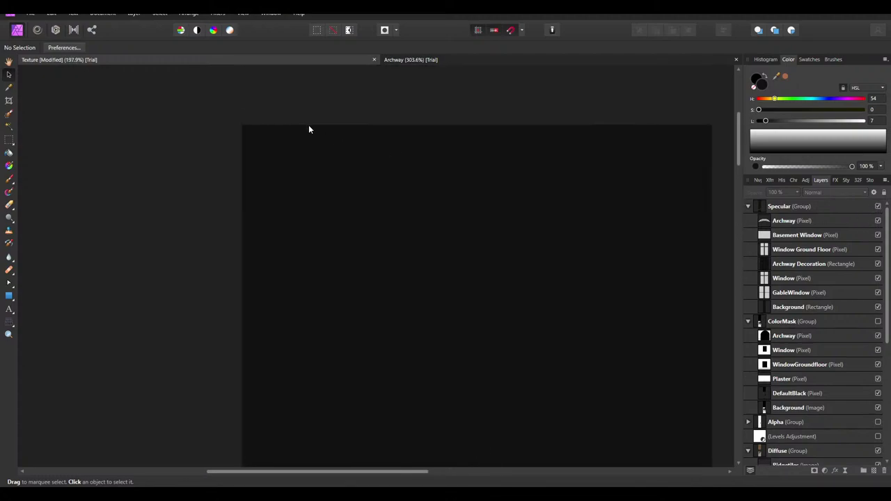
{"action": "scroll", "coordinate": [309, 130], "scroll_direction": "up", "scroll_amount": 1, "text": "ctrl"}
{"action": "left_click", "coordinate": [377, 178]}
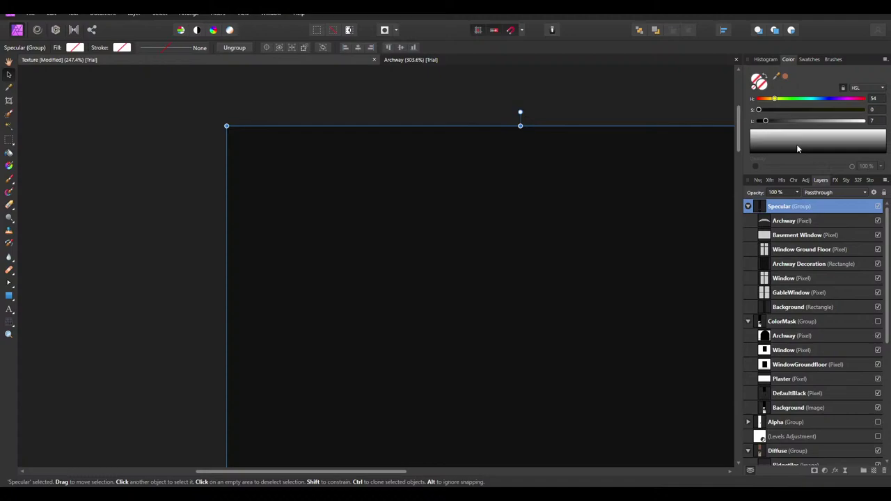
{"action": "scroll", "coordinate": [431, 150], "scroll_direction": "down", "scroll_amount": 6, "text": "ctrl"}
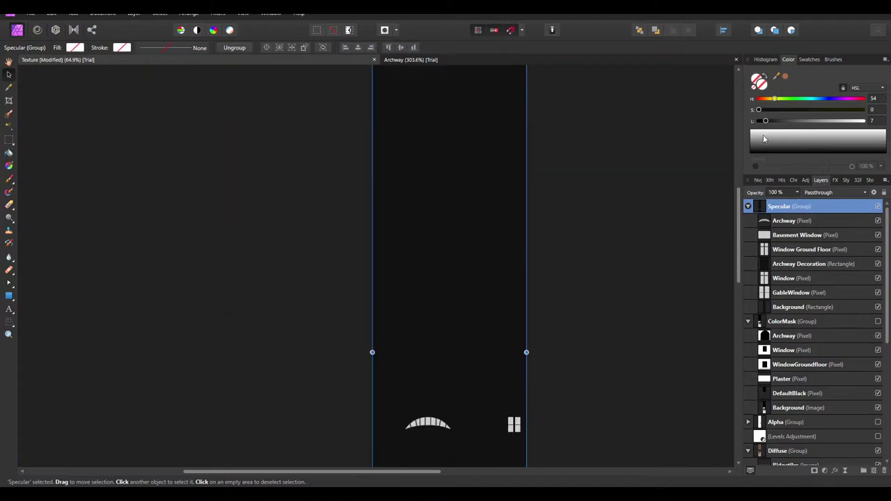
Drag the Specular background's Lightness to 0 for pure black and save the document
{"action": "left_click_drag", "start_coordinate": [766, 121], "coordinate": [700, 130]}
{"action": "left_click", "coordinate": [638, 221]}
{"action": "scroll", "coordinate": [479, 193], "scroll_direction": "down", "scroll_amount": 4, "text": "ctrl"}
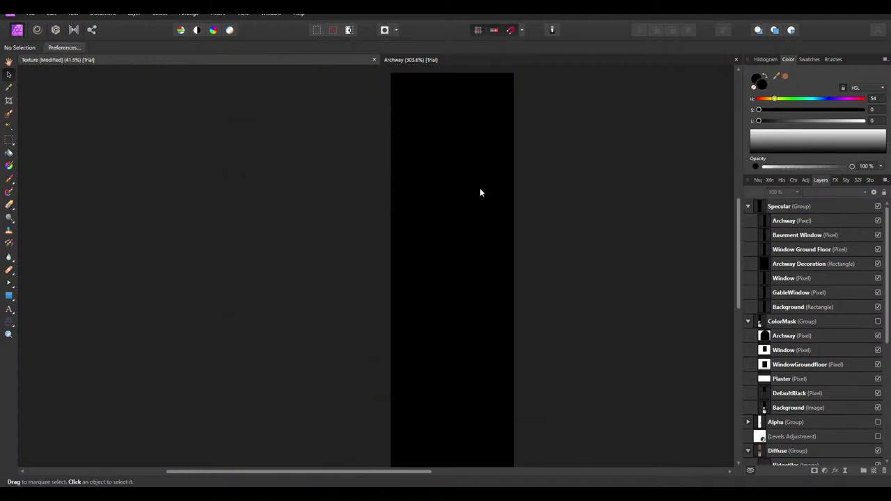
{"action": "left_click", "coordinate": [797, 310]}
{"action": "left_click", "coordinate": [641, 227]}
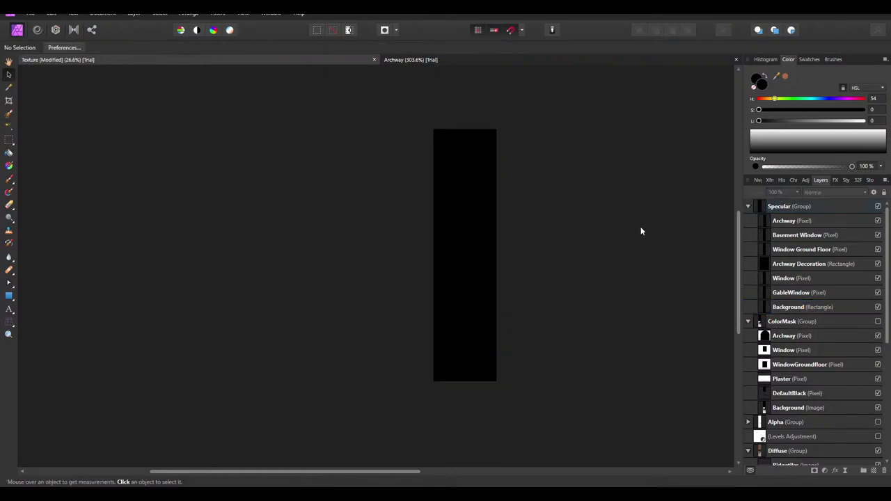
{"action": "left_click", "coordinate": [788, 308]}
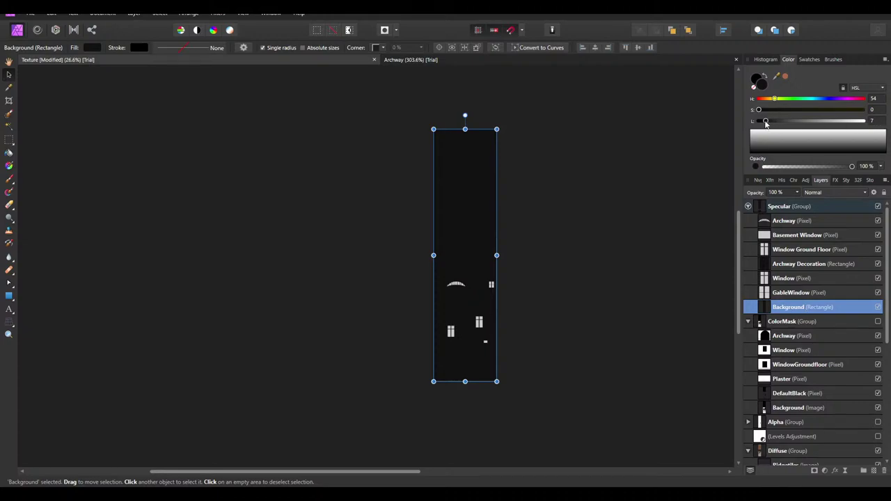
{"action": "left_click", "coordinate": [794, 266]}
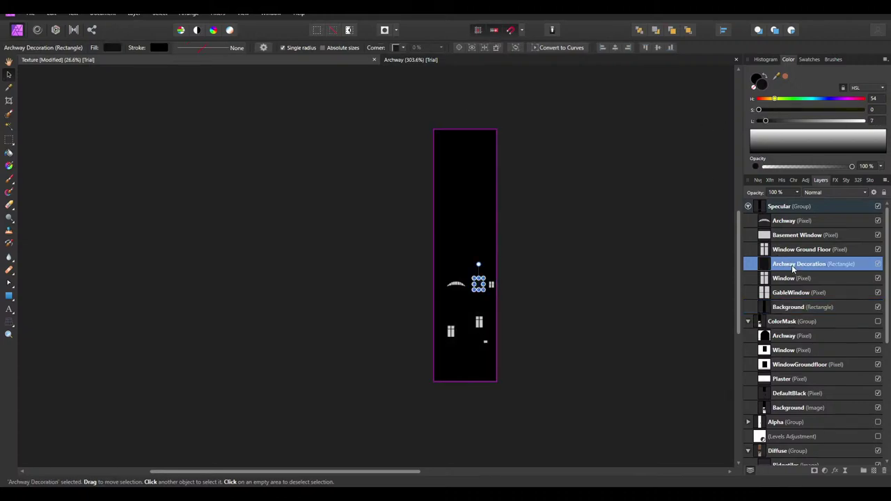
{"action": "key", "text": "ctrl+d"}
{"action": "key", "text": "ctrl+s"}
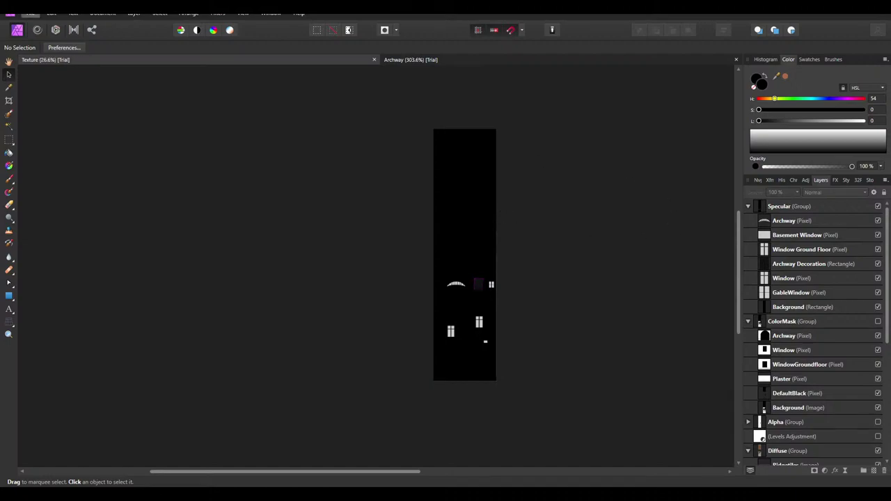
Export the texture as PNG over Haus_s.png in the Import folder, then hide Specular
{"action": "left_click", "coordinate": [29, 14]}
{"action": "left_click", "coordinate": [46, 233]}
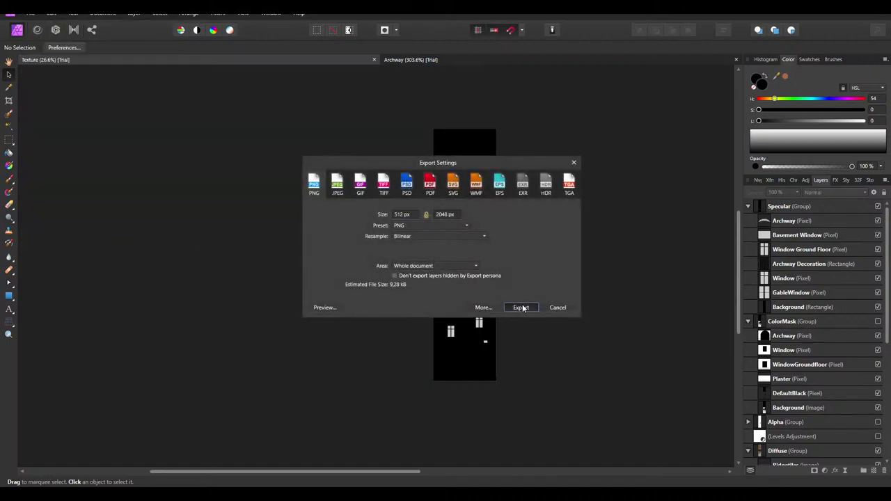
{"action": "left_click", "coordinate": [520, 308]}
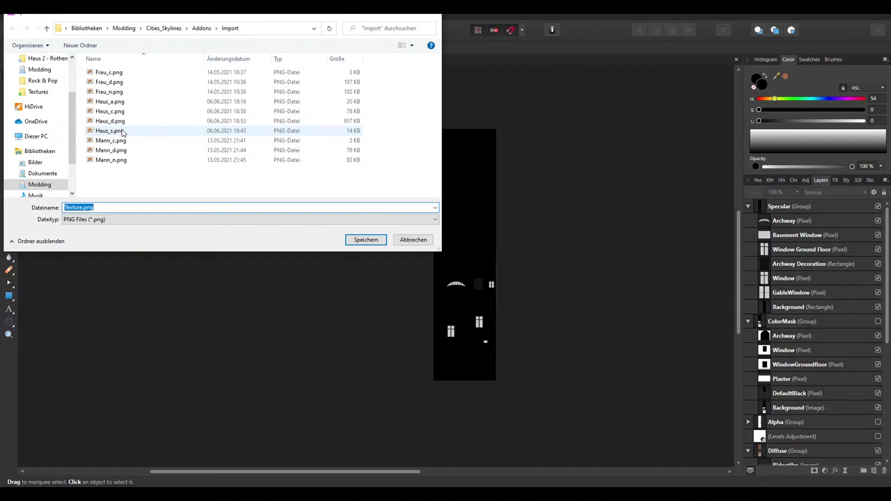
{"action": "double_click", "coordinate": [122, 133]}
{"action": "left_click", "coordinate": [468, 288]}
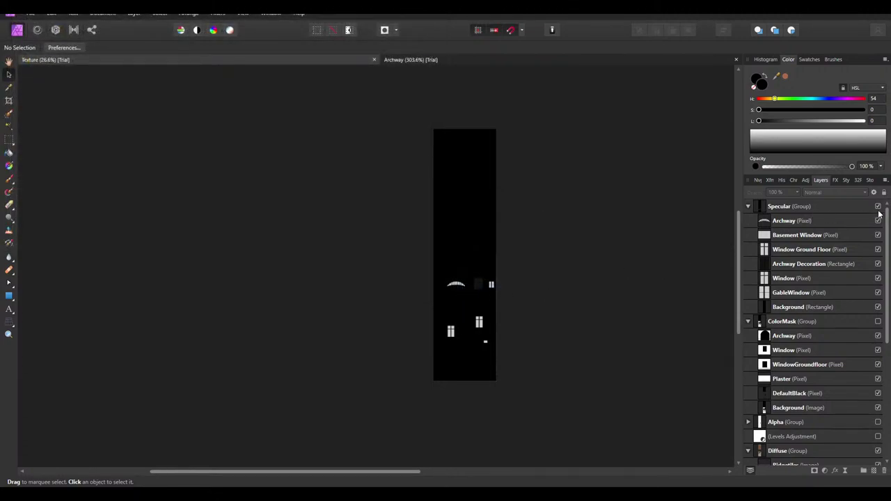
{"action": "left_click", "coordinate": [878, 207]}
{"action": "scroll", "coordinate": [512, 323], "scroll_direction": "up", "scroll_amount": 2, "text": "ctrl"}
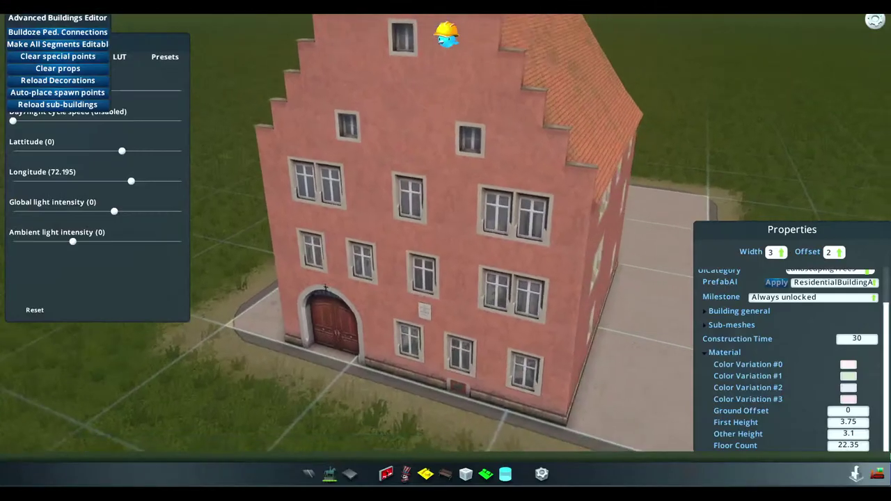
{"action": "scroll", "coordinate": [394, 240], "scroll_direction": "up", "scroll_amount": 5}
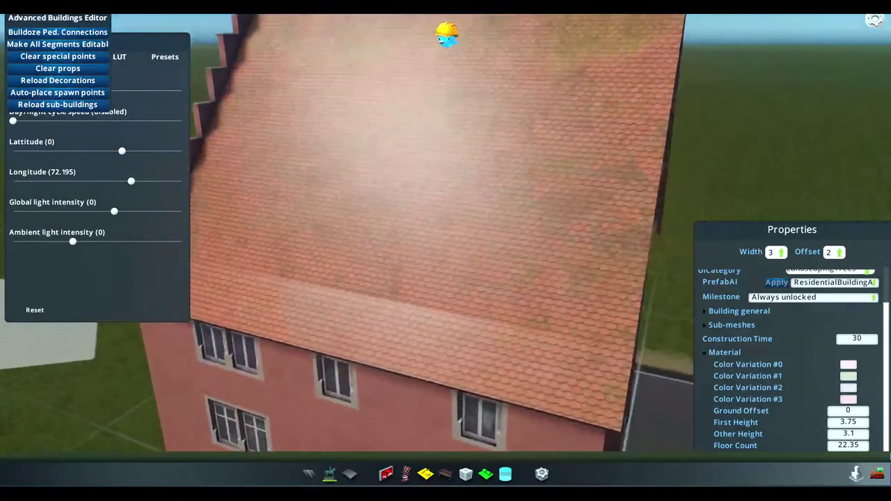
Orbit and tilt the view over the house's tiled roof and stepped gable
{"action": "middle_click_drag", "start_coordinate": [411, 187], "coordinate": [444, 199]}
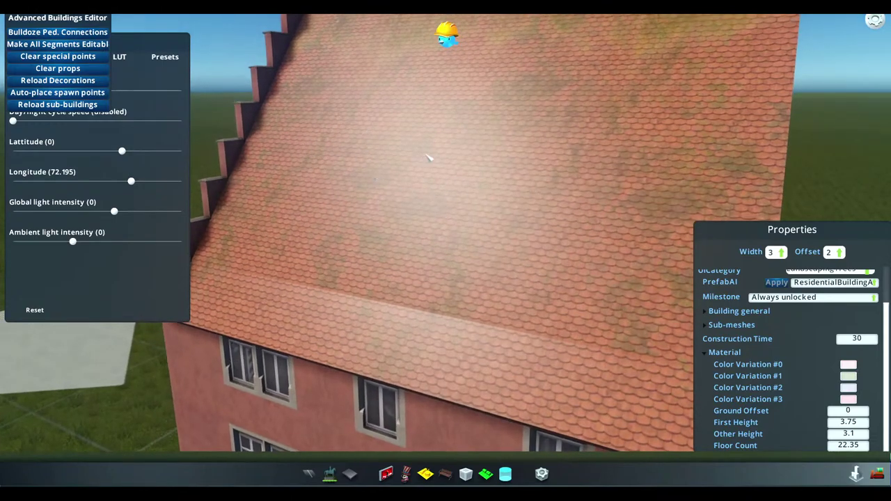
{"action": "middle_click_drag", "start_coordinate": [429, 157], "coordinate": [440, 257]}
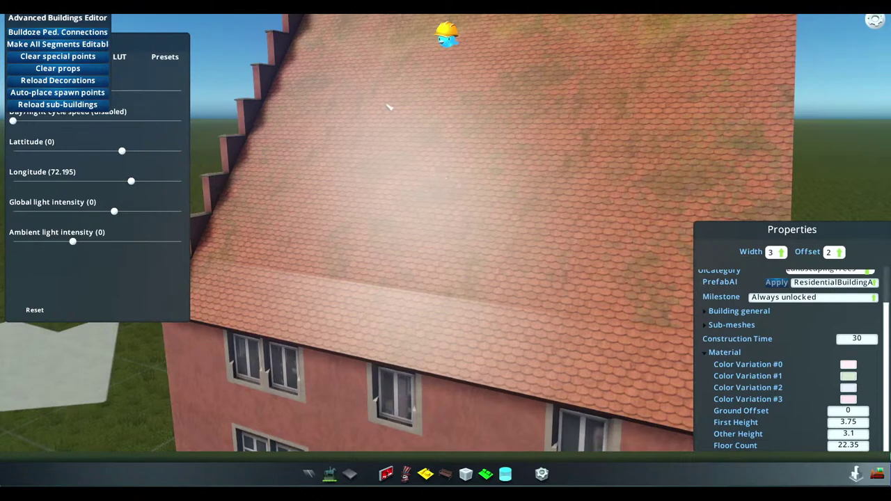
{"action": "key", "text": "super"}
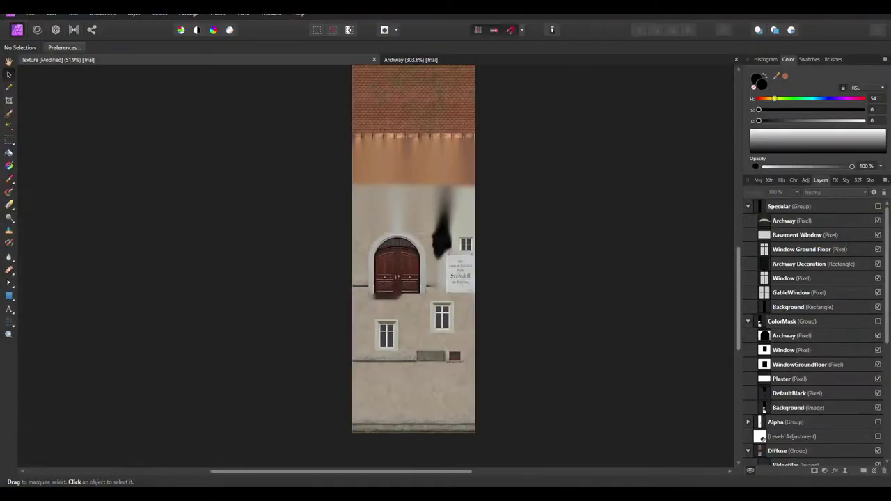
Read the normal-map section of the building asset wiki page
{"action": "left_click", "coordinate": [247, 456]}
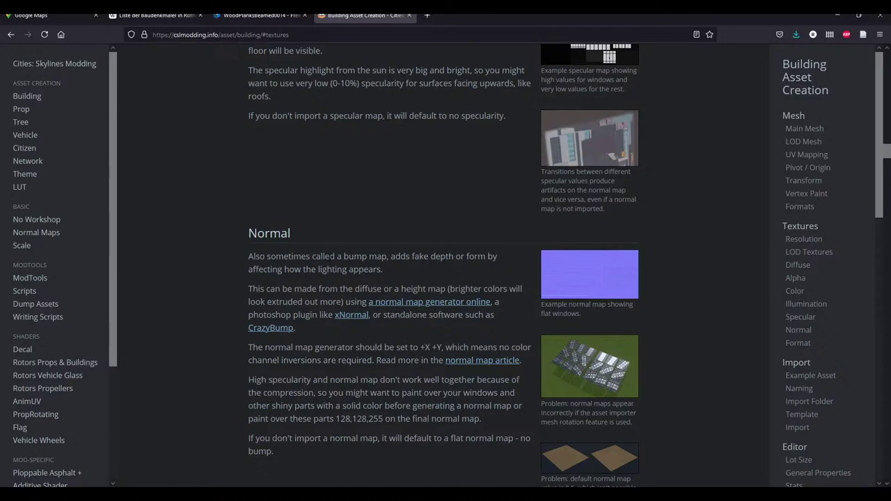
{"action": "left_click_drag", "start_coordinate": [409, 256], "coordinate": [408, 266]}
{"action": "left_click", "coordinate": [427, 276]}
{"action": "left_click", "coordinate": [408, 266]}
Open the SmartNormal generator bookmark in a new Firefox tab
{"action": "left_click", "coordinate": [427, 14]}
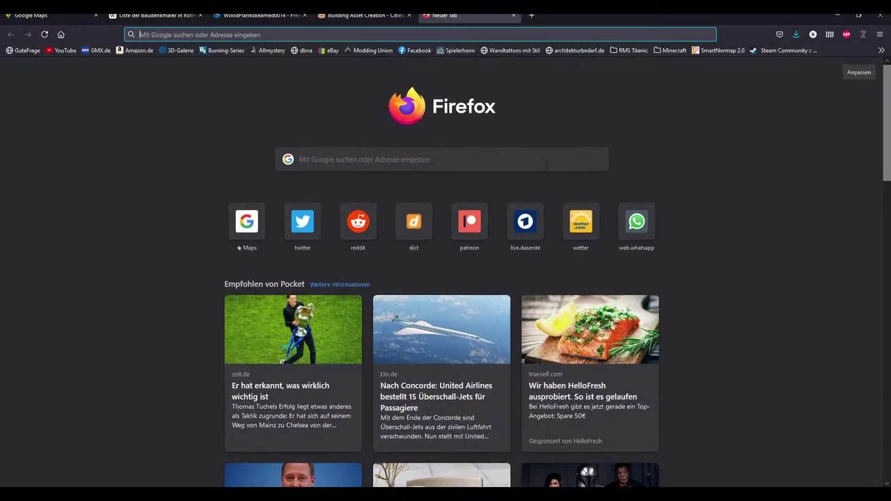
{"action": "left_click", "coordinate": [707, 49]}
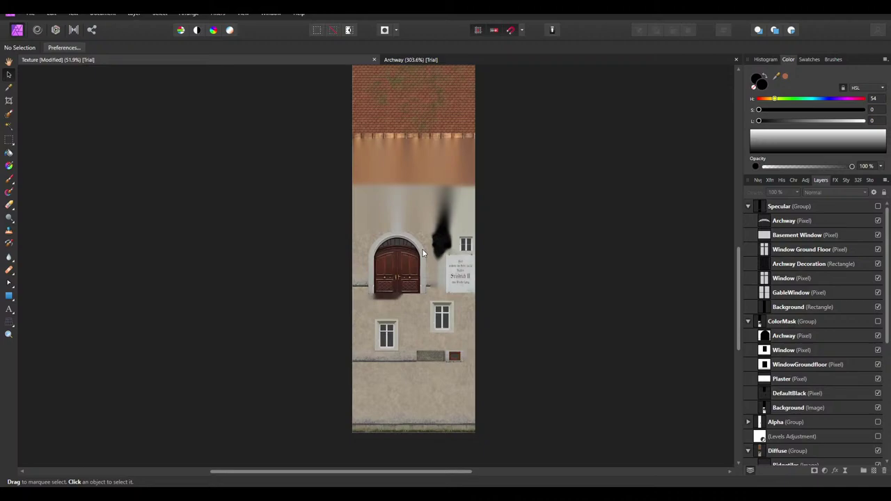
{"action": "left_click", "coordinate": [30, 14]}
{"action": "left_click", "coordinate": [42, 241]}
Preview Diffuse2.png from the Haus 2 - Rothenburg folder, then save the Affinity Photo Texture document
{"action": "left_click", "coordinate": [349, 453]}
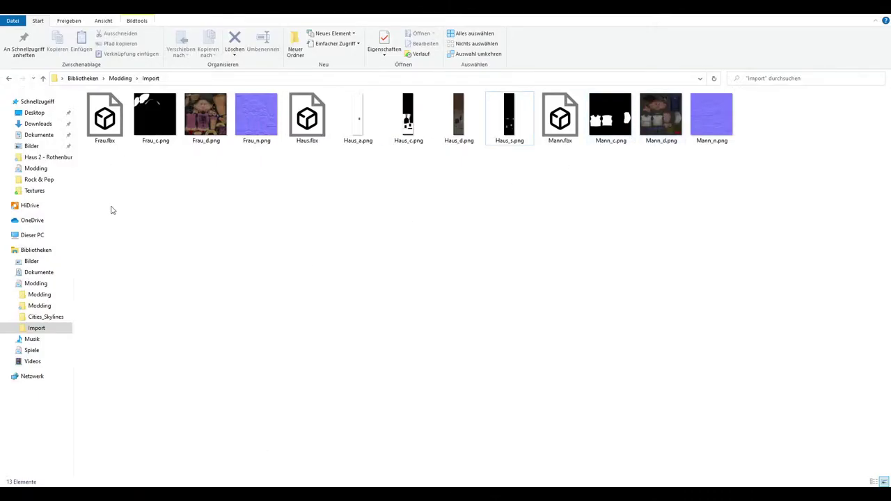
{"action": "left_click", "coordinate": [9, 78]}
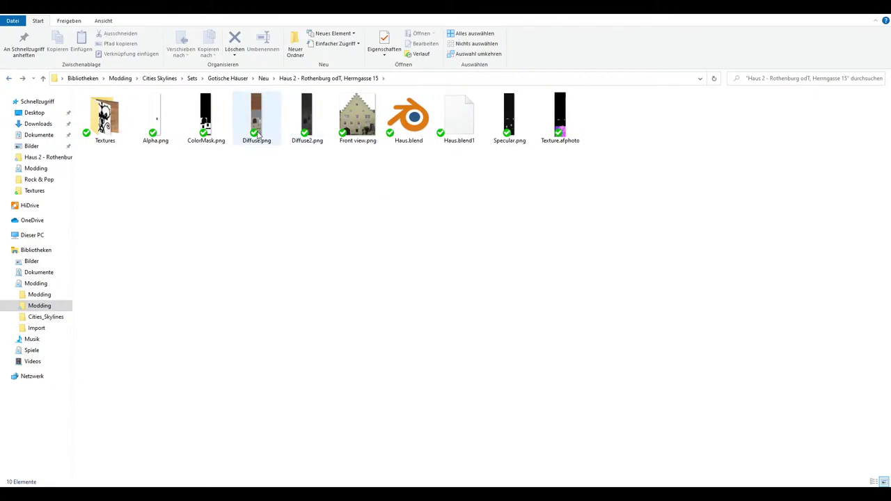
{"action": "double_click", "coordinate": [316, 136]}
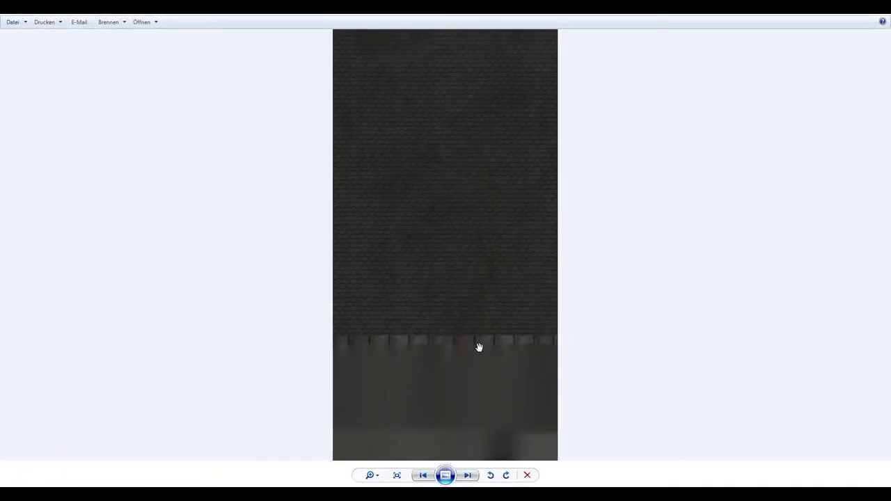
{"action": "left_click_drag", "start_coordinate": [478, 347], "coordinate": [502, 182]}
{"action": "key", "text": "alt+F4"}
{"action": "left_click", "coordinate": [650, 373]}
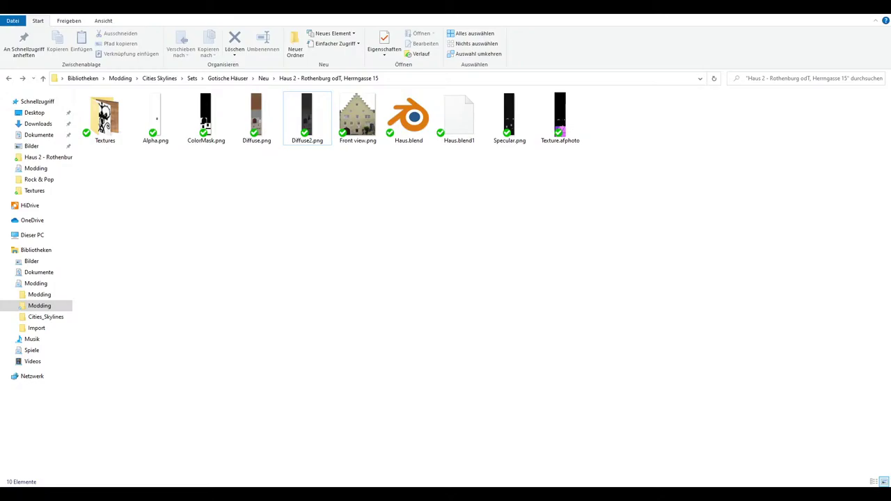
{"action": "key", "text": "alt+Tab"}
{"action": "key", "text": "ctrl+s"}
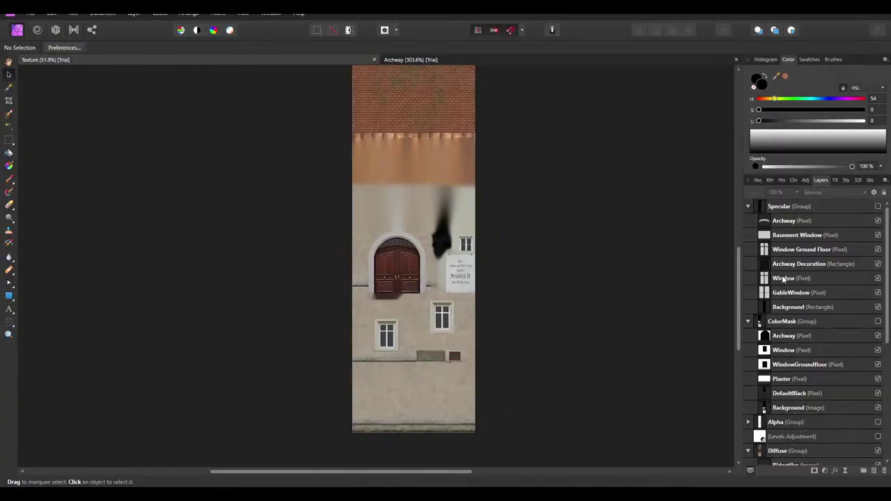
Compare the Levels Adjustment on and off, then export the texture as a 512×2048 PNG
{"action": "scroll", "coordinate": [849, 362], "scroll_direction": "down", "scroll_amount": 5}
{"action": "left_click", "coordinate": [878, 307]}
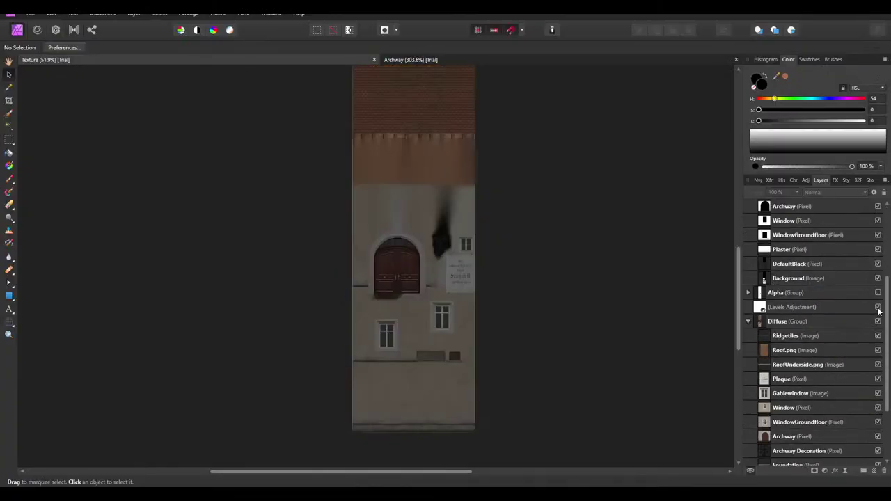
{"action": "left_click", "coordinate": [878, 307]}
{"action": "left_click", "coordinate": [31, 13]}
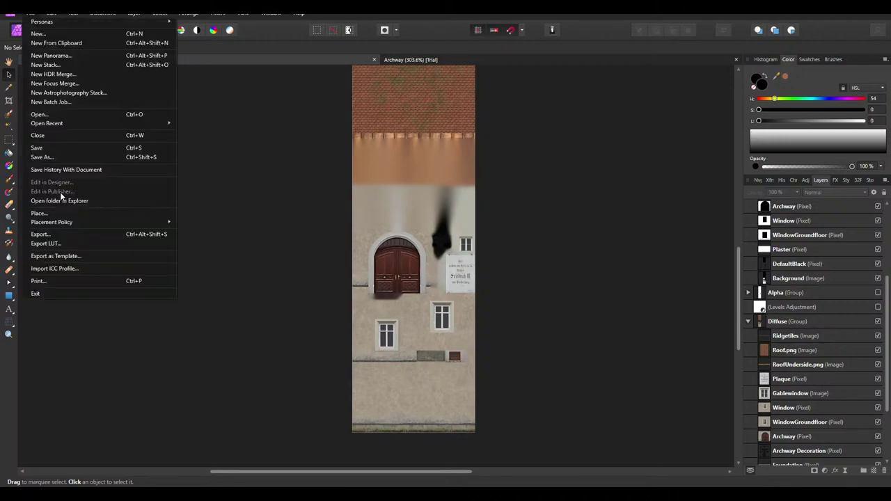
{"action": "left_click", "coordinate": [60, 234]}
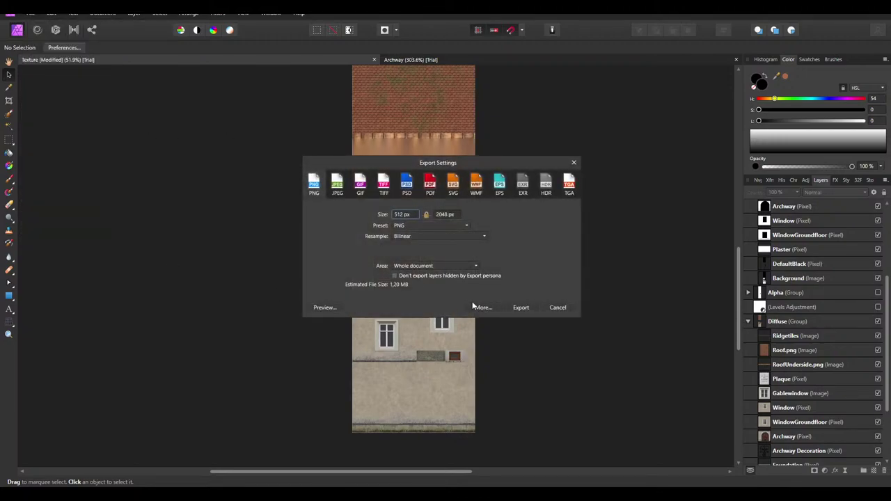
{"action": "left_click", "coordinate": [521, 307]}
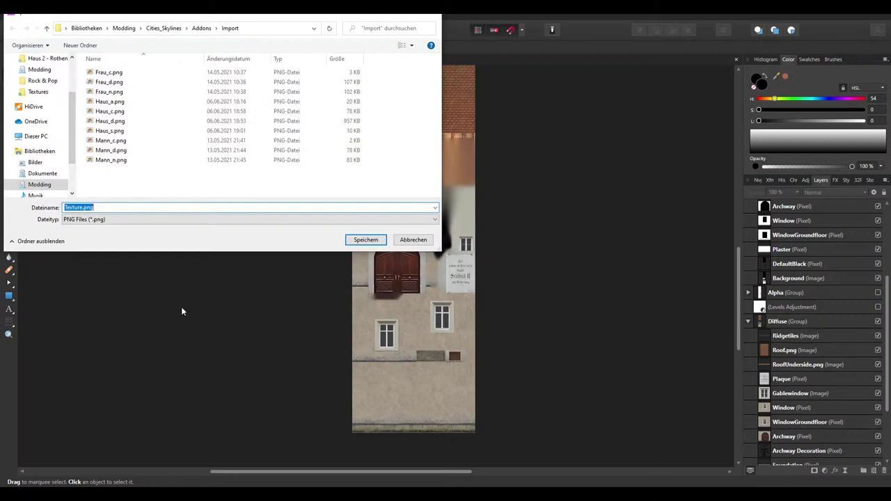
Save the export as Normal.png in the Haus 2 - Rothenburg project folder
{"action": "left_click", "coordinate": [82, 208]}
{"action": "double_click", "coordinate": [81, 208]}
{"action": "scroll", "coordinate": [57, 129], "scroll_direction": "down", "scroll_amount": 1}
{"action": "scroll", "coordinate": [58, 104], "scroll_direction": "up", "scroll_amount": 2}
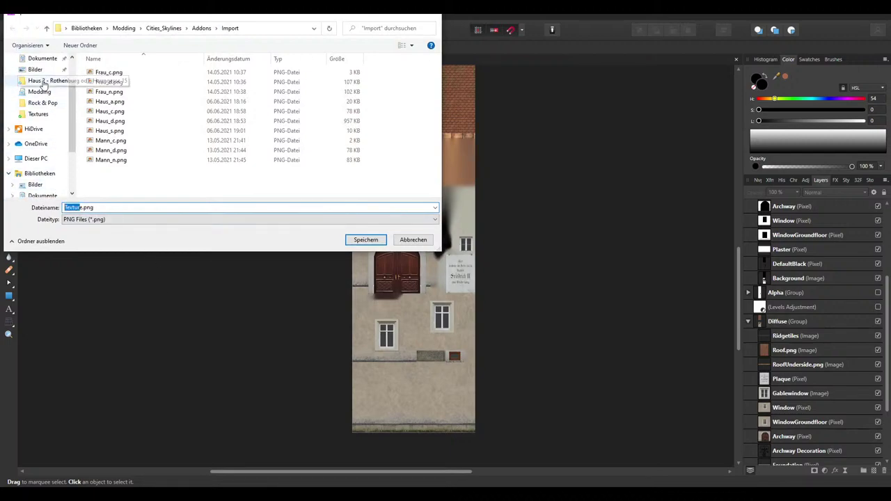
{"action": "left_click", "coordinate": [42, 80]}
{"action": "left_click", "coordinate": [80, 207]}
{"action": "double_click", "coordinate": [69, 208]}
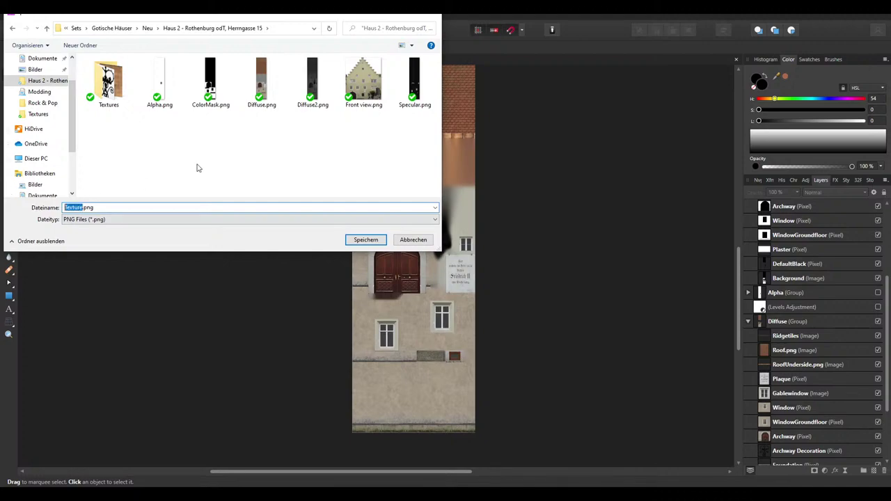
{"action": "type", "text": "Normal"}
{"action": "key", "text": "Return"}
In SmartNormal, load Normal.png from the house project folder
{"action": "mouse_move", "coordinate": [299, 496]}
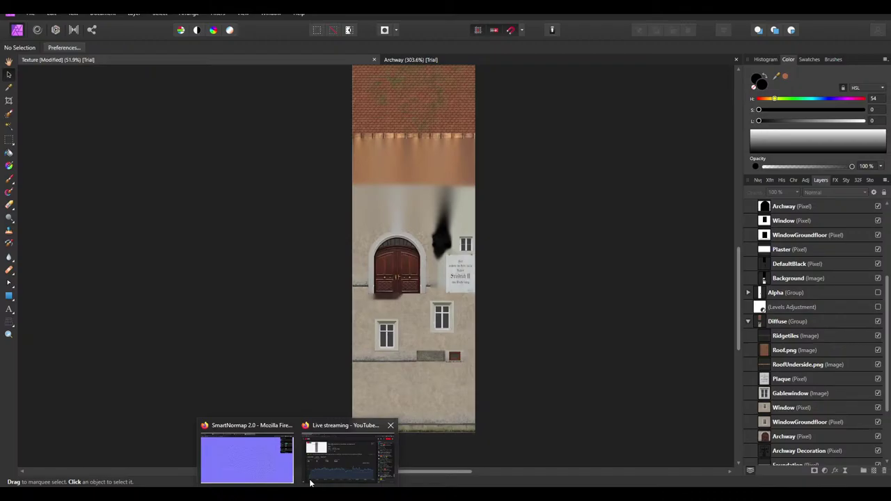
{"action": "left_click", "coordinate": [249, 459]}
{"action": "left_click", "coordinate": [789, 64]}
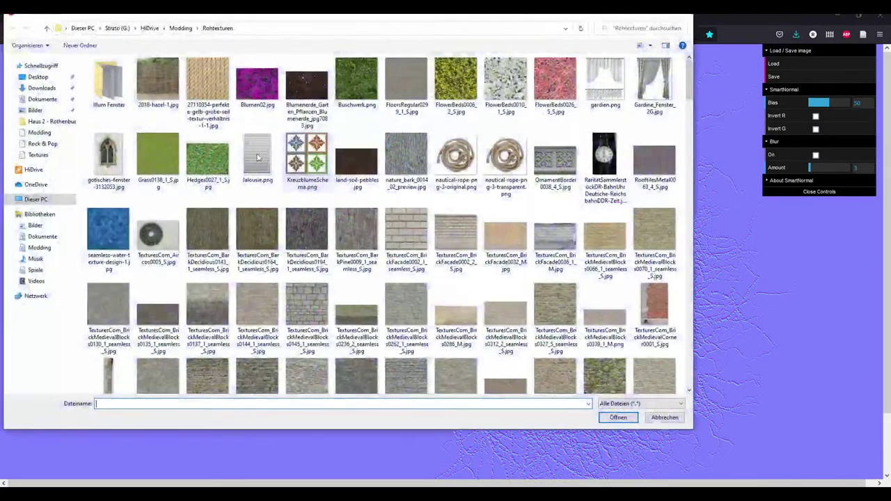
{"action": "left_click", "coordinate": [39, 122]}
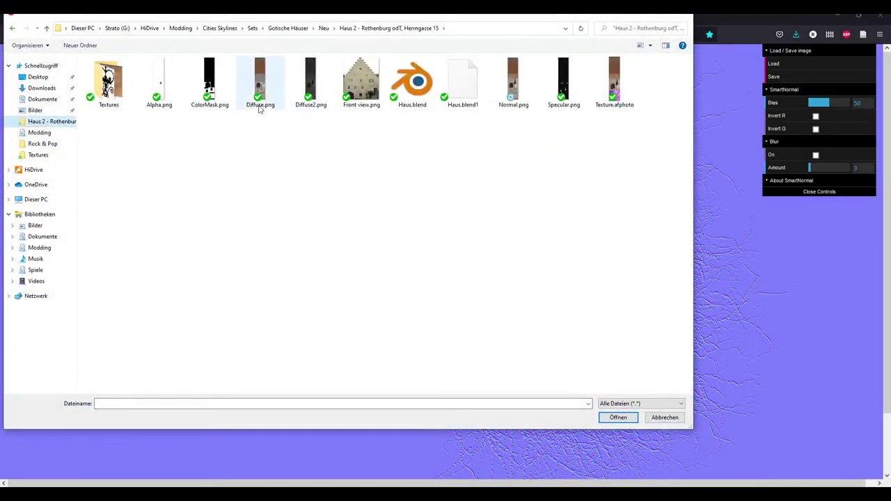
{"action": "double_click", "coordinate": [511, 104]}
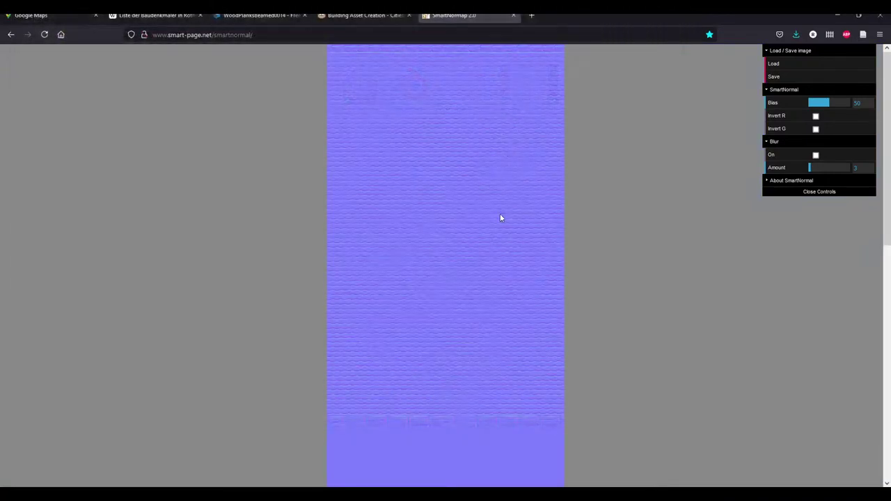
Raise the Bias to 65
{"action": "scroll", "coordinate": [486, 292], "scroll_direction": "down", "scroll_amount": 10}
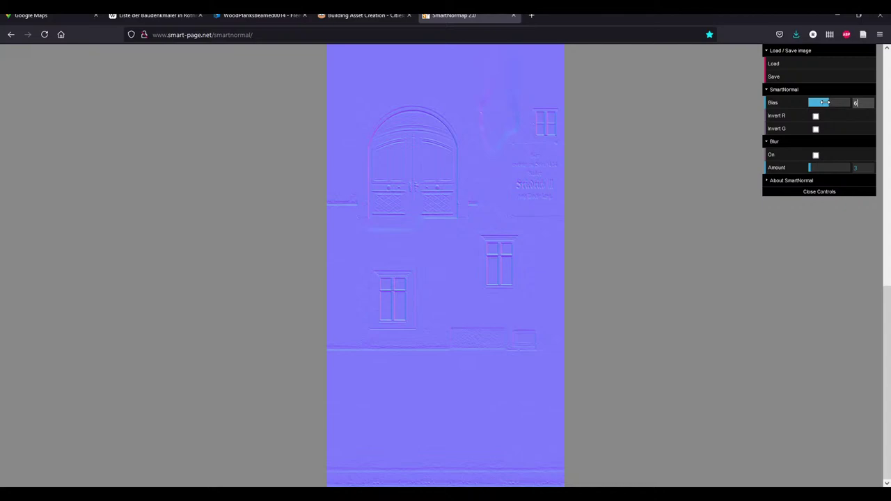
{"action": "key", "text": "Return"}
{"action": "scroll", "coordinate": [489, 261], "scroll_direction": "up", "scroll_amount": 3}
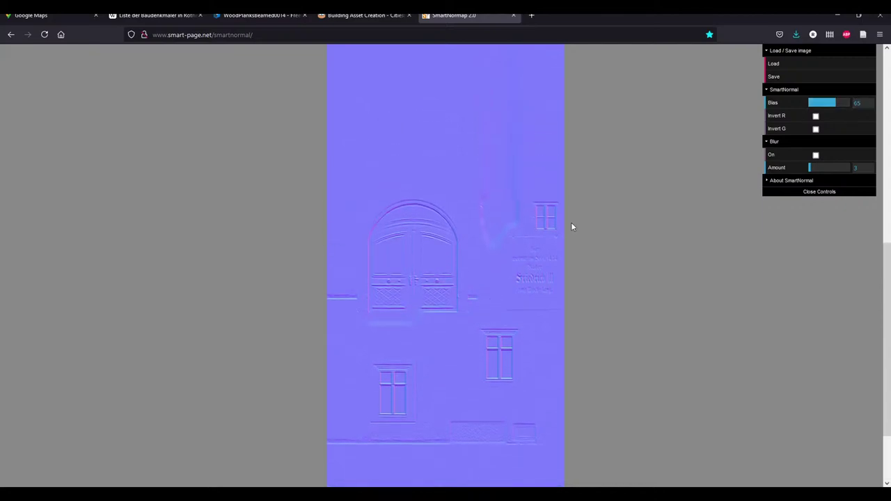
Test the Invert G checkbox and leave it off, then try Invert R
{"action": "left_click", "coordinate": [816, 130]}
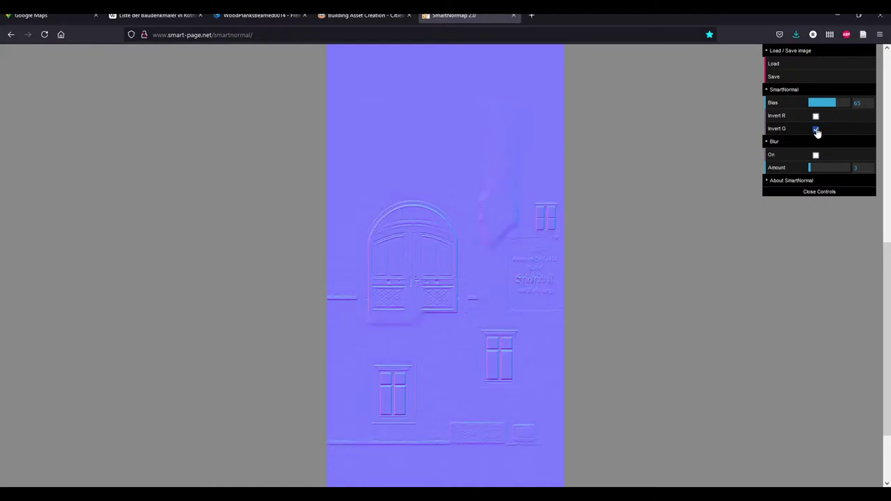
{"action": "left_click", "coordinate": [816, 129]}
{"action": "scroll", "coordinate": [468, 336], "scroll_direction": "down", "scroll_amount": 3}
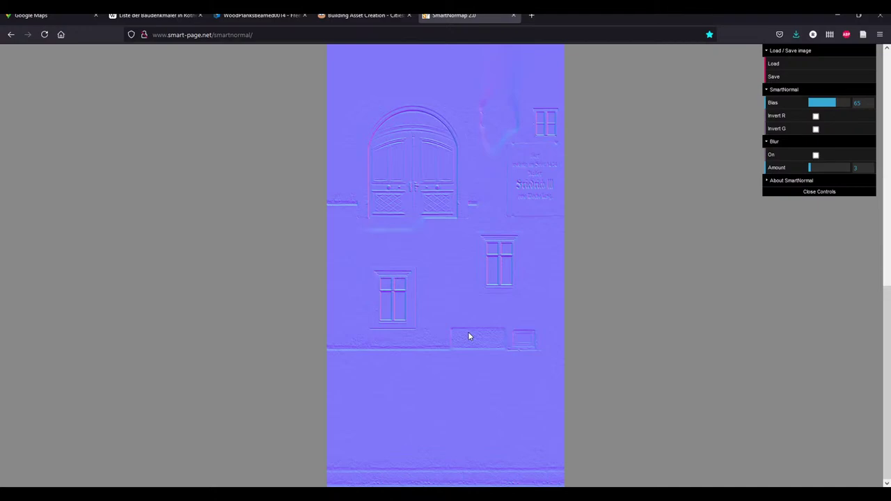
{"action": "scroll", "coordinate": [546, 357], "scroll_direction": "up", "scroll_amount": 5}
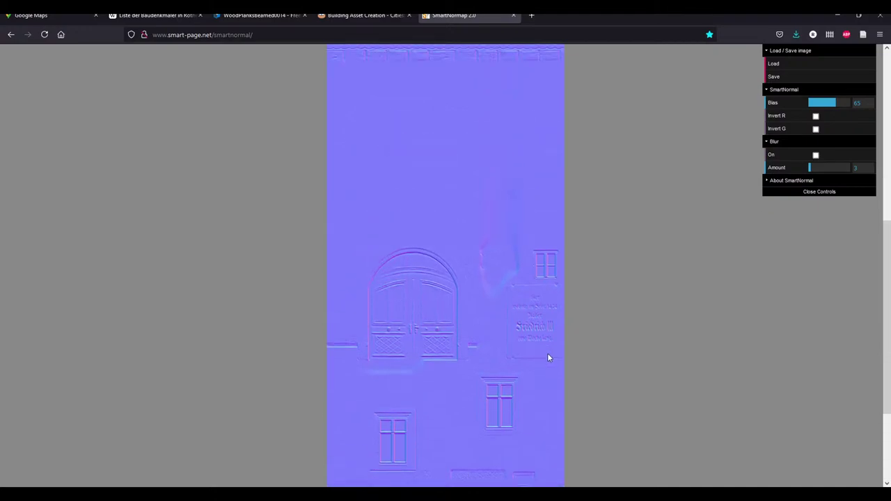
{"action": "scroll", "coordinate": [549, 278], "scroll_direction": "up", "scroll_amount": 8}
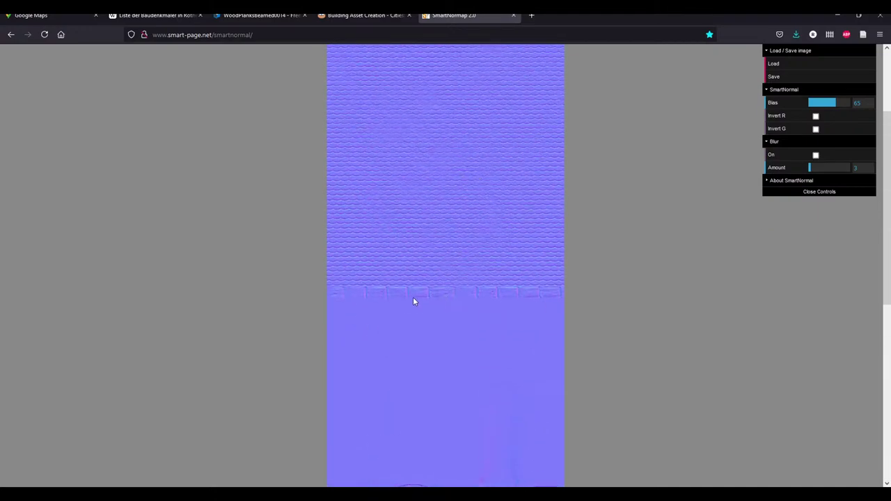
{"action": "scroll", "coordinate": [412, 301], "scroll_direction": "down", "scroll_amount": 12}
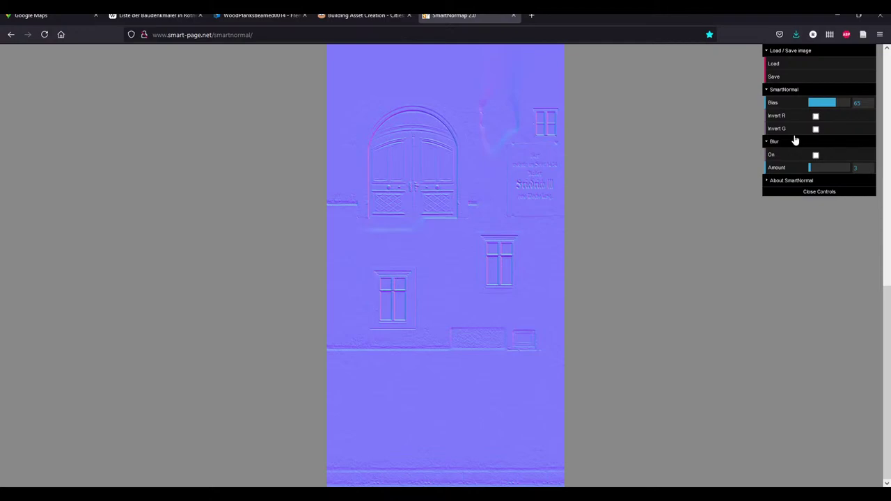
{"action": "left_click", "coordinate": [816, 115]}
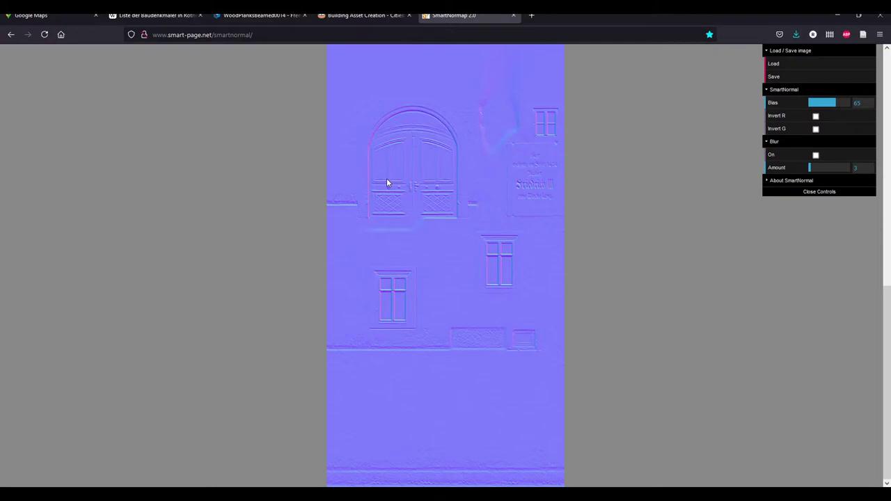
Save the Bias 65 normal map over Normal.png in the Haus 2 folder, confirming the overwrite
{"action": "left_click", "coordinate": [776, 77]}
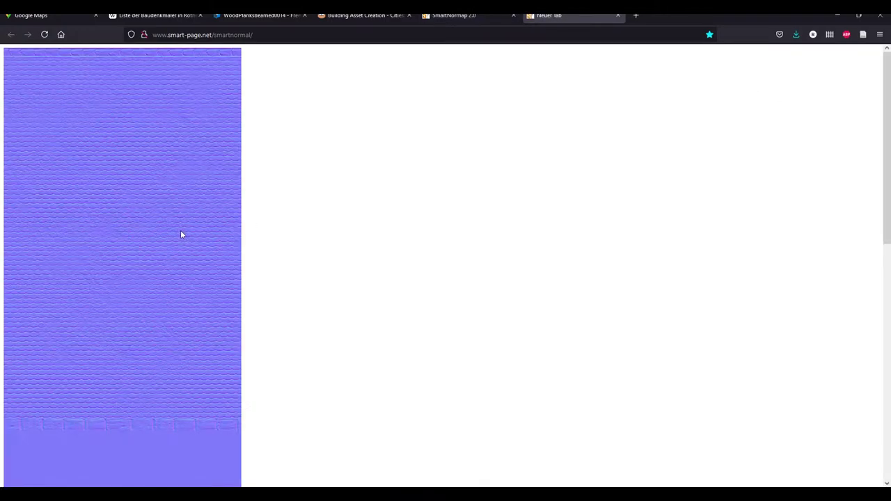
{"action": "right_click", "coordinate": [167, 223]}
{"action": "left_click", "coordinate": [200, 246]}
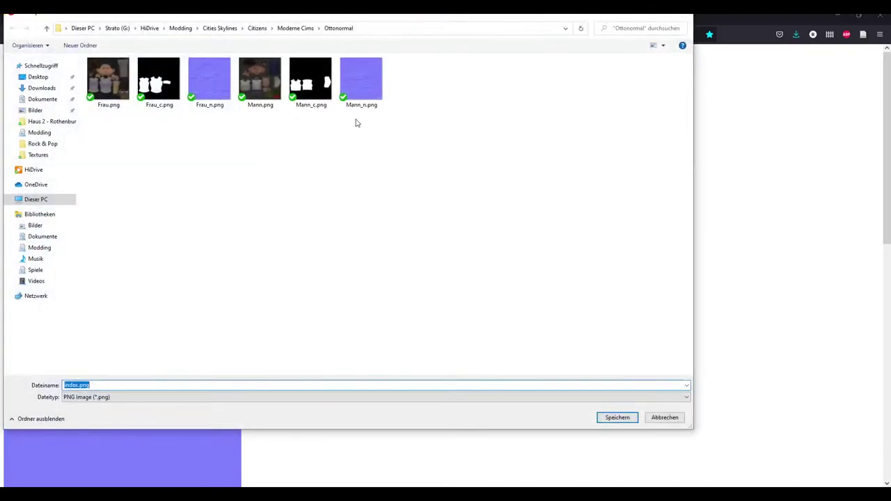
{"action": "left_click", "coordinate": [52, 121]}
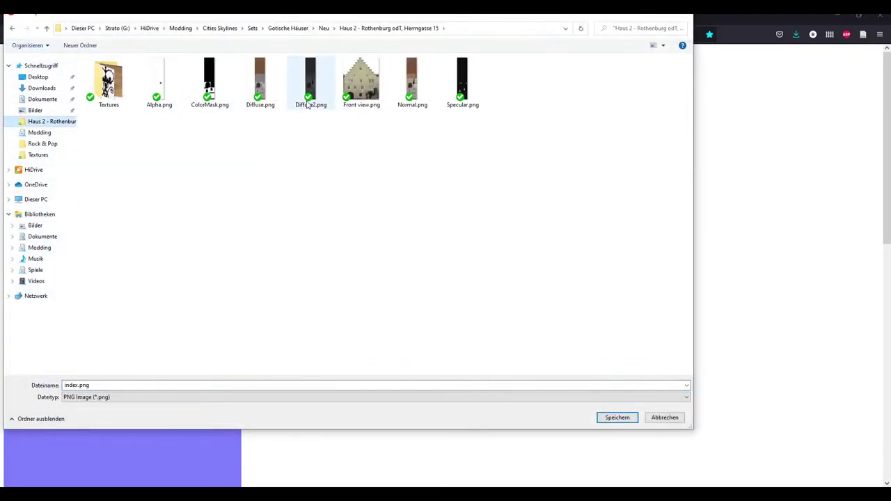
{"action": "double_click", "coordinate": [420, 101]}
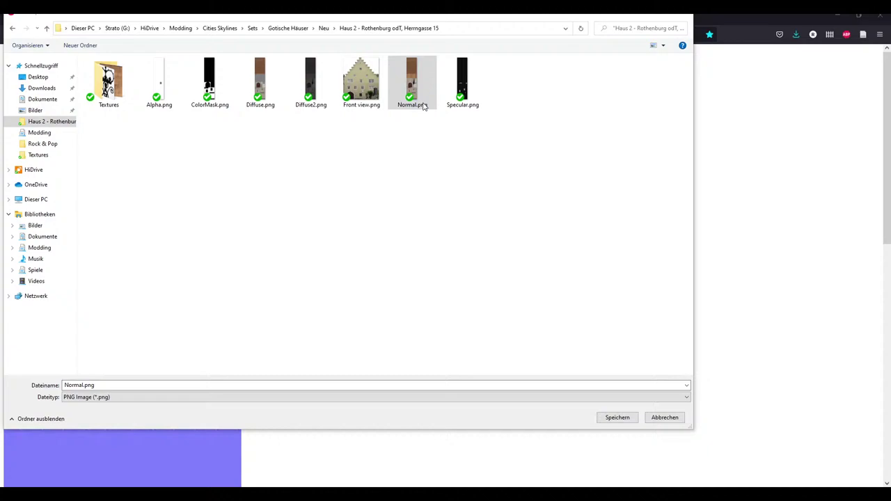
{"action": "left_click", "coordinate": [462, 253]}
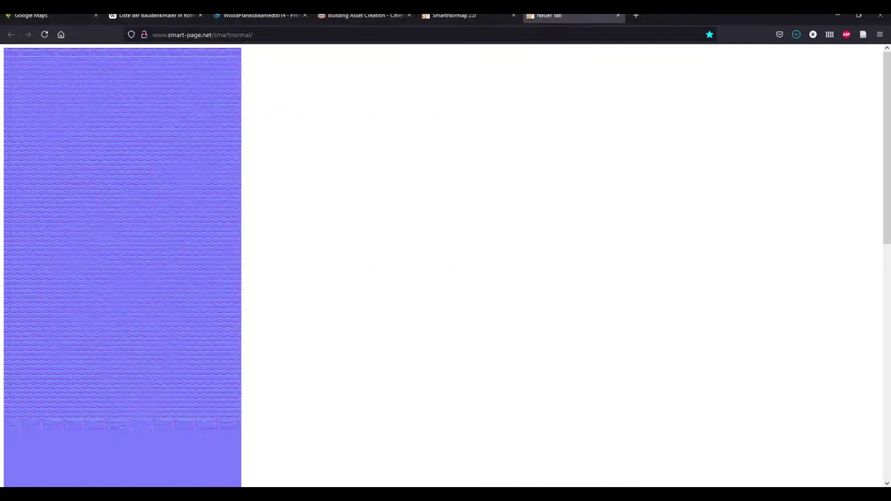
Copy Normal.png into the Modding Import folder
{"action": "key", "text": "alt+Tab"}
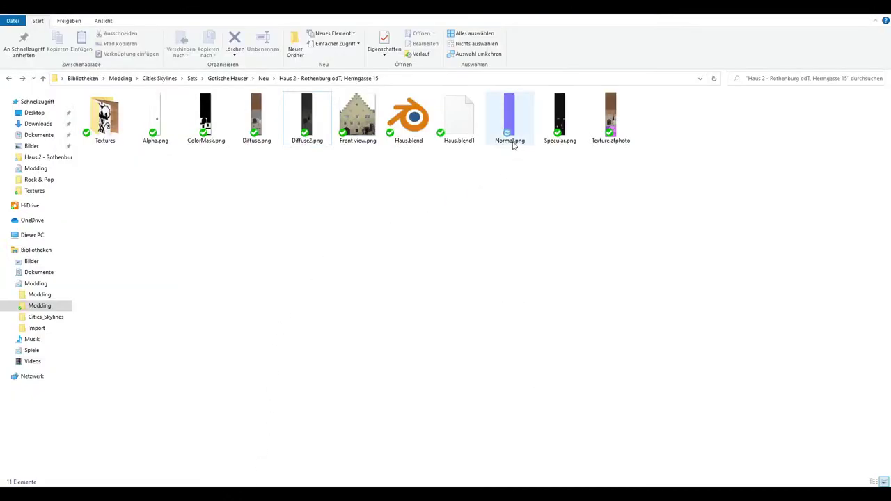
{"action": "left_click", "coordinate": [512, 142]}
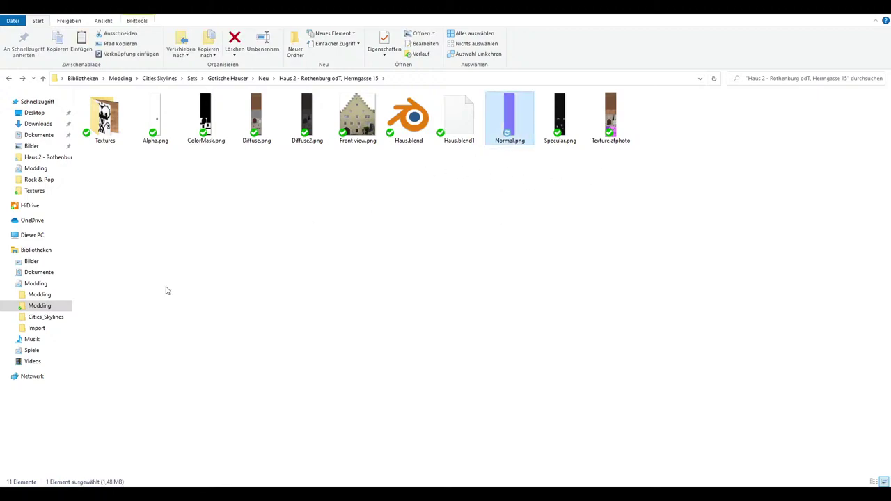
{"action": "left_click", "coordinate": [43, 329]}
{"action": "key", "text": "ctrl+v"}
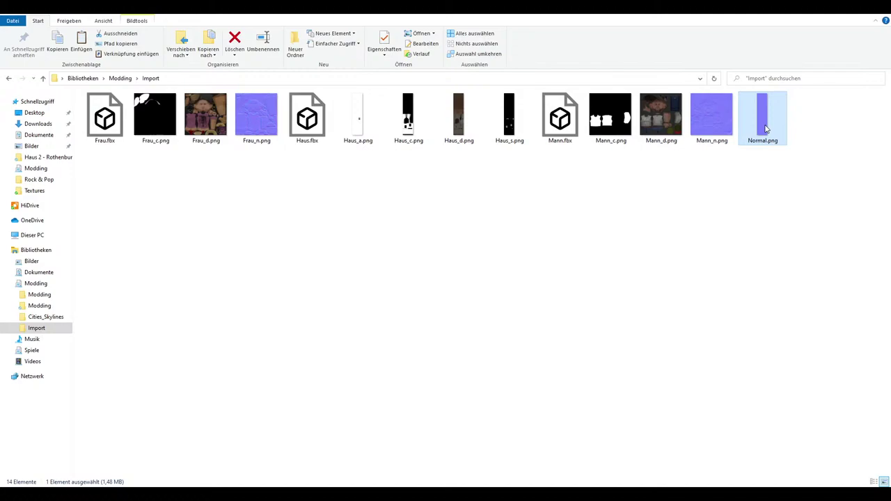
Rename the pasted copy to Haus_n.png
{"action": "right_click", "coordinate": [766, 128]}
{"action": "left_click", "coordinate": [753, 408]}
{"action": "type", "text": "Haus"}
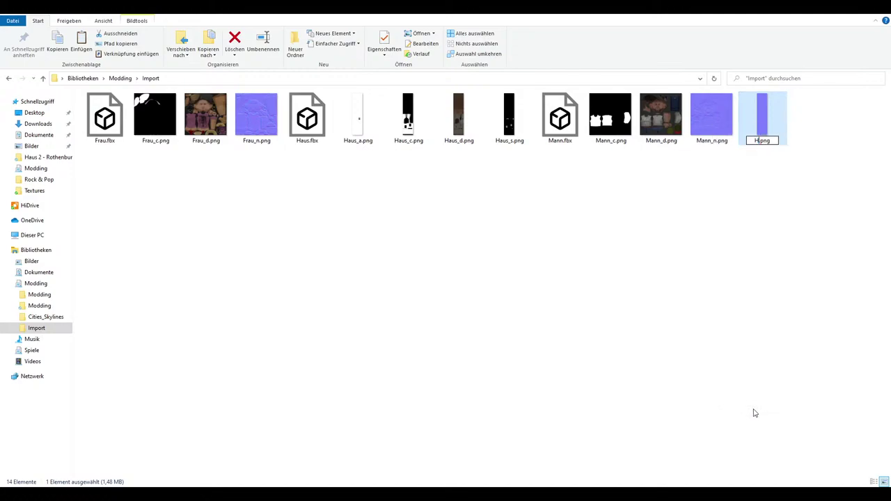
{"action": "type", "text": "_n"}
{"action": "key", "text": "Return"}
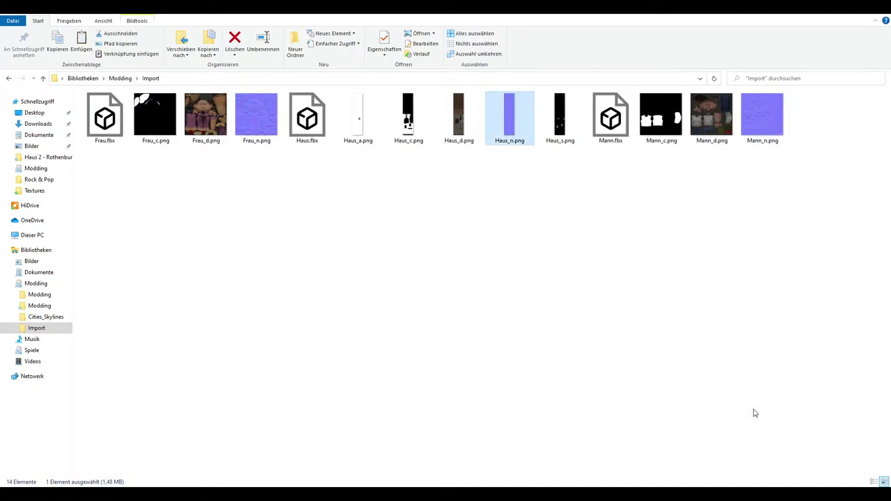
{"action": "left_click", "coordinate": [757, 384]}
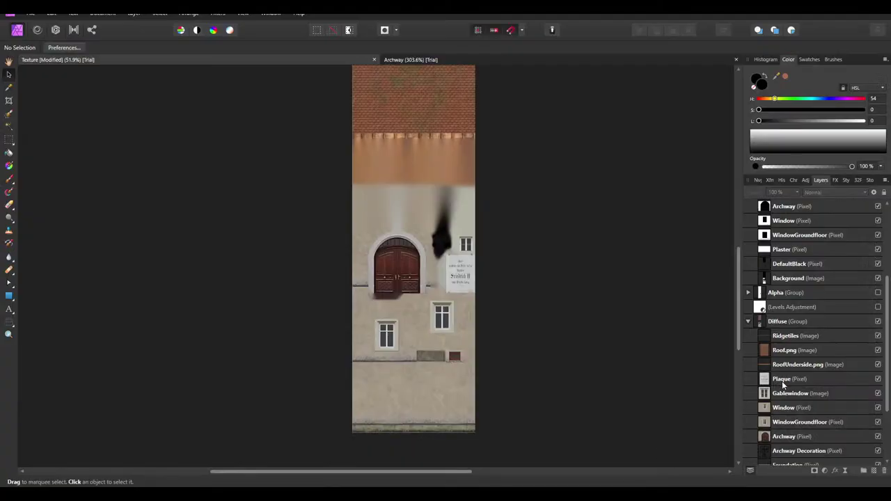
{"action": "scroll", "coordinate": [782, 381], "scroll_direction": "down", "scroll_amount": 2}
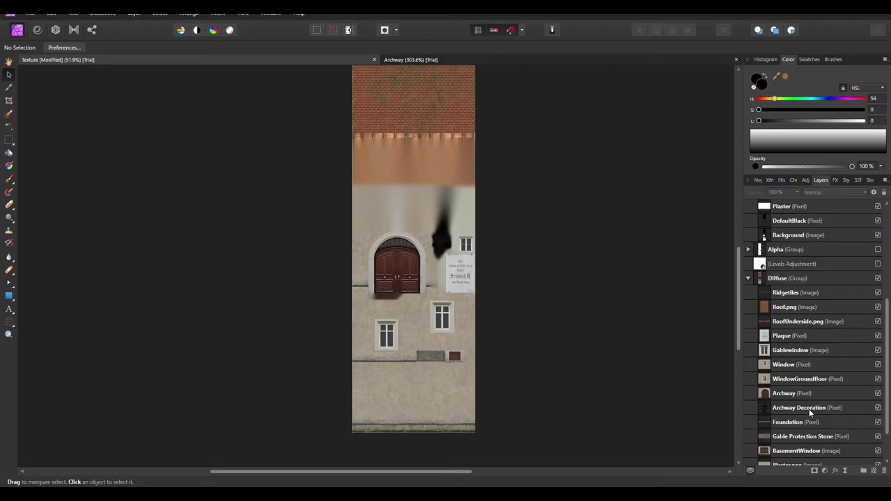
{"action": "left_click", "coordinate": [806, 395]}
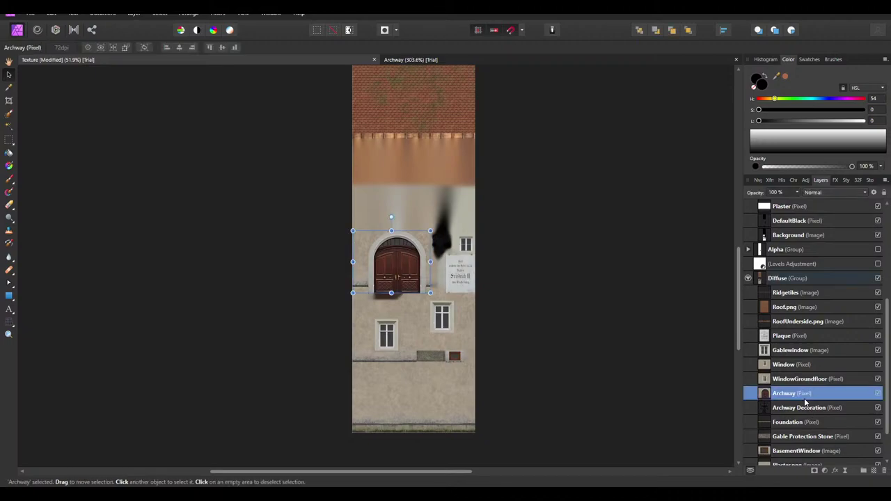
{"action": "left_click", "coordinate": [807, 437], "text": "shift"}
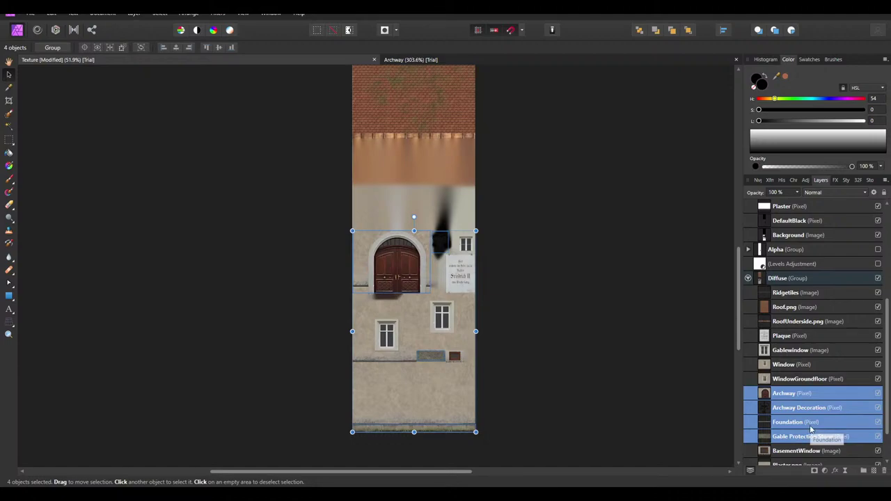
{"action": "key", "text": "ctrl+e"}
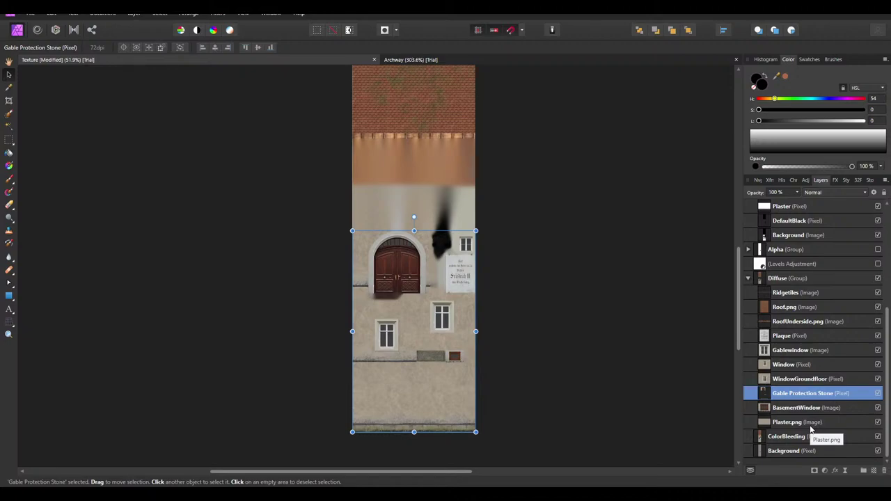
{"action": "key", "text": "ctrl+z"}
{"action": "left_click", "coordinate": [671, 374]}
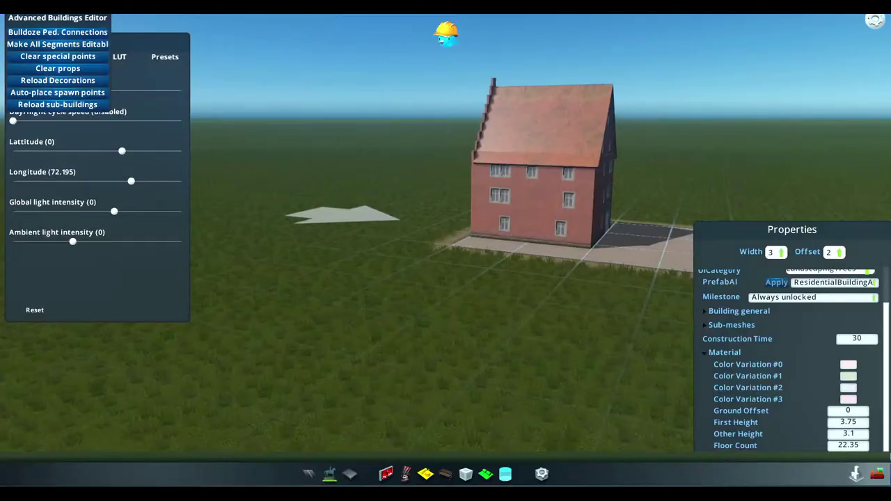
Start a new Building asset from the editor's pause menu
{"action": "middle_click_drag", "start_coordinate": [487, 275], "coordinate": [499, 273]}
{"action": "scroll", "coordinate": [499, 274], "scroll_direction": "up", "scroll_amount": 5}
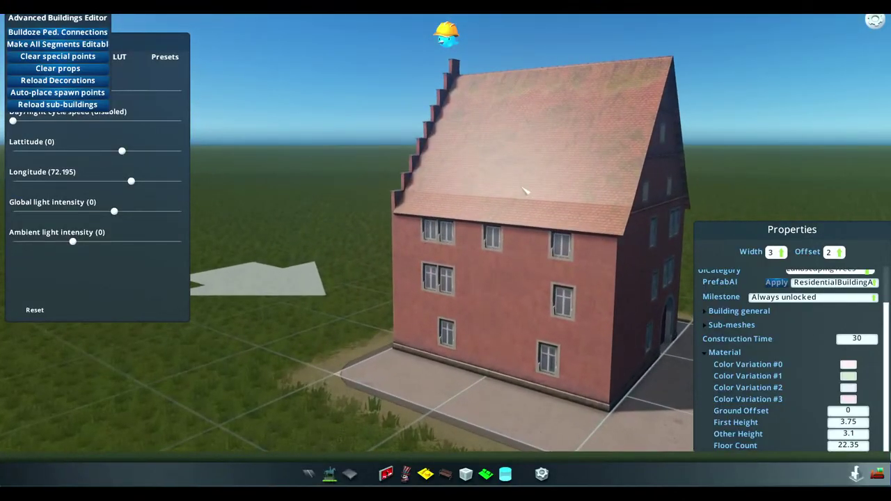
{"action": "key", "text": "Escape"}
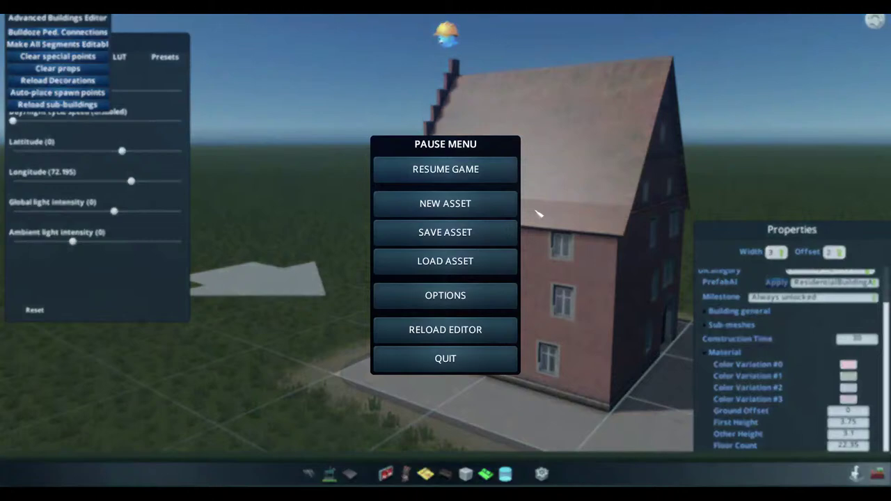
{"action": "left_click", "coordinate": [497, 201]}
{"action": "left_click", "coordinate": [500, 249]}
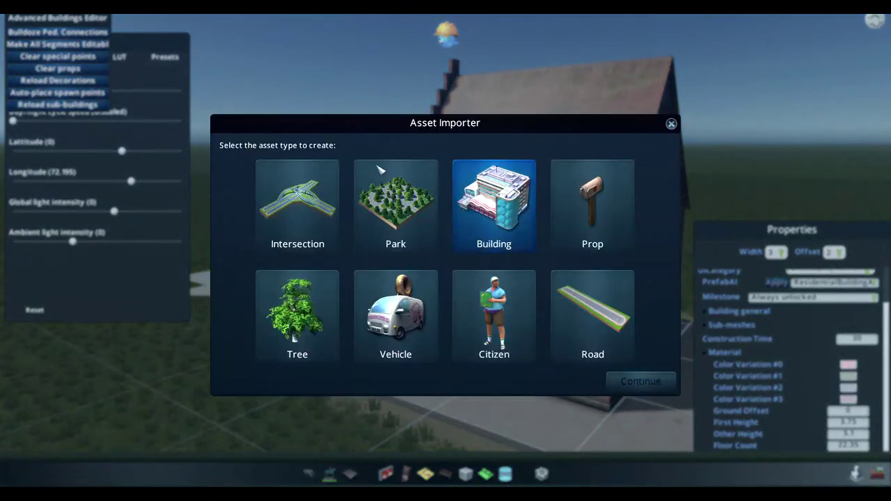
{"action": "key", "text": "Return"}
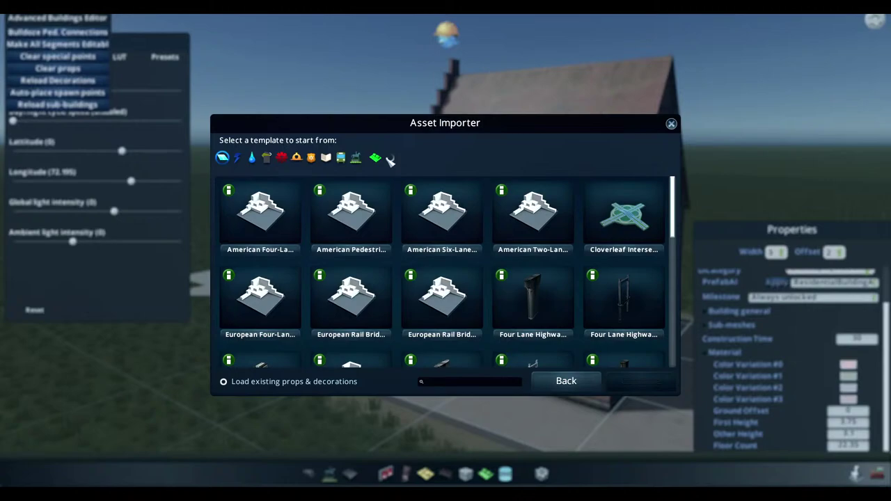
Choose an H1 tenement template and import the Haus.fbx model
{"action": "left_click", "coordinate": [391, 158]}
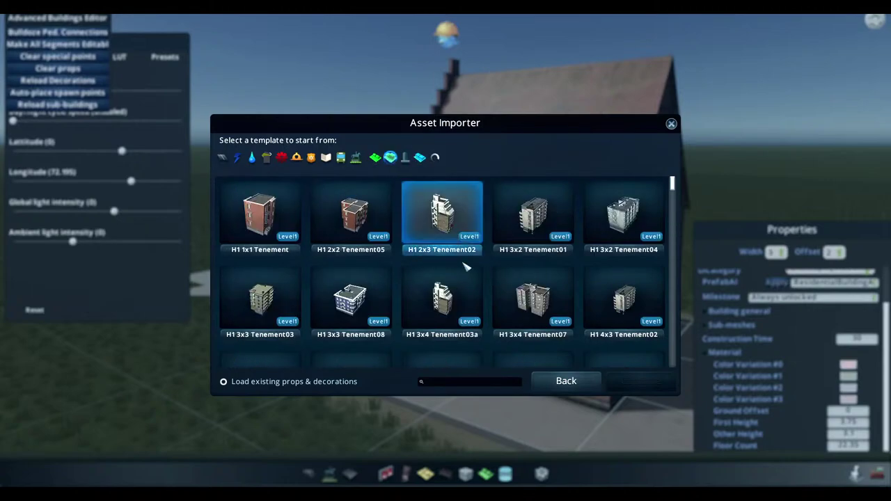
{"action": "left_click", "coordinate": [418, 299]}
{"action": "left_click", "coordinate": [658, 387]}
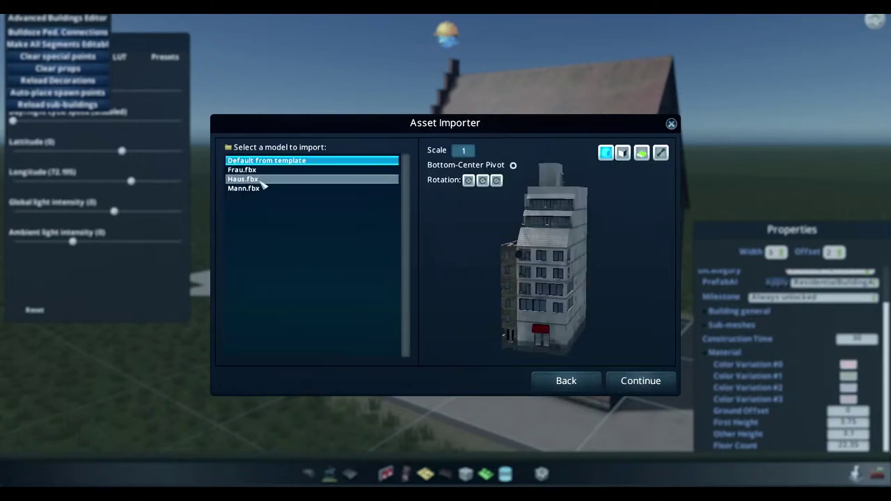
{"action": "left_click", "coordinate": [259, 179]}
{"action": "left_click", "coordinate": [637, 384]}
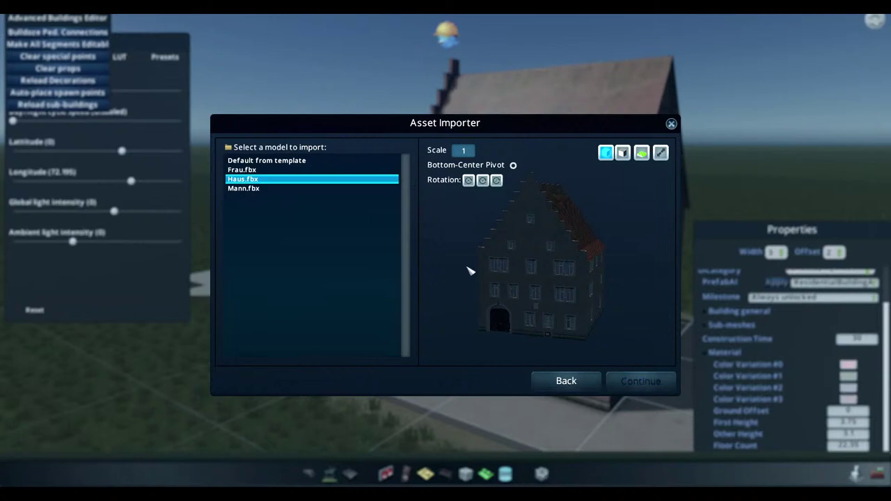
Try black for Color Variation #0, then reset it to white
{"action": "scroll", "coordinate": [459, 268], "scroll_direction": "up", "scroll_amount": 5}
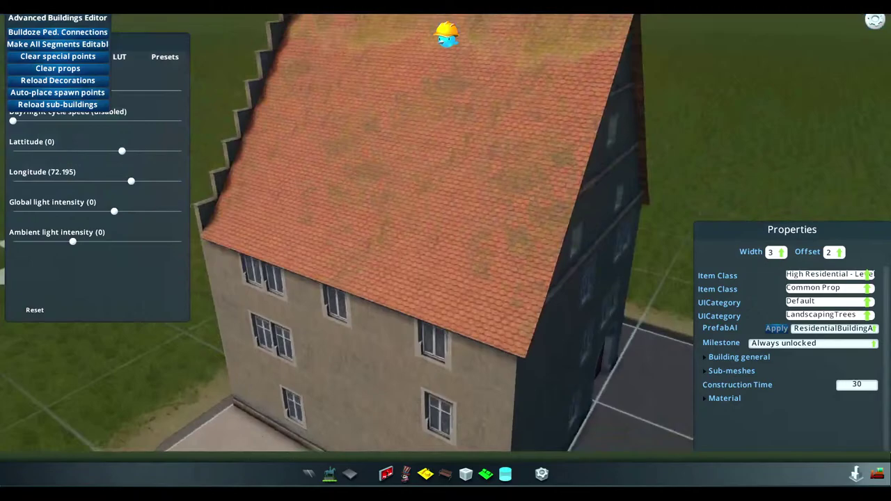
{"action": "scroll", "coordinate": [449, 262], "scroll_direction": "down", "scroll_amount": 3}
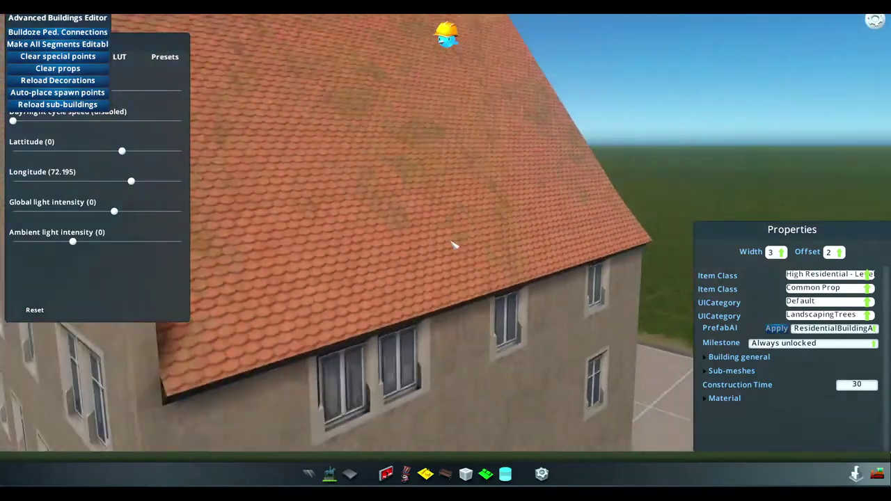
{"action": "scroll", "coordinate": [454, 245], "scroll_direction": "down", "scroll_amount": 2}
{"action": "middle_click_drag", "start_coordinate": [453, 302], "coordinate": [571, 327]}
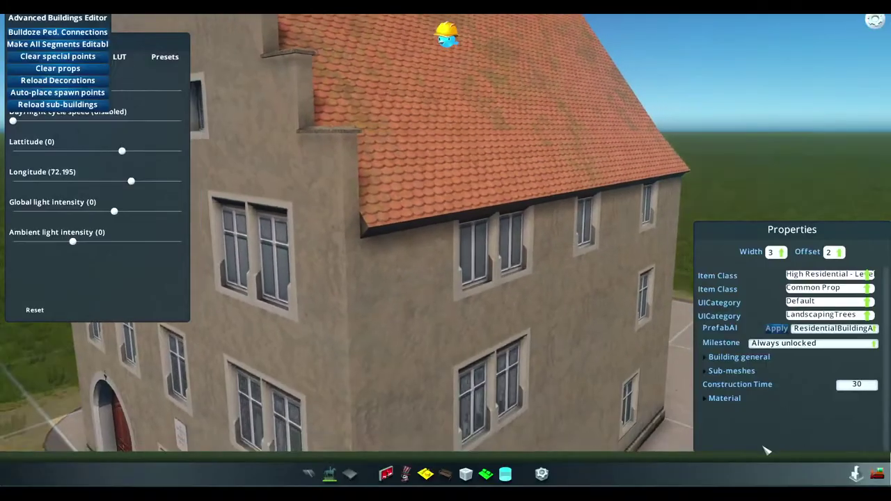
{"action": "left_click", "coordinate": [736, 398]}
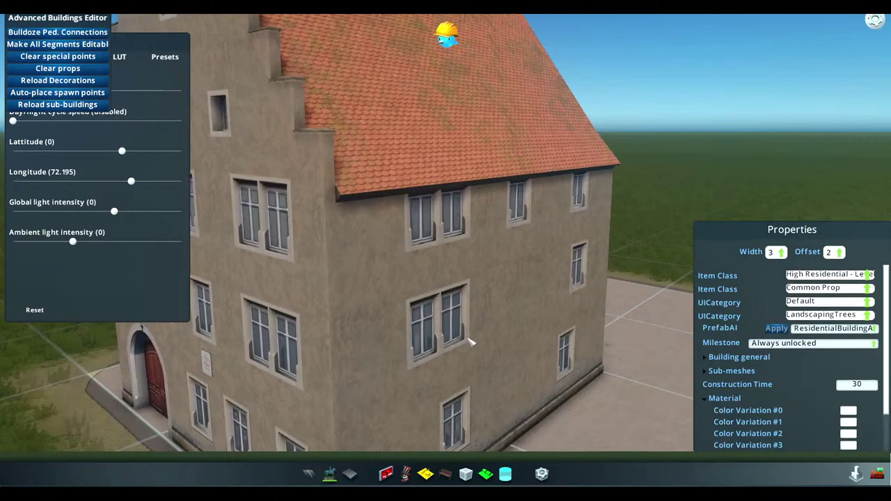
{"action": "left_click", "coordinate": [848, 410]}
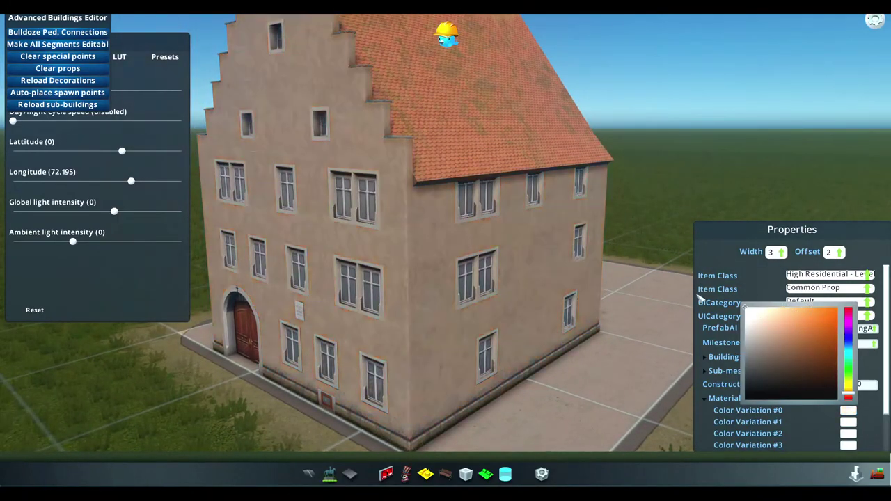
{"action": "left_click", "coordinate": [745, 399]}
{"action": "left_click", "coordinate": [744, 305]}
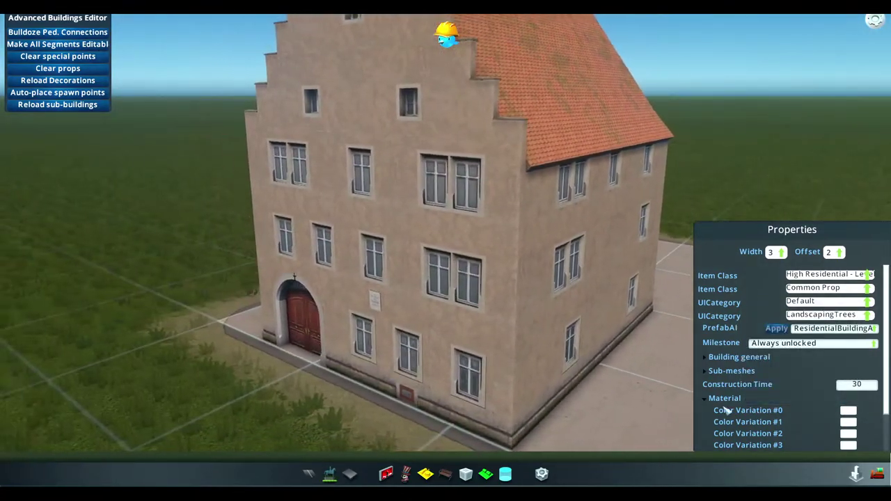
Experiment with the sun's latitude and longitude, sweeping longitude round to -118.685
{"action": "left_click_drag", "start_coordinate": [129, 183], "coordinate": [113, 184]}
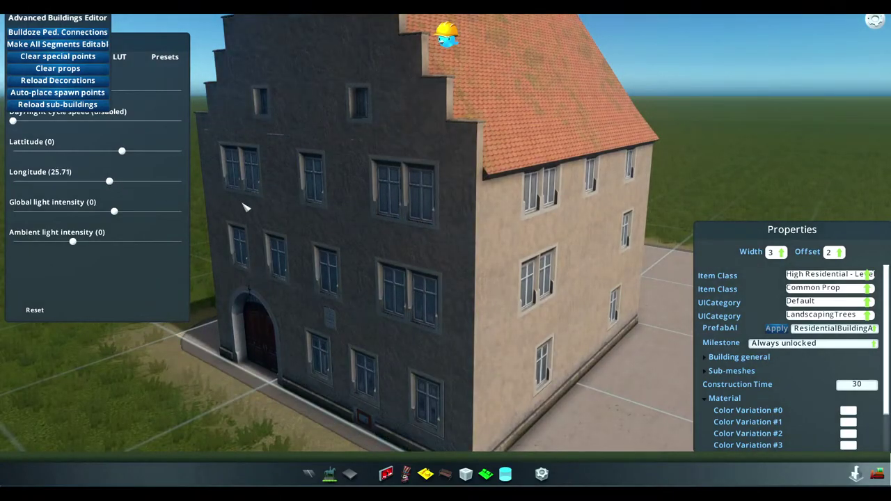
{"action": "middle_click_drag", "start_coordinate": [245, 207], "coordinate": [471, 280]}
{"action": "middle_click_drag", "start_coordinate": [373, 258], "coordinate": [379, 256]}
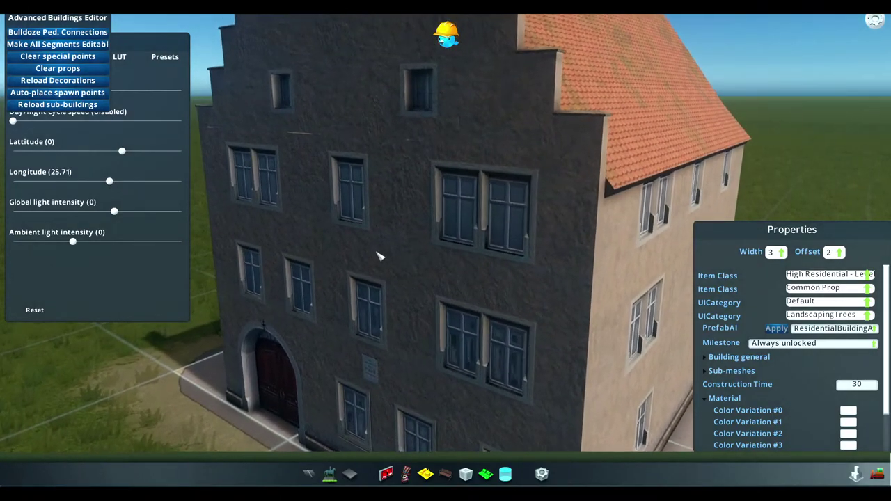
{"action": "middle_click_drag", "start_coordinate": [433, 247], "coordinate": [449, 259]}
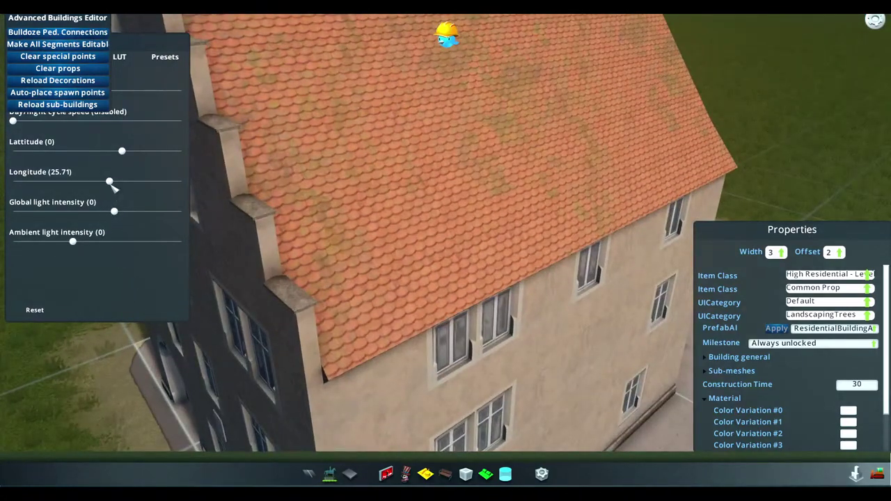
{"action": "left_click_drag", "start_coordinate": [113, 184], "coordinate": [151, 183]}
{"action": "left_click_drag", "start_coordinate": [123, 151], "coordinate": [35, 171]}
{"action": "left_click_drag", "start_coordinate": [152, 183], "coordinate": [44, 187]}
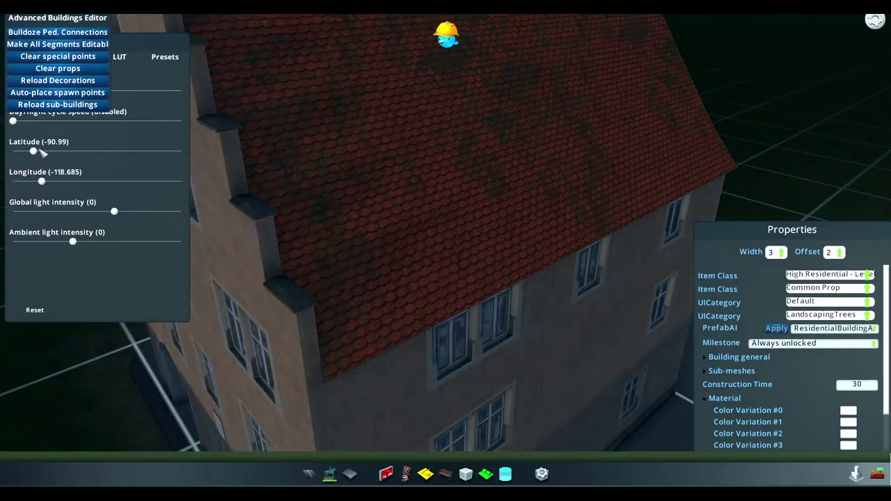
{"action": "left_click_drag", "start_coordinate": [42, 153], "coordinate": [35, 150]}
{"action": "middle_click_drag", "start_coordinate": [423, 241], "coordinate": [449, 259]}
Set the preview sun to latitude 36.26 and longitude 74.175
{"action": "scroll", "coordinate": [424, 229], "scroll_direction": "down", "scroll_amount": 5}
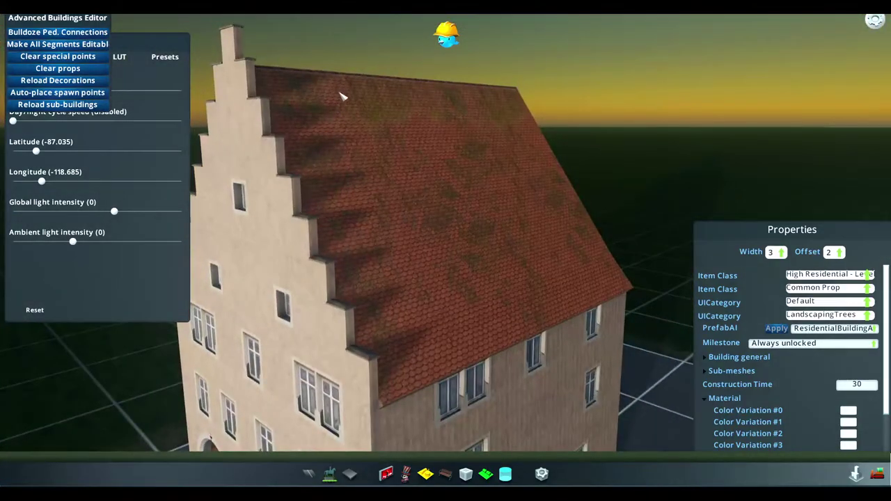
{"action": "scroll", "coordinate": [367, 165], "scroll_direction": "up", "scroll_amount": 2}
{"action": "scroll", "coordinate": [453, 246], "scroll_direction": "down", "scroll_amount": 2}
{"action": "scroll", "coordinate": [483, 260], "scroll_direction": "down", "scroll_amount": 4}
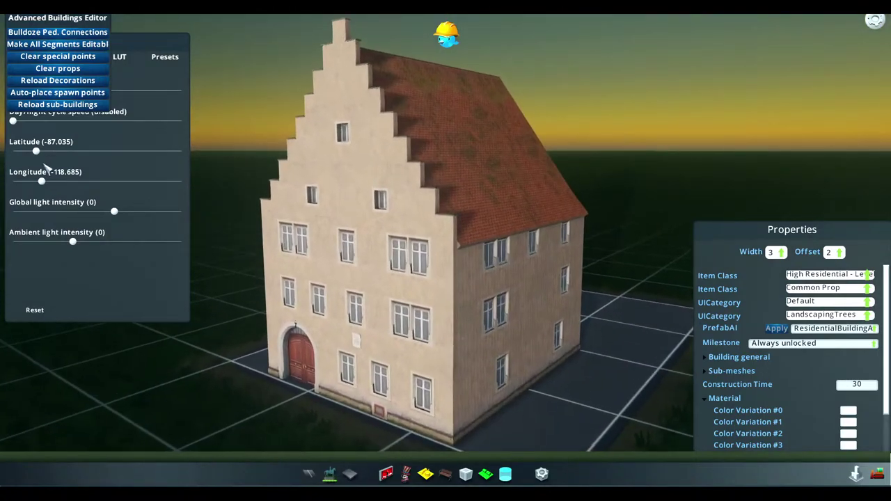
{"action": "left_click_drag", "start_coordinate": [36, 150], "coordinate": [100, 156]}
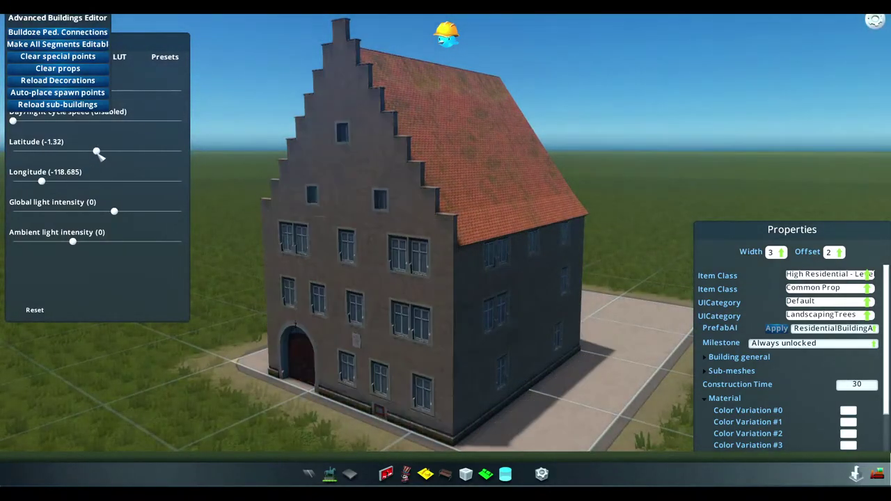
{"action": "left_click_drag", "start_coordinate": [43, 183], "coordinate": [170, 181]}
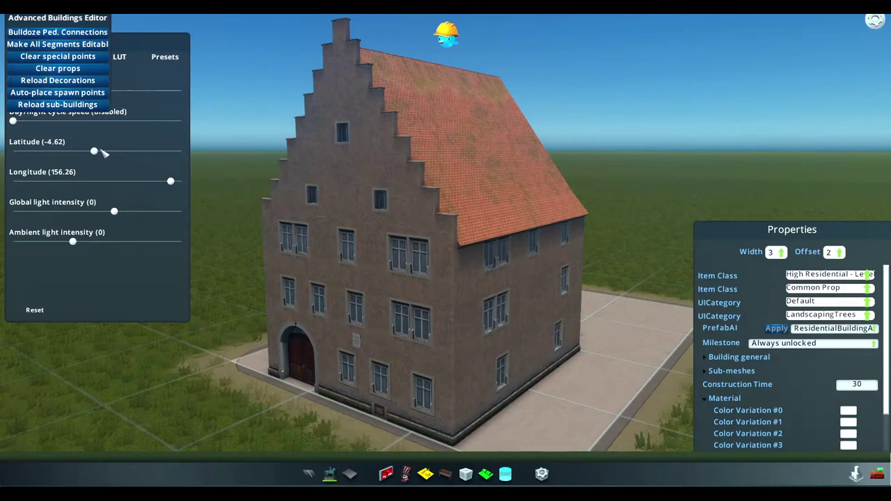
{"action": "left_click_drag", "start_coordinate": [101, 151], "coordinate": [98, 157]}
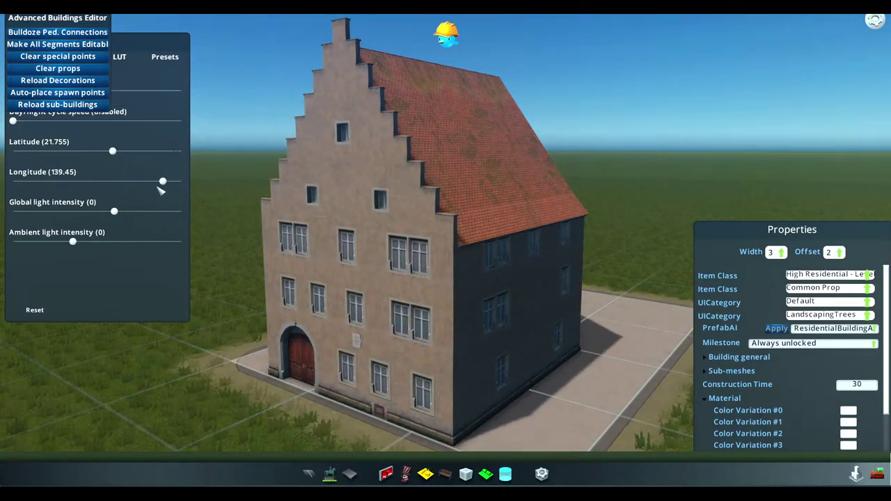
{"action": "left_click_drag", "start_coordinate": [162, 182], "coordinate": [134, 183]}
{"action": "left_click_drag", "start_coordinate": [115, 154], "coordinate": [127, 157]}
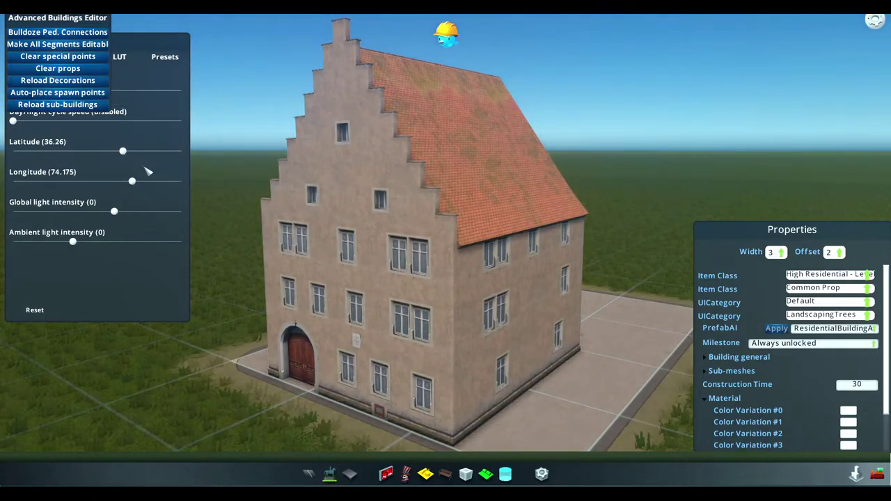
Orbit around the house to inspect the roof tiles, stepped gable and facade
{"action": "scroll", "coordinate": [449, 260], "scroll_direction": "up", "scroll_amount": 5}
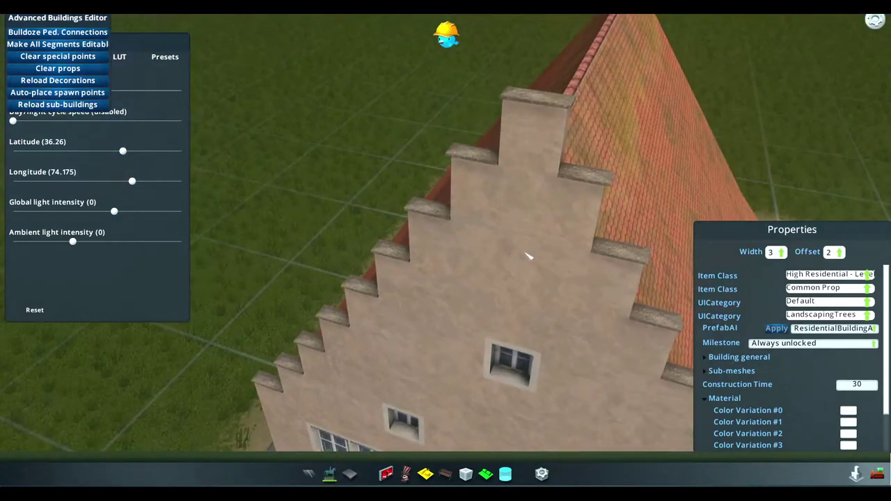
{"action": "middle_click_drag", "start_coordinate": [528, 256], "coordinate": [450, 255]}
{"action": "scroll", "coordinate": [450, 254], "scroll_direction": "down", "scroll_amount": 3}
{"action": "scroll", "coordinate": [449, 292], "scroll_direction": "up", "scroll_amount": 5}
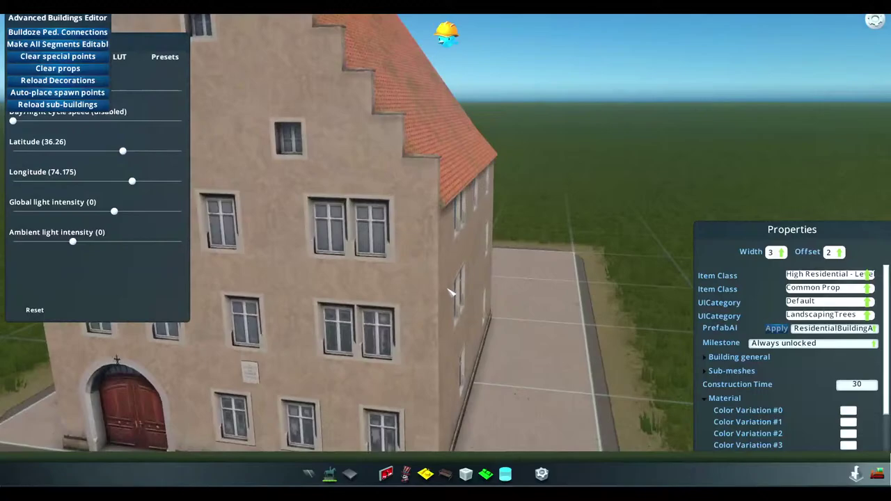
{"action": "middle_click_drag", "start_coordinate": [450, 293], "coordinate": [421, 282]}
{"action": "scroll", "coordinate": [456, 254], "scroll_direction": "up", "scroll_amount": 3}
{"action": "scroll", "coordinate": [450, 260], "scroll_direction": "up", "scroll_amount": 2}
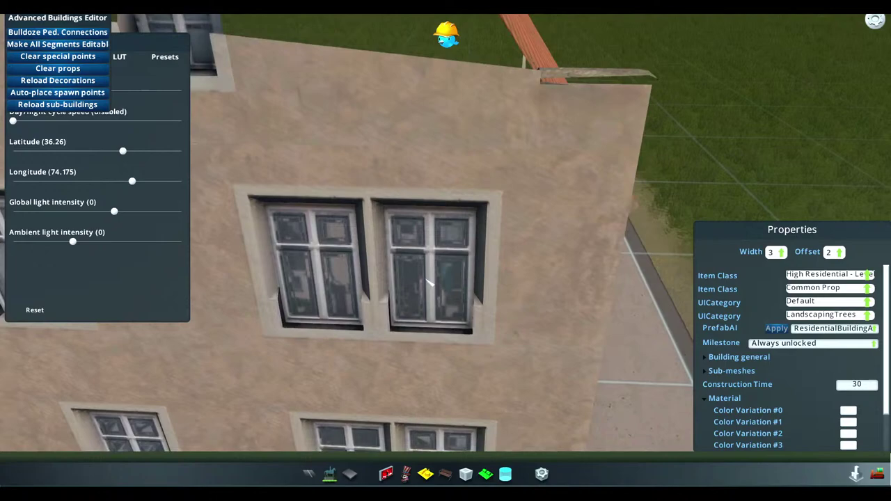
{"action": "middle_click_drag", "start_coordinate": [440, 284], "coordinate": [456, 256]}
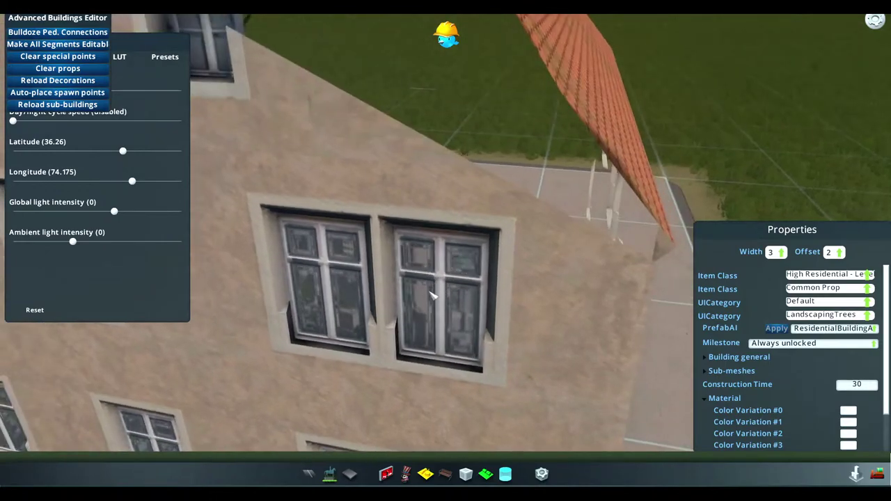
{"action": "middle_click_drag", "start_coordinate": [439, 296], "coordinate": [852, 456]}
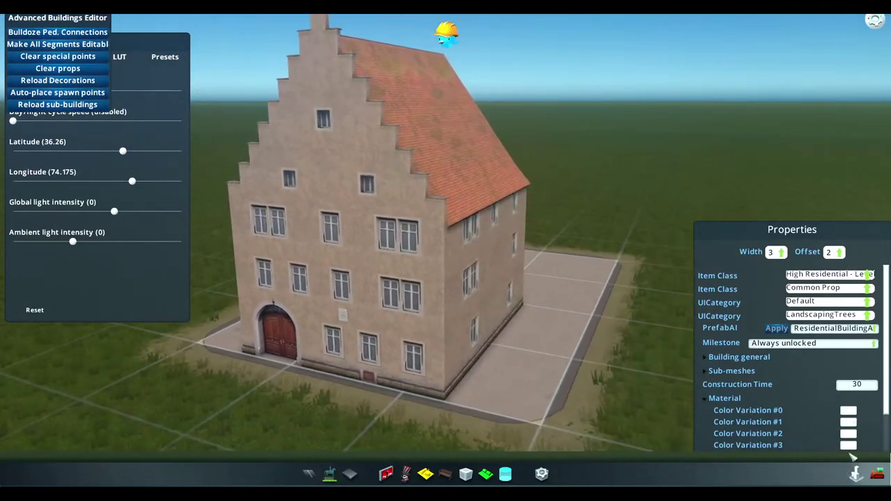
Set a Color Variation swatch to a rich yellow hue for the walls
{"action": "left_click", "coordinate": [848, 410]}
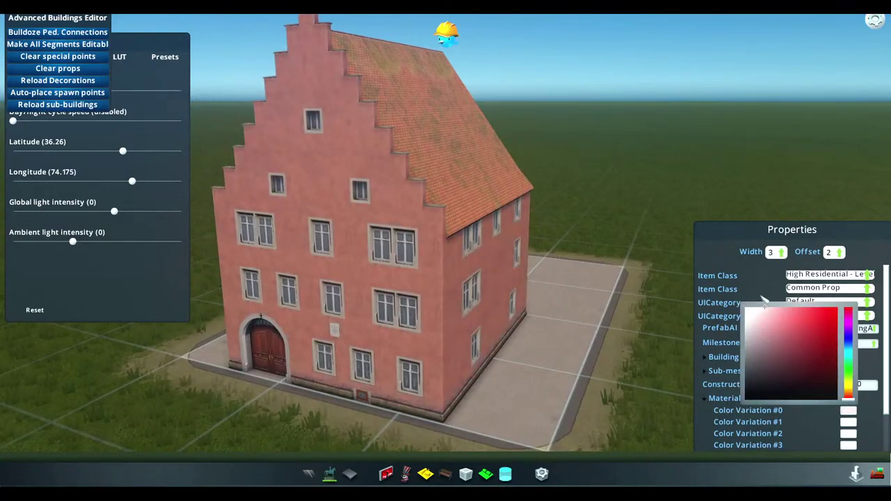
{"action": "left_click", "coordinate": [655, 369]}
{"action": "left_click", "coordinate": [849, 422]}
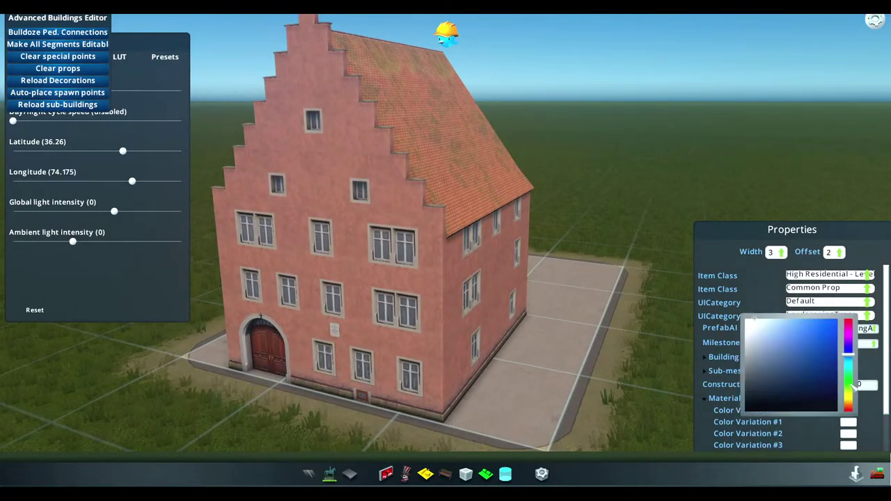
{"action": "left_click", "coordinate": [849, 402]}
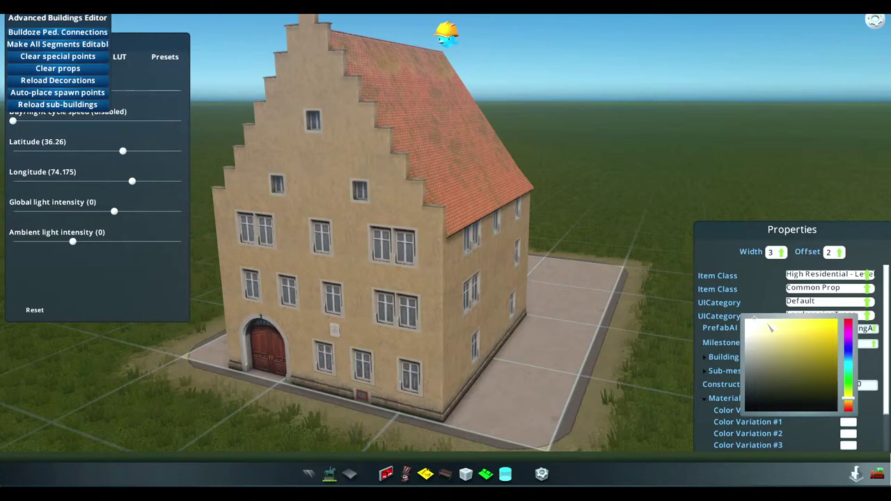
{"action": "left_click_drag", "start_coordinate": [769, 327], "coordinate": [767, 326]}
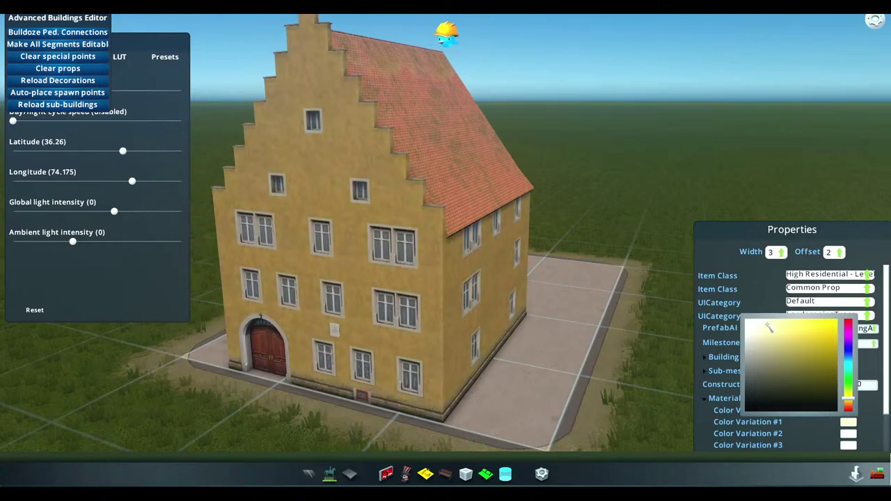
{"action": "left_click", "coordinate": [716, 425]}
{"action": "scroll", "coordinate": [717, 425], "scroll_direction": "down", "scroll_amount": 2}
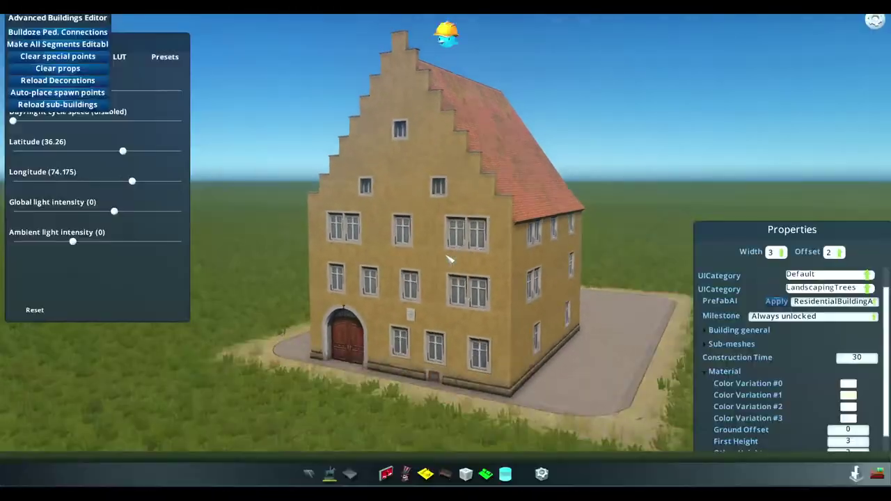
{"action": "left_click", "coordinate": [848, 410]}
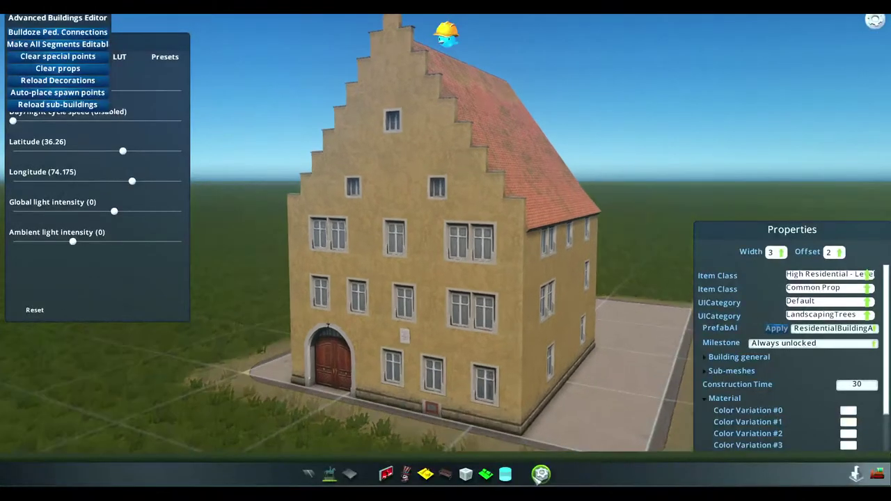
{"action": "left_click", "coordinate": [466, 474]}
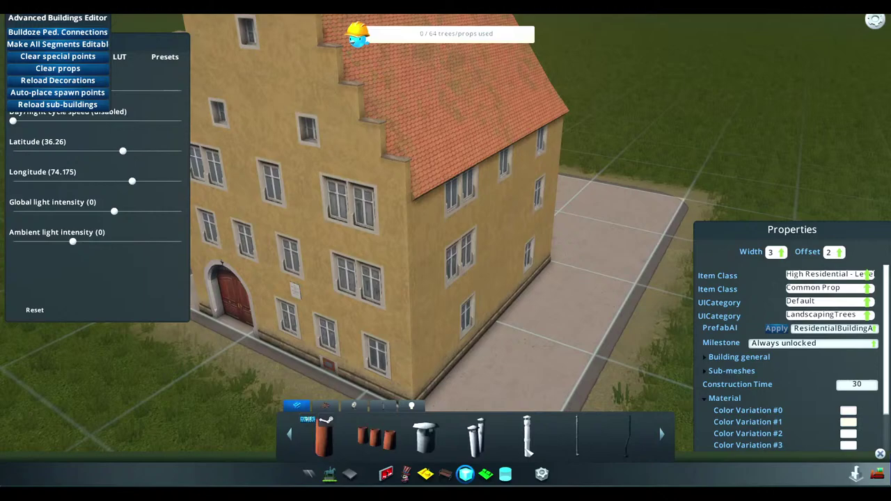
{"action": "left_click", "coordinate": [446, 474]}
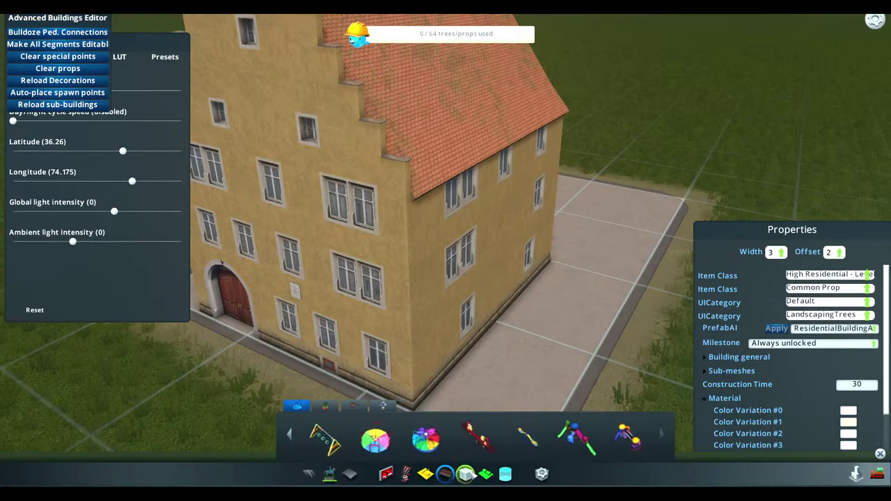
{"action": "left_click", "coordinate": [466, 474]}
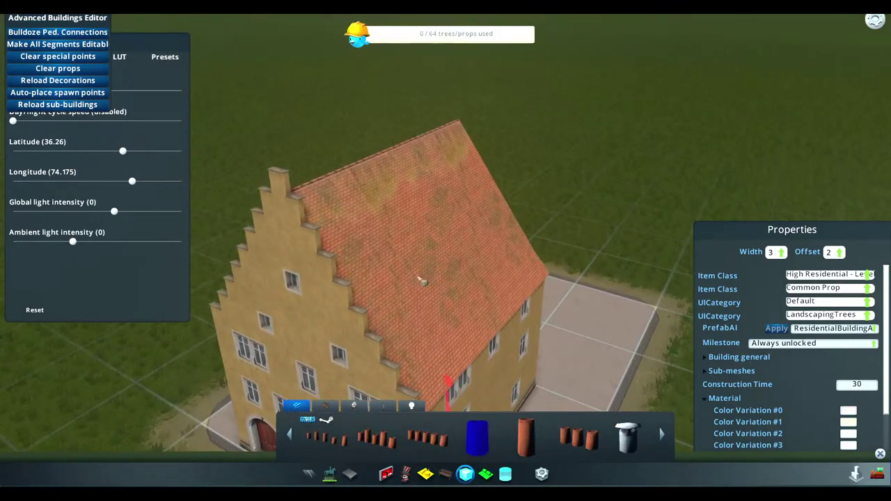
{"action": "scroll", "coordinate": [420, 281], "scroll_direction": "up", "scroll_amount": 3}
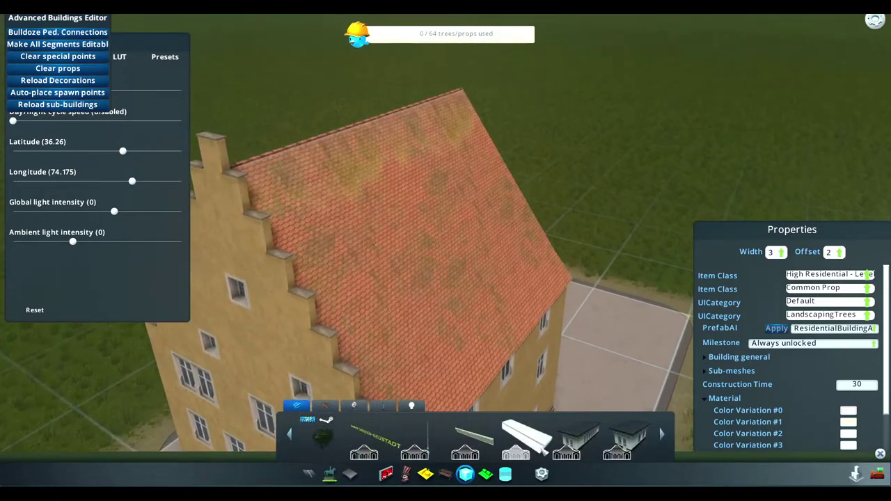
{"action": "left_click", "coordinate": [415, 445]}
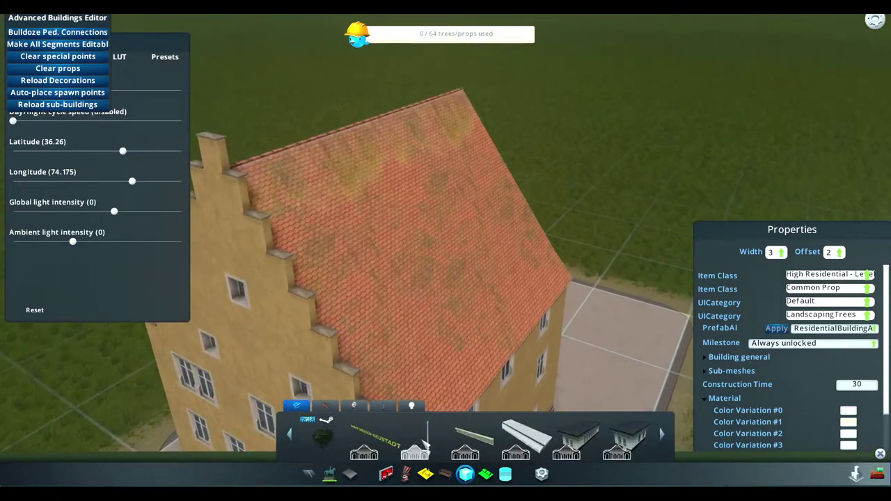
{"action": "left_click", "coordinate": [422, 249]}
{"action": "scroll", "coordinate": [557, 289], "scroll_direction": "down", "scroll_amount": 2}
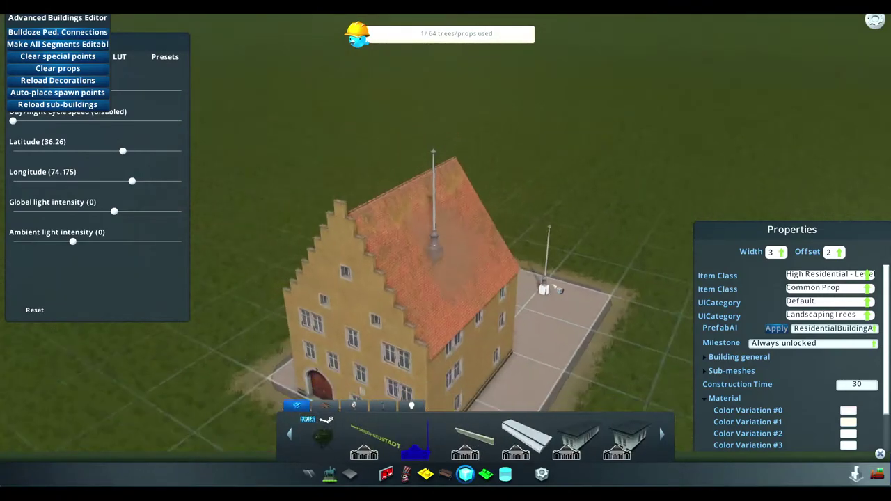
{"action": "middle_click_drag", "start_coordinate": [559, 290], "coordinate": [462, 272]}
{"action": "scroll", "coordinate": [547, 294], "scroll_direction": "up", "scroll_amount": 5}
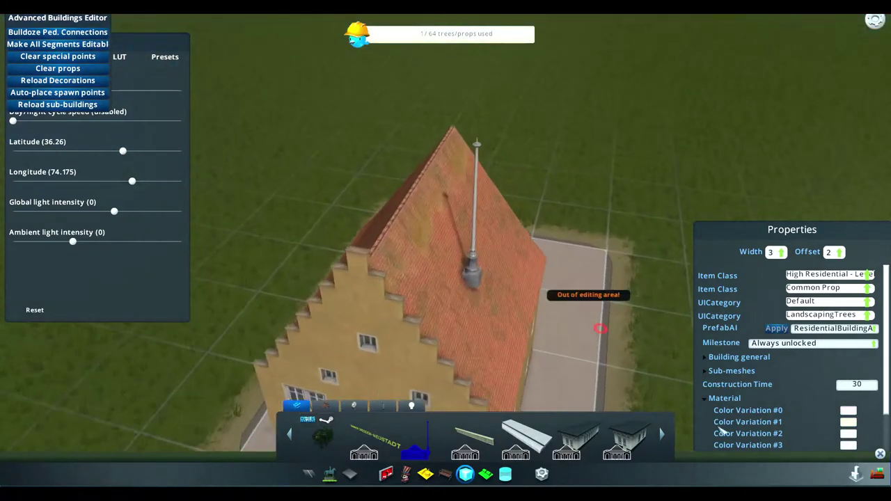
{"action": "middle_click_drag", "start_coordinate": [490, 321], "coordinate": [449, 317]}
{"action": "right_click", "coordinate": [449, 316]}
{"action": "left_click", "coordinate": [383, 405]}
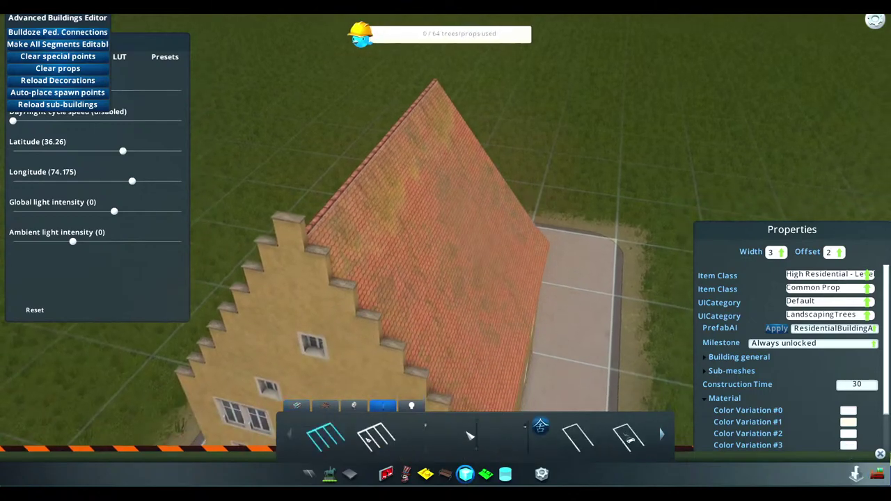
{"action": "left_click", "coordinate": [297, 406]}
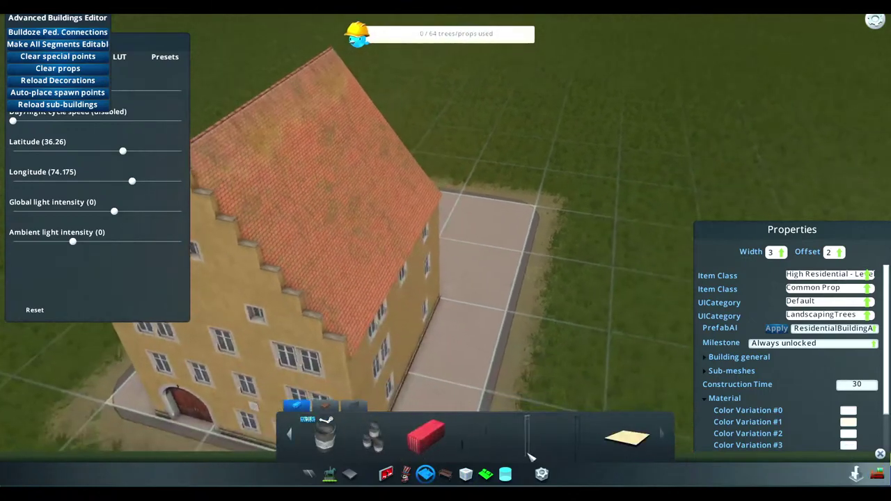
{"action": "scroll", "coordinate": [460, 447], "scroll_direction": "up", "scroll_amount": 3}
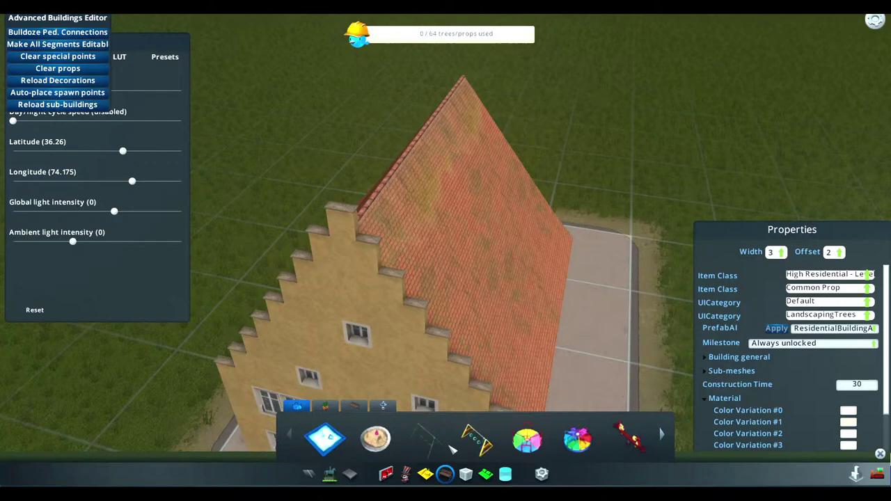
{"action": "mouse_move", "coordinate": [451, 453]}
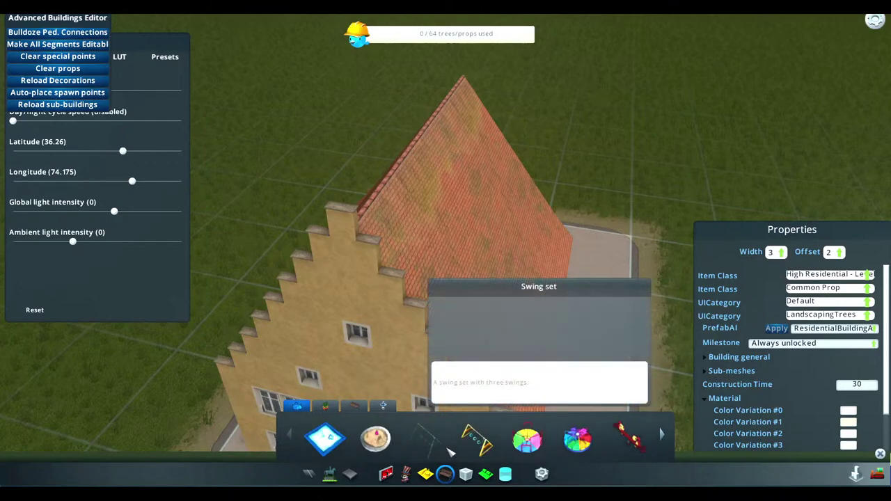
{"action": "left_click", "coordinate": [355, 406]}
{"action": "scroll", "coordinate": [543, 448], "scroll_direction": "down", "scroll_amount": 5}
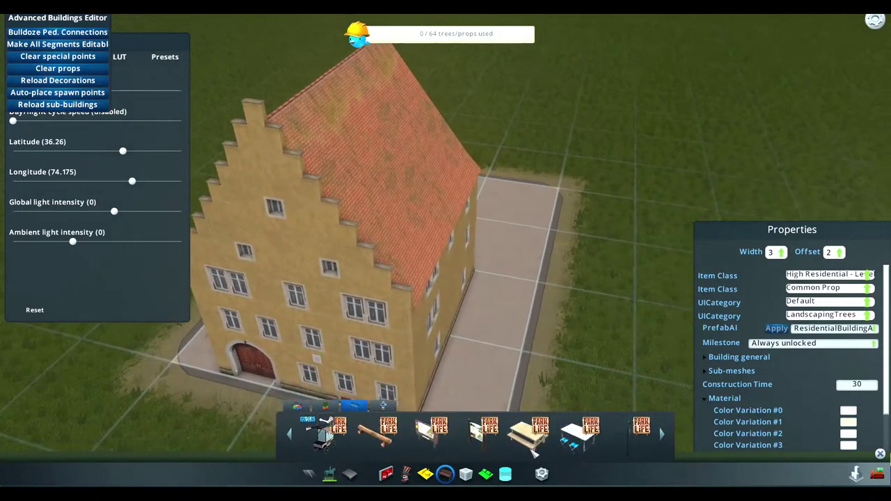
{"action": "scroll", "coordinate": [532, 452], "scroll_direction": "down", "scroll_amount": 3}
{"action": "scroll", "coordinate": [537, 453], "scroll_direction": "down", "scroll_amount": 4}
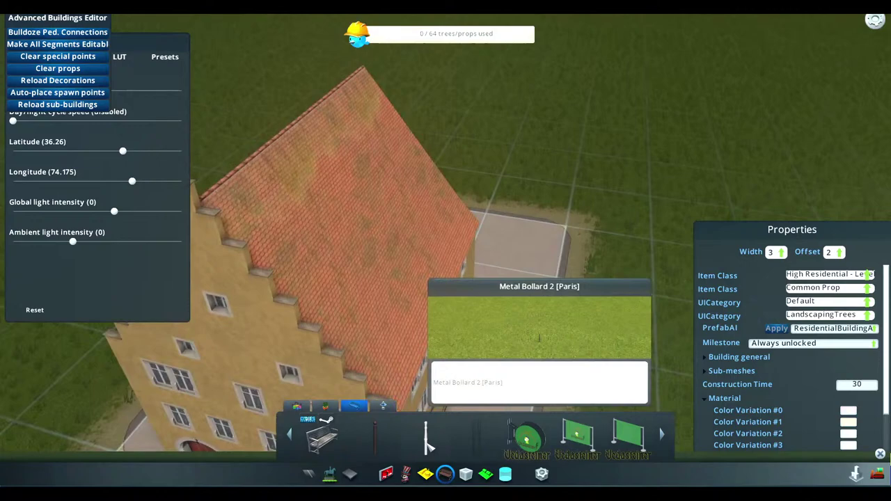
{"action": "left_click", "coordinate": [428, 446]}
{"action": "scroll", "coordinate": [532, 452], "scroll_direction": "down", "scroll_amount": 3}
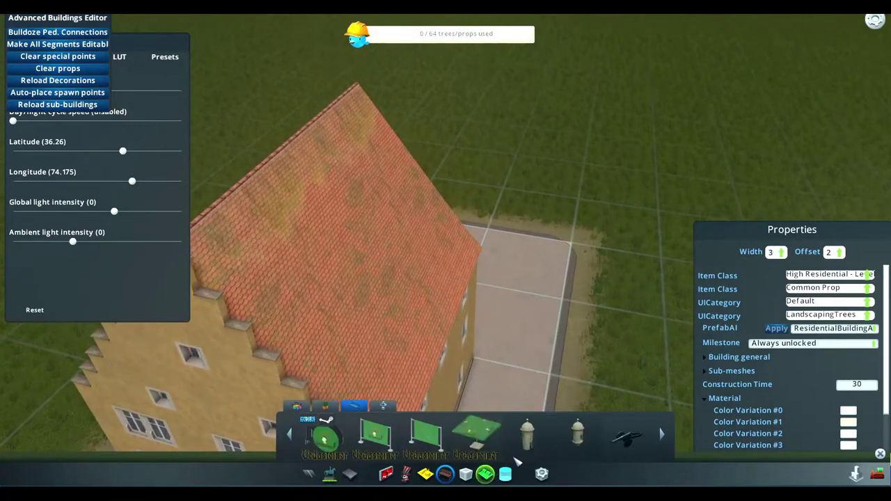
{"action": "left_click", "coordinate": [466, 475]}
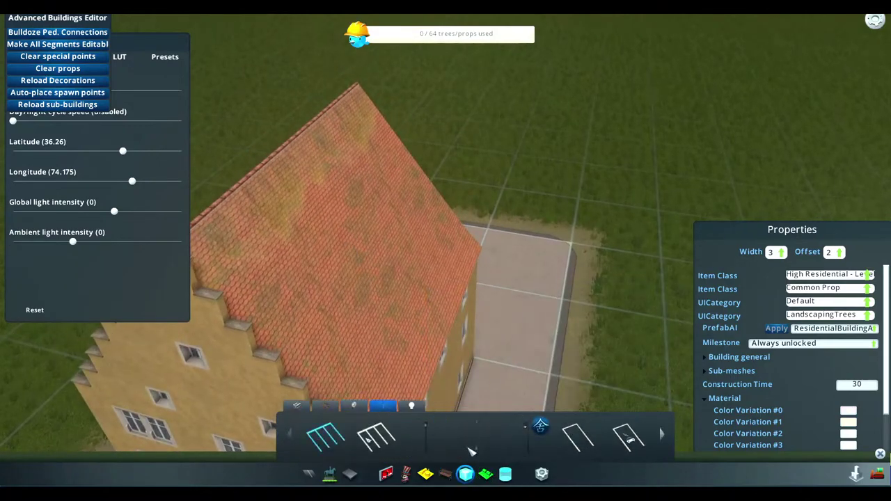
{"action": "left_click", "coordinate": [445, 474]}
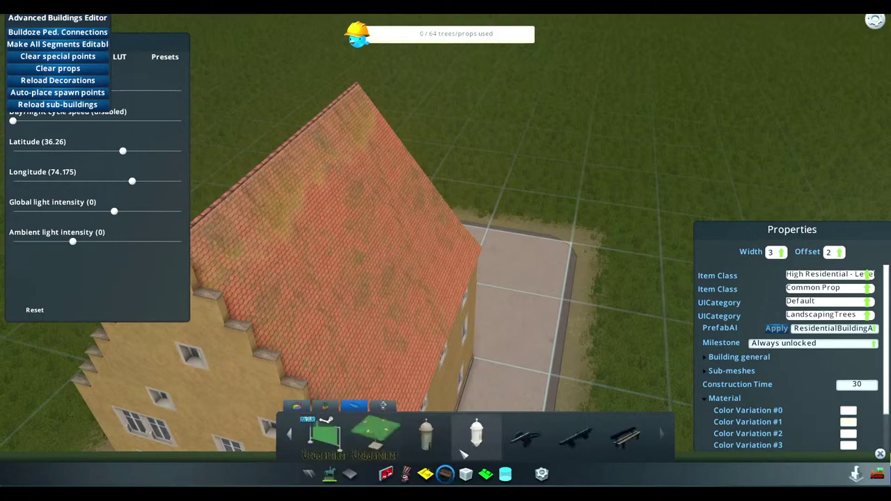
{"action": "left_click", "coordinate": [466, 474]}
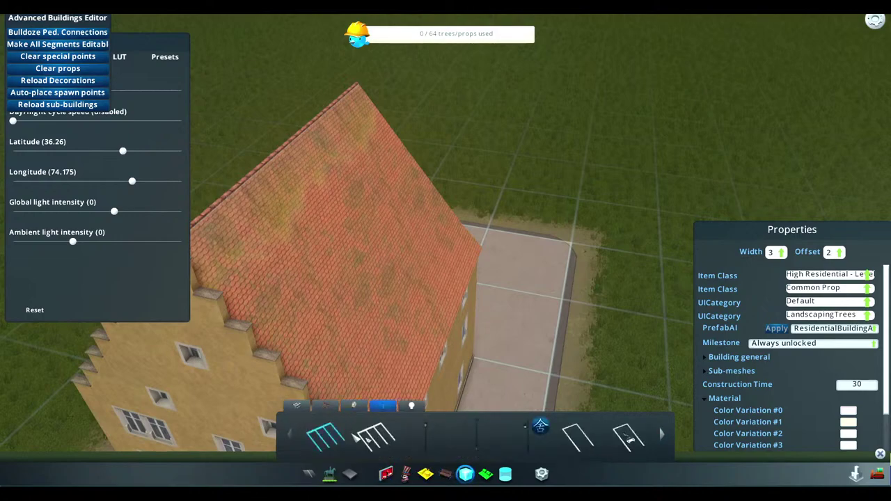
{"action": "left_click", "coordinate": [297, 405]}
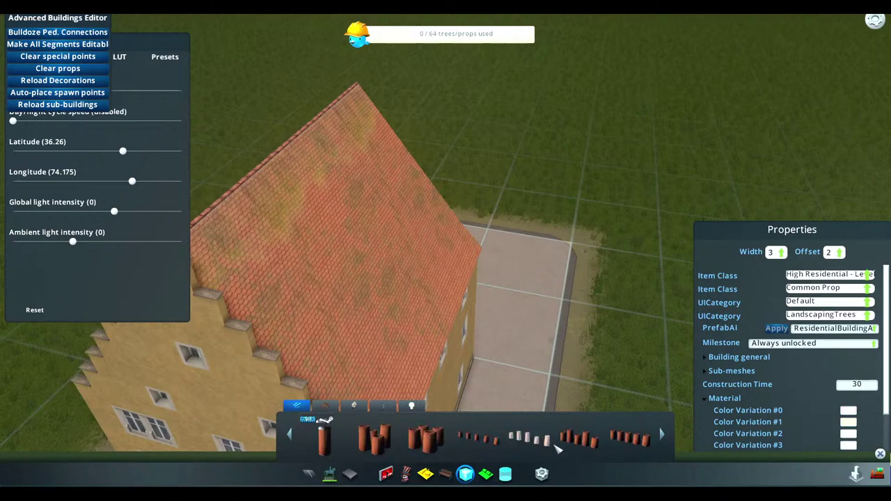
{"action": "scroll", "coordinate": [557, 449], "scroll_direction": "down", "scroll_amount": 2}
Place two metal chimneys on the tiled roof
{"action": "left_click", "coordinate": [550, 443]}
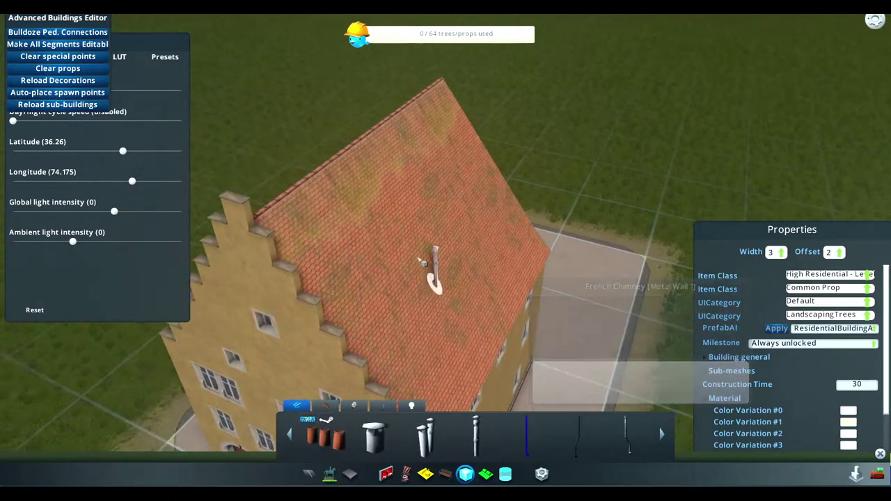
{"action": "left_click", "coordinate": [392, 131]}
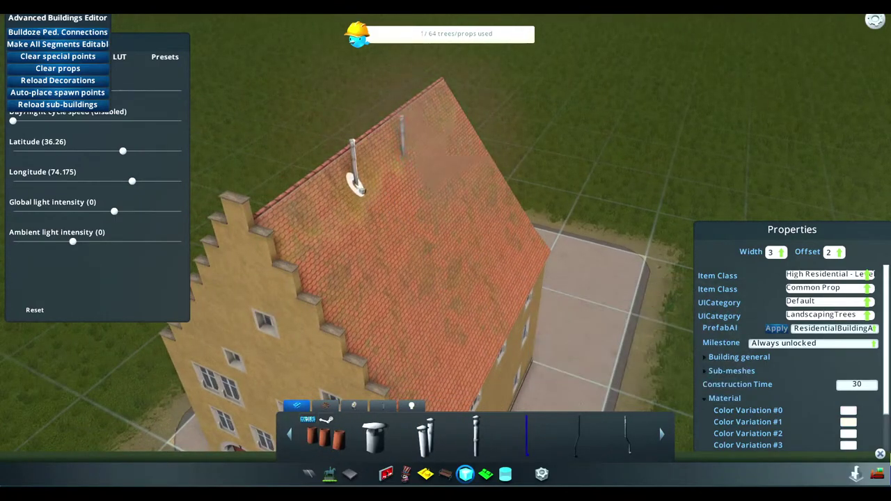
{"action": "left_click", "coordinate": [355, 185]}
Add a drainpipe prop at the gable edge
{"action": "left_click", "coordinate": [629, 433]}
{"action": "middle_click_drag", "start_coordinate": [557, 334], "coordinate": [462, 217]}
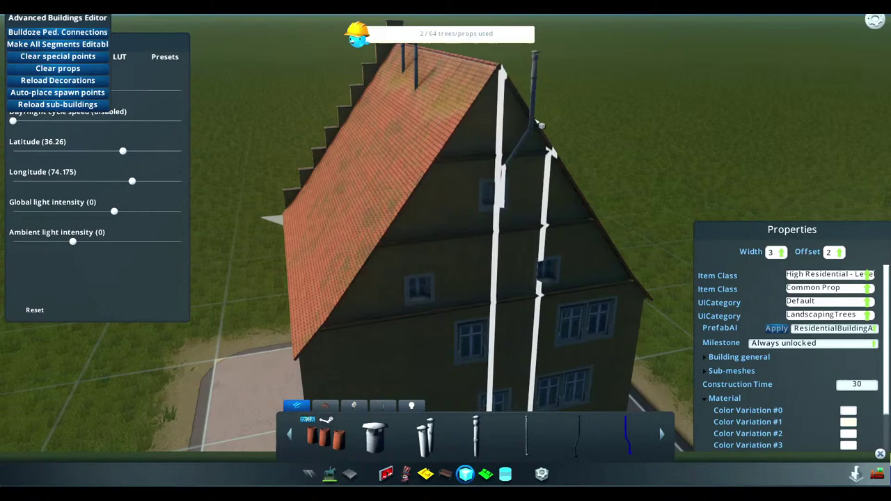
{"action": "left_click", "coordinate": [536, 167]}
{"action": "middle_click_drag", "start_coordinate": [646, 249], "coordinate": [582, 277]}
{"action": "scroll", "coordinate": [572, 264], "scroll_direction": "down", "scroll_amount": 3}
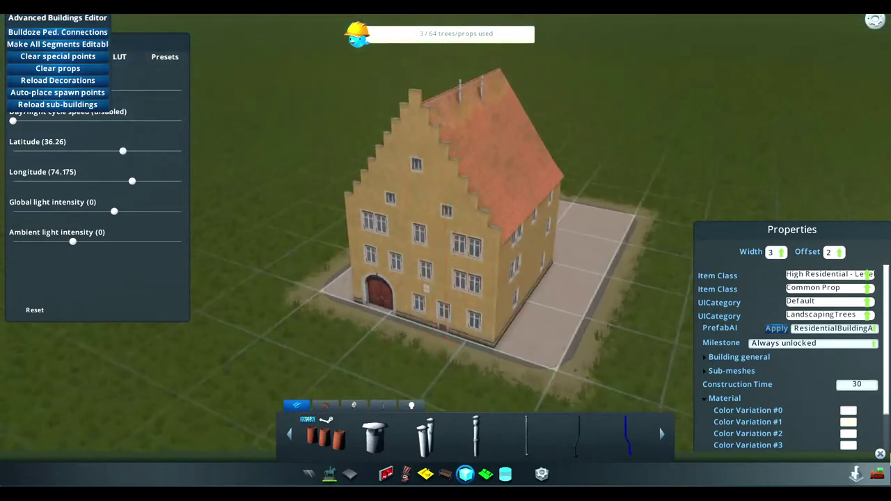
{"action": "left_click", "coordinate": [350, 474]}
Preview leafy trees, close the tree list without planting, and reframe the house front
{"action": "left_click", "coordinate": [330, 474]}
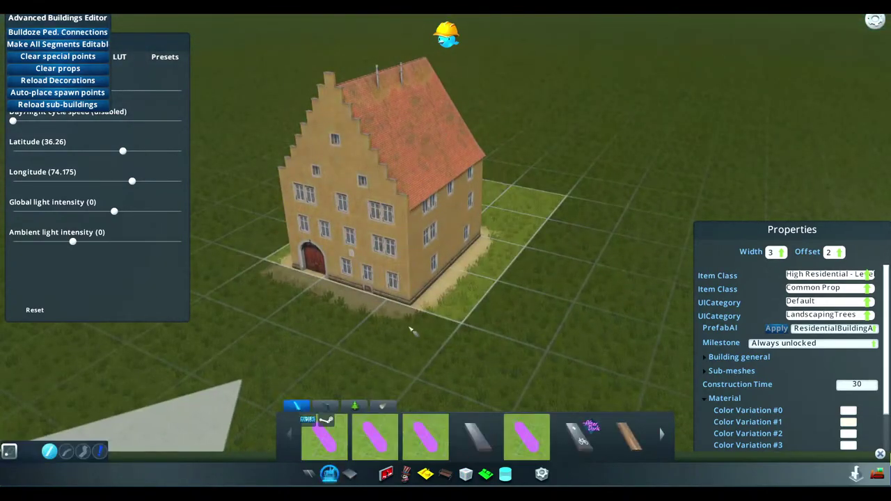
{"action": "scroll", "coordinate": [362, 425], "scroll_direction": "up", "scroll_amount": 5}
{"action": "left_click", "coordinate": [360, 406]}
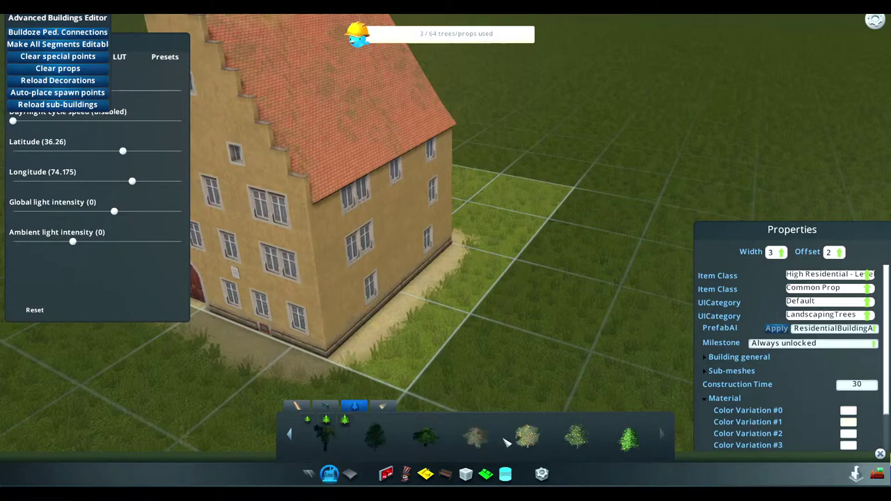
{"action": "left_click", "coordinate": [324, 435]}
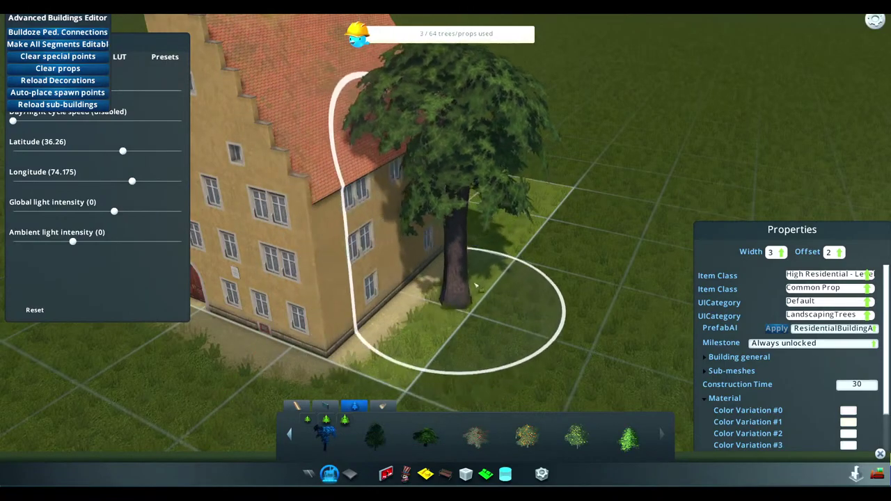
{"action": "left_click", "coordinate": [424, 437]}
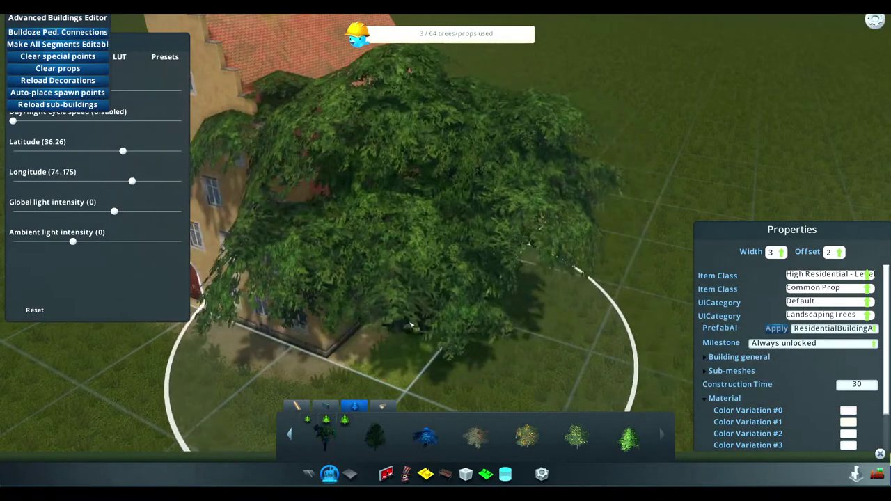
{"action": "middle_click_drag", "start_coordinate": [493, 225], "coordinate": [527, 279]}
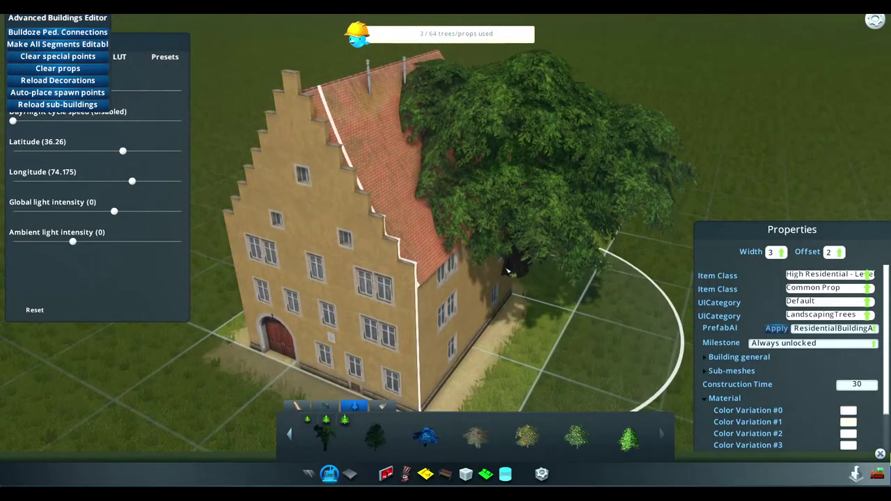
{"action": "left_click", "coordinate": [329, 475]}
{"action": "middle_click_drag", "start_coordinate": [442, 333], "coordinate": [449, 259]}
{"action": "key", "text": "d"}
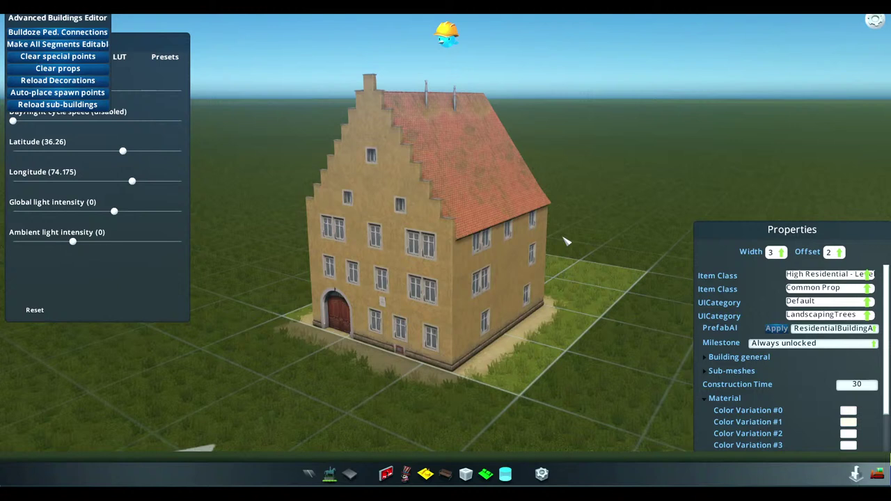
{"action": "key", "text": "super"}
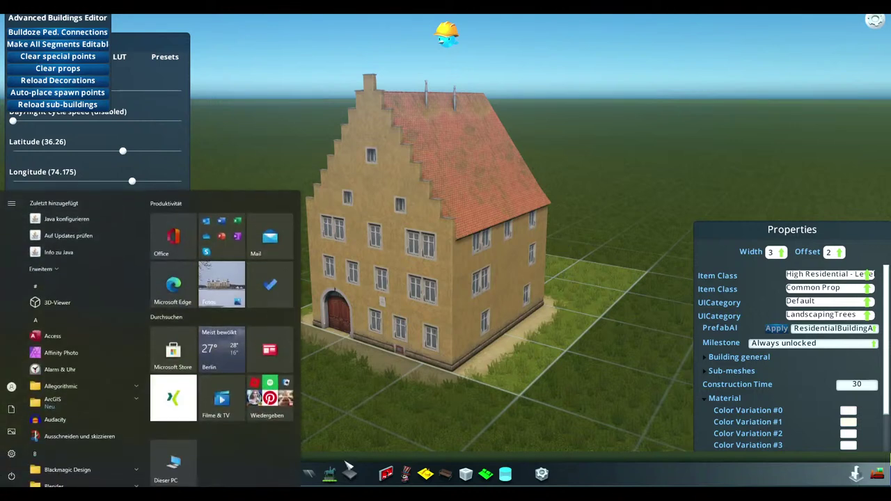
{"action": "left_click", "coordinate": [351, 453]}
{"action": "key", "text": "ctrl+Tab"}
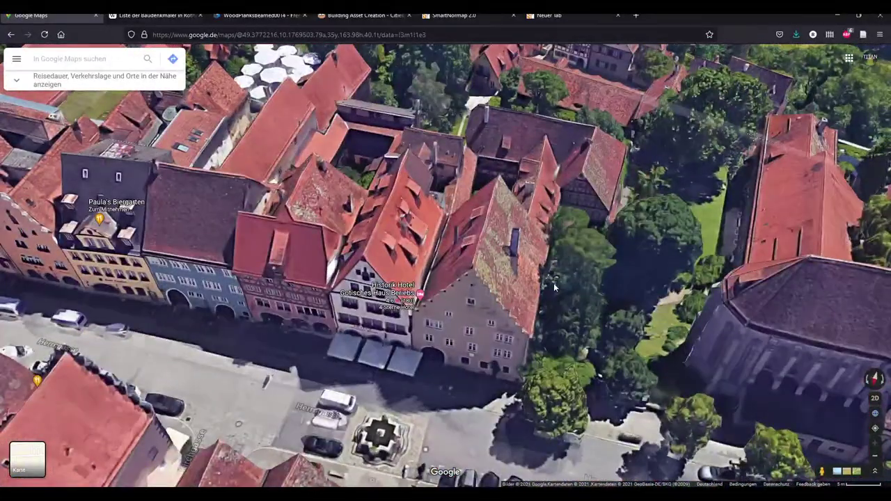
{"action": "left_click_drag", "start_coordinate": [555, 287], "coordinate": [428, 277], "text": "ctrl"}
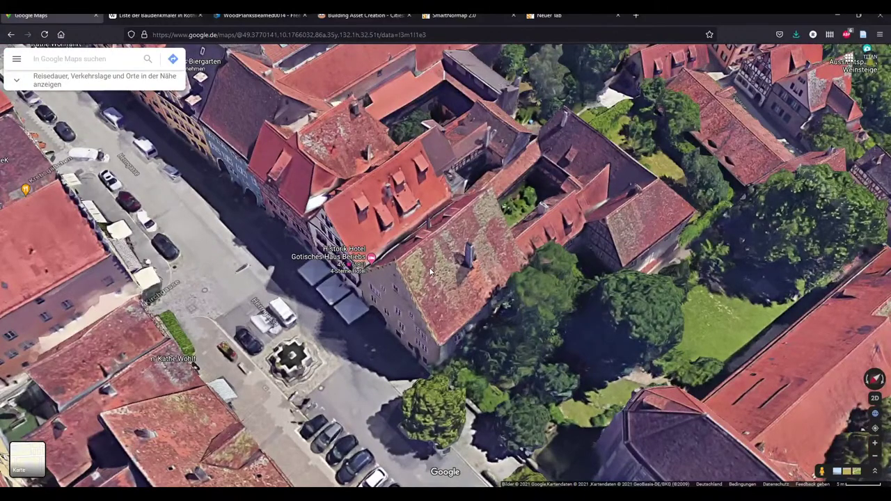
{"action": "scroll", "coordinate": [435, 273], "scroll_direction": "up", "scroll_amount": 2}
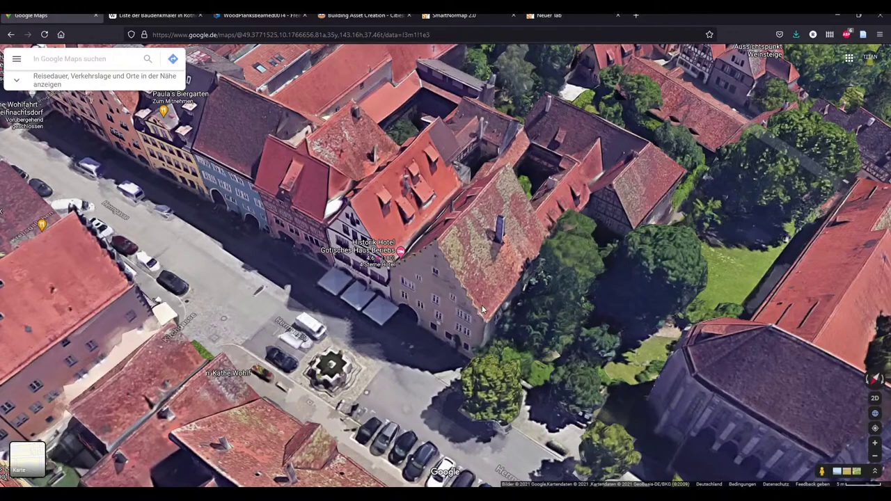
{"action": "key", "text": "ctrl+Tab"}
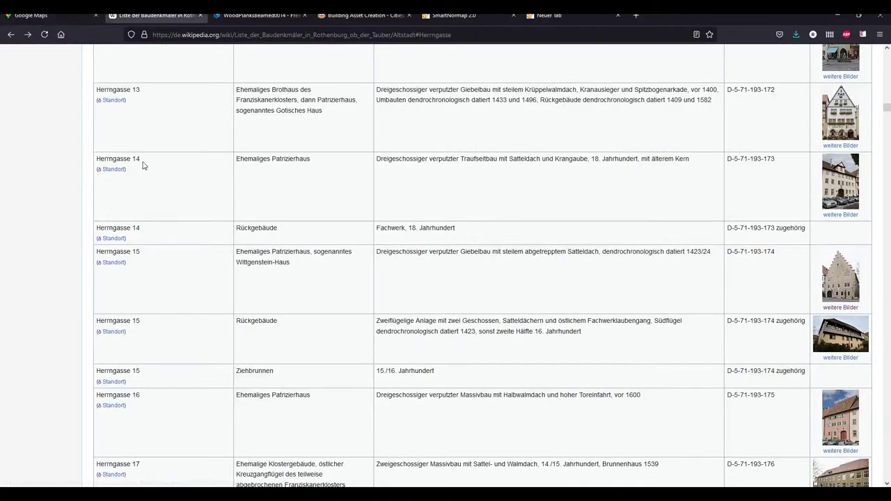
{"action": "left_click", "coordinate": [839, 292]}
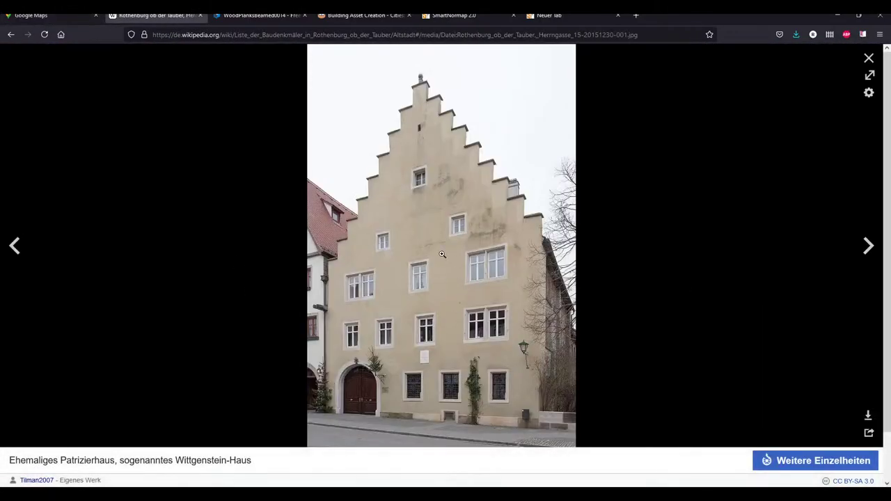
{"action": "key", "text": "ctrl+shift+Tab"}
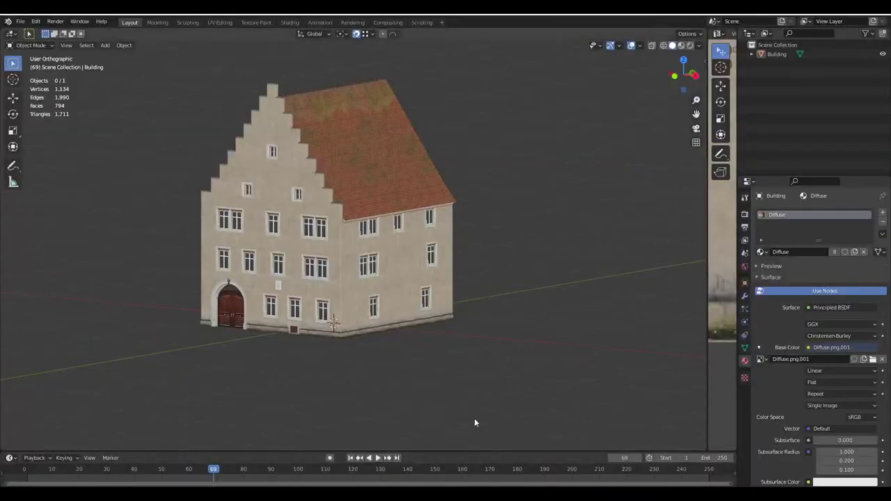
Toggle the Blender house model into edit mode and back to inspect its mesh
{"action": "key", "text": "Tab"}
{"action": "key", "text": "alt+a"}
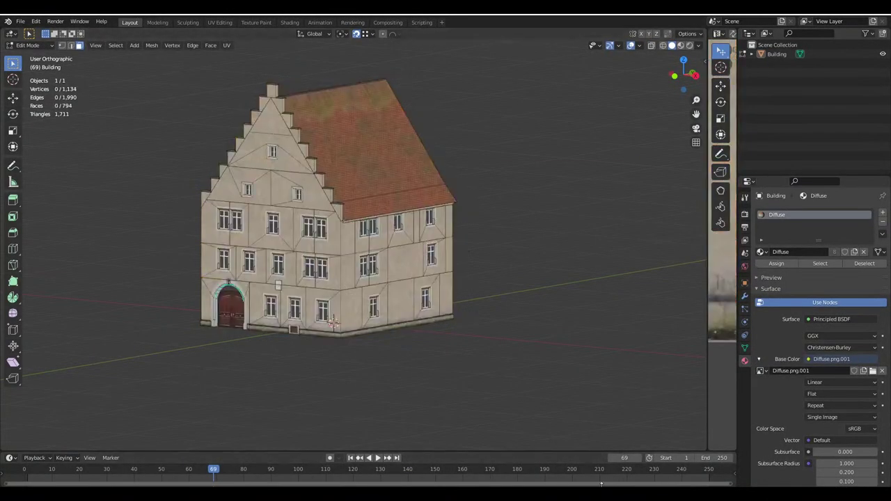
{"action": "key", "text": "Tab"}
{"action": "key", "text": "alt+a"}
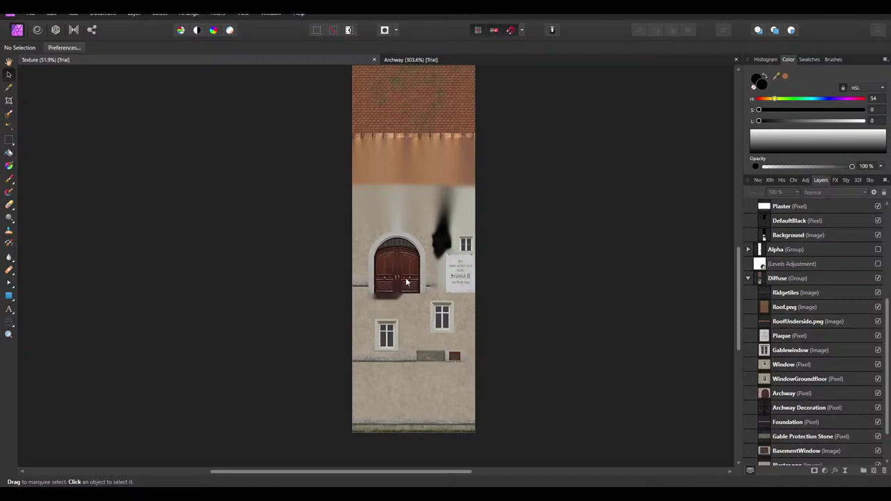
Show and hide the ColorMask group in Affinity Photo, then return to Cities: Skylines
{"action": "scroll", "coordinate": [820, 273], "scroll_direction": "up", "scroll_amount": 4}
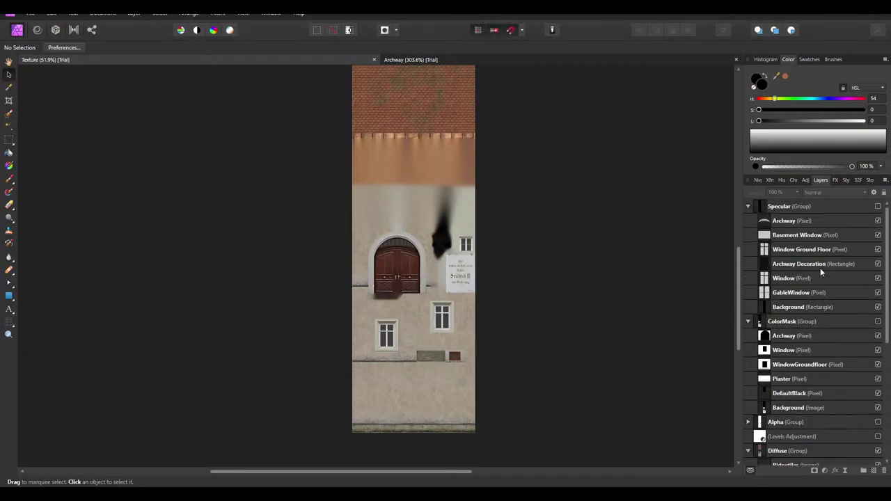
{"action": "left_click", "coordinate": [878, 322]}
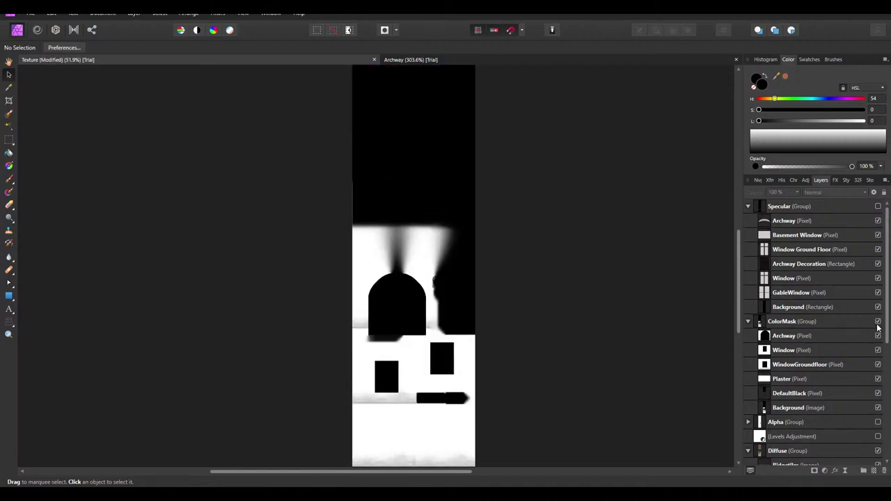
{"action": "left_click", "coordinate": [877, 322]}
{"action": "key", "text": "alt+Tab"}
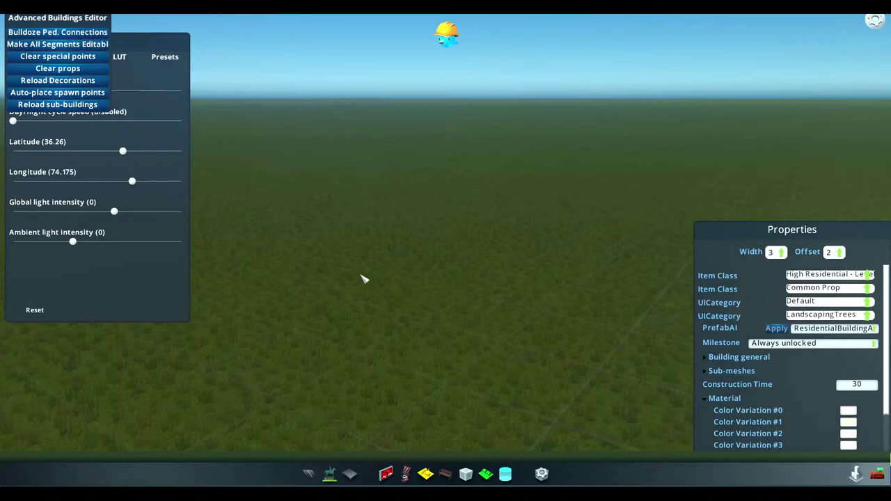
Zoom and tilt for a low close view of the yellow house, then open Start
{"action": "scroll", "coordinate": [415, 275], "scroll_direction": "up", "scroll_amount": 10}
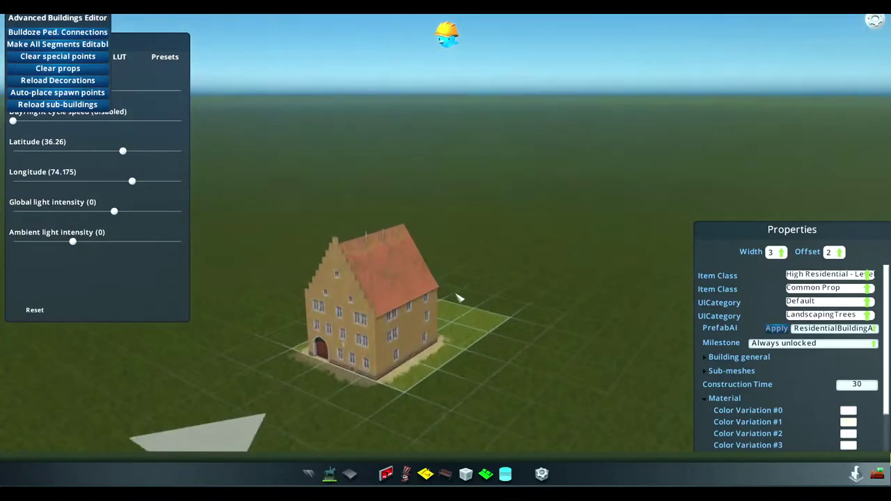
{"action": "scroll", "coordinate": [445, 278], "scroll_direction": "down", "scroll_amount": 3}
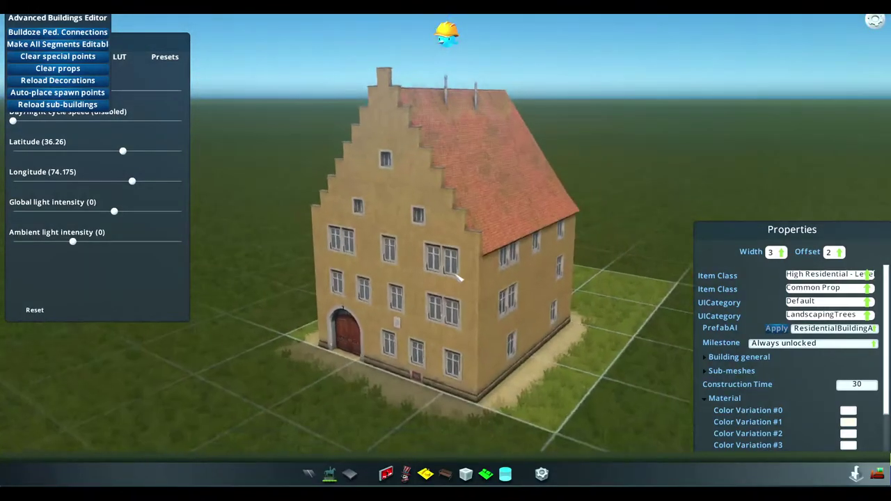
{"action": "middle_click_drag", "start_coordinate": [458, 277], "coordinate": [449, 257]}
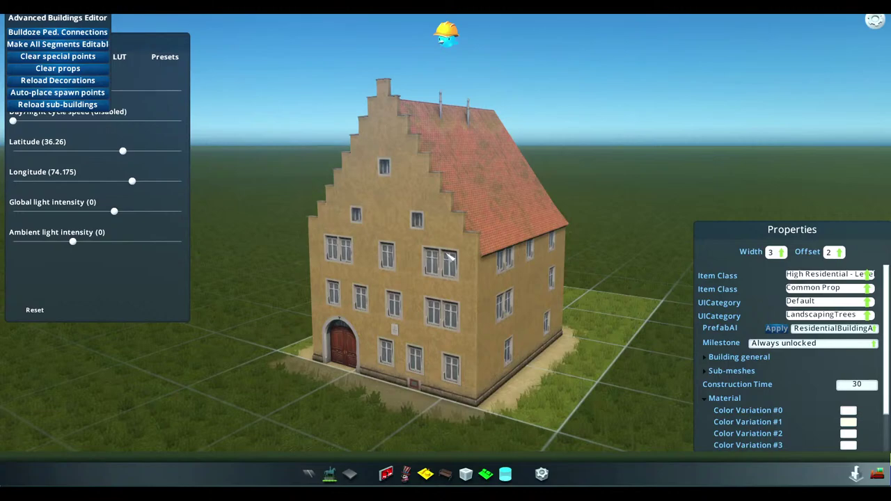
{"action": "key", "text": "super"}
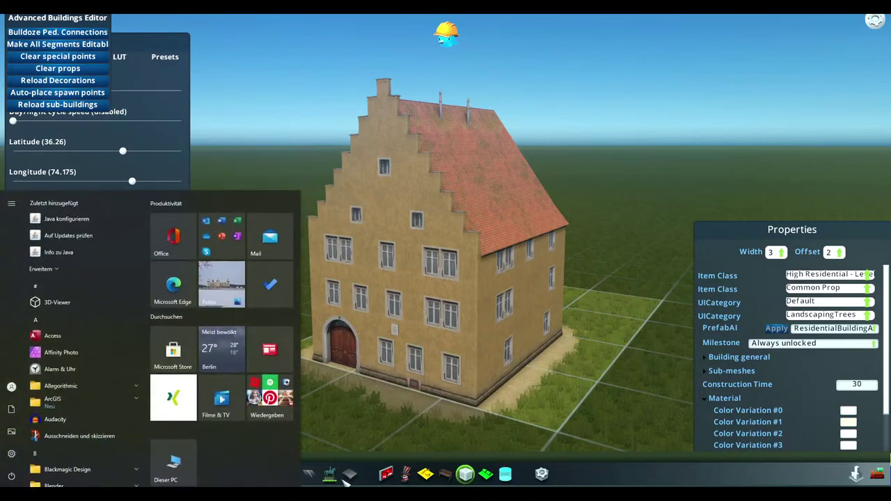
Open Kirche.blend in Blender from Modding > Cities Skylines > Einzelne Assets > Stiftskirche Quedlinburg
{"action": "key", "text": "alt+Tab"}
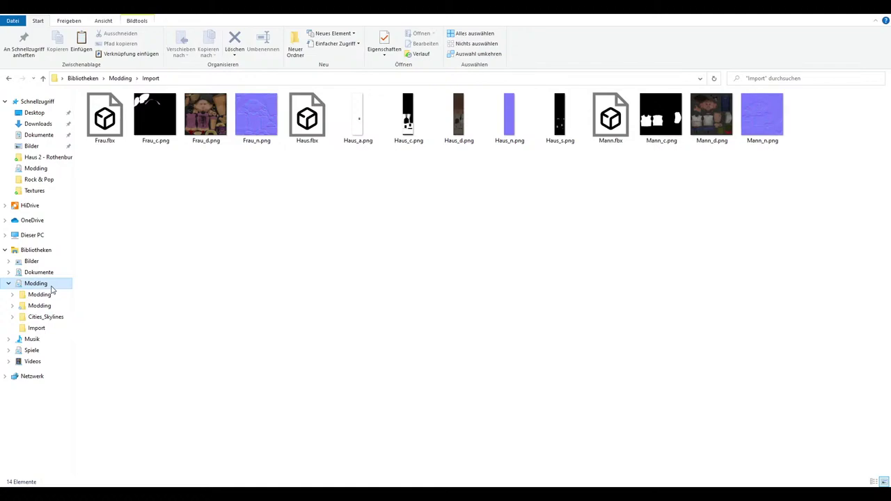
{"action": "left_click", "coordinate": [36, 283]}
{"action": "scroll", "coordinate": [273, 380], "scroll_direction": "down", "scroll_amount": 3}
{"action": "double_click", "coordinate": [255, 443]}
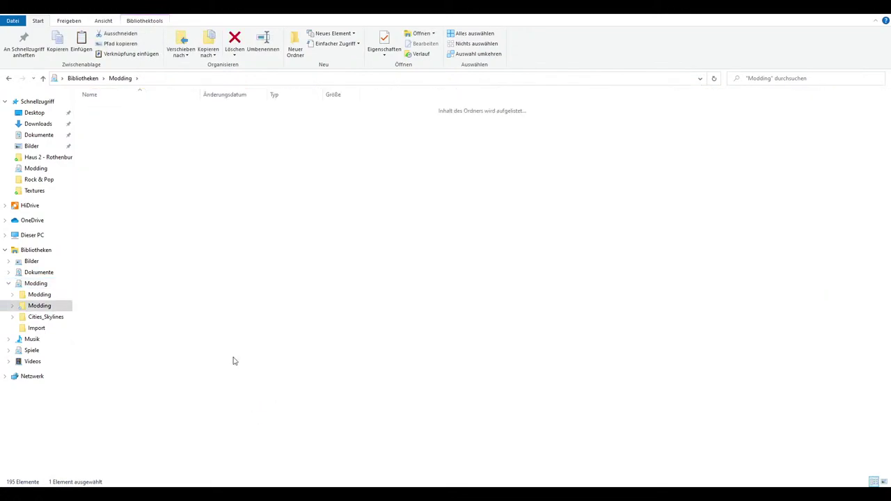
{"action": "left_click", "coordinate": [123, 128]}
{"action": "double_click", "coordinate": [122, 128]}
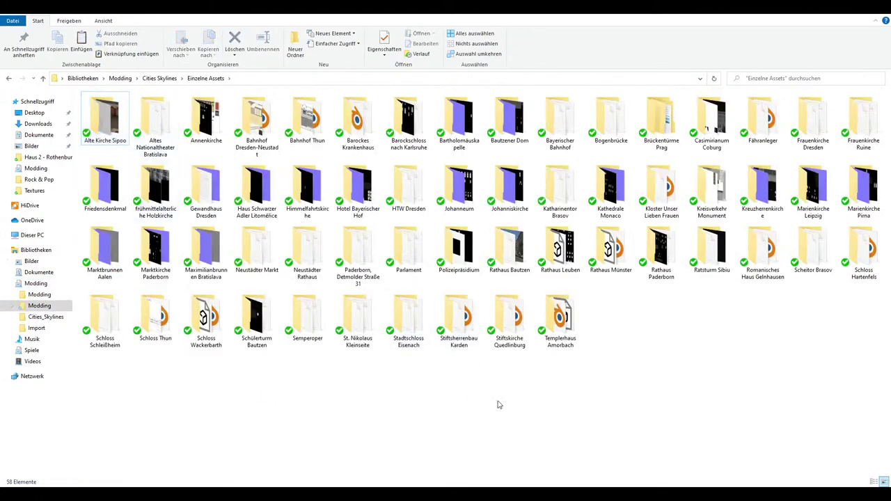
{"action": "double_click", "coordinate": [499, 360]}
{"action": "double_click", "coordinate": [561, 136]}
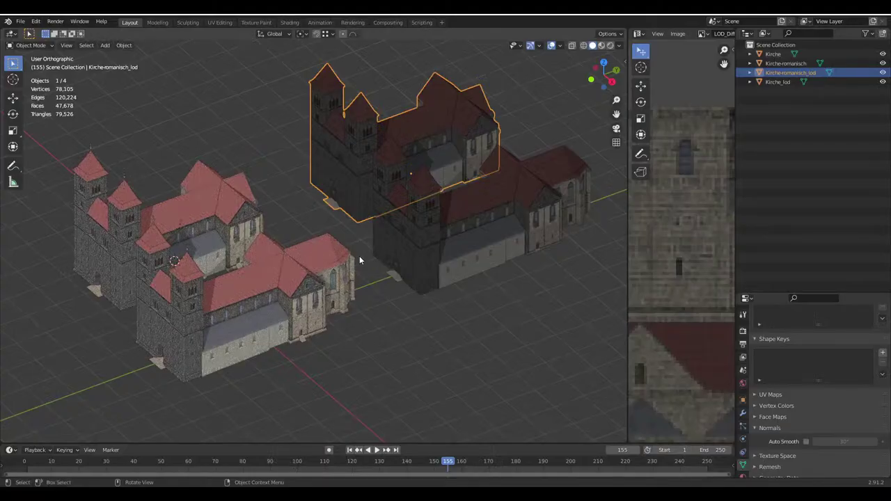
Inspect the Kirche church model and its Kirche_lod low-detail version in the viewport
{"action": "middle_click_drag", "start_coordinate": [359, 255], "coordinate": [335, 248]}
{"action": "scroll", "coordinate": [255, 296], "scroll_direction": "up", "scroll_amount": 3}
{"action": "key", "text": "alt+a"}
{"action": "scroll", "coordinate": [289, 248], "scroll_direction": "up", "scroll_amount": 3}
{"action": "left_click", "coordinate": [253, 250]}
{"action": "key", "text": "alt+a"}
{"action": "middle_click_drag", "start_coordinate": [405, 173], "coordinate": [314, 253]}
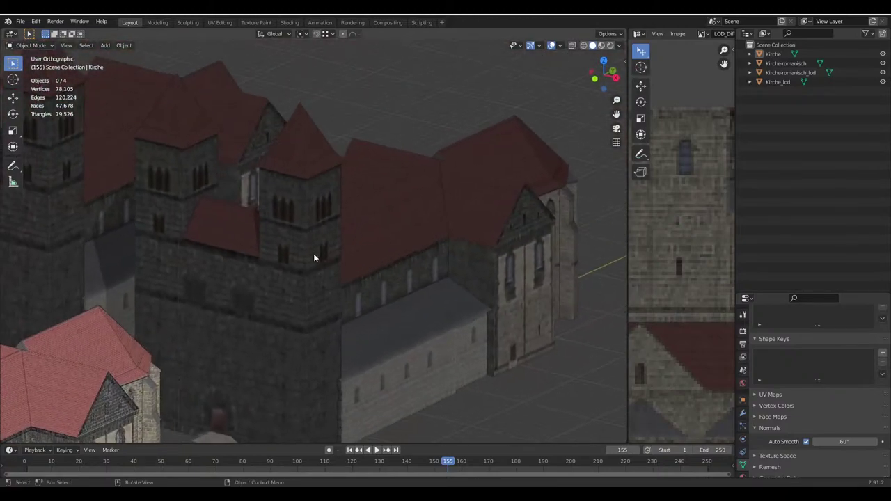
{"action": "left_click", "coordinate": [394, 268]}
{"action": "middle_click_drag", "start_coordinate": [397, 266], "coordinate": [379, 263]}
{"action": "key", "text": "alt+a"}
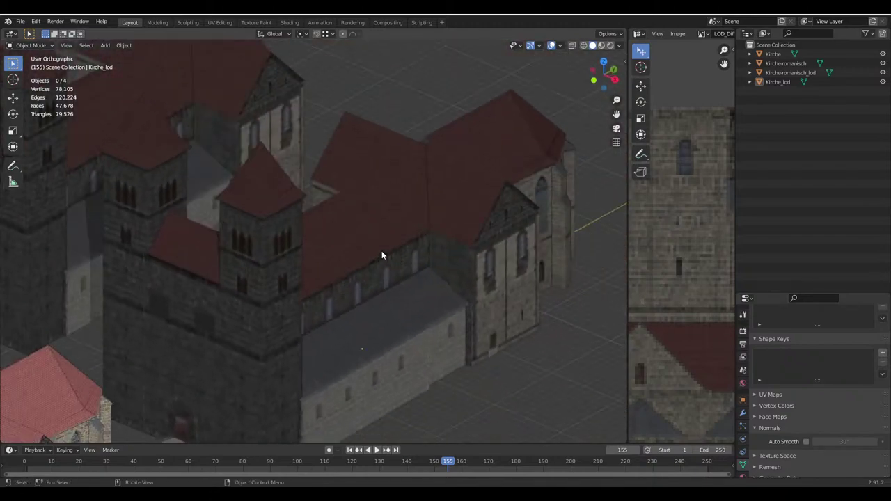
Quit Blender without saving the church file
{"action": "key", "text": "ctrl+q"}
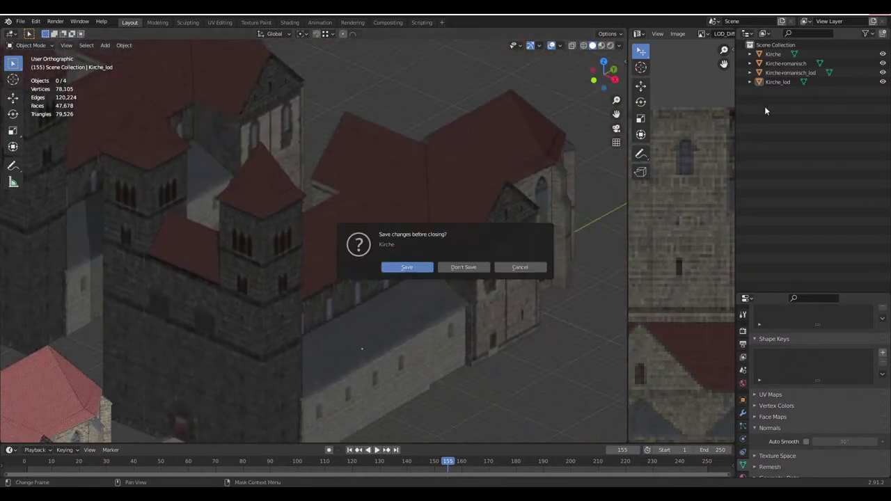
{"action": "left_click", "coordinate": [456, 268]}
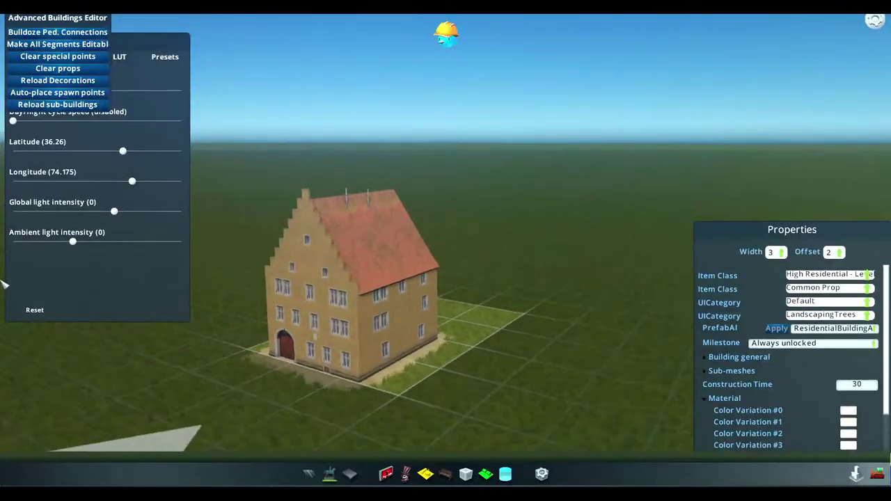
{"action": "scroll", "coordinate": [2, 284], "scroll_direction": "up", "scroll_amount": 10}
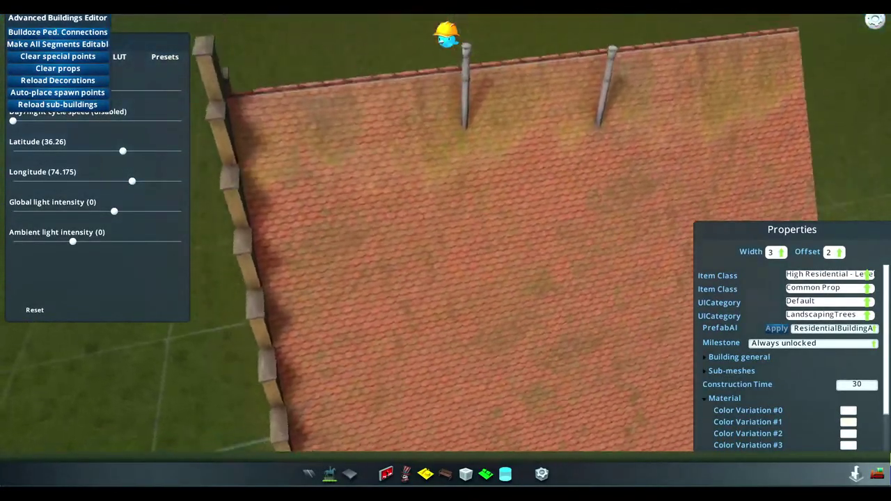
Orbit the camera from the house's stepped gable end to a top view of its tiled roof
{"action": "middle_click_drag", "start_coordinate": [2, 284], "coordinate": [69, 320]}
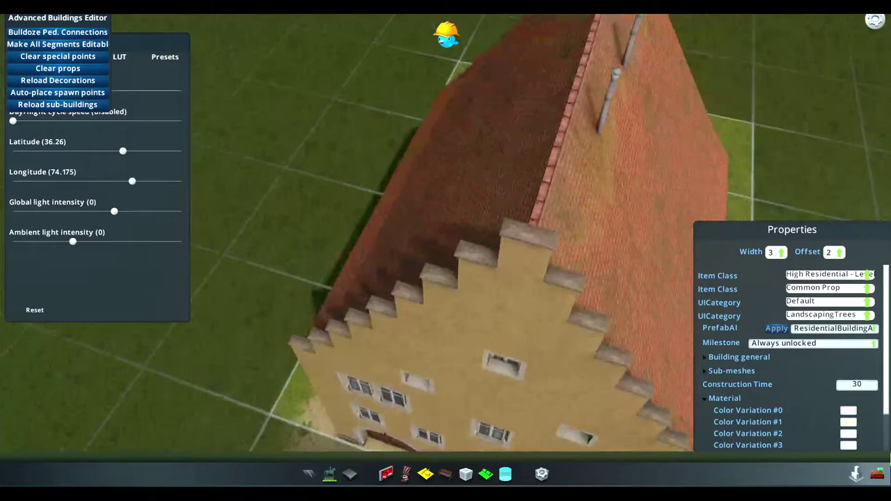
{"action": "scroll", "coordinate": [70, 320], "scroll_direction": "down", "scroll_amount": 10}
{"action": "scroll", "coordinate": [487, 139], "scroll_direction": "up", "scroll_amount": 10}
{"action": "middle_click_drag", "start_coordinate": [501, 132], "coordinate": [536, 275]}
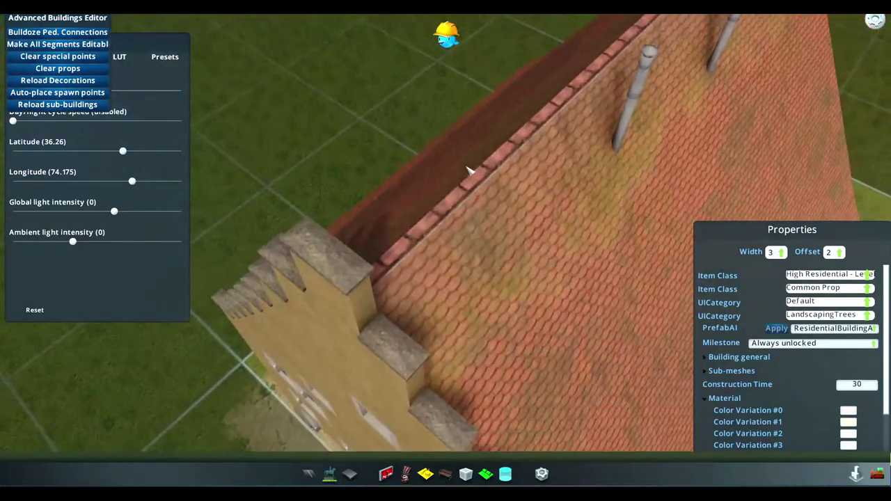
{"action": "scroll", "coordinate": [469, 171], "scroll_direction": "down", "scroll_amount": 10}
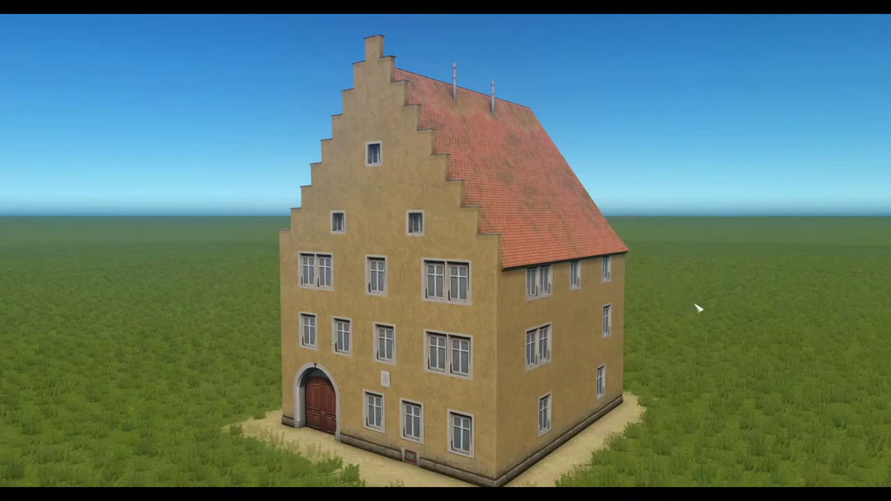
{"action": "key", "text": "super"}
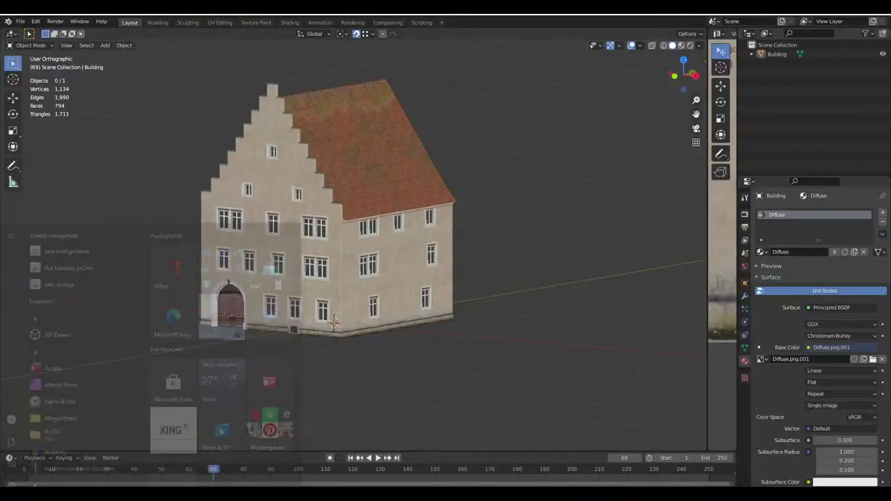